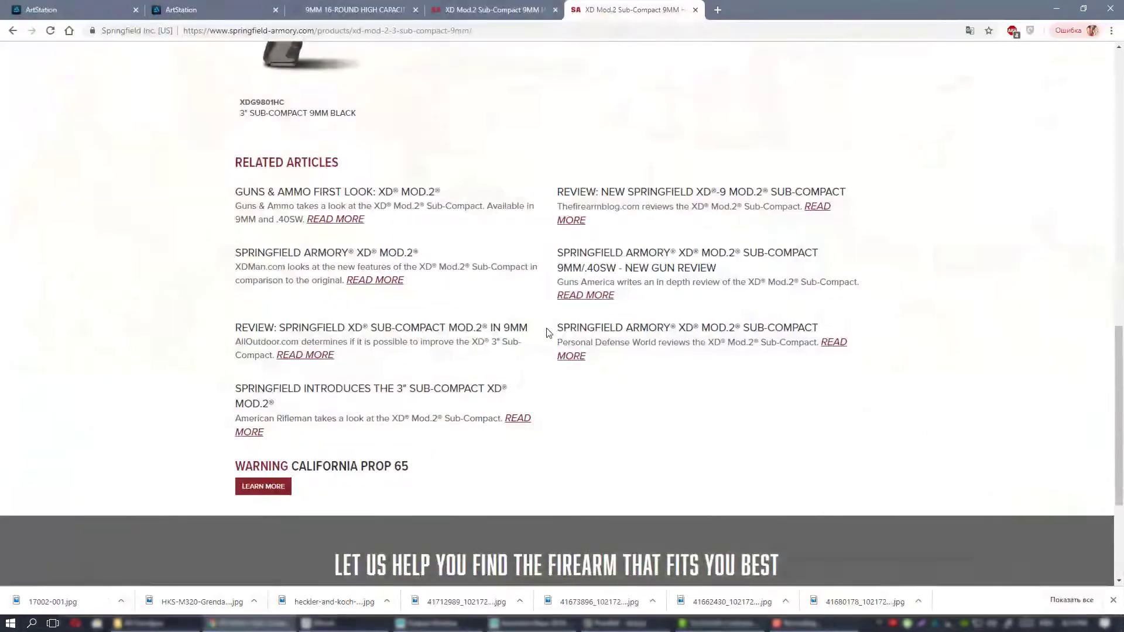
# Examine the pistol photo and specifications on the XD Mod.2 3-inch Sub-Compact 9mm product page.
pyautogui.scroll(15, 530, 322)
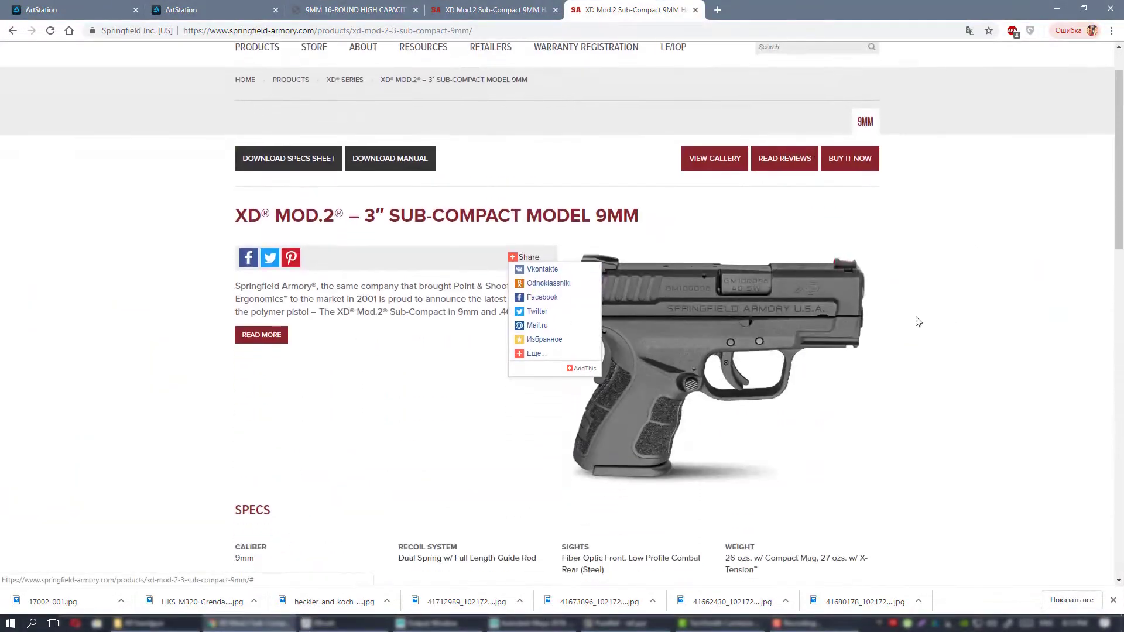
pyautogui.scroll(-1, 943, 344)
pyautogui.scroll(1, 943, 344)
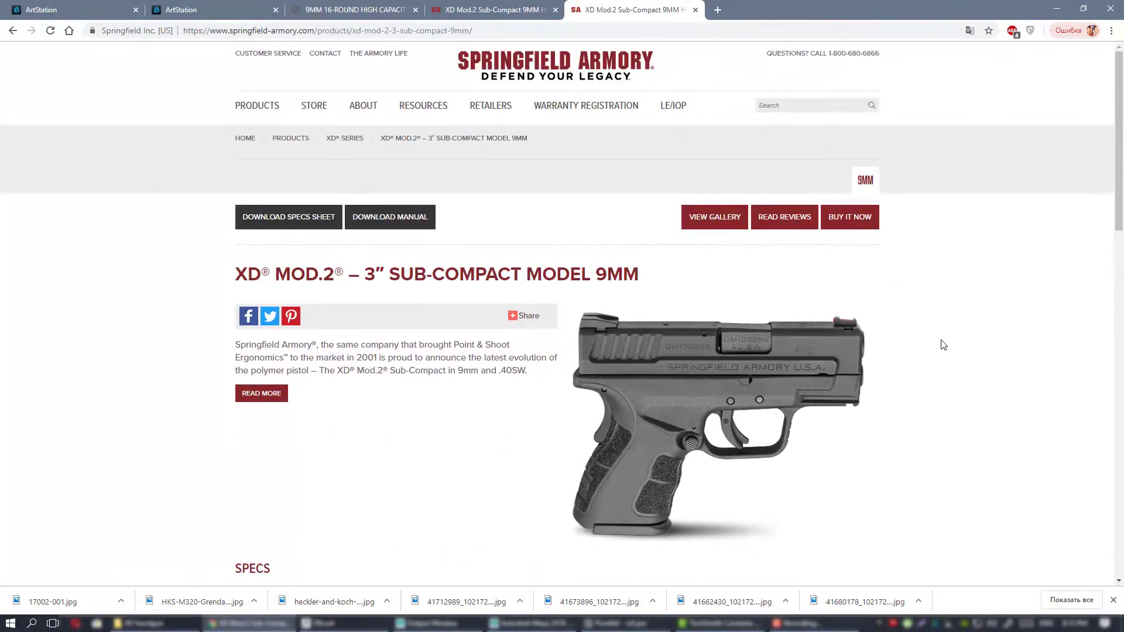
pyautogui.scroll(-1, 942, 344)
pyautogui.scroll(1, 942, 345)
pyautogui.scroll(-1, 910, 291)
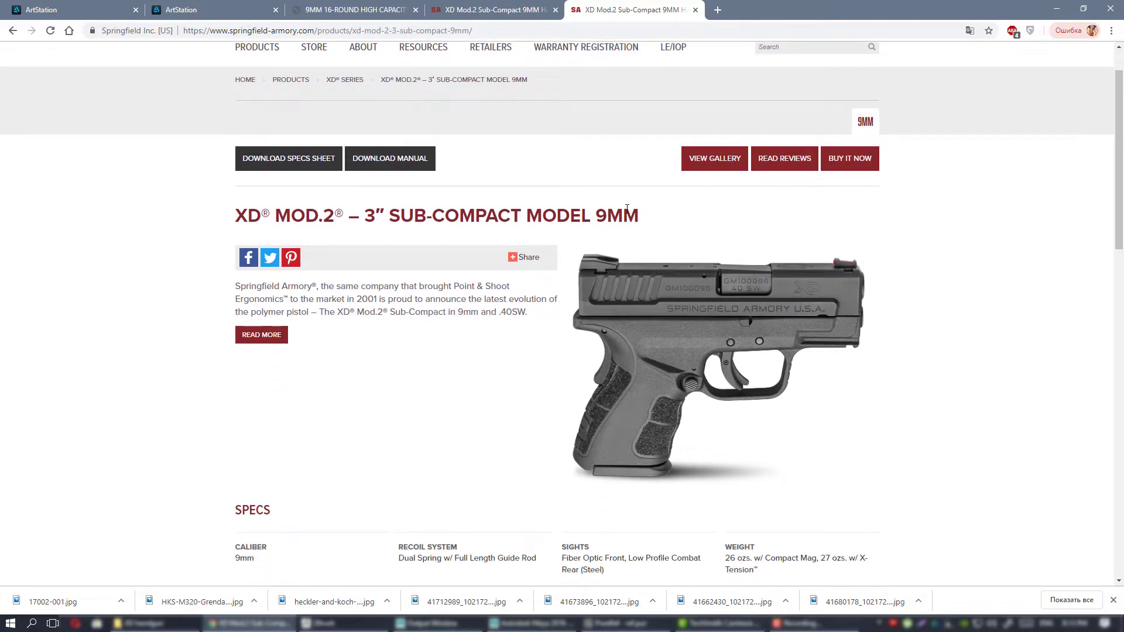
pyautogui.scroll(-1, 931, 261)
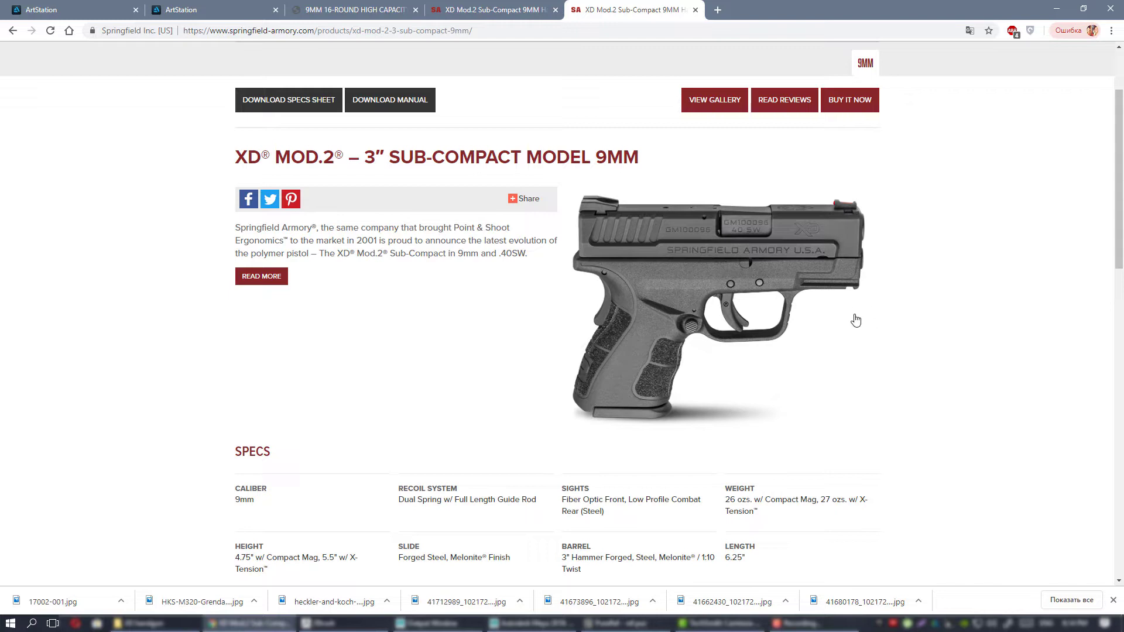
pyautogui.scroll(2, 881, 319)
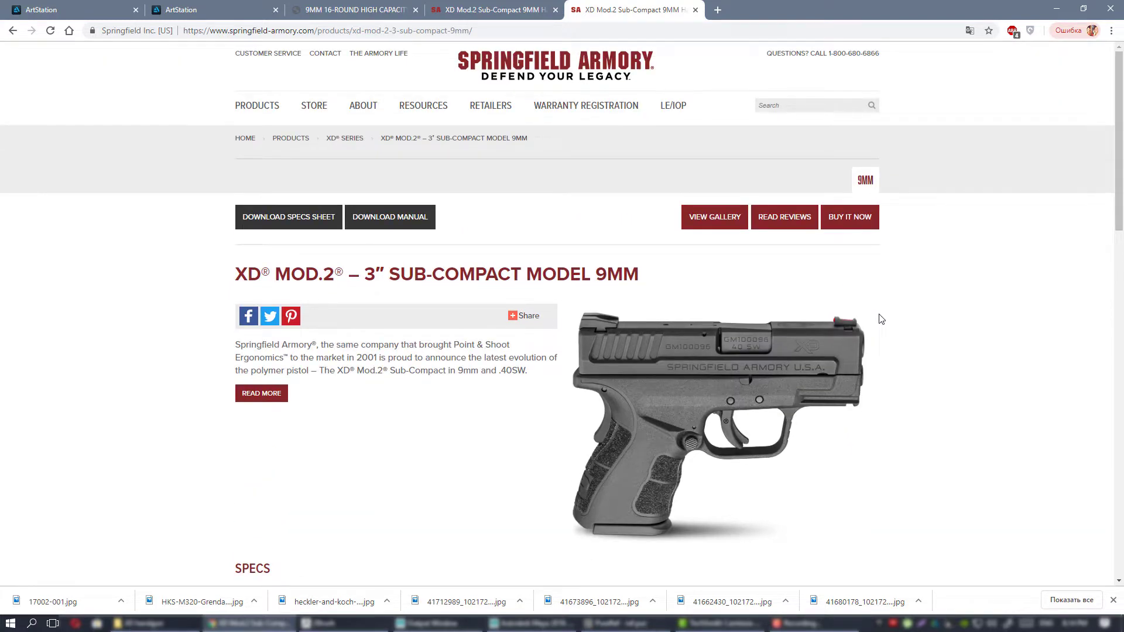
pyautogui.scroll(-2, 880, 321)
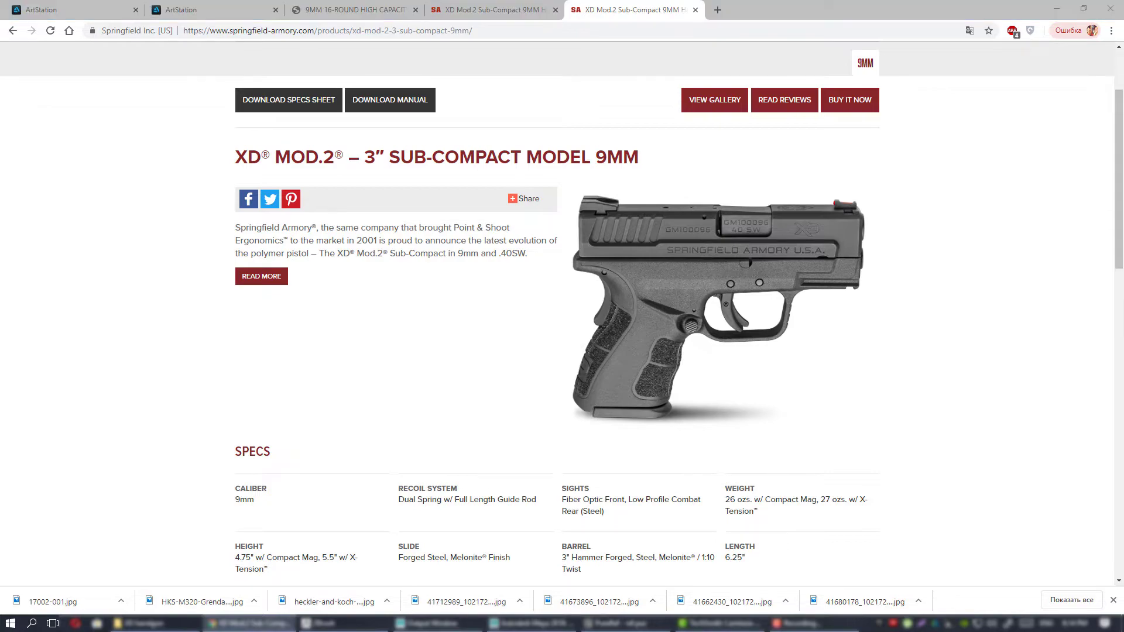
# Bring the PureRef reference board in front of the browser and examine its group of pistol photos.
pyautogui.moveTo(1123, 320); pyautogui.dragTo(558, 331, button='right')
pyautogui.scroll(-2, 598, 328)
pyautogui.scroll(-3, 585, 325)
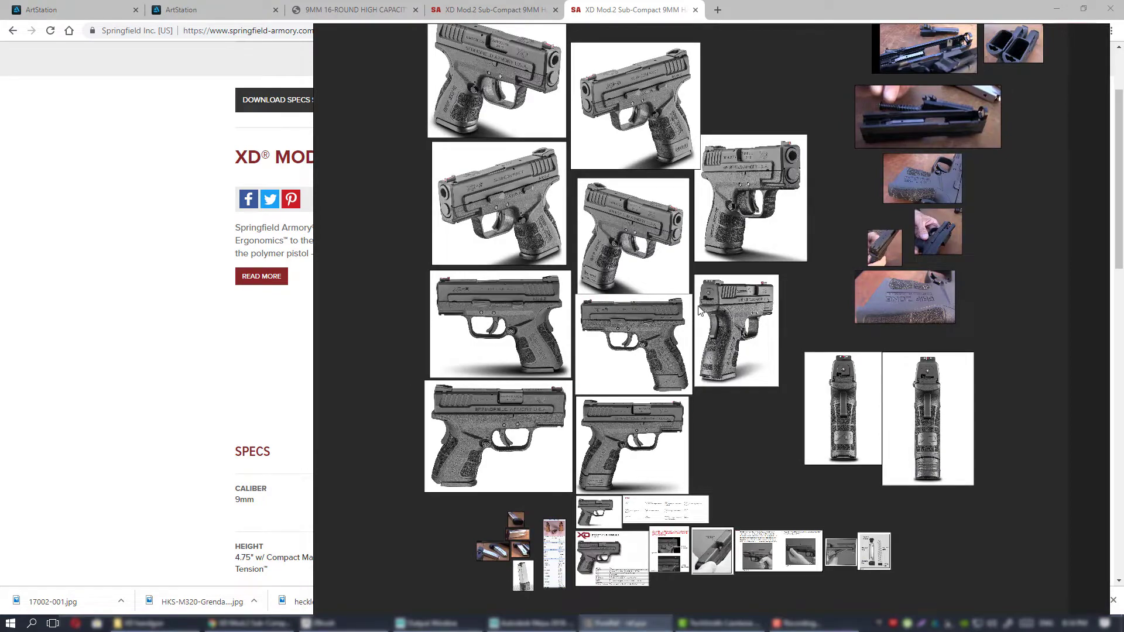
pyautogui.moveTo(695, 306); pyautogui.dragTo(653, 300, button='right')
pyautogui.scroll(3, 593, 268)
pyautogui.moveTo(593, 276)
pyautogui.mouseDown(button='middle')
pyautogui.moveTo(670, 355)
pyautogui.moveTo(658, 382)
pyautogui.mouseUp(button='middle')
pyautogui.scroll(2, 714, 368)
pyautogui.moveTo(776, 346)
pyautogui.mouseDown(button='middle')
pyautogui.moveTo(715, 367)
pyautogui.moveTo(567, 326)
pyautogui.mouseUp(button='middle')
pyautogui.moveTo(537, 205); pyautogui.dragTo(775, 386, button='middle')
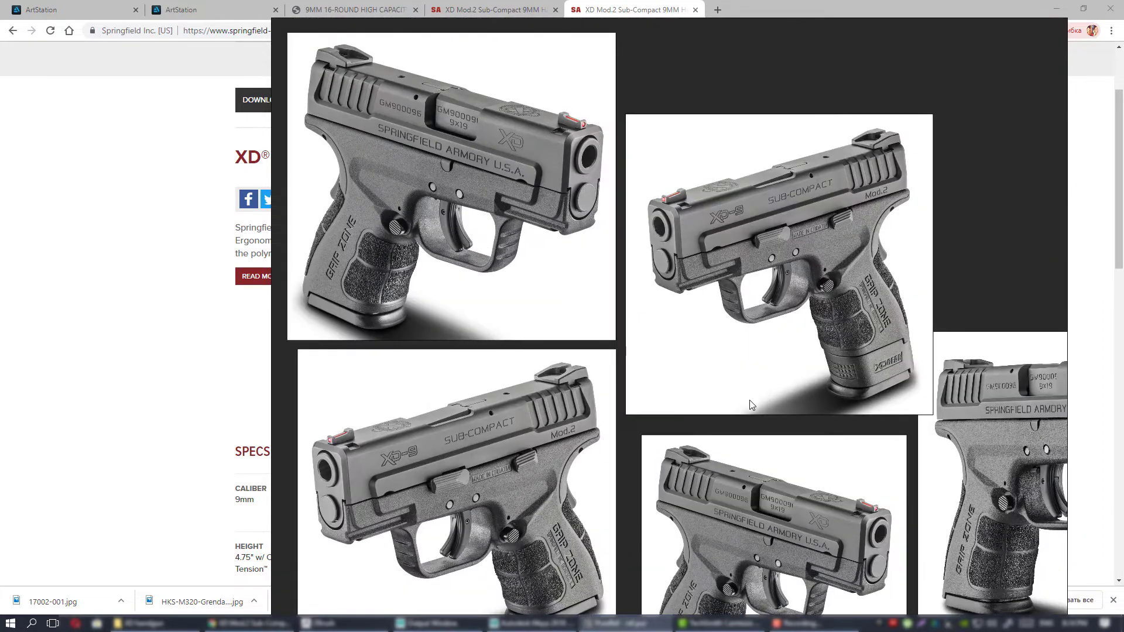
pyautogui.scroll(4, 686, 299)
pyautogui.moveTo(818, 483); pyautogui.dragTo(729, 203, button='middle')
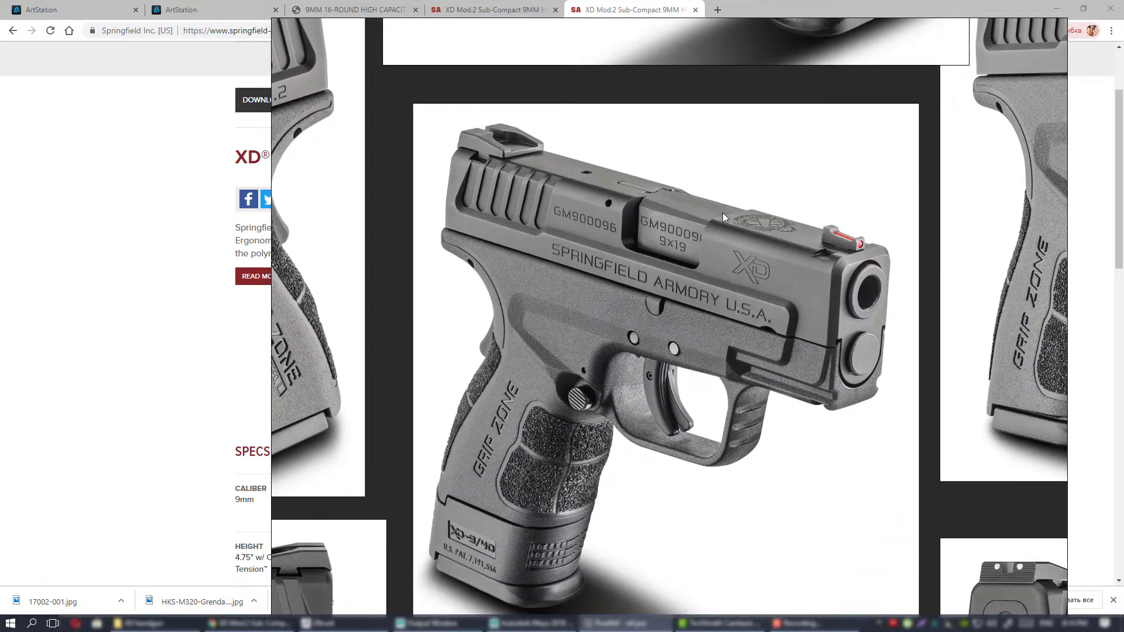
# Examine the three-quarter pistol photo showing the Springfield Armory U.S.A. lettering and the XD-9/40 magazine extension up close.
pyautogui.scroll(-3, 714, 224)
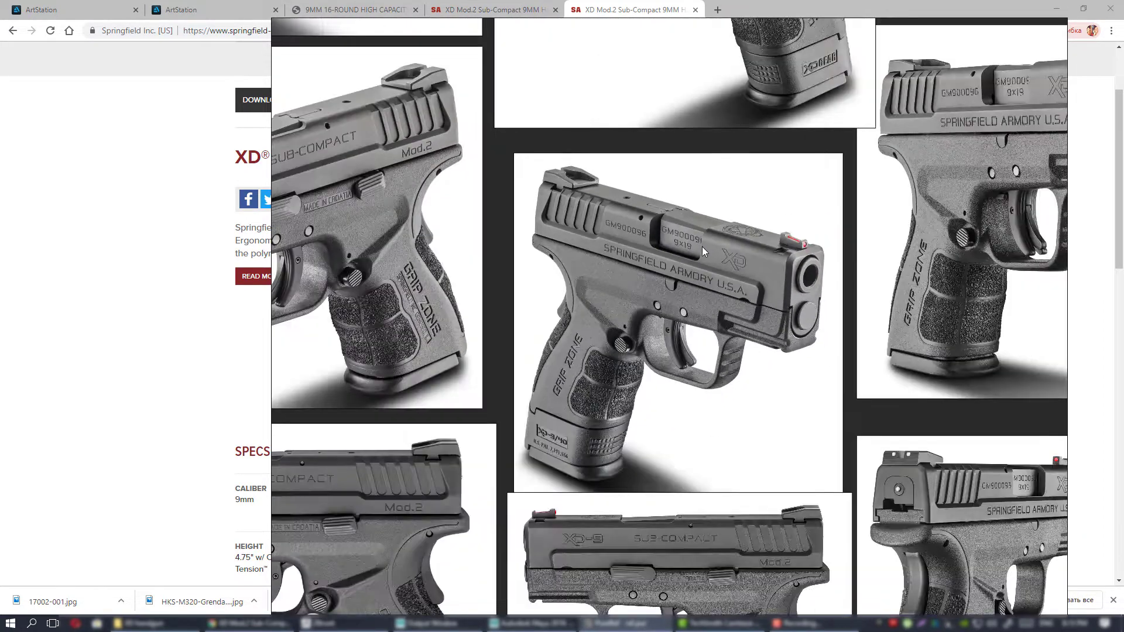
pyautogui.moveTo(701, 247); pyautogui.dragTo(662, 276, button='middle')
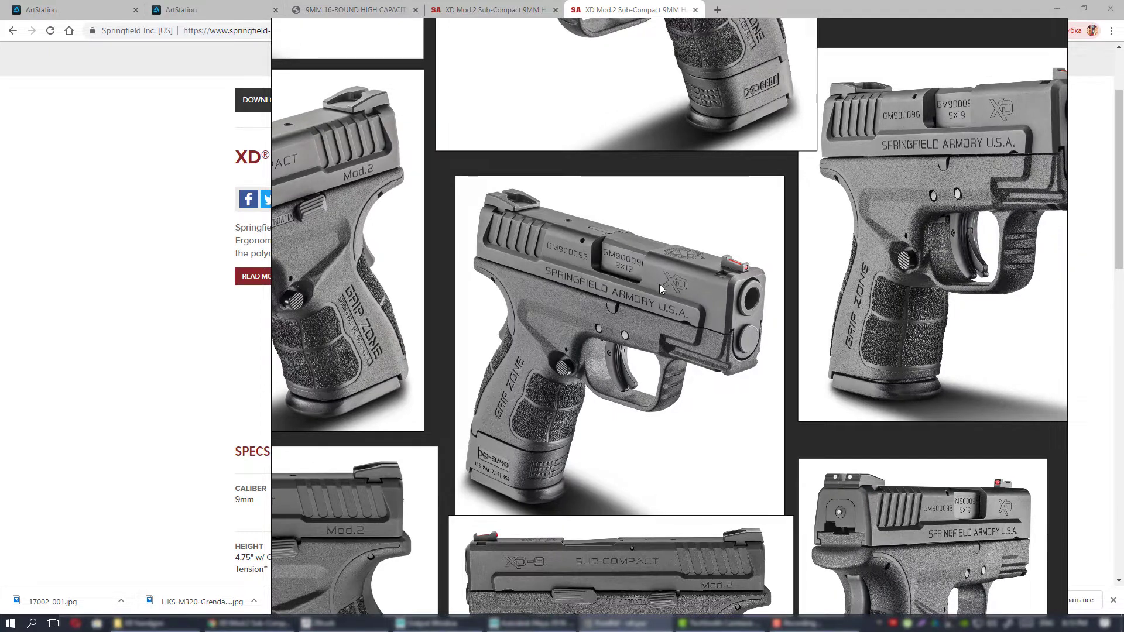
pyautogui.moveTo(624, 300)
pyautogui.mouseDown(button='middle')
pyautogui.moveTo(676, 283)
pyautogui.moveTo(767, 282)
pyautogui.moveTo(800, 346)
pyautogui.moveTo(613, 318)
pyautogui.mouseUp(button='middle')
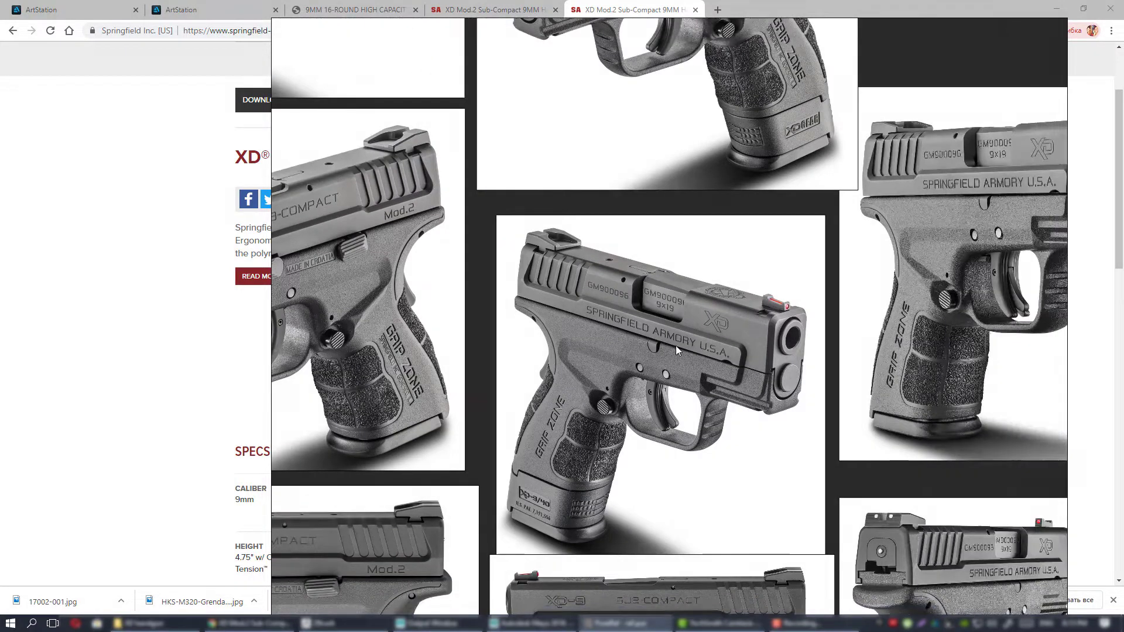
pyautogui.moveTo(676, 346); pyautogui.dragTo(883, 296, button='middle')
pyautogui.scroll(1, 733, 329)
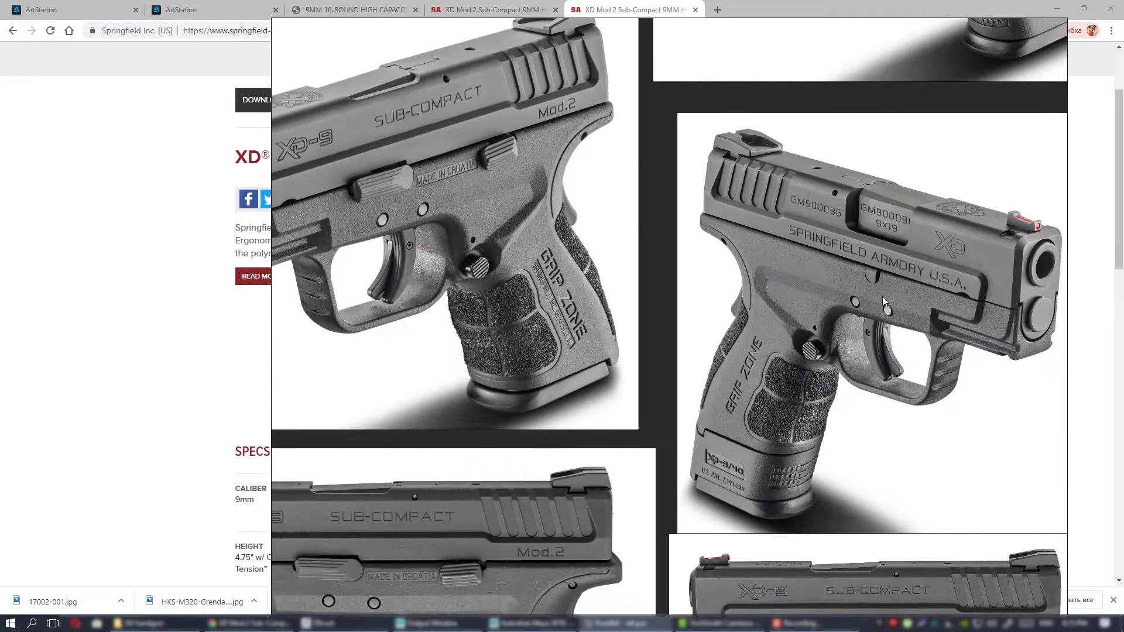
pyautogui.moveTo(555, 284); pyautogui.dragTo(567, 350, button='middle')
pyautogui.scroll(-1, 683, 352)
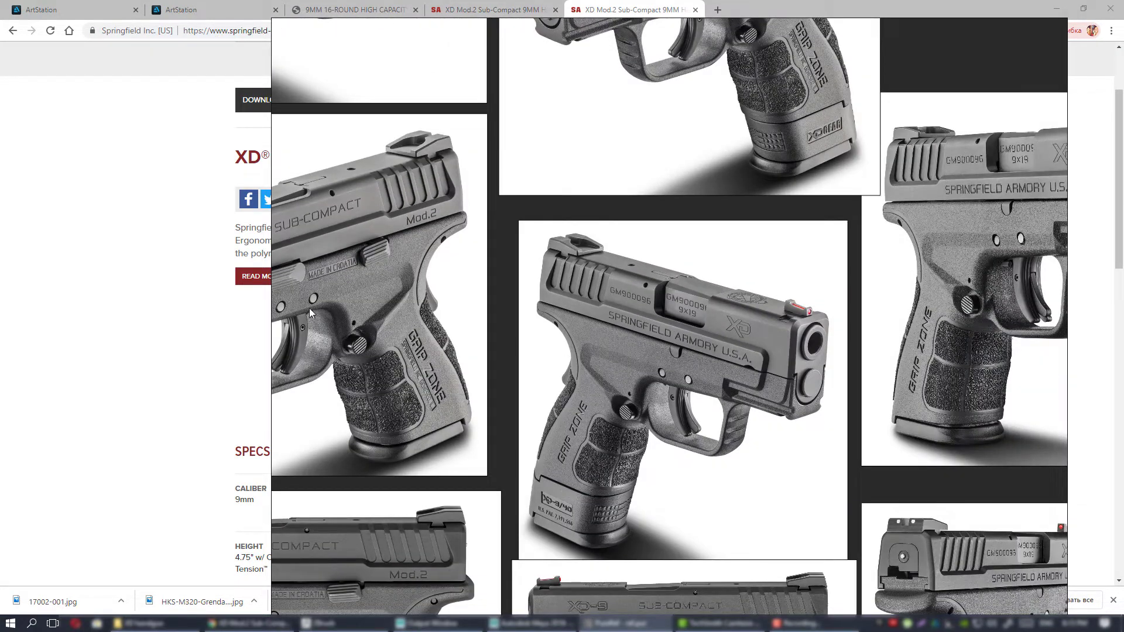
pyautogui.moveTo(648, 301); pyautogui.dragTo(602, 309, button='middle')
pyautogui.scroll(-2, 617, 286)
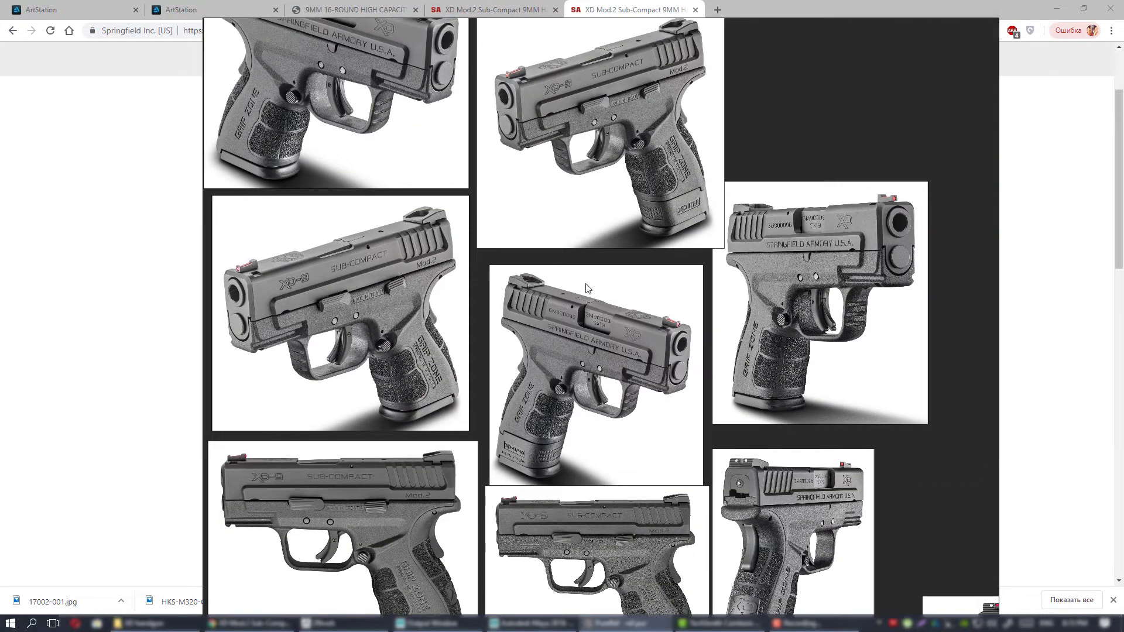
pyautogui.scroll(2, 611, 291)
pyautogui.moveTo(622, 291); pyautogui.dragTo(620, 207, button='middle')
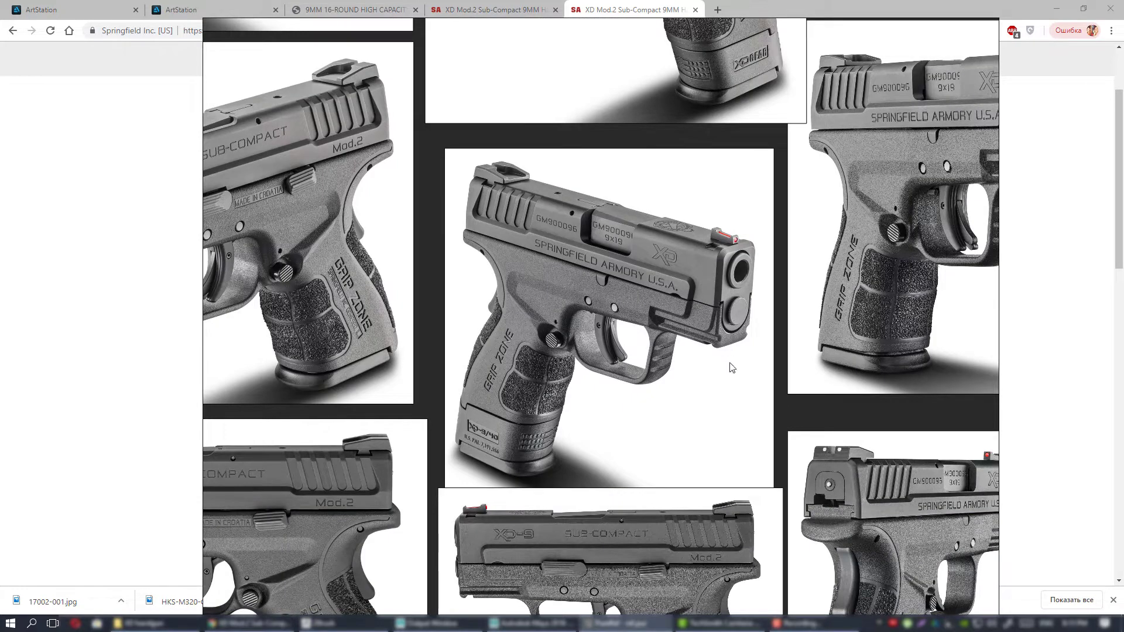
pyautogui.scroll(2, 585, 356)
pyautogui.scroll(-1, 586, 357)
pyautogui.scroll(2, 578, 358)
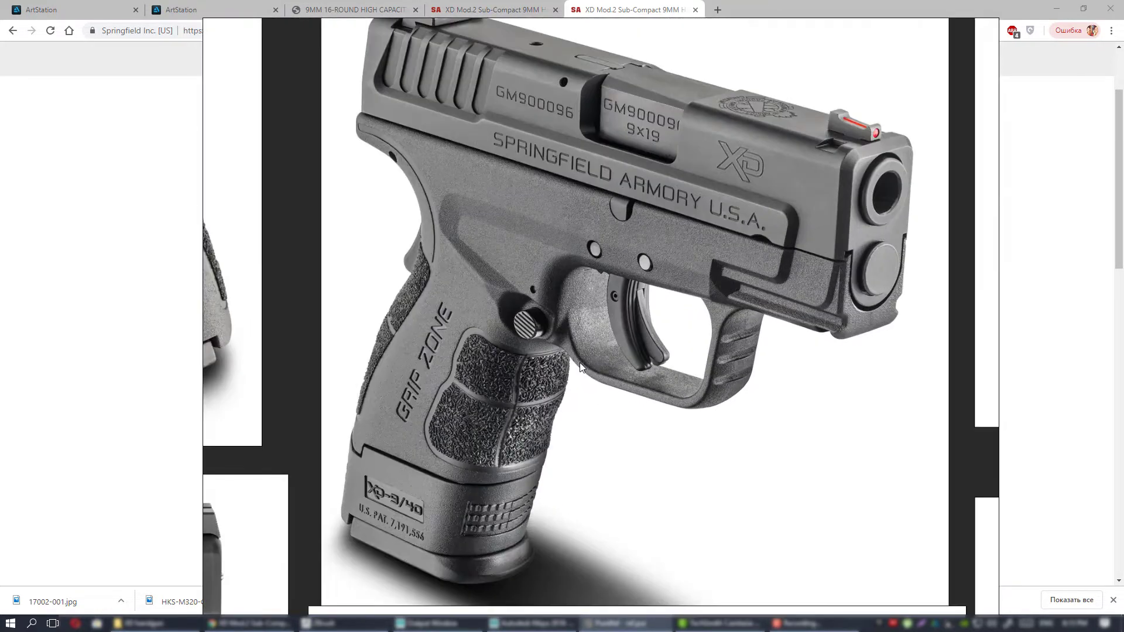
pyautogui.scroll(-1, 577, 359)
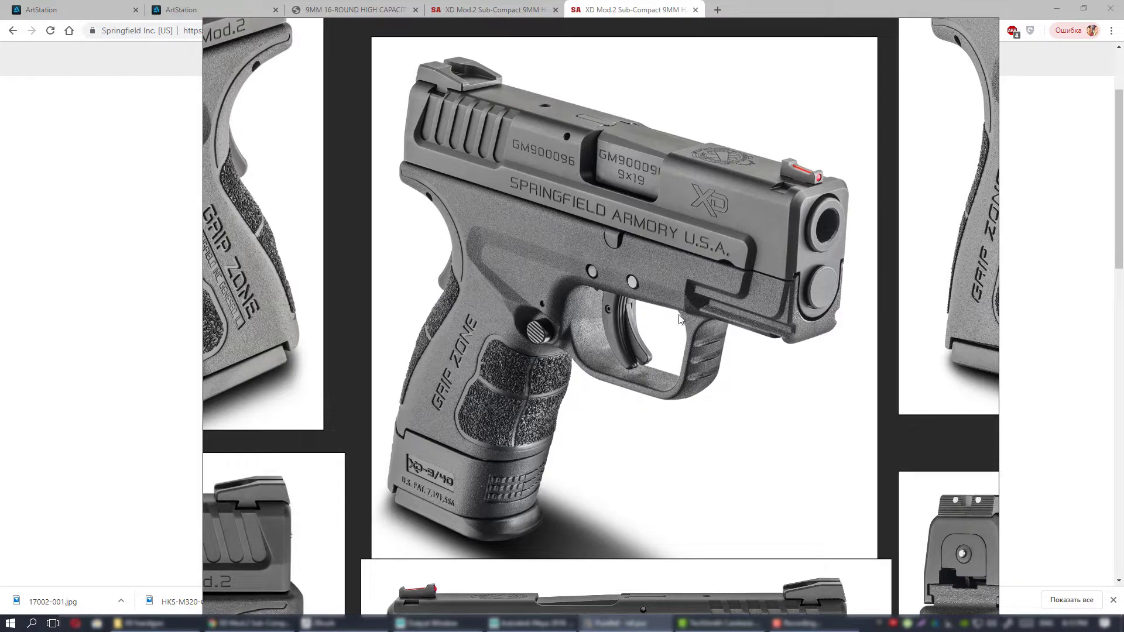
# Examine the opposite-side three-quarter photos with the XD-9 Sub-Compact lettering and compare them with the neighbouring views.
pyautogui.moveTo(670, 302); pyautogui.dragTo(648, 351, button='middle')
pyautogui.scroll(-4, 648, 354)
pyautogui.scroll(1, 672, 321)
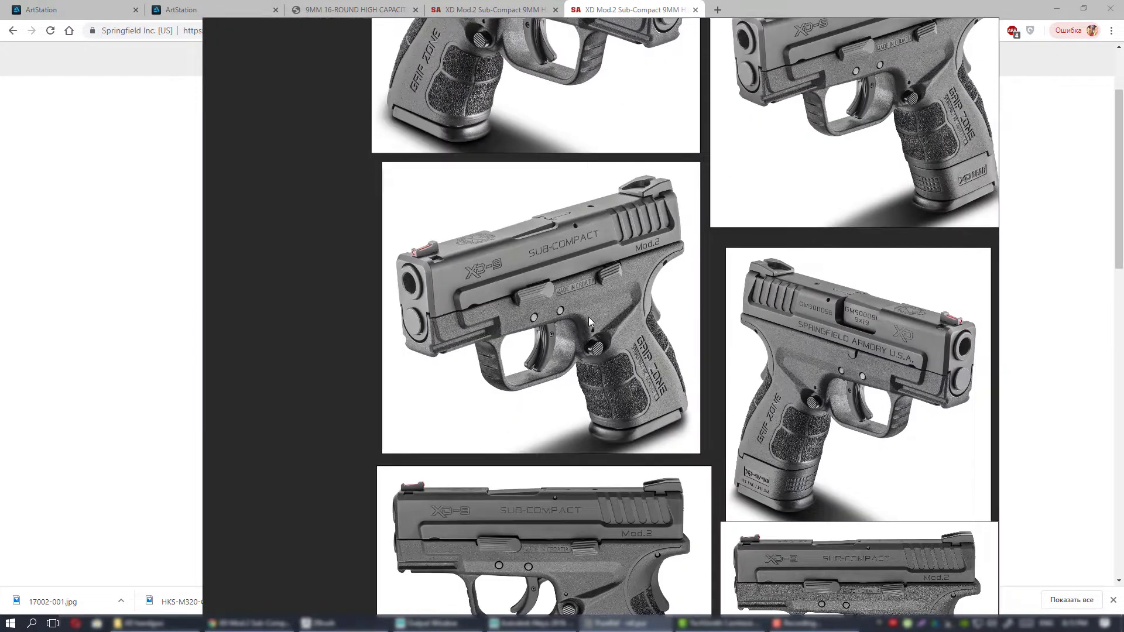
pyautogui.scroll(2, 588, 317)
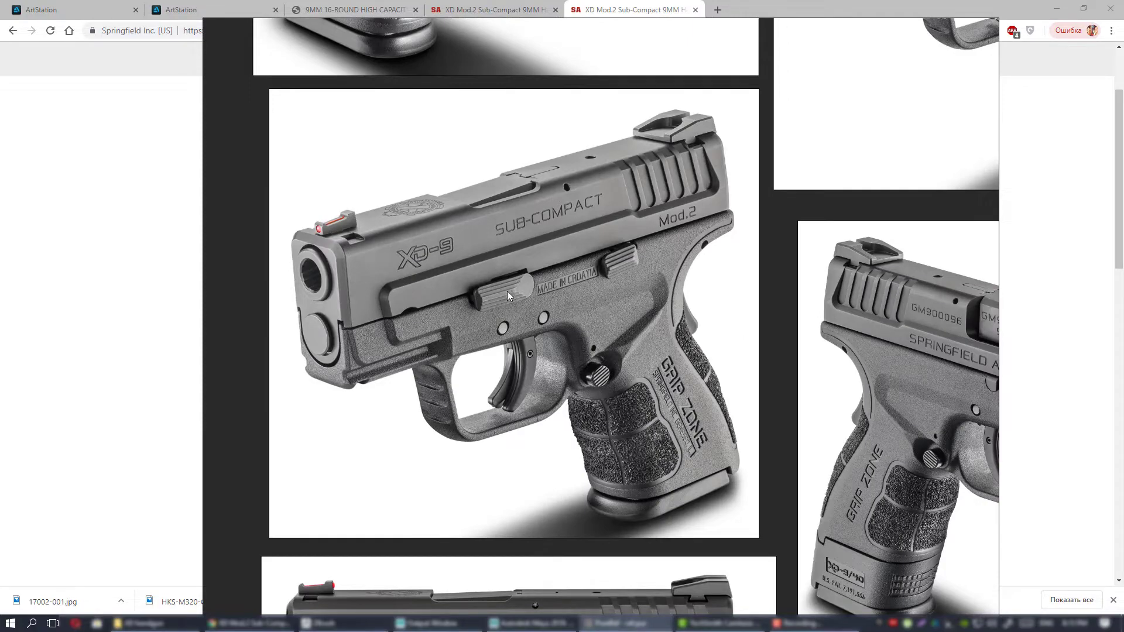
pyautogui.scroll(-3, 600, 310)
pyautogui.scroll(2, 577, 331)
pyautogui.scroll(2, 656, 316)
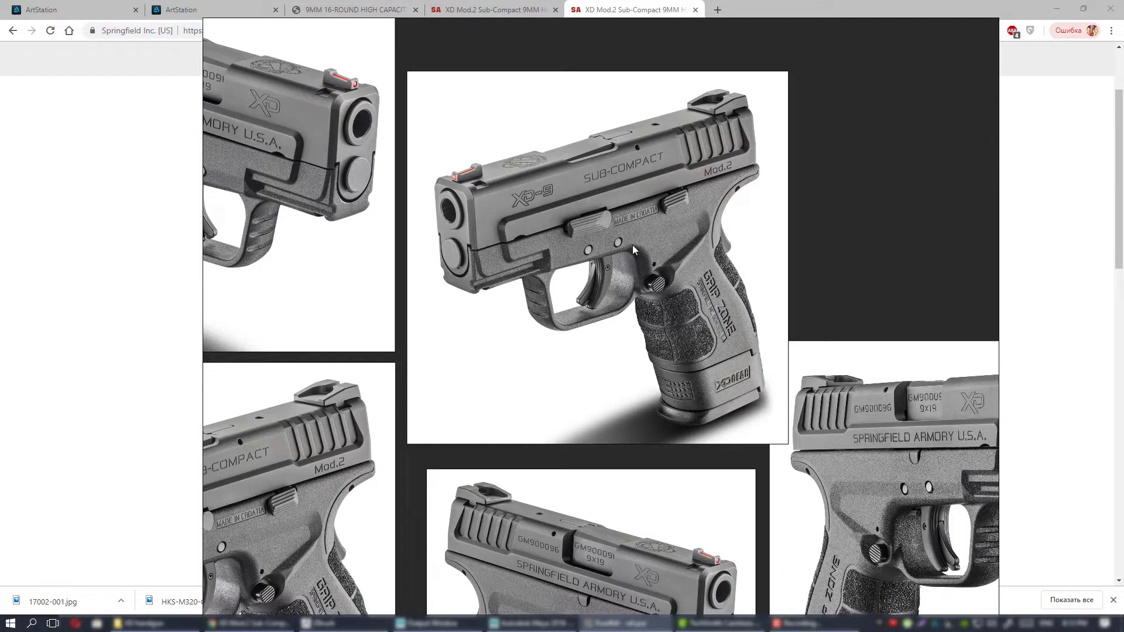
pyautogui.moveTo(692, 303); pyautogui.dragTo(706, 316, button='middle')
pyautogui.scroll(-2, 710, 316)
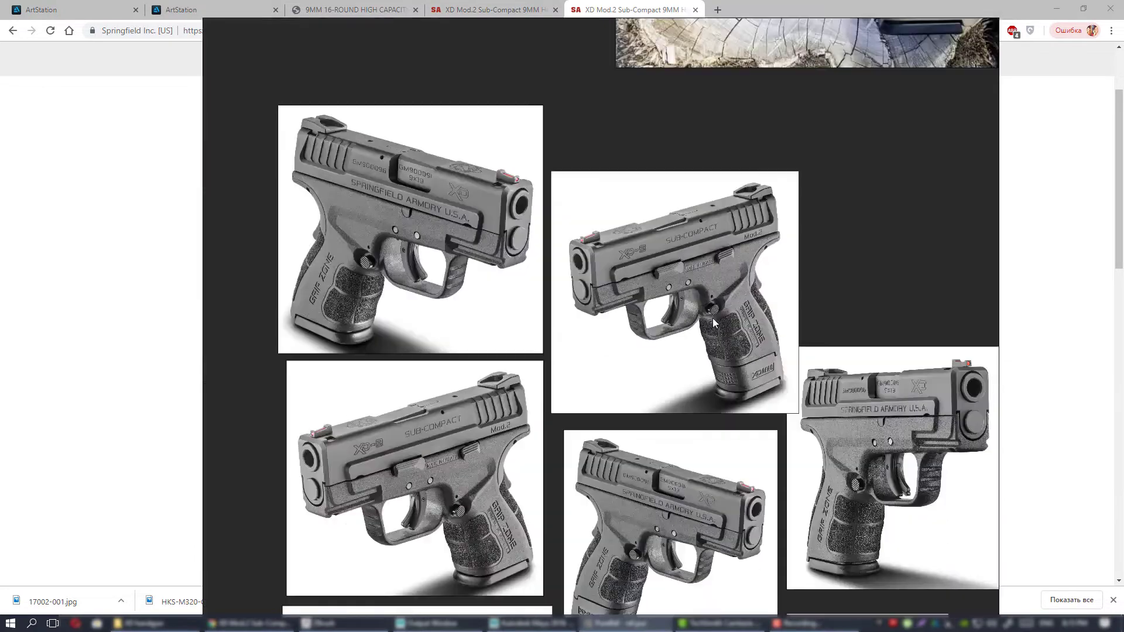
pyautogui.scroll(-2, 701, 300)
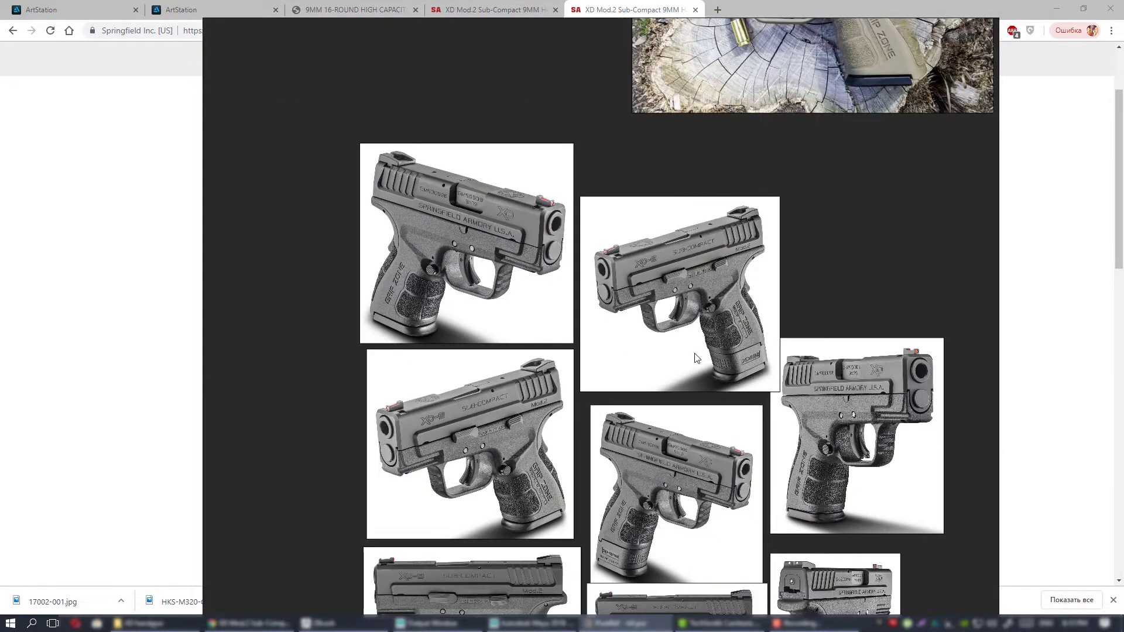
pyautogui.moveTo(694, 354); pyautogui.dragTo(611, 209, button='middle')
pyautogui.moveTo(678, 337); pyautogui.dragTo(723, 316, button='middle')
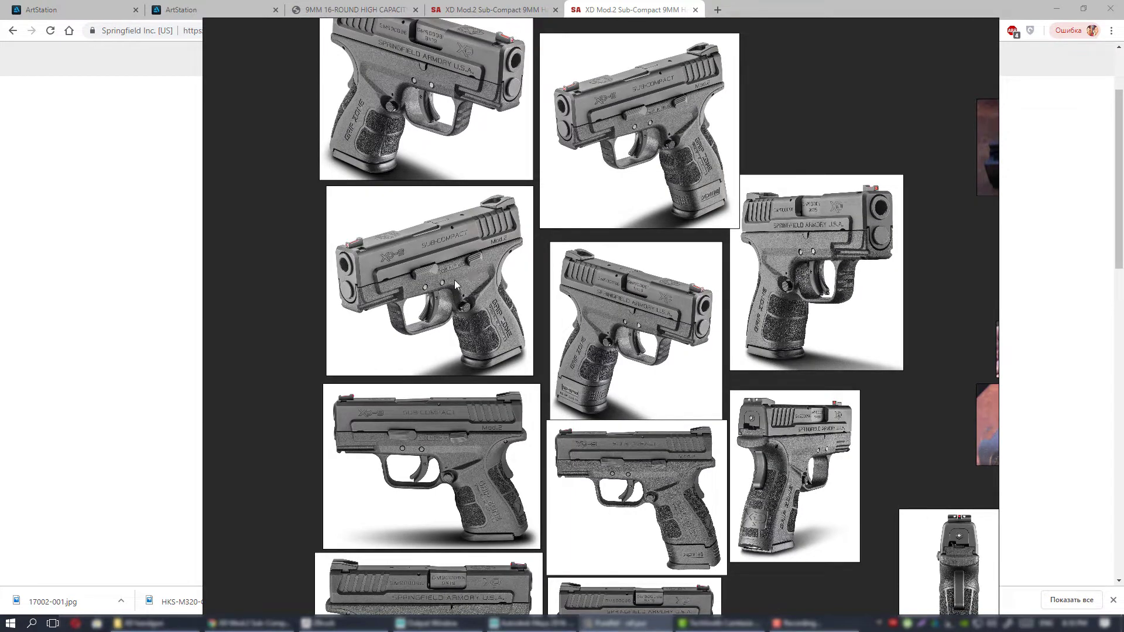
# Move the reference board off the main screen and minimize the browser to reveal the desktop.
pyautogui.moveTo(445, 283); pyautogui.dragTo(1123, 281, button='right')
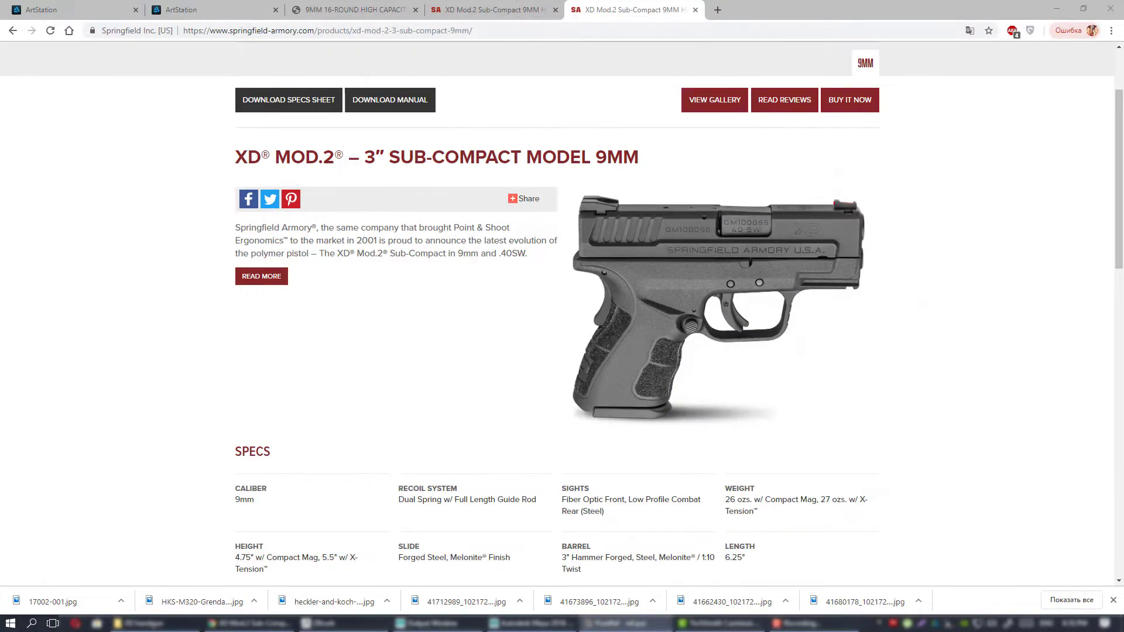
pyautogui.click(1057, 8)
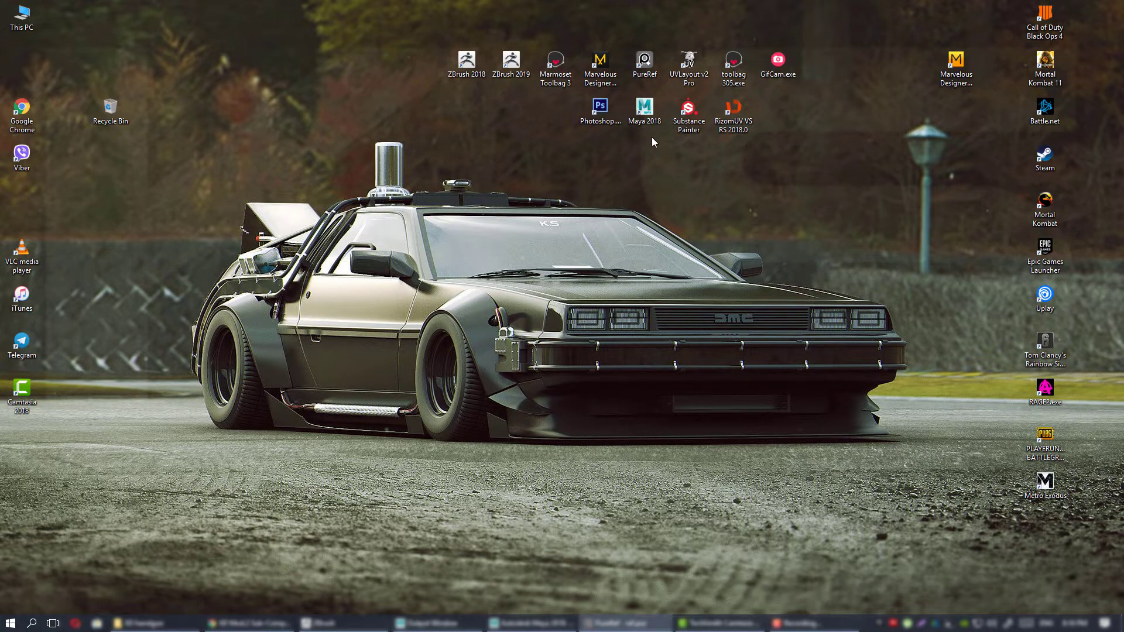
# Select in turn the desktop shortcuts for Maya 2018, ZBrush 2019, UVLayout v2 Pro, RizomUV and Substance Painter.
pyautogui.click(644, 114)
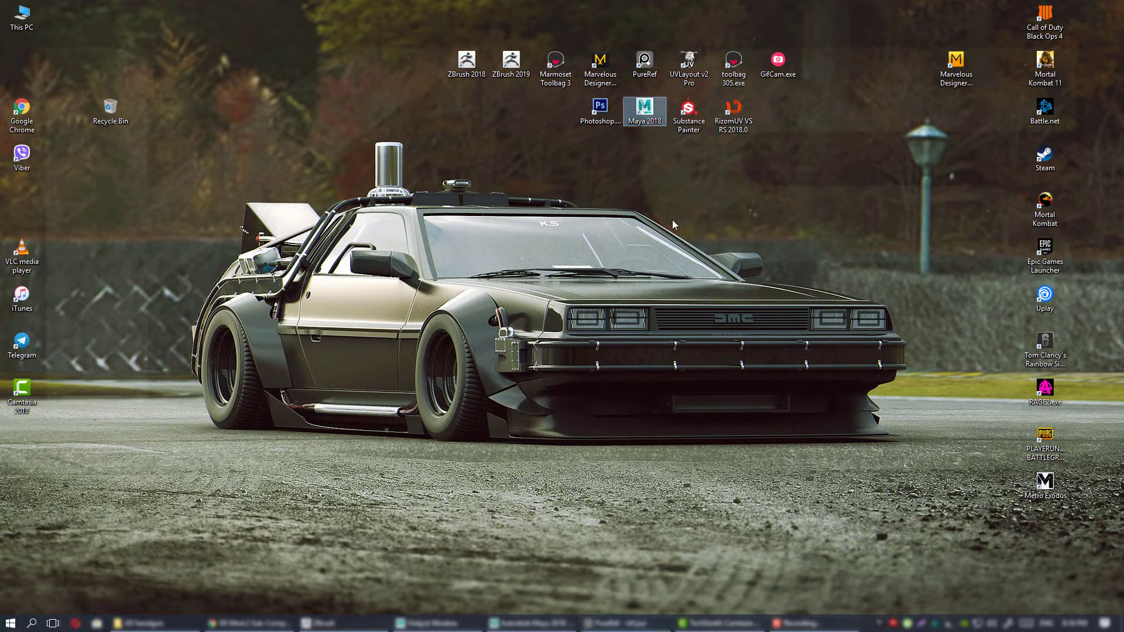
pyautogui.click(511, 63)
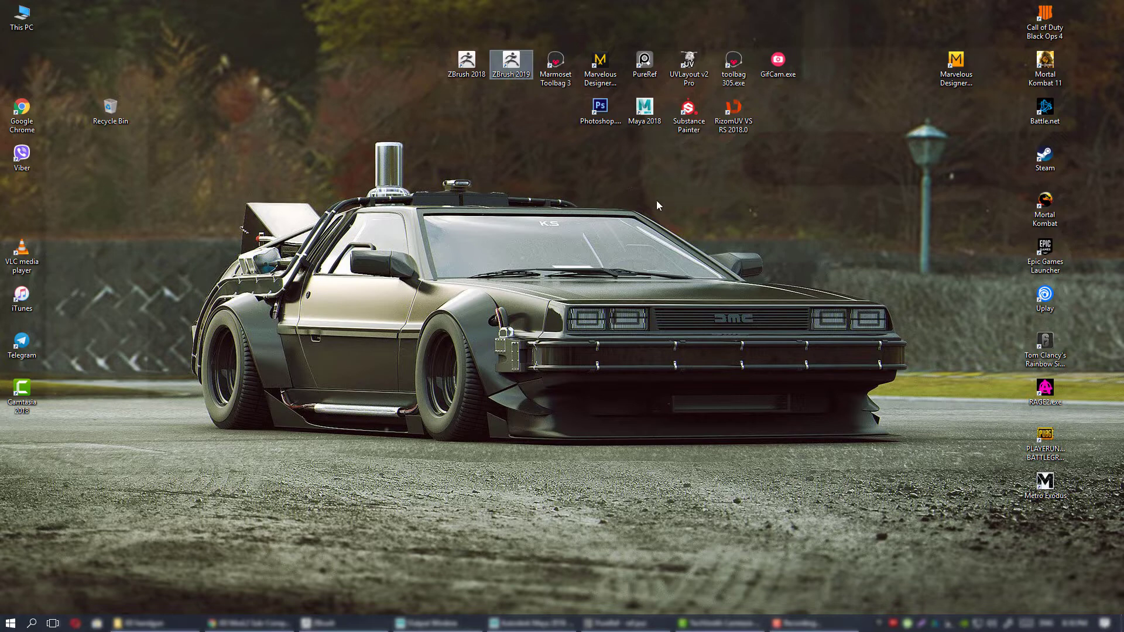
pyautogui.click(647, 117)
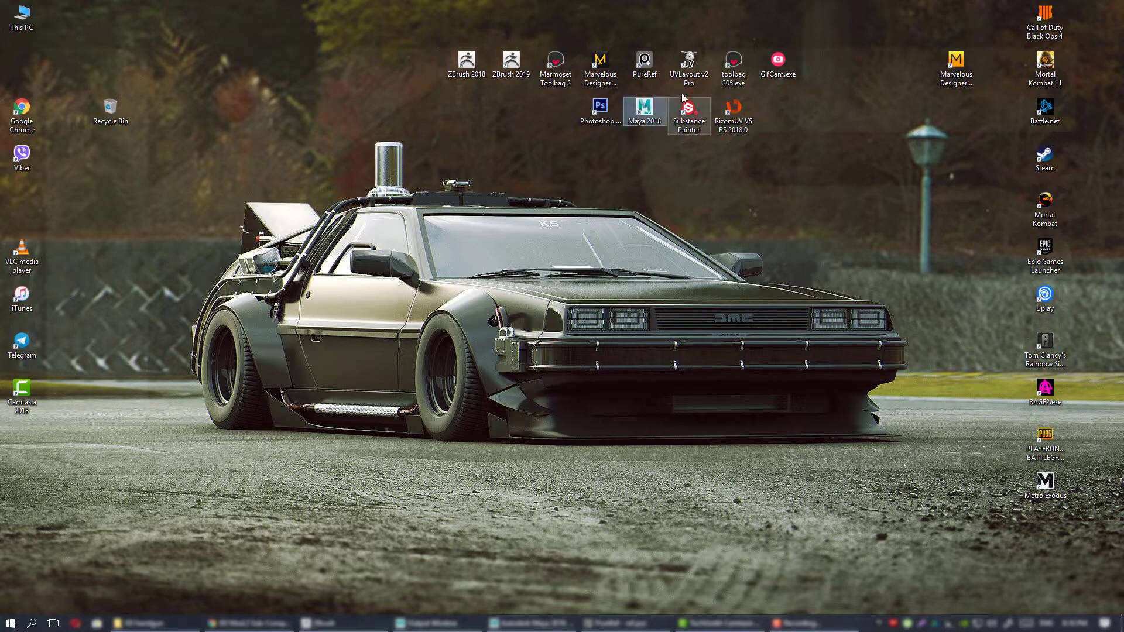
pyautogui.click(689, 65)
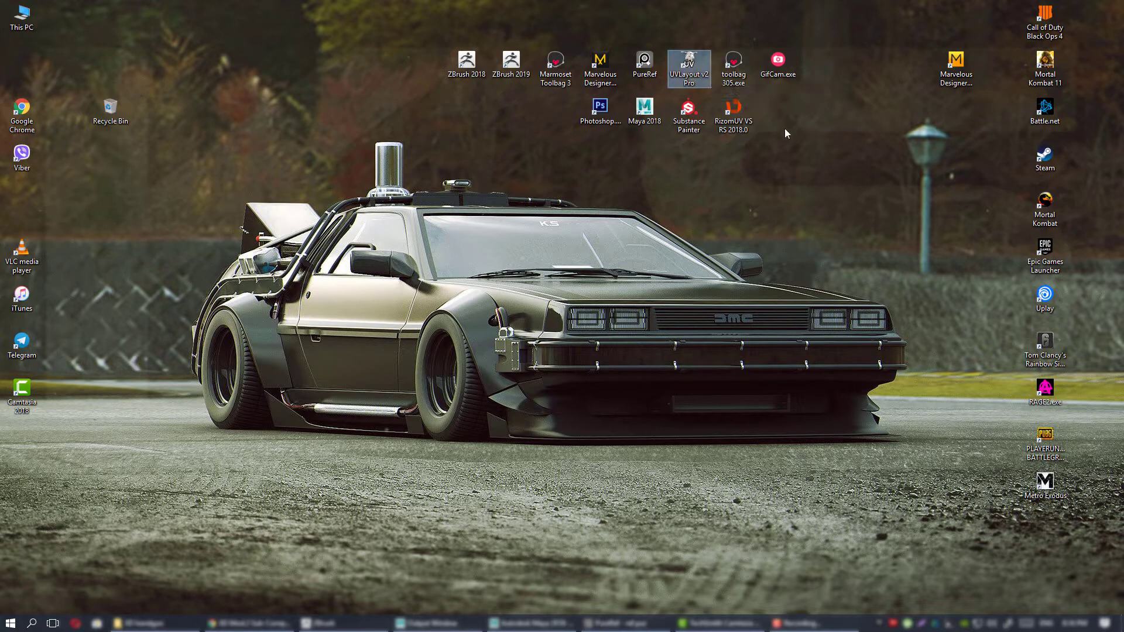
pyautogui.click(748, 126)
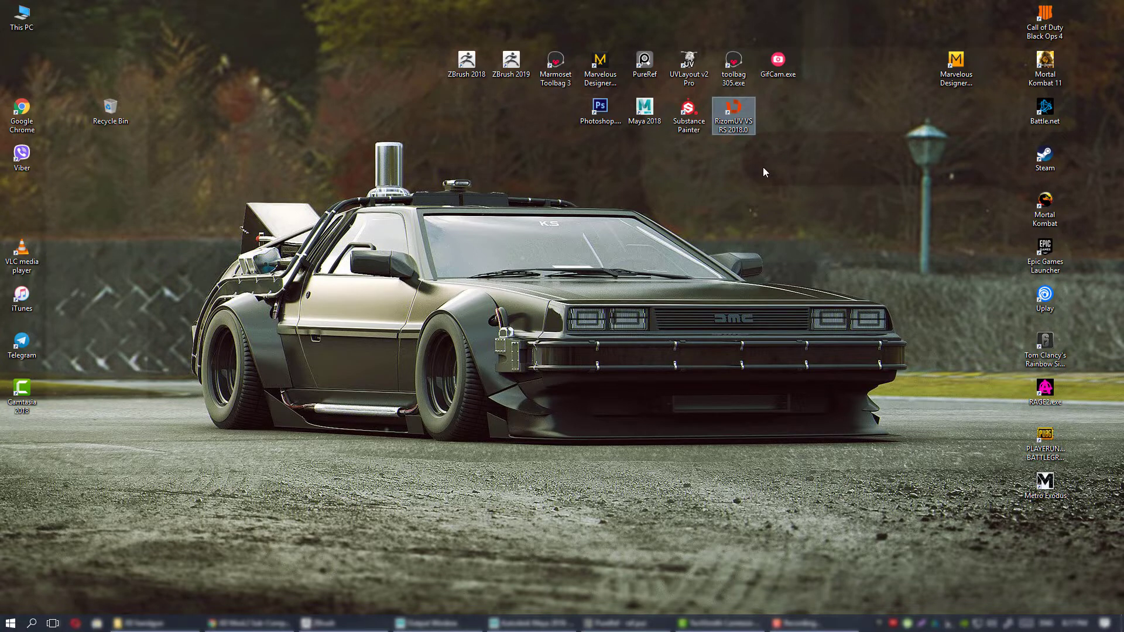
pyautogui.press('Left')
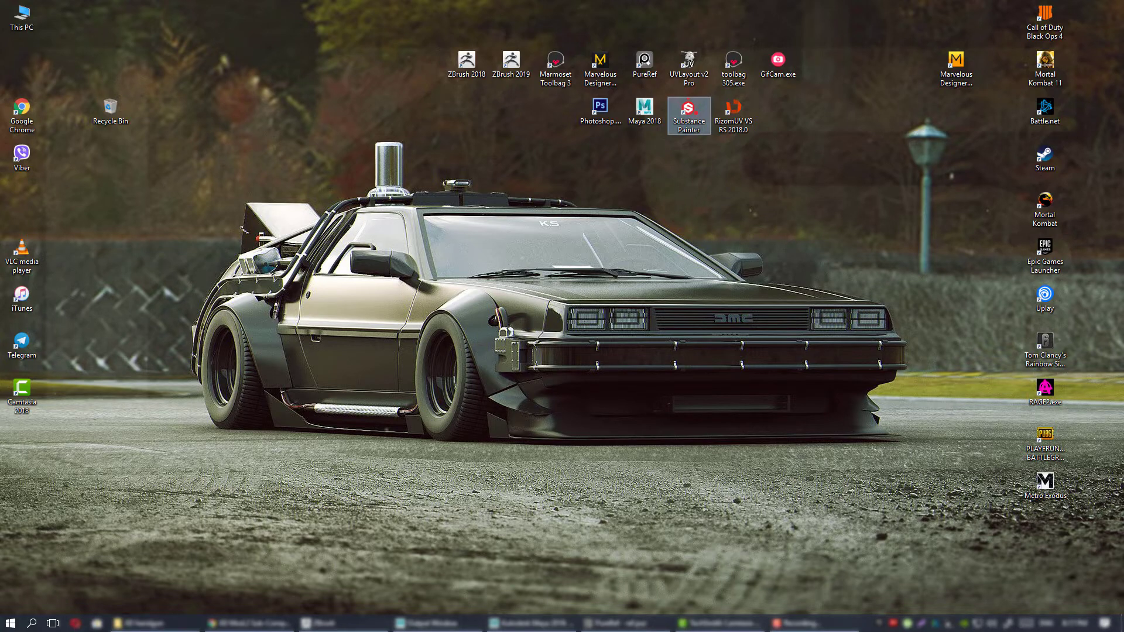
# Bring the PureRef board back over the desktop and survey the whole collection of pistol references.
pyautogui.moveTo(1123, 311); pyautogui.dragTo(493, 293, button='right')
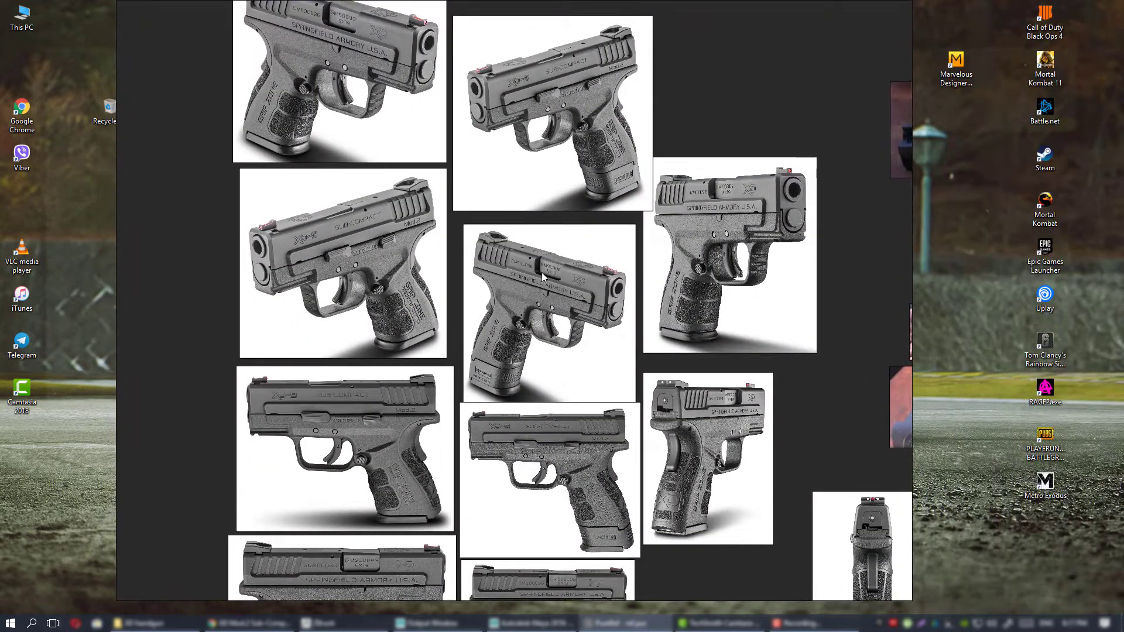
pyautogui.scroll(-3, 537, 246)
pyautogui.moveTo(658, 213); pyautogui.dragTo(576, 275, button='middle')
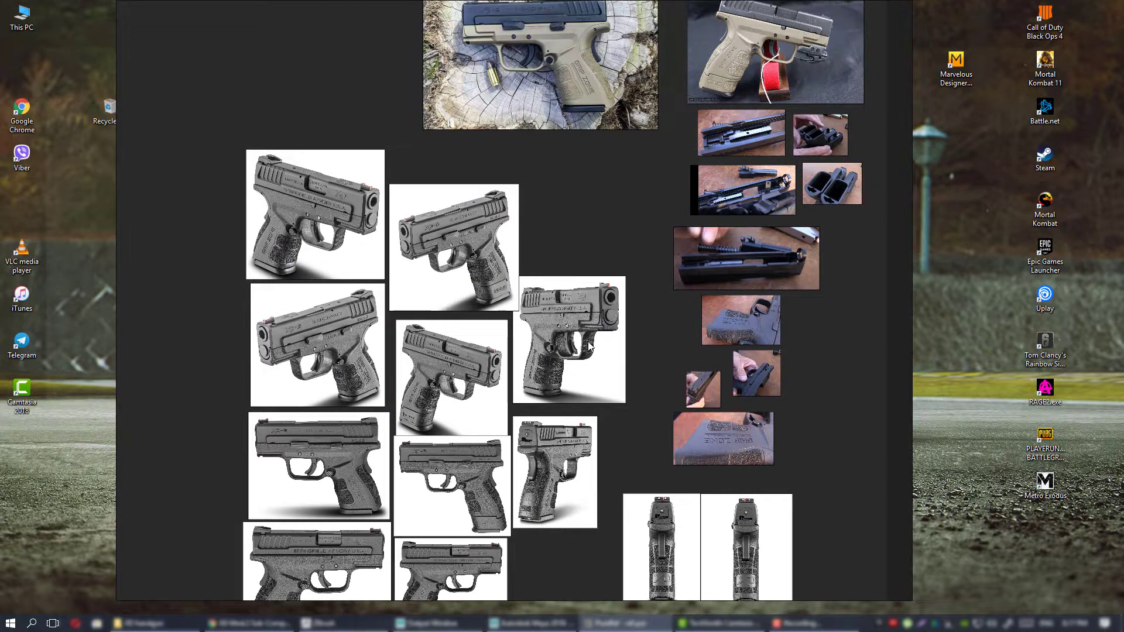
pyautogui.moveTo(561, 413); pyautogui.dragTo(607, 266, button='middle')
pyautogui.scroll(-2, 602, 207)
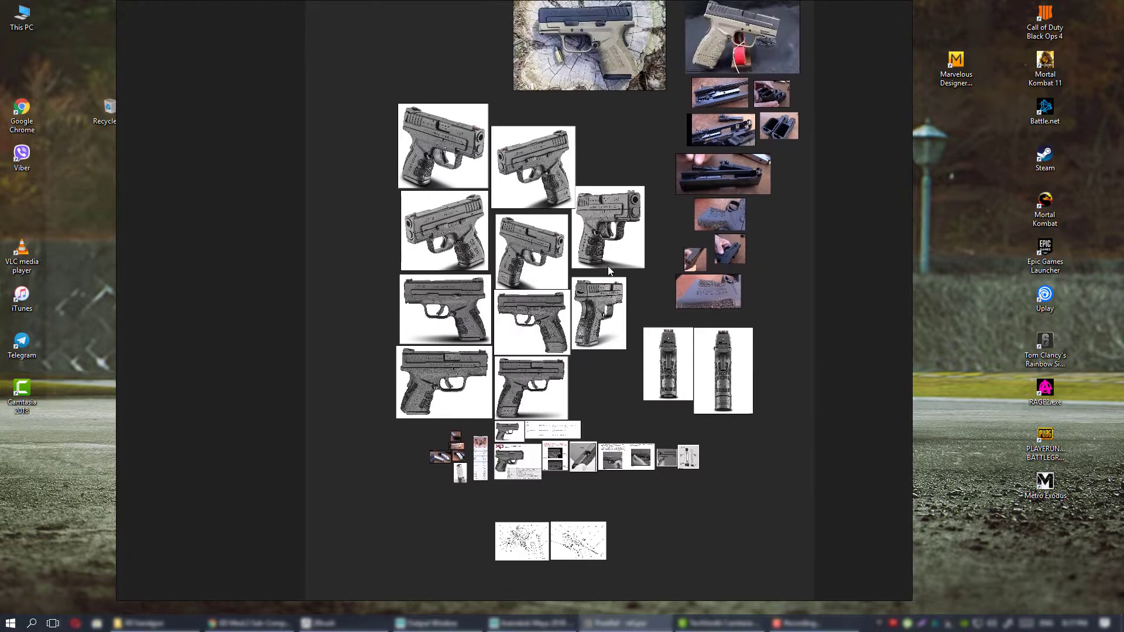
# Move the reference board aside, select the PureRef desktop shortcut, and bring the board back over the desktop.
pyautogui.scroll(2, 584, 221)
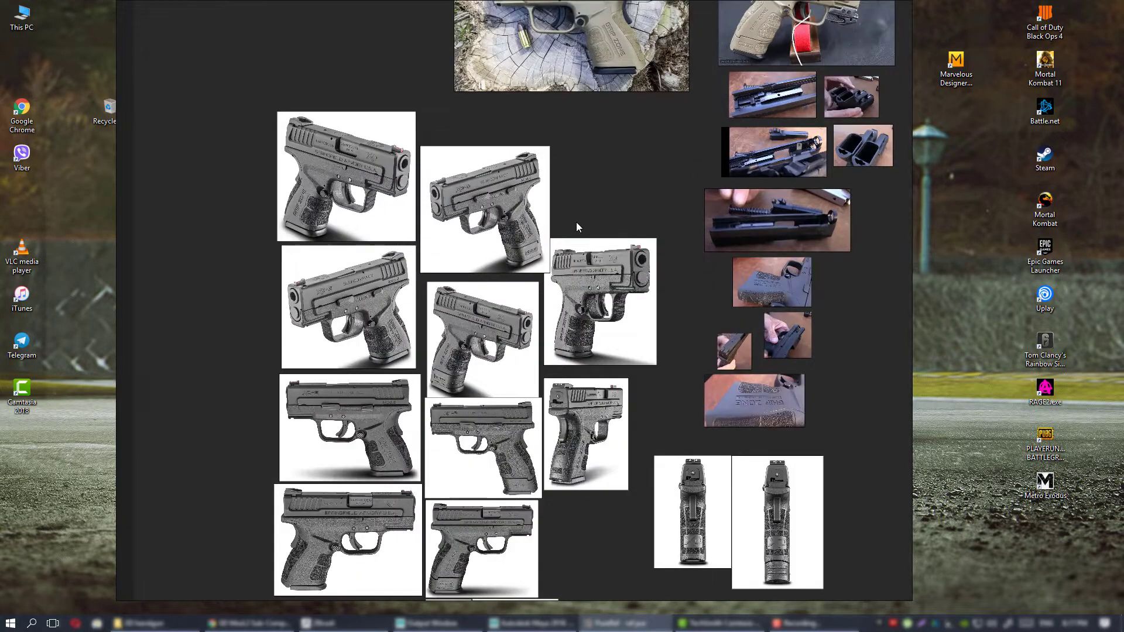
pyautogui.scroll(3, 576, 223)
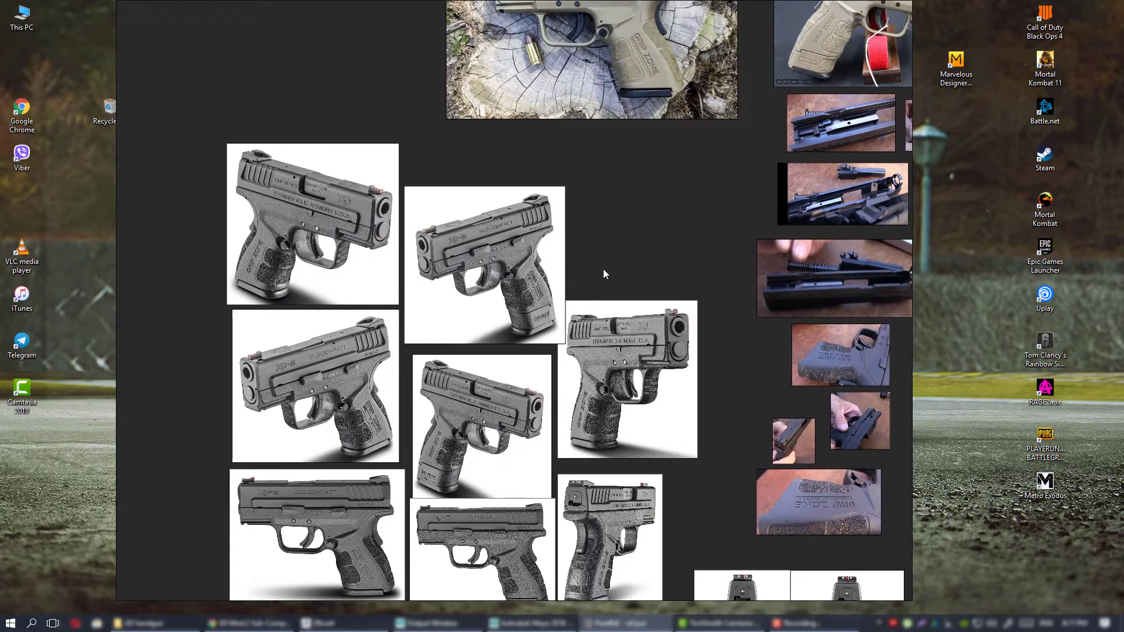
pyautogui.moveTo(603, 268); pyautogui.dragTo(1123, 253, button='right')
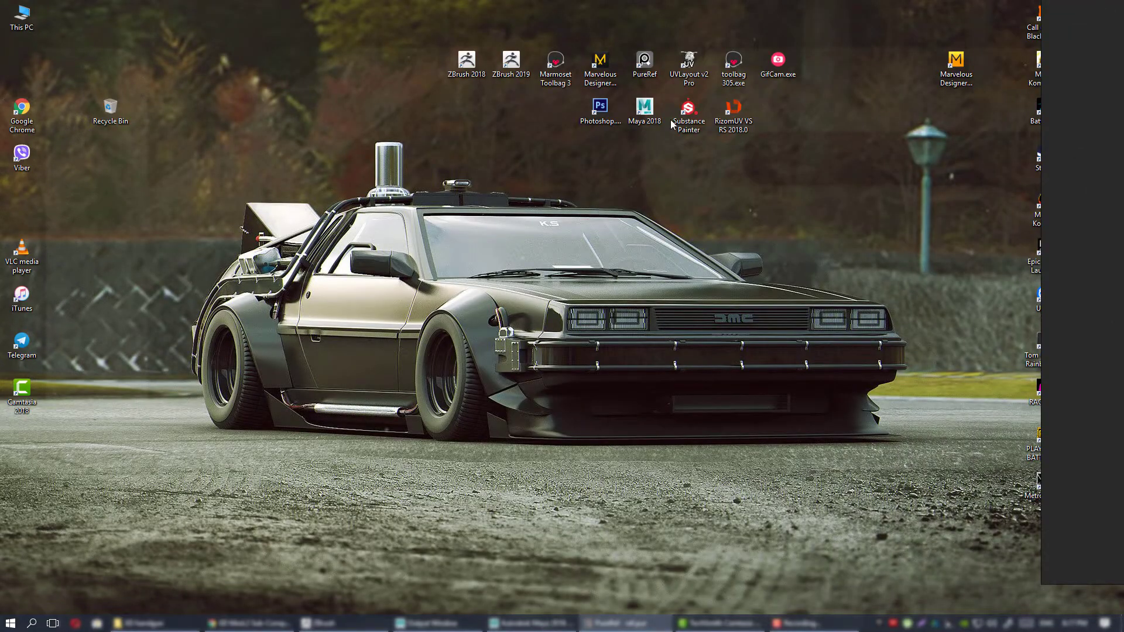
pyautogui.click(644, 64)
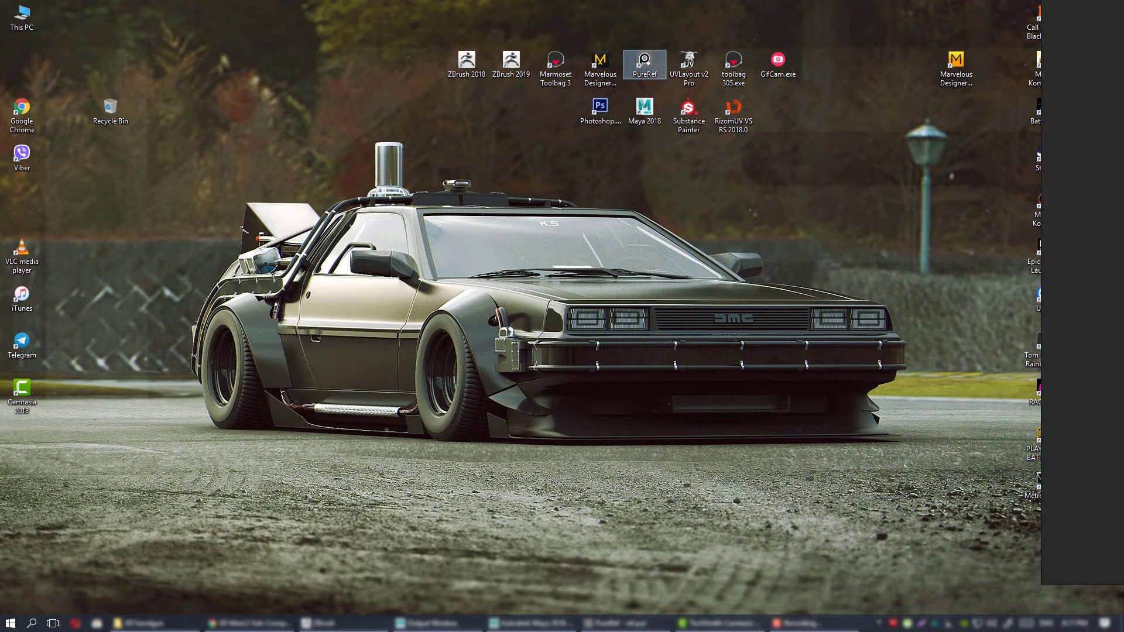
pyautogui.moveTo(1123, 284); pyautogui.dragTo(639, 282, button='right')
# Survey the full reference board, from the tan pistol photos down to the exploded-view diagrams.
pyautogui.scroll(-2, 639, 283)
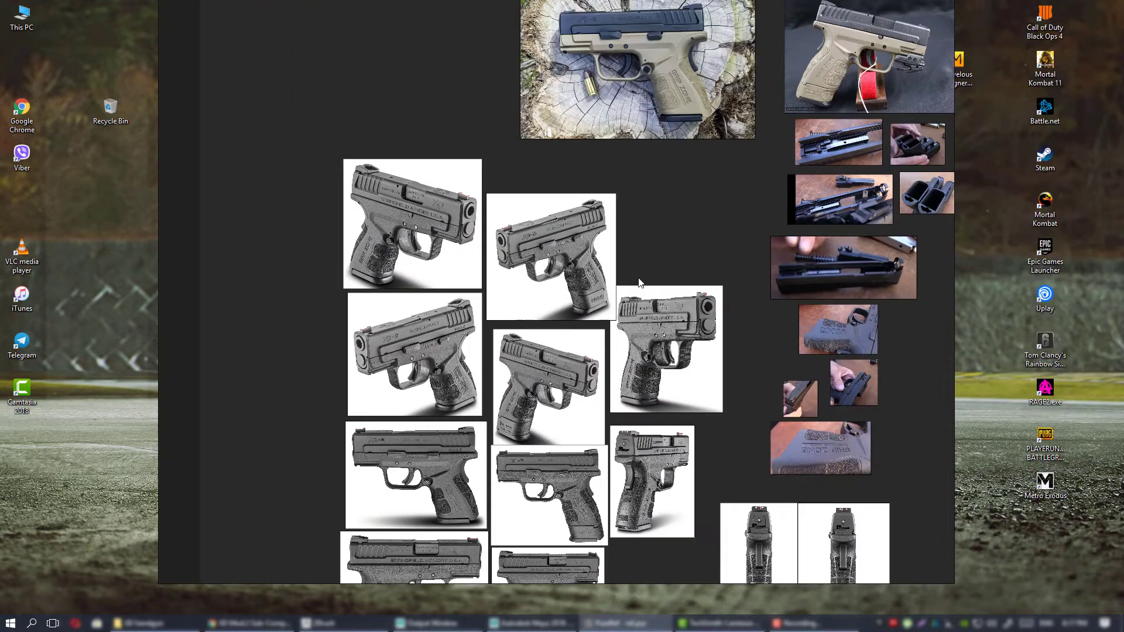
pyautogui.moveTo(669, 262); pyautogui.dragTo(629, 382, button='middle')
pyautogui.scroll(-1, 628, 382)
pyautogui.scroll(-2, 579, 266)
pyautogui.moveTo(642, 466); pyautogui.dragTo(583, 264, button='middle')
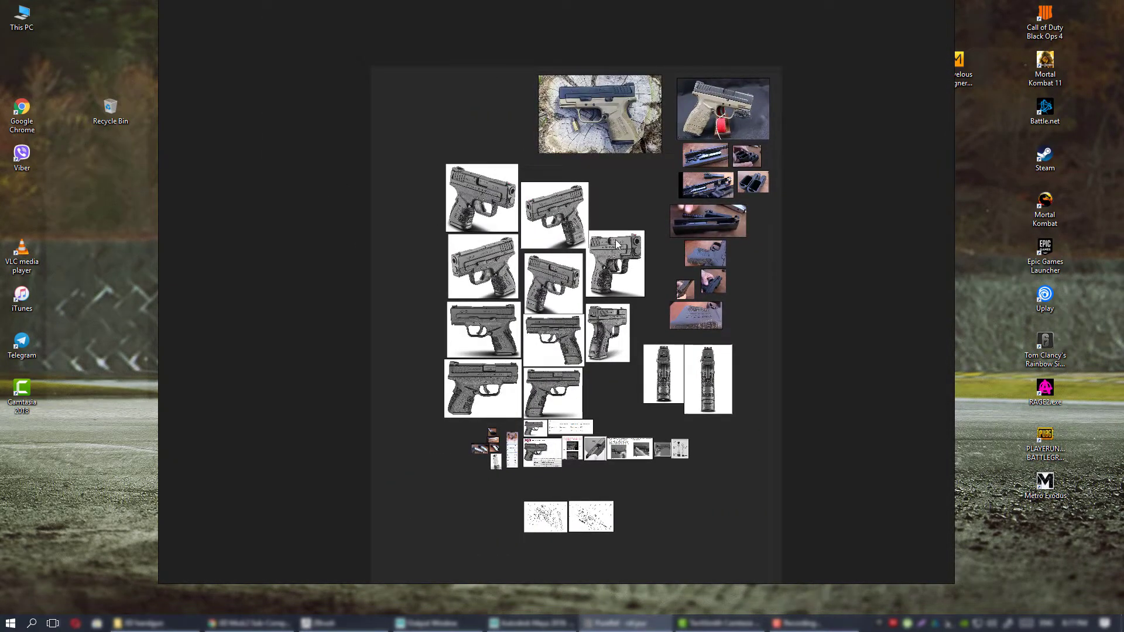
pyautogui.scroll(3, 598, 237)
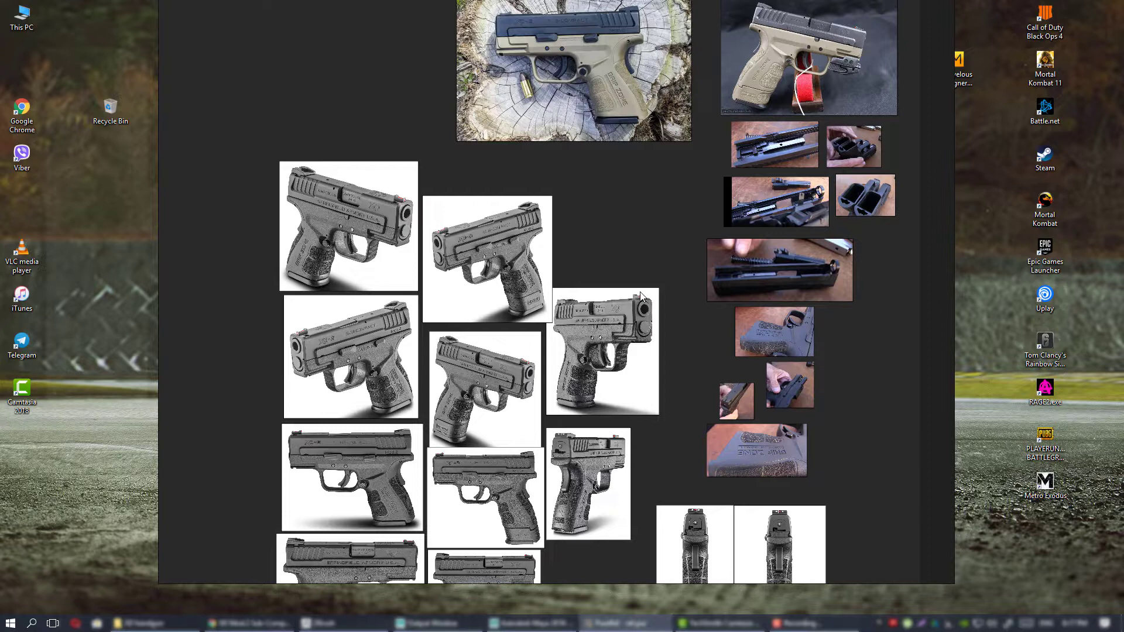
pyautogui.scroll(-3, 564, 264)
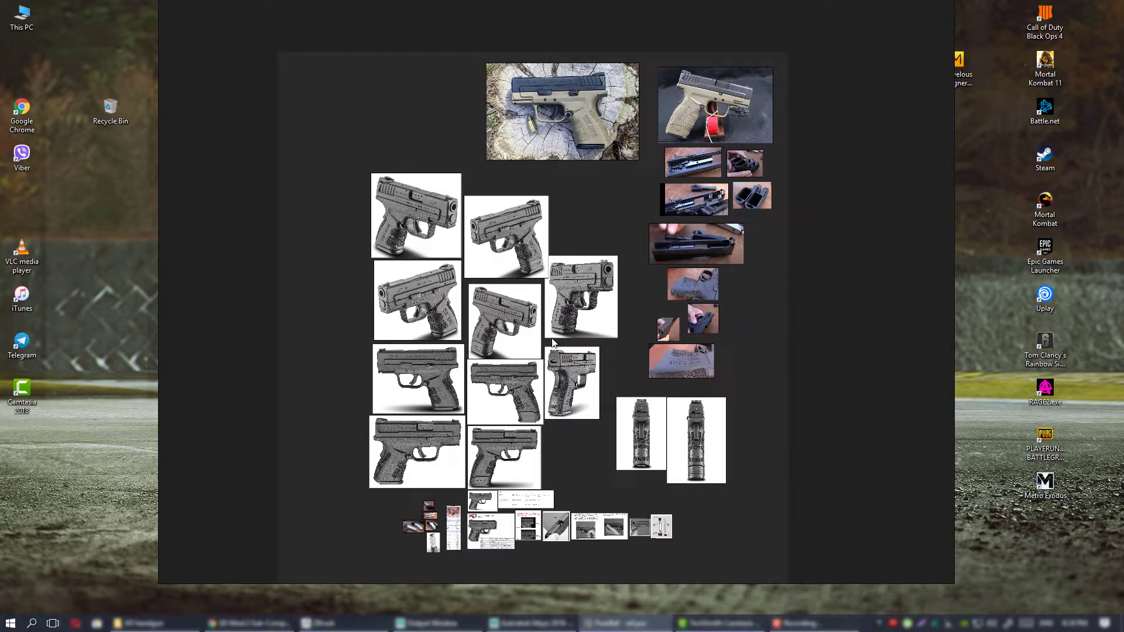
pyautogui.moveTo(439, 455); pyautogui.dragTo(451, 371, button='middle')
pyautogui.moveTo(642, 309); pyautogui.dragTo(626, 353, button='middle')
# Examine the grid of grey pistol photos, the manual pages below it and the neighbouring disassembly photos.
pyautogui.scroll(3, 644, 303)
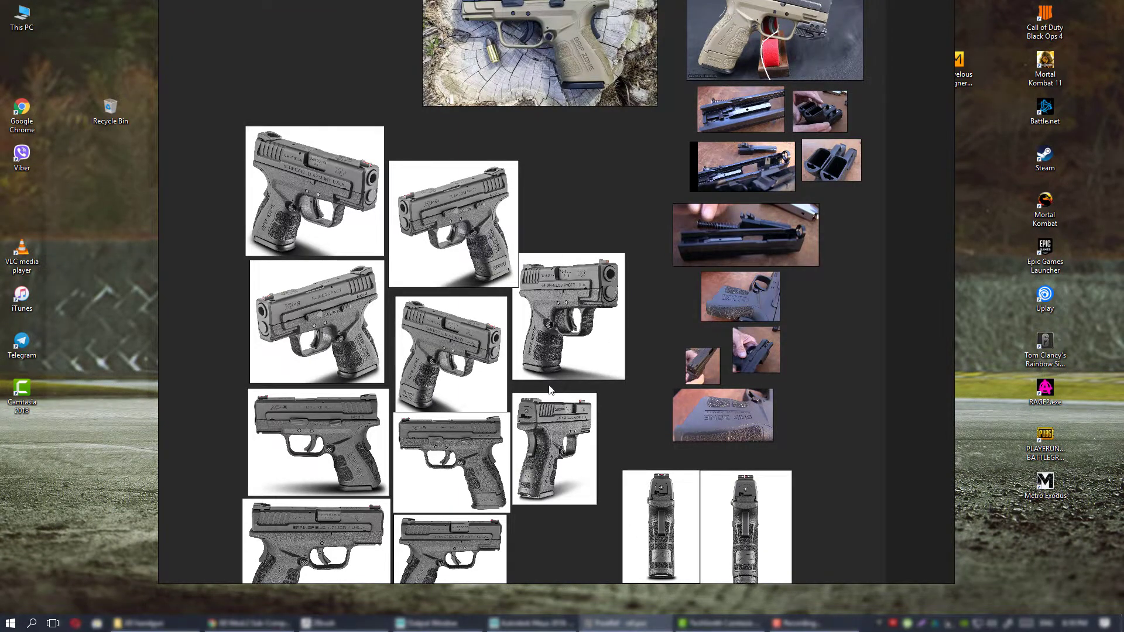
pyautogui.moveTo(548, 385); pyautogui.dragTo(560, 290, button='middle')
pyautogui.moveTo(535, 440); pyautogui.dragTo(551, 344, button='middle')
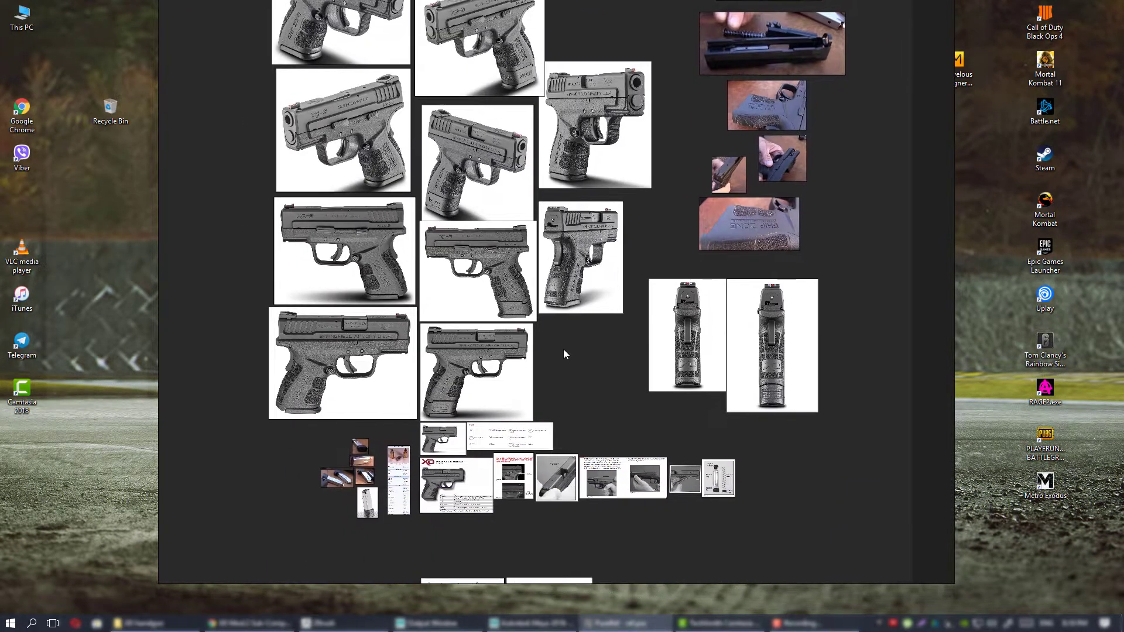
pyautogui.moveTo(491, 141); pyautogui.dragTo(558, 337, button='middle')
pyautogui.scroll(-3, 558, 338)
pyautogui.moveTo(630, 350); pyautogui.dragTo(547, 305, button='middle')
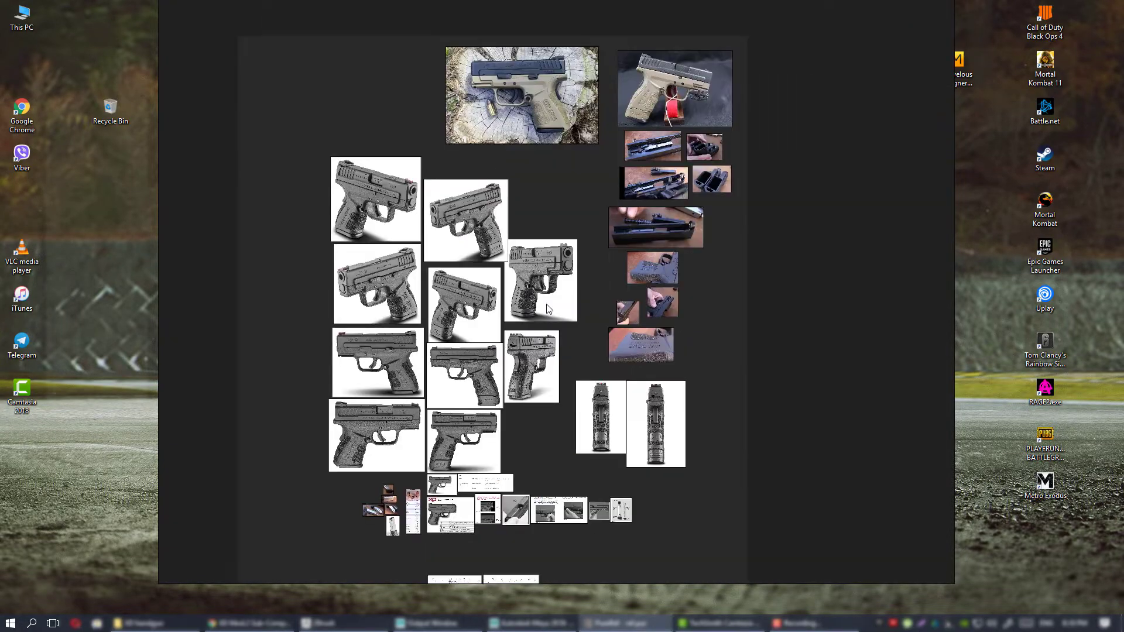
pyautogui.moveTo(542, 253); pyautogui.dragTo(545, 309, button='middle')
pyautogui.scroll(3, 544, 308)
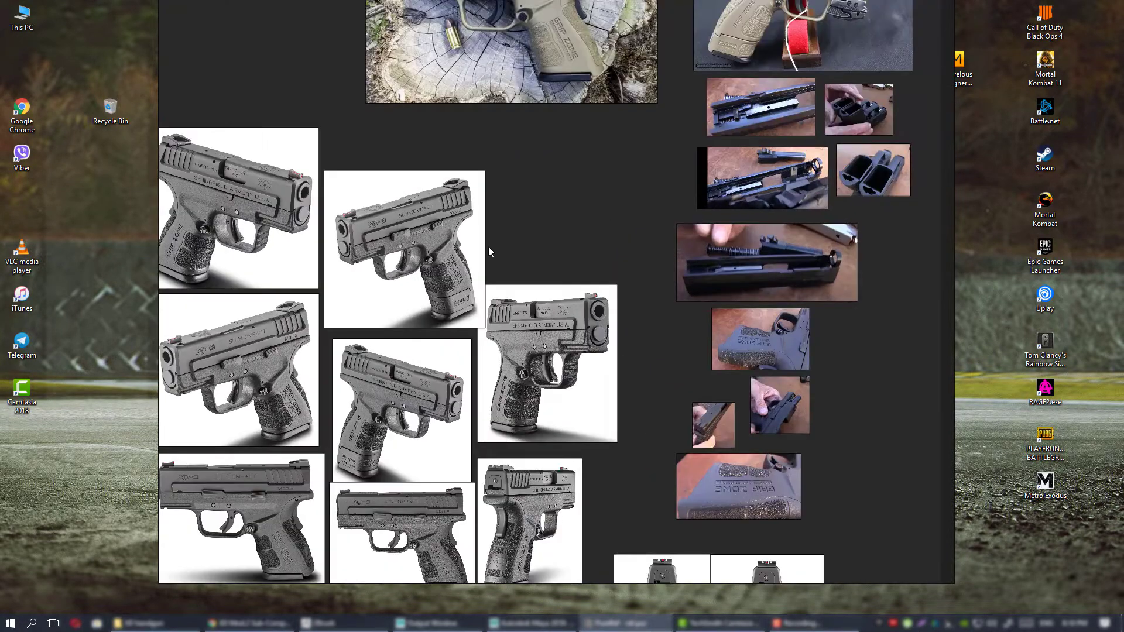
pyautogui.moveTo(490, 247); pyautogui.dragTo(628, 304, button='middle')
# Enlarge the front three-quarter pistol photo on the board's grid and undo the change.
pyautogui.moveTo(561, 312)
pyautogui.mouseDown()
pyautogui.moveTo(561, 289)
pyautogui.moveTo(560, 308)
pyautogui.mouseUp()
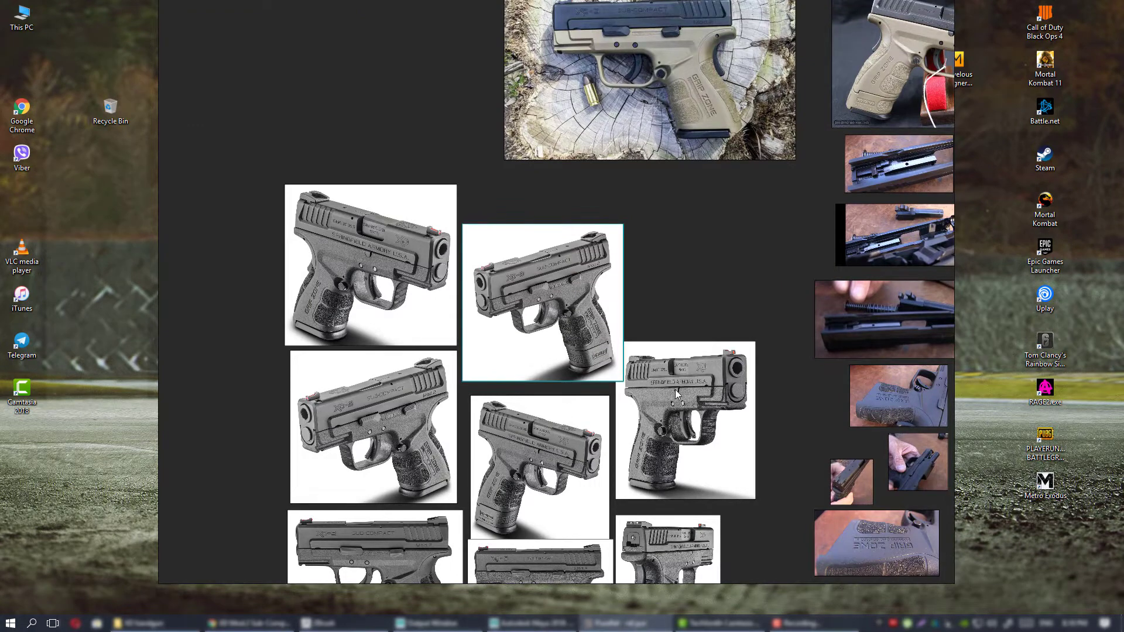
pyautogui.moveTo(686, 389); pyautogui.dragTo(734, 392)
pyautogui.moveTo(734, 391)
pyautogui.keyDown('ctrl'); pyautogui.keyDown('alt'); pyautogui.mouseDown()
pyautogui.moveTo(765, 392)
pyautogui.moveTo(735, 387)
pyautogui.moveTo(767, 389)
pyautogui.moveTo(753, 381)
pyautogui.mouseUp(); pyautogui.keyUp('alt'); pyautogui.keyUp('ctrl')
pyautogui.hotkey('ctrl', 'z')
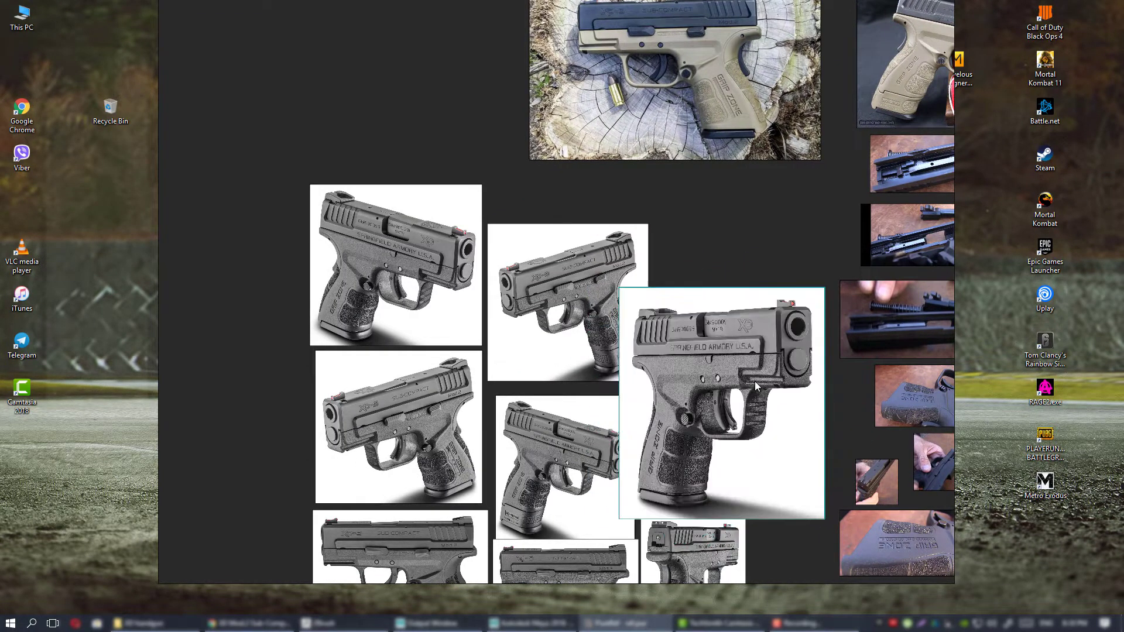
pyautogui.hotkey('ctrl', 'z')
pyautogui.hotkey('ctrl', 'z')
# Deselect the front three-quarter photo and review the layout of the whole reference collection.
pyautogui.moveTo(714, 348); pyautogui.dragTo(618, 324, button='middle')
pyautogui.scroll(-3, 561, 360)
pyautogui.moveTo(591, 350); pyautogui.dragTo(591, 361)
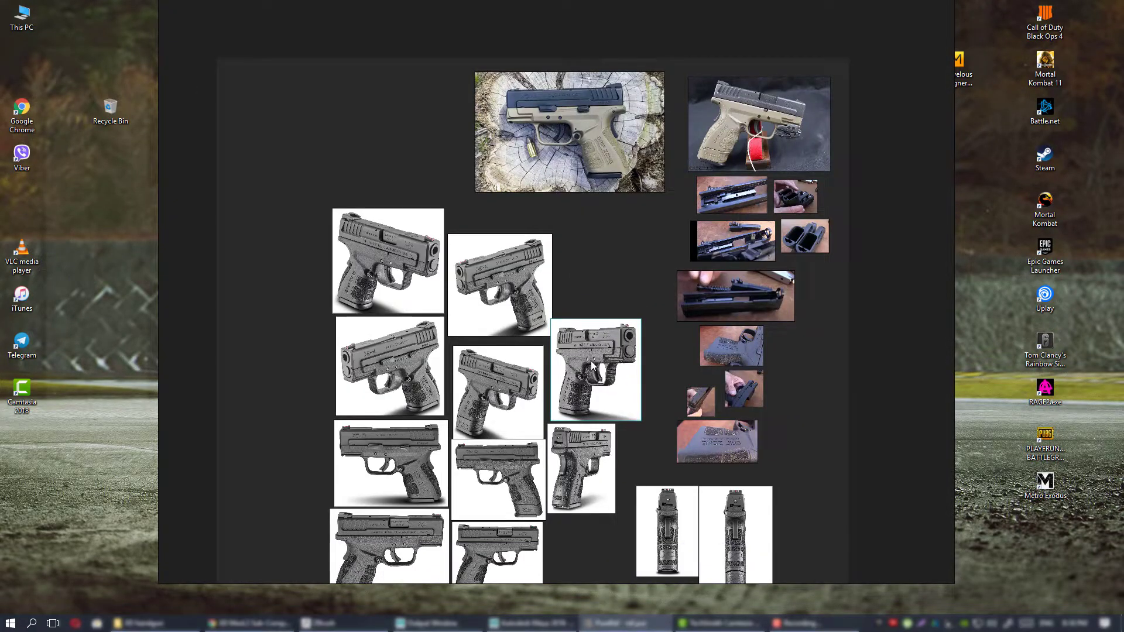
pyautogui.moveTo(615, 300); pyautogui.dragTo(607, 276, button='middle')
pyautogui.click(600, 262)
pyautogui.moveTo(613, 207); pyautogui.dragTo(597, 273, button='middle')
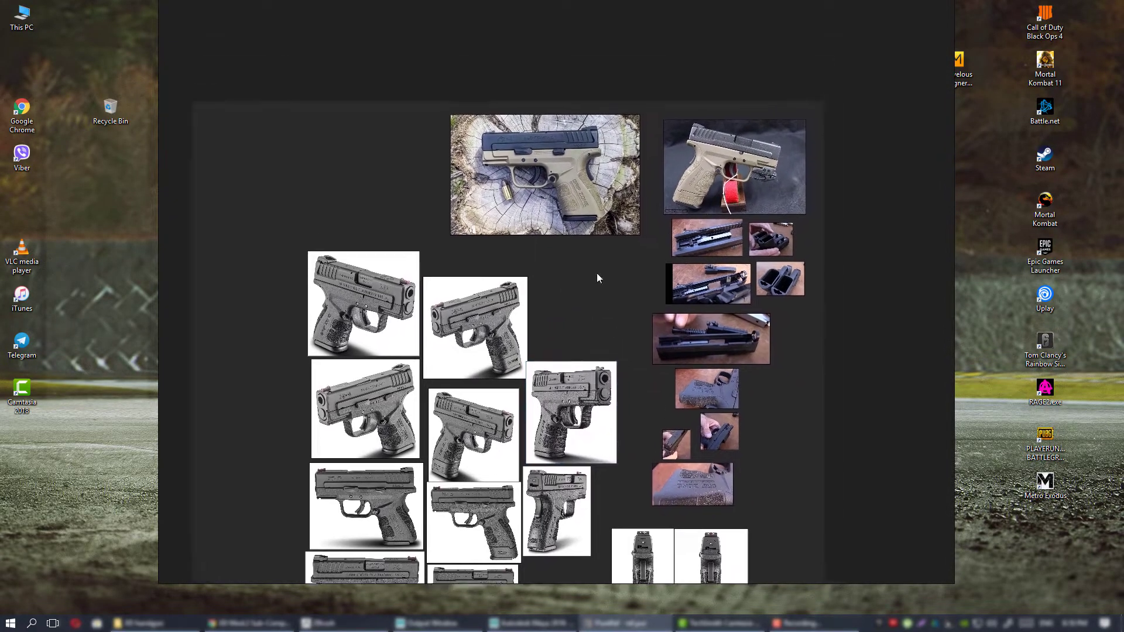
pyautogui.moveTo(570, 395); pyautogui.dragTo(579, 301, button='middle')
pyautogui.scroll(-1, 579, 301)
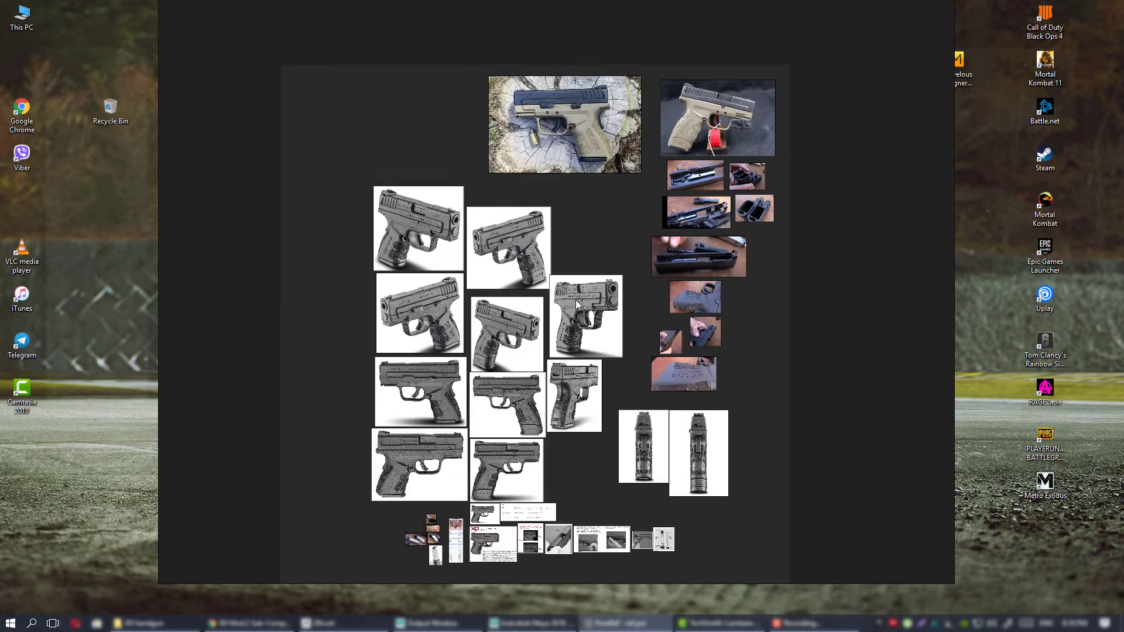
# Examine the side profiles and rear-view photos of the pistol, along with the manual pages and part diagrams.
pyautogui.scroll(1, 576, 307)
pyautogui.scroll(1, 576, 351)
pyautogui.moveTo(576, 351); pyautogui.dragTo(604, 237, button='middle')
pyautogui.moveTo(692, 425); pyautogui.dragTo(629, 269, button='middle')
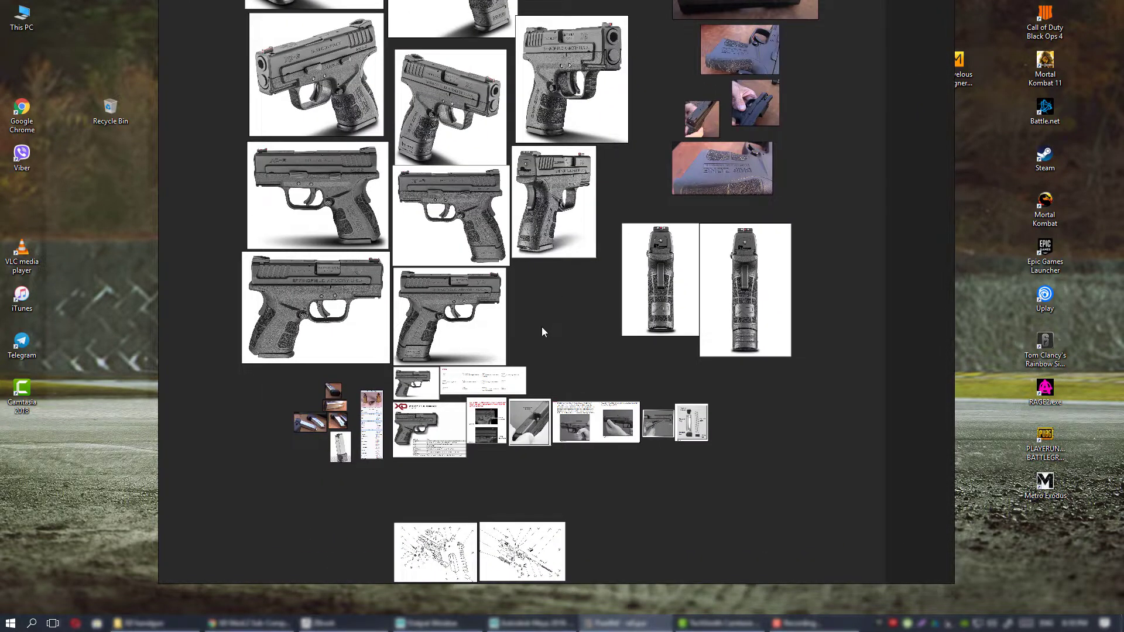
pyautogui.moveTo(518, 366); pyautogui.dragTo(677, 304, button='middle')
pyautogui.scroll(2, 670, 288)
pyautogui.moveTo(664, 223); pyautogui.dragTo(536, 339, button='middle')
pyautogui.moveTo(581, 192); pyautogui.dragTo(581, 276, button='middle')
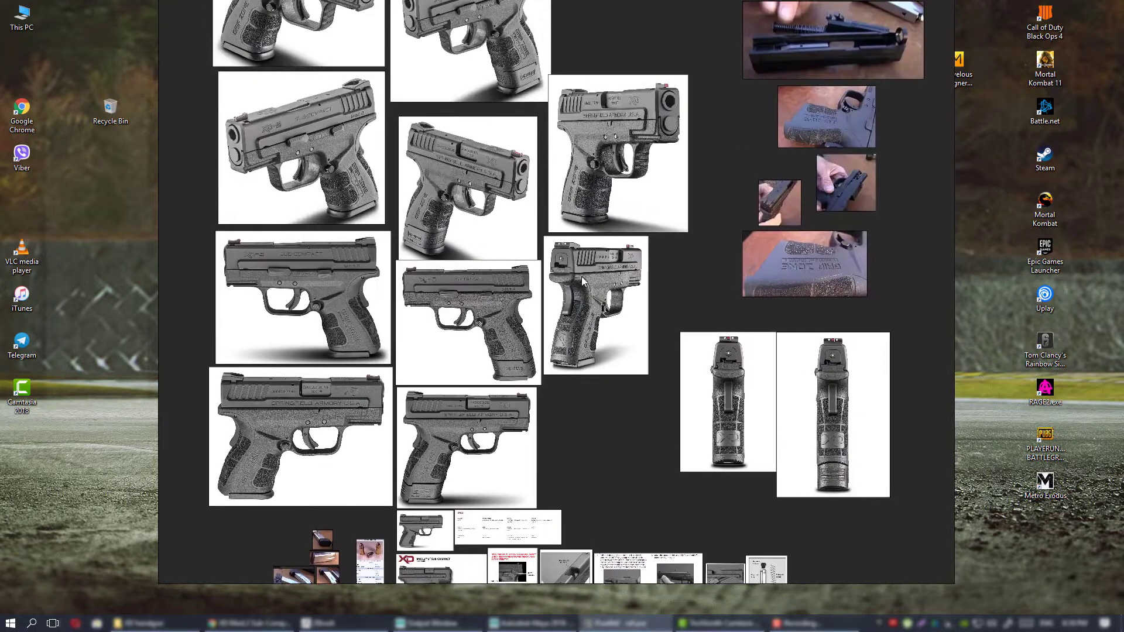
pyautogui.moveTo(678, 251); pyautogui.dragTo(675, 274, button='right')
pyautogui.moveTo(658, 278); pyautogui.dragTo(633, 309, button='middle')
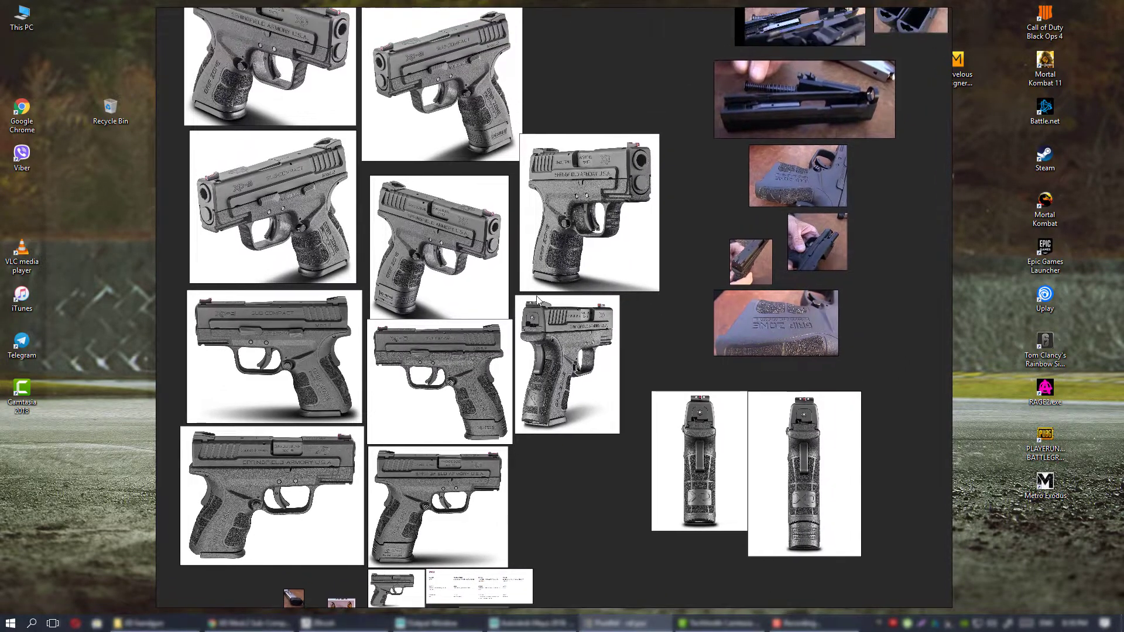
# Examine the three-quarter pistol photos at the upper end of the grey photo grid.
pyautogui.moveTo(466, 264); pyautogui.dragTo(588, 339, button='middle')
pyautogui.moveTo(477, 260); pyautogui.dragTo(498, 366, button='middle')
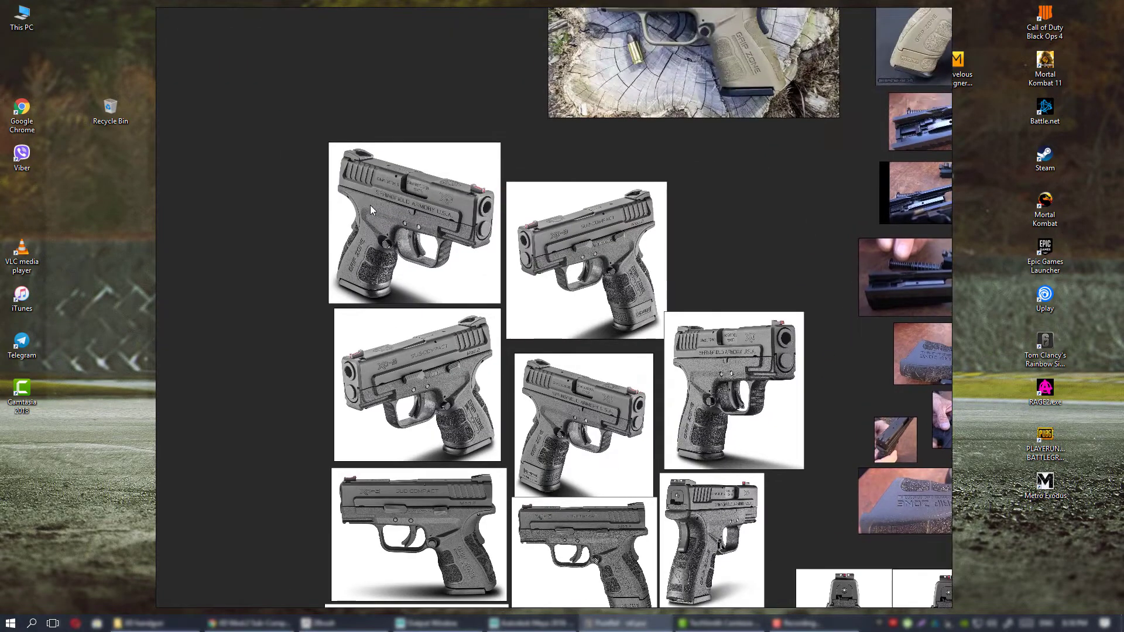
pyautogui.moveTo(641, 335); pyautogui.dragTo(554, 322, button='middle')
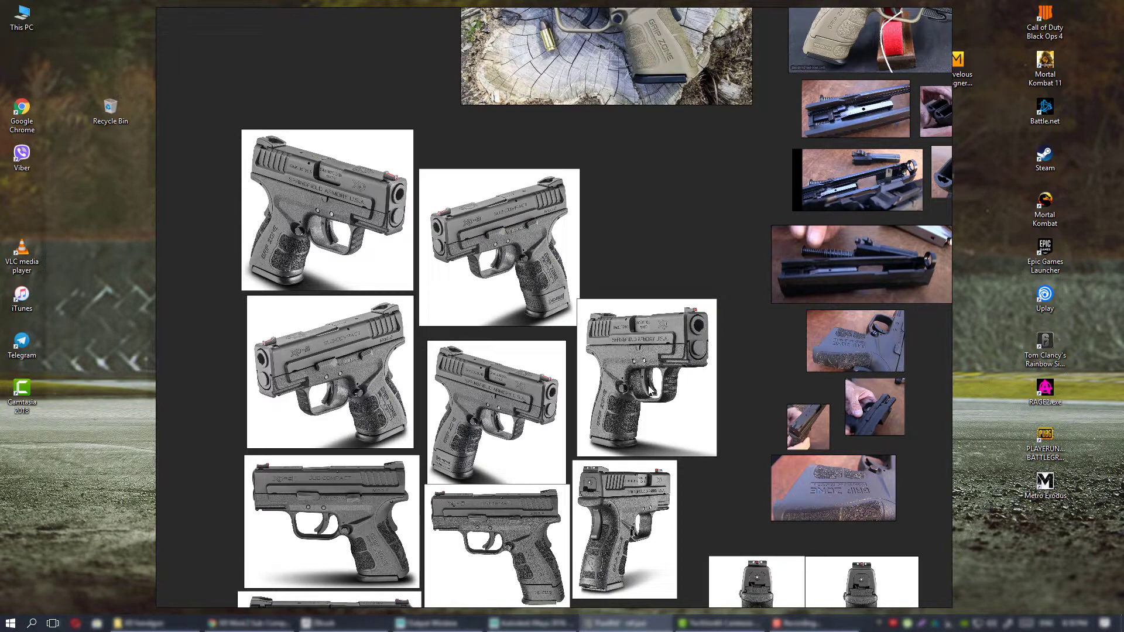
# Switch to Chrome and review the specs, options and main photo on the XD Mod.2 product page.
pyautogui.click(272, 625)
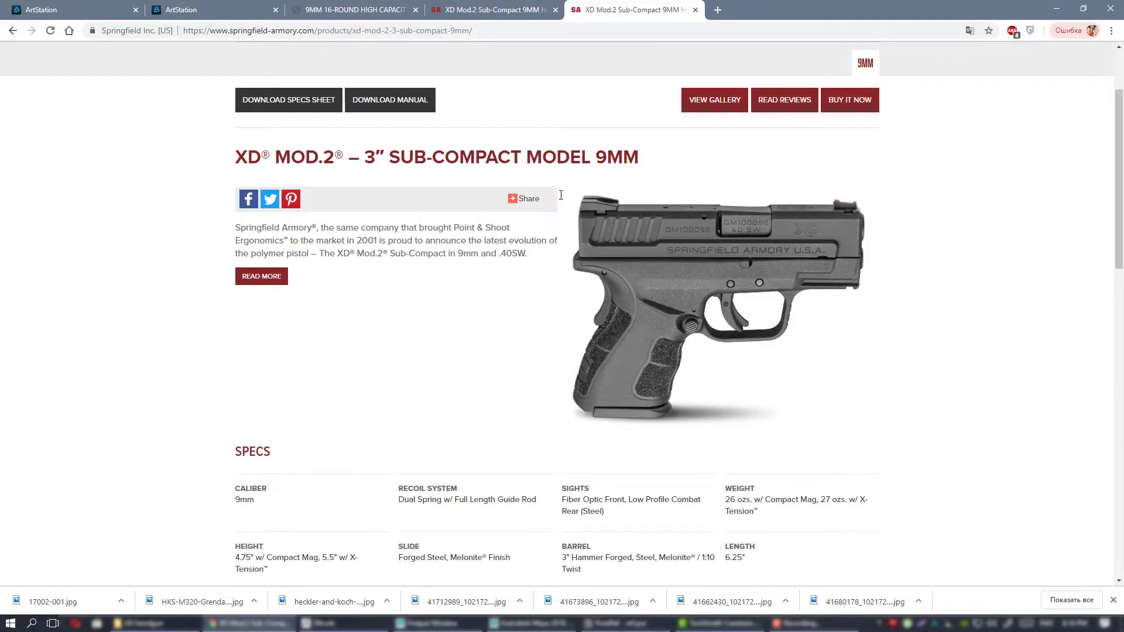
pyautogui.scroll(2, 585, 193)
pyautogui.scroll(-5, 954, 296)
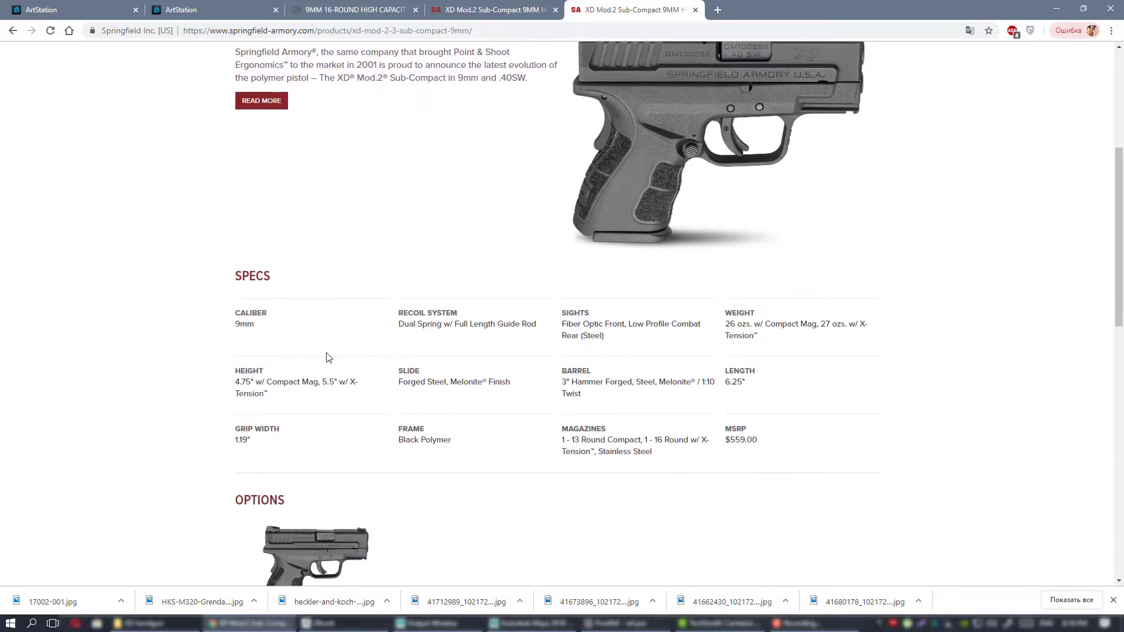
pyautogui.scroll(-4, 676, 380)
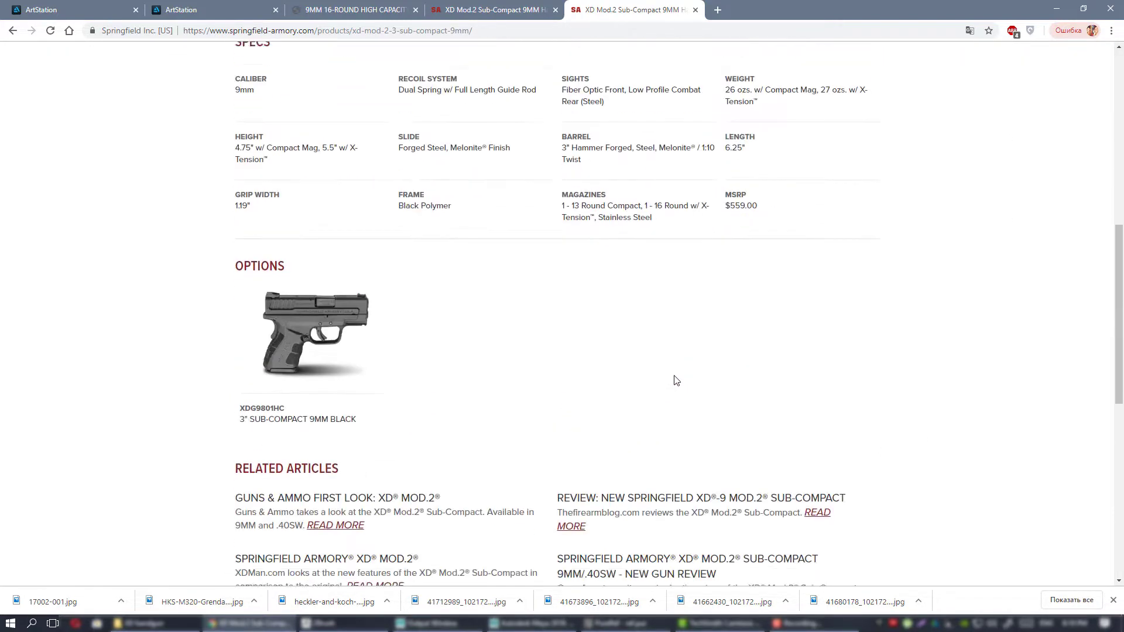
pyautogui.scroll(8, 675, 380)
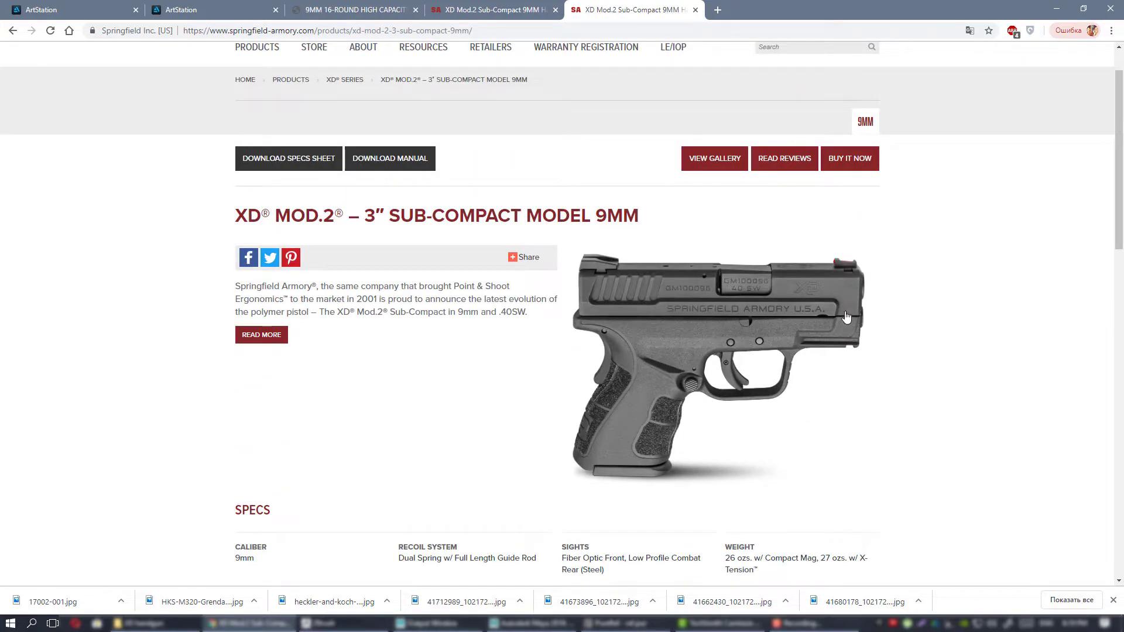
# View the pistol photos in the product gallery, close it and look over the product page again.
pyautogui.click(713, 159)
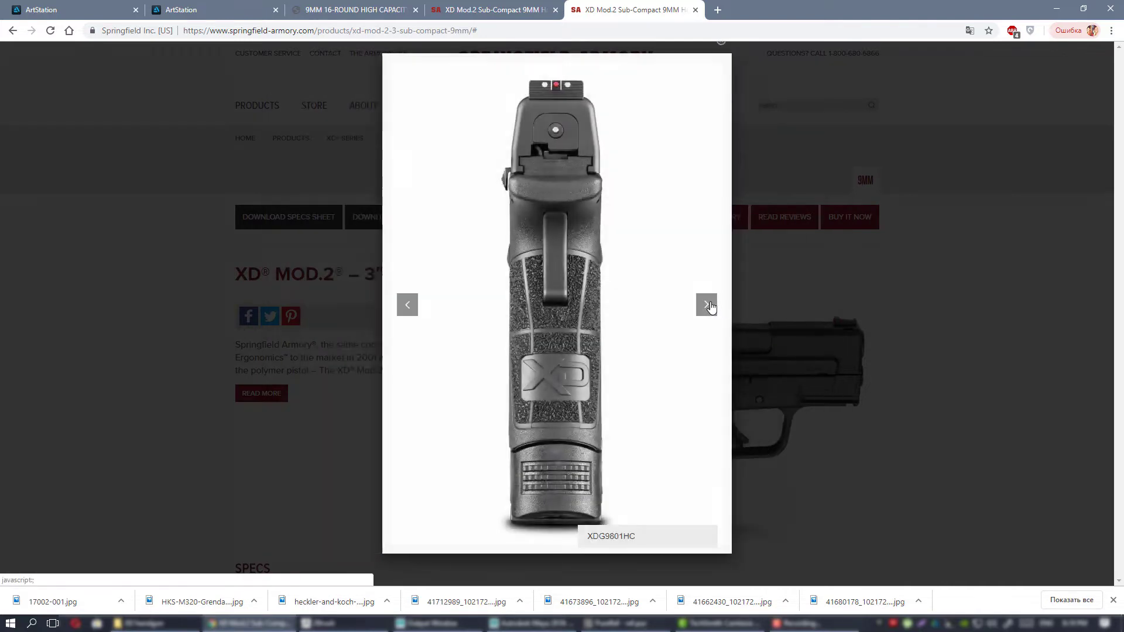
pyautogui.click(706, 305)
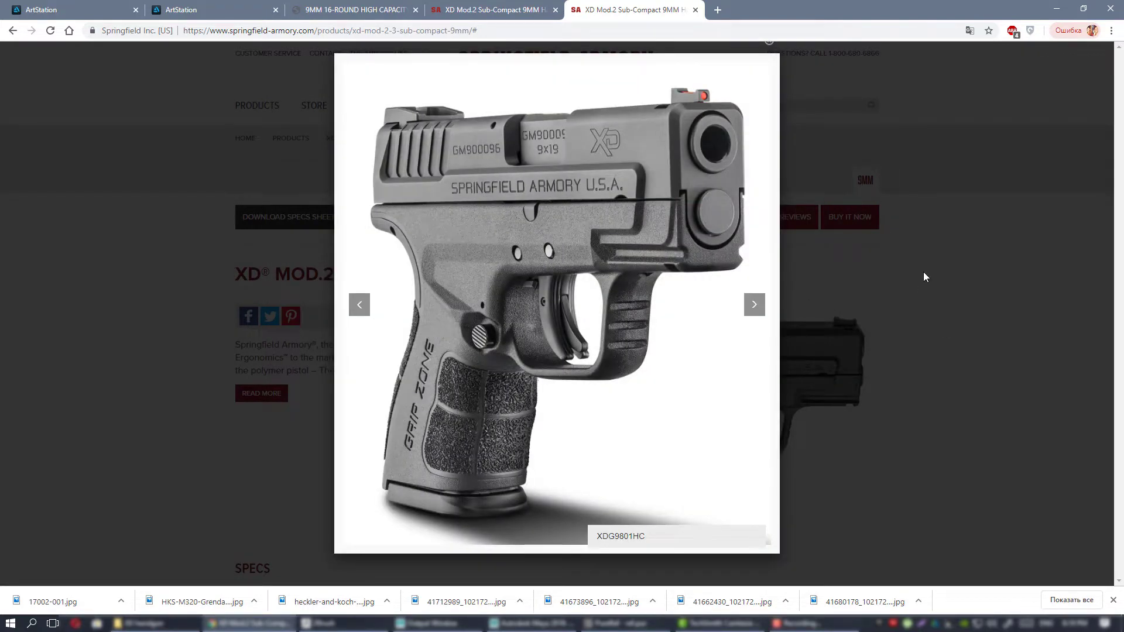
pyautogui.click(929, 234)
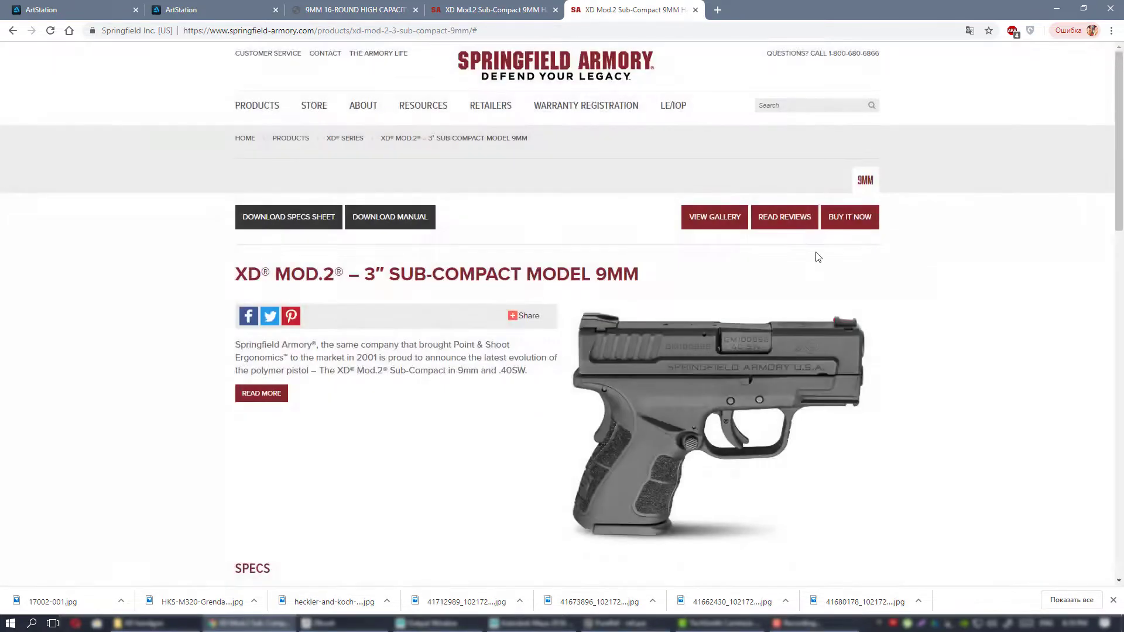
pyautogui.scroll(-5, 816, 258)
pyautogui.scroll(3, 819, 260)
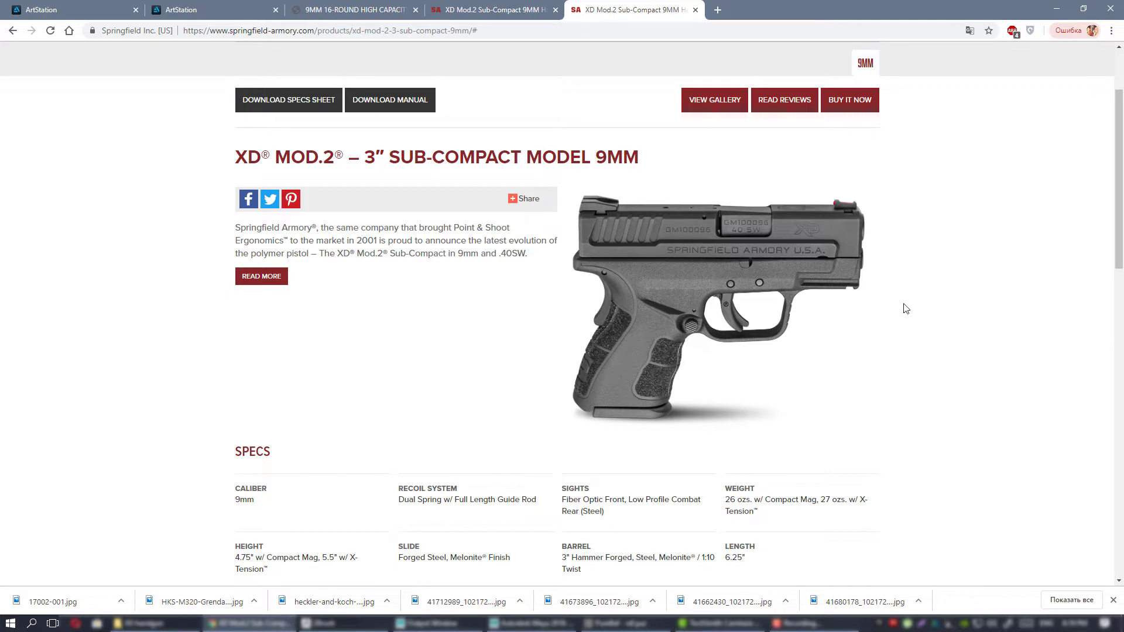
pyautogui.scroll(2, 896, 319)
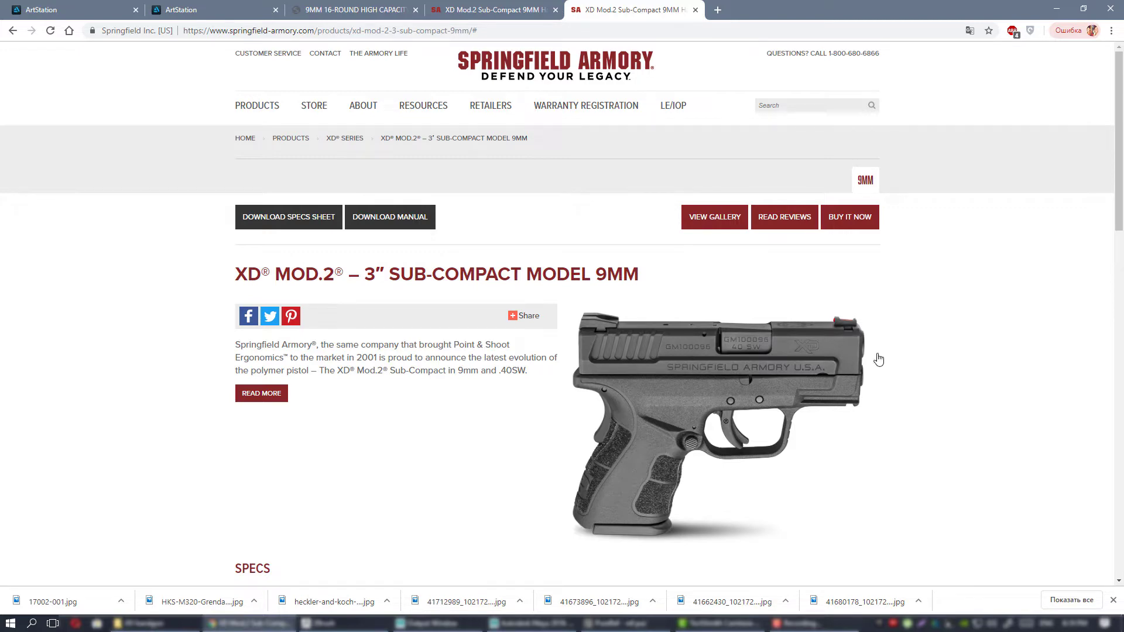
# Switch back to the PureRef board and examine the tan pistol photo with the red stand up close.
pyautogui.click(622, 623)
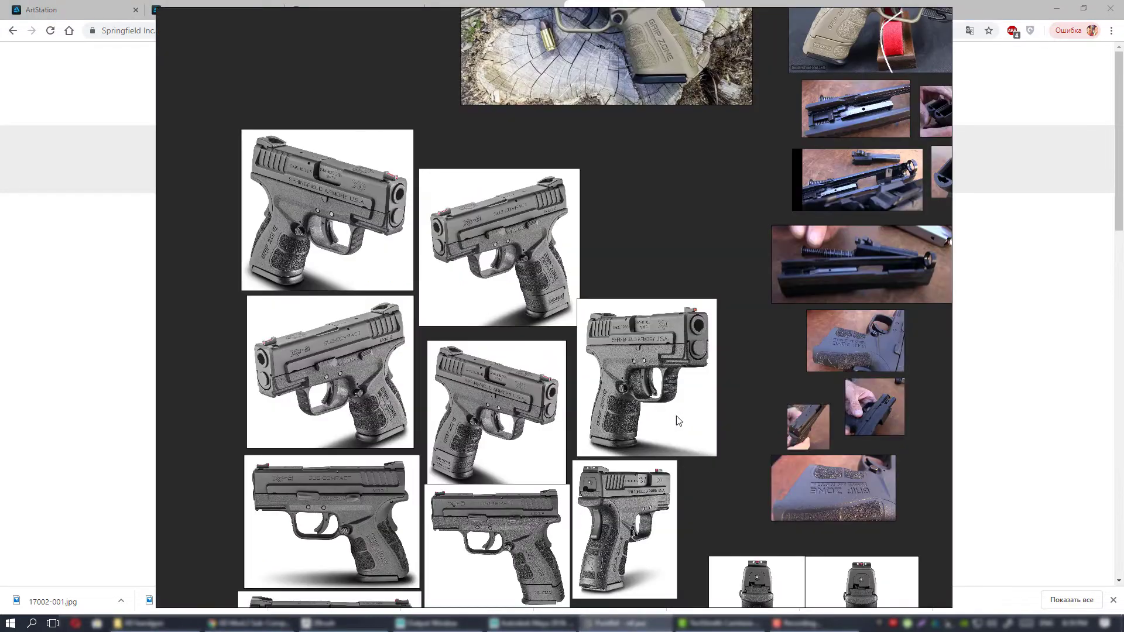
pyautogui.moveTo(717, 376); pyautogui.dragTo(700, 397, button='middle')
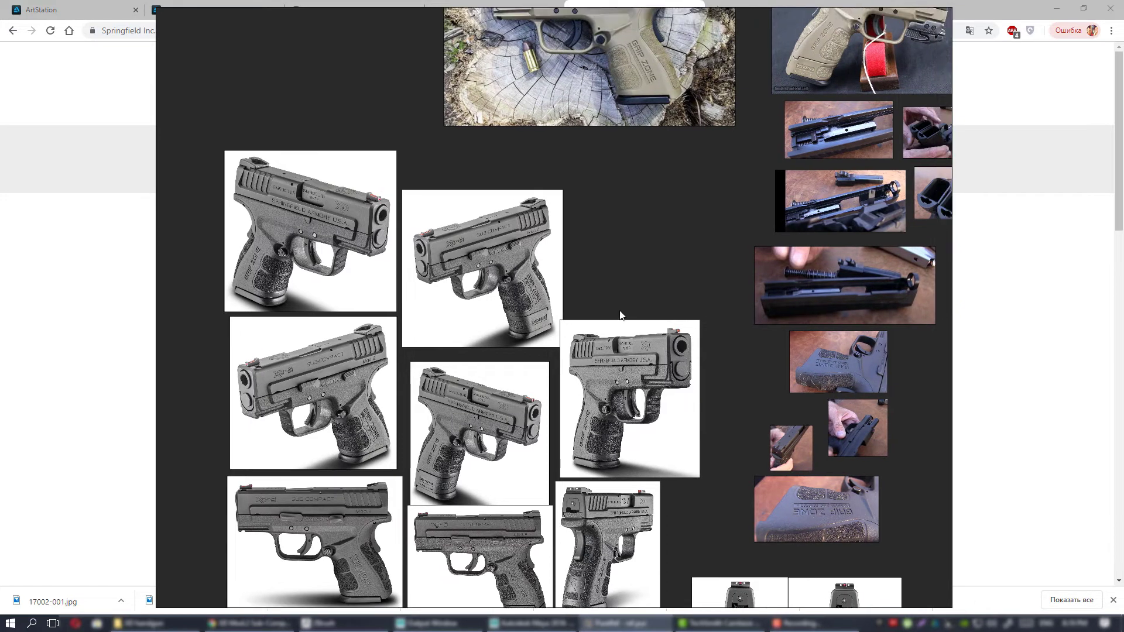
pyautogui.moveTo(622, 319); pyautogui.dragTo(565, 401, button='middle')
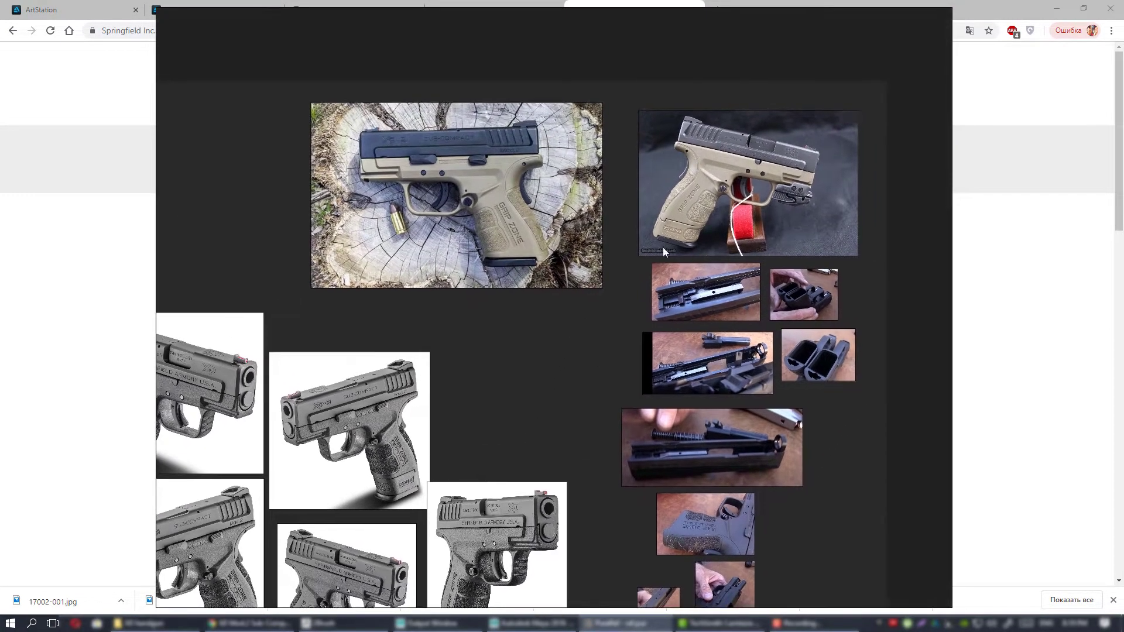
pyautogui.scroll(10, 769, 152)
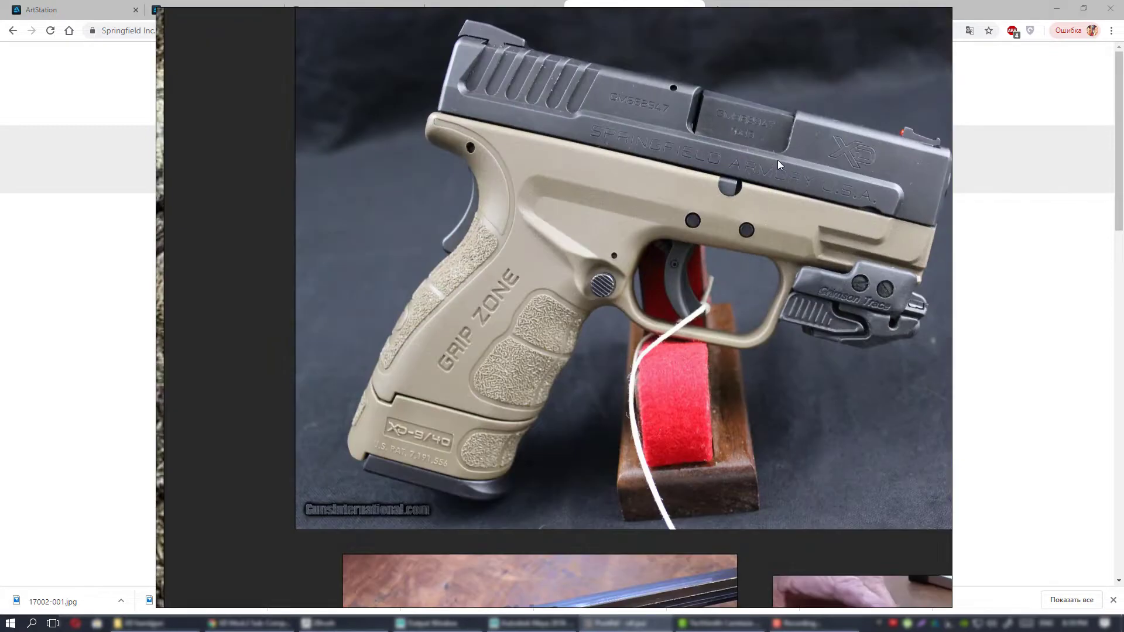
# Examine the slide, frame and grip details in the tan pistol photo with the red stand.
pyautogui.moveTo(777, 160); pyautogui.dragTo(724, 178, button='middle')
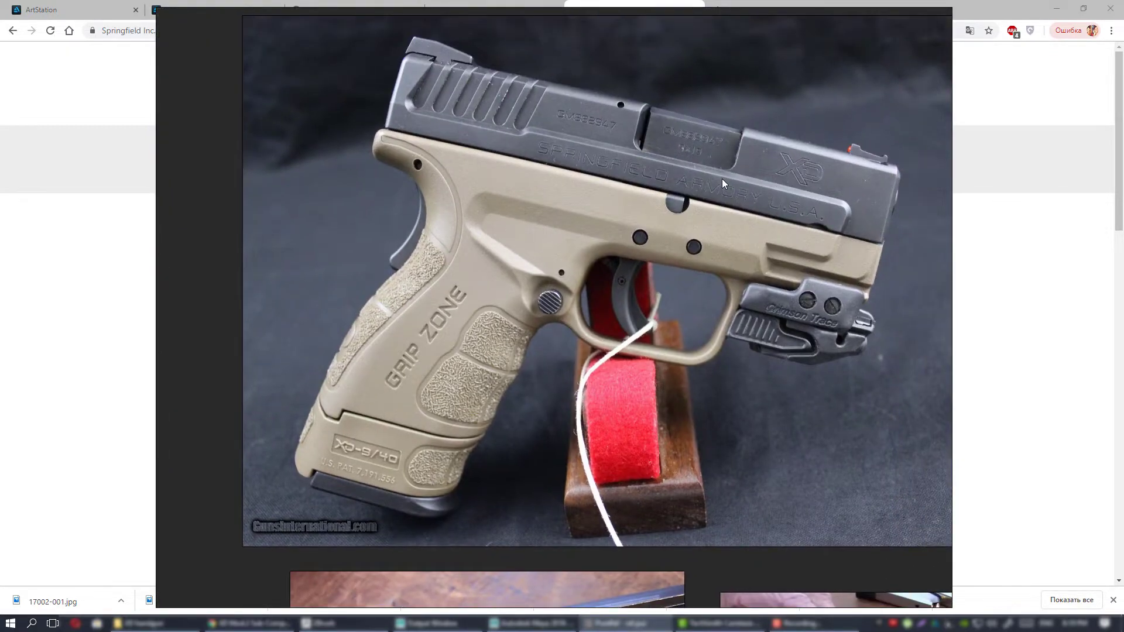
pyautogui.moveTo(545, 194); pyautogui.dragTo(546, 246, button='middle')
pyautogui.moveTo(735, 297); pyautogui.dragTo(718, 298, button='middle')
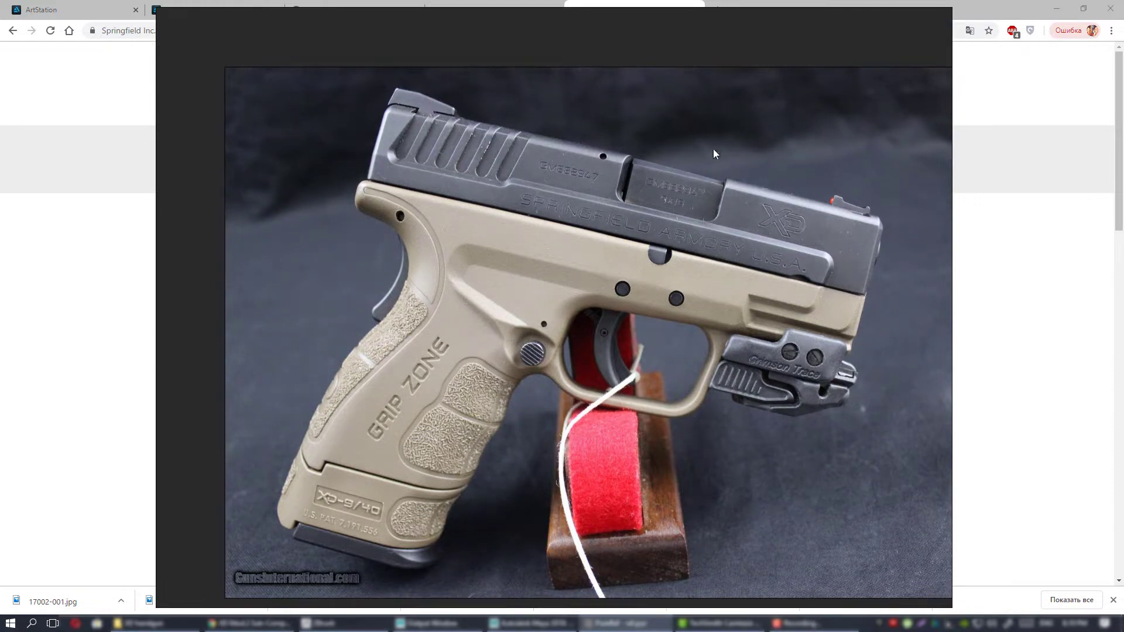
pyautogui.scroll(-4, 693, 278)
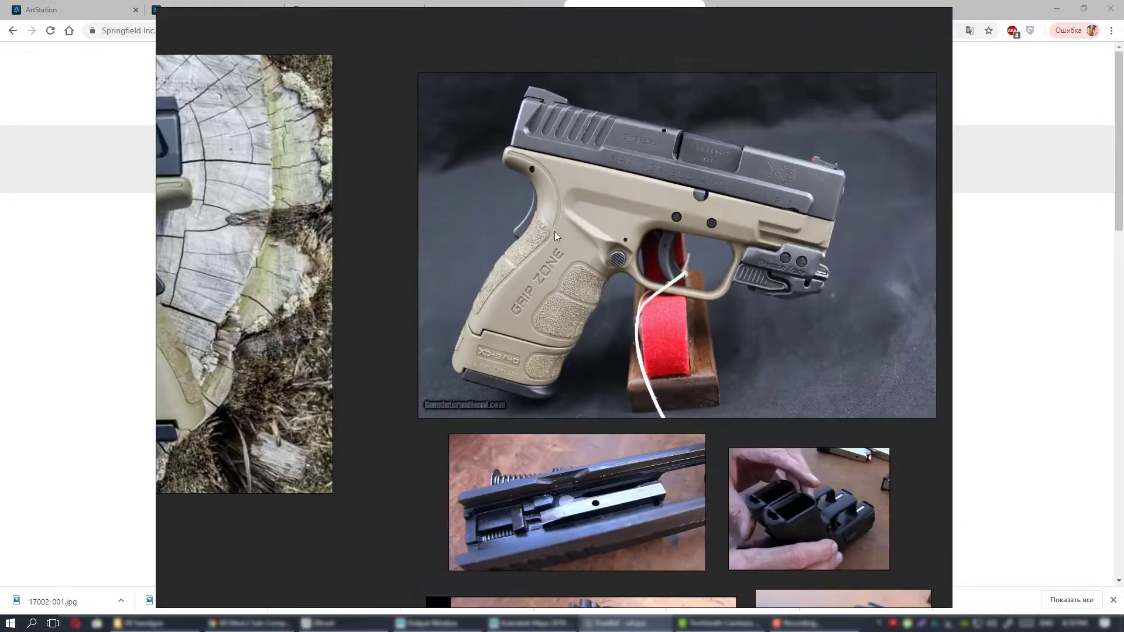
pyautogui.scroll(5, 543, 206)
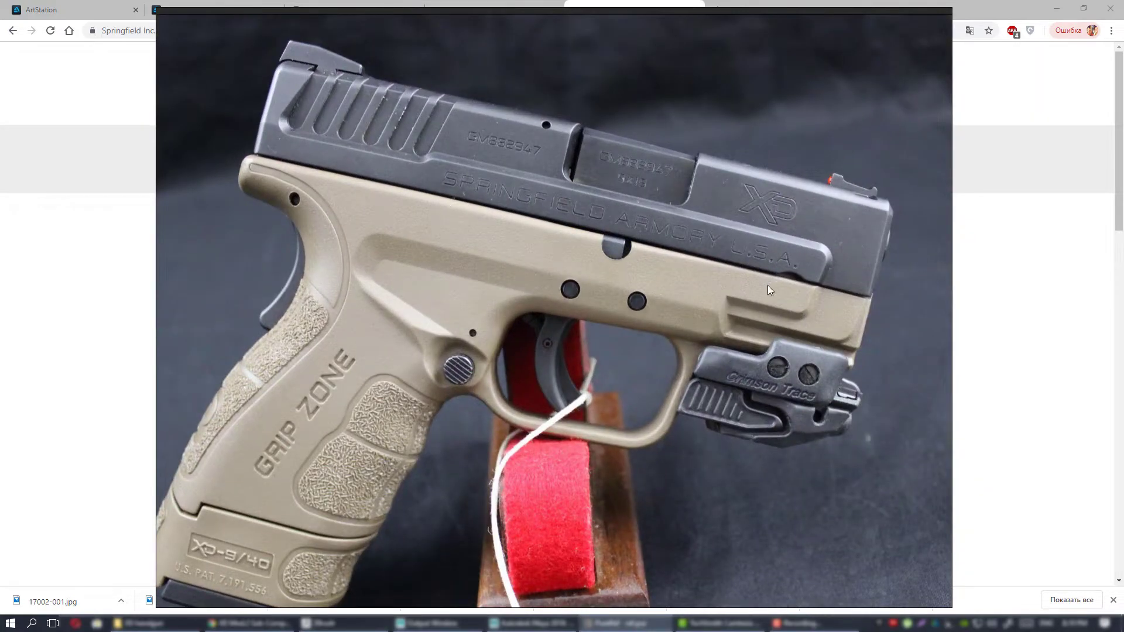
pyautogui.moveTo(569, 307); pyautogui.dragTo(620, 256, button='middle')
pyautogui.scroll(-3, 620, 255)
pyautogui.moveTo(575, 293); pyautogui.dragTo(670, 217, button='middle')
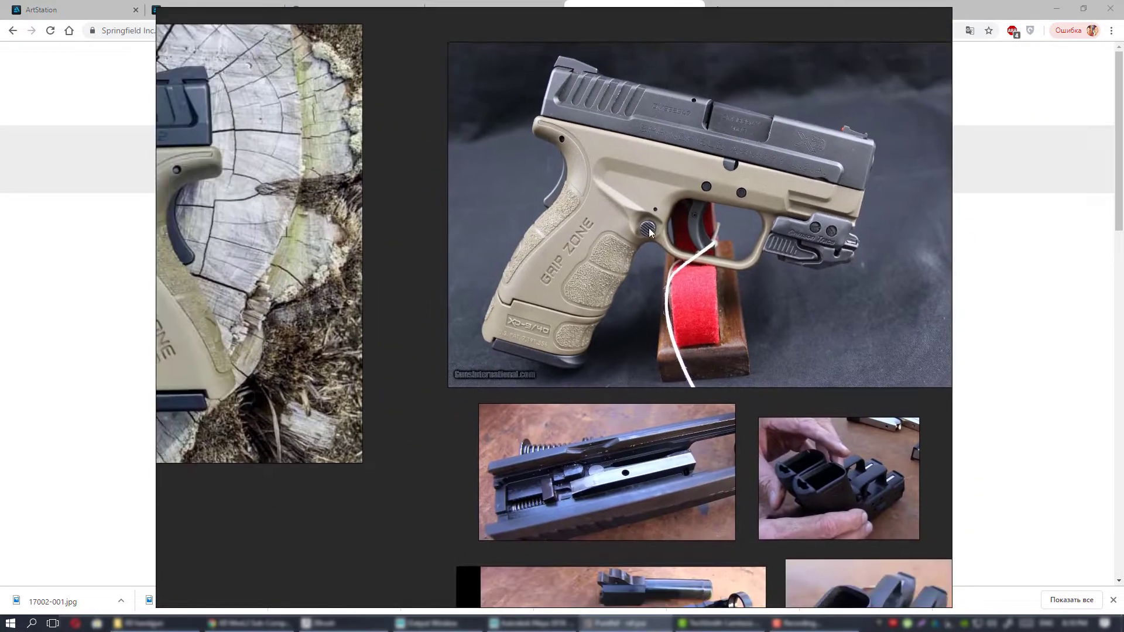
# Look over the tan pistol photos, the disassembly shots and the grey photo grid together on the board.
pyautogui.scroll(-3, 636, 231)
pyautogui.moveTo(484, 294); pyautogui.dragTo(610, 192, button='middle')
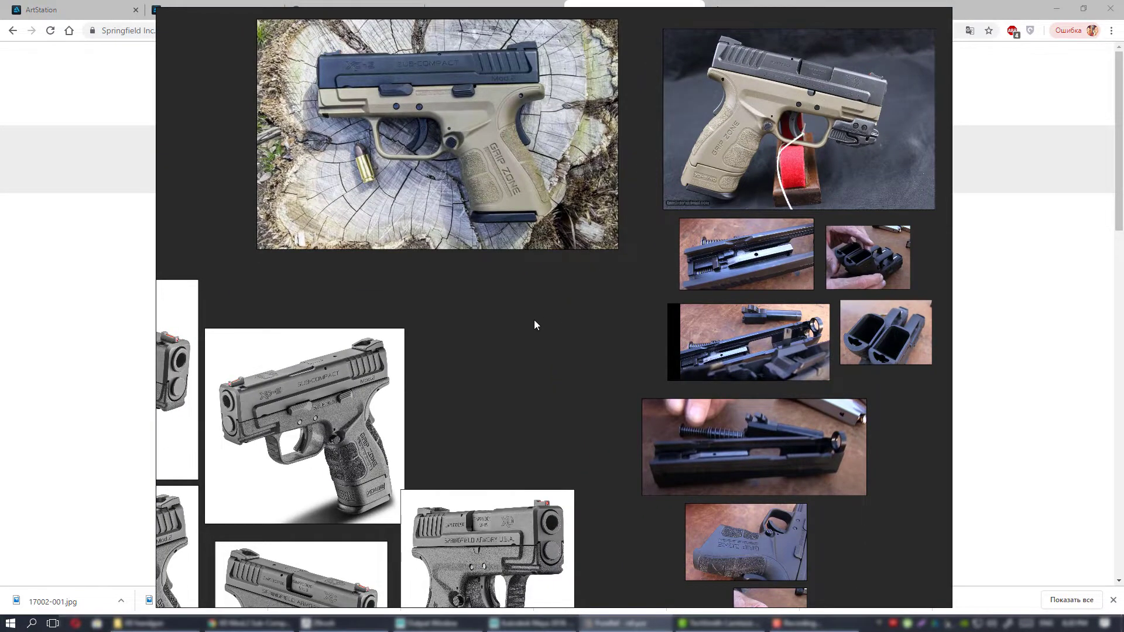
pyautogui.moveTo(533, 322); pyautogui.dragTo(630, 240, button='middle')
pyautogui.scroll(-2, 630, 240)
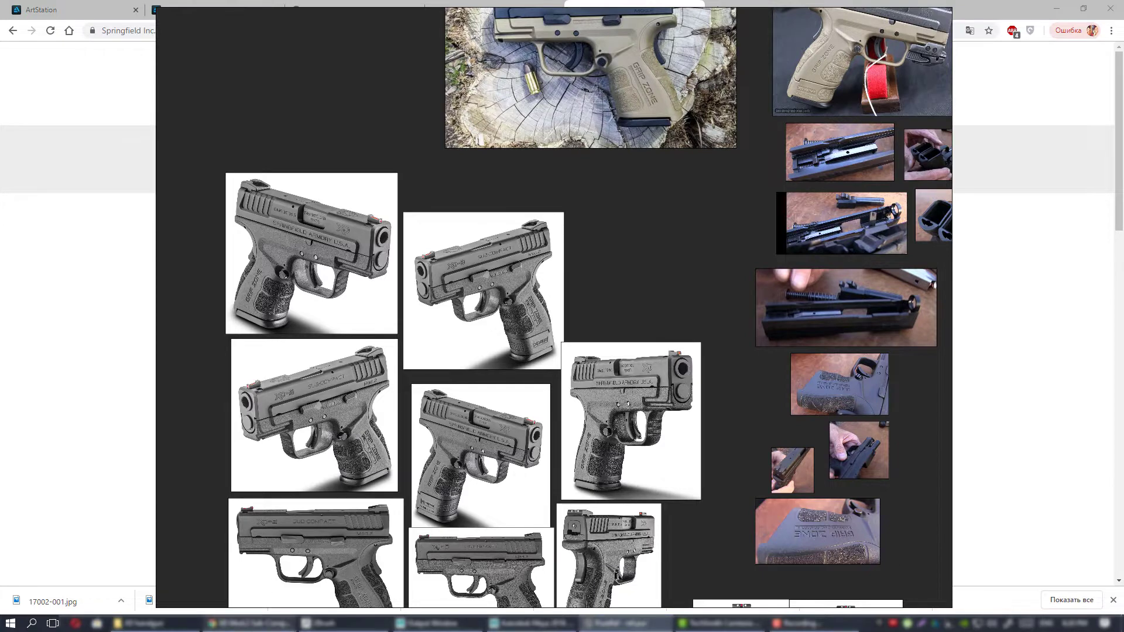
# Switch to Chrome and open the Forgotten Weapons YouTube videos page in a new tab.
pyautogui.click(248, 623)
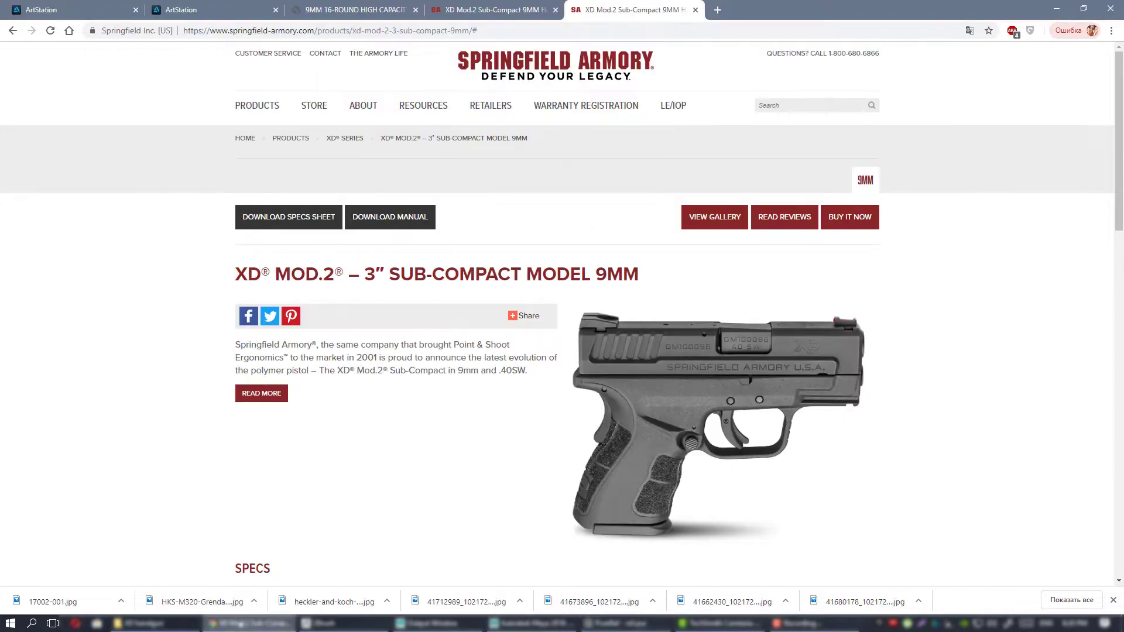
pyautogui.click(717, 9)
pyautogui.click(530, 243)
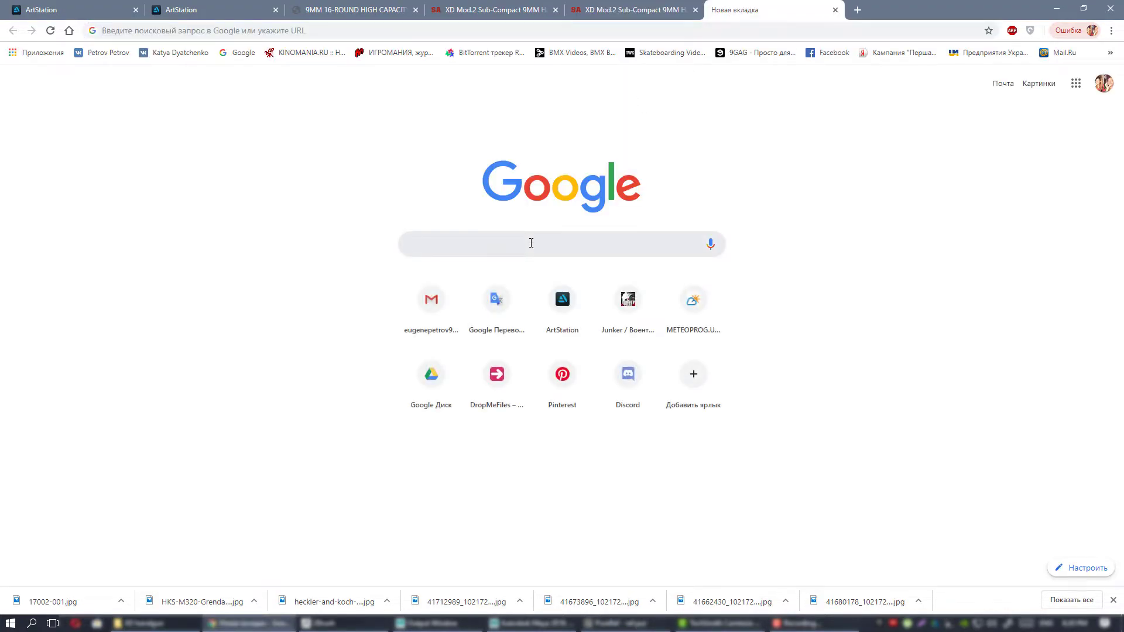
pyautogui.write('for')
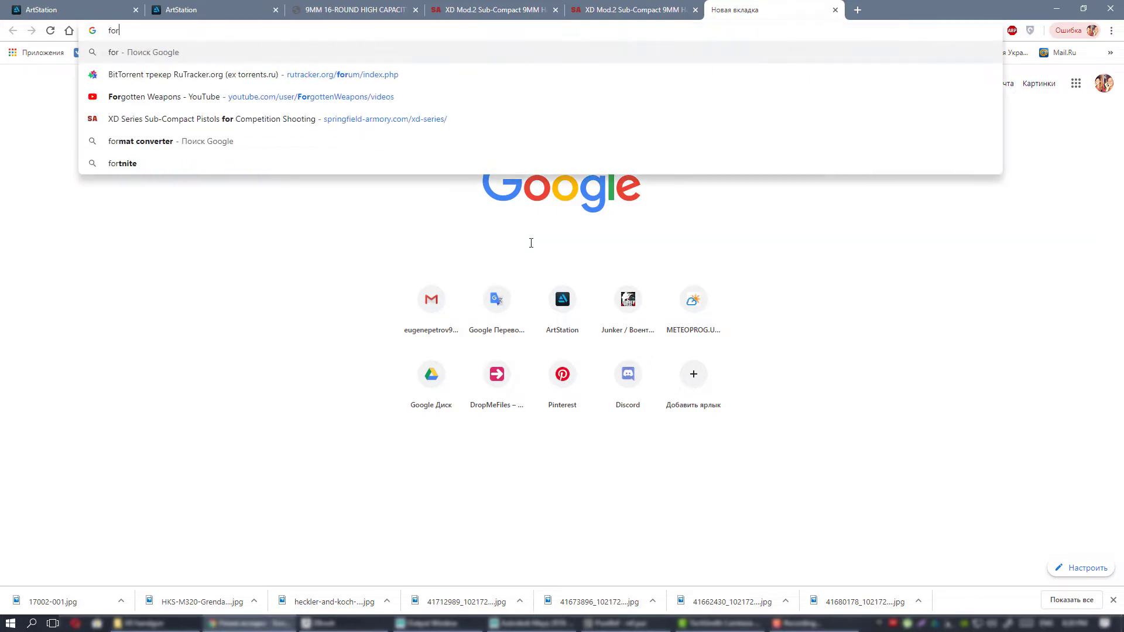
pyautogui.press('Down')
pyautogui.press('Down')
pyautogui.press('Return')
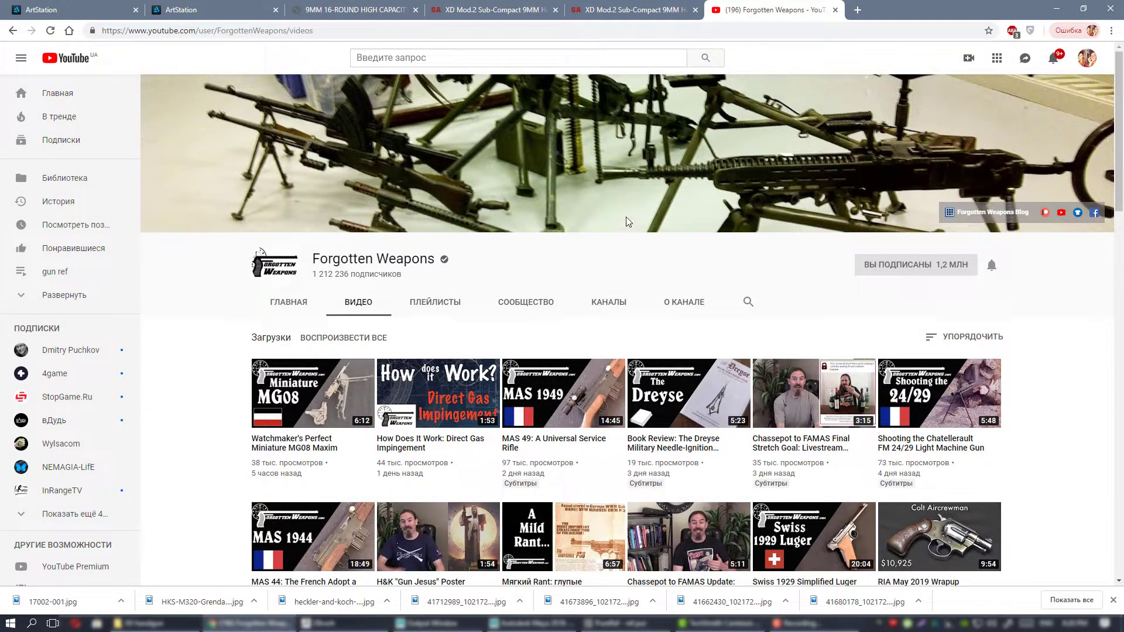
# Browse the uploaded firearm videos on the Forgotten Weapons channel.
pyautogui.scroll(-6, 625, 220)
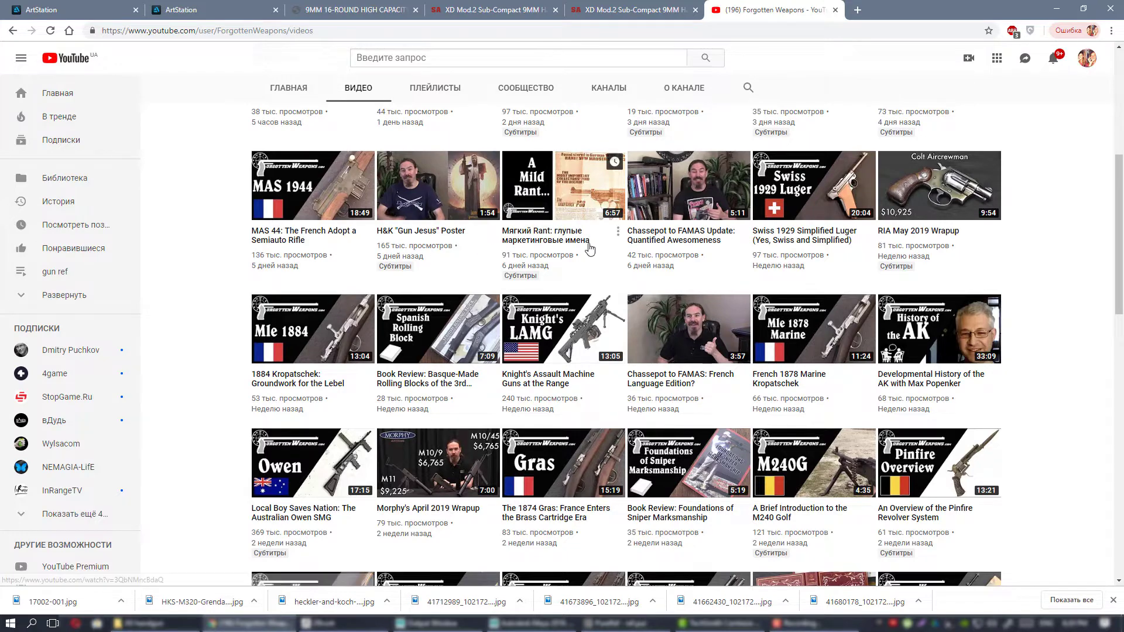
pyautogui.scroll(-3, 589, 249)
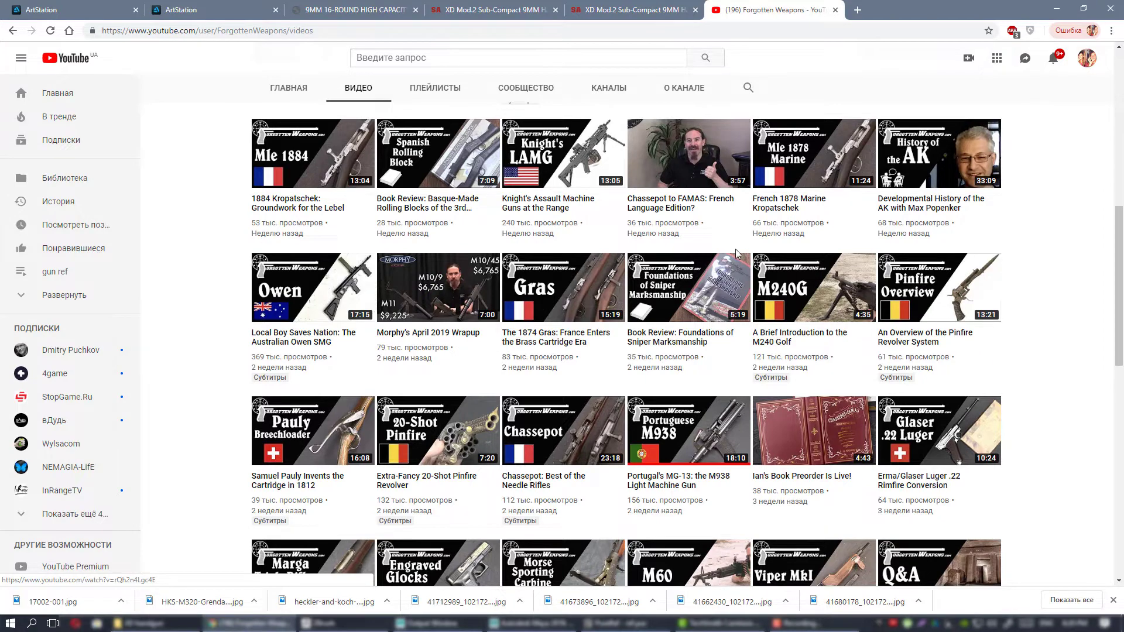
pyautogui.scroll(-3, 692, 237)
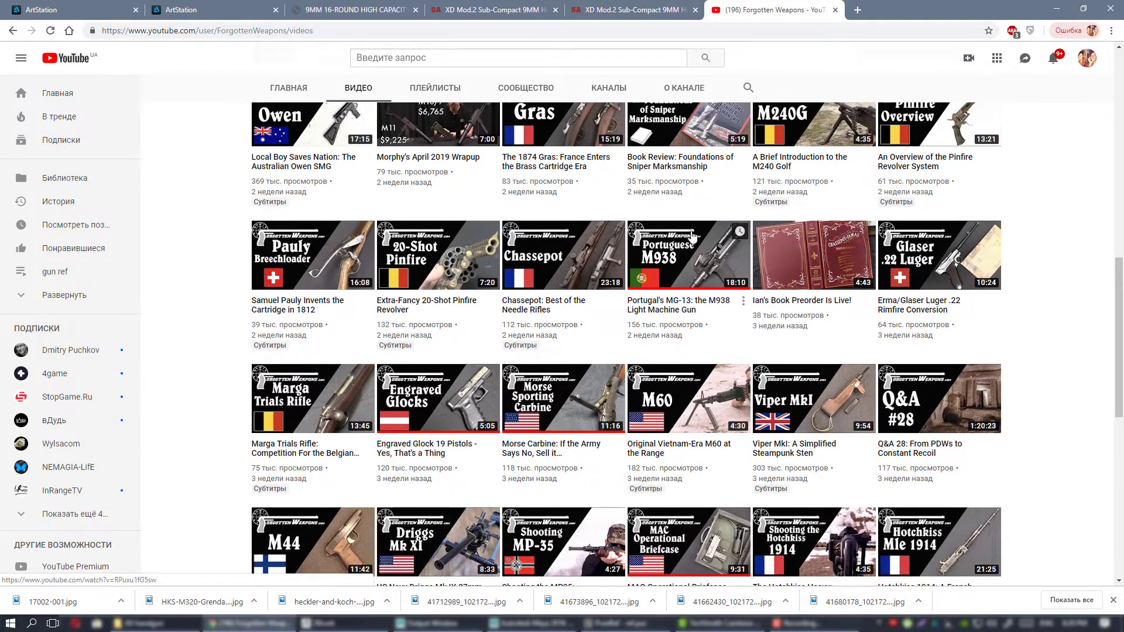
pyautogui.scroll(-2, 698, 239)
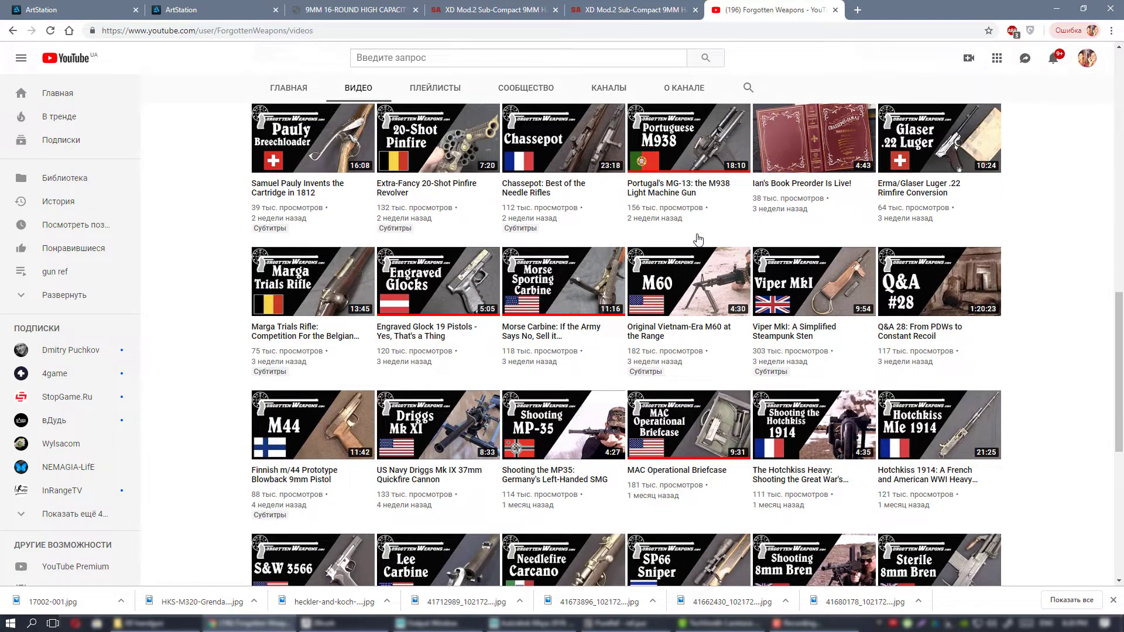
pyautogui.scroll(-3, 753, 300)
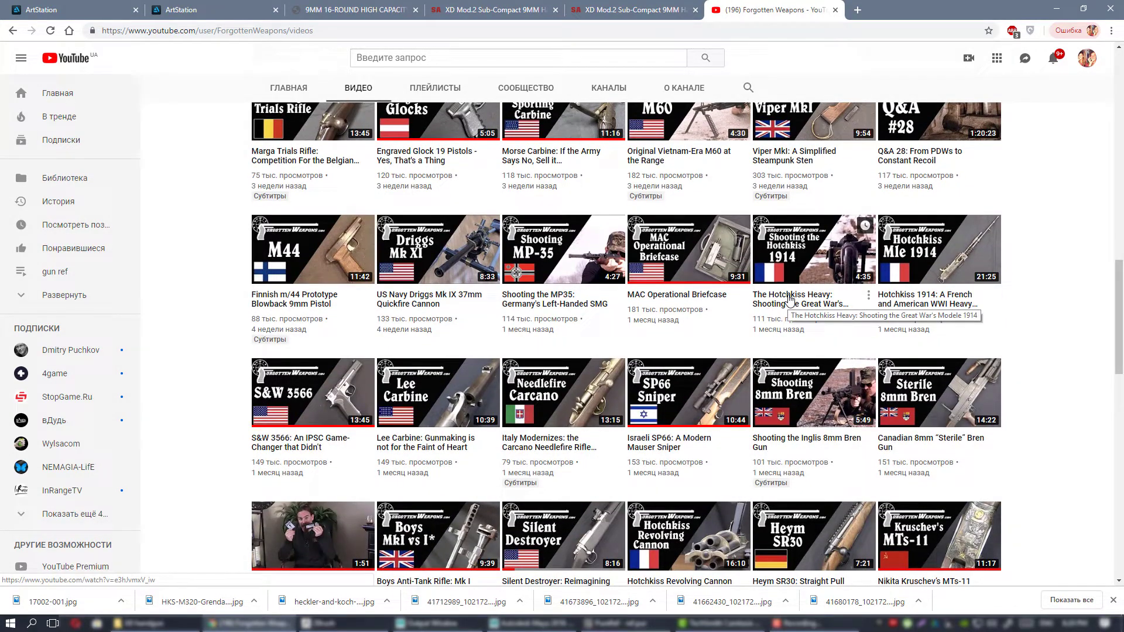
pyautogui.scroll(3, 825, 316)
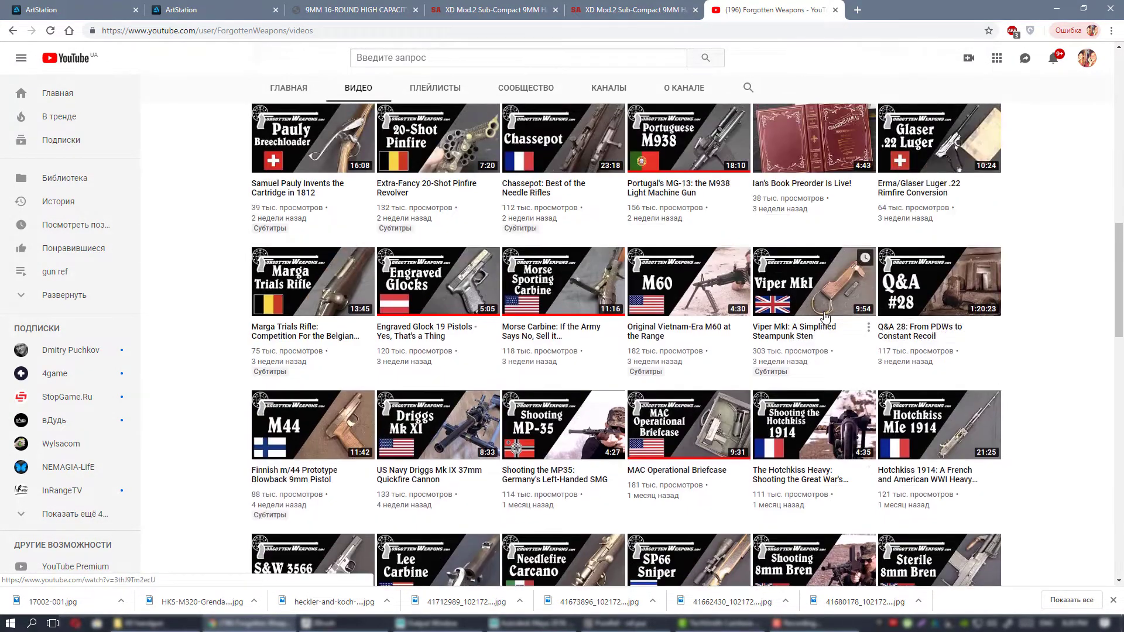
pyautogui.scroll(3, 818, 326)
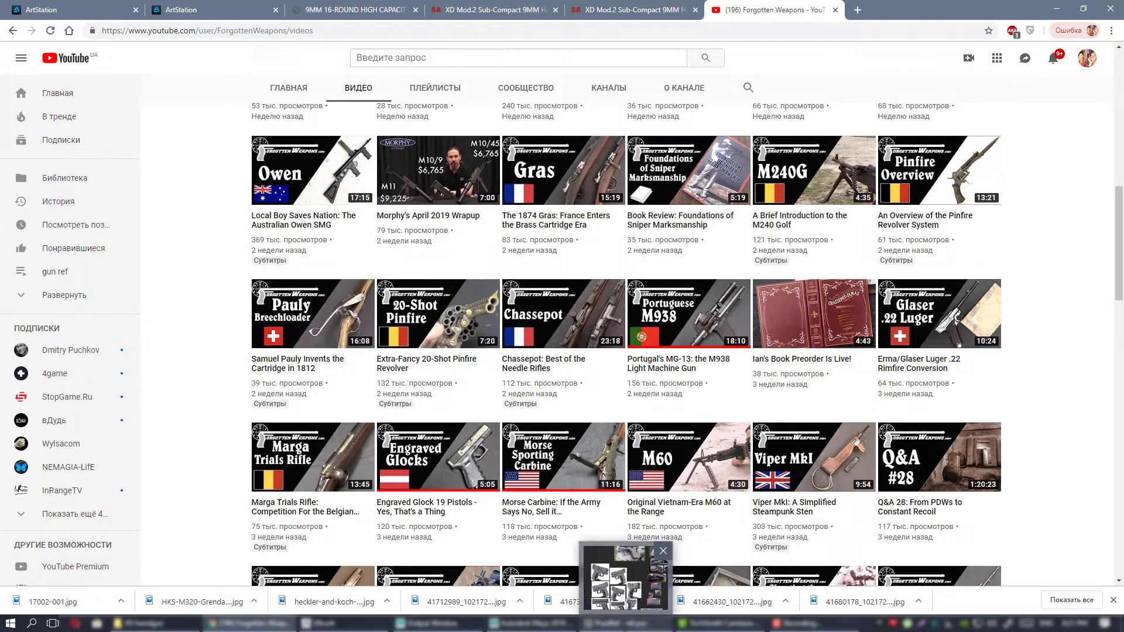
# Switch back to the PureRef board and review the grid of grey pistol photos.
pyautogui.click(615, 624)
pyautogui.moveTo(639, 270); pyautogui.dragTo(622, 239, button='middle')
pyautogui.scroll(-2, 465, 264)
pyautogui.scroll(-2, 466, 259)
pyautogui.scroll(4, 596, 310)
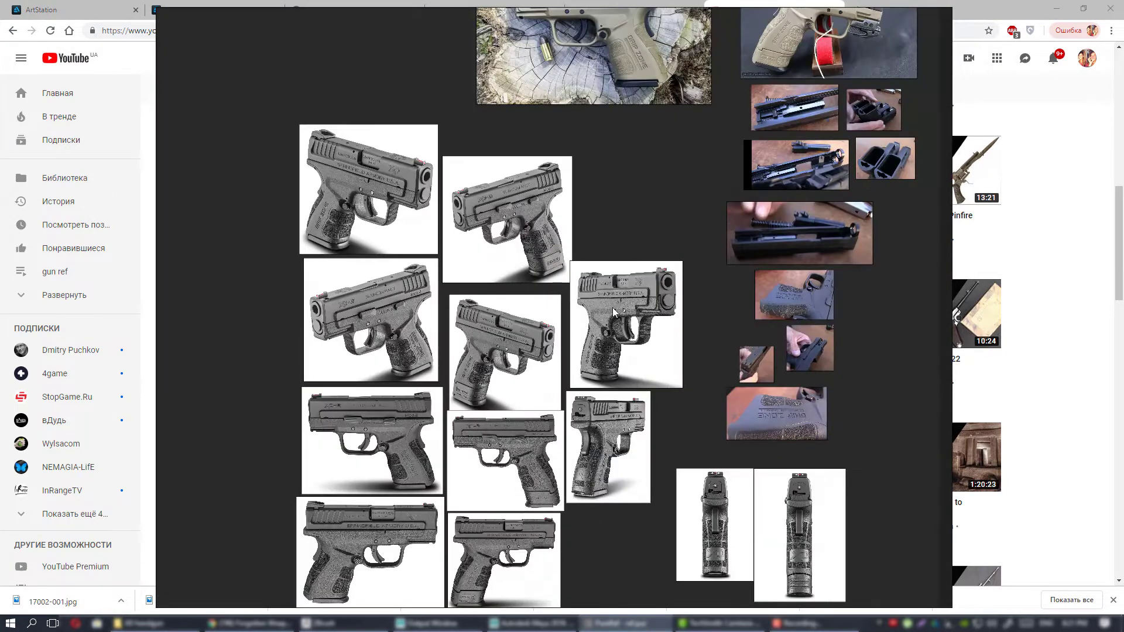
pyautogui.moveTo(536, 318); pyautogui.dragTo(599, 304, button='middle')
pyautogui.scroll(3, 468, 243)
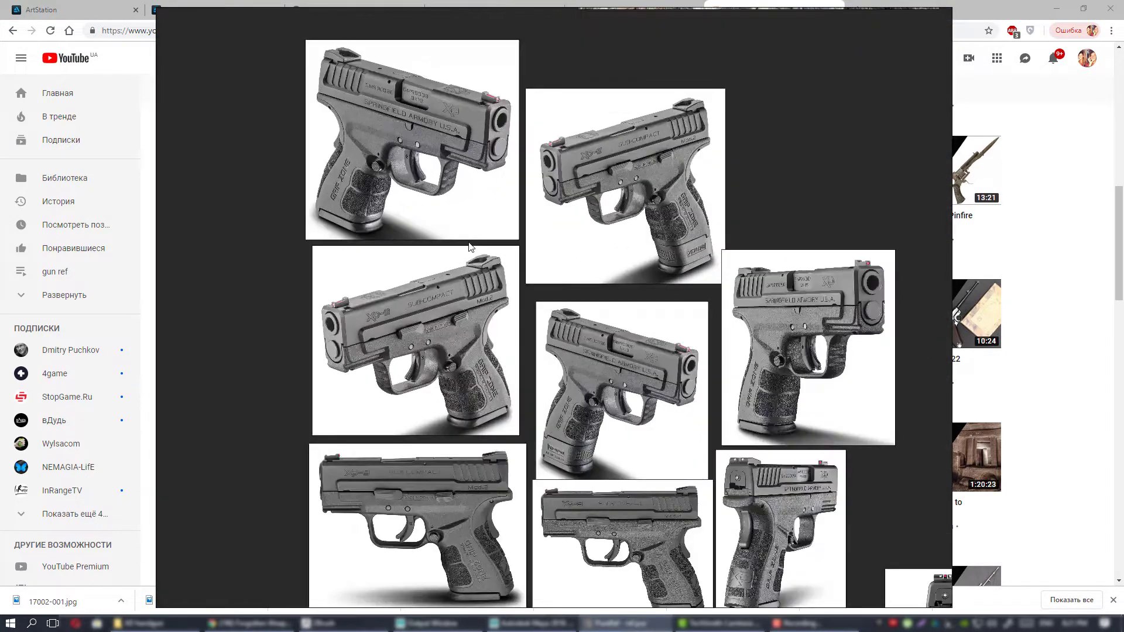
pyautogui.moveTo(526, 197); pyautogui.dragTo(540, 256, button='middle')
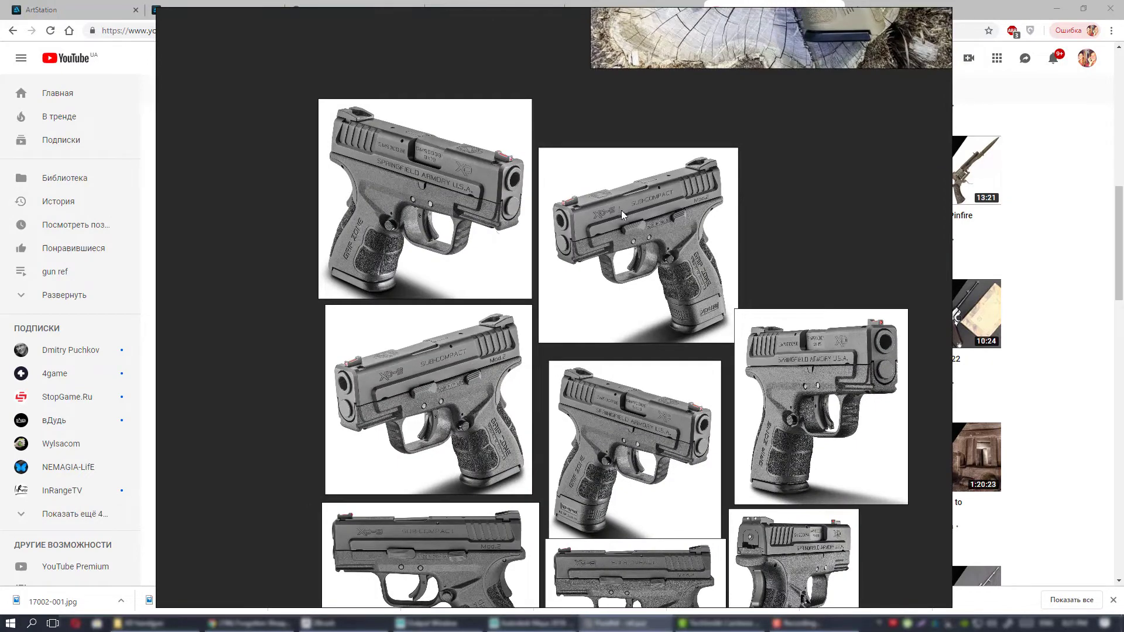
pyautogui.moveTo(641, 238); pyautogui.dragTo(535, 241, button='middle')
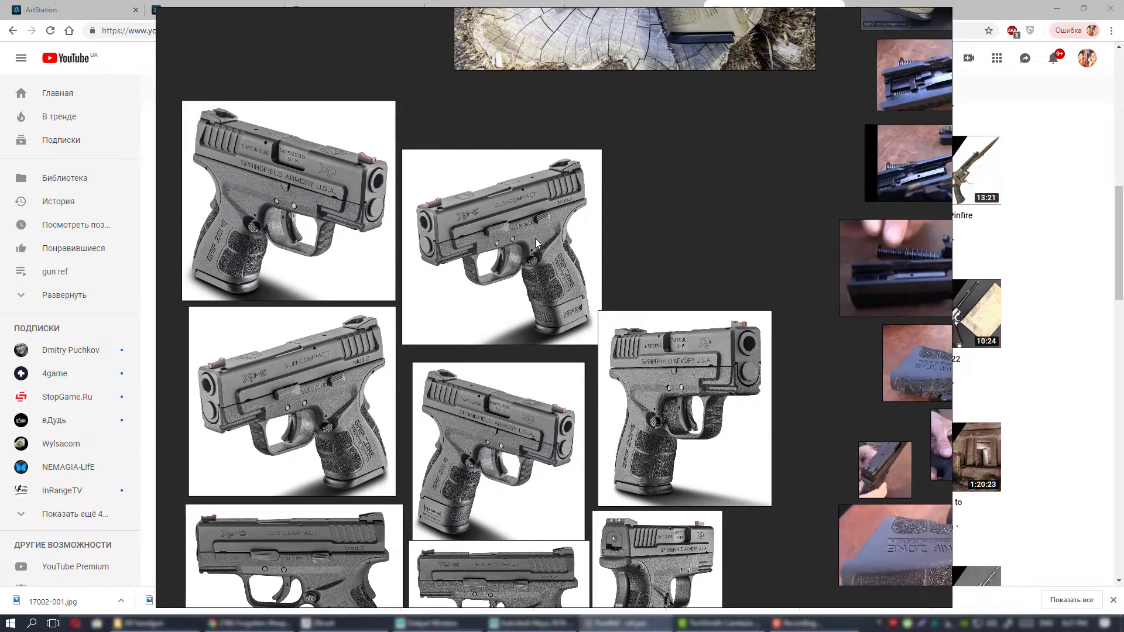
# Examine the two tan pistol photos and the slide and magazine disassembly photos below them.
pyautogui.scroll(-2, 625, 242)
pyautogui.moveTo(634, 260); pyautogui.dragTo(604, 315, button='middle')
pyautogui.scroll(1, 623, 249)
pyautogui.scroll(1, 634, 219)
pyautogui.moveTo(647, 242); pyautogui.dragTo(510, 268, button='middle')
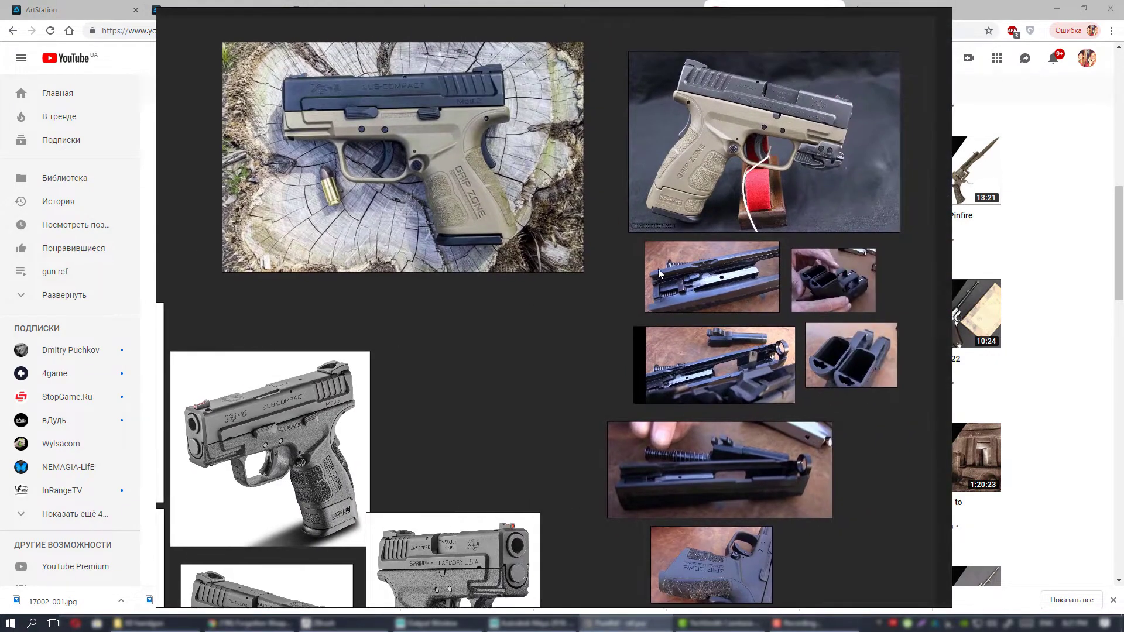
pyautogui.moveTo(613, 279); pyautogui.dragTo(595, 272, button='middle')
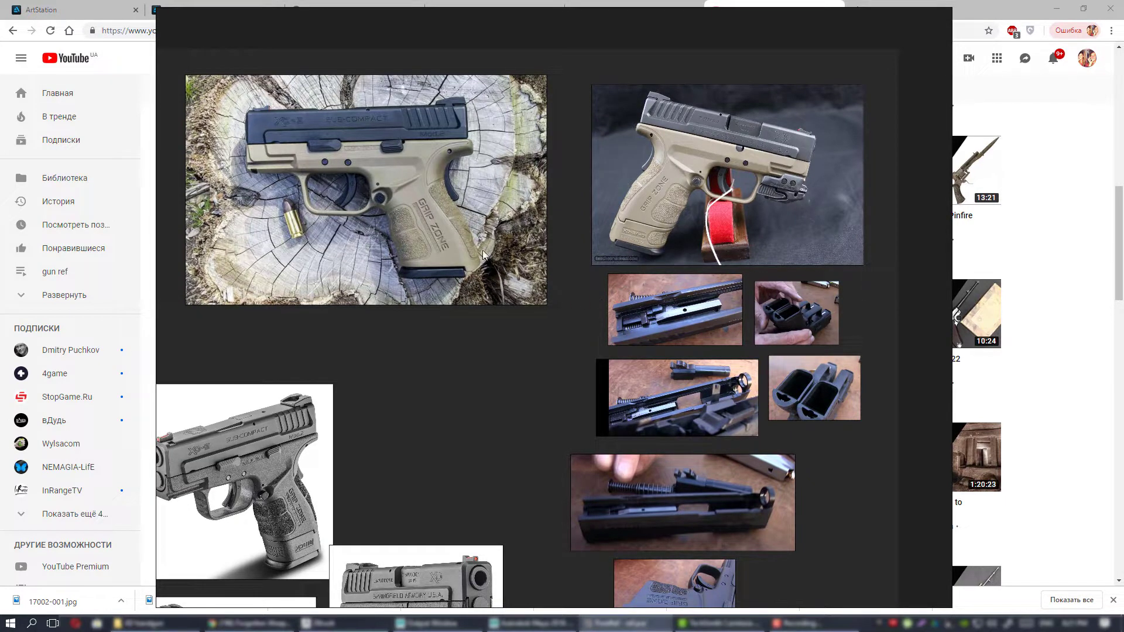
# Compare the grey three-quarter, side and rear pistol views with the disassembly and grip close-up photos.
pyautogui.moveTo(561, 301); pyautogui.dragTo(615, 198, button='middle')
pyautogui.moveTo(609, 277); pyautogui.dragTo(717, 179, button='middle')
pyautogui.scroll(-1, 616, 261)
pyautogui.moveTo(635, 250); pyautogui.dragTo(522, 182, button='middle')
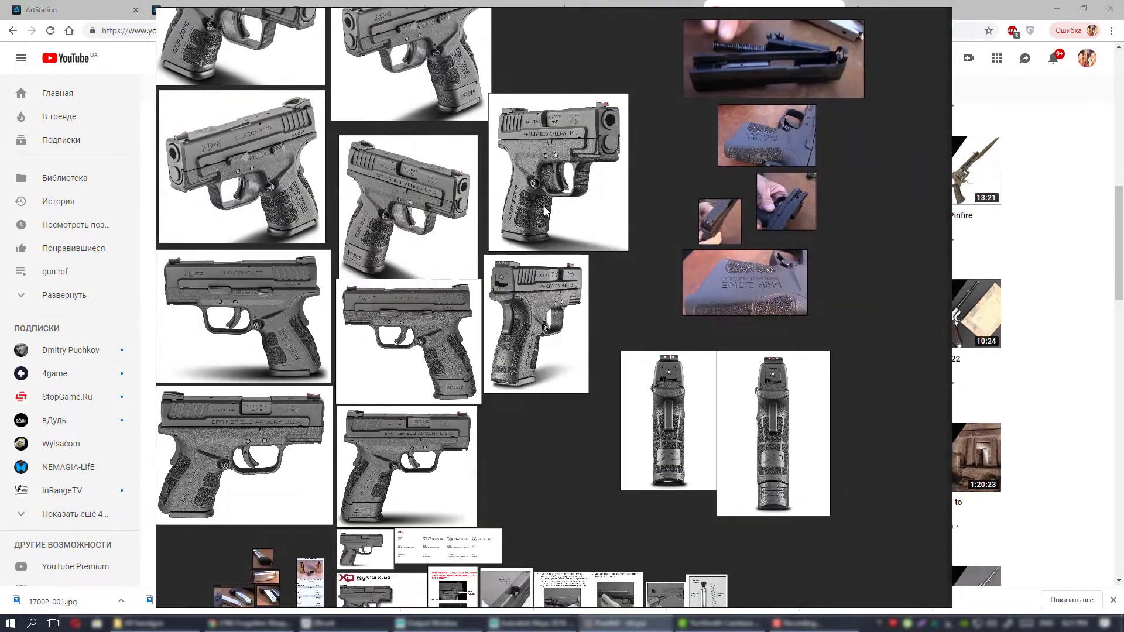
pyautogui.moveTo(525, 360); pyautogui.dragTo(670, 293, button='middle')
pyautogui.scroll(1, 667, 295)
pyautogui.moveTo(730, 157); pyautogui.dragTo(577, 339, button='middle')
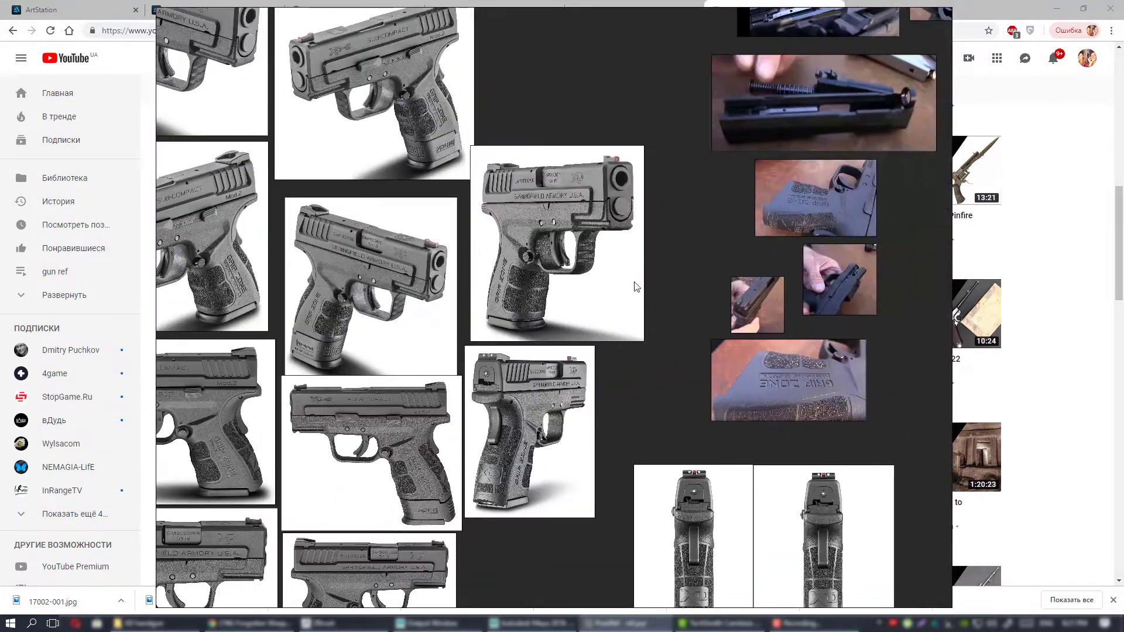
pyautogui.moveTo(642, 265); pyautogui.dragTo(598, 341, button='middle')
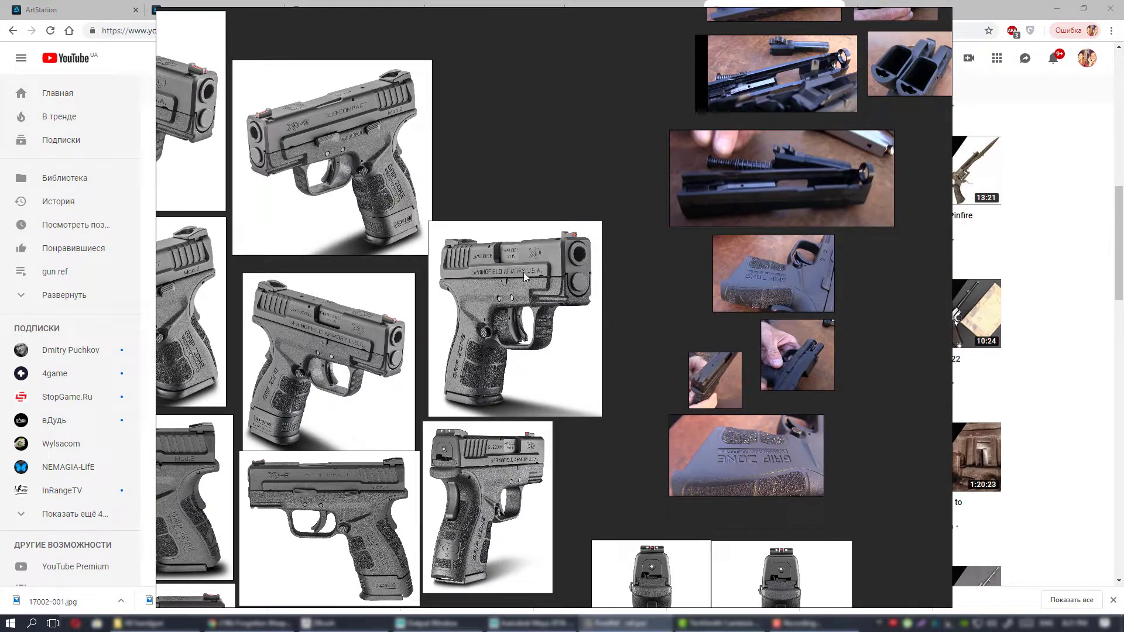
pyautogui.moveTo(647, 233); pyautogui.dragTo(786, 214, button='middle')
pyautogui.moveTo(675, 219); pyautogui.dragTo(783, 151, button='middle')
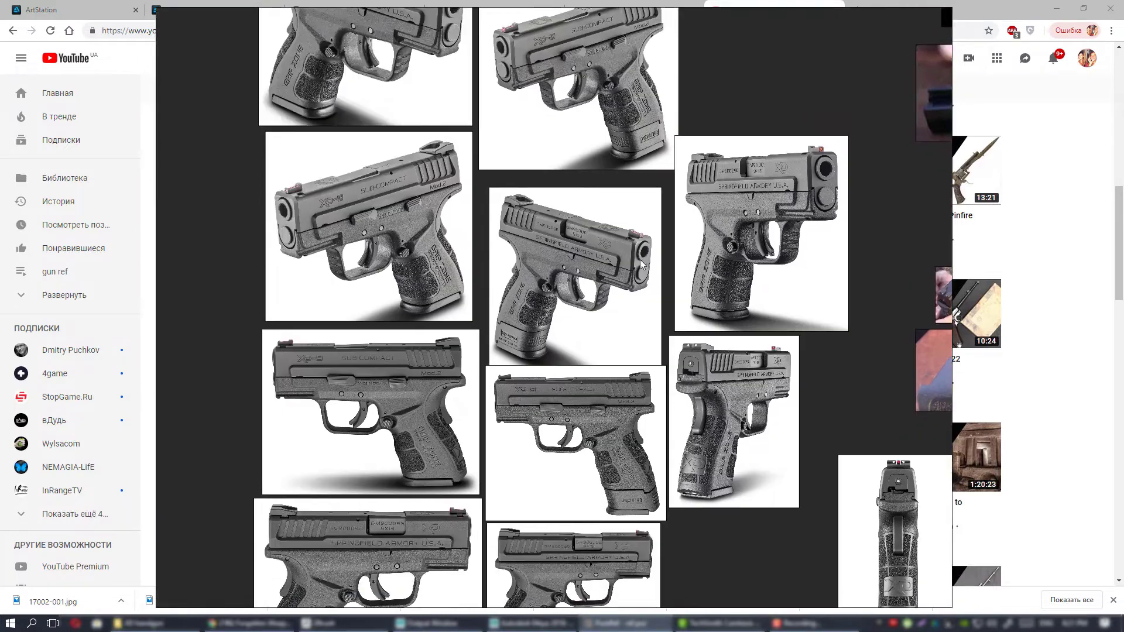
pyautogui.moveTo(718, 284); pyautogui.dragTo(652, 224, button='middle')
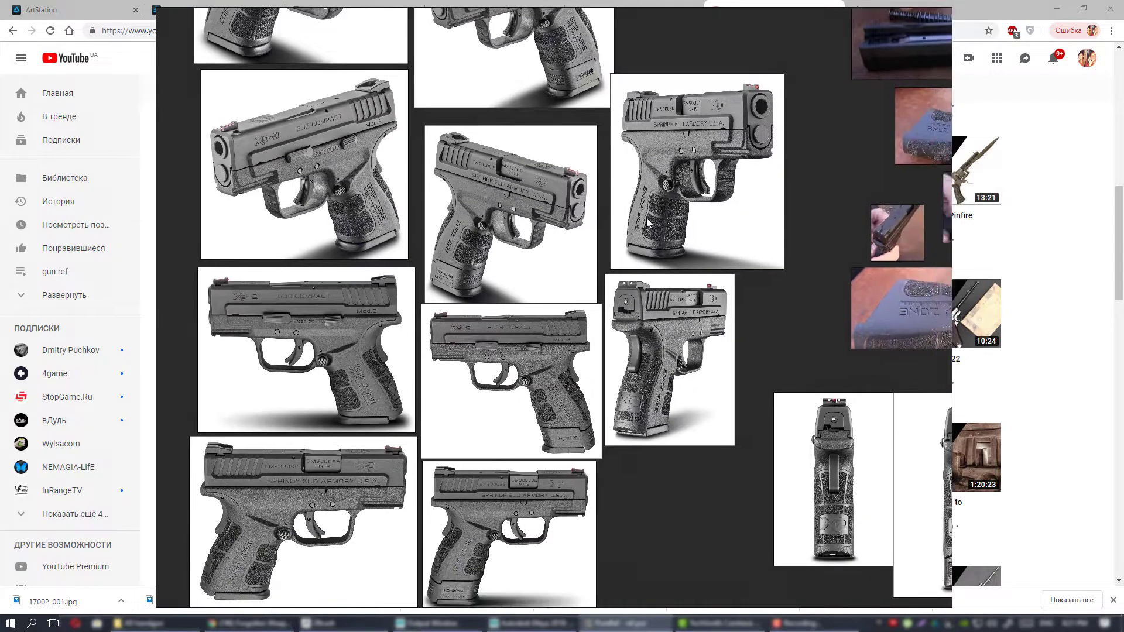
# Review the reference board from the grey pistol grid up to the tan pistol and disassembly photos.
pyautogui.scroll(-2, 675, 310)
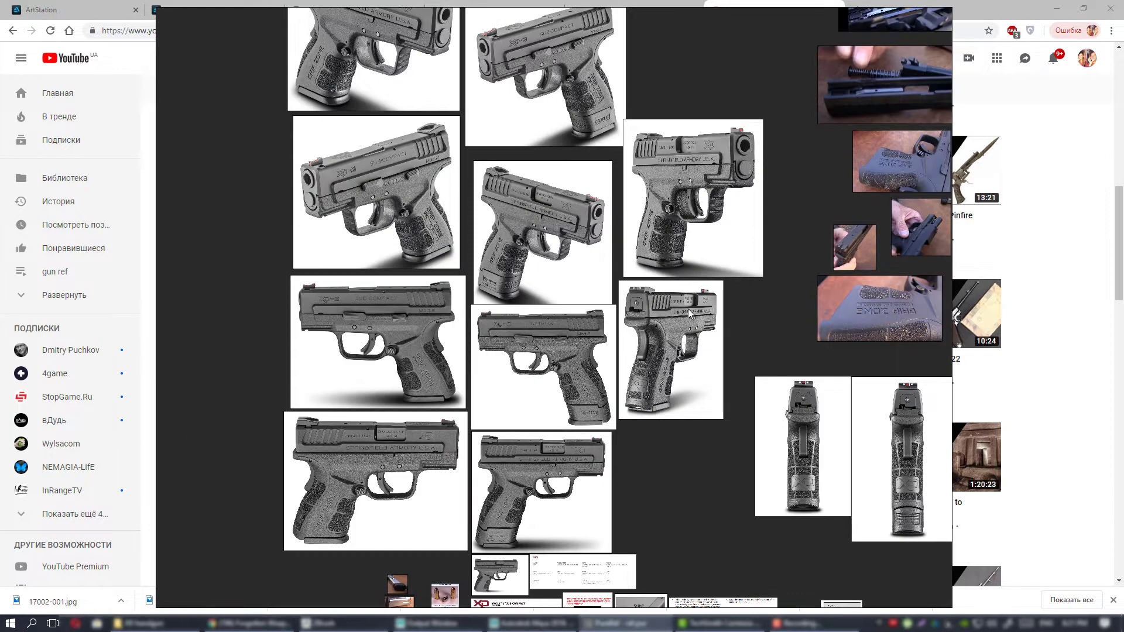
pyautogui.moveTo(687, 308); pyautogui.dragTo(714, 386, button='middle')
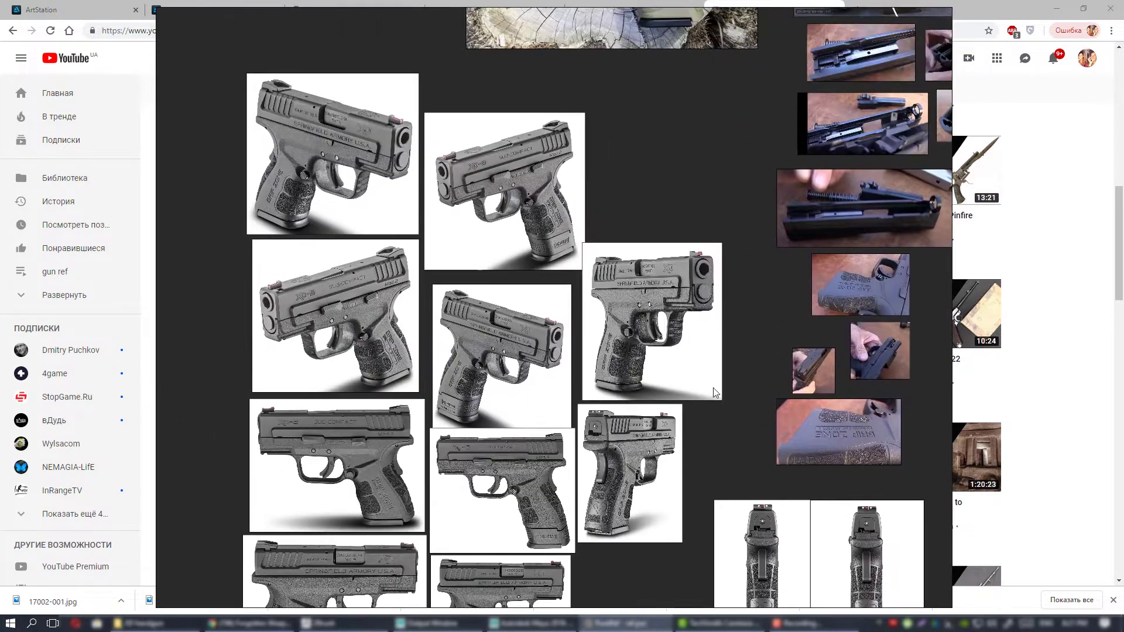
pyautogui.moveTo(680, 259); pyautogui.dragTo(620, 370, button='middle')
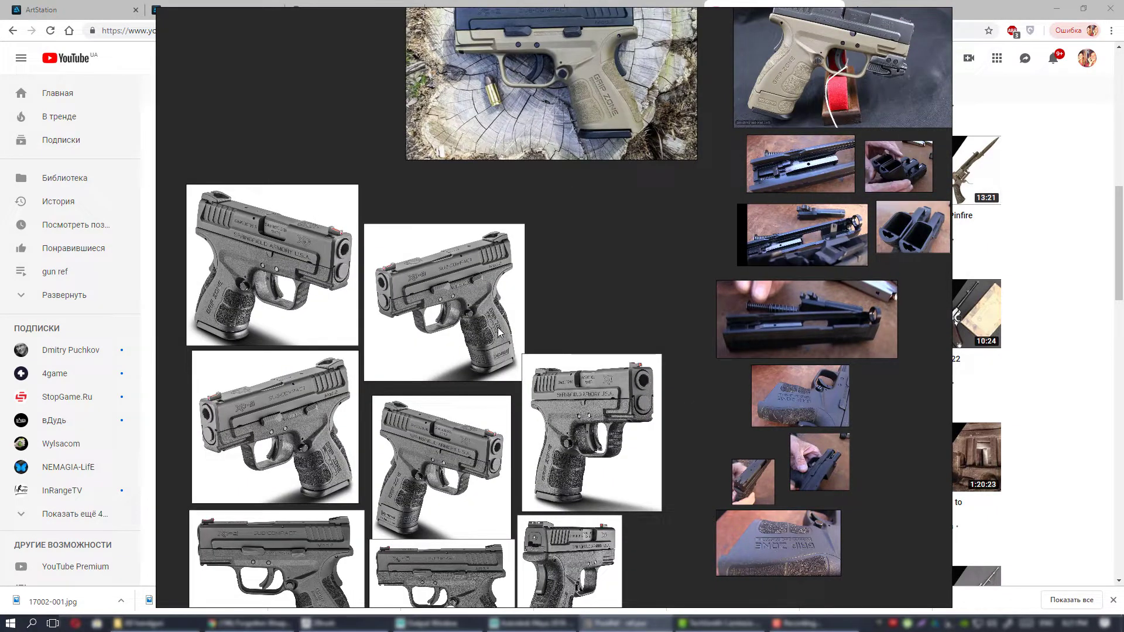
pyautogui.moveTo(549, 340); pyautogui.dragTo(628, 290, button='middle')
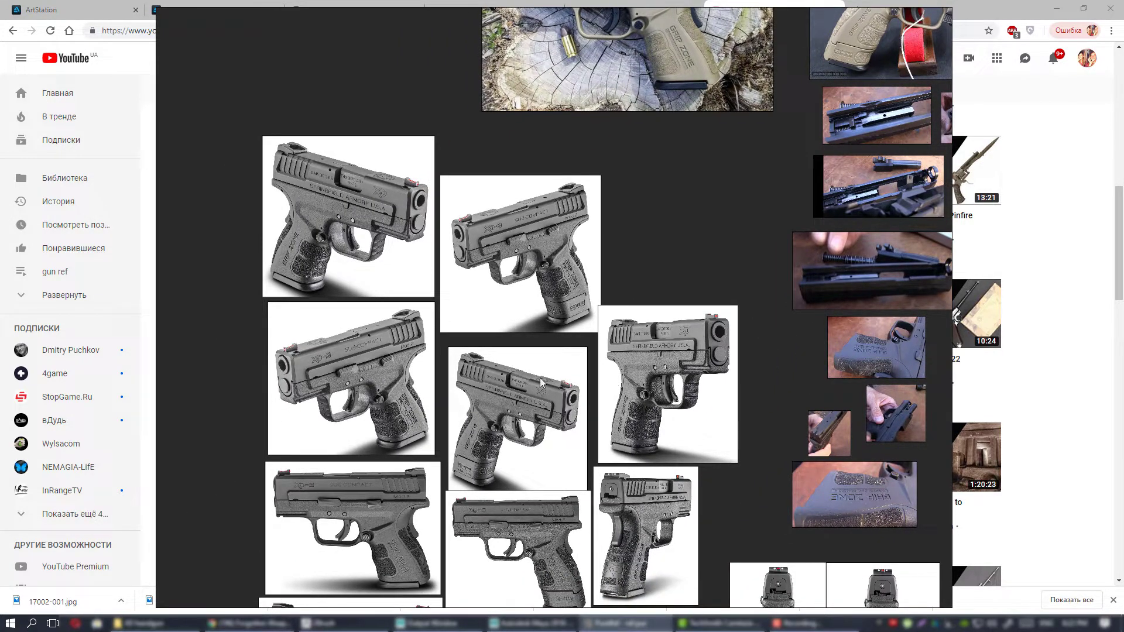
pyautogui.moveTo(541, 382); pyautogui.dragTo(556, 339, button='middle')
pyautogui.moveTo(676, 409); pyautogui.dragTo(649, 399, button='middle')
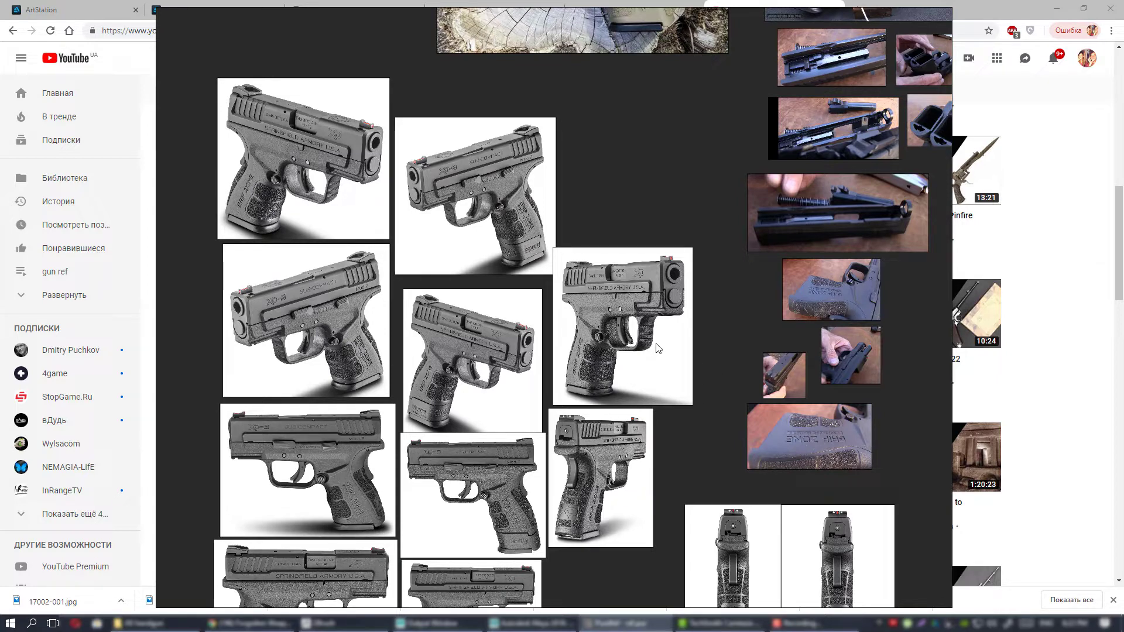
pyautogui.scroll(4, 659, 348)
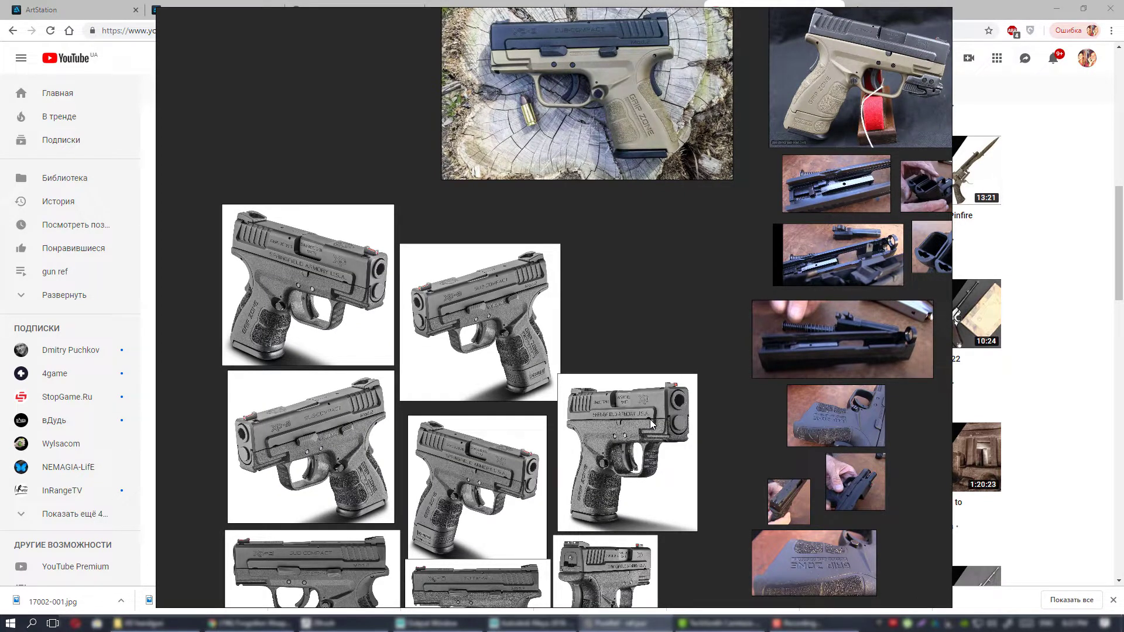
# Revisit the tan pistol photos and the slide, frame and magazine disassembly photos beside the grey pistol grid.
pyautogui.scroll(2, 673, 360)
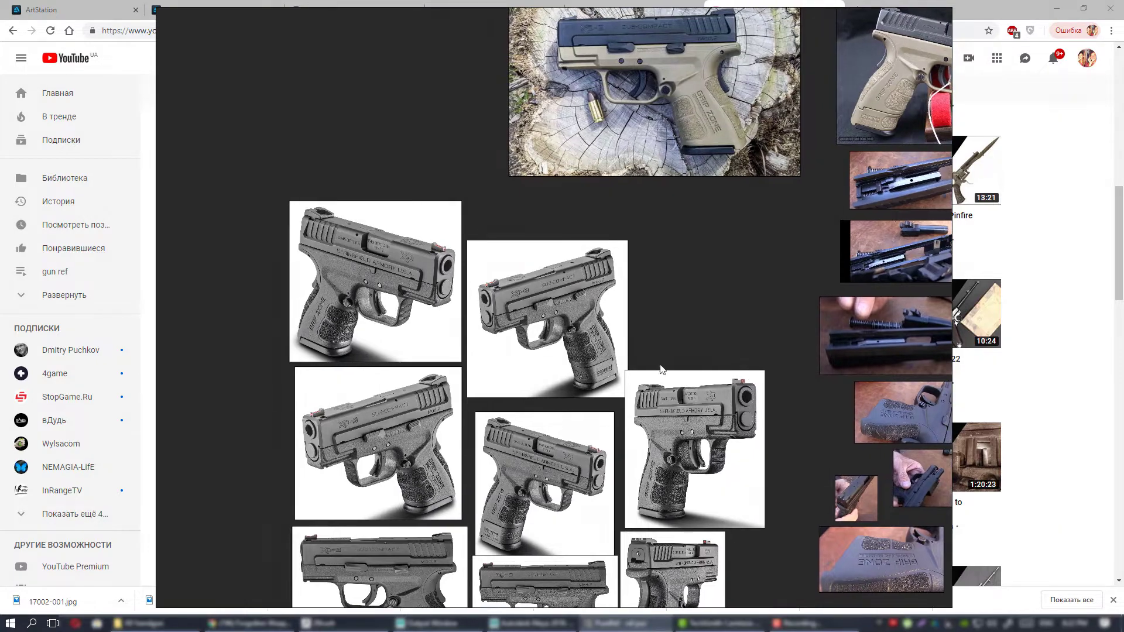
pyautogui.moveTo(698, 392); pyautogui.dragTo(654, 416, button='middle')
pyautogui.moveTo(641, 368)
pyautogui.mouseDown(button='middle')
pyautogui.moveTo(711, 331)
pyautogui.moveTo(641, 465)
pyautogui.mouseUp(button='middle')
pyautogui.moveTo(640, 387); pyautogui.dragTo(559, 482, button='middle')
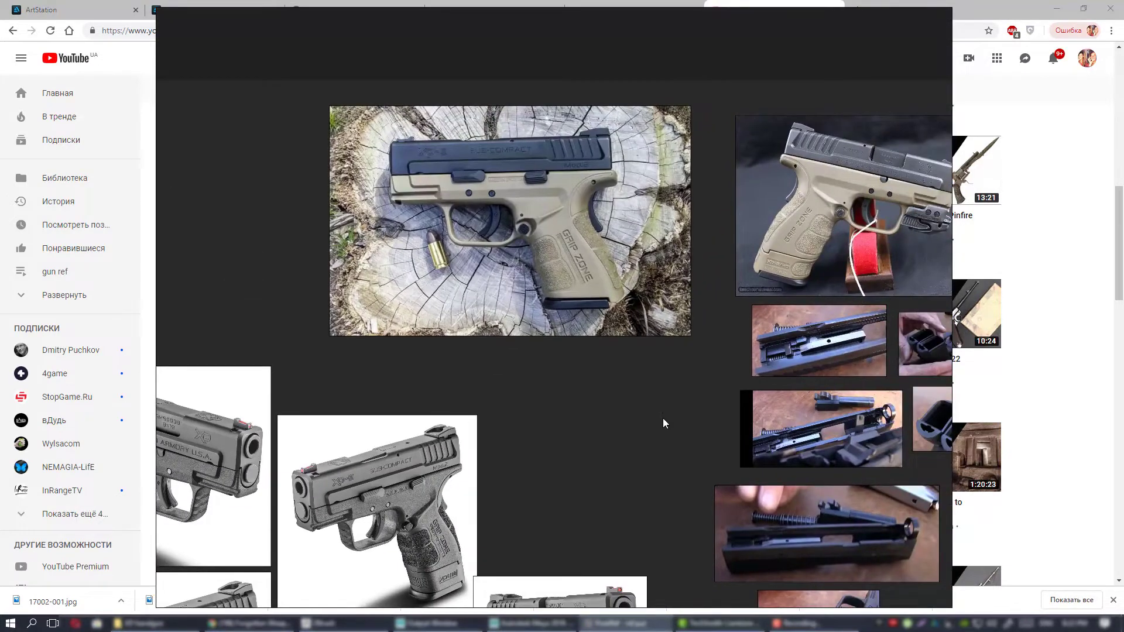
pyautogui.moveTo(642, 426); pyautogui.dragTo(412, 314, button='middle')
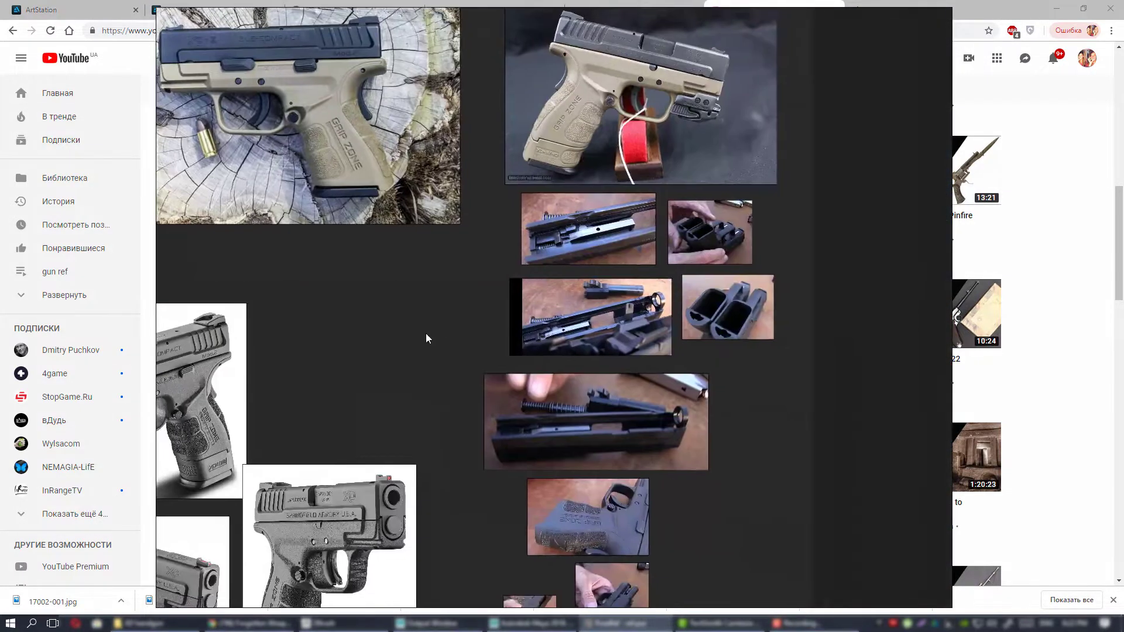
pyautogui.moveTo(495, 315); pyautogui.dragTo(605, 173, button='middle')
pyautogui.moveTo(570, 256); pyautogui.dragTo(740, 153, button='middle')
# Review the whole grid of grey pistol photos together with the grip close-ups and the two rear views.
pyautogui.scroll(-2, 622, 235)
pyautogui.moveTo(604, 272); pyautogui.dragTo(649, 182, button='middle')
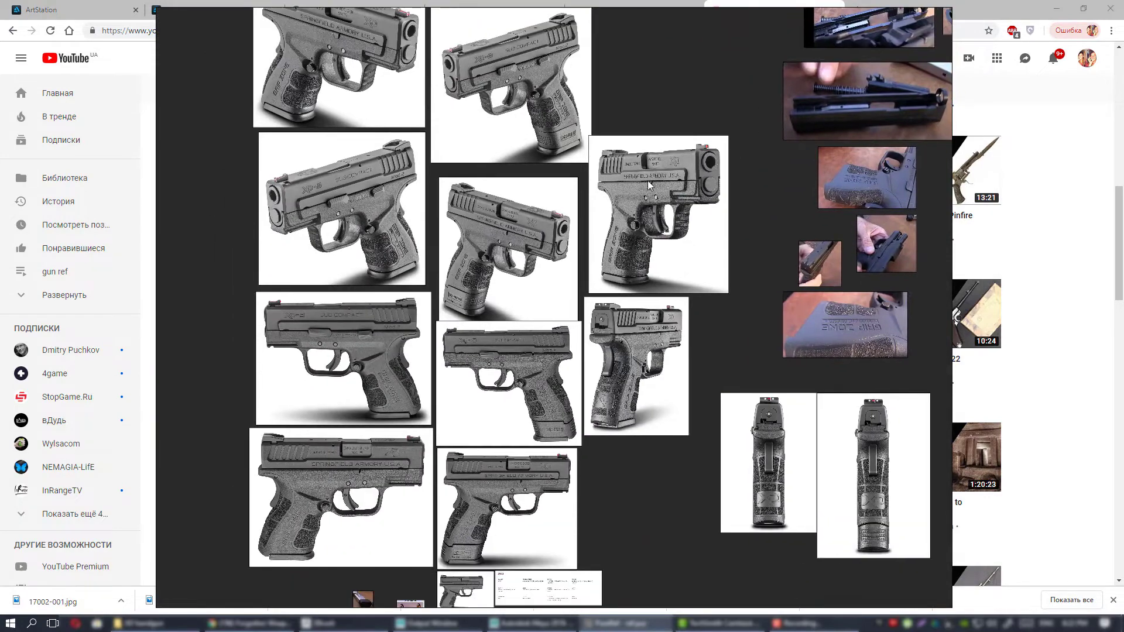
pyautogui.moveTo(646, 254)
pyautogui.mouseDown(button='middle')
pyautogui.moveTo(654, 125)
pyautogui.moveTo(656, 253)
pyautogui.mouseUp(button='middle')
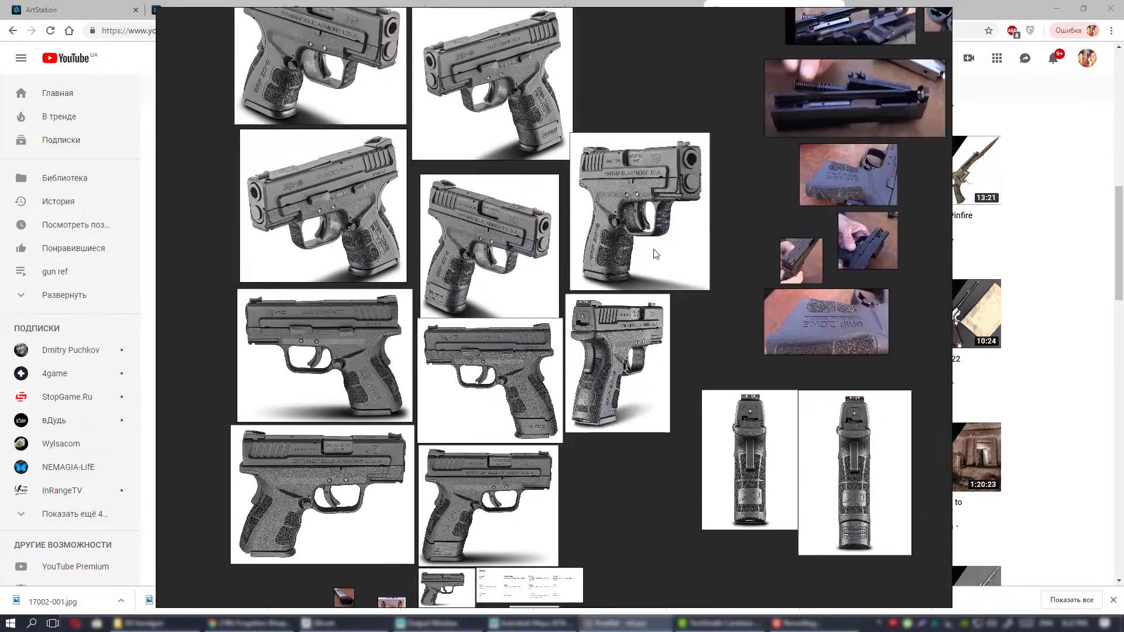
pyautogui.moveTo(614, 126); pyautogui.dragTo(591, 213, button='middle')
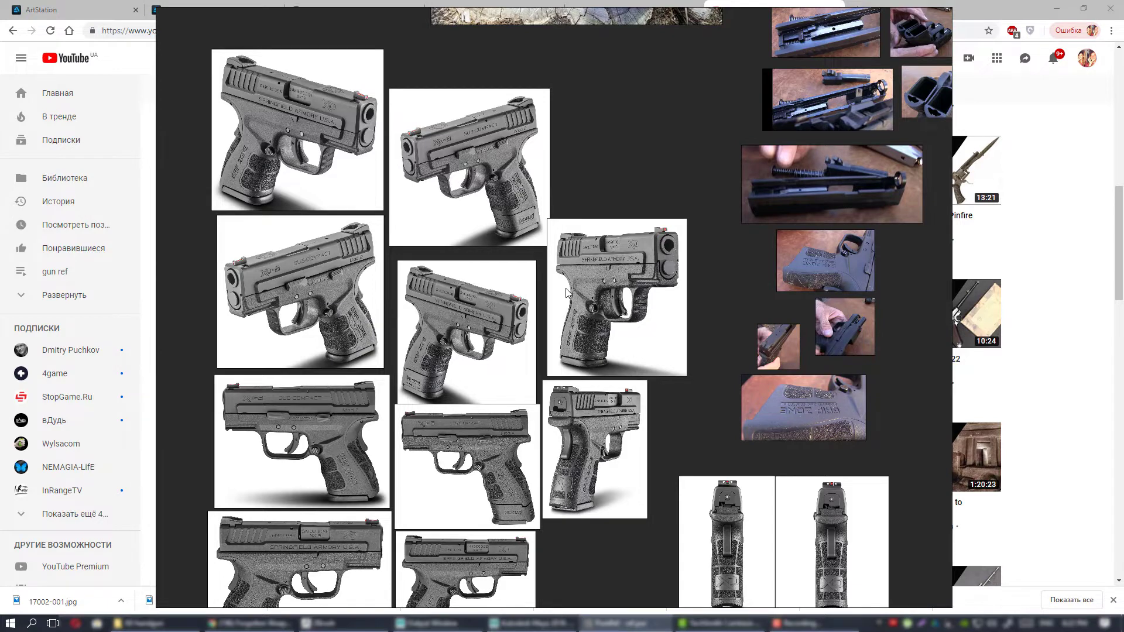
pyautogui.moveTo(567, 292); pyautogui.dragTo(643, 184, button='middle')
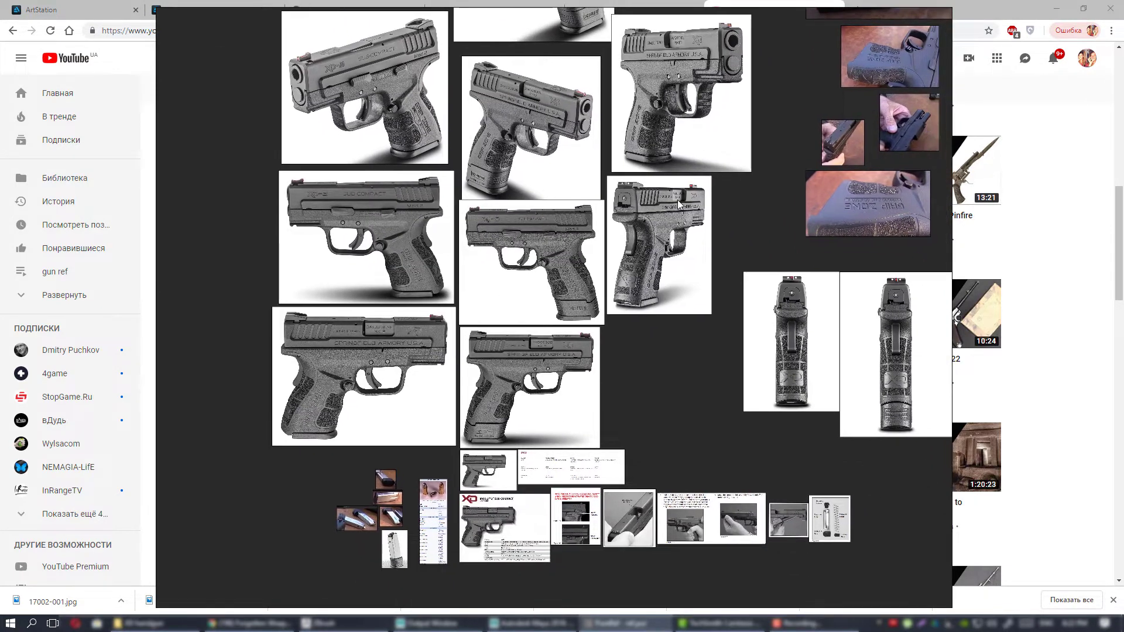
# Inspect the grey pistol side views up close and compare them with the three-quarter views above.
pyautogui.scroll(2, 658, 209)
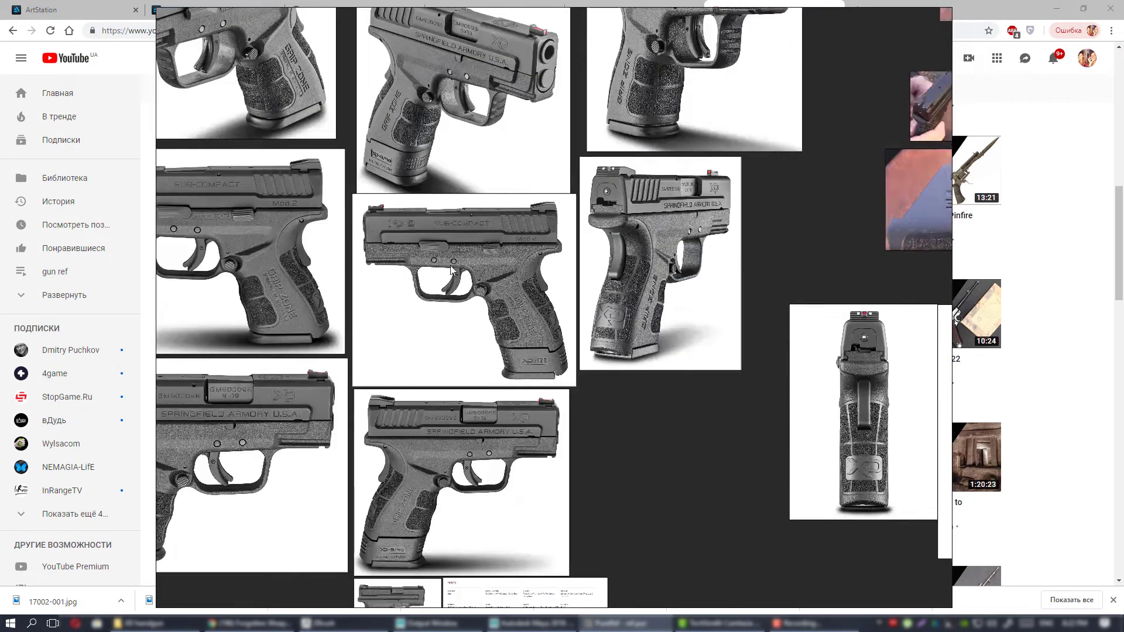
pyautogui.moveTo(541, 295); pyautogui.dragTo(742, 217, button='middle')
pyautogui.scroll(-4, 710, 249)
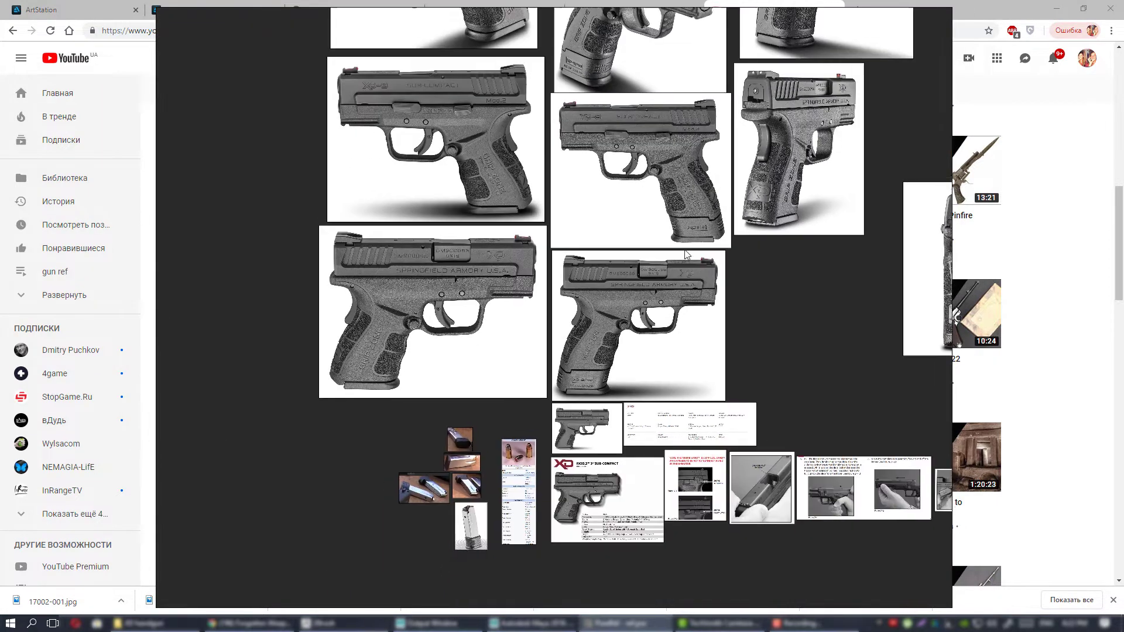
pyautogui.moveTo(687, 254); pyautogui.dragTo(557, 476, button='middle')
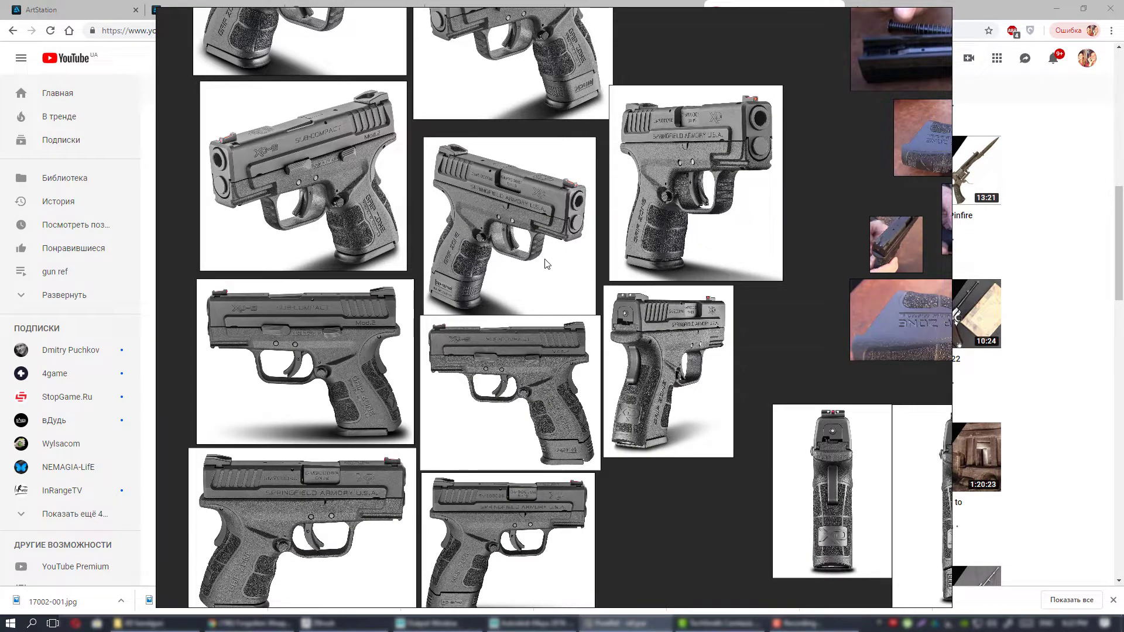
pyautogui.moveTo(545, 258); pyautogui.dragTo(564, 336, button='middle')
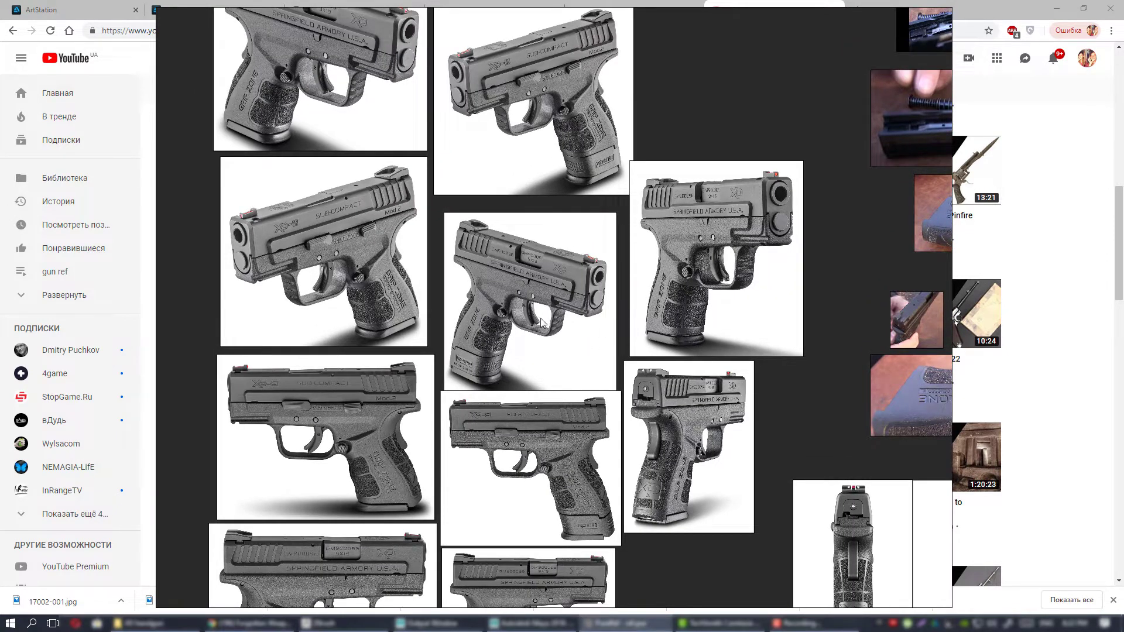
pyautogui.moveTo(738, 321); pyautogui.dragTo(649, 309, button='middle')
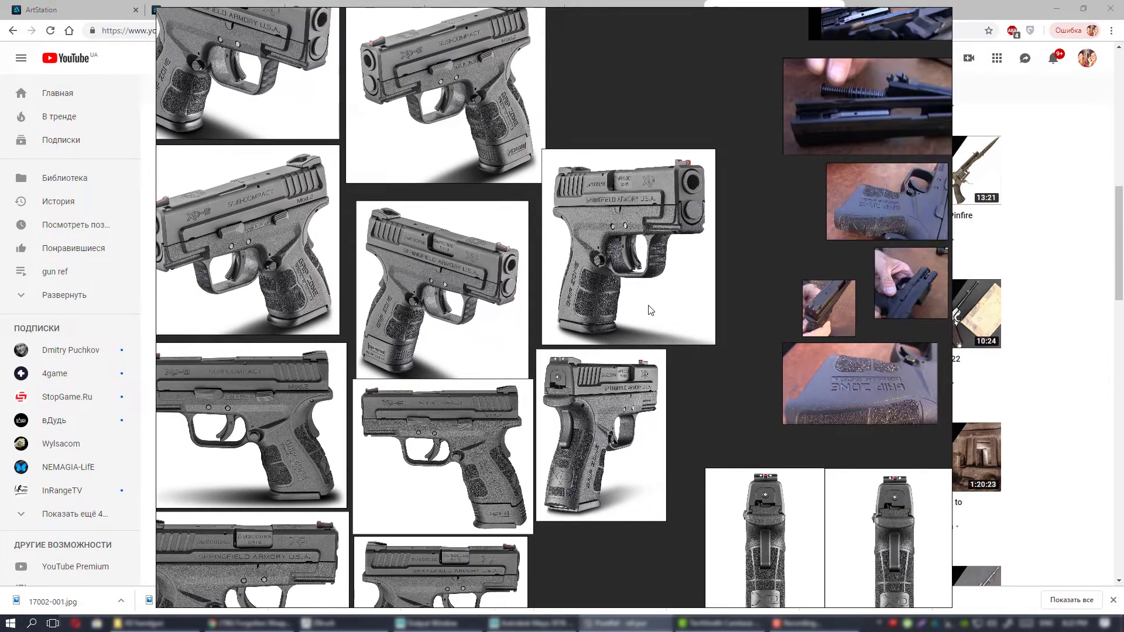
pyautogui.moveTo(590, 355); pyautogui.dragTo(663, 191, button='middle')
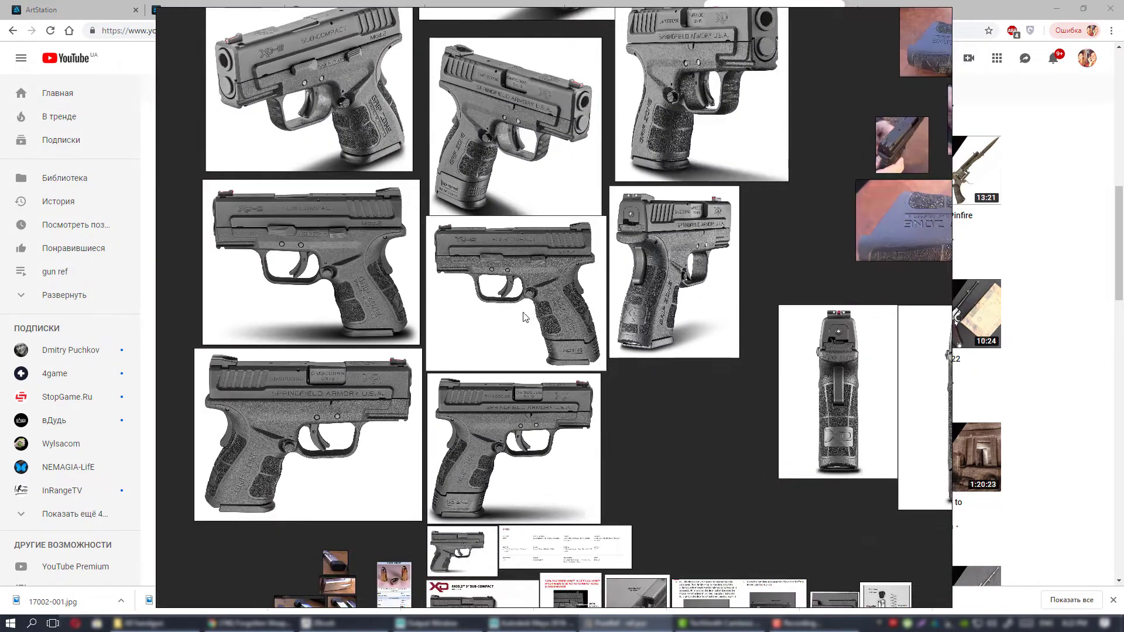
# Minimize the browser behind the reference board and inspect the side view with the extended magazine up close.
pyautogui.click(1056, 9)
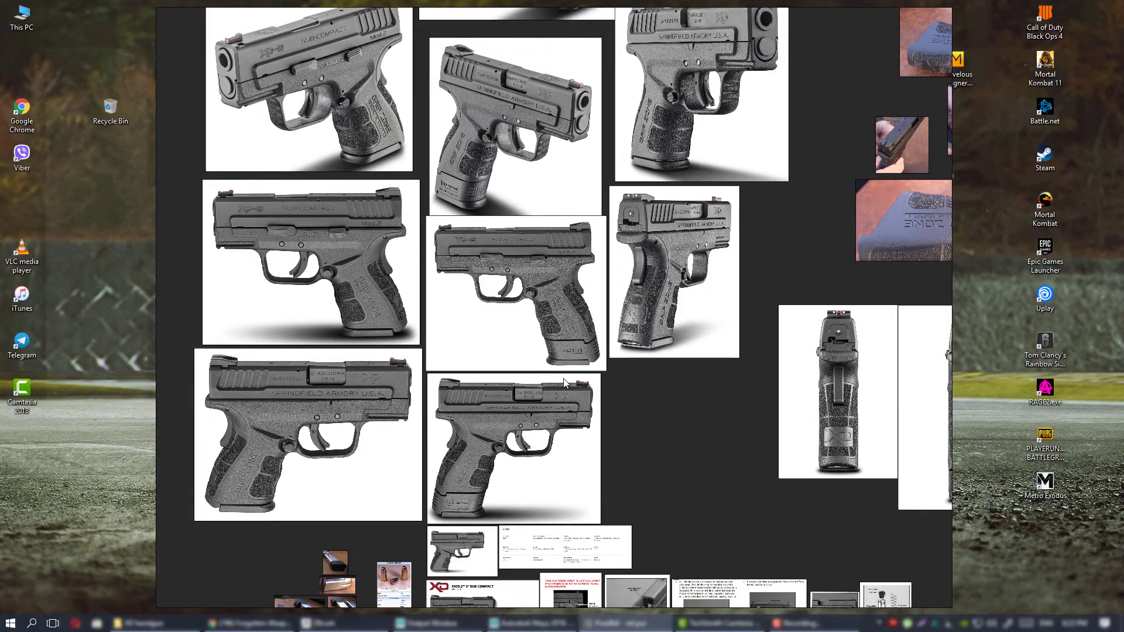
pyautogui.moveTo(530, 368); pyautogui.dragTo(608, 368, button='middle')
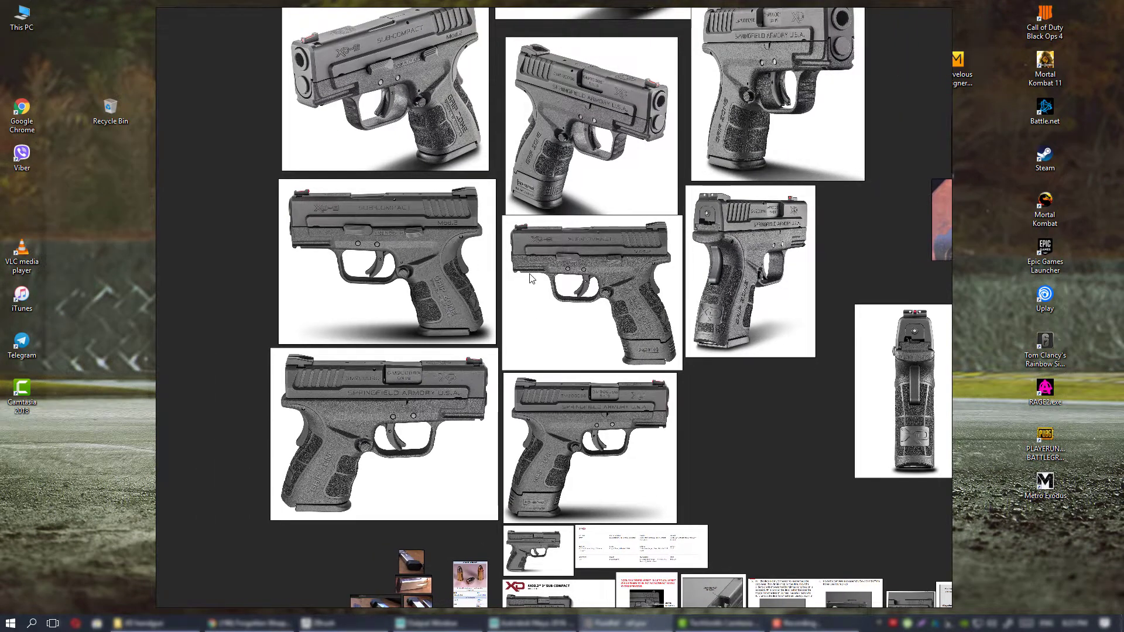
pyautogui.moveTo(529, 275); pyautogui.dragTo(508, 357, button='middle')
pyautogui.scroll(4, 574, 377)
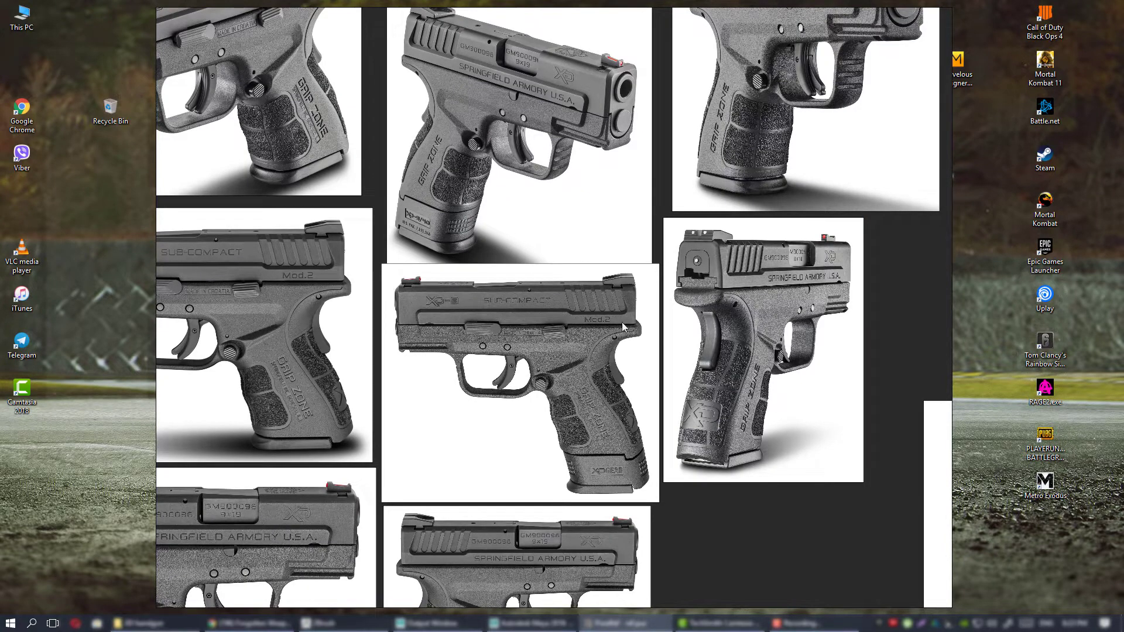
pyautogui.scroll(-3, 577, 278)
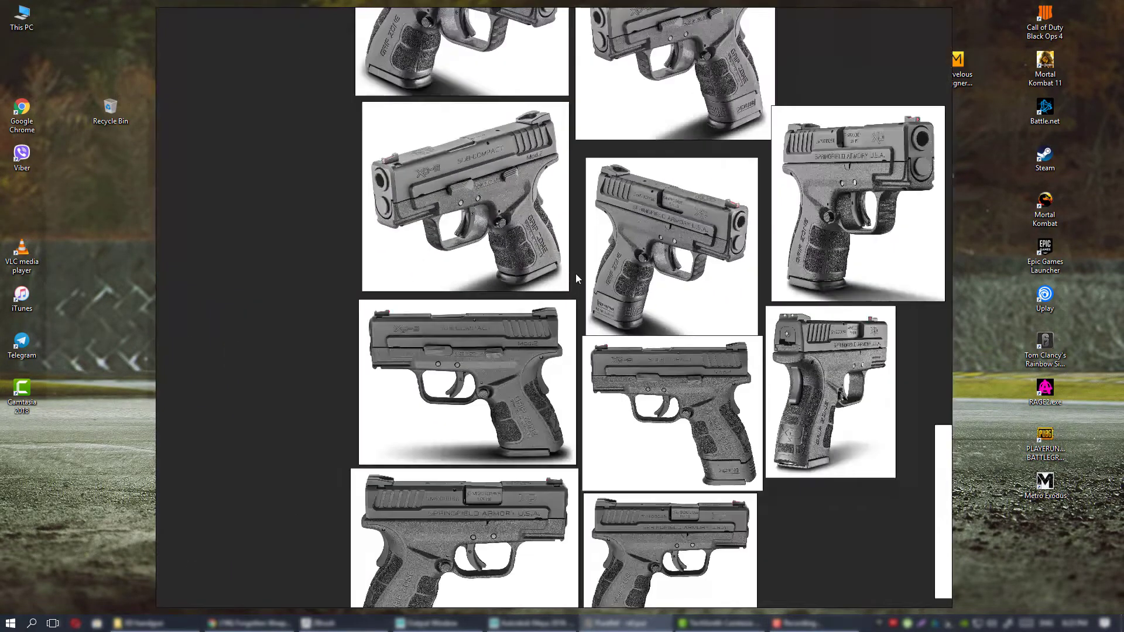
# Compare the side, rear and three-quarter grey pistol views, including the spec and manual images below them.
pyautogui.moveTo(622, 267); pyautogui.dragTo(562, 276, button='middle')
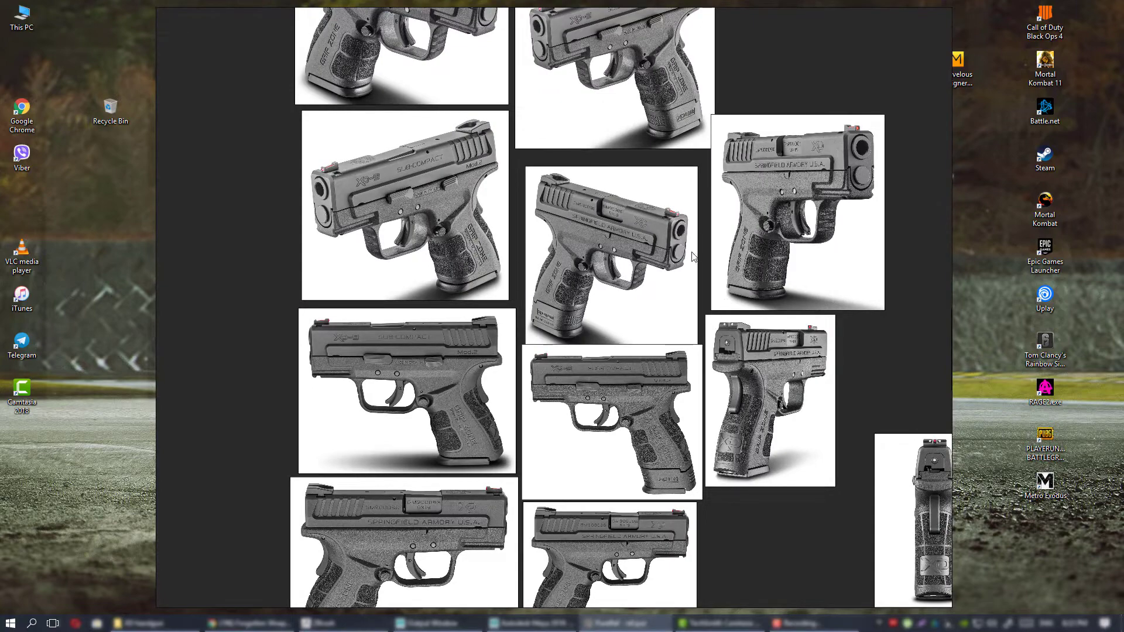
pyautogui.moveTo(645, 319); pyautogui.dragTo(593, 267, button='middle')
pyautogui.scroll(-2, 568, 266)
pyautogui.moveTo(569, 339); pyautogui.dragTo(569, 281, button='middle')
pyautogui.scroll(2, 569, 281)
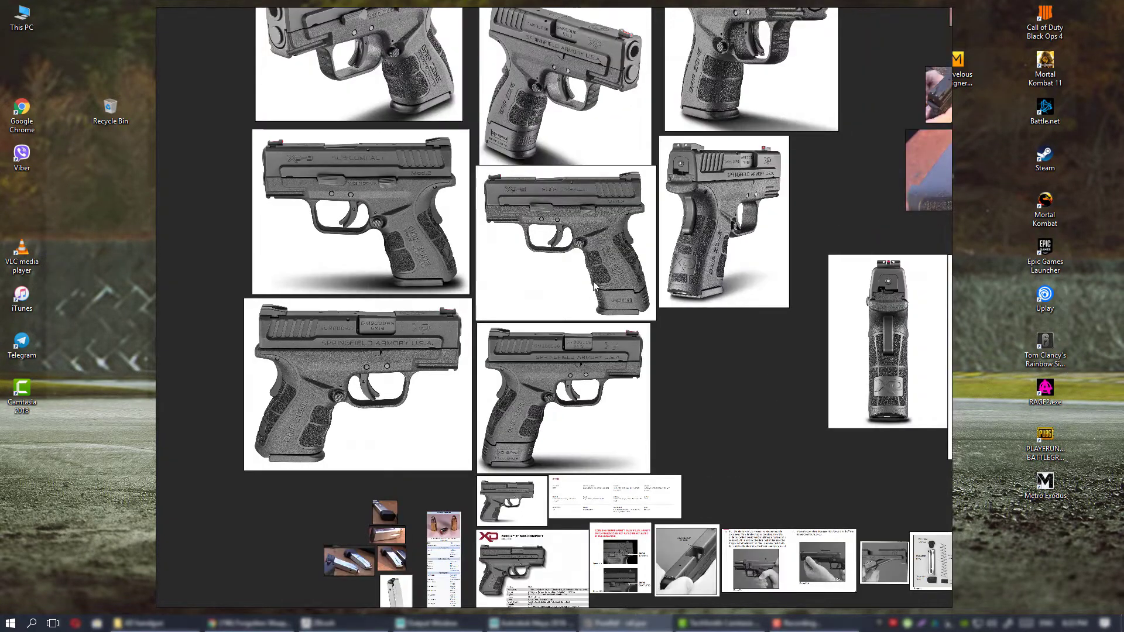
pyautogui.moveTo(569, 339); pyautogui.dragTo(575, 305, button='middle')
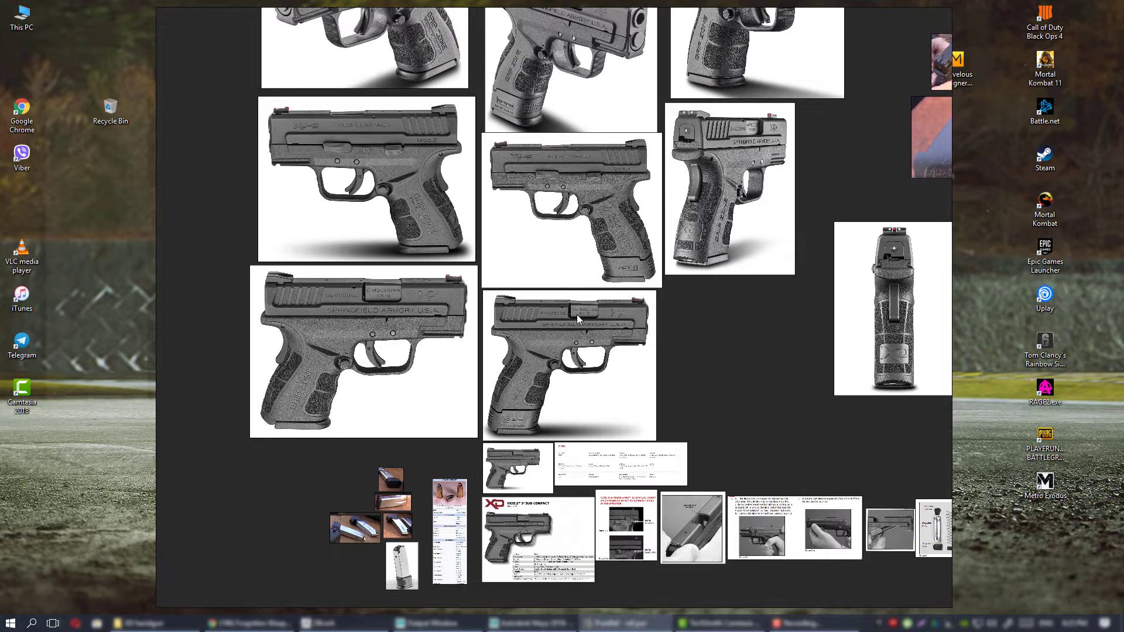
pyautogui.moveTo(648, 365); pyautogui.dragTo(652, 417, button='middle')
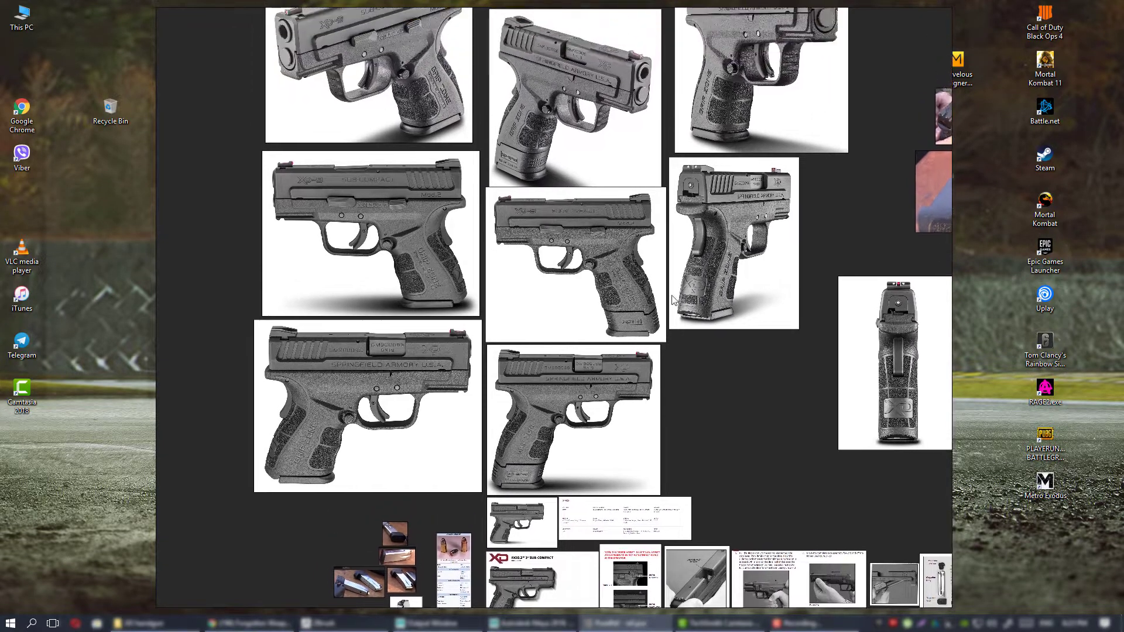
pyautogui.moveTo(673, 297); pyautogui.dragTo(664, 337, button='middle')
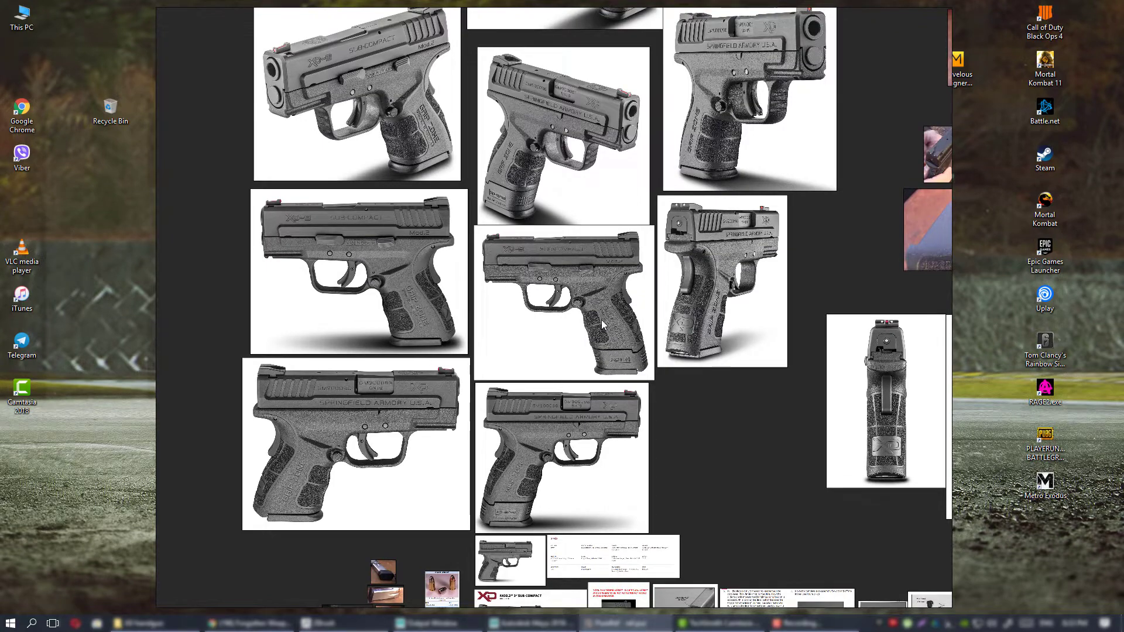
pyautogui.moveTo(567, 351); pyautogui.dragTo(587, 296, button='middle')
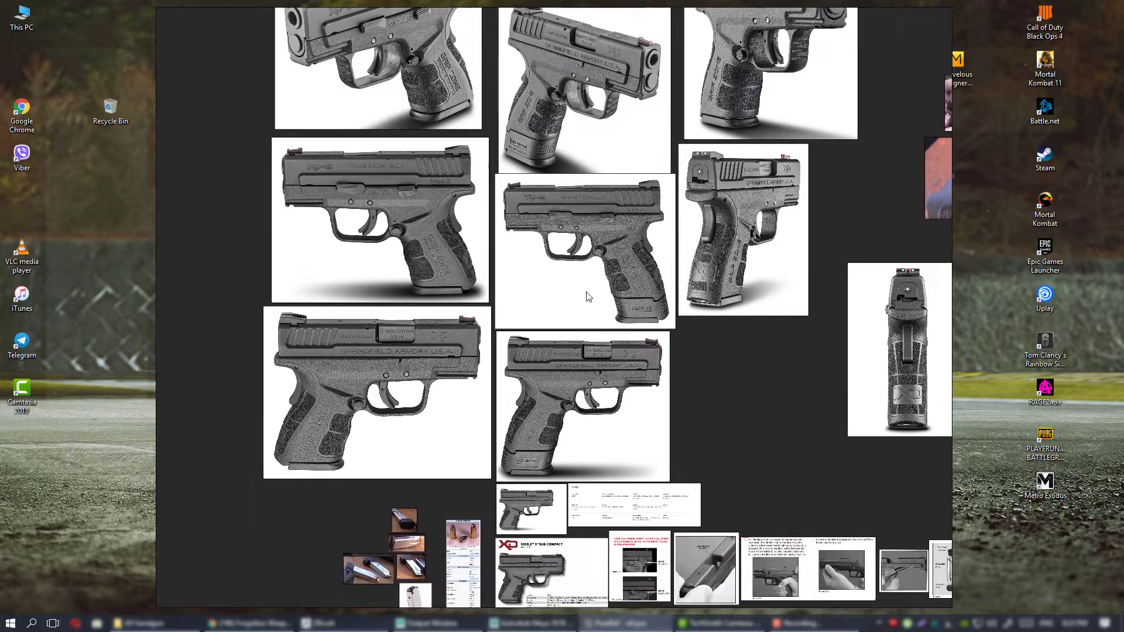
pyautogui.moveTo(583, 358); pyautogui.dragTo(587, 268, button='middle')
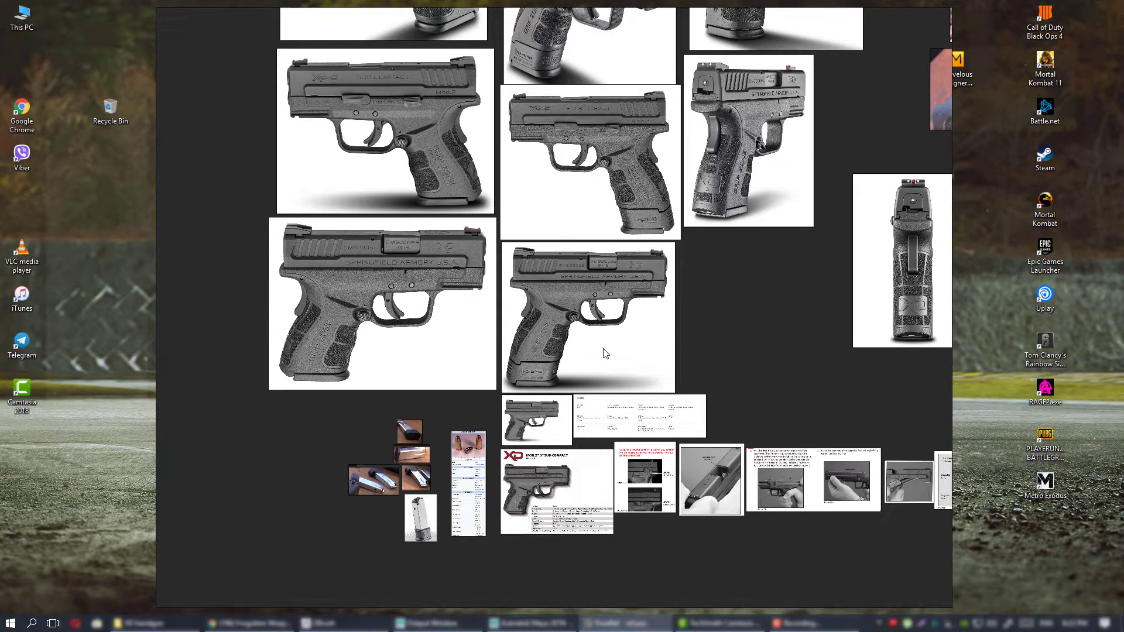
pyautogui.moveTo(579, 298); pyautogui.dragTo(581, 391, button='middle')
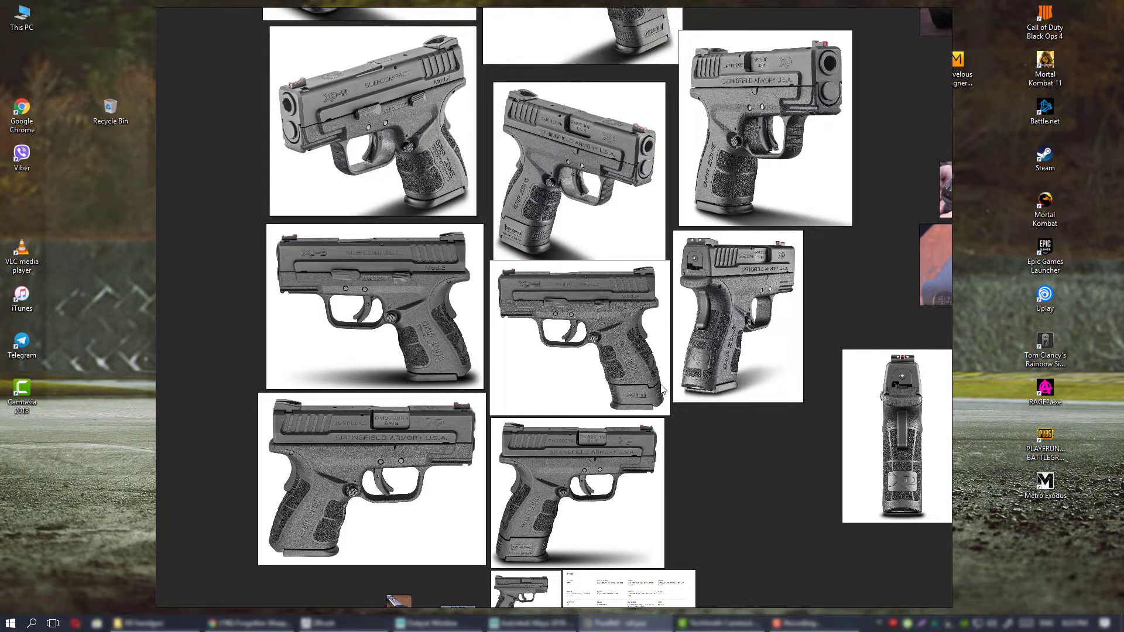
pyautogui.scroll(3, 632, 380)
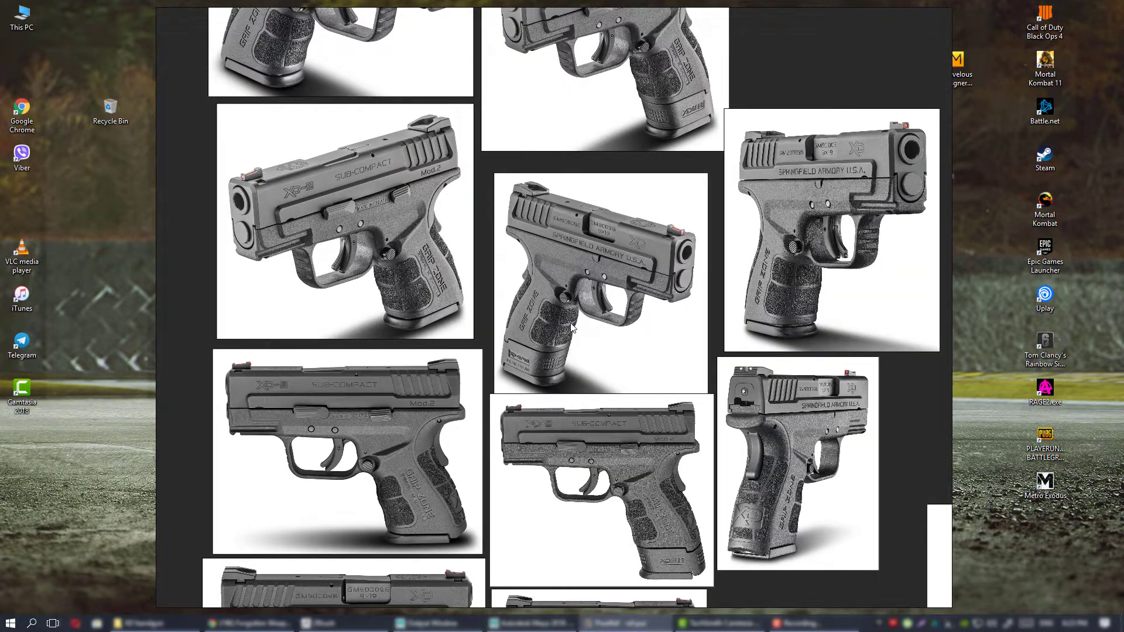
pyautogui.scroll(2, 562, 332)
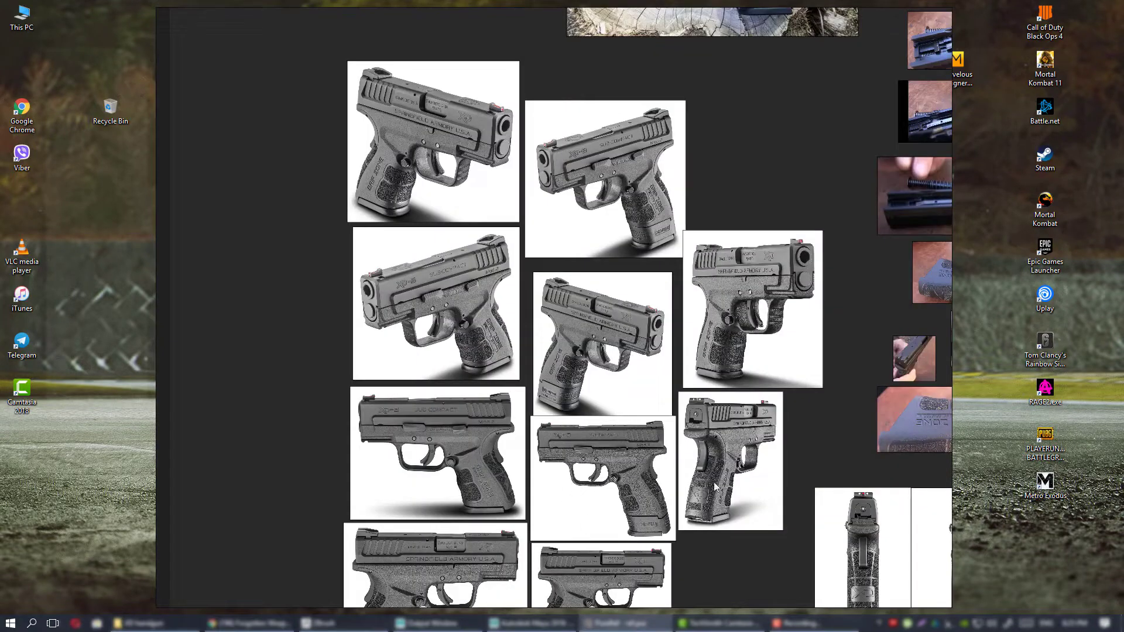
# Examine the 9×19mm Parabellum cartridge reference below the grey pistol photos.
pyautogui.moveTo(714, 482); pyautogui.dragTo(569, 408, button='middle')
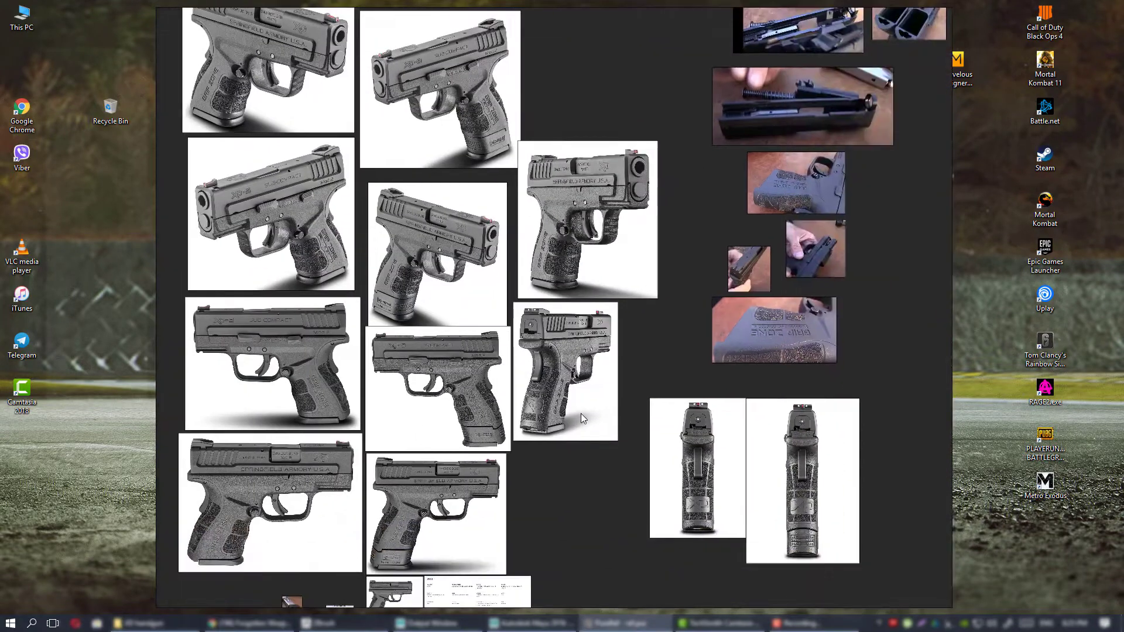
pyautogui.moveTo(416, 569); pyautogui.dragTo(724, 247, button='middle')
pyautogui.scroll(1, 560, 360)
pyautogui.scroll(3, 555, 381)
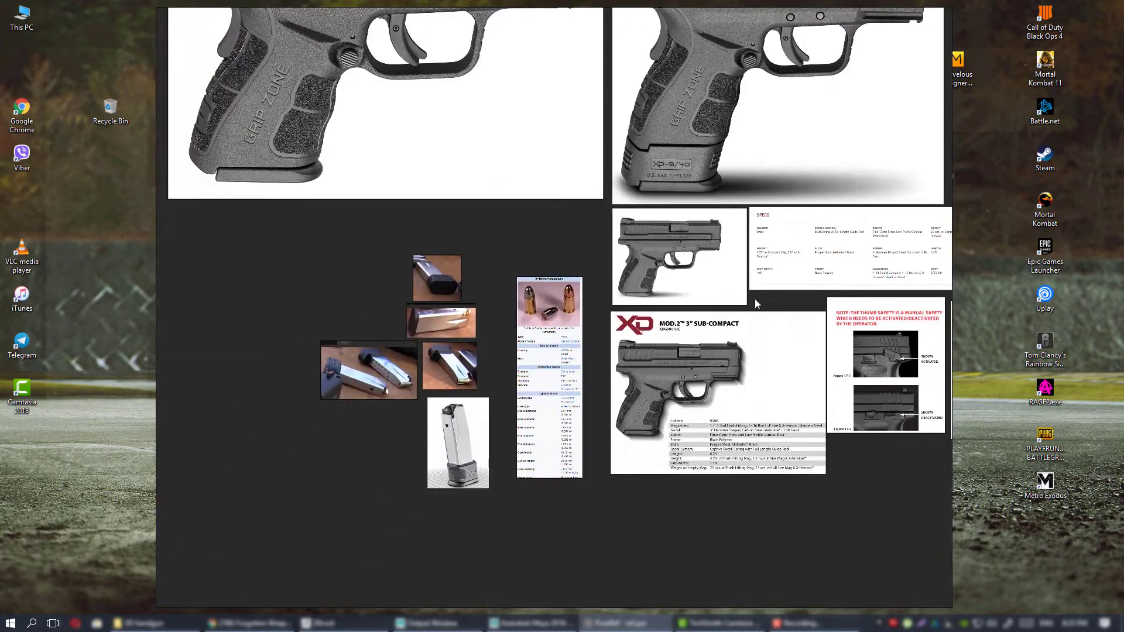
pyautogui.moveTo(754, 298); pyautogui.dragTo(736, 312, button='middle')
pyautogui.scroll(8, 528, 354)
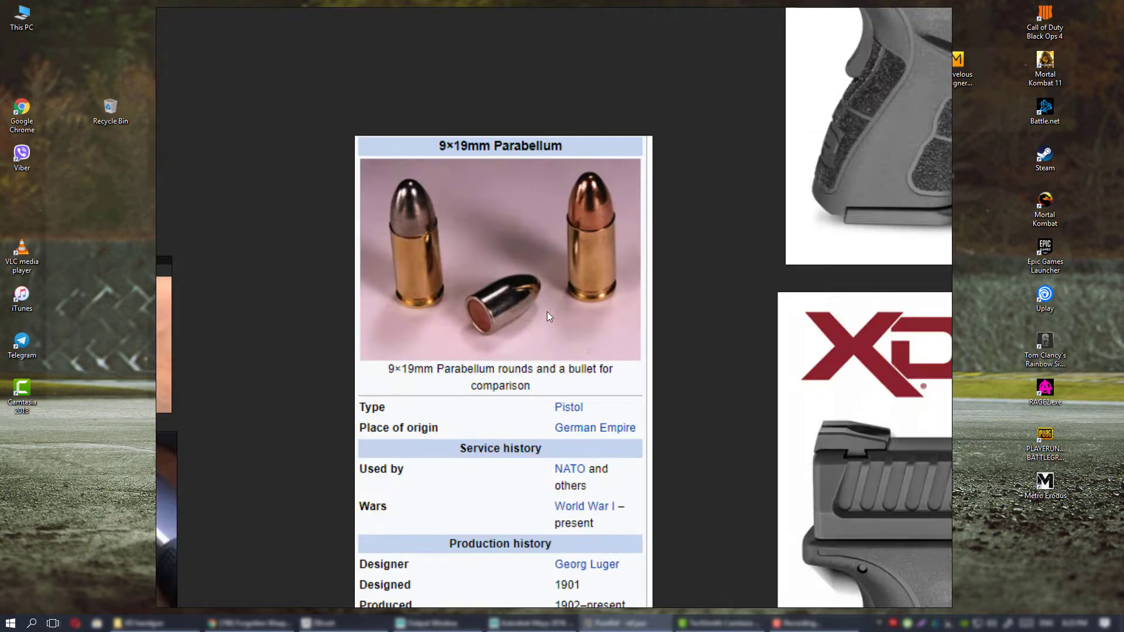
pyautogui.scroll(-6, 638, 363)
# Examine the XD Mod.2 3" Sub-Compact spec sheet alongside the cartridge data and magazine photos.
pyautogui.moveTo(638, 361); pyautogui.dragTo(254, 354, button='middle')
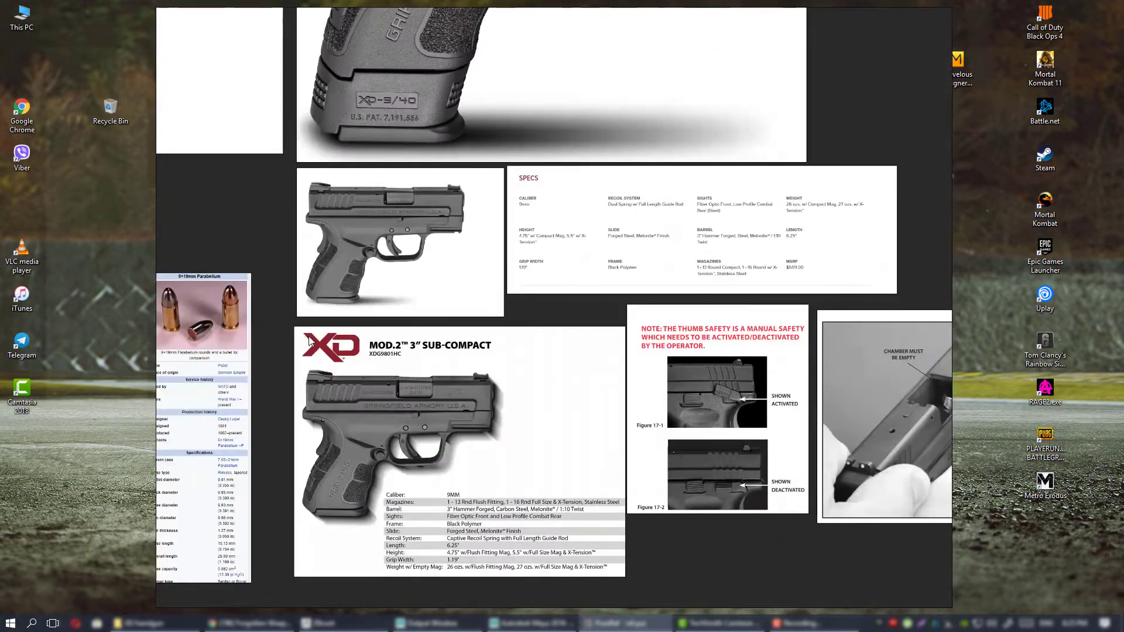
pyautogui.moveTo(120, 346); pyautogui.dragTo(358, 350, button='middle')
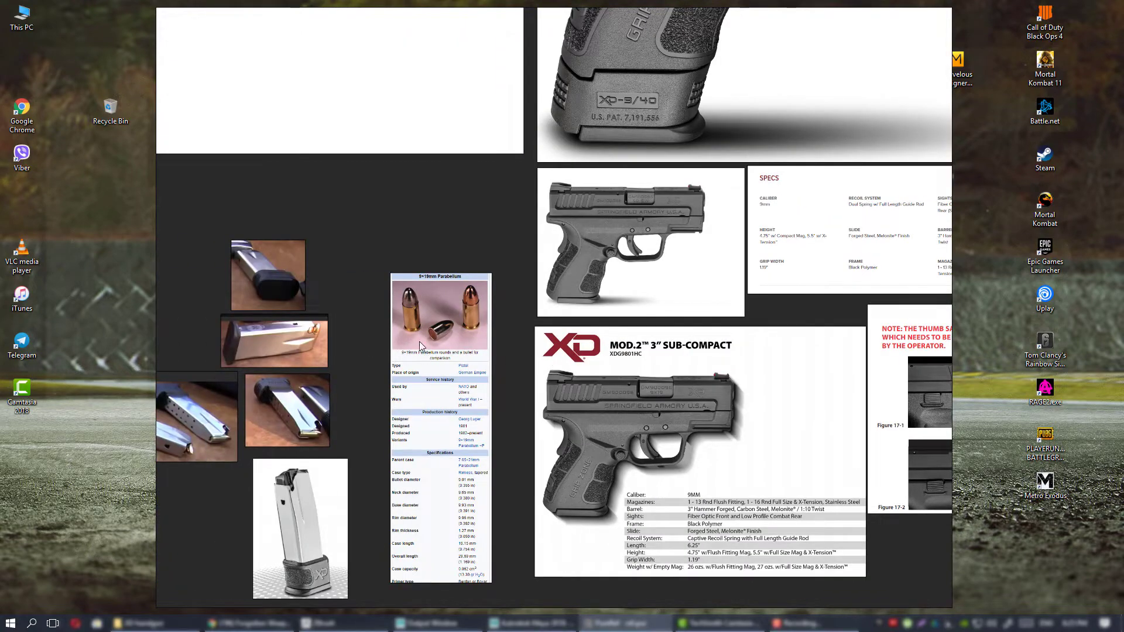
pyautogui.moveTo(534, 375); pyautogui.dragTo(328, 336, button='middle')
pyautogui.scroll(3, 327, 335)
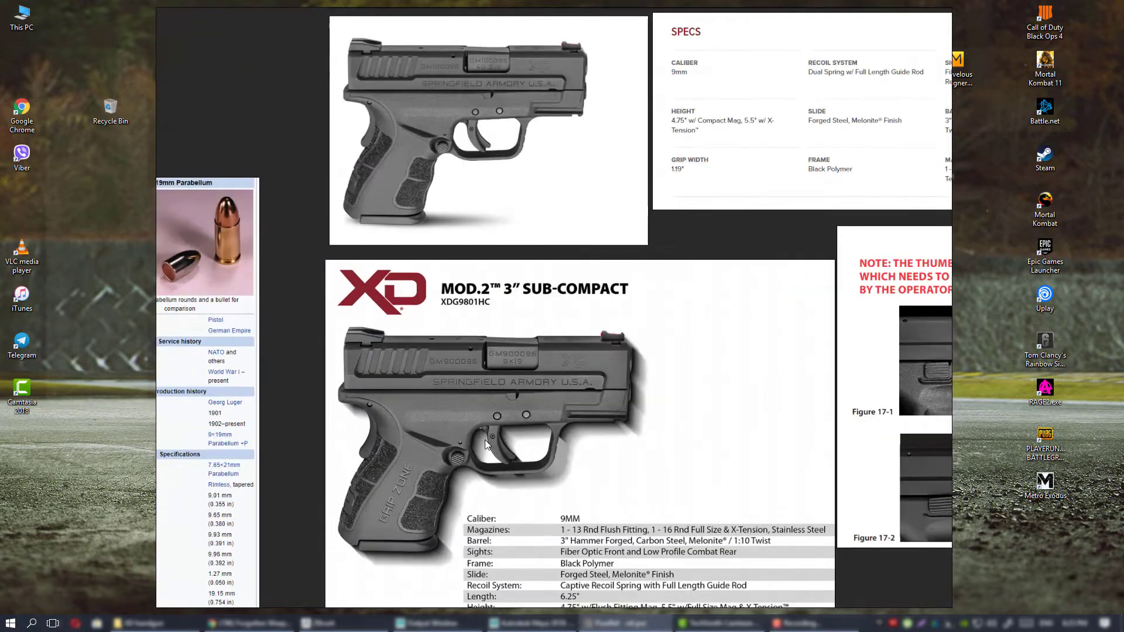
pyautogui.moveTo(515, 401); pyautogui.dragTo(749, 382, button='middle')
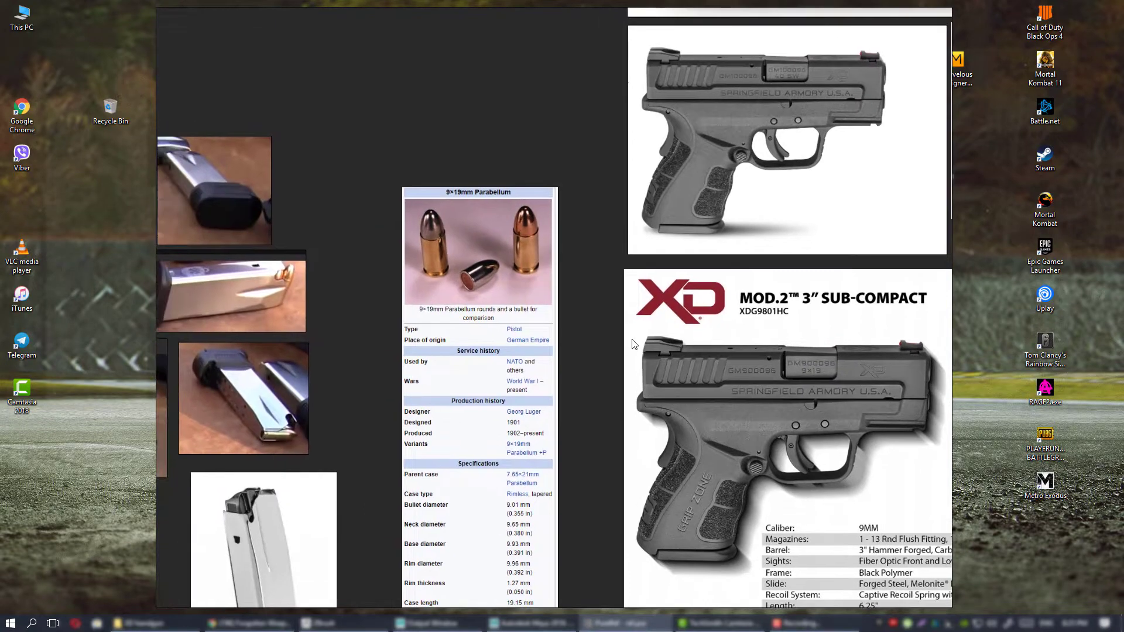
pyautogui.moveTo(890, 415); pyautogui.dragTo(567, 324, button='middle')
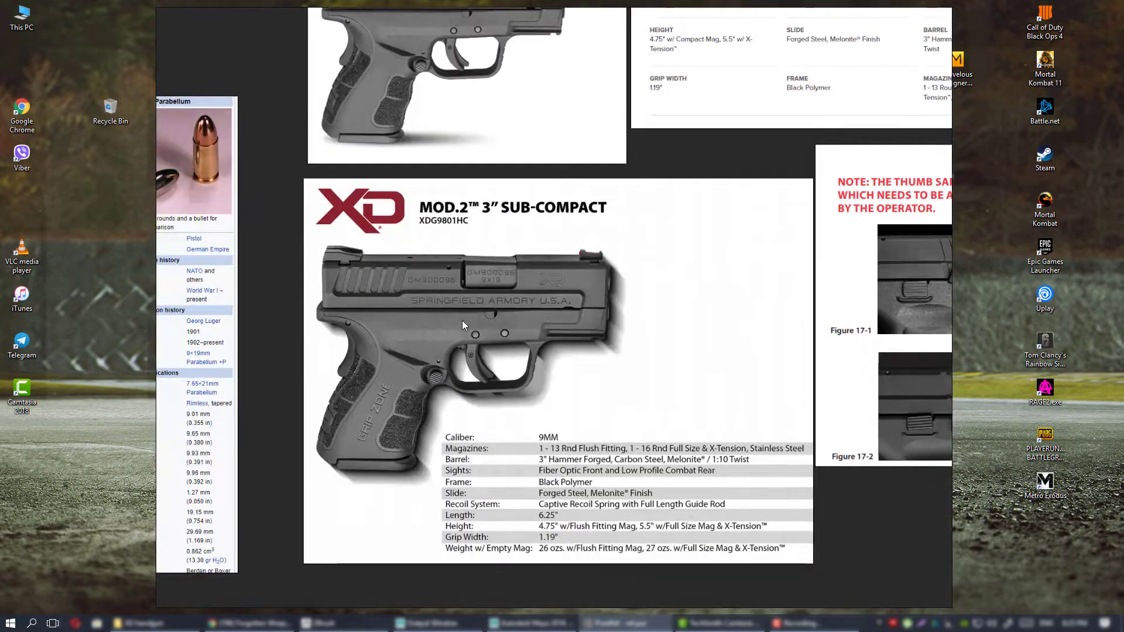
# Compare the 9×19mm Parabellum cartridge reference with the magazine photos and the XD Mod.2 spec sheet.
pyautogui.moveTo(462, 320); pyautogui.dragTo(834, 328, button='middle')
pyautogui.moveTo(529, 193); pyautogui.dragTo(512, 233, button='middle')
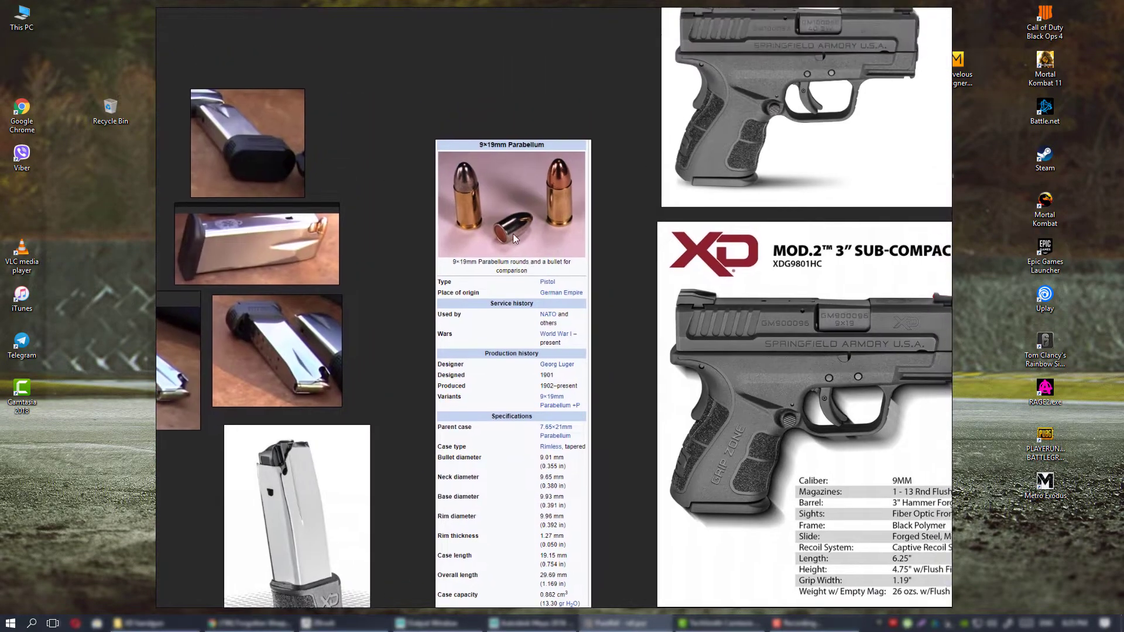
pyautogui.scroll(3, 512, 233)
pyautogui.scroll(-5, 511, 233)
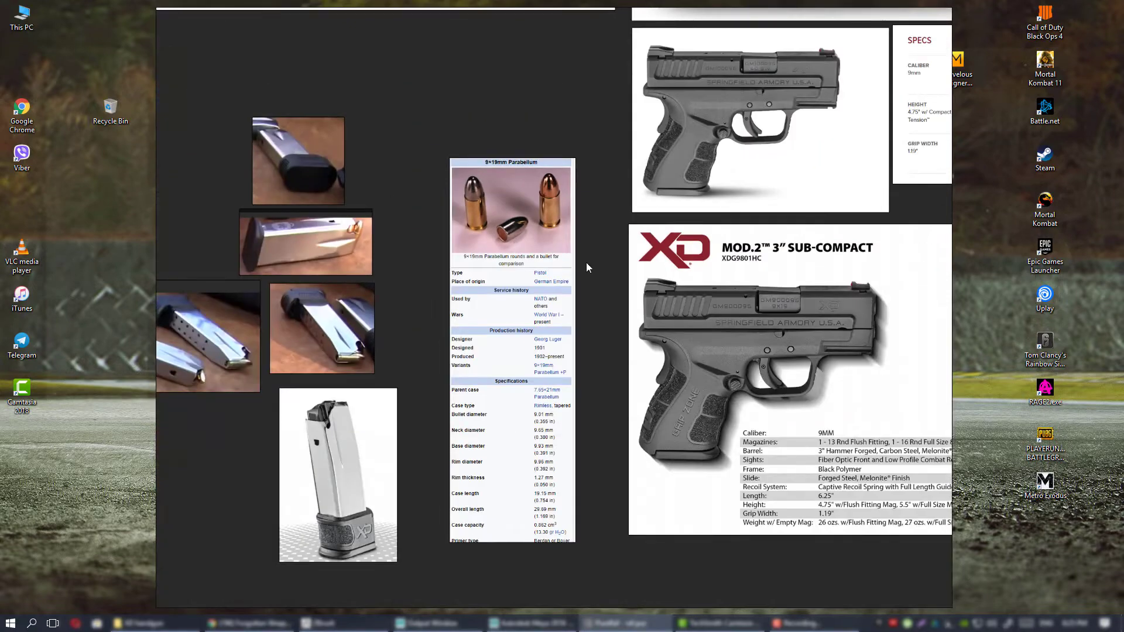
pyautogui.scroll(2, 553, 267)
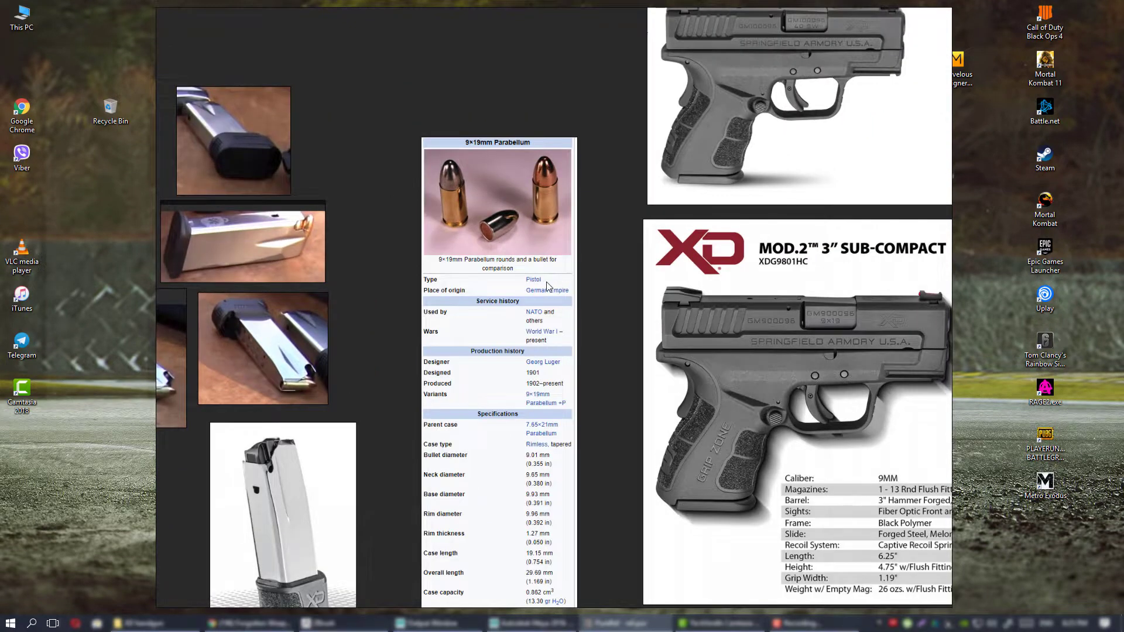
pyautogui.moveTo(546, 282); pyautogui.dragTo(591, 336, button='middle')
pyautogui.scroll(-5, 648, 287)
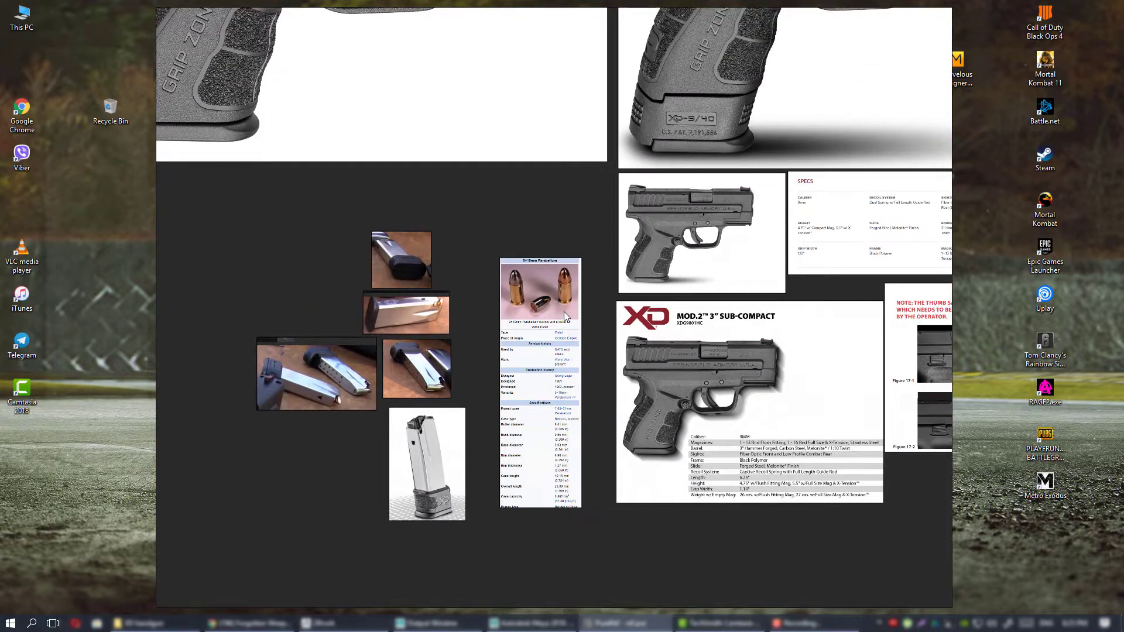
pyautogui.moveTo(594, 310); pyautogui.dragTo(515, 366, button='middle')
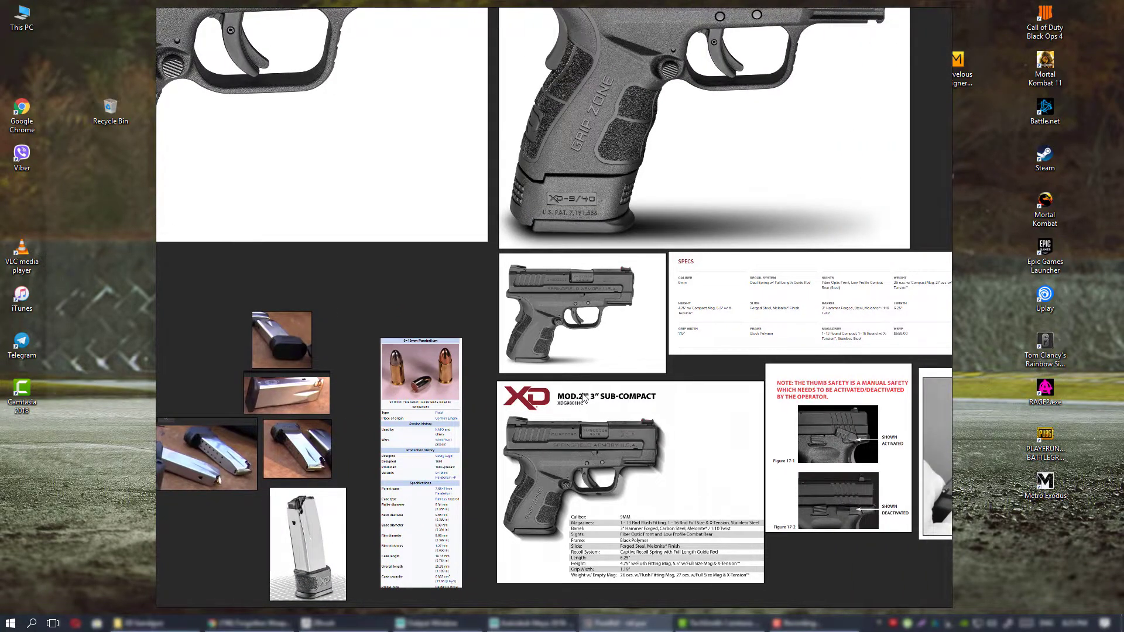
pyautogui.moveTo(584, 399); pyautogui.dragTo(594, 347, button='middle')
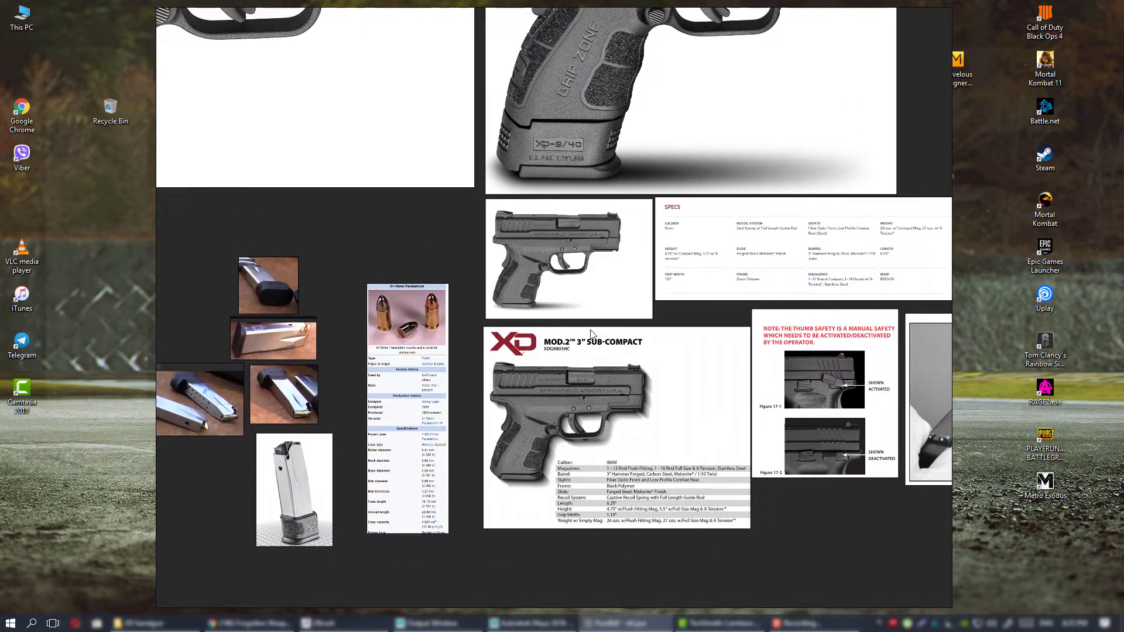
pyautogui.scroll(2, 589, 429)
pyautogui.moveTo(502, 486); pyautogui.dragTo(542, 414, button='middle')
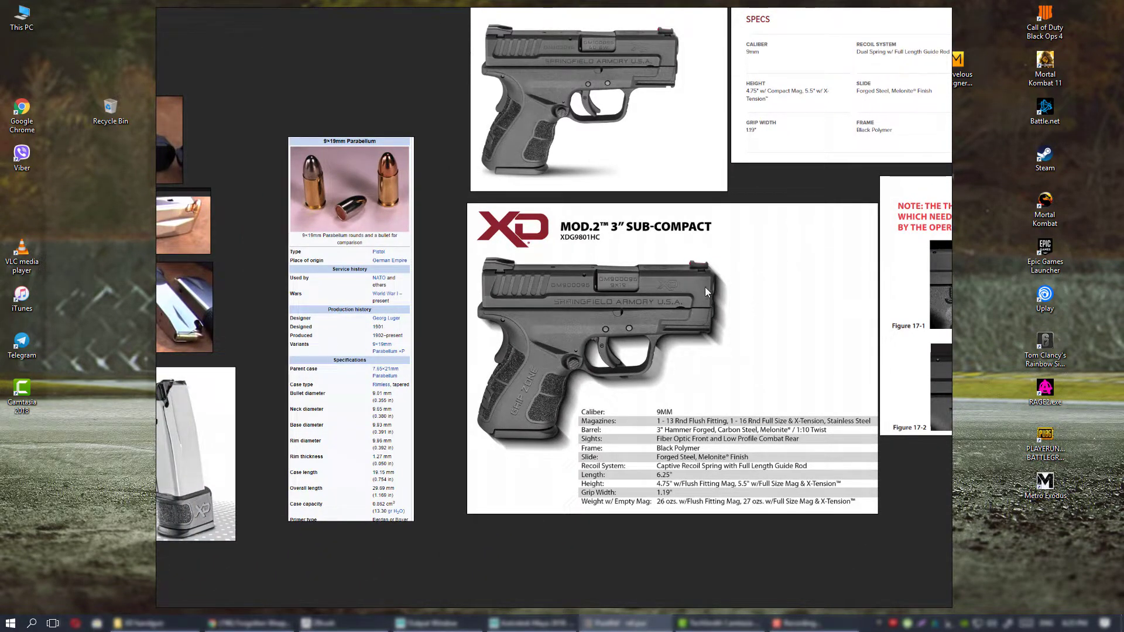
pyautogui.moveTo(684, 312); pyautogui.dragTo(676, 321, button='middle')
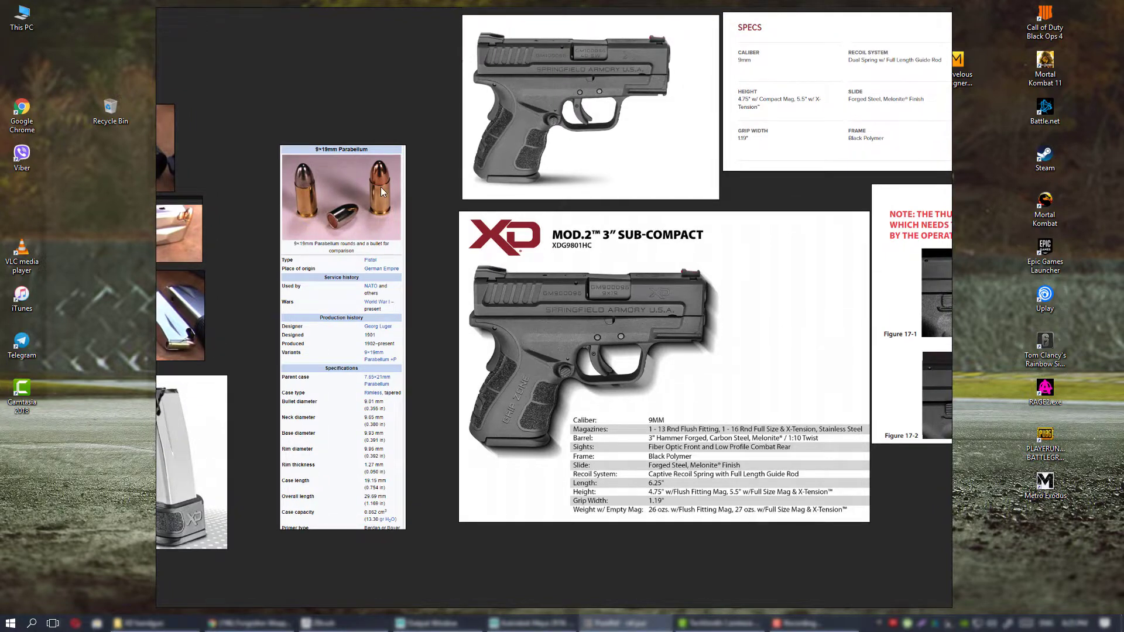
# Read the cartridge data sheet up close, from the bullet photo through the case and bullet dimensions.
pyautogui.scroll(3, 377, 212)
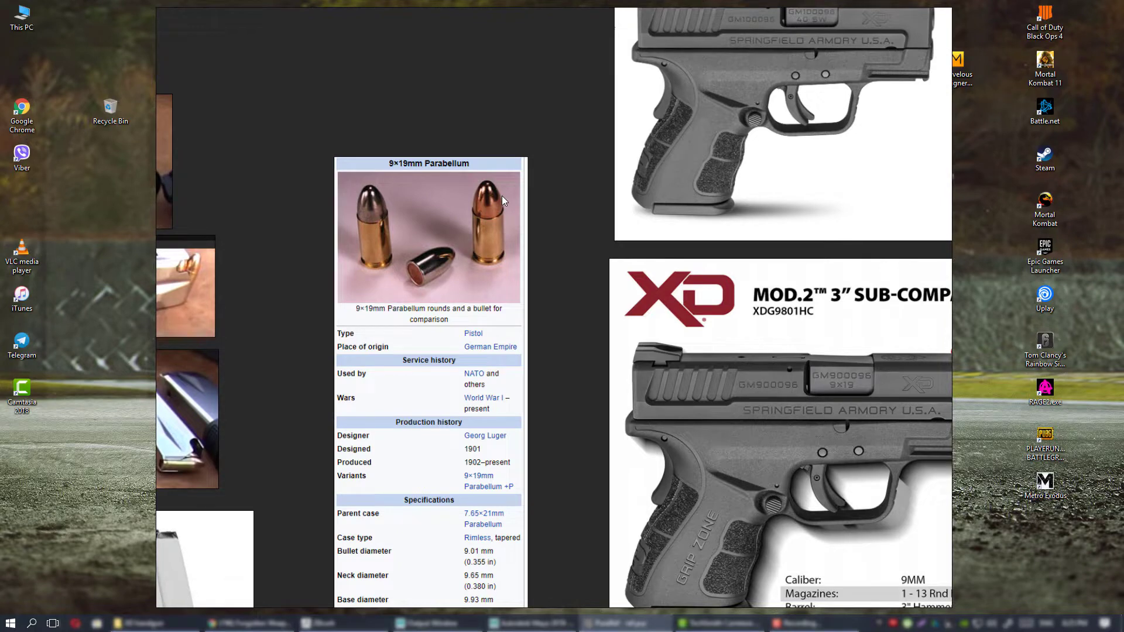
pyautogui.moveTo(495, 349); pyautogui.dragTo(525, 233, button='middle')
pyautogui.moveTo(518, 297); pyautogui.dragTo(532, 271, button='middle')
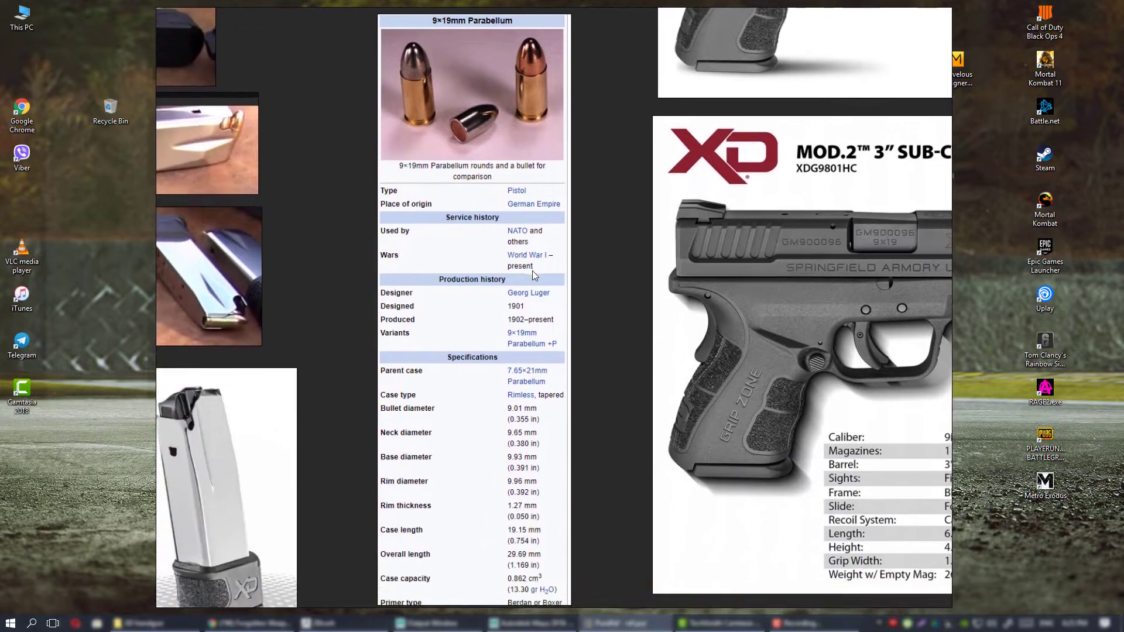
pyautogui.moveTo(488, 93); pyautogui.dragTo(506, 217, button='middle')
pyautogui.moveTo(554, 298); pyautogui.dragTo(581, 180, button='middle')
pyautogui.moveTo(602, 324); pyautogui.dragTo(591, 419, button='middle')
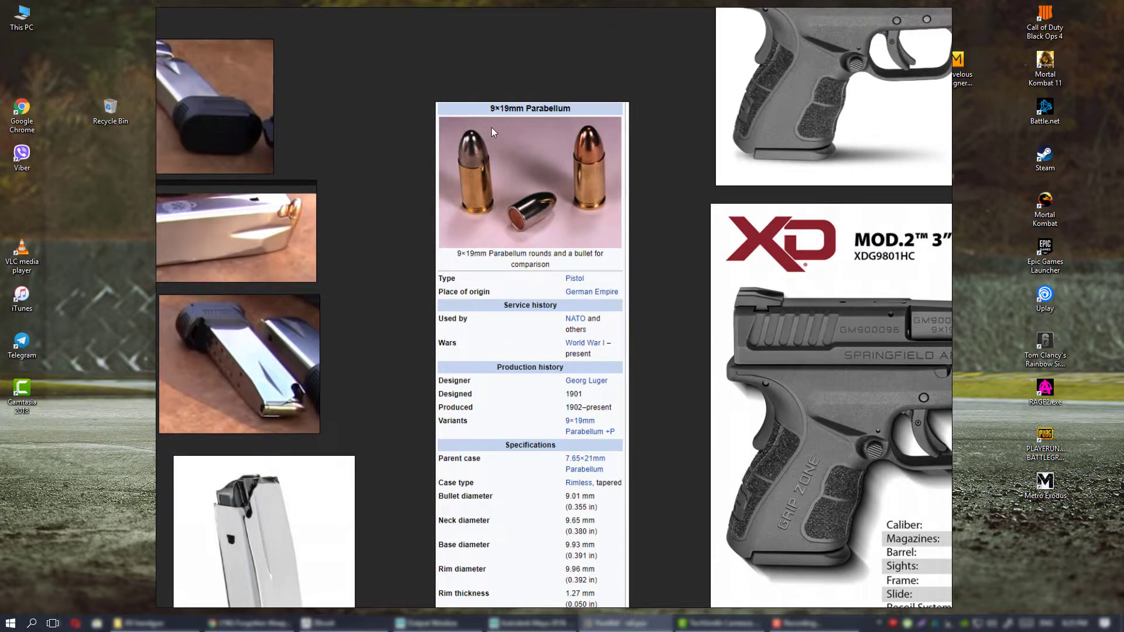
pyautogui.moveTo(554, 304); pyautogui.dragTo(527, 327, button='middle')
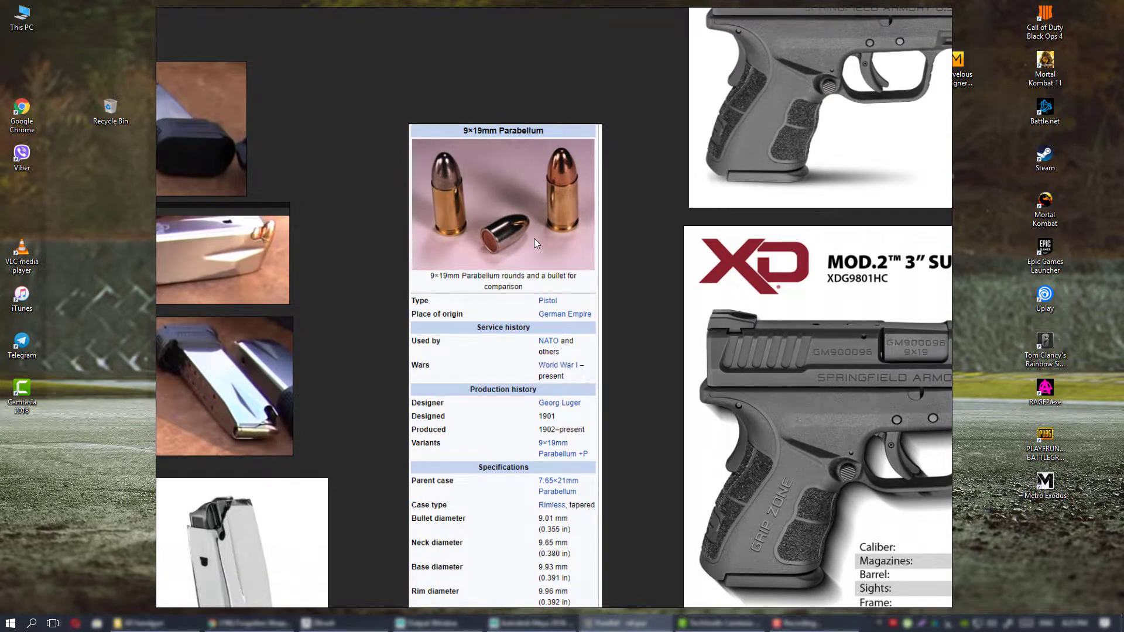
pyautogui.moveTo(538, 299); pyautogui.dragTo(508, 114, button='middle')
pyautogui.scroll(3, 511, 362)
pyautogui.moveTo(528, 338); pyautogui.dragTo(557, 317, button='middle')
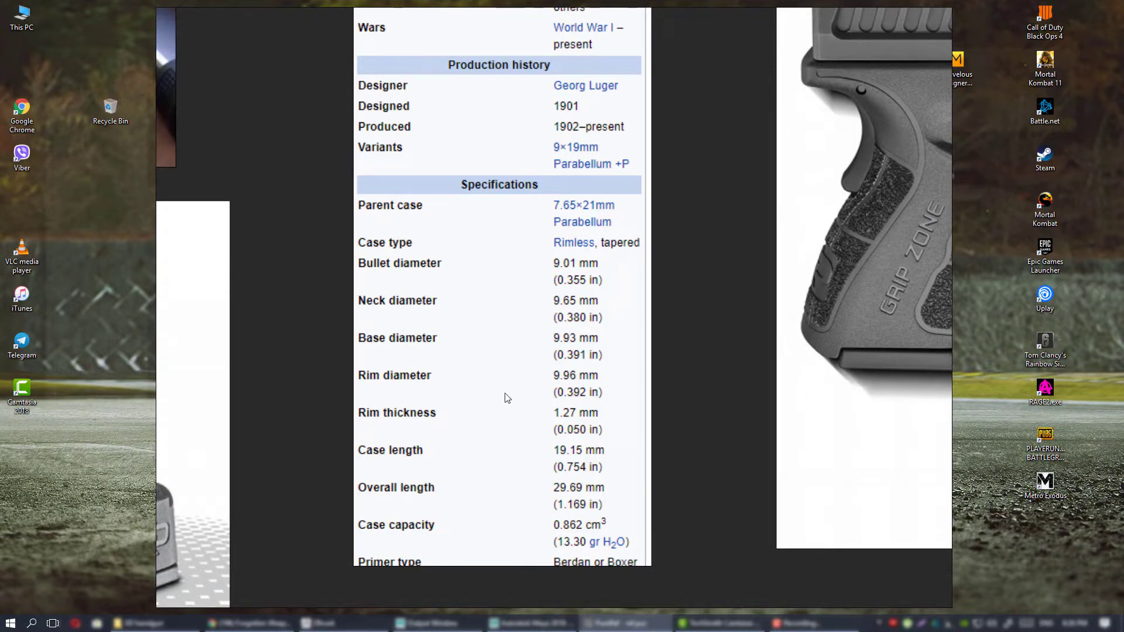
pyautogui.moveTo(391, 289); pyautogui.dragTo(391, 348, button='middle')
pyautogui.scroll(-5, 579, 321)
pyautogui.scroll(4, 527, 234)
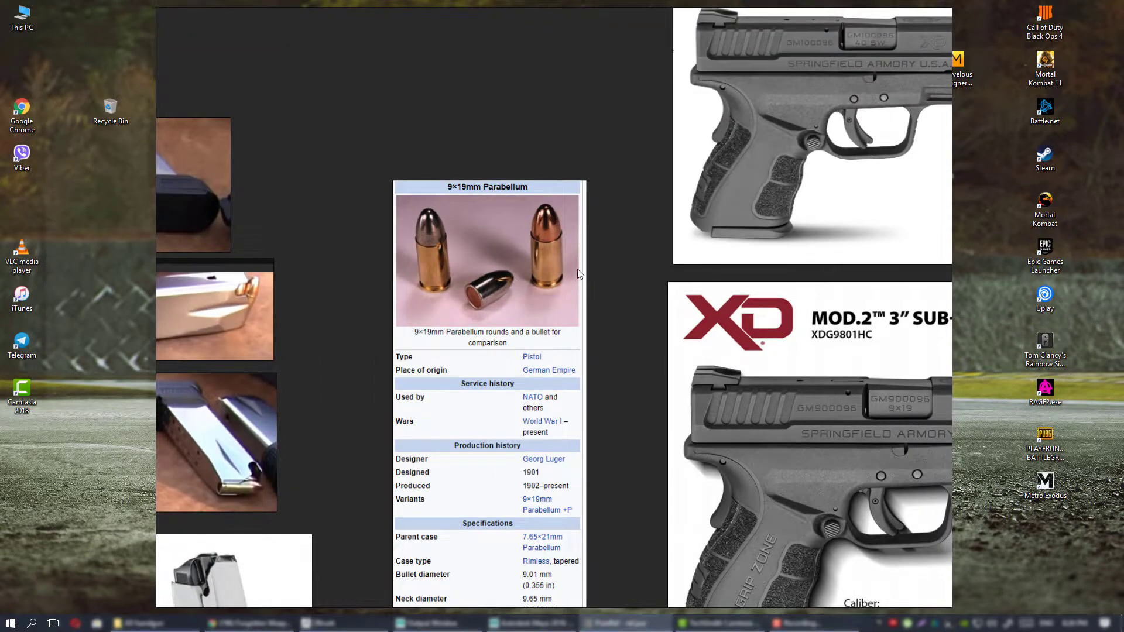
pyautogui.moveTo(570, 269); pyautogui.dragTo(557, 275, button='middle')
pyautogui.scroll(-2, 574, 278)
# Examine the pistol image and specifications on the XD Mod.2 3" Sub-Compact sheet beside the cartridge data and manual images.
pyautogui.moveTo(655, 290); pyautogui.dragTo(496, 304, button='middle')
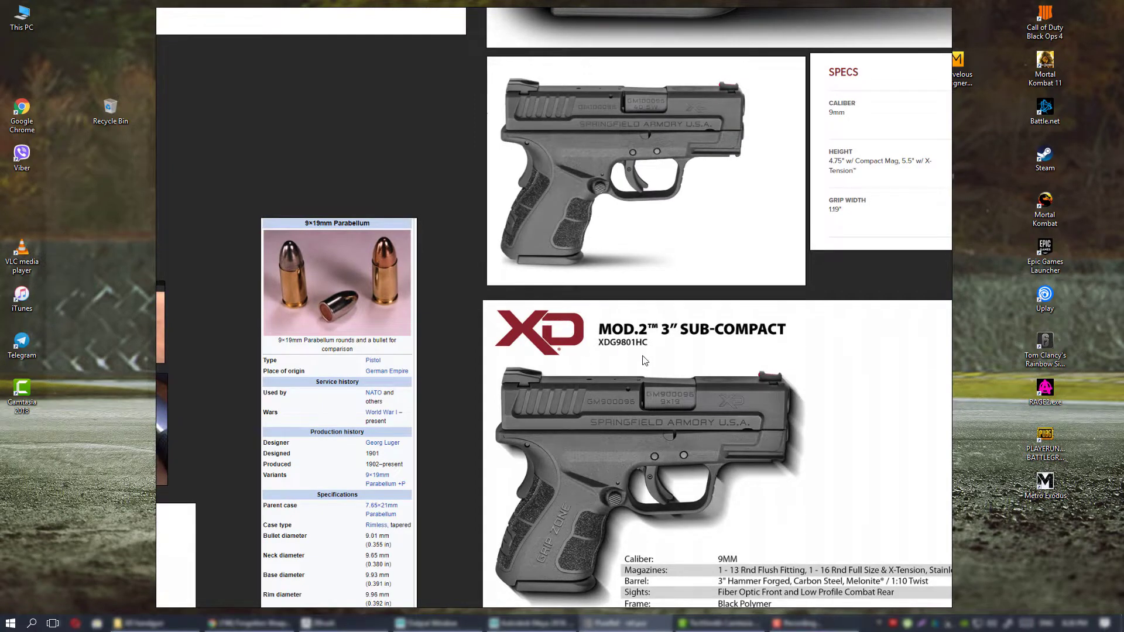
pyautogui.moveTo(643, 360); pyautogui.dragTo(543, 326, button='middle')
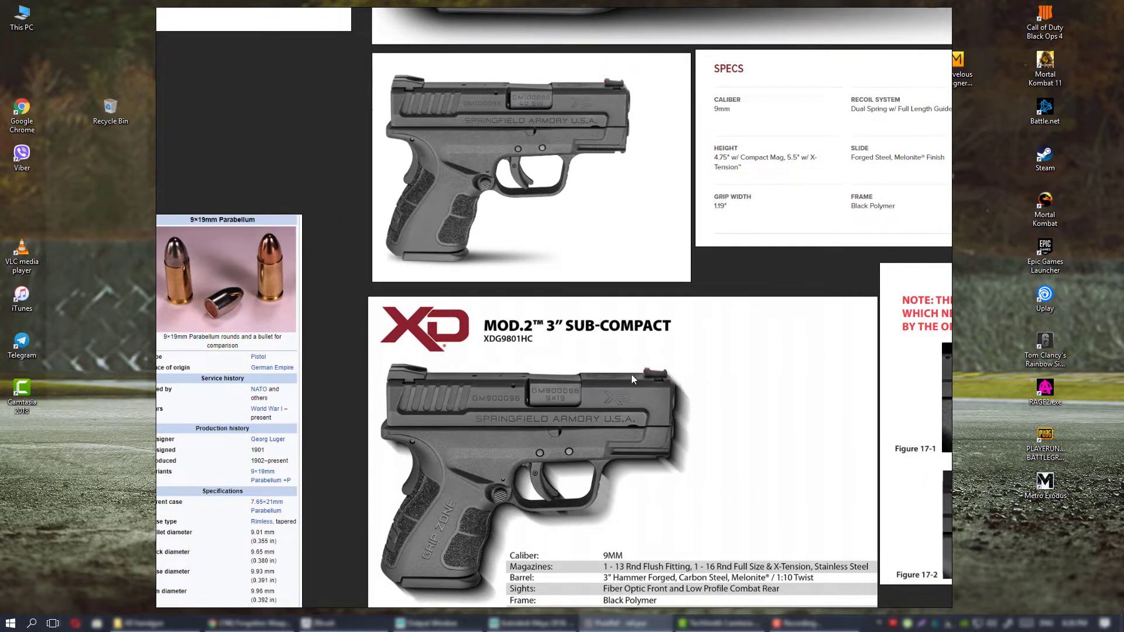
pyautogui.moveTo(646, 398); pyautogui.dragTo(690, 346, button='middle')
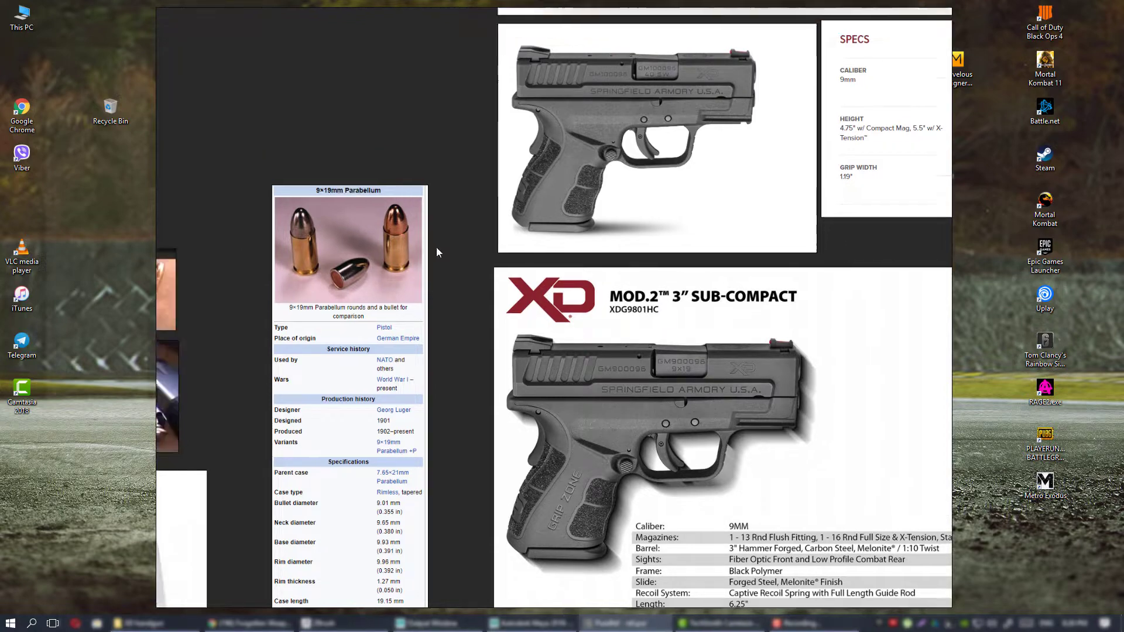
pyautogui.scroll(3, 437, 247)
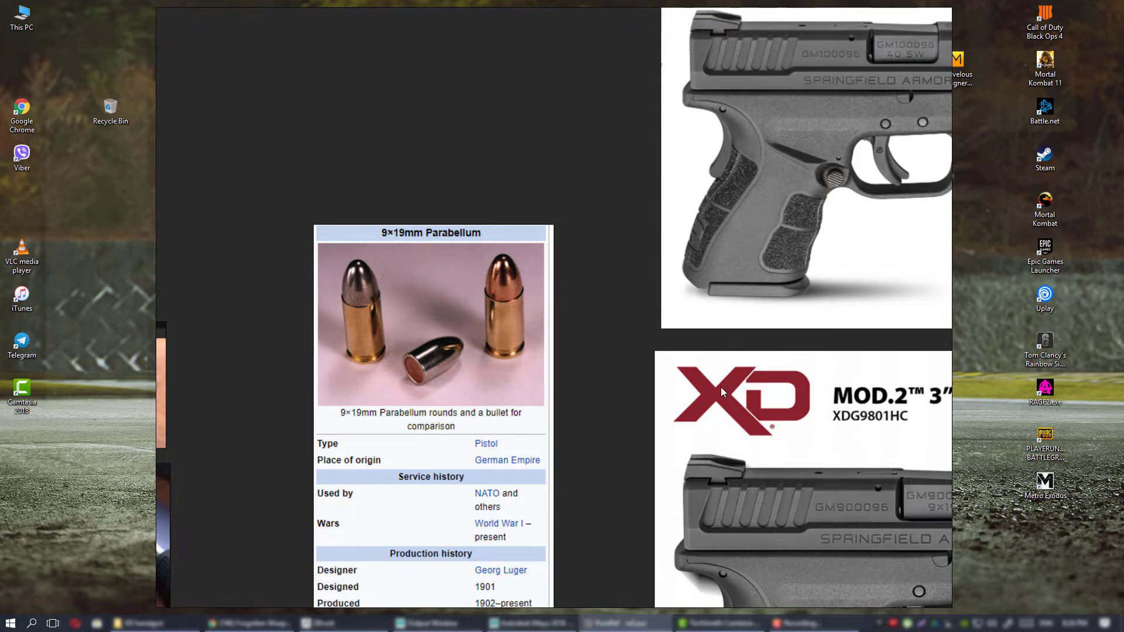
pyautogui.scroll(-3, 721, 387)
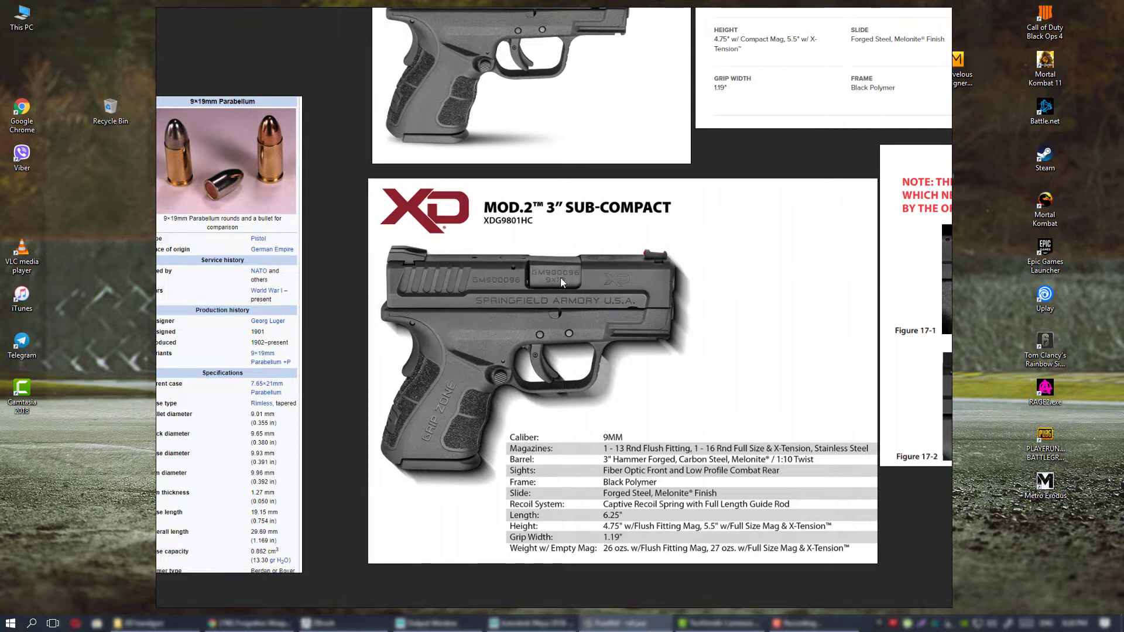
pyautogui.moveTo(483, 329); pyautogui.dragTo(504, 332, button='middle')
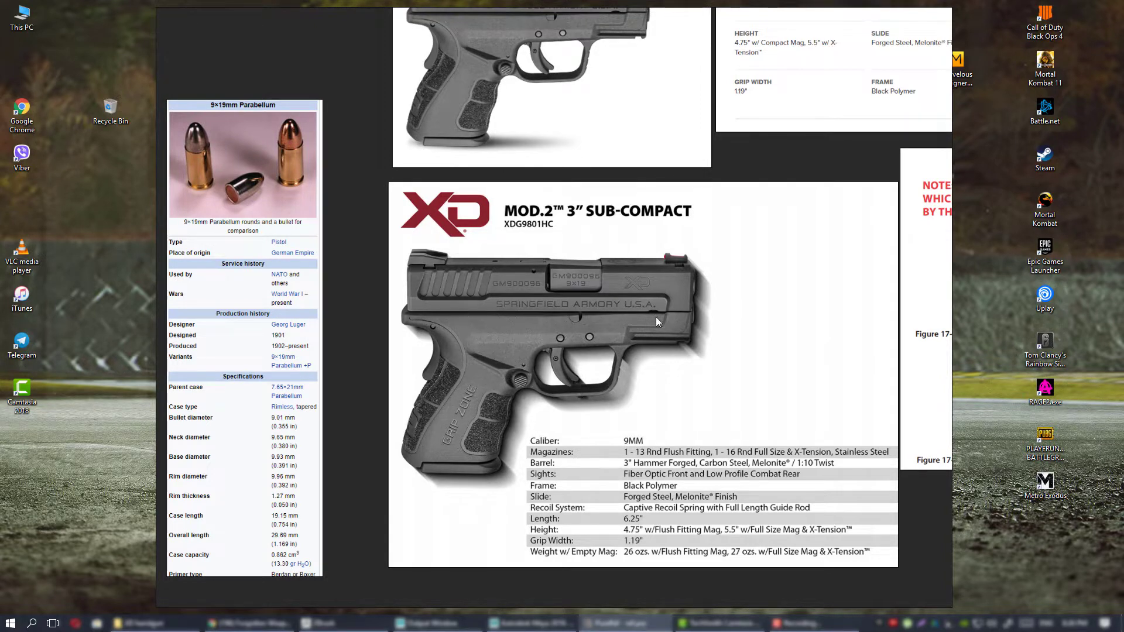
pyautogui.scroll(-6, 574, 375)
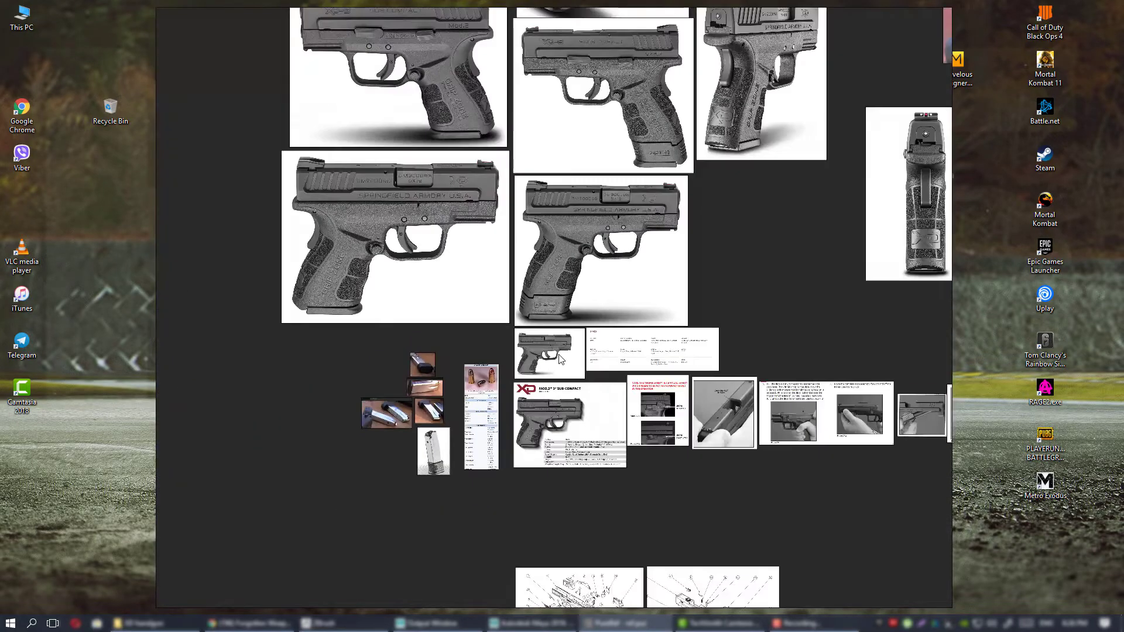
pyautogui.scroll(3, 560, 358)
pyautogui.scroll(-1, 568, 360)
pyautogui.moveTo(655, 350); pyautogui.dragTo(432, 302, button='middle')
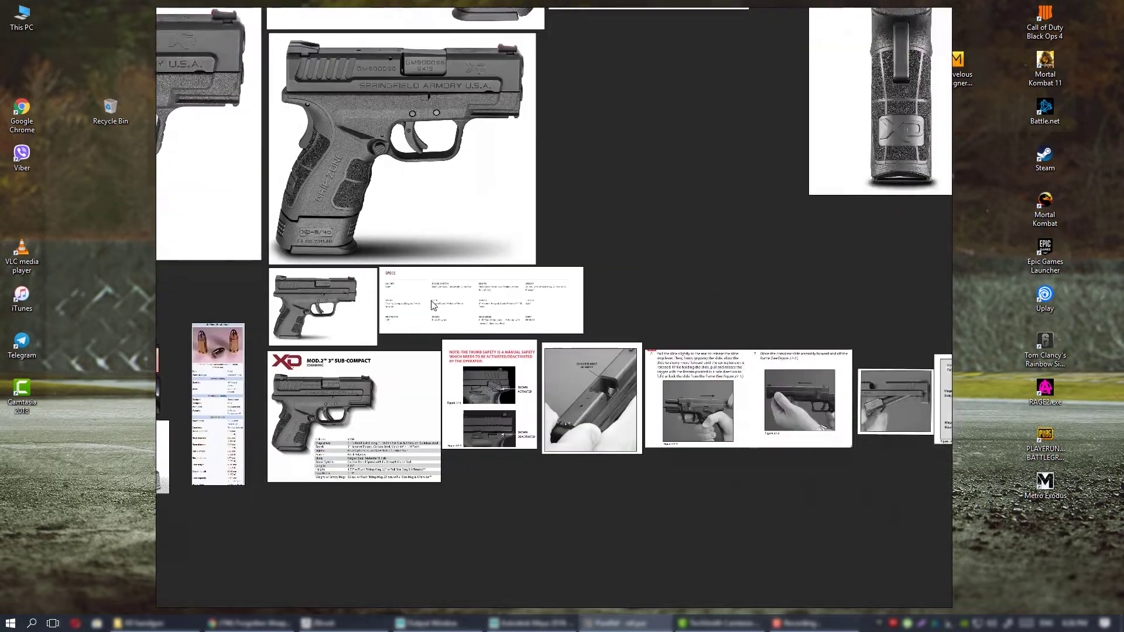
# Review the grey pistol side and three-quarter views above the spec sheet, ending at the smaller references below them.
pyautogui.moveTo(561, 341); pyautogui.dragTo(496, 542, button='middle')
pyautogui.moveTo(427, 396); pyautogui.dragTo(562, 491, button='middle')
pyautogui.moveTo(480, 432); pyautogui.dragTo(725, 347, button='middle')
pyautogui.scroll(-3, 639, 427)
pyautogui.scroll(3, 639, 427)
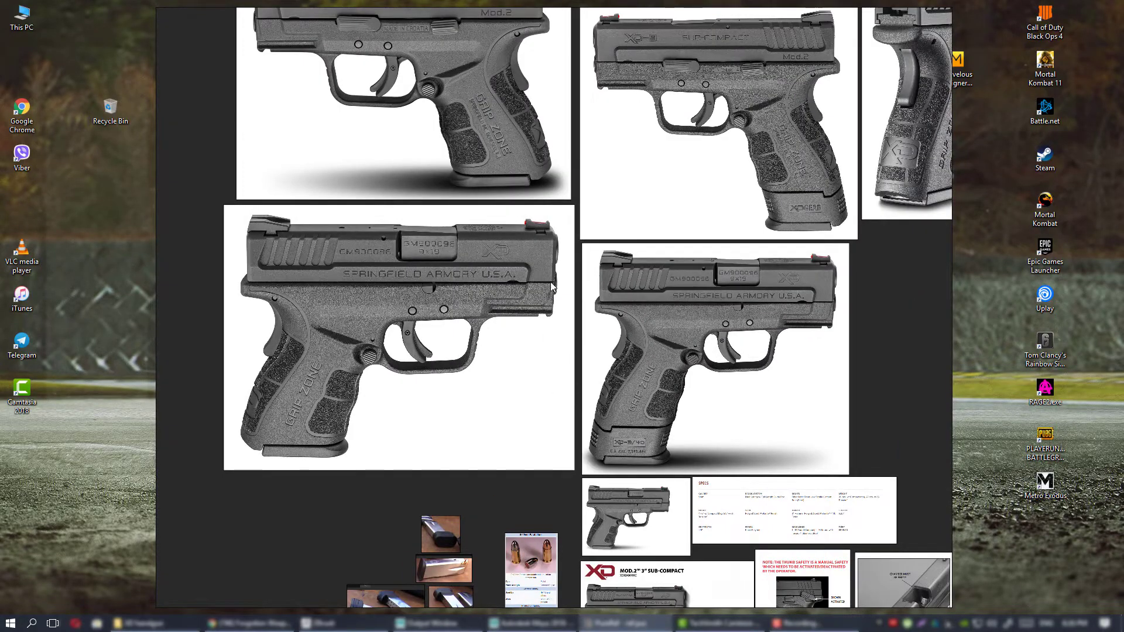
pyautogui.moveTo(550, 284); pyautogui.dragTo(563, 465, button='middle')
pyautogui.moveTo(592, 287); pyautogui.dragTo(552, 440, button='middle')
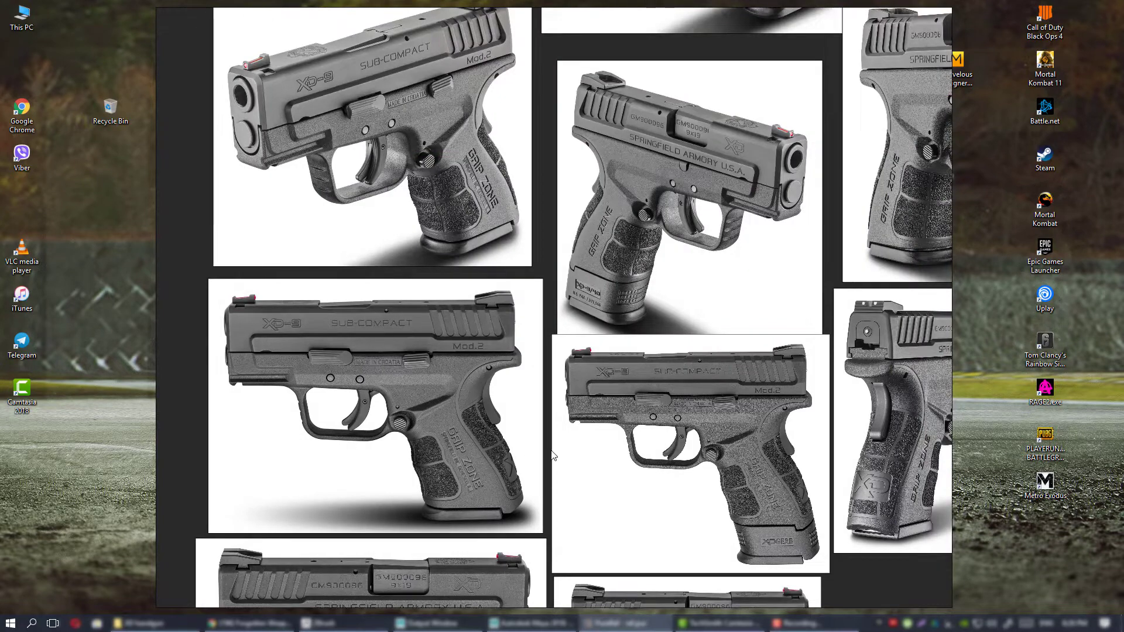
pyautogui.moveTo(575, 491); pyautogui.dragTo(561, 306, button='middle')
pyautogui.moveTo(548, 470); pyautogui.dragTo(550, 297, button='middle')
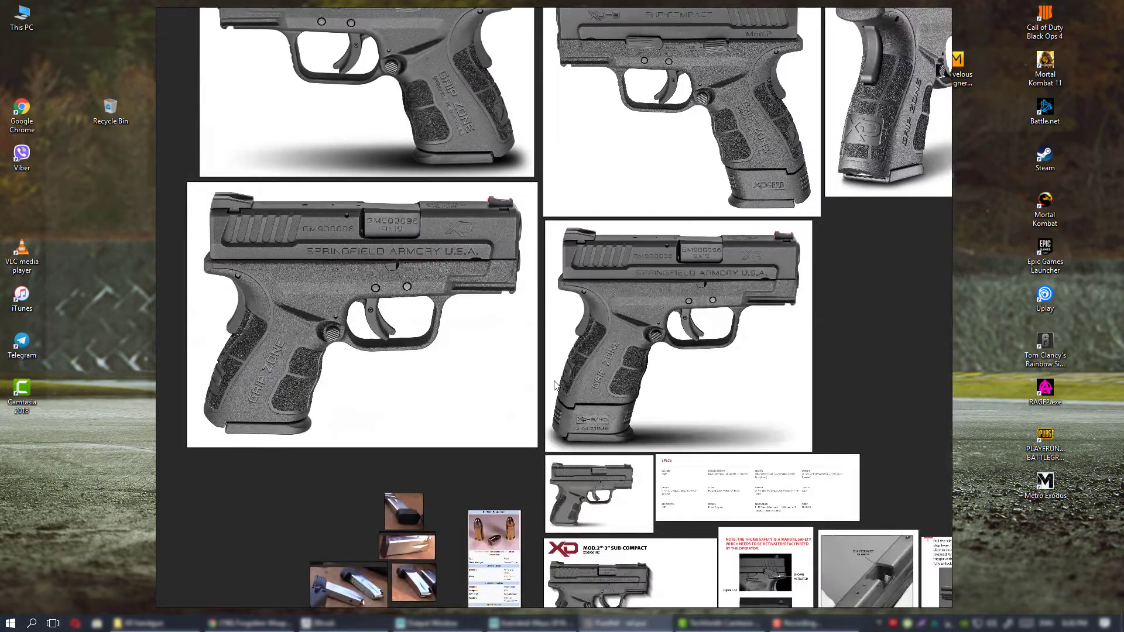
pyautogui.moveTo(554, 378); pyautogui.dragTo(563, 175, button='middle')
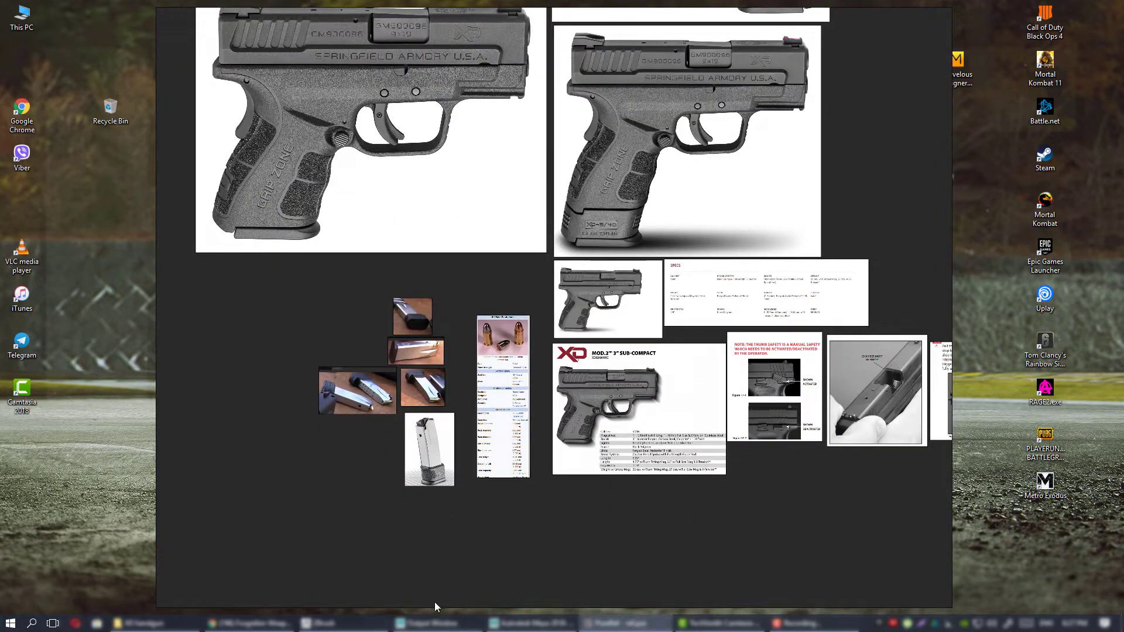
# Switch to the Maya scene and frame the pistol image plane in the perspective view.
pyautogui.click(327, 624)
pyautogui.hotkey('alt', 'Tab')
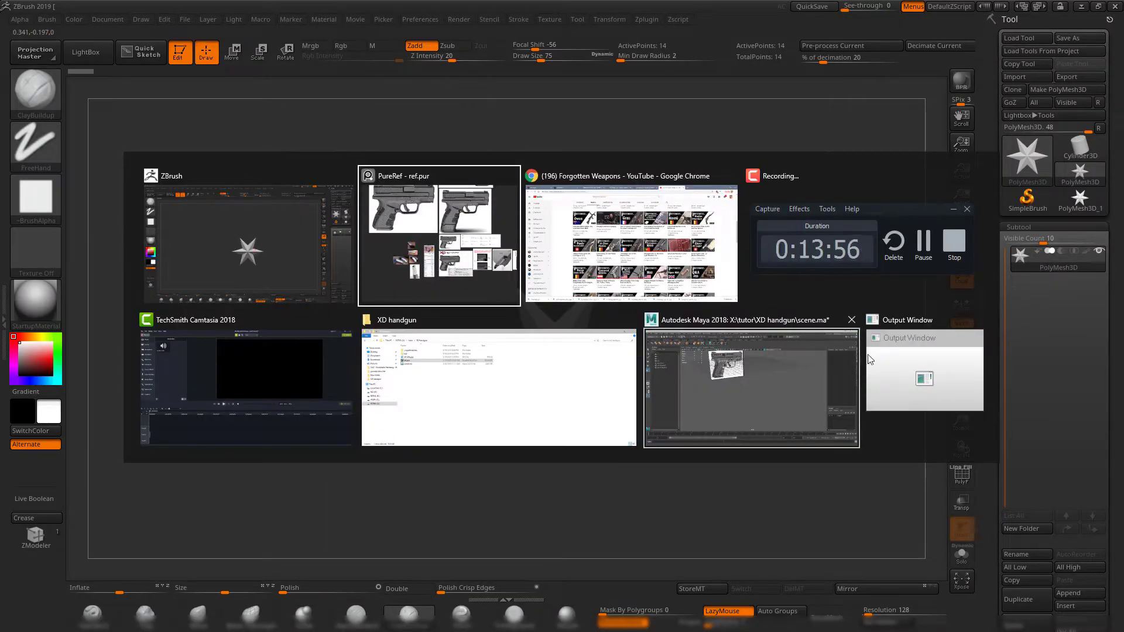
pyautogui.click(843, 374)
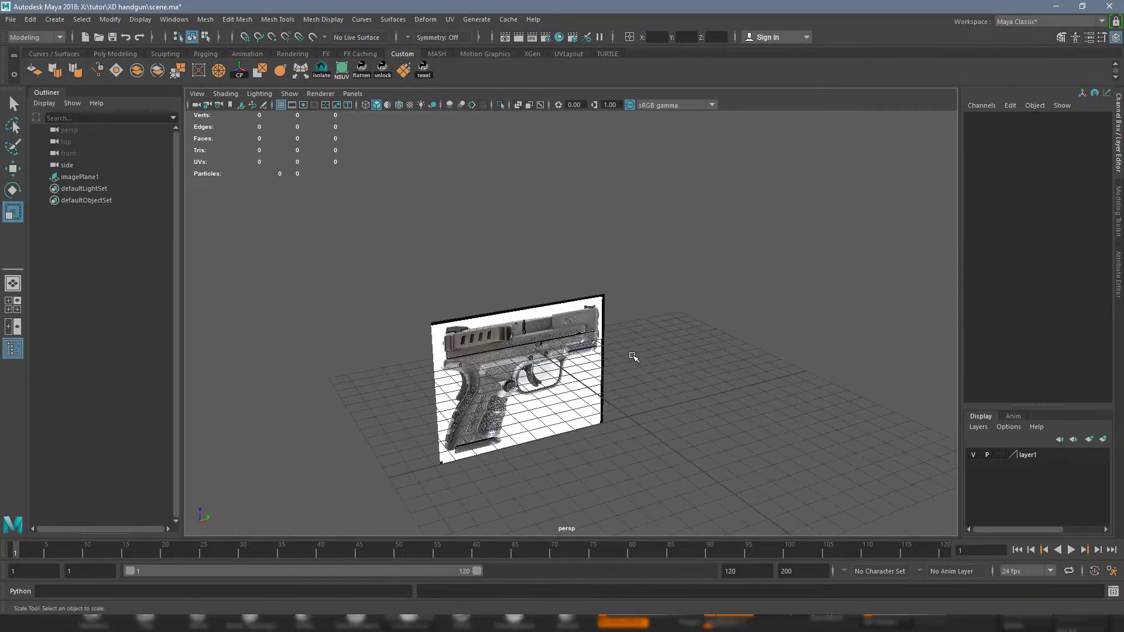
pyautogui.keyDown('alt'); pyautogui.moveTo(632, 357); pyautogui.dragTo(597, 351); pyautogui.keyUp('alt')
pyautogui.click(594, 350)
pyautogui.press('f')
pyautogui.keyDown('alt'); pyautogui.moveTo(743, 378); pyautogui.dragTo(733, 391); pyautogui.keyUp('alt')
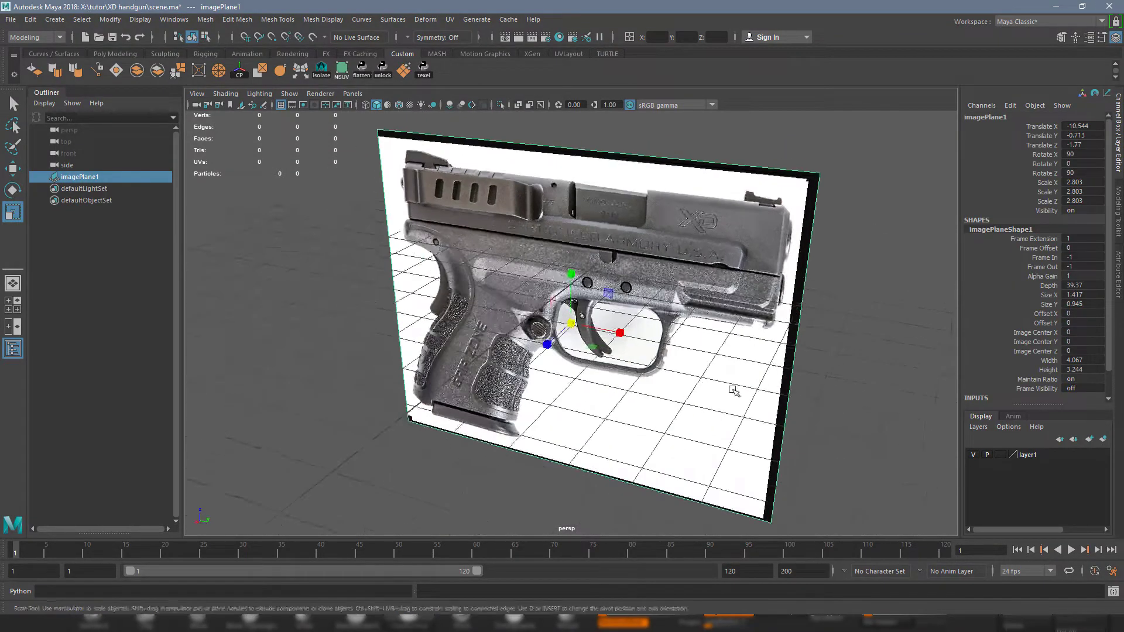
# Deselect the image plane and inspect it against the ground grid from several angles.
pyautogui.scroll(-5, 733, 390)
pyautogui.keyDown('alt'); pyautogui.moveTo(632, 384); pyautogui.dragTo(726, 383); pyautogui.keyUp('alt')
pyautogui.click(725, 331)
pyautogui.keyDown('alt'); pyautogui.moveTo(612, 329); pyautogui.dragTo(492, 293); pyautogui.keyUp('alt')
pyautogui.keyDown('alt'); pyautogui.moveTo(587, 409); pyautogui.dragTo(597, 425); pyautogui.keyUp('alt')
pyautogui.keyDown('alt'); pyautogui.moveTo(603, 409); pyautogui.dragTo(544, 369, button='middle'); pyautogui.keyUp('alt')
pyautogui.keyDown('alt'); pyautogui.moveTo(539, 351); pyautogui.dragTo(605, 368); pyautogui.keyUp('alt')
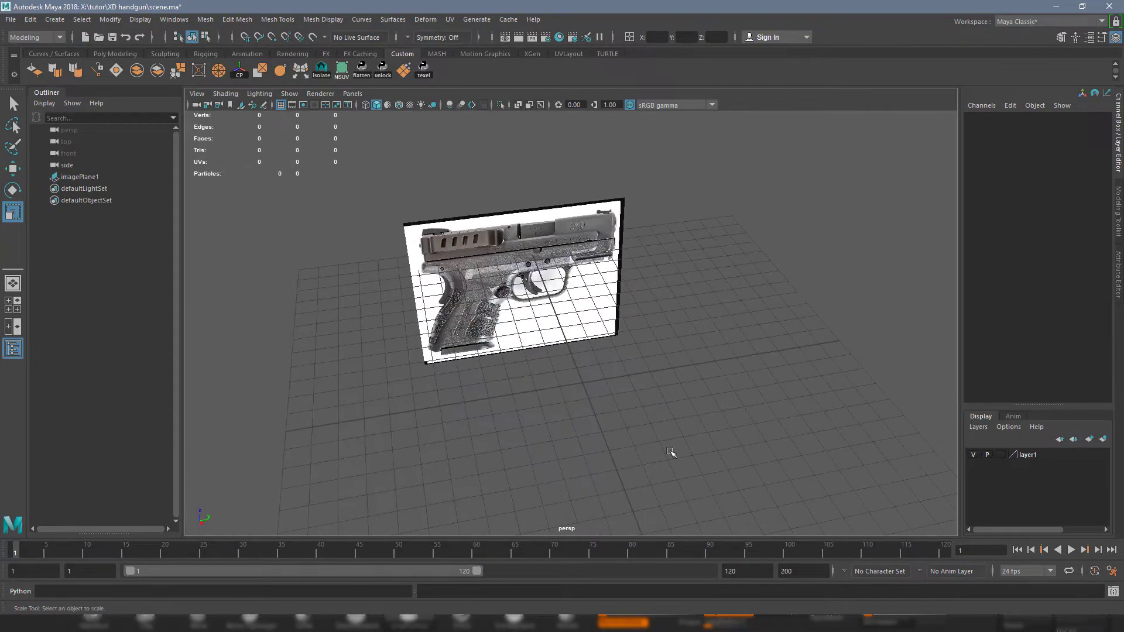
# Minimize Maya and ZBrush, and restore the Maya scene in front of the reference board.
pyautogui.click(1056, 5)
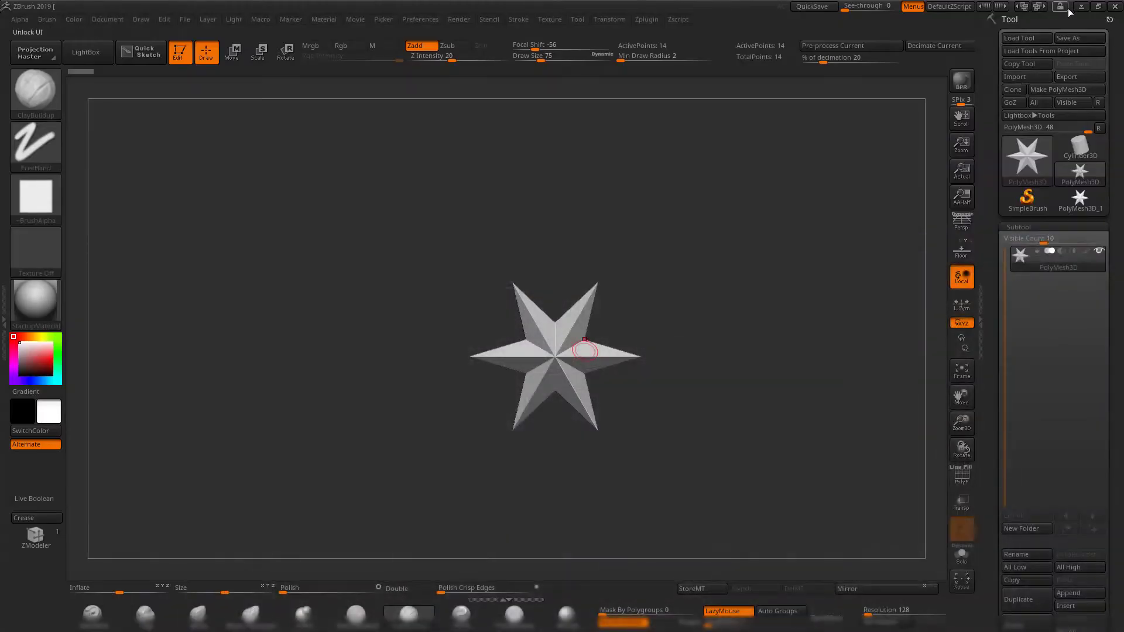
pyautogui.click(1084, 6)
pyautogui.click(511, 624)
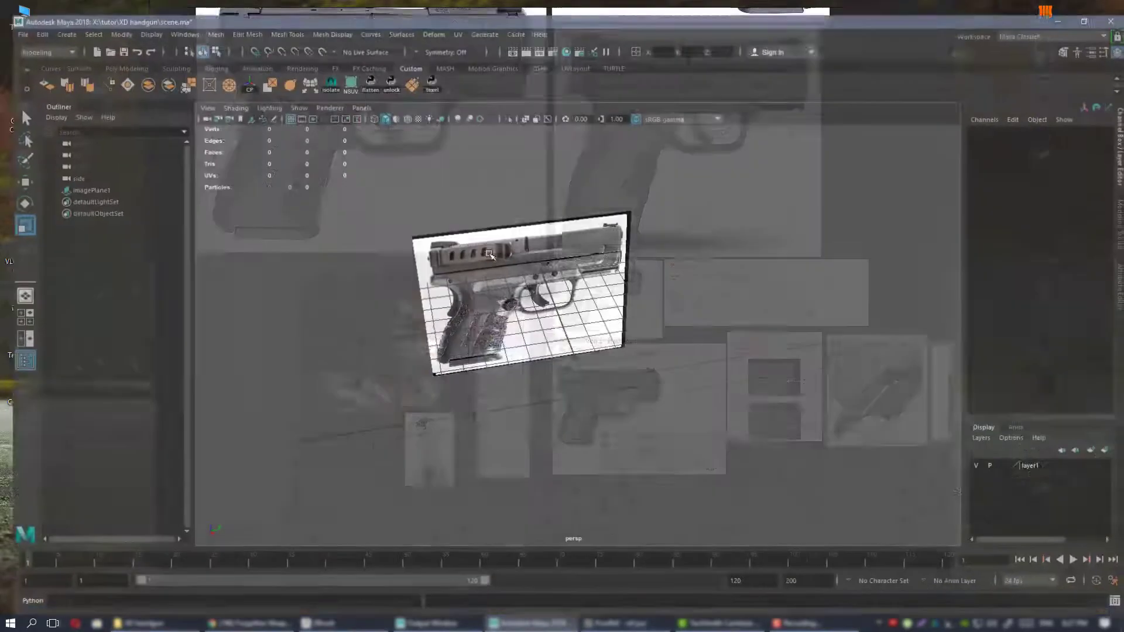
# Select the pistol image plane with the Move tool active and inspect its placement in the perspective view.
pyautogui.keyDown('alt'); pyautogui.moveTo(550, 304); pyautogui.dragTo(591, 300); pyautogui.keyUp('alt')
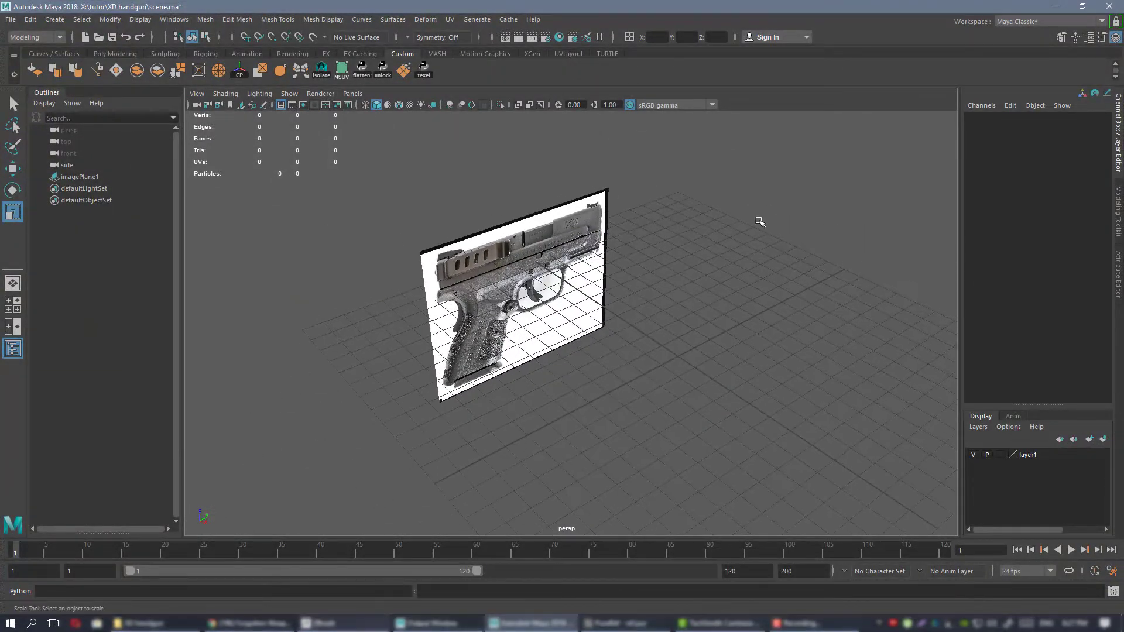
pyautogui.keyDown('alt'); pyautogui.moveTo(656, 339); pyautogui.dragTo(469, 221); pyautogui.keyUp('alt')
pyautogui.click(550, 321)
pyautogui.press('w')
pyautogui.keyDown('alt'); pyautogui.moveTo(586, 267); pyautogui.dragTo(500, 249); pyautogui.keyUp('alt')
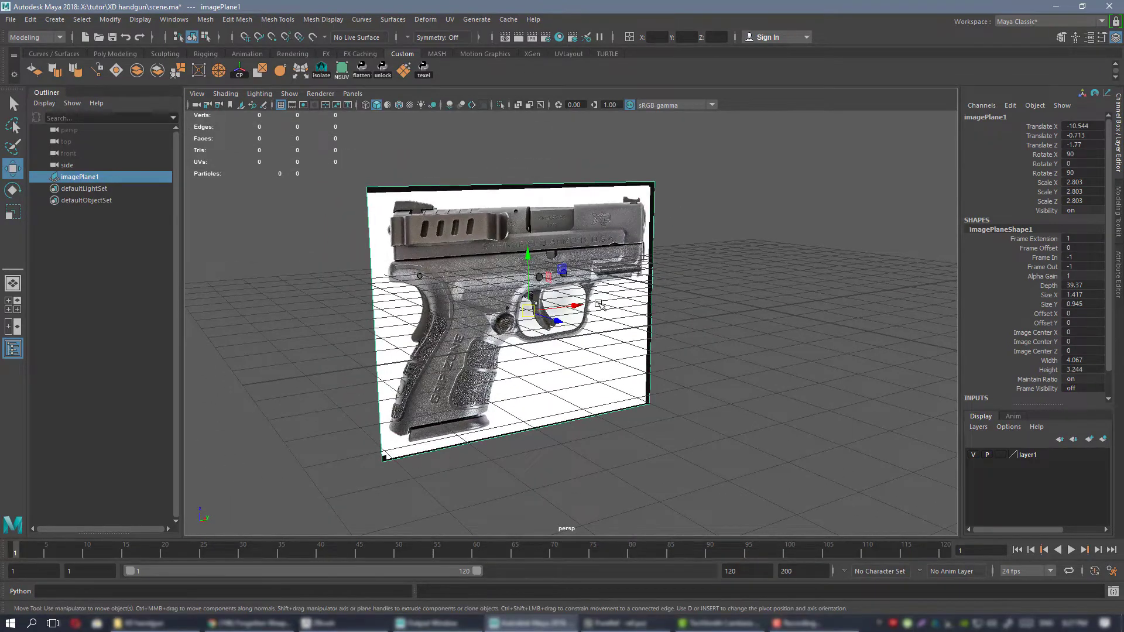
pyautogui.keyDown('alt'); pyautogui.moveTo(603, 301); pyautogui.dragTo(558, 306); pyautogui.keyUp('alt')
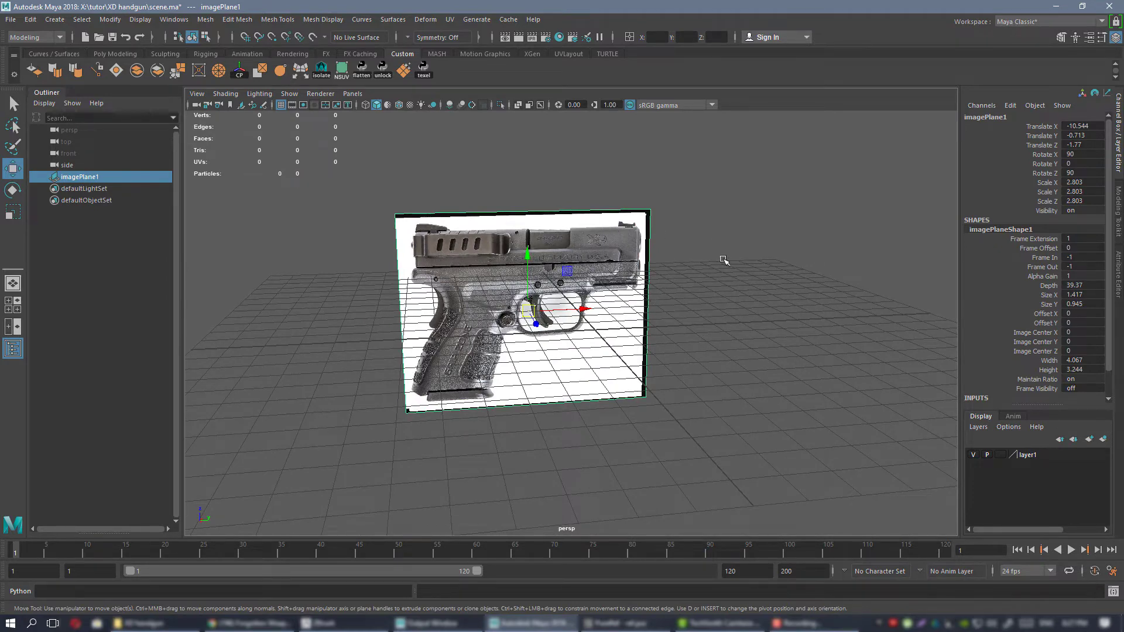
# Inspect the pistol image plane against the ground grid from several angles and distances in the perspective view.
pyautogui.keyDown('alt'); pyautogui.moveTo(723, 260); pyautogui.dragTo(624, 226); pyautogui.keyUp('alt')
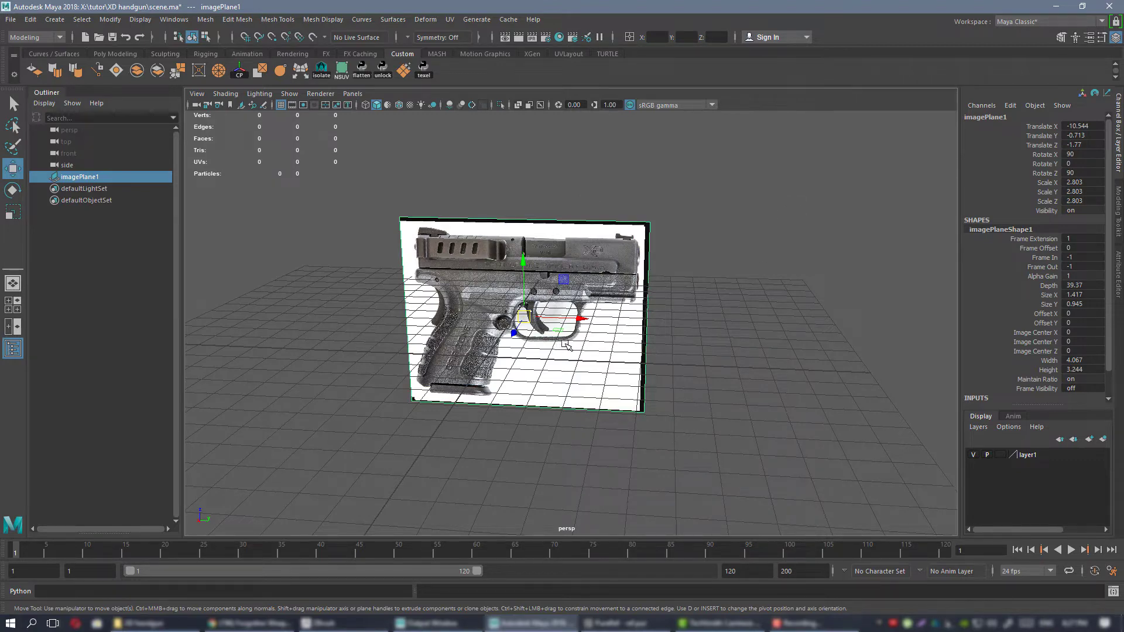
pyautogui.keyDown('alt'); pyautogui.moveTo(571, 343); pyautogui.dragTo(524, 300); pyautogui.keyUp('alt')
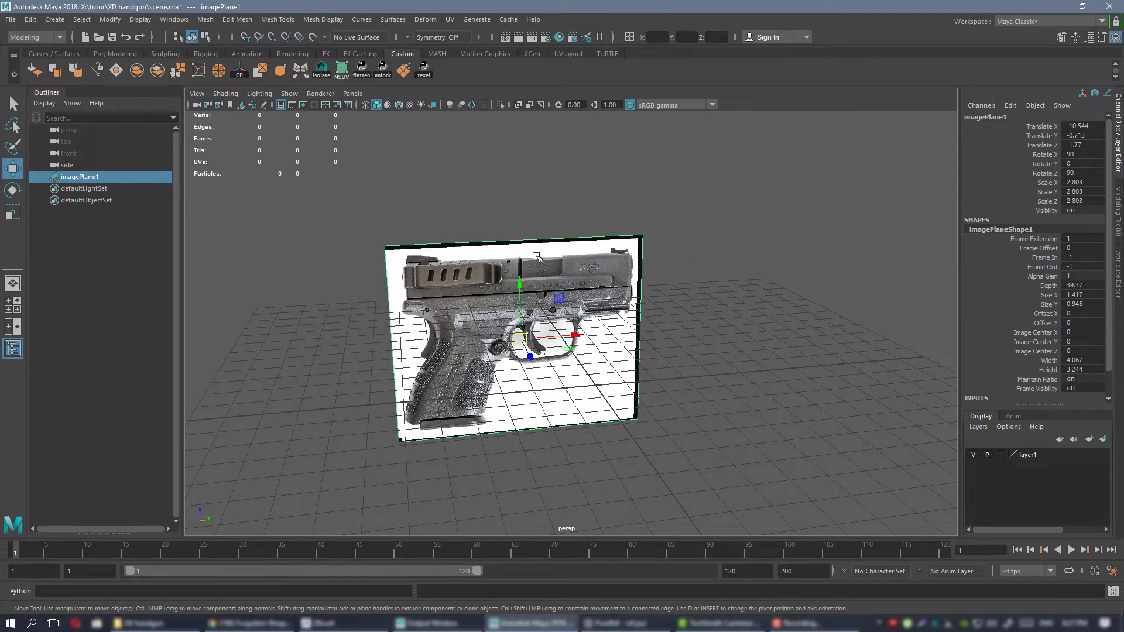
pyautogui.keyDown('alt'); pyautogui.moveTo(603, 313); pyautogui.dragTo(622, 318, button='right'); pyautogui.keyUp('alt')
pyautogui.keyDown('alt'); pyautogui.moveTo(622, 317); pyautogui.dragTo(608, 293); pyautogui.keyUp('alt')
pyautogui.keyDown('alt'); pyautogui.moveTo(607, 292); pyautogui.dragTo(650, 315, button='middle'); pyautogui.keyUp('alt')
pyautogui.moveTo(620, 281)
pyautogui.keyDown('alt'); pyautogui.mouseDown()
pyautogui.moveTo(570, 279)
pyautogui.moveTo(601, 286)
pyautogui.mouseUp(); pyautogui.keyUp('alt')
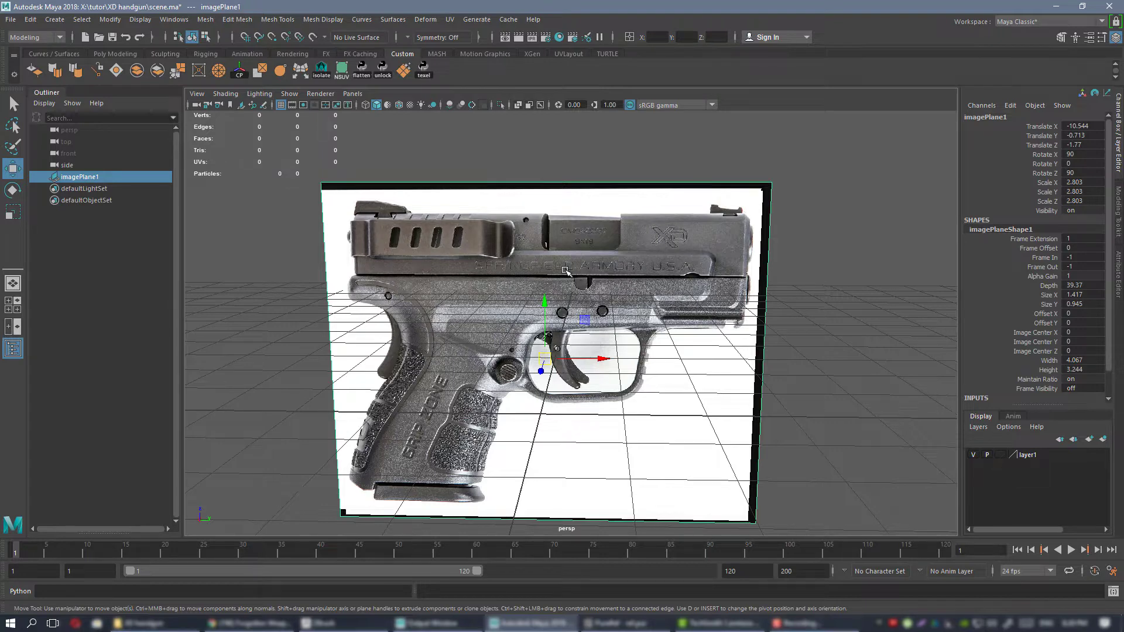
pyautogui.keyDown('alt'); pyautogui.moveTo(504, 250); pyautogui.dragTo(512, 253); pyautogui.keyUp('alt')
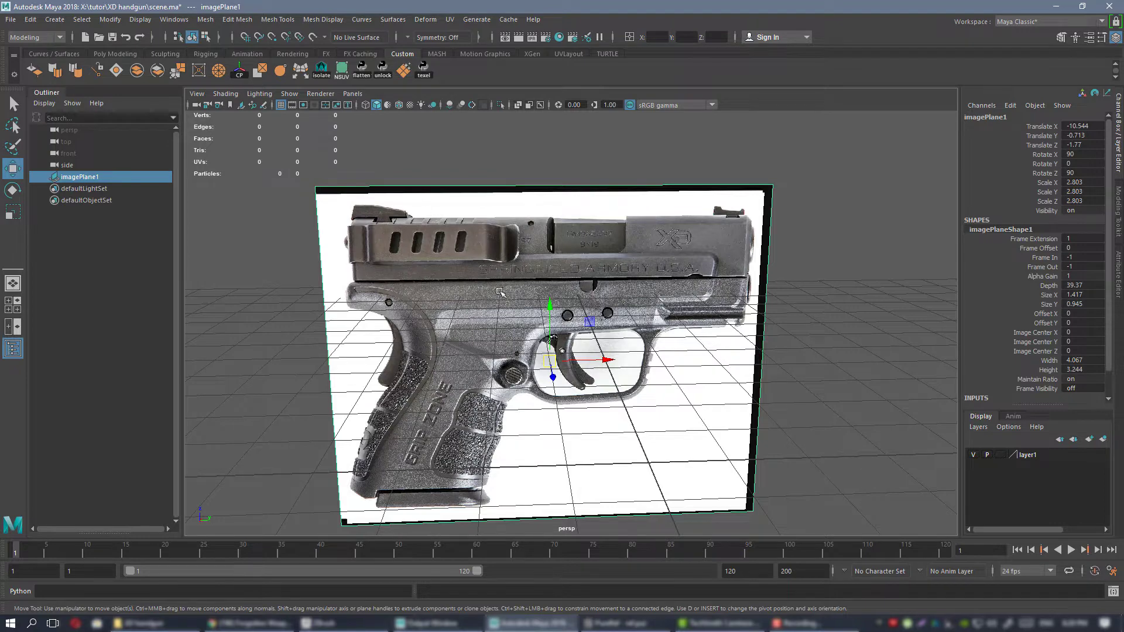
pyautogui.keyDown('alt'); pyautogui.moveTo(591, 344); pyautogui.dragTo(571, 306, button='right'); pyautogui.keyUp('alt')
pyautogui.keyDown('alt'); pyautogui.moveTo(571, 307); pyautogui.dragTo(564, 301); pyautogui.keyUp('alt')
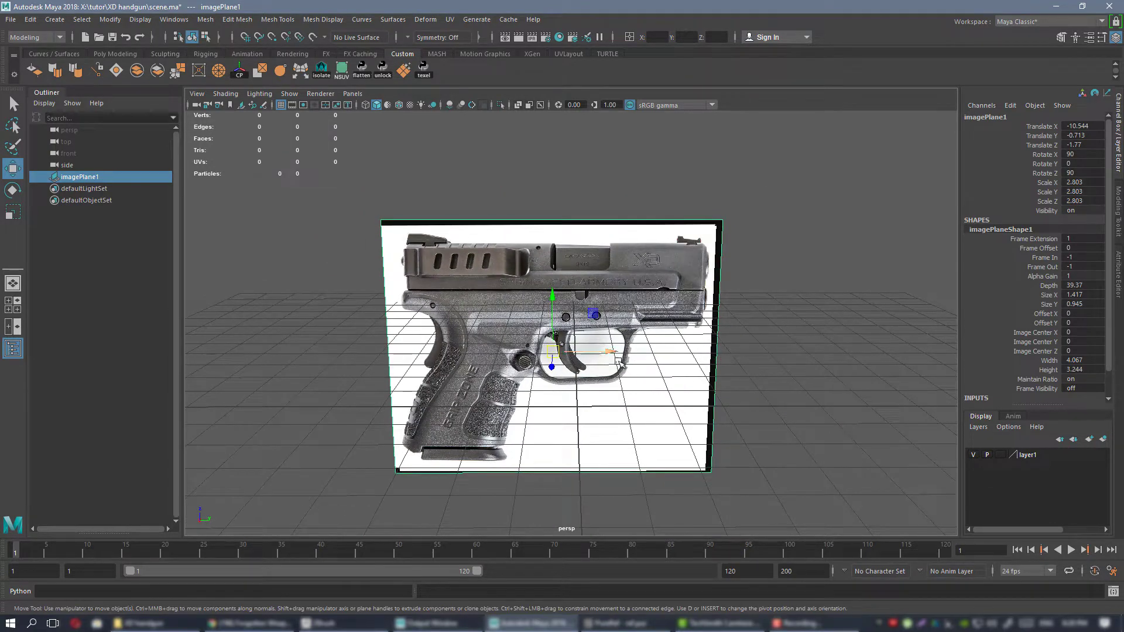
pyautogui.keyDown('alt'); pyautogui.moveTo(618, 361); pyautogui.dragTo(591, 363, button='right'); pyautogui.keyUp('alt')
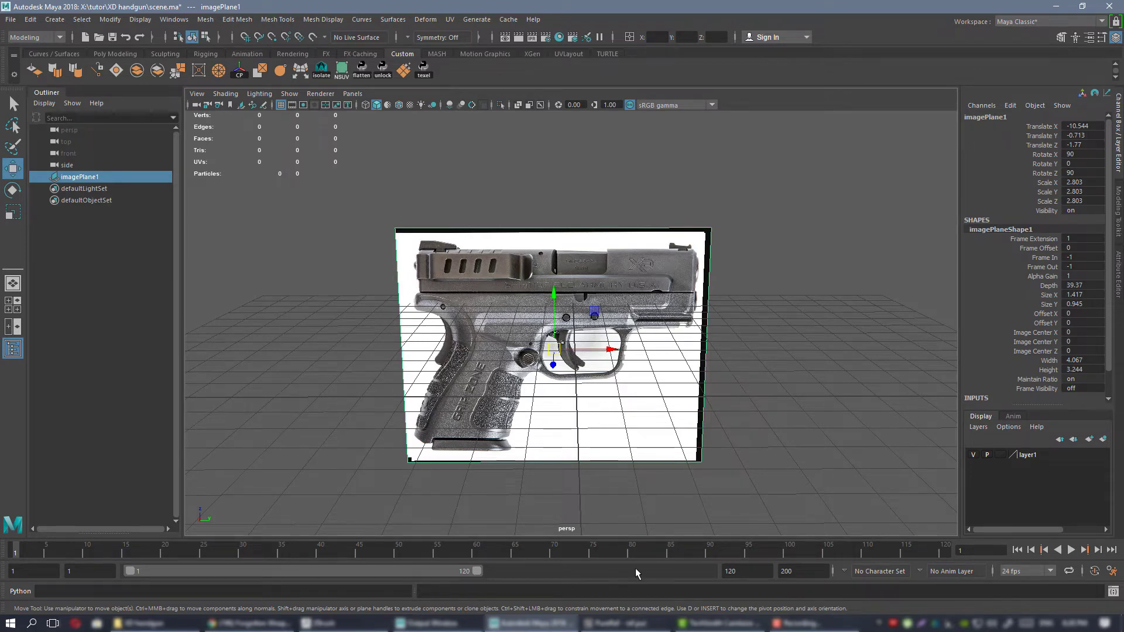
# Switch to the PureRef board and examine the length, height and grip width on the XD MOD.2 sub-compact specification sheet.
pyautogui.click(638, 624)
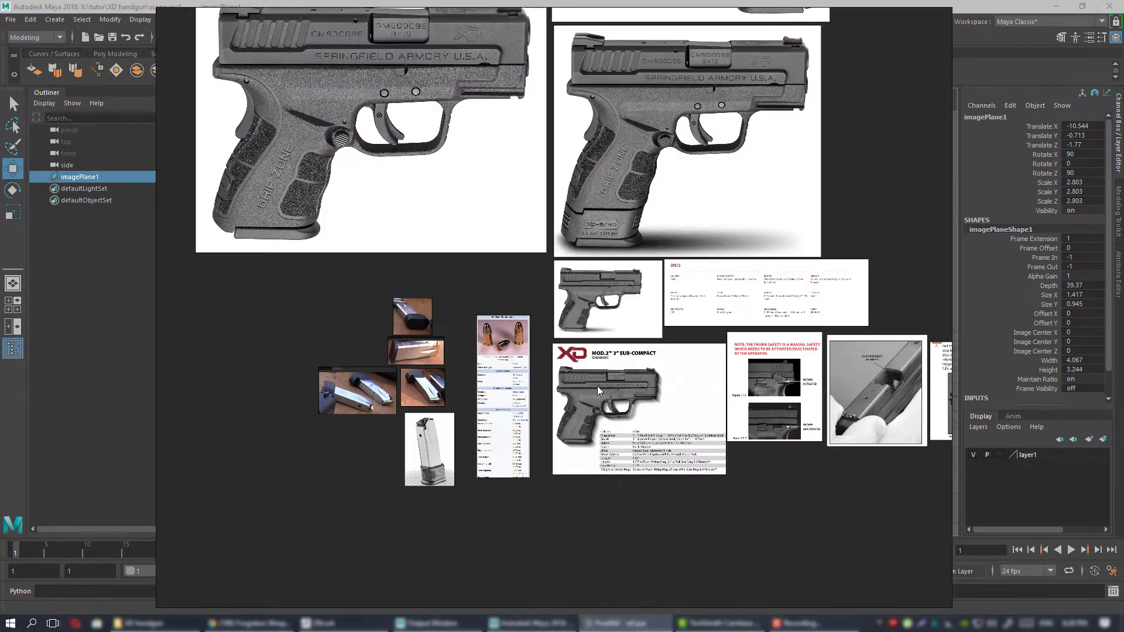
pyautogui.scroll(5, 608, 393)
pyautogui.moveTo(654, 396); pyautogui.dragTo(432, 286, button='middle')
pyautogui.scroll(4, 532, 345)
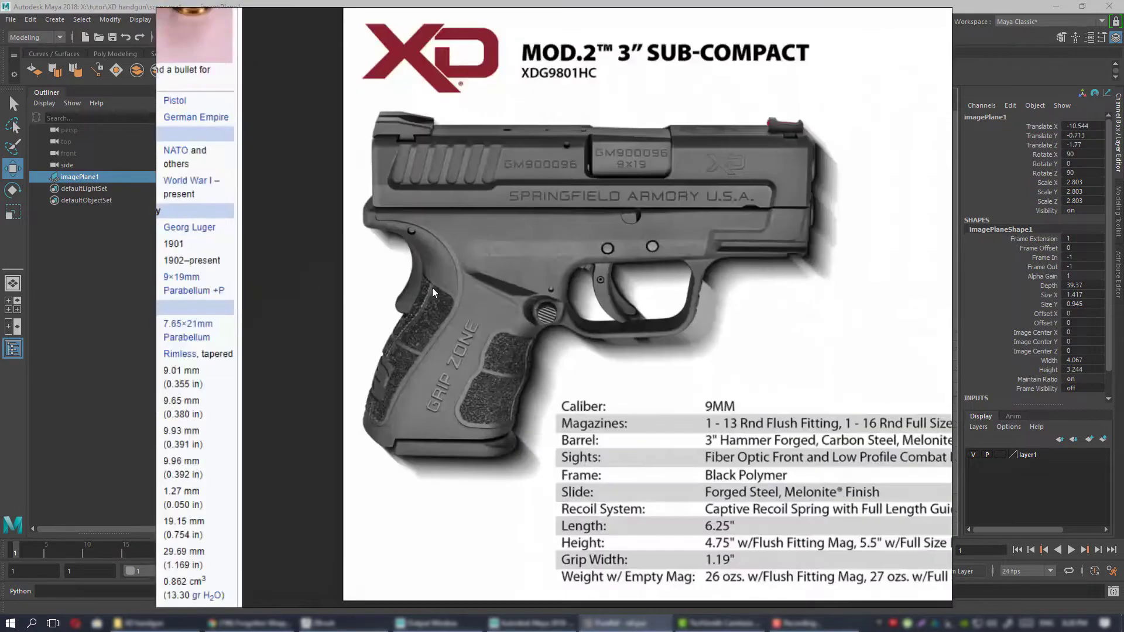
pyautogui.scroll(-4, 432, 286)
pyautogui.scroll(4, 492, 354)
pyautogui.moveTo(498, 461); pyautogui.dragTo(568, 425, button='middle')
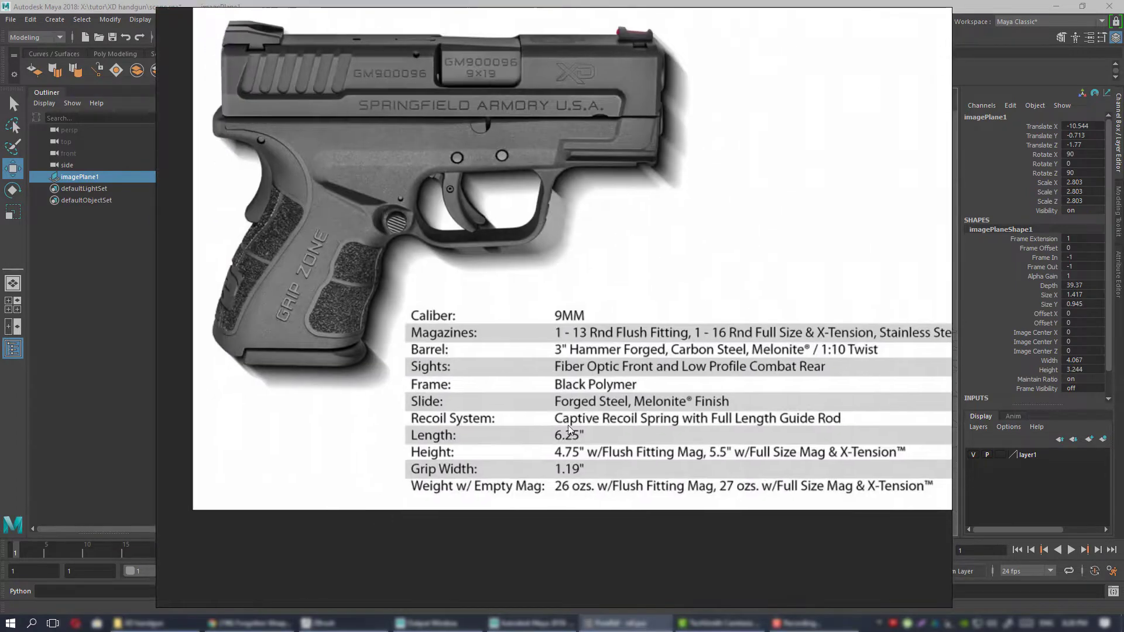
pyautogui.scroll(-2, 573, 439)
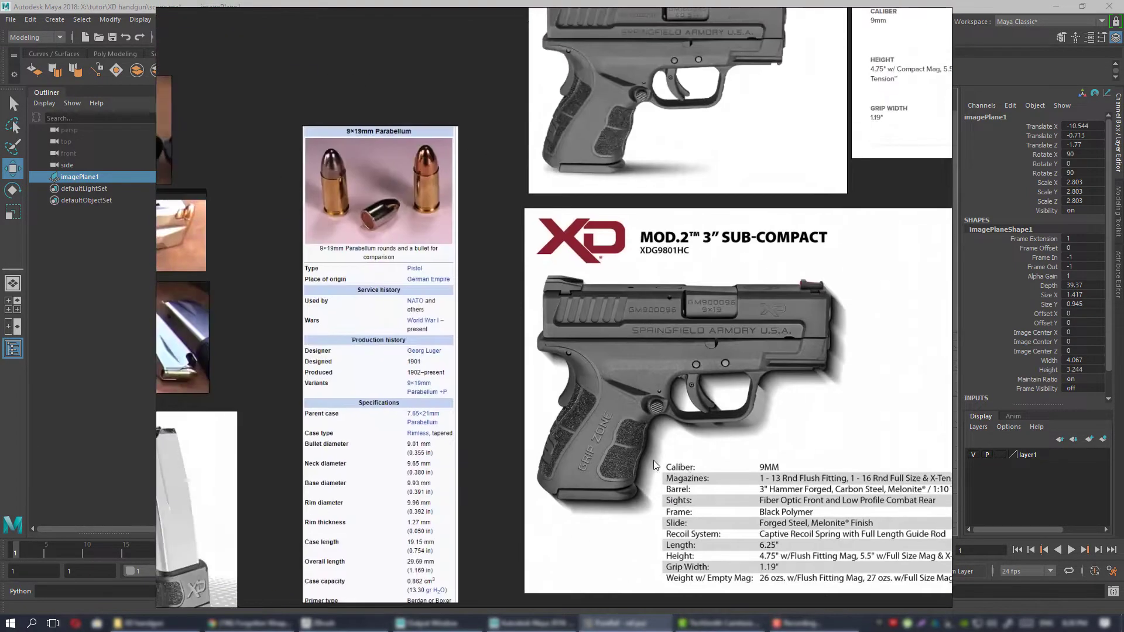
# Examine the 9×19mm Parabellum cartridge dimensions, and move the reference board away from the Maya scene.
pyautogui.moveTo(426, 452); pyautogui.dragTo(549, 273, button='middle')
pyautogui.scroll(3, 550, 272)
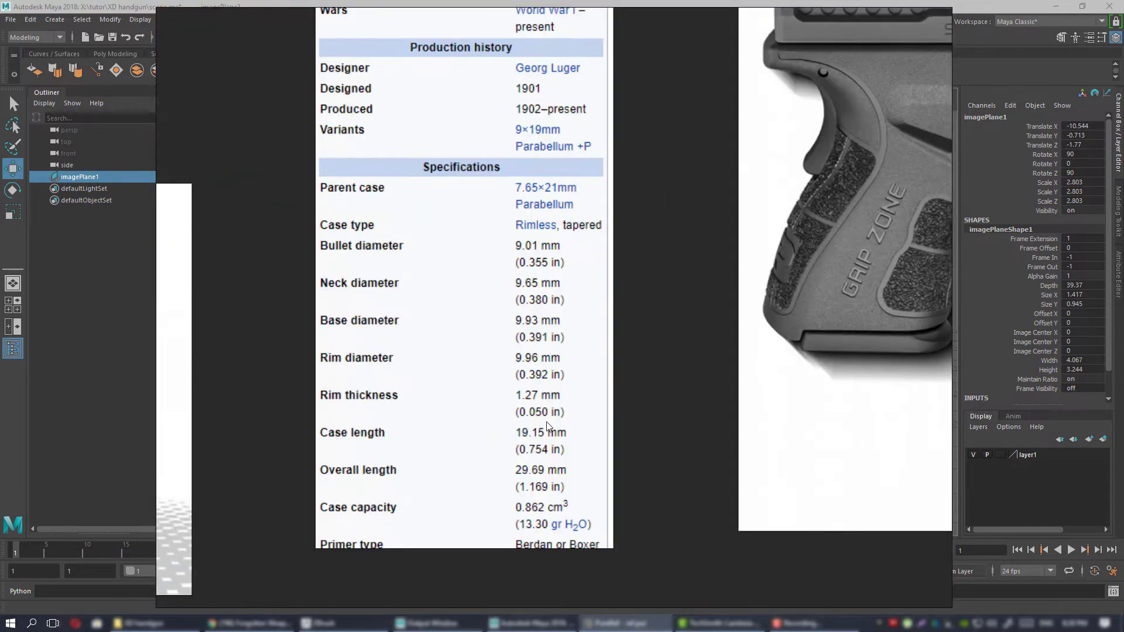
pyautogui.scroll(-2, 563, 474)
pyautogui.moveTo(531, 215); pyautogui.dragTo(527, 361, button='middle')
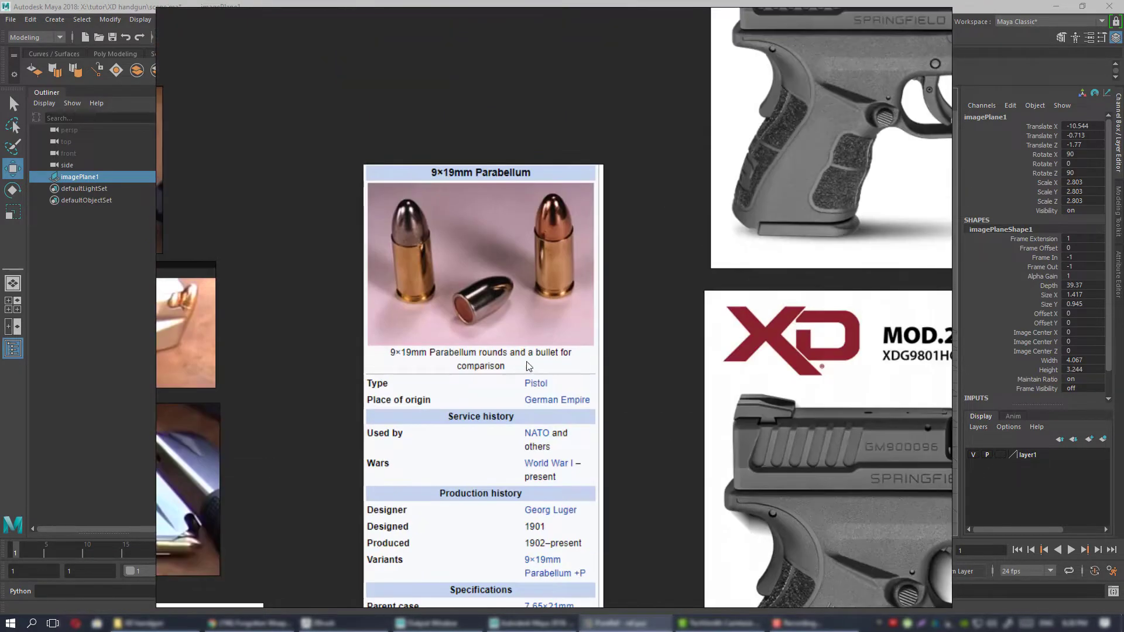
pyautogui.moveTo(539, 530); pyautogui.dragTo(540, 227, button='middle')
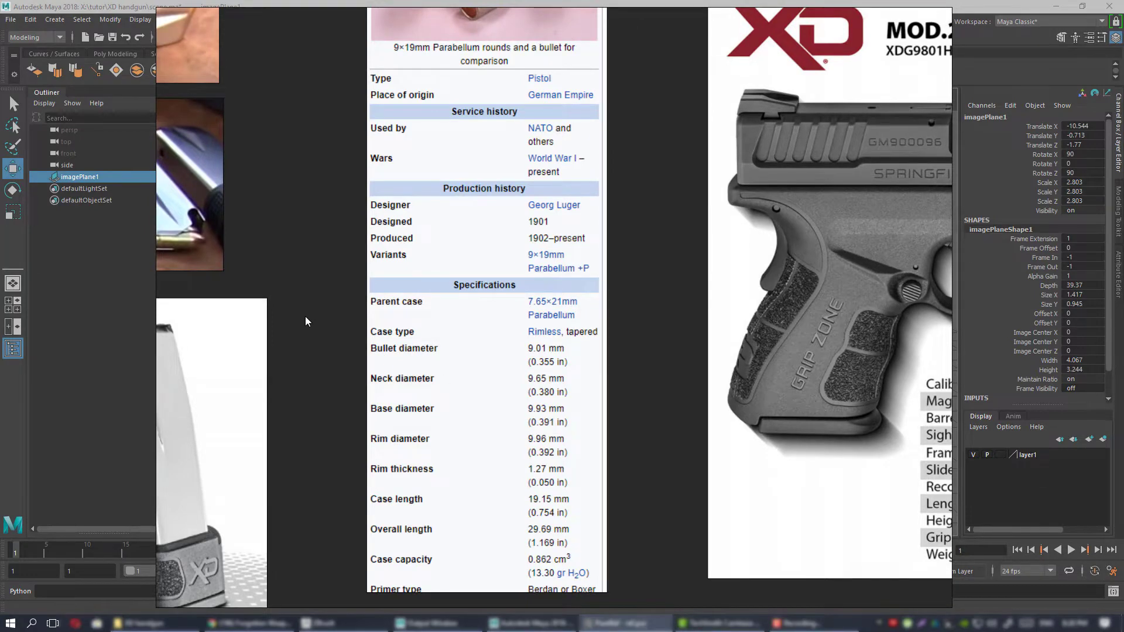
pyautogui.scroll(-3, 388, 322)
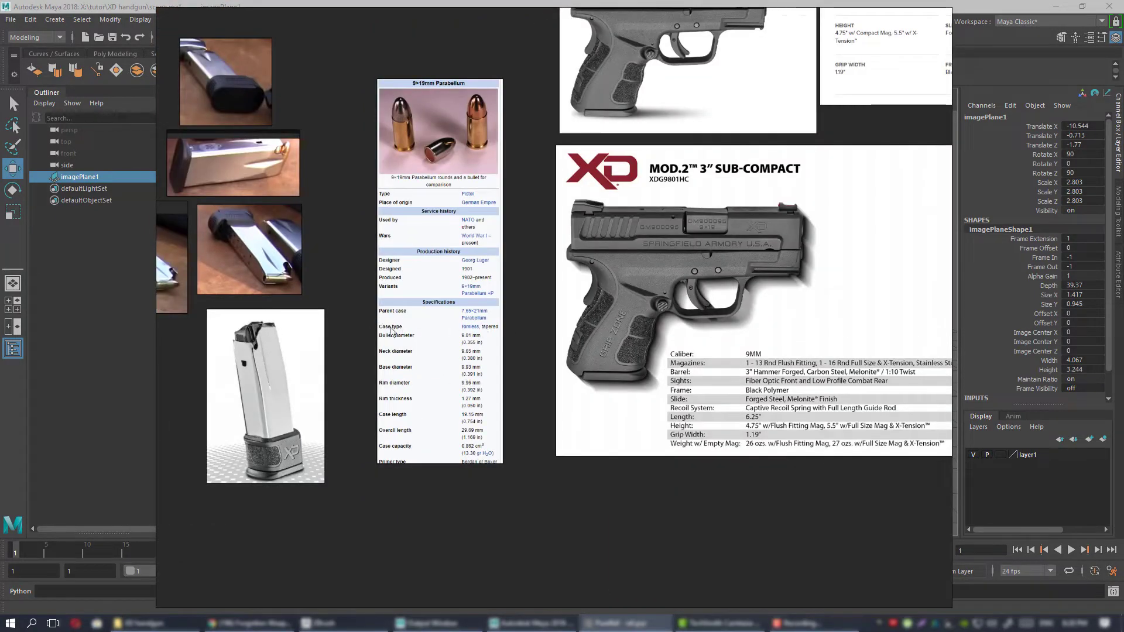
pyautogui.moveTo(349, 322); pyautogui.dragTo(1123, 366)
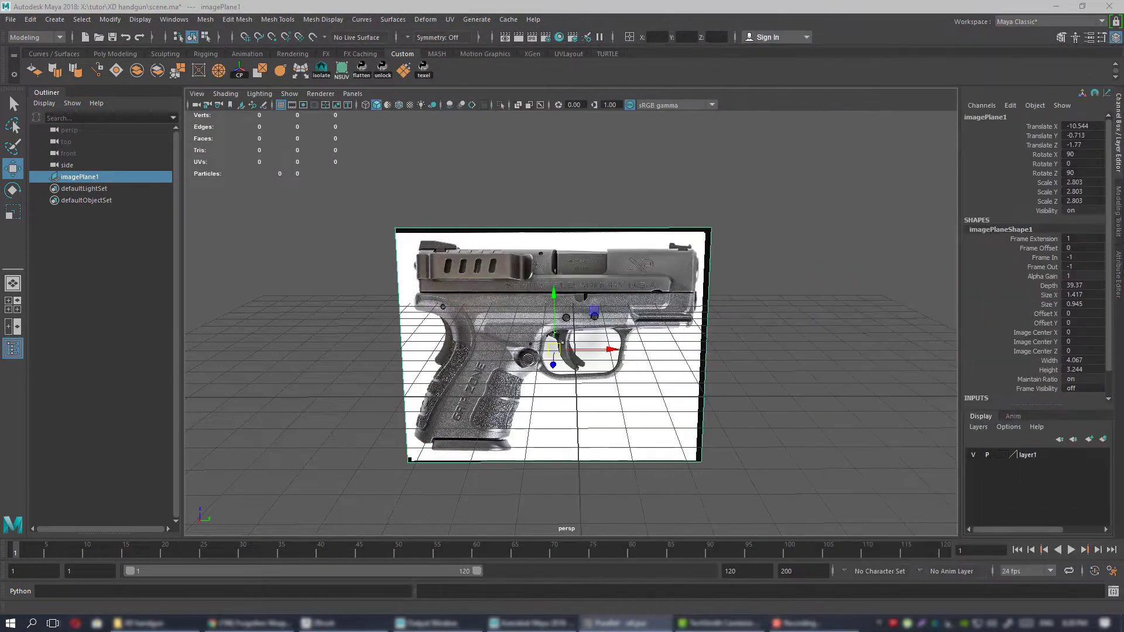
# Deselect the image plane, set the linear working unit to inch in the general settings, and save the preferences.
pyautogui.keyDown('alt'); pyautogui.moveTo(578, 408); pyautogui.dragTo(851, 464); pyautogui.keyUp('alt')
pyautogui.keyDown('alt'); pyautogui.moveTo(659, 350); pyautogui.dragTo(685, 318); pyautogui.keyUp('alt')
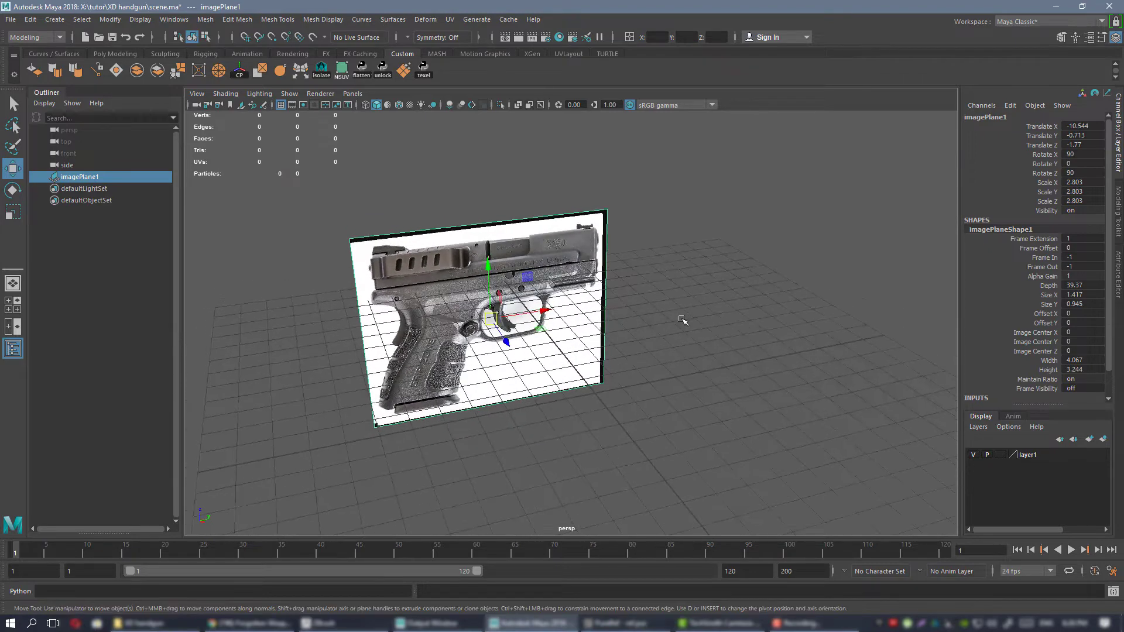
pyautogui.click(697, 358)
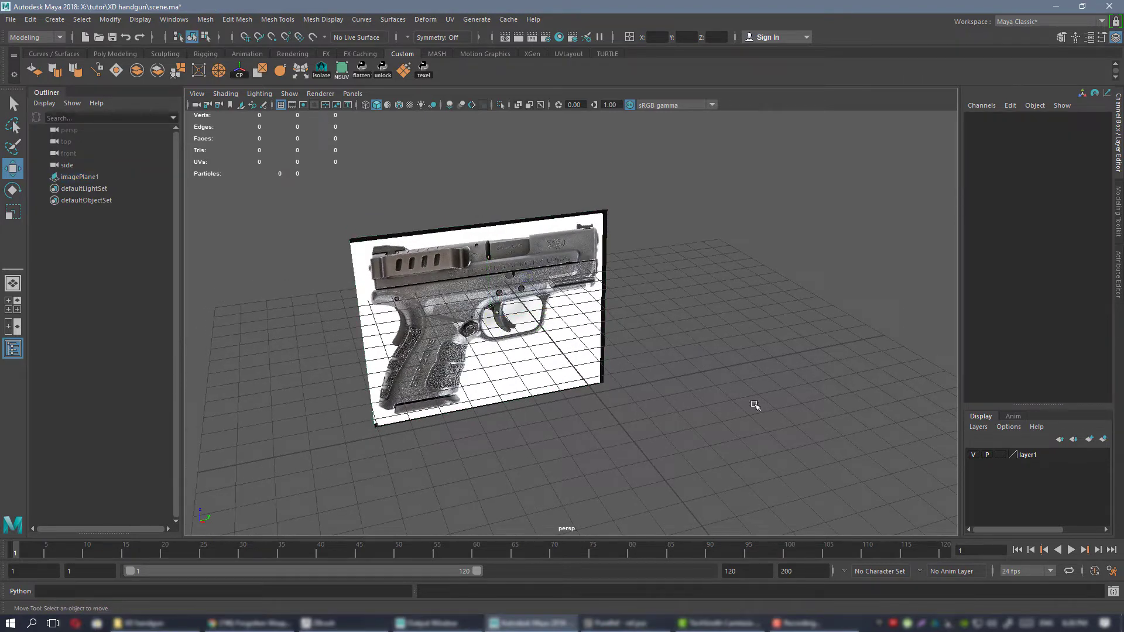
pyautogui.click(1112, 573)
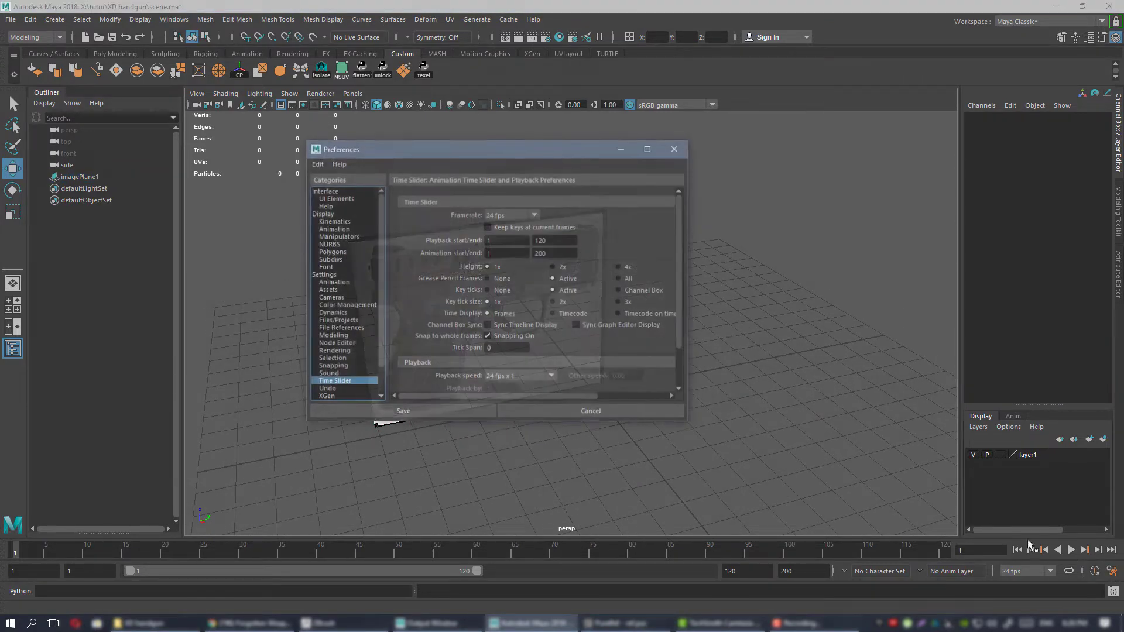
pyautogui.click(324, 275)
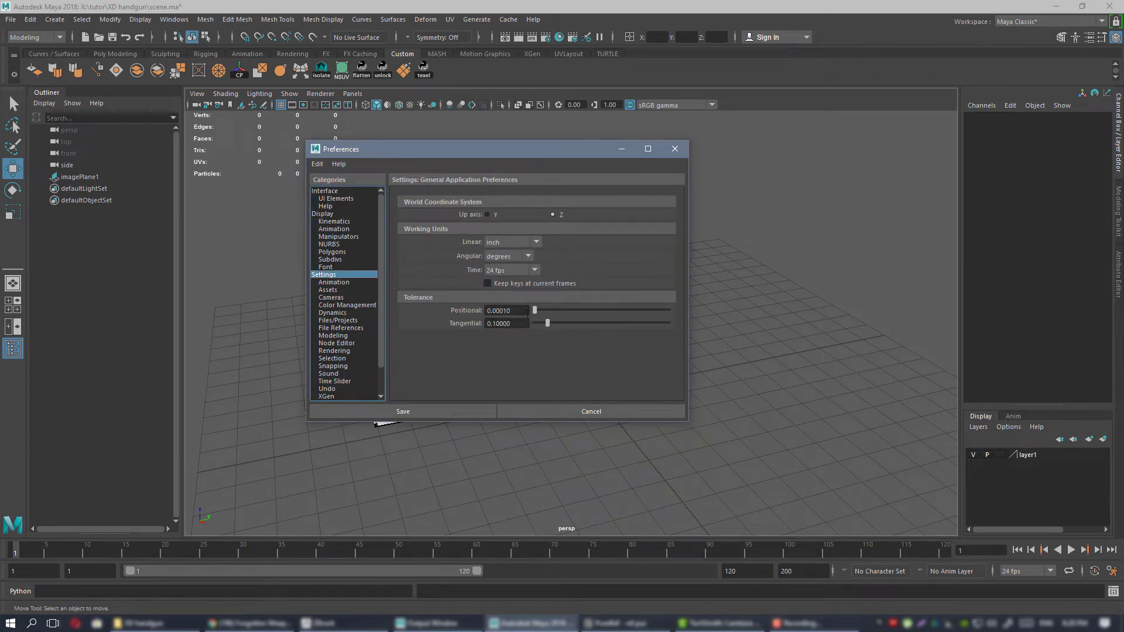
pyautogui.click(512, 242)
pyautogui.click(509, 287)
pyautogui.click(441, 406)
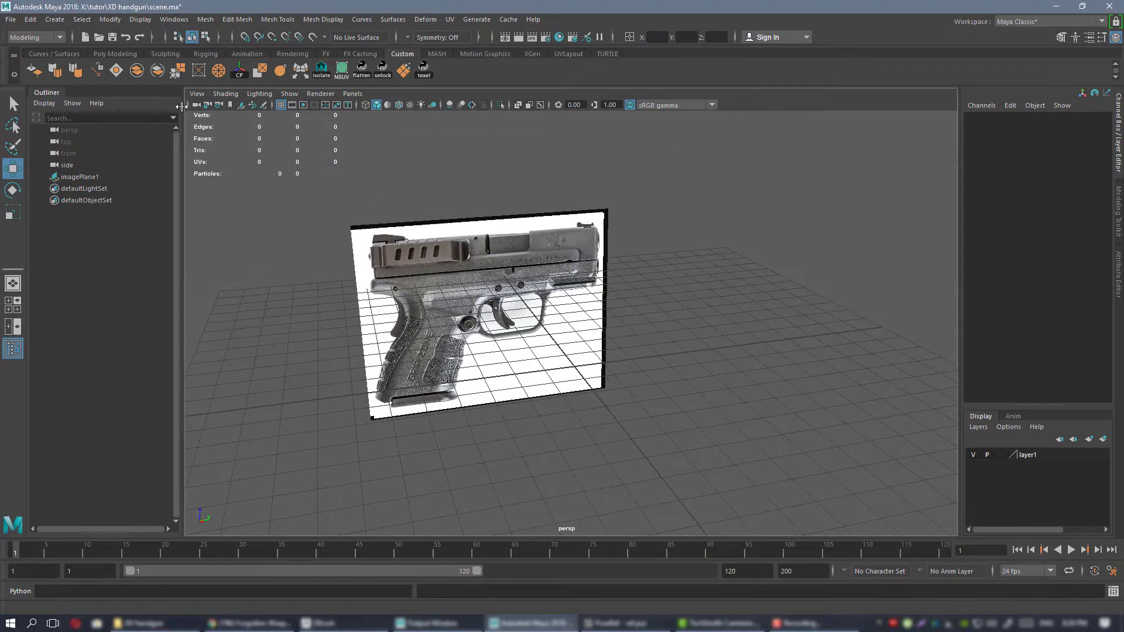
# Create a polygon cube at the origin, frame it, and show its polyCube construction settings.
pyautogui.click(115, 53)
pyautogui.click(55, 70)
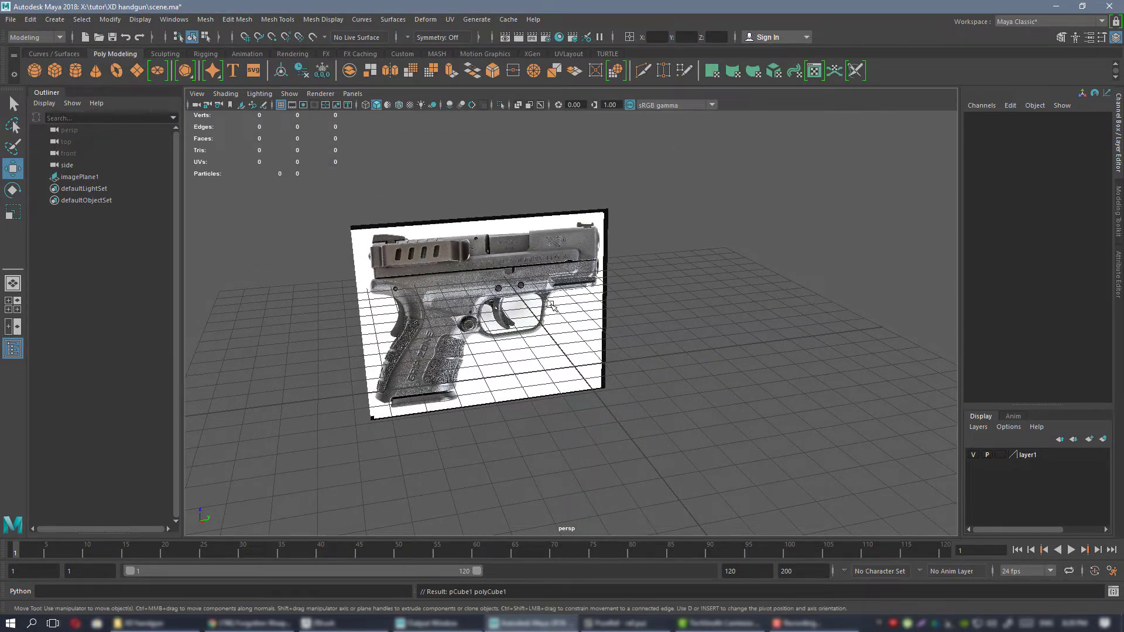
pyautogui.keyDown('alt'); pyautogui.moveTo(598, 308); pyautogui.dragTo(619, 321); pyautogui.keyUp('alt')
pyautogui.press('f')
pyautogui.keyDown('alt'); pyautogui.moveTo(655, 348); pyautogui.dragTo(579, 295, button='right'); pyautogui.keyUp('alt')
pyautogui.keyDown('alt'); pyautogui.moveTo(579, 296); pyautogui.dragTo(609, 302); pyautogui.keyUp('alt')
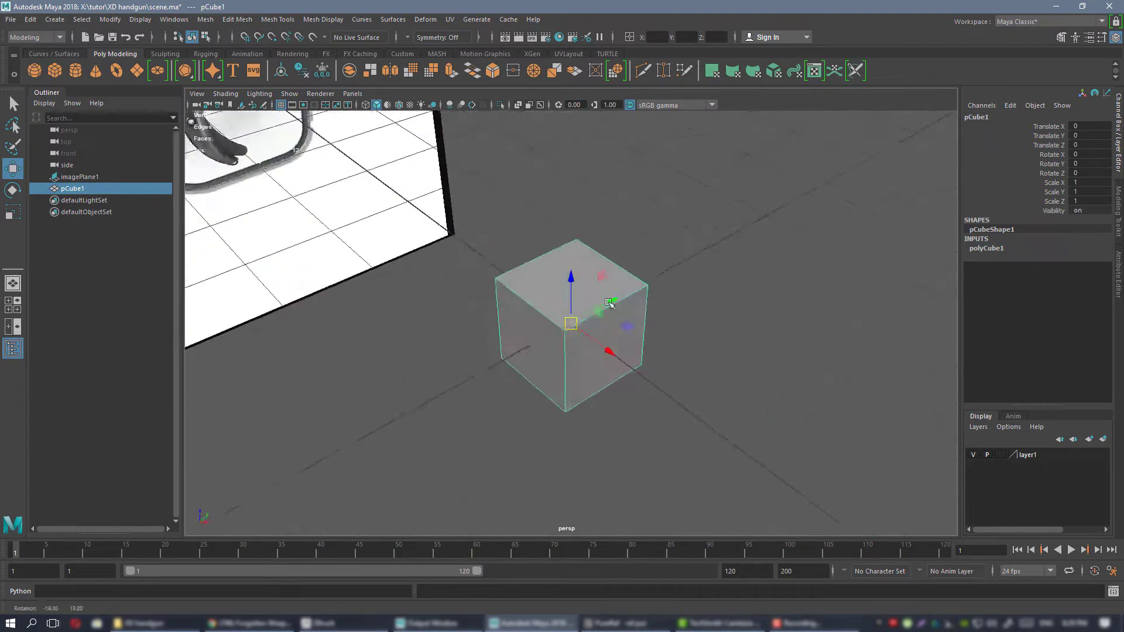
pyautogui.click(986, 248)
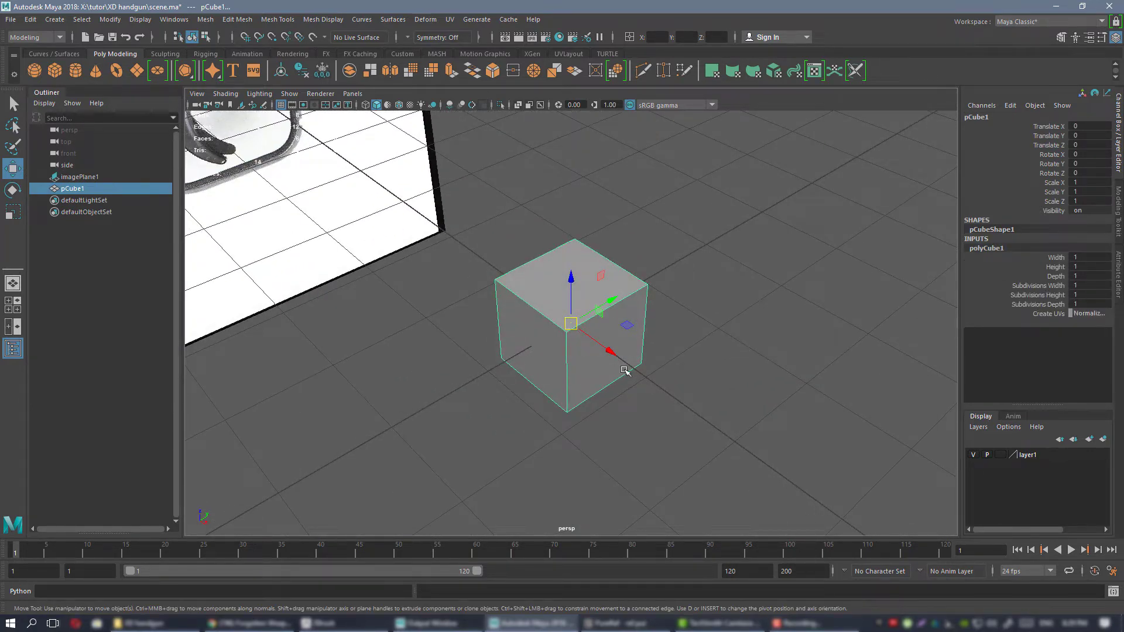
# Examine the cube's size against the grid and the pistol image plane from several angles.
pyautogui.keyDown('alt'); pyautogui.moveTo(624, 370); pyautogui.dragTo(466, 325); pyautogui.keyUp('alt')
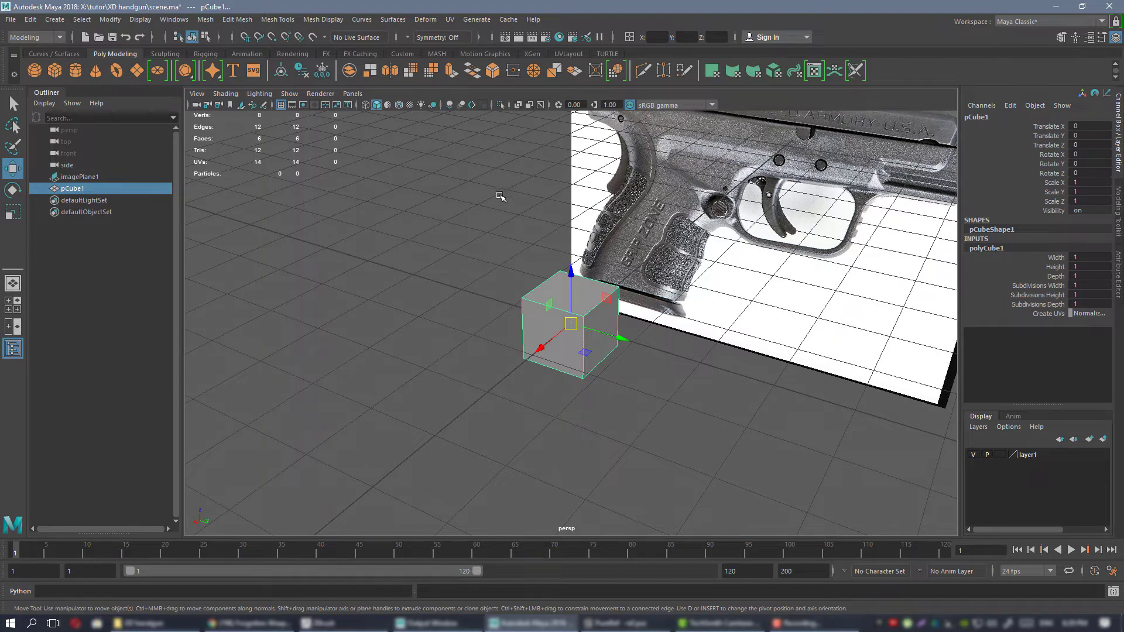
pyautogui.keyDown('alt'); pyautogui.moveTo(490, 211); pyautogui.dragTo(621, 242); pyautogui.keyUp('alt')
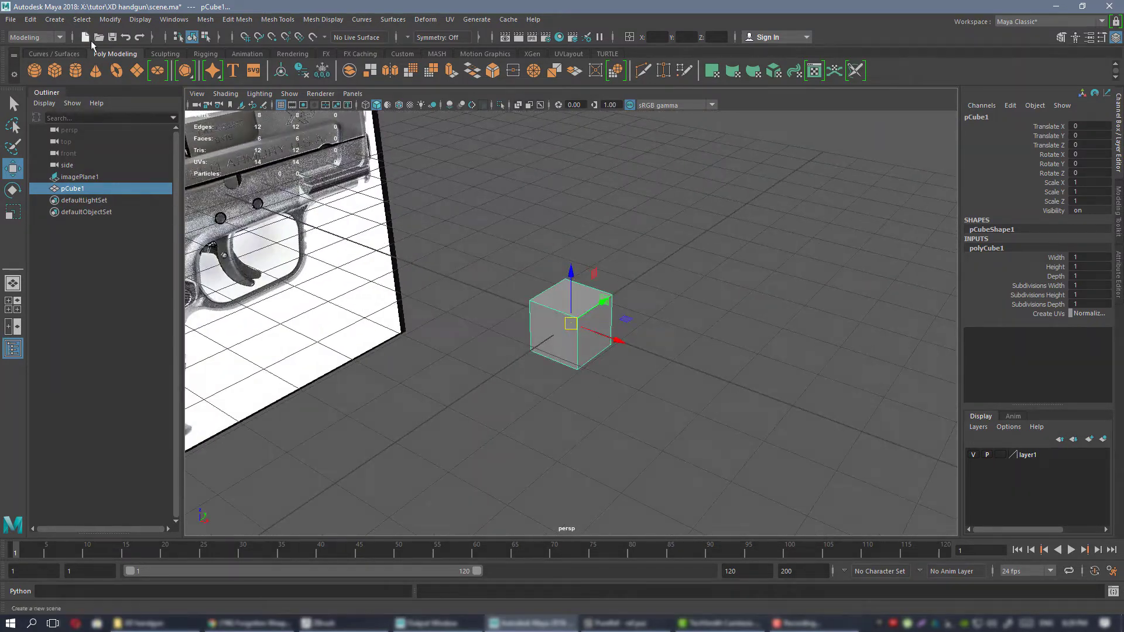
pyautogui.keyDown('alt'); pyautogui.moveTo(627, 366); pyautogui.dragTo(529, 321); pyautogui.keyUp('alt')
pyautogui.keyDown('alt'); pyautogui.moveTo(529, 321); pyautogui.dragTo(614, 345, button='right'); pyautogui.keyUp('alt')
pyautogui.keyDown('alt'); pyautogui.moveTo(614, 345); pyautogui.dragTo(584, 361); pyautogui.keyUp('alt')
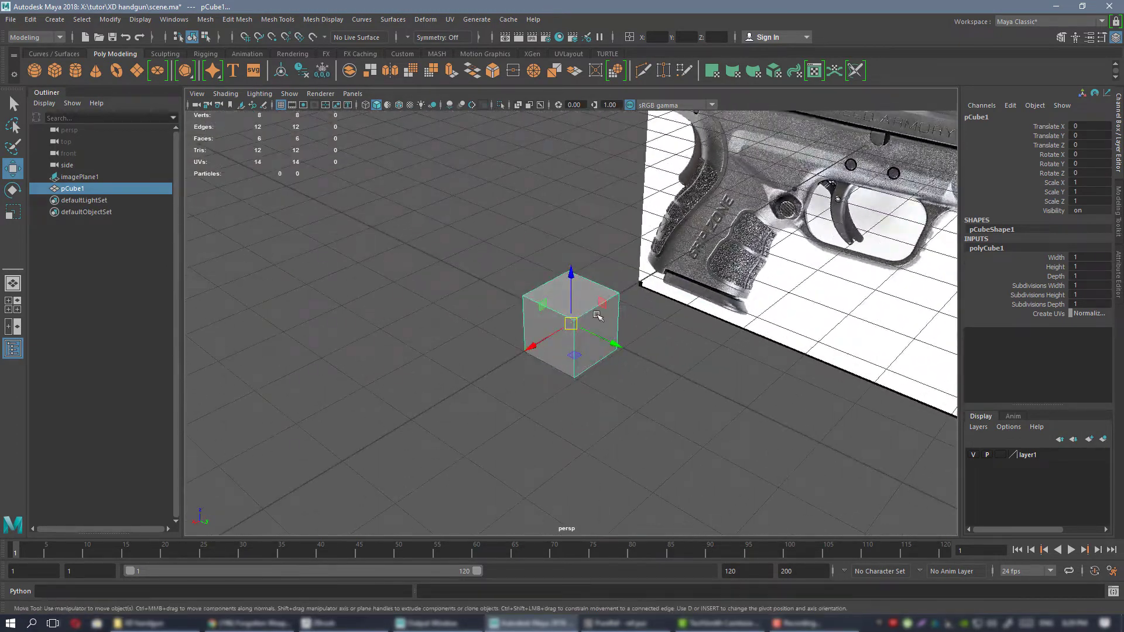
pyautogui.keyDown('alt'); pyautogui.moveTo(595, 323); pyautogui.dragTo(462, 283); pyautogui.keyUp('alt')
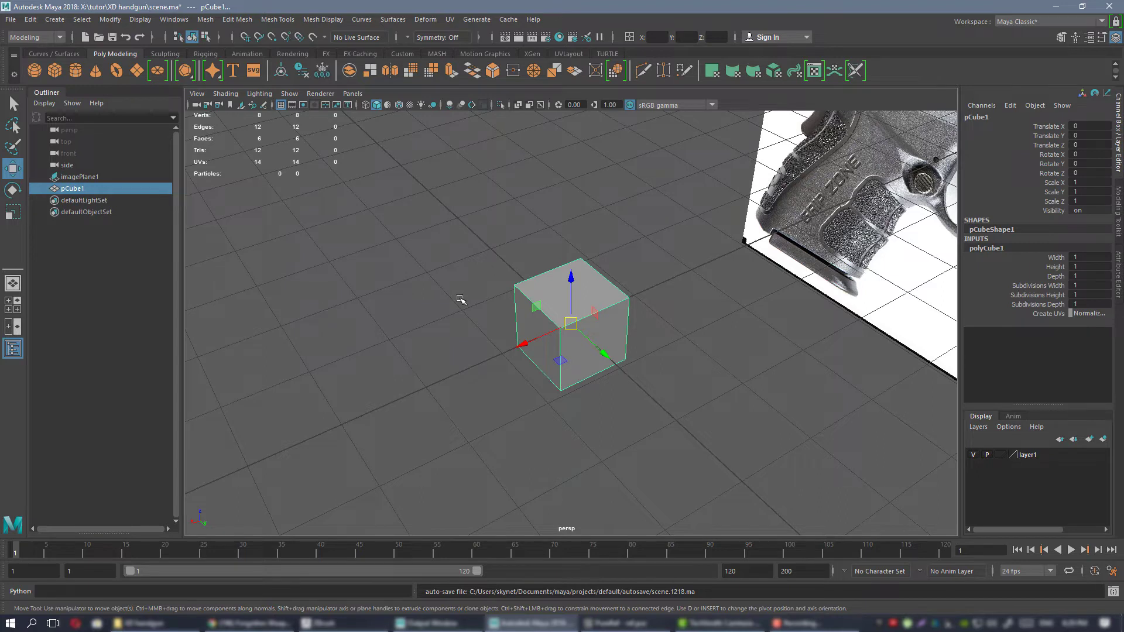
pyautogui.click(403, 54)
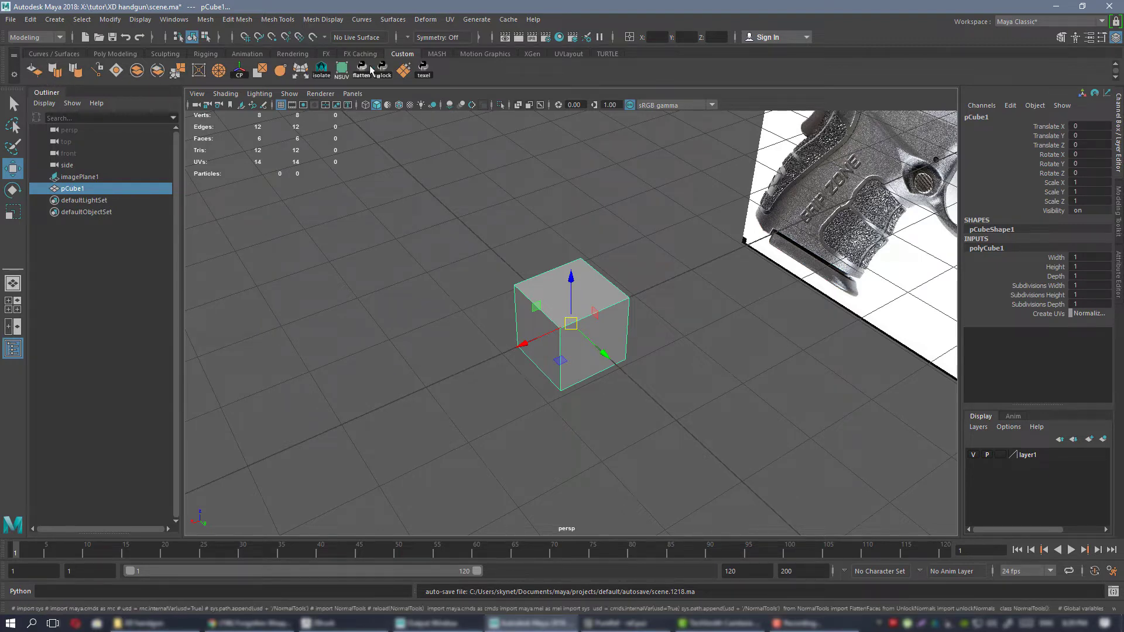
pyautogui.keyDown('alt'); pyautogui.moveTo(526, 308); pyautogui.dragTo(545, 292); pyautogui.keyUp('alt')
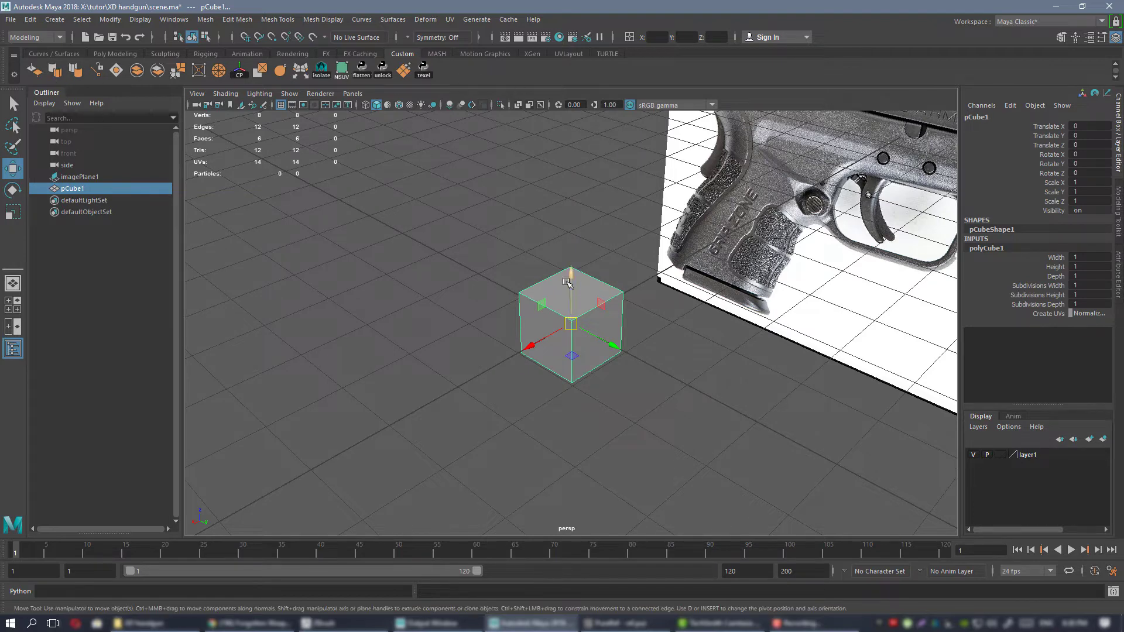
pyautogui.keyDown('alt'); pyautogui.moveTo(526, 309); pyautogui.dragTo(632, 306); pyautogui.keyUp('alt')
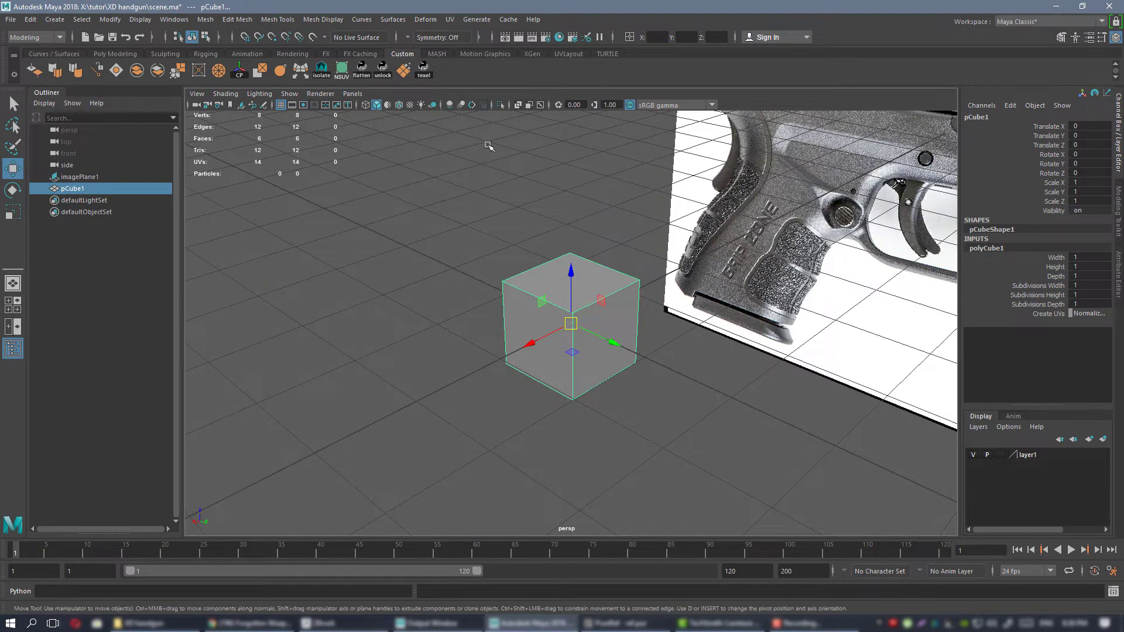
pyautogui.keyDown('alt'); pyautogui.moveTo(579, 262); pyautogui.dragTo(539, 266); pyautogui.keyUp('alt')
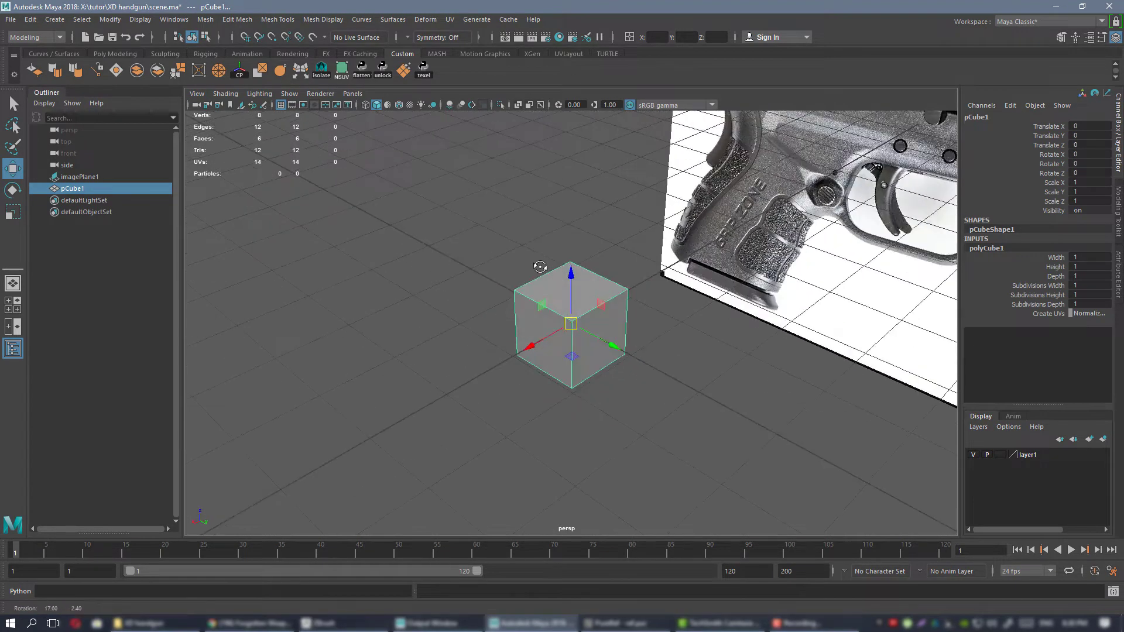
# Delete the polygon cube from the scene.
pyautogui.scroll(-3, 621, 285)
pyautogui.keyDown('alt'); pyautogui.moveTo(621, 284); pyautogui.dragTo(637, 236); pyautogui.keyUp('alt')
pyautogui.keyDown('alt'); pyautogui.moveTo(637, 236); pyautogui.dragTo(576, 248, button='middle'); pyautogui.keyUp('alt')
pyautogui.keyDown('alt'); pyautogui.moveTo(577, 248); pyautogui.dragTo(545, 251); pyautogui.keyUp('alt')
pyautogui.press('Delete')
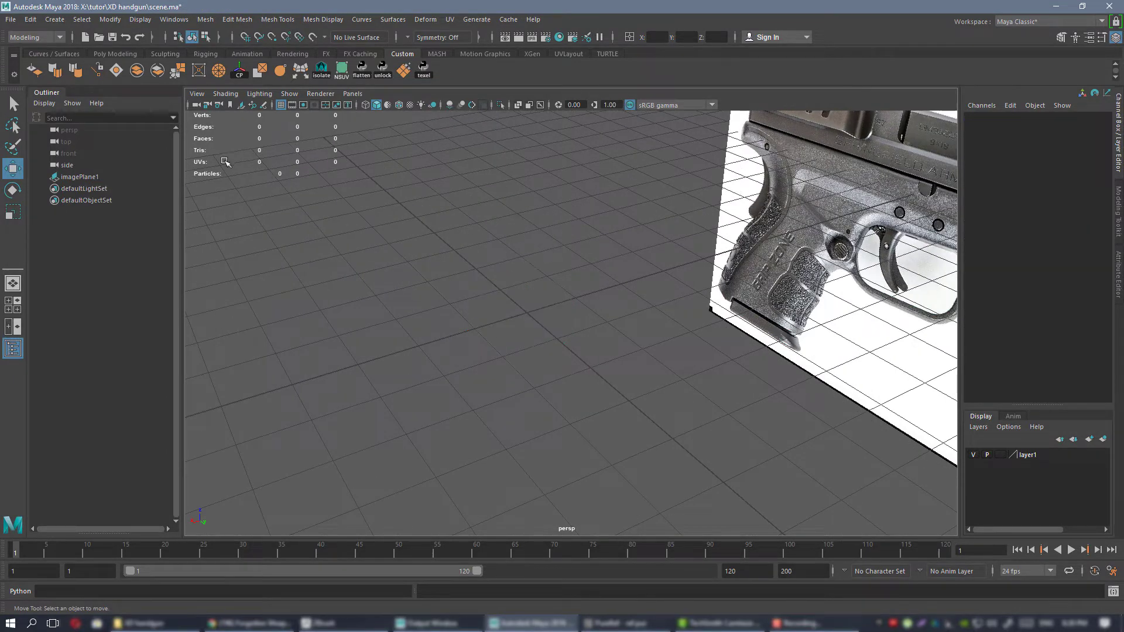
# Create a polygon cylinder at the origin and view it beside the pistol image plane.
pyautogui.click(120, 53)
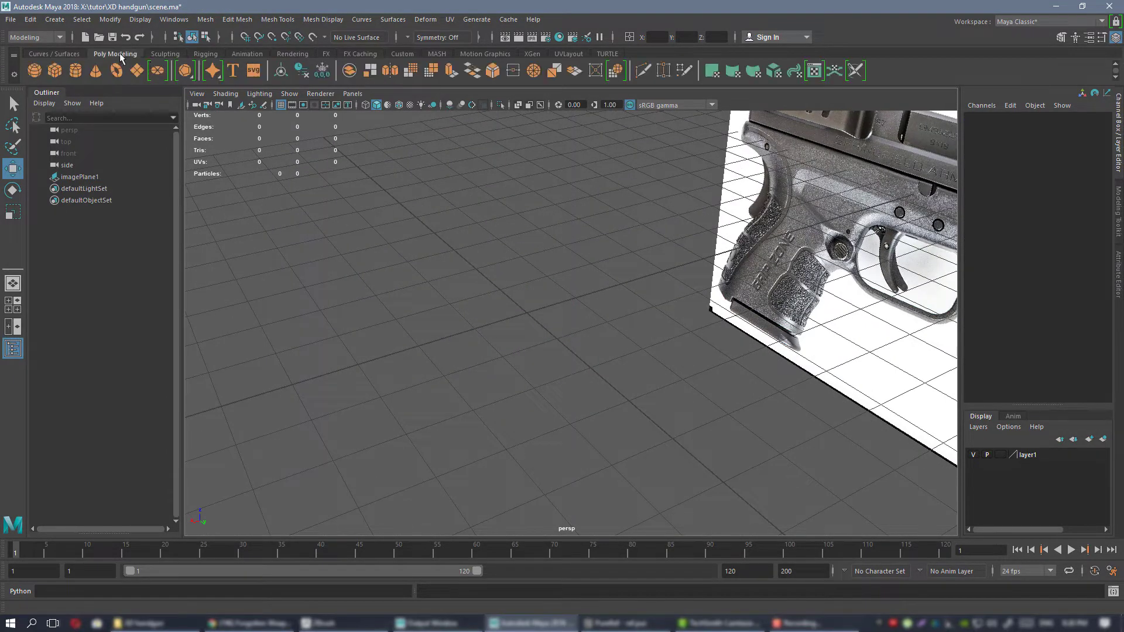
pyautogui.click(74, 70)
pyautogui.keyDown('alt'); pyautogui.moveTo(683, 293); pyautogui.dragTo(575, 292); pyautogui.keyUp('alt')
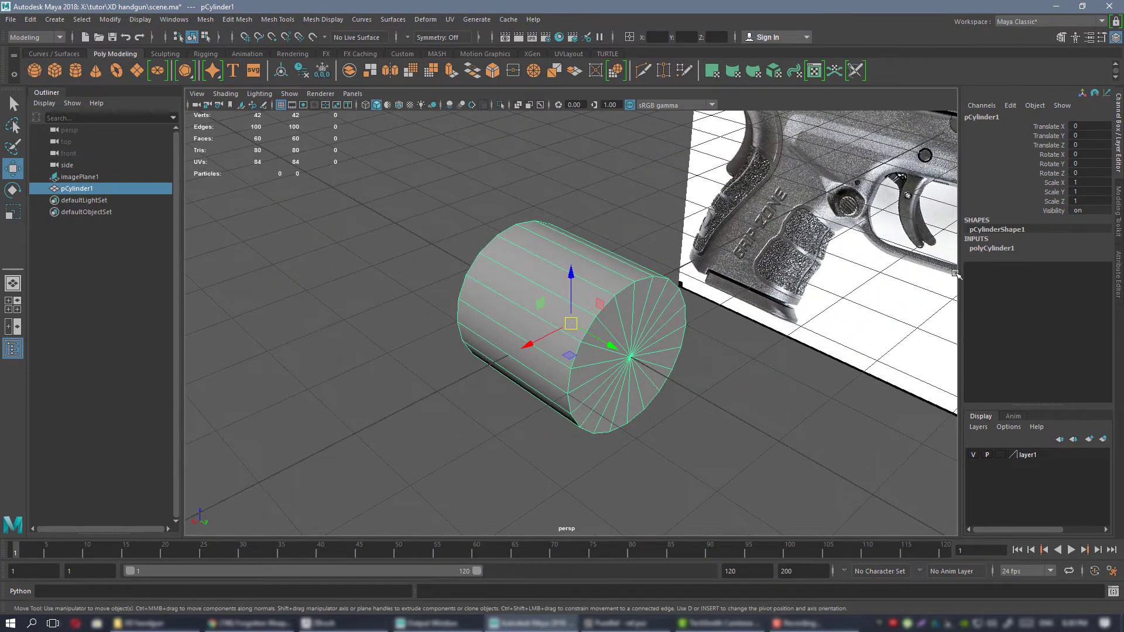
pyautogui.keyDown('alt'); pyautogui.moveTo(501, 306); pyautogui.dragTo(515, 324); pyautogui.keyUp('alt')
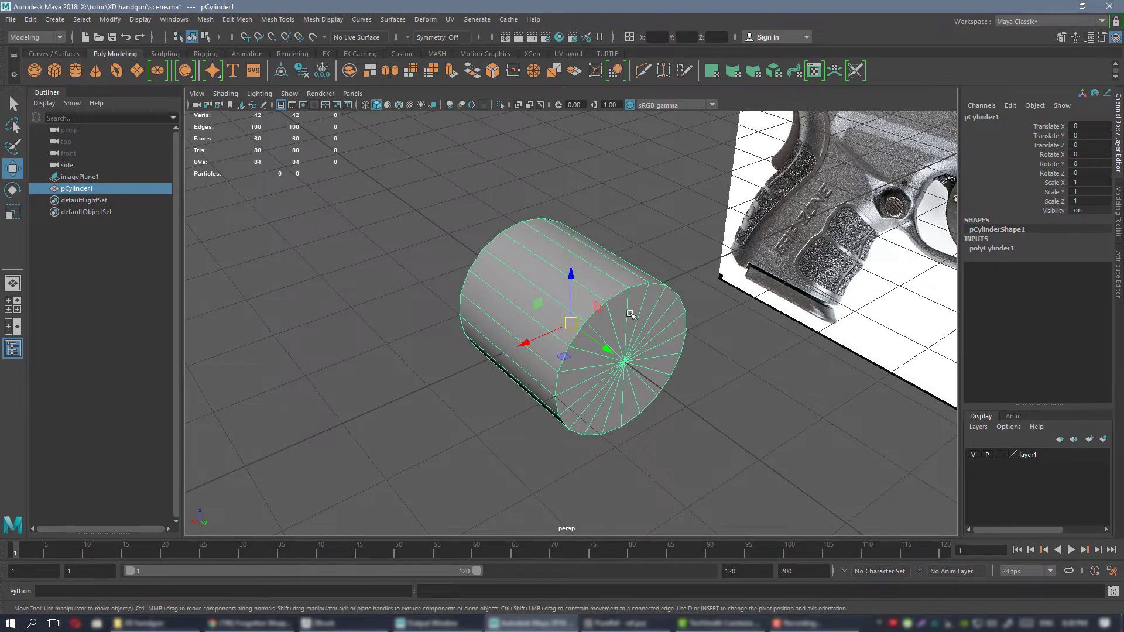
# Set the cylinder's axis subdivisions to 32 in its polyCylinder construction settings.
pyautogui.keyDown('alt'); pyautogui.moveTo(612, 310); pyautogui.dragTo(533, 312); pyautogui.keyUp('alt')
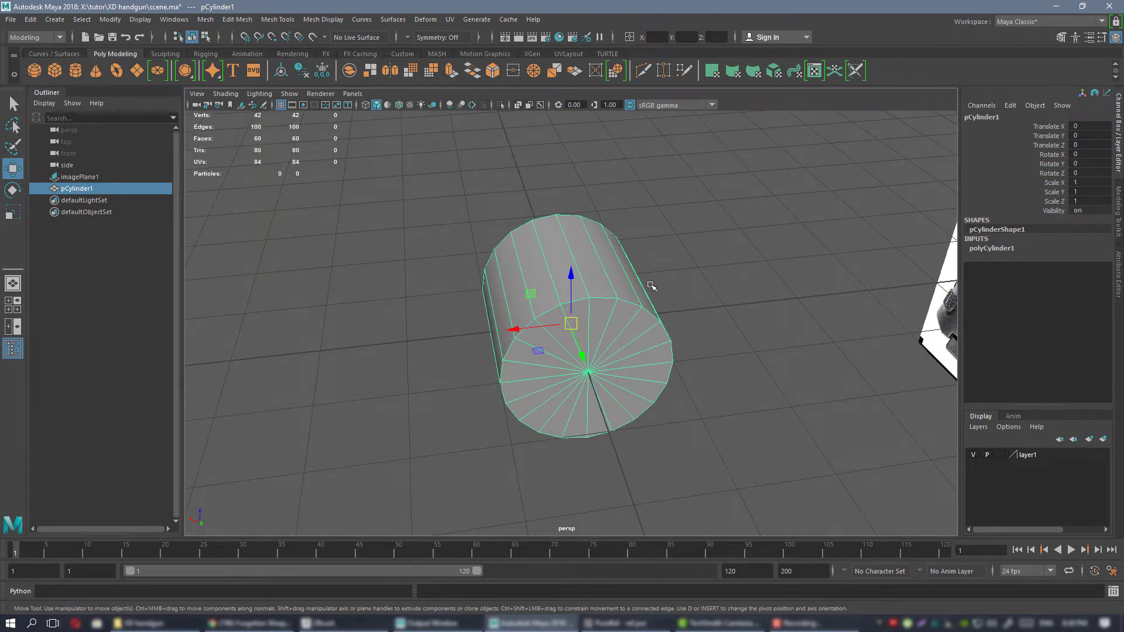
pyautogui.keyDown('alt'); pyautogui.moveTo(531, 306); pyautogui.dragTo(588, 205); pyautogui.keyUp('alt')
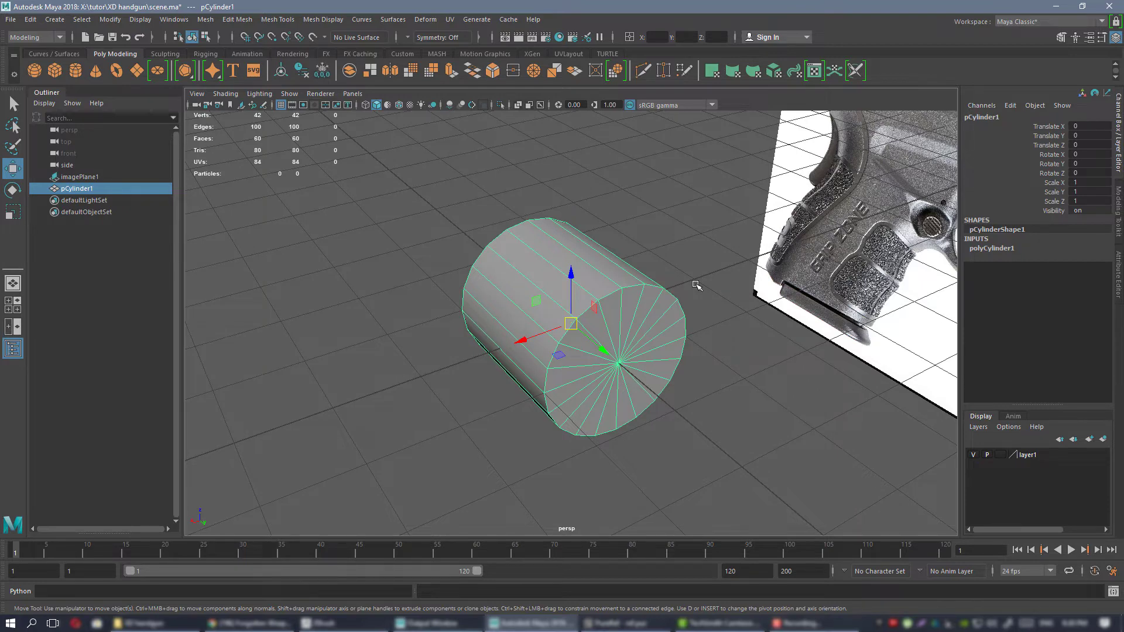
pyautogui.keyDown('alt'); pyautogui.moveTo(679, 316); pyautogui.dragTo(617, 323); pyautogui.keyUp('alt')
pyautogui.click(997, 248)
pyautogui.keyDown('alt'); pyautogui.moveTo(692, 354); pyautogui.dragTo(643, 341); pyautogui.keyUp('alt')
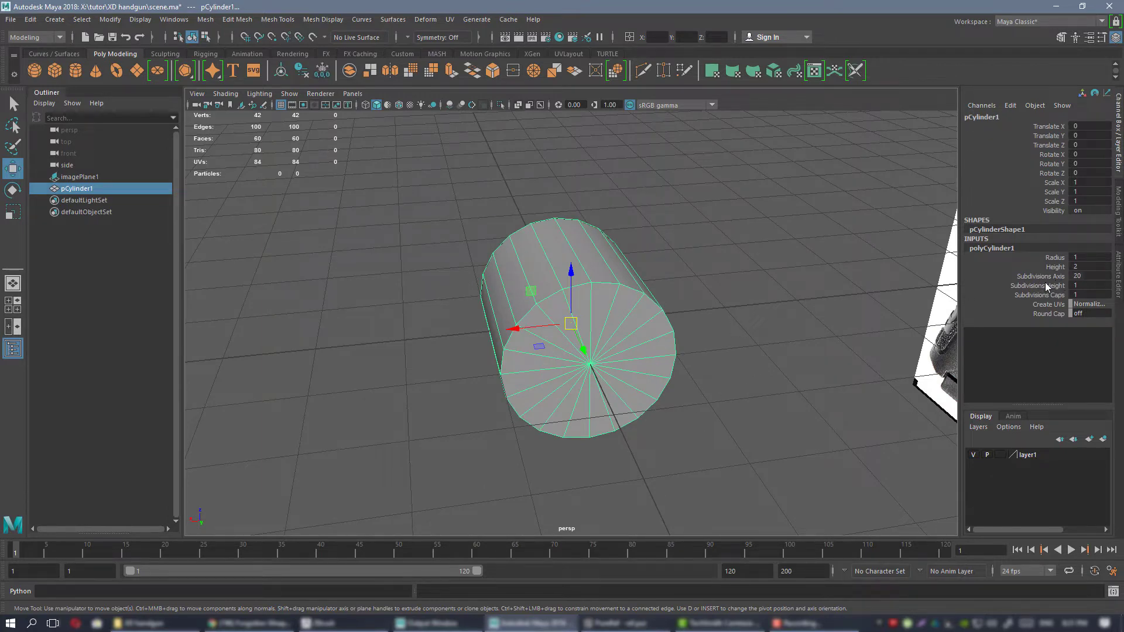
pyautogui.click(1046, 276)
pyautogui.moveTo(703, 277); pyautogui.dragTo(774, 273, button='middle')
pyautogui.keyDown('alt'); pyautogui.moveTo(750, 303); pyautogui.dragTo(702, 304); pyautogui.keyUp('alt')
pyautogui.press('w')
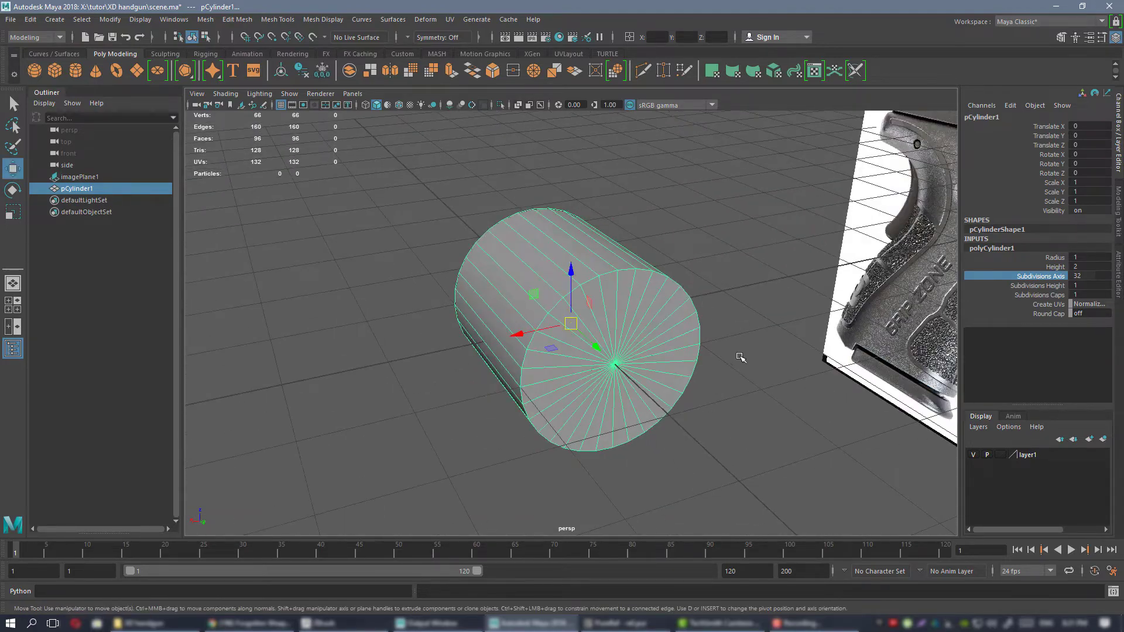
# Select all faces on one vertical half of the cylinder and inspect how the subdivisions split at the center line.
pyautogui.keyDown('alt'); pyautogui.moveTo(742, 353); pyautogui.dragTo(641, 275); pyautogui.keyUp('alt')
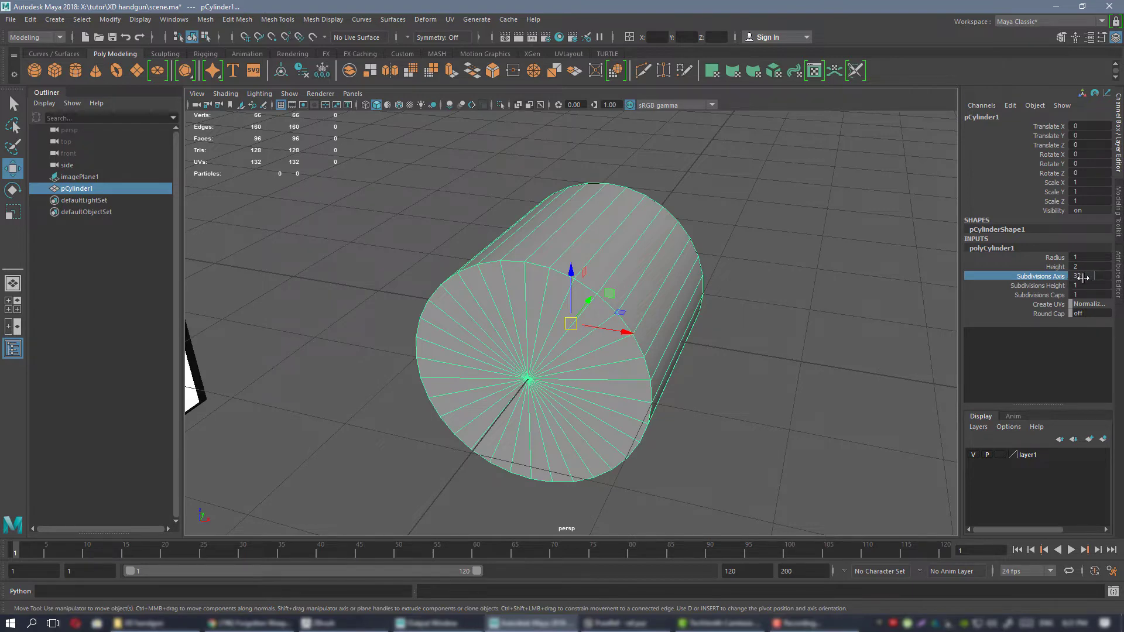
pyautogui.keyDown('alt'); pyautogui.moveTo(521, 244); pyautogui.dragTo(573, 196); pyautogui.keyUp('alt')
pyautogui.scroll(3, 561, 231)
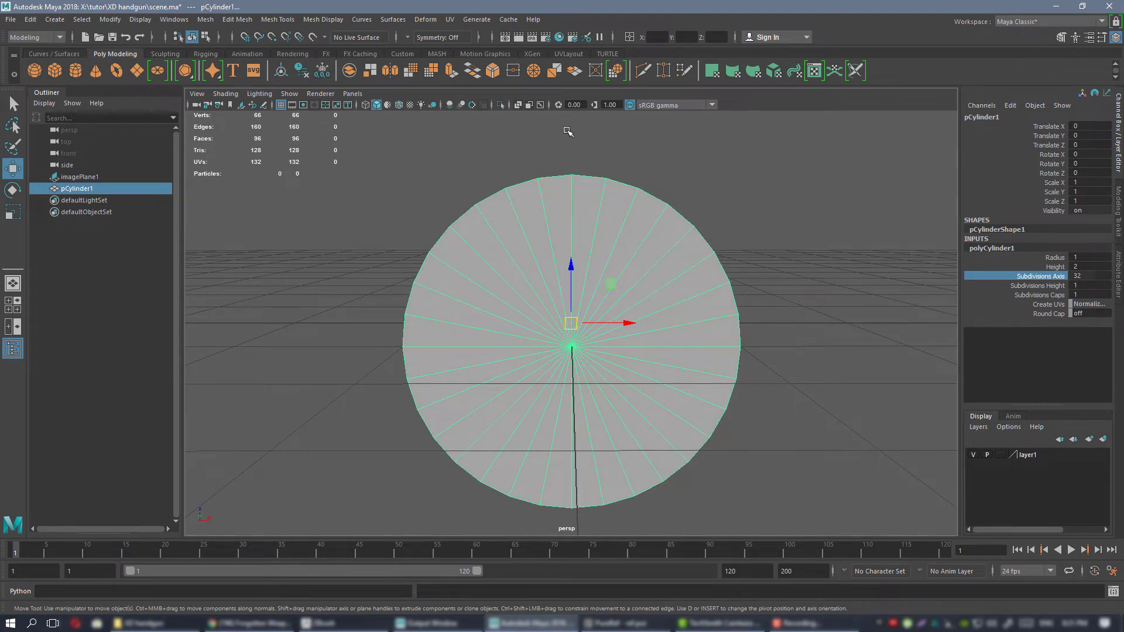
pyautogui.keyDown('alt'); pyautogui.moveTo(566, 131); pyautogui.dragTo(614, 334); pyautogui.keyUp('alt')
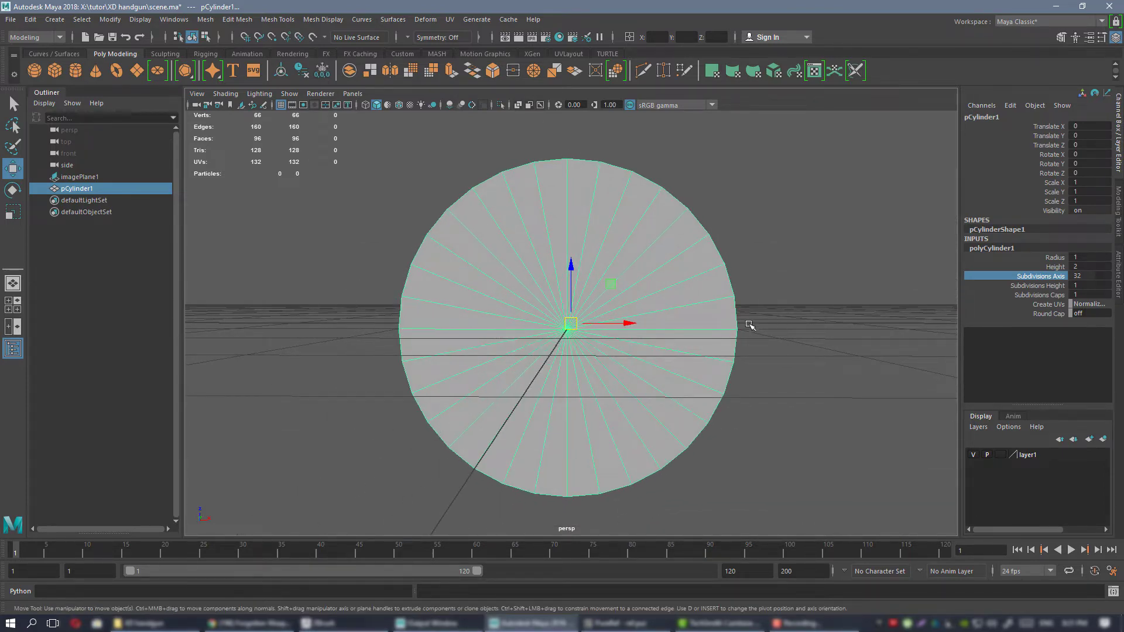
pyautogui.keyDown('alt'); pyautogui.moveTo(751, 325); pyautogui.dragTo(603, 276); pyautogui.keyUp('alt')
pyautogui.moveTo(603, 233); pyautogui.dragTo(602, 254, button='right')
pyautogui.moveTo(705, 146); pyautogui.dragTo(581, 445)
pyautogui.keyDown('alt'); pyautogui.moveTo(742, 369); pyautogui.dragTo(579, 377); pyautogui.keyUp('alt')
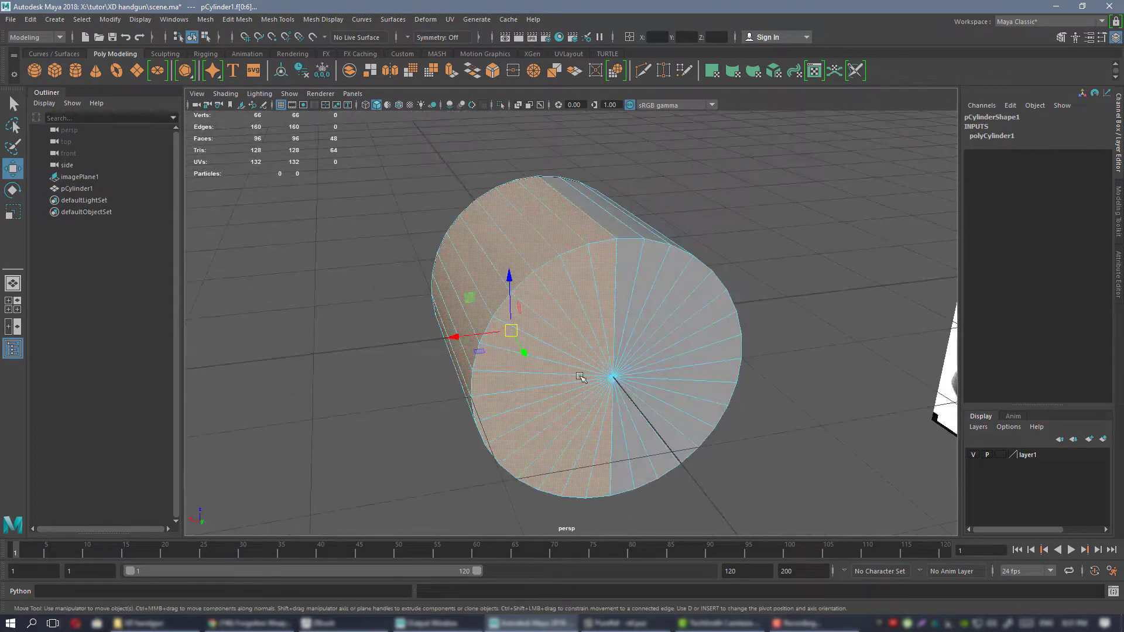
pyautogui.keyDown('alt'); pyautogui.moveTo(701, 395); pyautogui.dragTo(644, 367, button='right'); pyautogui.keyUp('alt')
pyautogui.keyDown('alt'); pyautogui.moveTo(603, 287); pyautogui.dragTo(569, 290); pyautogui.keyUp('alt')
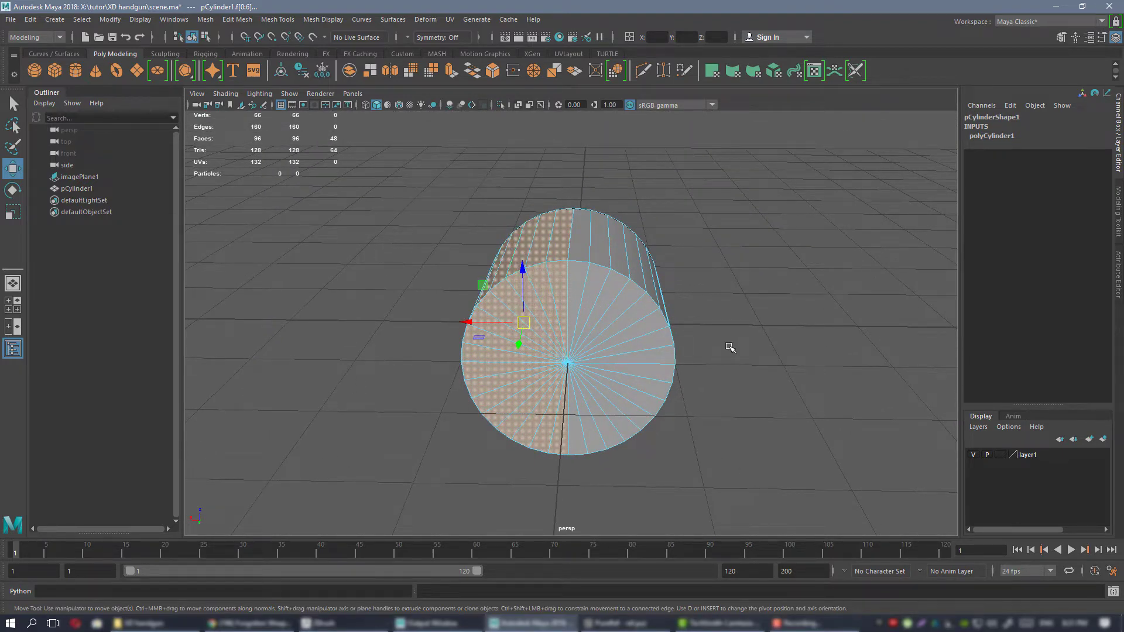
pyautogui.keyDown('alt'); pyautogui.moveTo(591, 324); pyautogui.dragTo(589, 301); pyautogui.keyUp('alt')
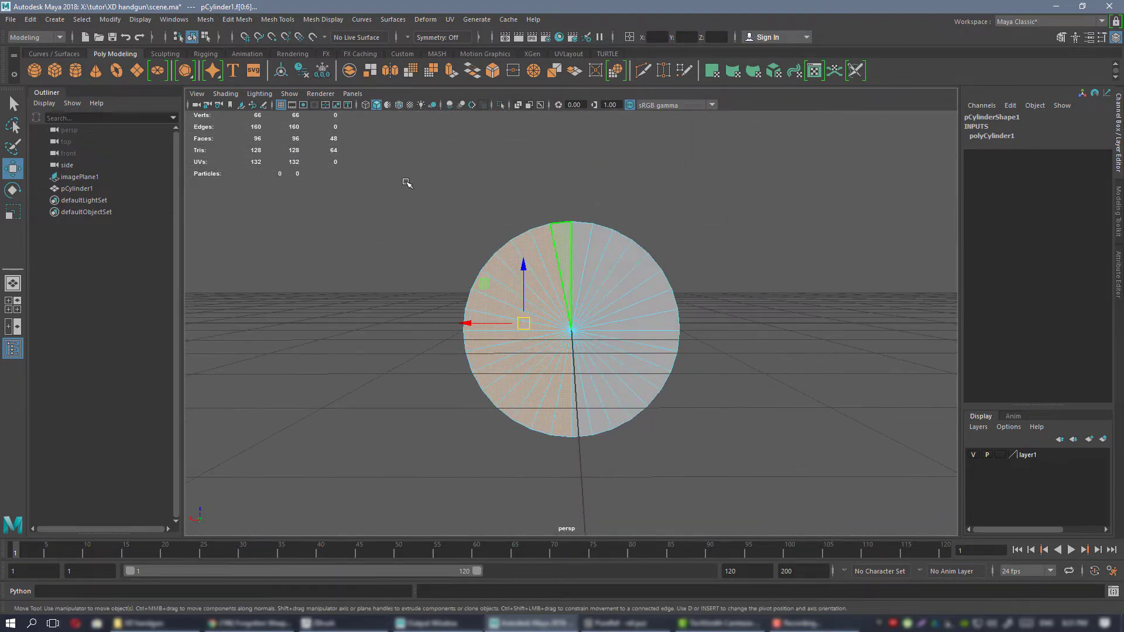
# Select the faces of the cylinder's upper half to check the horizontal split, and return to object selection.
pyautogui.moveTo(370, 163); pyautogui.dragTo(612, 259)
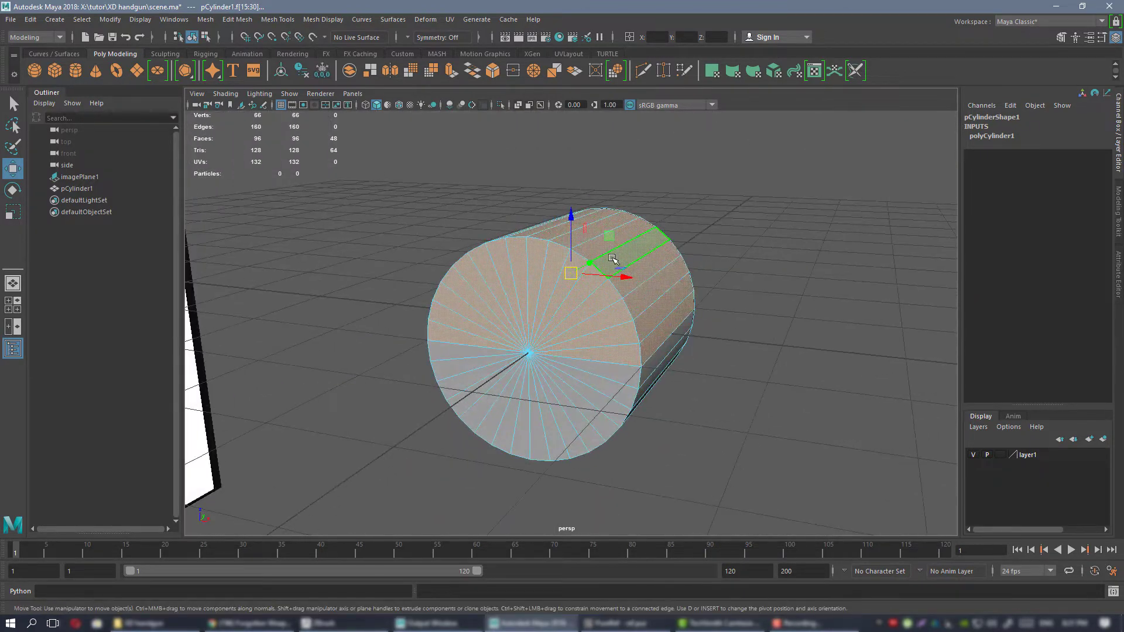
pyautogui.moveTo(614, 259); pyautogui.dragTo(637, 251, button='right')
pyautogui.keyDown('alt'); pyautogui.moveTo(637, 251); pyautogui.dragTo(579, 275); pyautogui.keyUp('alt')
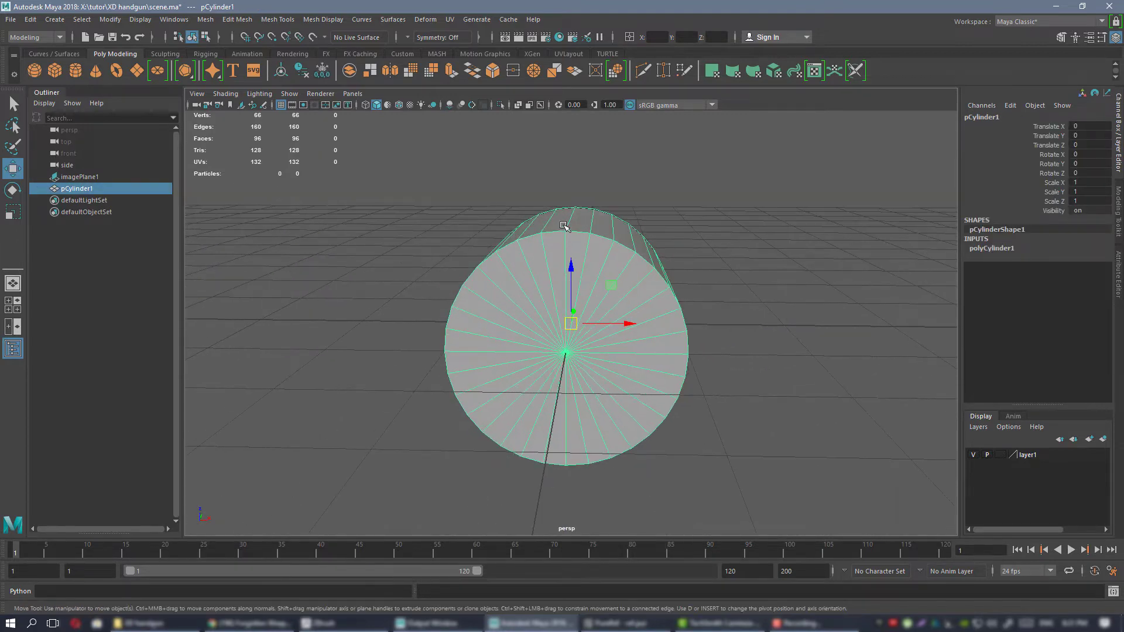
pyautogui.keyDown('alt'); pyautogui.moveTo(564, 230); pyautogui.dragTo(574, 215); pyautogui.keyUp('alt')
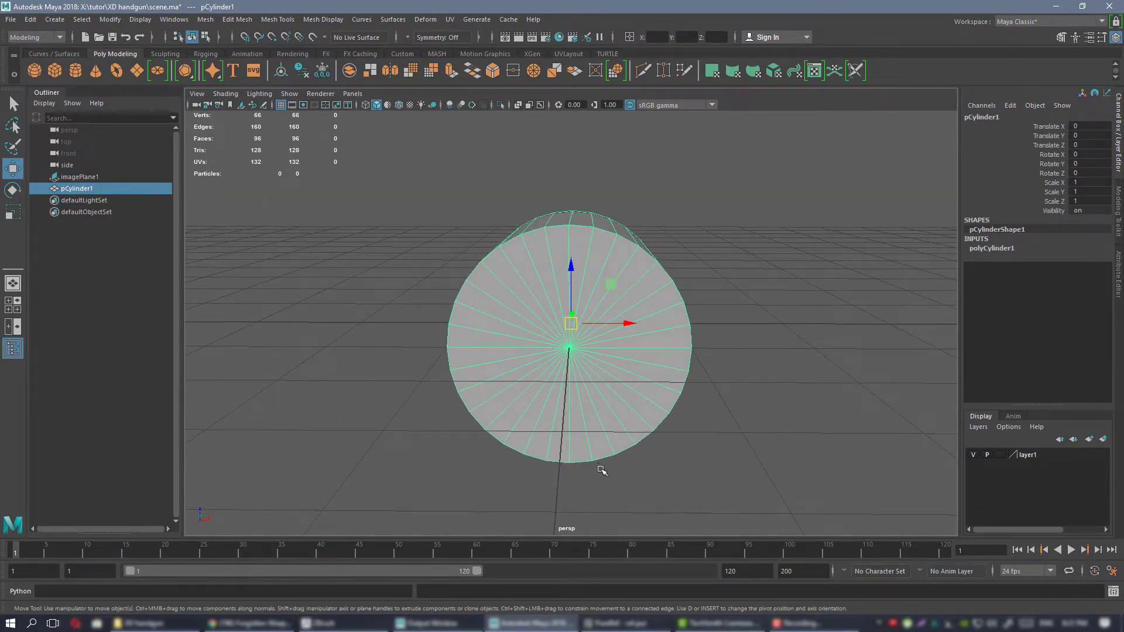
pyautogui.keyDown('alt'); pyautogui.moveTo(647, 328); pyautogui.dragTo(610, 283); pyautogui.keyUp('alt')
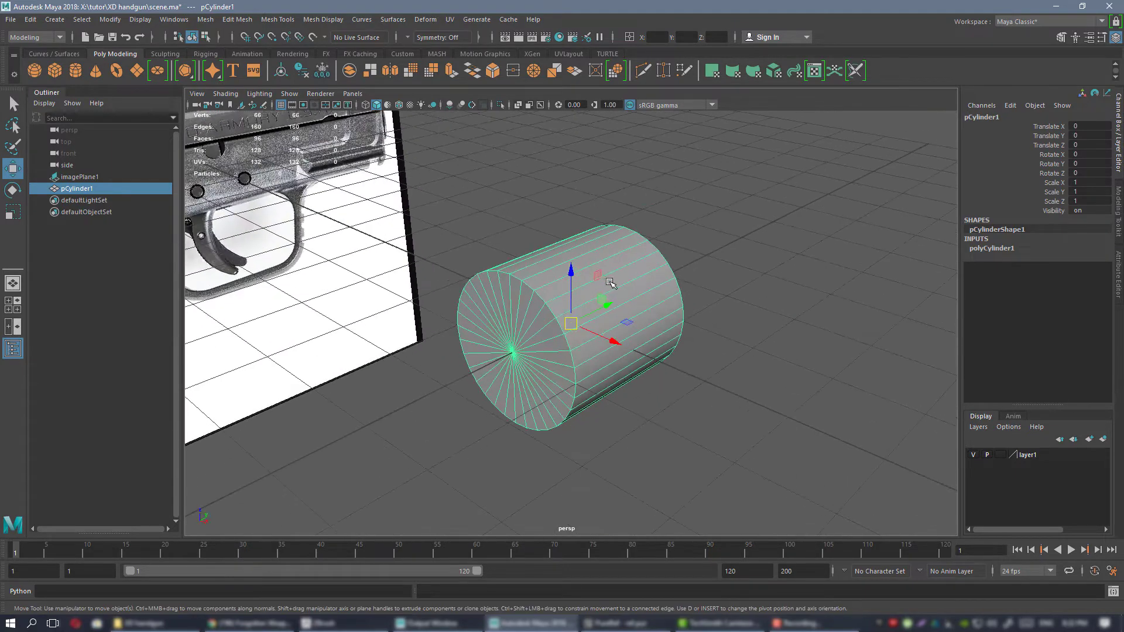
# Show the cylinder's construction settings and compare it with the pistol image in the side view.
pyautogui.click(1009, 250)
pyautogui.keyDown('alt'); pyautogui.moveTo(742, 319); pyautogui.dragTo(643, 293); pyautogui.keyUp('alt')
pyautogui.press('space')
pyautogui.press('space')
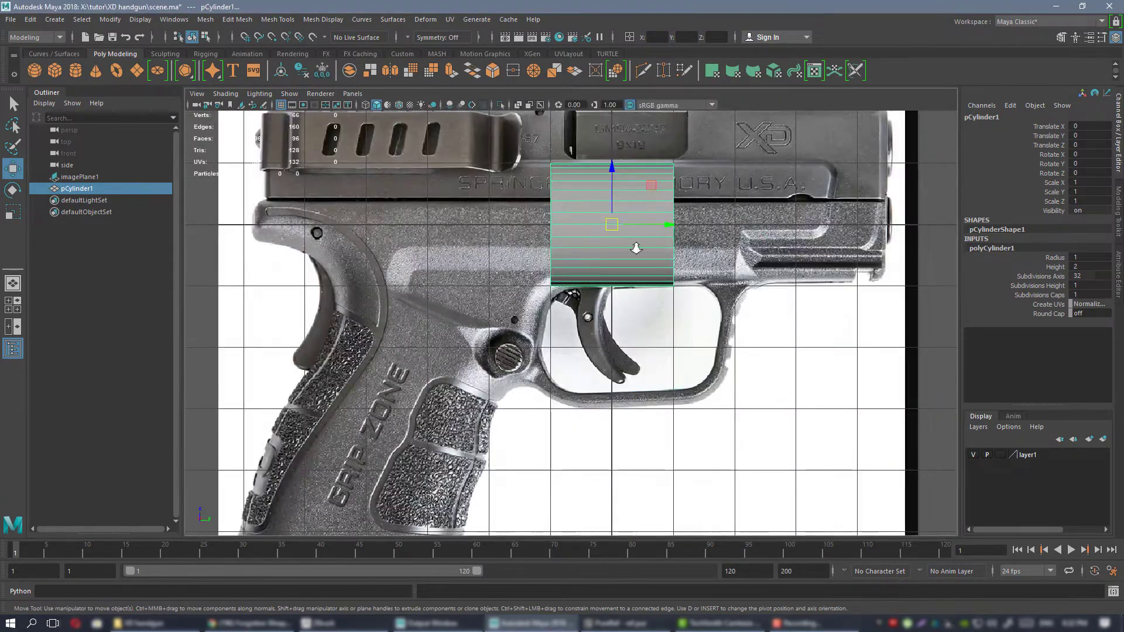
pyautogui.keyDown('alt'); pyautogui.moveTo(636, 248); pyautogui.dragTo(664, 217, button='right'); pyautogui.keyUp('alt')
pyautogui.keyDown('alt'); pyautogui.moveTo(664, 216); pyautogui.dragTo(613, 368, button='middle'); pyautogui.keyUp('alt')
# Switch to PureRef and read the overall length in the 9×19mm Parabellum specifications.
pyautogui.hotkey('alt', 'Tab')
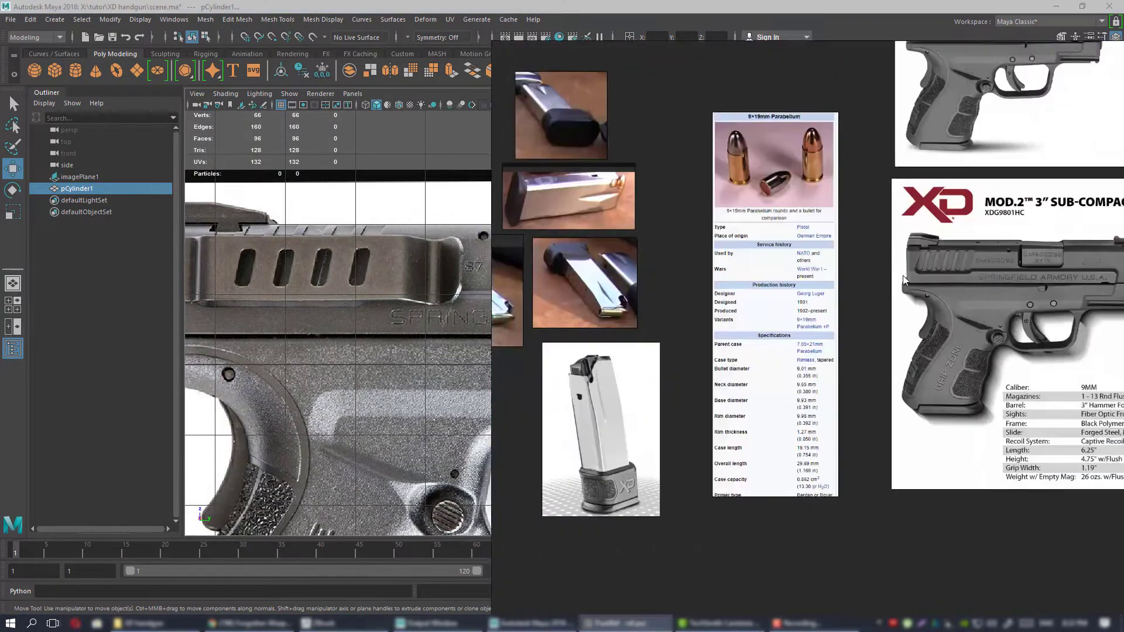
pyautogui.scroll(6, 799, 352)
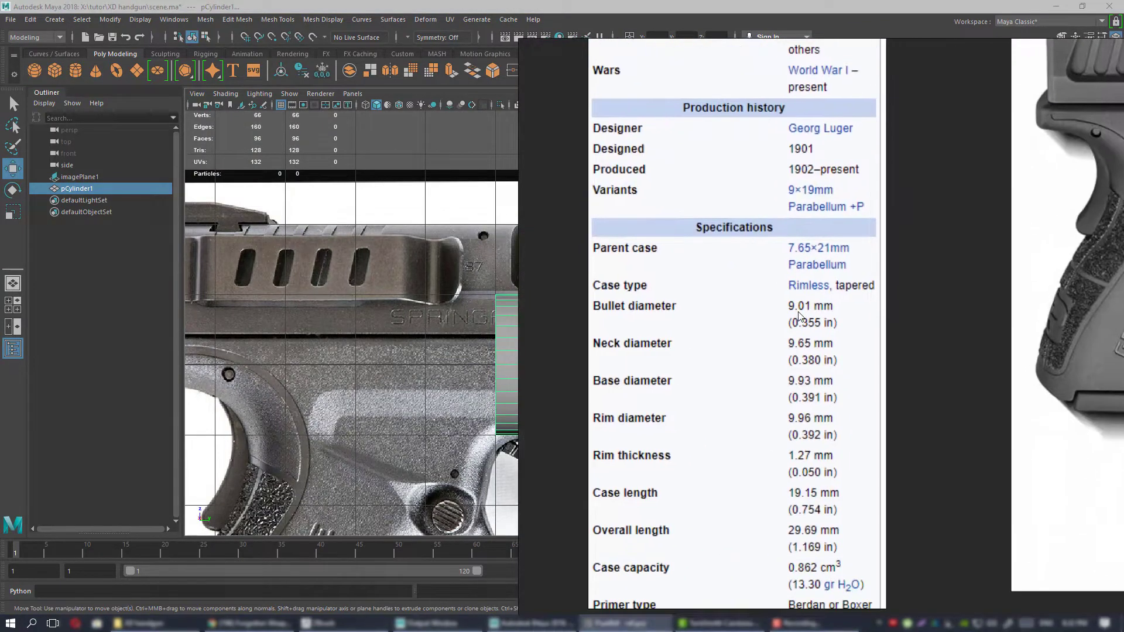
pyautogui.moveTo(785, 335); pyautogui.dragTo(796, 247, button='middle')
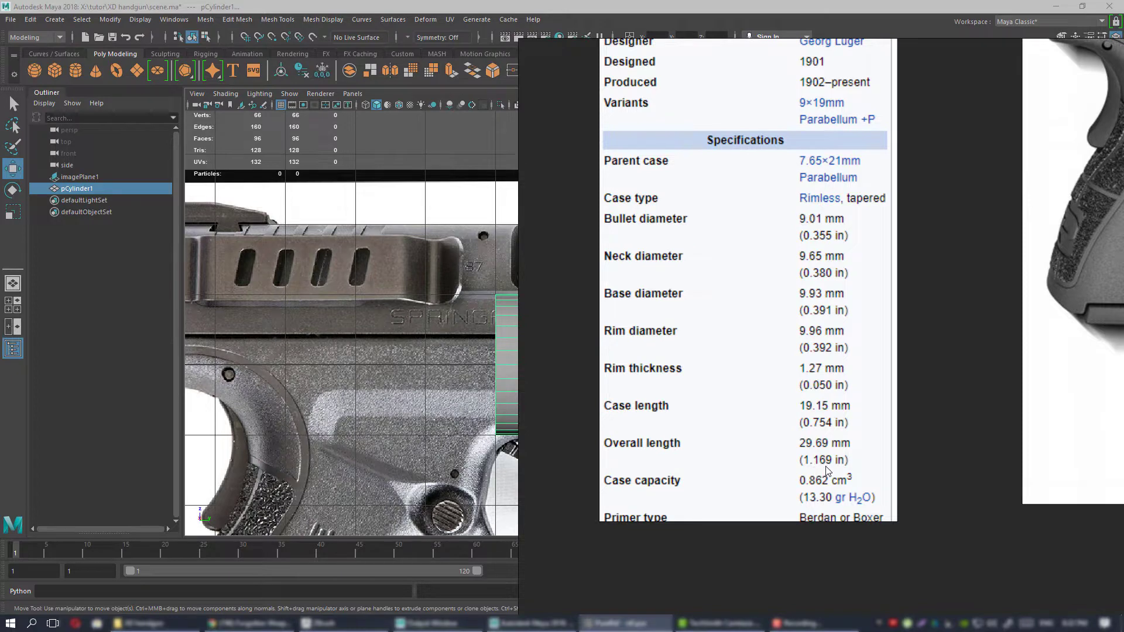
# Switch back to Maya and set the cylinder's height to 1.169.
pyautogui.hotkey('alt', 'Tab')
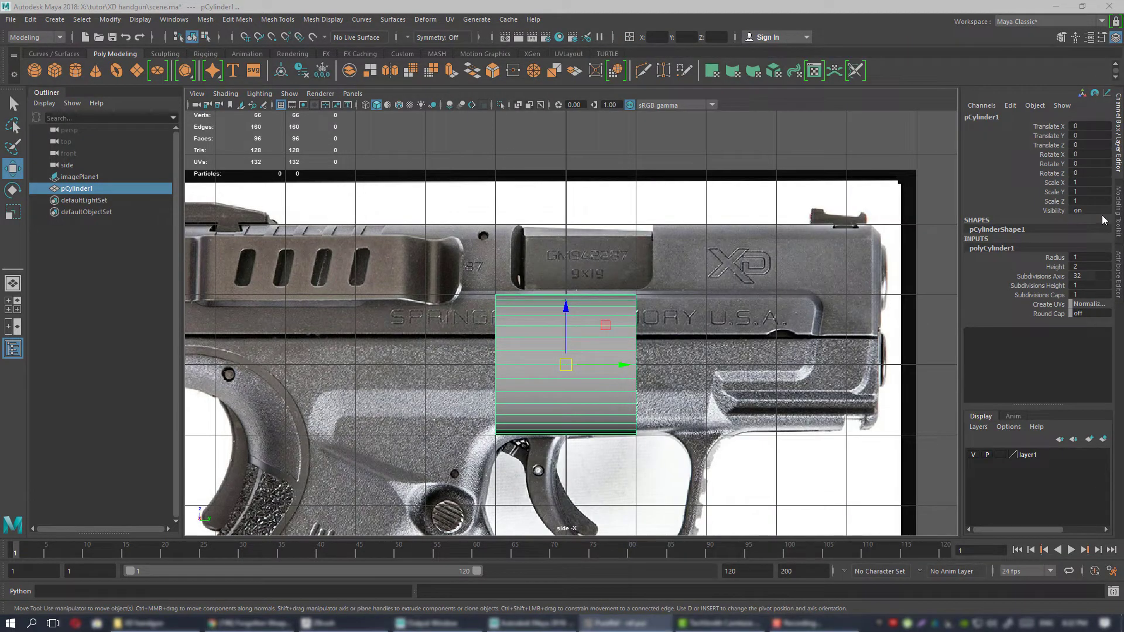
pyautogui.doubleClick(1100, 266)
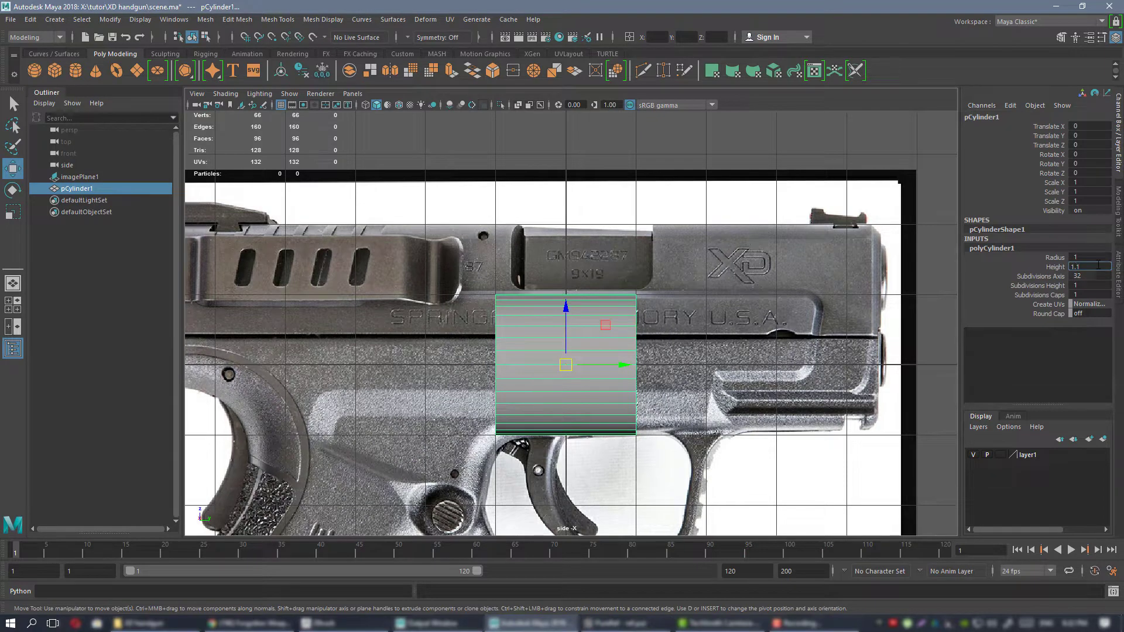
pyautogui.press('Return')
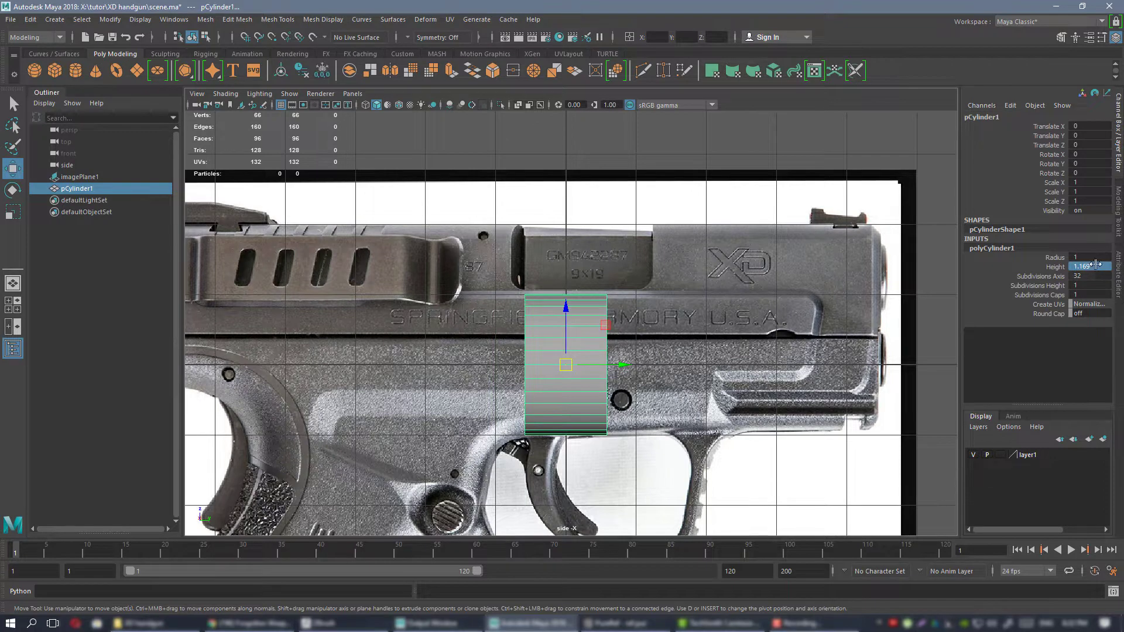
pyautogui.keyDown('alt'); pyautogui.moveTo(624, 301); pyautogui.dragTo(638, 303, button='right'); pyautogui.keyUp('alt')
pyautogui.keyDown('alt'); pyautogui.moveTo(638, 304); pyautogui.dragTo(628, 289, button='middle'); pyautogui.keyUp('alt')
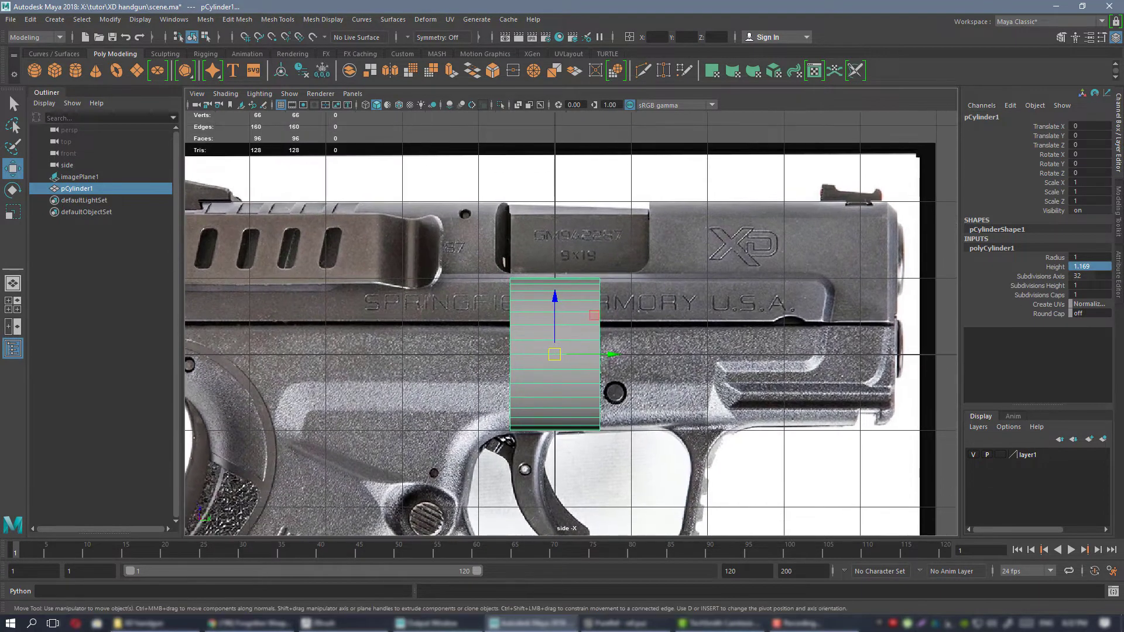
# Switch to PureRef and examine the 9×19mm Parabellum cartridge photo and its diameter and rim specifications.
pyautogui.hotkey('alt', 'Tab')
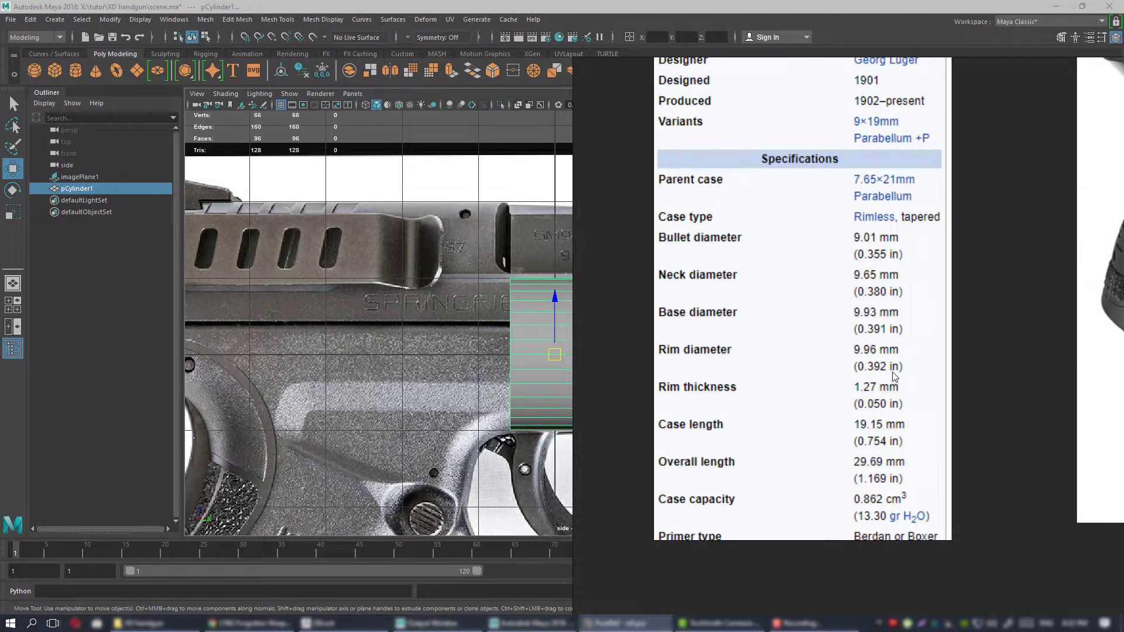
pyautogui.moveTo(831, 194); pyautogui.dragTo(817, 465, button='middle')
pyautogui.moveTo(798, 229); pyautogui.dragTo(796, 453, button='middle')
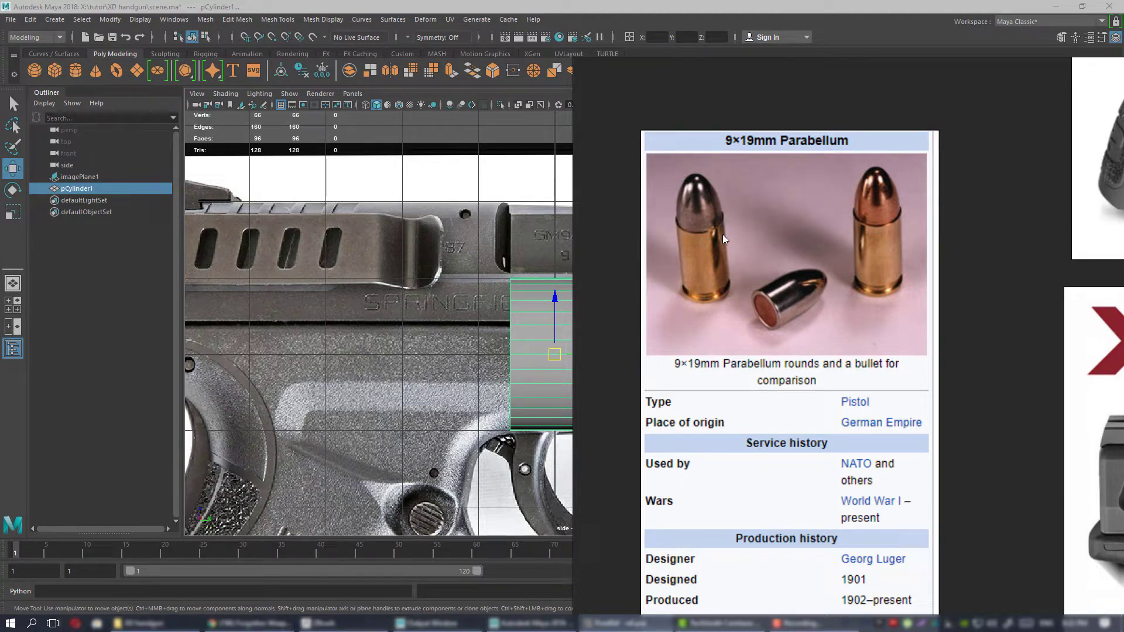
pyautogui.scroll(-3, 747, 263)
pyautogui.moveTo(760, 606); pyautogui.dragTo(771, 438, button='middle')
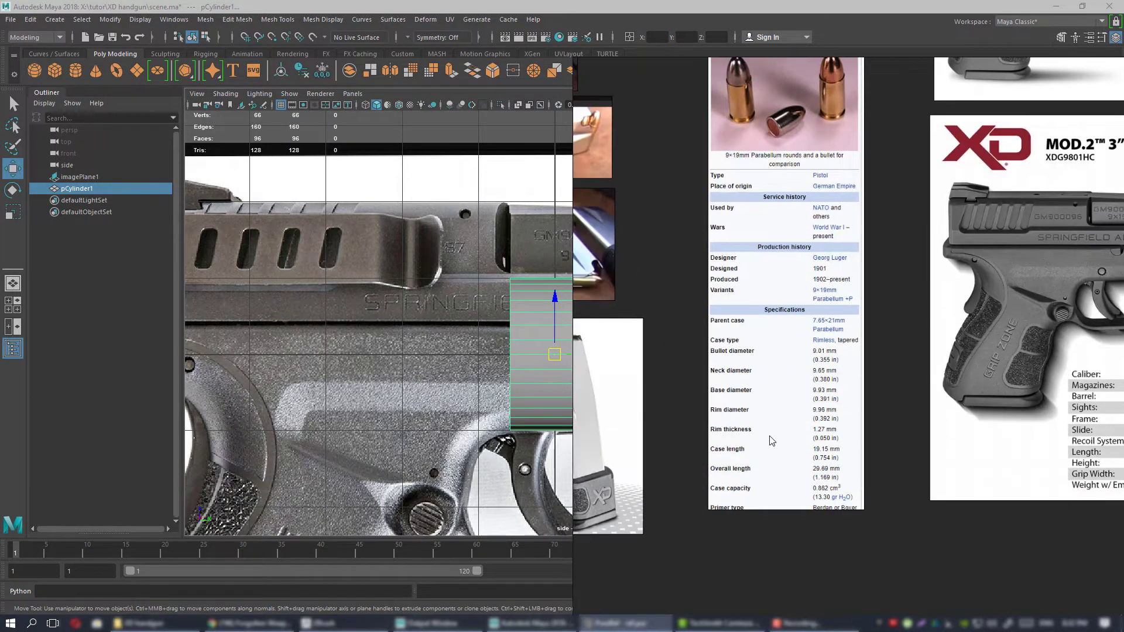
pyautogui.scroll(4, 771, 430)
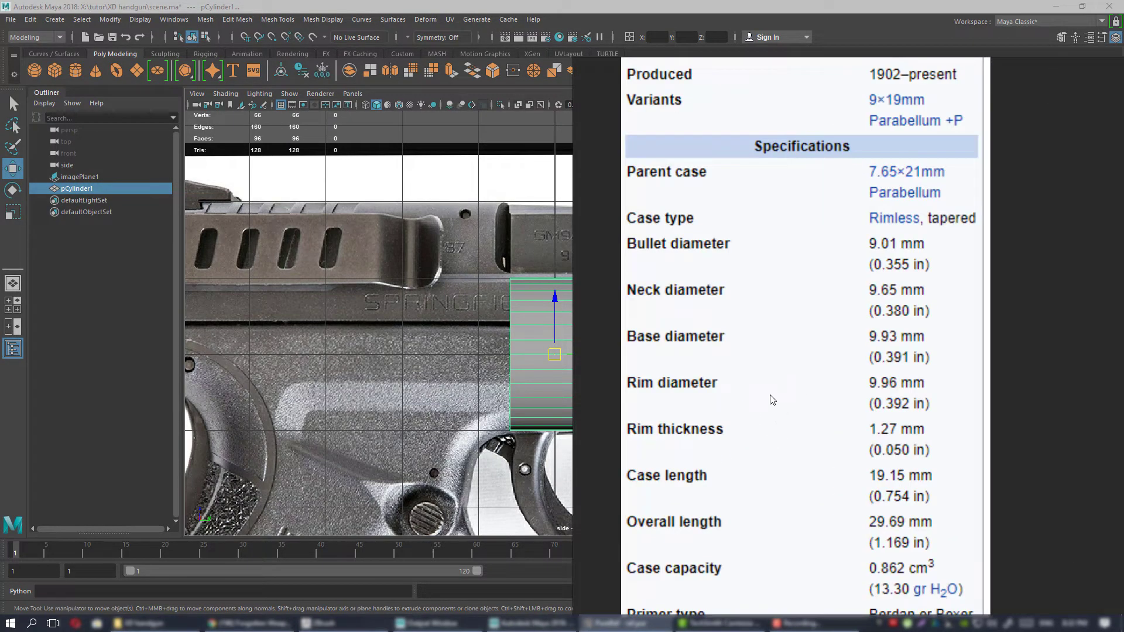
pyautogui.moveTo(771, 357); pyautogui.dragTo(790, 372, button='middle')
pyautogui.moveTo(801, 429); pyautogui.dragTo(801, 394, button='middle')
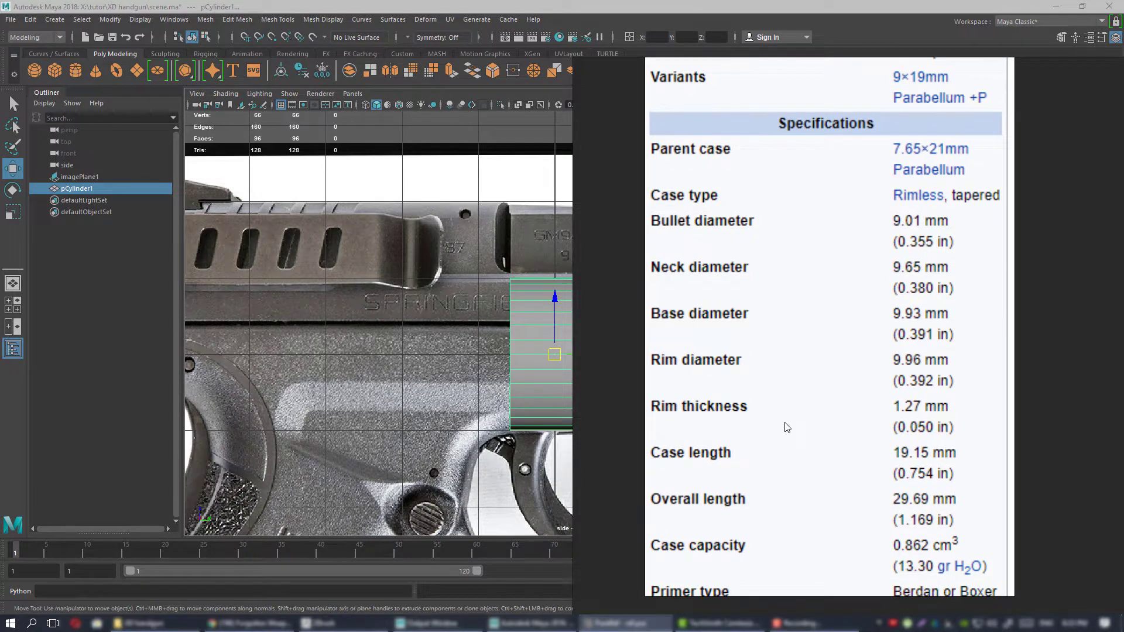
pyautogui.moveTo(778, 423); pyautogui.dragTo(776, 425, button='middle')
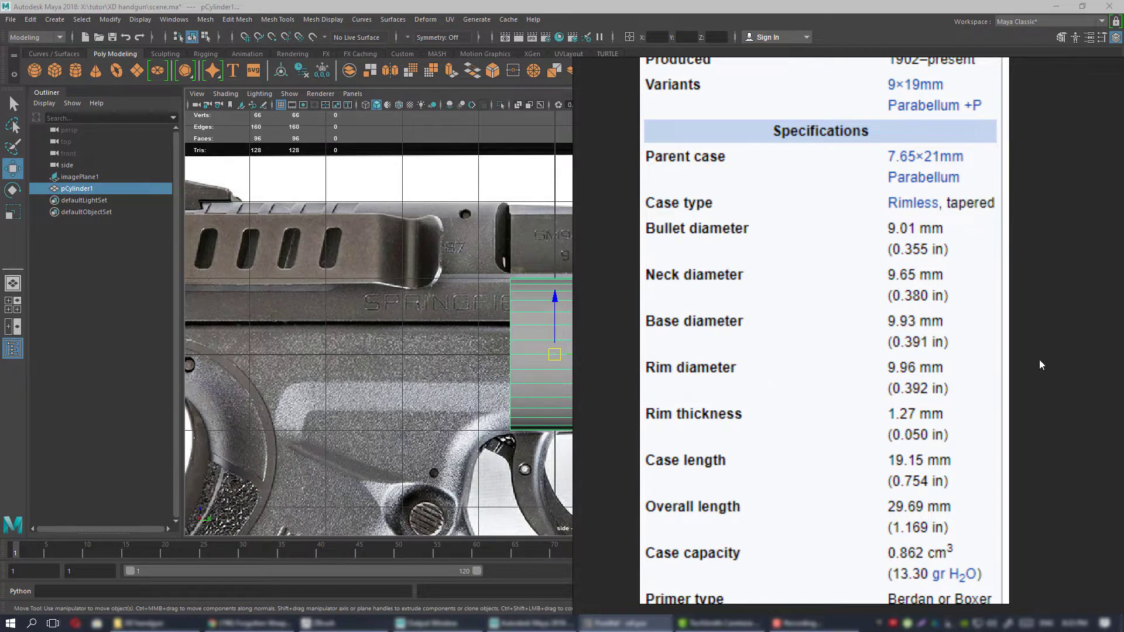
# Keep the PureRef cartridge specifications in view and open the Windows Calculator.
pyautogui.click(624, 623)
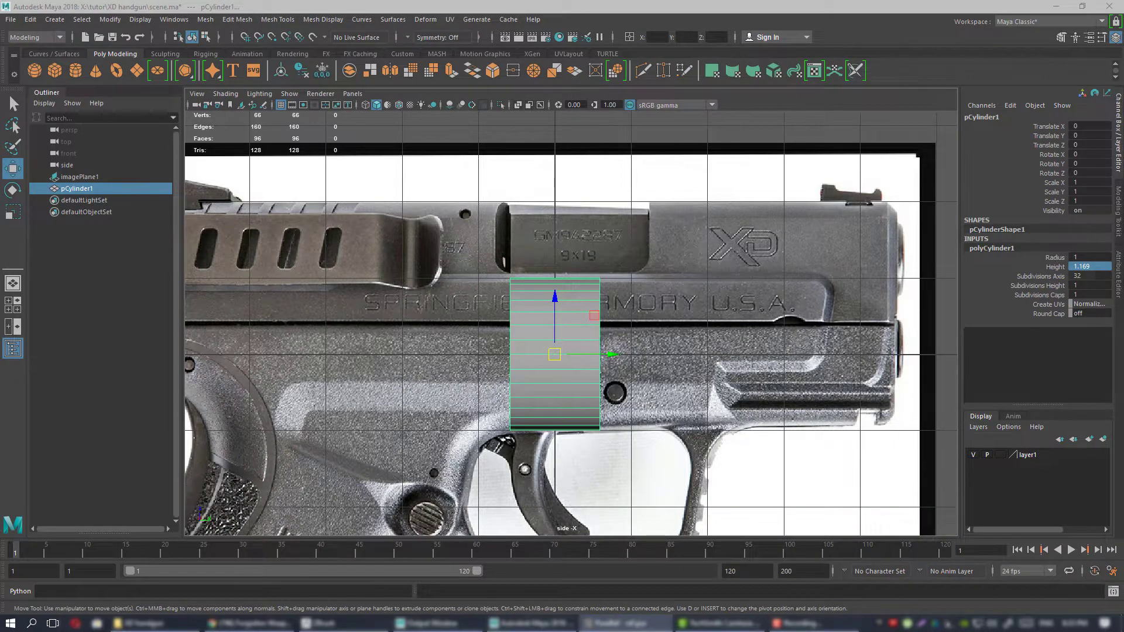
pyautogui.click(624, 623)
pyautogui.click(9, 624)
pyautogui.write('ca')
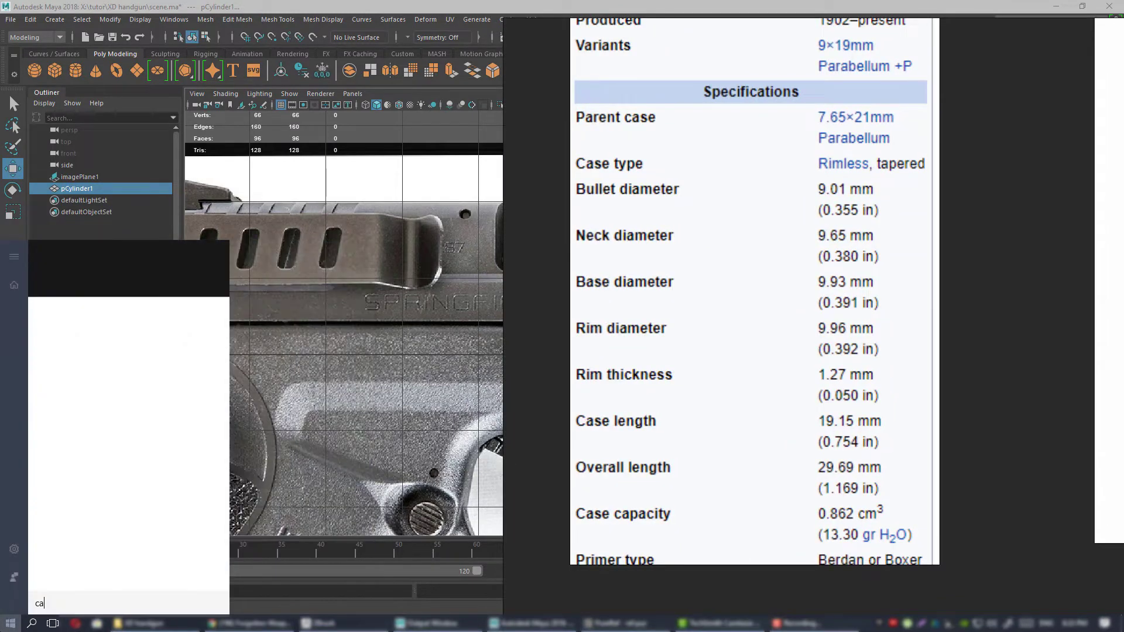
pyautogui.click(92, 315)
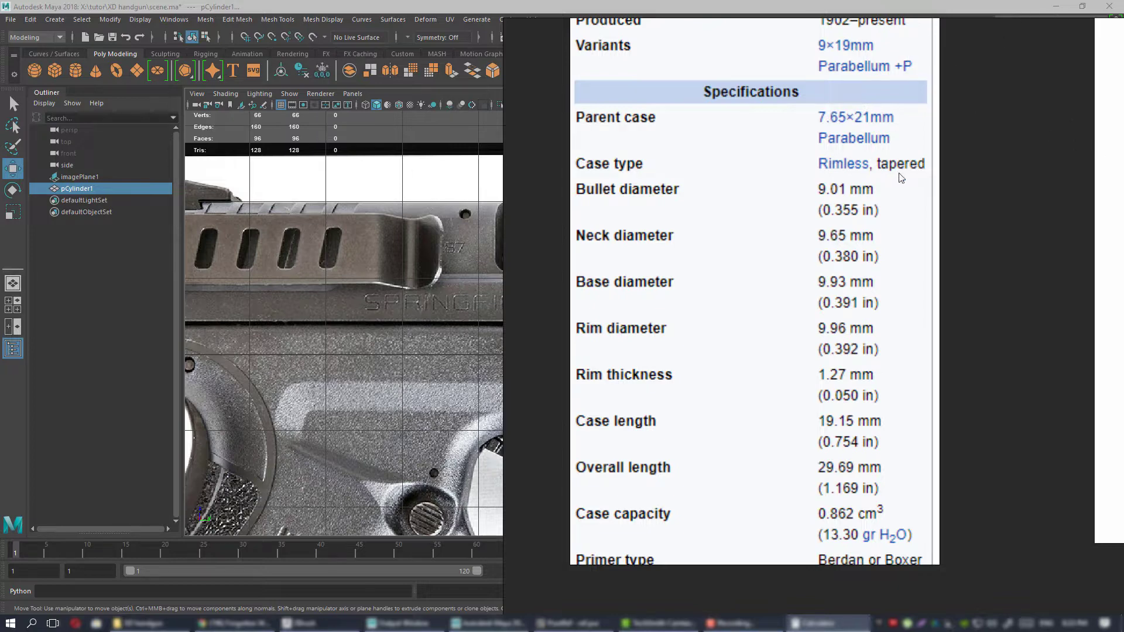
# Switch back to Maya and set the cylinder's radius to 0.196.
pyautogui.moveTo(902, 178); pyautogui.dragTo(1123, 179, button='right')
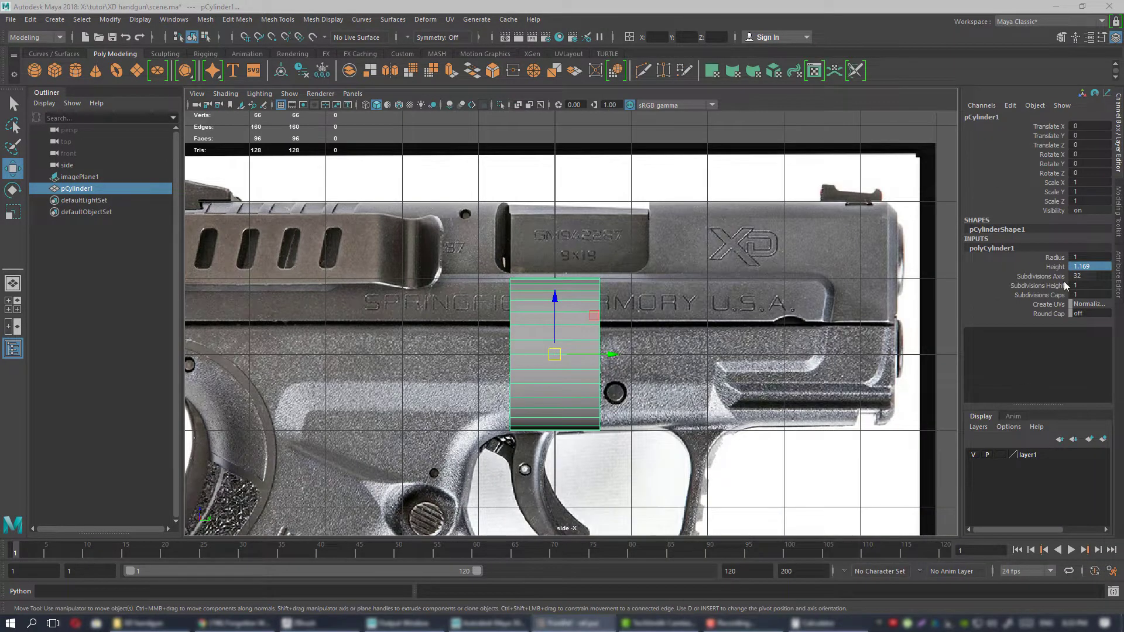
pyautogui.click(1093, 257)
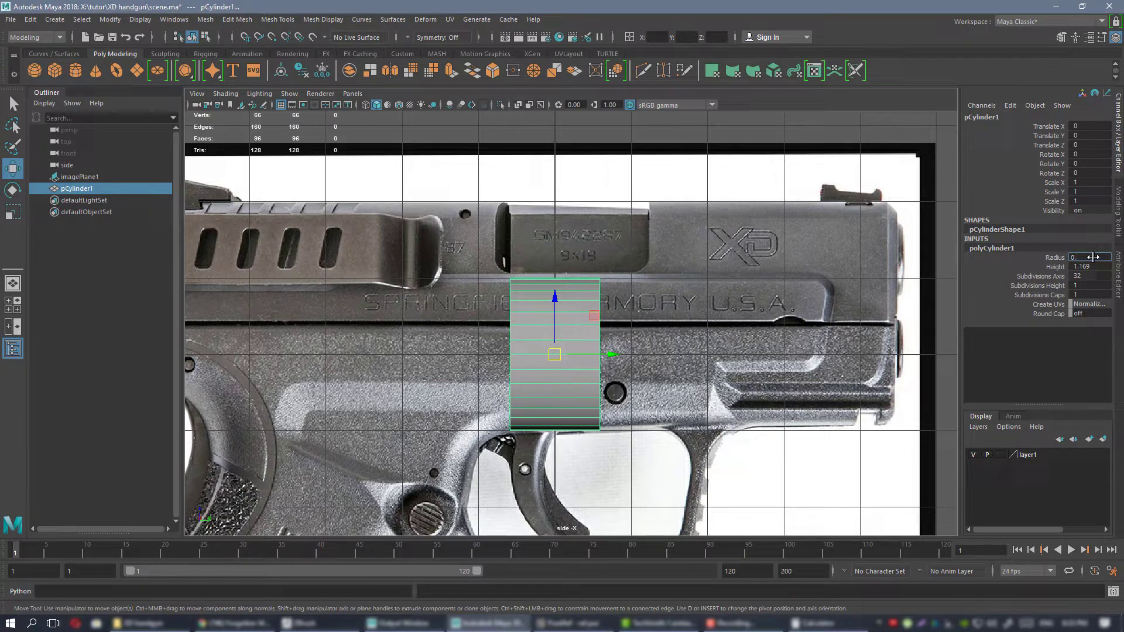
pyautogui.write('0.196')
pyautogui.press('Return')
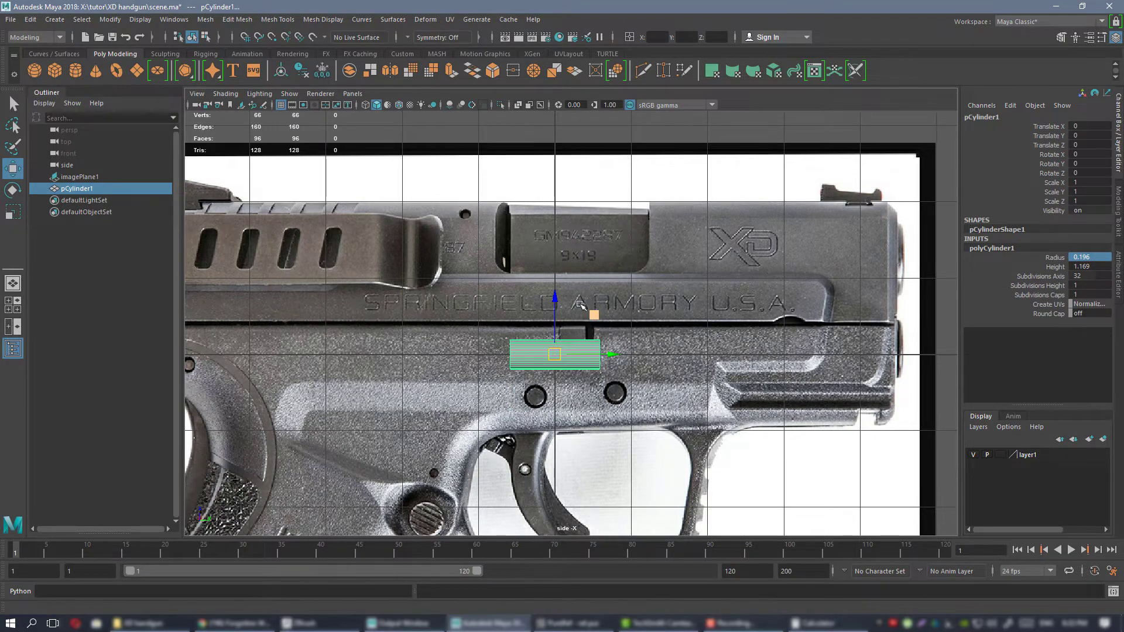
# Examine the resized cylinder's proportions against the pistol reference image in the side view.
pyautogui.scroll(5, 598, 220)
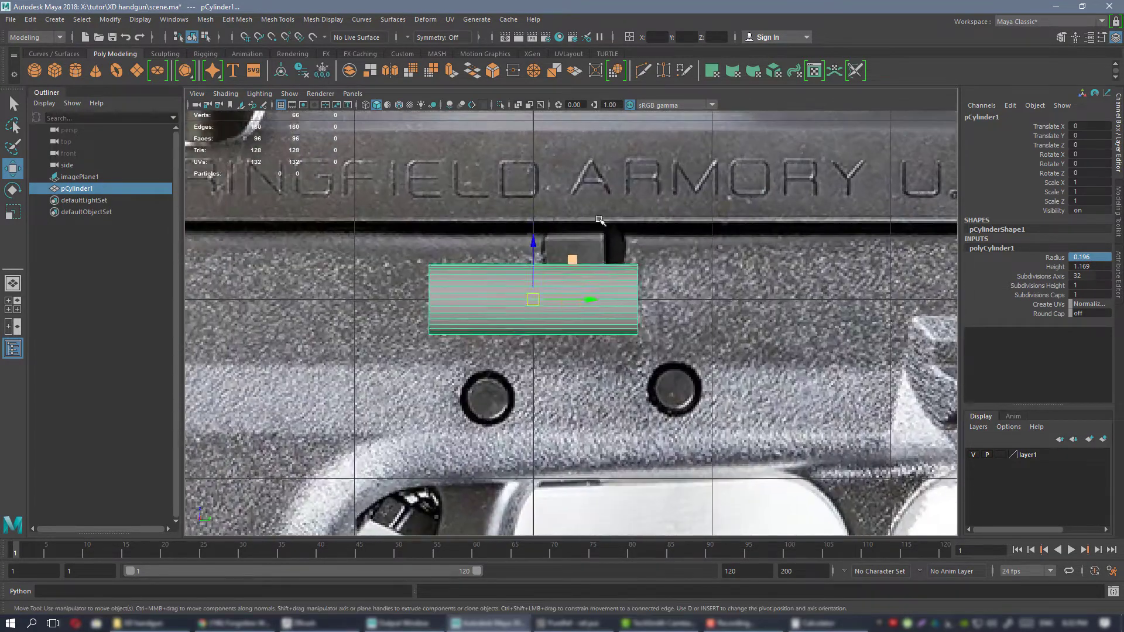
pyautogui.click(545, 249)
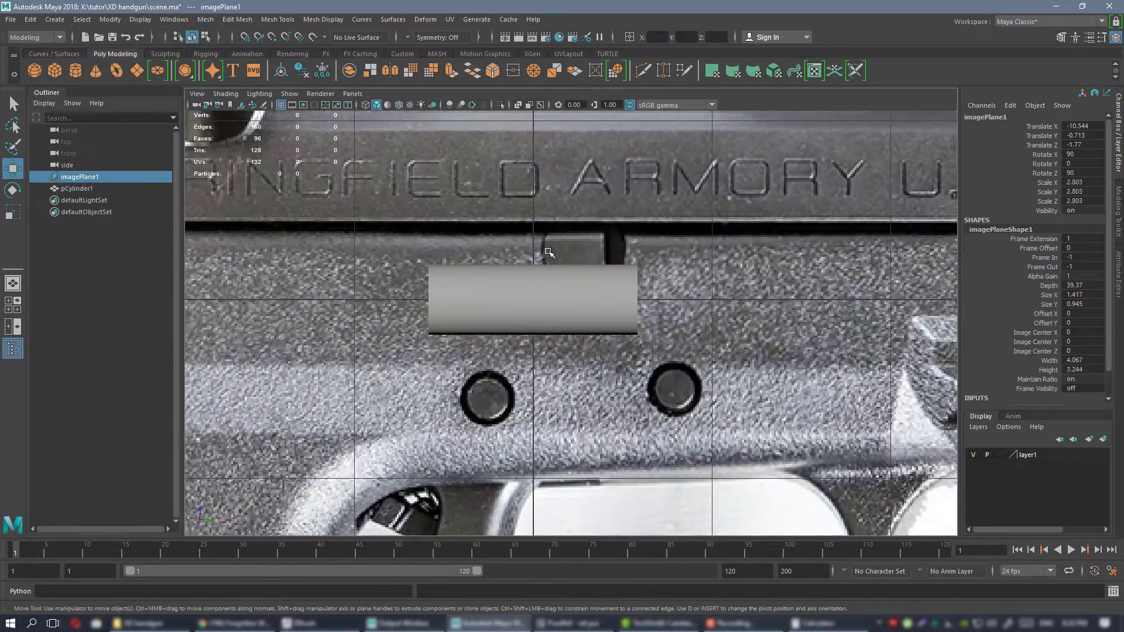
pyautogui.keyDown('alt'); pyautogui.moveTo(548, 230); pyautogui.dragTo(840, 522, button='right'); pyautogui.keyUp('alt')
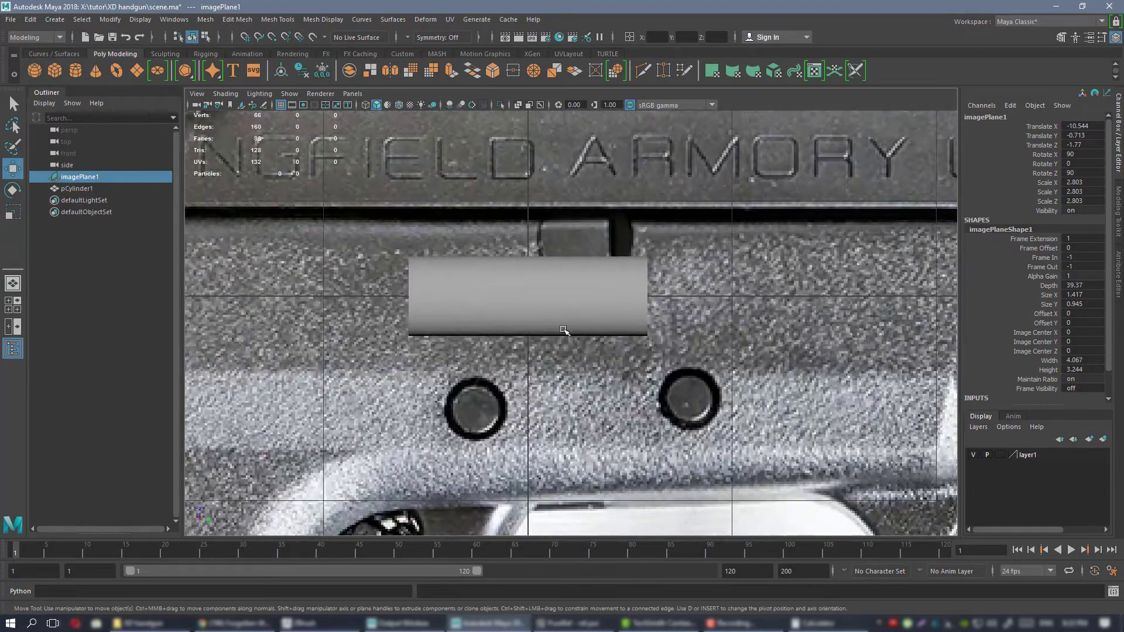
pyautogui.keyDown('alt'); pyautogui.moveTo(591, 317); pyautogui.dragTo(612, 319, button='middle'); pyautogui.keyUp('alt')
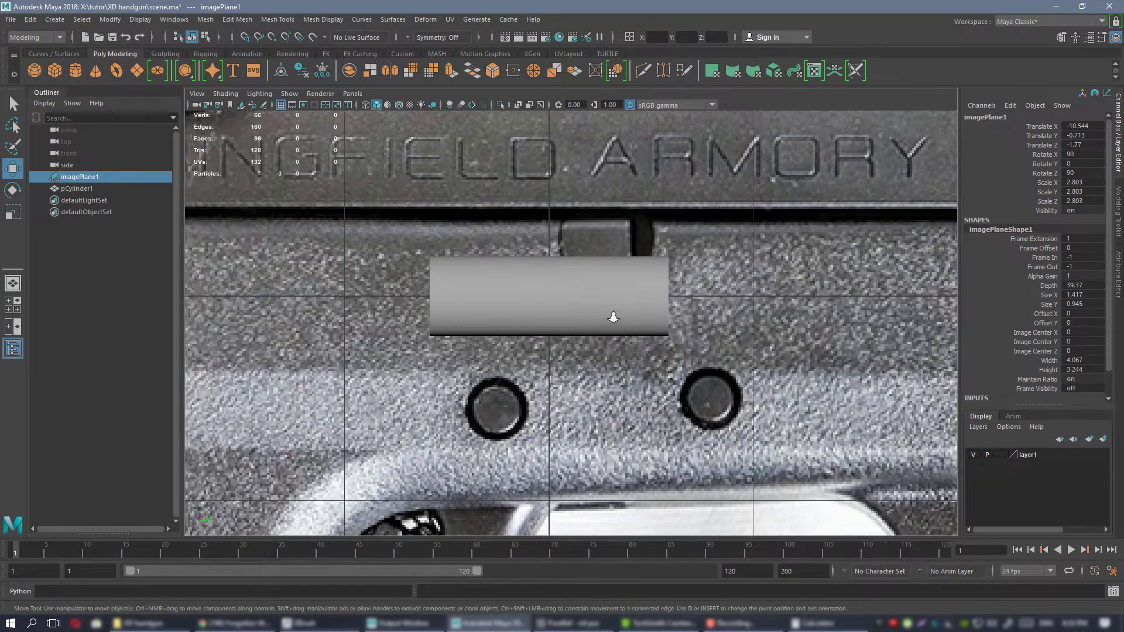
pyautogui.keyDown('alt'); pyautogui.moveTo(641, 324); pyautogui.dragTo(617, 319, button='right'); pyautogui.keyUp('alt')
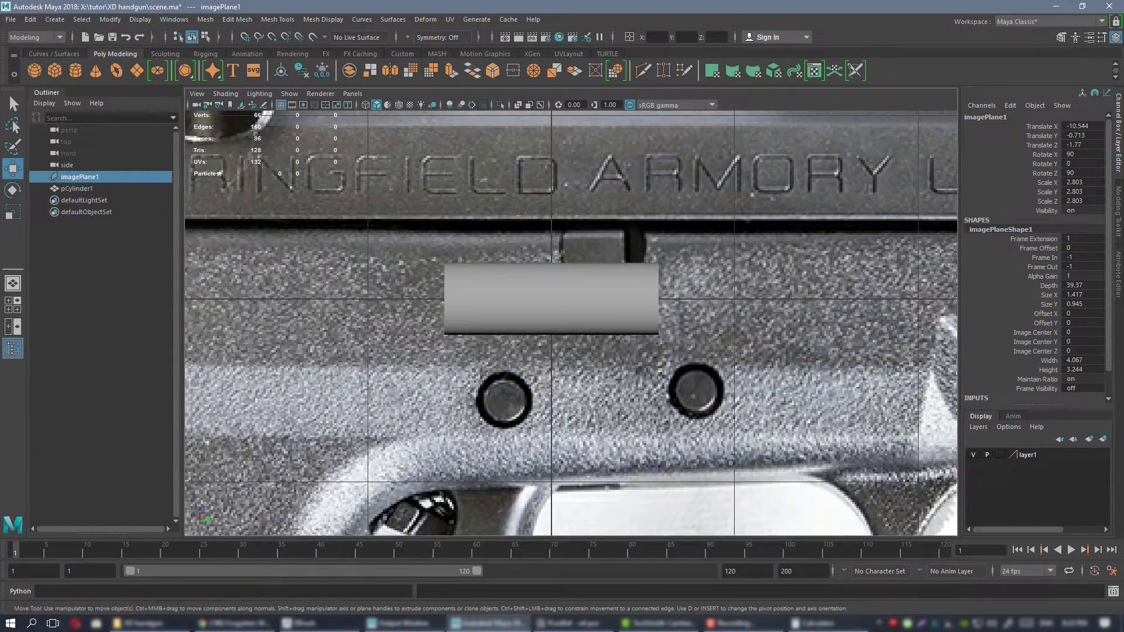
pyautogui.hotkey('alt', 'Tab')
pyautogui.scroll(-3, 596, 300)
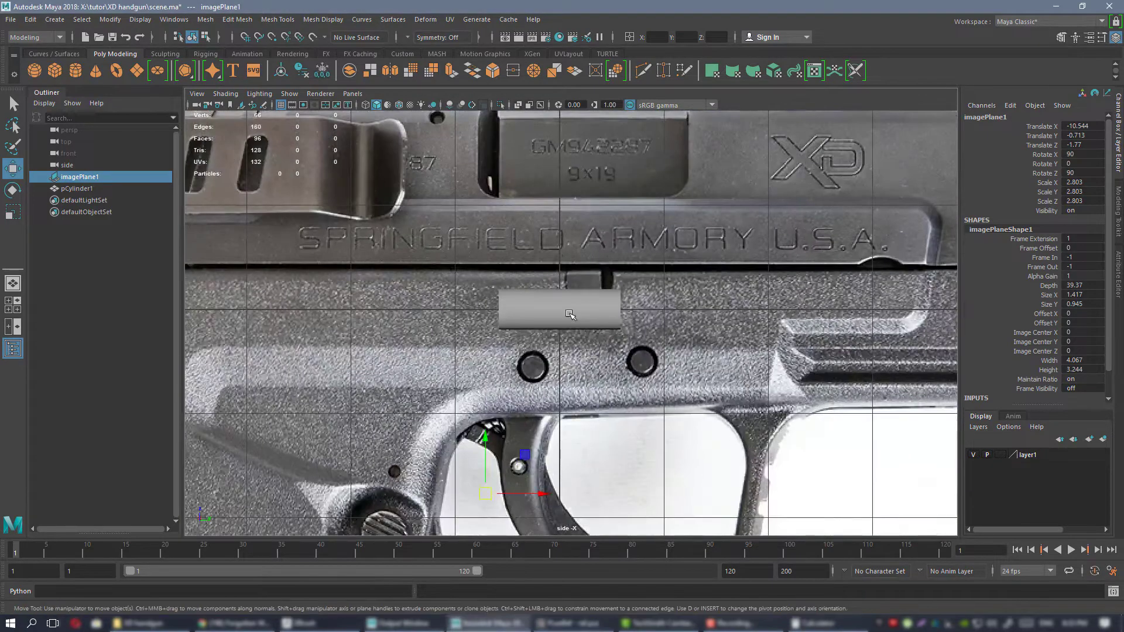
pyautogui.click(596, 300)
pyautogui.scroll(-3, 609, 259)
pyautogui.keyDown('alt'); pyautogui.moveTo(612, 256); pyautogui.dragTo(560, 270, button='right'); pyautogui.keyUp('alt')
pyautogui.keyDown('alt'); pyautogui.moveTo(560, 270); pyautogui.dragTo(632, 261, button='middle'); pyautogui.keyUp('alt')
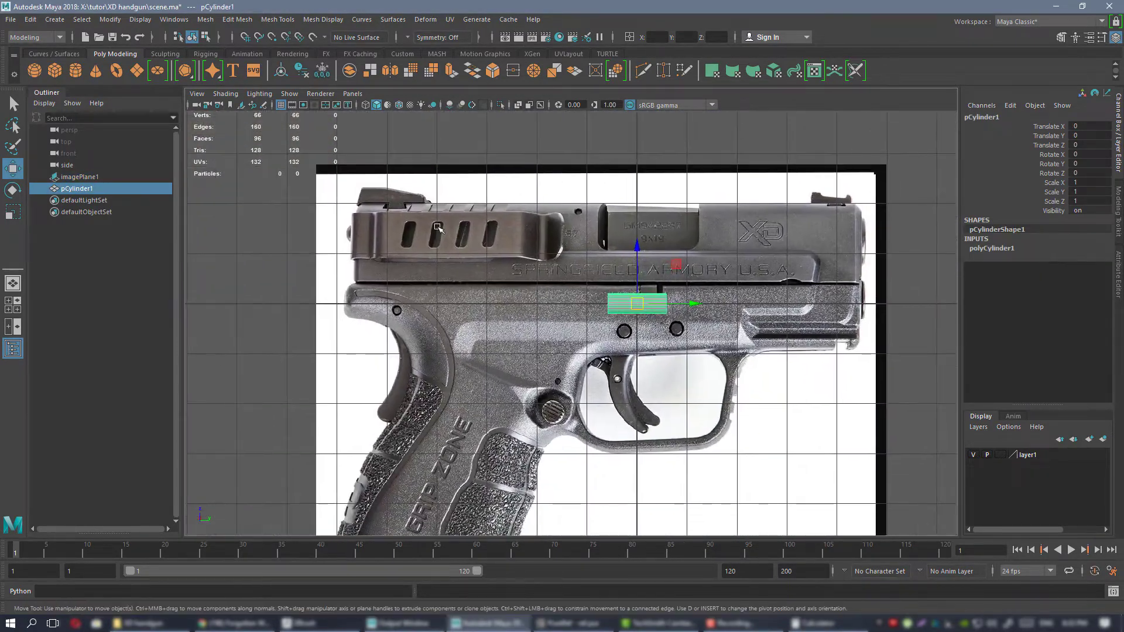
pyautogui.click(632, 261)
pyautogui.keyDown('alt'); pyautogui.moveTo(632, 261); pyautogui.dragTo(621, 273, button='right'); pyautogui.keyUp('alt')
pyautogui.keyDown('alt'); pyautogui.moveTo(621, 272); pyautogui.dragTo(662, 273, button='middle'); pyautogui.keyUp('alt')
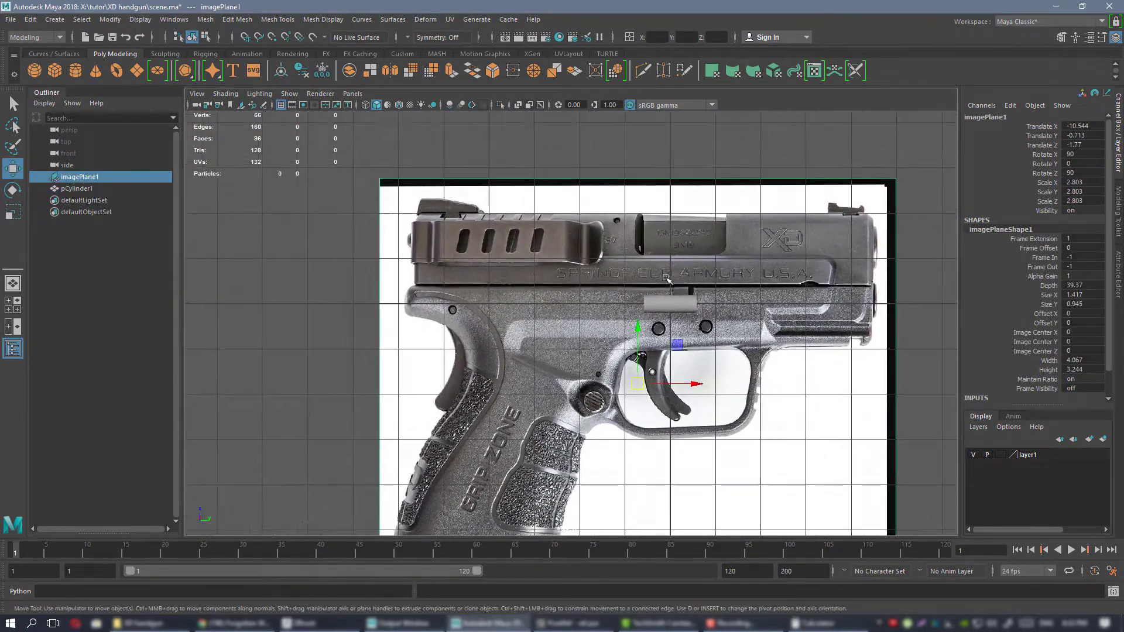
# Examine the placement of the pistol image plane relative to the cylinder from several angles in the perspective view.
pyautogui.press('space')
pyautogui.press('space')
pyautogui.keyDown('alt'); pyautogui.moveTo(629, 251); pyautogui.dragTo(458, 240); pyautogui.keyUp('alt')
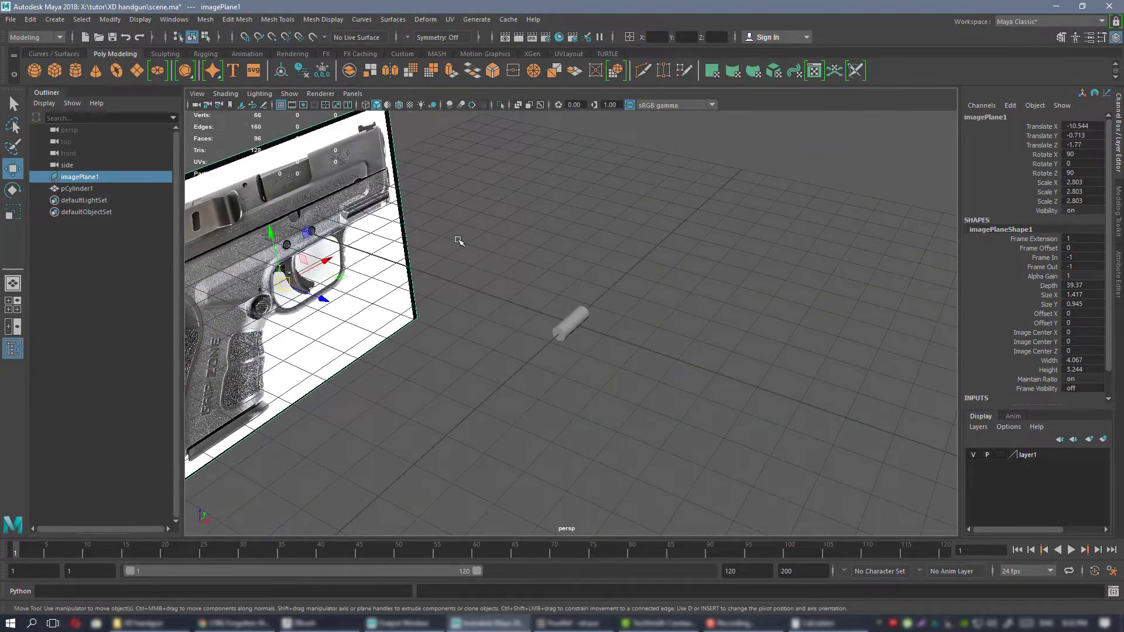
pyautogui.keyDown('alt'); pyautogui.moveTo(459, 240); pyautogui.dragTo(711, 281, button='middle'); pyautogui.keyUp('alt')
pyautogui.keyDown('alt'); pyautogui.moveTo(711, 280); pyautogui.dragTo(697, 322, button='right'); pyautogui.keyUp('alt')
pyautogui.keyDown('alt'); pyautogui.moveTo(697, 322); pyautogui.dragTo(670, 313); pyautogui.keyUp('alt')
pyautogui.keyDown('alt'); pyautogui.moveTo(670, 313); pyautogui.dragTo(604, 278, button='middle'); pyautogui.keyUp('alt')
pyautogui.keyDown('alt'); pyautogui.moveTo(604, 279); pyautogui.dragTo(622, 311); pyautogui.keyUp('alt')
pyautogui.keyDown('alt'); pyautogui.moveTo(701, 306); pyautogui.dragTo(667, 243); pyautogui.keyUp('alt')
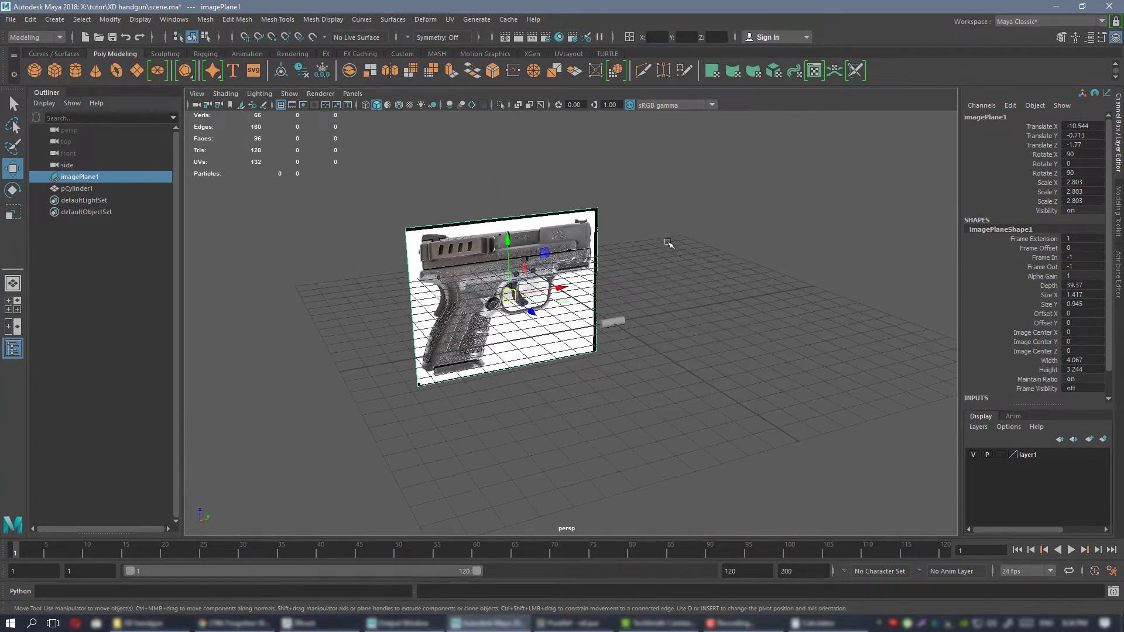
# Return to the side view of the pistol reference and locate the command for importing an image plane.
pyautogui.press('space')
pyautogui.press('space')
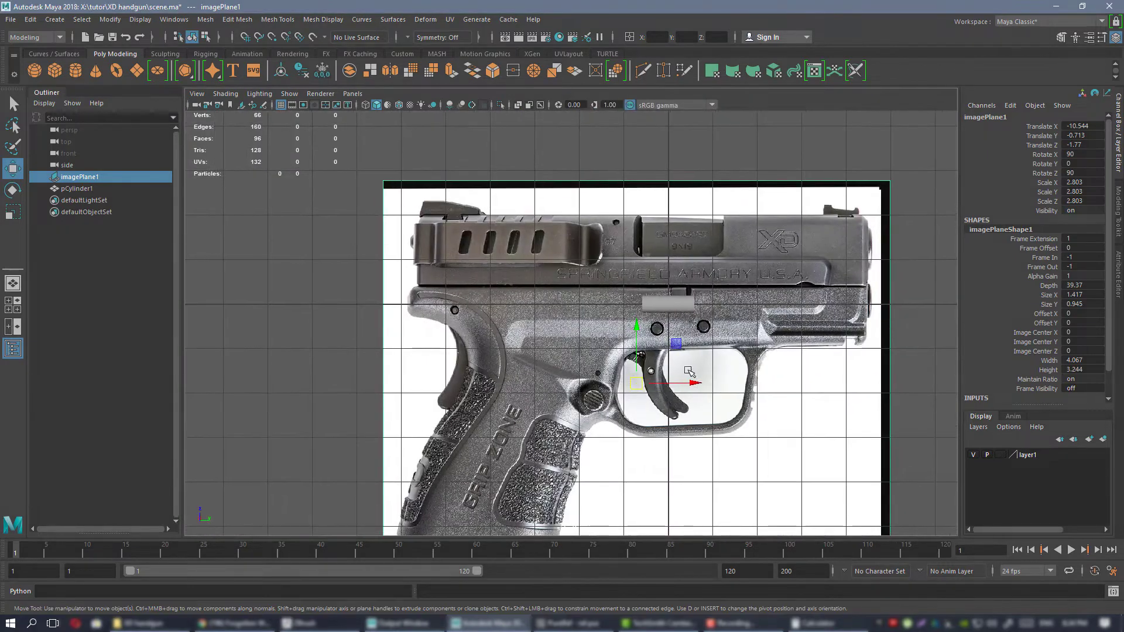
pyautogui.press('space')
pyautogui.press('space')
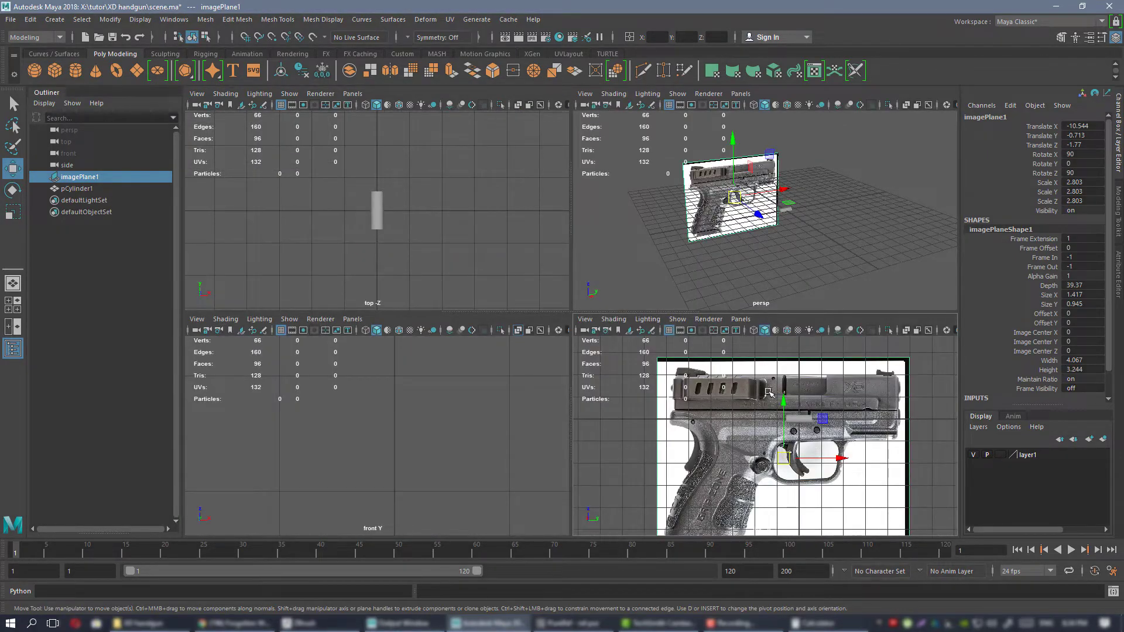
pyautogui.click(784, 421)
pyautogui.press('space')
pyautogui.scroll(3, 608, 319)
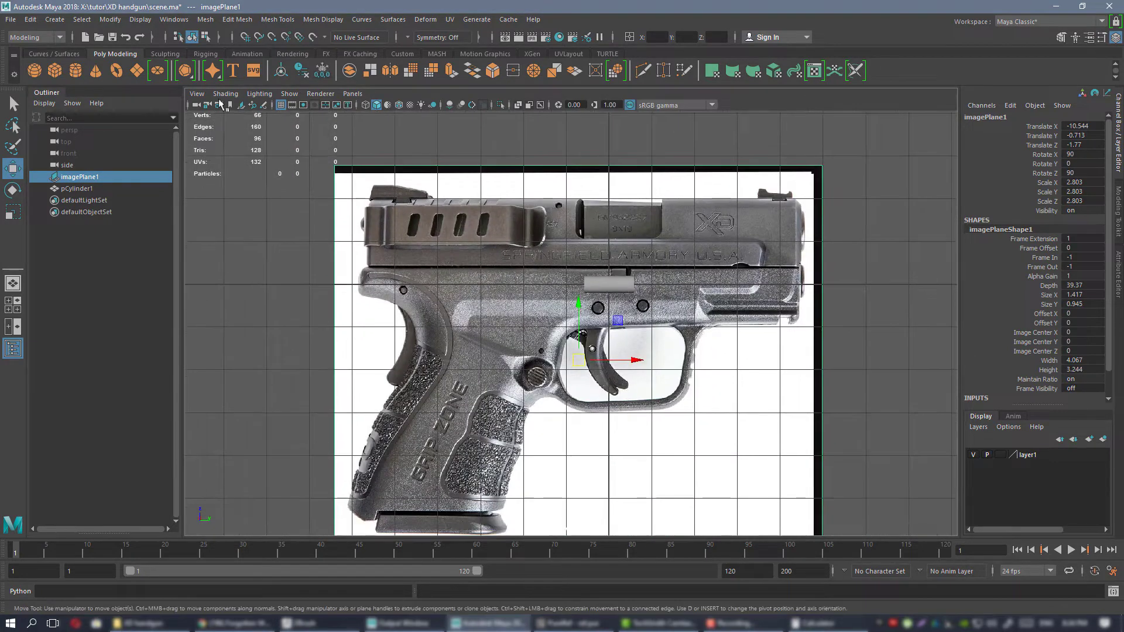
pyautogui.click(197, 94)
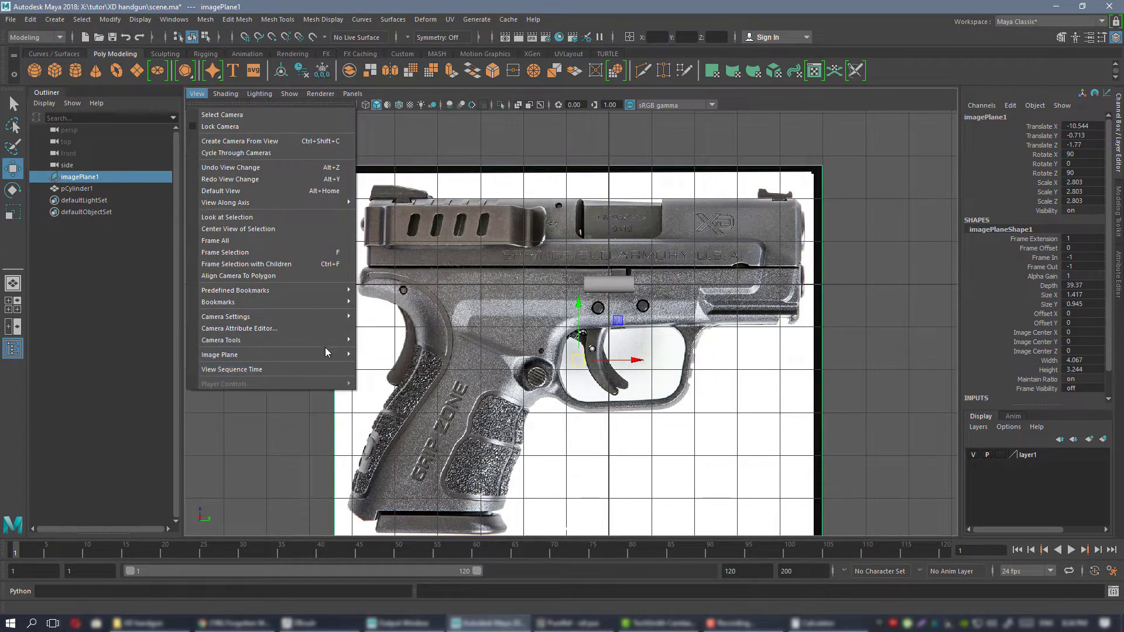
pyautogui.moveTo(325, 357)
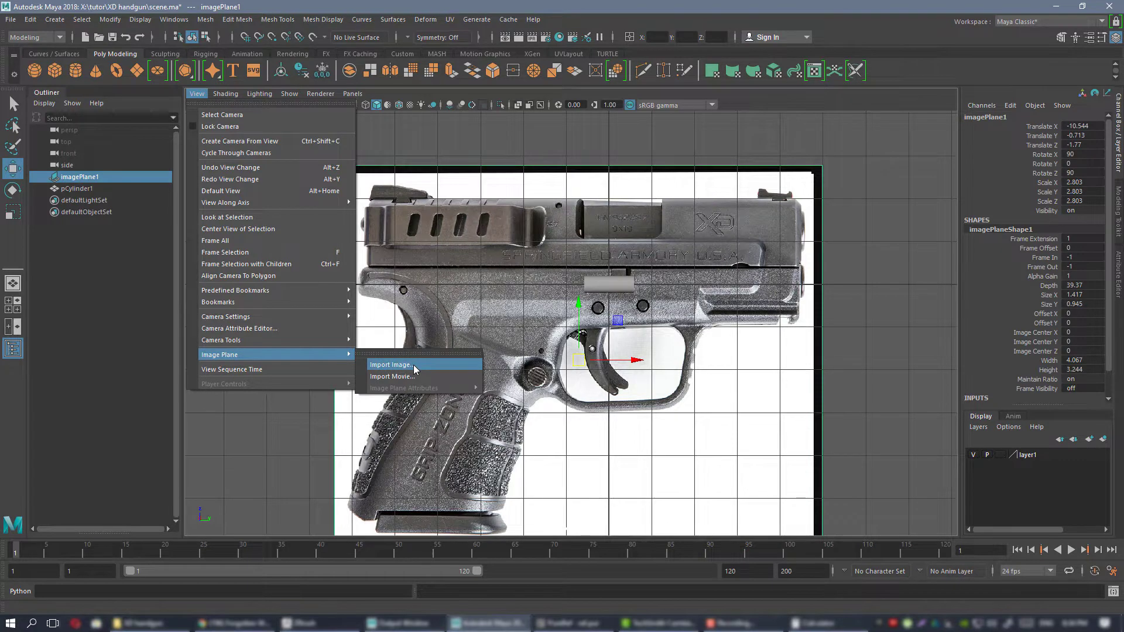
pyautogui.click(537, 174)
pyautogui.keyDown('alt'); pyautogui.moveTo(536, 172); pyautogui.dragTo(489, 185, button='middle'); pyautogui.keyUp('alt')
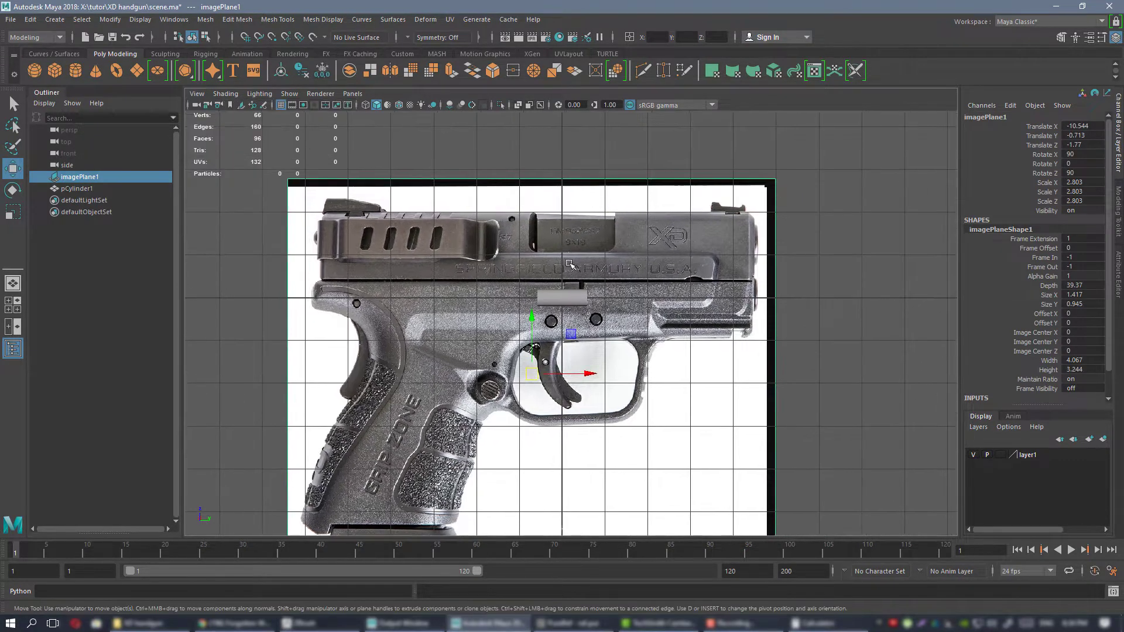
pyautogui.keyDown('alt'); pyautogui.moveTo(534, 329); pyautogui.dragTo(524, 290, button='middle'); pyautogui.keyUp('alt')
pyautogui.keyDown('alt'); pyautogui.moveTo(524, 290); pyautogui.dragTo(500, 282); pyautogui.keyUp('alt')
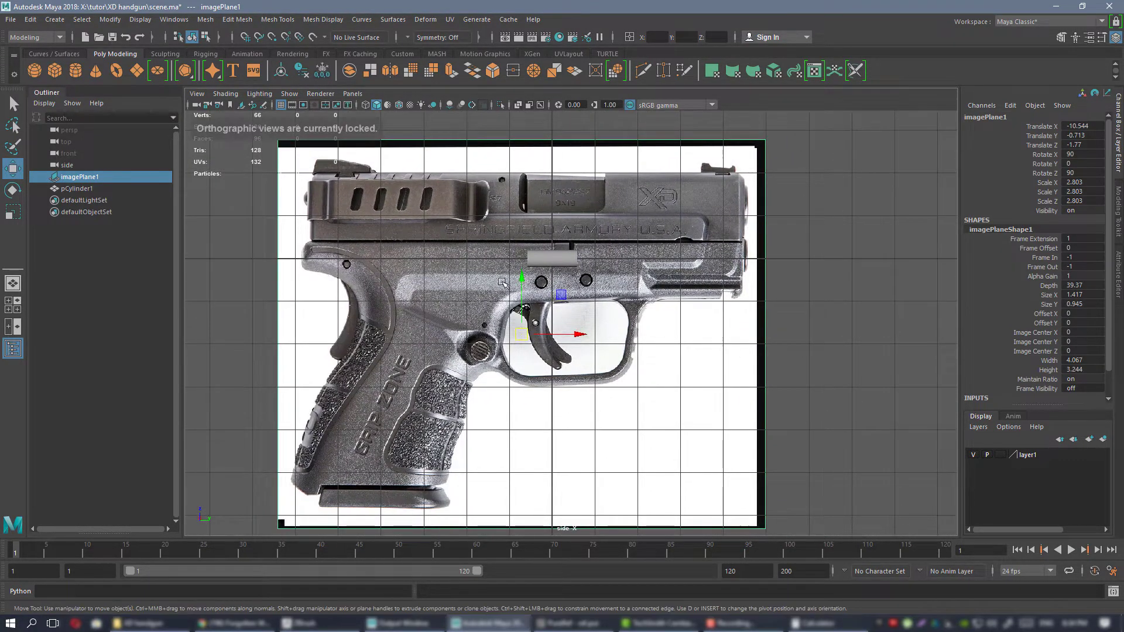
# Switch to the perspective view and toggle layer1's visibility off and on to test hiding the pistol image plane.
pyautogui.press('space')
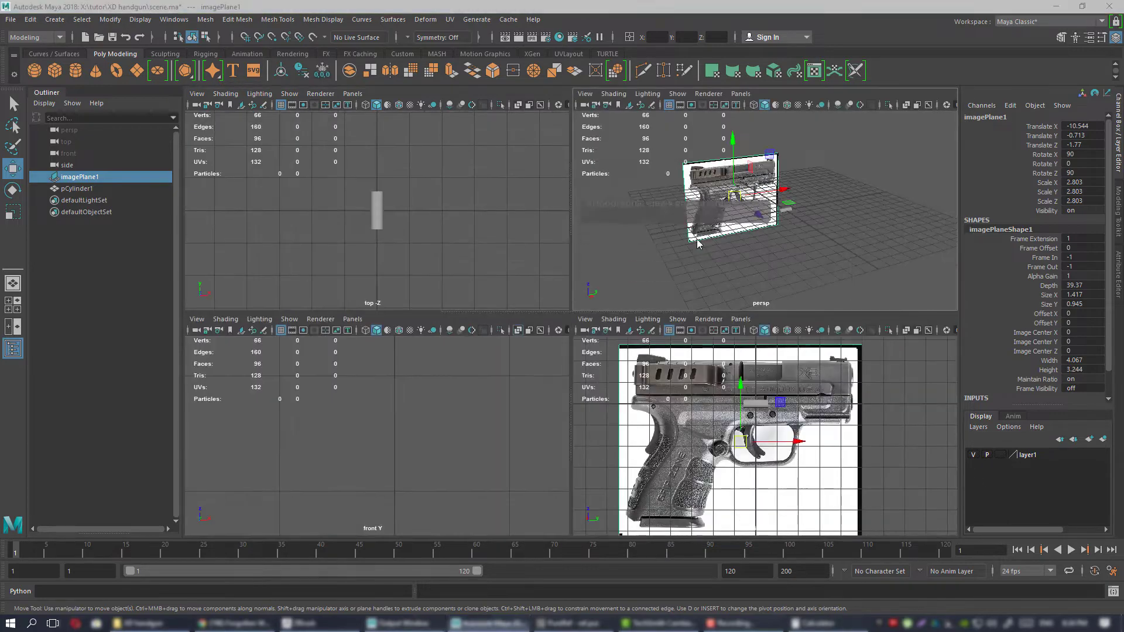
pyautogui.press('space')
pyautogui.moveTo(704, 230)
pyautogui.keyDown('alt'); pyautogui.mouseDown()
pyautogui.moveTo(607, 251)
pyautogui.moveTo(717, 236)
pyautogui.mouseUp(); pyautogui.keyUp('alt')
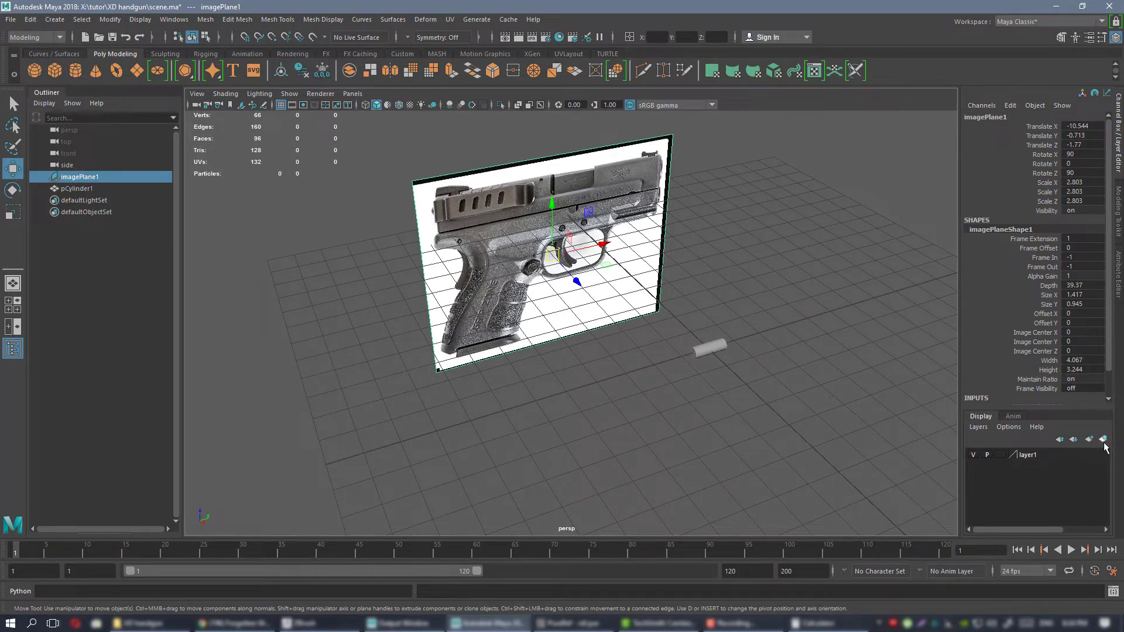
pyautogui.click(1040, 454)
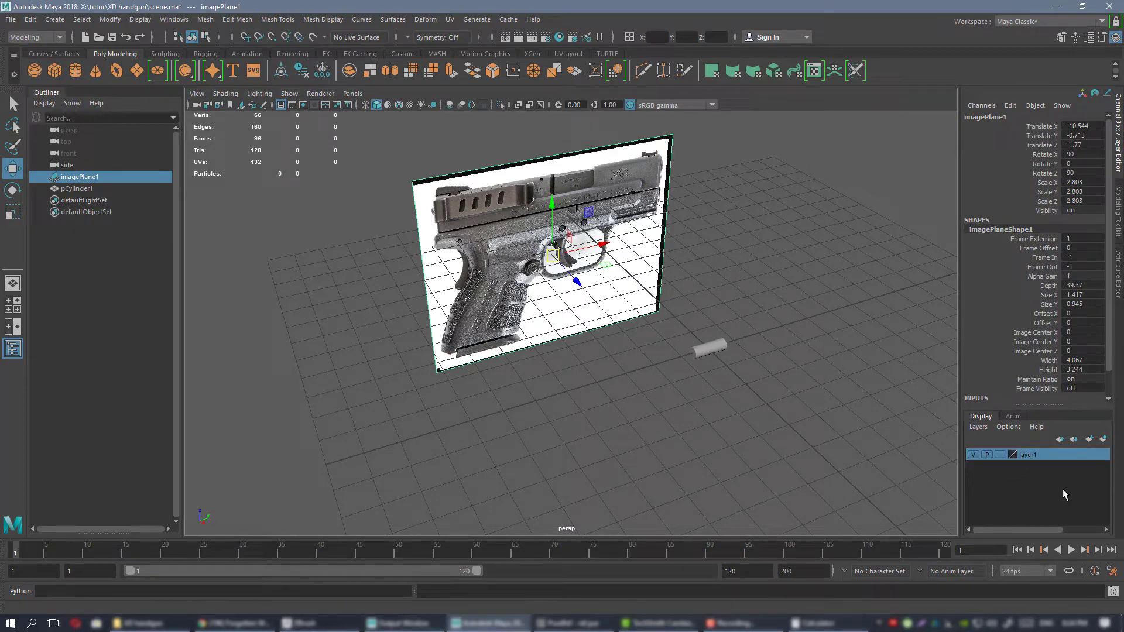
pyautogui.click(973, 454)
pyautogui.click(974, 455)
pyautogui.click(973, 455)
pyautogui.click(973, 454)
pyautogui.click(972, 455)
pyautogui.click(973, 455)
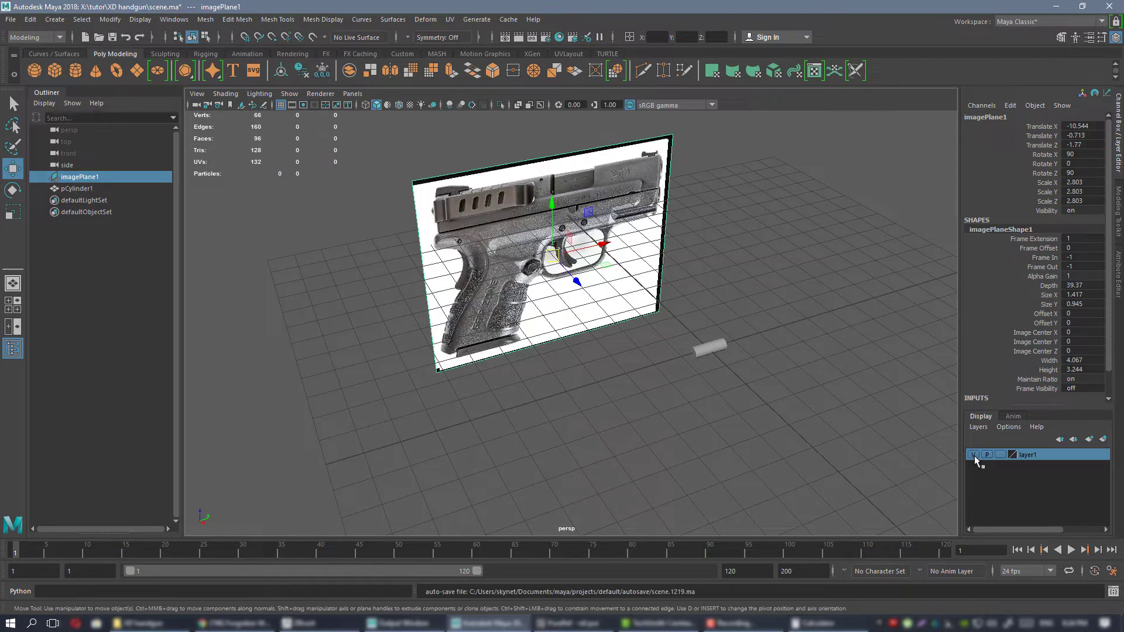
pyautogui.click(974, 455)
pyautogui.click(974, 455)
pyautogui.click(974, 455)
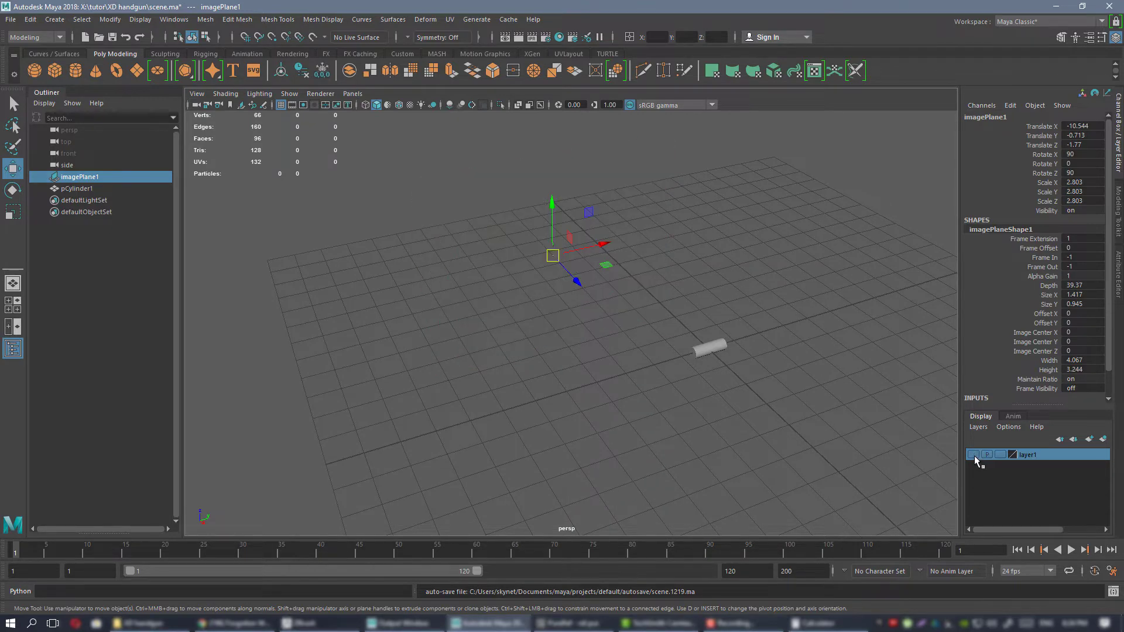
pyautogui.click(973, 454)
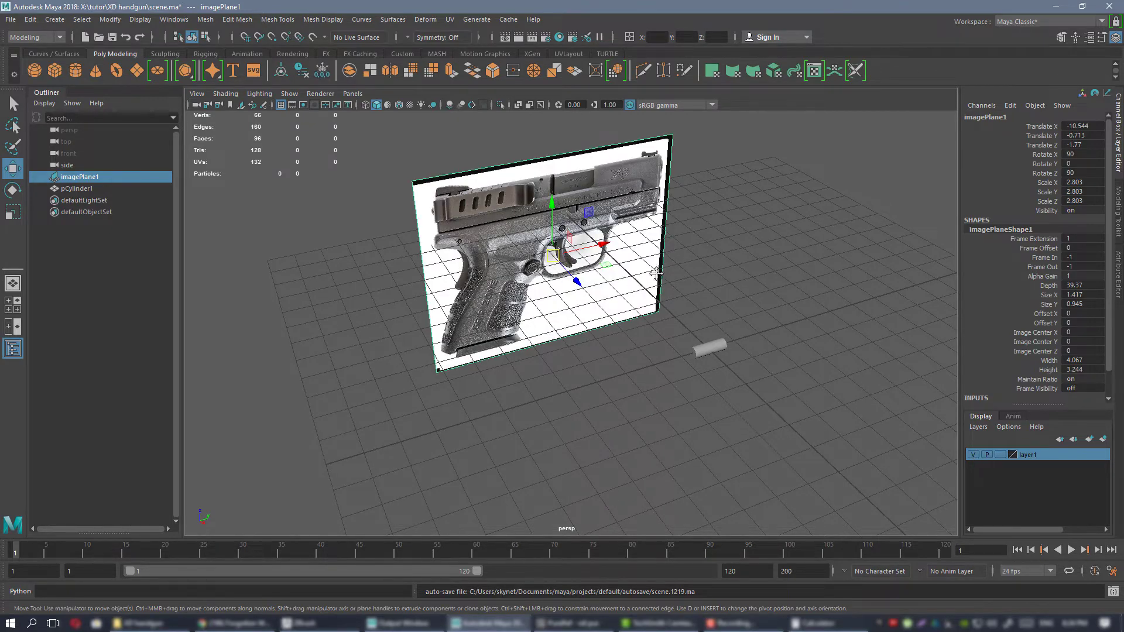
# Set layer1 to Reference, test selecting the pistol image plane, and restore the layer's normal display type.
pyautogui.keyDown('alt'); pyautogui.moveTo(652, 273); pyautogui.dragTo(630, 288); pyautogui.keyUp('alt')
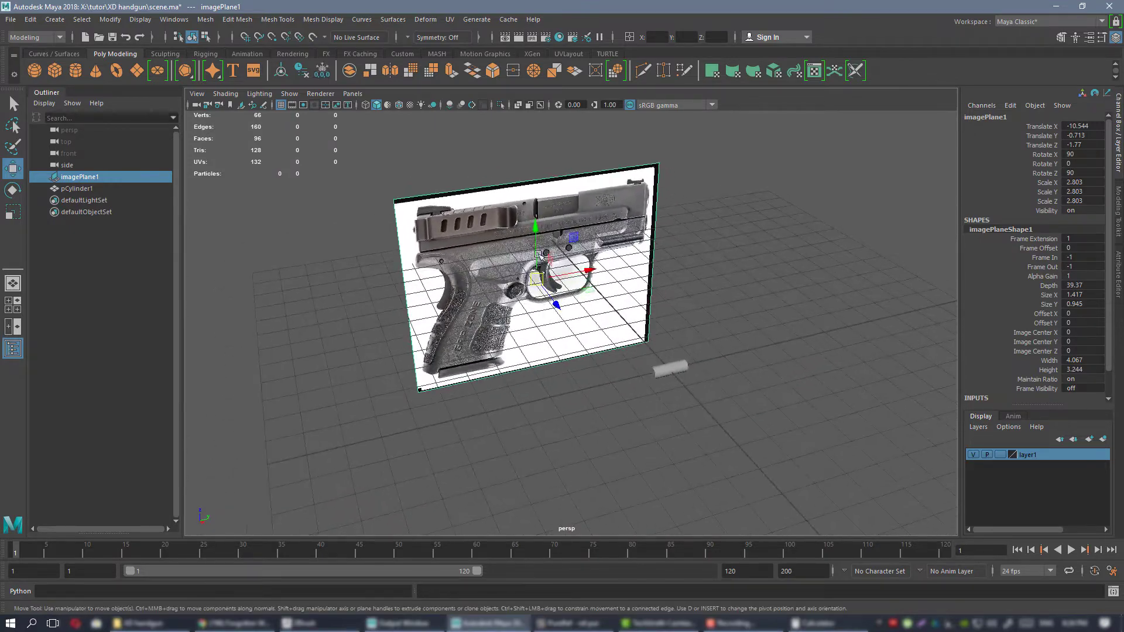
pyautogui.click(1000, 455)
pyautogui.click(1001, 455)
pyautogui.click(690, 223)
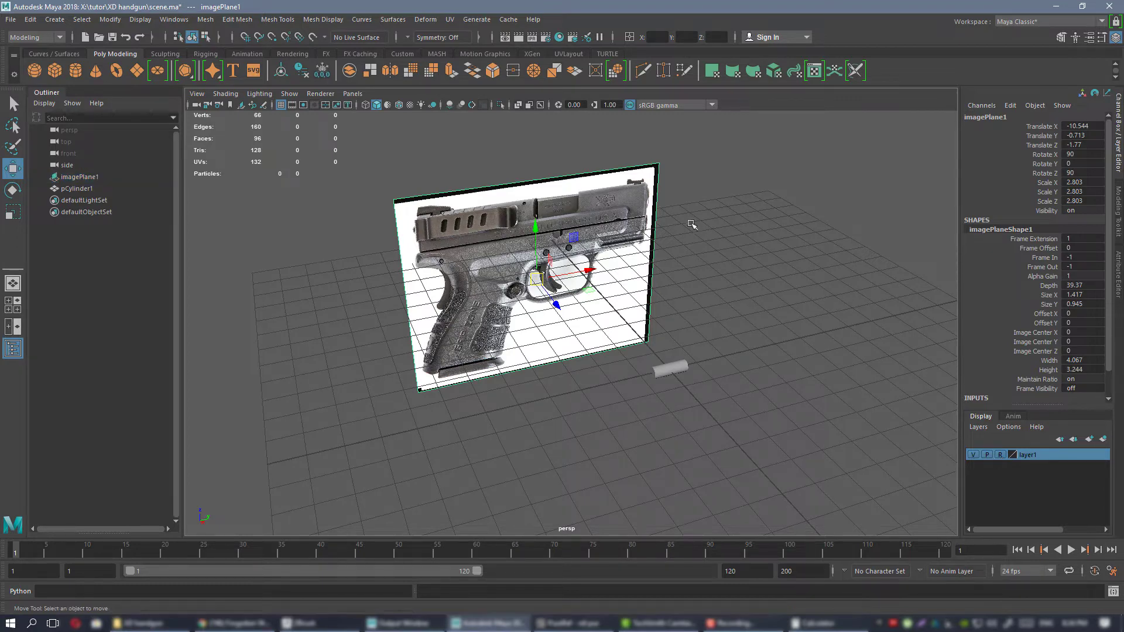
pyautogui.moveTo(768, 164); pyautogui.dragTo(609, 216)
pyautogui.moveTo(340, 192); pyautogui.dragTo(507, 310)
pyautogui.moveTo(373, 173); pyautogui.dragTo(473, 379)
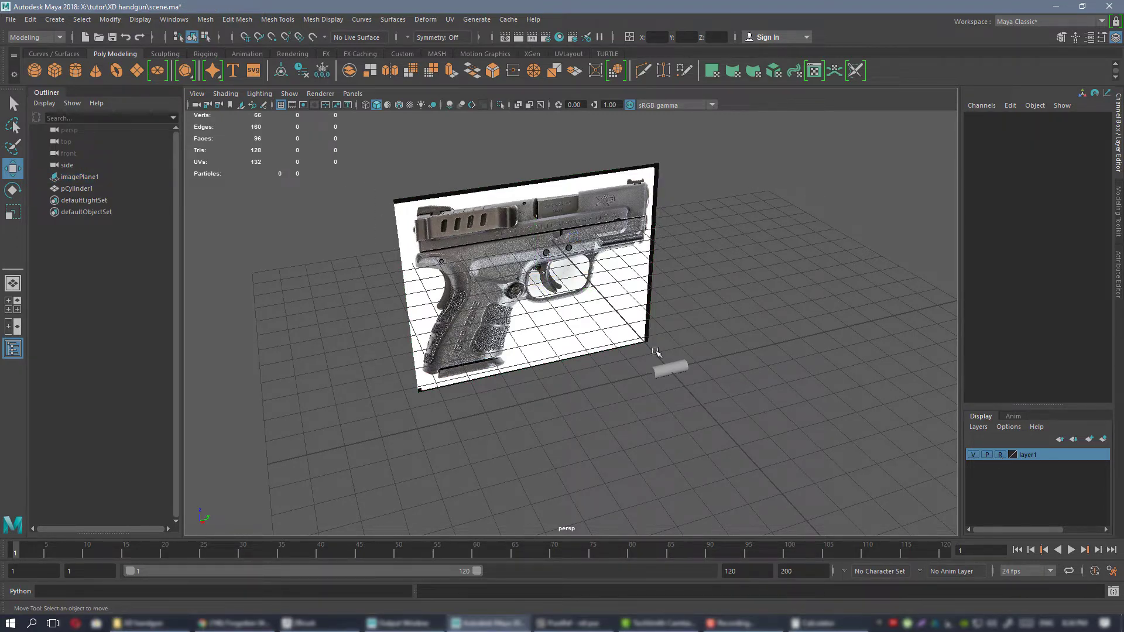
pyautogui.moveTo(723, 253); pyautogui.dragTo(529, 286)
pyautogui.moveTo(473, 171); pyautogui.dragTo(523, 307)
pyautogui.click(1000, 455)
# Return to the side view, frame the cylinder and examine its scale against the whole pistol reference image.
pyautogui.keyDown('alt'); pyautogui.moveTo(599, 315); pyautogui.dragTo(667, 355); pyautogui.keyUp('alt')
pyautogui.press('space')
pyautogui.press('space')
pyautogui.keyDown('alt'); pyautogui.moveTo(662, 368); pyautogui.dragTo(698, 345, button='right'); pyautogui.keyUp('alt')
pyautogui.click(559, 239)
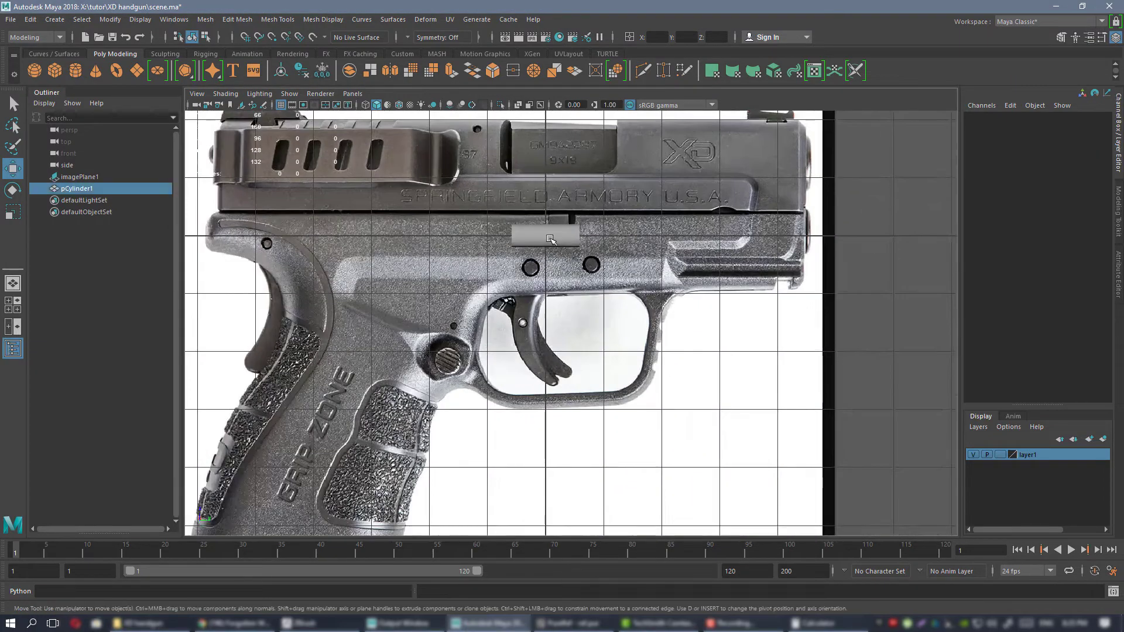
pyautogui.press('f')
pyautogui.keyDown('alt'); pyautogui.moveTo(649, 281); pyautogui.dragTo(567, 241, button='right'); pyautogui.keyUp('alt')
pyautogui.keyDown('alt'); pyautogui.moveTo(735, 326); pyautogui.dragTo(753, 274, button='middle'); pyautogui.keyUp('alt')
pyautogui.keyDown('alt'); pyautogui.moveTo(677, 219); pyautogui.dragTo(678, 269, button='middle'); pyautogui.keyUp('alt')
pyautogui.click(654, 208)
pyautogui.keyDown('alt'); pyautogui.moveTo(687, 278); pyautogui.dragTo(652, 265, button='right'); pyautogui.keyUp('alt')
pyautogui.keyDown('alt'); pyautogui.moveTo(652, 323); pyautogui.dragTo(661, 257, button='middle'); pyautogui.keyUp('alt')
pyautogui.keyDown('alt'); pyautogui.moveTo(662, 275); pyautogui.dragTo(630, 269, button='right'); pyautogui.keyUp('alt')
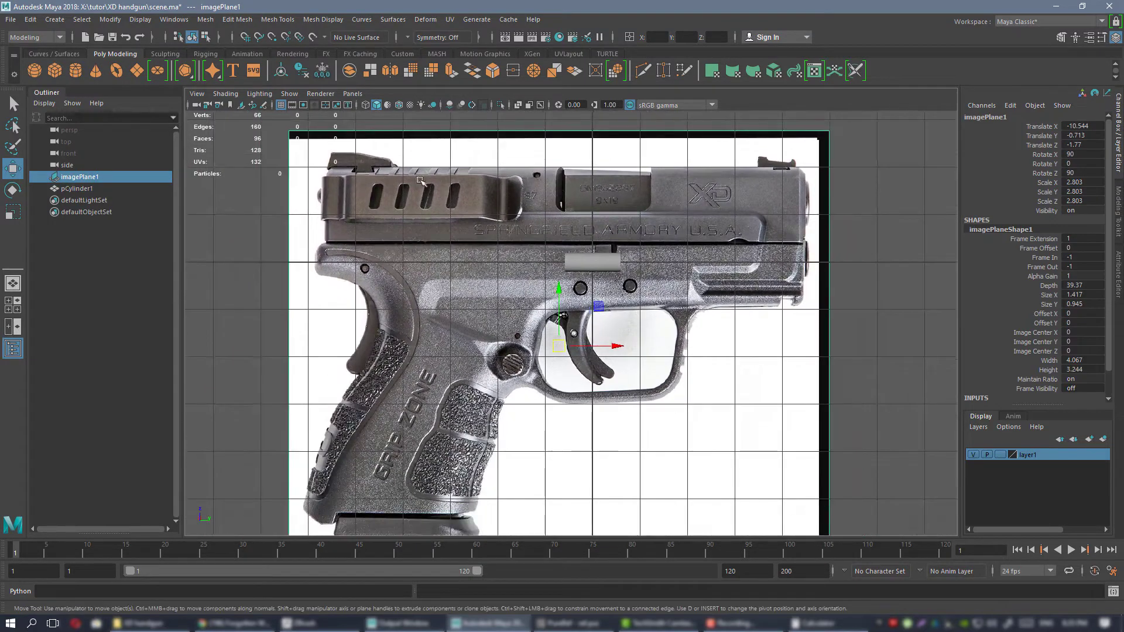
pyautogui.keyDown('alt'); pyautogui.moveTo(638, 260); pyautogui.dragTo(589, 287, button='middle'); pyautogui.keyUp('alt')
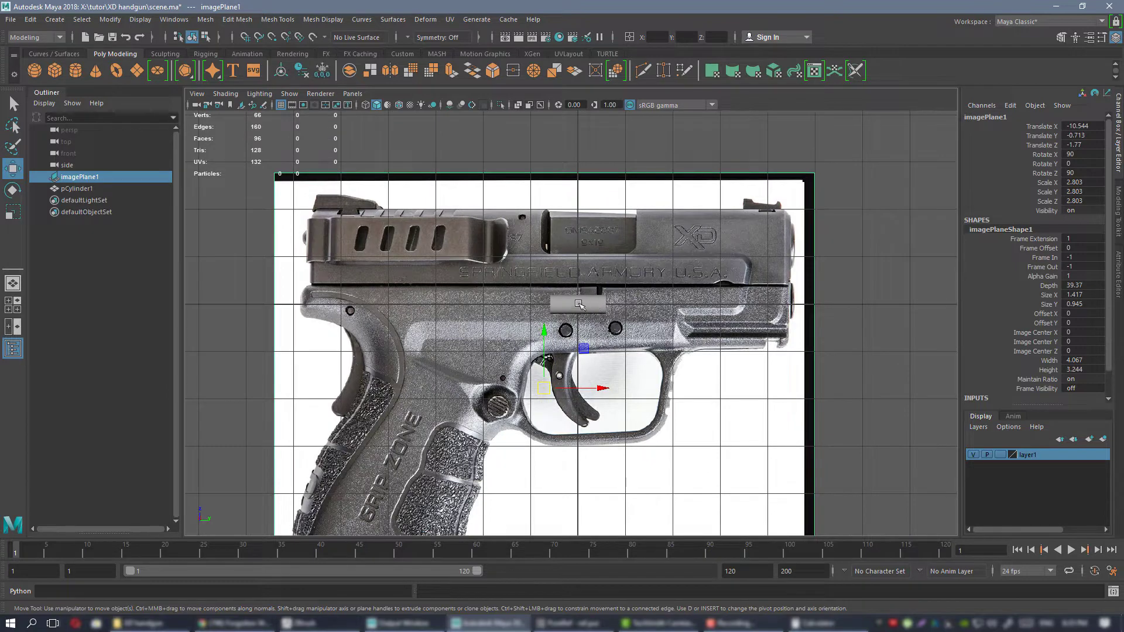
# Hide layer1 with the pistol reference, and select and frame the cylinder in the side view.
pyautogui.click(972, 454)
pyautogui.scroll(6, 784, 416)
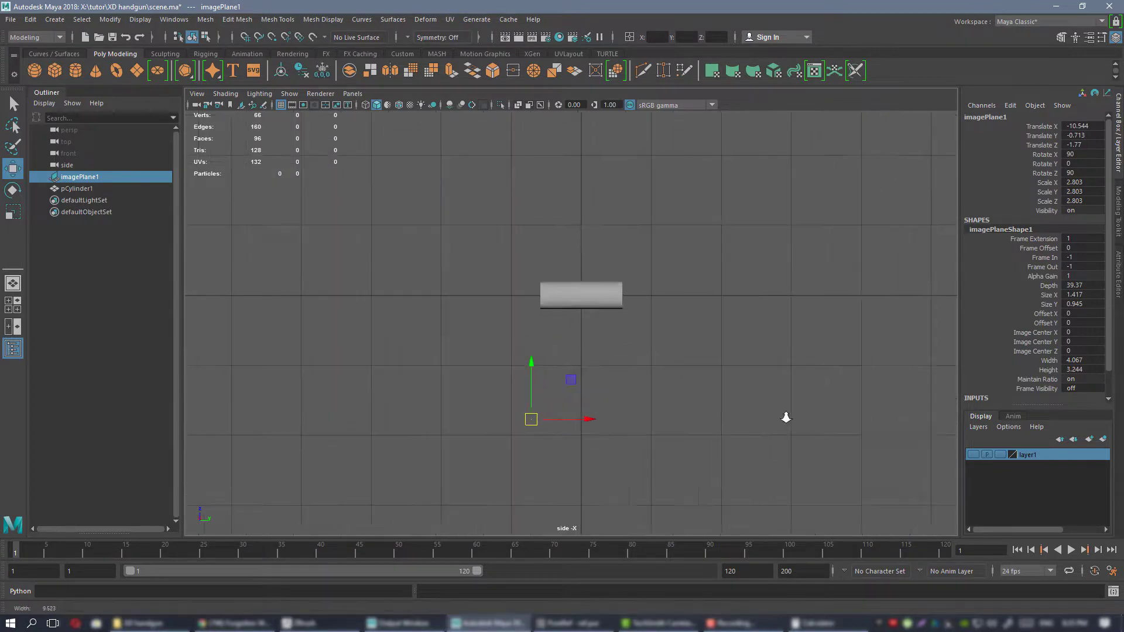
pyautogui.click(567, 253)
pyautogui.press('f')
pyautogui.scroll(-5, 696, 293)
pyautogui.scroll(4, 687, 301)
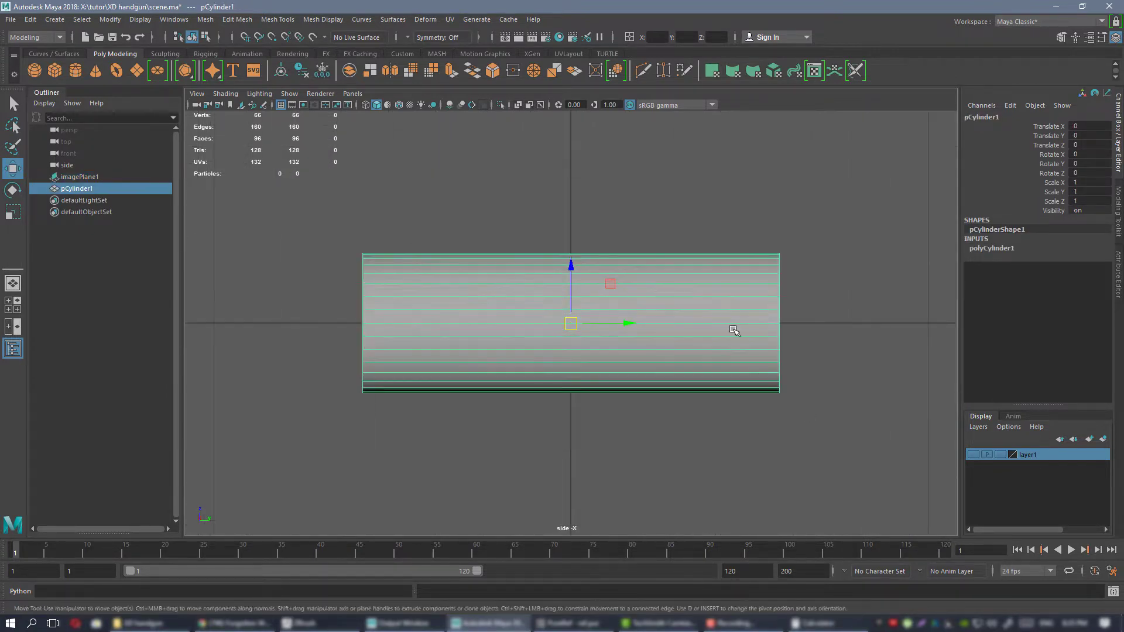
pyautogui.keyDown('alt'); pyautogui.moveTo(679, 294); pyautogui.dragTo(704, 333, button='middle'); pyautogui.keyUp('alt')
pyautogui.keyDown('alt'); pyautogui.moveTo(725, 339); pyautogui.dragTo(748, 353, button='right'); pyautogui.keyUp('alt')
pyautogui.keyDown('alt'); pyautogui.moveTo(663, 311); pyautogui.dragTo(613, 276, button='middle'); pyautogui.keyUp('alt')
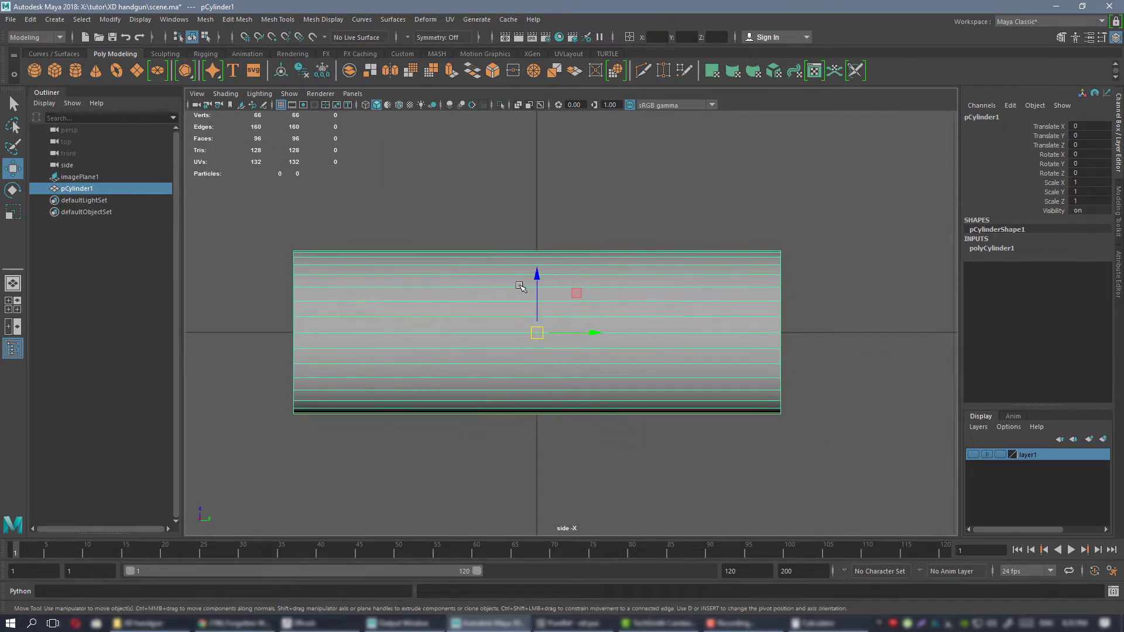
pyautogui.keyDown('alt'); pyautogui.moveTo(577, 293); pyautogui.dragTo(600, 278, button='right'); pyautogui.keyUp('alt')
pyautogui.keyDown('alt'); pyautogui.moveTo(600, 278); pyautogui.dragTo(625, 303, button='middle'); pyautogui.keyUp('alt')
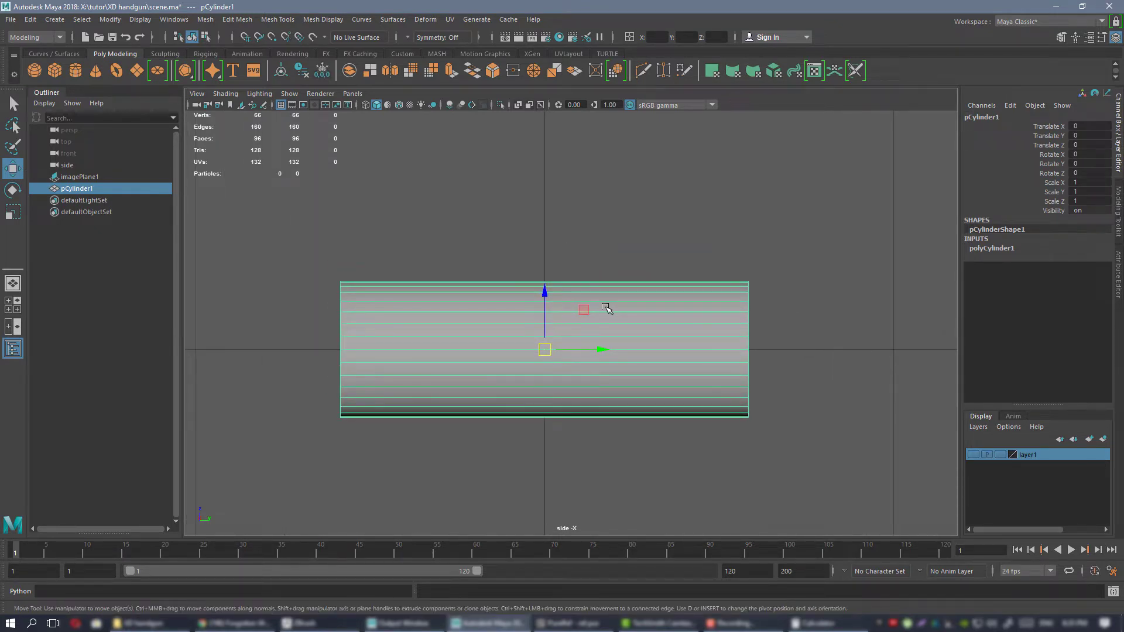
# Check the cylinder's radius and height inputs, and make one copy of it with Duplicate Special, including its input graph.
pyautogui.keyDown('alt'); pyautogui.moveTo(557, 289); pyautogui.dragTo(576, 286, button='middle'); pyautogui.keyUp('alt')
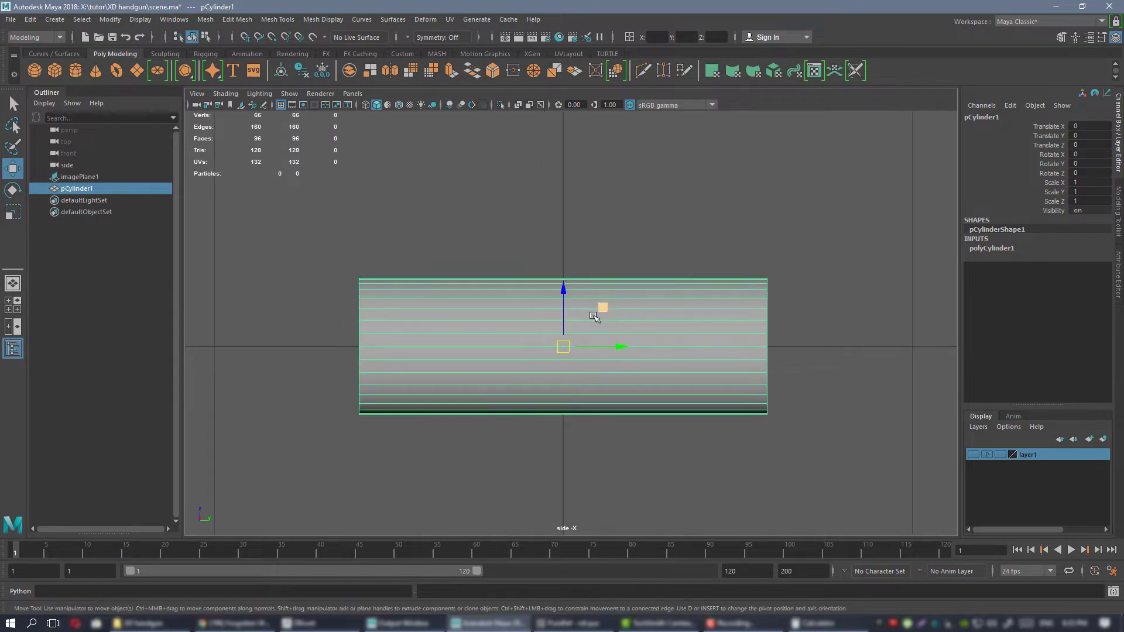
pyautogui.keyDown('alt'); pyautogui.moveTo(705, 305); pyautogui.dragTo(666, 306, button='middle'); pyautogui.keyUp('alt')
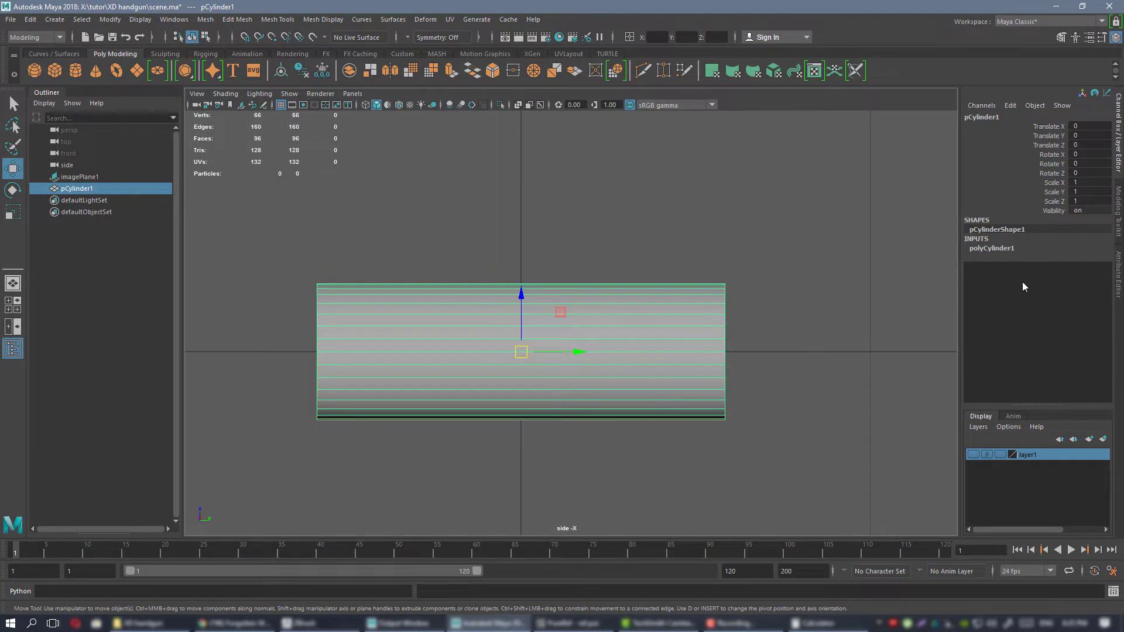
pyautogui.click(1000, 253)
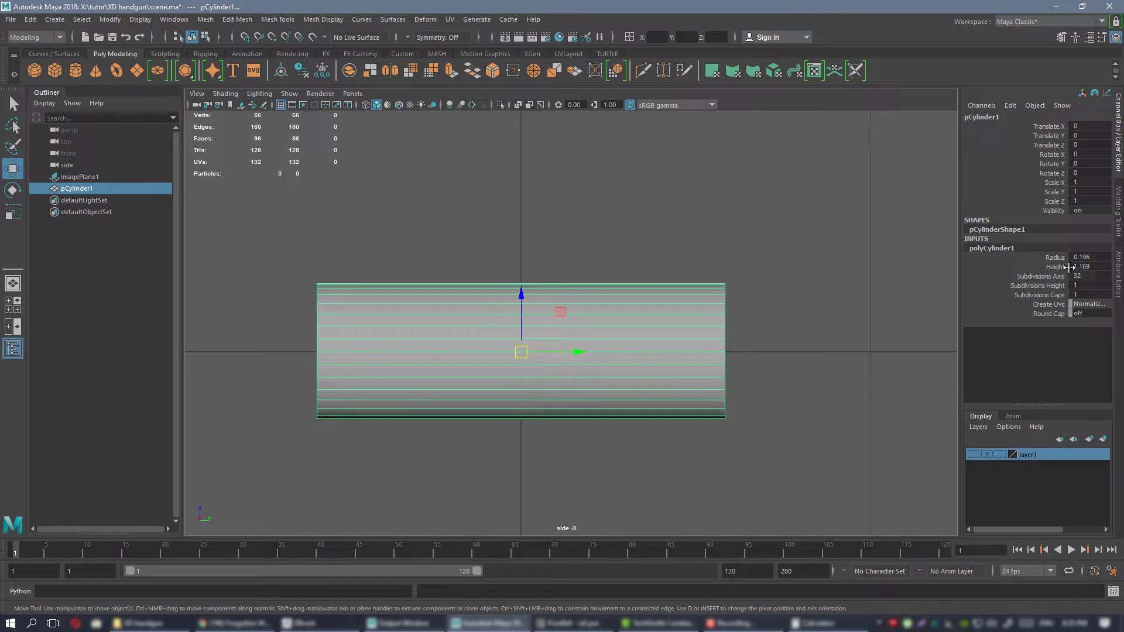
pyautogui.keyDown('alt'); pyautogui.moveTo(531, 215); pyautogui.dragTo(557, 213, button='middle'); pyautogui.keyUp('alt')
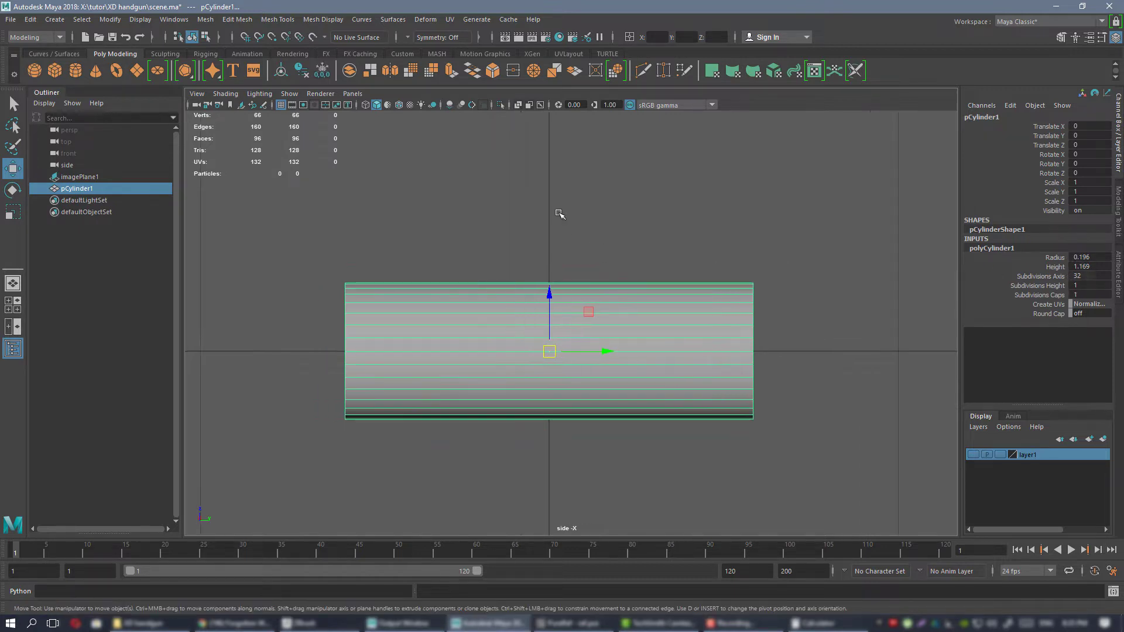
pyautogui.click(570, 235)
pyautogui.click(553, 369)
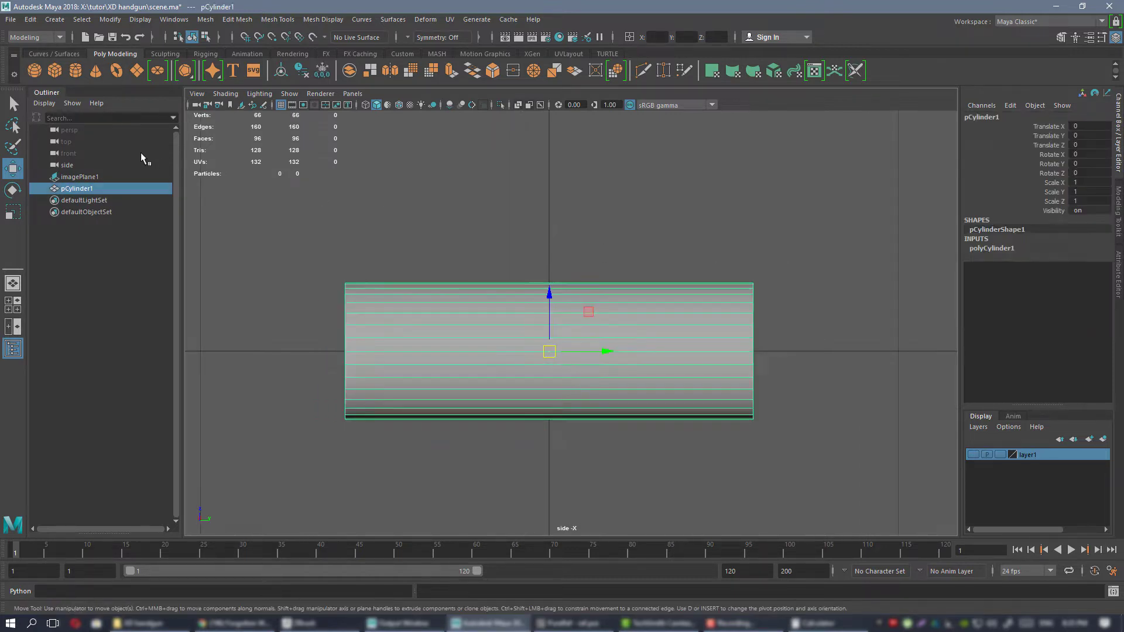
pyautogui.click(30, 19)
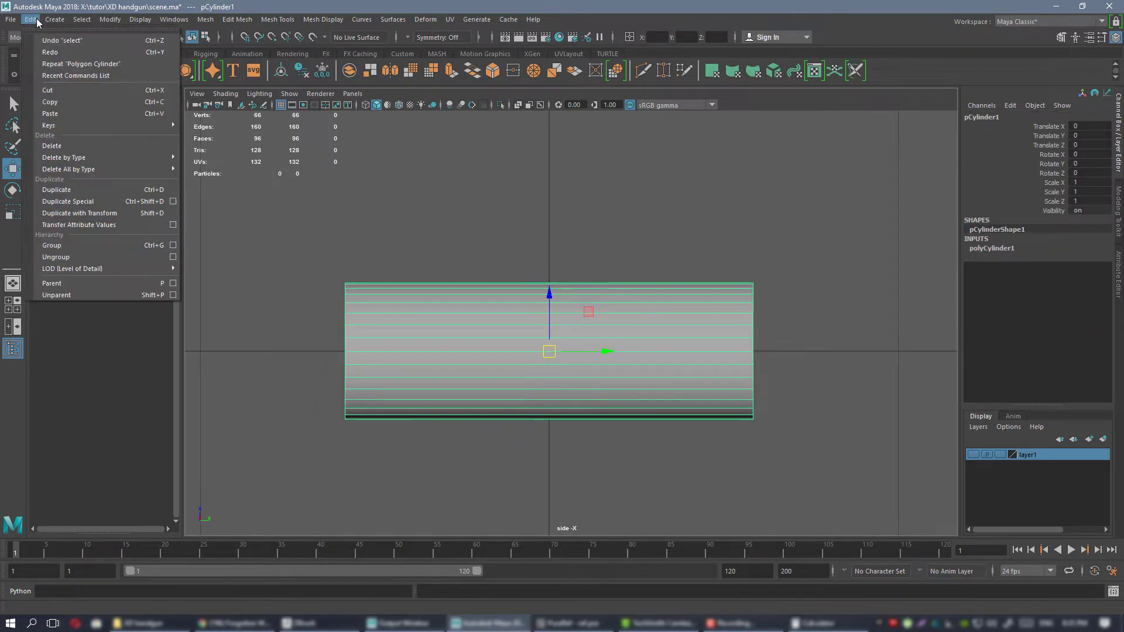
pyautogui.click(173, 200)
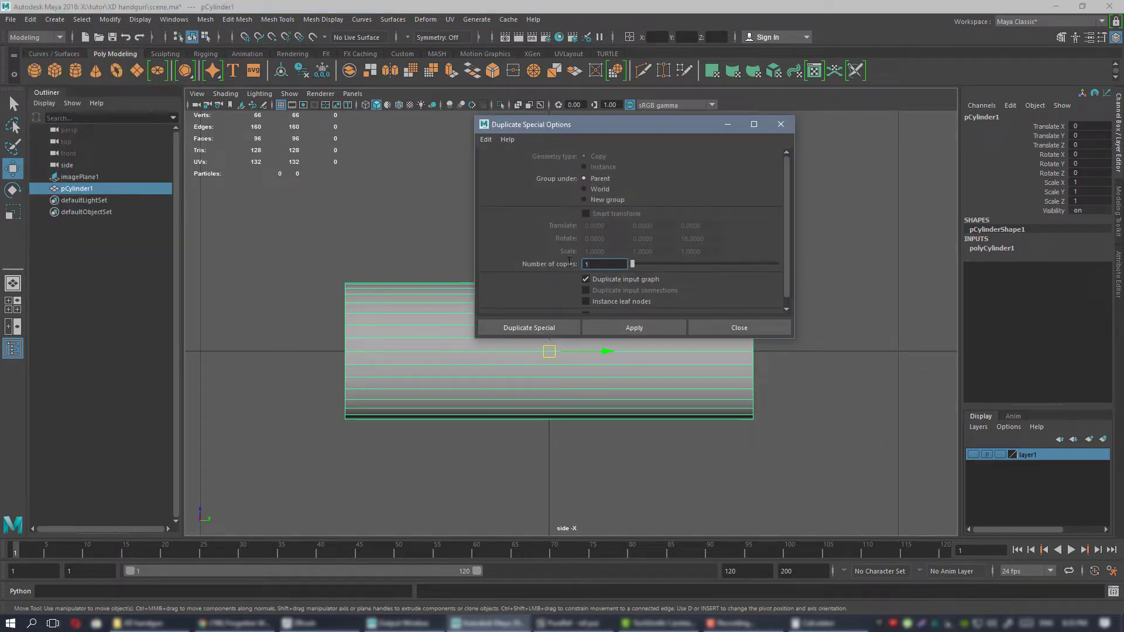
pyautogui.moveTo(569, 262); pyautogui.dragTo(565, 262)
pyautogui.click(635, 328)
pyautogui.click(783, 130)
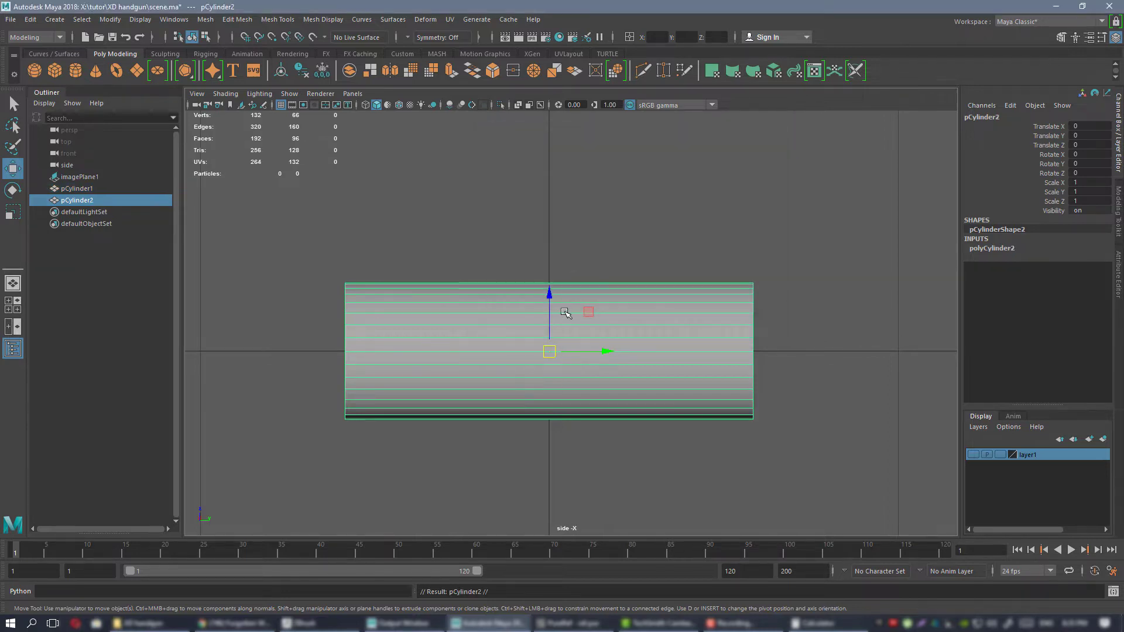
# Move only the duplicate cylinder up about 0.491 units along Z, clear of the original.
pyautogui.moveTo(540, 310); pyautogui.dragTo(539, 176)
pyautogui.hotkey('ctrl', 'z')
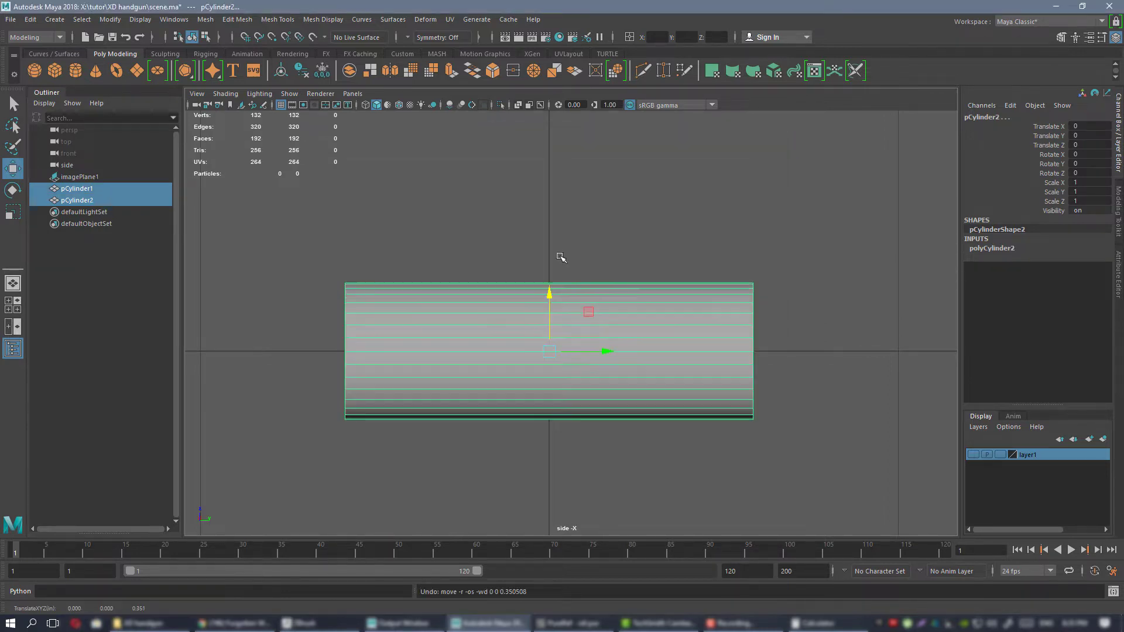
pyautogui.click(589, 190)
pyautogui.click(571, 308)
pyautogui.moveTo(551, 305); pyautogui.dragTo(552, 133)
pyautogui.keyDown('alt'); pyautogui.moveTo(635, 228); pyautogui.dragTo(659, 305, button='middle'); pyautogui.keyUp('alt')
# Set the duplicate cylinder's height to 0.754 in its construction inputs.
pyautogui.click(991, 249)
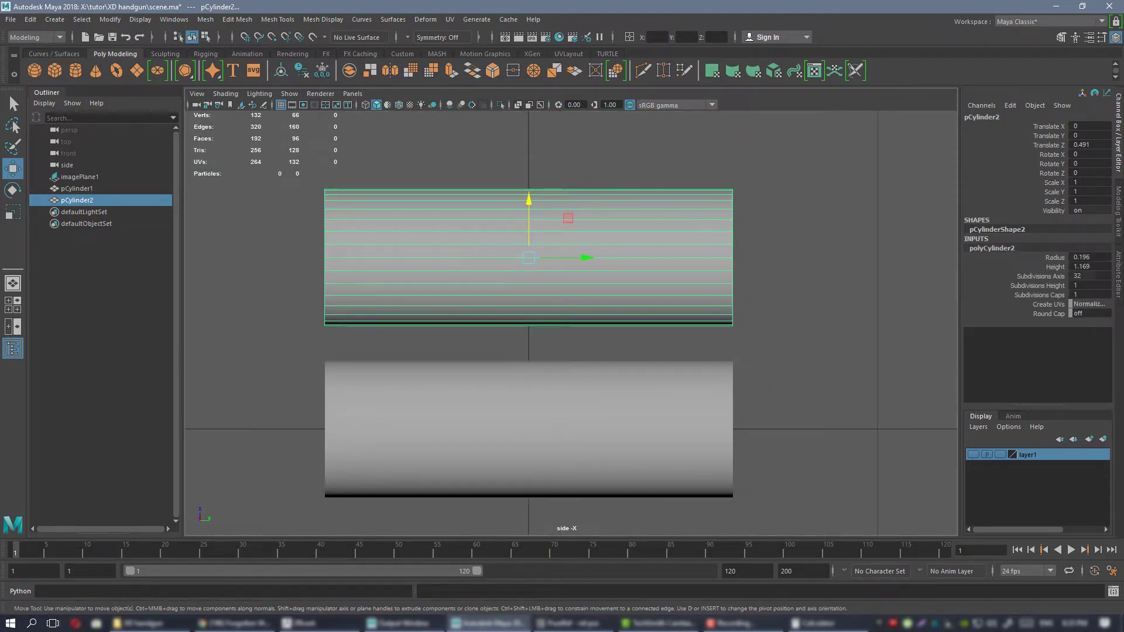
pyautogui.hotkey('alt', 'Tab')
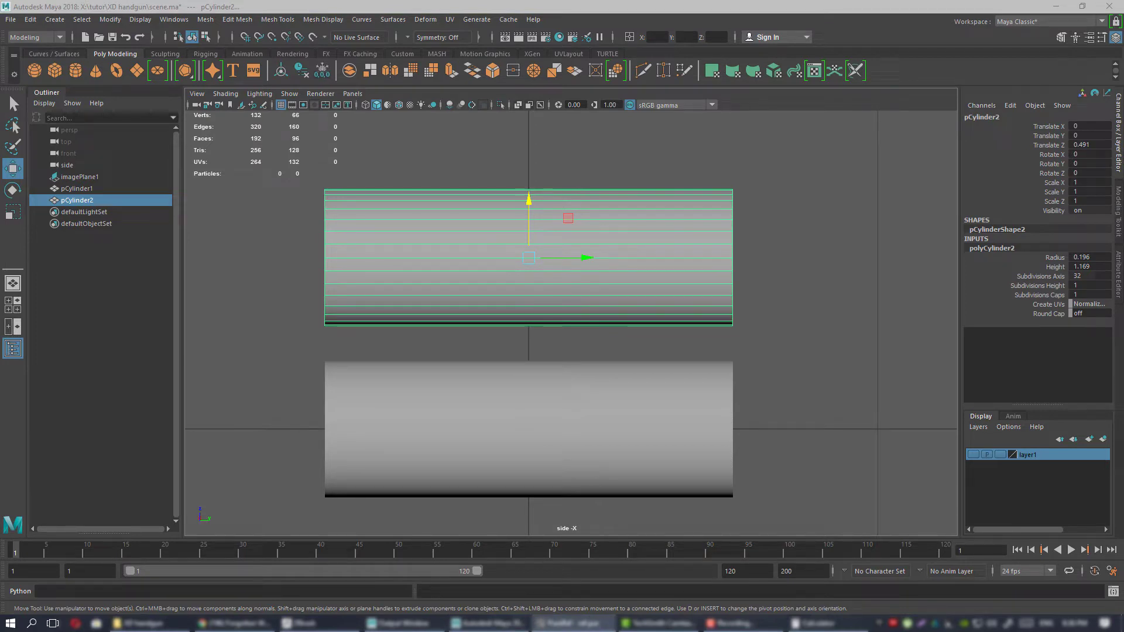
pyautogui.click(1102, 267)
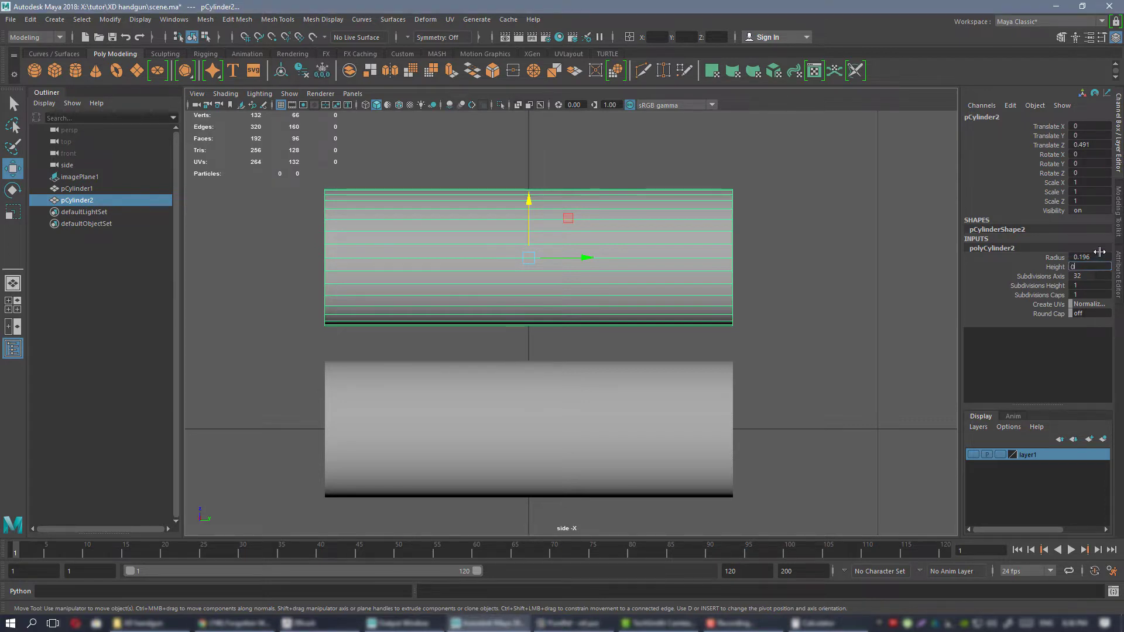
pyautogui.write('0.754')
pyautogui.press('Return')
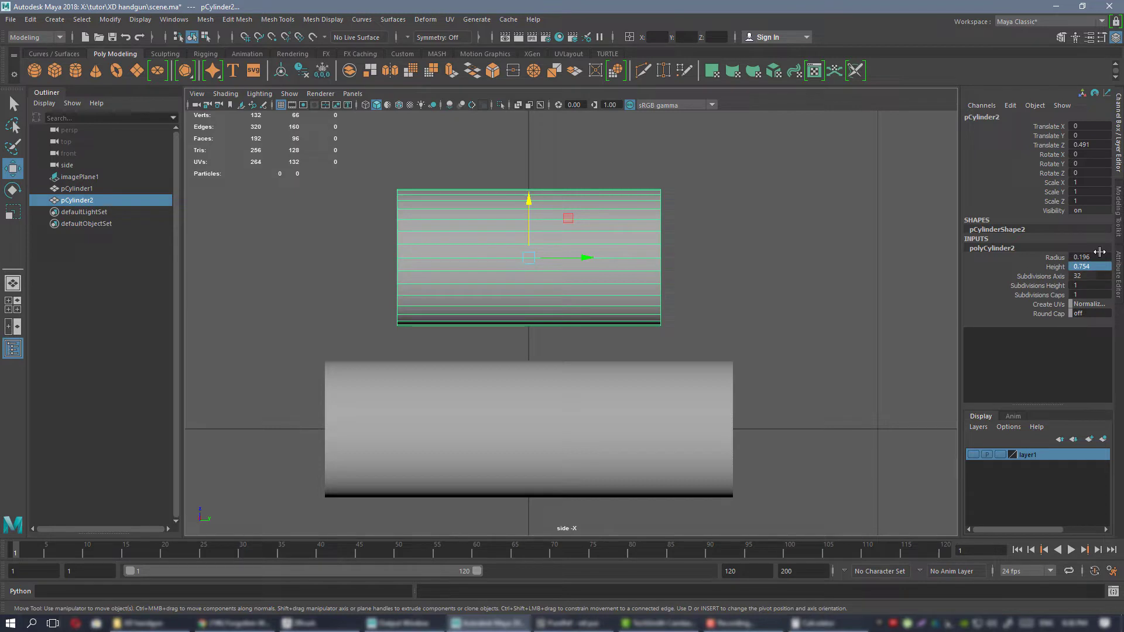
# Align the duplicate's left end with the original's, placing it just above, and select the original cylinder.
pyautogui.scroll(1, 508, 210)
pyautogui.moveTo(579, 248); pyautogui.dragTo(446, 251)
pyautogui.keyDown('alt'); pyautogui.moveTo(463, 243); pyautogui.dragTo(494, 196, button='middle'); pyautogui.keyUp('alt')
pyautogui.moveTo(519, 238); pyautogui.dragTo(522, 238)
pyautogui.keyDown('alt'); pyautogui.moveTo(620, 279); pyautogui.dragTo(604, 252, button='middle'); pyautogui.keyUp('alt')
pyautogui.click(613, 363)
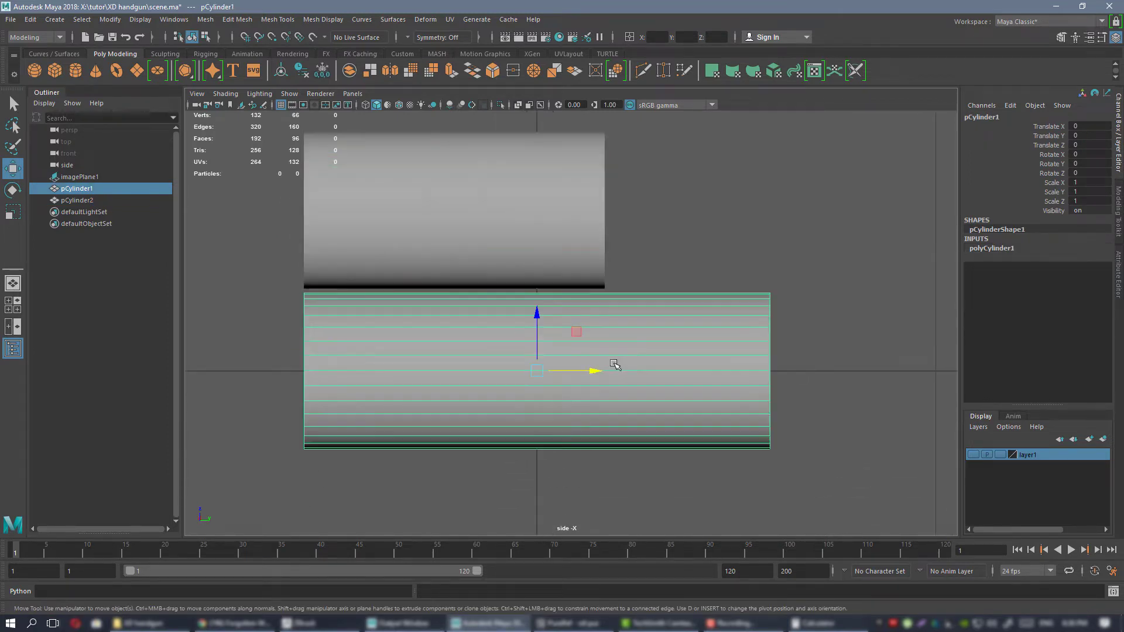
pyautogui.keyDown('alt'); pyautogui.moveTo(613, 362); pyautogui.dragTo(683, 263, button='right'); pyautogui.keyUp('alt')
pyautogui.keyDown('alt'); pyautogui.moveTo(683, 265); pyautogui.dragTo(658, 261, button='middle'); pyautogui.keyUp('alt')
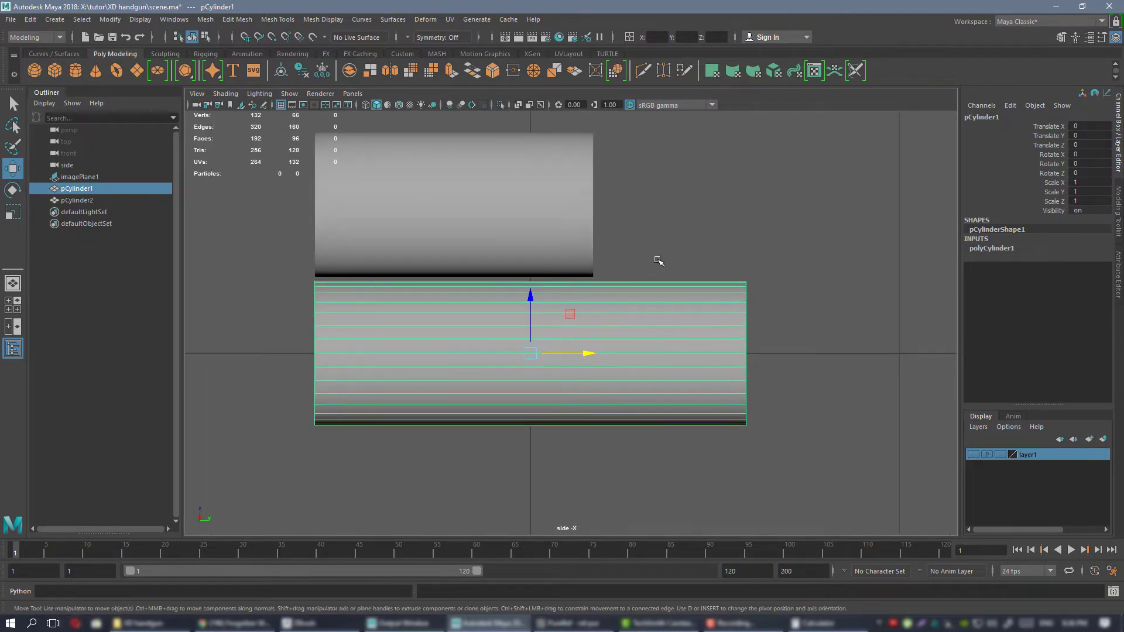
pyautogui.keyDown('alt'); pyautogui.moveTo(596, 305); pyautogui.dragTo(638, 295, button='middle'); pyautogui.keyUp('alt')
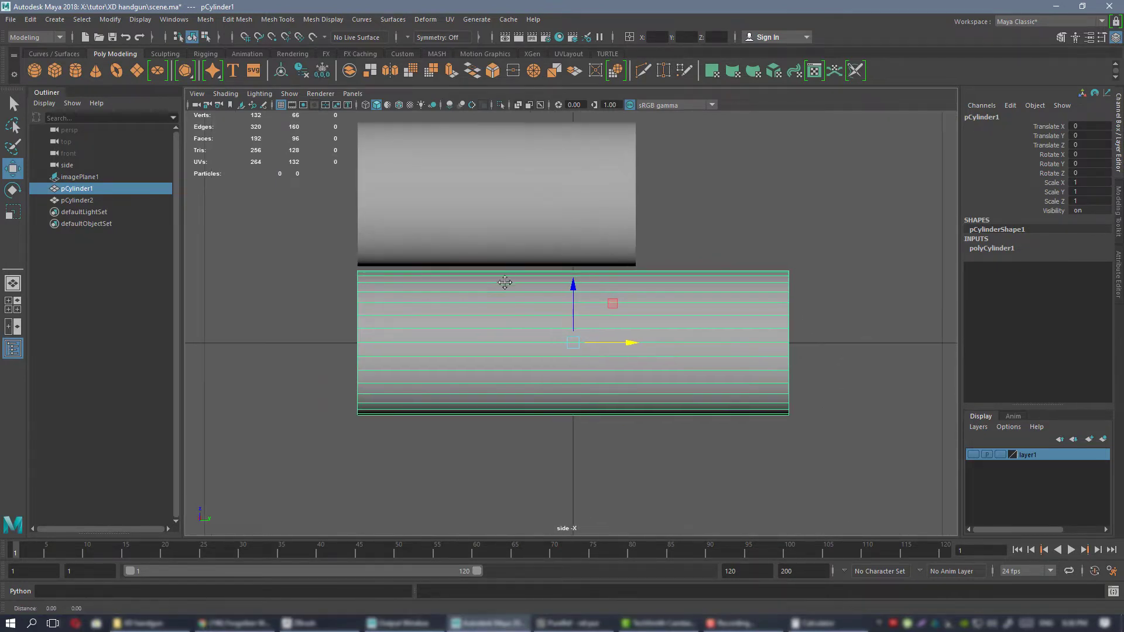
pyautogui.keyDown('alt'); pyautogui.moveTo(504, 283); pyautogui.dragTo(496, 297, button='middle'); pyautogui.keyUp('alt')
pyautogui.keyDown('alt'); pyautogui.moveTo(661, 313); pyautogui.dragTo(737, 344, button='right'); pyautogui.keyUp('alt')
pyautogui.keyDown('alt'); pyautogui.moveTo(737, 343); pyautogui.dragTo(713, 360, button='middle'); pyautogui.keyUp('alt')
pyautogui.hotkey('ctrl', 'shift', 'x')
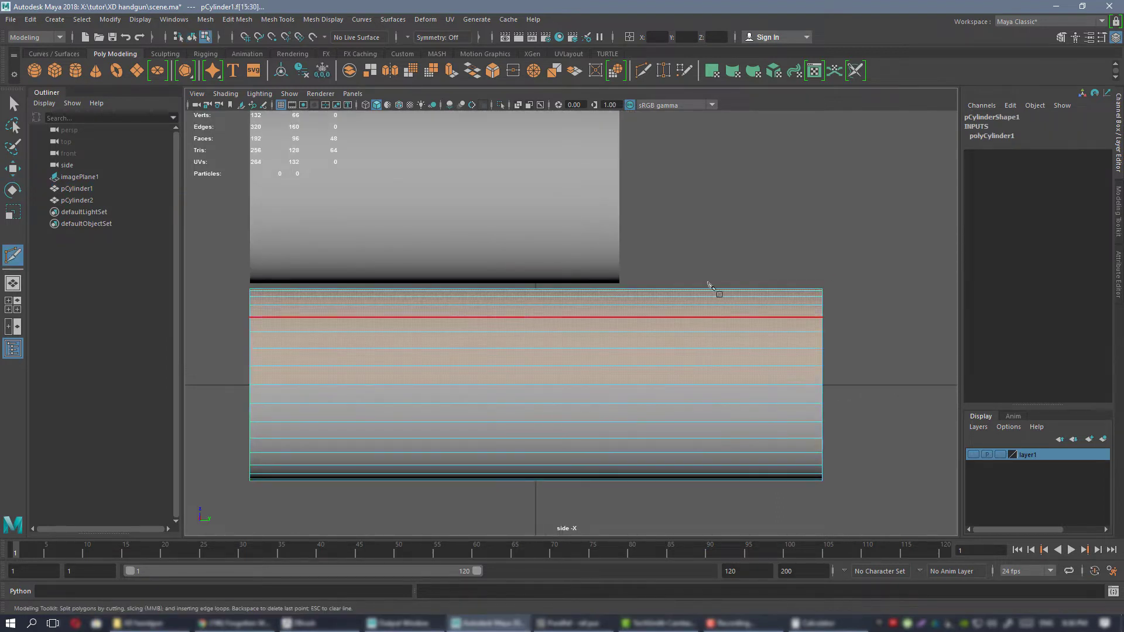
pyautogui.keyDown('ctrl'); pyautogui.click(698, 310); pyautogui.keyUp('ctrl')
pyautogui.press('w')
pyautogui.keyDown('alt'); pyautogui.moveTo(697, 311); pyautogui.dragTo(660, 312, button='middle'); pyautogui.keyUp('alt')
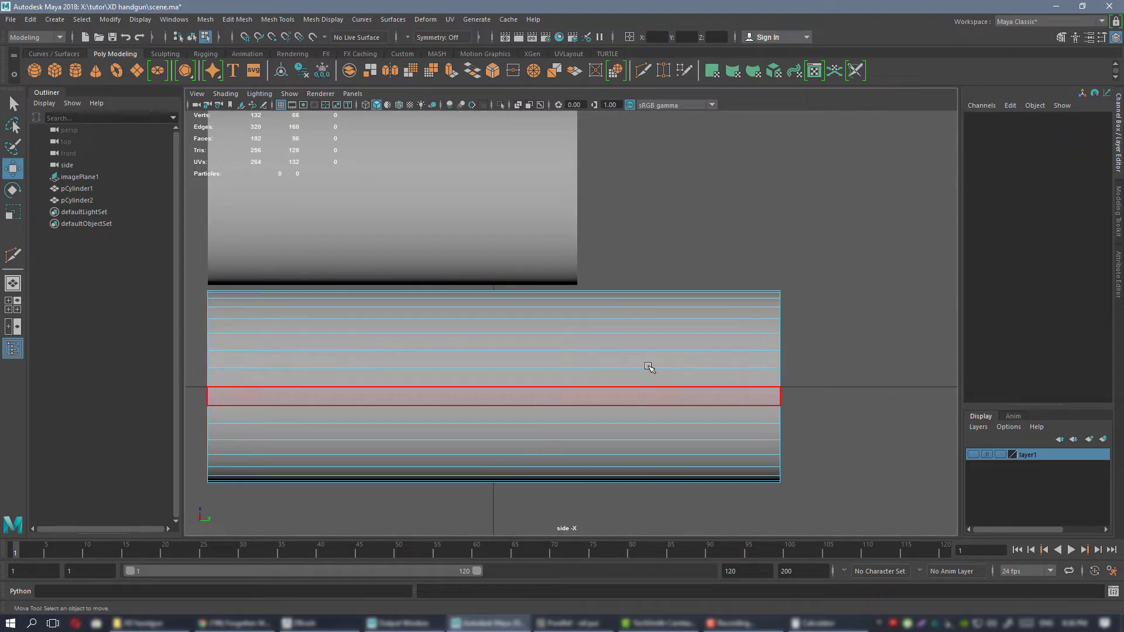
pyautogui.moveTo(669, 286); pyautogui.dragTo(705, 273, button='right')
pyautogui.keyDown('alt'); pyautogui.moveTo(705, 273); pyautogui.dragTo(676, 291, button='middle'); pyautogui.keyUp('alt')
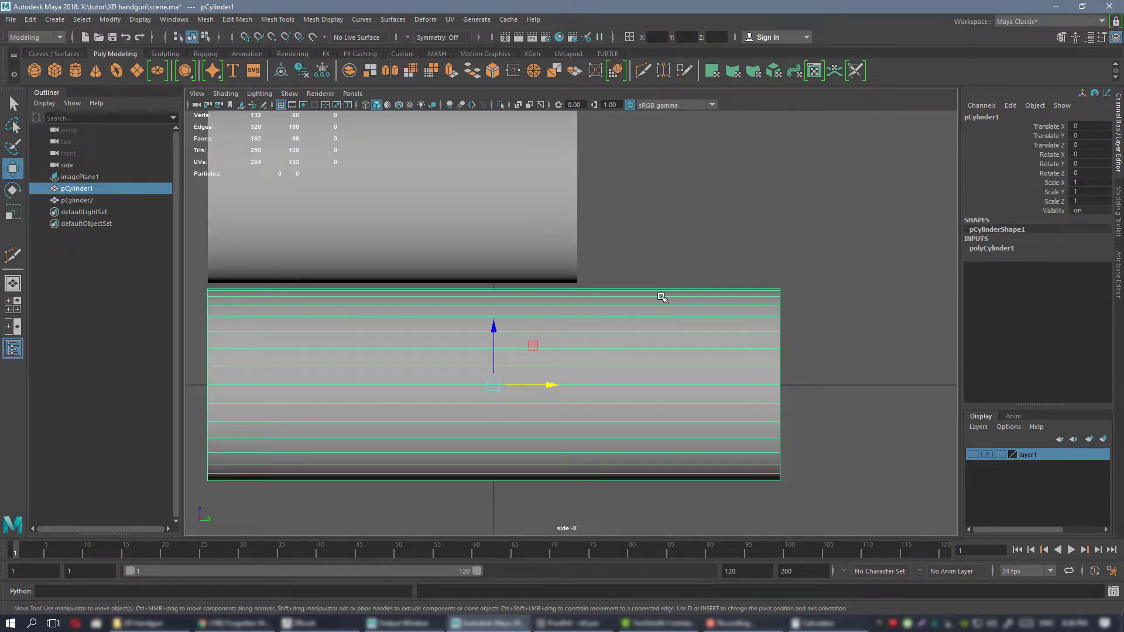
# Insert an edge loop around the original cylinder with Multi-Cut, in line with the shorter duplicate's right end.
pyautogui.keyDown('shift'); pyautogui.moveTo(639, 324); pyautogui.dragTo(674, 346, button='right'); pyautogui.keyUp('shift')
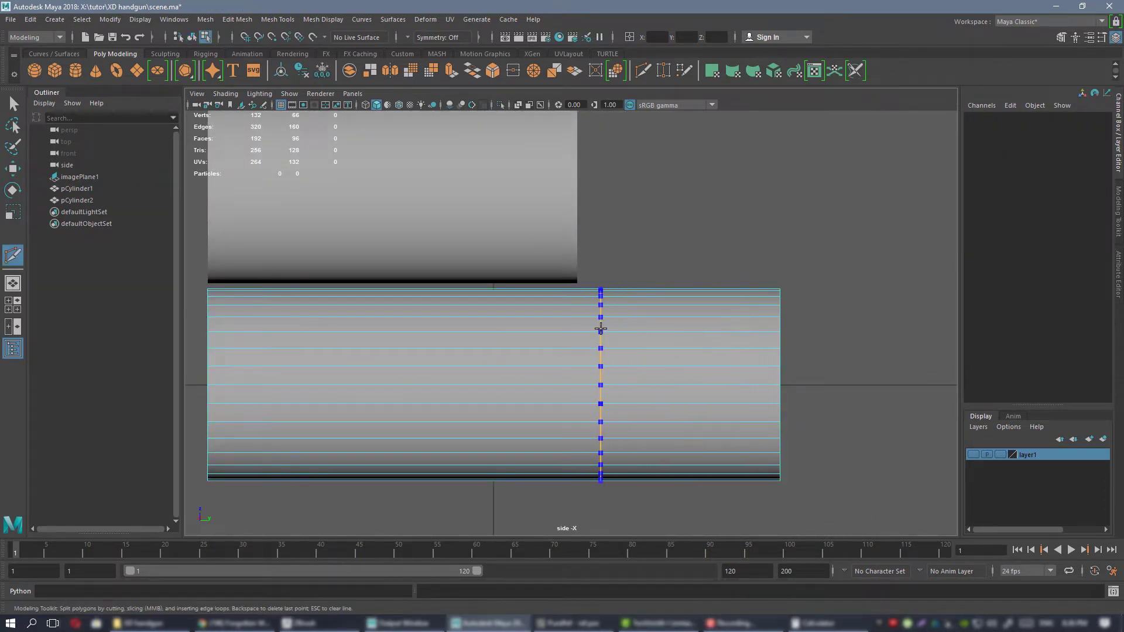
pyautogui.press('w')
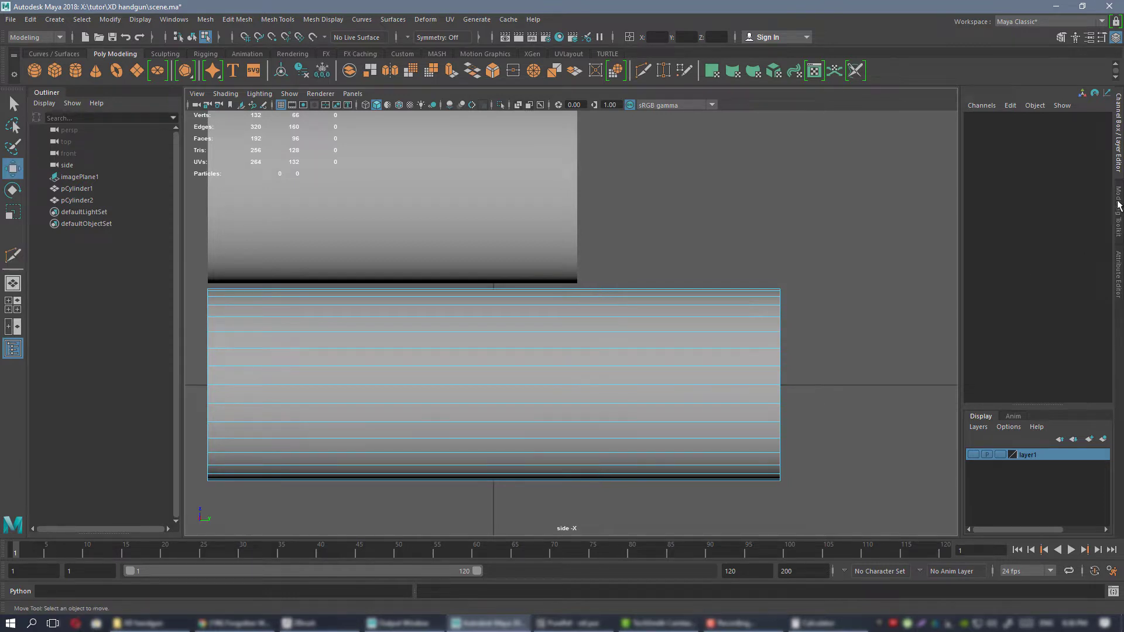
pyautogui.click(1118, 208)
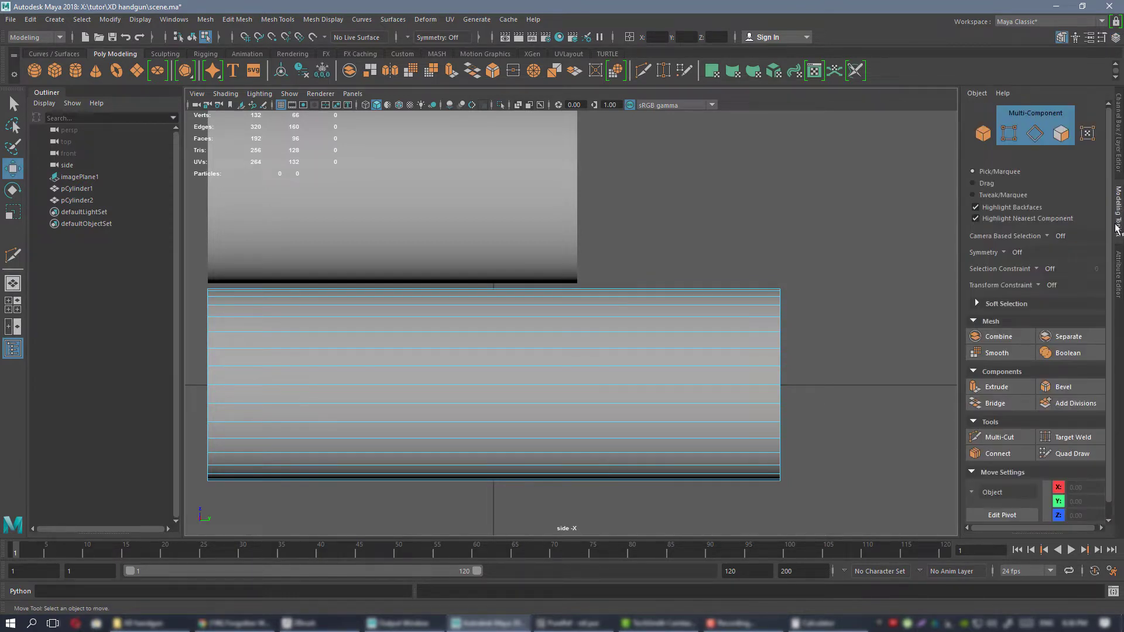
pyautogui.click(1002, 438)
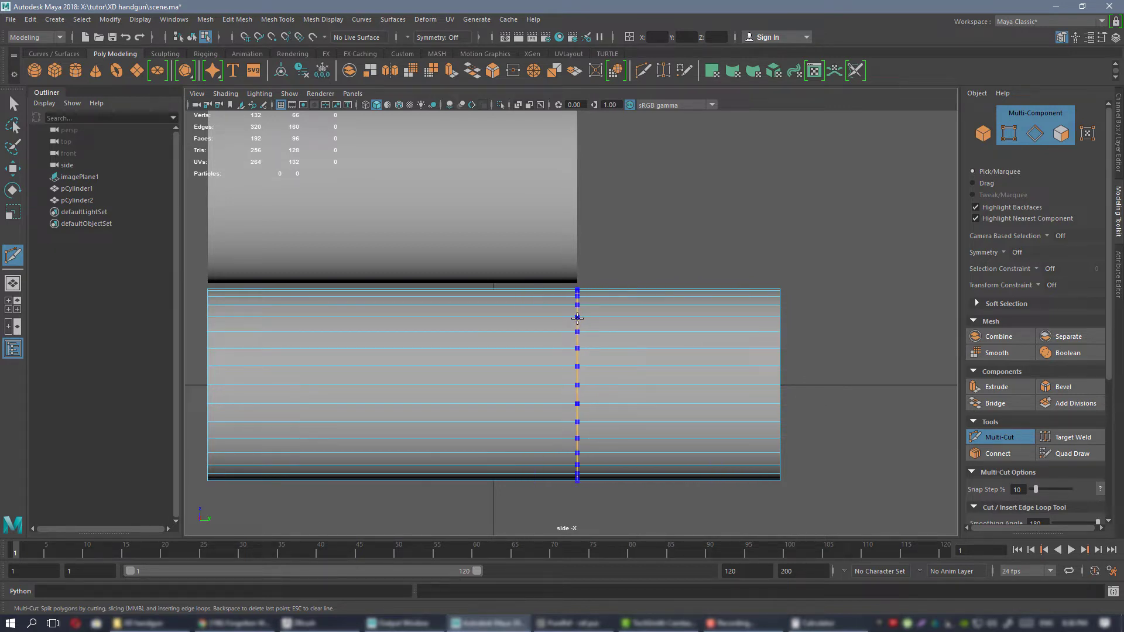
pyautogui.click(579, 318)
pyautogui.press('w')
pyautogui.scroll(-1, 639, 262)
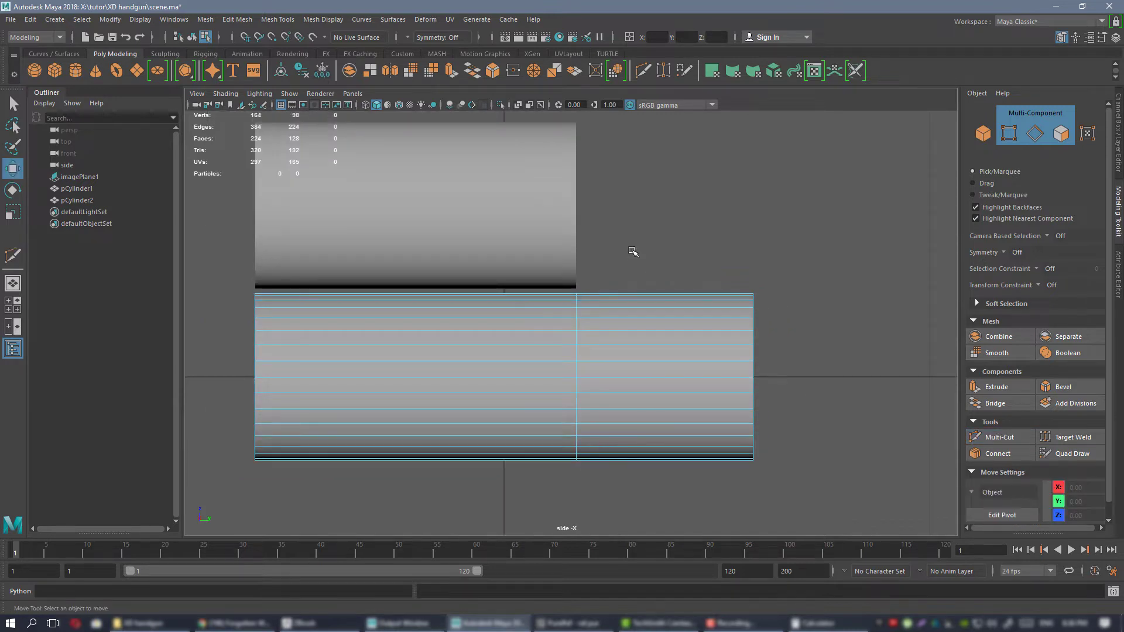
pyautogui.scroll(2, 638, 263)
pyautogui.moveTo(636, 261)
pyautogui.keyDown('alt'); pyautogui.mouseDown(button='middle')
pyautogui.moveTo(673, 246)
pyautogui.moveTo(635, 278)
pyautogui.mouseUp(button='middle'); pyautogui.keyUp('alt')
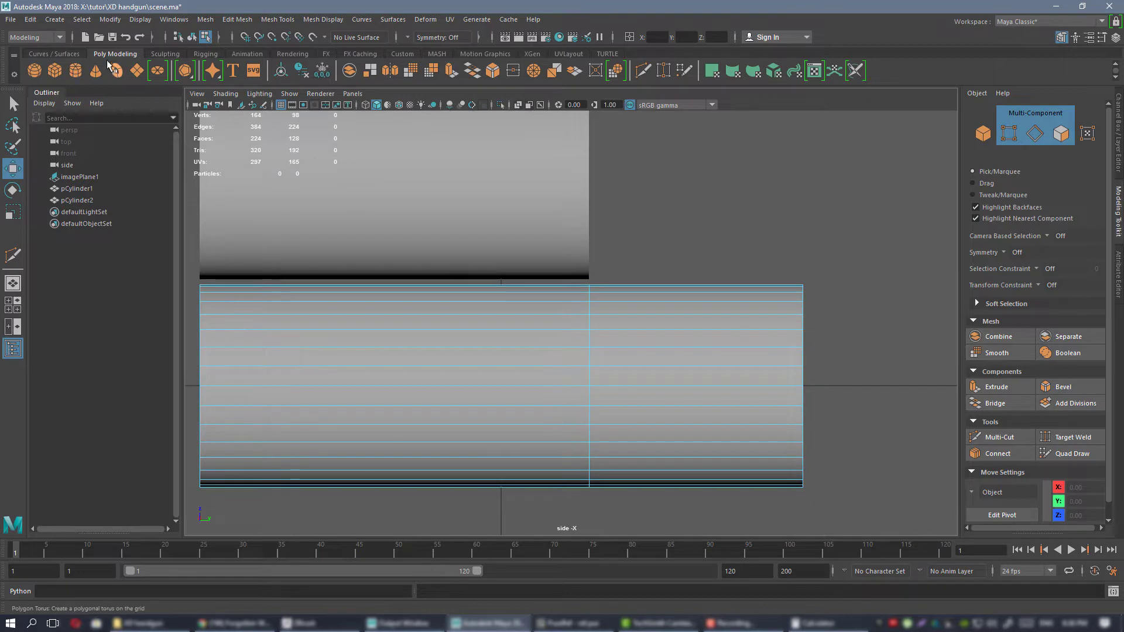
# Search the Hotkey Editor for "multi" and check which shortcut is assigned to the Multi-Cut tool.
pyautogui.click(171, 21)
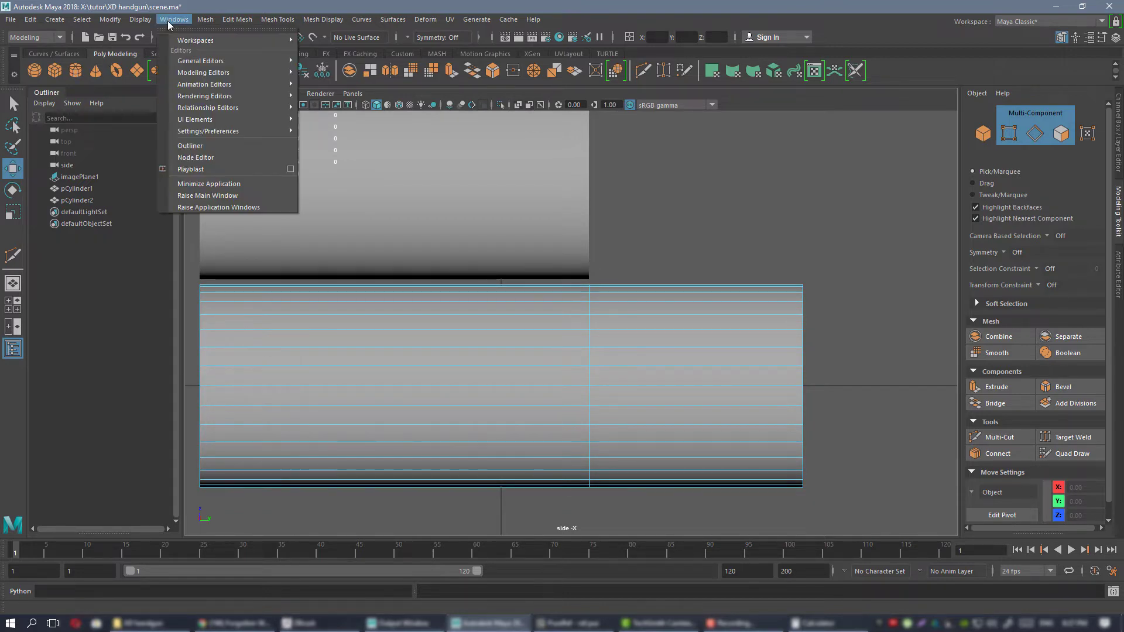
pyautogui.moveTo(255, 132)
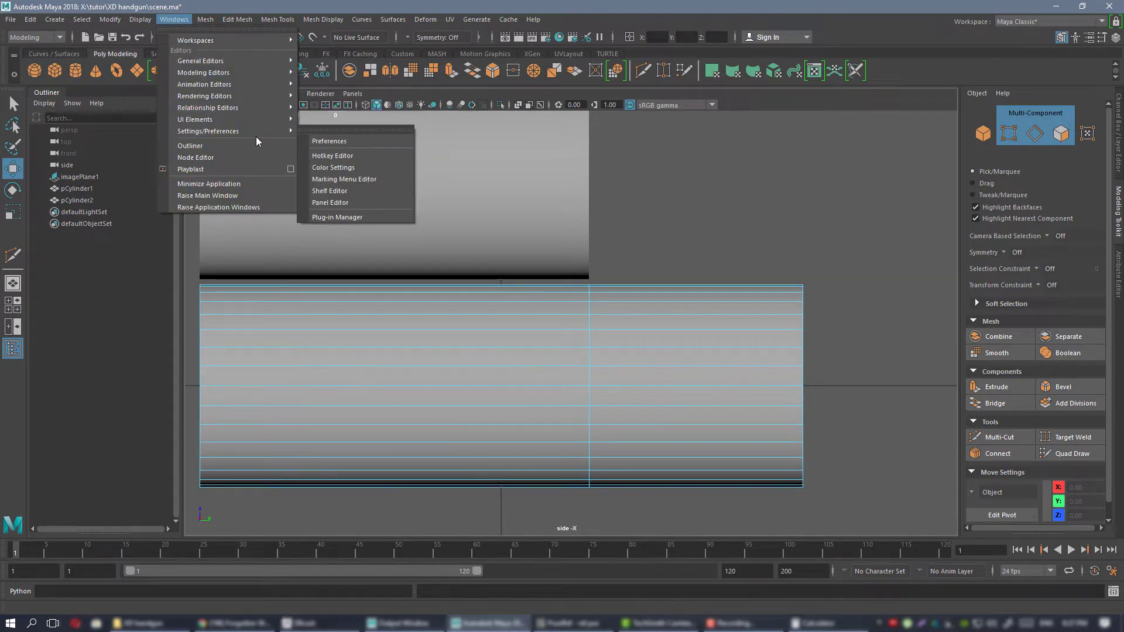
pyautogui.click(359, 156)
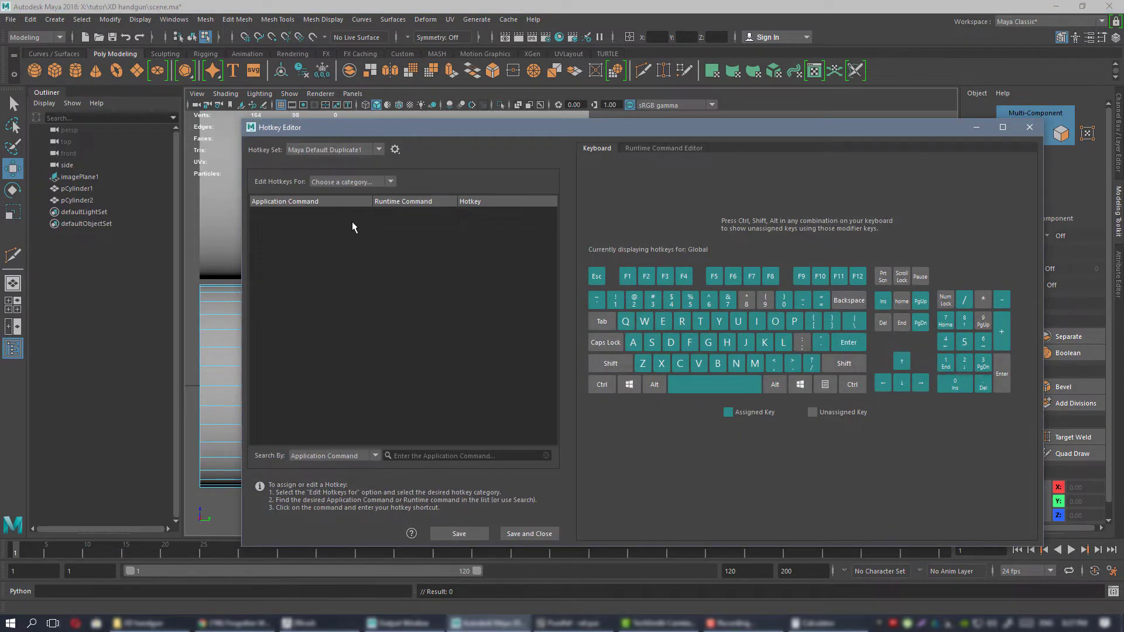
pyautogui.click(477, 454)
pyautogui.write('mu')
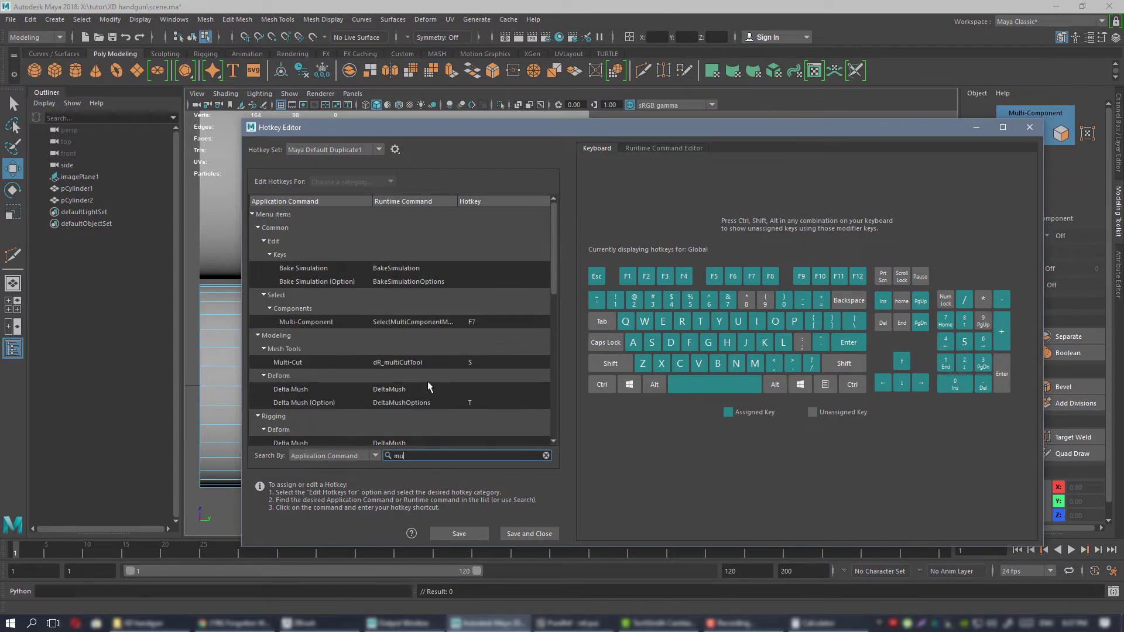
pyautogui.write('lti')
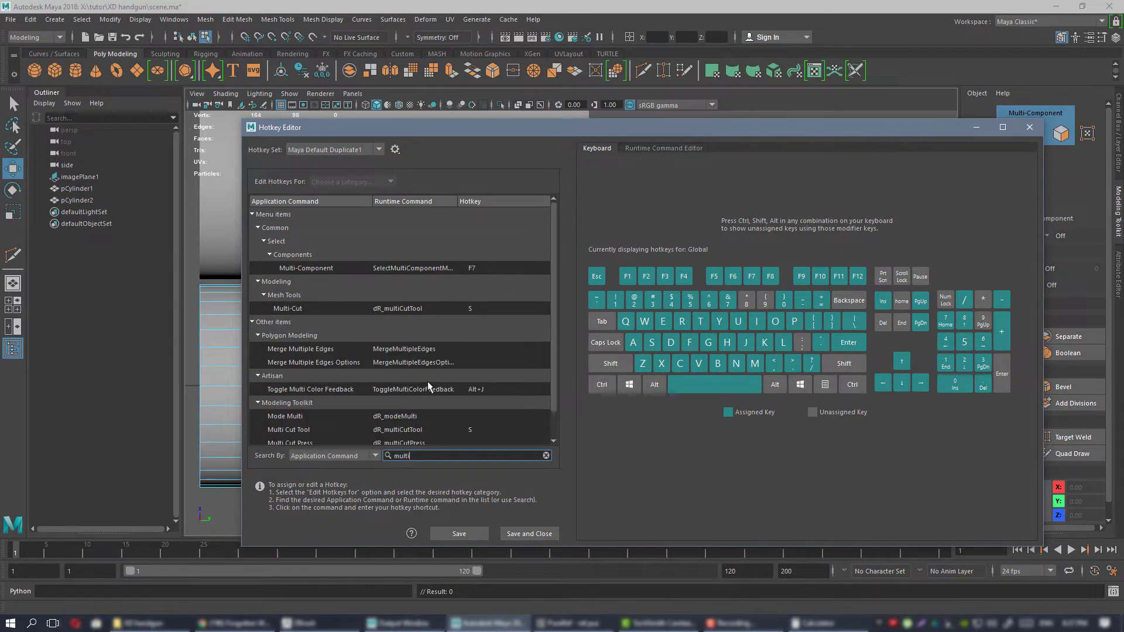
pyautogui.click(487, 307)
pyautogui.press('s')
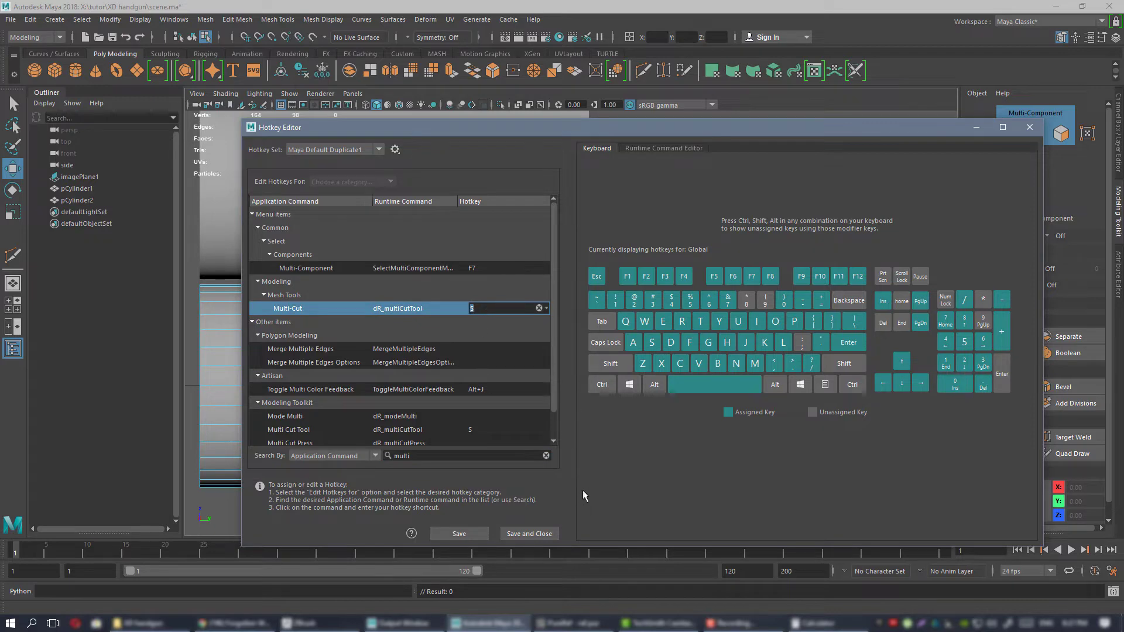
pyautogui.click(1029, 127)
# Examine how the original cylinder's new edge loop lines up with the right end of the shorter cylinder.
pyautogui.scroll(-4, 690, 321)
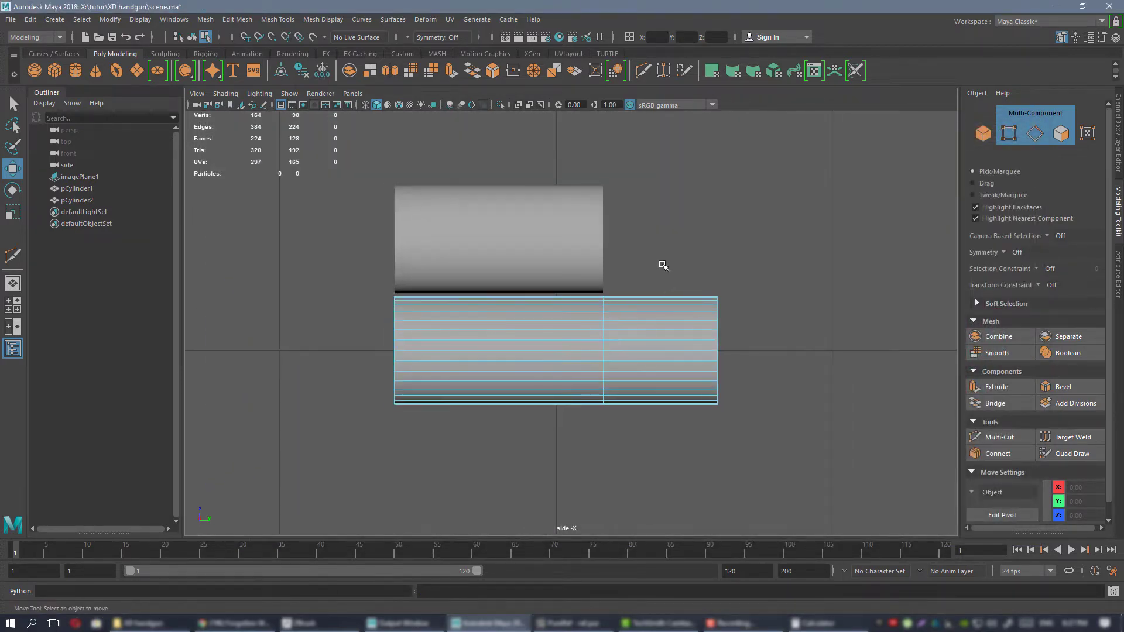
pyautogui.keyDown('alt'); pyautogui.moveTo(620, 249); pyautogui.dragTo(554, 256, button='middle'); pyautogui.keyUp('alt')
pyautogui.keyDown('alt'); pyautogui.moveTo(554, 256); pyautogui.dragTo(527, 316, button='right'); pyautogui.keyUp('alt')
pyautogui.keyDown('alt'); pyautogui.moveTo(528, 316); pyautogui.dragTo(612, 279, button='middle'); pyautogui.keyUp('alt')
pyautogui.keyDown('alt'); pyautogui.moveTo(612, 278); pyautogui.dragTo(643, 317, button='right'); pyautogui.keyUp('alt')
pyautogui.keyDown('alt'); pyautogui.moveTo(644, 317); pyautogui.dragTo(518, 270, button='middle'); pyautogui.keyUp('alt')
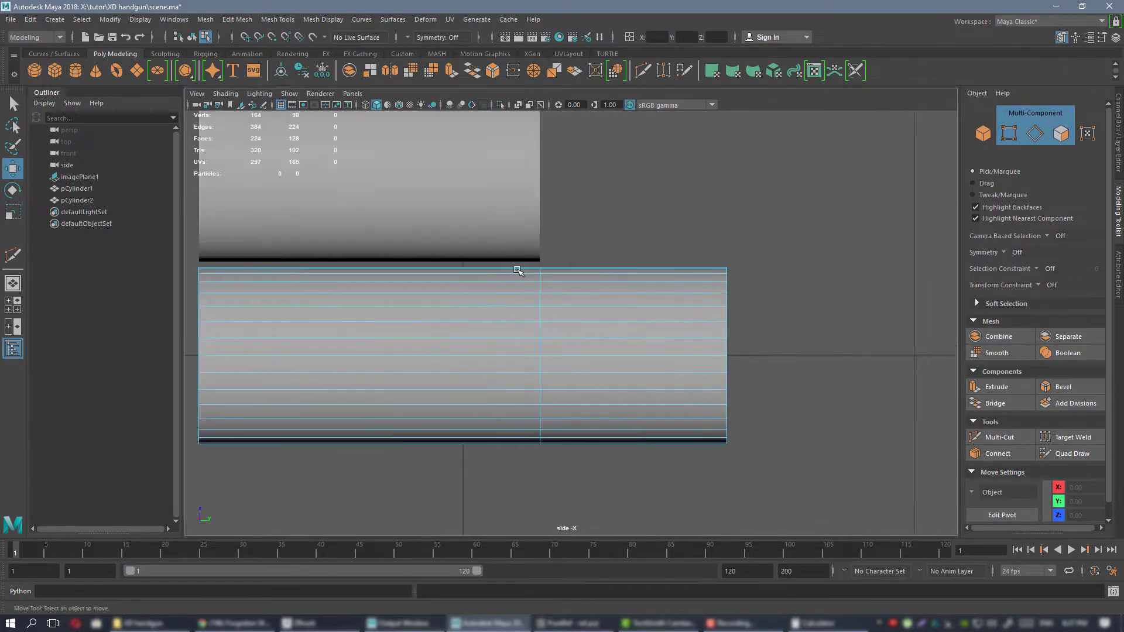
pyautogui.keyDown('alt'); pyautogui.moveTo(518, 271); pyautogui.dragTo(743, 375, button='right'); pyautogui.keyUp('alt')
pyautogui.keyDown('alt'); pyautogui.moveTo(513, 253); pyautogui.dragTo(571, 254, button='middle'); pyautogui.keyUp('alt')
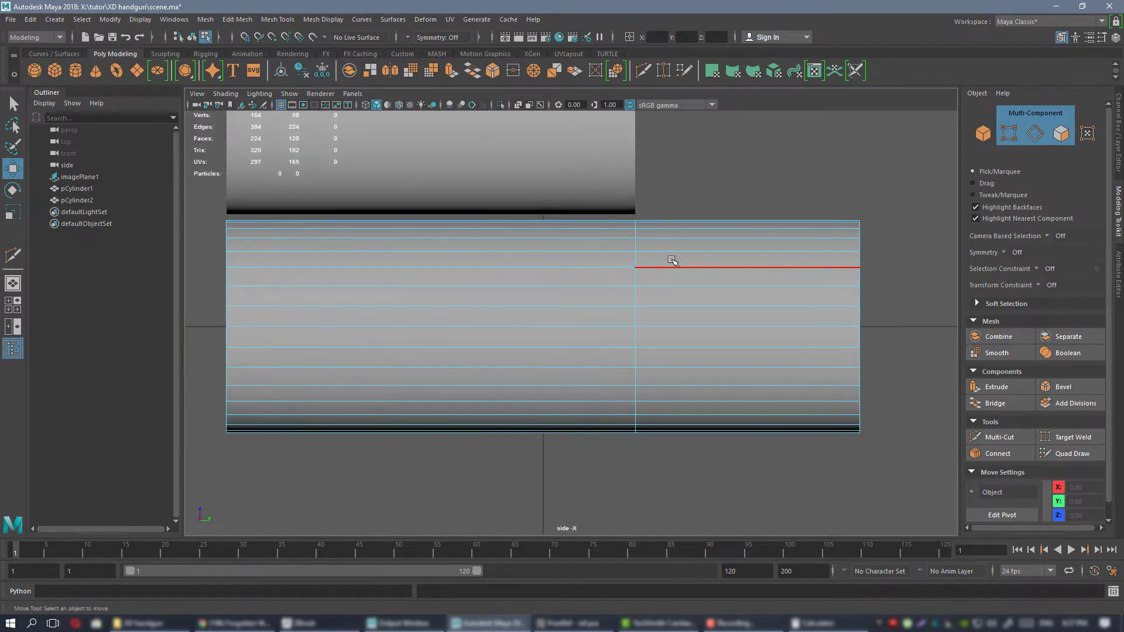
pyautogui.keyDown('alt'); pyautogui.moveTo(671, 260); pyautogui.dragTo(605, 285, button='middle'); pyautogui.keyUp('alt')
pyautogui.keyDown('alt'); pyautogui.moveTo(682, 340); pyautogui.dragTo(784, 389, button='right'); pyautogui.keyUp('alt')
pyautogui.keyDown('alt'); pyautogui.moveTo(552, 259); pyautogui.dragTo(562, 272, button='middle'); pyautogui.keyUp('alt')
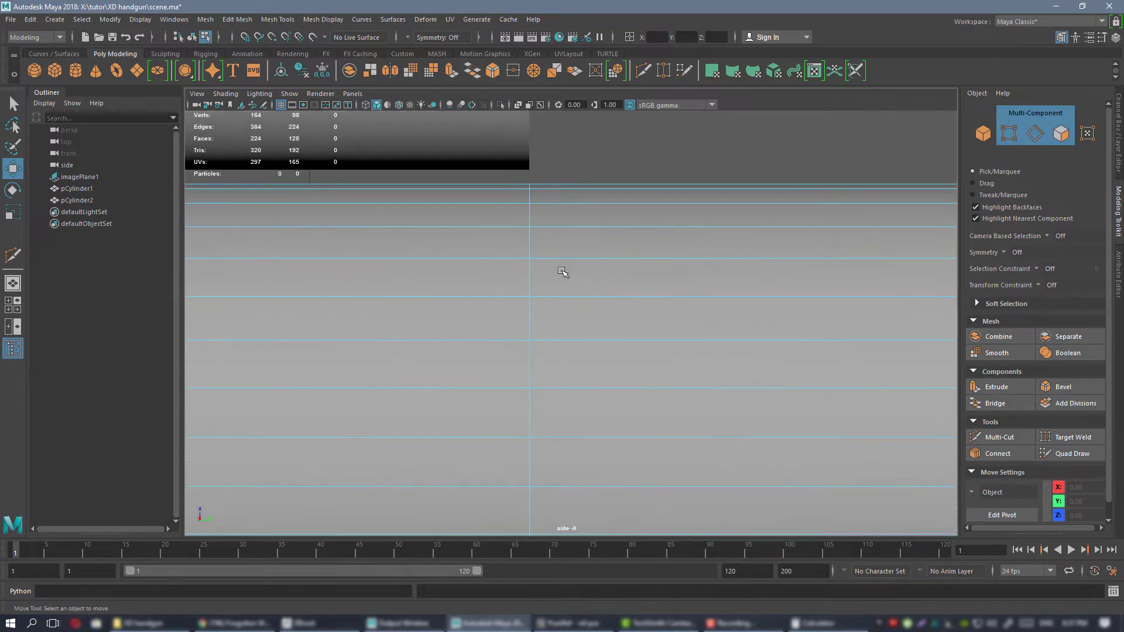
# Extract the original cylinder's faces between the new edge loop and its right end as a separate bullet piece.
pyautogui.keyDown('alt'); pyautogui.moveTo(784, 276); pyautogui.dragTo(614, 241, button='right'); pyautogui.keyUp('alt')
pyautogui.moveTo(615, 241); pyautogui.dragTo(719, 398)
pyautogui.keyDown('alt'); pyautogui.moveTo(566, 306); pyautogui.dragTo(612, 310, button='right'); pyautogui.keyUp('alt')
pyautogui.moveTo(602, 223); pyautogui.dragTo(606, 244, button='right')
pyautogui.moveTo(595, 227); pyautogui.dragTo(800, 483)
pyautogui.keyDown('alt'); pyautogui.moveTo(617, 293); pyautogui.dragTo(670, 341, button='right'); pyautogui.keyUp('alt')
pyautogui.click(1118, 118)
pyautogui.keyDown('alt'); pyautogui.moveTo(621, 276); pyautogui.dragTo(657, 300, button='right'); pyautogui.keyUp('alt')
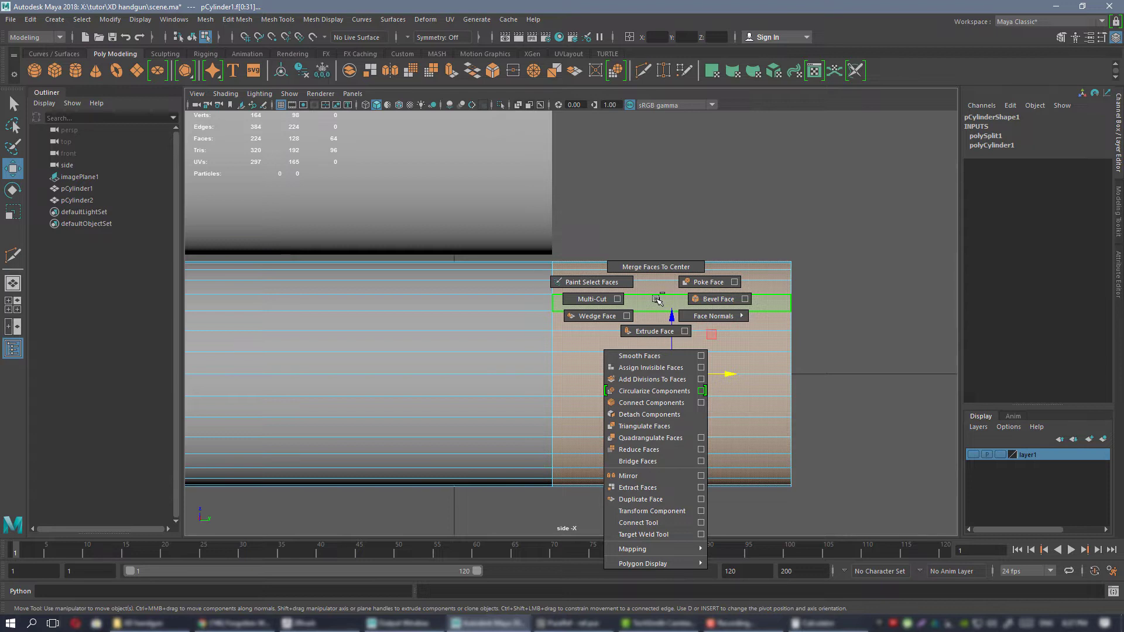
pyautogui.keyDown('shift'); pyautogui.moveTo(657, 300); pyautogui.dragTo(665, 490, button='right'); pyautogui.keyUp('shift')
pyautogui.click(643, 177)
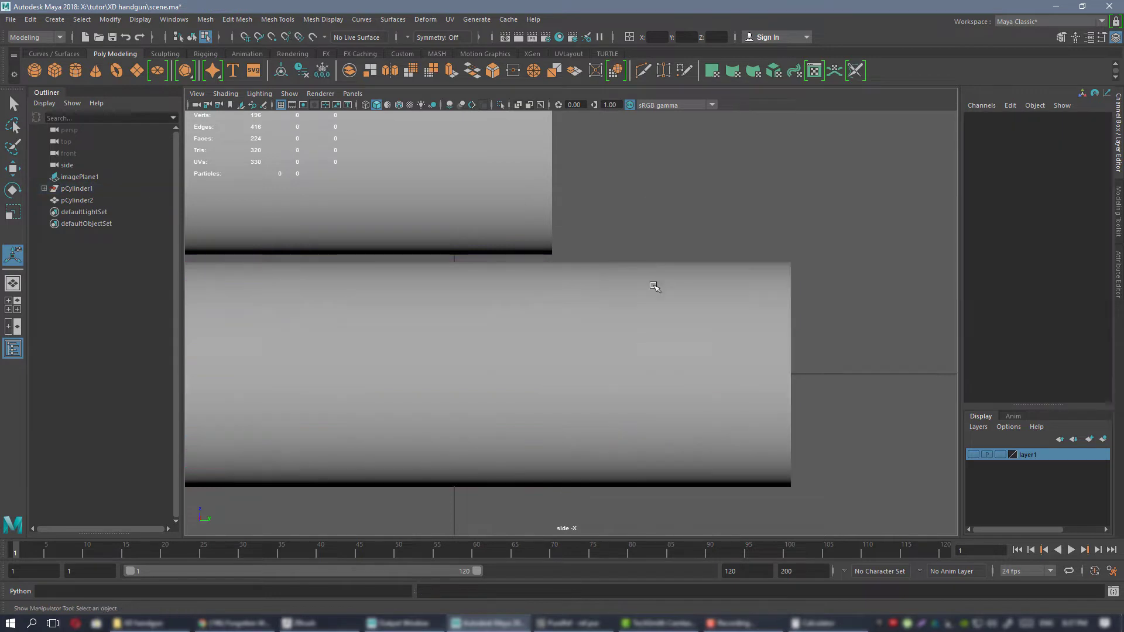
# Examine the separated bullet and case pieces by selecting each of them in the side view.
pyautogui.doubleClick(656, 299)
pyautogui.scroll(-3, 653, 325)
pyautogui.moveTo(656, 323); pyautogui.dragTo(696, 267, button='right')
pyautogui.press('q')
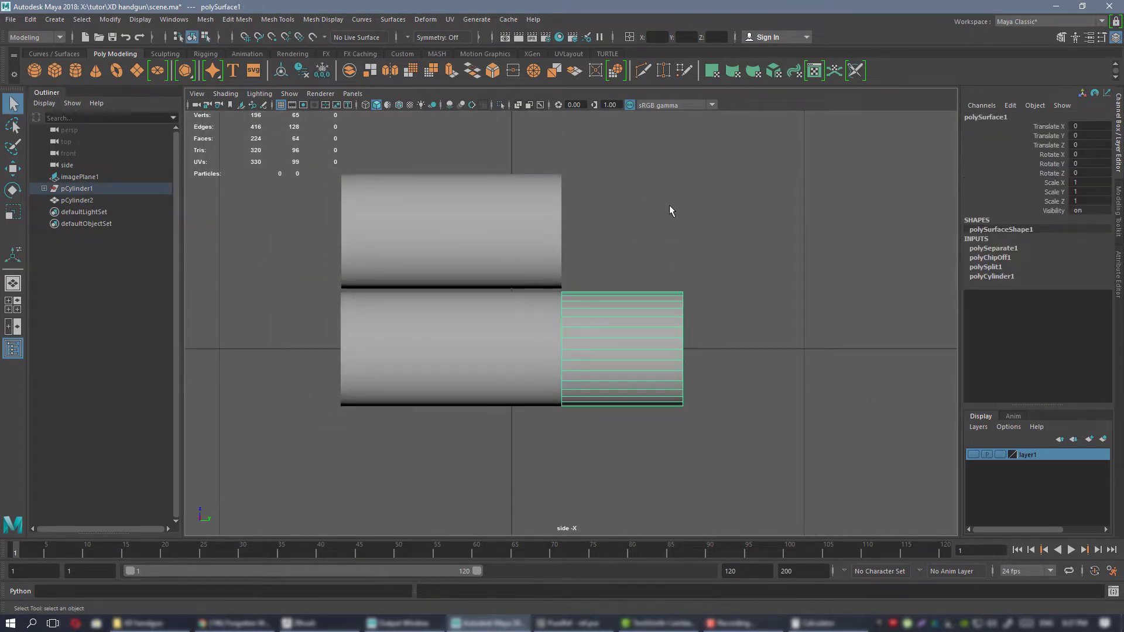
pyautogui.click(669, 205)
pyautogui.click(526, 328)
pyautogui.click(603, 330)
pyautogui.scroll(3, 643, 363)
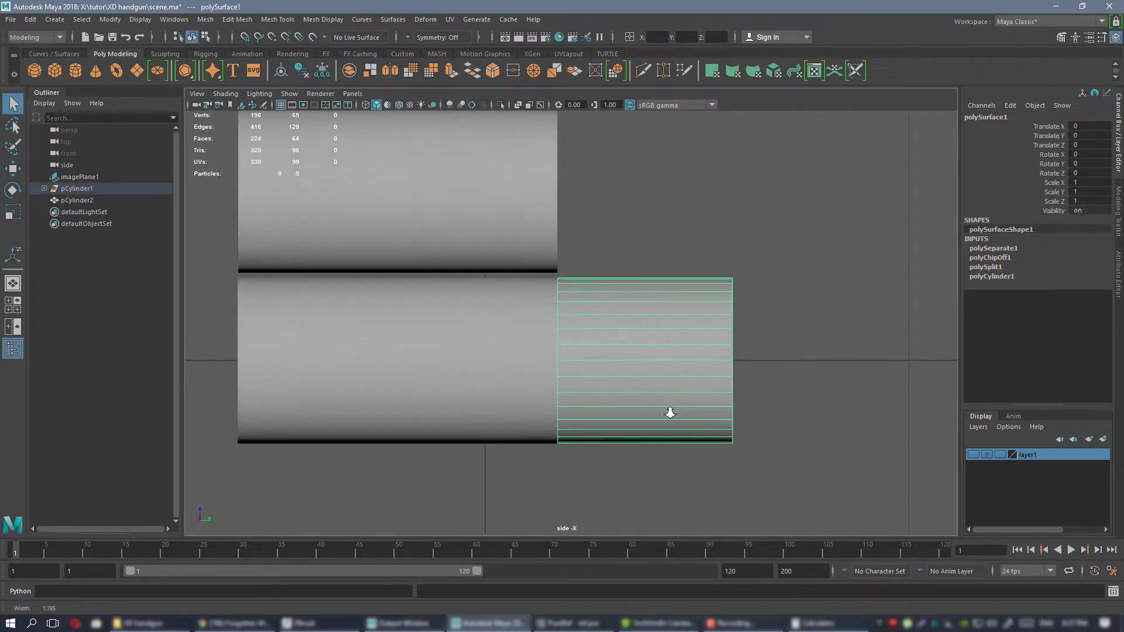
pyautogui.click(620, 311)
pyautogui.scroll(-2, 623, 308)
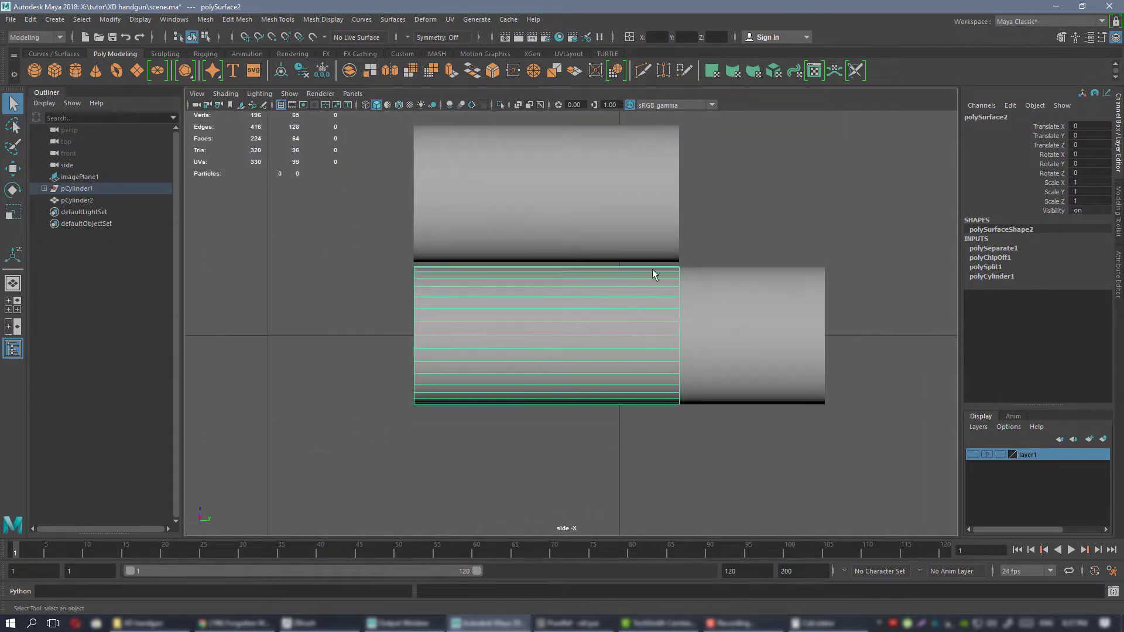
# Delete the shorter duplicate cylinder used as a length guide and frame the case piece in the perspective view.
pyautogui.click(587, 209)
pyautogui.press('Delete')
pyautogui.click(612, 314)
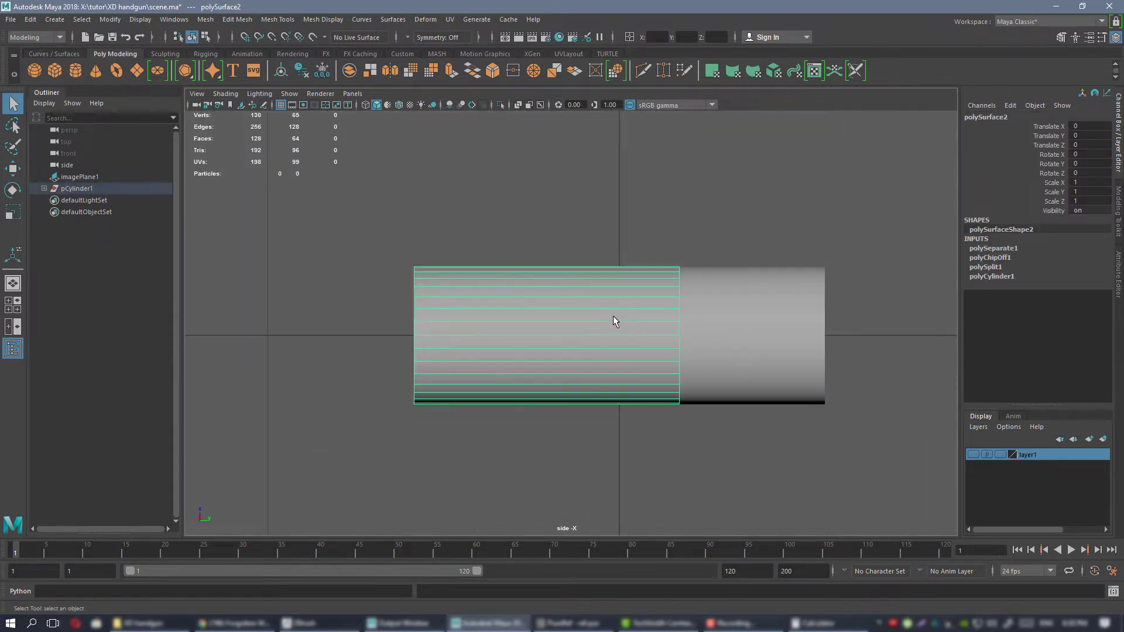
pyautogui.scroll(-2, 613, 315)
pyautogui.keyDown('alt'); pyautogui.moveTo(608, 303); pyautogui.dragTo(570, 303, button='middle'); pyautogui.keyUp('alt')
pyautogui.press('space')
pyautogui.press('space')
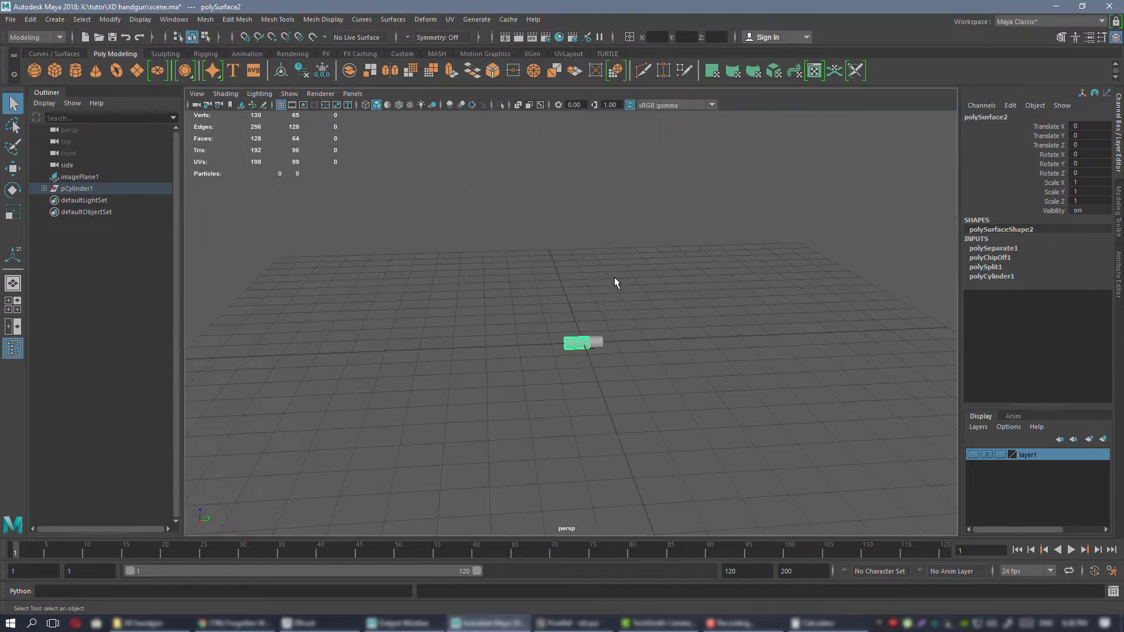
pyautogui.press('f')
pyautogui.keyDown('alt'); pyautogui.moveTo(638, 284); pyautogui.dragTo(624, 309); pyautogui.keyUp('alt')
pyautogui.scroll(-2, 680, 318)
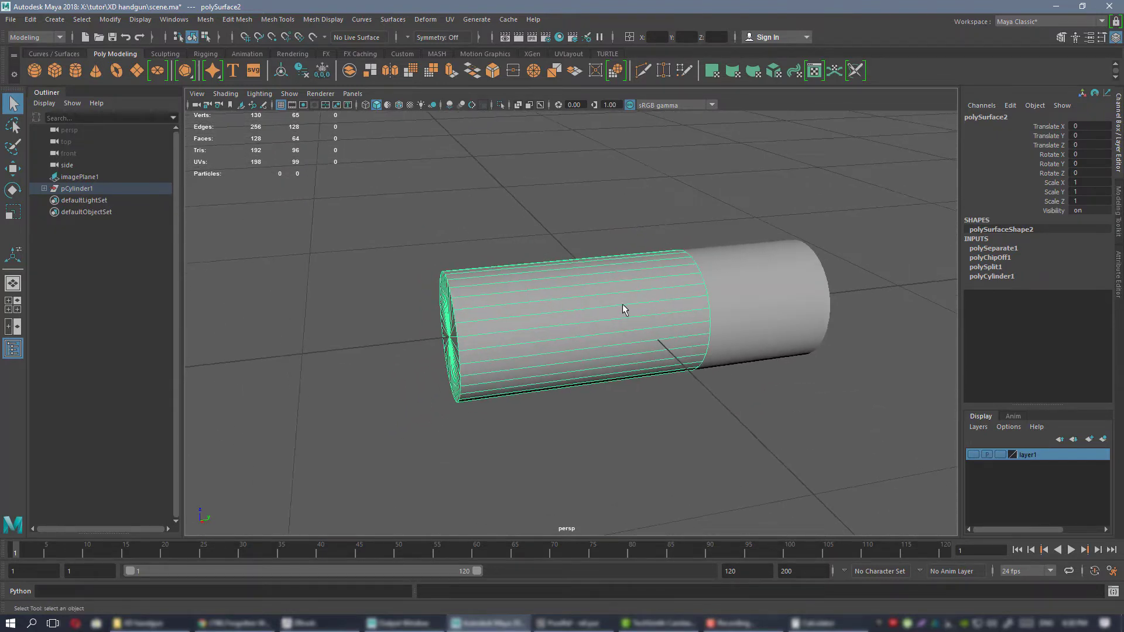
# Switch to PureRef and read the bullet, neck, base and rim diameters in the 9×19mm Parabellum specifications.
pyautogui.hotkey('alt', 'Tab')
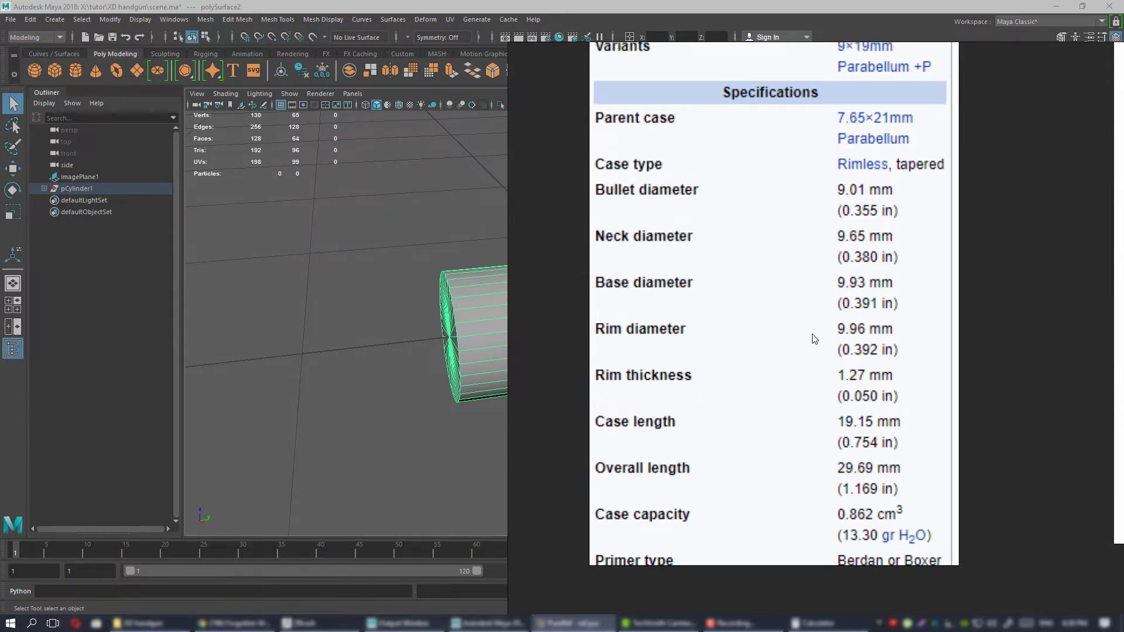
pyautogui.scroll(3, 818, 345)
pyautogui.scroll(-3, 810, 379)
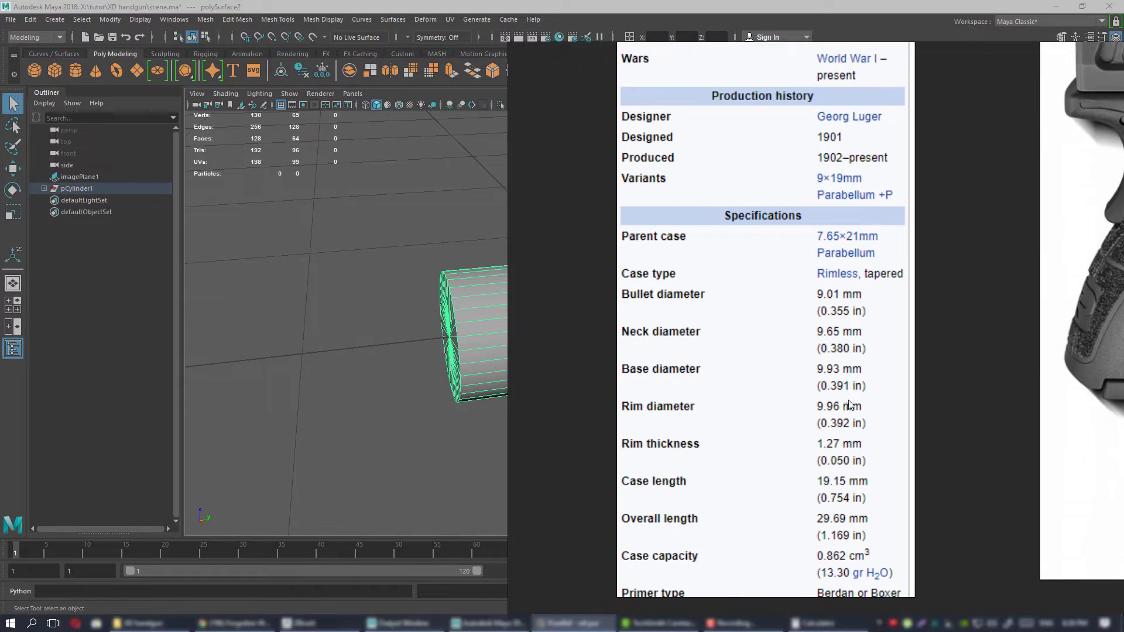
pyautogui.moveTo(850, 404); pyautogui.dragTo(794, 384, button='middle')
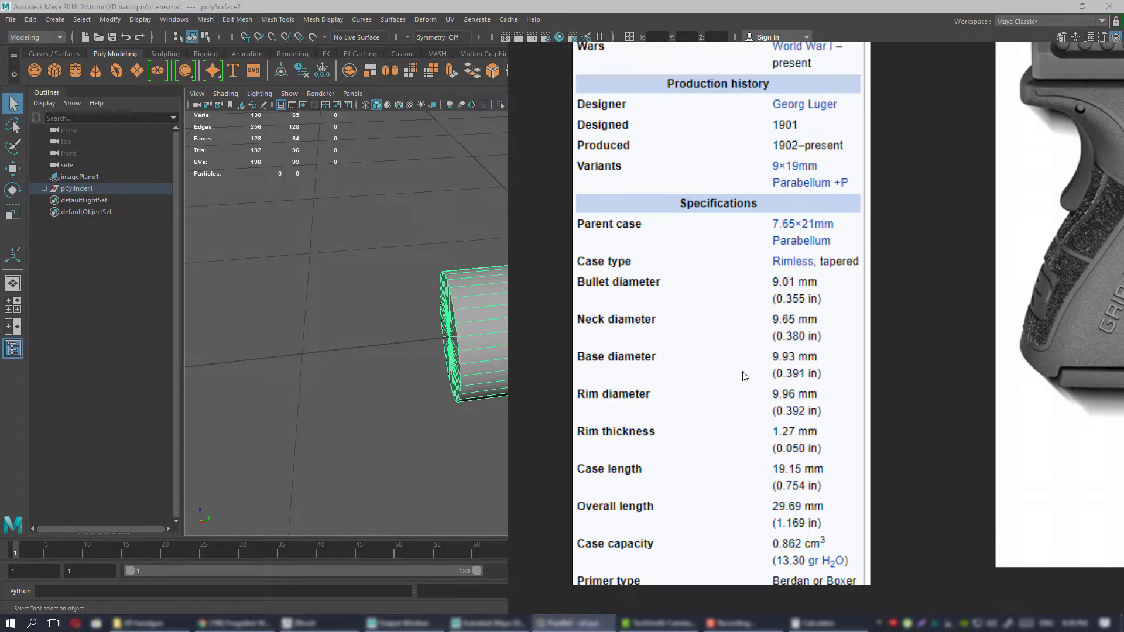
pyautogui.moveTo(763, 374); pyautogui.dragTo(1123, 377, button='right')
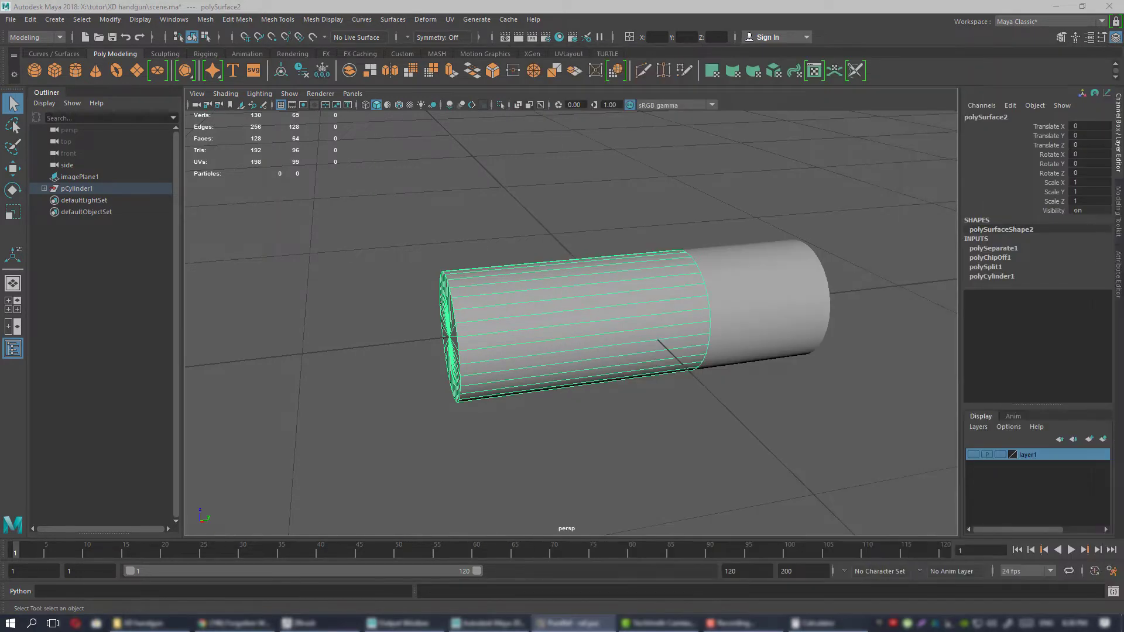
# Scale the ring of vertices at the case's bullet end slightly inward to taper the case.
pyautogui.keyDown('alt'); pyautogui.moveTo(674, 351); pyautogui.dragTo(725, 326); pyautogui.keyUp('alt')
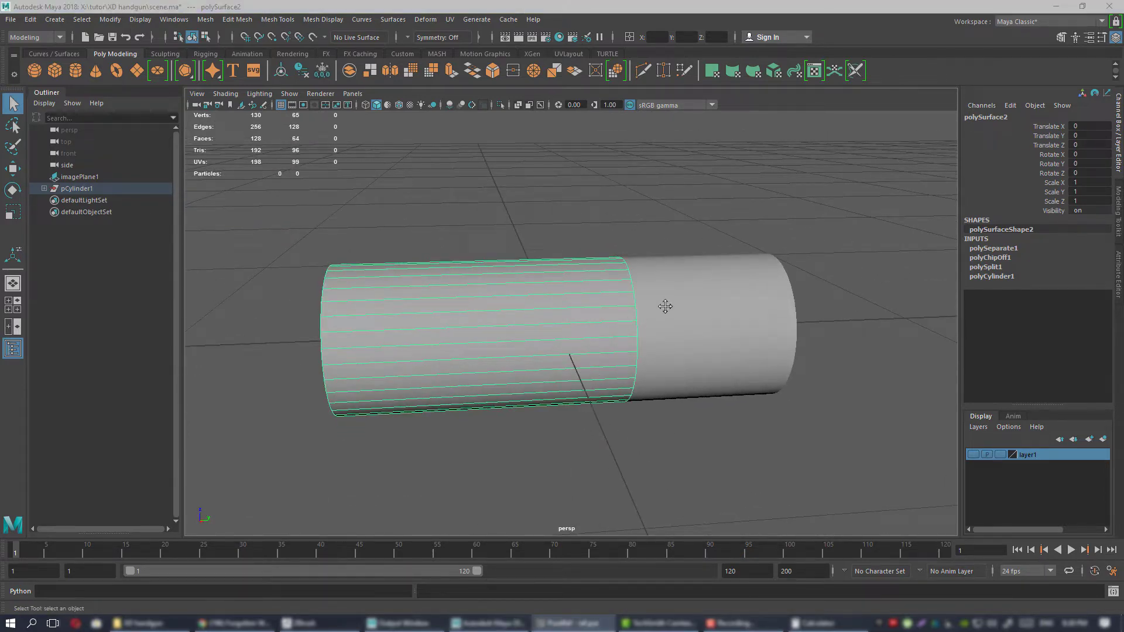
pyautogui.keyDown('alt'); pyautogui.moveTo(665, 306); pyautogui.dragTo(570, 265); pyautogui.keyUp('alt')
pyautogui.moveTo(569, 265); pyautogui.dragTo(527, 265, button='right')
pyautogui.moveTo(562, 159); pyautogui.dragTo(661, 430)
pyautogui.press('r')
pyautogui.scroll(2, 638, 325)
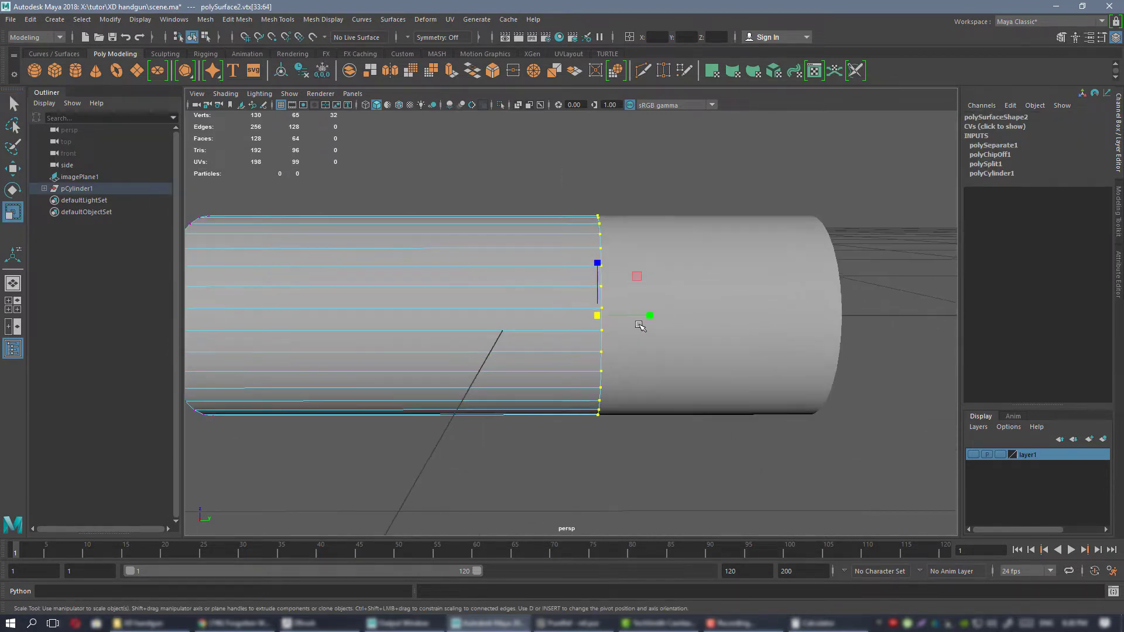
pyautogui.keyDown('alt'); pyautogui.moveTo(640, 325); pyautogui.dragTo(541, 295); pyautogui.keyUp('alt')
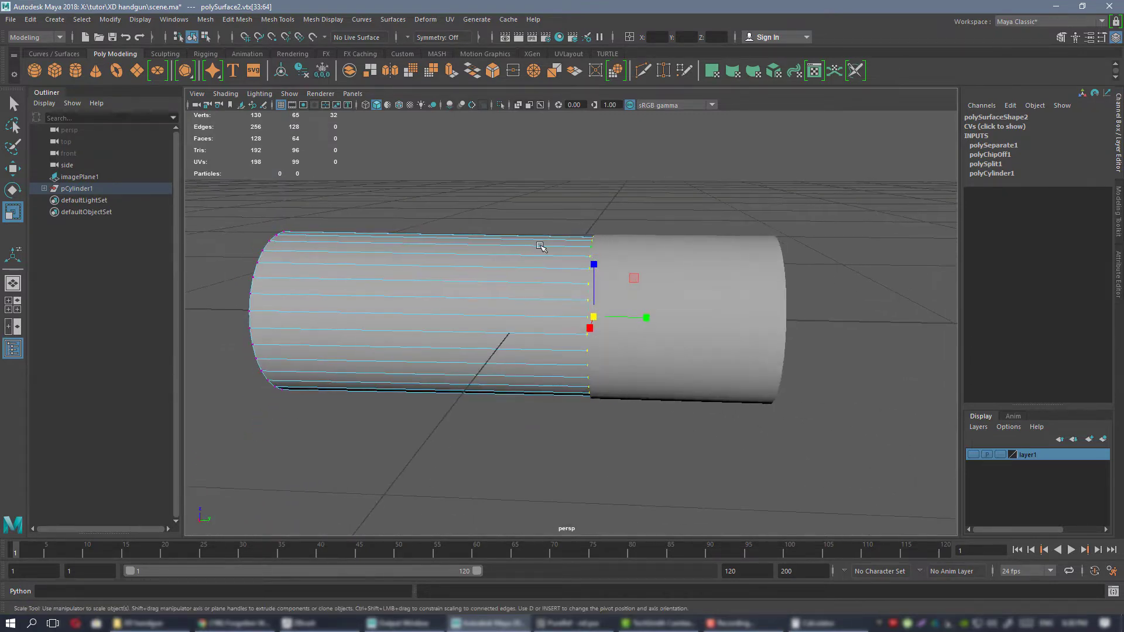
pyautogui.moveTo(540, 246); pyautogui.dragTo(647, 250, button='right')
# Center the pivot of the bullet piece.
pyautogui.click(677, 288)
pyautogui.keyDown('alt'); pyautogui.moveTo(677, 289); pyautogui.dragTo(644, 275); pyautogui.keyUp('alt')
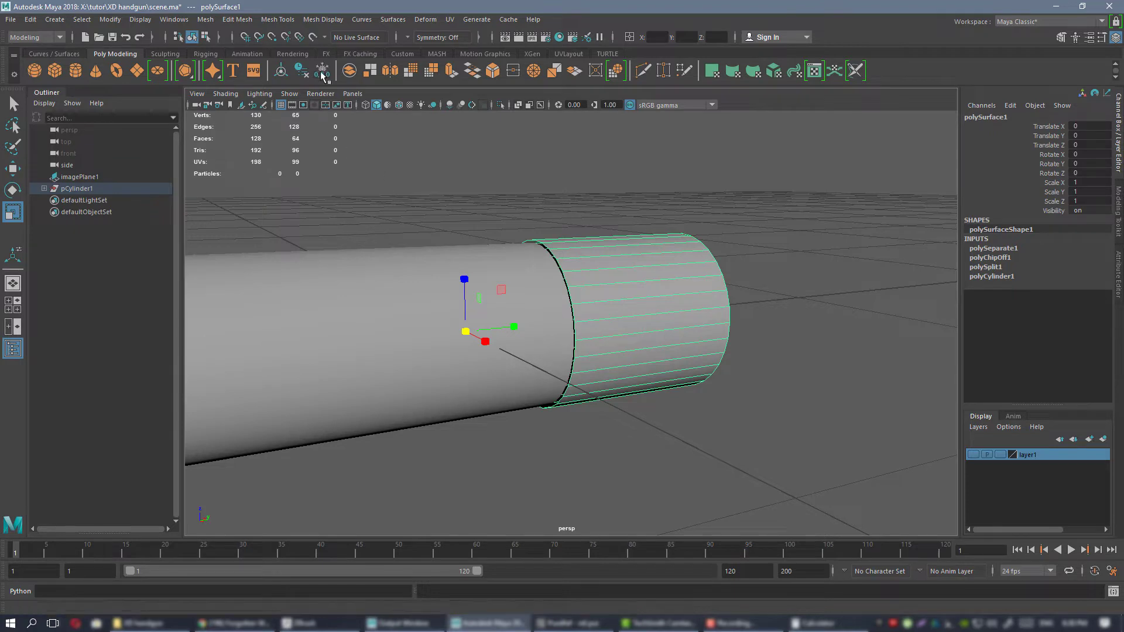
pyautogui.click(402, 53)
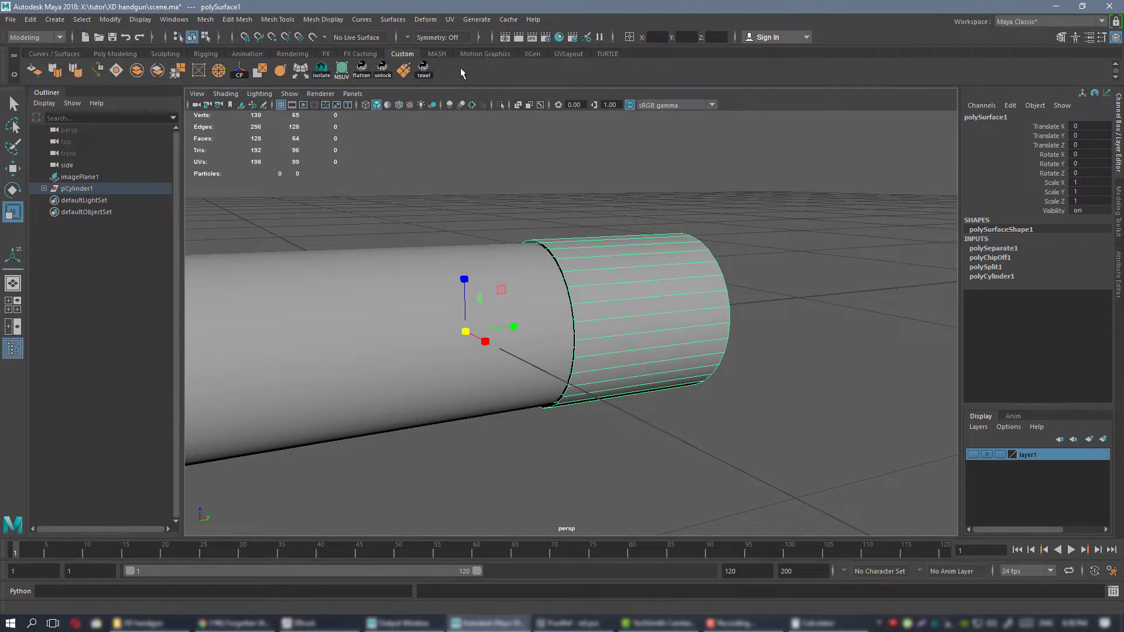
pyautogui.click(239, 70)
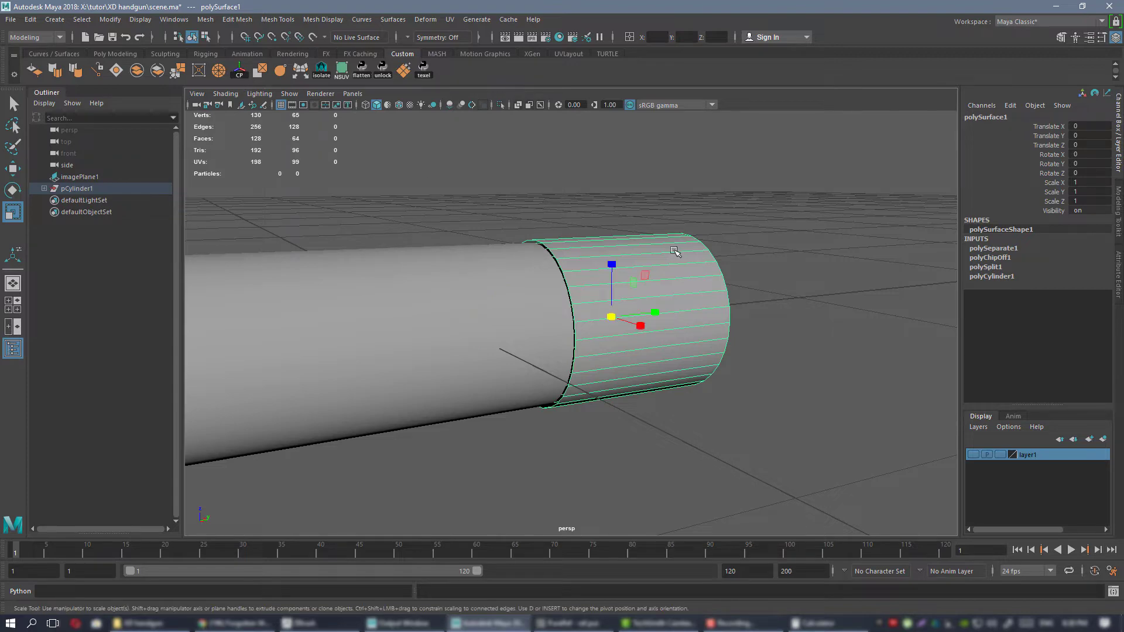
pyautogui.keyDown('alt'); pyautogui.moveTo(673, 251); pyautogui.dragTo(660, 253); pyautogui.keyUp('alt')
pyautogui.press('f')
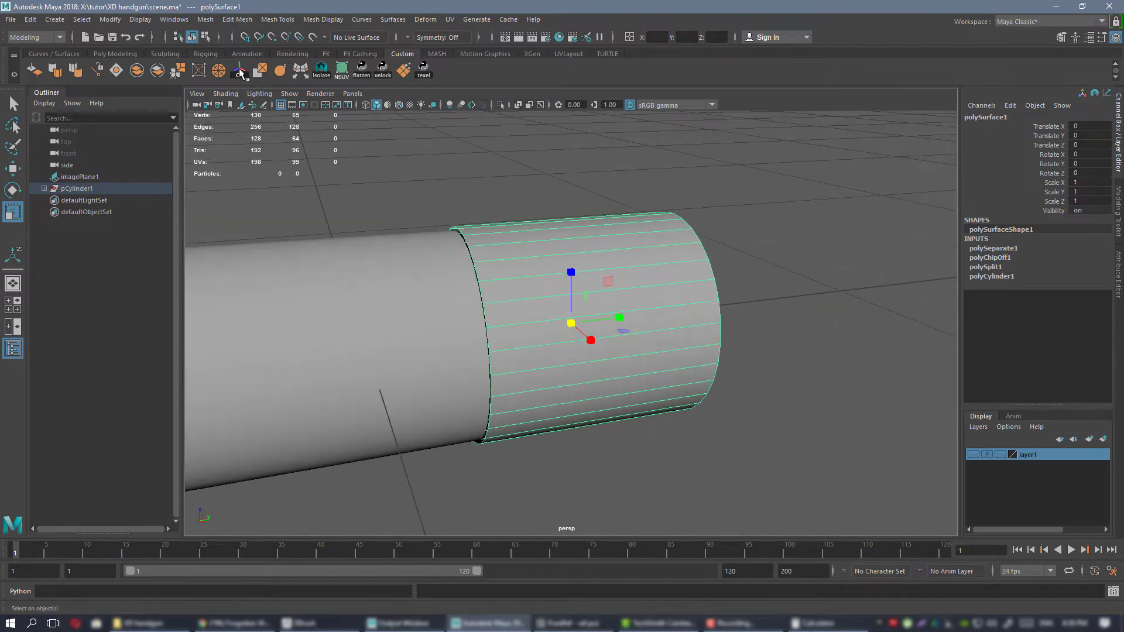
pyautogui.click(206, 20)
pyautogui.moveTo(253, 21)
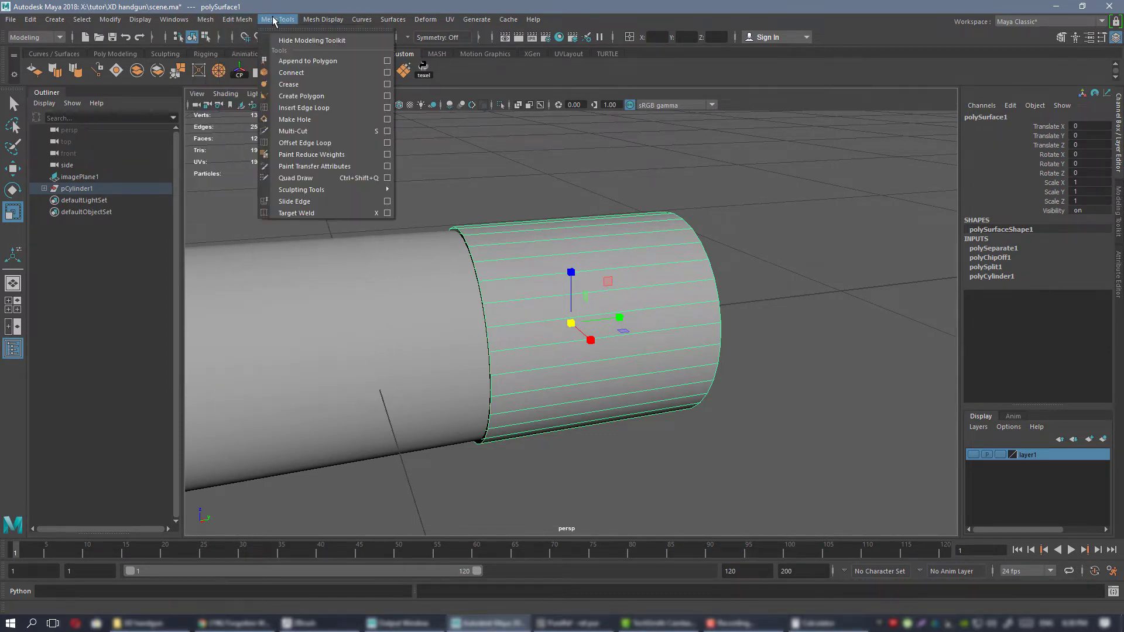
pyautogui.moveTo(312, 19)
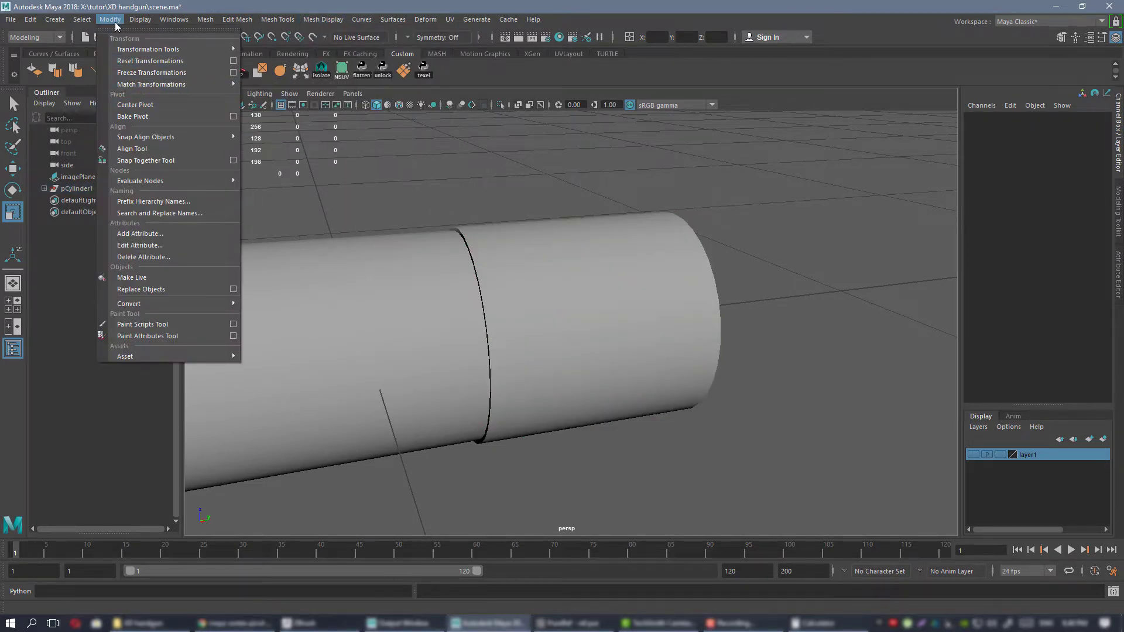
pyautogui.keyDown('alt'); pyautogui.moveTo(449, 165); pyautogui.dragTo(457, 166, button='middle'); pyautogui.keyUp('alt')
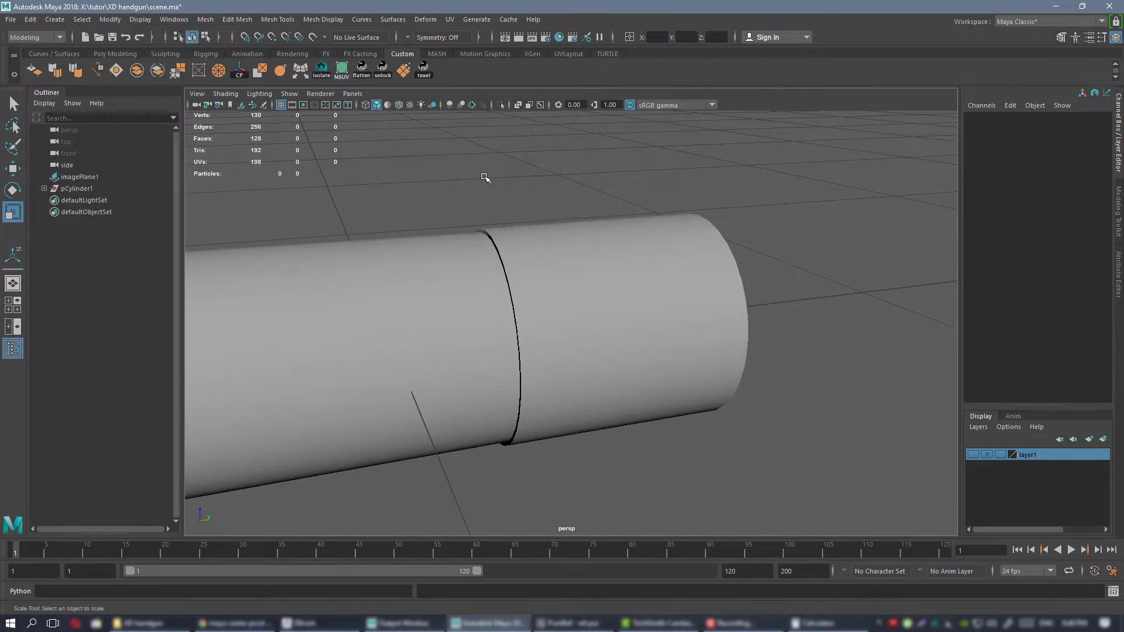
# Scale the bullet piece down to 0.936 on X and Z so it is narrower than the case.
pyautogui.keyDown('alt'); pyautogui.moveTo(551, 195); pyautogui.dragTo(493, 202); pyautogui.keyUp('alt')
pyautogui.click(533, 291)
pyautogui.keyDown('alt'); pyautogui.moveTo(533, 292); pyautogui.dragTo(599, 303); pyautogui.keyUp('alt')
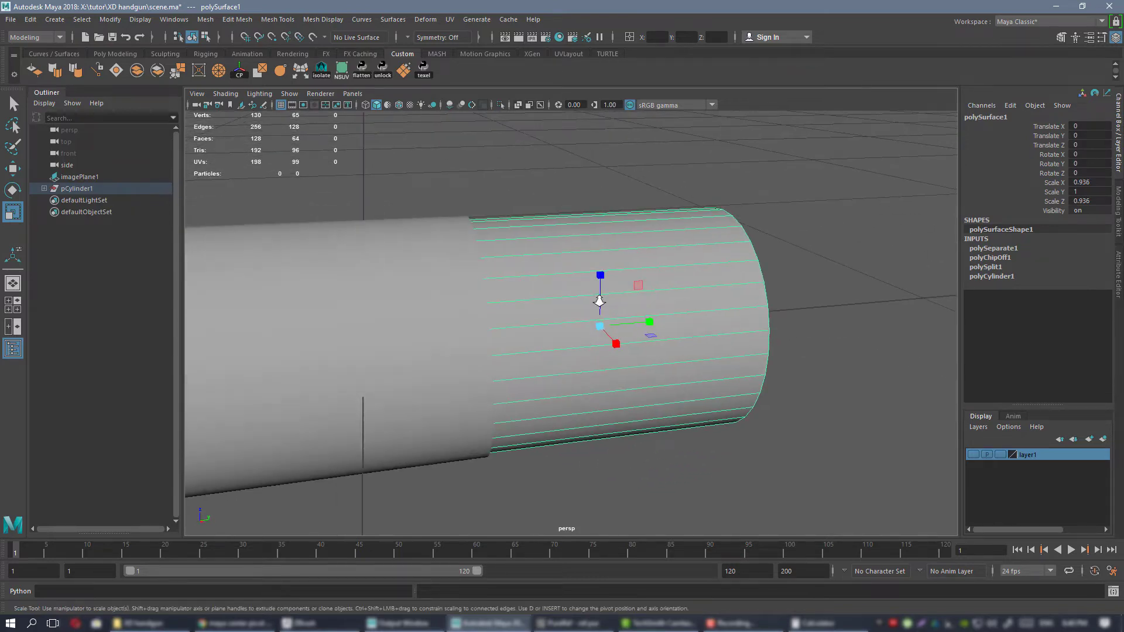
pyautogui.keyDown('alt'); pyautogui.moveTo(599, 303); pyautogui.dragTo(497, 286, button='right'); pyautogui.keyUp('alt')
pyautogui.keyDown('alt'); pyautogui.moveTo(498, 286); pyautogui.dragTo(687, 248, button='middle'); pyautogui.keyUp('alt')
# Isolate the case piece and select the border edge loop around its open bullet end.
pyautogui.click(545, 255)
pyautogui.keyDown('alt'); pyautogui.moveTo(687, 249); pyautogui.dragTo(522, 253); pyautogui.keyUp('alt')
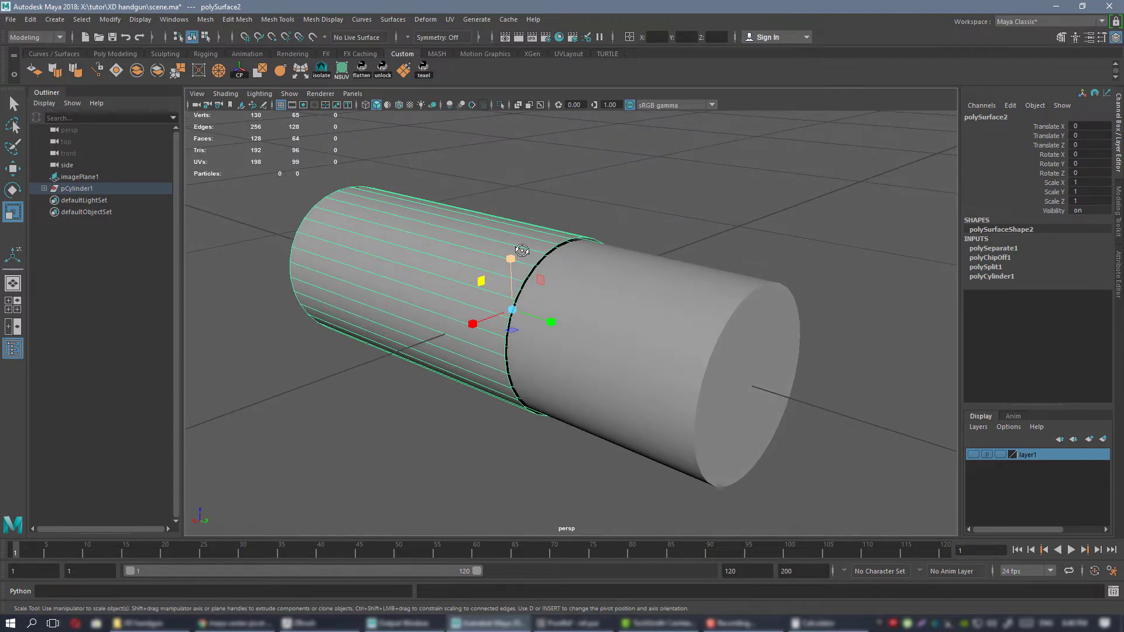
pyautogui.hotkey('ctrl', '1')
pyautogui.keyDown('alt'); pyautogui.moveTo(541, 254); pyautogui.dragTo(614, 281, button='right'); pyautogui.keyUp('alt')
pyautogui.moveTo(614, 281)
pyautogui.keyDown('alt'); pyautogui.mouseDown()
pyautogui.moveTo(587, 323)
pyautogui.moveTo(614, 287)
pyautogui.mouseUp(); pyautogui.keyUp('alt')
pyautogui.moveTo(437, 194); pyautogui.dragTo(427, 164, button='right')
pyautogui.doubleClick(464, 234)
pyautogui.scroll(-2, 460, 234)
pyautogui.keyDown('alt'); pyautogui.moveTo(460, 235); pyautogui.dragTo(536, 267); pyautogui.keyUp('alt')
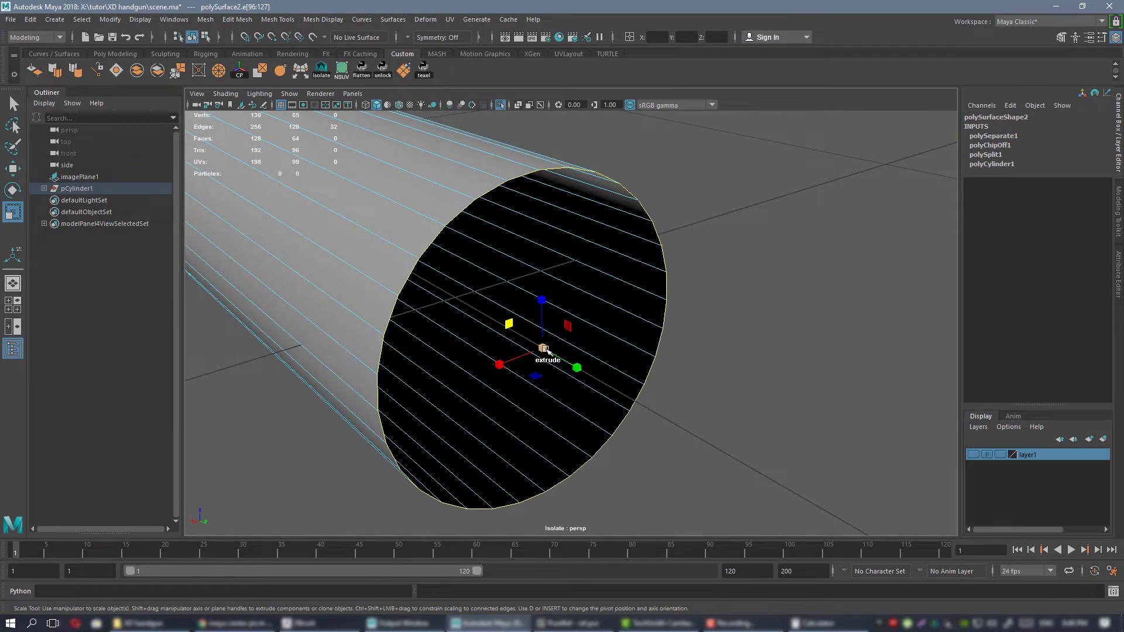
# Extrude the case mouth's border edges inward, back into the case and inward again to form a rim and inner ledge.
pyautogui.keyDown('shift'); pyautogui.moveTo(543, 347); pyautogui.dragTo(590, 371); pyautogui.keyUp('shift')
pyautogui.press('w')
pyautogui.keyDown('alt'); pyautogui.moveTo(597, 368); pyautogui.dragTo(458, 336); pyautogui.keyUp('alt')
pyautogui.press('r')
pyautogui.keyDown('alt'); pyautogui.moveTo(510, 329); pyautogui.dragTo(568, 338); pyautogui.keyUp('alt')
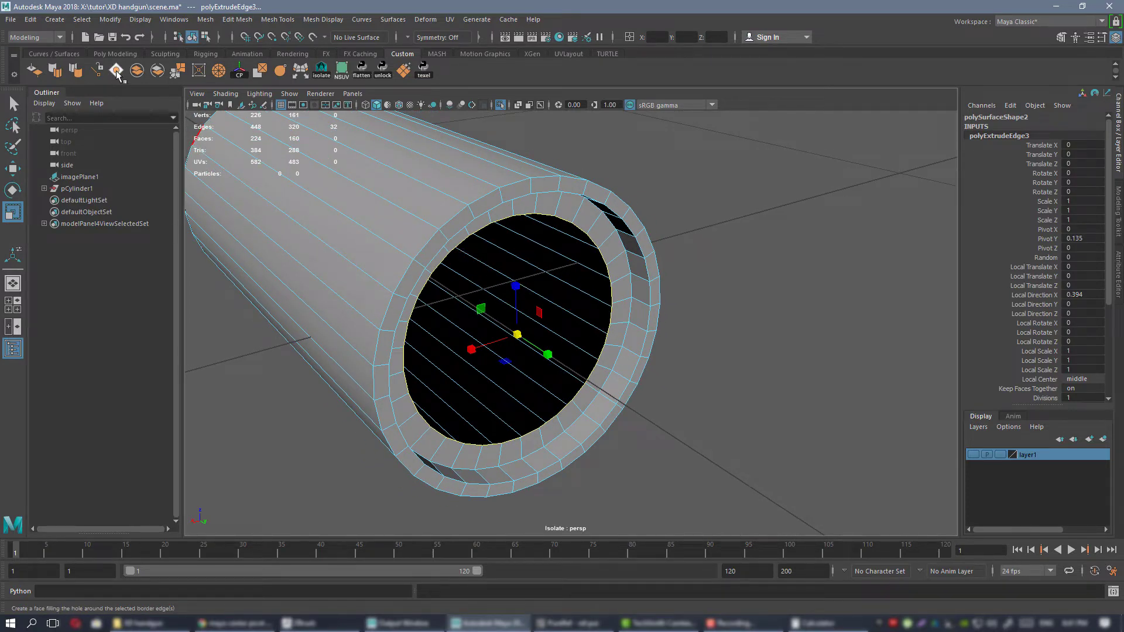
# Fill the hole inside the innermost border edge loop of the case mouth and return to object mode.
pyautogui.click(203, 20)
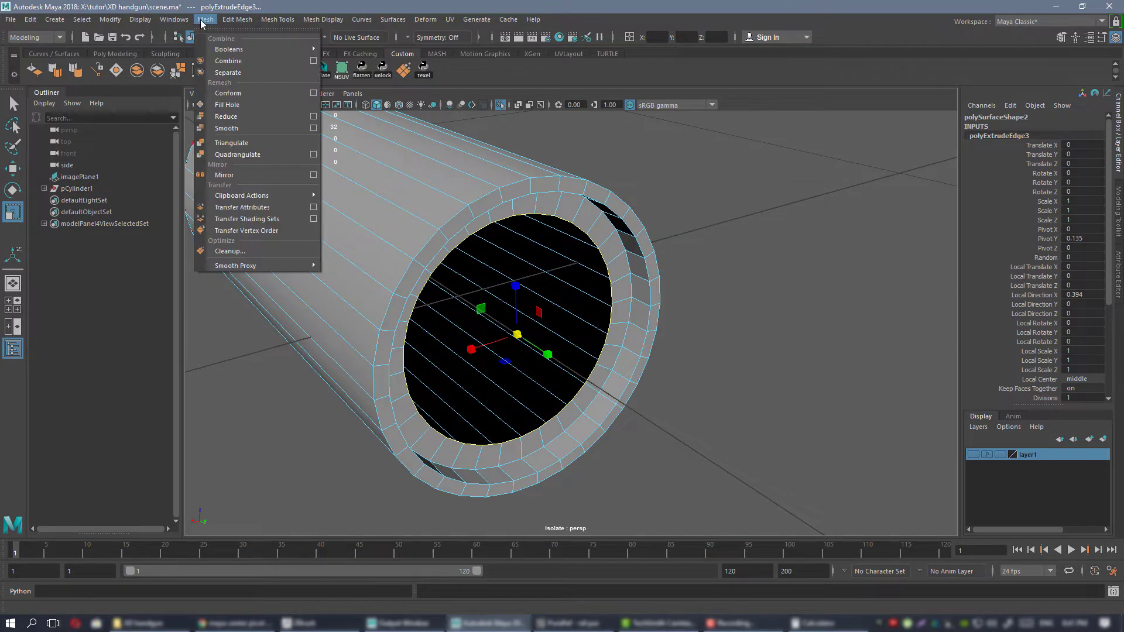
pyautogui.click(782, 252)
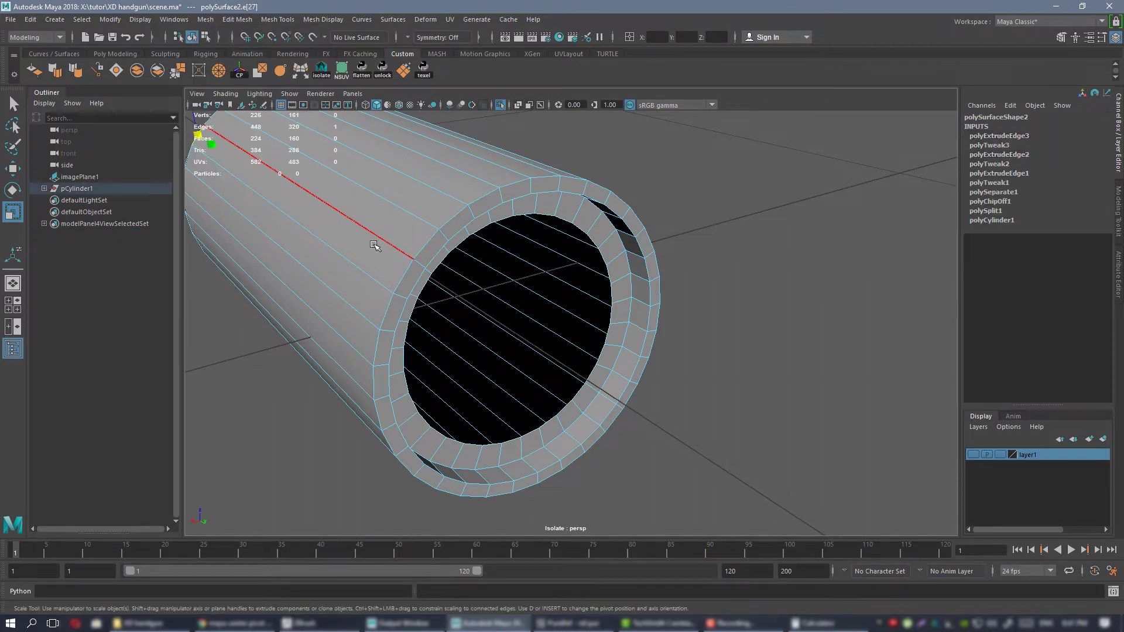
pyautogui.doubleClick(546, 217)
pyautogui.click(117, 71)
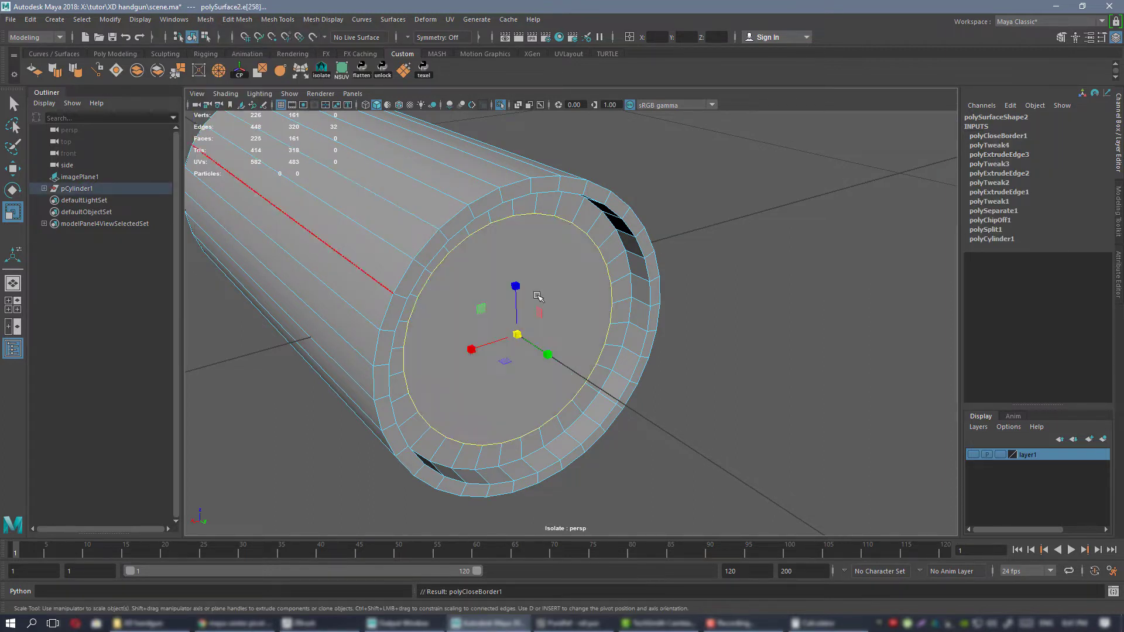
pyautogui.moveTo(543, 260); pyautogui.dragTo(599, 243, button='right')
pyautogui.keyDown('alt'); pyautogui.moveTo(767, 275); pyautogui.dragTo(673, 278, button='right'); pyautogui.keyUp('alt')
pyautogui.keyDown('alt'); pyautogui.moveTo(673, 278); pyautogui.dragTo(700, 276); pyautogui.keyUp('alt')
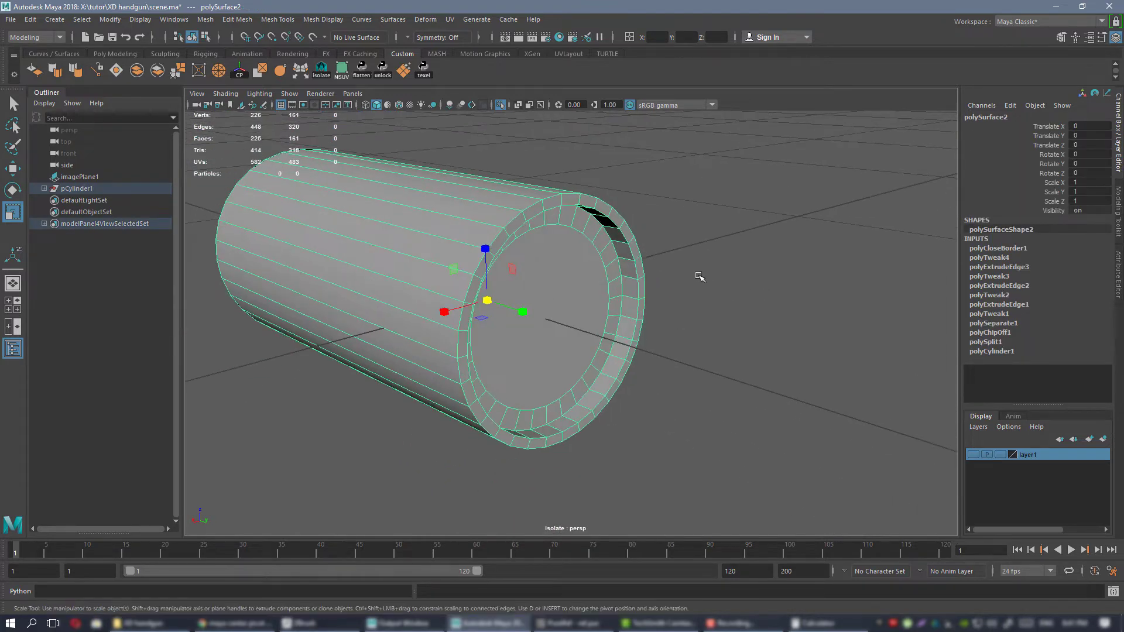
pyautogui.click(699, 275)
pyautogui.keyDown('alt'); pyautogui.moveTo(592, 269); pyautogui.dragTo(537, 276); pyautogui.keyUp('alt')
pyautogui.click(534, 263)
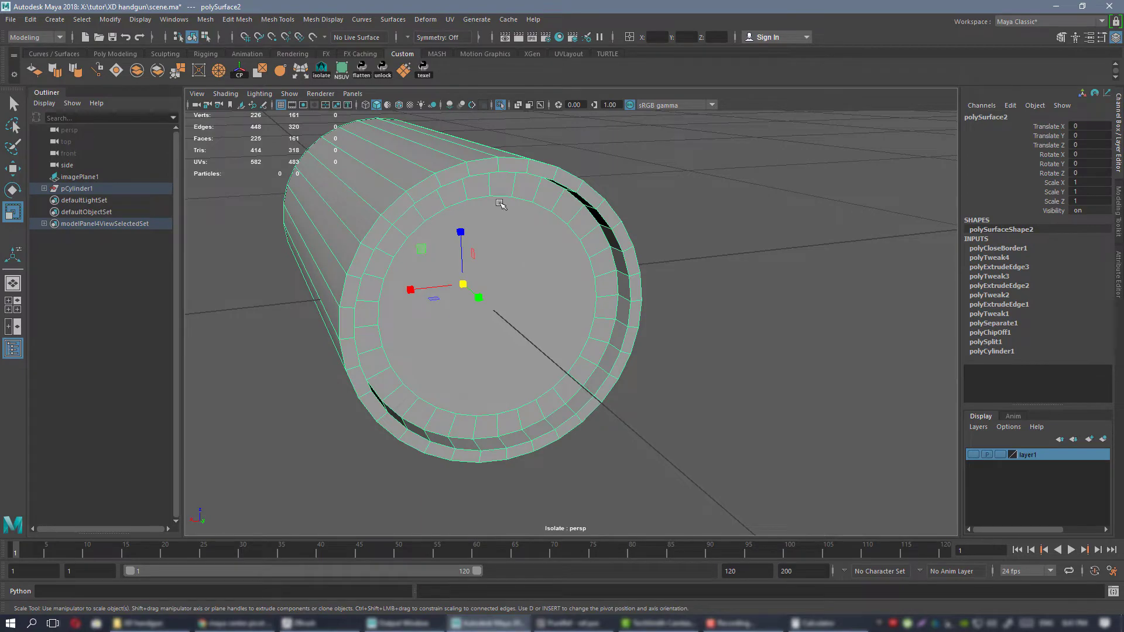
# Delete all the triangular cap faces on the case's rear end.
pyautogui.keyDown('alt'); pyautogui.moveTo(493, 285); pyautogui.dragTo(630, 253); pyautogui.keyUp('alt')
pyautogui.keyDown('alt'); pyautogui.moveTo(629, 253); pyautogui.dragTo(601, 262, button='middle'); pyautogui.keyUp('alt')
pyautogui.keyDown('alt'); pyautogui.moveTo(601, 262); pyautogui.dragTo(634, 230); pyautogui.keyUp('alt')
pyautogui.moveTo(630, 224); pyautogui.dragTo(630, 254, button='right')
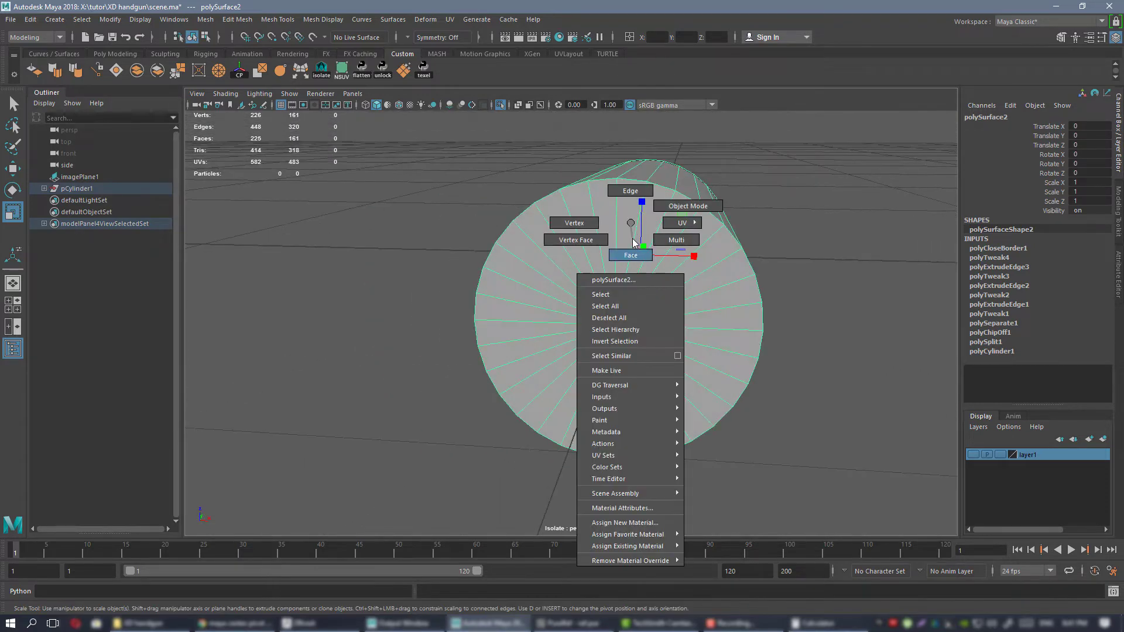
pyautogui.keyDown('alt'); pyautogui.moveTo(630, 257); pyautogui.dragTo(648, 258); pyautogui.keyUp('alt')
pyautogui.moveTo(601, 314); pyautogui.dragTo(653, 338)
pyautogui.keyDown('alt'); pyautogui.moveTo(685, 325); pyautogui.dragTo(602, 285); pyautogui.keyUp('alt')
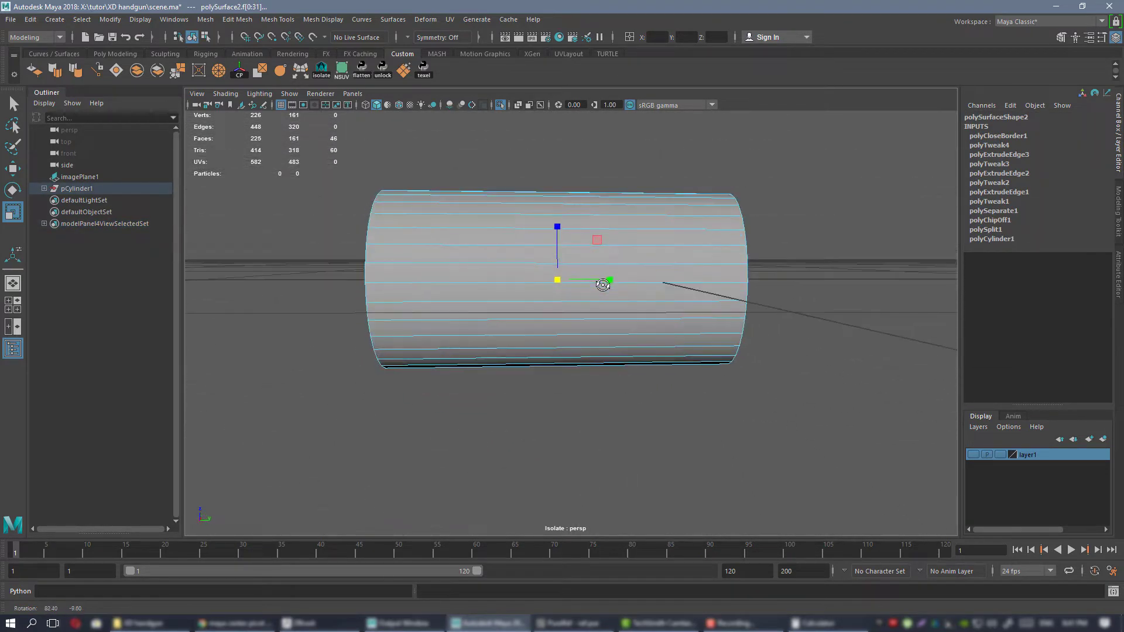
pyautogui.keyDown('ctrl'); pyautogui.moveTo(512, 135); pyautogui.dragTo(845, 472); pyautogui.keyUp('ctrl')
pyautogui.keyDown('alt'); pyautogui.moveTo(599, 403); pyautogui.dragTo(624, 404); pyautogui.keyUp('alt')
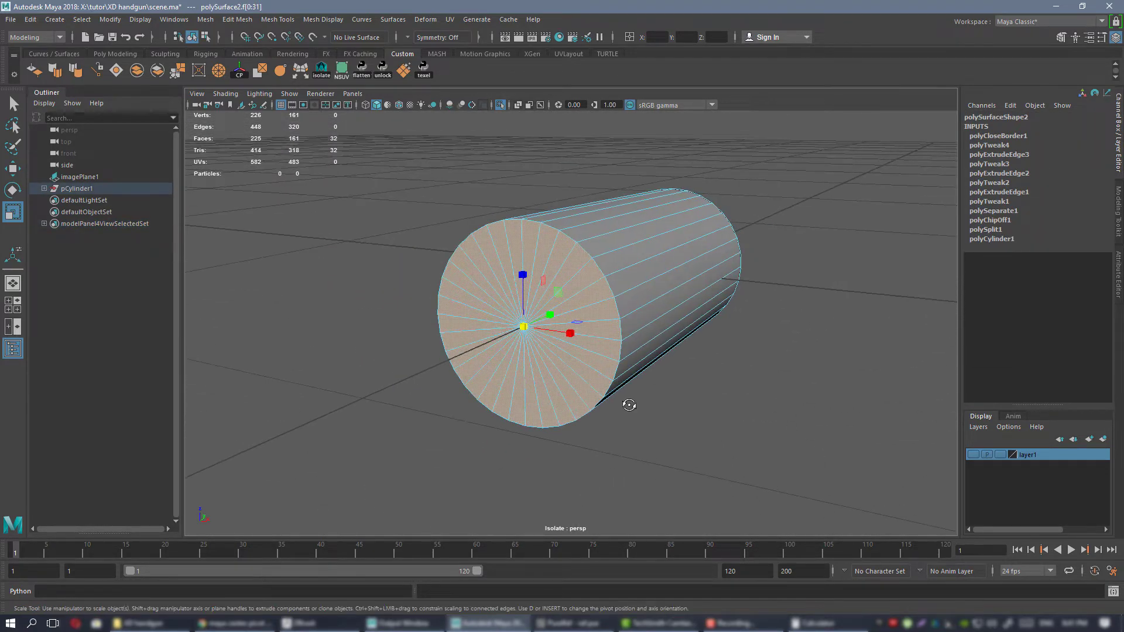
pyautogui.press('Delete')
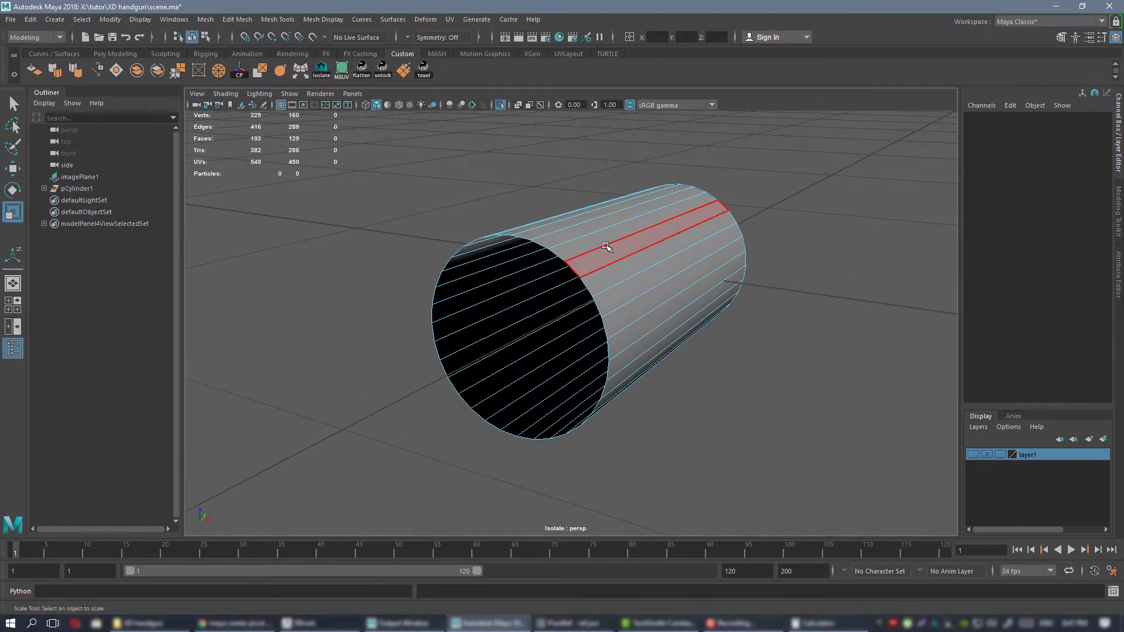
# Extrude the border edges of the case's open rear end inward three times into concentric rings and fill the central hole.
pyautogui.keyDown('alt'); pyautogui.moveTo(603, 246); pyautogui.dragTo(620, 363); pyautogui.keyUp('alt')
pyautogui.doubleClick(575, 240)
pyautogui.keyDown('alt'); pyautogui.moveTo(642, 360); pyautogui.dragTo(506, 341); pyautogui.keyUp('alt')
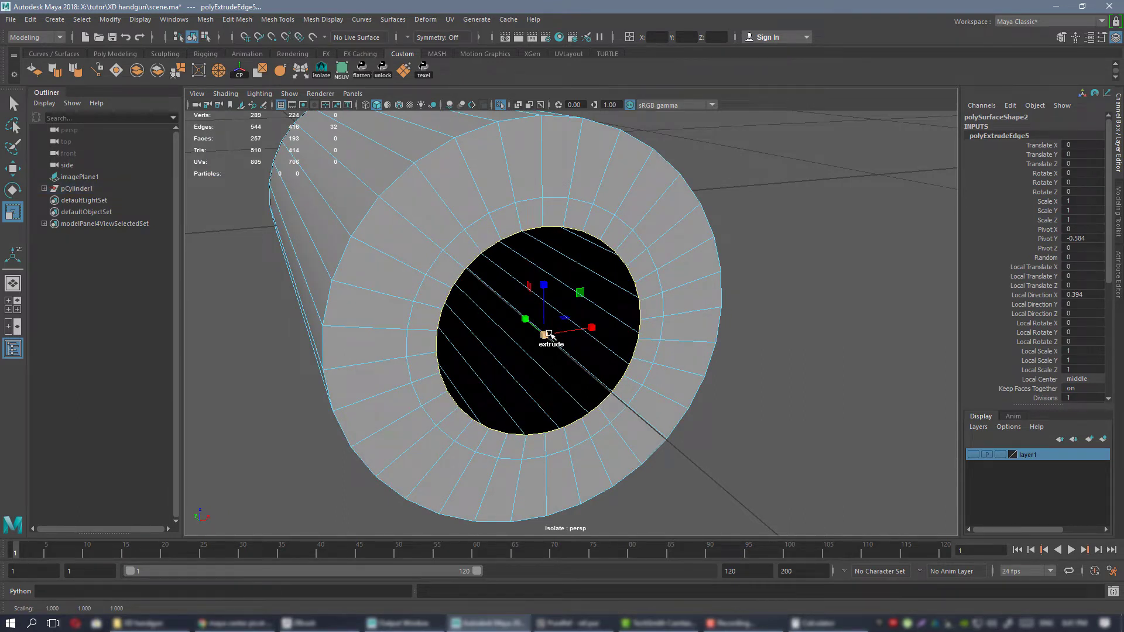
pyautogui.keyDown('shift'); pyautogui.moveTo(548, 335); pyautogui.dragTo(496, 342); pyautogui.keyUp('shift')
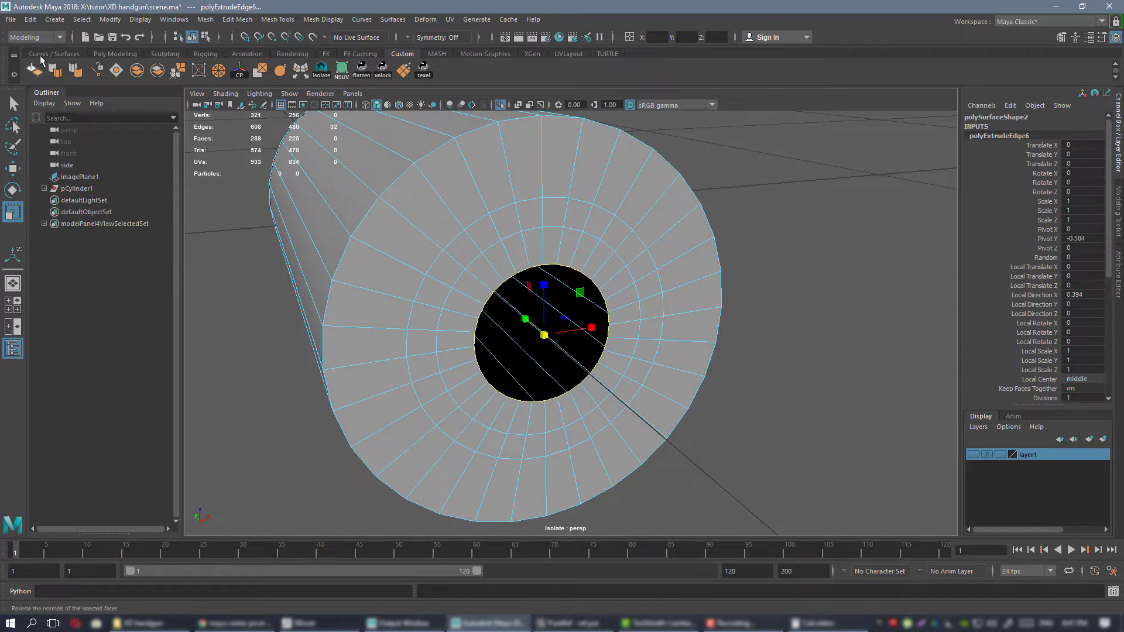
pyautogui.click(114, 70)
pyautogui.keyDown('alt'); pyautogui.moveTo(502, 268); pyautogui.dragTo(510, 258); pyautogui.keyUp('alt')
pyautogui.keyDown('alt'); pyautogui.moveTo(509, 258); pyautogui.dragTo(519, 266, button='right'); pyautogui.keyUp('alt')
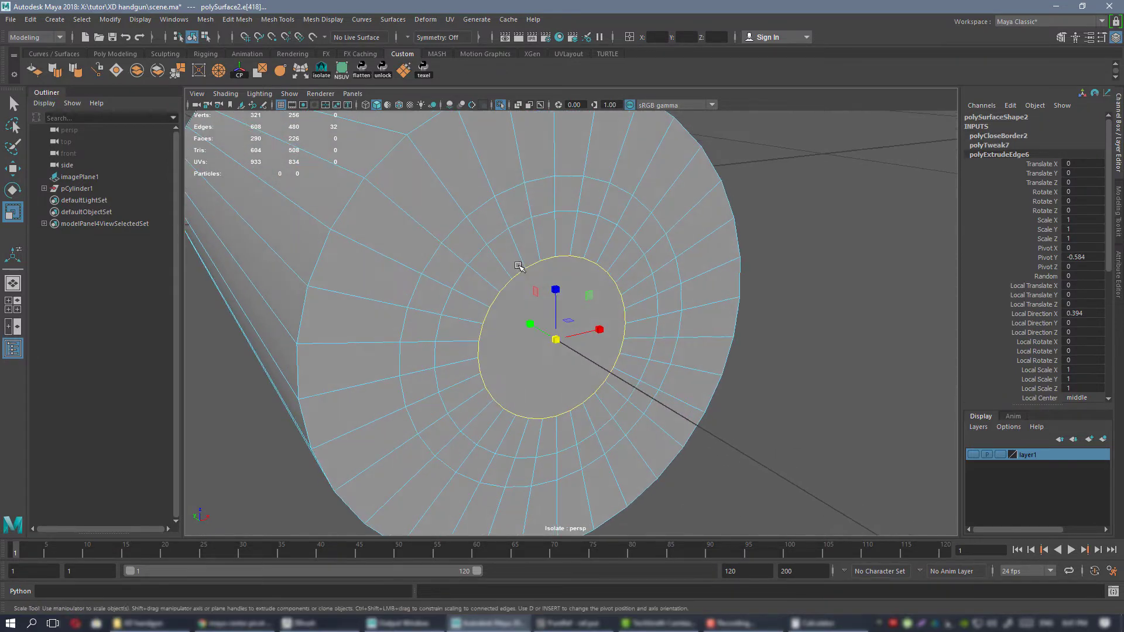
# Insert an edge loop midway in the narrow ring of the rear face and move it into the case to form a circular primer groove.
pyautogui.hotkey('ctrl', 'shift', 'x')
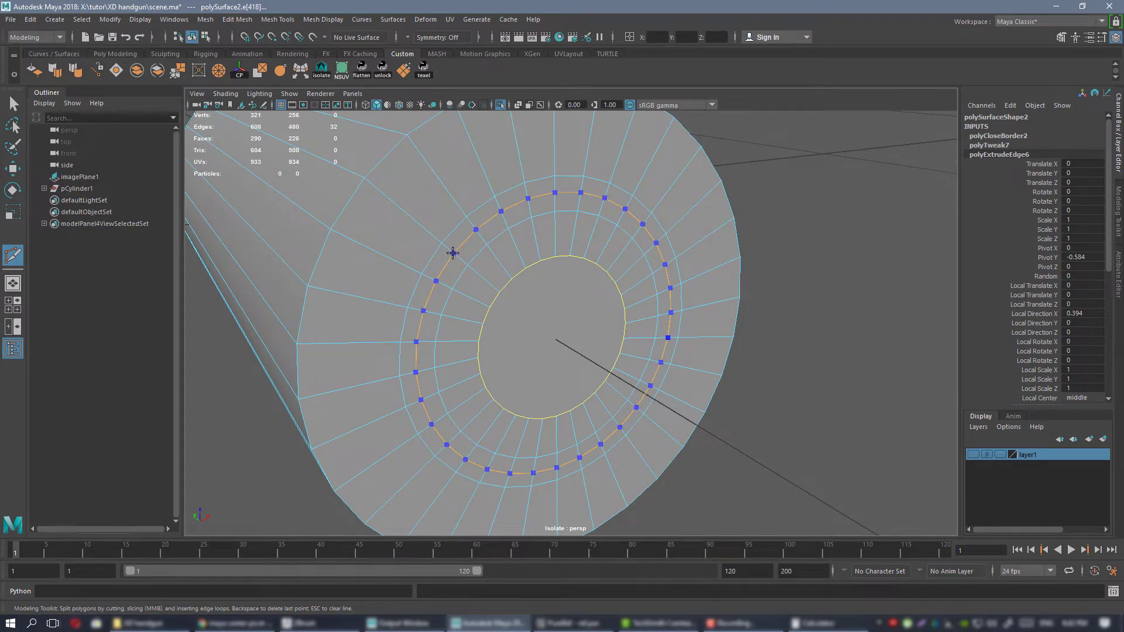
pyautogui.keyDown('ctrl'); pyautogui.click(452, 252); pyautogui.keyUp('ctrl')
pyautogui.doubleClick(465, 240)
pyautogui.keyDown('alt'); pyautogui.moveTo(540, 342); pyautogui.dragTo(606, 298); pyautogui.keyUp('alt')
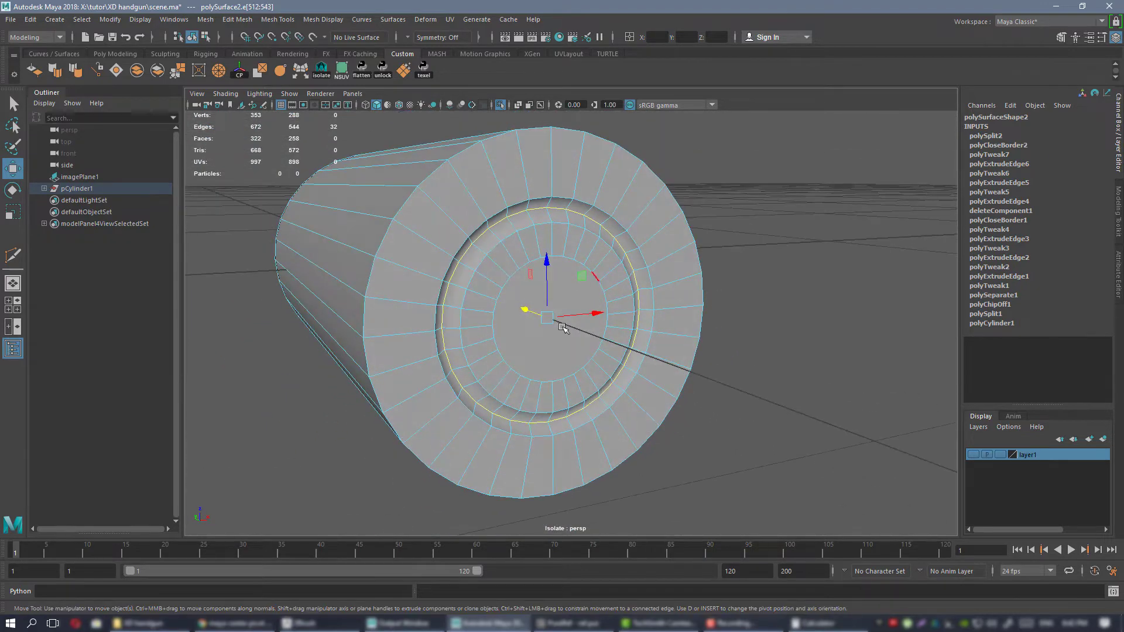
pyautogui.keyDown('alt'); pyautogui.moveTo(673, 323); pyautogui.dragTo(560, 345); pyautogui.keyUp('alt')
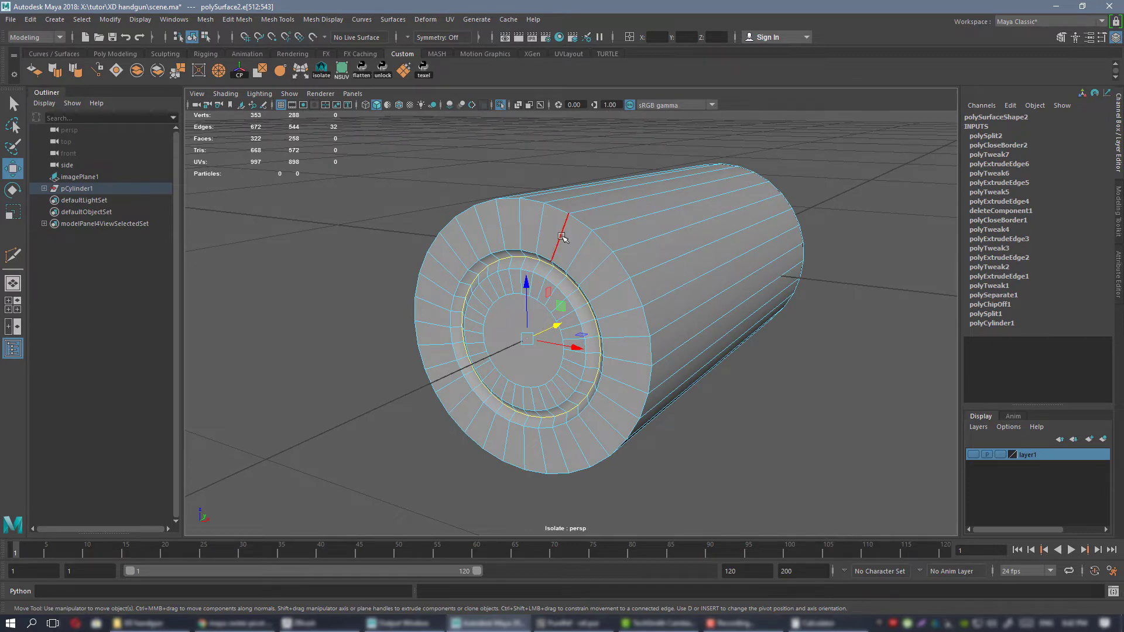
pyautogui.keyDown('alt'); pyautogui.moveTo(557, 241); pyautogui.dragTo(508, 303); pyautogui.keyUp('alt')
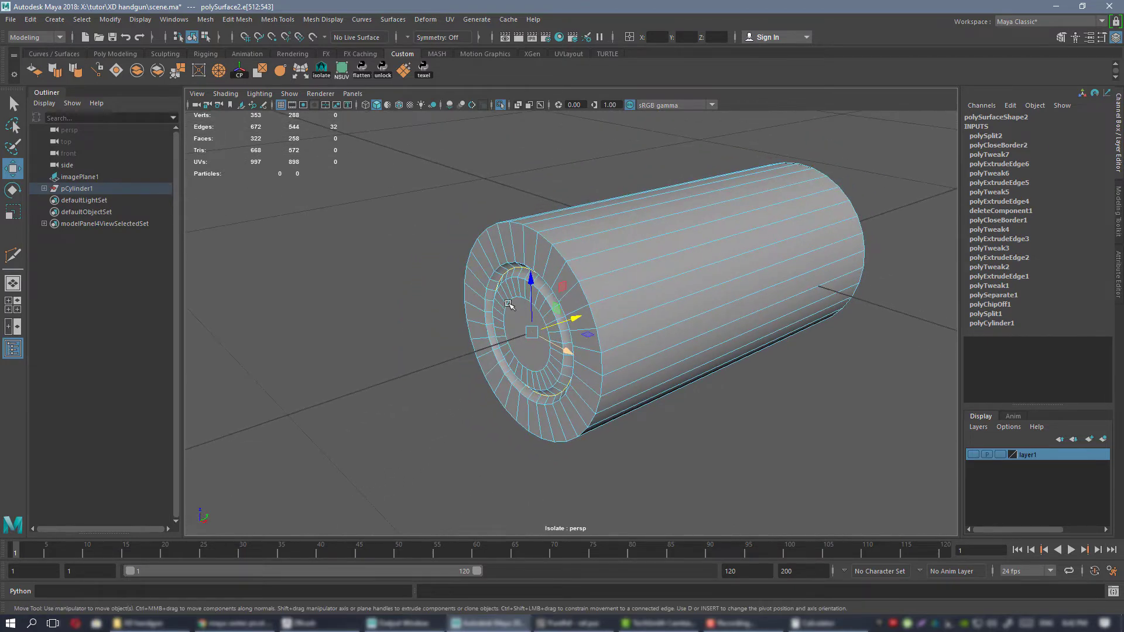
pyautogui.keyDown('alt'); pyautogui.moveTo(601, 264); pyautogui.dragTo(632, 314); pyautogui.keyUp('alt')
pyautogui.keyDown('alt'); pyautogui.moveTo(508, 286); pyautogui.dragTo(604, 235); pyautogui.keyUp('alt')
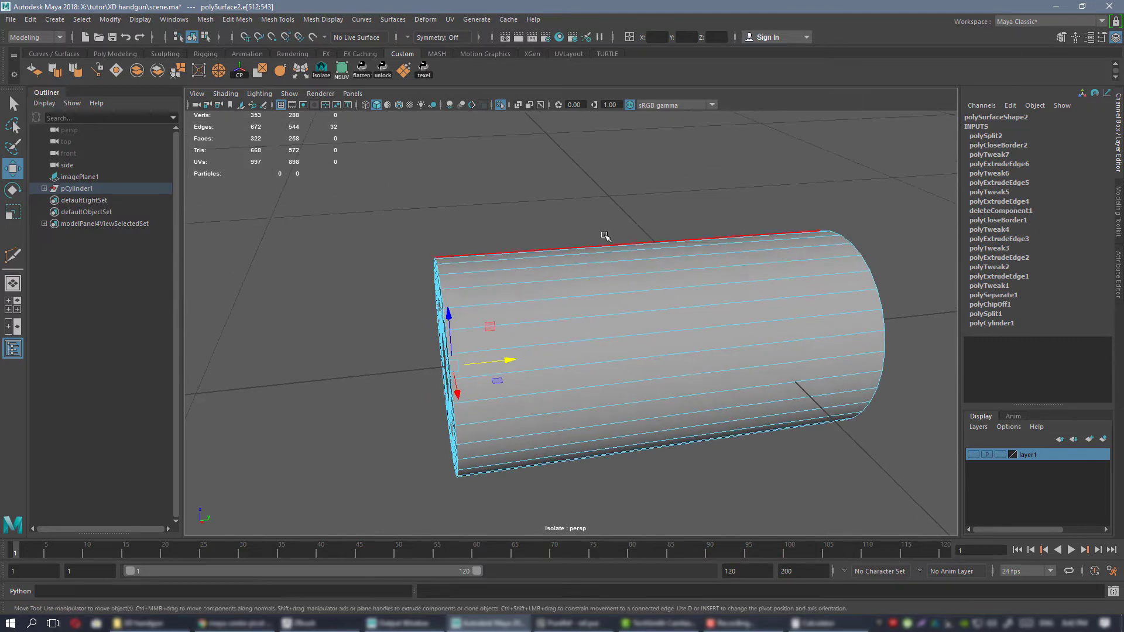
pyautogui.keyDown('alt'); pyautogui.moveTo(643, 358); pyautogui.dragTo(448, 241); pyautogui.keyUp('alt')
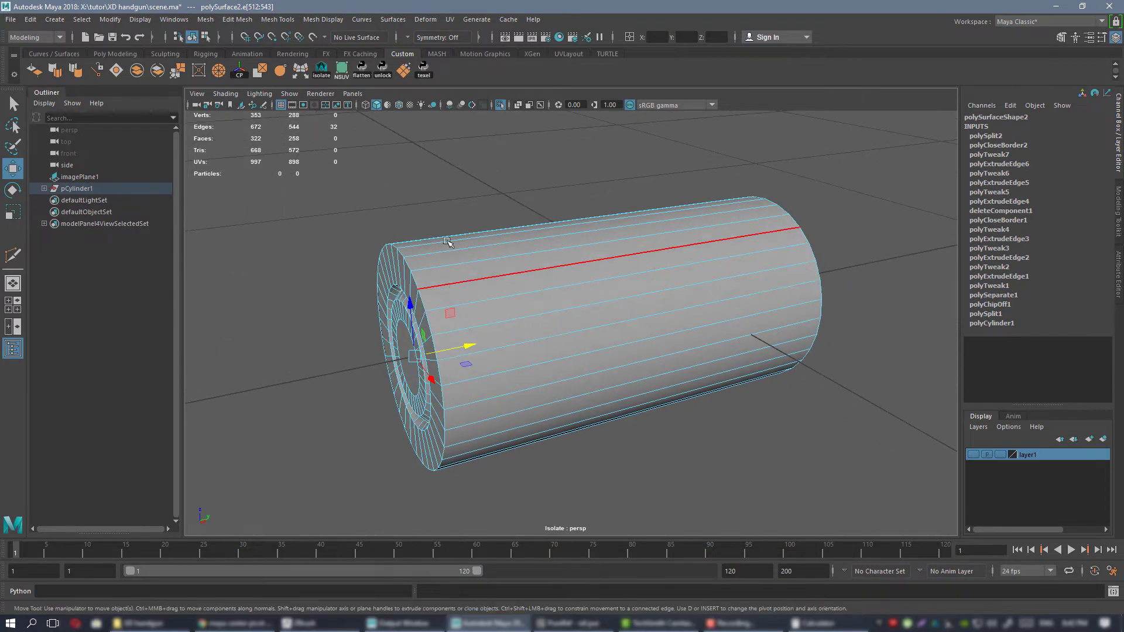
pyautogui.keyDown('alt'); pyautogui.moveTo(656, 329); pyautogui.dragTo(831, 319); pyautogui.keyUp('alt')
pyautogui.keyDown('alt'); pyautogui.moveTo(554, 361); pyautogui.dragTo(624, 345); pyautogui.keyUp('alt')
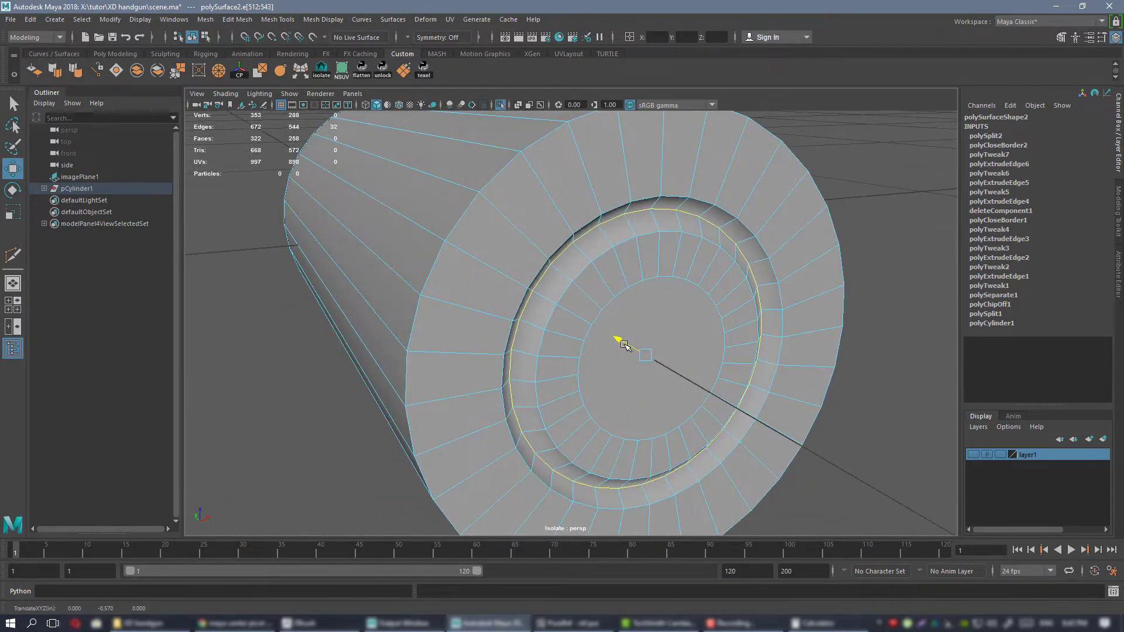
# Insert four edge loops around the case body close to its rear end.
pyautogui.keyDown('alt'); pyautogui.moveTo(648, 350); pyautogui.dragTo(562, 311, button='right'); pyautogui.keyUp('alt')
pyautogui.keyDown('alt'); pyautogui.moveTo(562, 310); pyautogui.dragTo(398, 255); pyautogui.keyUp('alt')
pyautogui.keyDown('alt'); pyautogui.moveTo(527, 249); pyautogui.dragTo(492, 248); pyautogui.keyUp('alt')
pyautogui.keyDown('alt'); pyautogui.moveTo(491, 248); pyautogui.dragTo(514, 246, button='right'); pyautogui.keyUp('alt')
pyautogui.keyDown('alt'); pyautogui.moveTo(500, 219); pyautogui.dragTo(519, 263, button='middle'); pyautogui.keyUp('alt')
pyautogui.keyDown('alt'); pyautogui.moveTo(519, 265); pyautogui.dragTo(511, 258); pyautogui.keyUp('alt')
pyautogui.keyDown('shift'); pyautogui.moveTo(512, 258); pyautogui.dragTo(459, 239, button='right'); pyautogui.keyUp('shift')
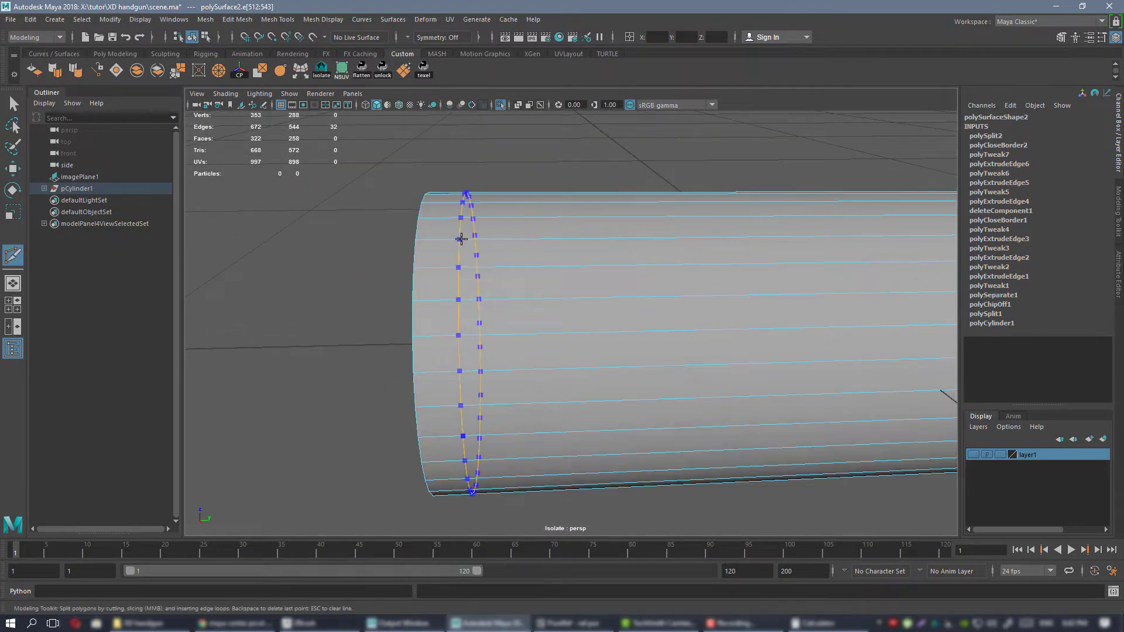
pyautogui.keyDown('ctrl'); pyautogui.click(461, 239); pyautogui.keyUp('ctrl')
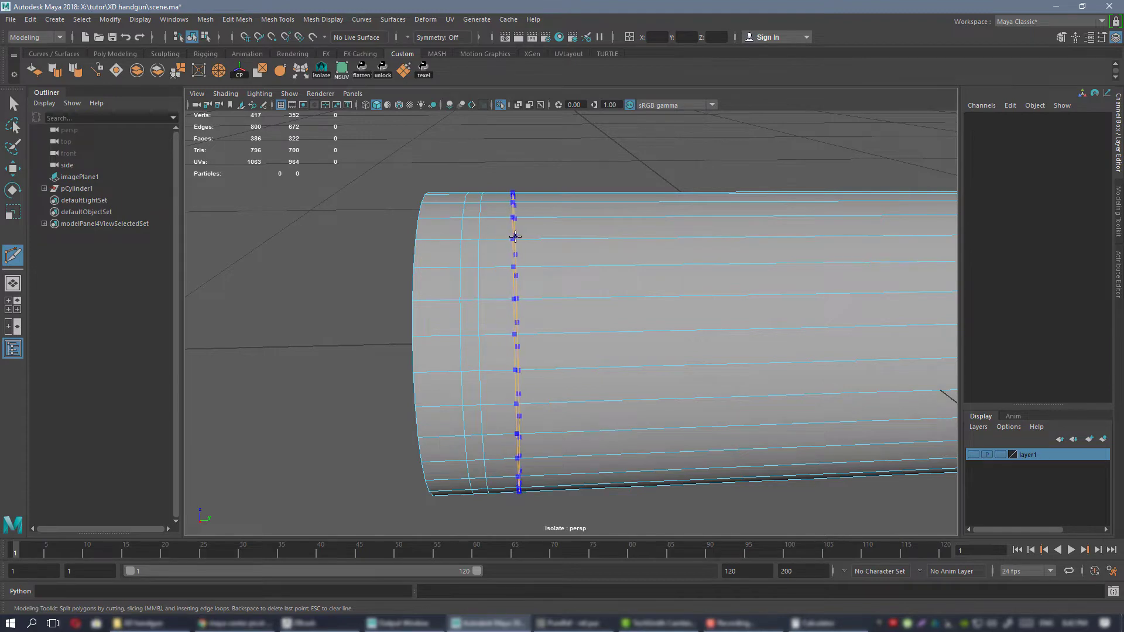
pyautogui.keyDown('ctrl'); pyautogui.click(536, 237); pyautogui.keyUp('ctrl')
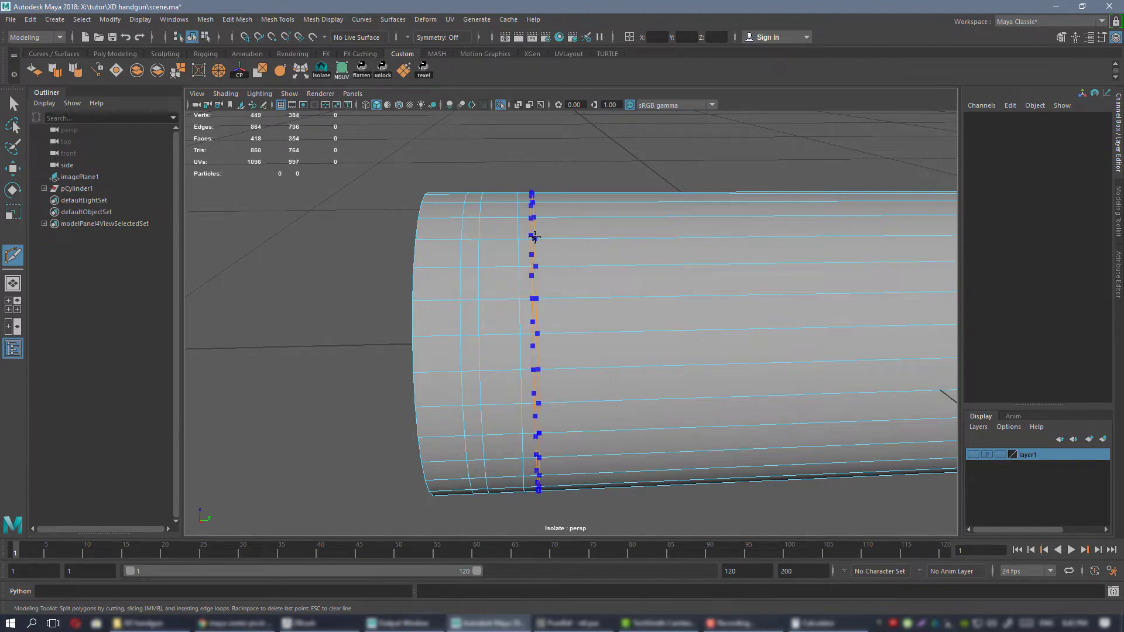
pyautogui.press('w')
# Select the ring of faces between the middle two new edge loops and scale it inward to form the extractor groove.
pyautogui.keyDown('alt'); pyautogui.moveTo(650, 296); pyautogui.dragTo(542, 235, button='right'); pyautogui.keyUp('alt')
pyautogui.keyDown('alt'); pyautogui.moveTo(542, 236); pyautogui.dragTo(569, 251); pyautogui.keyUp('alt')
pyautogui.rightClick(582, 275)
pyautogui.moveTo(581, 275); pyautogui.dragTo(581, 308, button='right')
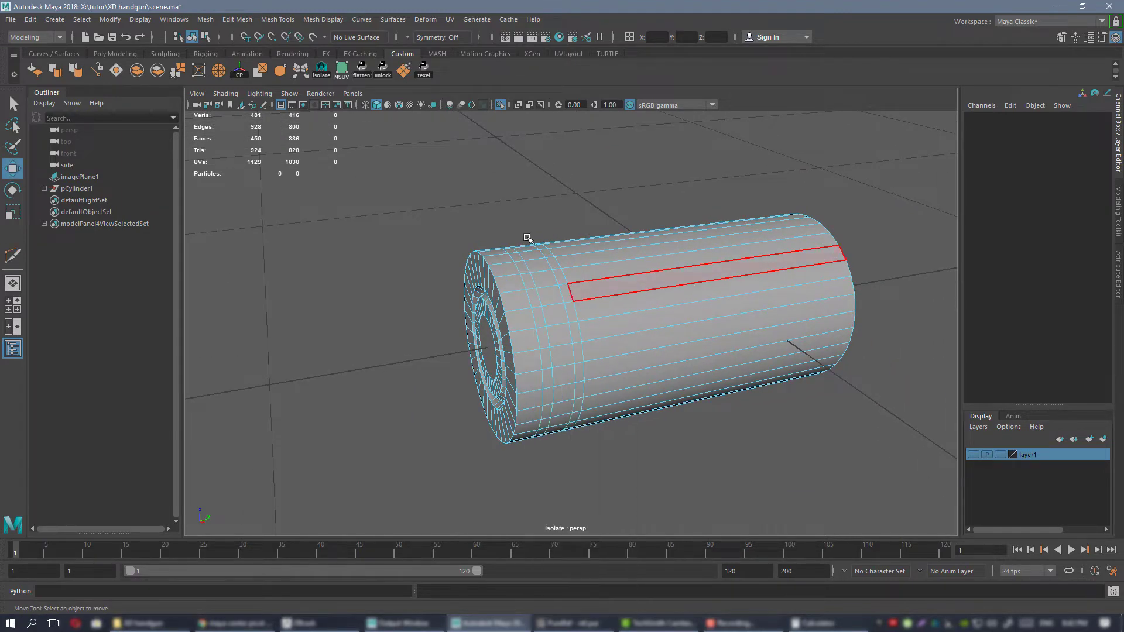
pyautogui.keyDown('alt'); pyautogui.moveTo(528, 238); pyautogui.dragTo(580, 254, button='right'); pyautogui.keyUp('alt')
pyautogui.click(521, 246)
pyautogui.keyDown('shift'); pyautogui.doubleClick(533, 275); pyautogui.keyUp('shift')
pyautogui.keyDown('alt'); pyautogui.moveTo(563, 312); pyautogui.dragTo(553, 346); pyautogui.keyUp('alt')
pyautogui.press('r')
pyautogui.keyDown('alt'); pyautogui.moveTo(609, 340); pyautogui.dragTo(557, 310); pyautogui.keyUp('alt')
pyautogui.keyDown('alt'); pyautogui.moveTo(592, 316); pyautogui.dragTo(572, 296, button='right'); pyautogui.keyUp('alt')
pyautogui.keyDown('alt'); pyautogui.moveTo(572, 297); pyautogui.dragTo(574, 261); pyautogui.keyUp('alt')
pyautogui.keyDown('alt'); pyautogui.moveTo(574, 261); pyautogui.dragTo(591, 281, button='right'); pyautogui.keyUp('alt')
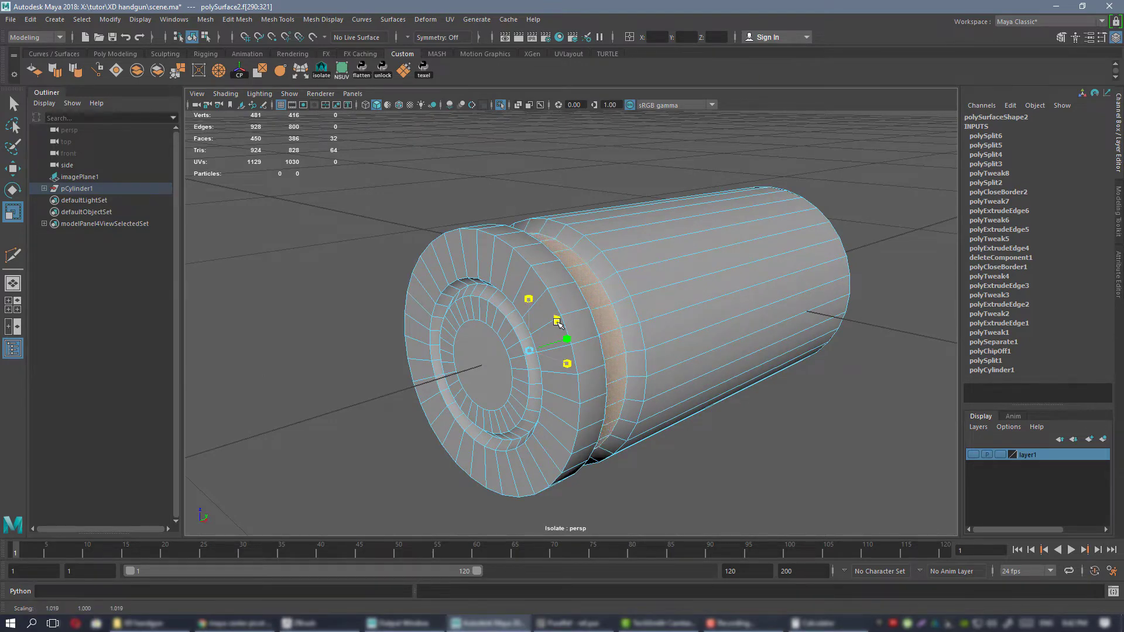
# Fine-tune the extractor groove's diameter, return to object mode and save the scene.
pyautogui.moveTo(556, 322); pyautogui.dragTo(558, 321)
pyautogui.keyDown('alt'); pyautogui.moveTo(652, 327); pyautogui.dragTo(635, 311, button='right'); pyautogui.keyUp('alt')
pyautogui.keyDown('alt'); pyautogui.moveTo(690, 301); pyautogui.dragTo(632, 284); pyautogui.keyUp('alt')
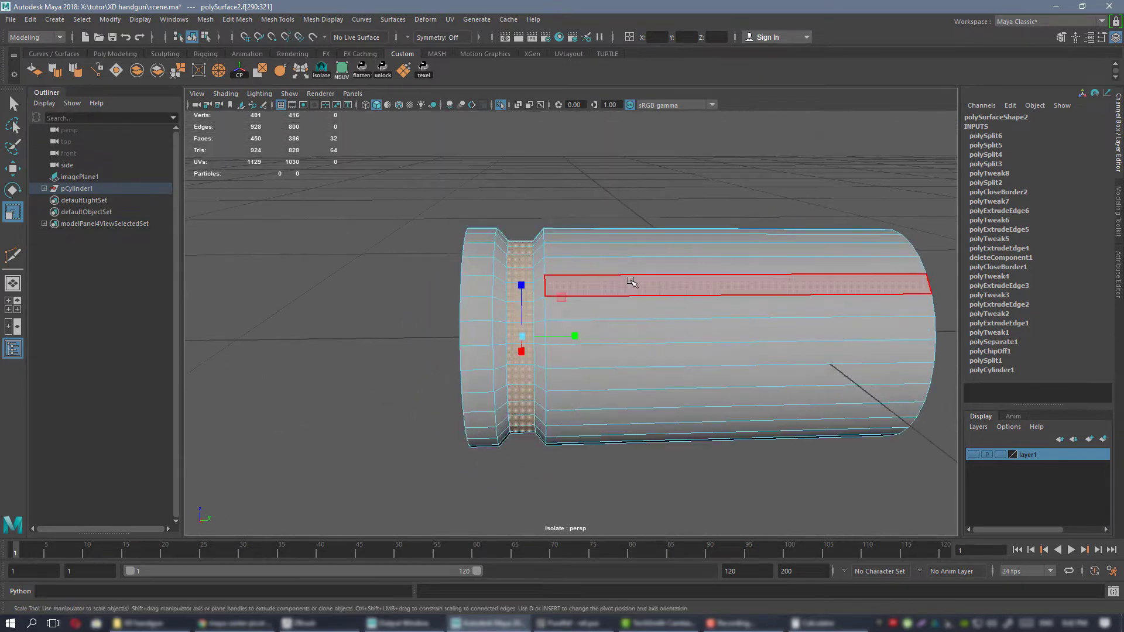
pyautogui.moveTo(632, 283); pyautogui.dragTo(691, 261, button='right')
pyautogui.keyDown('alt'); pyautogui.moveTo(733, 218); pyautogui.dragTo(595, 240); pyautogui.keyUp('alt')
pyautogui.keyDown('alt'); pyautogui.moveTo(596, 240); pyautogui.dragTo(560, 206, button='right'); pyautogui.keyUp('alt')
pyautogui.moveTo(559, 206)
pyautogui.keyDown('alt'); pyautogui.mouseDown()
pyautogui.moveTo(544, 234)
pyautogui.moveTo(673, 301)
pyautogui.moveTo(624, 283)
pyautogui.moveTo(655, 293)
pyautogui.moveTo(597, 291)
pyautogui.moveTo(666, 291)
pyautogui.moveTo(626, 295)
pyautogui.moveTo(557, 331)
pyautogui.moveTo(578, 303)
pyautogui.moveTo(515, 292)
pyautogui.moveTo(591, 275)
pyautogui.moveTo(642, 316)
pyautogui.moveTo(592, 301)
pyautogui.moveTo(603, 225)
pyautogui.moveTo(576, 200)
pyautogui.mouseUp(); pyautogui.keyUp('alt')
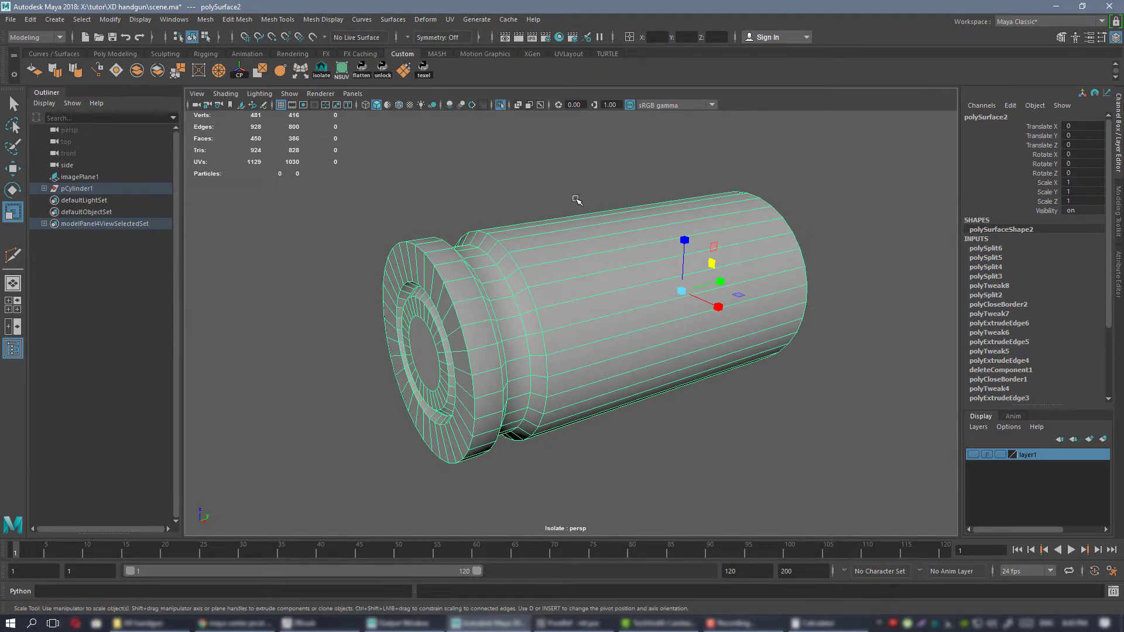
# Assign the existing blinn1 material to the case and deselect it.
pyautogui.click(572, 38)
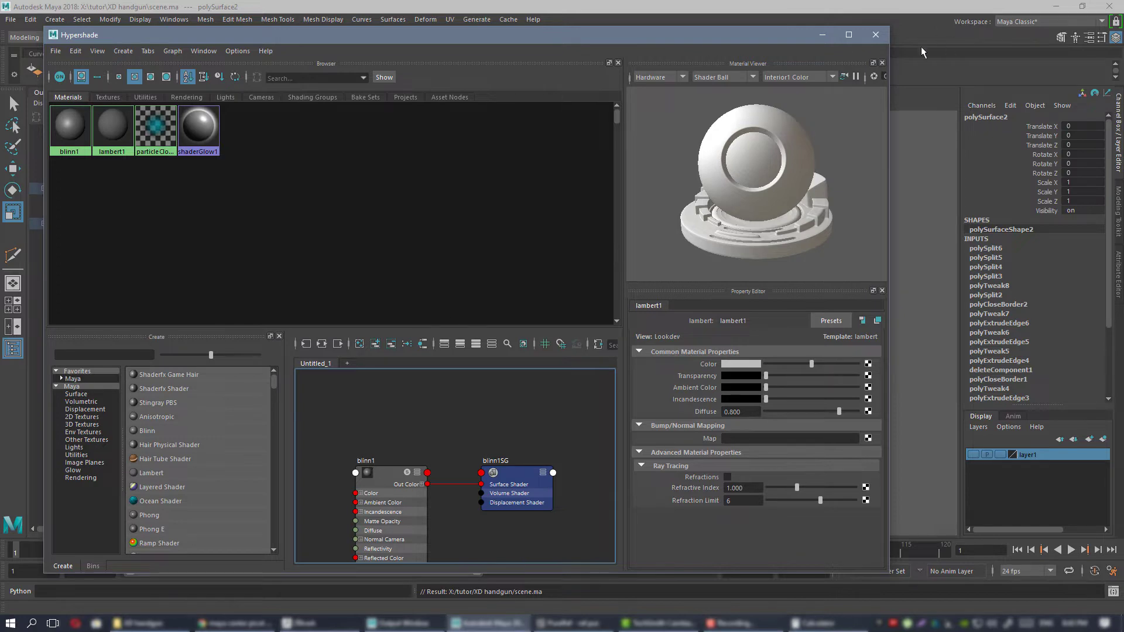
pyautogui.click(880, 39)
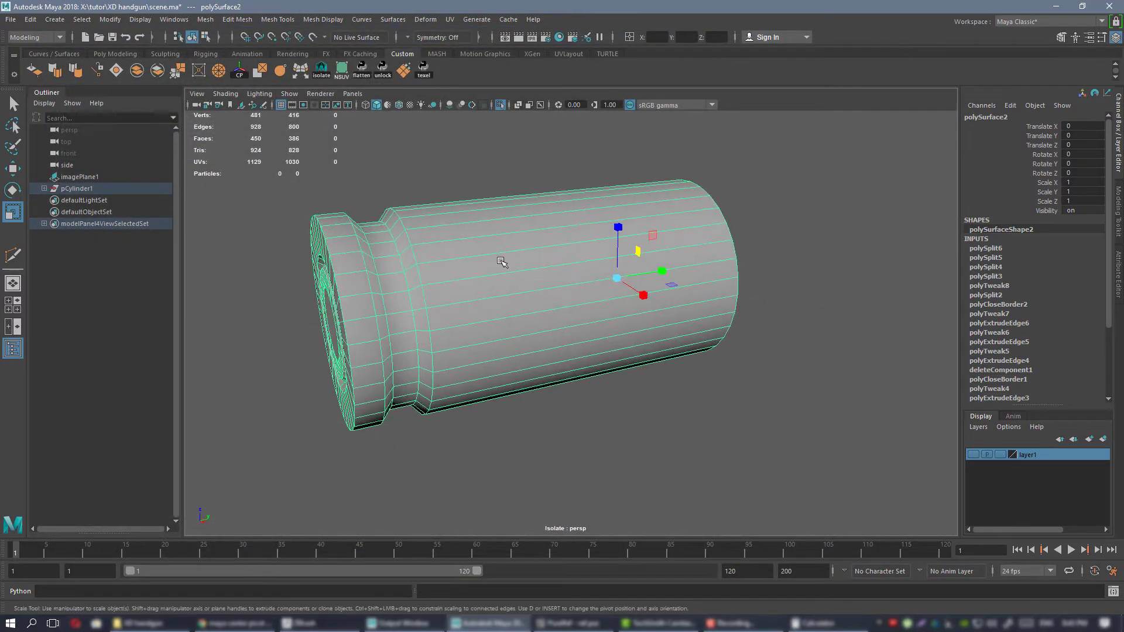
pyautogui.rightClick(514, 244)
pyautogui.moveTo(558, 577); pyautogui.dragTo(594, 567, button='right')
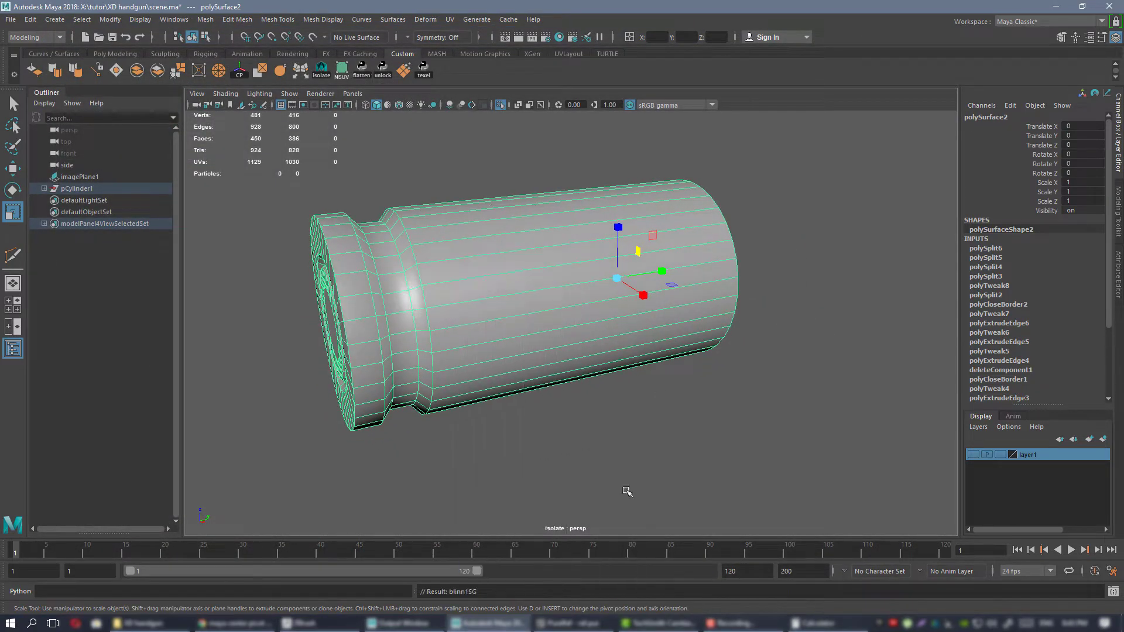
pyautogui.click(682, 413)
# Examine the case's shading from several angles and preview it with mesh smoothing.
pyautogui.keyDown('alt'); pyautogui.moveTo(656, 416); pyautogui.dragTo(593, 253); pyautogui.keyUp('alt')
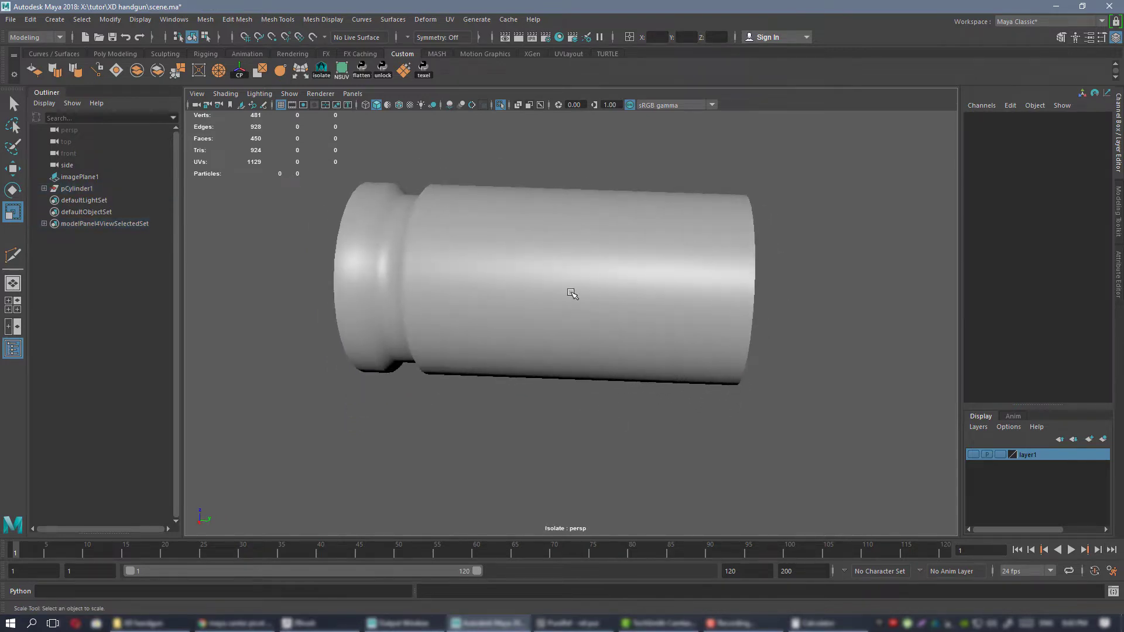
pyautogui.keyDown('alt'); pyautogui.moveTo(530, 326); pyautogui.dragTo(546, 283); pyautogui.keyUp('alt')
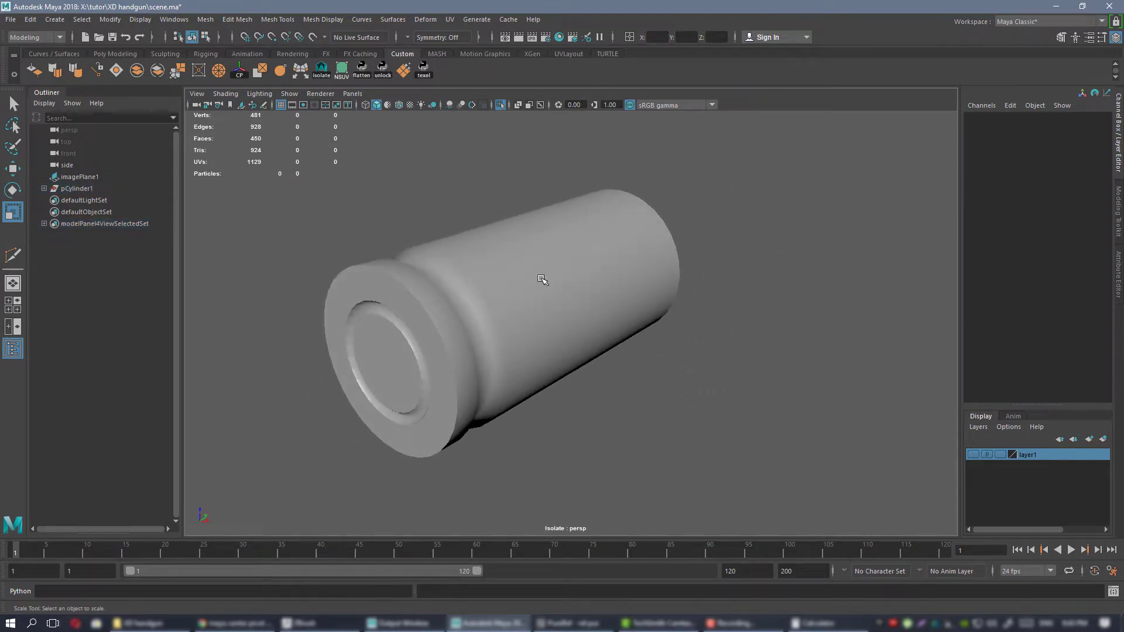
pyautogui.click(547, 283)
pyautogui.keyDown('alt'); pyautogui.moveTo(661, 356); pyautogui.dragTo(469, 261); pyautogui.keyUp('alt')
pyautogui.press('3')
pyautogui.click(716, 391)
pyautogui.click(572, 304)
pyautogui.scroll(-1, 526, 252)
pyautogui.press('1')
# Insert supporting edge loops beside the corners of the extractor groove.
pyautogui.scroll(5, 468, 261)
pyautogui.keyDown('alt'); pyautogui.moveTo(537, 286); pyautogui.dragTo(648, 356, button='middle'); pyautogui.keyUp('alt')
pyautogui.hotkey('ctrl', 'shift', 'x')
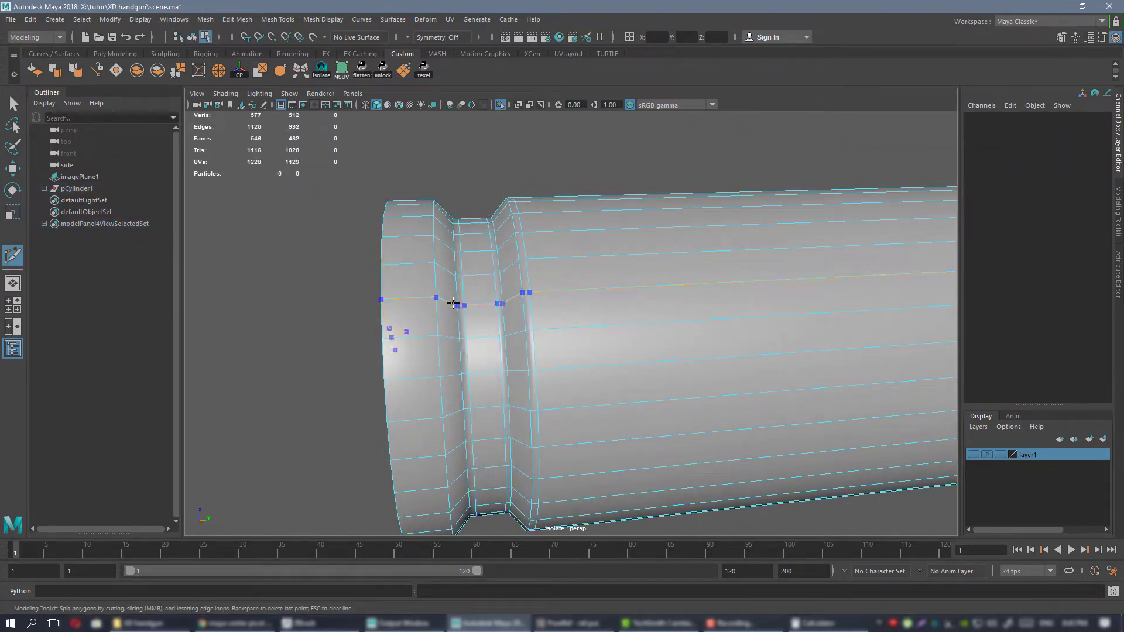
pyautogui.keyDown('alt'); pyautogui.moveTo(549, 300); pyautogui.dragTo(45, 280, button='middle'); pyautogui.keyUp('alt')
# Insert supporting edge loops near the outer rim and along the inner wall of the case mouth.
pyautogui.keyDown('alt'); pyautogui.moveTo(679, 266); pyautogui.dragTo(623, 344); pyautogui.keyUp('alt')
pyautogui.scroll(2, 622, 343)
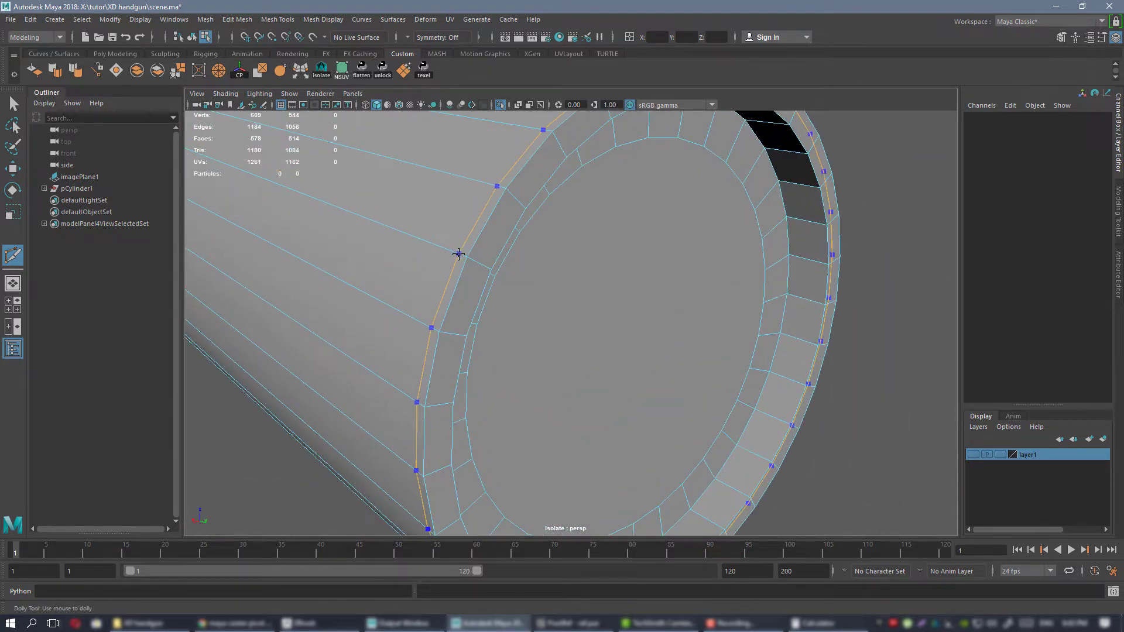
pyautogui.keyDown('alt'); pyautogui.moveTo(568, 261); pyautogui.dragTo(547, 284); pyautogui.keyUp('alt')
pyautogui.click(612, 305)
pyautogui.keyDown('alt'); pyautogui.moveTo(612, 305); pyautogui.dragTo(440, 251); pyautogui.keyUp('alt')
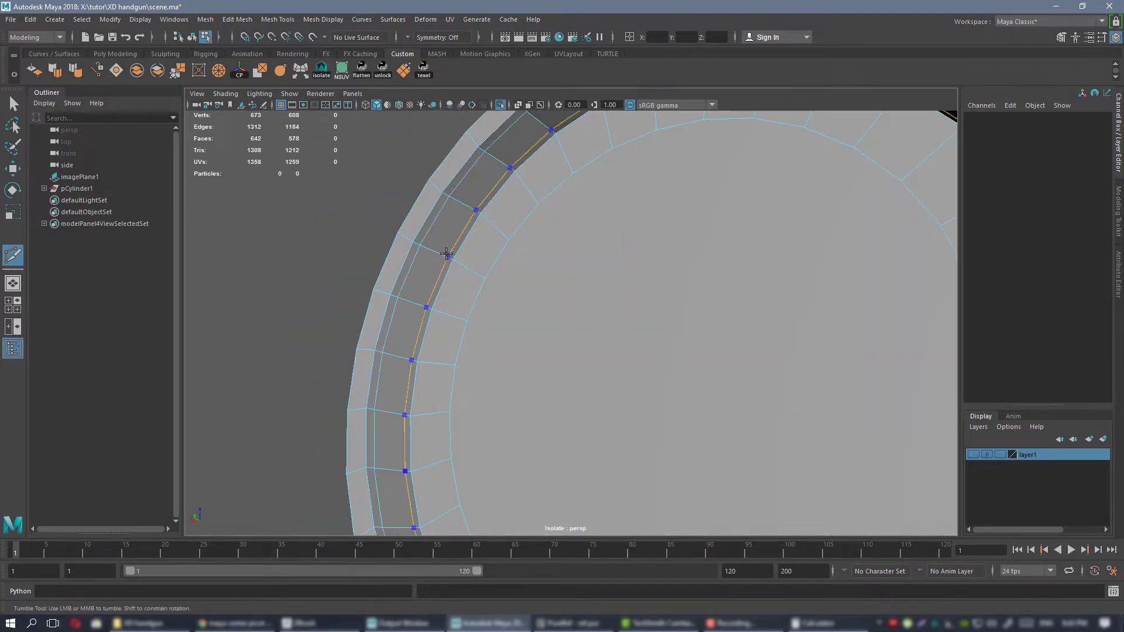
pyautogui.press('Escape')
pyautogui.scroll(-4, 579, 279)
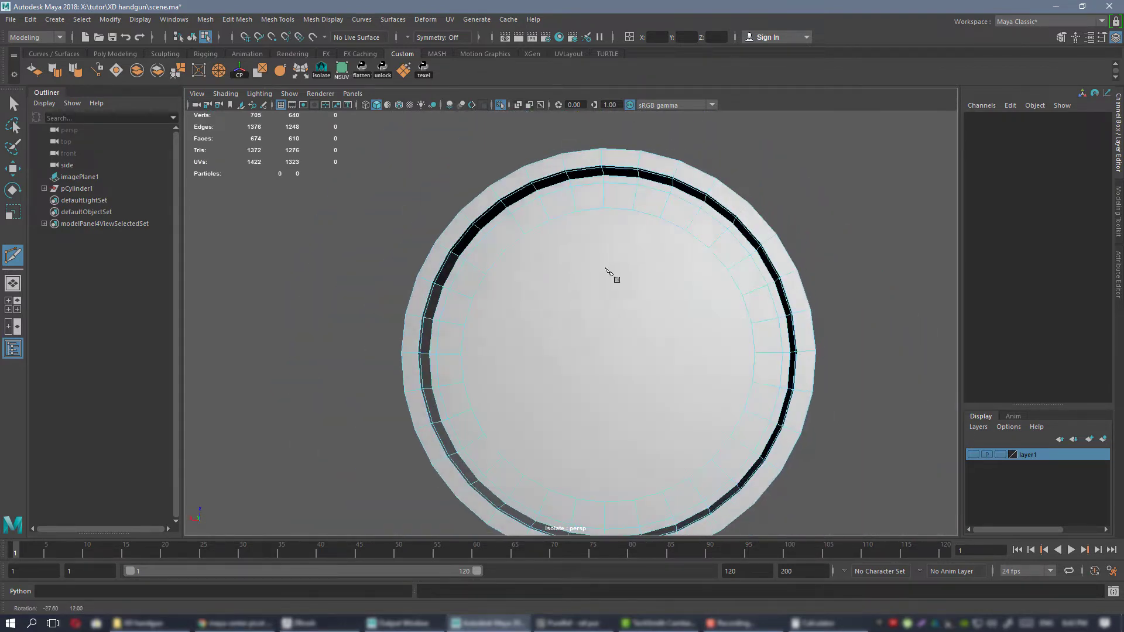
# Insert supporting edge loops just outside and just inside the circular primer groove on the case's rear face.
pyautogui.keyDown('alt'); pyautogui.moveTo(609, 274); pyautogui.dragTo(723, 263); pyautogui.keyUp('alt')
pyautogui.scroll(-4, 717, 258)
pyautogui.keyDown('alt'); pyautogui.moveTo(518, 231); pyautogui.dragTo(624, 283); pyautogui.keyUp('alt')
pyautogui.scroll(5, 624, 283)
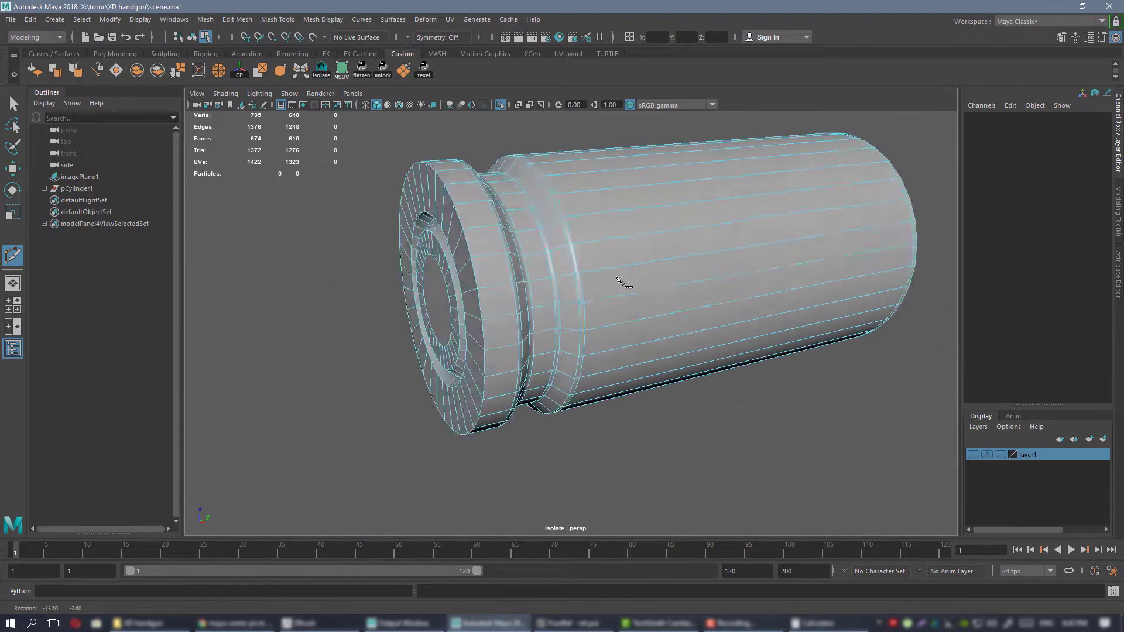
pyautogui.keyDown('alt'); pyautogui.moveTo(468, 281); pyautogui.dragTo(512, 228); pyautogui.keyUp('alt')
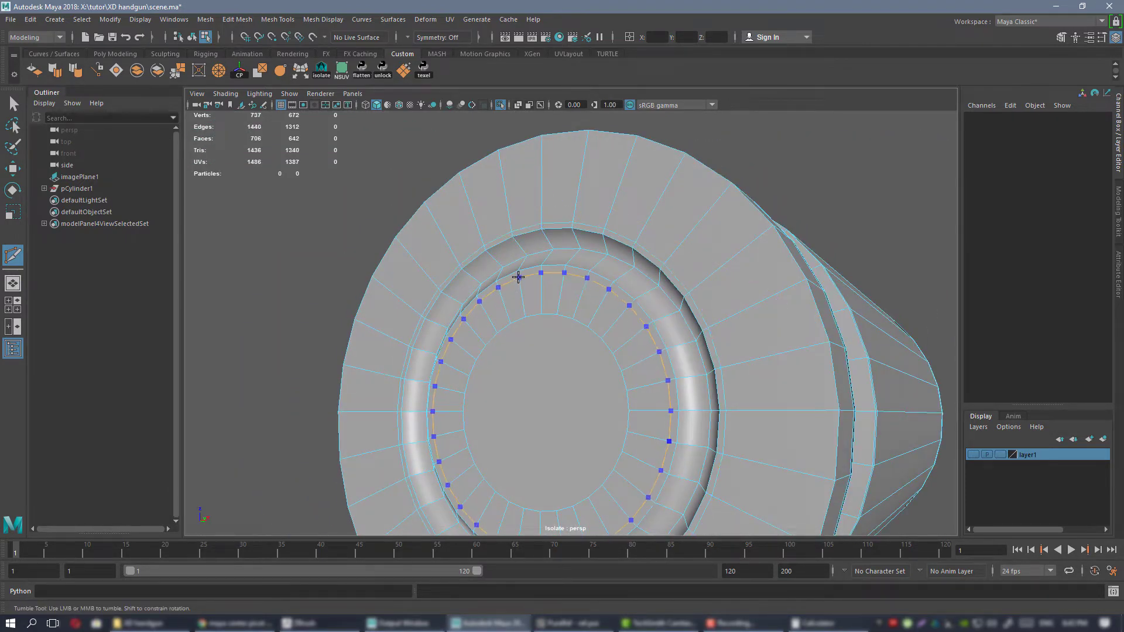
pyautogui.moveTo(557, 210); pyautogui.dragTo(673, 178, button='right')
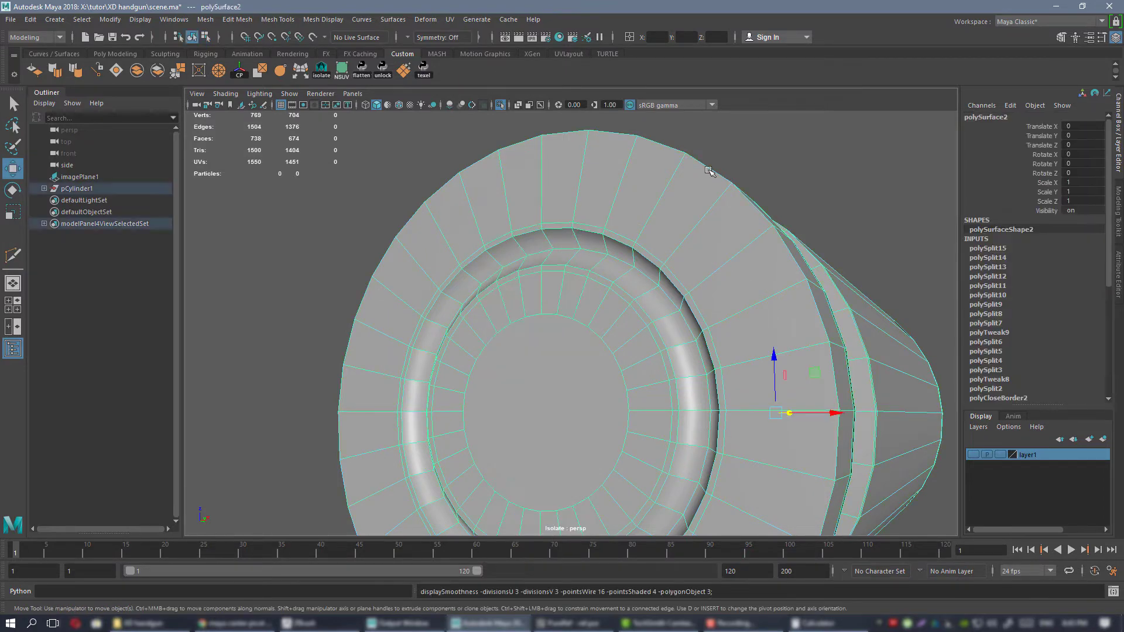
# Preview the case with mesh smoothing to check how its grooves and edges hold their shape.
pyautogui.press('3')
pyautogui.click(748, 215)
pyautogui.scroll(-5, 748, 216)
pyautogui.keyDown('alt'); pyautogui.moveTo(750, 218); pyautogui.dragTo(569, 254); pyautogui.keyUp('alt')
pyautogui.click(577, 253)
pyautogui.scroll(3, 573, 272)
pyautogui.press('1')
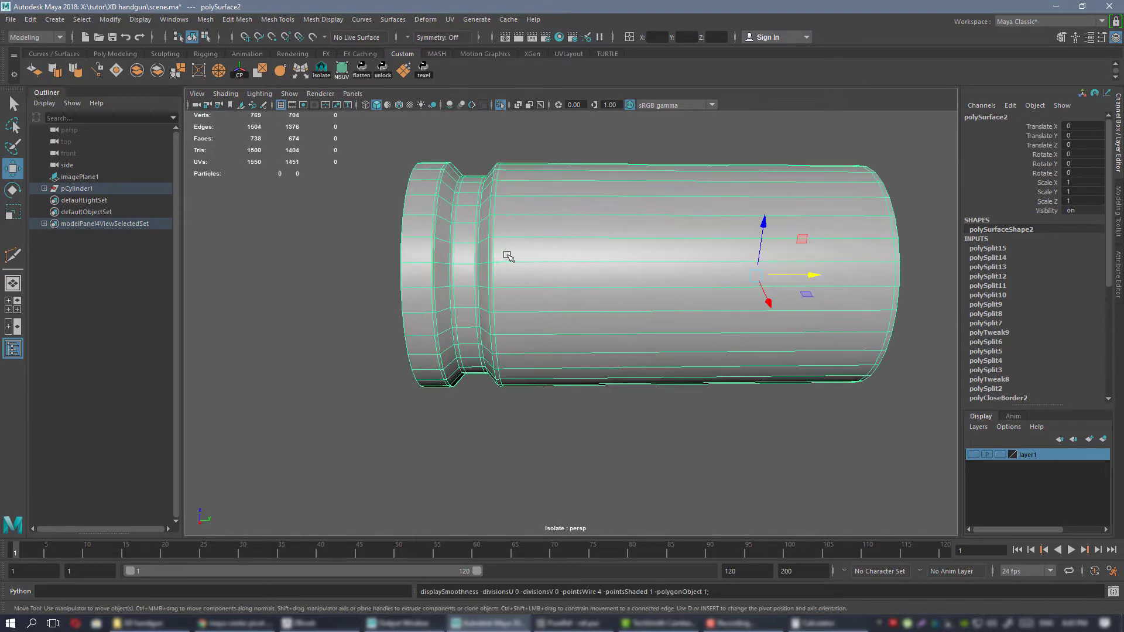
# Insert two supporting edge loops around the long case body, one next to the extractor groove and one near the mouth.
pyautogui.hotkey('ctrl', 'shift', 'x')
pyautogui.keyDown('alt'); pyautogui.moveTo(674, 264); pyautogui.dragTo(587, 261); pyautogui.keyUp('alt')
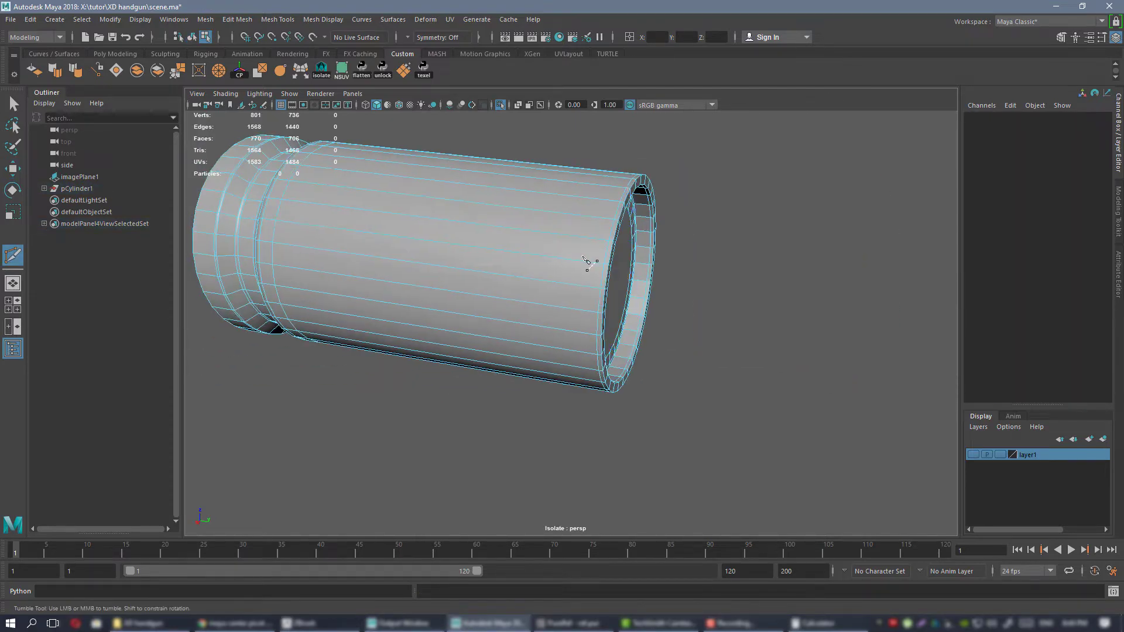
pyautogui.keyDown('ctrl'); pyautogui.click(578, 253); pyautogui.keyUp('ctrl')
pyautogui.press('w')
pyautogui.moveTo(525, 230); pyautogui.dragTo(596, 227, button='right')
# Preview the smoothed case again, checking the body, mouth and rear rim.
pyautogui.press('3')
pyautogui.click(747, 299)
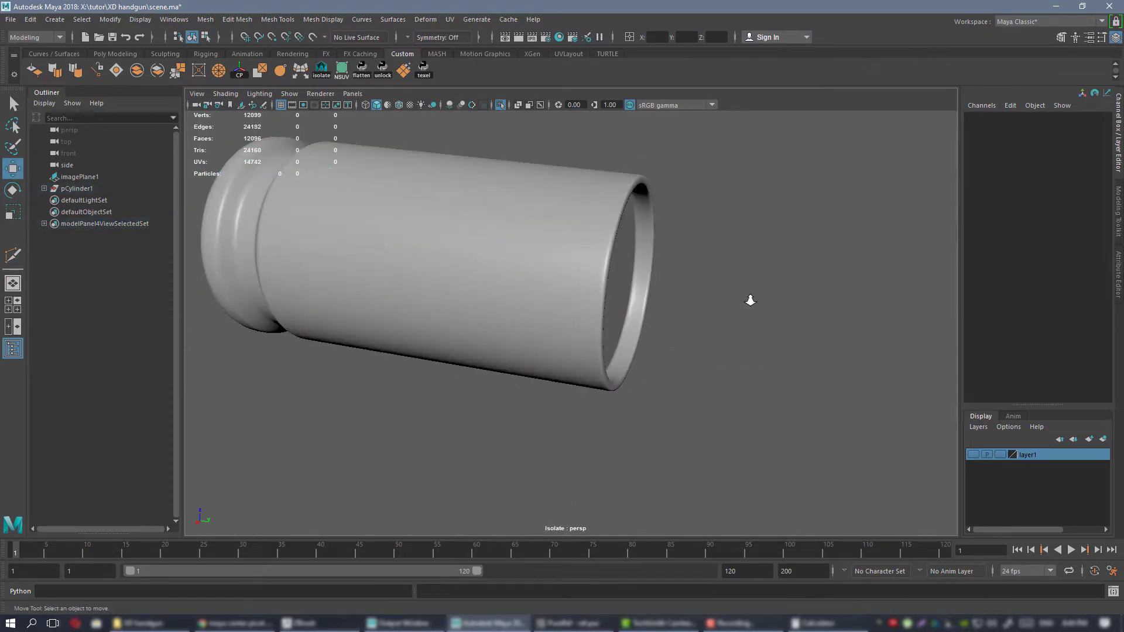
pyautogui.scroll(-4, 661, 263)
pyautogui.keyDown('alt'); pyautogui.moveTo(507, 241); pyautogui.dragTo(501, 264); pyautogui.keyUp('alt')
pyautogui.keyDown('alt'); pyautogui.moveTo(502, 265); pyautogui.dragTo(613, 285, button='middle'); pyautogui.keyUp('alt')
pyautogui.click(570, 261)
pyautogui.press('1')
pyautogui.keyDown('alt'); pyautogui.moveTo(570, 262); pyautogui.dragTo(635, 328, button='right'); pyautogui.keyUp('alt')
pyautogui.hotkey('ctrl', 'shift', 'x')
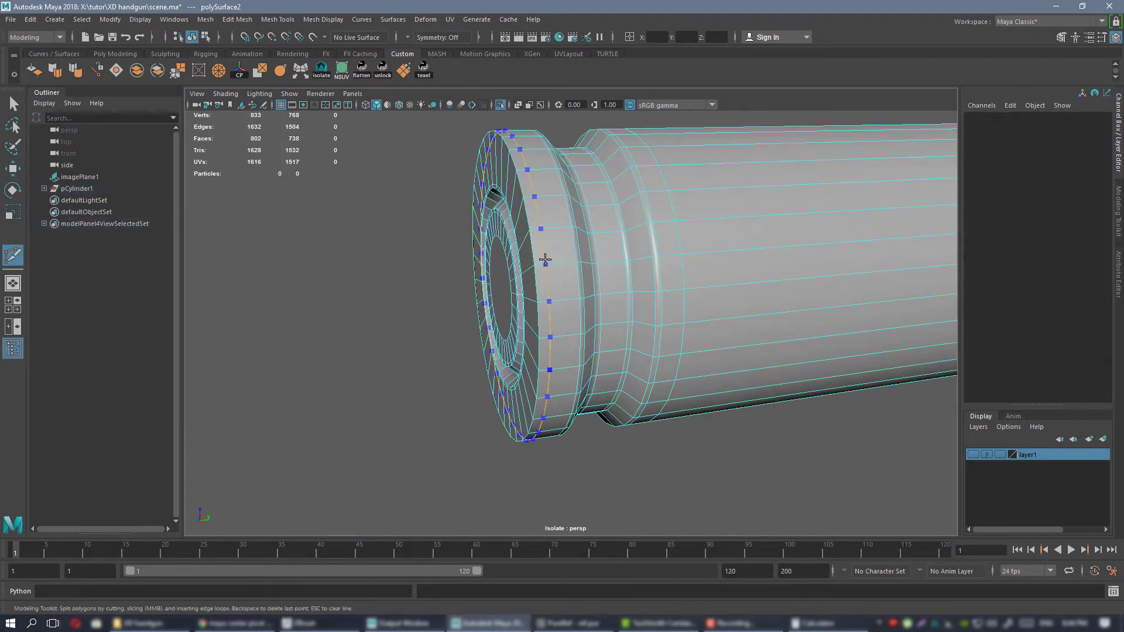
pyautogui.keyDown('ctrl'); pyautogui.click(541, 263); pyautogui.keyUp('ctrl')
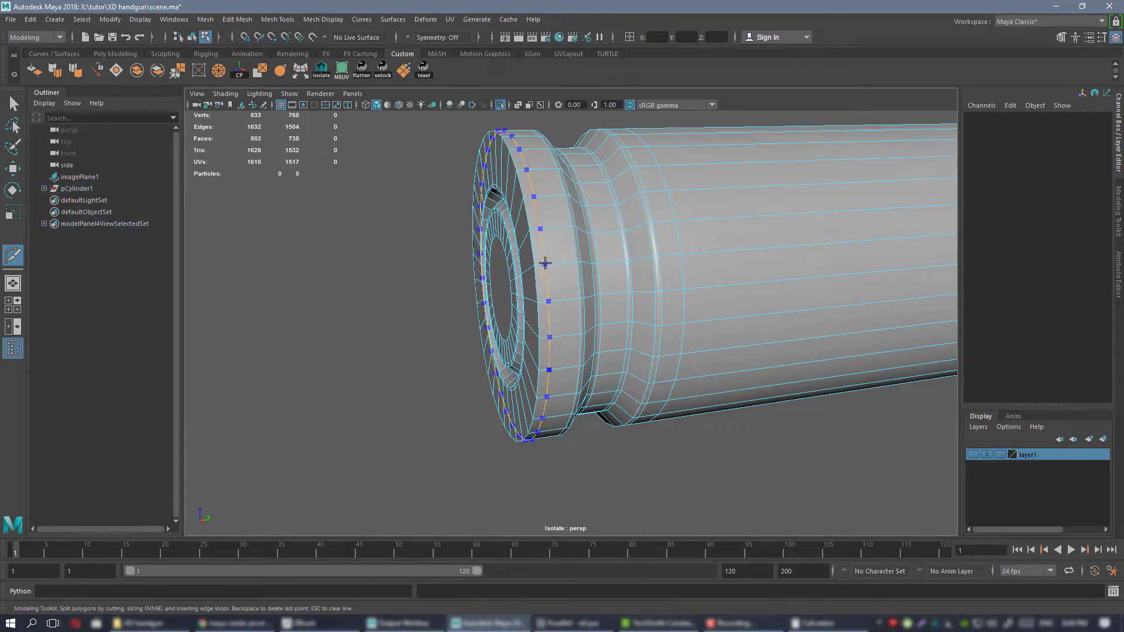
pyautogui.press('w')
# Bevel the outer edge loop of the case's rear rim with a fraction of 0.4.
pyautogui.moveTo(541, 262); pyautogui.dragTo(546, 207, button='right')
pyautogui.doubleClick(542, 262)
pyautogui.keyDown('alt'); pyautogui.moveTo(543, 261); pyautogui.dragTo(539, 303, button='middle'); pyautogui.keyUp('alt')
pyautogui.keyDown('alt'); pyautogui.moveTo(540, 303); pyautogui.dragTo(563, 303); pyautogui.keyUp('alt')
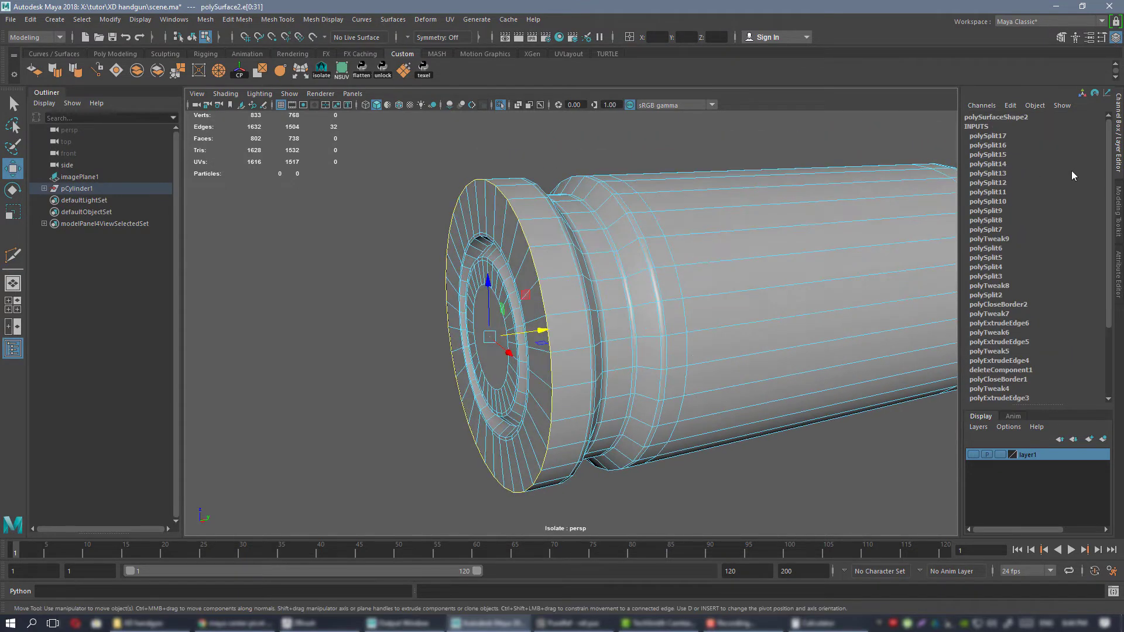
pyautogui.click(1119, 202)
pyautogui.moveTo(577, 246)
pyautogui.keyDown('alt'); pyautogui.mouseDown()
pyautogui.moveTo(668, 301)
pyautogui.moveTo(589, 257)
pyautogui.mouseUp(); pyautogui.keyUp('alt')
pyautogui.keyDown('alt'); pyautogui.moveTo(589, 257); pyautogui.dragTo(624, 302, button='middle'); pyautogui.keyUp('alt')
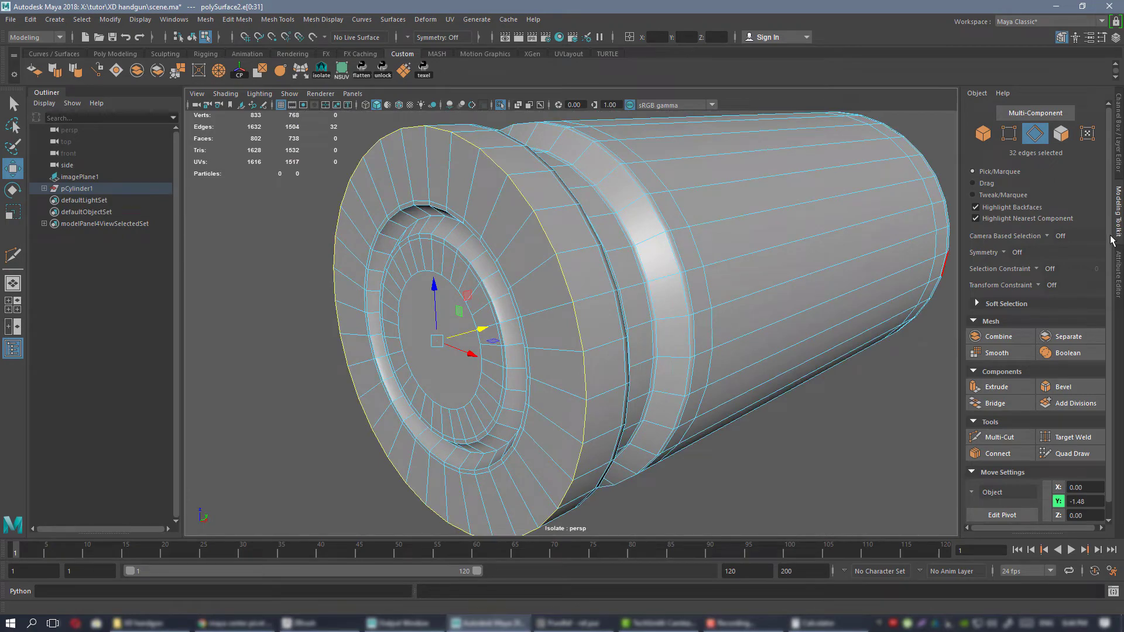
pyautogui.click(1087, 391)
pyautogui.keyDown('alt'); pyautogui.moveTo(635, 266); pyautogui.dragTo(820, 299); pyautogui.keyUp('alt')
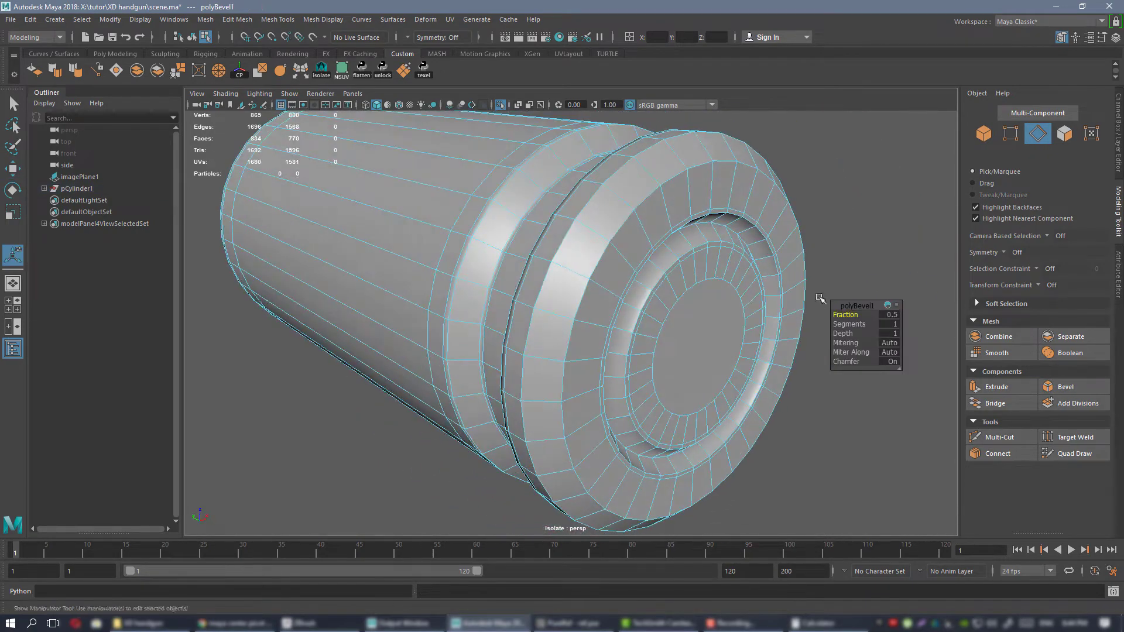
pyautogui.keyDown('alt'); pyautogui.moveTo(639, 261); pyautogui.dragTo(760, 292); pyautogui.keyUp('alt')
pyautogui.moveTo(850, 315); pyautogui.dragTo(847, 310)
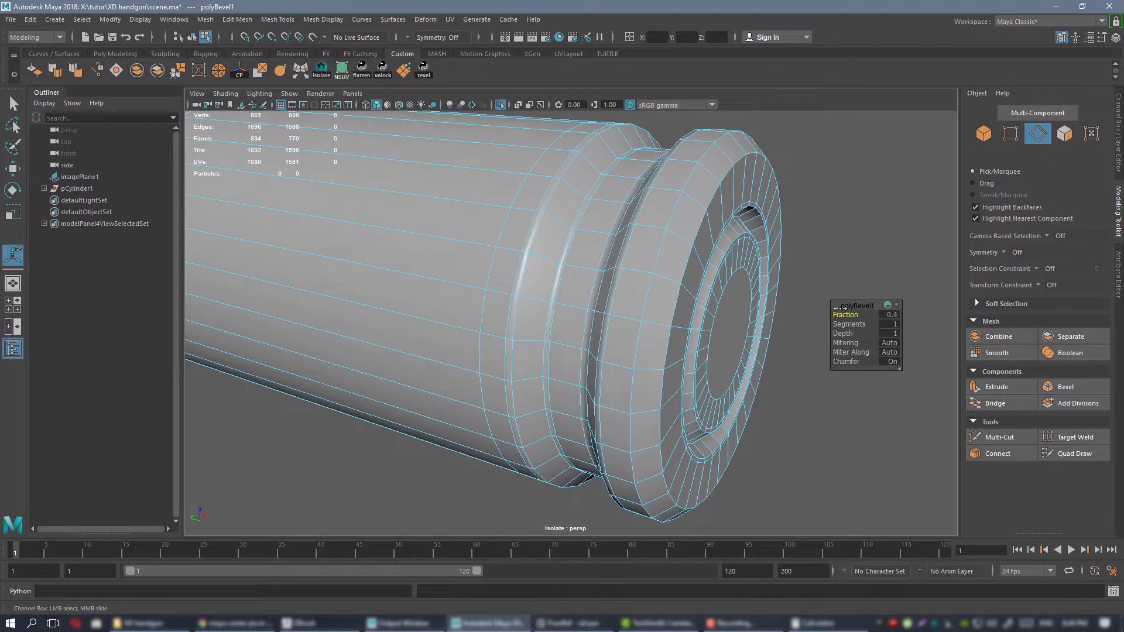
# Insert two supporting edge loops next to the bevel on the case's rear rim, then return to object mode.
pyautogui.keyDown('alt'); pyautogui.moveTo(702, 263); pyautogui.dragTo(493, 199); pyautogui.keyUp('alt')
pyautogui.hotkey('ctrl', 'shift', 'x')
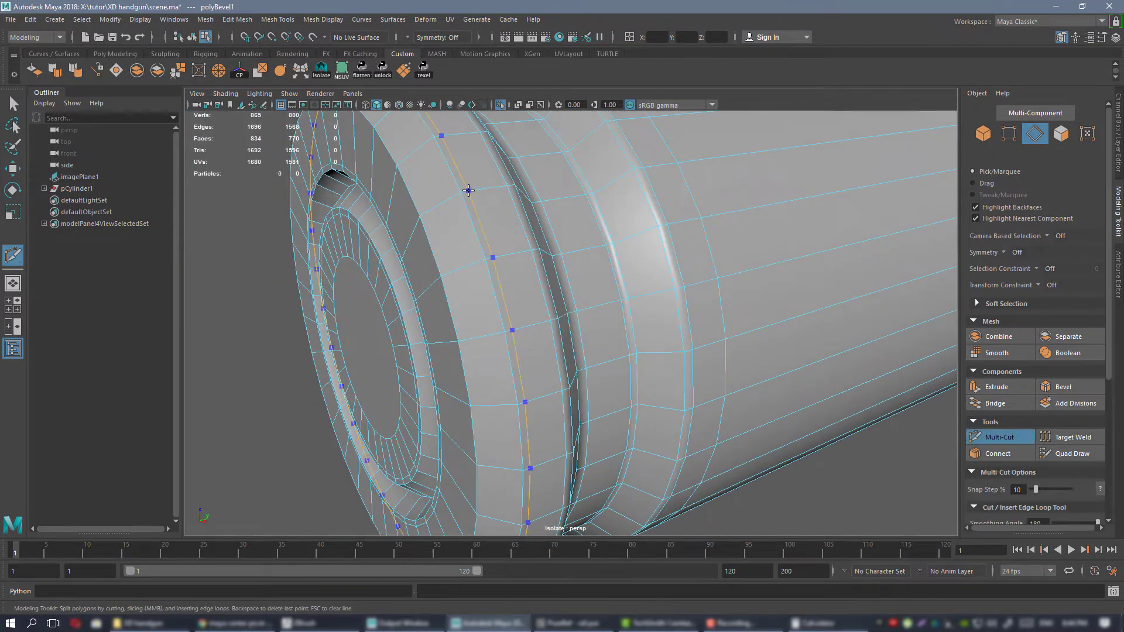
pyautogui.press('w')
pyautogui.keyDown('alt'); pyautogui.moveTo(540, 278); pyautogui.dragTo(433, 194, button='right'); pyautogui.keyUp('alt')
pyautogui.keyDown('alt'); pyautogui.moveTo(524, 243); pyautogui.dragTo(533, 262); pyautogui.keyUp('alt')
pyautogui.moveTo(536, 263); pyautogui.dragTo(570, 237, button='right')
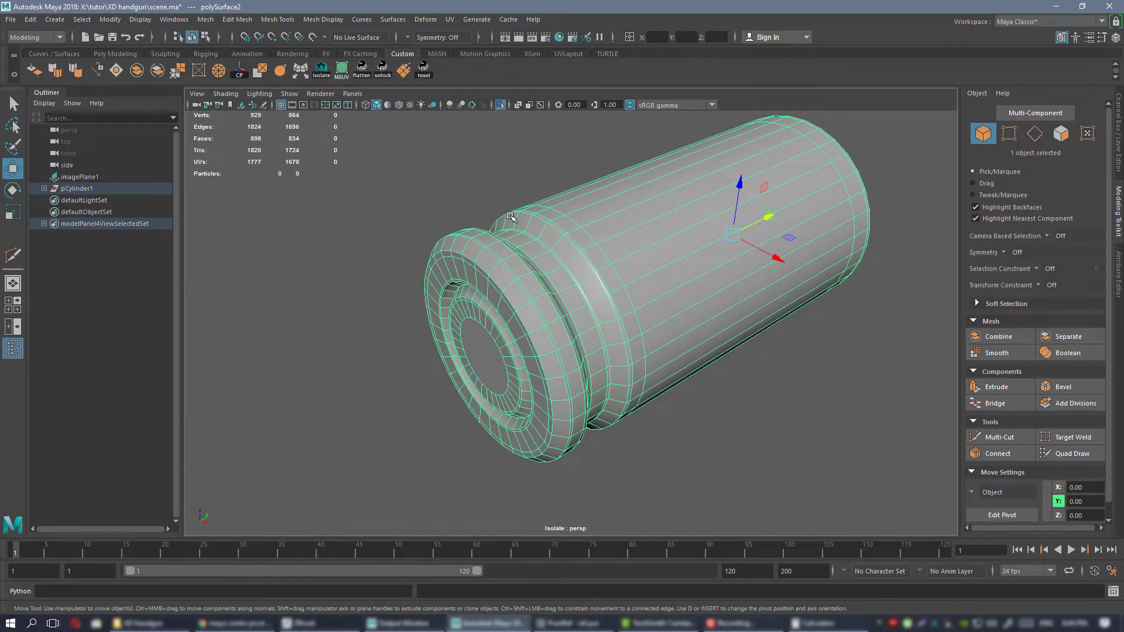
# Show the case with mesh smoothing and end its isolation so the whole cartridge can be inspected.
pyautogui.press('3')
pyautogui.click(755, 367)
pyautogui.keyDown('alt'); pyautogui.moveTo(755, 368); pyautogui.dragTo(620, 314); pyautogui.keyUp('alt')
pyautogui.keyDown('alt'); pyautogui.moveTo(620, 315); pyautogui.dragTo(531, 280, button='right'); pyautogui.keyUp('alt')
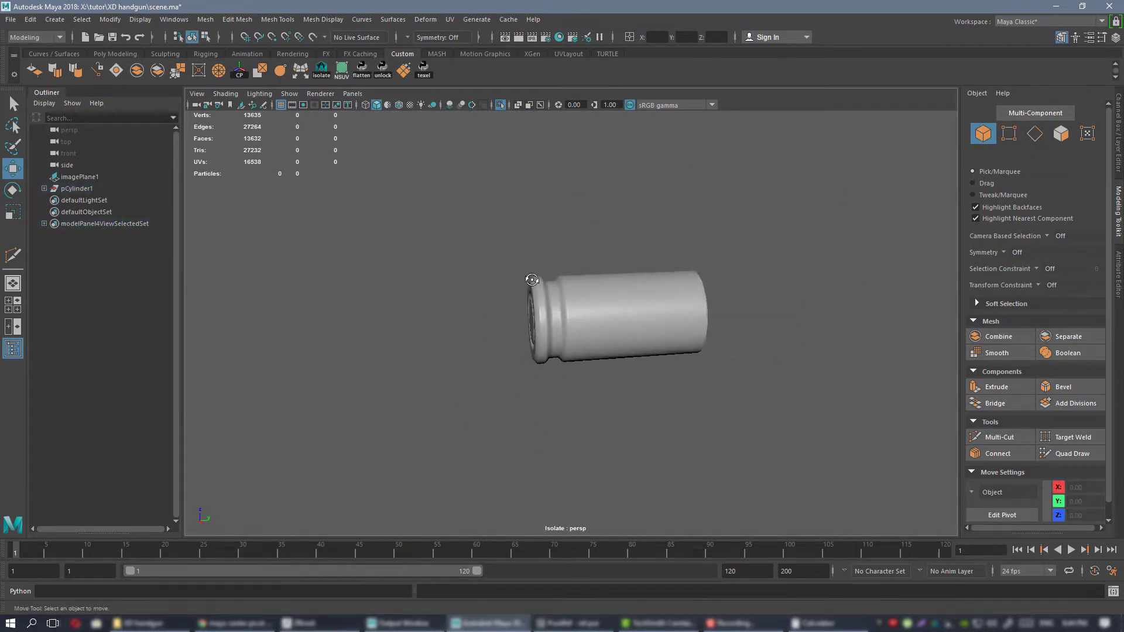
pyautogui.keyDown('alt'); pyautogui.moveTo(631, 287); pyautogui.dragTo(645, 327); pyautogui.keyUp('alt')
pyautogui.hotkey('ctrl', '1')
pyautogui.keyDown('alt'); pyautogui.moveTo(645, 328); pyautogui.dragTo(515, 313, button='middle'); pyautogui.keyUp('alt')
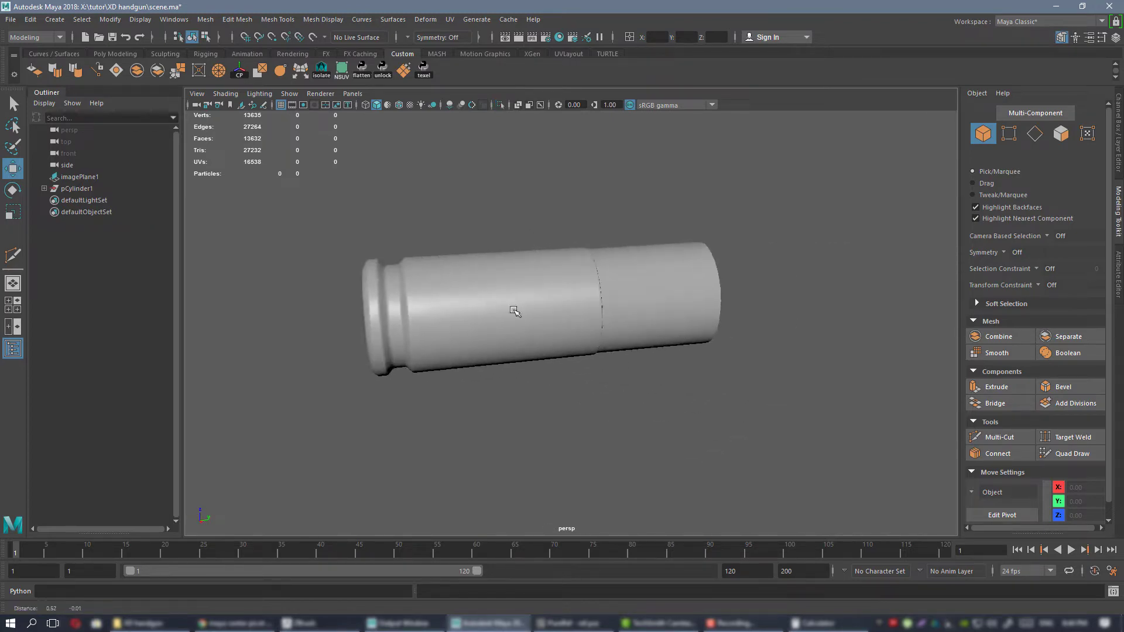
pyautogui.keyDown('alt'); pyautogui.moveTo(515, 313); pyautogui.dragTo(534, 303); pyautogui.keyUp('alt')
# Bevel the bullet cylinder's front edge loop with a fraction of 0.8 and 5 segments to round the nose.
pyautogui.click(673, 298)
pyautogui.keyDown('alt'); pyautogui.moveTo(673, 298); pyautogui.dragTo(693, 330, button='right'); pyautogui.keyUp('alt')
pyautogui.keyDown('alt'); pyautogui.moveTo(693, 330); pyautogui.dragTo(571, 285); pyautogui.keyUp('alt')
pyautogui.moveTo(578, 281); pyautogui.dragTo(580, 252, button='right')
pyautogui.doubleClick(586, 283)
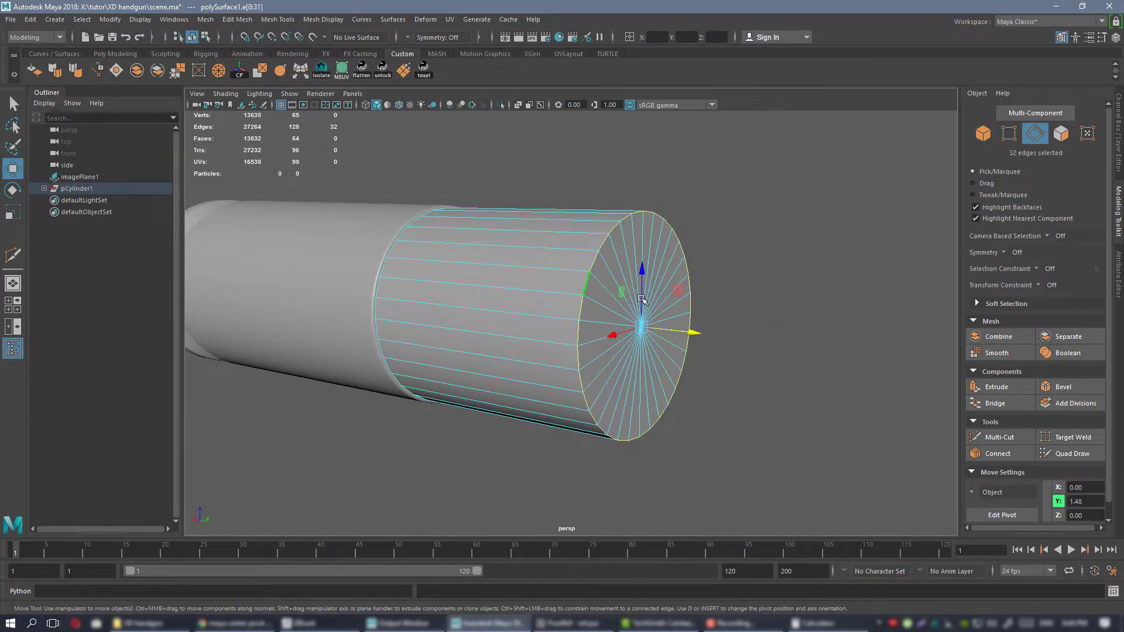
pyautogui.click(1061, 388)
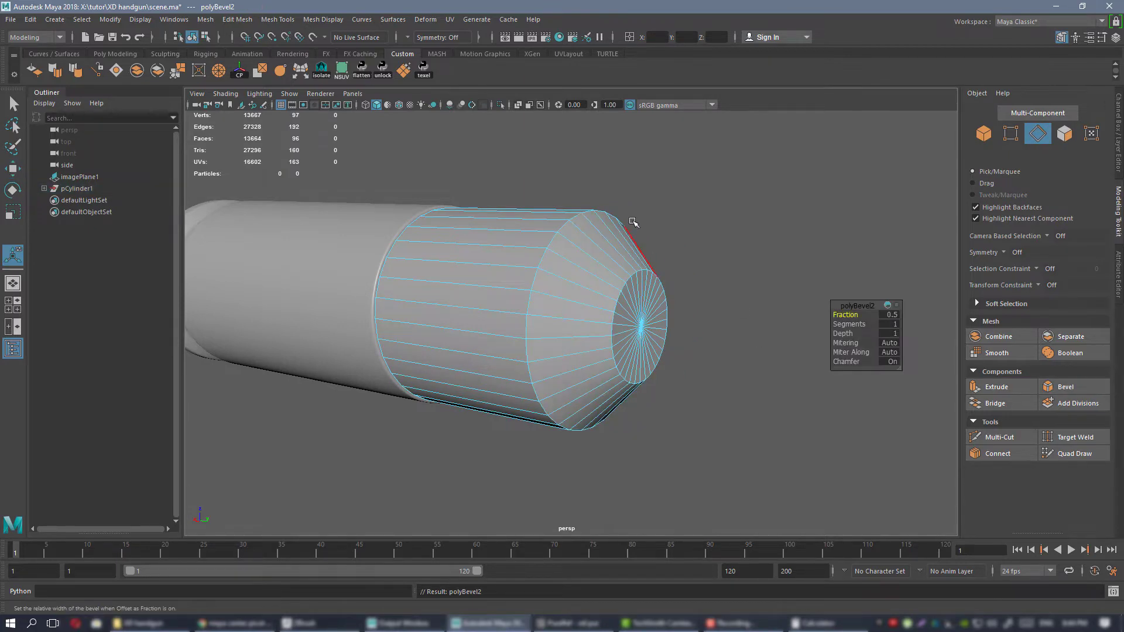
pyautogui.moveTo(844, 314); pyautogui.dragTo(845, 314)
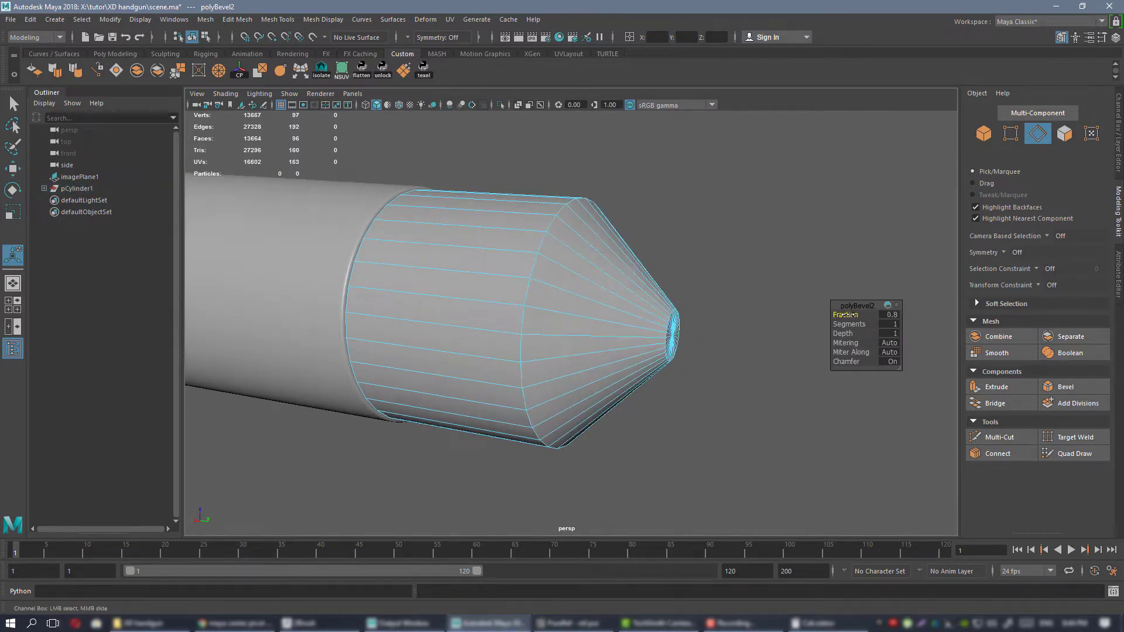
pyautogui.keyDown('alt'); pyautogui.moveTo(654, 300); pyautogui.dragTo(912, 347); pyautogui.keyUp('alt')
pyautogui.moveTo(845, 326); pyautogui.dragTo(849, 326)
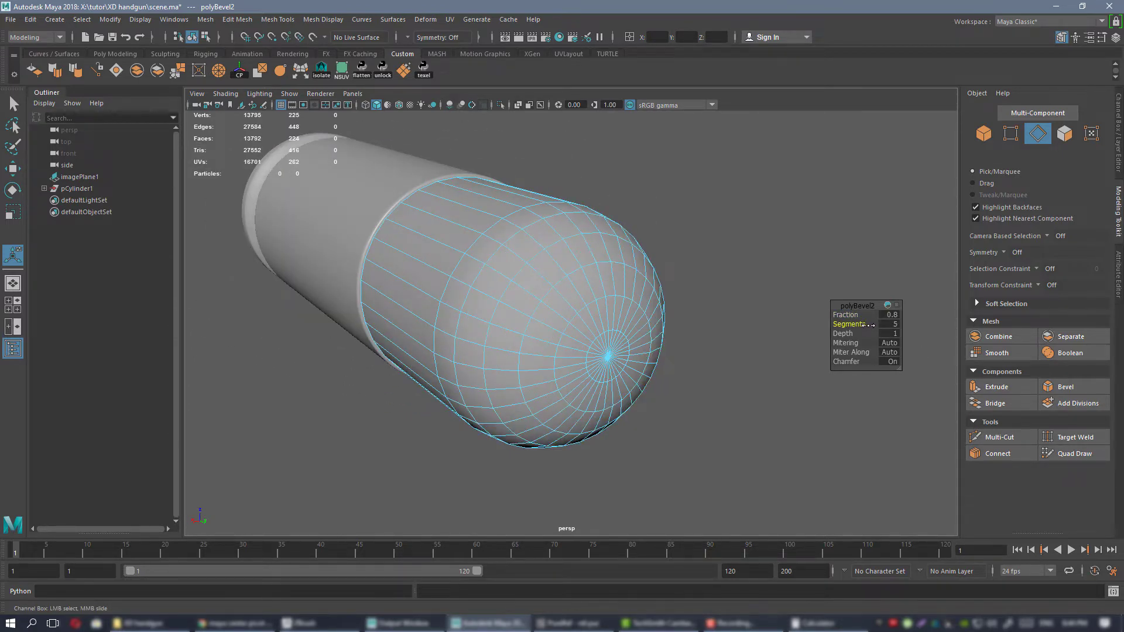
# Select all the vertices of the bullet's rounded nose in the side view, leaving out the rear border.
pyautogui.keyDown('alt'); pyautogui.moveTo(656, 322); pyautogui.dragTo(590, 278); pyautogui.keyUp('alt')
pyautogui.moveTo(608, 281); pyautogui.dragTo(553, 282, button='right')
pyautogui.keyDown('alt'); pyautogui.moveTo(683, 337); pyautogui.dragTo(667, 279); pyautogui.keyUp('alt')
pyautogui.press('space')
pyautogui.press('space')
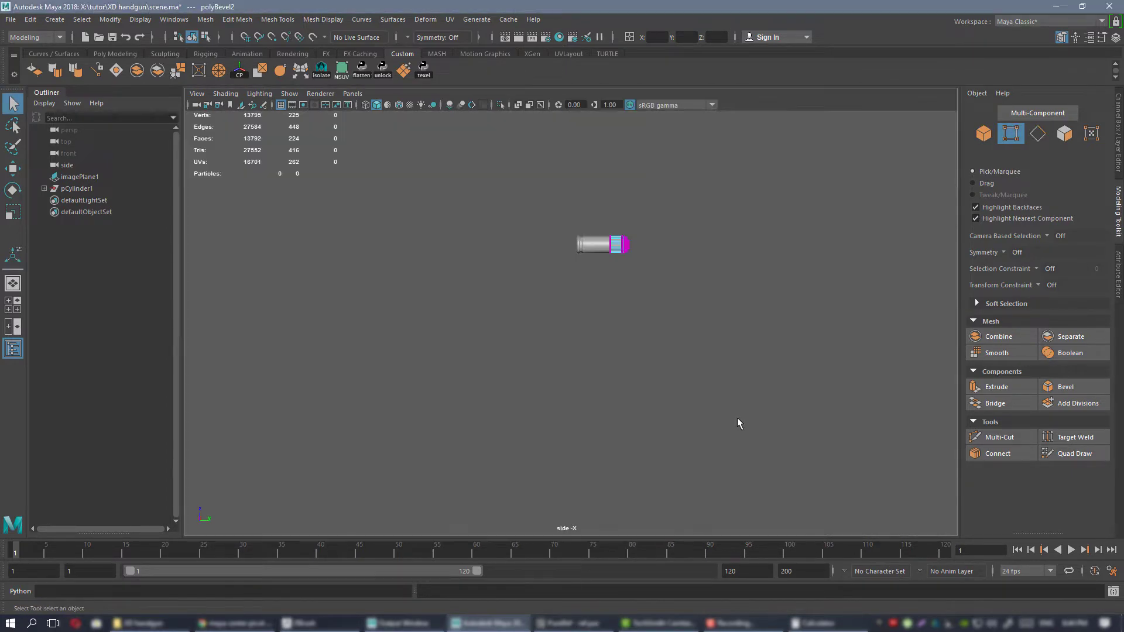
pyautogui.keyDown('alt'); pyautogui.moveTo(499, 200); pyautogui.dragTo(463, 240, button='middle'); pyautogui.keyUp('alt')
pyautogui.keyDown('alt'); pyautogui.moveTo(463, 240); pyautogui.dragTo(591, 193, button='right'); pyautogui.keyUp('alt')
pyautogui.keyDown('alt'); pyautogui.moveTo(632, 262); pyautogui.dragTo(579, 378, button='middle'); pyautogui.keyUp('alt')
pyautogui.moveTo(560, 208); pyautogui.dragTo(686, 359)
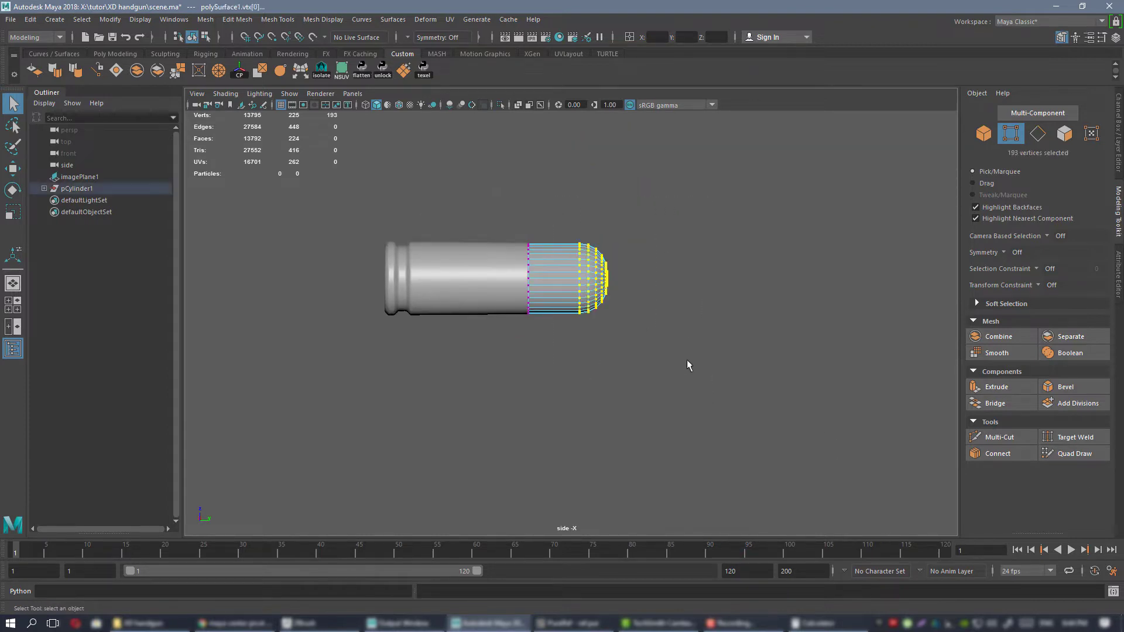
pyautogui.press('f')
pyautogui.keyDown('alt'); pyautogui.moveTo(669, 335); pyautogui.dragTo(725, 398, button='right'); pyautogui.keyUp('alt')
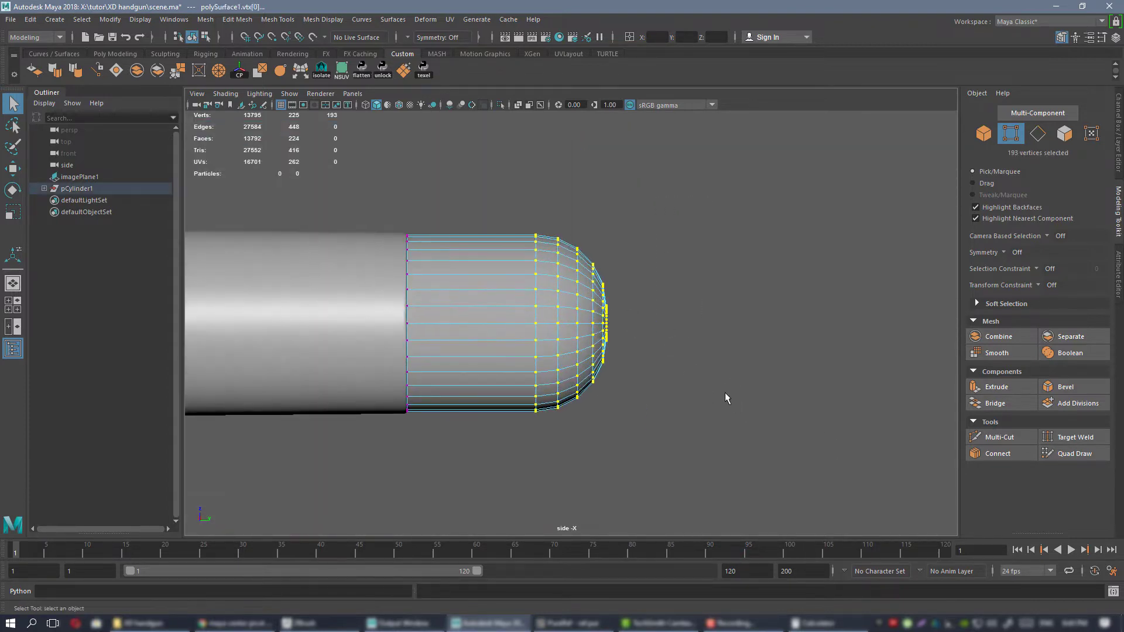
# Try to stretch the selected nose vertices lengthwise by scaling them about their own centre, and undo it.
pyautogui.keyDown('alt'); pyautogui.moveTo(588, 312); pyautogui.dragTo(601, 316, button='middle'); pyautogui.keyUp('alt')
pyautogui.press('w')
pyautogui.keyDown('alt'); pyautogui.moveTo(687, 349); pyautogui.dragTo(583, 266, button='right'); pyautogui.keyUp('alt')
pyautogui.keyDown('alt'); pyautogui.moveTo(583, 265); pyautogui.dragTo(591, 263, button='middle'); pyautogui.keyUp('alt')
pyautogui.keyDown('alt'); pyautogui.moveTo(591, 263); pyautogui.dragTo(692, 332, button='right'); pyautogui.keyUp('alt')
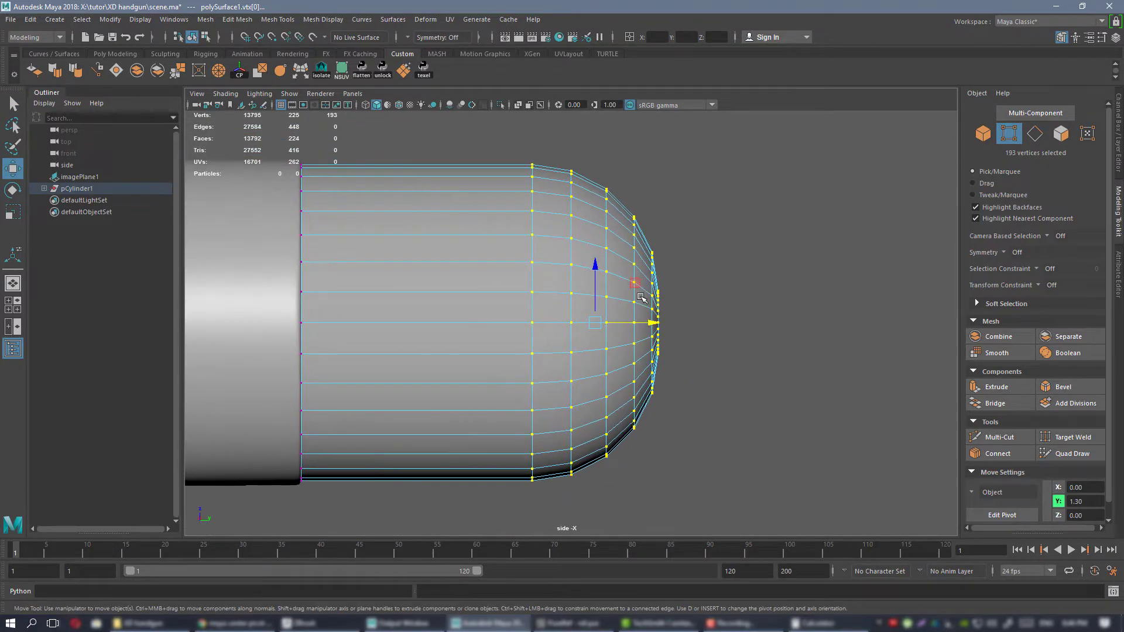
pyautogui.keyDown('alt'); pyautogui.moveTo(654, 309); pyautogui.dragTo(666, 309, button='middle'); pyautogui.keyUp('alt')
pyautogui.scroll(-5, 648, 299)
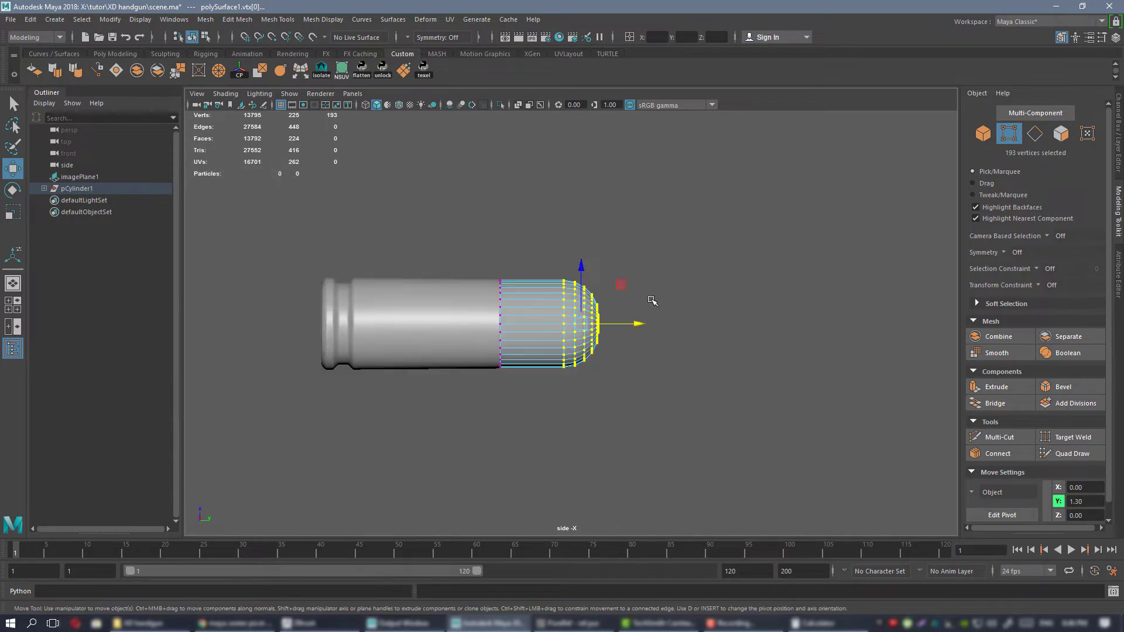
pyautogui.scroll(1, 612, 314)
pyautogui.scroll(5, 613, 314)
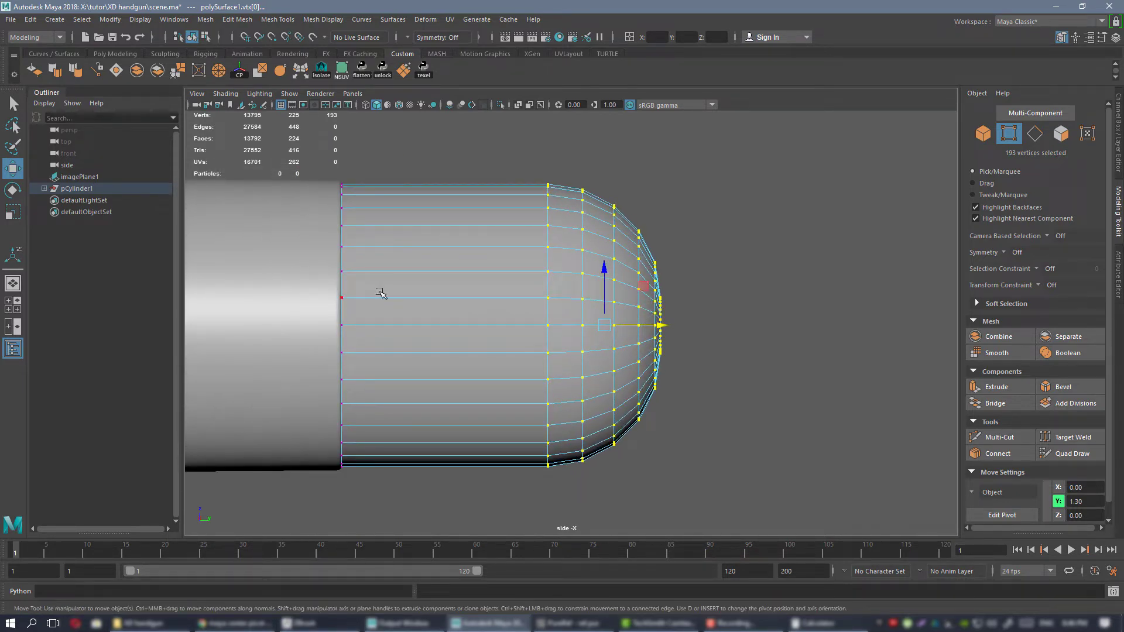
pyautogui.keyDown('alt'); pyautogui.moveTo(554, 293); pyautogui.dragTo(527, 292, button='middle'); pyautogui.keyUp('alt')
pyautogui.keyDown('alt'); pyautogui.moveTo(522, 270); pyautogui.dragTo(554, 286, button='right'); pyautogui.keyUp('alt')
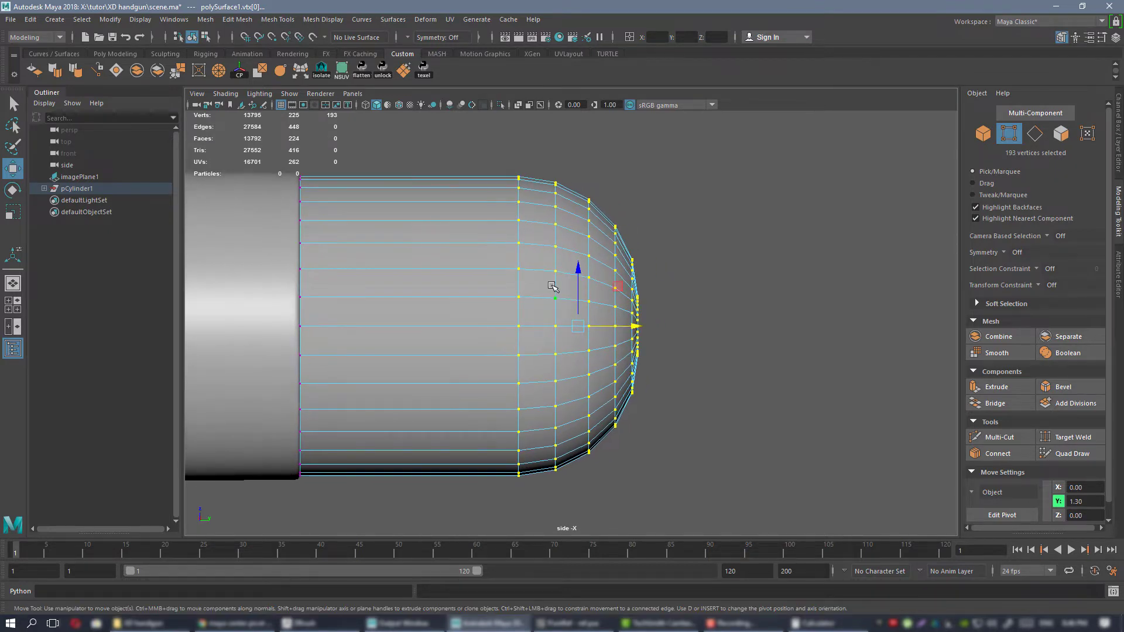
pyautogui.press('r')
pyautogui.keyDown('alt'); pyautogui.moveTo(654, 319); pyautogui.dragTo(680, 312, button='middle'); pyautogui.keyUp('alt')
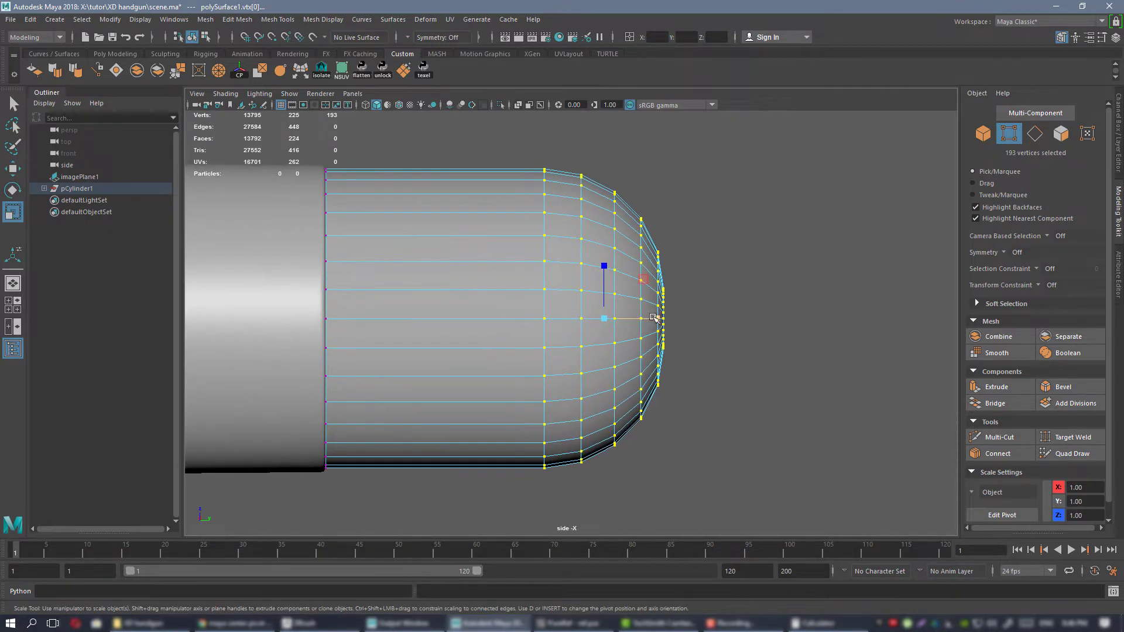
pyautogui.moveTo(657, 319); pyautogui.dragTo(719, 329)
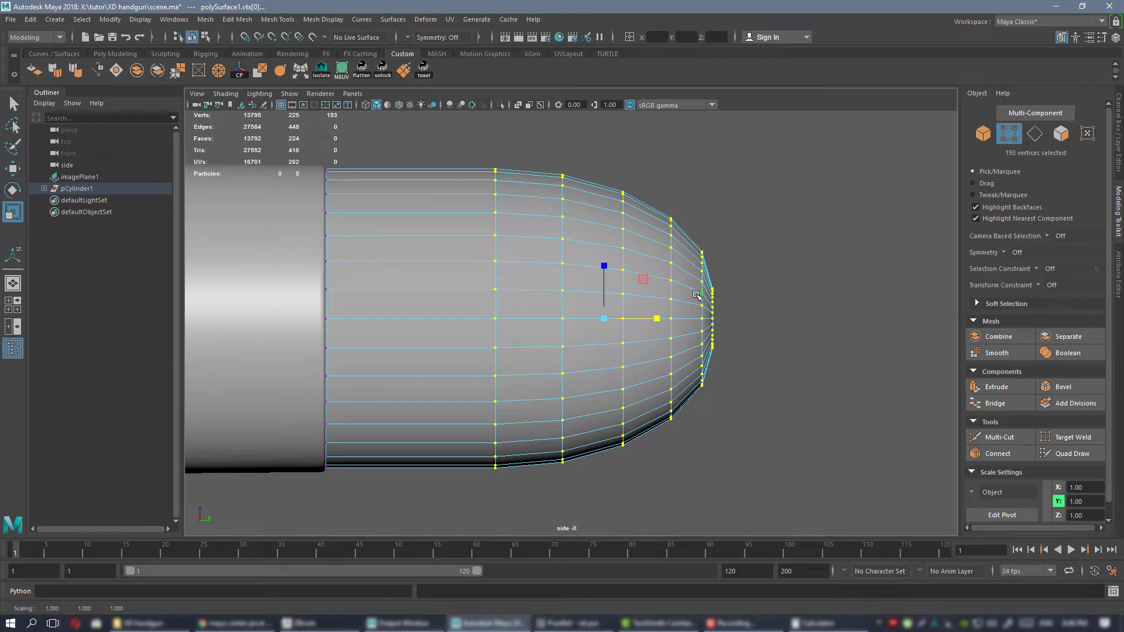
pyautogui.hotkey('ctrl', 'z')
# Move the scaling pivot to the bullet's tip and stretch the selected nose vertices lengthwise back towards the case.
pyautogui.keyDown('alt'); pyautogui.moveTo(624, 274); pyautogui.dragTo(662, 285, button='right'); pyautogui.keyUp('alt')
pyautogui.keyDown('alt'); pyautogui.moveTo(662, 285); pyautogui.dragTo(643, 289, button='middle'); pyautogui.keyUp('alt')
pyautogui.press('d')
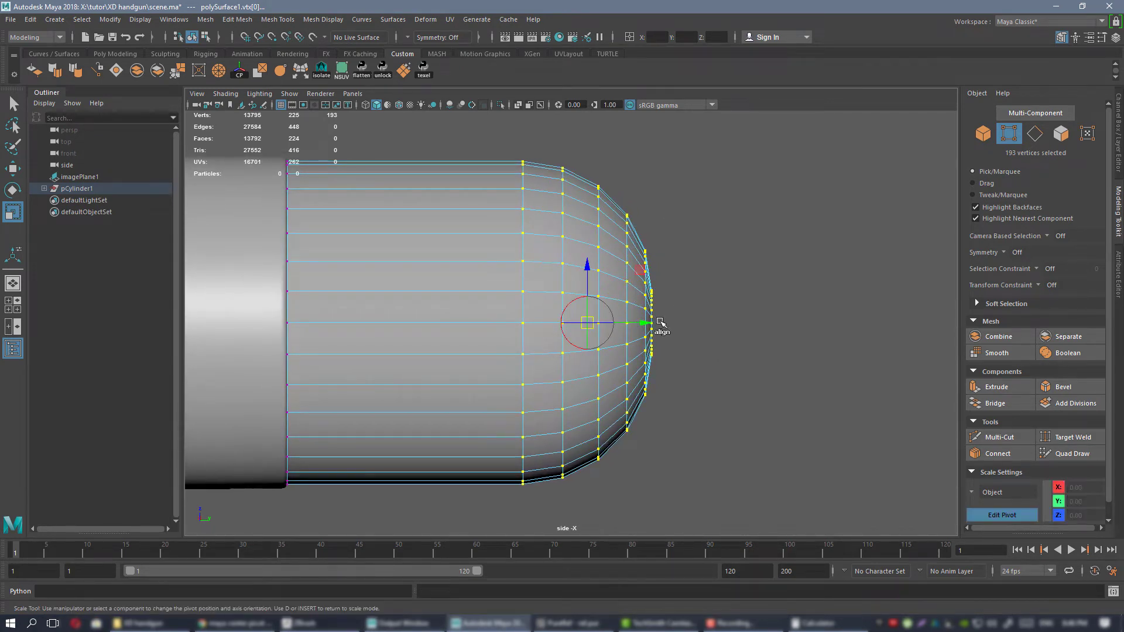
pyautogui.moveTo(644, 323); pyautogui.dragTo(682, 325)
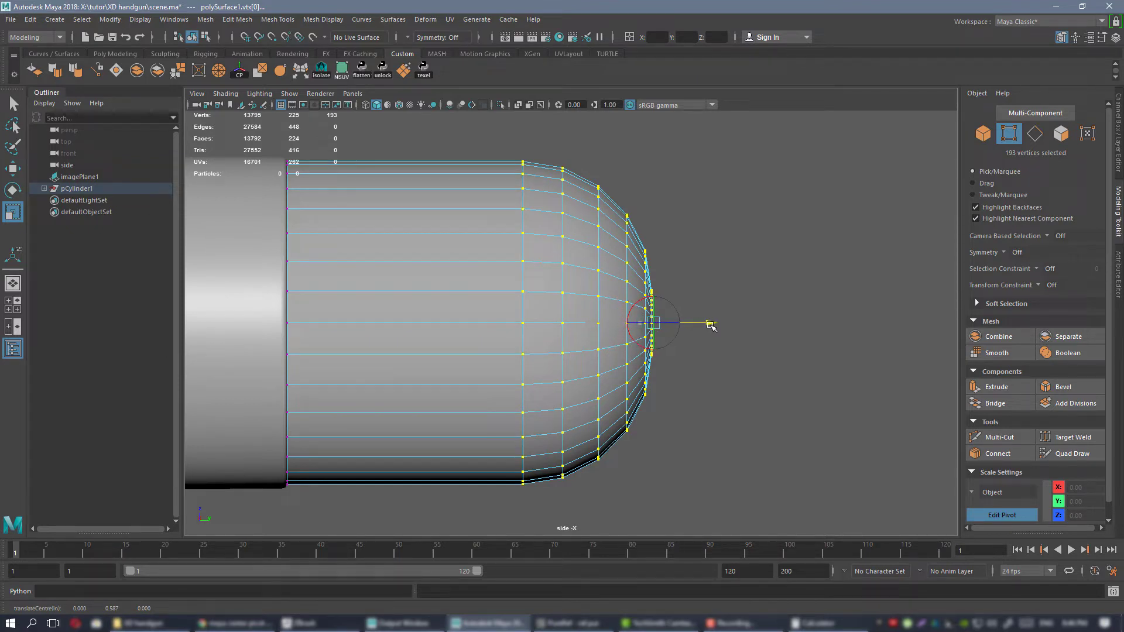
pyautogui.press('d')
pyautogui.moveTo(702, 328); pyautogui.dragTo(774, 327)
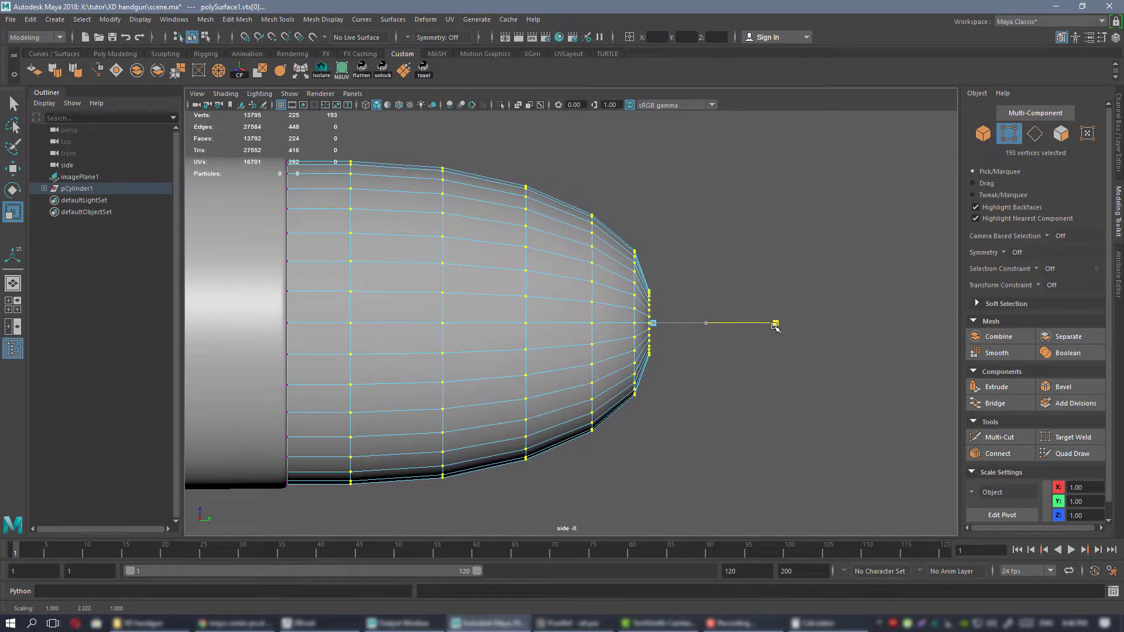
pyautogui.keyDown('alt'); pyautogui.moveTo(731, 336); pyautogui.dragTo(563, 326, button='right'); pyautogui.keyUp('alt')
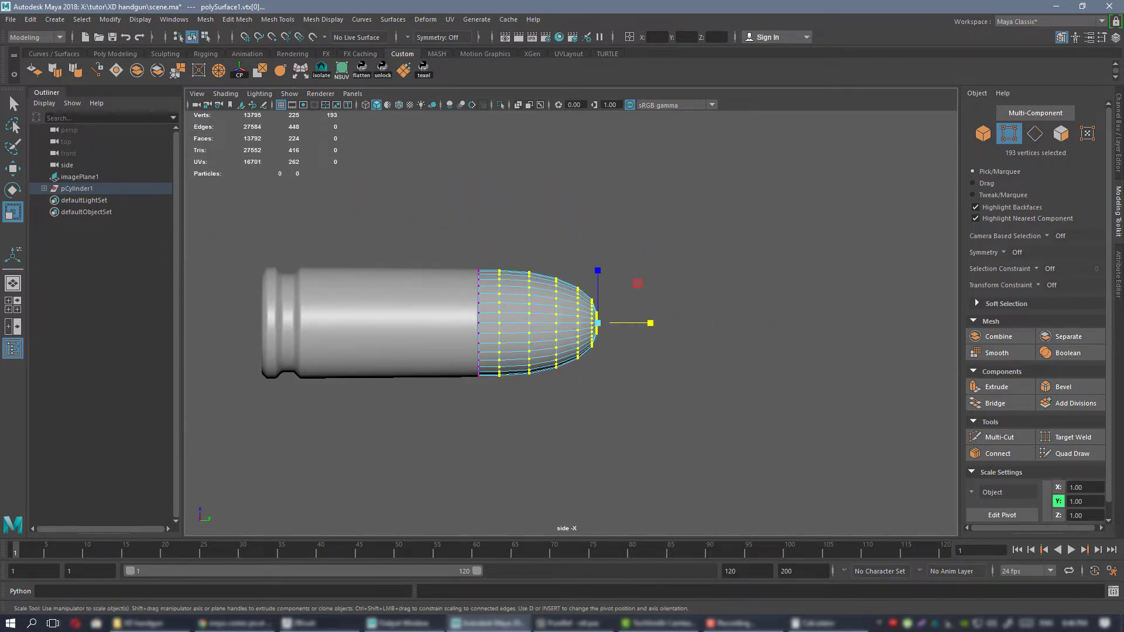
pyautogui.moveTo(1123, 304)
pyautogui.mouseDown(button='right')
pyautogui.moveTo(947, 314)
pyautogui.moveTo(1123, 304)
pyautogui.mouseUp(button='right')
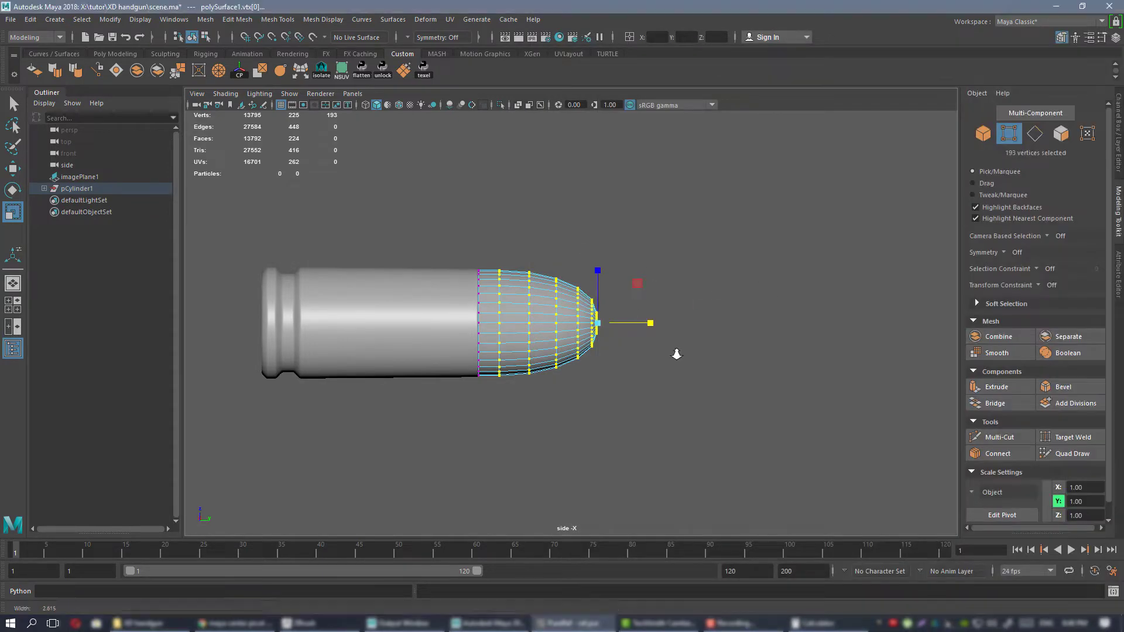
pyautogui.scroll(3, 605, 313)
pyautogui.keyDown('alt'); pyautogui.moveTo(611, 304); pyautogui.dragTo(675, 302, button='middle'); pyautogui.keyUp('alt')
pyautogui.keyDown('alt'); pyautogui.moveTo(676, 304); pyautogui.dragTo(775, 338, button='right'); pyautogui.keyUp('alt')
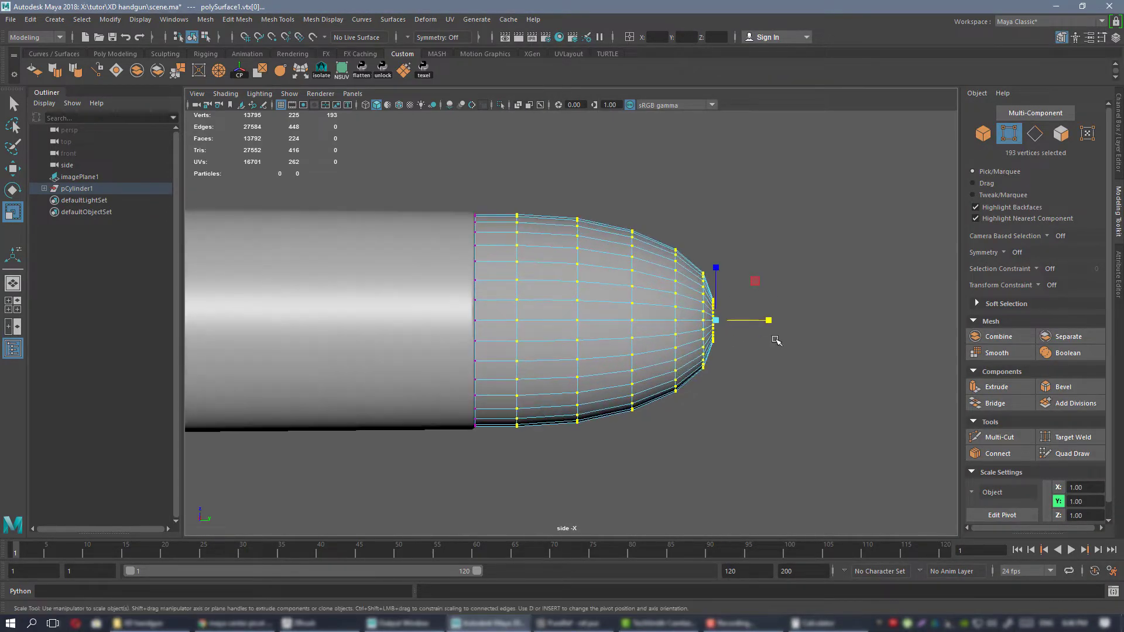
pyautogui.keyDown('alt'); pyautogui.moveTo(775, 337); pyautogui.dragTo(722, 340, button='middle'); pyautogui.keyUp('alt')
# Return to the perspective view and assign the existing blinn1 material to the whole bullet.
pyautogui.press('space')
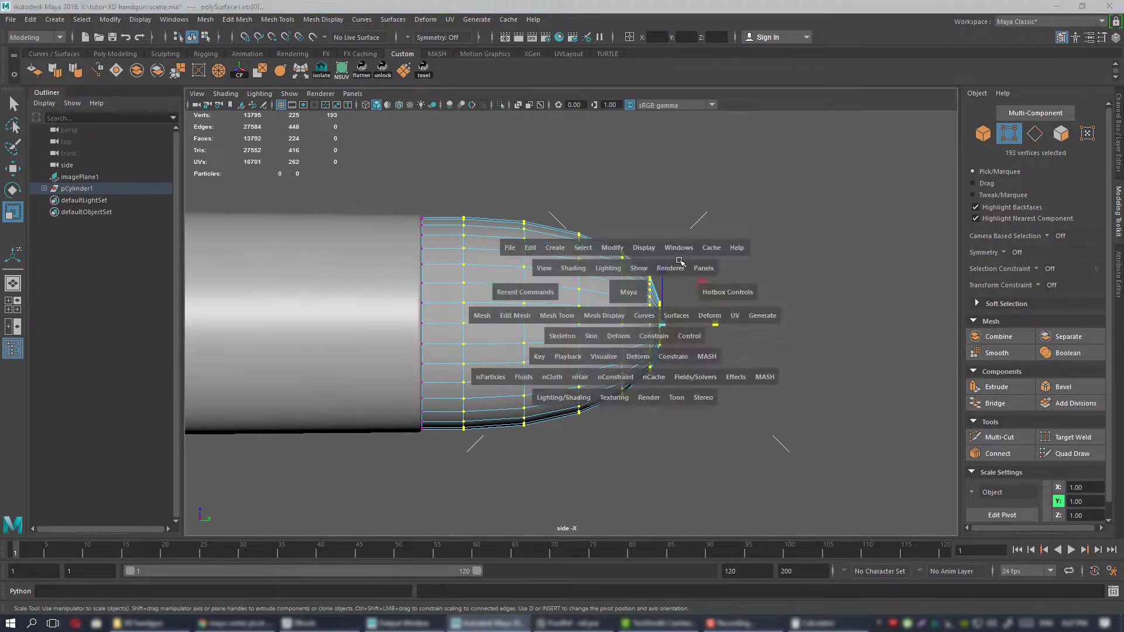
pyautogui.press('space')
pyautogui.keyDown('alt'); pyautogui.moveTo(714, 260); pyautogui.dragTo(527, 295); pyautogui.keyUp('alt')
pyautogui.moveTo(524, 283); pyautogui.dragTo(582, 266, button='right')
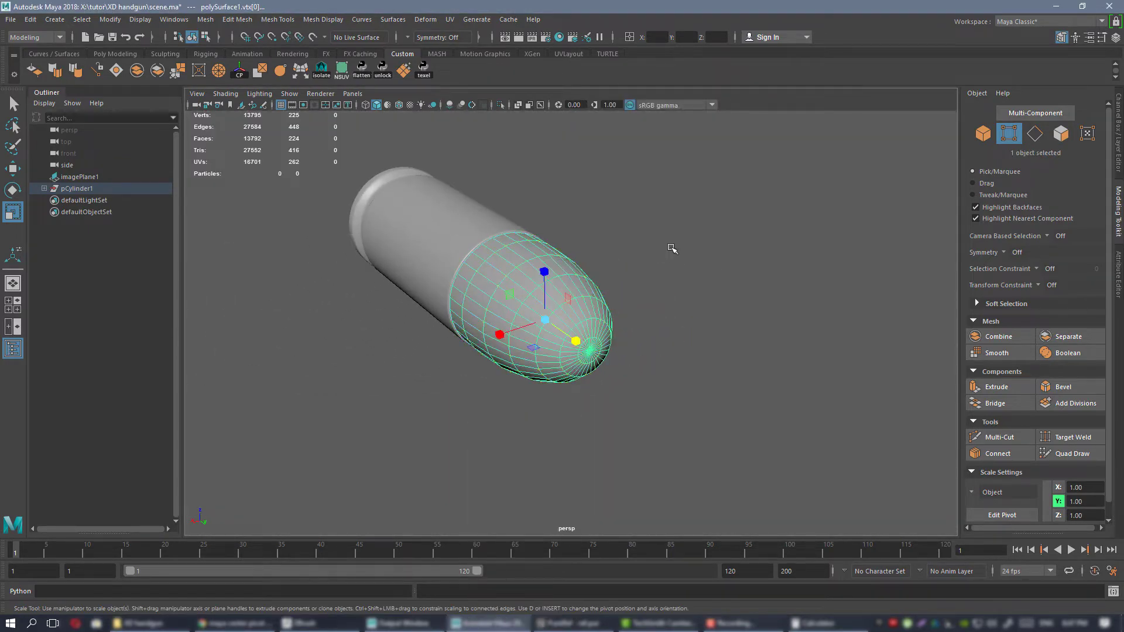
pyautogui.keyDown('alt'); pyautogui.moveTo(672, 248); pyautogui.dragTo(630, 250); pyautogui.keyUp('alt')
pyautogui.moveTo(630, 251); pyautogui.dragTo(650, 576, button='right')
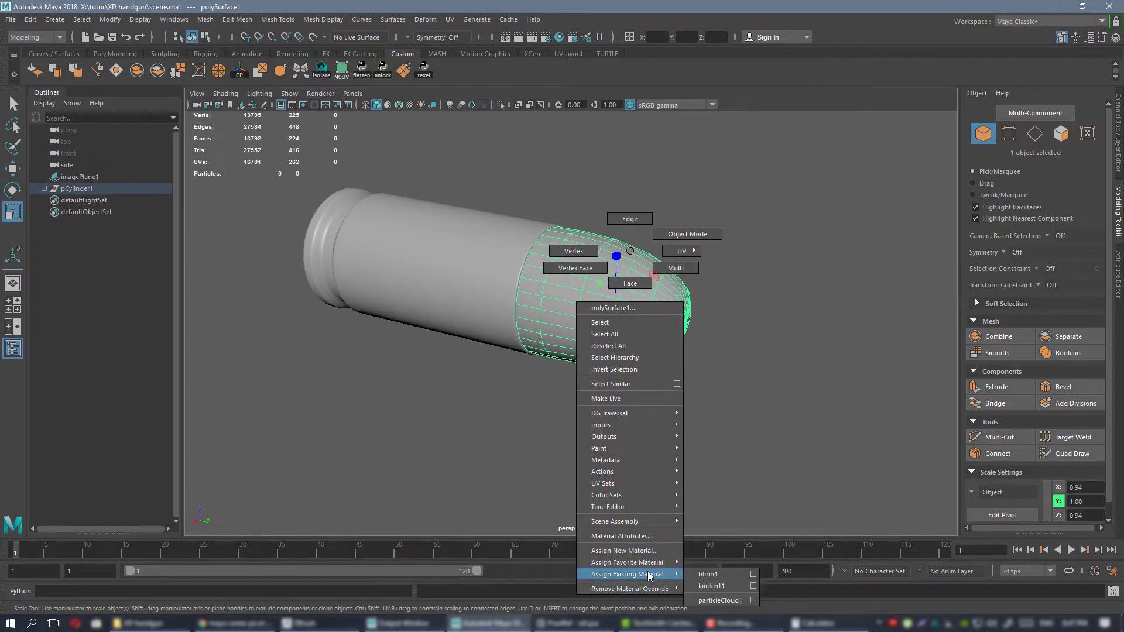
pyautogui.moveTo(726, 573); pyautogui.dragTo(725, 573, button='right')
pyautogui.click(702, 317)
pyautogui.moveTo(702, 317)
pyautogui.keyDown('alt'); pyautogui.mouseDown()
pyautogui.moveTo(703, 279)
pyautogui.moveTo(696, 304)
pyautogui.moveTo(622, 258)
pyautogui.moveTo(554, 270)
pyautogui.moveTo(645, 316)
pyautogui.moveTo(632, 319)
pyautogui.moveTo(712, 333)
pyautogui.moveTo(734, 326)
pyautogui.moveTo(624, 326)
pyautogui.moveTo(638, 288)
pyautogui.moveTo(687, 286)
pyautogui.mouseUp(); pyautogui.keyUp('alt')
# Isolate the bullet and display it without mesh smoothing.
pyautogui.click(589, 293)
pyautogui.click(695, 283)
pyautogui.click(637, 289)
pyautogui.press('1')
pyautogui.keyDown('alt'); pyautogui.moveTo(573, 219); pyautogui.dragTo(590, 286, button='middle'); pyautogui.keyUp('alt')
pyautogui.keyDown('alt'); pyautogui.moveTo(590, 286); pyautogui.dragTo(645, 281); pyautogui.keyUp('alt')
pyautogui.hotkey('ctrl', '1')
# Extrude the bullet's open rear border inward into a narrow ring and fill the remaining hole.
pyautogui.moveTo(614, 221); pyautogui.dragTo(616, 195, button='right')
pyautogui.doubleClick(577, 271)
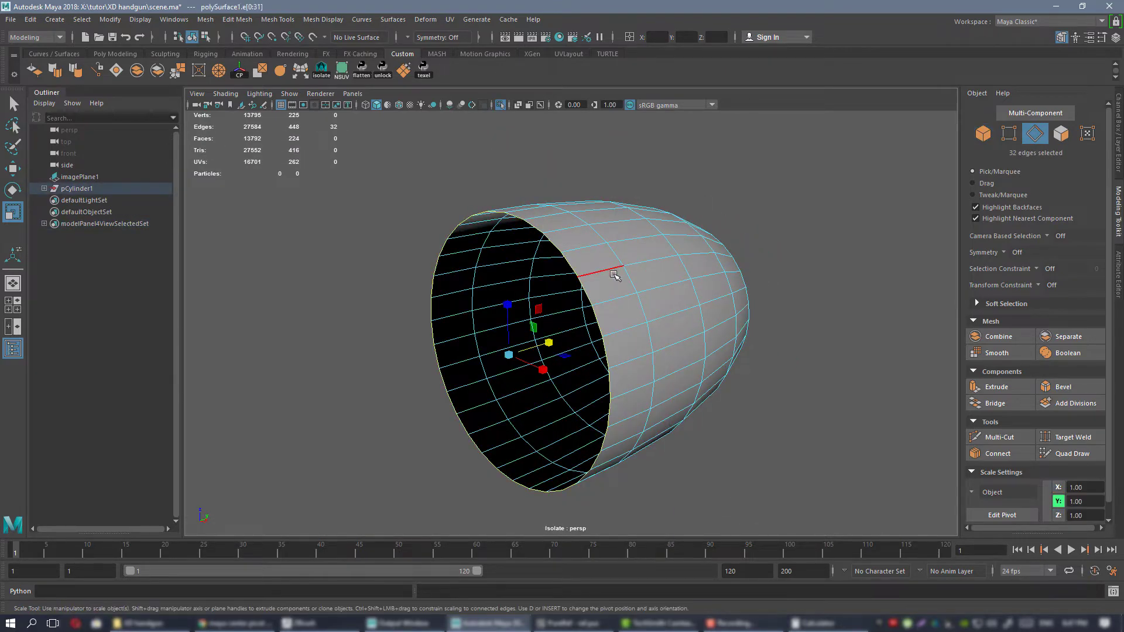
pyautogui.keyDown('alt'); pyautogui.moveTo(576, 270); pyautogui.dragTo(504, 376); pyautogui.keyUp('alt')
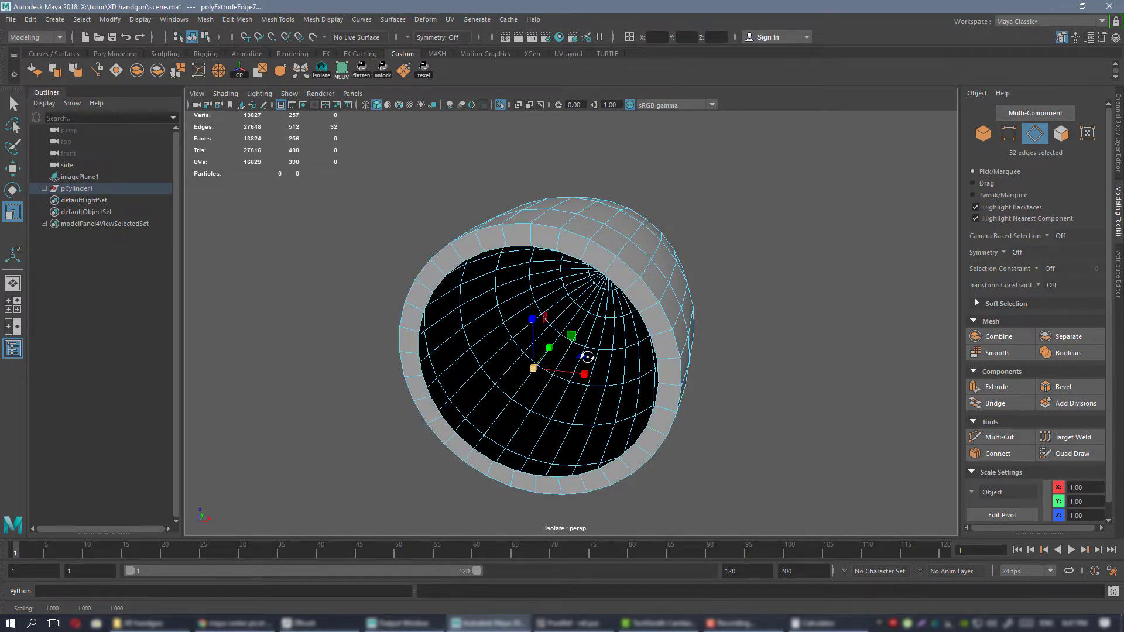
pyautogui.keyDown('alt'); pyautogui.moveTo(587, 357); pyautogui.dragTo(546, 356); pyautogui.keyUp('alt')
pyautogui.click(116, 71)
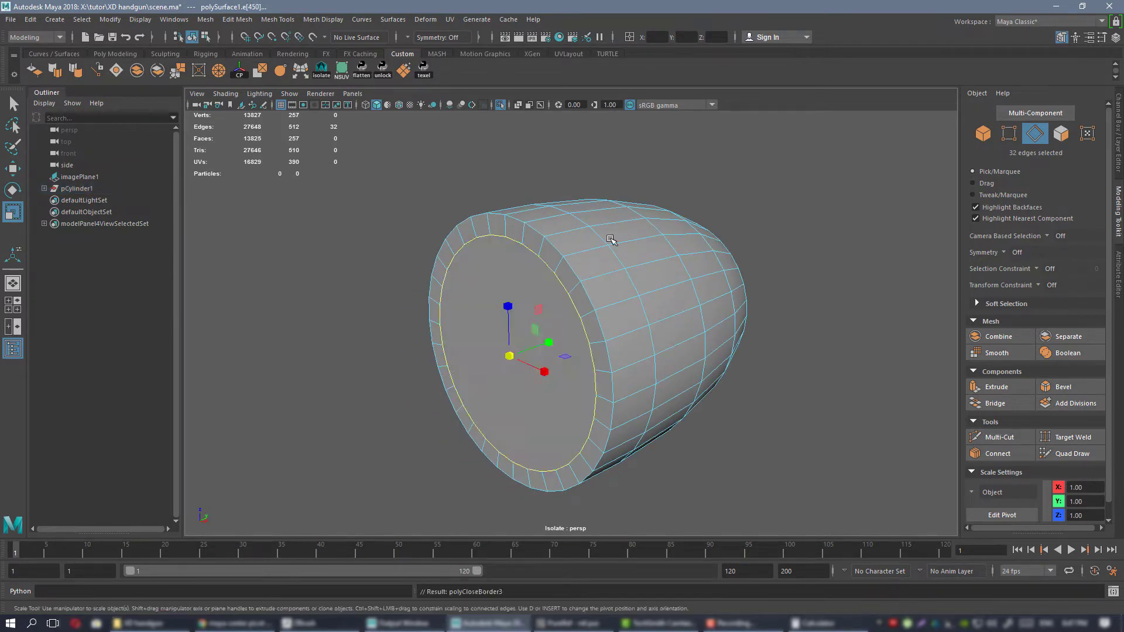
# Insert a supporting edge loop around the bullet's side just in front of its rear edge.
pyautogui.keyDown('alt'); pyautogui.moveTo(608, 239); pyautogui.dragTo(572, 244); pyautogui.keyUp('alt')
pyautogui.scroll(1, 568, 245)
pyautogui.hotkey('ctrl', 'shift', 'x')
pyautogui.keyDown('ctrl'); pyautogui.click(544, 248); pyautogui.keyUp('ctrl')
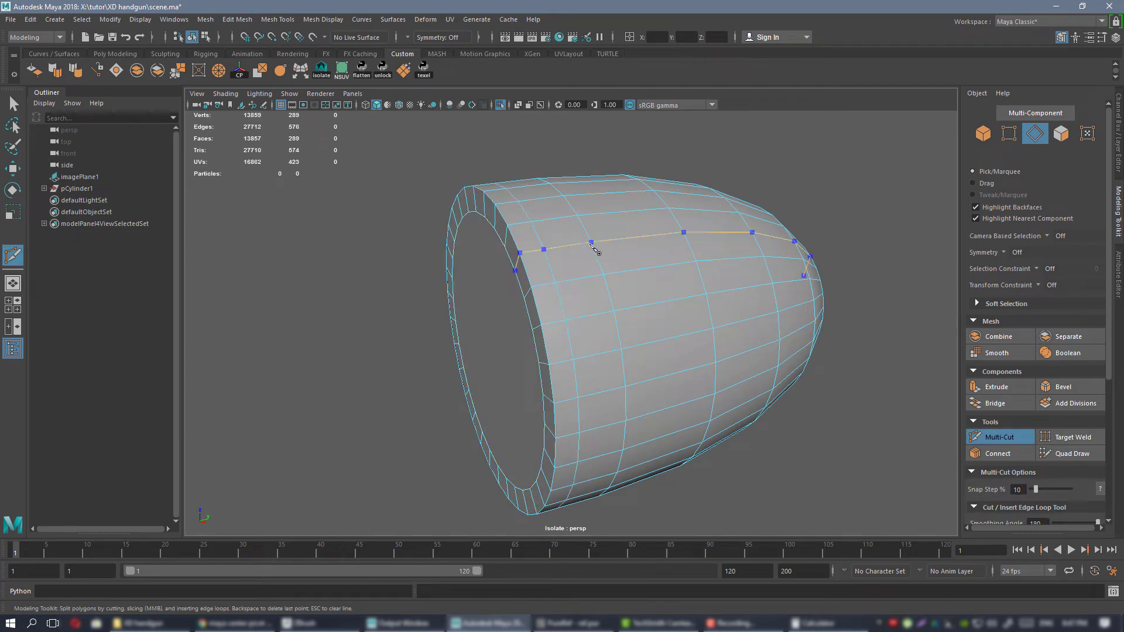
pyautogui.press('w')
pyautogui.moveTo(590, 235); pyautogui.dragTo(615, 226, button='right')
pyautogui.click(597, 230)
# Show the bullet with mesh smoothing and end its isolation to check the seam where it meets the case.
pyautogui.scroll(-2, 595, 230)
pyautogui.press('3')
pyautogui.click(702, 206)
pyautogui.keyDown('alt'); pyautogui.moveTo(711, 229); pyautogui.dragTo(613, 240); pyautogui.keyUp('alt')
pyautogui.hotkey('ctrl', '1')
pyautogui.scroll(2, 601, 274)
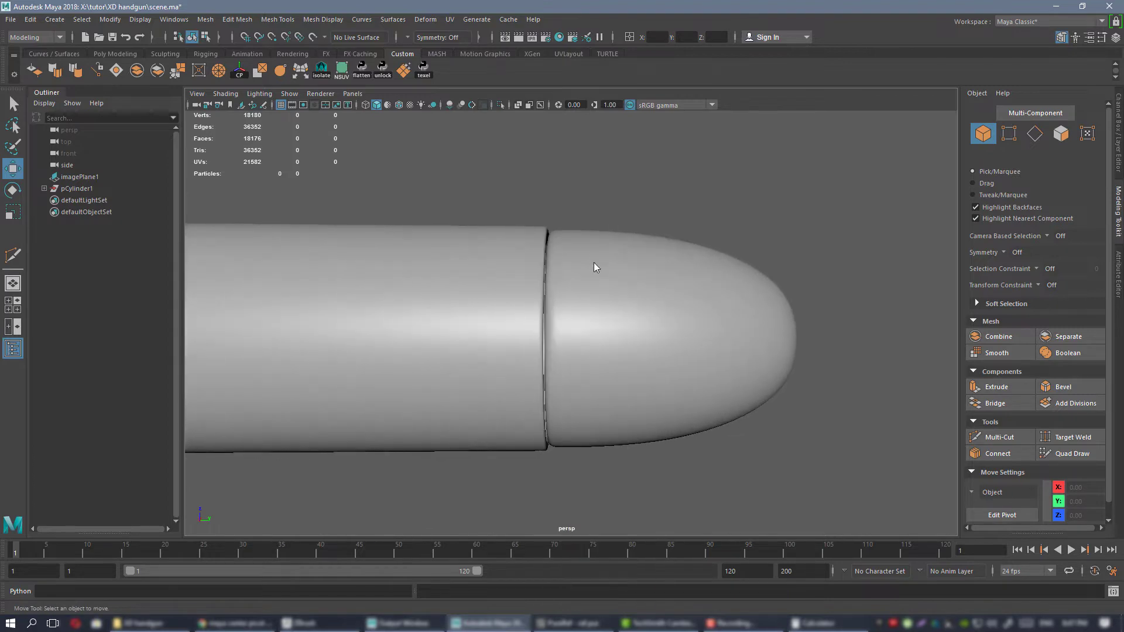
# Examine the seam where the bullet meets the case mouth from the side and up close.
pyautogui.click(595, 267)
pyautogui.moveTo(600, 263); pyautogui.dragTo(523, 264, button='right')
pyautogui.moveTo(473, 196); pyautogui.dragTo(582, 484)
pyautogui.scroll(2, 575, 283)
pyautogui.moveTo(607, 340); pyautogui.dragTo(559, 316)
pyautogui.moveTo(565, 237); pyautogui.dragTo(617, 221, button='right')
pyautogui.click(693, 191)
pyautogui.keyDown('alt'); pyautogui.moveTo(720, 284); pyautogui.dragTo(576, 270, button='right'); pyautogui.keyUp('alt')
# Examine the smoothed shading at the bullet's nose from the front and at slight angles.
pyautogui.keyDown('alt'); pyautogui.moveTo(576, 270); pyautogui.dragTo(603, 275); pyautogui.keyUp('alt')
pyautogui.keyDown('alt'); pyautogui.moveTo(603, 275); pyautogui.dragTo(630, 308, button='right'); pyautogui.keyUp('alt')
pyautogui.keyDown('alt'); pyautogui.moveTo(630, 309); pyautogui.dragTo(592, 304); pyautogui.keyUp('alt')
pyautogui.click(564, 276)
pyautogui.keyDown('alt'); pyautogui.moveTo(592, 304); pyautogui.dragTo(647, 331, button='right'); pyautogui.keyUp('alt')
pyautogui.keyDown('alt'); pyautogui.moveTo(647, 332); pyautogui.dragTo(638, 323); pyautogui.keyUp('alt')
pyautogui.click(719, 235)
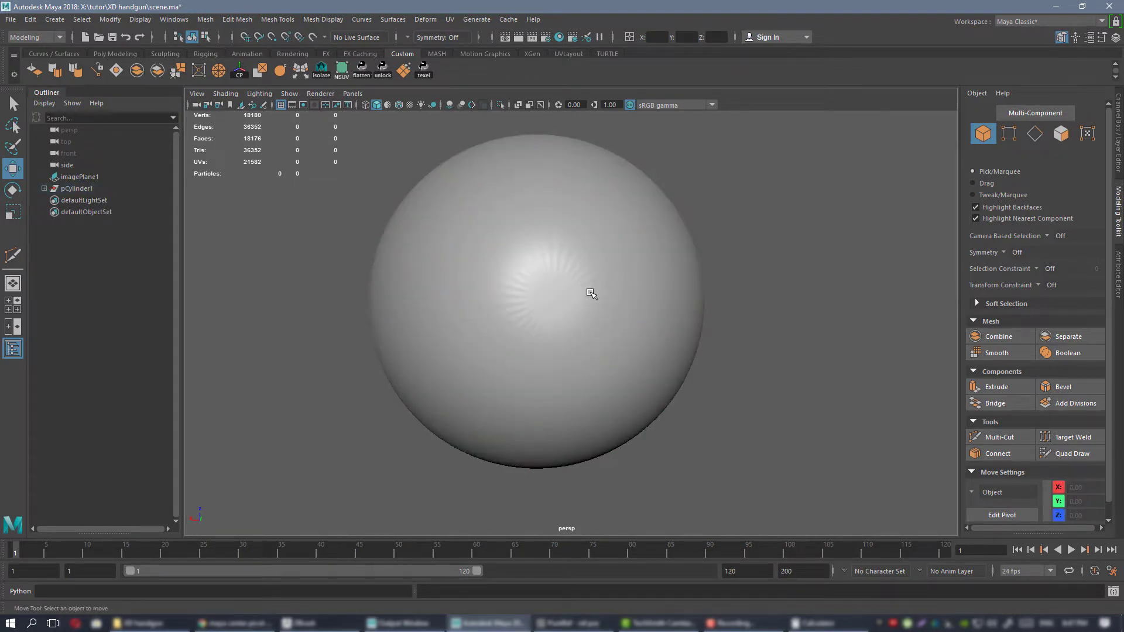
pyautogui.moveTo(562, 316)
pyautogui.keyDown('alt'); pyautogui.mouseDown()
pyautogui.moveTo(511, 326)
pyautogui.moveTo(622, 309)
pyautogui.moveTo(534, 273)
pyautogui.moveTo(562, 296)
pyautogui.mouseUp(); pyautogui.keyUp('alt')
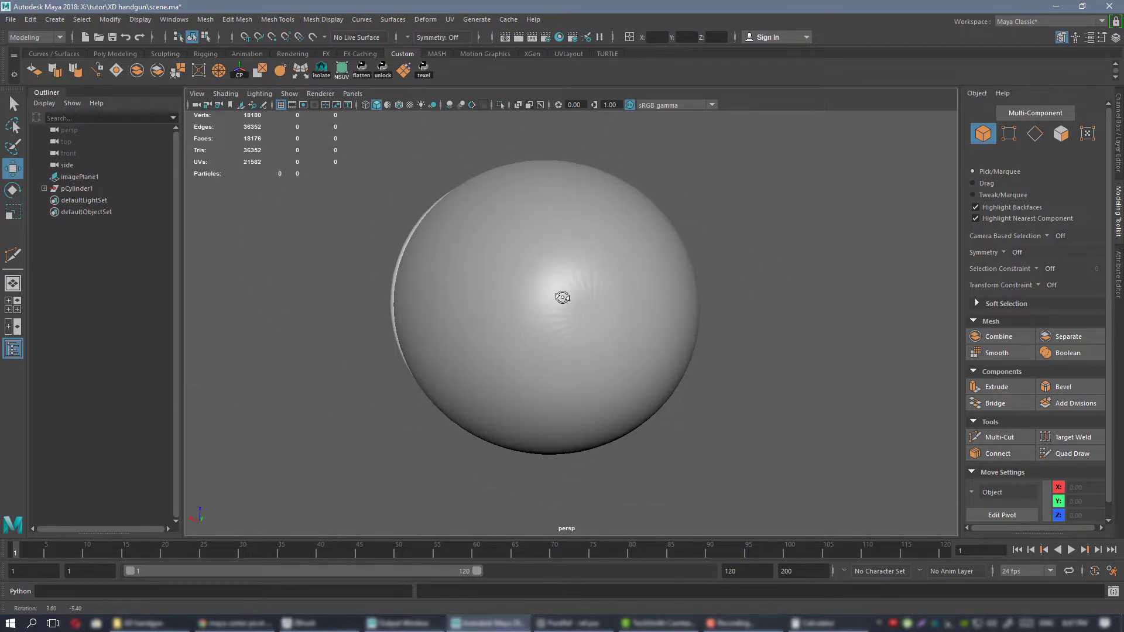
# Check the edge flow converging at the bullet's nose with the bullet selected and deselected, and save the scene.
pyautogui.click(627, 323)
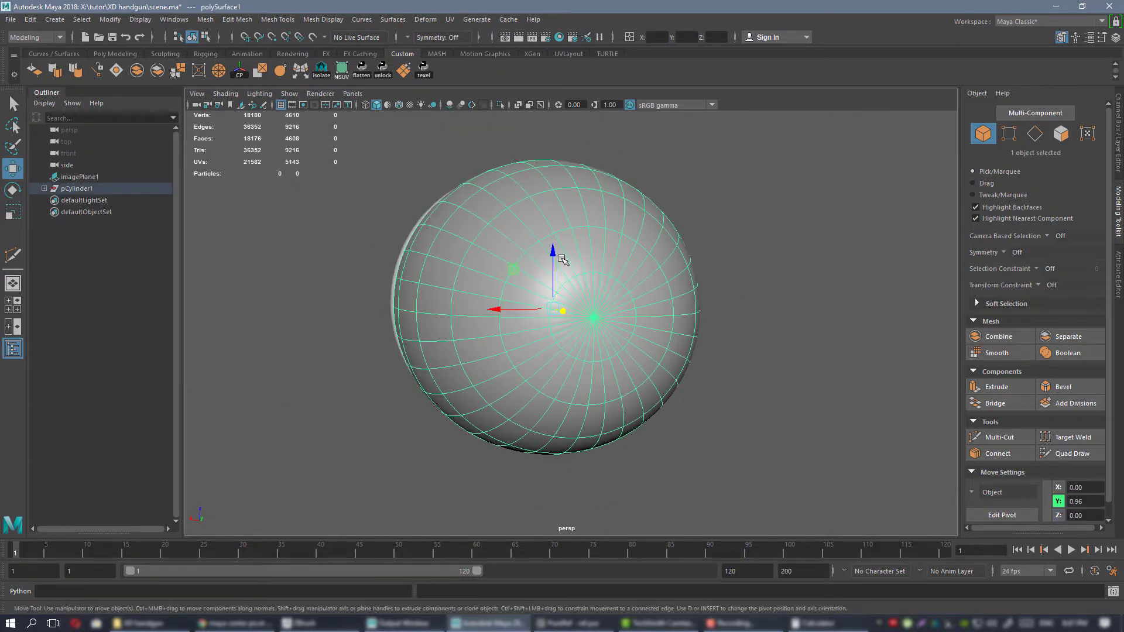
pyautogui.moveTo(623, 338)
pyautogui.keyDown('alt'); pyautogui.mouseDown()
pyautogui.moveTo(594, 328)
pyautogui.moveTo(623, 316)
pyautogui.mouseUp(); pyautogui.keyUp('alt')
pyautogui.keyDown('ctrl'); pyautogui.click(629, 304); pyautogui.keyUp('ctrl')
pyautogui.click(575, 258)
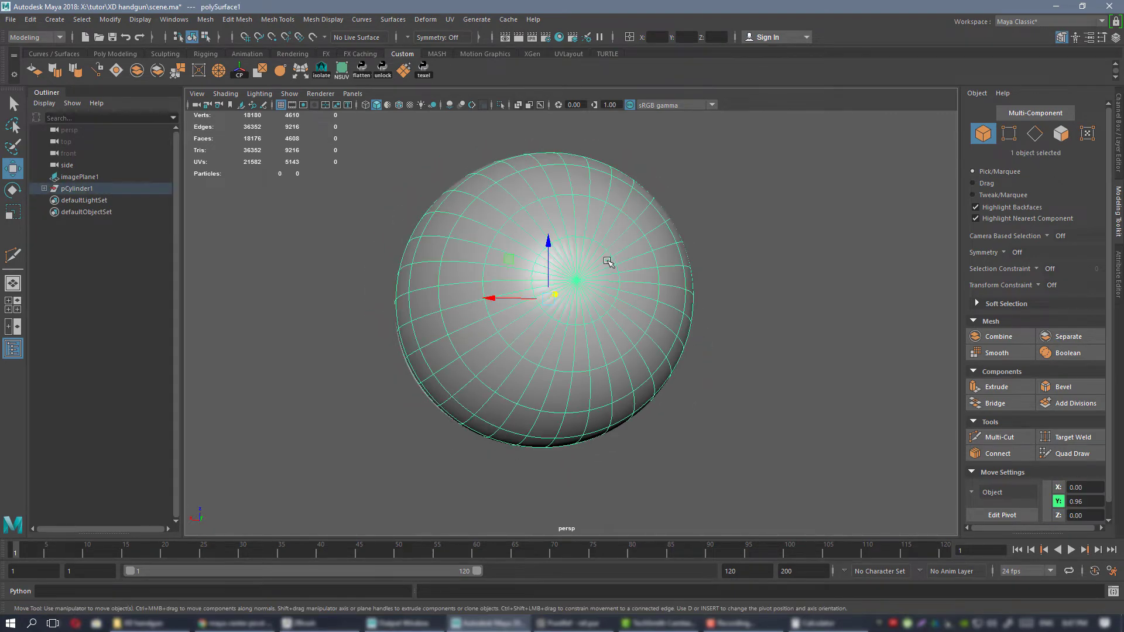
pyautogui.keyDown('alt'); pyautogui.moveTo(609, 262); pyautogui.dragTo(625, 296); pyautogui.keyUp('alt')
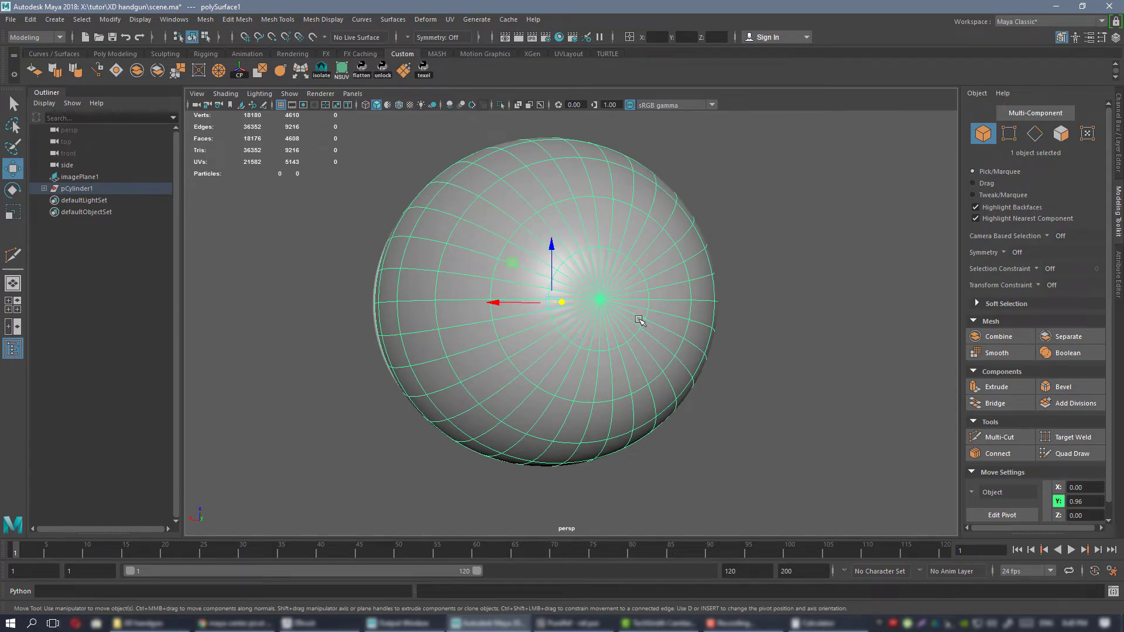
pyautogui.keyDown('alt'); pyautogui.moveTo(720, 338); pyautogui.dragTo(789, 317); pyautogui.keyUp('alt')
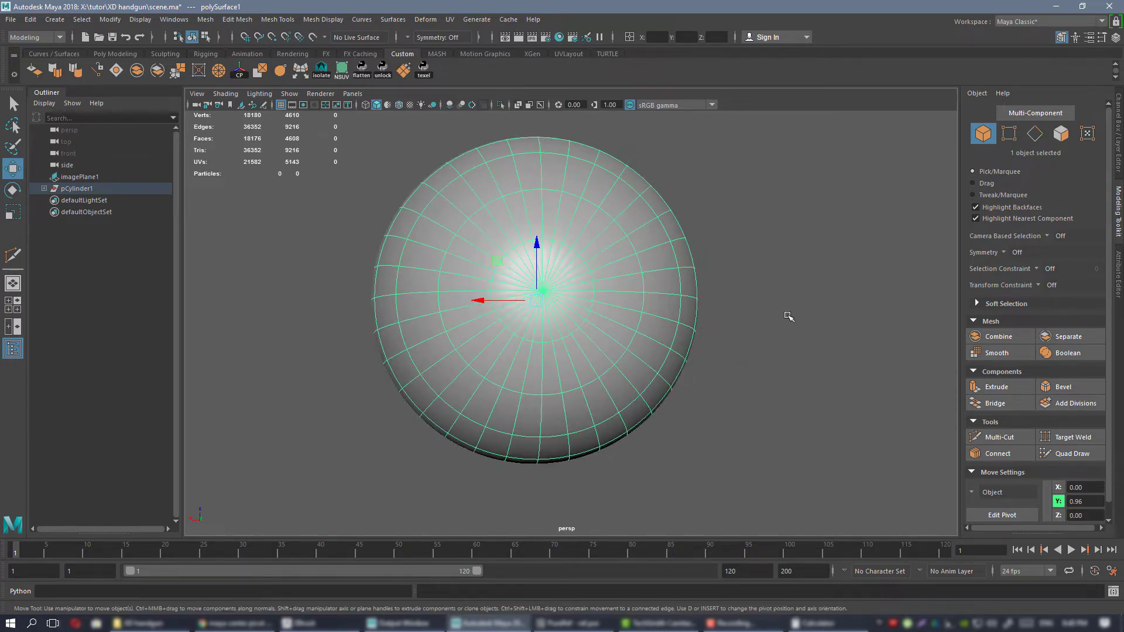
pyautogui.click(773, 321)
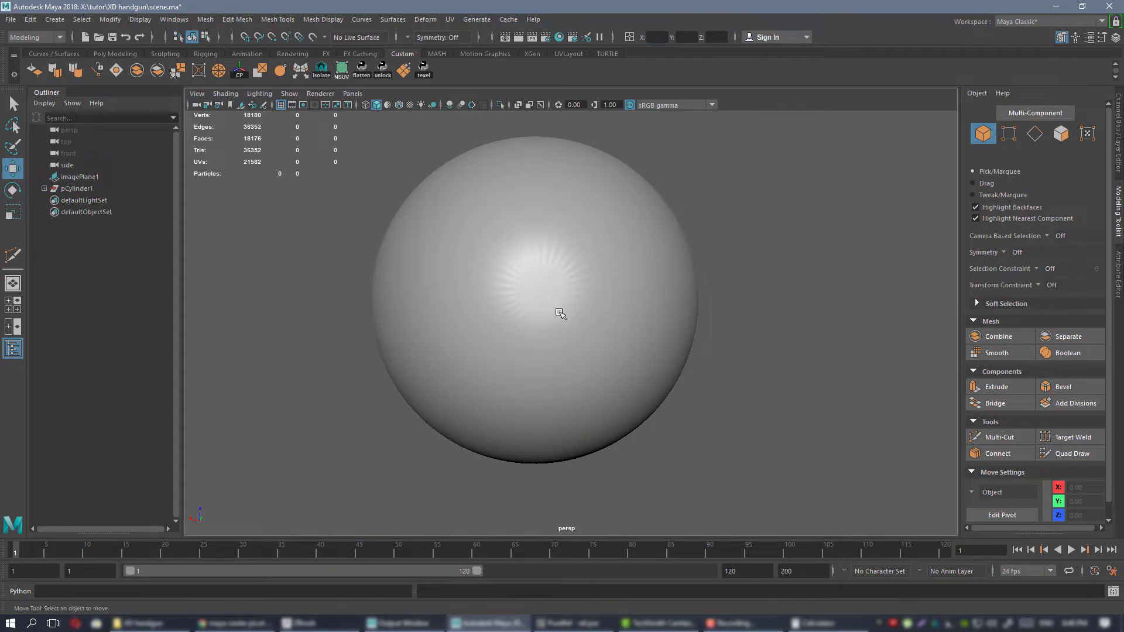
pyautogui.keyDown('alt'); pyautogui.moveTo(558, 313); pyautogui.dragTo(544, 248); pyautogui.keyUp('alt')
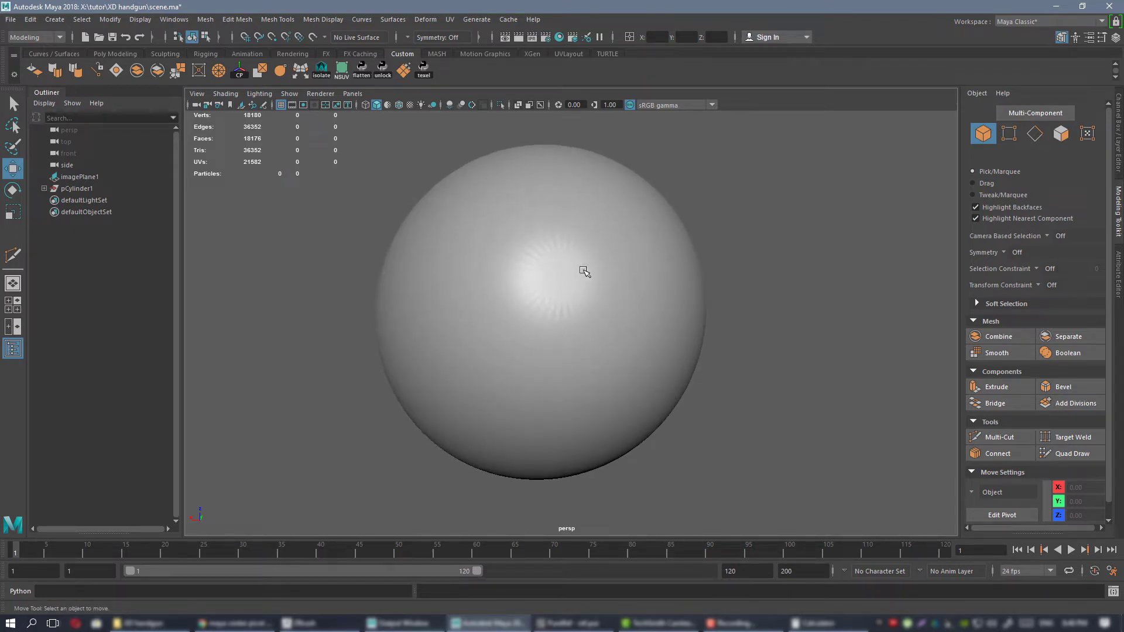
pyautogui.moveTo(584, 296)
pyautogui.keyDown('alt'); pyautogui.mouseDown()
pyautogui.moveTo(574, 322)
pyautogui.moveTo(572, 281)
pyautogui.moveTo(550, 279)
pyautogui.moveTo(577, 293)
pyautogui.mouseUp(); pyautogui.keyUp('alt')
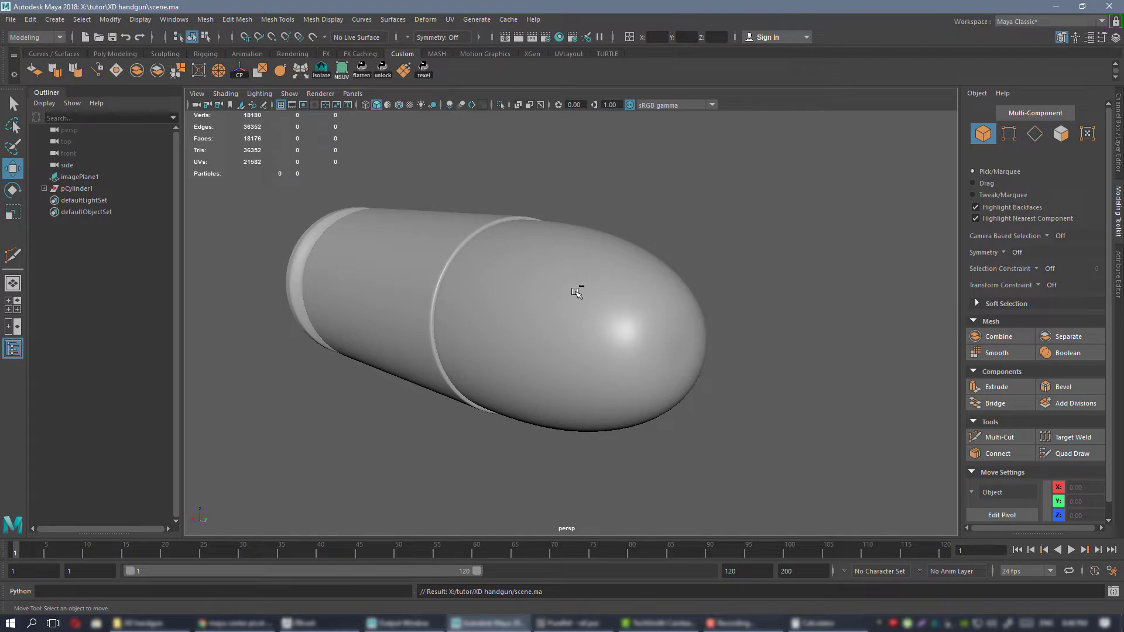
# Create a polygon cube at the origin around the cartridge as a basis for an alternative bullet nose.
pyautogui.click(576, 292)
pyautogui.keyDown('alt'); pyautogui.moveTo(576, 292); pyautogui.dragTo(691, 333); pyautogui.keyUp('alt')
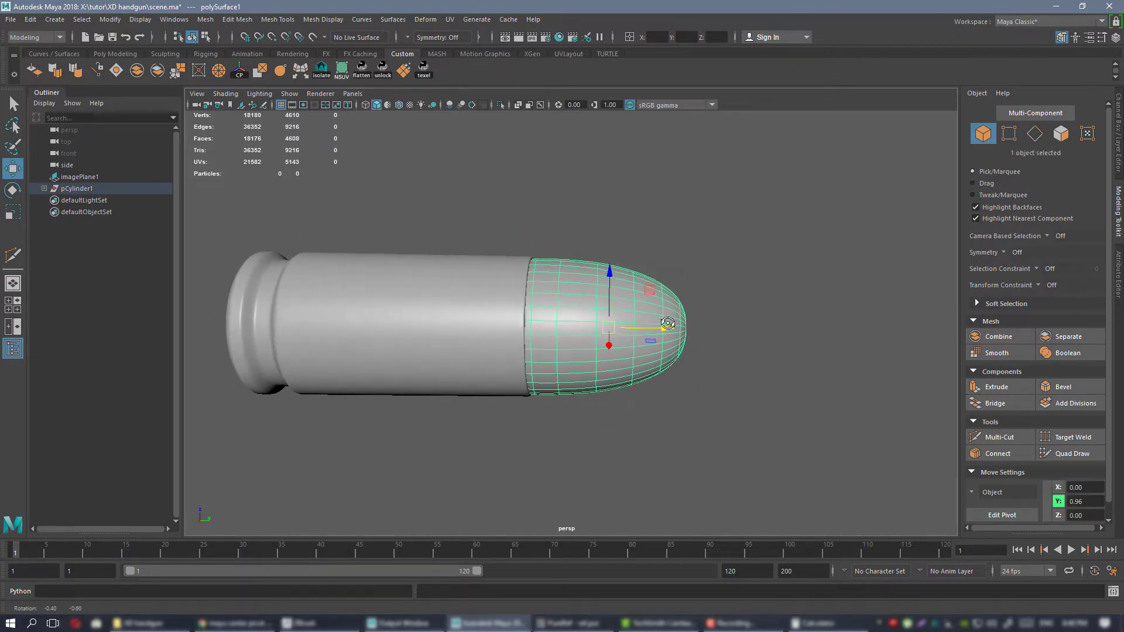
pyautogui.click(128, 53)
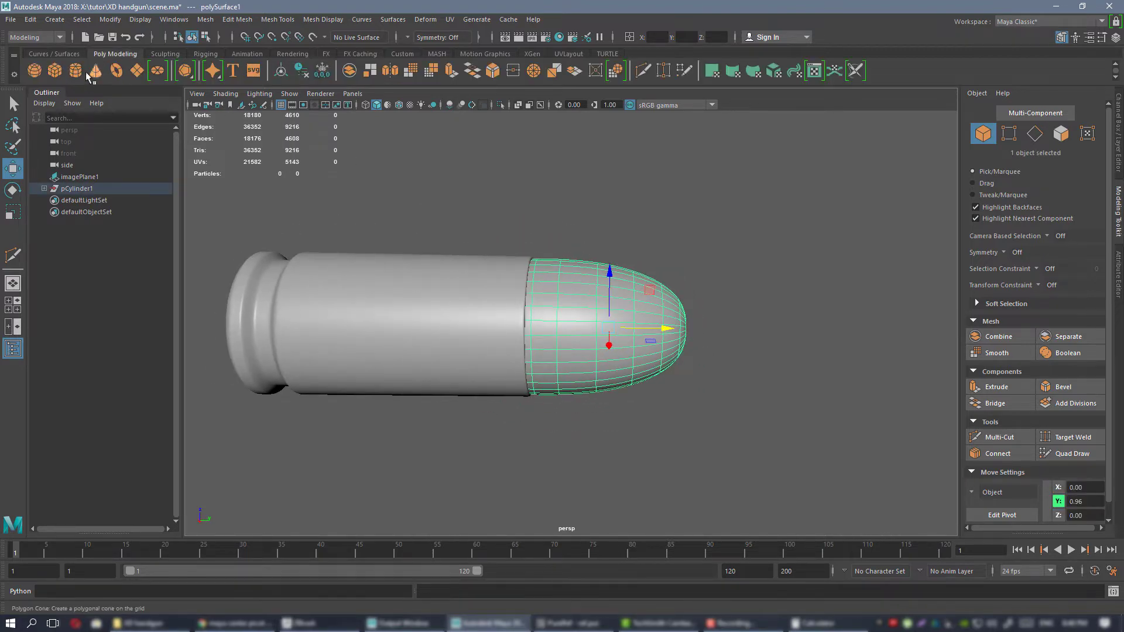
pyautogui.click(55, 71)
pyautogui.keyDown('alt'); pyautogui.moveTo(572, 318); pyautogui.dragTo(570, 295); pyautogui.keyUp('alt')
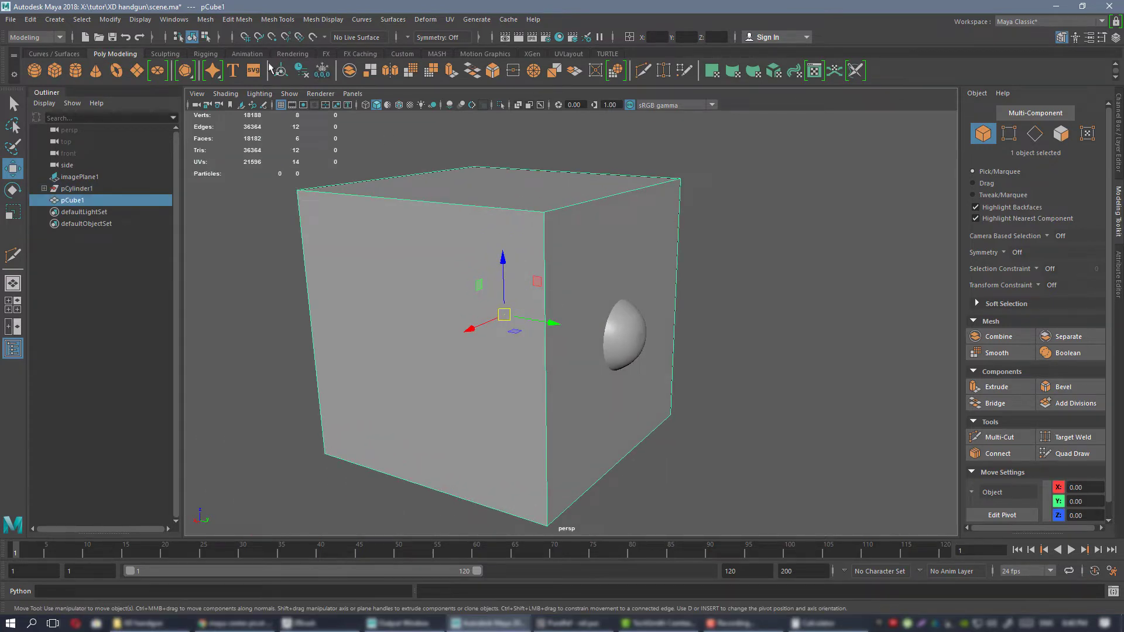
# Smooth the cube into a sphere with 2 divisions.
pyautogui.click(111, 20)
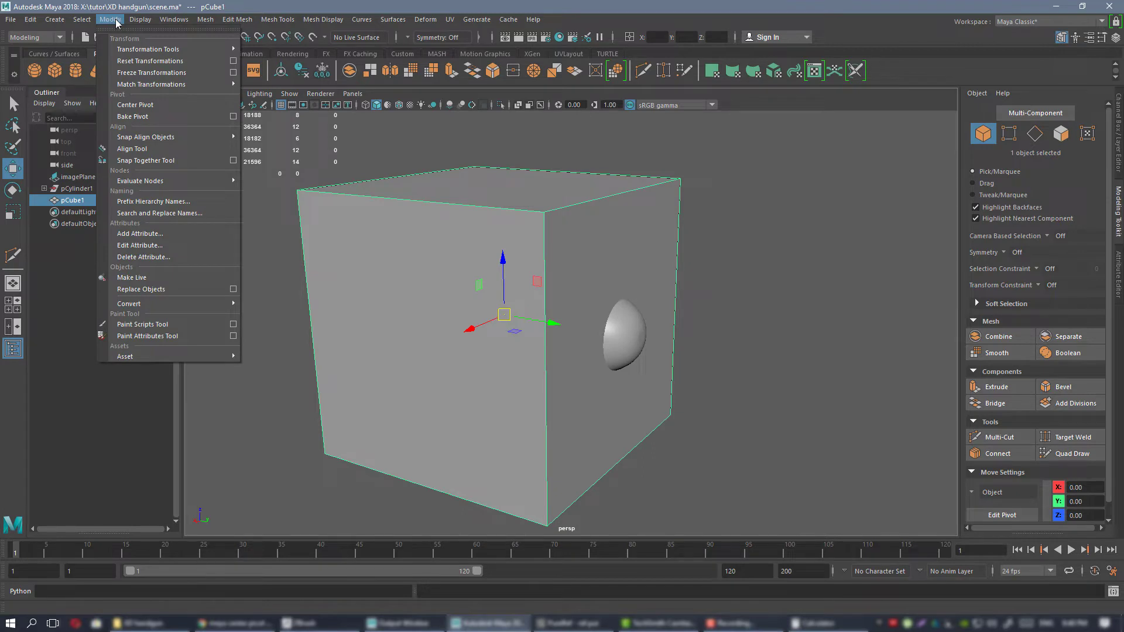
pyautogui.moveTo(204, 22)
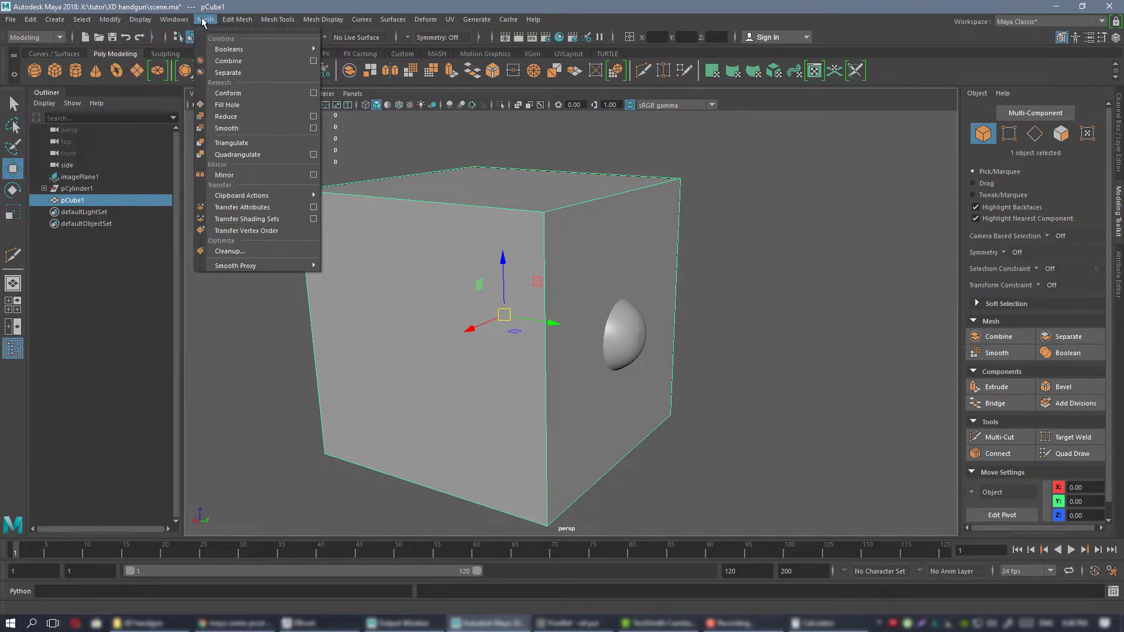
pyautogui.click(270, 129)
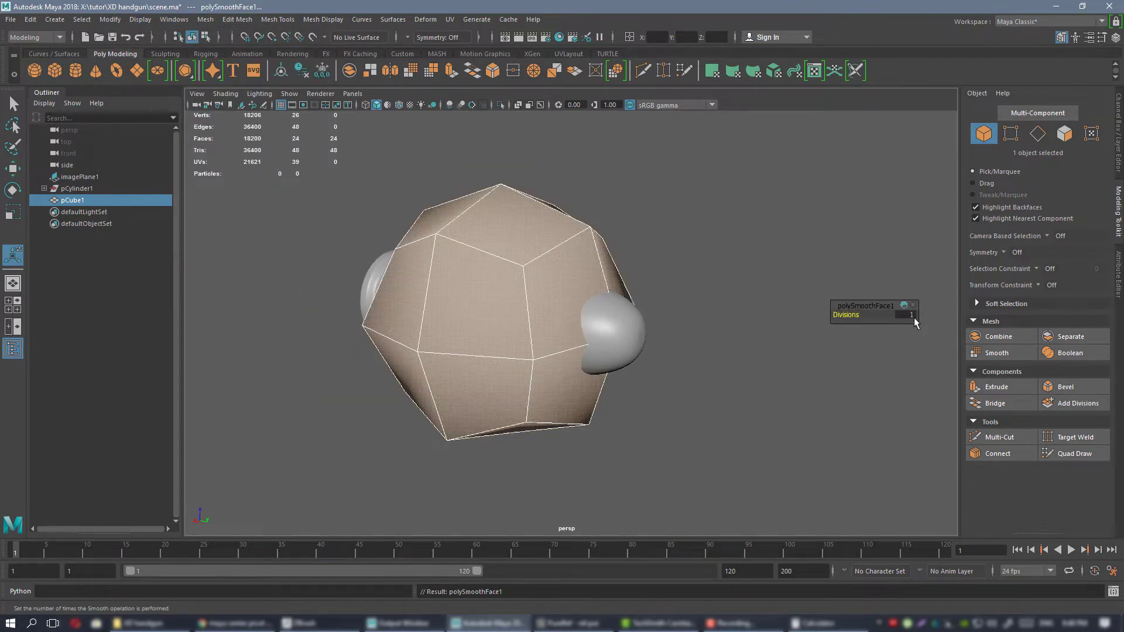
pyautogui.press('Return')
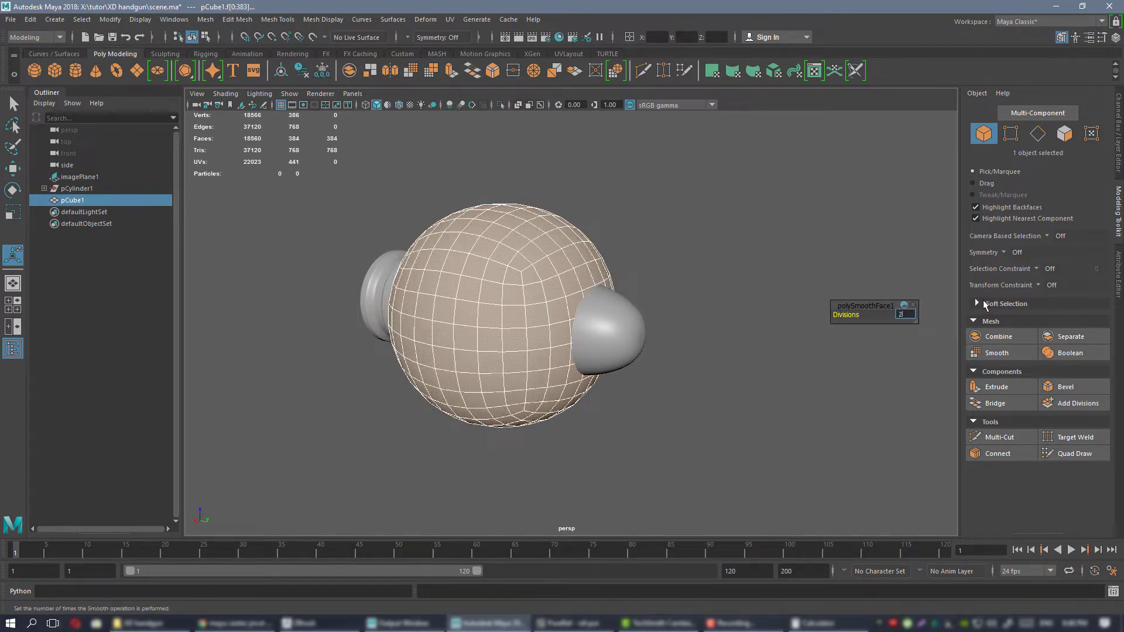
pyautogui.write('2')
pyautogui.press('Return')
# Delete the faces of the rounded cube's rear half on the side of the case rim.
pyautogui.keyDown('alt'); pyautogui.moveTo(406, 269); pyautogui.dragTo(527, 246); pyautogui.keyUp('alt')
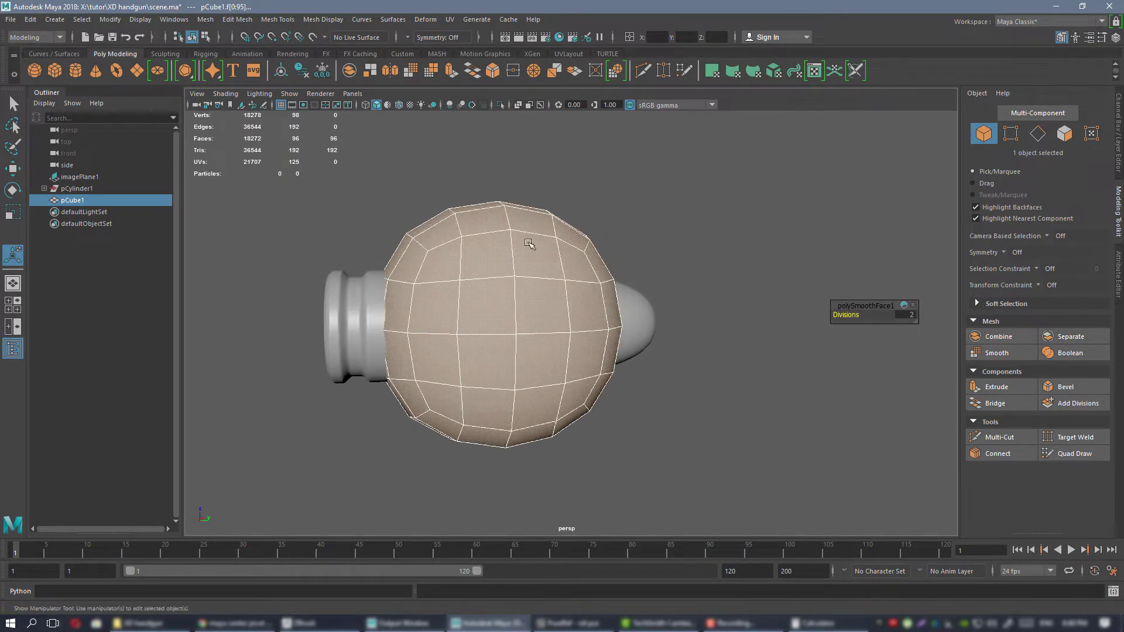
pyautogui.moveTo(521, 262); pyautogui.dragTo(528, 278, button='right')
pyautogui.keyDown('alt'); pyautogui.moveTo(528, 277); pyautogui.dragTo(526, 241); pyautogui.keyUp('alt')
pyautogui.moveTo(326, 163); pyautogui.dragTo(479, 486)
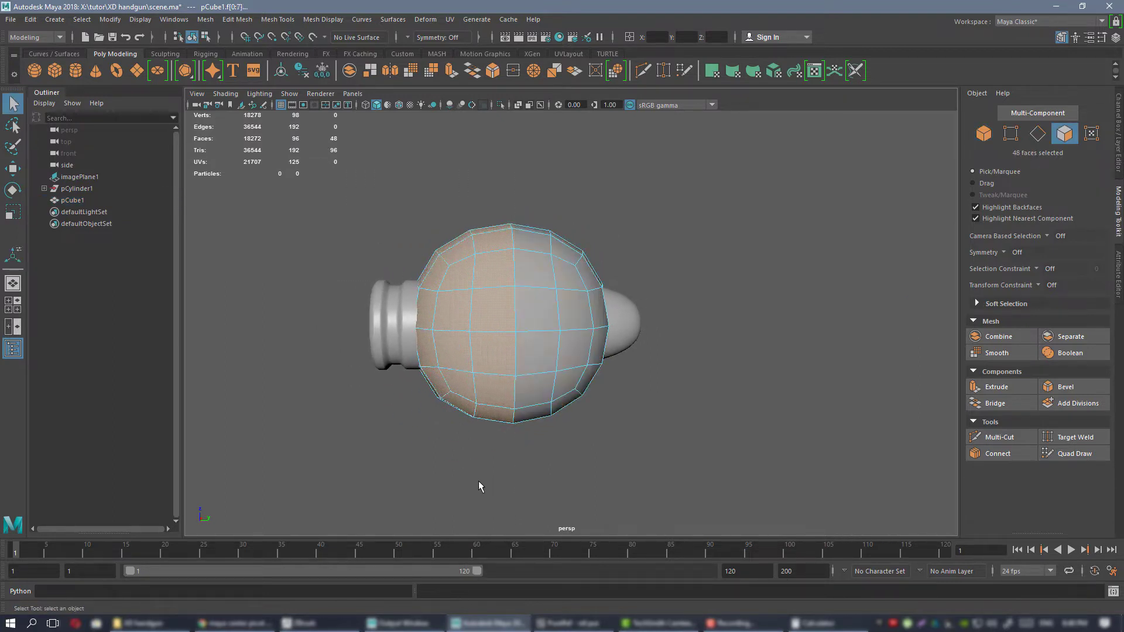
pyautogui.press('Delete')
# Extrude the half sphere's open border loop straight back along the Y axis toward the case rim.
pyautogui.keyDown('alt'); pyautogui.moveTo(803, 291); pyautogui.dragTo(542, 267); pyautogui.keyUp('alt')
pyautogui.moveTo(540, 264); pyautogui.dragTo(542, 233, button='right')
pyautogui.doubleClick(502, 227)
pyautogui.keyDown('alt'); pyautogui.moveTo(562, 223); pyautogui.dragTo(629, 208); pyautogui.keyUp('alt')
pyautogui.press('w')
pyautogui.keyDown('shift'); pyautogui.moveTo(534, 325); pyautogui.dragTo(468, 323); pyautogui.keyUp('shift')
pyautogui.keyDown('alt'); pyautogui.moveTo(564, 299); pyautogui.dragTo(535, 306); pyautogui.keyUp('alt')
pyautogui.moveTo(534, 306); pyautogui.dragTo(602, 224, button='right')
# Circularize the open border edge loop at the rear of the extended half sphere.
pyautogui.keyDown('alt'); pyautogui.moveTo(580, 237); pyautogui.dragTo(509, 220); pyautogui.keyUp('alt')
pyautogui.keyDown('alt'); pyautogui.moveTo(725, 343); pyautogui.dragTo(618, 264); pyautogui.keyUp('alt')
pyautogui.moveTo(606, 197); pyautogui.dragTo(607, 182, button='right')
pyautogui.keyDown('alt'); pyautogui.moveTo(607, 183); pyautogui.dragTo(588, 190); pyautogui.keyUp('alt')
pyautogui.doubleClick(588, 190)
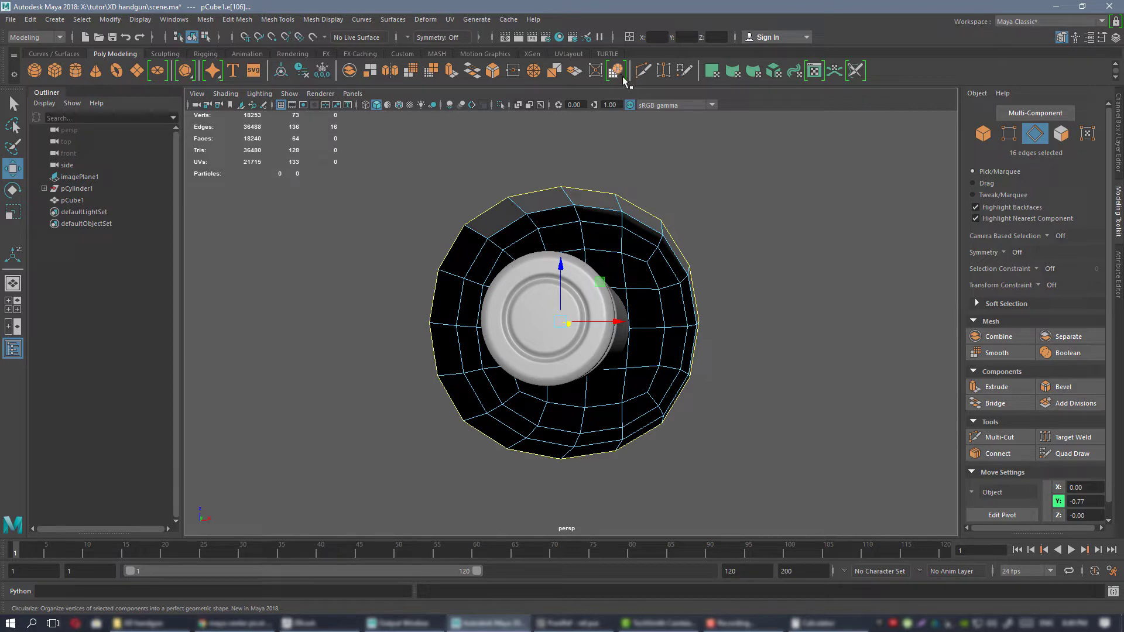
pyautogui.keyDown('alt'); pyautogui.moveTo(624, 140); pyautogui.dragTo(576, 170); pyautogui.keyUp('alt')
pyautogui.keyDown('alt'); pyautogui.moveTo(524, 229); pyautogui.dragTo(641, 206); pyautogui.keyUp('alt')
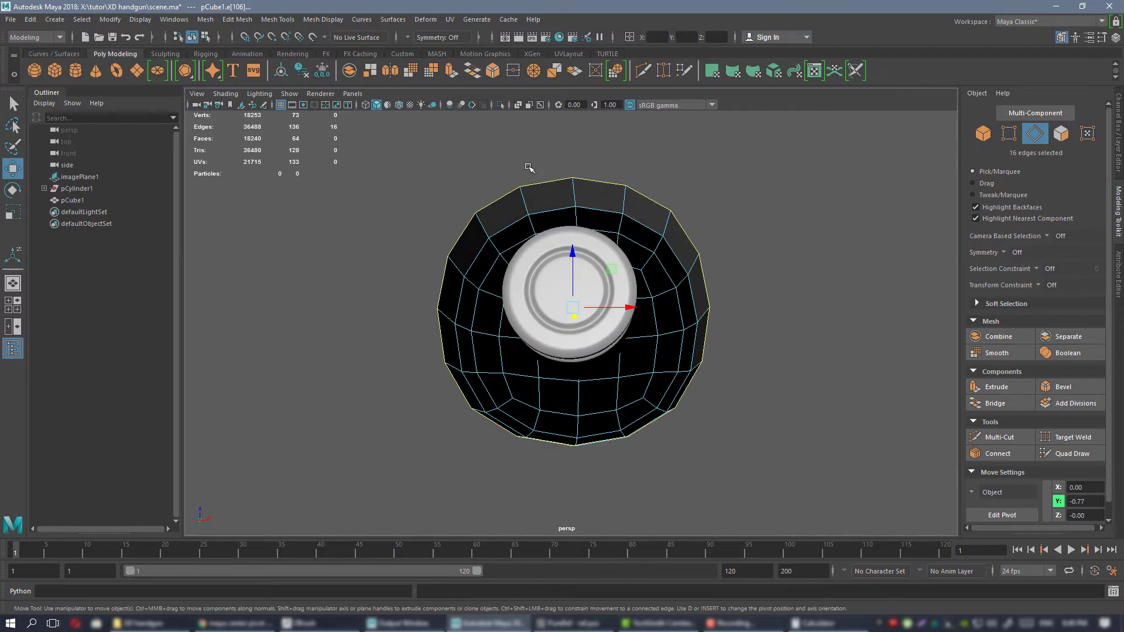
pyautogui.click(616, 71)
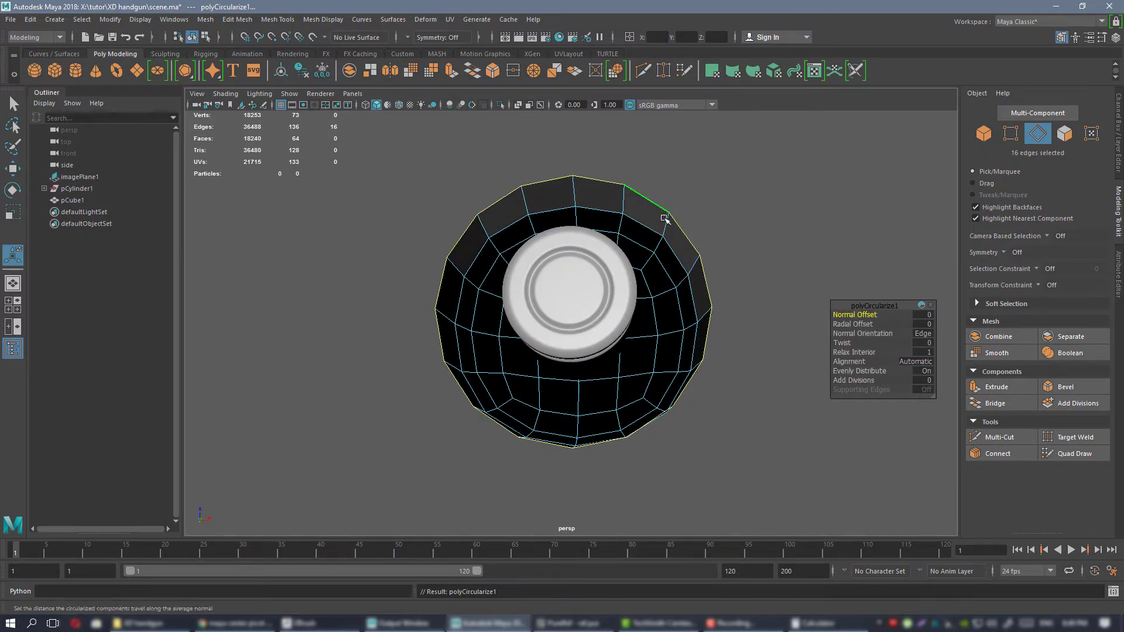
pyautogui.keyDown('alt'); pyautogui.moveTo(711, 281); pyautogui.dragTo(615, 174); pyautogui.keyUp('alt')
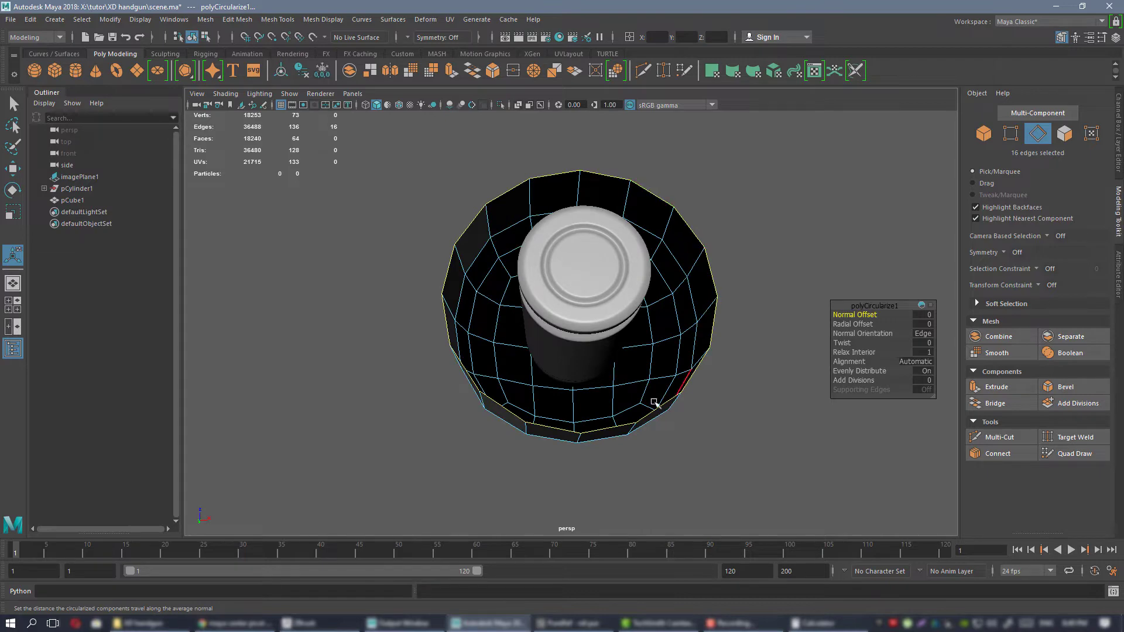
# Return the half sphere to object mode and display it with mesh smoothing.
pyautogui.keyDown('alt'); pyautogui.moveTo(670, 210); pyautogui.dragTo(535, 236); pyautogui.keyUp('alt')
pyautogui.moveTo(535, 236); pyautogui.dragTo(590, 223, button='right')
pyautogui.keyDown('alt'); pyautogui.moveTo(710, 241); pyautogui.dragTo(670, 222); pyautogui.keyUp('alt')
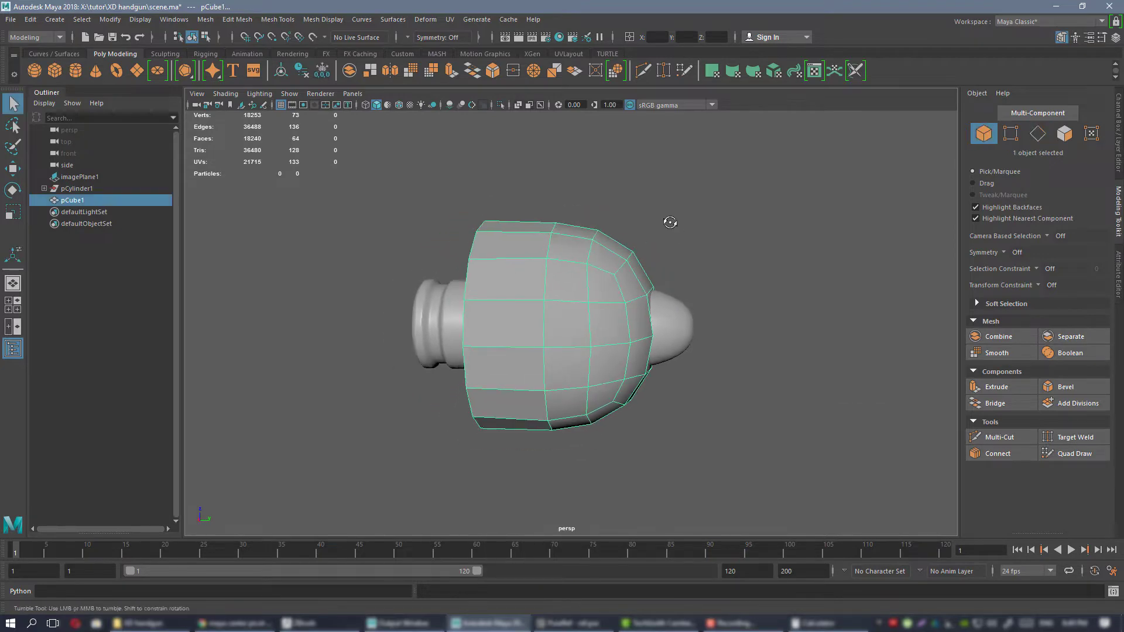
pyautogui.keyDown('alt'); pyautogui.moveTo(618, 253); pyautogui.dragTo(640, 300); pyautogui.keyUp('alt')
pyautogui.moveTo(588, 217); pyautogui.dragTo(665, 536, button='right')
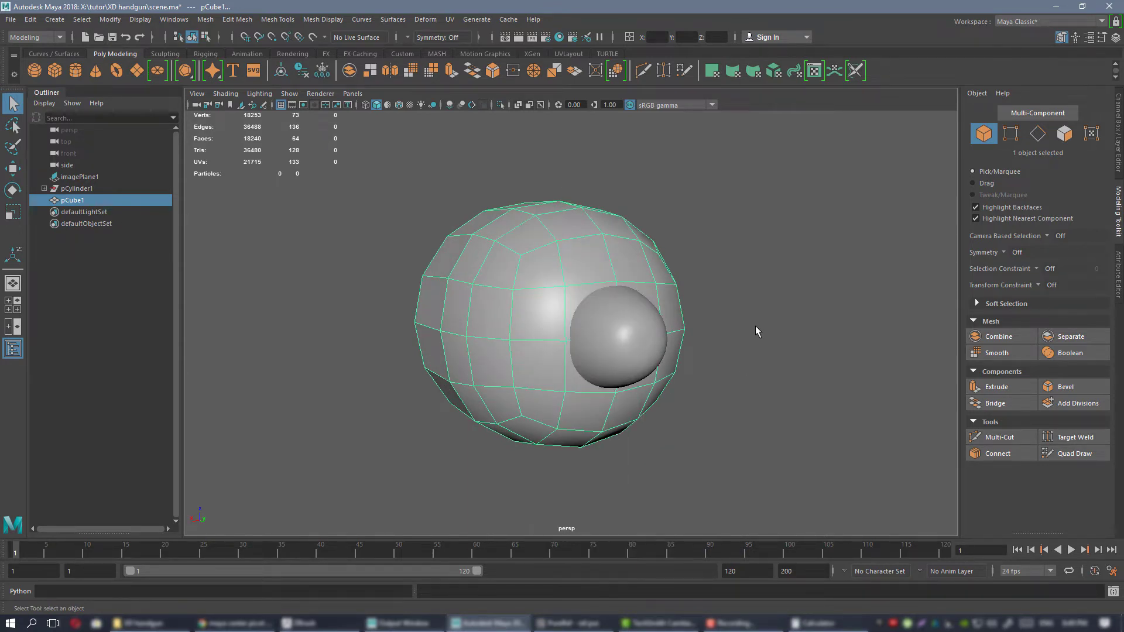
pyautogui.click(754, 325)
pyautogui.click(546, 223)
pyautogui.click(791, 244)
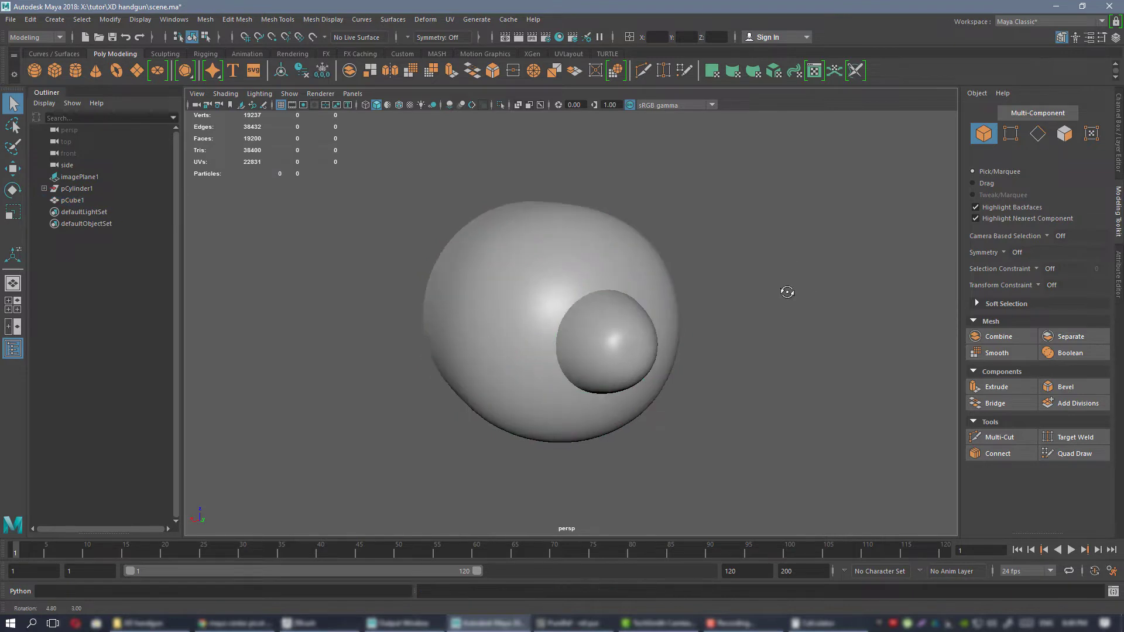
# Compare the quad-based nose of the smoothed half sphere with the tip of the original bullet.
pyautogui.keyDown('alt'); pyautogui.moveTo(713, 293); pyautogui.dragTo(599, 265); pyautogui.keyUp('alt')
pyautogui.click(524, 285)
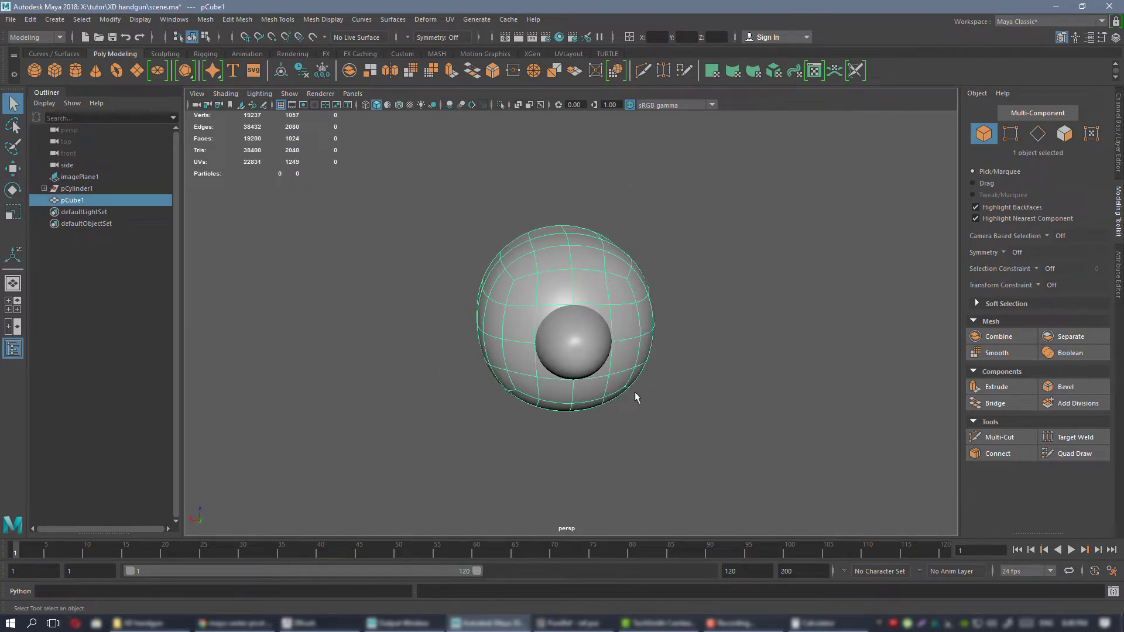
pyautogui.keyDown('alt'); pyautogui.moveTo(514, 387); pyautogui.dragTo(529, 376); pyautogui.keyUp('alt')
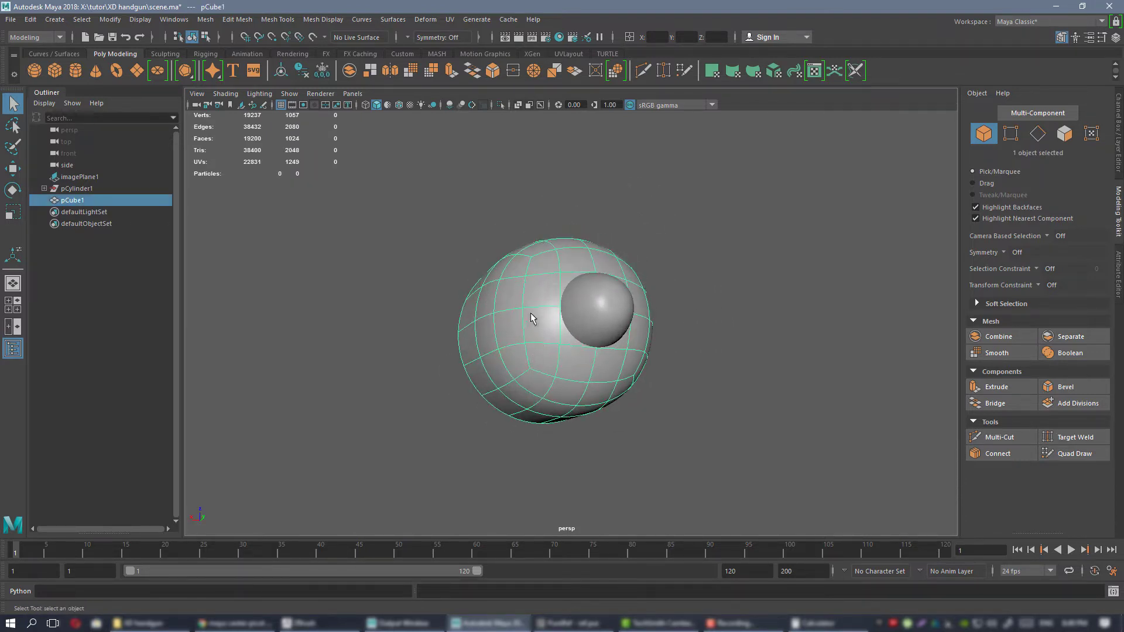
pyautogui.keyDown('alt'); pyautogui.moveTo(532, 317); pyautogui.dragTo(529, 260); pyautogui.keyUp('alt')
pyautogui.keyDown('alt'); pyautogui.moveTo(615, 348); pyautogui.dragTo(572, 256); pyautogui.keyUp('alt')
pyautogui.moveTo(625, 324)
pyautogui.keyDown('alt'); pyautogui.mouseDown()
pyautogui.moveTo(682, 328)
pyautogui.moveTo(705, 288)
pyautogui.moveTo(665, 281)
pyautogui.moveTo(643, 326)
pyautogui.moveTo(534, 285)
pyautogui.moveTo(610, 316)
pyautogui.moveTo(578, 327)
pyautogui.moveTo(626, 311)
pyautogui.mouseUp(); pyautogui.keyUp('alt')
pyautogui.keyDown('alt'); pyautogui.moveTo(676, 403); pyautogui.dragTo(742, 466, button='right'); pyautogui.keyUp('alt')
pyautogui.keyDown('alt'); pyautogui.moveTo(646, 437); pyautogui.dragTo(661, 392); pyautogui.keyUp('alt')
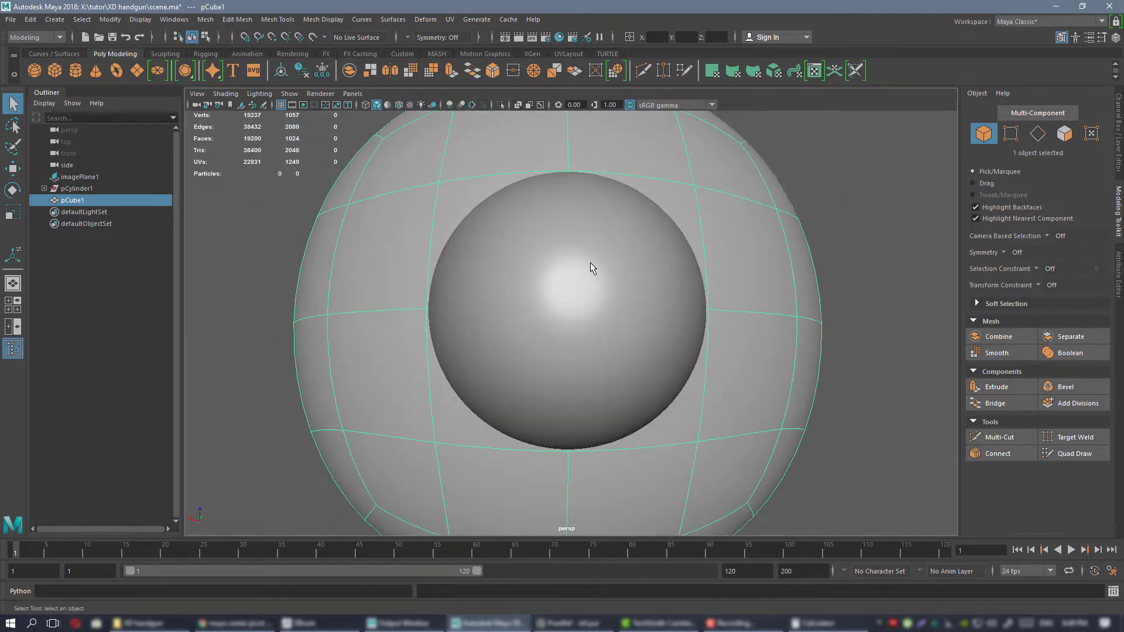
pyautogui.keyDown('alt'); pyautogui.moveTo(655, 318); pyautogui.dragTo(595, 293); pyautogui.keyUp('alt')
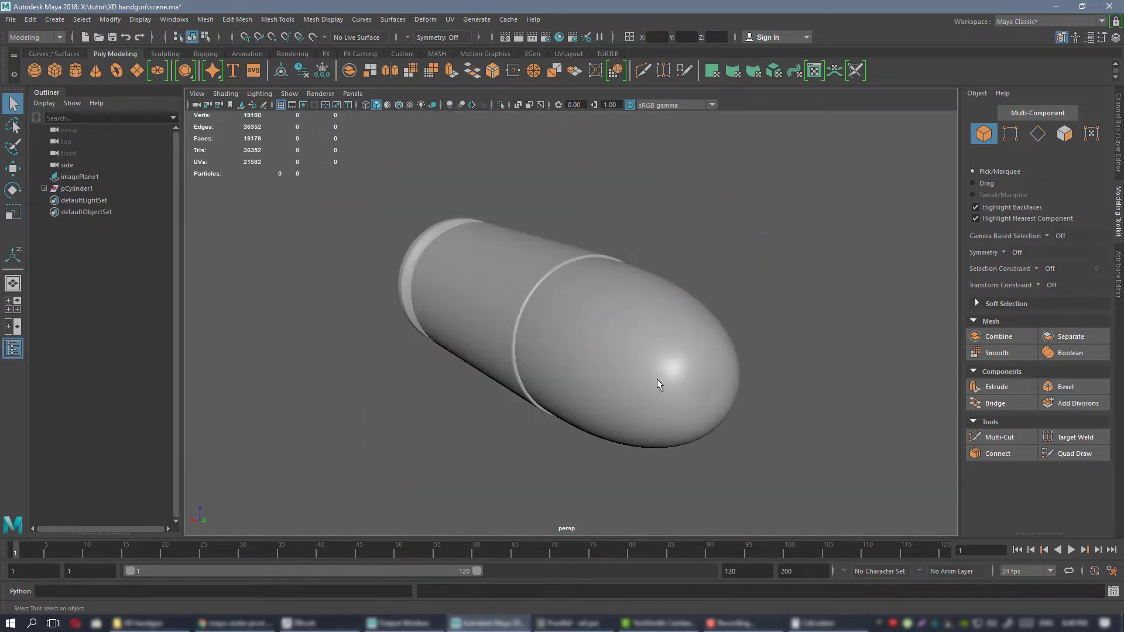
# Remove the half sphere from the scene and look over the original bullet and its seam with the case.
pyautogui.click(654, 372)
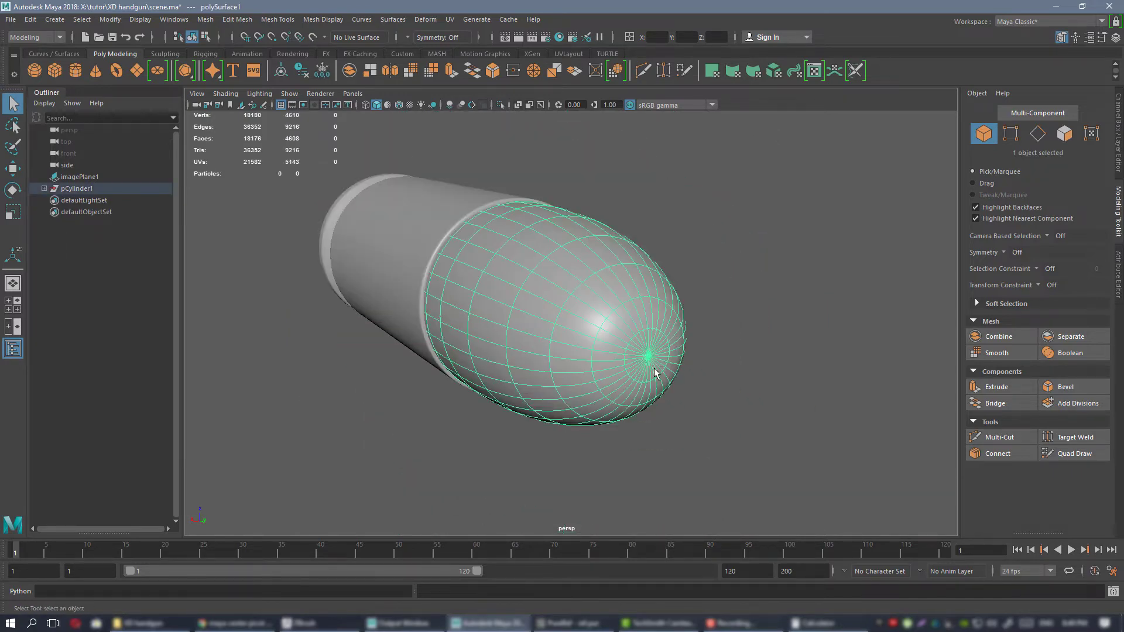
pyautogui.keyDown('alt'); pyautogui.moveTo(654, 372); pyautogui.dragTo(646, 304); pyautogui.keyUp('alt')
pyautogui.keyDown('alt'); pyautogui.moveTo(646, 304); pyautogui.dragTo(547, 296, button='right'); pyautogui.keyUp('alt')
pyautogui.click(596, 251)
pyautogui.keyDown('alt'); pyautogui.moveTo(547, 295); pyautogui.dragTo(618, 327); pyautogui.keyUp('alt')
pyautogui.keyDown('alt'); pyautogui.moveTo(618, 327); pyautogui.dragTo(628, 334, button='right'); pyautogui.keyUp('alt')
pyautogui.keyDown('alt'); pyautogui.moveTo(627, 335); pyautogui.dragTo(661, 316); pyautogui.keyUp('alt')
pyautogui.keyDown('alt'); pyautogui.moveTo(767, 407); pyautogui.dragTo(889, 453, button='right'); pyautogui.keyUp('alt')
# Scale the bullet to 0.90 in X and Z, keeping its length, so it sits inside the case mouth.
pyautogui.click(661, 282)
pyautogui.press('r')
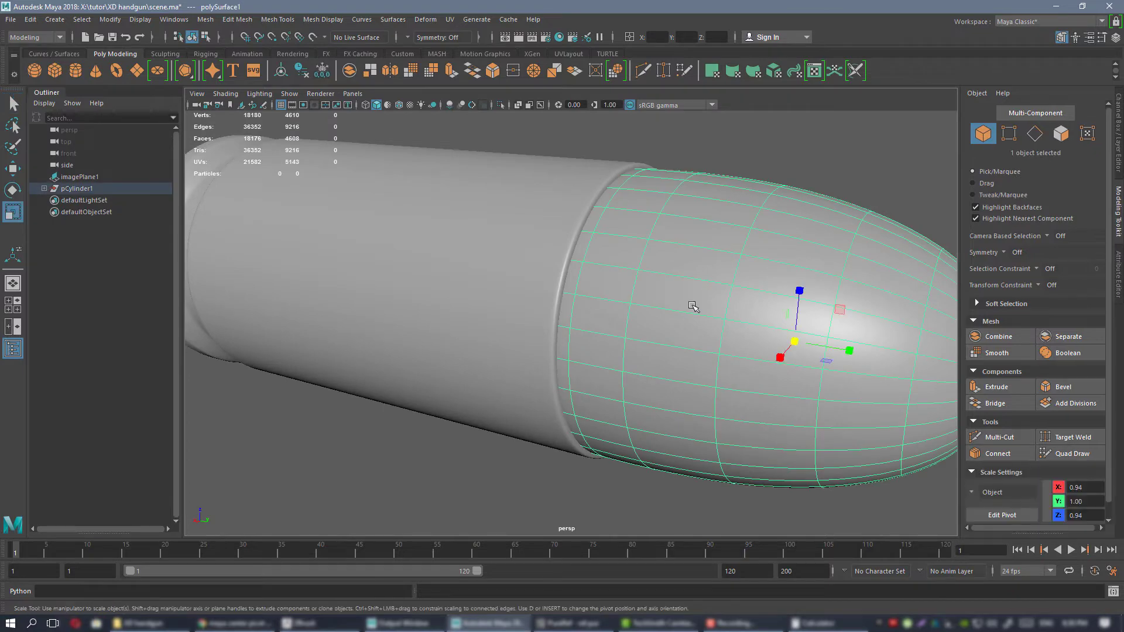
pyautogui.keyDown('alt'); pyautogui.moveTo(692, 306); pyautogui.dragTo(619, 296, button='right'); pyautogui.keyUp('alt')
pyautogui.keyDown('alt'); pyautogui.moveTo(620, 296); pyautogui.dragTo(787, 351); pyautogui.keyUp('alt')
pyautogui.moveTo(720, 322); pyautogui.dragTo(725, 323)
pyautogui.scroll(3, 585, 238)
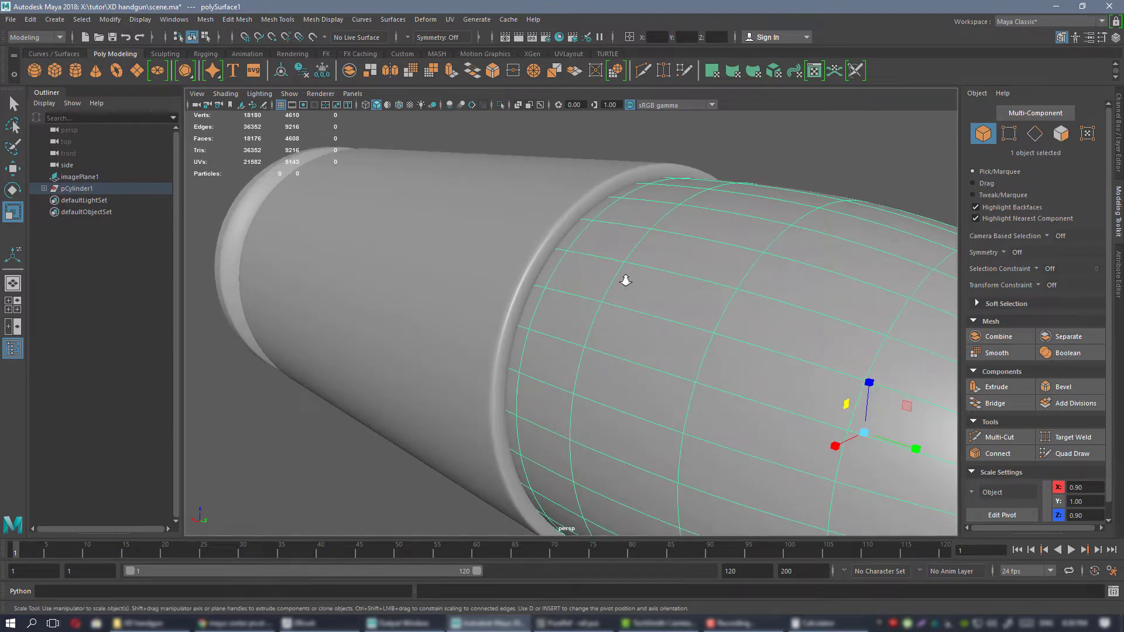
# Deselect the bullet and inspect its fit in the case mouth from several angles.
pyautogui.keyDown('alt'); pyautogui.moveTo(626, 280); pyautogui.dragTo(544, 263, button='right'); pyautogui.keyUp('alt')
pyautogui.click(770, 228)
pyautogui.moveTo(748, 315)
pyautogui.keyDown('alt'); pyautogui.mouseDown()
pyautogui.moveTo(627, 317)
pyautogui.moveTo(643, 302)
pyautogui.moveTo(743, 311)
pyautogui.mouseUp(); pyautogui.keyUp('alt')
pyautogui.keyDown('alt'); pyautogui.moveTo(556, 270); pyautogui.dragTo(504, 255, button='right'); pyautogui.keyUp('alt')
pyautogui.keyDown('alt'); pyautogui.moveTo(504, 255); pyautogui.dragTo(646, 284); pyautogui.keyUp('alt')
pyautogui.keyDown('alt'); pyautogui.moveTo(646, 285); pyautogui.dragTo(629, 291, button='middle'); pyautogui.keyUp('alt')
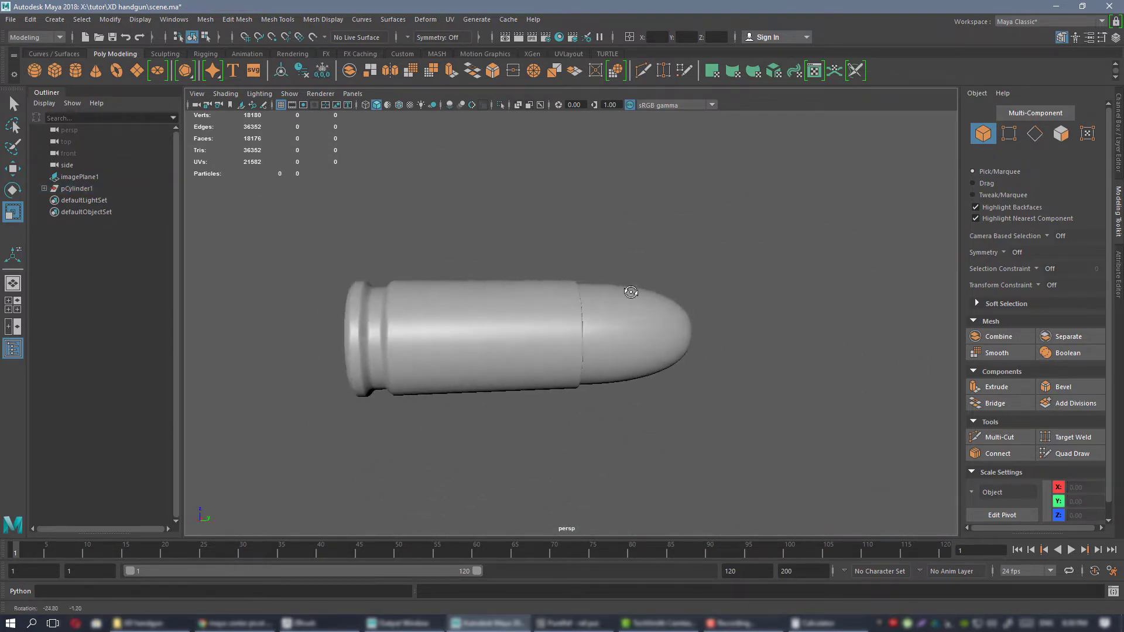
pyautogui.hotkey('ctrl', '1')
pyautogui.hotkey('ctrl', '1')
# Combine the cartridge case and the bullet into a single mesh.
pyautogui.keyDown('alt'); pyautogui.moveTo(674, 369); pyautogui.dragTo(602, 301, button='right'); pyautogui.keyUp('alt')
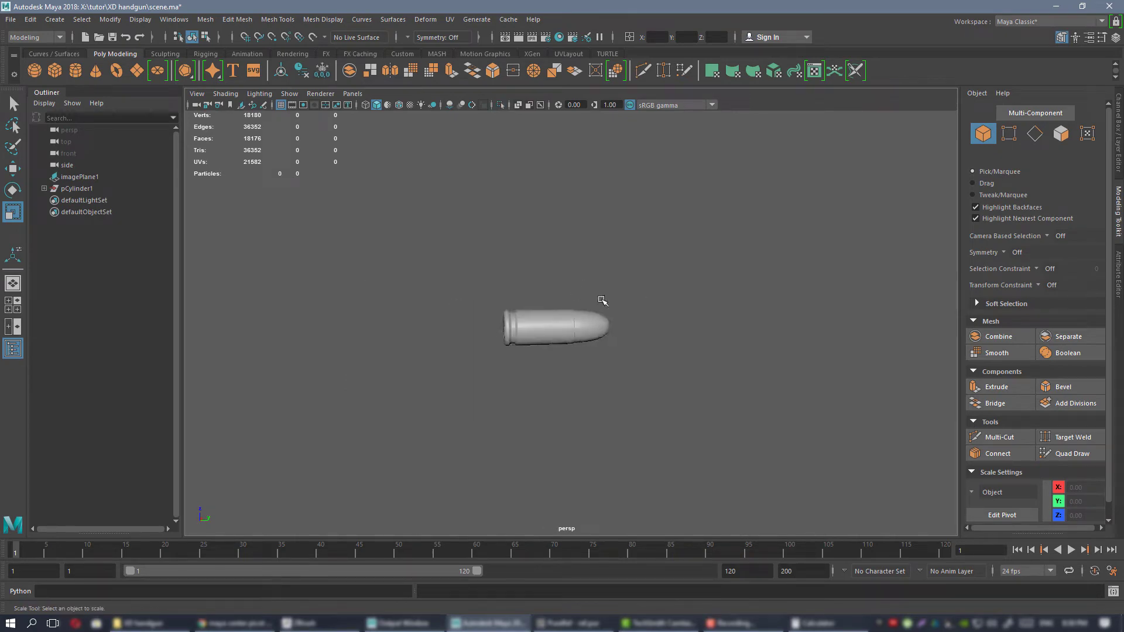
pyautogui.keyDown('alt'); pyautogui.moveTo(601, 301); pyautogui.dragTo(574, 314); pyautogui.keyUp('alt')
pyautogui.click(563, 315)
pyautogui.press('f')
pyautogui.keyDown('alt'); pyautogui.moveTo(575, 265); pyautogui.dragTo(609, 294, button='right'); pyautogui.keyUp('alt')
pyautogui.keyDown('alt'); pyautogui.moveTo(585, 268); pyautogui.dragTo(607, 292); pyautogui.keyUp('alt')
pyautogui.keyDown('shift'); pyautogui.click(607, 293); pyautogui.keyUp('shift')
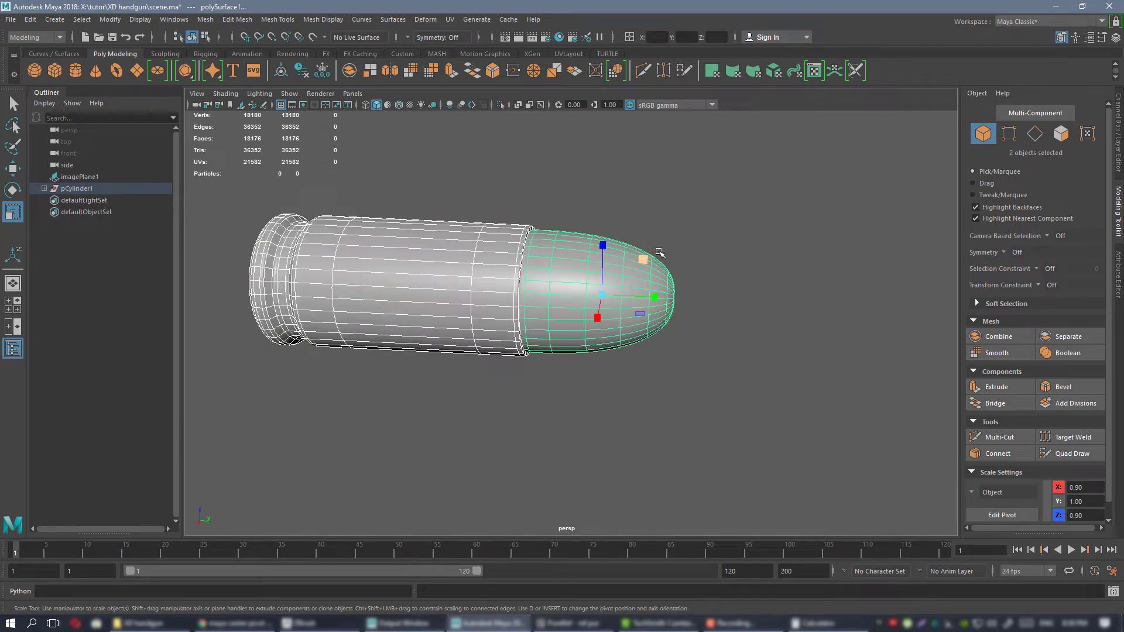
pyautogui.click(402, 53)
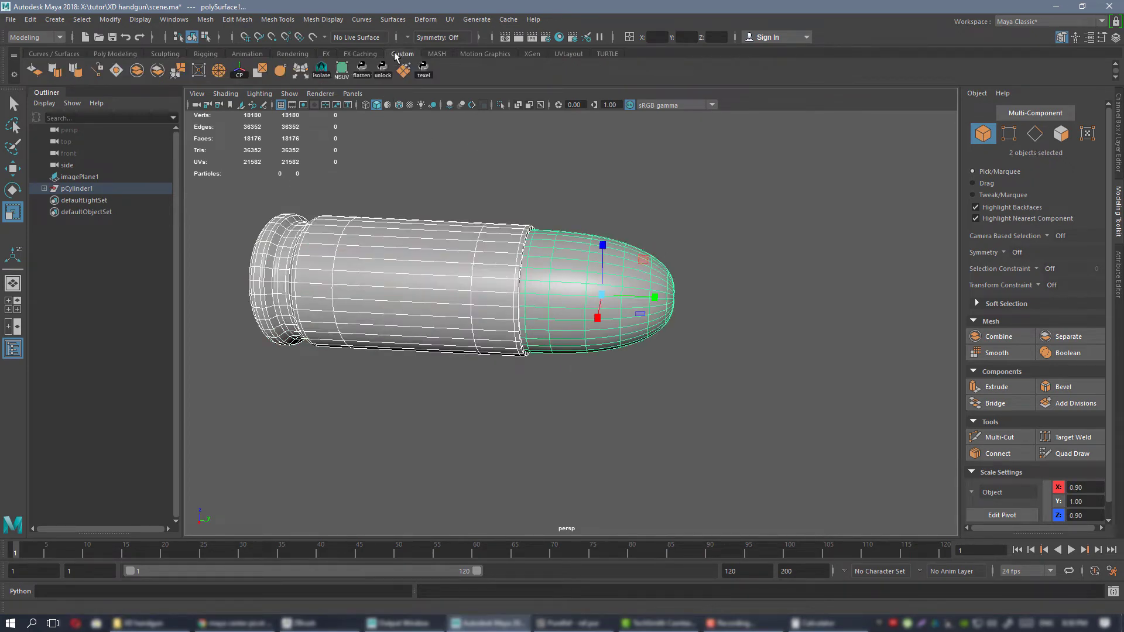
pyautogui.keyDown('alt'); pyautogui.moveTo(522, 264); pyautogui.dragTo(522, 247); pyautogui.keyUp('alt')
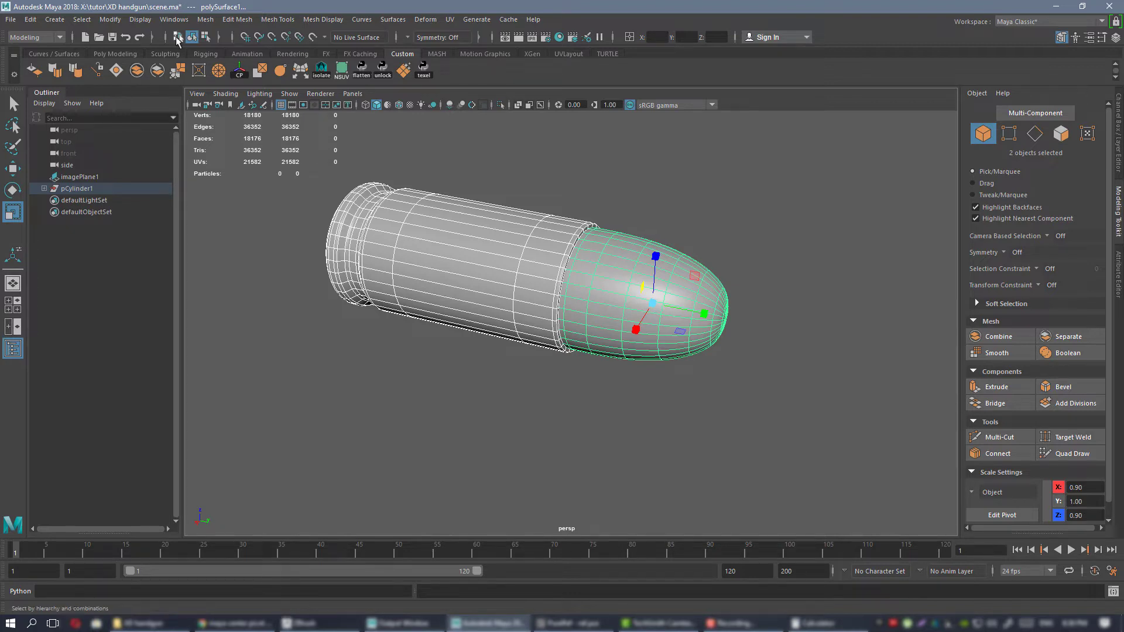
pyautogui.click(205, 19)
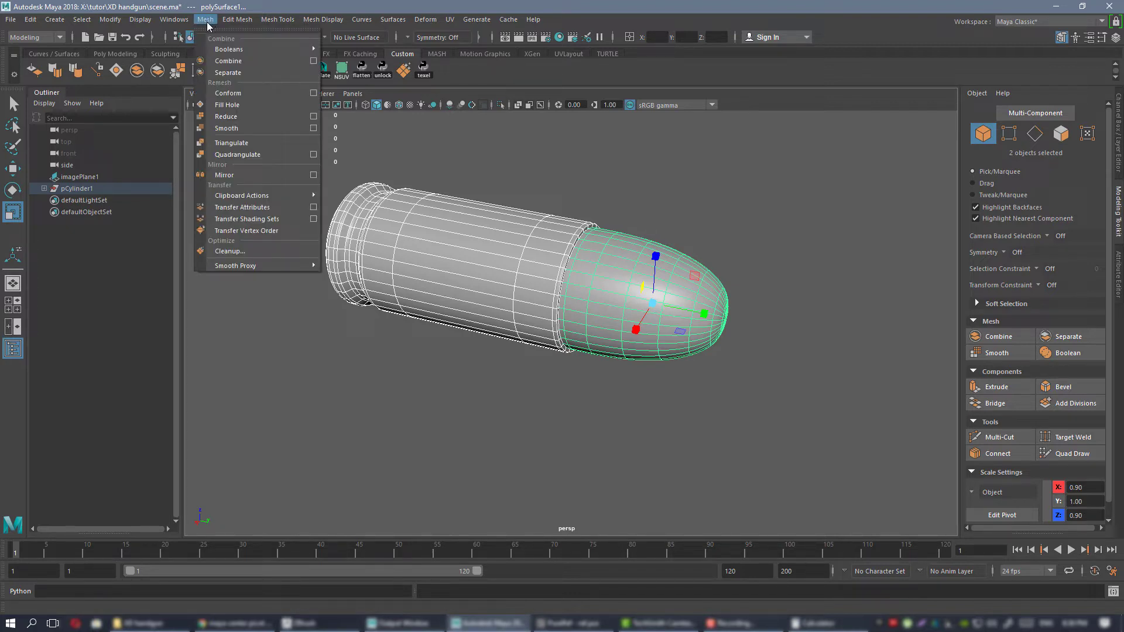
pyautogui.click(641, 190)
pyautogui.click(408, 238)
pyautogui.keyDown('shift'); pyautogui.click(665, 276); pyautogui.keyUp('shift')
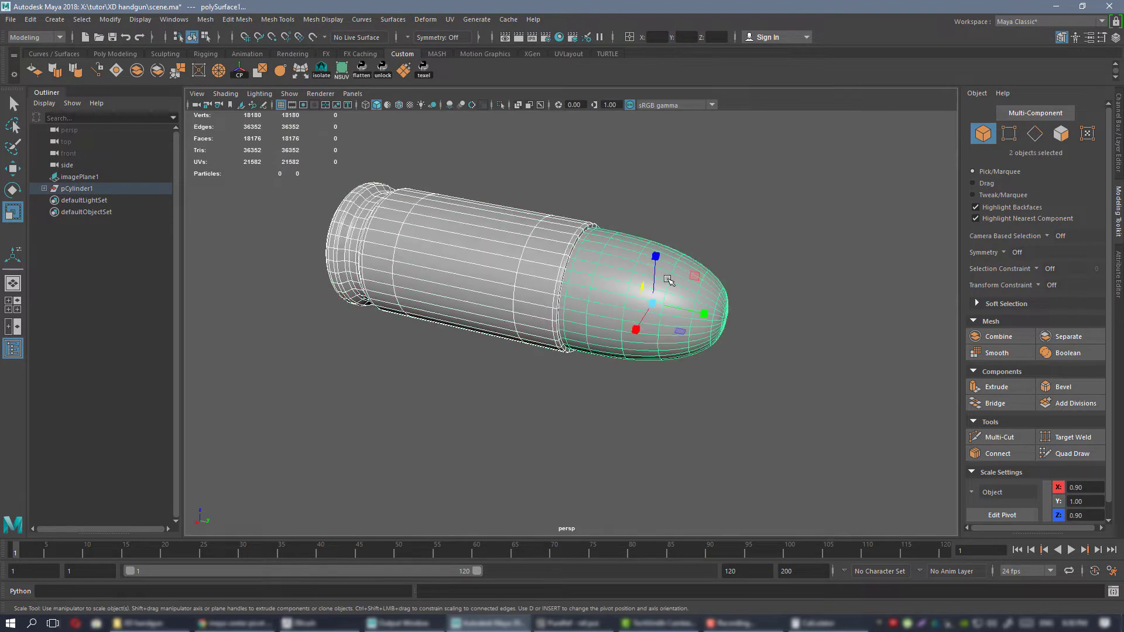
pyautogui.click(137, 71)
pyautogui.keyDown('alt'); pyautogui.moveTo(579, 242); pyautogui.dragTo(606, 229); pyautogui.keyUp('alt')
pyautogui.keyDown('alt'); pyautogui.moveTo(550, 191); pyautogui.dragTo(517, 219); pyautogui.keyUp('alt')
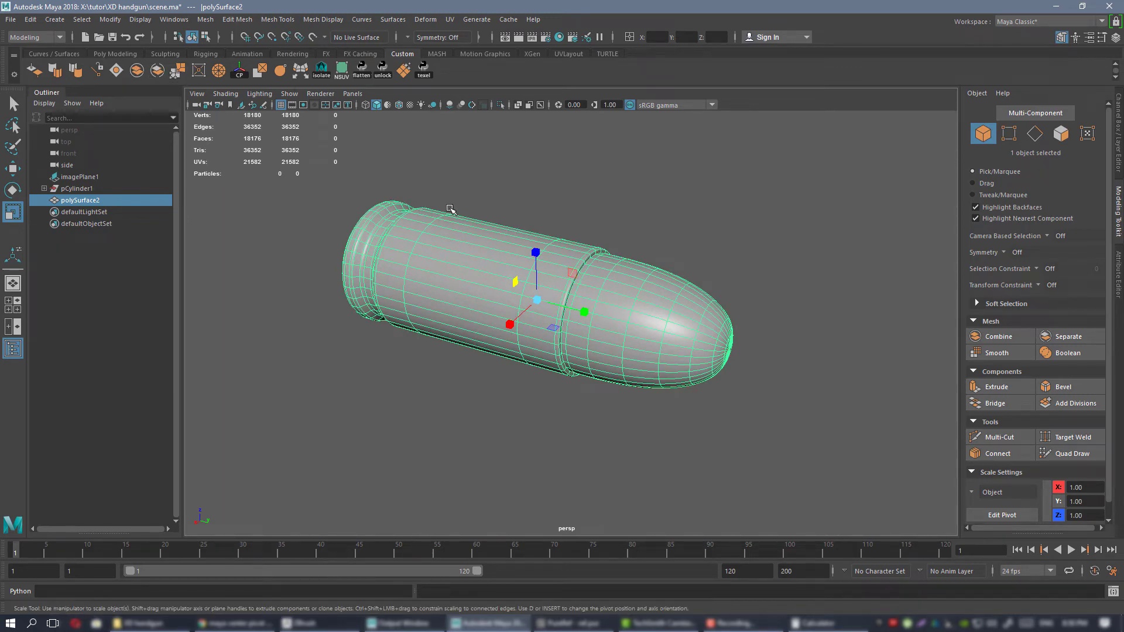
# Examine the combined cartridge mesh and look through its transform values and construction history.
pyautogui.keyDown('alt'); pyautogui.moveTo(519, 186); pyautogui.dragTo(510, 209); pyautogui.keyUp('alt')
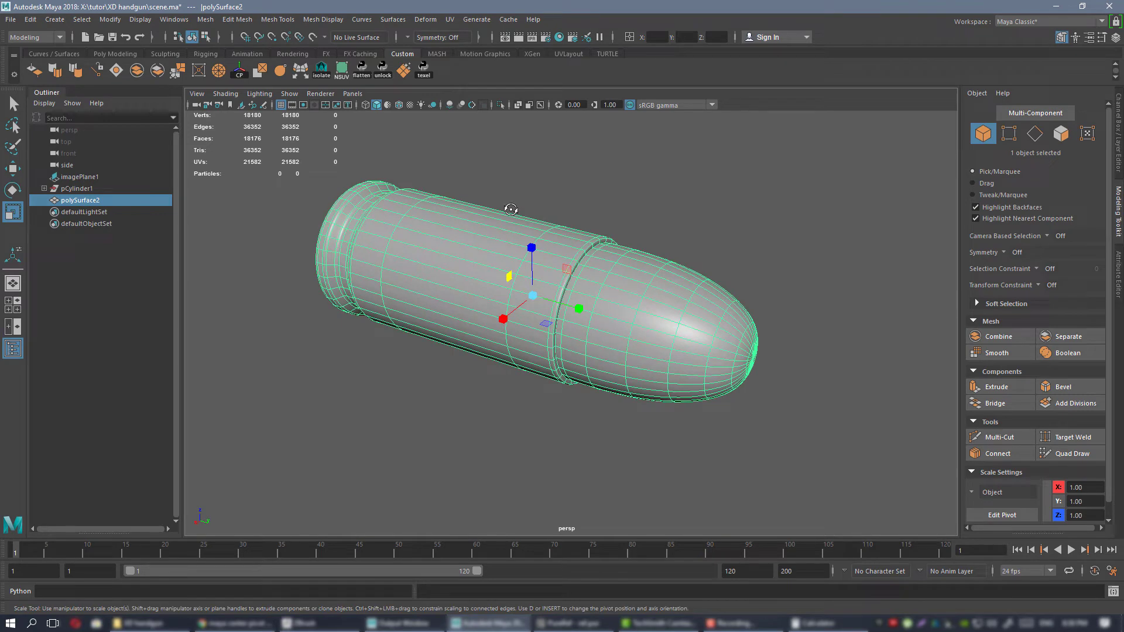
pyautogui.keyDown('alt'); pyautogui.moveTo(512, 211); pyautogui.dragTo(491, 191); pyautogui.keyUp('alt')
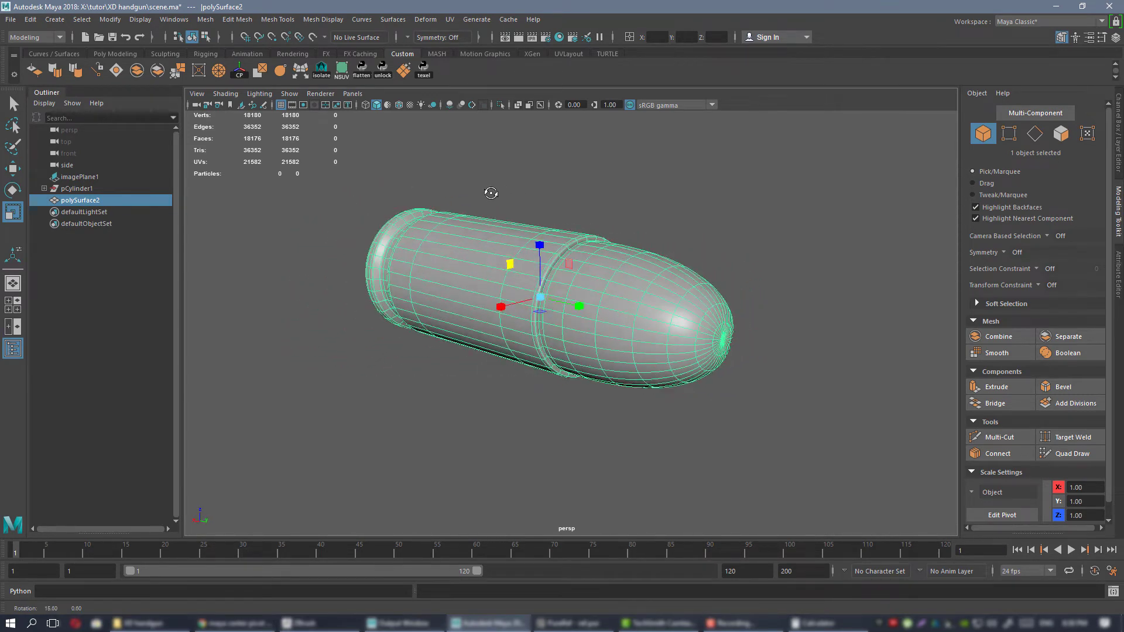
pyautogui.click(1118, 136)
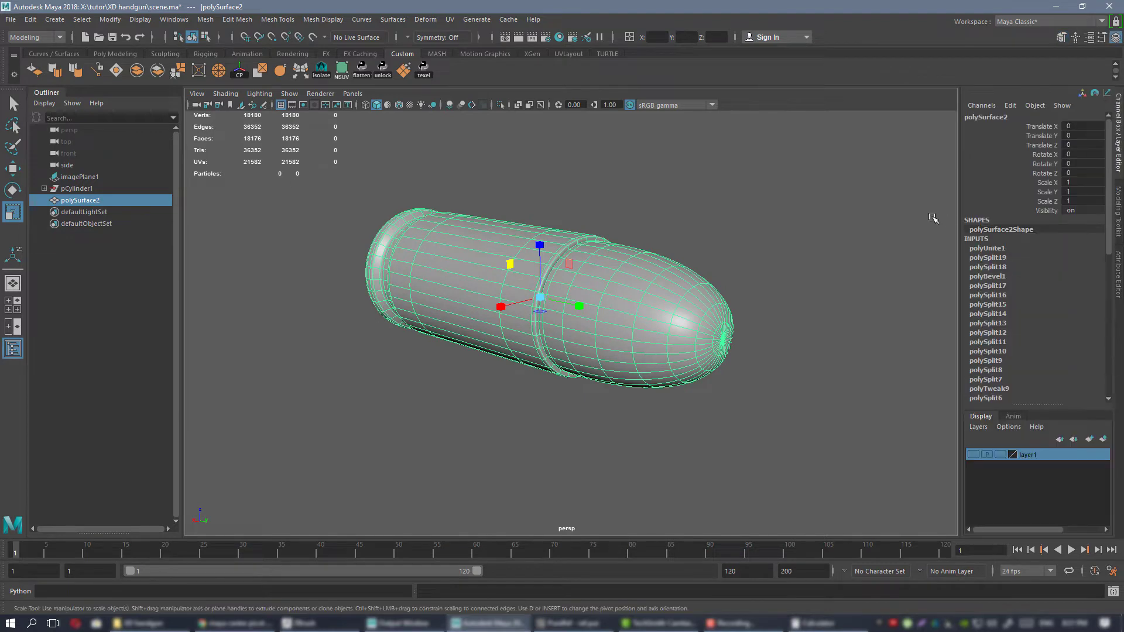
pyautogui.scroll(-5, 1012, 340)
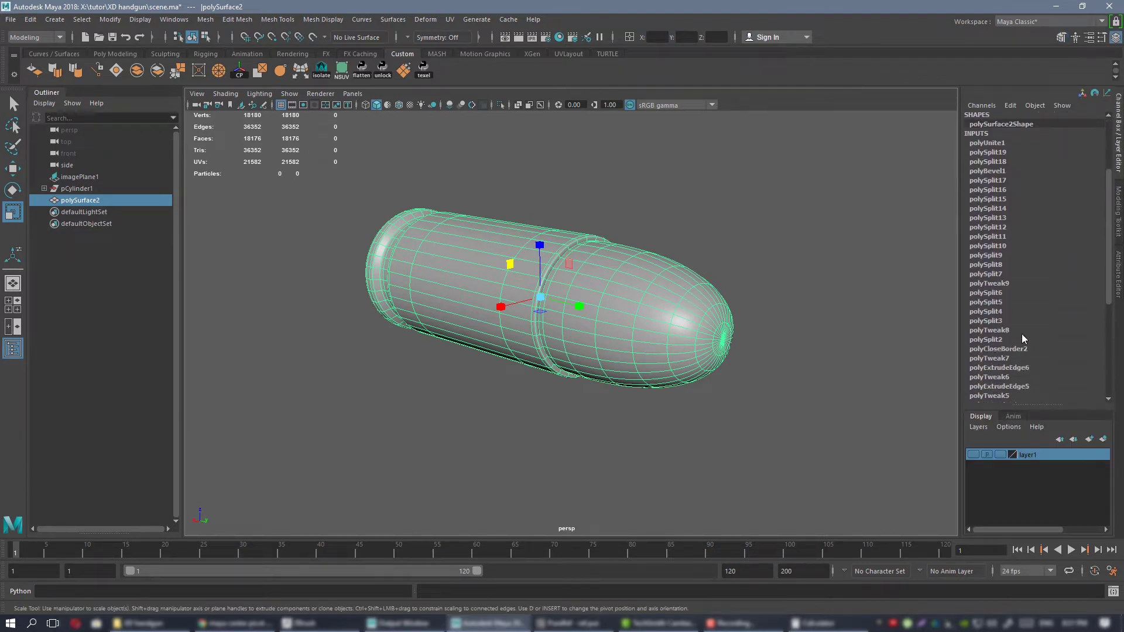
pyautogui.scroll(5, 1010, 325)
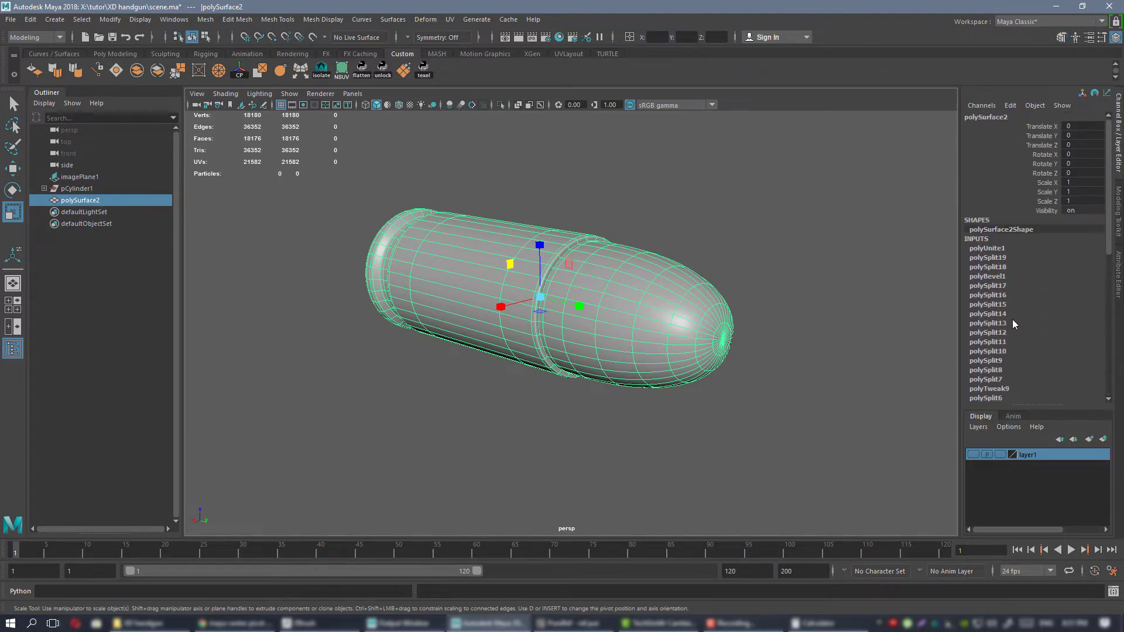
pyautogui.scroll(-5, 1013, 322)
pyautogui.scroll(5, 1019, 333)
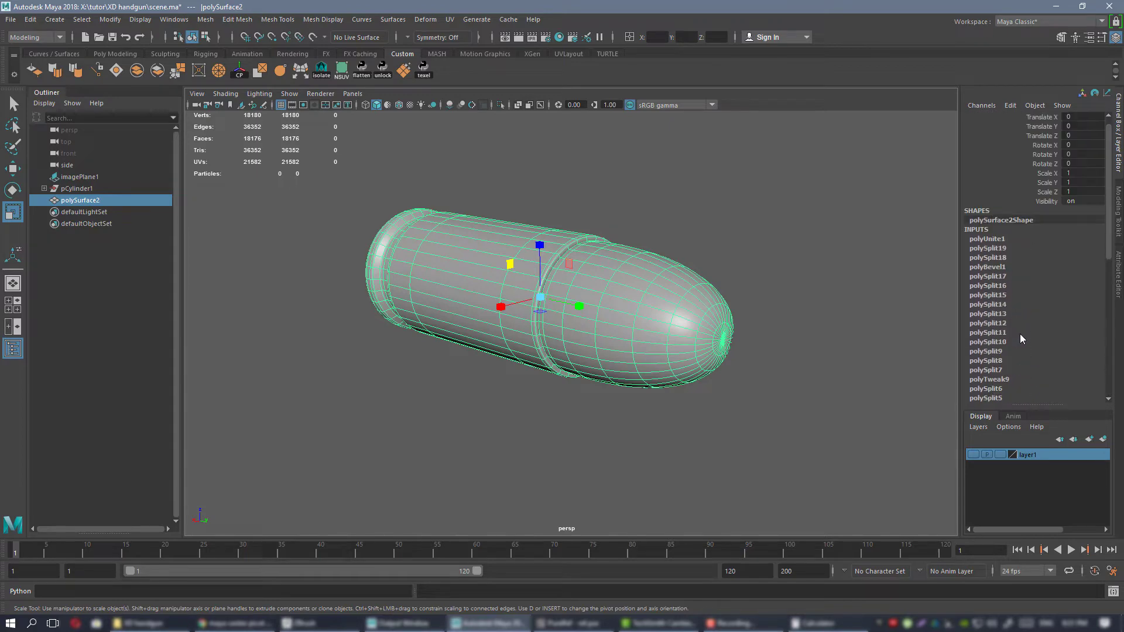
pyautogui.keyDown('alt'); pyautogui.moveTo(674, 249); pyautogui.dragTo(653, 268); pyautogui.keyUp('alt')
pyautogui.scroll(2, 682, 269)
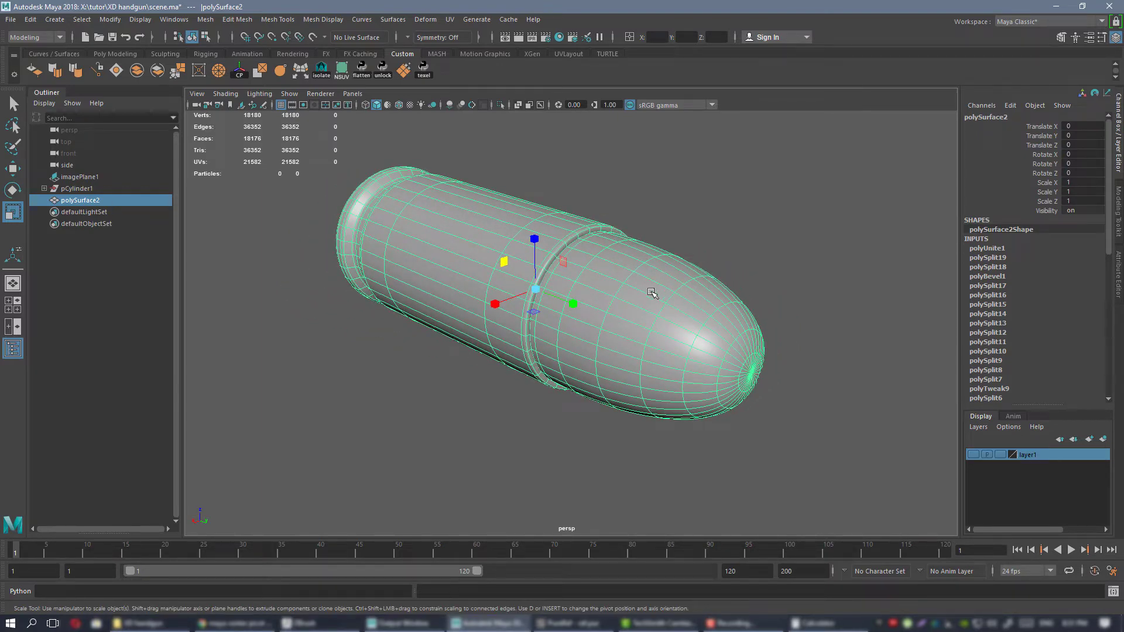
# Save the scene with the combined cartridge.
pyautogui.keyDown('alt'); pyautogui.moveTo(651, 292); pyautogui.dragTo(641, 266); pyautogui.keyUp('alt')
pyautogui.hotkey('ctrl', 's')
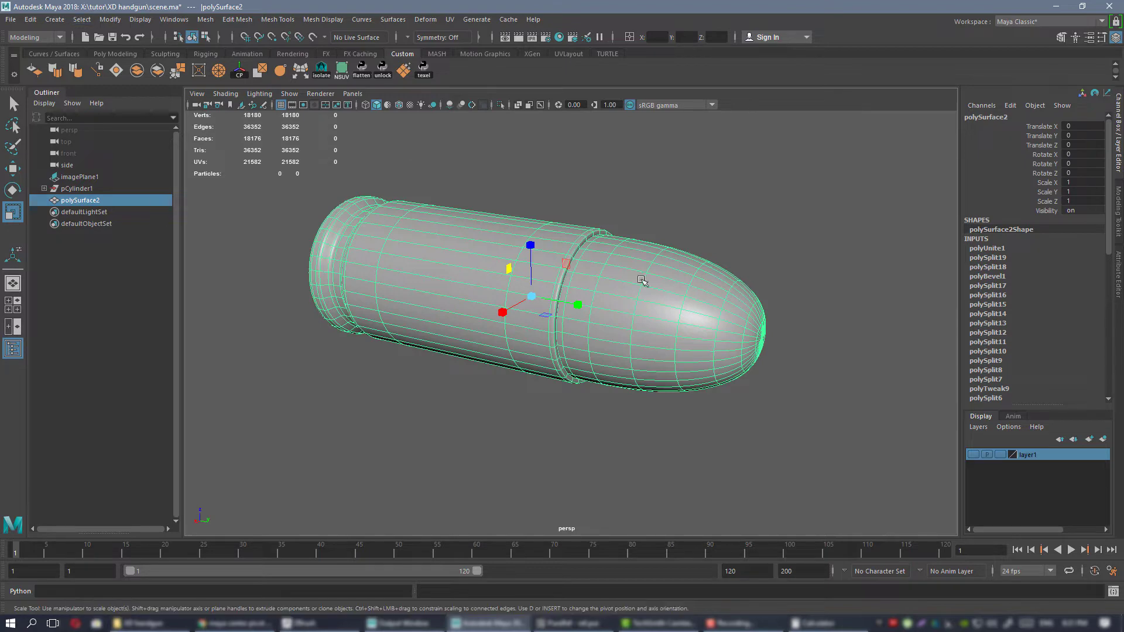
pyautogui.keyDown('alt'); pyautogui.moveTo(774, 303); pyautogui.dragTo(876, 313); pyautogui.keyUp('alt')
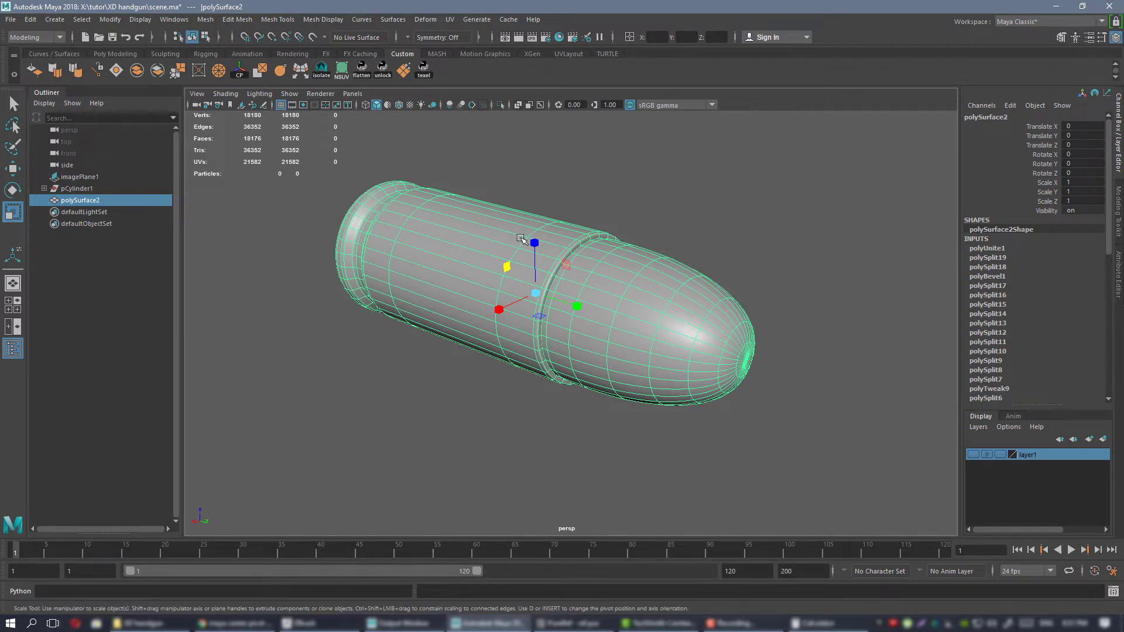
# Delete the construction history of the combined cartridge mesh.
pyautogui.keyDown('alt'); pyautogui.moveTo(538, 244); pyautogui.dragTo(677, 249); pyautogui.keyUp('alt')
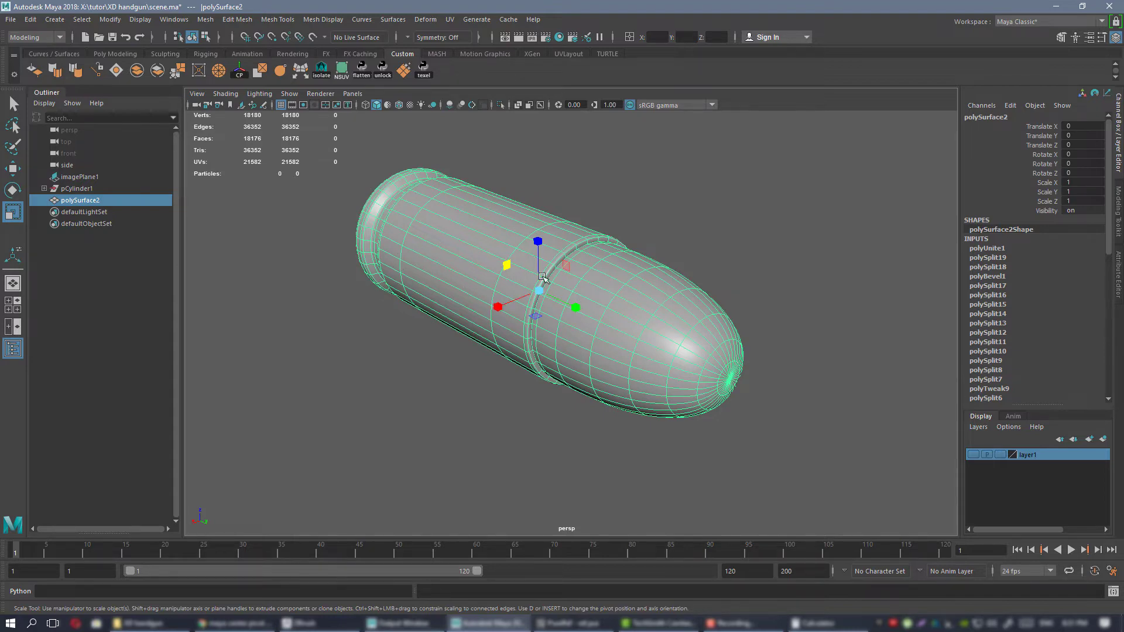
pyautogui.keyDown('alt'); pyautogui.moveTo(745, 390); pyautogui.dragTo(494, 230); pyautogui.keyUp('alt')
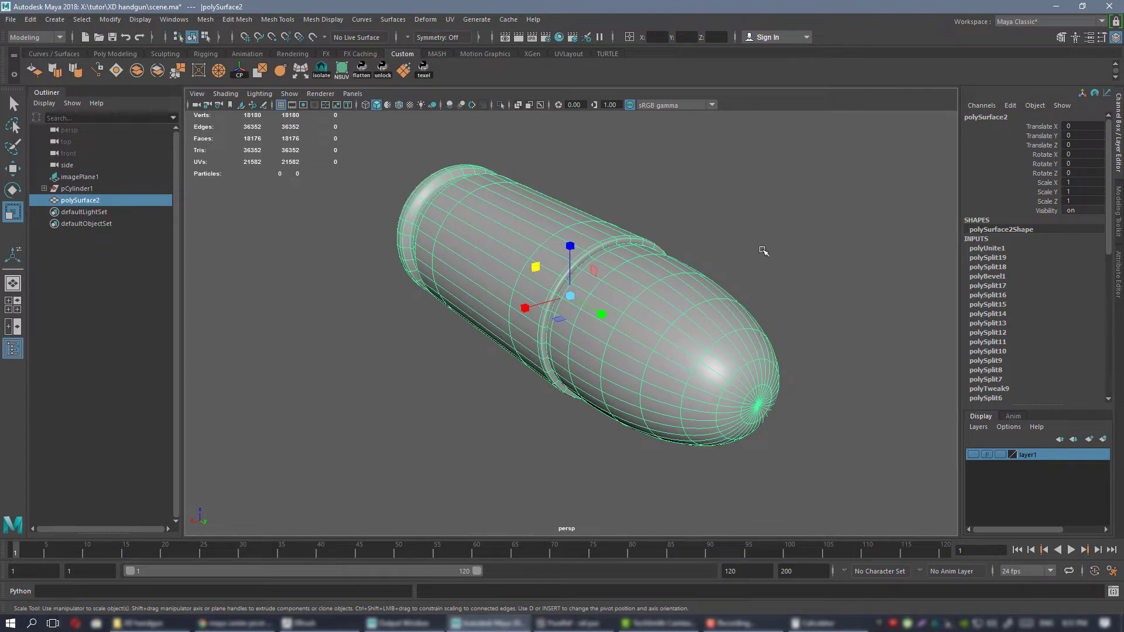
pyautogui.keyDown('alt'); pyautogui.moveTo(697, 283); pyautogui.dragTo(658, 290); pyautogui.keyUp('alt')
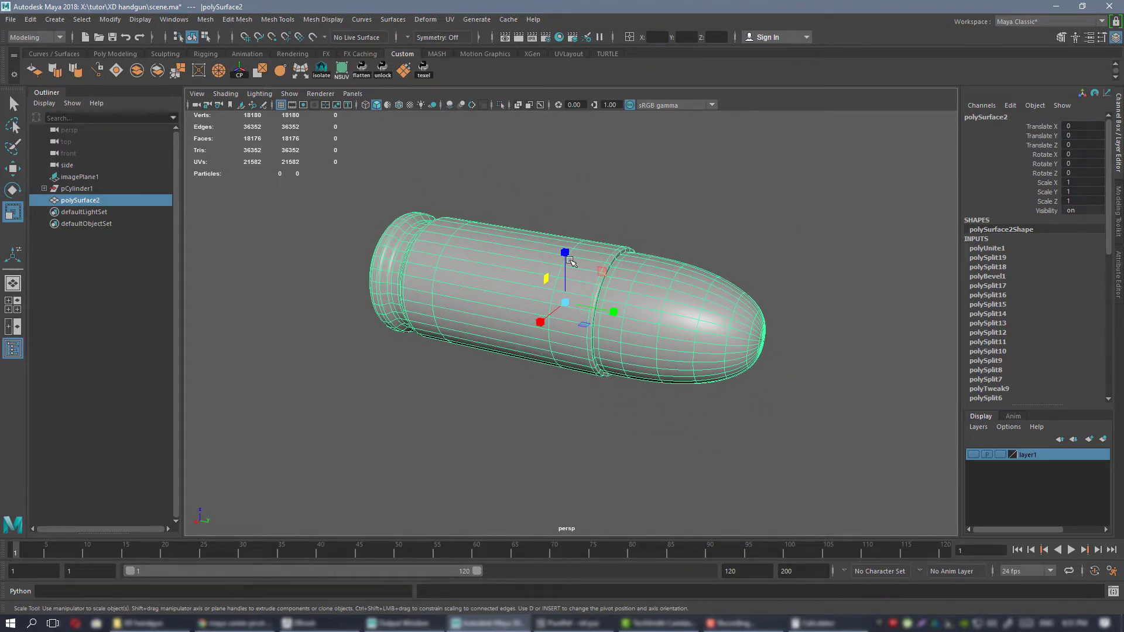
pyautogui.keyDown('alt'); pyautogui.moveTo(570, 262); pyautogui.dragTo(483, 258); pyautogui.keyUp('alt')
pyautogui.keyDown('alt'); pyautogui.moveTo(687, 287); pyautogui.dragTo(704, 291); pyautogui.keyUp('alt')
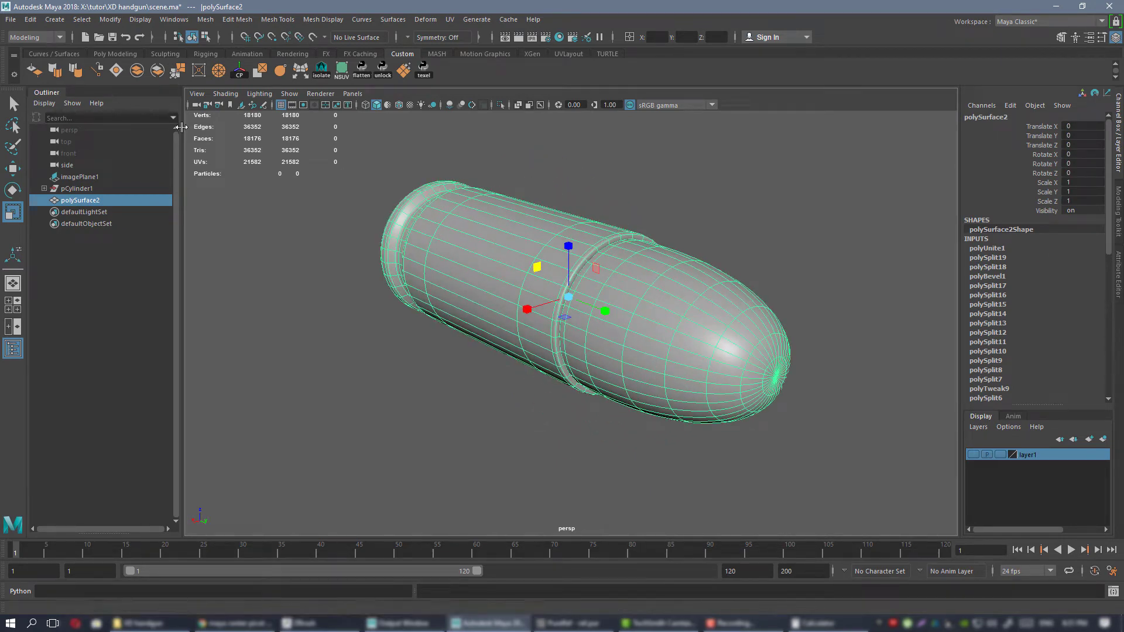
pyautogui.click(30, 20)
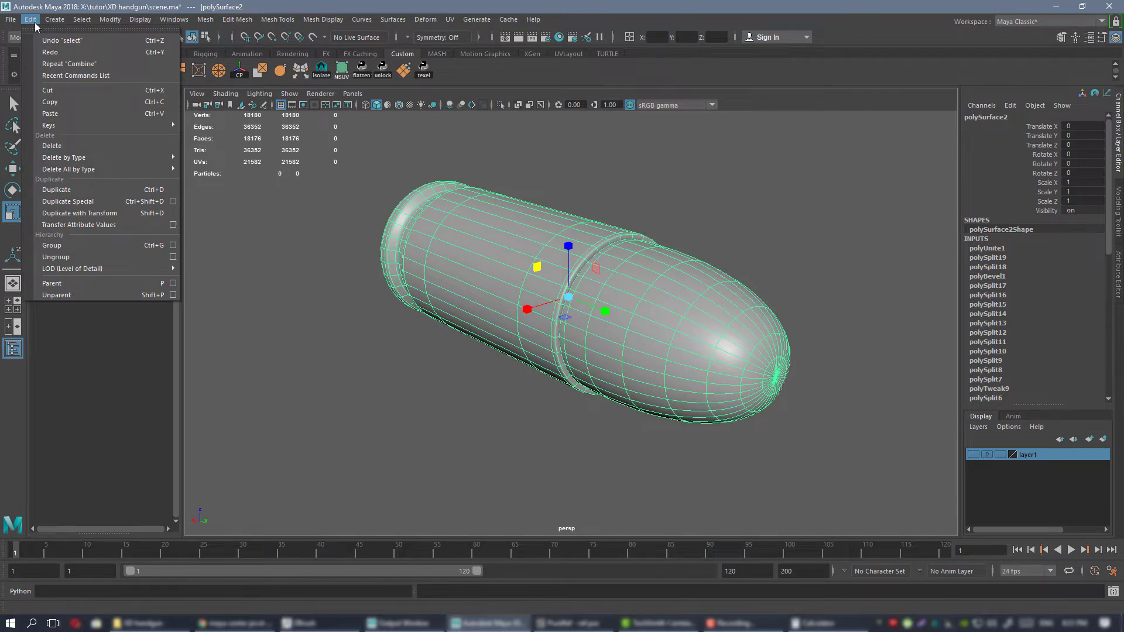
pyautogui.moveTo(157, 169)
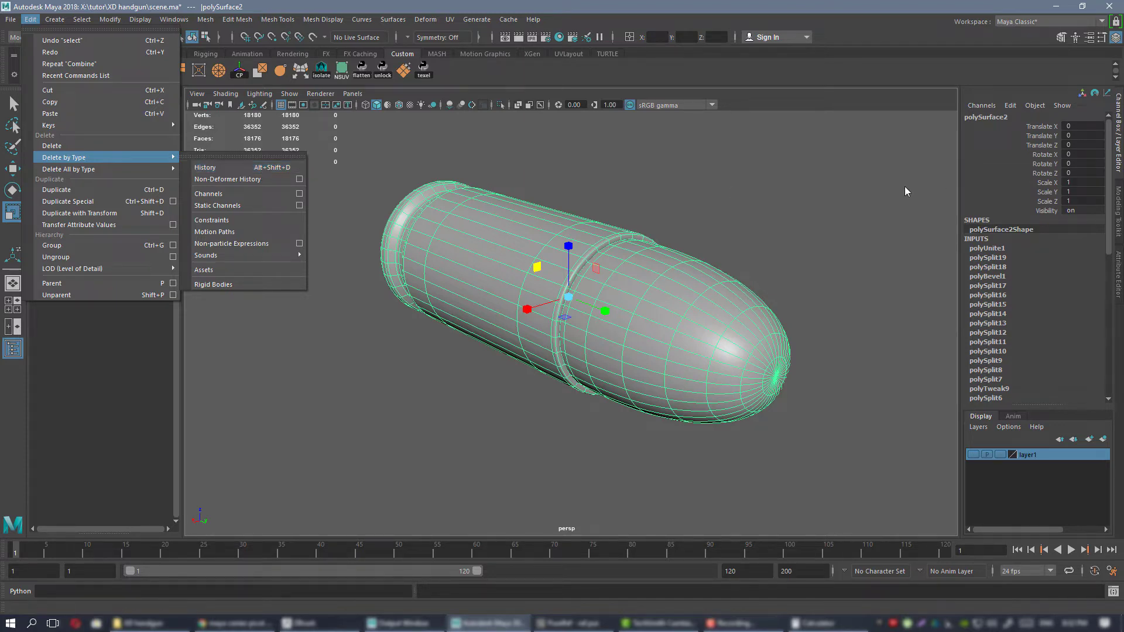
pyautogui.moveTo(721, 181)
pyautogui.keyDown('alt'); pyautogui.mouseDown()
pyautogui.moveTo(753, 181)
pyautogui.moveTo(720, 192)
pyautogui.mouseUp(); pyautogui.keyUp('alt')
pyautogui.keyDown('alt'); pyautogui.moveTo(709, 199); pyautogui.dragTo(707, 210, button='right'); pyautogui.keyUp('alt')
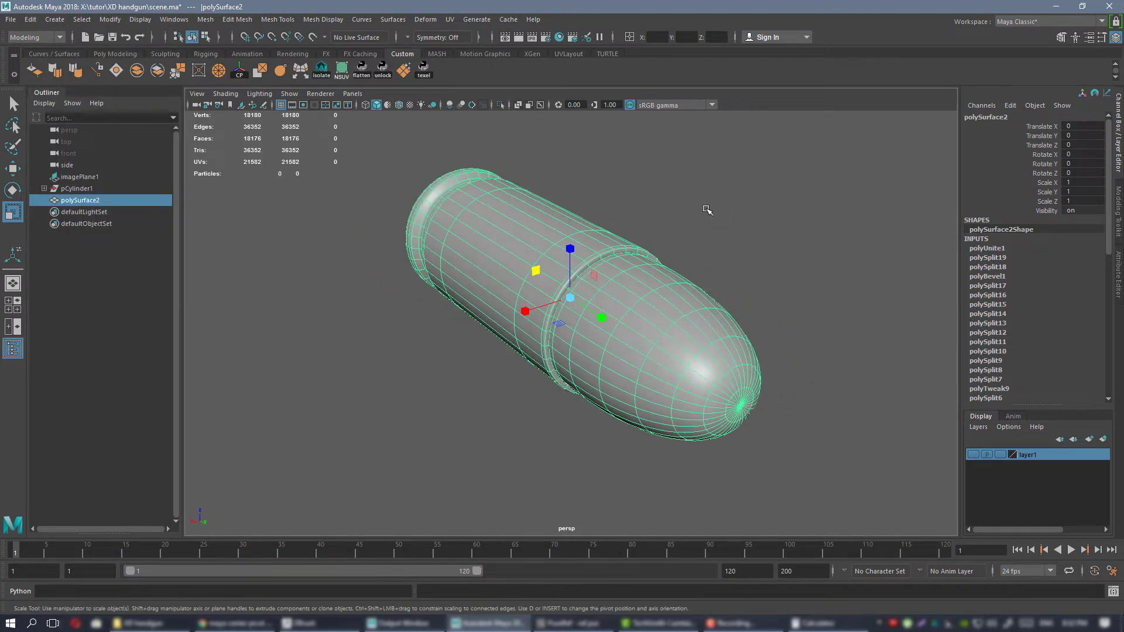
pyautogui.hotkey('alt', 'shift', 'd')
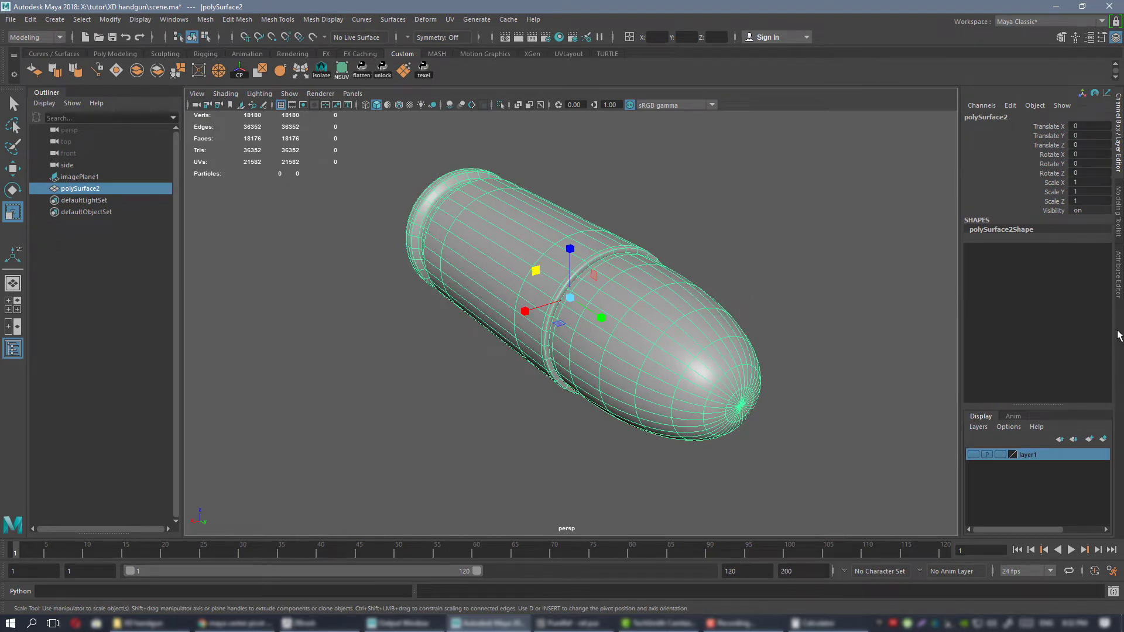
# Inspect the cartridge from several angles, both deselected and selected.
pyautogui.keyDown('alt'); pyautogui.moveTo(632, 270); pyautogui.dragTo(685, 242); pyautogui.keyUp('alt')
pyautogui.click(755, 257)
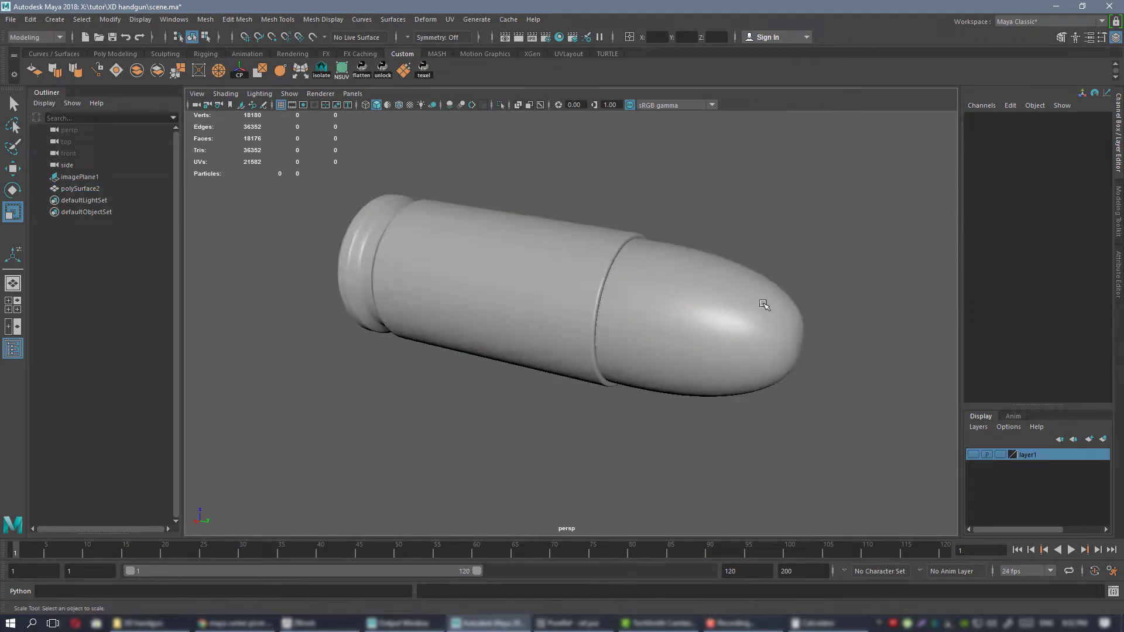
pyautogui.keyDown('alt'); pyautogui.moveTo(765, 304); pyautogui.dragTo(704, 267); pyautogui.keyUp('alt')
pyautogui.click(519, 290)
pyautogui.keyDown('alt'); pyautogui.moveTo(704, 267); pyautogui.dragTo(697, 296, button='right'); pyautogui.keyUp('alt')
pyautogui.keyDown('alt'); pyautogui.moveTo(697, 296); pyautogui.dragTo(687, 321); pyautogui.keyUp('alt')
pyautogui.keyDown('alt'); pyautogui.moveTo(687, 321); pyautogui.dragTo(708, 307, button='right'); pyautogui.keyUp('alt')
pyautogui.keyDown('alt'); pyautogui.moveTo(550, 316); pyautogui.dragTo(615, 294); pyautogui.keyUp('alt')
pyautogui.keyDown('alt'); pyautogui.moveTo(690, 304); pyautogui.dragTo(542, 284); pyautogui.keyUp('alt')
pyautogui.click(679, 239)
pyautogui.click(543, 284)
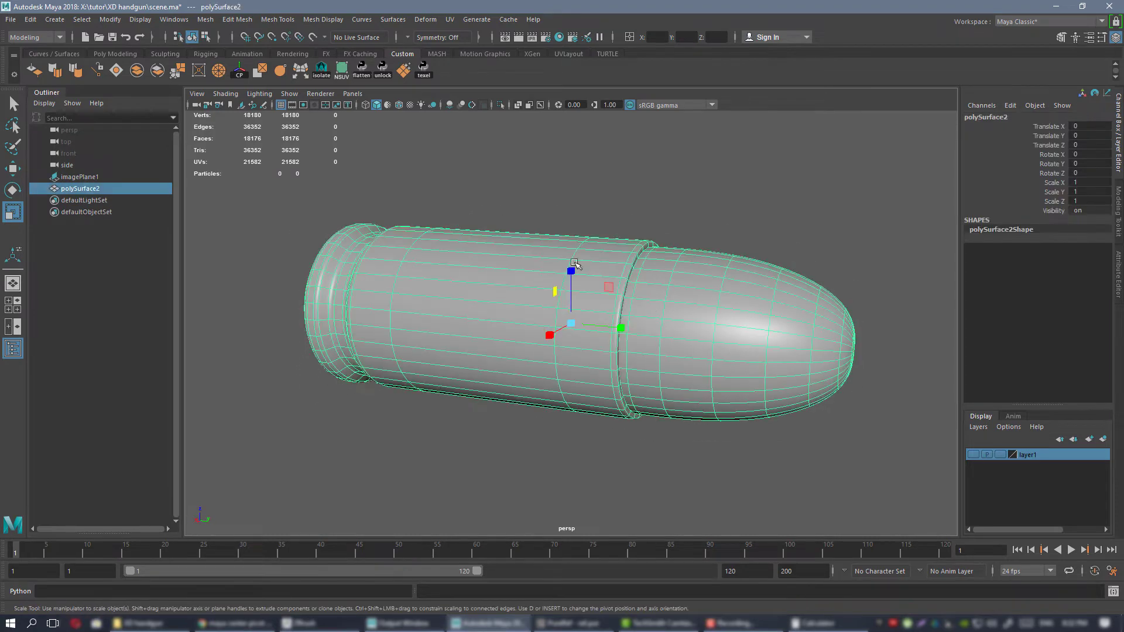
pyautogui.keyDown('alt'); pyautogui.moveTo(673, 268); pyautogui.dragTo(634, 258, button='right'); pyautogui.keyUp('alt')
pyautogui.keyDown('alt'); pyautogui.moveTo(634, 258); pyautogui.dragTo(601, 226); pyautogui.keyUp('alt')
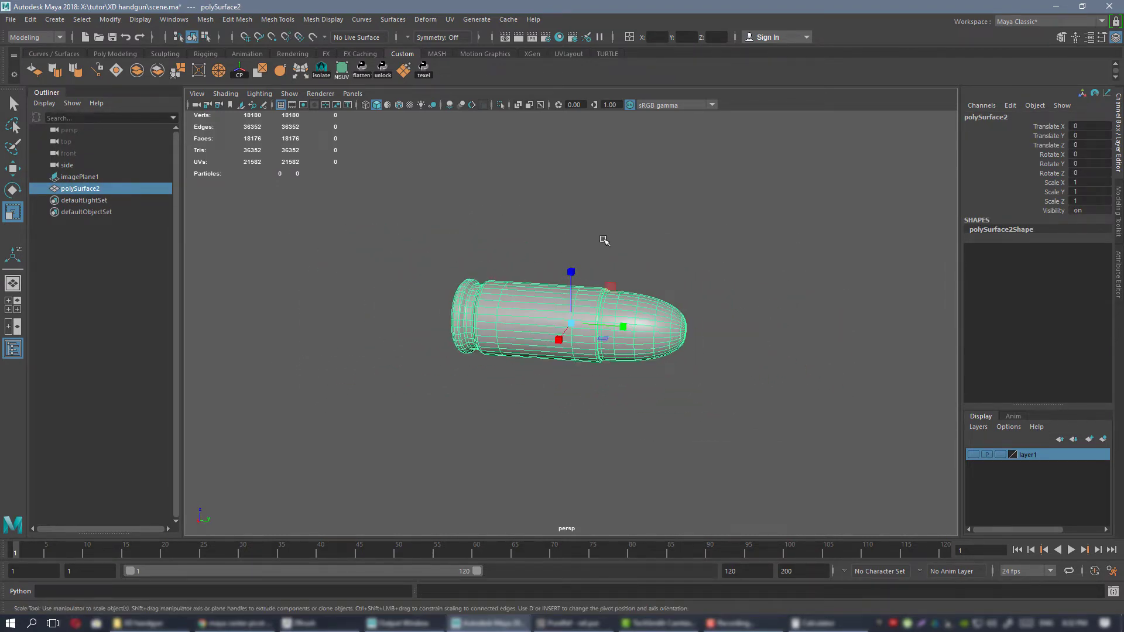
# Show the pistol image layer and compare the cartridge's size with the pistol.
pyautogui.click(973, 456)
pyautogui.keyDown('alt'); pyautogui.moveTo(725, 374); pyautogui.dragTo(679, 361, button='right'); pyautogui.keyUp('alt')
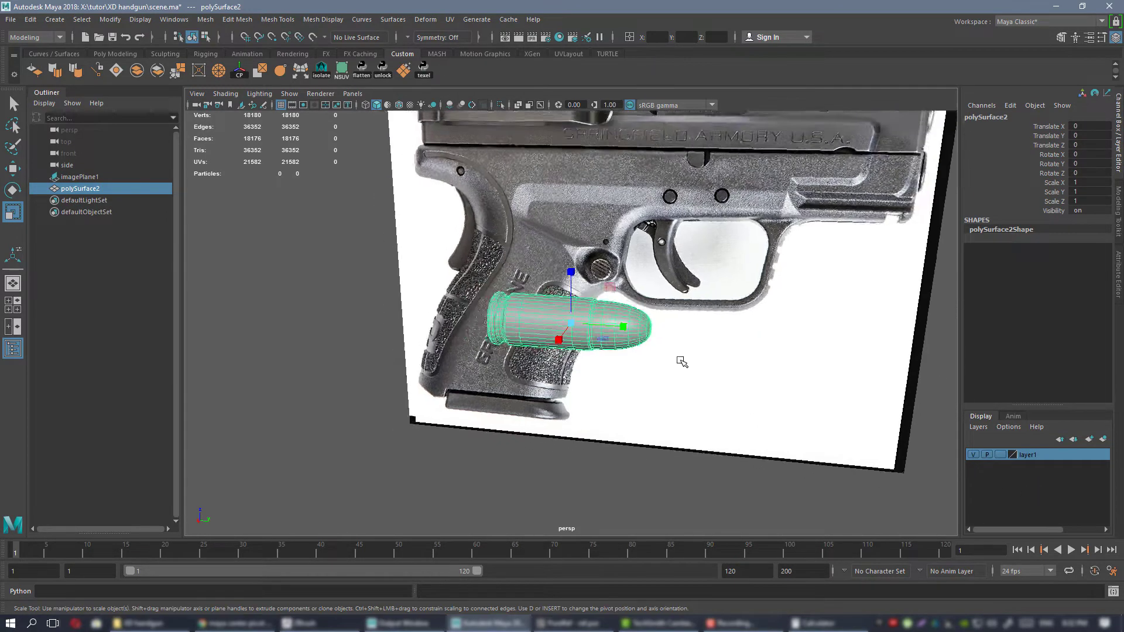
pyautogui.keyDown('alt'); pyautogui.moveTo(679, 361); pyautogui.dragTo(725, 341); pyautogui.keyUp('alt')
pyautogui.keyDown('alt'); pyautogui.moveTo(725, 341); pyautogui.dragTo(743, 352, button='right'); pyautogui.keyUp('alt')
pyautogui.keyDown('alt'); pyautogui.moveTo(744, 353); pyautogui.dragTo(608, 325); pyautogui.keyUp('alt')
# Rename the pistol image's display layer as reference.
pyautogui.doubleClick(1036, 460)
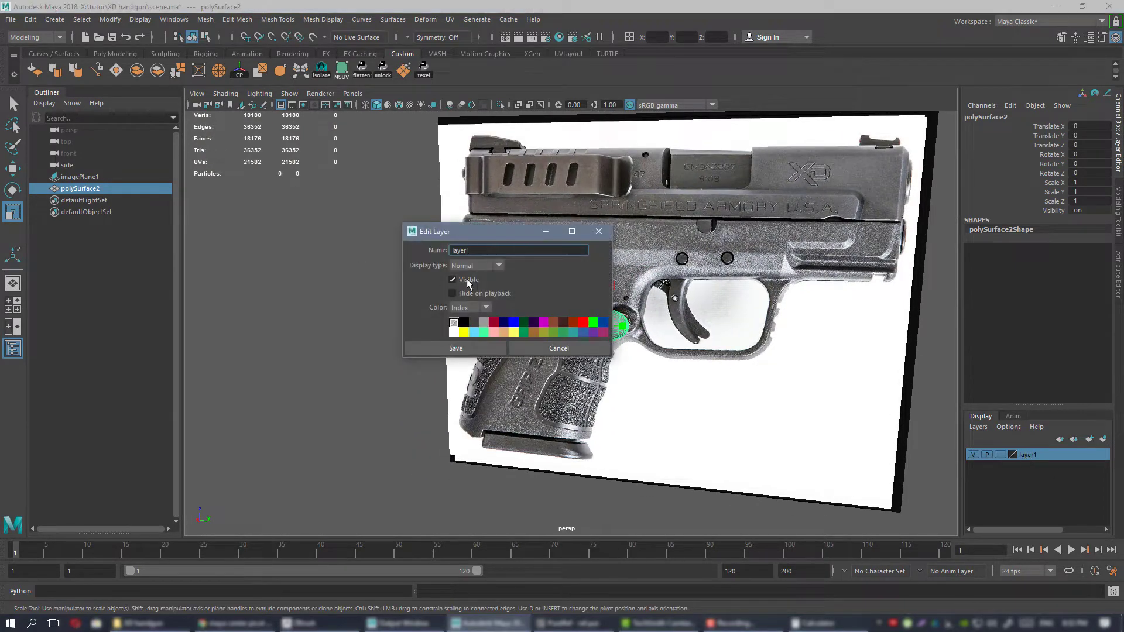
pyautogui.moveTo(491, 248); pyautogui.dragTo(388, 247)
pyautogui.click(455, 348)
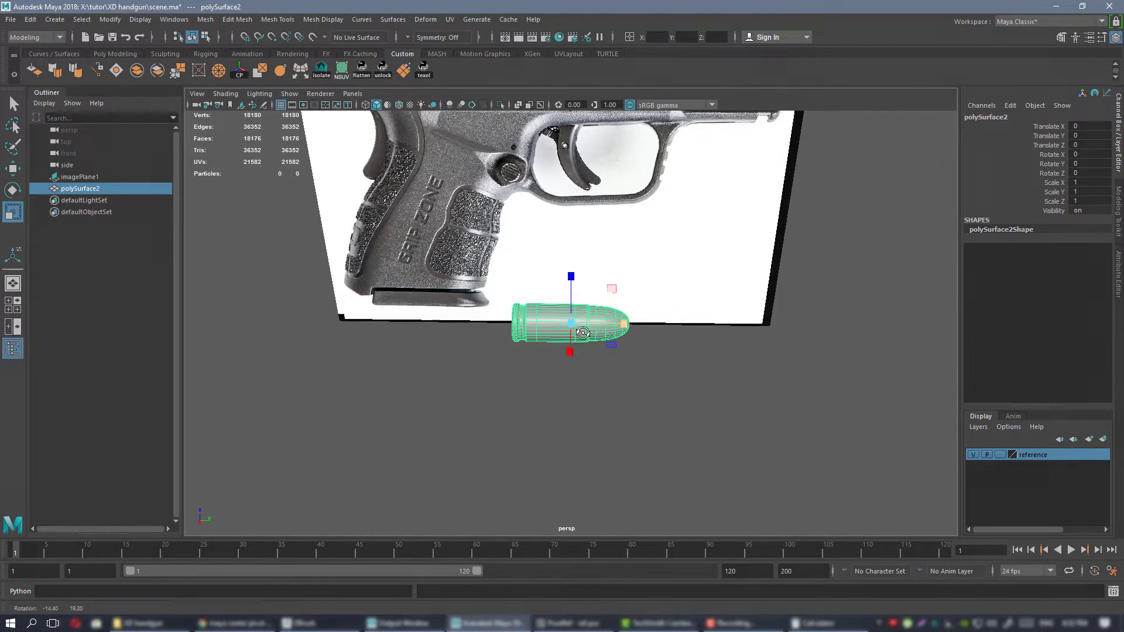
# Hide the reference layer after comparing it with the cartridge, and frame the cartridge in the view.
pyautogui.keyDown('alt'); pyautogui.moveTo(625, 325); pyautogui.dragTo(650, 345); pyautogui.keyUp('alt')
pyautogui.press('f')
pyautogui.scroll(-6, 609, 292)
pyautogui.click(973, 455)
pyautogui.click(974, 454)
pyautogui.click(974, 455)
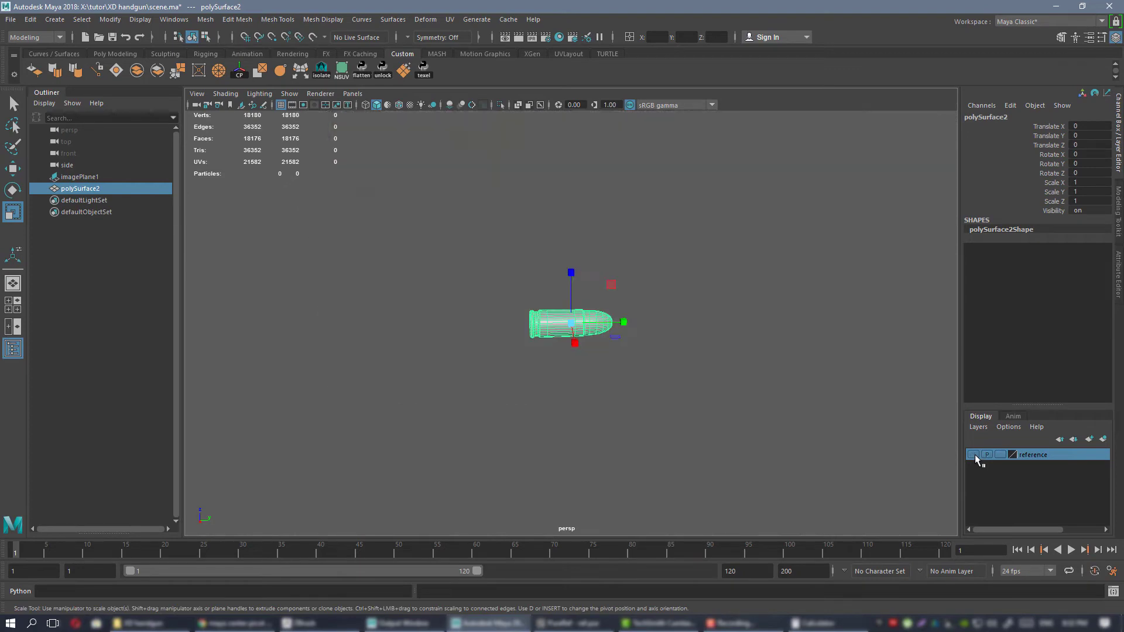
pyautogui.click(974, 454)
pyautogui.click(972, 454)
pyautogui.keyDown('alt'); pyautogui.moveTo(628, 294); pyautogui.dragTo(549, 310); pyautogui.keyUp('alt')
pyautogui.press('f')
pyautogui.moveTo(668, 367); pyautogui.dragTo(643, 364, button='right')
pyautogui.keyDown('alt'); pyautogui.moveTo(642, 357); pyautogui.dragTo(607, 329, button='right'); pyautogui.keyUp('alt')
pyautogui.moveTo(618, 283); pyautogui.dragTo(646, 273, button='right')
pyautogui.keyDown('alt'); pyautogui.moveTo(613, 292); pyautogui.dragTo(638, 287); pyautogui.keyUp('alt')
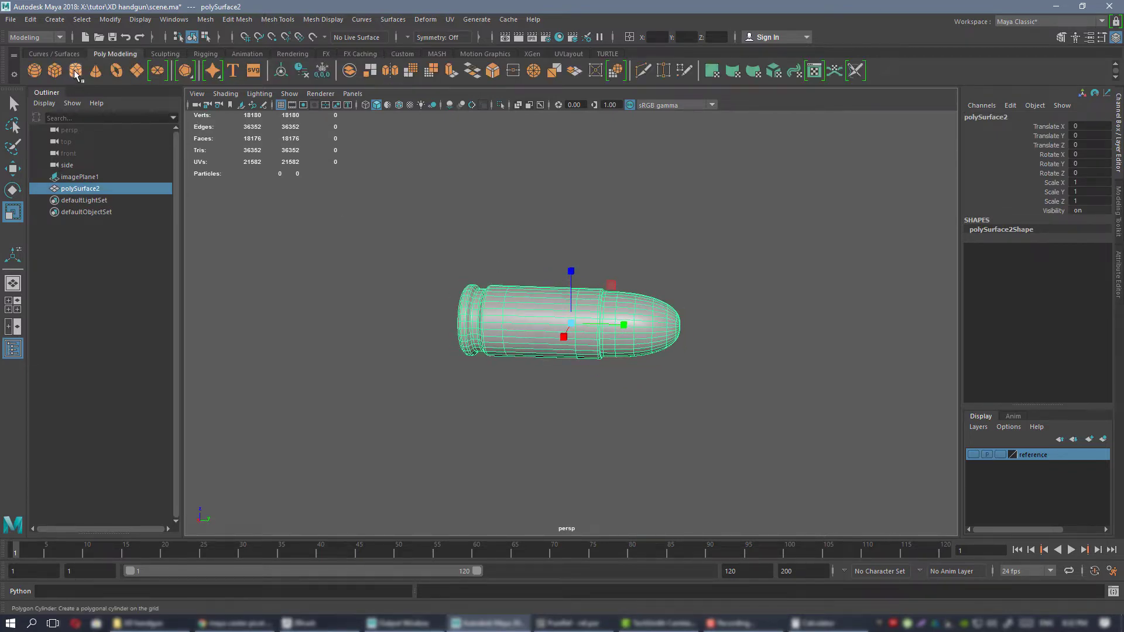
# Create a polygon cylinder and set its axis subdivisions to 32.
pyautogui.click(75, 73)
pyautogui.scroll(-5, 597, 319)
pyautogui.scroll(5, 631, 366)
pyautogui.keyDown('alt'); pyautogui.moveTo(697, 378); pyautogui.dragTo(655, 373); pyautogui.keyUp('alt')
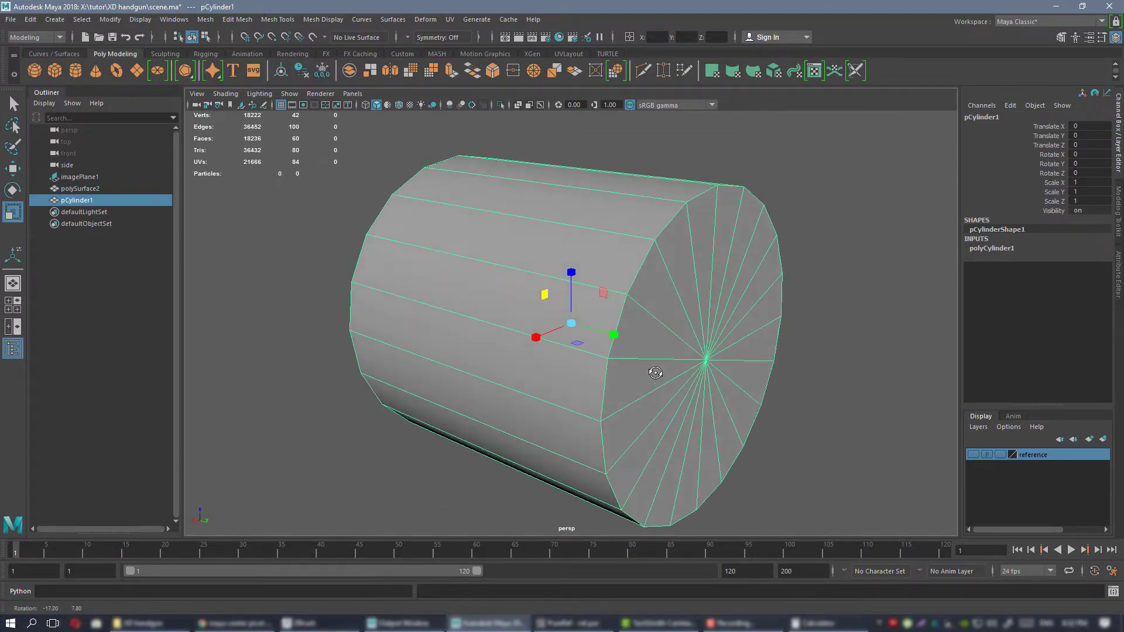
pyautogui.click(991, 248)
pyautogui.click(1041, 276)
pyautogui.moveTo(652, 237); pyautogui.dragTo(723, 236, button='middle')
pyautogui.scroll(-3, 669, 294)
pyautogui.keyDown('alt'); pyautogui.moveTo(670, 294); pyautogui.dragTo(692, 298); pyautogui.keyUp('alt')
pyautogui.keyDown('alt'); pyautogui.moveTo(751, 324); pyautogui.dragTo(772, 315); pyautogui.keyUp('alt')
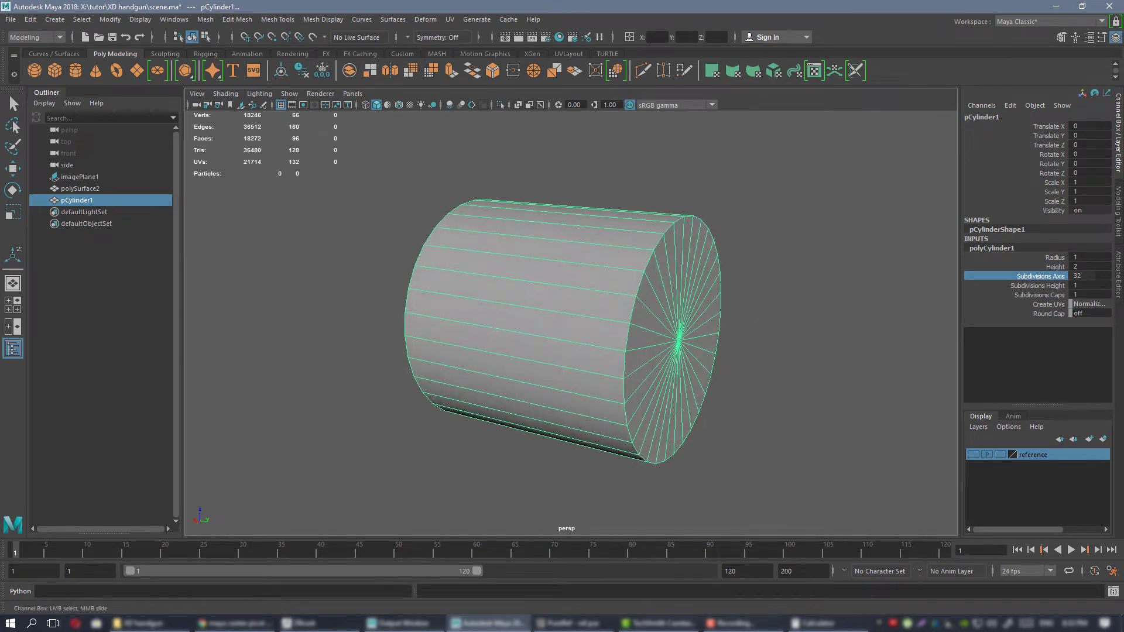
# Switch to the PureRef reference board and read the barrel specification of the XD Mod.2 pistol.
pyautogui.hotkey('alt', 'Tab')
pyautogui.scroll(-6, 942, 337)
pyautogui.moveTo(941, 336); pyautogui.dragTo(418, 270, button='middle')
pyautogui.scroll(6, 714, 314)
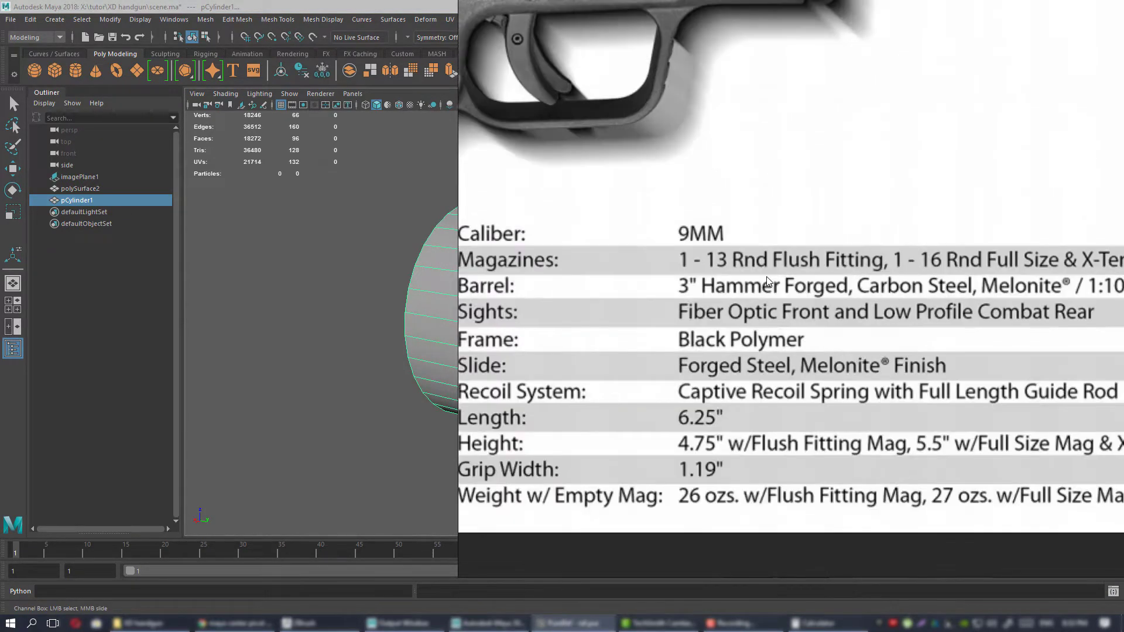
pyautogui.scroll(-1, 713, 295)
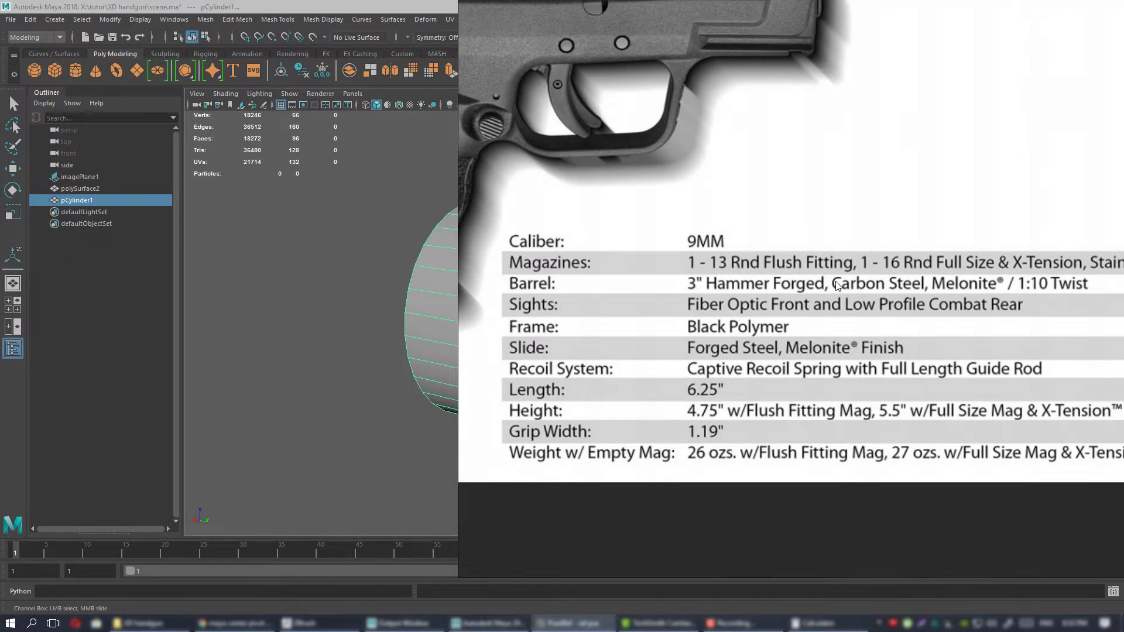
pyautogui.scroll(-6, 836, 285)
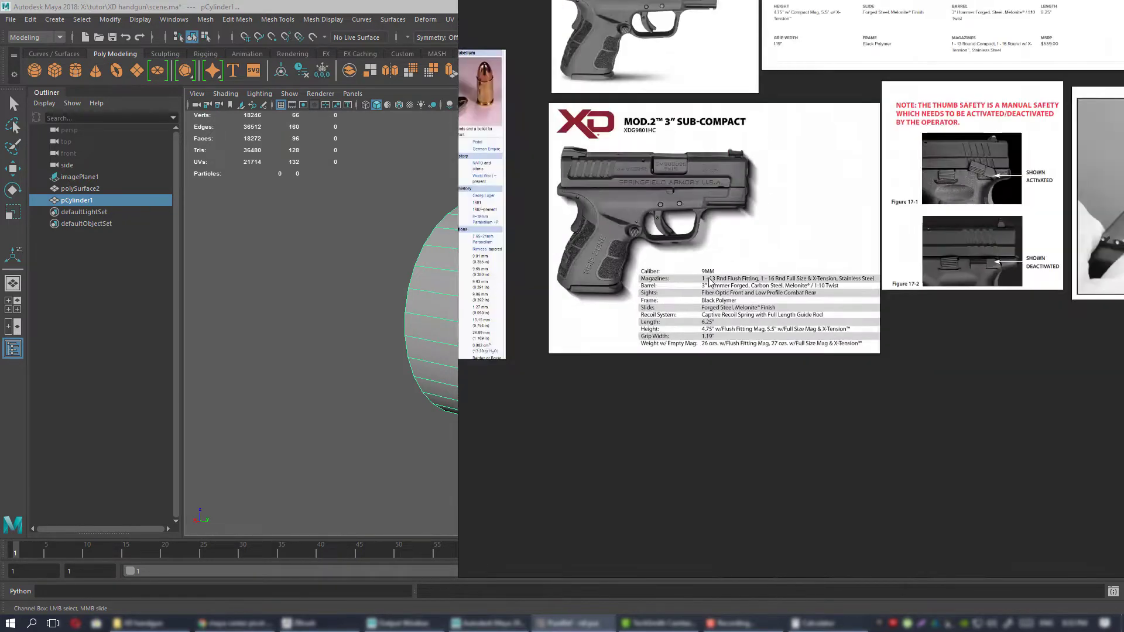
pyautogui.scroll(2, 710, 282)
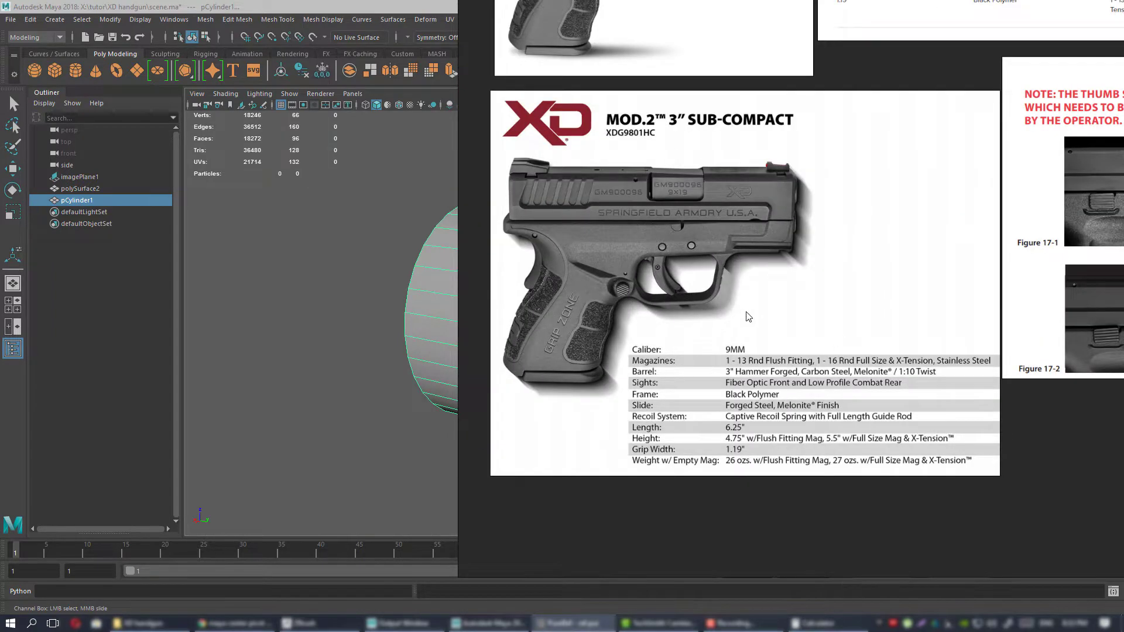
# Move the reference board aside and set the cylinder's height to 3.
pyautogui.moveTo(747, 316); pyautogui.dragTo(1123, 317, button='right')
pyautogui.keyDown('alt'); pyautogui.moveTo(713, 250); pyautogui.dragTo(722, 278); pyautogui.keyUp('alt')
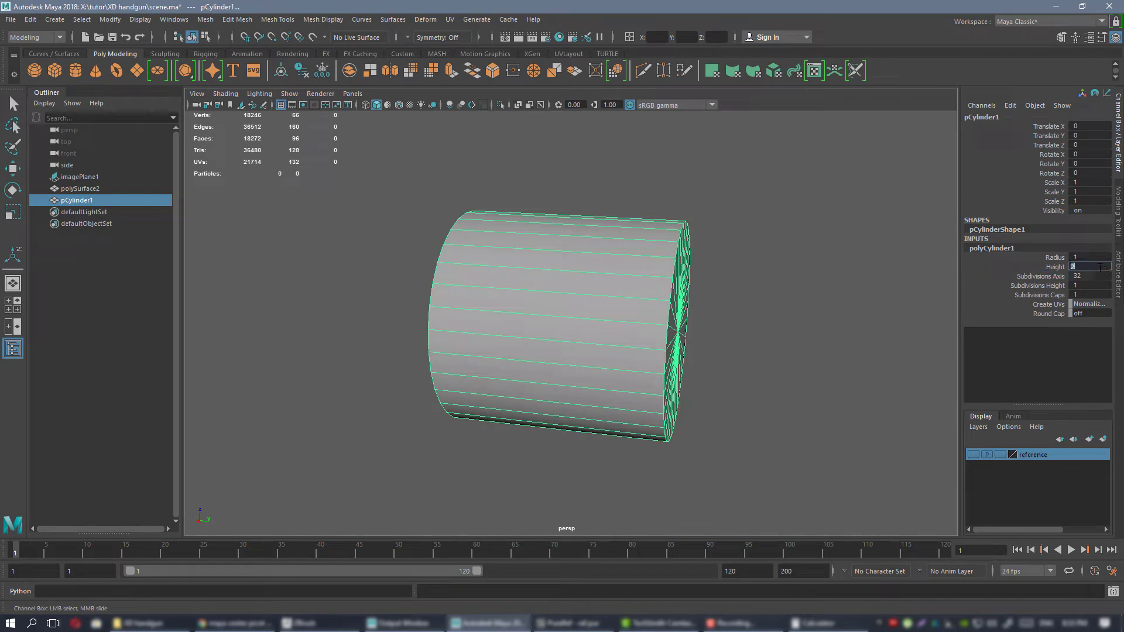
pyautogui.press('Return')
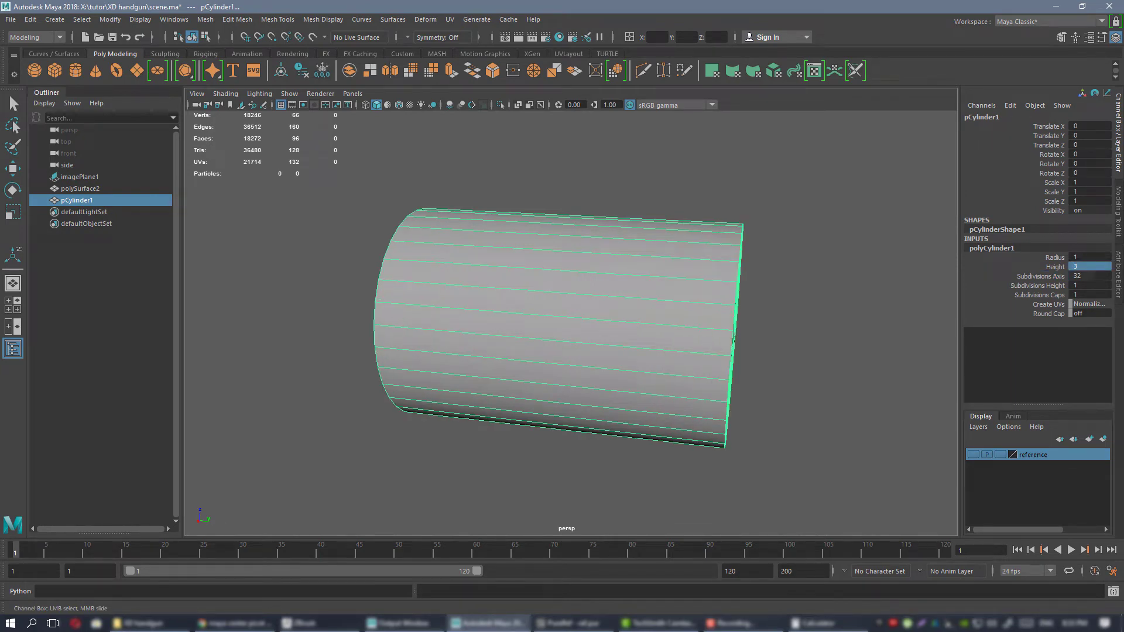
# Examine the pistol's spec sheets and side views on the reference board for the barrel dimensions.
pyautogui.moveTo(1123, 299); pyautogui.dragTo(654, 334, button='right')
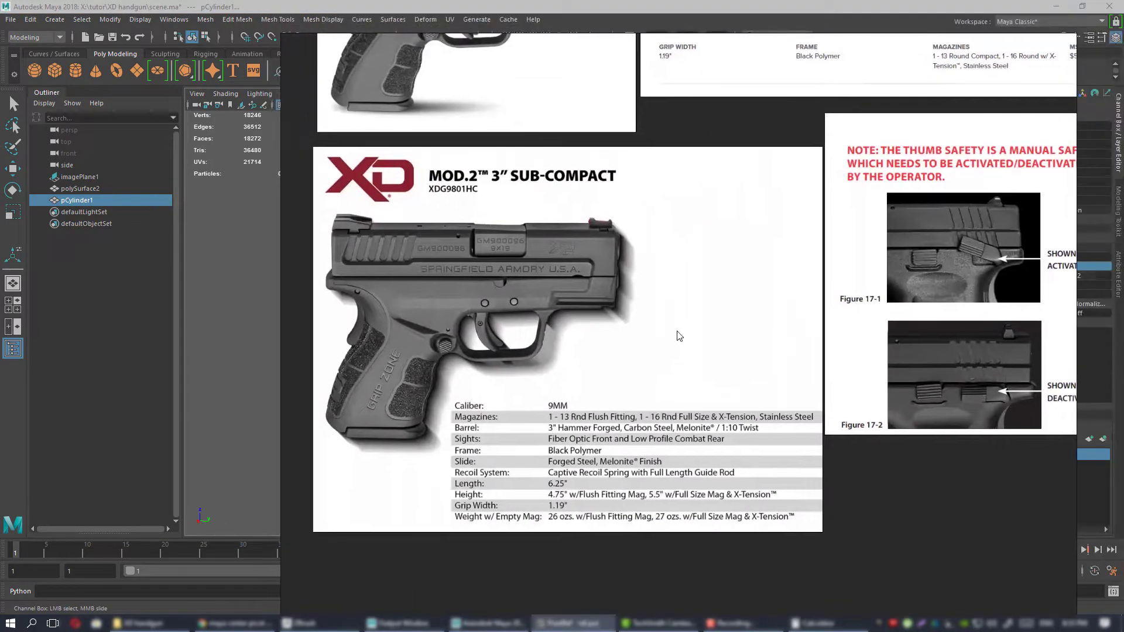
pyautogui.scroll(-1, 637, 356)
pyautogui.scroll(2, 640, 412)
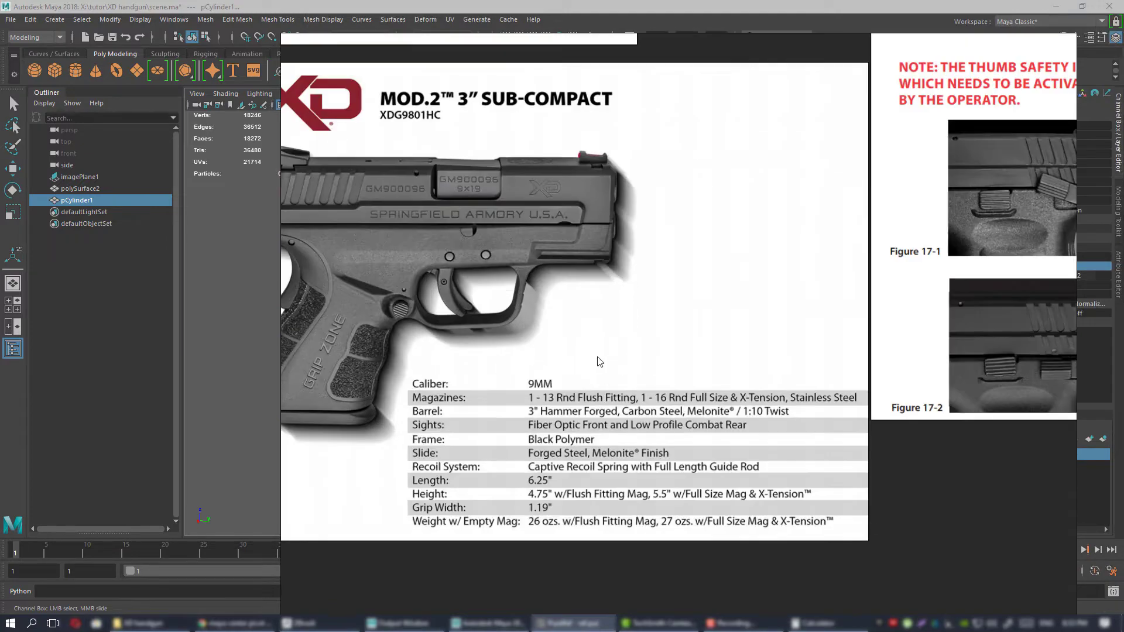
pyautogui.moveTo(597, 325); pyautogui.dragTo(630, 335, button='middle')
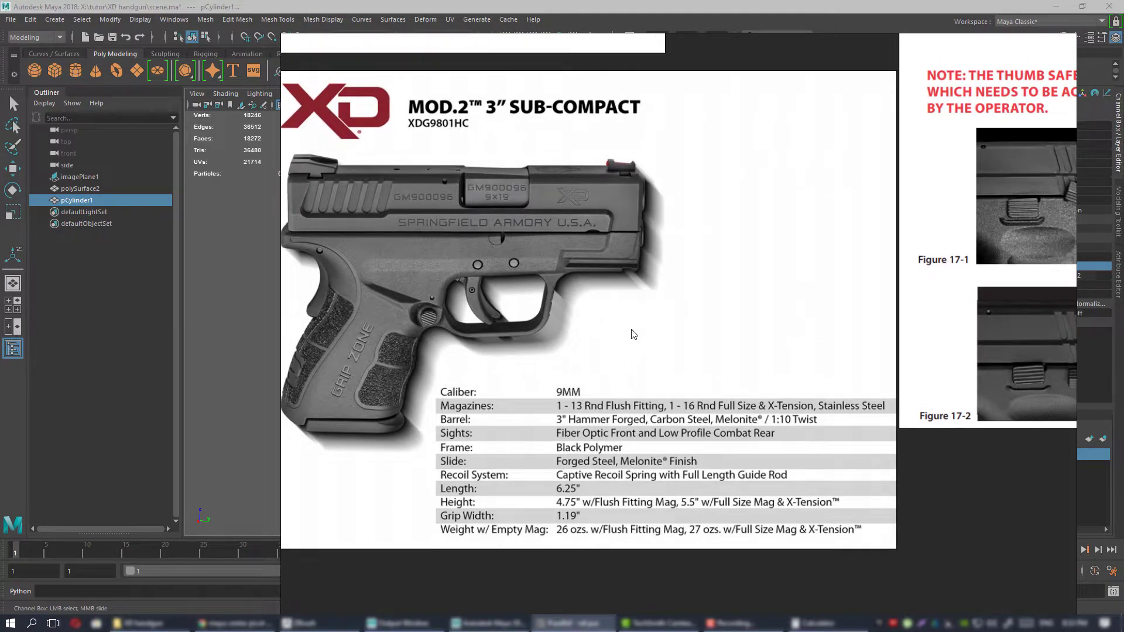
pyautogui.scroll(-1, 633, 334)
pyautogui.scroll(-2, 652, 452)
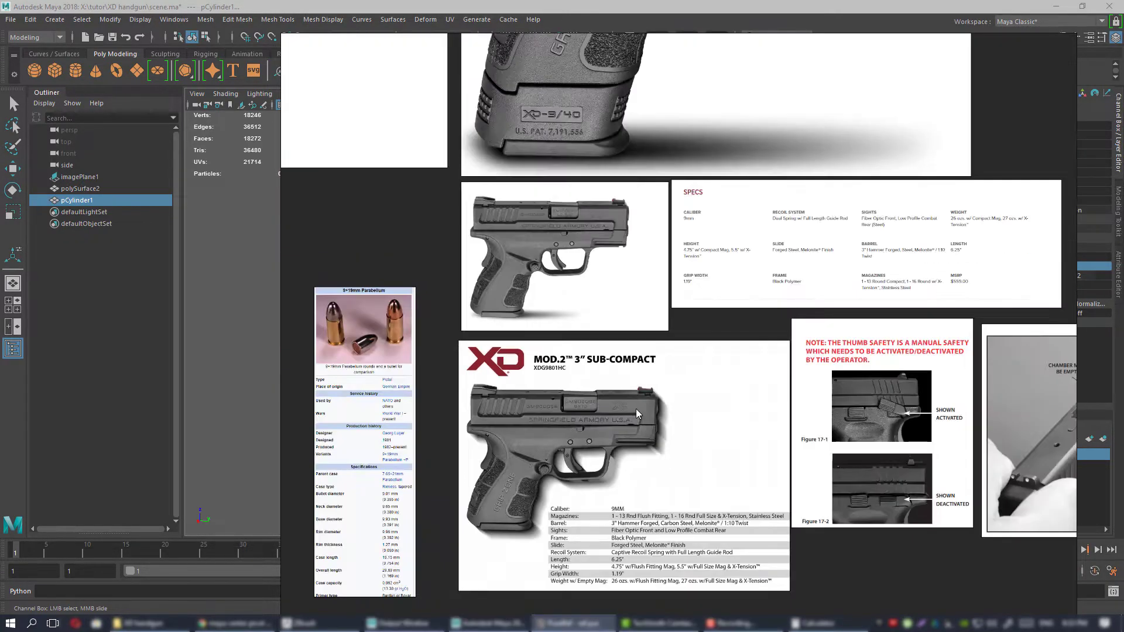
pyautogui.scroll(3, 570, 310)
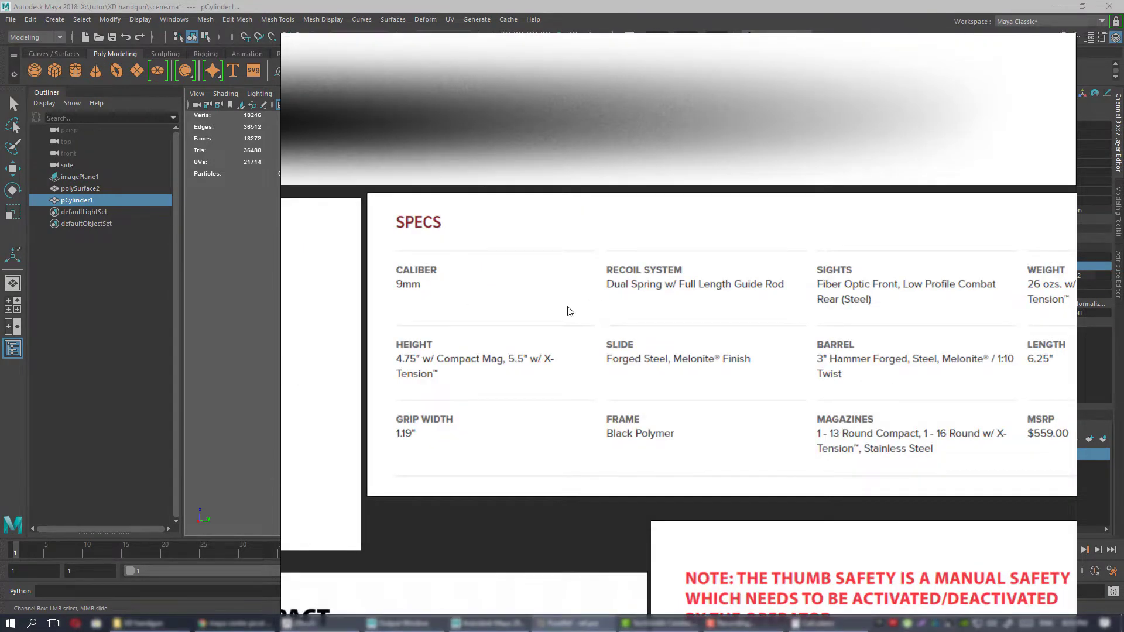
pyautogui.scroll(-1, 571, 320)
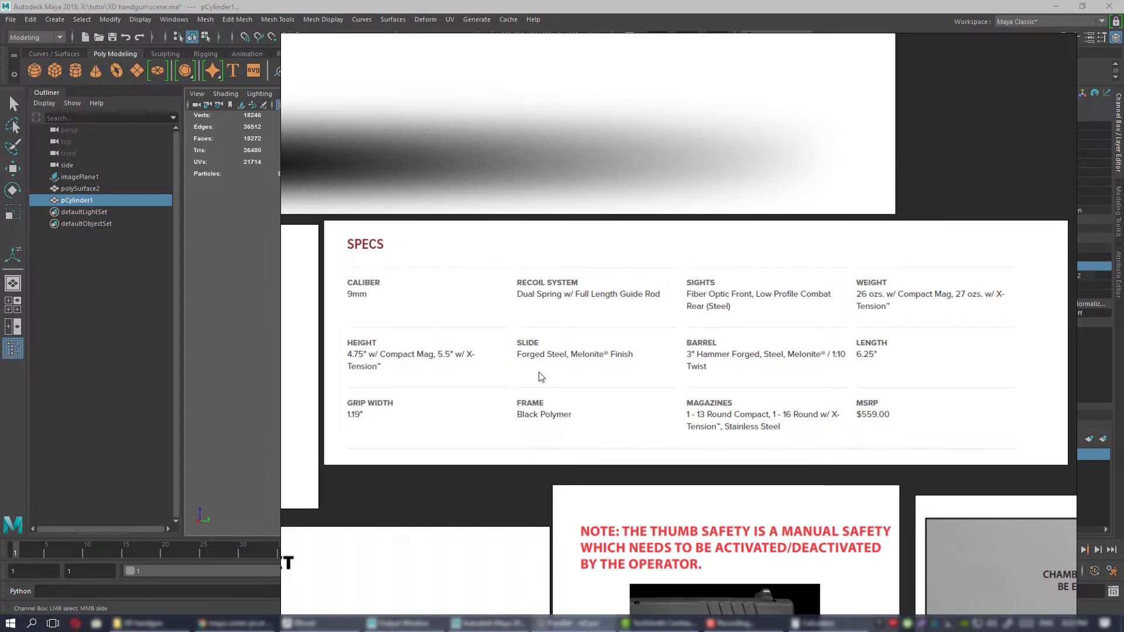
pyautogui.scroll(-4, 603, 382)
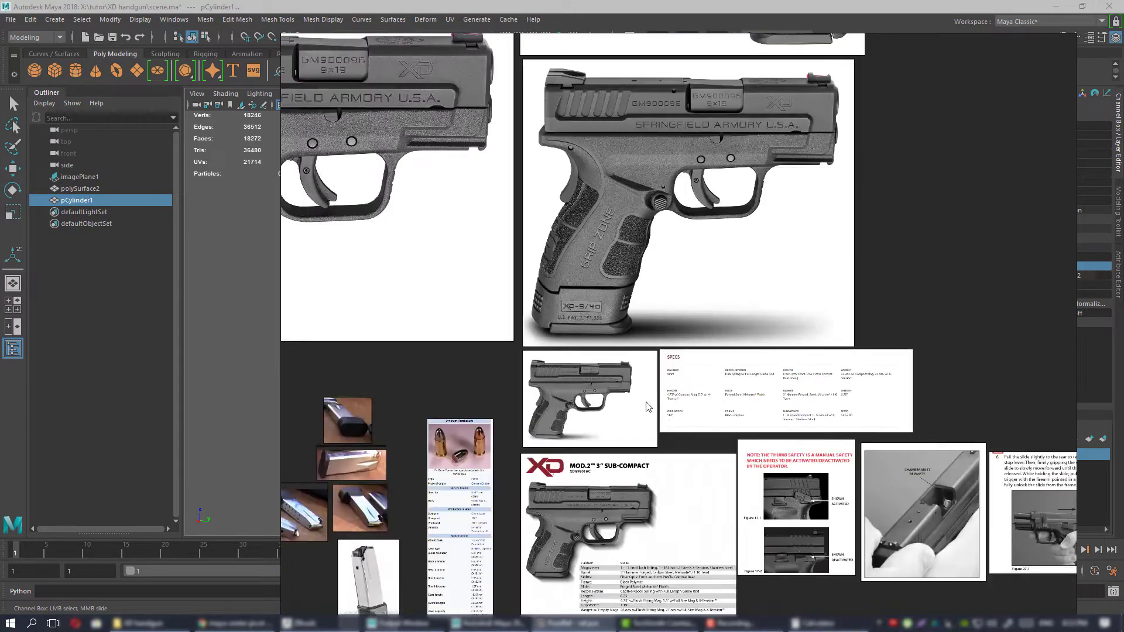
pyautogui.moveTo(513, 445); pyautogui.dragTo(614, 359, button='middle')
pyautogui.moveTo(614, 359); pyautogui.dragTo(1123, 328, button='right')
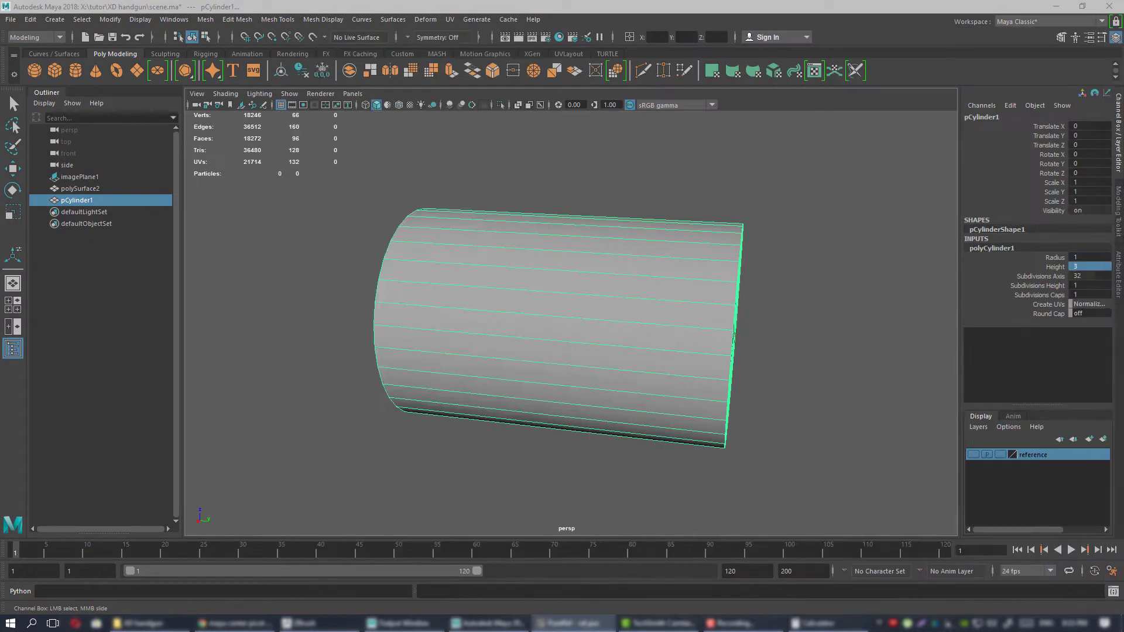
# Scale the cylinder to 0.258 in X and Z, and turn on X-Ray display to see the cartridge inside it.
pyautogui.keyDown('alt'); pyautogui.moveTo(597, 328); pyautogui.dragTo(504, 264); pyautogui.keyUp('alt')
pyautogui.press('w')
pyautogui.press('r')
pyautogui.keyDown('alt'); pyautogui.moveTo(505, 269); pyautogui.dragTo(529, 293, button='right'); pyautogui.keyUp('alt')
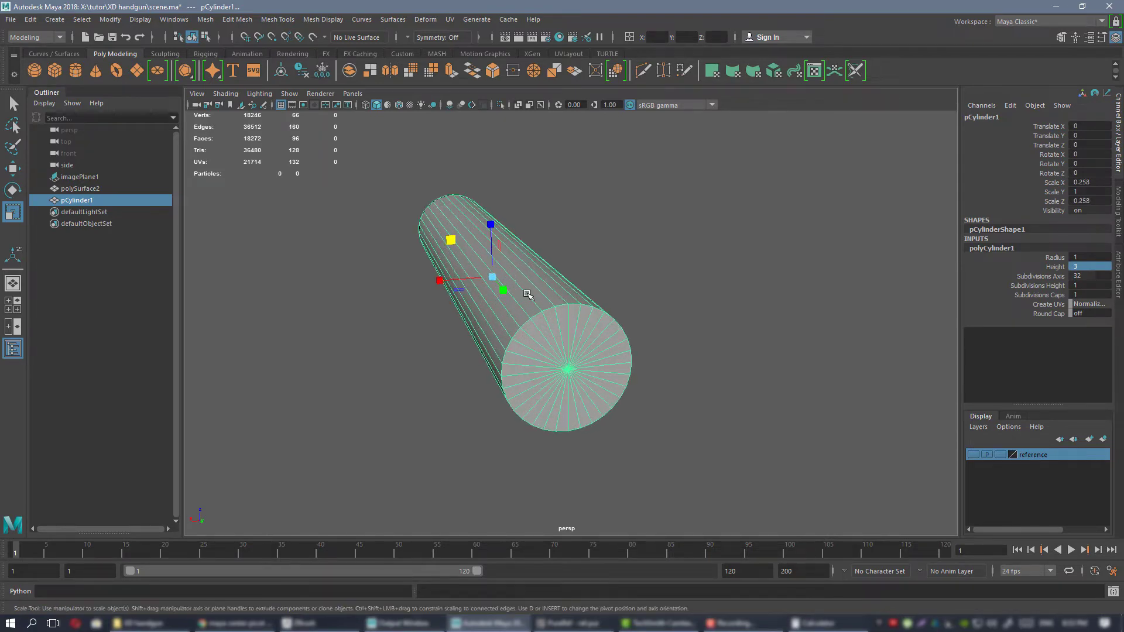
pyautogui.keyDown('alt'); pyautogui.moveTo(477, 293); pyautogui.dragTo(609, 334); pyautogui.keyUp('alt')
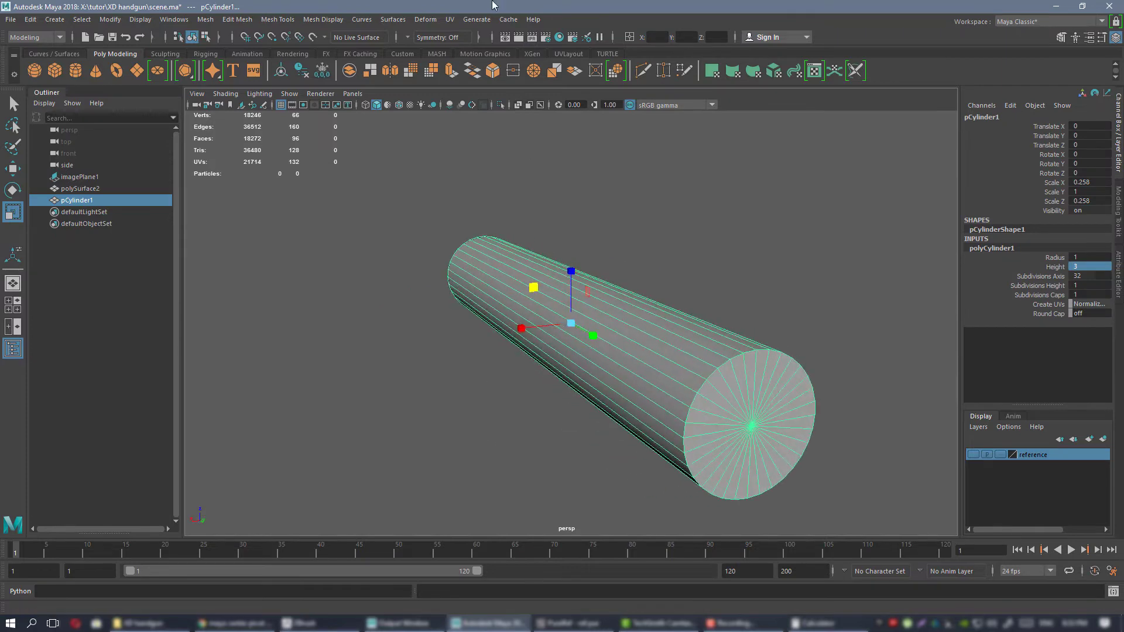
pyautogui.click(517, 106)
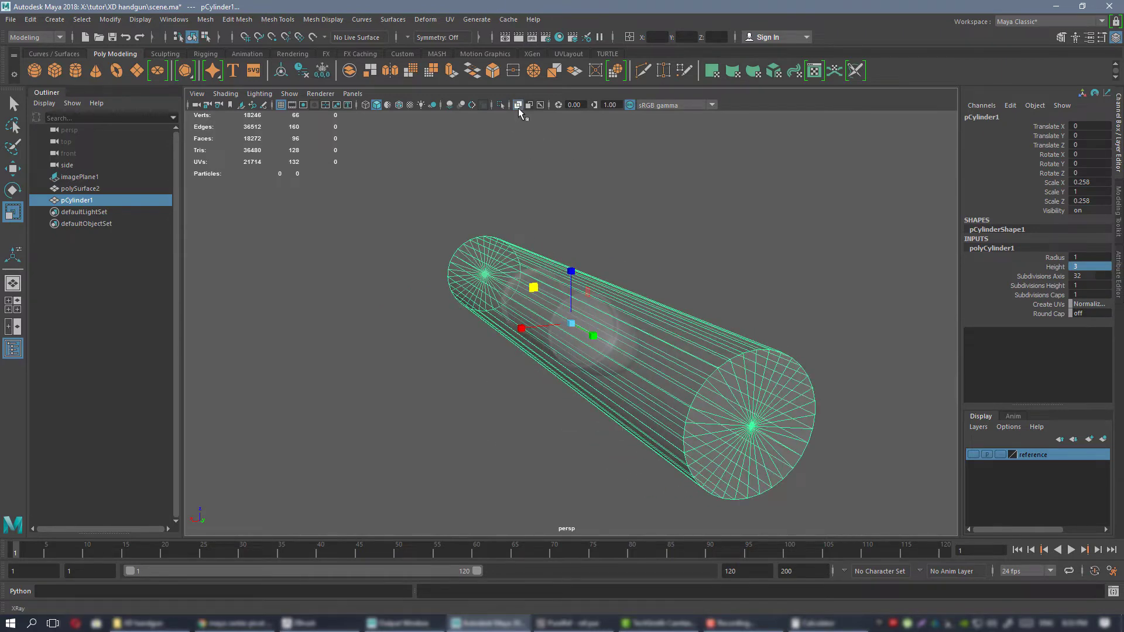
# Delete the faces of both end caps of the barrel cylinder to leave an open tube.
pyautogui.moveTo(585, 221)
pyautogui.keyDown('alt'); pyautogui.mouseDown()
pyautogui.moveTo(580, 233)
pyautogui.moveTo(616, 233)
pyautogui.moveTo(573, 223)
pyautogui.mouseUp(); pyautogui.keyUp('alt')
pyautogui.moveTo(640, 210); pyautogui.dragTo(639, 239, button='right')
pyautogui.keyDown('alt'); pyautogui.moveTo(638, 238); pyautogui.dragTo(630, 241); pyautogui.keyUp('alt')
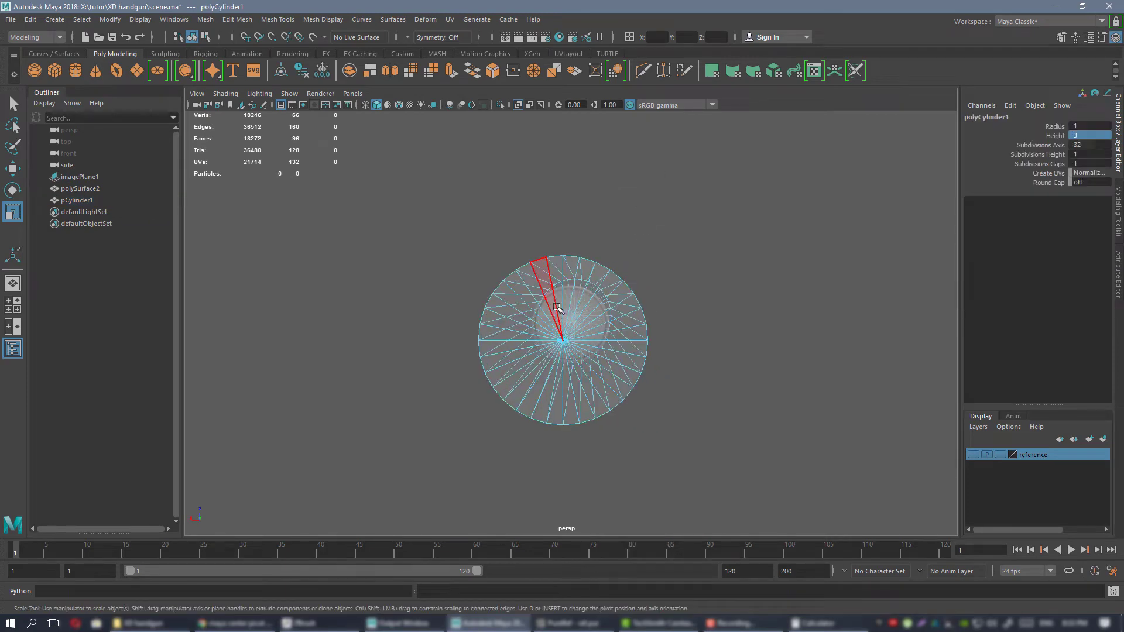
pyautogui.moveTo(584, 345); pyautogui.dragTo(584, 346)
pyautogui.keyDown('alt'); pyautogui.moveTo(672, 319); pyautogui.dragTo(581, 310); pyautogui.keyUp('alt')
pyautogui.press('Delete')
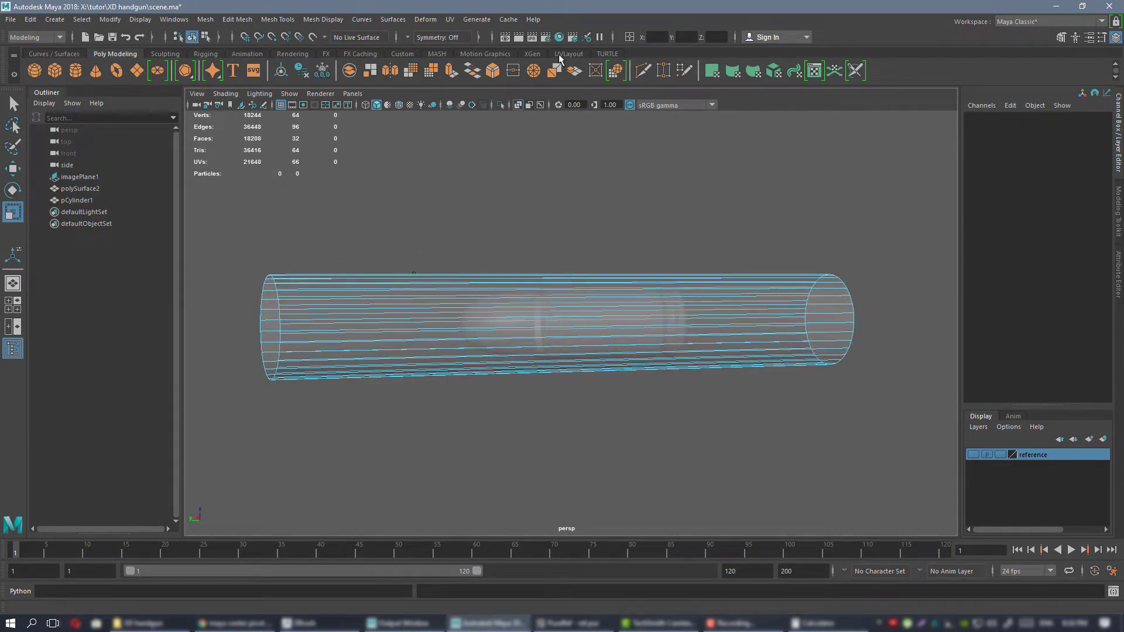
# Turn off X-Ray display and move the tube backward along the Y axis to about -1.391, exposing the bullet's tip.
pyautogui.click(517, 105)
pyautogui.keyDown('alt'); pyautogui.moveTo(635, 329); pyautogui.dragTo(709, 257); pyautogui.keyUp('alt')
pyautogui.moveTo(656, 218); pyautogui.dragTo(702, 203, button='right')
pyautogui.keyDown('alt'); pyautogui.moveTo(657, 219); pyautogui.dragTo(409, 286); pyautogui.keyUp('alt')
pyautogui.press('w')
pyautogui.moveTo(589, 267)
pyautogui.keyDown('alt'); pyautogui.mouseDown()
pyautogui.moveTo(549, 268)
pyautogui.moveTo(570, 274)
pyautogui.mouseUp(); pyautogui.keyUp('alt')
pyautogui.keyDown('alt'); pyautogui.moveTo(569, 273); pyautogui.dragTo(677, 343, button='right'); pyautogui.keyUp('alt')
pyautogui.keyDown('alt'); pyautogui.moveTo(667, 366); pyautogui.dragTo(534, 279); pyautogui.keyUp('alt')
pyautogui.keyDown('alt'); pyautogui.moveTo(659, 318); pyautogui.dragTo(597, 305, button='right'); pyautogui.keyUp('alt')
pyautogui.keyDown('alt'); pyautogui.moveTo(597, 305); pyautogui.dragTo(480, 293); pyautogui.keyUp('alt')
pyautogui.keyDown('alt'); pyautogui.moveTo(630, 357); pyautogui.dragTo(557, 331); pyautogui.keyUp('alt')
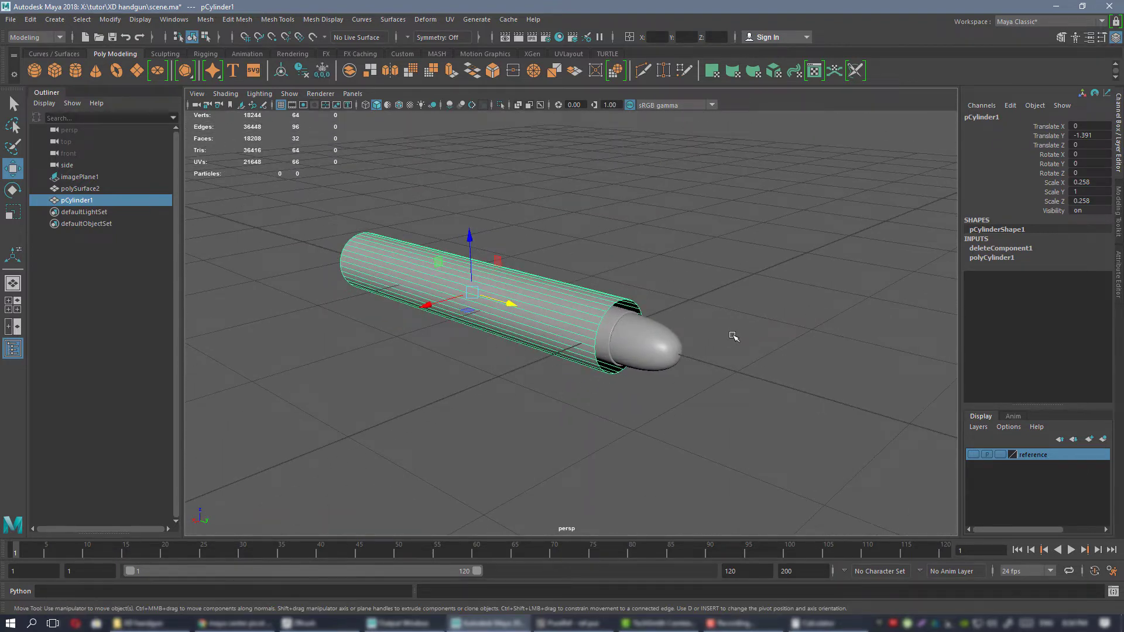
# Examine from several angles how the cartridge sits inside the front opening of the tube.
pyautogui.keyDown('alt'); pyautogui.moveTo(733, 336); pyautogui.dragTo(399, 273); pyautogui.keyUp('alt')
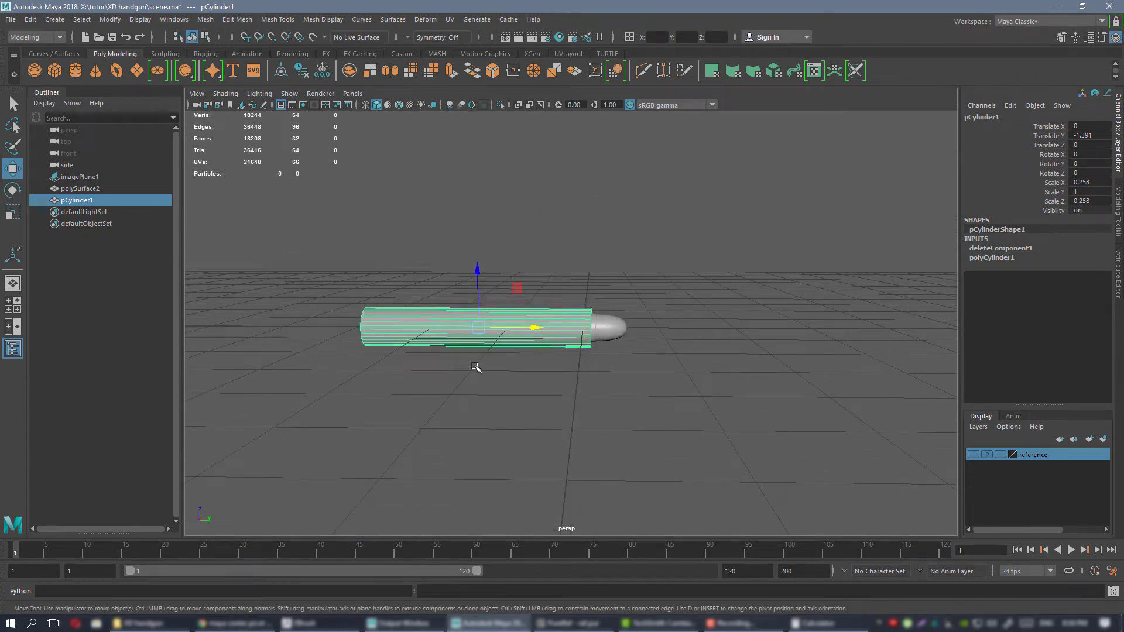
pyautogui.keyDown('alt'); pyautogui.moveTo(475, 367); pyautogui.dragTo(449, 328); pyautogui.keyUp('alt')
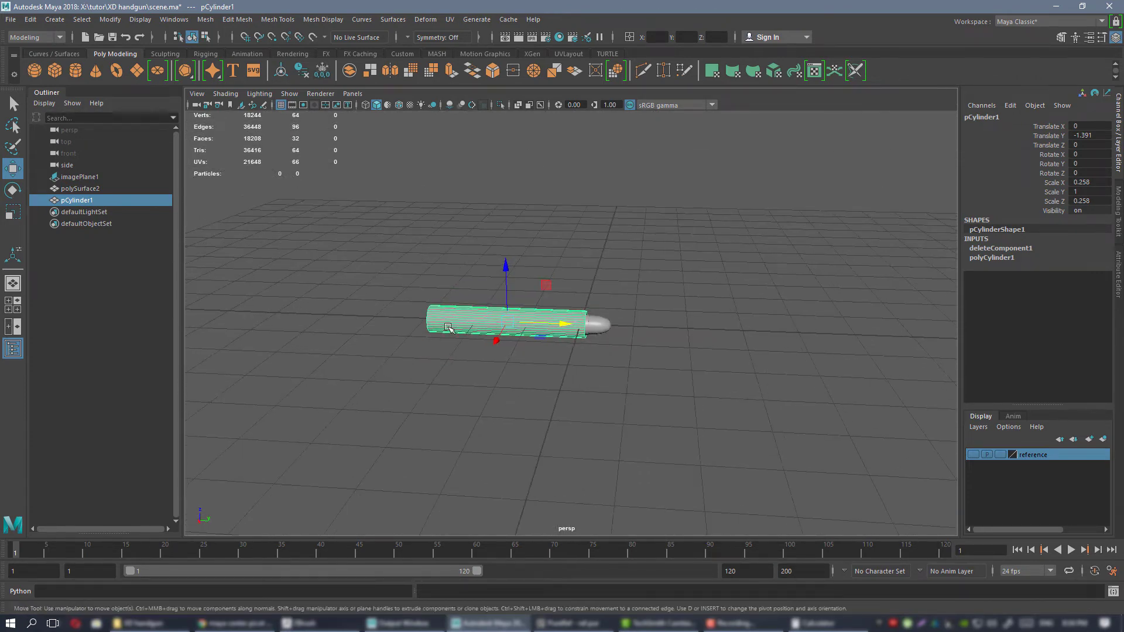
pyautogui.keyDown('alt'); pyautogui.moveTo(449, 329); pyautogui.dragTo(609, 384, button='right'); pyautogui.keyUp('alt')
pyautogui.keyDown('alt'); pyautogui.moveTo(679, 382); pyautogui.dragTo(560, 294); pyautogui.keyUp('alt')
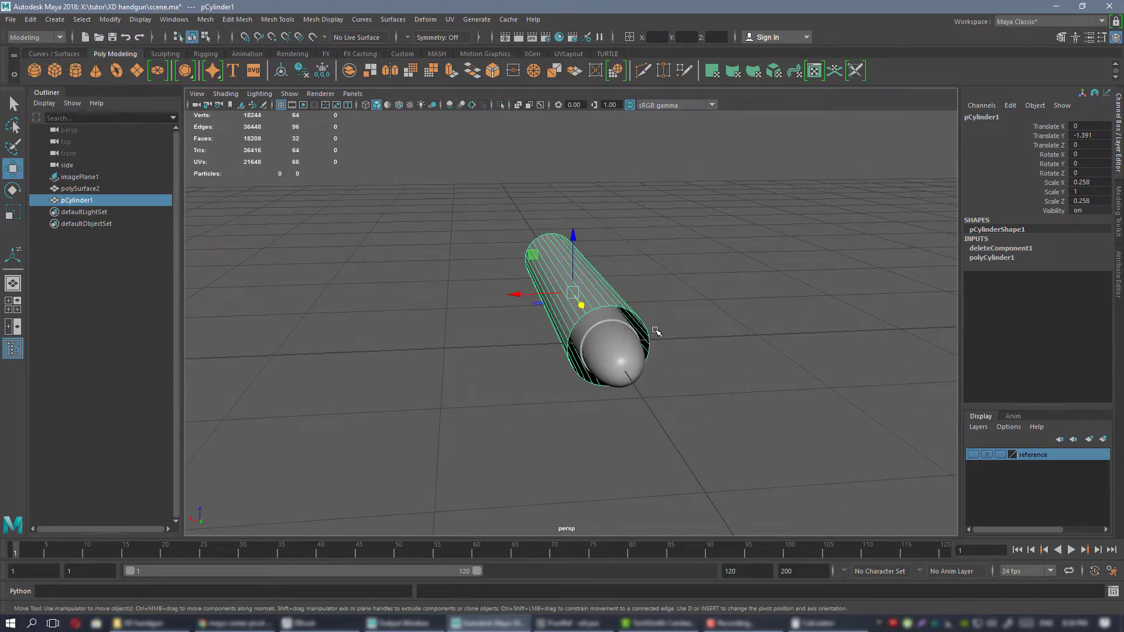
pyautogui.keyDown('alt'); pyautogui.moveTo(656, 332); pyautogui.dragTo(623, 313); pyautogui.keyUp('alt')
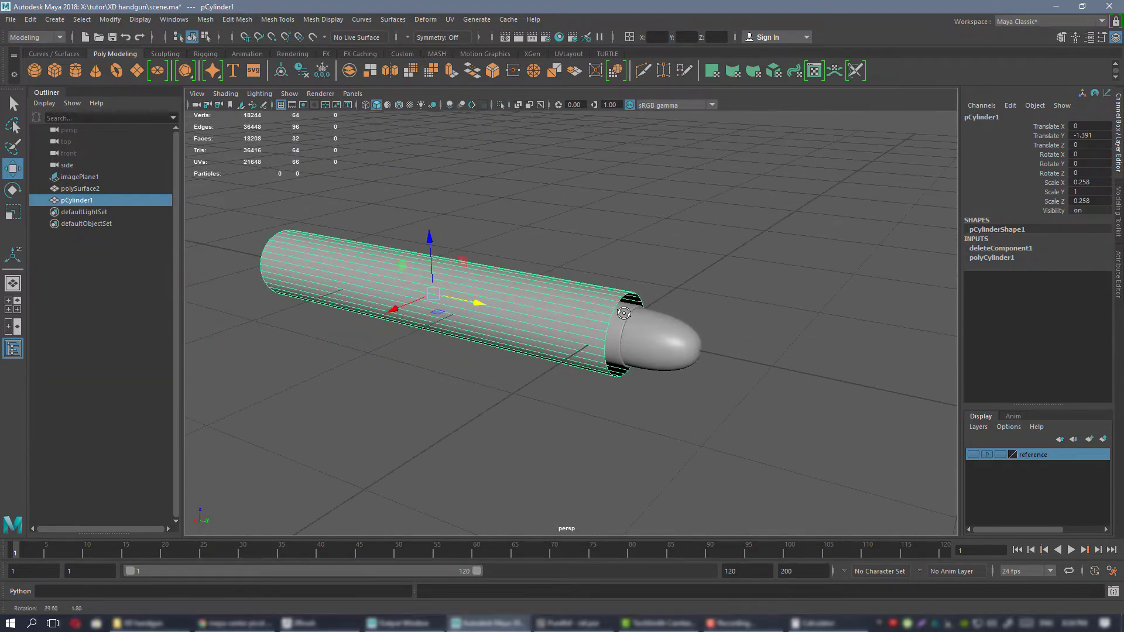
pyautogui.keyDown('alt'); pyautogui.moveTo(691, 323); pyautogui.dragTo(577, 290); pyautogui.keyUp('alt')
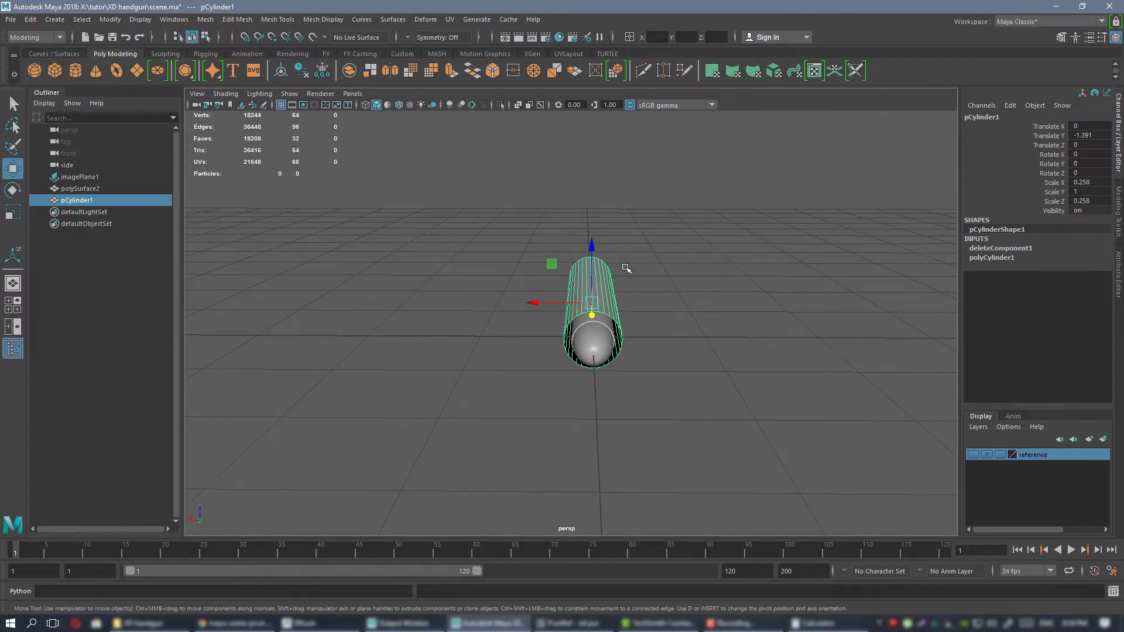
pyautogui.keyDown('alt'); pyautogui.moveTo(631, 283); pyautogui.dragTo(622, 284, button='middle'); pyautogui.keyUp('alt')
pyautogui.keyDown('alt'); pyautogui.moveTo(615, 283); pyautogui.dragTo(616, 283); pyautogui.keyUp('alt')
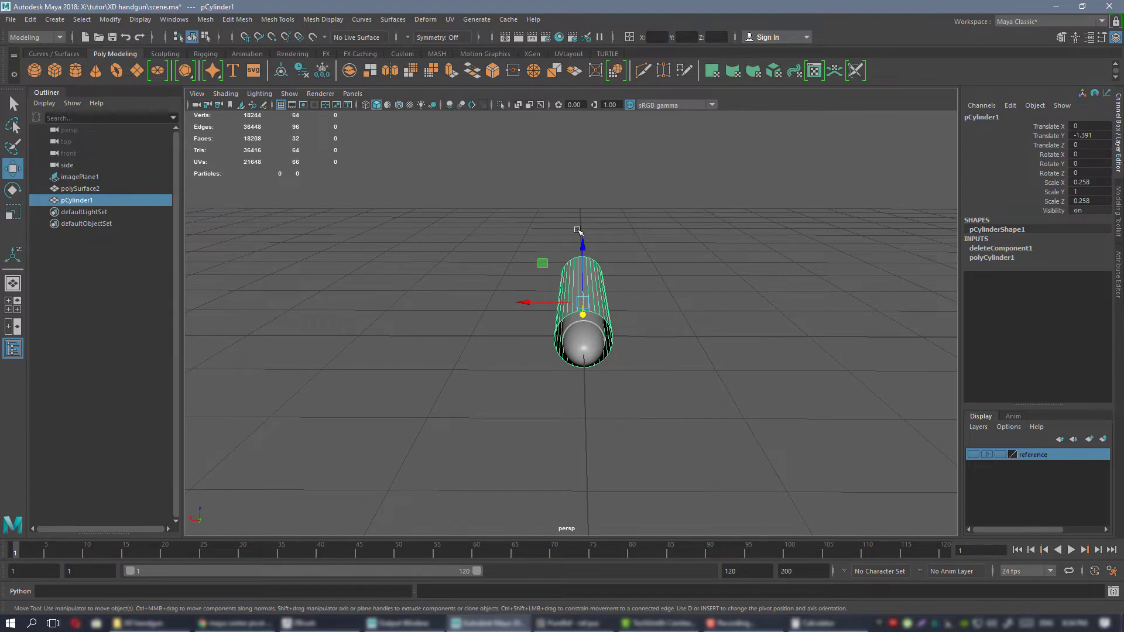
pyautogui.keyDown('alt'); pyautogui.moveTo(577, 230); pyautogui.dragTo(485, 343); pyautogui.keyUp('alt')
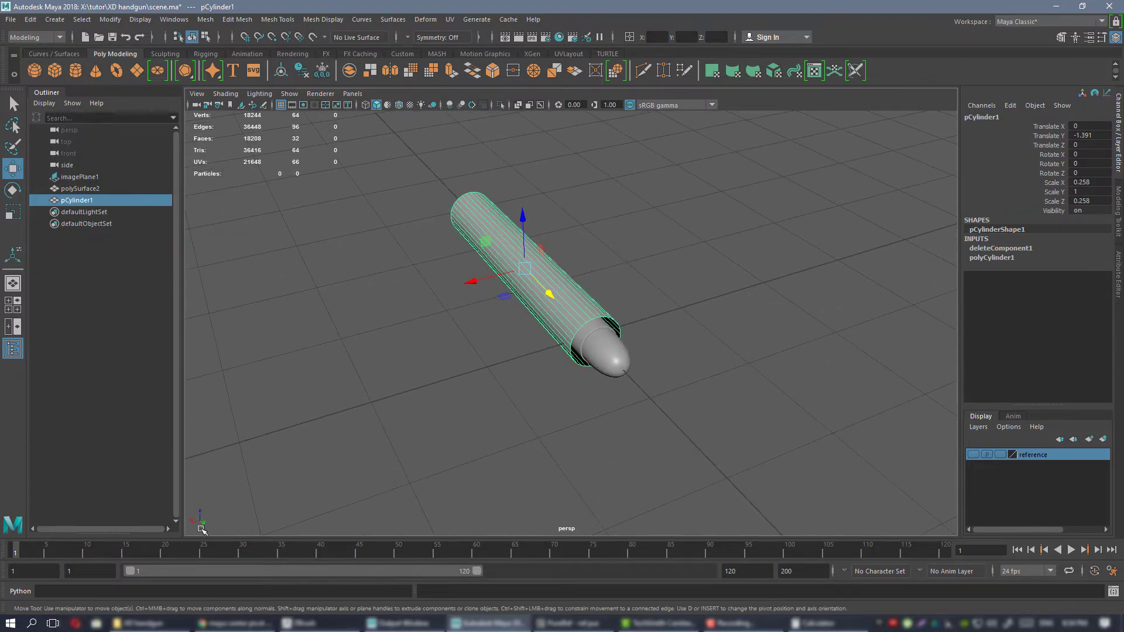
pyautogui.keyDown('alt'); pyautogui.moveTo(587, 325); pyautogui.dragTo(609, 309); pyautogui.keyUp('alt')
pyautogui.scroll(3, 629, 339)
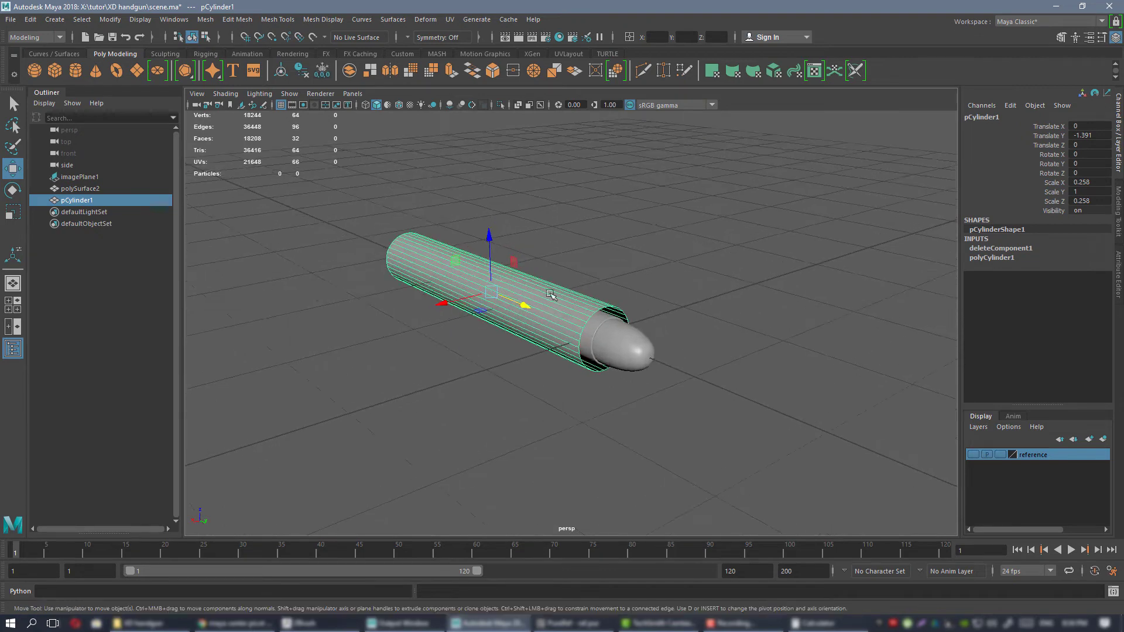
# Check the world up axis and working units in the Settings preferences, and close the preferences without saving.
pyautogui.click(1110, 572)
pyautogui.click(331, 274)
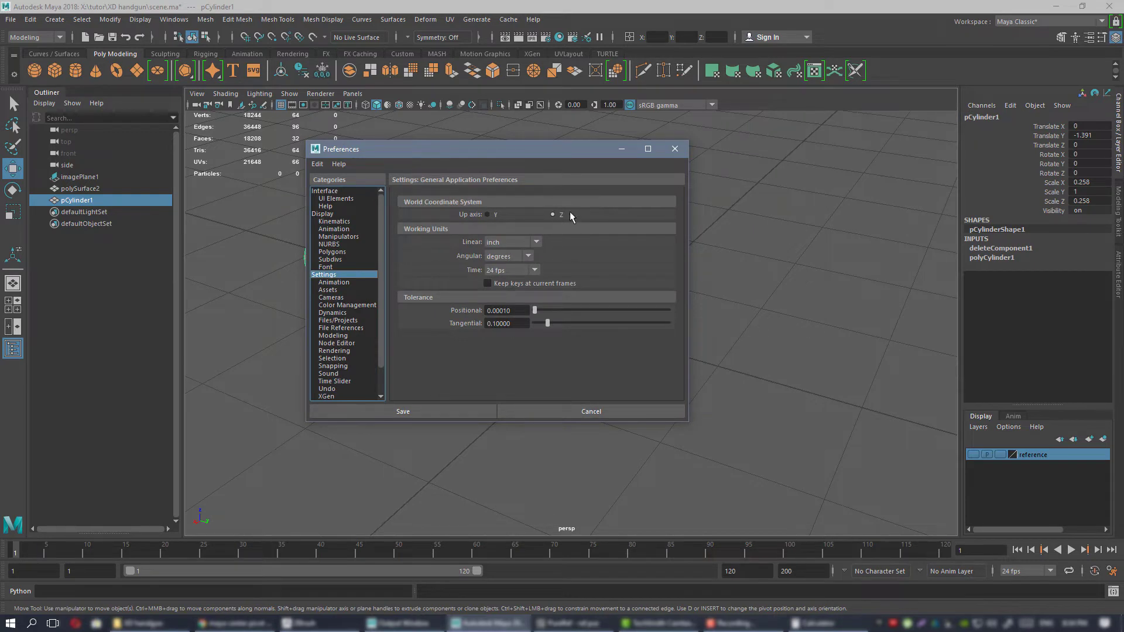
pyautogui.moveTo(518, 163)
pyautogui.mouseDown()
pyautogui.moveTo(563, 173)
pyautogui.moveTo(509, 183)
pyautogui.mouseUp()
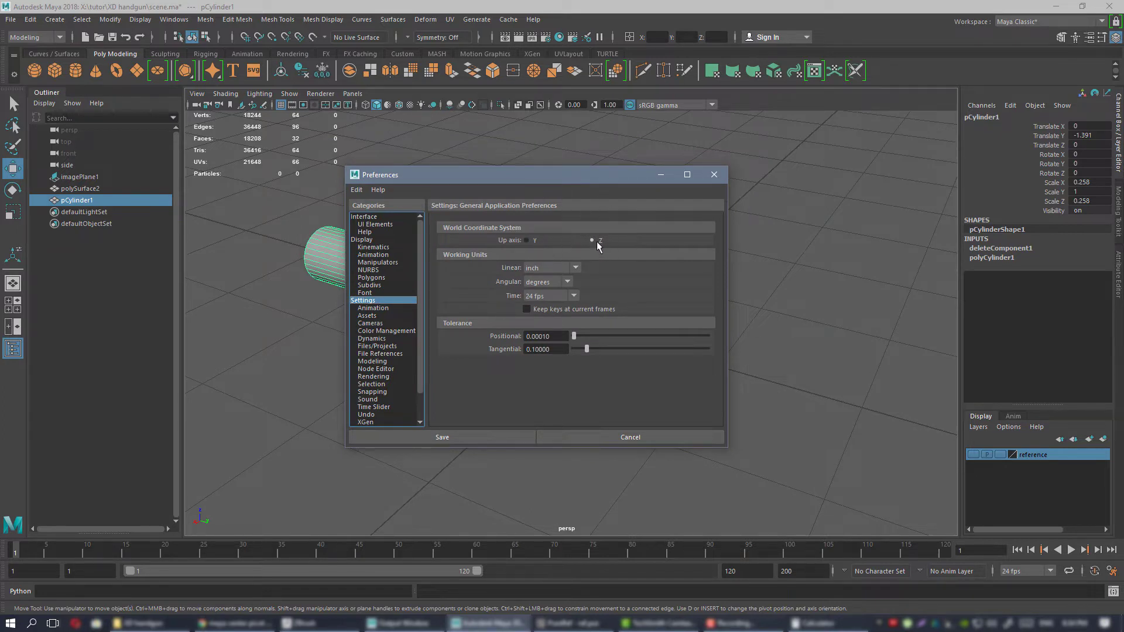
pyautogui.click(713, 179)
# Scale the tube down to 0.191 in X and Z to fit the bullet's diameter.
pyautogui.keyDown('alt'); pyautogui.moveTo(585, 263); pyautogui.dragTo(591, 312); pyautogui.keyUp('alt')
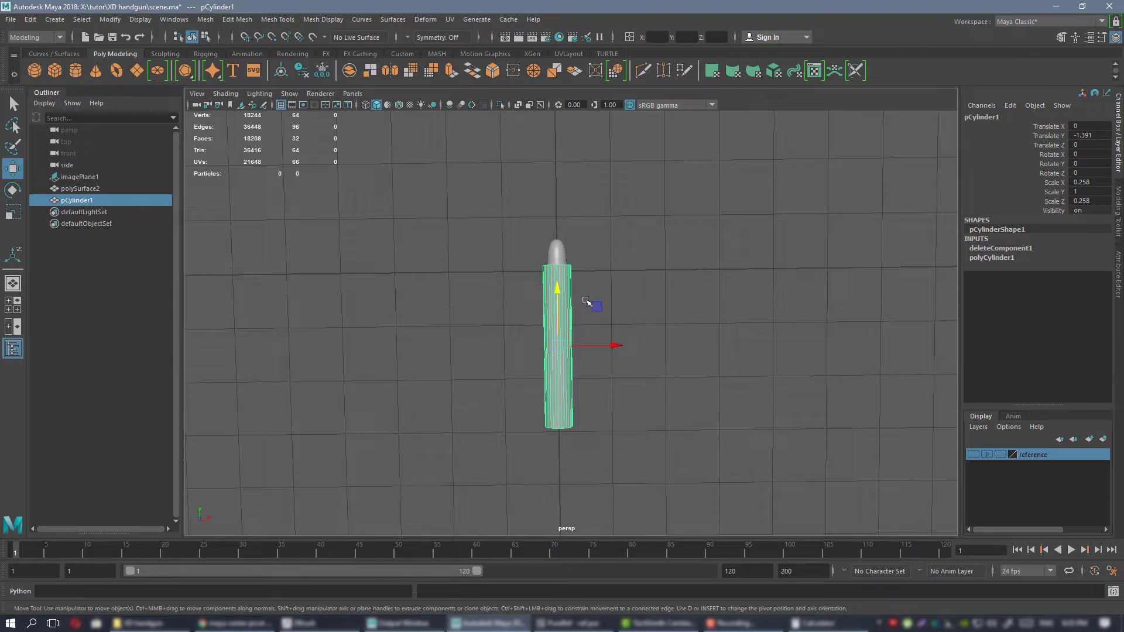
pyautogui.keyDown('alt'); pyautogui.moveTo(590, 299); pyautogui.dragTo(567, 253); pyautogui.keyUp('alt')
pyautogui.keyDown('alt'); pyautogui.moveTo(611, 298); pyautogui.dragTo(521, 255); pyautogui.keyUp('alt')
pyautogui.keyDown('alt'); pyautogui.moveTo(682, 349); pyautogui.dragTo(514, 272); pyautogui.keyUp('alt')
pyautogui.scroll(5, 661, 345)
pyautogui.scroll(2, 535, 256)
pyautogui.press('r')
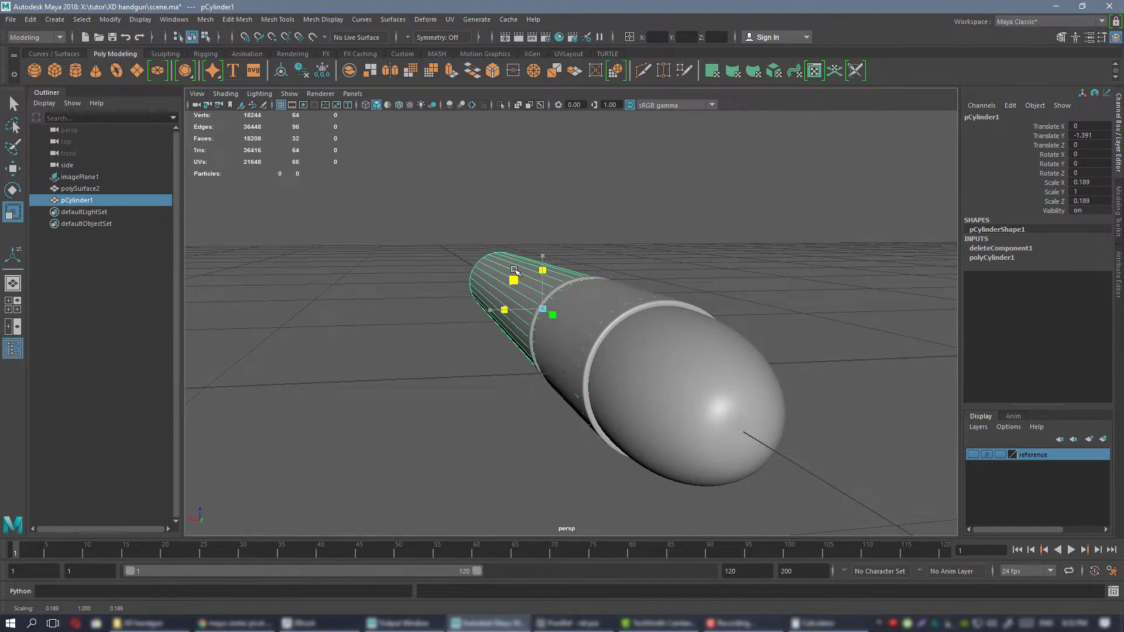
pyautogui.keyDown('alt'); pyautogui.moveTo(561, 283); pyautogui.dragTo(705, 293); pyautogui.keyUp('alt')
pyautogui.keyDown('alt'); pyautogui.moveTo(704, 293); pyautogui.dragTo(570, 257, button='middle'); pyautogui.keyUp('alt')
pyautogui.keyDown('alt'); pyautogui.moveTo(570, 257); pyautogui.dragTo(531, 299); pyautogui.keyUp('alt')
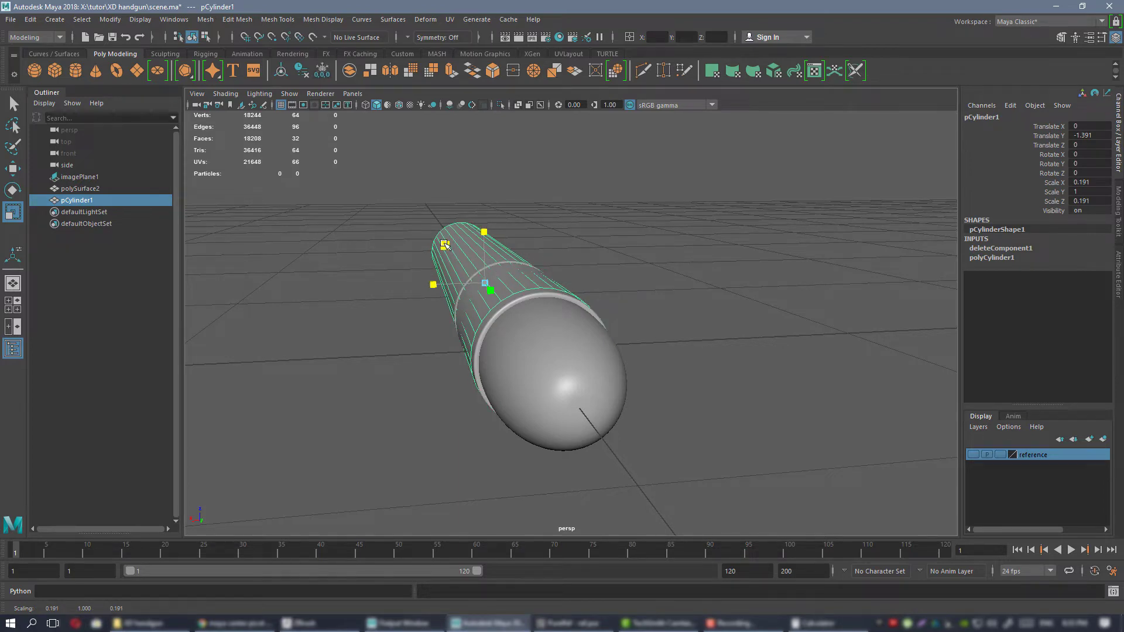
pyautogui.keyDown('alt'); pyautogui.moveTo(445, 245); pyautogui.dragTo(592, 364); pyautogui.keyUp('alt')
# Inspect the narrowed tube's fit around the bullet and casing from the front and the side.
pyautogui.keyDown('alt'); pyautogui.moveTo(592, 364); pyautogui.dragTo(592, 347, button='right'); pyautogui.keyUp('alt')
pyautogui.keyDown('alt'); pyautogui.moveTo(592, 347); pyautogui.dragTo(647, 322); pyautogui.keyUp('alt')
pyautogui.keyDown('alt'); pyautogui.moveTo(646, 322); pyautogui.dragTo(413, 310, button='right'); pyautogui.keyUp('alt')
pyautogui.keyDown('alt'); pyautogui.moveTo(534, 344); pyautogui.dragTo(566, 343, button='middle'); pyautogui.keyUp('alt')
pyautogui.keyDown('alt'); pyautogui.moveTo(626, 345); pyautogui.dragTo(534, 328); pyautogui.keyUp('alt')
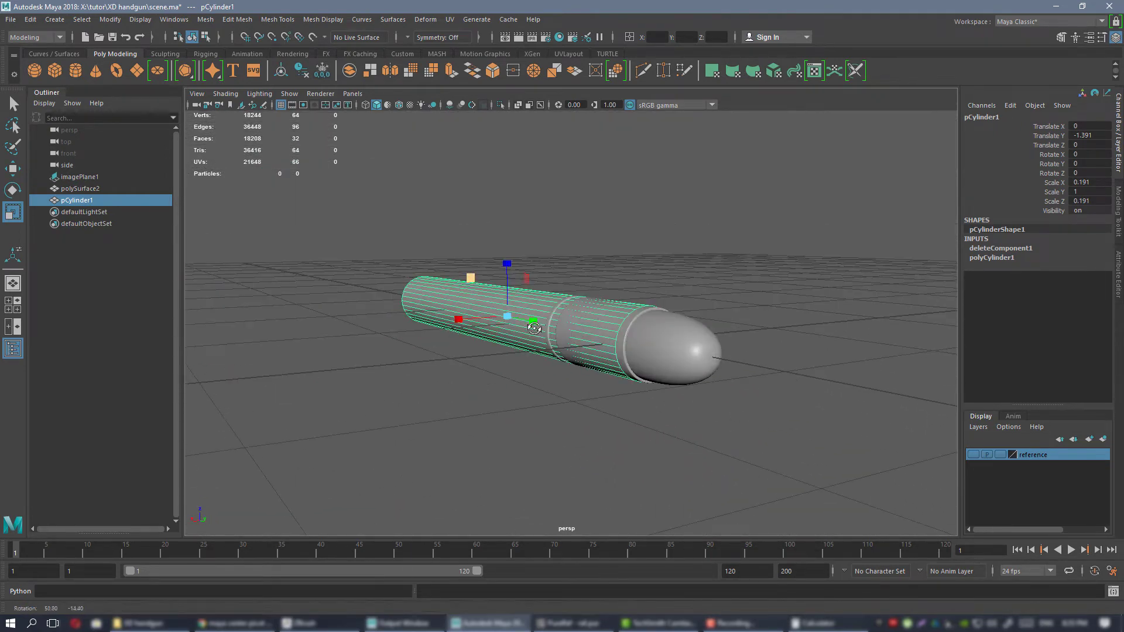
pyautogui.keyDown('alt'); pyautogui.moveTo(677, 364); pyautogui.dragTo(728, 363); pyautogui.keyUp('alt')
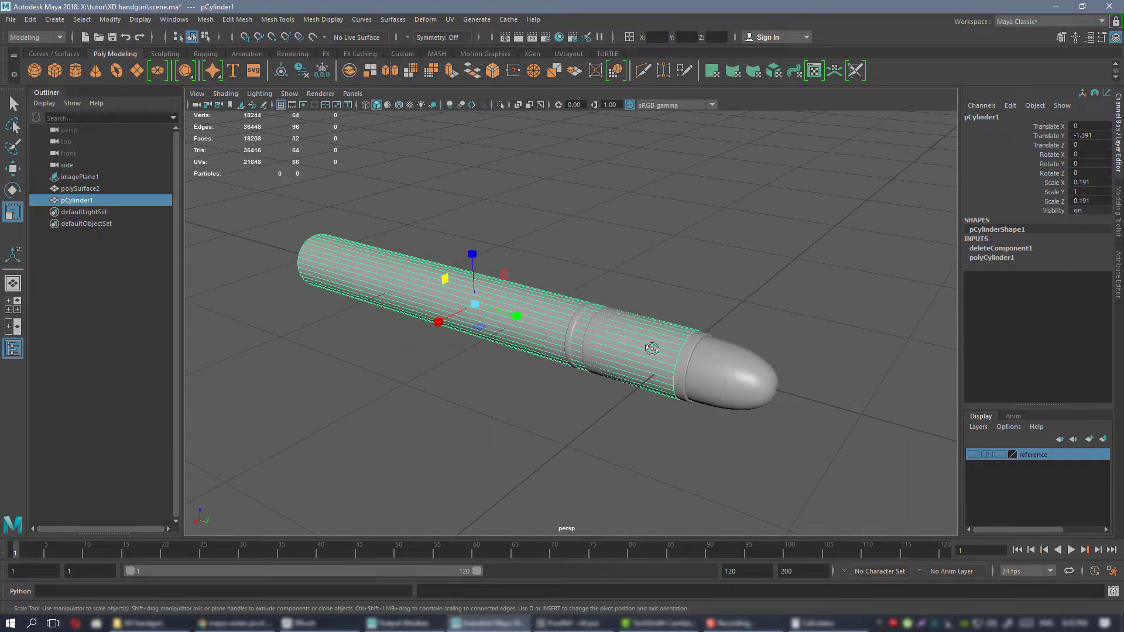
pyautogui.keyDown('alt'); pyautogui.moveTo(651, 349); pyautogui.dragTo(591, 312); pyautogui.keyUp('alt')
pyautogui.keyDown('alt'); pyautogui.moveTo(801, 271); pyautogui.dragTo(683, 280); pyautogui.keyUp('alt')
pyautogui.keyDown('alt'); pyautogui.moveTo(507, 256); pyautogui.dragTo(555, 257); pyautogui.keyUp('alt')
pyautogui.keyDown('alt'); pyautogui.moveTo(556, 258); pyautogui.dragTo(639, 268, button='right'); pyautogui.keyUp('alt')
# Extrude all of the tube's faces outward with a Local Translate Z of about 0.038 to create the barrel wall.
pyautogui.keyDown('alt'); pyautogui.moveTo(632, 264); pyautogui.dragTo(486, 246, button='right'); pyautogui.keyUp('alt')
pyautogui.moveTo(480, 243); pyautogui.dragTo(788, 481)
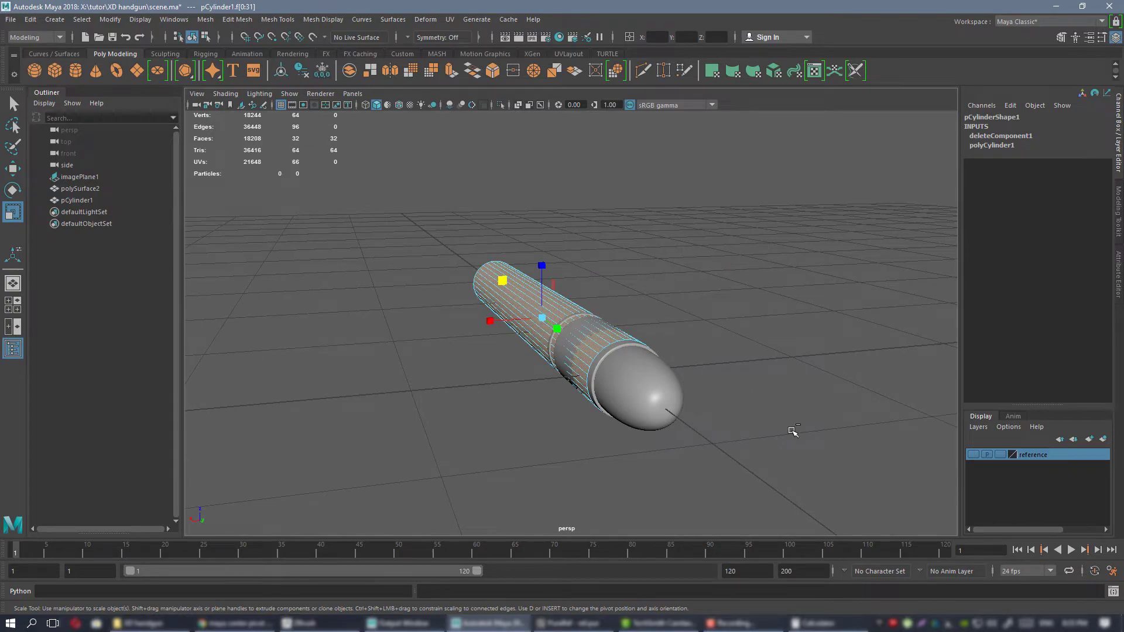
pyautogui.hotkey('ctrl', 'e')
pyautogui.keyDown('alt'); pyautogui.moveTo(562, 343); pyautogui.dragTo(622, 370, button='right'); pyautogui.keyUp('alt')
pyautogui.keyDown('alt'); pyautogui.moveTo(623, 366); pyautogui.dragTo(809, 354); pyautogui.keyUp('alt')
pyautogui.moveTo(701, 361); pyautogui.dragTo(474, 364)
pyautogui.scroll(-5, 682, 359)
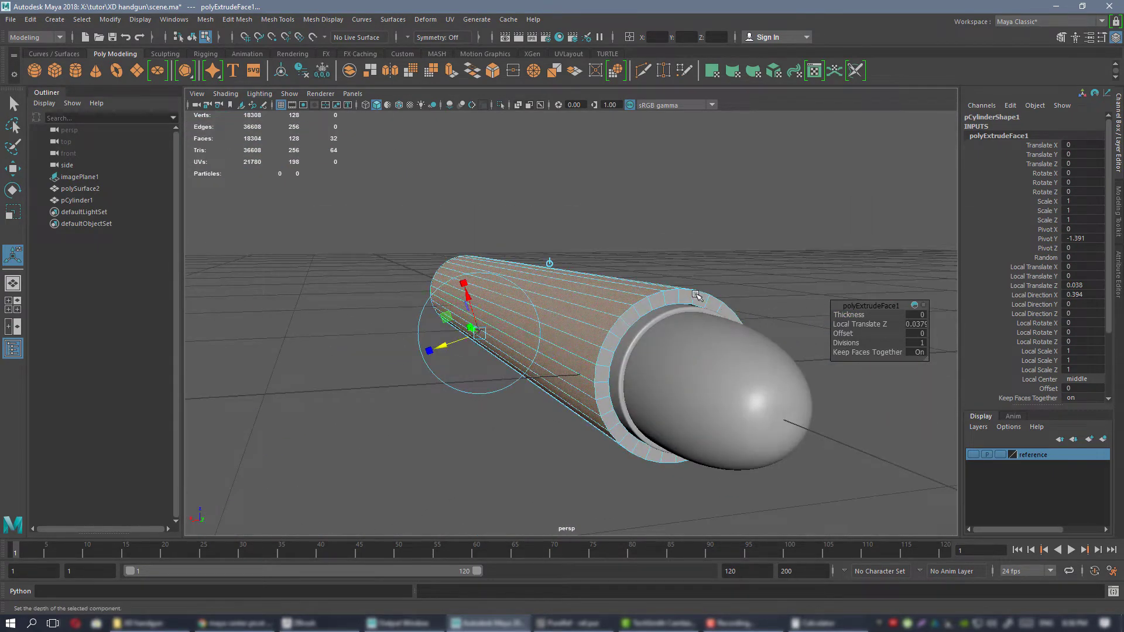
pyautogui.keyDown('alt'); pyautogui.moveTo(697, 295); pyautogui.dragTo(649, 302); pyautogui.keyUp('alt')
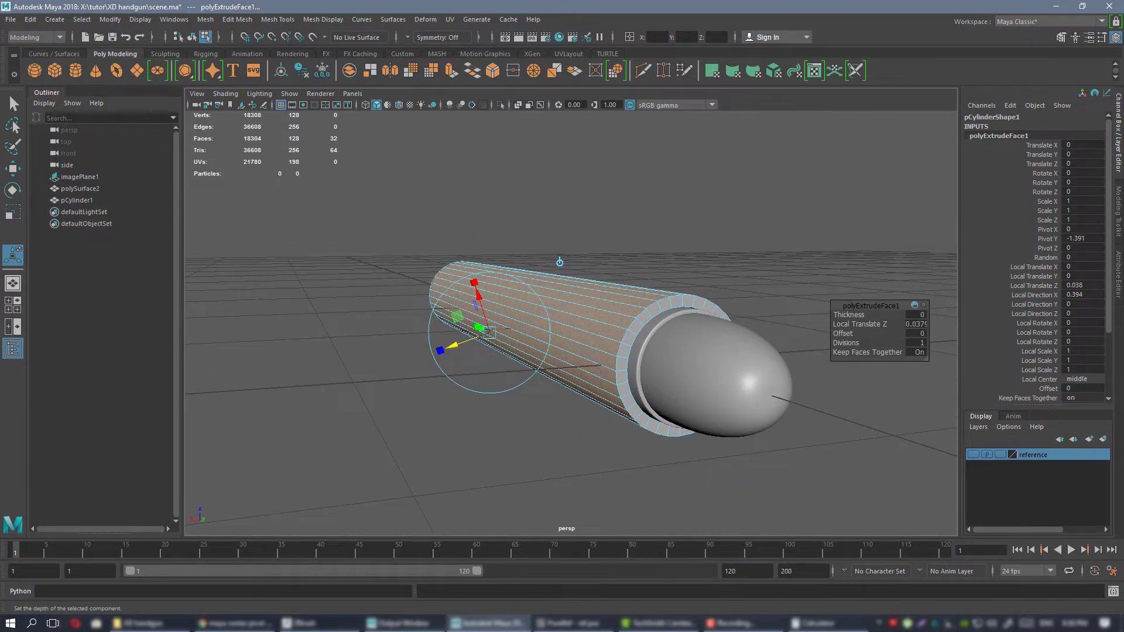
# Switch to the PureRef reference board and examine the barrel wall's thickness at the pistol's muzzle, returning to Maya.
pyautogui.hotkey('alt', 'Tab')
pyautogui.scroll(-7, 692, 284)
pyautogui.moveTo(763, 96); pyautogui.dragTo(642, 310, button='middle')
pyautogui.scroll(8, 644, 281)
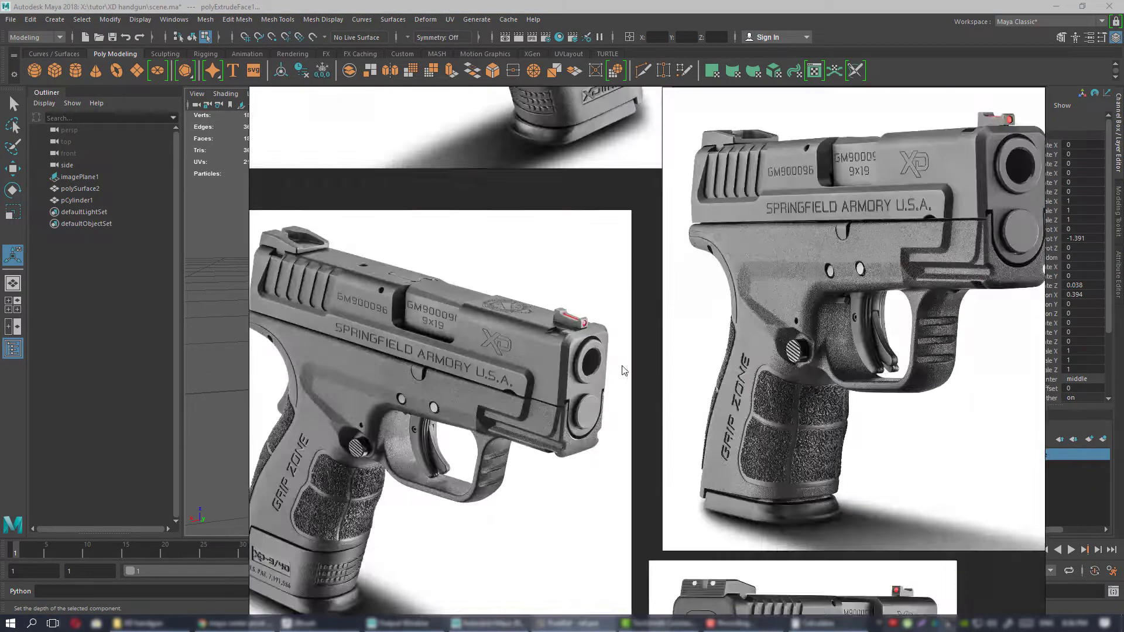
pyautogui.scroll(6, 624, 370)
pyautogui.scroll(-2, 654, 378)
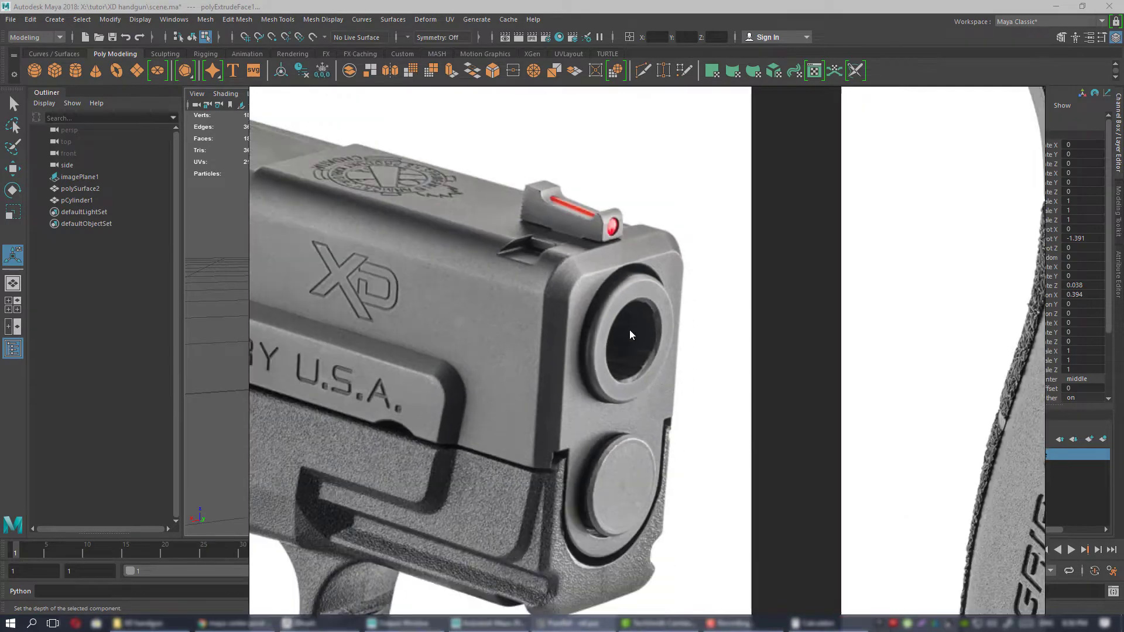
pyautogui.click(573, 623)
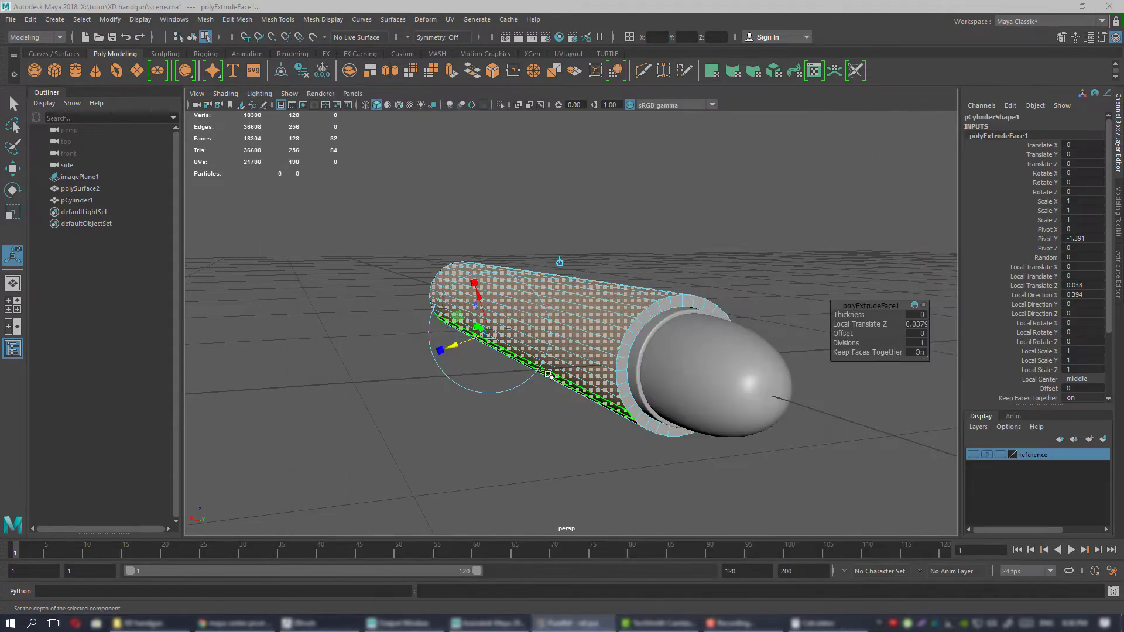
# Thicken the barrel wall to match the reference, with an extrusion Local Translate Z of about 0.086, and return to object mode.
pyautogui.keyDown('alt'); pyautogui.moveTo(549, 375); pyautogui.dragTo(534, 364); pyautogui.keyUp('alt')
pyautogui.moveTo(461, 344); pyautogui.dragTo(445, 346)
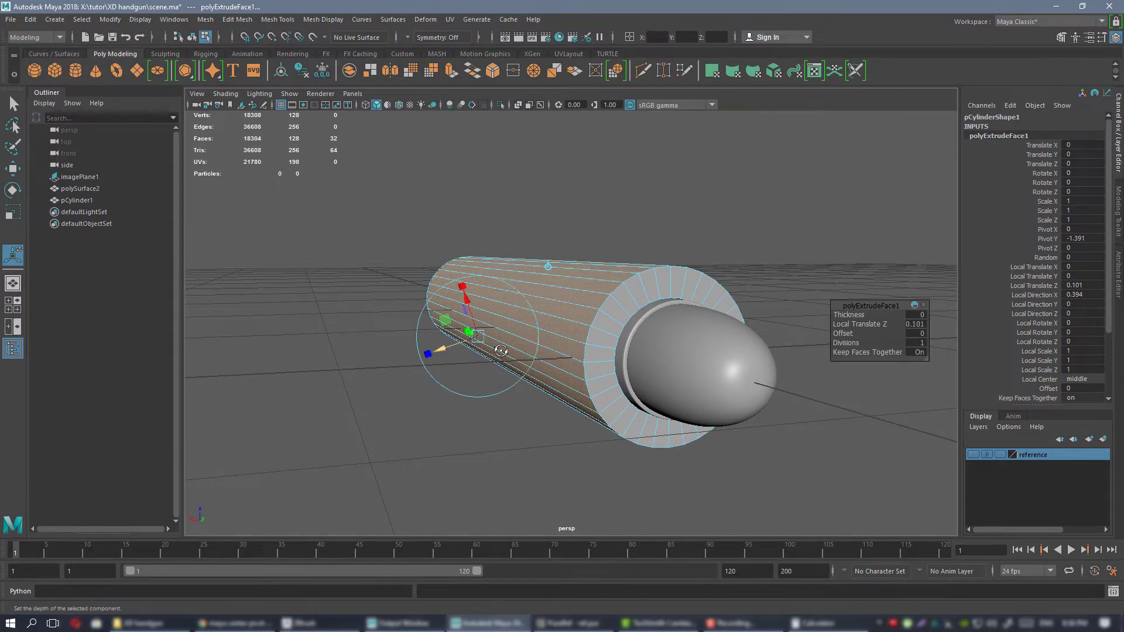
pyautogui.moveTo(514, 337)
pyautogui.keyDown('alt'); pyautogui.mouseDown()
pyautogui.moveTo(494, 359)
pyautogui.moveTo(515, 358)
pyautogui.moveTo(456, 356)
pyautogui.moveTo(547, 328)
pyautogui.moveTo(544, 351)
pyautogui.moveTo(584, 346)
pyautogui.moveTo(585, 331)
pyautogui.moveTo(758, 318)
pyautogui.moveTo(504, 338)
pyautogui.mouseUp(); pyautogui.keyUp('alt')
pyautogui.moveTo(427, 347); pyautogui.dragTo(433, 346)
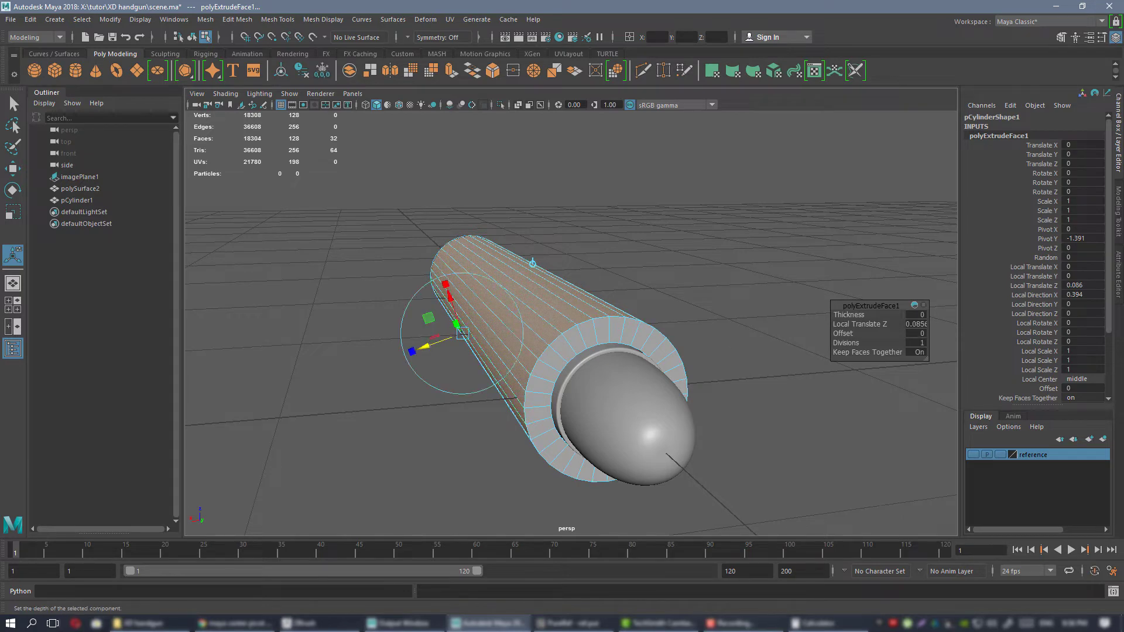
pyautogui.click(572, 624)
pyautogui.click(572, 623)
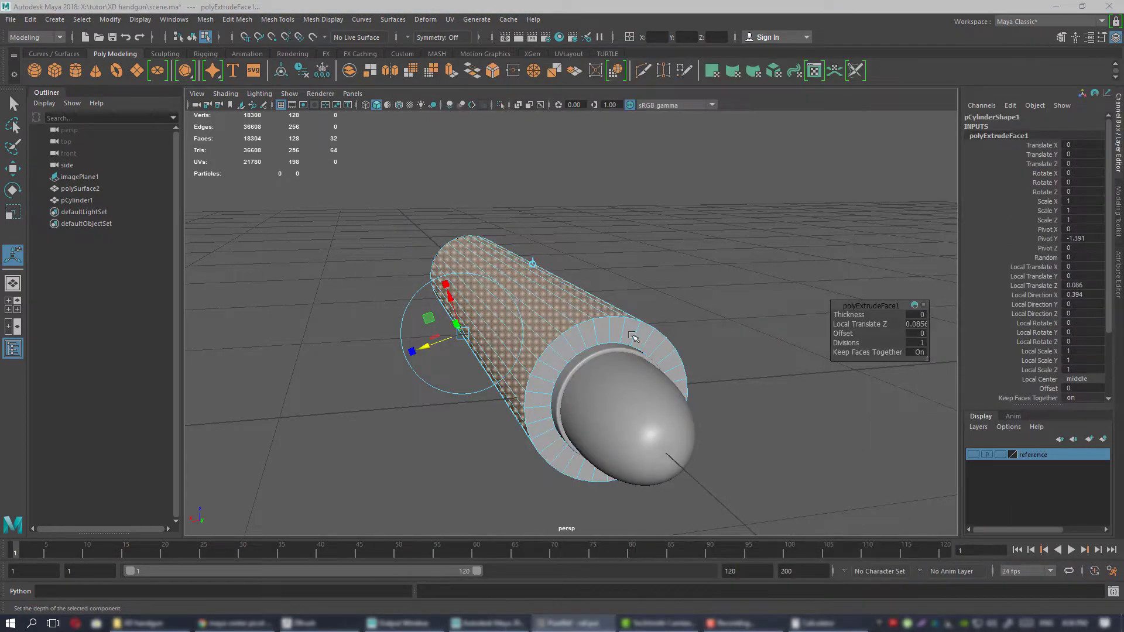
pyautogui.keyDown('alt'); pyautogui.moveTo(632, 335); pyautogui.dragTo(597, 302); pyautogui.keyUp('alt')
pyautogui.keyDown('alt'); pyautogui.moveTo(597, 302); pyautogui.dragTo(649, 266, button='right'); pyautogui.keyUp('alt')
pyautogui.click(785, 328)
pyautogui.keyDown('alt'); pyautogui.moveTo(785, 329); pyautogui.dragTo(620, 293, button='right'); pyautogui.keyUp('alt')
pyautogui.keyDown('alt'); pyautogui.moveTo(621, 293); pyautogui.dragTo(612, 337); pyautogui.keyUp('alt')
pyautogui.click(612, 337)
pyautogui.keyDown('alt'); pyautogui.moveTo(612, 337); pyautogui.dragTo(474, 262, button='middle'); pyautogui.keyUp('alt')
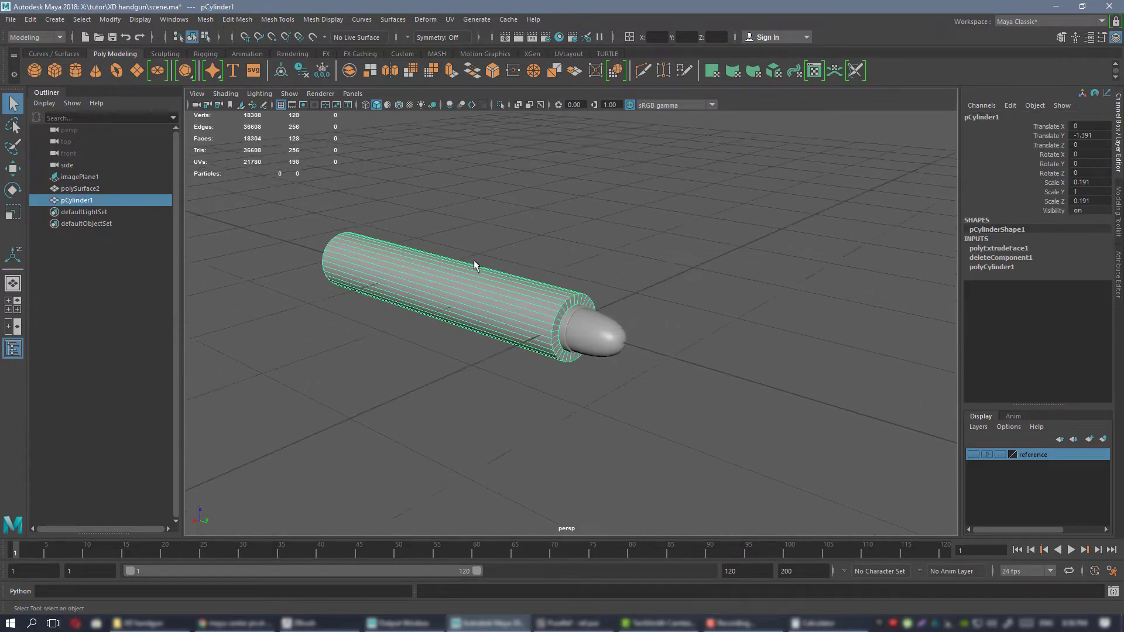
# Bevel the outer edge loop at the barrel's front end with a fraction of 0.2 and 2 segments.
pyautogui.keyDown('alt'); pyautogui.moveTo(474, 262); pyautogui.dragTo(503, 235, button='right'); pyautogui.keyUp('alt')
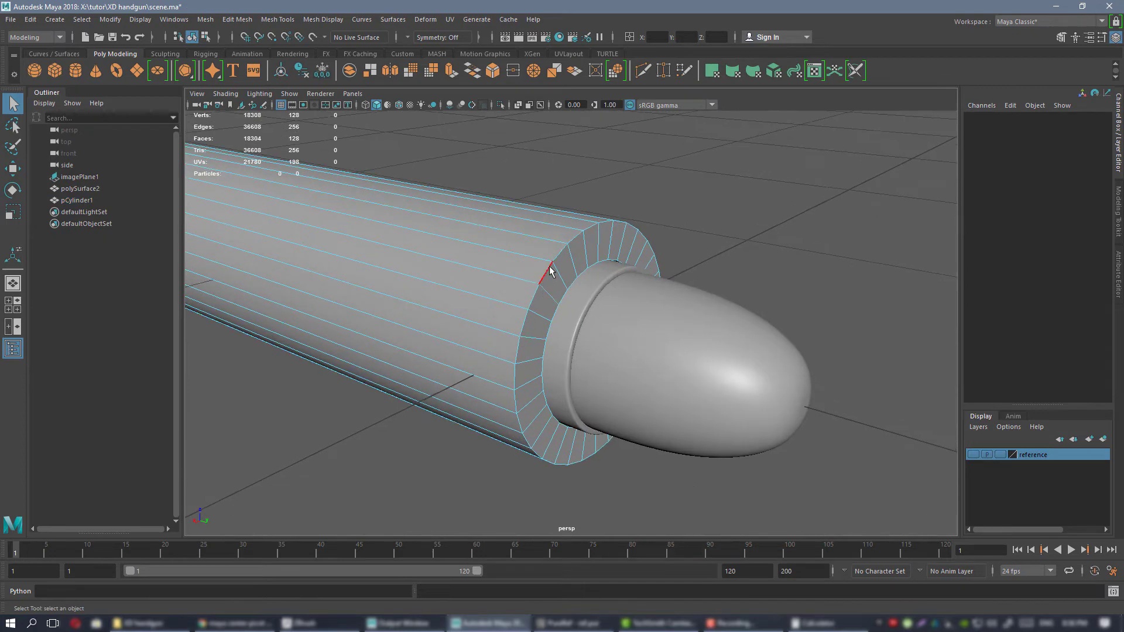
pyautogui.doubleClick(554, 275)
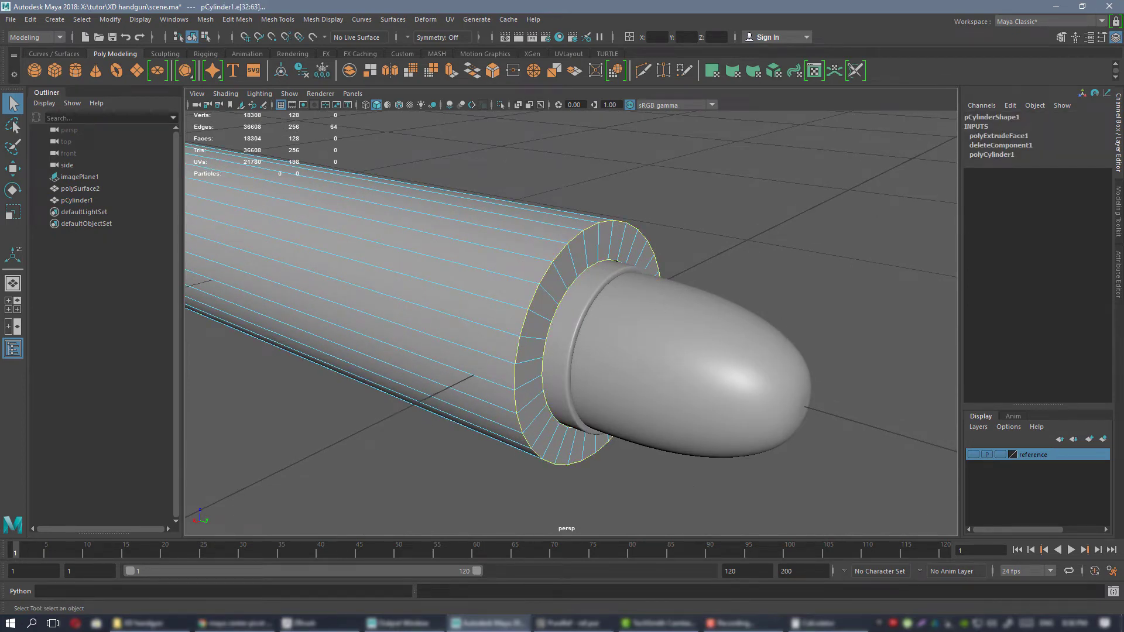
pyautogui.hotkey('alt', 'Tab')
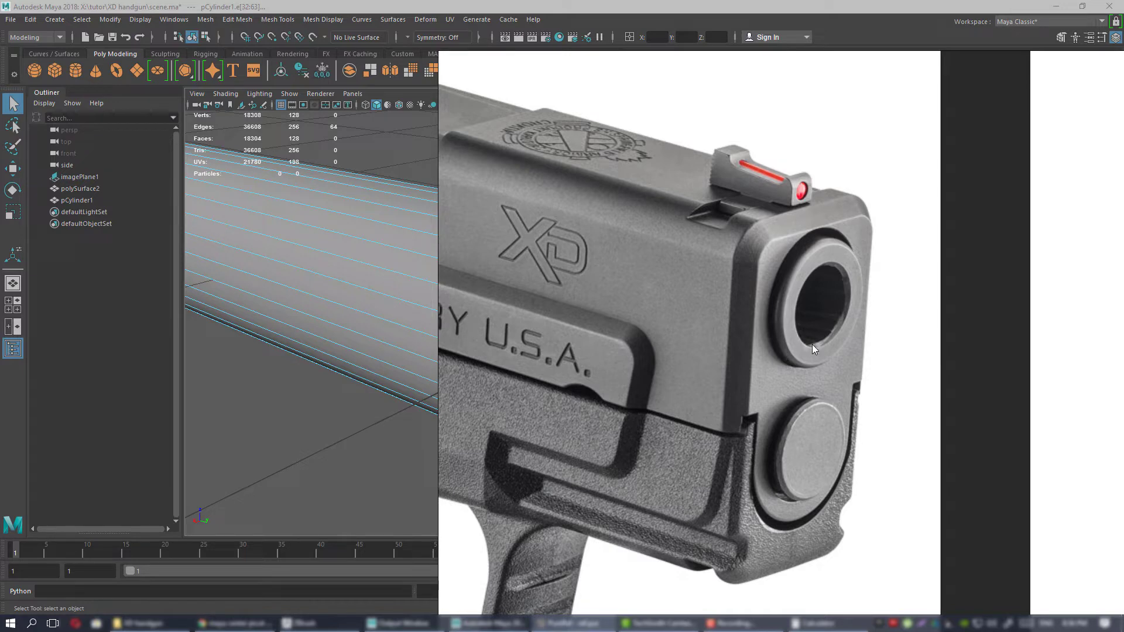
pyautogui.hotkey('alt', 'Tab')
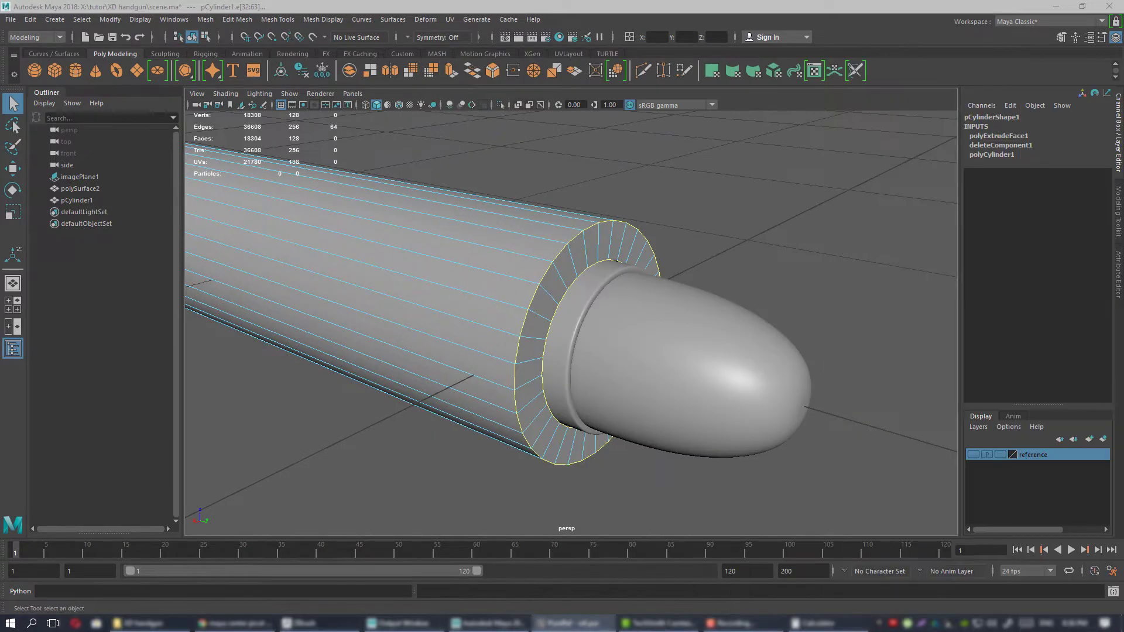
pyautogui.keyDown('alt'); pyautogui.moveTo(559, 342); pyautogui.dragTo(537, 286); pyautogui.keyUp('alt')
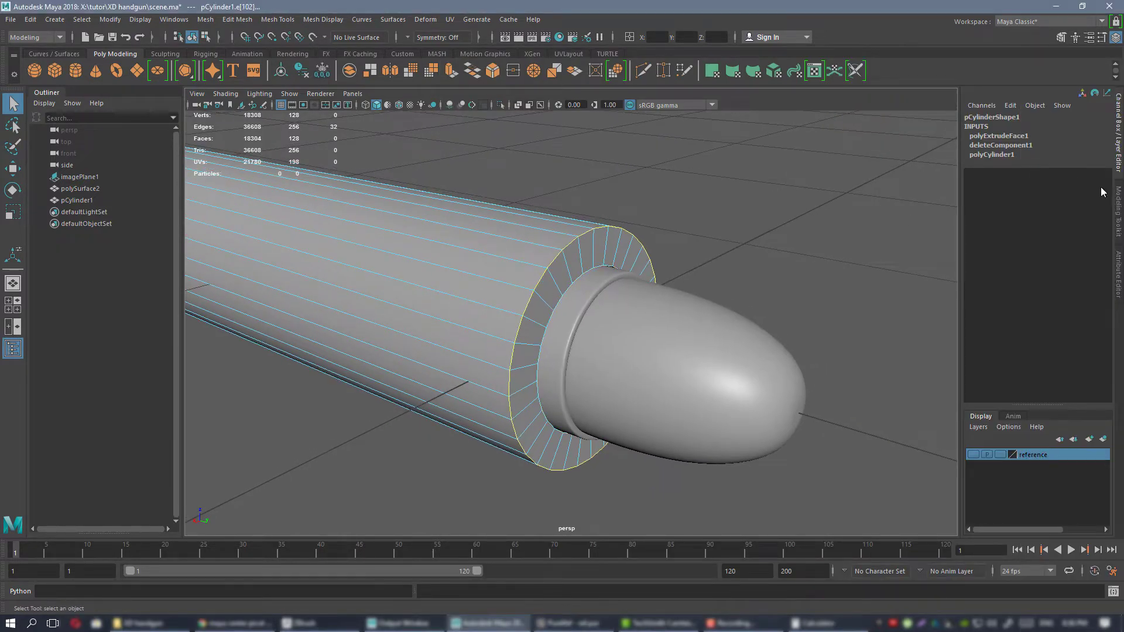
pyautogui.click(1117, 204)
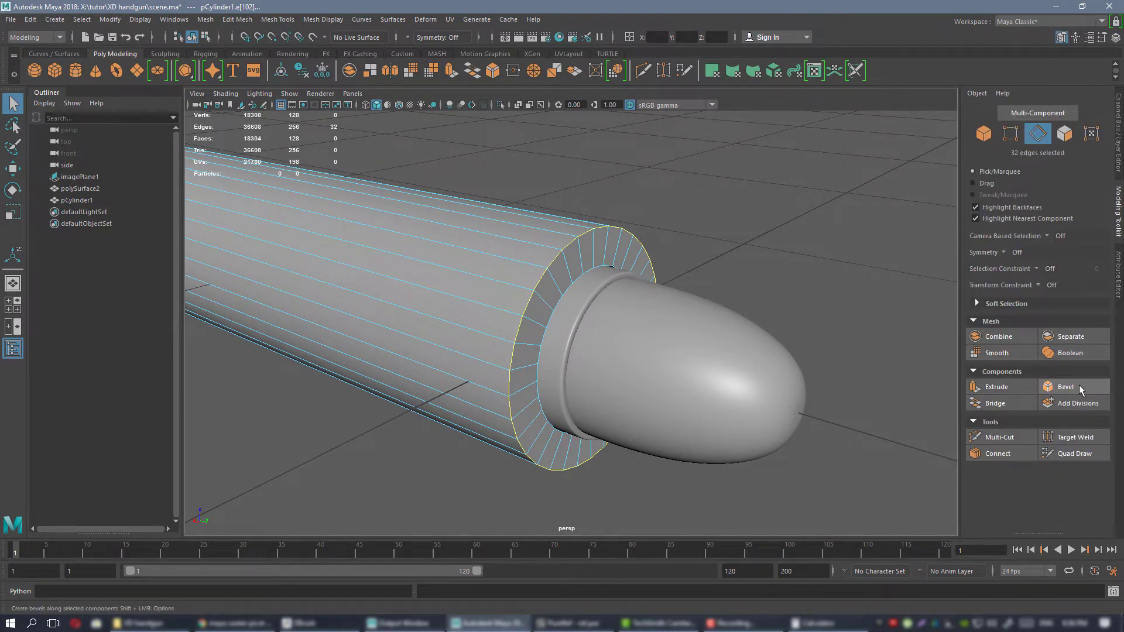
pyautogui.click(1064, 386)
pyautogui.moveTo(850, 315); pyautogui.dragTo(857, 324)
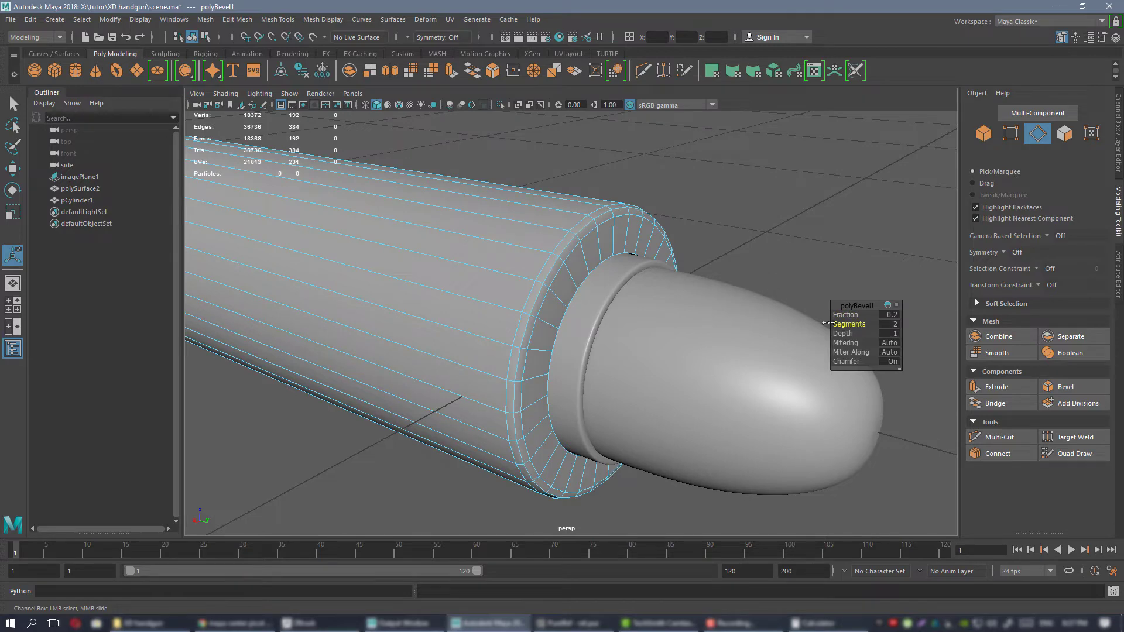
# Bevel the inner edge loop at the barrel's front end with a fraction of 0.2 and 1 segment, and return to object mode.
pyautogui.moveTo(690, 320)
pyautogui.keyDown('alt'); pyautogui.mouseDown()
pyautogui.moveTo(605, 264)
pyautogui.moveTo(700, 305)
pyautogui.mouseUp(); pyautogui.keyUp('alt')
pyautogui.scroll(2, 517, 219)
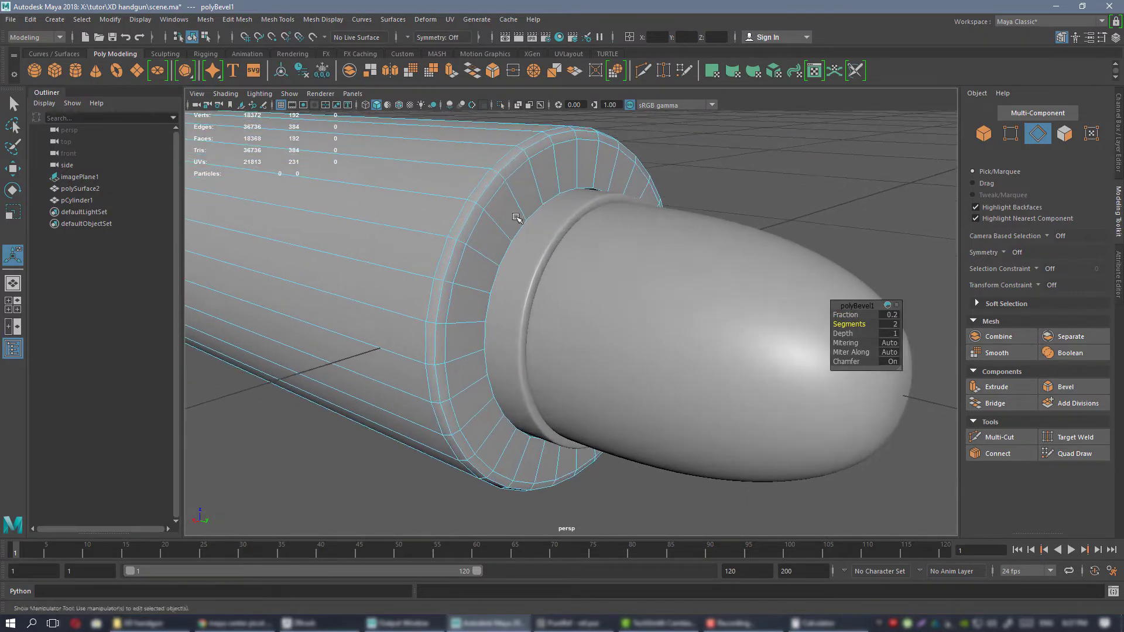
pyautogui.scroll(-4, 574, 185)
pyautogui.moveTo(574, 185)
pyautogui.keyDown('alt'); pyautogui.mouseDown()
pyautogui.moveTo(552, 211)
pyautogui.moveTo(564, 205)
pyautogui.mouseUp(); pyautogui.keyUp('alt')
pyautogui.scroll(2, 576, 215)
pyautogui.doubleClick(587, 249)
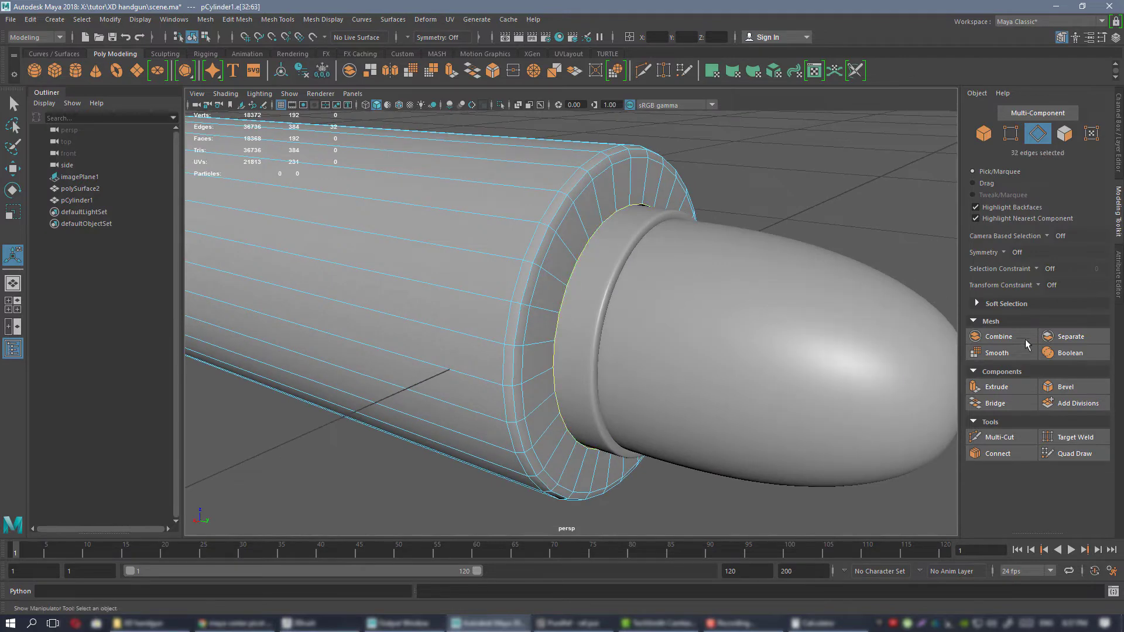
pyautogui.click(1066, 386)
pyautogui.keyDown('alt'); pyautogui.moveTo(647, 283); pyautogui.dragTo(732, 252); pyautogui.keyUp('alt')
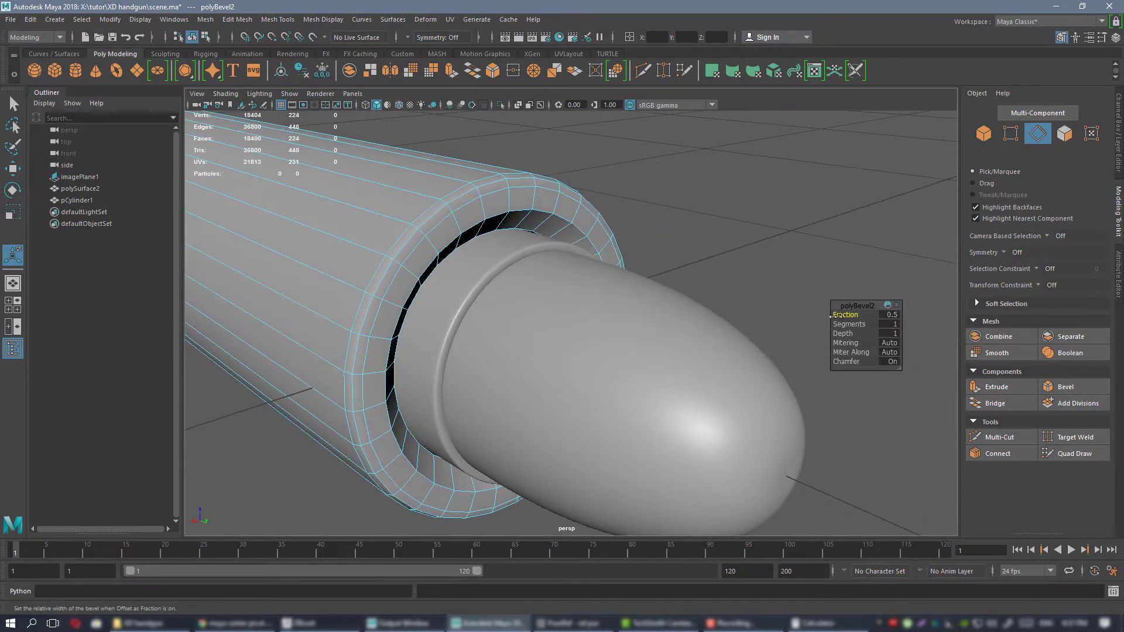
pyautogui.moveTo(853, 315); pyautogui.dragTo(849, 315)
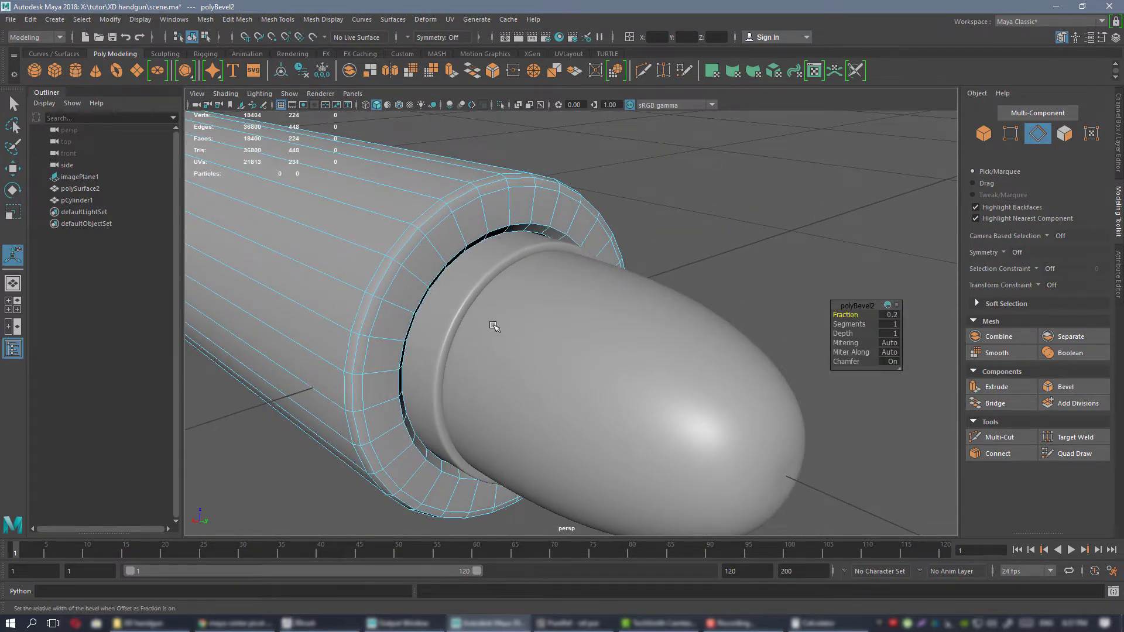
pyautogui.keyDown('alt'); pyautogui.moveTo(495, 327); pyautogui.dragTo(478, 227); pyautogui.keyUp('alt')
pyautogui.moveTo(478, 221); pyautogui.dragTo(530, 203, button='right')
pyautogui.press('q')
# Inspect the beveled barrel around the cartridge from several angles, checking its overall shape and proportions.
pyautogui.scroll(-5, 612, 212)
pyautogui.keyDown('alt'); pyautogui.moveTo(615, 213); pyautogui.dragTo(678, 196); pyautogui.keyUp('alt')
pyautogui.click(632, 204)
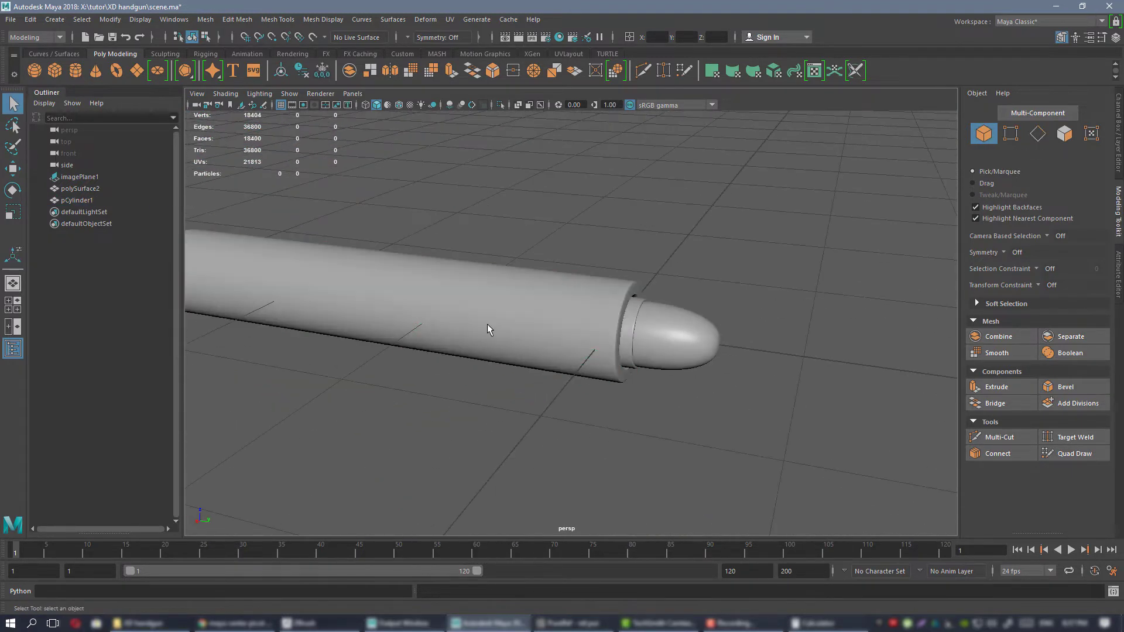
pyautogui.click(487, 324)
pyautogui.keyDown('alt'); pyautogui.moveTo(487, 325); pyautogui.dragTo(723, 377, button='middle'); pyautogui.keyUp('alt')
pyautogui.scroll(-3, 722, 376)
pyautogui.keyDown('alt'); pyautogui.moveTo(708, 351); pyautogui.dragTo(642, 291); pyautogui.keyUp('alt')
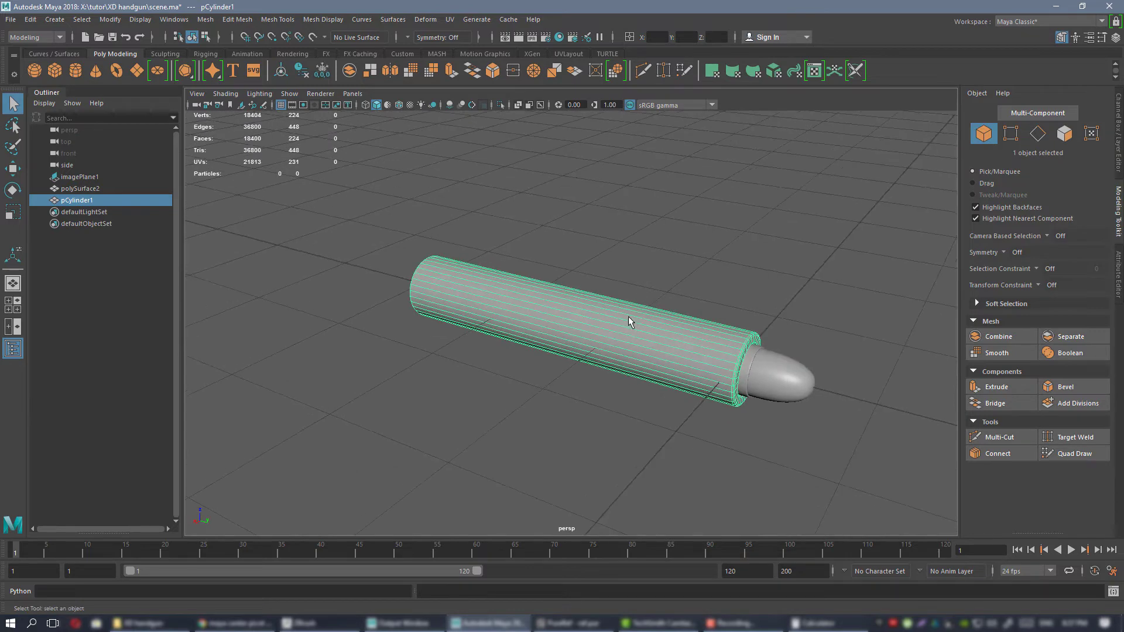
pyautogui.moveTo(600, 283); pyautogui.dragTo(600, 321, button='right')
pyautogui.moveTo(663, 617); pyautogui.dragTo(674, 595, button='right')
pyautogui.click(695, 414)
pyautogui.keyDown('alt'); pyautogui.moveTo(695, 414); pyautogui.dragTo(650, 404); pyautogui.keyUp('alt')
pyautogui.click(650, 331)
pyautogui.scroll(4, 680, 358)
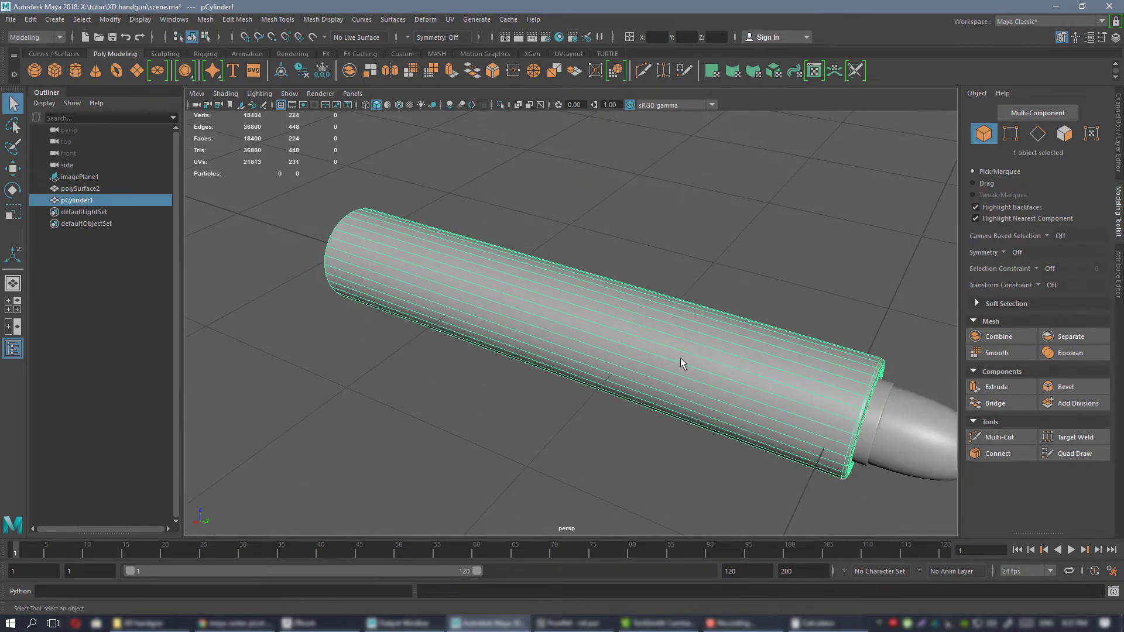
pyautogui.keyDown('alt'); pyautogui.moveTo(680, 358); pyautogui.dragTo(684, 325); pyautogui.keyUp('alt')
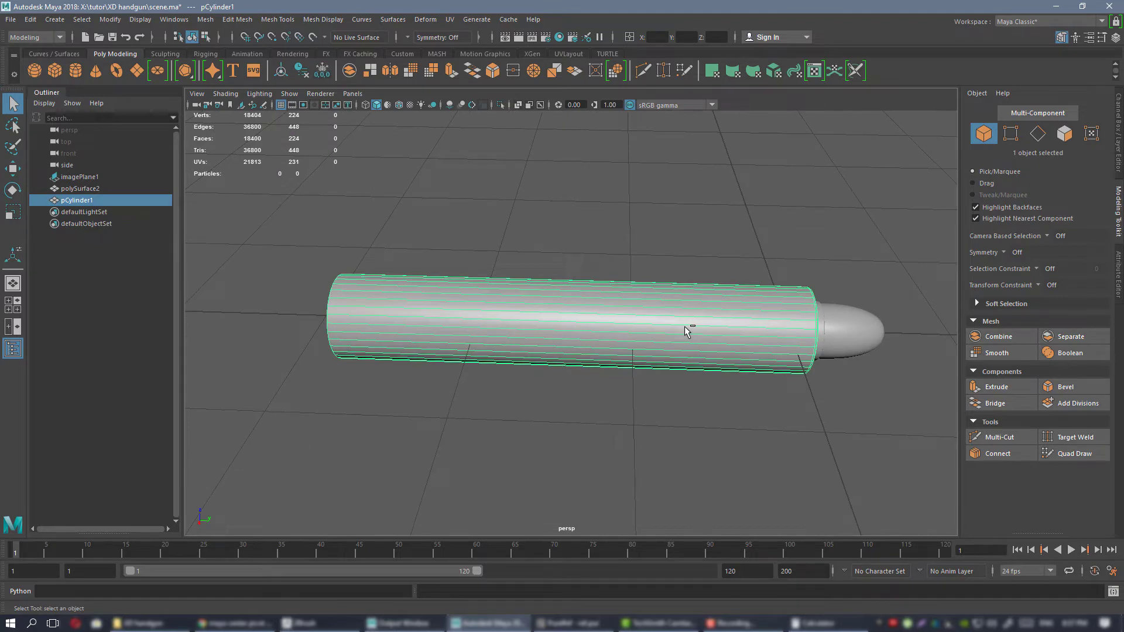
pyautogui.keyDown('alt'); pyautogui.moveTo(704, 368); pyautogui.dragTo(663, 359); pyautogui.keyUp('alt')
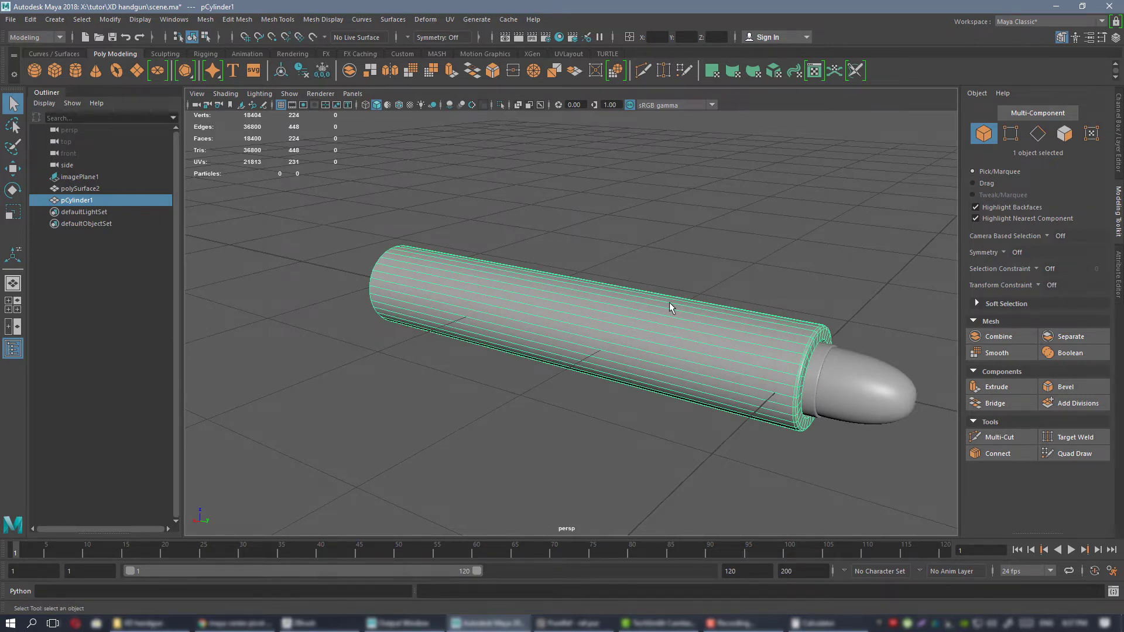
pyautogui.keyDown('alt'); pyautogui.moveTo(668, 302); pyautogui.dragTo(642, 239); pyautogui.keyUp('alt')
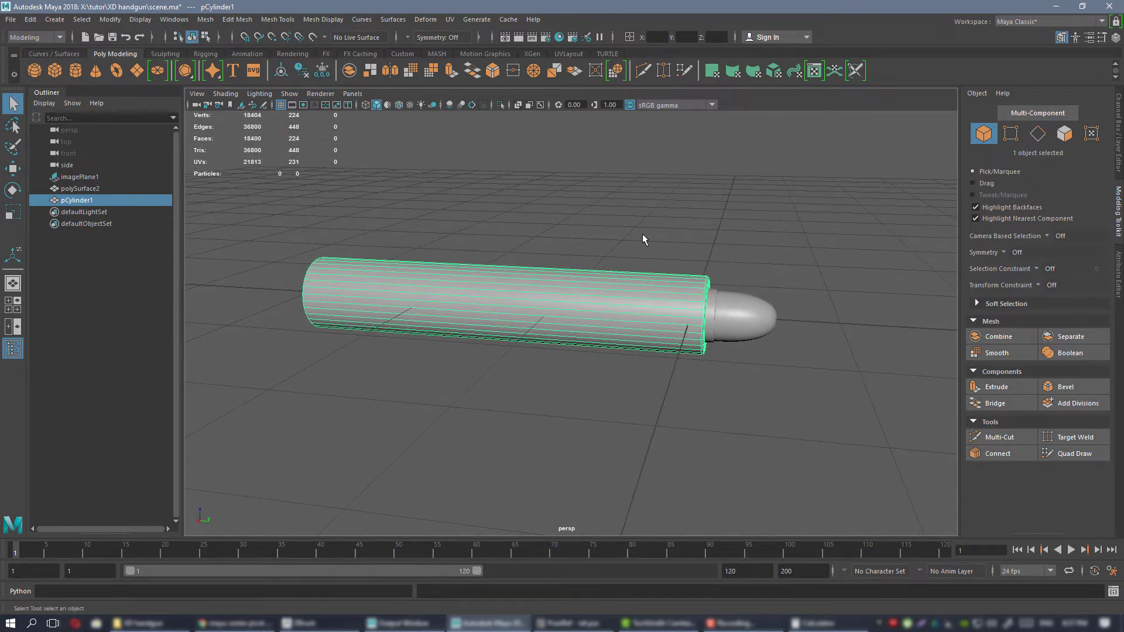
# Make the reference layer visible and switch to the side view framing the pistol image and the barrel.
pyautogui.click(1118, 117)
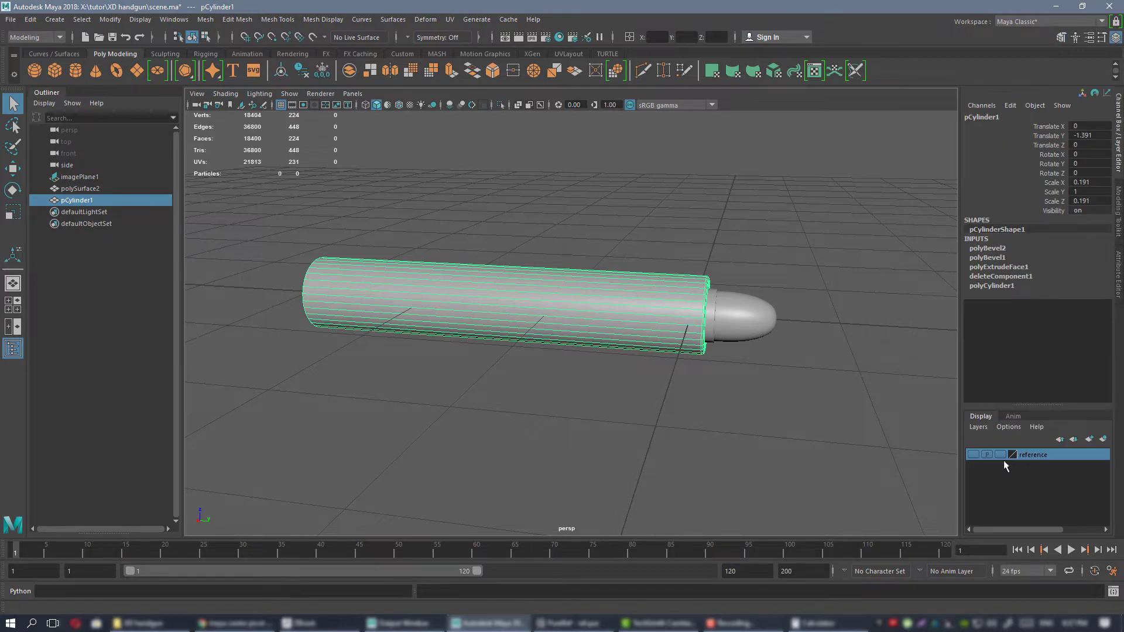
pyautogui.click(972, 455)
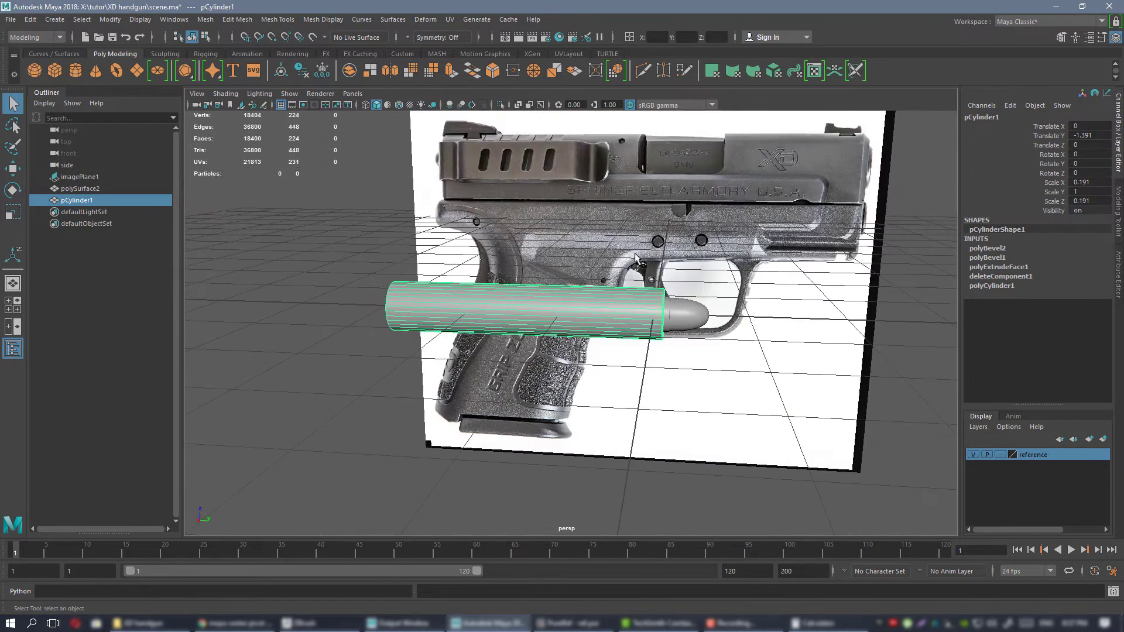
pyautogui.press('space')
pyautogui.press('space')
pyautogui.scroll(-12, 546, 286)
pyautogui.keyDown('alt'); pyautogui.moveTo(609, 284); pyautogui.dragTo(683, 265, button='middle'); pyautogui.keyUp('alt')
# Scale the pistol image plane down uniformly to about 1.843 to bring it closer to the real-scale barrel's size.
pyautogui.click(671, 242)
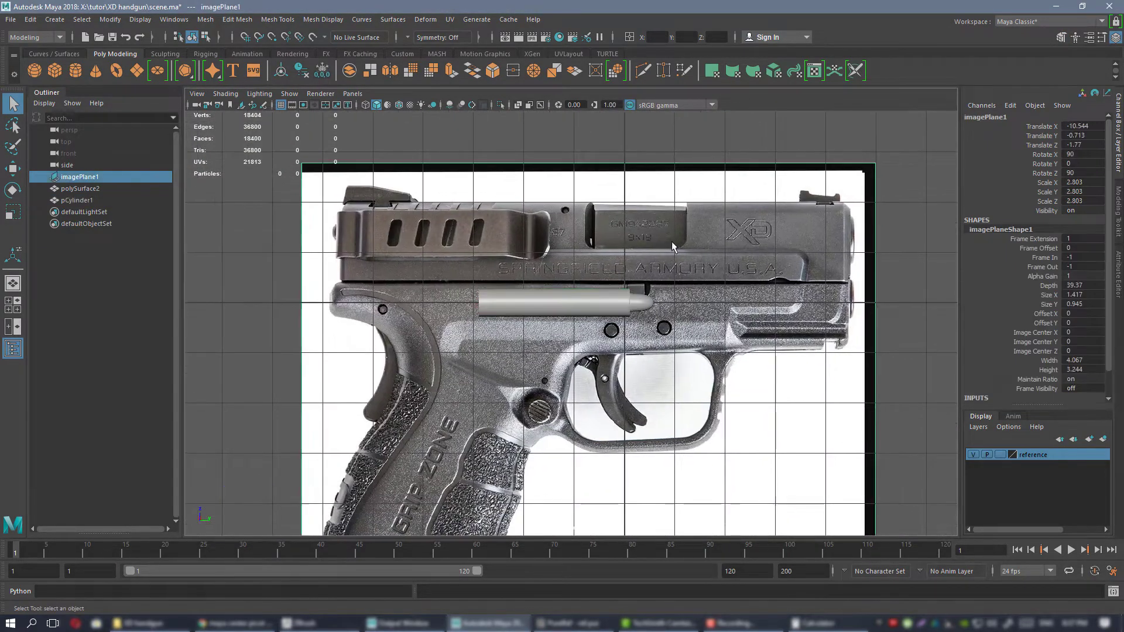
pyautogui.keyDown('alt'); pyautogui.moveTo(461, 174); pyautogui.dragTo(468, 191, button='middle'); pyautogui.keyUp('alt')
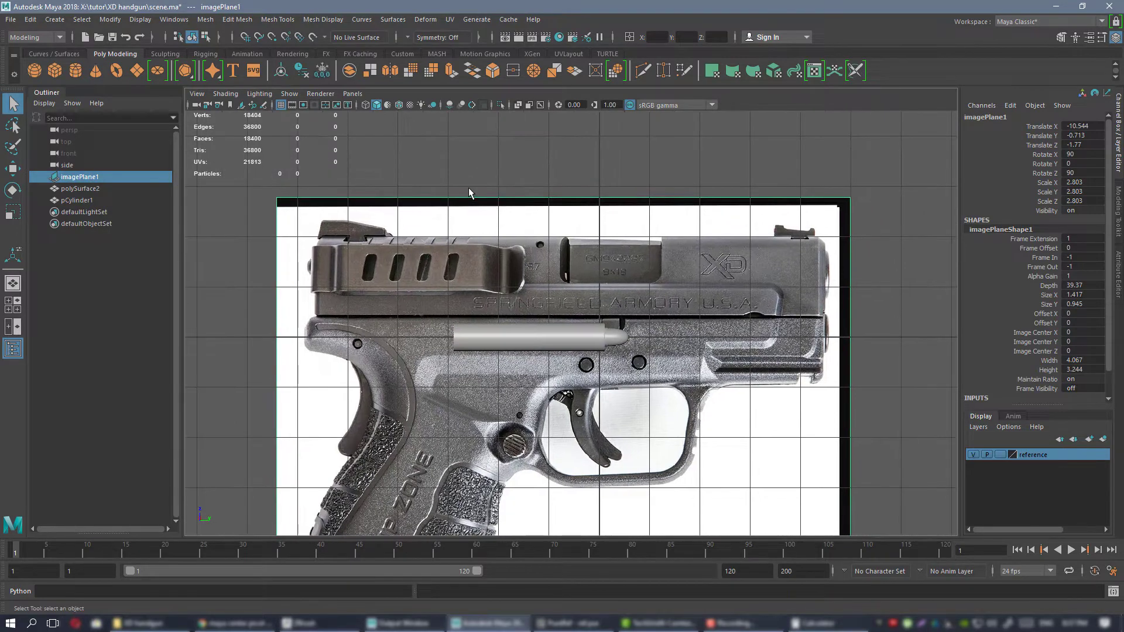
pyautogui.press('r')
pyautogui.keyDown('alt'); pyautogui.moveTo(619, 371); pyautogui.dragTo(639, 275, button='middle'); pyautogui.keyUp('alt')
pyautogui.scroll(2, 639, 275)
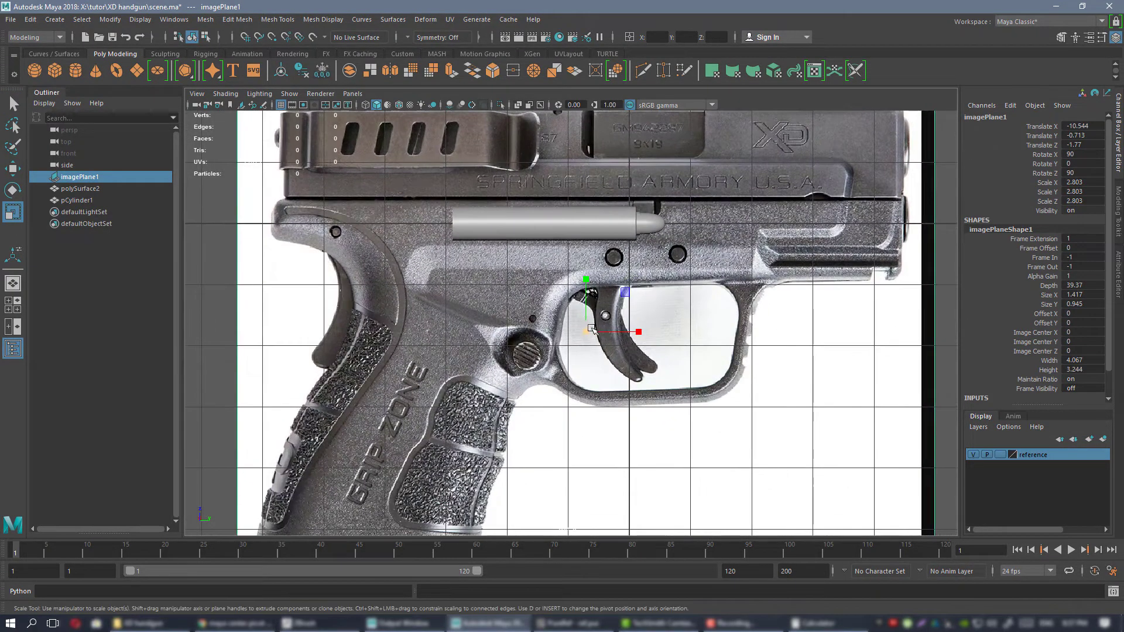
pyautogui.moveTo(586, 332); pyautogui.dragTo(428, 337)
# Move the image plane to about Translate Y -2.988 and Z -2.098, lining up the pictured slide and ejection port with the barrel.
pyautogui.press('w')
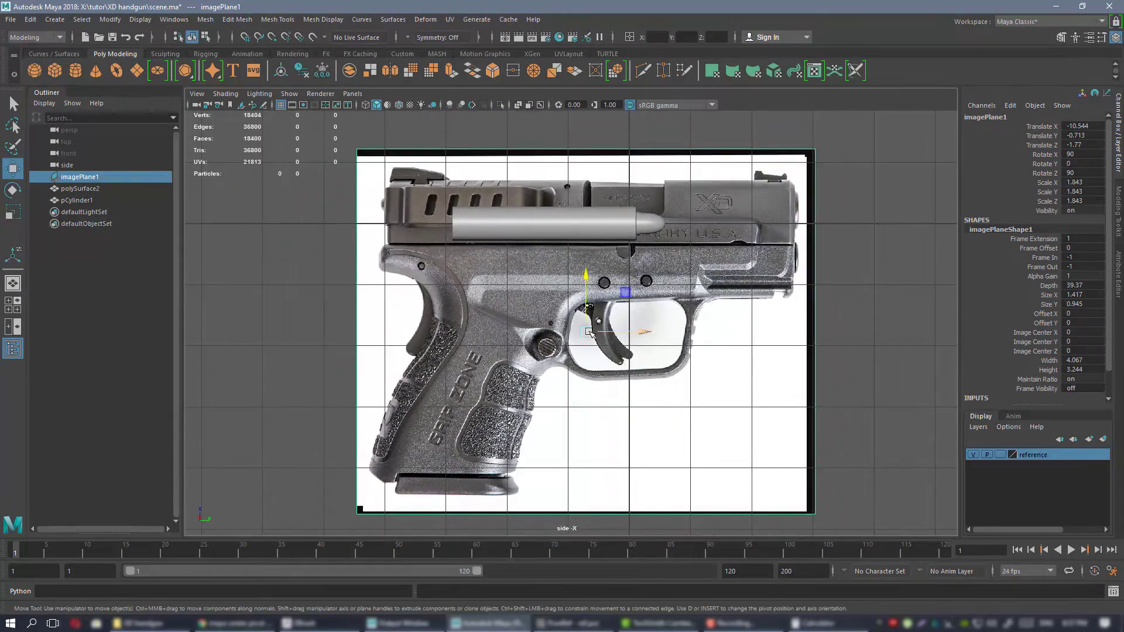
pyautogui.moveTo(620, 271); pyautogui.dragTo(481, 288, button='middle')
pyautogui.scroll(2, 481, 288)
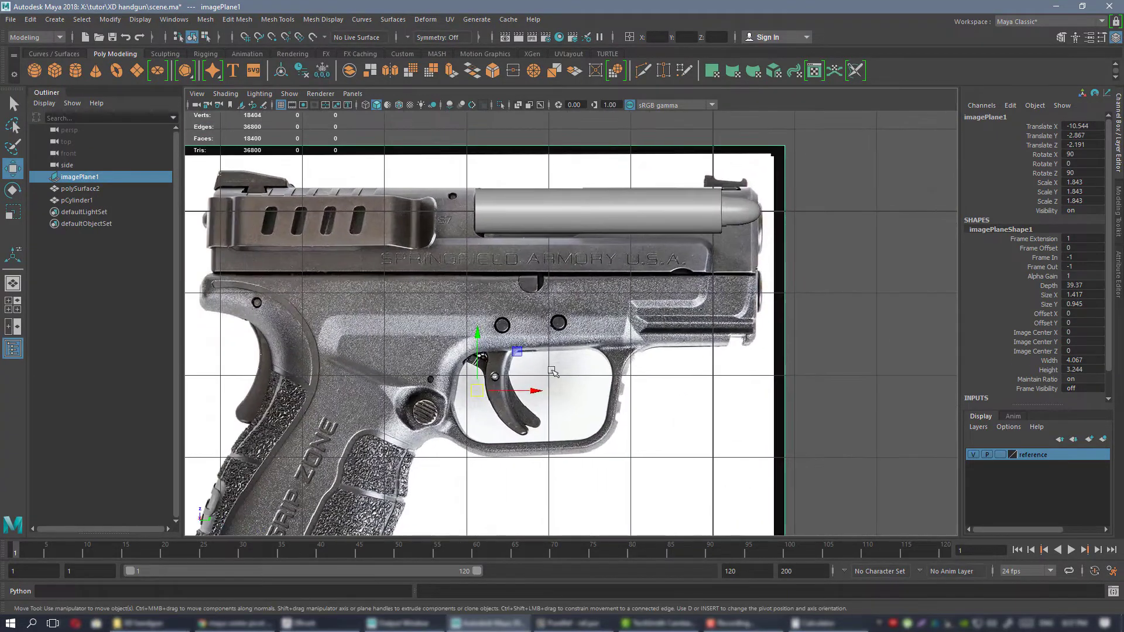
pyautogui.moveTo(483, 390)
pyautogui.mouseDown()
pyautogui.moveTo(477, 366)
pyautogui.moveTo(474, 377)
pyautogui.mouseUp()
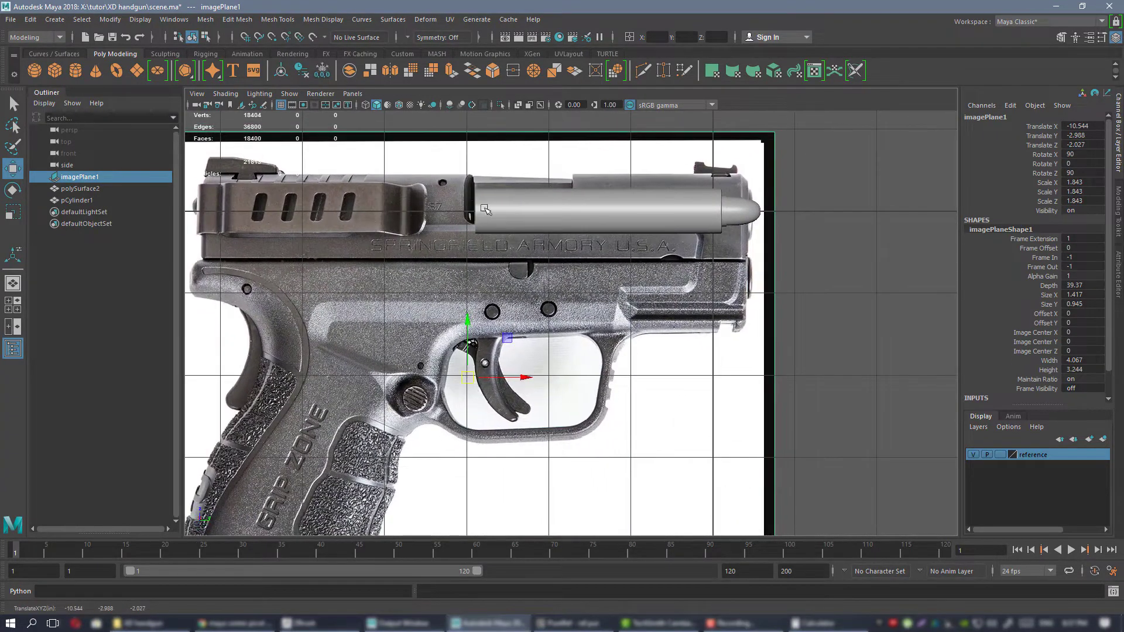
pyautogui.keyDown('alt'); pyautogui.moveTo(486, 211); pyautogui.dragTo(497, 243, button='middle'); pyautogui.keyUp('alt')
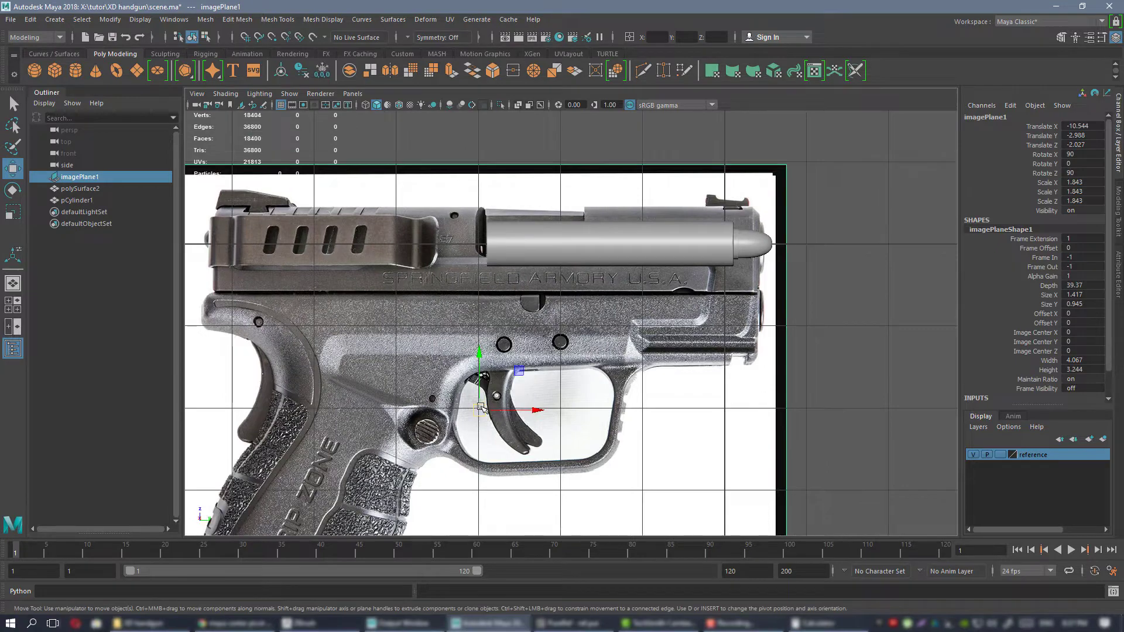
pyautogui.moveTo(475, 385); pyautogui.dragTo(480, 391)
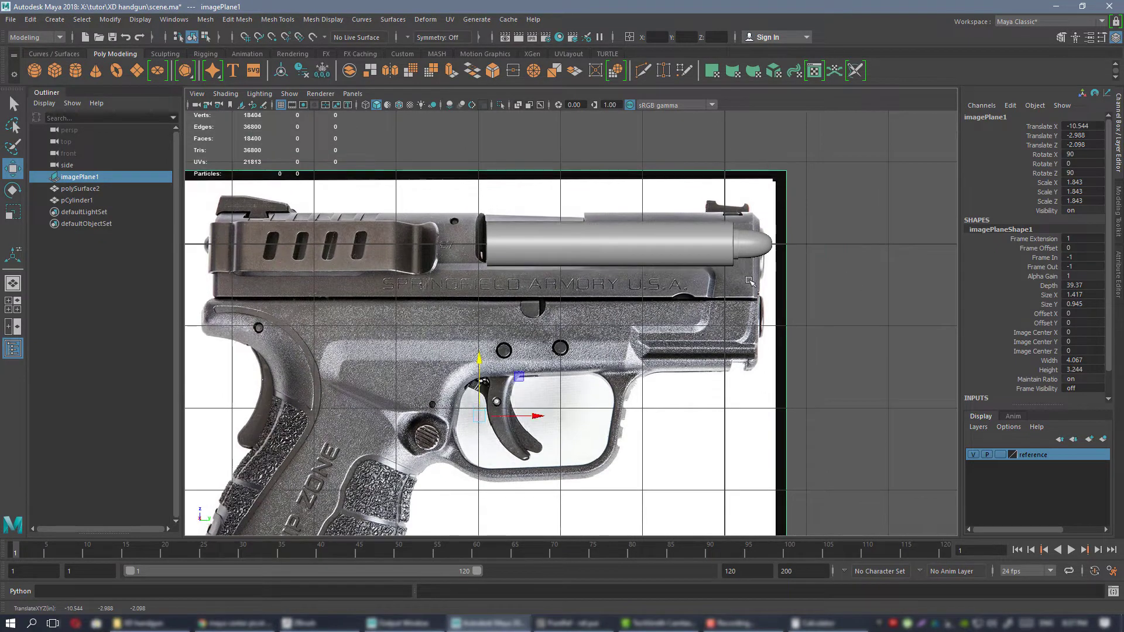
# Scale the image plane down to about 1.634 and raise it to about Translate Z -1.856 to fit the slide to the barrel.
pyautogui.press('r')
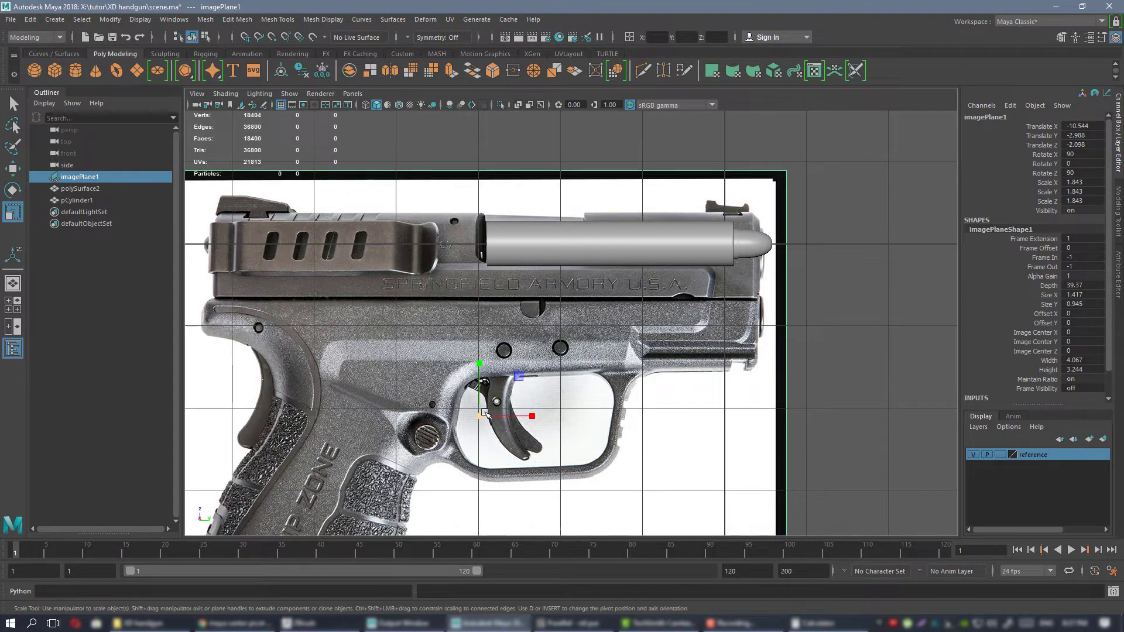
pyautogui.moveTo(483, 420); pyautogui.dragTo(437, 424)
pyautogui.press('w')
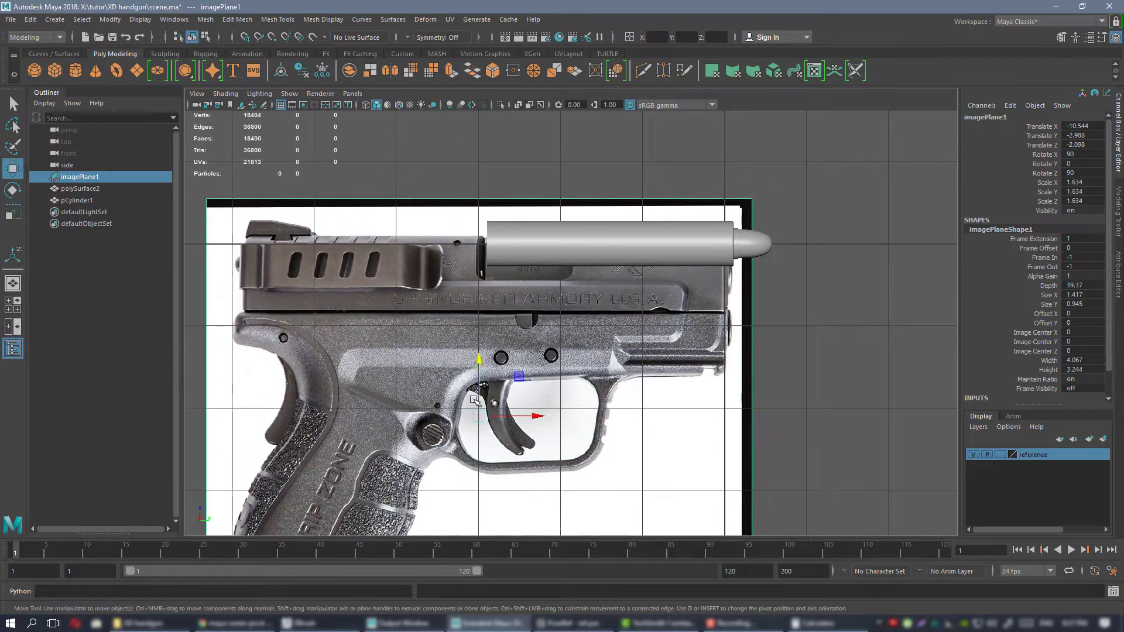
pyautogui.moveTo(480, 382); pyautogui.dragTo(479, 363)
pyautogui.keyDown('alt'); pyautogui.moveTo(658, 209); pyautogui.dragTo(585, 273, button='middle'); pyautogui.keyUp('alt')
pyautogui.keyDown('alt'); pyautogui.moveTo(586, 274); pyautogui.dragTo(710, 304, button='right'); pyautogui.keyUp('alt')
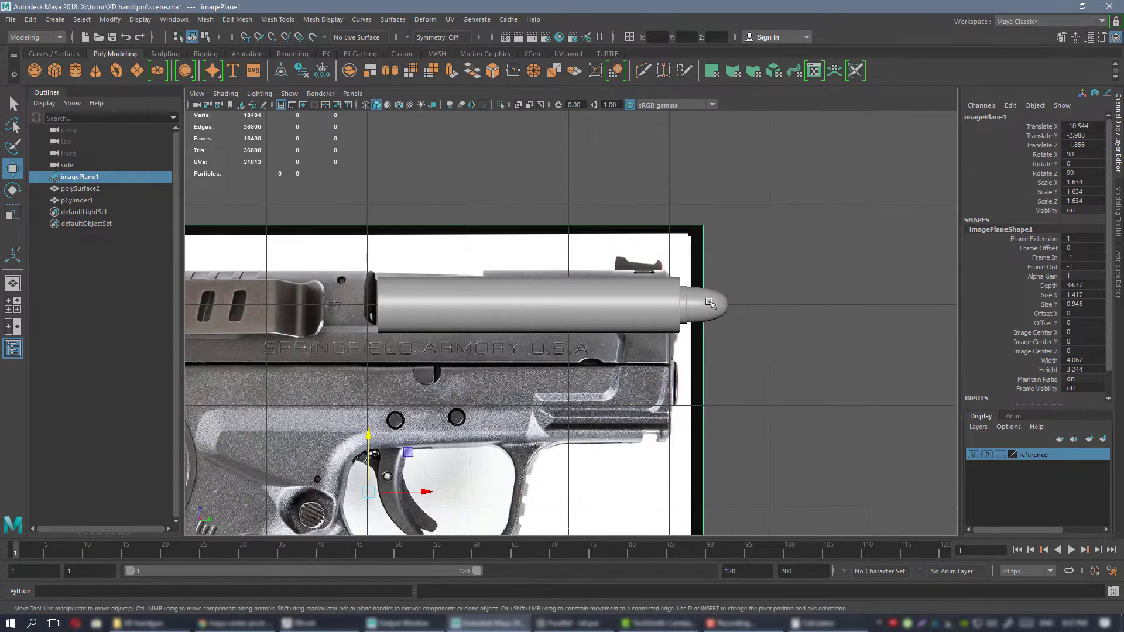
# Move the cartridge forward out of the barrel to about Translate Y 2.785, clear of the reference image.
pyautogui.click(710, 303)
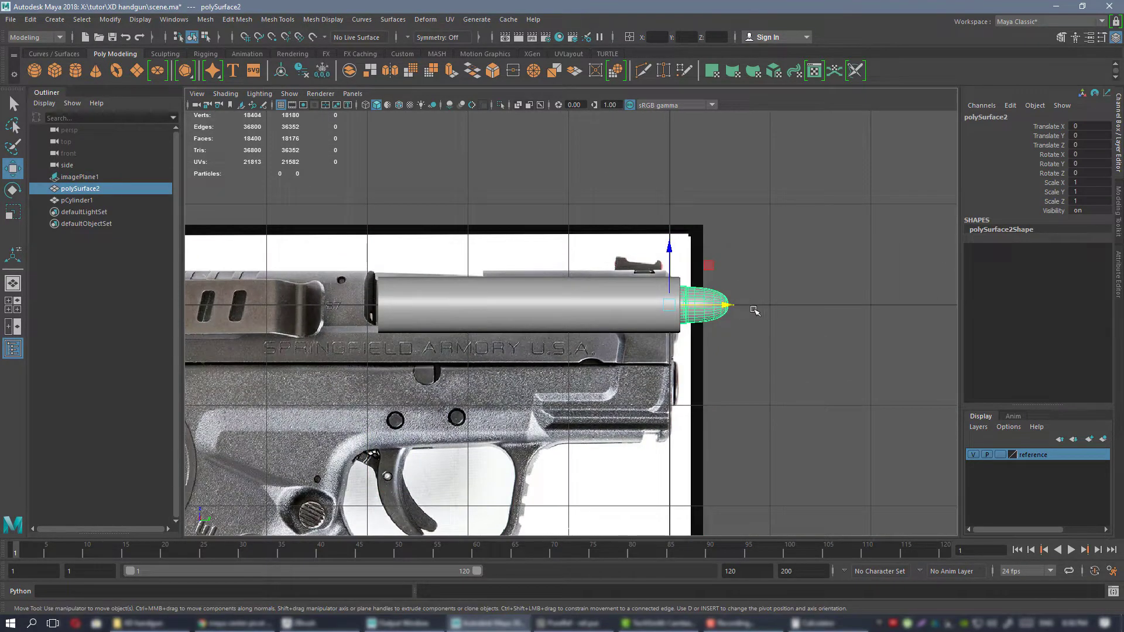
pyautogui.moveTo(706, 304); pyautogui.dragTo(987, 279)
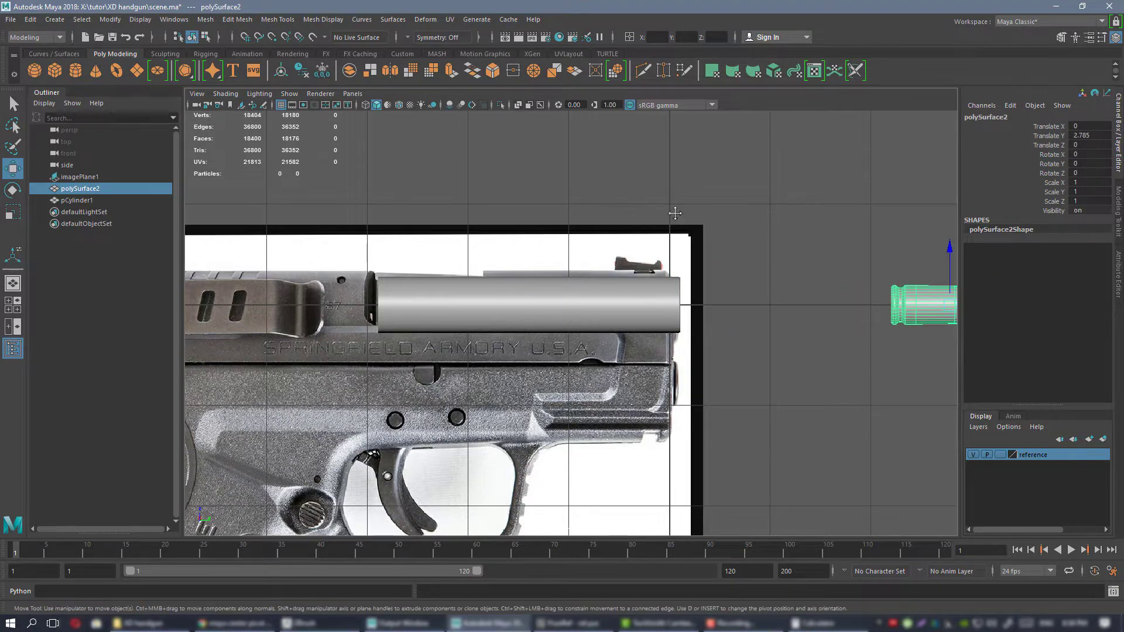
pyautogui.keyDown('alt'); pyautogui.moveTo(671, 211); pyautogui.dragTo(743, 192, button='middle'); pyautogui.keyUp('alt')
# Fine-tune the image plane's position to about Translate Y -2.973 and Z -1.766 so the pictured slide matches the barrel's ends.
pyautogui.click(611, 234)
pyautogui.keyDown('alt'); pyautogui.moveTo(611, 233); pyautogui.dragTo(652, 263, button='right'); pyautogui.keyUp('alt')
pyautogui.keyDown('alt'); pyautogui.moveTo(652, 263); pyautogui.dragTo(589, 254, button='middle'); pyautogui.keyUp('alt')
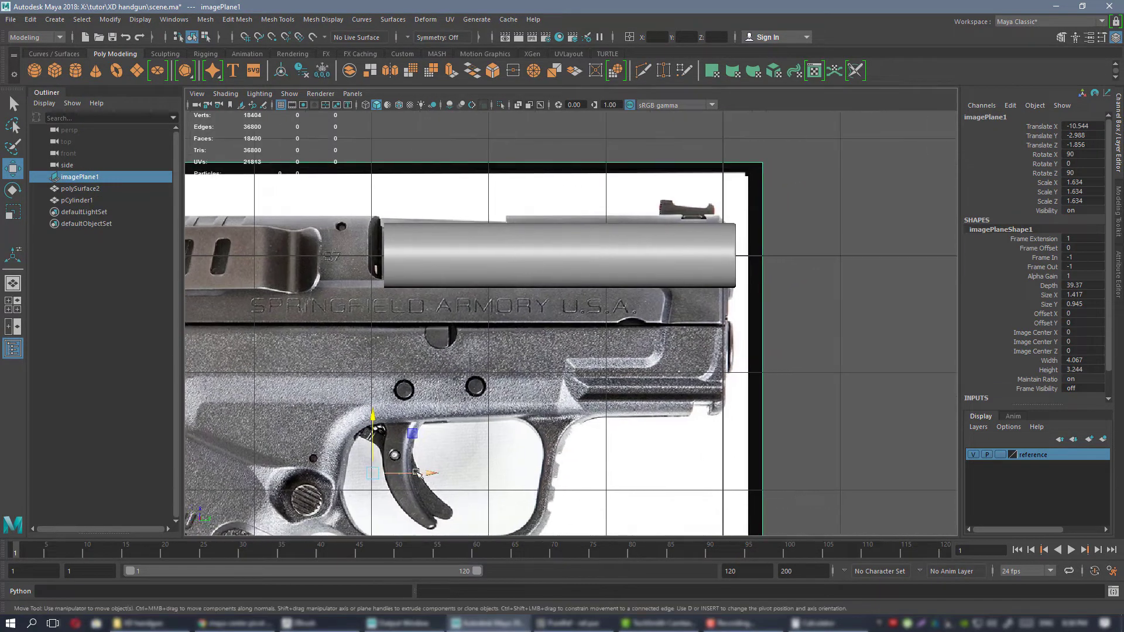
pyautogui.moveTo(416, 471); pyautogui.dragTo(380, 436)
pyautogui.moveTo(433, 464); pyautogui.dragTo(430, 460)
pyautogui.keyDown('alt'); pyautogui.moveTo(666, 414); pyautogui.dragTo(557, 281, button='right'); pyautogui.keyUp('alt')
pyautogui.keyDown('alt'); pyautogui.moveTo(572, 308); pyautogui.dragTo(574, 304, button='middle'); pyautogui.keyUp('alt')
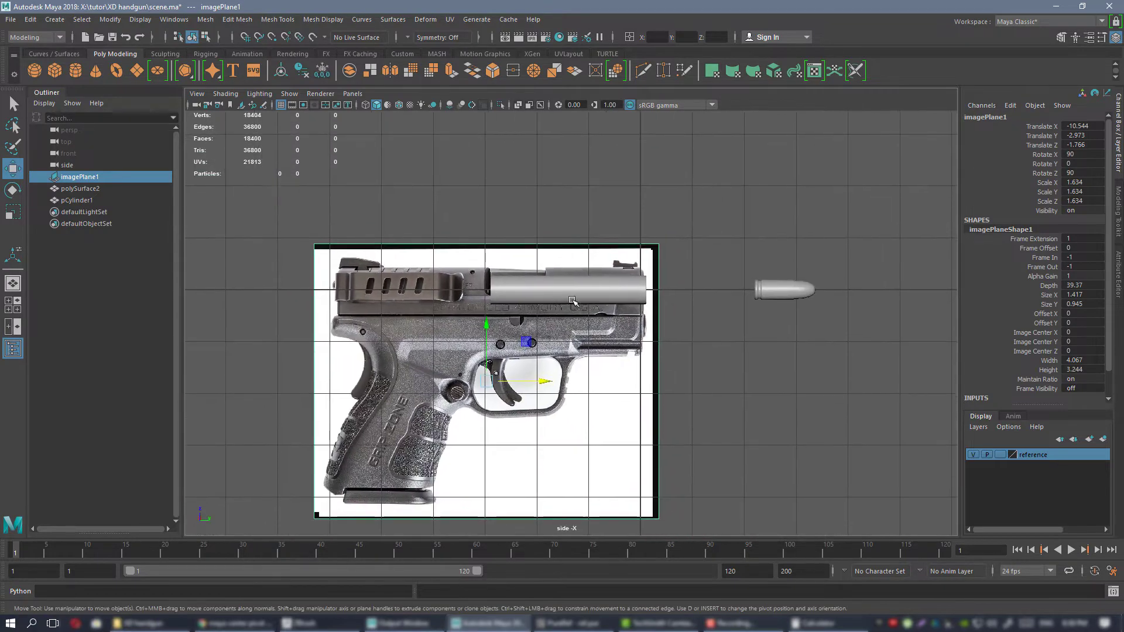
pyautogui.keyDown('alt'); pyautogui.moveTo(576, 302); pyautogui.dragTo(635, 296, button='right'); pyautogui.keyUp('alt')
# Move the cartridge directly behind the barrel's rear end, to about Translate Y -3.444.
pyautogui.click(860, 282)
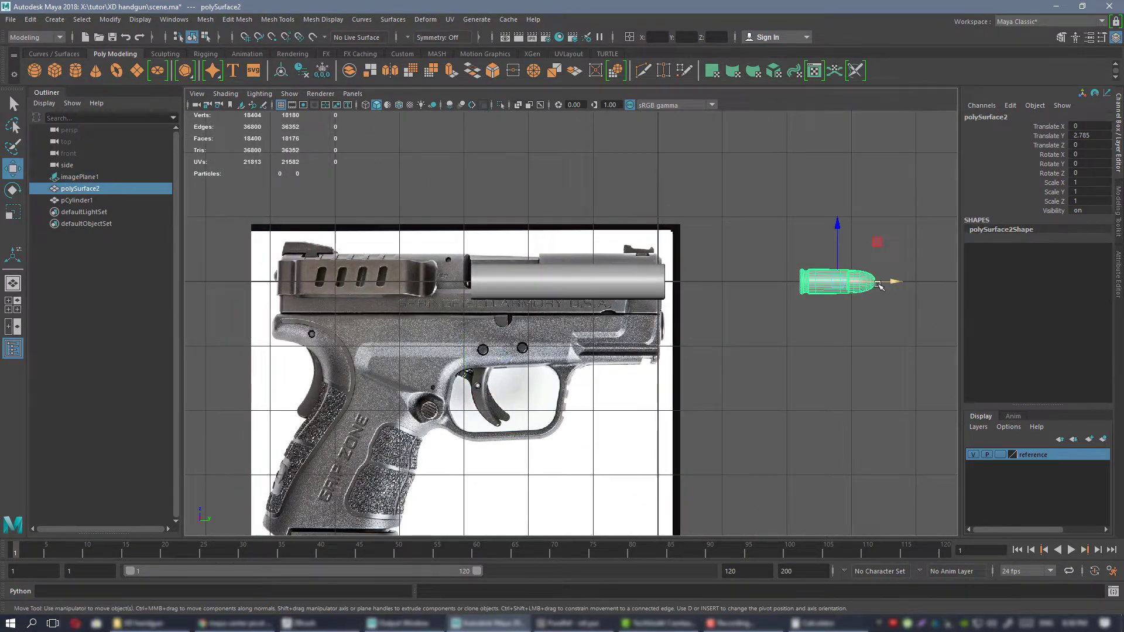
pyautogui.moveTo(842, 281); pyautogui.dragTo(699, 282)
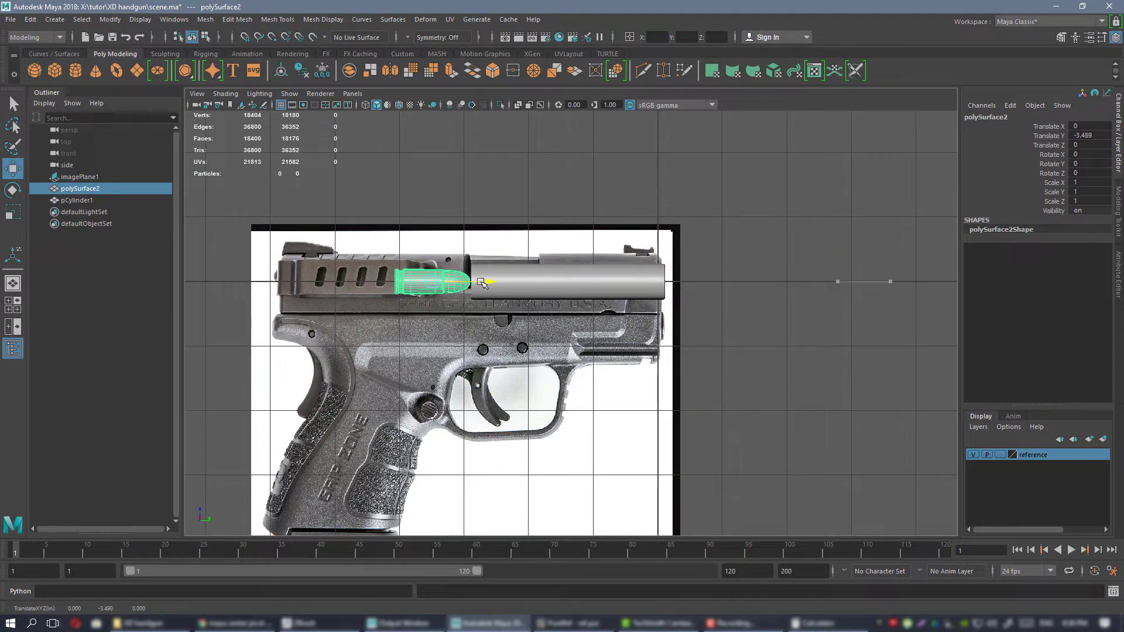
pyautogui.keyDown('alt'); pyautogui.moveTo(485, 284); pyautogui.dragTo(611, 283, button='middle'); pyautogui.keyUp('alt')
pyautogui.keyDown('alt'); pyautogui.moveTo(611, 285); pyautogui.dragTo(665, 327, button='right'); pyautogui.keyUp('alt')
pyautogui.keyDown('alt'); pyautogui.moveTo(664, 326); pyautogui.dragTo(579, 314, button='middle'); pyautogui.keyUp('alt')
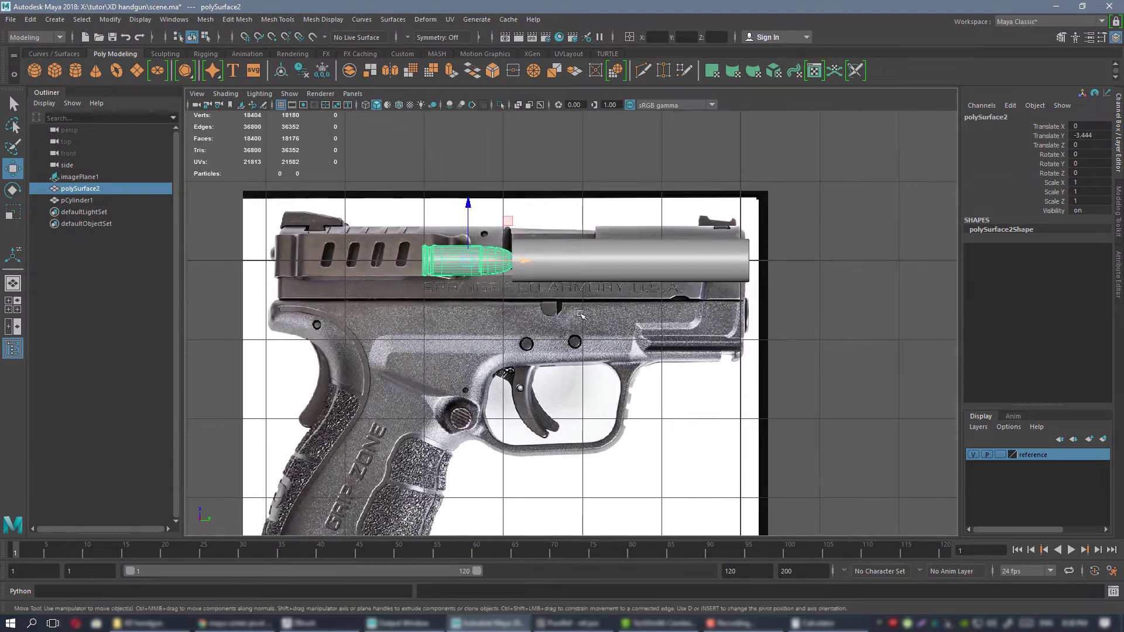
# Return to the perspective view and set the reference layer's display type to Reference, locking the image plane against selection.
pyautogui.press('space')
pyautogui.press('space')
pyautogui.keyDown('alt'); pyautogui.moveTo(626, 237); pyautogui.dragTo(712, 243); pyautogui.keyUp('alt')
pyautogui.keyDown('alt'); pyautogui.moveTo(712, 244); pyautogui.dragTo(544, 238, button='right'); pyautogui.keyUp('alt')
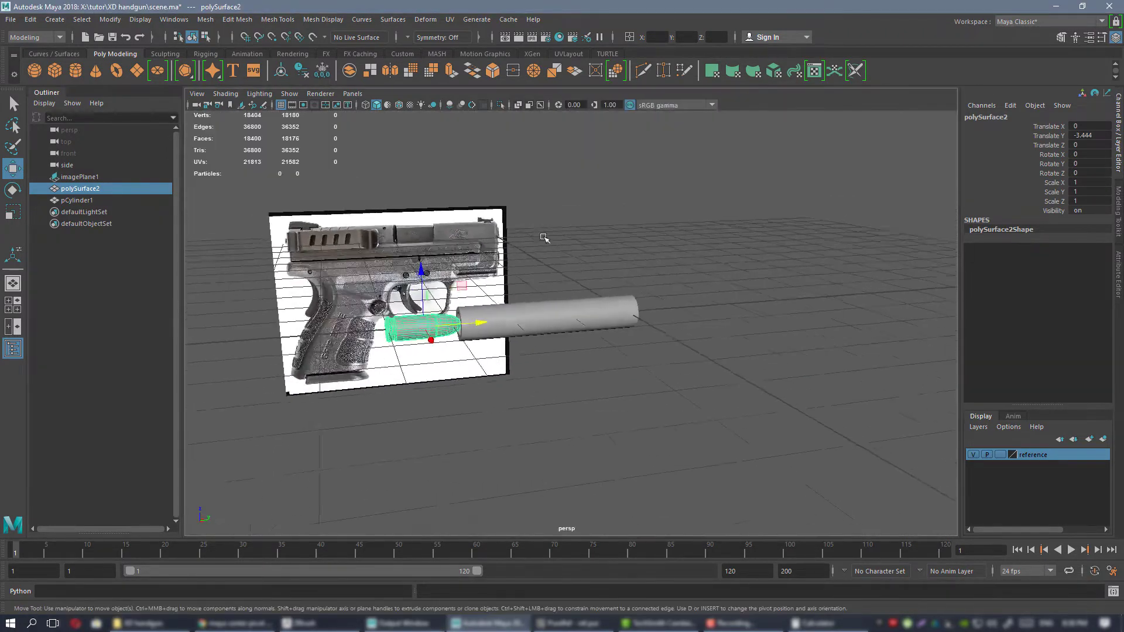
pyautogui.keyDown('alt'); pyautogui.moveTo(544, 238); pyautogui.dragTo(570, 239); pyautogui.keyUp('alt')
pyautogui.click(370, 239)
pyautogui.keyDown('alt'); pyautogui.moveTo(605, 257); pyautogui.dragTo(710, 243, button='middle'); pyautogui.keyUp('alt')
pyautogui.keyDown('alt'); pyautogui.moveTo(627, 213); pyautogui.dragTo(665, 256); pyautogui.keyUp('alt')
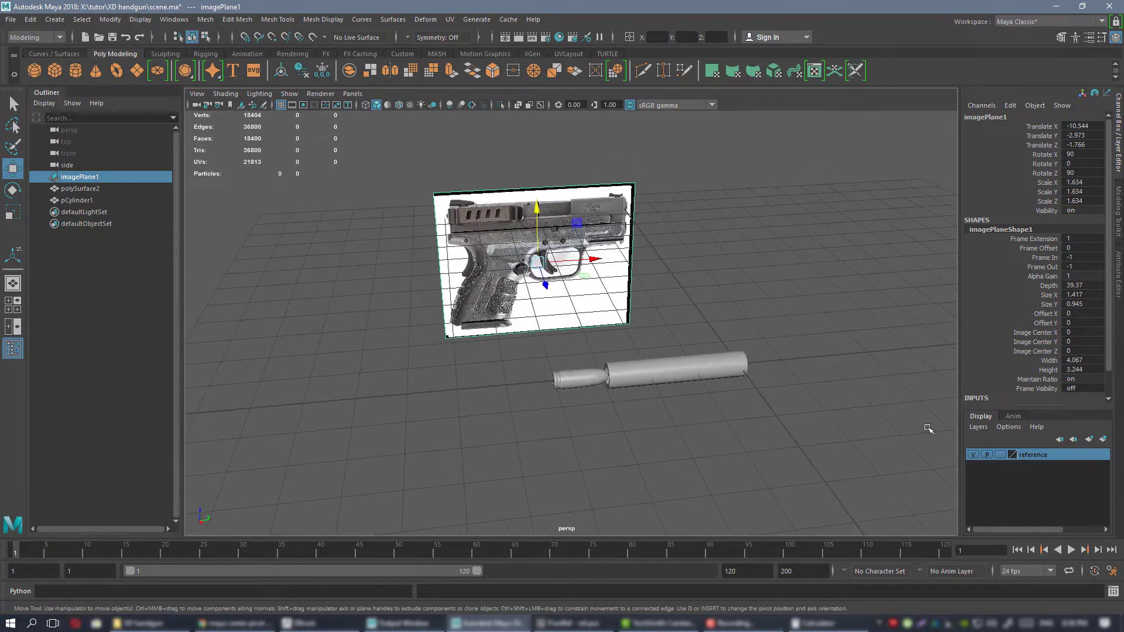
pyautogui.doubleClick(1003, 458)
# Marquee-select across the scene to test that the image plane is locked, and select only the barrel.
pyautogui.moveTo(750, 240); pyautogui.dragTo(450, 274)
pyautogui.keyDown('alt'); pyautogui.moveTo(554, 281); pyautogui.dragTo(493, 237); pyautogui.keyUp('alt')
pyautogui.moveTo(704, 425); pyautogui.dragTo(845, 509)
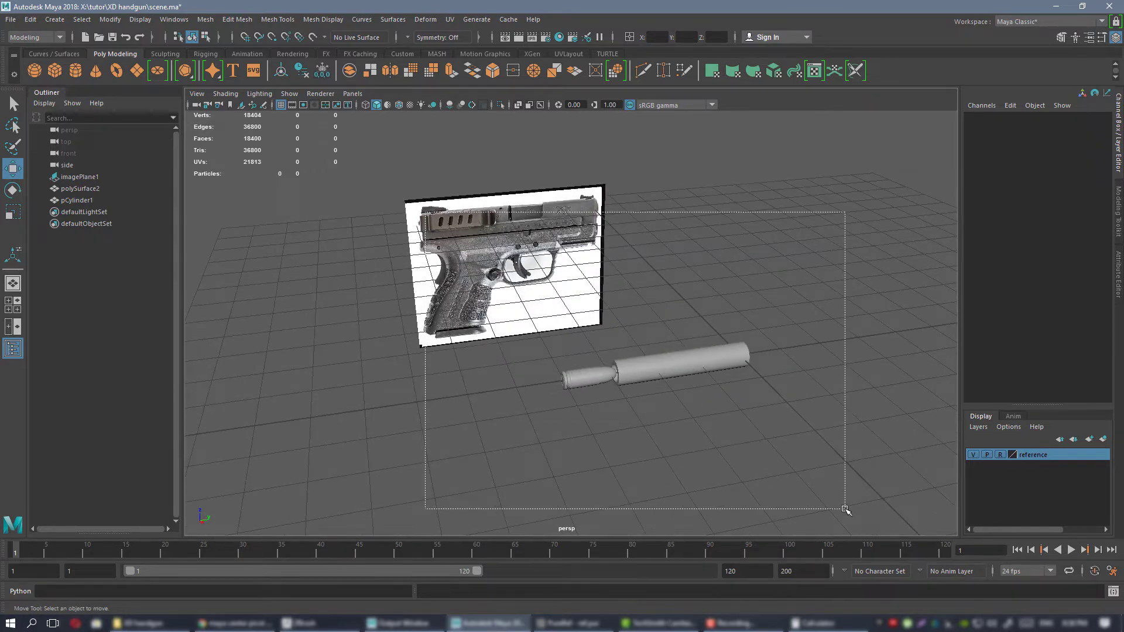
pyautogui.moveTo(848, 346); pyautogui.dragTo(708, 501)
pyautogui.moveTo(442, 147); pyautogui.dragTo(688, 425)
pyautogui.keyDown('alt'); pyautogui.moveTo(688, 425); pyautogui.dragTo(814, 422); pyautogui.keyUp('alt')
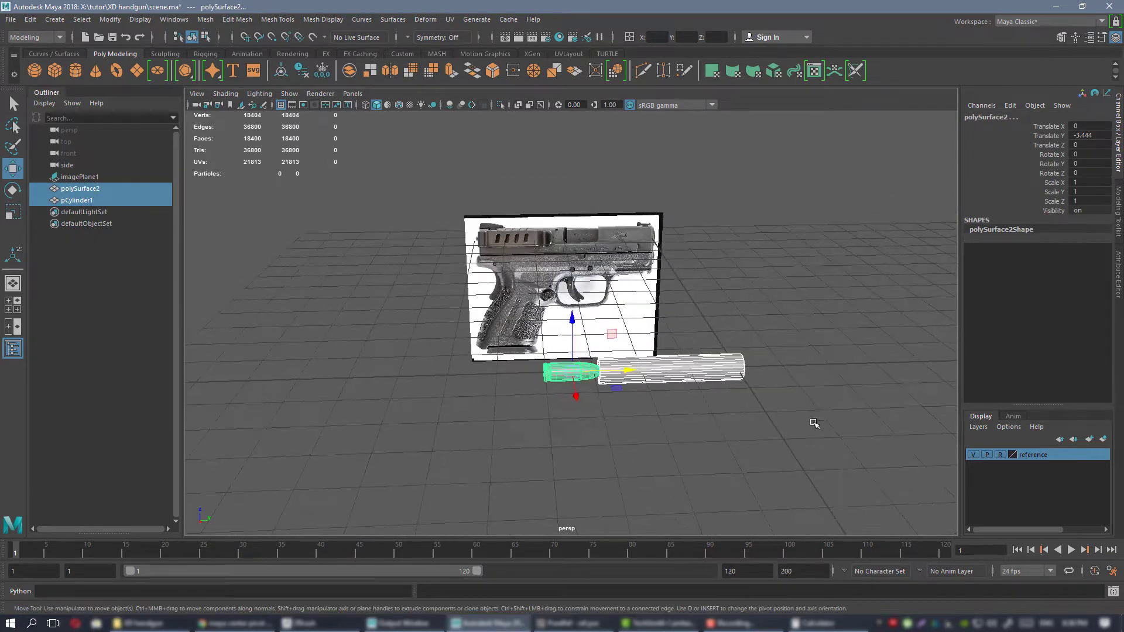
pyautogui.click(722, 367)
pyautogui.keyDown('alt'); pyautogui.moveTo(721, 367); pyautogui.dragTo(735, 306); pyautogui.keyUp('alt')
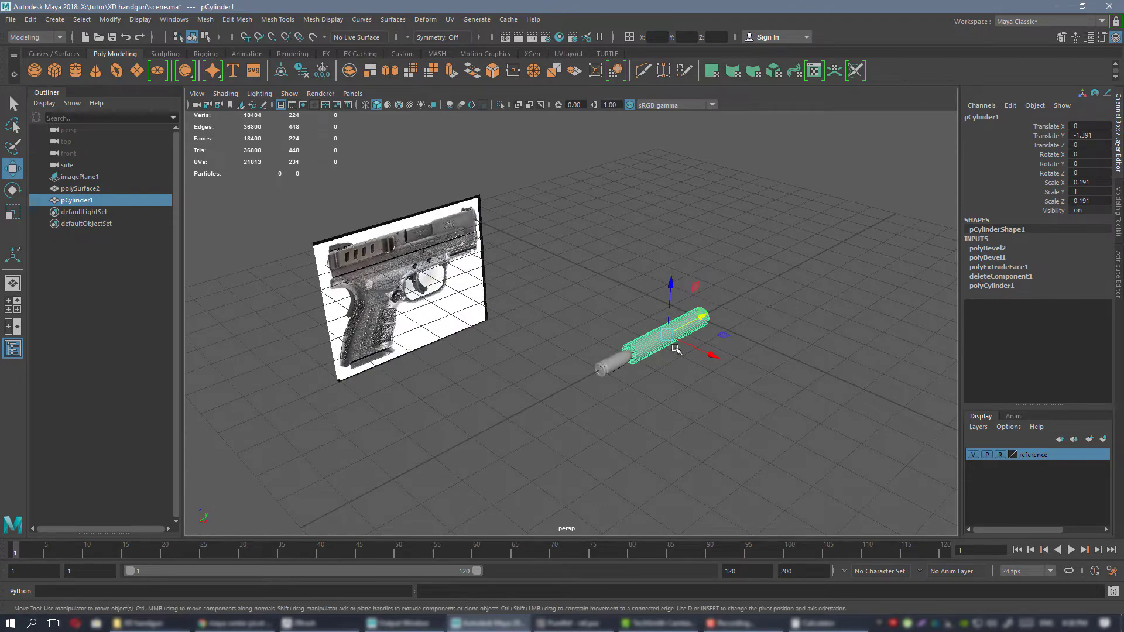
# Inspect the barrel, cartridge and pistol reference image from several angles in the perspective view.
pyautogui.press('f')
pyautogui.keyDown('alt'); pyautogui.moveTo(493, 279); pyautogui.dragTo(471, 275, button='right'); pyautogui.keyUp('alt')
pyautogui.keyDown('alt'); pyautogui.moveTo(471, 275); pyautogui.dragTo(609, 354); pyautogui.keyUp('alt')
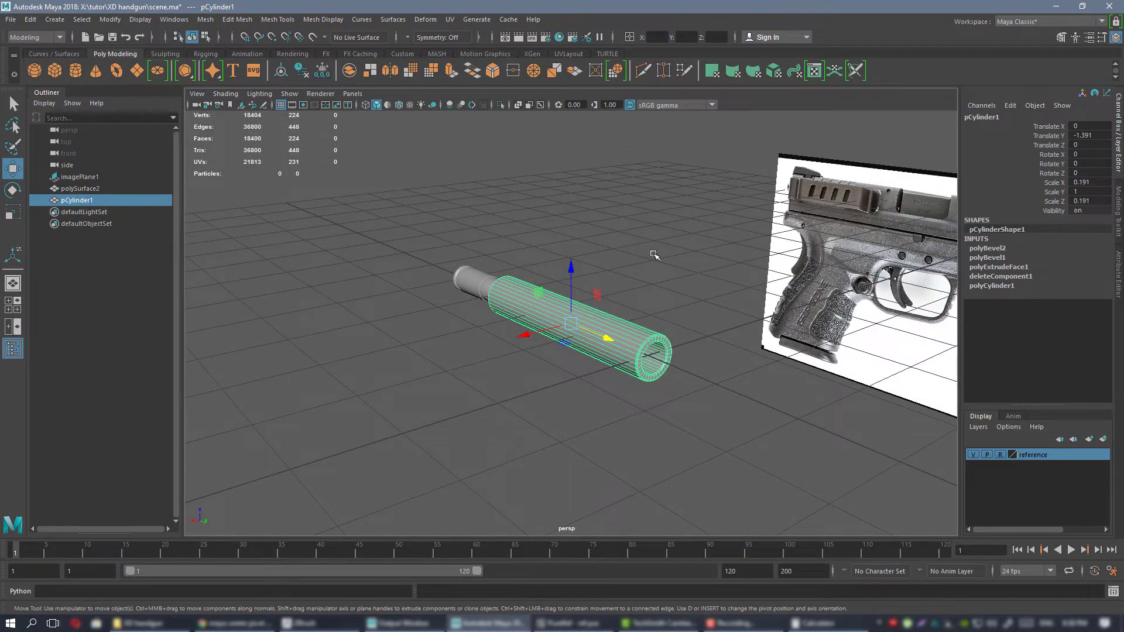
pyautogui.keyDown('alt'); pyautogui.moveTo(653, 255); pyautogui.dragTo(711, 272); pyautogui.keyUp('alt')
pyautogui.keyDown('alt'); pyautogui.moveTo(643, 293); pyautogui.dragTo(680, 261); pyautogui.keyUp('alt')
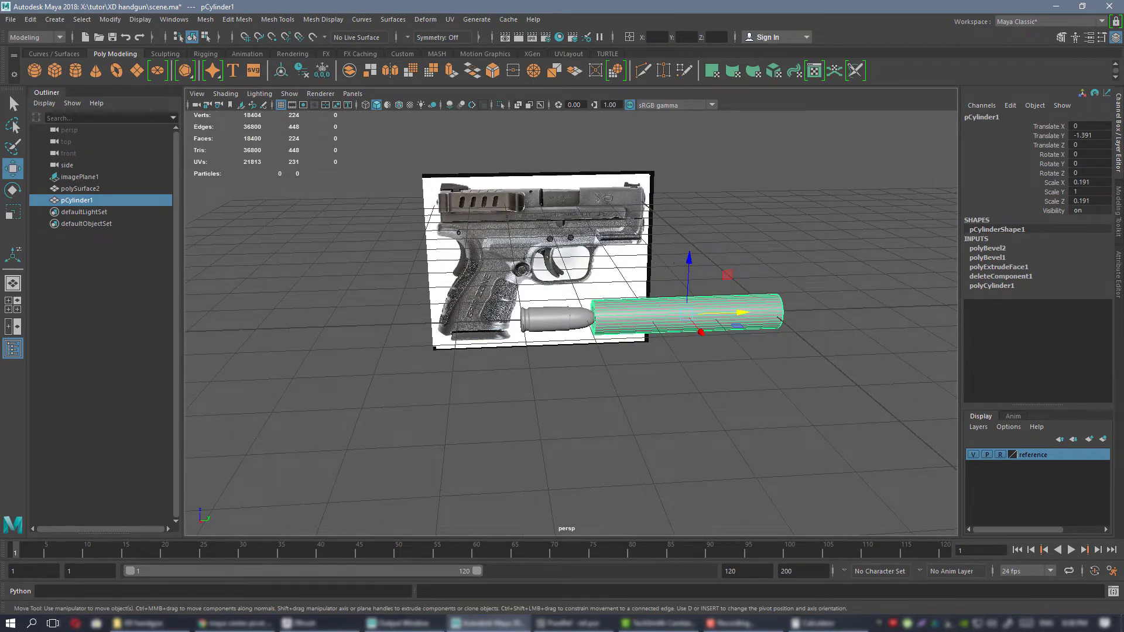
pyautogui.scroll(-1, 757, 291)
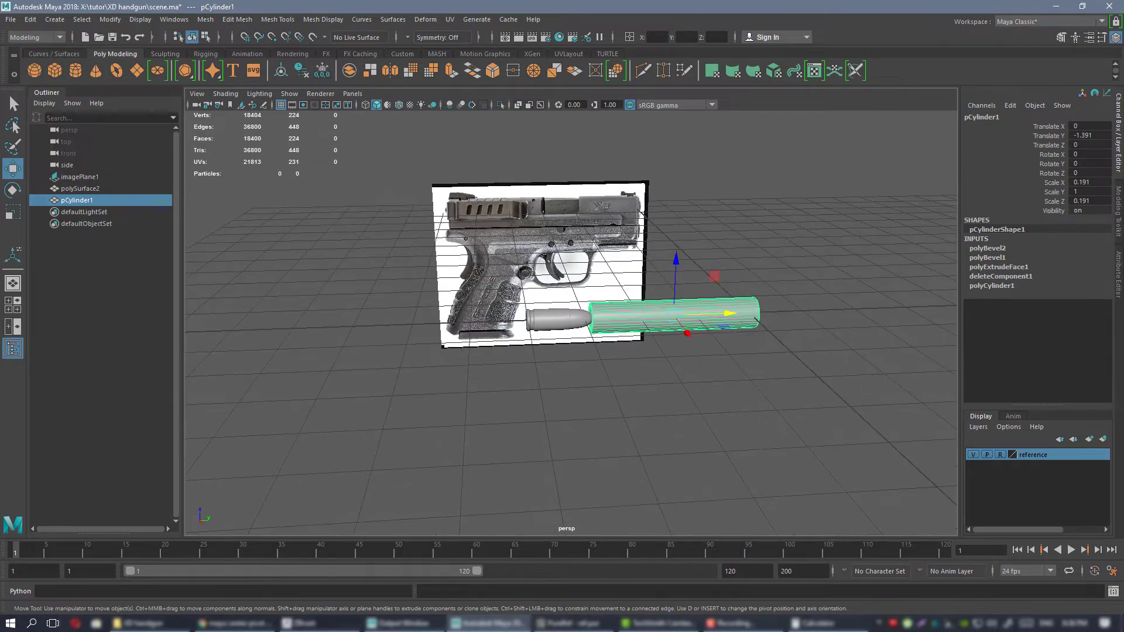
# Switch to the PureRef board and examine the pistol's SPECS sheet, especially the barrel, length and magazine entries.
pyautogui.hotkey('alt', 'Tab')
pyautogui.scroll(-5, 854, 320)
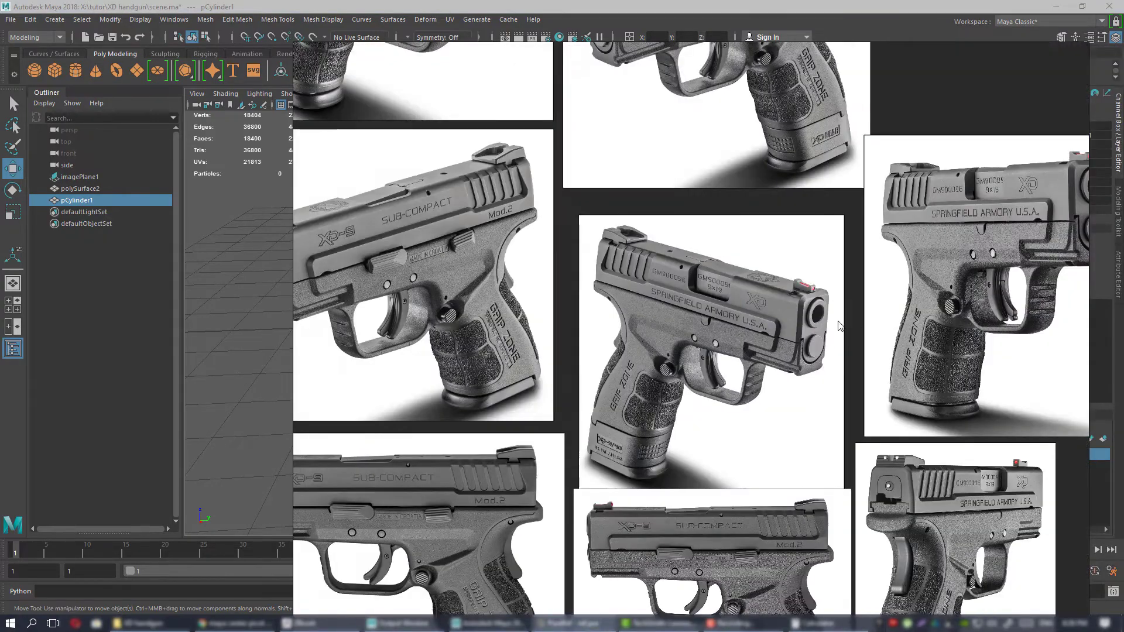
pyautogui.scroll(-3, 838, 325)
pyautogui.scroll(8, 875, 370)
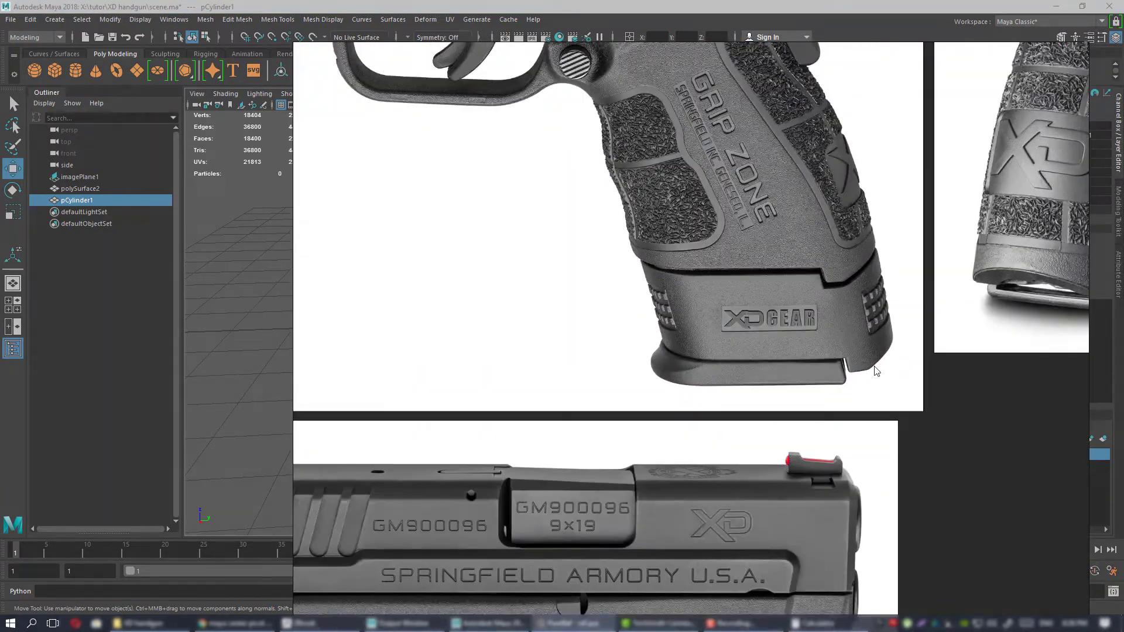
pyautogui.scroll(-6, 876, 370)
pyautogui.scroll(8, 673, 323)
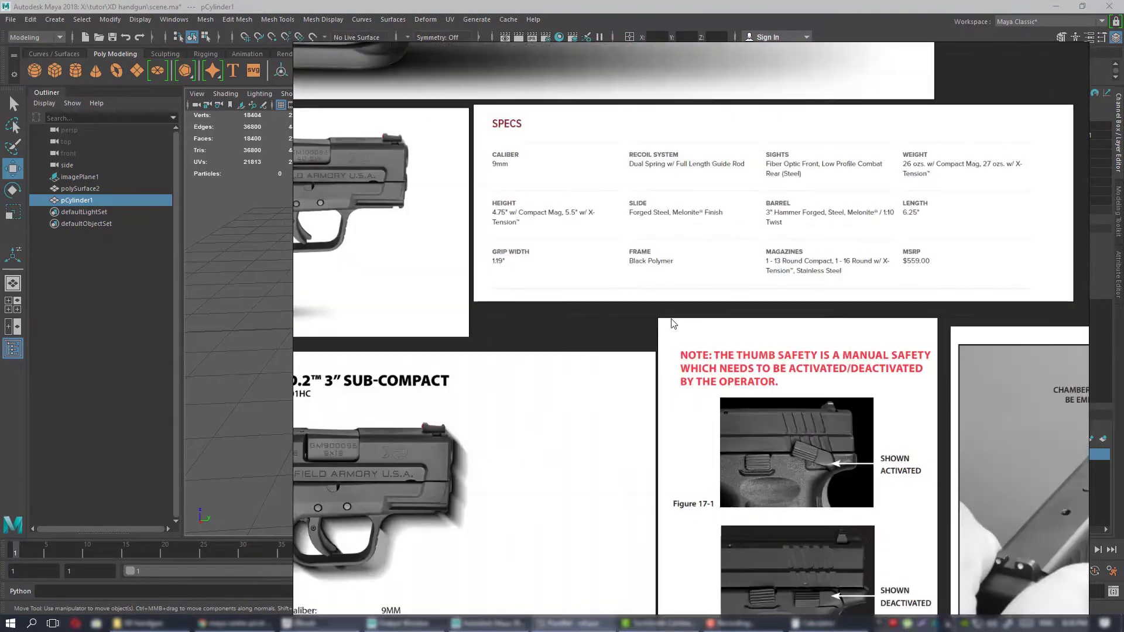
pyautogui.moveTo(866, 269); pyautogui.dragTo(706, 319, button='middle')
pyautogui.scroll(1, 784, 258)
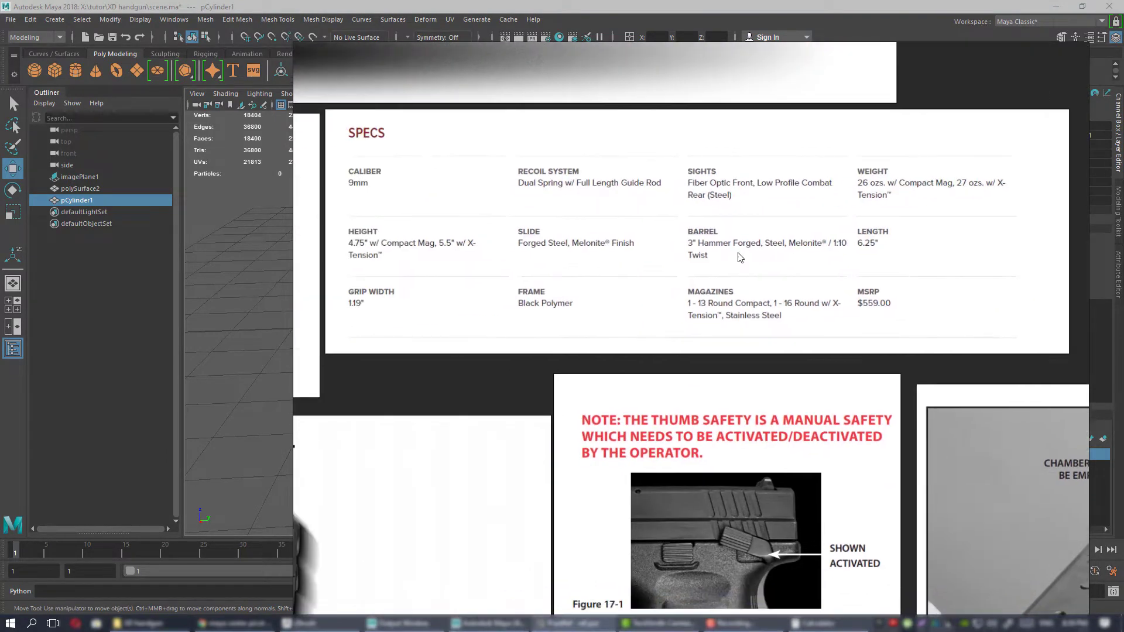
pyautogui.scroll(3, 778, 299)
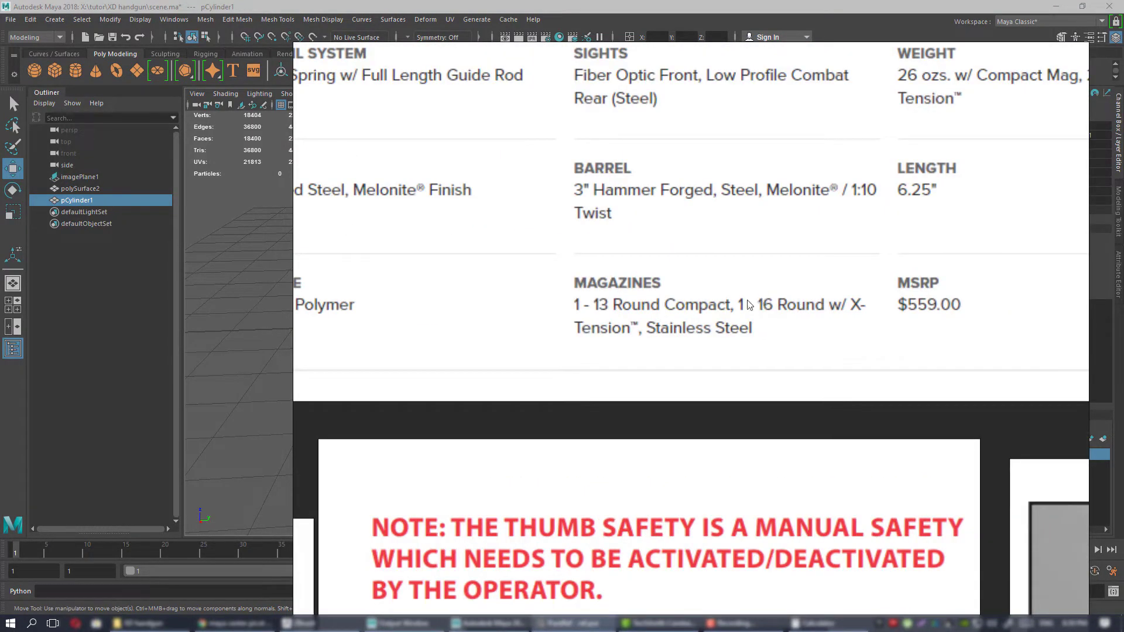
pyautogui.scroll(-5, 800, 313)
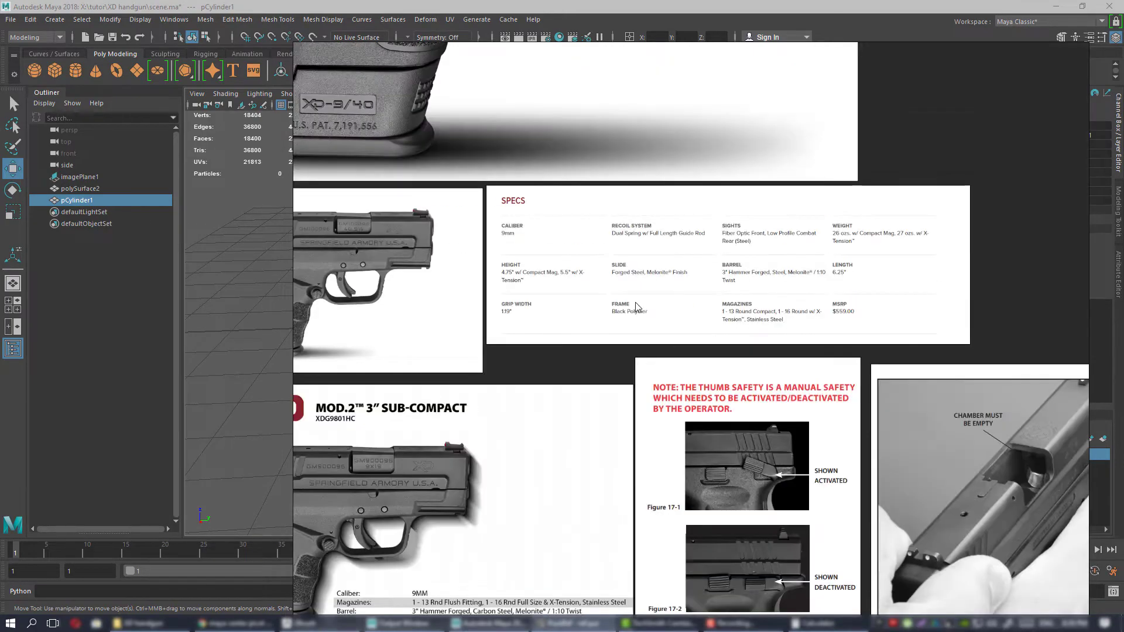
# Switch back to Maya, select the cartridge and show it against the reference image in the full-size side view.
pyautogui.click(573, 623)
pyautogui.keyDown('alt'); pyautogui.moveTo(517, 309); pyautogui.dragTo(472, 309, button='middle'); pyautogui.keyUp('alt')
pyautogui.keyDown('alt'); pyautogui.moveTo(471, 309); pyautogui.dragTo(540, 324); pyautogui.keyUp('alt')
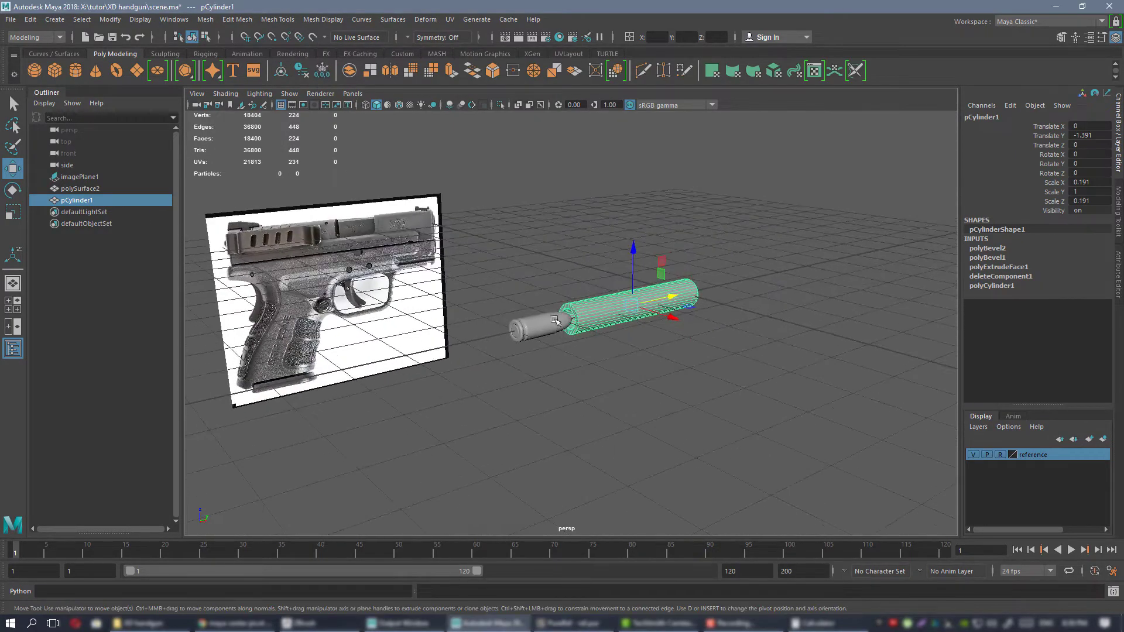
pyautogui.click(553, 320)
pyautogui.press('f')
pyautogui.keyDown('alt'); pyautogui.moveTo(644, 317); pyautogui.dragTo(574, 260); pyautogui.keyUp('alt')
pyautogui.press('space')
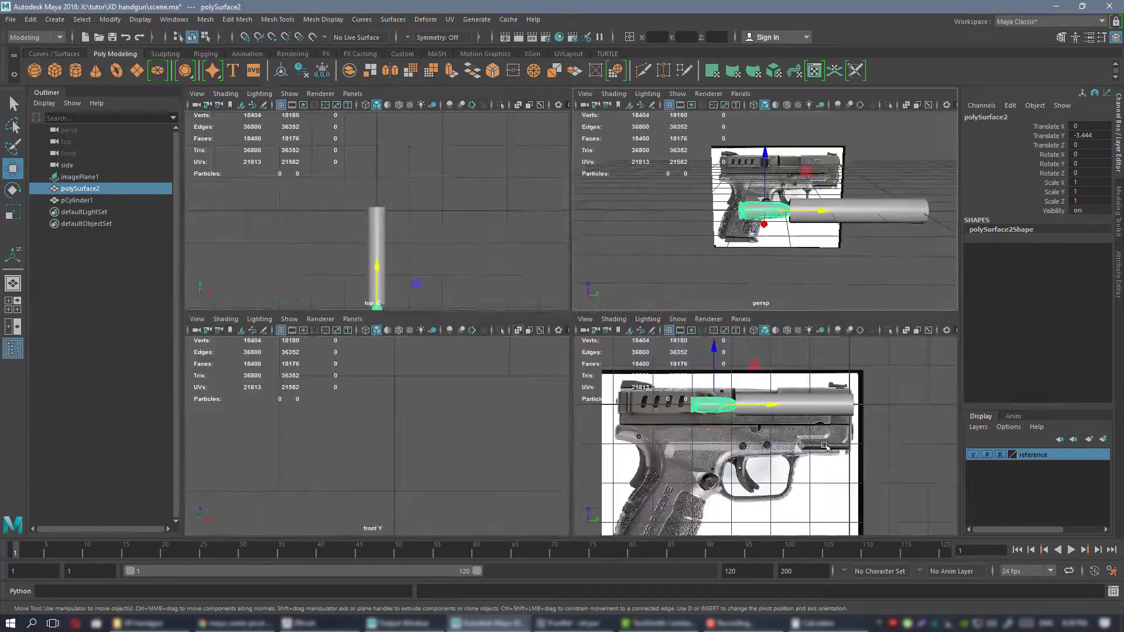
pyautogui.press('space')
pyautogui.keyDown('alt'); pyautogui.moveTo(496, 311); pyautogui.dragTo(599, 298, button='middle'); pyautogui.keyUp('alt')
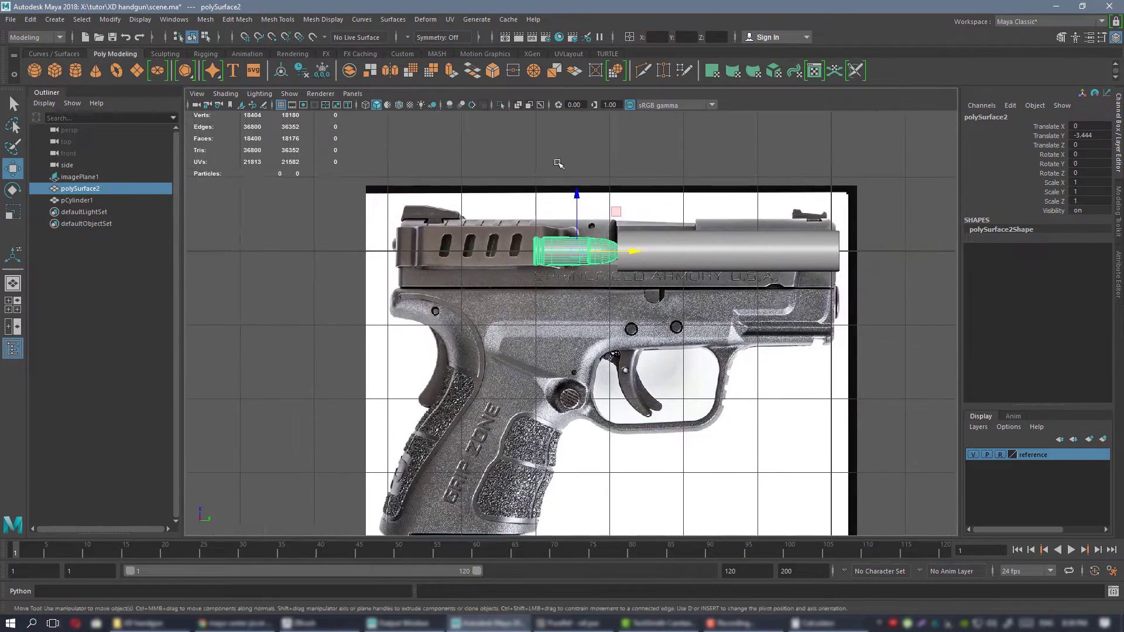
# Move the cartridge forward along the barrel axis so it sits just in front of the muzzle.
pyautogui.scroll(3, 553, 161)
pyautogui.keyDown('alt'); pyautogui.moveTo(538, 156); pyautogui.dragTo(511, 201, button='middle'); pyautogui.keyUp('alt')
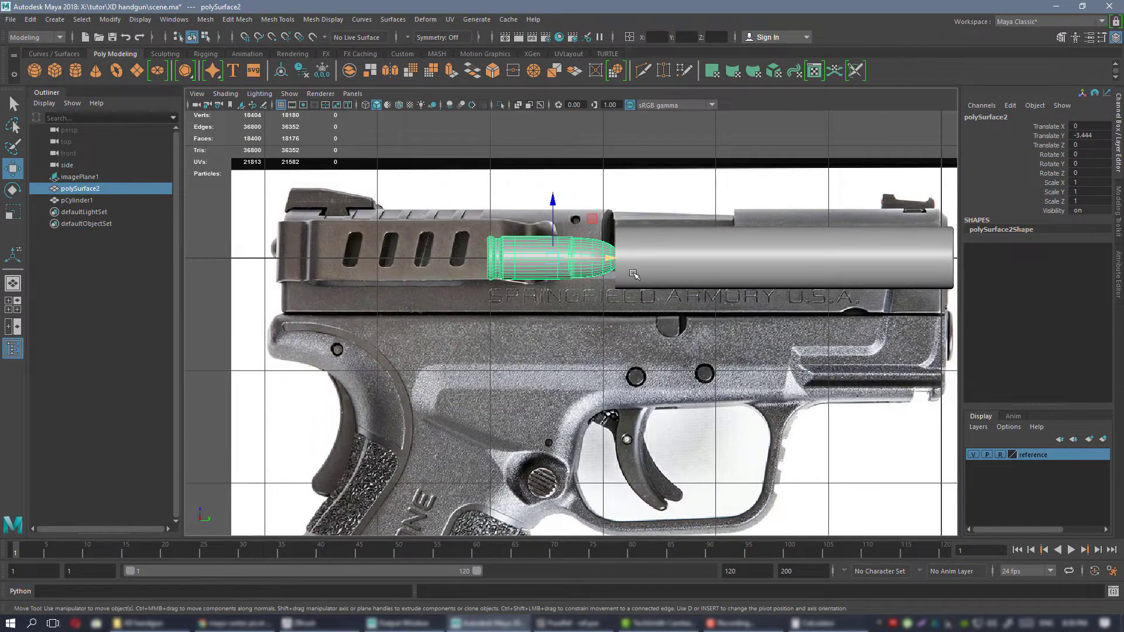
pyautogui.scroll(-2, 571, 321)
pyautogui.moveTo(558, 273); pyautogui.dragTo(916, 275)
pyautogui.keyDown('alt'); pyautogui.moveTo(868, 272); pyautogui.dragTo(822, 267, button='middle'); pyautogui.keyUp('alt')
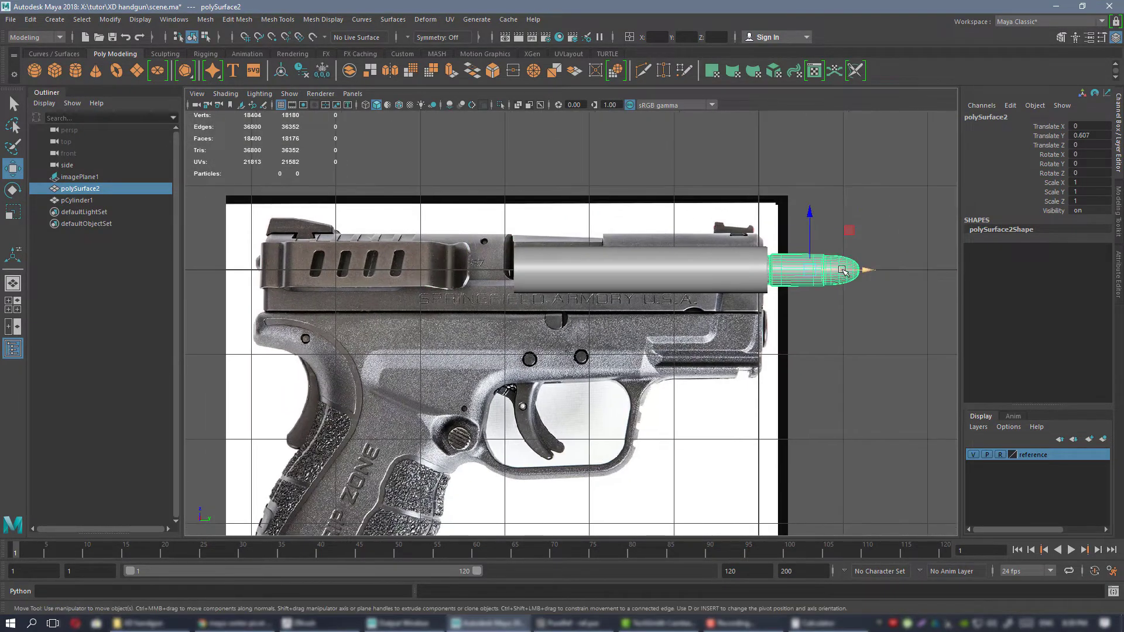
pyautogui.moveTo(843, 270); pyautogui.dragTo(514, 241)
# Duplicate the cartridge and place the copy behind and below the barrel's rear end, at about Translate Y -3.682 and Z -0.299.
pyautogui.hotkey('ctrl', 'd')
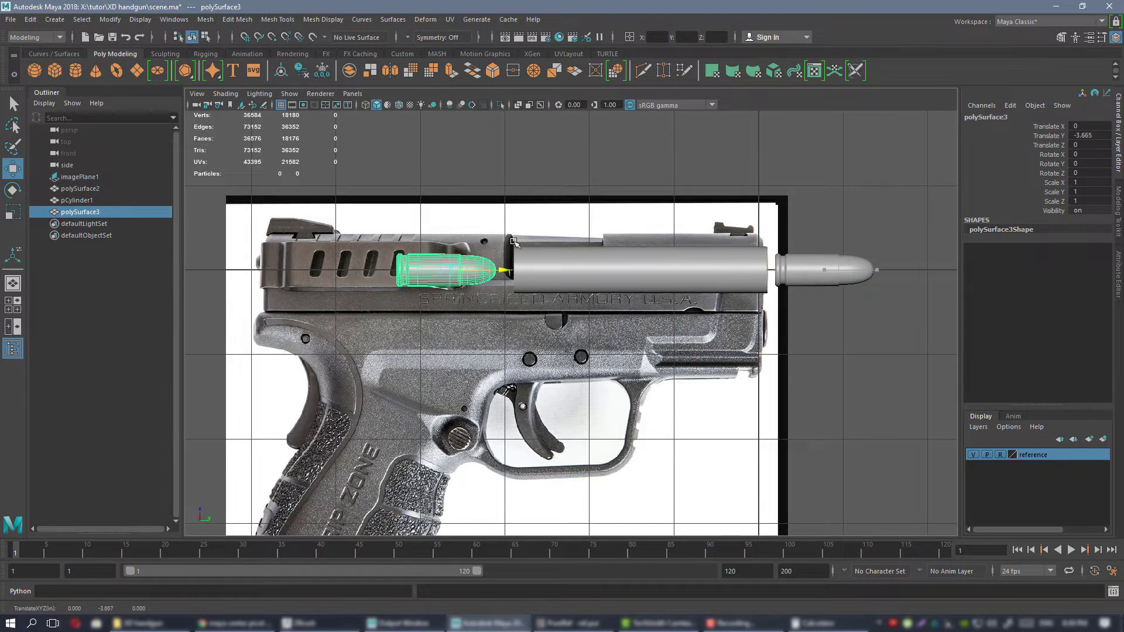
pyautogui.scroll(3, 447, 210)
pyautogui.keyDown('alt'); pyautogui.moveTo(436, 206); pyautogui.dragTo(539, 223, button='middle'); pyautogui.keyUp('alt')
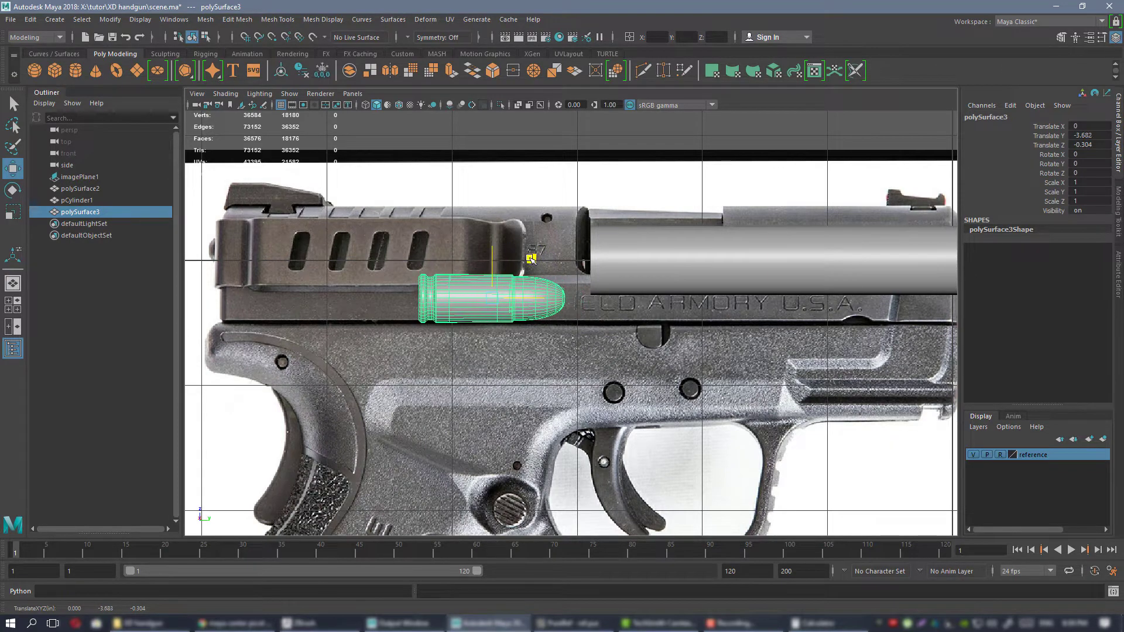
pyautogui.moveTo(530, 258); pyautogui.dragTo(530, 258)
pyautogui.scroll(-4, 531, 258)
pyautogui.keyDown('alt'); pyautogui.moveTo(558, 287); pyautogui.dragTo(557, 227, button='middle'); pyautogui.keyUp('alt')
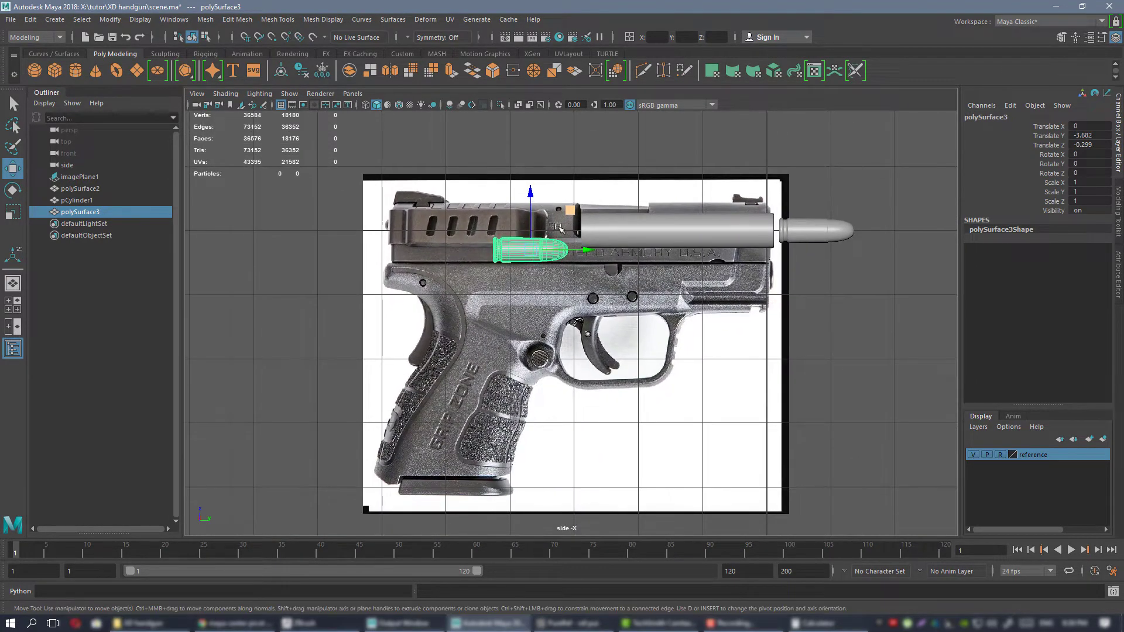
# Lower the cartridge copy into the frame area below the slide, to about Translate Y -3.714 and Z -0.735.
pyautogui.scroll(5, 557, 227)
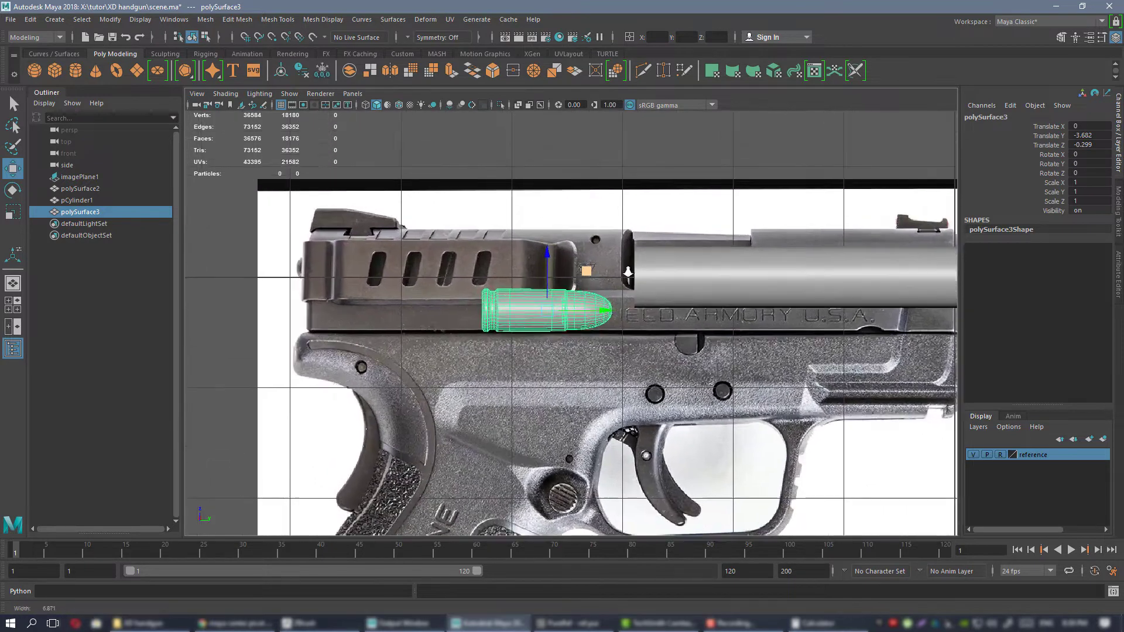
pyautogui.scroll(1, 621, 270)
pyautogui.moveTo(582, 271); pyautogui.dragTo(629, 208, button='middle')
pyautogui.scroll(-2, 579, 286)
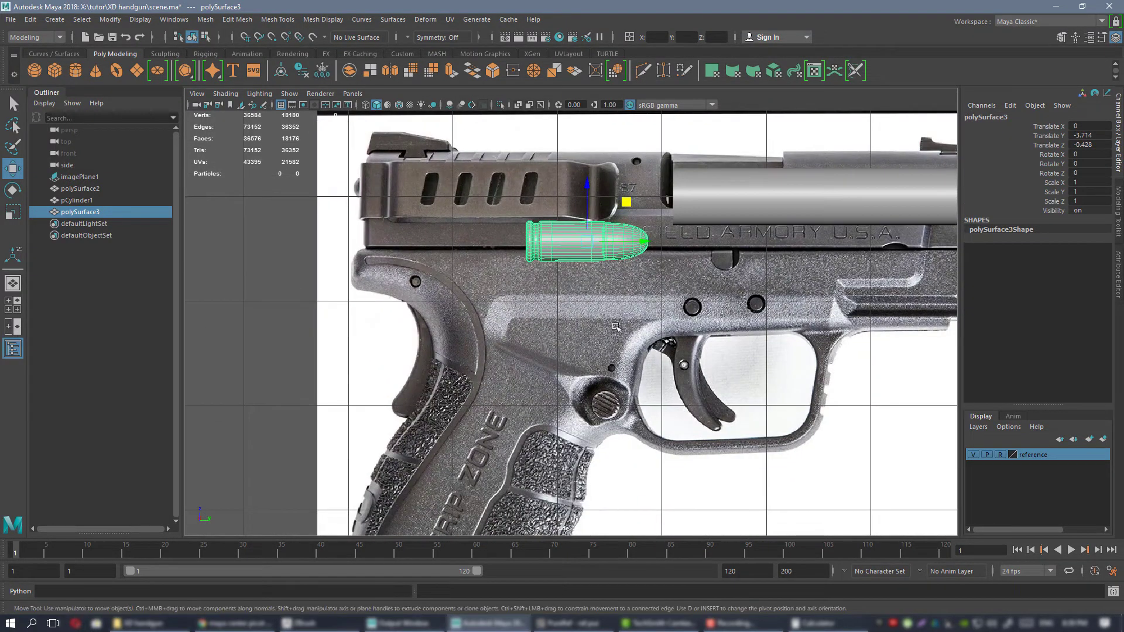
pyautogui.scroll(2, 643, 239)
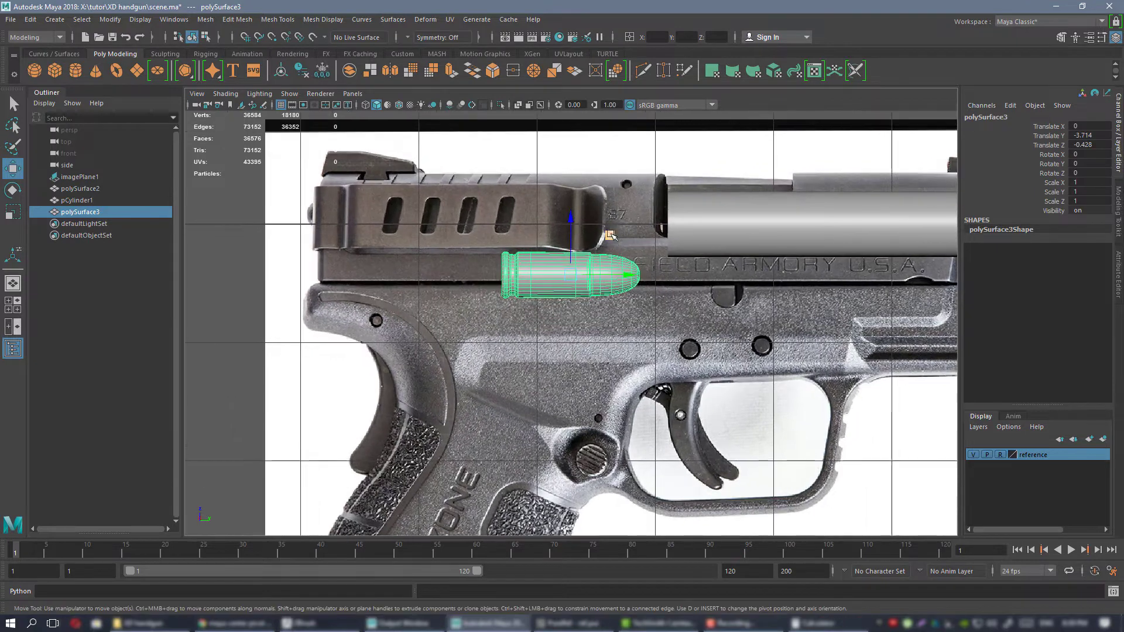
pyautogui.moveTo(577, 234); pyautogui.dragTo(578, 266)
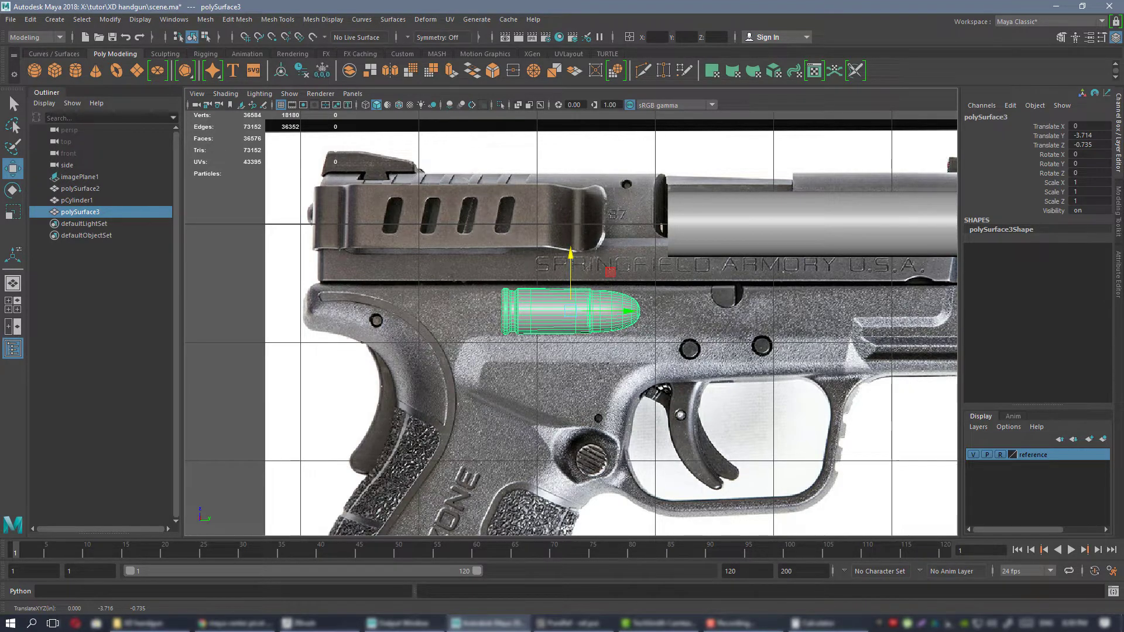
# Switch to the PureRef board and examine the photo of the disassembled slide, barrel and recoil spring.
pyautogui.hotkey('alt', 'Tab')
pyautogui.scroll(-6, 696, 340)
pyautogui.moveTo(832, 369); pyautogui.dragTo(530, 448, button='middle')
pyautogui.scroll(-1, 562, 351)
pyautogui.moveTo(644, 102); pyautogui.dragTo(554, 453, button='middle')
pyautogui.scroll(6, 639, 234)
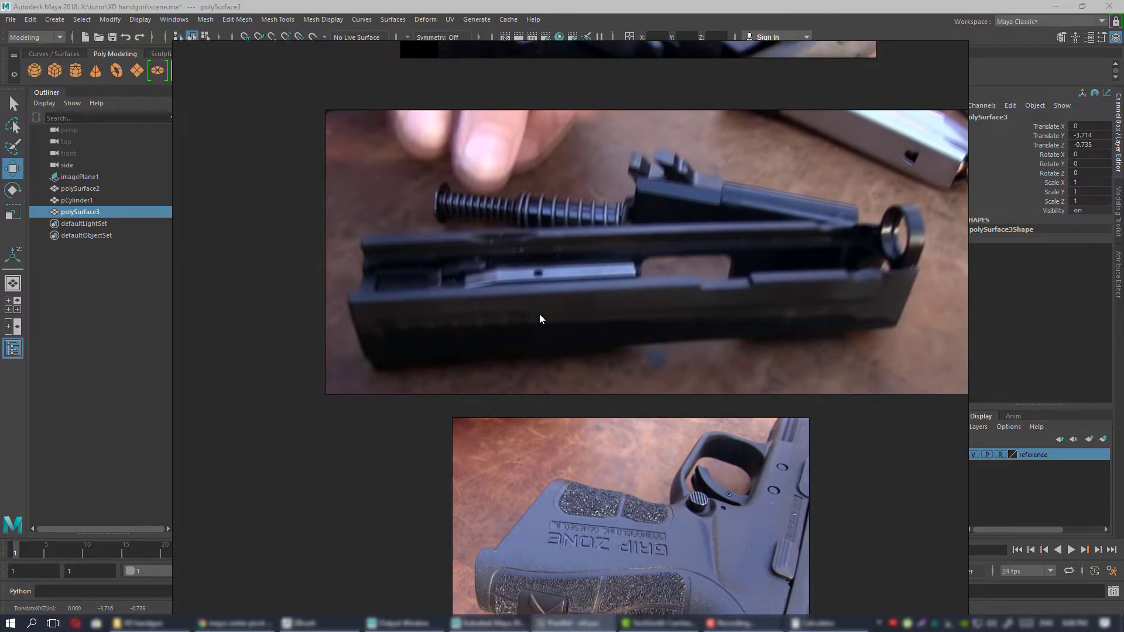
# Switch back to Maya and raise the cartridge copy to about Translate Z -0.502, at the seam between slide and frame.
pyautogui.click(573, 623)
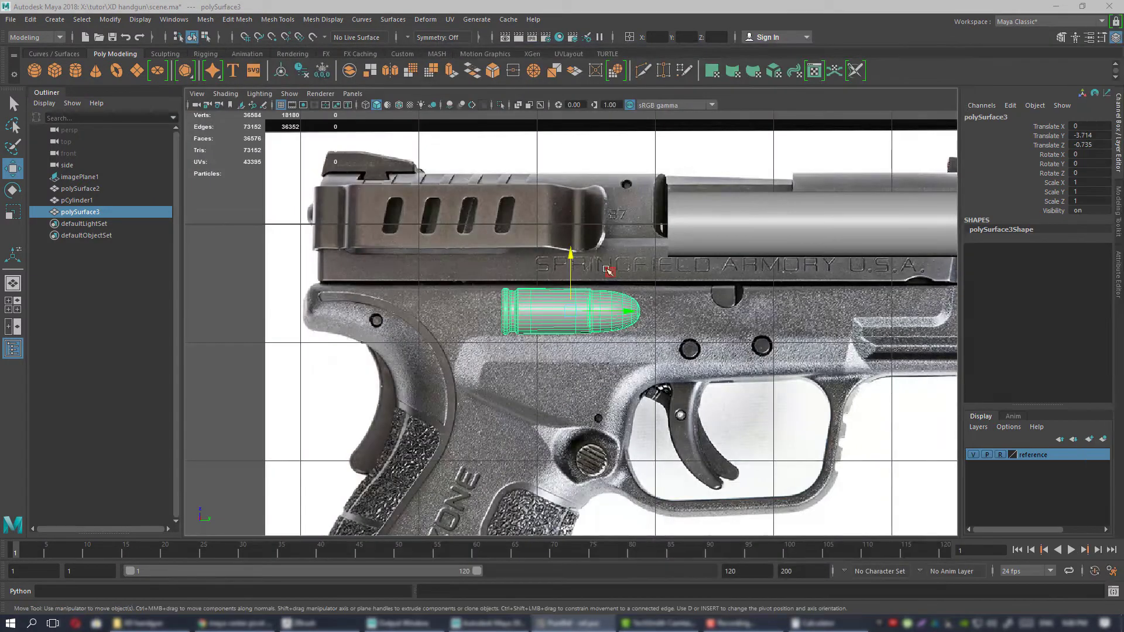
pyautogui.moveTo(573, 278); pyautogui.dragTo(575, 251)
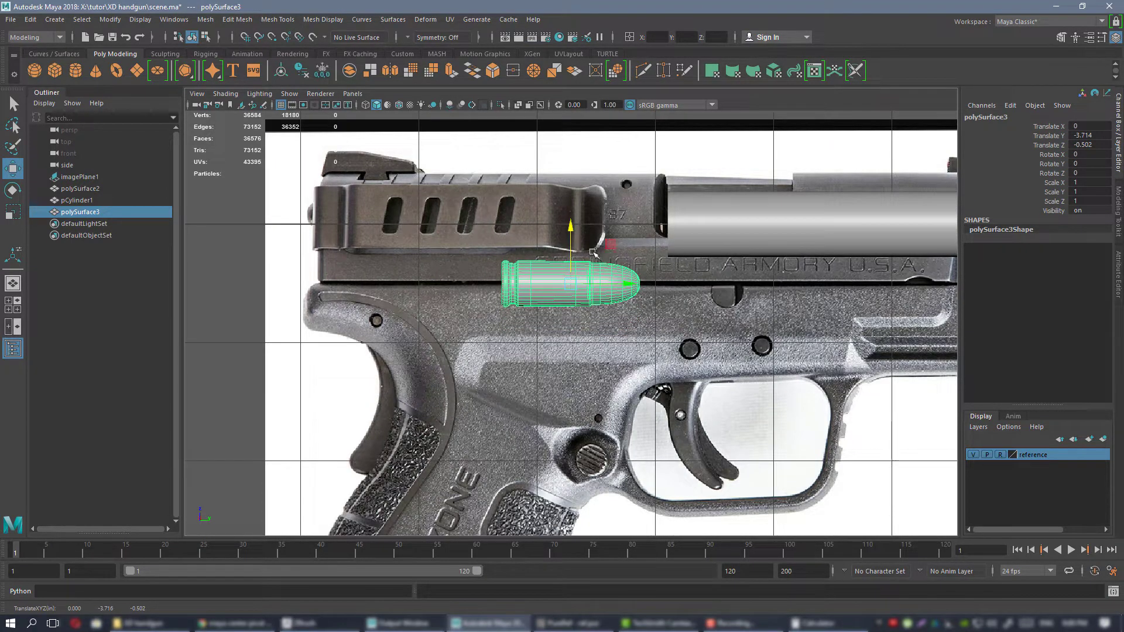
pyautogui.keyDown('alt'); pyautogui.moveTo(593, 252); pyautogui.dragTo(527, 273, button='middle'); pyautogui.keyUp('alt')
pyautogui.keyDown('alt'); pyautogui.moveTo(527, 273); pyautogui.dragTo(556, 310, button='right'); pyautogui.keyUp('alt')
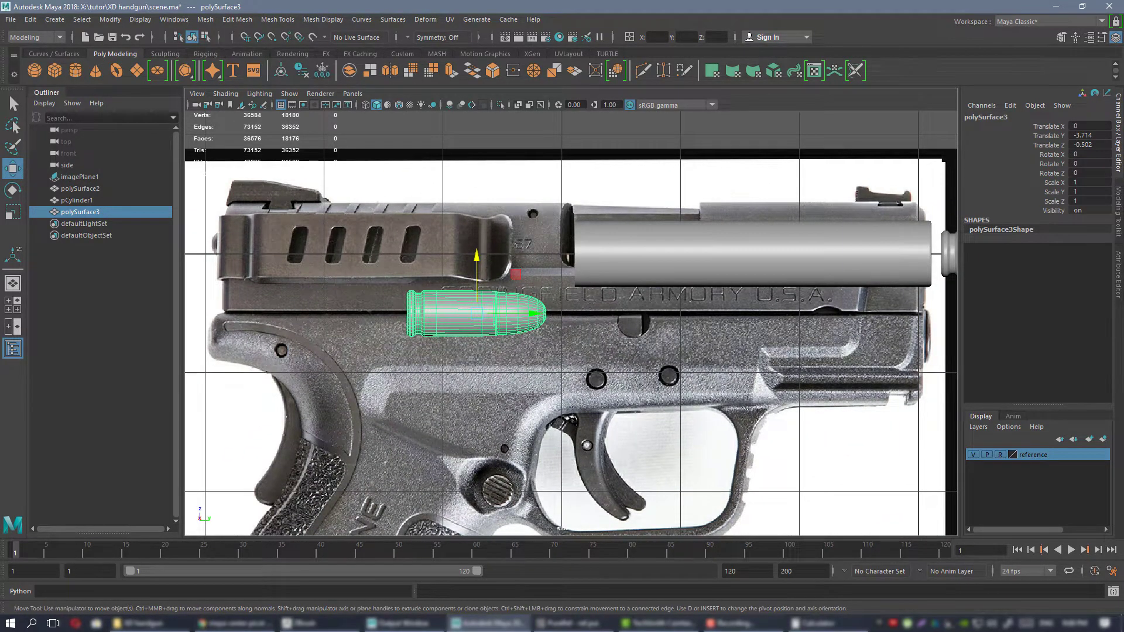
# Switch to the PureRef board and examine the open-chamber photo and the disassembled slide for where the cartridge sits.
pyautogui.hotkey('alt', 'Tab')
pyautogui.scroll(-12, 691, 335)
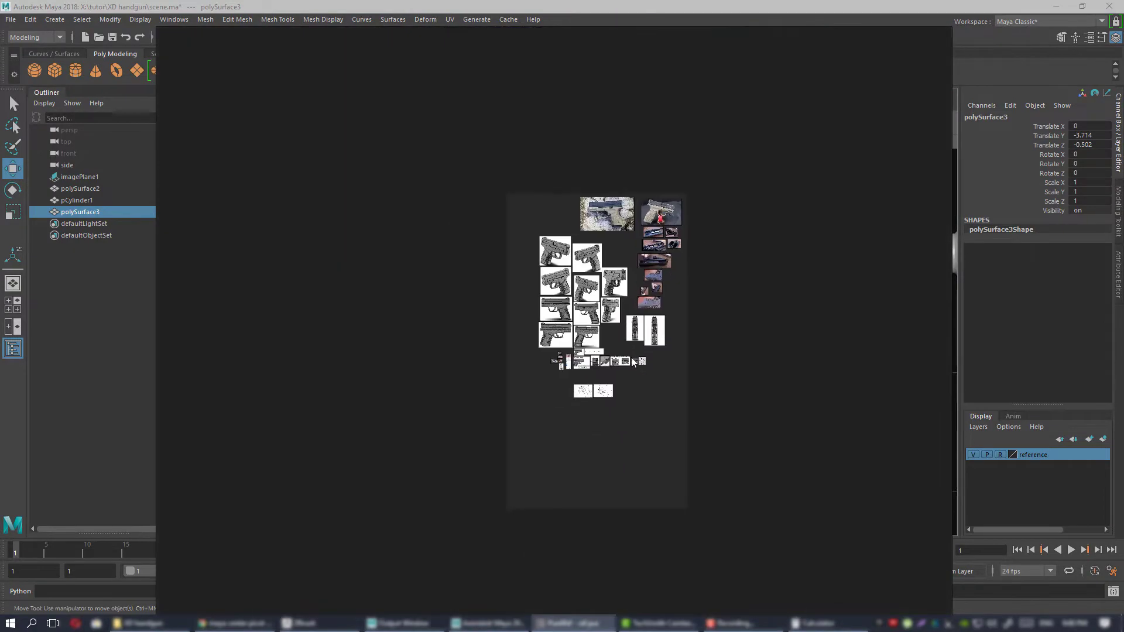
pyautogui.scroll(9, 609, 351)
pyautogui.scroll(8, 603, 335)
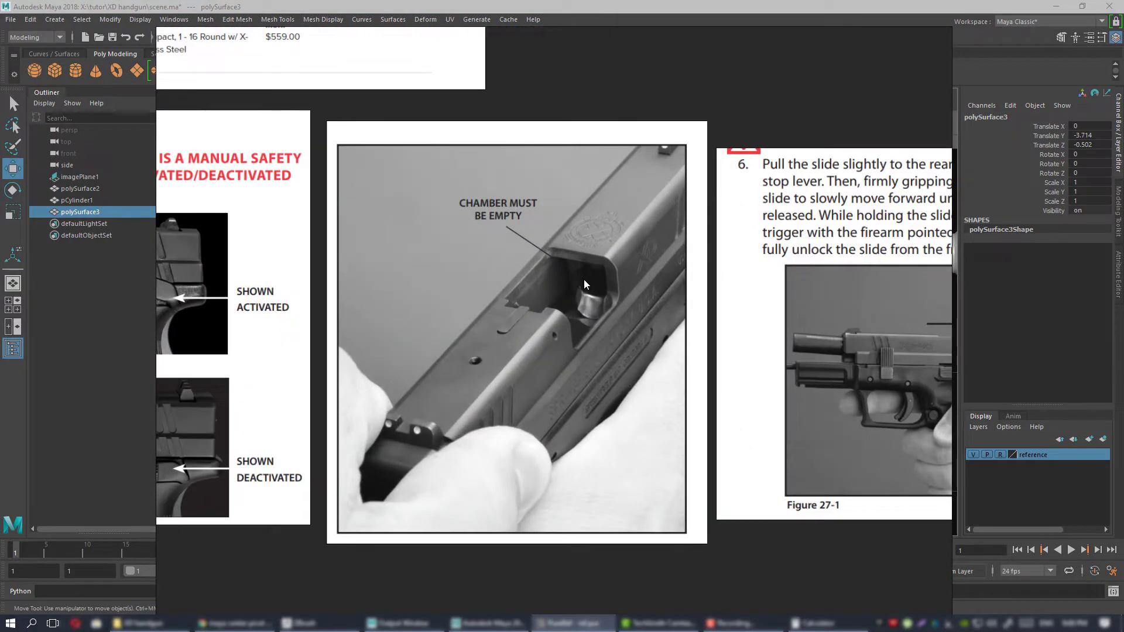
pyautogui.scroll(3, 592, 298)
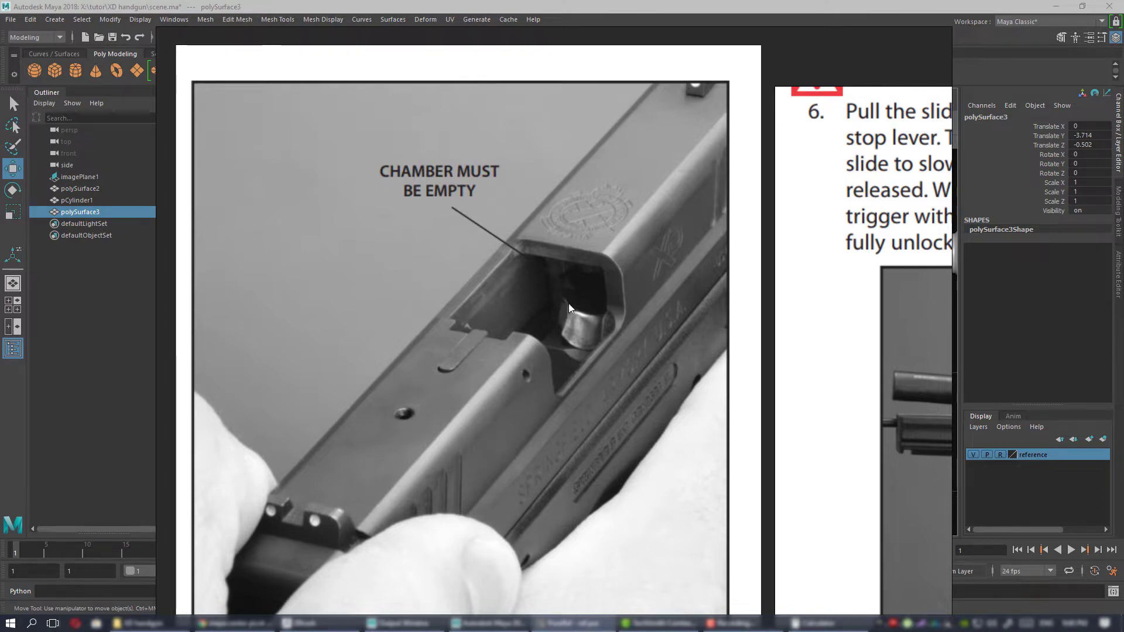
pyautogui.scroll(-10, 543, 345)
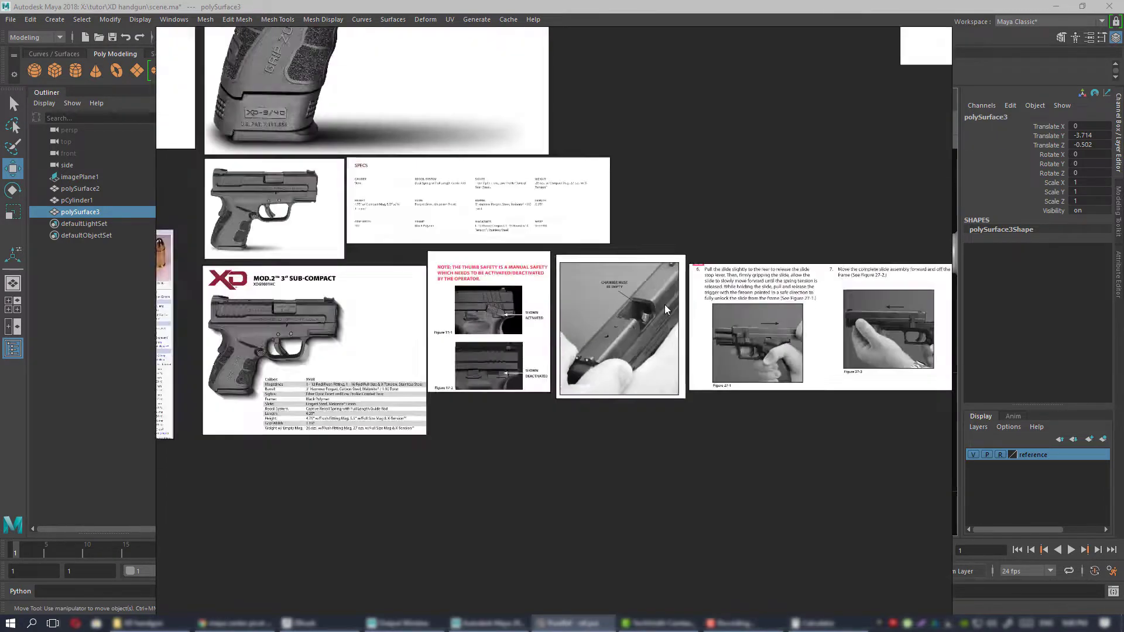
pyautogui.scroll(6, 664, 305)
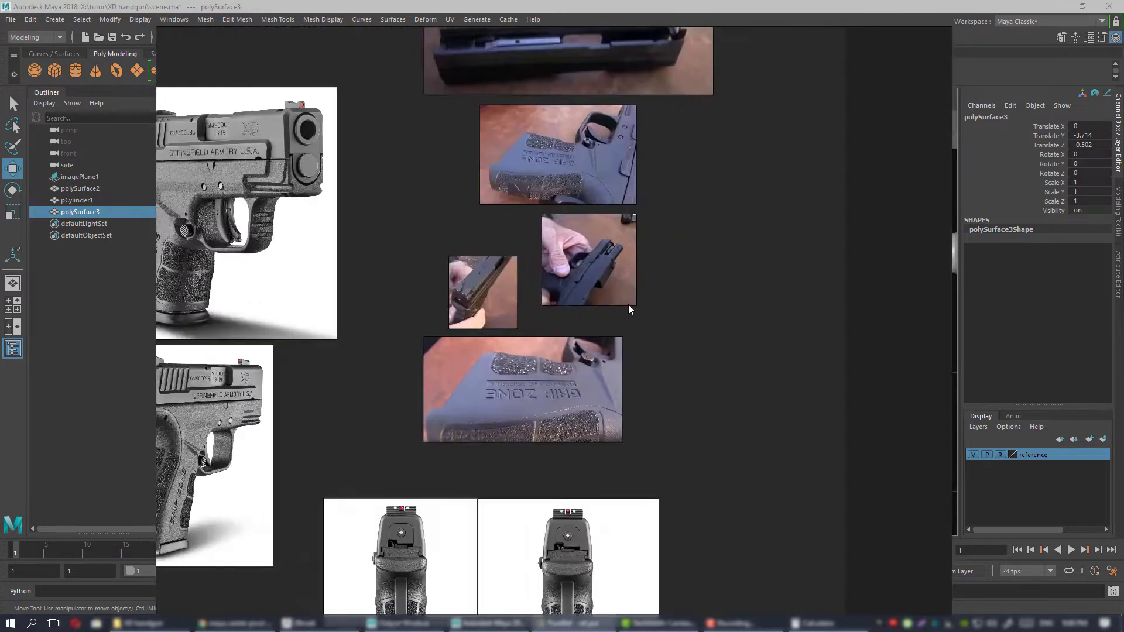
pyautogui.moveTo(627, 305); pyautogui.dragTo(548, 420, button='middle')
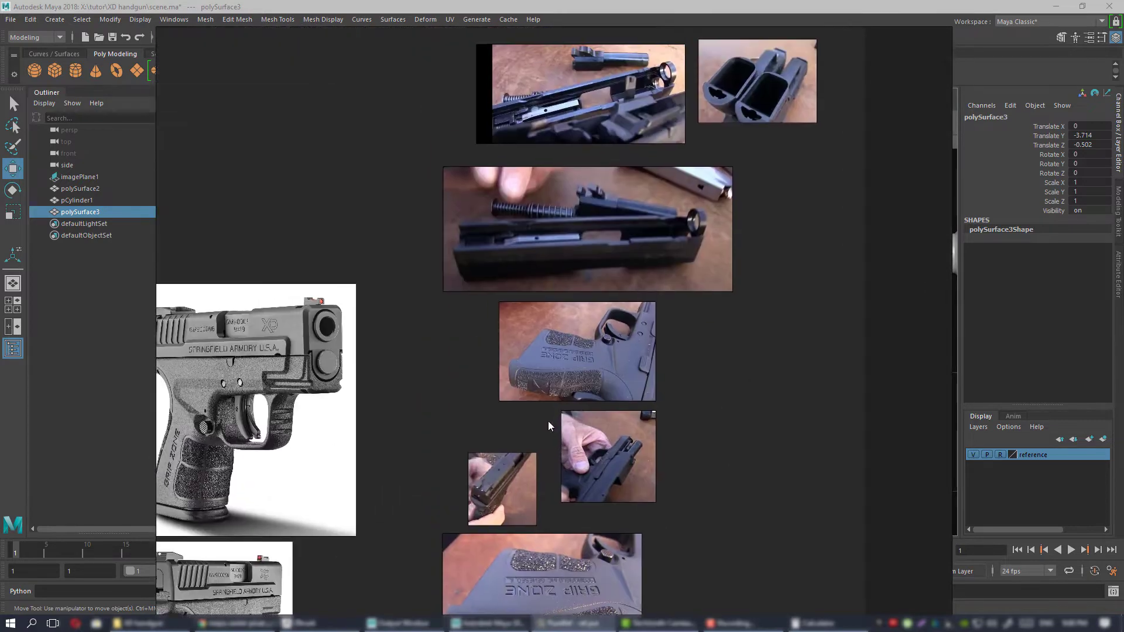
pyautogui.scroll(4, 581, 238)
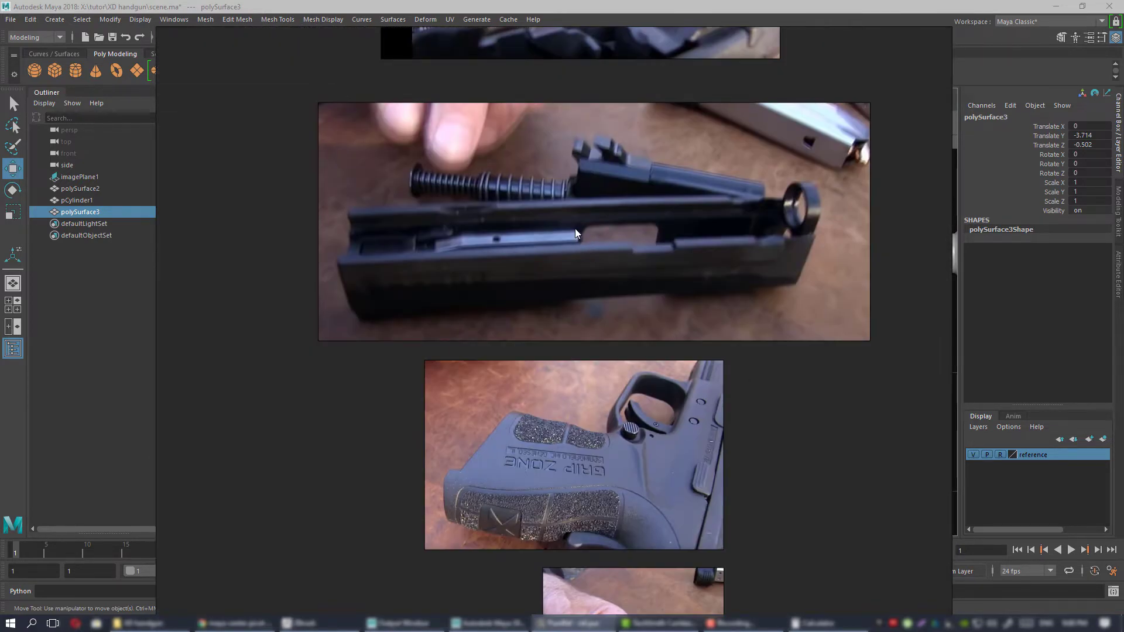
pyautogui.scroll(-5, 578, 241)
# Back in Maya, try moving the cartridge copy into the barrel's rear end, about Translate Y -2.389 and Z 0.025, and undo the move.
pyautogui.moveTo(446, 299); pyautogui.dragTo(1123, 299, button='right')
pyautogui.moveTo(506, 271); pyautogui.dragTo(673, 210)
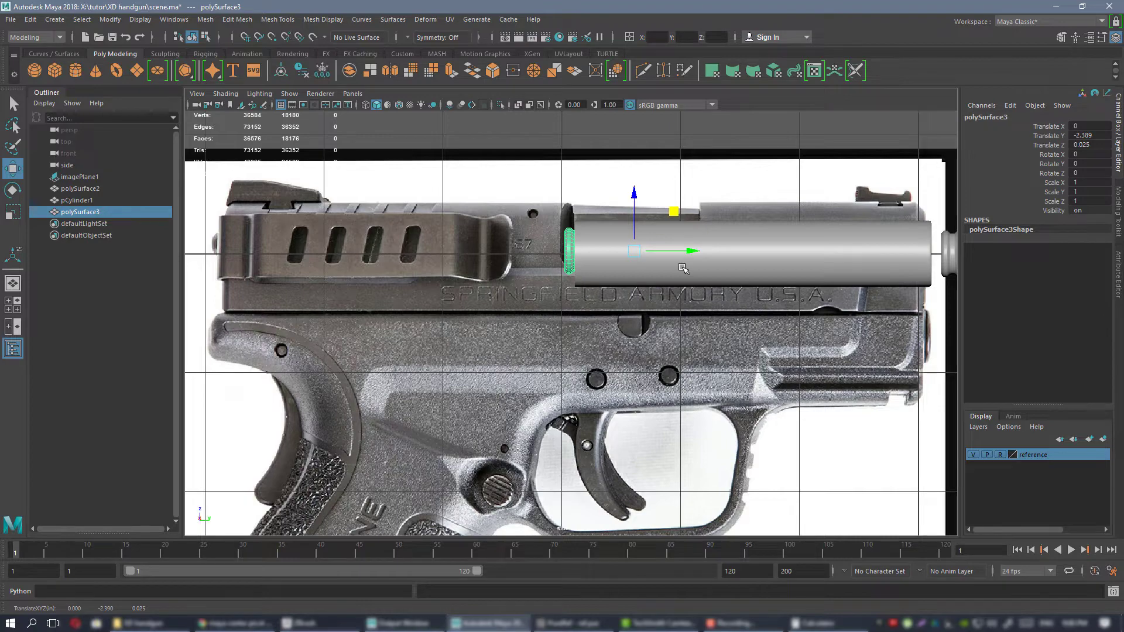
pyautogui.hotkey('ctrl', 'z')
# Create a default polygon cube at the origin with the whole pistol reference in the side view.
pyautogui.scroll(-3, 526, 258)
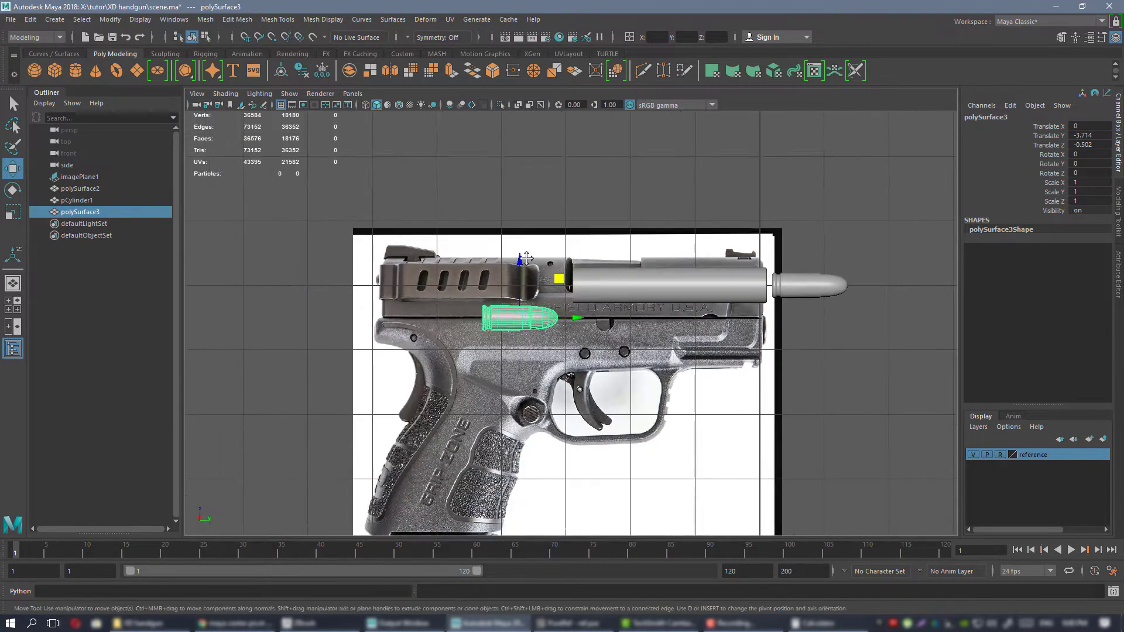
pyautogui.keyDown('alt'); pyautogui.moveTo(550, 313); pyautogui.dragTo(580, 259, button='middle'); pyautogui.keyUp('alt')
pyautogui.moveTo(580, 258)
pyautogui.keyDown('alt'); pyautogui.mouseDown(button='right')
pyautogui.moveTo(609, 298)
pyautogui.moveTo(587, 276)
pyautogui.mouseUp(button='right'); pyautogui.keyUp('alt')
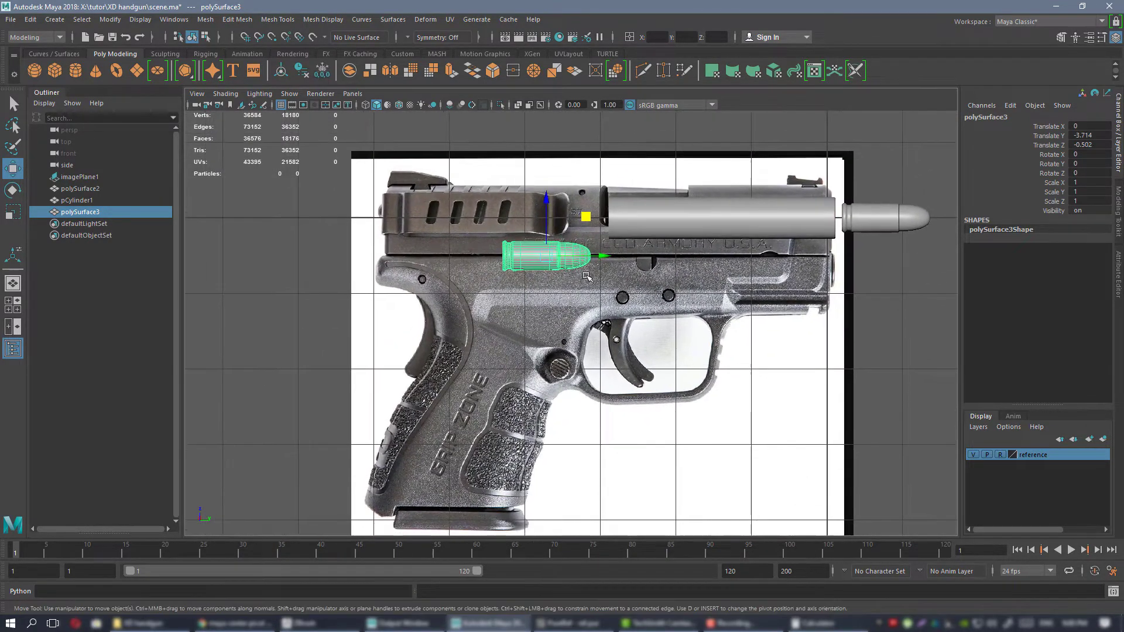
pyautogui.click(55, 70)
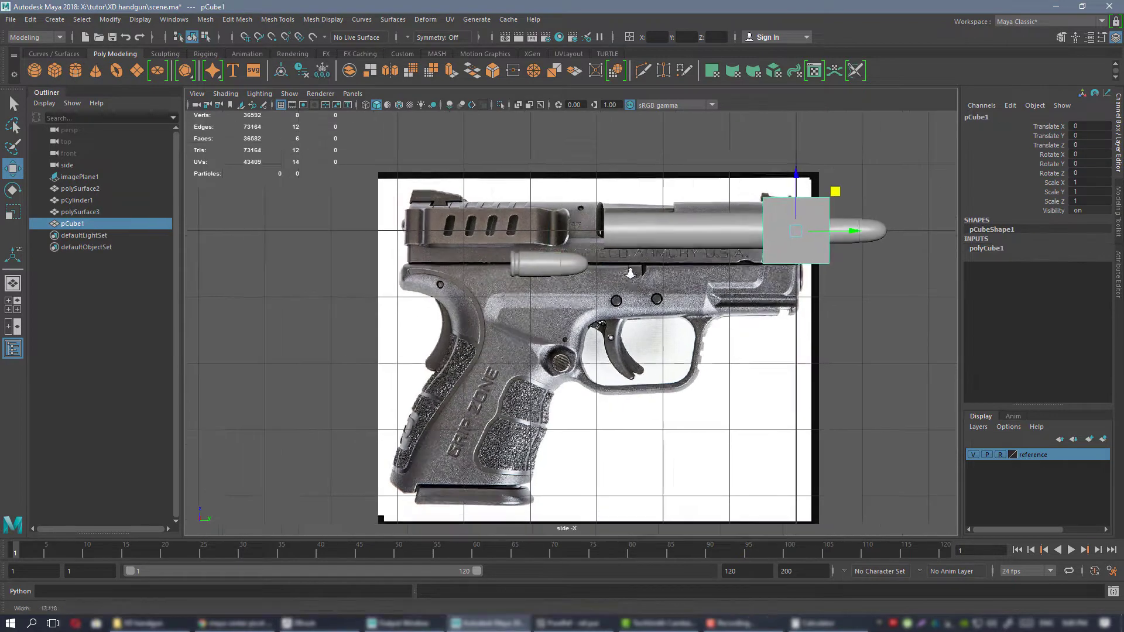
# Move the cube onto the frame just above the grip, below the cartridge copy, about Translate Y -3.933 and Z -1.322.
pyautogui.scroll(-2, 823, 236)
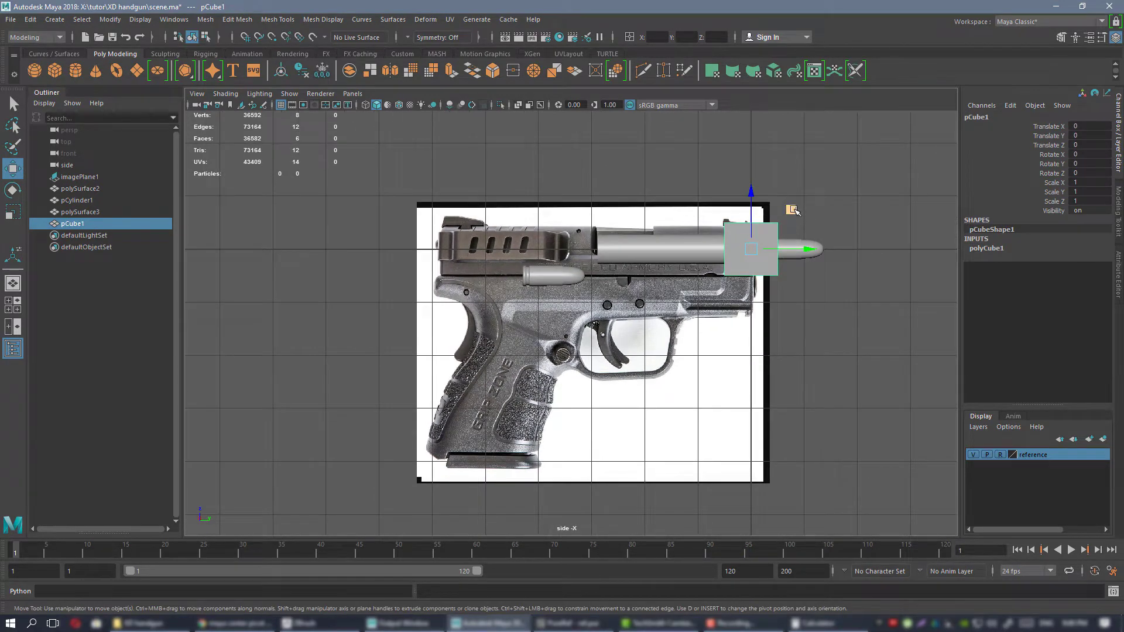
pyautogui.moveTo(793, 211); pyautogui.dragTo(598, 277)
pyautogui.scroll(3, 641, 269)
pyautogui.scroll(-3, 642, 268)
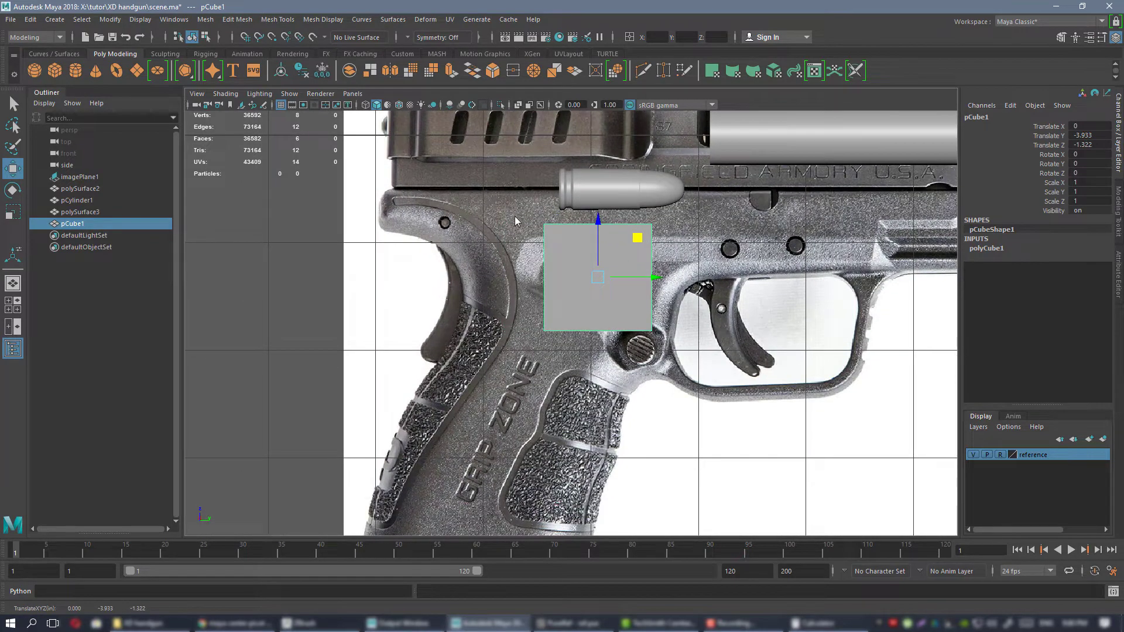
pyautogui.moveTo(515, 217); pyautogui.dragTo(471, 218, button='right')
pyautogui.moveTo(489, 290); pyautogui.dragTo(622, 362)
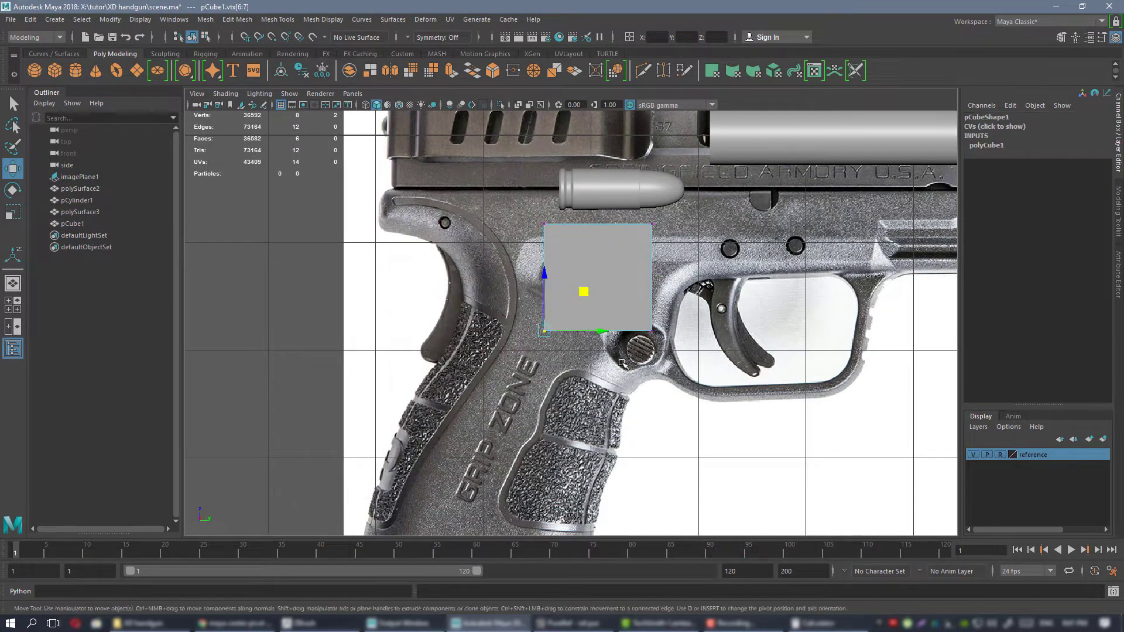
pyautogui.scroll(-2, 600, 279)
pyautogui.scroll(3, 599, 285)
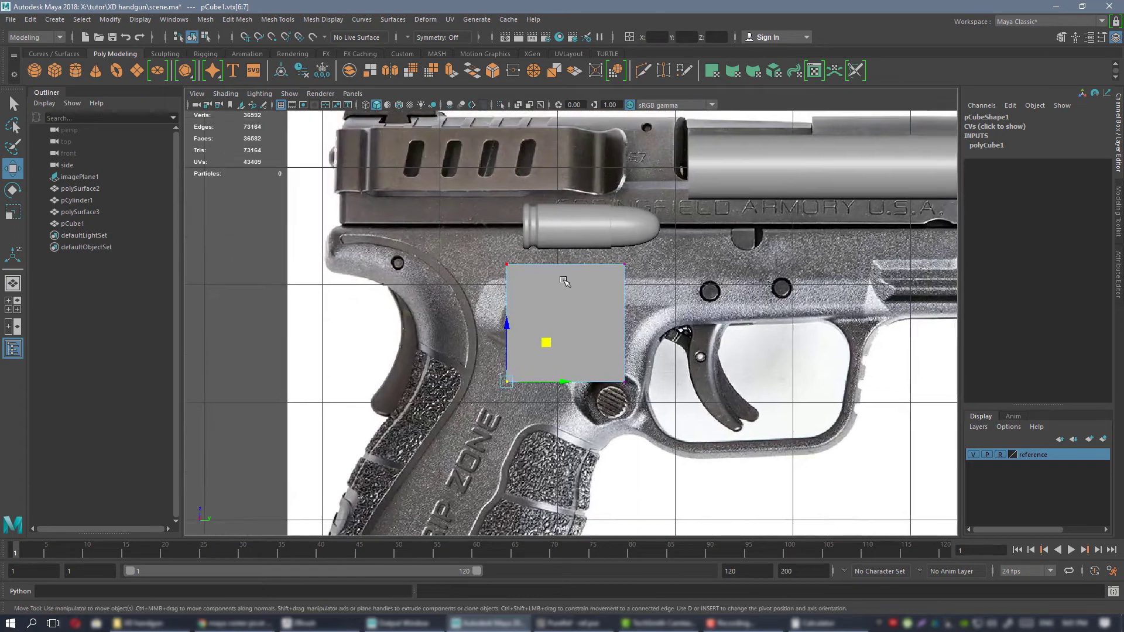
pyautogui.moveTo(591, 284); pyautogui.dragTo(639, 267, button='right')
pyautogui.keyDown('alt'); pyautogui.moveTo(608, 272); pyautogui.dragTo(592, 297, button='middle'); pyautogui.keyUp('alt')
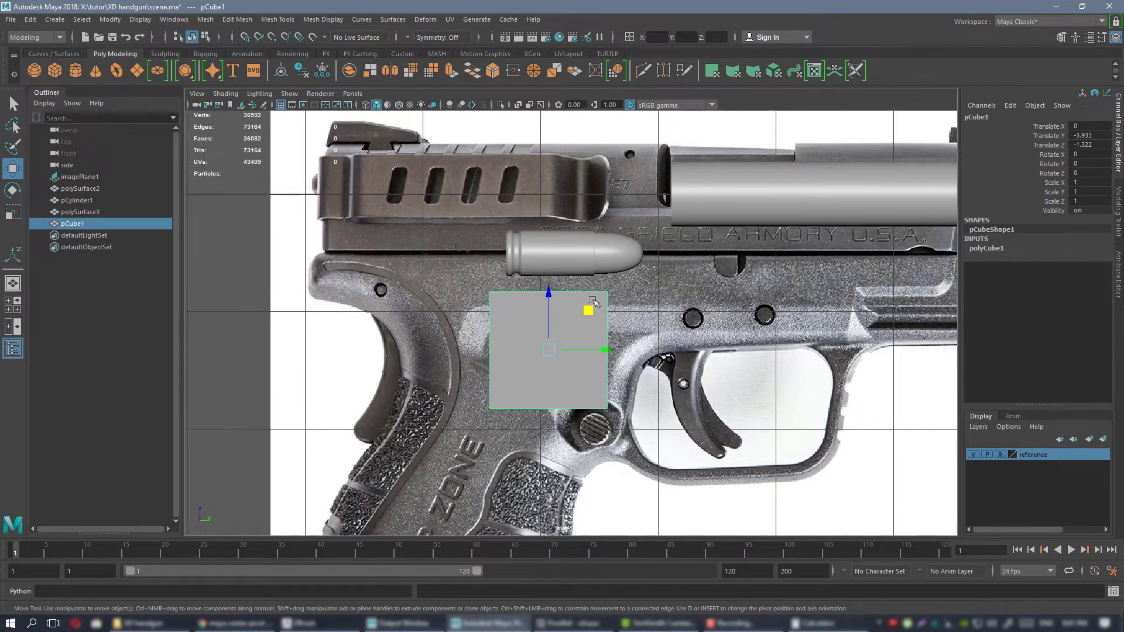
# Move the cube directly beneath the cartridge copy, at about Translate Y -3.734 and Z -1.195.
pyautogui.keyDown('alt'); pyautogui.moveTo(593, 298); pyautogui.dragTo(613, 301, button='right'); pyautogui.keyUp('alt')
pyautogui.keyDown('alt'); pyautogui.moveTo(557, 299); pyautogui.dragTo(573, 317, button='middle'); pyautogui.keyUp('alt')
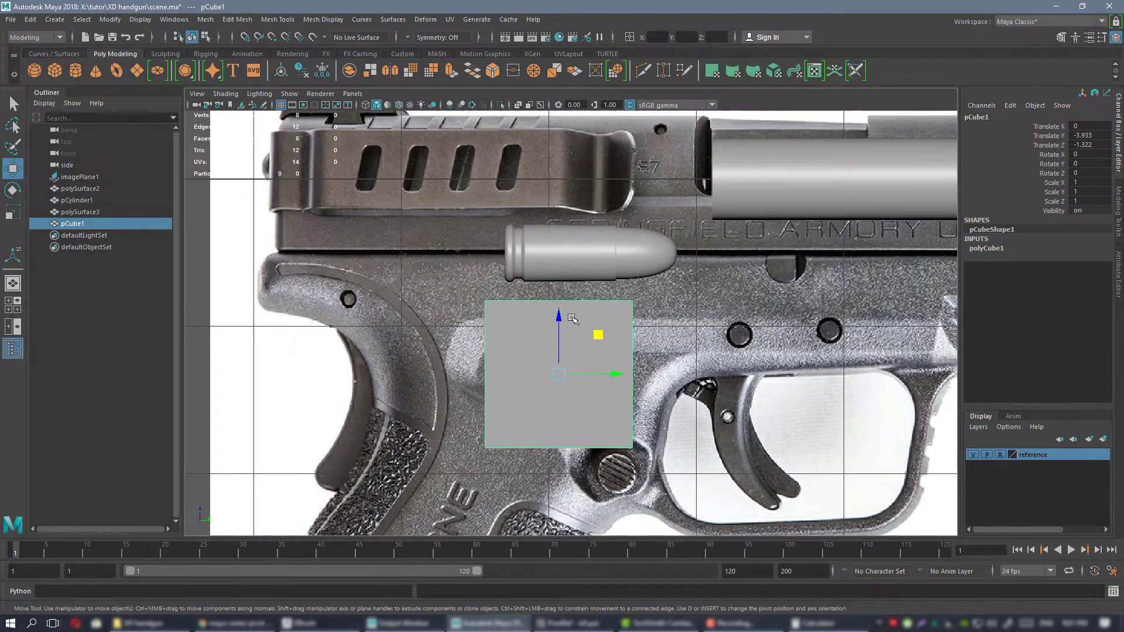
pyautogui.moveTo(595, 330); pyautogui.dragTo(627, 312)
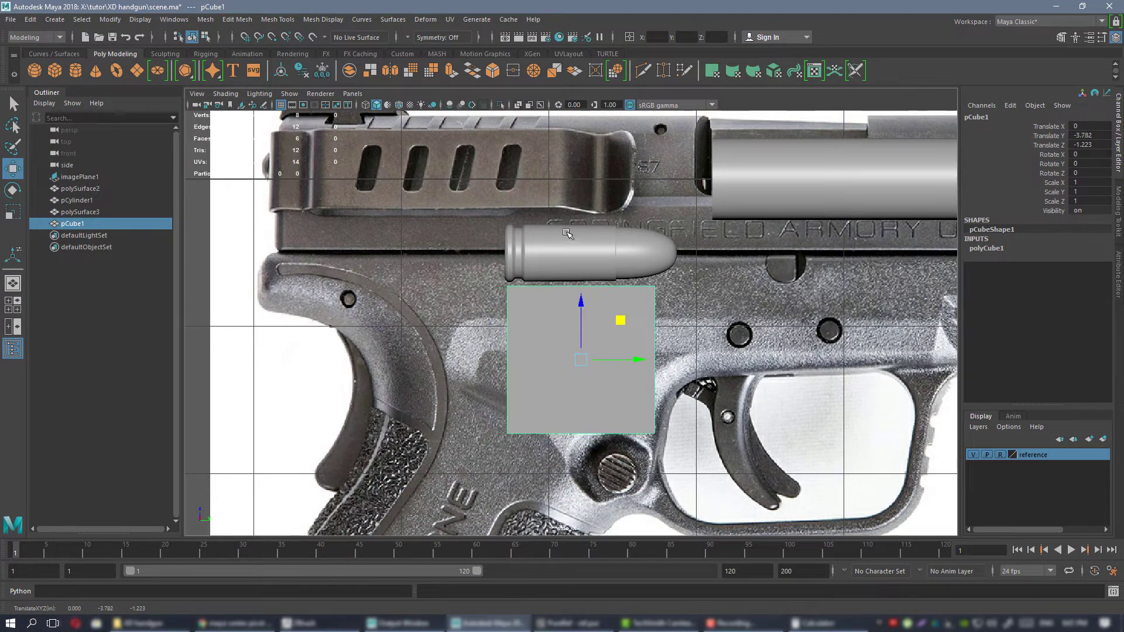
pyautogui.keyDown('alt'); pyautogui.moveTo(566, 232); pyautogui.dragTo(583, 250, button='right'); pyautogui.keyUp('alt')
pyautogui.keyDown('alt'); pyautogui.moveTo(584, 251); pyautogui.dragTo(548, 281, button='middle'); pyautogui.keyUp('alt')
pyautogui.moveTo(586, 357); pyautogui.dragTo(594, 353)
# Stretch the cube to about Scale Y 1.235 to span the cartridge's length and shift it to Translate Y -3.714, Z -1.025.
pyautogui.press('r')
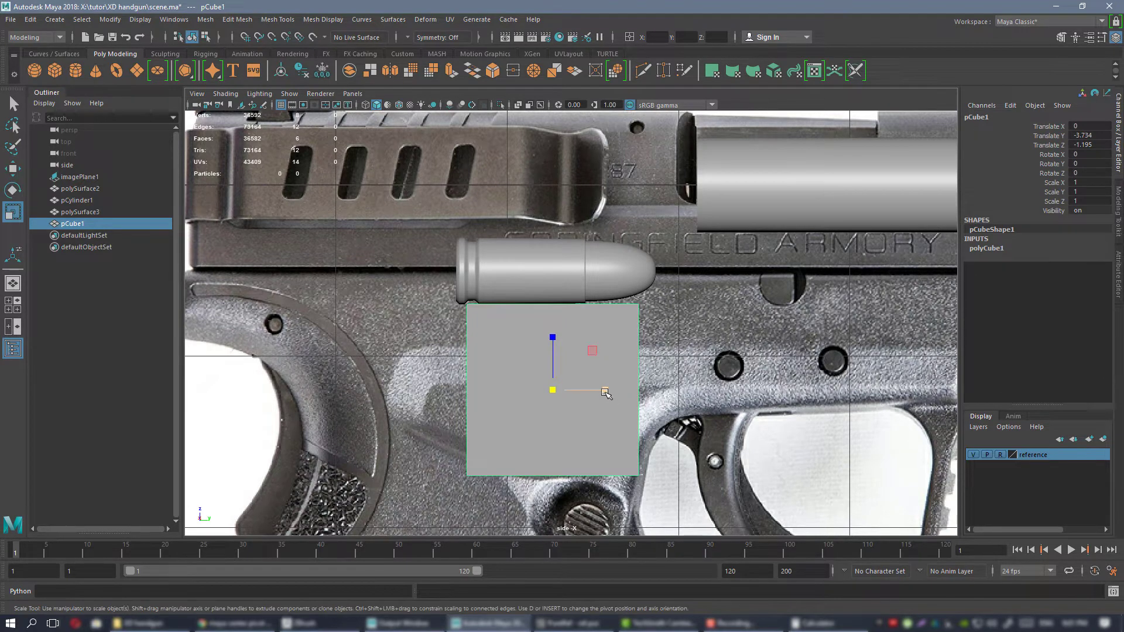
pyautogui.moveTo(606, 391); pyautogui.dragTo(620, 391)
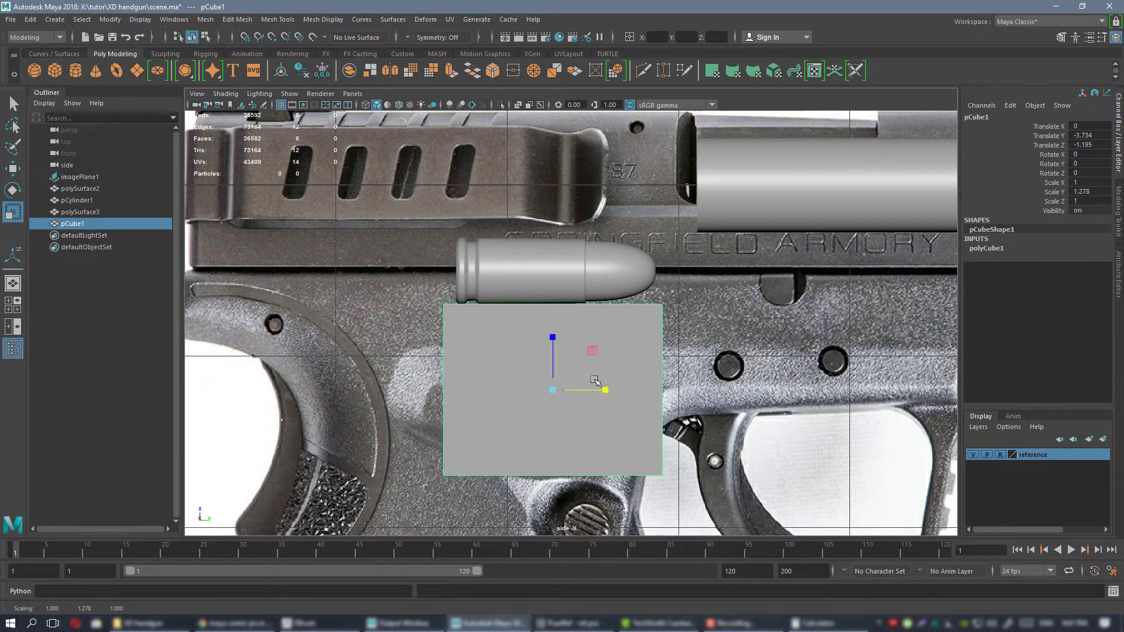
pyautogui.press('w')
pyautogui.moveTo(556, 361); pyautogui.dragTo(596, 362)
pyautogui.press('r')
pyautogui.press('w')
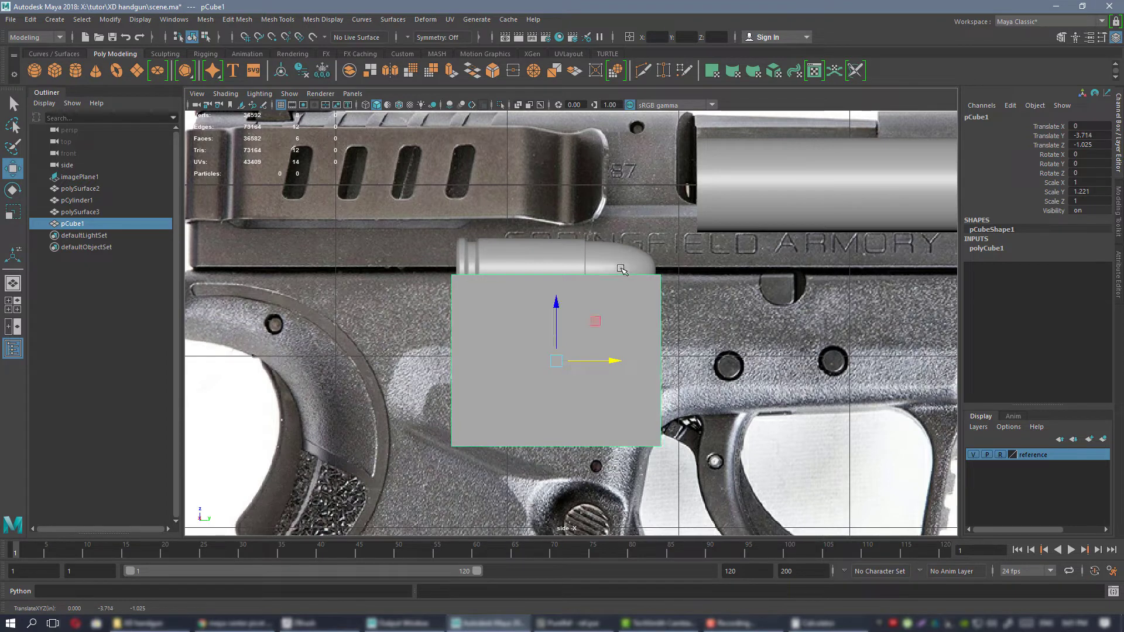
pyautogui.press('r')
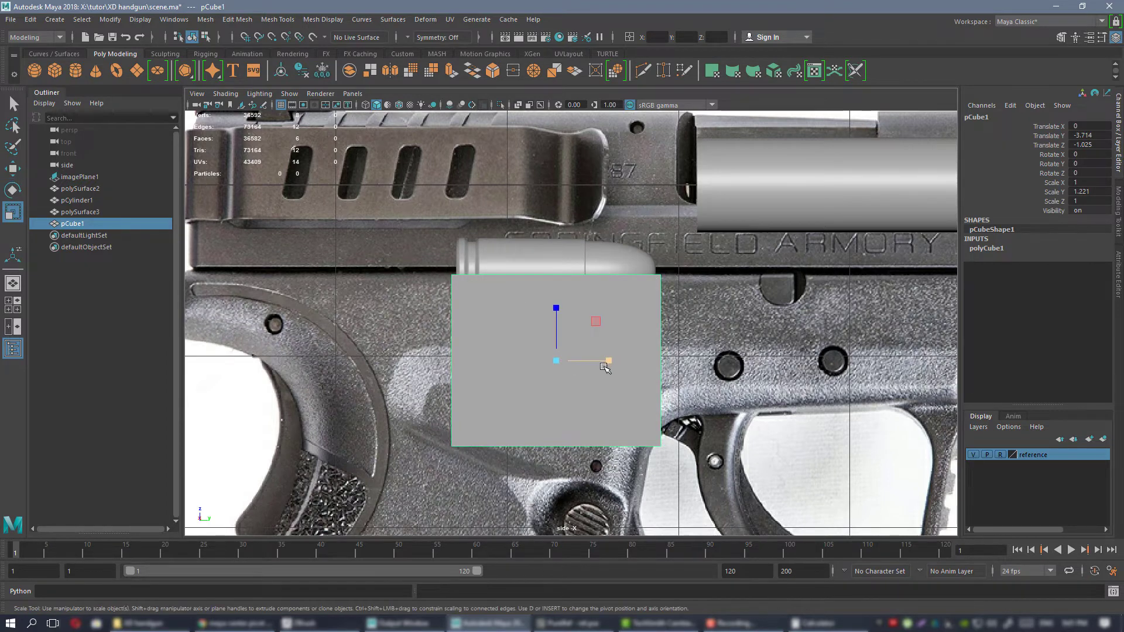
pyautogui.moveTo(609, 361); pyautogui.dragTo(611, 360)
# Move the cube's bottom vertices down and back to the foot of the grip, slanting the block along the grip's angle.
pyautogui.scroll(-2, 560, 338)
pyautogui.scroll(-4, 560, 337)
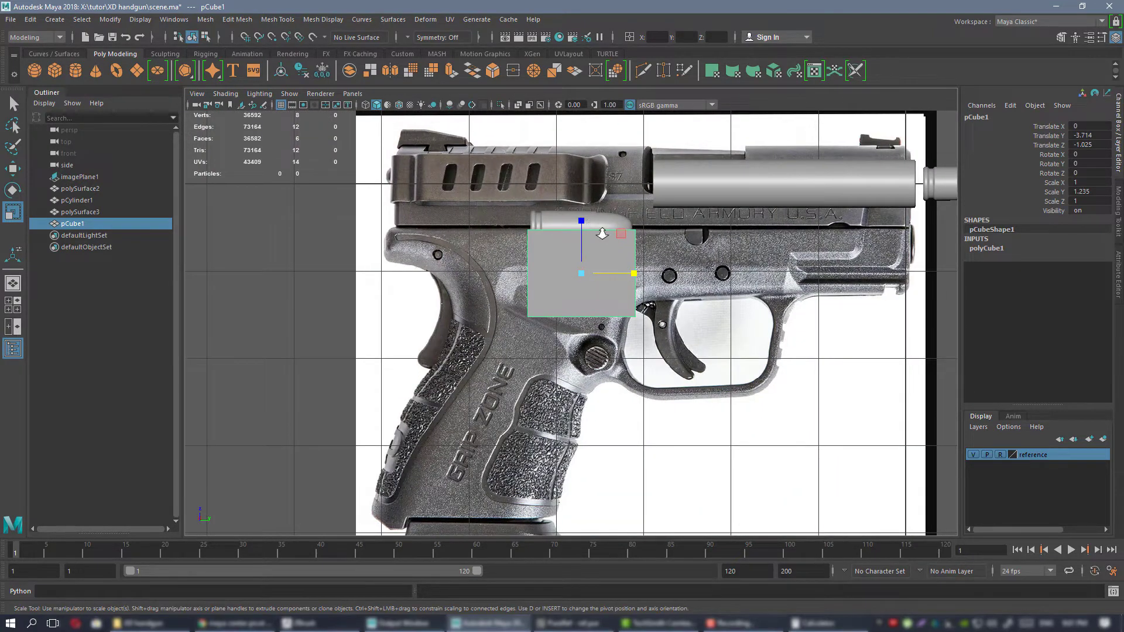
pyautogui.scroll(1, 603, 233)
pyautogui.moveTo(621, 233); pyautogui.dragTo(597, 234, button='right')
pyautogui.moveTo(479, 290); pyautogui.dragTo(742, 353)
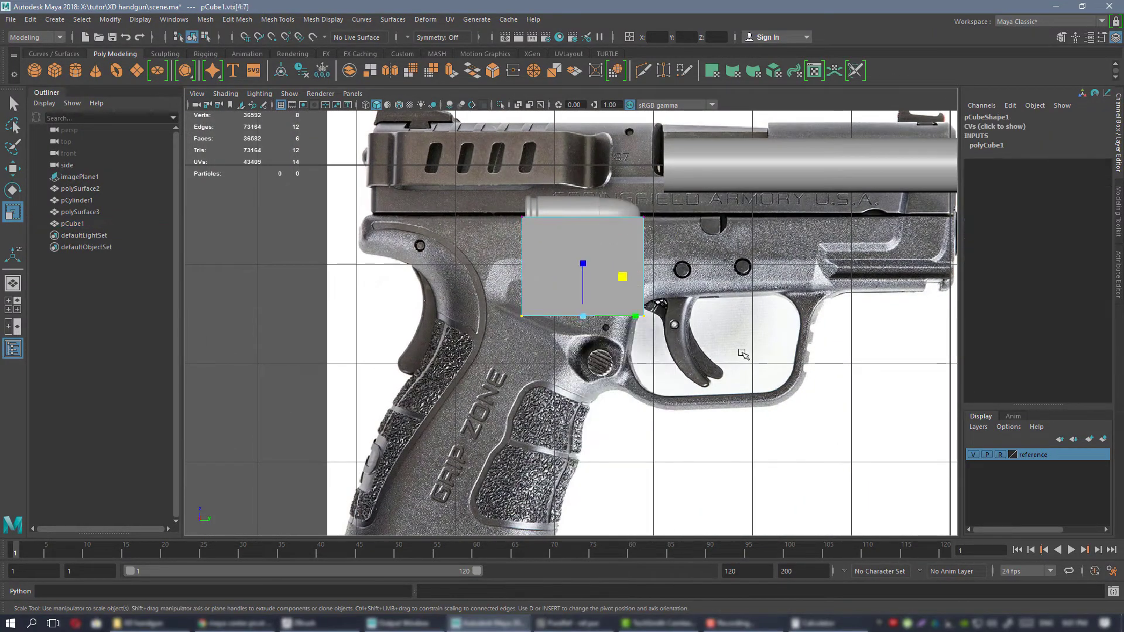
pyautogui.keyDown('alt'); pyautogui.moveTo(743, 354); pyautogui.dragTo(683, 269, button='middle'); pyautogui.keyUp('alt')
pyautogui.press('w')
pyautogui.moveTo(623, 184); pyautogui.dragTo(512, 418)
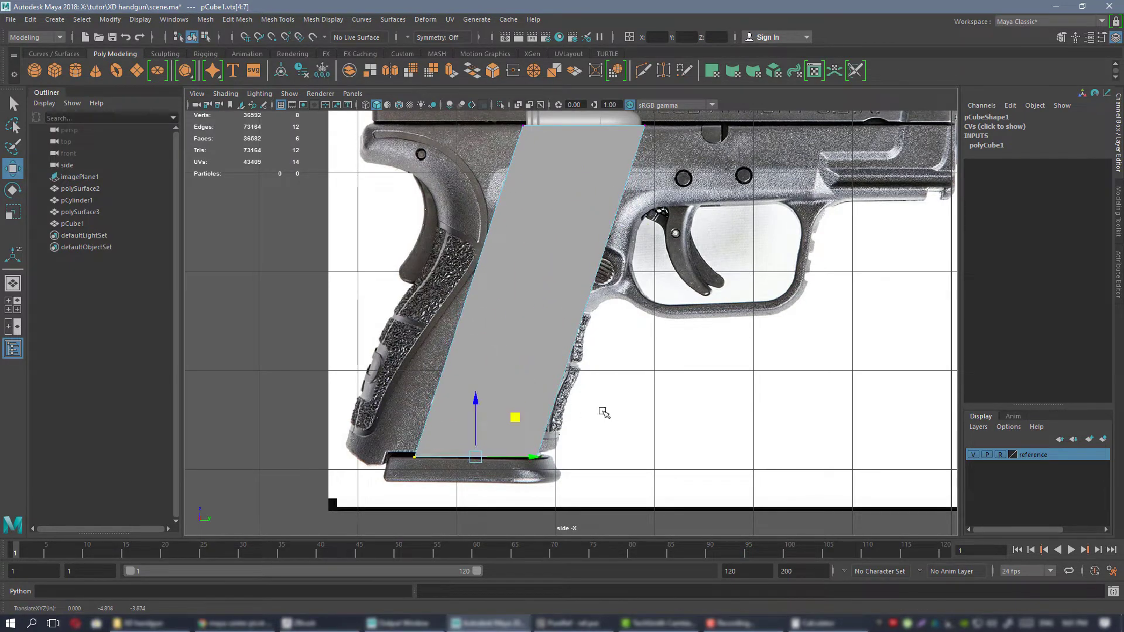
pyautogui.scroll(-4, 602, 409)
pyautogui.scroll(4, 583, 337)
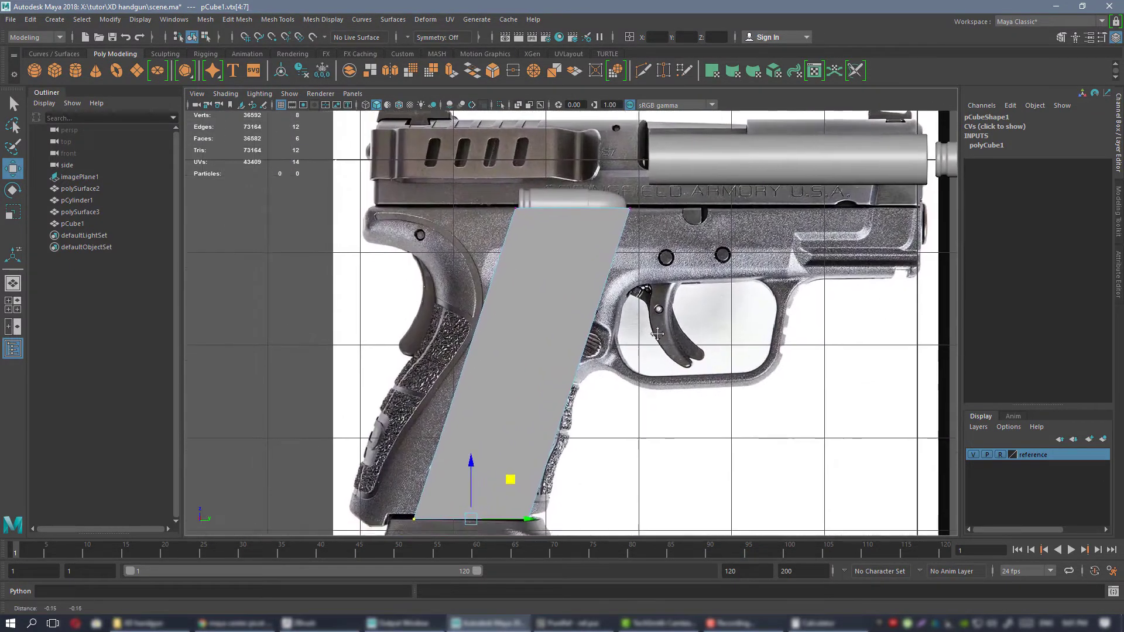
pyautogui.keyDown('alt'); pyautogui.moveTo(536, 371); pyautogui.dragTo(553, 342, button='middle'); pyautogui.keyUp('alt')
pyautogui.moveTo(557, 465)
pyautogui.mouseDown()
pyautogui.moveTo(524, 459)
pyautogui.moveTo(551, 454)
pyautogui.mouseUp()
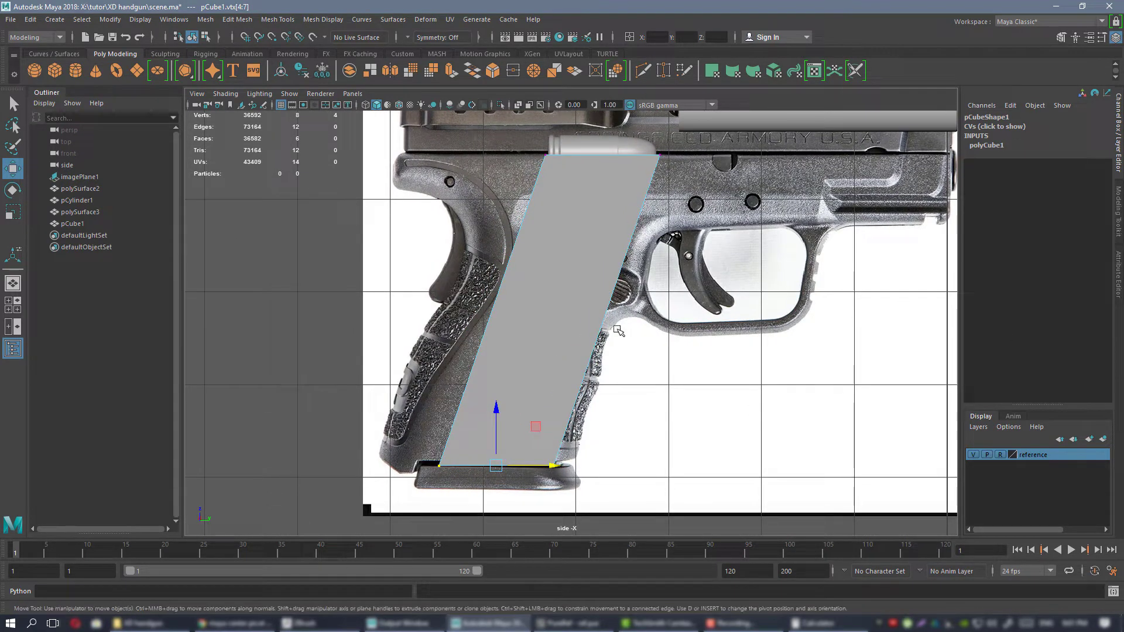
# Raise the block's top vertices to just above the seam between slide and frame.
pyautogui.keyDown('alt'); pyautogui.moveTo(738, 173); pyautogui.dragTo(693, 319, button='middle'); pyautogui.keyUp('alt')
pyautogui.scroll(3, 565, 225)
pyautogui.scroll(2, 565, 226)
pyautogui.keyDown('alt'); pyautogui.moveTo(564, 225); pyautogui.dragTo(531, 145, button='middle'); pyautogui.keyUp('alt')
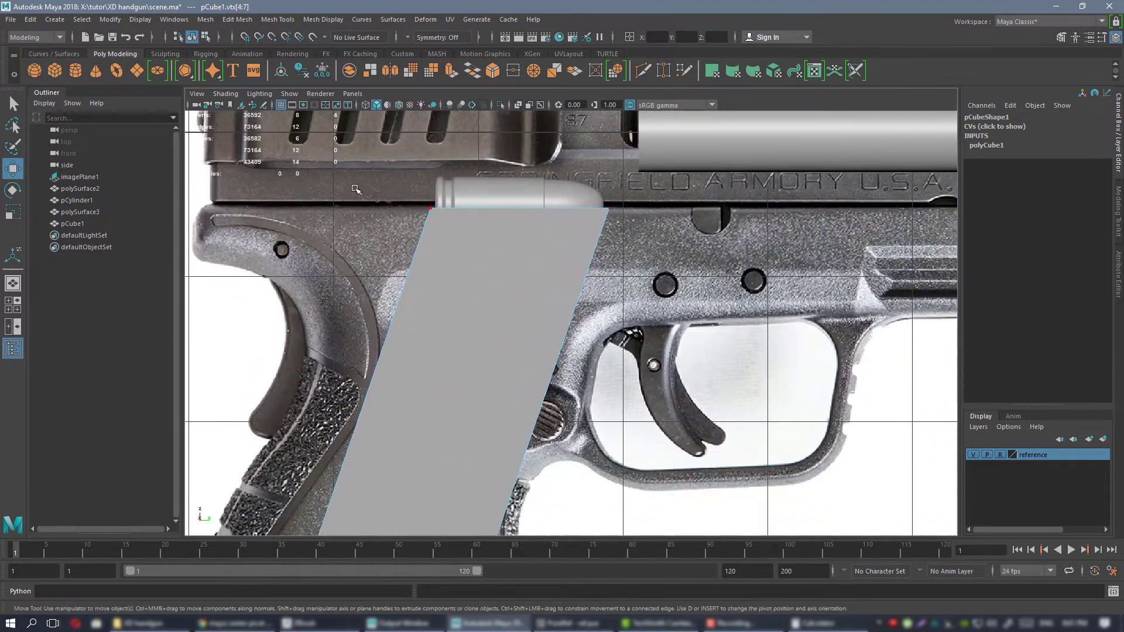
pyautogui.moveTo(360, 173); pyautogui.dragTo(723, 243)
pyautogui.click(566, 209)
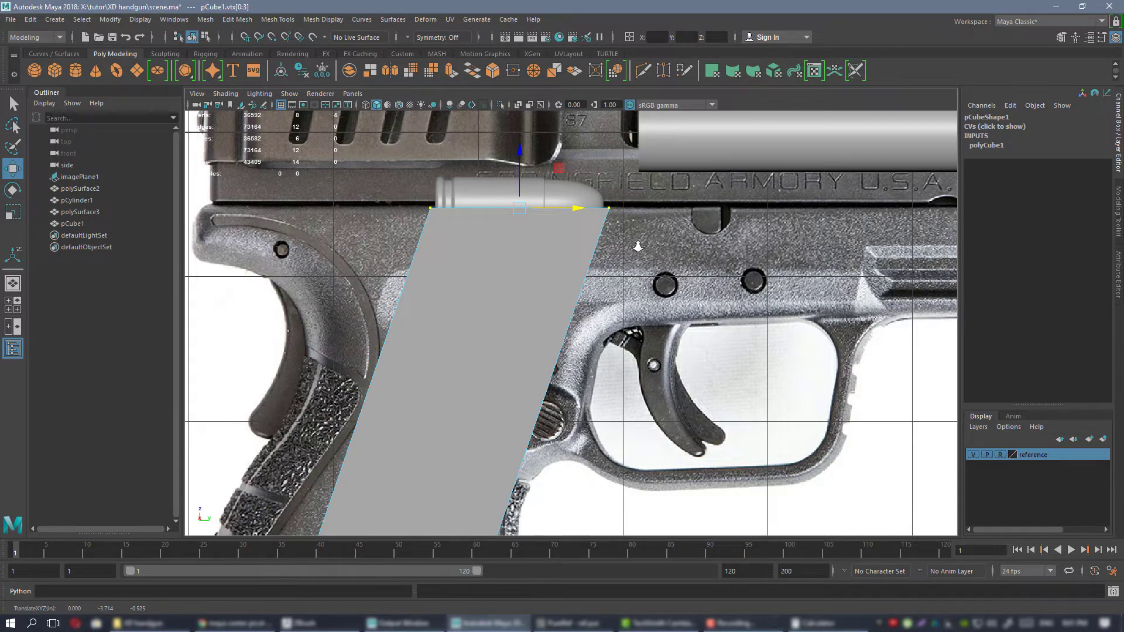
pyautogui.keyDown('alt'); pyautogui.moveTo(637, 247); pyautogui.dragTo(609, 226, button='right'); pyautogui.keyUp('alt')
pyautogui.keyDown('alt'); pyautogui.moveTo(532, 174); pyautogui.dragTo(635, 250, button='right'); pyautogui.keyUp('alt')
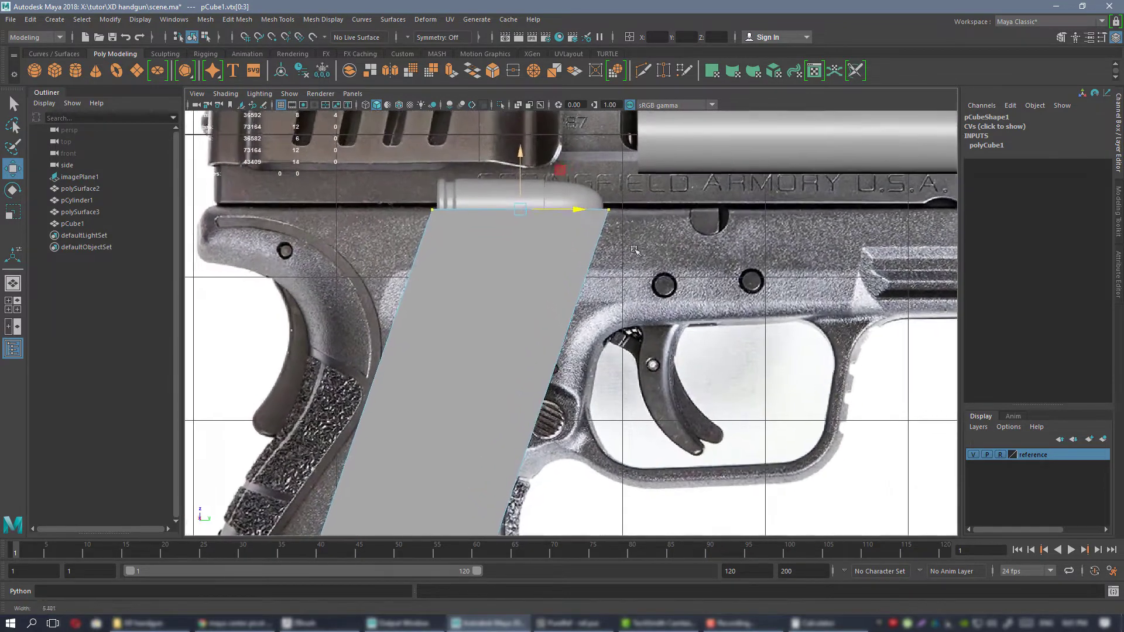
pyautogui.keyDown('alt'); pyautogui.moveTo(635, 250); pyautogui.dragTo(622, 344, button='middle'); pyautogui.keyUp('alt')
pyautogui.keyDown('alt'); pyautogui.moveTo(622, 345); pyautogui.dragTo(653, 359, button='right'); pyautogui.keyUp('alt')
# Raise the cartridge copy to about Translate Z -0.439 above the block's upper edge.
pyautogui.moveTo(536, 271); pyautogui.dragTo(496, 266)
pyautogui.click(470, 278)
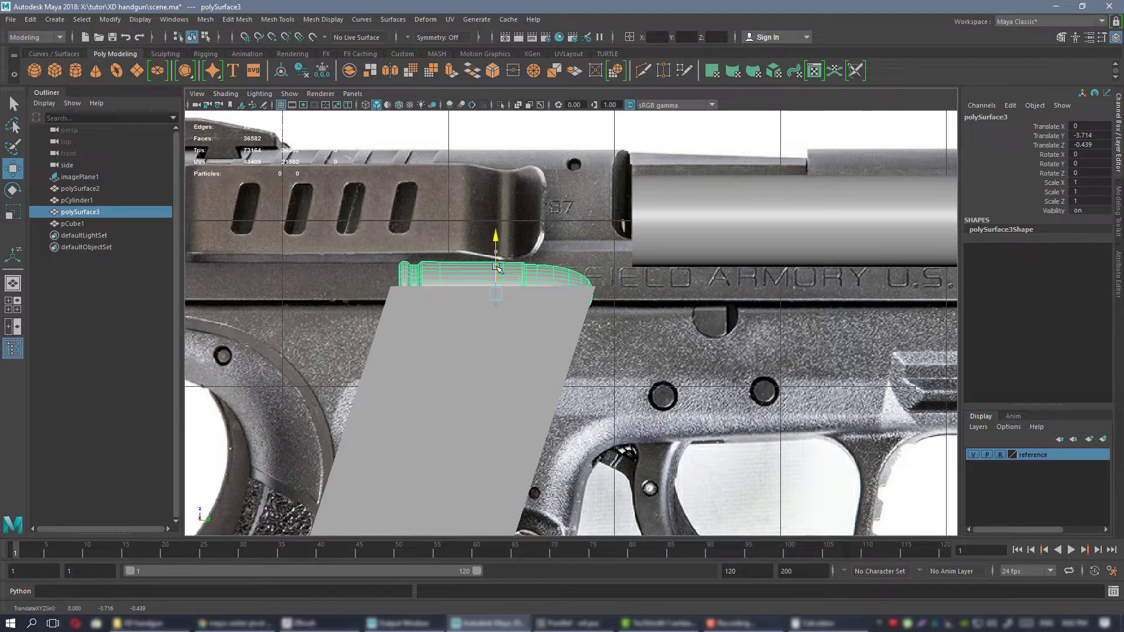
pyautogui.scroll(-6, 612, 305)
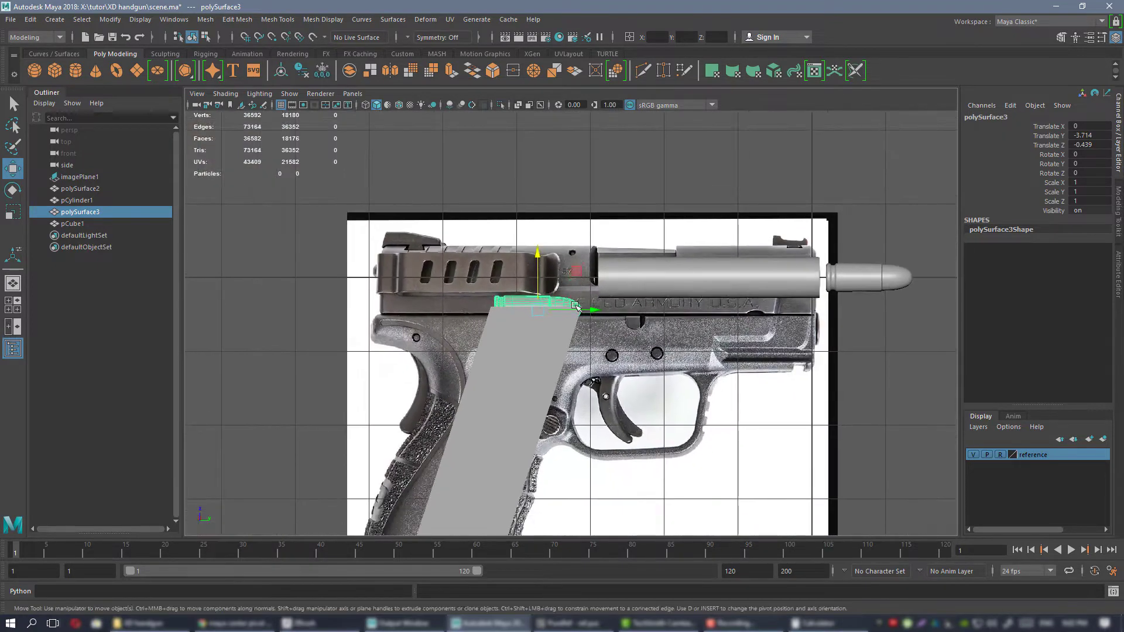
pyautogui.scroll(1, 667, 211)
# Extend the block's bottom vertices along the slant past the base plate of the grip, and return to object selection.
pyautogui.keyDown('alt'); pyautogui.moveTo(673, 206); pyautogui.dragTo(693, 151, button='middle'); pyautogui.keyUp('alt')
pyautogui.keyDown('alt'); pyautogui.moveTo(574, 450); pyautogui.dragTo(625, 409, button='middle'); pyautogui.keyUp('alt')
pyautogui.click(580, 279)
pyautogui.keyDown('alt'); pyautogui.moveTo(597, 277); pyautogui.dragTo(616, 230, button='middle'); pyautogui.keyUp('alt')
pyautogui.moveTo(593, 269); pyautogui.dragTo(547, 271, button='right')
pyautogui.keyDown('alt'); pyautogui.moveTo(566, 335); pyautogui.dragTo(572, 219, button='middle'); pyautogui.keyUp('alt')
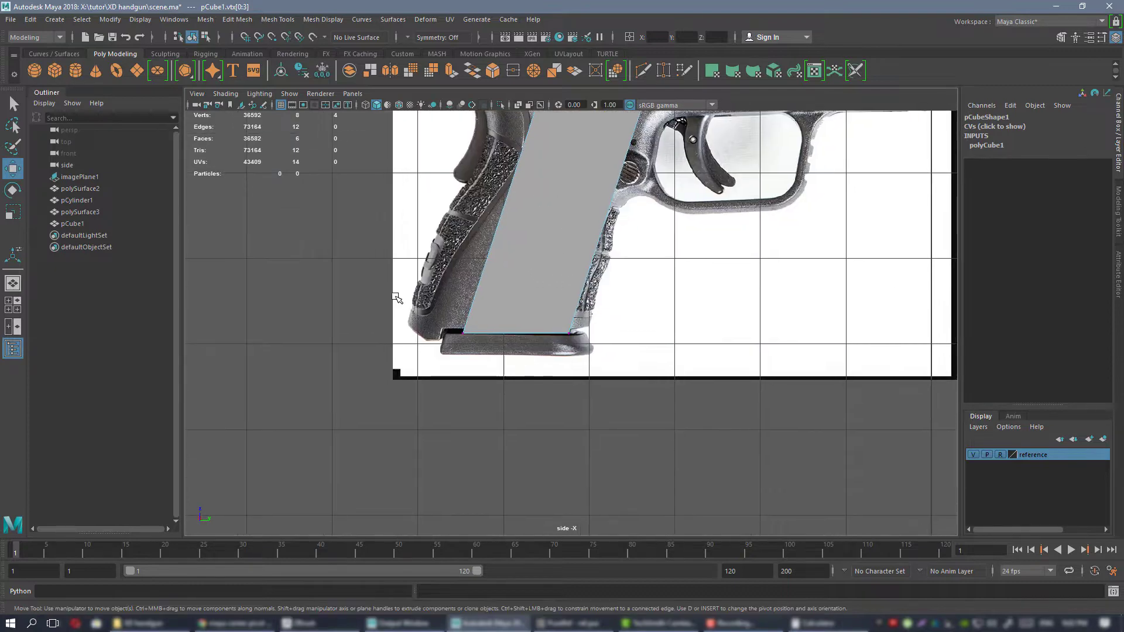
pyautogui.moveTo(396, 299); pyautogui.dragTo(648, 356)
pyautogui.moveTo(553, 295); pyautogui.dragTo(528, 375)
pyautogui.keyDown('alt'); pyautogui.moveTo(612, 208); pyautogui.dragTo(592, 311, button='middle'); pyautogui.keyUp('alt')
pyautogui.keyDown('alt'); pyautogui.moveTo(624, 249); pyautogui.dragTo(575, 377, button='middle'); pyautogui.keyUp('alt')
pyautogui.scroll(-1, 565, 370)
pyautogui.keyDown('alt'); pyautogui.moveTo(545, 321); pyautogui.dragTo(562, 180, button='middle'); pyautogui.keyUp('alt')
pyautogui.moveTo(520, 248); pyautogui.dragTo(555, 227, button='right')
pyautogui.keyDown('alt'); pyautogui.moveTo(587, 276); pyautogui.dragTo(582, 347, button='middle'); pyautogui.keyUp('alt')
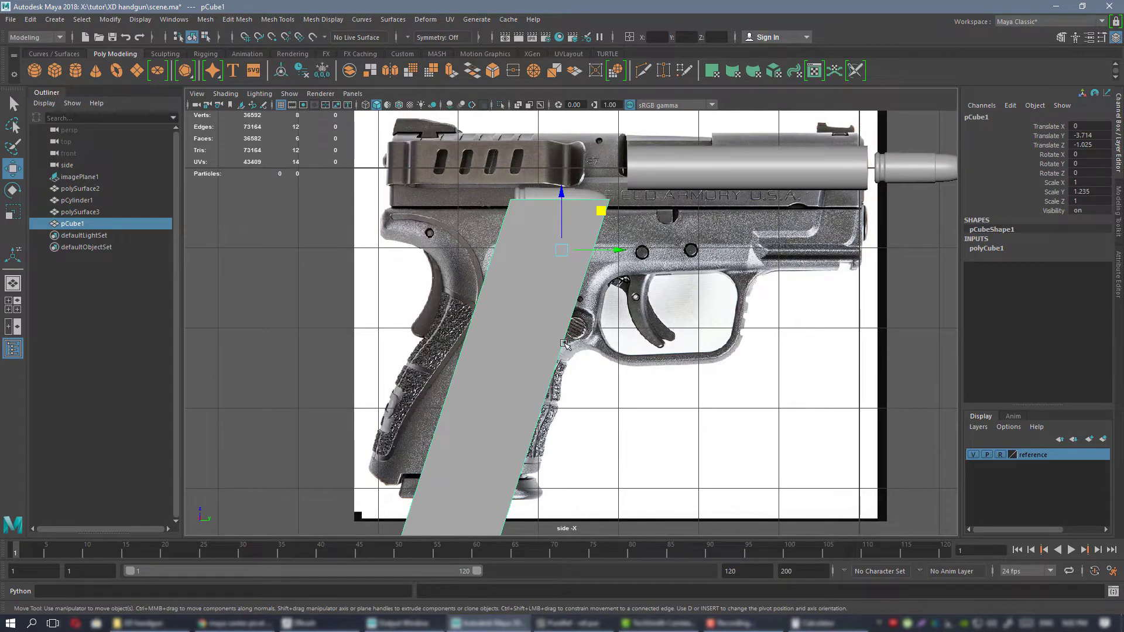
# Show the slanted block in the perspective view with the grid hidden and inspect it together with the cartridge copy.
pyautogui.press('space')
pyautogui.moveTo(573, 369); pyautogui.dragTo(632, 262)
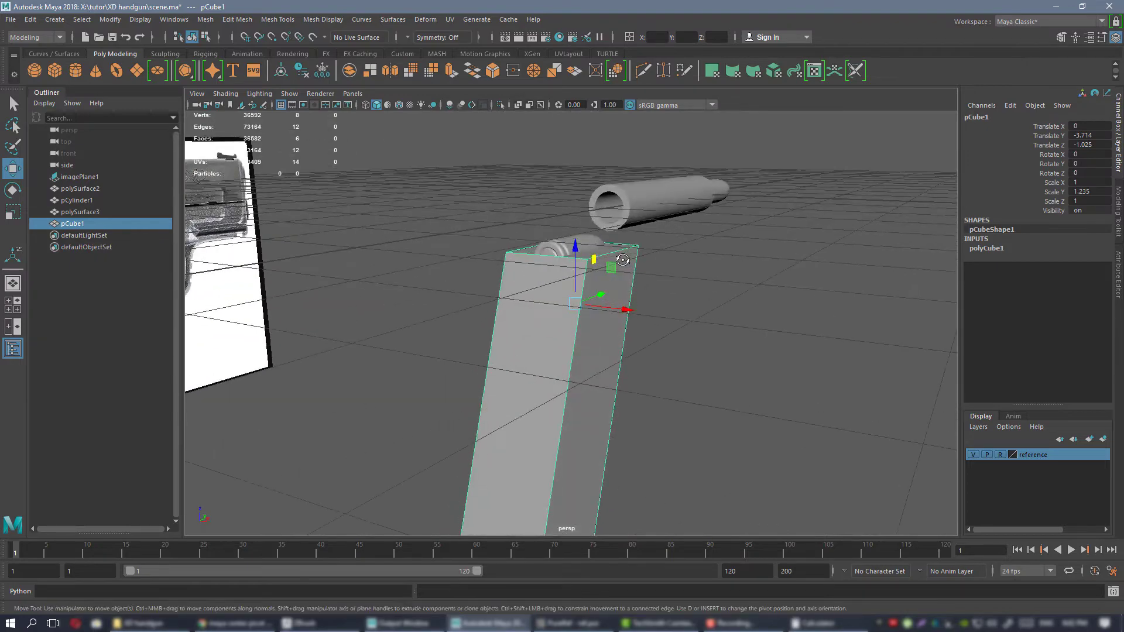
pyautogui.press('g')
pyautogui.keyDown('alt'); pyautogui.moveTo(671, 302); pyautogui.dragTo(595, 282); pyautogui.keyUp('alt')
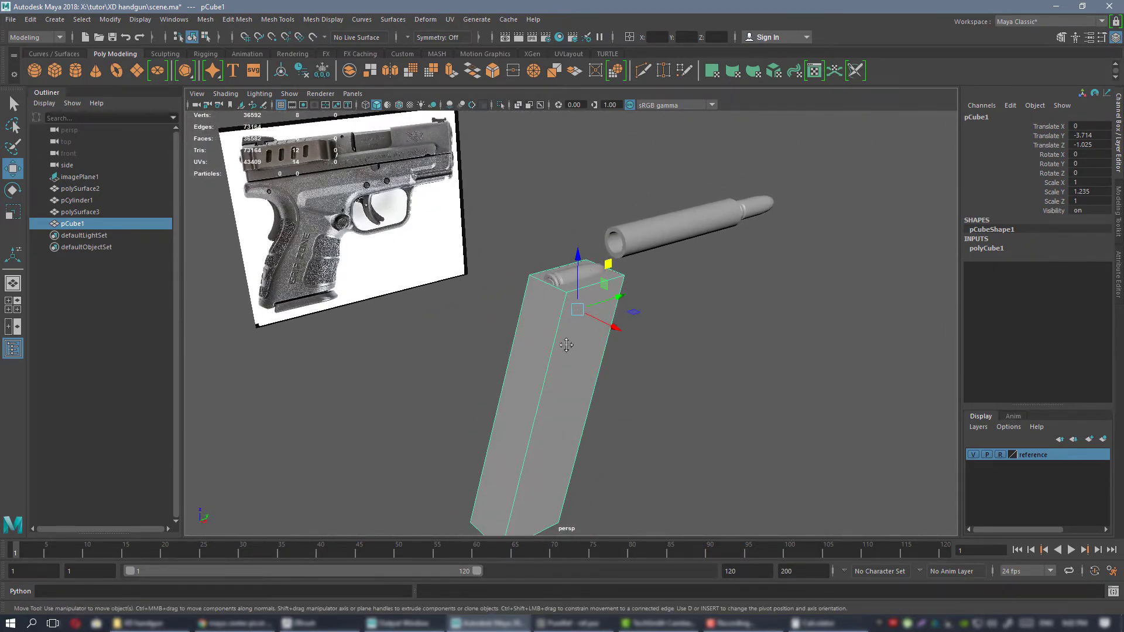
pyautogui.keyDown('alt'); pyautogui.moveTo(566, 345); pyautogui.dragTo(624, 358); pyautogui.keyUp('alt')
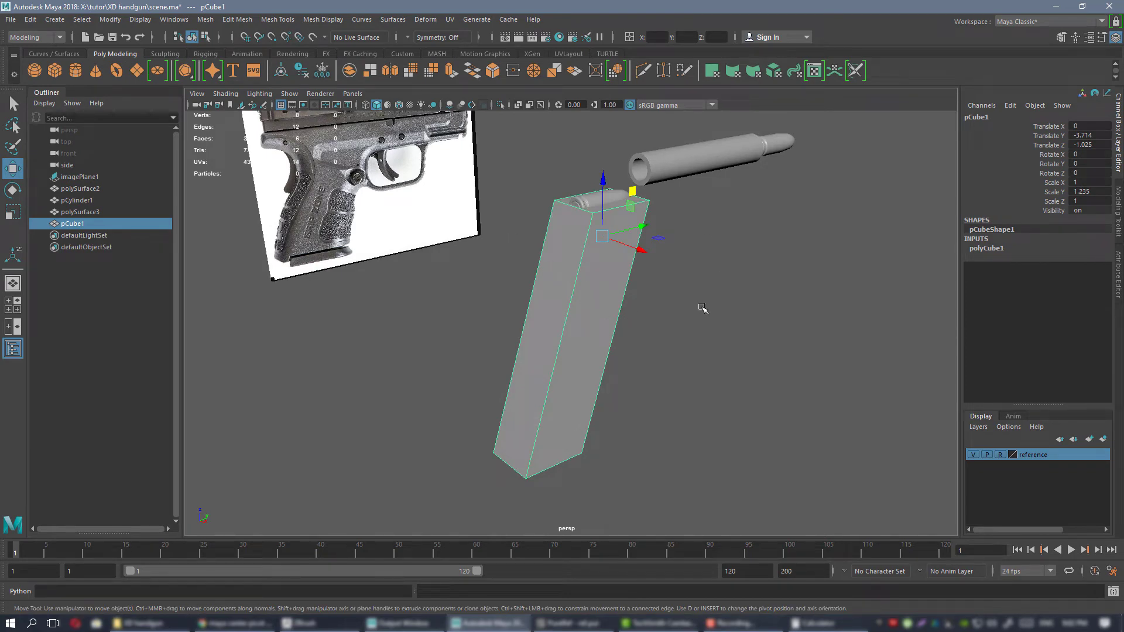
# Switch to the PureRef board and examine the pistol photos, especially the rear three-quarter view of the grip and magazine base.
pyautogui.hotkey('alt', 'Tab')
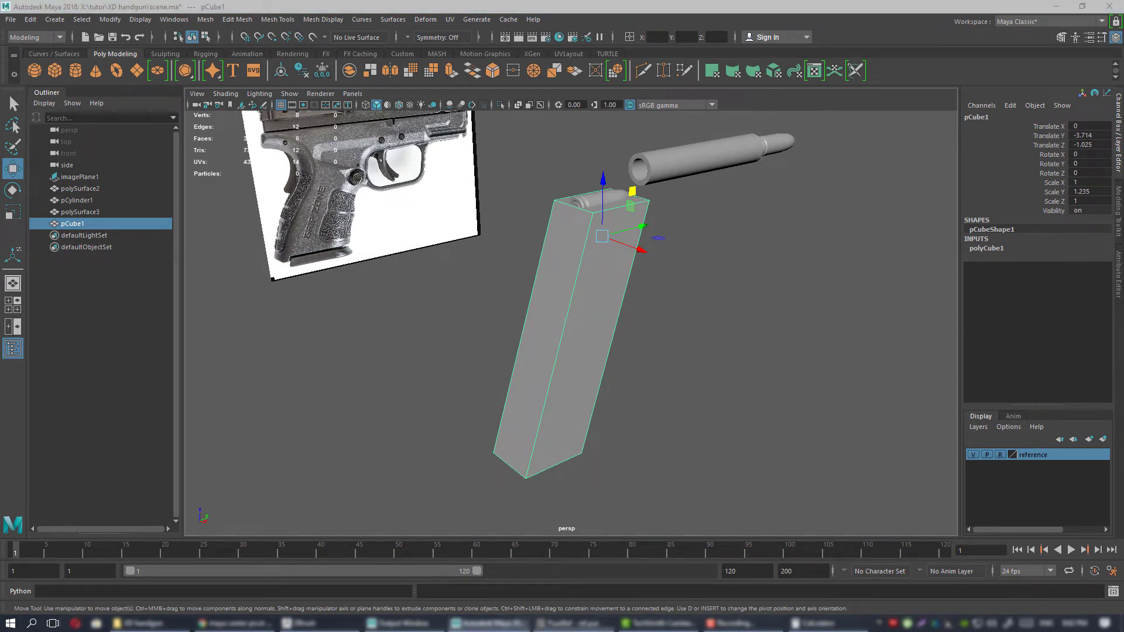
pyautogui.scroll(-5, 622, 311)
pyautogui.moveTo(446, 325); pyautogui.dragTo(563, 332, button='middle')
pyautogui.scroll(4, 563, 331)
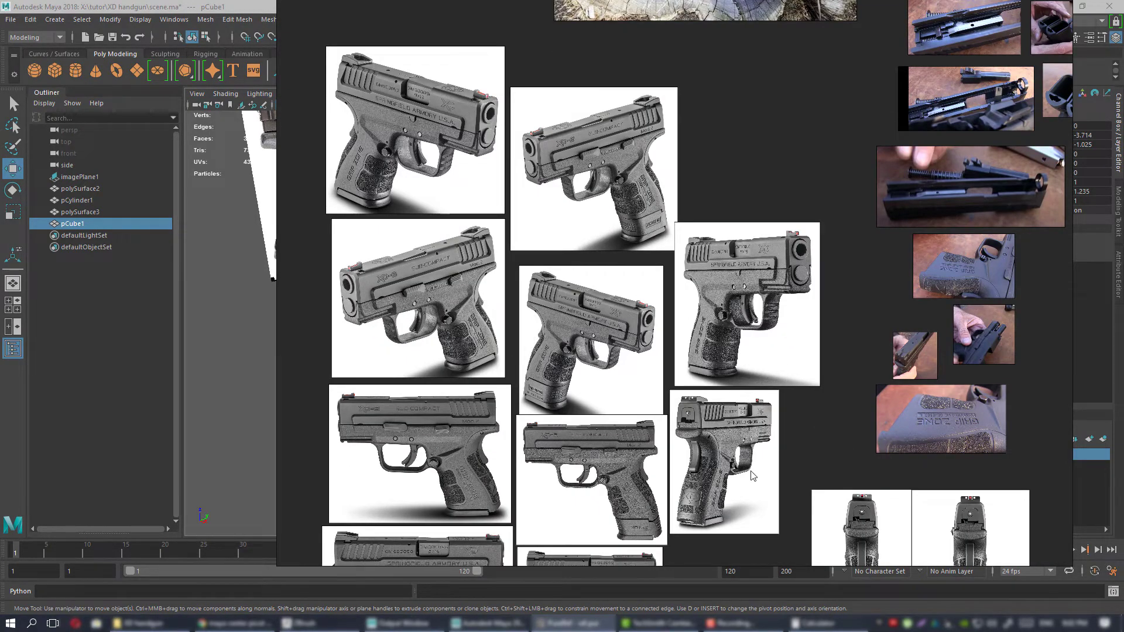
pyautogui.moveTo(753, 476); pyautogui.dragTo(660, 306, button='middle')
pyautogui.scroll(3, 655, 309)
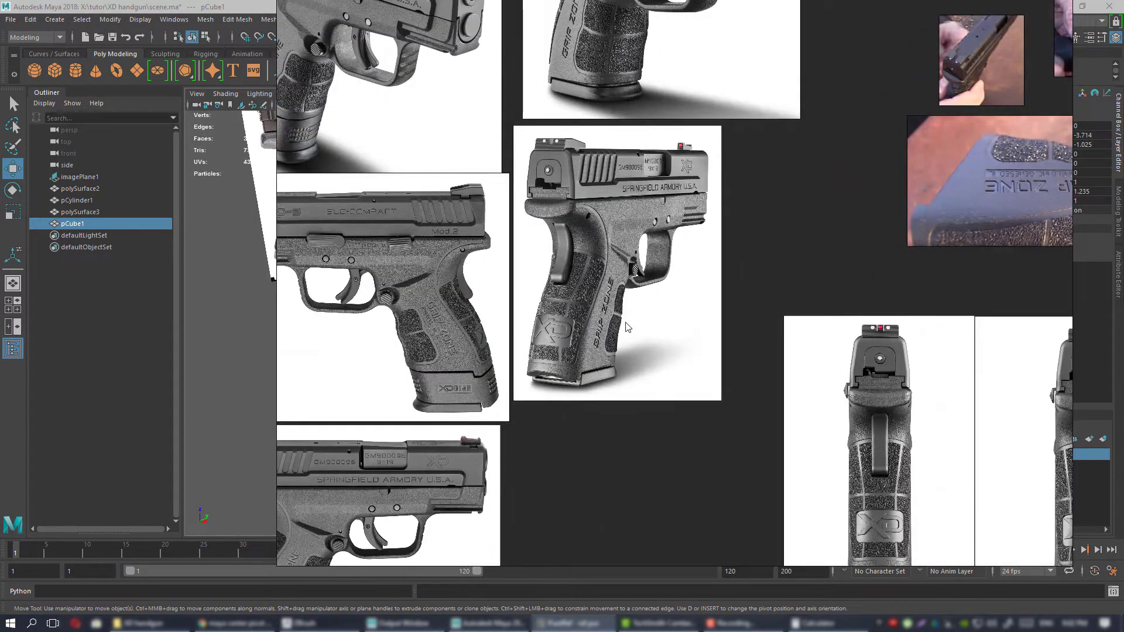
pyautogui.moveTo(599, 290); pyautogui.dragTo(653, 282, button='middle')
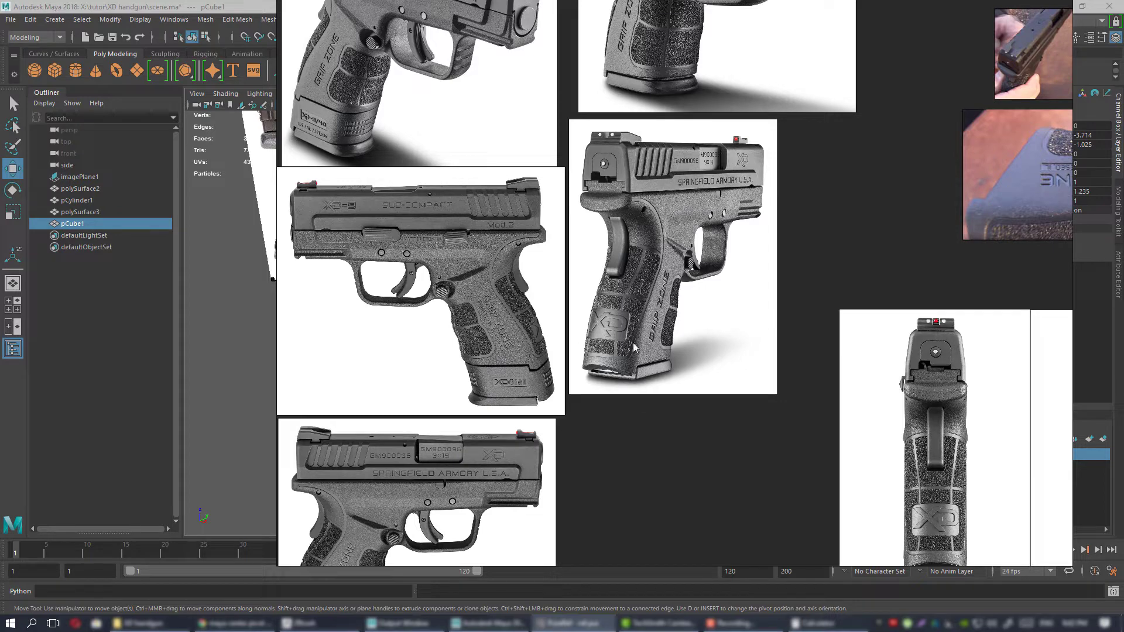
pyautogui.scroll(-4, 624, 349)
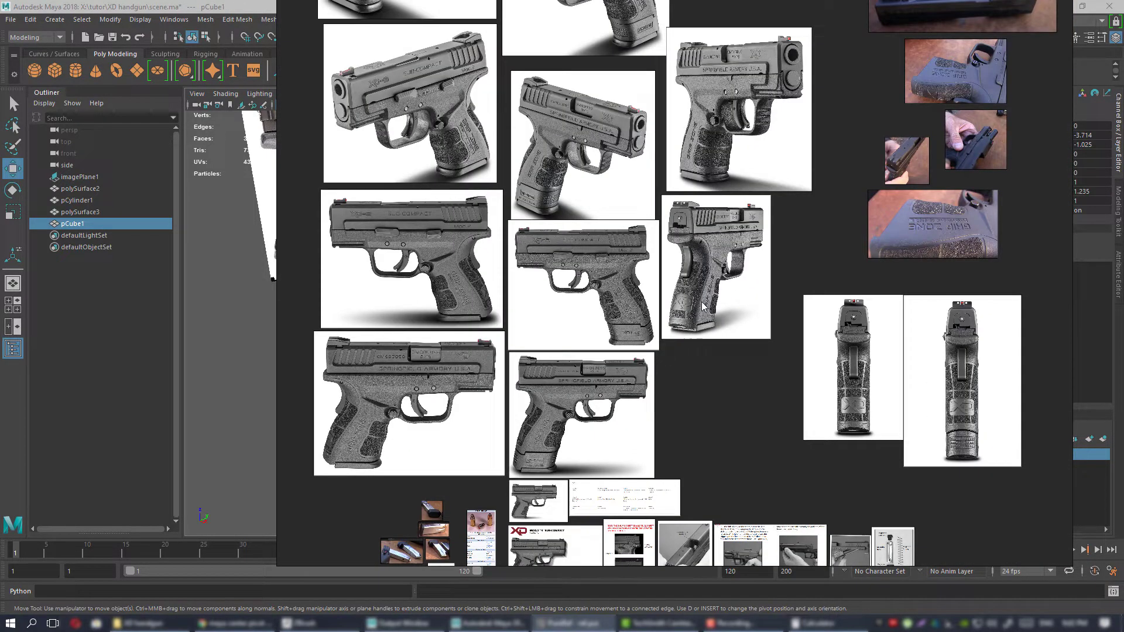
# Find the magazine photos beside the 9×19mm Parabellum sheet and examine the magazine's shape and how the cartridge sits in it.
pyautogui.moveTo(707, 304); pyautogui.dragTo(679, 320, button='middle')
pyautogui.moveTo(629, 373); pyautogui.dragTo(770, 85, button='middle')
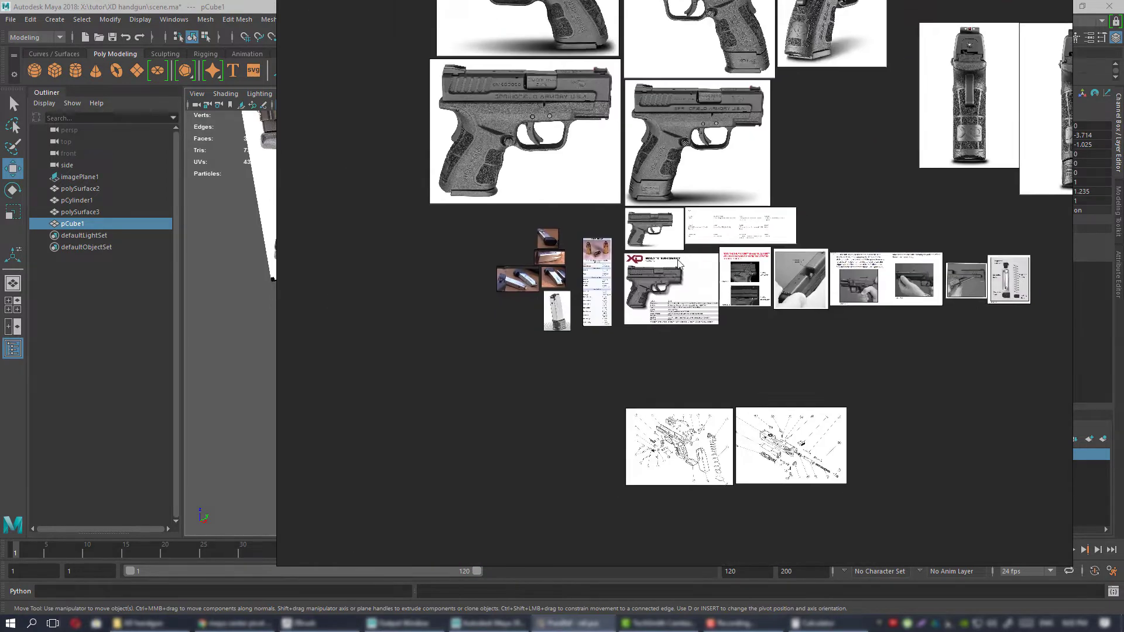
pyautogui.moveTo(572, 307); pyautogui.dragTo(627, 279, button='middle')
pyautogui.scroll(8, 627, 278)
pyautogui.moveTo(573, 337); pyautogui.dragTo(744, 366, button='middle')
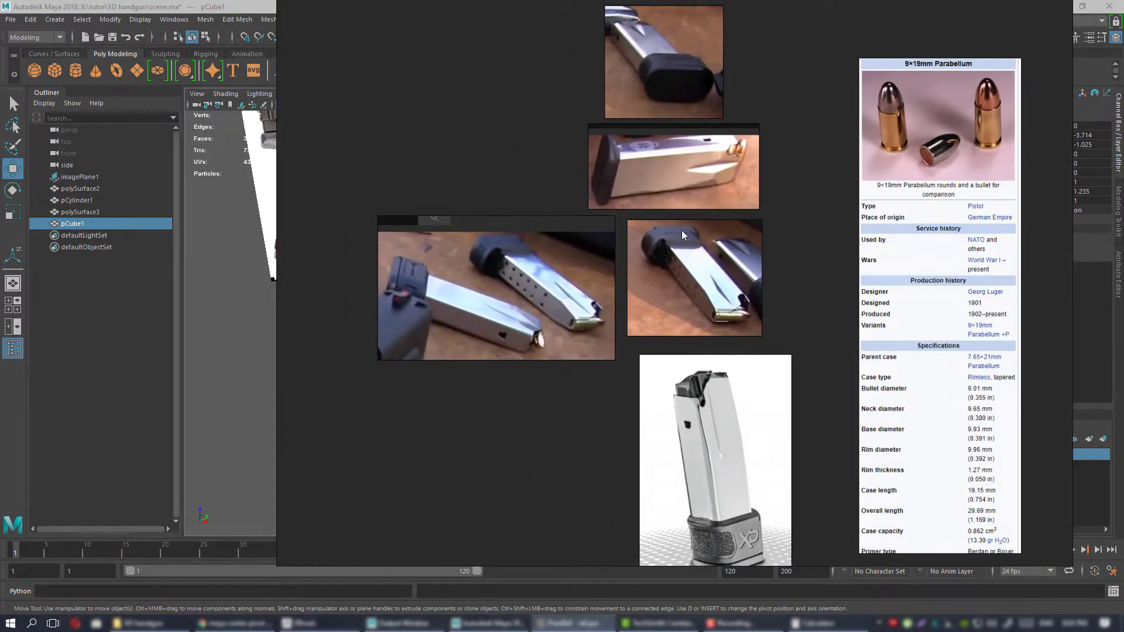
pyautogui.scroll(3, 681, 230)
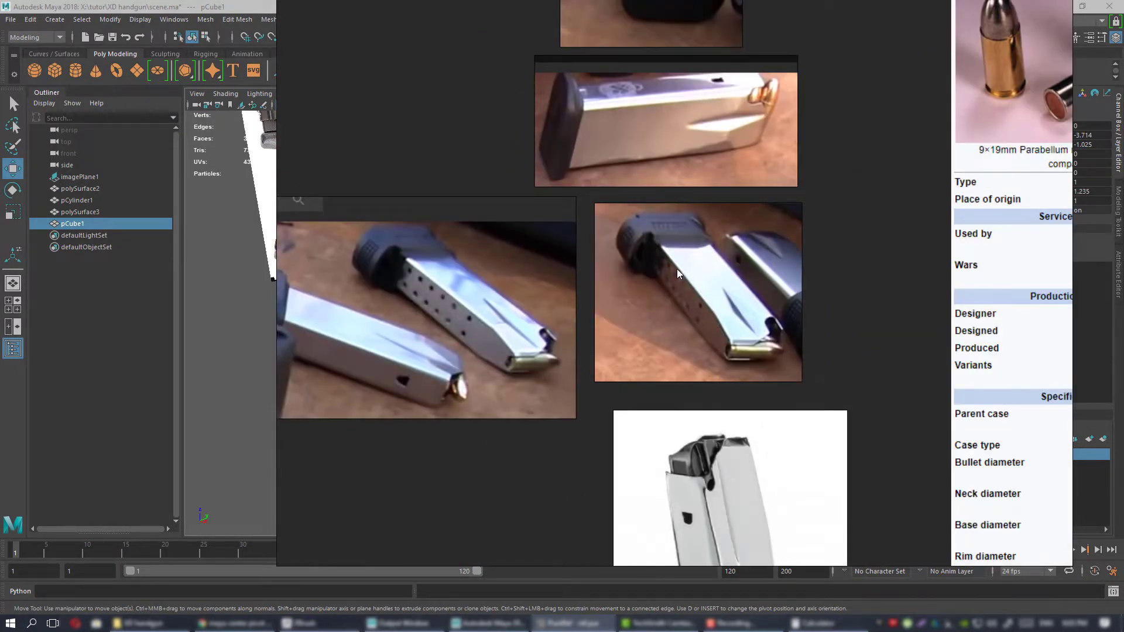
pyautogui.moveTo(677, 268); pyautogui.dragTo(670, 278, button='middle')
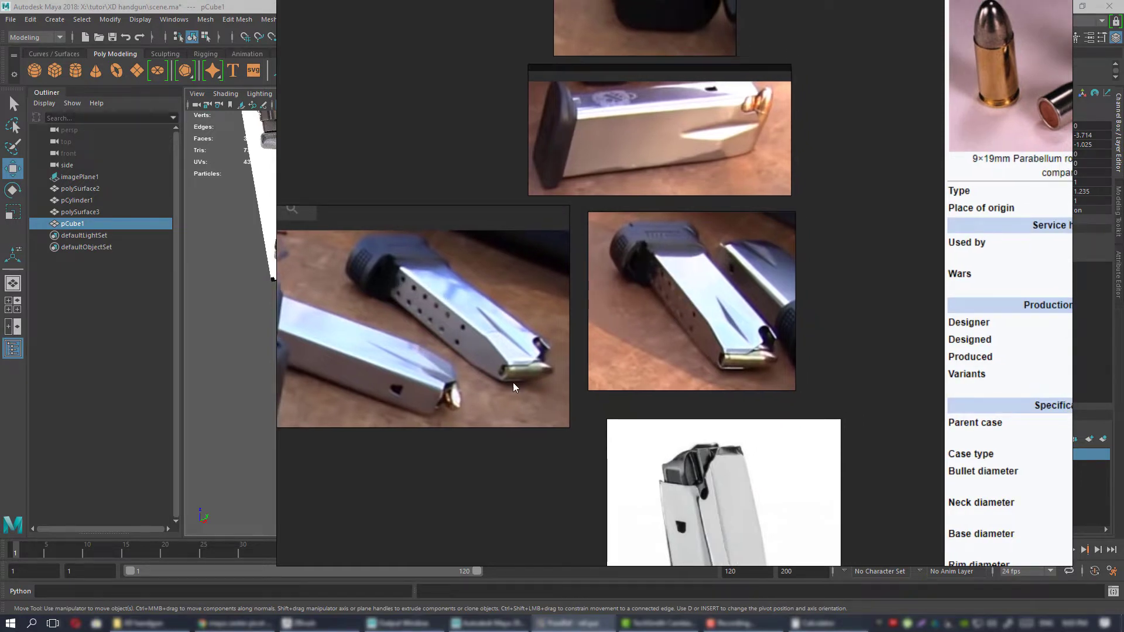
# Compare the magazine photos with the pistol pictures, especially the magazine's narrowing top and its fit in the grip.
pyautogui.moveTo(751, 352); pyautogui.dragTo(754, 392, button='middle')
pyautogui.scroll(-2, 747, 357)
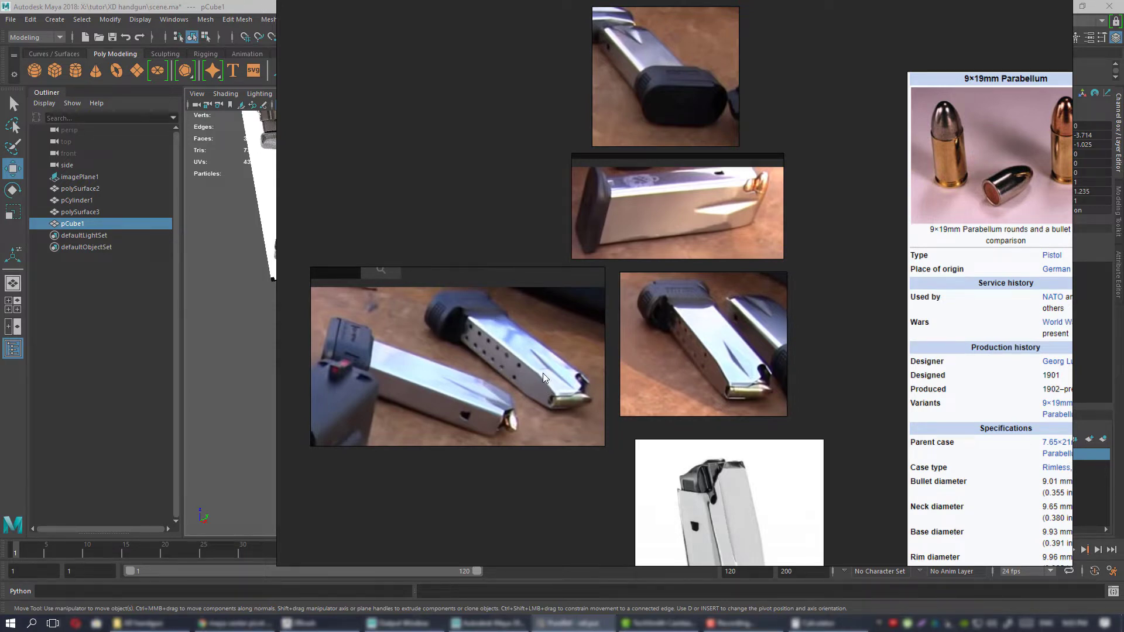
pyautogui.moveTo(635, 310); pyautogui.dragTo(467, 428, button='middle')
pyautogui.scroll(-8, 467, 428)
pyautogui.moveTo(670, 391); pyautogui.dragTo(608, 398, button='middle')
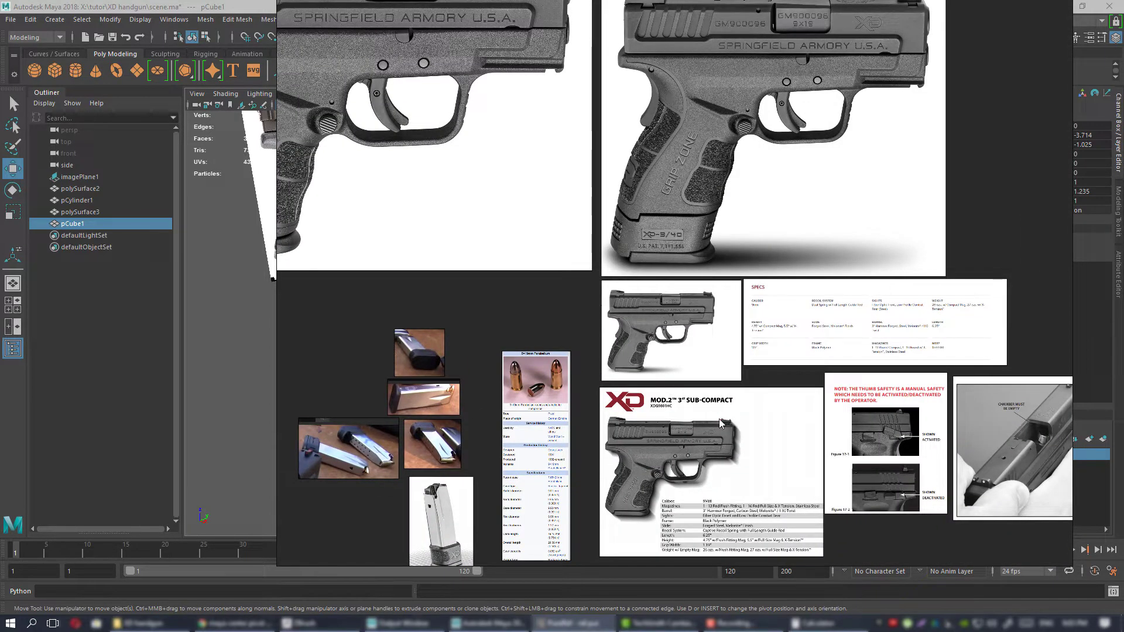
pyautogui.moveTo(719, 423); pyautogui.dragTo(667, 404, button='middle')
pyautogui.scroll(3, 673, 395)
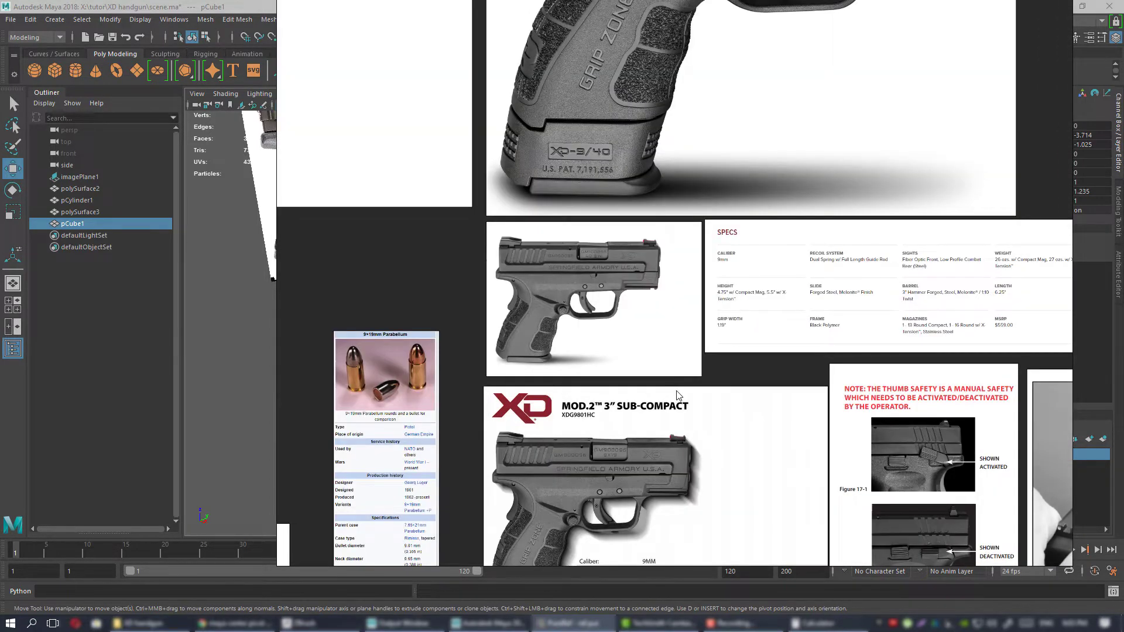
pyautogui.scroll(-3, 677, 396)
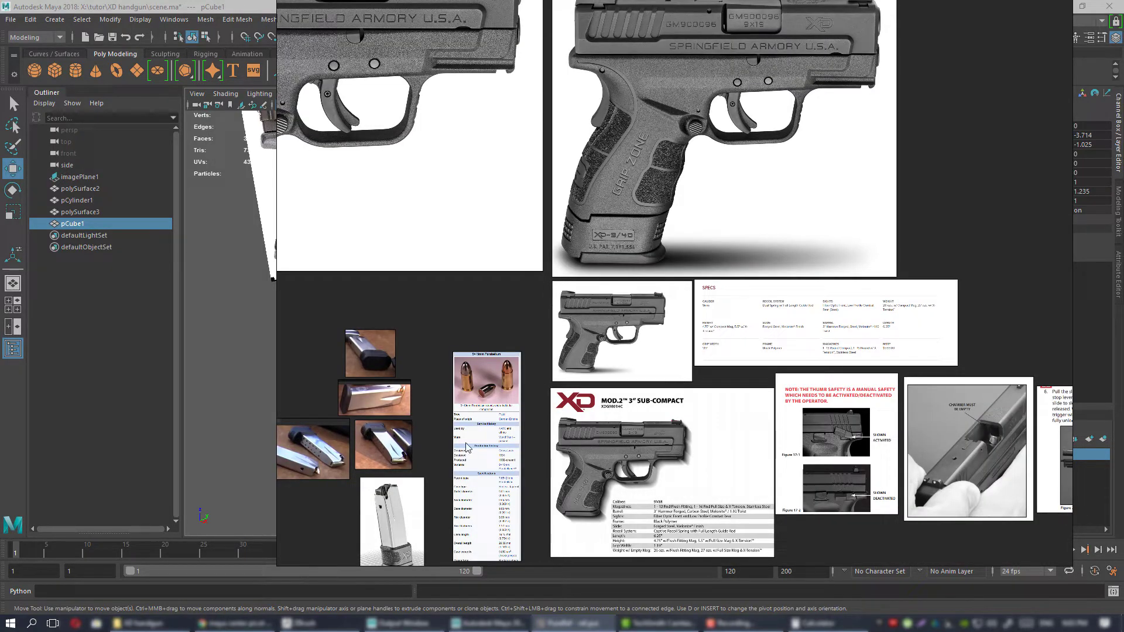
pyautogui.moveTo(407, 472); pyautogui.dragTo(541, 366, button='middle')
pyautogui.scroll(3, 501, 365)
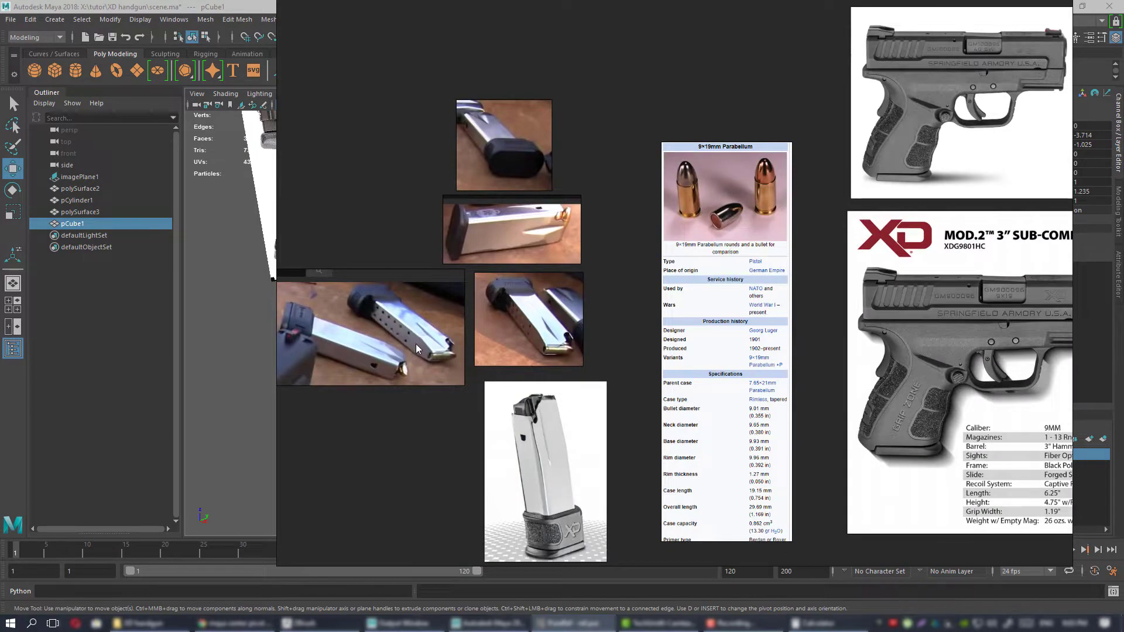
pyautogui.scroll(3, 419, 342)
pyautogui.scroll(-4, 369, 374)
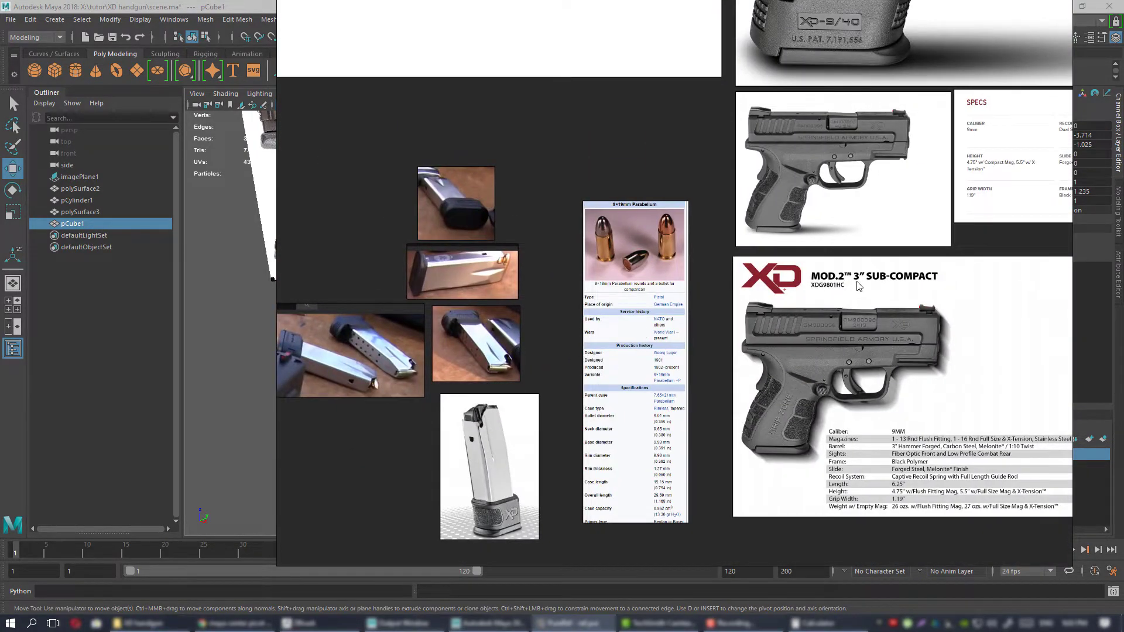
# Examine the XD Mod.2 3" Sub-Compact spec sheet for the magazine data and grip proportions.
pyautogui.moveTo(821, 359); pyautogui.dragTo(557, 371, button='middle')
pyautogui.scroll(2, 556, 371)
pyautogui.moveTo(542, 287); pyautogui.dragTo(665, 181, button='middle')
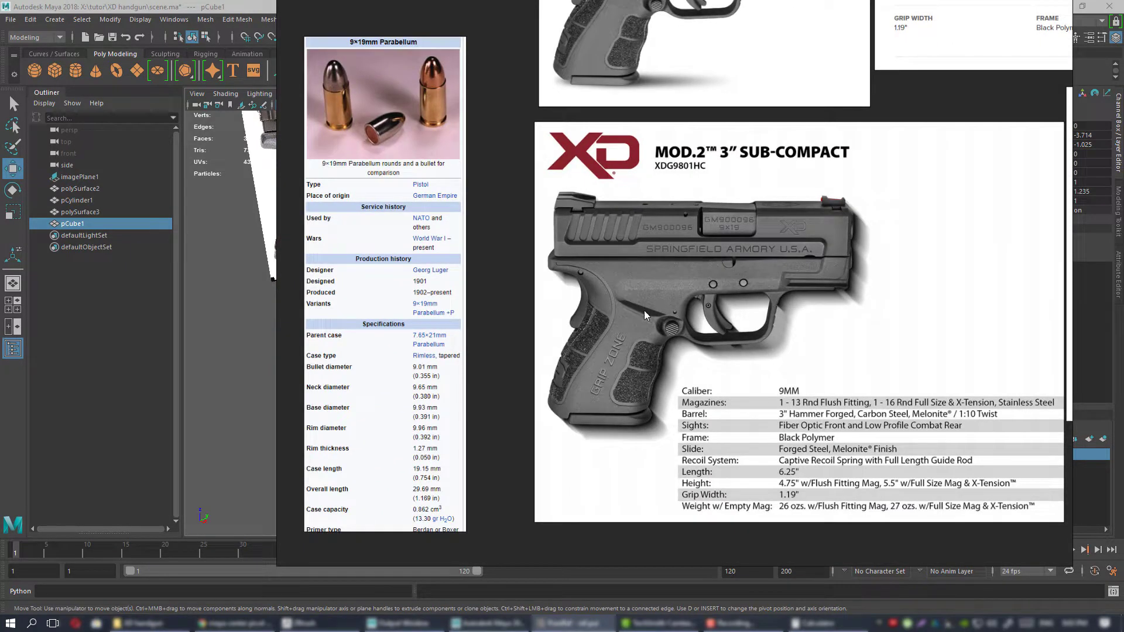
pyautogui.moveTo(709, 330); pyautogui.dragTo(659, 328, button='middle')
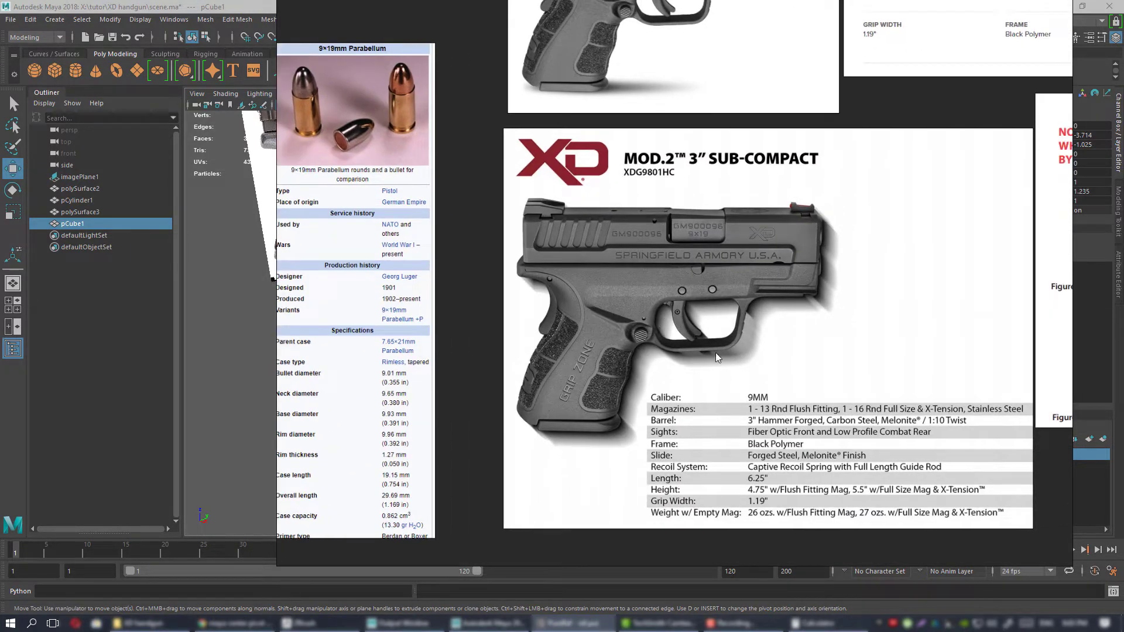
pyautogui.moveTo(715, 352); pyautogui.dragTo(556, 359, button='middle')
pyautogui.scroll(-2, 672, 346)
pyautogui.moveTo(655, 373); pyautogui.dragTo(599, 438, button='middle')
pyautogui.moveTo(614, 340); pyautogui.dragTo(758, 341, button='right')
# Look at the slanted block in Maya, then return to the PureRef magazine photos and compare how the top end tapers.
pyautogui.hotkey('alt', 'Tab')
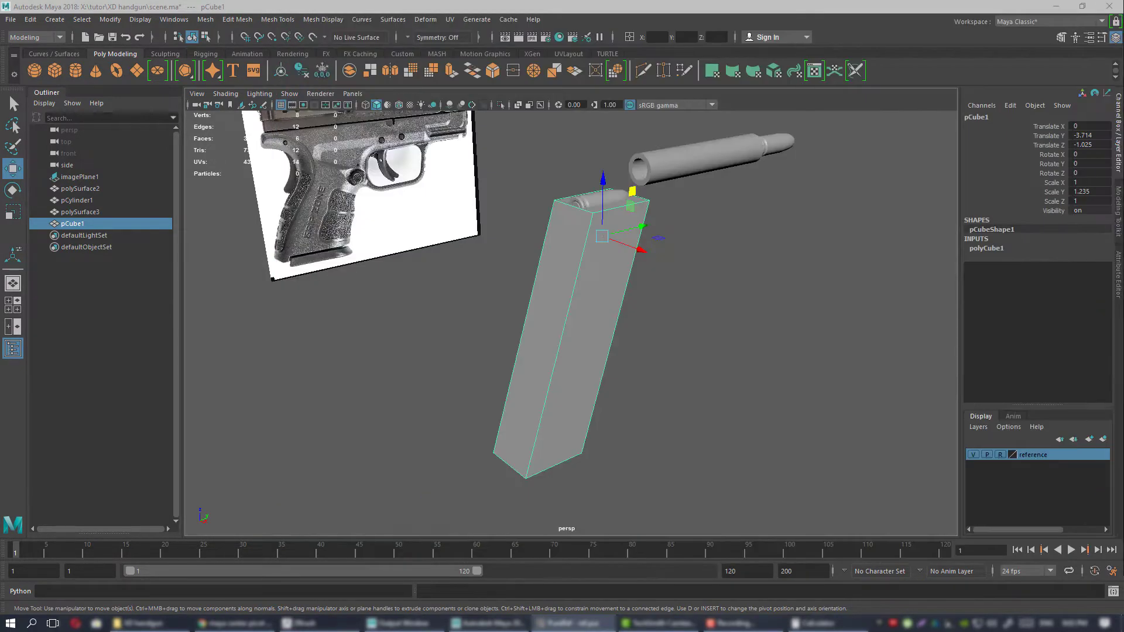
pyautogui.keyDown('alt'); pyautogui.moveTo(546, 289); pyautogui.dragTo(638, 296); pyautogui.keyUp('alt')
pyautogui.hotkey('alt', 'Tab')
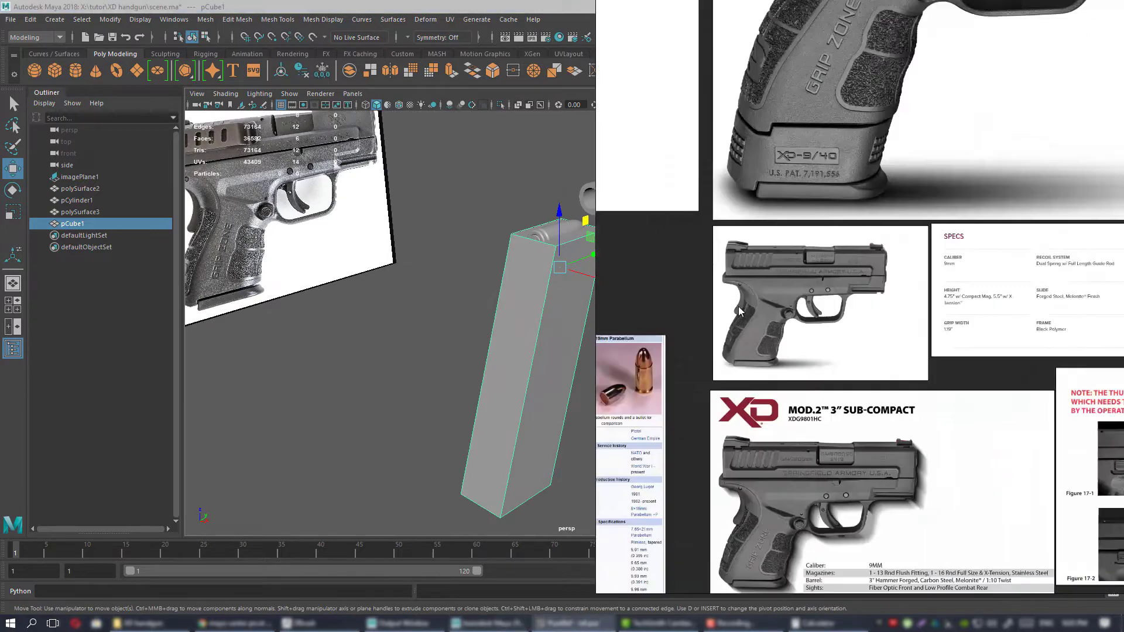
pyautogui.moveTo(879, 314); pyautogui.dragTo(699, 324, button='right')
pyautogui.scroll(-6, 700, 324)
pyautogui.moveTo(562, 378); pyautogui.dragTo(760, 322, button='middle')
pyautogui.scroll(10, 761, 322)
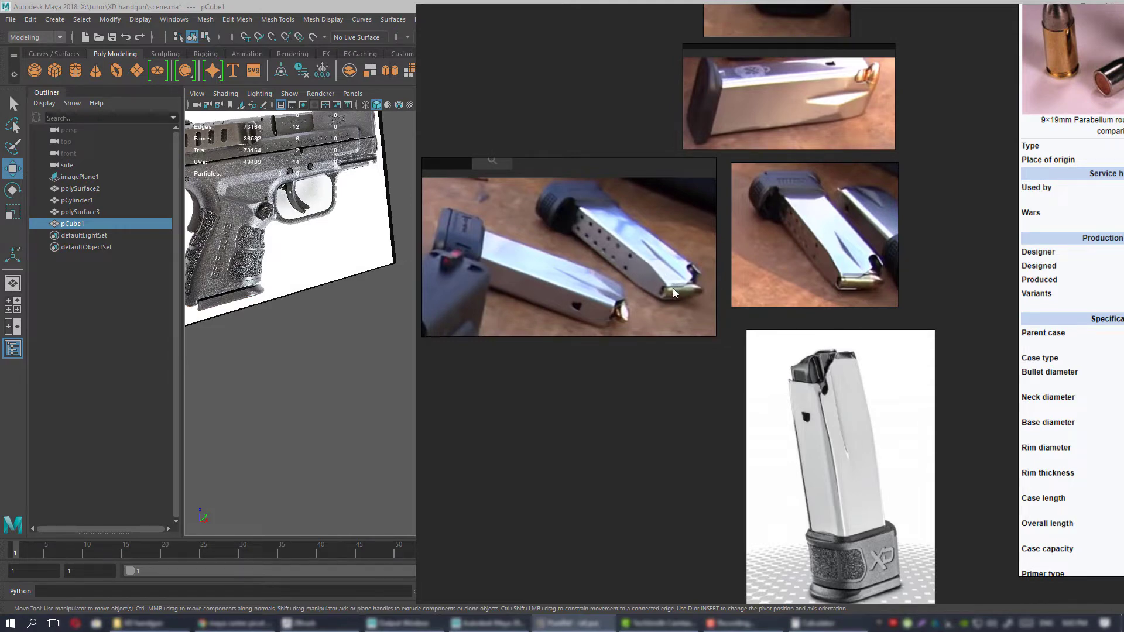
# Switch to Maya and insert an edge loop around the magazine block a short way below its top with Multi-Cut.
pyautogui.hotkey('alt', 'Tab')
pyautogui.keyDown('alt'); pyautogui.moveTo(506, 276); pyautogui.dragTo(540, 276); pyautogui.keyUp('alt')
pyautogui.scroll(2, 540, 276)
pyautogui.keyDown('alt'); pyautogui.moveTo(540, 276); pyautogui.dragTo(557, 293, button='middle'); pyautogui.keyUp('alt')
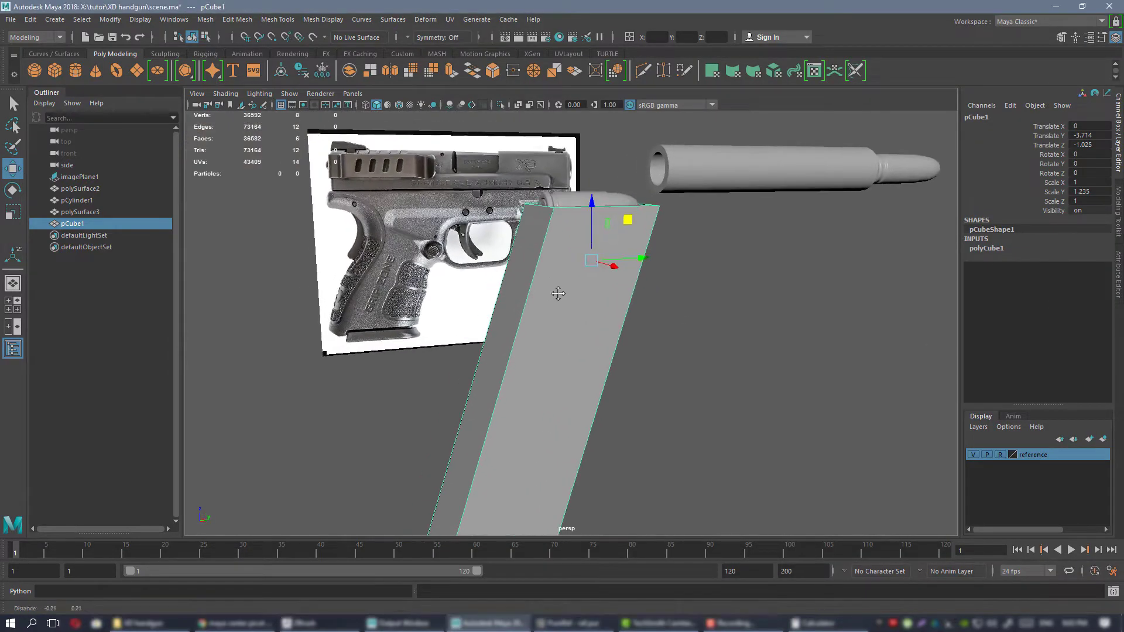
pyautogui.keyDown('alt'); pyautogui.moveTo(558, 294); pyautogui.dragTo(576, 278); pyautogui.keyUp('alt')
pyautogui.hotkey('ctrl', 'shift', 'x')
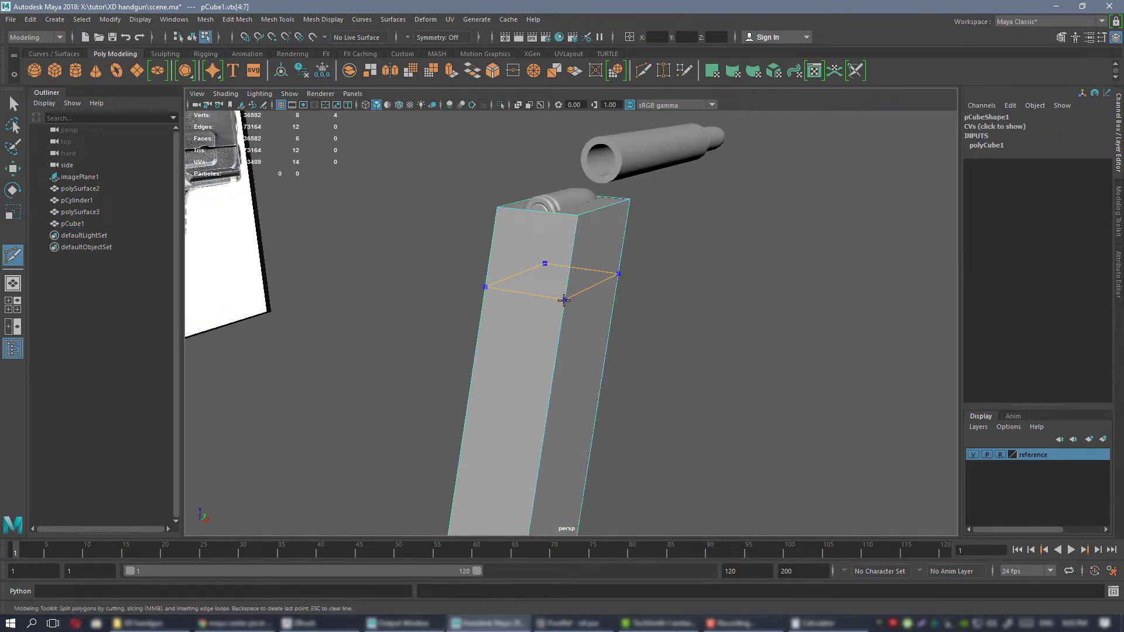
pyautogui.keyDown('ctrl'); pyautogui.click(564, 300); pyautogui.keyUp('ctrl')
pyautogui.press('w')
# Scale the block's two long top edges toward each other to taper the magazine's top, and return to object selection.
pyautogui.click(581, 224)
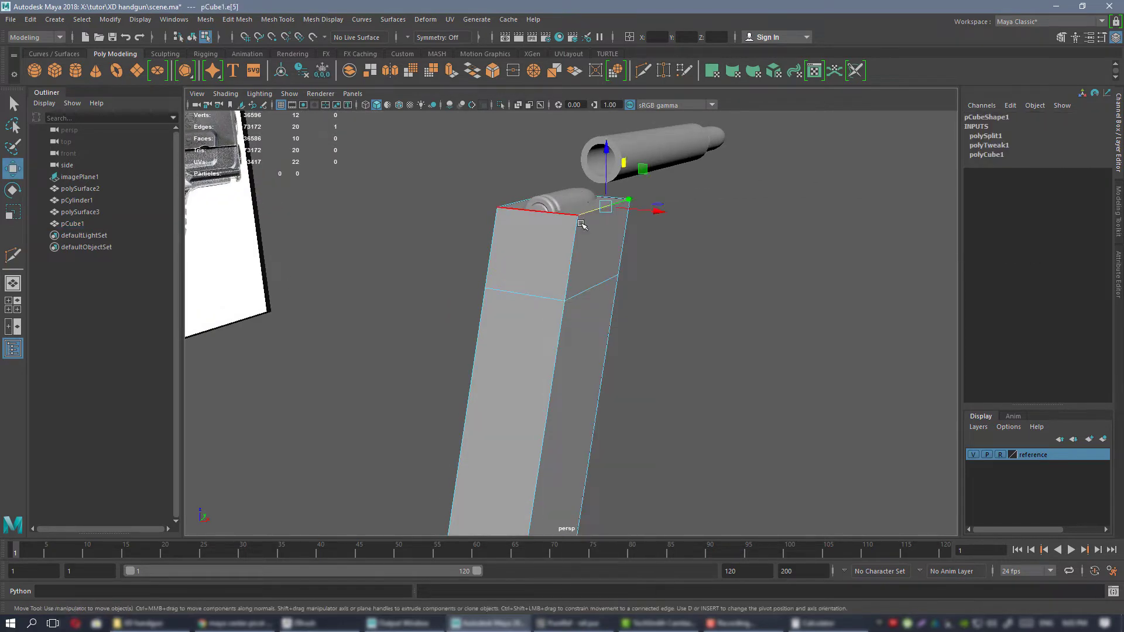
pyautogui.keyDown('alt'); pyautogui.moveTo(581, 224); pyautogui.dragTo(649, 252); pyautogui.keyUp('alt')
pyautogui.keyDown('shift'); pyautogui.click(502, 203); pyautogui.keyUp('shift')
pyautogui.keyDown('alt'); pyautogui.moveTo(603, 214); pyautogui.dragTo(526, 246); pyautogui.keyUp('alt')
pyautogui.keyDown('alt'); pyautogui.moveTo(527, 245); pyautogui.dragTo(660, 310, button='right'); pyautogui.keyUp('alt')
pyautogui.keyDown('alt'); pyautogui.moveTo(660, 311); pyautogui.dragTo(645, 327); pyautogui.keyUp('alt')
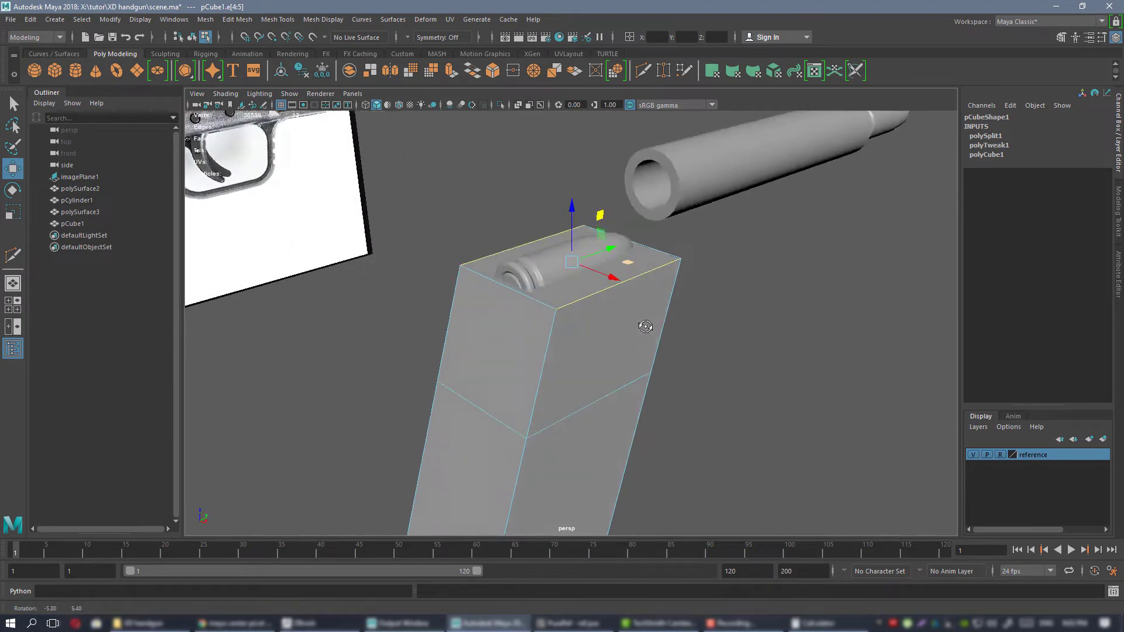
pyautogui.press('r')
pyautogui.moveTo(611, 276); pyautogui.dragTo(563, 280)
pyautogui.press('w')
pyautogui.moveTo(563, 283); pyautogui.dragTo(621, 268, button='right')
pyautogui.scroll(-3, 621, 269)
pyautogui.keyDown('alt'); pyautogui.moveTo(620, 272); pyautogui.dragTo(576, 297); pyautogui.keyUp('alt')
pyautogui.keyDown('alt'); pyautogui.moveTo(575, 300); pyautogui.dragTo(587, 265, button='middle'); pyautogui.keyUp('alt')
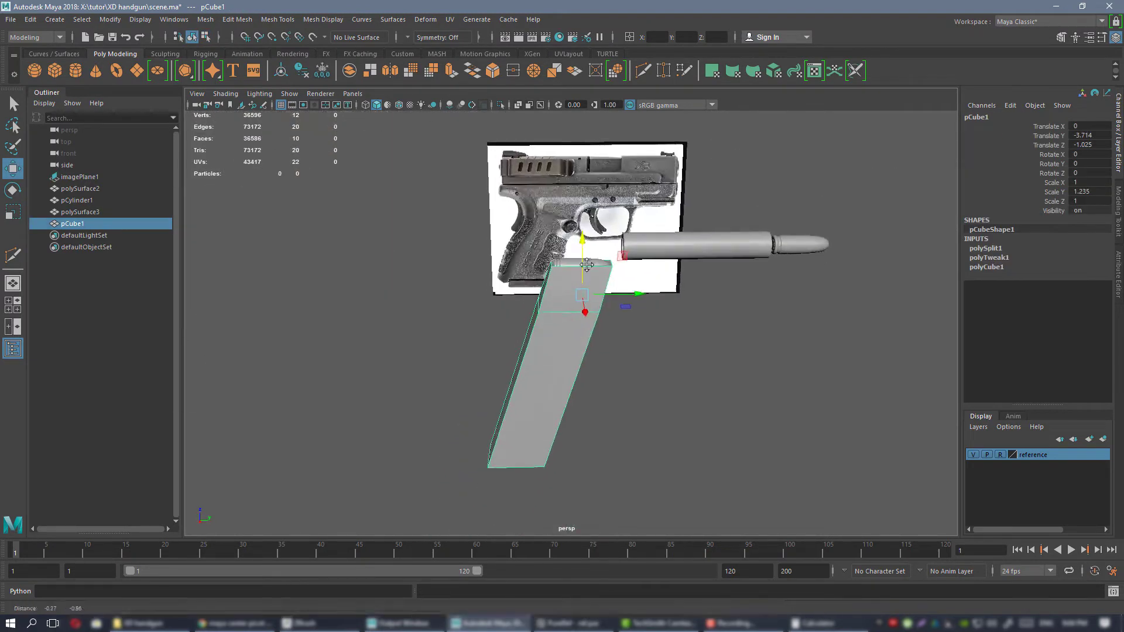
# Select the cartridge copy at the top of the tapered block and frame it in the front view.
pyautogui.keyDown('alt'); pyautogui.moveTo(587, 265); pyautogui.dragTo(709, 301); pyautogui.keyUp('alt')
pyautogui.click(678, 326)
pyautogui.scroll(3, 627, 291)
pyautogui.click(549, 209)
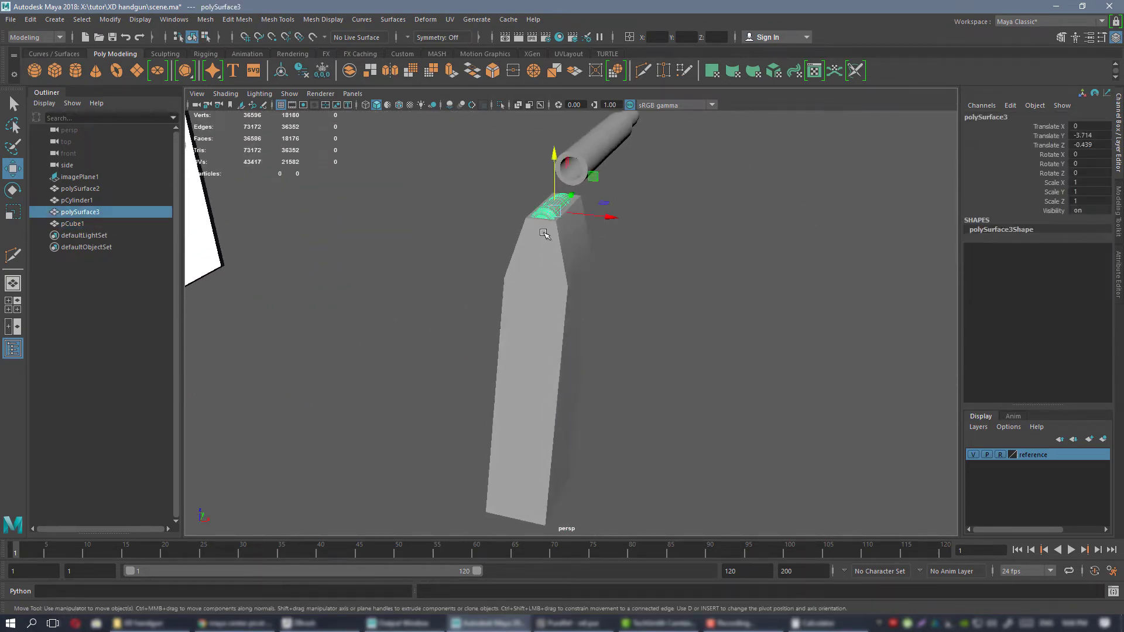
pyautogui.keyDown('alt'); pyautogui.moveTo(544, 234); pyautogui.dragTo(659, 271); pyautogui.keyUp('alt')
pyautogui.press('space')
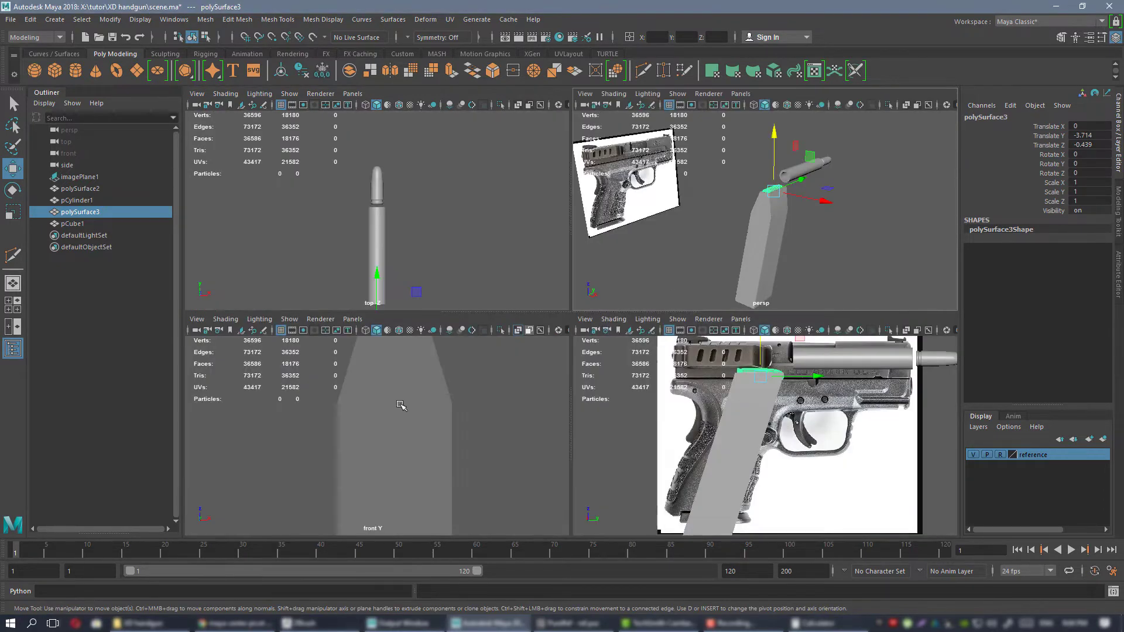
pyautogui.press('space')
pyautogui.press('f')
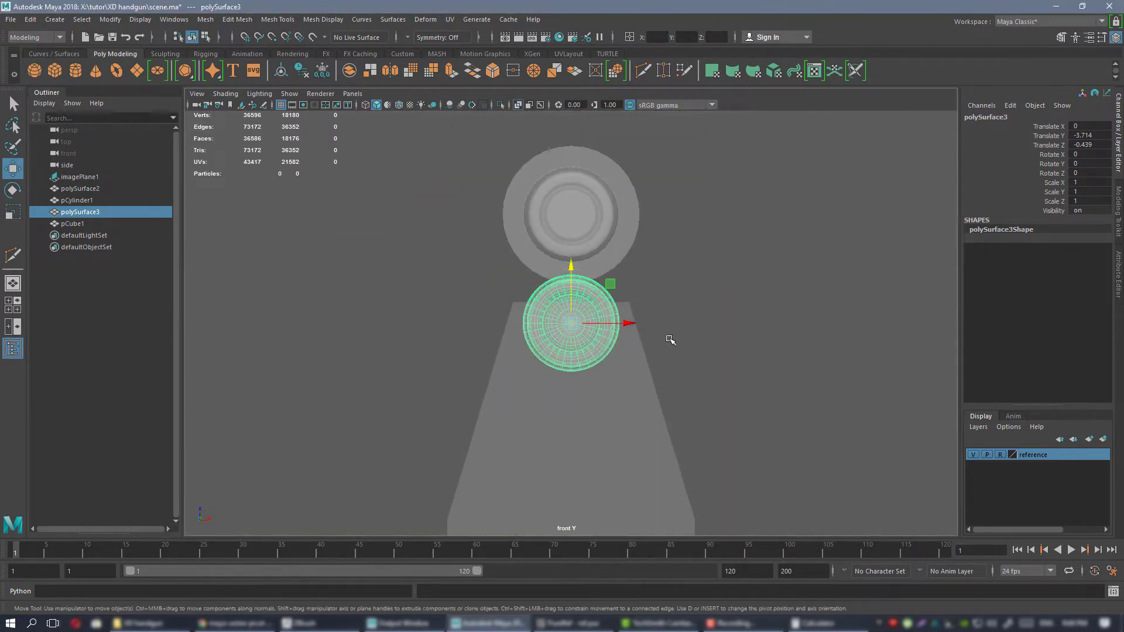
pyautogui.scroll(3, 669, 338)
pyautogui.keyDown('alt'); pyautogui.moveTo(678, 374); pyautogui.dragTo(675, 349, button='middle'); pyautogui.keyUp('alt')
# Study the PureRef magazine photos for the feed opening and cartridge position, and move the board aside to uncover the Maya view.
pyautogui.hotkey('alt', 'Tab')
pyautogui.moveTo(912, 326); pyautogui.dragTo(772, 335, button='right')
pyautogui.moveTo(694, 304); pyautogui.dragTo(658, 347, button='middle')
pyautogui.scroll(3, 695, 336)
pyautogui.scroll(-1, 696, 336)
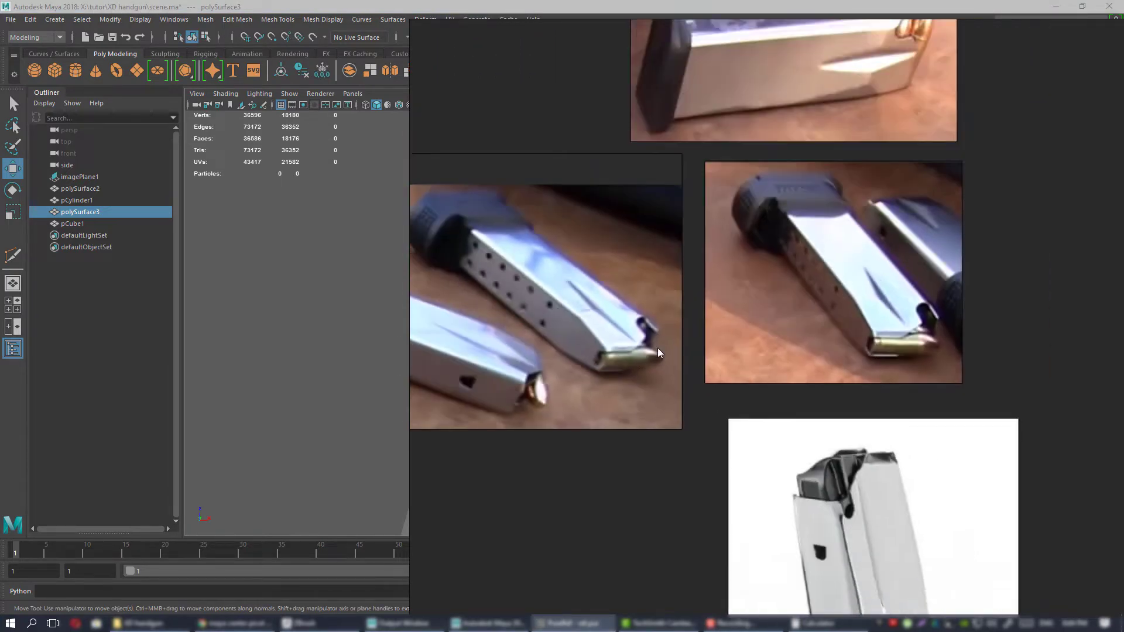
pyautogui.scroll(-2, 658, 347)
pyautogui.moveTo(807, 344); pyautogui.dragTo(612, 352, button='middle')
pyautogui.moveTo(654, 261); pyautogui.dragTo(686, 455, button='middle')
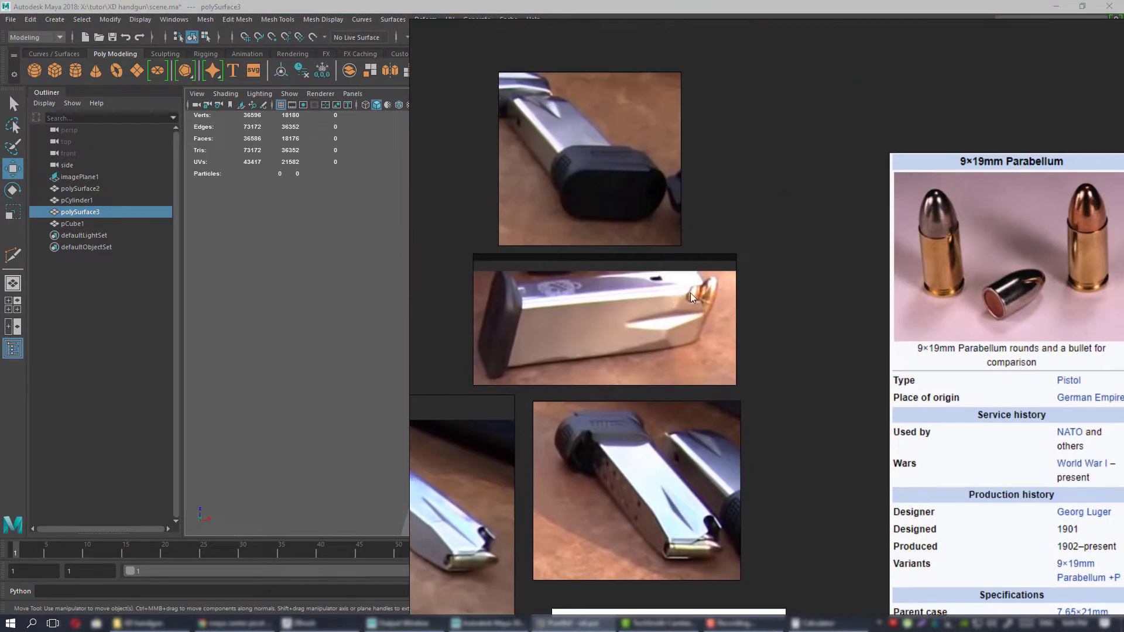
pyautogui.scroll(3, 690, 293)
pyautogui.moveTo(705, 307); pyautogui.dragTo(712, 110, button='middle')
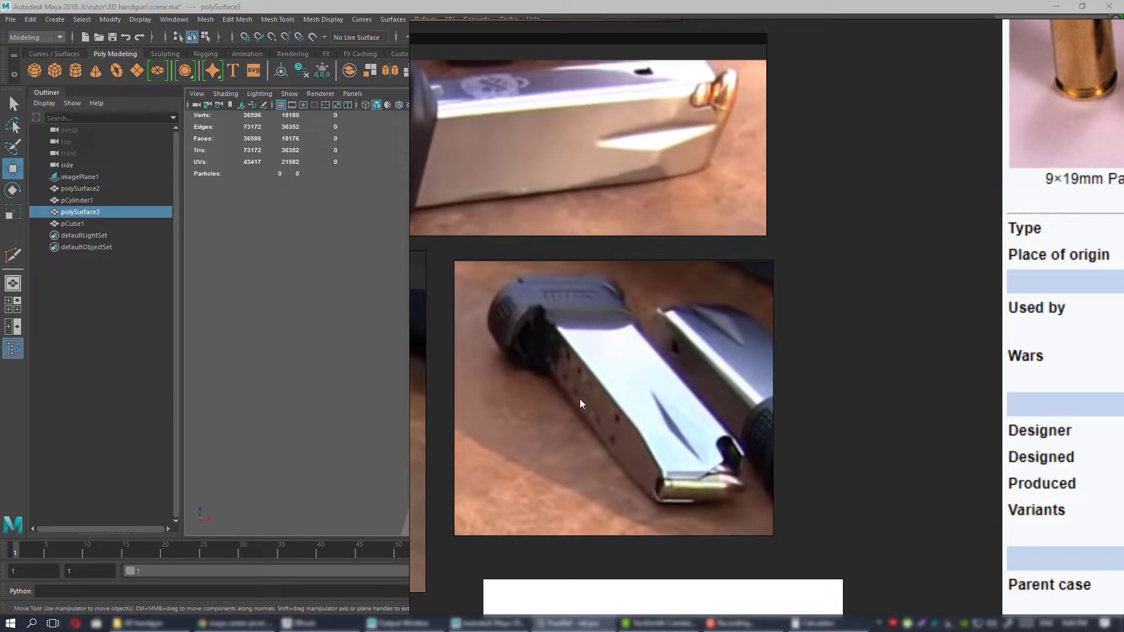
pyautogui.moveTo(623, 378); pyautogui.dragTo(1123, 378, button='right')
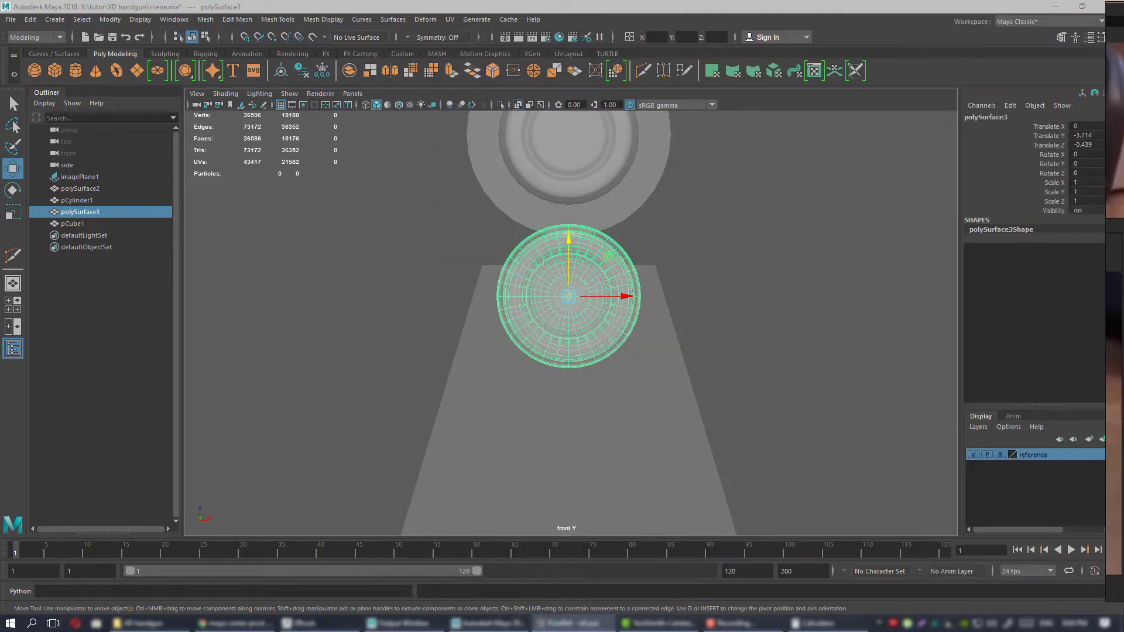
# Duplicate the cartridge copy and place the duplicate straight below it at Translate Z -0.83.
pyautogui.keyDown('alt'); pyautogui.moveTo(503, 358); pyautogui.dragTo(495, 317, button='middle'); pyautogui.keyUp('alt')
pyautogui.scroll(-6, 692, 288)
pyautogui.scroll(3, 694, 291)
pyautogui.keyDown('alt'); pyautogui.moveTo(615, 277); pyautogui.dragTo(651, 233, button='middle'); pyautogui.keyUp('alt')
pyautogui.keyDown('shift'); pyautogui.moveTo(620, 178); pyautogui.dragTo(623, 298); pyautogui.keyUp('shift')
pyautogui.scroll(-3, 629, 296)
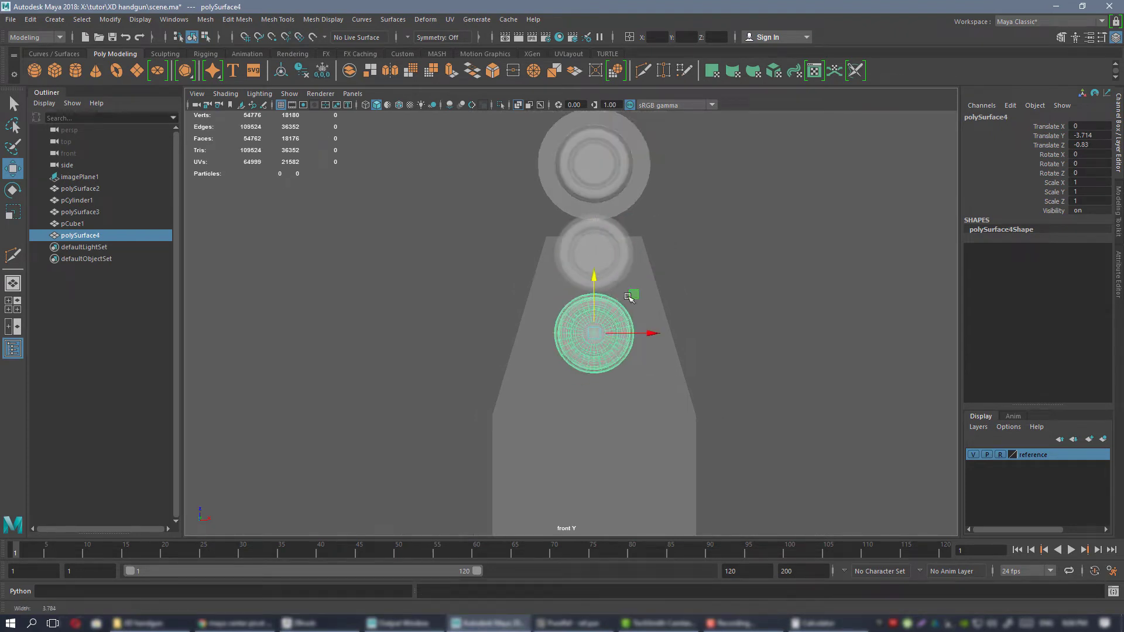
# Duplicate the lower cartridge and offset the new one down and to the side, at Translate X 0.182 and Z -1.182.
pyautogui.keyDown('alt'); pyautogui.moveTo(623, 307); pyautogui.dragTo(603, 261, button='middle'); pyautogui.keyUp('alt')
pyautogui.scroll(2, 603, 262)
pyautogui.keyDown('shift'); pyautogui.moveTo(612, 243); pyautogui.dragTo(653, 328); pyautogui.keyUp('shift')
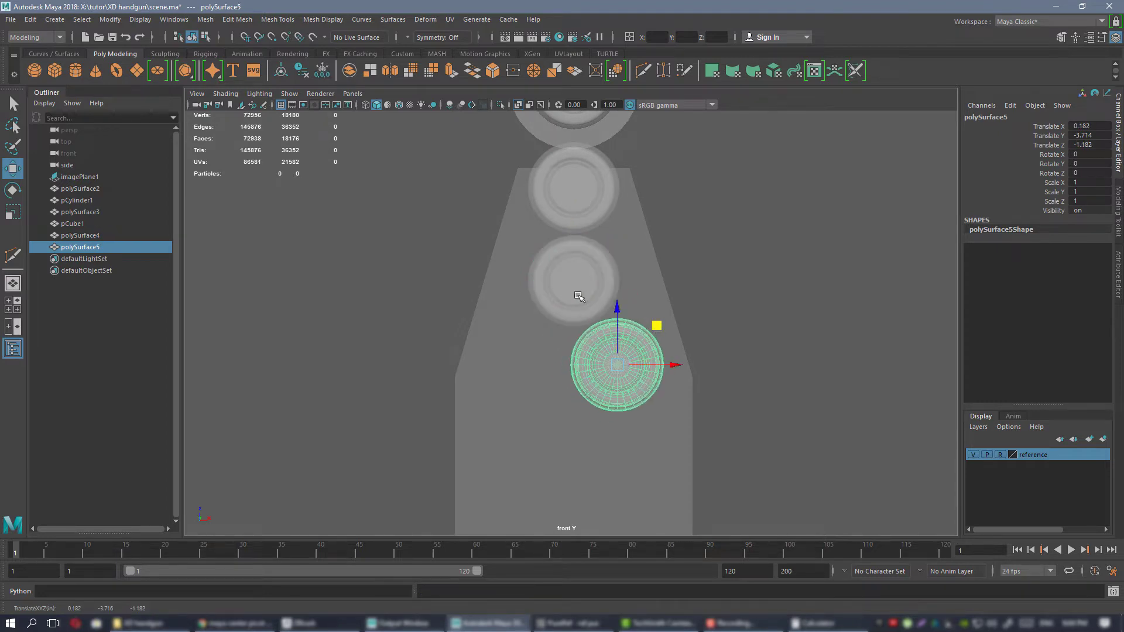
# Duplicate the offset cartridge and nest the new one against it on the opposite side, at Translate X -0.156 and Z -1.38.
pyautogui.scroll(3, 579, 298)
pyautogui.keyDown('alt'); pyautogui.moveTo(579, 300); pyautogui.dragTo(587, 251, button='middle'); pyautogui.keyUp('alt')
pyautogui.keyDown('shift'); pyautogui.moveTo(685, 294); pyautogui.dragTo(572, 366); pyautogui.keyUp('shift')
pyautogui.keyDown('alt'); pyautogui.moveTo(634, 356); pyautogui.dragTo(619, 269, button='middle'); pyautogui.keyUp('alt')
pyautogui.keyDown('alt'); pyautogui.moveTo(600, 276); pyautogui.dragTo(629, 298, button='right'); pyautogui.keyUp('alt')
pyautogui.keyDown('alt'); pyautogui.moveTo(628, 298); pyautogui.dragTo(609, 268, button='middle'); pyautogui.keyUp('alt')
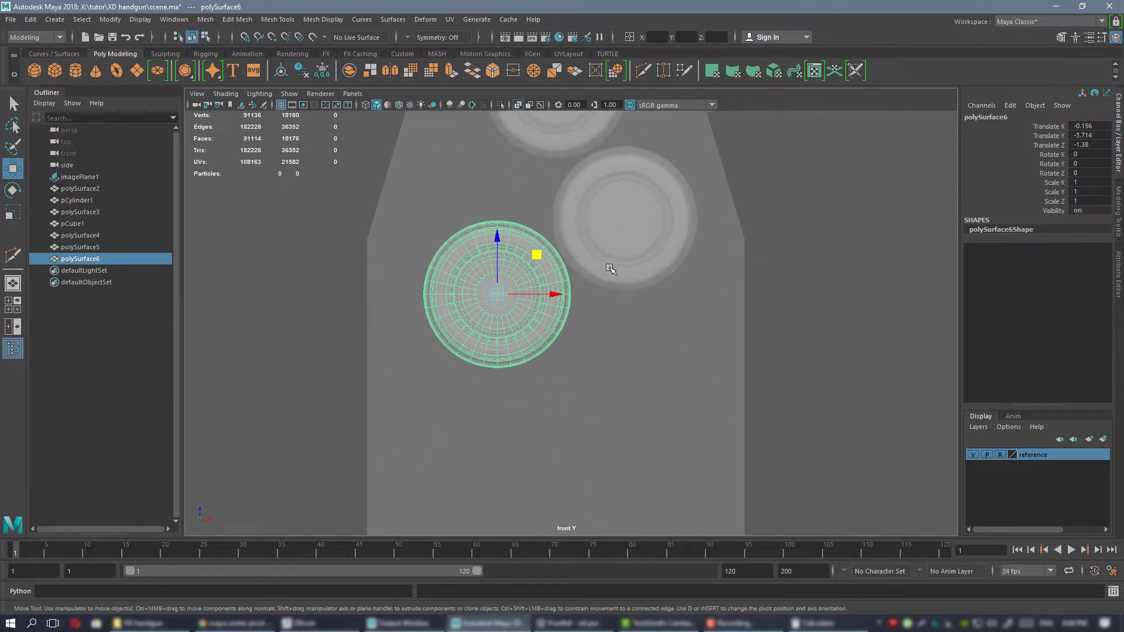
# Select the four magazine cartridges without the block in the perspective view and move them behind it to Translate Y -5.485.
pyautogui.keyDown('shift'); pyautogui.click(624, 255); pyautogui.keyUp('shift')
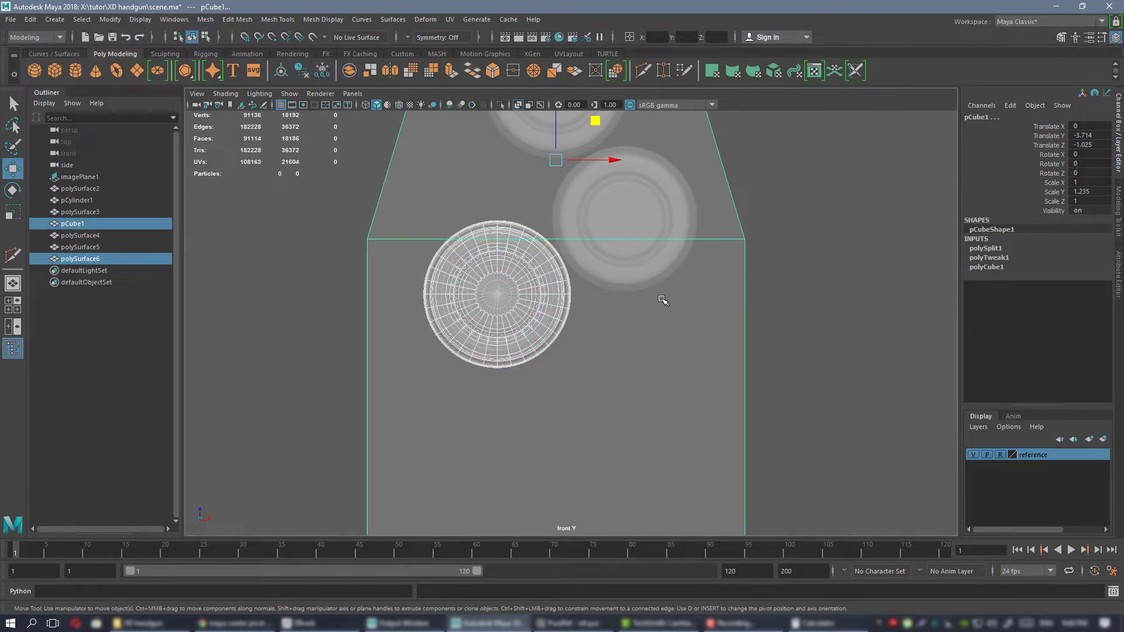
pyautogui.press('space')
pyautogui.press('space')
pyautogui.keyDown('alt'); pyautogui.moveTo(614, 293); pyautogui.dragTo(560, 266); pyautogui.keyUp('alt')
pyautogui.keyDown('alt'); pyautogui.moveTo(561, 267); pyautogui.dragTo(598, 277, button='right'); pyautogui.keyUp('alt')
pyautogui.keyDown('alt'); pyautogui.moveTo(598, 277); pyautogui.dragTo(616, 286); pyautogui.keyUp('alt')
pyautogui.moveTo(441, 234); pyautogui.dragTo(598, 411)
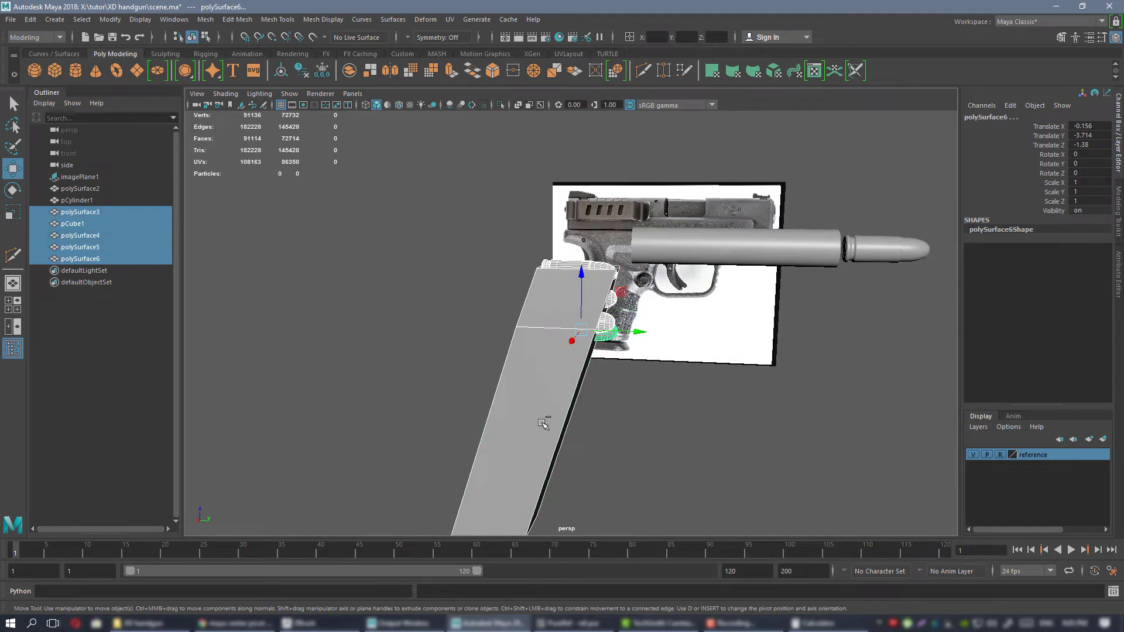
pyautogui.keyDown('shift'); pyautogui.click(543, 423); pyautogui.keyUp('shift')
pyautogui.moveTo(635, 331); pyautogui.dragTo(599, 299)
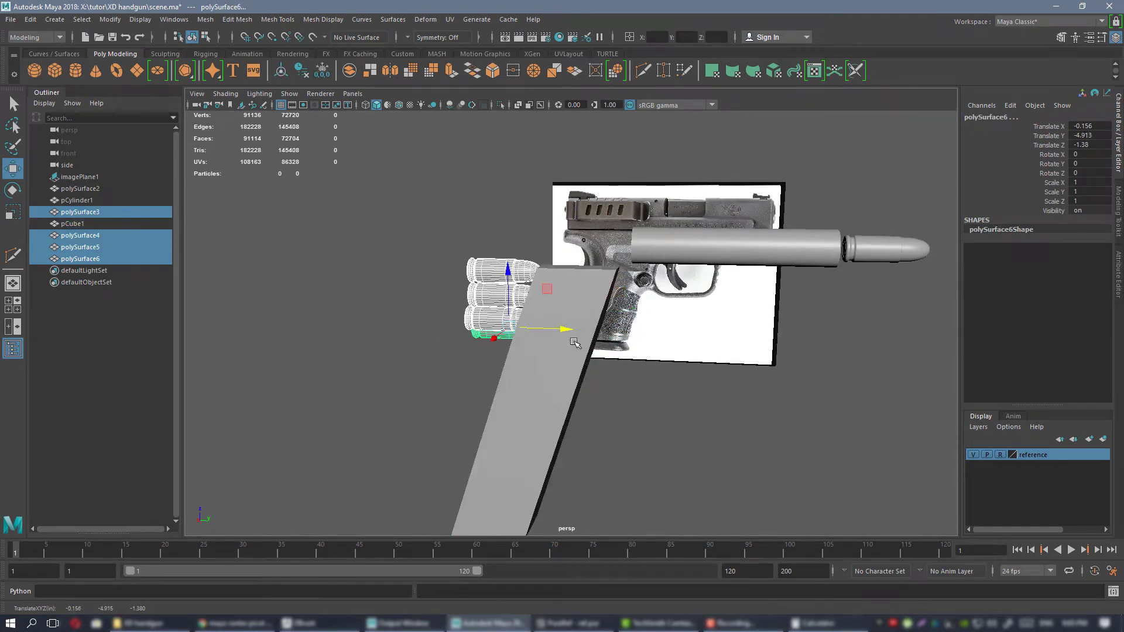
pyautogui.moveTo(575, 343); pyautogui.dragTo(562, 338)
# Duplicate the two lowest staggered cartridges in the front view and move the pair down, the left one to Translate Z -1.77.
pyautogui.press('space')
pyautogui.press('space')
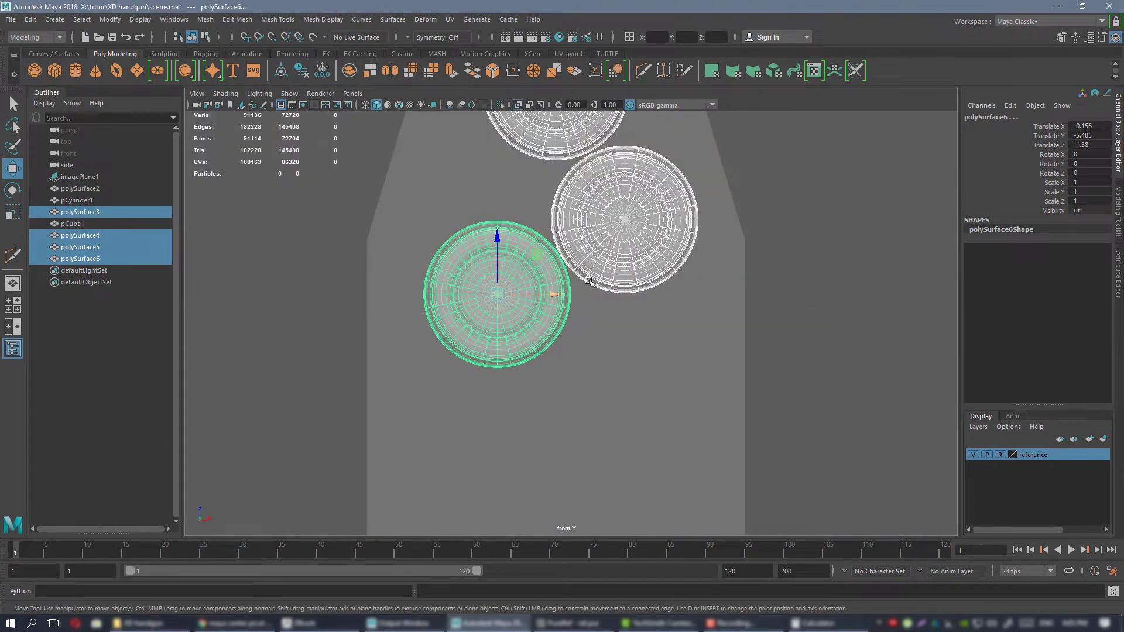
pyautogui.keyDown('alt'); pyautogui.moveTo(586, 267); pyautogui.dragTo(558, 334, button='middle'); pyautogui.keyUp('alt')
pyautogui.keyDown('alt'); pyautogui.moveTo(559, 333); pyautogui.dragTo(530, 325, button='right'); pyautogui.keyUp('alt')
pyautogui.click(622, 293)
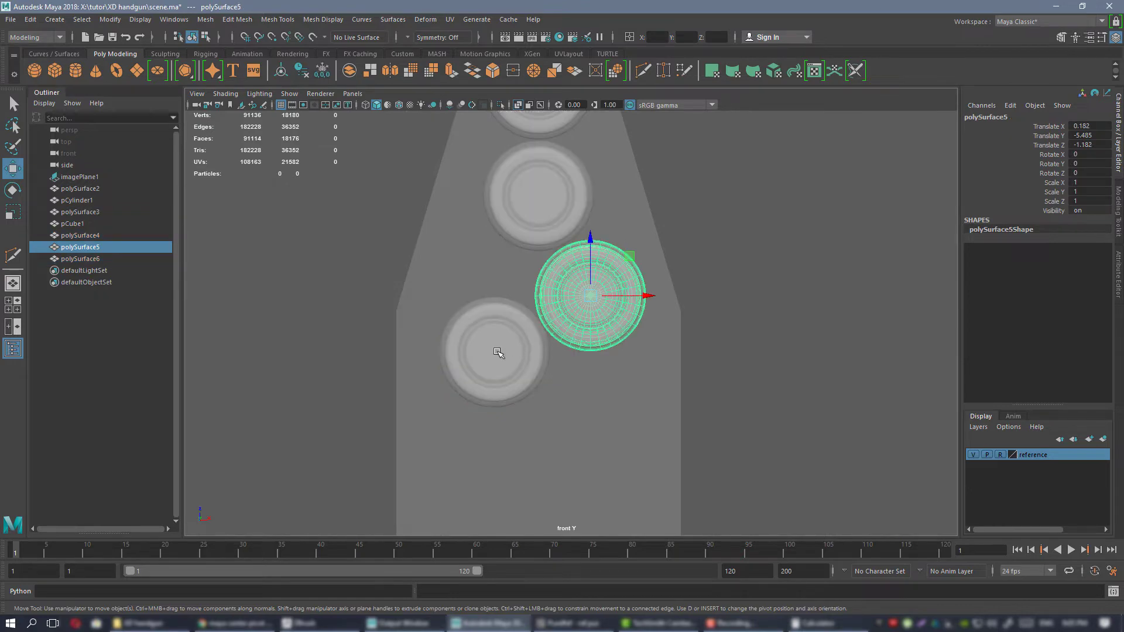
pyautogui.keyDown('shift'); pyautogui.click(494, 351); pyautogui.keyUp('shift')
pyautogui.keyDown('alt'); pyautogui.moveTo(495, 351); pyautogui.dragTo(502, 332, button='middle'); pyautogui.keyUp('alt')
pyautogui.scroll(2, 477, 288)
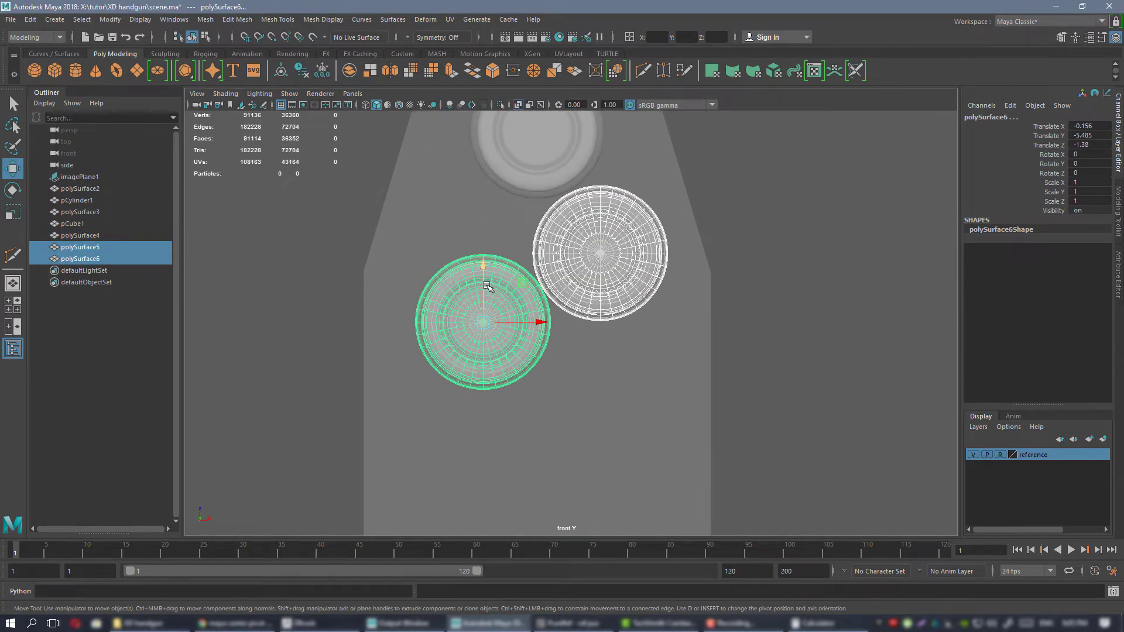
pyautogui.hotkey('ctrl', 'd')
pyautogui.moveTo(485, 285); pyautogui.dragTo(508, 417)
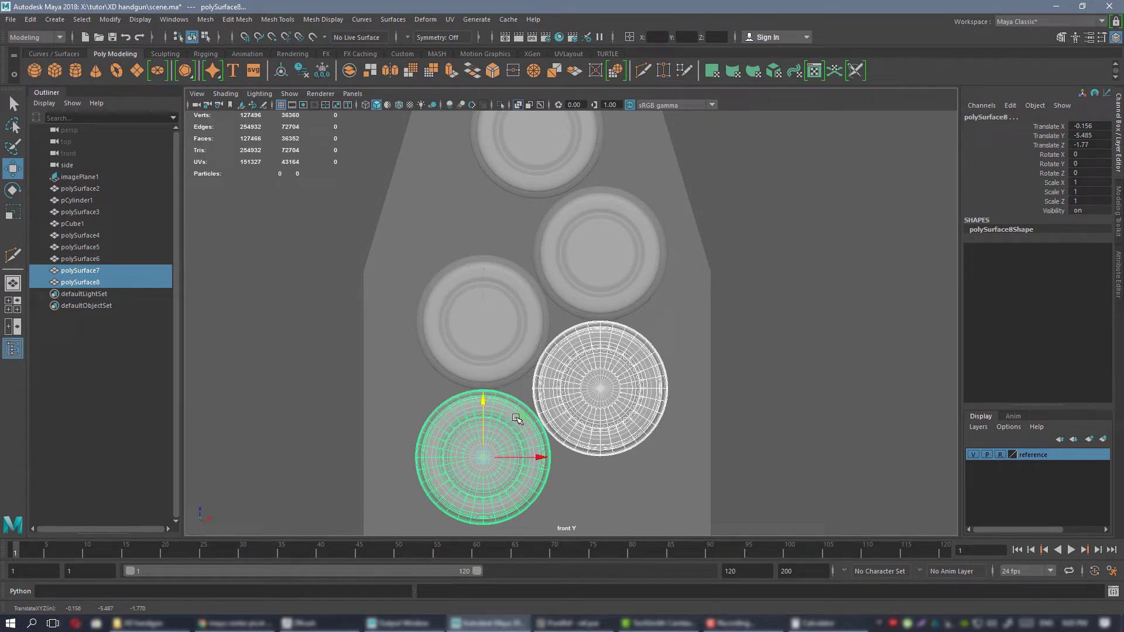
# Select the two cartridges in the right column of the staggered stack and nudge them outward to Translate X 0.186.
pyautogui.keyDown('alt'); pyautogui.moveTo(553, 392); pyautogui.dragTo(588, 307, button='middle'); pyautogui.keyUp('alt')
pyautogui.keyDown('alt'); pyautogui.moveTo(587, 306); pyautogui.dragTo(769, 478, button='right'); pyautogui.keyUp('alt')
pyautogui.keyDown('alt'); pyautogui.moveTo(566, 244); pyautogui.dragTo(548, 356, button='middle'); pyautogui.keyUp('alt')
pyautogui.scroll(-3, 581, 348)
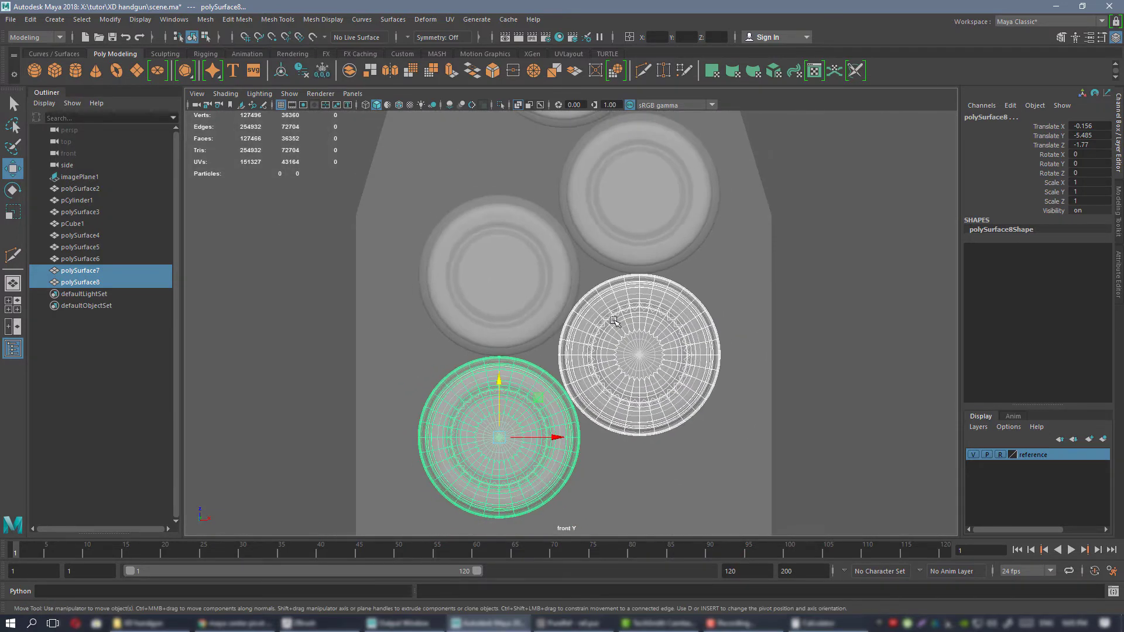
pyautogui.click(635, 326)
pyautogui.click(688, 357)
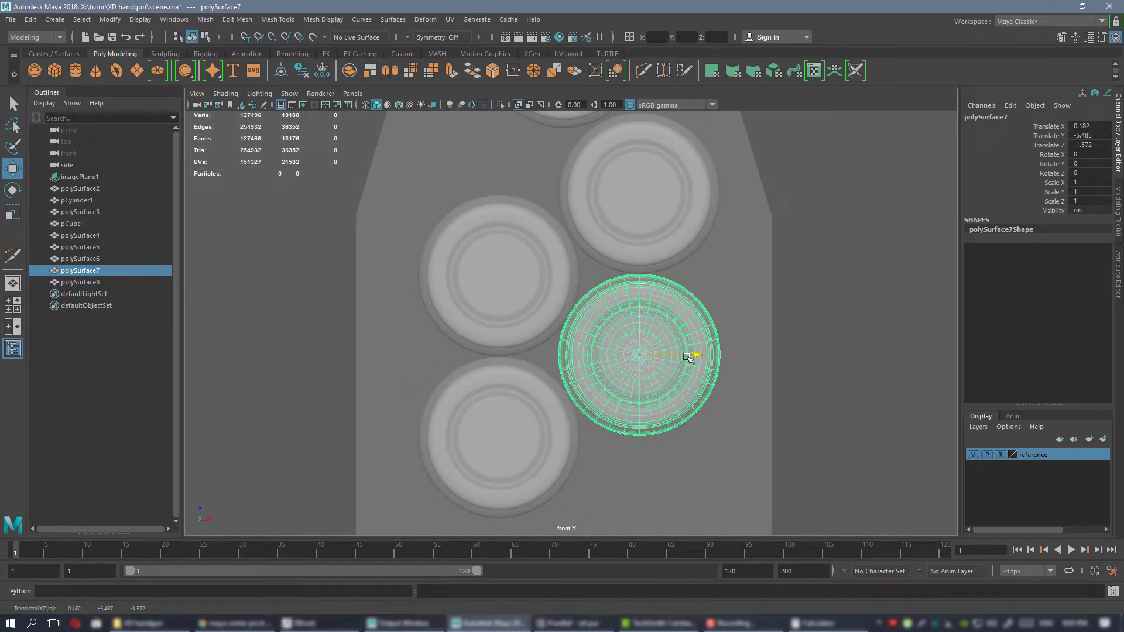
pyautogui.keyDown('shift'); pyautogui.click(673, 204); pyautogui.keyUp('shift')
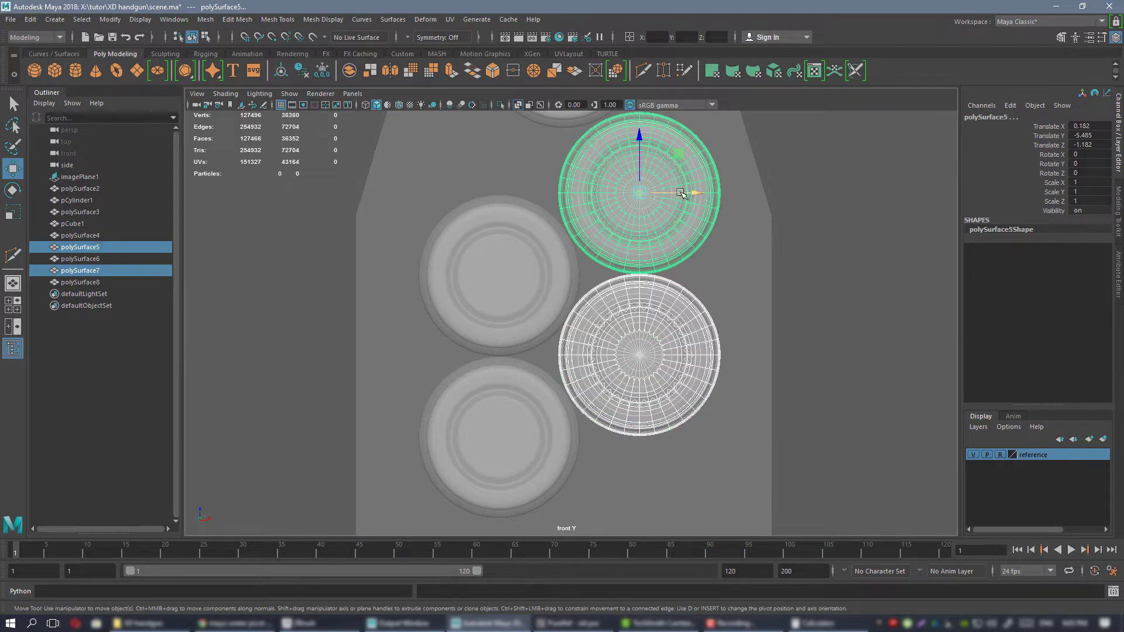
# Select the two cartridges in the left column and raise them slightly, the lower one to Translate Z -1.764.
pyautogui.click(527, 300)
pyautogui.keyDown('shift'); pyautogui.click(509, 409); pyautogui.keyUp('shift')
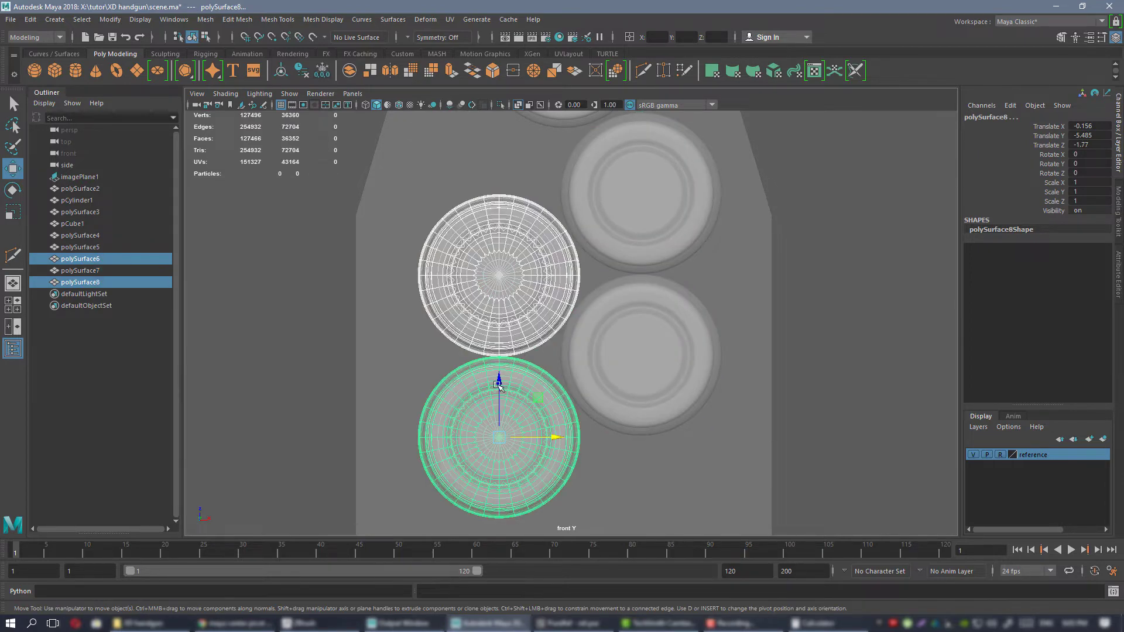
pyautogui.moveTo(497, 384); pyautogui.dragTo(496, 384)
pyautogui.keyDown('alt'); pyautogui.moveTo(596, 326); pyautogui.dragTo(598, 435, button='middle'); pyautogui.keyUp('alt')
pyautogui.keyDown('alt'); pyautogui.moveTo(598, 435); pyautogui.dragTo(633, 355, button='right'); pyautogui.keyUp('alt')
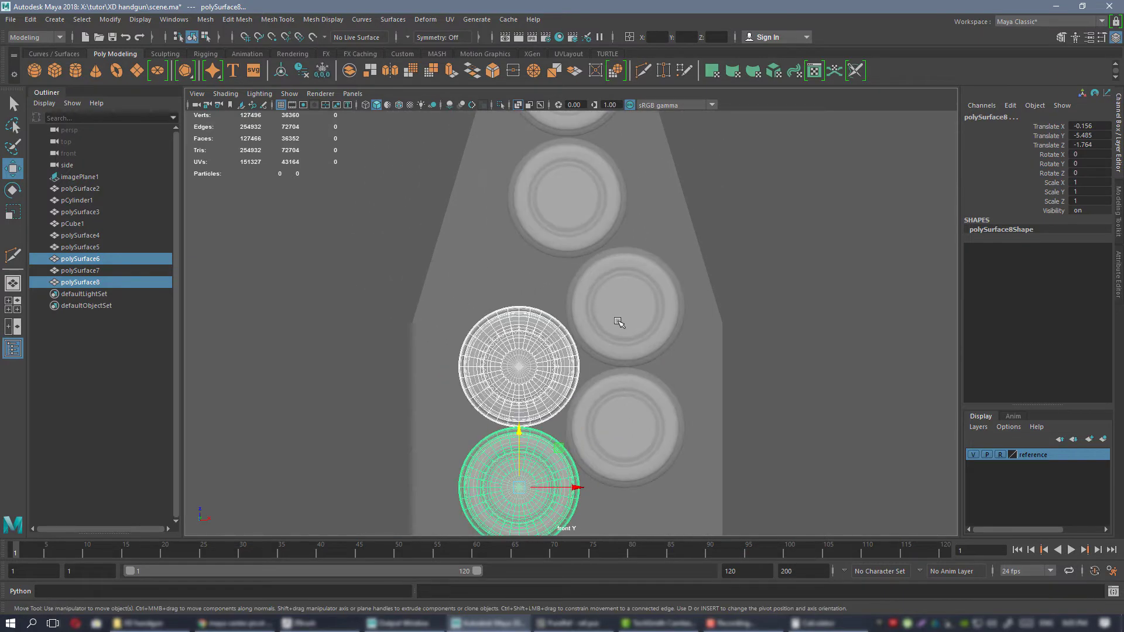
# Duplicate the four staggered cartridges twice, stacking each set directly beneath the previous one, down to Translate Z -3.13 in the right column.
pyautogui.keyDown('shift'); pyautogui.click(619, 322); pyautogui.keyUp('shift')
pyautogui.keyDown('shift'); pyautogui.click(610, 429); pyautogui.keyUp('shift')
pyautogui.keyDown('alt'); pyautogui.moveTo(610, 429); pyautogui.dragTo(602, 351, button='middle'); pyautogui.keyUp('alt')
pyautogui.keyDown('alt'); pyautogui.moveTo(602, 351); pyautogui.dragTo(589, 303, button='right'); pyautogui.keyUp('alt')
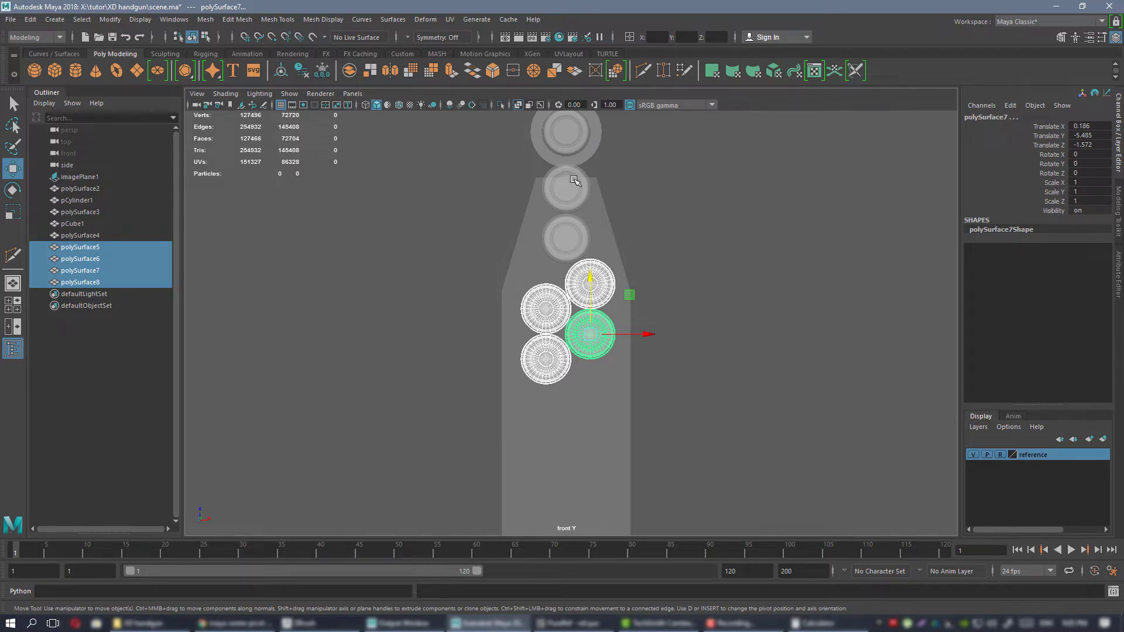
pyautogui.keyDown('alt'); pyautogui.moveTo(600, 347); pyautogui.dragTo(624, 225, button='middle'); pyautogui.keyUp('alt')
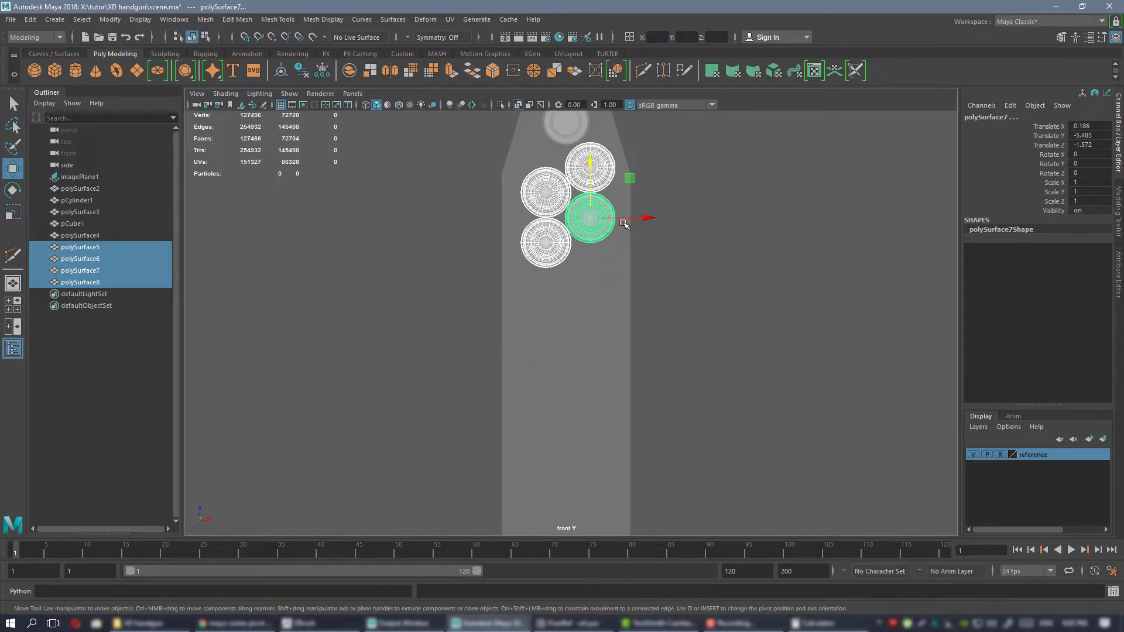
pyautogui.hotkey('ctrl', 'd')
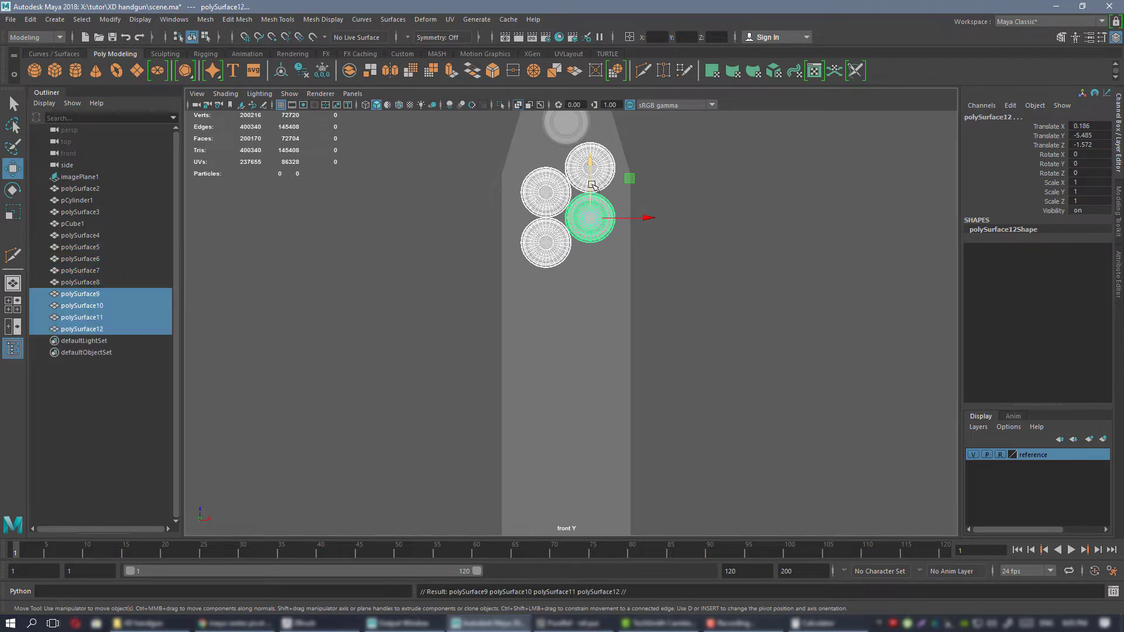
pyautogui.moveTo(592, 185); pyautogui.dragTo(592, 375)
pyautogui.hotkey('ctrl', 'd')
pyautogui.keyDown('alt'); pyautogui.moveTo(590, 376); pyautogui.dragTo(576, 326, button='middle'); pyautogui.keyUp('alt')
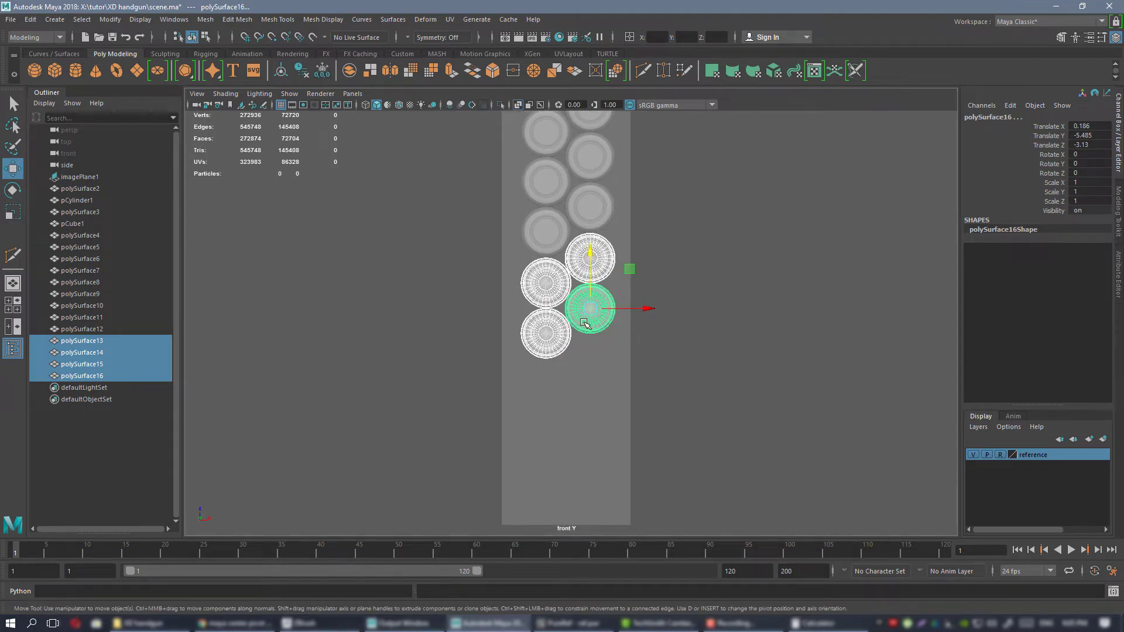
# Duplicate the two lowest cartridges and fit the pair beneath the stack, the left one at Translate Z -3.715.
pyautogui.click(584, 323)
pyautogui.keyDown('shift'); pyautogui.click(545, 334); pyautogui.keyUp('shift')
pyautogui.hotkey('ctrl', 'd')
pyautogui.click(549, 331)
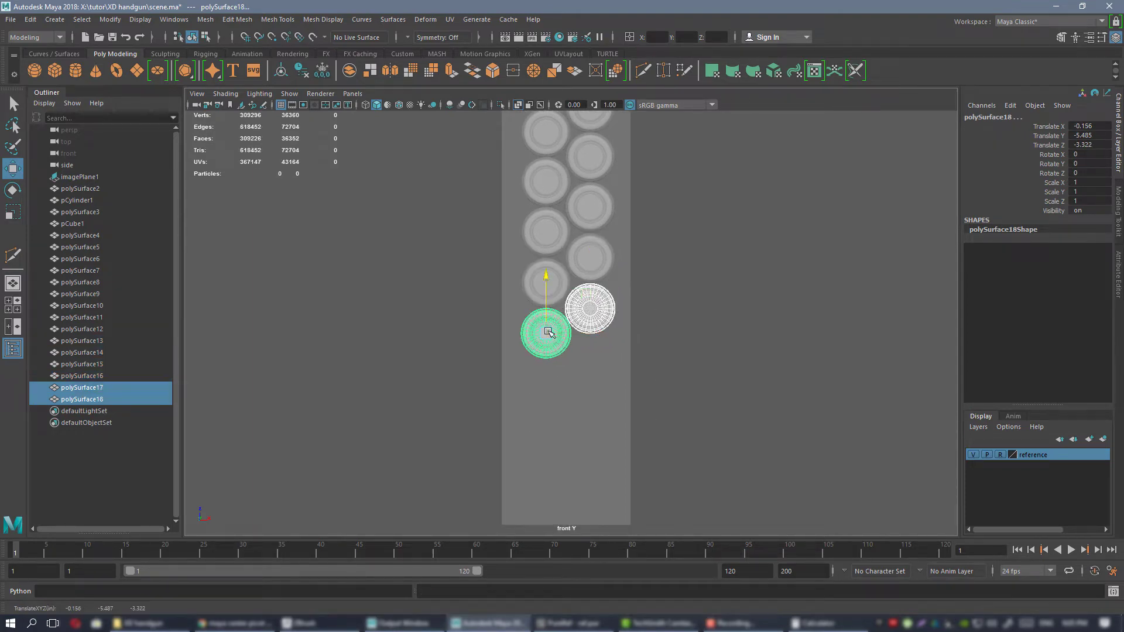
pyautogui.moveTo(549, 331); pyautogui.dragTo(547, 383)
pyautogui.scroll(5, 556, 365)
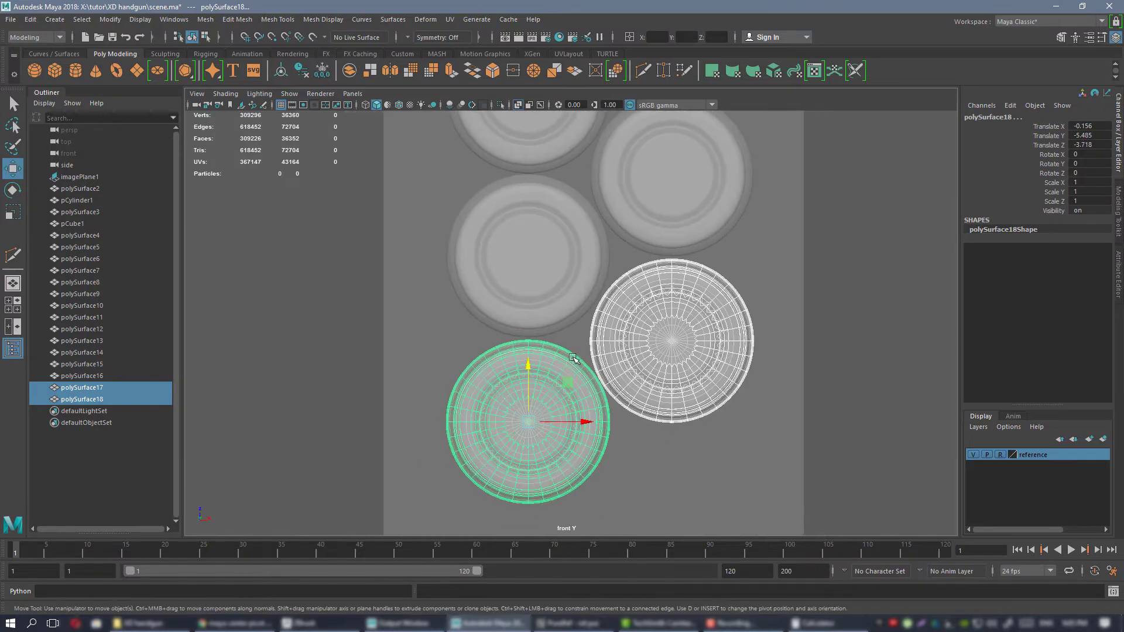
pyautogui.moveTo(528, 374); pyautogui.dragTo(529, 373)
pyautogui.scroll(-5, 731, 170)
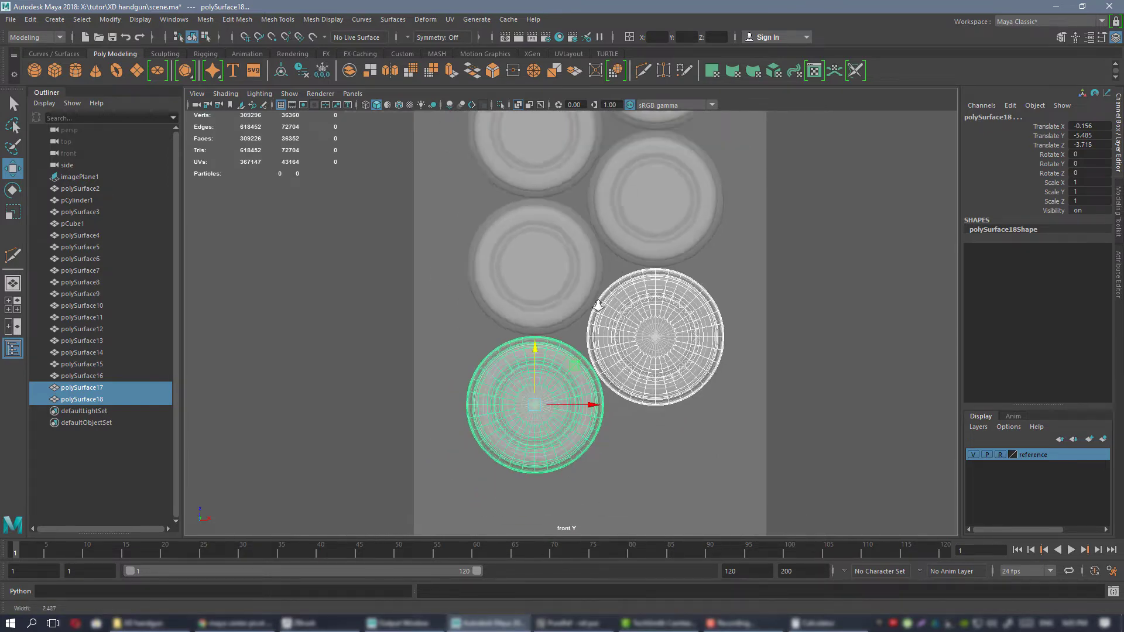
# Examine the cartridge stack beside the magazine block and the pistol reference image from several angles in the perspective view.
pyautogui.press('space')
pyautogui.press('space')
pyautogui.keyDown('alt'); pyautogui.moveTo(679, 275); pyautogui.dragTo(745, 284); pyautogui.keyUp('alt')
pyautogui.scroll(-3, 745, 284)
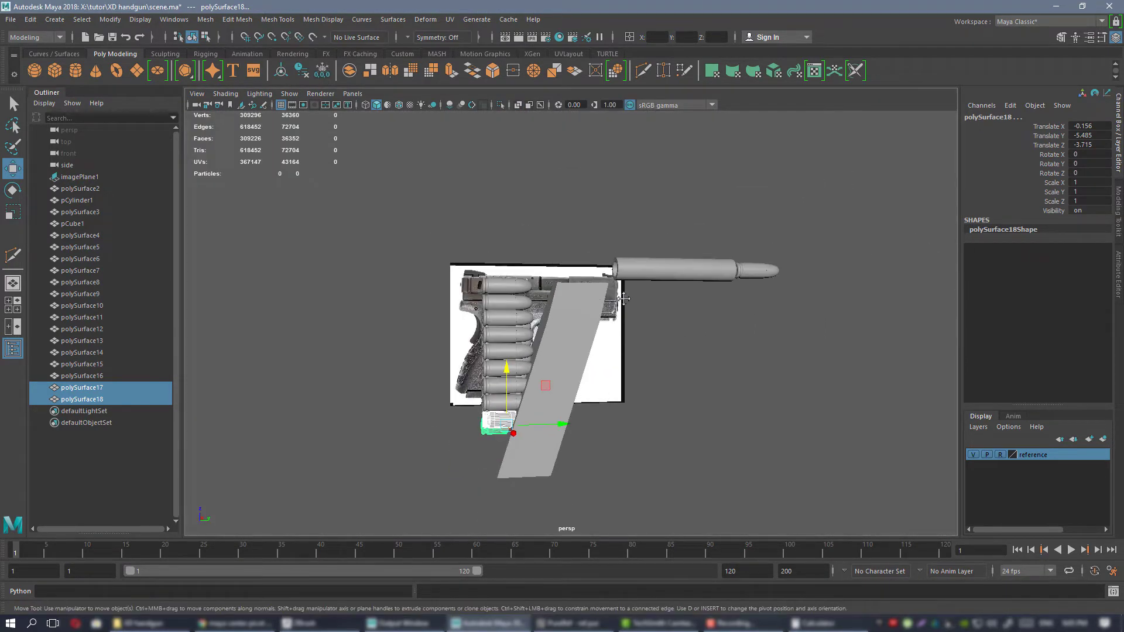
pyautogui.keyDown('alt'); pyautogui.moveTo(585, 322); pyautogui.dragTo(645, 257, button='middle'); pyautogui.keyUp('alt')
pyautogui.keyDown('alt'); pyautogui.moveTo(645, 258); pyautogui.dragTo(614, 299); pyautogui.keyUp('alt')
pyautogui.scroll(2, 662, 309)
pyautogui.scroll(1, 661, 309)
pyautogui.click(690, 314)
pyautogui.hotkey('ctrl', 'z')
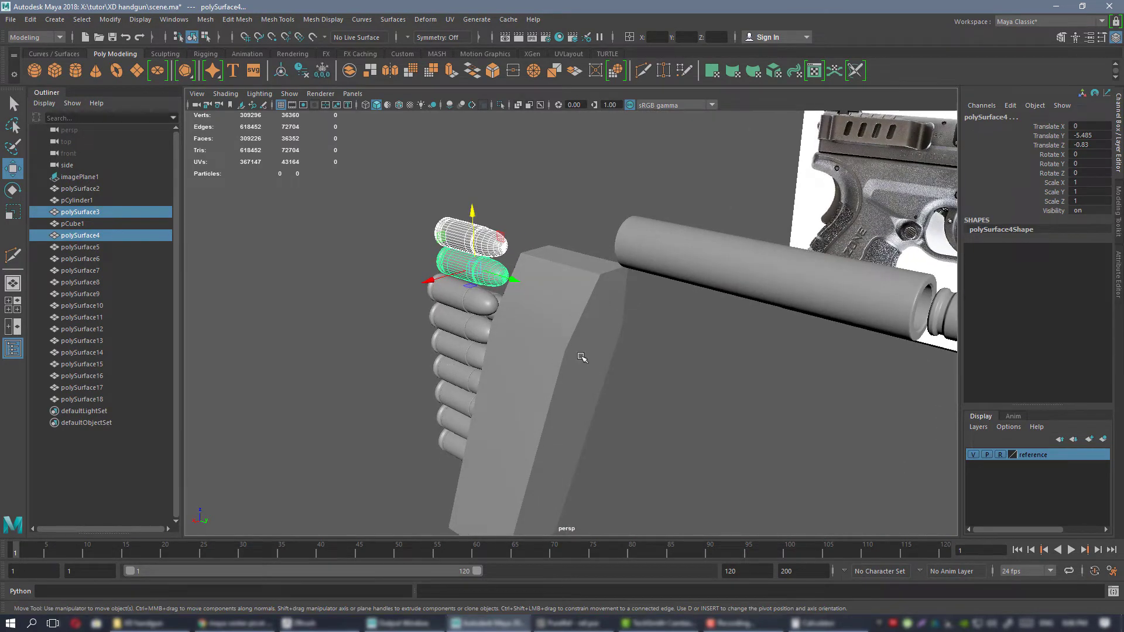
pyautogui.keyDown('alt'); pyautogui.moveTo(632, 427); pyautogui.dragTo(585, 395, button='right'); pyautogui.keyUp('alt')
pyautogui.keyDown('alt'); pyautogui.moveTo(585, 395); pyautogui.dragTo(669, 371); pyautogui.keyUp('alt')
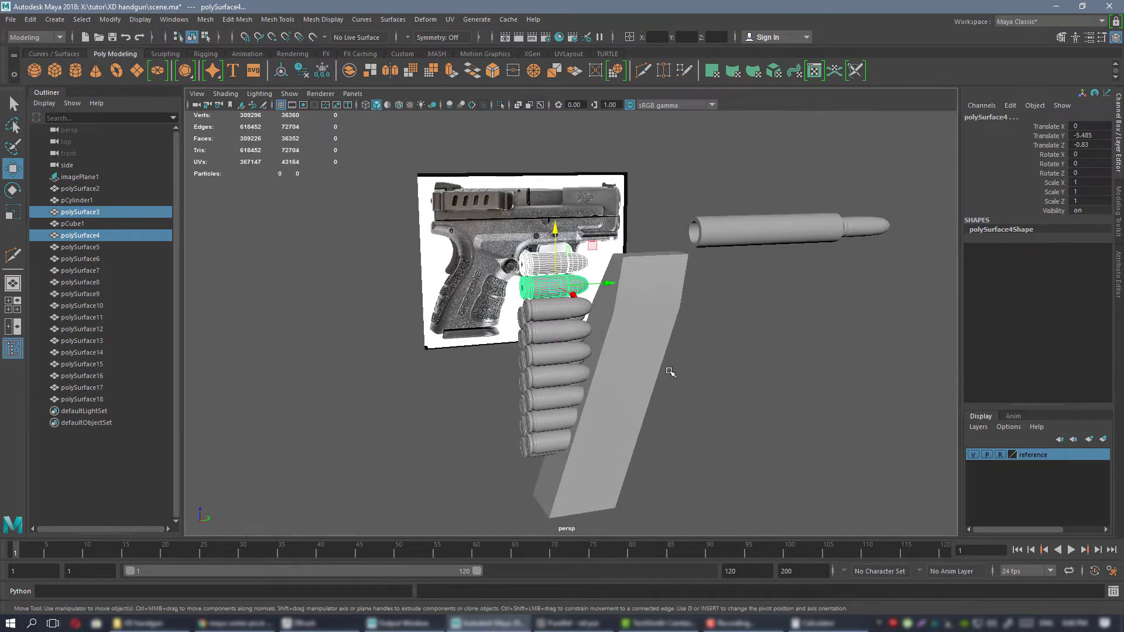
pyautogui.keyDown('alt'); pyautogui.moveTo(669, 371); pyautogui.dragTo(649, 338, button='right'); pyautogui.keyUp('alt')
pyautogui.keyDown('alt'); pyautogui.moveTo(650, 338); pyautogui.dragTo(673, 343); pyautogui.keyUp('alt')
# Scale the magazine block's vertices below the taper narrower along X in the front view, so its sides fit closely around both cartridge columns.
pyautogui.press('space')
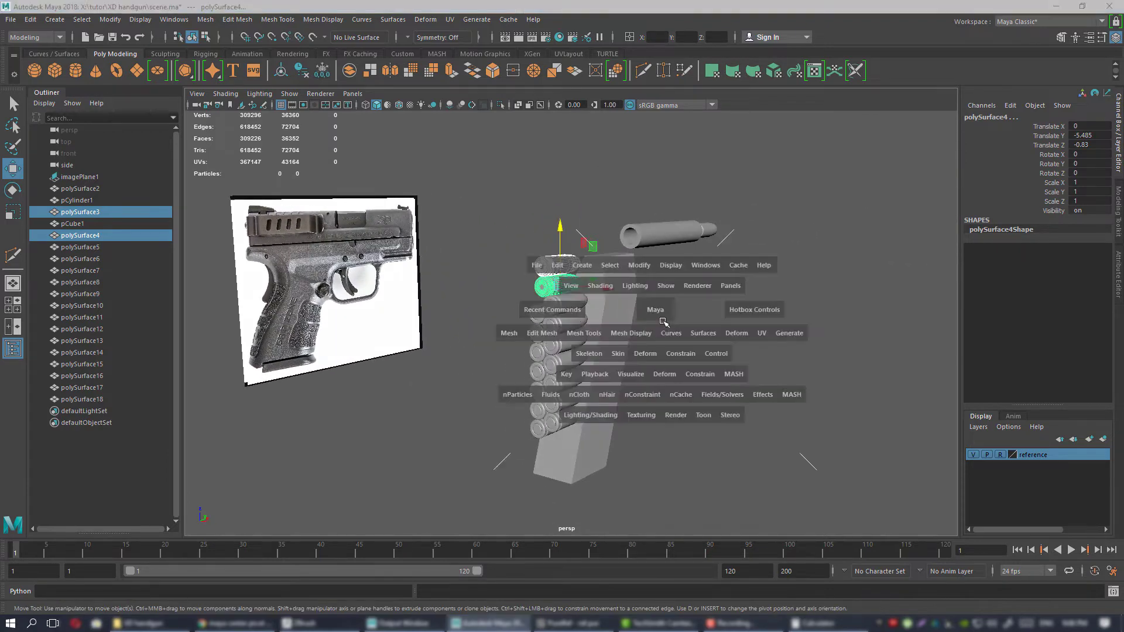
pyautogui.press('space')
pyautogui.click(539, 365)
pyautogui.scroll(3, 548, 250)
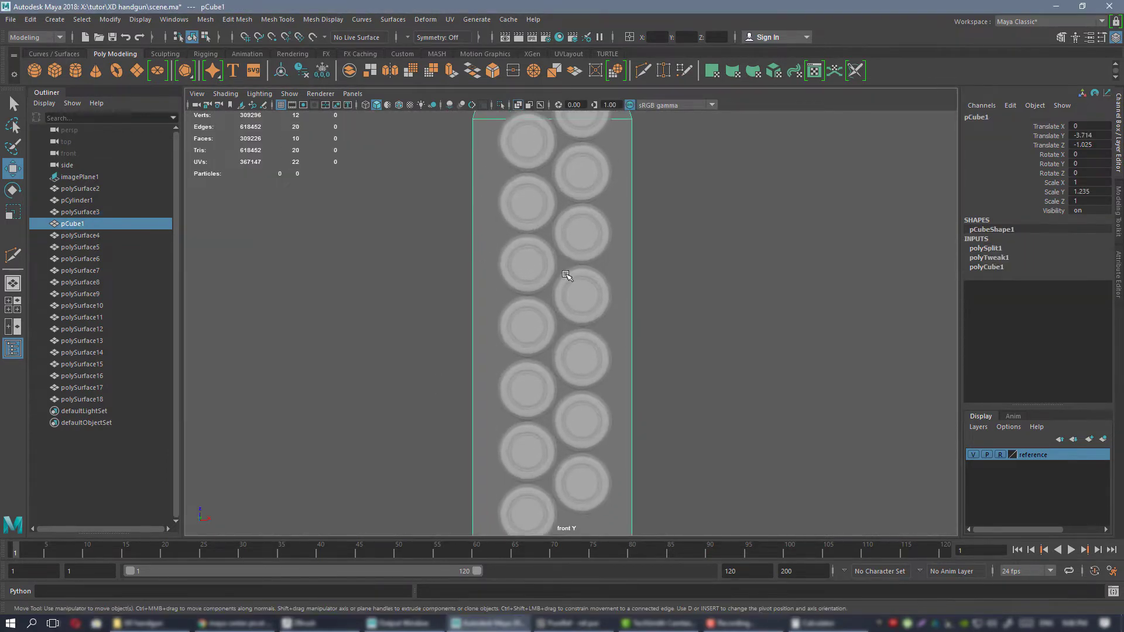
pyautogui.moveTo(511, 220); pyautogui.dragTo(475, 218, button='right')
pyautogui.keyDown('alt'); pyautogui.moveTo(597, 352); pyautogui.dragTo(544, 340, button='right'); pyautogui.keyUp('alt')
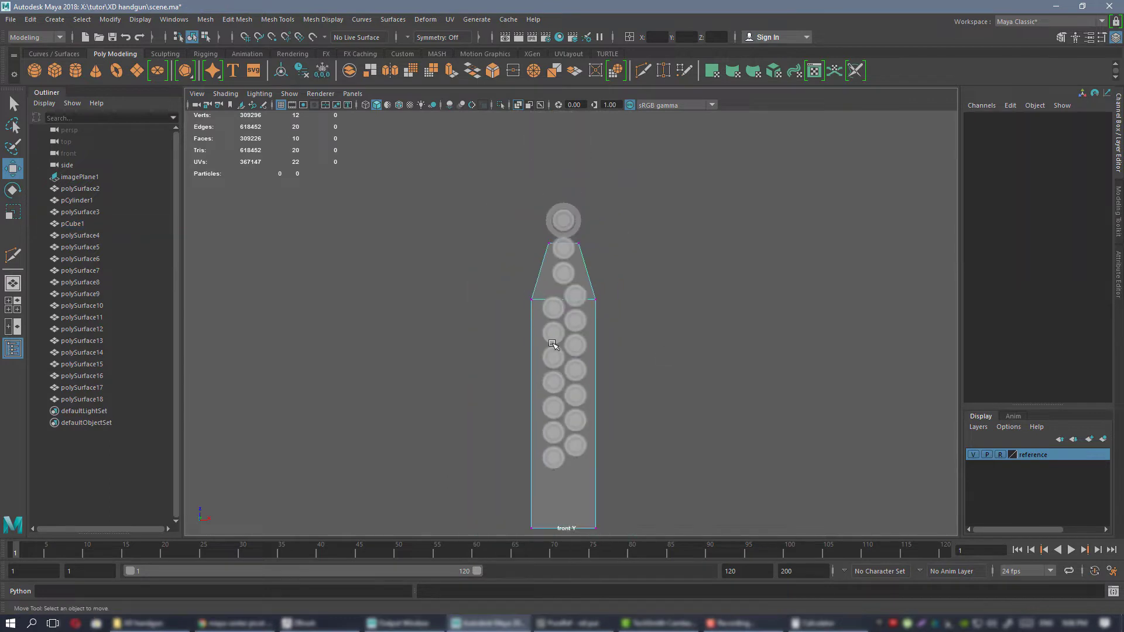
pyautogui.keyDown('alt'); pyautogui.moveTo(543, 340); pyautogui.dragTo(545, 273, button='middle'); pyautogui.keyUp('alt')
pyautogui.moveTo(493, 217); pyautogui.dragTo(700, 517)
pyautogui.press('r')
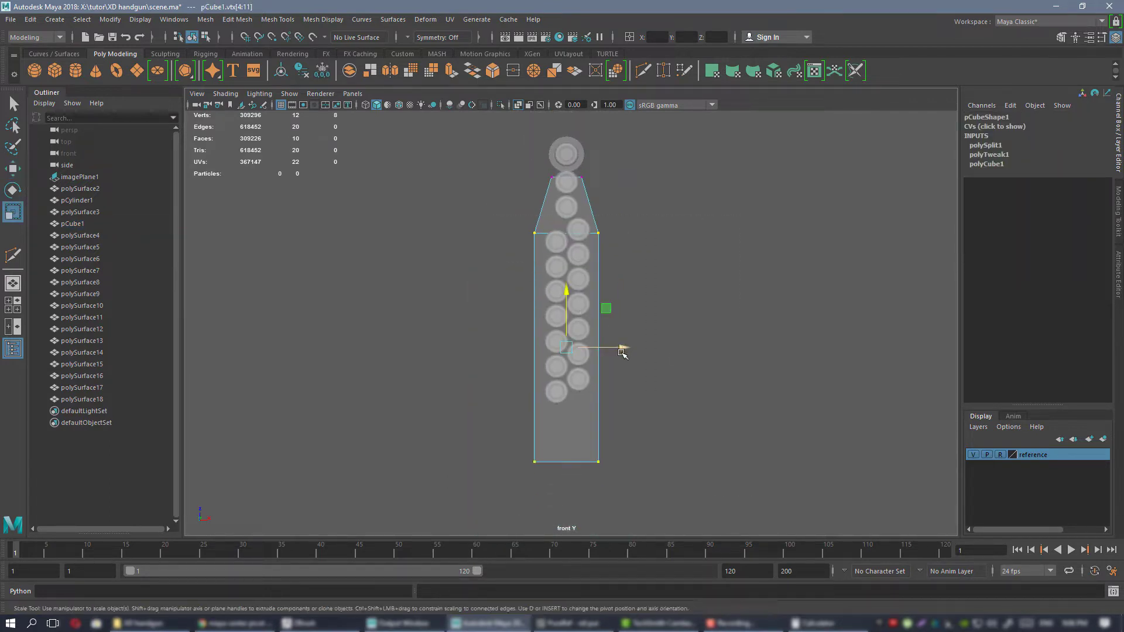
pyautogui.moveTo(620, 349); pyautogui.dragTo(618, 350)
pyautogui.scroll(8, 839, 484)
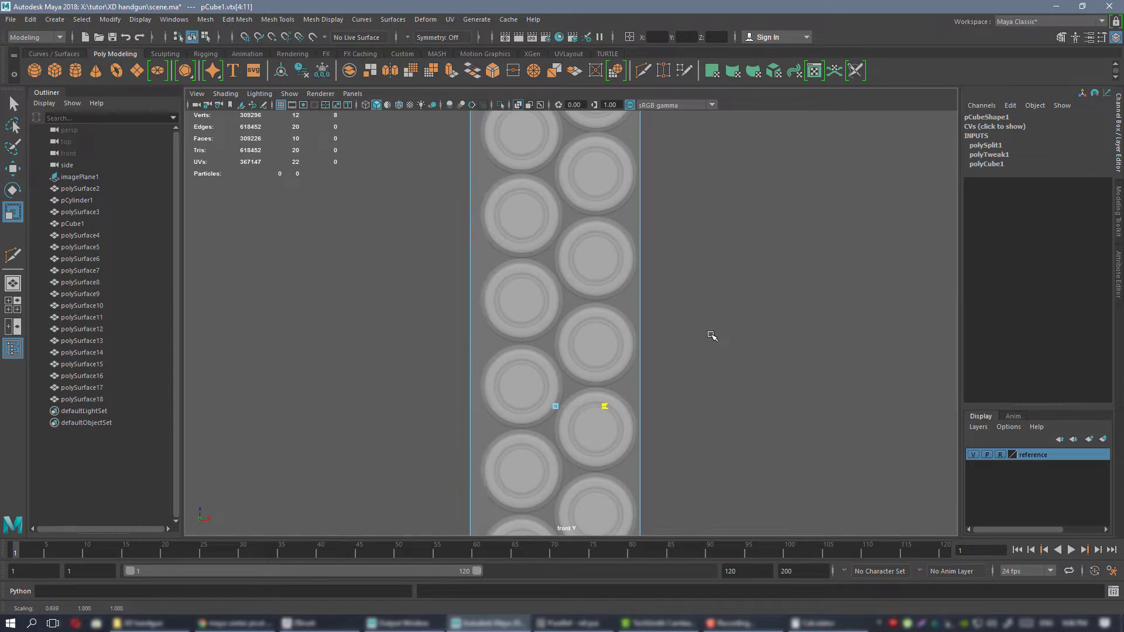
pyautogui.moveTo(711, 336); pyautogui.dragTo(714, 336, button='middle')
pyautogui.keyDown('alt'); pyautogui.moveTo(715, 342); pyautogui.dragTo(627, 248, button='right'); pyautogui.keyUp('alt')
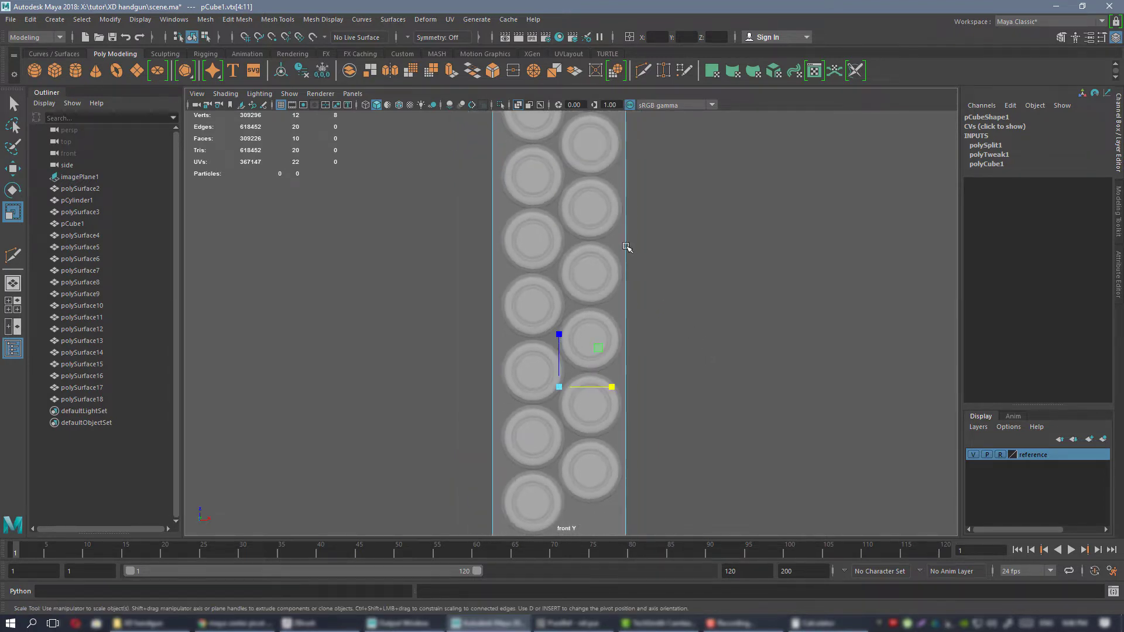
pyautogui.keyDown('alt'); pyautogui.moveTo(627, 248); pyautogui.dragTo(639, 270, button='middle'); pyautogui.keyUp('alt')
pyautogui.keyDown('alt'); pyautogui.moveTo(693, 226); pyautogui.dragTo(684, 242, button='middle'); pyautogui.keyUp('alt')
pyautogui.rightClick(708, 206)
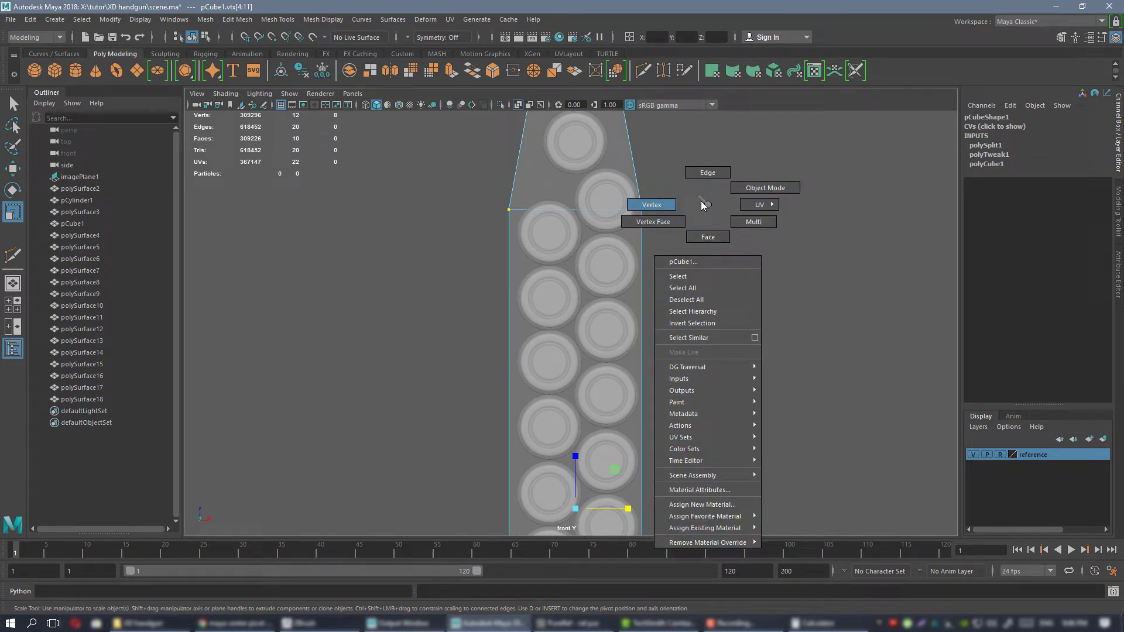
pyautogui.click(765, 187)
# Combine the fourteen staggered cartridges into one object, leaving out the single-column ones above, and delete its construction history.
pyautogui.click(606, 199)
pyautogui.keyDown('shift'); pyautogui.click(549, 234); pyautogui.keyUp('shift')
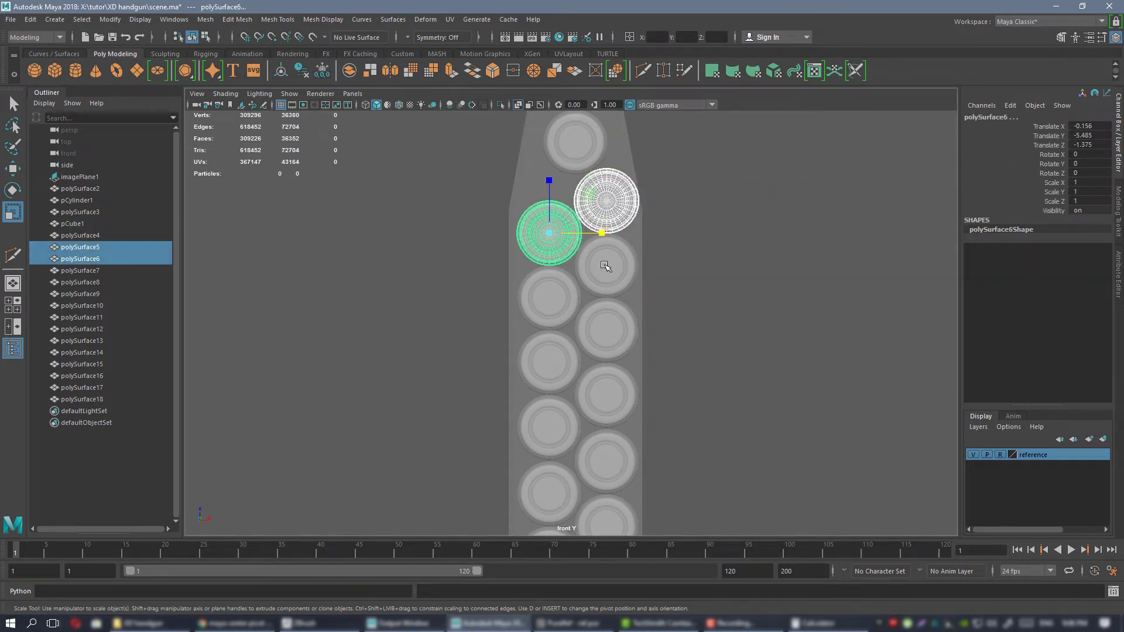
pyautogui.keyDown('shift'); pyautogui.click(606, 266); pyautogui.keyUp('shift')
pyautogui.keyDown('shift'); pyautogui.click(548, 299); pyautogui.keyUp('shift')
pyautogui.keyDown('shift'); pyautogui.click(603, 328); pyautogui.keyUp('shift')
pyautogui.keyDown('shift'); pyautogui.click(550, 360); pyautogui.keyUp('shift')
pyautogui.keyDown('shift'); pyautogui.click(602, 393); pyautogui.keyUp('shift')
pyautogui.keyDown('shift'); pyautogui.click(550, 426); pyautogui.keyUp('shift')
pyautogui.keyDown('shift'); pyautogui.click(603, 459); pyautogui.keyUp('shift')
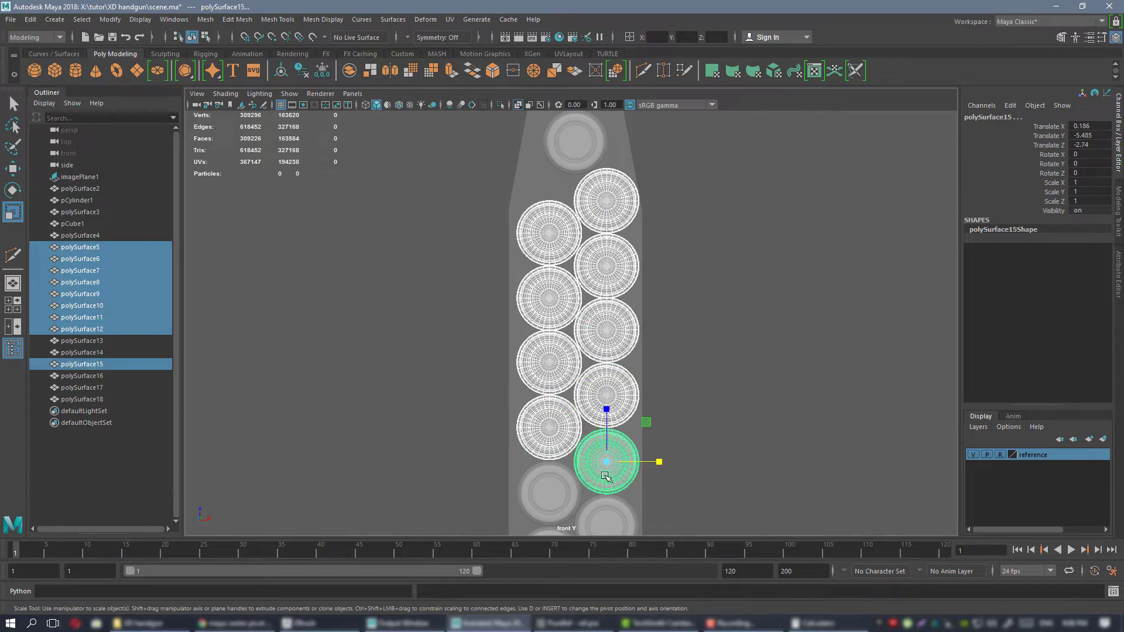
pyautogui.keyDown('shift'); pyautogui.click(550, 492); pyautogui.keyUp('shift')
pyautogui.keyDown('shift'); pyautogui.click(589, 519); pyautogui.keyUp('shift')
pyautogui.keyDown('alt'); pyautogui.moveTo(590, 519); pyautogui.dragTo(605, 371, button='middle'); pyautogui.keyUp('alt')
pyautogui.keyDown('shift'); pyautogui.click(566, 404); pyautogui.keyUp('shift')
pyautogui.keyDown('shift'); pyautogui.click(566, 470); pyautogui.keyUp('shift')
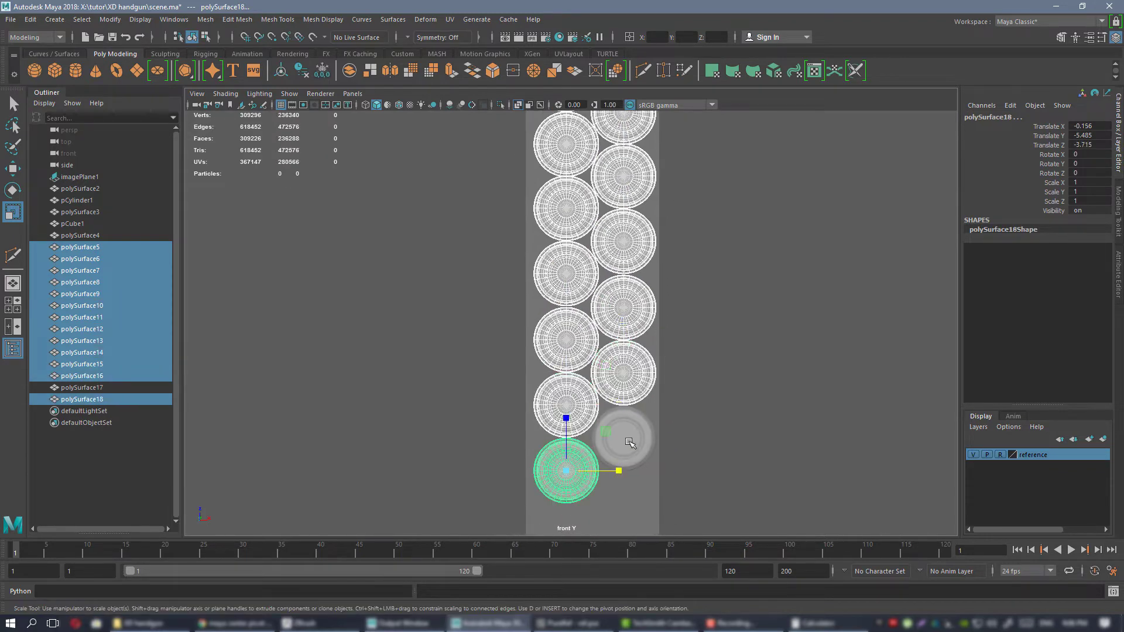
pyautogui.keyDown('shift'); pyautogui.click(624, 438); pyautogui.keyUp('shift')
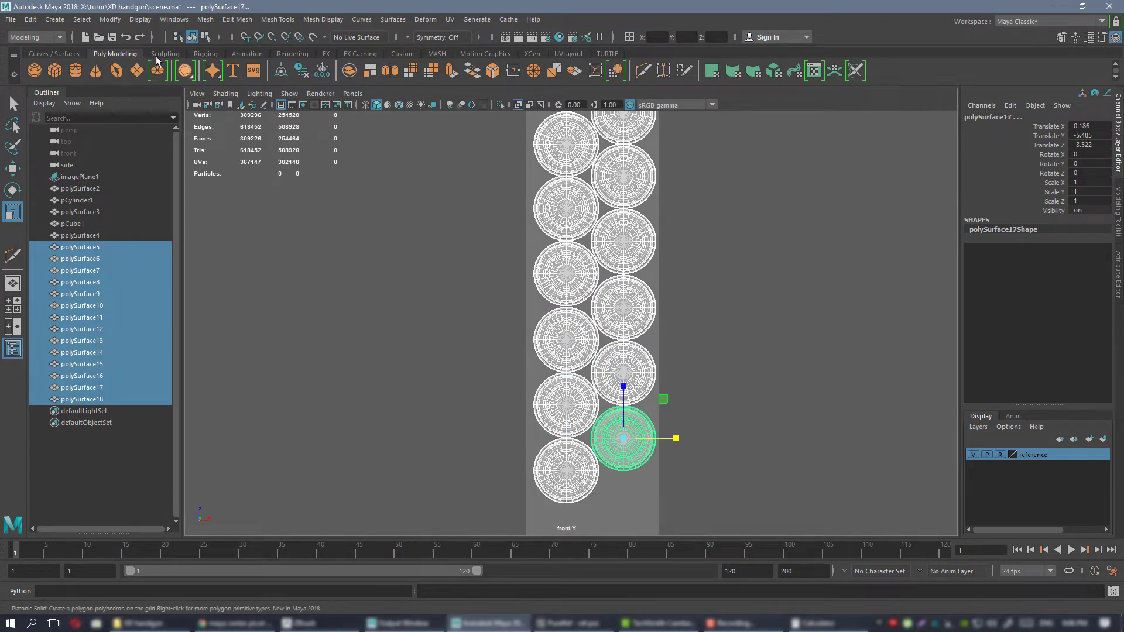
pyautogui.click(402, 54)
pyautogui.click(136, 71)
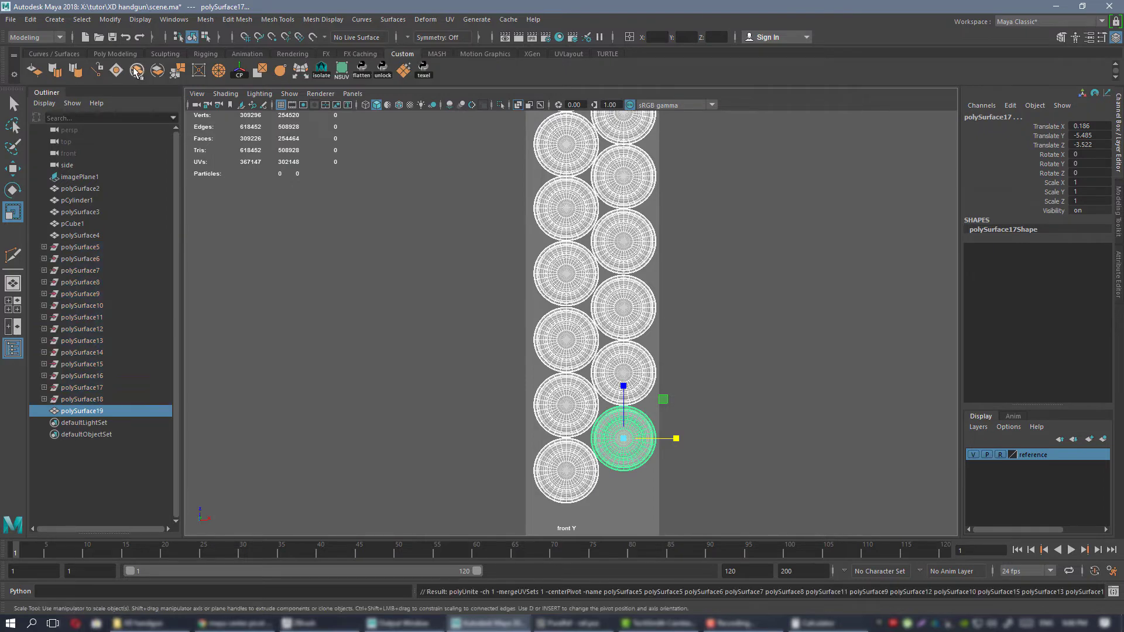
pyautogui.keyDown('alt'); pyautogui.moveTo(552, 245); pyautogui.dragTo(559, 297, button='middle'); pyautogui.keyUp('alt')
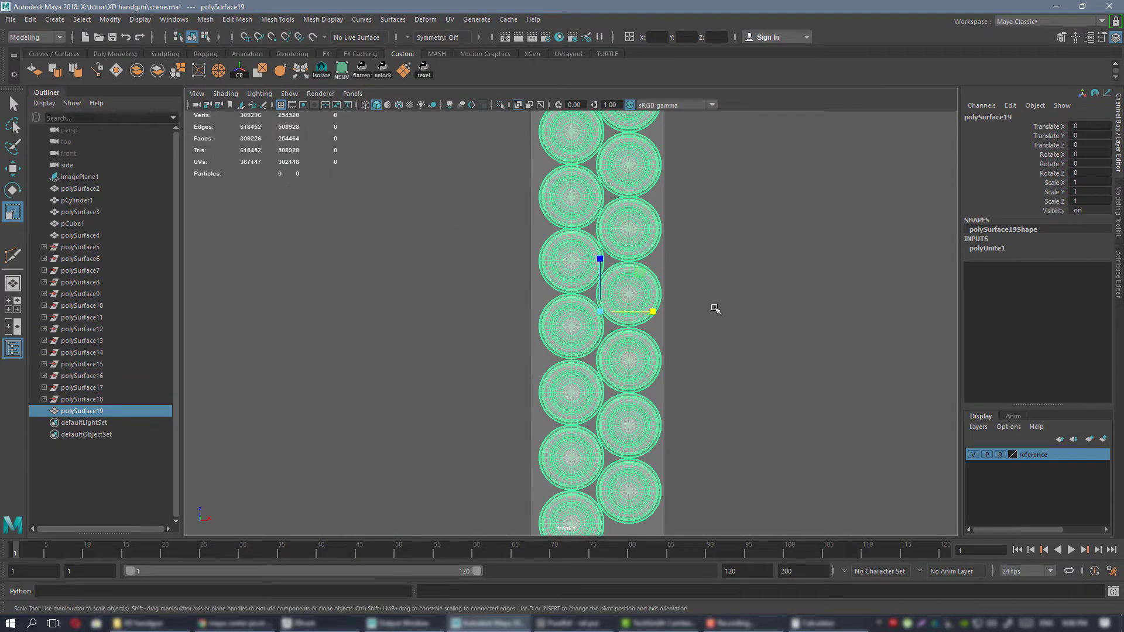
pyautogui.hotkey('alt', 'shift', 'd')
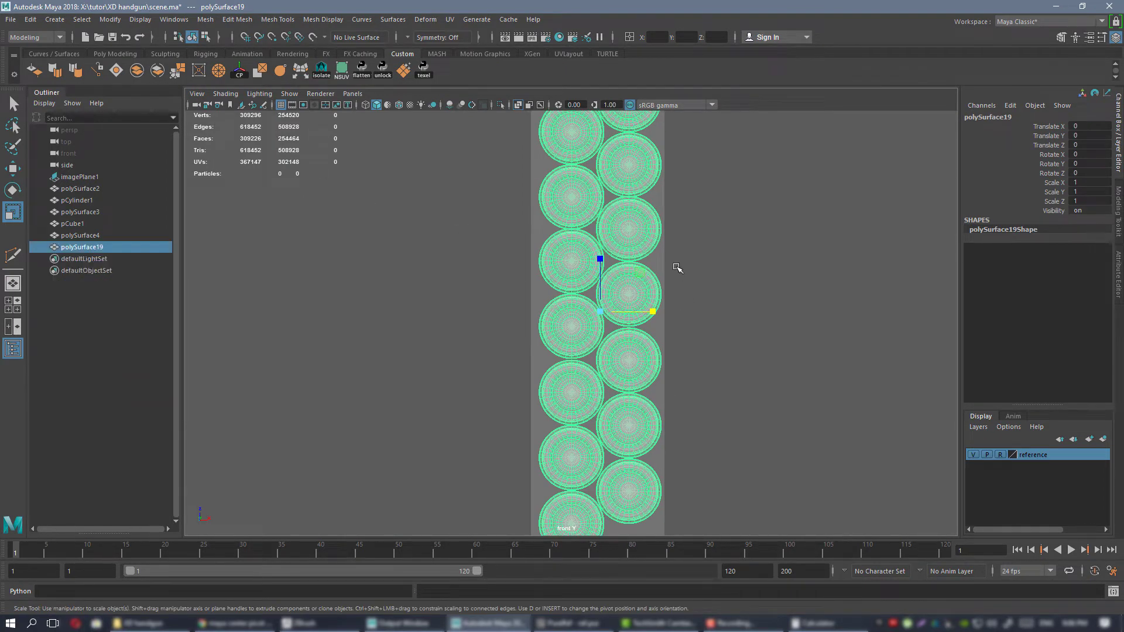
# Show the grid in the front view and activate the Move tool on the combined cartridge stack.
pyautogui.scroll(-3, 647, 376)
pyautogui.scroll(8, 753, 432)
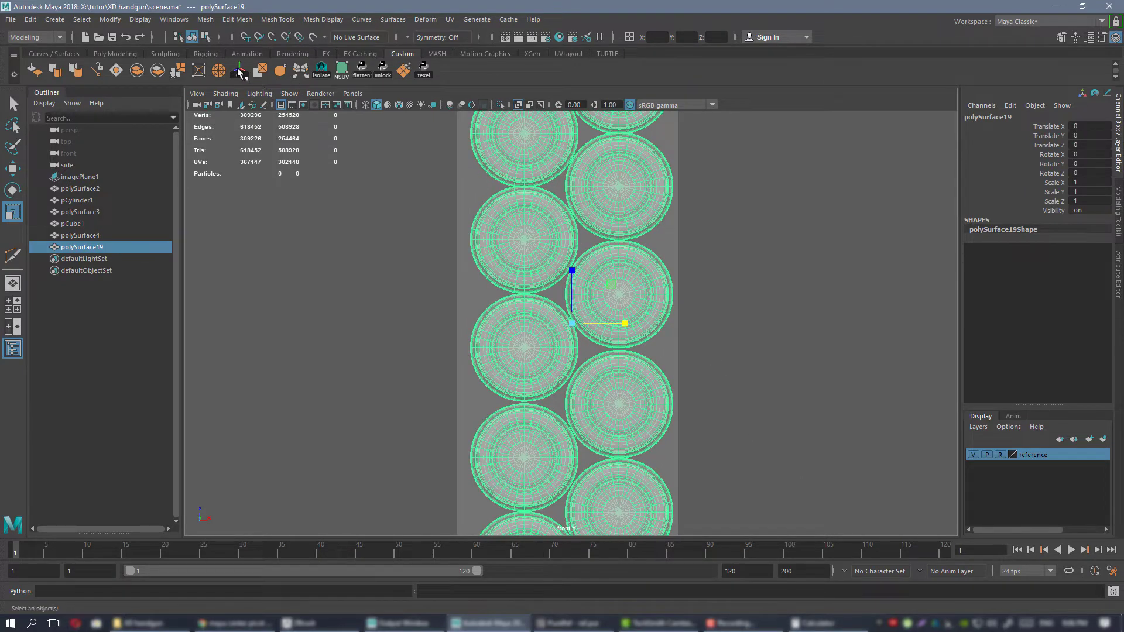
pyautogui.press('w')
pyautogui.scroll(2, 667, 278)
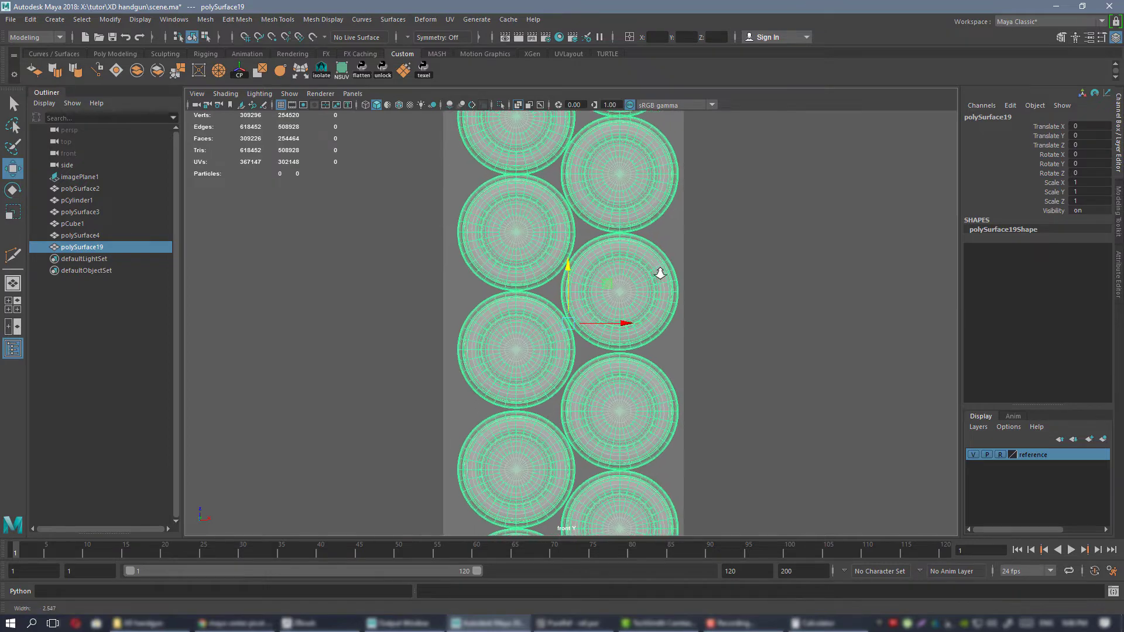
pyautogui.keyDown('alt'); pyautogui.moveTo(682, 289); pyautogui.dragTo(683, 283, button='middle'); pyautogui.keyUp('alt')
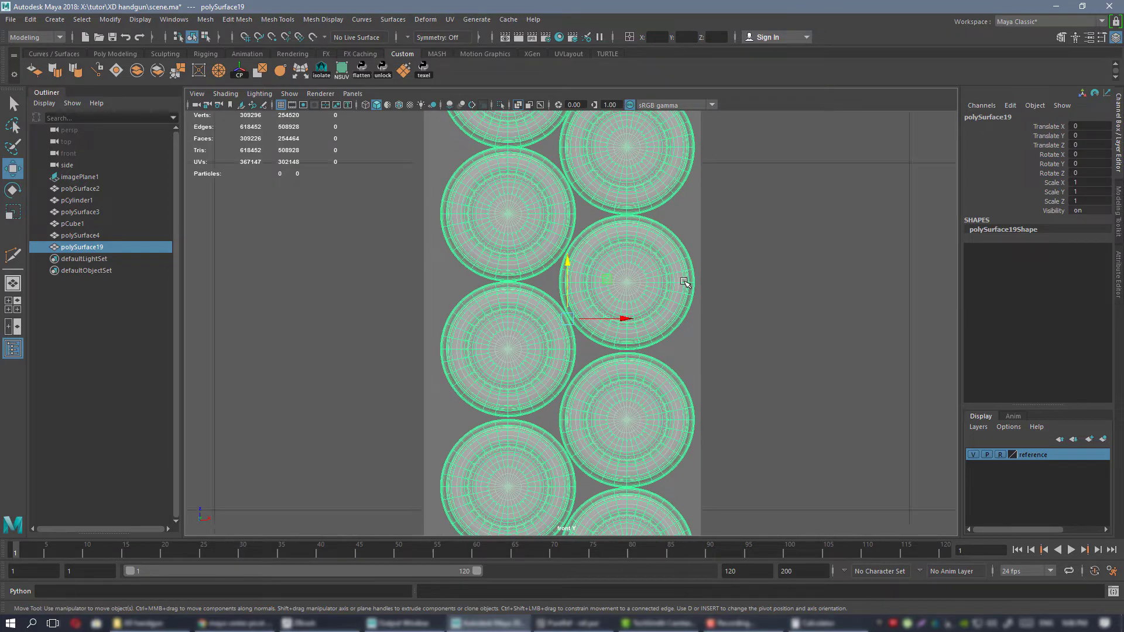
pyautogui.keyDown('alt'); pyautogui.moveTo(628, 224); pyautogui.dragTo(667, 279, button='middle'); pyautogui.keyUp('alt')
pyautogui.keyDown('alt'); pyautogui.moveTo(668, 279); pyautogui.dragTo(877, 462, button='right'); pyautogui.keyUp('alt')
pyautogui.keyDown('alt'); pyautogui.moveTo(878, 462); pyautogui.dragTo(855, 456, button='middle'); pyautogui.keyUp('alt')
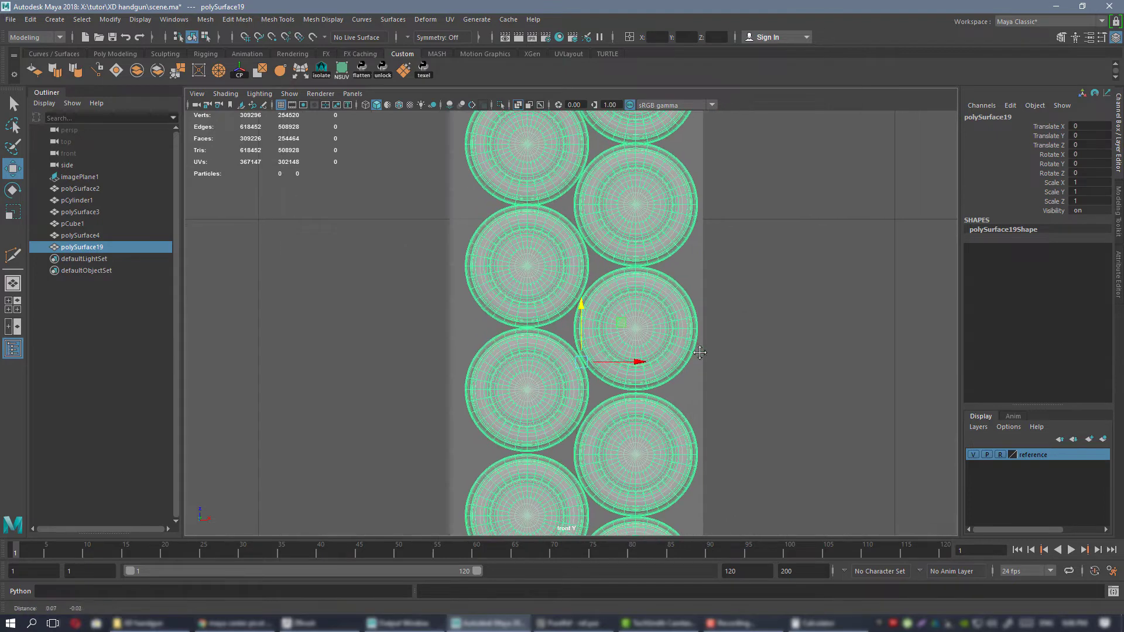
# Turn on grid snapping and move the combined cartridge stack to the centre line of the magazine block, at Translate X -0.015.
pyautogui.click(245, 37)
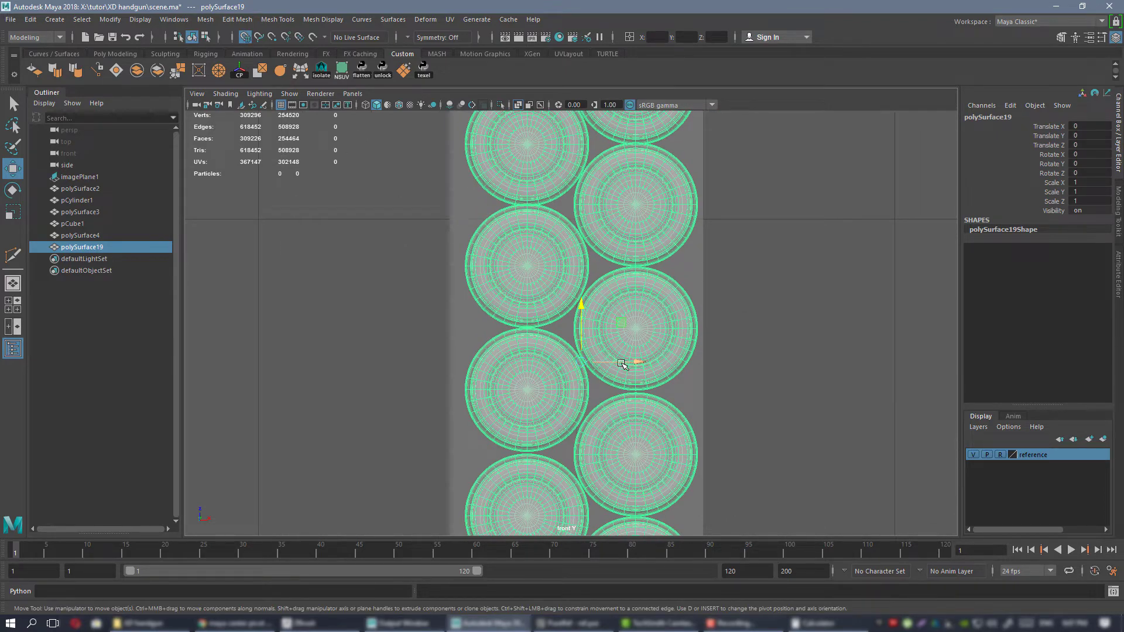
pyautogui.moveTo(621, 364); pyautogui.dragTo(607, 362)
pyautogui.keyDown('alt'); pyautogui.moveTo(665, 395); pyautogui.dragTo(623, 352, button='right'); pyautogui.keyUp('alt')
pyautogui.keyDown('alt'); pyautogui.moveTo(603, 268); pyautogui.dragTo(583, 326, button='middle'); pyautogui.keyUp('alt')
pyautogui.keyDown('alt'); pyautogui.moveTo(649, 389); pyautogui.dragTo(690, 426, button='right'); pyautogui.keyUp('alt')
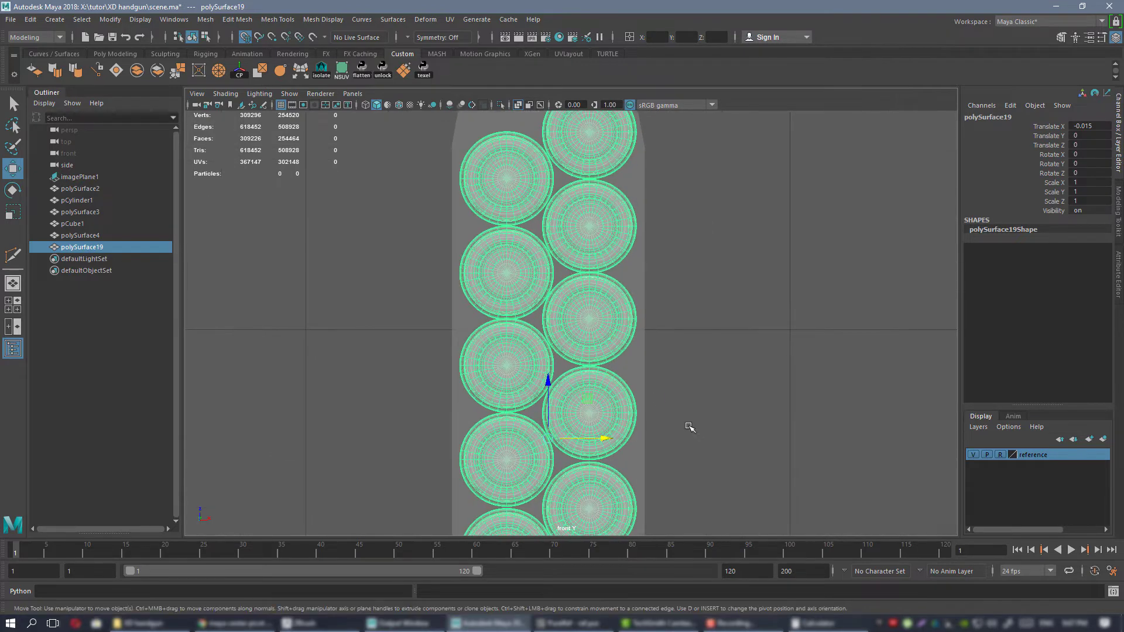
# Scale the magazine block's eight vertices below the taper slightly narrower along X, closer to both cartridge columns.
pyautogui.keyDown('alt'); pyautogui.moveTo(662, 409); pyautogui.dragTo(667, 314, button='middle'); pyautogui.keyUp('alt')
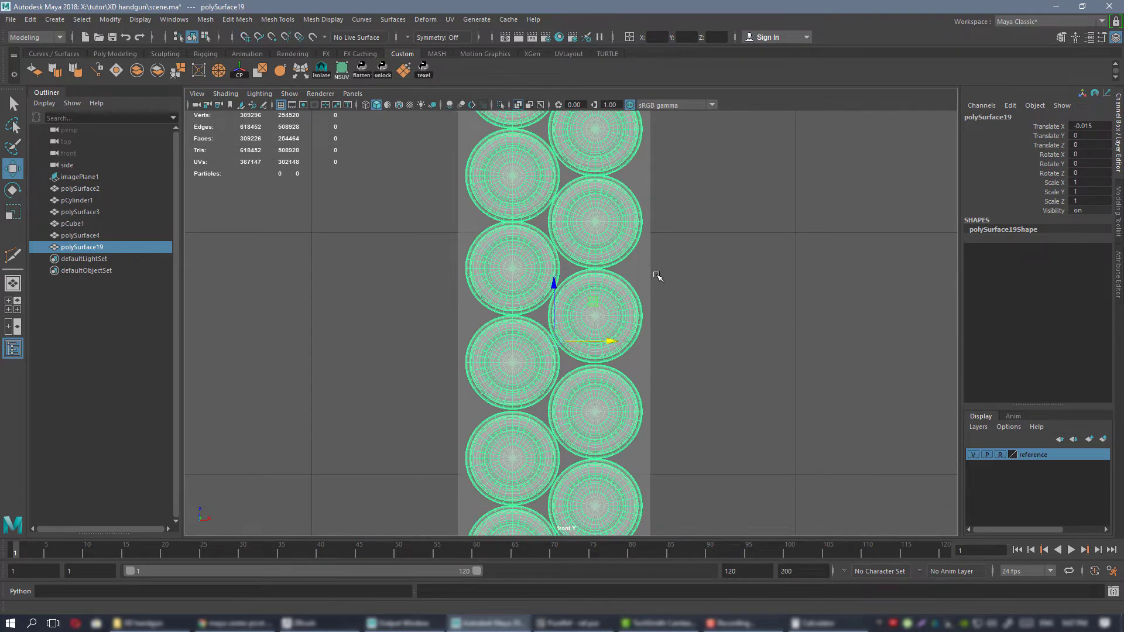
pyautogui.click(640, 262)
pyautogui.scroll(3, 642, 265)
pyautogui.press('r')
pyautogui.keyDown('alt'); pyautogui.moveTo(591, 234); pyautogui.dragTo(524, 175, button='right'); pyautogui.keyUp('alt')
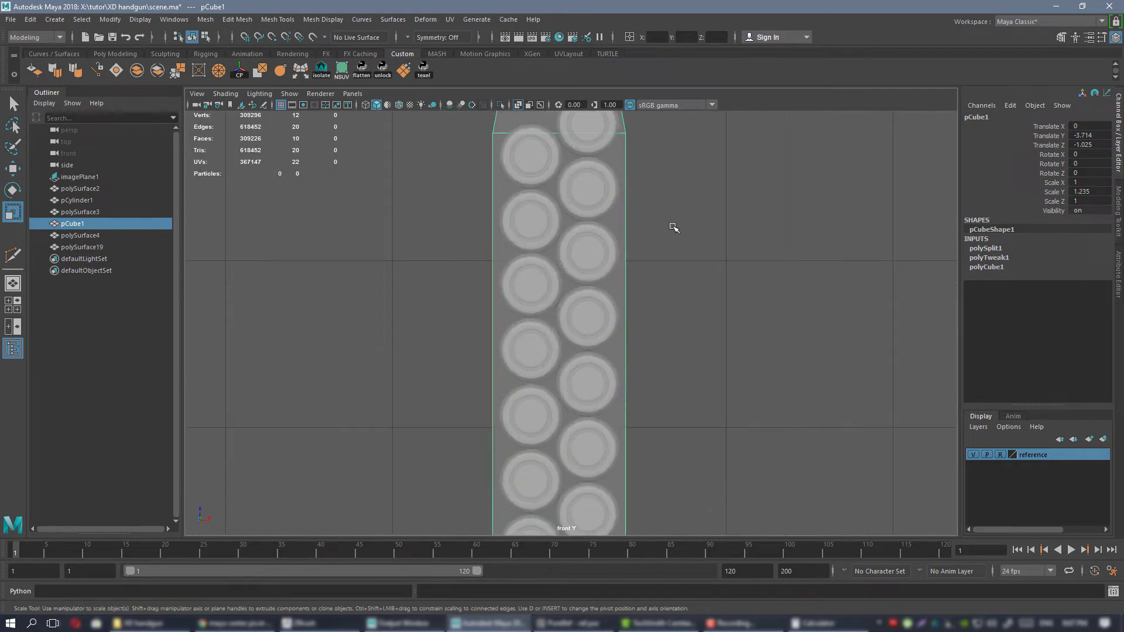
pyautogui.keyDown('alt'); pyautogui.moveTo(672, 228); pyautogui.dragTo(682, 387, button='middle'); pyautogui.keyUp('alt')
pyautogui.moveTo(666, 262); pyautogui.dragTo(656, 264, button='right')
pyautogui.keyDown('alt'); pyautogui.moveTo(656, 264); pyautogui.dragTo(597, 201, button='right'); pyautogui.keyUp('alt')
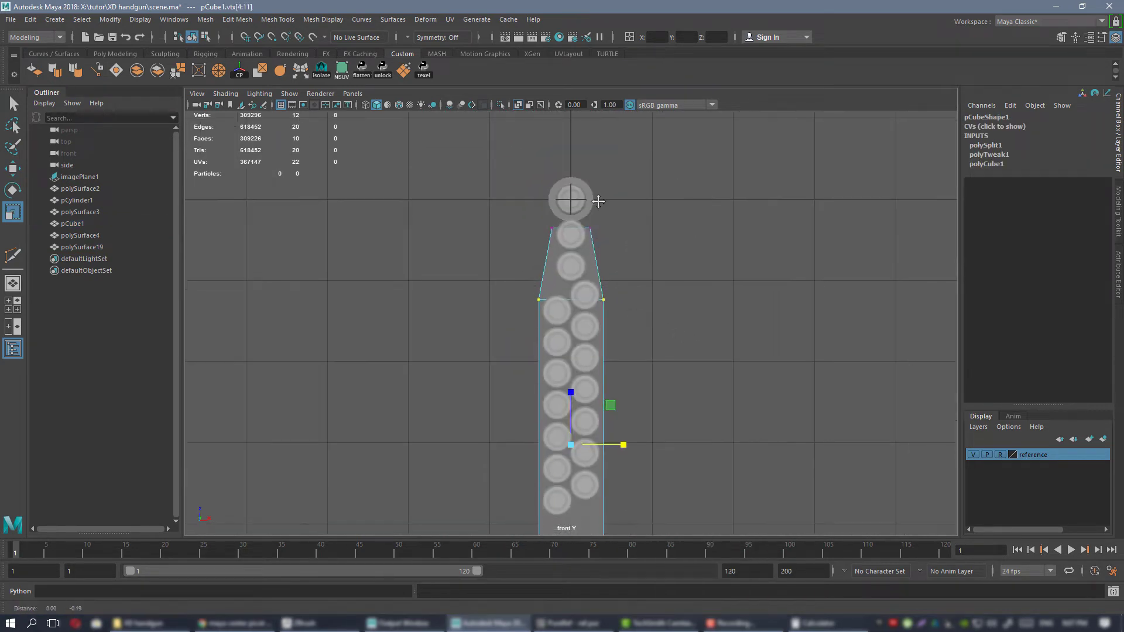
pyautogui.keyDown('alt'); pyautogui.moveTo(673, 380); pyautogui.dragTo(646, 217, button='middle'); pyautogui.keyUp('alt')
pyautogui.keyDown('alt'); pyautogui.moveTo(823, 422); pyautogui.dragTo(936, 515, button='right'); pyautogui.keyUp('alt')
pyautogui.keyDown('alt'); pyautogui.moveTo(528, 203); pyautogui.dragTo(581, 251, button='middle'); pyautogui.keyUp('alt')
pyautogui.moveTo(557, 216); pyautogui.dragTo(557, 217)
# Scale the magazine block's four top vertices narrower along X, so the upper opening fits closely around the single cartridge column.
pyautogui.keyDown('alt'); pyautogui.moveTo(556, 218); pyautogui.dragTo(480, 187, button='right'); pyautogui.keyUp('alt')
pyautogui.keyDown('alt'); pyautogui.moveTo(480, 181); pyautogui.dragTo(484, 283, button='middle'); pyautogui.keyUp('alt')
pyautogui.scroll(4, 435, 189)
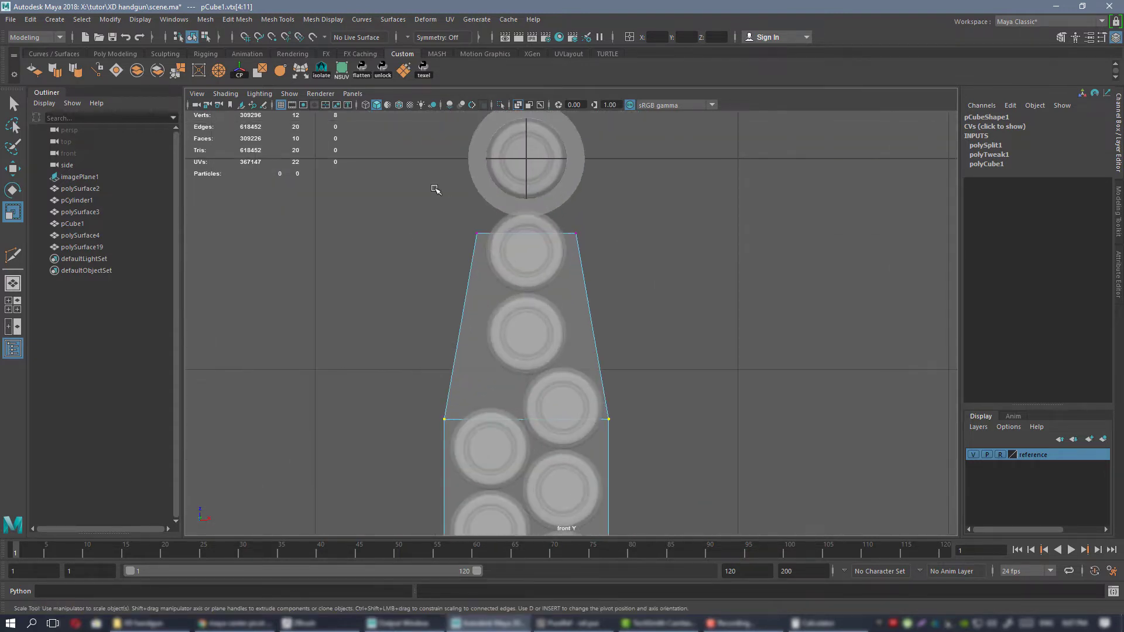
pyautogui.moveTo(586, 230); pyautogui.dragTo(573, 235)
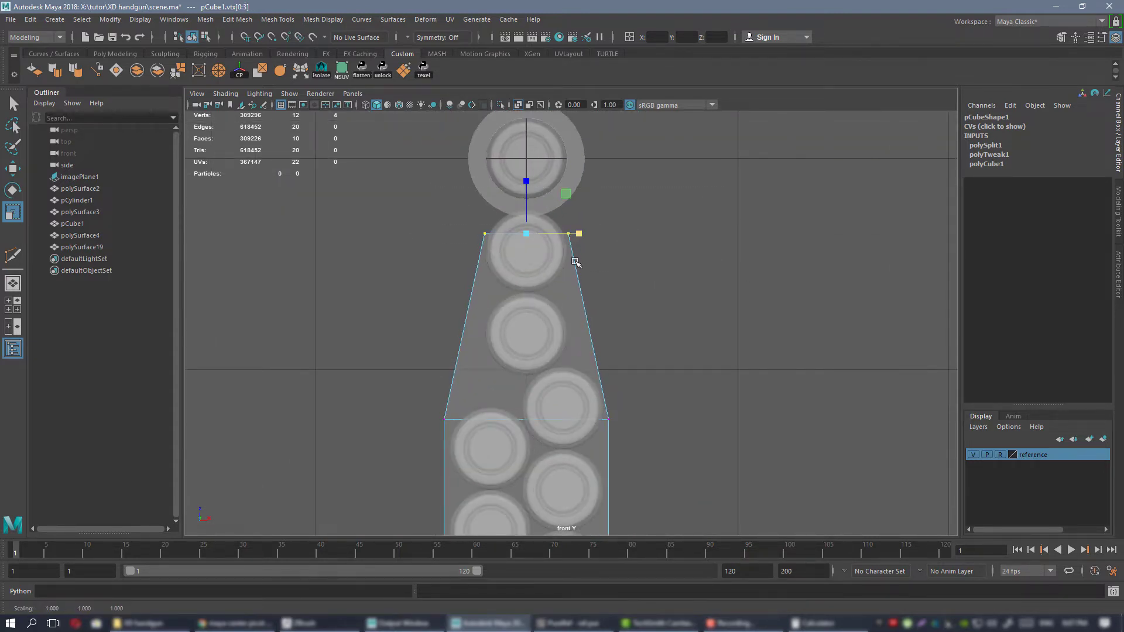
# Return to the perspective view, leave vertex editing with nothing selected, and save the scene.
pyautogui.scroll(-2, 576, 262)
pyautogui.press('space')
pyautogui.press('space')
pyautogui.keyDown('alt'); pyautogui.moveTo(721, 247); pyautogui.dragTo(610, 283); pyautogui.keyUp('alt')
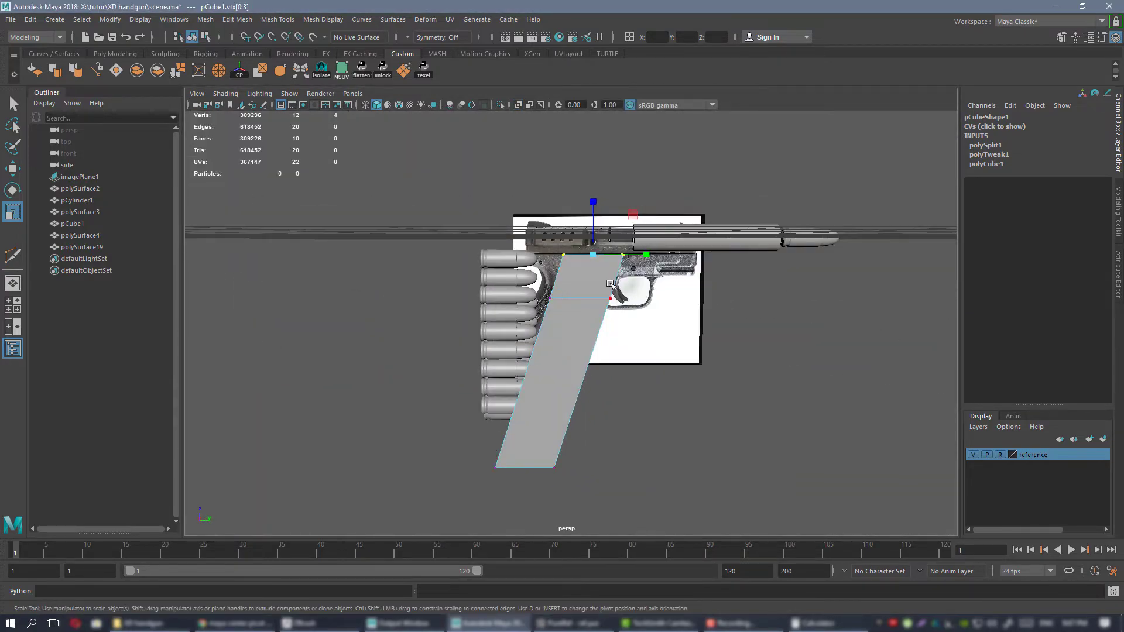
pyautogui.moveTo(582, 281); pyautogui.dragTo(632, 264, button='right')
pyautogui.moveTo(679, 310)
pyautogui.keyDown('alt'); pyautogui.mouseDown()
pyautogui.moveTo(600, 340)
pyautogui.moveTo(629, 359)
pyautogui.moveTo(742, 341)
pyautogui.moveTo(815, 346)
pyautogui.moveTo(728, 313)
pyautogui.moveTo(766, 316)
pyautogui.moveTo(577, 299)
pyautogui.moveTo(668, 329)
pyautogui.moveTo(660, 300)
pyautogui.mouseUp(); pyautogui.keyUp('alt')
pyautogui.click(605, 343)
# Switch to the PureRef reference board and look up the pistol's grip width in the specs table.
pyautogui.moveTo(1123, 258); pyautogui.dragTo(647, 243, button='right')
pyautogui.scroll(-6, 655, 258)
pyautogui.moveTo(913, 246); pyautogui.dragTo(225, 457, button='middle')
pyautogui.scroll(3, 484, 361)
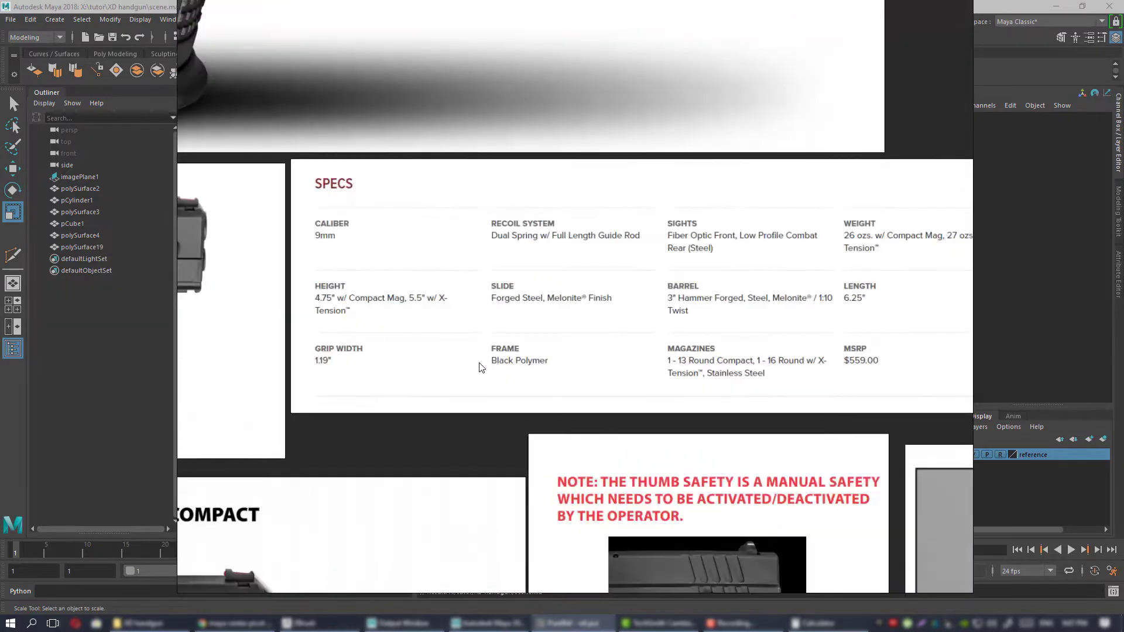
pyautogui.moveTo(484, 368); pyautogui.dragTo(664, 331, button='middle')
pyautogui.scroll(1, 666, 332)
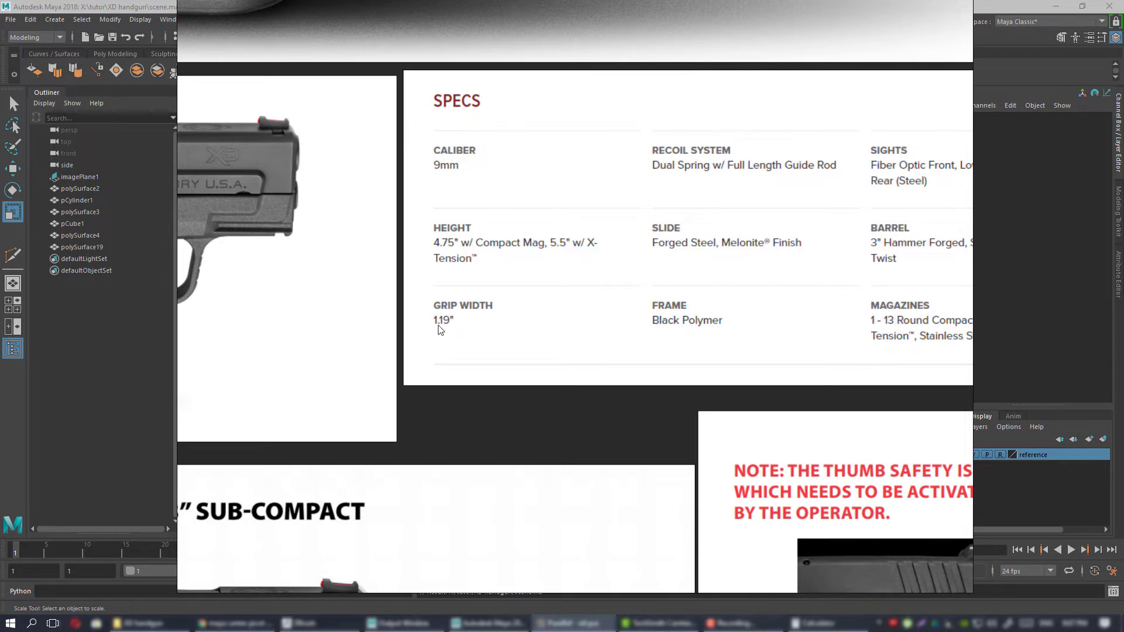
pyautogui.moveTo(474, 354); pyautogui.dragTo(1123, 398, button='right')
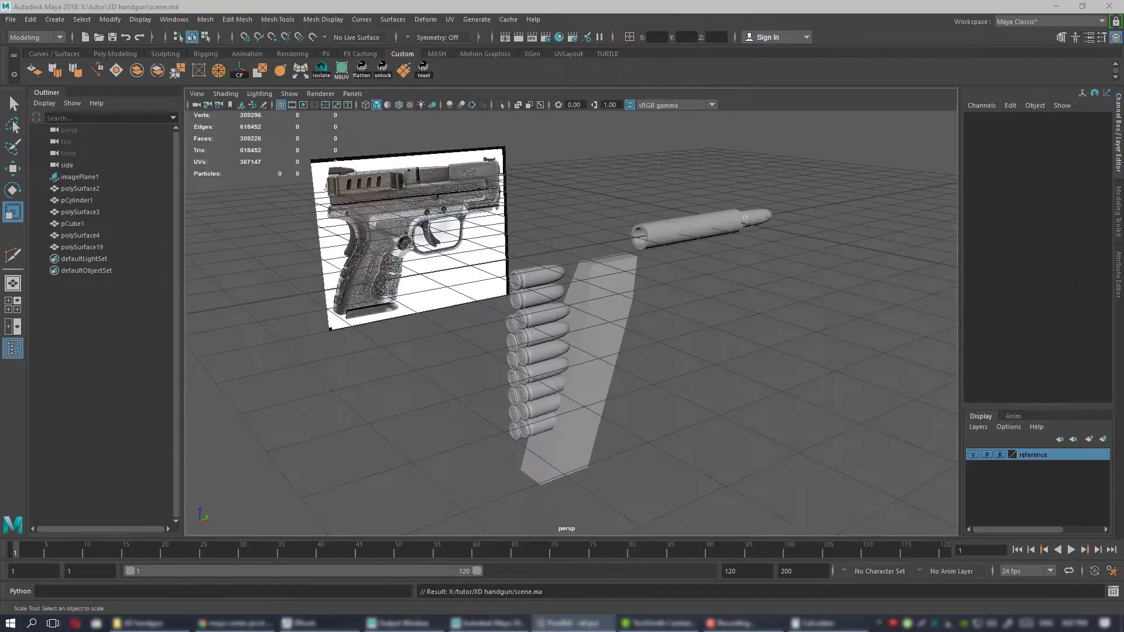
# Back in Maya, create a polygon cube at the origin and show its creation parameters for width, height and depth.
pyautogui.keyDown('alt'); pyautogui.moveTo(536, 288); pyautogui.dragTo(509, 275); pyautogui.keyUp('alt')
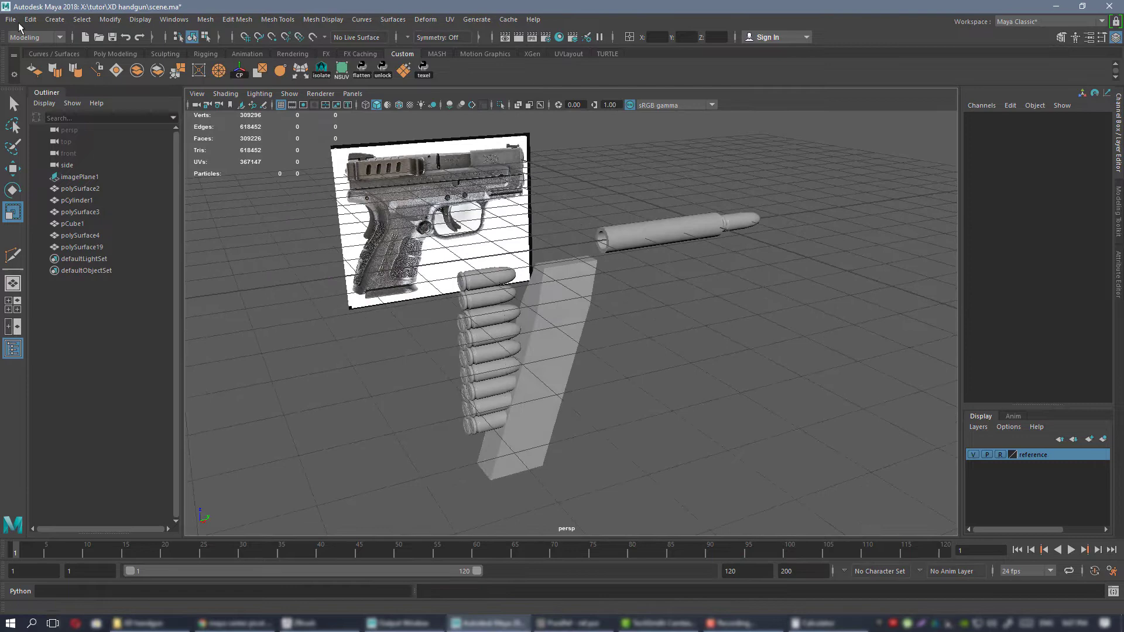
pyautogui.click(113, 54)
pyautogui.click(54, 71)
pyautogui.keyDown('alt'); pyautogui.moveTo(680, 381); pyautogui.dragTo(708, 281); pyautogui.keyUp('alt')
pyautogui.click(1119, 201)
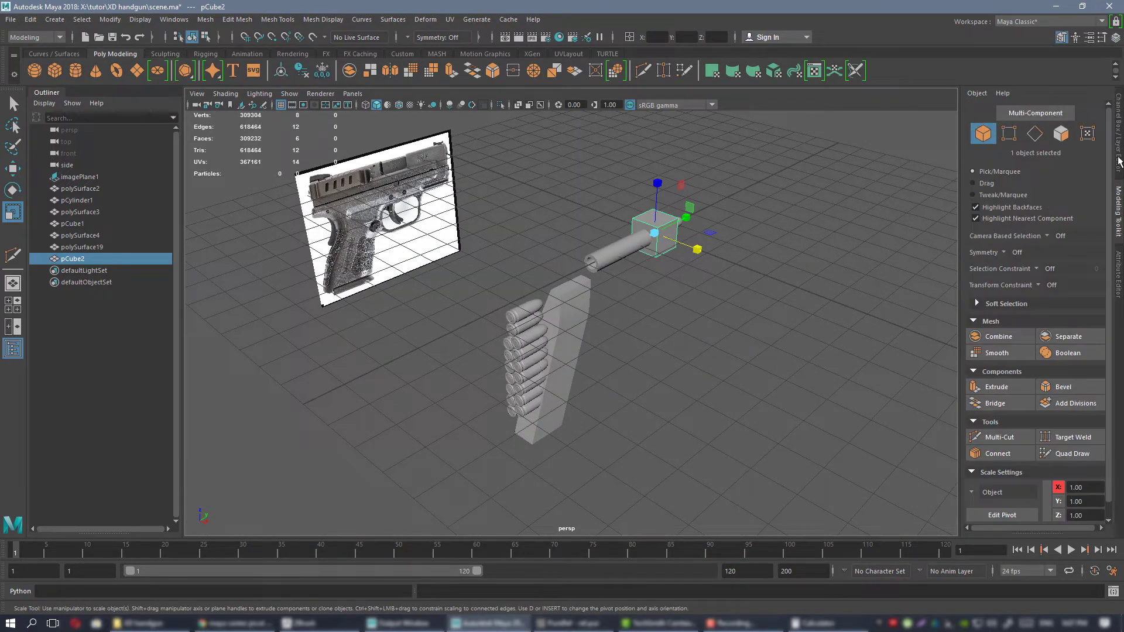
pyautogui.click(1118, 162)
pyautogui.click(986, 250)
pyautogui.keyDown('alt'); pyautogui.moveTo(781, 196); pyautogui.dragTo(683, 234, button='middle'); pyautogui.keyUp('alt')
pyautogui.keyDown('alt'); pyautogui.moveTo(684, 234); pyautogui.dragTo(878, 264, button='right'); pyautogui.keyUp('alt')
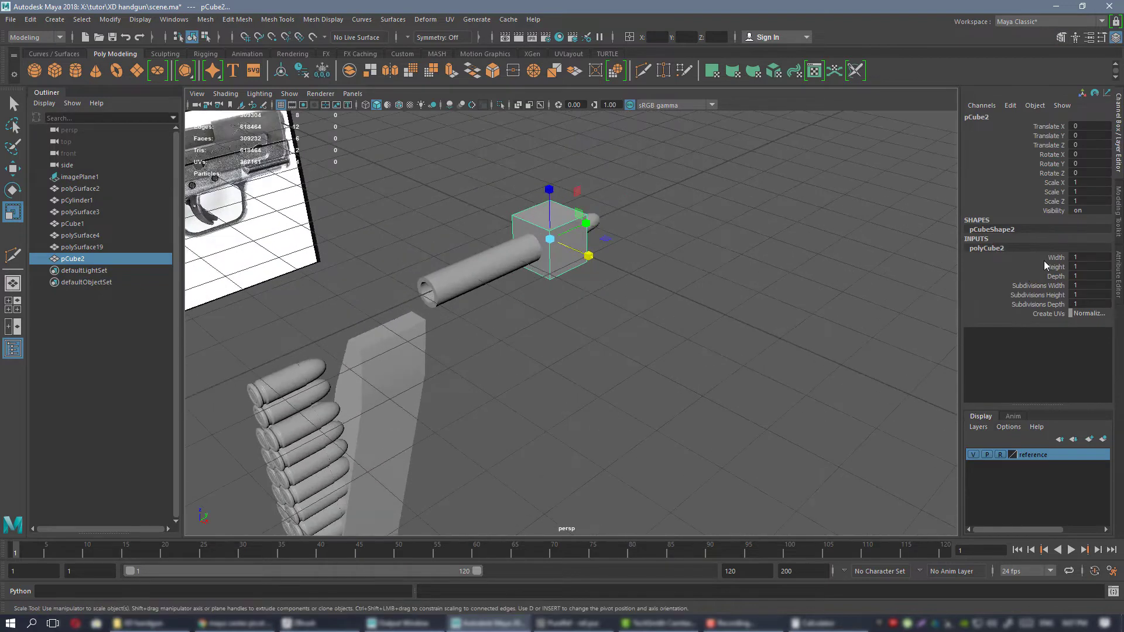
pyautogui.click(1055, 257)
pyautogui.moveTo(1055, 257); pyautogui.dragTo(1121, 289, button='middle')
pyautogui.hotkey('ctrl', 'z')
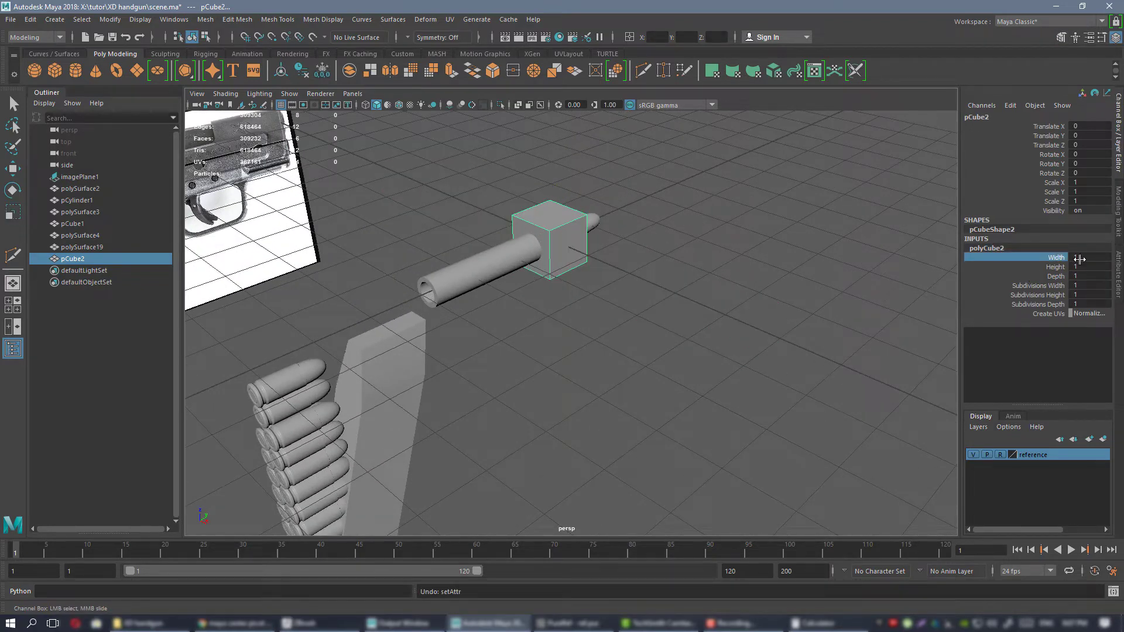
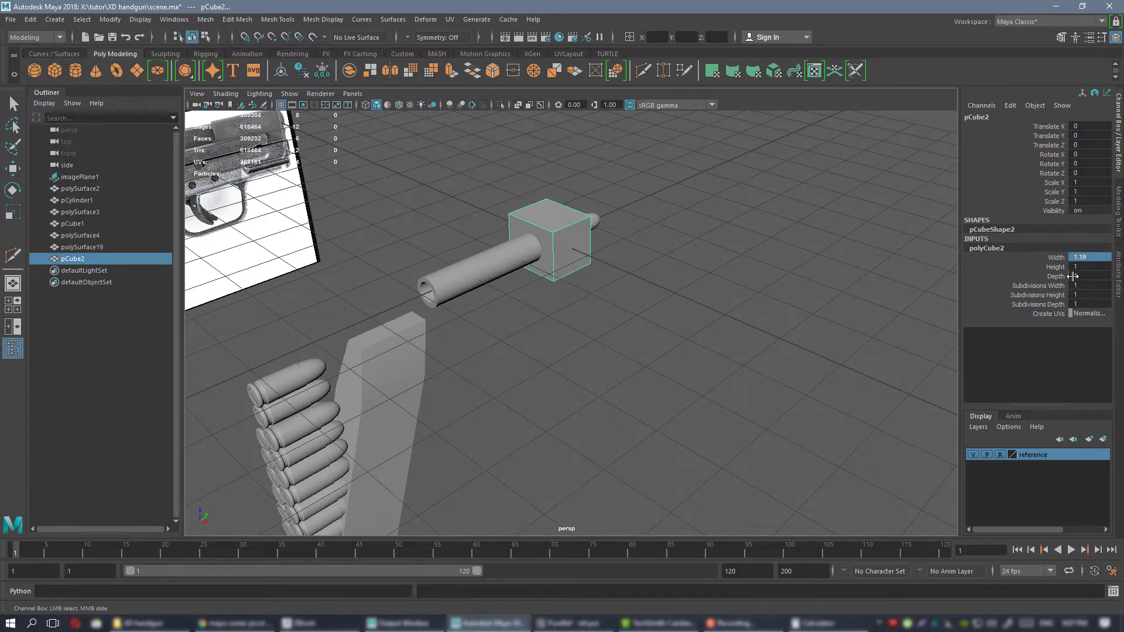
# Move the grip-width cube along Y to about -5.511, level with the stacked cartridges.
pyautogui.keyDown('alt'); pyautogui.moveTo(570, 241); pyautogui.dragTo(286, 266); pyautogui.keyUp('alt')
pyautogui.press('w')
pyautogui.press('space')
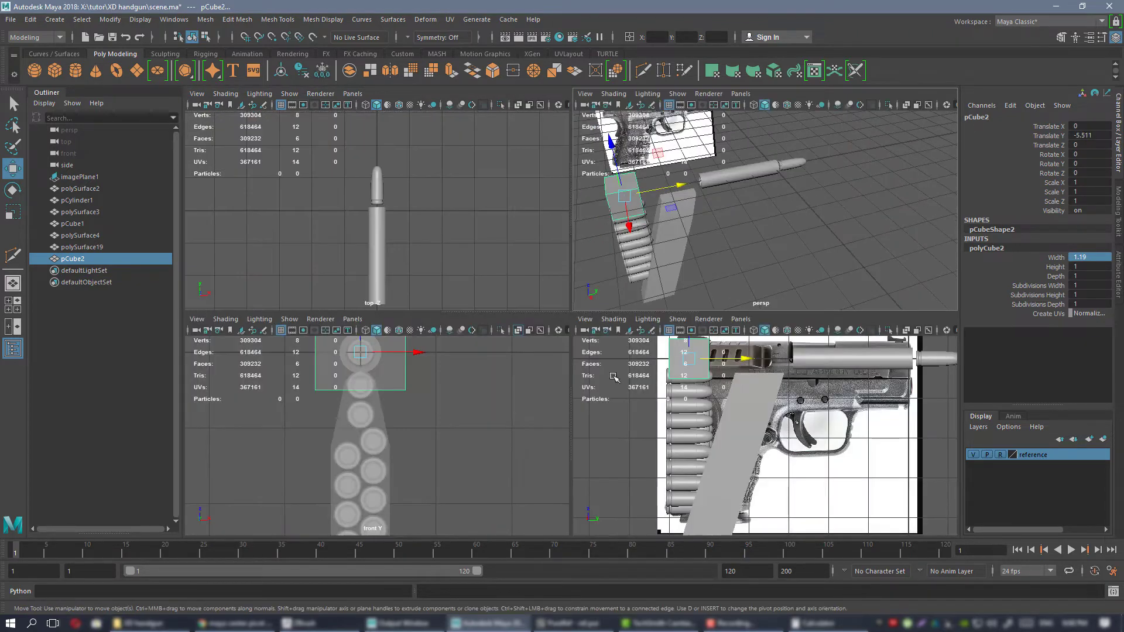
# In the front view, lower the grip-width cube along Z to about -3.414, over the magazine block's lower section, to compare their widths.
pyautogui.press('space')
pyautogui.moveTo(536, 127); pyautogui.dragTo(539, 370)
pyautogui.scroll(-4, 556, 364)
pyautogui.scroll(1, 562, 359)
pyautogui.keyDown('alt'); pyautogui.moveTo(562, 358); pyautogui.dragTo(562, 235, button='middle'); pyautogui.keyUp('alt')
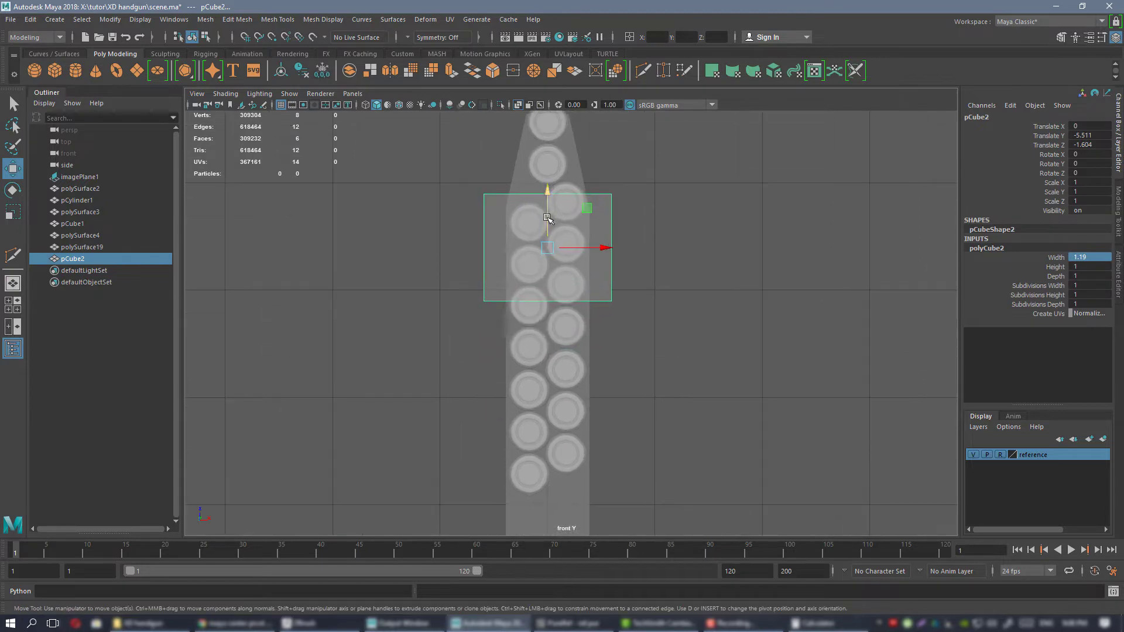
pyautogui.moveTo(548, 218); pyautogui.dragTo(547, 332)
pyautogui.keyDown('alt'); pyautogui.moveTo(568, 411); pyautogui.dragTo(580, 283, button='middle'); pyautogui.keyUp('alt')
pyautogui.scroll(3, 579, 284)
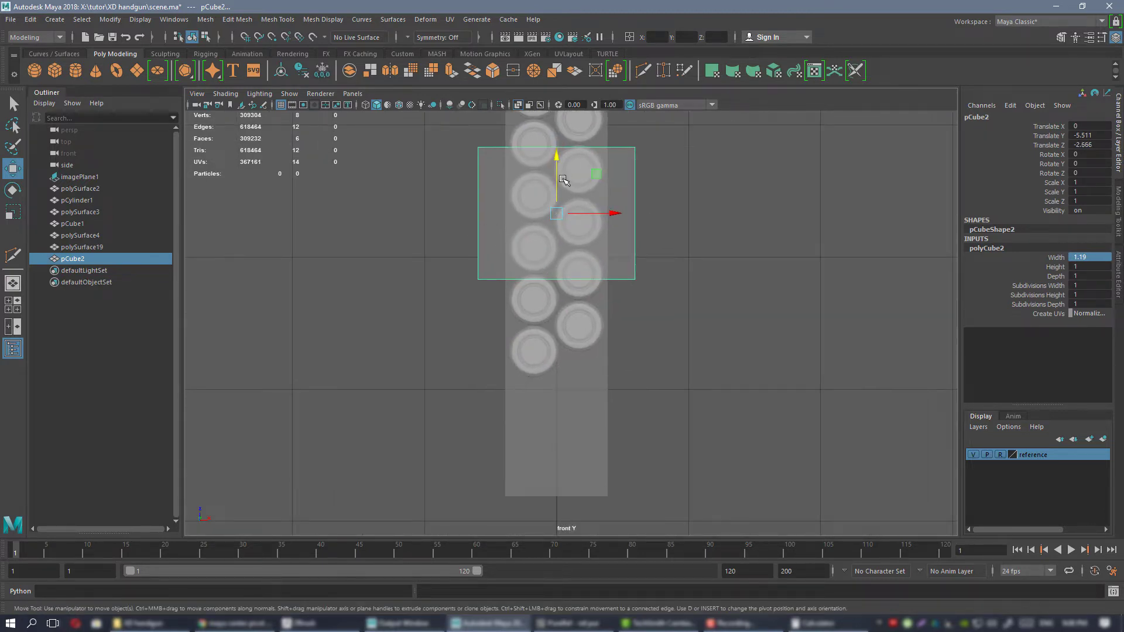
pyautogui.moveTo(563, 179); pyautogui.dragTo(574, 366)
pyautogui.keyDown('alt'); pyautogui.moveTo(574, 366); pyautogui.dragTo(608, 351, button='middle'); pyautogui.keyUp('alt')
pyautogui.scroll(3, 609, 351)
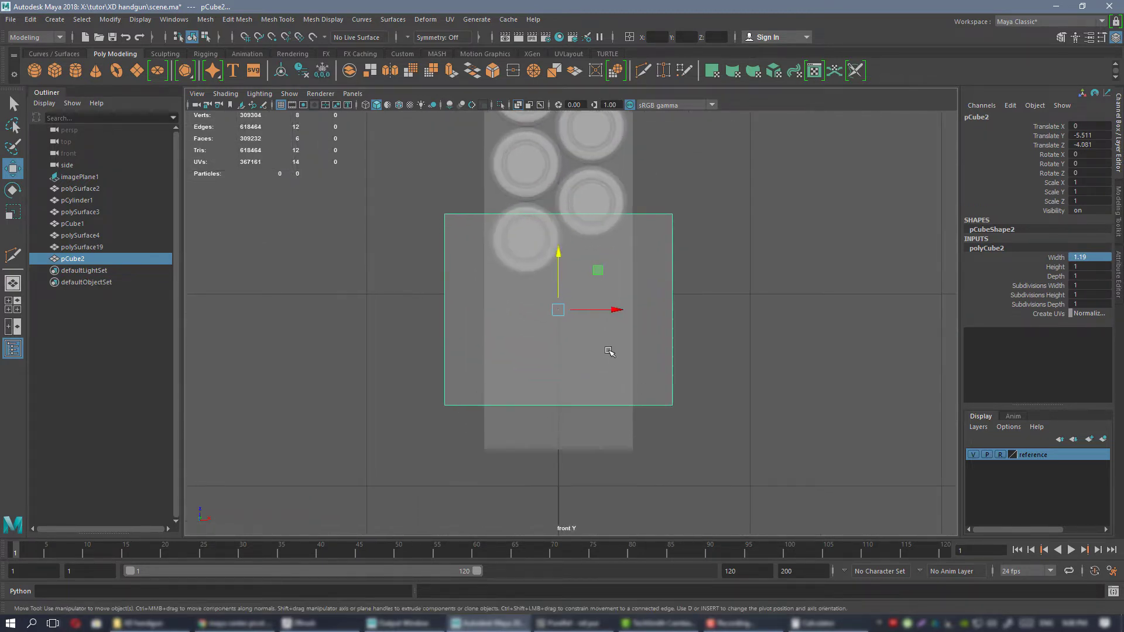
pyautogui.keyDown('alt'); pyautogui.moveTo(542, 297); pyautogui.dragTo(550, 338, button='middle'); pyautogui.keyUp('alt')
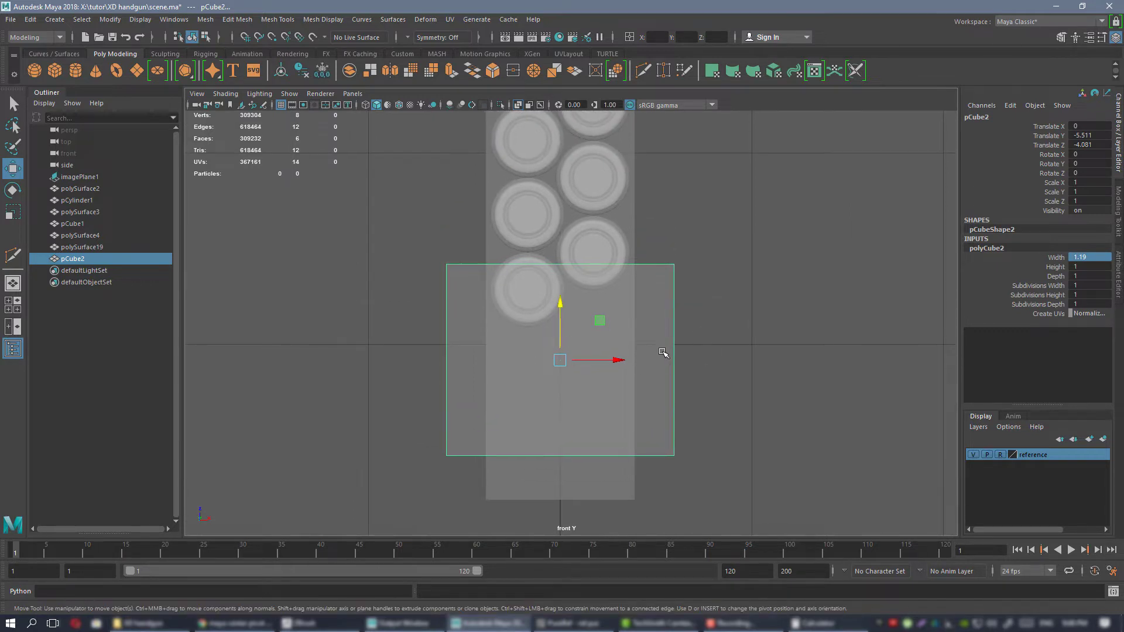
pyautogui.scroll(-3, 583, 313)
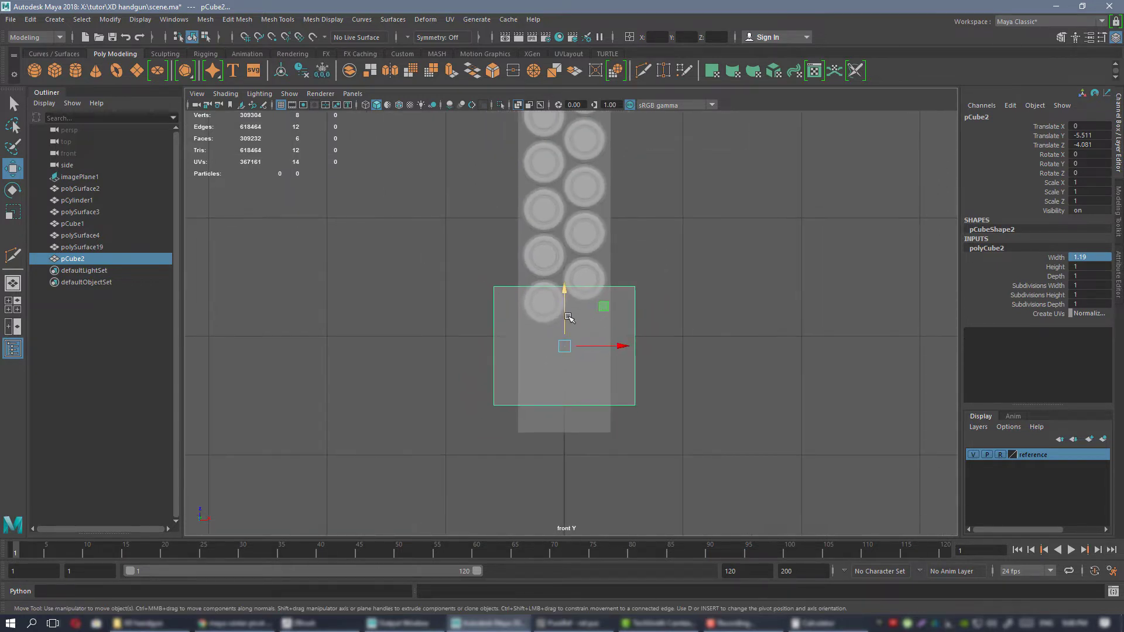
pyautogui.moveTo(566, 299); pyautogui.dragTo(566, 217)
# Select the magazine block's eight shoulder and base vertices and scale them slightly wider along X around the double cartridge column.
pyautogui.keyDown('alt'); pyautogui.moveTo(571, 116); pyautogui.dragTo(591, 355, button='middle'); pyautogui.keyUp('alt')
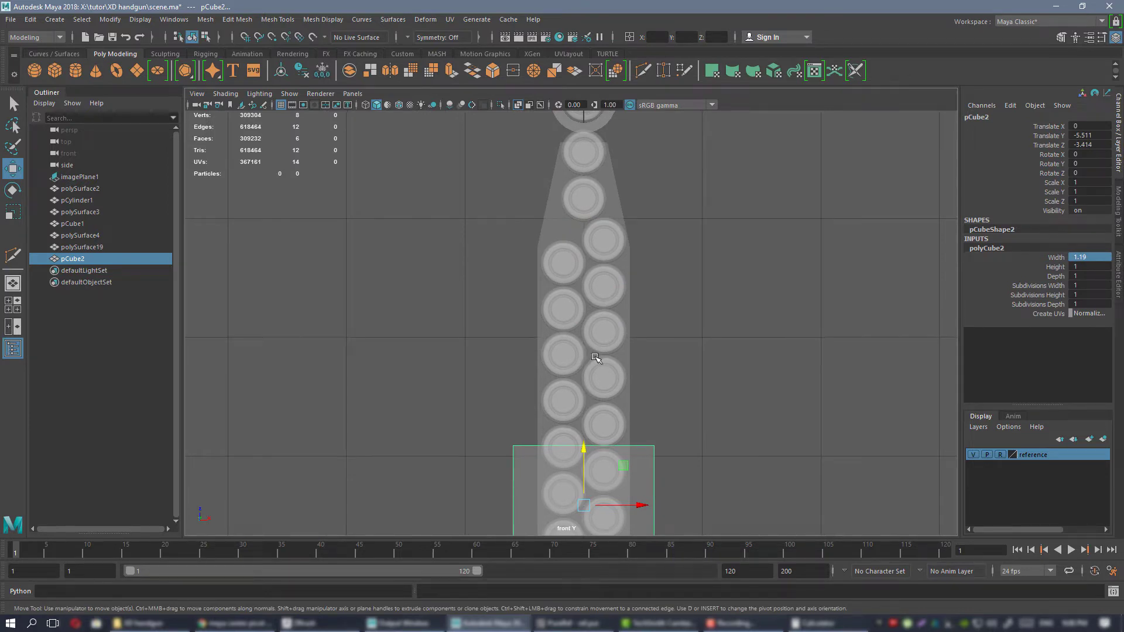
pyautogui.click(553, 216)
pyautogui.keyDown('alt'); pyautogui.moveTo(637, 249); pyautogui.dragTo(634, 208, button='middle'); pyautogui.keyUp('alt')
pyautogui.moveTo(441, 216); pyautogui.dragTo(393, 217, button='right')
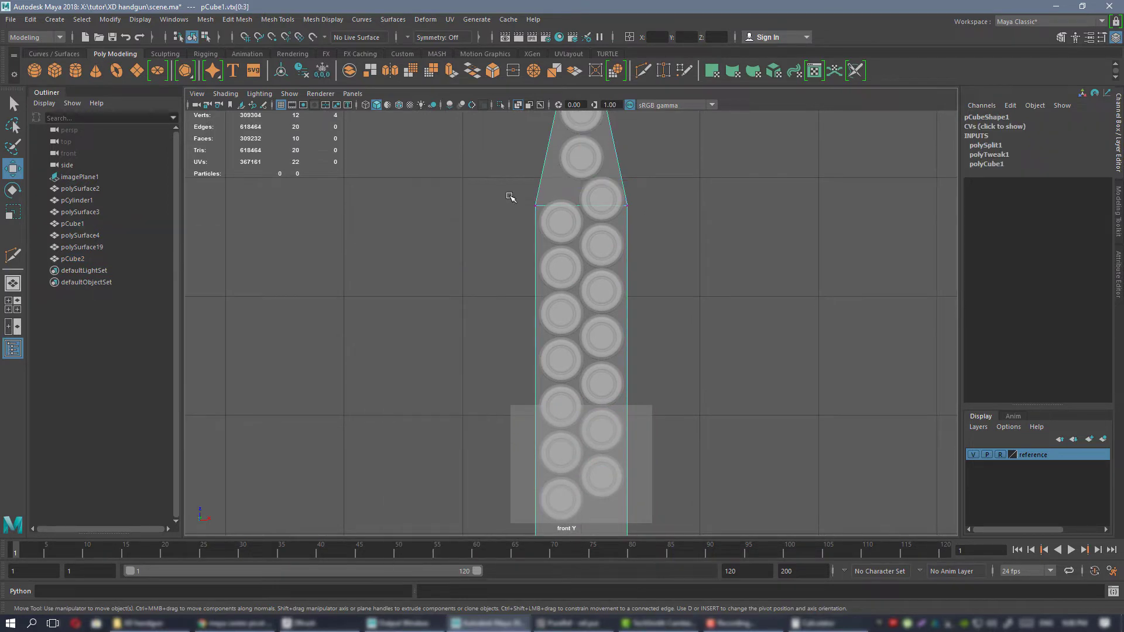
pyautogui.moveTo(682, 582); pyautogui.dragTo(682, 582)
pyautogui.keyDown('alt'); pyautogui.moveTo(629, 388); pyautogui.dragTo(642, 278, button='middle'); pyautogui.keyUp('alt')
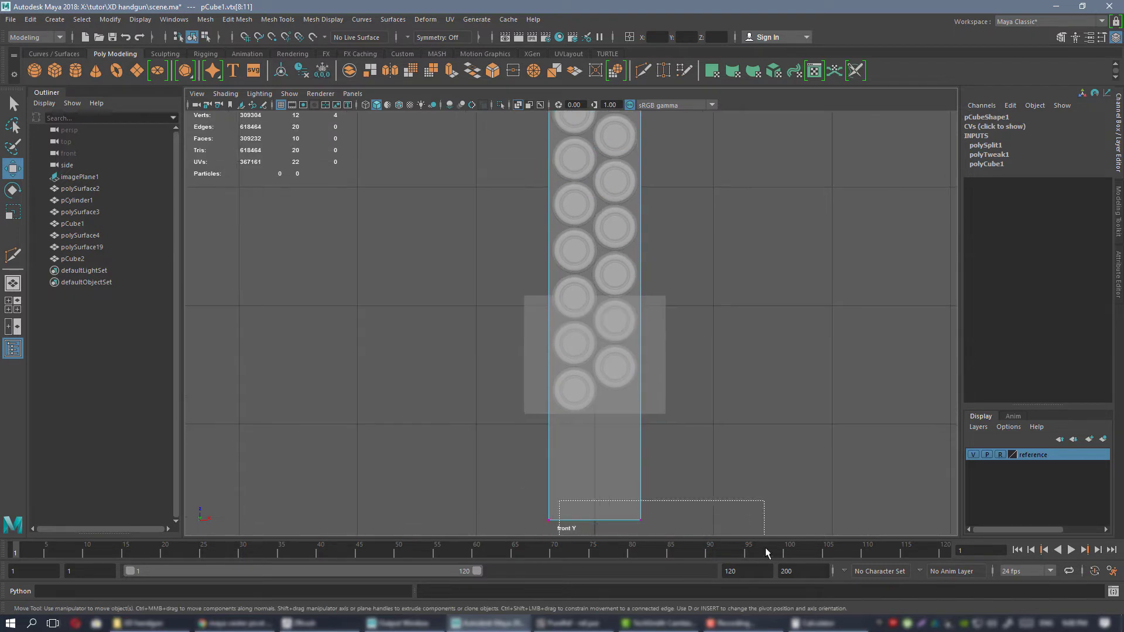
pyautogui.keyDown('shift'); pyautogui.moveTo(766, 552); pyautogui.dragTo(764, 552); pyautogui.keyUp('shift')
pyautogui.keyDown('alt'); pyautogui.moveTo(649, 363); pyautogui.dragTo(665, 262, button='middle'); pyautogui.keyUp('alt')
pyautogui.keyDown('shift'); pyautogui.moveTo(526, 397); pyautogui.dragTo(604, 459); pyautogui.keyUp('shift')
pyautogui.keyDown('alt'); pyautogui.moveTo(543, 382); pyautogui.dragTo(529, 503, button='middle'); pyautogui.keyUp('alt')
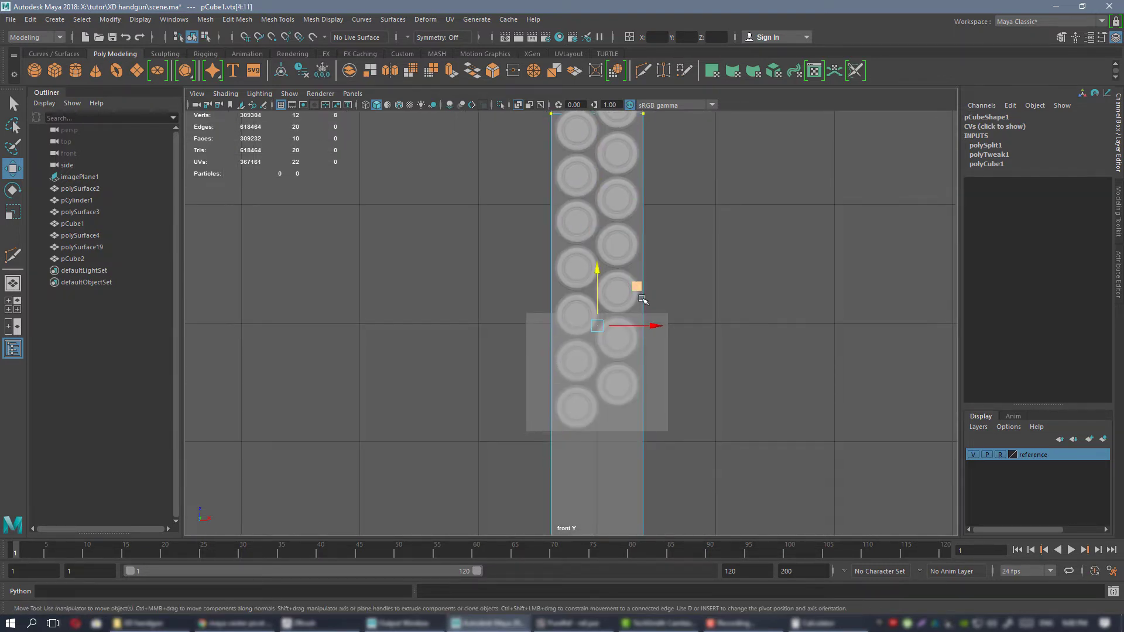
pyautogui.press('r')
pyautogui.moveTo(647, 326); pyautogui.dragTo(652, 323)
pyautogui.keyDown('alt'); pyautogui.moveTo(652, 324); pyautogui.dragTo(600, 392, button='middle'); pyautogui.keyUp('alt')
pyautogui.moveTo(633, 380); pyautogui.dragTo(633, 380)
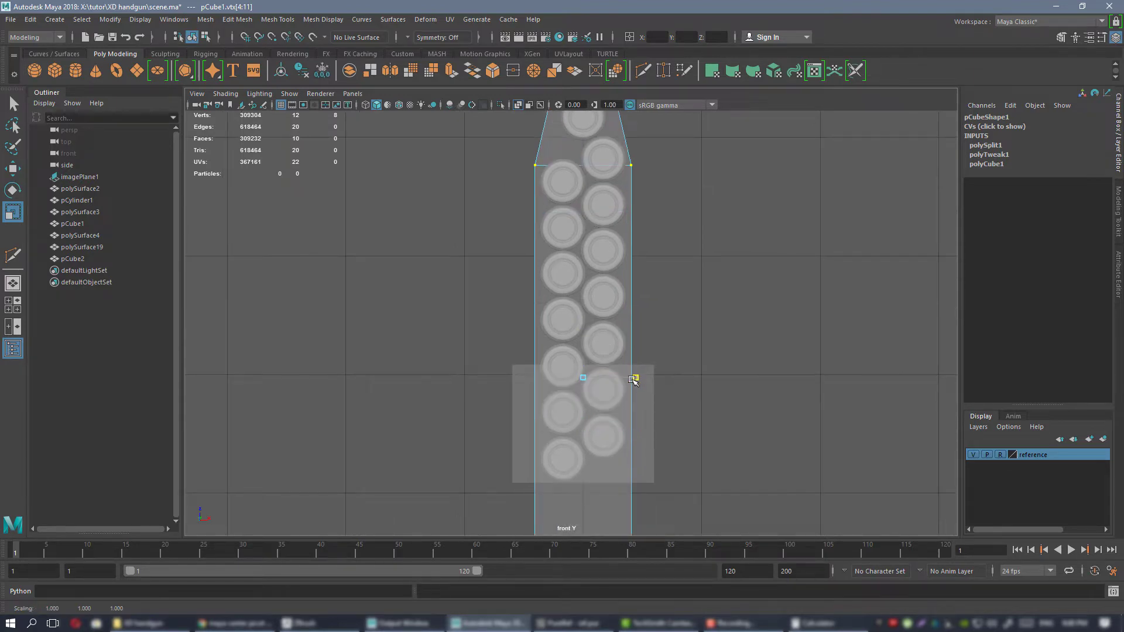
# Return to the perspective view, leave the block's vertex editing, and delete the grip-width cube.
pyautogui.press('space')
pyautogui.press('space')
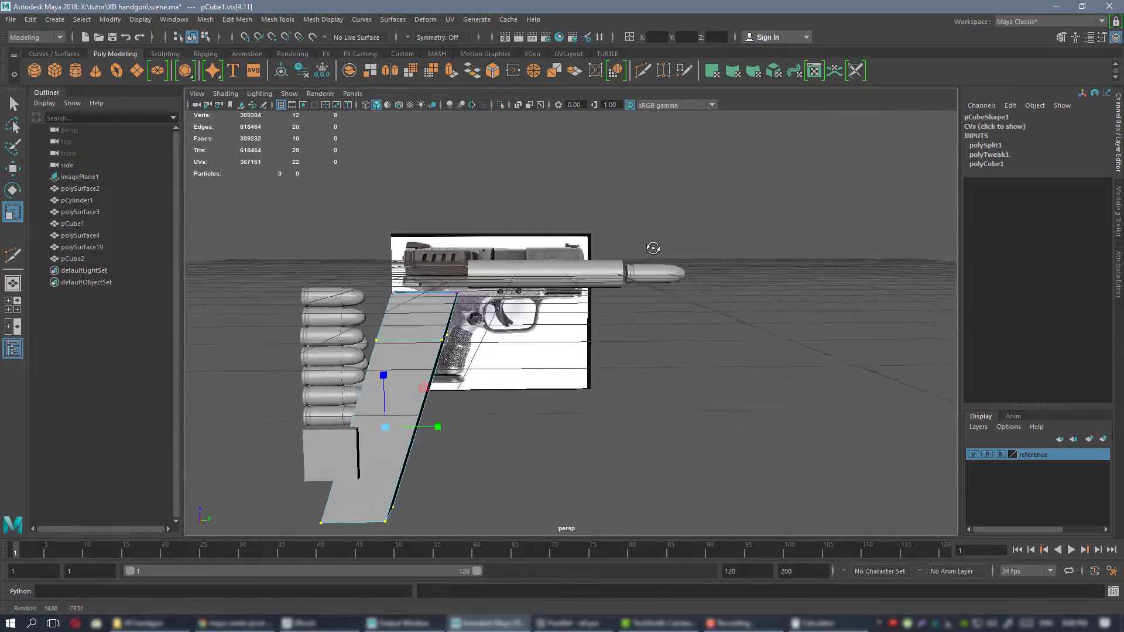
pyautogui.press('f')
pyautogui.click(618, 301)
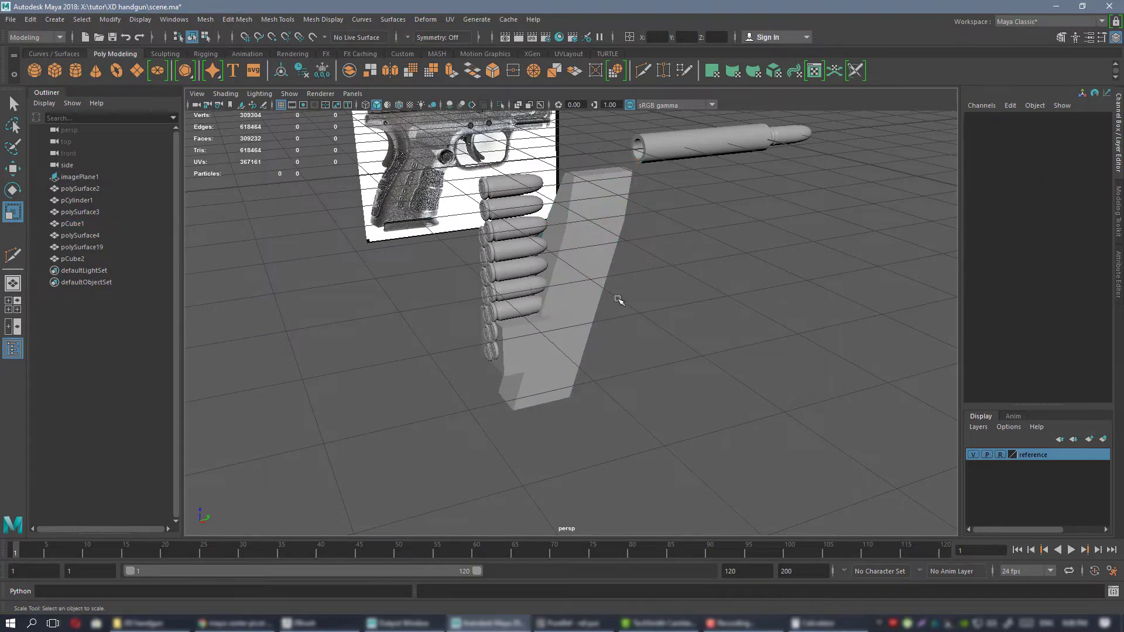
pyautogui.keyDown('alt'); pyautogui.moveTo(618, 301); pyautogui.dragTo(521, 349); pyautogui.keyUp('alt')
pyautogui.click(521, 349)
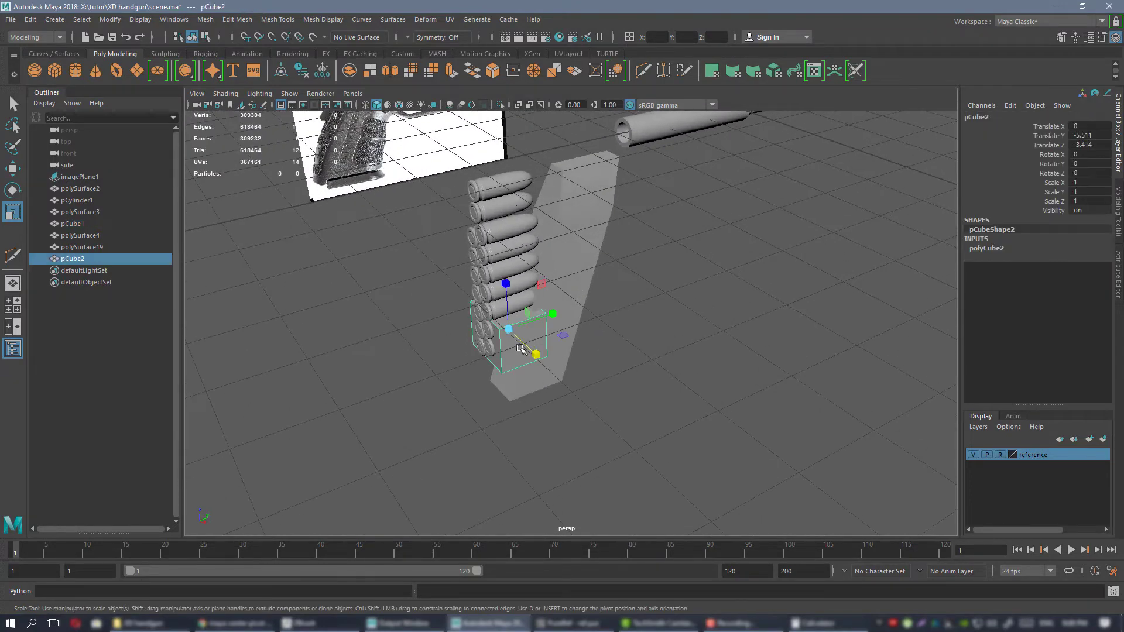
pyautogui.press('Delete')
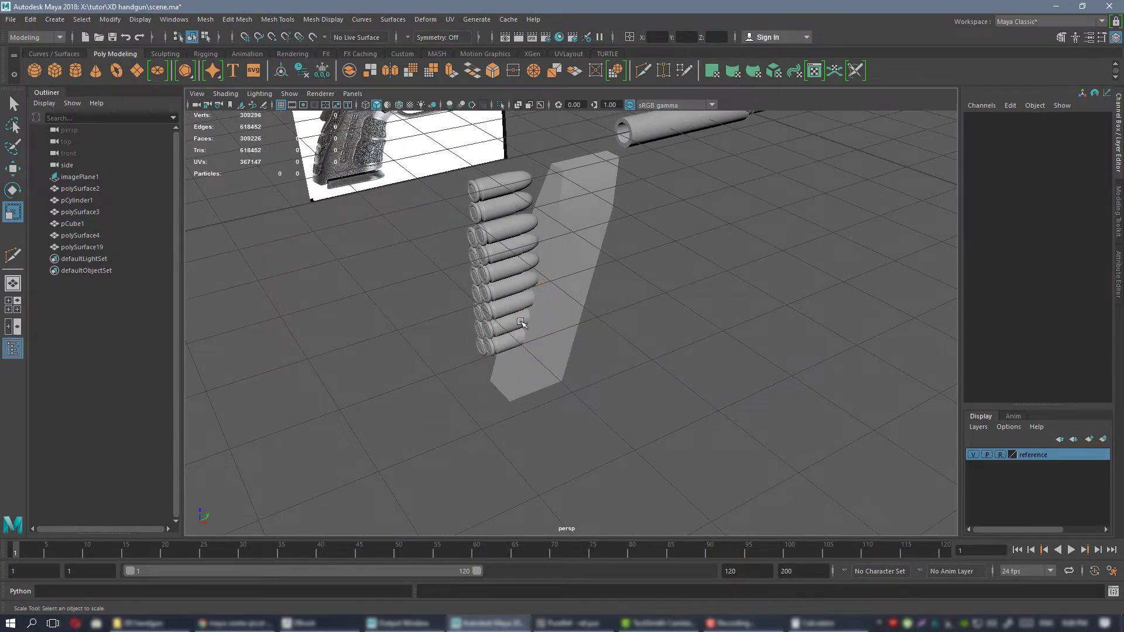
# Move the two topmost loose cartridges together along Y into the upper part of the magazine block.
pyautogui.keyDown('alt'); pyautogui.moveTo(525, 249); pyautogui.dragTo(517, 343, button='middle'); pyautogui.keyUp('alt')
pyautogui.keyDown('alt'); pyautogui.moveTo(517, 344); pyautogui.dragTo(488, 289); pyautogui.keyUp('alt')
pyautogui.click(497, 287)
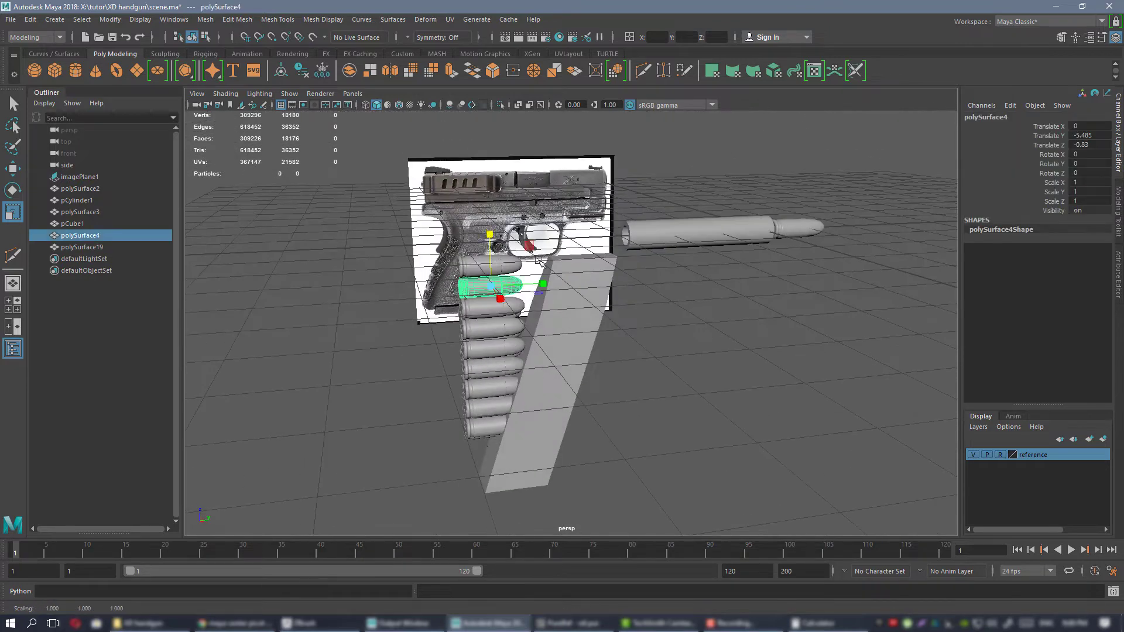
pyautogui.keyDown('shift'); pyautogui.click(502, 266); pyautogui.keyUp('shift')
pyautogui.press('w')
pyautogui.moveTo(557, 267); pyautogui.dragTo(547, 268)
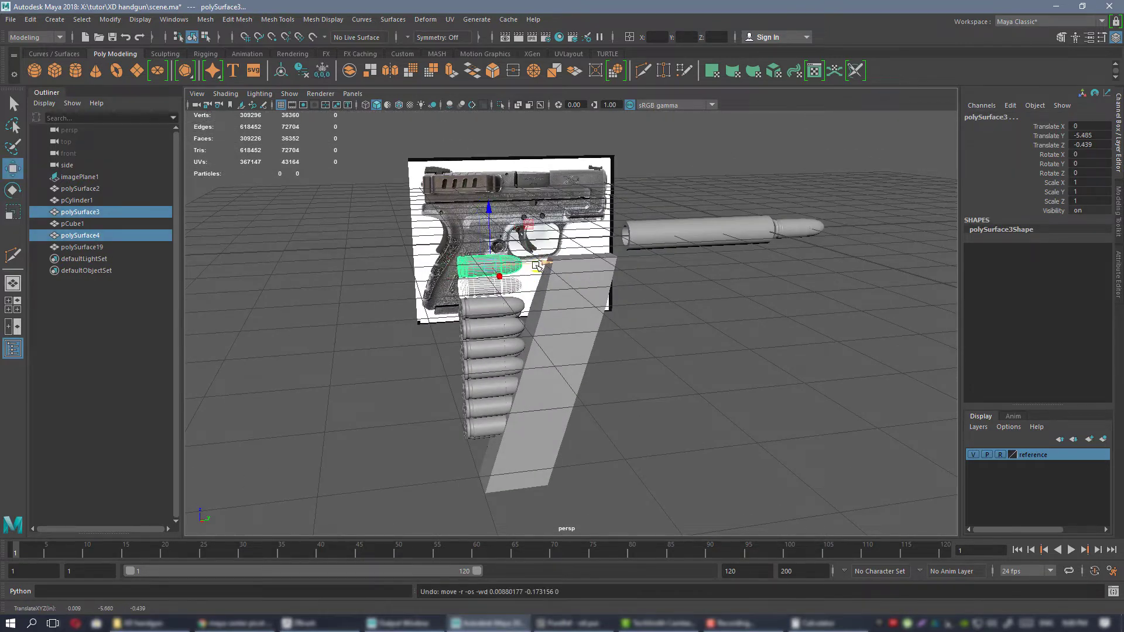
pyautogui.press('f')
pyautogui.keyDown('alt'); pyautogui.moveTo(619, 262); pyautogui.dragTo(684, 309); pyautogui.keyUp('alt')
pyautogui.keyDown('alt'); pyautogui.moveTo(764, 363); pyautogui.dragTo(679, 334); pyautogui.keyUp('alt')
pyautogui.click(682, 419)
pyautogui.keyDown('alt'); pyautogui.moveTo(562, 320); pyautogui.dragTo(577, 287); pyautogui.keyUp('alt')
pyautogui.keyDown('alt'); pyautogui.moveTo(525, 234); pyautogui.dragTo(565, 278); pyautogui.keyUp('alt')
# Compare the magazine block and its upper cartridges with the pistol reference in the side view, and return to perspective.
pyautogui.press('space')
pyautogui.press('space')
pyautogui.scroll(-2, 697, 430)
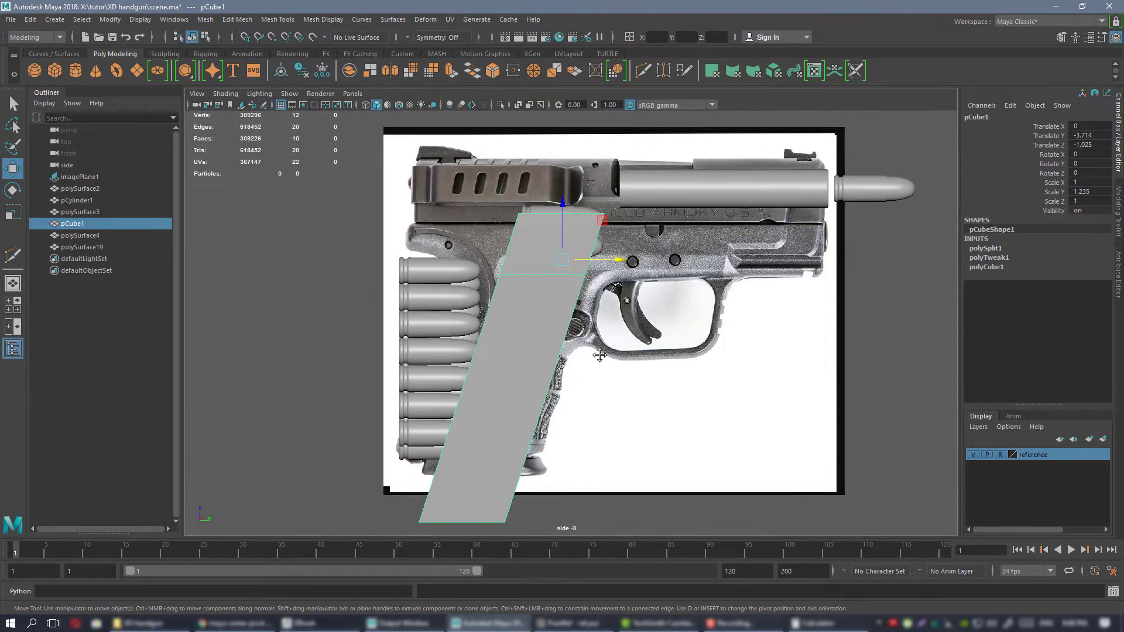
pyautogui.moveTo(621, 382)
pyautogui.keyDown('alt'); pyautogui.mouseDown(button='middle')
pyautogui.moveTo(555, 241)
pyautogui.moveTo(619, 402)
pyautogui.mouseUp(button='middle'); pyautogui.keyUp('alt')
pyautogui.press('space')
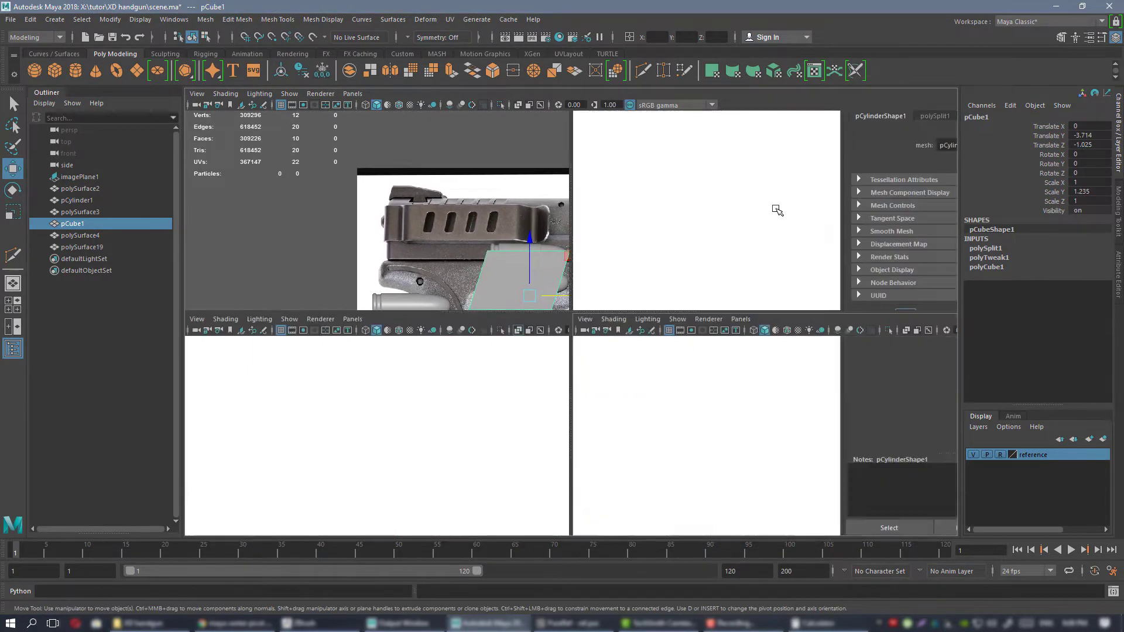
pyautogui.press('space')
pyautogui.keyDown('alt'); pyautogui.moveTo(778, 208); pyautogui.dragTo(709, 245); pyautogui.keyUp('alt')
pyautogui.scroll(2, 712, 283)
pyautogui.keyDown('alt'); pyautogui.moveTo(712, 286); pyautogui.dragTo(705, 349, button='middle'); pyautogui.keyUp('alt')
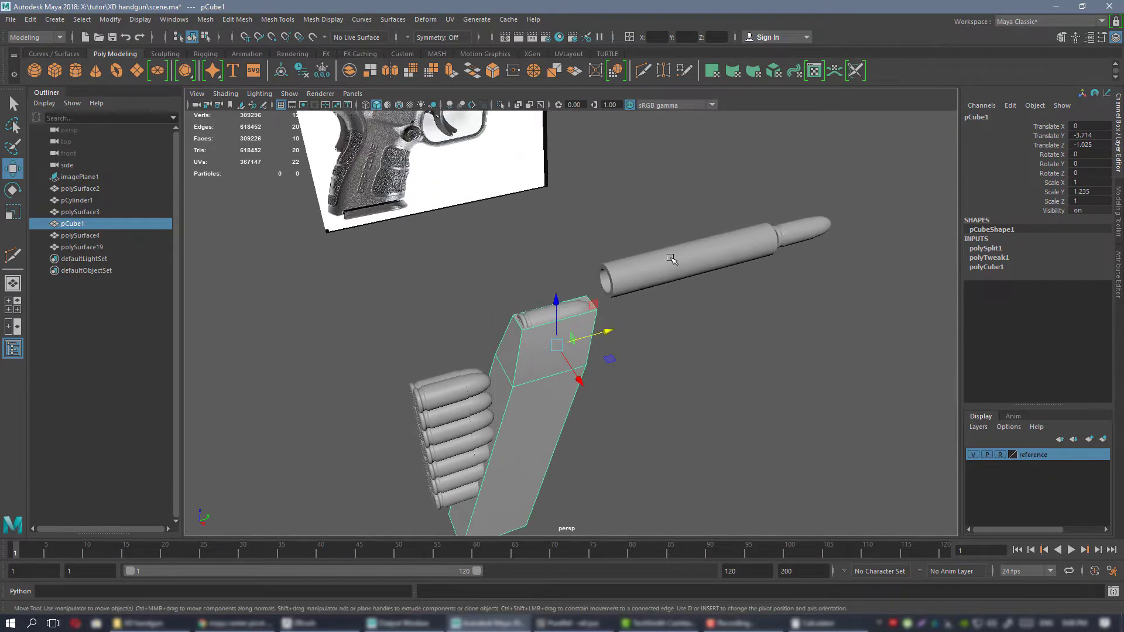
# Examine how the barrel, its cartridge and the magazine block relate to each other, selecting the parts in turn and viewing from several angles.
pyautogui.click(671, 256)
pyautogui.click(804, 228)
pyautogui.click(726, 259)
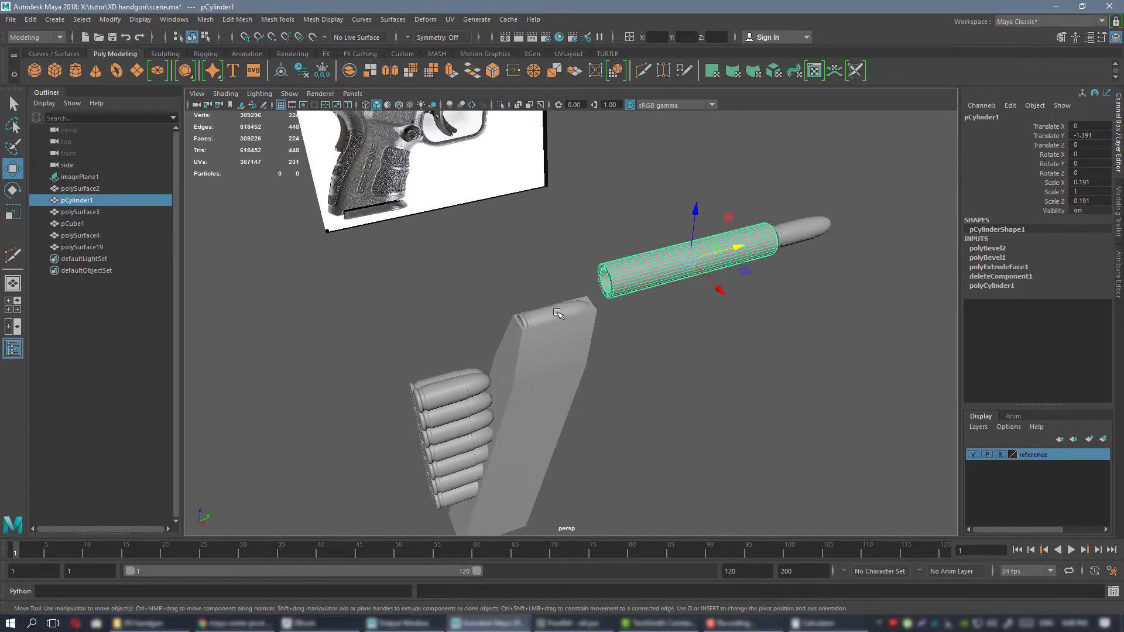
pyautogui.click(816, 222)
pyautogui.click(725, 255)
pyautogui.click(571, 342)
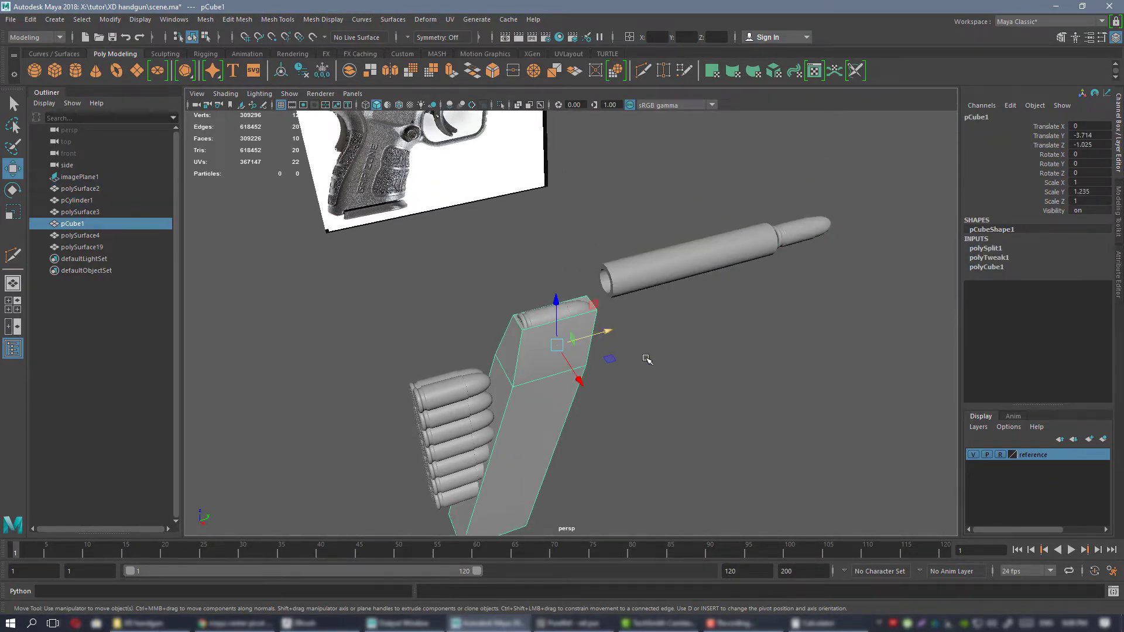
pyautogui.keyDown('alt'); pyautogui.moveTo(644, 353); pyautogui.dragTo(575, 267); pyautogui.keyUp('alt')
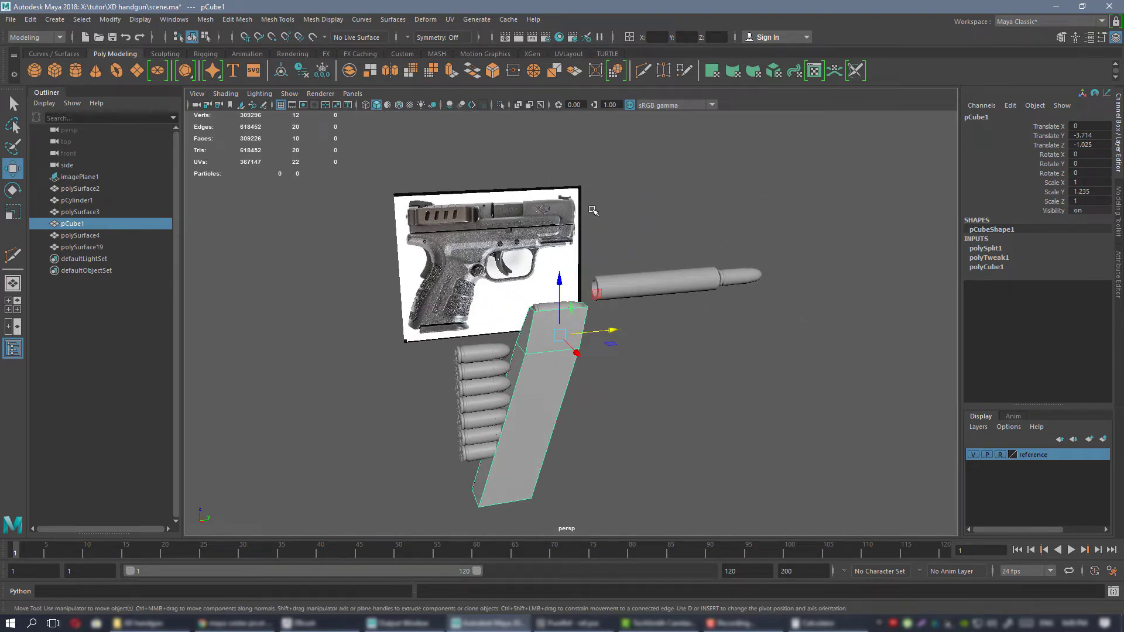
pyautogui.keyDown('alt'); pyautogui.moveTo(592, 209); pyautogui.dragTo(572, 269); pyautogui.keyUp('alt')
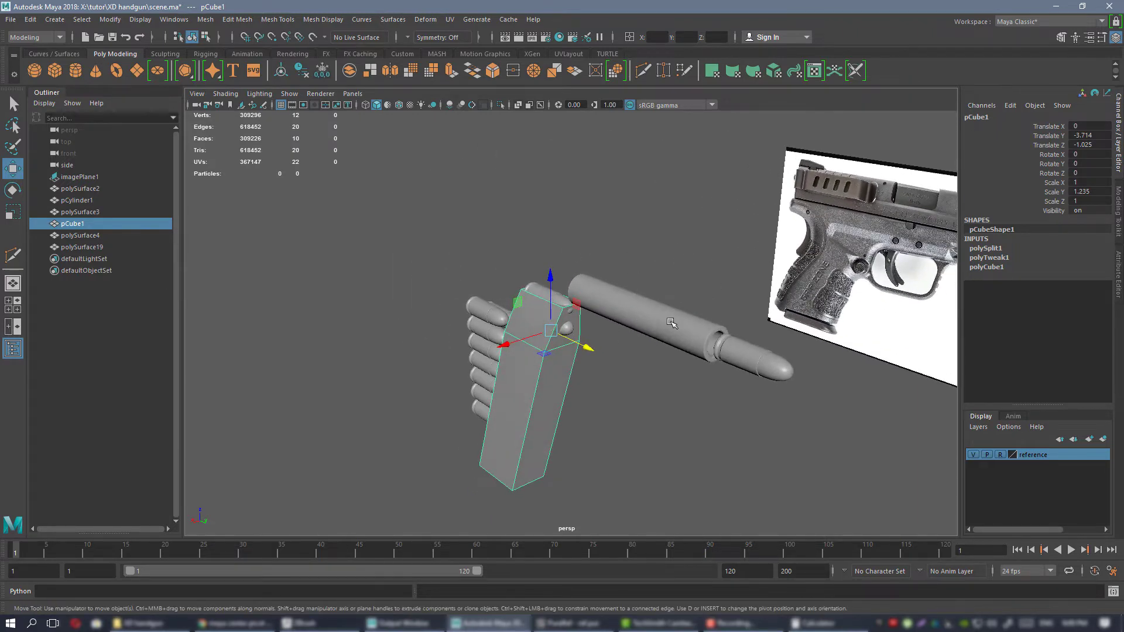
pyautogui.keyDown('alt'); pyautogui.moveTo(671, 322); pyautogui.dragTo(787, 317); pyautogui.keyUp('alt')
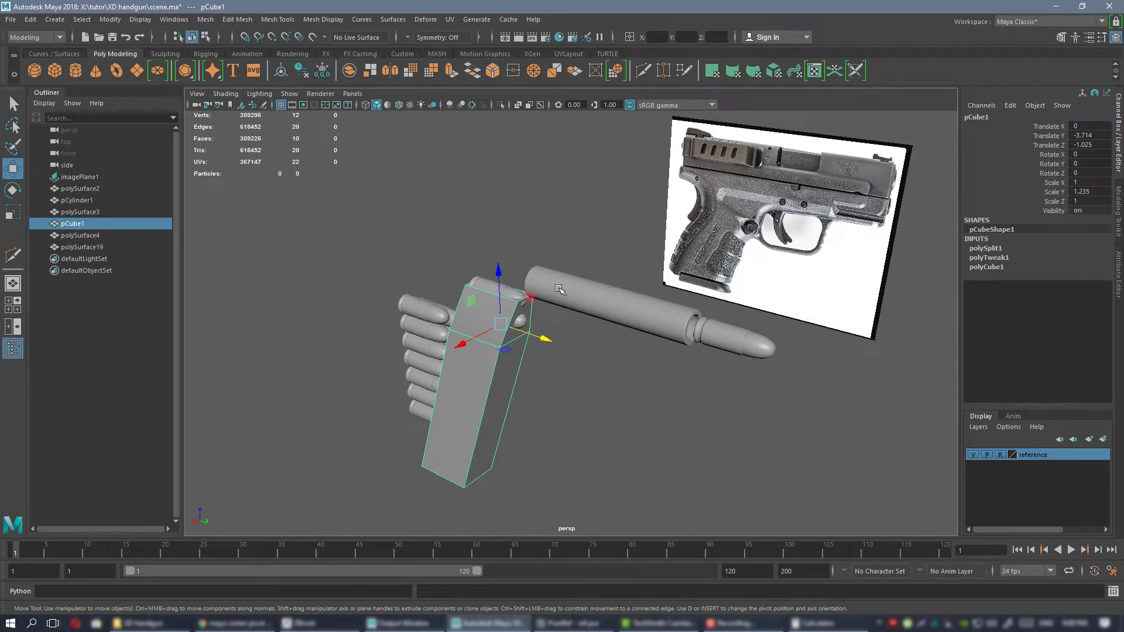
pyautogui.keyDown('alt'); pyautogui.moveTo(698, 333); pyautogui.dragTo(585, 319); pyautogui.keyUp('alt')
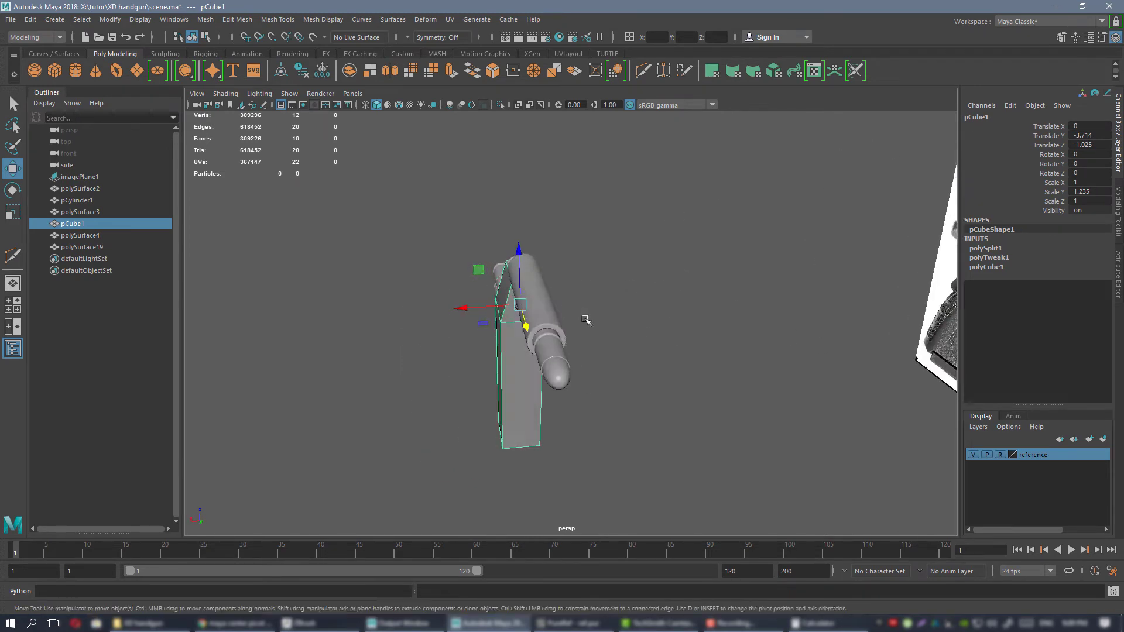
pyautogui.keyDown('alt'); pyautogui.moveTo(538, 289); pyautogui.dragTo(674, 303); pyautogui.keyUp('alt')
pyautogui.keyDown('alt'); pyautogui.moveTo(715, 356); pyautogui.dragTo(597, 308); pyautogui.keyUp('alt')
pyautogui.keyDown('alt'); pyautogui.moveTo(597, 308); pyautogui.dragTo(638, 503, button='right'); pyautogui.keyUp('alt')
pyautogui.keyDown('alt'); pyautogui.moveTo(638, 503); pyautogui.dragTo(723, 366, button='middle'); pyautogui.keyUp('alt')
pyautogui.keyDown('alt'); pyautogui.moveTo(723, 365); pyautogui.dragTo(624, 307, button='right'); pyautogui.keyUp('alt')
pyautogui.keyDown('alt'); pyautogui.moveTo(623, 308); pyautogui.dragTo(678, 313); pyautogui.keyUp('alt')
pyautogui.keyDown('alt'); pyautogui.moveTo(679, 258); pyautogui.dragTo(681, 316, button='middle'); pyautogui.keyUp('alt')
pyautogui.keyDown('alt'); pyautogui.moveTo(681, 316); pyautogui.dragTo(658, 321); pyautogui.keyUp('alt')
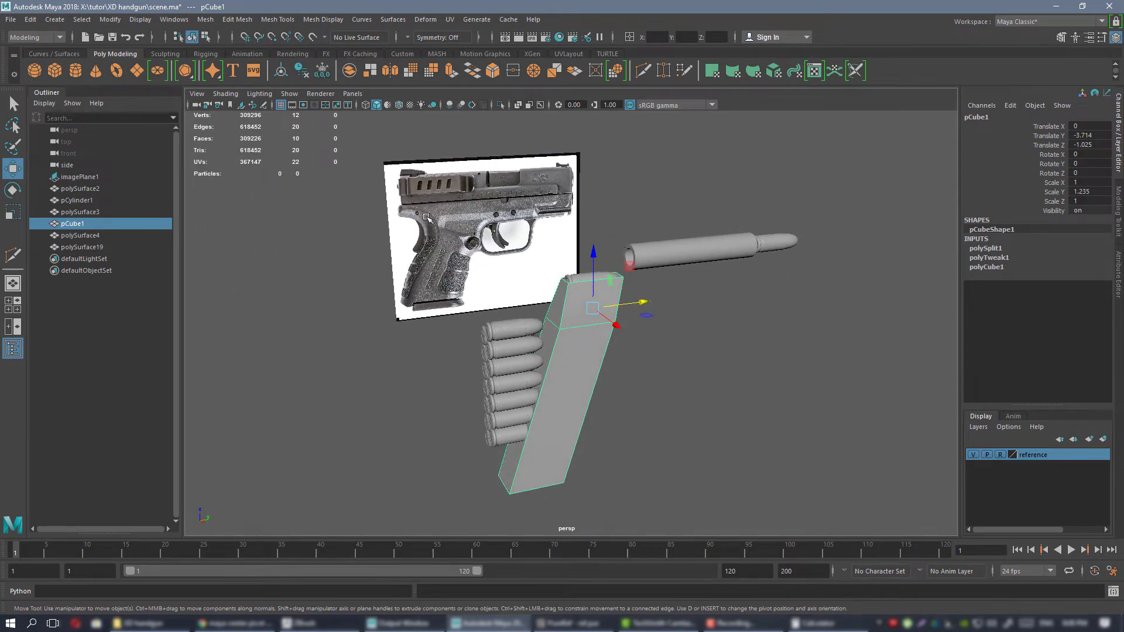
pyautogui.keyDown('alt'); pyautogui.moveTo(715, 317); pyautogui.dragTo(643, 323); pyautogui.keyUp('alt')
# Rename the remaining cartridge stack to "rounds", hide it, and clear the selection.
pyautogui.click(519, 362)
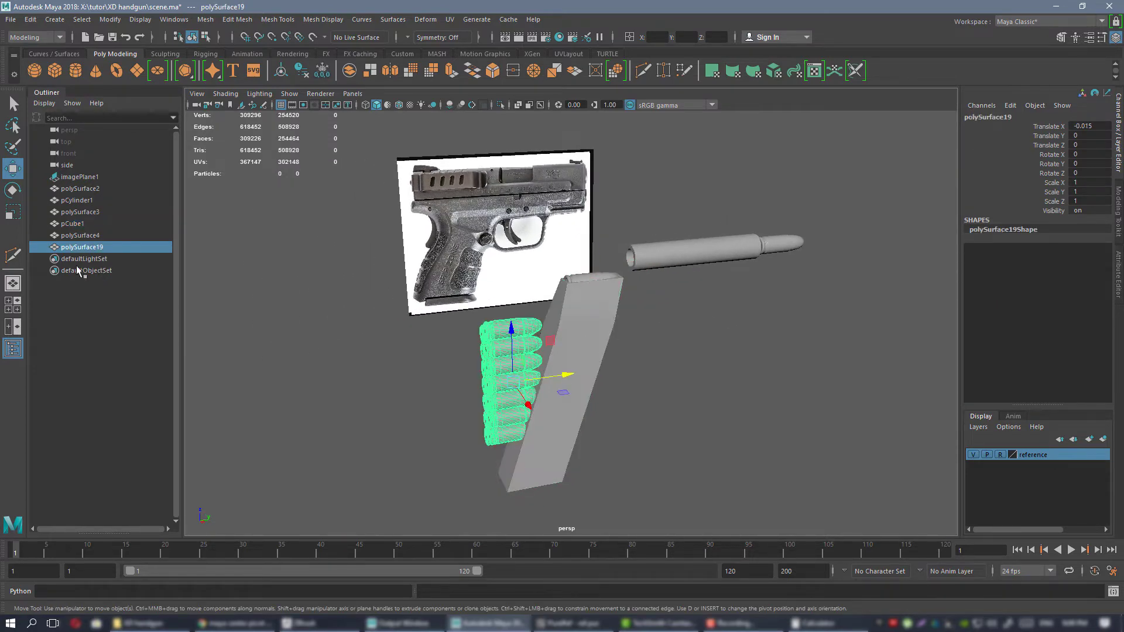
pyautogui.doubleClick(82, 247)
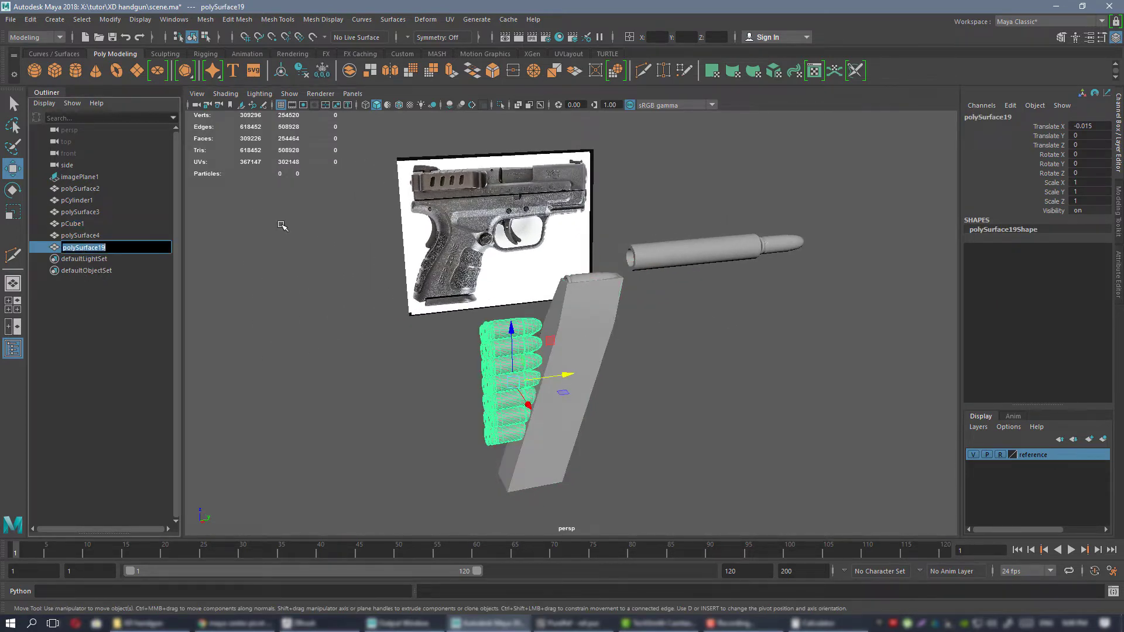
pyautogui.press('BackSpace')
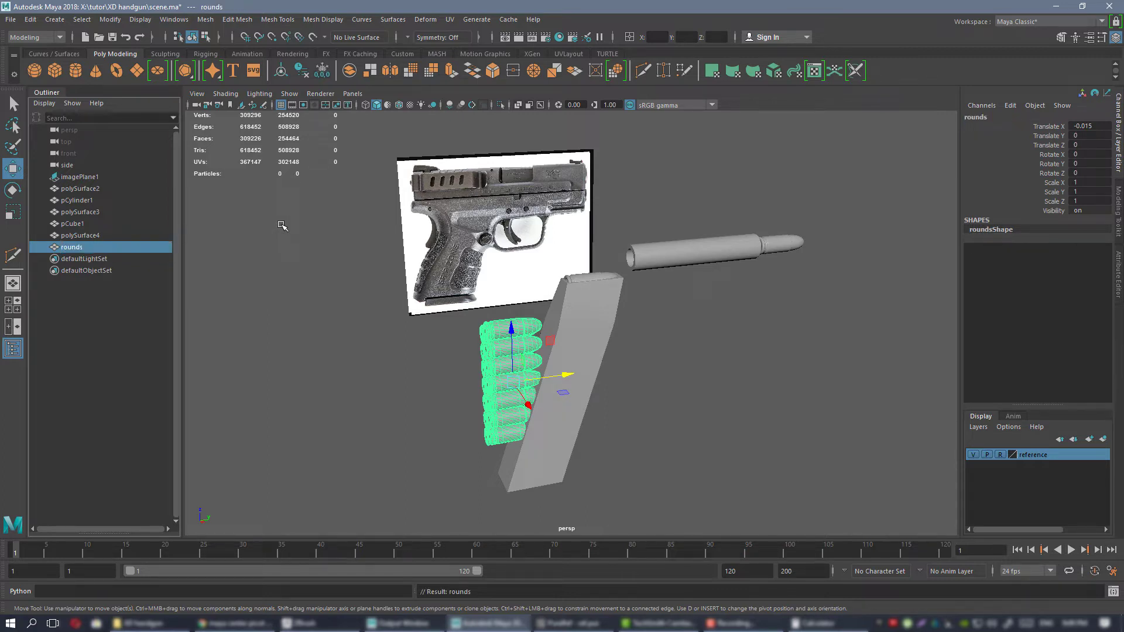
pyautogui.hotkey('ctrl', 'h')
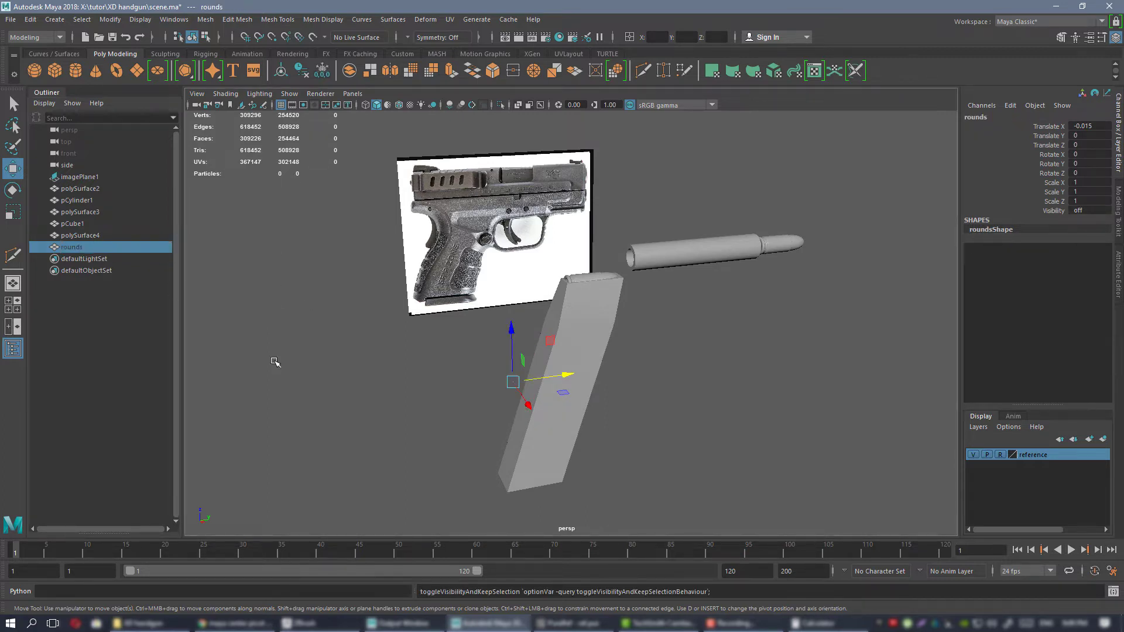
pyautogui.click(374, 384)
# Select the magazine block's two front faces, move them slightly forward along Y over the cartridge tips, and deselect them.
pyautogui.keyDown('alt'); pyautogui.moveTo(653, 341); pyautogui.dragTo(469, 293); pyautogui.keyUp('alt')
pyautogui.click(571, 318)
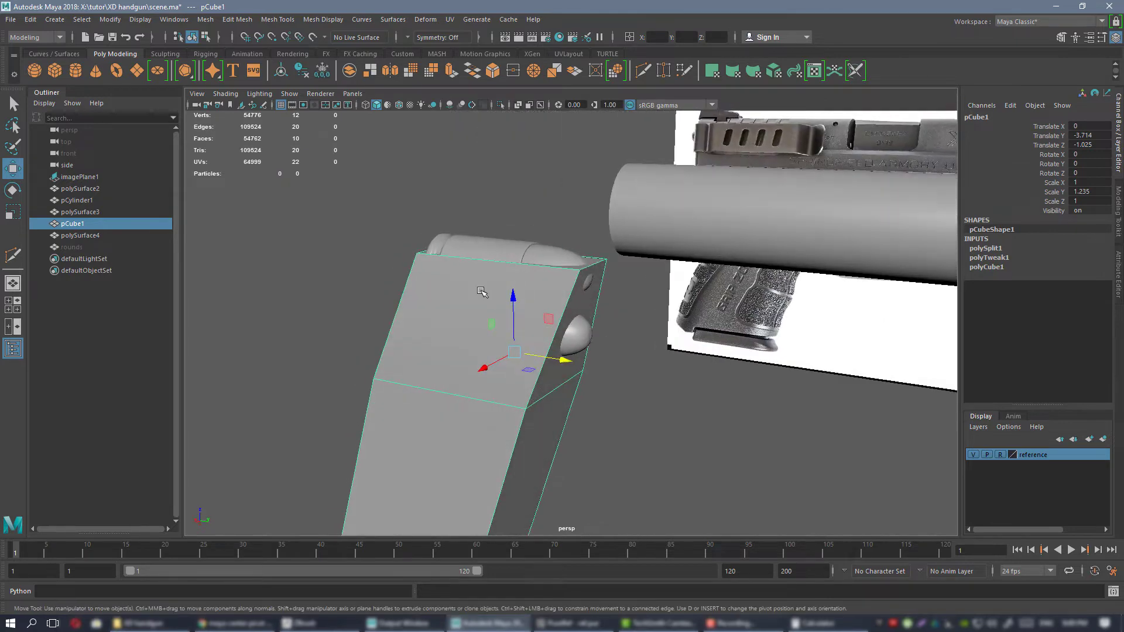
pyautogui.rightClick(457, 284)
pyautogui.moveTo(458, 286); pyautogui.dragTo(458, 316, button='right')
pyautogui.click(589, 286)
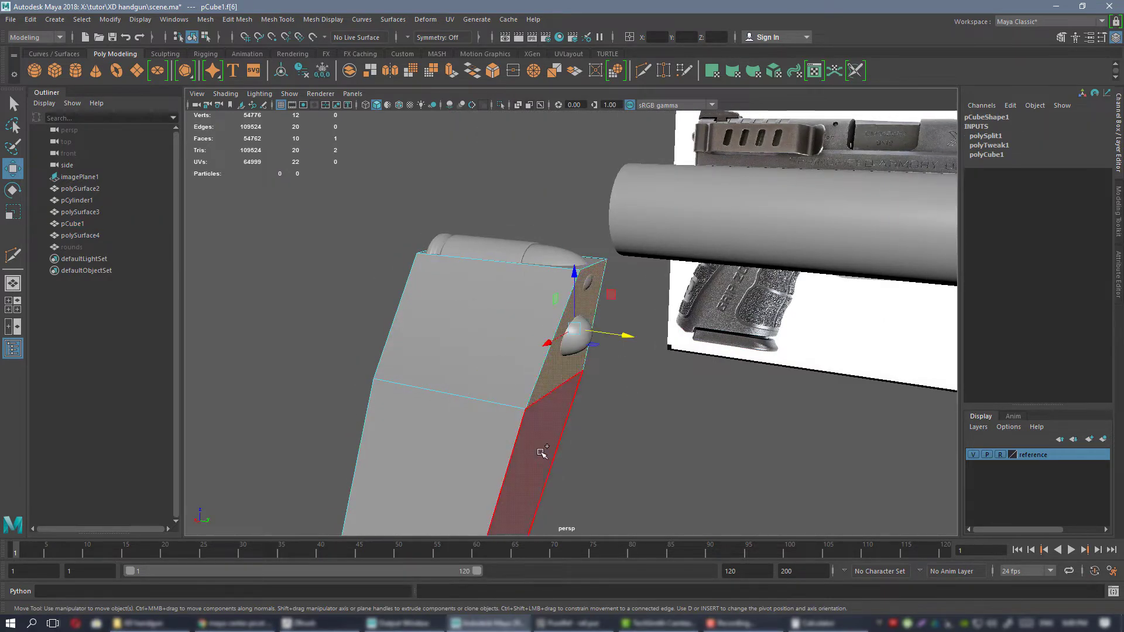
pyautogui.keyDown('shift'); pyautogui.click(540, 454); pyautogui.keyUp('shift')
pyautogui.keyDown('alt'); pyautogui.moveTo(575, 380); pyautogui.dragTo(571, 382, button='right'); pyautogui.keyUp('alt')
pyautogui.moveTo(570, 383)
pyautogui.keyDown('alt'); pyautogui.mouseDown(button='middle')
pyautogui.moveTo(550, 227)
pyautogui.moveTo(568, 363)
pyautogui.mouseUp(button='middle'); pyautogui.keyUp('alt')
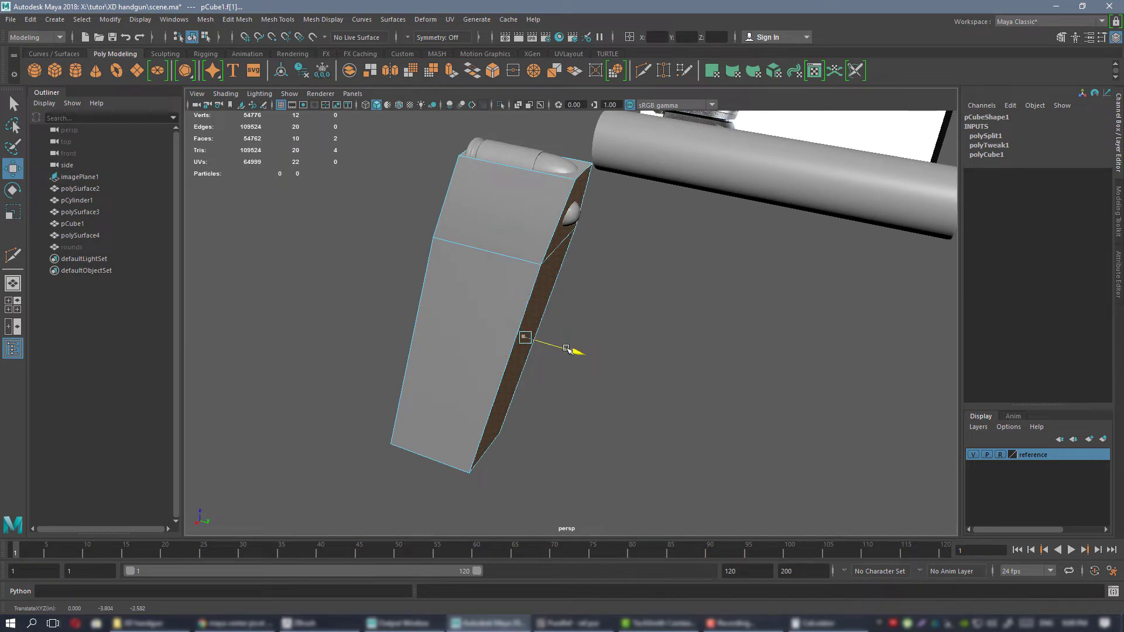
pyautogui.keyDown('alt'); pyautogui.moveTo(589, 338); pyautogui.dragTo(606, 233); pyautogui.keyUp('alt')
pyautogui.click(607, 229)
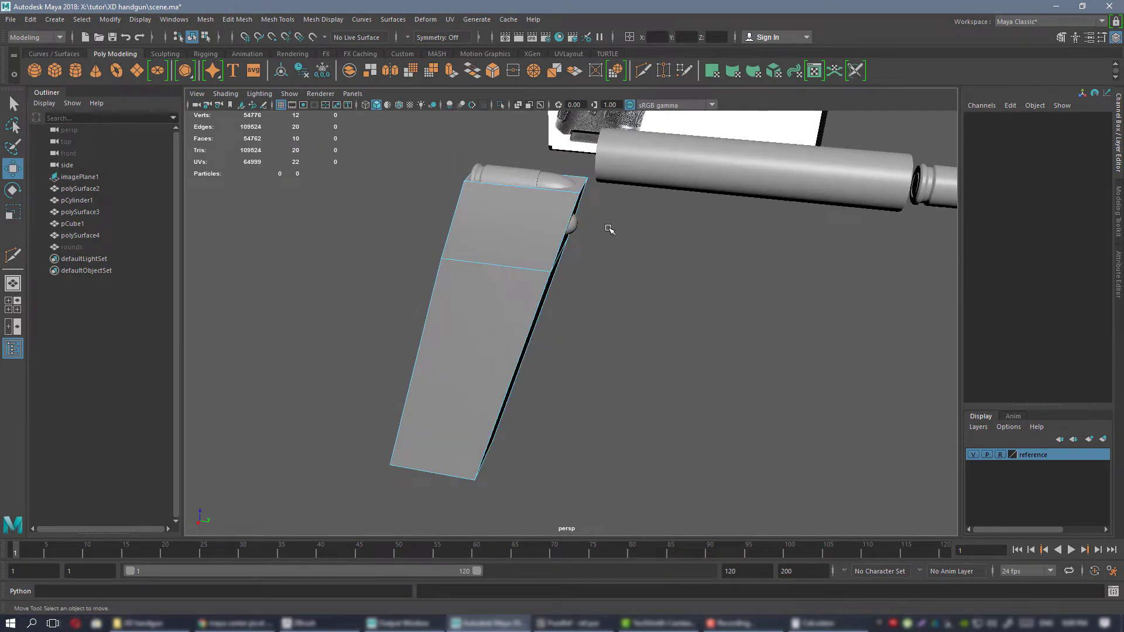
# Select the upper cartridge embedded inside the magazine block and shift it along Y to -3.846.
pyautogui.moveTo(608, 228); pyautogui.dragTo(628, 219, button='right')
pyautogui.keyDown('alt'); pyautogui.moveTo(628, 220); pyautogui.dragTo(569, 261); pyautogui.keyUp('alt')
pyautogui.click(568, 261)
pyautogui.keyDown('alt'); pyautogui.moveTo(576, 255); pyautogui.dragTo(592, 317, button='middle'); pyautogui.keyUp('alt')
pyautogui.keyDown('alt'); pyautogui.moveTo(592, 316); pyautogui.dragTo(594, 359, button='right'); pyautogui.keyUp('alt')
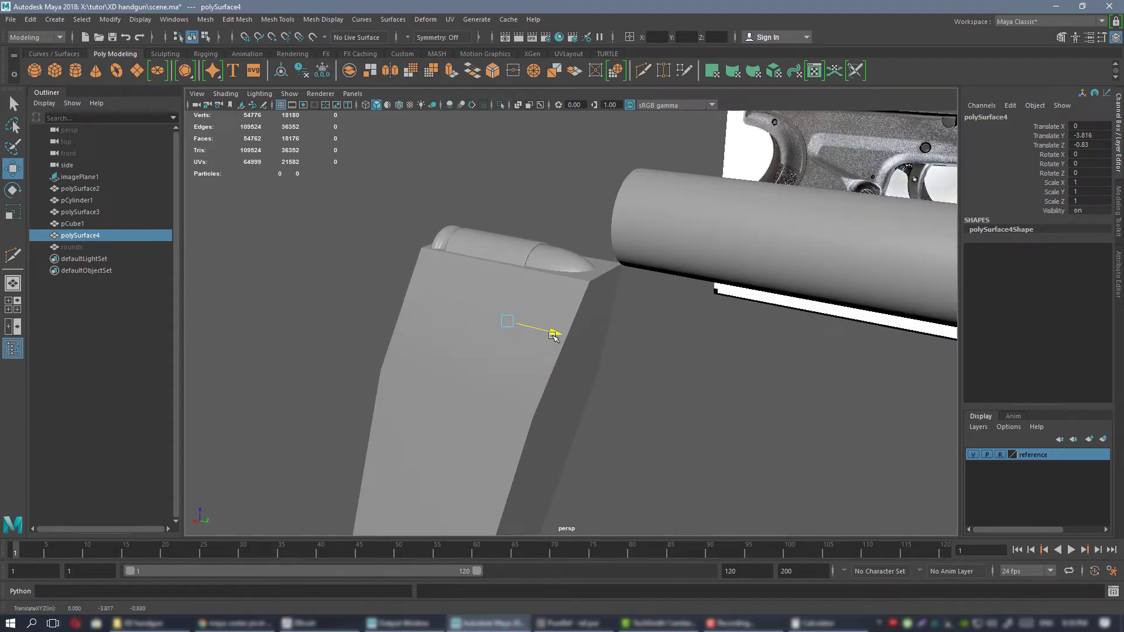
pyautogui.keyDown('alt'); pyautogui.moveTo(556, 339); pyautogui.dragTo(610, 323); pyautogui.keyUp('alt')
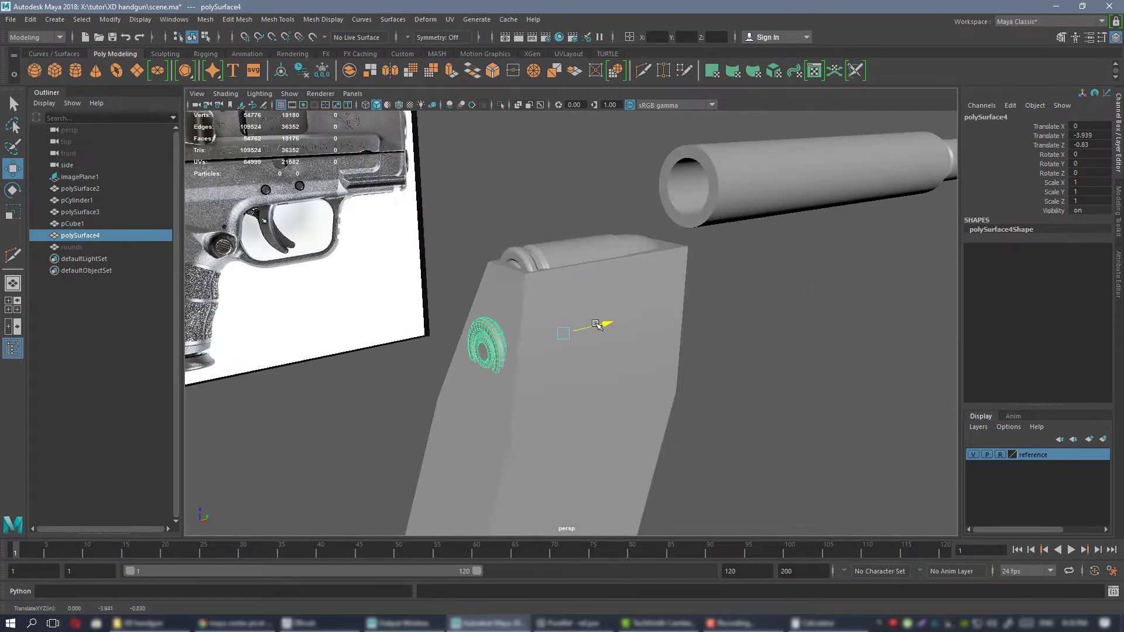
pyautogui.keyDown('alt'); pyautogui.moveTo(678, 333); pyautogui.dragTo(641, 331); pyautogui.keyUp('alt')
pyautogui.keyDown('alt'); pyautogui.moveTo(641, 330); pyautogui.dragTo(604, 293, button='right'); pyautogui.keyUp('alt')
# Try tilting the selected cartridge to -15.03° about X and moving it down and back in the side view, and undo both changes.
pyautogui.press('space')
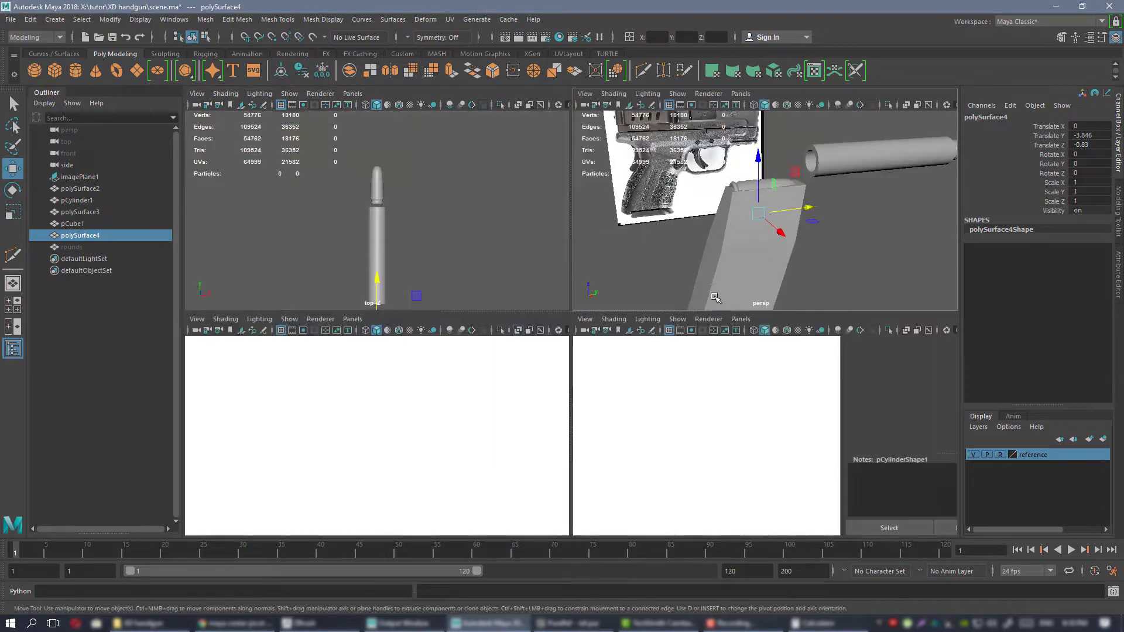
pyautogui.press('space')
pyautogui.click(518, 105)
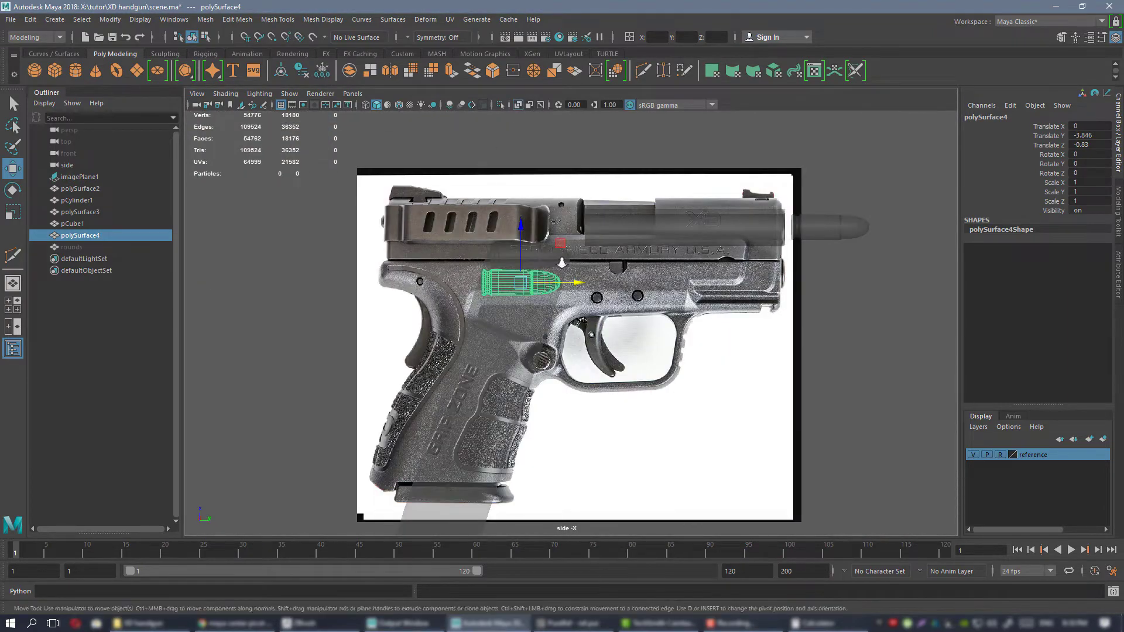
pyautogui.scroll(8, 535, 293)
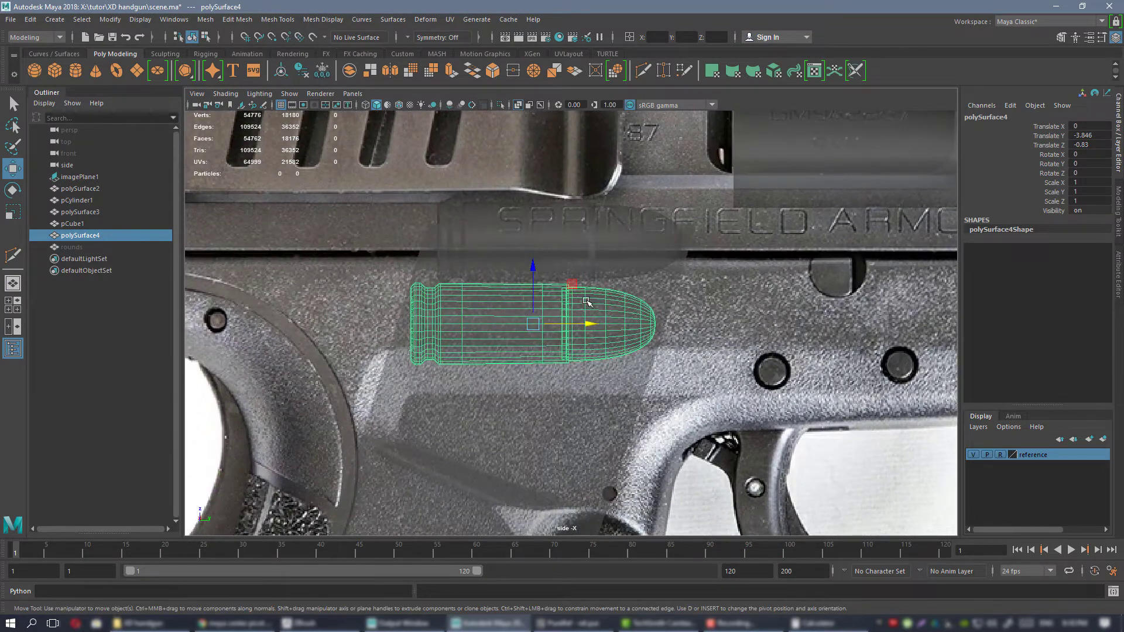
pyautogui.moveTo(544, 268); pyautogui.dragTo(556, 271)
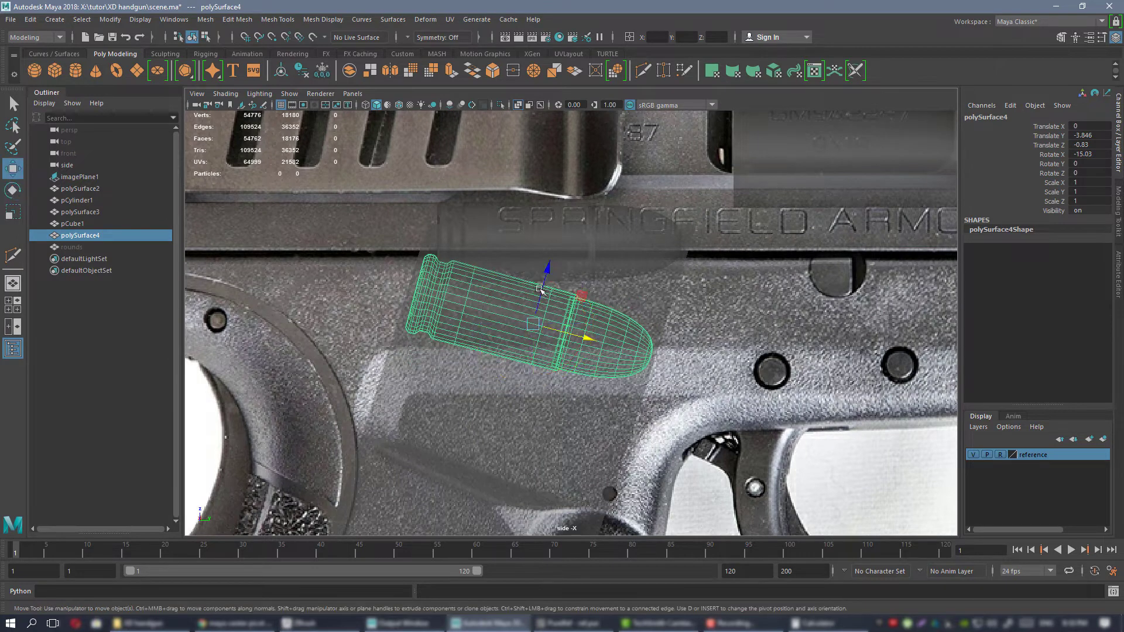
pyautogui.moveTo(580, 293); pyautogui.dragTo(574, 302, button='middle')
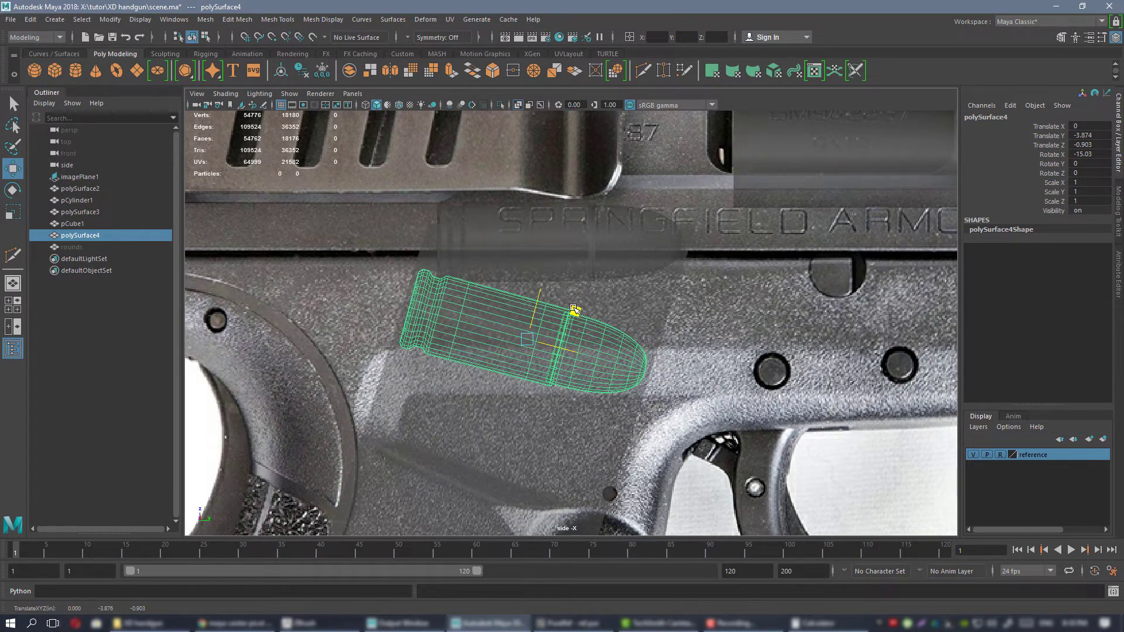
pyautogui.scroll(-2, 574, 310)
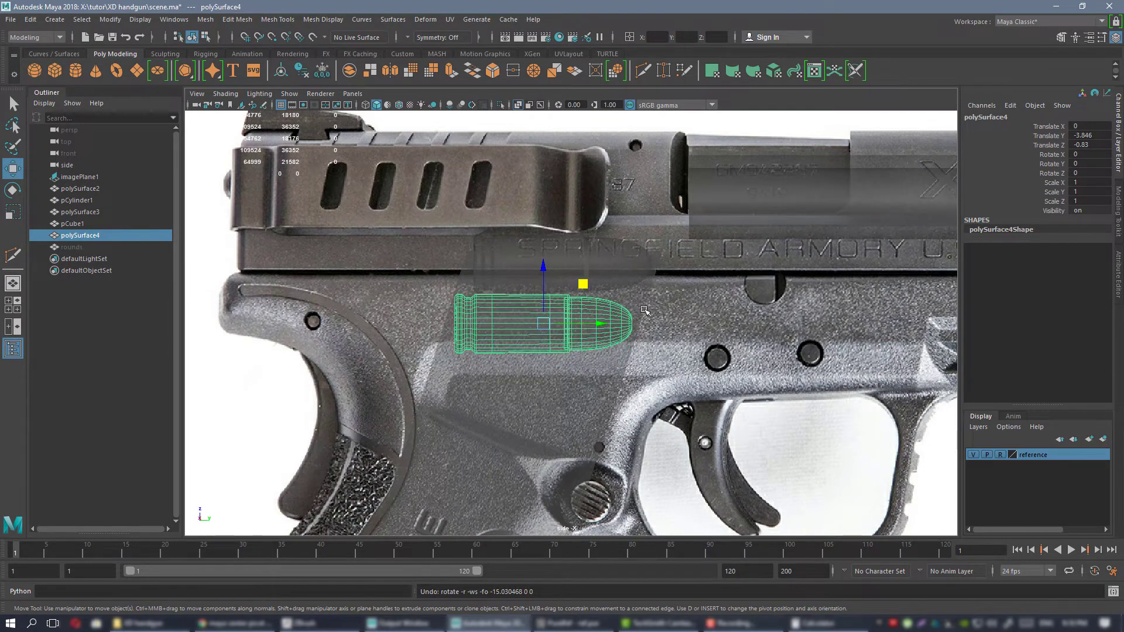
pyautogui.scroll(-3, 644, 310)
# Return to the perspective view, clear the selection, and examine the magazine block, barrel and cartridges against the pistol reference.
pyautogui.press('space')
pyautogui.press('space')
pyautogui.keyDown('alt'); pyautogui.moveTo(672, 258); pyautogui.dragTo(409, 208); pyautogui.keyUp('alt')
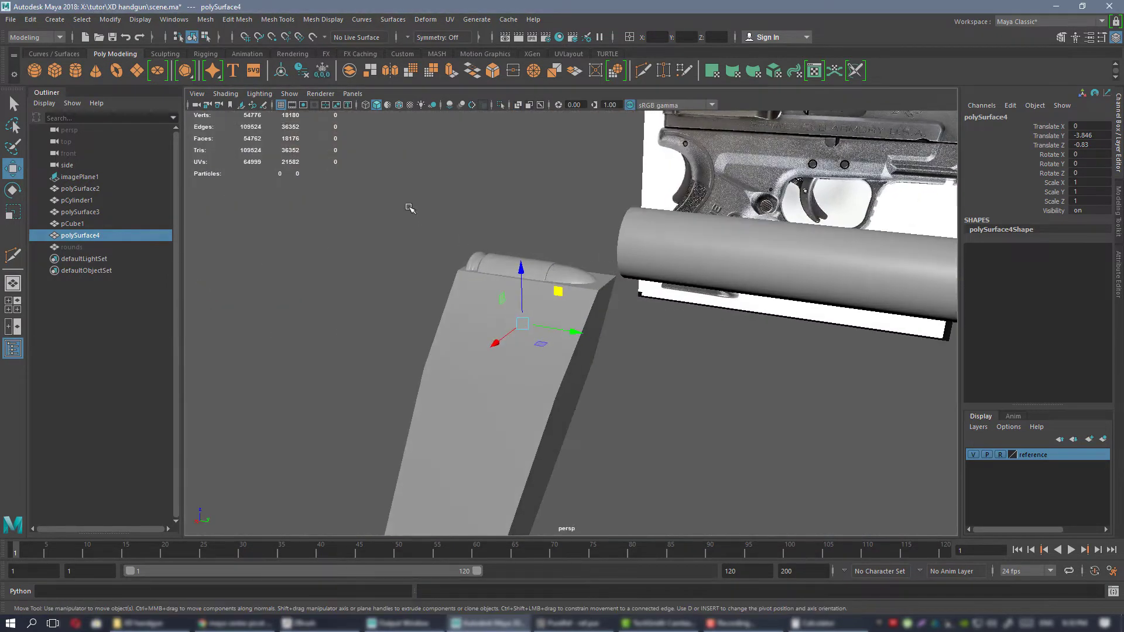
pyautogui.moveTo(409, 207); pyautogui.dragTo(462, 193, button='right')
pyautogui.scroll(-4, 554, 253)
pyautogui.keyDown('alt'); pyautogui.moveTo(554, 254); pyautogui.dragTo(641, 240); pyautogui.keyUp('alt')
pyautogui.click(748, 314)
pyautogui.scroll(-2, 513, 271)
pyautogui.keyDown('alt'); pyautogui.moveTo(747, 314); pyautogui.dragTo(677, 295); pyautogui.keyUp('alt')
pyautogui.scroll(-2, 514, 271)
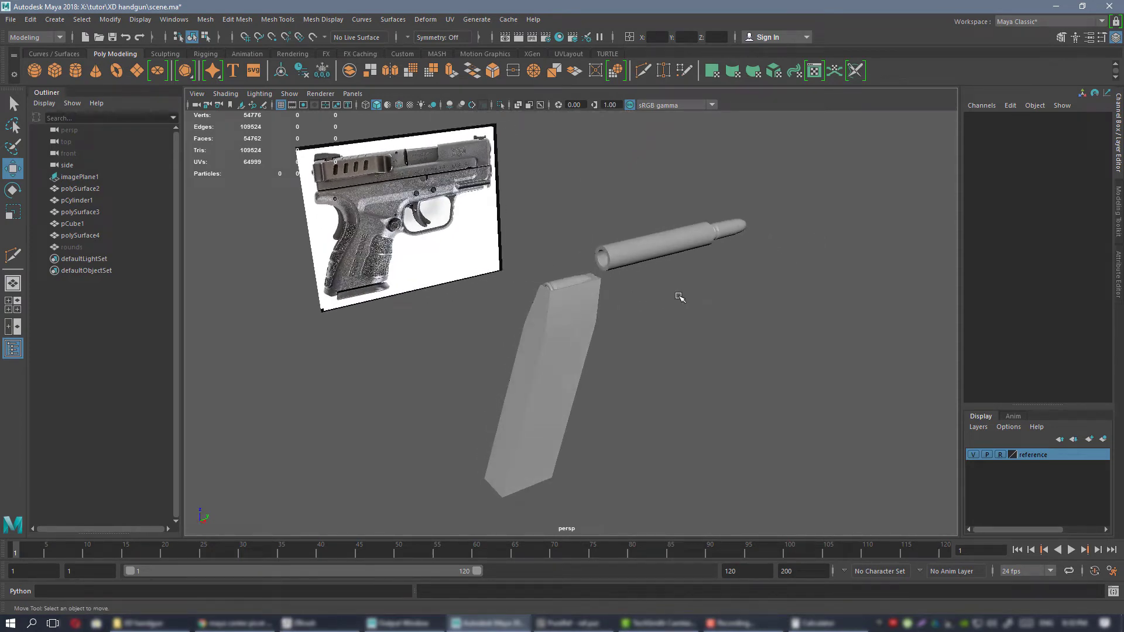
pyautogui.keyDown('alt'); pyautogui.moveTo(685, 298); pyautogui.dragTo(670, 332); pyautogui.keyUp('alt')
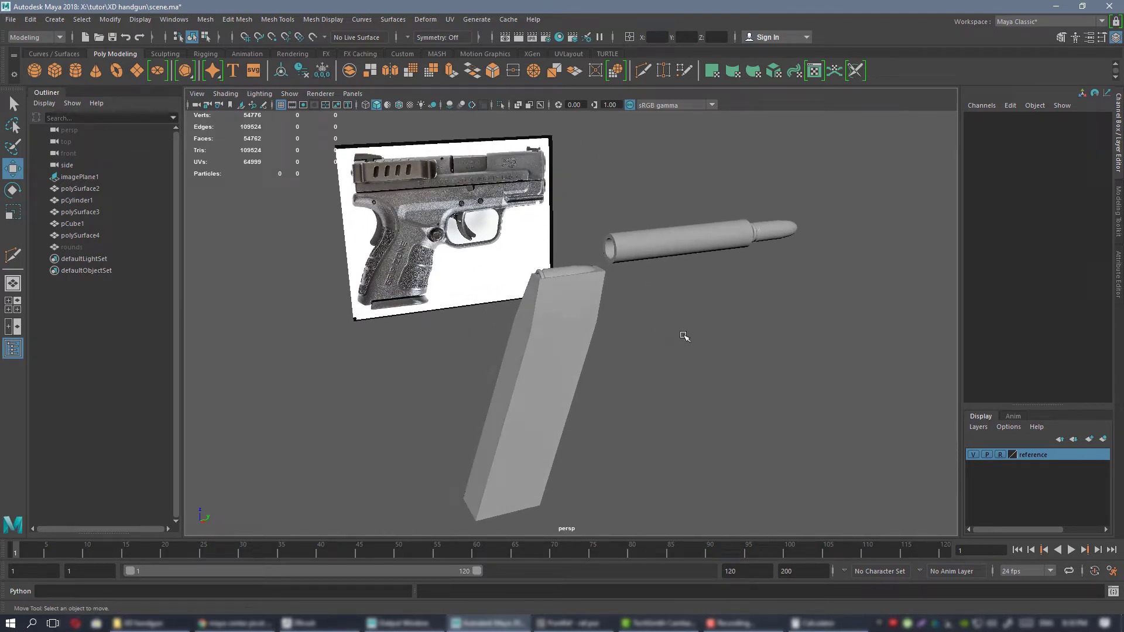
pyautogui.keyDown('alt'); pyautogui.moveTo(428, 226); pyautogui.dragTo(763, 273); pyautogui.keyUp('alt')
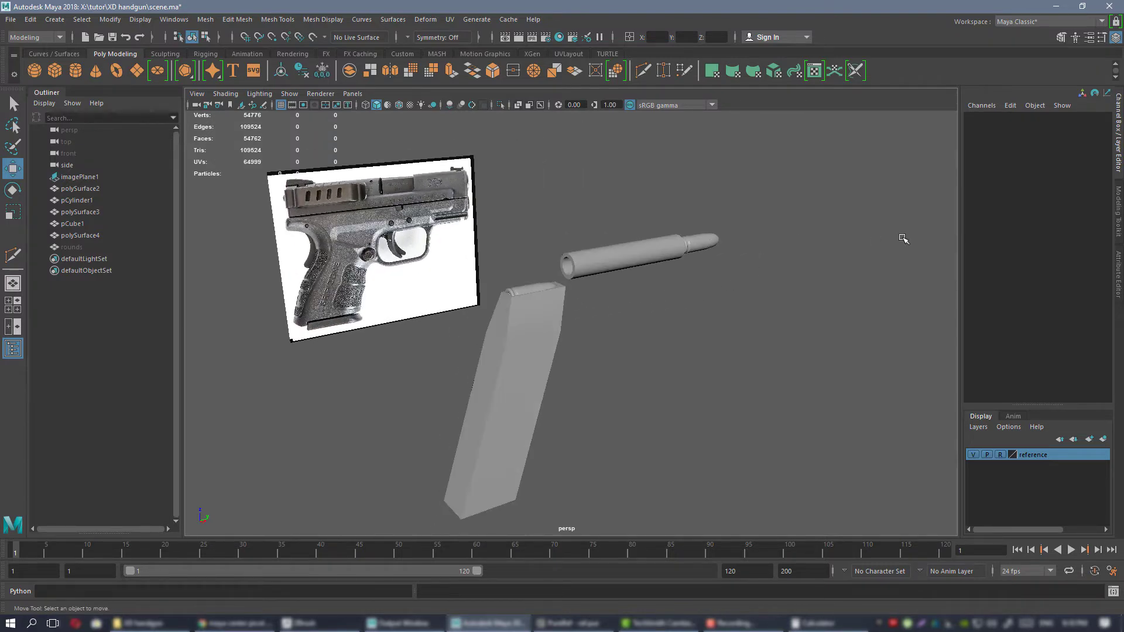
pyautogui.keyDown('alt'); pyautogui.moveTo(608, 275); pyautogui.dragTo(547, 311); pyautogui.keyUp('alt')
pyautogui.keyDown('alt'); pyautogui.moveTo(666, 297); pyautogui.dragTo(580, 317); pyautogui.keyUp('alt')
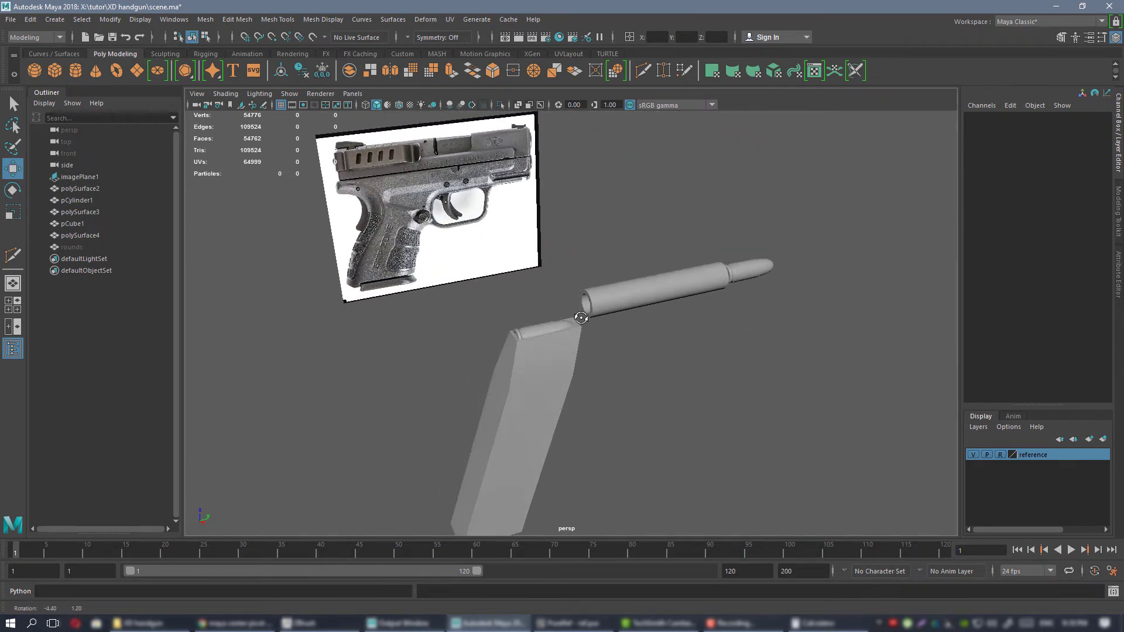
pyautogui.keyDown('alt'); pyautogui.moveTo(736, 366); pyautogui.dragTo(644, 371); pyautogui.keyUp('alt')
pyautogui.keyDown('alt'); pyautogui.moveTo(585, 348); pyautogui.dragTo(464, 247); pyautogui.keyUp('alt')
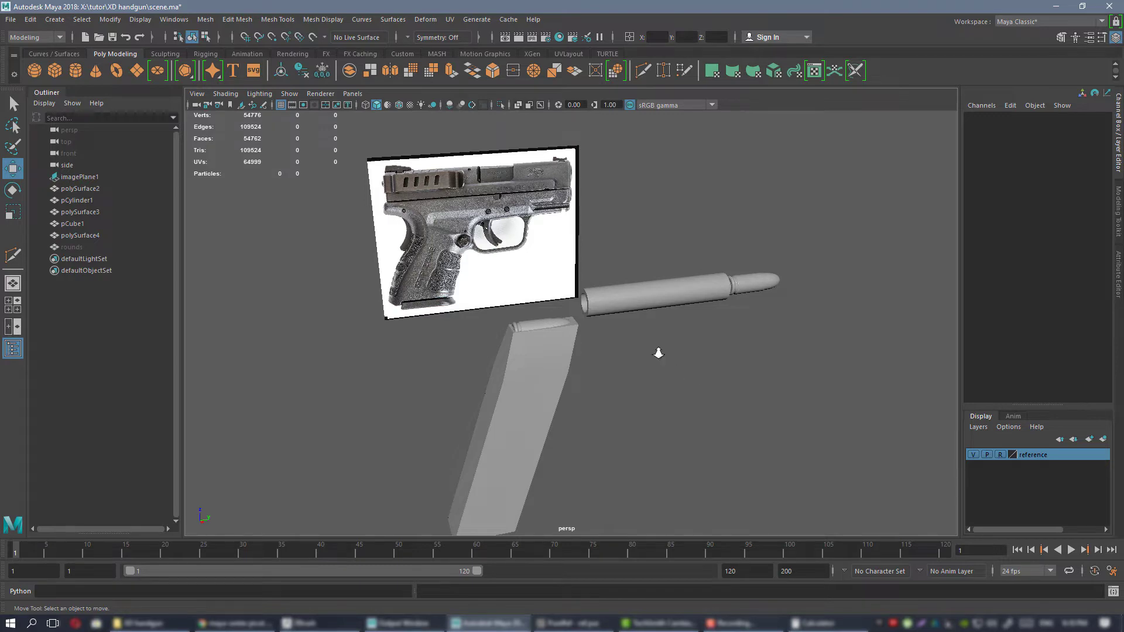
pyautogui.keyDown('alt'); pyautogui.moveTo(658, 353); pyautogui.dragTo(664, 302); pyautogui.keyUp('alt')
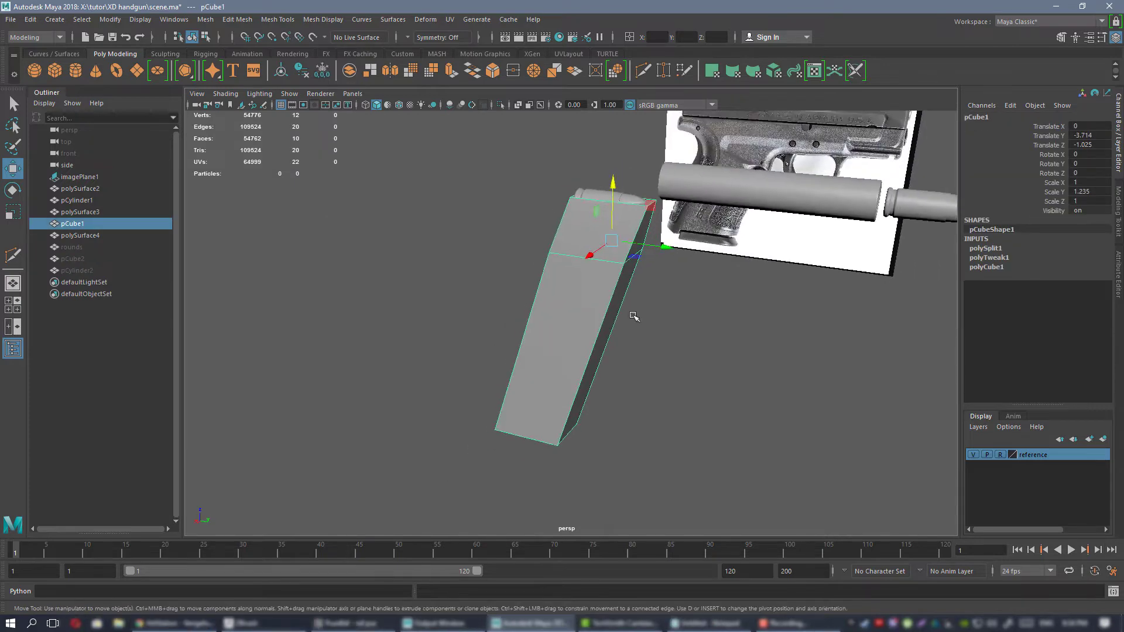
pyautogui.keyDown('alt'); pyautogui.moveTo(632, 316); pyautogui.dragTo(676, 316); pyautogui.keyUp('alt')
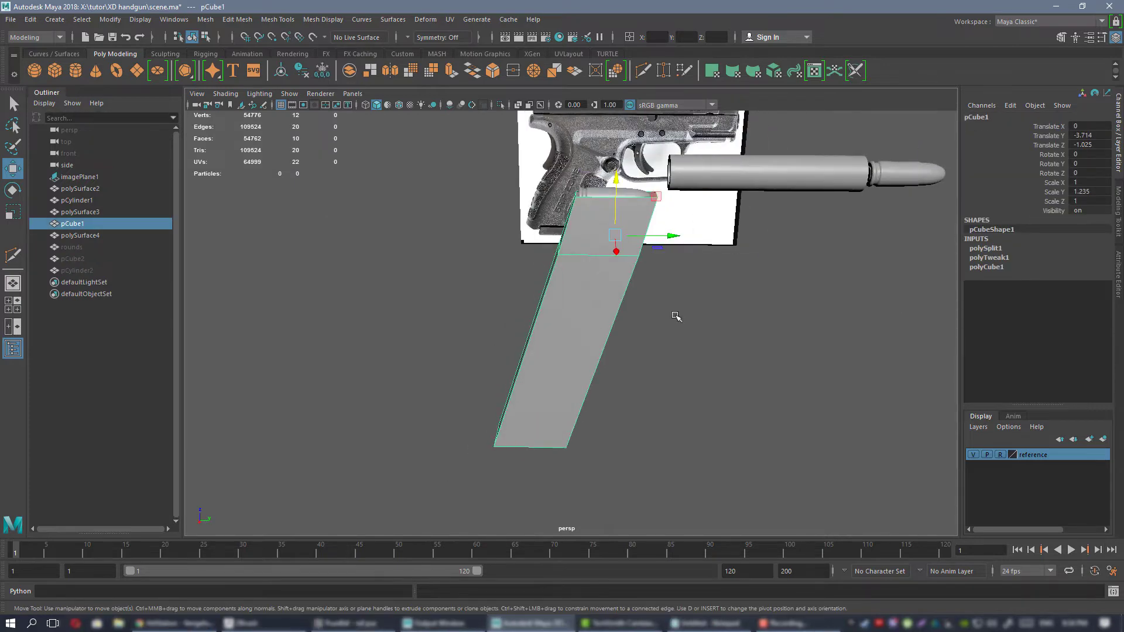
# Unhide the demonstration objects pCylinder2 and pCube2.
pyautogui.keyDown('alt'); pyautogui.moveTo(620, 267); pyautogui.dragTo(602, 297, button='middle'); pyautogui.keyUp('alt')
pyautogui.keyDown('alt'); pyautogui.moveTo(602, 296); pyautogui.dragTo(616, 357); pyautogui.keyUp('alt')
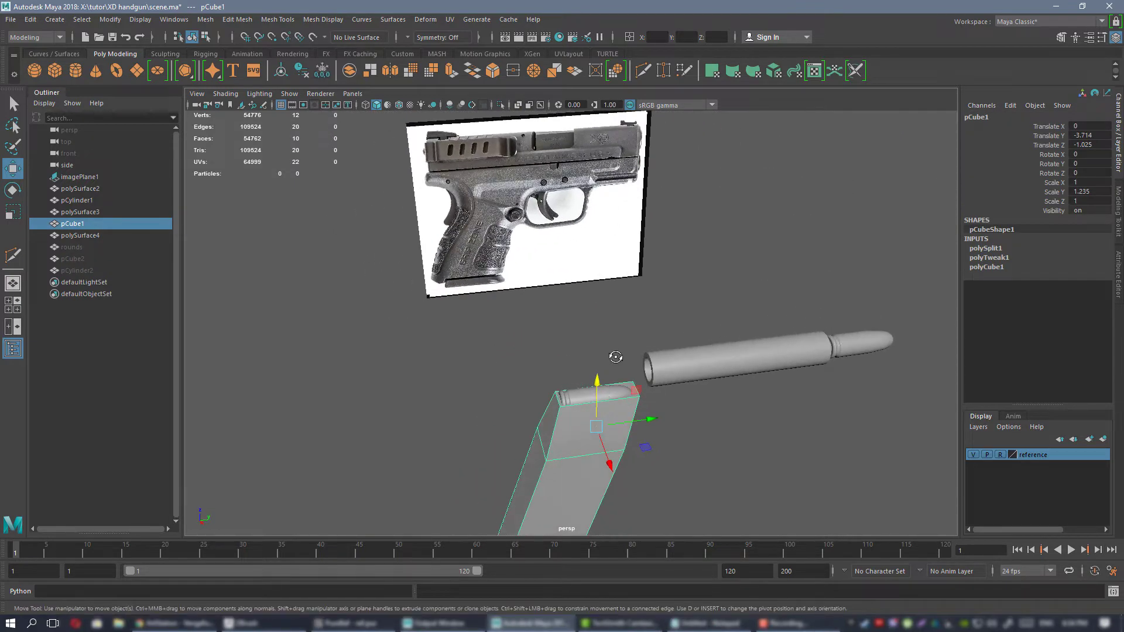
pyautogui.keyDown('alt'); pyautogui.moveTo(638, 282); pyautogui.dragTo(536, 255); pyautogui.keyUp('alt')
pyautogui.click(80, 269)
pyautogui.press('h')
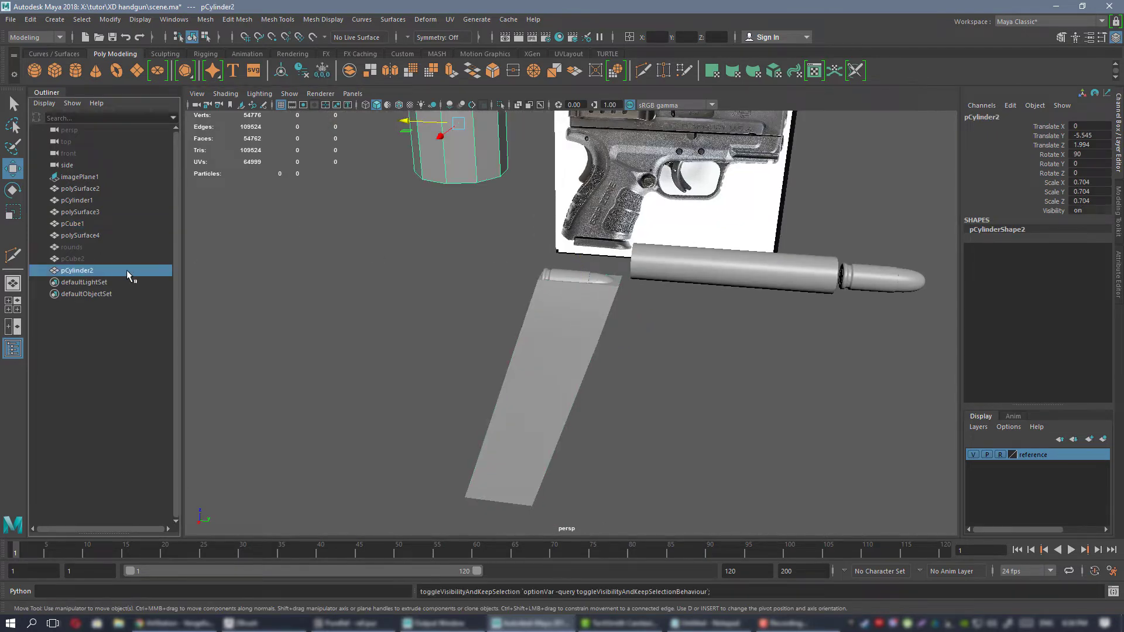
pyautogui.click(80, 259)
pyautogui.press('h')
# Examine the bent block and the cylinder intersecting its front end from the side, front and above.
pyautogui.keyDown('alt'); pyautogui.moveTo(381, 156); pyautogui.dragTo(567, 291, button='middle'); pyautogui.keyUp('alt')
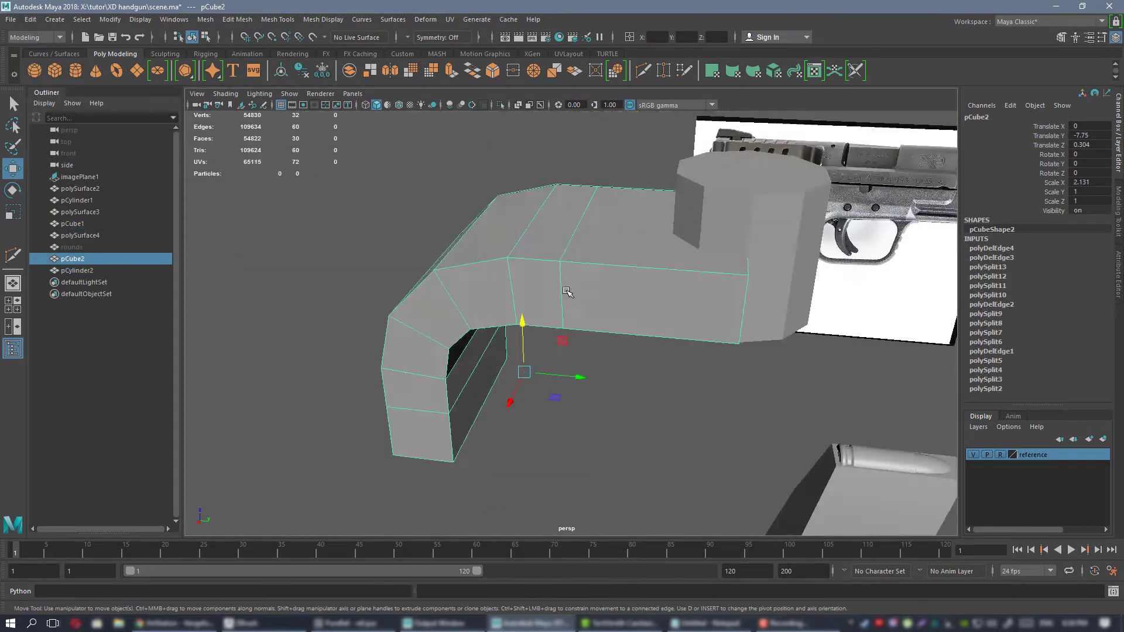
pyautogui.keyDown('alt'); pyautogui.moveTo(567, 291); pyautogui.dragTo(649, 165); pyautogui.keyUp('alt')
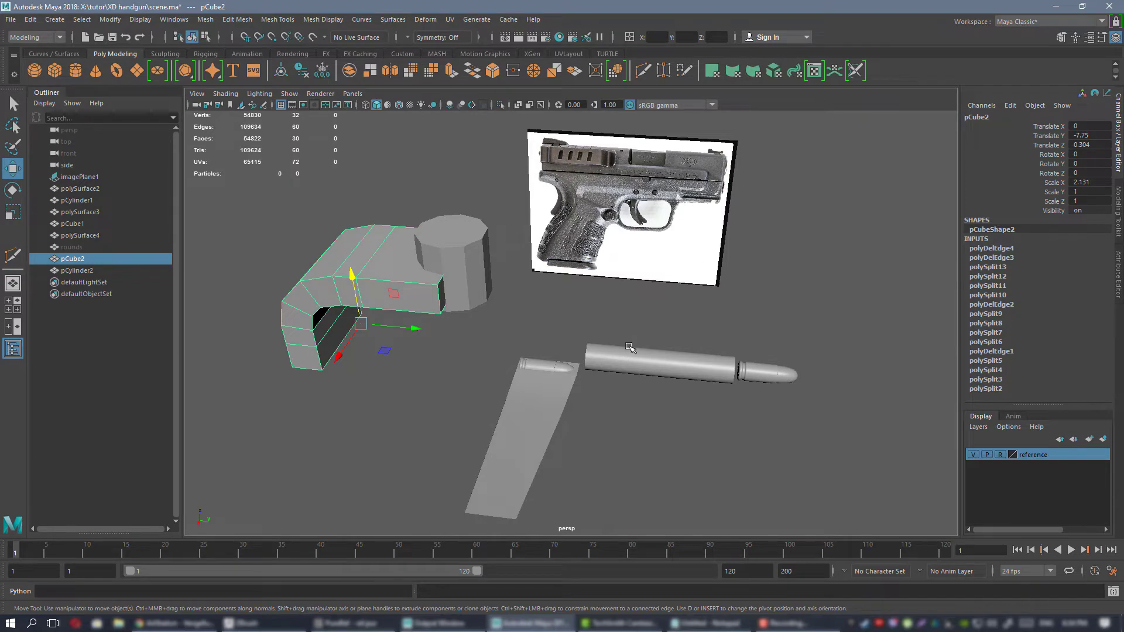
pyautogui.keyDown('alt'); pyautogui.moveTo(629, 348); pyautogui.dragTo(581, 315); pyautogui.keyUp('alt')
pyautogui.keyDown('alt'); pyautogui.moveTo(570, 371); pyautogui.dragTo(534, 285); pyautogui.keyUp('alt')
pyautogui.keyDown('alt'); pyautogui.moveTo(533, 284); pyautogui.dragTo(499, 286, button='middle'); pyautogui.keyUp('alt')
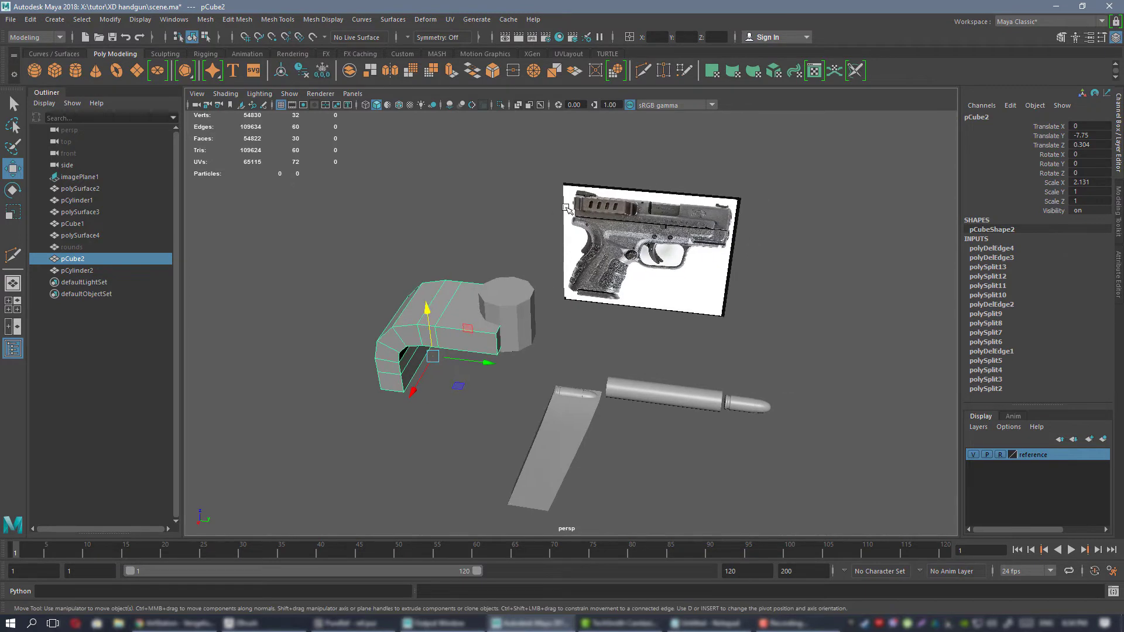
pyautogui.keyDown('alt'); pyautogui.moveTo(615, 260); pyautogui.dragTo(690, 248, button='middle'); pyautogui.keyUp('alt')
pyautogui.keyDown('alt'); pyautogui.moveTo(691, 248); pyautogui.dragTo(469, 265); pyautogui.keyUp('alt')
pyautogui.keyDown('alt'); pyautogui.moveTo(469, 266); pyautogui.dragTo(625, 298, button='right'); pyautogui.keyUp('alt')
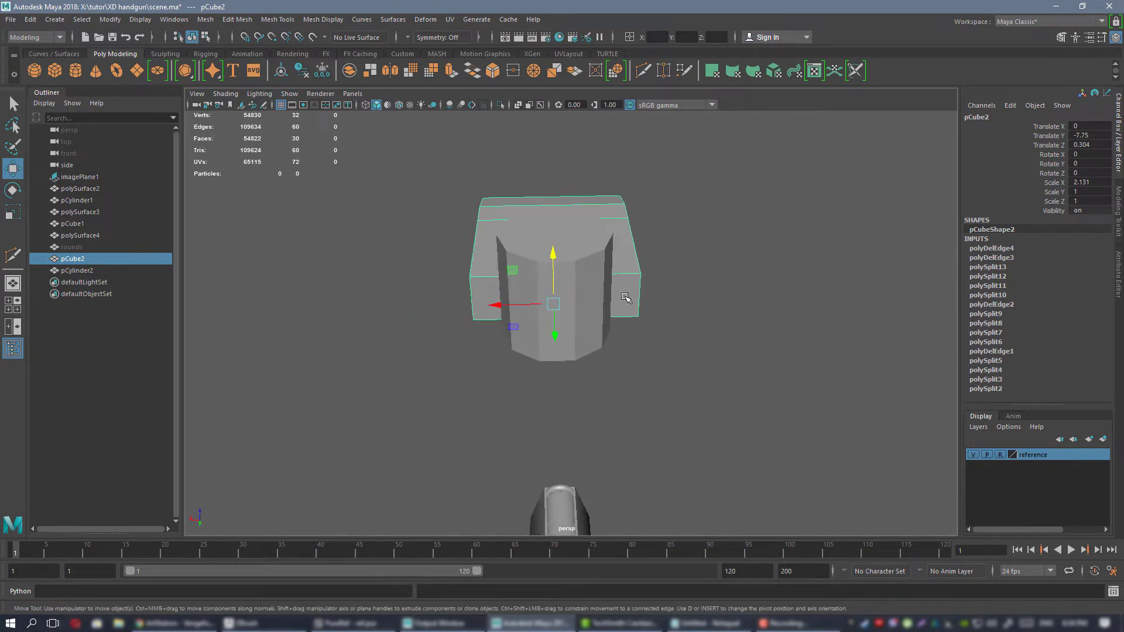
pyautogui.keyDown('alt'); pyautogui.moveTo(629, 294); pyautogui.dragTo(532, 275); pyautogui.keyUp('alt')
pyautogui.keyDown('alt'); pyautogui.moveTo(579, 326); pyautogui.dragTo(566, 252); pyautogui.keyUp('alt')
pyautogui.click(518, 275)
pyautogui.click(567, 251)
pyautogui.keyDown('alt'); pyautogui.moveTo(568, 254); pyautogui.dragTo(526, 292, button='right'); pyautogui.keyUp('alt')
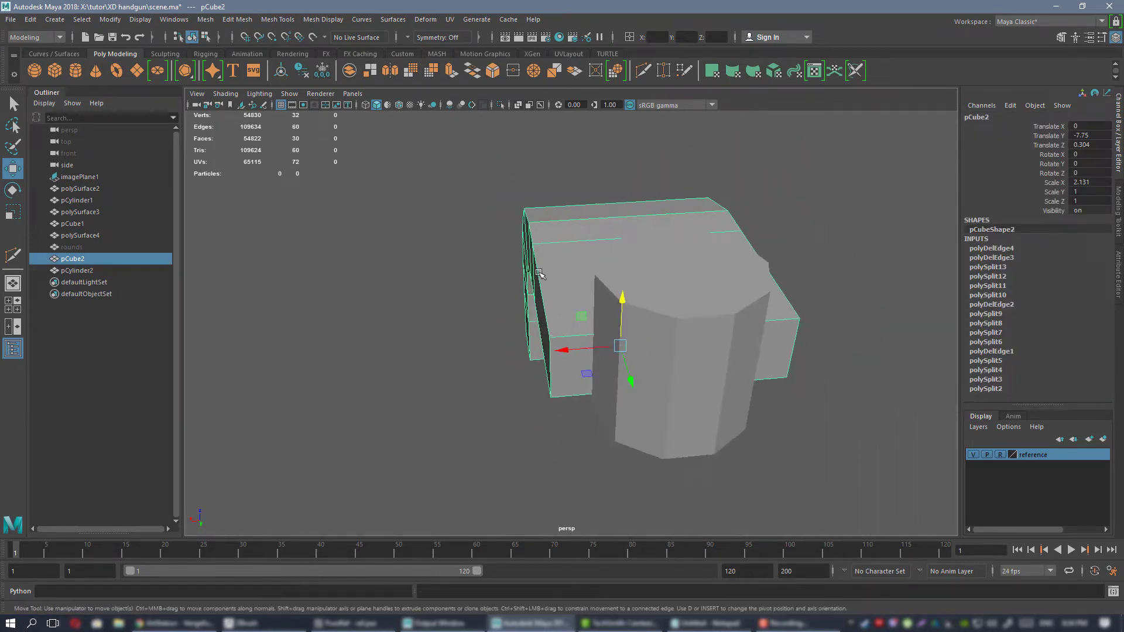
pyautogui.keyDown('alt'); pyautogui.moveTo(527, 293); pyautogui.dragTo(790, 276); pyautogui.keyUp('alt')
pyautogui.keyDown('alt'); pyautogui.moveTo(574, 241); pyautogui.dragTo(381, 240); pyautogui.keyUp('alt')
pyautogui.keyDown('alt'); pyautogui.moveTo(381, 241); pyautogui.dragTo(527, 286, button='right'); pyautogui.keyUp('alt')
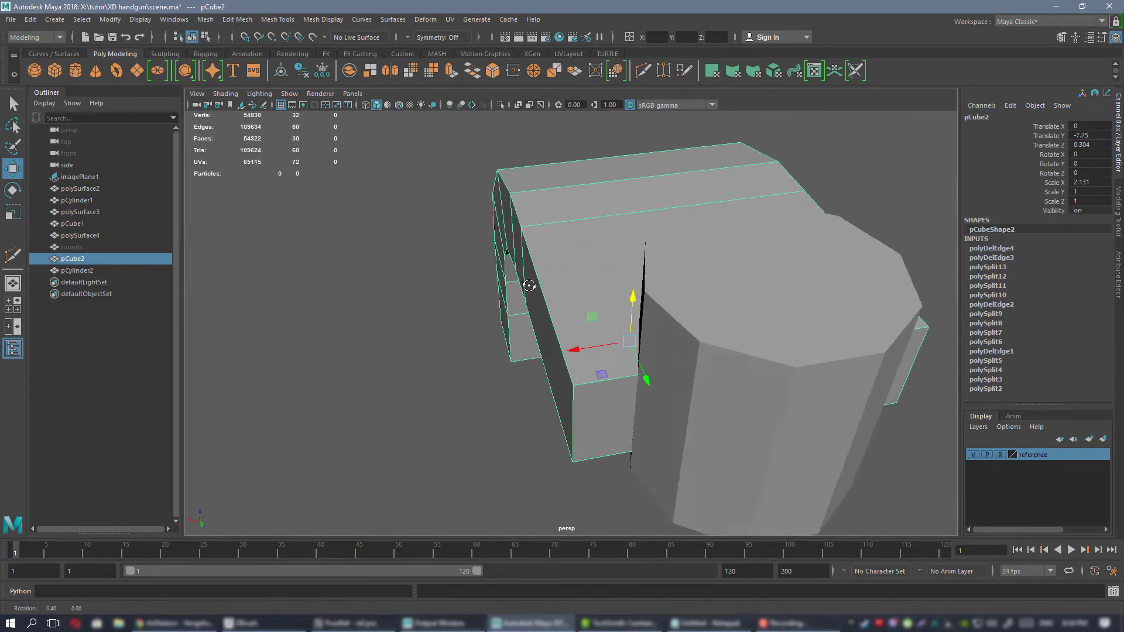
# Inspect the overlap between the bent block and the cylinder more closely, selecting the two objects in turn.
pyautogui.keyDown('alt'); pyautogui.moveTo(527, 286); pyautogui.dragTo(547, 322); pyautogui.keyUp('alt')
pyautogui.press('y')
pyautogui.keyDown('alt'); pyautogui.moveTo(607, 245); pyautogui.dragTo(635, 225); pyautogui.keyUp('alt')
pyautogui.press('w')
pyautogui.moveTo(586, 218); pyautogui.dragTo(635, 200, button='right')
pyautogui.click(515, 172)
pyautogui.keyDown('alt'); pyautogui.moveTo(515, 173); pyautogui.dragTo(689, 313, button='right'); pyautogui.keyUp('alt')
pyautogui.click(571, 250)
pyautogui.moveTo(689, 312)
pyautogui.keyDown('alt'); pyautogui.mouseDown()
pyautogui.moveTo(707, 291)
pyautogui.moveTo(693, 302)
pyautogui.mouseUp(); pyautogui.keyUp('alt')
pyautogui.click(810, 241)
pyautogui.keyDown('alt'); pyautogui.moveTo(810, 240); pyautogui.dragTo(690, 230, button='right'); pyautogui.keyUp('alt')
pyautogui.keyDown('alt'); pyautogui.moveTo(690, 230); pyautogui.dragTo(709, 227); pyautogui.keyUp('alt')
pyautogui.keyDown('alt'); pyautogui.moveTo(589, 208); pyautogui.dragTo(618, 238, button='right'); pyautogui.keyUp('alt')
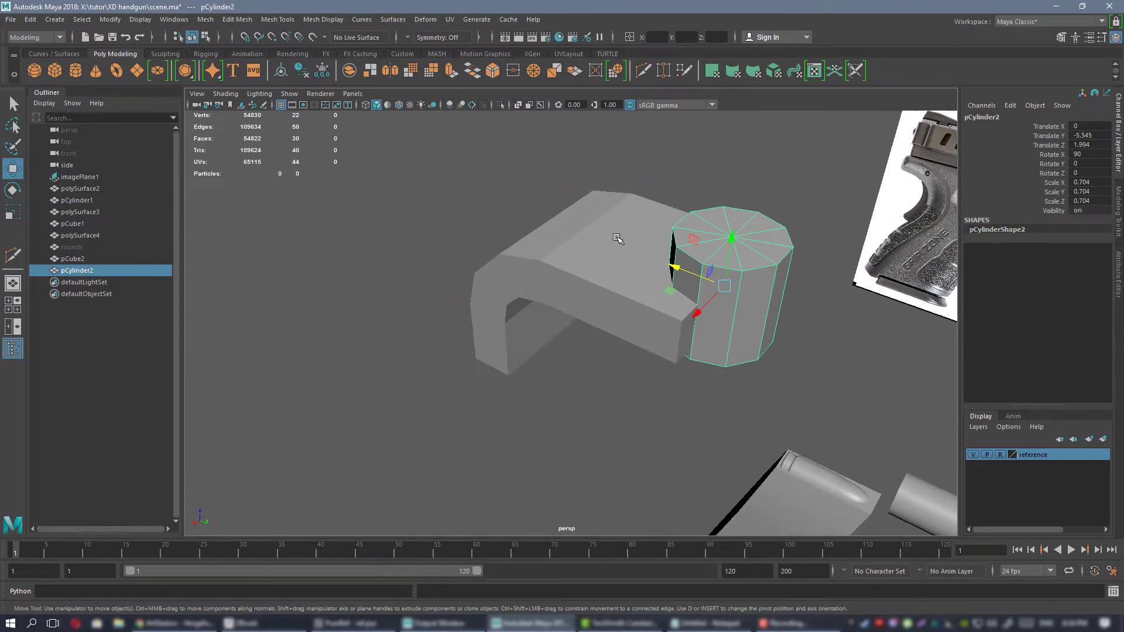
# Hide the cylinder and insert four support edge loops on the bent block, close to both sides and both ends.
pyautogui.click(618, 260)
pyautogui.keyDown('alt'); pyautogui.moveTo(618, 259); pyautogui.dragTo(576, 252); pyautogui.keyUp('alt')
pyautogui.keyDown('alt'); pyautogui.moveTo(576, 252); pyautogui.dragTo(576, 287, button='right'); pyautogui.keyUp('alt')
pyautogui.keyDown('alt'); pyautogui.moveTo(576, 287); pyautogui.dragTo(597, 286); pyautogui.keyUp('alt')
pyautogui.press('y')
pyautogui.keyDown('ctrl'); pyautogui.click(617, 335); pyautogui.keyUp('ctrl')
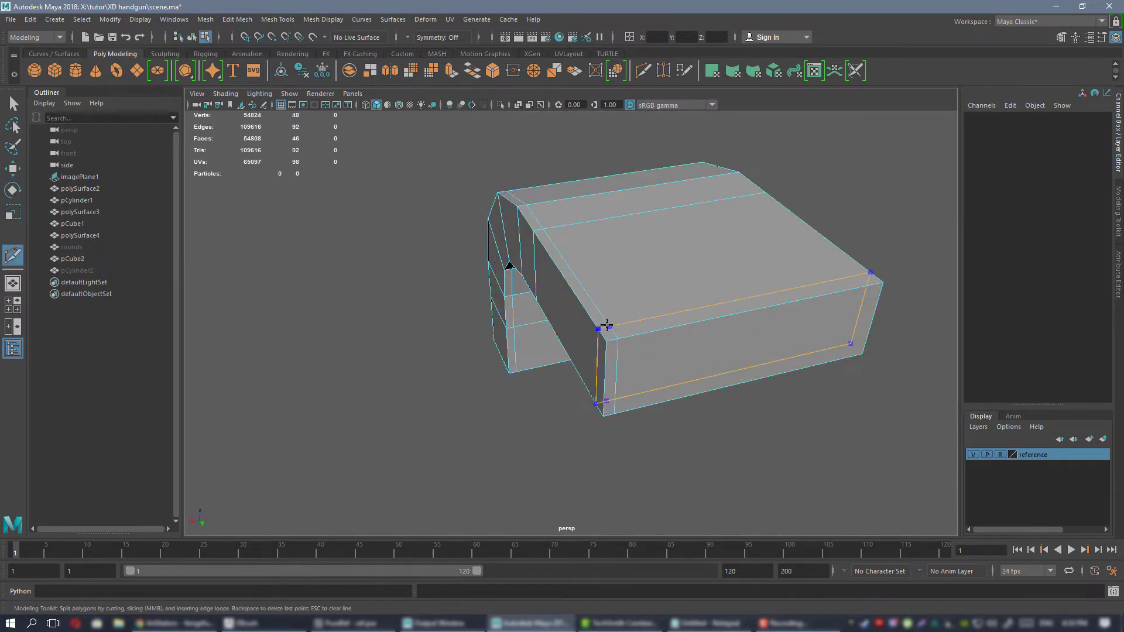
pyautogui.keyDown('alt'); pyautogui.moveTo(784, 294); pyautogui.dragTo(797, 277); pyautogui.keyUp('alt')
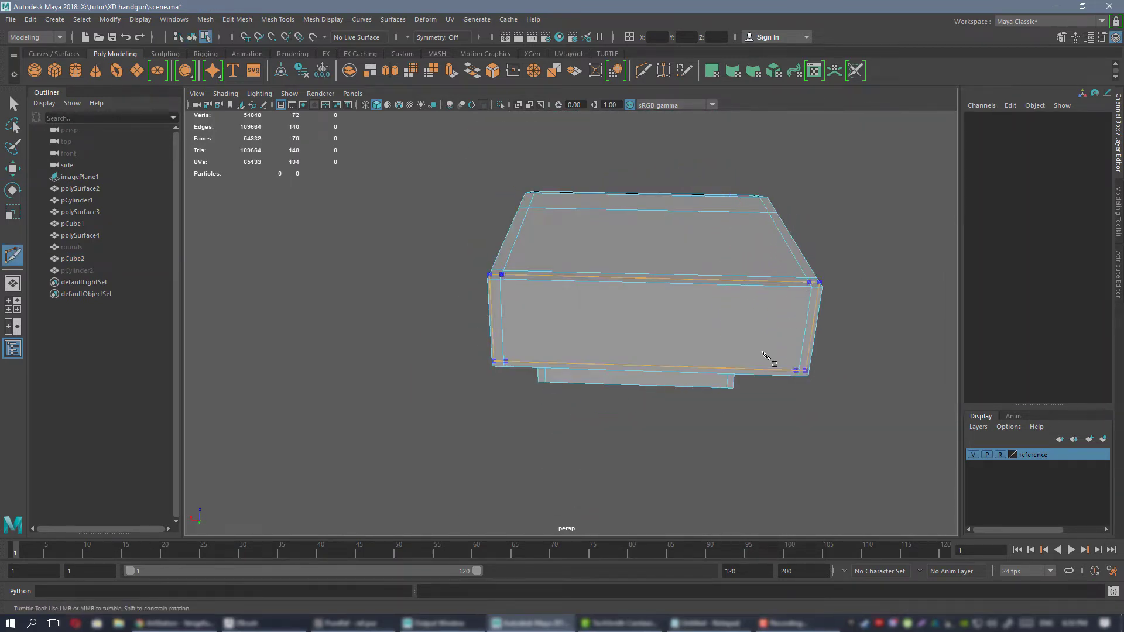
pyautogui.keyDown('alt'); pyautogui.moveTo(766, 356); pyautogui.dragTo(467, 427); pyautogui.keyUp('alt')
pyautogui.keyDown('ctrl'); pyautogui.click(466, 437); pyautogui.keyUp('ctrl')
pyautogui.press('w')
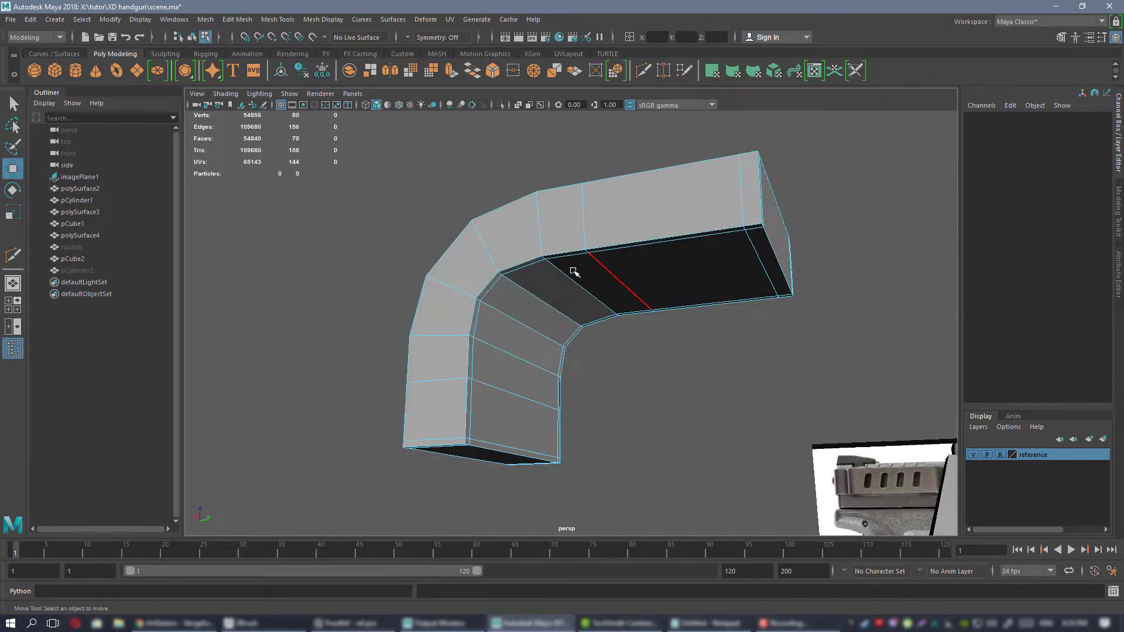
# Preview the bent block with smoothing, examine its rounded edges from several angles, and restore the unsmoothed display.
pyautogui.keyDown('alt'); pyautogui.moveTo(573, 271); pyautogui.dragTo(602, 257); pyautogui.keyUp('alt')
pyautogui.moveTo(601, 227); pyautogui.dragTo(629, 216, button='right')
pyautogui.press('3')
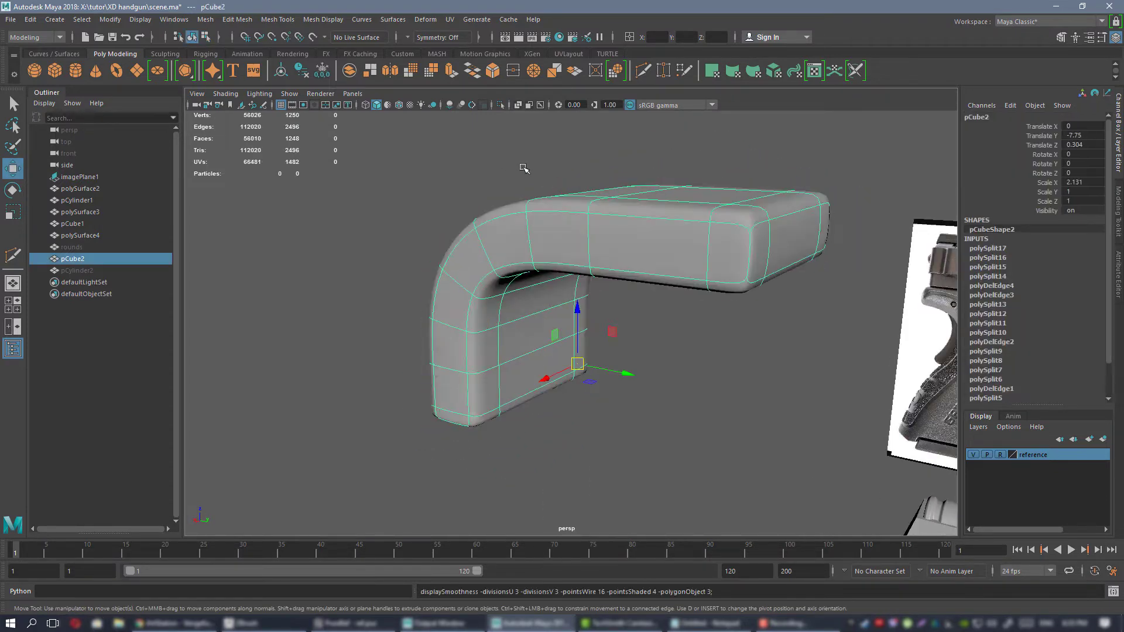
pyautogui.click(524, 168)
pyautogui.keyDown('alt'); pyautogui.moveTo(607, 314); pyautogui.dragTo(584, 271); pyautogui.keyUp('alt')
pyautogui.click(584, 276)
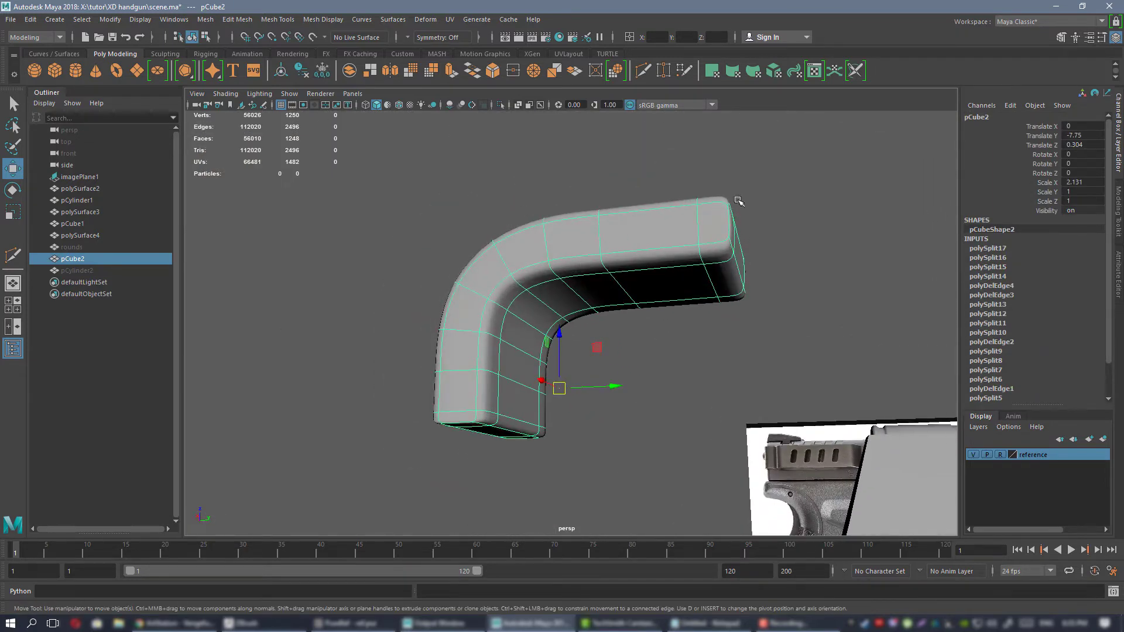
pyautogui.click(409, 250)
pyautogui.keyDown('alt'); pyautogui.moveTo(409, 250); pyautogui.dragTo(412, 403); pyautogui.keyUp('alt')
pyautogui.click(658, 264)
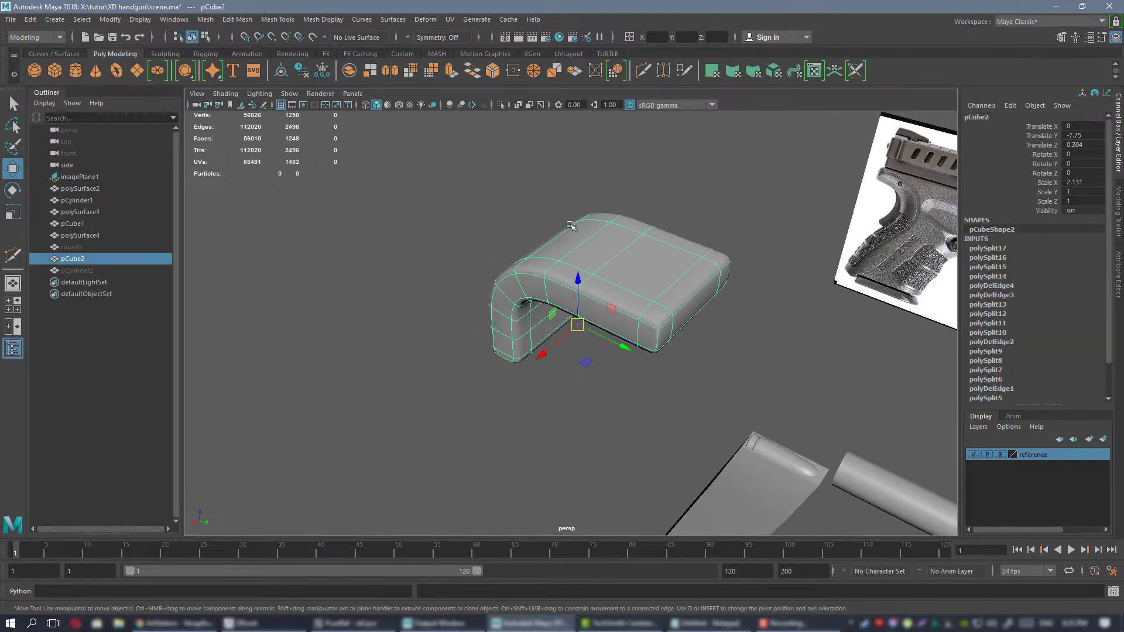
pyautogui.keyDown('alt'); pyautogui.moveTo(572, 227); pyautogui.dragTo(428, 196); pyautogui.keyUp('alt')
pyautogui.keyDown('alt'); pyautogui.moveTo(536, 256); pyautogui.dragTo(646, 310); pyautogui.keyUp('alt')
pyautogui.press('1')
# Unhide pCylinder2 at the block's front end and select the bent block.
pyautogui.click(80, 272)
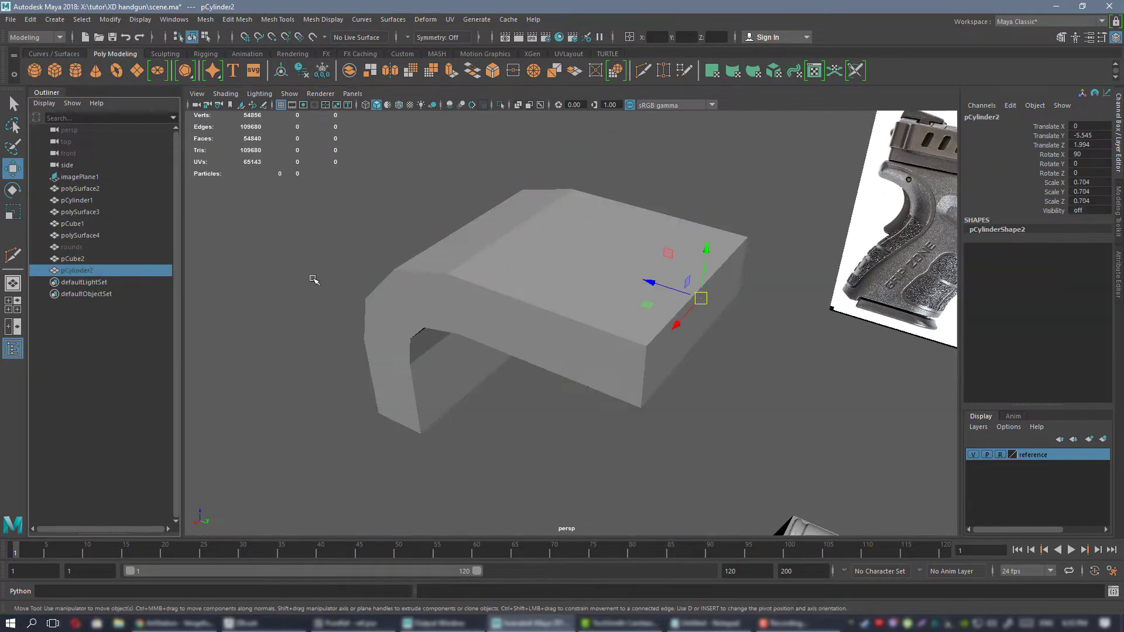
pyautogui.press('h')
pyautogui.keyDown('alt'); pyautogui.moveTo(549, 296); pyautogui.dragTo(579, 281); pyautogui.keyUp('alt')
pyautogui.click(580, 282)
# Examine where the cylinder cuts into the bent block's front end, and select the cylinder.
pyautogui.scroll(-4, 621, 313)
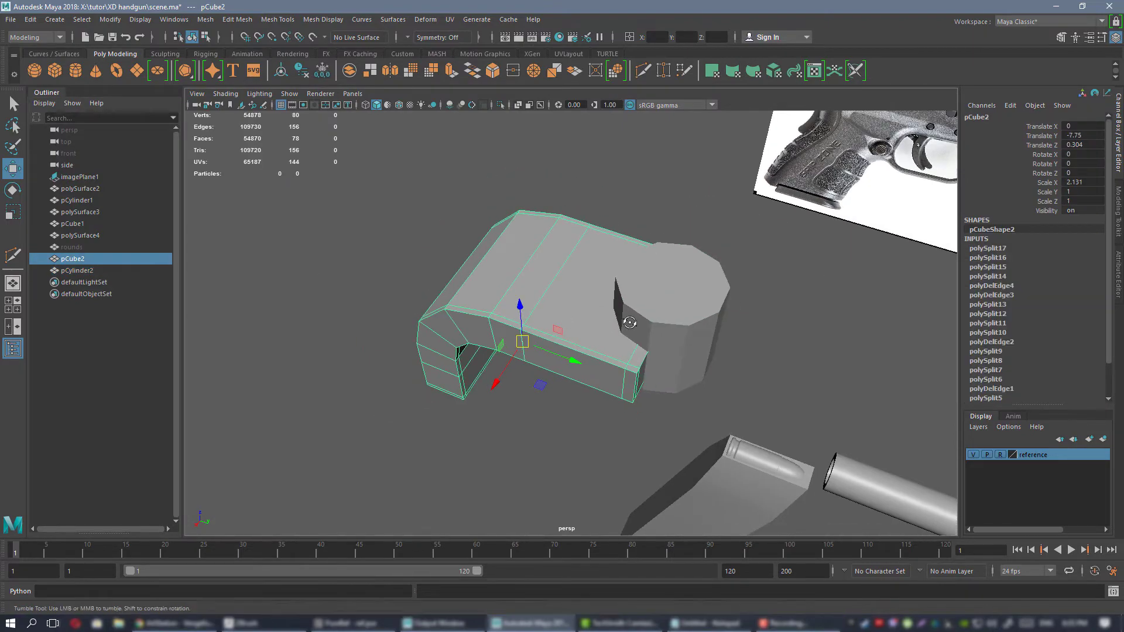
pyautogui.keyDown('alt'); pyautogui.moveTo(627, 318); pyautogui.dragTo(605, 312); pyautogui.keyUp('alt')
pyautogui.keyDown('alt'); pyautogui.moveTo(604, 312); pyautogui.dragTo(696, 356, button='right'); pyautogui.keyUp('alt')
pyautogui.keyDown('alt'); pyautogui.moveTo(695, 356); pyautogui.dragTo(572, 343, button='middle'); pyautogui.keyUp('alt')
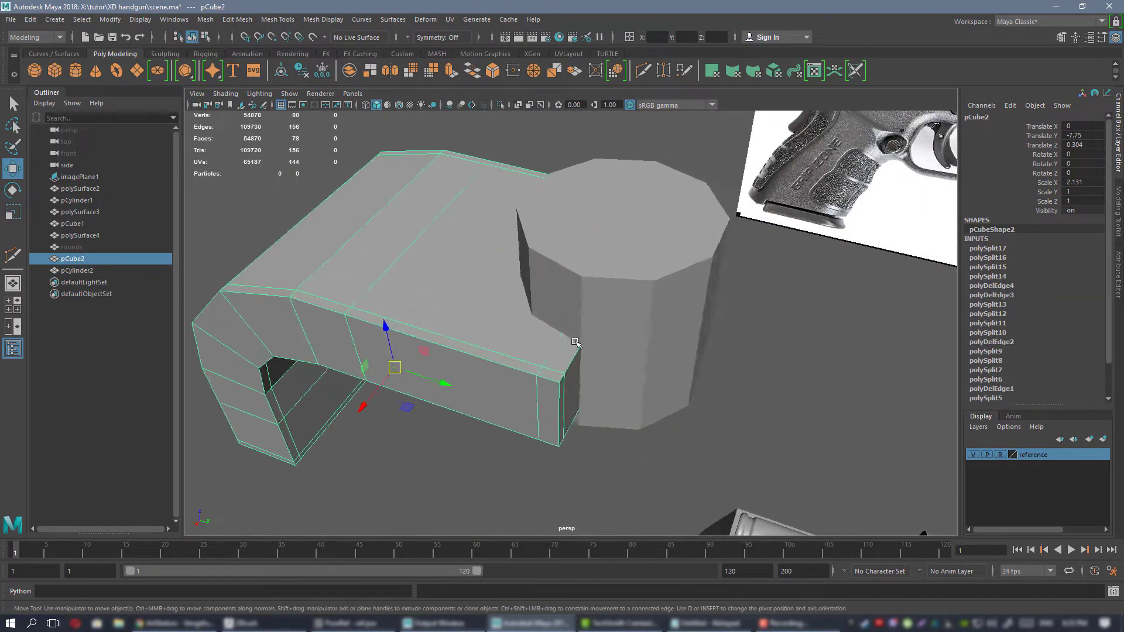
pyautogui.keyDown('alt'); pyautogui.moveTo(573, 343); pyautogui.dragTo(600, 331); pyautogui.keyUp('alt')
pyautogui.keyDown('alt'); pyautogui.moveTo(600, 331); pyautogui.dragTo(526, 316, button='right'); pyautogui.keyUp('alt')
pyautogui.keyDown('alt'); pyautogui.moveTo(527, 317); pyautogui.dragTo(518, 338); pyautogui.keyUp('alt')
pyautogui.click(616, 277)
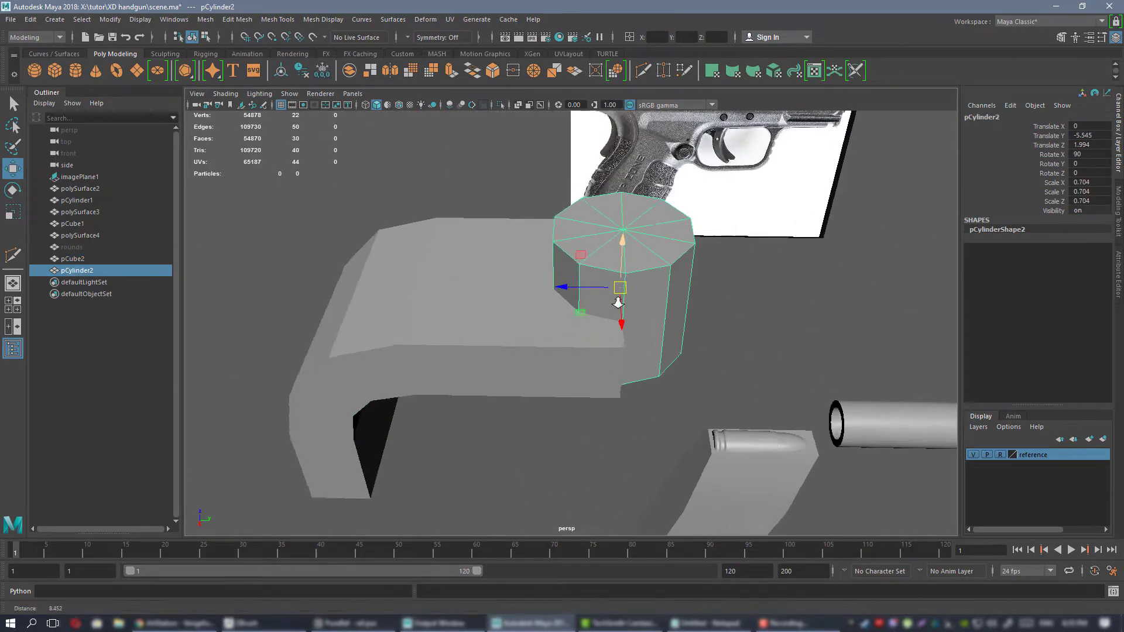
# Subtract the cylinder from the bent block's front end with a Boolean Difference.
pyautogui.keyDown('alt'); pyautogui.moveTo(617, 291); pyautogui.dragTo(596, 323); pyautogui.keyUp('alt')
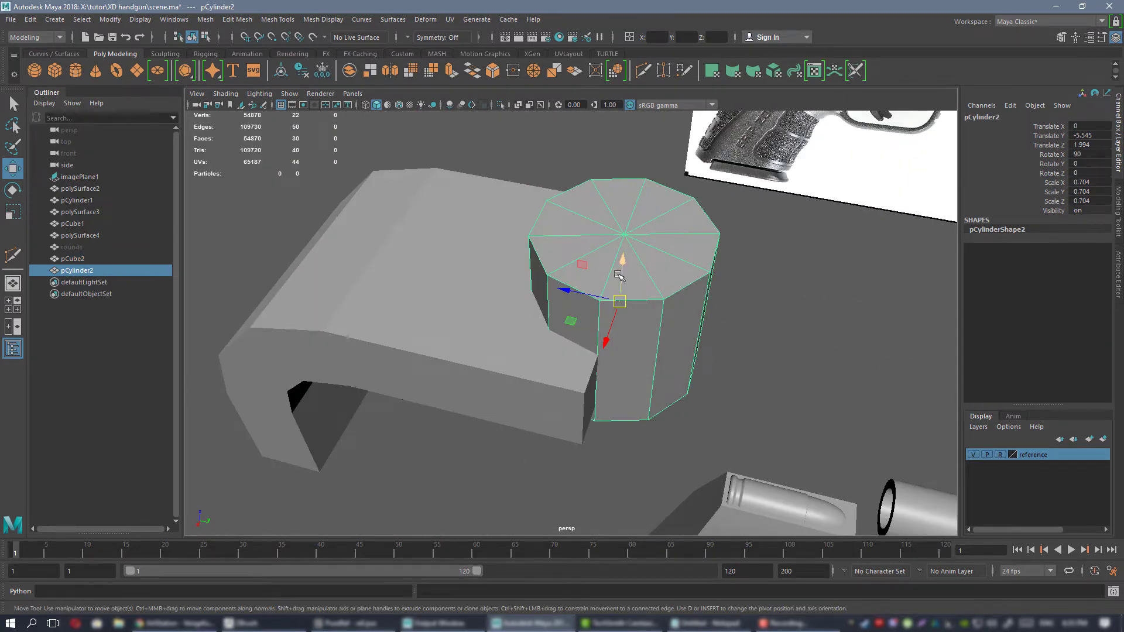
pyautogui.click(416, 289)
pyautogui.keyDown('alt'); pyautogui.moveTo(577, 342); pyautogui.dragTo(522, 307); pyautogui.keyUp('alt')
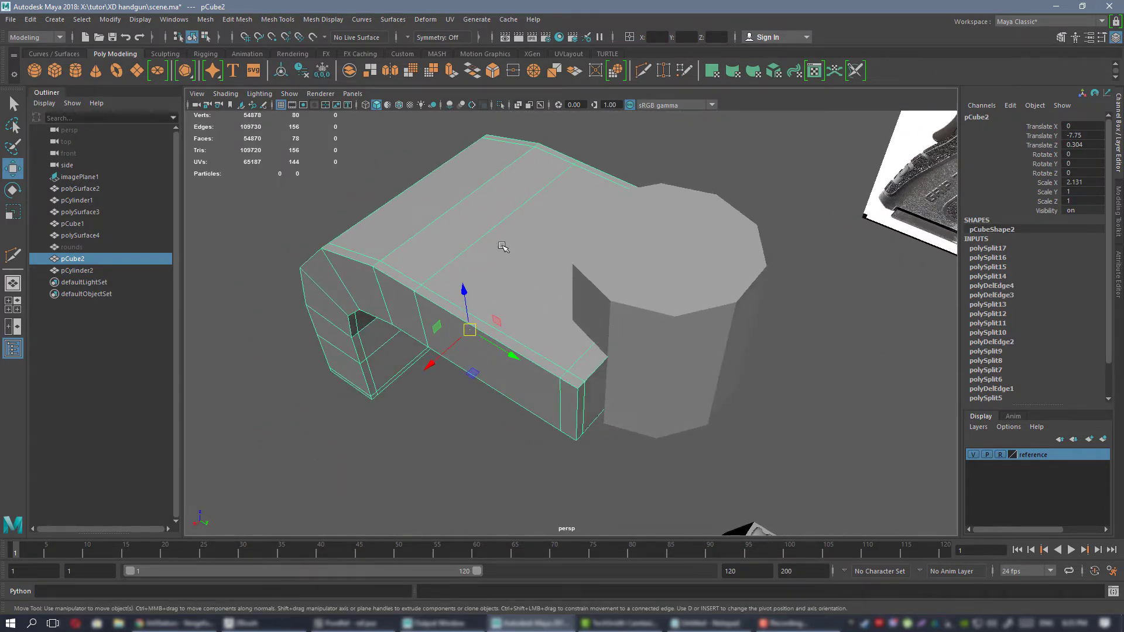
pyautogui.keyDown('shift'); pyautogui.click(639, 263); pyautogui.keyUp('shift')
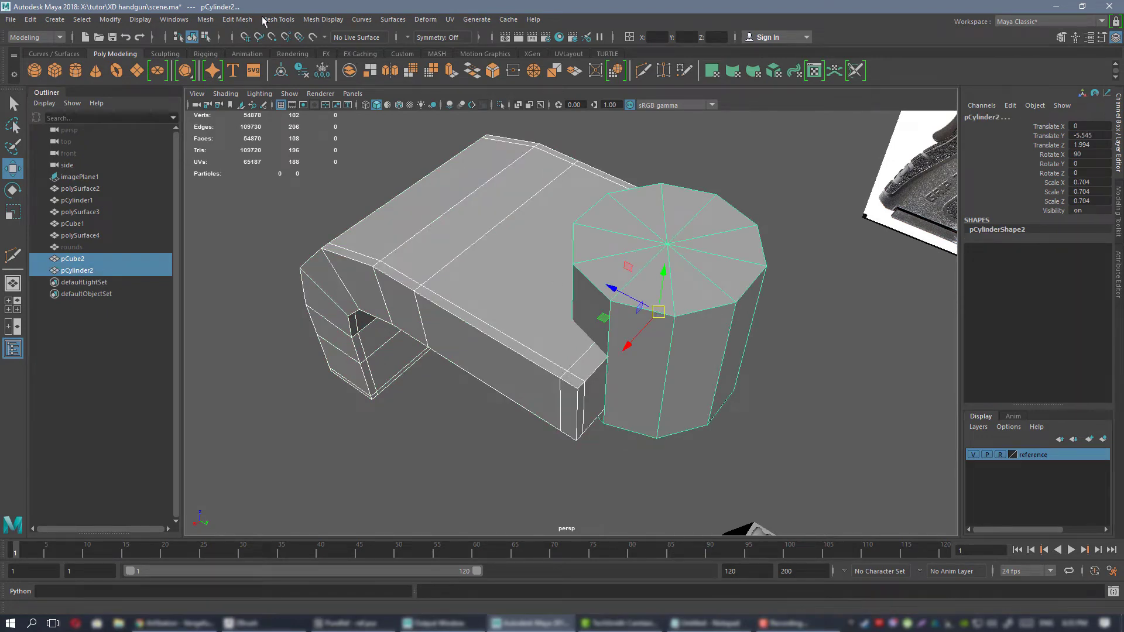
pyautogui.click(209, 20)
pyautogui.moveTo(226, 52)
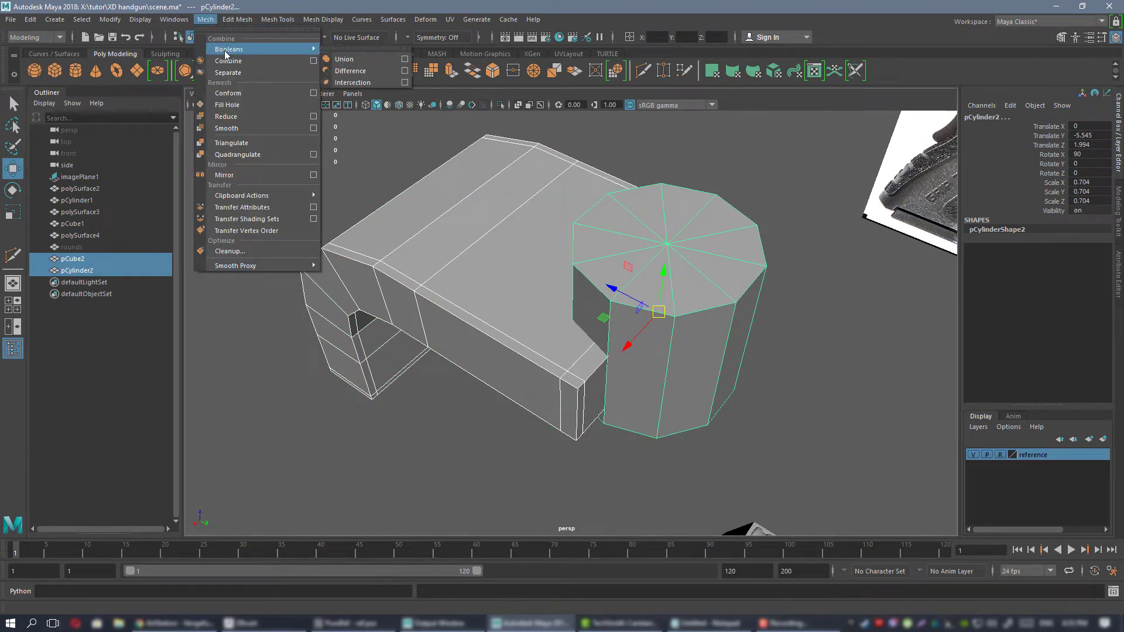
pyautogui.click(350, 71)
# Inspect the notch cut into the block's front end and delete the construction history of the Boolean result.
pyautogui.keyDown('alt'); pyautogui.moveTo(509, 234); pyautogui.dragTo(493, 288); pyautogui.keyUp('alt')
pyautogui.keyDown('alt'); pyautogui.moveTo(493, 287); pyautogui.dragTo(634, 331, button='right'); pyautogui.keyUp('alt')
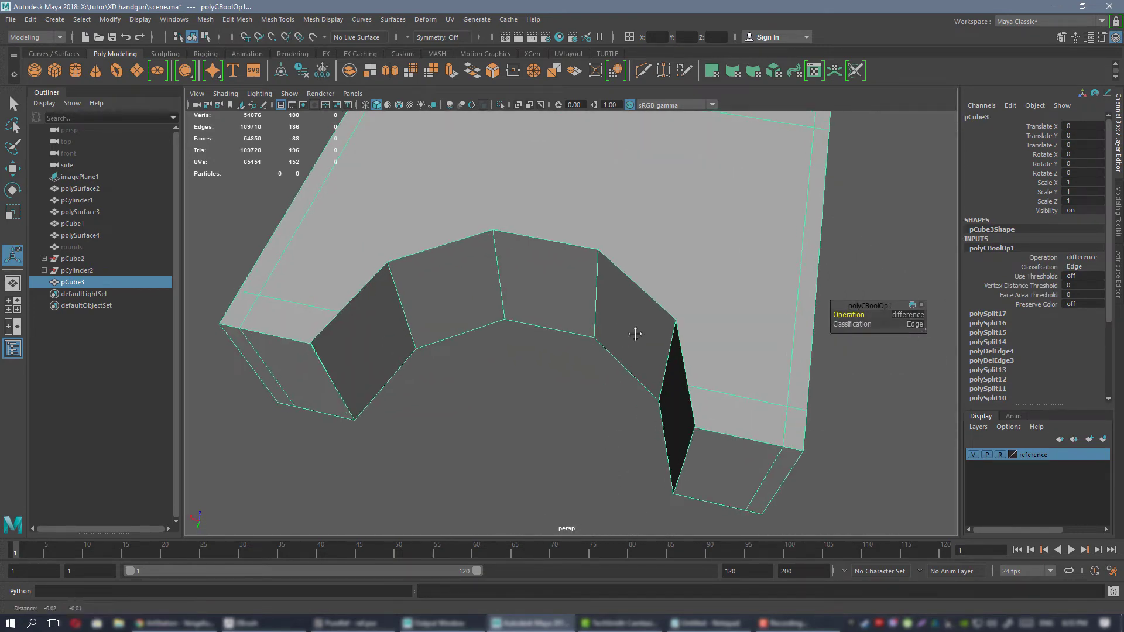
pyautogui.keyDown('alt'); pyautogui.moveTo(634, 331); pyautogui.dragTo(673, 327, button='middle'); pyautogui.keyUp('alt')
pyautogui.keyDown('alt'); pyautogui.moveTo(673, 328); pyautogui.dragTo(624, 281, button='right'); pyautogui.keyUp('alt')
pyautogui.keyDown('alt'); pyautogui.moveTo(624, 281); pyautogui.dragTo(617, 289); pyautogui.keyUp('alt')
pyautogui.hotkey('alt', 'shift', 'd')
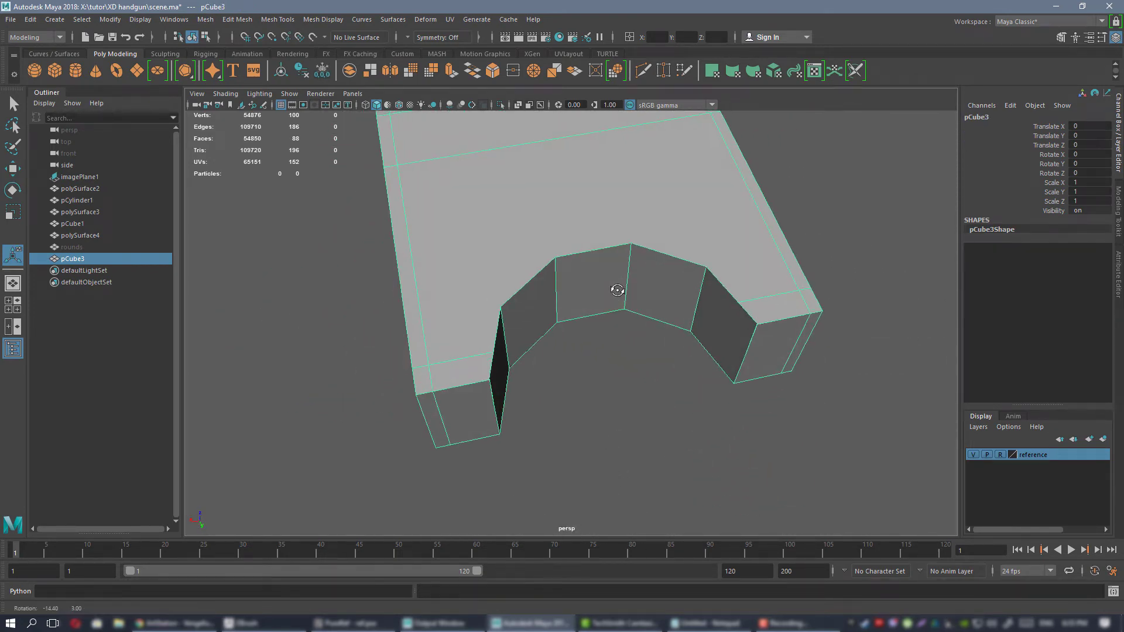
# Examine the vertices around the curved notch and along the support loops of the cut block.
pyautogui.moveTo(515, 254); pyautogui.dragTo(456, 254, button='right')
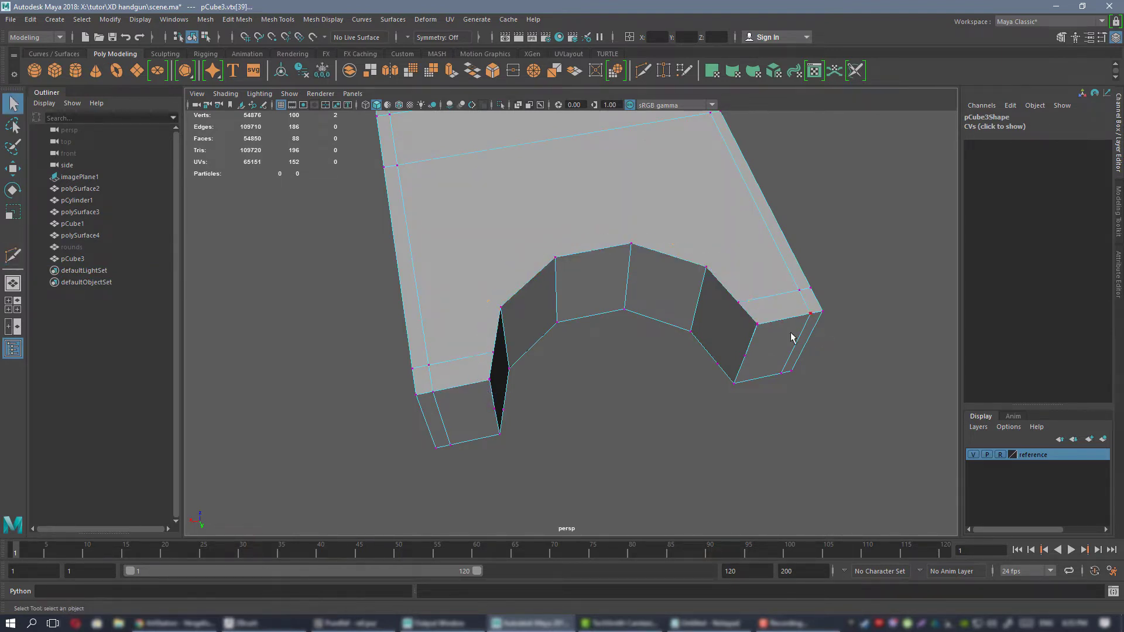
pyautogui.keyDown('alt'); pyautogui.moveTo(791, 337); pyautogui.dragTo(530, 220); pyautogui.keyUp('alt')
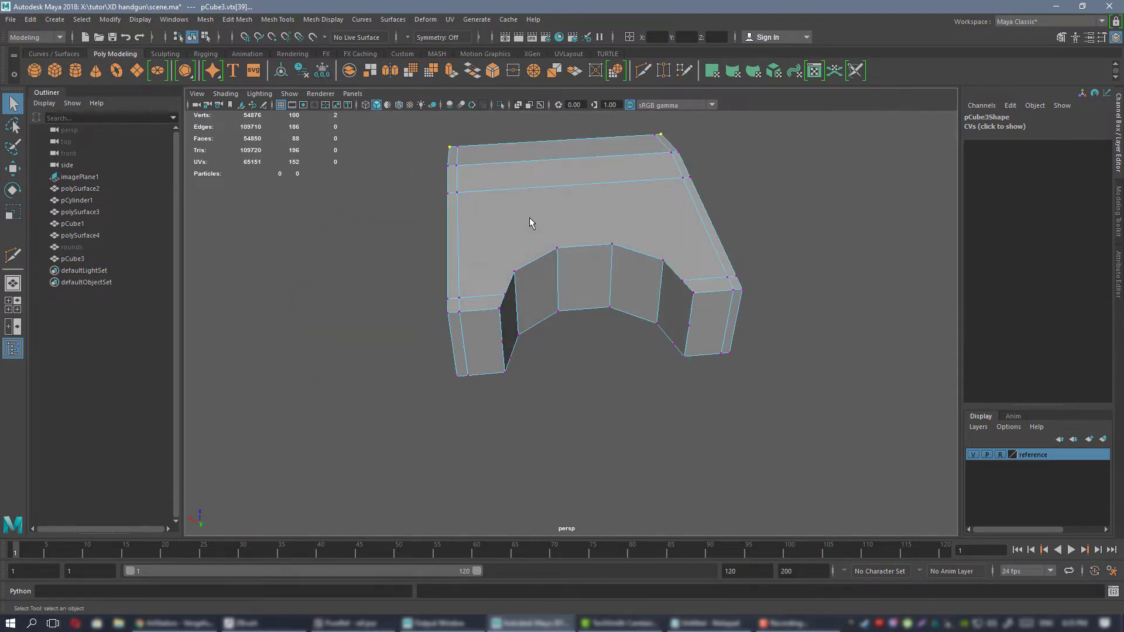
pyautogui.moveTo(529, 223); pyautogui.dragTo(577, 202, button='right')
pyautogui.keyDown('alt'); pyautogui.moveTo(577, 202); pyautogui.dragTo(500, 279); pyautogui.keyUp('alt')
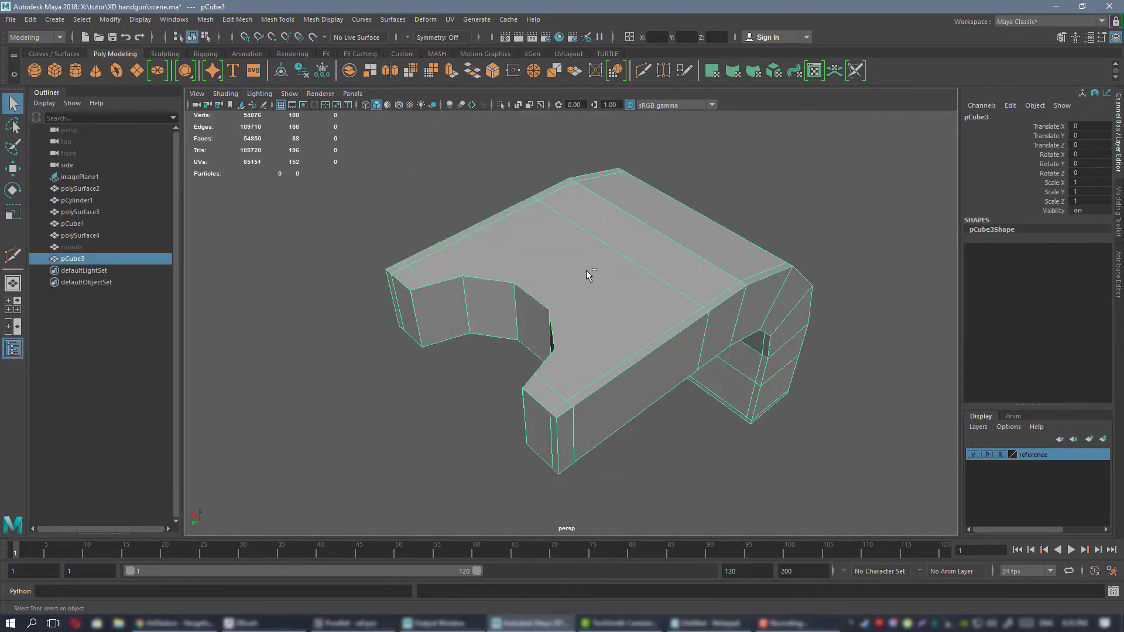
pyautogui.press('F9')
pyautogui.keyDown('alt'); pyautogui.moveTo(585, 276); pyautogui.dragTo(534, 281); pyautogui.keyUp('alt')
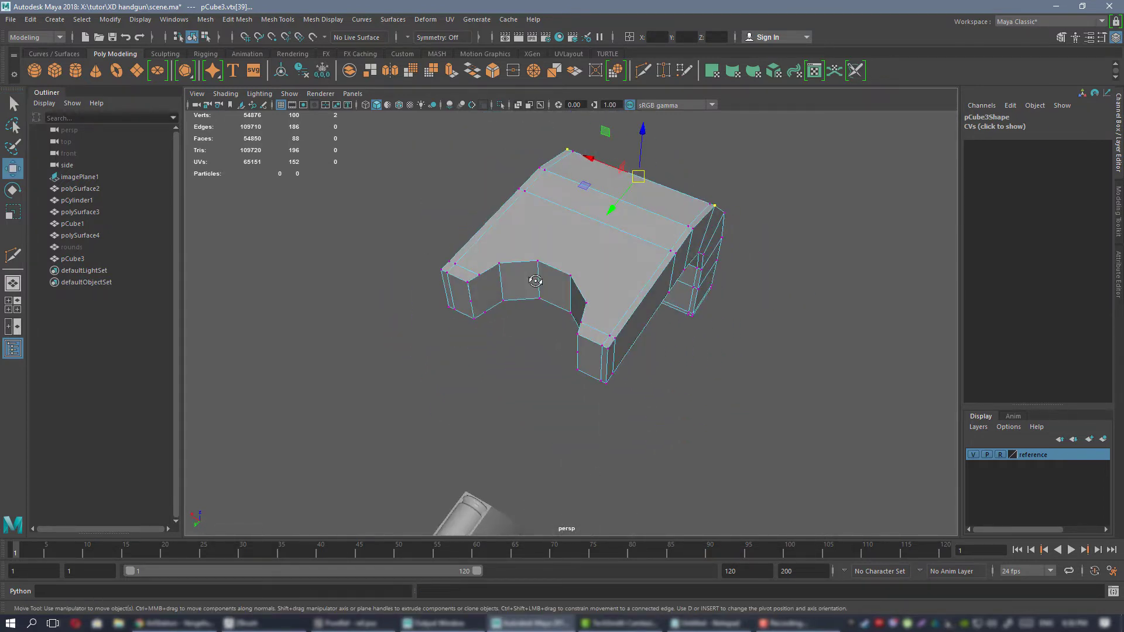
pyautogui.keyDown('alt'); pyautogui.moveTo(679, 272); pyautogui.dragTo(573, 284); pyautogui.keyUp('alt')
pyautogui.keyDown('alt'); pyautogui.moveTo(563, 297); pyautogui.dragTo(531, 269); pyautogui.keyUp('alt')
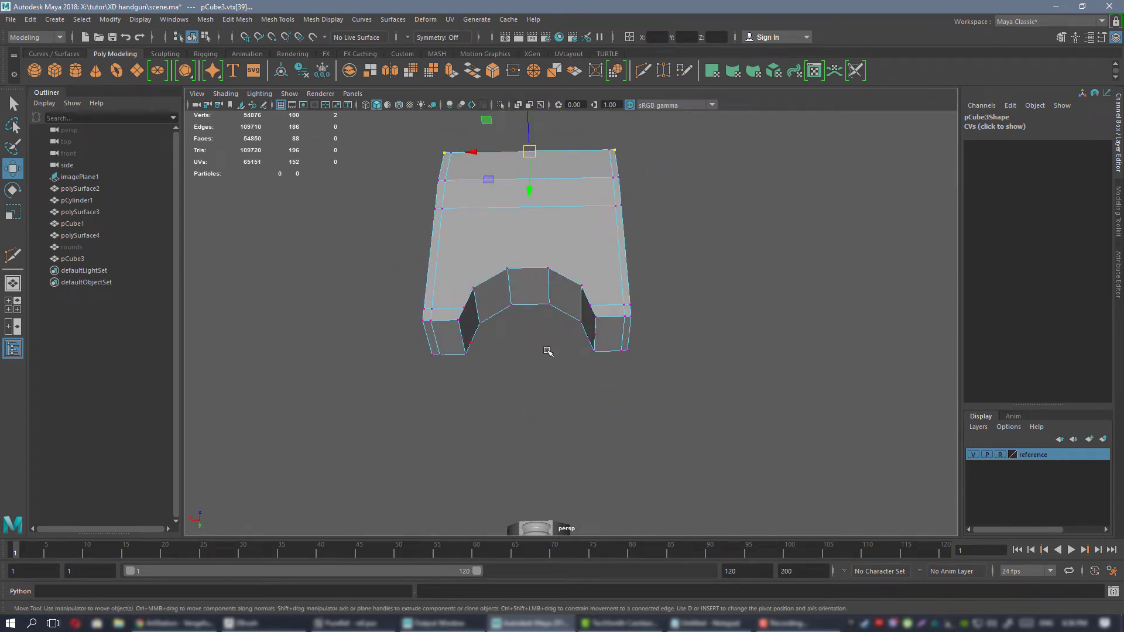
pyautogui.keyDown('alt'); pyautogui.moveTo(596, 306); pyautogui.dragTo(664, 341); pyautogui.keyUp('alt')
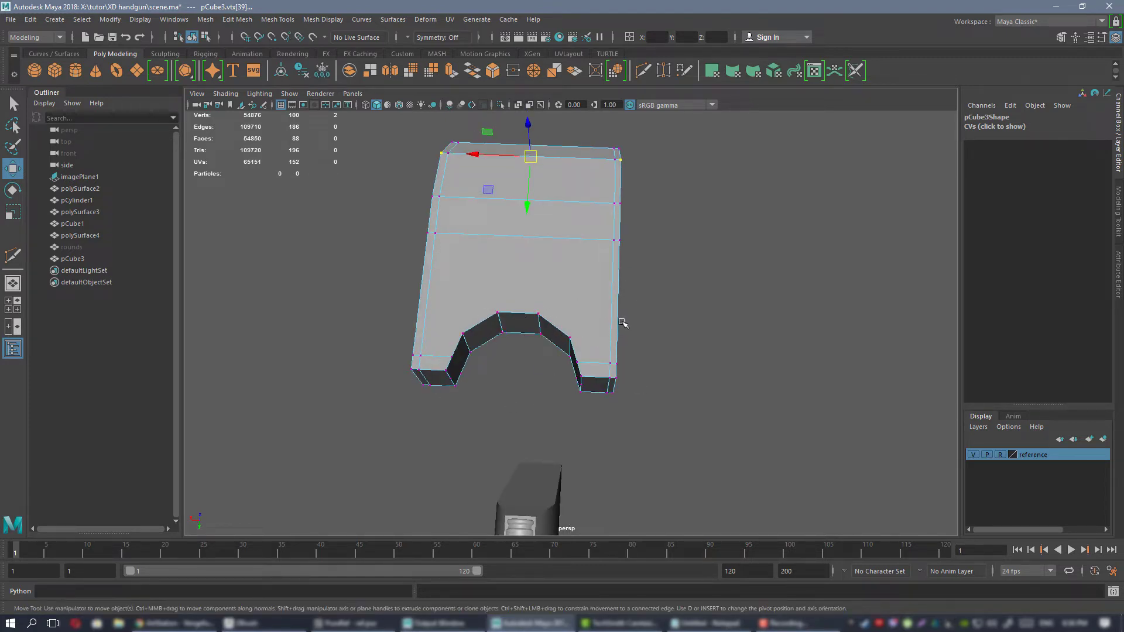
pyautogui.keyDown('alt'); pyautogui.moveTo(576, 350); pyautogui.dragTo(603, 261); pyautogui.keyUp('alt')
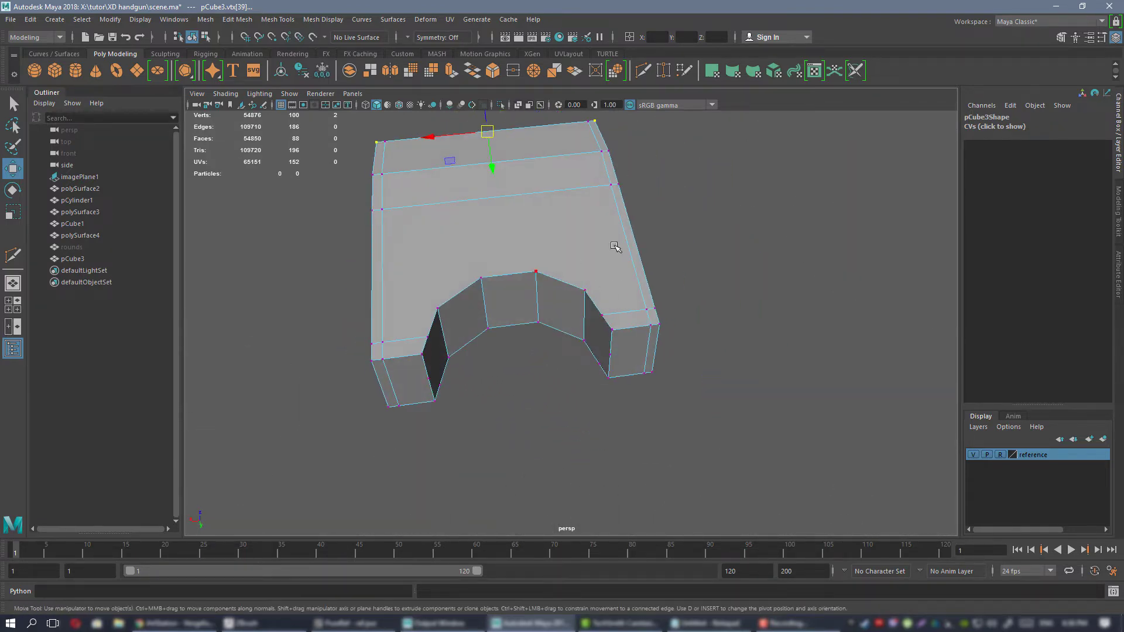
pyautogui.keyDown('alt'); pyautogui.moveTo(658, 338); pyautogui.dragTo(606, 258); pyautogui.keyUp('alt')
# Return the cut block to object mode and examine its notch and surrounding edge flow from several angles.
pyautogui.rightClick(557, 231)
pyautogui.click(615, 215)
pyautogui.keyDown('alt'); pyautogui.moveTo(613, 324); pyautogui.dragTo(528, 273); pyautogui.keyUp('alt')
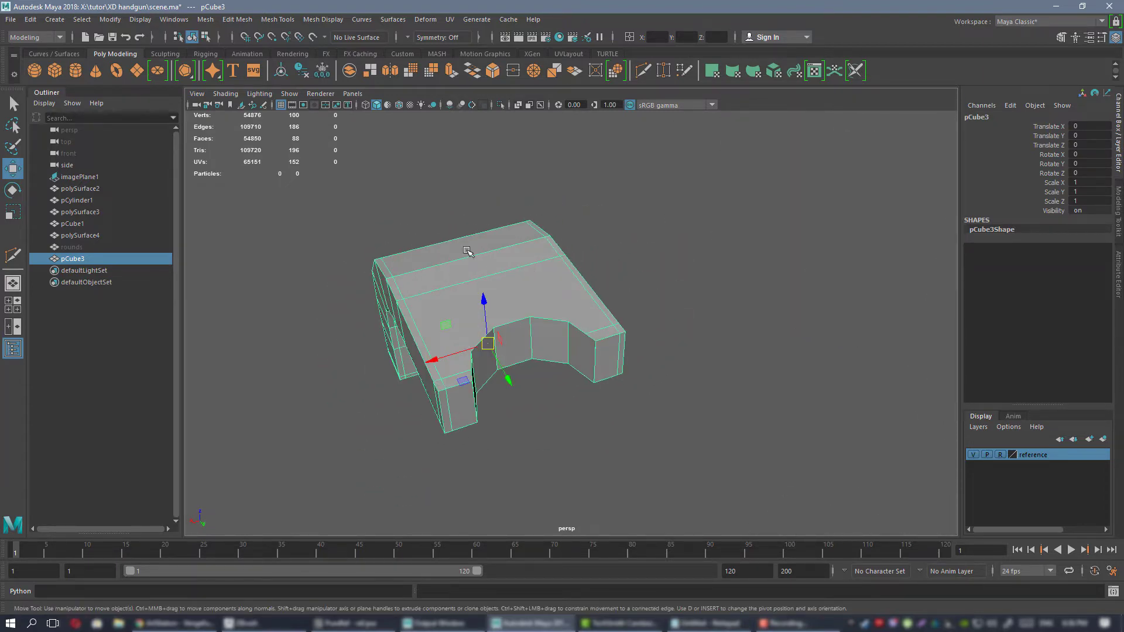
pyautogui.keyDown('alt'); pyautogui.moveTo(469, 251); pyautogui.dragTo(504, 262, button='right'); pyautogui.keyUp('alt')
pyautogui.keyDown('alt'); pyautogui.moveTo(505, 262); pyautogui.dragTo(514, 328); pyautogui.keyUp('alt')
pyautogui.keyDown('alt'); pyautogui.moveTo(567, 295); pyautogui.dragTo(598, 237, button='middle'); pyautogui.keyUp('alt')
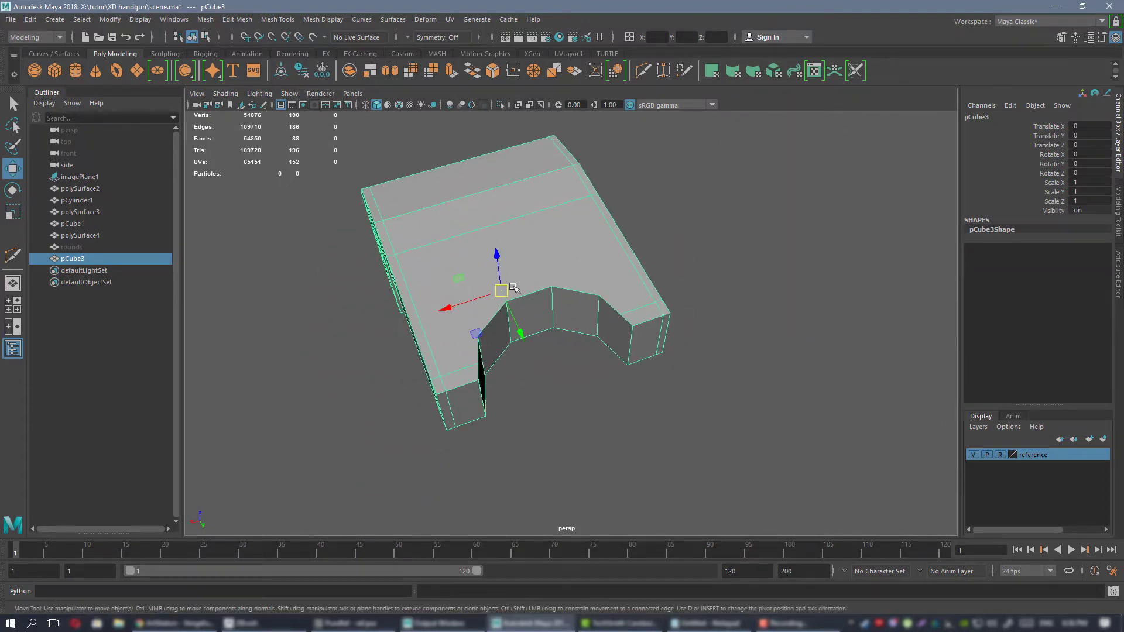
pyautogui.keyDown('alt'); pyautogui.moveTo(556, 329); pyautogui.dragTo(502, 281); pyautogui.keyUp('alt')
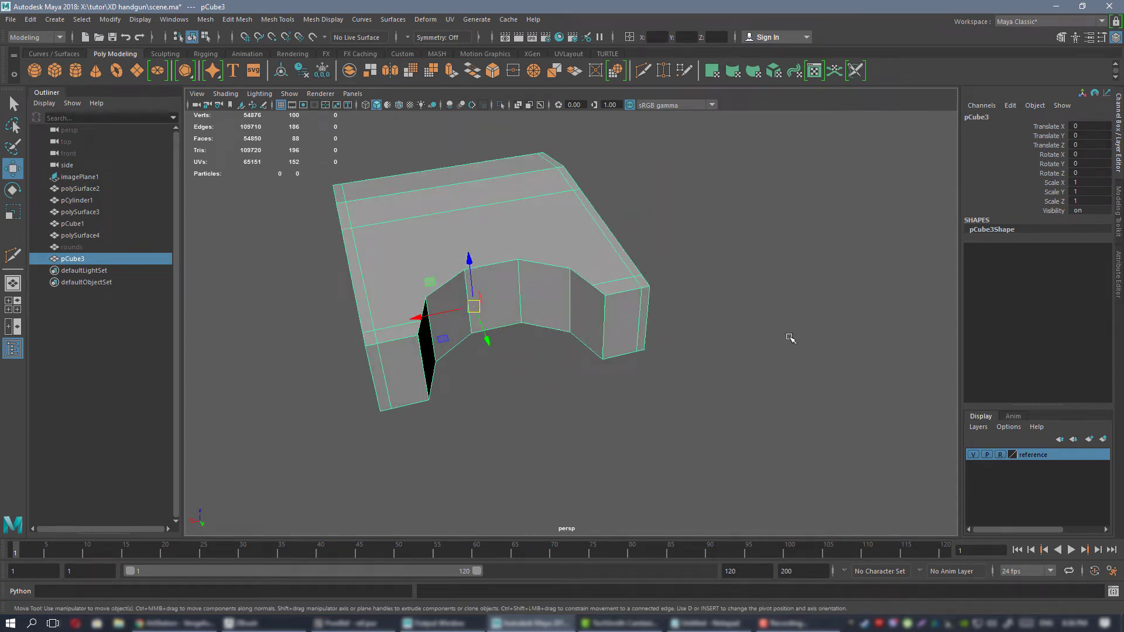
pyautogui.keyDown('alt'); pyautogui.moveTo(631, 334); pyautogui.dragTo(685, 290); pyautogui.keyUp('alt')
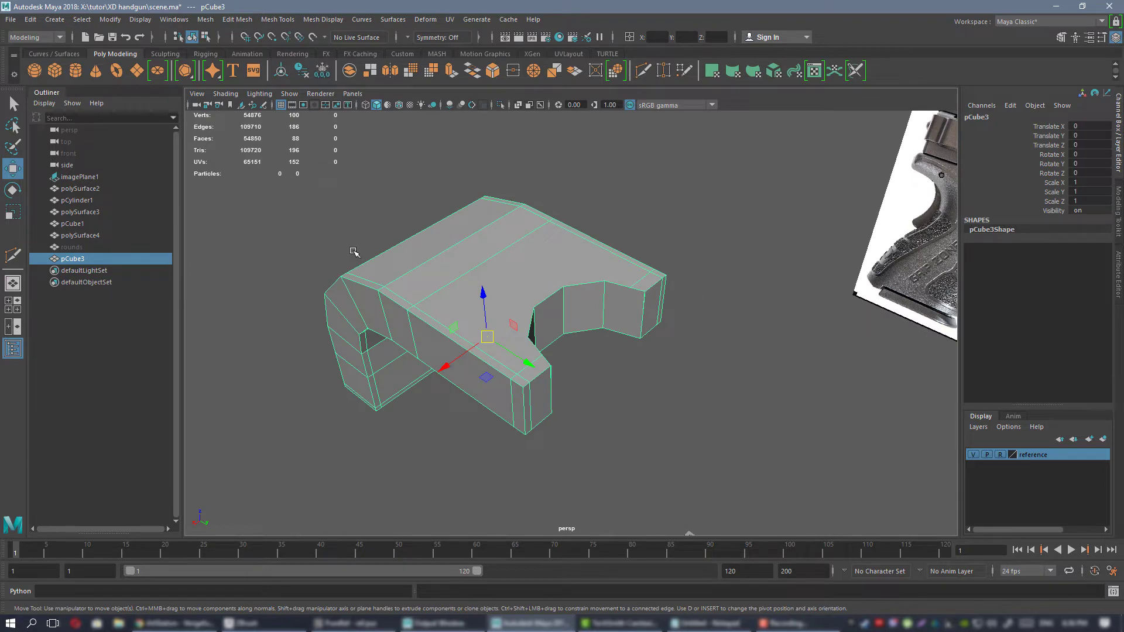
pyautogui.keyDown('alt'); pyautogui.moveTo(354, 252); pyautogui.dragTo(634, 351); pyautogui.keyUp('alt')
pyautogui.keyDown('alt'); pyautogui.moveTo(554, 305); pyautogui.dragTo(643, 299); pyautogui.keyUp('alt')
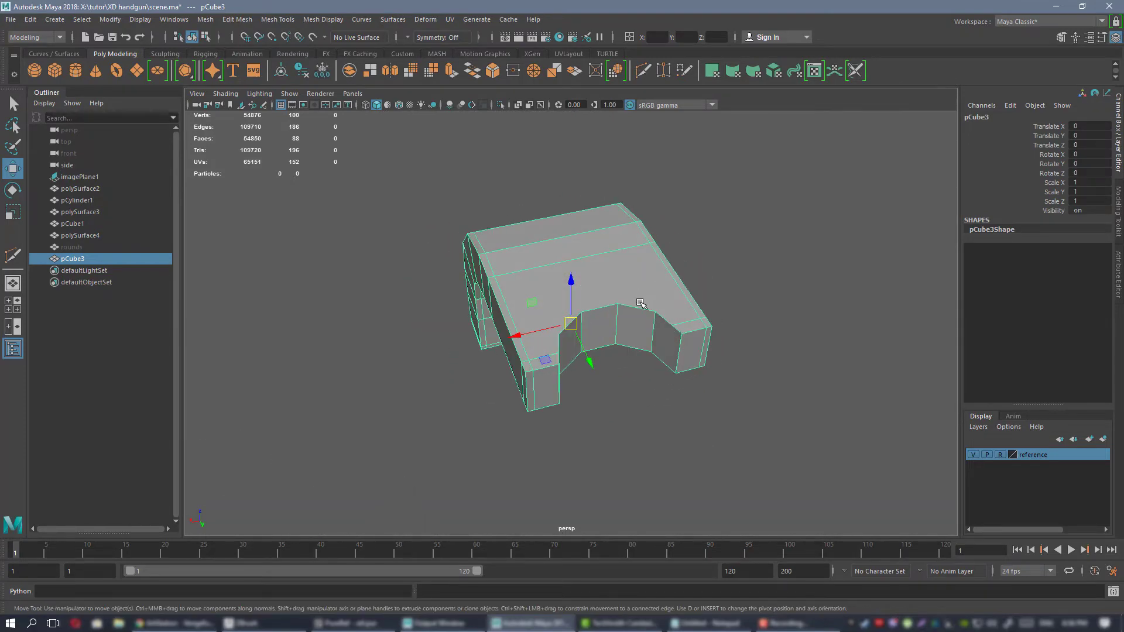
# Undo the Boolean difference and select the restored bent block in unsmoothed display.
pyautogui.hotkey('ctrl', 'z')
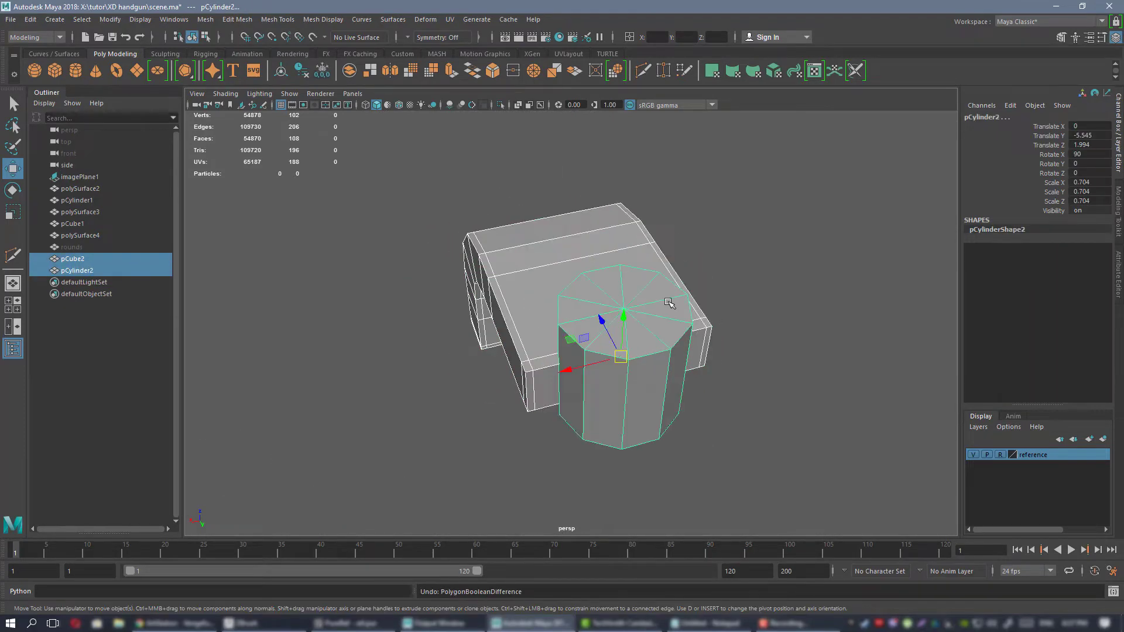
pyautogui.click(720, 228)
pyautogui.click(520, 264)
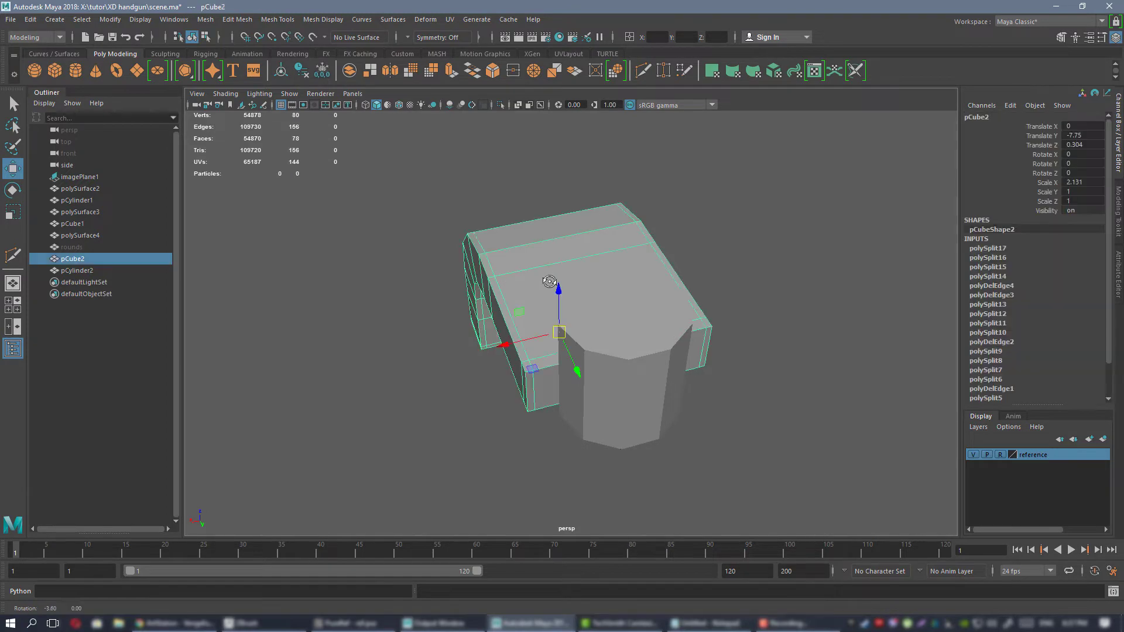
pyautogui.keyDown('alt'); pyautogui.moveTo(551, 282); pyautogui.dragTo(580, 276); pyautogui.keyUp('alt')
pyautogui.keyDown('alt'); pyautogui.moveTo(579, 275); pyautogui.dragTo(524, 297, button='middle'); pyautogui.keyUp('alt')
pyautogui.press('1')
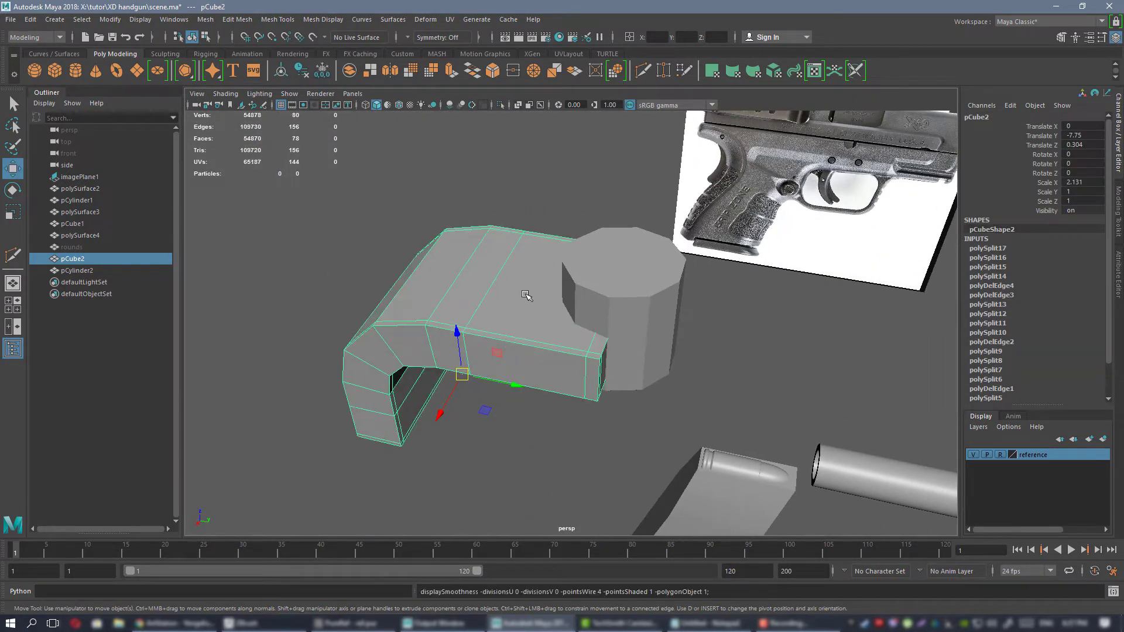
# Insert two support edge loops around the cylinder, one close to each cap, and return it to object mode.
pyautogui.click(524, 306)
pyautogui.click(580, 325)
pyautogui.click(580, 326)
pyautogui.press('f')
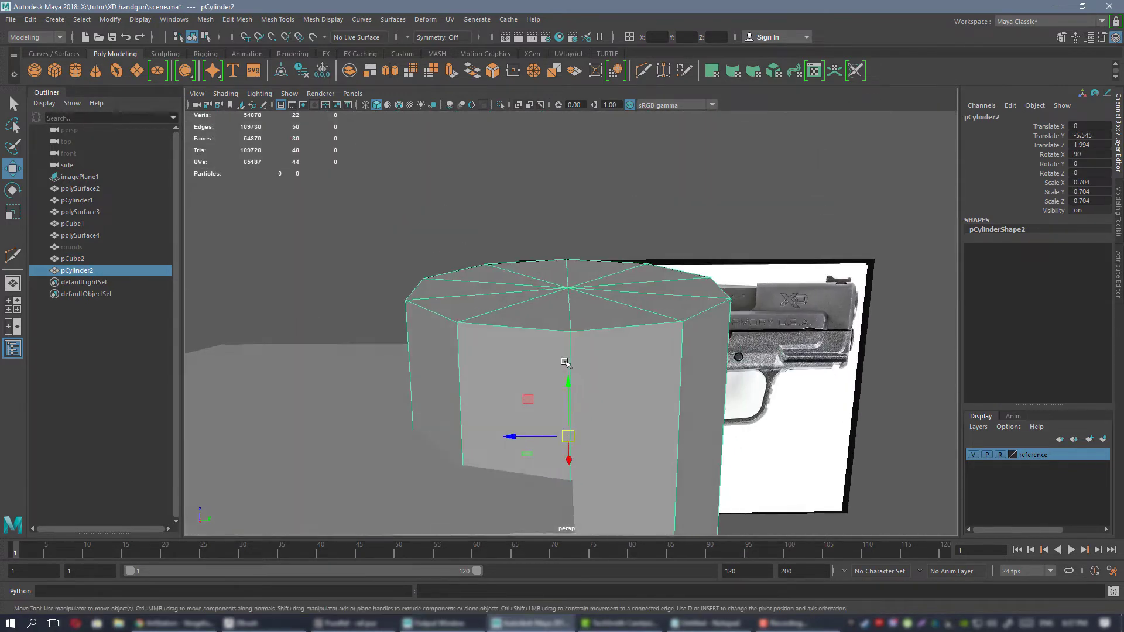
pyautogui.keyDown('alt'); pyautogui.moveTo(566, 363); pyautogui.dragTo(580, 275); pyautogui.keyUp('alt')
pyautogui.hotkey('ctrl', 'shift', 'x')
pyautogui.press('w')
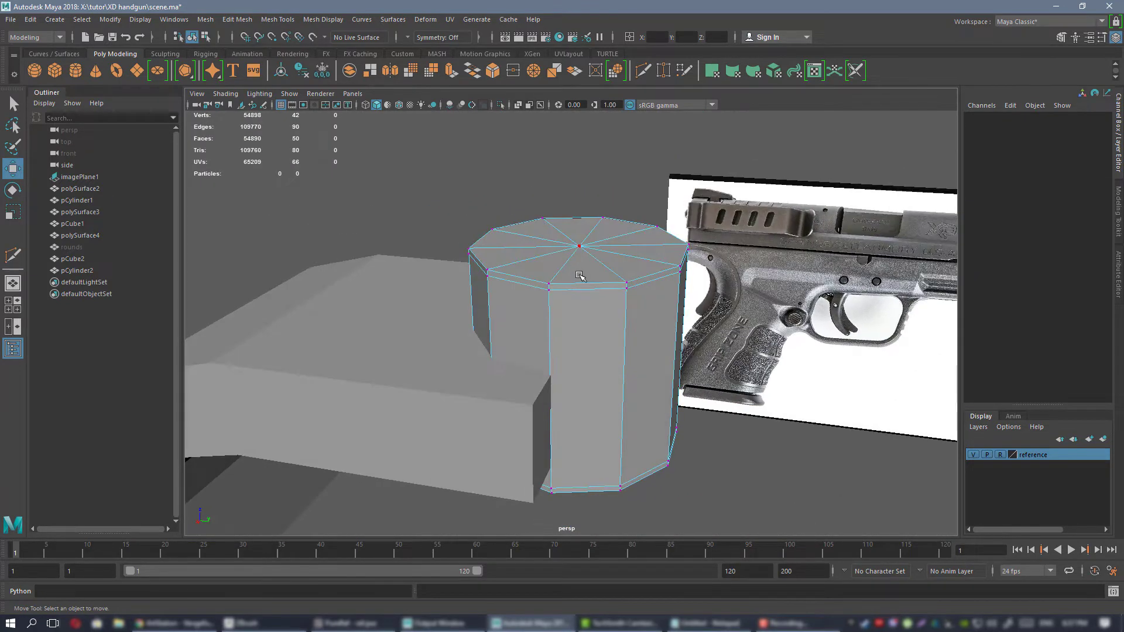
pyautogui.moveTo(549, 256); pyautogui.dragTo(542, 233, button='right')
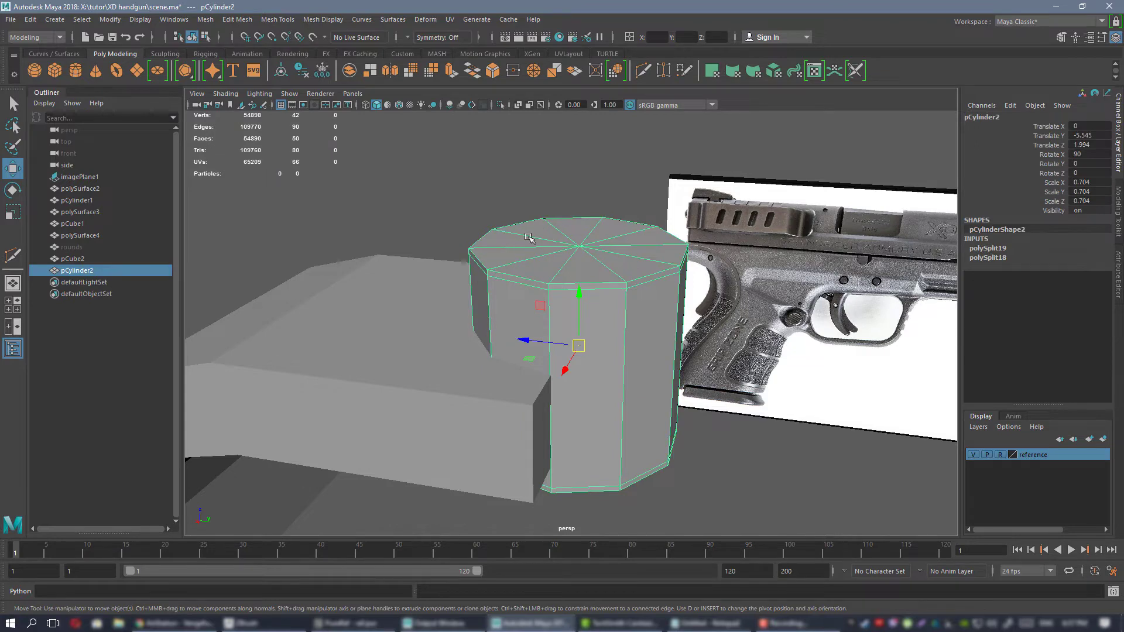
# Export the bent block as an OBJ file, overwriting 1.OBJ in the exp folder.
pyautogui.keyDown('alt'); pyautogui.moveTo(528, 238); pyautogui.dragTo(562, 275); pyautogui.keyUp('alt')
pyautogui.click(477, 285)
pyautogui.click(12, 20)
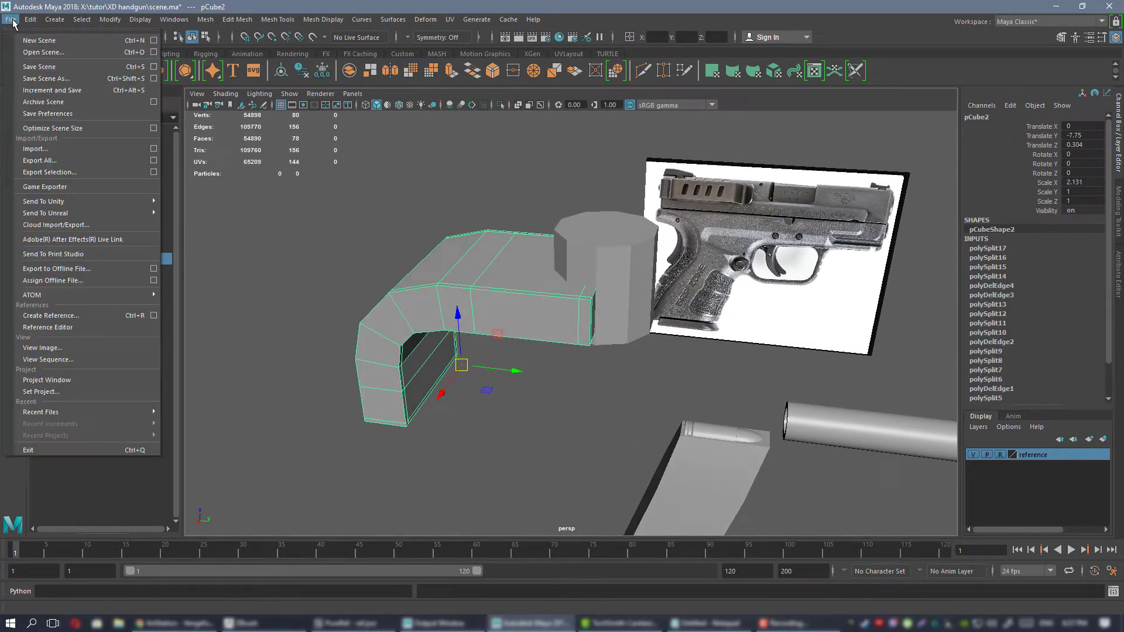
pyautogui.click(50, 172)
pyautogui.doubleClick(401, 218)
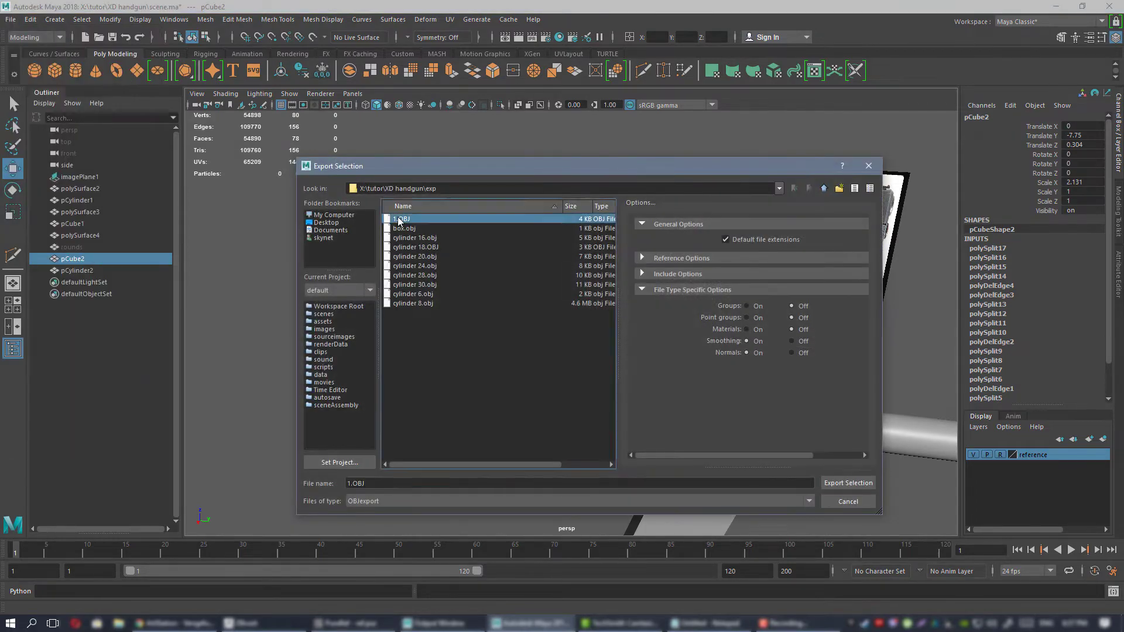
pyautogui.click(576, 358)
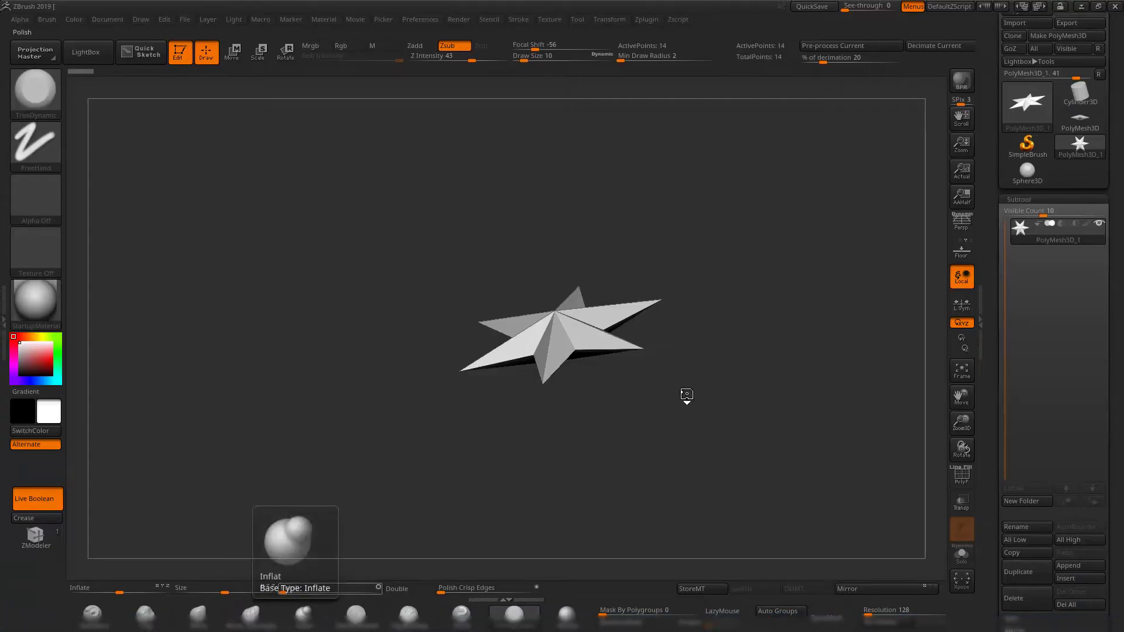
# Switch to ZBrush and import 1.OBJ from the exp folder in place of the star mesh.
pyautogui.keyDown('alt'); pyautogui.moveTo(803, 291); pyautogui.dragTo(796, 301); pyautogui.keyUp('alt')
pyautogui.click(1019, 26)
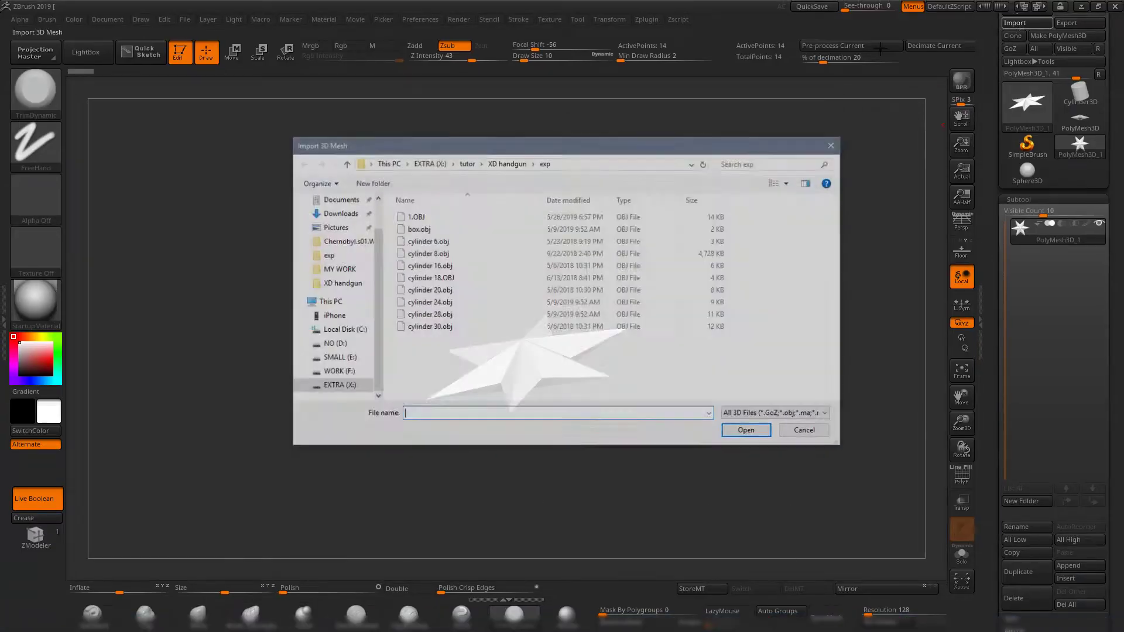
pyautogui.doubleClick(413, 215)
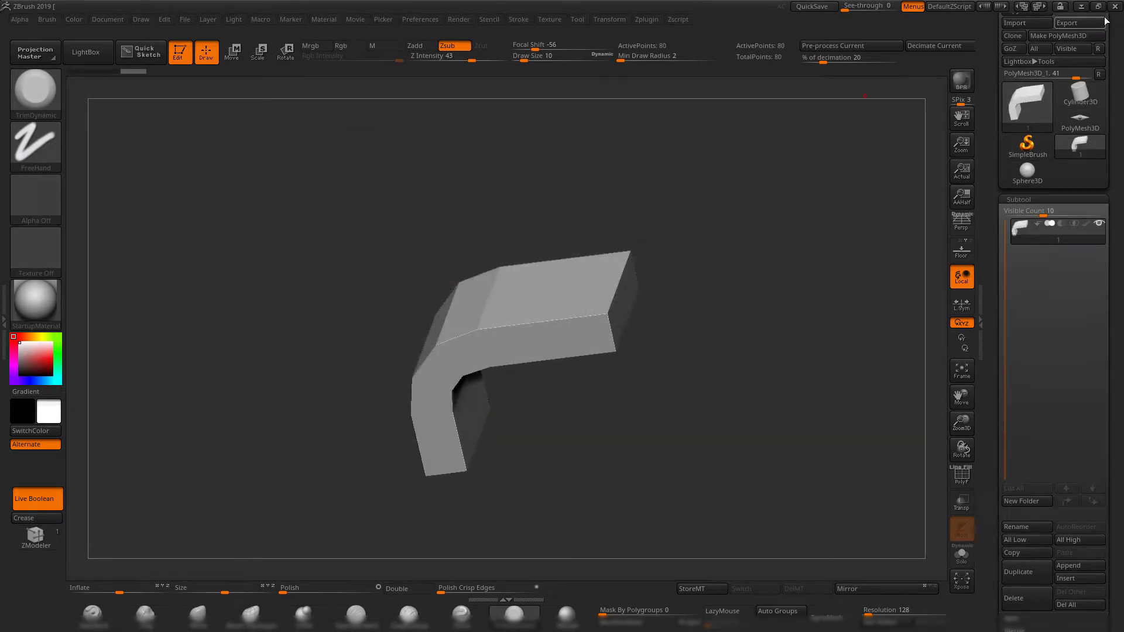
# Switch back to Maya and export the cylinder as an OBJ file, overwriting 1.OBJ.
pyautogui.click(1084, 7)
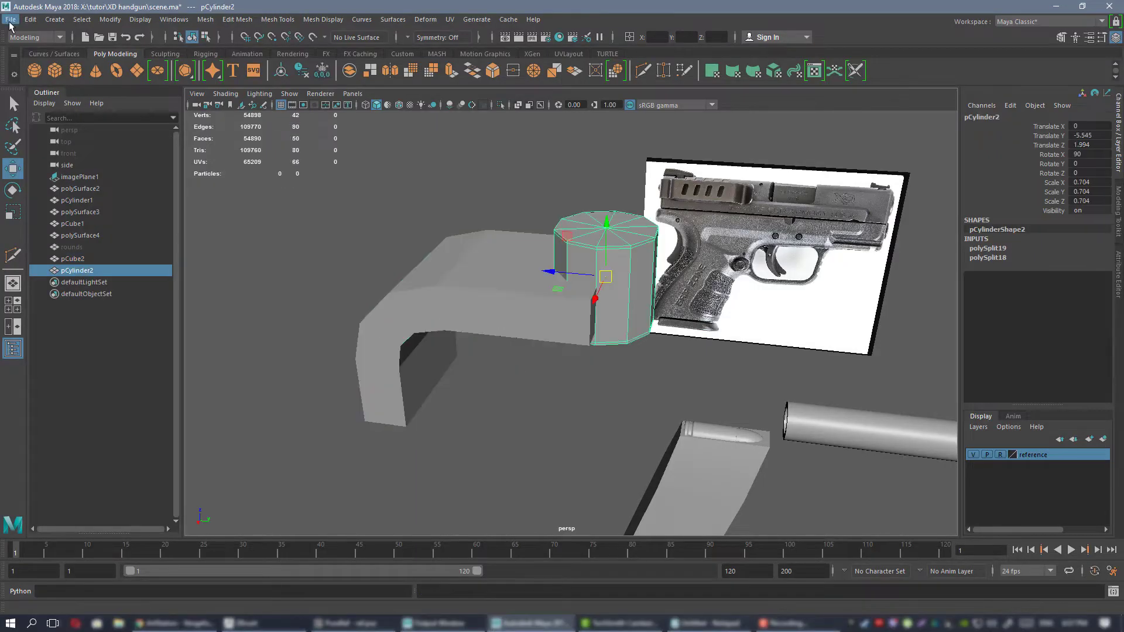
pyautogui.click(10, 19)
pyautogui.click(53, 186)
pyautogui.doubleClick(401, 218)
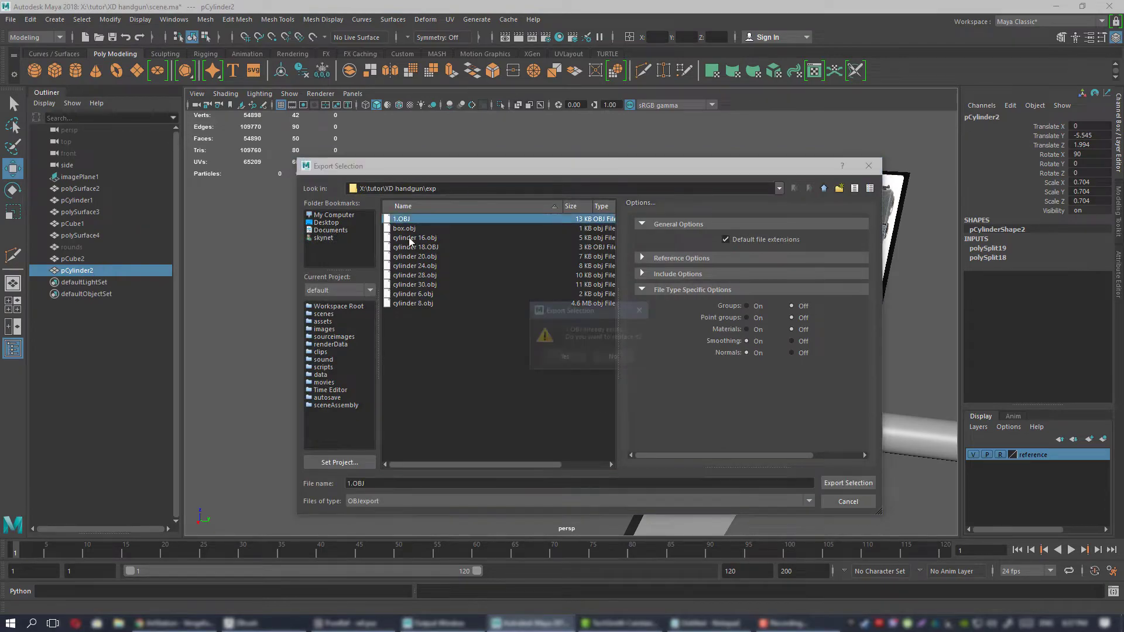
pyautogui.click(565, 356)
# In ZBrush, duplicate the bent block's subtool and import 1.OBJ into the copy to replace it with the cylinder.
pyautogui.click(243, 623)
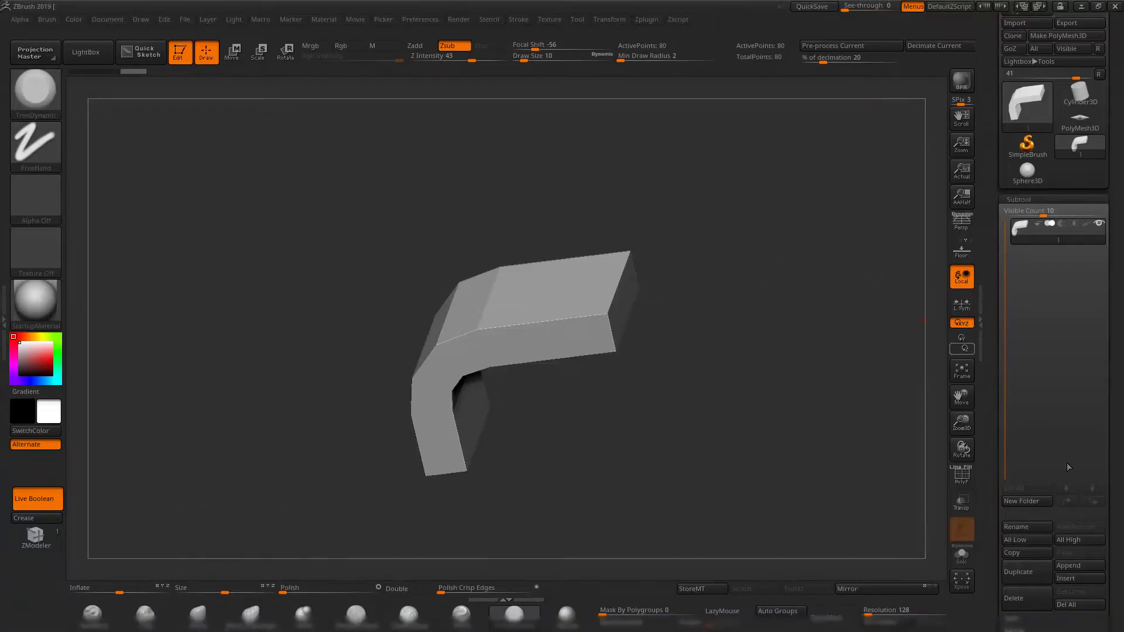
pyautogui.click(1035, 571)
pyautogui.moveTo(992, 21); pyautogui.dragTo(990, 75)
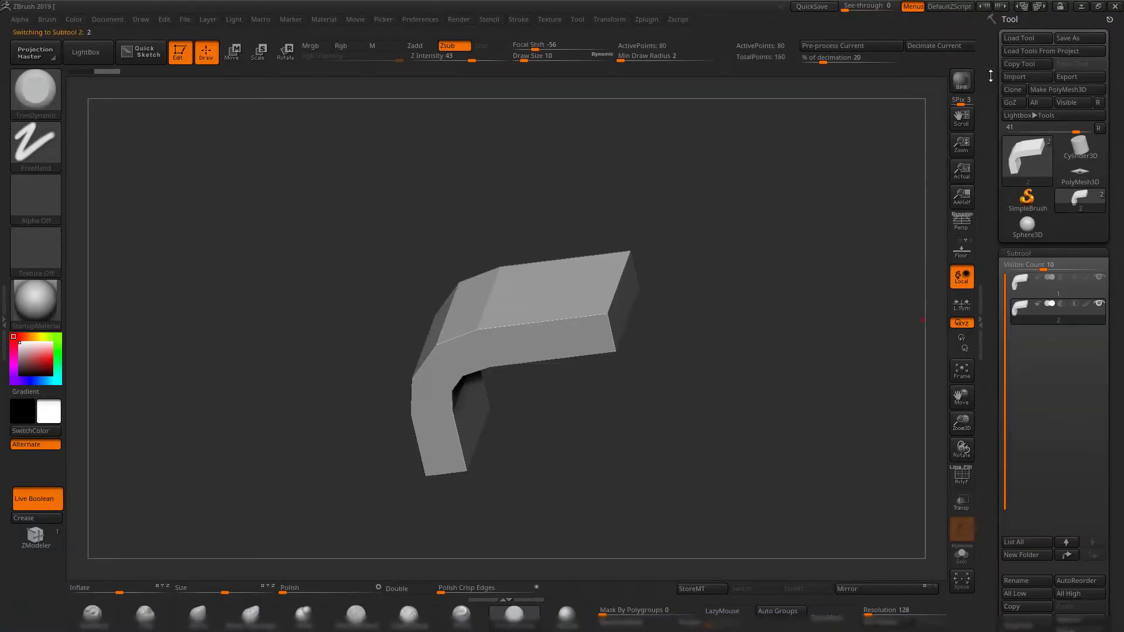
pyautogui.click(1023, 77)
pyautogui.click(418, 216)
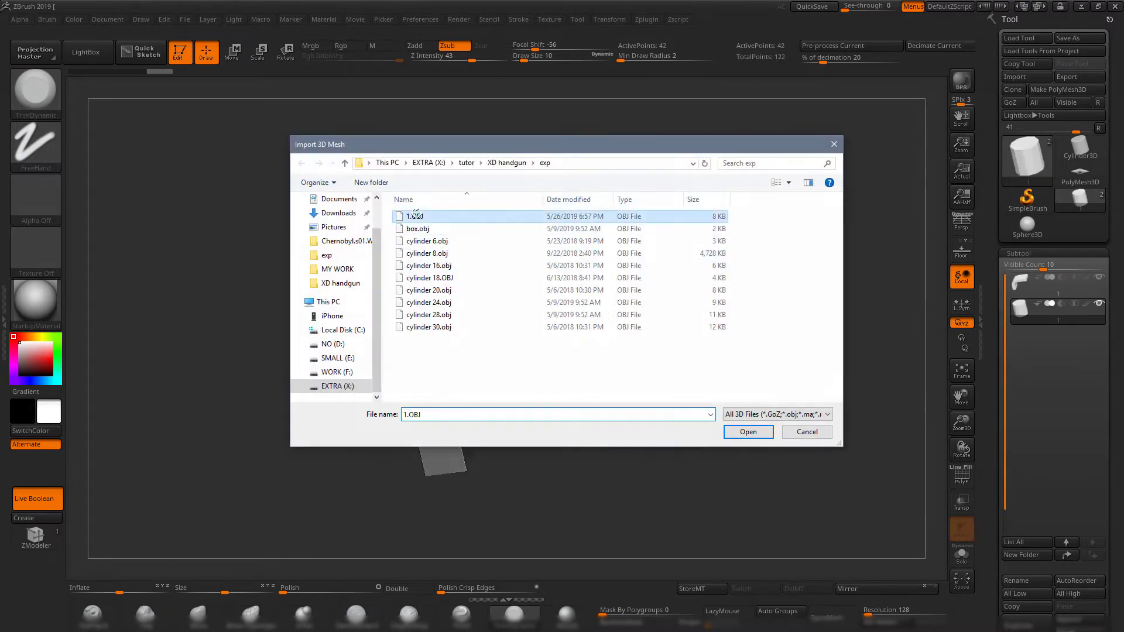
pyautogui.click(747, 429)
# Select the bent block's subtool and subdivide its mesh.
pyautogui.moveTo(812, 354)
pyautogui.mouseDown()
pyautogui.moveTo(727, 291)
pyautogui.moveTo(770, 320)
pyautogui.moveTo(808, 394)
pyautogui.moveTo(749, 396)
pyautogui.mouseUp()
pyautogui.click(1023, 286)
pyautogui.hotkey('ctrl', 'd')
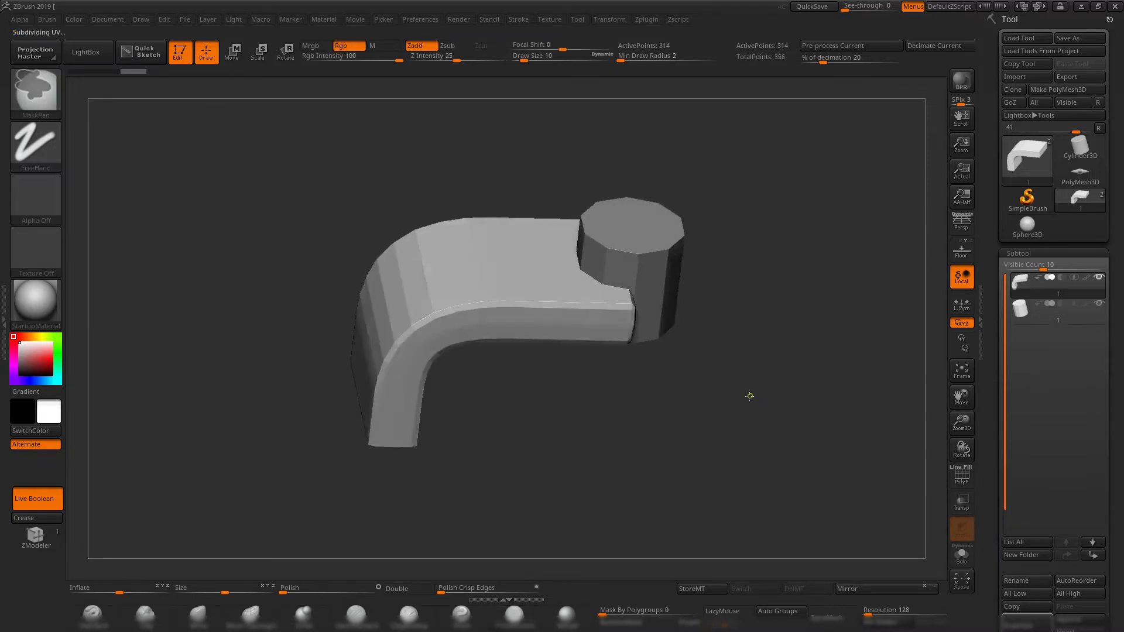
# Subdivide the bent block further, and select the cylinder's subtool and subdivide its mesh until it is smooth.
pyautogui.hotkey('ctrl', 'd')
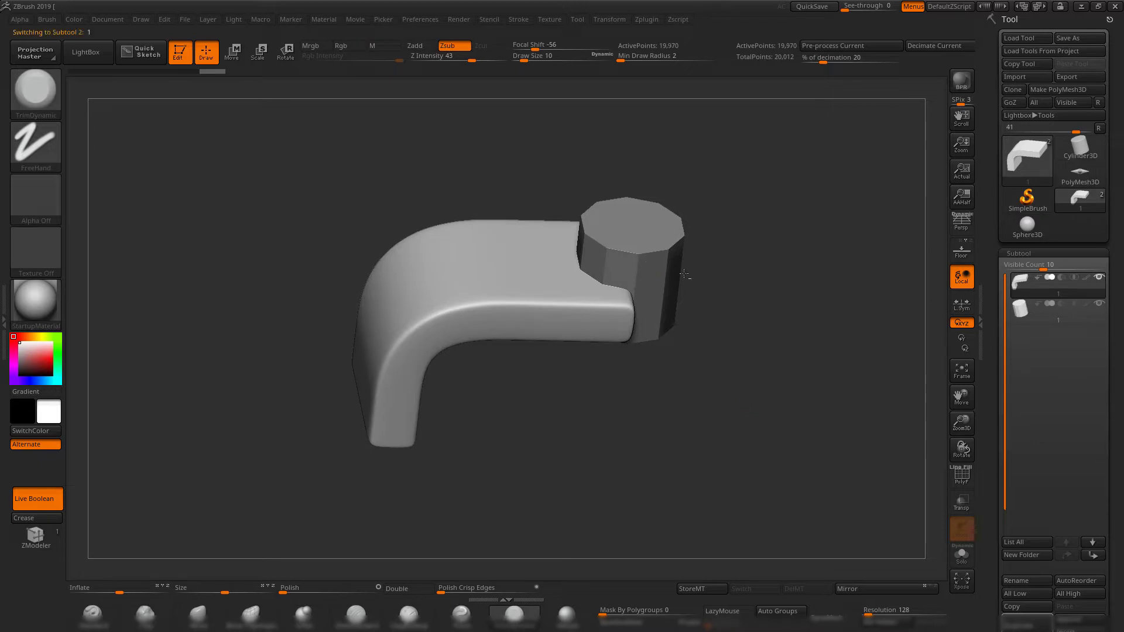
pyautogui.keyDown('alt'); pyautogui.click(684, 274); pyautogui.keyUp('alt')
pyautogui.moveTo(748, 387); pyautogui.dragTo(763, 409)
pyautogui.hotkey('ctrl', 'd')
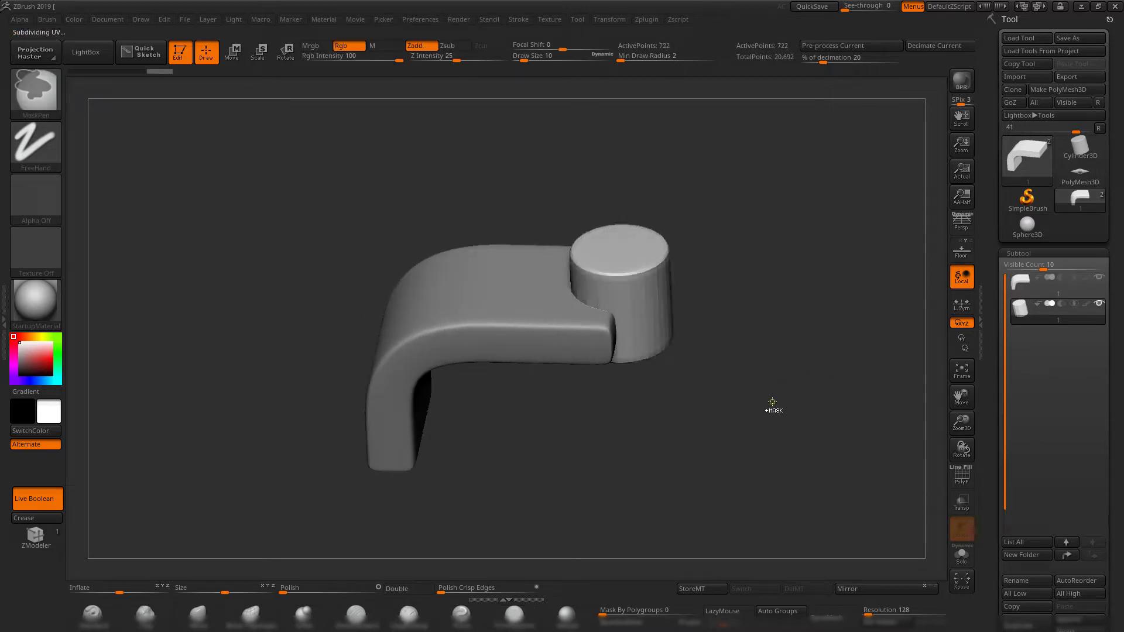
pyautogui.moveTo(772, 403); pyautogui.dragTo(749, 363)
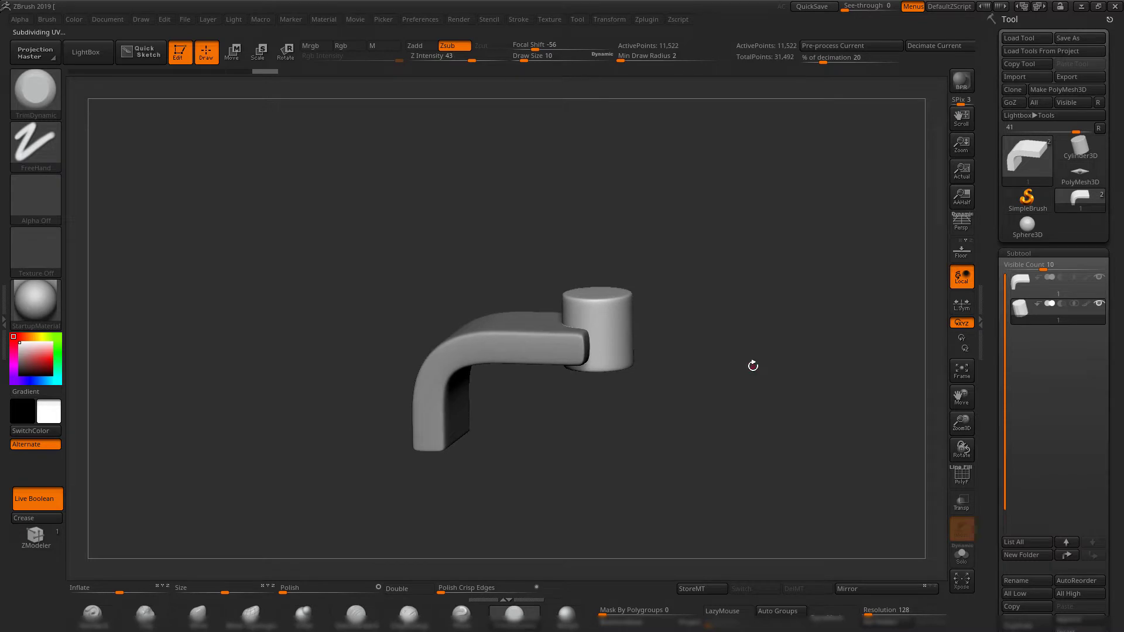
# Turn off Live Boolean, select the bent block's subtool and mark it as the Start of the Boolean group.
pyautogui.click(36, 500)
pyautogui.moveTo(632, 425)
pyautogui.mouseDown()
pyautogui.moveTo(651, 394)
pyautogui.moveTo(665, 398)
pyautogui.moveTo(603, 465)
pyautogui.moveTo(591, 462)
pyautogui.moveTo(585, 454)
pyautogui.moveTo(671, 355)
pyautogui.moveTo(688, 386)
pyautogui.moveTo(674, 410)
pyautogui.moveTo(702, 416)
pyautogui.moveTo(729, 493)
pyautogui.moveTo(721, 454)
pyautogui.moveTo(739, 421)
pyautogui.moveTo(750, 435)
pyautogui.moveTo(752, 421)
pyautogui.moveTo(735, 397)
pyautogui.moveTo(784, 322)
pyautogui.moveTo(750, 352)
pyautogui.mouseUp()
pyautogui.keyDown('alt'); pyautogui.click(506, 290); pyautogui.keyUp('alt')
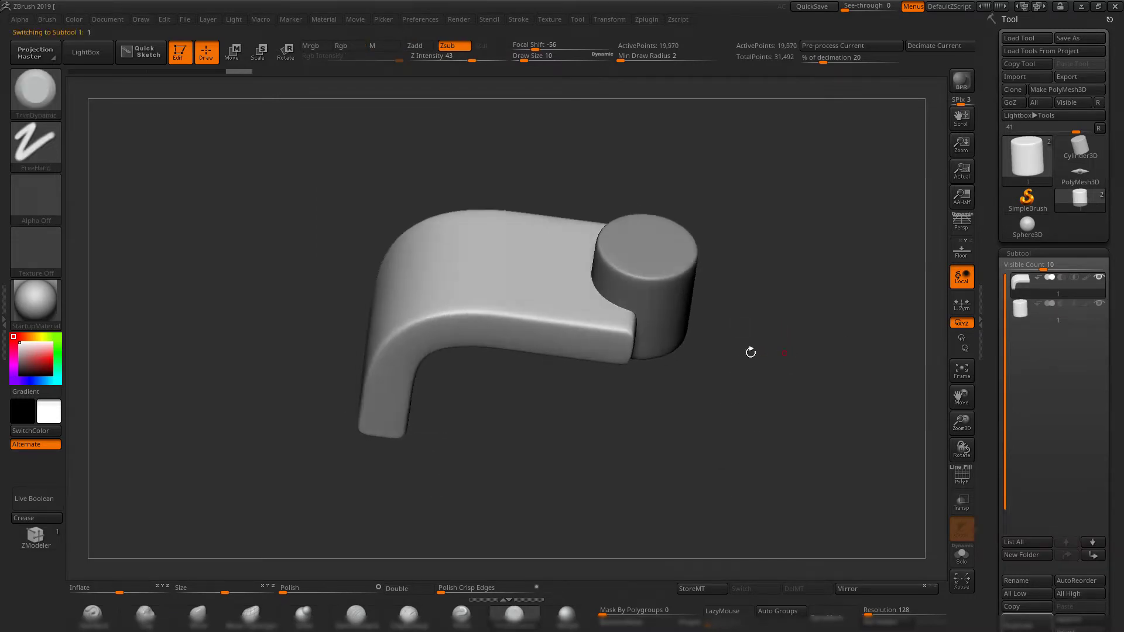
pyautogui.moveTo(1040, 283)
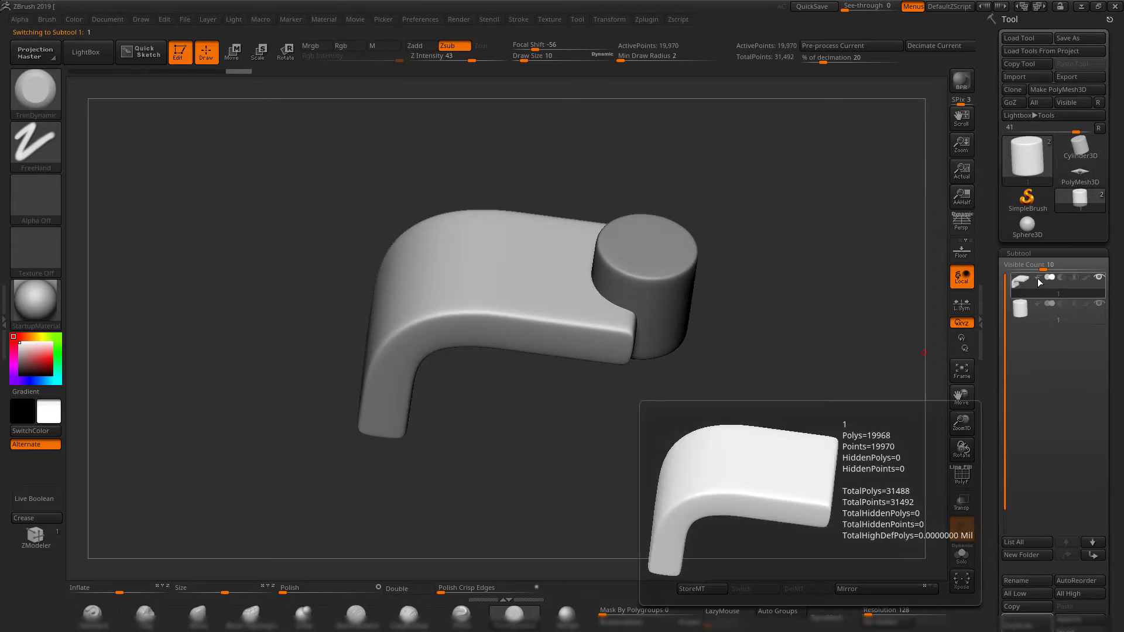
pyautogui.click(1037, 279)
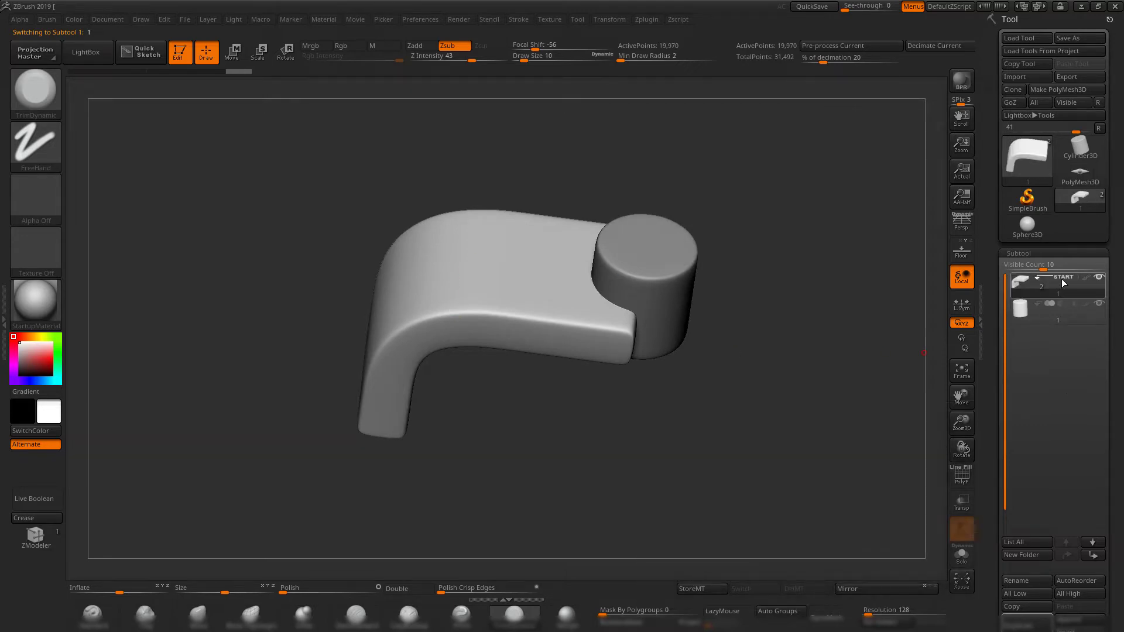
pyautogui.moveTo(755, 258)
pyautogui.mouseDown()
pyautogui.moveTo(778, 277)
pyautogui.moveTo(763, 272)
pyautogui.mouseUp()
# Set the cylinder's subtool to Boolean subtraction.
pyautogui.moveTo(1020, 283)
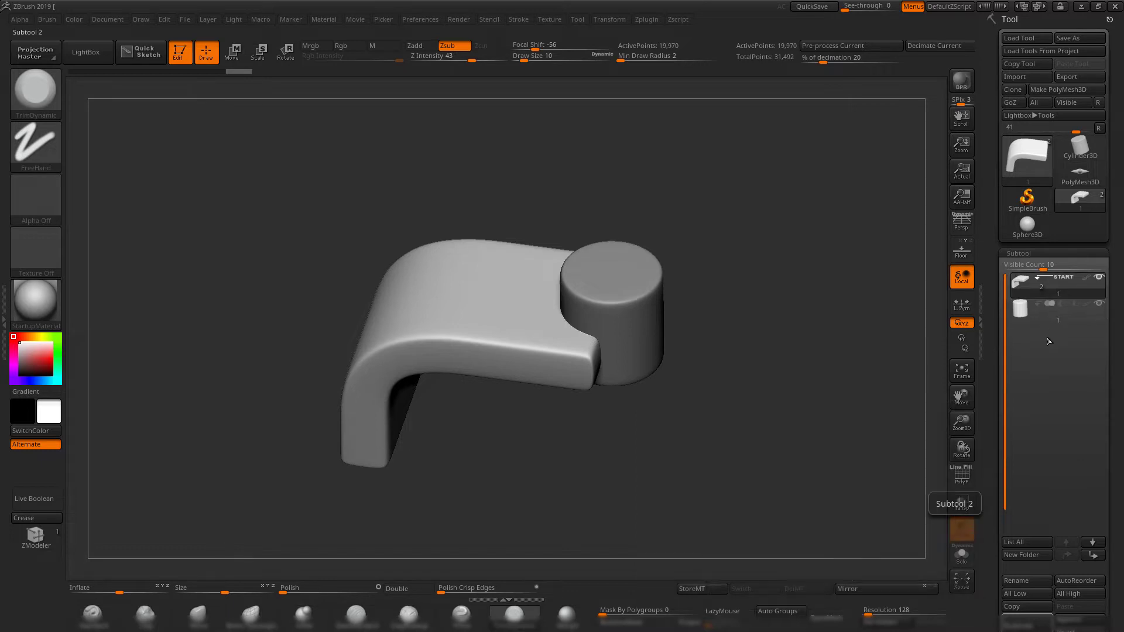
pyautogui.moveTo(929, 390); pyautogui.dragTo(988, 312)
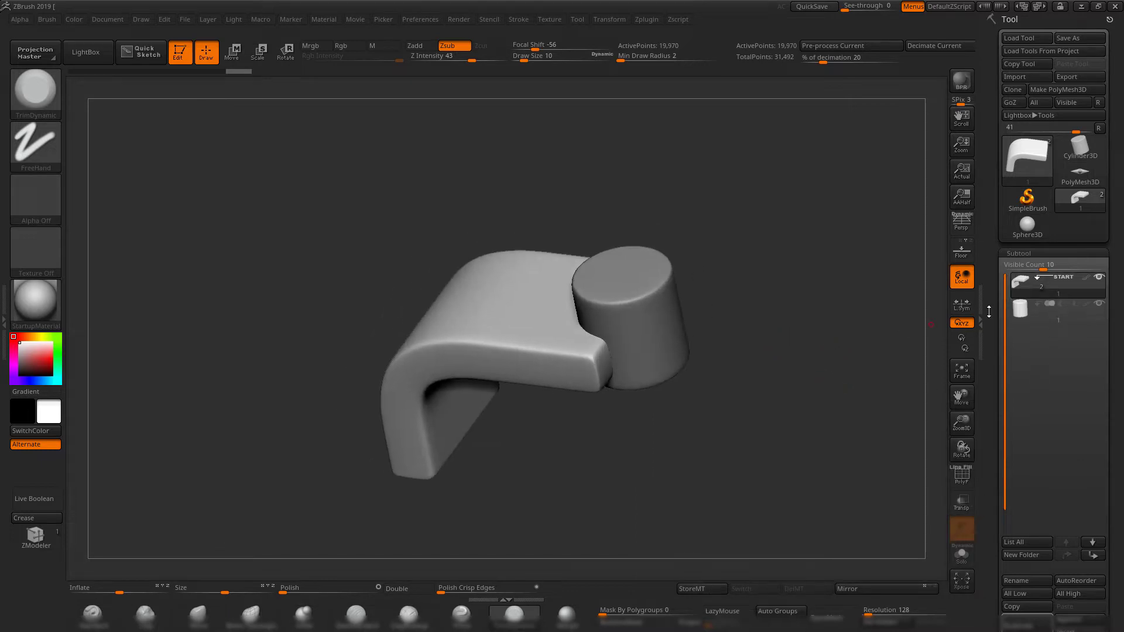
pyautogui.moveTo(757, 308); pyautogui.dragTo(599, 325)
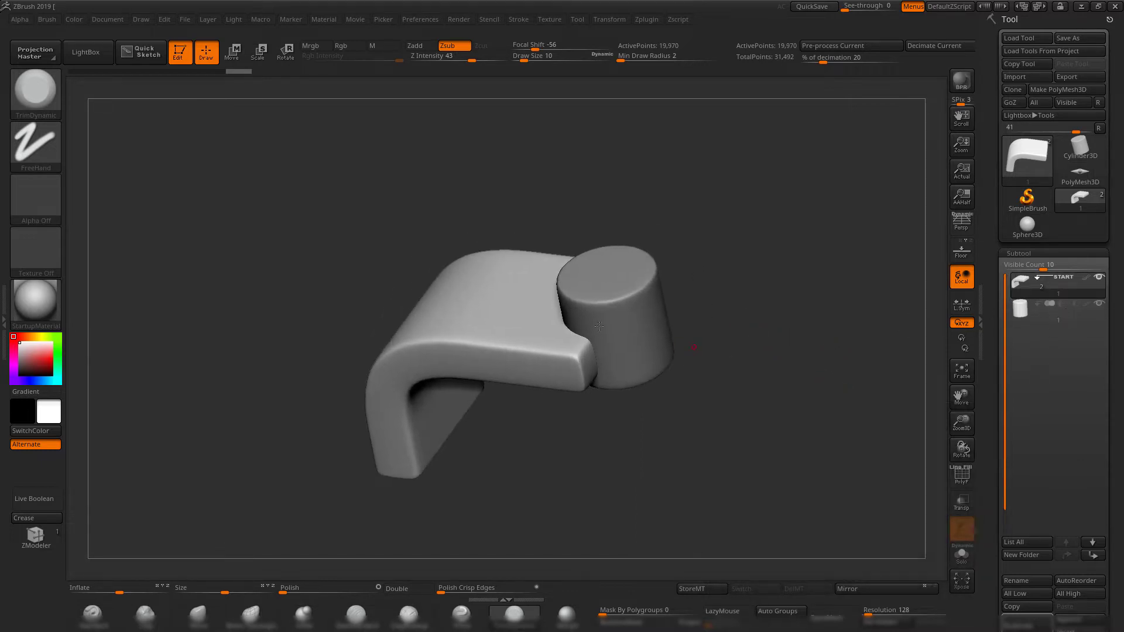
pyautogui.moveTo(708, 291); pyautogui.dragTo(728, 298)
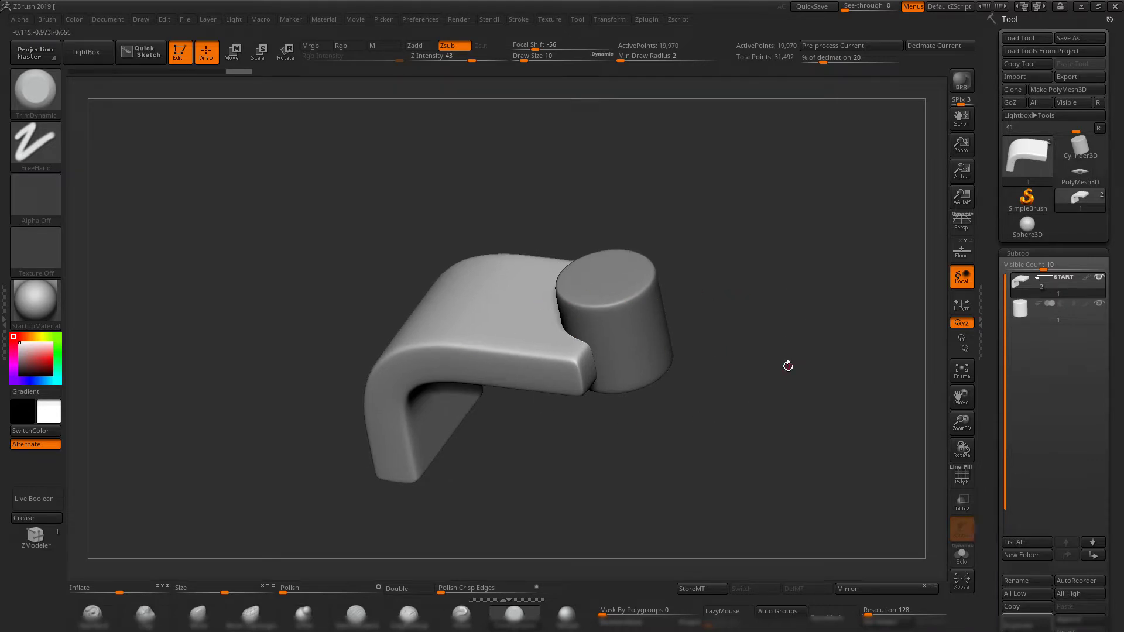
pyautogui.moveTo(787, 366); pyautogui.dragTo(753, 338)
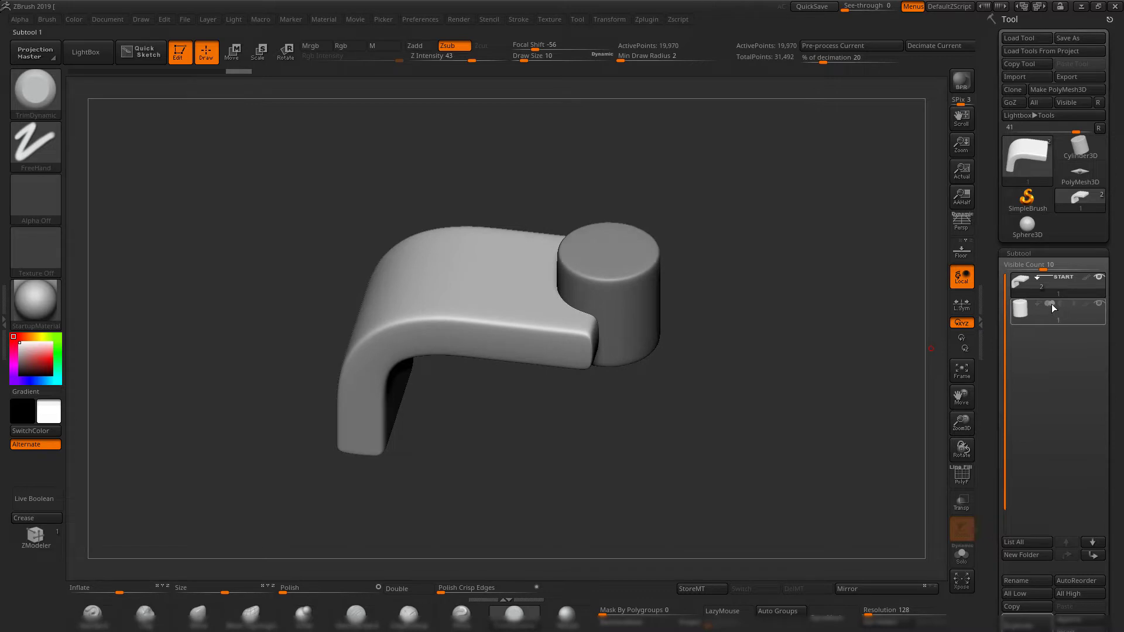
pyautogui.moveTo(1053, 303)
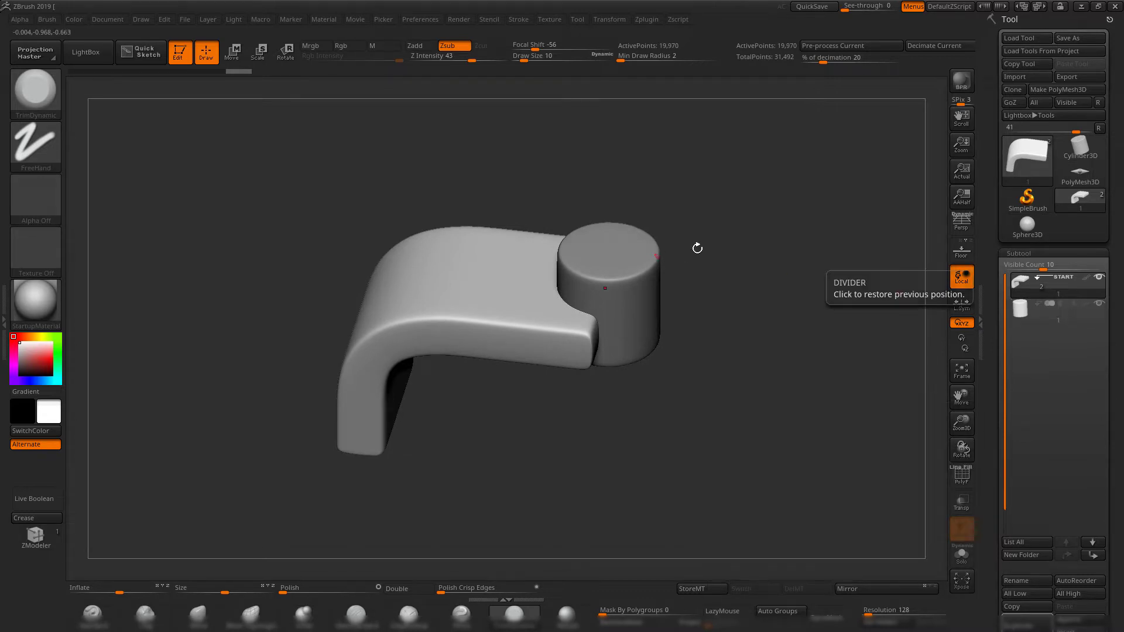
pyautogui.moveTo(697, 246); pyautogui.dragTo(757, 255)
pyautogui.moveTo(1051, 304)
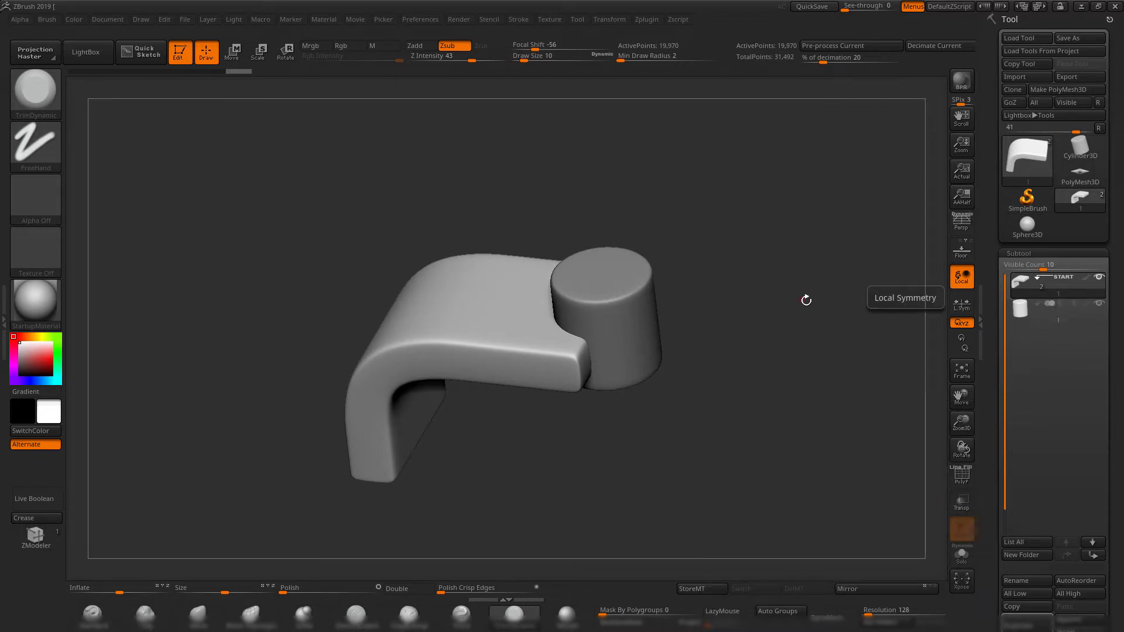
pyautogui.moveTo(805, 297); pyautogui.dragTo(825, 308)
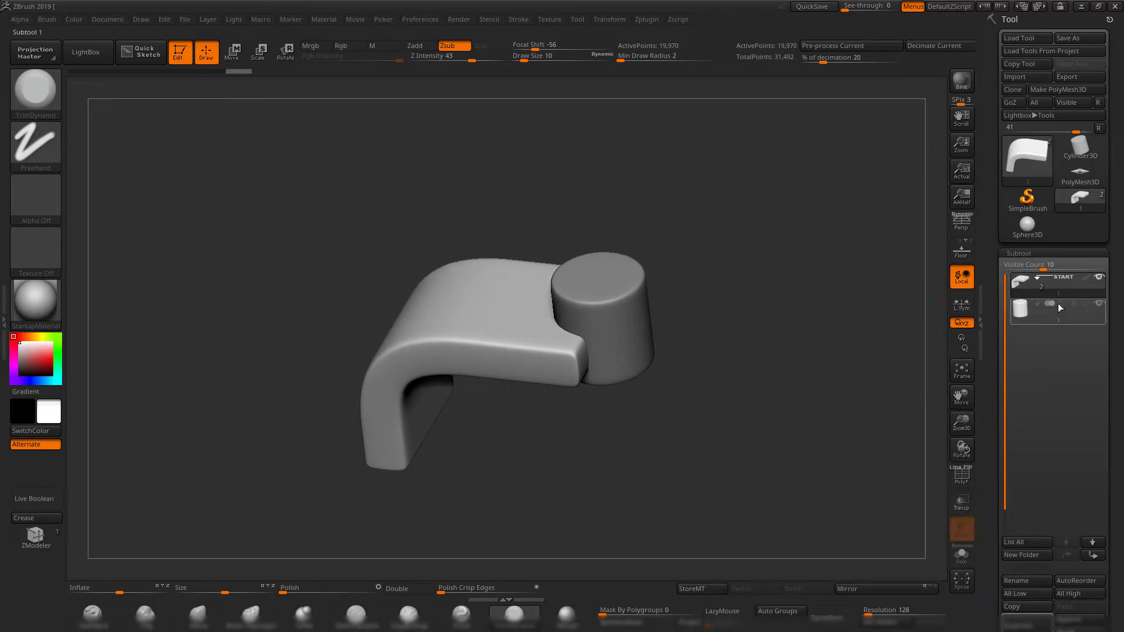
pyautogui.moveTo(1057, 304)
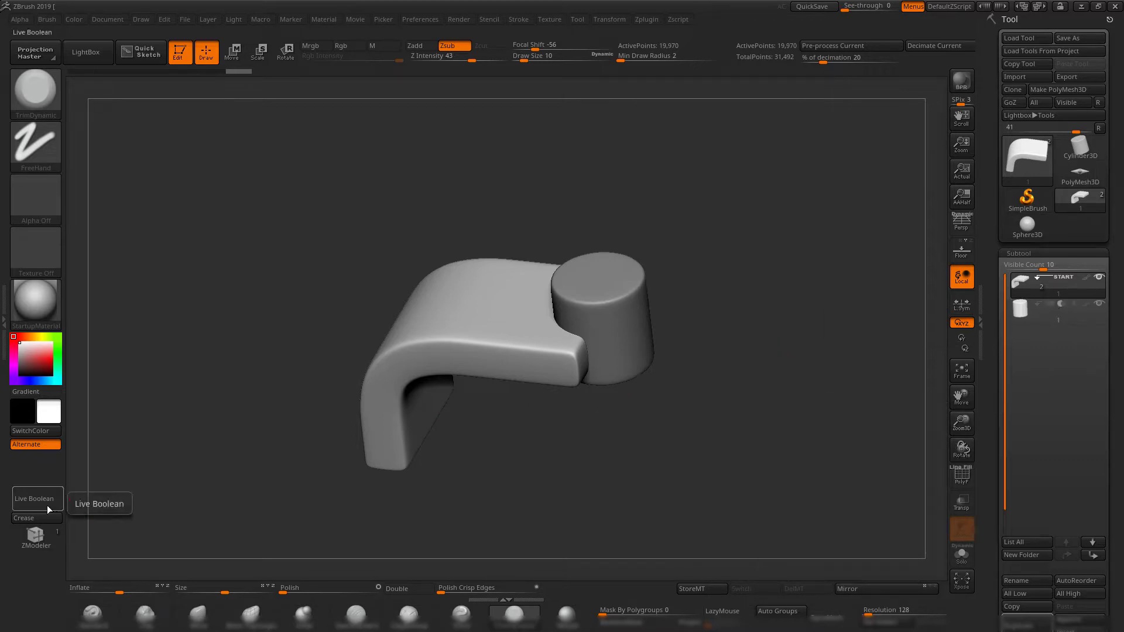
# Enable Live Boolean to preview the cylinder cut out of the bent block.
pyautogui.moveTo(328, 274); pyautogui.dragTo(522, 87)
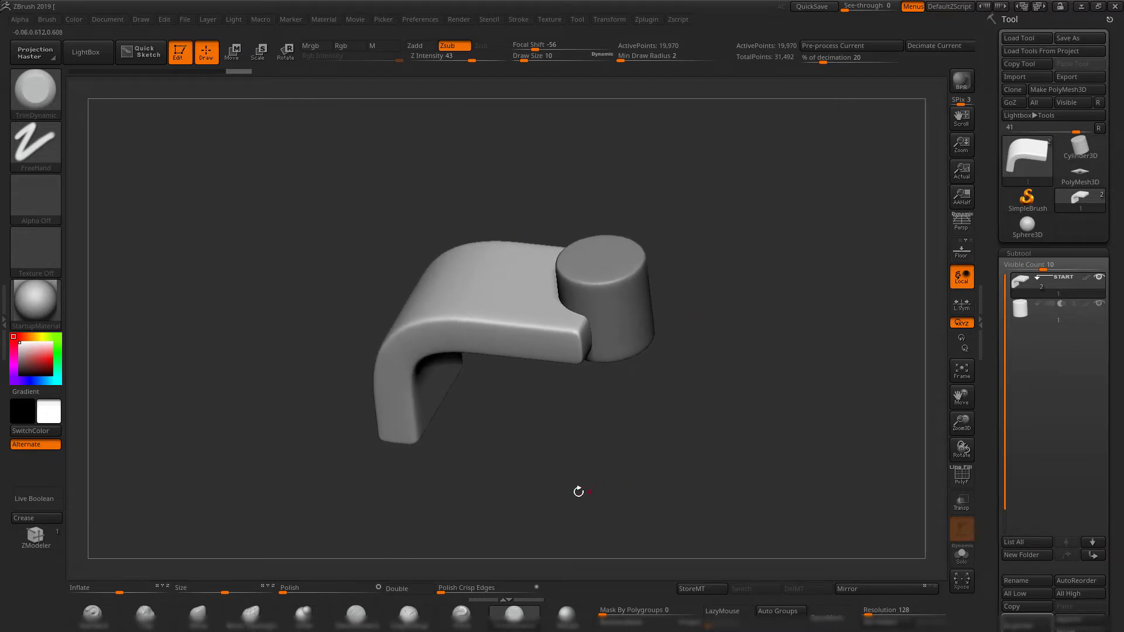
pyautogui.keyDown('alt'); pyautogui.moveTo(222, 419); pyautogui.dragTo(238, 414); pyautogui.keyUp('alt')
pyautogui.keyDown('alt'); pyautogui.moveTo(700, 416); pyautogui.dragTo(685, 427); pyautogui.keyUp('alt')
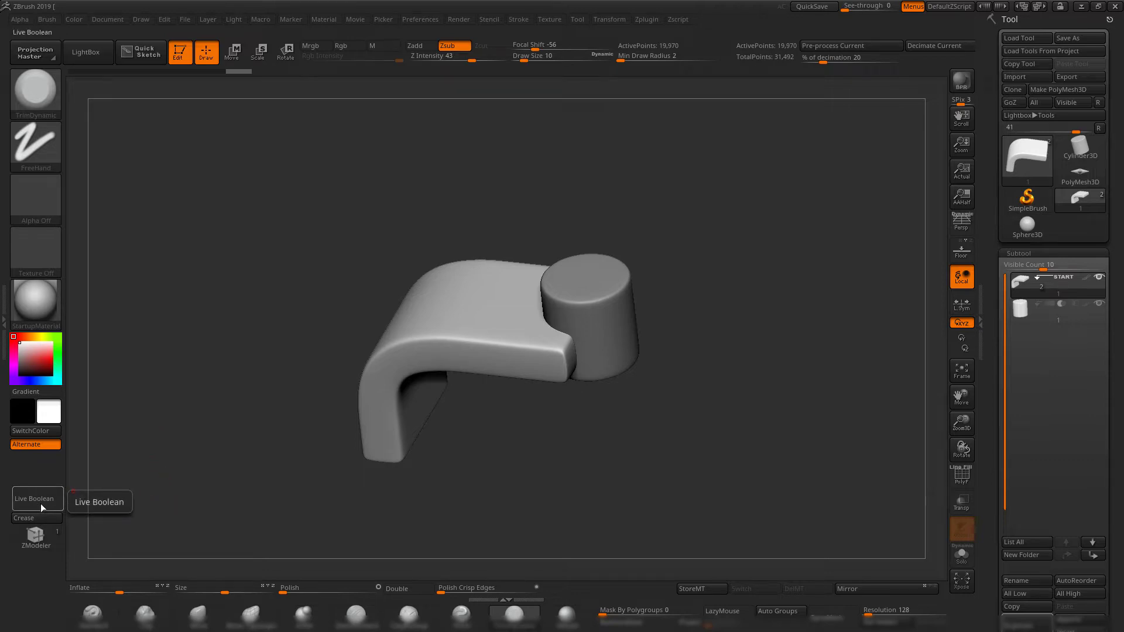
pyautogui.click(460, 21)
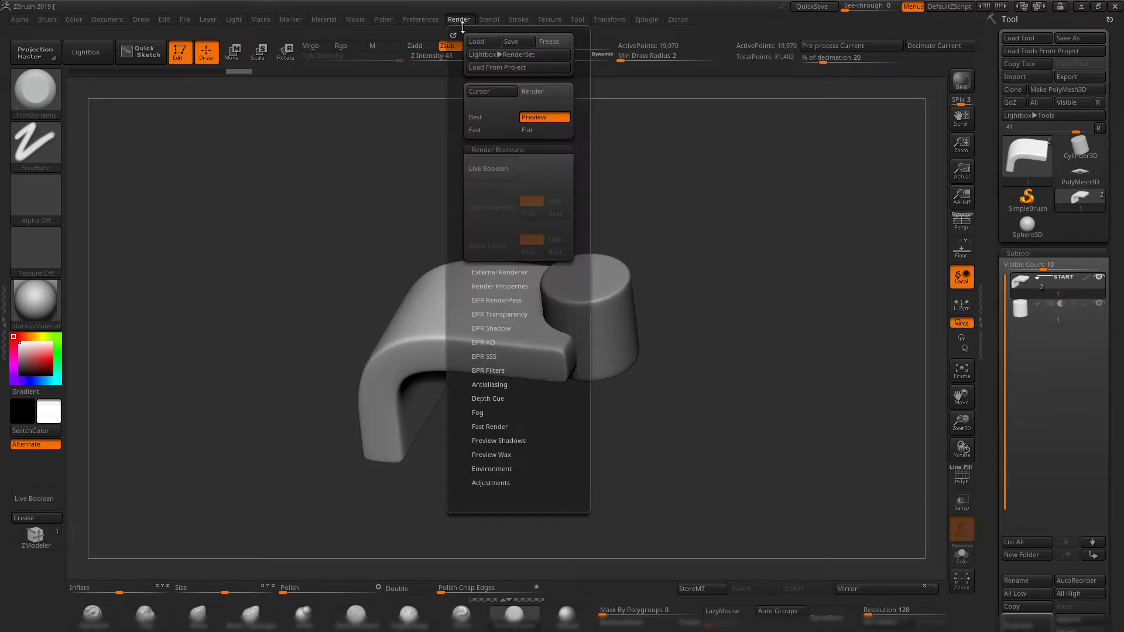
pyautogui.click(494, 172)
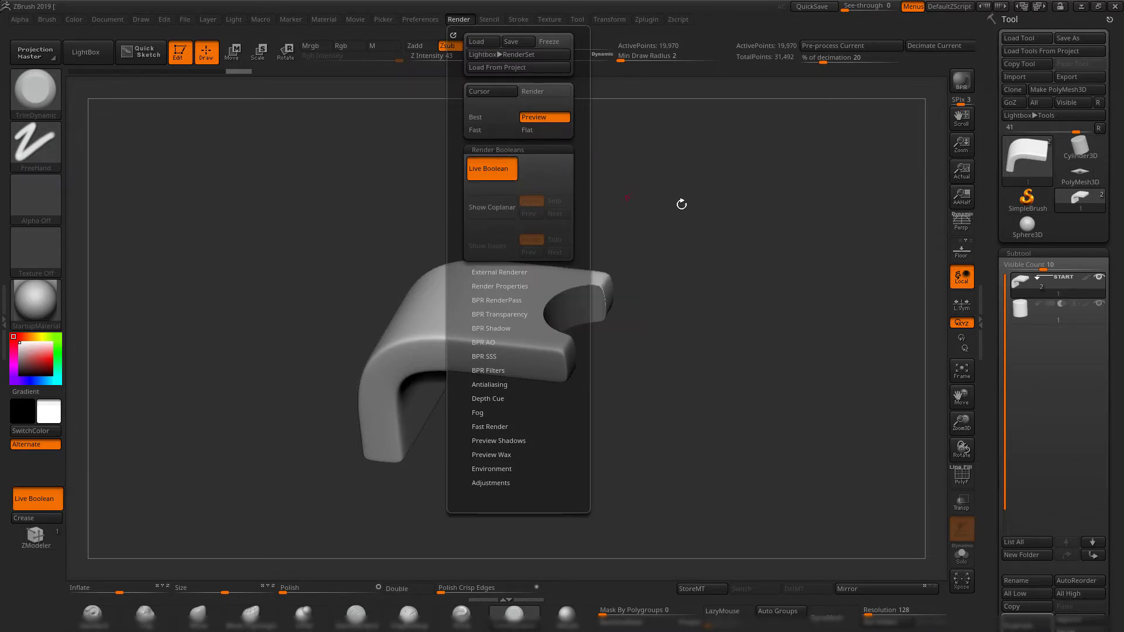
pyautogui.moveTo(681, 204); pyautogui.dragTo(656, 266)
pyautogui.moveTo(574, 262); pyautogui.dragTo(896, 310)
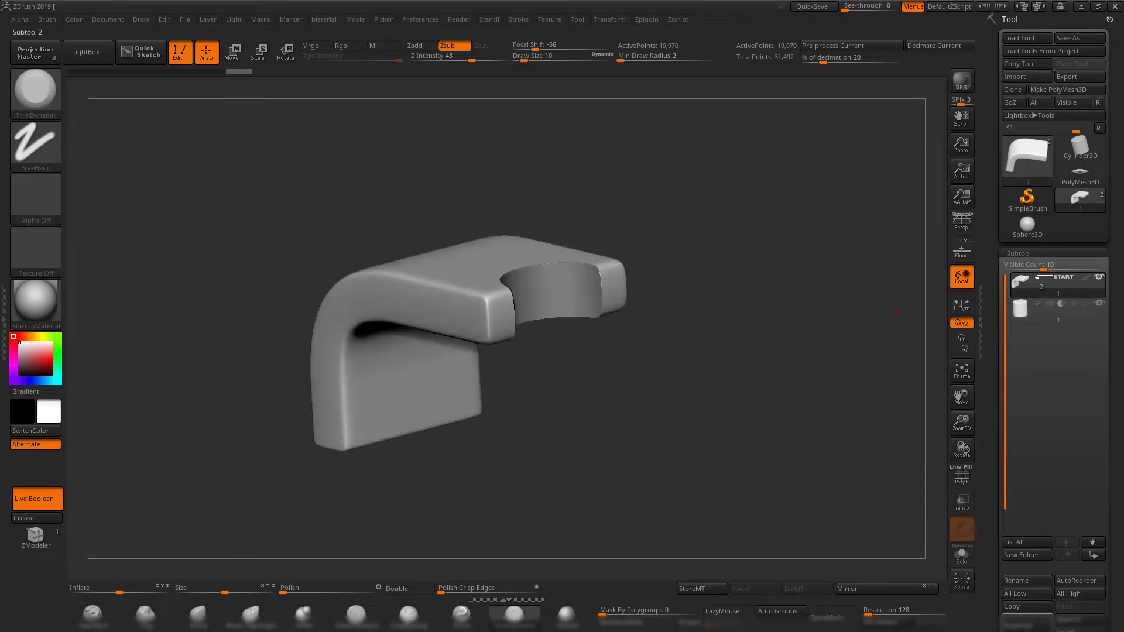
# Select the cylinder's subtool, check its position with PolyFrame, and centre the transform gizmo on the cylinder.
pyautogui.click(1013, 317)
pyautogui.hotkey('shift', 'f')
pyautogui.hotkey('shift', 'f')
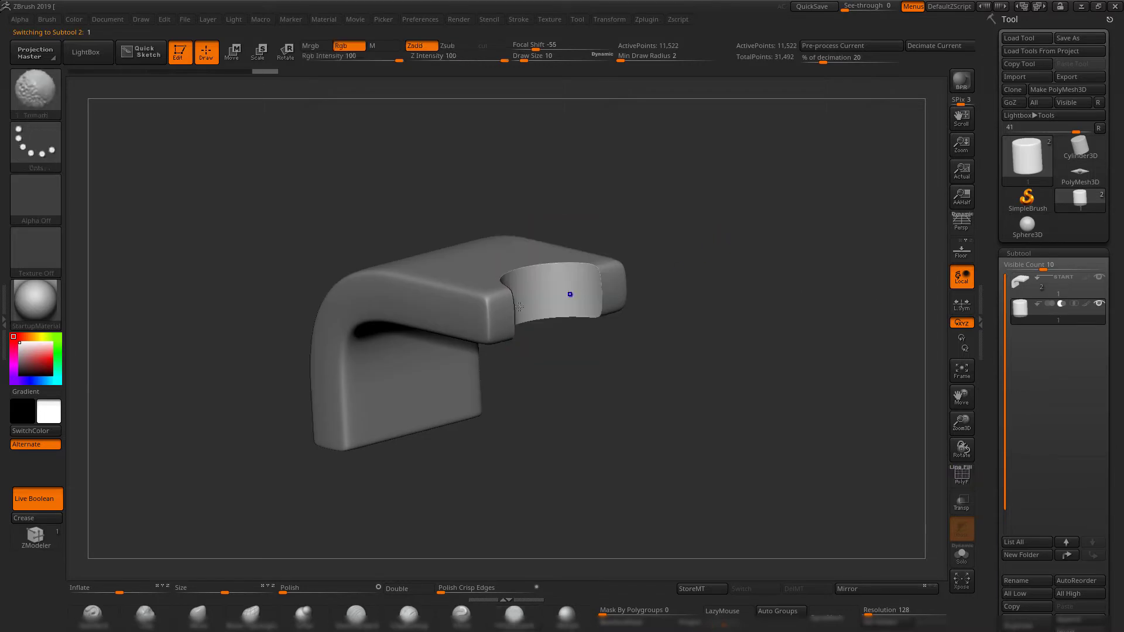
pyautogui.moveTo(665, 237); pyautogui.dragTo(727, 338)
pyautogui.hotkey('shift', 'f')
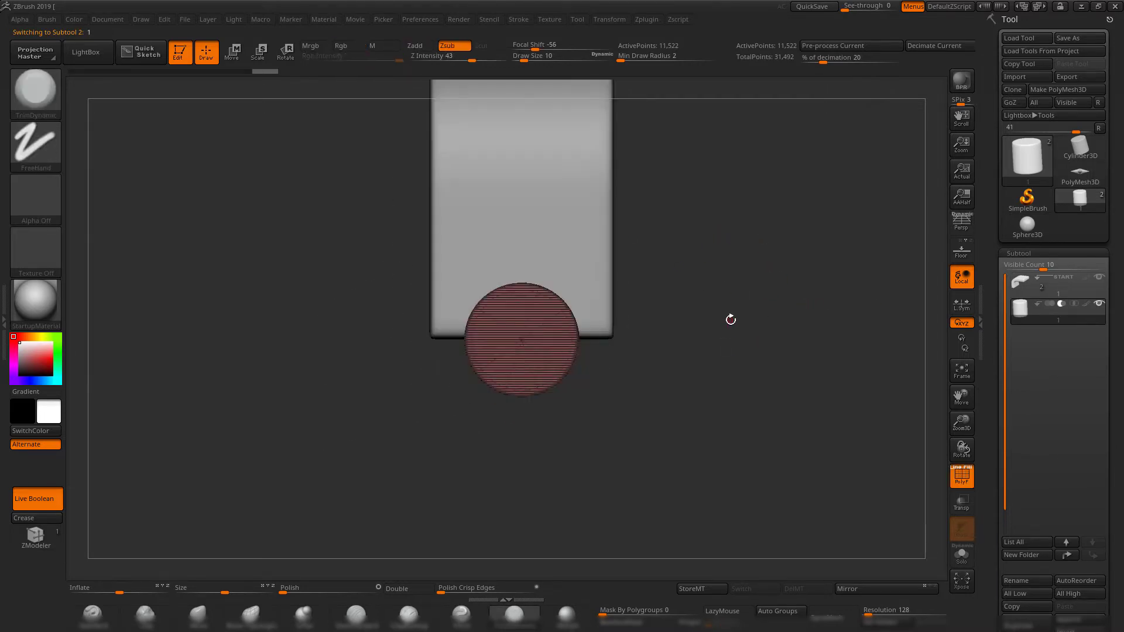
pyautogui.press('w')
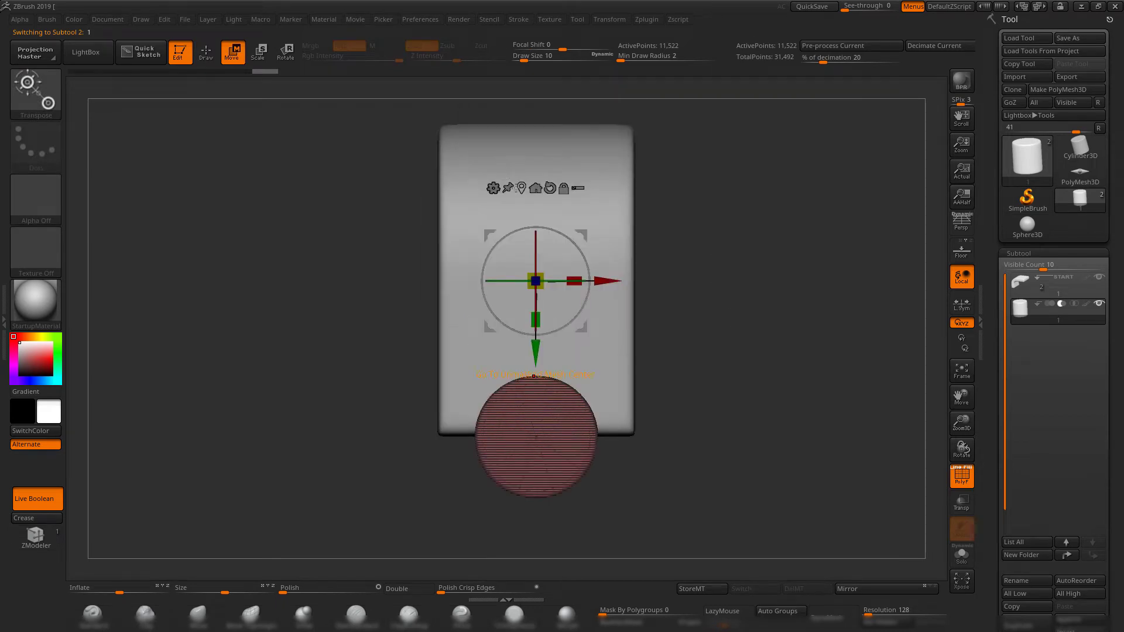
pyautogui.click(520, 188)
pyautogui.keyDown('alt'); pyautogui.moveTo(742, 487); pyautogui.dragTo(727, 379); pyautogui.keyUp('alt')
pyautogui.hotkey('shift', 'f')
# Move the subtracting cylinder into the bent block and scale it up to enlarge the cut.
pyautogui.moveTo(746, 437)
pyautogui.keyDown('alt'); pyautogui.mouseDown()
pyautogui.moveTo(742, 309)
pyautogui.moveTo(768, 436)
pyautogui.mouseUp(); pyautogui.keyUp('alt')
pyautogui.moveTo(717, 344); pyautogui.dragTo(642, 295)
pyautogui.moveTo(696, 258); pyautogui.dragTo(755, 296)
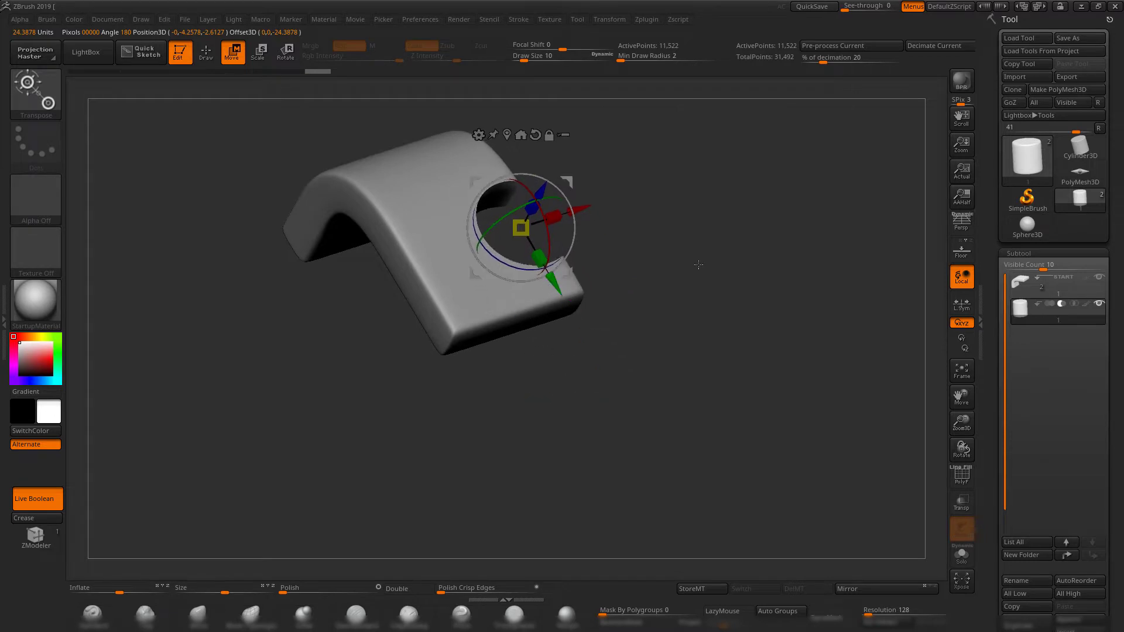
pyautogui.moveTo(698, 264); pyautogui.dragTo(544, 292)
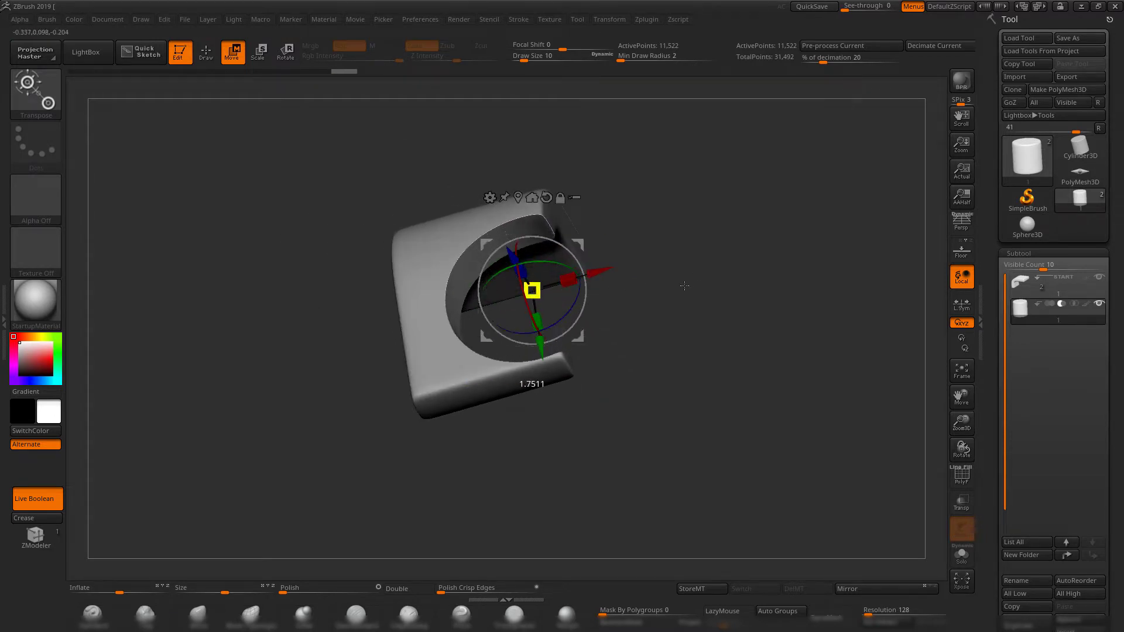
pyautogui.moveTo(684, 286); pyautogui.dragTo(464, 577)
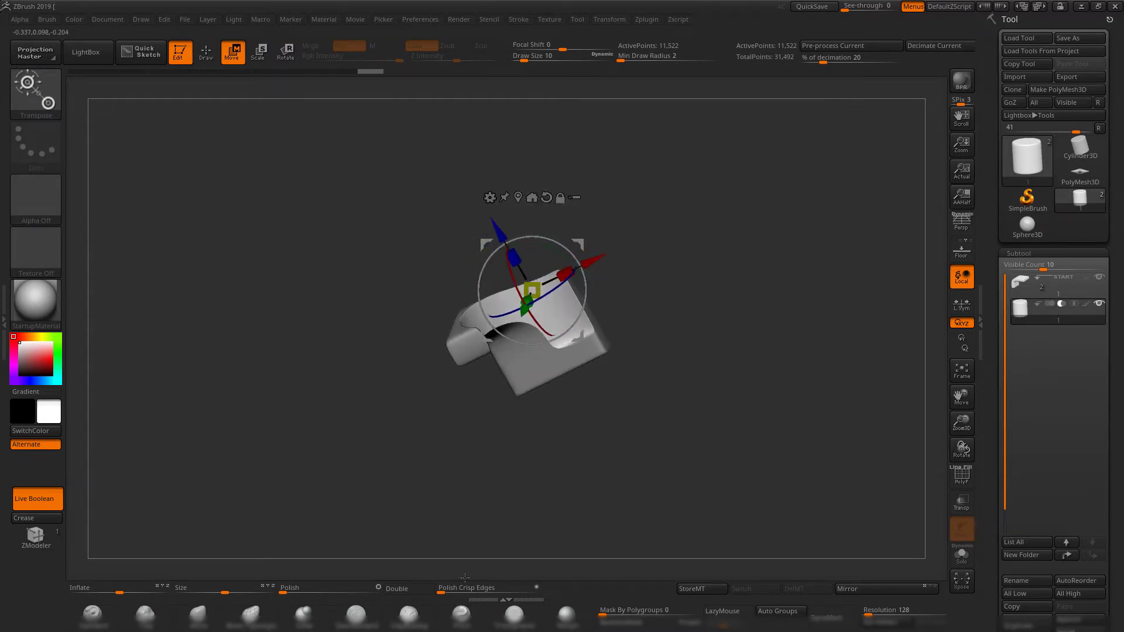
# Scale the subtracting cylinder down uniformly with the gizmo to make the hole in the bent block smaller.
pyautogui.press('q')
pyautogui.moveTo(747, 260)
pyautogui.mouseDown()
pyautogui.moveTo(727, 298)
pyautogui.moveTo(755, 273)
pyautogui.moveTo(676, 288)
pyautogui.moveTo(666, 271)
pyautogui.moveTo(697, 258)
pyautogui.moveTo(706, 374)
pyautogui.moveTo(679, 332)
pyautogui.moveTo(760, 284)
pyautogui.moveTo(711, 274)
pyautogui.mouseUp()
pyautogui.press('w')
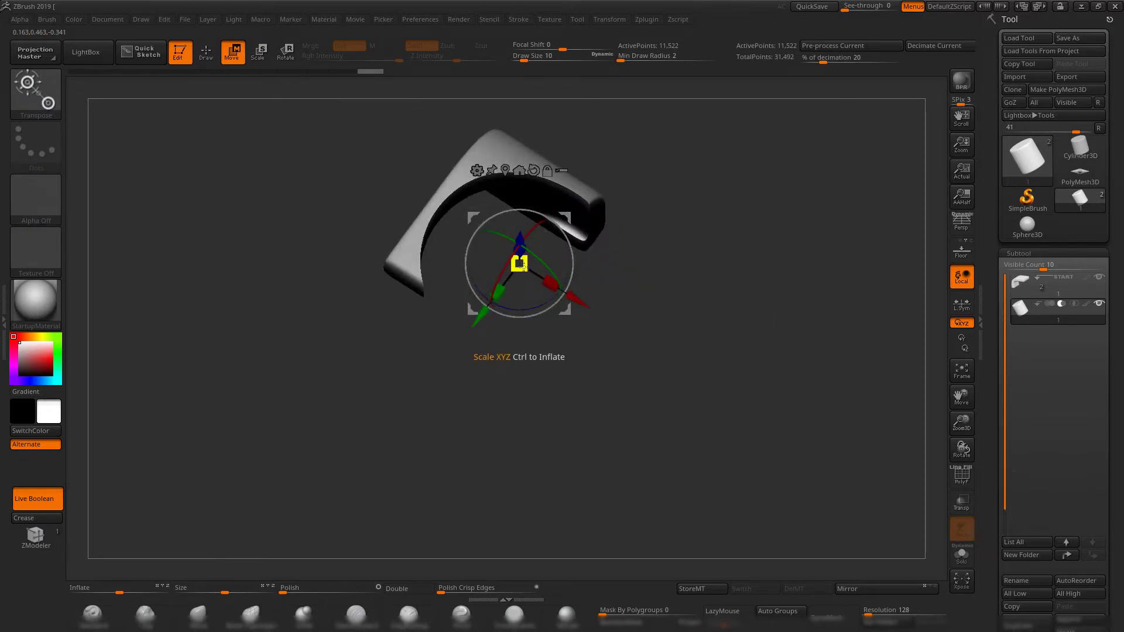
pyautogui.moveTo(520, 265); pyautogui.dragTo(414, 299)
pyautogui.moveTo(677, 271); pyautogui.dragTo(727, 199)
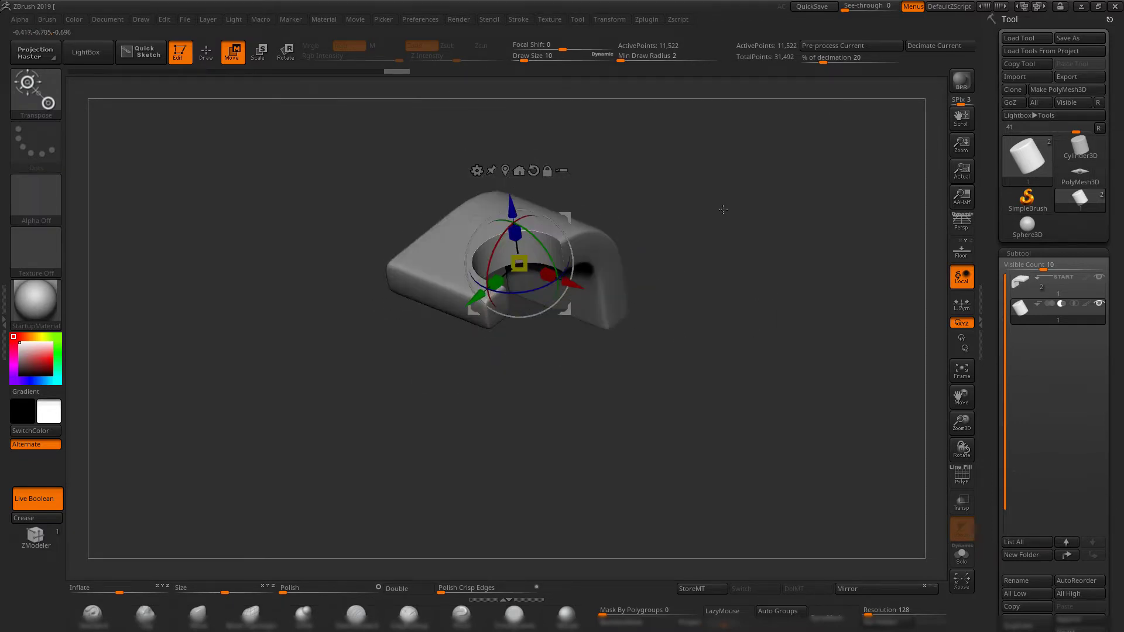
# Move the cylinder to a front corner of the bent block to cut a rounded notch there, and return to Draw mode.
pyautogui.moveTo(469, 299); pyautogui.dragTo(416, 325)
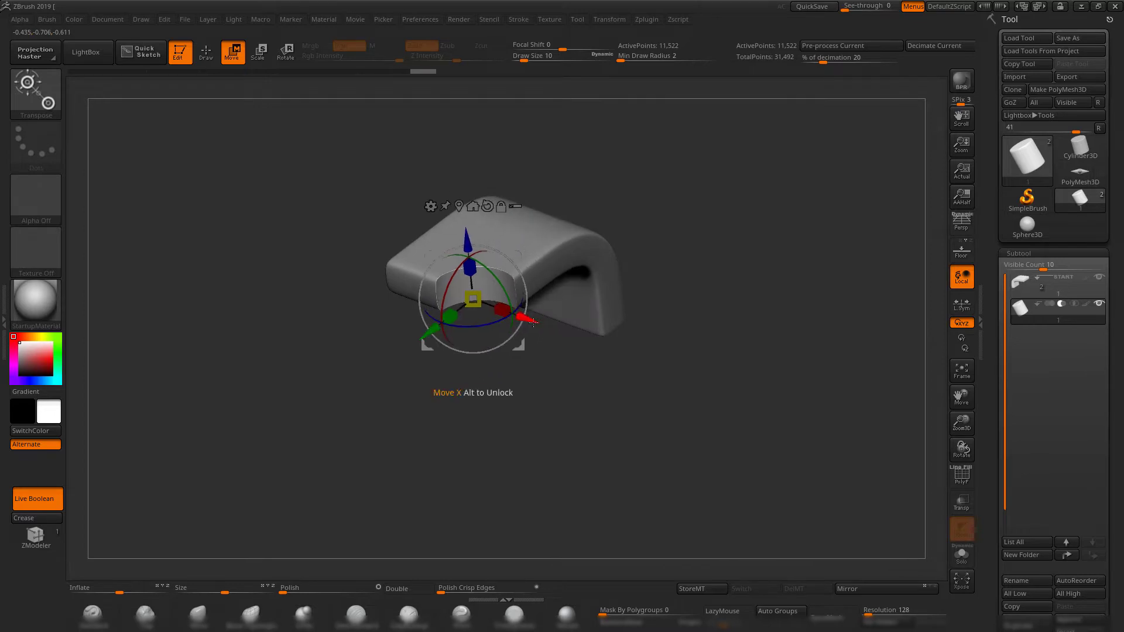
pyautogui.moveTo(533, 323); pyautogui.dragTo(507, 314)
pyautogui.moveTo(709, 223); pyautogui.dragTo(711, 291)
pyautogui.moveTo(513, 317); pyautogui.dragTo(559, 337)
pyautogui.keyDown('alt'); pyautogui.moveTo(663, 343); pyautogui.dragTo(679, 402); pyautogui.keyUp('alt')
pyautogui.moveTo(678, 402); pyautogui.dragTo(649, 435)
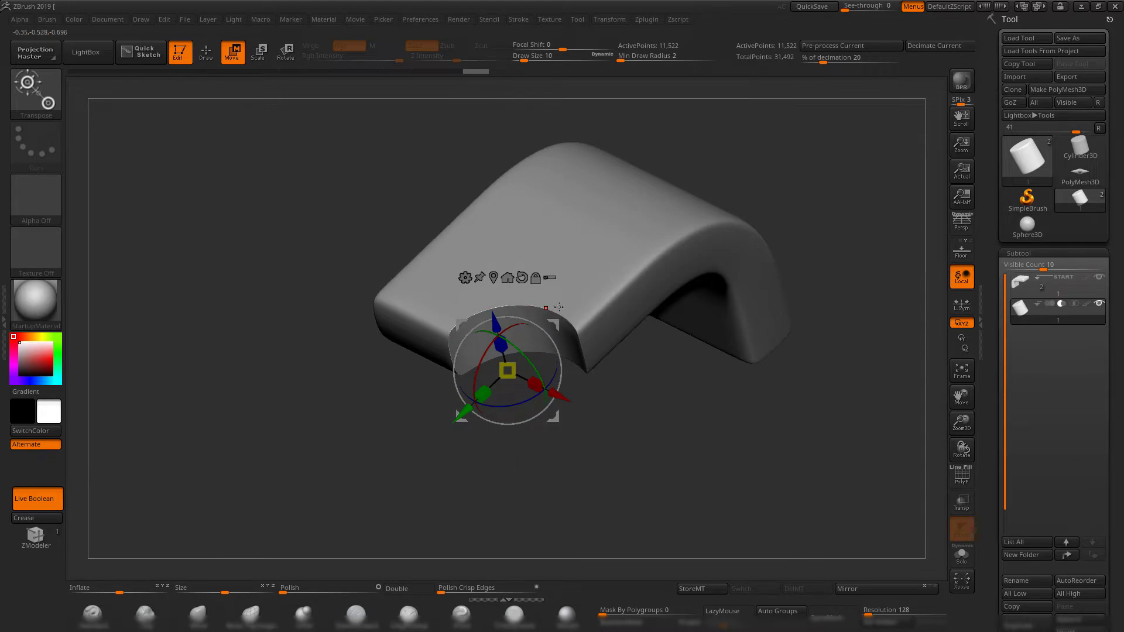
pyautogui.moveTo(714, 426); pyautogui.dragTo(376, 280)
pyautogui.moveTo(764, 285); pyautogui.dragTo(556, 378)
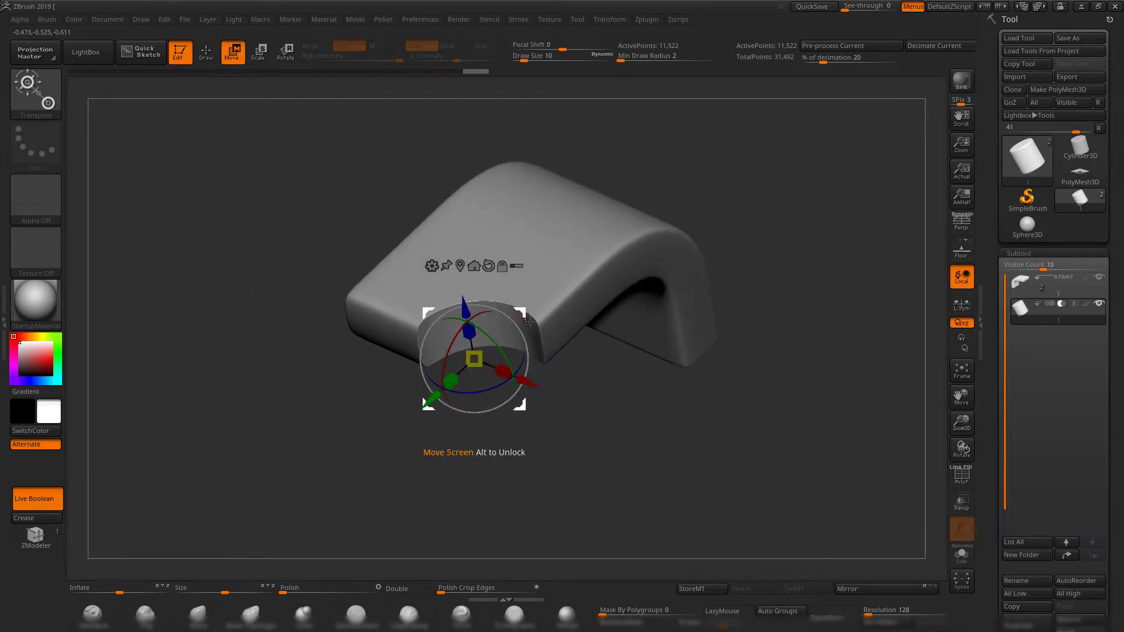
pyautogui.press('q')
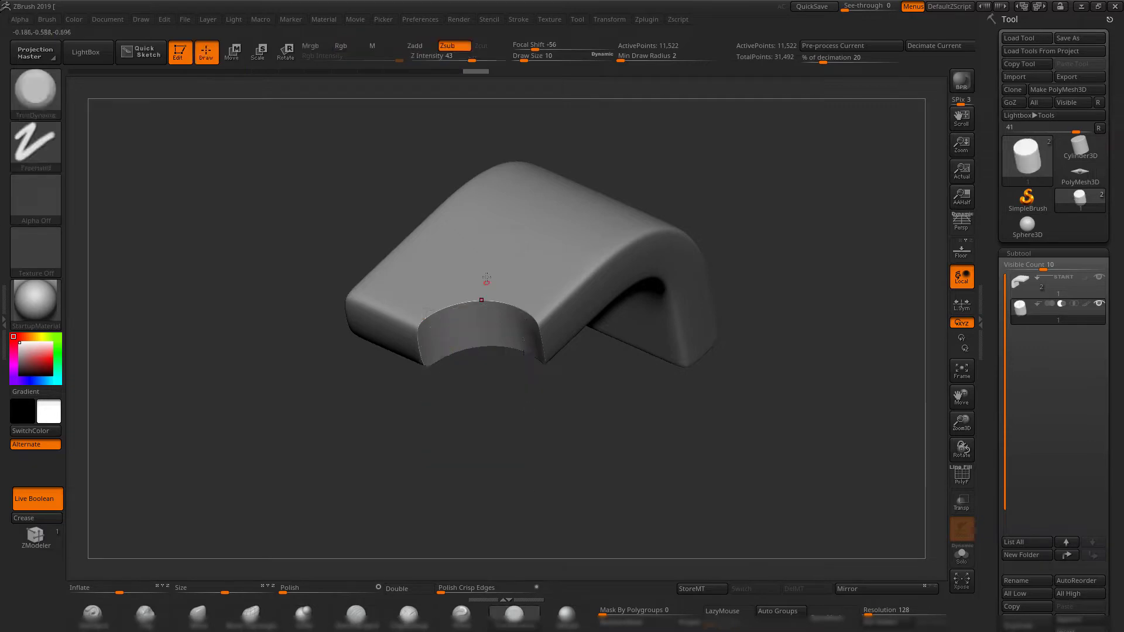
pyautogui.keyDown('alt'); pyautogui.moveTo(608, 434); pyautogui.dragTo(609, 468); pyautogui.keyUp('alt')
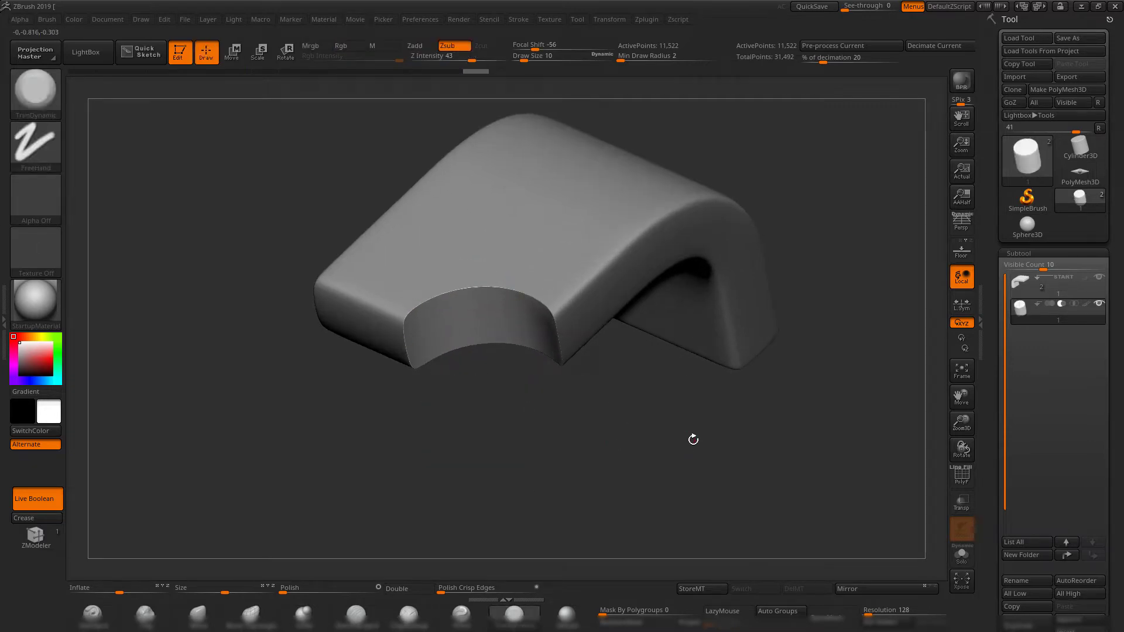
pyautogui.moveTo(693, 439); pyautogui.dragTo(667, 386)
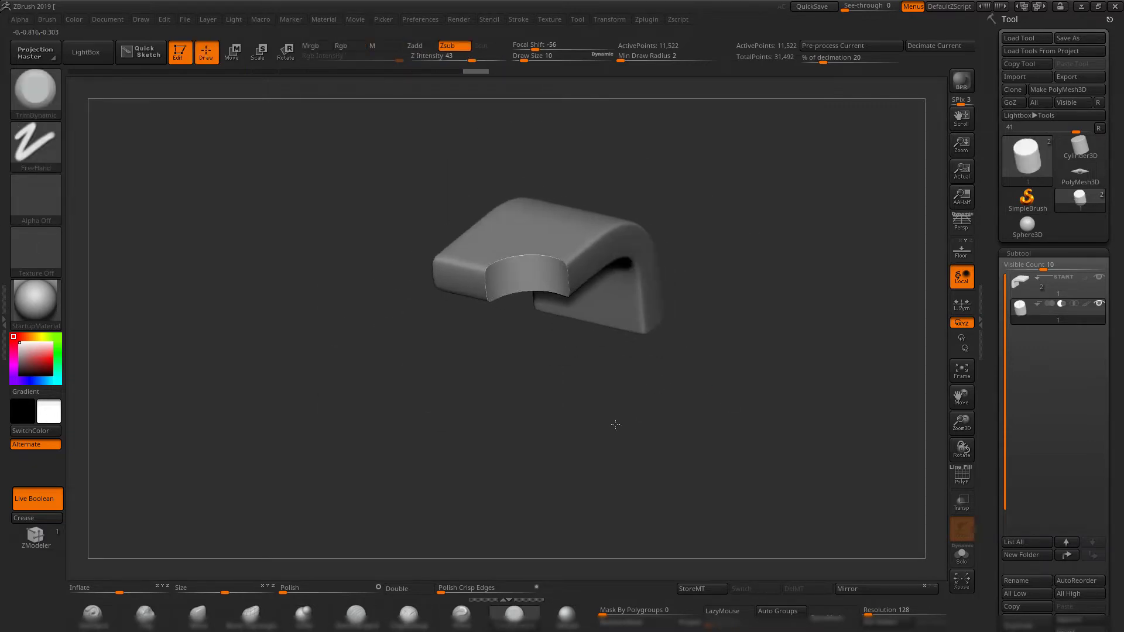
pyautogui.moveTo(615, 425); pyautogui.dragTo(610, 434)
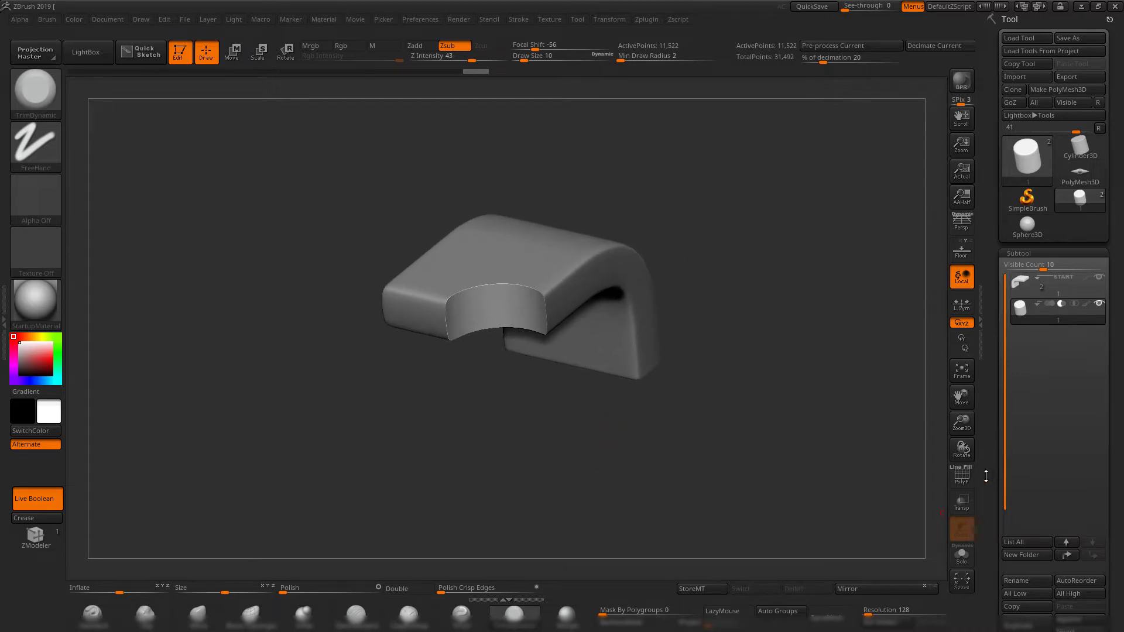
# Generate a Boolean mesh from the block and subtracting cylinder, switch to the resulting mesh, and inspect its notch and topology.
pyautogui.moveTo(985, 476); pyautogui.dragTo(995, 388)
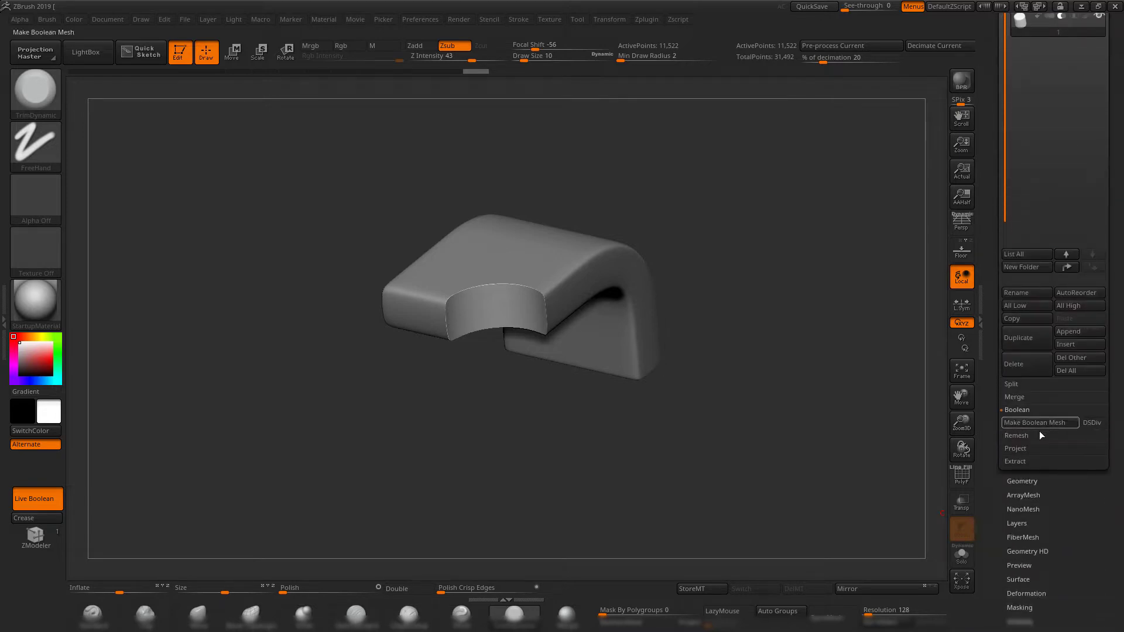
pyautogui.click(1025, 423)
pyautogui.moveTo(988, 217); pyautogui.dragTo(990, 313)
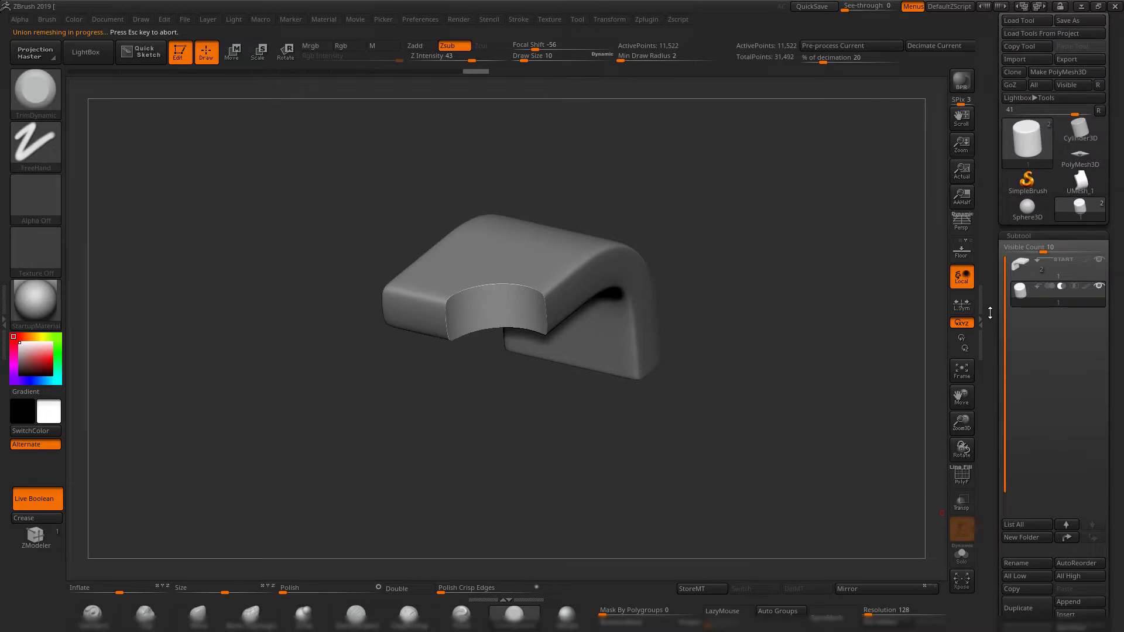
pyautogui.click(1075, 186)
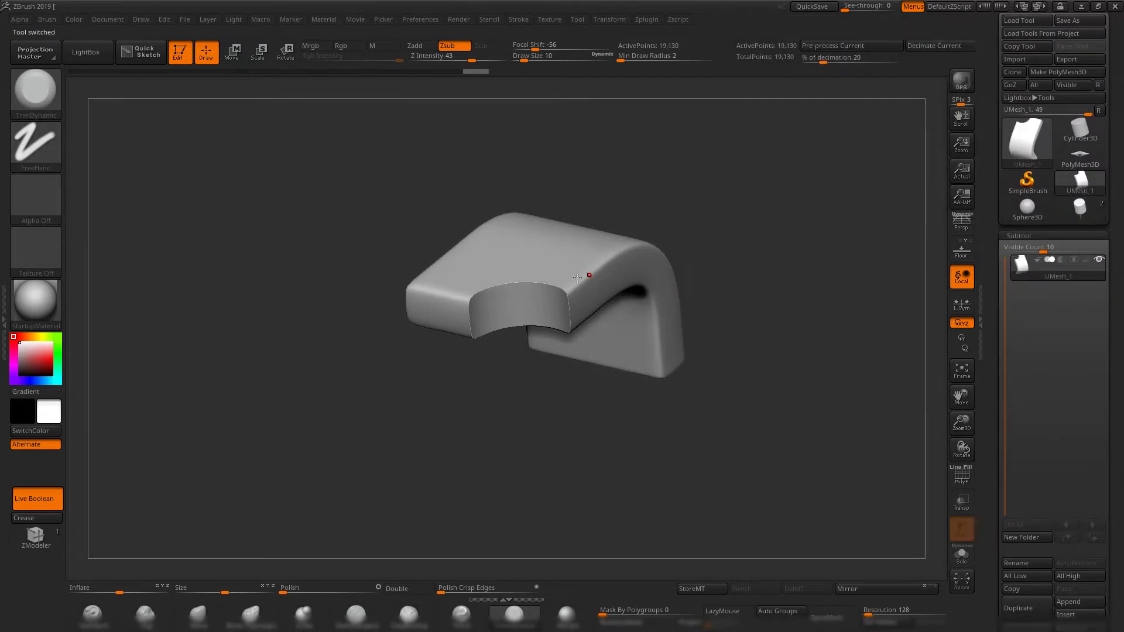
pyautogui.moveTo(770, 196)
pyautogui.mouseDown()
pyautogui.moveTo(717, 193)
pyautogui.moveTo(730, 183)
pyautogui.moveTo(755, 211)
pyautogui.moveTo(744, 220)
pyautogui.moveTo(759, 180)
pyautogui.moveTo(748, 336)
pyautogui.moveTo(782, 376)
pyautogui.moveTo(764, 395)
pyautogui.moveTo(760, 296)
pyautogui.moveTo(771, 254)
pyautogui.moveTo(725, 248)
pyautogui.moveTo(735, 406)
pyautogui.moveTo(722, 392)
pyautogui.moveTo(753, 375)
pyautogui.moveTo(735, 275)
pyautogui.mouseUp()
pyautogui.hotkey('shift', 'f')
pyautogui.hotkey('shift', 'f')
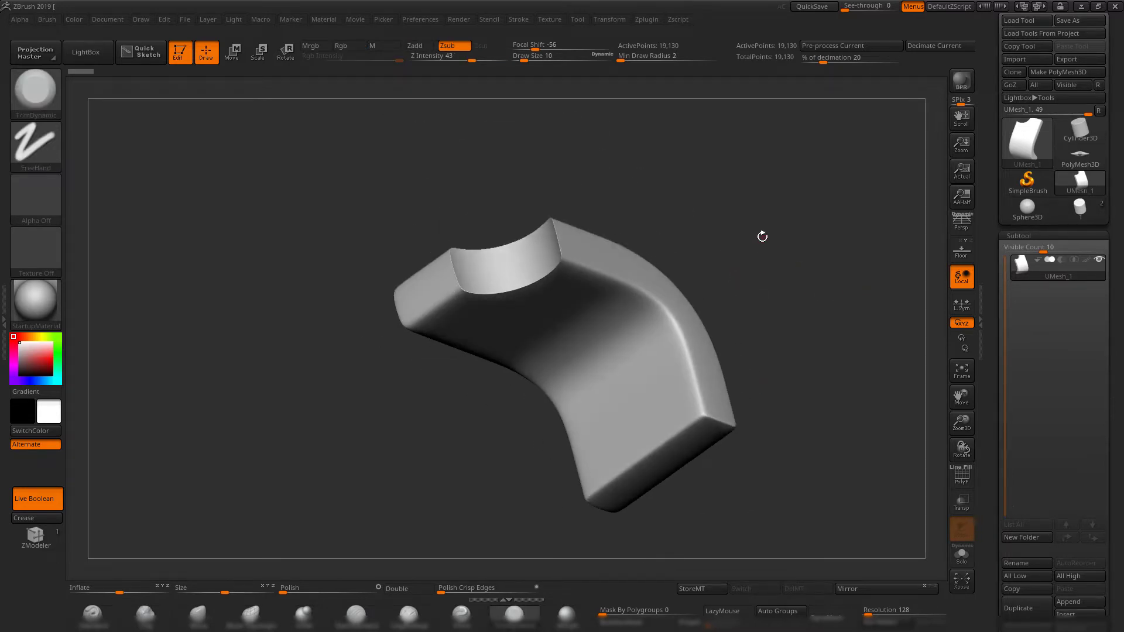
pyautogui.moveTo(762, 236); pyautogui.dragTo(638, 177)
# Compare the original two-subtool model with the merged Boolean mesh using PolyFrame, finishing on the merged mesh.
pyautogui.click(1082, 209)
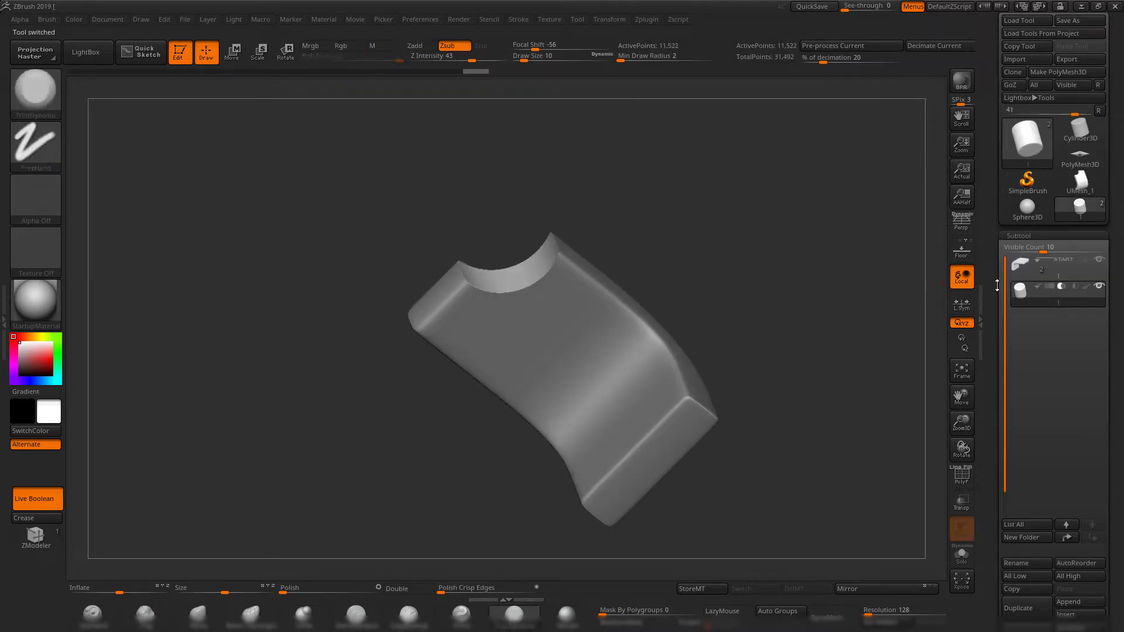
pyautogui.hotkey('shift', 'f')
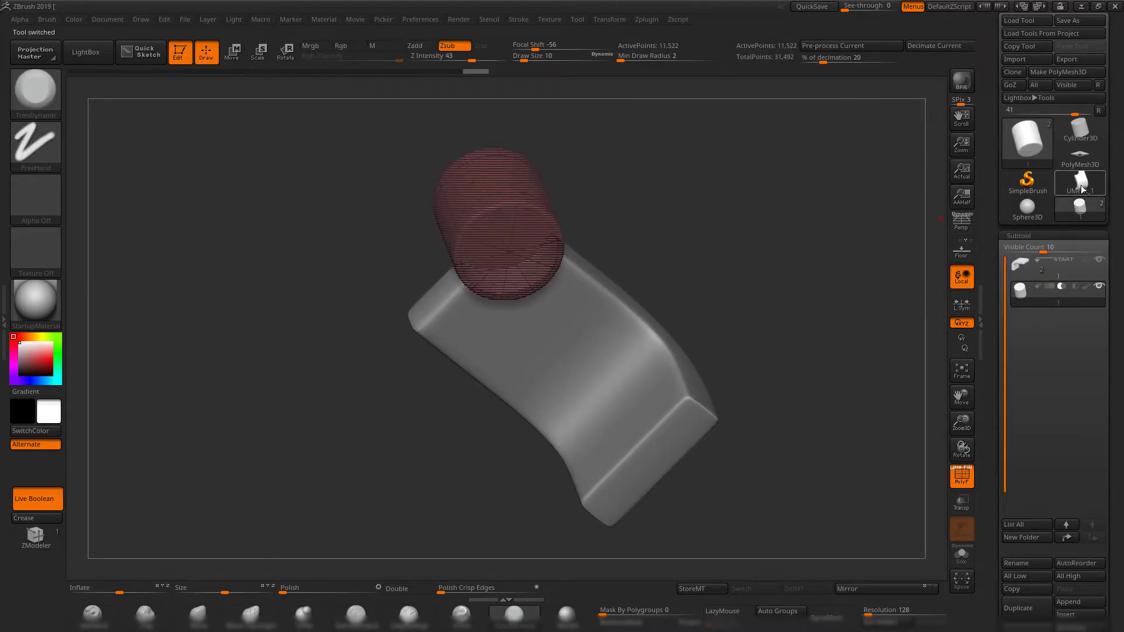
pyautogui.click(1082, 189)
pyautogui.moveTo(730, 211)
pyautogui.mouseDown()
pyautogui.moveTo(701, 384)
pyautogui.moveTo(760, 291)
pyautogui.moveTo(711, 404)
pyautogui.moveTo(718, 358)
pyautogui.moveTo(737, 371)
pyautogui.mouseUp()
pyautogui.hotkey('shift', 'f')
# Remesh the merged notched block with DynaMesh at a resolution of 616 and open its DynaMesh geometry settings.
pyautogui.press('b')
pyautogui.press('t')
pyautogui.press('d')
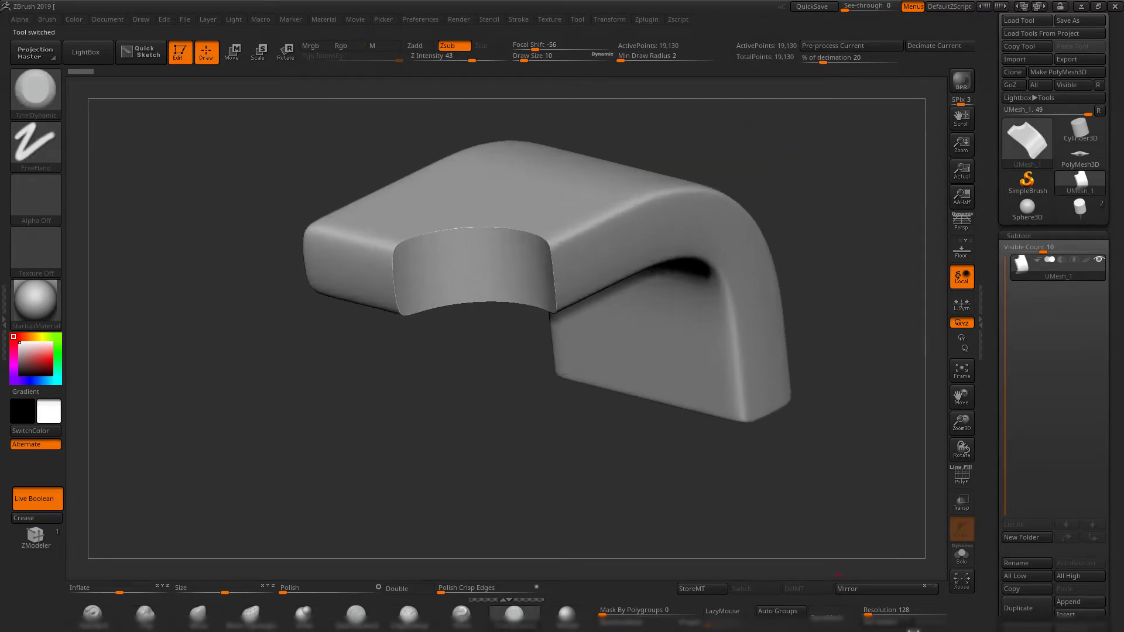
pyautogui.moveTo(872, 613); pyautogui.dragTo(881, 613)
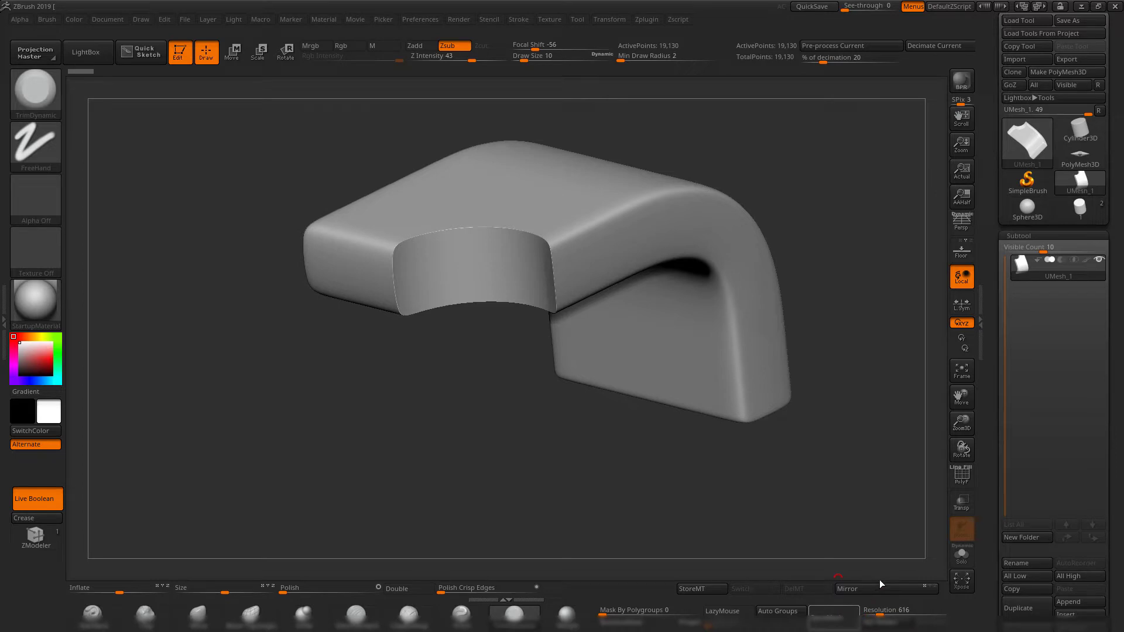
pyautogui.moveTo(993, 500); pyautogui.dragTo(984, 410)
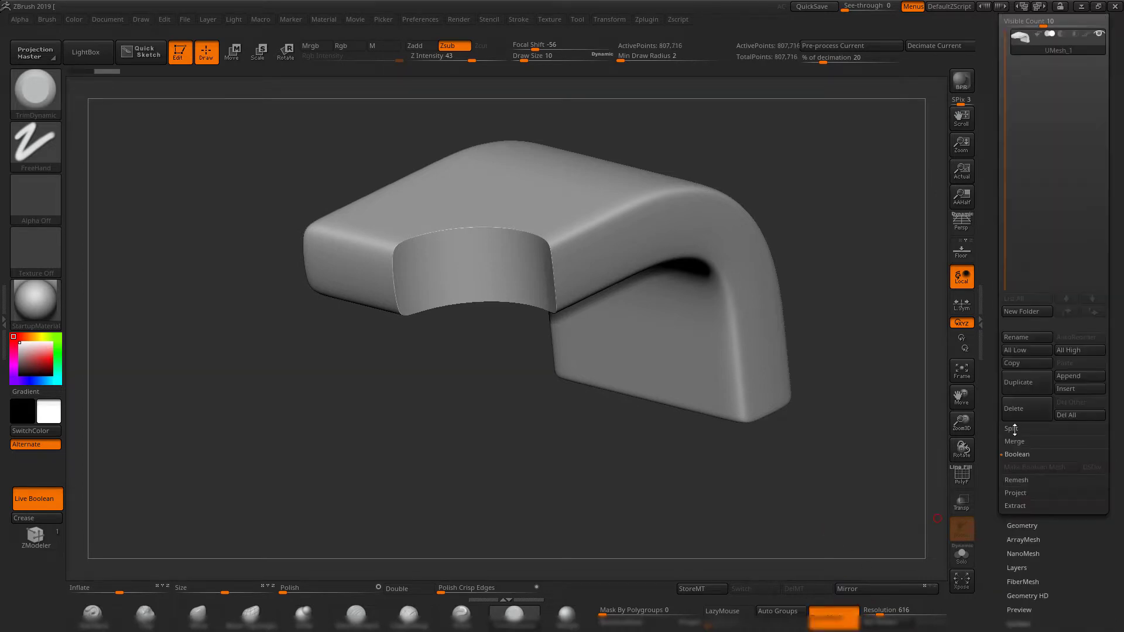
pyautogui.click(1021, 526)
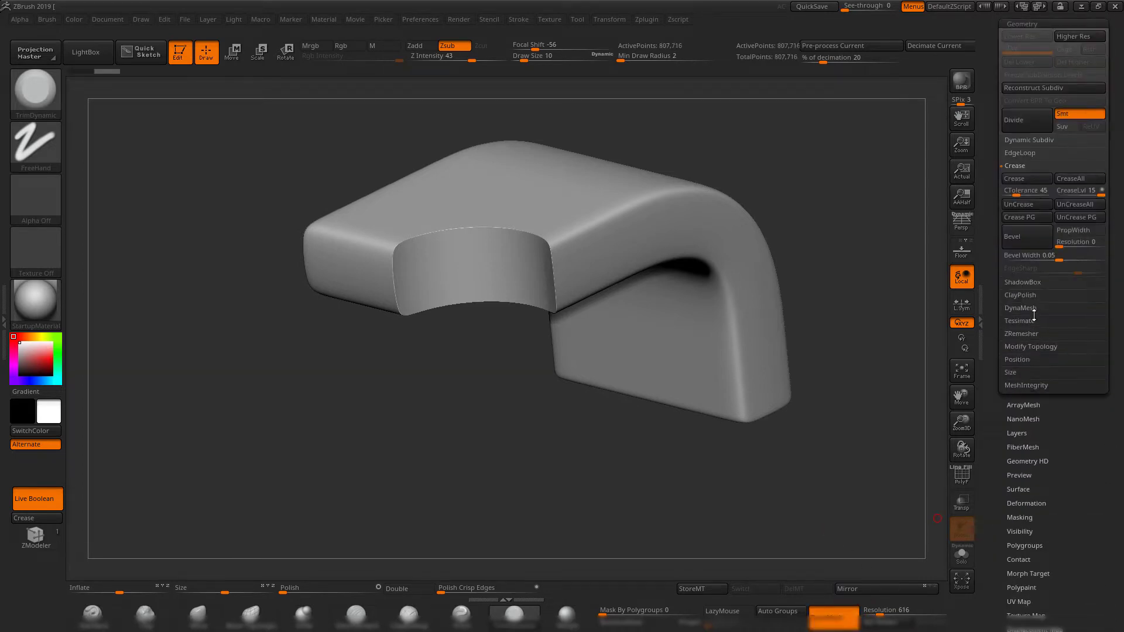
pyautogui.click(1032, 310)
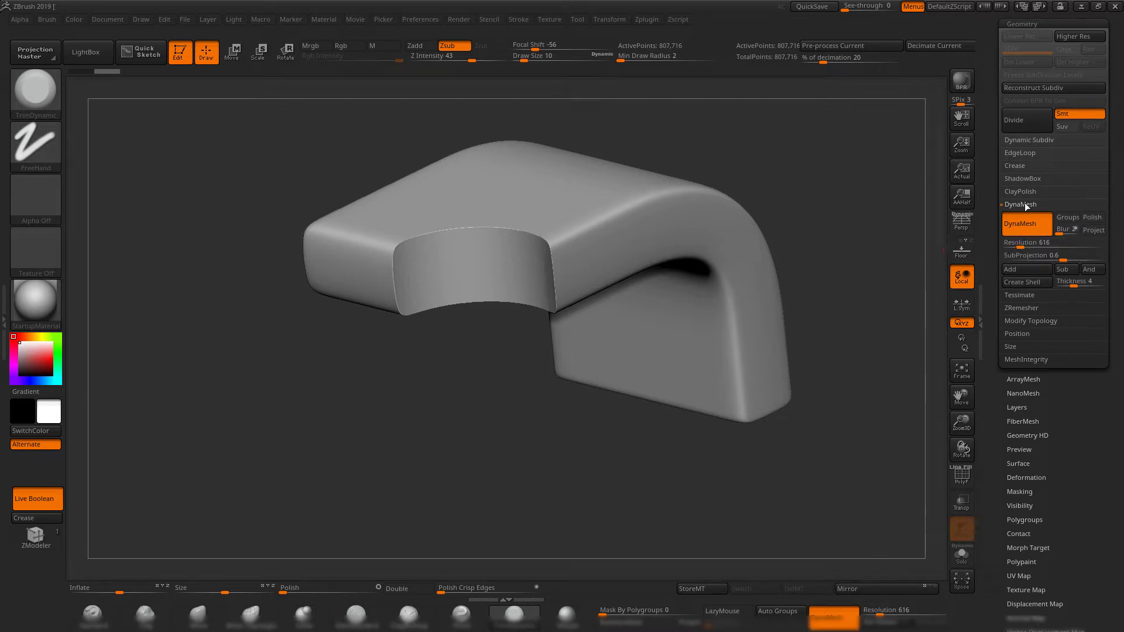
# Apply a small amount of Polish Crisp Edges to the notched block and inspect the edges around the notch.
pyautogui.moveTo(606, 467); pyautogui.dragTo(598, 582)
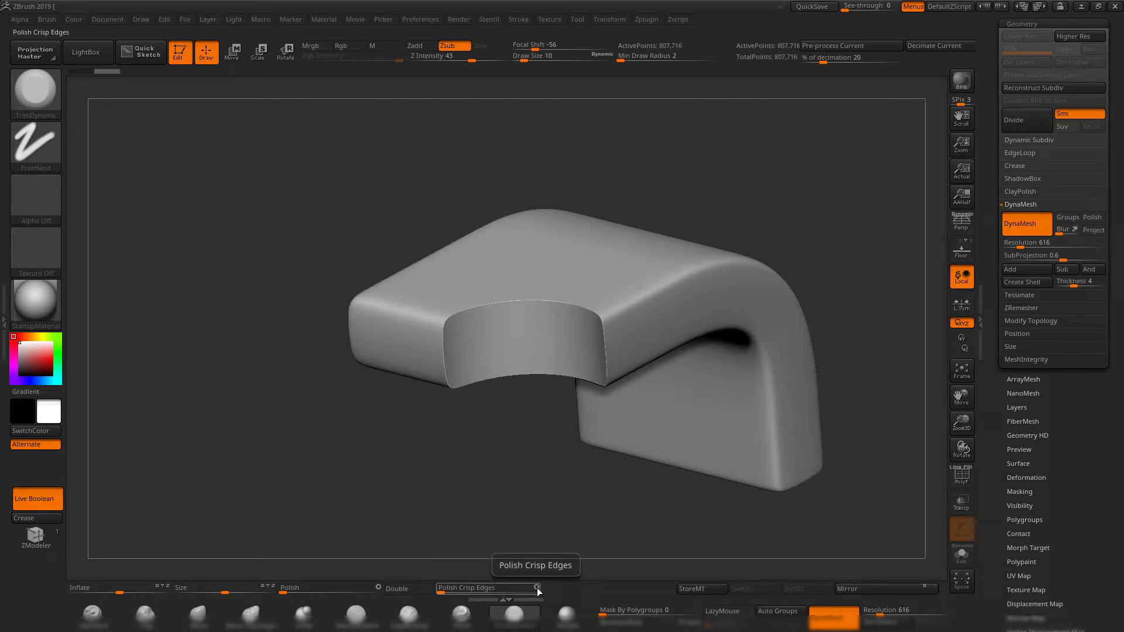
pyautogui.moveTo(442, 592)
pyautogui.mouseDown()
pyautogui.moveTo(460, 588)
pyautogui.moveTo(449, 591)
pyautogui.mouseUp()
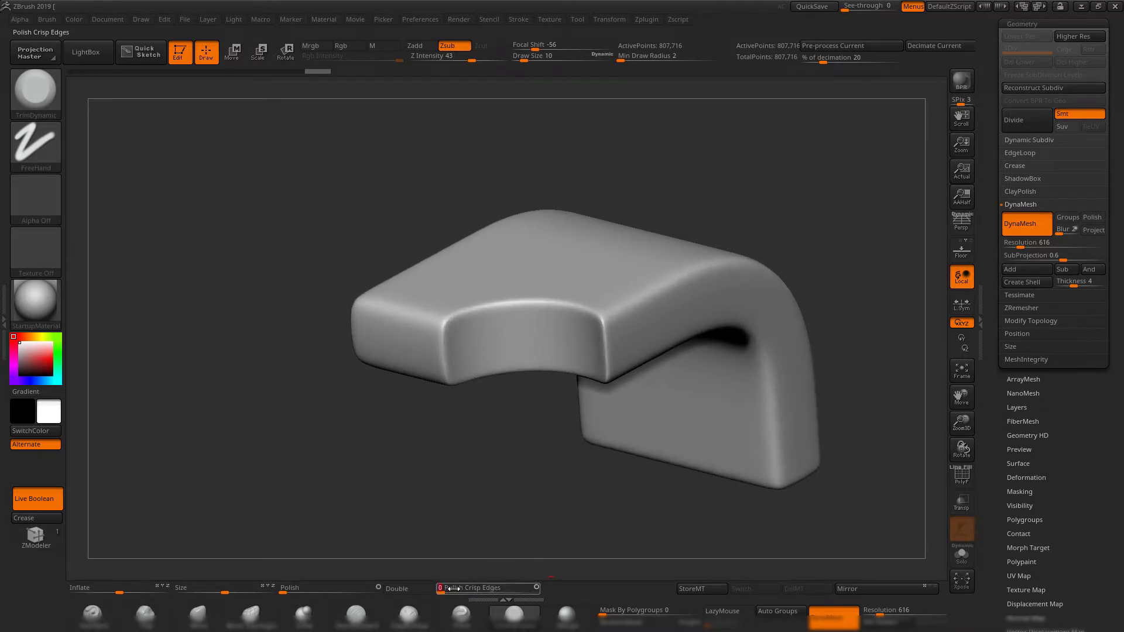
pyautogui.moveTo(509, 519)
pyautogui.mouseDown()
pyautogui.moveTo(477, 476)
pyautogui.moveTo(505, 483)
pyautogui.mouseUp()
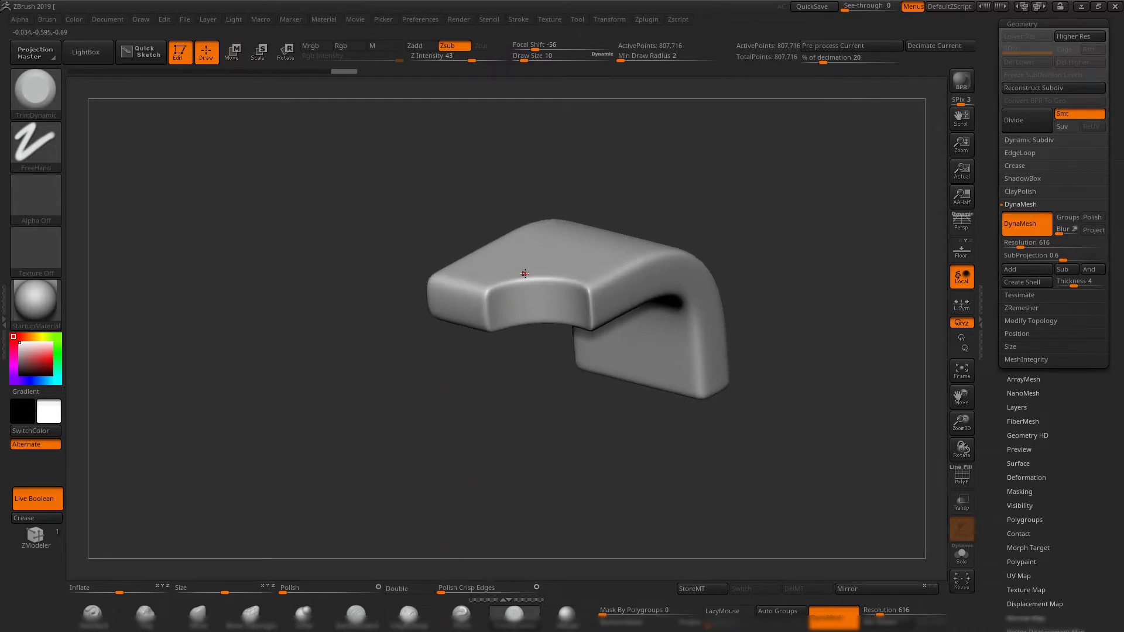
pyautogui.moveTo(520, 437); pyautogui.dragTo(524, 304)
pyautogui.moveTo(730, 202); pyautogui.dragTo(566, 449)
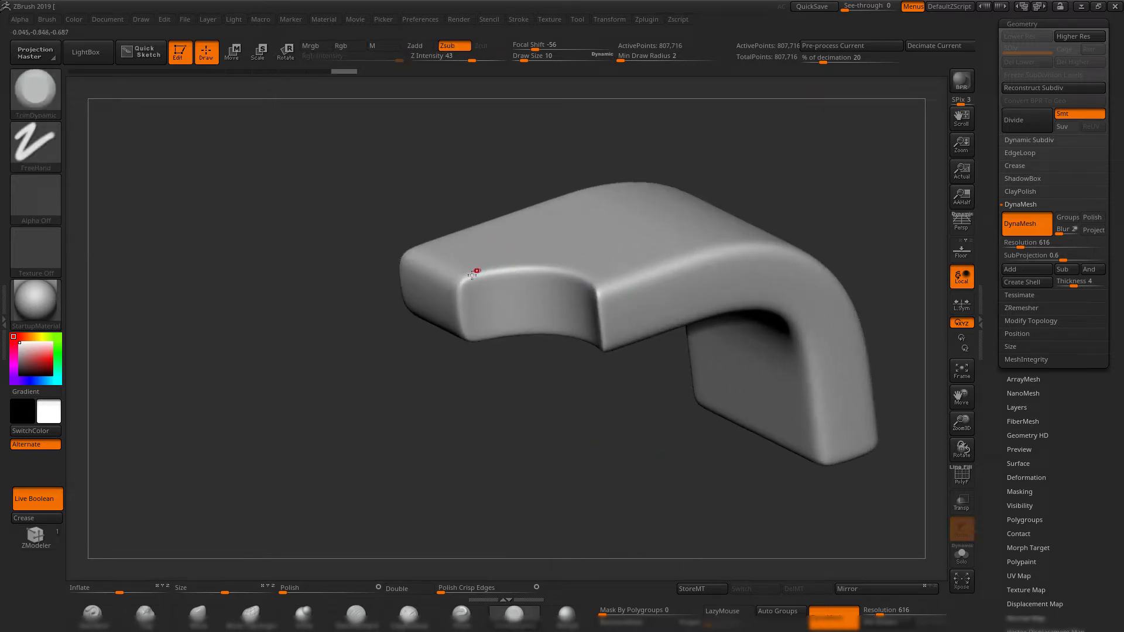
pyautogui.moveTo(605, 442); pyautogui.dragTo(532, 491)
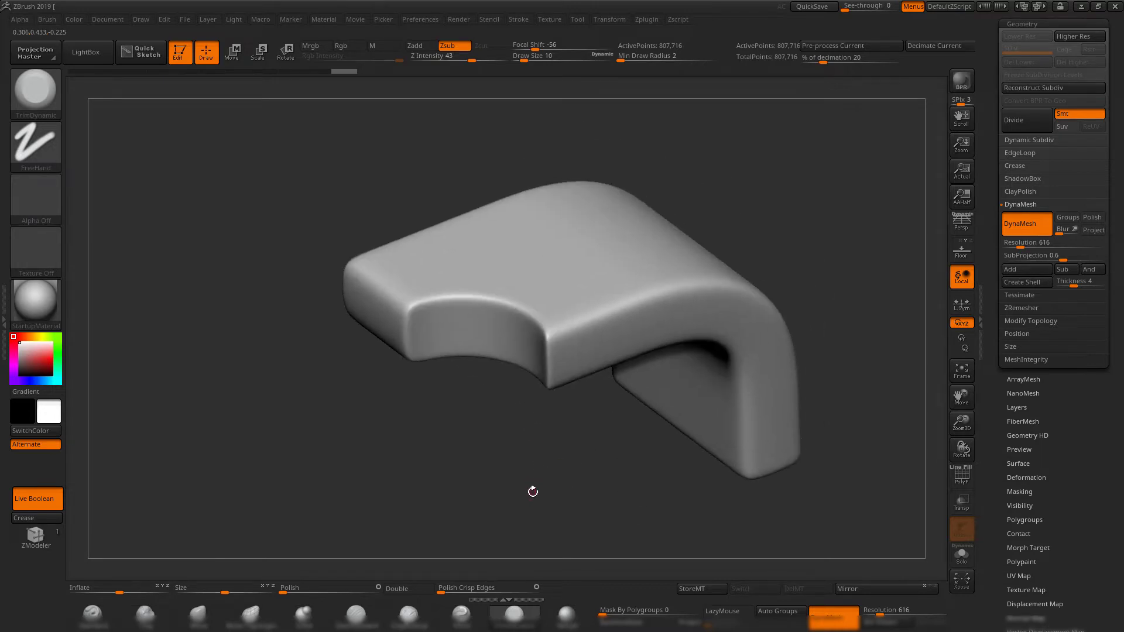
# Step back in the undo history to the mesh before DynaMesh and examine its unpolished notch edges.
pyautogui.moveTo(341, 72); pyautogui.dragTo(88, 71)
pyautogui.moveTo(374, 143); pyautogui.dragTo(657, 311)
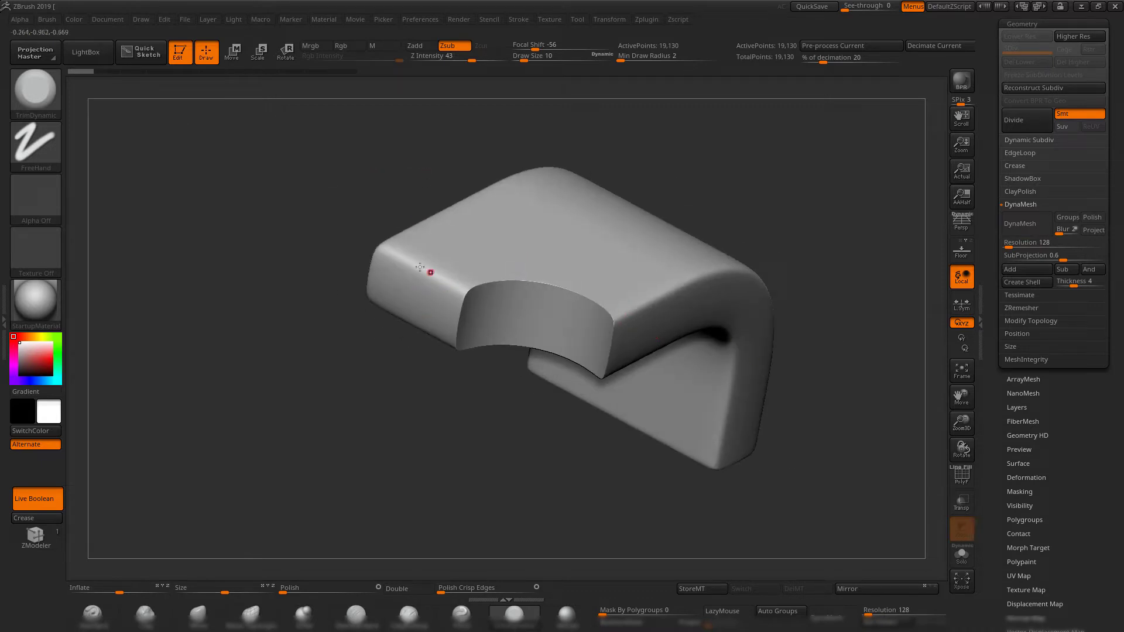
pyautogui.moveTo(384, 245); pyautogui.dragTo(563, 364)
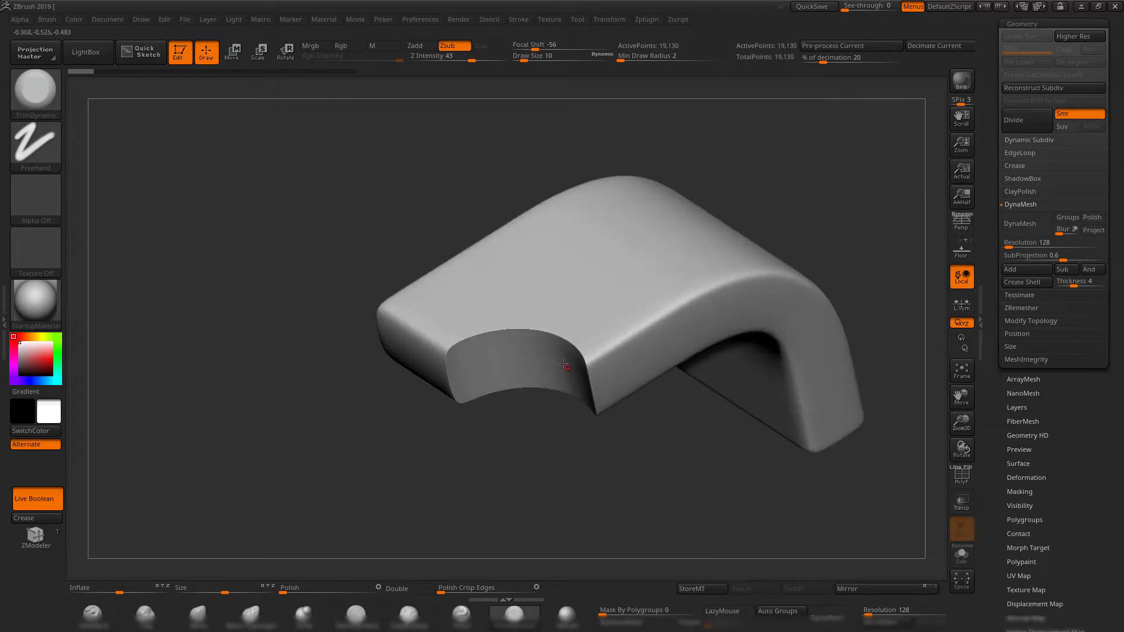
pyautogui.moveTo(238, 238); pyautogui.dragTo(348, 225)
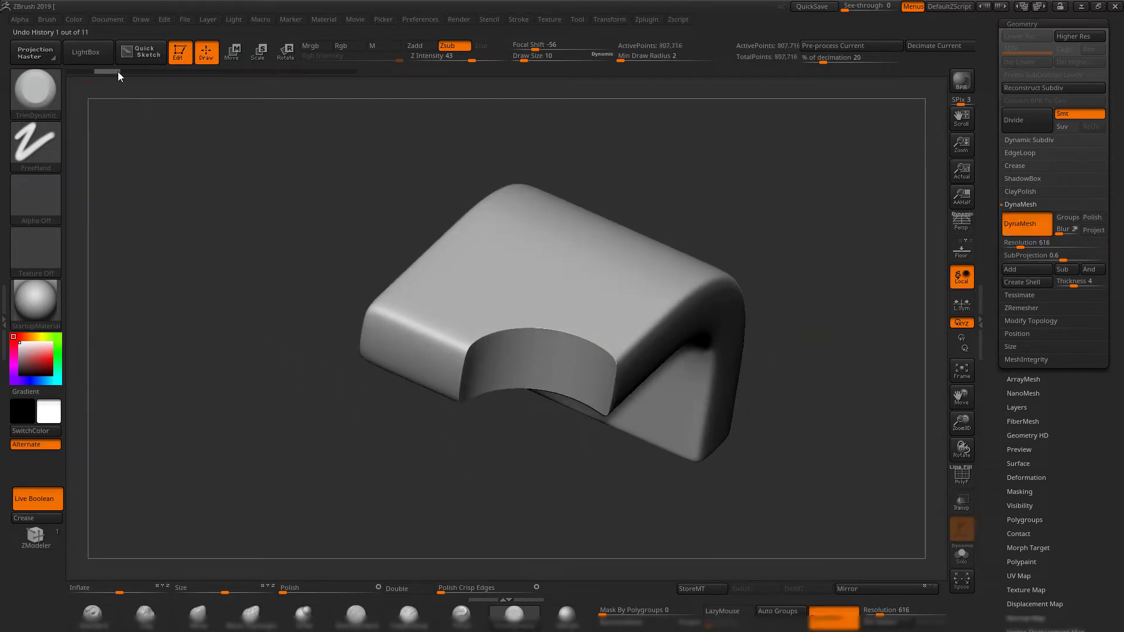
# Move forward through the undo history to compare the polishing stages, and return to the latest polished mesh.
pyautogui.click(117, 72)
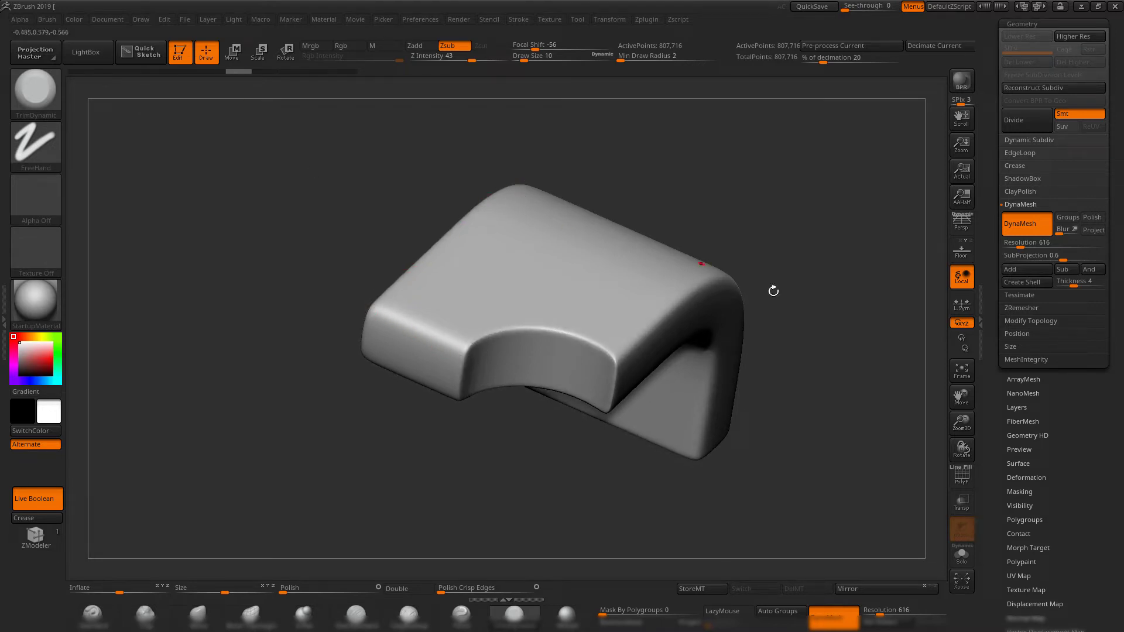
pyautogui.moveTo(814, 258); pyautogui.dragTo(439, 278)
pyautogui.moveTo(747, 291); pyautogui.dragTo(911, 196)
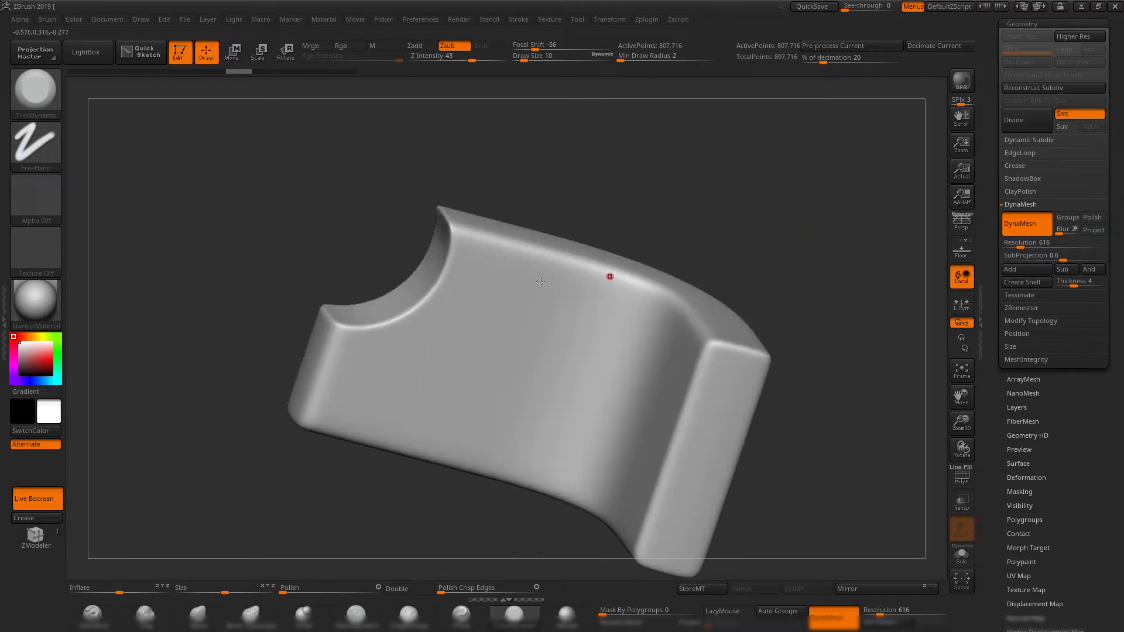
pyautogui.moveTo(731, 191); pyautogui.dragTo(263, 75)
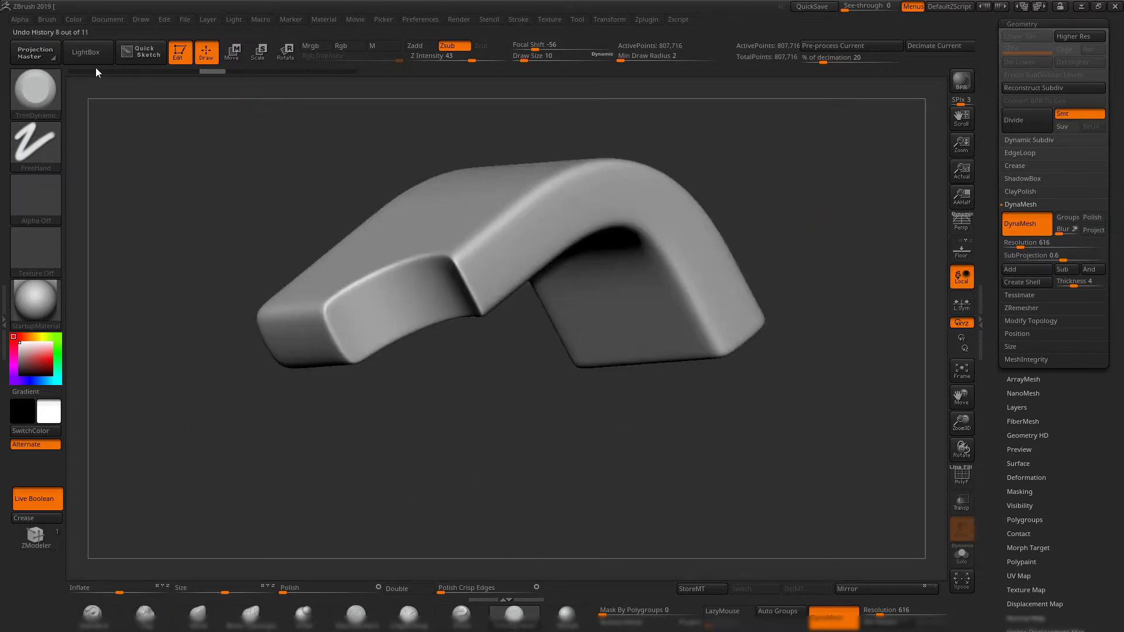
pyautogui.moveTo(96, 70); pyautogui.dragTo(349, 86)
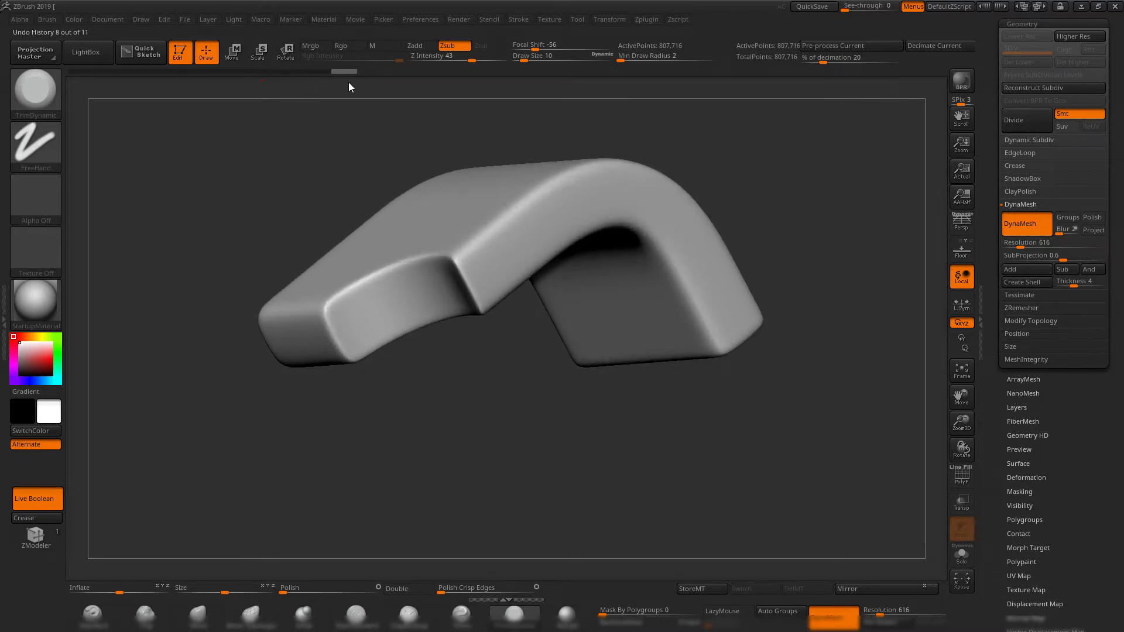
pyautogui.moveTo(687, 129); pyautogui.dragTo(523, 240)
pyautogui.moveTo(769, 325); pyautogui.dragTo(734, 240)
# Switch back to the original two-subtool model, select the bent block, and check its wireframe with PolyFrame.
pyautogui.moveTo(997, 120); pyautogui.dragTo(996, 178)
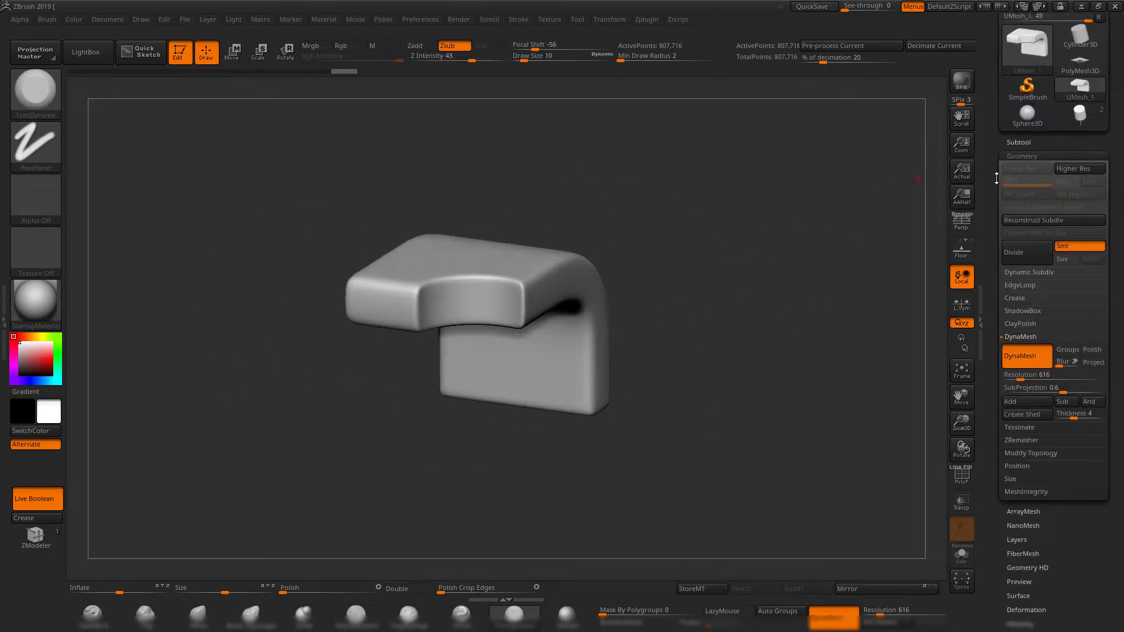
pyautogui.click(1080, 113)
pyautogui.moveTo(711, 291); pyautogui.dragTo(557, 293)
pyautogui.keyDown('alt'); pyautogui.click(557, 293); pyautogui.keyUp('alt')
pyautogui.moveTo(743, 196); pyautogui.dragTo(673, 246)
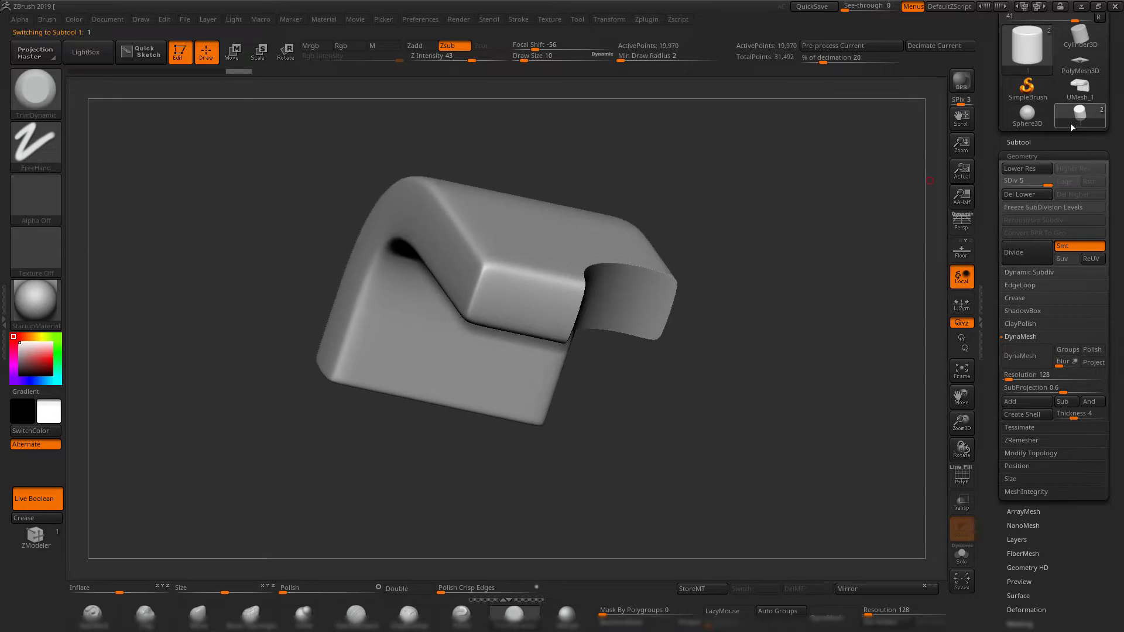
pyautogui.click(1019, 141)
pyautogui.hotkey('shift', 'f')
# Select the cylinder subtool in the subtool list and check its wireframe with PolyFrame.
pyautogui.hotkey('shift', 'f')
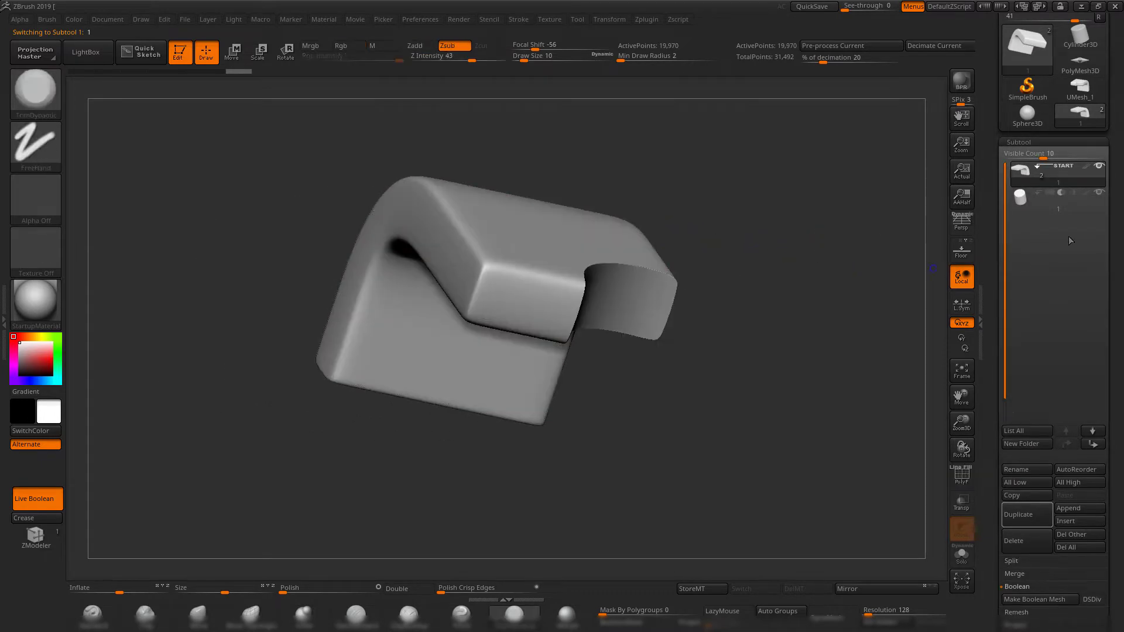
pyautogui.click(1067, 205)
pyautogui.moveTo(738, 228); pyautogui.dragTo(630, 271)
pyautogui.hotkey('shift', 'f')
pyautogui.hotkey('shift', 'f')
pyautogui.keyDown('alt'); pyautogui.moveTo(826, 174); pyautogui.dragTo(708, 217); pyautogui.keyUp('alt')
pyautogui.moveTo(707, 217); pyautogui.dragTo(883, 88)
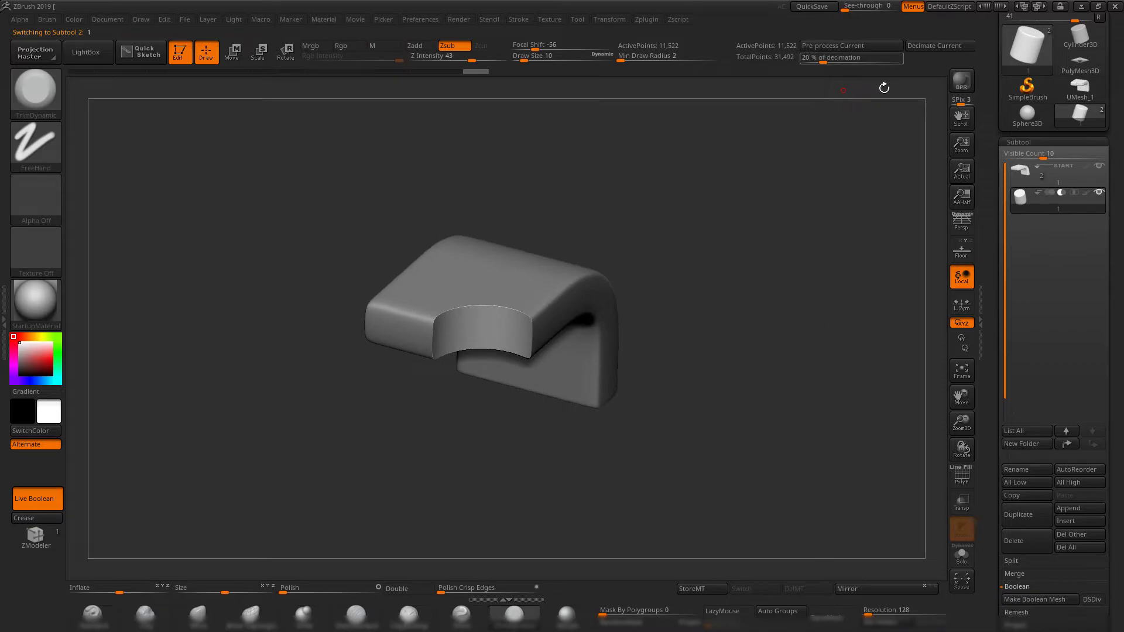
# Switch to Maya and delete the supporting edge loops along the bent block's borders, keeping its basic shape.
pyautogui.click(1080, 10)
pyautogui.keyDown('alt'); pyautogui.moveTo(452, 319); pyautogui.dragTo(429, 358); pyautogui.keyUp('alt')
pyautogui.click(467, 273)
pyautogui.keyDown('alt'); pyautogui.moveTo(467, 273); pyautogui.dragTo(591, 351, button='right'); pyautogui.keyUp('alt')
pyautogui.keyDown('alt'); pyautogui.moveTo(591, 351); pyautogui.dragTo(595, 363); pyautogui.keyUp('alt')
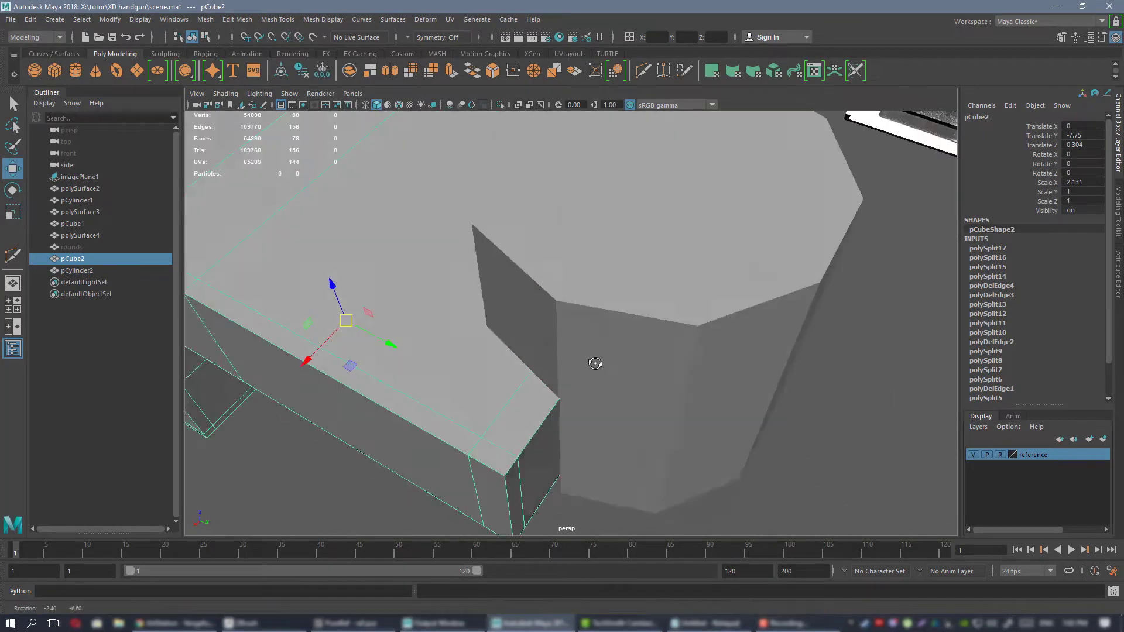
pyautogui.keyDown('alt'); pyautogui.moveTo(596, 364); pyautogui.dragTo(468, 310, button='right'); pyautogui.keyUp('alt')
pyautogui.keyDown('alt'); pyautogui.moveTo(468, 310); pyautogui.dragTo(514, 314); pyautogui.keyUp('alt')
pyautogui.moveTo(546, 279); pyautogui.dragTo(545, 251, button='right')
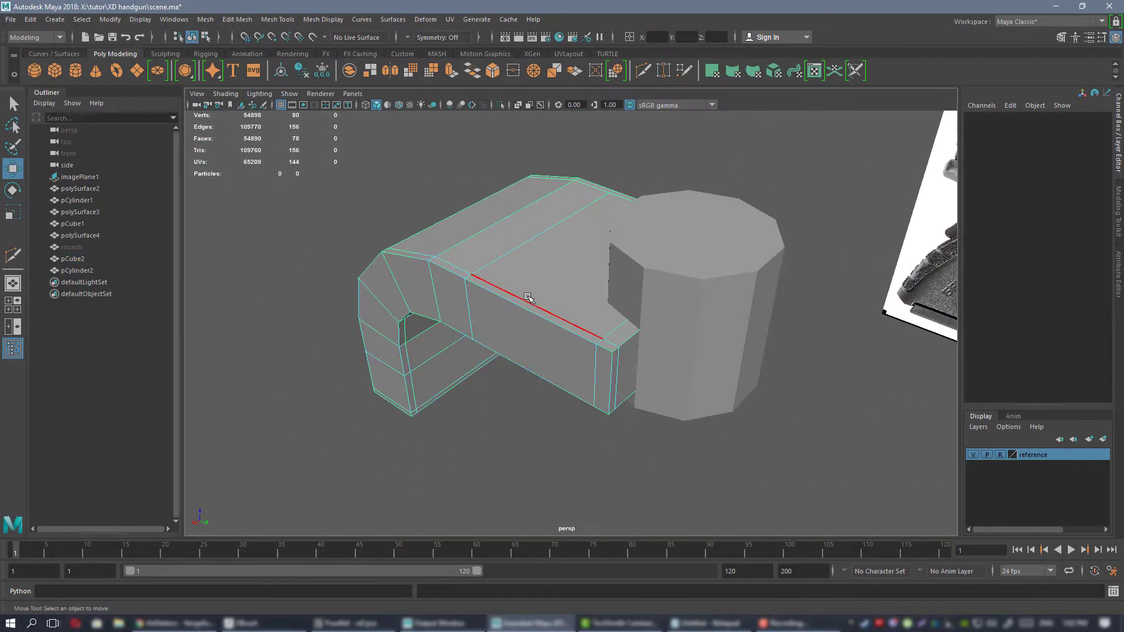
pyautogui.doubleClick(527, 298)
pyautogui.keyDown('shift'); pyautogui.doubleClick(599, 367); pyautogui.keyUp('shift')
pyautogui.keyDown('alt'); pyautogui.moveTo(600, 367); pyautogui.dragTo(460, 477); pyautogui.keyUp('alt')
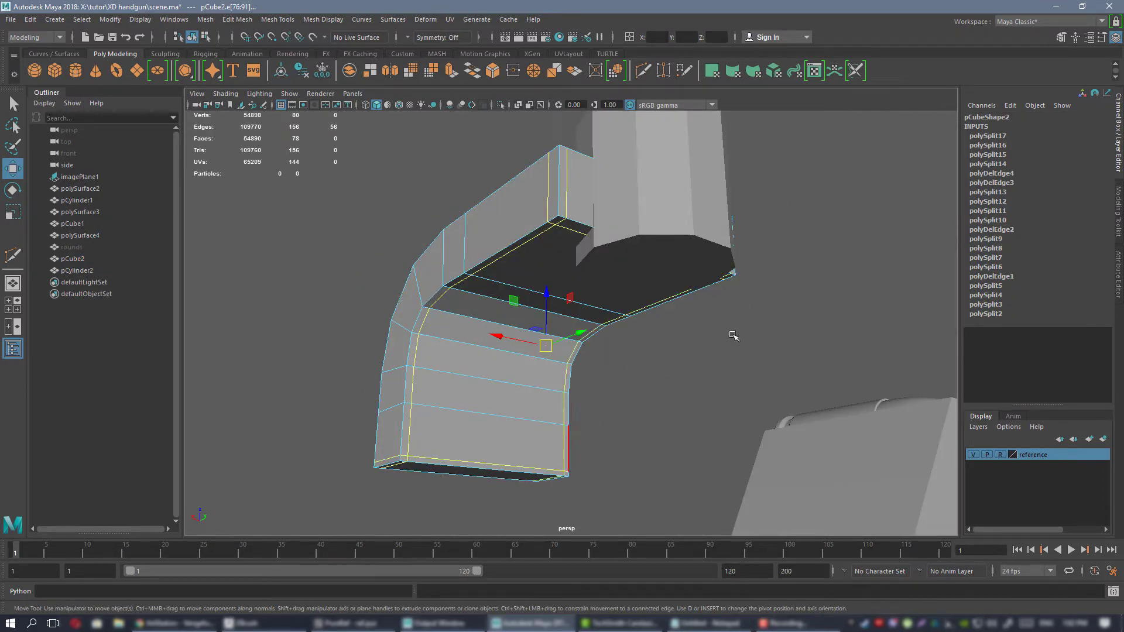
pyautogui.keyDown('alt'); pyautogui.moveTo(734, 336); pyautogui.dragTo(597, 380); pyautogui.keyUp('alt')
pyautogui.hotkey('ctrl', 'Delete')
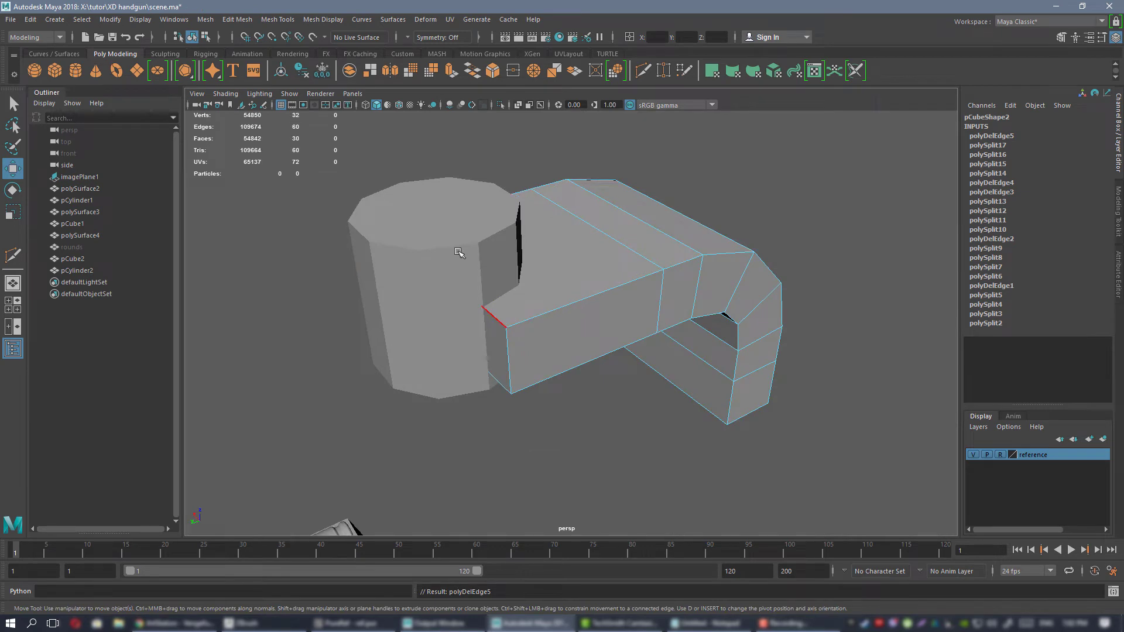
# Delete the supporting edge loops near the upper and lower rims of the cylinder and return to object mode.
pyautogui.moveTo(492, 223); pyautogui.dragTo(521, 210, button='right')
pyautogui.click(451, 271)
pyautogui.keyDown('alt'); pyautogui.moveTo(451, 270); pyautogui.dragTo(423, 266); pyautogui.keyUp('alt')
pyautogui.moveTo(422, 266); pyautogui.dragTo(426, 252, button='right')
pyautogui.doubleClick(430, 249)
pyautogui.hotkey('ctrl', 'Delete')
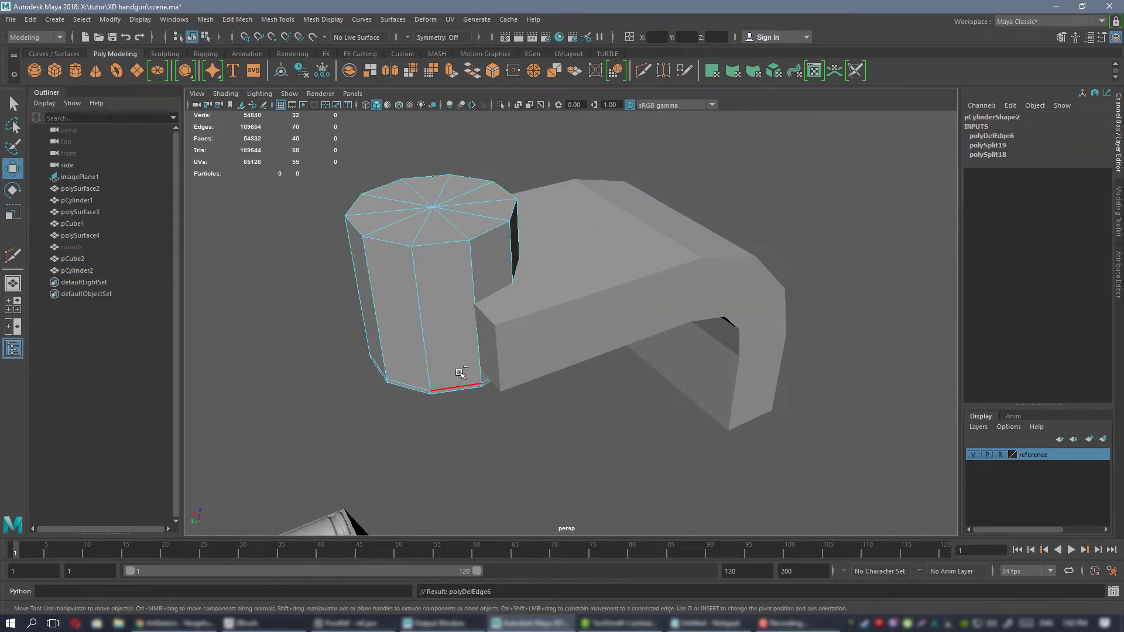
pyautogui.doubleClick(459, 384)
pyautogui.hotkey('ctrl', 'Delete')
pyautogui.moveTo(439, 262); pyautogui.dragTo(546, 230, button='right')
# Export the bent block as 1.OBJ into the exp folder, overwriting the existing file, and switch to ZBrush.
pyautogui.click(682, 271)
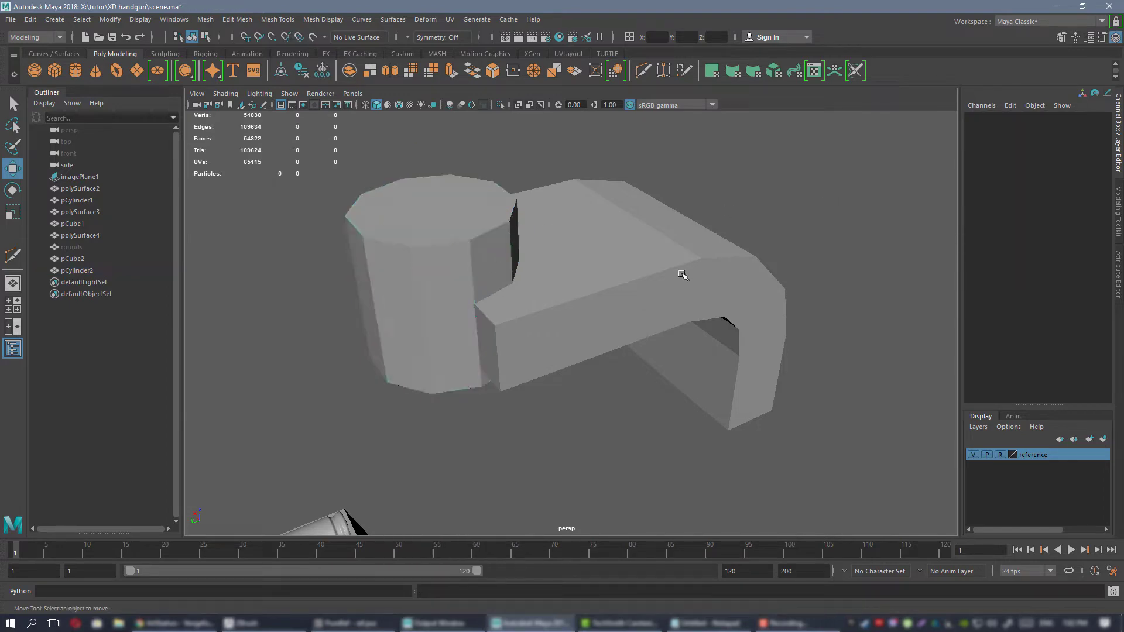
pyautogui.keyDown('alt'); pyautogui.moveTo(682, 271); pyautogui.dragTo(720, 308); pyautogui.keyUp('alt')
pyautogui.keyDown('alt'); pyautogui.moveTo(578, 302); pyautogui.dragTo(527, 304); pyautogui.keyUp('alt')
pyautogui.click(11, 19)
pyautogui.click(50, 172)
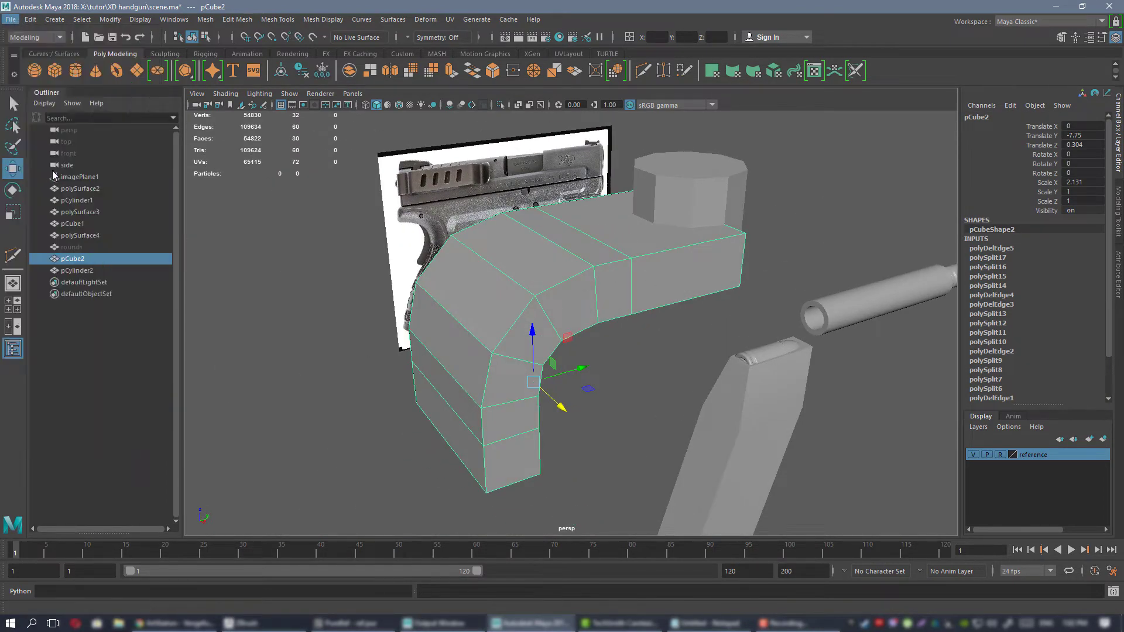
pyautogui.doubleClick(402, 219)
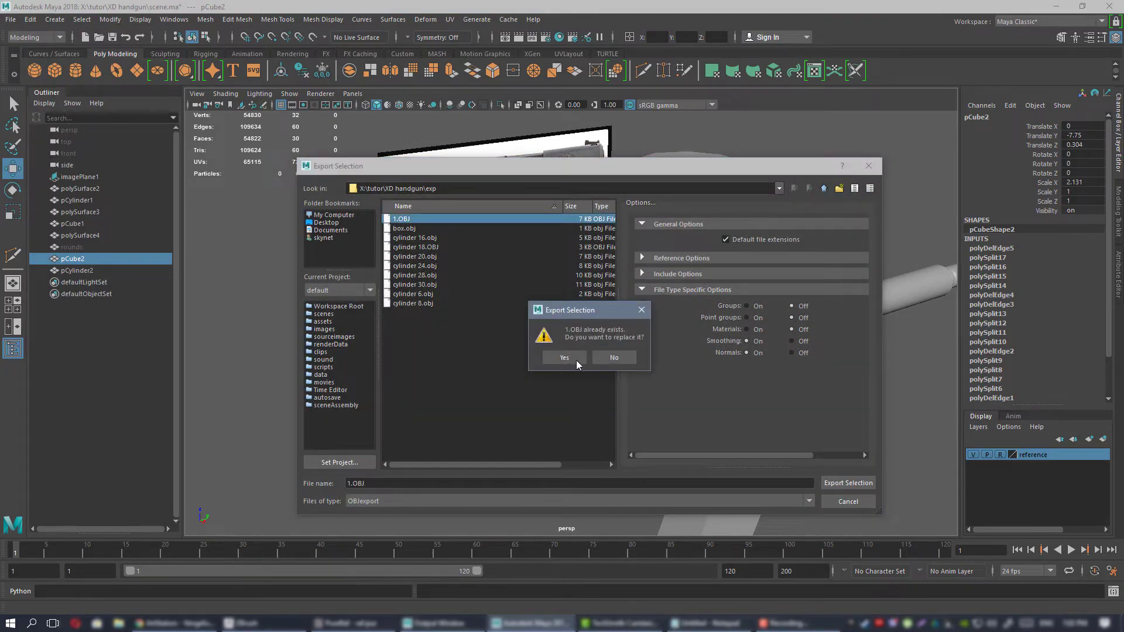
pyautogui.click(570, 357)
pyautogui.click(246, 621)
# Select the bent block subtool of the existing model and replace its mesh by importing 1.OBJ.
pyautogui.moveTo(770, 369); pyautogui.dragTo(744, 340)
pyautogui.click(1040, 181)
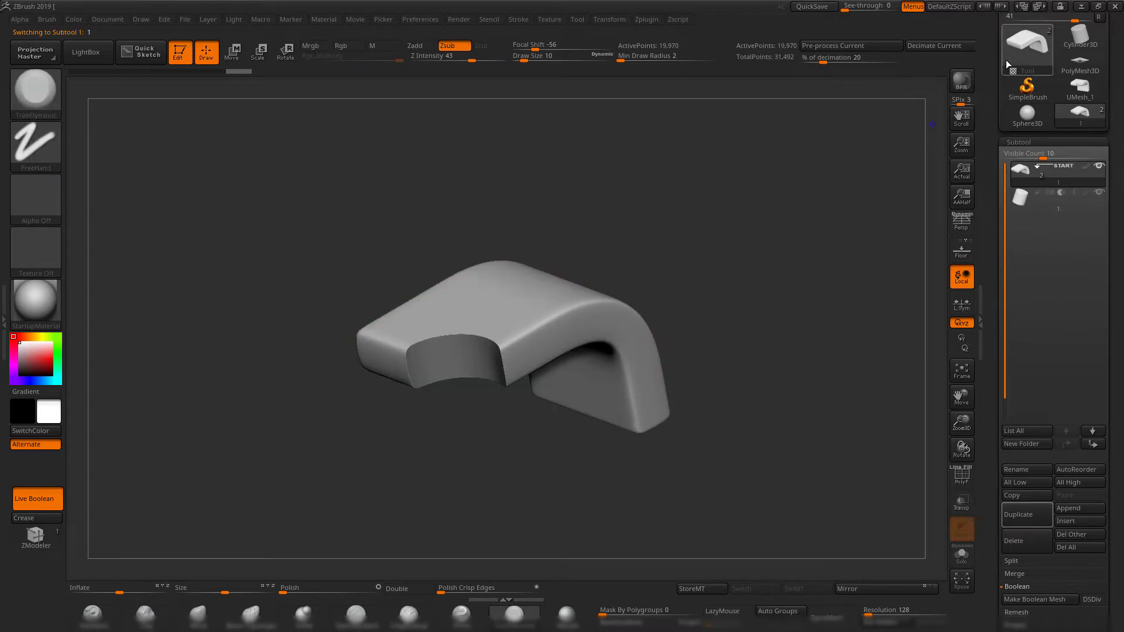
pyautogui.scroll(3, 1006, 60)
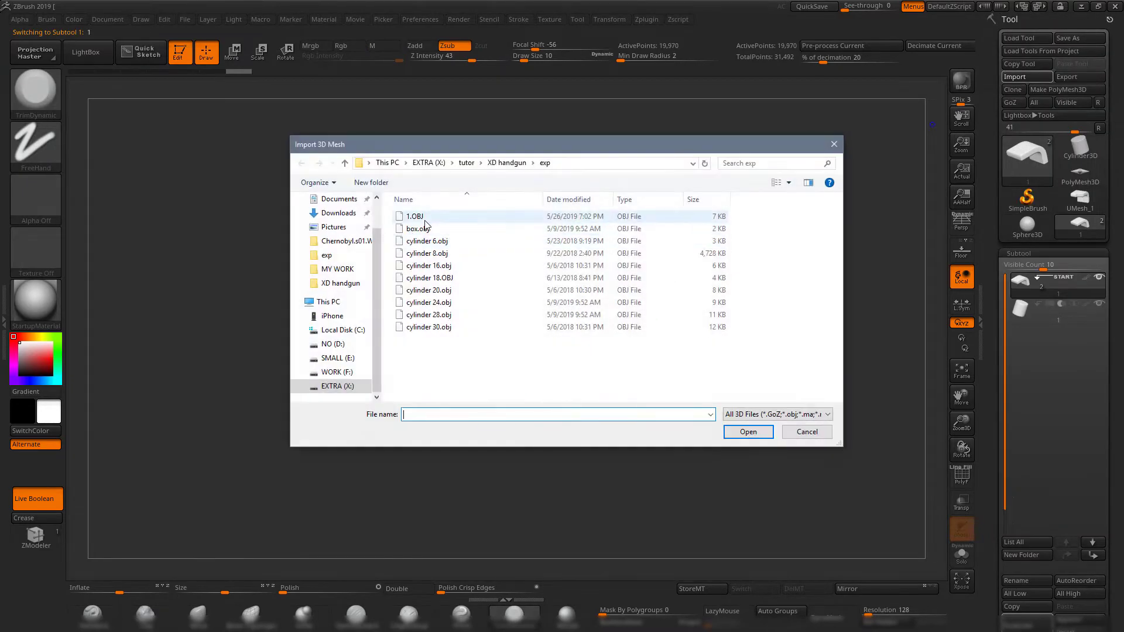
pyautogui.doubleClick(426, 220)
pyautogui.hotkey('shift', 'f')
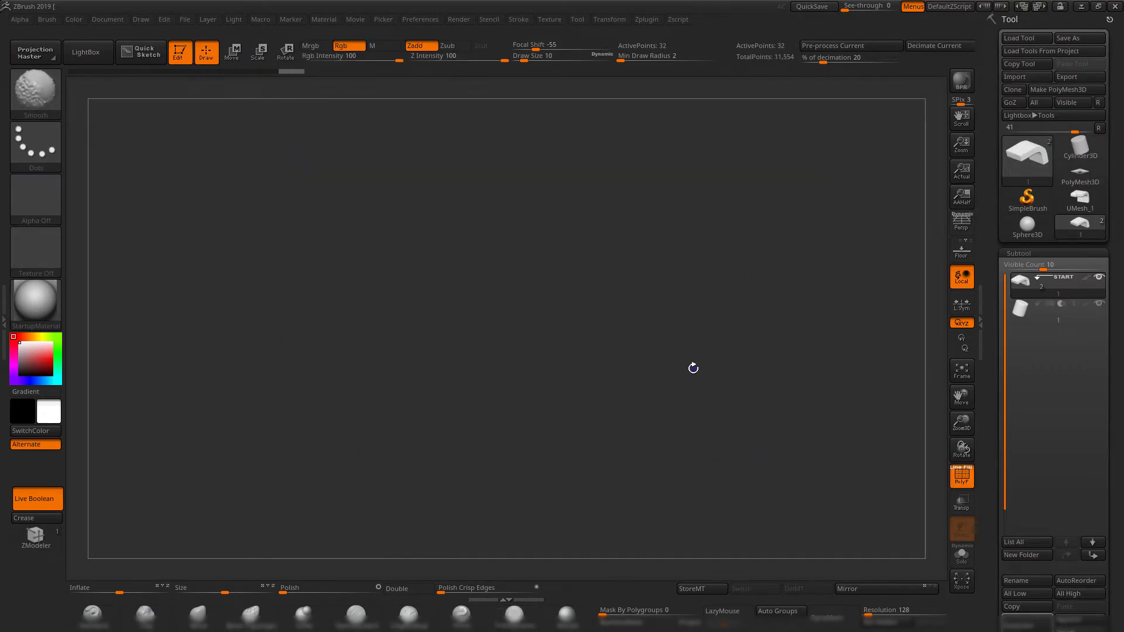
pyautogui.keyDown('alt'); pyautogui.moveTo(795, 331); pyautogui.dragTo(693, 385); pyautogui.keyUp('alt')
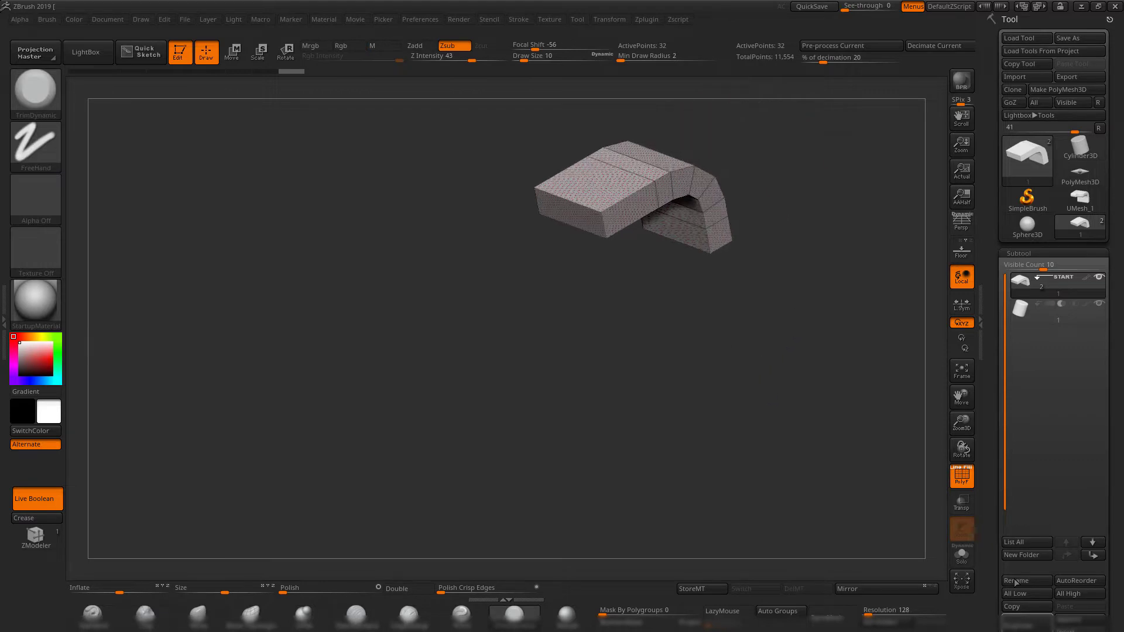
pyautogui.moveTo(988, 583); pyautogui.dragTo(983, 506)
pyautogui.keyDown('alt'); pyautogui.moveTo(743, 400); pyautogui.dragTo(678, 480); pyautogui.keyUp('alt')
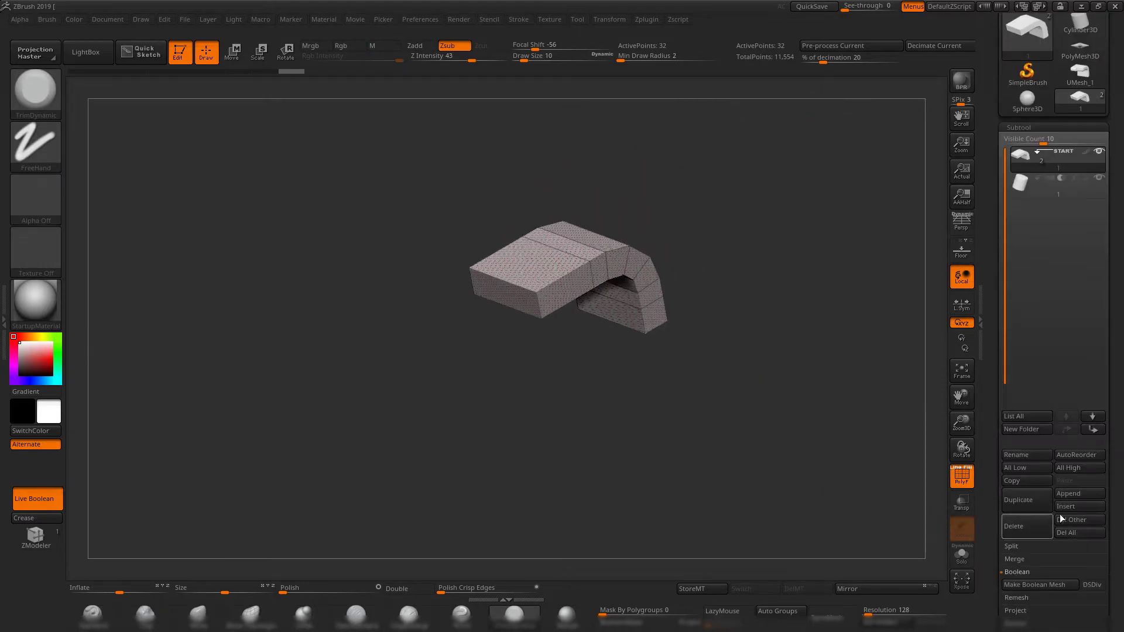
# Append a Sphere3D subtool to the existing model and replace it by importing 1.OBJ.
pyautogui.click(1085, 495)
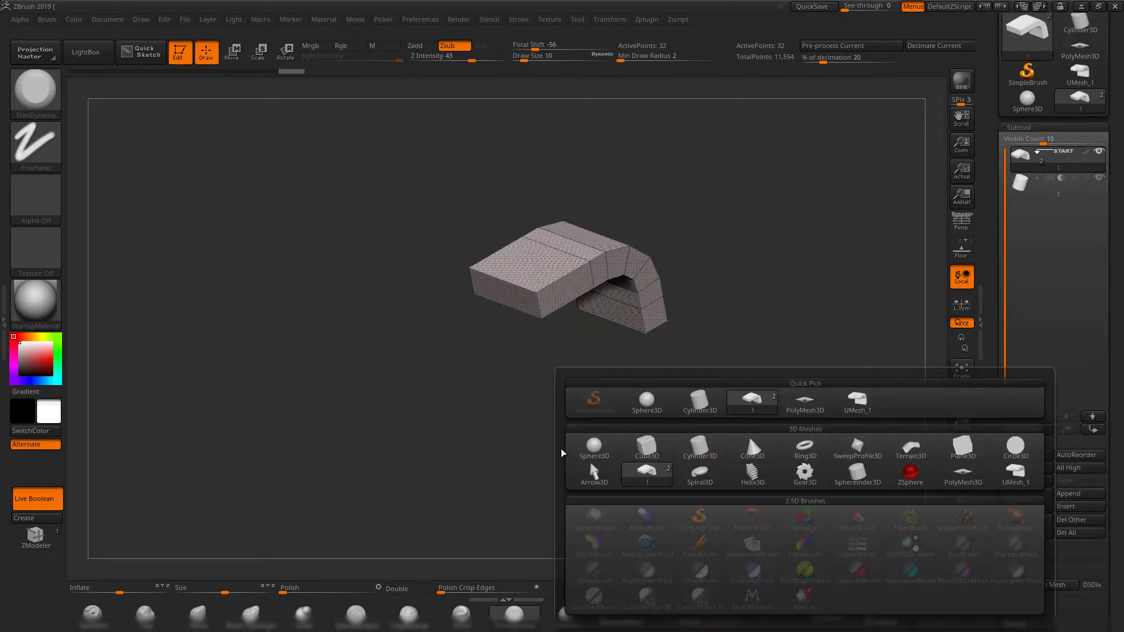
pyautogui.click(590, 448)
pyautogui.click(1020, 210)
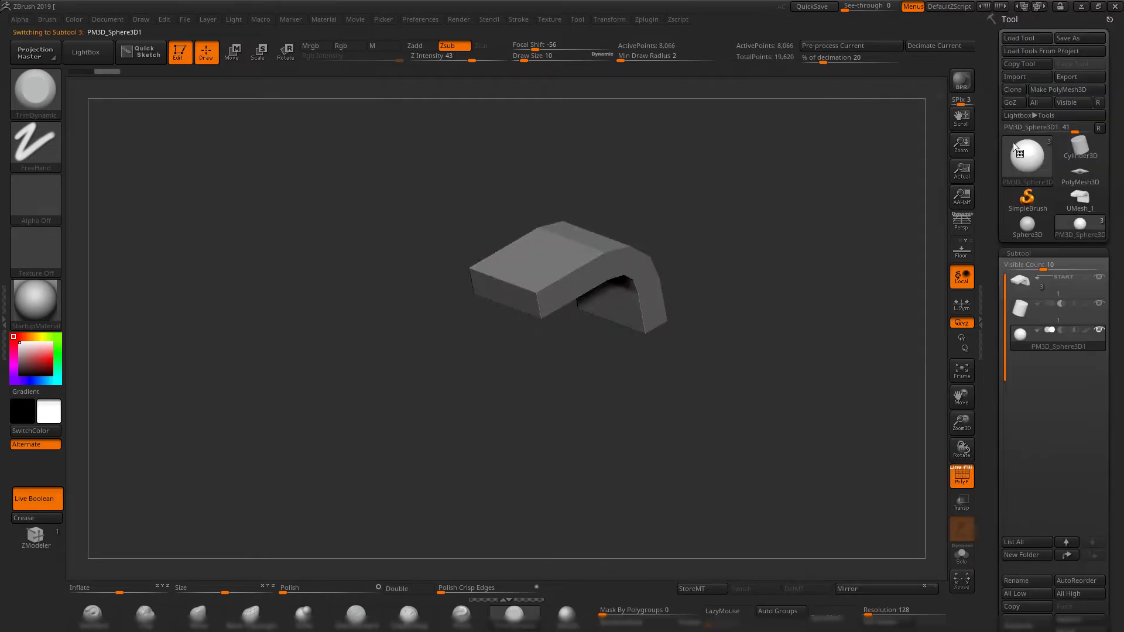
pyautogui.click(1019, 80)
pyautogui.doubleClick(408, 217)
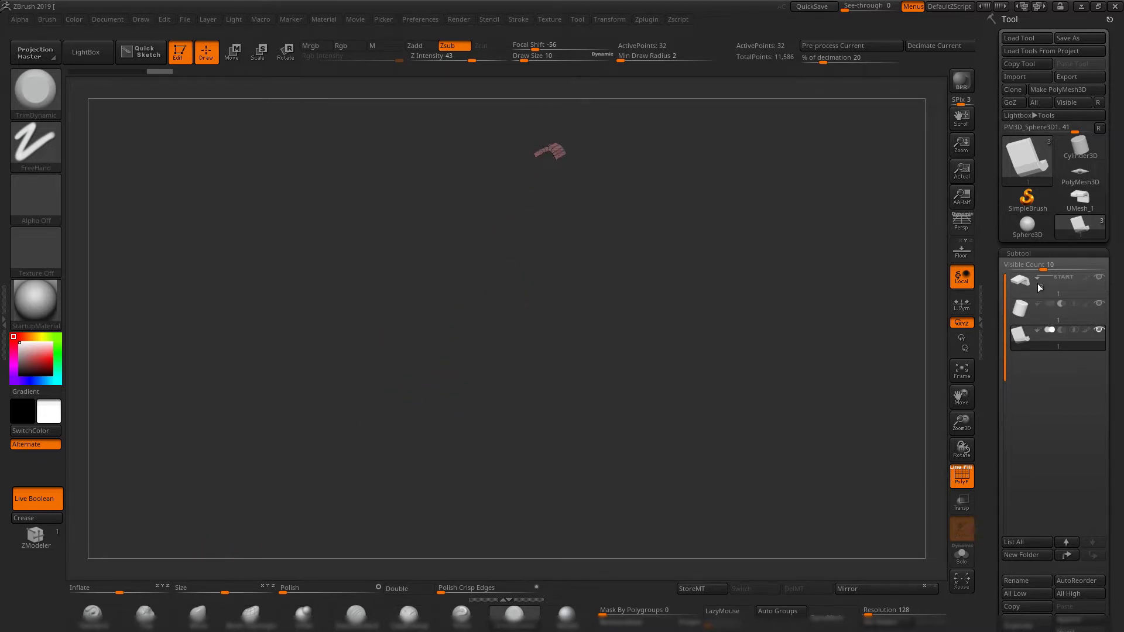
pyautogui.click(1012, 313)
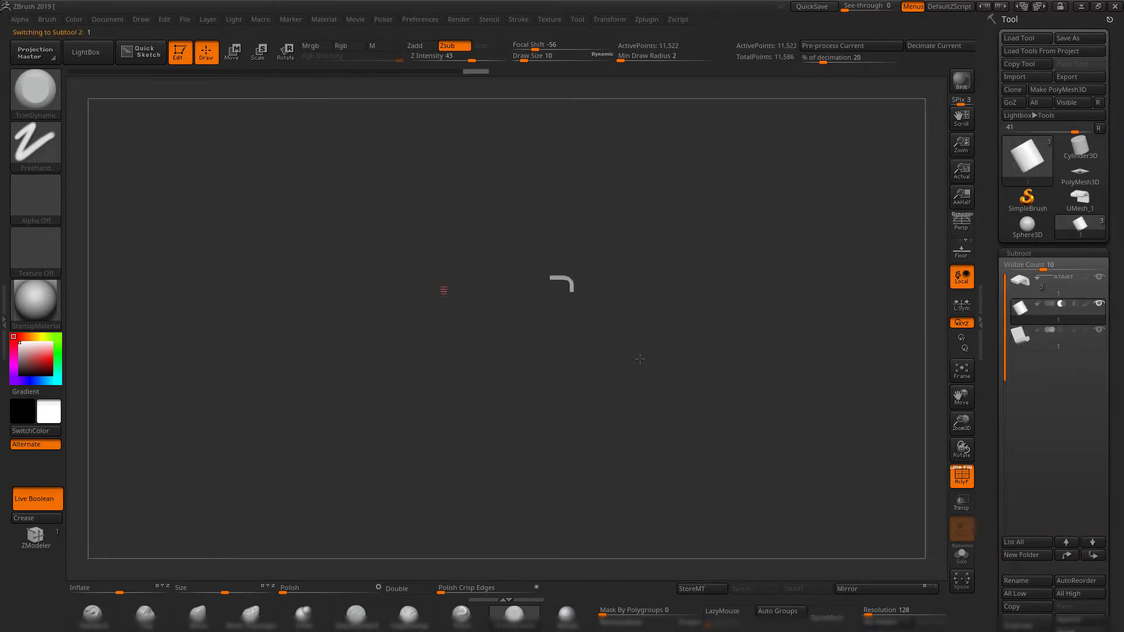
pyautogui.keyDown('alt'); pyautogui.moveTo(640, 359); pyautogui.dragTo(662, 406); pyautogui.keyUp('alt')
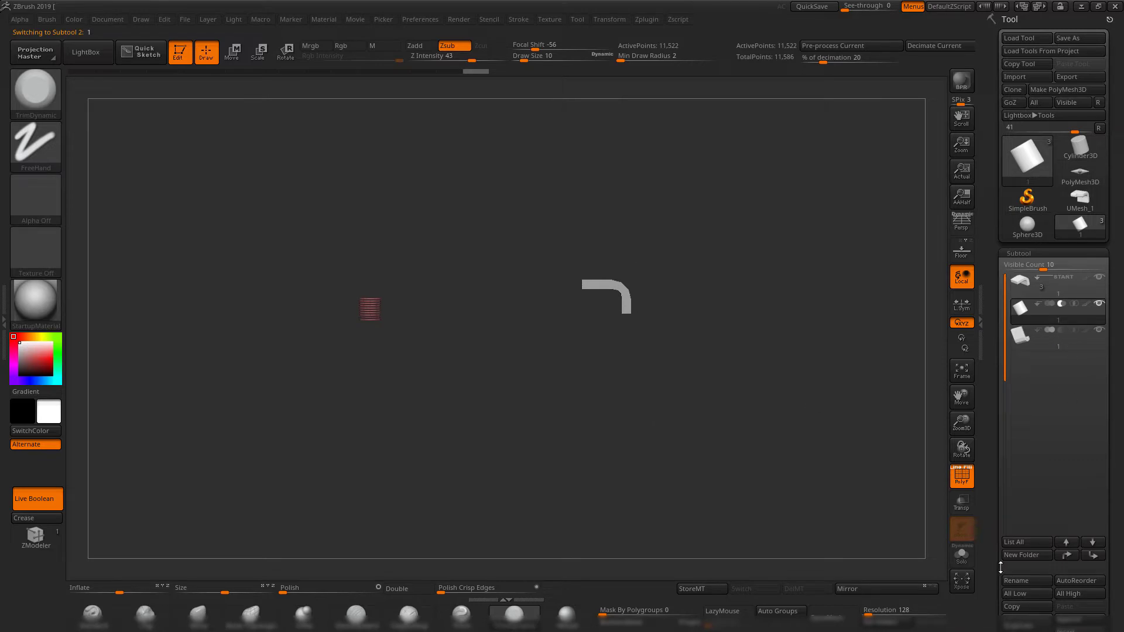
# Switch to a fresh PolyMesh3D tool and import 1.OBJ to load the bent block in place of the star.
pyautogui.moveTo(1000, 567); pyautogui.dragTo(993, 508)
pyautogui.click(1079, 556)
pyautogui.click(916, 584)
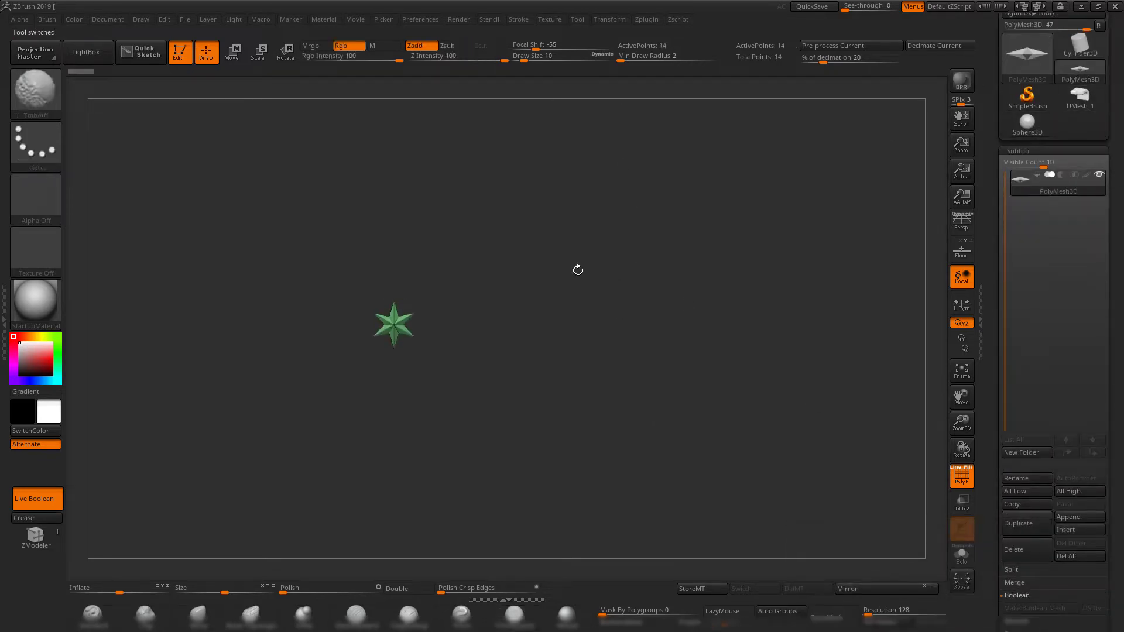
pyautogui.moveTo(991, 109); pyautogui.dragTo(993, 199)
pyautogui.click(1013, 77)
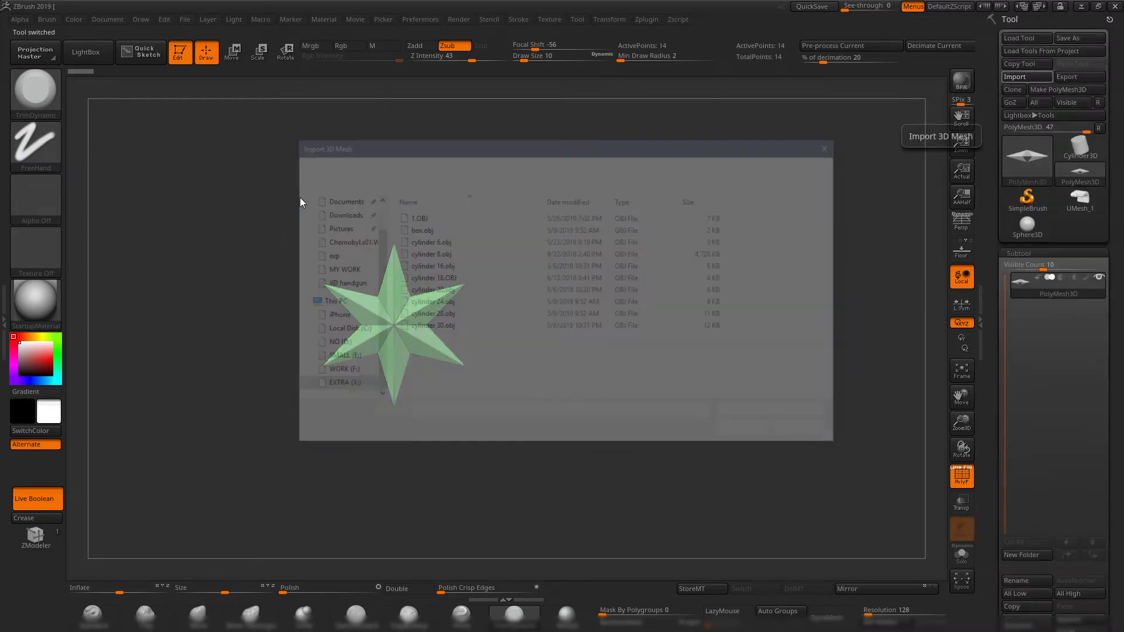
pyautogui.doubleClick(436, 218)
pyautogui.keyDown('alt'); pyautogui.moveTo(530, 273); pyautogui.dragTo(597, 249); pyautogui.keyUp('alt')
pyautogui.moveTo(610, 359); pyautogui.dragTo(553, 155)
pyautogui.moveTo(675, 421); pyautogui.dragTo(762, 217)
# Switch to Maya and export the cylinder above the bent block as 1.OBJ, overwriting the existing file.
pyautogui.click(1079, 6)
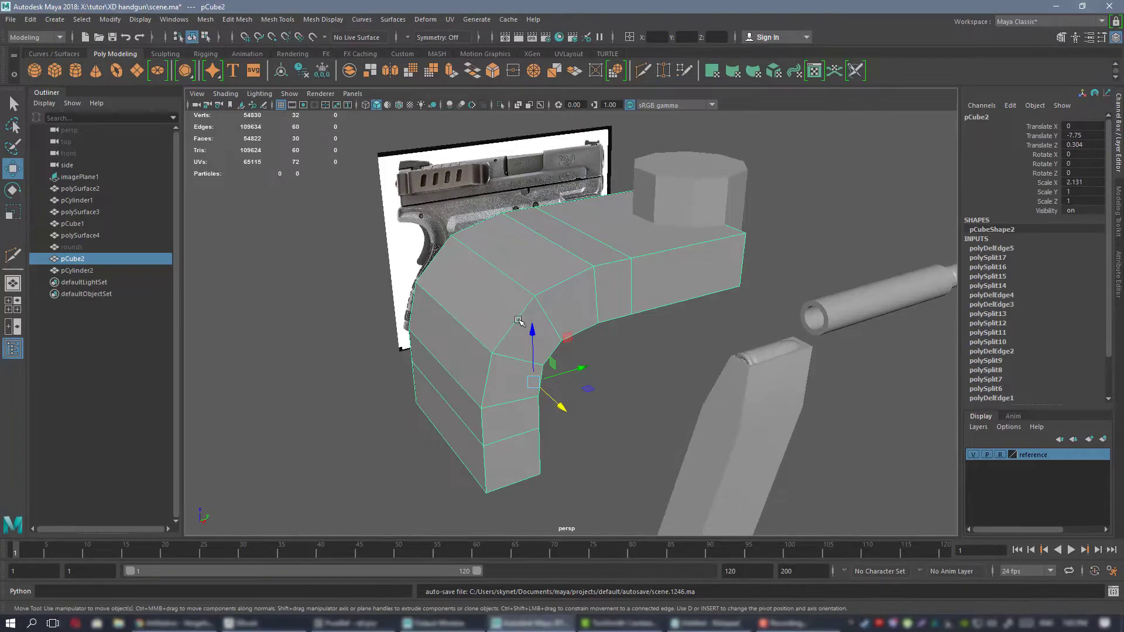
pyautogui.click(725, 176)
pyautogui.click(11, 19)
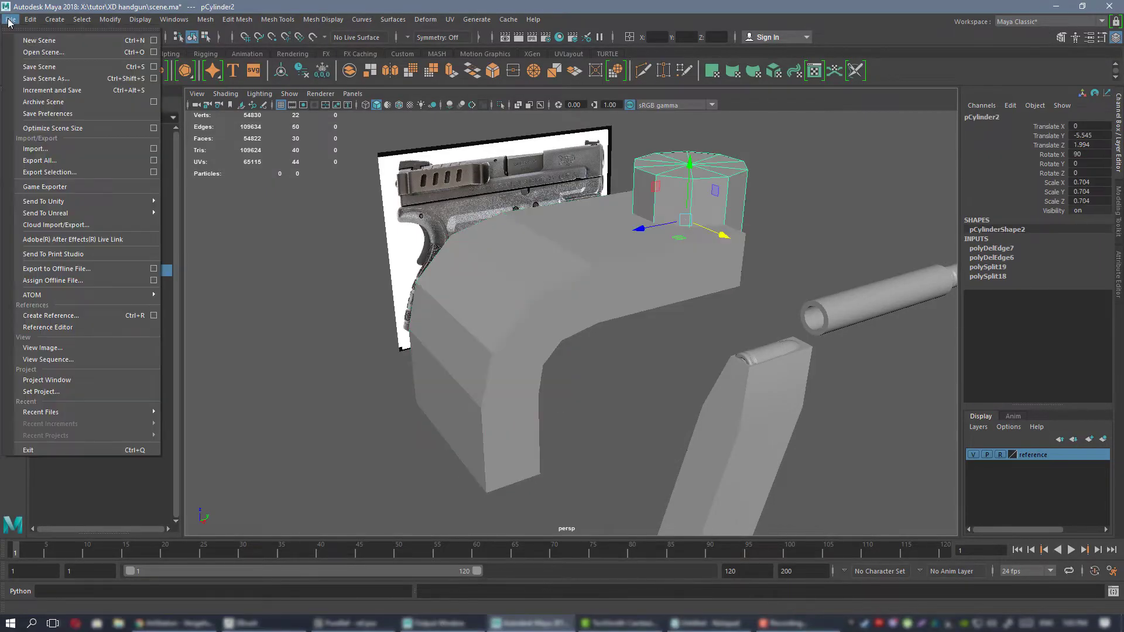
pyautogui.click(73, 172)
pyautogui.doubleClick(402, 219)
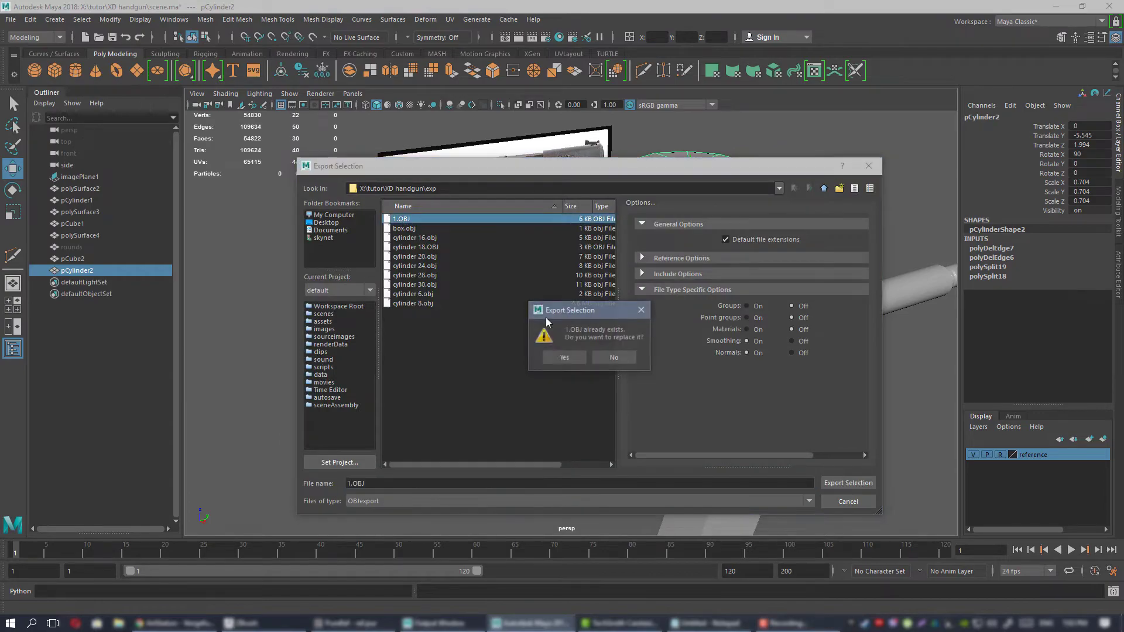
pyautogui.click(562, 357)
# Return to ZBrush, duplicate the bent block subtool, and replace the copy with the cylinder imported from 1.OBJ.
pyautogui.click(246, 623)
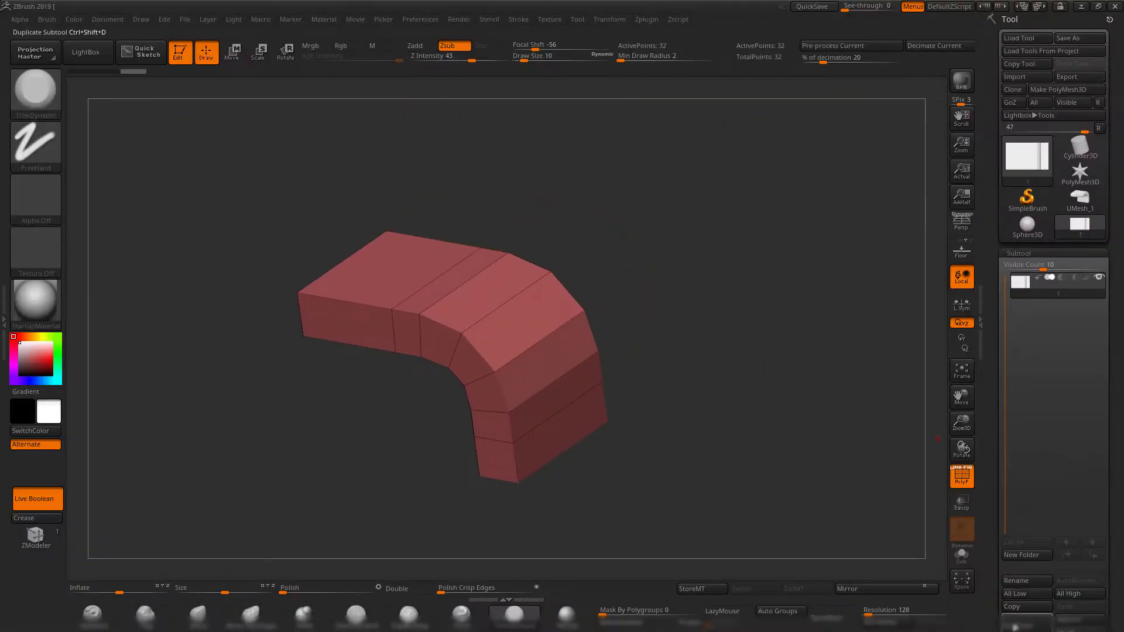
pyautogui.click(1016, 626)
pyautogui.click(1017, 76)
pyautogui.doubleClick(549, 215)
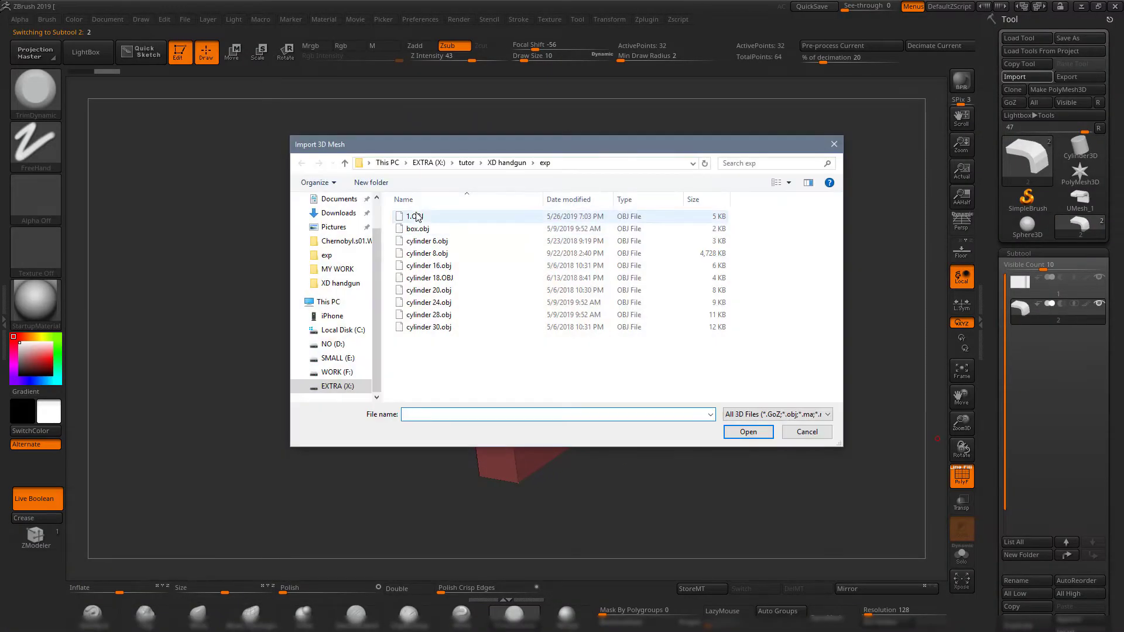
pyautogui.moveTo(667, 234); pyautogui.dragTo(694, 301)
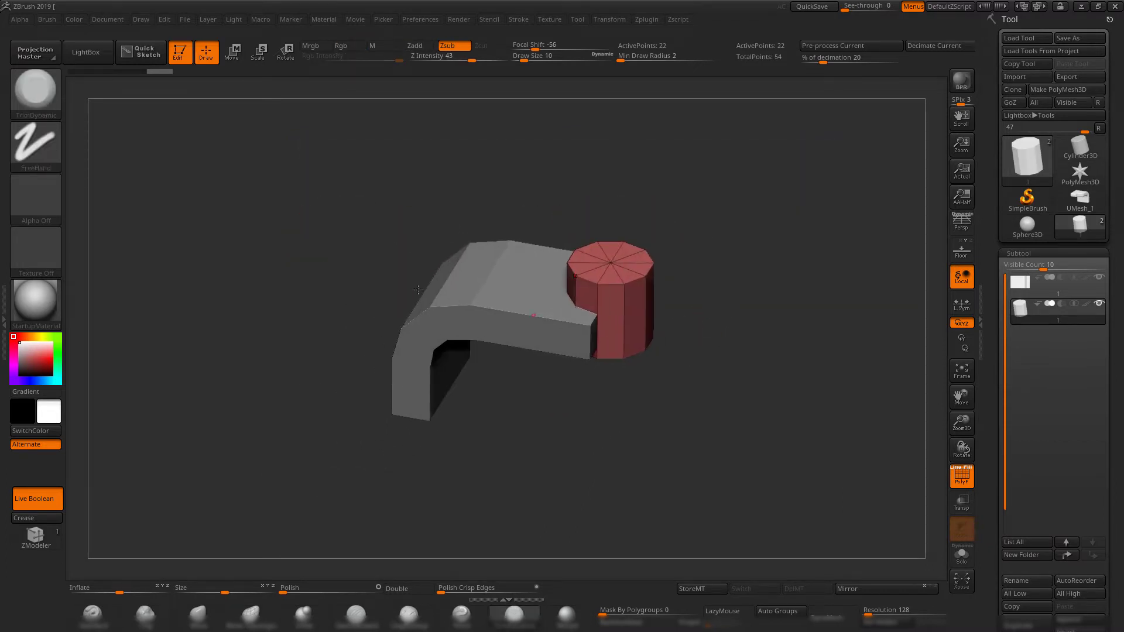
pyautogui.moveTo(723, 402); pyautogui.dragTo(528, 317)
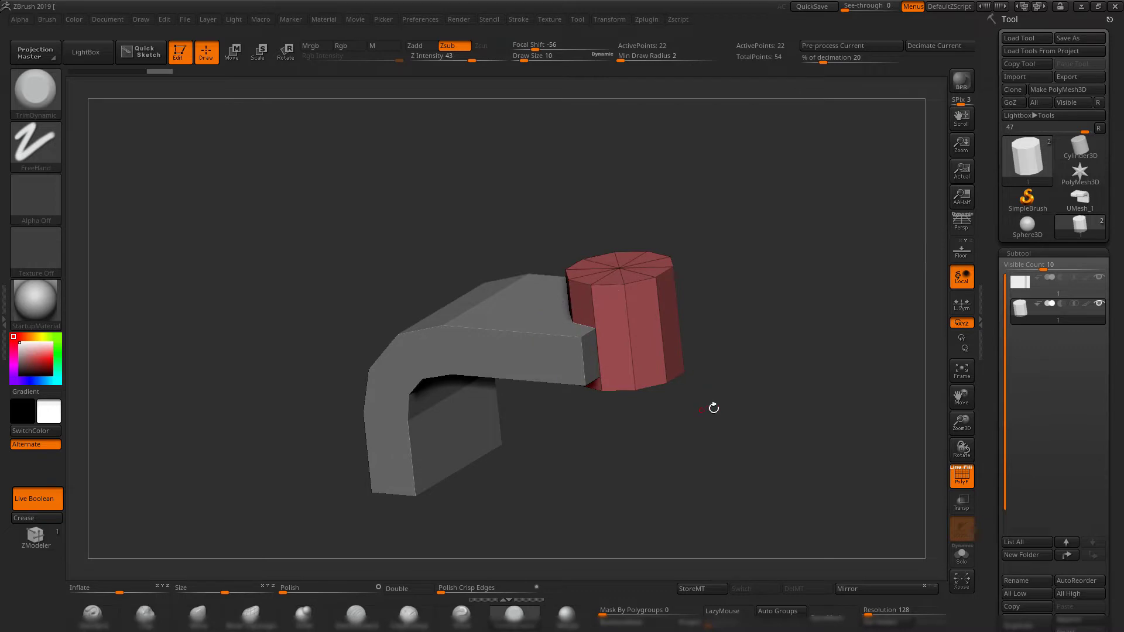
pyautogui.moveTo(714, 408); pyautogui.dragTo(664, 447)
# Select the bent block subtool and isolate it with Solo.
pyautogui.keyDown('alt'); pyautogui.click(481, 331); pyautogui.keyUp('alt')
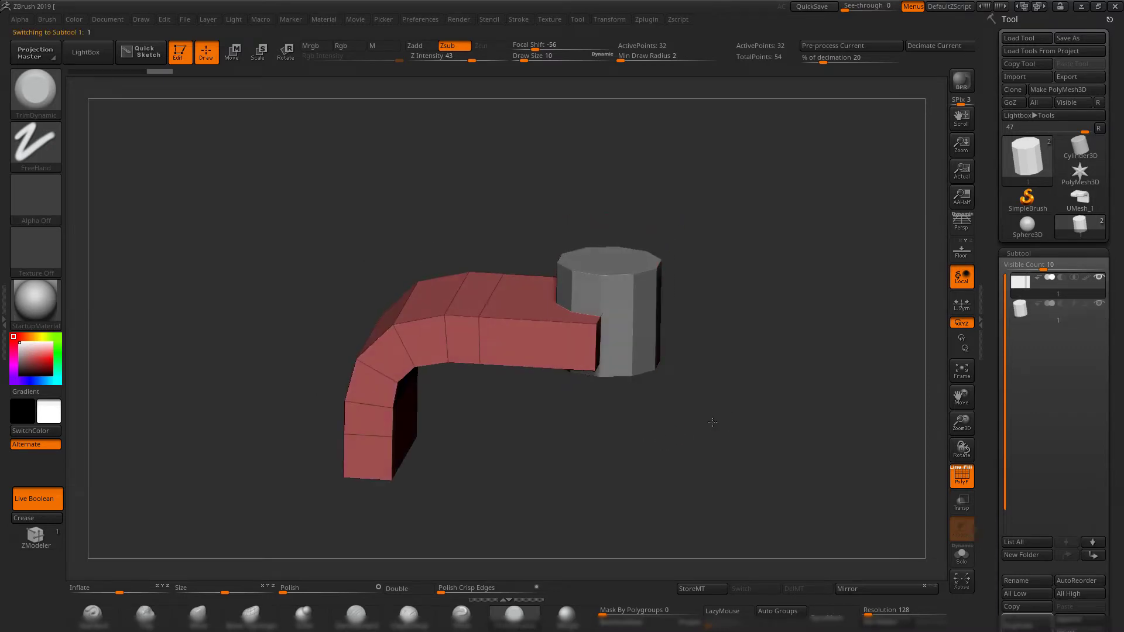
pyautogui.moveTo(994, 499); pyautogui.dragTo(986, 423)
pyautogui.keyDown('alt'); pyautogui.moveTo(794, 505); pyautogui.dragTo(496, 277); pyautogui.keyUp('alt')
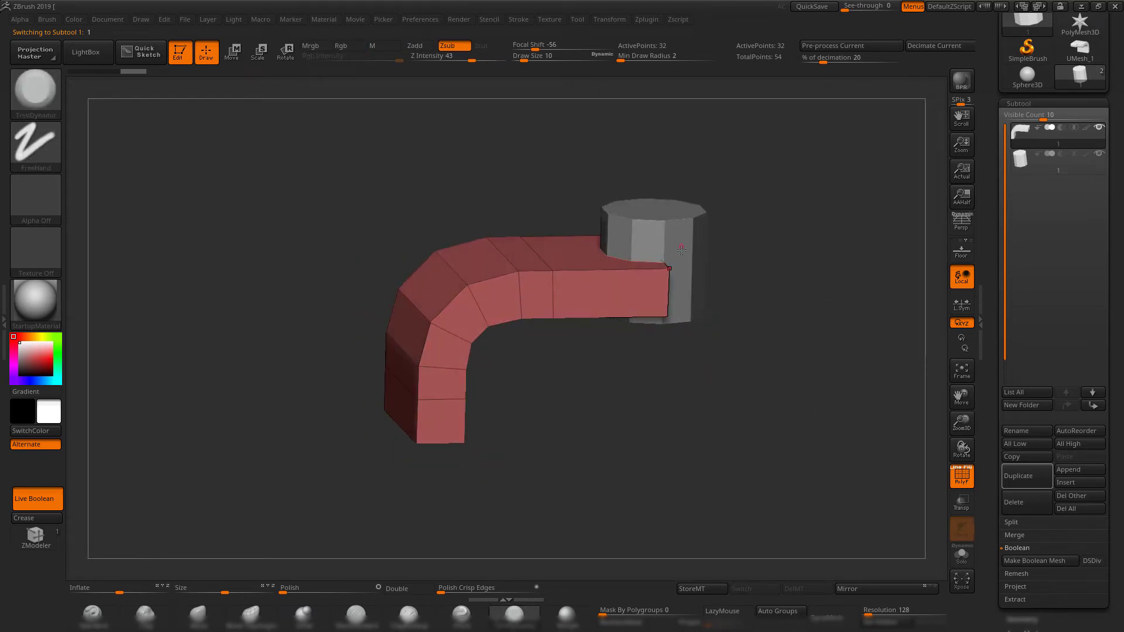
pyautogui.moveTo(742, 367); pyautogui.dragTo(894, 445)
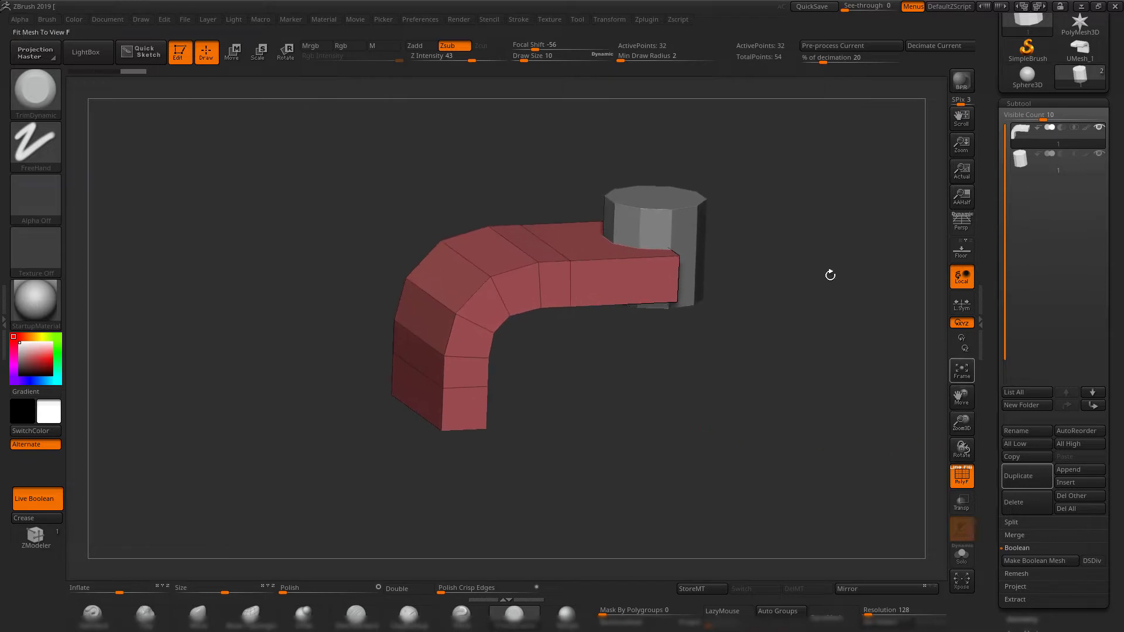
pyautogui.click(956, 560)
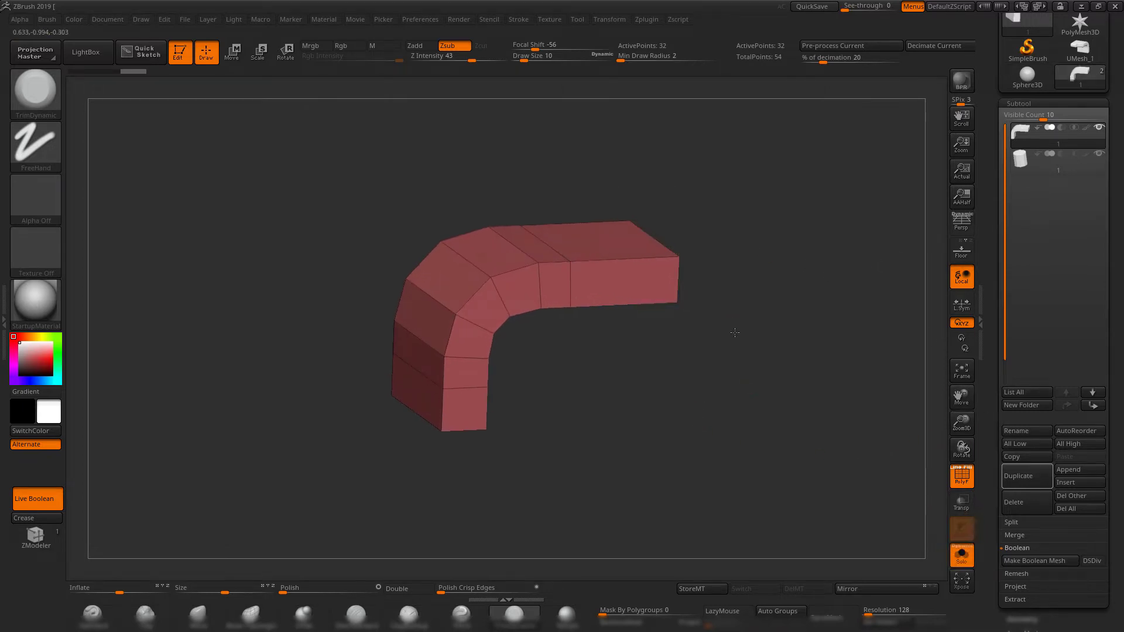
pyautogui.keyDown('shift'); pyautogui.moveTo(735, 333); pyautogui.dragTo(855, 427); pyautogui.keyUp('shift')
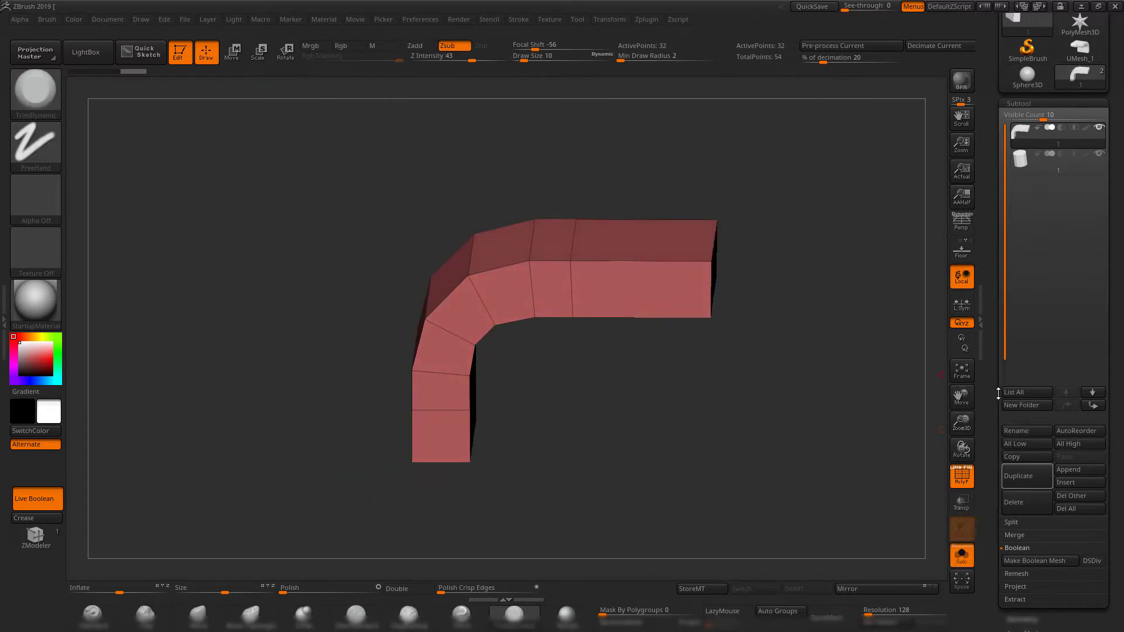
# Hide all of the bent block except the end face of its horizontal arm.
pyautogui.moveTo(778, 334); pyautogui.dragTo(661, 208)
pyautogui.keyDown('ctrl'); pyautogui.keyDown('shift'); pyautogui.moveTo(679, 167); pyautogui.dragTo(551, 479); pyautogui.keyUp('shift'); pyautogui.keyUp('ctrl')
pyautogui.moveTo(753, 372); pyautogui.dragTo(688, 401)
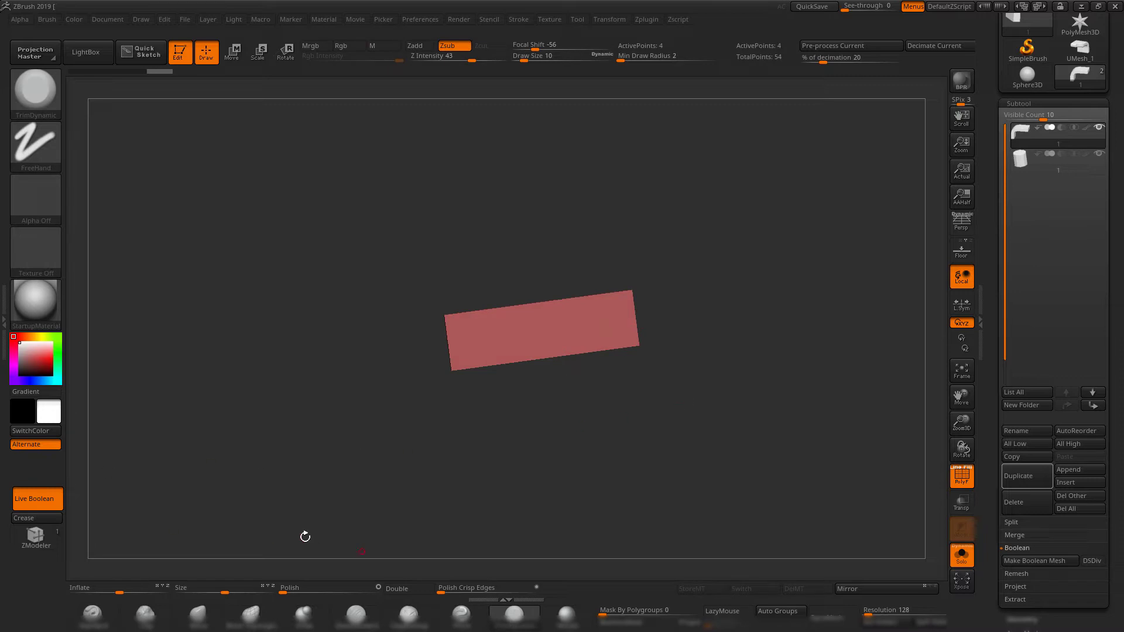
# Crease the border of the isolated end face with the Geometry Crease function and unhide the whole block.
pyautogui.moveTo(999, 476); pyautogui.dragTo(996, 397)
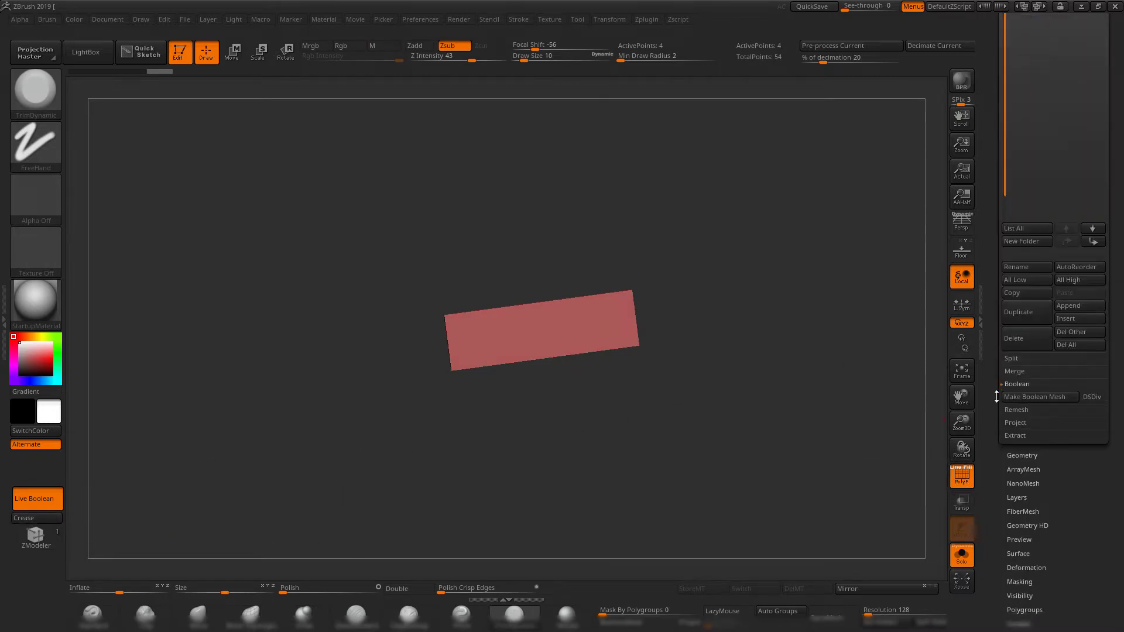
pyautogui.click(1025, 455)
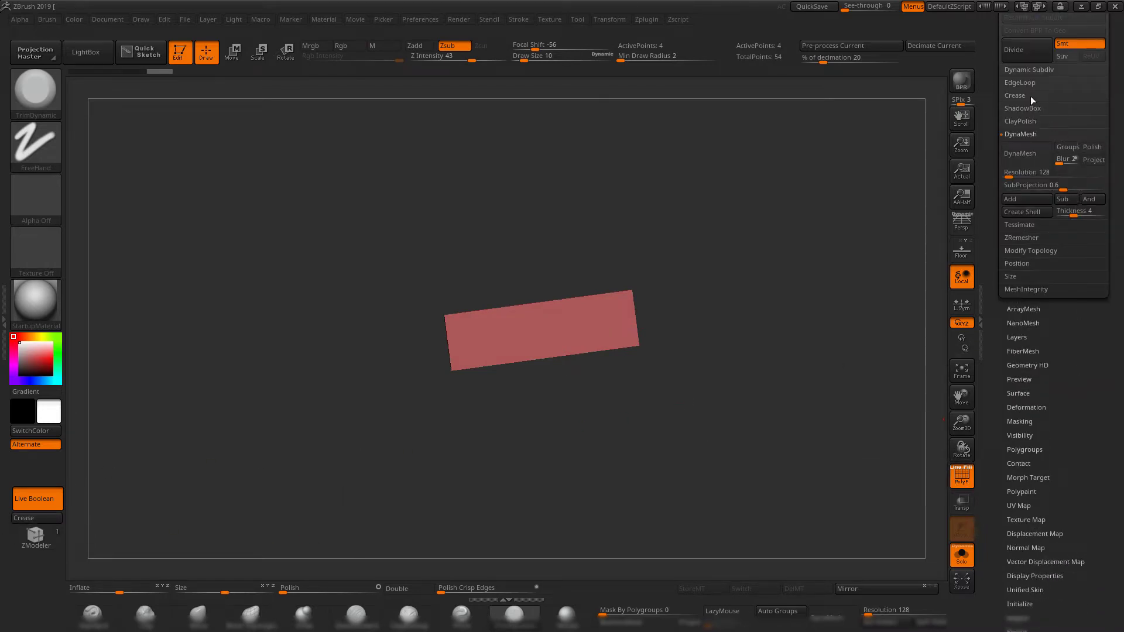
pyautogui.click(1014, 96)
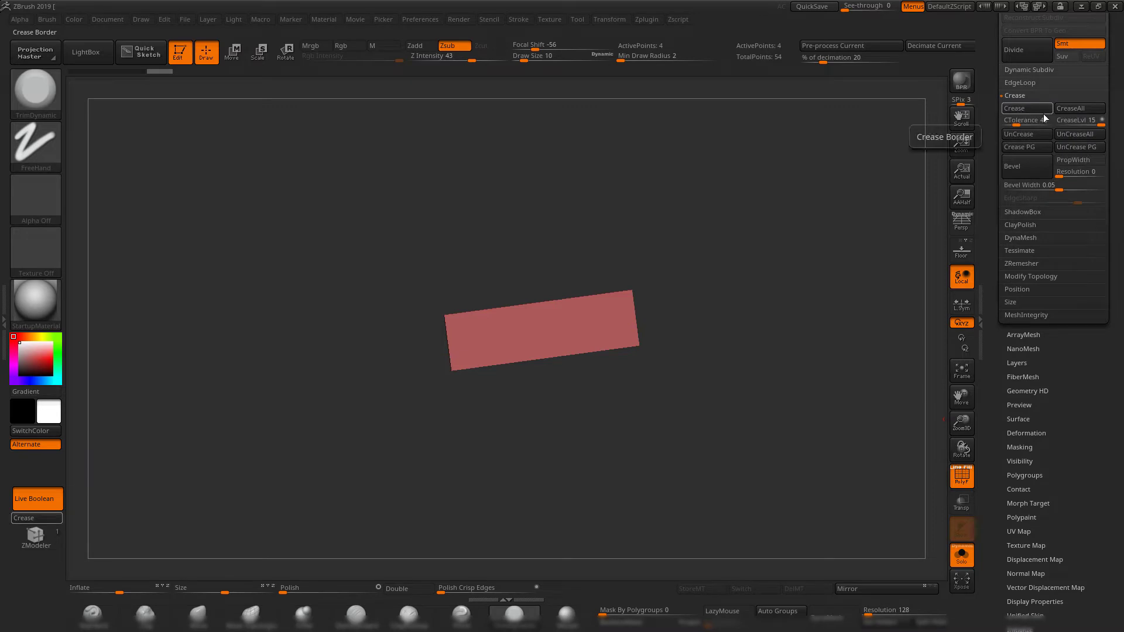
pyautogui.click(36, 520)
pyautogui.keyDown('ctrl'); pyautogui.keyDown('shift'); pyautogui.click(704, 381); pyautogui.keyUp('shift'); pyautogui.keyUp('ctrl')
pyautogui.moveTo(704, 382); pyautogui.dragTo(714, 434)
pyautogui.moveTo(733, 373)
pyautogui.mouseDown()
pyautogui.moveTo(785, 391)
pyautogui.moveTo(758, 364)
pyautogui.moveTo(740, 371)
pyautogui.mouseUp()
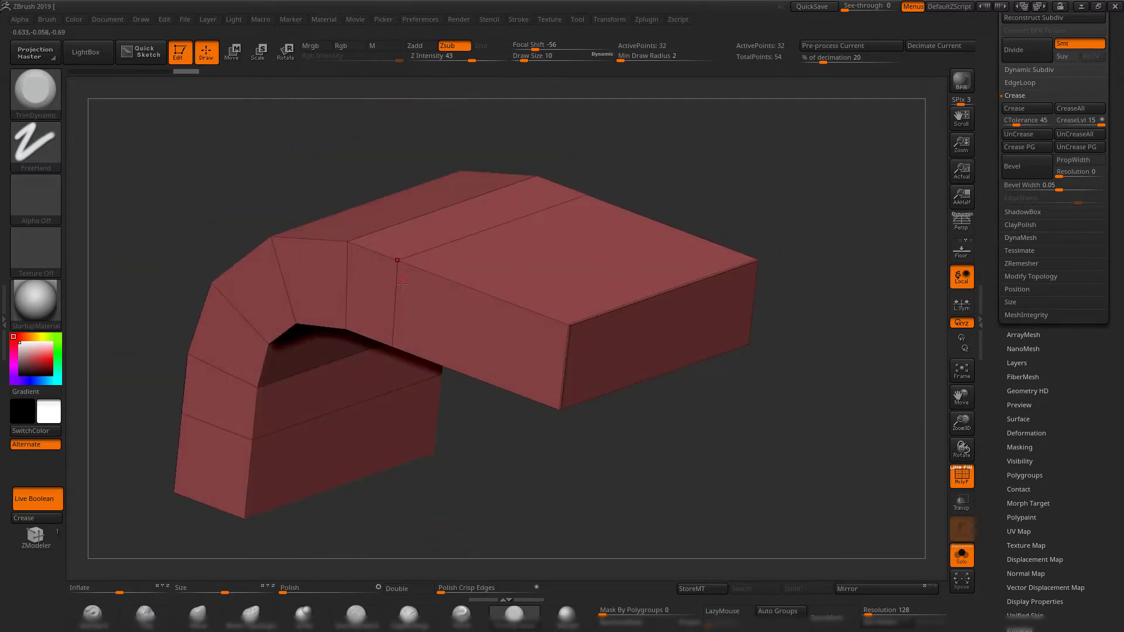
pyautogui.moveTo(752, 196); pyautogui.dragTo(792, 234)
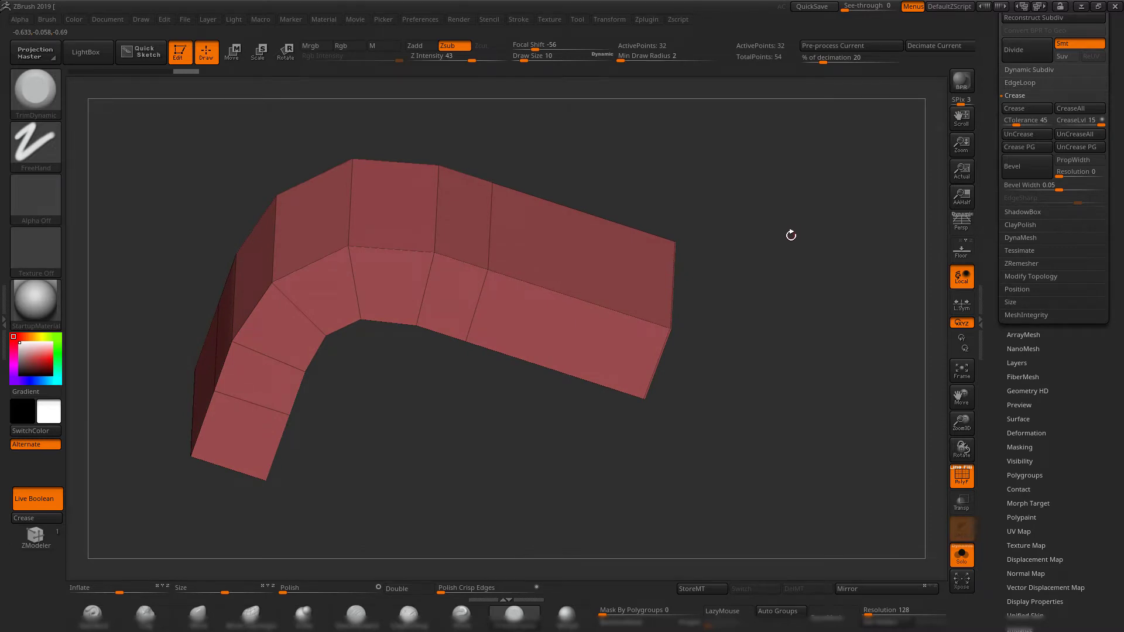
pyautogui.moveTo(806, 306); pyautogui.dragTo(754, 327)
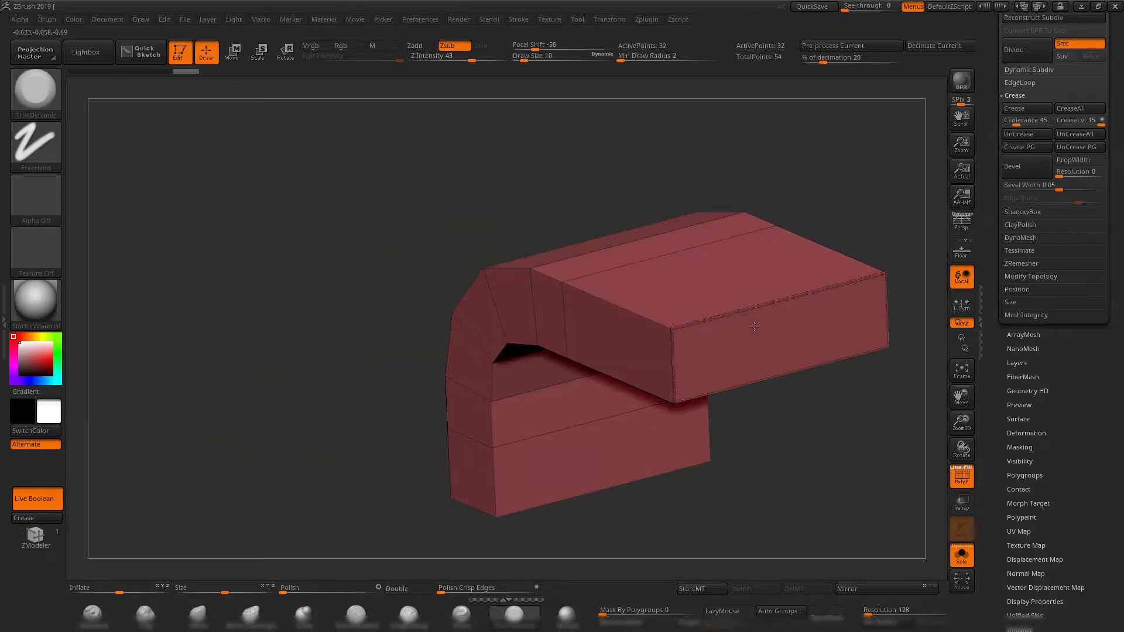
pyautogui.keyDown('alt'); pyautogui.moveTo(838, 408); pyautogui.dragTo(642, 369); pyautogui.keyUp('alt')
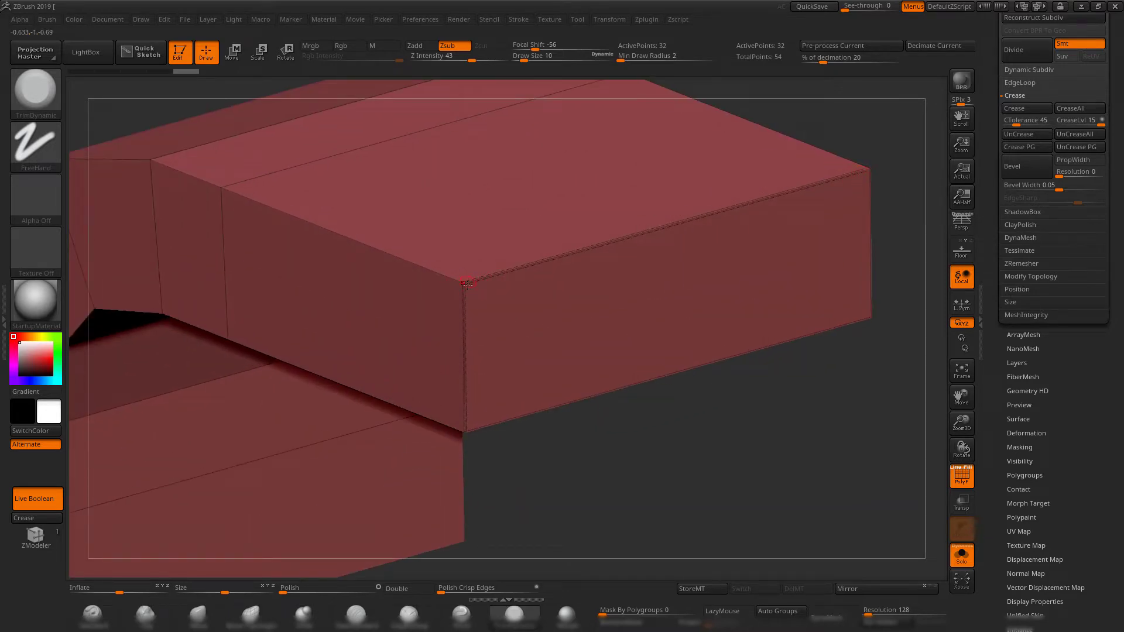
# Subdivide the bent block with the creased end face to subdivision level 5.
pyautogui.keyDown('alt'); pyautogui.moveTo(722, 481); pyautogui.dragTo(702, 374); pyautogui.keyUp('alt')
pyautogui.hotkey('shift', 'f')
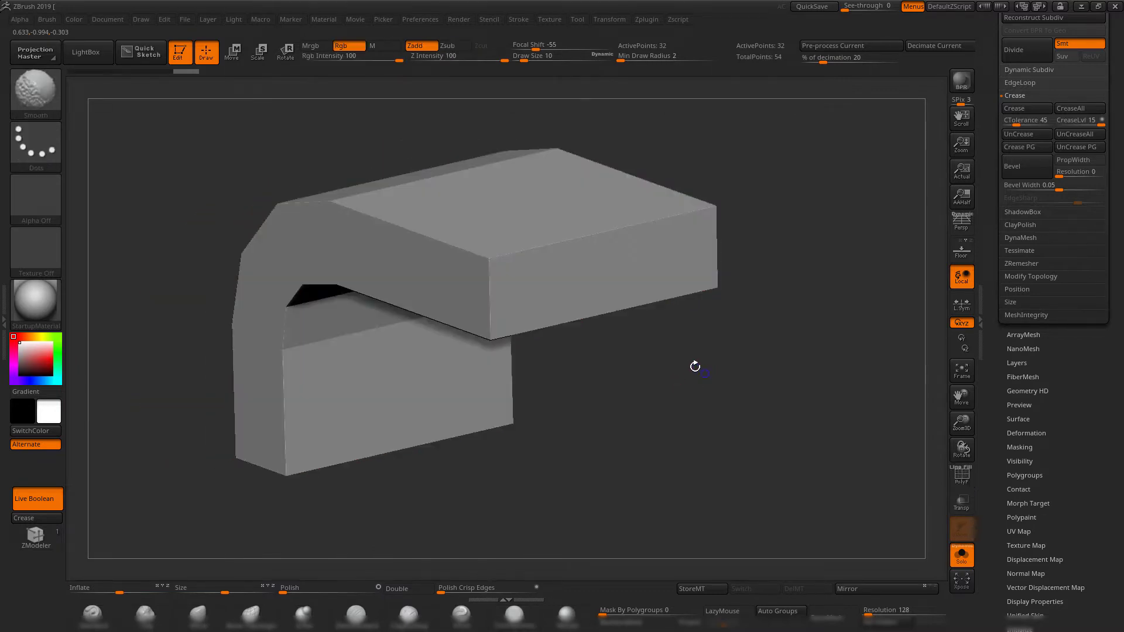
pyautogui.hotkey('shift', 'f')
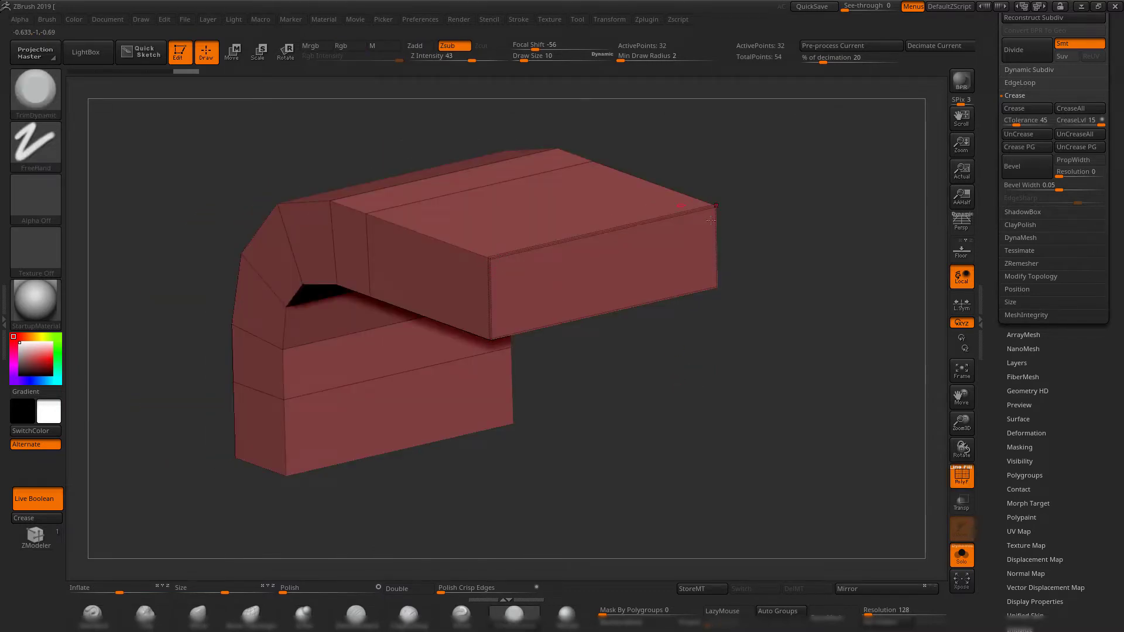
pyautogui.moveTo(732, 392); pyautogui.dragTo(745, 396)
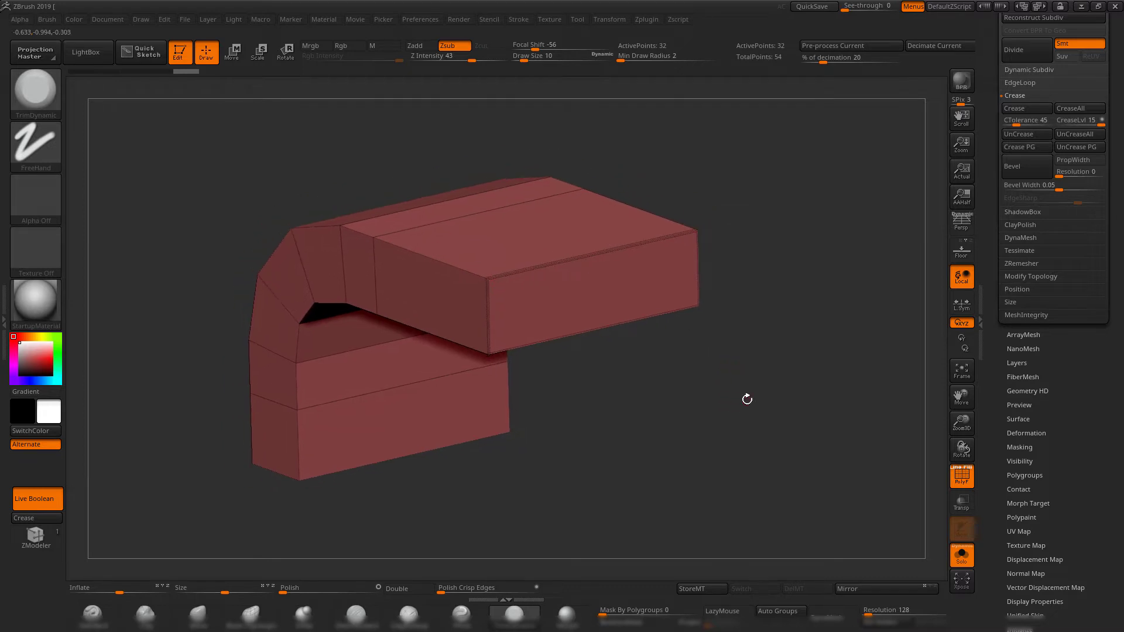
pyautogui.moveTo(985, 77); pyautogui.dragTo(987, 145)
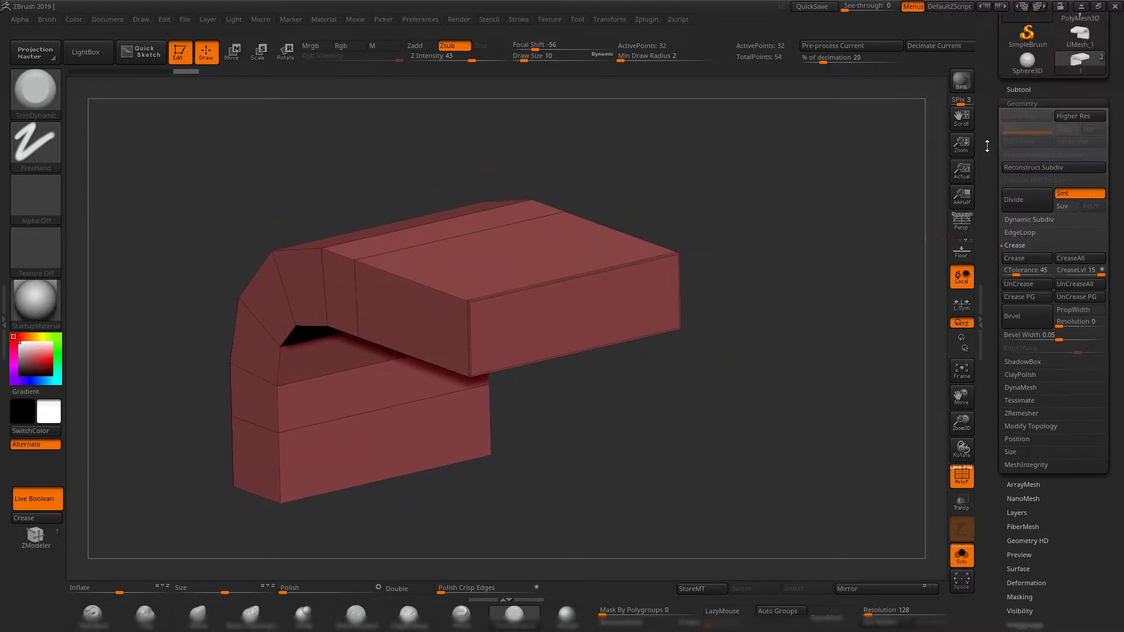
pyautogui.click(1011, 91)
pyautogui.moveTo(755, 235); pyautogui.dragTo(774, 233)
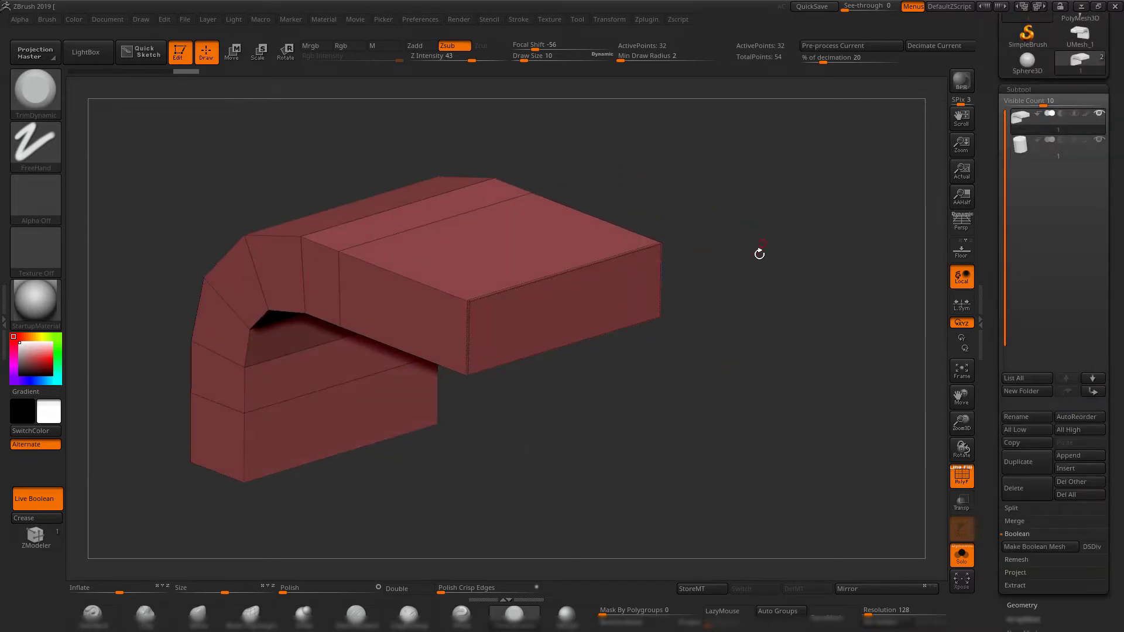
pyautogui.hotkey('ctrl', 'd')
pyautogui.hotkey('ctrl', 'd')
pyautogui.hotkey('ctrl', 'd')
pyautogui.hotkey('ctrl', 'd')
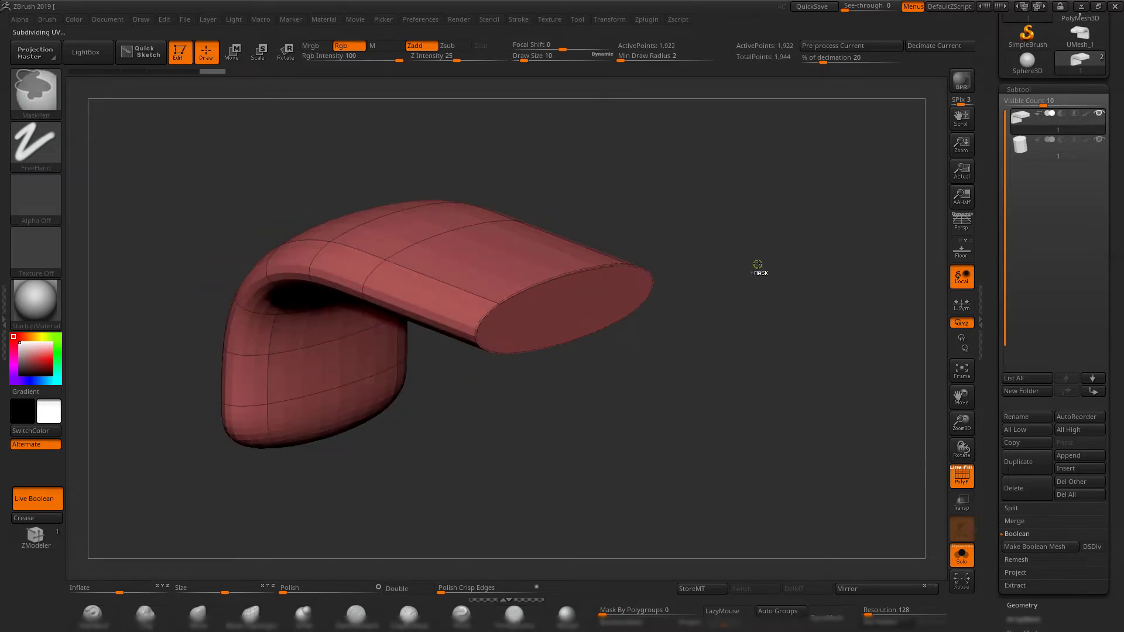
pyautogui.click(1018, 604)
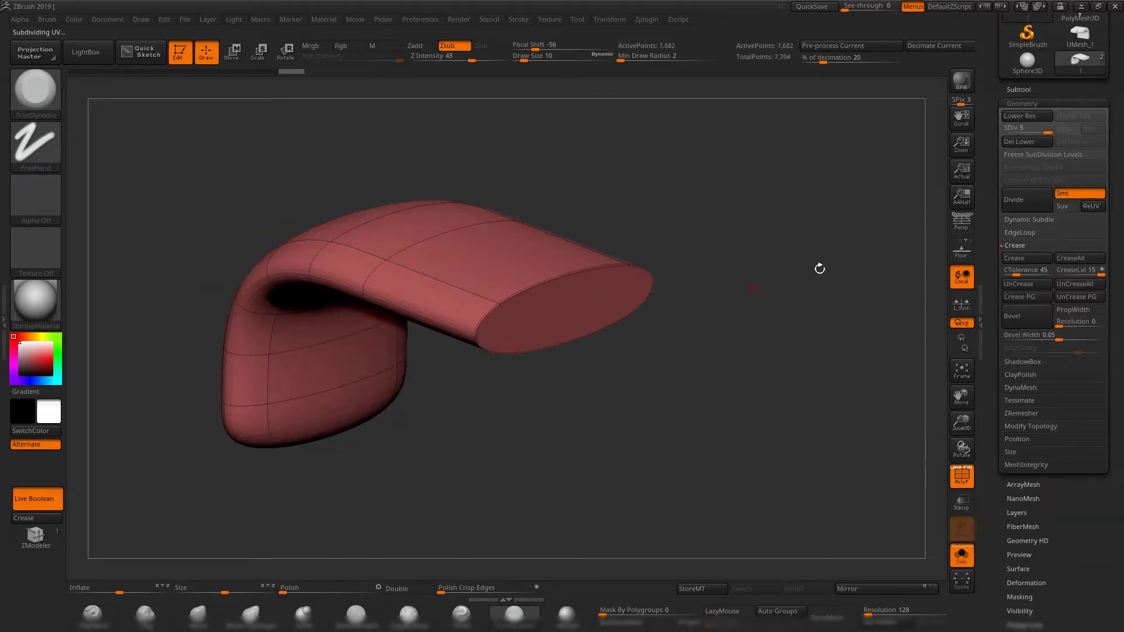
# Inspect the smoothed block's creased end with PolyFrame off, and undo its subdivisions to restore the low-poly block.
pyautogui.moveTo(820, 268); pyautogui.dragTo(795, 253)
pyautogui.hotkey('shift', 'f')
pyautogui.moveTo(731, 332); pyautogui.dragTo(391, 278)
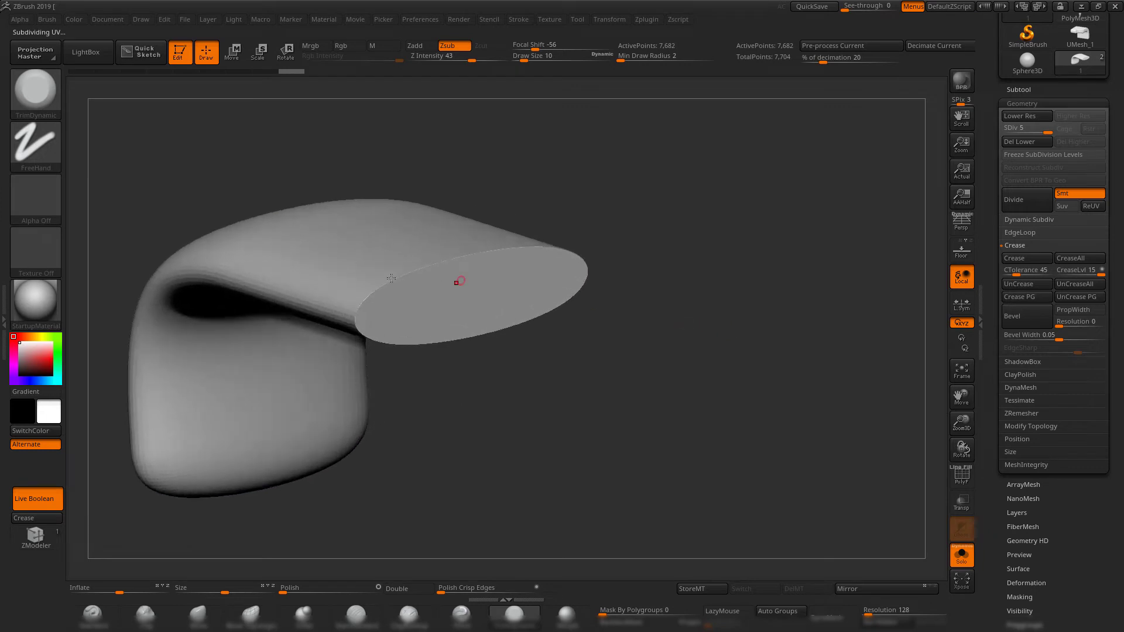
pyautogui.moveTo(634, 303); pyautogui.dragTo(533, 258)
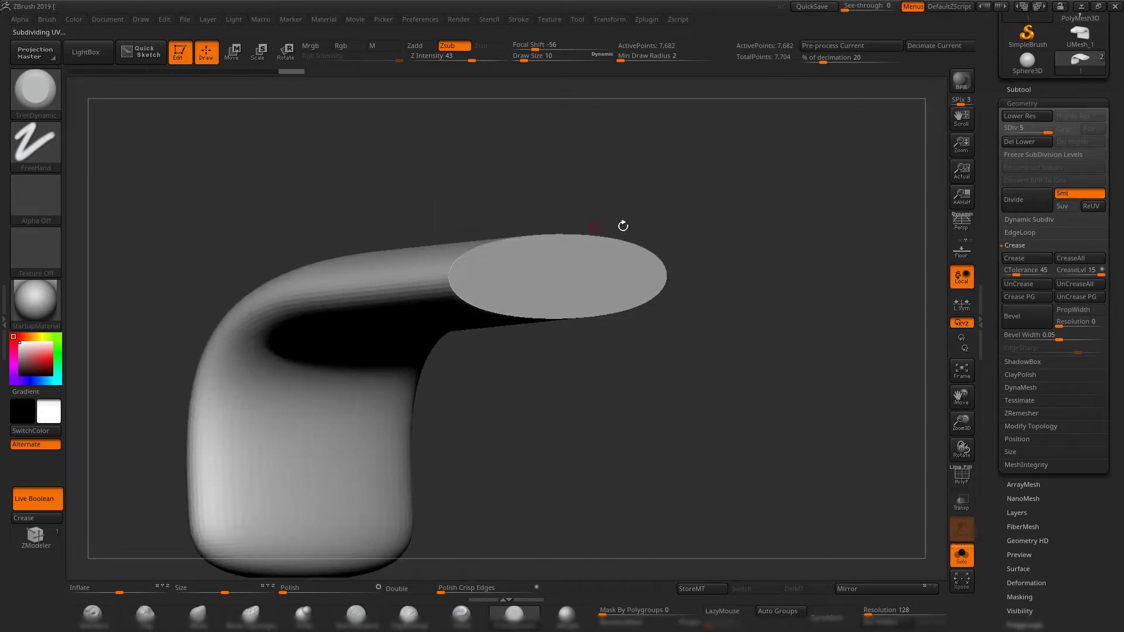
pyautogui.moveTo(790, 364)
pyautogui.mouseDown()
pyautogui.moveTo(757, 351)
pyautogui.moveTo(769, 365)
pyautogui.mouseUp()
pyautogui.hotkey('shift', 'd')
pyautogui.hotkey('shift', 'd')
pyautogui.hotkey('shift', 'd')
pyautogui.hotkey('shift', 'd')
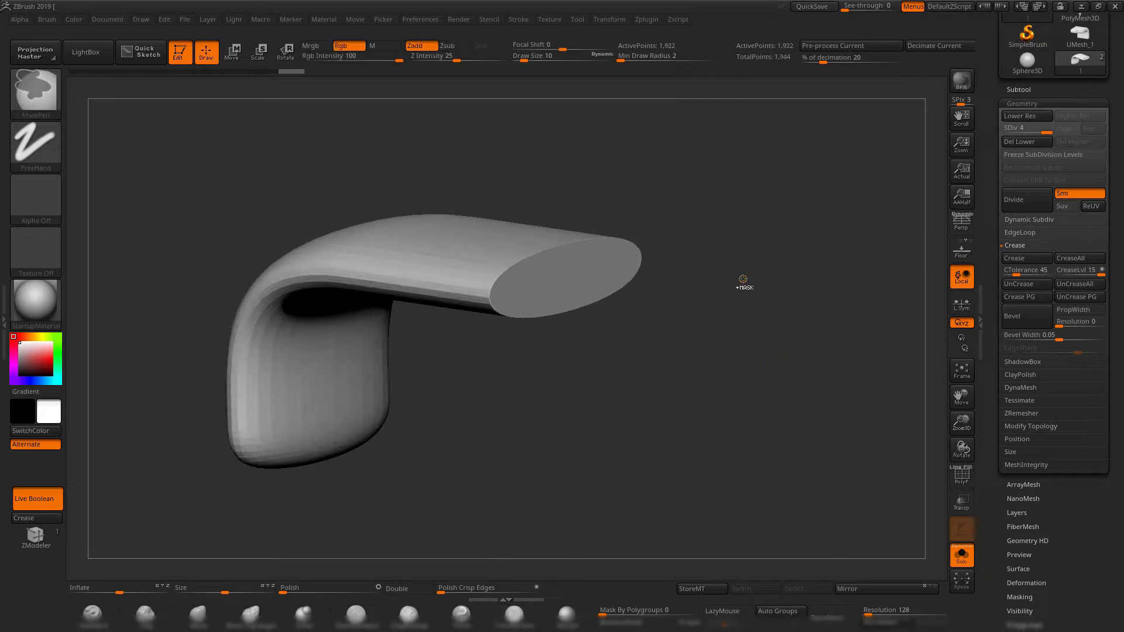
pyautogui.hotkey('shift', 'f')
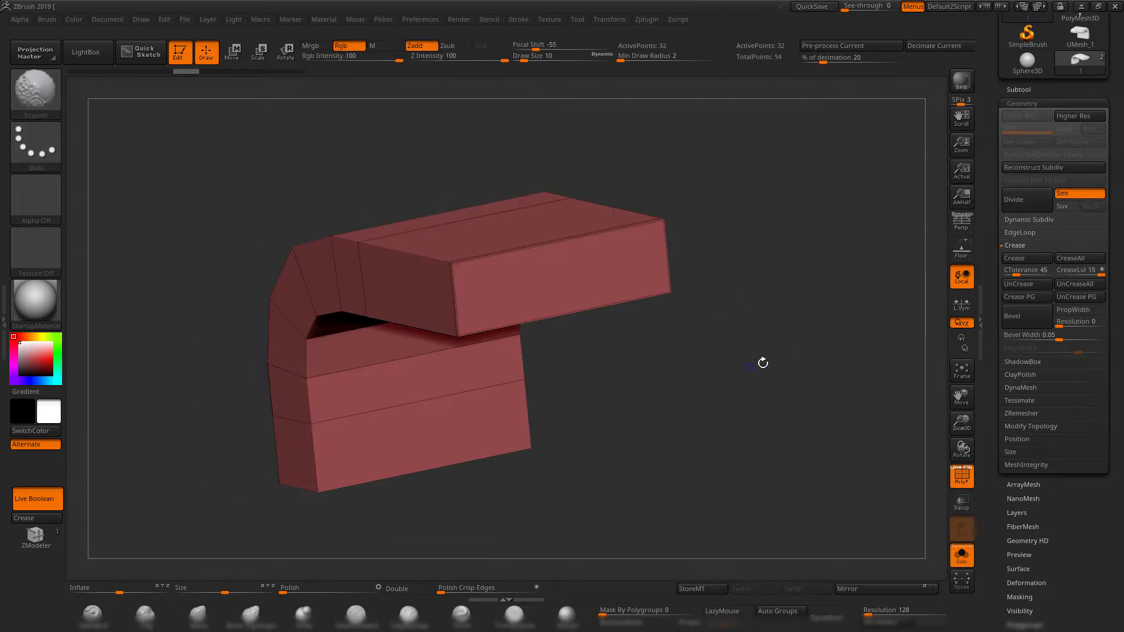
# Isolate the end face of the block's vertical arm, crease its border, and unhide the whole block.
pyautogui.keyDown('shift'); pyautogui.moveTo(762, 361); pyautogui.dragTo(787, 354); pyautogui.keyUp('shift')
pyautogui.keyDown('shift'); pyautogui.moveTo(761, 359); pyautogui.dragTo(797, 364); pyautogui.keyUp('shift')
pyautogui.keyDown('alt'); pyautogui.moveTo(675, 403); pyautogui.dragTo(754, 336); pyautogui.keyUp('alt')
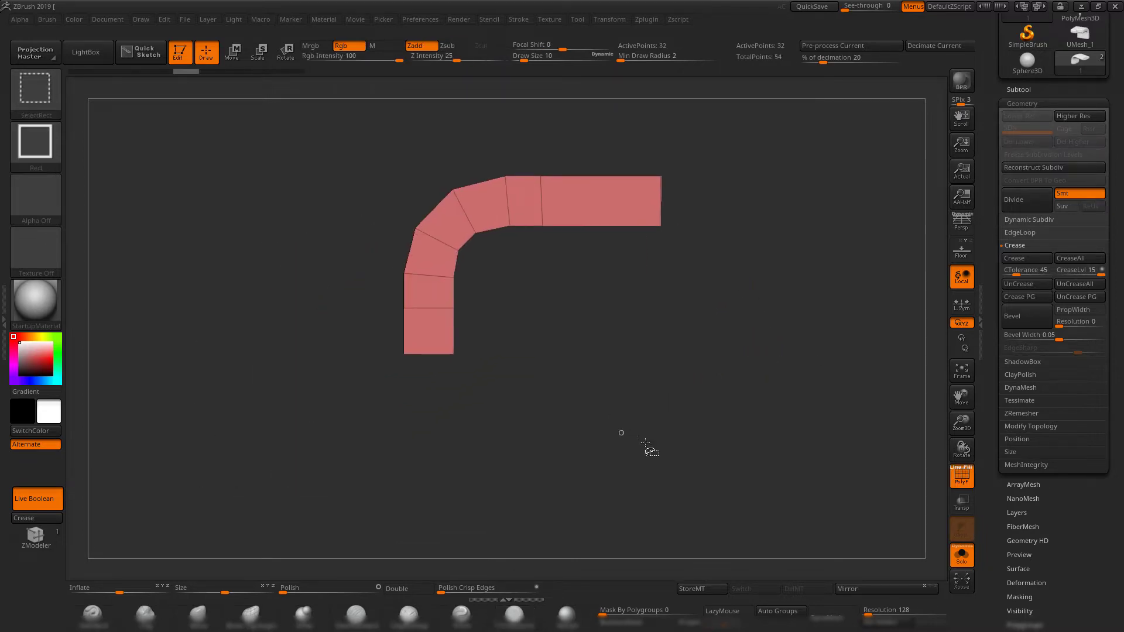
pyautogui.moveTo(677, 451)
pyautogui.keyDown('ctrl'); pyautogui.keyDown('shift'); pyautogui.mouseDown()
pyautogui.moveTo(353, 396)
pyautogui.moveTo(325, 337)
pyautogui.mouseUp(); pyautogui.keyUp('shift'); pyautogui.keyUp('ctrl')
pyautogui.click(37, 519)
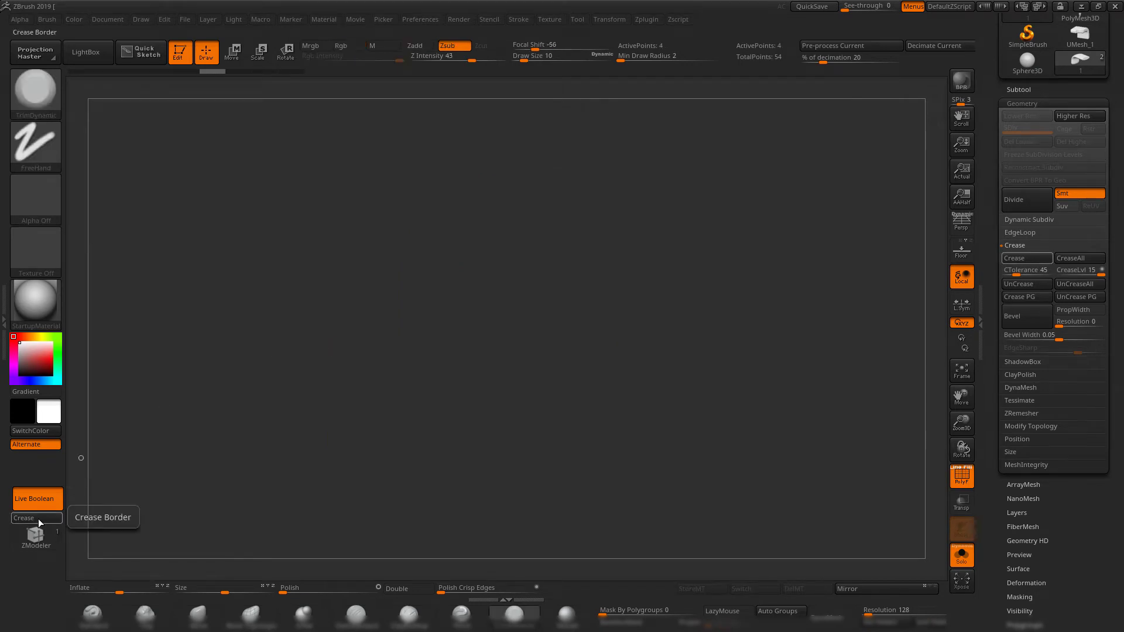
pyautogui.keyDown('ctrl'); pyautogui.keyDown('shift'); pyautogui.click(328, 457); pyautogui.keyUp('shift'); pyautogui.keyUp('ctrl')
# Isolate one L-shaped side face of the bent block, crease its border, and unhide the rest.
pyautogui.moveTo(468, 447); pyautogui.dragTo(691, 410)
pyautogui.keyDown('ctrl'); pyautogui.keyDown('shift'); pyautogui.moveTo(856, 128); pyautogui.dragTo(748, 481); pyautogui.keyUp('shift'); pyautogui.keyUp('ctrl')
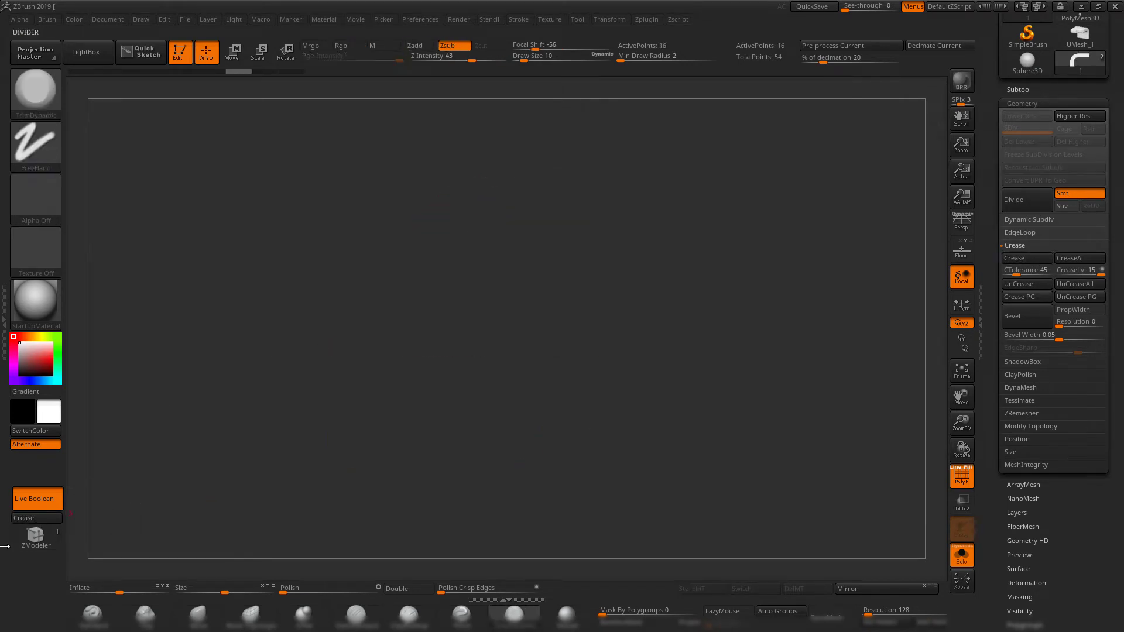
pyautogui.click(22, 517)
pyautogui.keyDown('ctrl'); pyautogui.keyDown('shift'); pyautogui.click(556, 304); pyautogui.keyUp('shift'); pyautogui.keyUp('ctrl')
# Crease the border of the block's opposite L-shaped side face in isolation and unhide the whole block.
pyautogui.keyDown('ctrl'); pyautogui.keyDown('shift'); pyautogui.moveTo(530, 136); pyautogui.dragTo(690, 448); pyautogui.keyUp('shift'); pyautogui.keyUp('ctrl')
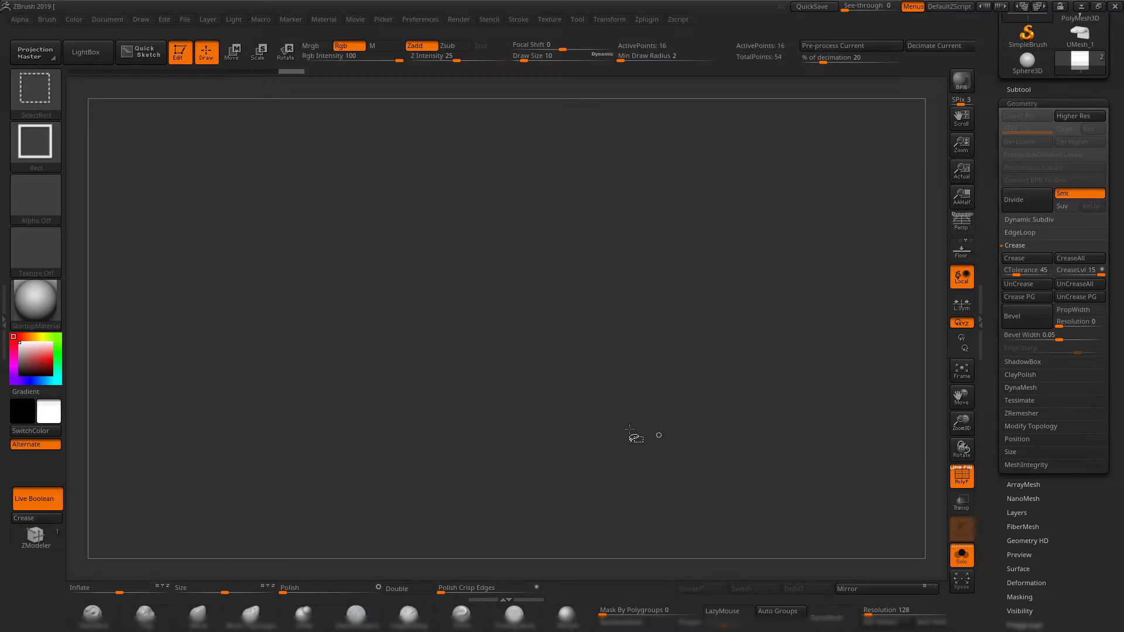
pyautogui.click(36, 518)
pyautogui.moveTo(641, 363); pyautogui.dragTo(657, 403)
pyautogui.press('f')
pyautogui.moveTo(522, 282); pyautogui.dragTo(466, 275)
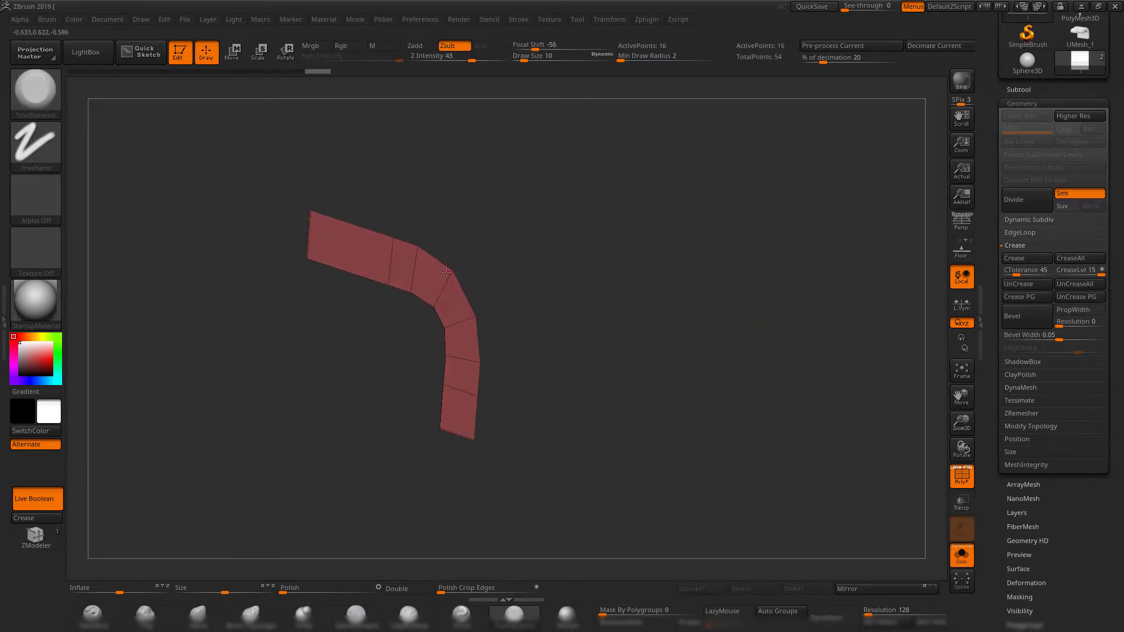
pyautogui.moveTo(649, 298)
pyautogui.keyDown('shift'); pyautogui.mouseDown()
pyautogui.moveTo(613, 306)
pyautogui.moveTo(657, 296)
pyautogui.moveTo(644, 300)
pyautogui.mouseUp(); pyautogui.keyUp('shift')
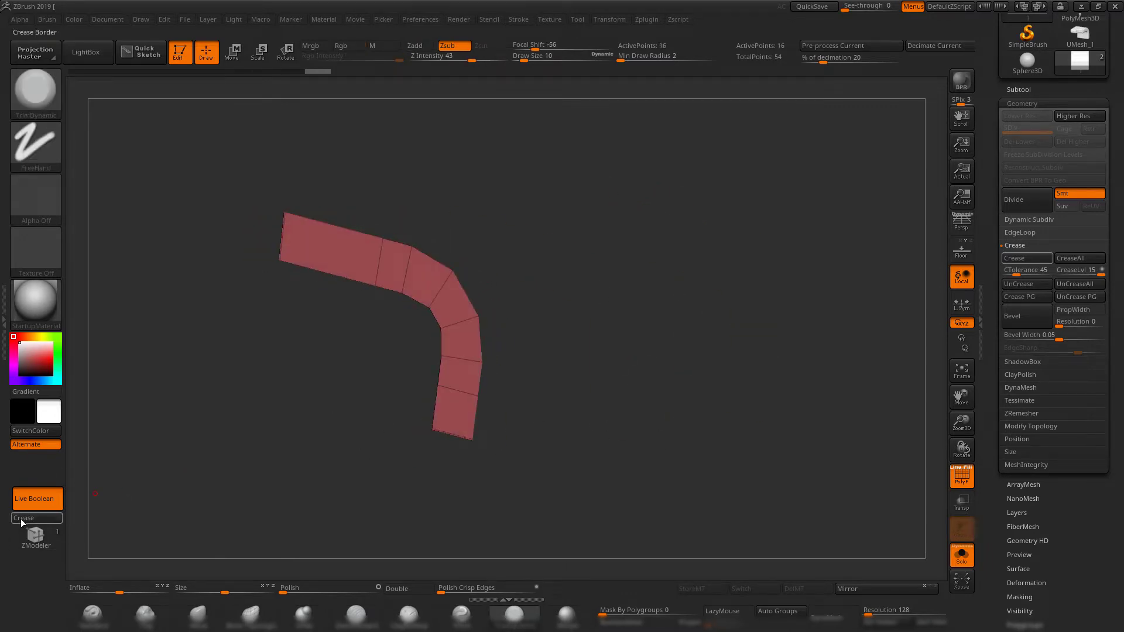
pyautogui.click(22, 520)
pyautogui.moveTo(717, 424); pyautogui.dragTo(758, 402)
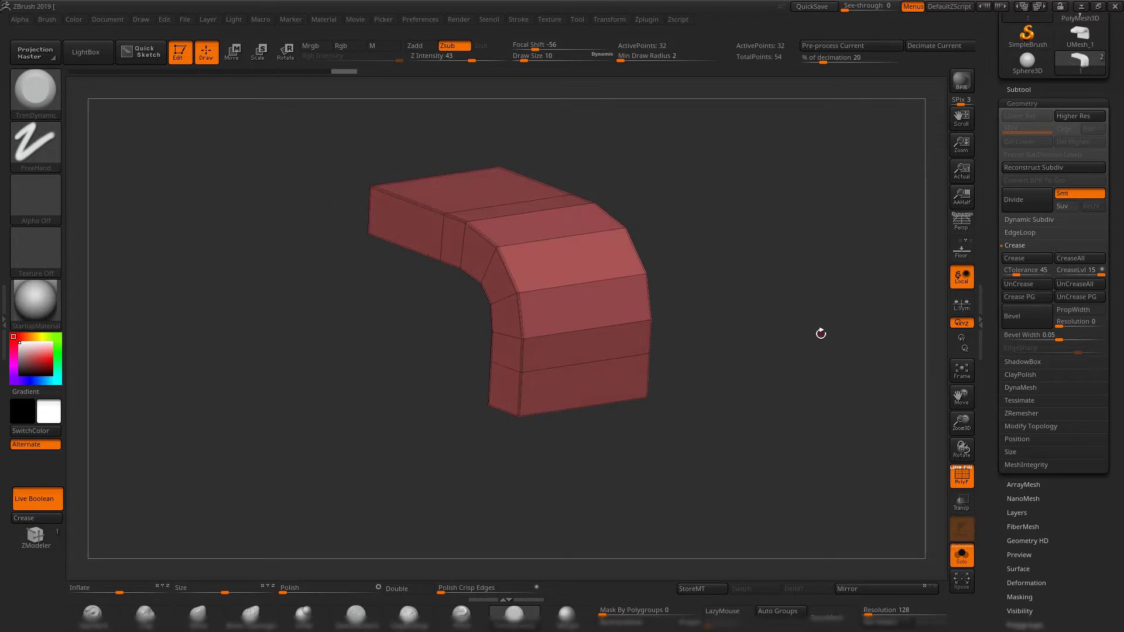
# Subdivide the fully creased bent block to level 4 and inspect its shape with PolyFrame turned off.
pyautogui.press('ctrl')
pyautogui.hotkey('ctrl', 'd')
pyautogui.hotkey('ctrl', 'd')
pyautogui.hotkey('ctrl', 'd')
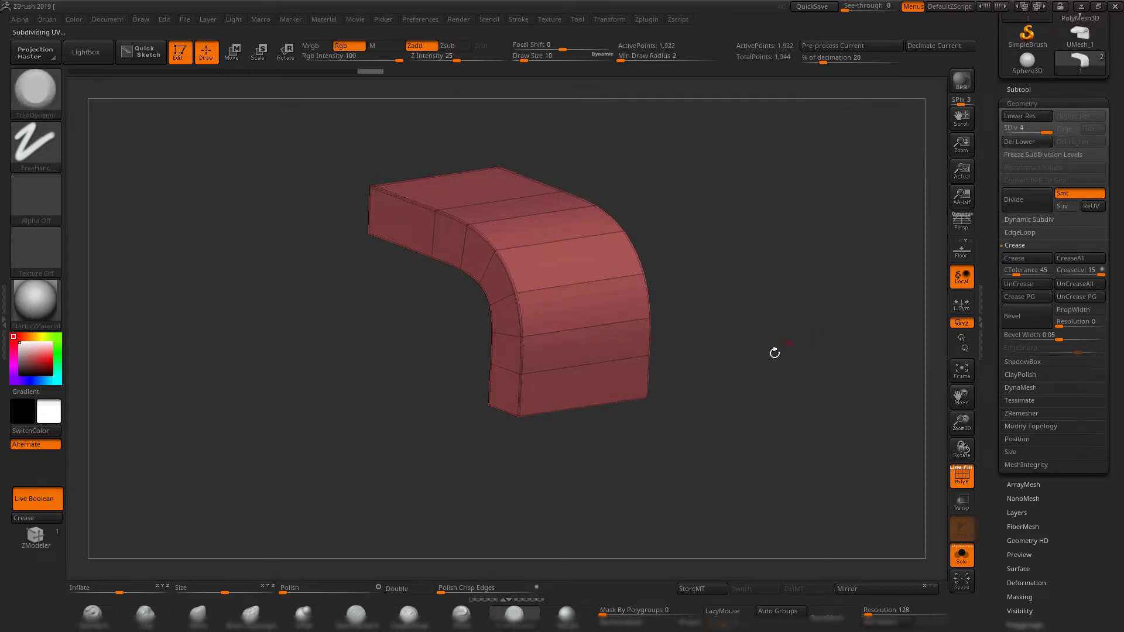
pyautogui.keyDown('shift'); pyautogui.moveTo(775, 353); pyautogui.dragTo(431, 433); pyautogui.keyUp('shift')
pyautogui.hotkey('shift', 'f')
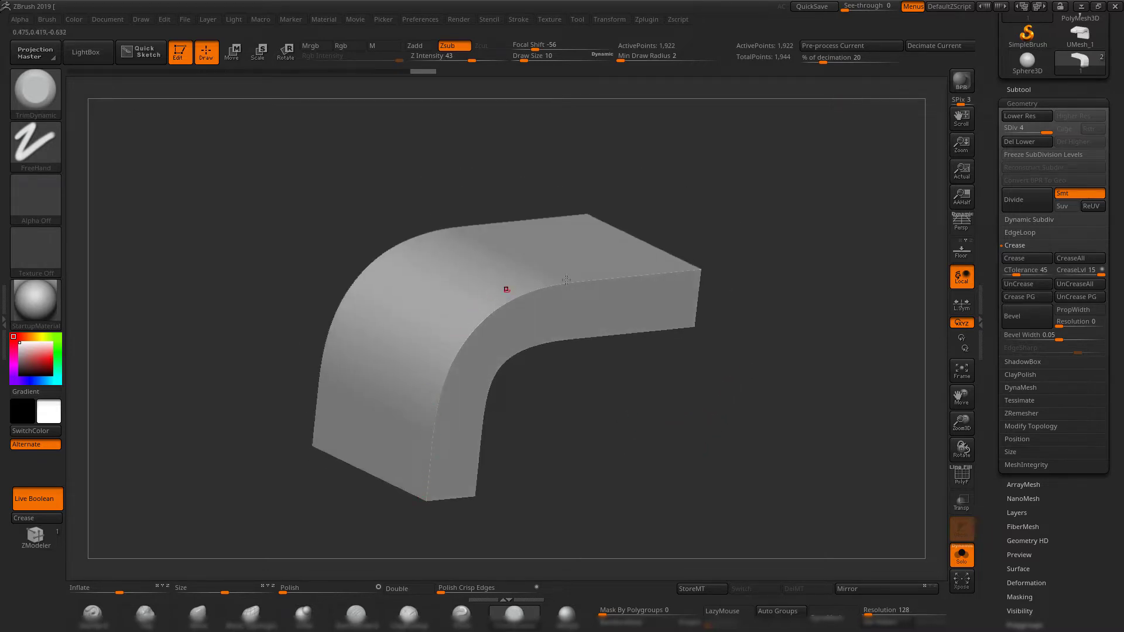
pyautogui.keyDown('alt'); pyautogui.moveTo(785, 320); pyautogui.dragTo(792, 344); pyautogui.keyUp('alt')
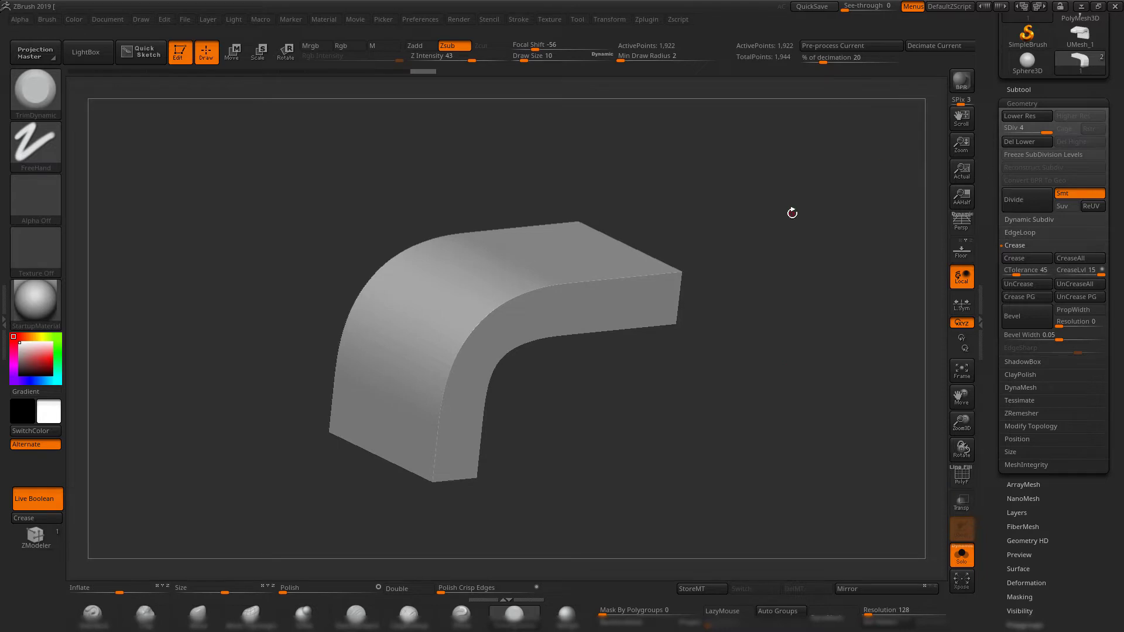
pyautogui.moveTo(792, 213); pyautogui.dragTo(756, 230)
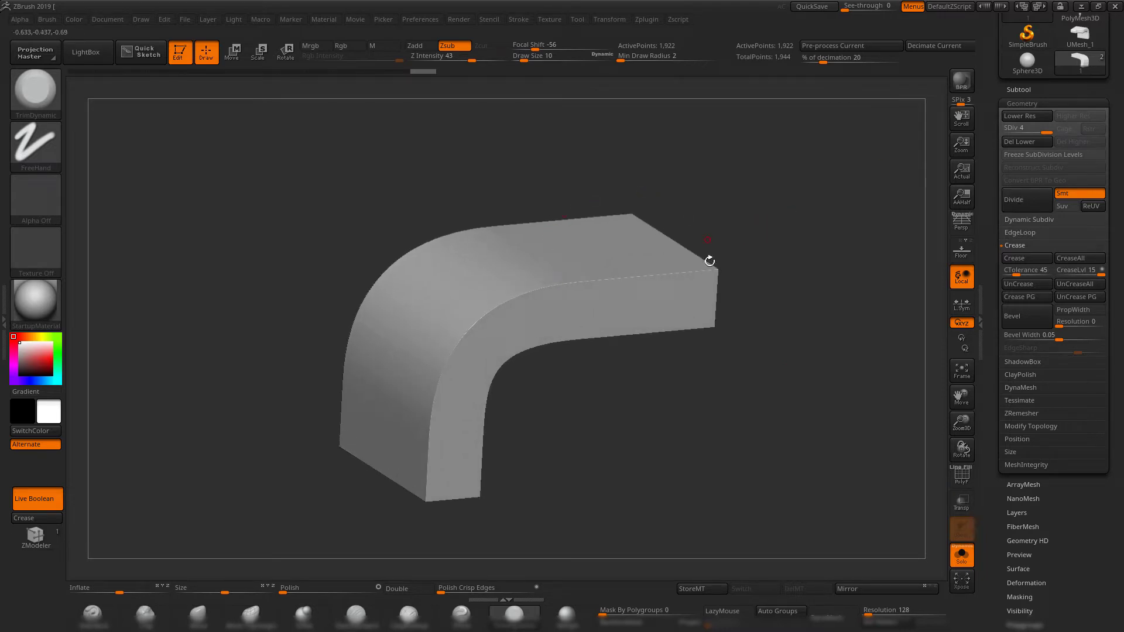
pyautogui.moveTo(789, 310); pyautogui.dragTo(664, 298)
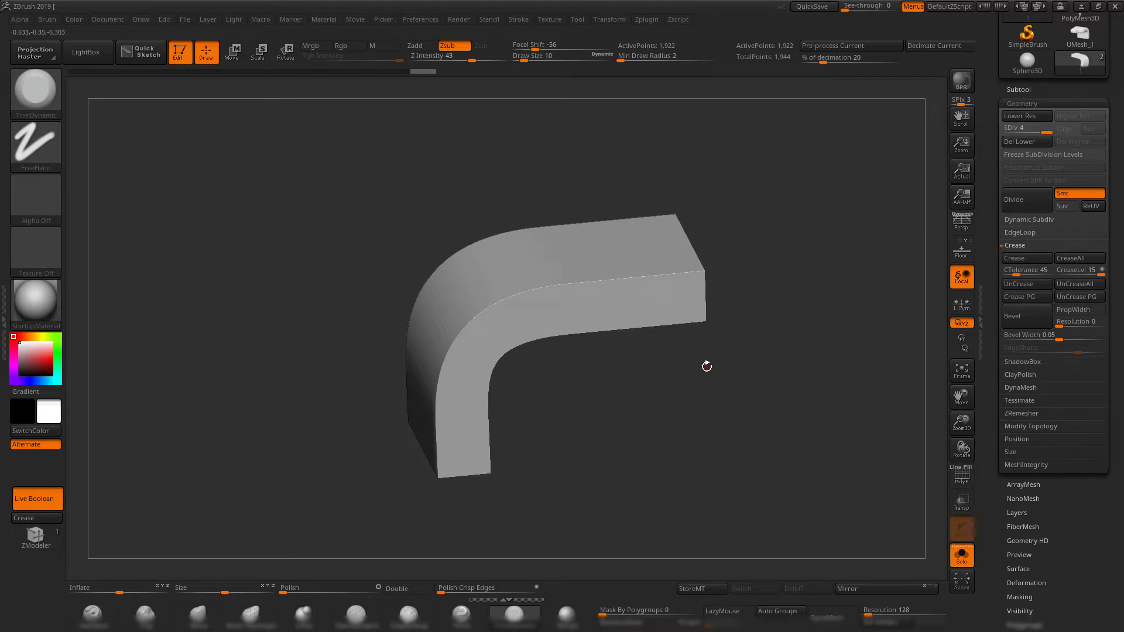
pyautogui.moveTo(791, 341)
pyautogui.keyDown('shift'); pyautogui.mouseDown()
pyautogui.moveTo(790, 313)
pyautogui.moveTo(803, 321)
pyautogui.mouseUp(); pyautogui.keyUp('shift')
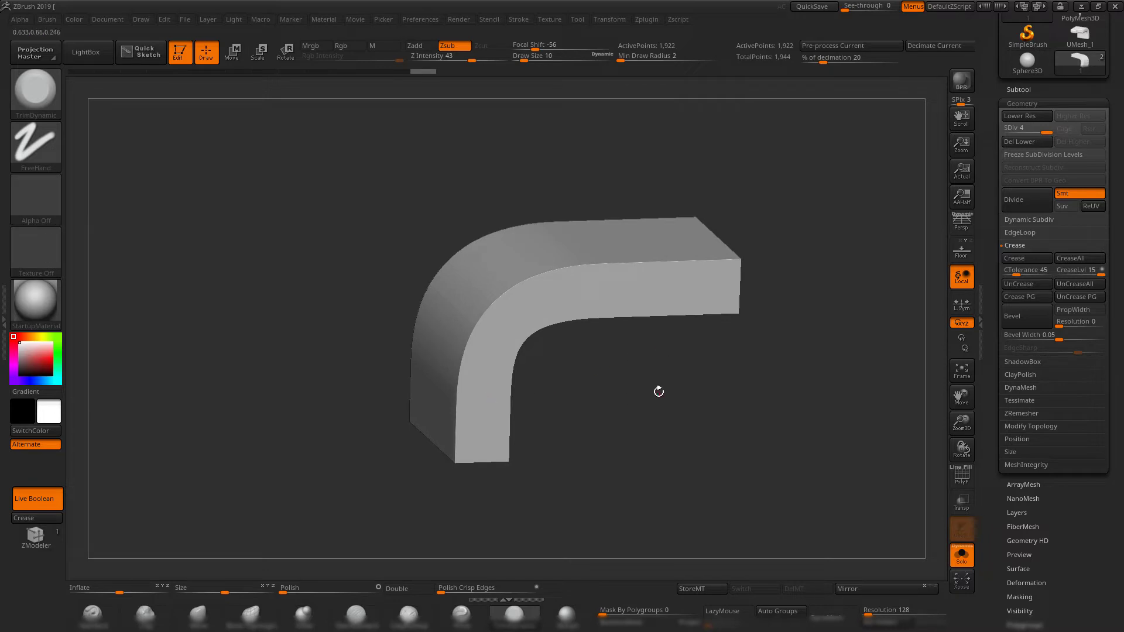
pyautogui.keyDown('alt'); pyautogui.moveTo(658, 391); pyautogui.dragTo(630, 380); pyautogui.keyUp('alt')
# Select the cylinder subtool and crease the borders of its top and bottom caps.
pyautogui.click(1013, 89)
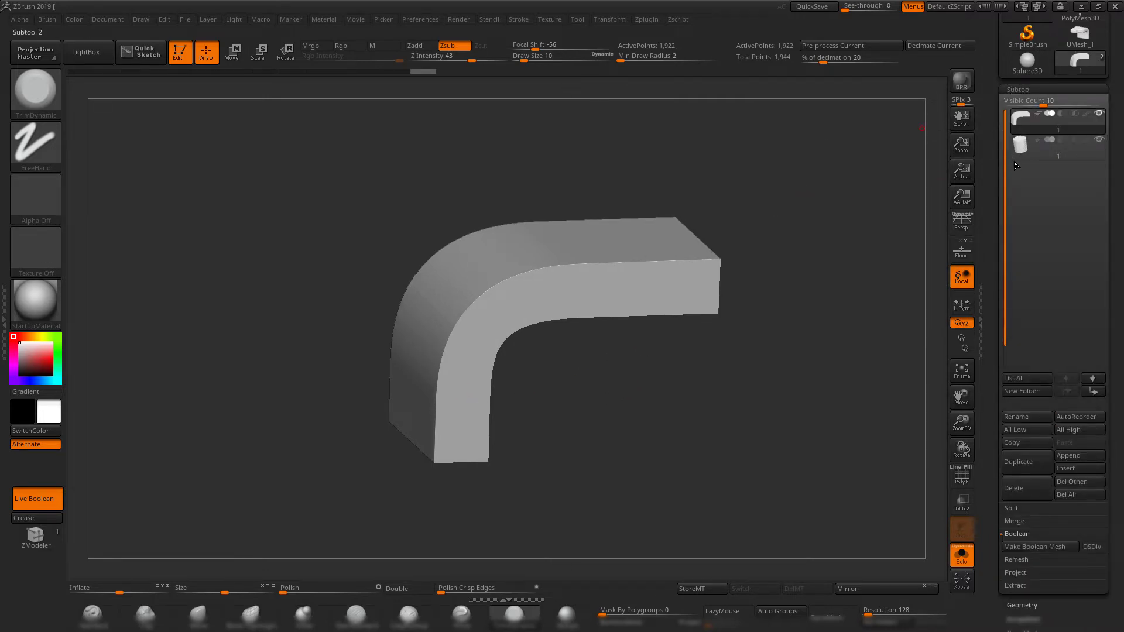
pyautogui.click(1023, 146)
pyautogui.moveTo(820, 208); pyautogui.dragTo(697, 232)
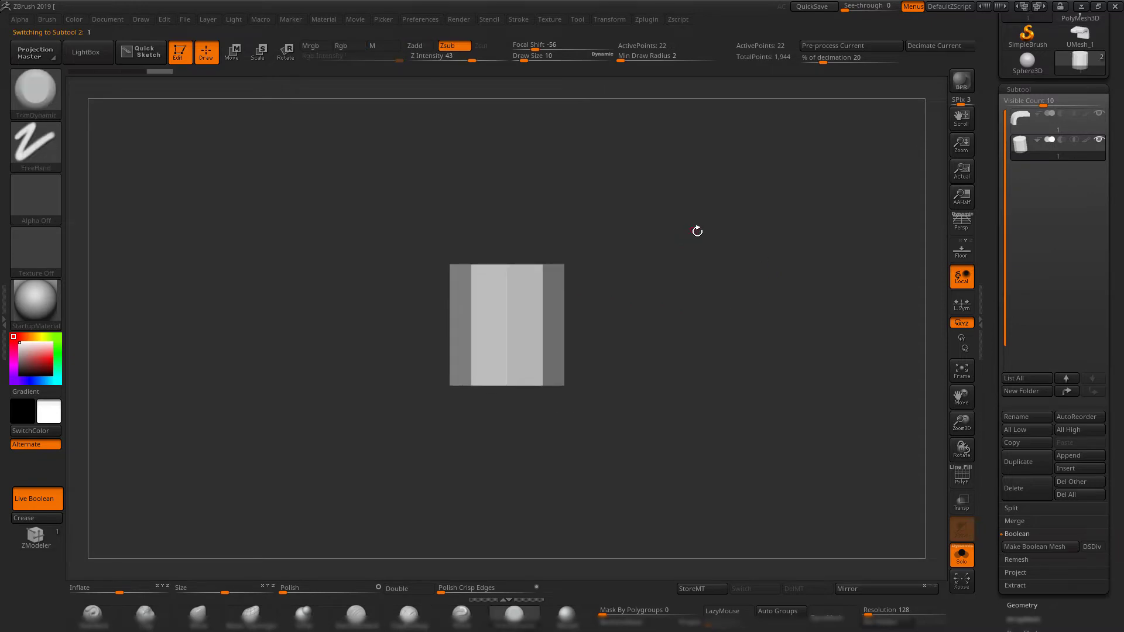
pyautogui.keyDown('ctrl'); pyautogui.keyDown('shift'); pyautogui.moveTo(366, 197); pyautogui.dragTo(715, 293); pyautogui.keyUp('shift'); pyautogui.keyUp('ctrl')
pyautogui.click(21, 519)
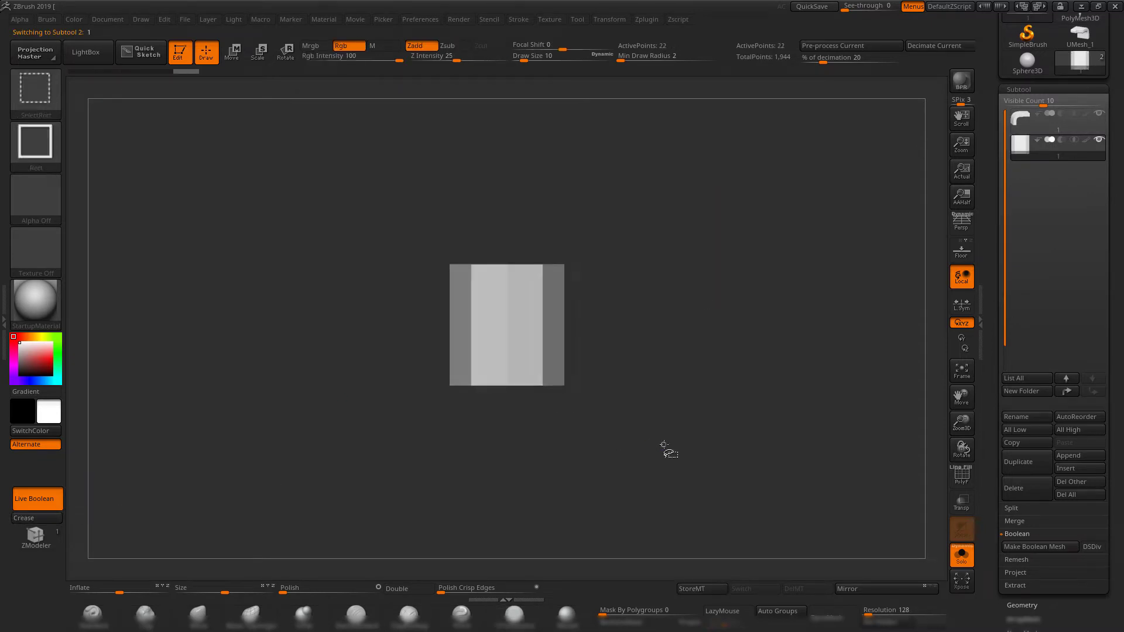
pyautogui.keyDown('ctrl'); pyautogui.keyDown('shift'); pyautogui.moveTo(667, 449); pyautogui.dragTo(329, 369); pyautogui.keyUp('shift'); pyautogui.keyUp('ctrl')
pyautogui.keyDown('ctrl'); pyautogui.keyDown('shift'); pyautogui.click(692, 291); pyautogui.keyUp('shift'); pyautogui.keyUp('ctrl')
# Subdivide the creased cylinder until its wall is smooth and turn off Solo to show both subtools.
pyautogui.moveTo(693, 291)
pyautogui.mouseDown()
pyautogui.moveTo(667, 303)
pyautogui.moveTo(695, 296)
pyautogui.mouseUp()
pyautogui.hotkey('ctrl', 'd')
pyautogui.hotkey('ctrl', 'd')
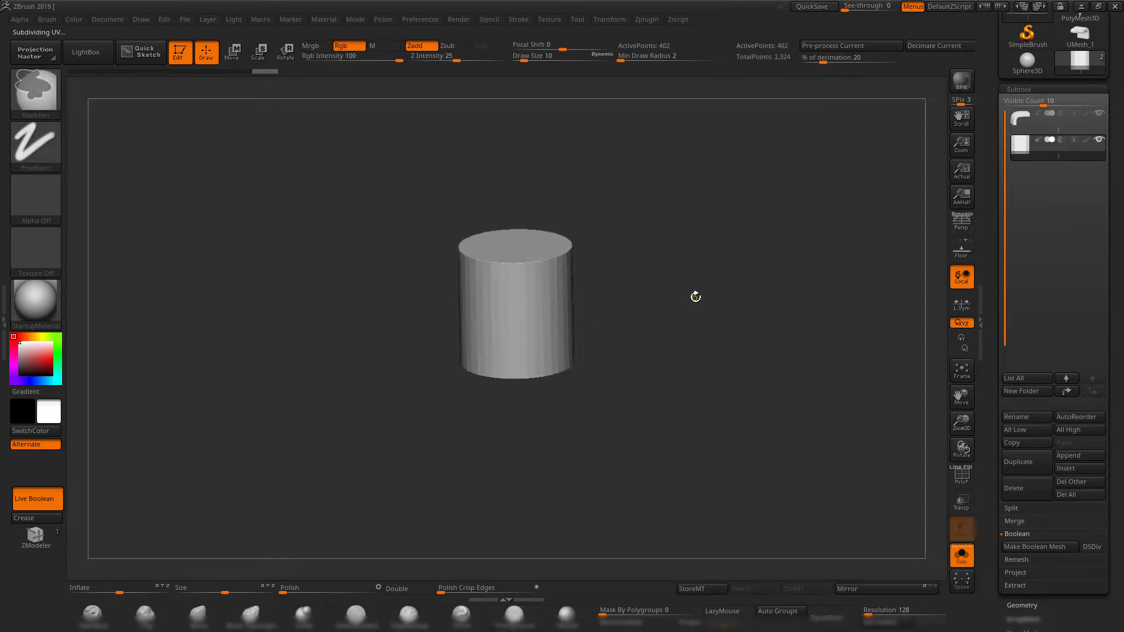
pyautogui.click(967, 564)
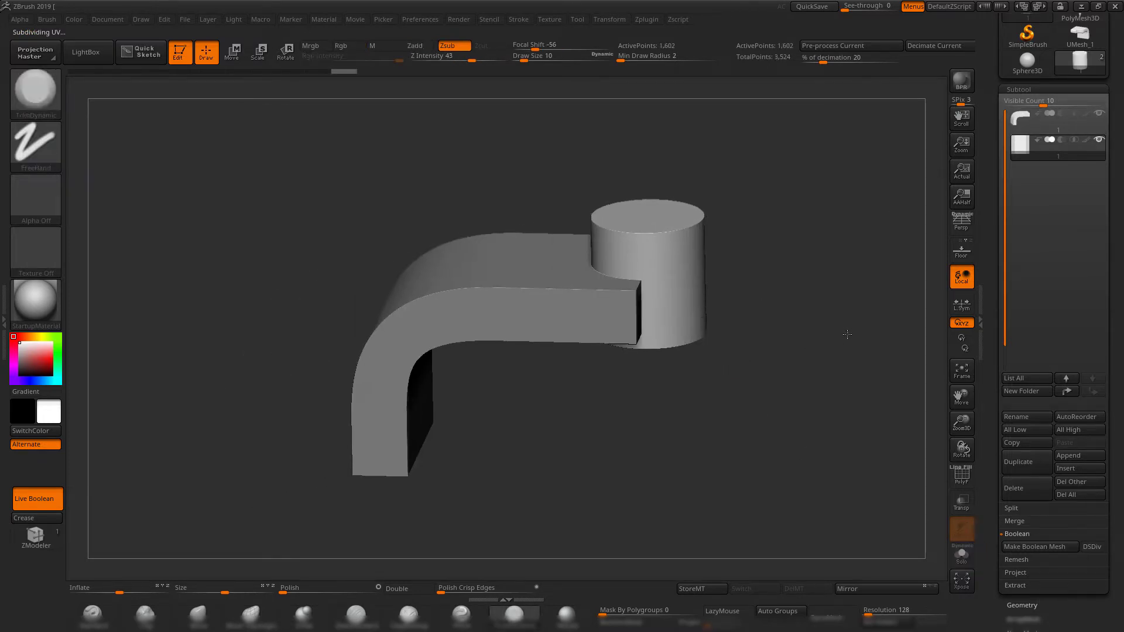
# Subtract the cylinder from the bent block with Make Boolean Mesh and switch to the UMesh_2 tool.
pyautogui.click(1061, 140)
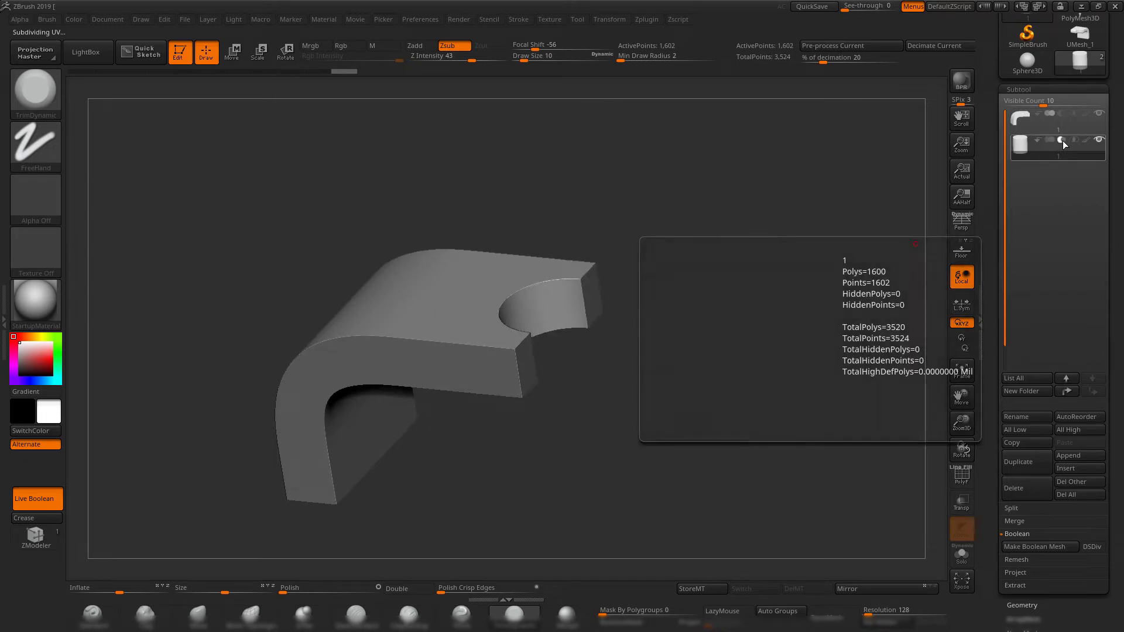
pyautogui.moveTo(739, 295); pyautogui.dragTo(717, 331)
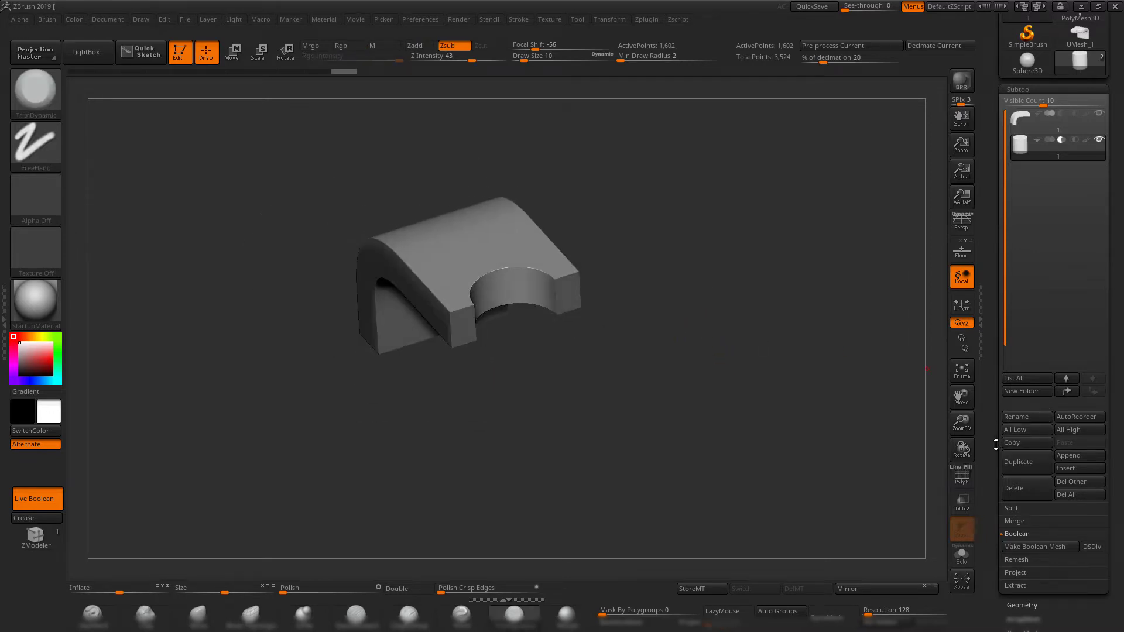
pyautogui.moveTo(995, 445); pyautogui.dragTo(990, 425)
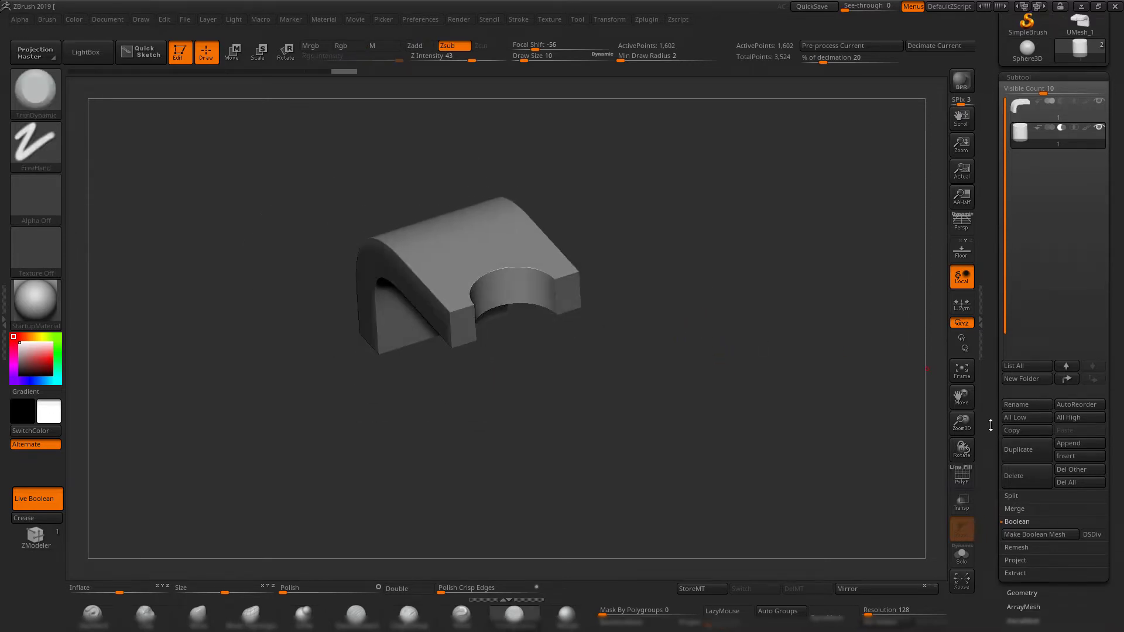
pyautogui.click(1045, 535)
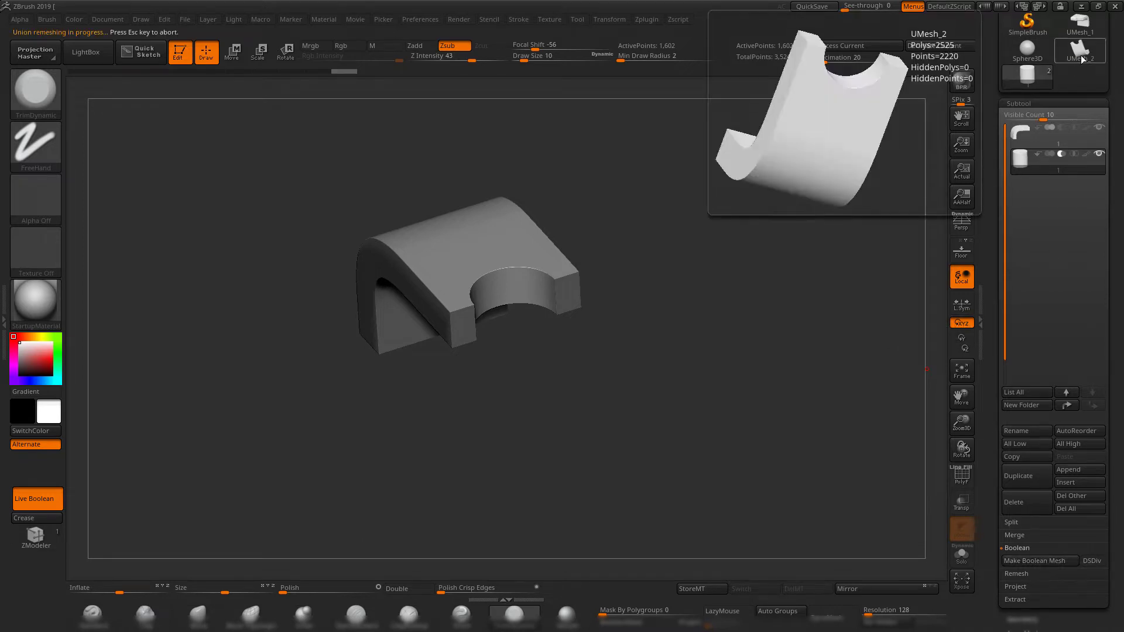
pyautogui.click(1078, 53)
pyautogui.moveTo(730, 244); pyautogui.dragTo(728, 355)
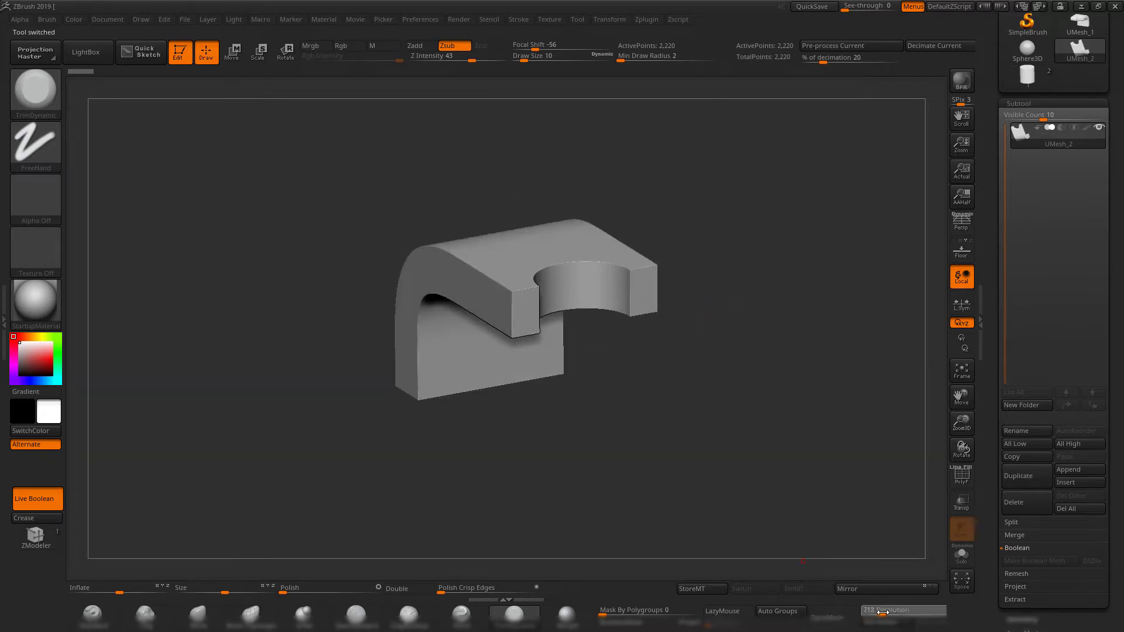
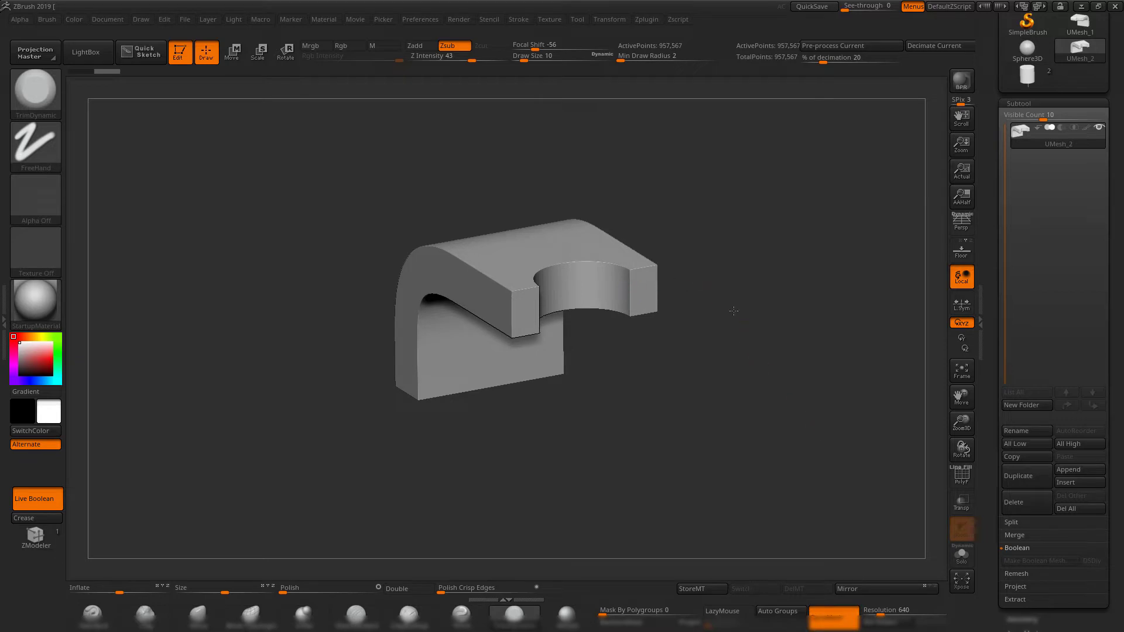
# Apply the Polish Crisp Edges deformation to the merged bracket mesh to soften its hard edges.
pyautogui.moveTo(733, 311)
pyautogui.mouseDown()
pyautogui.moveTo(685, 311)
pyautogui.moveTo(779, 288)
pyautogui.moveTo(805, 357)
pyautogui.mouseUp()
pyautogui.moveTo(804, 357); pyautogui.dragTo(822, 379)
pyautogui.hotkey('shift', 'f')
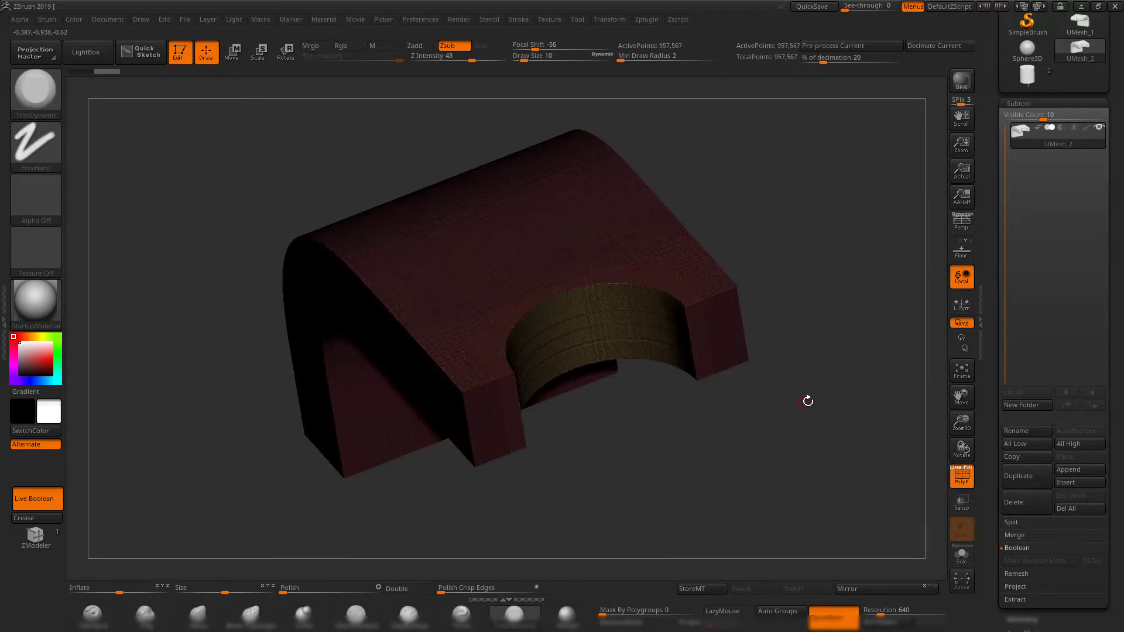
pyautogui.moveTo(807, 401)
pyautogui.mouseDown()
pyautogui.moveTo(843, 412)
pyautogui.moveTo(837, 515)
pyautogui.moveTo(727, 380)
pyautogui.moveTo(755, 429)
pyautogui.mouseUp()
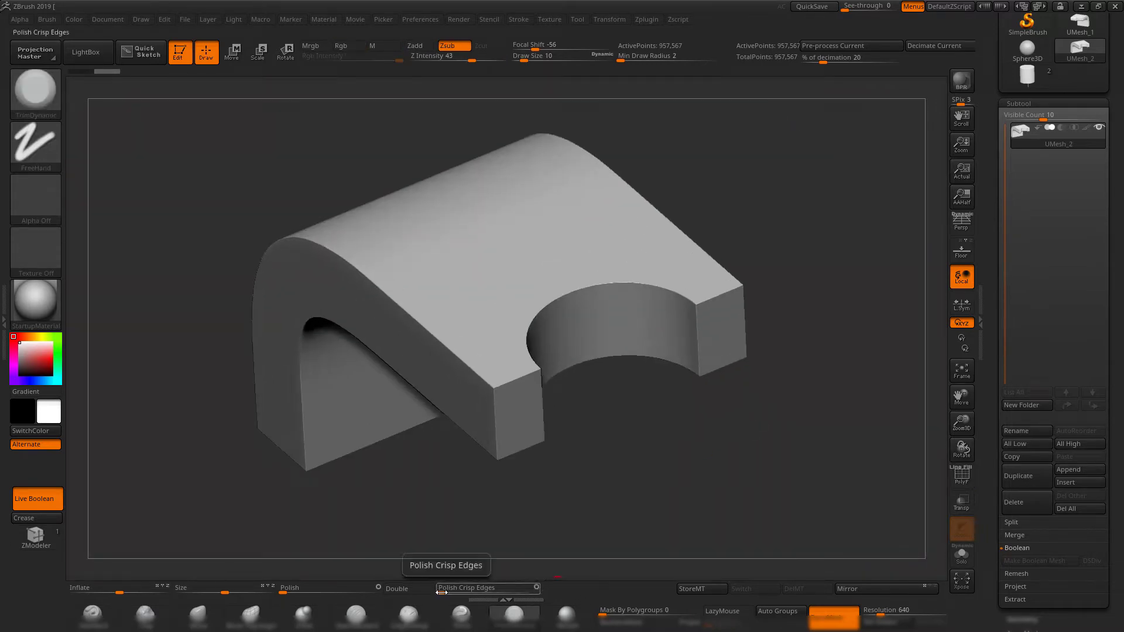
pyautogui.moveTo(986, 432)
pyautogui.mouseDown()
pyautogui.moveTo(985, 332)
pyautogui.moveTo(1010, 352)
pyautogui.moveTo(994, 446)
pyautogui.mouseUp()
pyautogui.click(1026, 395)
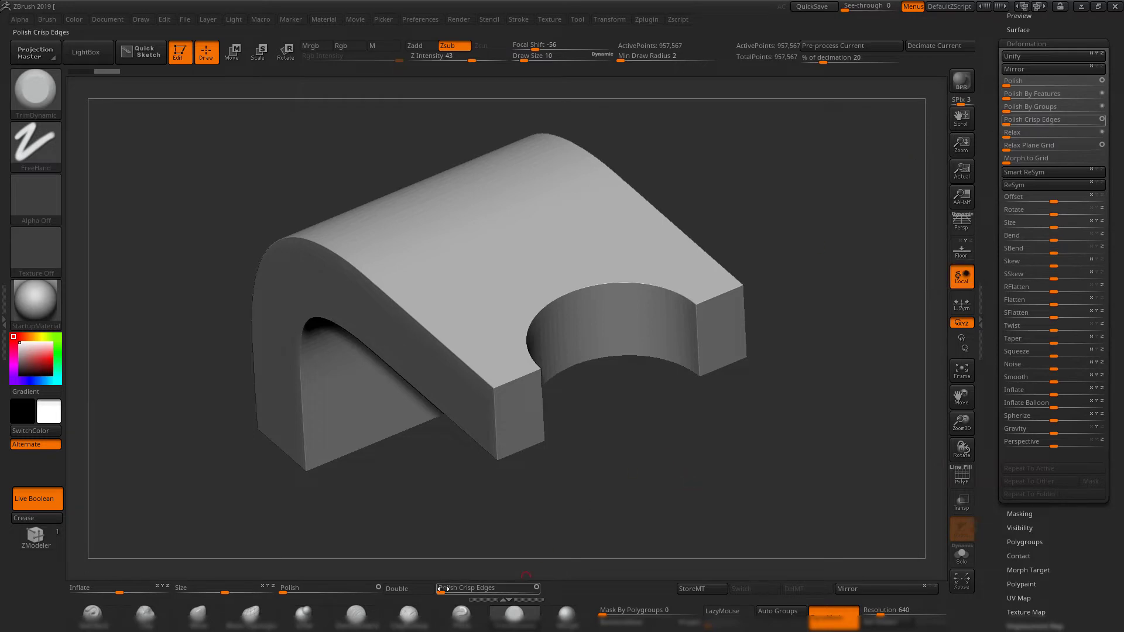
pyautogui.click(470, 587)
pyautogui.moveTo(446, 589)
pyautogui.mouseDown()
pyautogui.moveTo(477, 590)
pyautogui.moveTo(462, 592)
pyautogui.mouseUp()
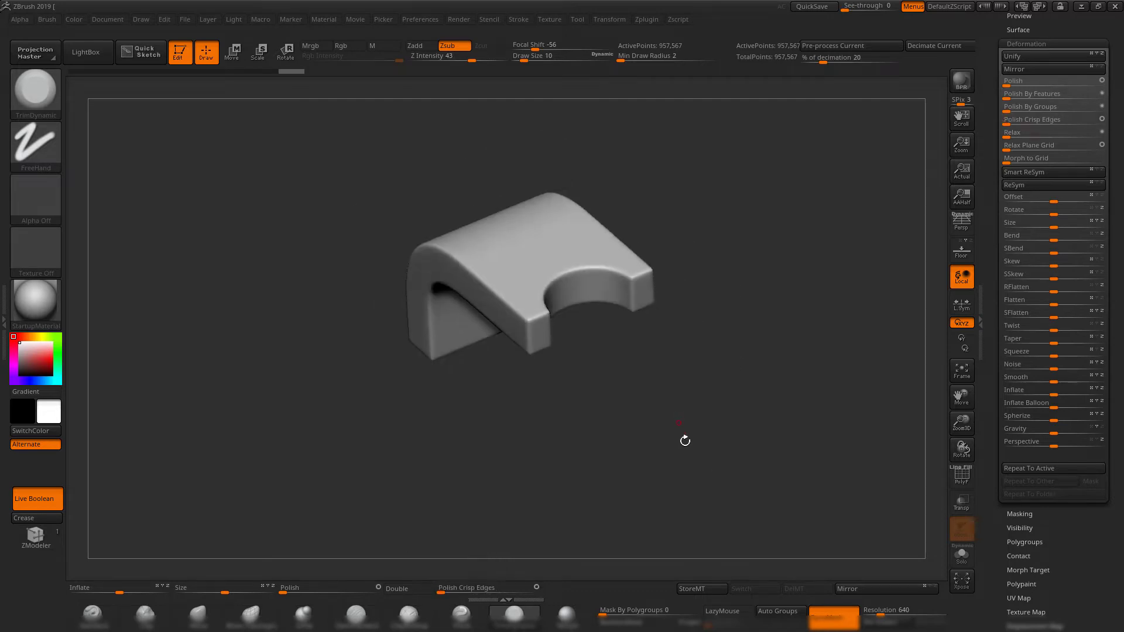
pyautogui.moveTo(682, 441); pyautogui.dragTo(978, 440)
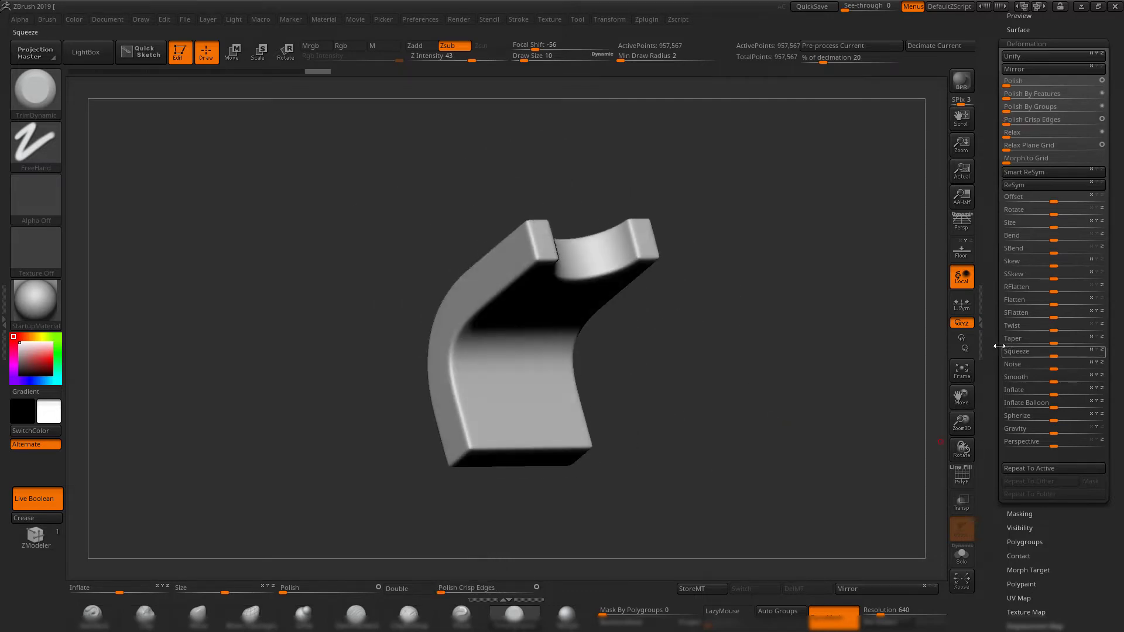
# Switch to the tool that holds the separate bracket and cylinder subtools, and show the polyframe.
pyautogui.scroll(5, 998, 380)
pyautogui.click(1017, 280)
pyautogui.moveTo(787, 301)
pyautogui.mouseDown()
pyautogui.moveTo(745, 368)
pyautogui.moveTo(779, 326)
pyautogui.moveTo(787, 266)
pyautogui.moveTo(770, 211)
pyautogui.moveTo(753, 351)
pyautogui.moveTo(728, 371)
pyautogui.moveTo(770, 377)
pyautogui.moveTo(780, 306)
pyautogui.moveTo(783, 315)
pyautogui.moveTo(710, 318)
pyautogui.moveTo(669, 306)
pyautogui.moveTo(690, 349)
pyautogui.mouseUp()
pyautogui.click(1026, 254)
pyautogui.hotkey('shift', 'f')
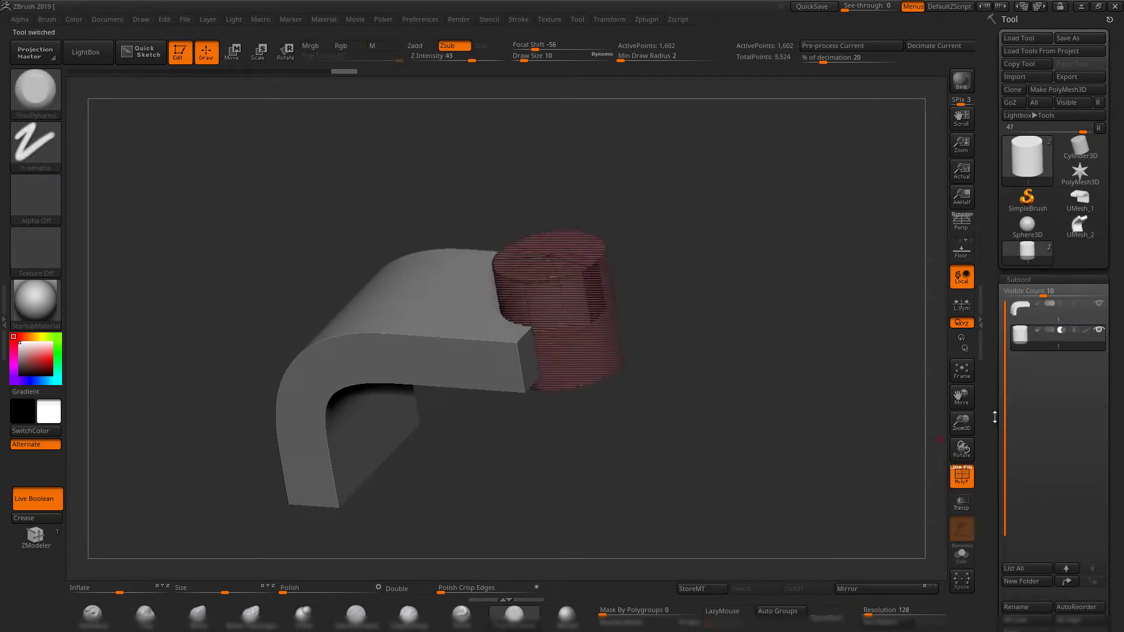
pyautogui.scroll(-5, 1007, 417)
pyautogui.moveTo(649, 422); pyautogui.dragTo(843, 436)
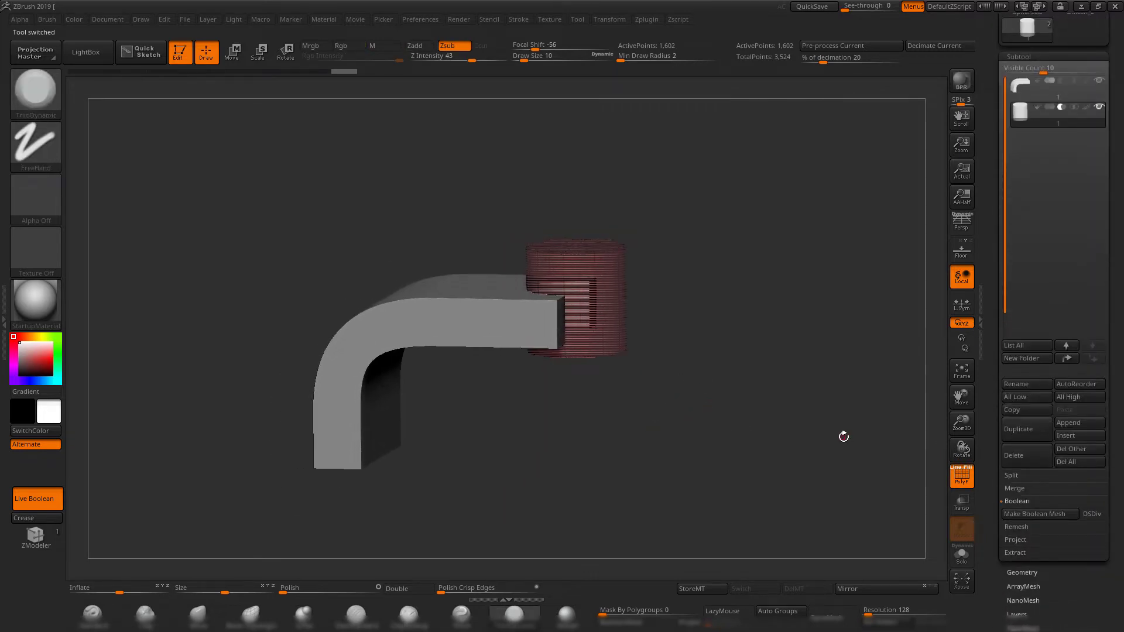
# Make the bent bracket the active subtool and examine its subdivision levels in the Geometry settings.
pyautogui.click(1021, 572)
pyautogui.keyDown('shift'); pyautogui.moveTo(762, 271); pyautogui.dragTo(794, 254); pyautogui.keyUp('shift')
pyautogui.moveTo(771, 191); pyautogui.dragTo(761, 217)
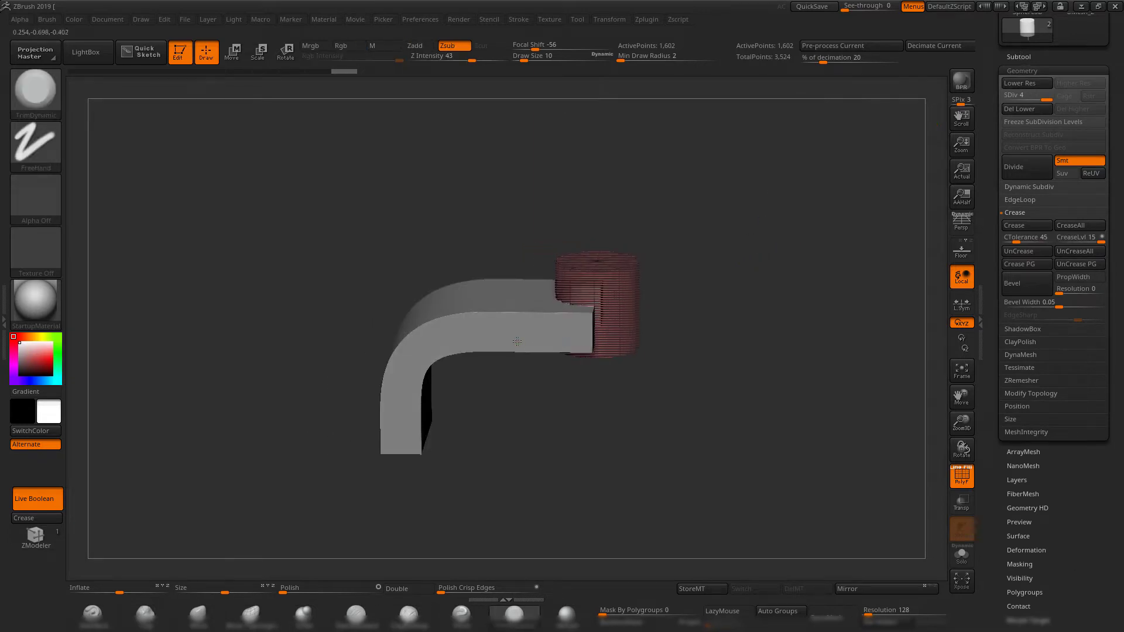
pyautogui.keyDown('alt'); pyautogui.click(516, 339); pyautogui.keyUp('alt')
pyautogui.moveTo(785, 303); pyautogui.dragTo(732, 325)
pyautogui.click(1027, 56)
pyautogui.click(1057, 570)
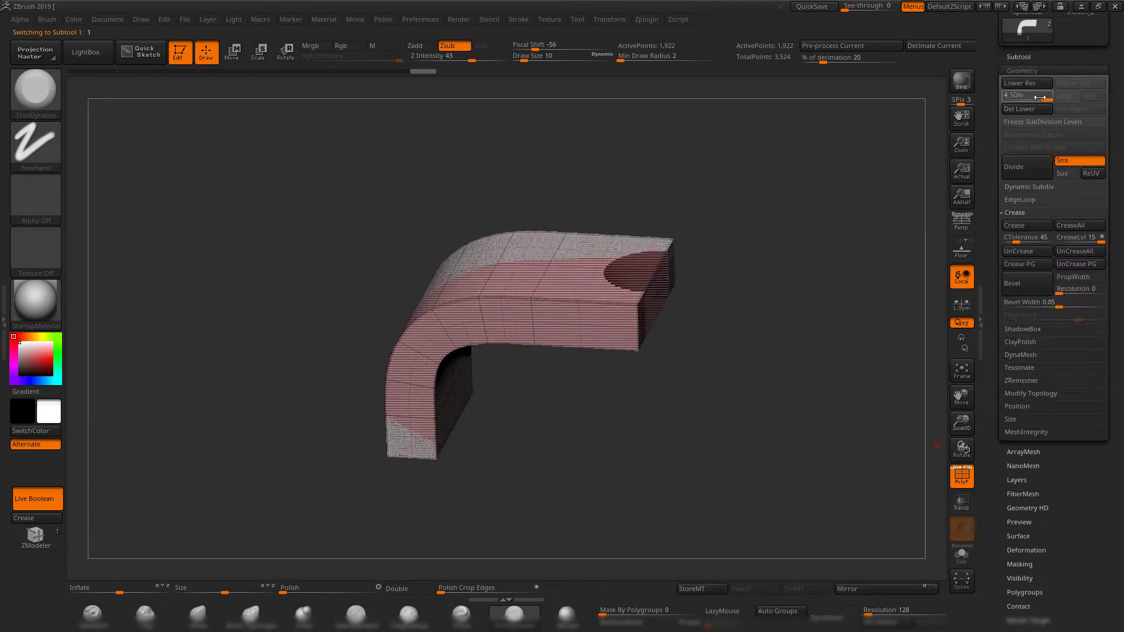
pyautogui.moveTo(1039, 98)
pyautogui.mouseDown()
pyautogui.moveTo(1008, 98)
pyautogui.moveTo(1051, 98)
pyautogui.moveTo(1007, 97)
pyautogui.moveTo(1046, 98)
pyautogui.mouseUp()
pyautogui.moveTo(753, 213); pyautogui.dragTo(625, 175)
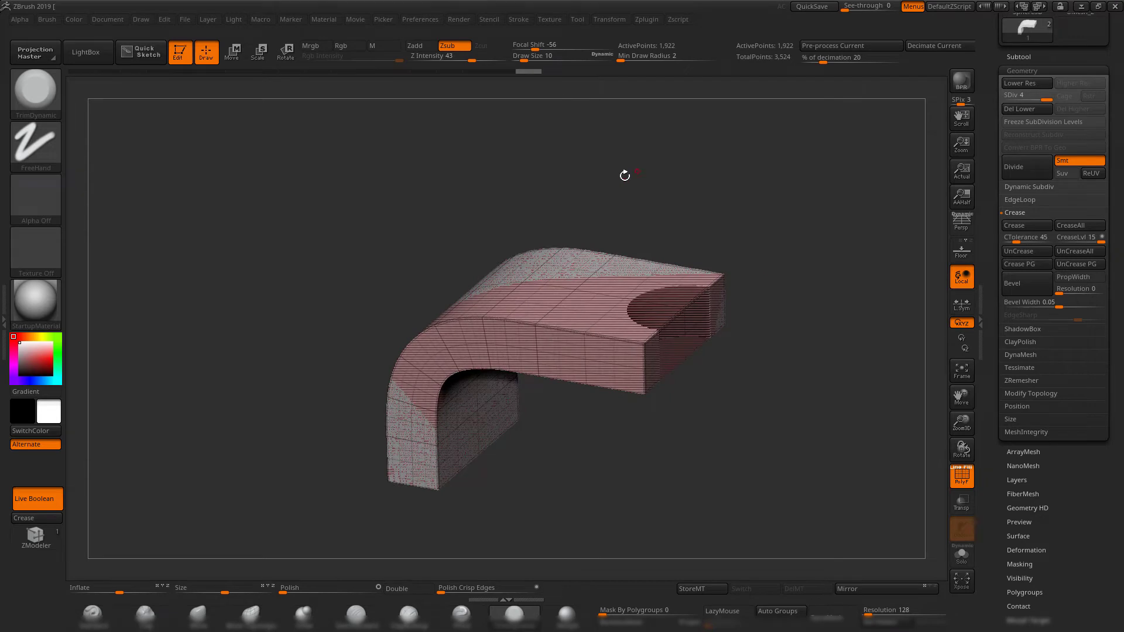
# Step the bracket's undo history back to its low-poly state before it was subdivided.
pyautogui.click(1019, 56)
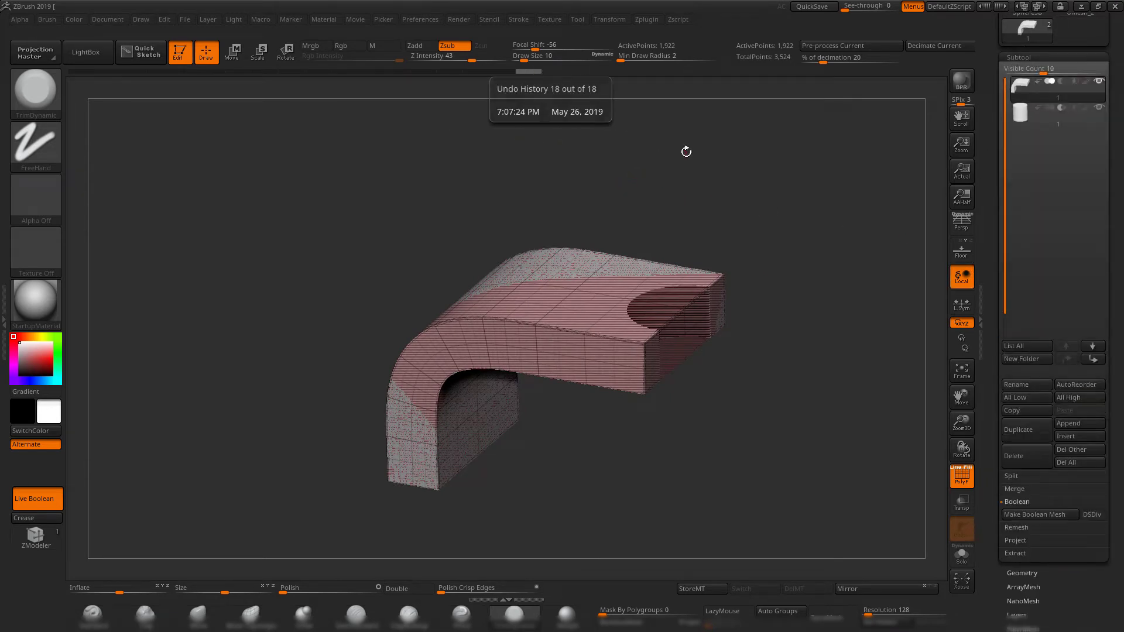
pyautogui.moveTo(519, 72); pyautogui.dragTo(424, 75)
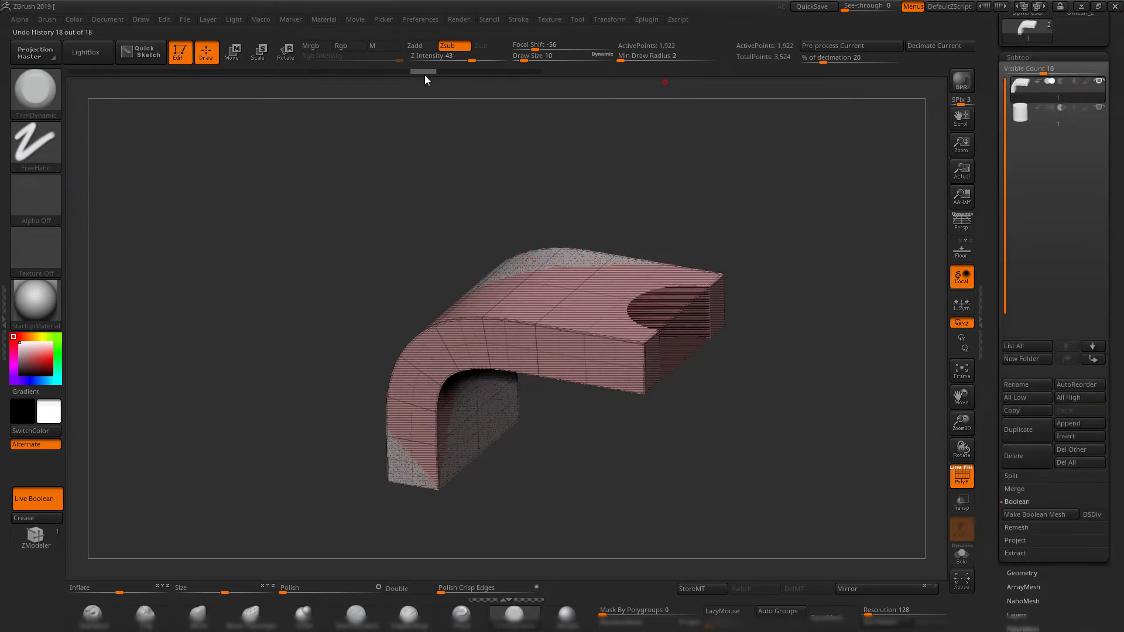
pyautogui.click(1020, 573)
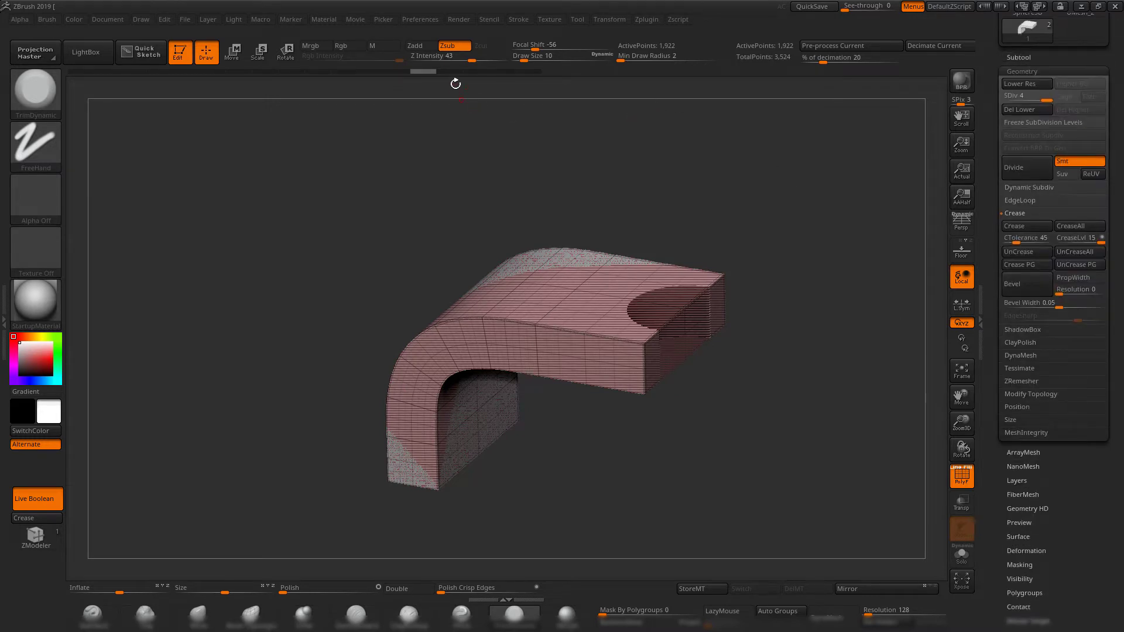
pyautogui.moveTo(388, 72); pyautogui.dragTo(347, 73)
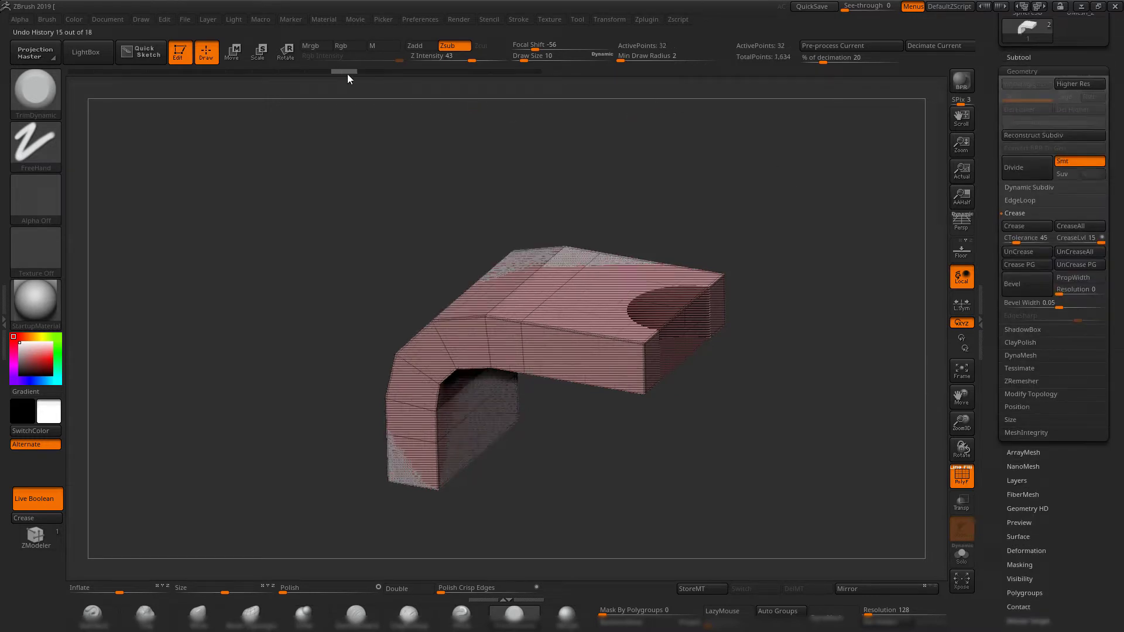
pyautogui.keyDown('shift'); pyautogui.moveTo(745, 239); pyautogui.dragTo(758, 324); pyautogui.keyUp('shift')
pyautogui.hotkey('shift', 'f')
pyautogui.hotkey('shift', 'f')
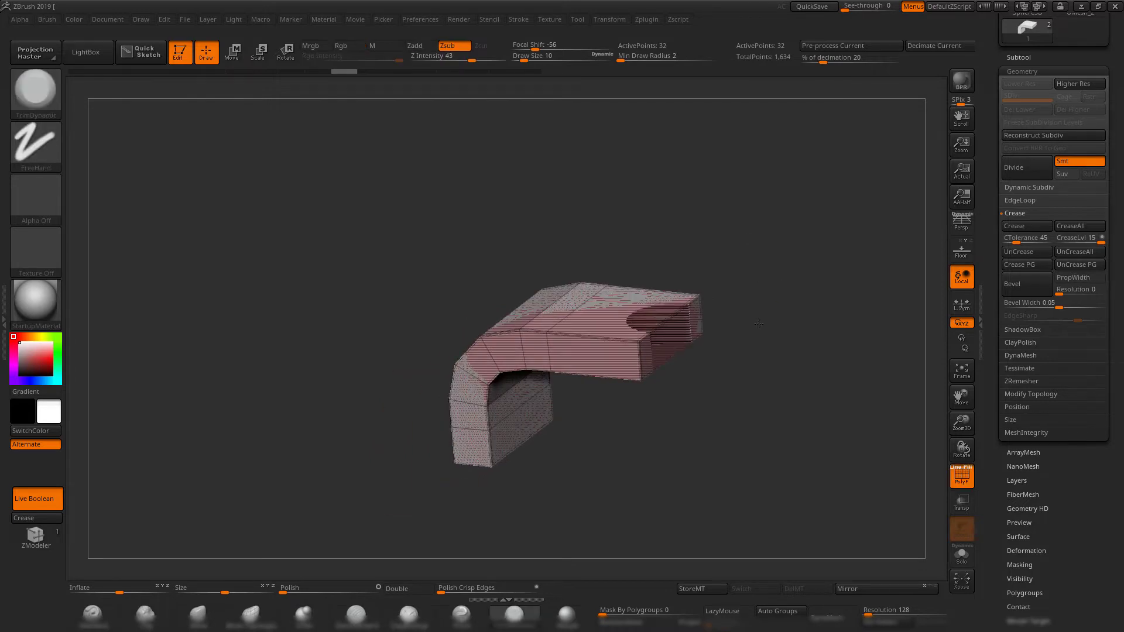
# Duplicate the low-poly bracket and move the copy along the Y axis until it stands clear of the original.
pyautogui.click(1018, 57)
pyautogui.keyDown('shift'); pyautogui.moveTo(783, 375); pyautogui.dragTo(814, 340); pyautogui.keyUp('shift')
pyautogui.click(1028, 433)
pyautogui.press('w')
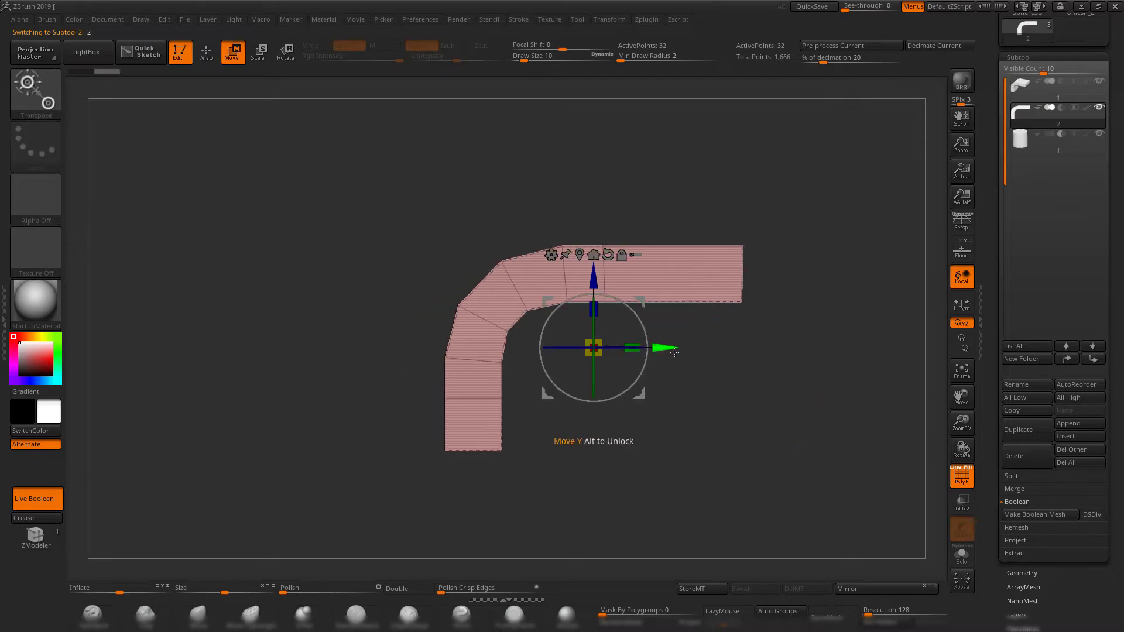
pyautogui.moveTo(678, 343); pyautogui.dragTo(349, 341)
pyautogui.keyDown('alt'); pyautogui.moveTo(491, 135); pyautogui.dragTo(570, 171); pyautogui.keyUp('alt')
pyautogui.moveTo(570, 170); pyautogui.dragTo(637, 176)
# Subdivide the duplicated bracket four times up to subdivision level 5, and hide the polyframe.
pyautogui.click(1028, 574)
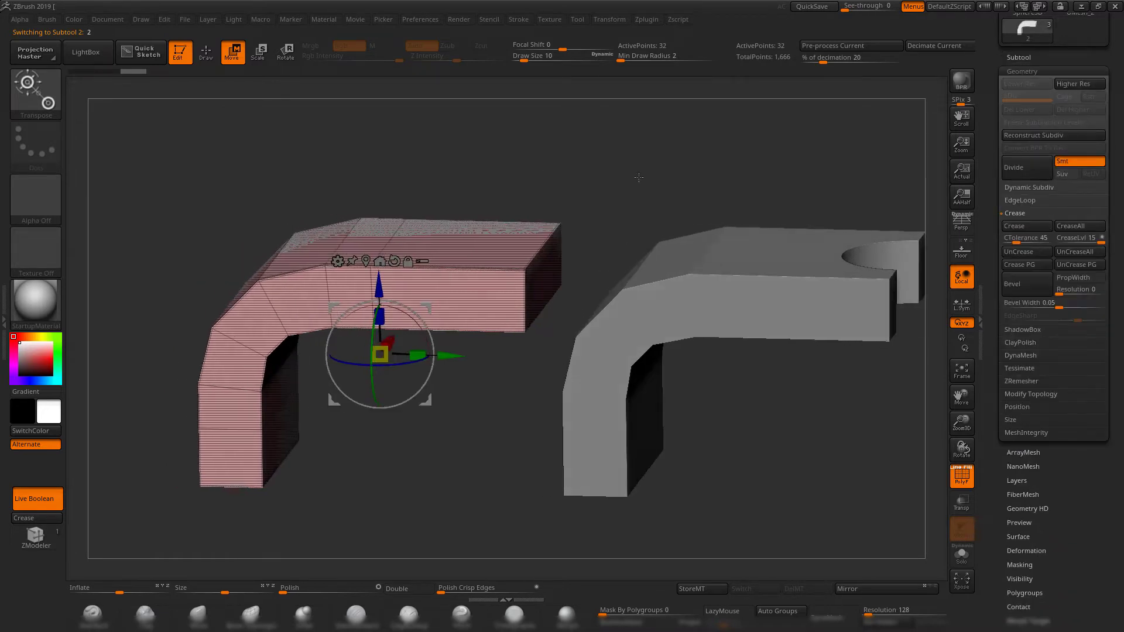
pyautogui.hotkey('ctrl', 'd')
pyautogui.hotkey('ctrl', 'd')
pyautogui.hotkey('ctrl', 'd')
pyautogui.hotkey('ctrl', 'd')
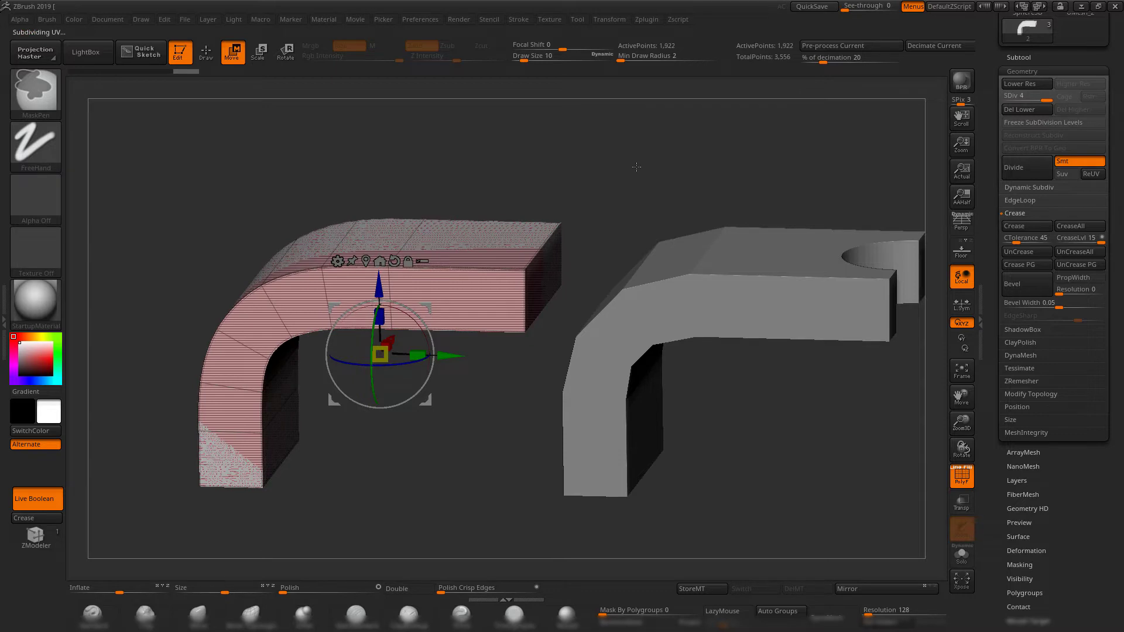
pyautogui.moveTo(564, 199)
pyautogui.mouseDown()
pyautogui.moveTo(579, 143)
pyautogui.moveTo(579, 188)
pyautogui.mouseUp()
pyautogui.moveTo(770, 423); pyautogui.dragTo(763, 442)
# Compare the low-poly notched bracket with the subdivided copy by switching between the two subtools.
pyautogui.keyDown('alt'); pyautogui.click(694, 323); pyautogui.keyUp('alt')
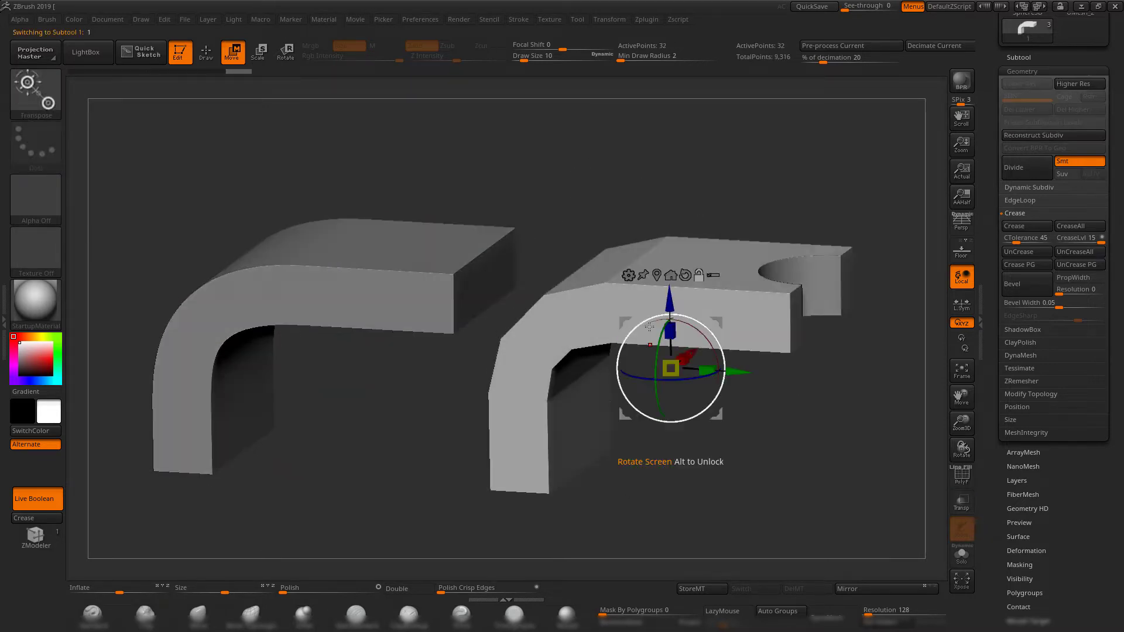
pyautogui.keyDown('alt'); pyautogui.moveTo(741, 486); pyautogui.dragTo(760, 479); pyautogui.keyUp('alt')
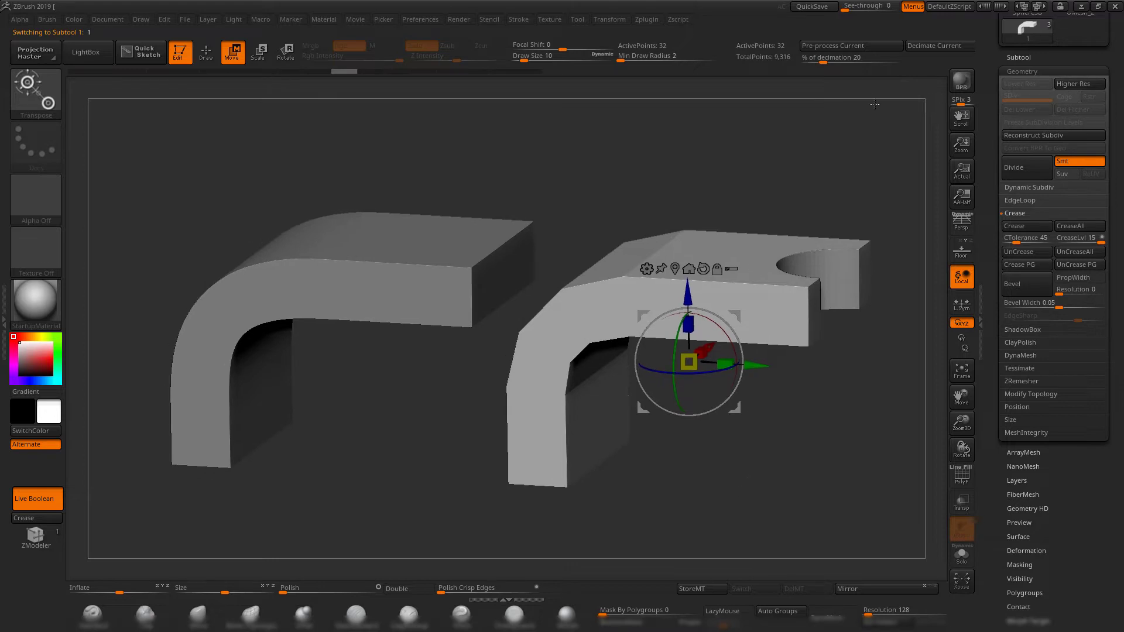
pyautogui.click(1019, 59)
pyautogui.keyDown('alt'); pyautogui.moveTo(566, 363); pyautogui.dragTo(546, 365); pyautogui.keyUp('alt')
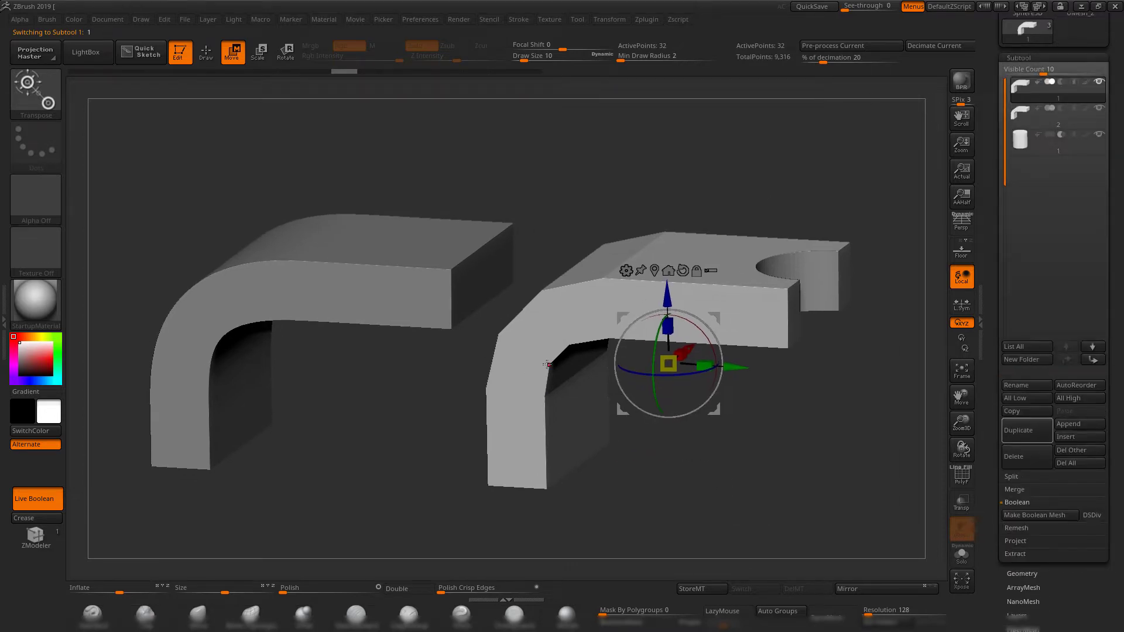
pyautogui.keyDown('alt'); pyautogui.click(371, 283); pyautogui.keyUp('alt')
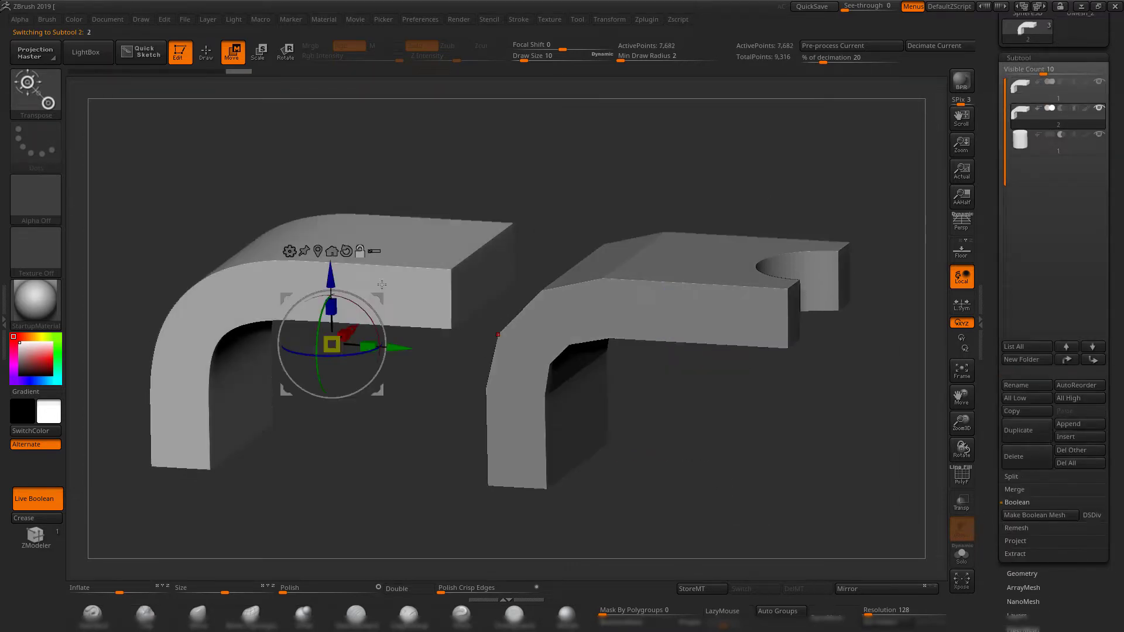
pyautogui.keyDown('alt'); pyautogui.click(657, 300); pyautogui.keyUp('alt')
pyautogui.keyDown('alt'); pyautogui.moveTo(732, 457); pyautogui.dragTo(682, 427); pyautogui.keyUp('alt')
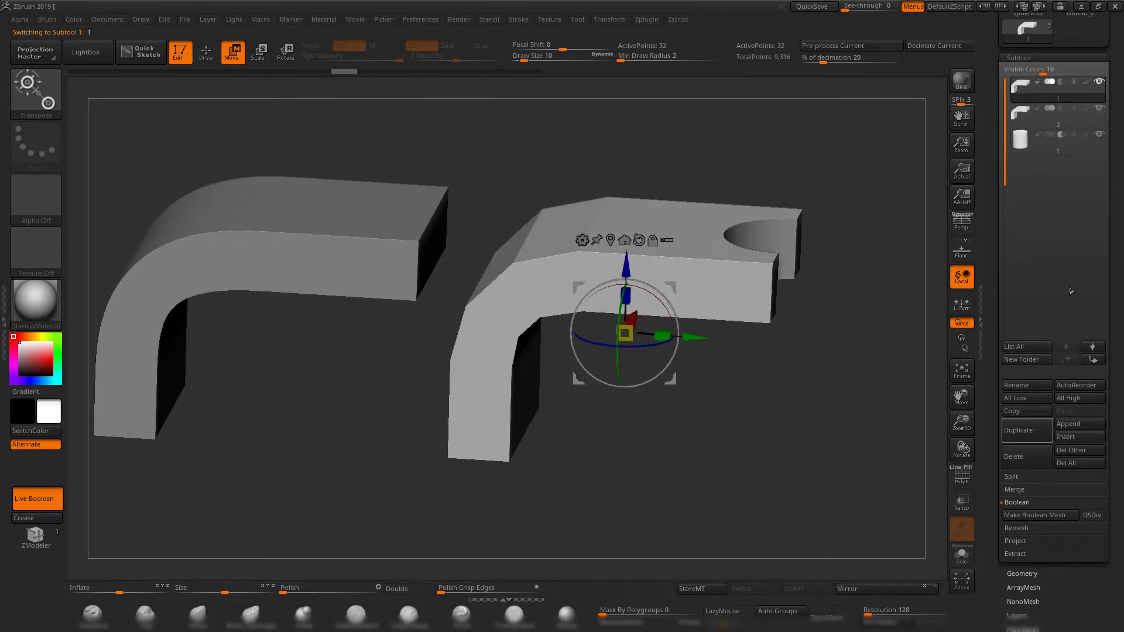
pyautogui.click(1023, 111)
pyautogui.click(1022, 90)
pyautogui.keyDown('alt'); pyautogui.moveTo(870, 369); pyautogui.dragTo(814, 380); pyautogui.keyUp('alt')
# Turn on Dynamic Subdiv for the low-poly notched bracket in the Geometry settings.
pyautogui.click(1030, 573)
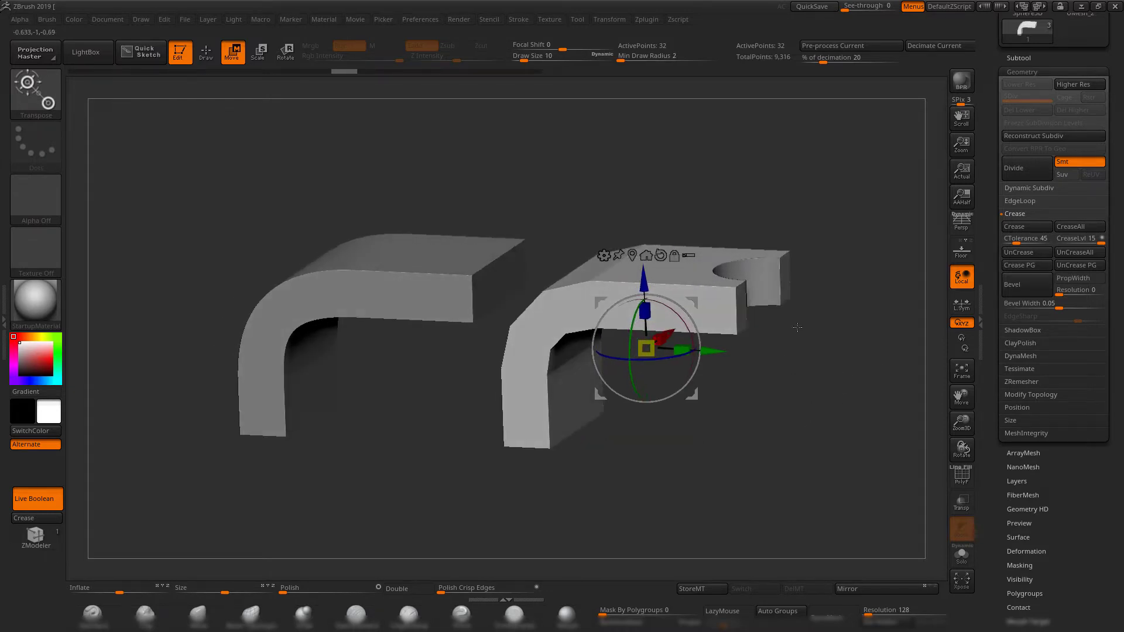
pyautogui.moveTo(798, 327); pyautogui.dragTo(823, 371)
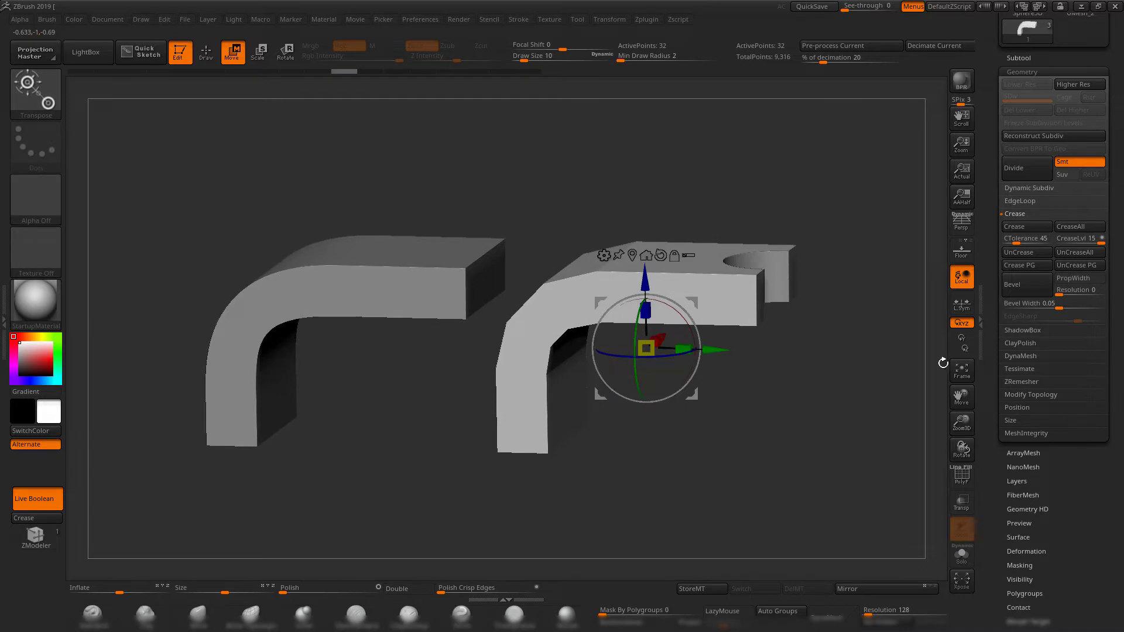
pyautogui.moveTo(873, 304)
pyautogui.mouseDown()
pyautogui.moveTo(875, 282)
pyautogui.moveTo(858, 313)
pyautogui.mouseUp()
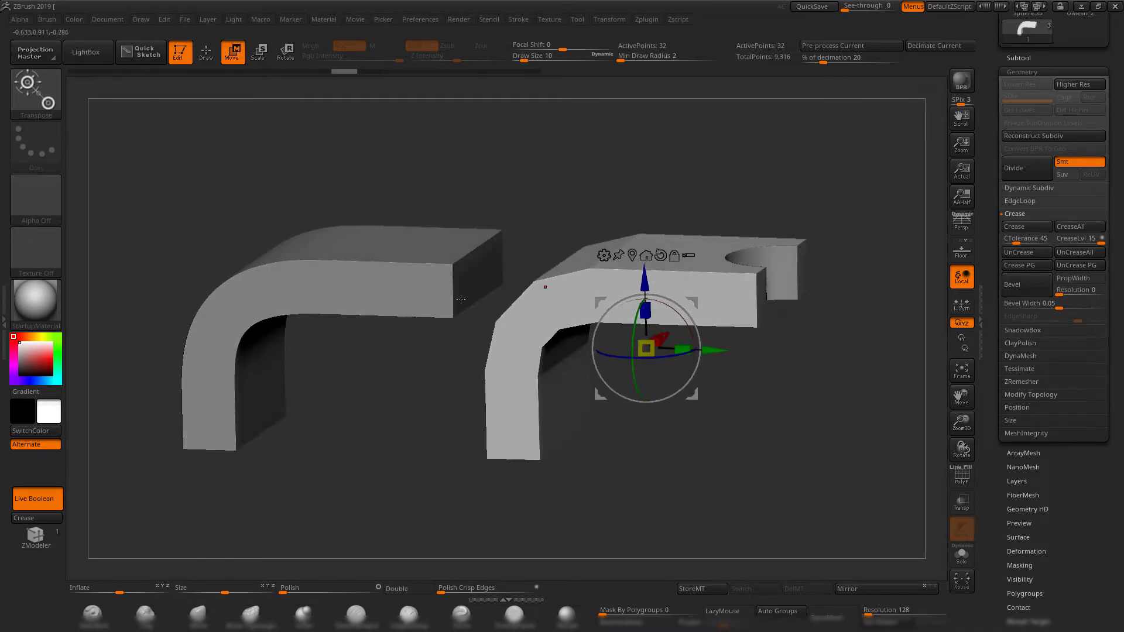
pyautogui.click(1035, 188)
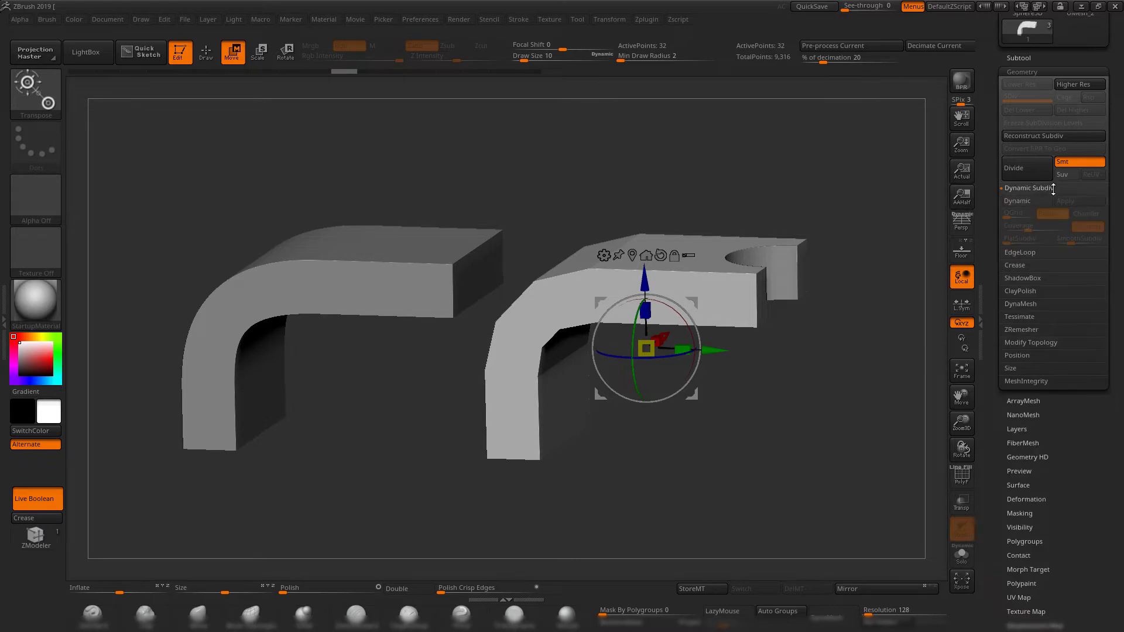
pyautogui.moveTo(774, 186)
pyautogui.keyDown('alt'); pyautogui.mouseDown()
pyautogui.moveTo(713, 194)
pyautogui.moveTo(763, 200)
pyautogui.mouseUp(); pyautogui.keyUp('alt')
pyautogui.click(1015, 200)
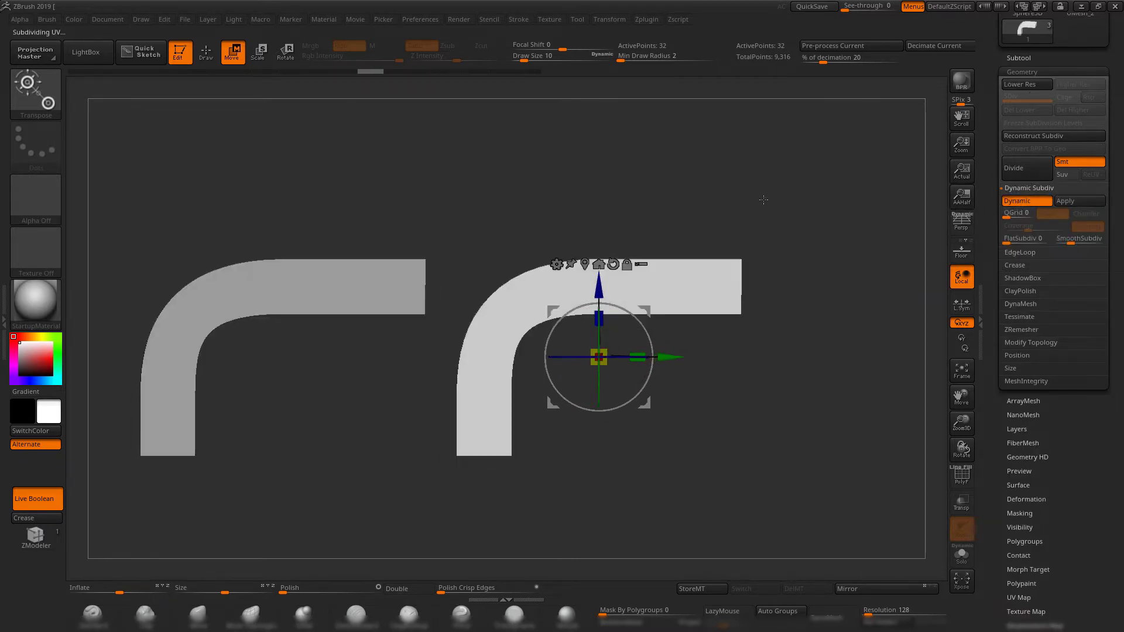
# Raise the notched bracket's SmoothSubdiv level to match the smoothness of the copy at its highest subdivision level.
pyautogui.click(1078, 242)
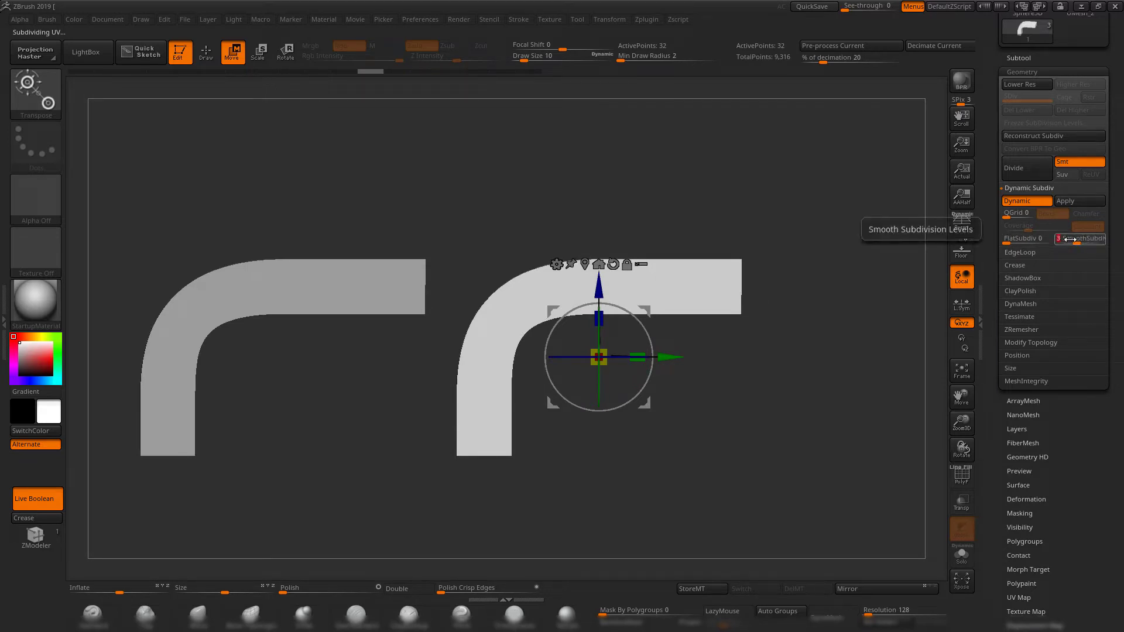
pyautogui.keyDown('alt'); pyautogui.click(384, 282); pyautogui.keyUp('alt')
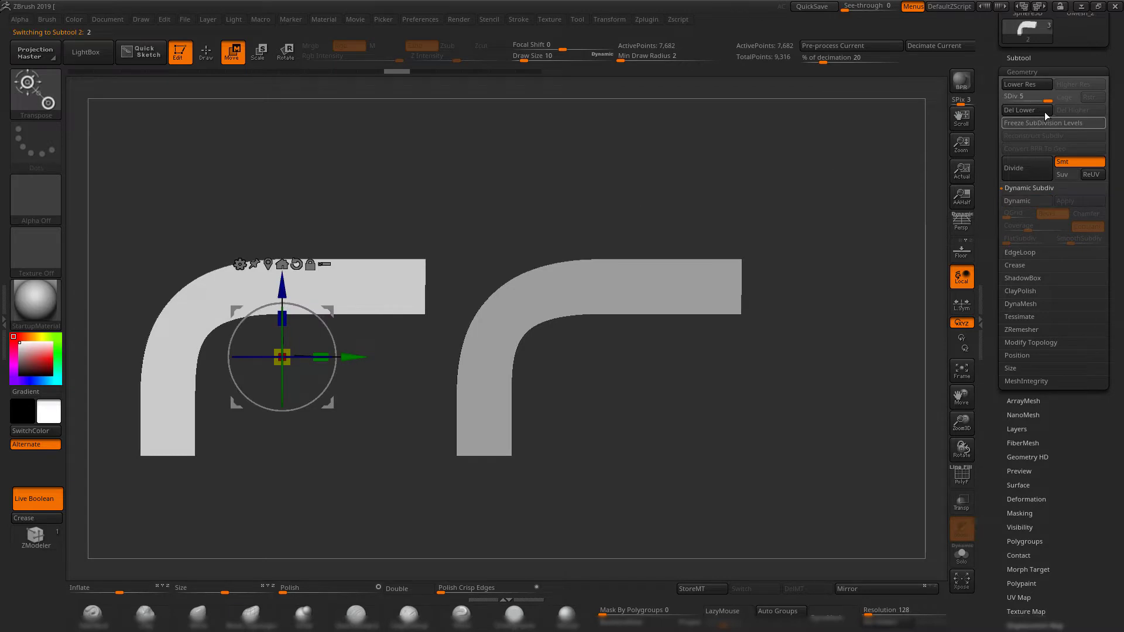
pyautogui.moveTo(1046, 99)
pyautogui.mouseDown()
pyautogui.moveTo(1028, 108)
pyautogui.moveTo(1055, 99)
pyautogui.mouseUp()
pyautogui.keyDown('alt'); pyautogui.click(673, 305); pyautogui.keyUp('alt')
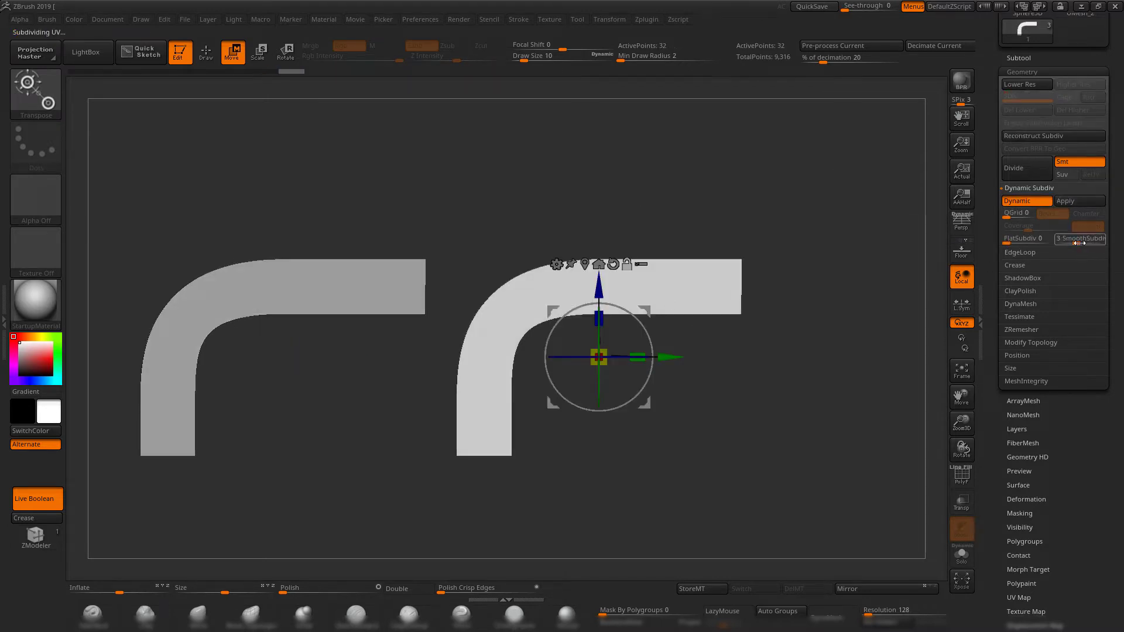
pyautogui.moveTo(810, 216); pyautogui.dragTo(722, 430)
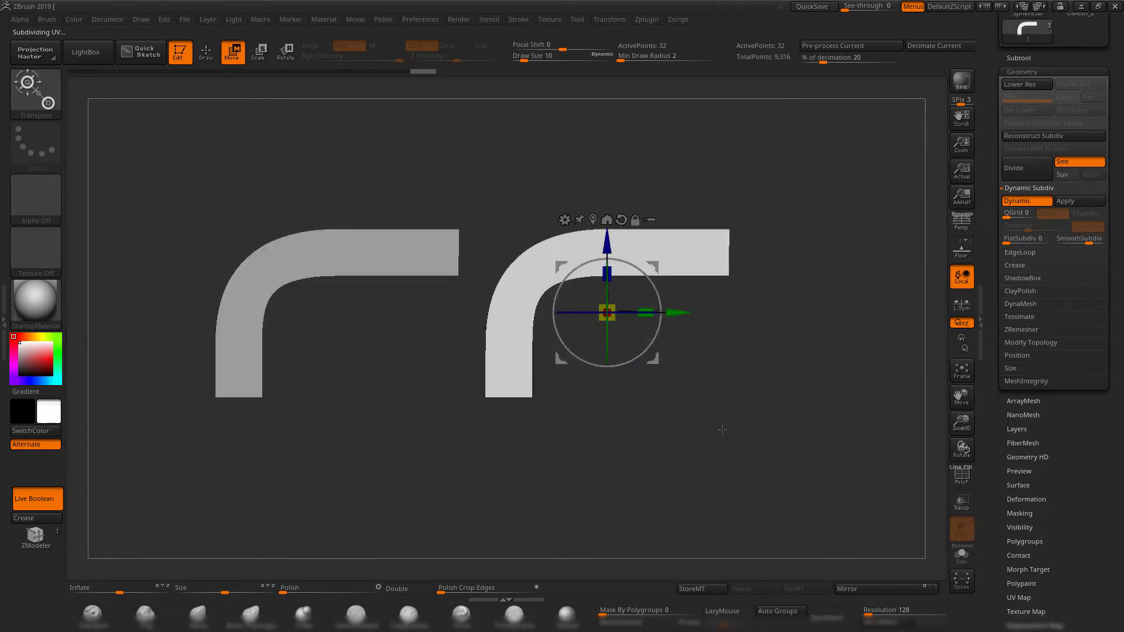
# Return to Draw mode, lower the bracket copy to subdivision level 1, and reselect the notched bracket.
pyautogui.press('q')
pyautogui.moveTo(614, 412)
pyautogui.mouseDown()
pyautogui.moveTo(677, 369)
pyautogui.moveTo(680, 385)
pyautogui.mouseUp()
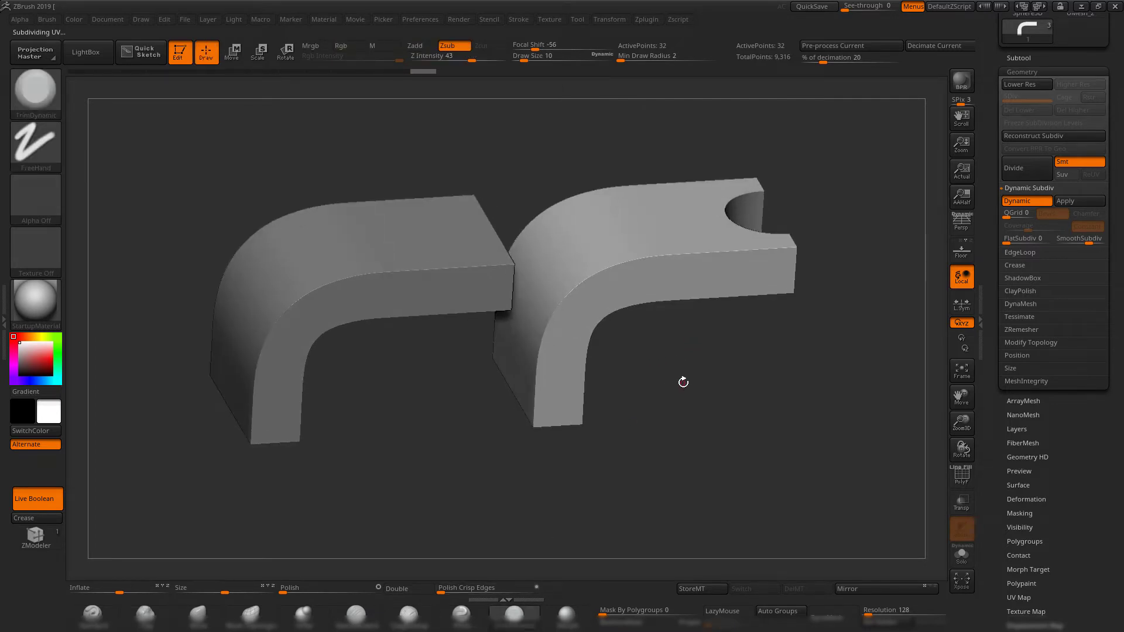
pyautogui.keyDown('shift'); pyautogui.moveTo(695, 380); pyautogui.dragTo(739, 370); pyautogui.keyUp('shift')
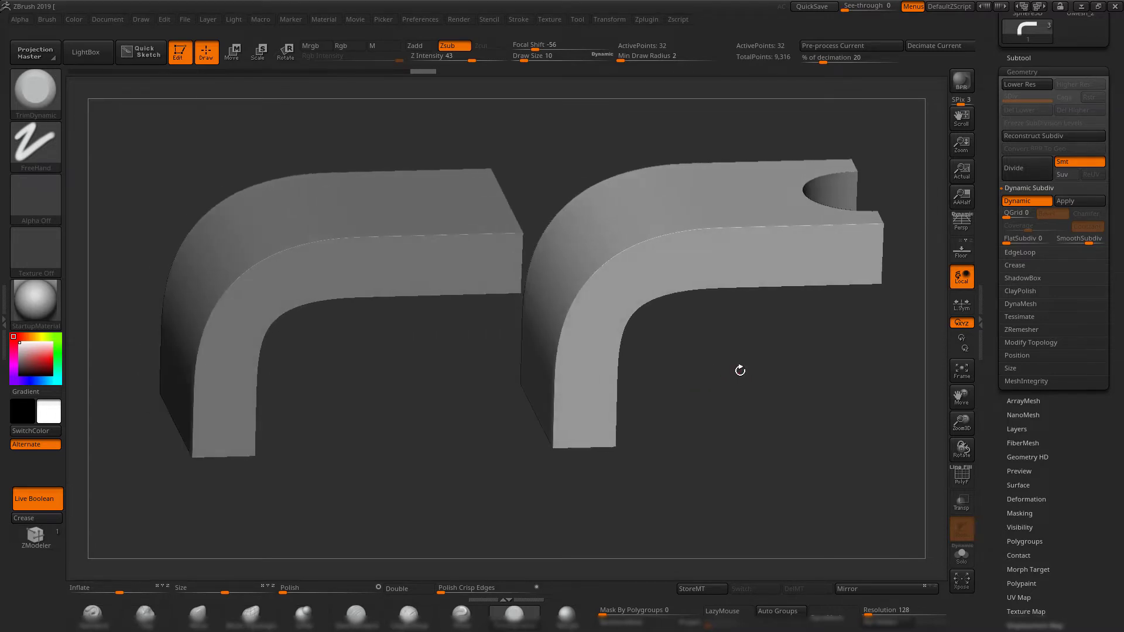
pyautogui.keyDown('alt'); pyautogui.click(337, 274); pyautogui.keyUp('alt')
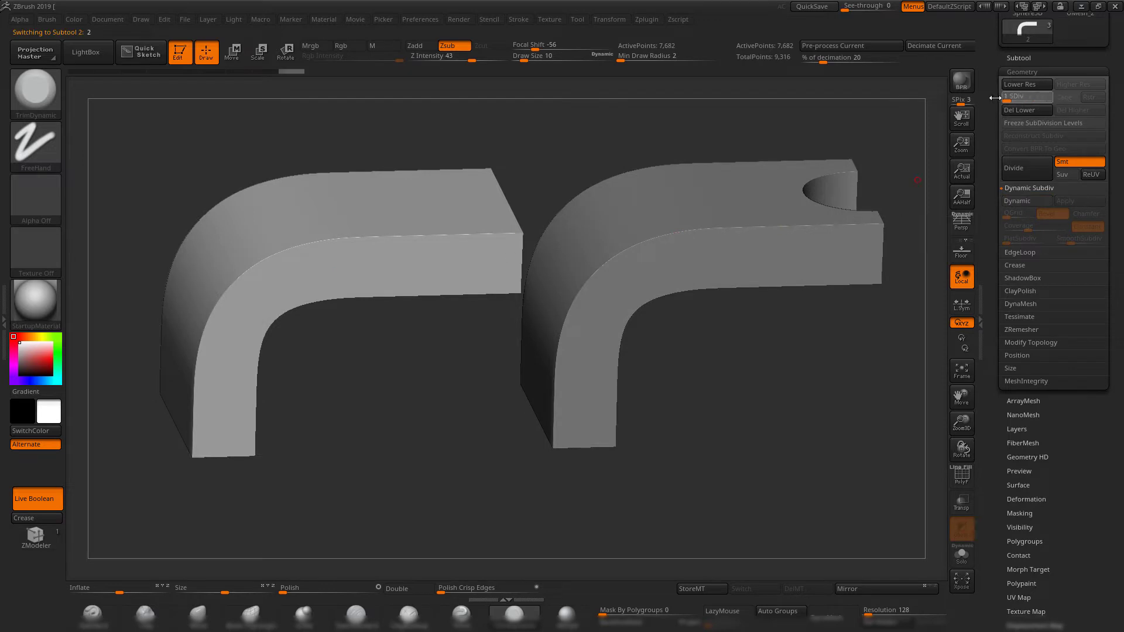
pyautogui.moveTo(995, 98); pyautogui.dragTo(992, 99)
pyautogui.keyDown('alt'); pyautogui.click(704, 258); pyautogui.keyUp('alt')
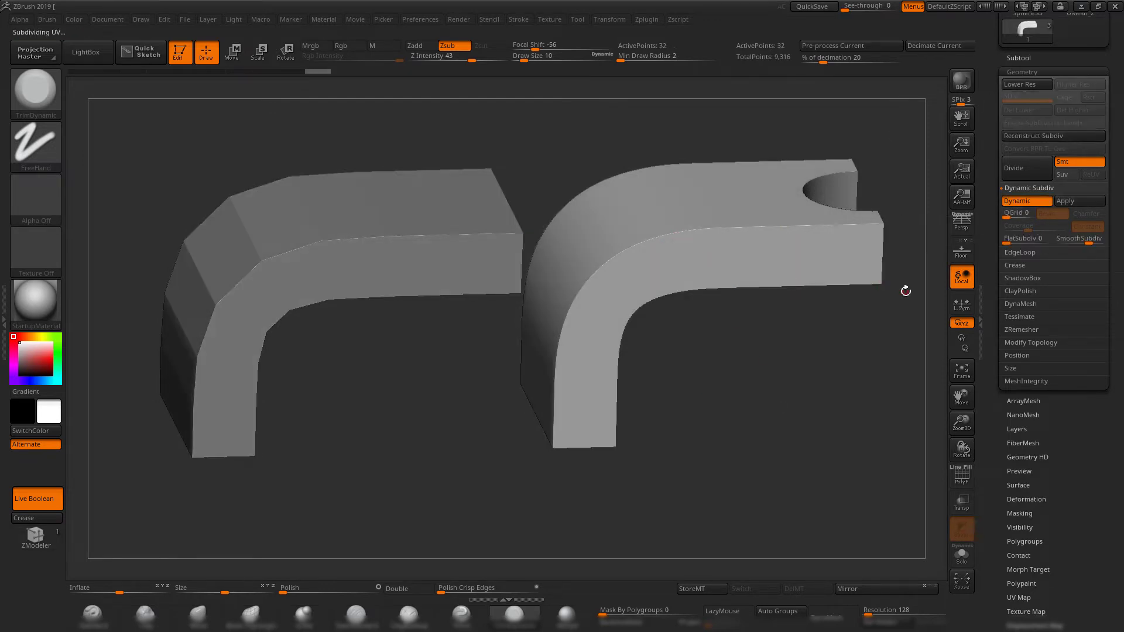
# Turn off Dynamic Subdiv for the notched bracket, show the polyframe wireframe, and select the bracket copy.
pyautogui.click(1029, 202)
pyautogui.keyDown('shift'); pyautogui.moveTo(717, 395); pyautogui.dragTo(697, 411); pyautogui.keyUp('shift')
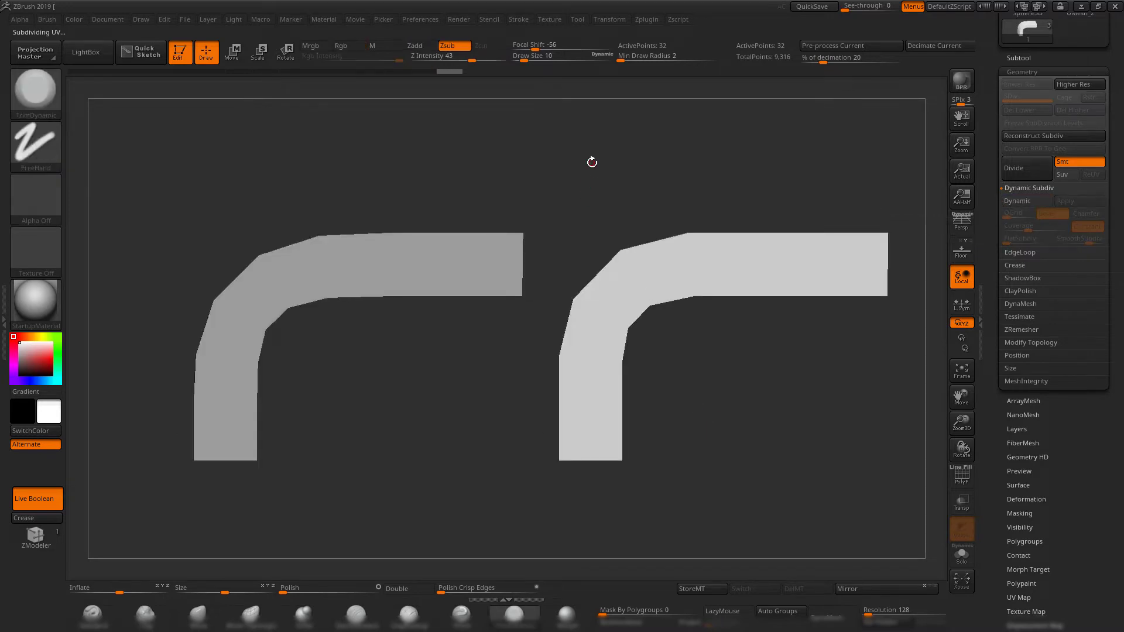
pyautogui.hotkey('shift', 'f')
pyautogui.keyDown('alt'); pyautogui.moveTo(592, 153); pyautogui.dragTo(631, 157); pyautogui.keyUp('alt')
pyautogui.keyDown('alt'); pyautogui.click(416, 224); pyautogui.keyUp('alt')
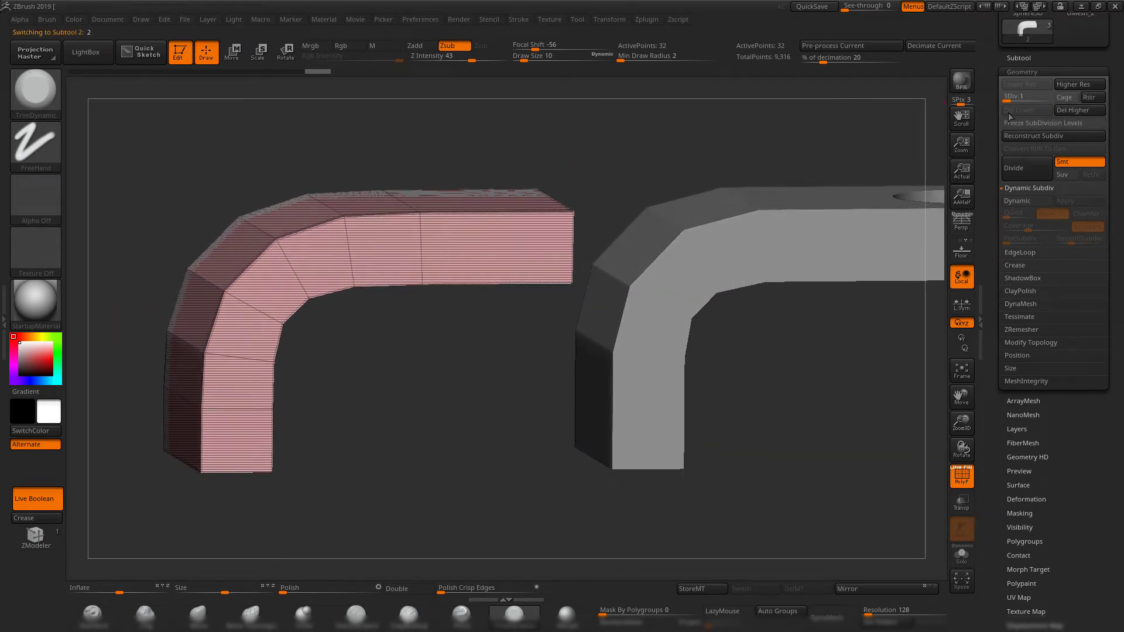
# Raise the bracket copy to subdivision level 5 and lower it back to level 1.
pyautogui.moveTo(1007, 100); pyautogui.dragTo(1048, 100)
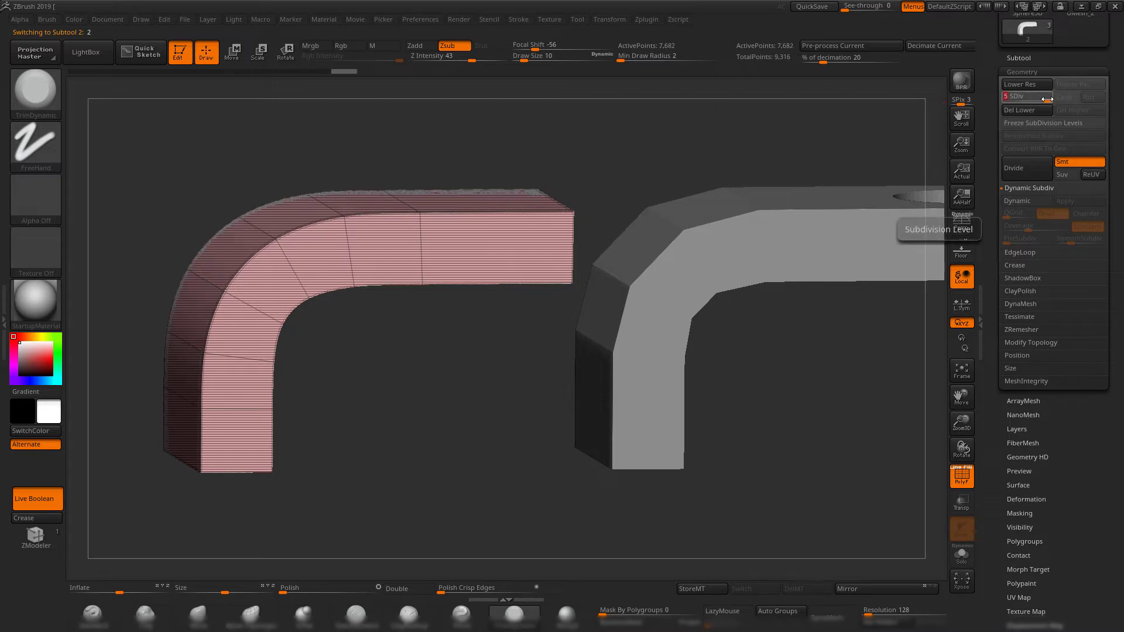
pyautogui.keyDown('shift'); pyautogui.moveTo(624, 178); pyautogui.dragTo(622, 154); pyautogui.keyUp('shift')
pyautogui.hotkey('shift', 'd')
pyautogui.hotkey('shift', 'd')
pyautogui.hotkey('shift', 'd')
pyautogui.hotkey('shift', 'd')
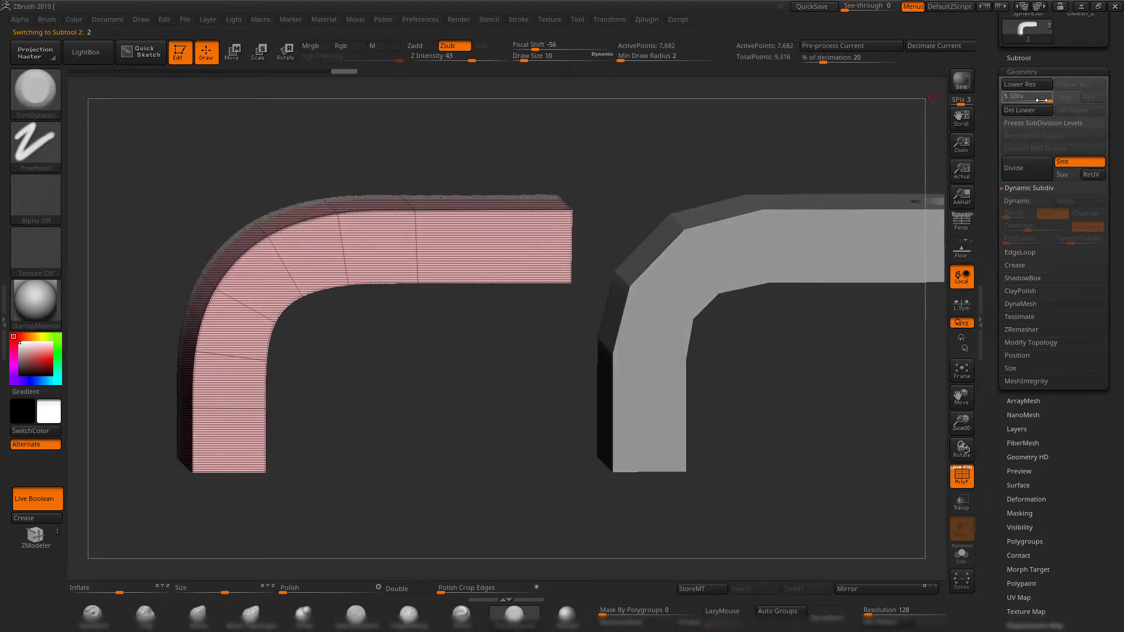
pyautogui.keyDown('shift'); pyautogui.moveTo(638, 153); pyautogui.dragTo(596, 169); pyautogui.keyUp('shift')
# Compare the base wireframes of the notched bracket and its copy by alternately selecting the two subtools.
pyautogui.keyDown('alt'); pyautogui.click(699, 248); pyautogui.keyUp('alt')
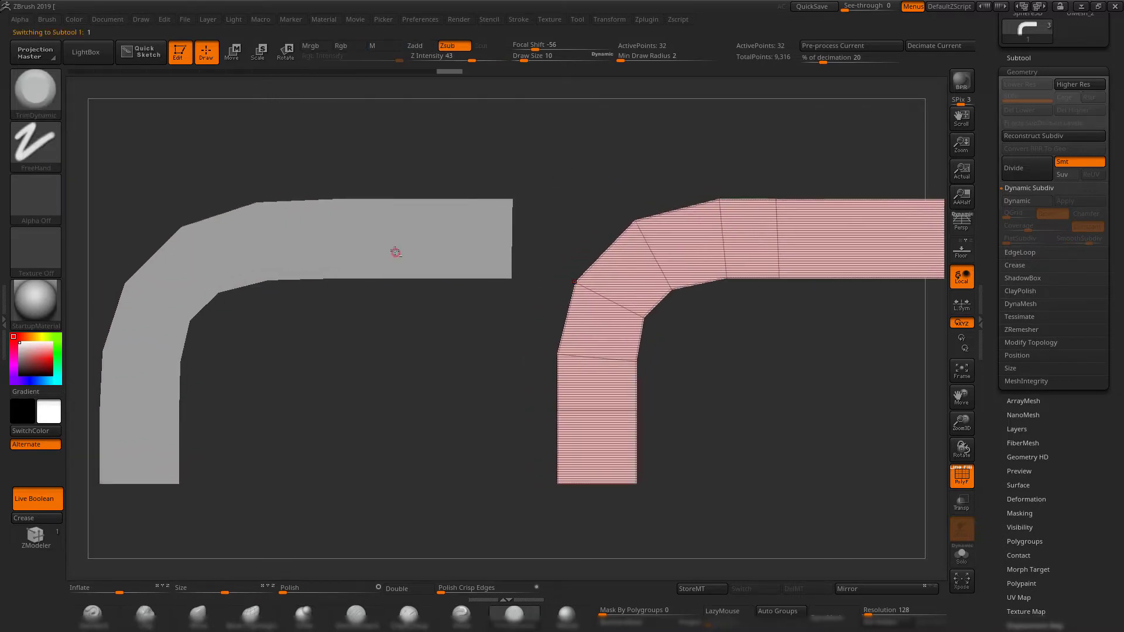
pyautogui.keyDown('alt'); pyautogui.click(394, 251); pyautogui.keyUp('alt')
pyautogui.keyDown('alt'); pyautogui.moveTo(511, 173); pyautogui.dragTo(445, 142); pyautogui.keyUp('alt')
pyautogui.keyDown('alt'); pyautogui.moveTo(499, 170); pyautogui.dragTo(521, 127); pyautogui.keyUp('alt')
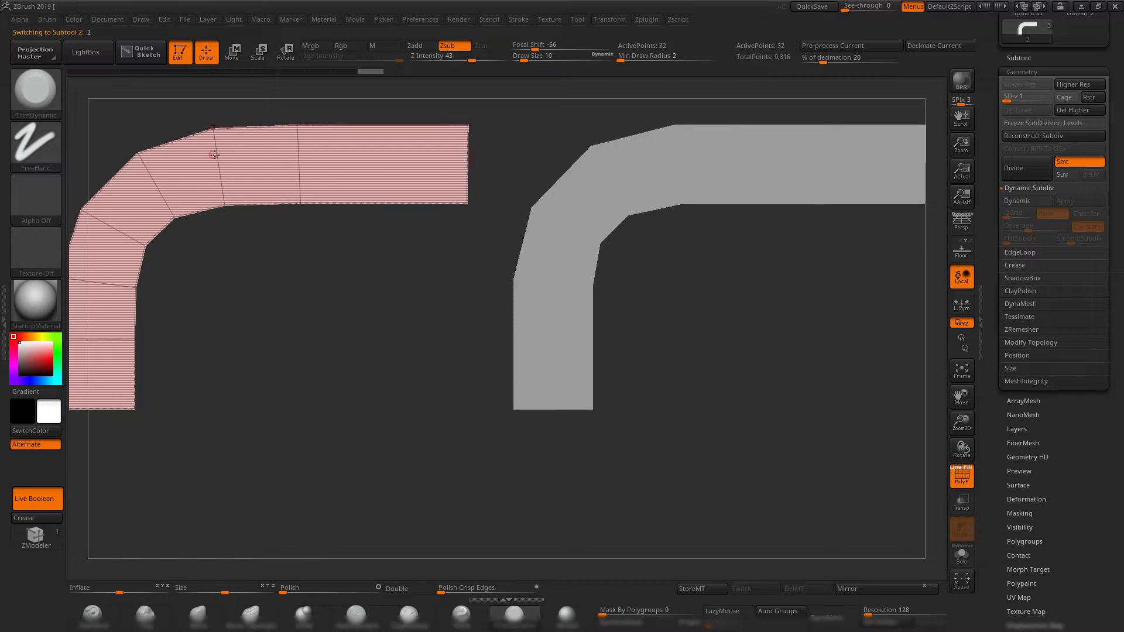
pyautogui.keyDown('alt'); pyautogui.click(717, 180); pyautogui.keyUp('alt')
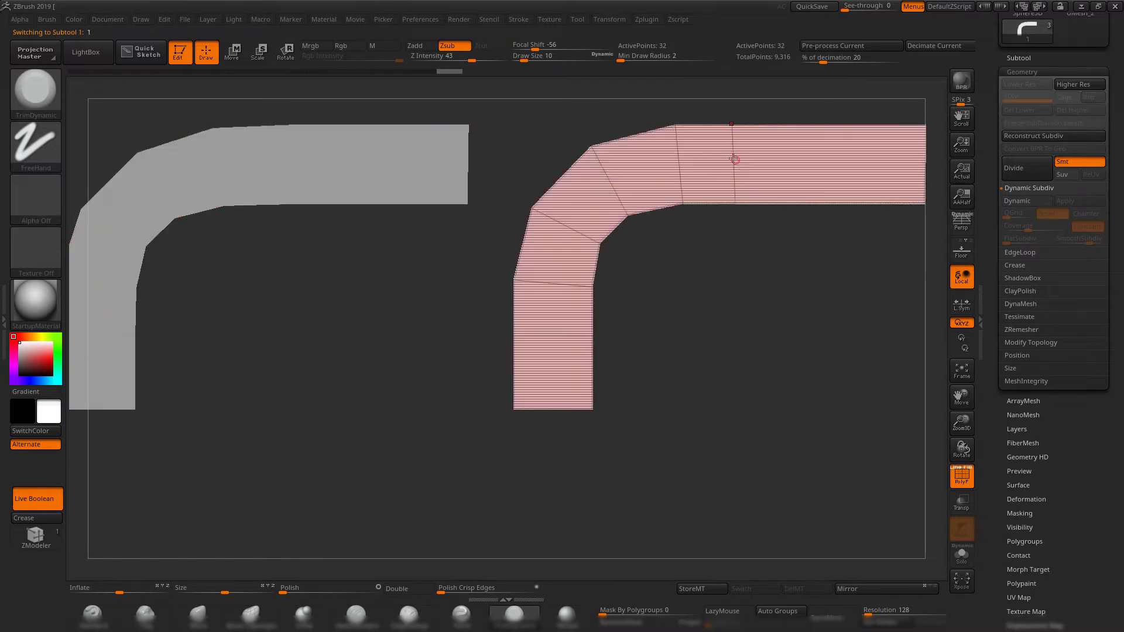
pyautogui.keyDown('alt'); pyautogui.moveTo(773, 274); pyautogui.dragTo(770, 288); pyautogui.keyUp('alt')
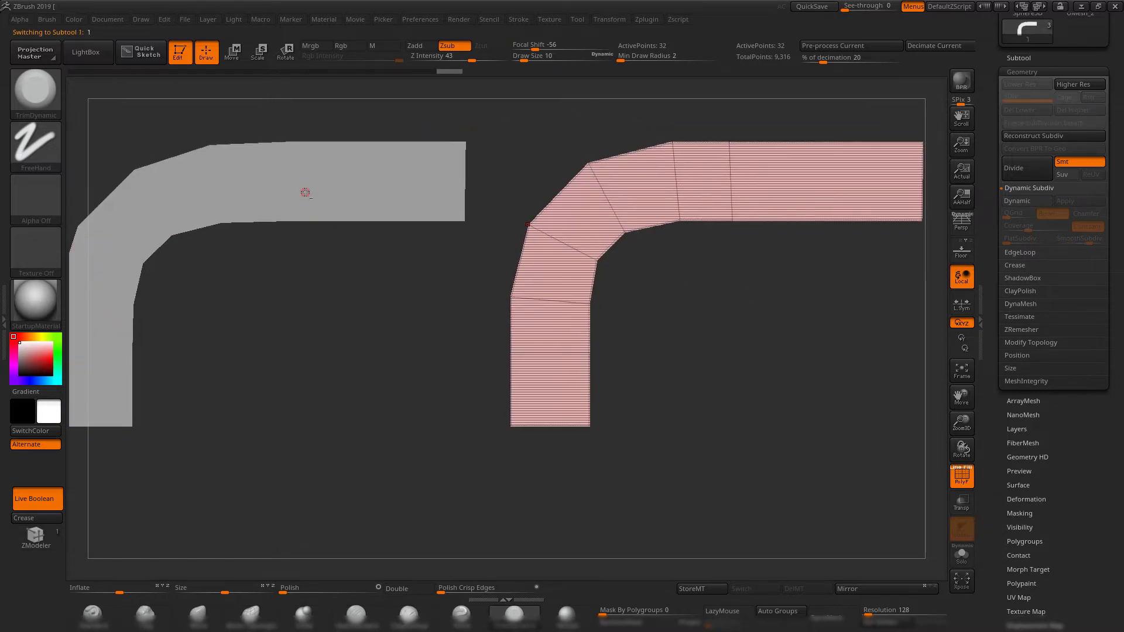
pyautogui.keyDown('alt'); pyautogui.click(305, 182); pyautogui.keyUp('alt')
pyautogui.keyDown('alt'); pyautogui.moveTo(396, 119); pyautogui.dragTo(391, 131); pyautogui.keyUp('alt')
pyautogui.keyDown('alt'); pyautogui.moveTo(525, 126); pyautogui.dragTo(498, 130); pyautogui.keyUp('alt')
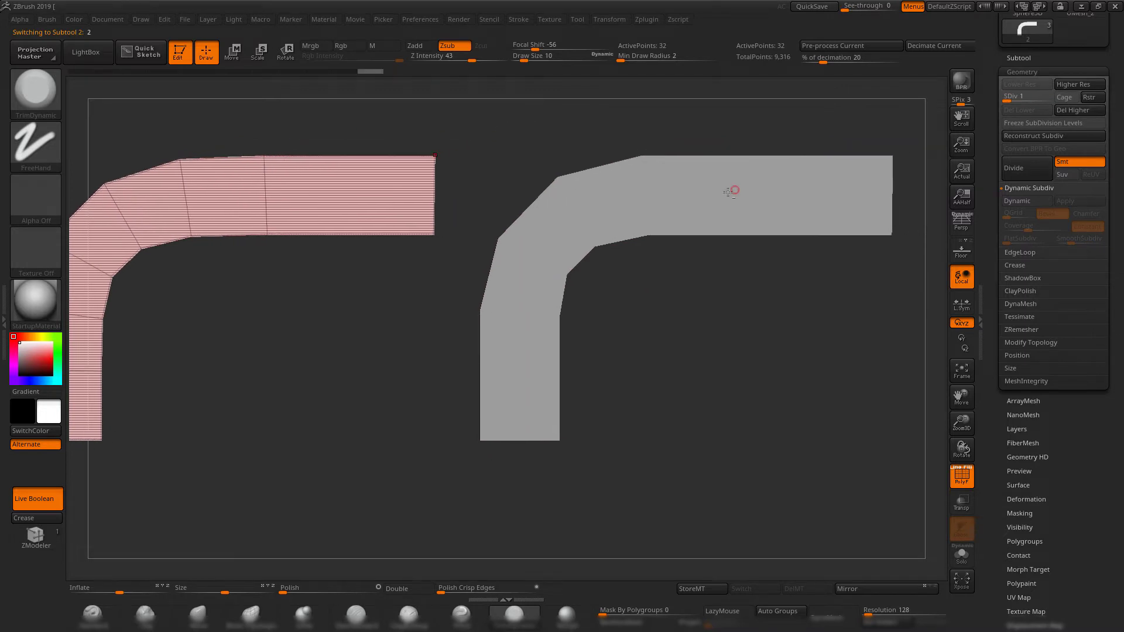
pyautogui.keyDown('alt'); pyautogui.click(732, 191); pyautogui.keyUp('alt')
pyautogui.keyDown('alt'); pyautogui.moveTo(767, 299); pyautogui.dragTo(724, 316); pyautogui.keyUp('alt')
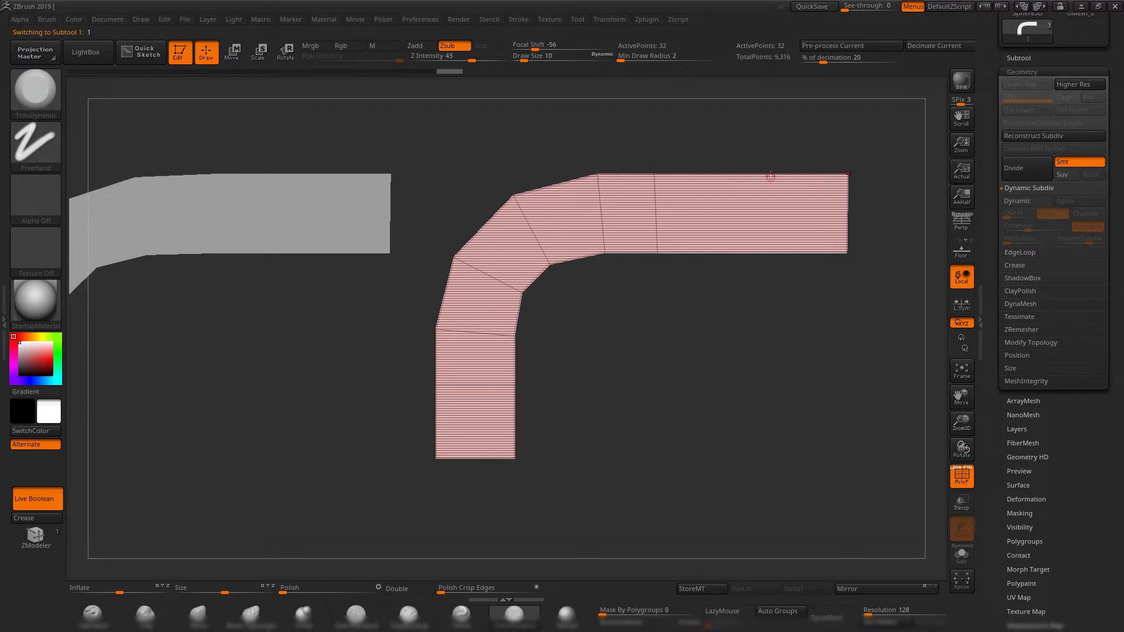
pyautogui.keyDown('alt'); pyautogui.moveTo(407, 141); pyautogui.dragTo(512, 140); pyautogui.keyUp('alt')
pyautogui.keyDown('alt'); pyautogui.click(323, 212); pyautogui.keyUp('alt')
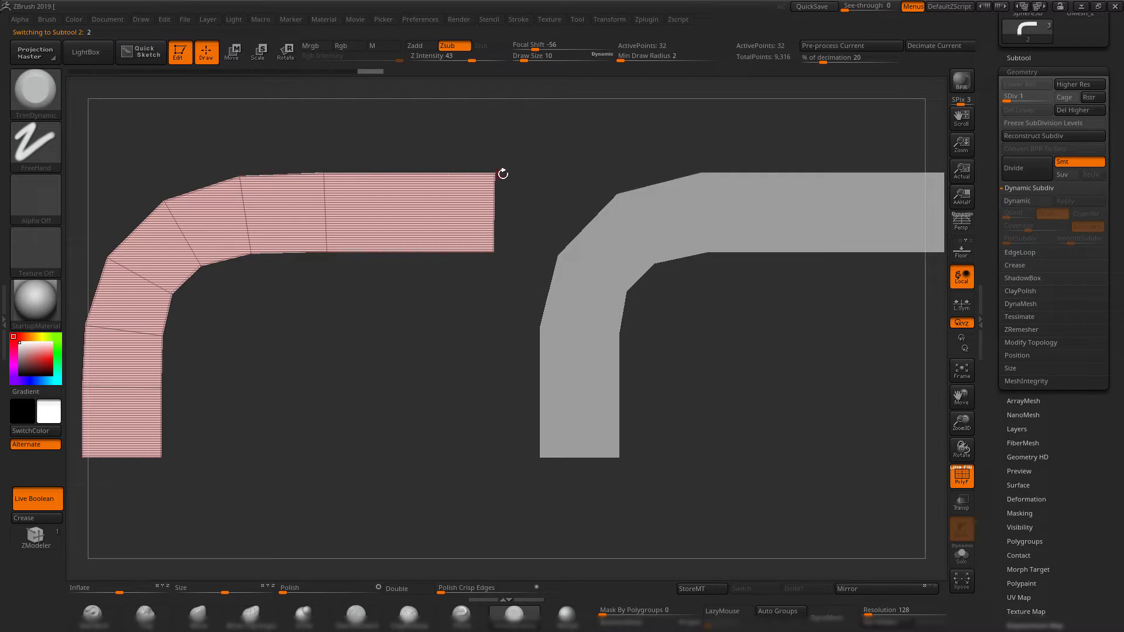
# Examine both low-poly brackets side by side from front and angled views, alternating the selected one.
pyautogui.keyDown('alt'); pyautogui.moveTo(550, 166); pyautogui.dragTo(500, 166); pyautogui.keyUp('alt')
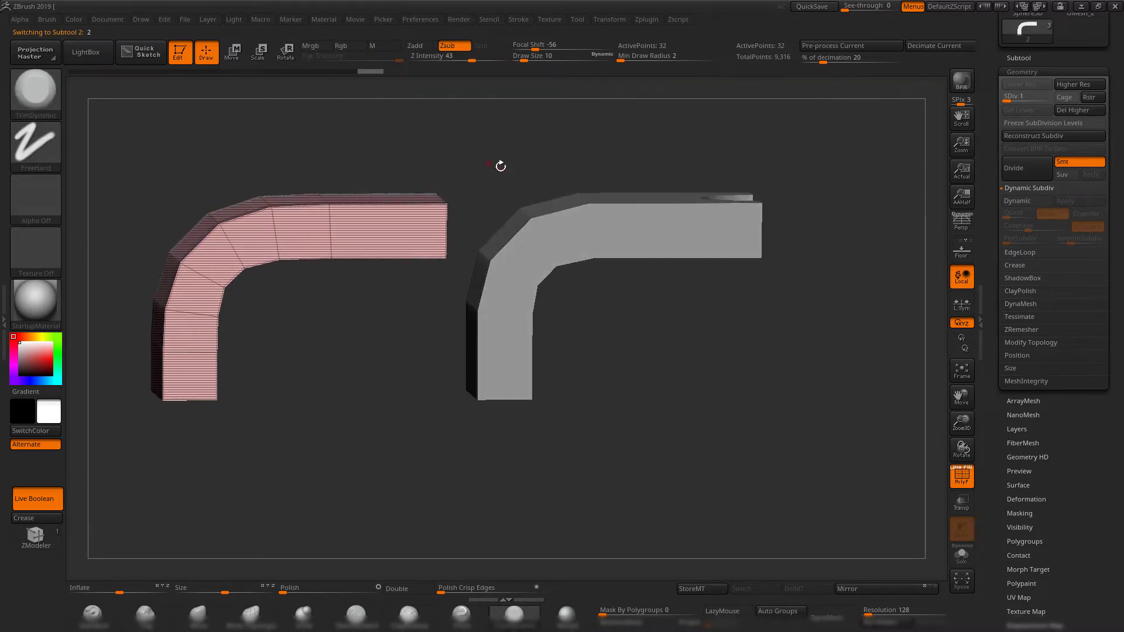
pyautogui.keyDown('alt'); pyautogui.moveTo(410, 141); pyautogui.dragTo(531, 158); pyautogui.keyUp('alt')
pyautogui.moveTo(531, 159)
pyautogui.keyDown('alt'); pyautogui.mouseDown()
pyautogui.moveTo(491, 160)
pyautogui.moveTo(530, 165)
pyautogui.mouseUp(); pyautogui.keyUp('alt')
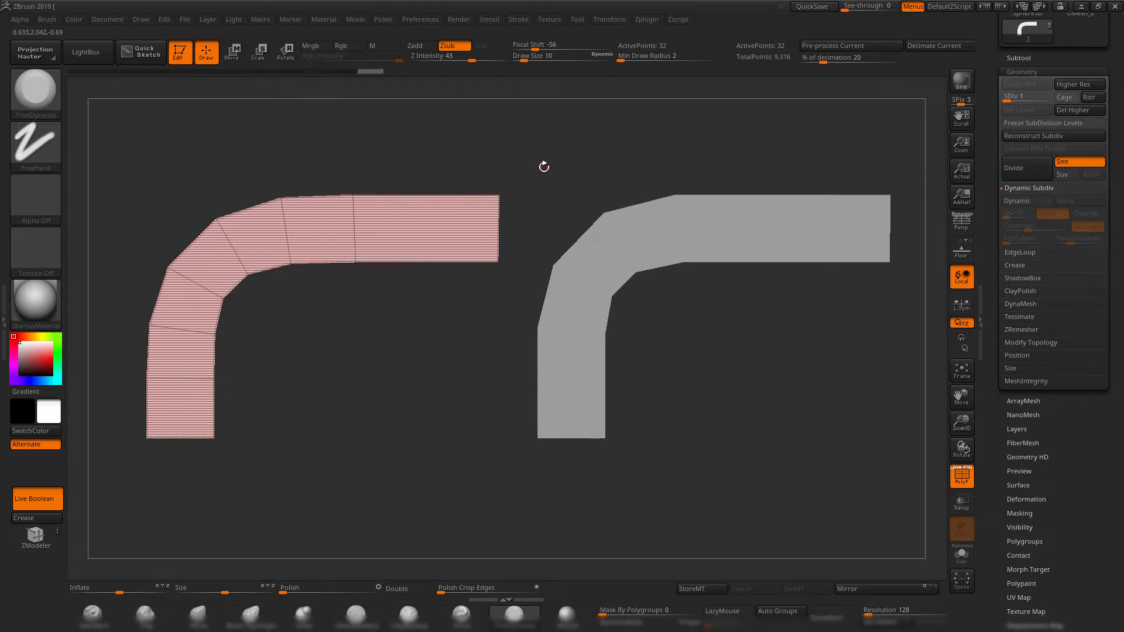
pyautogui.keyDown('alt'); pyautogui.moveTo(585, 169); pyautogui.dragTo(453, 171); pyautogui.keyUp('alt')
pyautogui.keyDown('alt'); pyautogui.click(560, 227); pyautogui.keyUp('alt')
pyautogui.keyDown('alt'); pyautogui.moveTo(647, 369); pyautogui.dragTo(746, 358); pyautogui.keyUp('alt')
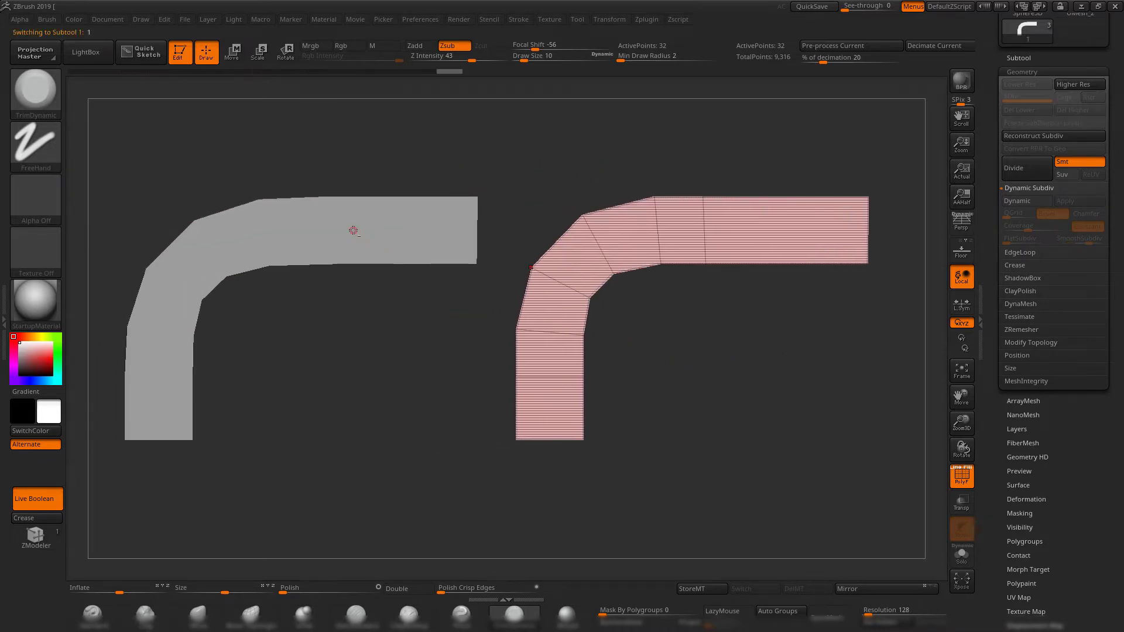
pyautogui.keyDown('alt'); pyautogui.click(354, 230); pyautogui.keyUp('alt')
pyautogui.keyDown('alt'); pyautogui.moveTo(440, 399); pyautogui.dragTo(439, 339); pyautogui.keyUp('alt')
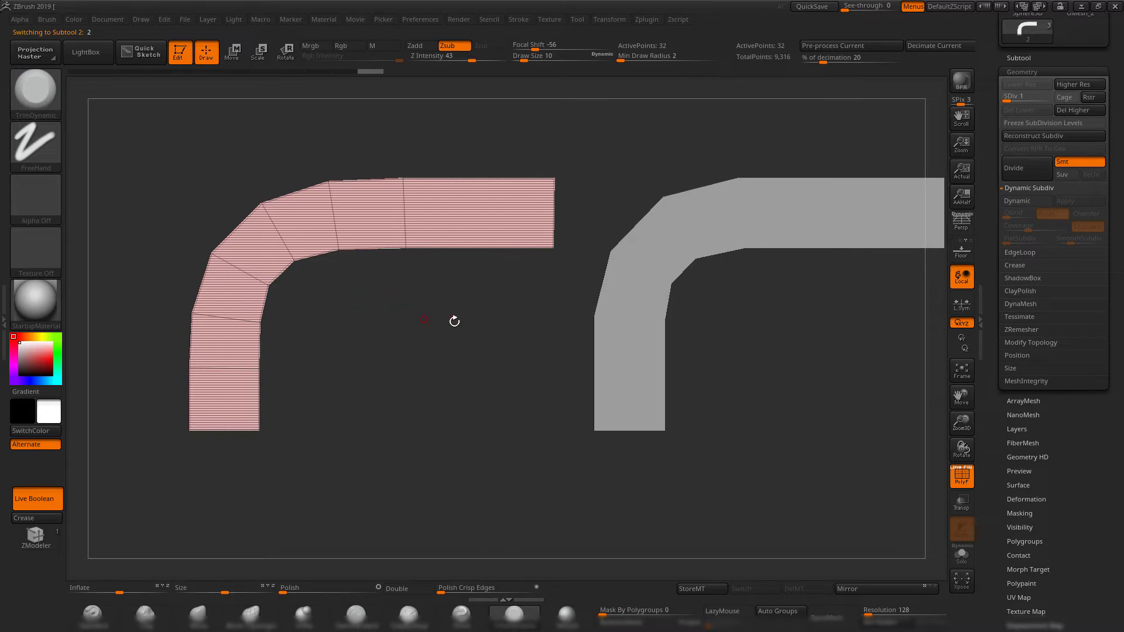
pyautogui.moveTo(454, 321)
pyautogui.mouseDown()
pyautogui.moveTo(427, 313)
pyautogui.moveTo(462, 335)
pyautogui.moveTo(450, 338)
pyautogui.moveTo(455, 314)
pyautogui.mouseUp()
pyautogui.keyDown('alt'); pyautogui.moveTo(535, 187); pyautogui.dragTo(516, 210); pyautogui.keyUp('alt')
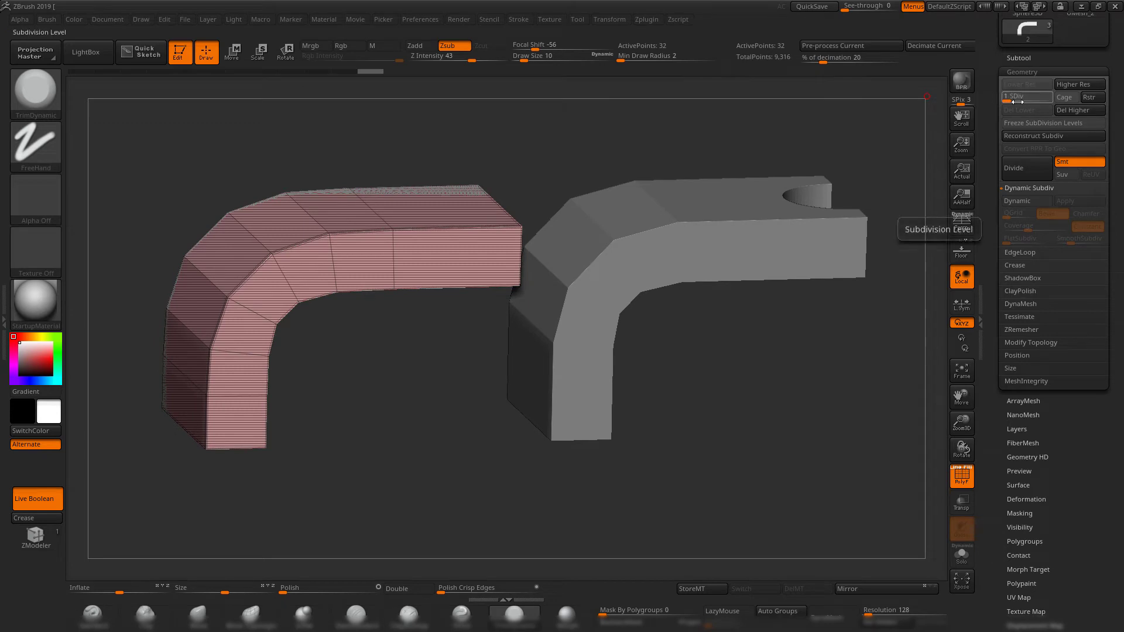
# Delete the bracket copy from the subtool list and accept the non-undoable operation.
pyautogui.click(1018, 58)
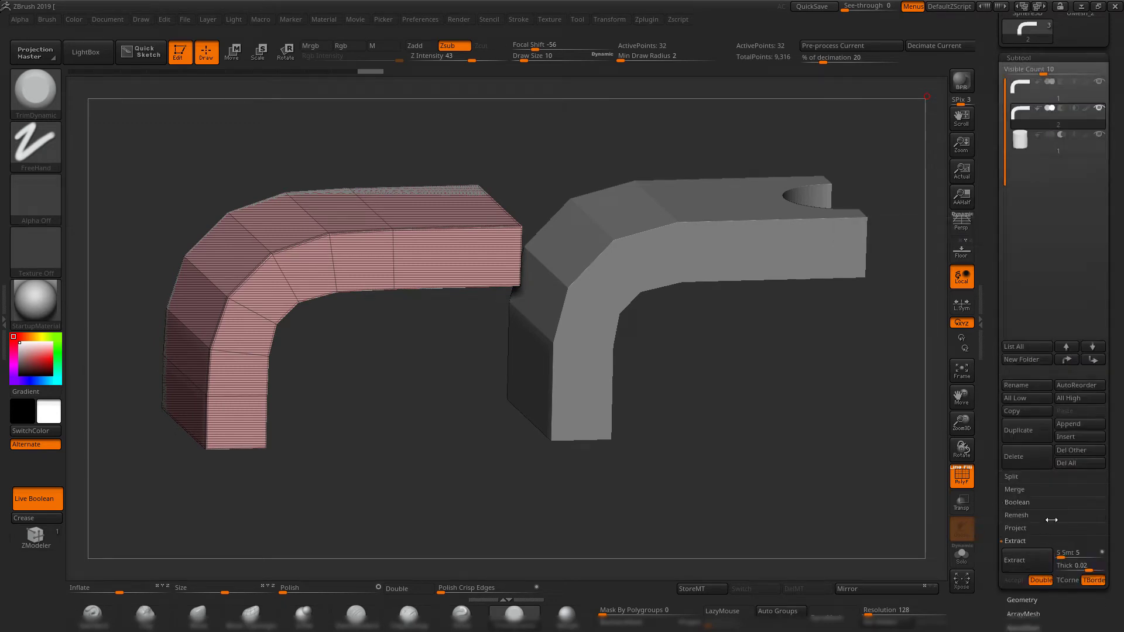
pyautogui.click(1021, 464)
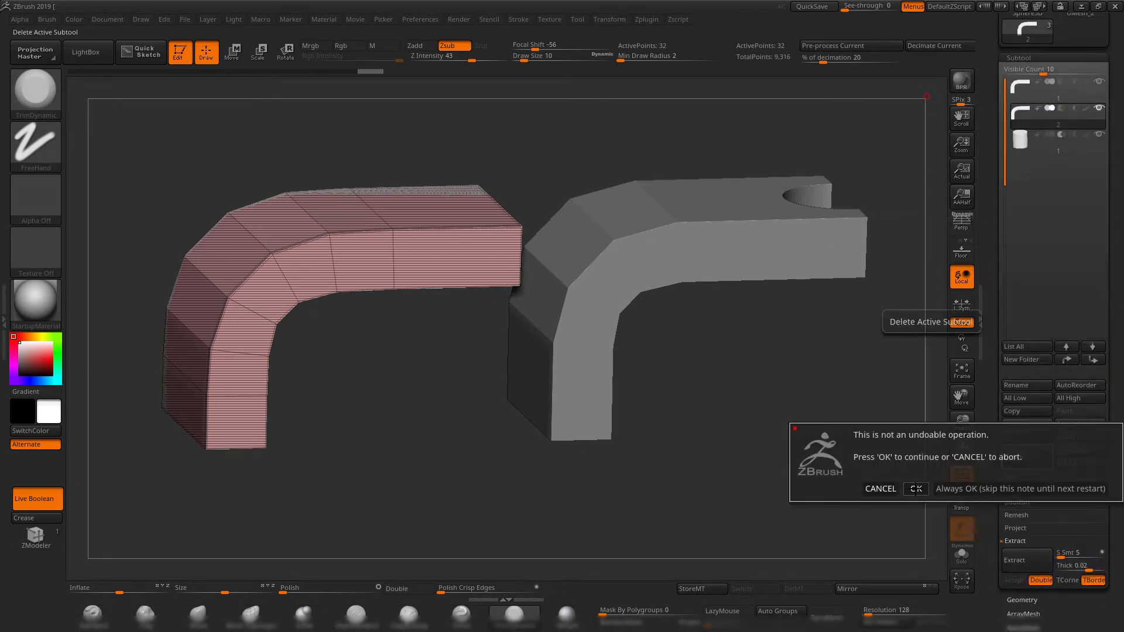
pyautogui.click(908, 491)
pyautogui.moveTo(797, 393); pyautogui.dragTo(841, 490)
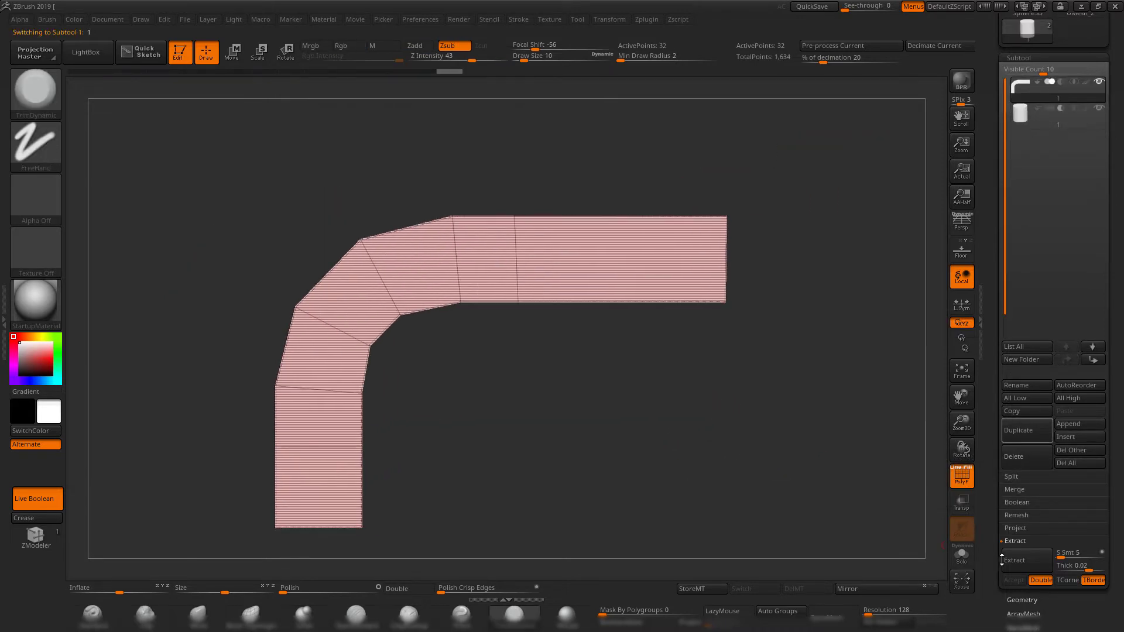
# Turn on Dynamic Subdiv for the remaining bracket.
pyautogui.click(1022, 599)
pyautogui.moveTo(655, 413); pyautogui.dragTo(843, 394)
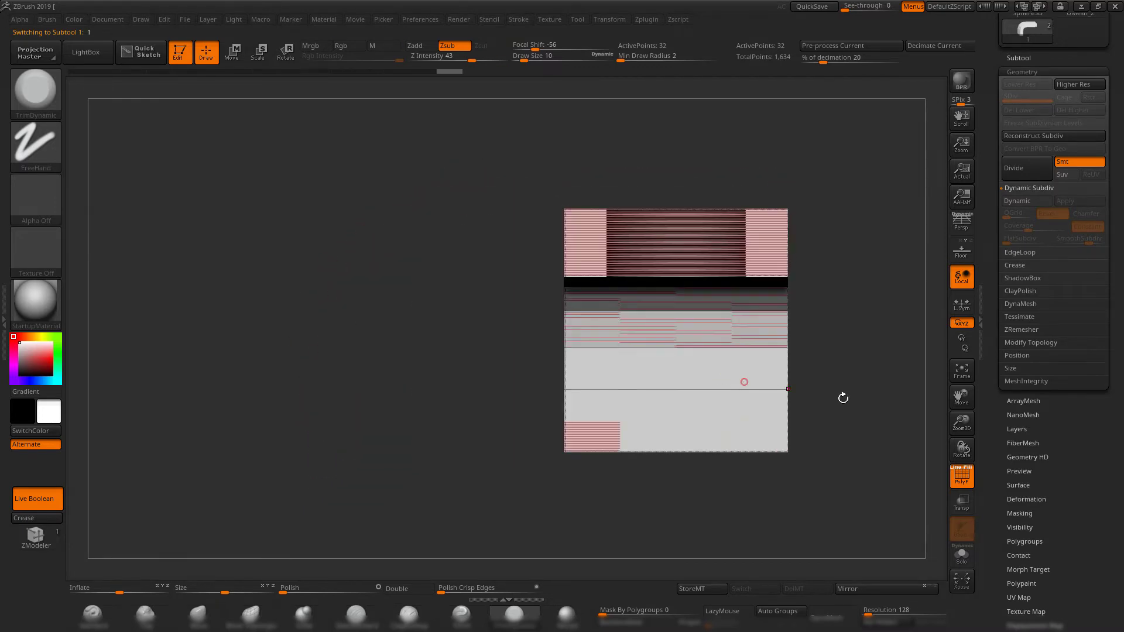
pyautogui.moveTo(699, 383); pyautogui.dragTo(773, 382)
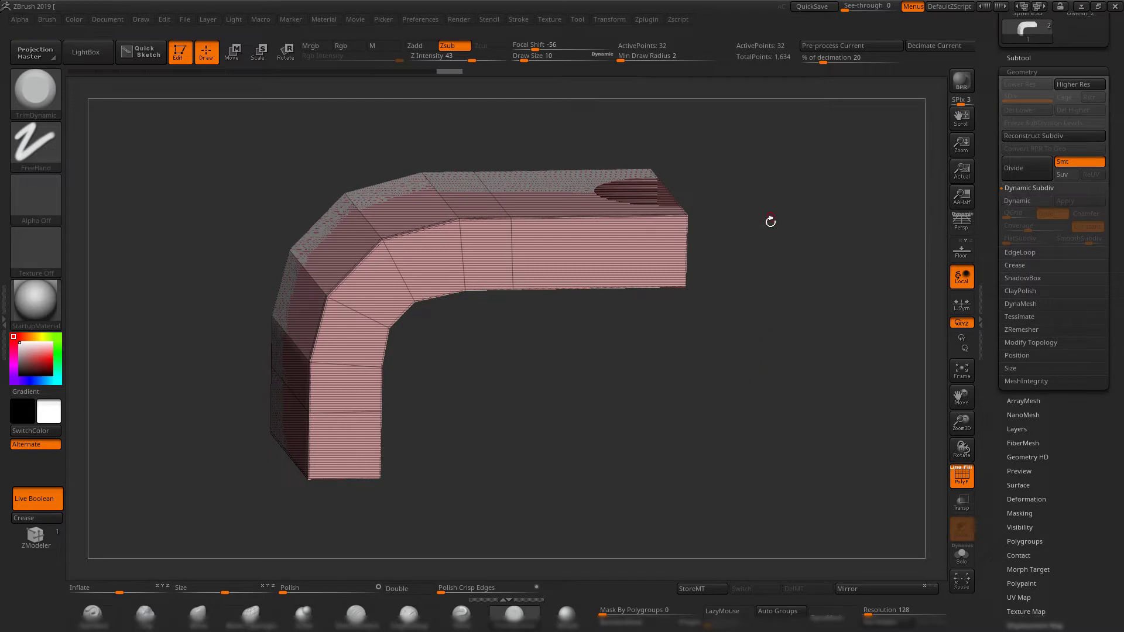
pyautogui.press('d')
pyautogui.moveTo(836, 324); pyautogui.dragTo(772, 292)
# Select the cutting cylinder subtool, drop it to its lowest subdivision level, and delete its higher levels.
pyautogui.click(1035, 57)
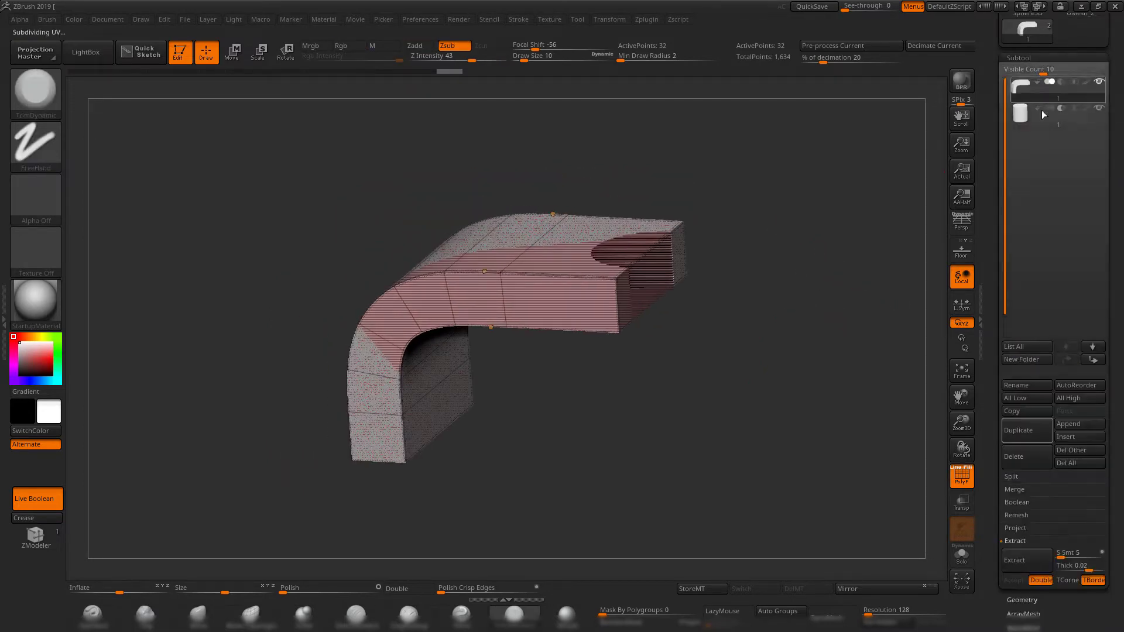
pyautogui.click(1018, 123)
pyautogui.keyDown('shift'); pyautogui.moveTo(820, 199); pyautogui.dragTo(725, 275); pyautogui.keyUp('shift')
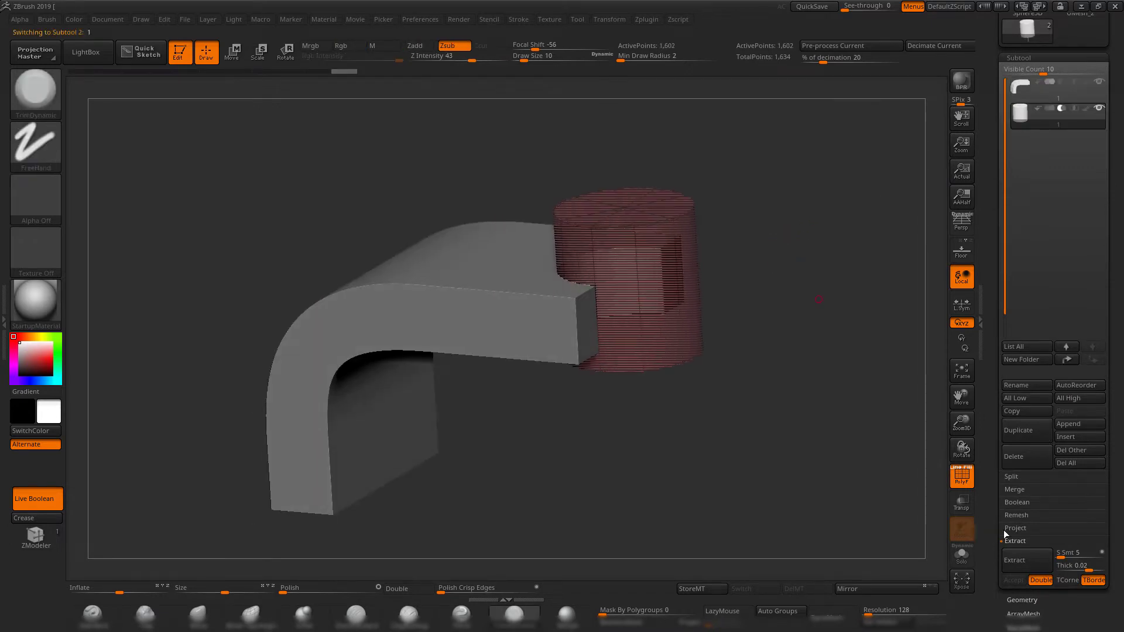
pyautogui.click(1021, 600)
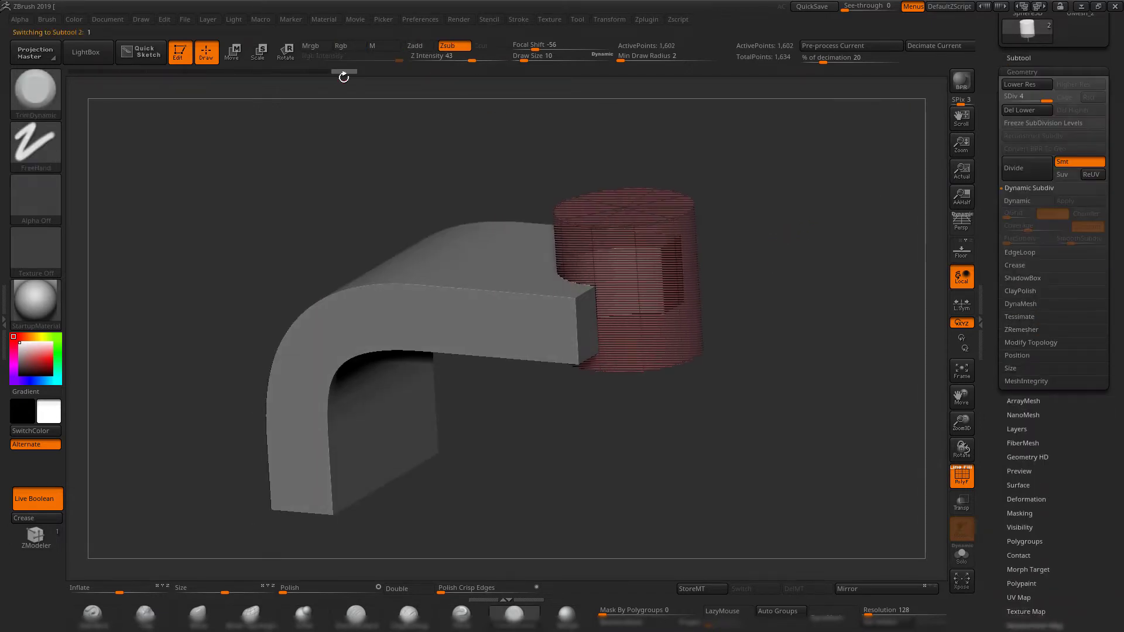
pyautogui.hotkey('shift', 'd')
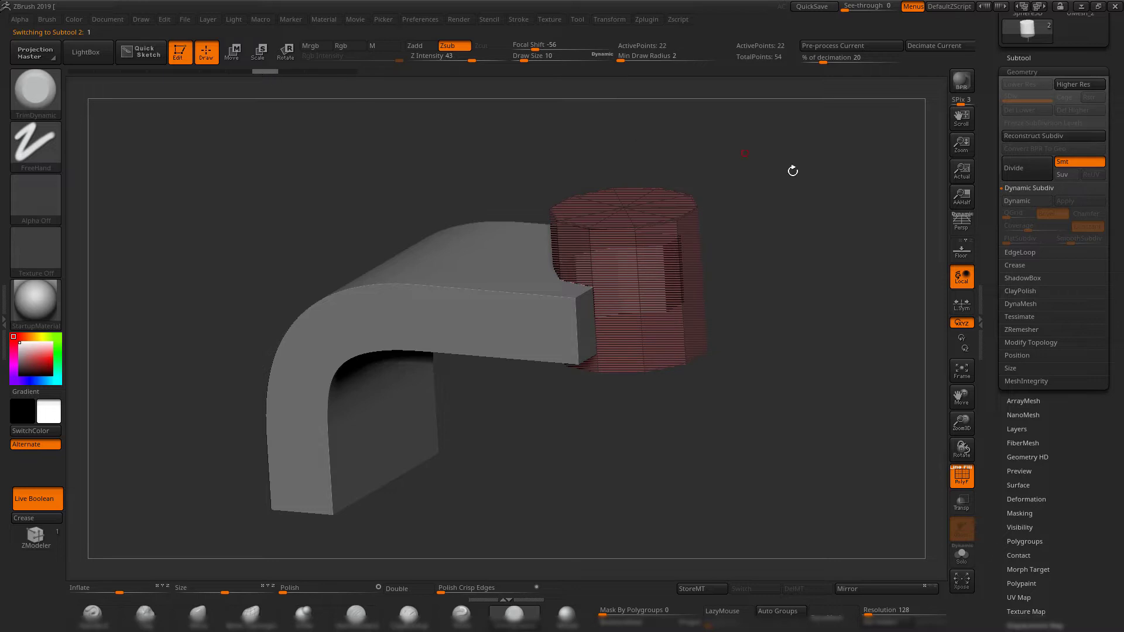
# Turn on Dynamic Subdiv for the cutting cylinder and hide the polyframe wireframe.
pyautogui.moveTo(797, 221); pyautogui.dragTo(801, 212)
pyautogui.press('d')
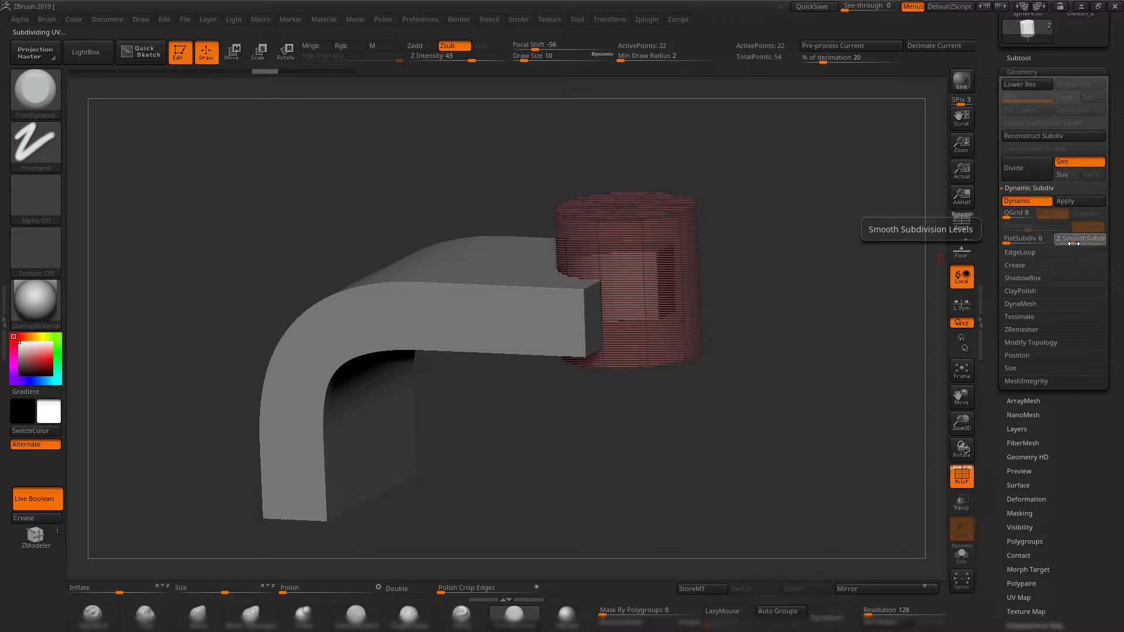
pyautogui.press('shift')
pyautogui.moveTo(780, 324)
pyautogui.mouseDown()
pyautogui.moveTo(771, 276)
pyautogui.moveTo(773, 416)
pyautogui.moveTo(751, 333)
pyautogui.moveTo(792, 304)
pyautogui.moveTo(791, 323)
pyautogui.moveTo(781, 302)
pyautogui.moveTo(757, 326)
pyautogui.moveTo(829, 314)
pyautogui.mouseUp()
# Flag the bracket as the Start of the boolean group in the subtool list.
pyautogui.click(1019, 58)
pyautogui.moveTo(706, 273); pyautogui.dragTo(843, 274)
pyautogui.moveTo(992, 226); pyautogui.dragTo(1001, 284)
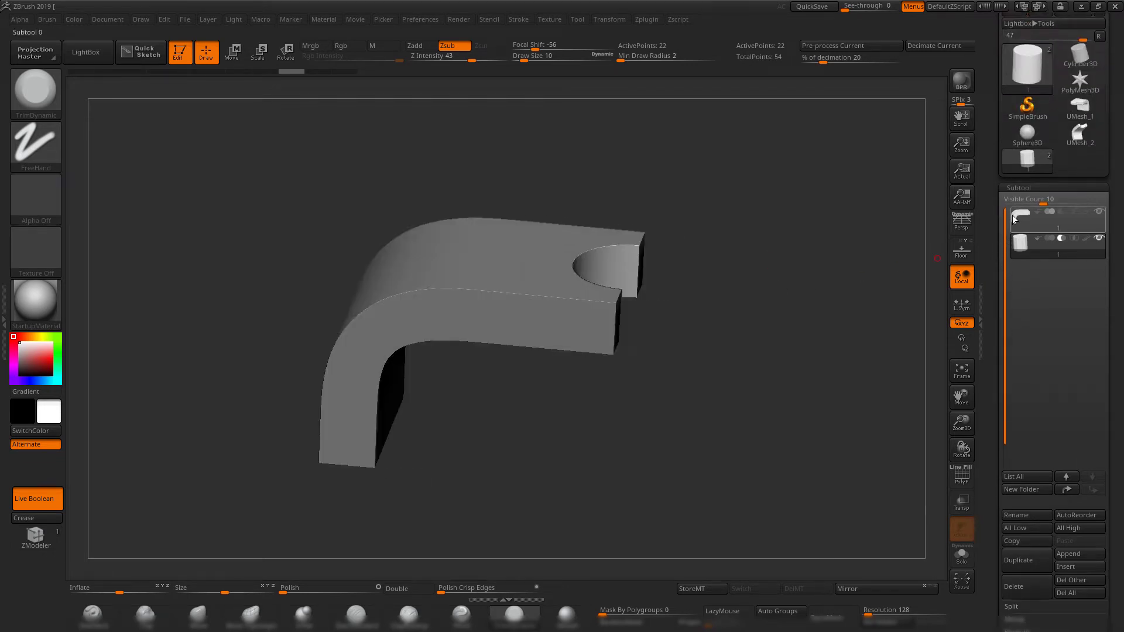
pyautogui.moveTo(753, 316); pyautogui.dragTo(614, 311)
pyautogui.keyDown('alt'); pyautogui.moveTo(824, 297); pyautogui.dragTo(849, 294); pyautogui.keyUp('alt')
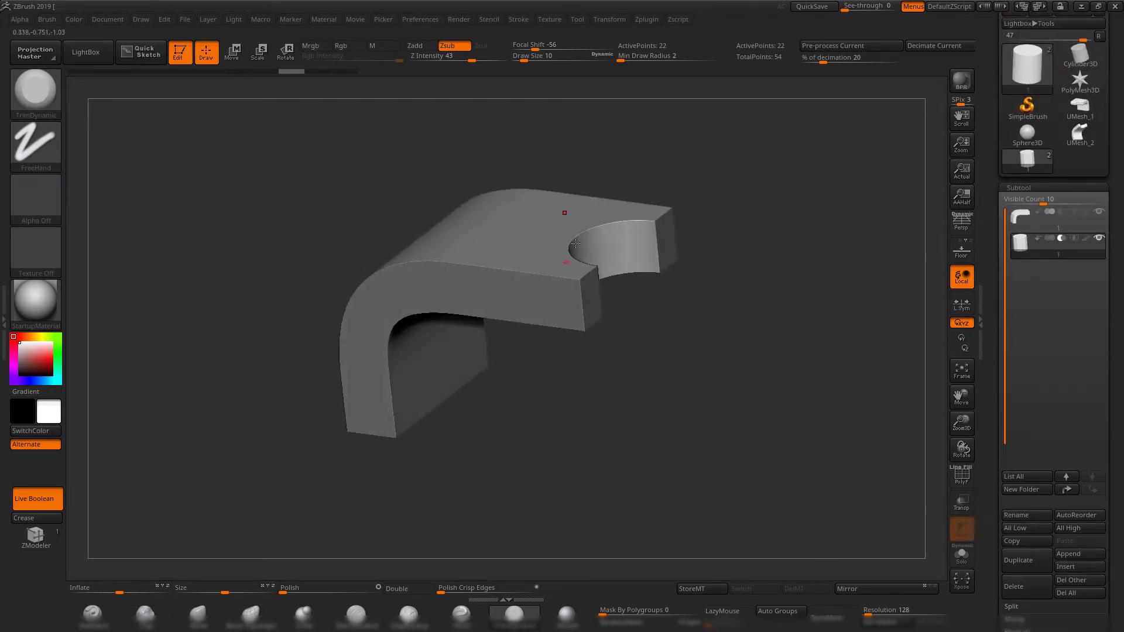
pyautogui.keyDown('alt'); pyautogui.moveTo(777, 282); pyautogui.dragTo(782, 323); pyautogui.keyUp('alt')
pyautogui.press('p')
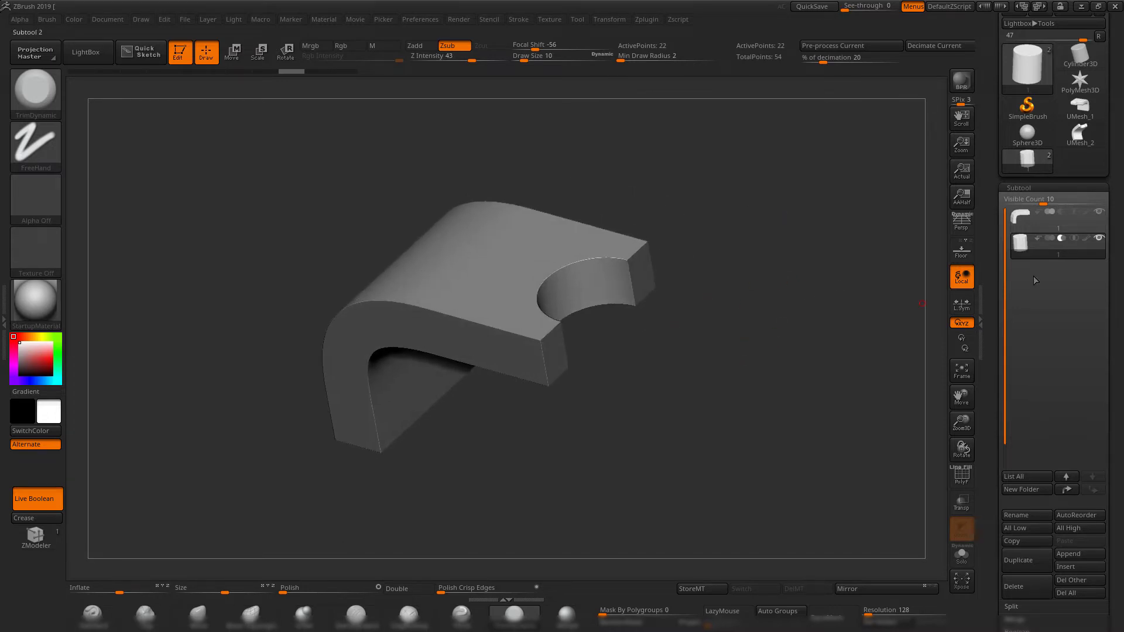
pyautogui.keyDown('alt'); pyautogui.moveTo(807, 262); pyautogui.dragTo(784, 306); pyautogui.keyUp('alt')
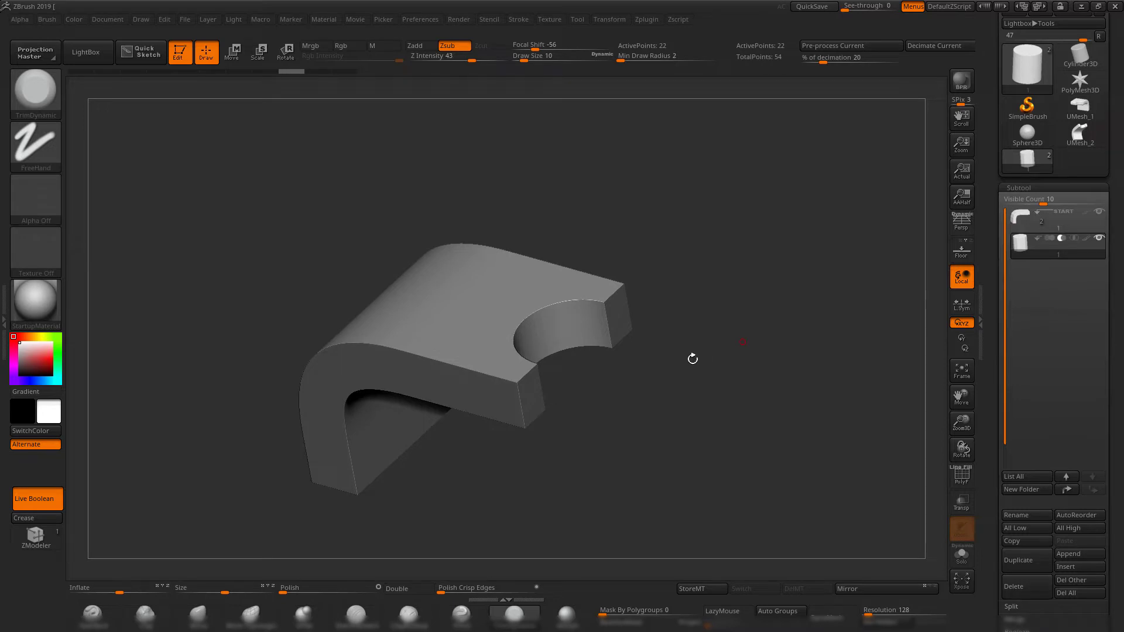
pyautogui.keyDown('alt'); pyautogui.moveTo(729, 344); pyautogui.dragTo(750, 313); pyautogui.keyUp('alt')
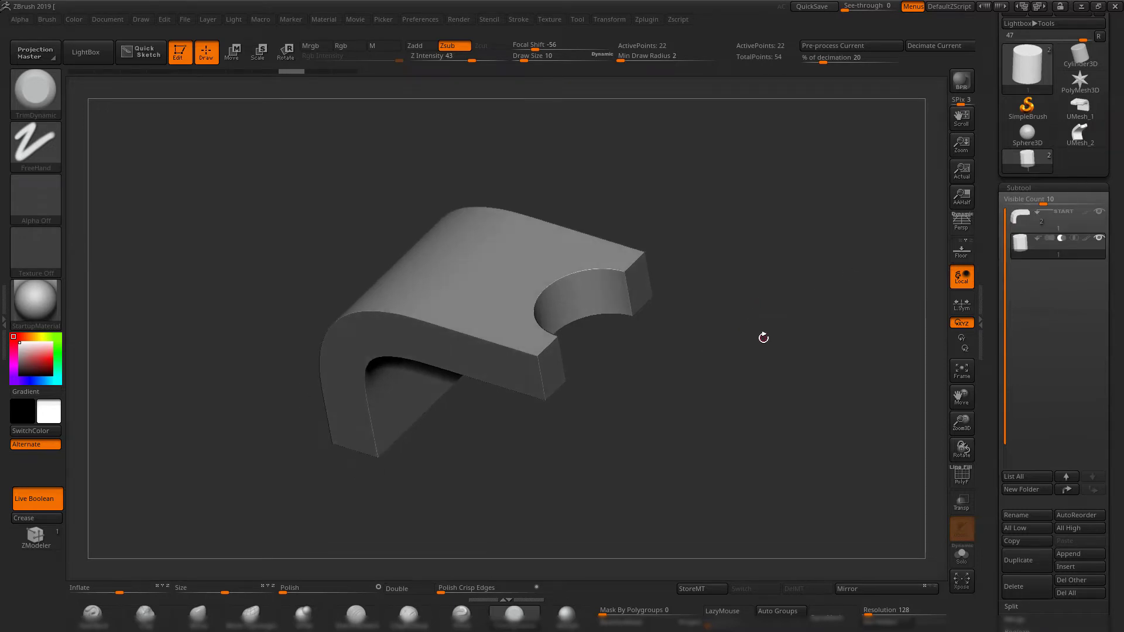
# Show the Move gizmo on the cutting cylinder and centre the gizmo on it, then hide the polyframe.
pyautogui.hotkey('shift', 'f')
pyautogui.press('w')
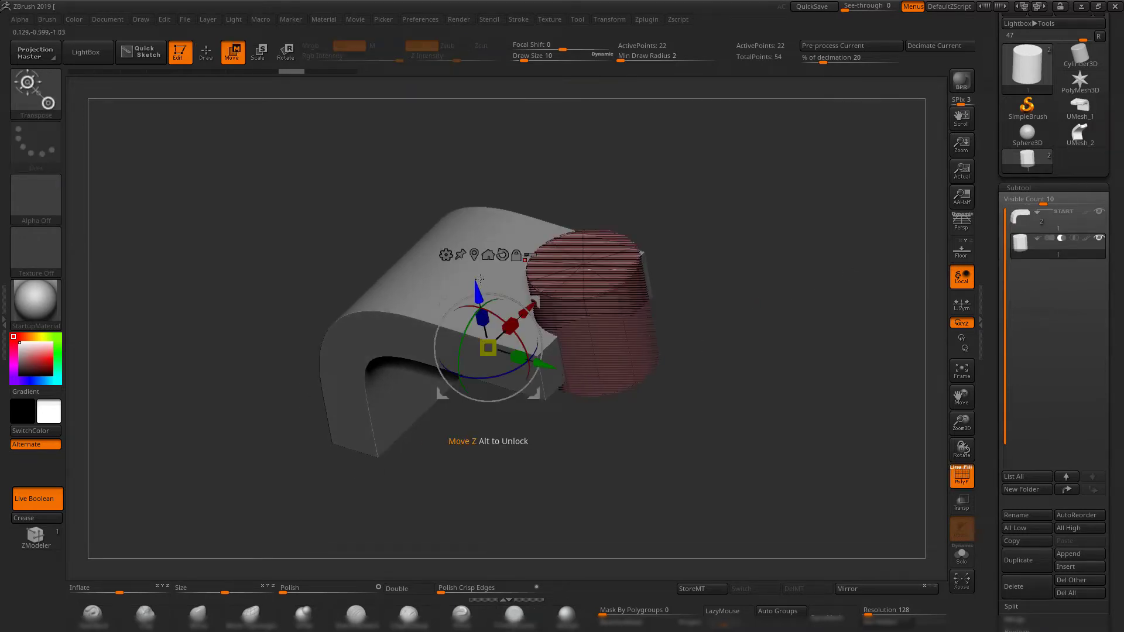
pyautogui.click(474, 255)
pyautogui.moveTo(653, 335); pyautogui.dragTo(685, 329)
pyautogui.hotkey('shift', 'f')
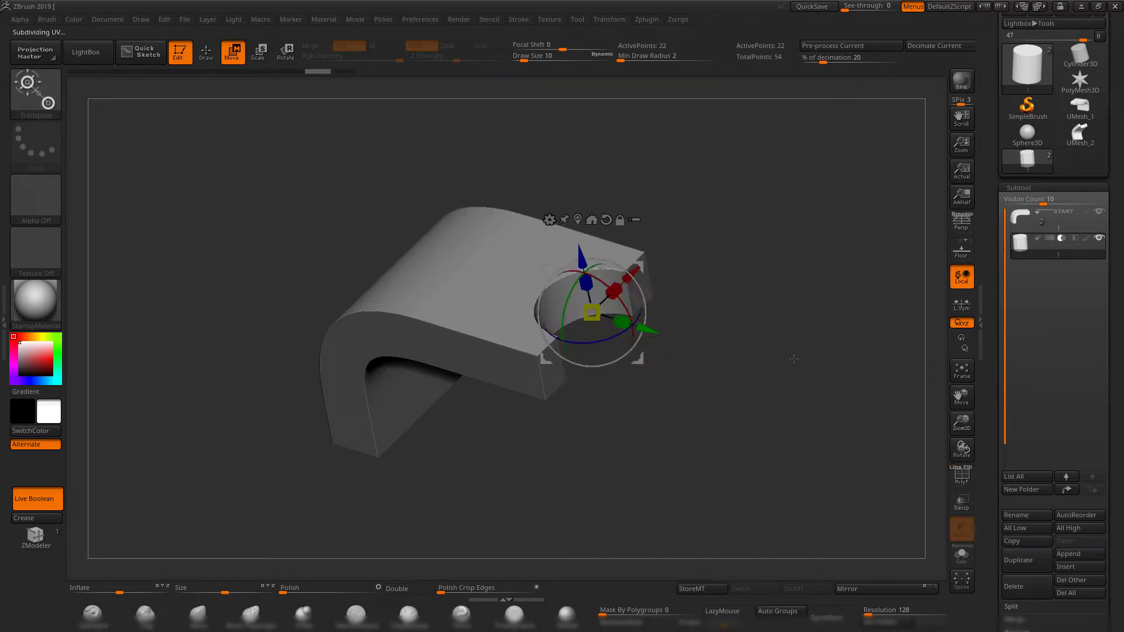
# Return to Draw mode with the TrimDynamic brush and inspect the bracket's smoothed bend and notch.
pyautogui.moveTo(794, 358); pyautogui.dragTo(746, 316)
pyautogui.click(514, 614)
pyautogui.moveTo(725, 352)
pyautogui.mouseDown()
pyautogui.moveTo(751, 371)
pyautogui.moveTo(839, 335)
pyautogui.mouseUp()
pyautogui.moveTo(773, 318); pyautogui.dragTo(749, 319)
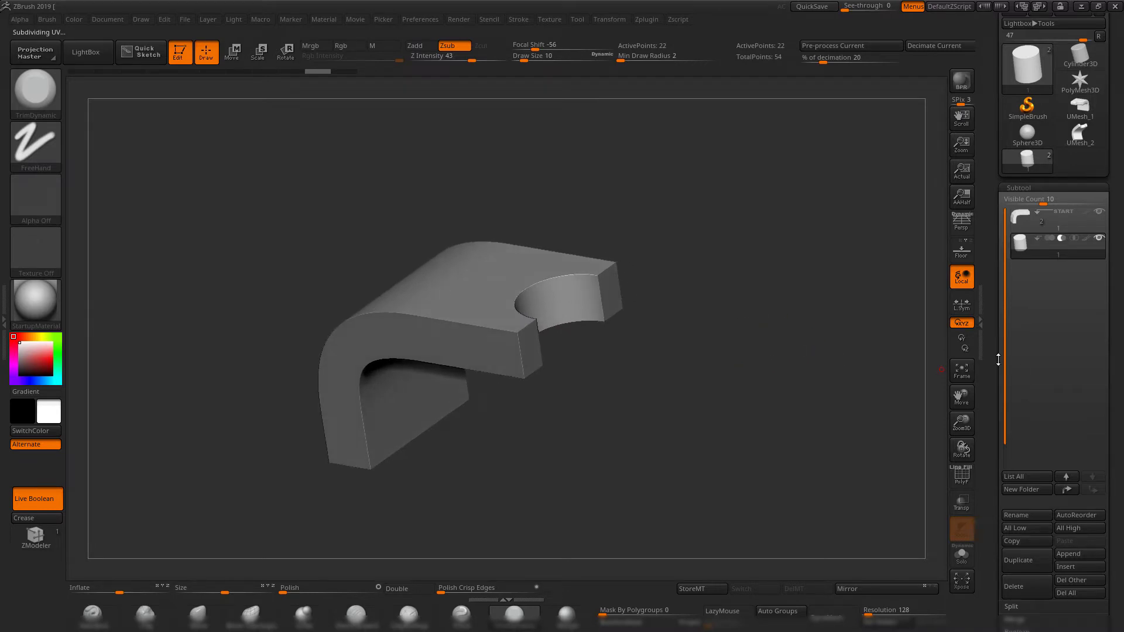
pyautogui.moveTo(691, 429); pyautogui.dragTo(712, 333)
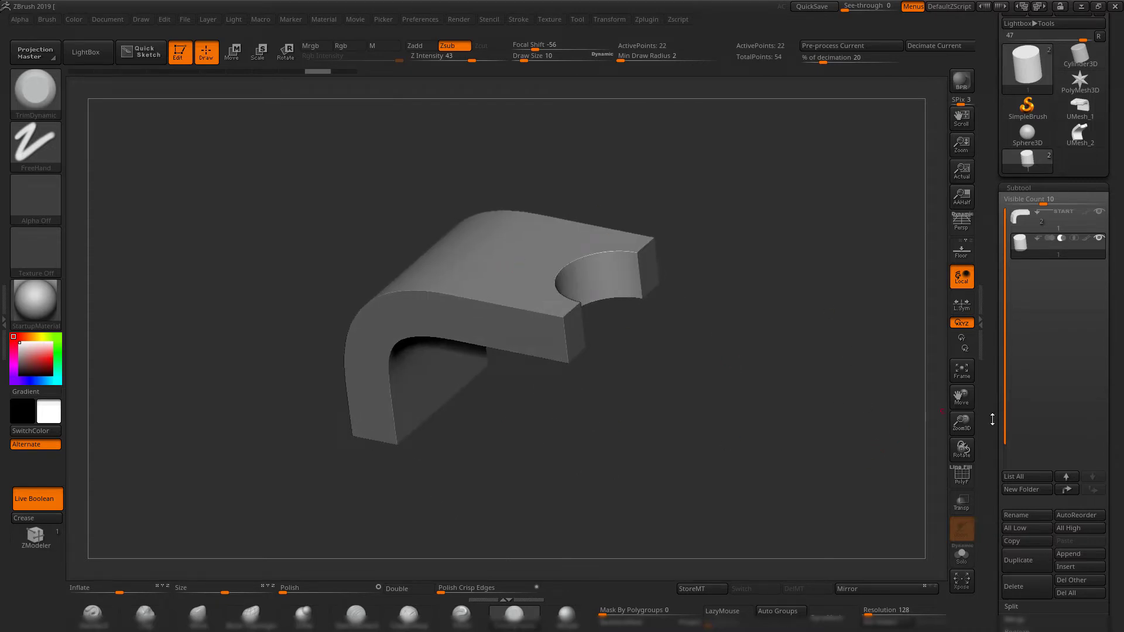
# Make a boolean mesh from the bracket and cutting cylinder with the DSDiv option left off.
pyautogui.scroll(-5, 993, 429)
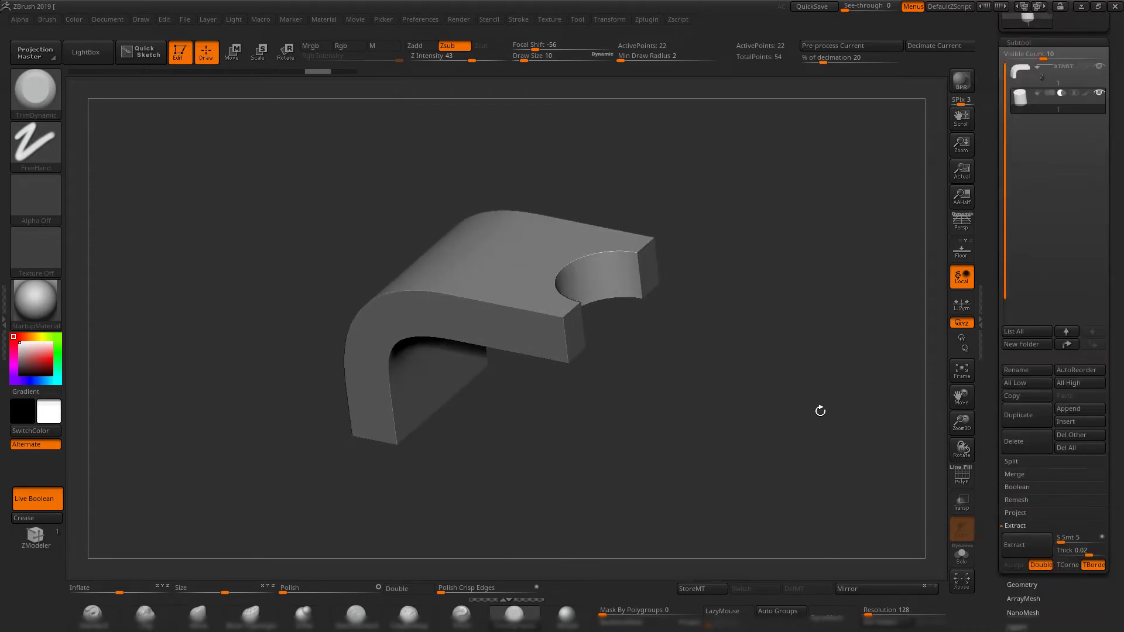
pyautogui.moveTo(820, 409); pyautogui.dragTo(727, 385)
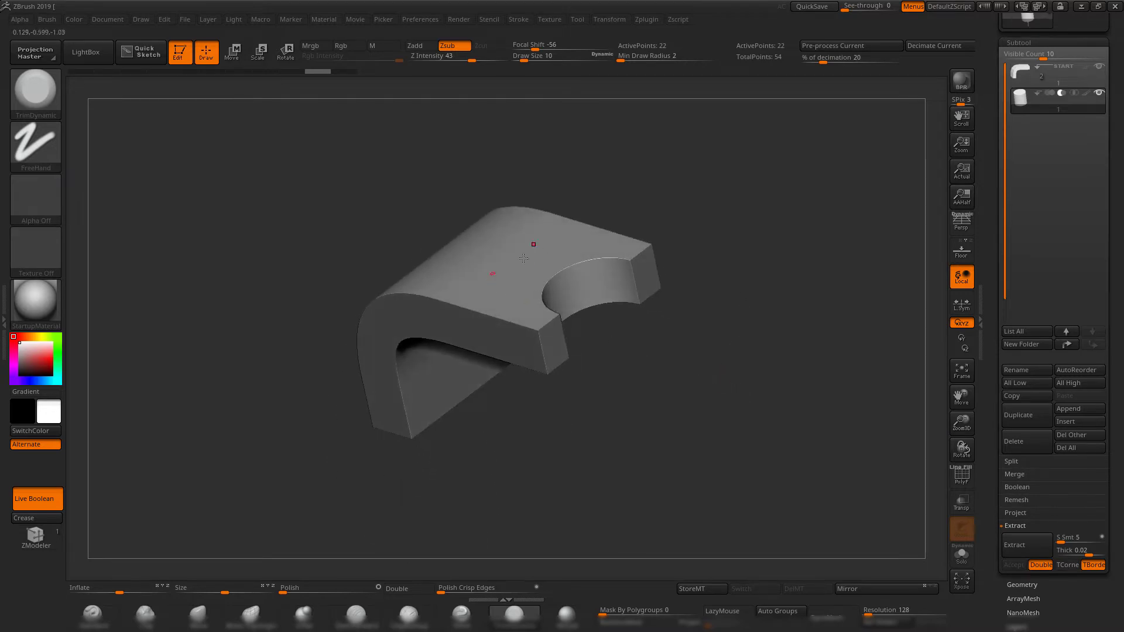
pyautogui.click(1021, 488)
pyautogui.moveTo(774, 381); pyautogui.dragTo(760, 392)
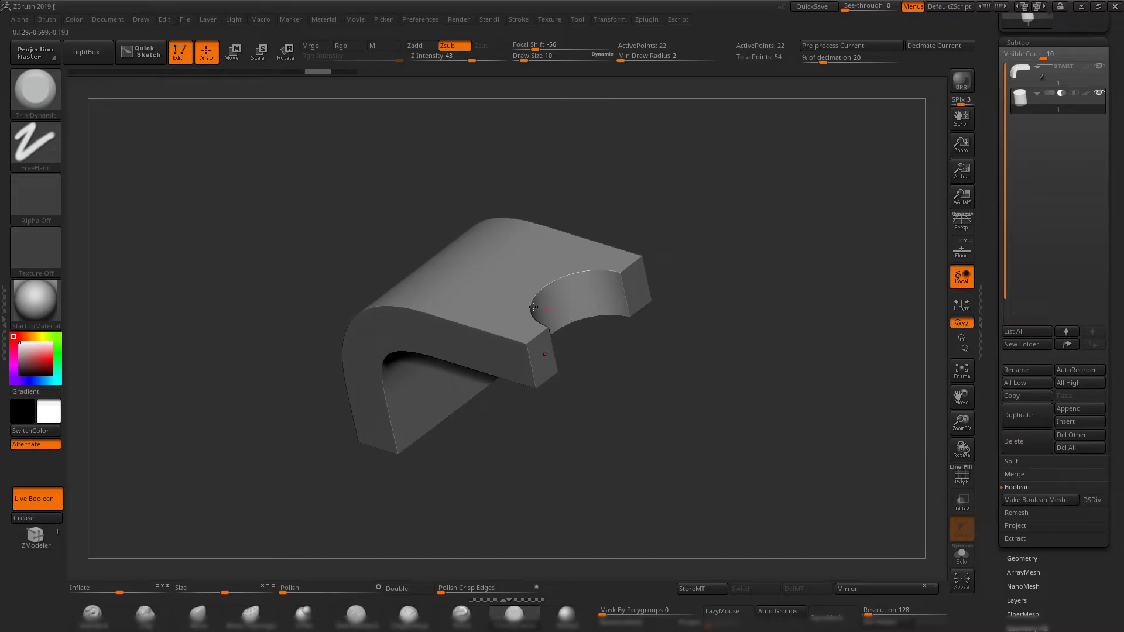
pyautogui.hotkey('shift', 'f')
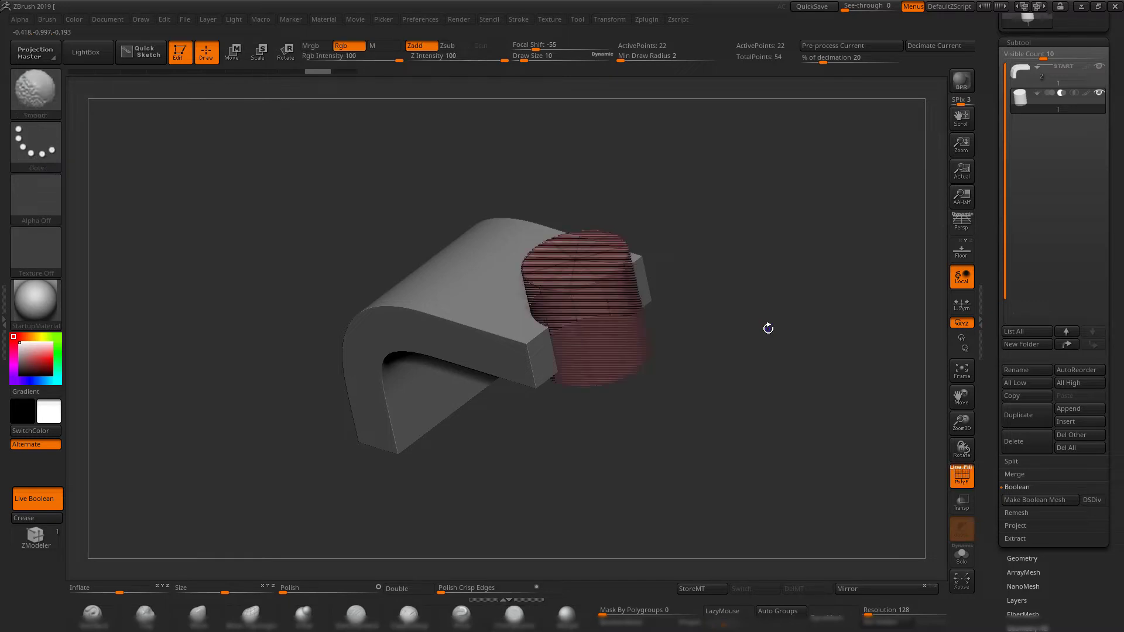
pyautogui.hotkey('shift', 'f')
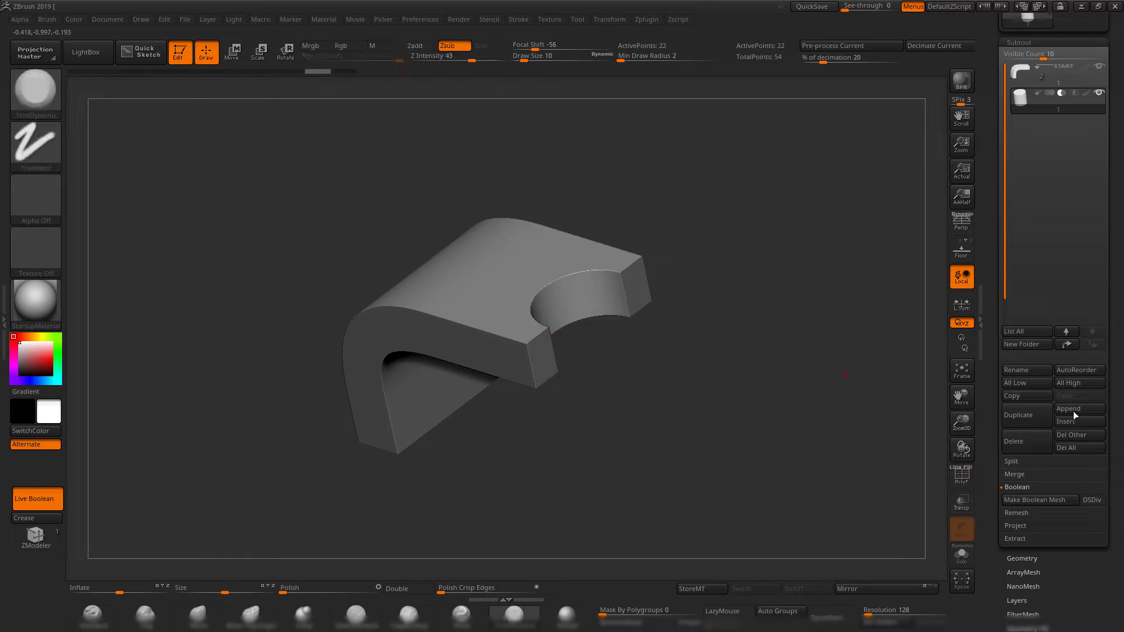
pyautogui.click(1055, 501)
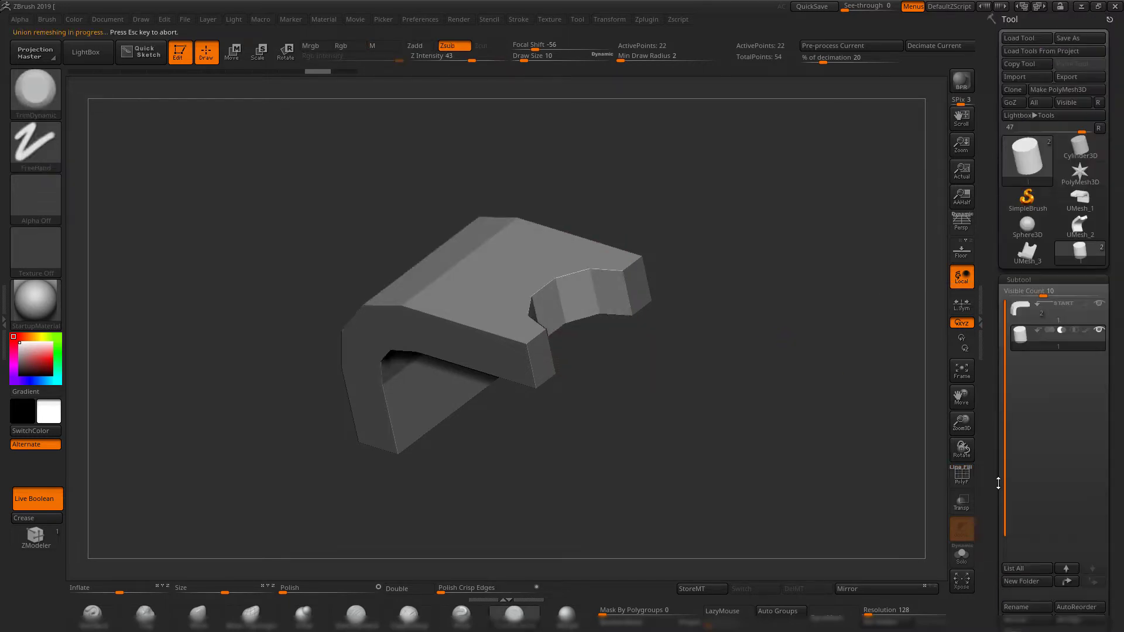
# Examine the new boolean mesh's topology with the polyframe shown, then switch back to the two-part bracket and cylinder tool.
pyautogui.hotkey('shift', 'f')
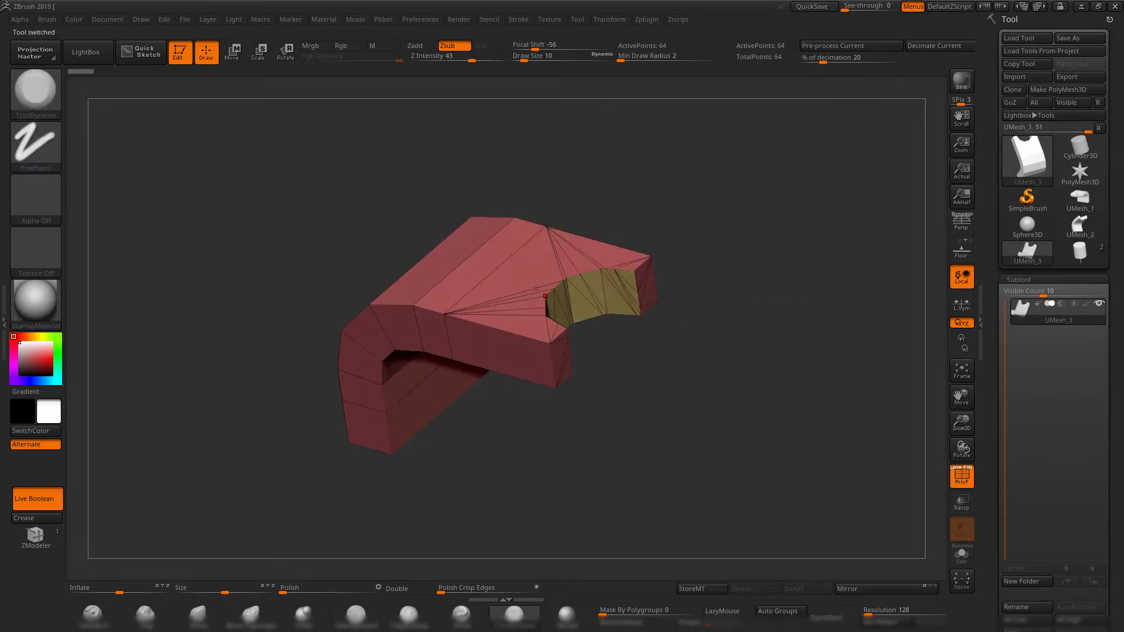
pyautogui.moveTo(650, 372); pyautogui.dragTo(731, 386)
pyautogui.moveTo(666, 365); pyautogui.dragTo(707, 339)
pyautogui.click(1078, 251)
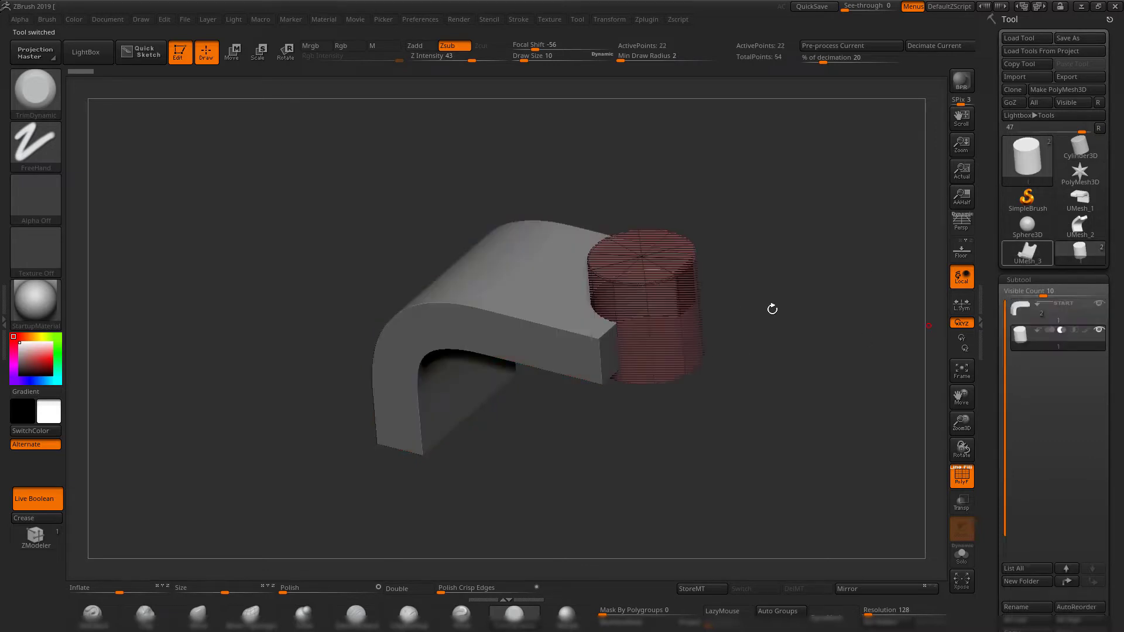
# Allow Dynamic Subdiv (DSDiv) for booleans, make another boolean mesh, and view the result before hiding its polyframe.
pyautogui.scroll(-5, 995, 359)
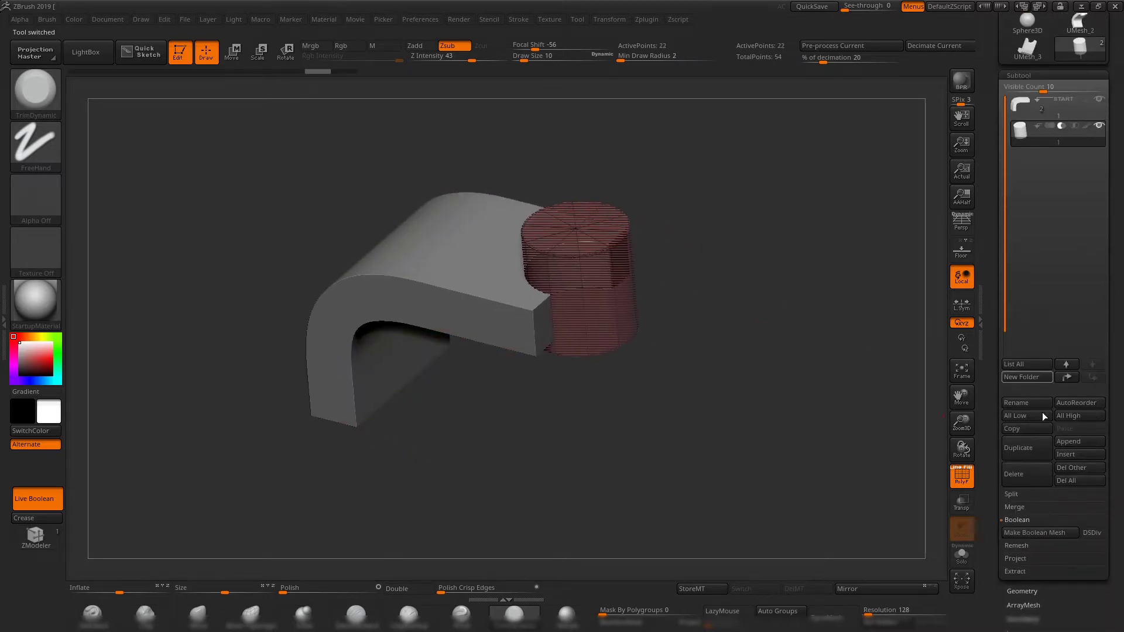
pyautogui.click(1093, 533)
pyautogui.click(1028, 535)
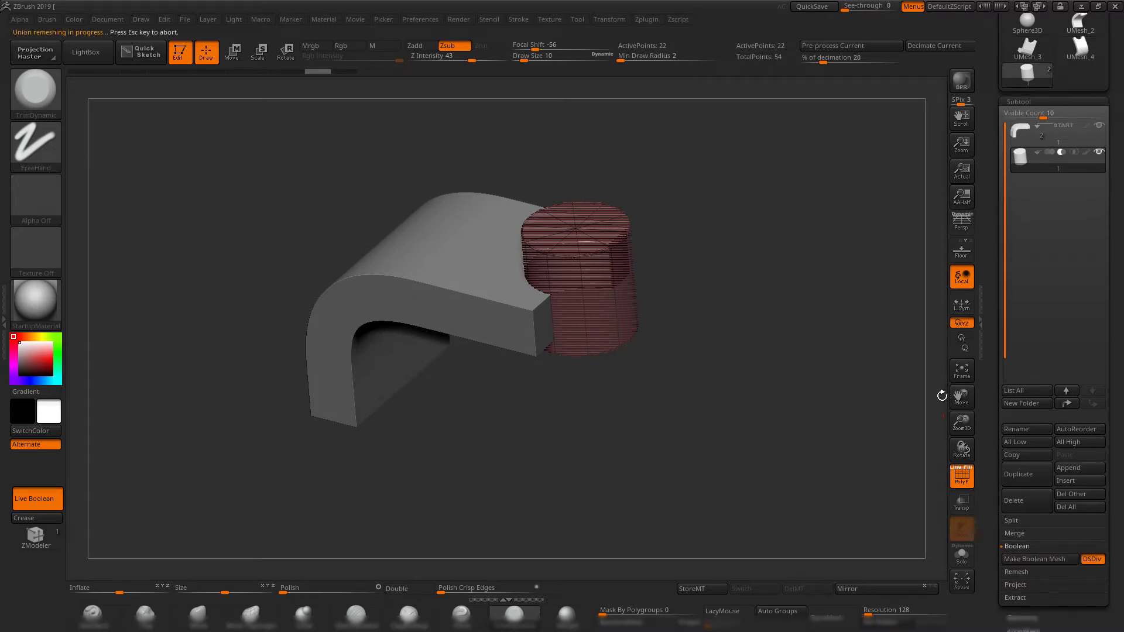
pyautogui.moveTo(733, 272); pyautogui.dragTo(704, 286)
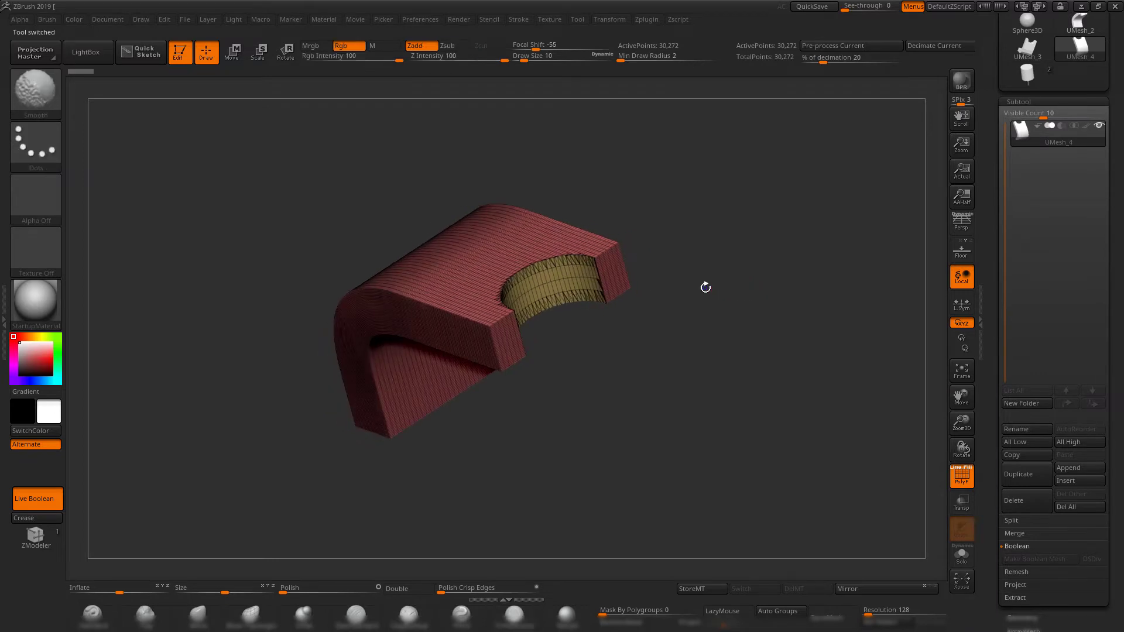
pyautogui.hotkey('shift', 'f')
# Compare the live boolean source tool with the UMesh_4 boolean result, ending on UMesh_4.
pyautogui.keyDown('shift'); pyautogui.moveTo(758, 433); pyautogui.dragTo(756, 395); pyautogui.keyUp('shift')
pyautogui.click(1027, 75)
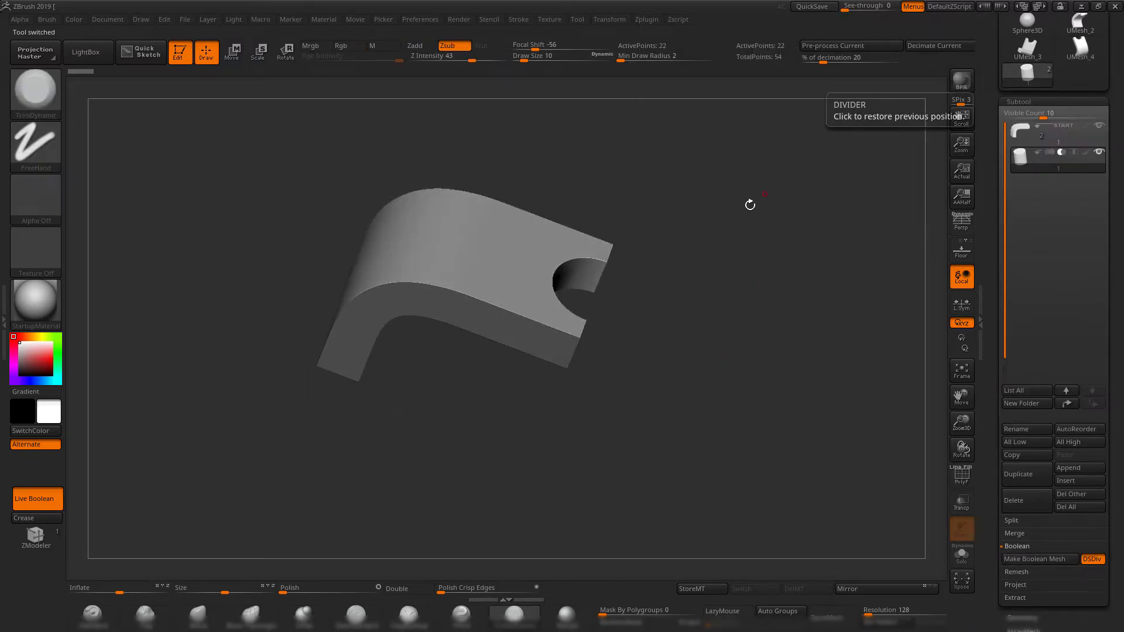
pyautogui.moveTo(749, 205); pyautogui.dragTo(726, 244)
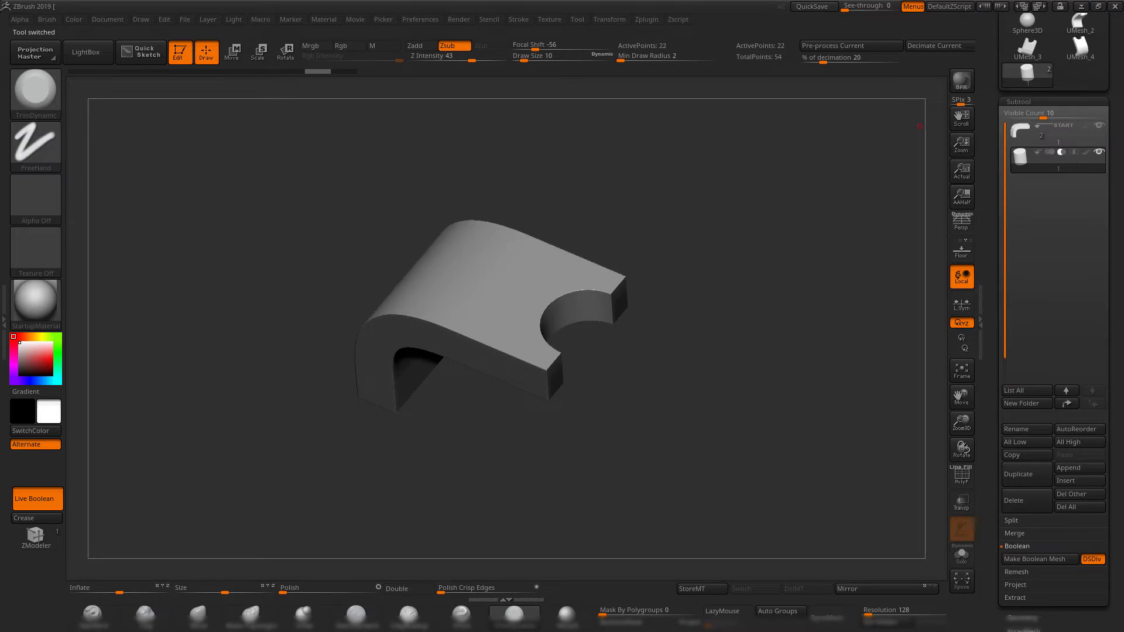
pyautogui.click(1080, 47)
pyautogui.keyDown('shift'); pyautogui.moveTo(772, 321); pyautogui.dragTo(740, 381); pyautogui.keyUp('shift')
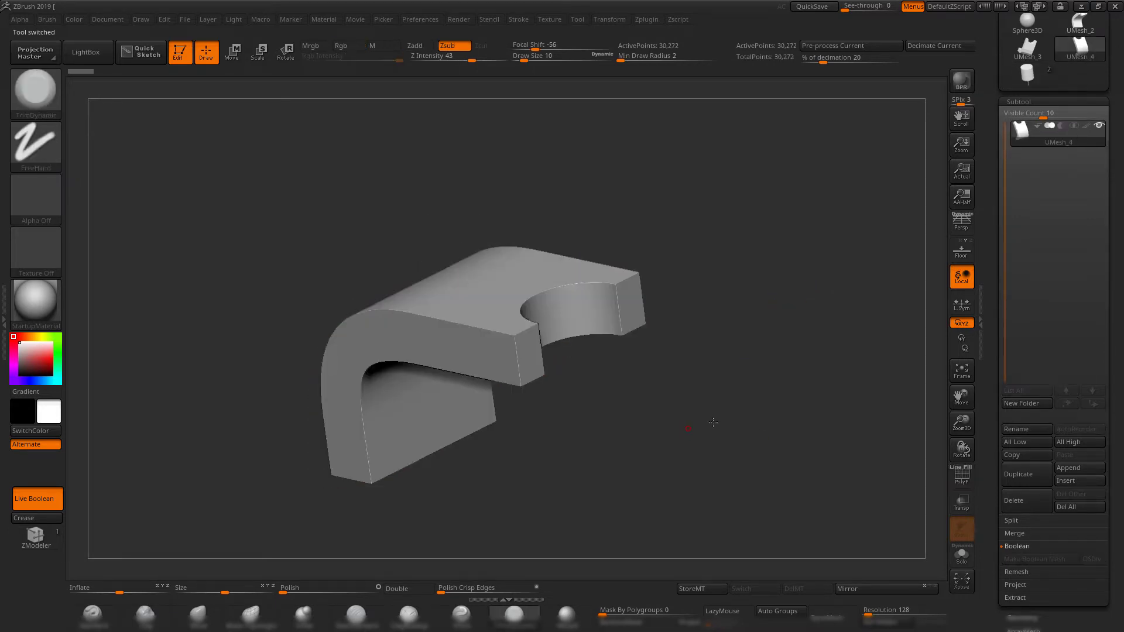
# Set the DynaMesh resolution to 640 and remesh the notched bracket with DynaMesh.
pyautogui.click(872, 611)
pyautogui.write('640')
pyautogui.press('Return')
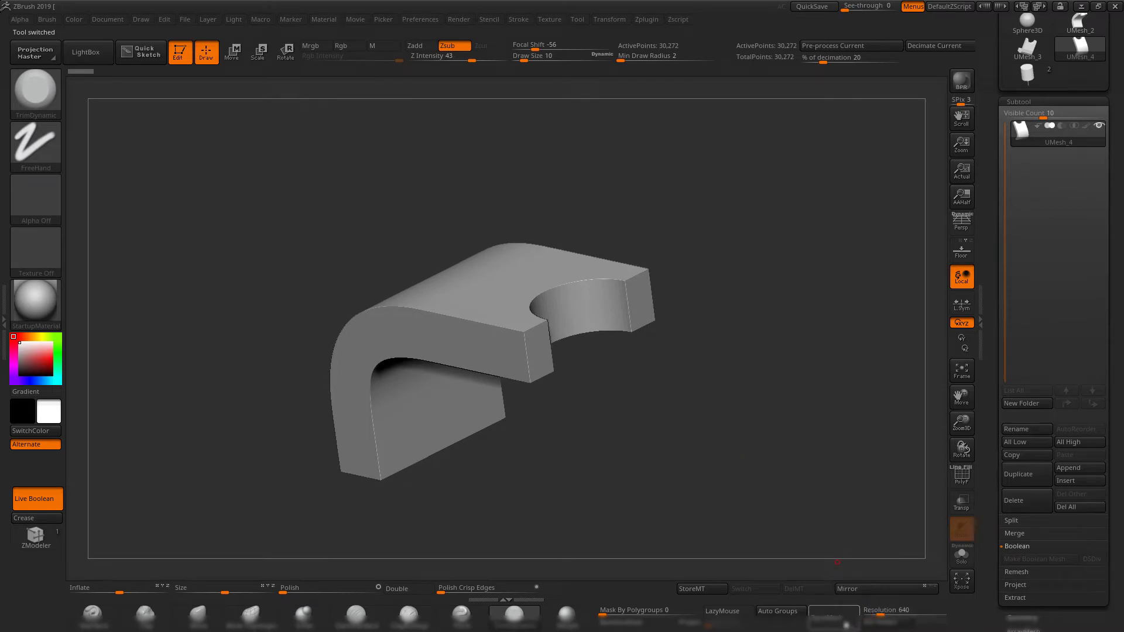
pyautogui.click(836, 615)
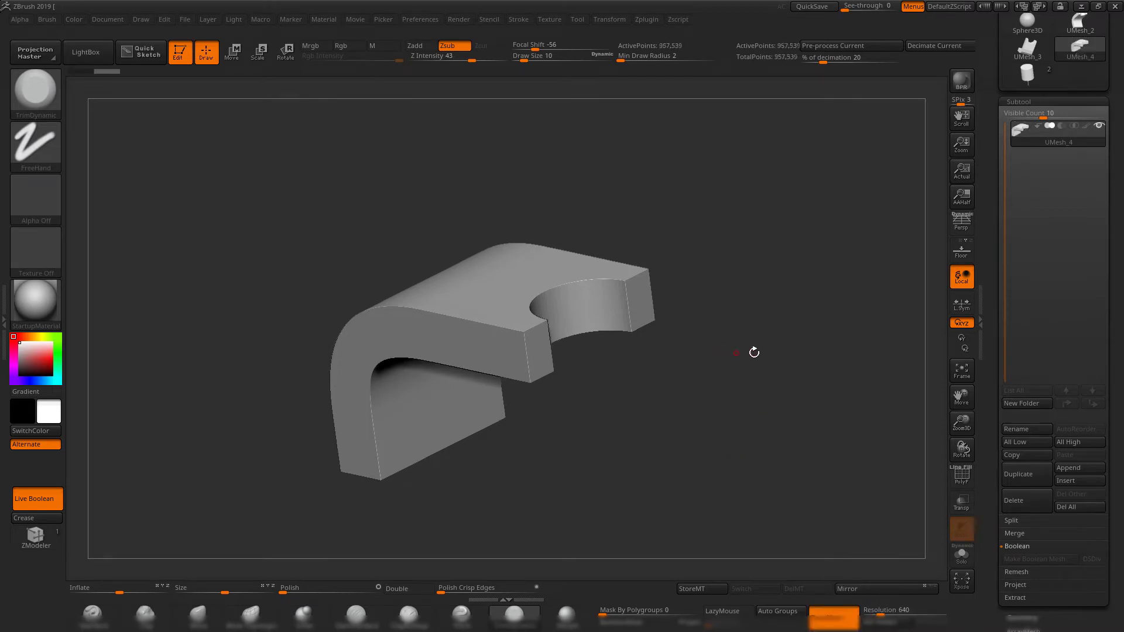
pyautogui.moveTo(752, 351); pyautogui.dragTo(730, 376)
pyautogui.hotkey('shift', 'f')
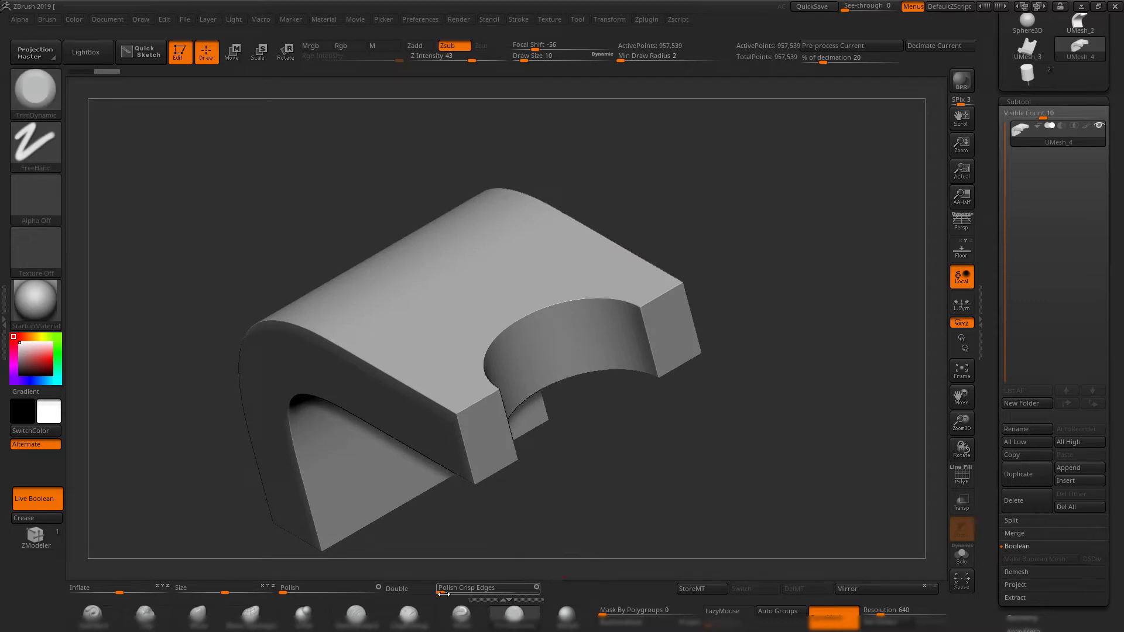
# Apply Polish Crisp Edges at about 9 to the DynaMesh bracket and inspect the softened edges from several angles.
pyautogui.moveTo(443, 594); pyautogui.dragTo(443, 589)
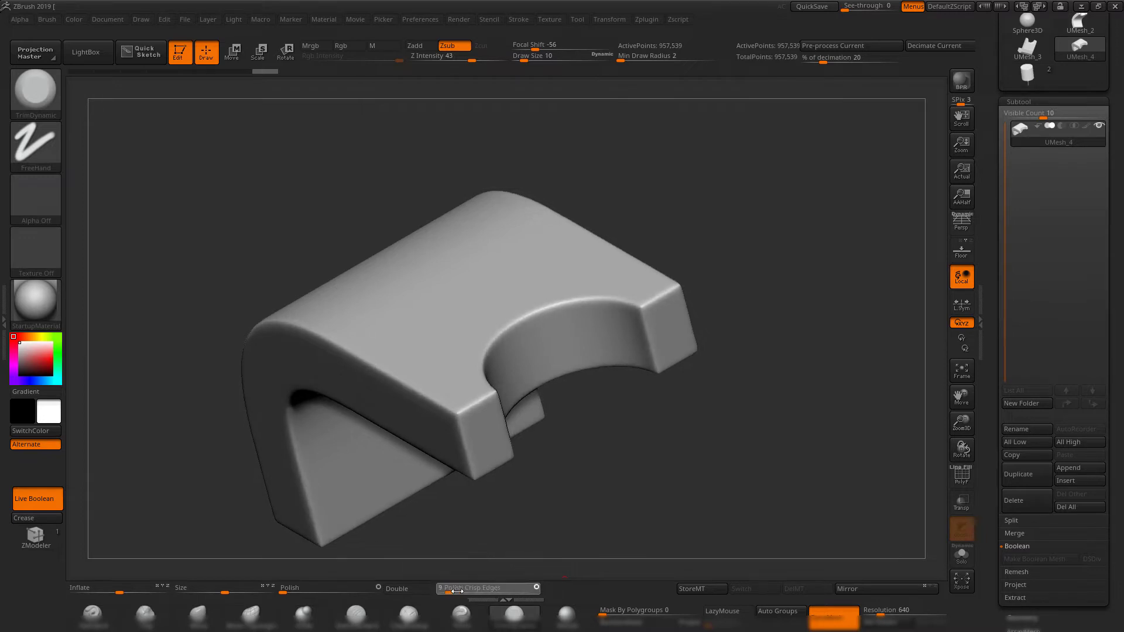
pyautogui.hotkey('shift', 'f')
pyautogui.hotkey('shift', 'f')
pyautogui.moveTo(749, 469)
pyautogui.mouseDown()
pyautogui.moveTo(694, 446)
pyautogui.moveTo(576, 263)
pyautogui.moveTo(696, 363)
pyautogui.moveTo(508, 284)
pyautogui.mouseUp()
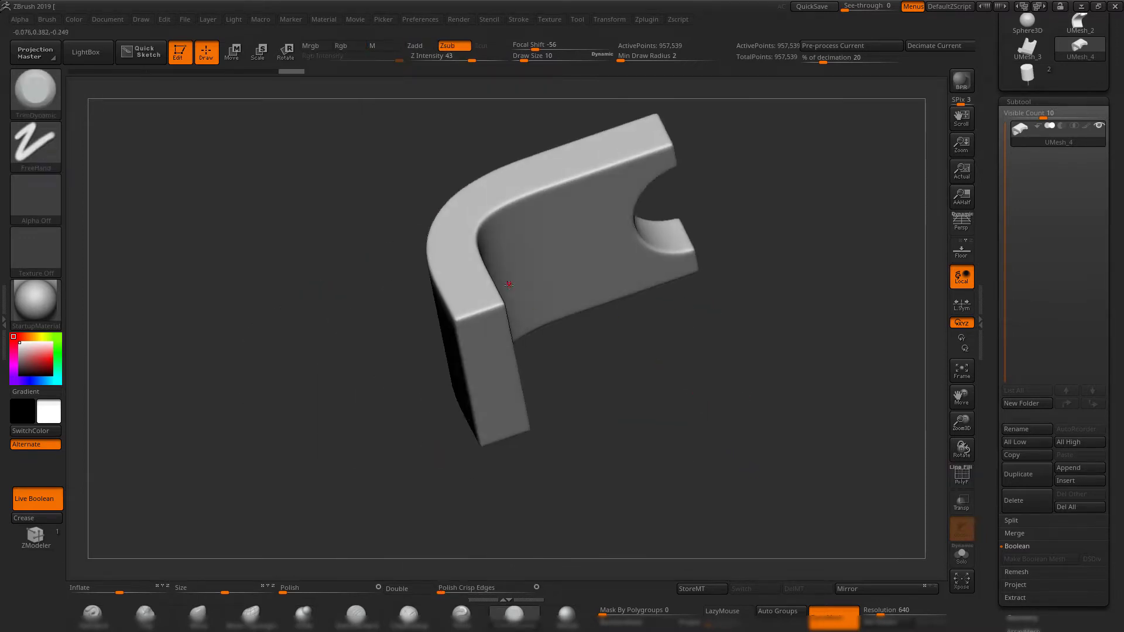
pyautogui.moveTo(704, 377); pyautogui.dragTo(578, 374)
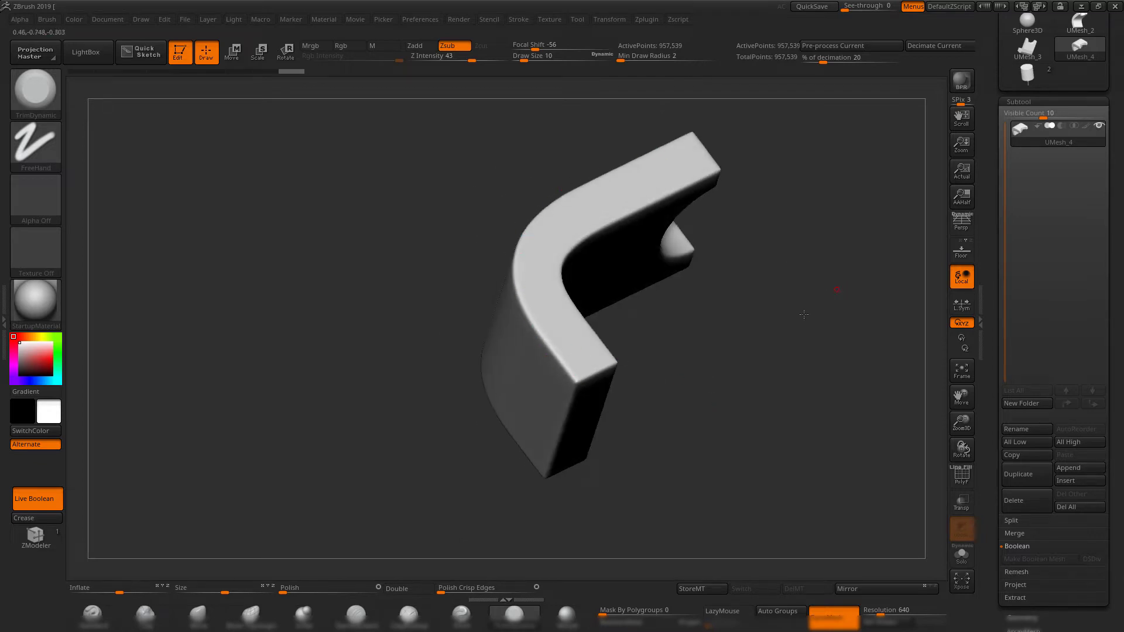
pyautogui.moveTo(803, 315); pyautogui.dragTo(575, 264)
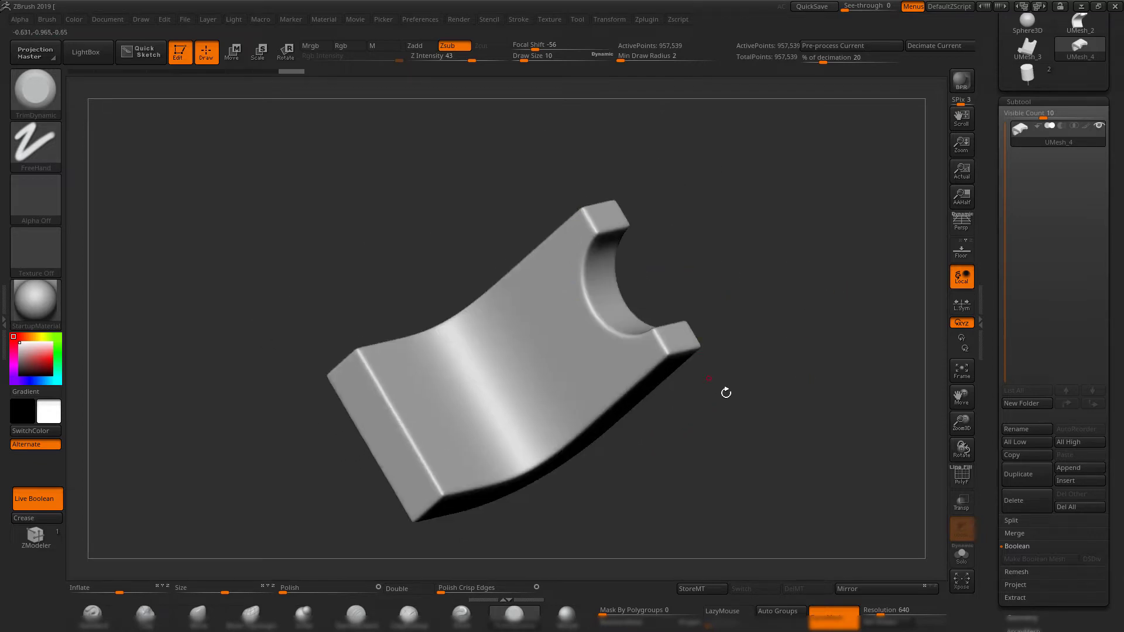
pyautogui.moveTo(726, 392); pyautogui.dragTo(730, 452)
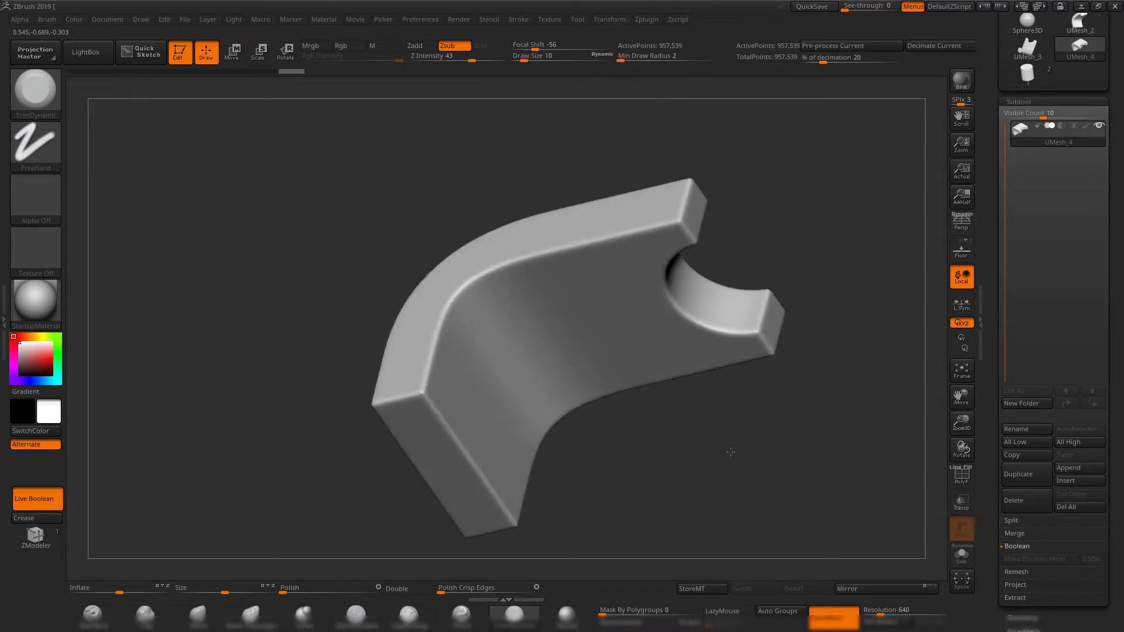
# Round the bracket's edges further with additional Polish Crisp Edges passes, using a strength of about 23.
pyautogui.moveTo(450, 591); pyautogui.dragTo(466, 591)
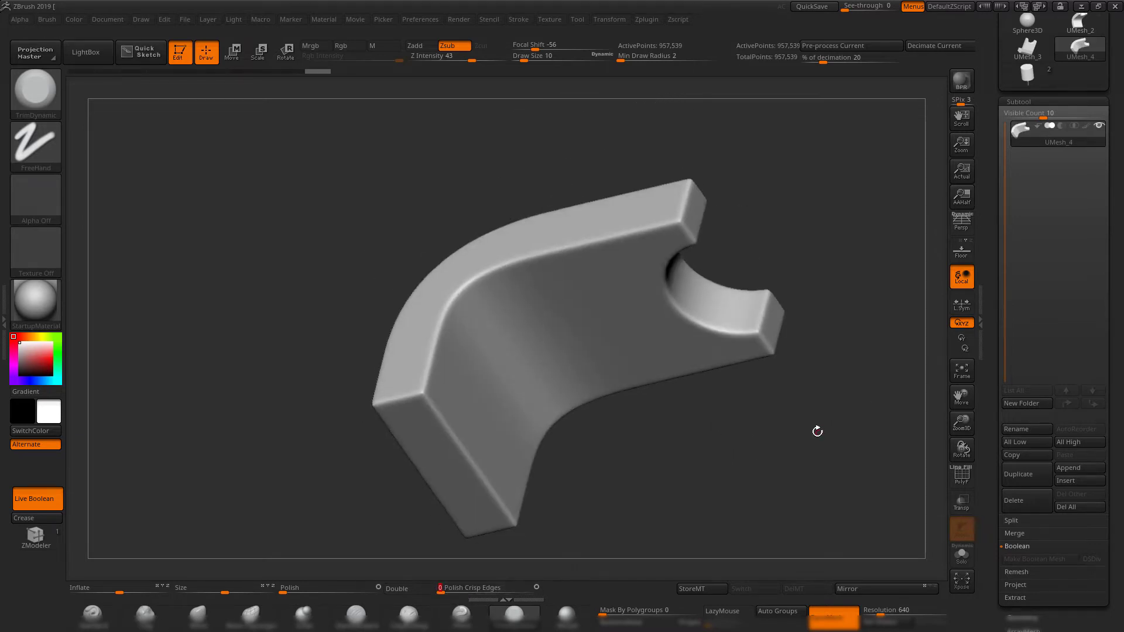
pyautogui.keyDown('alt'); pyautogui.moveTo(817, 431); pyautogui.dragTo(639, 466); pyautogui.keyUp('alt')
pyautogui.moveTo(457, 588); pyautogui.dragTo(465, 588)
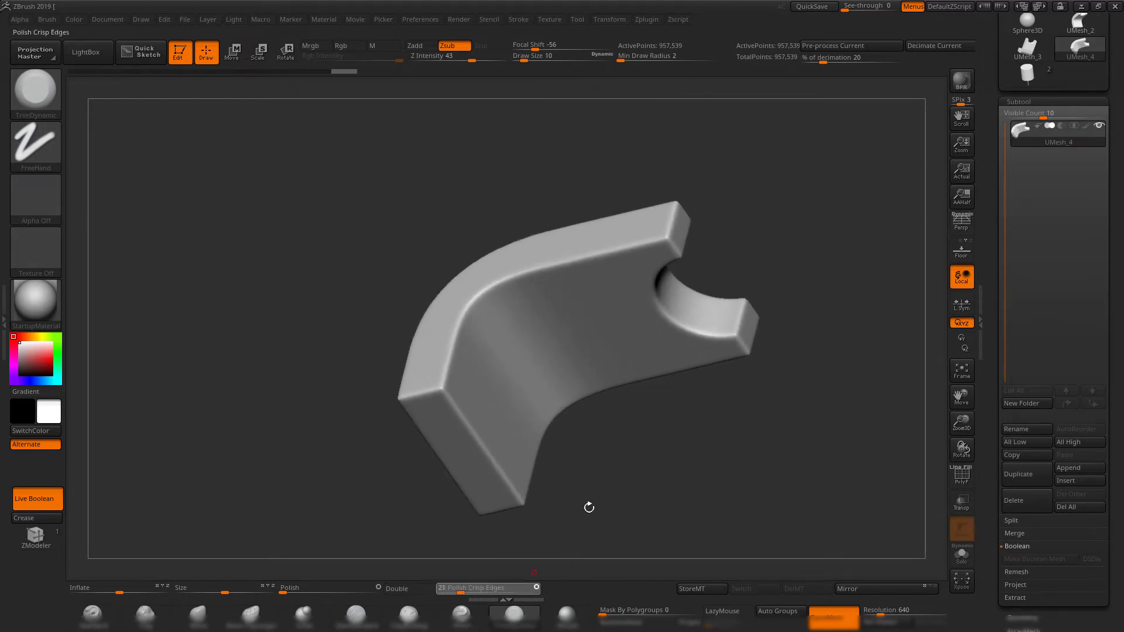
# Inspect the bracket's polished edges, notch and mesh density from several angles, toggling the polyframe.
pyautogui.keyDown('alt'); pyautogui.moveTo(795, 417); pyautogui.dragTo(744, 416); pyautogui.keyUp('alt')
pyautogui.hotkey('shift', 'f')
pyautogui.hotkey('shift', 'f')
pyautogui.moveTo(785, 385)
pyautogui.mouseDown()
pyautogui.moveTo(763, 251)
pyautogui.moveTo(783, 387)
pyautogui.mouseUp()
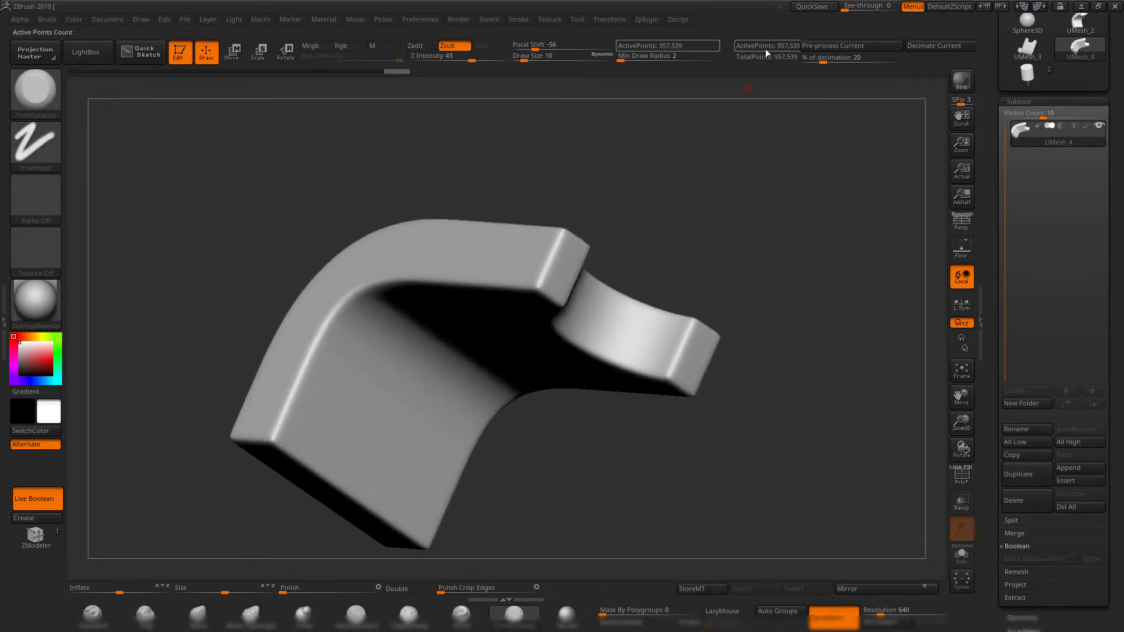
pyautogui.moveTo(812, 184); pyautogui.dragTo(782, 183)
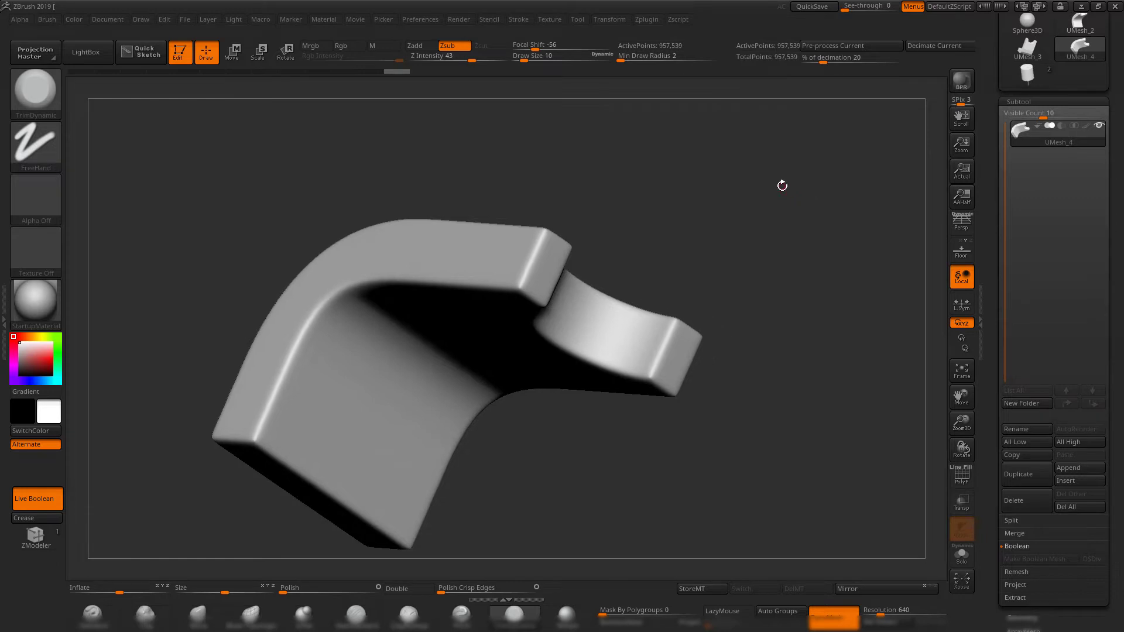
pyautogui.hotkey('shift', 'f')
pyautogui.hotkey('shift', 'f')
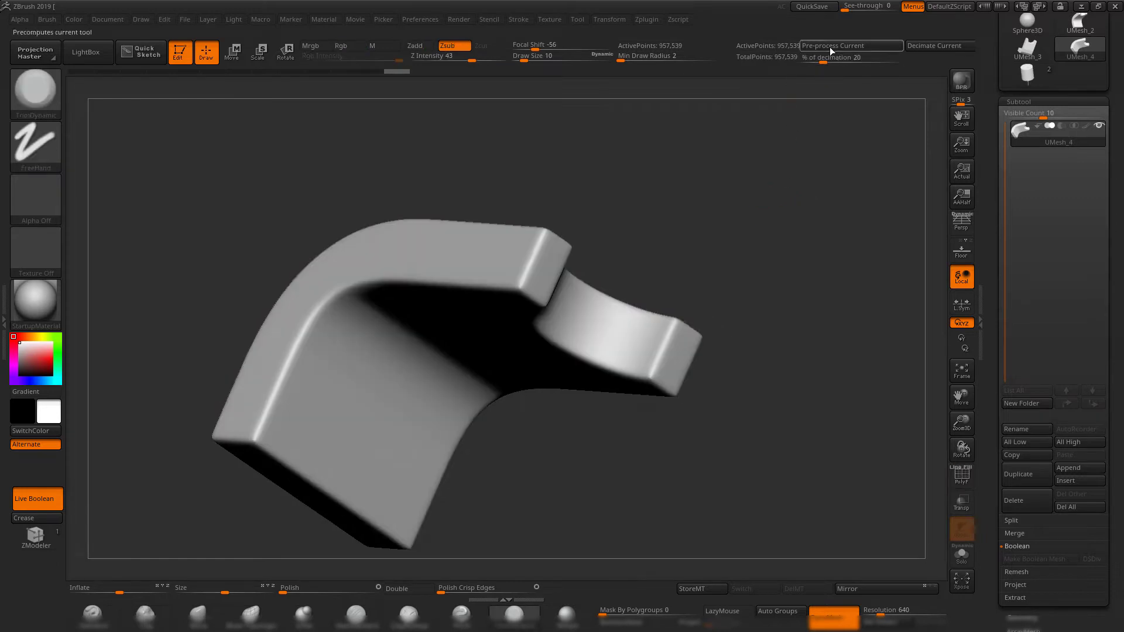
pyautogui.moveTo(763, 220)
pyautogui.mouseDown()
pyautogui.moveTo(748, 244)
pyautogui.moveTo(781, 199)
pyautogui.mouseUp()
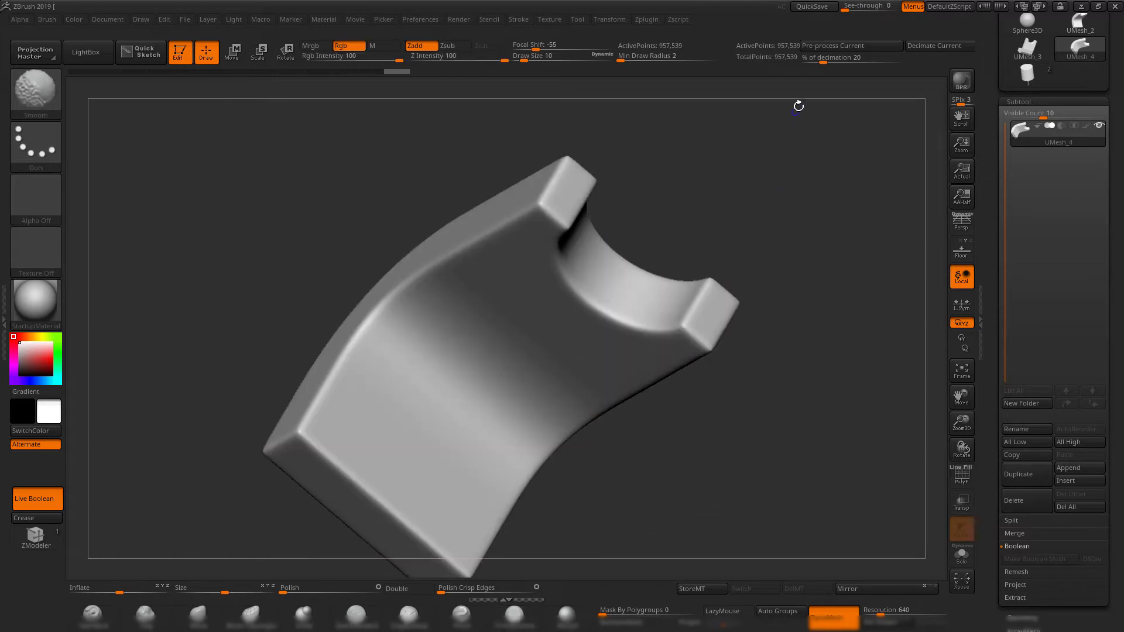
# Pre-process the current bracket mesh with Decimation Master.
pyautogui.click(646, 21)
pyautogui.click(697, 138)
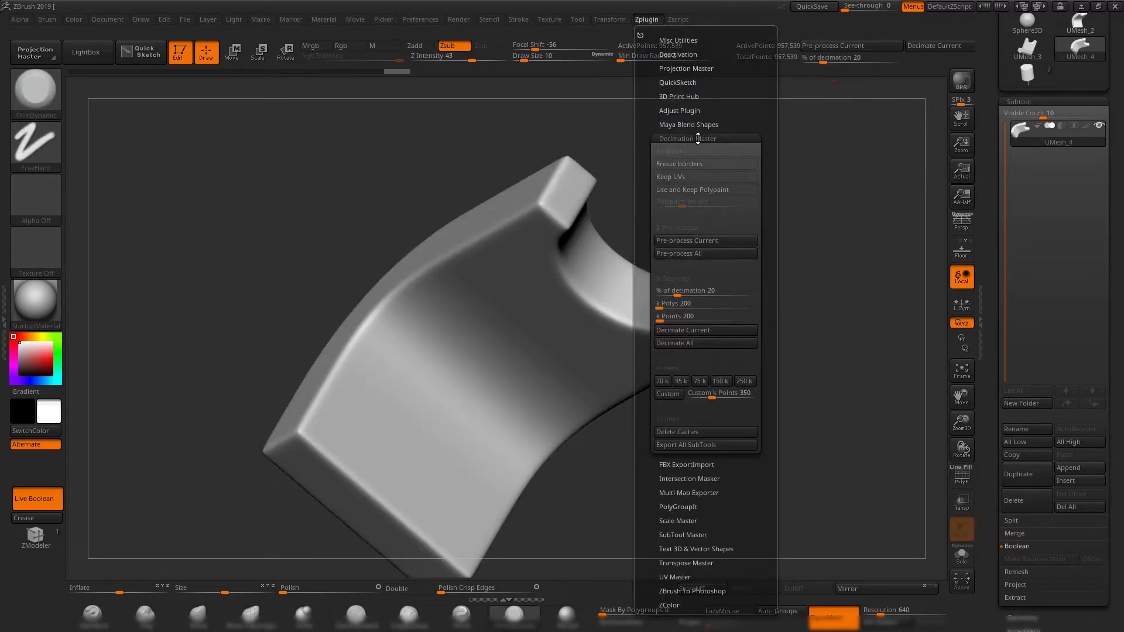
pyautogui.click(718, 241)
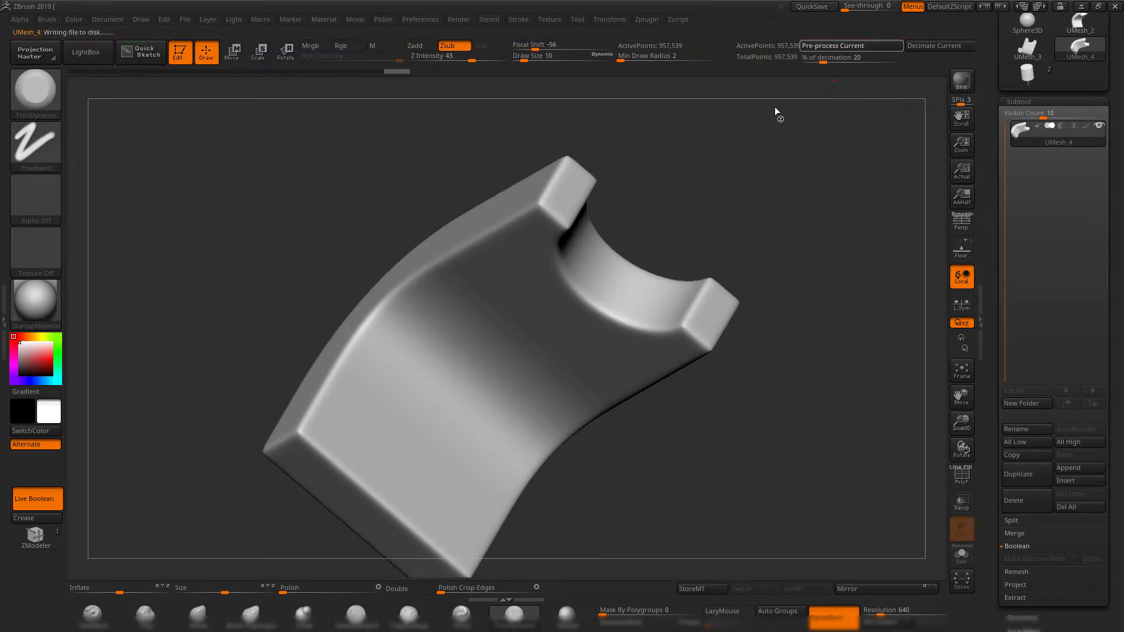
pyautogui.moveTo(793, 200); pyautogui.dragTo(810, 161)
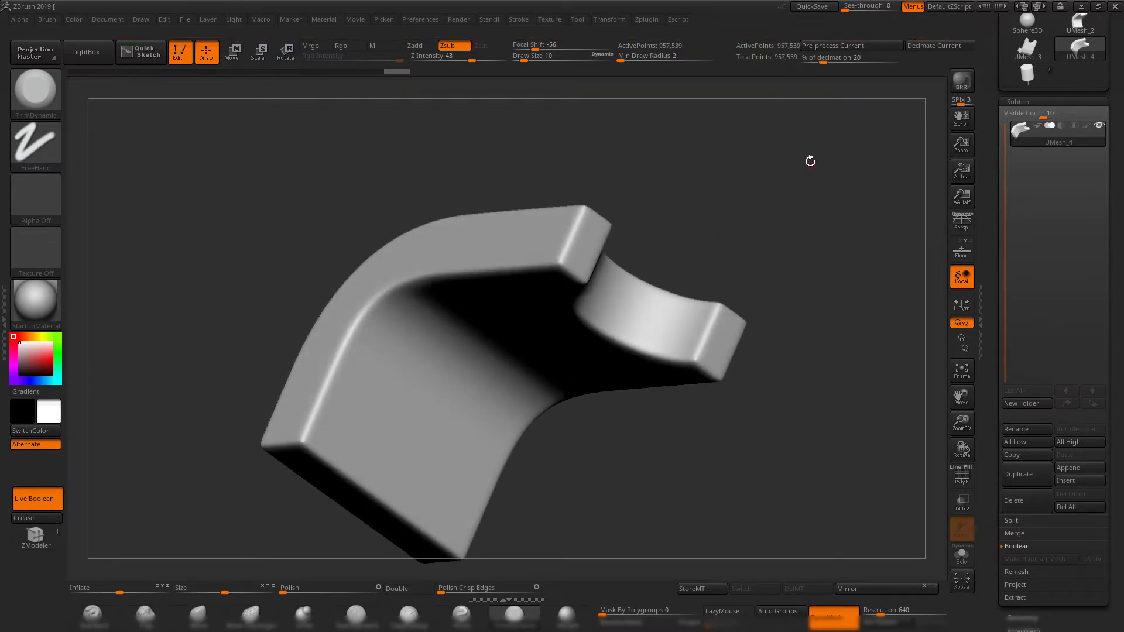
# Set the percentage of decimation to about 5.56 in Decimation Master and decimate the current bracket mesh.
pyautogui.click(649, 21)
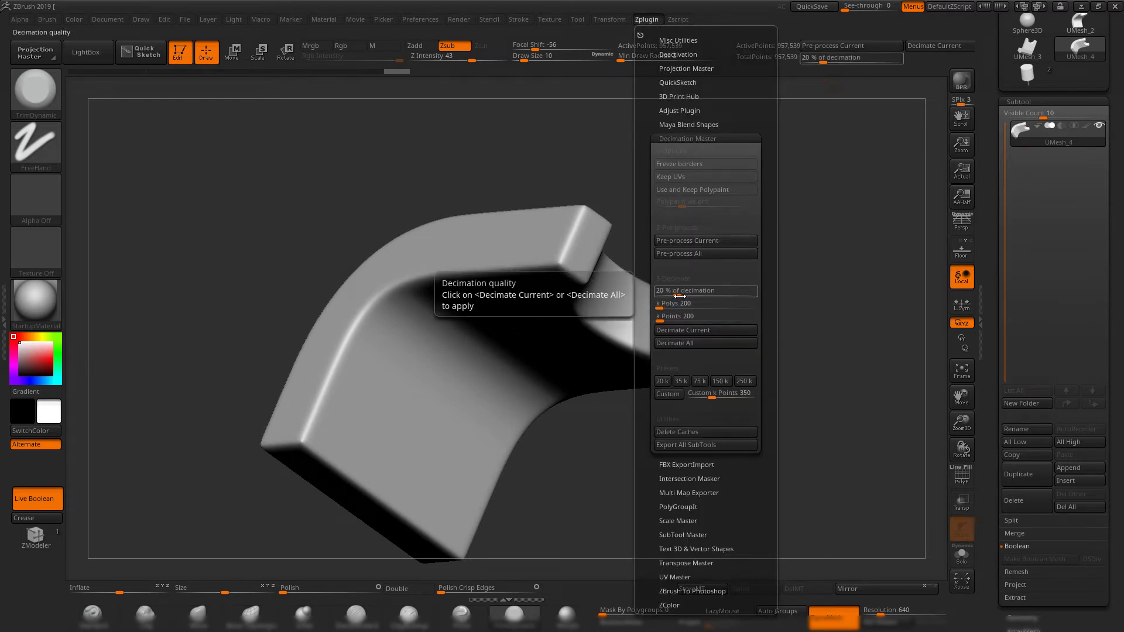
pyautogui.moveTo(679, 296); pyautogui.dragTo(676, 295)
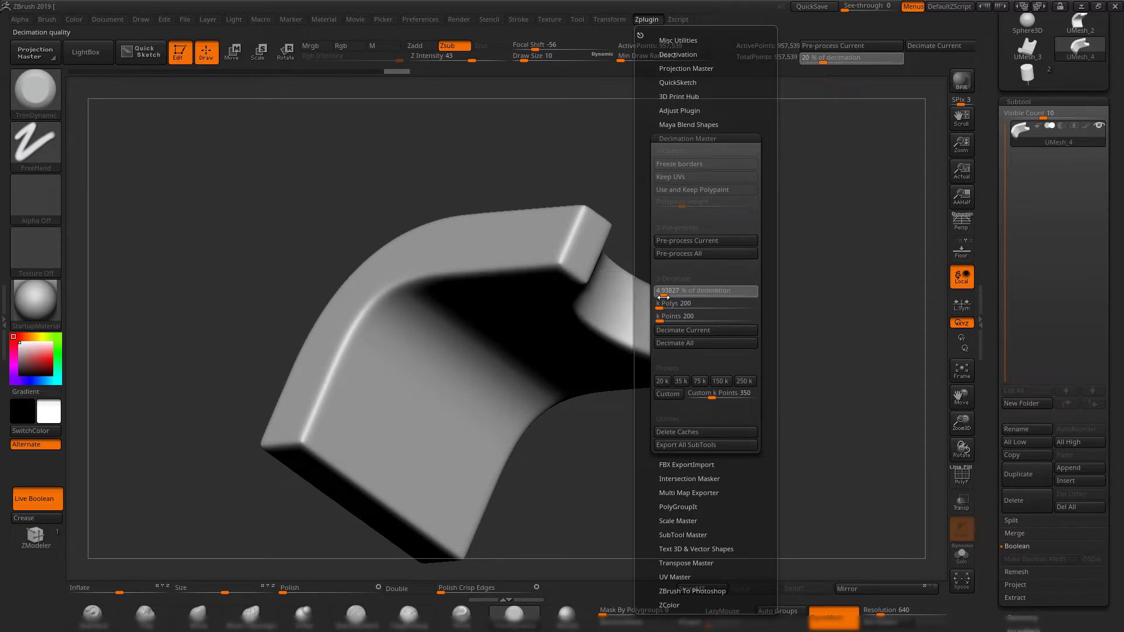
pyautogui.moveTo(663, 297); pyautogui.dragTo(665, 296)
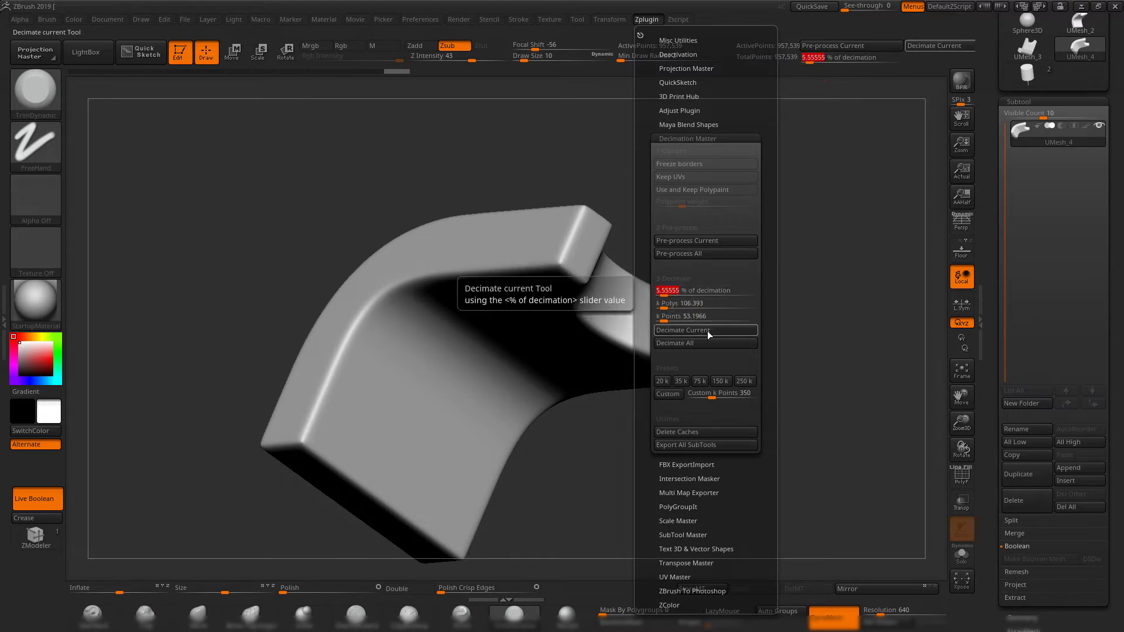
pyautogui.click(687, 330)
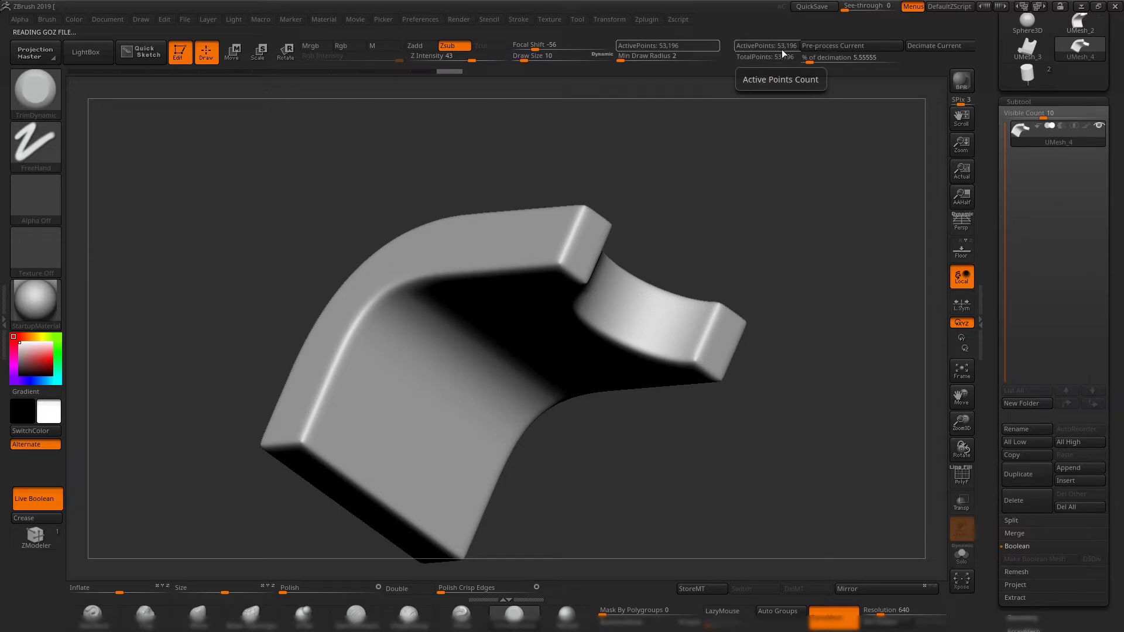
# Inspect the decimated bracket's wireframe around the bend and the semicircular notch.
pyautogui.moveTo(740, 198); pyautogui.dragTo(750, 221)
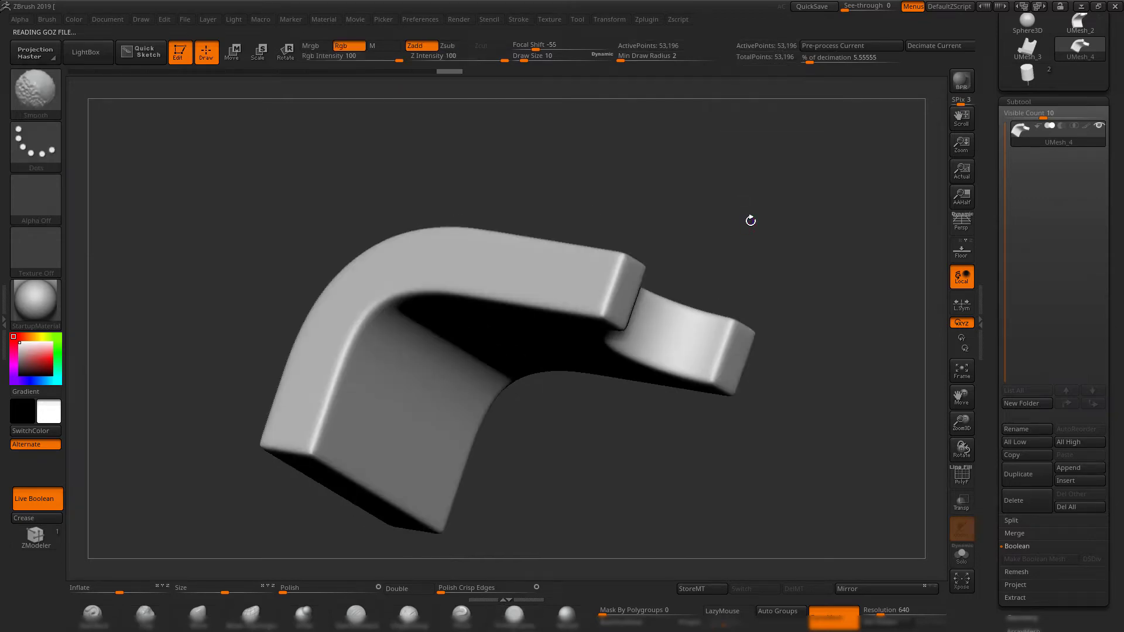
pyautogui.hotkey('shift', 'f')
pyautogui.moveTo(790, 263)
pyautogui.mouseDown()
pyautogui.moveTo(758, 211)
pyautogui.moveTo(760, 190)
pyautogui.moveTo(780, 261)
pyautogui.mouseUp()
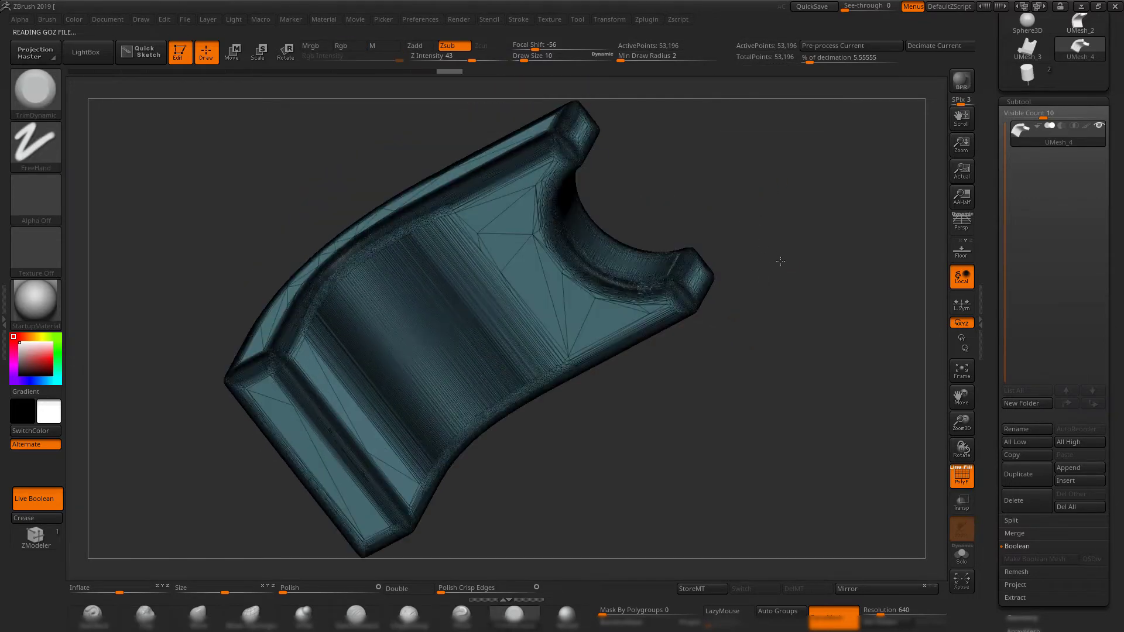
pyautogui.keyDown('alt'); pyautogui.moveTo(734, 177); pyautogui.dragTo(806, 255); pyautogui.keyUp('alt')
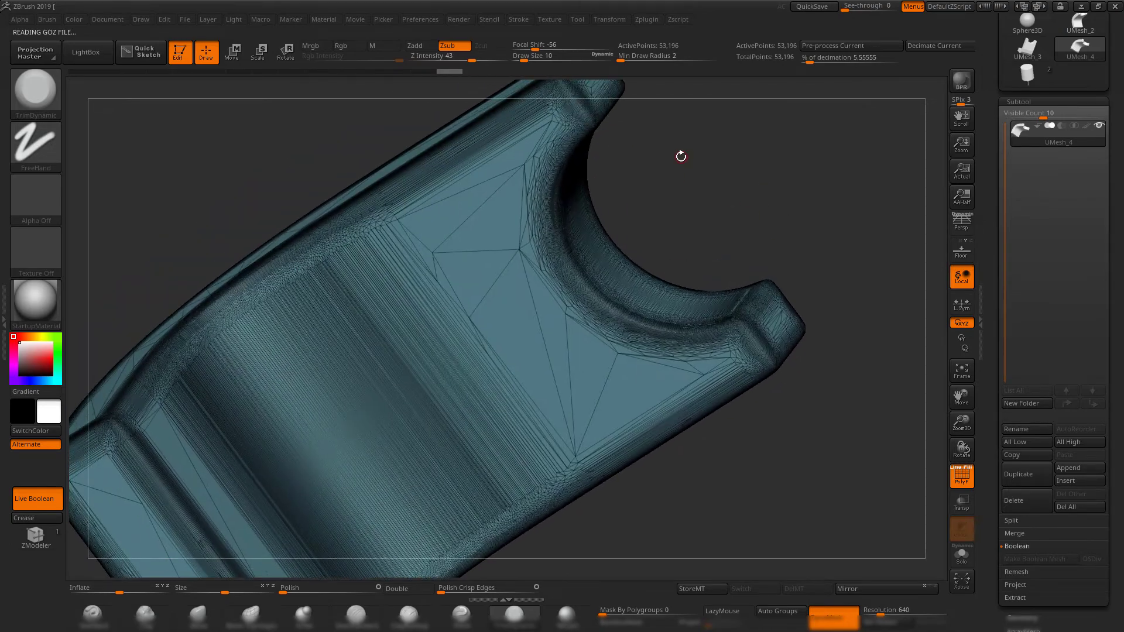
pyautogui.moveTo(694, 155); pyautogui.dragTo(702, 186)
# Compare the decimated bracket with its earlier dense state in the undo history, then check its shading with and without the polyframe.
pyautogui.click(418, 72)
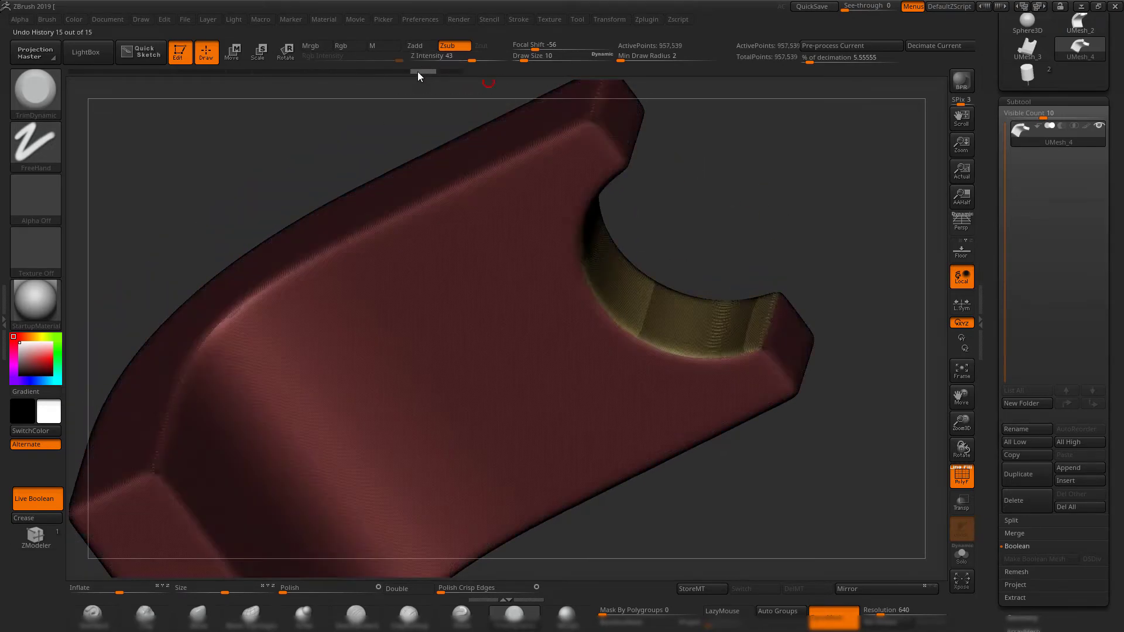
pyautogui.click(447, 71)
pyautogui.click(423, 71)
pyautogui.click(449, 71)
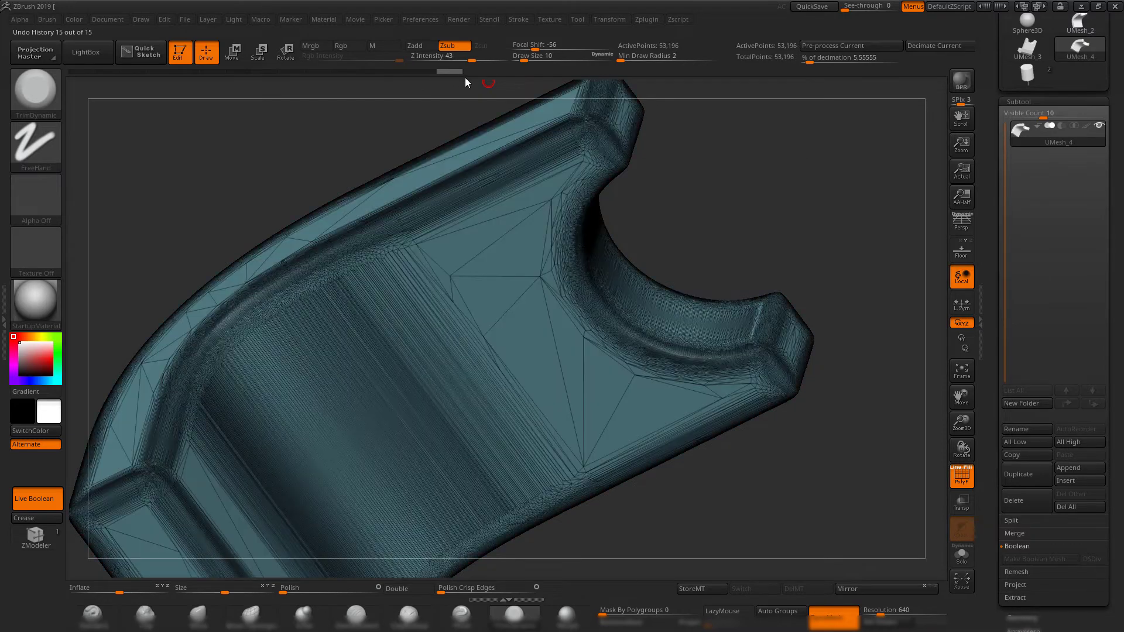
pyautogui.hotkey('shift', 'f')
pyautogui.moveTo(739, 177)
pyautogui.mouseDown()
pyautogui.moveTo(753, 331)
pyautogui.moveTo(714, 236)
pyautogui.moveTo(745, 240)
pyautogui.moveTo(784, 302)
pyautogui.moveTo(739, 271)
pyautogui.moveTo(803, 297)
pyautogui.mouseUp()
pyautogui.hotkey('shift', 'f')
pyautogui.hotkey('shift', 'f')
pyautogui.hotkey('shift', 'f')
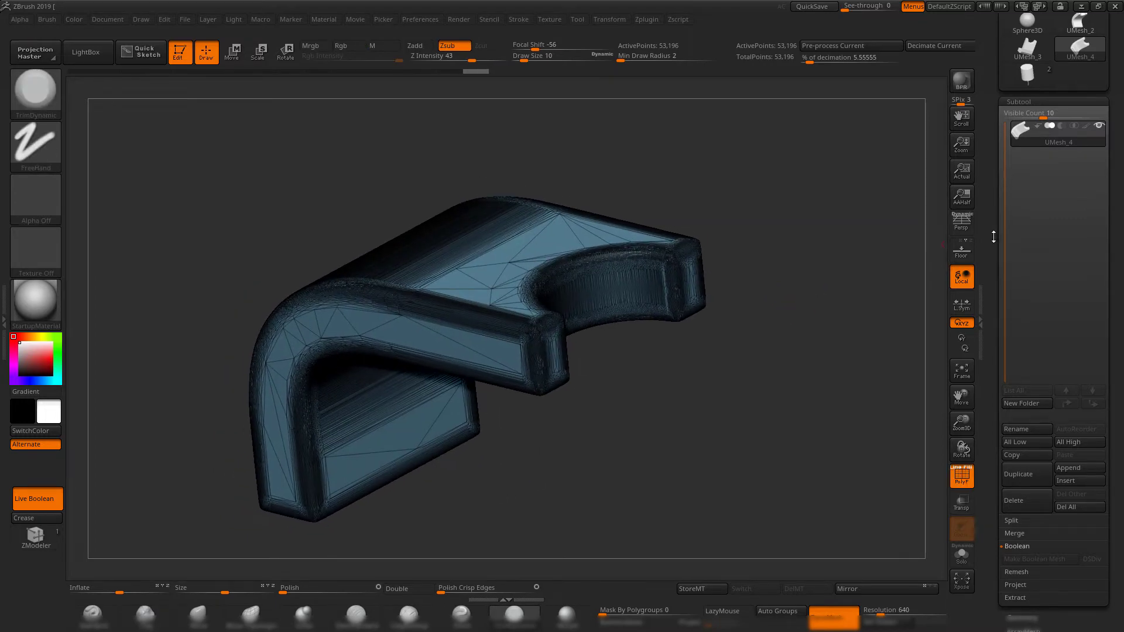
# Export the decimated bracket to the exp folder as 1.OBJ, replacing the existing file.
pyautogui.moveTo(990, 210); pyautogui.dragTo(989, 325)
pyautogui.click(1077, 72)
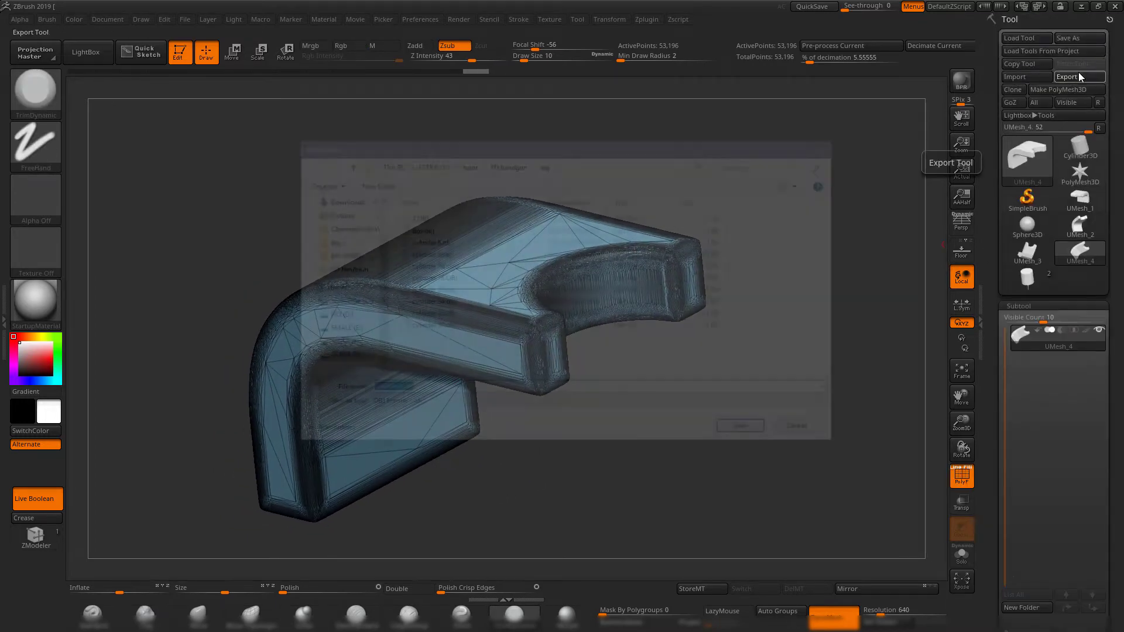
pyautogui.doubleClick(443, 216)
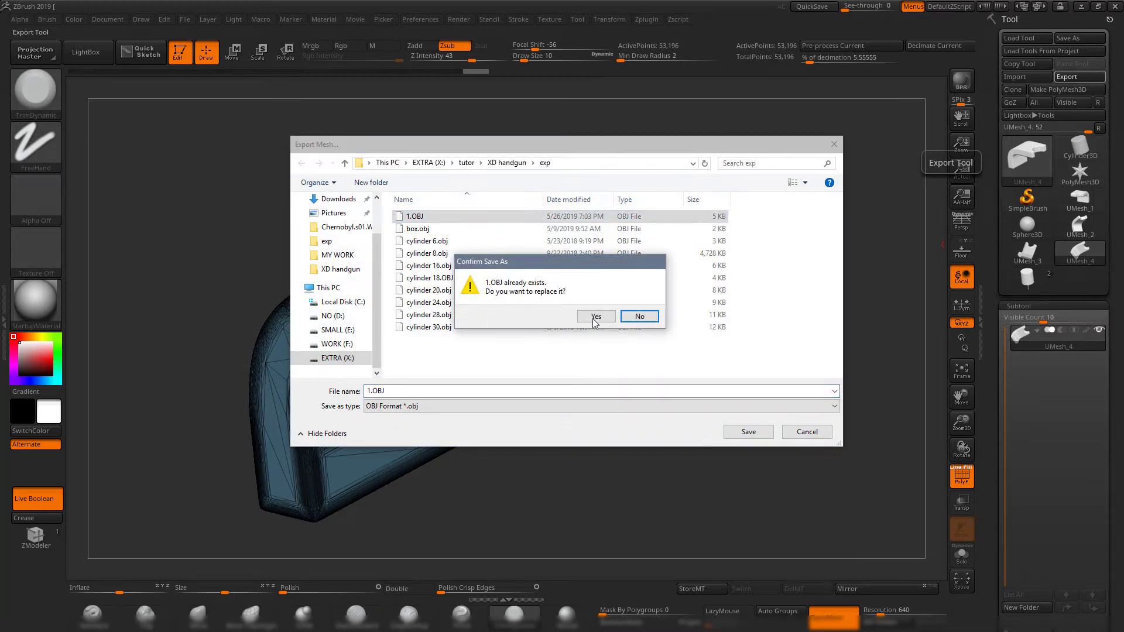
pyautogui.click(596, 316)
# Switch to Maya and delete the original bracket cube pCube2 and the cutter pCylinder2.
pyautogui.click(1081, 7)
pyautogui.keyDown('alt'); pyautogui.moveTo(687, 321); pyautogui.dragTo(551, 294); pyautogui.keyUp('alt')
pyautogui.moveTo(491, 212); pyautogui.dragTo(688, 349)
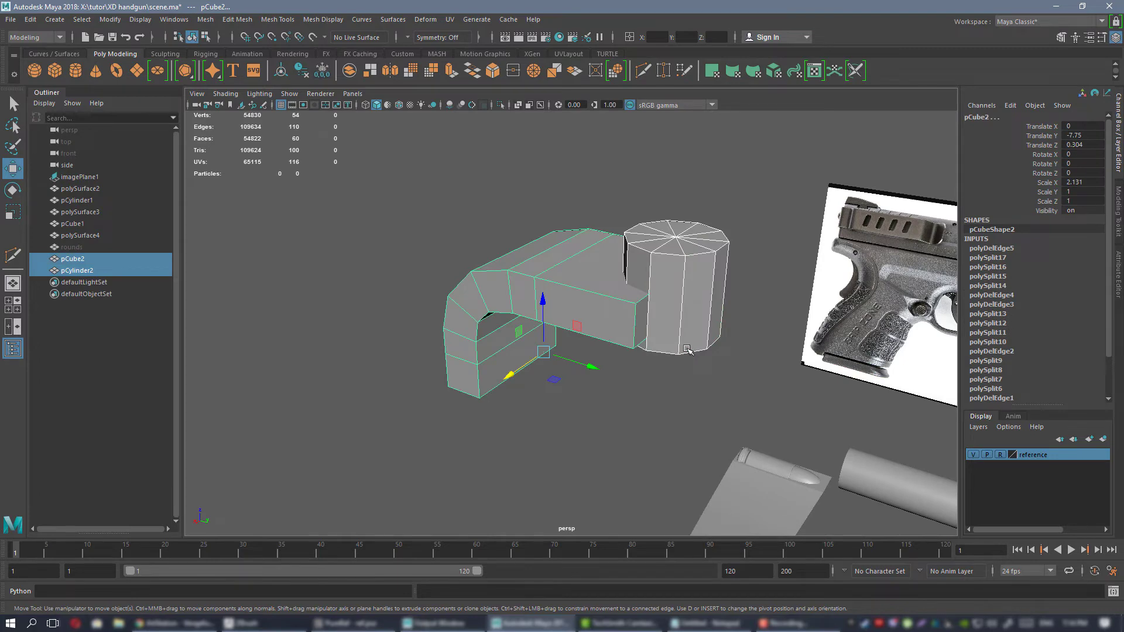
pyautogui.press('Delete')
# Import 1.OBJ from the exp folder into the scene and select the imported bracket mesh.
pyautogui.click(12, 15)
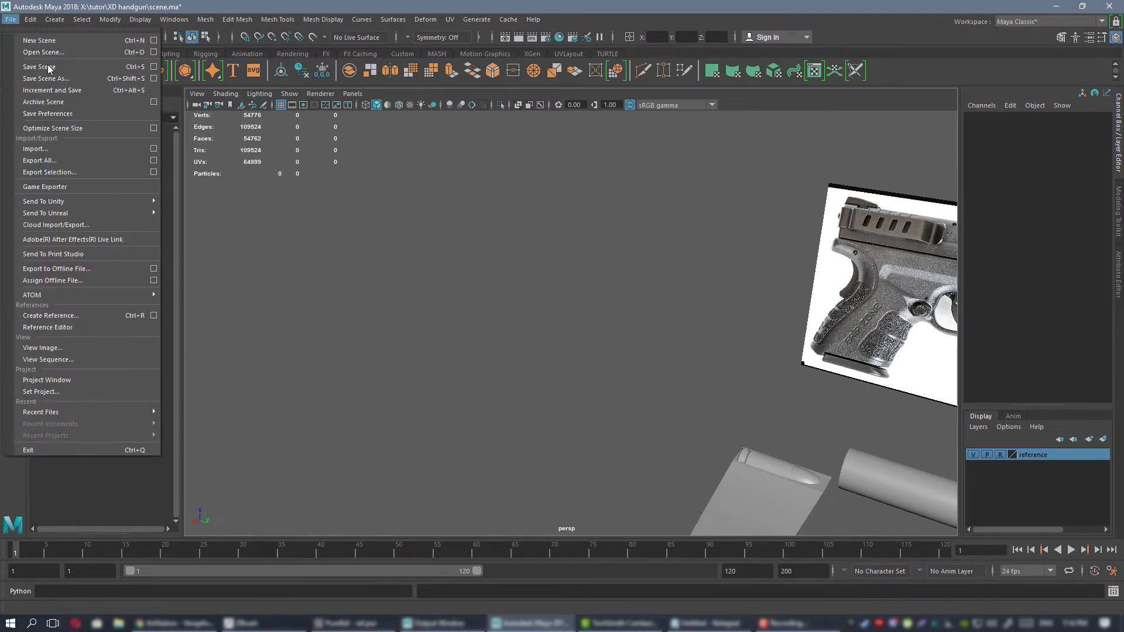
pyautogui.click(35, 150)
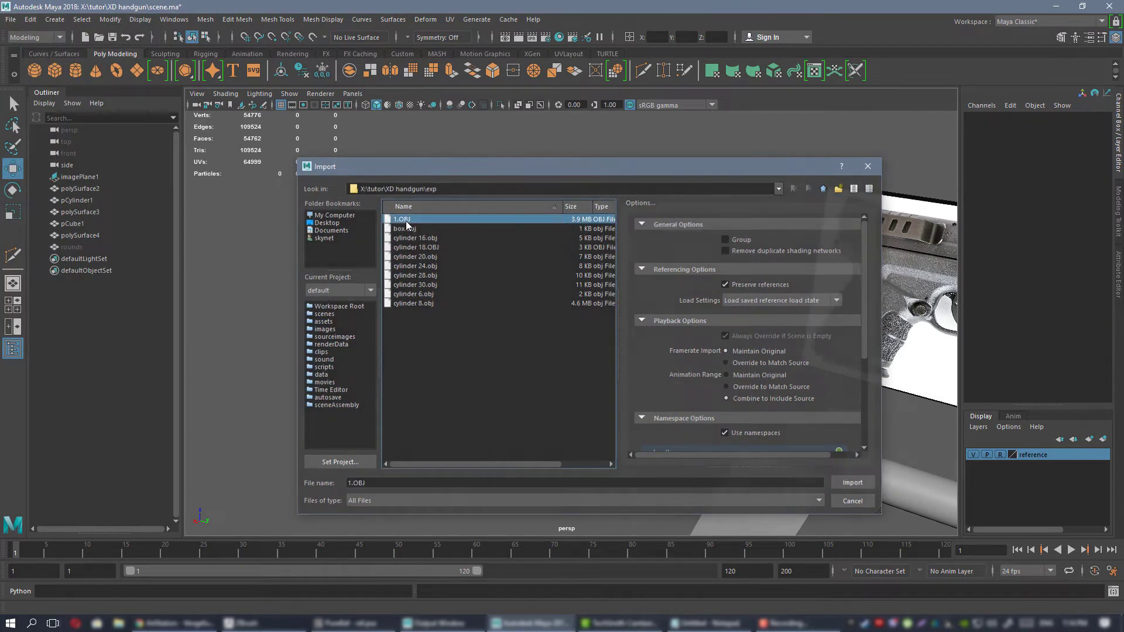
pyautogui.doubleClick(403, 228)
pyautogui.click(641, 331)
pyautogui.keyDown('alt'); pyautogui.moveTo(613, 286); pyautogui.dragTo(462, 204); pyautogui.keyUp('alt')
pyautogui.keyDown('alt'); pyautogui.moveTo(588, 272); pyautogui.dragTo(699, 505, button='right'); pyautogui.keyUp('alt')
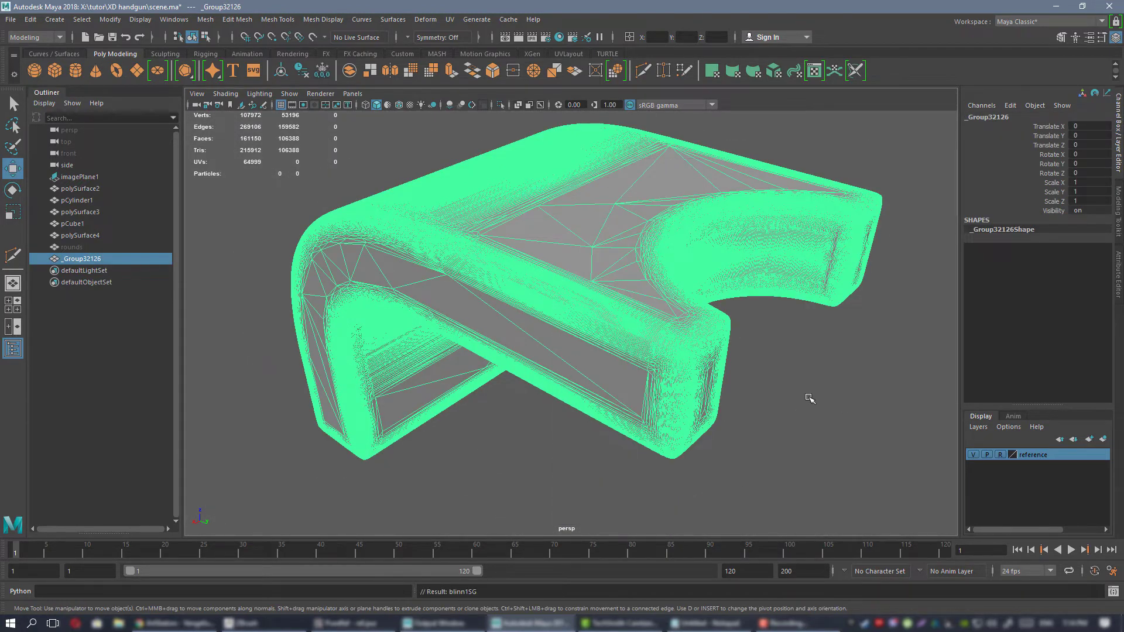
# Examine the imported bracket's triangulated topology up close along its rounded edges and flat faces.
pyautogui.click(801, 404)
pyautogui.keyDown('alt'); pyautogui.moveTo(611, 323); pyautogui.dragTo(547, 289); pyautogui.keyUp('alt')
pyautogui.click(547, 289)
pyautogui.keyDown('alt'); pyautogui.moveTo(487, 240); pyautogui.dragTo(519, 271); pyautogui.keyUp('alt')
pyautogui.keyDown('alt'); pyautogui.moveTo(577, 289); pyautogui.dragTo(447, 246, button='right'); pyautogui.keyUp('alt')
pyautogui.keyDown('alt'); pyautogui.moveTo(632, 301); pyautogui.dragTo(519, 287); pyautogui.keyUp('alt')
pyautogui.keyDown('alt'); pyautogui.moveTo(519, 286); pyautogui.dragTo(678, 369, button='right'); pyautogui.keyUp('alt')
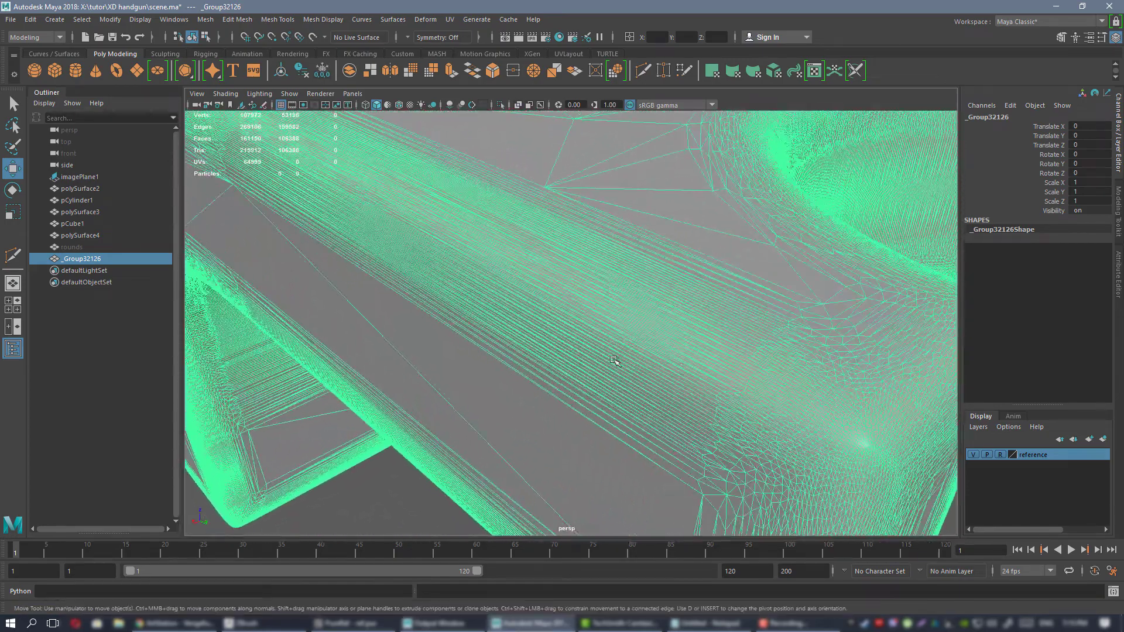
pyautogui.click(390, 505)
pyautogui.moveTo(612, 266)
pyautogui.keyDown('alt'); pyautogui.mouseDown()
pyautogui.moveTo(644, 295)
pyautogui.moveTo(622, 276)
pyautogui.mouseUp(); pyautogui.keyUp('alt')
pyautogui.click(588, 335)
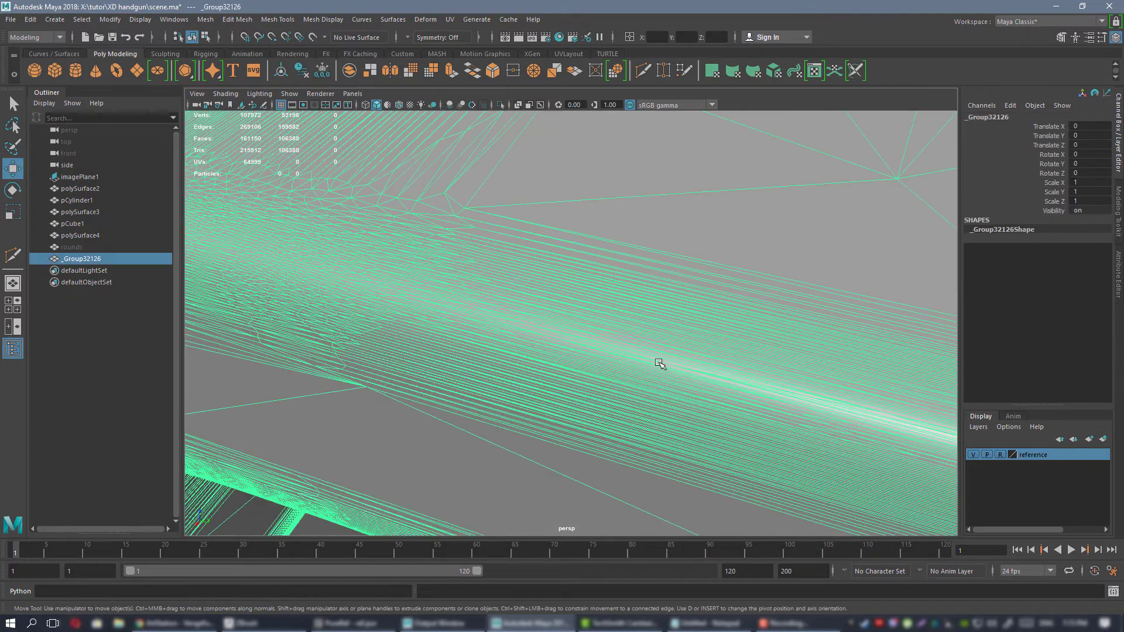
pyautogui.keyDown('alt'); pyautogui.moveTo(659, 363); pyautogui.dragTo(547, 319, button='right'); pyautogui.keyUp('alt')
# Soften the imported bracket's edges with the automatic soften/harden edges command based on face angle.
pyautogui.click(402, 54)
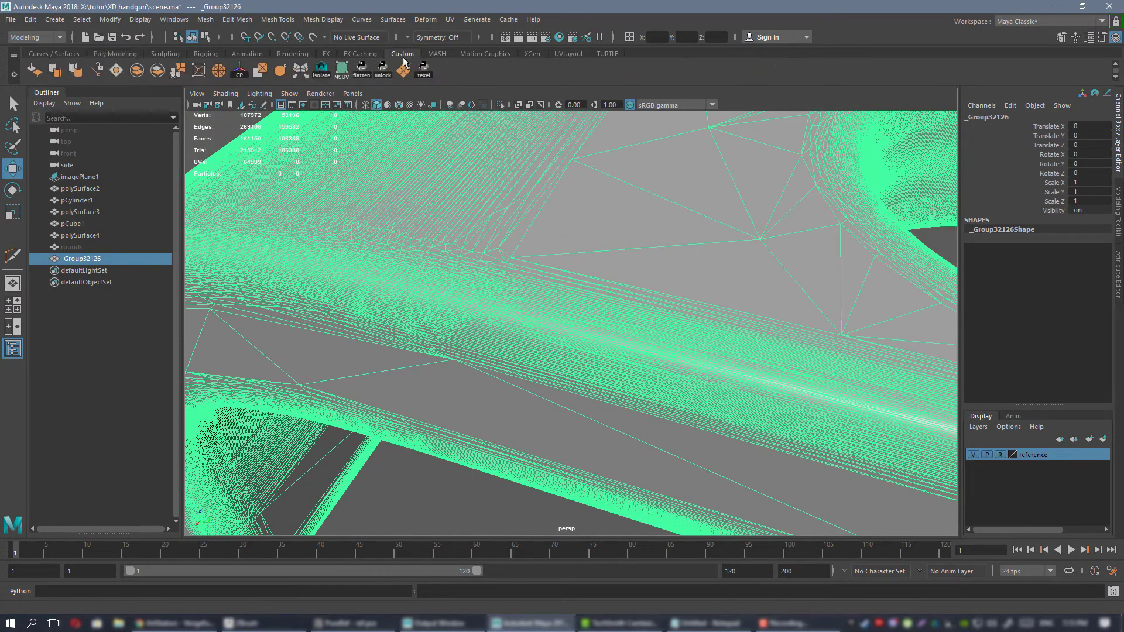
pyautogui.click(80, 75)
pyautogui.press('f')
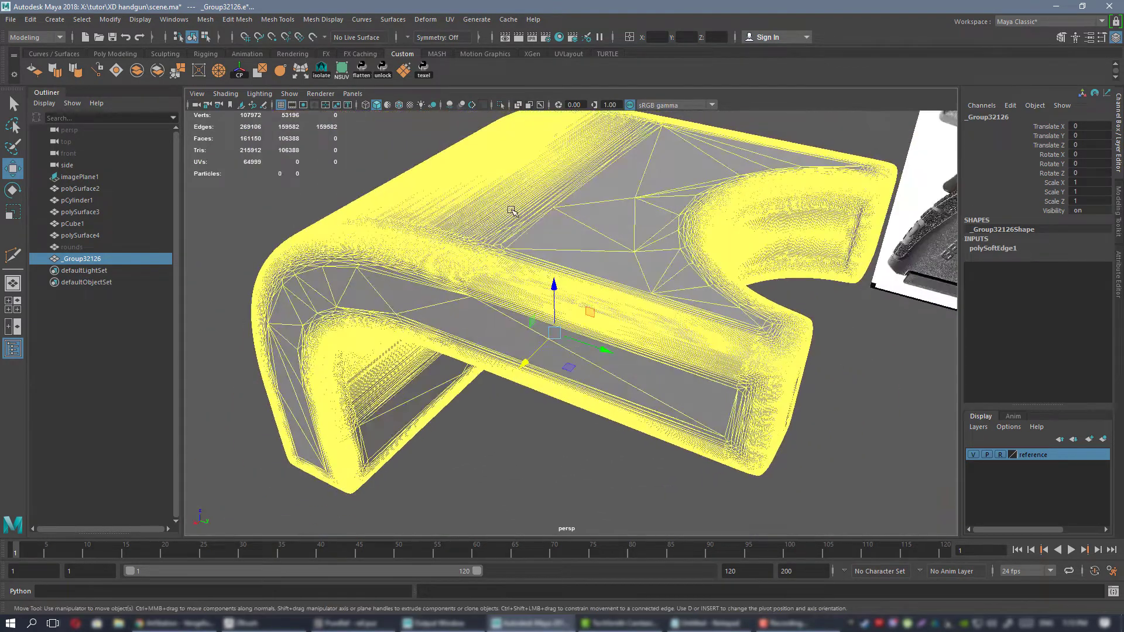
# Examine the softened bracket's wireframe and shading, including its underside and inner bend.
pyautogui.click(512, 462)
pyautogui.keyDown('alt'); pyautogui.moveTo(624, 221); pyautogui.dragTo(690, 313, button='right'); pyautogui.keyUp('alt')
pyautogui.keyDown('alt'); pyautogui.moveTo(690, 314); pyautogui.dragTo(725, 316); pyautogui.keyUp('alt')
pyautogui.keyDown('alt'); pyautogui.moveTo(726, 316); pyautogui.dragTo(696, 337, button='right'); pyautogui.keyUp('alt')
pyautogui.keyDown('alt'); pyautogui.moveTo(696, 336); pyautogui.dragTo(729, 346); pyautogui.keyUp('alt')
pyautogui.keyDown('alt'); pyautogui.moveTo(742, 358); pyautogui.dragTo(695, 316, button='right'); pyautogui.keyUp('alt')
pyautogui.keyDown('alt'); pyautogui.moveTo(695, 316); pyautogui.dragTo(579, 337); pyautogui.keyUp('alt')
pyautogui.keyDown('alt'); pyautogui.moveTo(579, 336); pyautogui.dragTo(497, 296, button='right'); pyautogui.keyUp('alt')
pyautogui.keyDown('alt'); pyautogui.moveTo(496, 296); pyautogui.dragTo(539, 251); pyautogui.keyUp('alt')
pyautogui.click(539, 252)
pyautogui.keyDown('alt'); pyautogui.moveTo(539, 251); pyautogui.dragTo(663, 309, button='right'); pyautogui.keyUp('alt')
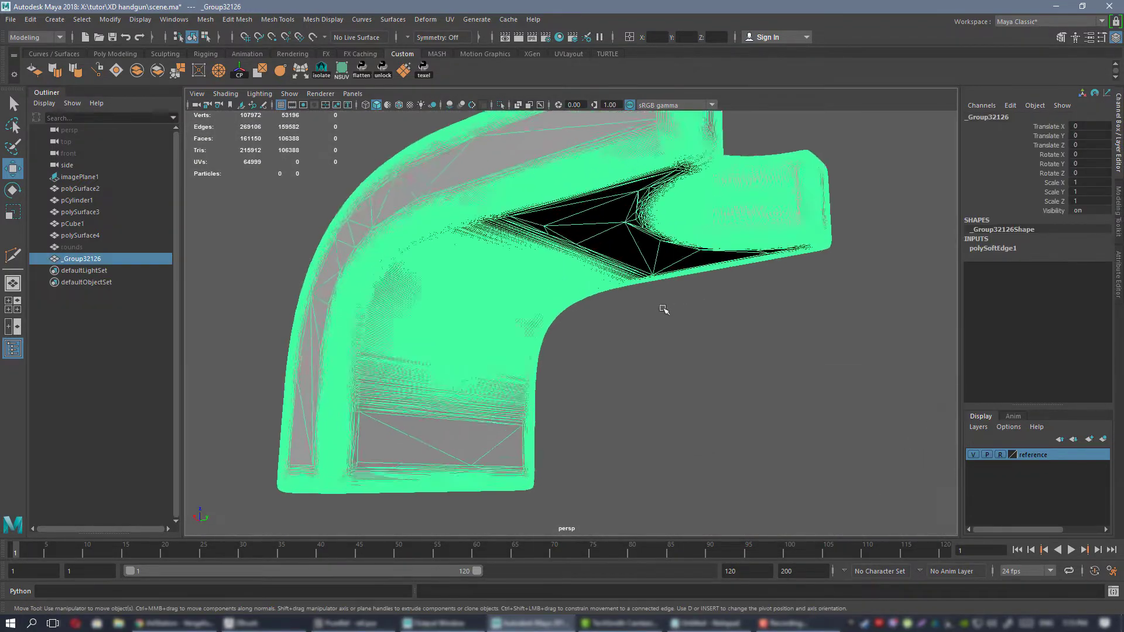
pyautogui.keyDown('alt'); pyautogui.moveTo(663, 309); pyautogui.dragTo(644, 348); pyautogui.keyUp('alt')
# Deselect the bracket and examine its smooth shading and rounded edges from several angles.
pyautogui.click(750, 342)
pyautogui.keyDown('alt'); pyautogui.moveTo(644, 348); pyautogui.dragTo(491, 296, button='right'); pyautogui.keyUp('alt')
pyautogui.keyDown('alt'); pyautogui.moveTo(492, 296); pyautogui.dragTo(473, 272); pyautogui.keyUp('alt')
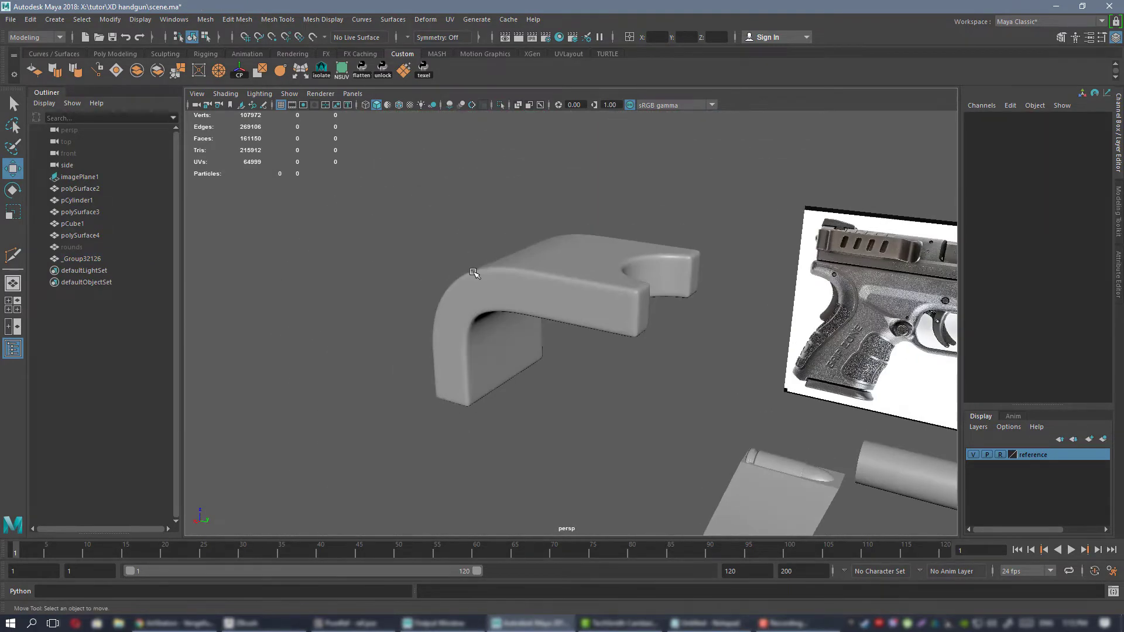
pyautogui.keyDown('alt'); pyautogui.moveTo(473, 272); pyautogui.dragTo(550, 313, button='right'); pyautogui.keyUp('alt')
pyautogui.keyDown('alt'); pyautogui.moveTo(551, 313); pyautogui.dragTo(602, 336); pyautogui.keyUp('alt')
pyautogui.keyDown('alt'); pyautogui.moveTo(521, 321); pyautogui.dragTo(552, 335, button='right'); pyautogui.keyUp('alt')
pyautogui.keyDown('alt'); pyautogui.moveTo(552, 336); pyautogui.dragTo(578, 344); pyautogui.keyUp('alt')
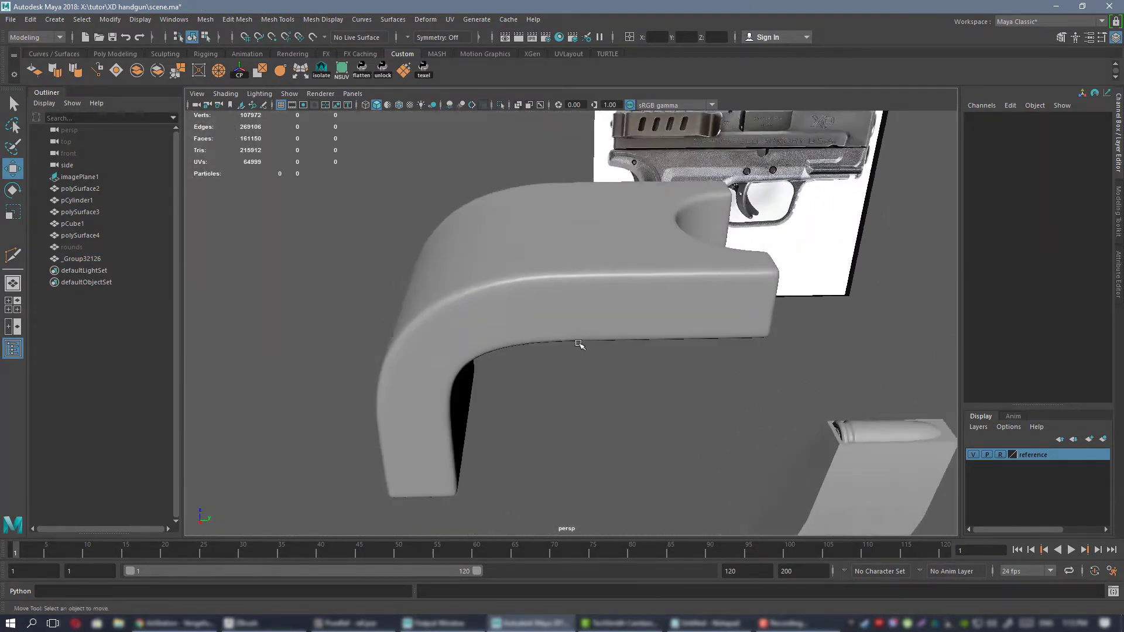
pyautogui.keyDown('alt'); pyautogui.moveTo(578, 344); pyautogui.dragTo(553, 313, button='right'); pyautogui.keyUp('alt')
pyautogui.moveTo(553, 313)
pyautogui.keyDown('alt'); pyautogui.mouseDown()
pyautogui.moveTo(534, 279)
pyautogui.moveTo(550, 304)
pyautogui.mouseUp(); pyautogui.keyUp('alt')
pyautogui.keyDown('alt'); pyautogui.moveTo(444, 248); pyautogui.dragTo(536, 328, button='right'); pyautogui.keyUp('alt')
pyautogui.keyDown('alt'); pyautogui.moveTo(535, 328); pyautogui.dragTo(592, 311); pyautogui.keyUp('alt')
pyautogui.keyDown('alt'); pyautogui.moveTo(592, 311); pyautogui.dragTo(564, 283, button='right'); pyautogui.keyUp('alt')
pyautogui.keyDown('alt'); pyautogui.moveTo(564, 284); pyautogui.dragTo(497, 276); pyautogui.keyUp('alt')
pyautogui.keyDown('alt'); pyautogui.moveTo(497, 276); pyautogui.dragTo(523, 307, button='right'); pyautogui.keyUp('alt')
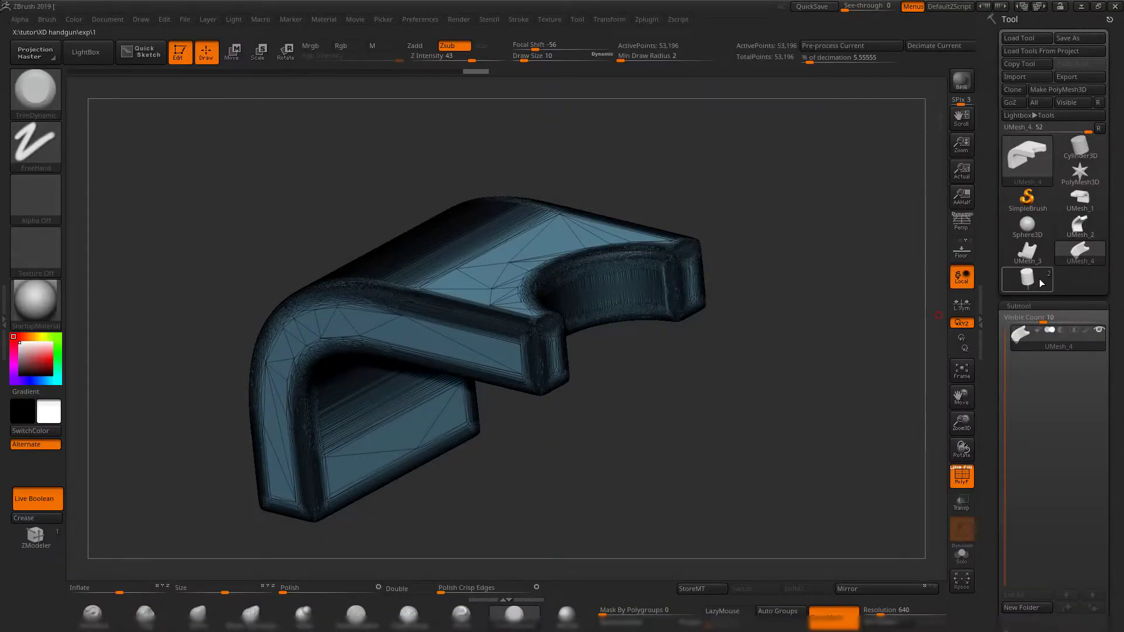
# Switch to ZBrush, load the two-part live boolean tool and make its bracket subtool active.
pyautogui.click(1039, 282)
pyautogui.keyDown('alt'); pyautogui.moveTo(803, 295); pyautogui.dragTo(832, 339); pyautogui.keyUp('alt')
pyautogui.click(1023, 346)
pyautogui.moveTo(729, 341); pyautogui.dragTo(739, 366)
pyautogui.hotkey('shift', 'f')
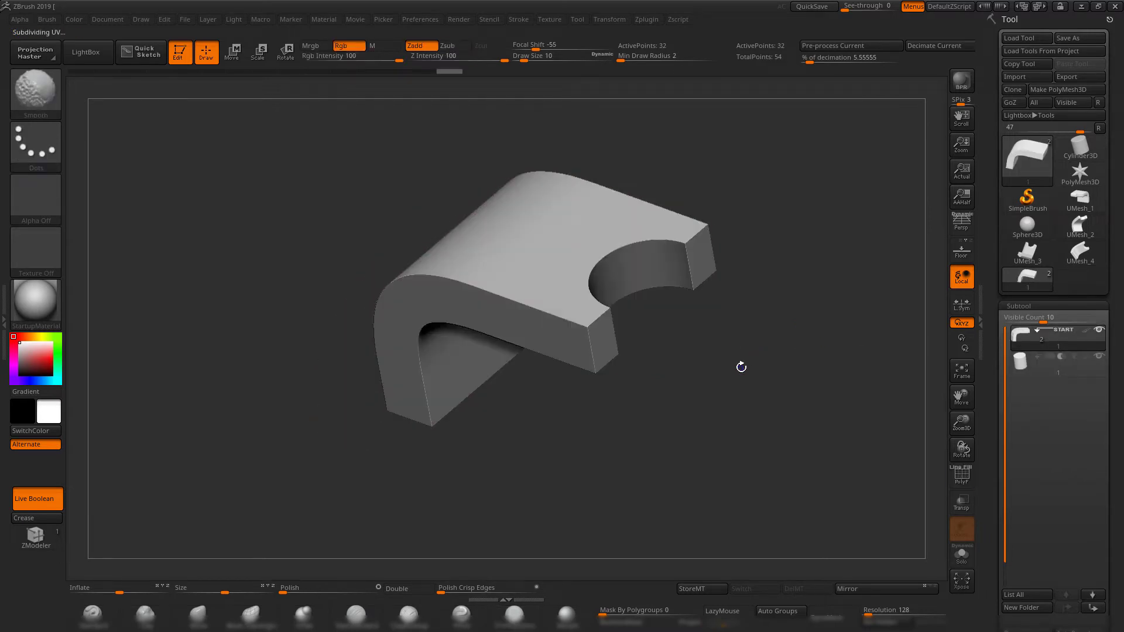
# Assign the low-poly bracket subtool to a single polygroup, checking it with the polyframe.
pyautogui.hotkey('shift', 'f')
pyautogui.hotkey('ctrl', 'w')
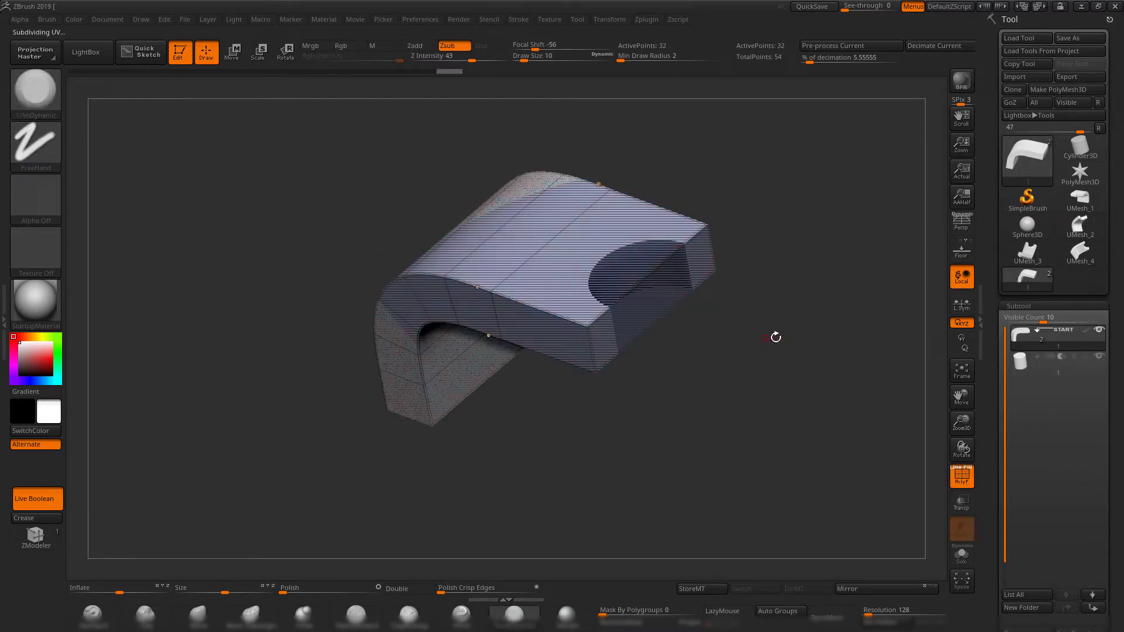
pyautogui.moveTo(775, 336)
pyautogui.mouseDown()
pyautogui.moveTo(794, 337)
pyautogui.moveTo(790, 356)
pyautogui.mouseUp()
pyautogui.hotkey('shift', 'f')
pyautogui.hotkey('shift', 'f')
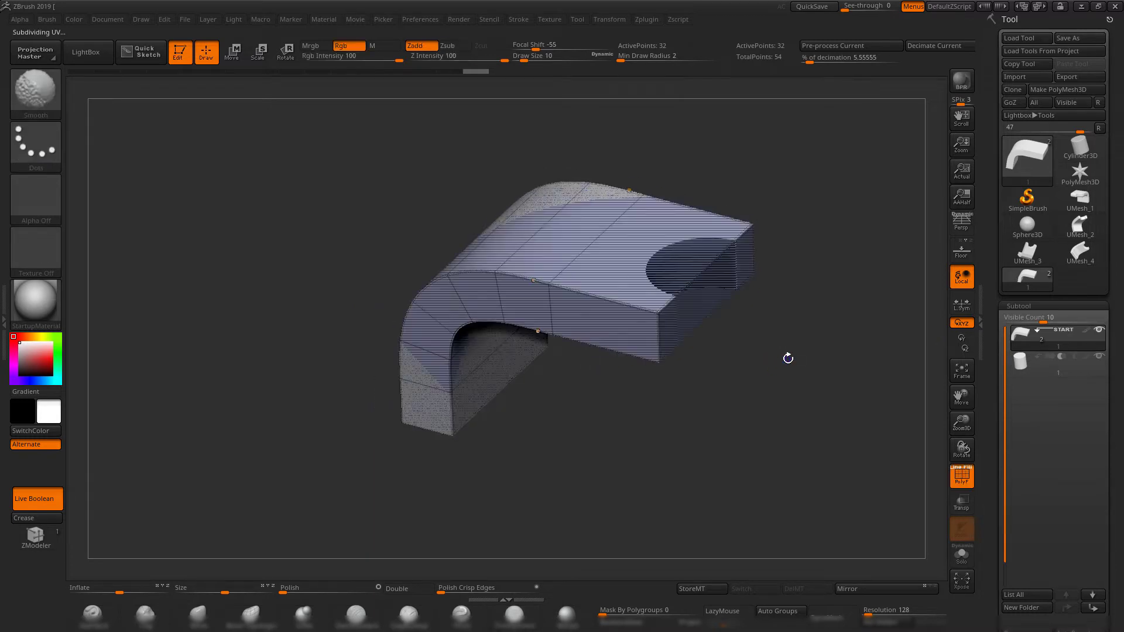
pyautogui.hotkey('ctrl', 'w')
pyautogui.hotkey('ctrl', 'w')
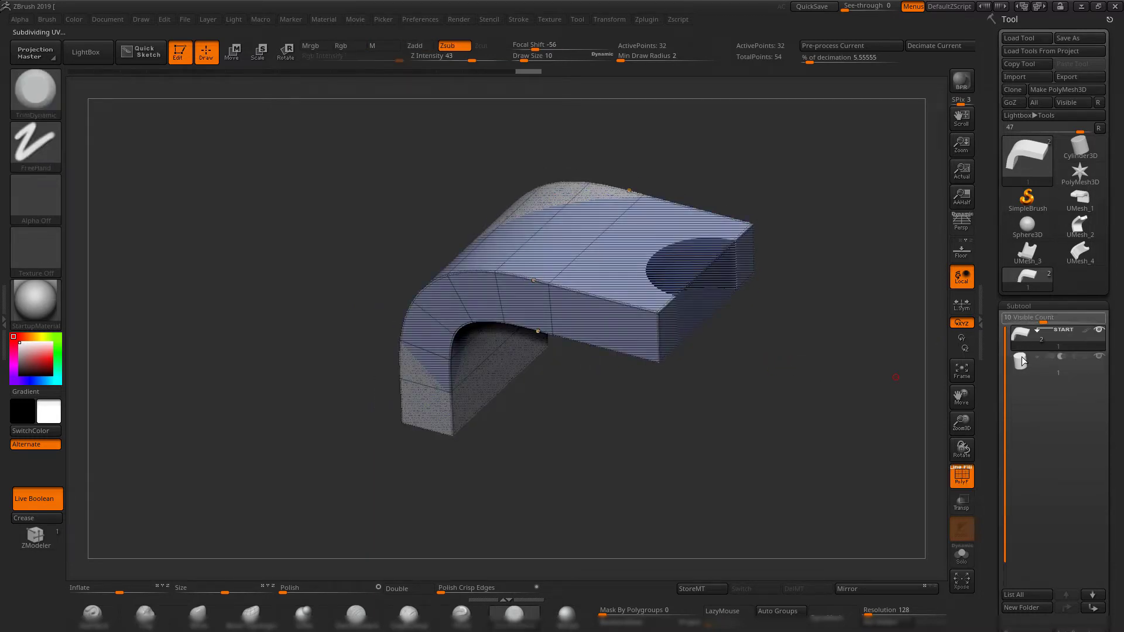
# Export the low-poly bracket subtool as 1.OBJ, replacing the existing file.
pyautogui.keyDown('alt'); pyautogui.moveTo(820, 339); pyautogui.dragTo(796, 349); pyautogui.keyUp('alt')
pyautogui.moveTo(922, 384); pyautogui.dragTo(781, 384)
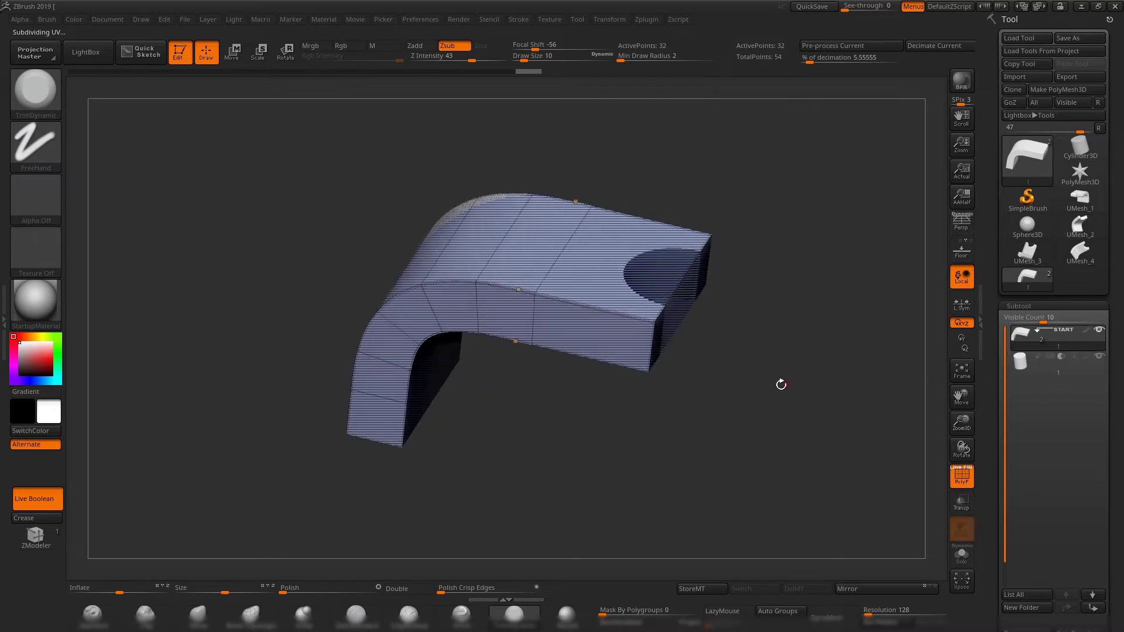
pyautogui.click(1077, 79)
pyautogui.doubleClick(414, 219)
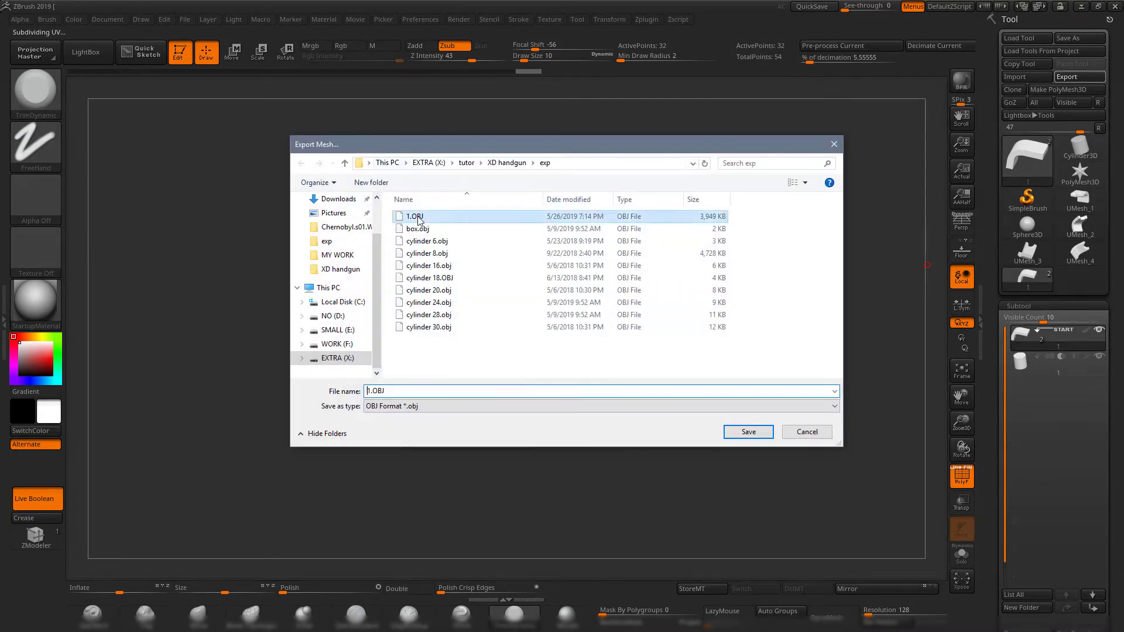
pyautogui.click(593, 320)
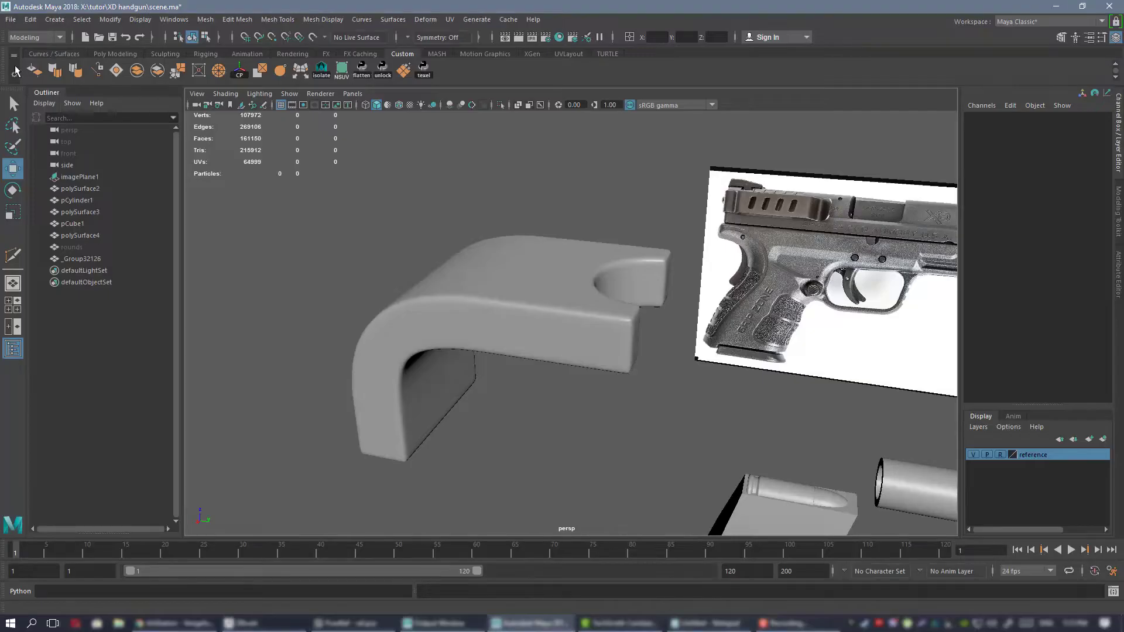
# Switch to Maya, import the low-poly bracket from 1.OBJ and select it over the high-poly version.
pyautogui.click(11, 19)
pyautogui.click(35, 126)
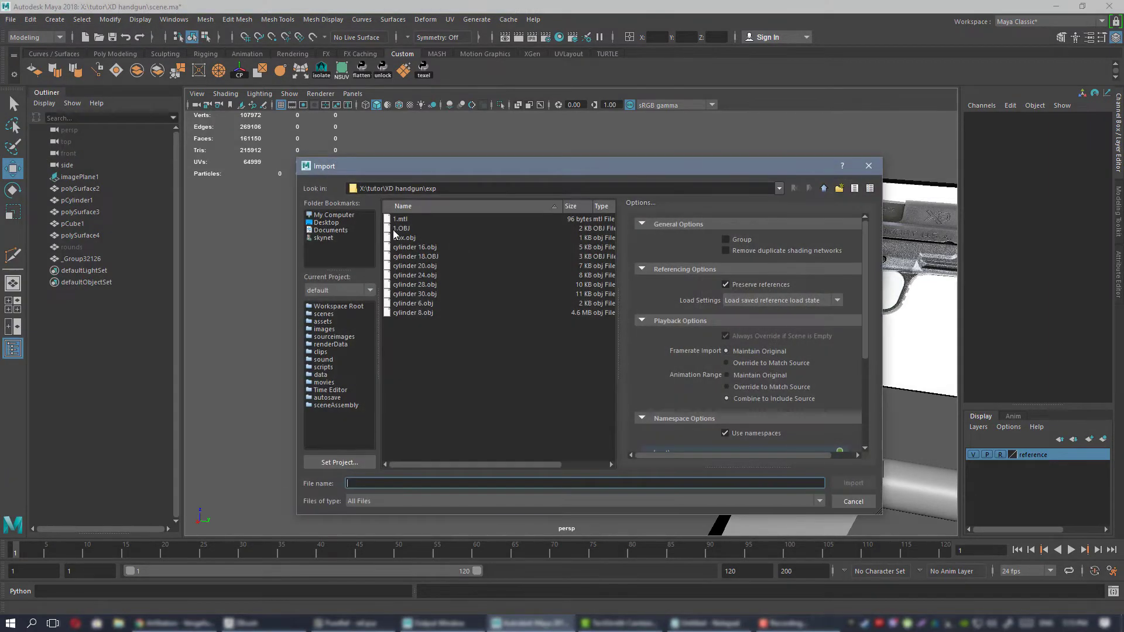
pyautogui.doubleClick(401, 228)
pyautogui.keyDown('alt'); pyautogui.moveTo(451, 267); pyautogui.dragTo(645, 325); pyautogui.keyUp('alt')
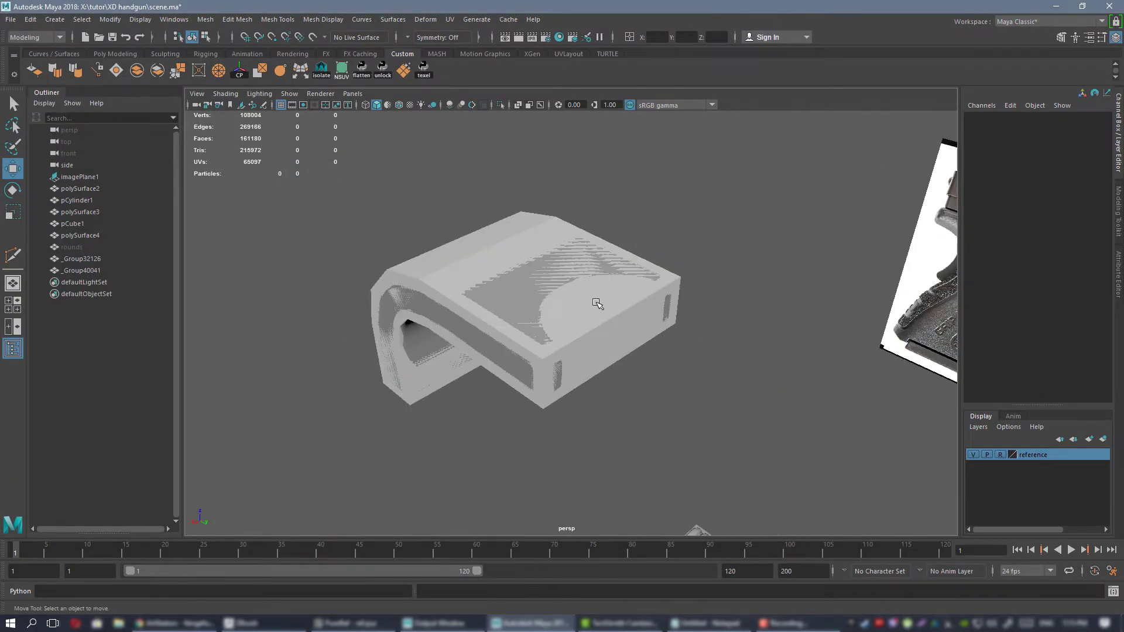
pyautogui.click(596, 304)
pyautogui.press('f')
pyautogui.moveTo(559, 301)
pyautogui.keyDown('alt'); pyautogui.mouseDown()
pyautogui.moveTo(585, 287)
pyautogui.moveTo(547, 283)
pyautogui.moveTo(550, 296)
pyautogui.mouseUp(); pyautogui.keyUp('alt')
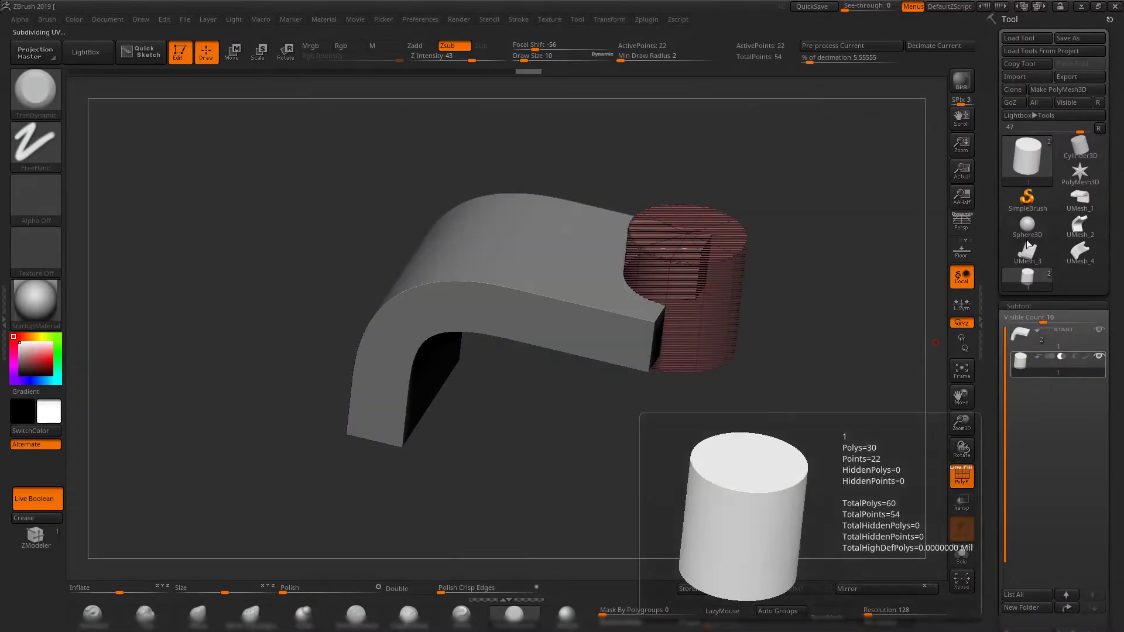
# Switch to ZBrush and export the cylinder cutter subtool as 1.OBJ, replacing the existing file.
pyautogui.click(1087, 77)
pyautogui.doubleClick(414, 216)
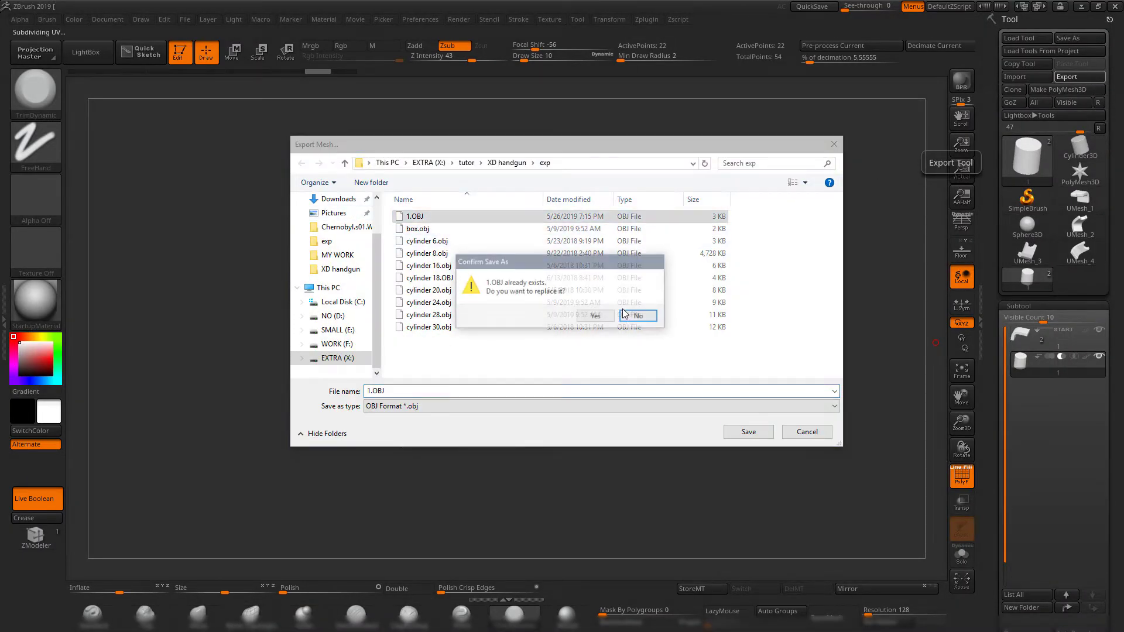
pyautogui.click(595, 316)
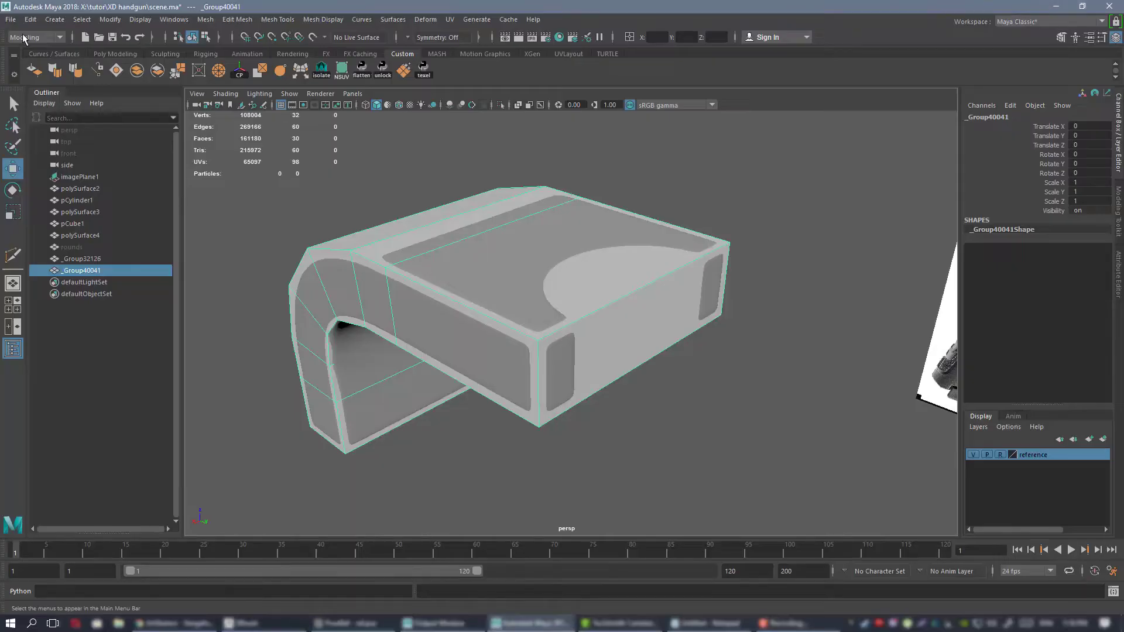
# Switch to Maya and import the cylinder cutter from 1.OBJ alongside the low-poly bracket.
pyautogui.click(11, 19)
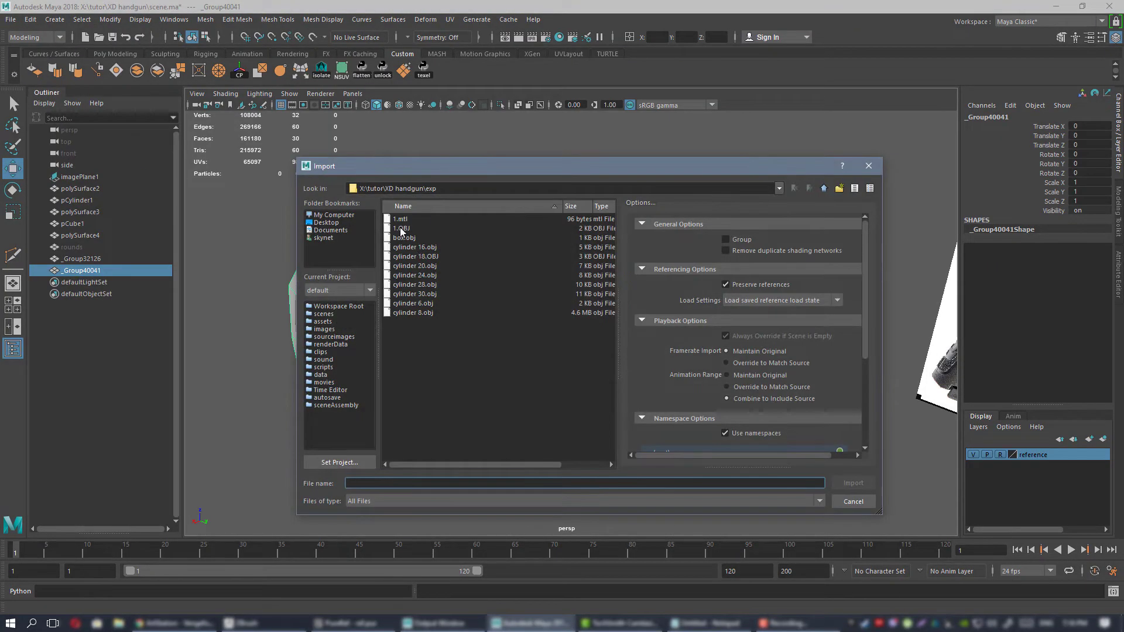
pyautogui.doubleClick(401, 229)
pyautogui.click(603, 350)
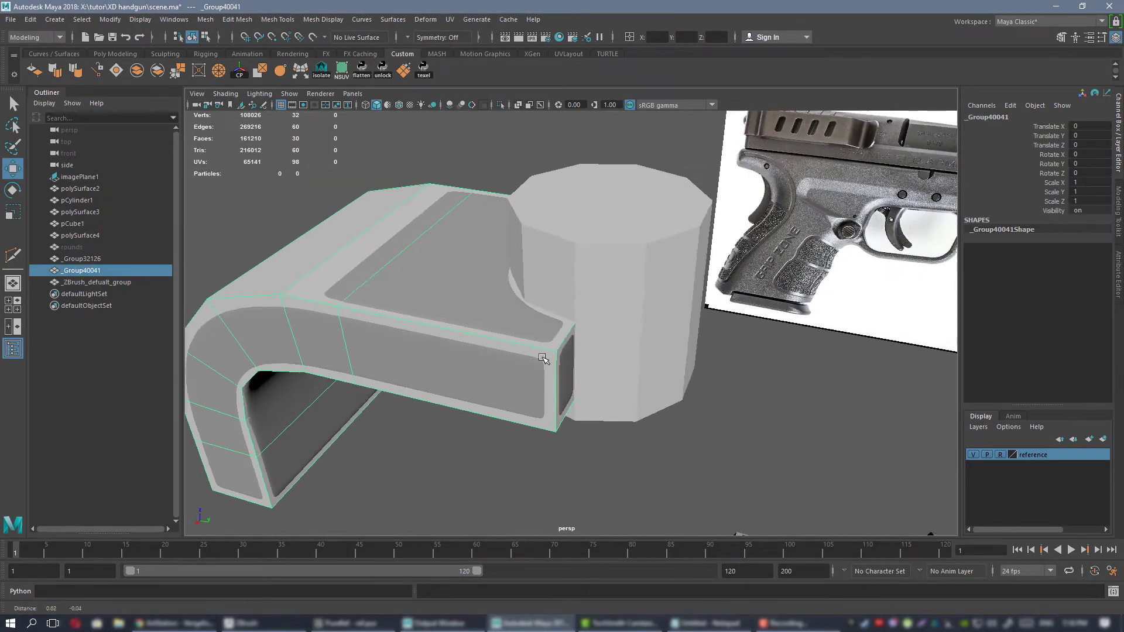
pyautogui.keyDown('alt'); pyautogui.moveTo(603, 350); pyautogui.dragTo(642, 316); pyautogui.keyUp('alt')
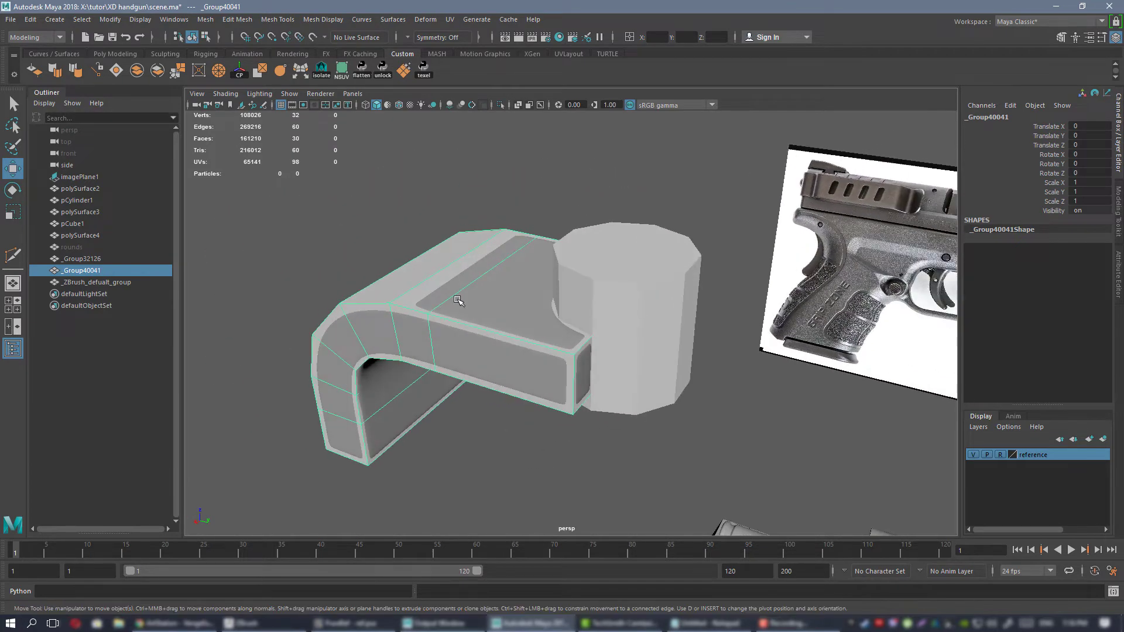
# Subtract the cylinder cutter from the low-poly bracket with a Boolean Difference and delete the result's history.
pyautogui.click(548, 168)
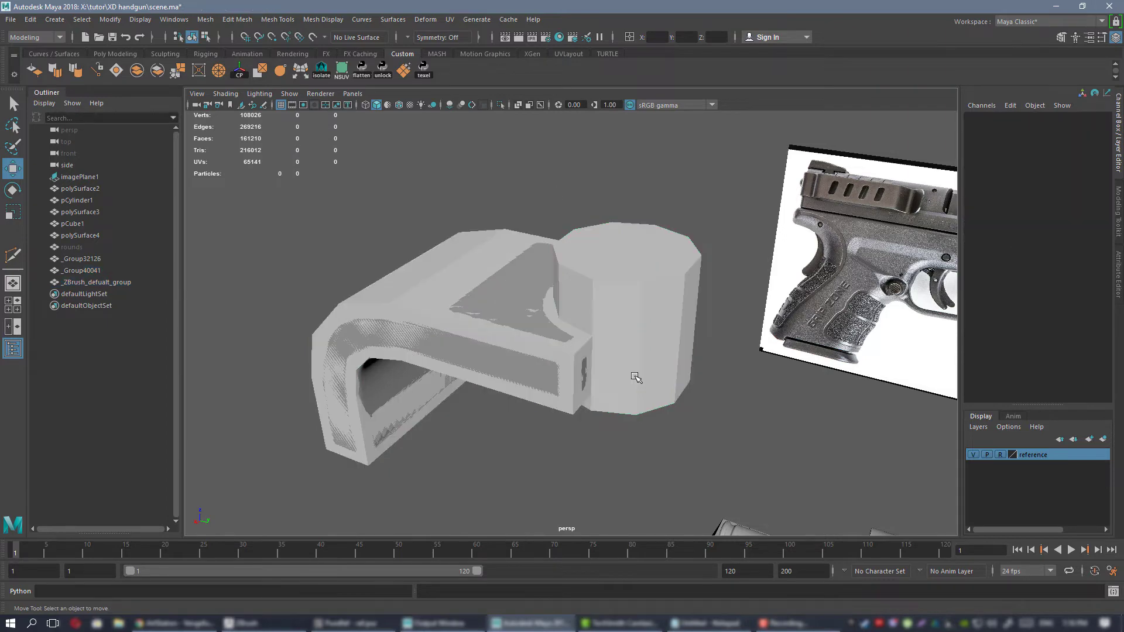
pyautogui.scroll(3, 563, 352)
pyautogui.keyDown('alt'); pyautogui.moveTo(562, 352); pyautogui.dragTo(538, 377); pyautogui.keyUp('alt')
pyautogui.click(539, 377)
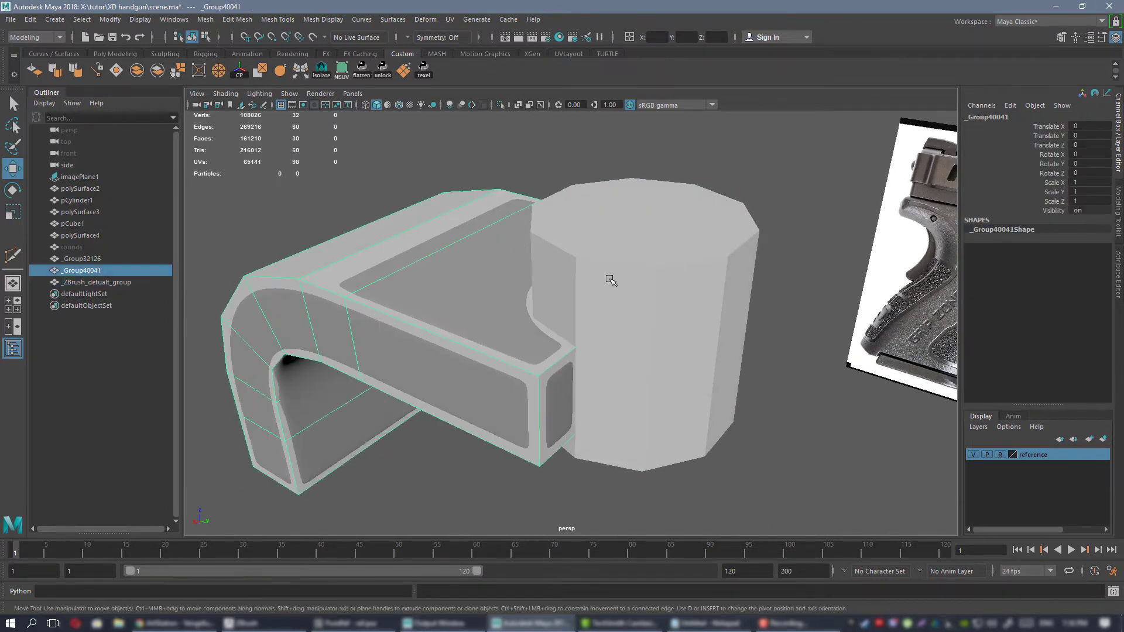
pyautogui.keyDown('shift'); pyautogui.click(610, 280); pyautogui.keyUp('shift')
pyautogui.click(214, 22)
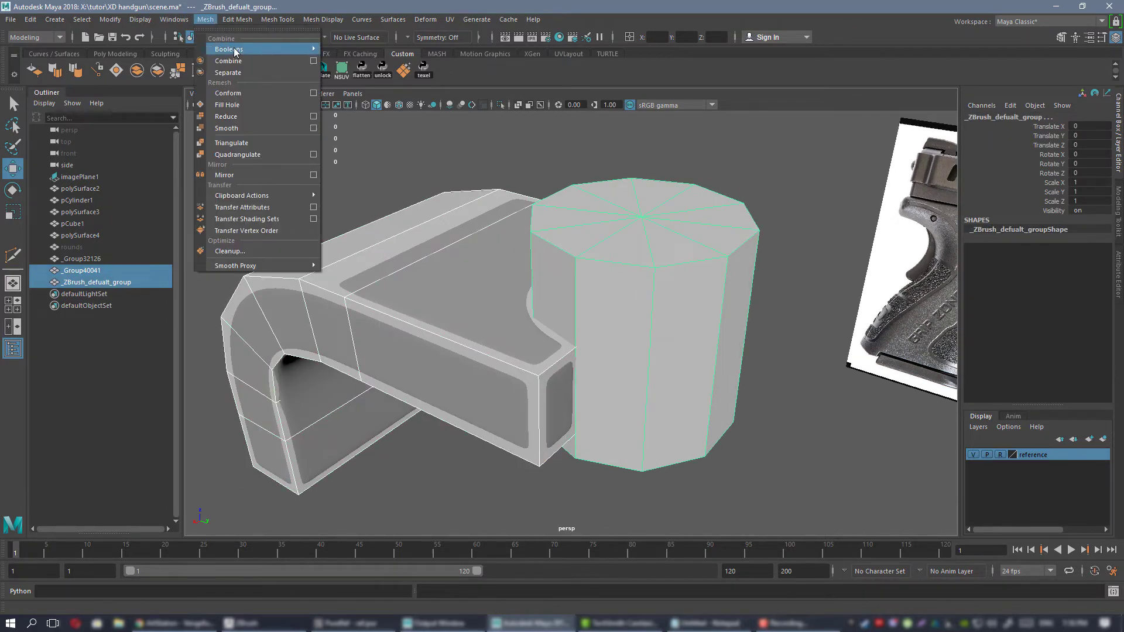
pyautogui.moveTo(235, 51)
pyautogui.click(348, 61)
pyautogui.keyDown('alt'); pyautogui.moveTo(502, 151); pyautogui.dragTo(481, 180); pyautogui.keyUp('alt')
pyautogui.hotkey('alt', 'shift', 'd')
# Isolate the cut low-poly bracket and connect a notch vertex on the top face to the last bend-edge vertex.
pyautogui.keyDown('alt'); pyautogui.moveTo(604, 223); pyautogui.dragTo(454, 223, button='right'); pyautogui.keyUp('alt')
pyautogui.keyDown('alt'); pyautogui.moveTo(455, 223); pyautogui.dragTo(547, 195); pyautogui.keyUp('alt')
pyautogui.click(547, 196)
pyautogui.keyDown('alt'); pyautogui.moveTo(521, 258); pyautogui.dragTo(606, 297); pyautogui.keyUp('alt')
pyautogui.click(532, 253)
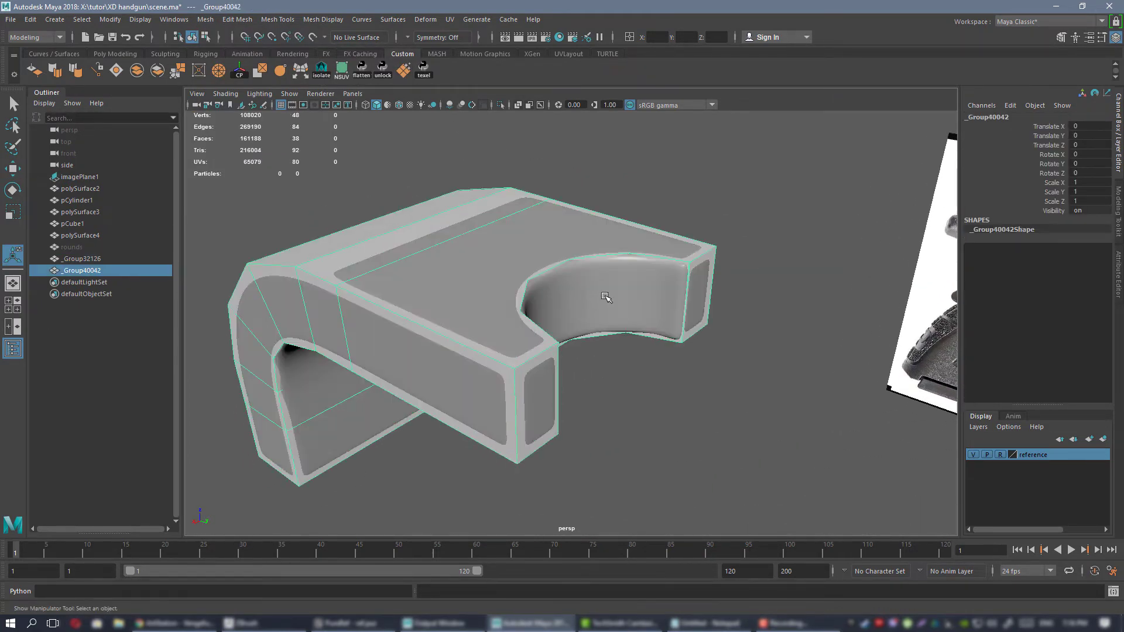
pyautogui.hotkey('ctrl', '1')
pyautogui.keyDown('alt'); pyautogui.moveTo(539, 244); pyautogui.dragTo(520, 282); pyautogui.keyUp('alt')
pyautogui.moveTo(520, 286); pyautogui.dragTo(477, 293, button='right')
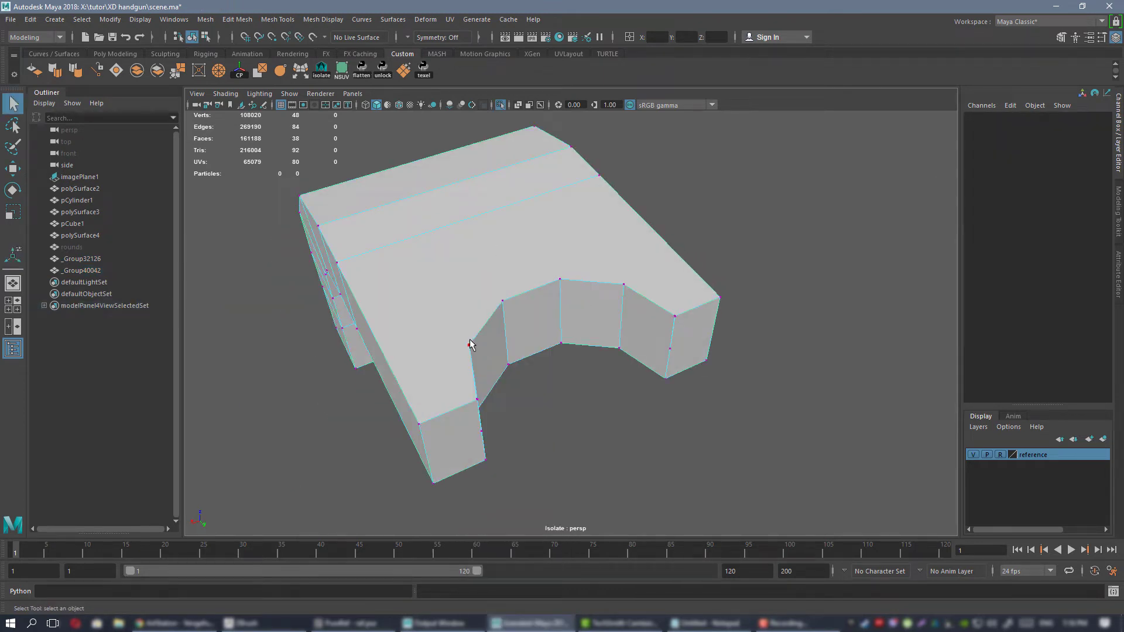
pyautogui.click(470, 344)
pyautogui.click(1117, 191)
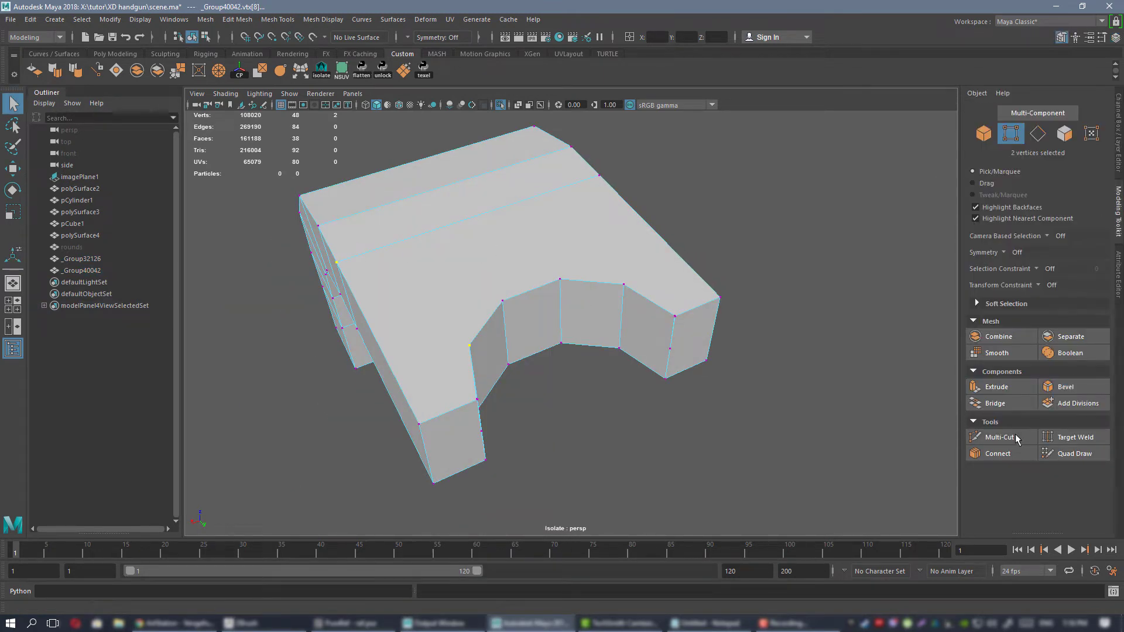
pyautogui.click(1009, 453)
pyautogui.press('q')
# Connect the neighbouring notch vertex to the same side-edge vertex and leave isolation to show the high-poly bracket again.
pyautogui.keyDown('alt'); pyautogui.moveTo(412, 260); pyautogui.dragTo(477, 266); pyautogui.keyUp('alt')
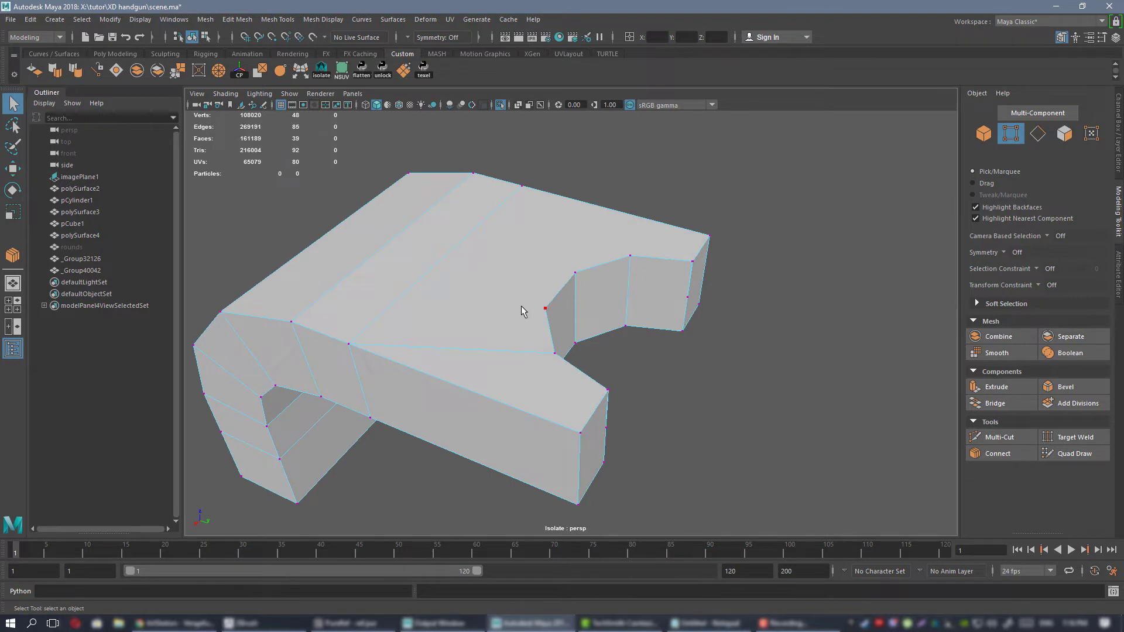
pyautogui.click(1003, 456)
pyautogui.press('q')
pyautogui.keyDown('alt'); pyautogui.moveTo(416, 271); pyautogui.dragTo(507, 257); pyautogui.keyUp('alt')
pyautogui.moveTo(507, 258); pyautogui.dragTo(553, 247, button='right')
pyautogui.keyDown('alt'); pyautogui.moveTo(553, 281); pyautogui.dragTo(523, 316); pyautogui.keyUp('alt')
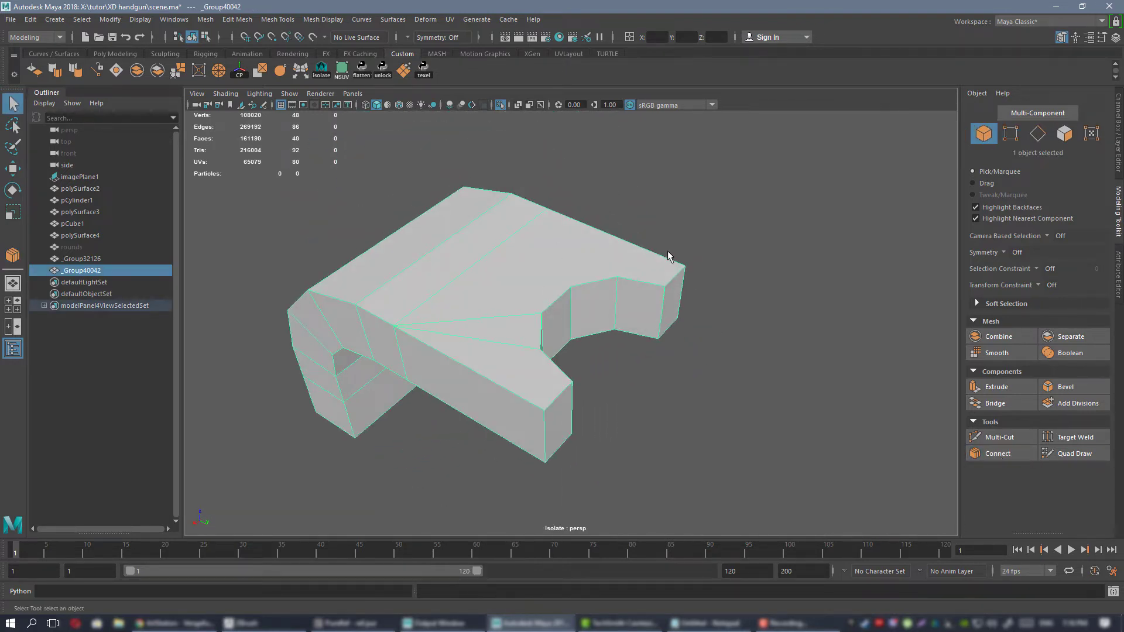
pyautogui.keyDown('alt'); pyautogui.moveTo(600, 352); pyautogui.dragTo(606, 297); pyautogui.keyUp('alt')
pyautogui.hotkey('ctrl', '1')
# Examine from several angles how closely the cut low-poly bracket fits over the high-poly version.
pyautogui.click(606, 298)
pyautogui.moveTo(531, 319)
pyautogui.keyDown('alt'); pyautogui.mouseDown()
pyautogui.moveTo(607, 316)
pyautogui.moveTo(541, 324)
pyautogui.mouseUp(); pyautogui.keyUp('alt')
pyautogui.click(541, 325)
pyautogui.keyDown('alt'); pyautogui.moveTo(541, 325); pyautogui.dragTo(477, 296, button='right'); pyautogui.keyUp('alt')
pyautogui.keyDown('alt'); pyautogui.moveTo(477, 296); pyautogui.dragTo(438, 296); pyautogui.keyUp('alt')
pyautogui.keyDown('alt'); pyautogui.moveTo(457, 289); pyautogui.dragTo(569, 311, button='right'); pyautogui.keyUp('alt')
pyautogui.keyDown('alt'); pyautogui.moveTo(570, 311); pyautogui.dragTo(474, 273); pyautogui.keyUp('alt')
pyautogui.moveTo(474, 273)
pyautogui.keyDown('alt'); pyautogui.mouseDown(button='right')
pyautogui.moveTo(486, 290)
pyautogui.moveTo(474, 295)
pyautogui.mouseUp(button='right'); pyautogui.keyUp('alt')
pyautogui.keyDown('alt'); pyautogui.moveTo(474, 295); pyautogui.dragTo(520, 275); pyautogui.keyUp('alt')
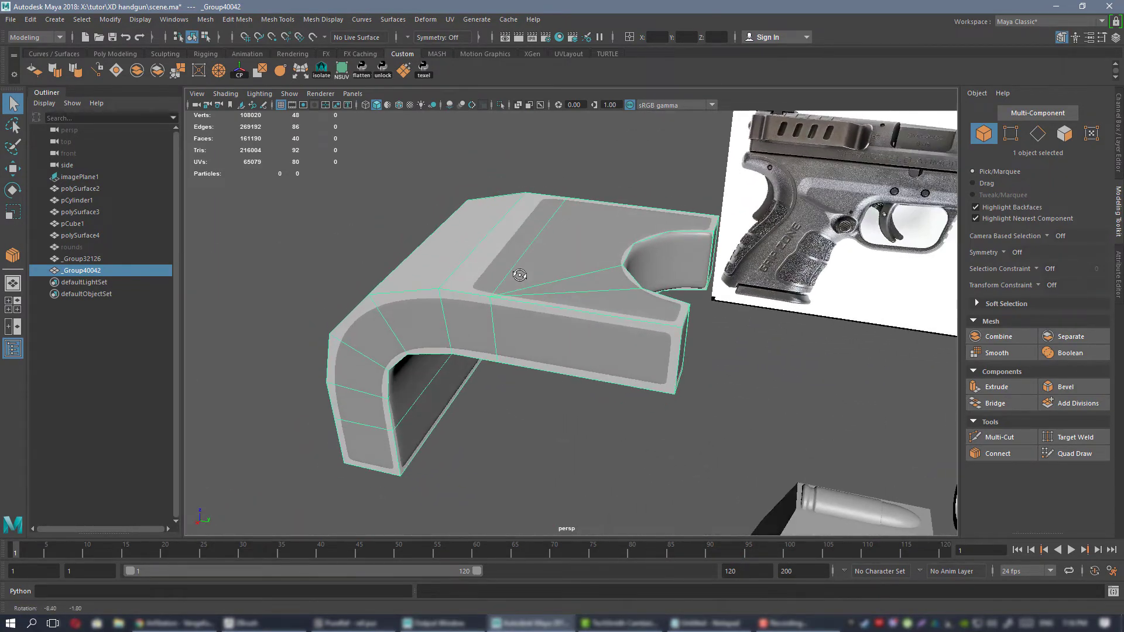
pyautogui.keyDown('alt'); pyautogui.moveTo(543, 295); pyautogui.dragTo(534, 301, button='right'); pyautogui.keyUp('alt')
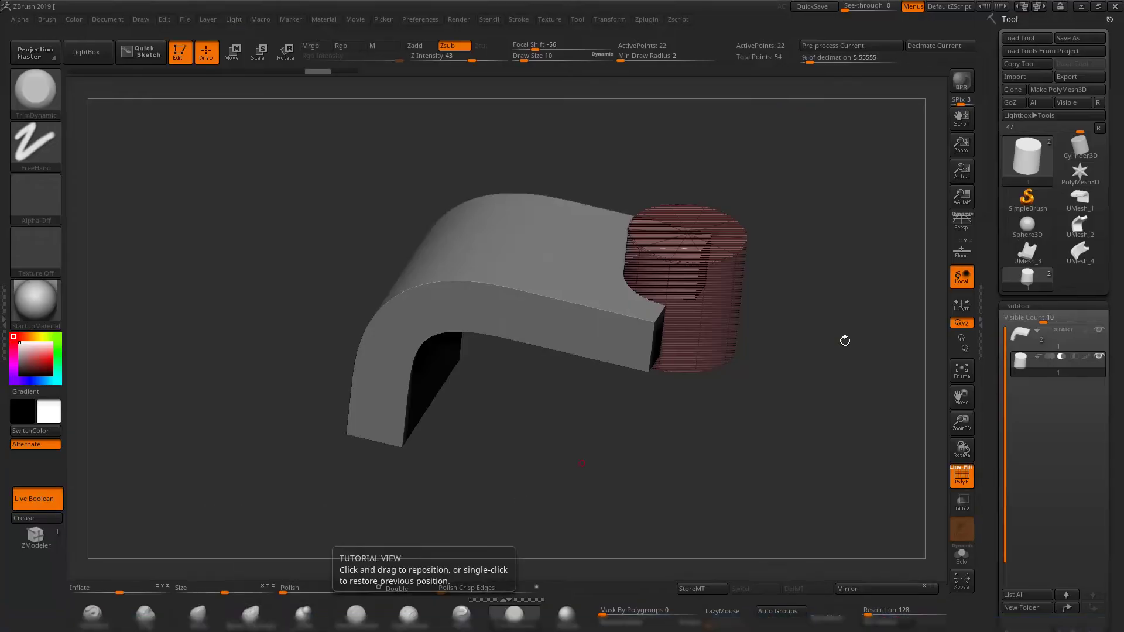
# Switch to ZBrush to examine the bracket subtool and its cylinder cutter, and return to Maya.
pyautogui.moveTo(825, 367); pyautogui.dragTo(787, 376)
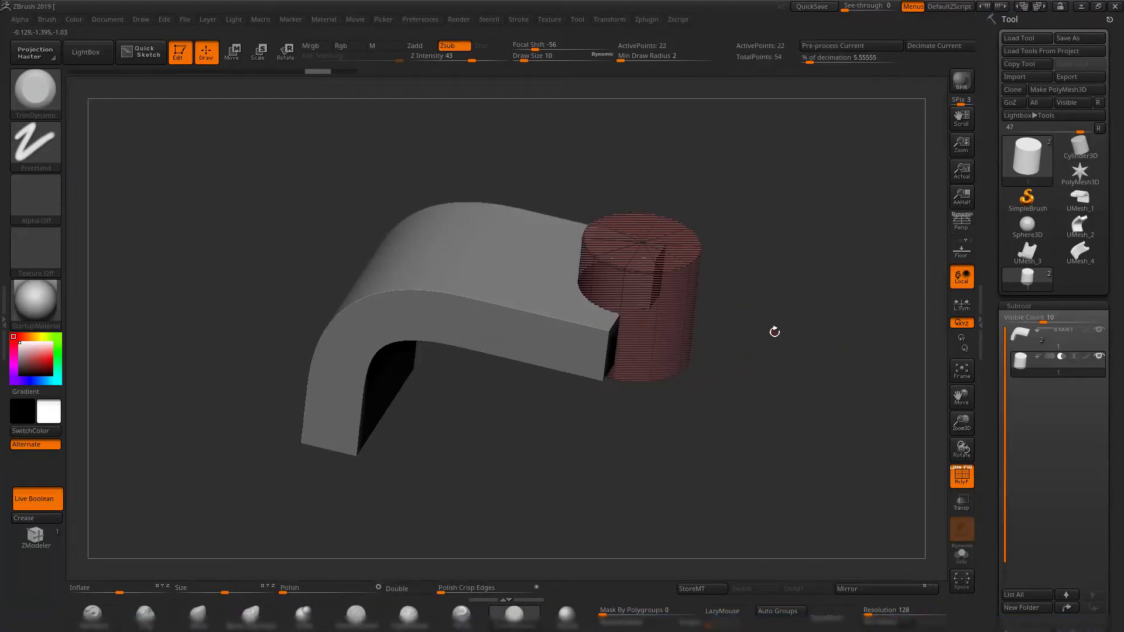
pyautogui.moveTo(774, 331); pyautogui.dragTo(801, 335)
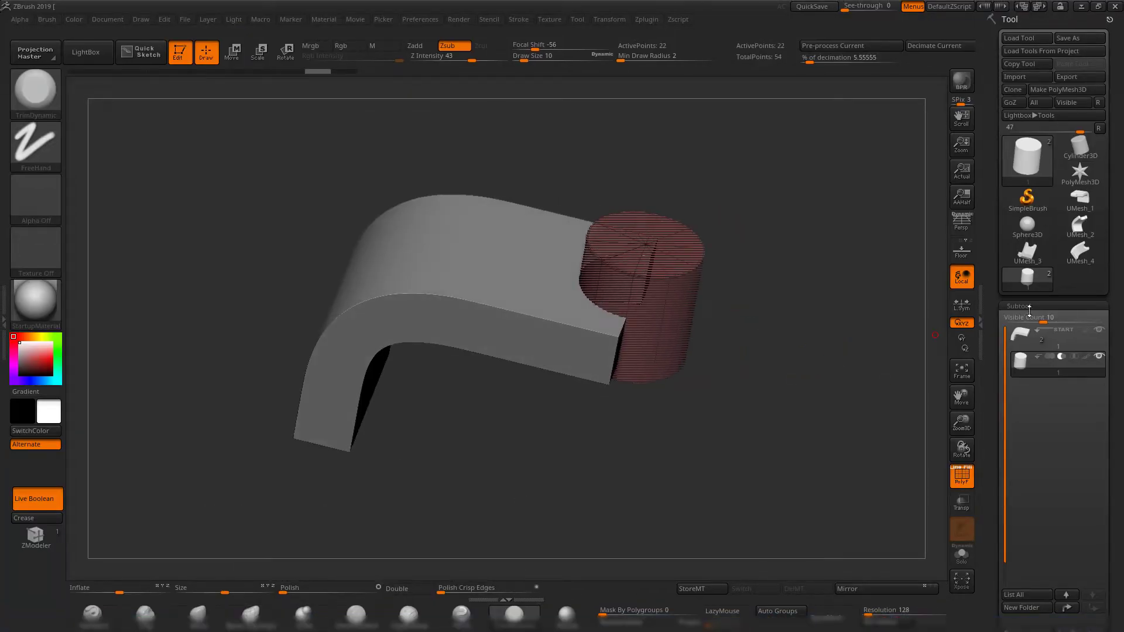
pyautogui.click(1080, 7)
pyautogui.keyDown('alt'); pyautogui.moveTo(579, 306); pyautogui.dragTo(579, 351); pyautogui.keyUp('alt')
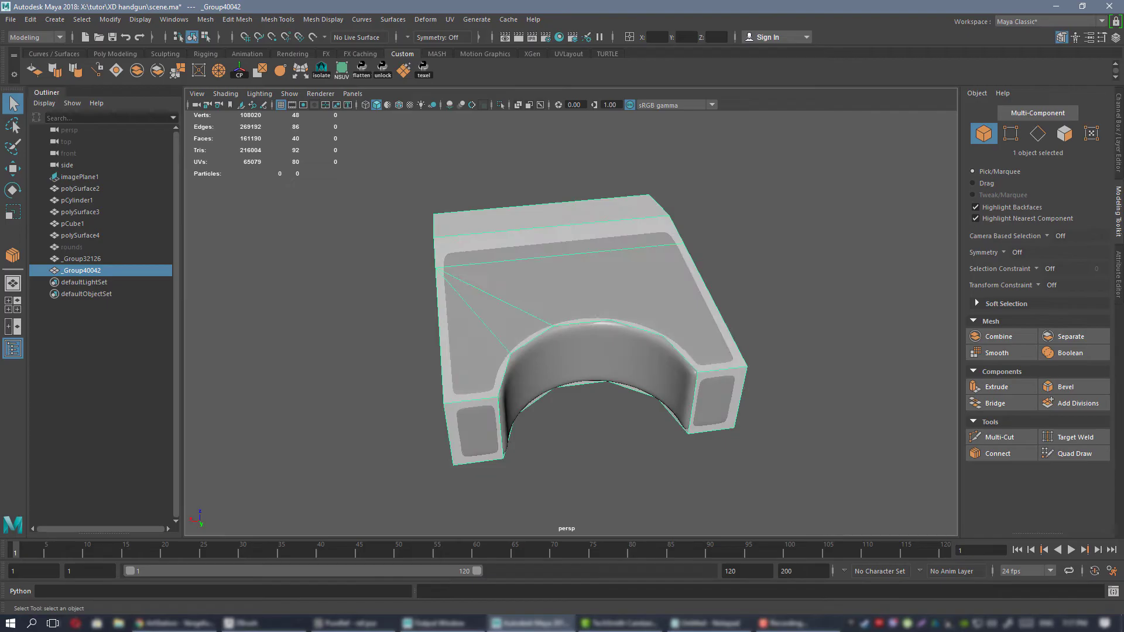
pyautogui.click(281, 630)
pyautogui.moveTo(812, 442)
pyautogui.mouseDown()
pyautogui.moveTo(729, 367)
pyautogui.moveTo(766, 369)
pyautogui.moveTo(729, 405)
pyautogui.moveTo(745, 394)
pyautogui.moveTo(752, 344)
pyautogui.mouseUp()
pyautogui.hotkey('shift', 'f')
pyautogui.hotkey('shift', 'f')
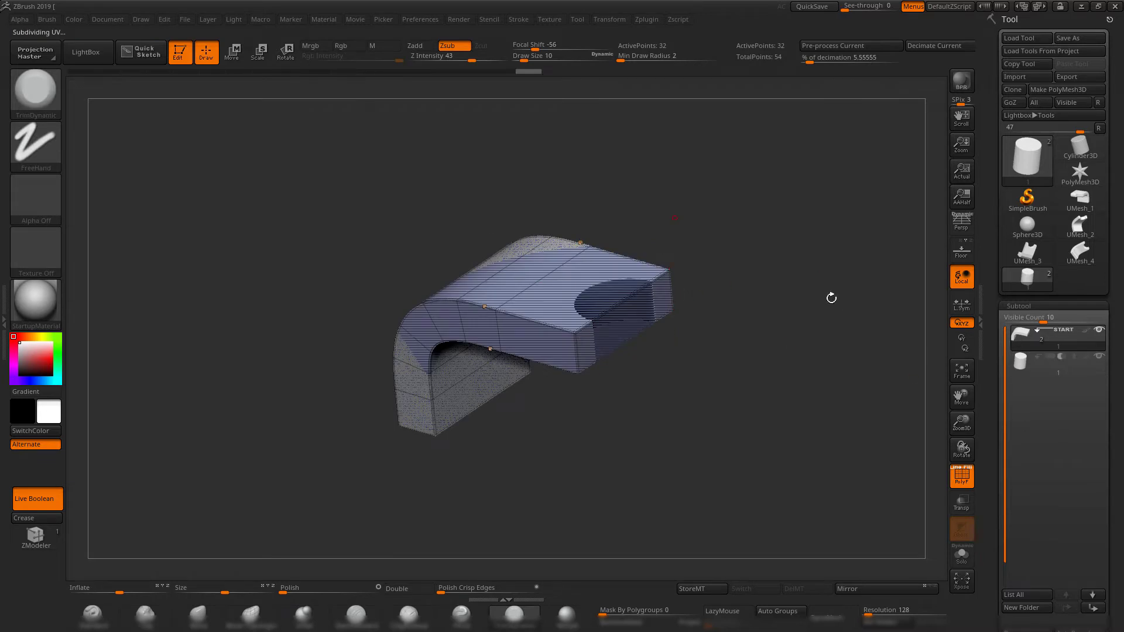
pyautogui.moveTo(994, 397); pyautogui.dragTo(996, 335)
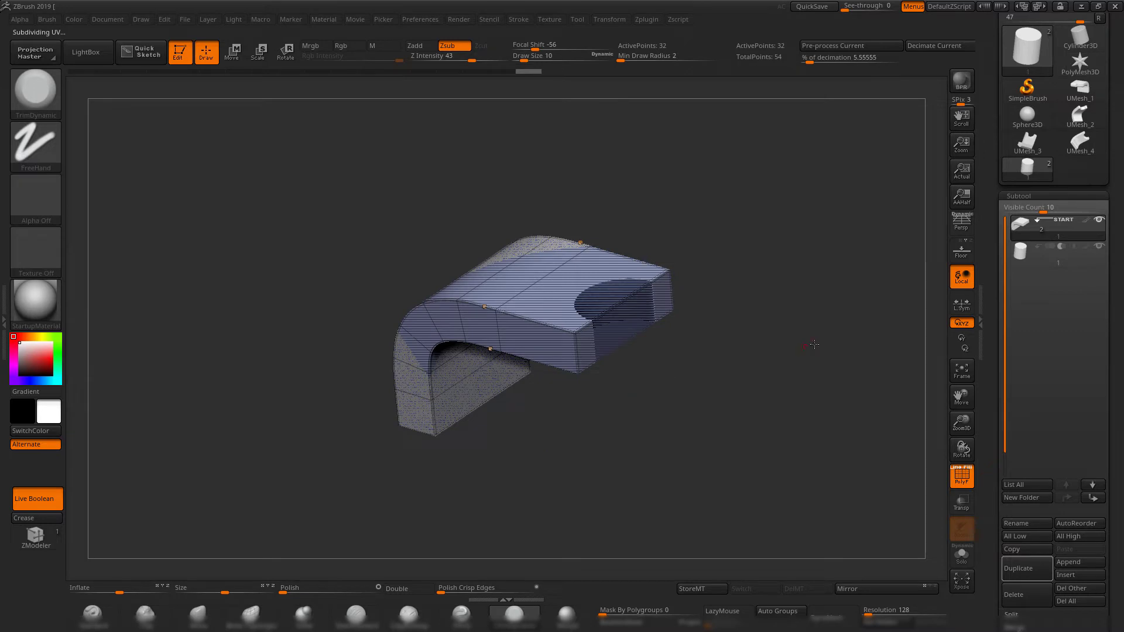
pyautogui.moveTo(814, 344); pyautogui.dragTo(720, 323)
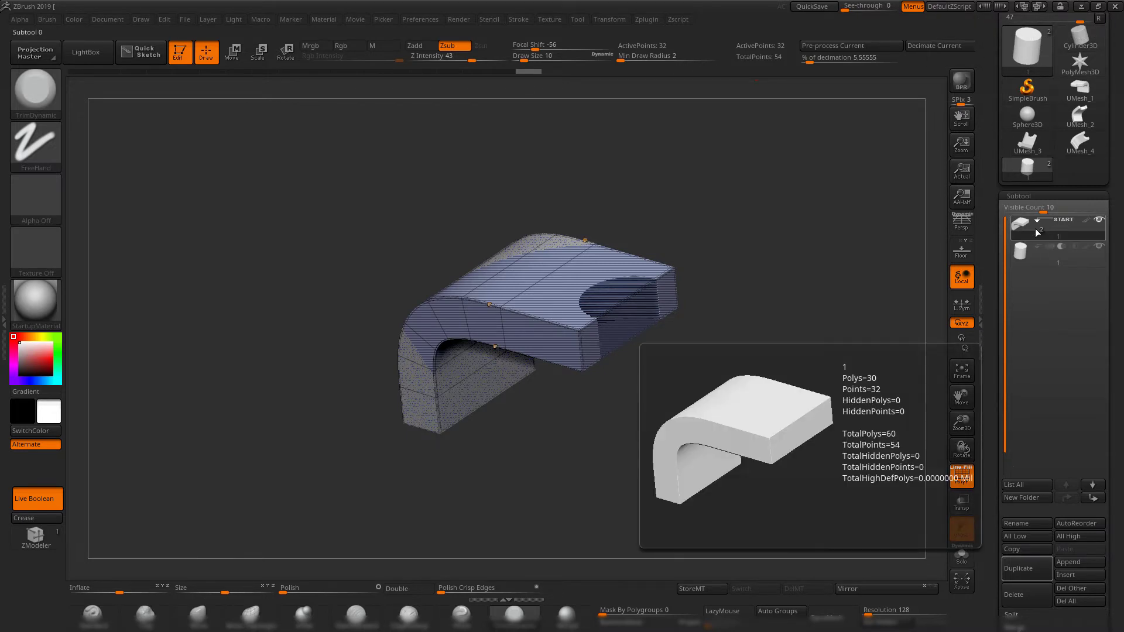
pyautogui.click(1083, 7)
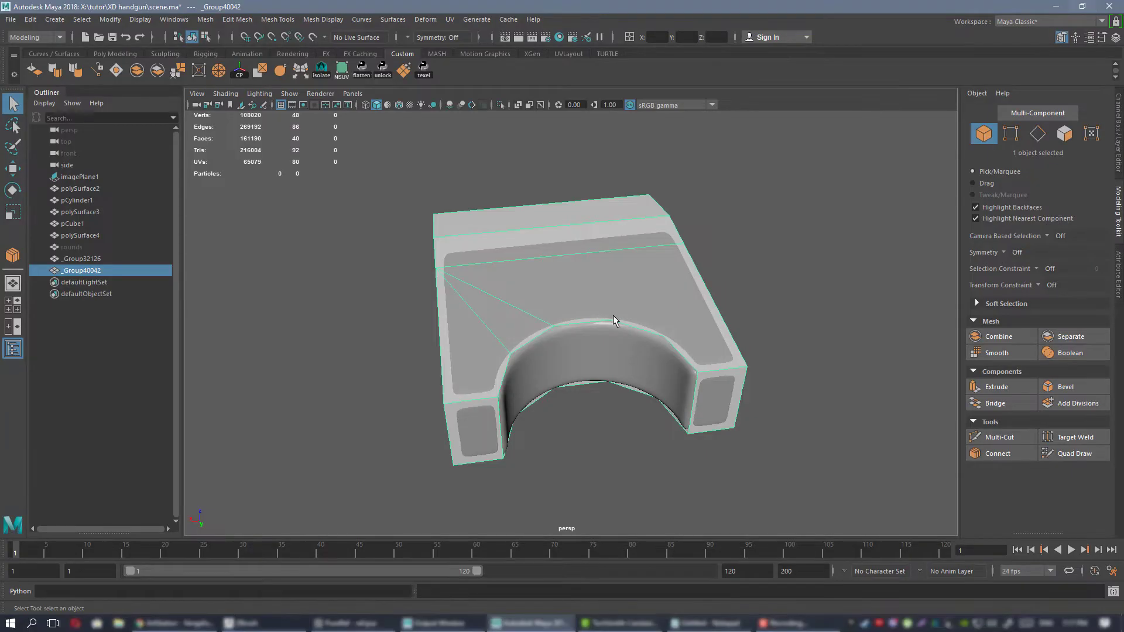
# Compare the high-poly and low-poly brackets around the notch, bend and end faces.
pyautogui.keyDown('alt'); pyautogui.moveTo(613, 314); pyautogui.dragTo(571, 311); pyautogui.keyUp('alt')
pyautogui.scroll(3, 603, 308)
pyautogui.click(506, 252)
pyautogui.keyDown('alt'); pyautogui.moveTo(536, 271); pyautogui.dragTo(599, 330); pyautogui.keyUp('alt')
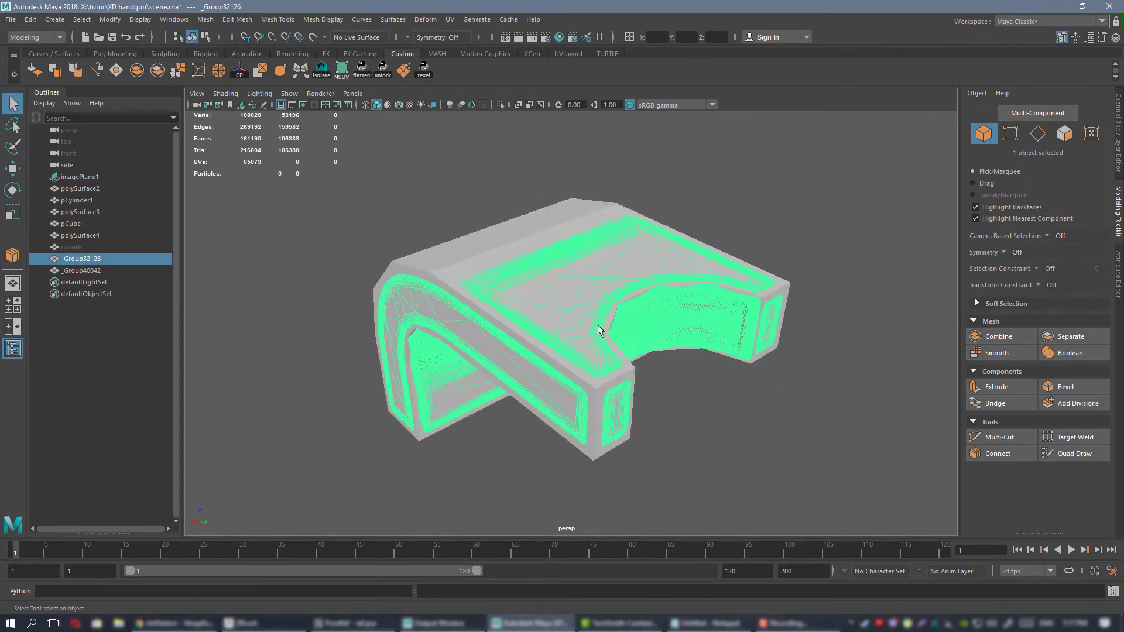
pyautogui.click(487, 262)
pyautogui.keyDown('alt'); pyautogui.moveTo(489, 263); pyautogui.dragTo(735, 287); pyautogui.keyUp('alt')
pyautogui.keyDown('alt'); pyautogui.moveTo(654, 338); pyautogui.dragTo(502, 301); pyautogui.keyUp('alt')
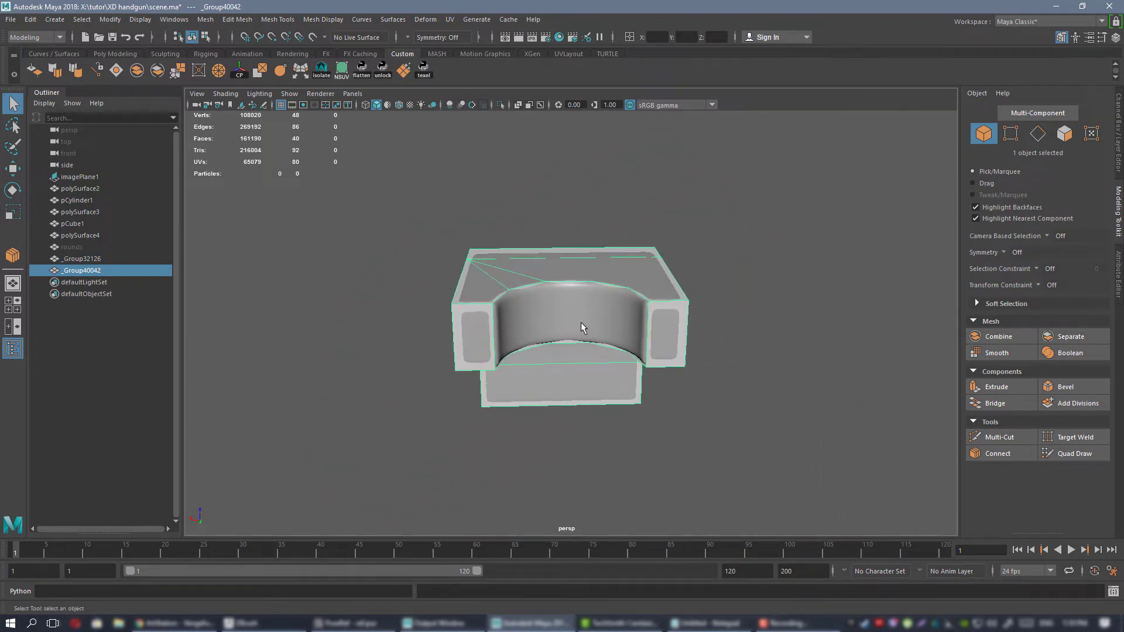
pyautogui.keyDown('alt'); pyautogui.moveTo(568, 312); pyautogui.dragTo(556, 331); pyautogui.keyUp('alt')
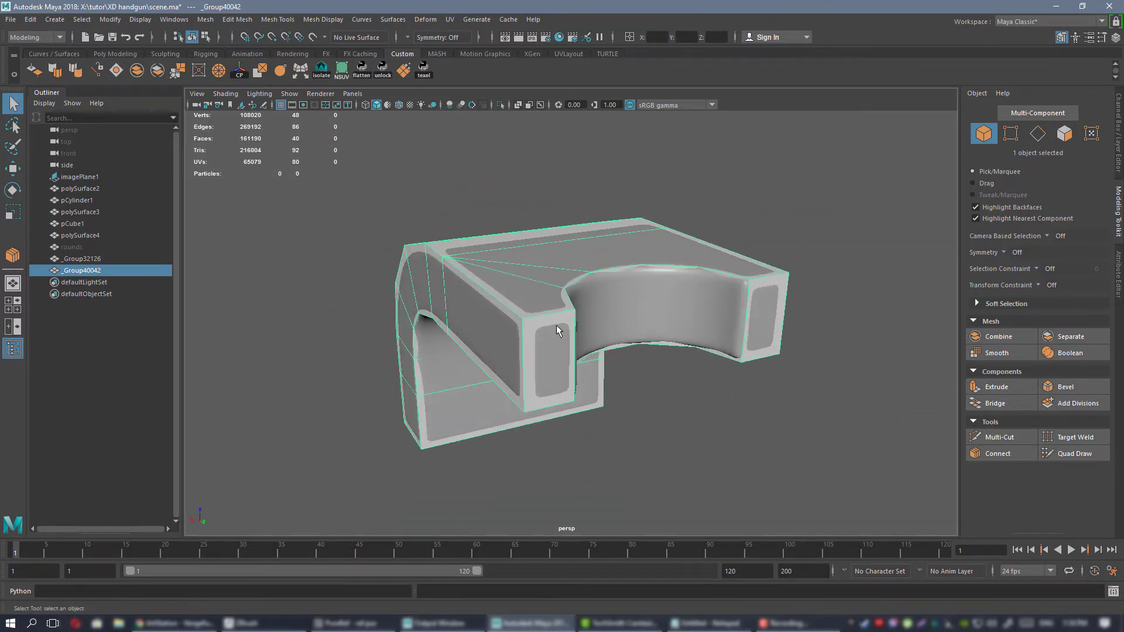
pyautogui.keyDown('alt'); pyautogui.moveTo(695, 311); pyautogui.dragTo(514, 286); pyautogui.keyUp('alt')
pyautogui.keyDown('alt'); pyautogui.moveTo(739, 303); pyautogui.dragTo(630, 331); pyautogui.keyUp('alt')
# Delete both the high-poly and low-poly brackets, and select the magazine block.
pyautogui.moveTo(767, 184); pyautogui.dragTo(605, 272)
pyautogui.keyDown('alt'); pyautogui.moveTo(535, 255); pyautogui.dragTo(530, 275); pyautogui.keyUp('alt')
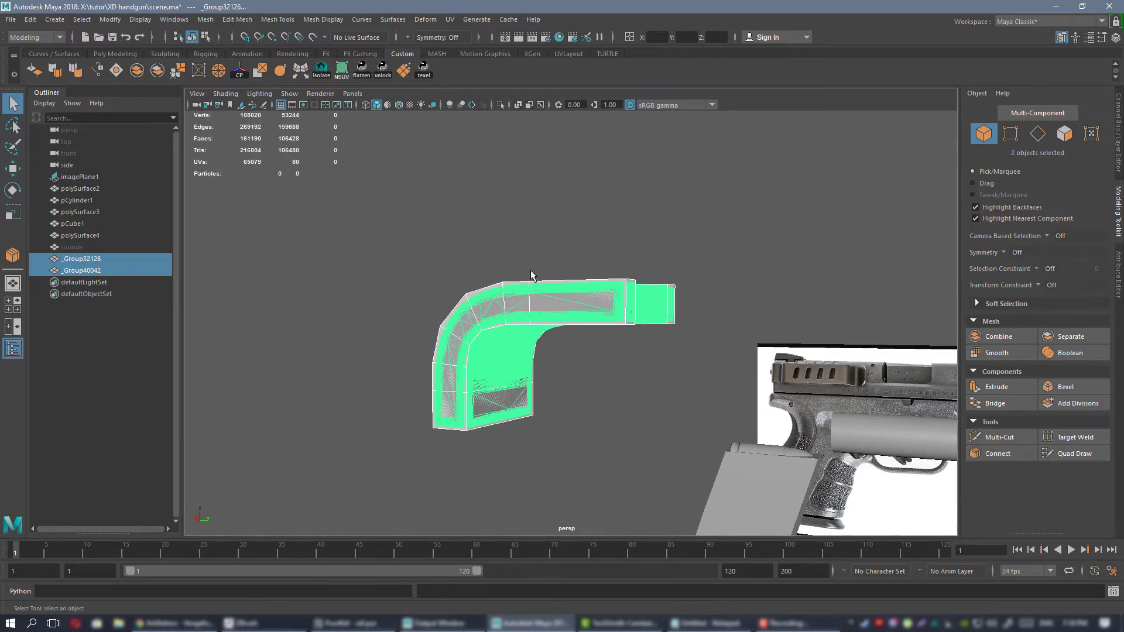
pyautogui.press('Delete')
pyautogui.keyDown('alt'); pyautogui.moveTo(756, 335); pyautogui.dragTo(625, 332); pyautogui.keyUp('alt')
pyautogui.click(669, 282)
pyautogui.press('f')
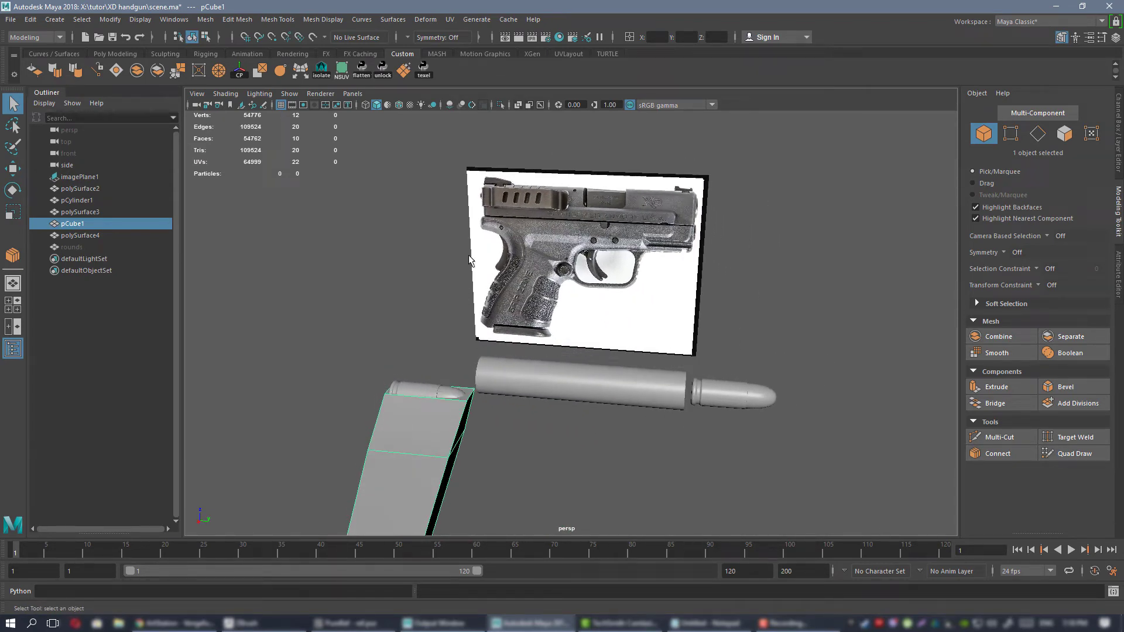
pyautogui.keyDown('alt'); pyautogui.moveTo(544, 320); pyautogui.dragTo(575, 306); pyautogui.keyUp('alt')
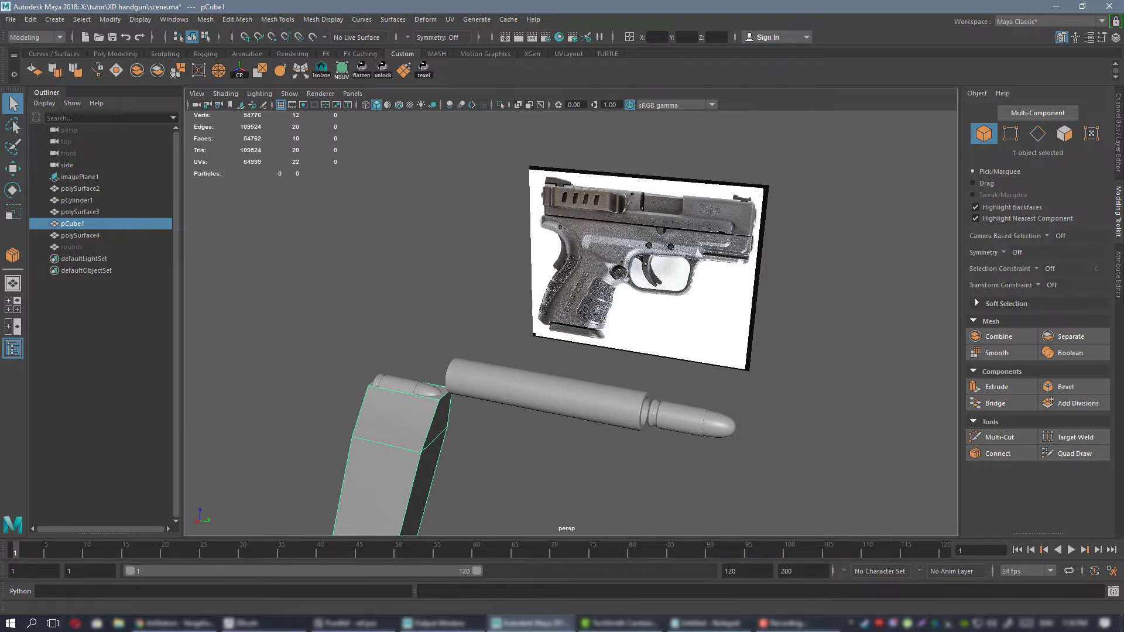
# Switch to PureRef and examine the XD-9 photo's frame, trigger guard and grip details, then return to Maya.
pyautogui.hotkey('alt', 'Tab')
pyautogui.moveTo(875, 447); pyautogui.dragTo(710, 450, button='right')
pyautogui.scroll(-3, 679, 395)
pyautogui.scroll(6, 603, 262)
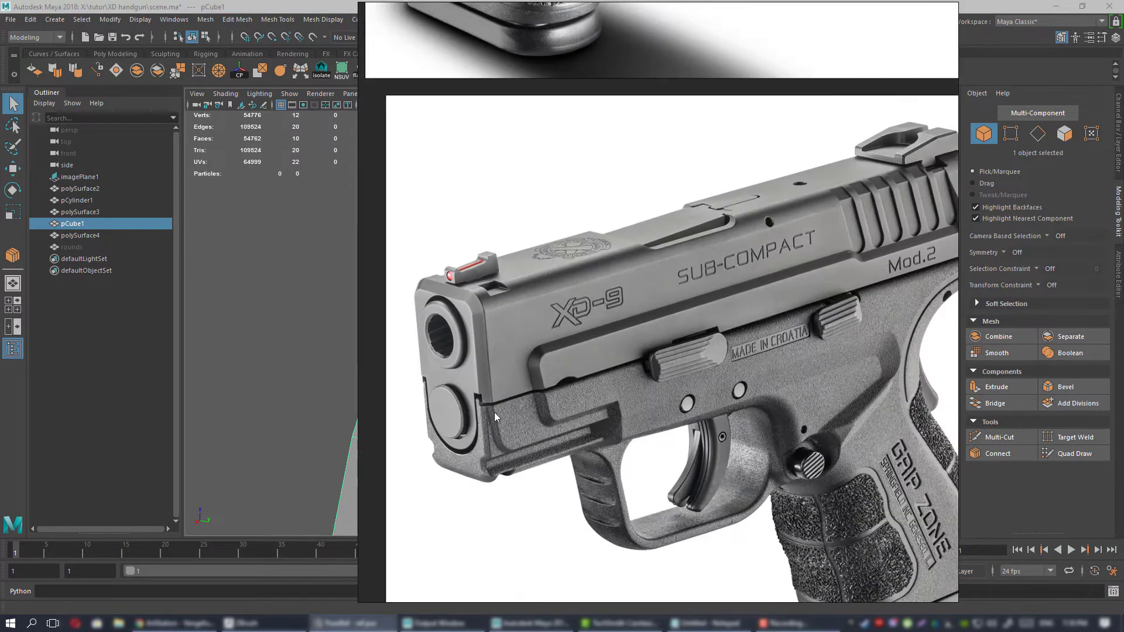
pyautogui.moveTo(660, 400); pyautogui.dragTo(535, 288, button='middle')
pyautogui.scroll(-3, 539, 303)
pyautogui.scroll(3, 542, 305)
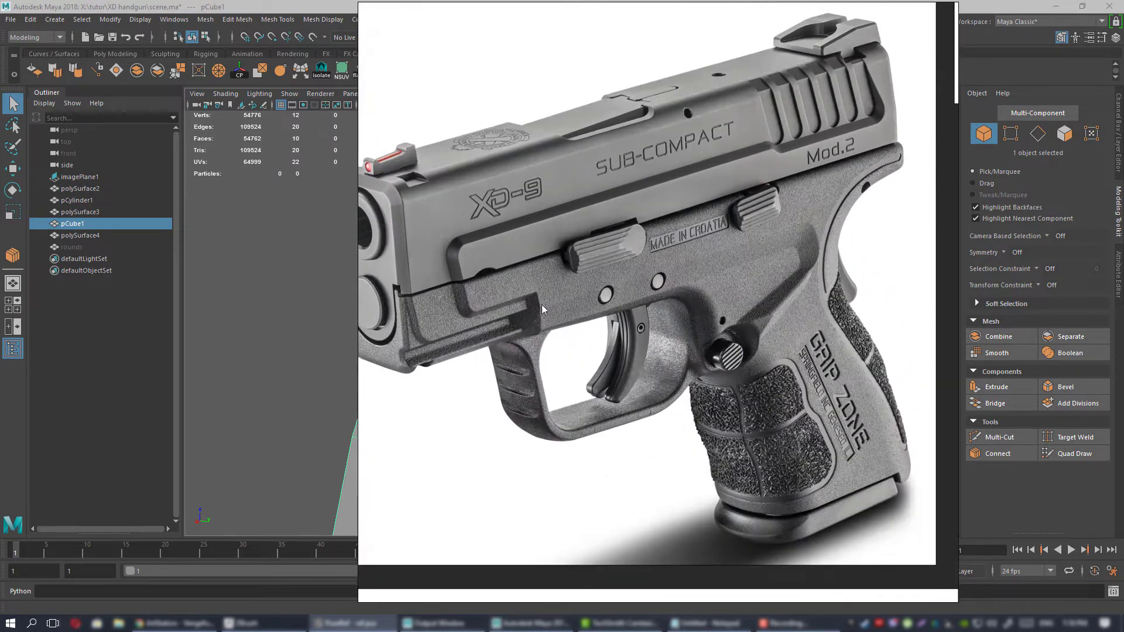
pyautogui.scroll(2, 560, 316)
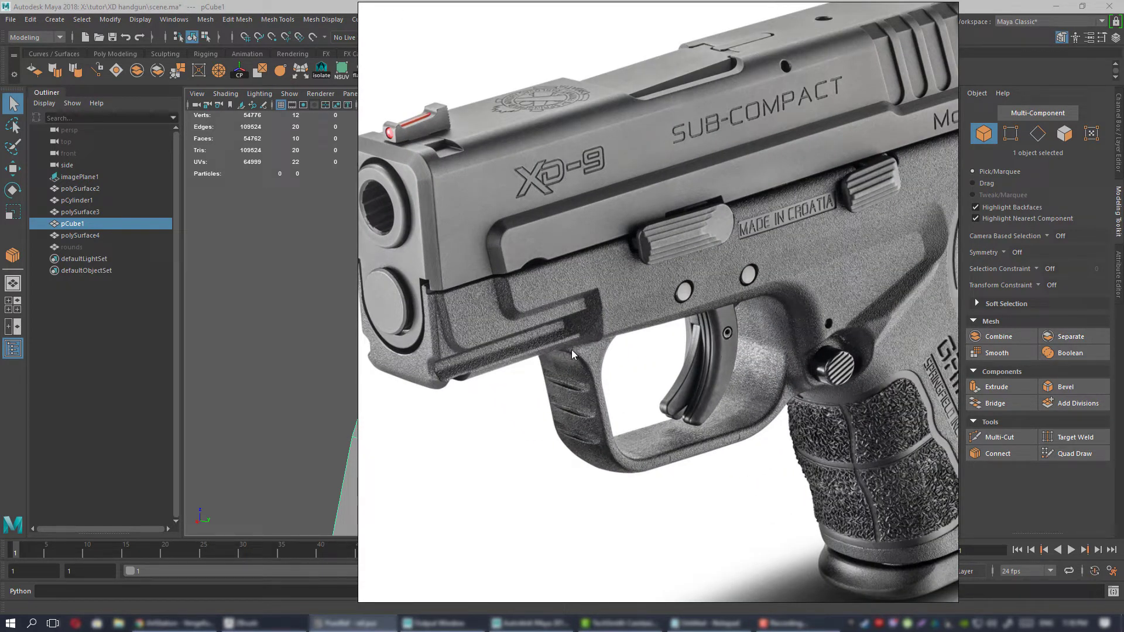
pyautogui.scroll(-2, 657, 393)
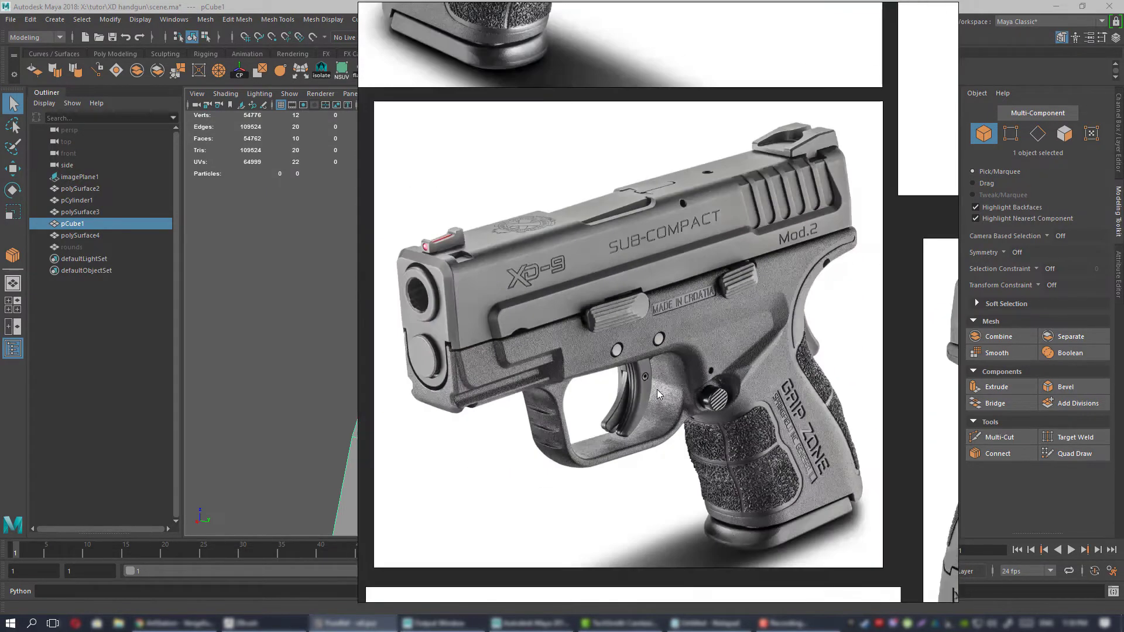
pyautogui.scroll(3, 720, 328)
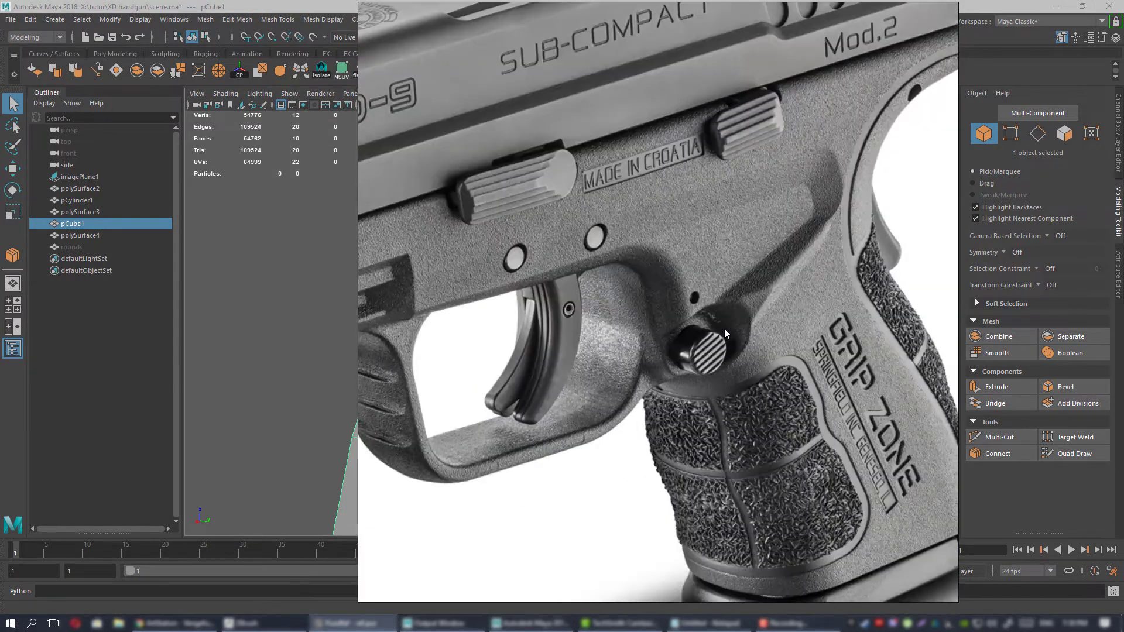
pyautogui.scroll(-3, 725, 328)
pyautogui.scroll(1, 775, 308)
pyautogui.scroll(-2, 776, 309)
pyautogui.scroll(3, 683, 328)
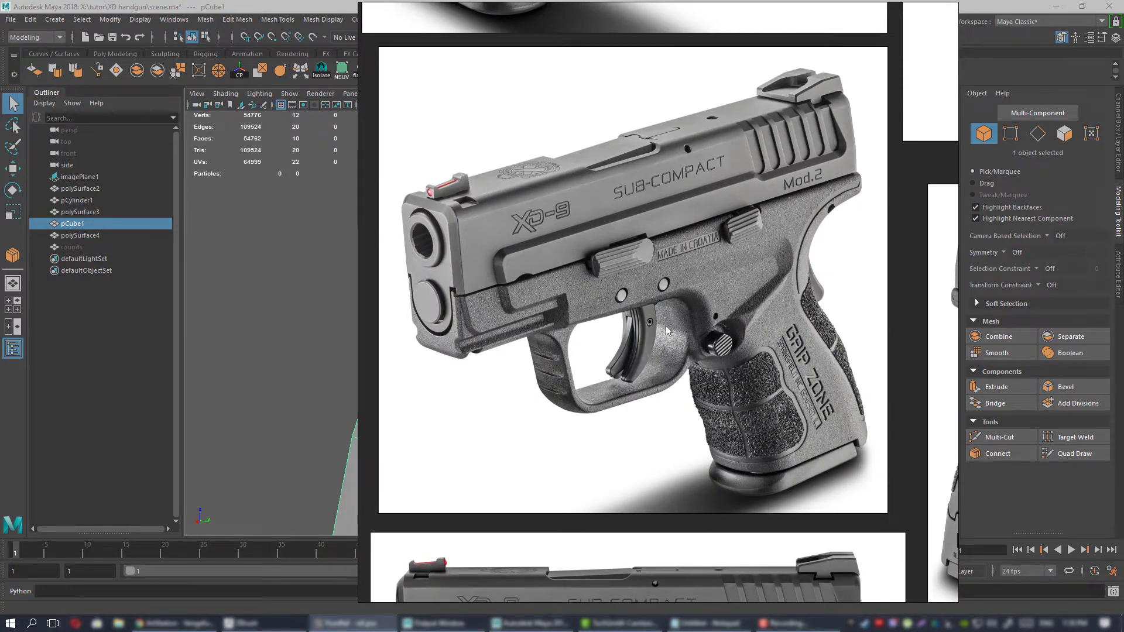
pyautogui.scroll(-2, 611, 372)
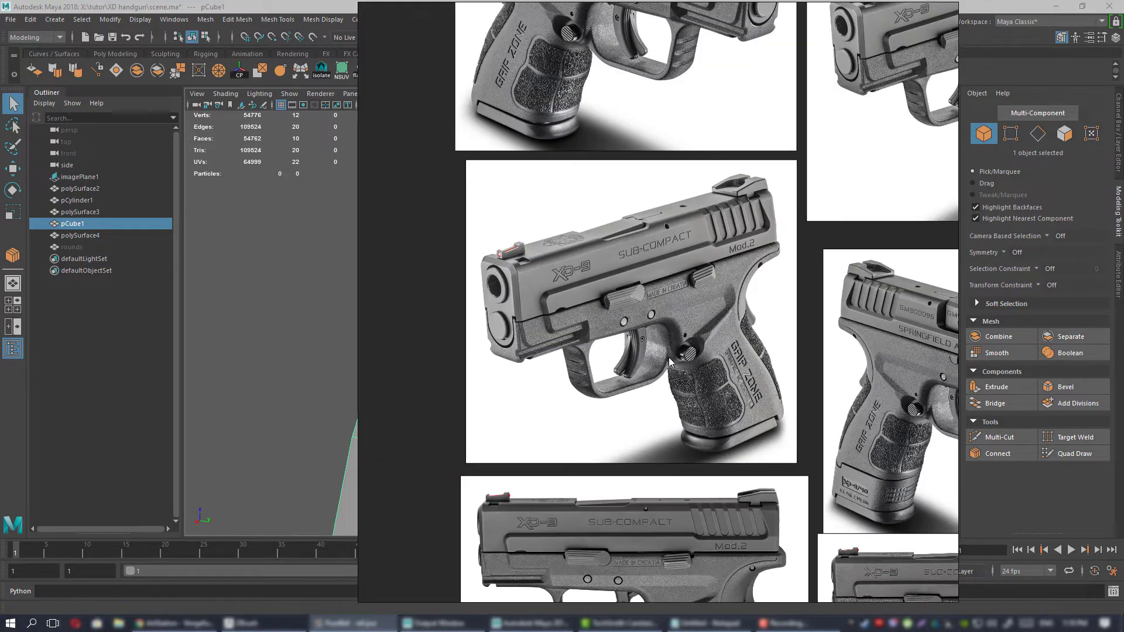
pyautogui.moveTo(566, 310); pyautogui.dragTo(1123, 303, button='right')
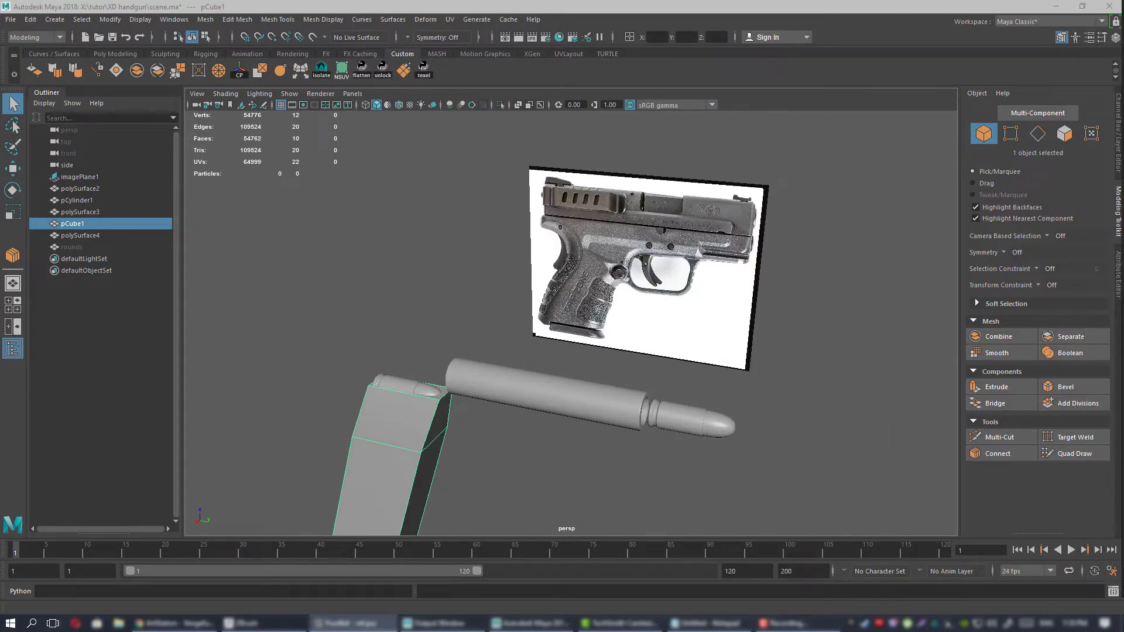
# Select the bullet in front of the barrel and export the selection as 1.OBJ, replacing the existing file.
pyautogui.keyDown('alt'); pyautogui.moveTo(720, 357); pyautogui.dragTo(642, 304); pyautogui.keyUp('alt')
pyautogui.click(596, 312)
pyautogui.press('f')
pyautogui.keyDown('alt'); pyautogui.moveTo(642, 304); pyautogui.dragTo(565, 294, button='right'); pyautogui.keyUp('alt')
pyautogui.moveTo(565, 294)
pyautogui.keyDown('alt'); pyautogui.mouseDown()
pyautogui.moveTo(555, 293)
pyautogui.moveTo(579, 307)
pyautogui.mouseUp(); pyautogui.keyUp('alt')
pyautogui.click(647, 355)
pyautogui.keyDown('alt'); pyautogui.moveTo(569, 336); pyautogui.dragTo(639, 351, button='right'); pyautogui.keyUp('alt')
pyautogui.press('f')
pyautogui.keyDown('alt'); pyautogui.moveTo(639, 351); pyautogui.dragTo(605, 316); pyautogui.keyUp('alt')
pyautogui.keyDown('shift'); pyautogui.click(604, 314); pyautogui.keyUp('shift')
pyautogui.click(605, 314)
pyautogui.keyDown('alt'); pyautogui.moveTo(746, 356); pyautogui.dragTo(662, 328, button='right'); pyautogui.keyUp('alt')
pyautogui.keyDown('alt'); pyautogui.moveTo(661, 327); pyautogui.dragTo(626, 337); pyautogui.keyUp('alt')
pyautogui.click(11, 19)
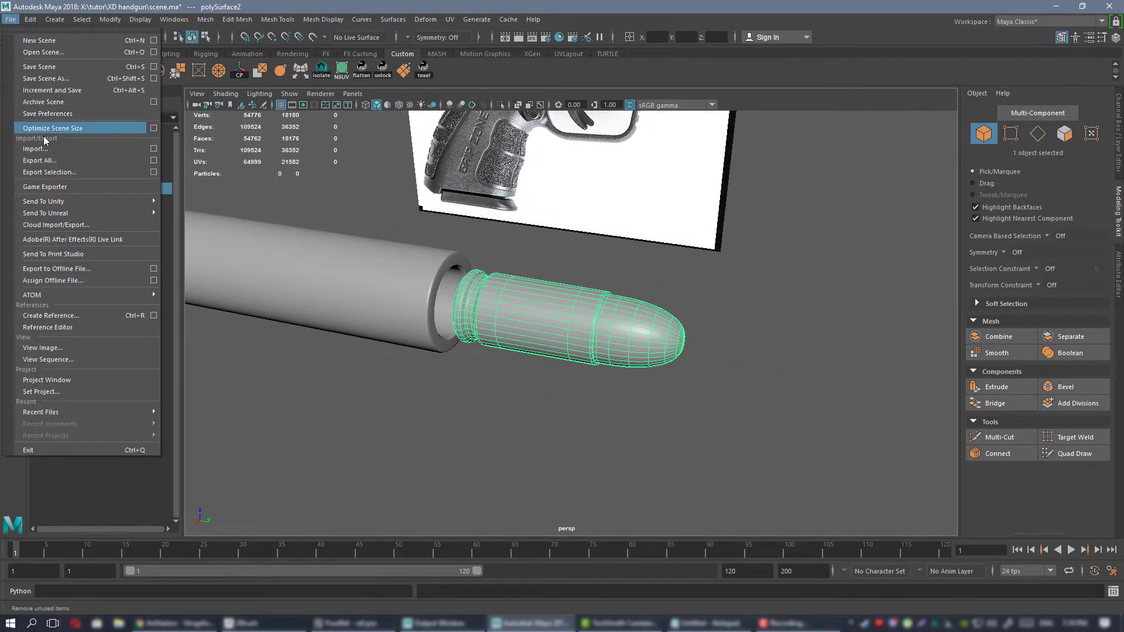
pyautogui.click(55, 171)
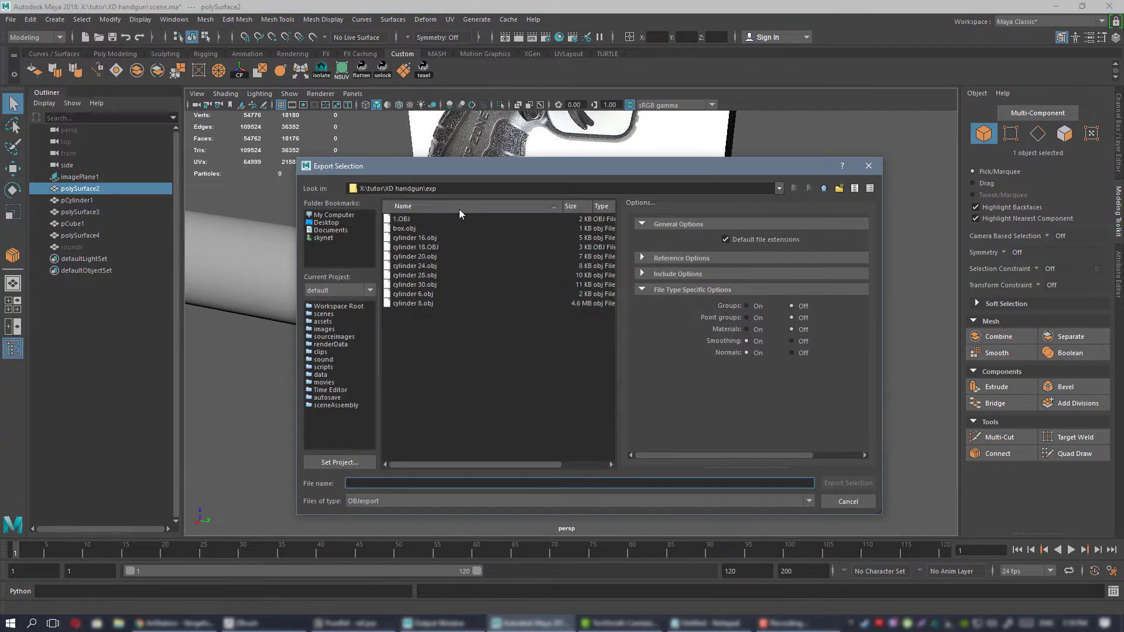
pyautogui.moveTo(440, 167); pyautogui.dragTo(467, 176)
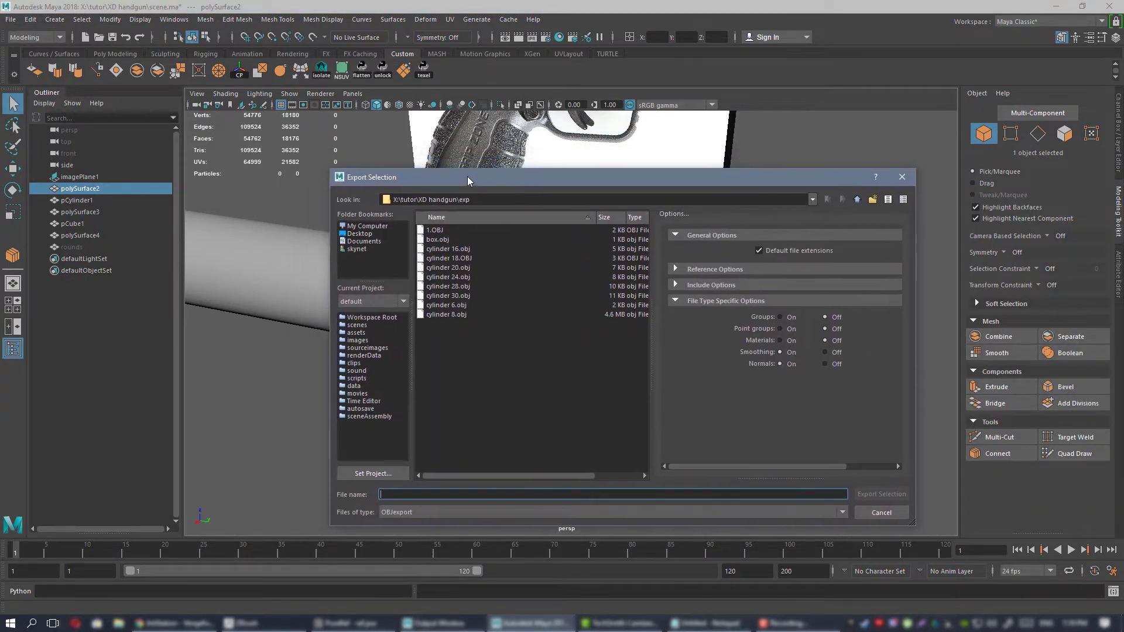
pyautogui.click(440, 230)
pyautogui.doubleClick(439, 230)
pyautogui.click(603, 369)
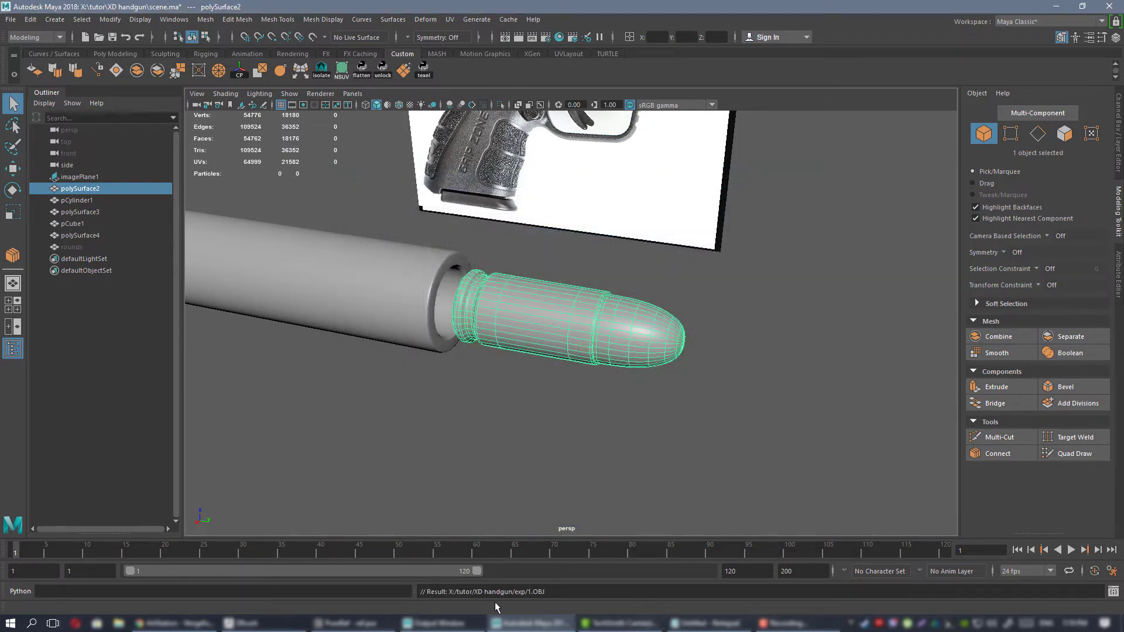
# Switch to ZBrush and delete all subtools of the bracket tool.
pyautogui.click(268, 624)
pyautogui.moveTo(766, 389); pyautogui.dragTo(813, 374)
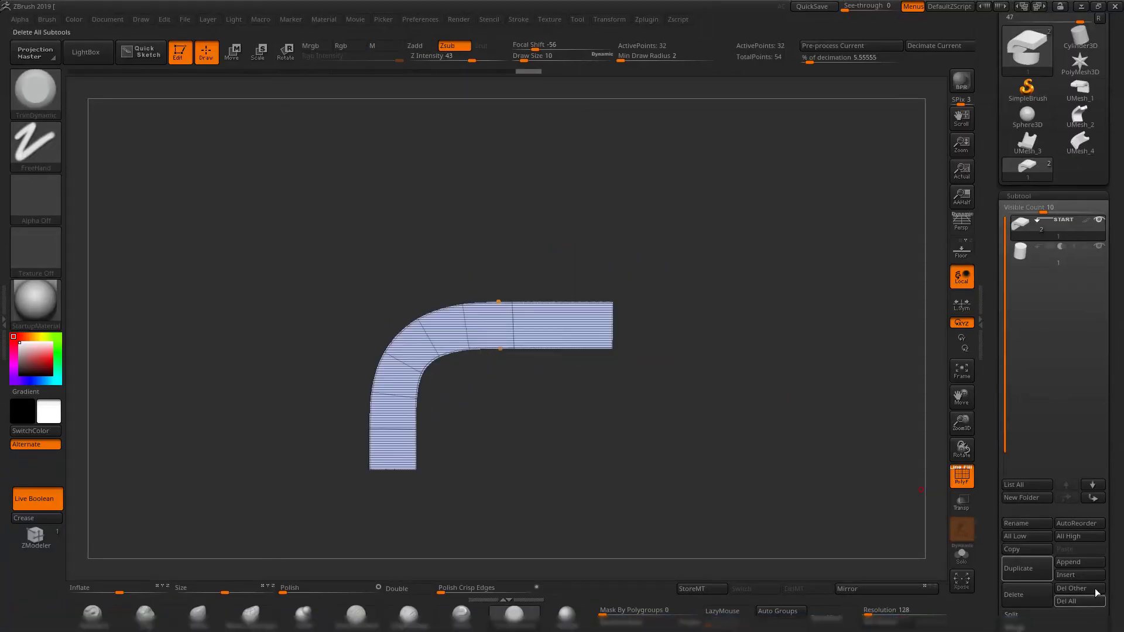
pyautogui.click(1053, 601)
pyautogui.click(916, 618)
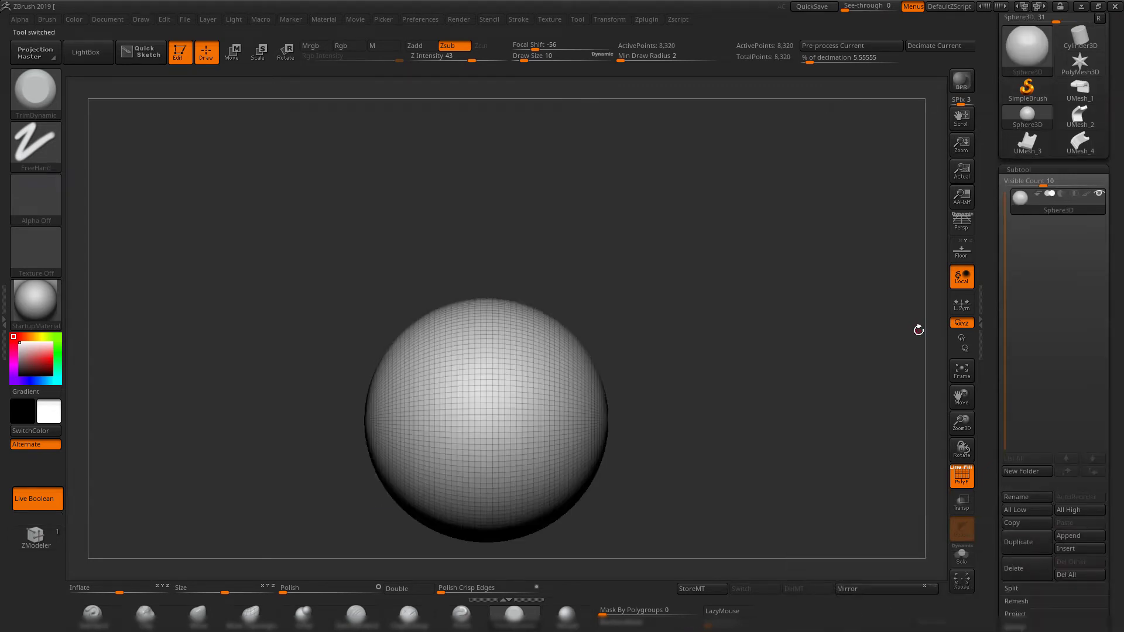
# Select the UMesh_4 tool, try to delete its subtool, and dismiss the abnormal termination error.
pyautogui.click(1080, 143)
pyautogui.click(1027, 568)
pyautogui.click(915, 589)
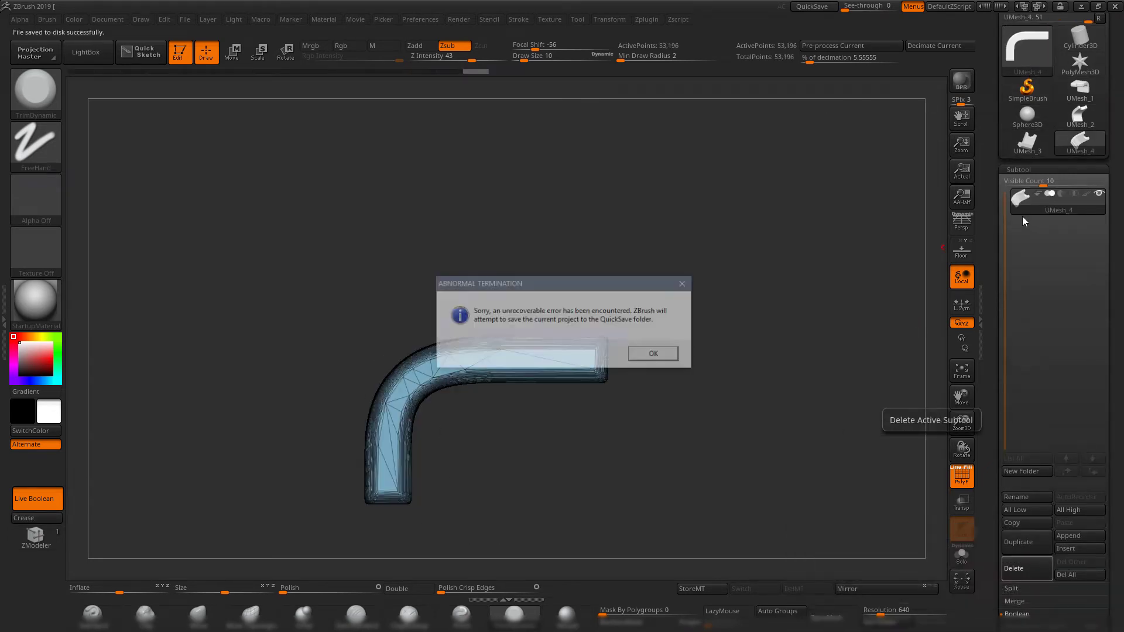
pyautogui.click(665, 361)
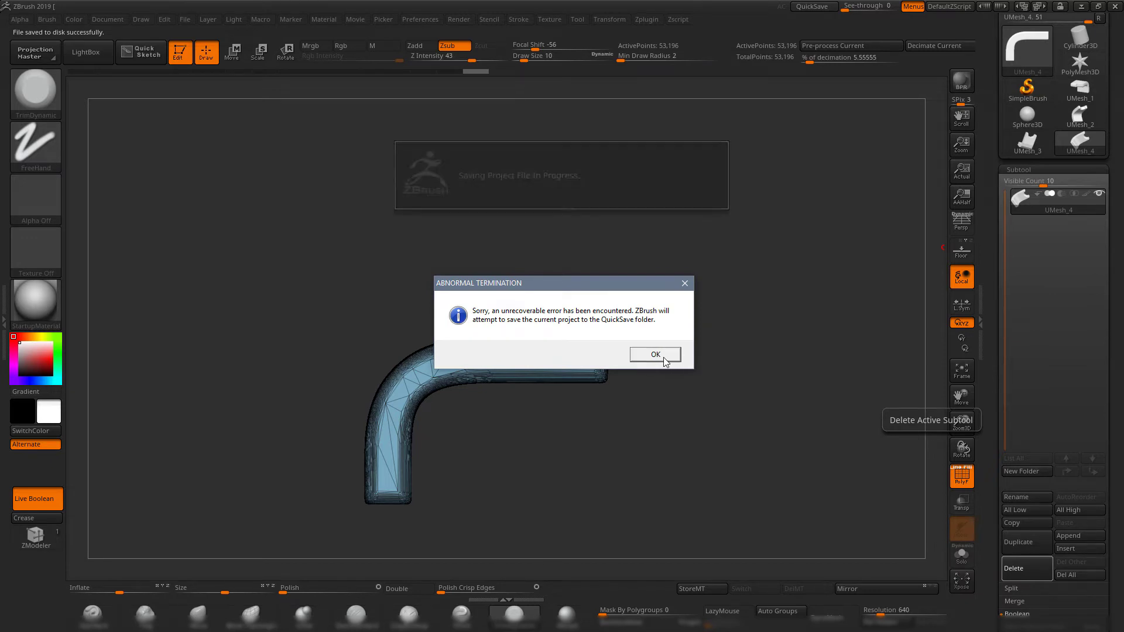
pyautogui.click(660, 359)
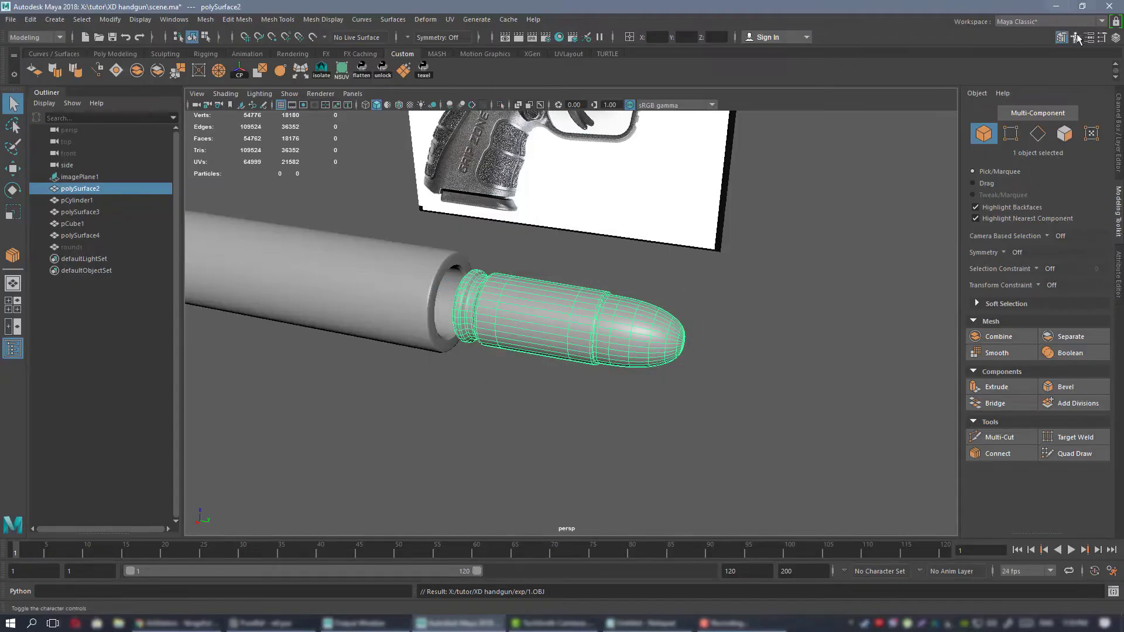
# Relaunch ZBrush 2019 from the desktop, dismiss the abnormal termination note and hide LightBox.
pyautogui.click(1056, 5)
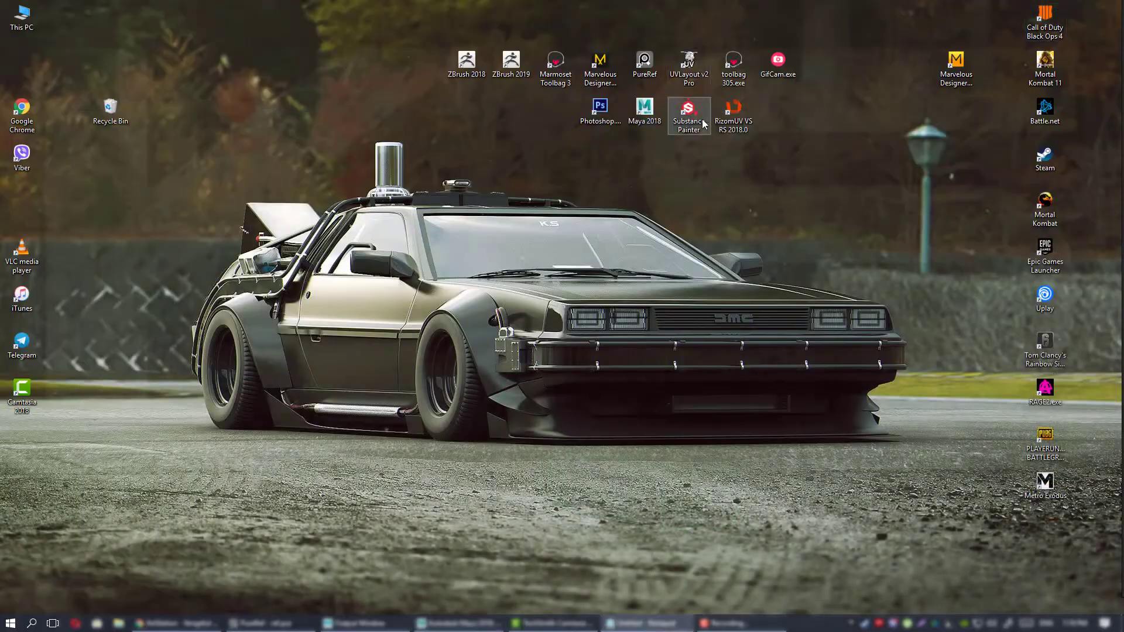
pyautogui.doubleClick(511, 60)
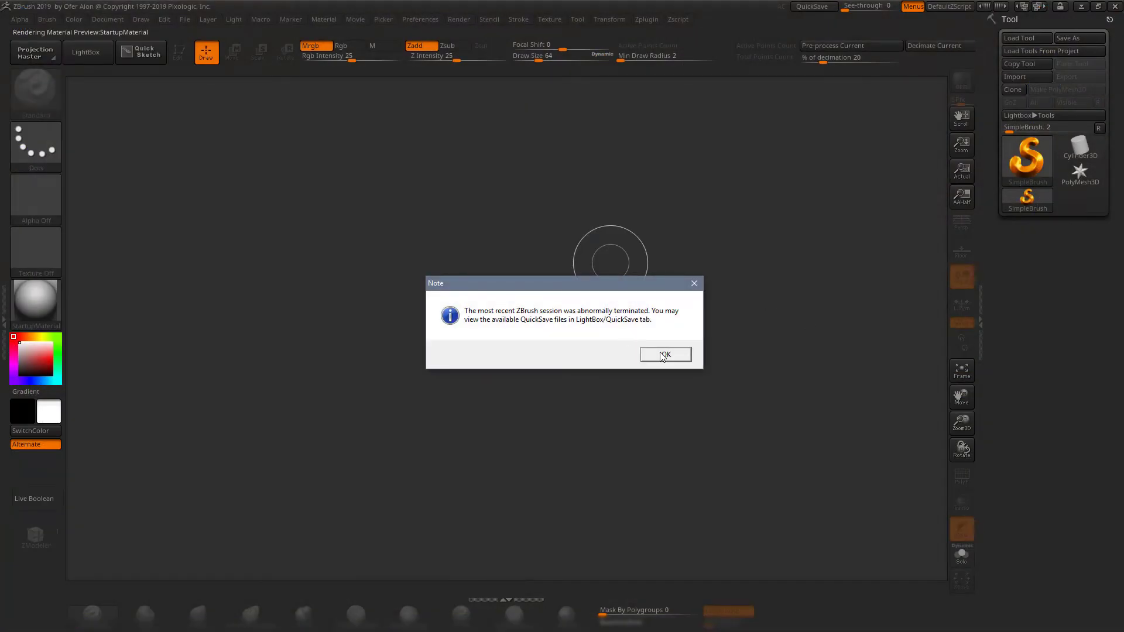
pyautogui.click(665, 355)
pyautogui.press(',')
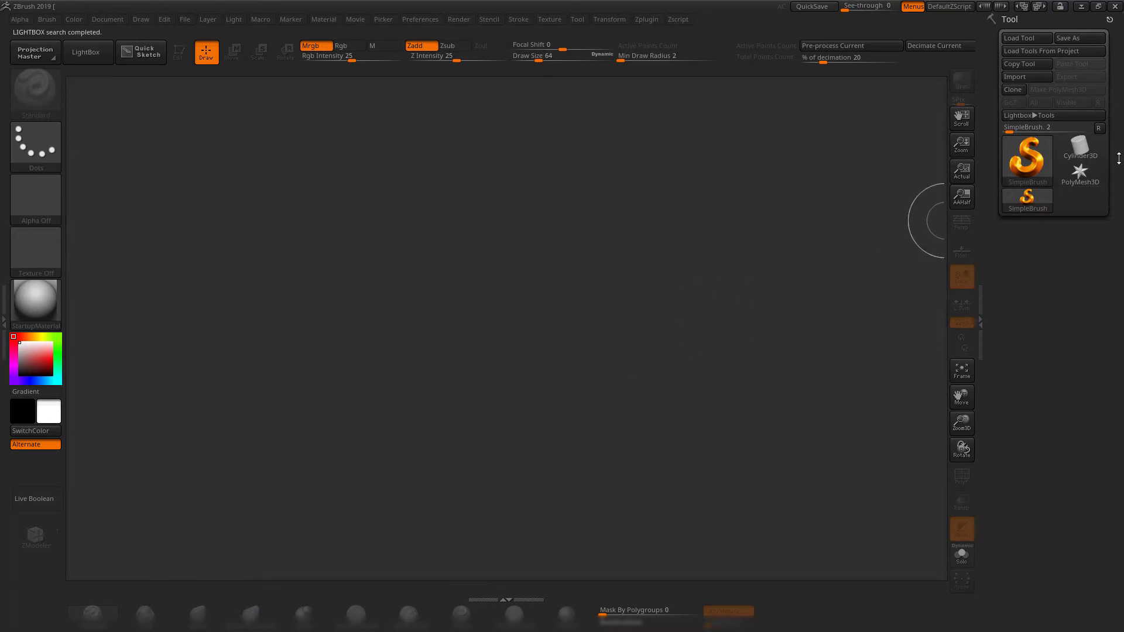
# Place a PolyMesh3D star on the canvas, enter Edit mode and turn it to face the front.
pyautogui.click(1094, 176)
pyautogui.moveTo(598, 269); pyautogui.dragTo(614, 469)
pyautogui.press('t')
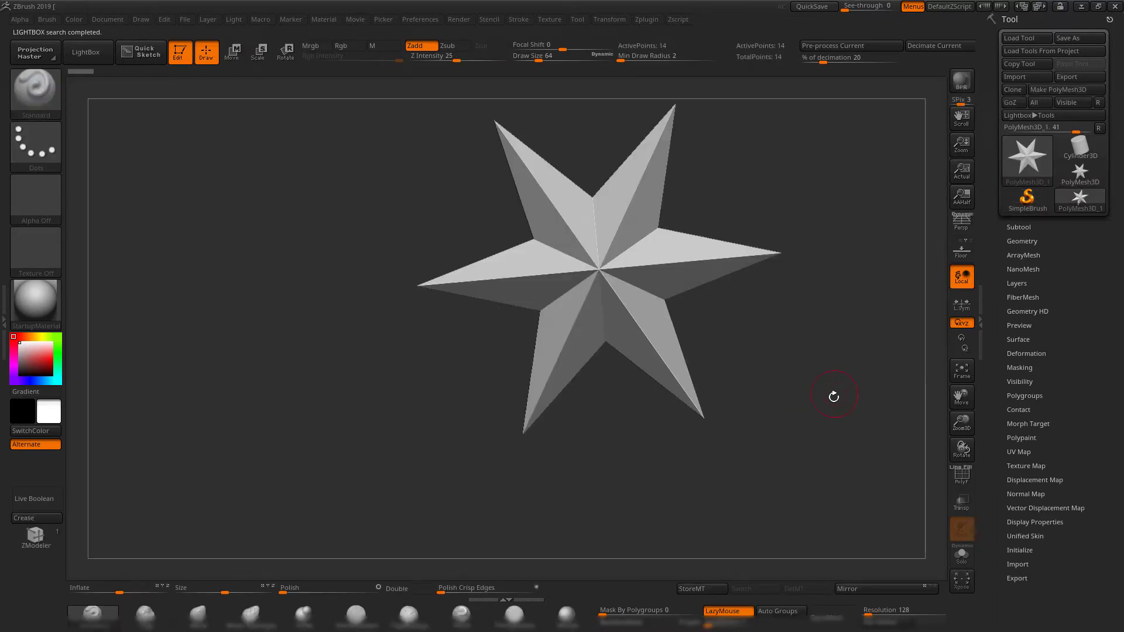
pyautogui.keyDown('shift'); pyautogui.moveTo(834, 397); pyautogui.dragTo(890, 106); pyautogui.keyUp('shift')
# Import 1.OBJ from X:\tutor\XD handgun\exp over the star, splitting nonstandard polygons into symmetrical triangles only.
pyautogui.click(1023, 76)
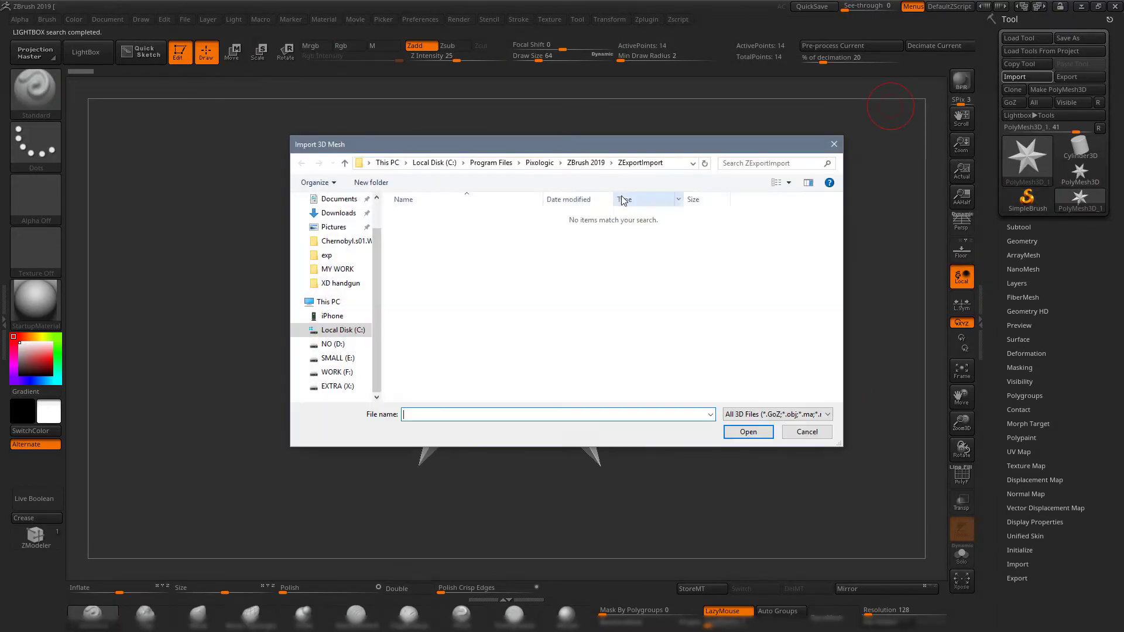
pyautogui.click(339, 386)
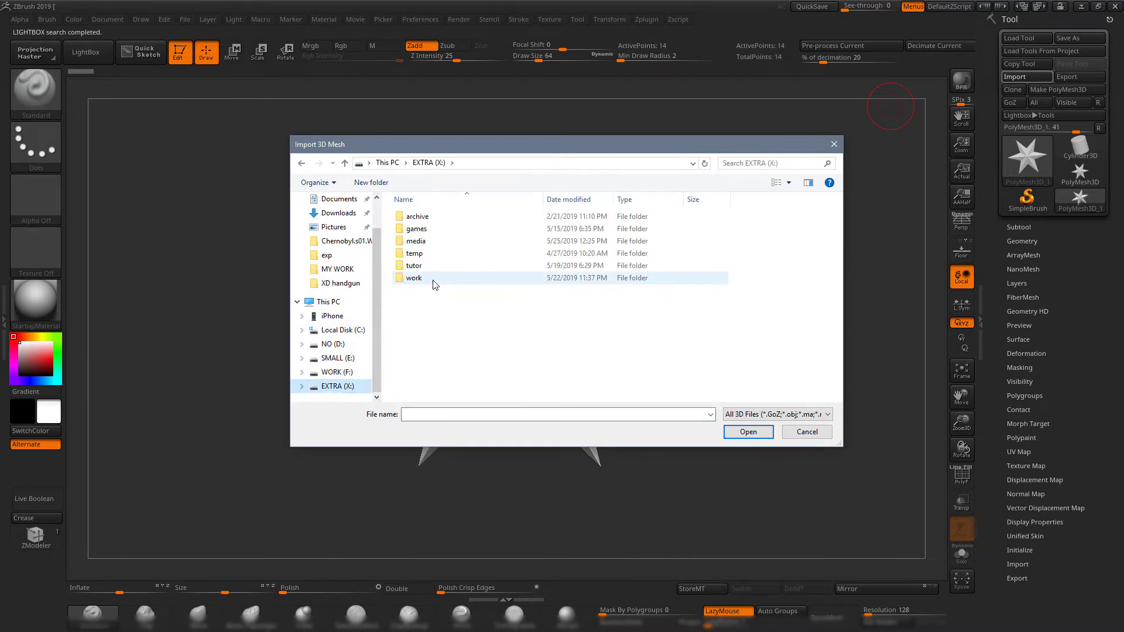
pyautogui.doubleClick(433, 267)
pyautogui.doubleClick(429, 241)
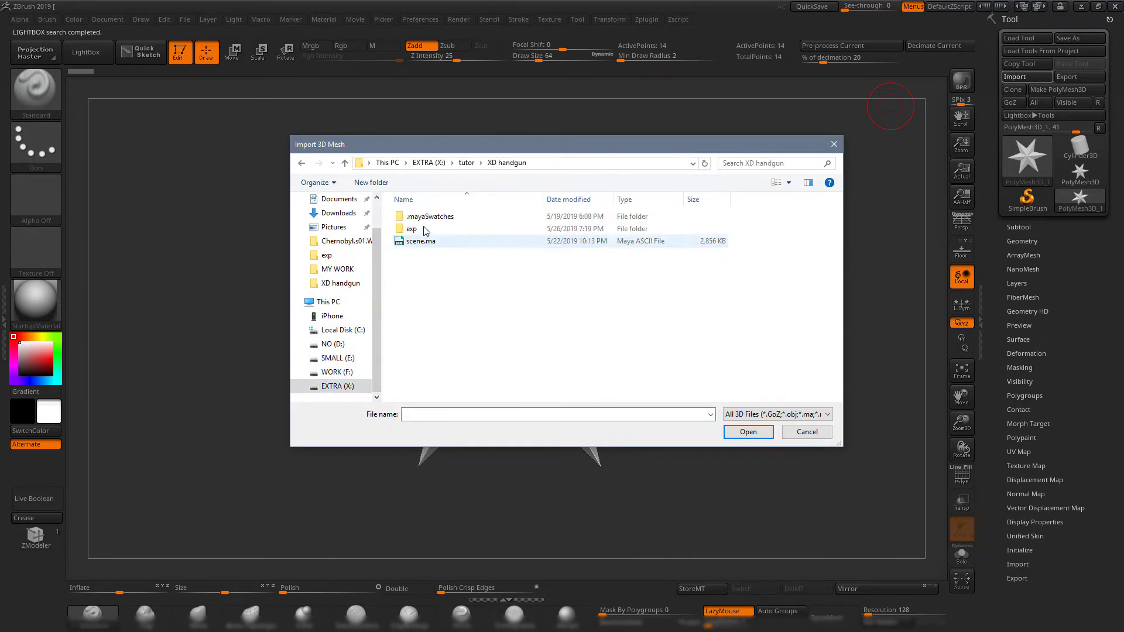
pyautogui.doubleClick(424, 227)
pyautogui.doubleClick(423, 220)
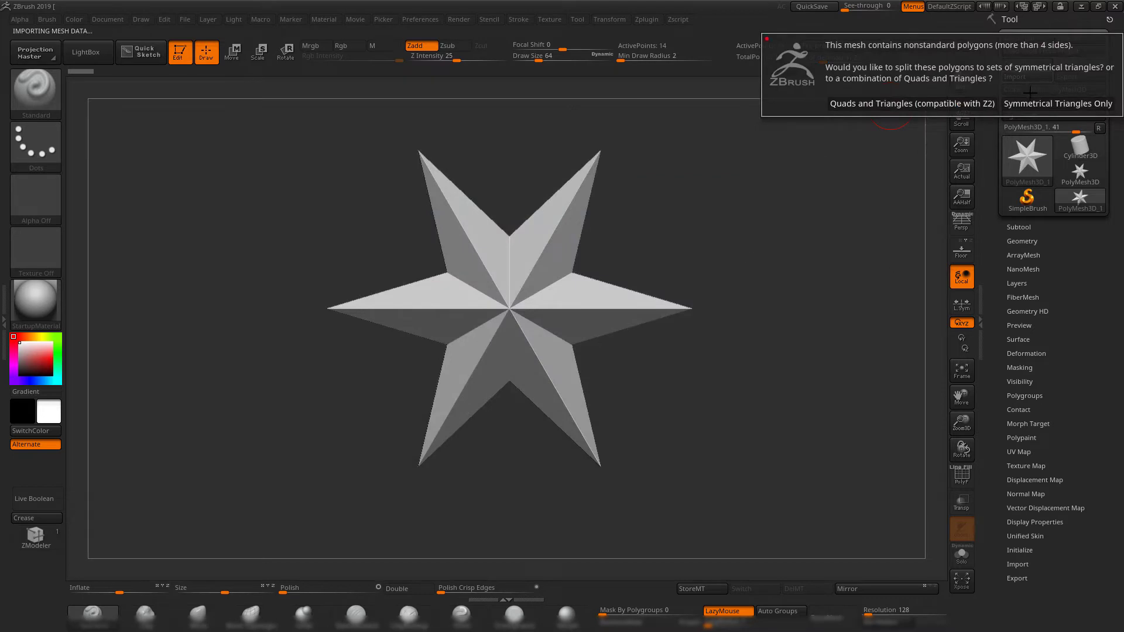
pyautogui.click(1057, 103)
pyautogui.moveTo(735, 251); pyautogui.dragTo(751, 277)
pyautogui.hotkey('shift', 'f')
pyautogui.hotkey('shift', 'f')
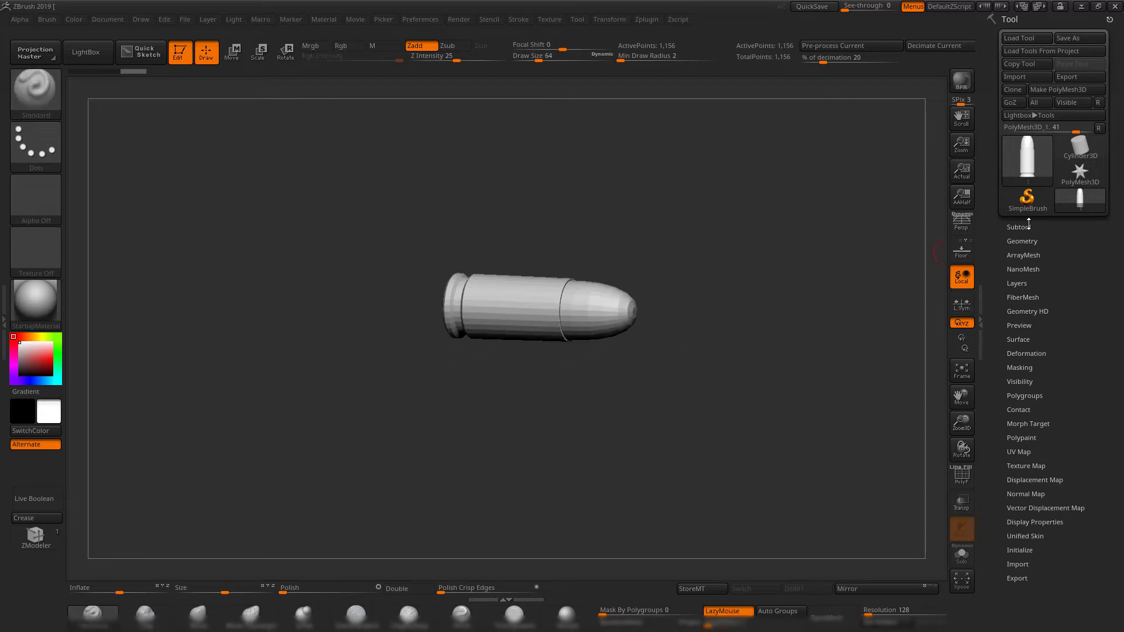
# Insert a sphere as a second subtool below the bullet.
pyautogui.click(1018, 227)
pyautogui.scroll(-1, 992, 506)
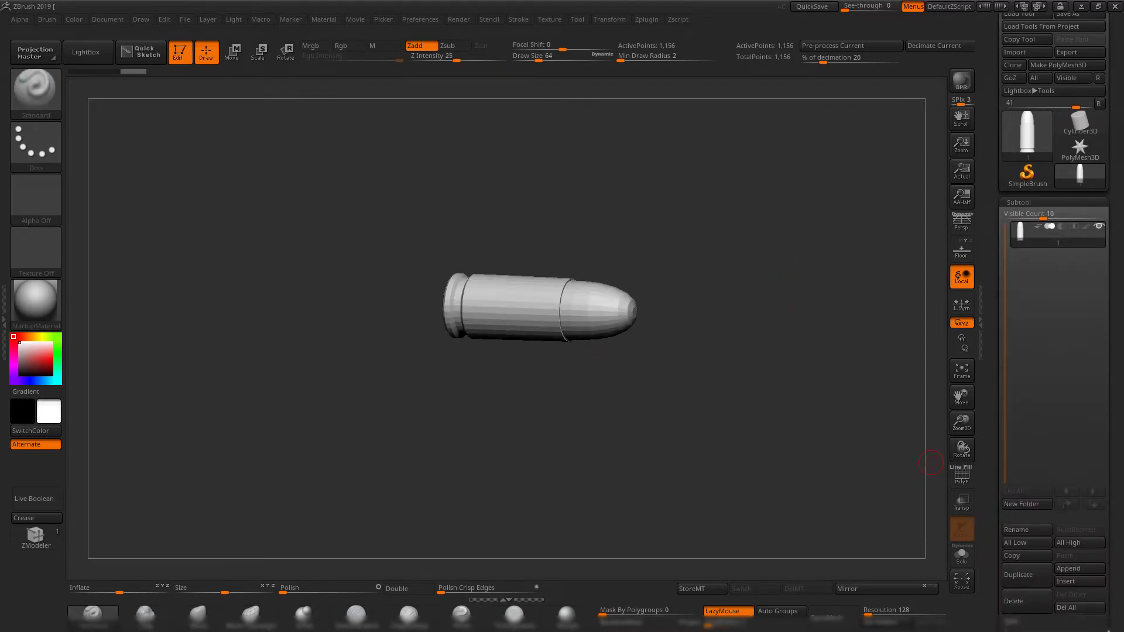
pyautogui.click(1077, 581)
pyautogui.click(750, 420)
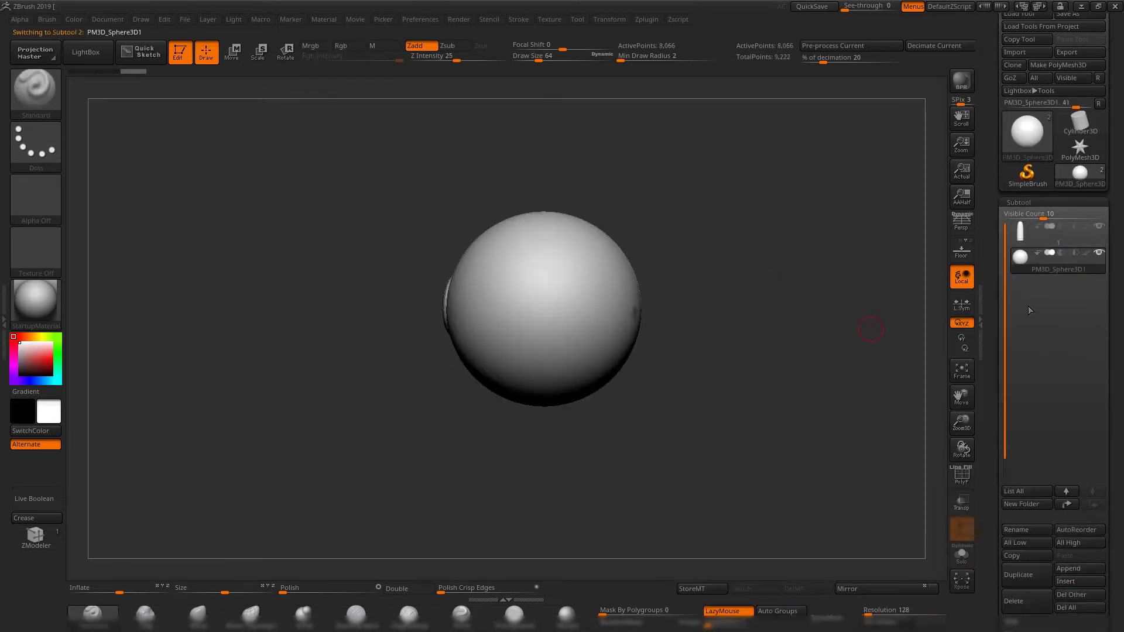
# Import 1.OBJ over the sphere subtool with symmetrical triangles only, and show its PolyFrame around the bullet's base.
pyautogui.click(1011, 53)
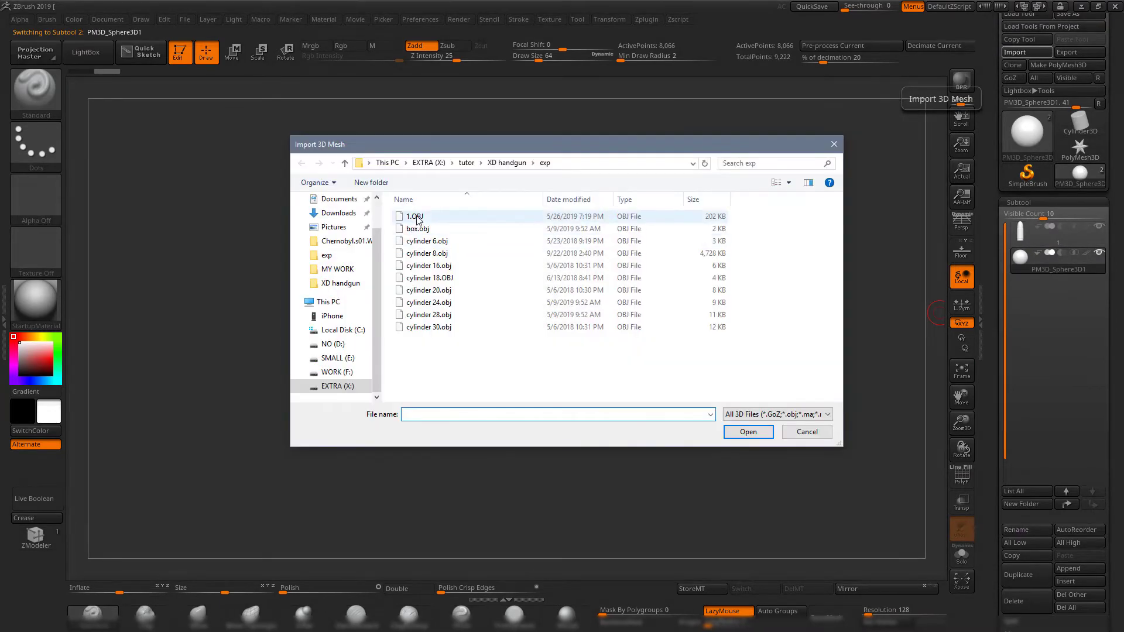
pyautogui.doubleClick(417, 217)
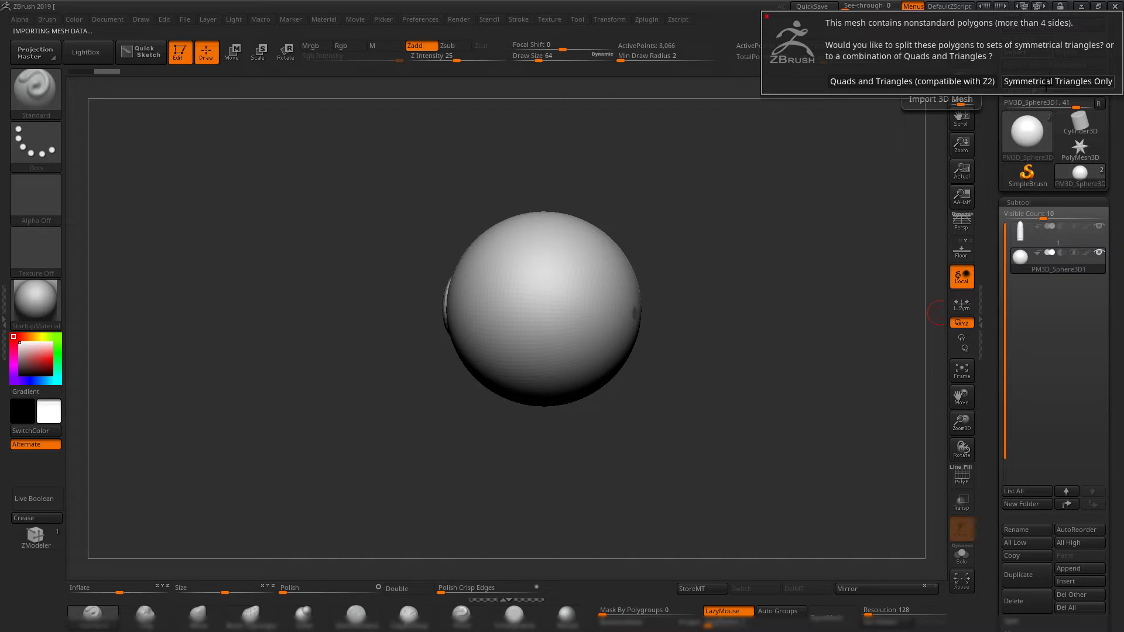
pyautogui.click(1046, 83)
pyautogui.moveTo(785, 223)
pyautogui.mouseDown()
pyautogui.moveTo(691, 305)
pyautogui.moveTo(761, 358)
pyautogui.mouseUp()
pyautogui.hotkey('shift', 'f')
pyautogui.moveTo(760, 359)
pyautogui.keyDown('alt'); pyautogui.mouseDown()
pyautogui.moveTo(773, 394)
pyautogui.moveTo(800, 394)
pyautogui.mouseUp(); pyautogui.keyUp('alt')
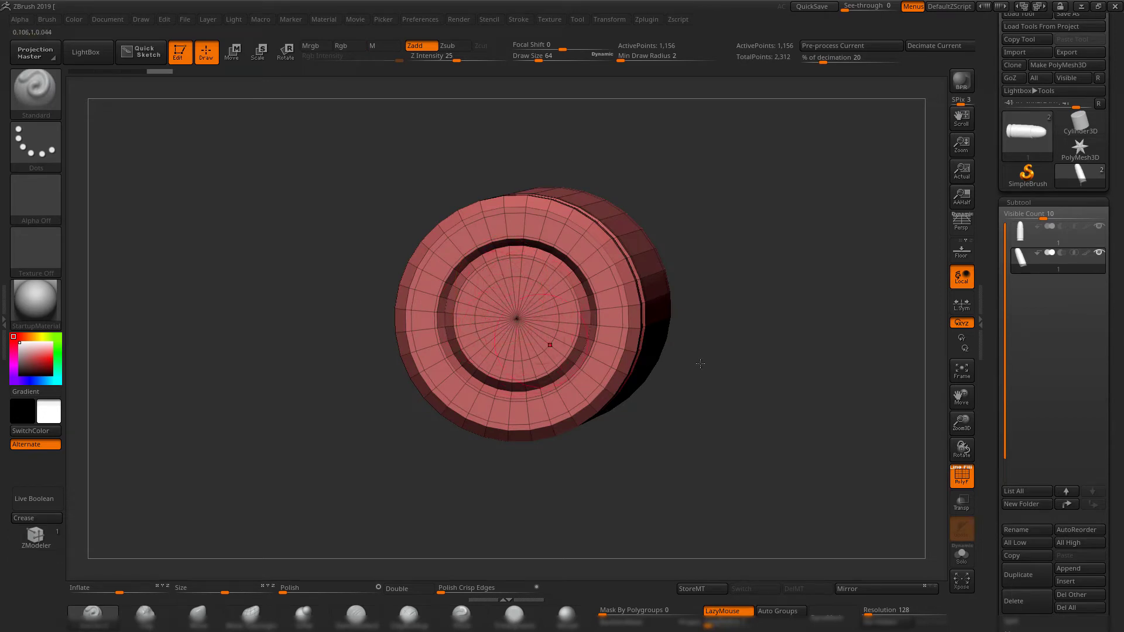
pyautogui.moveTo(786, 364)
pyautogui.mouseDown()
pyautogui.moveTo(763, 374)
pyautogui.moveTo(775, 381)
pyautogui.mouseUp()
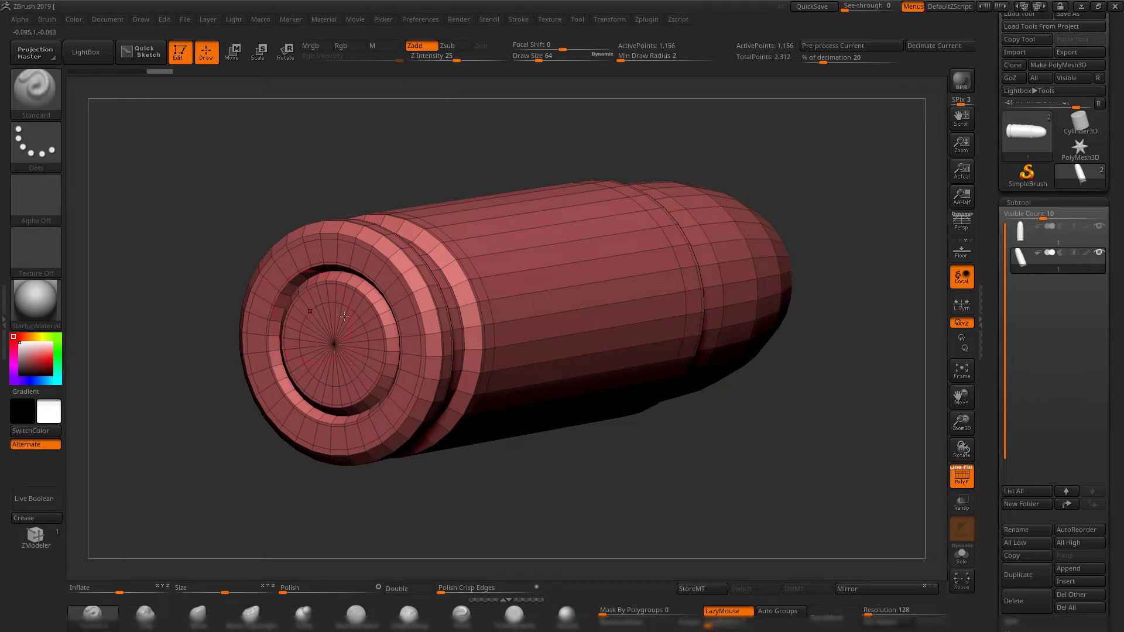
# Switch to Maya, isolate the bullet, and examine its base with the smooth preview off.
pyautogui.hotkey('alt', 'Tab')
pyautogui.click(760, 226)
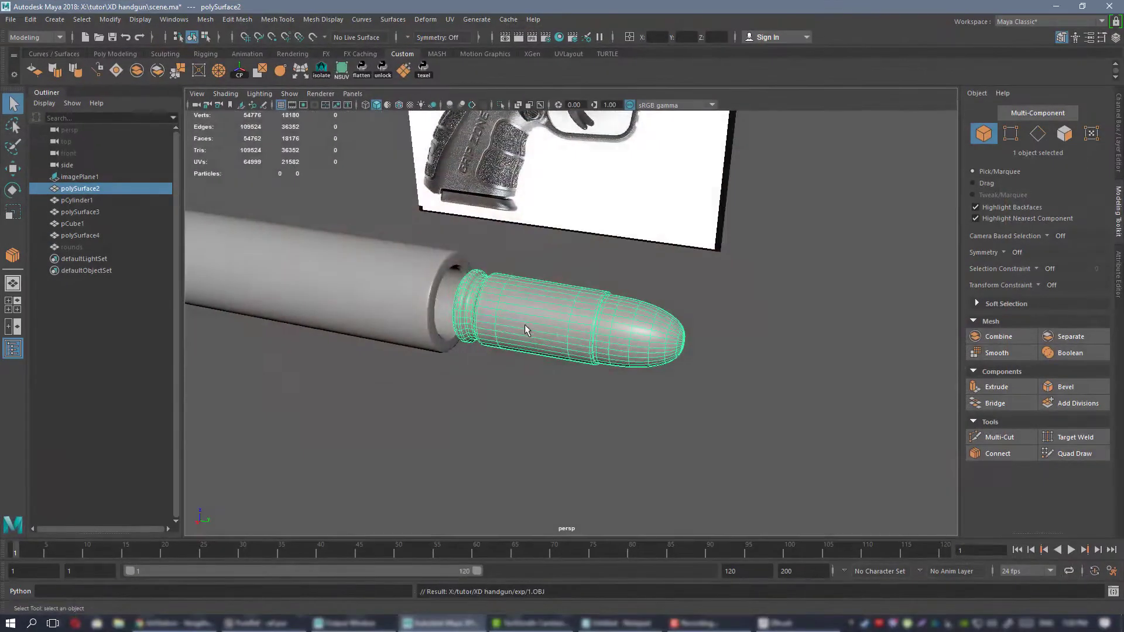
pyautogui.hotkey('ctrl', '1')
pyautogui.press('f')
pyautogui.keyDown('alt'); pyautogui.moveTo(562, 319); pyautogui.dragTo(585, 310); pyautogui.keyUp('alt')
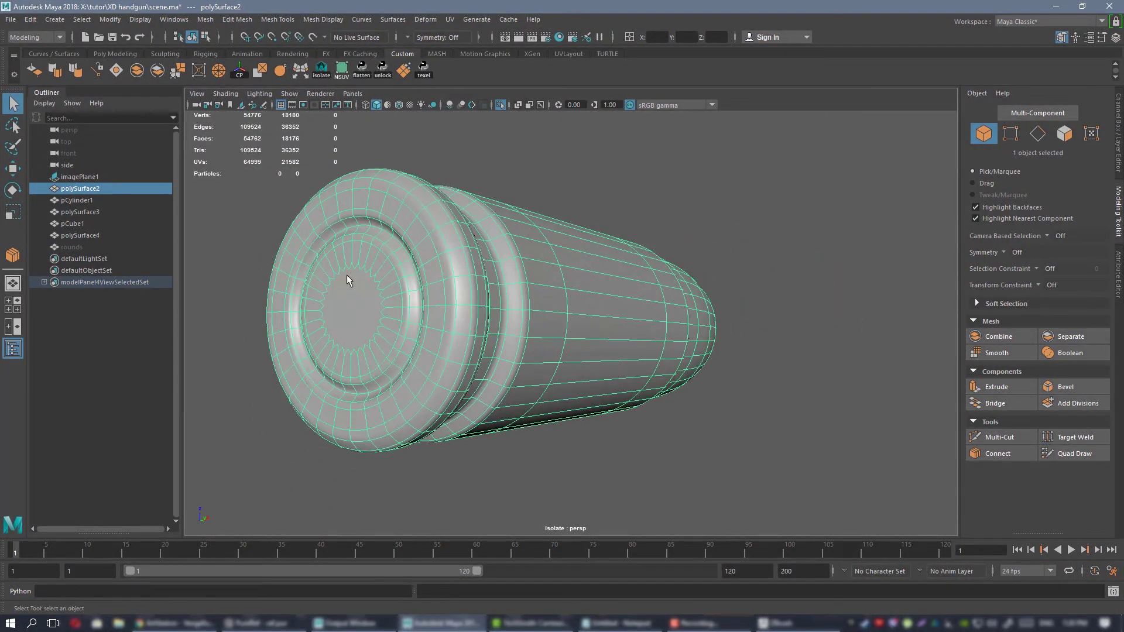
pyautogui.press('1')
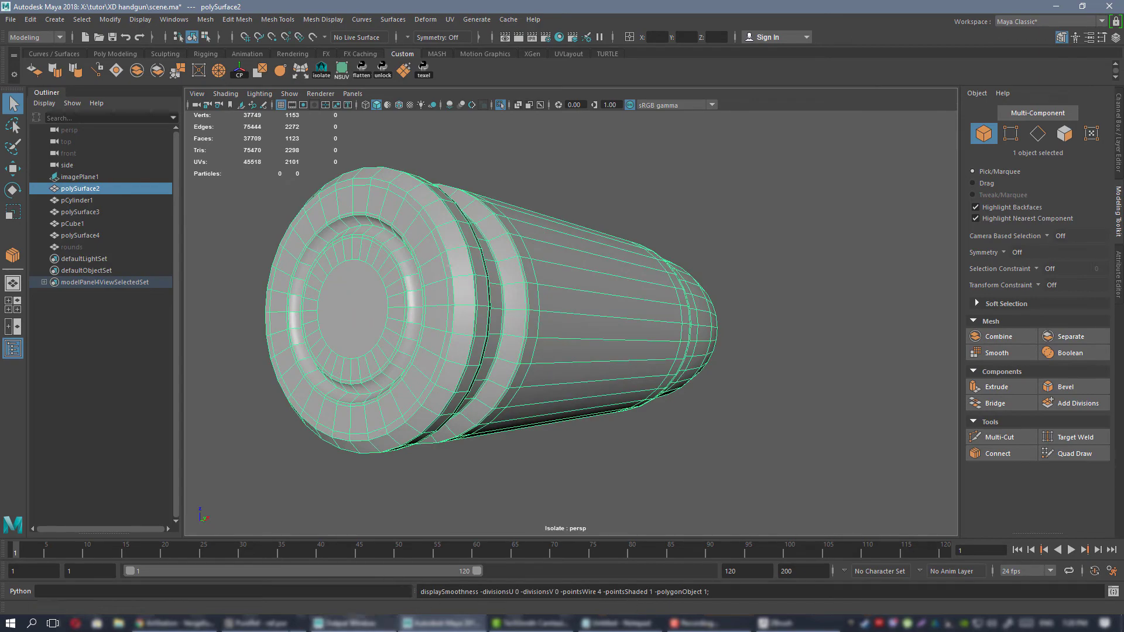
# Return to ZBrush, check the base's triangulation, and delete the second bullet subtool.
pyautogui.click(791, 625)
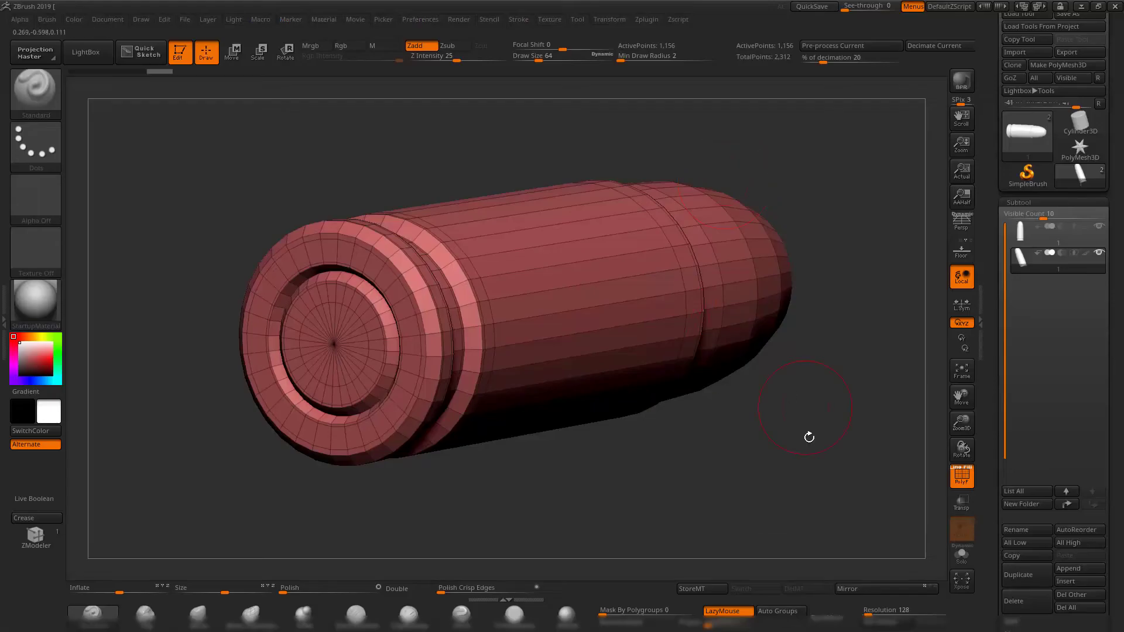
pyautogui.moveTo(807, 439); pyautogui.dragTo(751, 432)
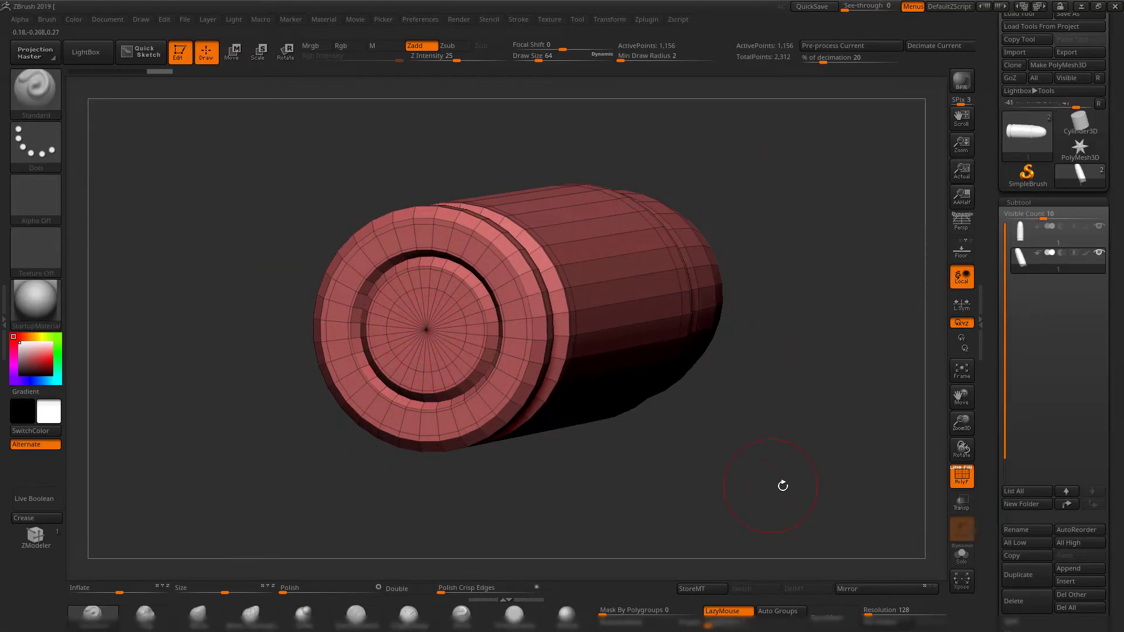
pyautogui.moveTo(782, 486)
pyautogui.mouseDown()
pyautogui.moveTo(811, 471)
pyautogui.moveTo(714, 459)
pyautogui.moveTo(714, 442)
pyautogui.moveTo(644, 459)
pyautogui.moveTo(655, 431)
pyautogui.moveTo(701, 426)
pyautogui.moveTo(682, 419)
pyautogui.moveTo(632, 445)
pyautogui.moveTo(697, 439)
pyautogui.moveTo(735, 413)
pyautogui.mouseUp()
pyautogui.click(1032, 597)
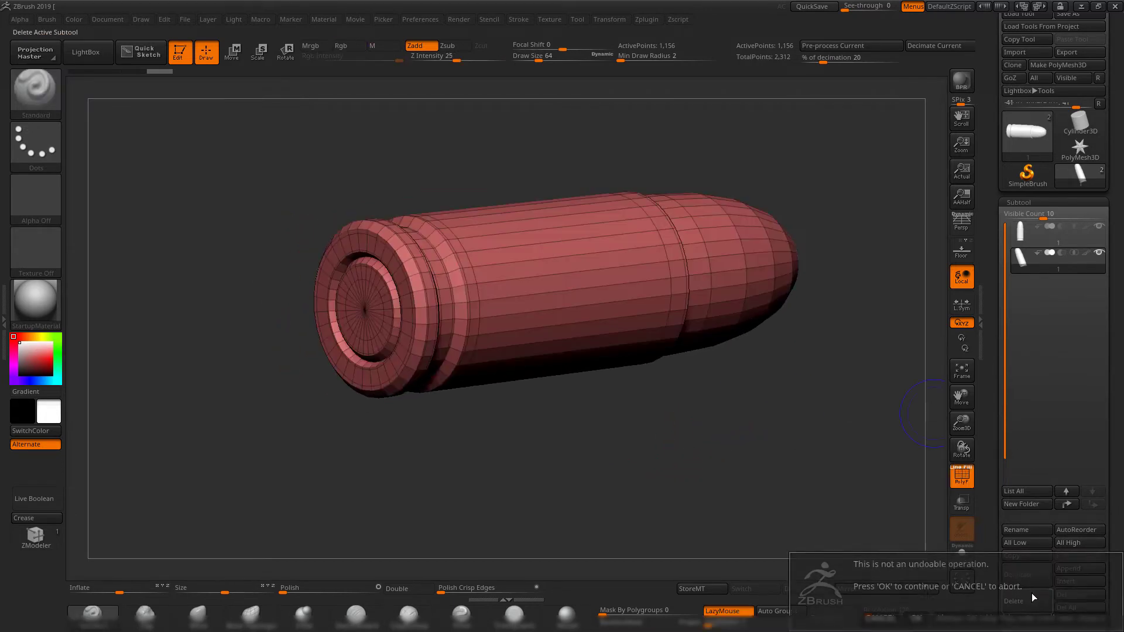
pyautogui.click(916, 617)
# Hide the bullet's PolyFrame and activate Dynamic Subdiv on it with the Always YES option.
pyautogui.keyDown('shift'); pyautogui.moveTo(845, 429); pyautogui.dragTo(790, 406); pyautogui.keyUp('shift')
pyautogui.keyDown('ctrl'); pyautogui.moveTo(790, 406); pyautogui.dragTo(779, 396, button='right'); pyautogui.keyUp('ctrl')
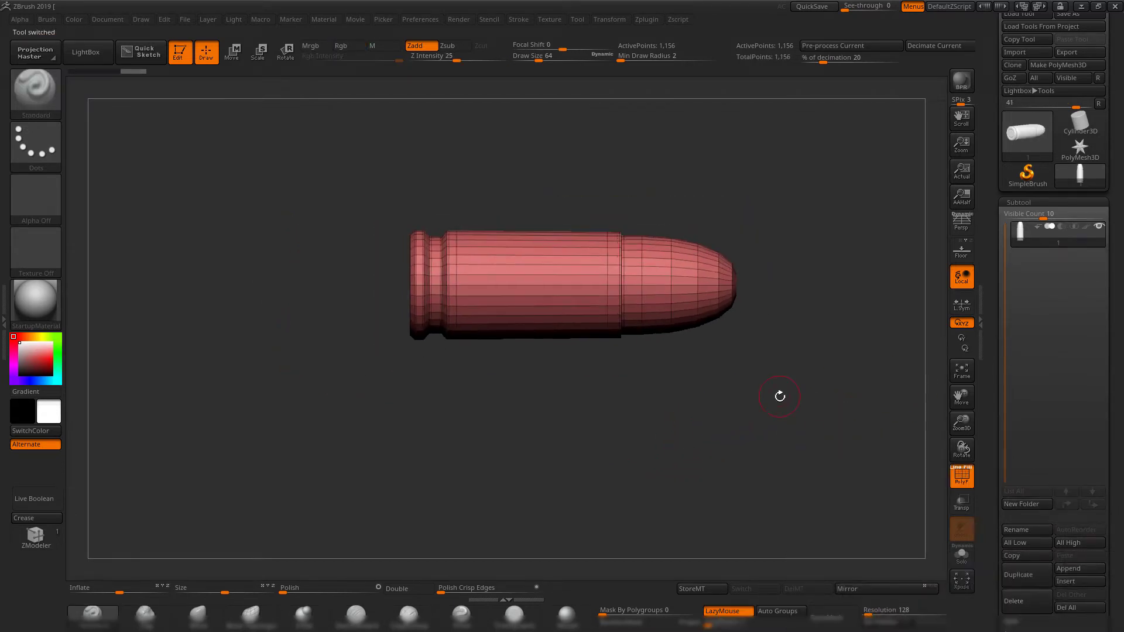
pyautogui.moveTo(779, 396); pyautogui.dragTo(715, 415)
pyautogui.hotkey('shift', 'f')
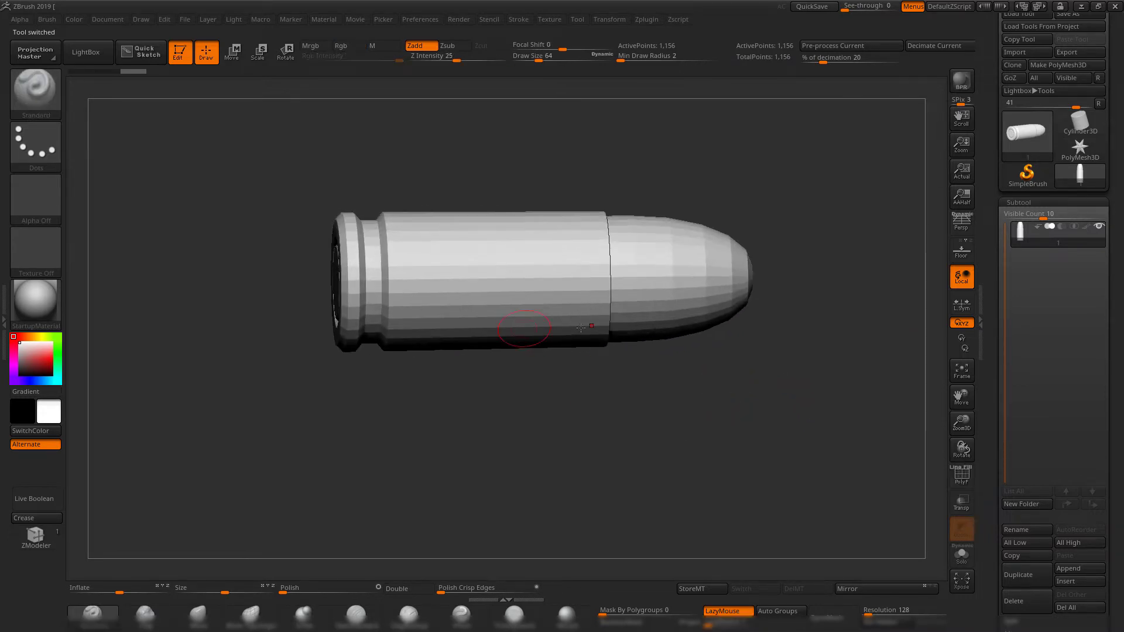
pyautogui.moveTo(781, 428); pyautogui.dragTo(769, 399)
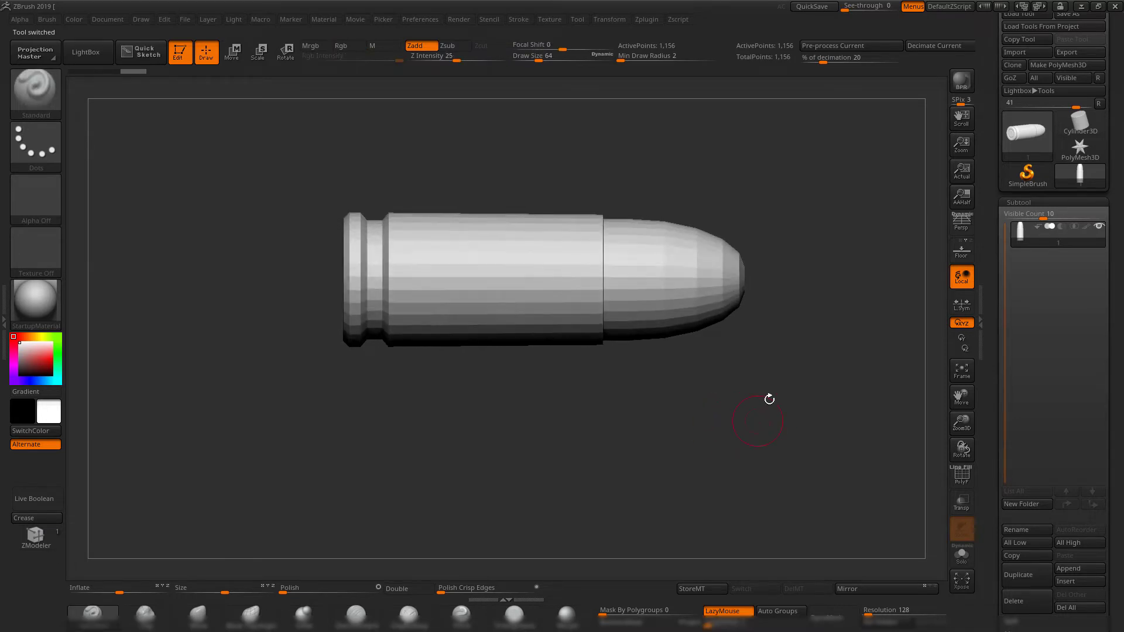
pyautogui.press('d')
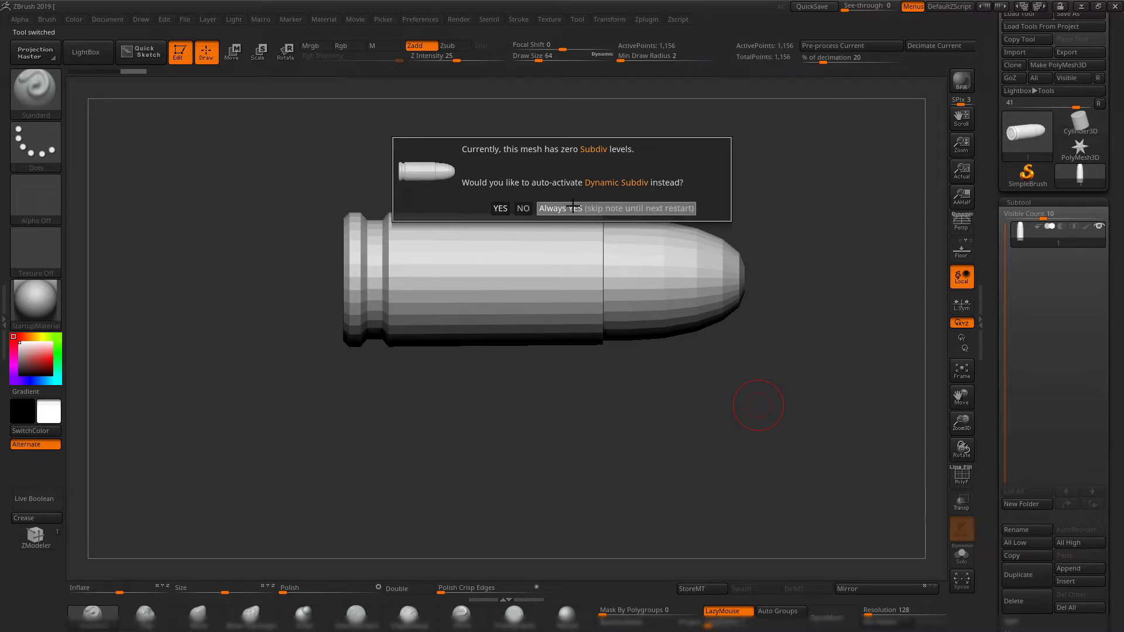
pyautogui.click(614, 208)
pyautogui.moveTo(860, 337); pyautogui.dragTo(816, 346)
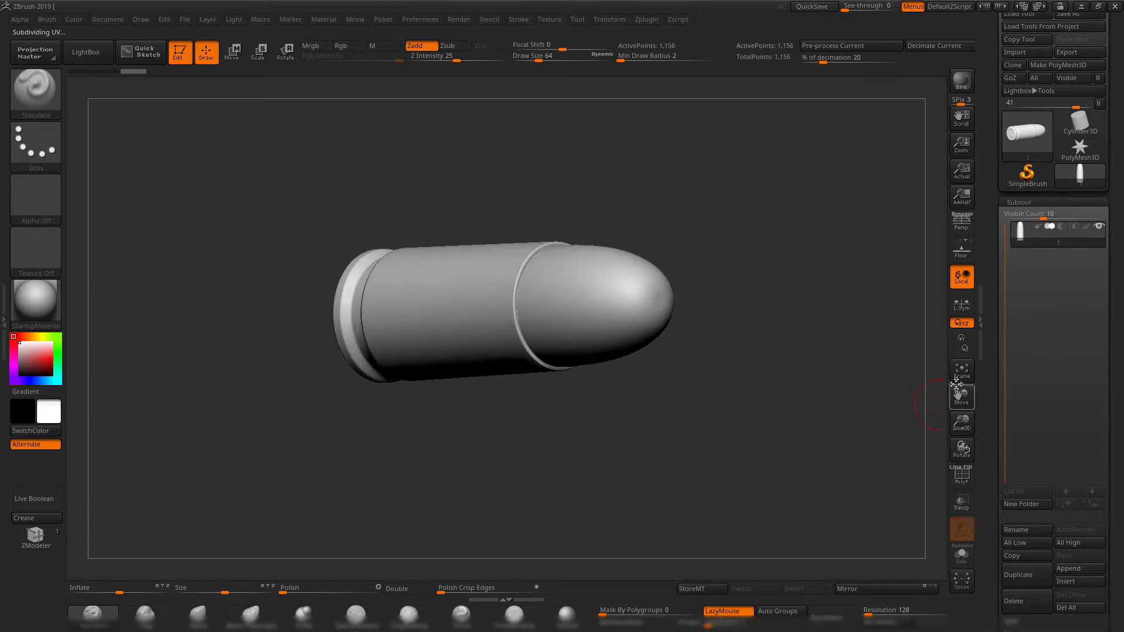
# Open the Geometry settings and examine the smoothed bullet's nose and casing.
pyautogui.scroll(-5, 987, 412)
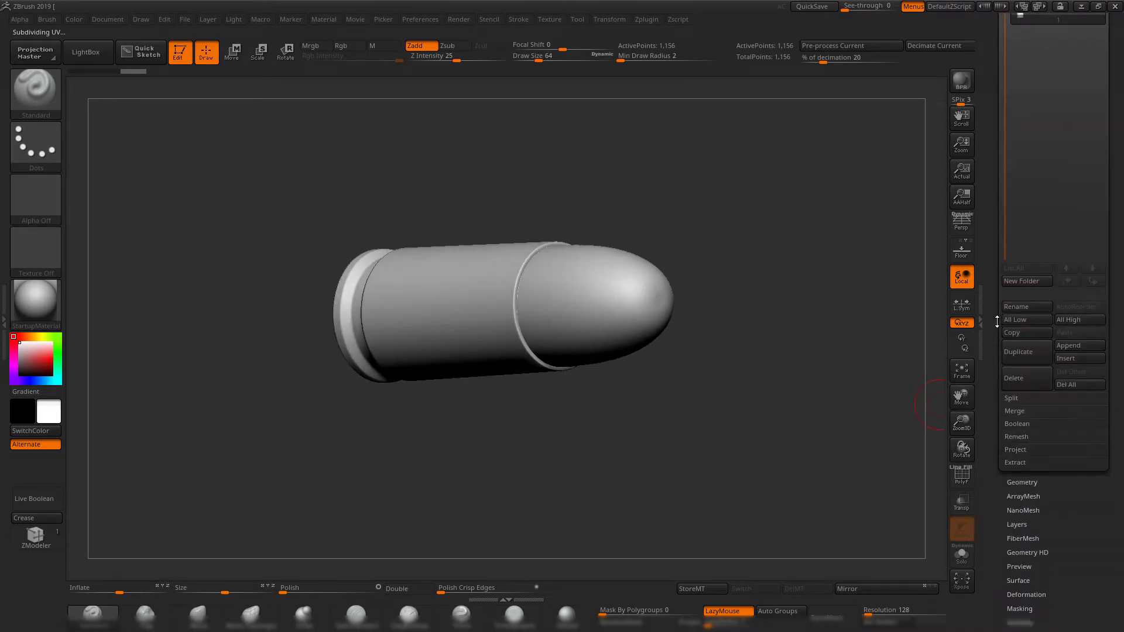
pyautogui.click(1025, 488)
pyautogui.scroll(3, 989, 80)
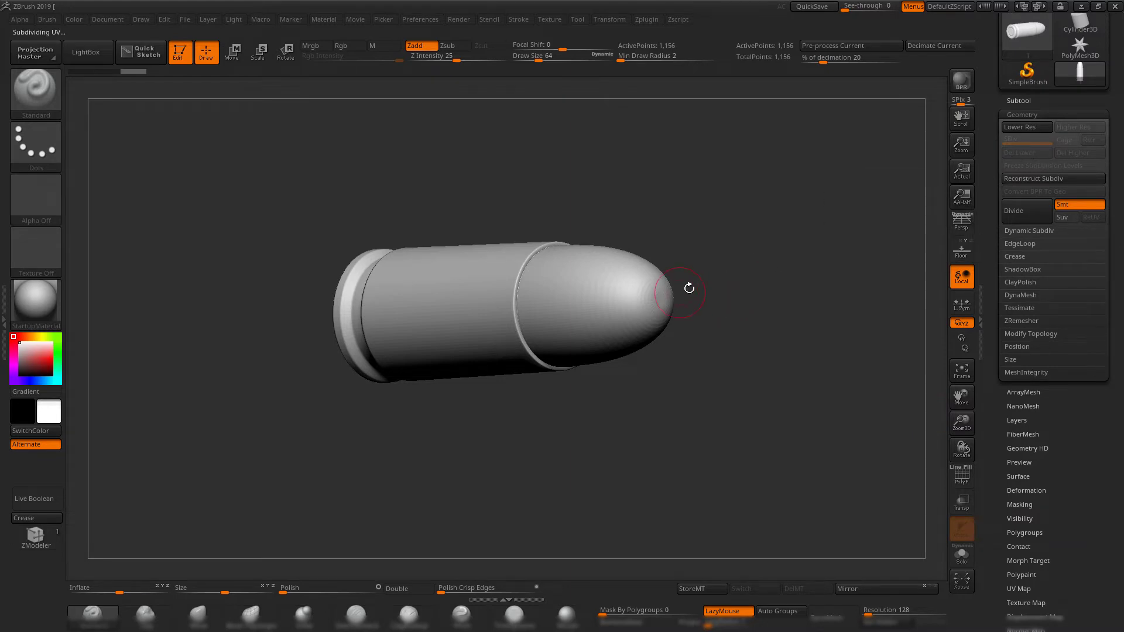
pyautogui.moveTo(689, 284); pyautogui.dragTo(758, 256)
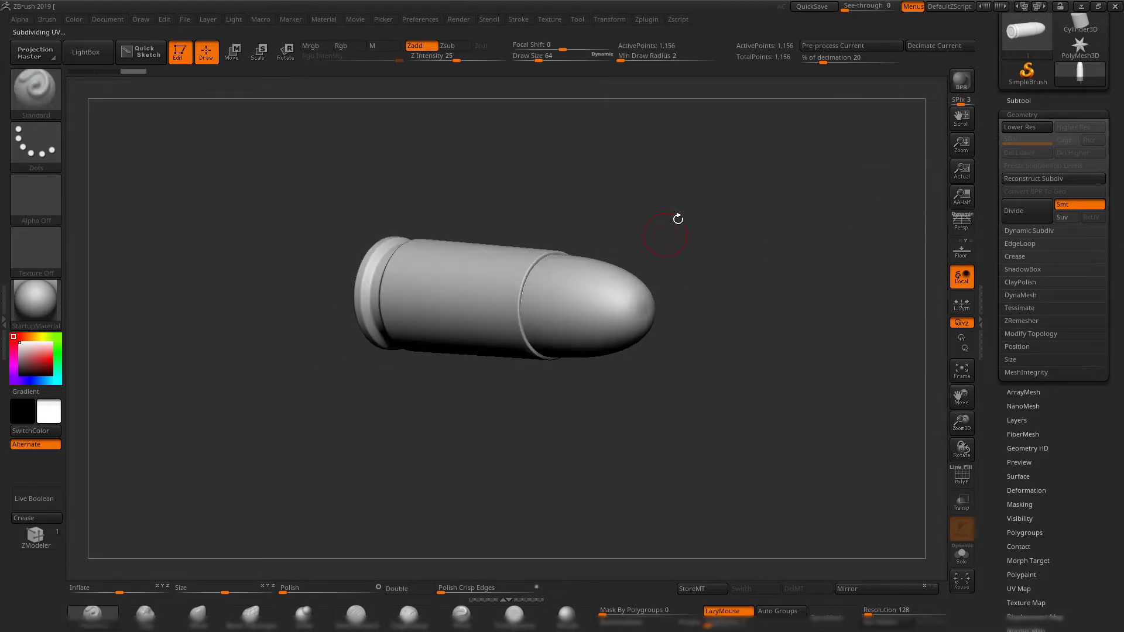
pyautogui.moveTo(678, 219); pyautogui.dragTo(787, 226)
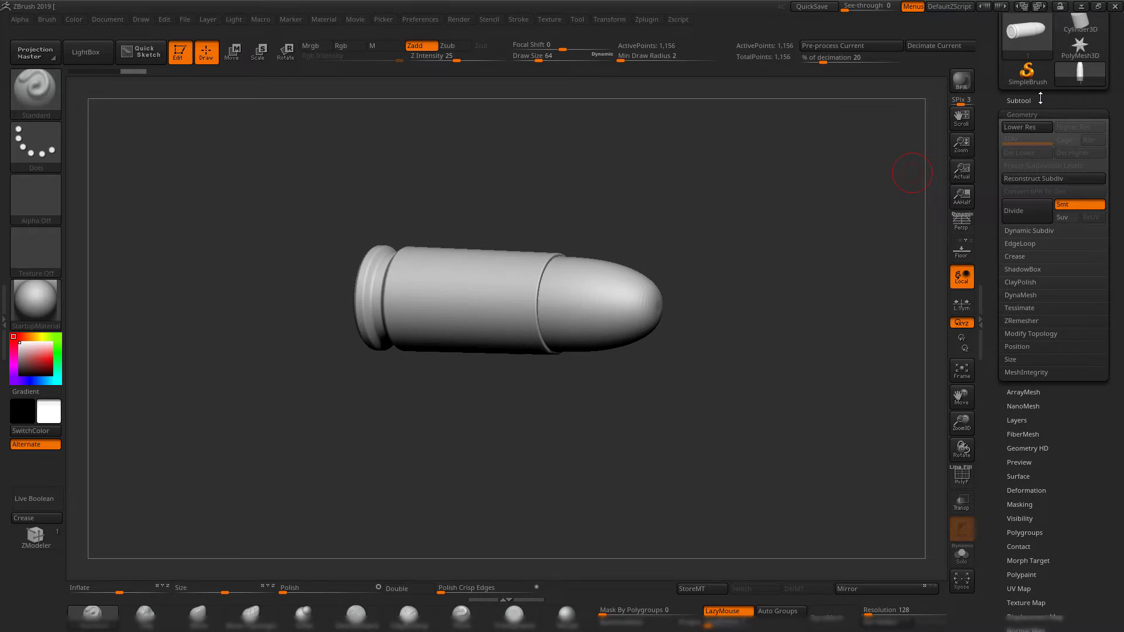
# Open the Subtool settings and put the bullet in a new folder named cartridge.
pyautogui.click(1040, 100)
pyautogui.moveTo(715, 238); pyautogui.dragTo(752, 255)
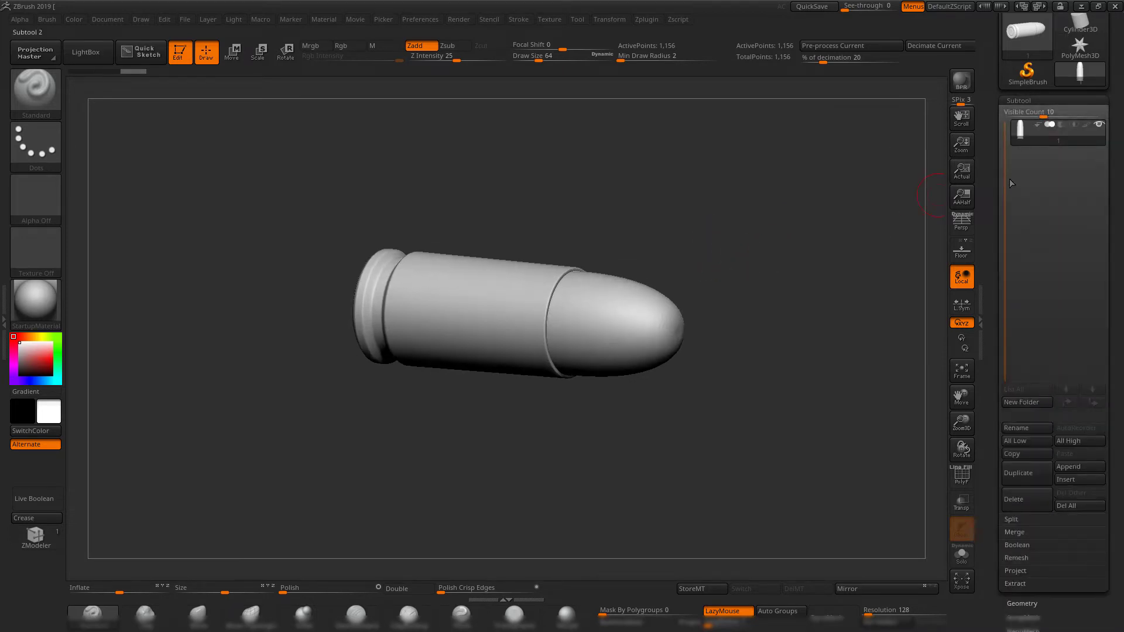
pyautogui.moveTo(993, 153); pyautogui.dragTo(992, 177)
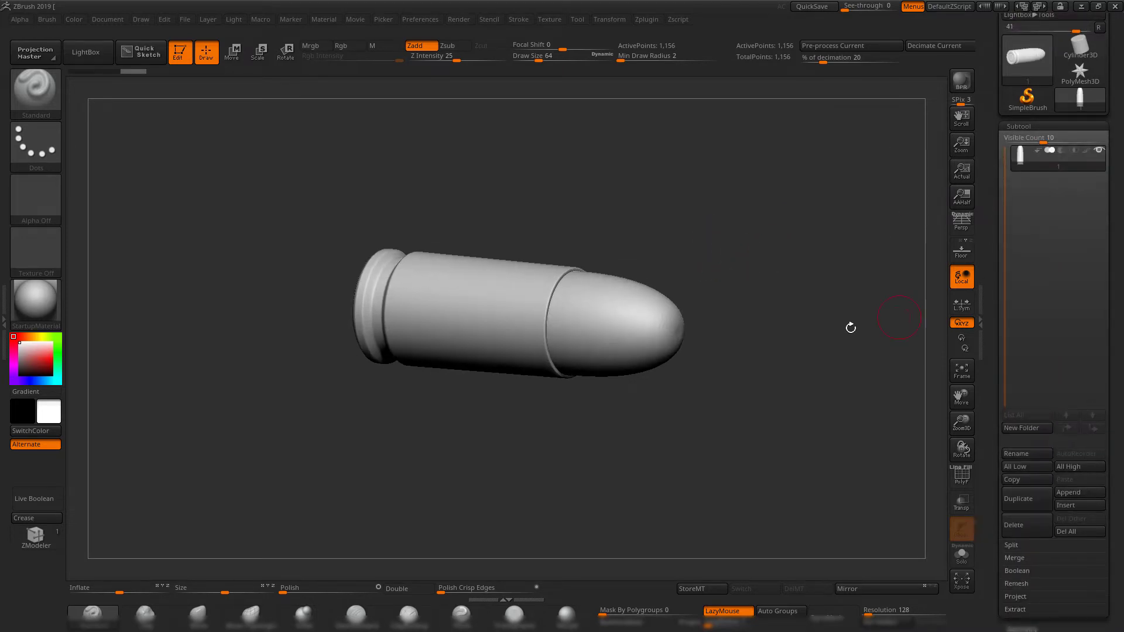
pyautogui.moveTo(851, 328); pyautogui.dragTo(845, 301)
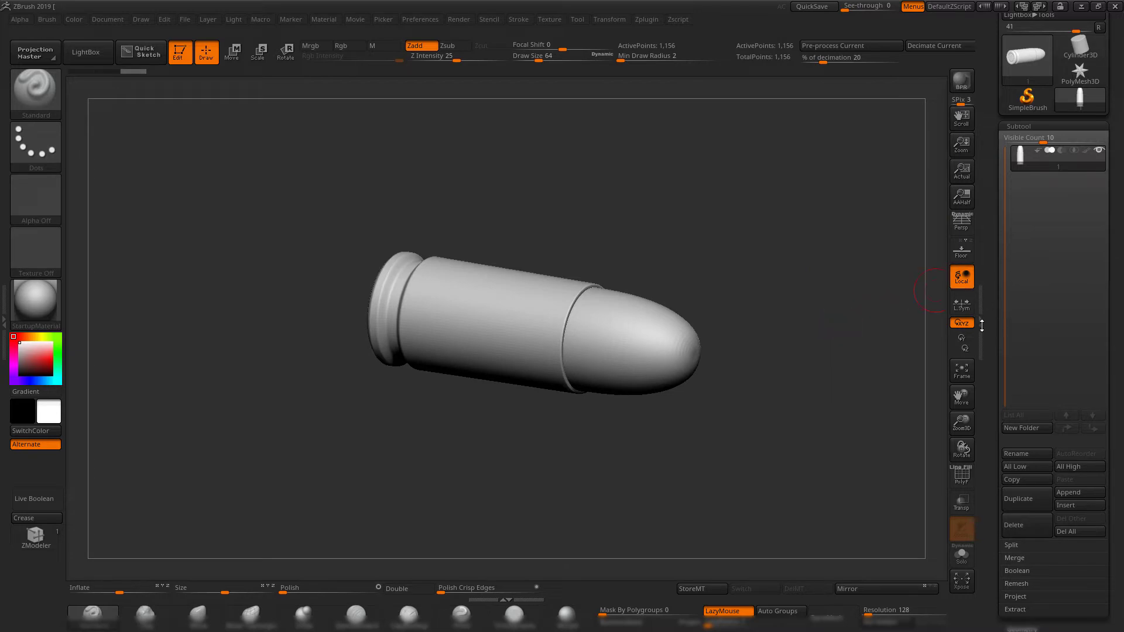
pyautogui.moveTo(748, 225); pyautogui.dragTo(831, 267)
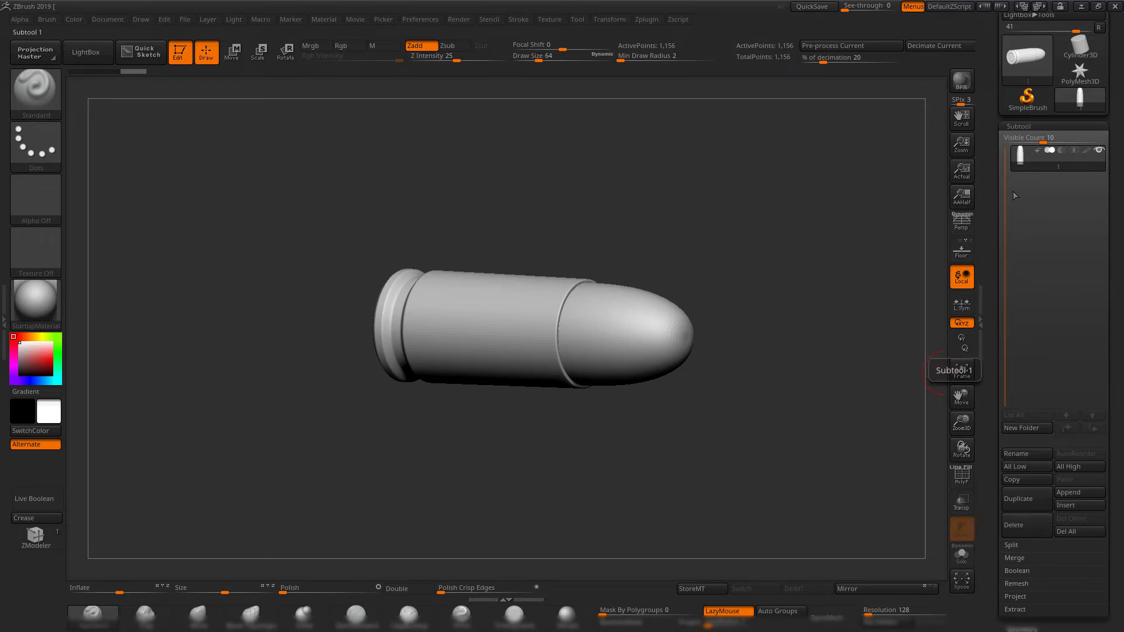
pyautogui.moveTo(1014, 163)
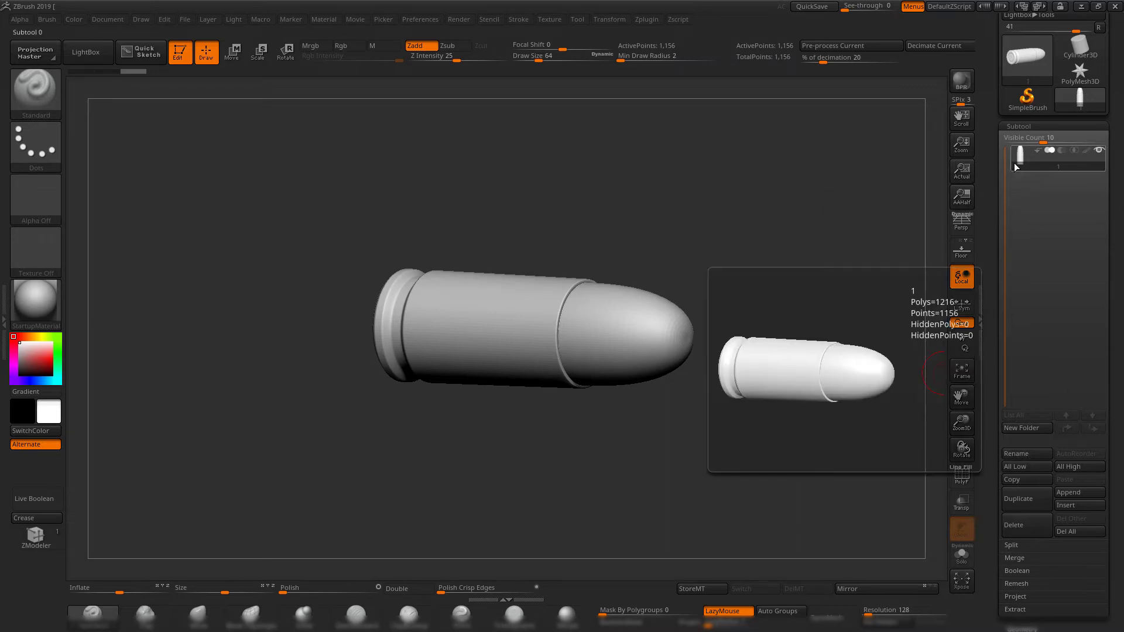
pyautogui.click(1032, 429)
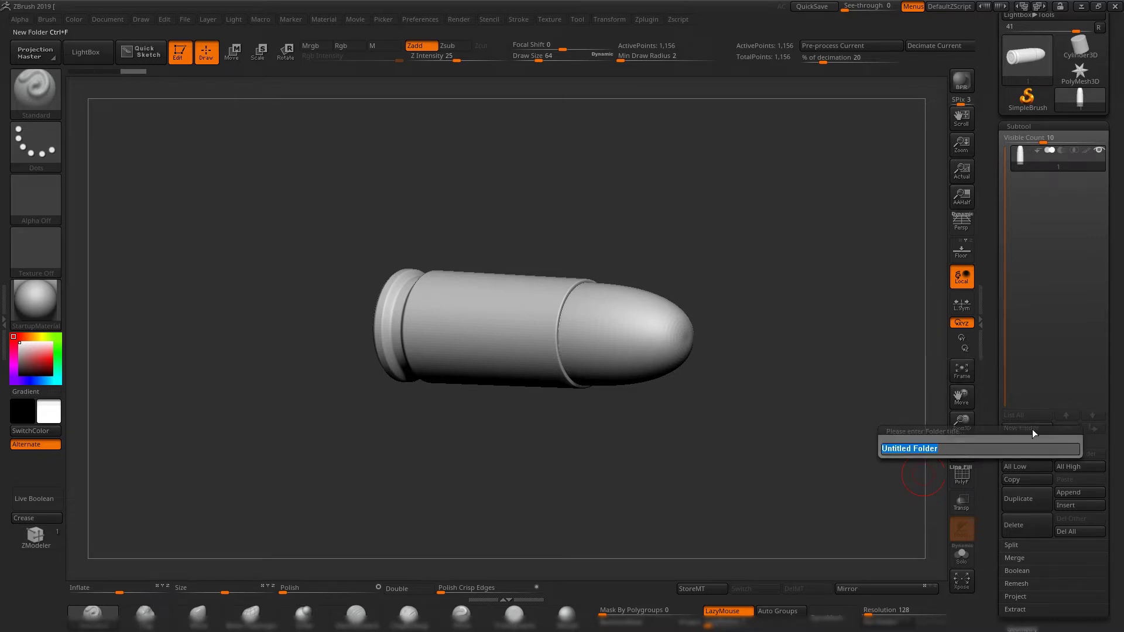
pyautogui.write('cartridge')
pyautogui.press('Return')
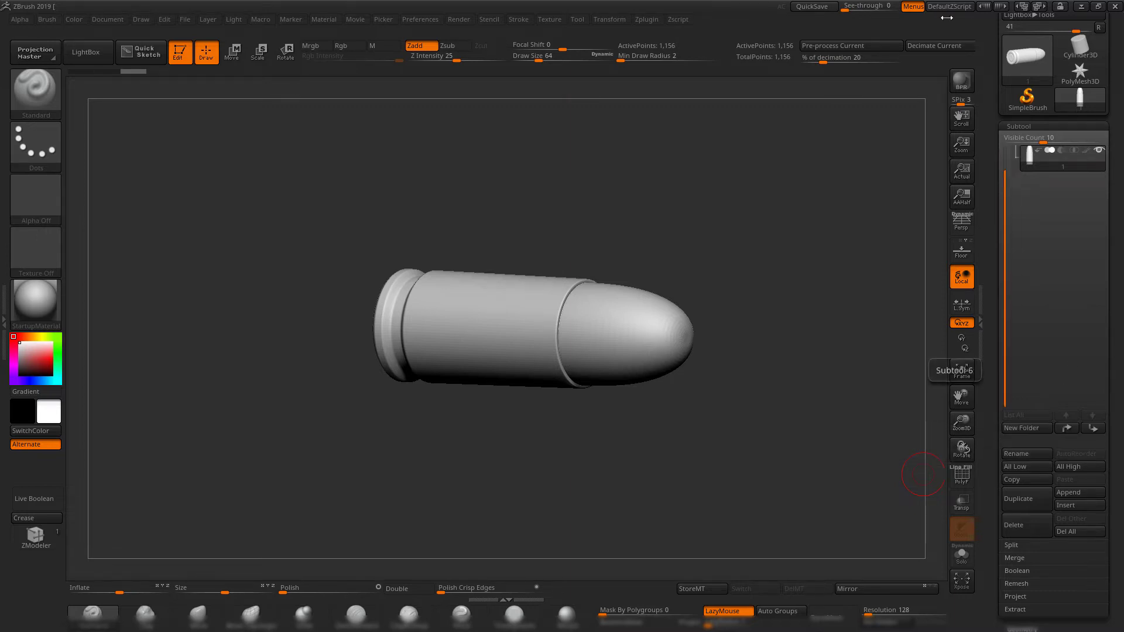
# Check the contents of the cartridge folder and leave the folder collapsed in the subtool list.
pyautogui.moveTo(1006, 201); pyautogui.dragTo(1005, 176)
pyautogui.moveTo(760, 190); pyautogui.dragTo(776, 258)
pyautogui.click(1020, 157)
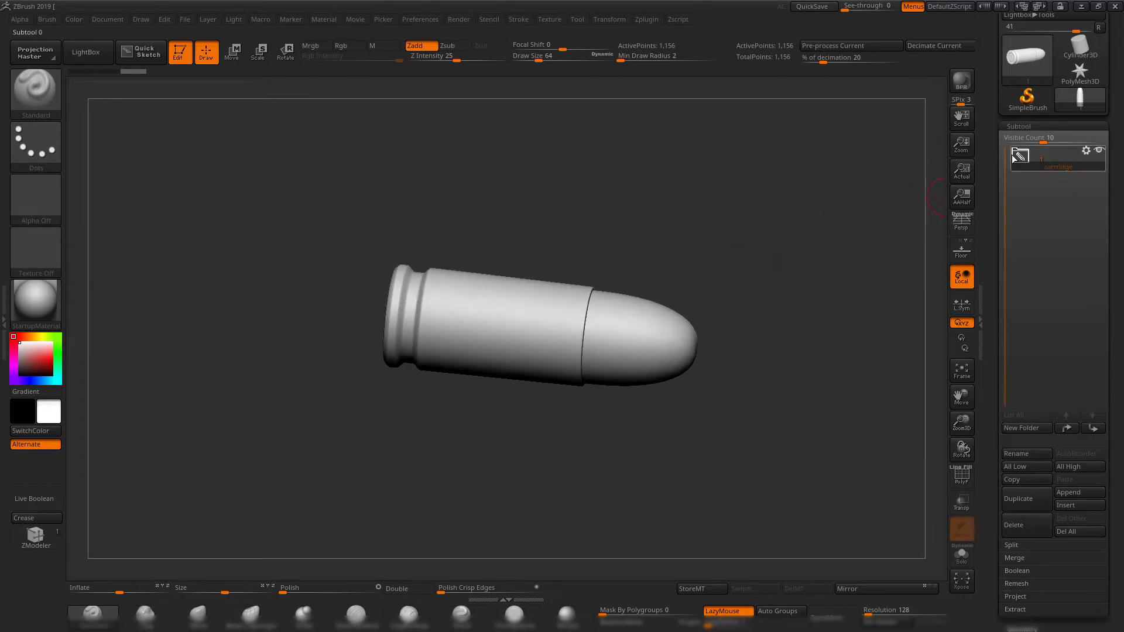
pyautogui.click(1021, 157)
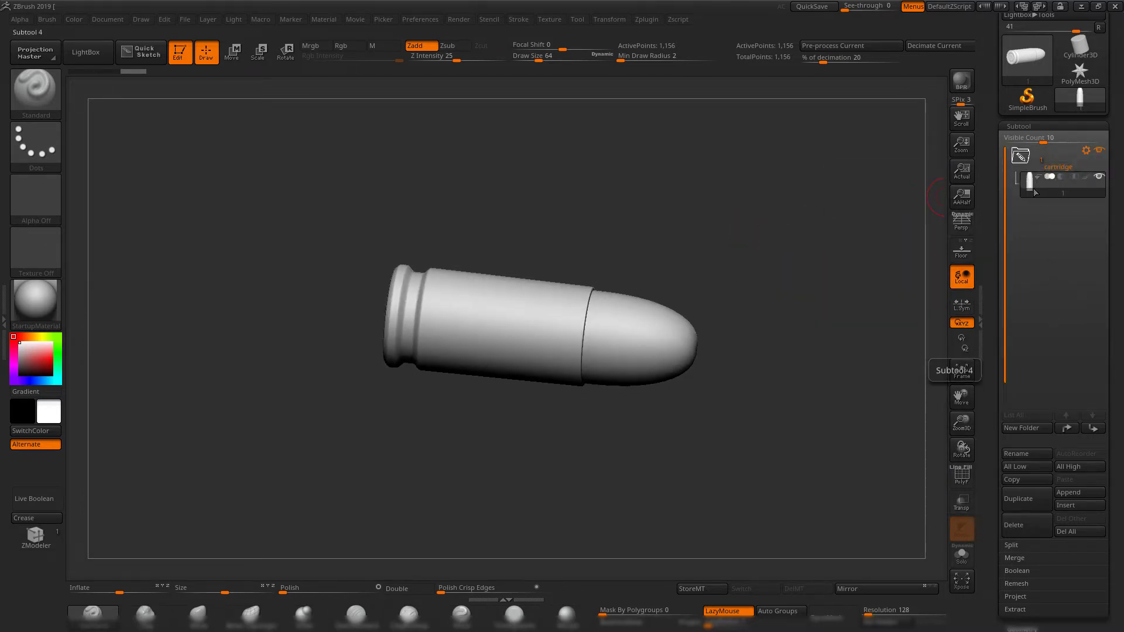
pyautogui.click(1020, 157)
pyautogui.moveTo(760, 248)
pyautogui.keyDown('shift'); pyautogui.mouseDown()
pyautogui.moveTo(731, 243)
pyautogui.moveTo(727, 264)
pyautogui.mouseUp(); pyautogui.keyUp('shift')
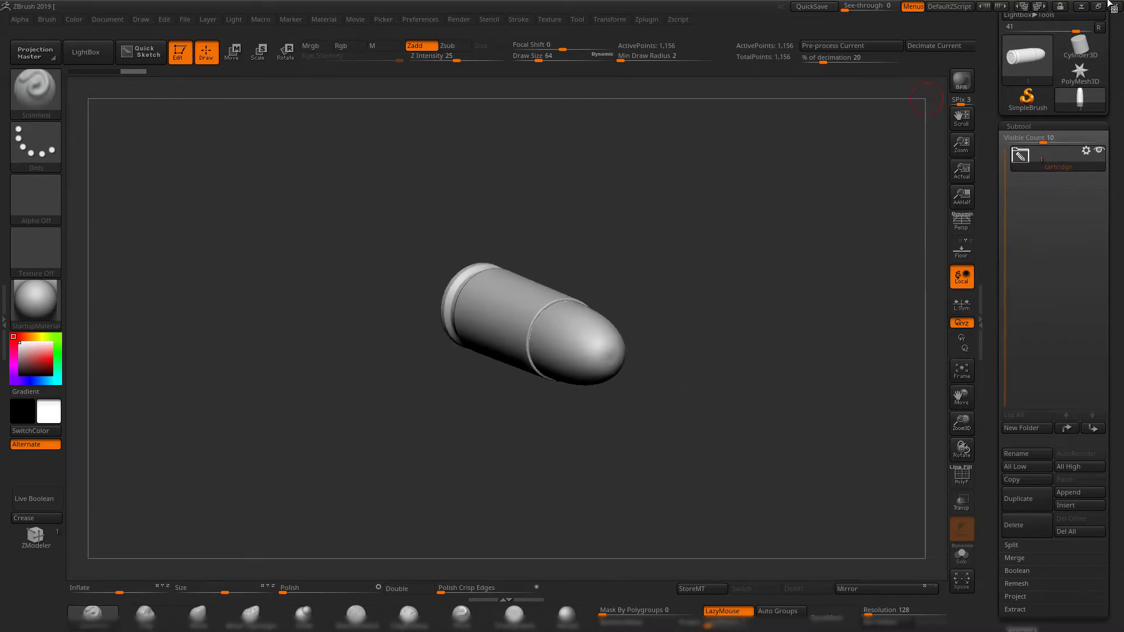
# Switch to Maya, turn off the bullet's isolation, and select and frame the hollow cylinder pCylinder1.
pyautogui.click(1084, 7)
pyautogui.keyDown('alt'); pyautogui.moveTo(597, 301); pyautogui.dragTo(670, 328); pyautogui.keyUp('alt')
pyautogui.keyDown('alt'); pyautogui.moveTo(670, 329); pyautogui.dragTo(626, 273, button='right'); pyautogui.keyUp('alt')
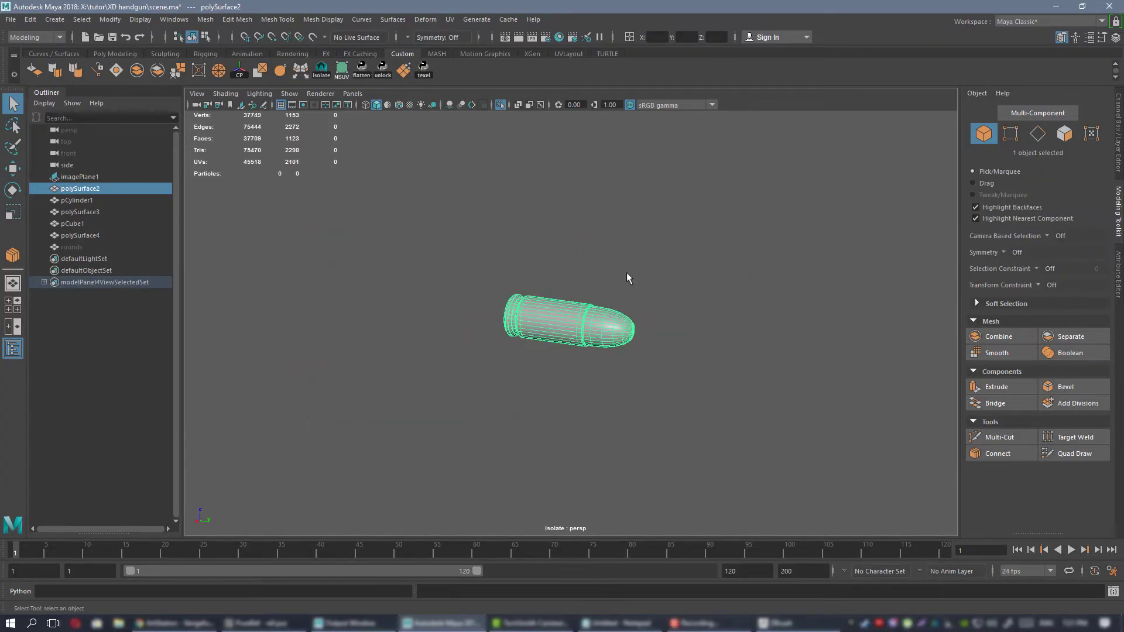
pyautogui.hotkey('ctrl', '1')
pyautogui.click(452, 288)
pyautogui.press('f')
pyautogui.keyDown('alt'); pyautogui.moveTo(572, 296); pyautogui.dragTo(174, 119, button='right'); pyautogui.keyUp('alt')
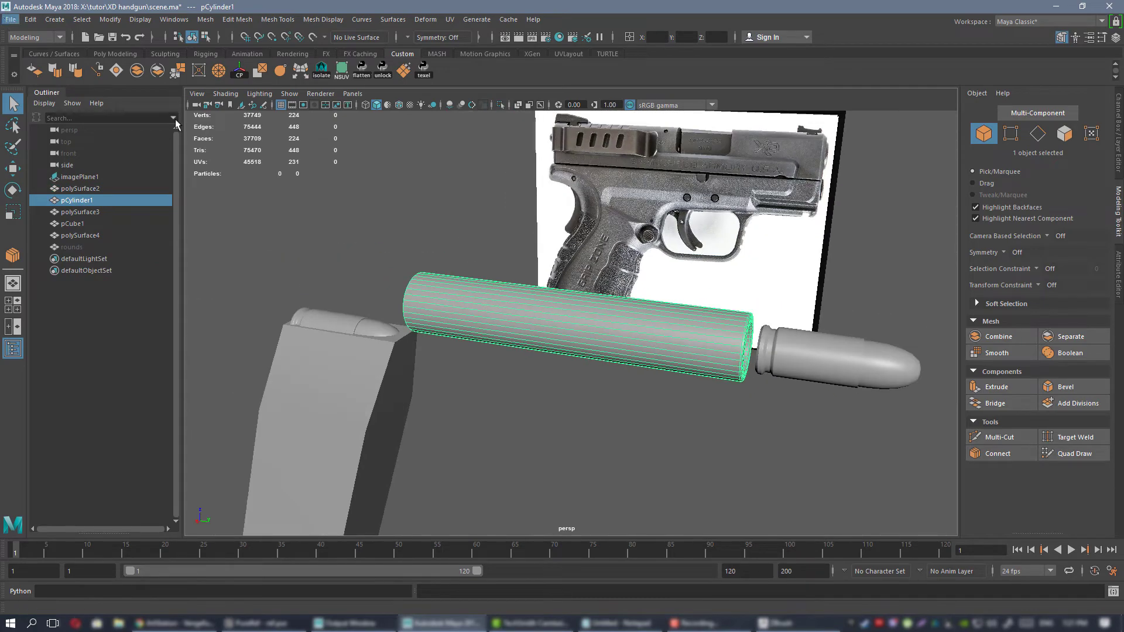
# Examine the hollow cylinder's outer surface, open end, and fit against the bullet from several angles.
pyautogui.keyDown('alt'); pyautogui.moveTo(743, 381); pyautogui.dragTo(597, 329); pyautogui.keyUp('alt')
pyautogui.keyDown('alt'); pyautogui.moveTo(527, 266); pyautogui.dragTo(602, 292); pyautogui.keyUp('alt')
pyautogui.keyDown('alt'); pyautogui.moveTo(562, 291); pyautogui.dragTo(572, 292, button='right'); pyautogui.keyUp('alt')
pyautogui.keyDown('alt'); pyautogui.moveTo(638, 291); pyautogui.dragTo(623, 310); pyautogui.keyUp('alt')
pyautogui.keyDown('alt'); pyautogui.moveTo(623, 311); pyautogui.dragTo(706, 318, button='right'); pyautogui.keyUp('alt')
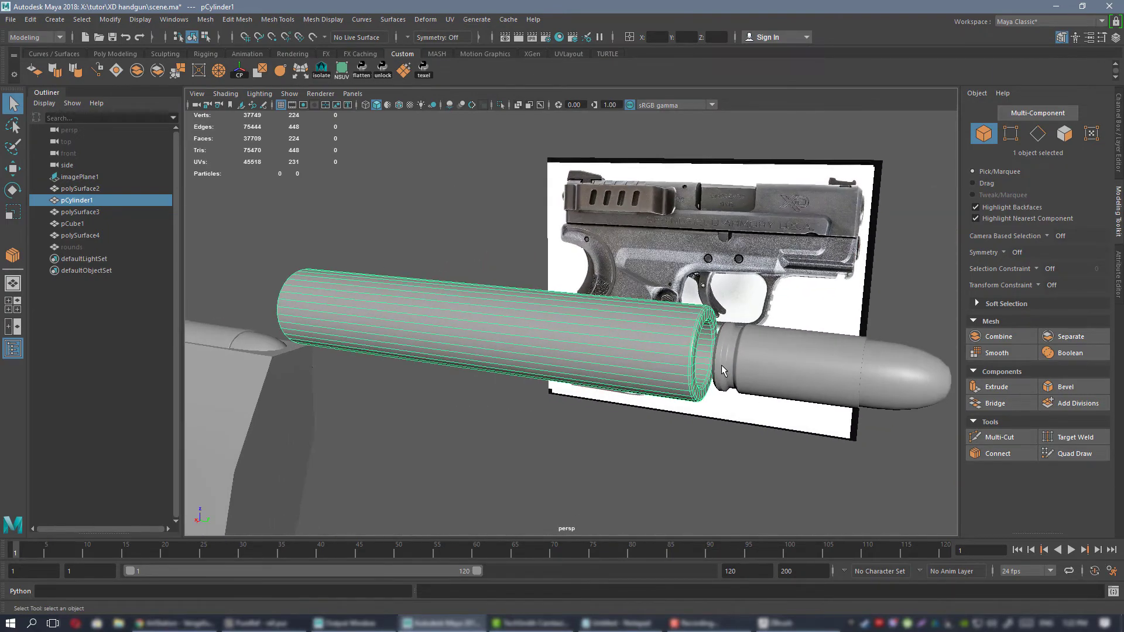
pyautogui.keyDown('alt'); pyautogui.moveTo(711, 320); pyautogui.dragTo(737, 351); pyautogui.keyUp('alt')
pyautogui.keyDown('alt'); pyautogui.moveTo(631, 344); pyautogui.dragTo(612, 343, button='middle'); pyautogui.keyUp('alt')
pyautogui.keyDown('alt'); pyautogui.moveTo(612, 343); pyautogui.dragTo(539, 331); pyautogui.keyUp('alt')
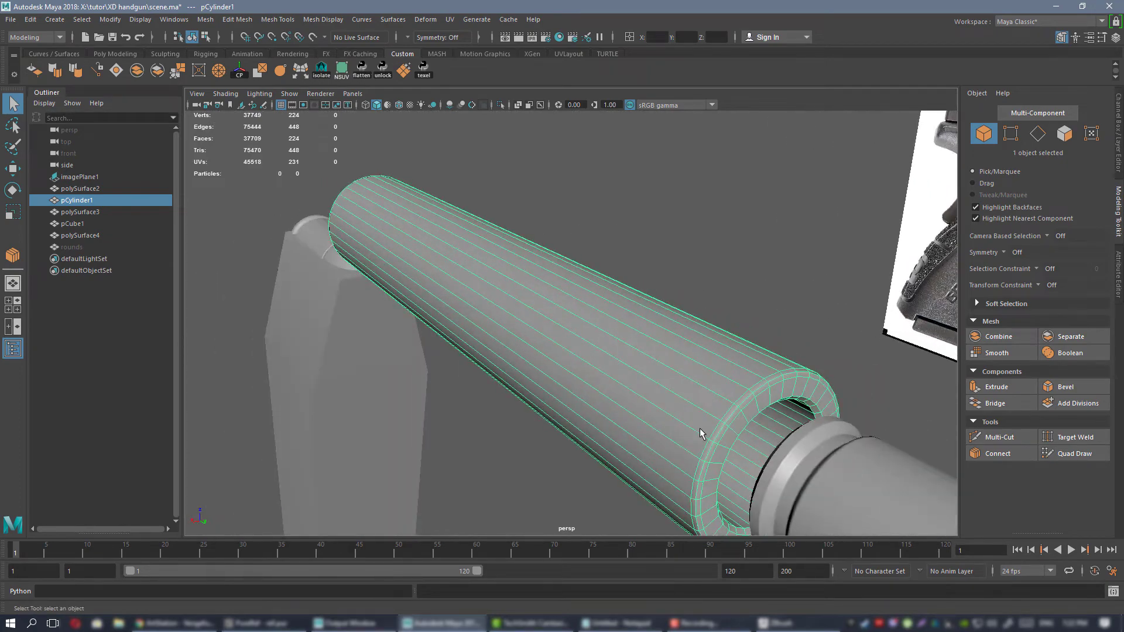
pyautogui.keyDown('alt'); pyautogui.moveTo(629, 316); pyautogui.dragTo(730, 306); pyautogui.keyUp('alt')
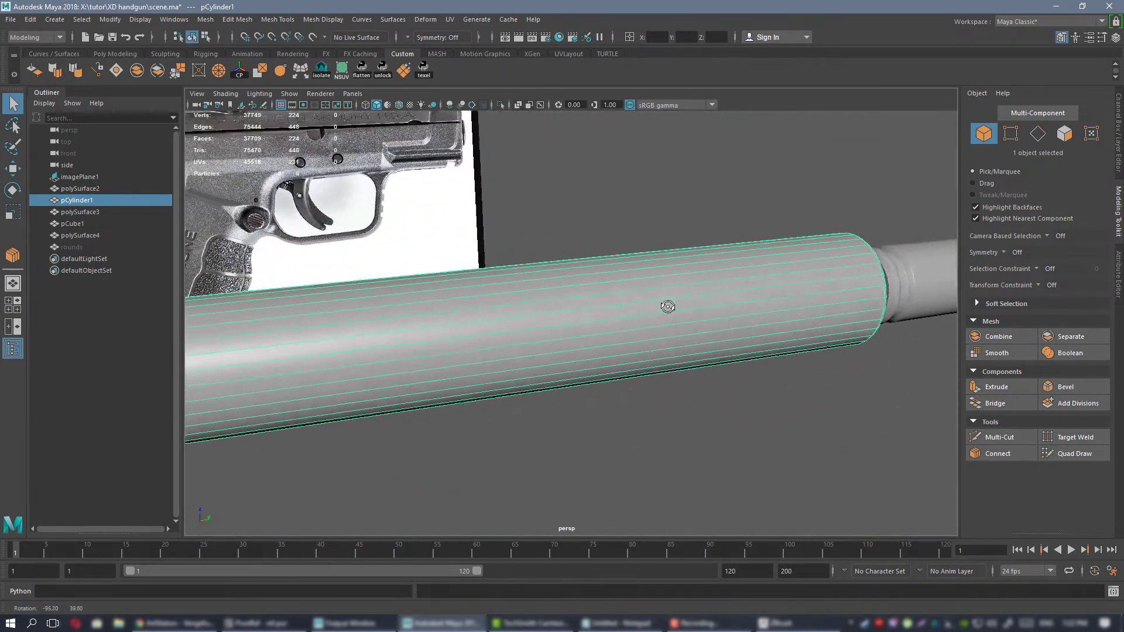
pyautogui.keyDown('alt'); pyautogui.moveTo(729, 306); pyautogui.dragTo(669, 316, button='middle'); pyautogui.keyUp('alt')
pyautogui.keyDown('alt'); pyautogui.moveTo(669, 316); pyautogui.dragTo(571, 321); pyautogui.keyUp('alt')
pyautogui.keyDown('alt'); pyautogui.moveTo(570, 321); pyautogui.dragTo(457, 268, button='right'); pyautogui.keyUp('alt')
pyautogui.keyDown('alt'); pyautogui.moveTo(456, 269); pyautogui.dragTo(478, 281); pyautogui.keyUp('alt')
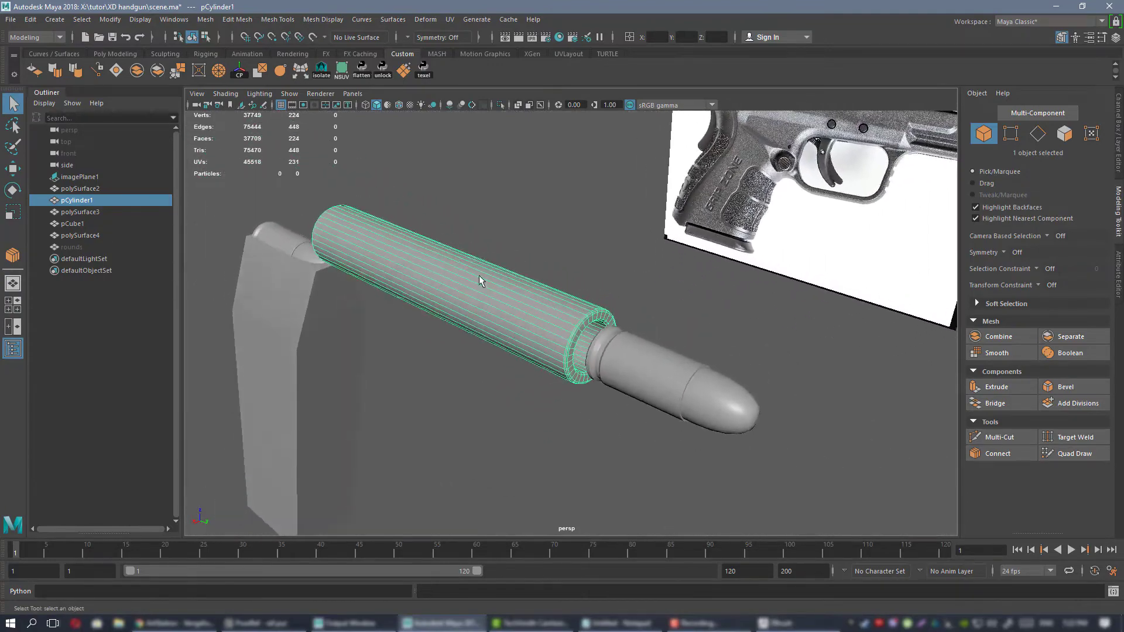
pyautogui.keyDown('alt'); pyautogui.moveTo(516, 291); pyautogui.dragTo(654, 354, button='right'); pyautogui.keyUp('alt')
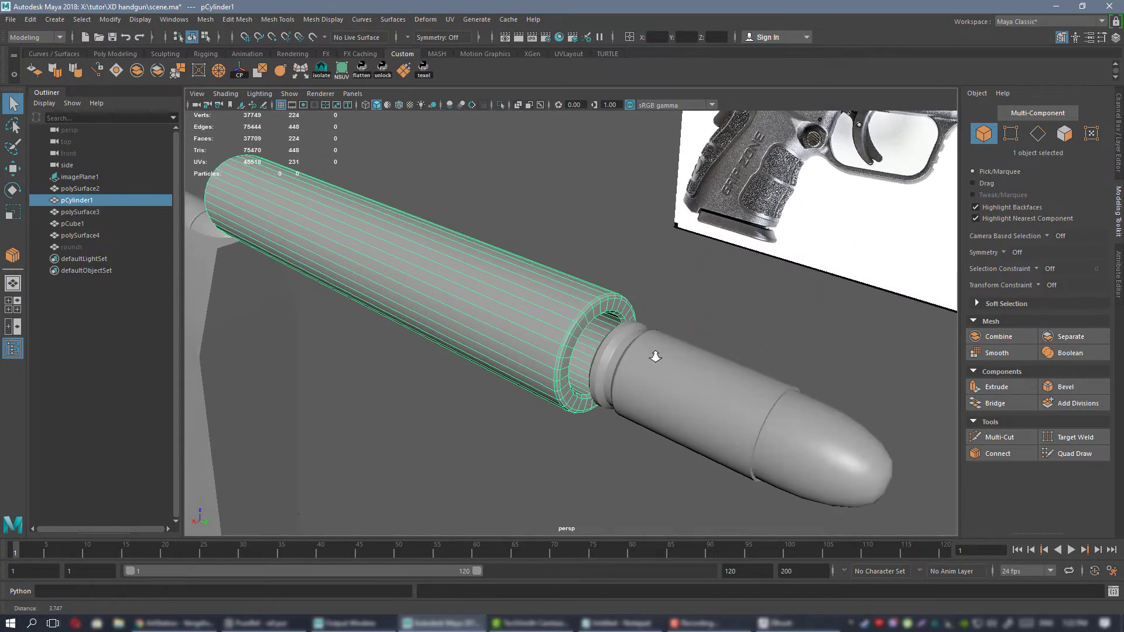
pyautogui.keyDown('alt'); pyautogui.moveTo(654, 354); pyautogui.dragTo(590, 314); pyautogui.keyUp('alt')
pyautogui.keyDown('alt'); pyautogui.moveTo(589, 313); pyautogui.dragTo(688, 357, button='right'); pyautogui.keyUp('alt')
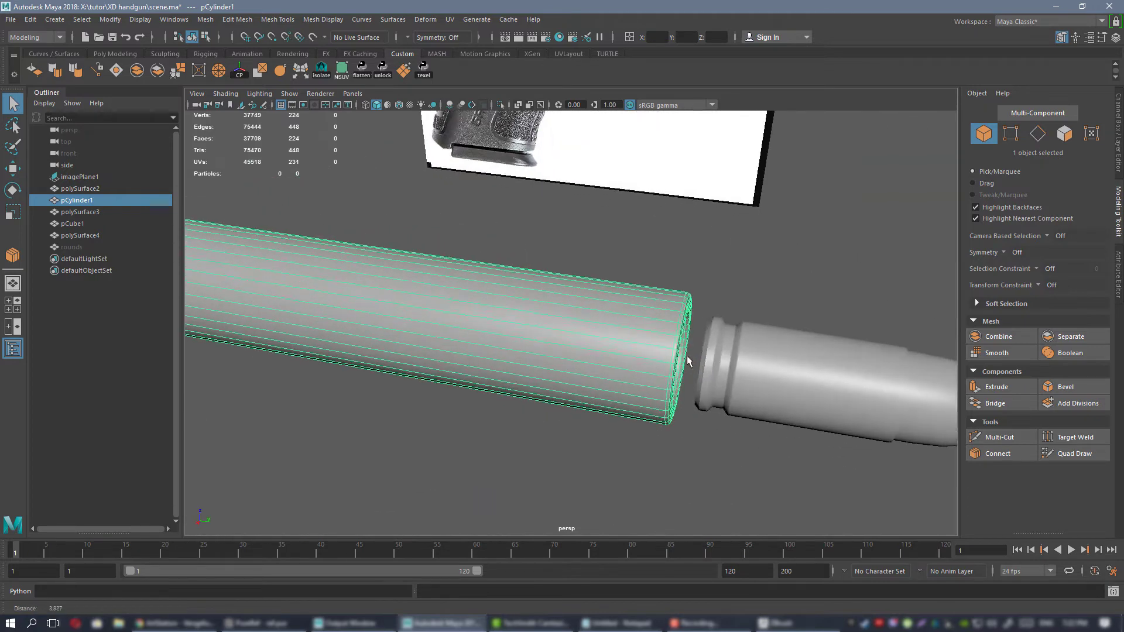
pyautogui.keyDown('alt'); pyautogui.moveTo(688, 357); pyautogui.dragTo(590, 313, button='middle'); pyautogui.keyUp('alt')
pyautogui.keyDown('alt'); pyautogui.moveTo(590, 314); pyautogui.dragTo(528, 304); pyautogui.keyUp('alt')
pyautogui.keyDown('alt'); pyautogui.moveTo(503, 315); pyautogui.dragTo(605, 309, button='middle'); pyautogui.keyUp('alt')
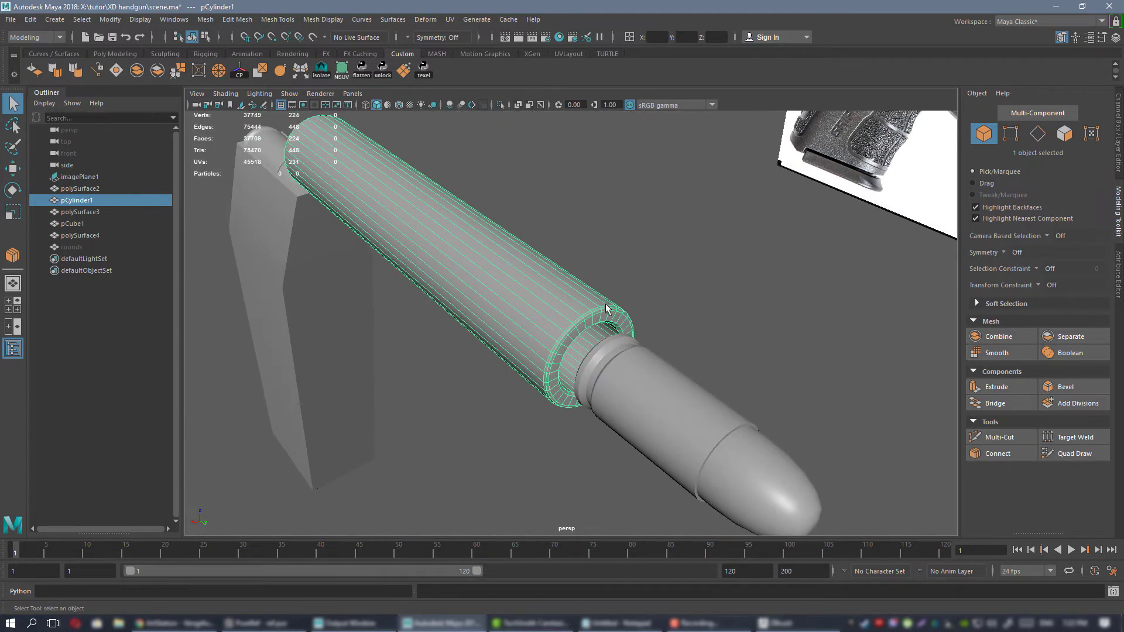
pyautogui.keyDown('alt'); pyautogui.moveTo(496, 291); pyautogui.dragTo(429, 288, button='right'); pyautogui.keyUp('alt')
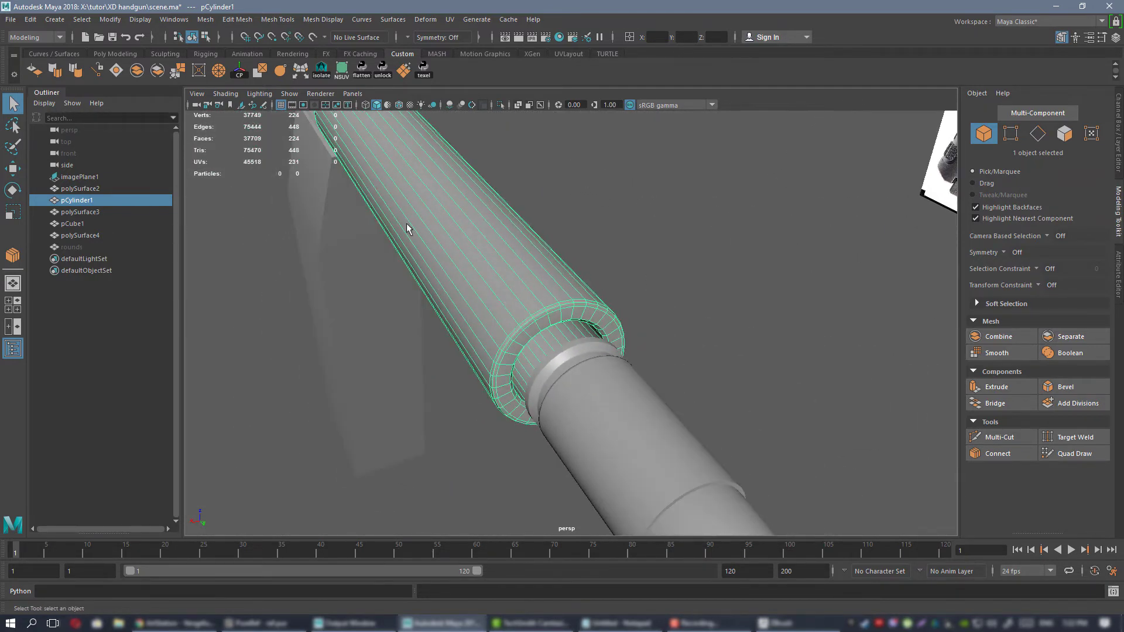
pyautogui.keyDown('alt'); pyautogui.moveTo(536, 237); pyautogui.dragTo(529, 276); pyautogui.keyUp('alt')
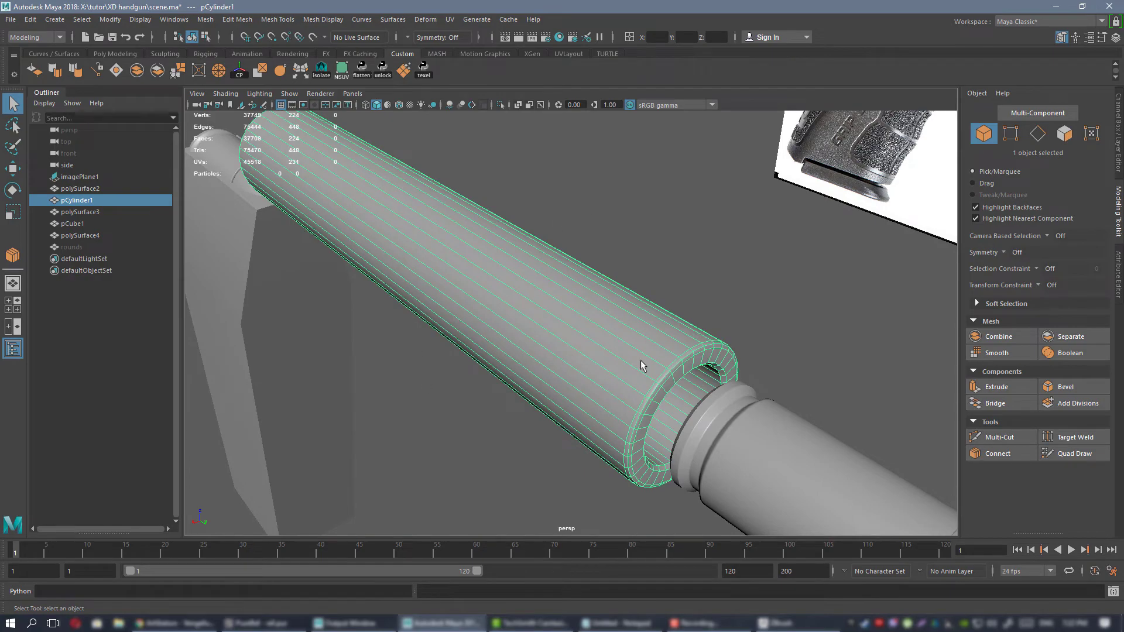
# Insert a supporting edge loop with Multi-Cut around the hollow cylinder's outer wall, just behind its open rim.
pyautogui.keyDown('alt'); pyautogui.moveTo(641, 365); pyautogui.dragTo(559, 328); pyautogui.keyUp('alt')
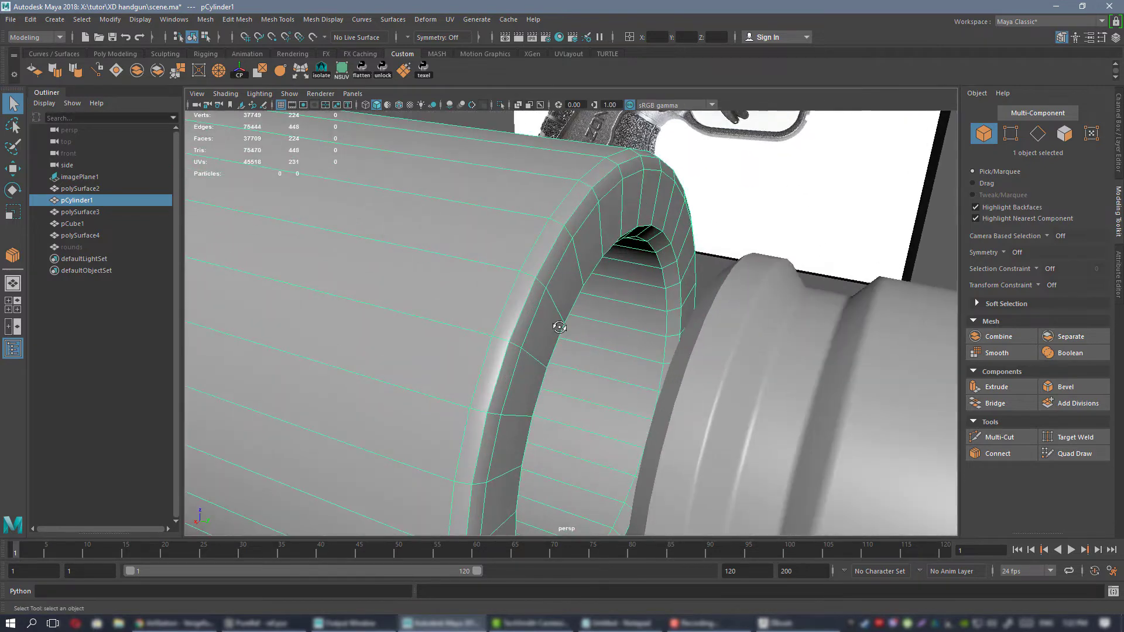
pyautogui.keyDown('alt'); pyautogui.moveTo(556, 215); pyautogui.dragTo(564, 213); pyautogui.keyUp('alt')
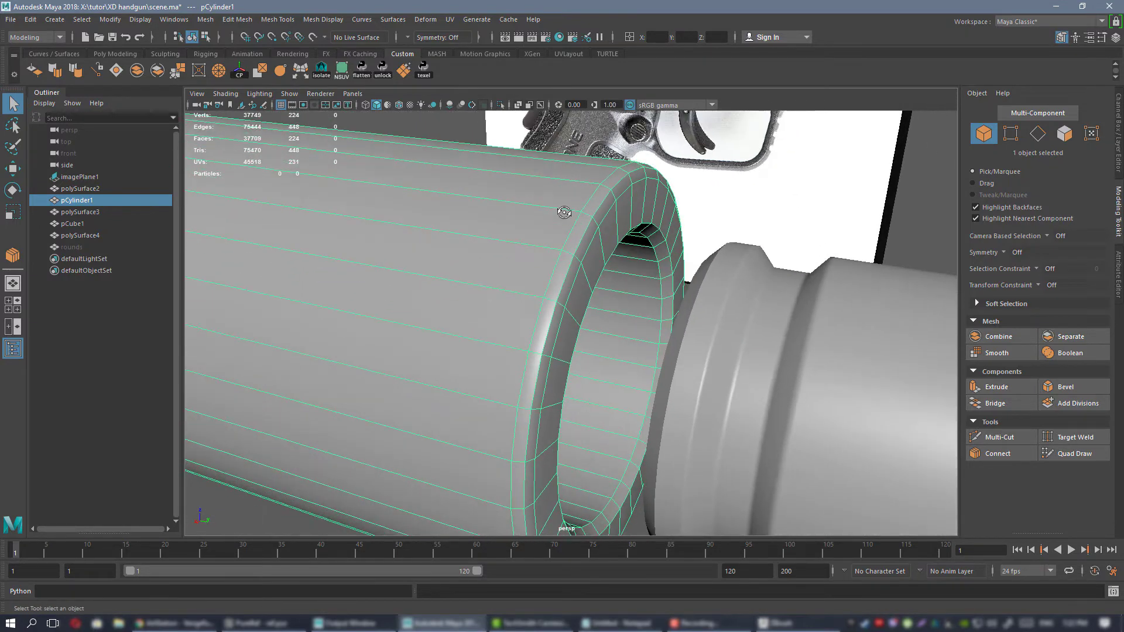
pyautogui.hotkey('ctrl', 'shift', 'x')
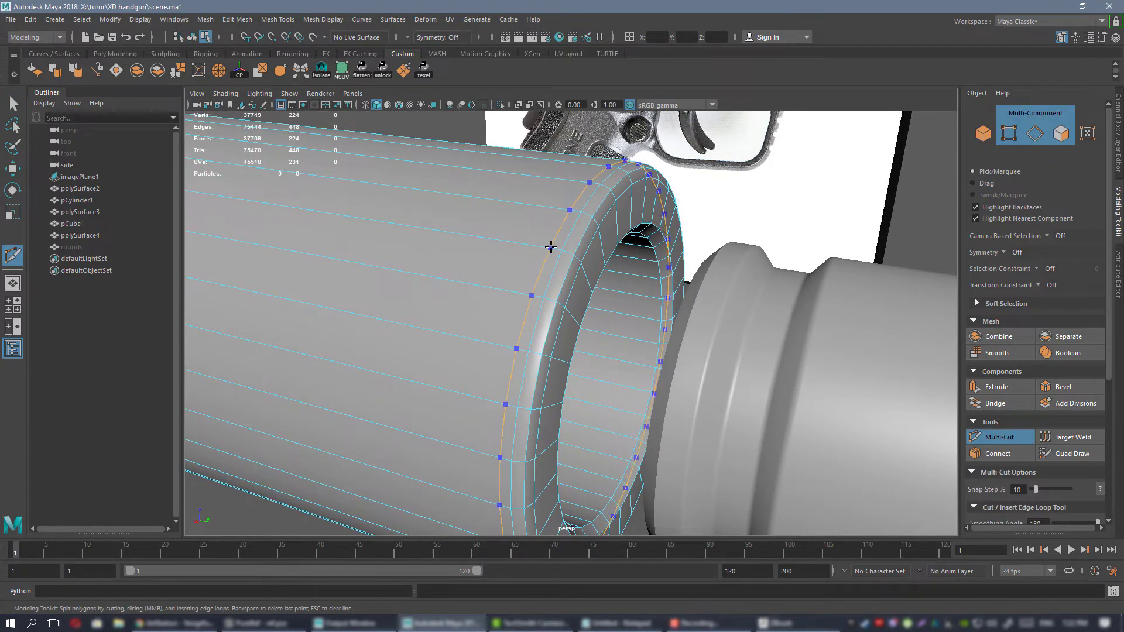
pyautogui.keyDown('ctrl'); pyautogui.click(550, 248); pyautogui.keyUp('ctrl')
pyautogui.press('w')
pyautogui.moveTo(484, 232); pyautogui.dragTo(541, 214, button='right')
pyautogui.keyDown('alt'); pyautogui.moveTo(603, 245); pyautogui.dragTo(532, 245, button='right'); pyautogui.keyUp('alt')
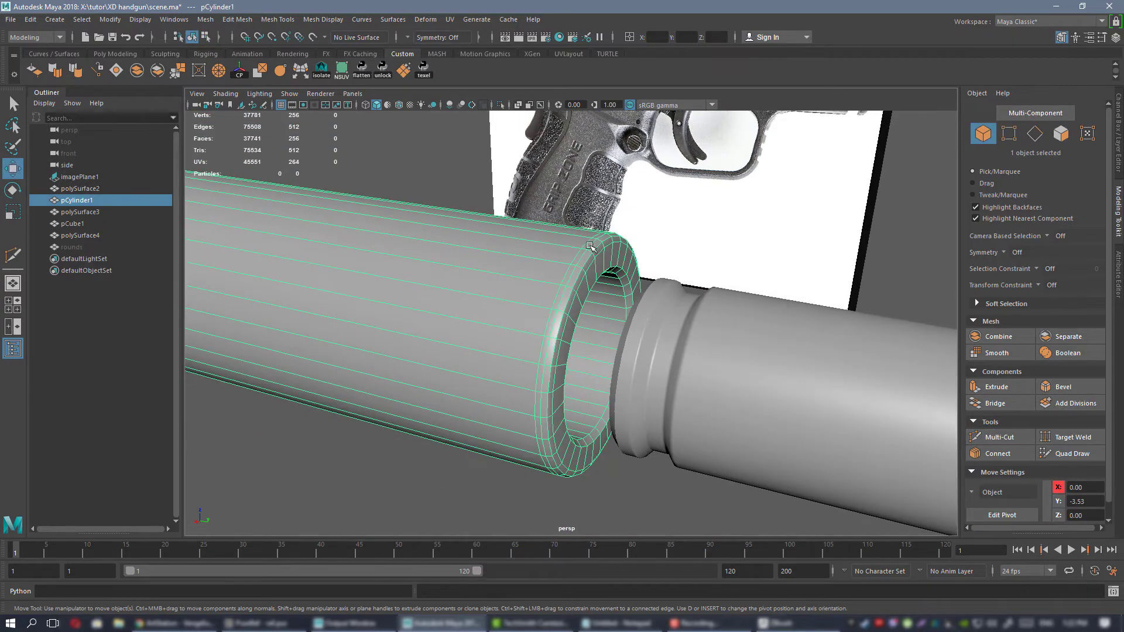
pyautogui.moveTo(597, 263)
pyautogui.keyDown('alt'); pyautogui.mouseDown()
pyautogui.moveTo(509, 261)
pyautogui.moveTo(588, 256)
pyautogui.mouseUp(); pyautogui.keyUp('alt')
pyautogui.keyDown('alt'); pyautogui.moveTo(588, 255); pyautogui.dragTo(371, 242, button='right'); pyautogui.keyUp('alt')
# Export only the hollow cylinder pCylinder1 as 1.OBJ in the exp folder, overwriting the existing file.
pyautogui.click(487, 437)
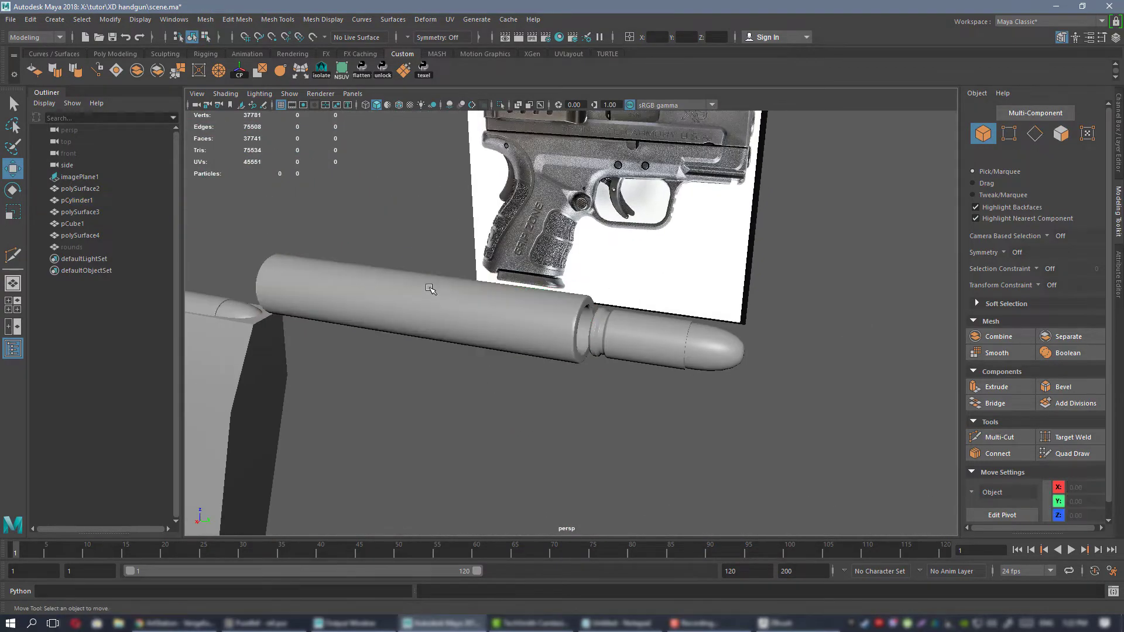
pyautogui.click(375, 287)
pyautogui.click(11, 20)
pyautogui.click(72, 177)
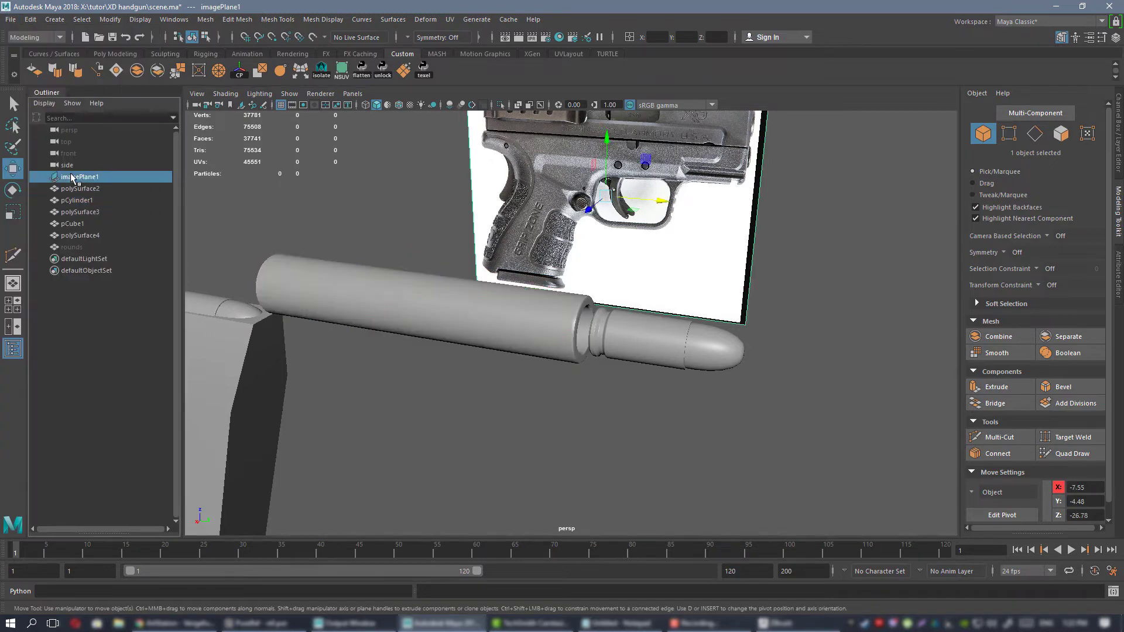
pyautogui.click(360, 306)
pyautogui.click(11, 20)
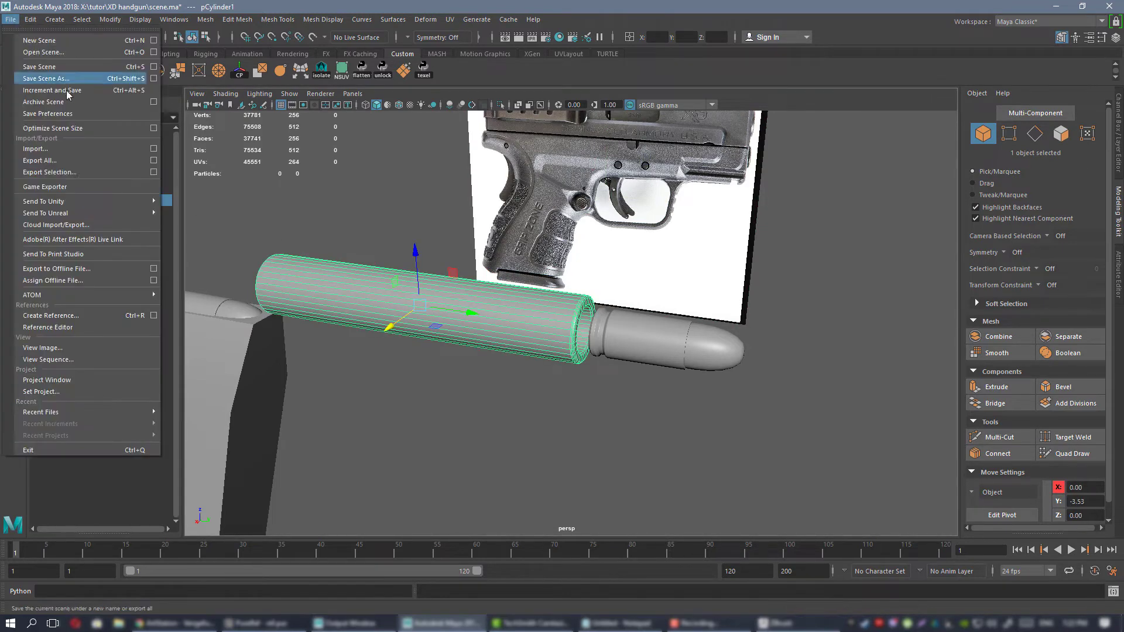
pyautogui.click(76, 171)
pyautogui.doubleClick(436, 236)
pyautogui.click(623, 367)
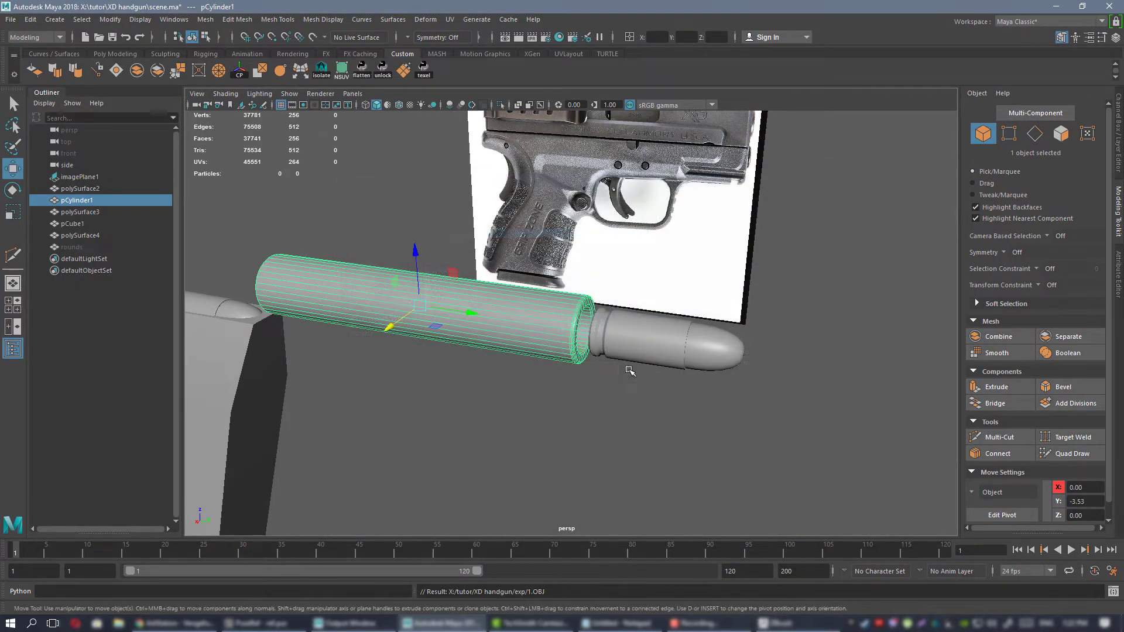
# Return to ZBrush and insert a Sphere3D subtool below the collapsed cartridge folder as an import placeholder.
pyautogui.click(781, 624)
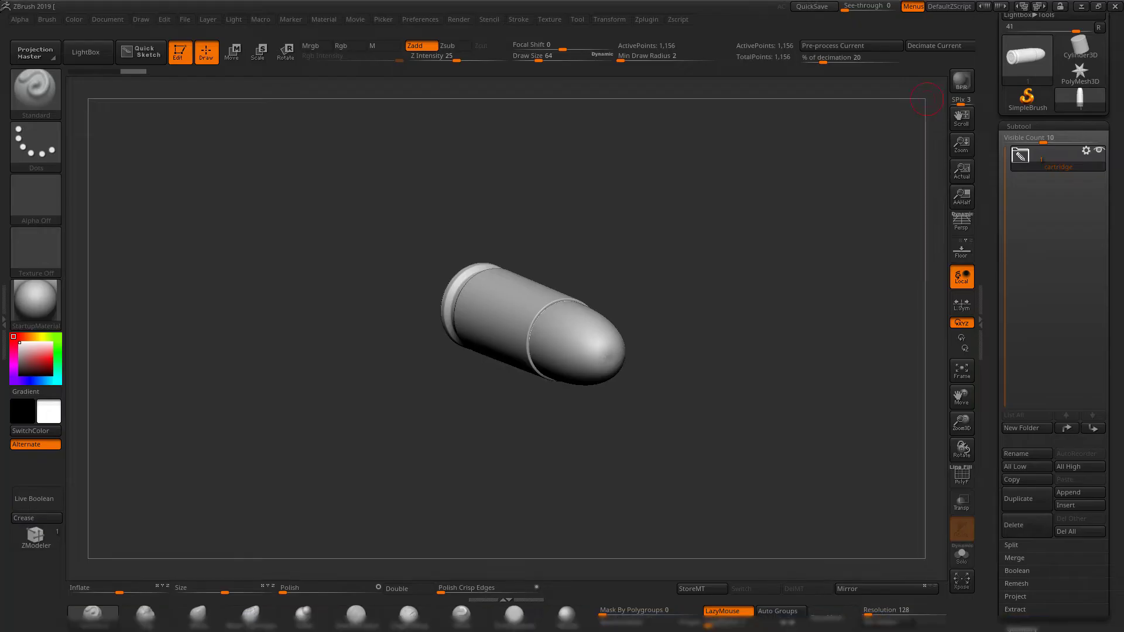
pyautogui.keyDown('alt'); pyautogui.moveTo(748, 394); pyautogui.dragTo(742, 418); pyautogui.keyUp('alt')
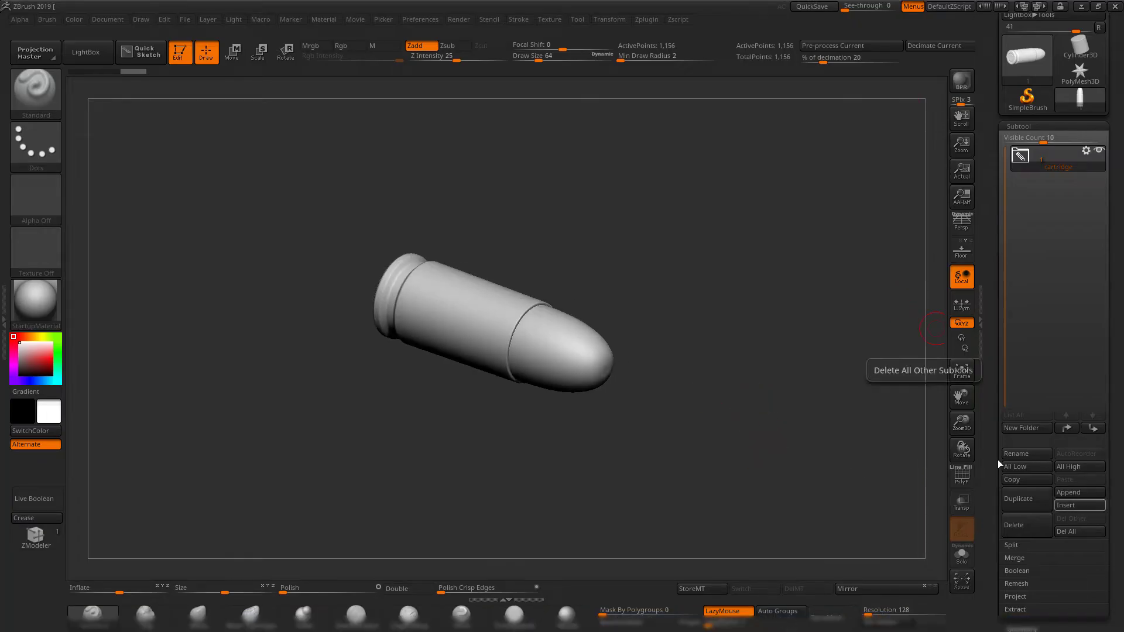
pyautogui.moveTo(866, 374); pyautogui.dragTo(755, 374)
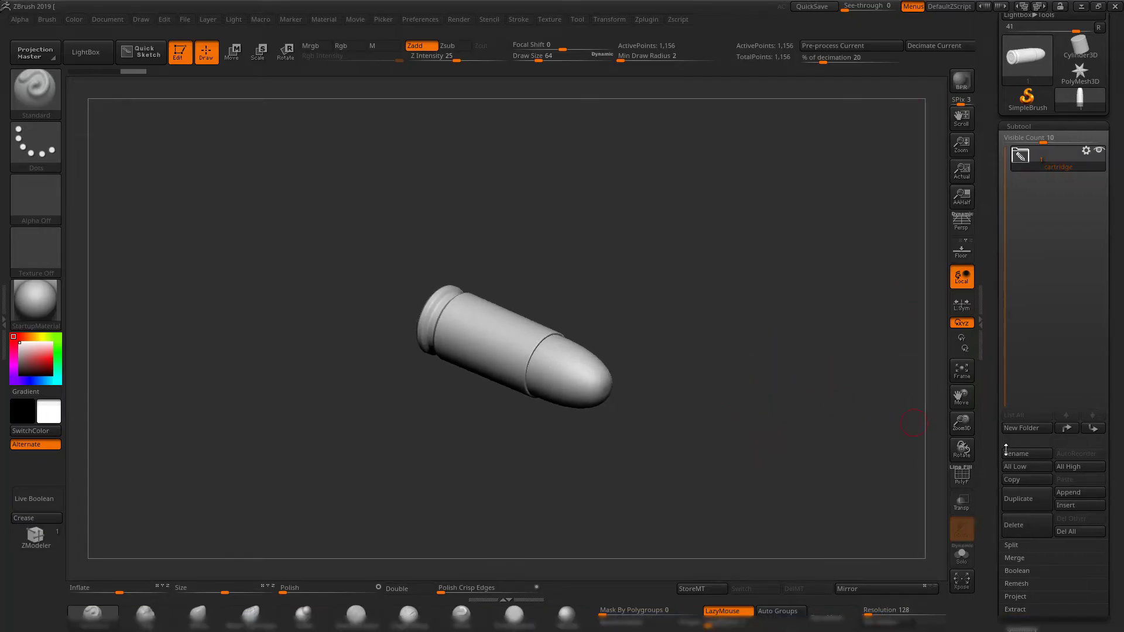
pyautogui.click(1079, 506)
pyautogui.click(699, 397)
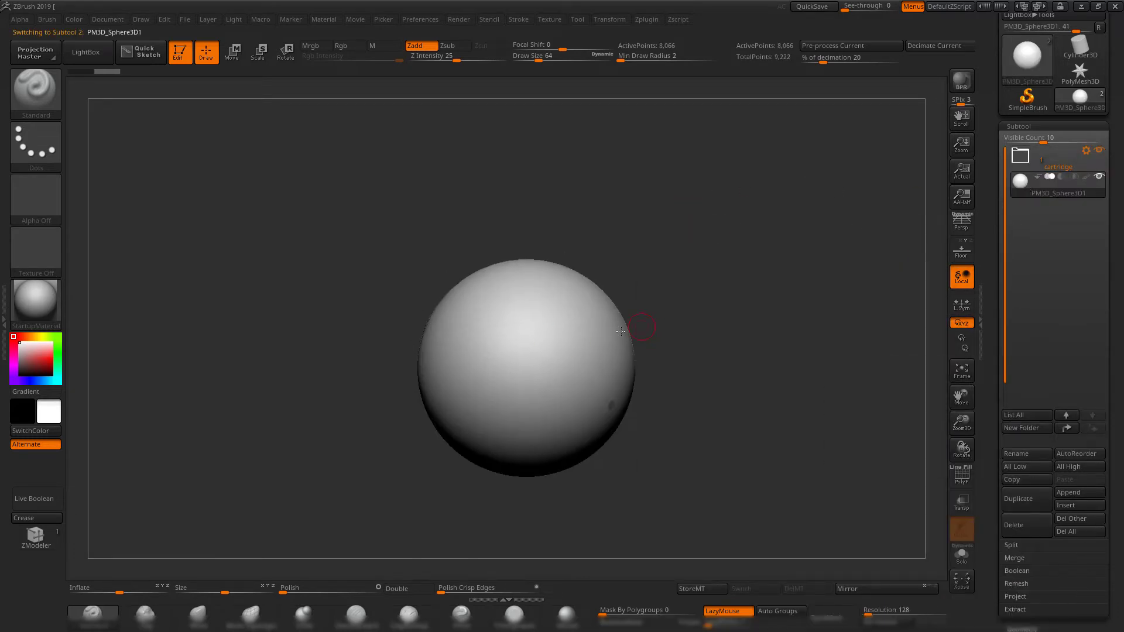
pyautogui.moveTo(705, 300); pyautogui.dragTo(736, 307)
pyautogui.moveTo(988, 157); pyautogui.dragTo(990, 202)
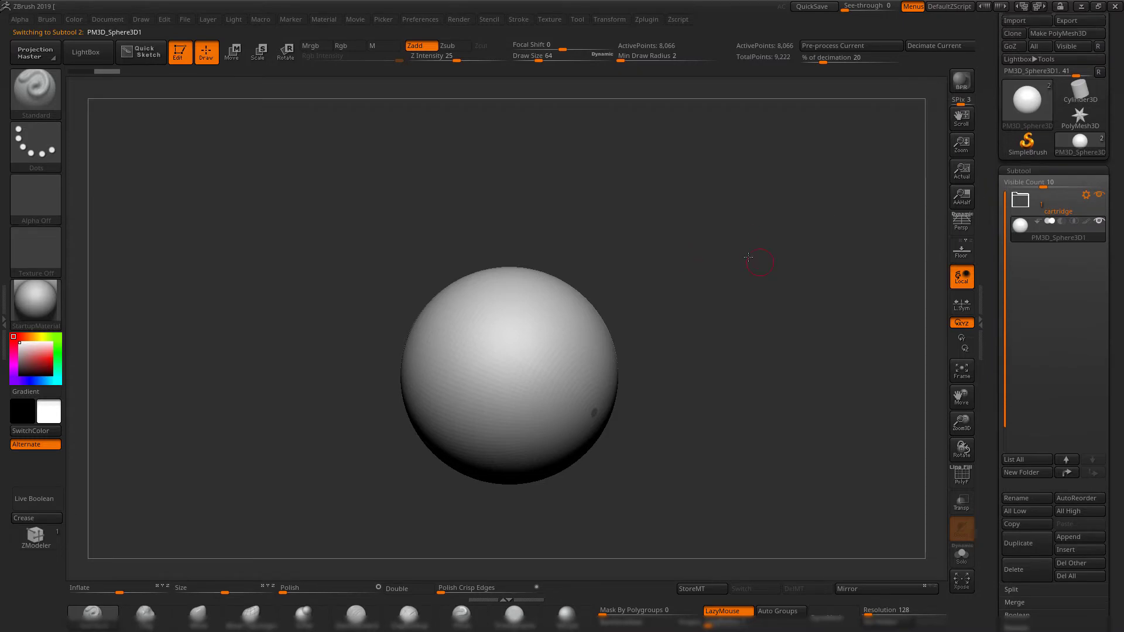
pyautogui.moveTo(764, 253); pyautogui.dragTo(727, 270)
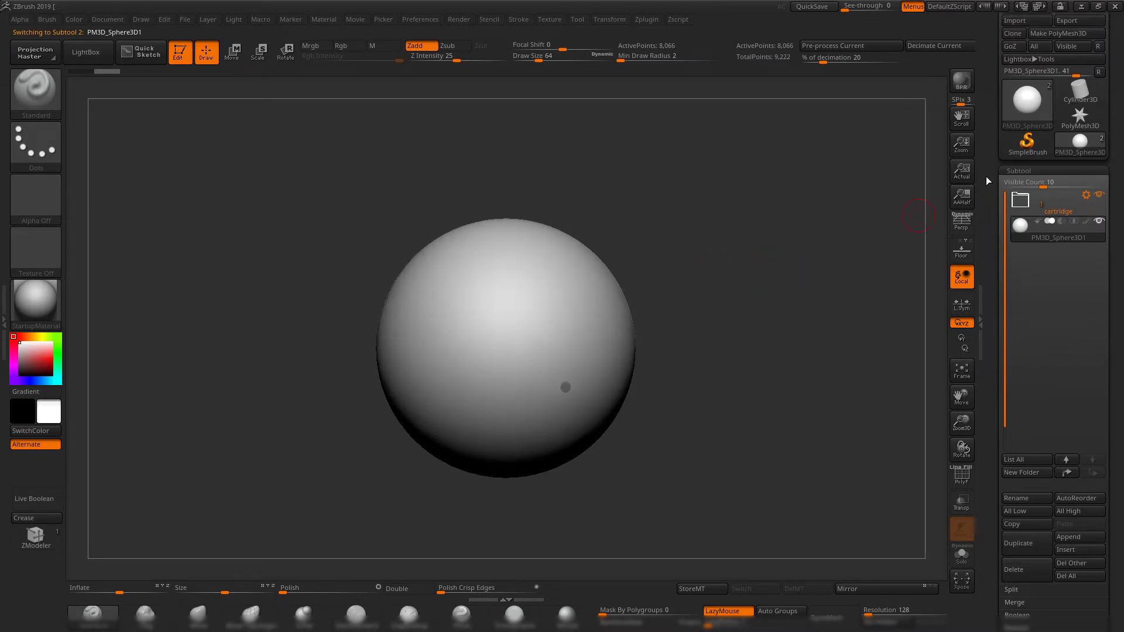
# Import 1.OBJ from the exp folder into the placeholder sphere subtool and isolate the imported hollow cylinder with Solo.
pyautogui.moveTo(996, 170); pyautogui.dragTo(996, 226)
pyautogui.moveTo(740, 211); pyautogui.dragTo(799, 220)
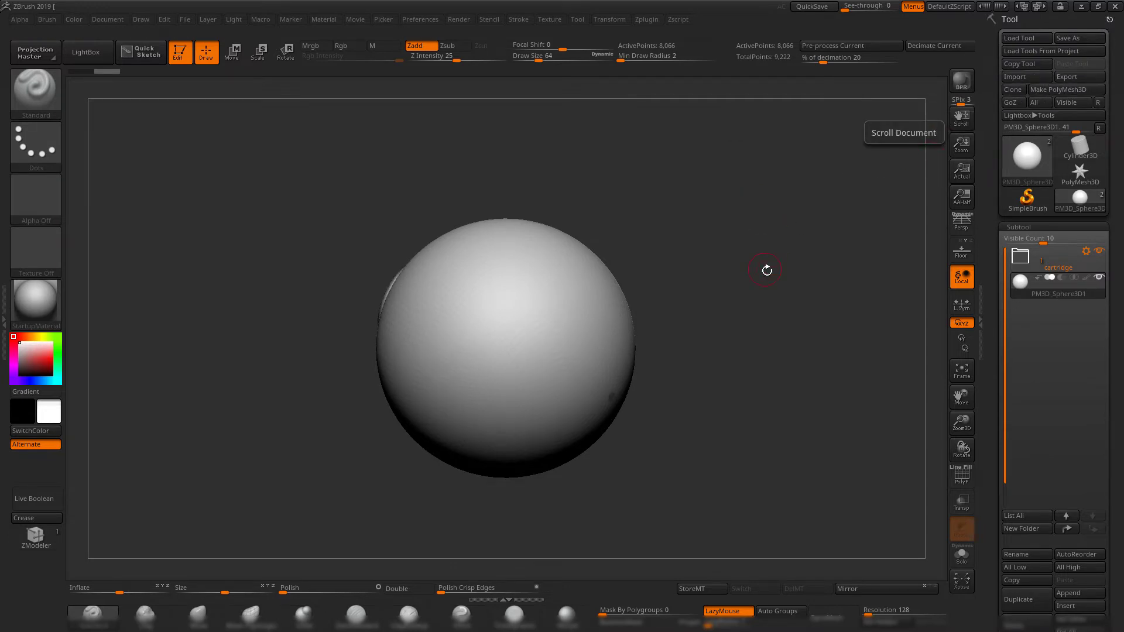
pyautogui.moveTo(765, 266); pyautogui.dragTo(798, 263)
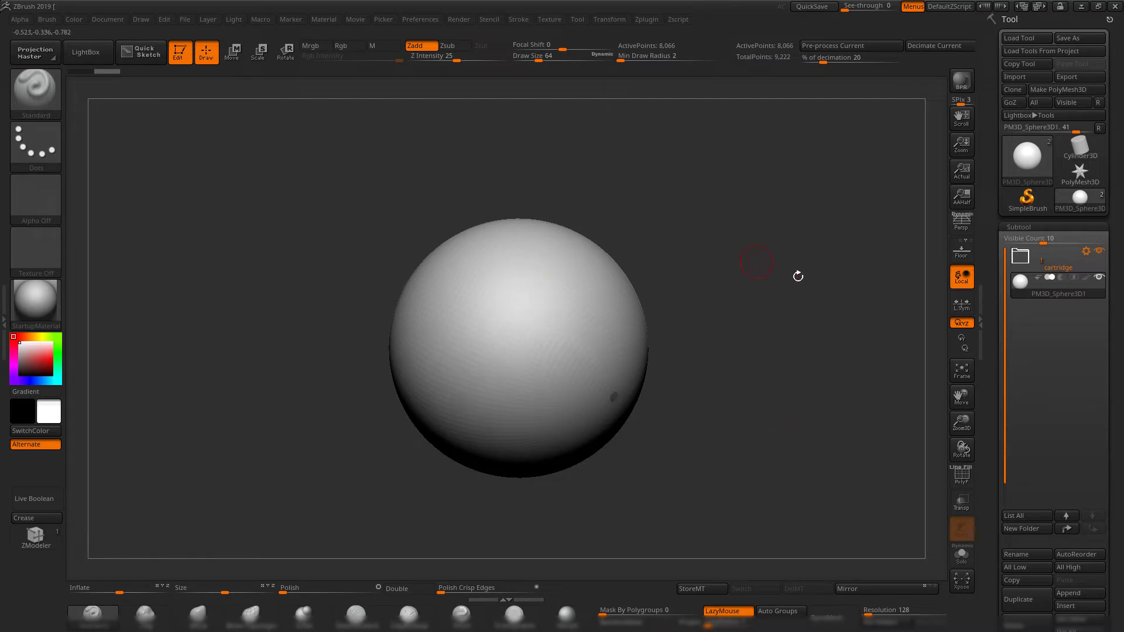
pyautogui.moveTo(754, 355); pyautogui.dragTo(922, 368)
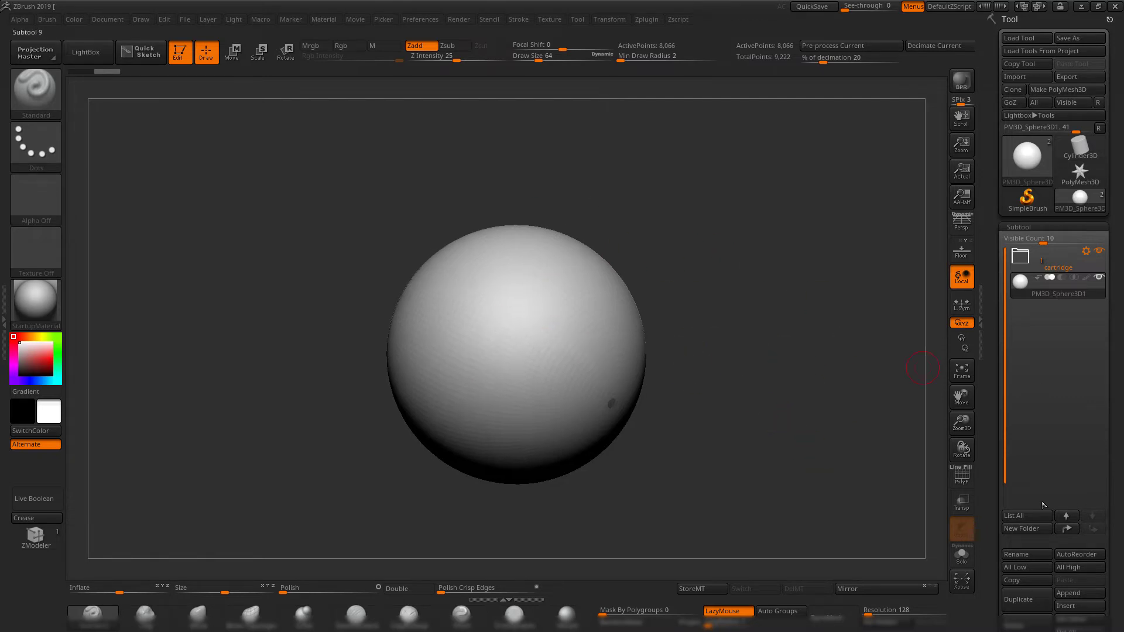
pyautogui.click(1086, 606)
pyautogui.click(1084, 610)
pyautogui.click(1028, 78)
pyautogui.doubleClick(417, 216)
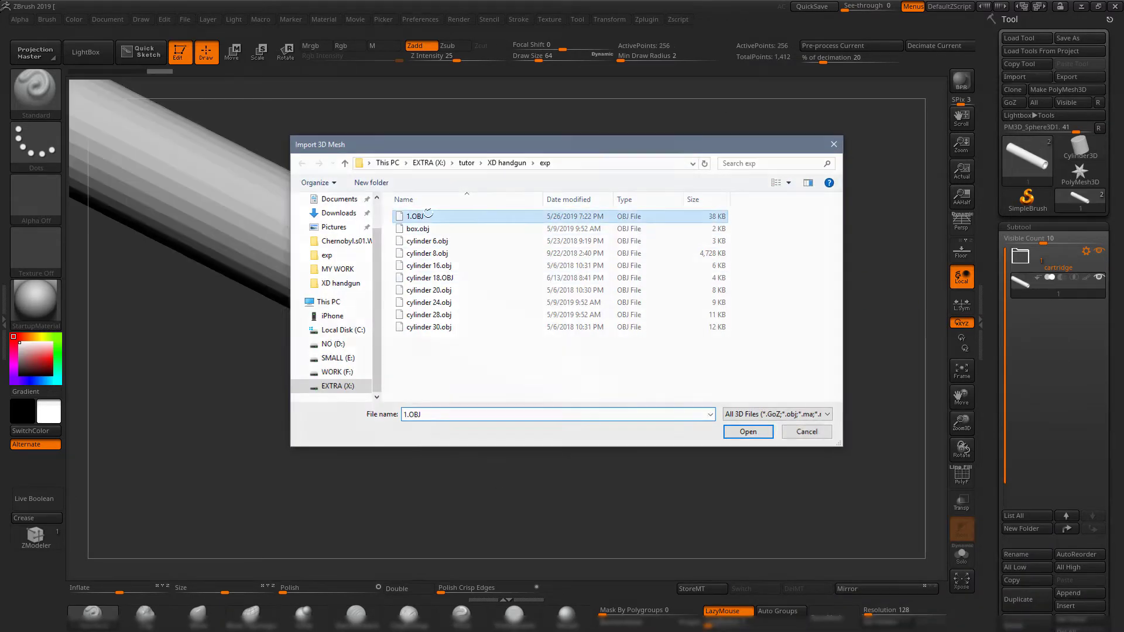
pyautogui.moveTo(703, 289); pyautogui.dragTo(649, 284)
pyautogui.keyDown('alt'); pyautogui.moveTo(650, 284); pyautogui.dragTo(728, 181); pyautogui.keyUp('alt')
pyautogui.moveTo(729, 181); pyautogui.dragTo(931, 481)
pyautogui.click(968, 561)
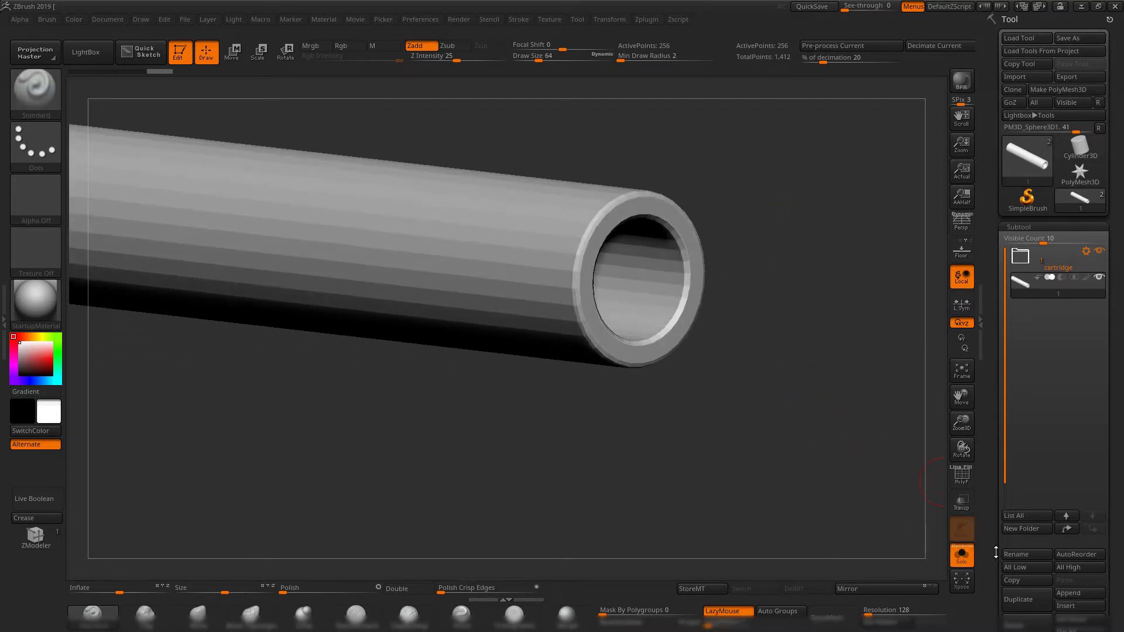
# Crease the hollow cylinder's edges with a tolerance of 45 and enable Dynamic Subdivision on it.
pyautogui.moveTo(996, 552); pyautogui.dragTo(997, 473)
pyautogui.click(1026, 554)
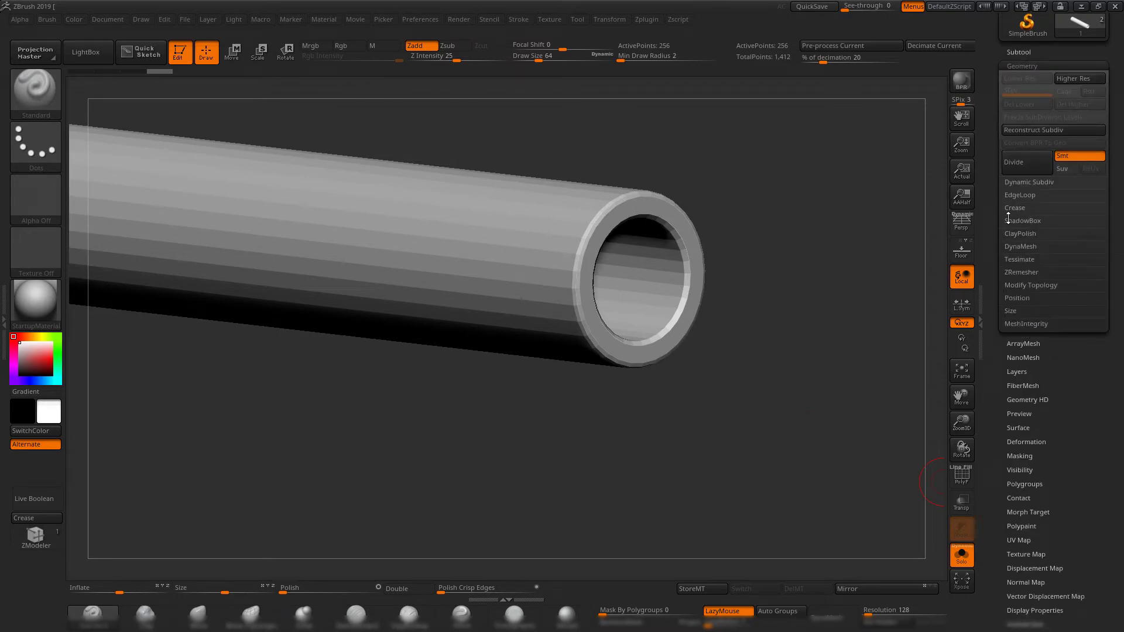
pyautogui.click(1010, 210)
pyautogui.moveTo(863, 253); pyautogui.dragTo(917, 301)
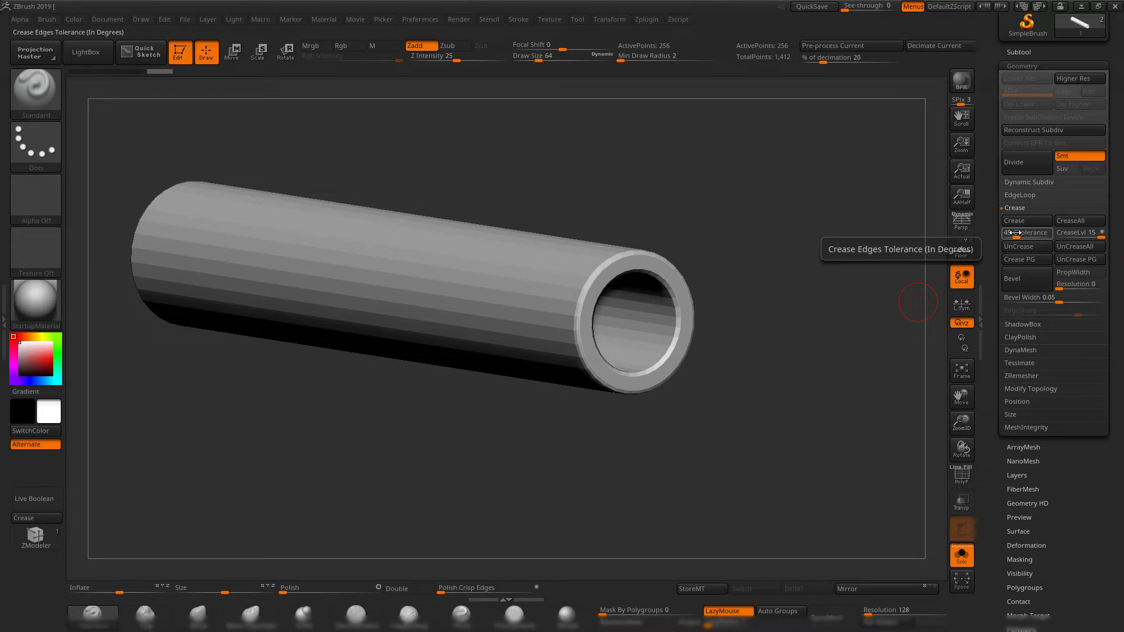
pyautogui.moveTo(807, 304); pyautogui.dragTo(891, 299)
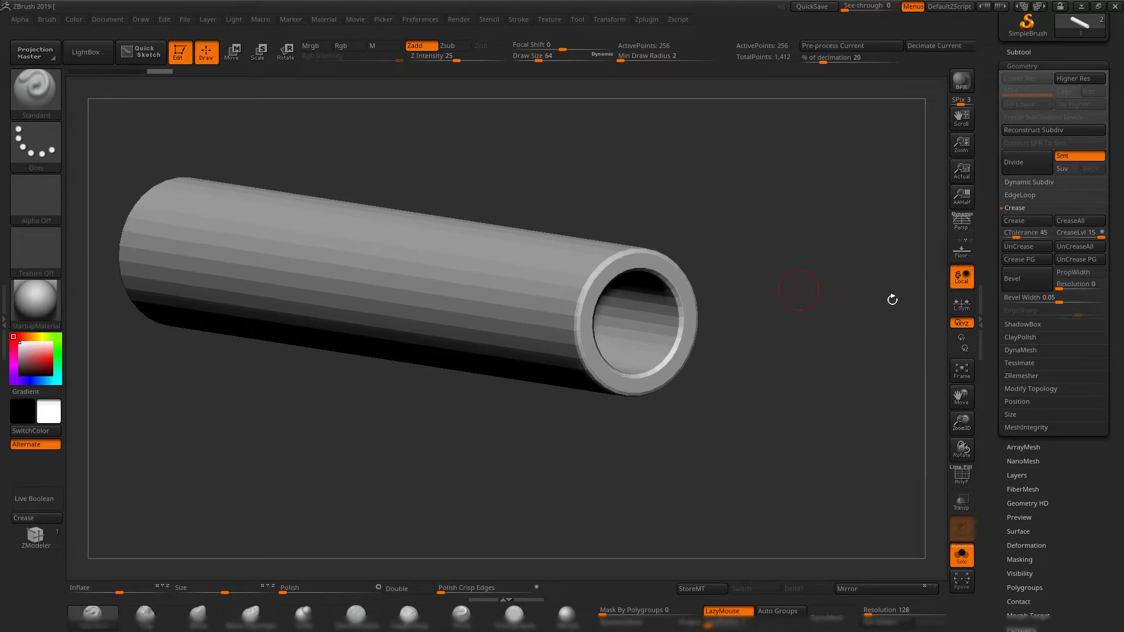
pyautogui.click(1022, 225)
pyautogui.hotkey('ctrl', 'd')
# Check the smoothed cylinder from the side and end, show its polygon wireframe, and turn off Dynamic Subdivision.
pyautogui.keyDown('shift'); pyautogui.moveTo(736, 209); pyautogui.dragTo(801, 246); pyautogui.keyUp('shift')
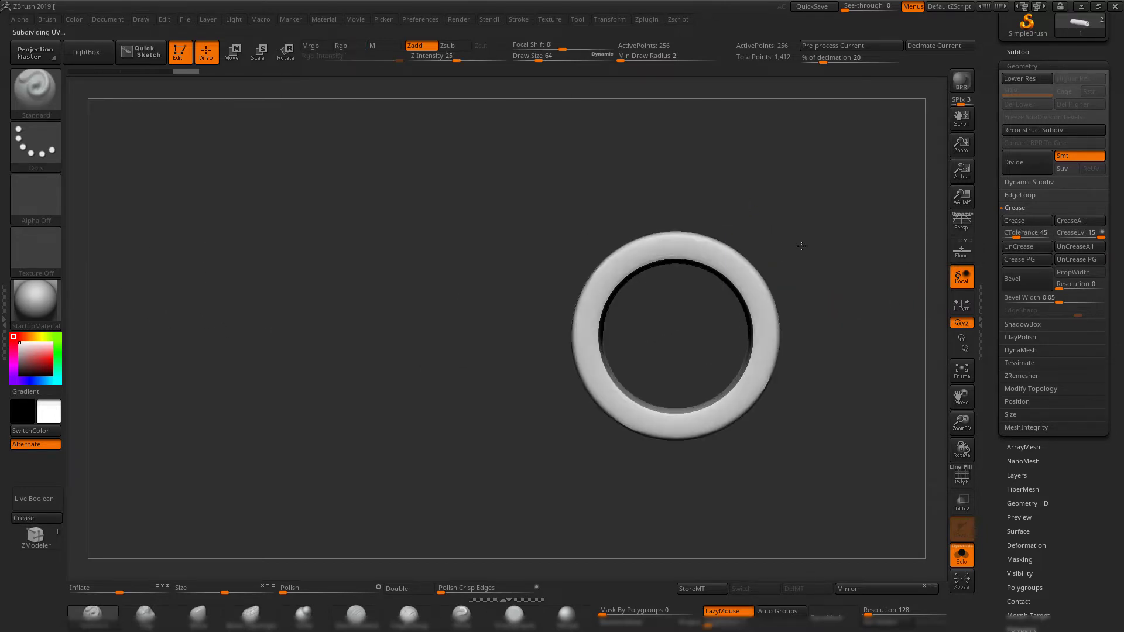
pyautogui.keyDown('ctrl'); pyautogui.moveTo(801, 246); pyautogui.dragTo(760, 144, button='right'); pyautogui.keyUp('ctrl')
pyautogui.moveTo(761, 144); pyautogui.dragTo(795, 163)
pyautogui.keyDown('ctrl'); pyautogui.moveTo(796, 164); pyautogui.dragTo(449, 176, button='right'); pyautogui.keyUp('ctrl')
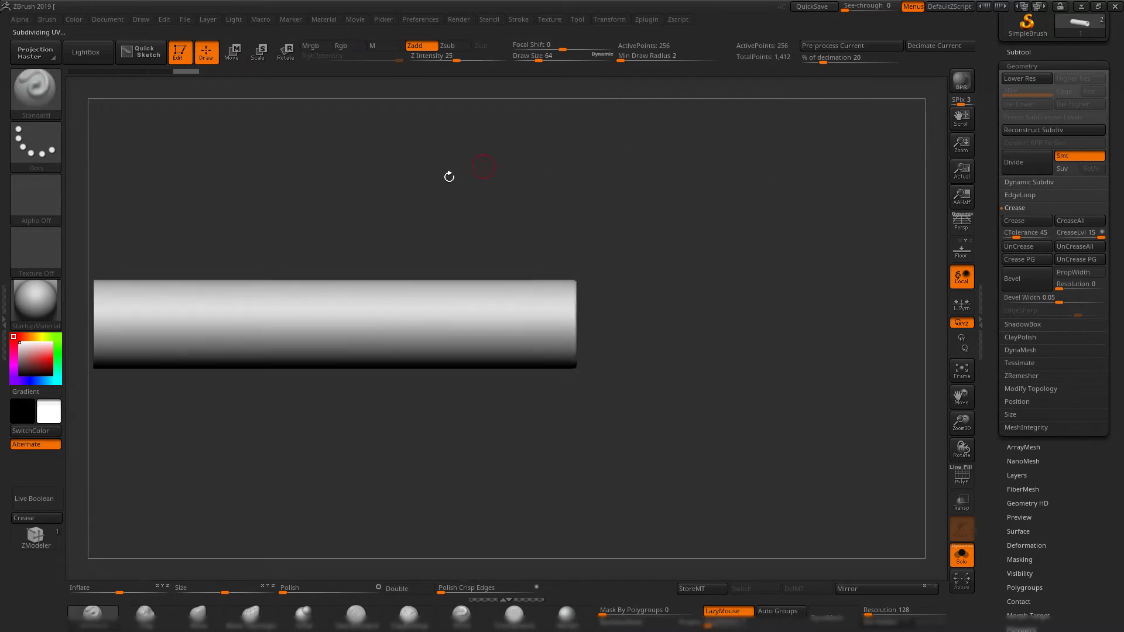
pyautogui.keyDown('shift'); pyautogui.moveTo(449, 176); pyautogui.dragTo(557, 205); pyautogui.keyUp('shift')
pyautogui.moveTo(504, 133)
pyautogui.mouseDown()
pyautogui.moveTo(716, 204)
pyautogui.moveTo(494, 266)
pyautogui.moveTo(679, 205)
pyautogui.moveTo(745, 321)
pyautogui.moveTo(804, 336)
pyautogui.moveTo(767, 307)
pyautogui.moveTo(738, 238)
pyautogui.mouseUp()
pyautogui.hotkey('shift', 'f')
pyautogui.hotkey('shift', 'd')
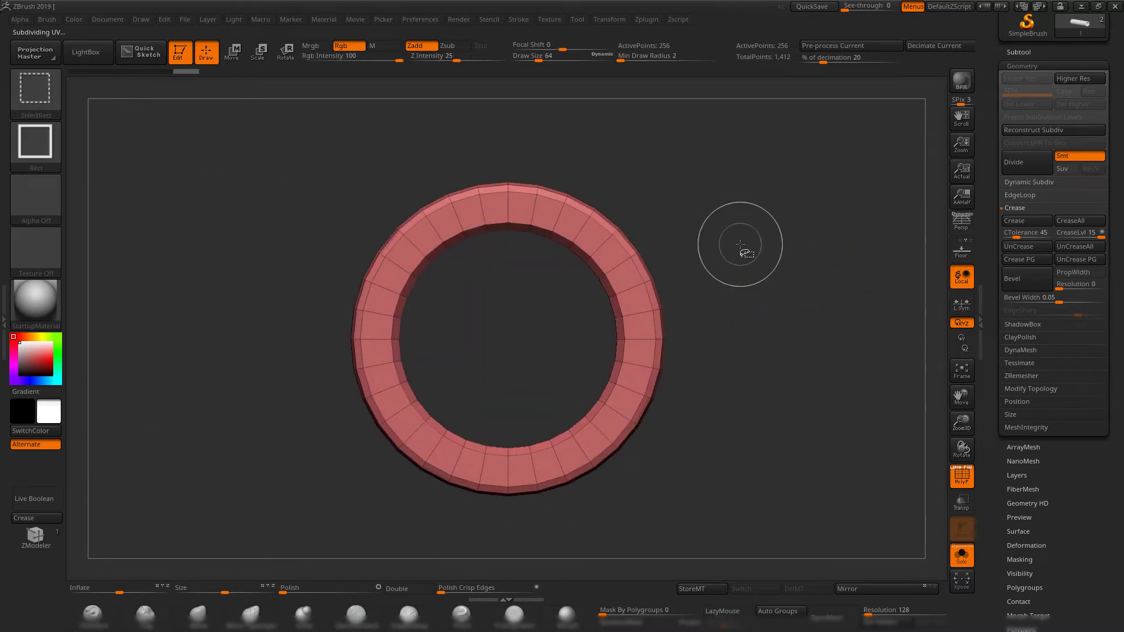
# Isolate the narrow ring of faces just inside the cylinder's rim with SelectRect, using the Circle stroke.
pyautogui.click(35, 140)
pyautogui.click(156, 153)
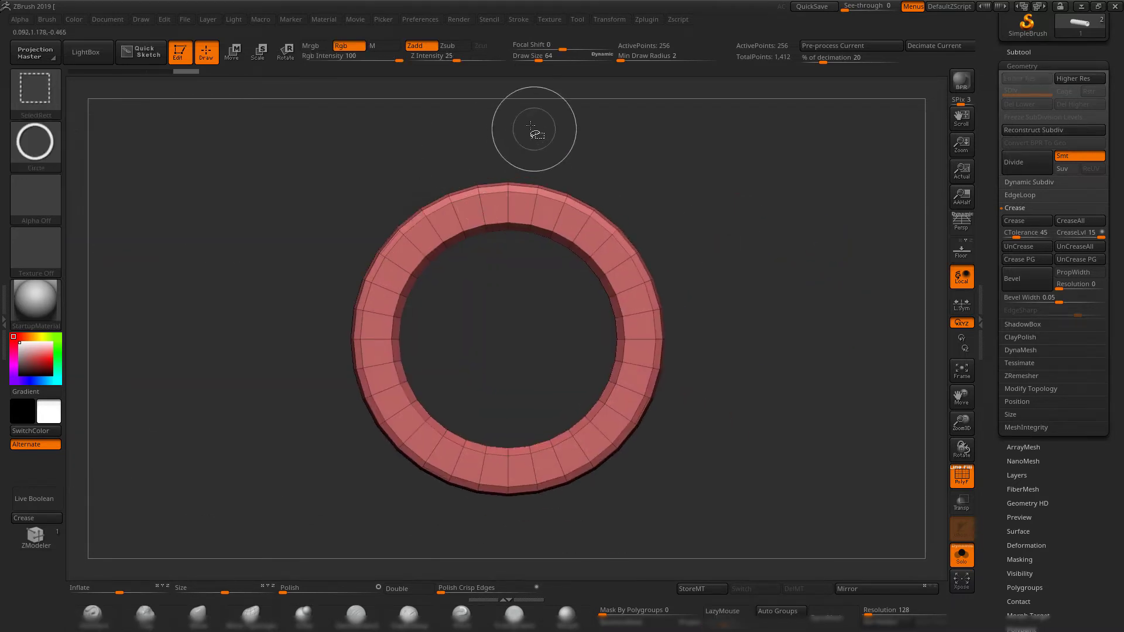
pyautogui.moveTo(530, 126)
pyautogui.keyDown('ctrl'); pyautogui.keyDown('shift'); pyautogui.mouseDown()
pyautogui.moveTo(632, 210)
pyautogui.moveTo(544, 301)
pyautogui.moveTo(617, 421)
pyautogui.moveTo(599, 419)
pyautogui.moveTo(636, 464)
pyautogui.mouseUp(); pyautogui.keyUp('shift'); pyautogui.keyUp('ctrl')
pyautogui.moveTo(717, 433); pyautogui.dragTo(609, 422)
pyautogui.keyDown('alt'); pyautogui.moveTo(553, 403); pyautogui.dragTo(474, 341); pyautogui.keyUp('alt')
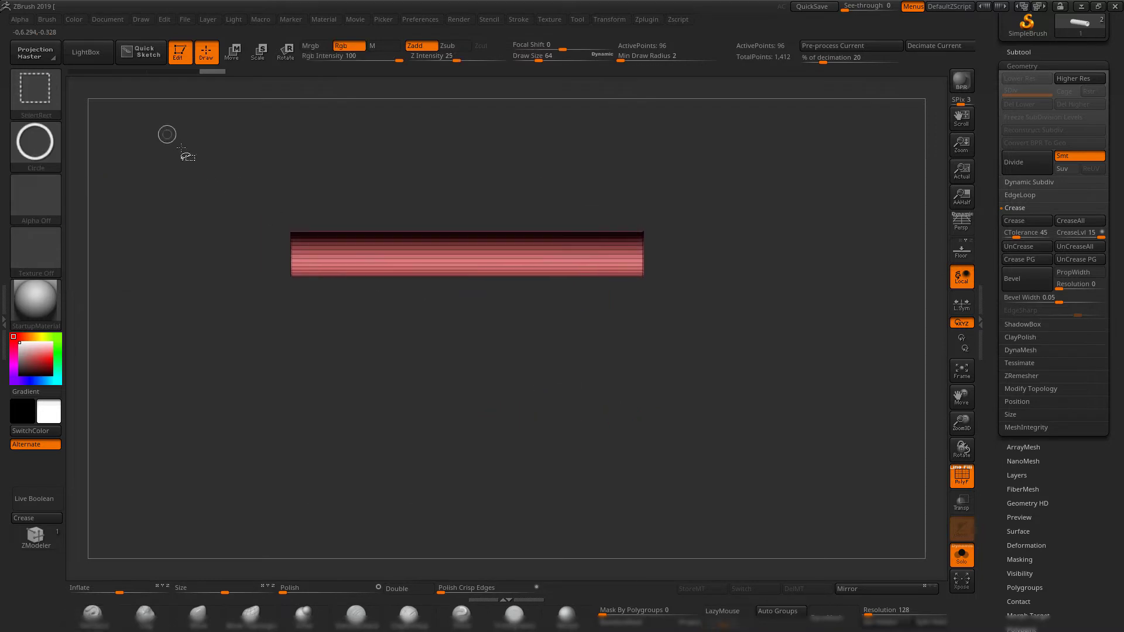
pyautogui.keyDown('ctrl'); pyautogui.keyDown('alt'); pyautogui.keyDown('shift'); pyautogui.moveTo(181, 148); pyautogui.dragTo(461, 392); pyautogui.keyUp('shift'); pyautogui.keyUp('alt'); pyautogui.keyUp('ctrl')
pyautogui.moveTo(635, 375); pyautogui.dragTo(567, 471)
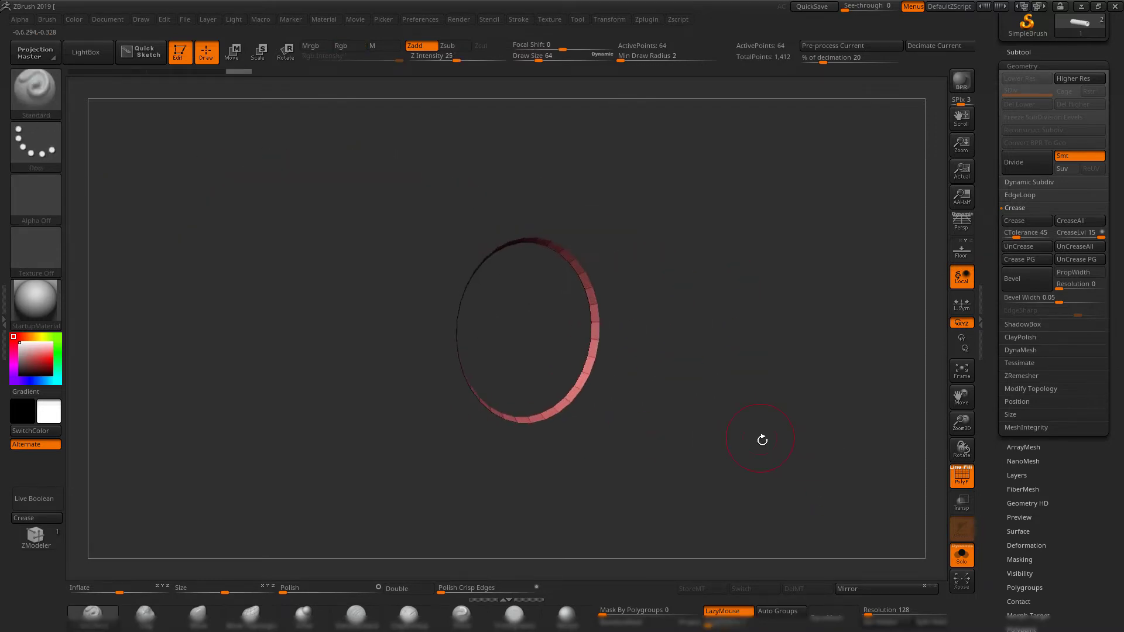
# Crease the isolated ring's borders and show the whole cylinder with Dynamic Subdivision on, wireframe hidden, and Solo off.
pyautogui.click(34, 518)
pyautogui.keyDown('ctrl'); pyautogui.keyDown('shift'); pyautogui.click(777, 446); pyautogui.keyUp('shift'); pyautogui.keyUp('ctrl')
pyautogui.moveTo(777, 446); pyautogui.dragTo(731, 409)
pyautogui.hotkey('ctrl', 'd')
pyautogui.hotkey('shift', 'f')
pyautogui.moveTo(731, 409); pyautogui.dragTo(790, 471)
pyautogui.click(961, 558)
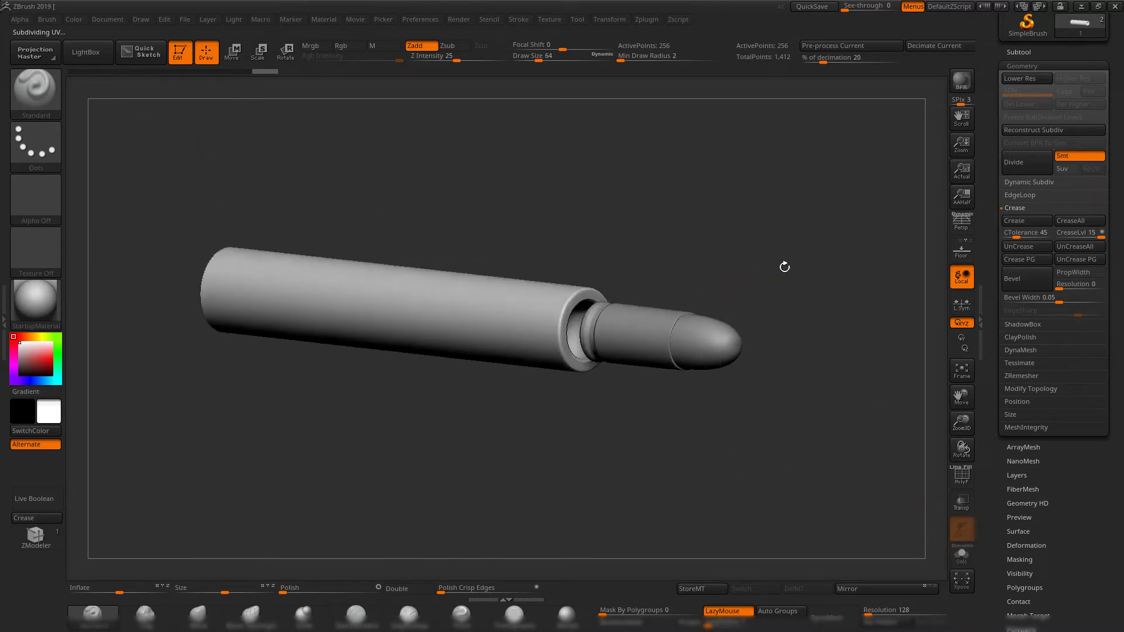
# Place the hollow cylinder in a new subtool folder named barrel.
pyautogui.click(1038, 52)
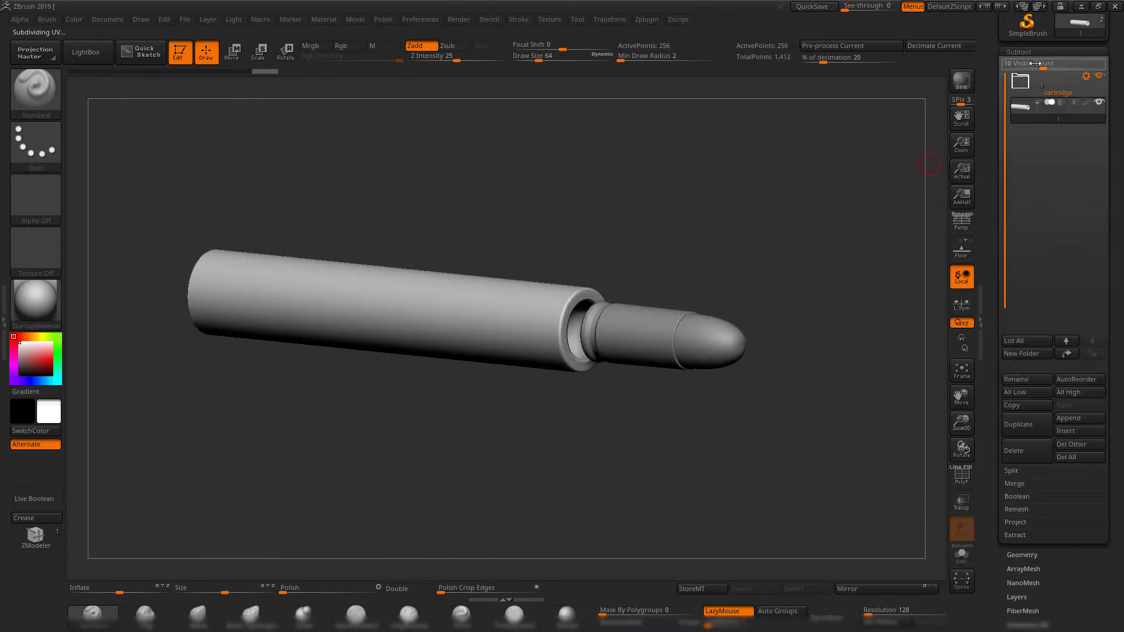
pyautogui.click(1027, 355)
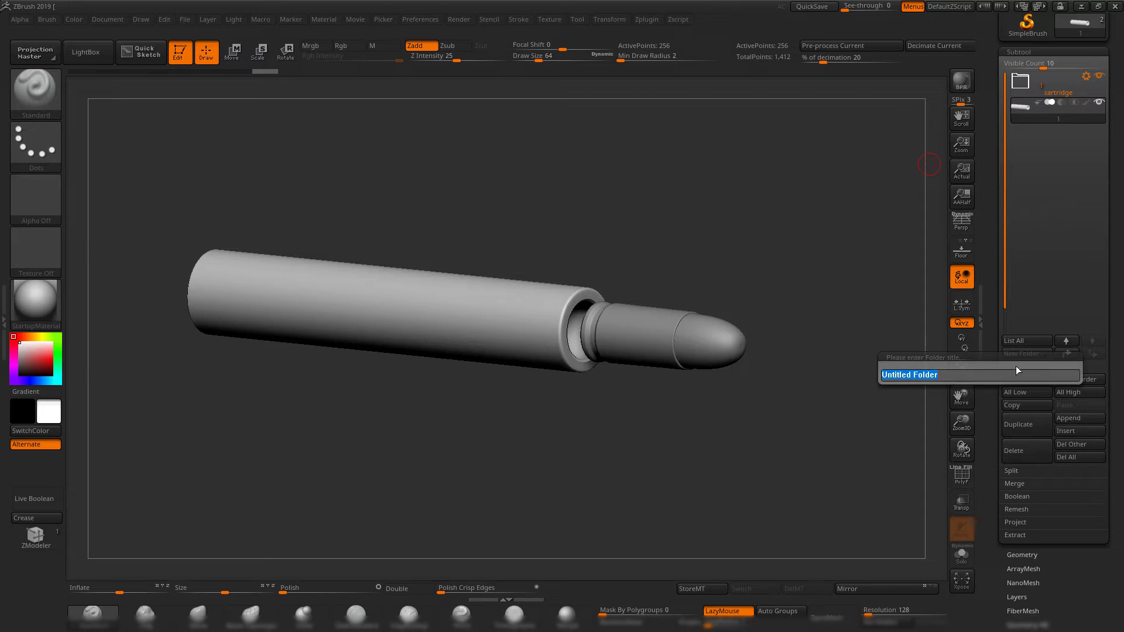
pyautogui.write('barrel')
pyautogui.press('Return')
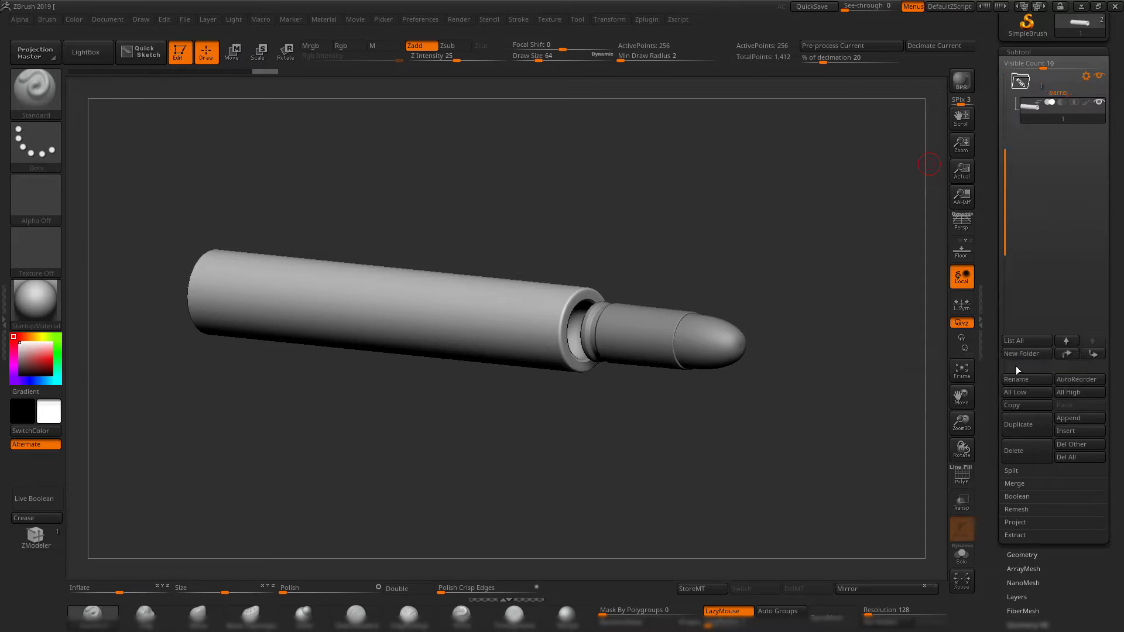
pyautogui.moveTo(1001, 148); pyautogui.dragTo(1001, 76)
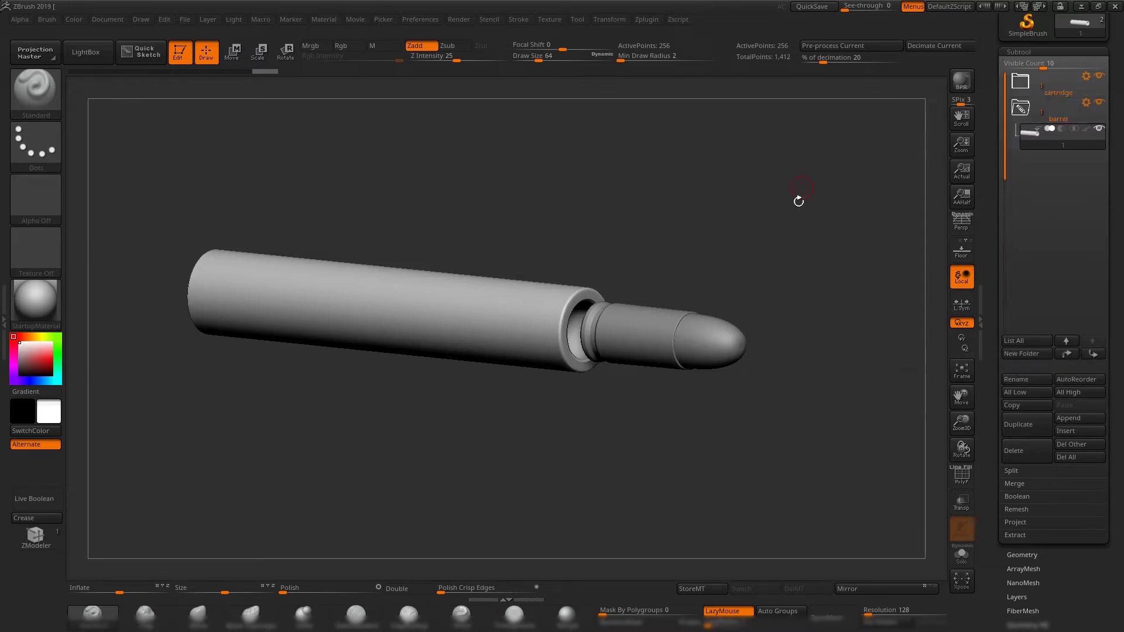
pyautogui.moveTo(790, 215); pyautogui.dragTo(749, 221)
# Switch to Maya and export only the slanted magazine block pCube1 as 1.OBJ in the exp folder, overwriting the existing file.
pyautogui.click(1081, 8)
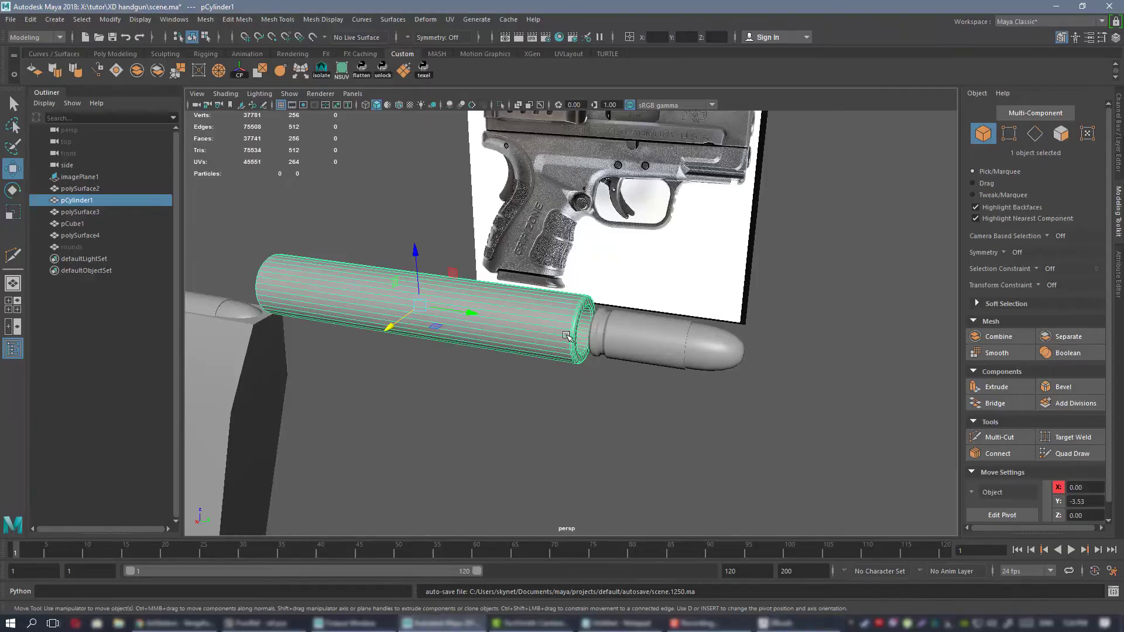
pyautogui.scroll(-4, 457, 217)
pyautogui.keyDown('alt'); pyautogui.moveTo(457, 217); pyautogui.dragTo(497, 199, button='middle'); pyautogui.keyUp('alt')
pyautogui.keyDown('alt'); pyautogui.moveTo(497, 198); pyautogui.dragTo(542, 235); pyautogui.keyUp('alt')
pyautogui.click(391, 329)
pyautogui.press('f')
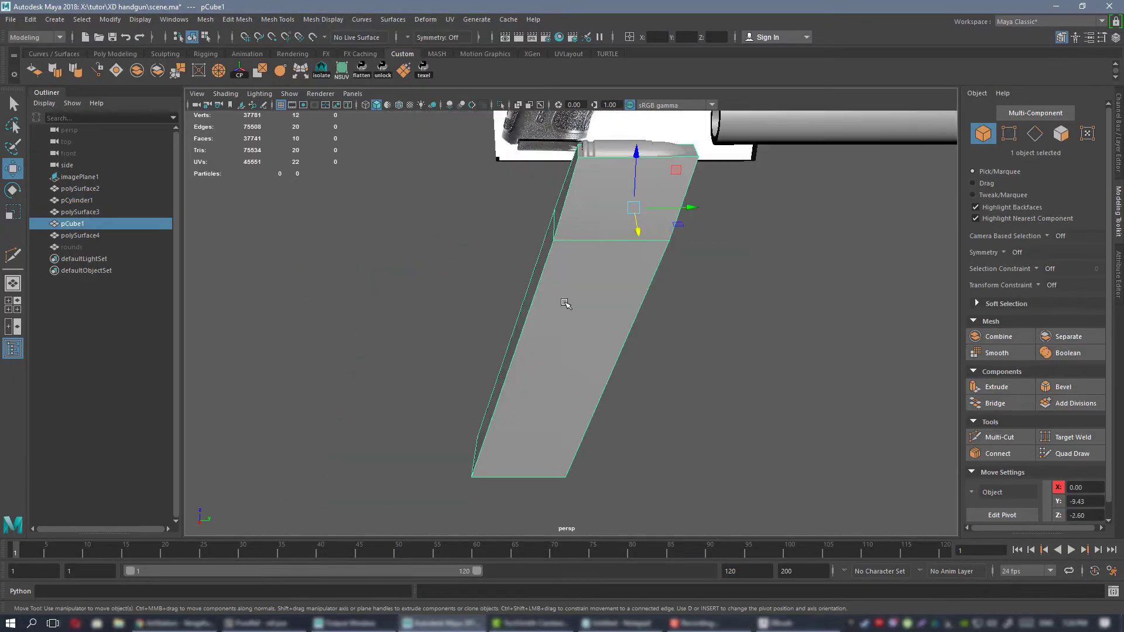
pyautogui.click(11, 20)
pyautogui.click(81, 172)
pyautogui.doubleClick(434, 231)
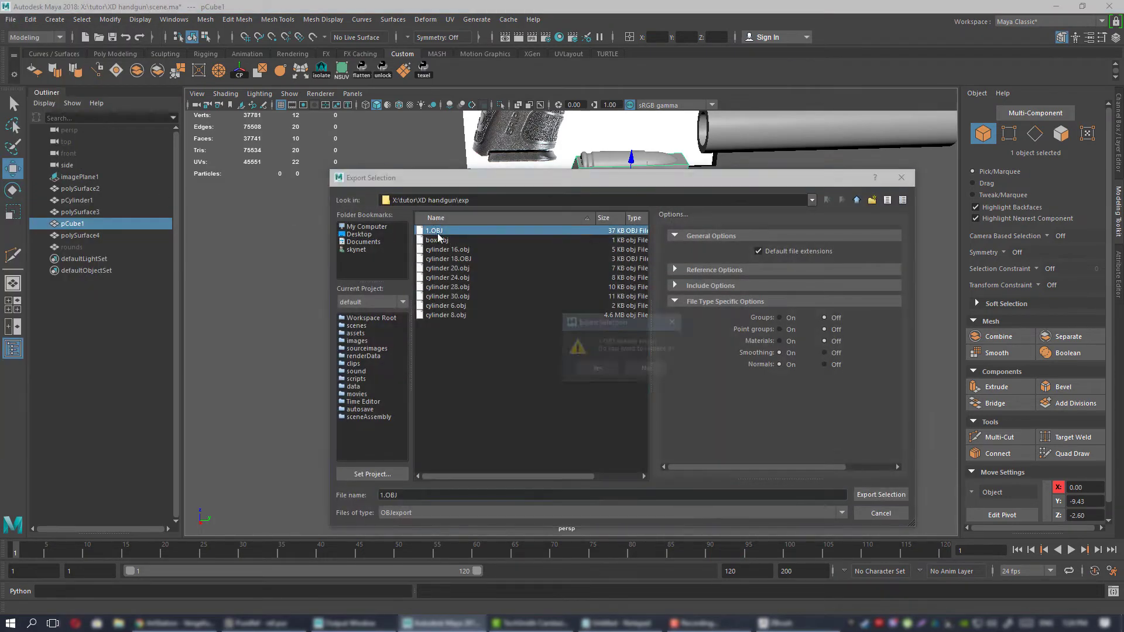
pyautogui.click(592, 367)
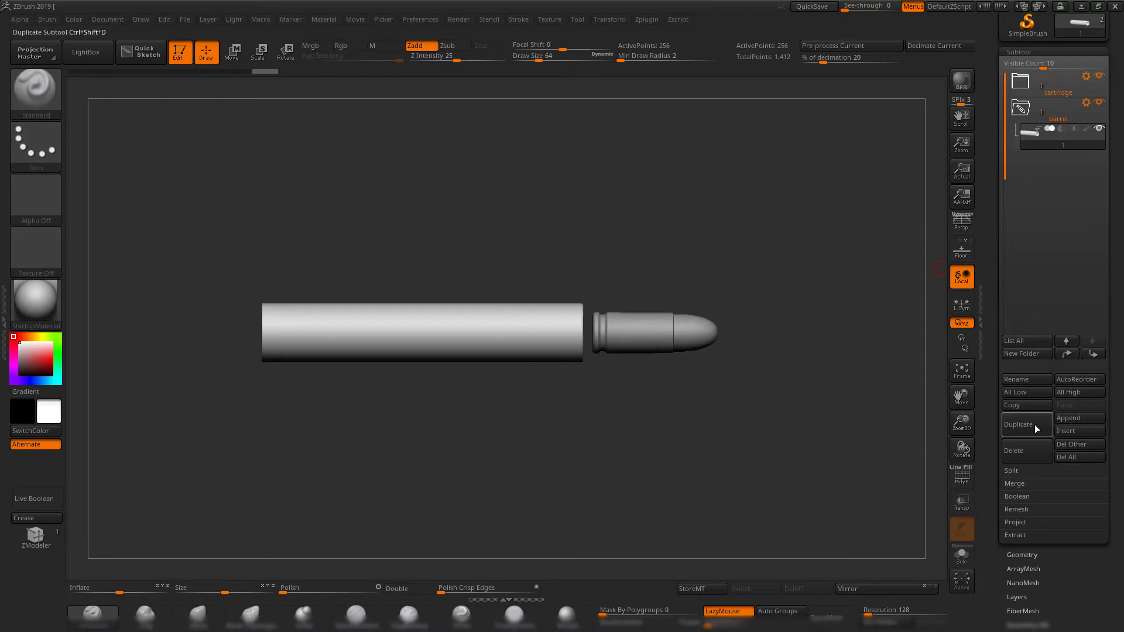
# In ZBrush, duplicate the barrel subtool and replace the copy's mesh by importing 1.OBJ from the exp folder.
pyautogui.click(1039, 422)
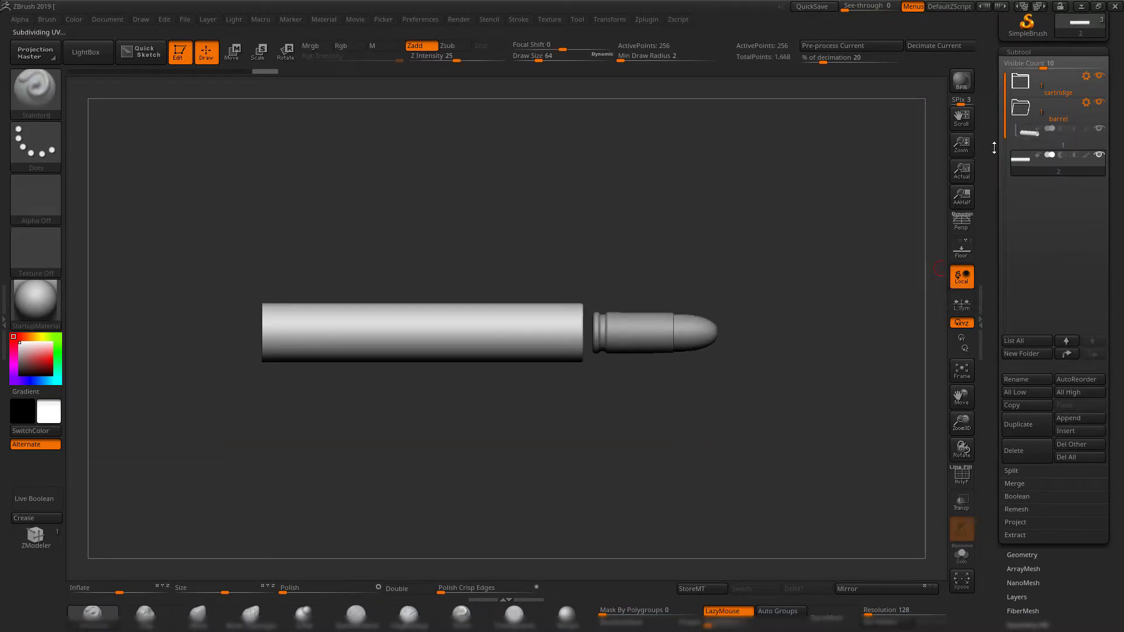
pyautogui.moveTo(1001, 132); pyautogui.dragTo(1010, 248)
pyautogui.click(1015, 77)
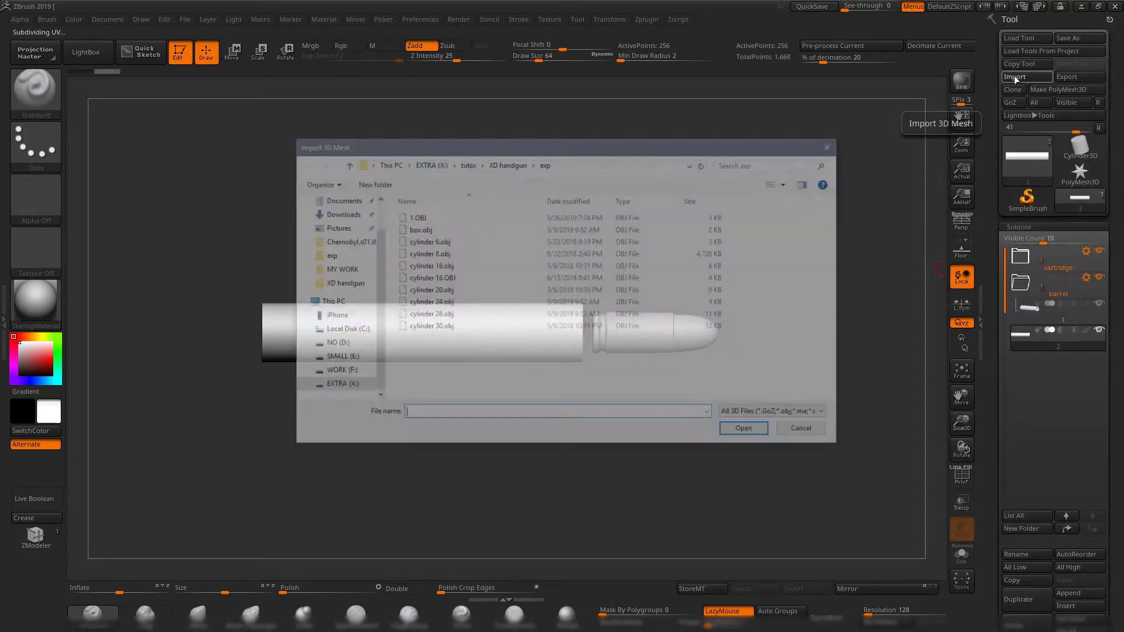
pyautogui.doubleClick(416, 218)
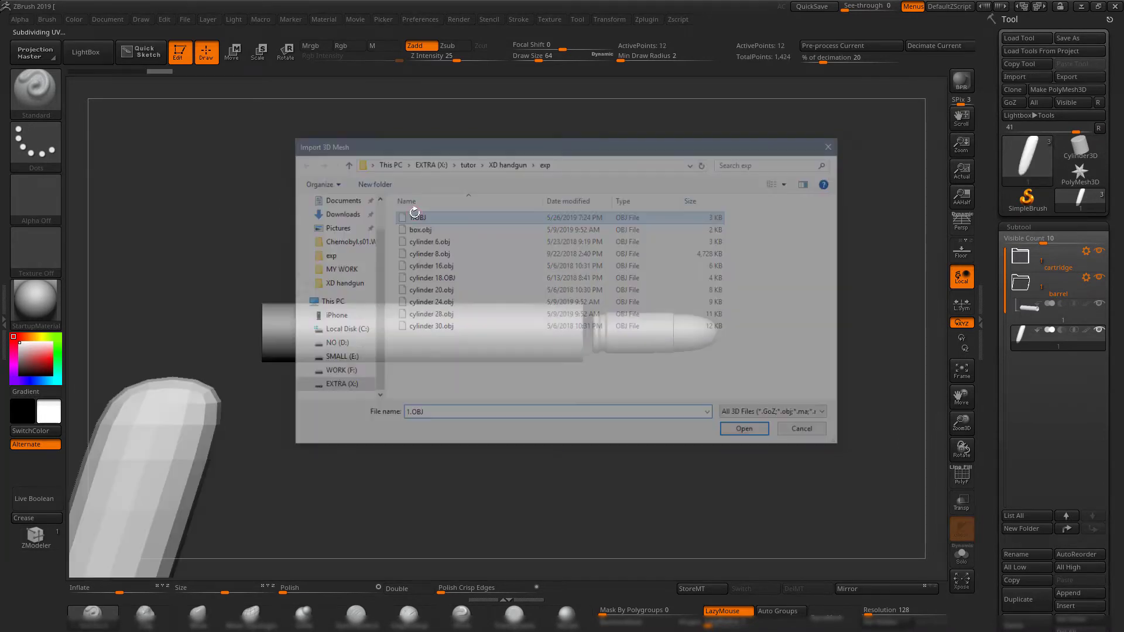
# Turn off Dynamic Subdivision on the imported magazine block so its hard-edged shape is shown beside the barrel.
pyautogui.keyDown('alt'); pyautogui.moveTo(547, 396); pyautogui.dragTo(673, 252); pyautogui.keyUp('alt')
pyautogui.hotkey('shift', 'd')
pyautogui.keyDown('alt'); pyautogui.moveTo(532, 367); pyautogui.dragTo(466, 225); pyautogui.keyUp('alt')
pyautogui.moveTo(642, 280); pyautogui.dragTo(609, 320)
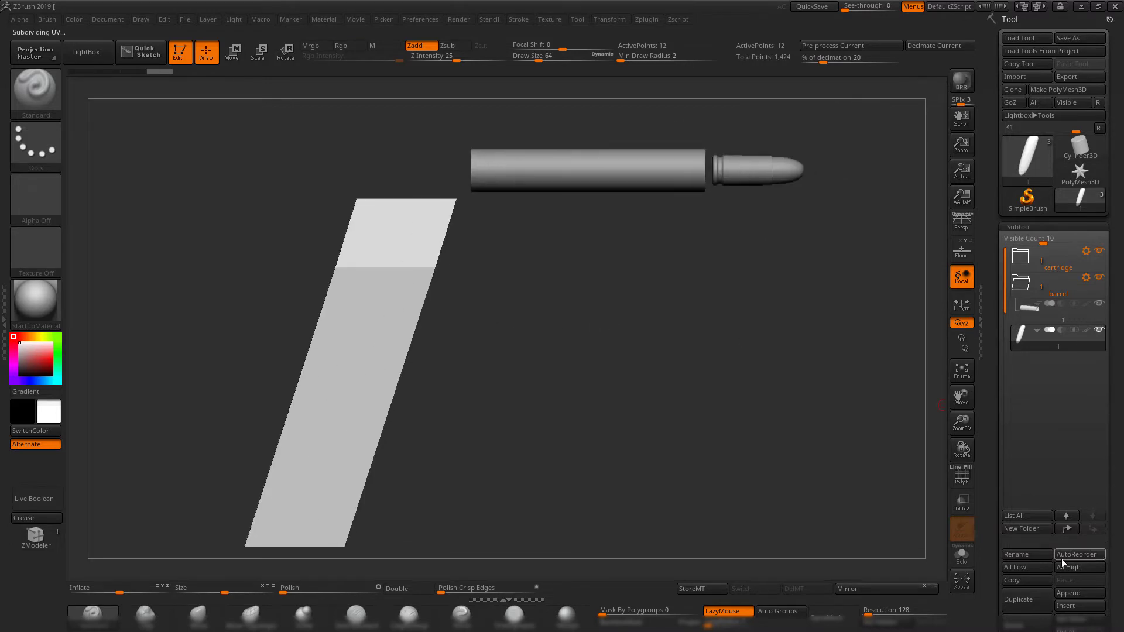
# Place the magazine block in a new subtool folder named mag and collapse the mag and barrel folders.
pyautogui.click(1024, 529)
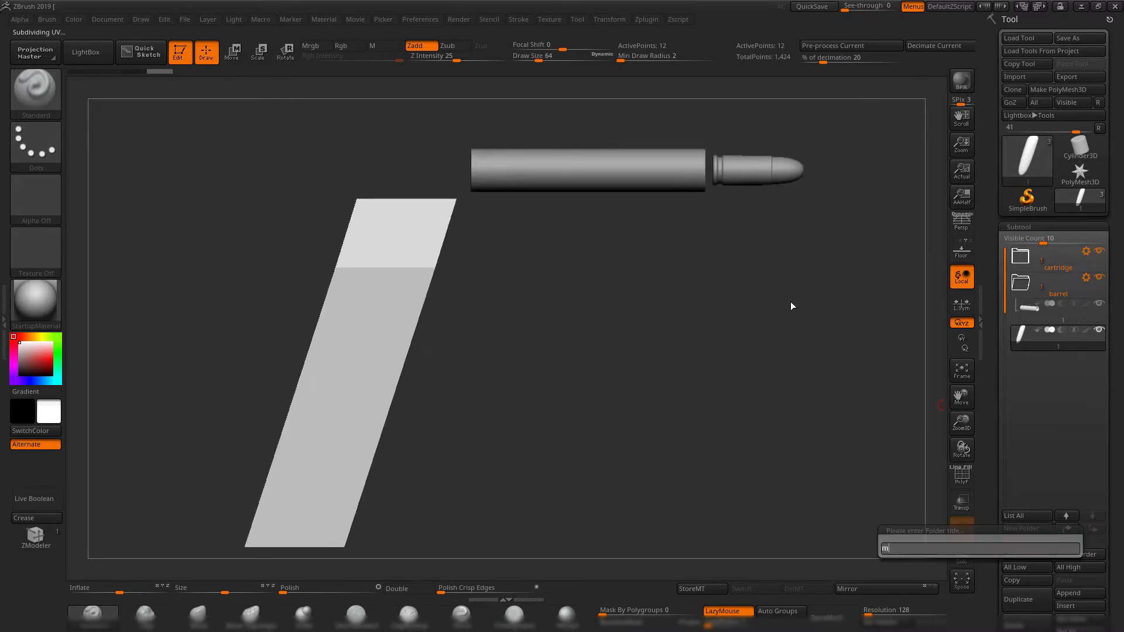
pyautogui.press('Return')
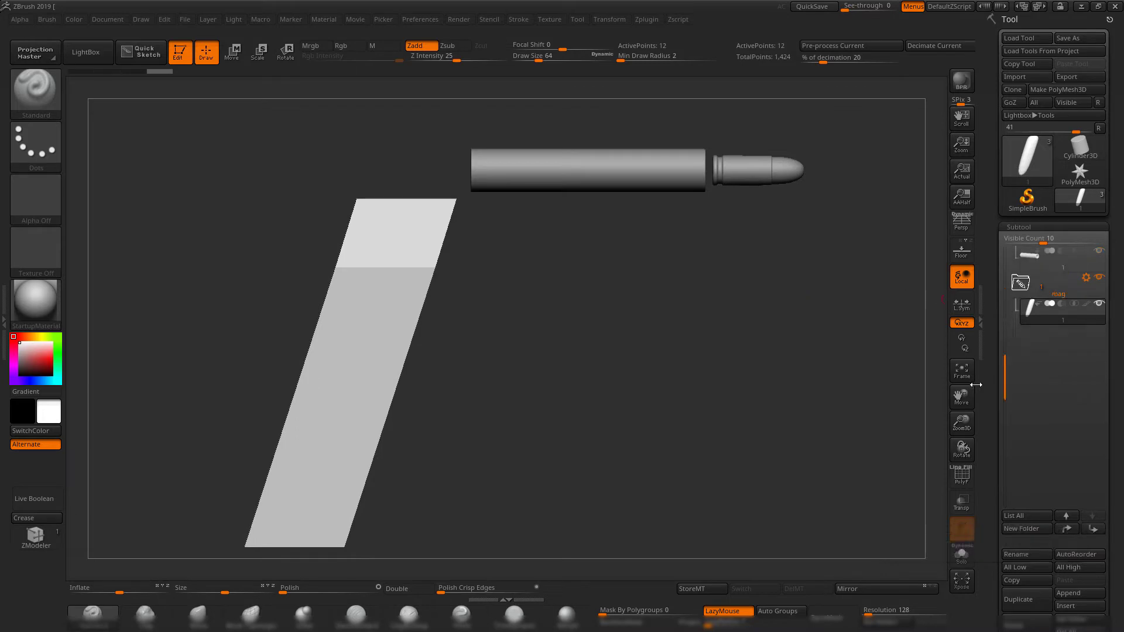
pyautogui.moveTo(1005, 370); pyautogui.dragTo(996, 221)
pyautogui.click(1023, 336)
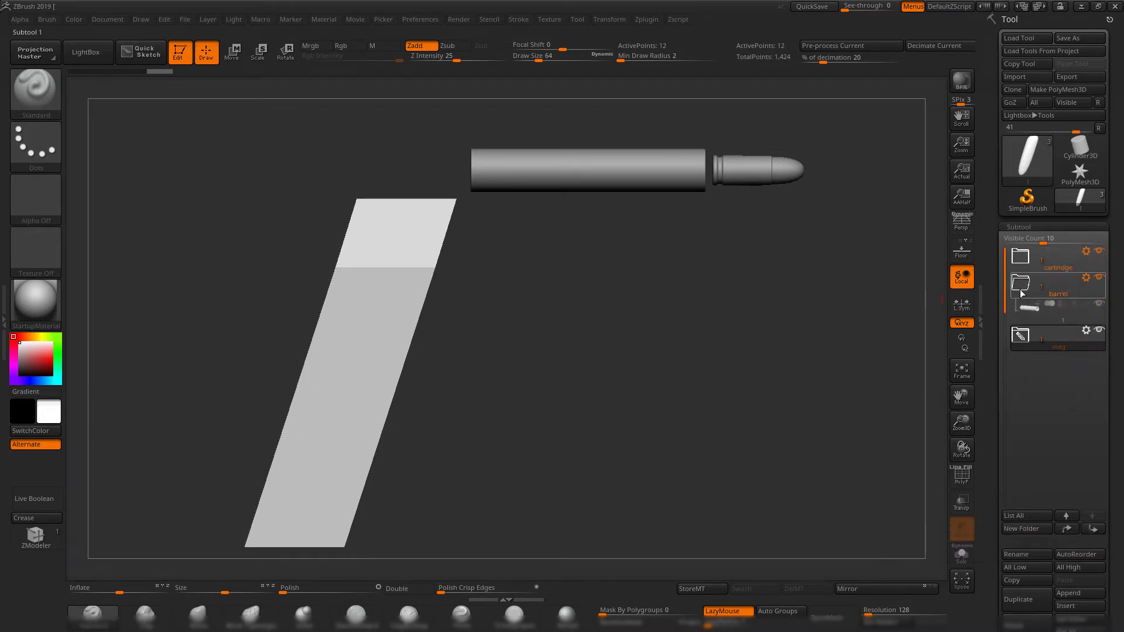
pyautogui.click(1021, 286)
# Start saving the assembled tool as a ZTL file in the XD handgun folder.
pyautogui.moveTo(720, 419); pyautogui.dragTo(621, 330)
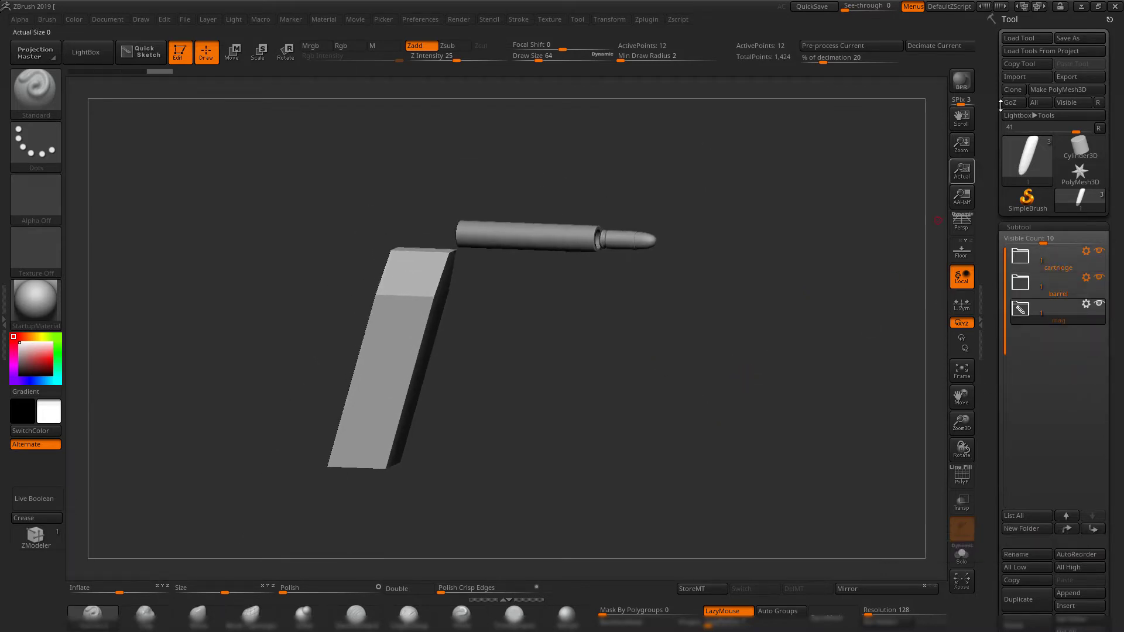
pyautogui.click(1070, 40)
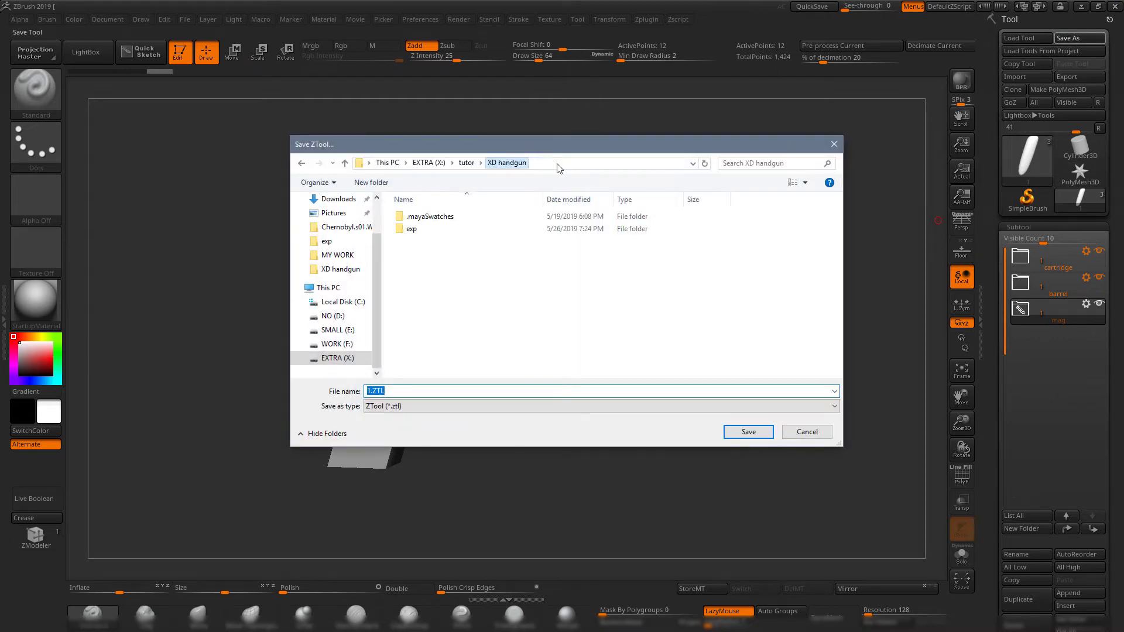
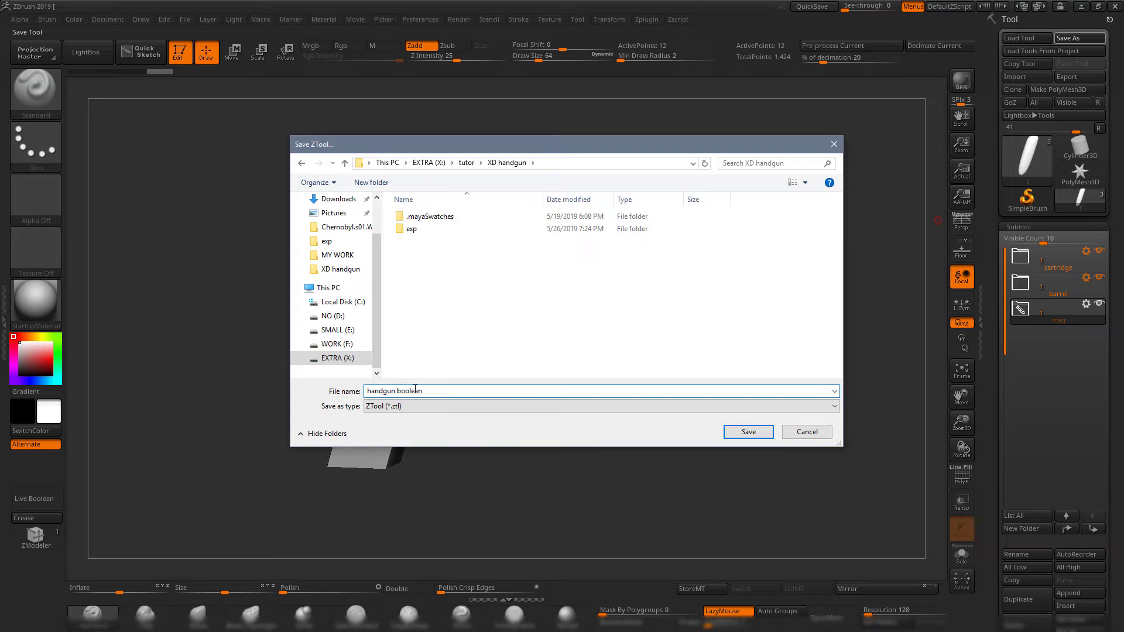
# Save the tool as handgun boolean in the XD handgun folder and switch back to the Maya scene.
pyautogui.press('Return')
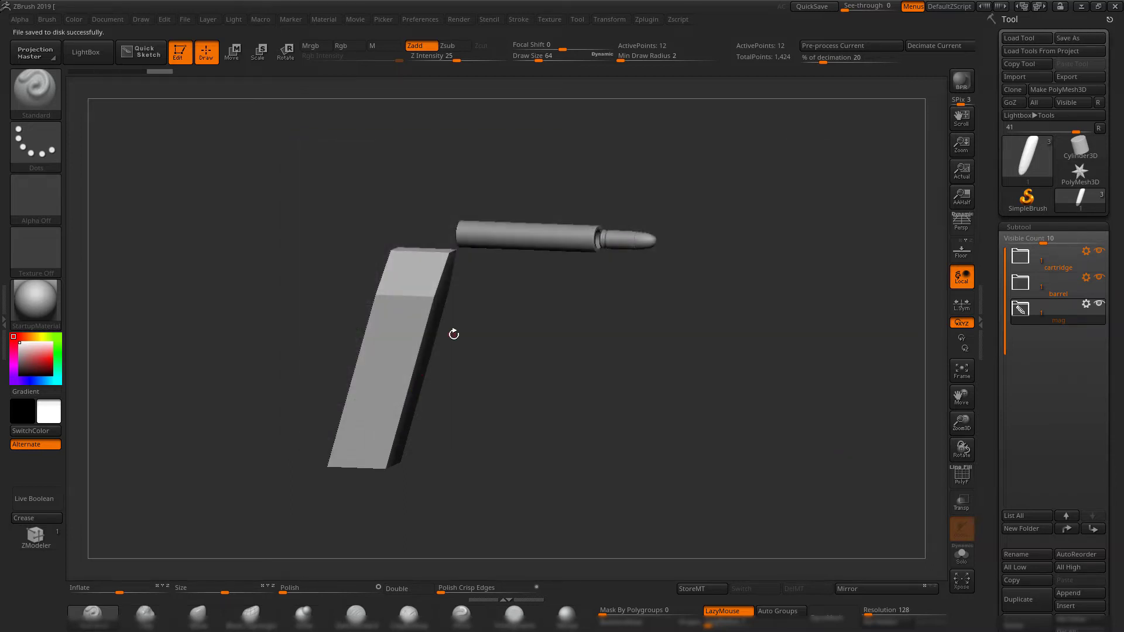
pyautogui.moveTo(658, 427); pyautogui.dragTo(662, 373)
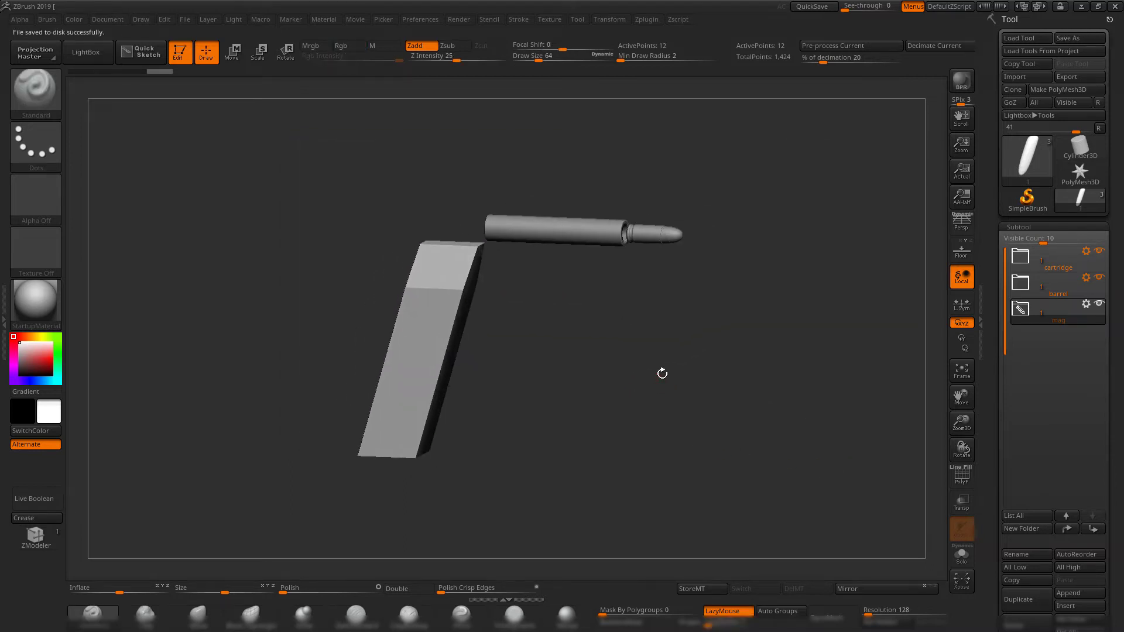
pyautogui.click(1080, 6)
pyautogui.scroll(-4, 690, 263)
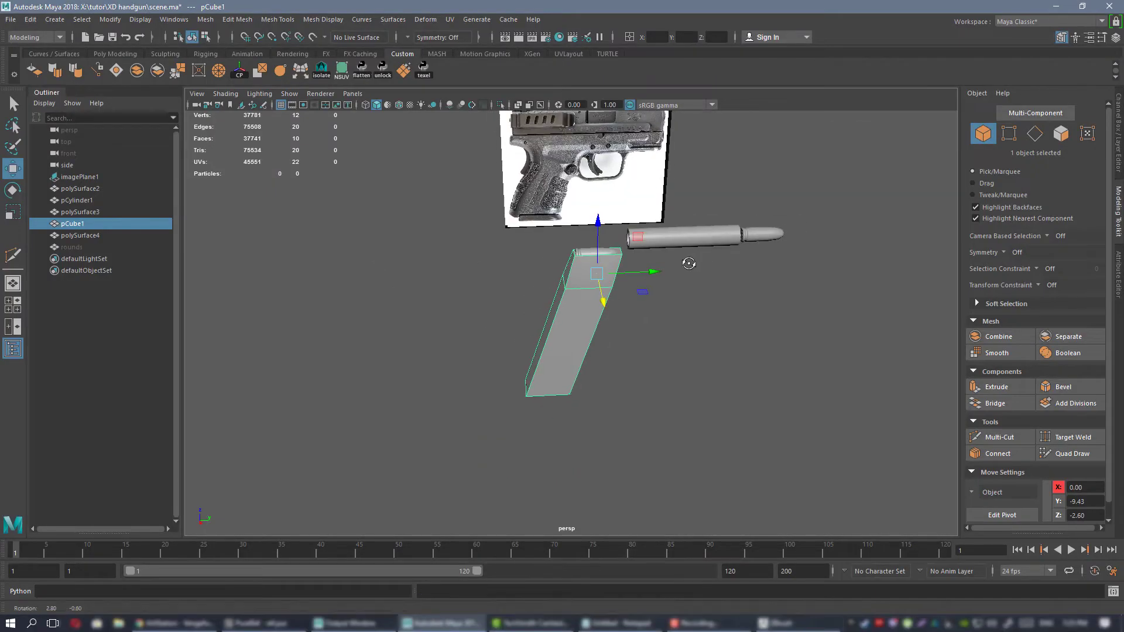
pyautogui.keyDown('alt'); pyautogui.moveTo(690, 263); pyautogui.dragTo(867, 263); pyautogui.keyUp('alt')
pyautogui.scroll(3, 779, 264)
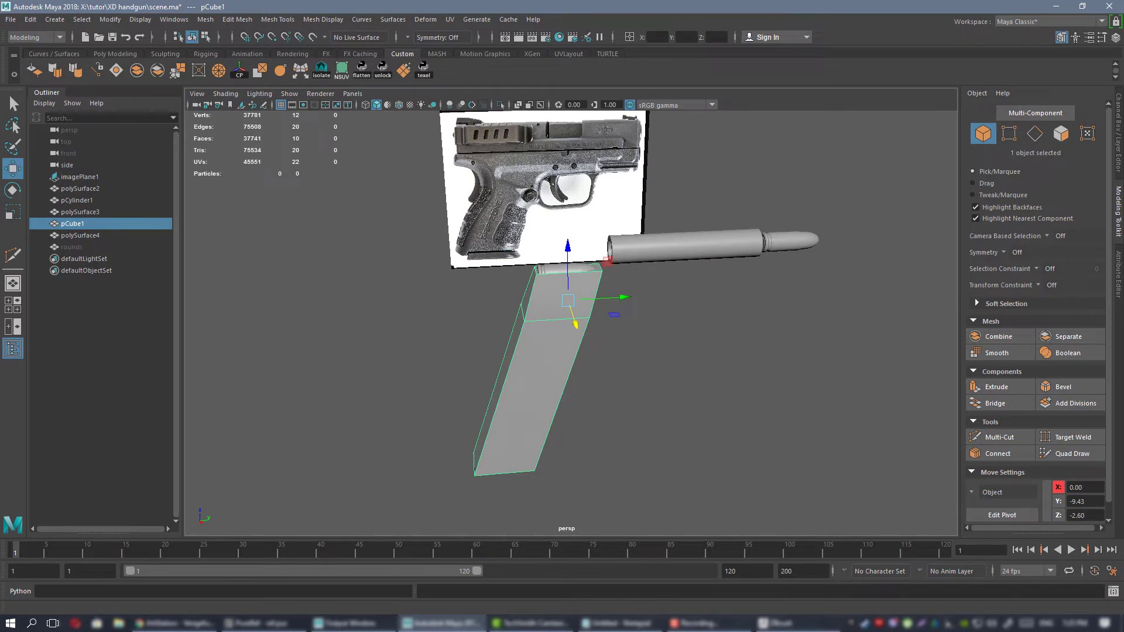
pyautogui.keyDown('alt'); pyautogui.moveTo(613, 325); pyautogui.dragTo(600, 310); pyautogui.keyUp('alt')
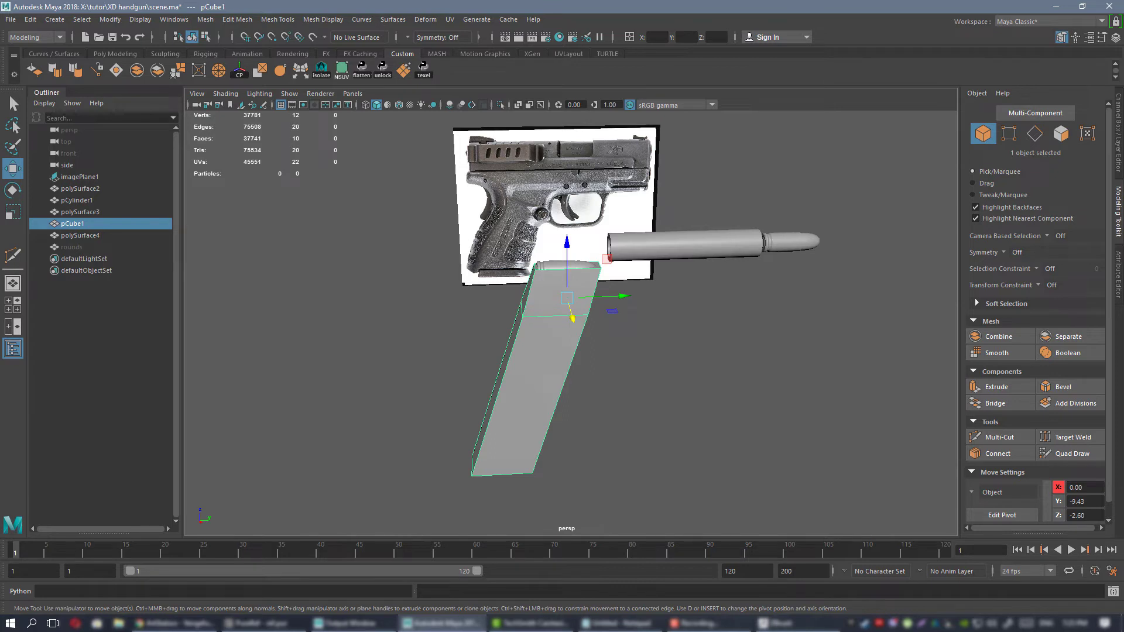
# Switch to the PureRef reference board and look up the grip width in the pistol's specifications.
pyautogui.hotkey('alt', 'Tab')
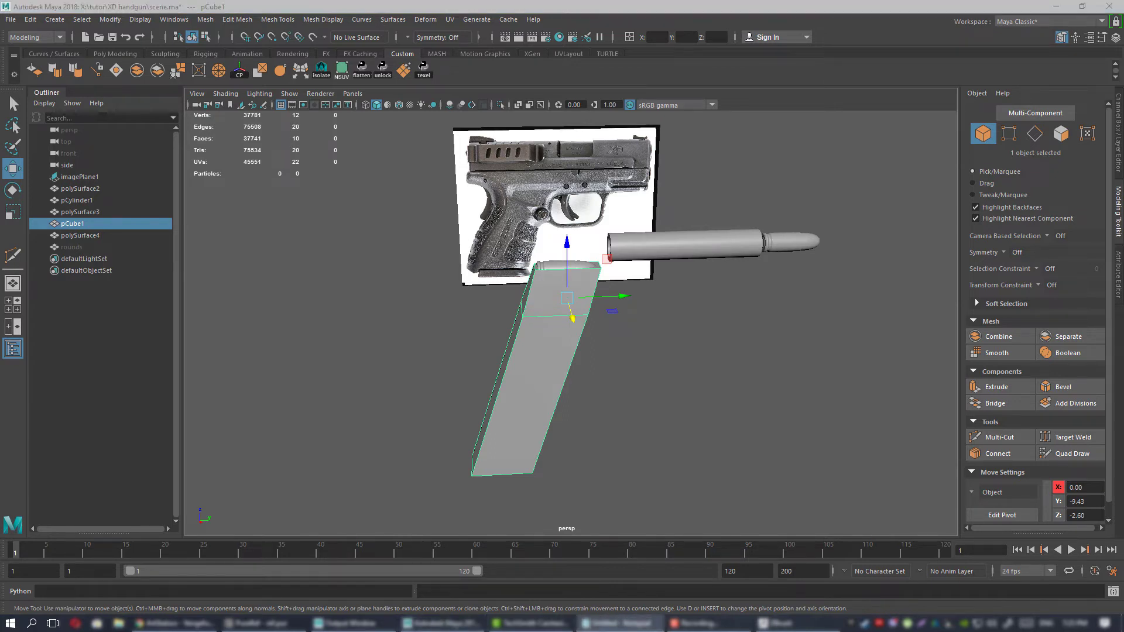
pyautogui.hotkey('alt', 'F4')
pyautogui.hotkey('alt', 'Tab')
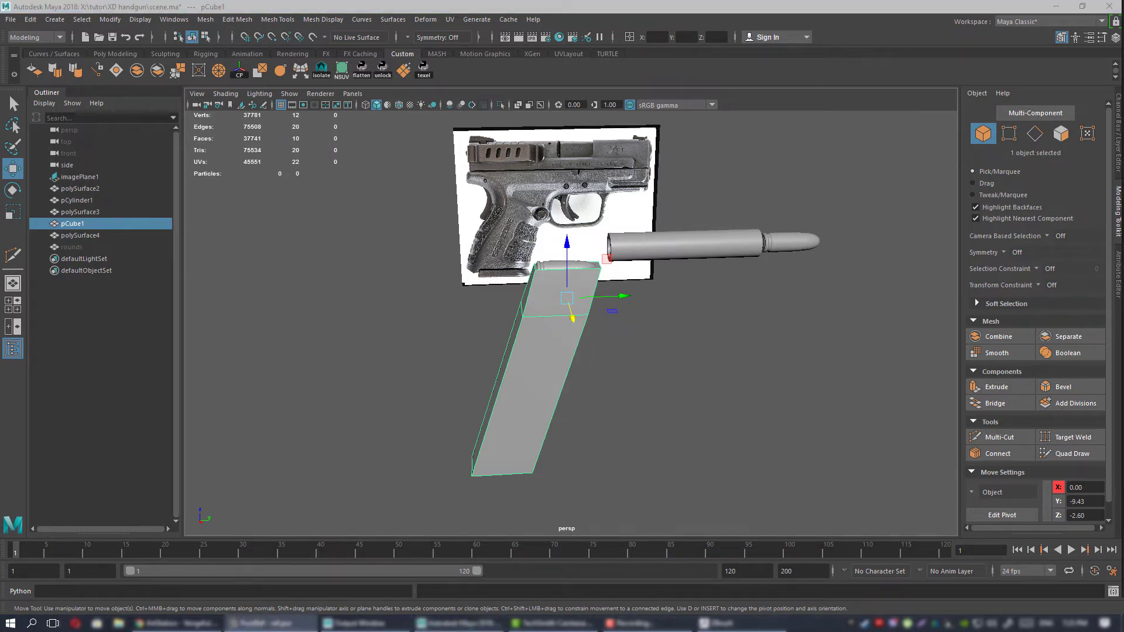
pyautogui.moveTo(1123, 264); pyautogui.dragTo(871, 274, button='right')
pyautogui.scroll(-6, 833, 310)
pyautogui.moveTo(798, 404); pyautogui.dragTo(542, 393, button='middle')
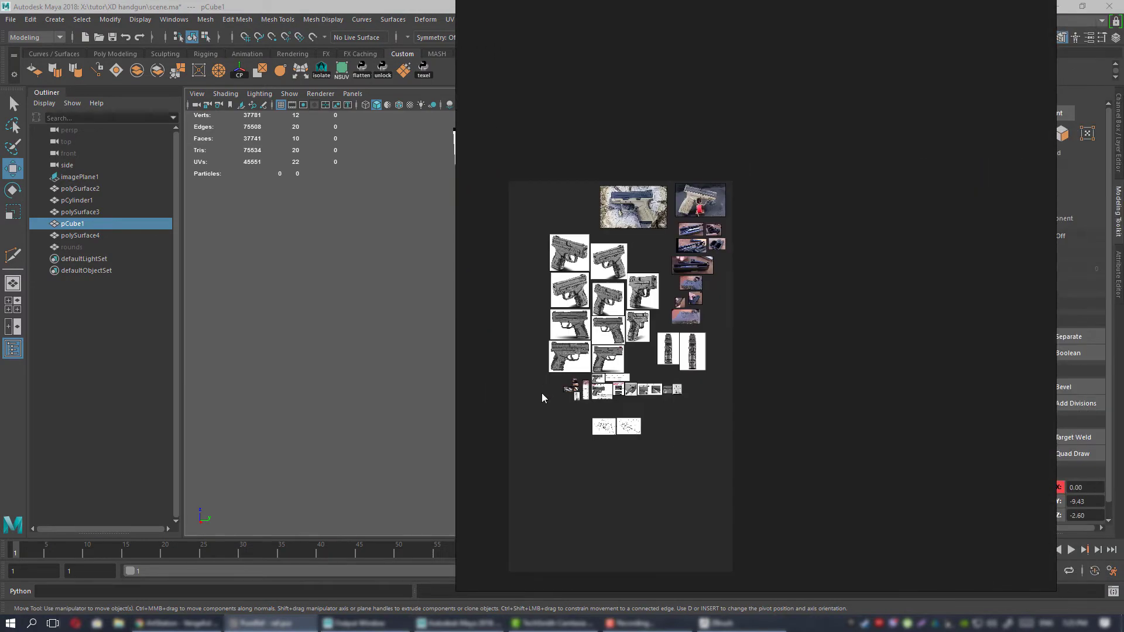
pyautogui.scroll(10, 683, 394)
pyautogui.moveTo(705, 256); pyautogui.dragTo(798, 328, button='middle')
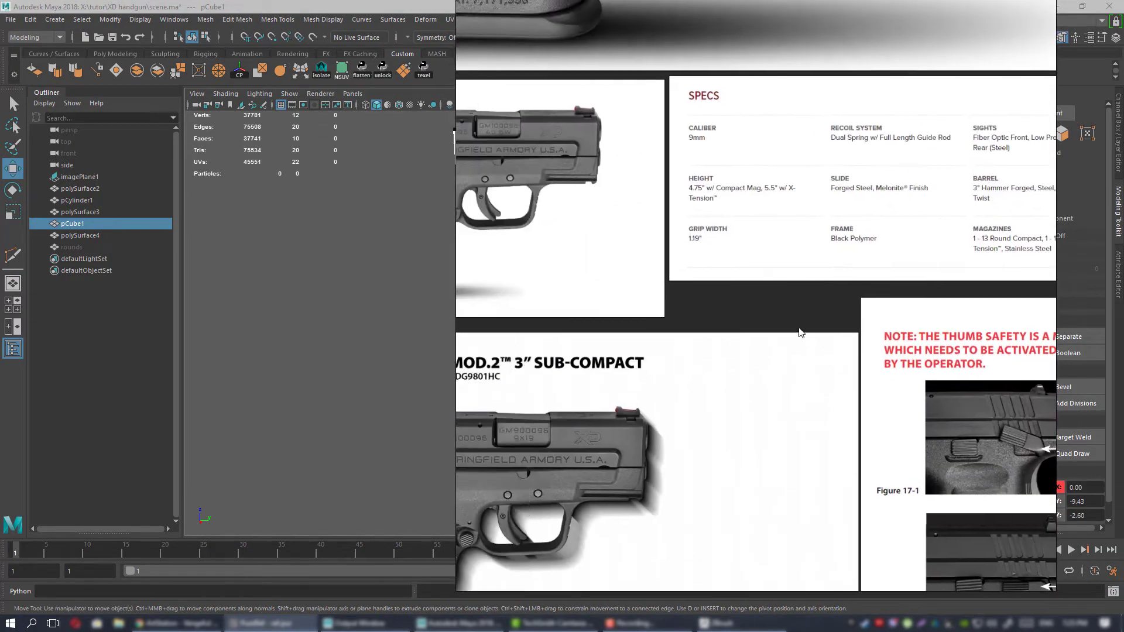
pyautogui.scroll(5, 711, 239)
pyautogui.moveTo(749, 313); pyautogui.dragTo(1123, 357, button='right')
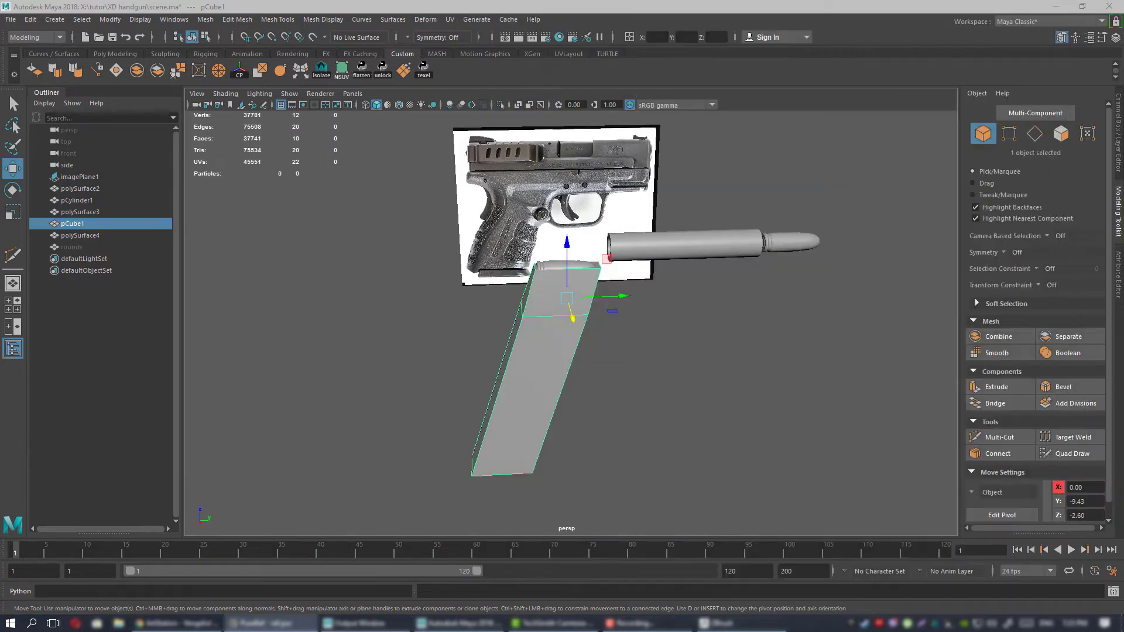
# Create a polygon cube in Maya and set its width to 1.19.
pyautogui.click(111, 54)
pyautogui.click(54, 71)
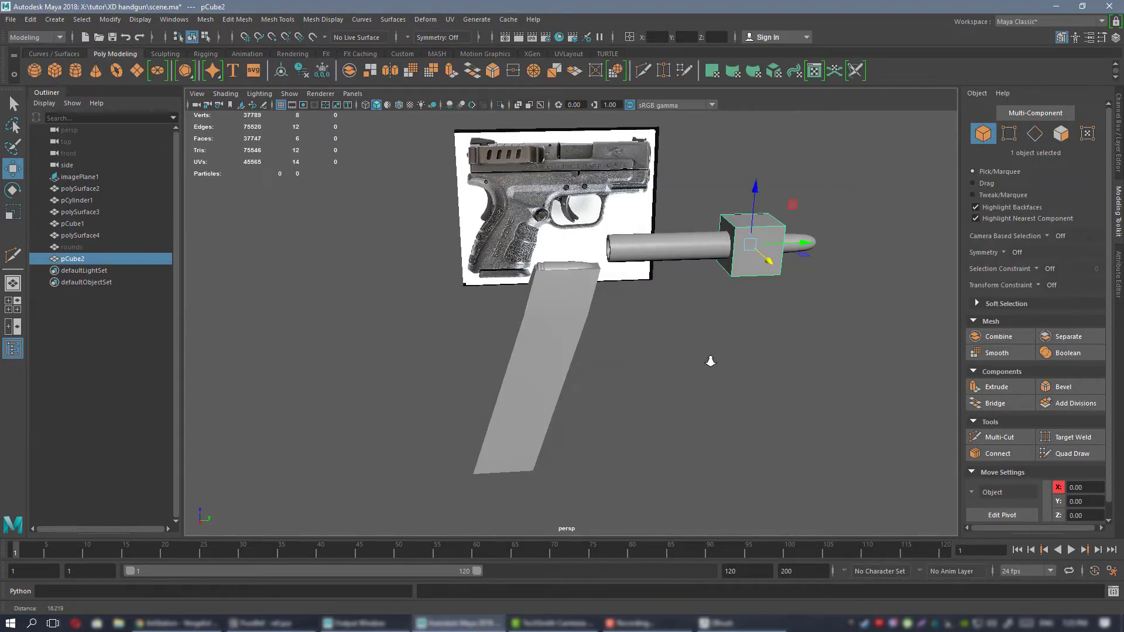
pyautogui.keyDown('alt'); pyautogui.moveTo(710, 361); pyautogui.dragTo(742, 359); pyautogui.keyUp('alt')
pyautogui.click(1119, 125)
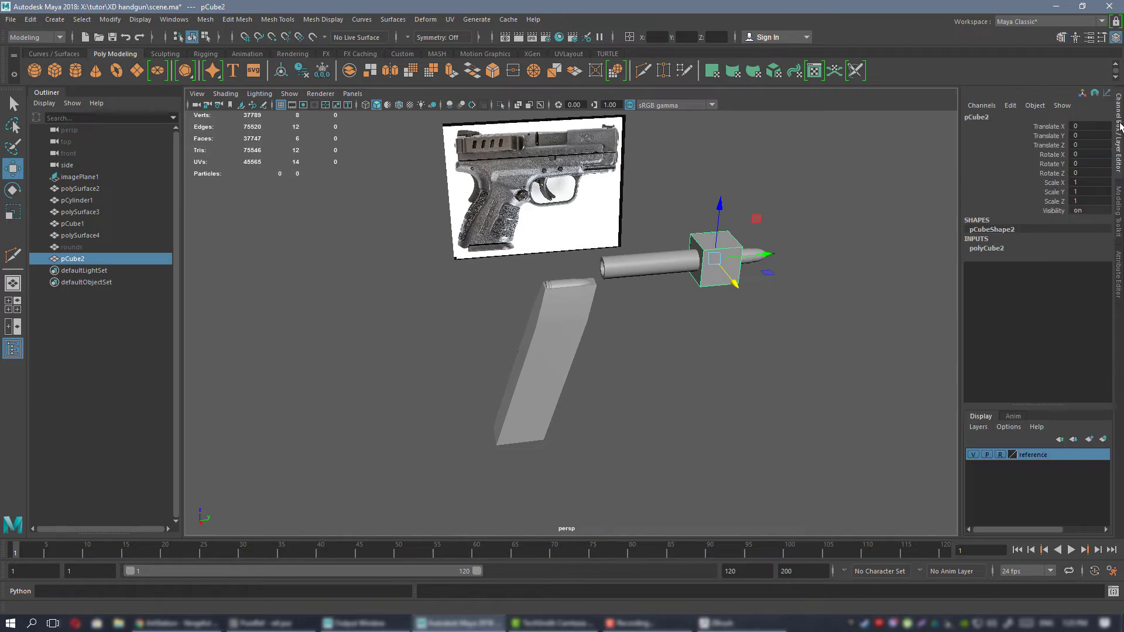
pyautogui.click(1001, 249)
pyautogui.click(1055, 258)
pyautogui.moveTo(808, 269); pyautogui.dragTo(881, 269, button='middle')
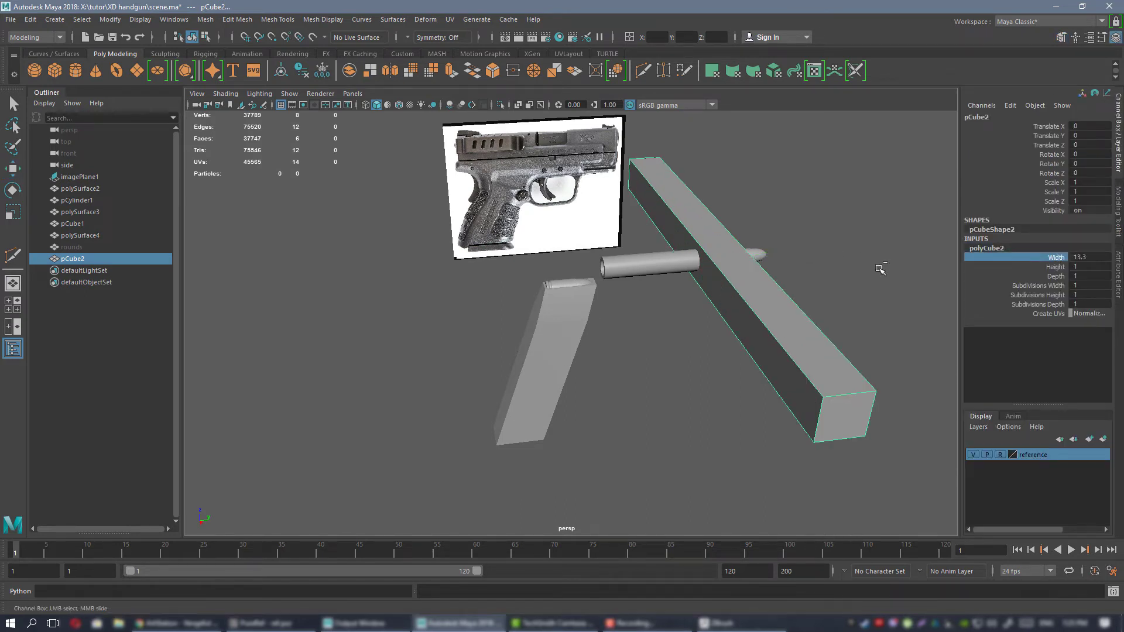
pyautogui.hotkey('ctrl', 'z')
pyautogui.doubleClick(1087, 258)
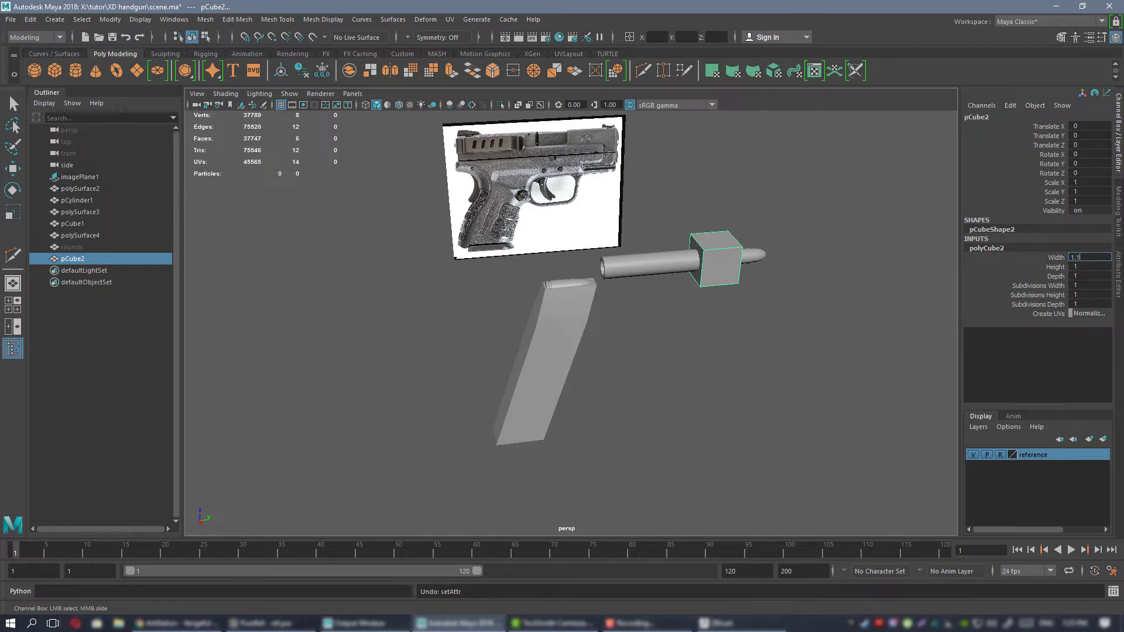
pyautogui.press('Return')
pyautogui.press('w')
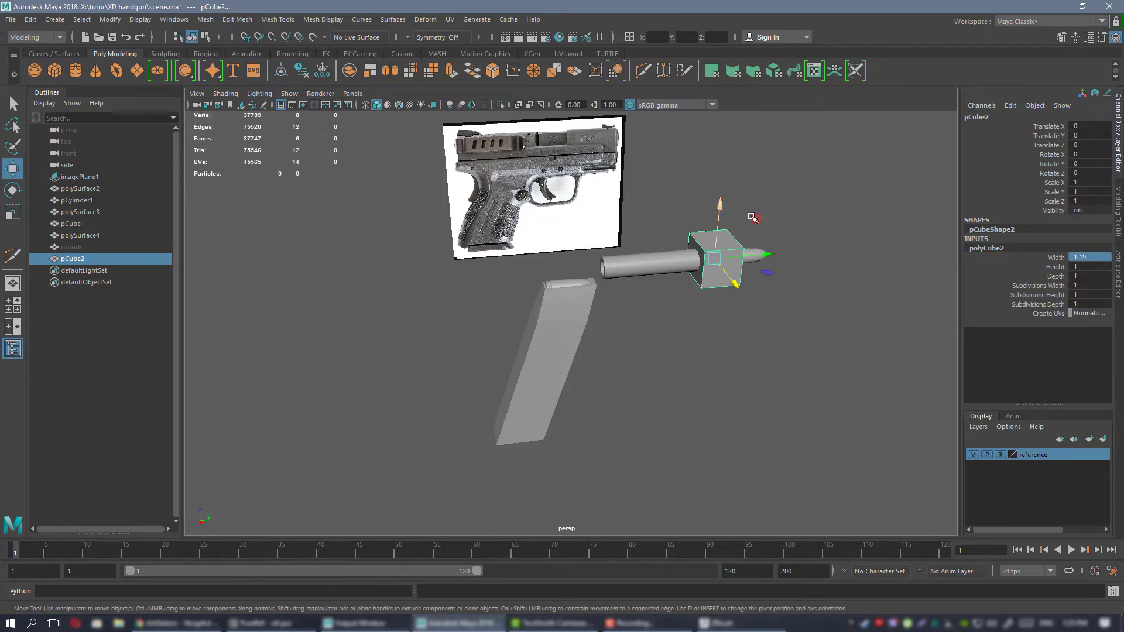
# Move the cube away from the barrel, behind the magazine block, to about Y -8.09 and Z -1.28.
pyautogui.keyDown('alt'); pyautogui.moveTo(785, 232); pyautogui.dragTo(510, 290); pyautogui.keyUp('alt')
pyautogui.press('f')
pyautogui.scroll(-5, 444, 276)
pyautogui.moveTo(597, 331); pyautogui.dragTo(557, 293)
pyautogui.scroll(-3, 556, 293)
pyautogui.keyDown('alt'); pyautogui.moveTo(603, 311); pyautogui.dragTo(529, 311, button='middle'); pyautogui.keyUp('alt')
pyautogui.keyDown('alt'); pyautogui.moveTo(529, 312); pyautogui.dragTo(559, 293); pyautogui.keyUp('alt')
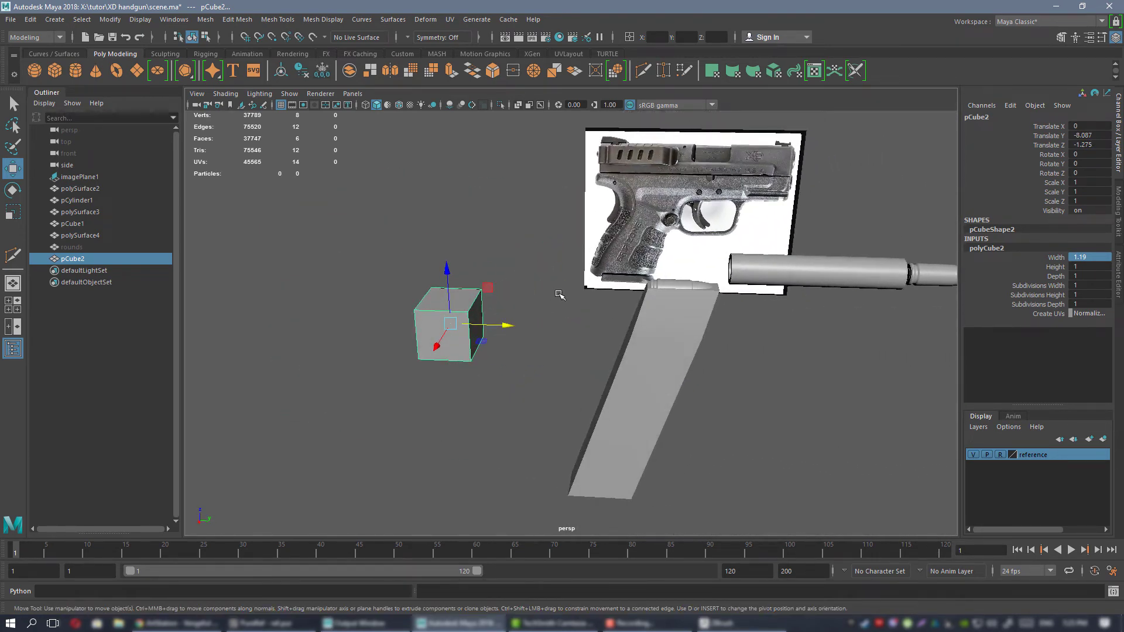
pyautogui.keyDown('alt'); pyautogui.moveTo(648, 314); pyautogui.dragTo(626, 301, button='right'); pyautogui.keyUp('alt')
pyautogui.keyDown('alt'); pyautogui.moveTo(626, 302); pyautogui.dragTo(643, 294); pyautogui.keyUp('alt')
pyautogui.keyDown('alt'); pyautogui.moveTo(643, 294); pyautogui.dragTo(609, 281, button='right'); pyautogui.keyUp('alt')
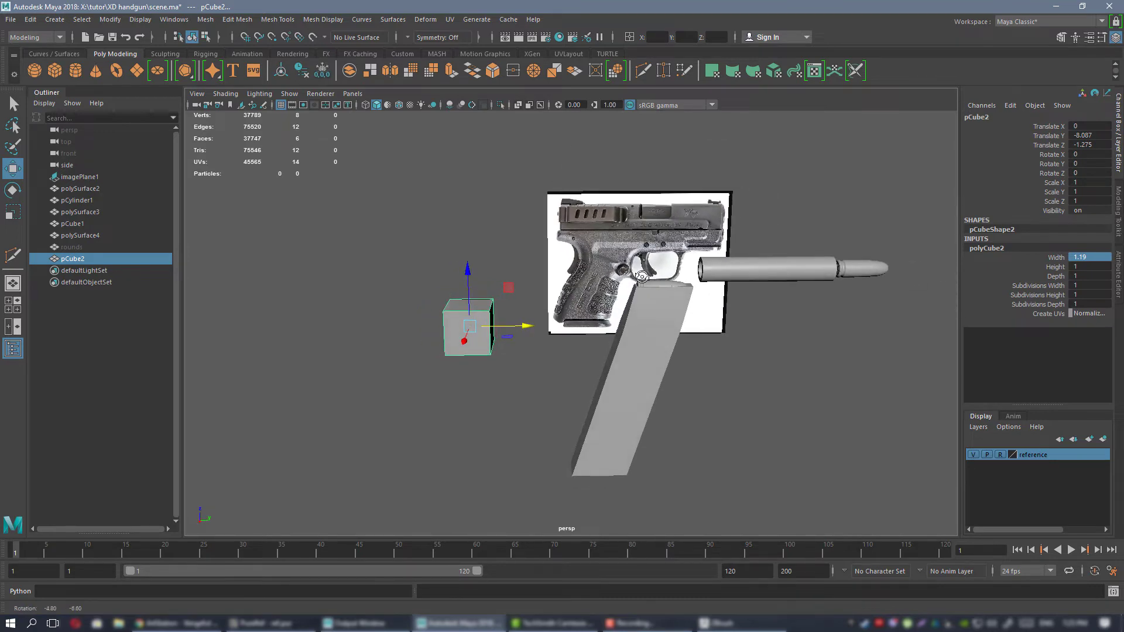
# Examine the frame and grip of the pistol's reference photo in the side view.
pyautogui.press('space')
pyautogui.press('space')
pyautogui.scroll(-6, 487, 244)
pyautogui.keyDown('alt'); pyautogui.moveTo(607, 279); pyautogui.dragTo(403, 148, button='middle'); pyautogui.keyUp('alt')
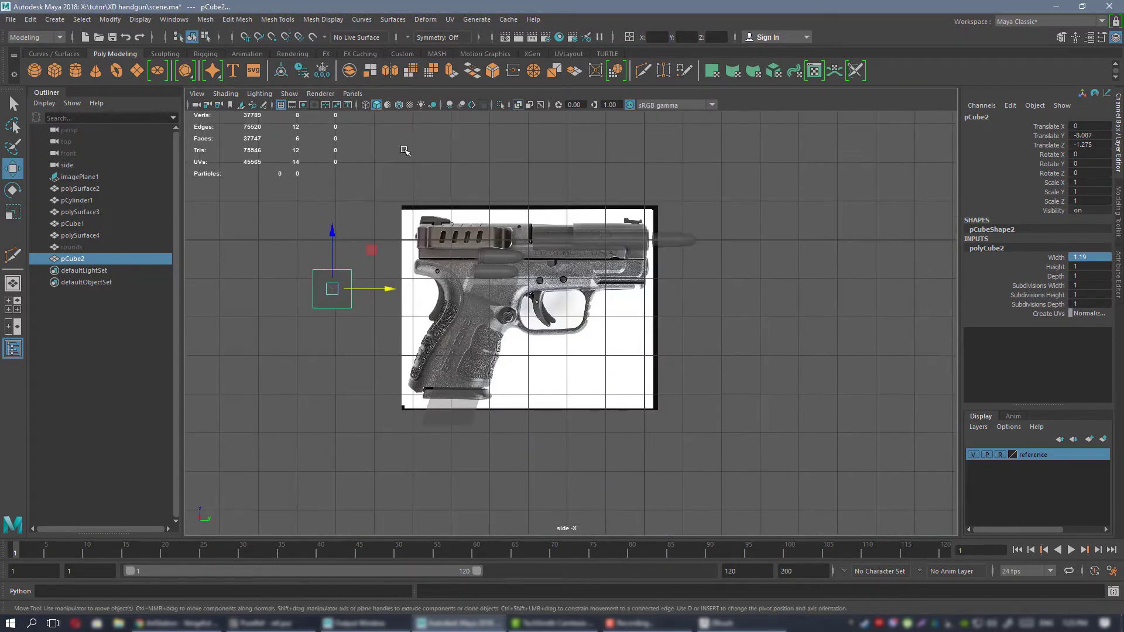
pyautogui.scroll(4, 484, 239)
pyautogui.keyDown('alt'); pyautogui.moveTo(348, 263); pyautogui.dragTo(493, 266, button='middle'); pyautogui.keyUp('alt')
pyautogui.keyDown('alt'); pyautogui.moveTo(493, 266); pyautogui.dragTo(529, 257, button='right'); pyautogui.keyUp('alt')
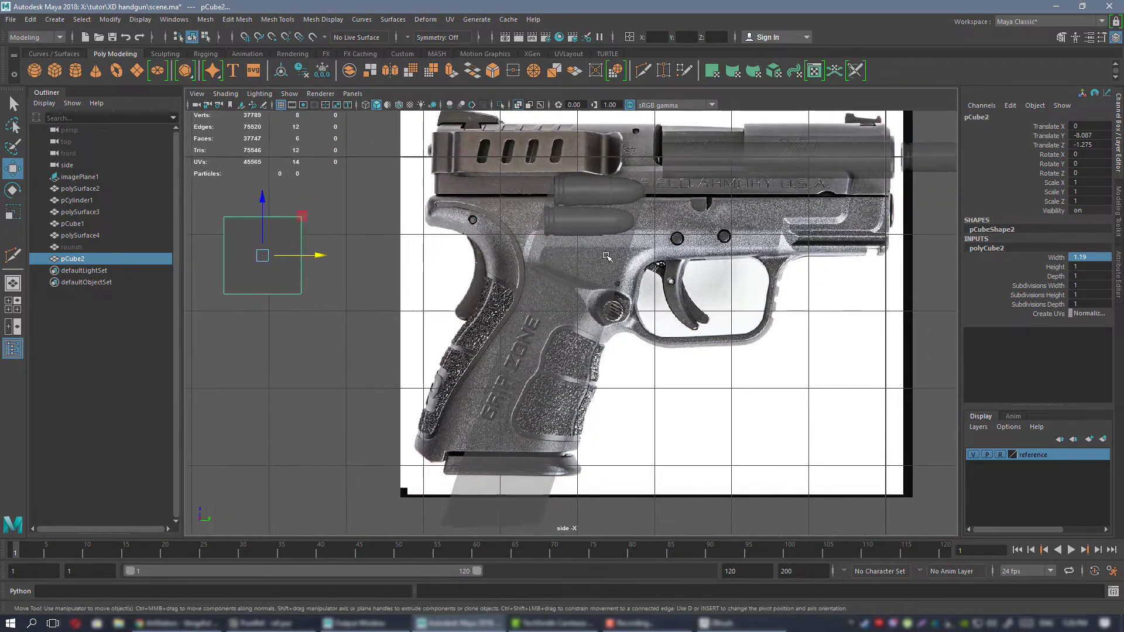
pyautogui.keyDown('alt'); pyautogui.moveTo(605, 241); pyautogui.dragTo(515, 259, button='middle'); pyautogui.keyUp('alt')
pyautogui.keyDown('alt'); pyautogui.moveTo(515, 260); pyautogui.dragTo(523, 257, button='right'); pyautogui.keyUp('alt')
pyautogui.keyDown('alt'); pyautogui.moveTo(482, 257); pyautogui.dragTo(517, 255, button='middle'); pyautogui.keyUp('alt')
pyautogui.keyDown('alt'); pyautogui.moveTo(517, 255); pyautogui.dragTo(563, 277, button='right'); pyautogui.keyUp('alt')
pyautogui.keyDown('alt'); pyautogui.moveTo(526, 274); pyautogui.dragTo(537, 262, button='middle'); pyautogui.keyUp('alt')
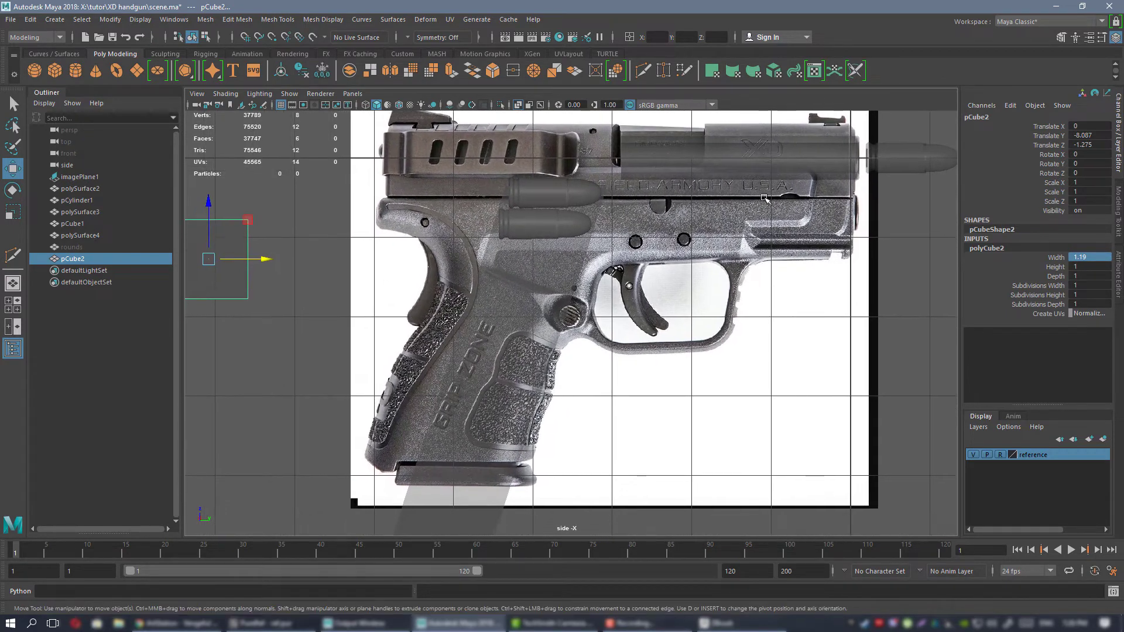
pyautogui.keyDown('alt'); pyautogui.moveTo(701, 302); pyautogui.dragTo(705, 302, button='middle'); pyautogui.keyUp('alt')
# Duplicate the cube and move the copy over the grip area, to about Y -5.15 and Z -1.3.
pyautogui.keyDown('alt'); pyautogui.moveTo(306, 211); pyautogui.dragTo(412, 247, button='middle'); pyautogui.keyUp('alt')
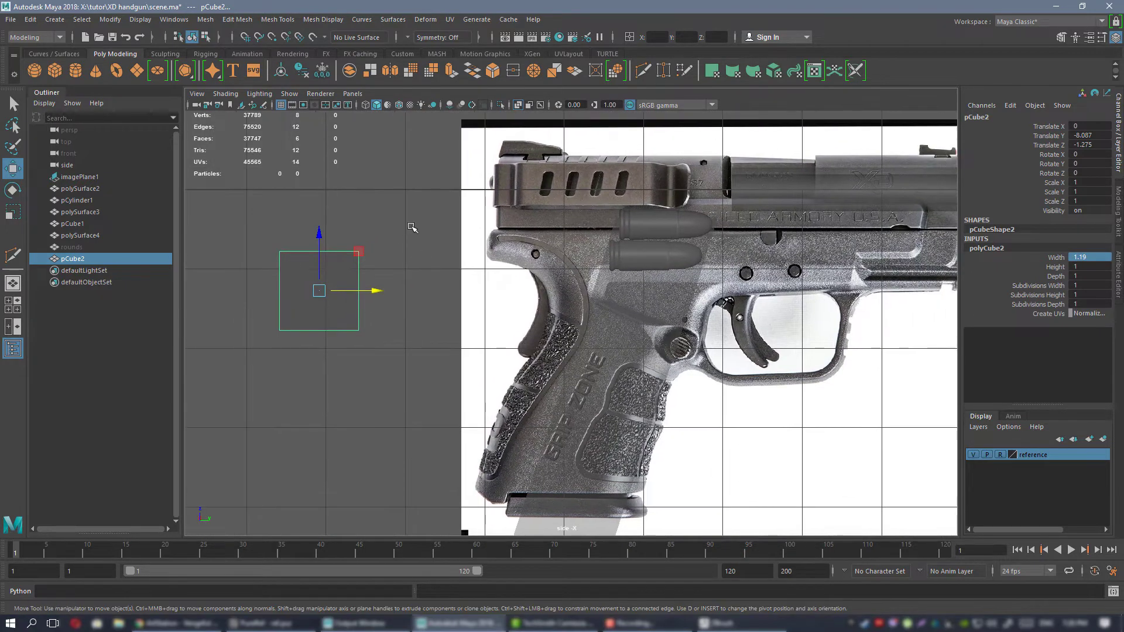
pyautogui.hotkey('ctrl', 'd')
pyautogui.moveTo(360, 250); pyautogui.dragTo(592, 252)
# Delete five of the duplicated cube's faces, keeping only the side face parallel to the reference photo.
pyautogui.press('space')
pyautogui.press('space')
pyautogui.keyDown('alt'); pyautogui.moveTo(614, 193); pyautogui.dragTo(733, 210); pyautogui.keyUp('alt')
pyautogui.moveTo(734, 197); pyautogui.dragTo(735, 230, button='right')
pyautogui.keyDown('alt'); pyautogui.moveTo(736, 233); pyautogui.dragTo(655, 250); pyautogui.keyUp('alt')
pyautogui.moveTo(451, 246); pyautogui.dragTo(591, 351)
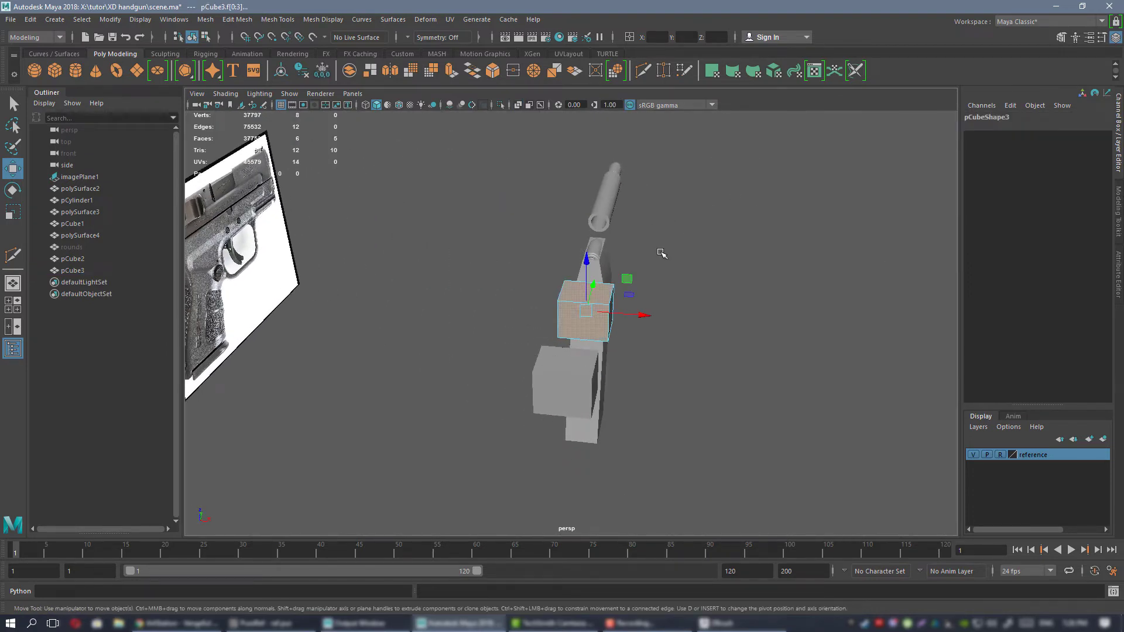
pyautogui.press('Delete')
pyautogui.moveTo(659, 235); pyautogui.dragTo(688, 230, button='right')
pyautogui.keyDown('alt'); pyautogui.moveTo(688, 231); pyautogui.dragTo(603, 280); pyautogui.keyUp('alt')
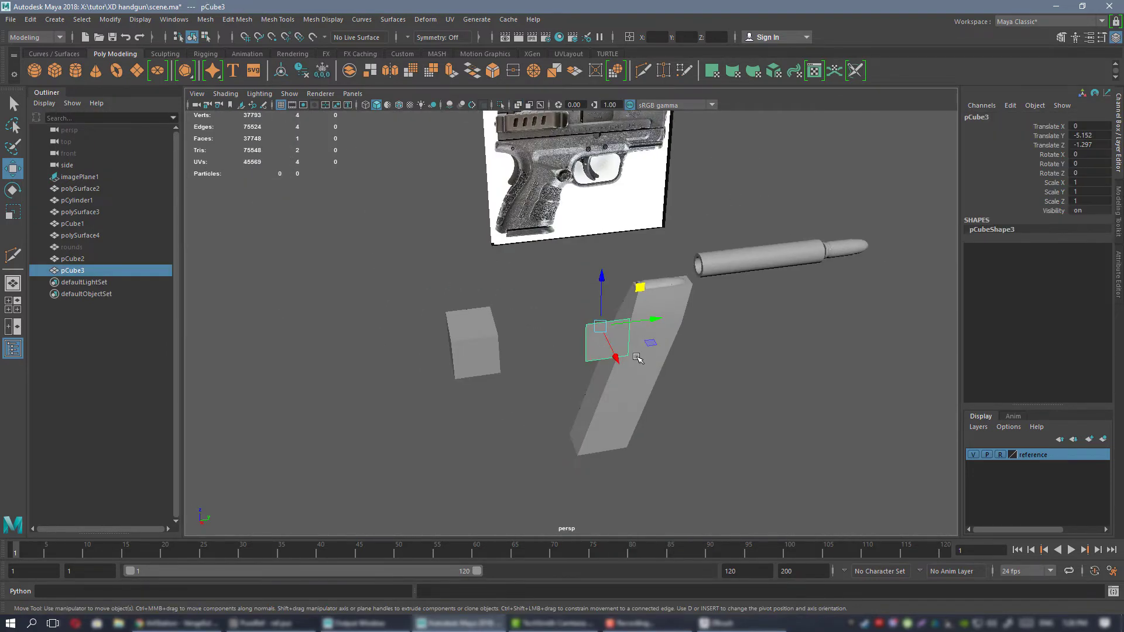
# Move the remaining face's two bottom vertices down to the lower rear corner of the grip in the side view.
pyautogui.keyDown('alt'); pyautogui.moveTo(638, 358); pyautogui.dragTo(743, 364); pyautogui.keyUp('alt')
pyautogui.press('space')
pyautogui.press('space')
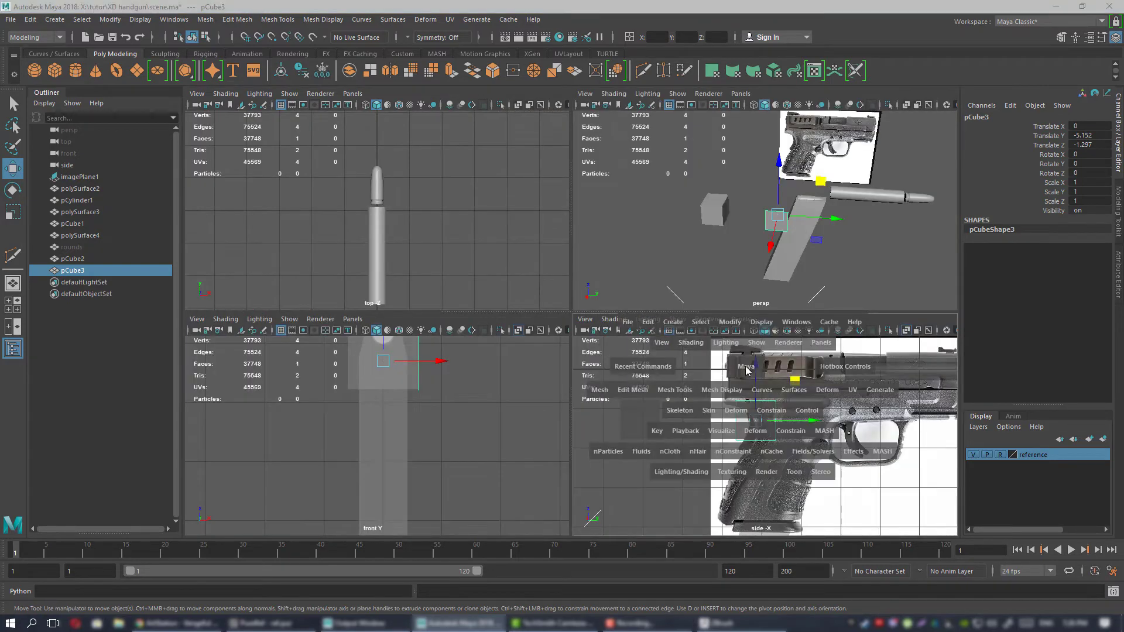
pyautogui.keyDown('alt'); pyautogui.moveTo(462, 227); pyautogui.dragTo(437, 268, button='middle'); pyautogui.keyUp('alt')
pyautogui.scroll(3, 430, 260)
pyautogui.moveTo(303, 197); pyautogui.dragTo(303, 167, button='right')
pyautogui.moveTo(500, 284); pyautogui.dragTo(448, 293, button='right')
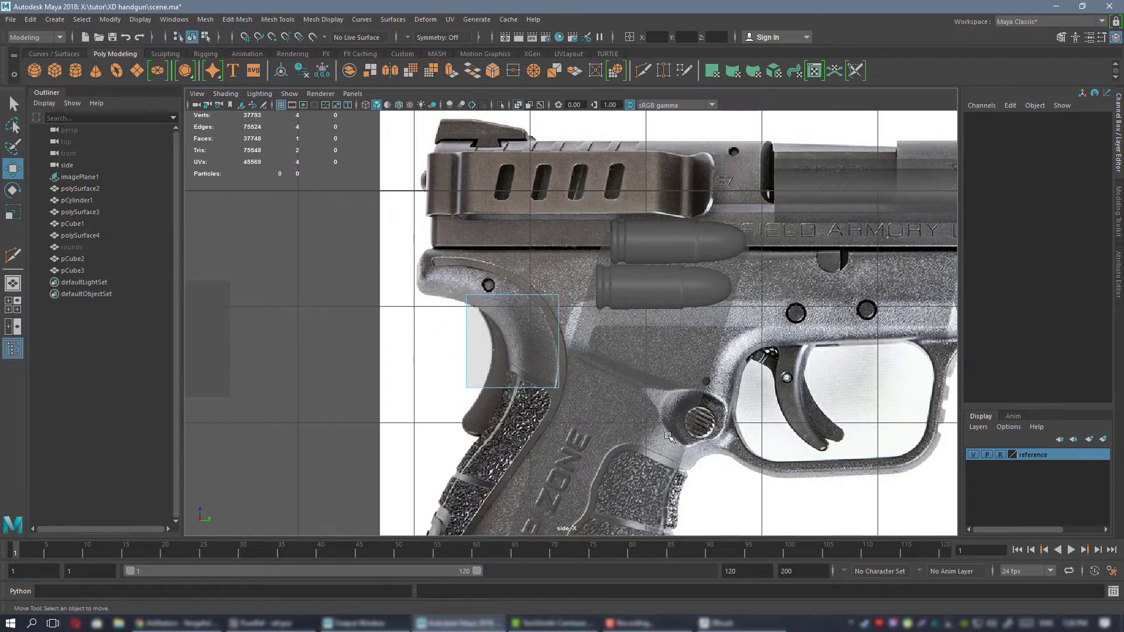
pyautogui.moveTo(443, 361); pyautogui.dragTo(668, 436)
pyautogui.keyDown('alt'); pyautogui.moveTo(591, 407); pyautogui.dragTo(599, 268, button='middle'); pyautogui.keyUp('alt')
pyautogui.click(523, 223)
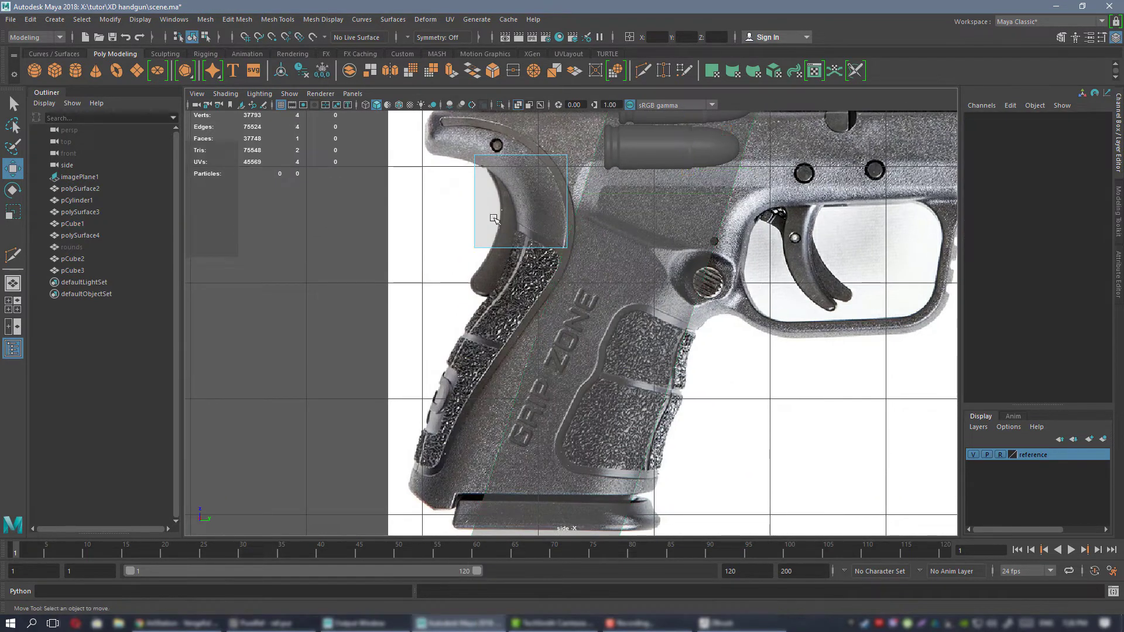
pyautogui.moveTo(353, 215); pyautogui.dragTo(635, 263)
pyautogui.moveTo(521, 185); pyautogui.dragTo(485, 191, button='right')
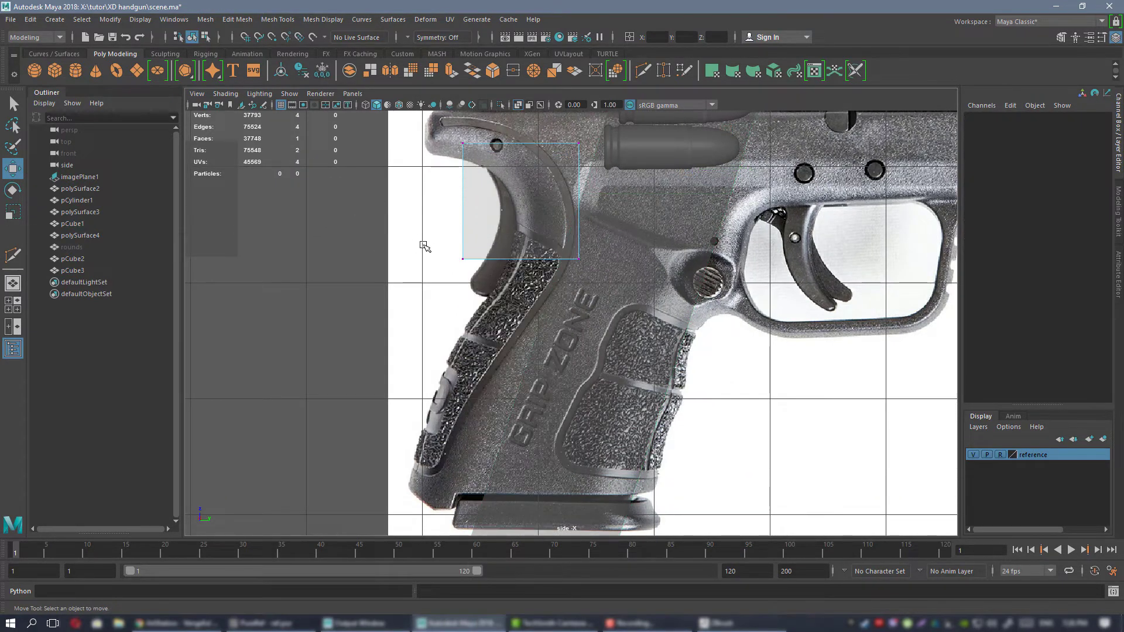
pyautogui.moveTo(419, 240); pyautogui.dragTo(709, 281)
pyautogui.moveTo(559, 220); pyautogui.dragTo(583, 417)
pyautogui.keyDown('alt'); pyautogui.moveTo(560, 379); pyautogui.dragTo(568, 281, button='middle'); pyautogui.keyUp('alt')
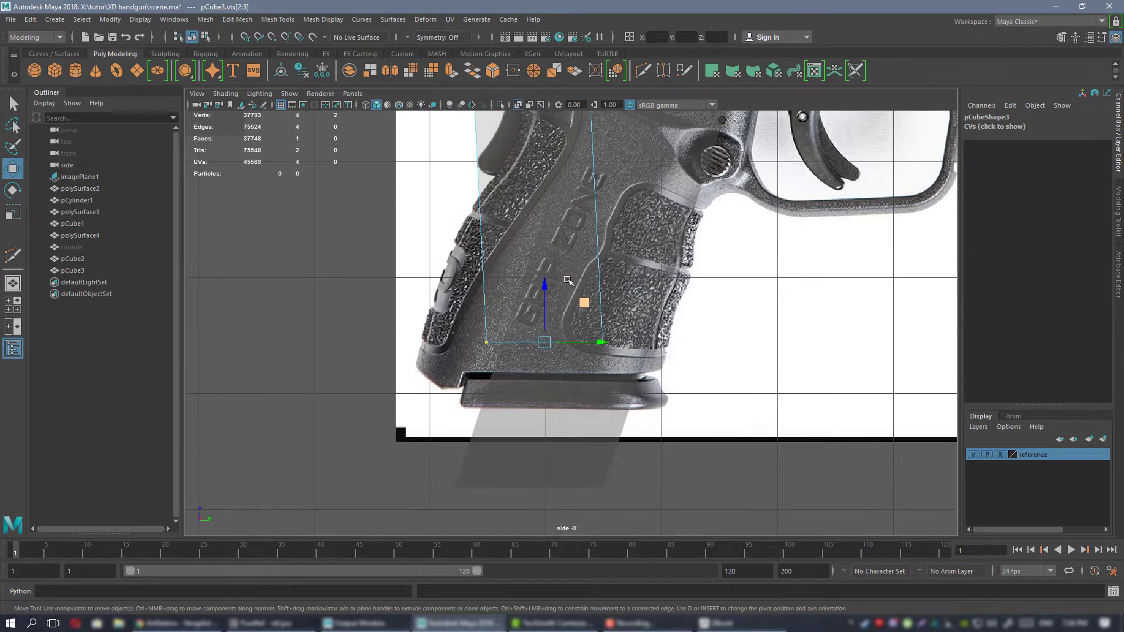
pyautogui.moveTo(584, 302); pyautogui.dragTo(542, 348)
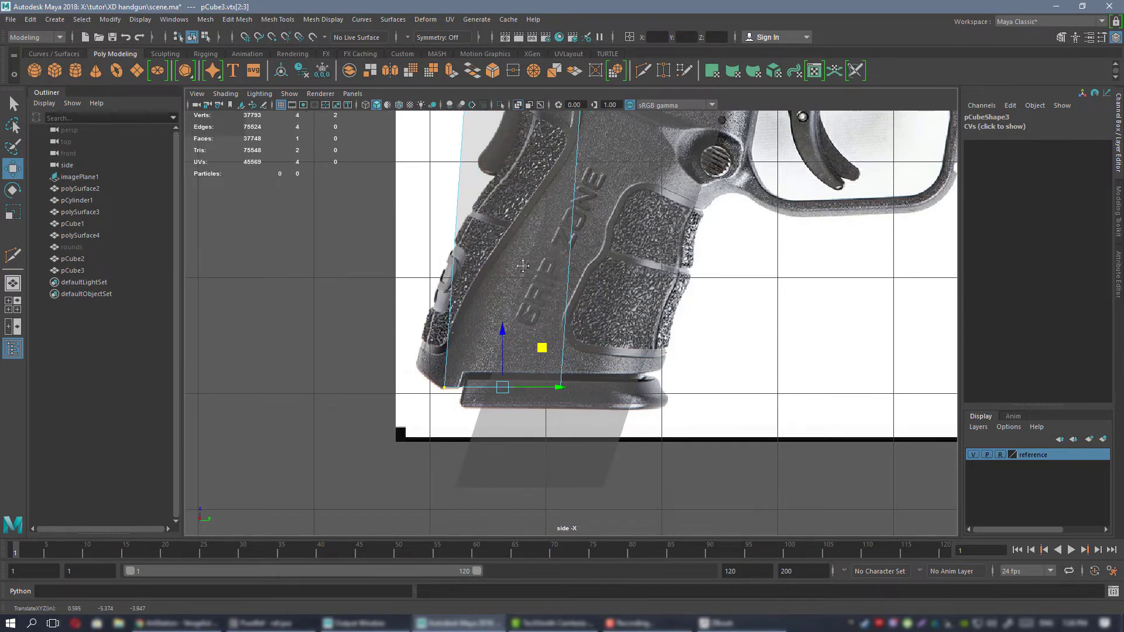
# Lower the face's two top vertices so its rear edge lies along the grip's backstrap.
pyautogui.keyDown('alt'); pyautogui.moveTo(523, 266); pyautogui.dragTo(528, 356, button='middle'); pyautogui.keyUp('alt')
pyautogui.keyDown('alt'); pyautogui.moveTo(474, 181); pyautogui.dragTo(497, 322, button='middle'); pyautogui.keyUp('alt')
pyautogui.moveTo(603, 219); pyautogui.dragTo(652, 354)
pyautogui.keyDown('alt'); pyautogui.moveTo(652, 355); pyautogui.dragTo(626, 203, button='middle'); pyautogui.keyUp('alt')
pyautogui.moveTo(639, 189); pyautogui.dragTo(639, 213)
pyautogui.keyDown('alt'); pyautogui.moveTo(655, 244); pyautogui.dragTo(583, 248, button='middle'); pyautogui.keyUp('alt')
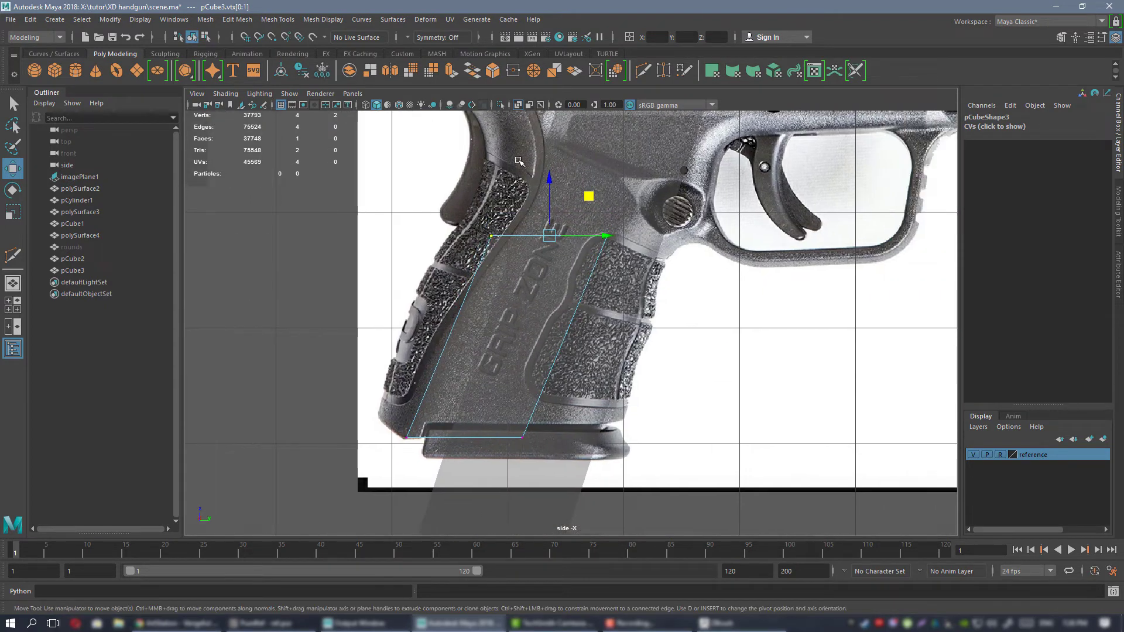
# Move the face's two front vertices to the grip's front edge, bringing the upper one back and down below the trigger guard.
pyautogui.moveTo(518, 160); pyautogui.dragTo(716, 512)
pyautogui.moveTo(603, 333); pyautogui.dragTo(694, 328)
pyautogui.keyDown('alt'); pyautogui.moveTo(666, 322); pyautogui.dragTo(654, 333, button='middle'); pyautogui.keyUp('alt')
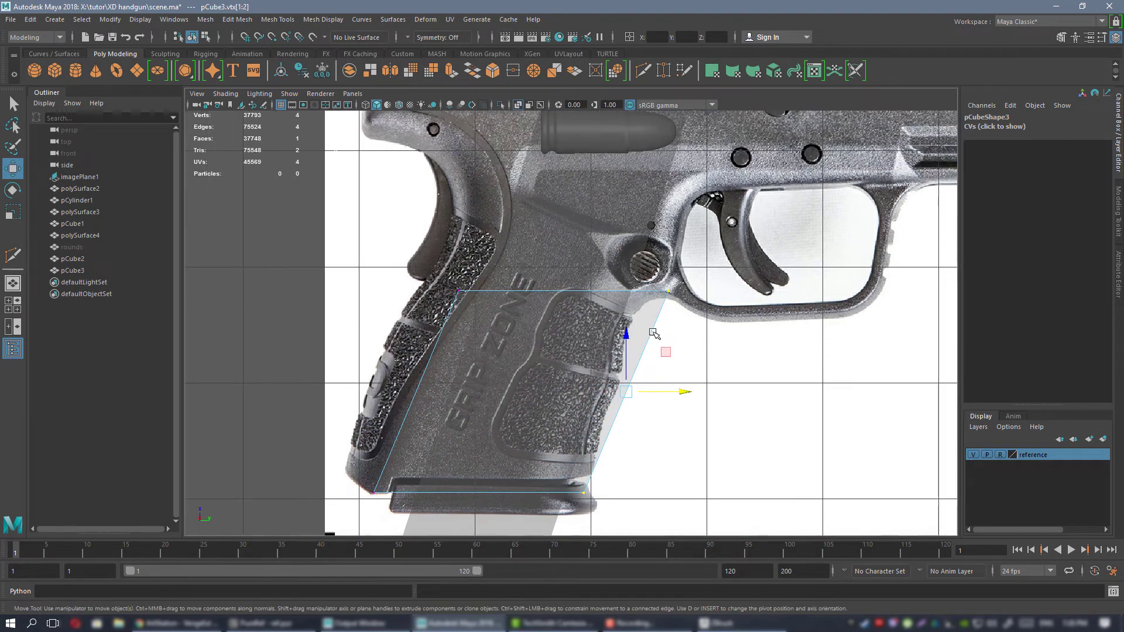
pyautogui.click(678, 275)
pyautogui.moveTo(710, 291); pyautogui.dragTo(681, 292)
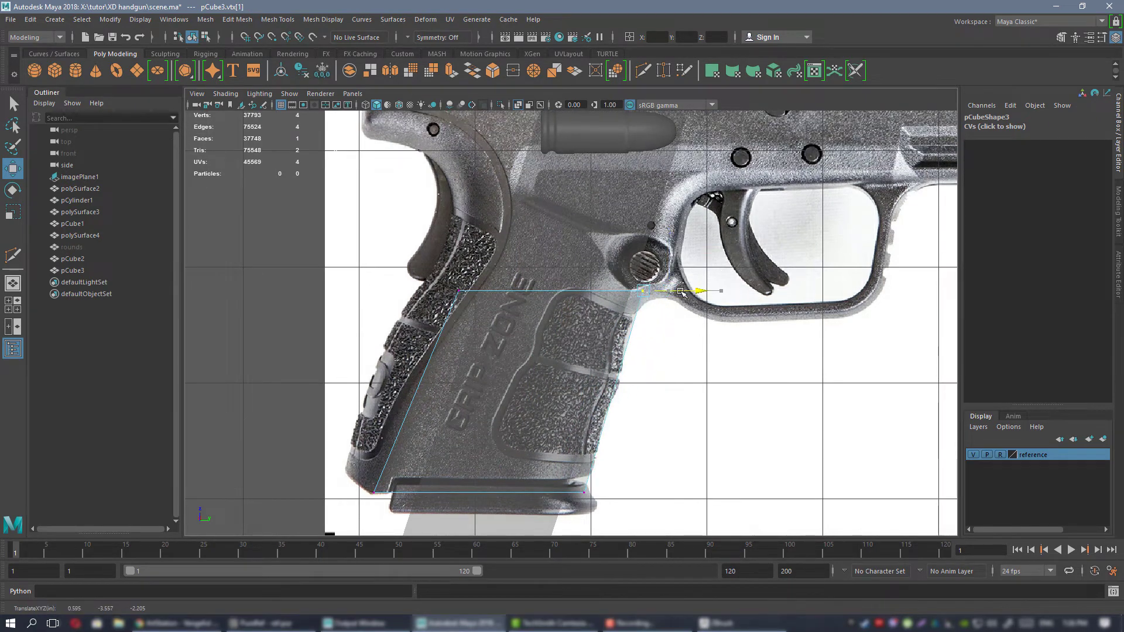
pyautogui.moveTo(681, 254); pyautogui.dragTo(677, 274)
pyautogui.keyDown('alt'); pyautogui.moveTo(386, 261); pyautogui.dragTo(546, 175, button='middle'); pyautogui.keyUp('alt')
pyautogui.keyDown('alt'); pyautogui.moveTo(465, 254); pyautogui.dragTo(399, 307, button='middle'); pyautogui.keyUp('alt')
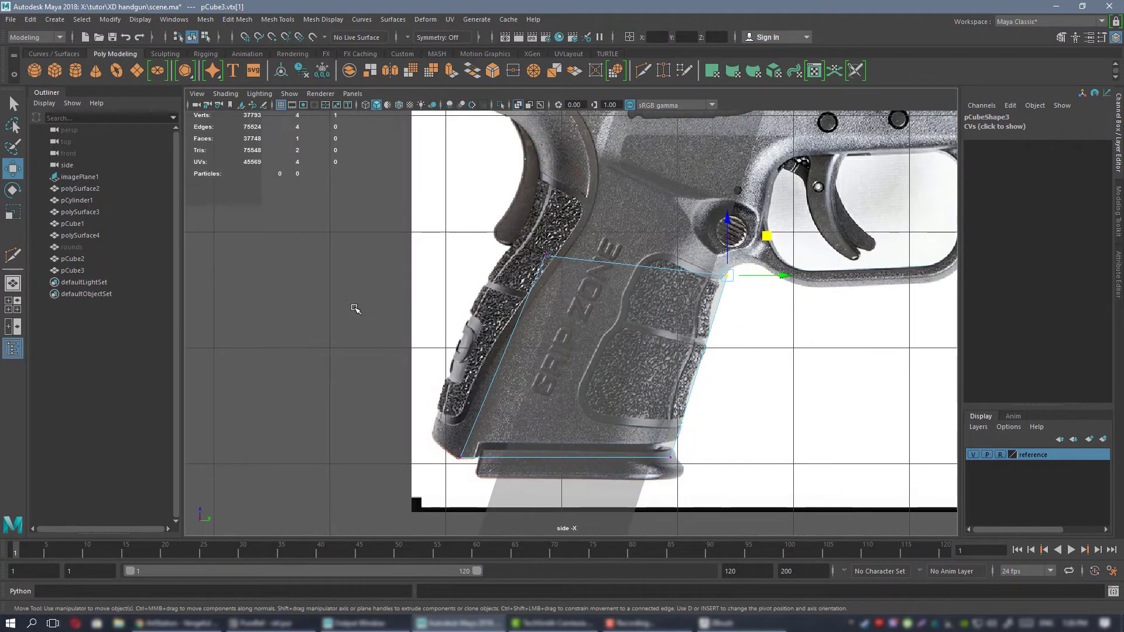
# Extrude the grip face's rear edge backward so the new strip covers the textured backstrap in the reference photo.
pyautogui.moveTo(351, 309); pyautogui.dragTo(350, 261, button='right')
pyautogui.click(521, 316)
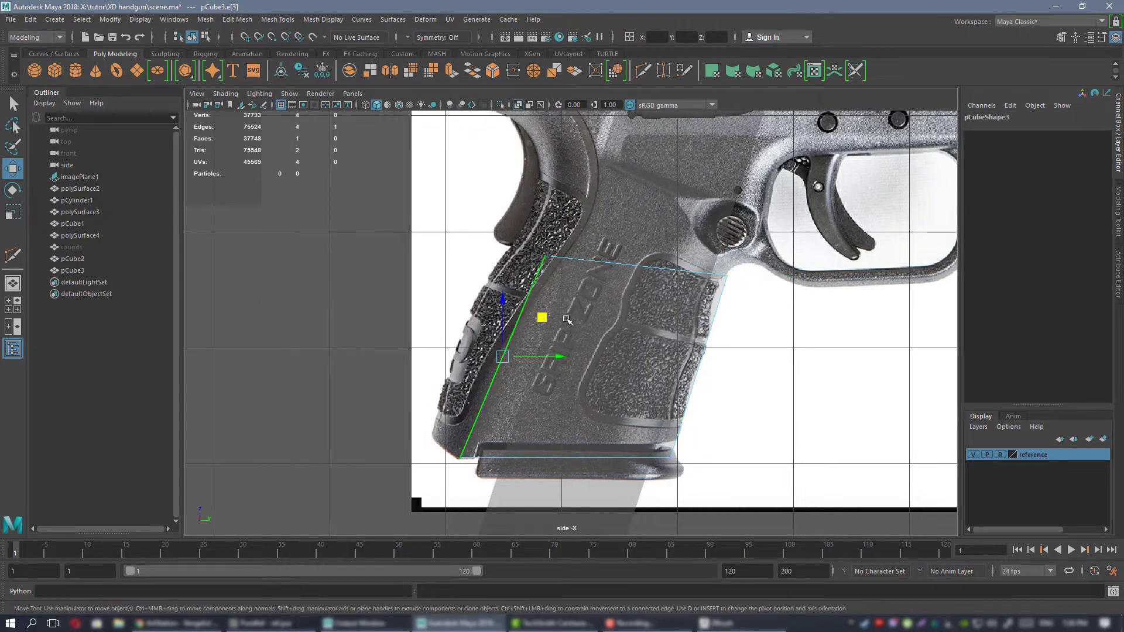
pyautogui.keyDown('alt'); pyautogui.moveTo(526, 300); pyautogui.dragTo(548, 282, button='middle'); pyautogui.keyUp('alt')
pyautogui.keyDown('alt'); pyautogui.moveTo(548, 282); pyautogui.dragTo(591, 307, button='right'); pyautogui.keyUp('alt')
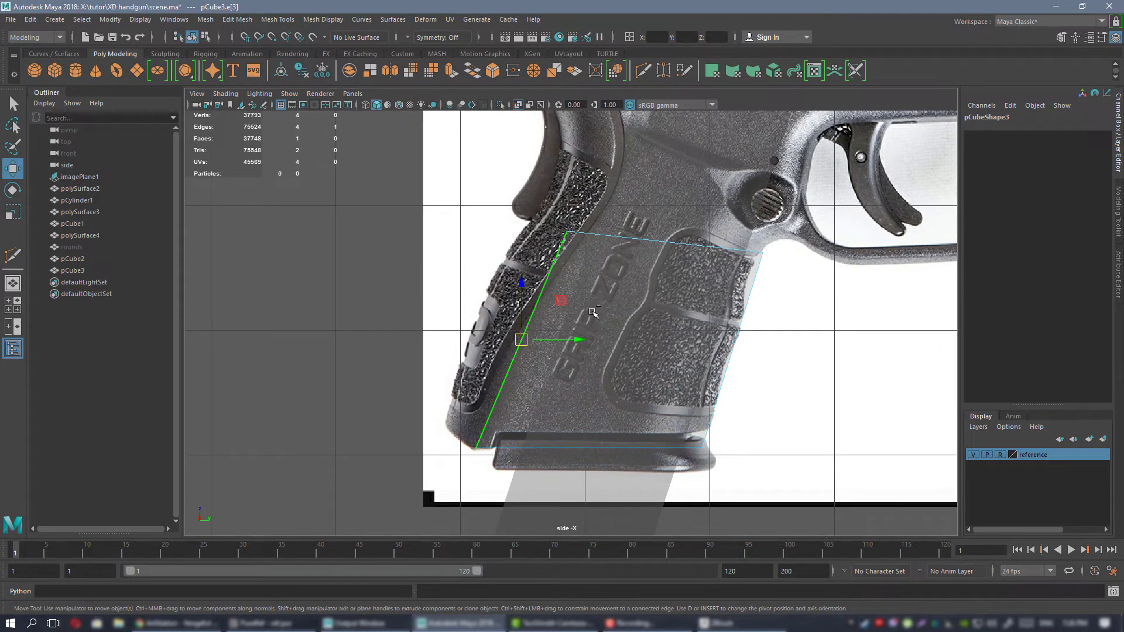
pyautogui.keyDown('shift'); pyautogui.moveTo(564, 299); pyautogui.dragTo(519, 298, button='middle'); pyautogui.keyUp('shift')
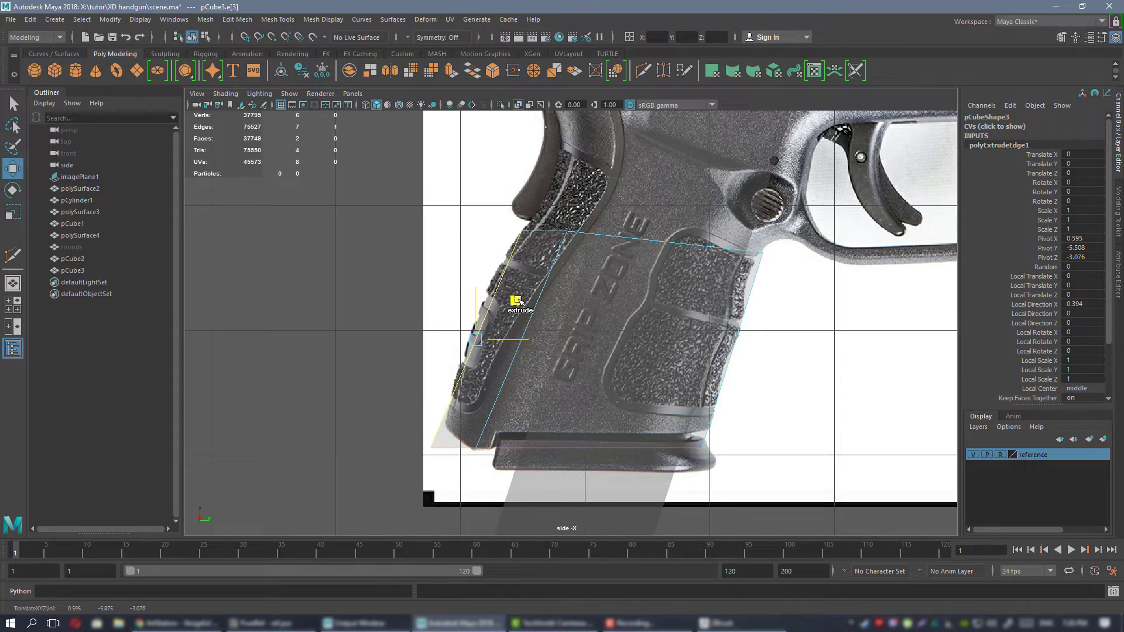
pyautogui.keyDown('shift'); pyautogui.moveTo(519, 299); pyautogui.dragTo(519, 300); pyautogui.keyUp('shift')
pyautogui.keyDown('alt'); pyautogui.moveTo(519, 300); pyautogui.dragTo(524, 326, button='middle'); pyautogui.keyUp('alt')
pyautogui.keyDown('alt'); pyautogui.moveTo(475, 284); pyautogui.dragTo(411, 286, button='middle'); pyautogui.keyUp('alt')
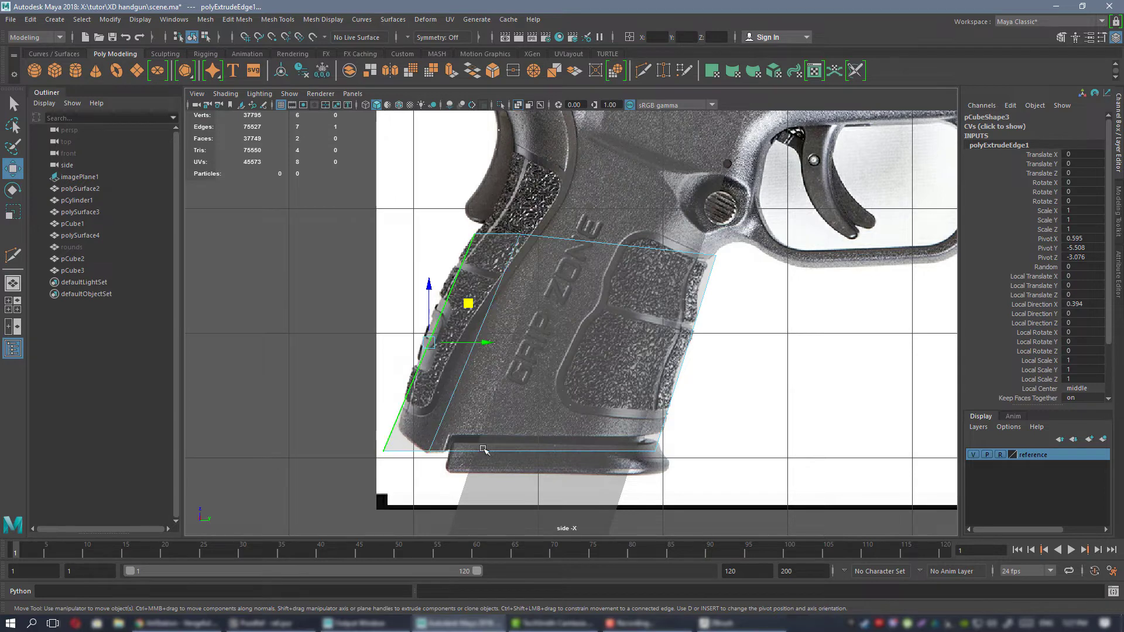
# Examine the reference photo's frame above the grip faces, from the backstrap and beavertail to the trigger guard and slide.
pyautogui.keyDown('alt'); pyautogui.moveTo(492, 323); pyautogui.dragTo(502, 349, button='middle'); pyautogui.keyUp('alt')
pyautogui.moveTo(291, 253); pyautogui.dragTo(263, 254, button='right')
pyautogui.keyDown('alt'); pyautogui.moveTo(510, 250); pyautogui.dragTo(511, 276, button='middle'); pyautogui.keyUp('alt')
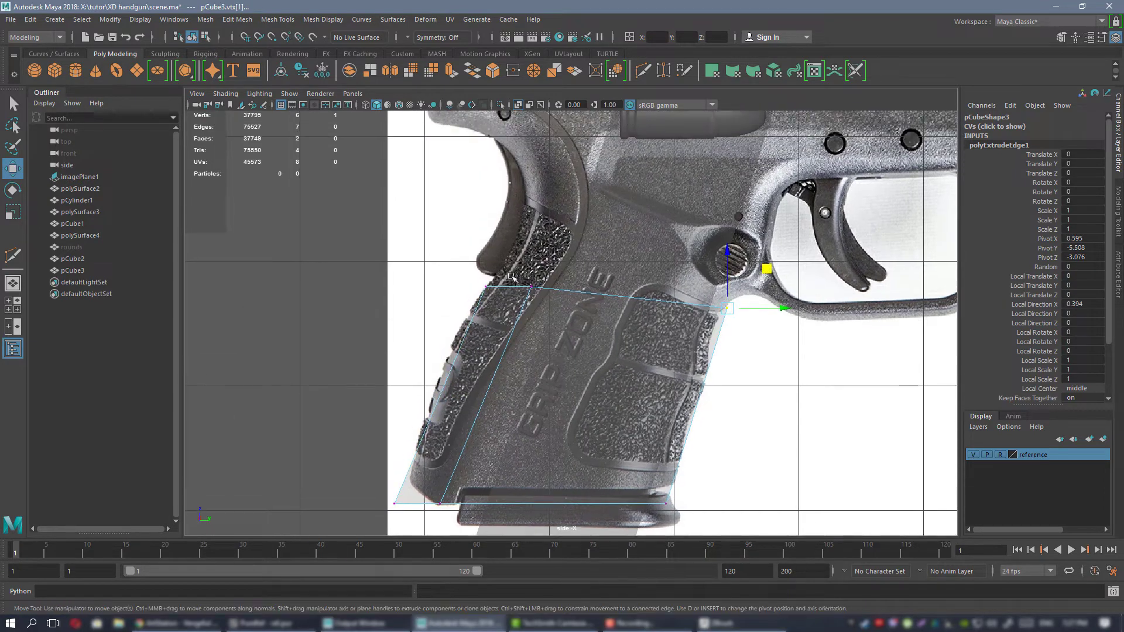
pyautogui.moveTo(509, 300); pyautogui.dragTo(510, 300)
pyautogui.keyDown('alt'); pyautogui.moveTo(522, 277); pyautogui.dragTo(490, 333, button='right'); pyautogui.keyUp('alt')
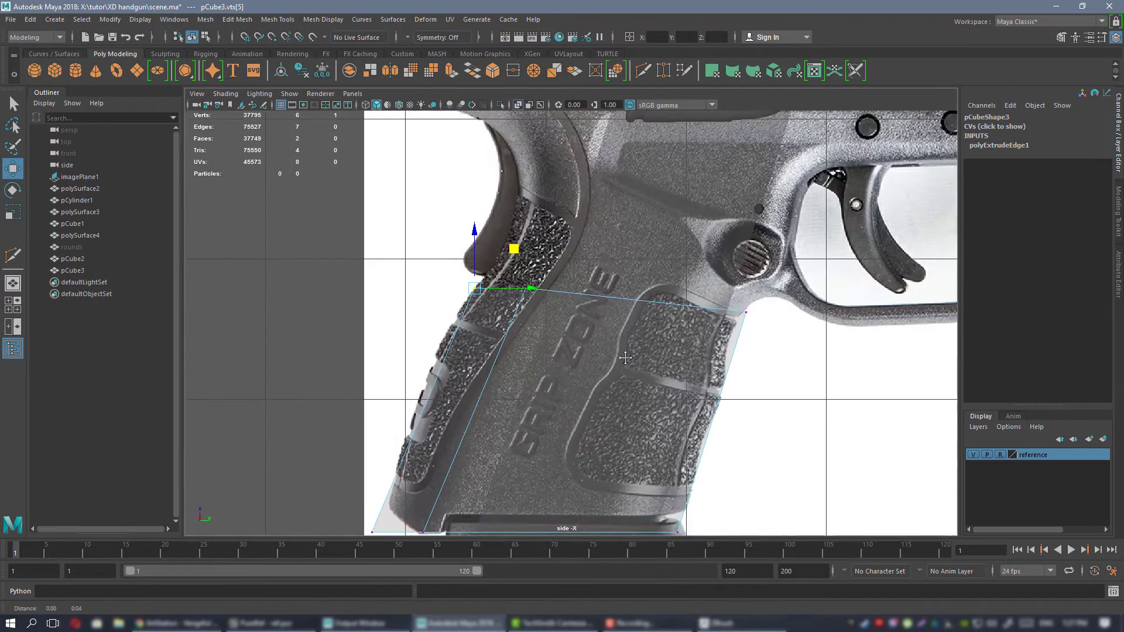
pyautogui.moveTo(489, 335)
pyautogui.keyDown('alt'); pyautogui.mouseDown(button='middle')
pyautogui.moveTo(498, 379)
pyautogui.moveTo(490, 337)
pyautogui.mouseUp(button='middle'); pyautogui.keyUp('alt')
pyautogui.keyDown('alt'); pyautogui.moveTo(530, 209); pyautogui.dragTo(528, 385, button='middle'); pyautogui.keyUp('alt')
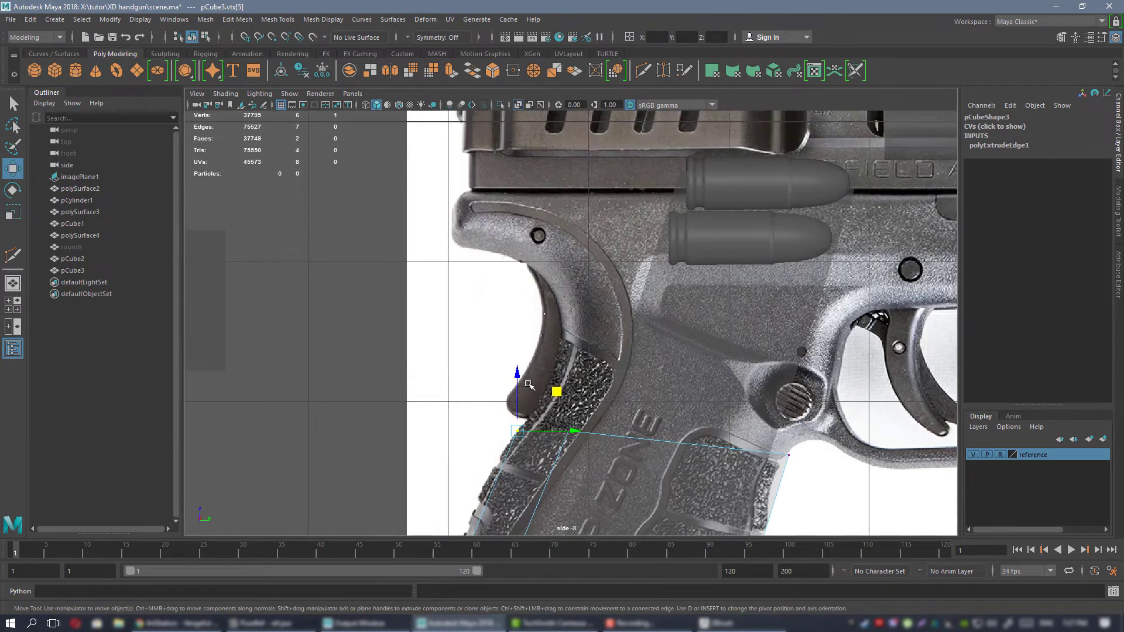
pyautogui.keyDown('alt'); pyautogui.moveTo(660, 238); pyautogui.dragTo(442, 283, button='middle'); pyautogui.keyUp('alt')
pyautogui.keyDown('alt'); pyautogui.moveTo(374, 397); pyautogui.dragTo(486, 339, button='middle'); pyautogui.keyUp('alt')
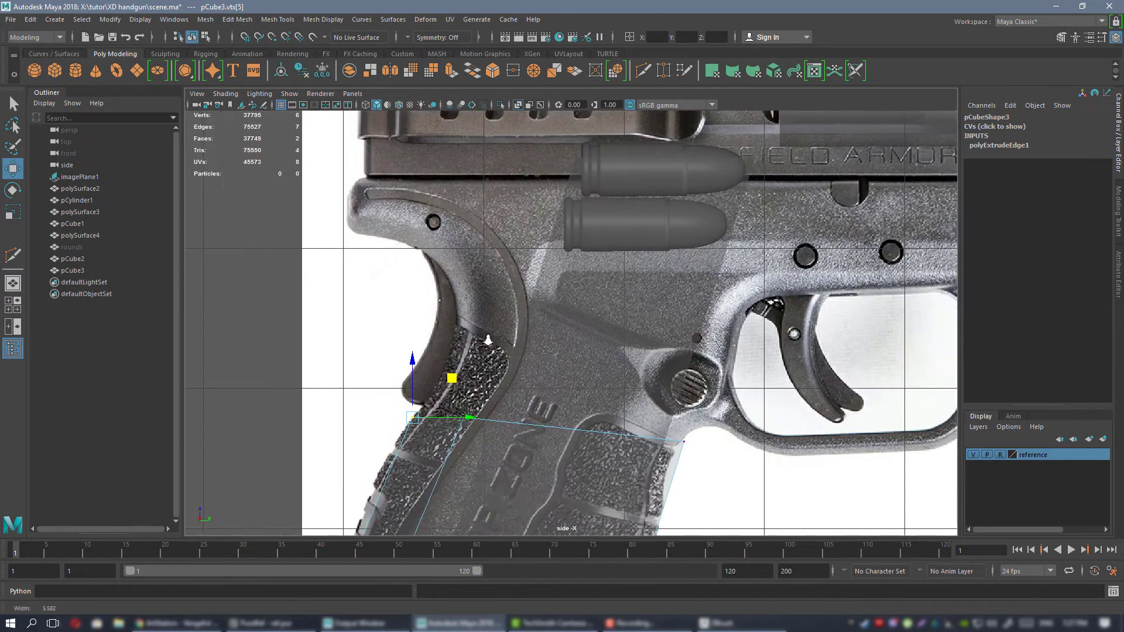
pyautogui.keyDown('alt'); pyautogui.moveTo(545, 365); pyautogui.dragTo(512, 346, button='right'); pyautogui.keyUp('alt')
pyautogui.keyDown('alt'); pyautogui.moveTo(513, 345); pyautogui.dragTo(534, 291, button='middle'); pyautogui.keyUp('alt')
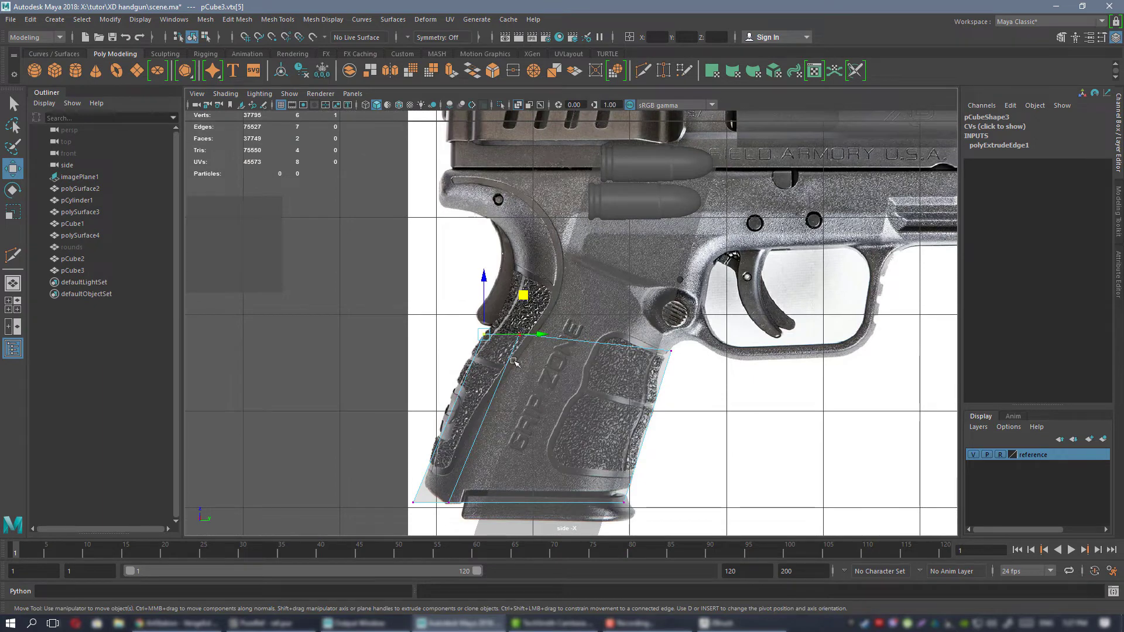
pyautogui.keyDown('alt'); pyautogui.moveTo(514, 332); pyautogui.dragTo(486, 401, button='middle'); pyautogui.keyUp('alt')
pyautogui.keyDown('alt'); pyautogui.moveTo(641, 327); pyautogui.dragTo(567, 325, button='middle'); pyautogui.keyUp('alt')
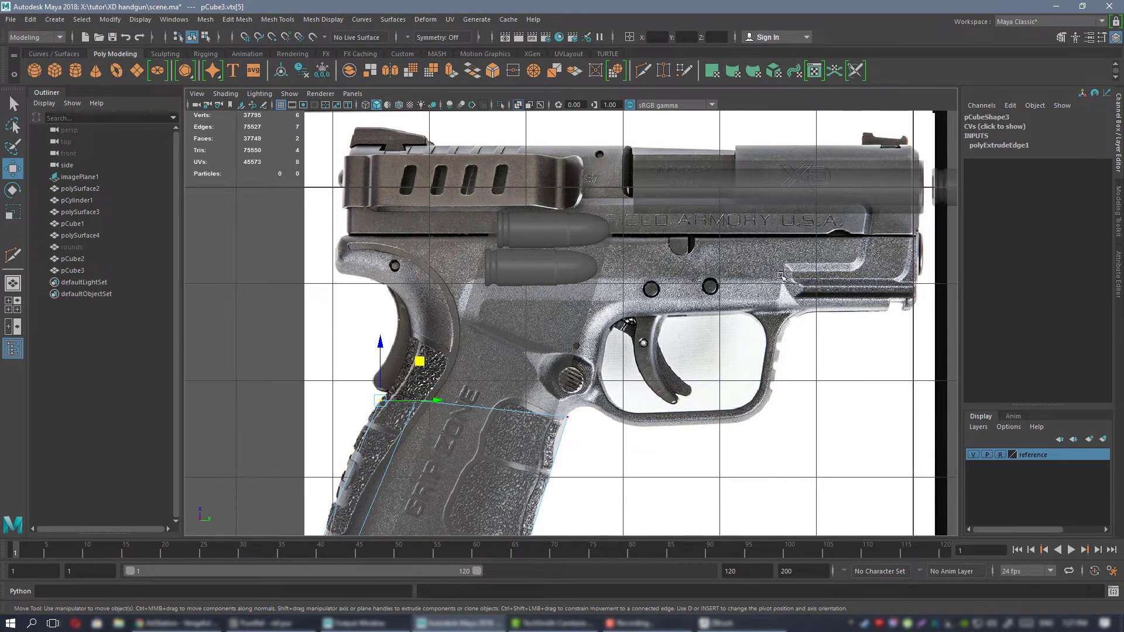
pyautogui.keyDown('alt'); pyautogui.moveTo(780, 276); pyautogui.dragTo(731, 278, button='middle'); pyautogui.keyUp('alt')
pyautogui.keyDown('alt'); pyautogui.moveTo(556, 384); pyautogui.dragTo(771, 290, button='middle'); pyautogui.keyUp('alt')
pyautogui.keyDown('alt'); pyautogui.moveTo(771, 290); pyautogui.dragTo(838, 308, button='right'); pyautogui.keyUp('alt')
pyautogui.keyDown('alt'); pyautogui.moveTo(838, 308); pyautogui.dragTo(818, 313, button='middle'); pyautogui.keyUp('alt')
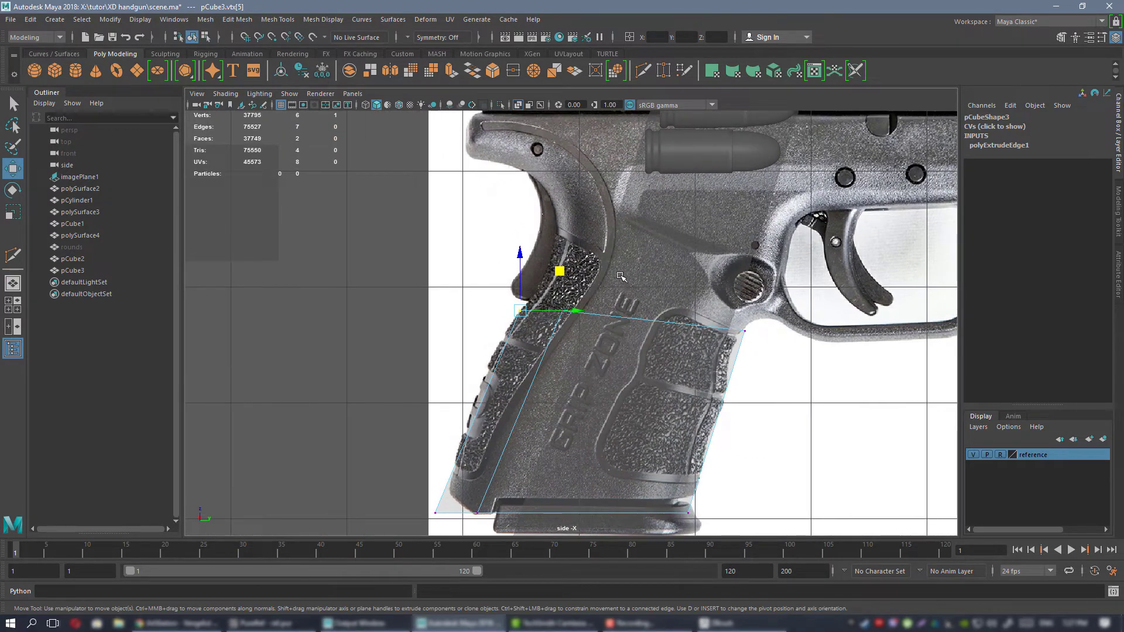
pyautogui.moveTo(551, 328); pyautogui.dragTo(552, 326)
pyautogui.keyDown('alt'); pyautogui.moveTo(554, 274); pyautogui.dragTo(581, 262, button='right'); pyautogui.keyUp('alt')
pyautogui.moveTo(601, 269); pyautogui.dragTo(598, 272, button='middle')
# Extrude the grip's two top edges upward in two rows past the round button, fitting the new vertices to the frame outline.
pyautogui.moveTo(355, 269); pyautogui.dragTo(355, 237, button='right')
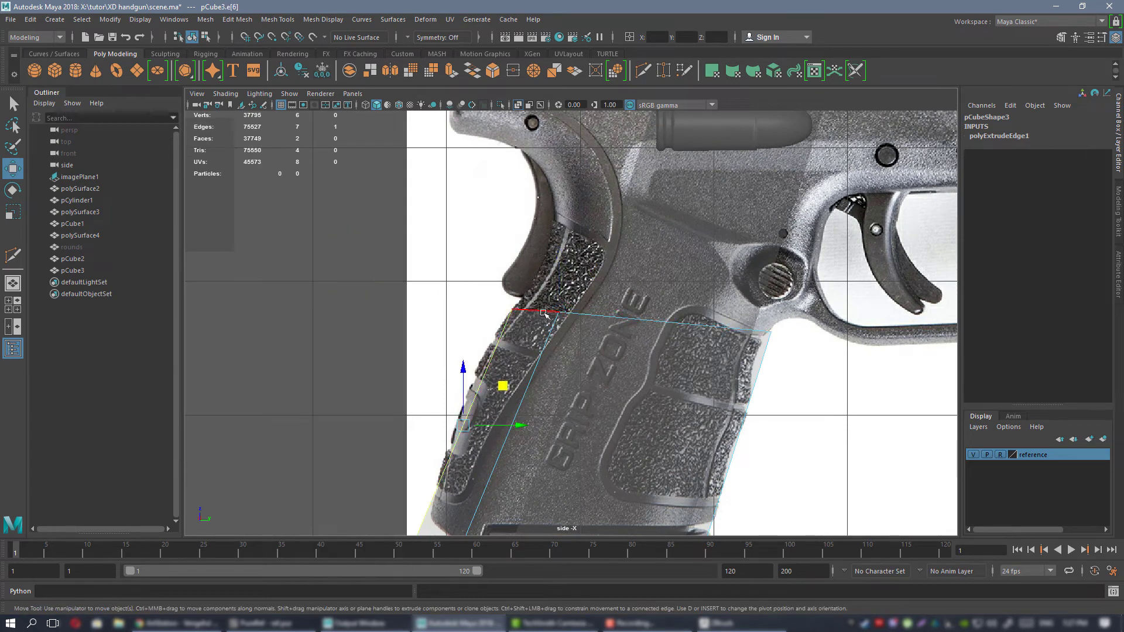
pyautogui.click(673, 323)
pyautogui.keyDown('alt'); pyautogui.moveTo(673, 291); pyautogui.dragTo(600, 256, button='middle'); pyautogui.keyUp('alt')
pyautogui.moveTo(244, 200); pyautogui.dragTo(205, 199, button='right')
pyautogui.moveTo(414, 255); pyautogui.dragTo(508, 312)
pyautogui.moveTo(492, 246); pyautogui.dragTo(496, 256)
# Extrude the short rear top edge in three segments backward along the underside of the beavertail to its tip.
pyautogui.moveTo(243, 254); pyautogui.dragTo(244, 227, button='right')
pyautogui.click(405, 287)
pyautogui.click(450, 299)
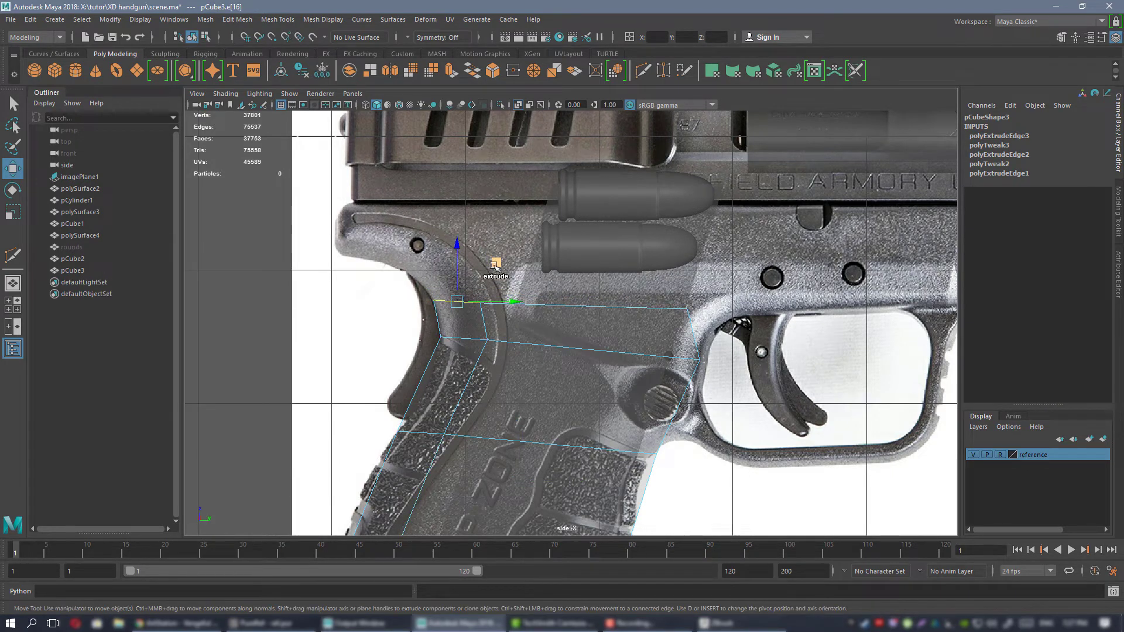
pyautogui.keyDown('shift'); pyautogui.moveTo(503, 264); pyautogui.dragTo(378, 209, button='middle'); pyautogui.keyUp('shift')
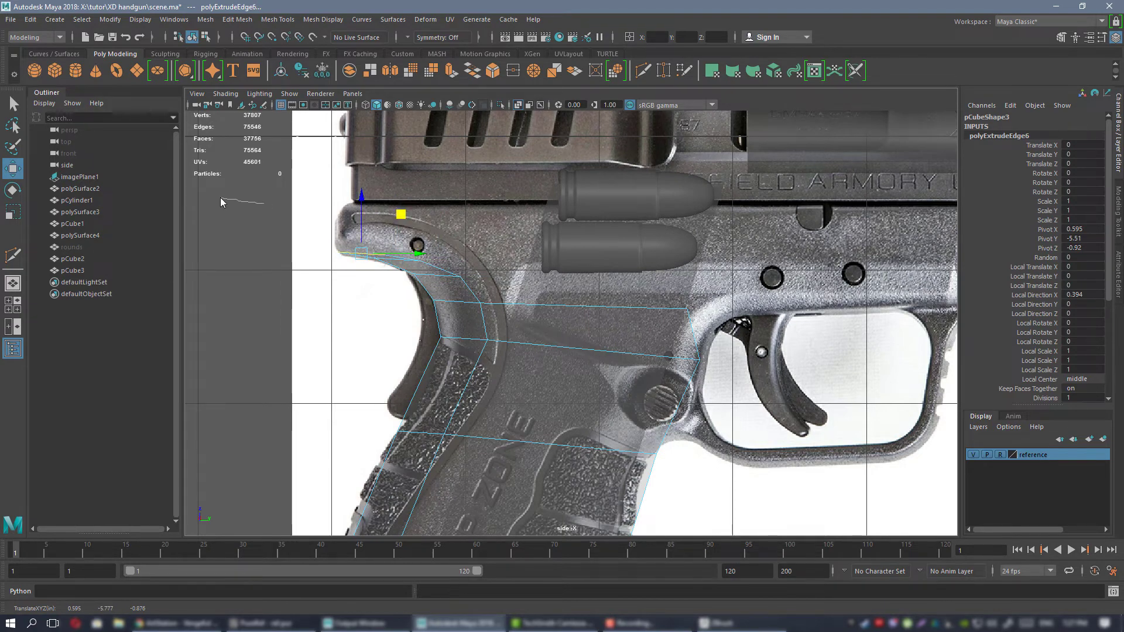
# Move the beavertail strip's upper vertices to the slide line and along the curved groove, including the inner vertex of the top row.
pyautogui.moveTo(221, 198); pyautogui.dragTo(221, 198, button='right')
pyautogui.moveTo(364, 199); pyautogui.dragTo(401, 258)
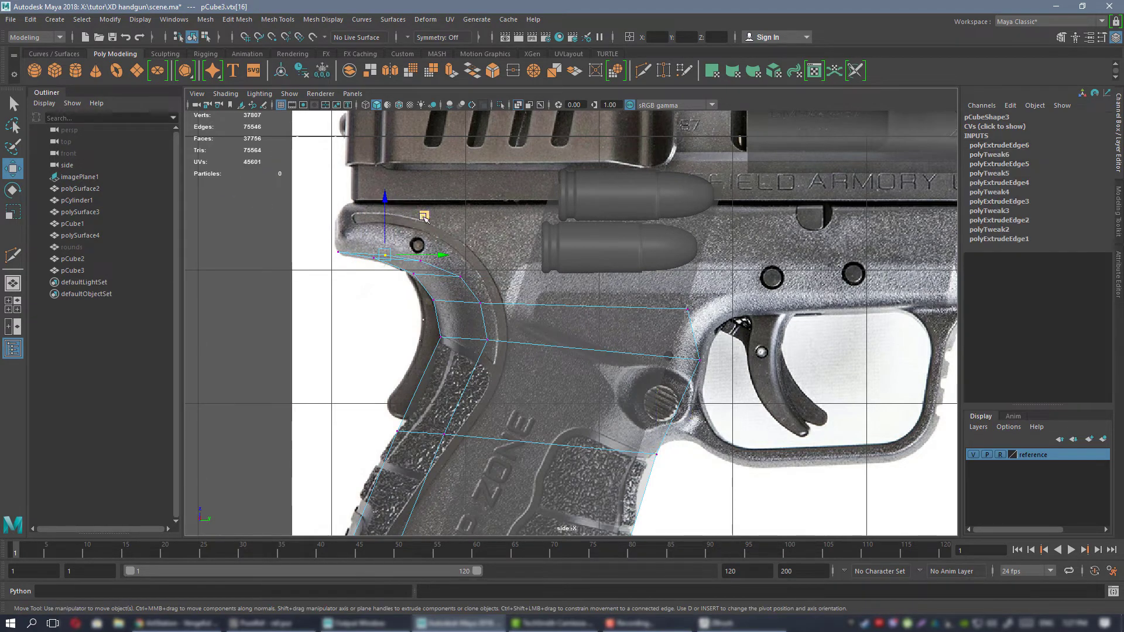
pyautogui.moveTo(424, 217); pyautogui.dragTo(429, 283)
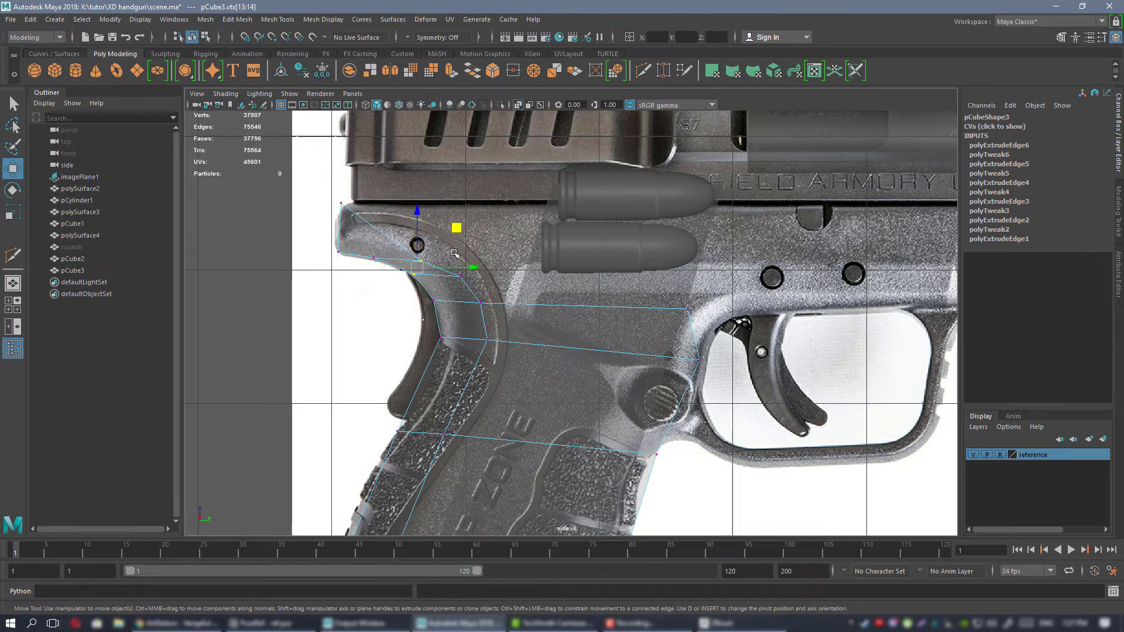
pyautogui.click(377, 323)
pyautogui.keyDown('alt'); pyautogui.moveTo(403, 224); pyautogui.dragTo(459, 252, button='middle'); pyautogui.keyUp('alt')
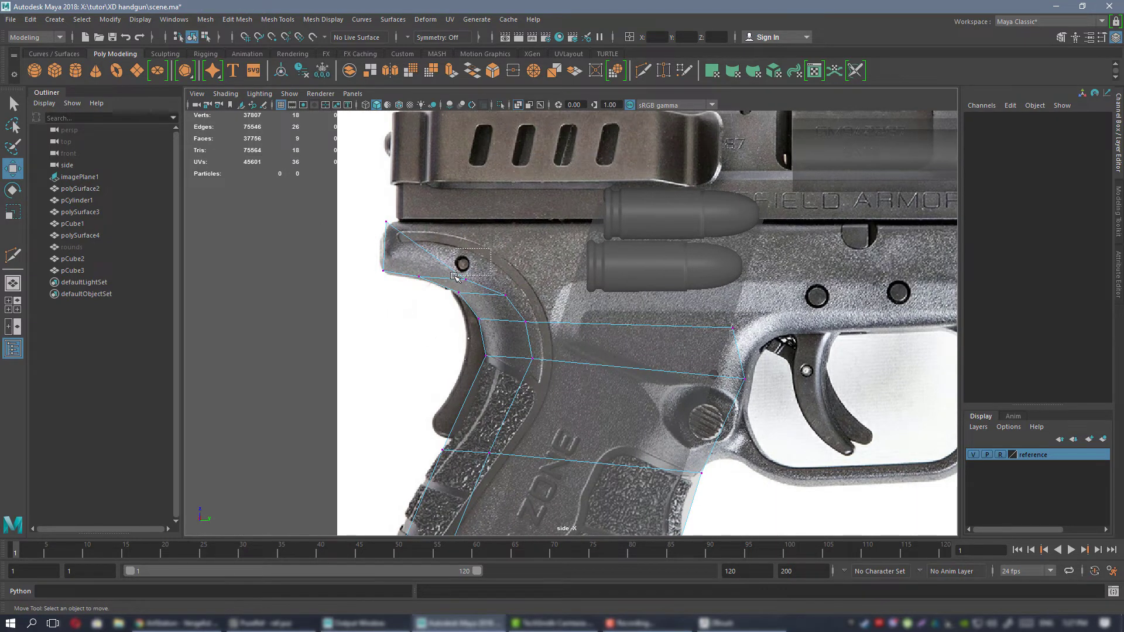
pyautogui.moveTo(454, 277); pyautogui.dragTo(454, 279)
pyautogui.moveTo(501, 242); pyautogui.dragTo(472, 182, button='middle')
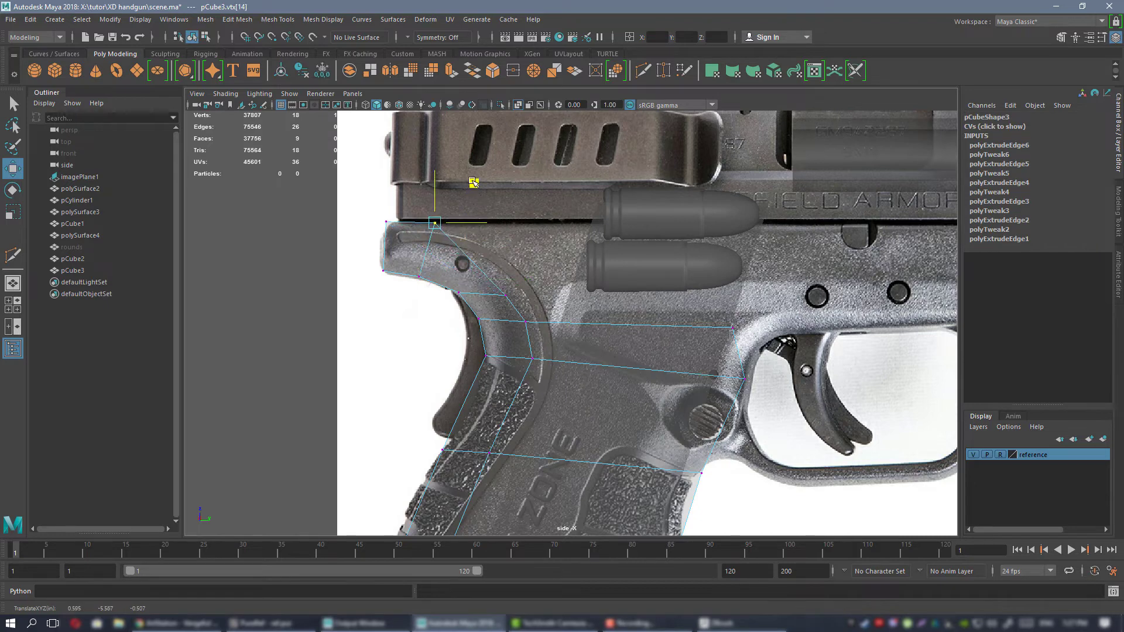
pyautogui.moveTo(554, 249); pyautogui.dragTo(546, 214)
pyautogui.moveTo(572, 304); pyautogui.dragTo(516, 343)
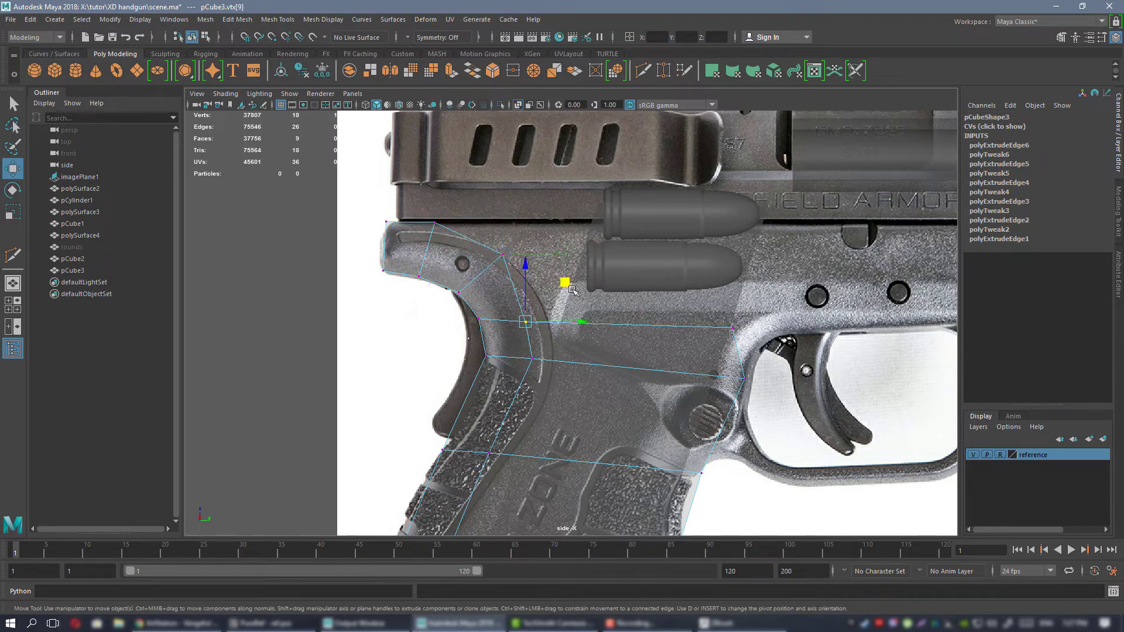
pyautogui.moveTo(565, 281); pyautogui.dragTo(569, 267)
pyautogui.keyDown('alt'); pyautogui.moveTo(572, 285); pyautogui.dragTo(528, 248, button='middle'); pyautogui.keyUp('alt')
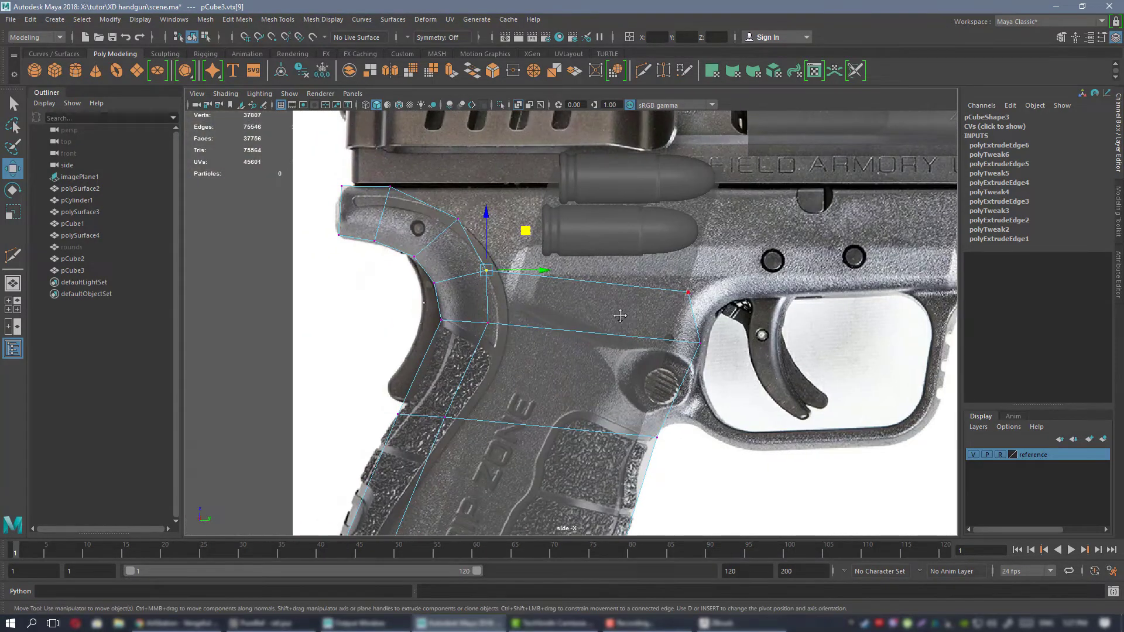
# Adjust the front vertices of the upper grip rows to follow the frame's edge behind the trigger guard.
pyautogui.keyDown('alt'); pyautogui.moveTo(620, 316); pyautogui.dragTo(590, 320, button='middle'); pyautogui.keyUp('alt')
pyautogui.moveTo(612, 287); pyautogui.dragTo(549, 320)
pyautogui.moveTo(614, 262); pyautogui.dragTo(635, 250)
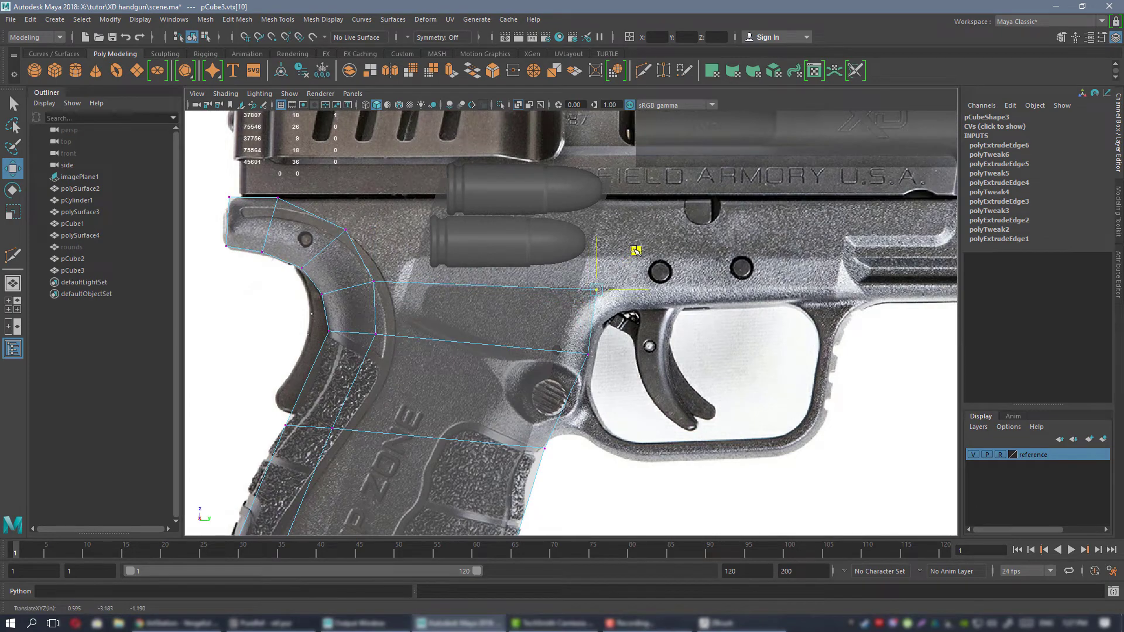
pyautogui.keyDown('alt'); pyautogui.moveTo(596, 353); pyautogui.dragTo(597, 218, button='middle'); pyautogui.keyUp('alt')
pyautogui.moveTo(569, 293); pyautogui.dragTo(534, 325)
pyautogui.moveTo(586, 274); pyautogui.dragTo(580, 276)
pyautogui.keyDown('alt'); pyautogui.moveTo(580, 277); pyautogui.dragTo(524, 291, button='right'); pyautogui.keyUp('alt')
pyautogui.keyDown('alt'); pyautogui.moveTo(467, 269); pyautogui.dragTo(501, 389, button='middle'); pyautogui.keyUp('alt')
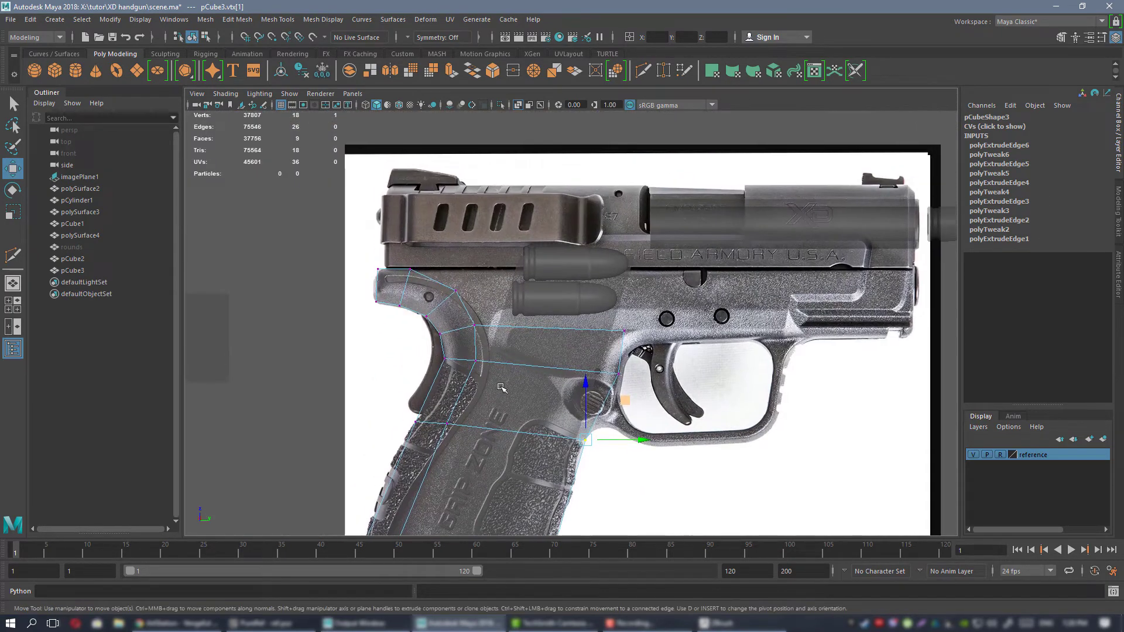
# Extrude the two upper edges of the beavertail's inner curve forward across the frame below the slide.
pyautogui.keyDown('alt'); pyautogui.moveTo(518, 292); pyautogui.dragTo(501, 251, button='right'); pyautogui.keyUp('alt')
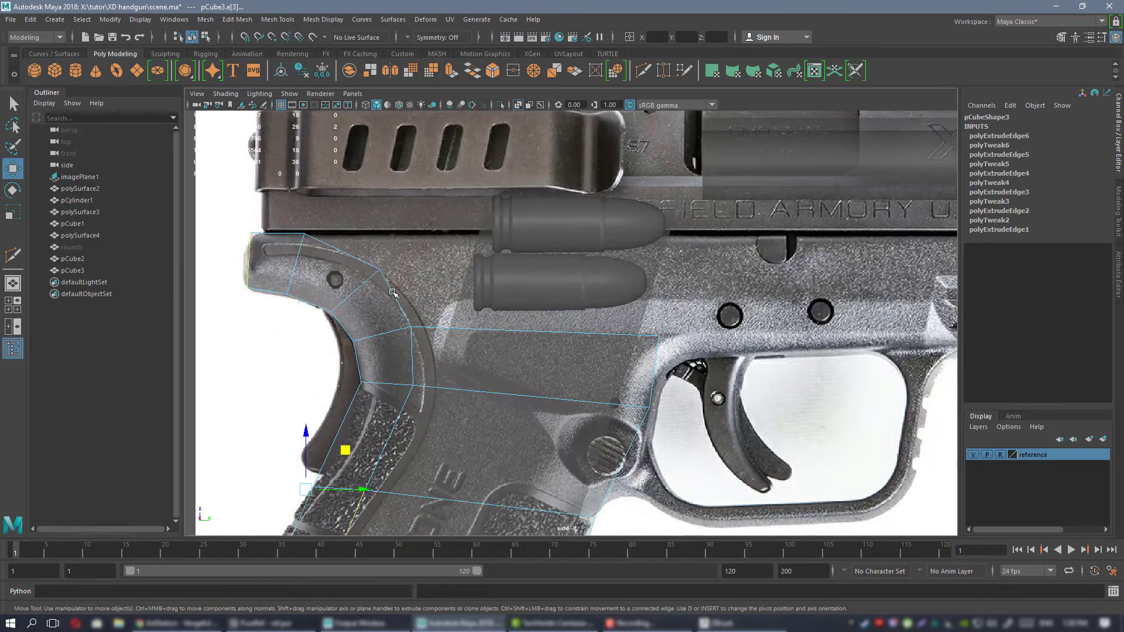
pyautogui.click(396, 299)
pyautogui.keyDown('shift'); pyautogui.click(352, 256); pyautogui.keyUp('shift')
pyautogui.keyDown('shift'); pyautogui.moveTo(416, 281); pyautogui.dragTo(560, 269); pyautogui.keyUp('shift')
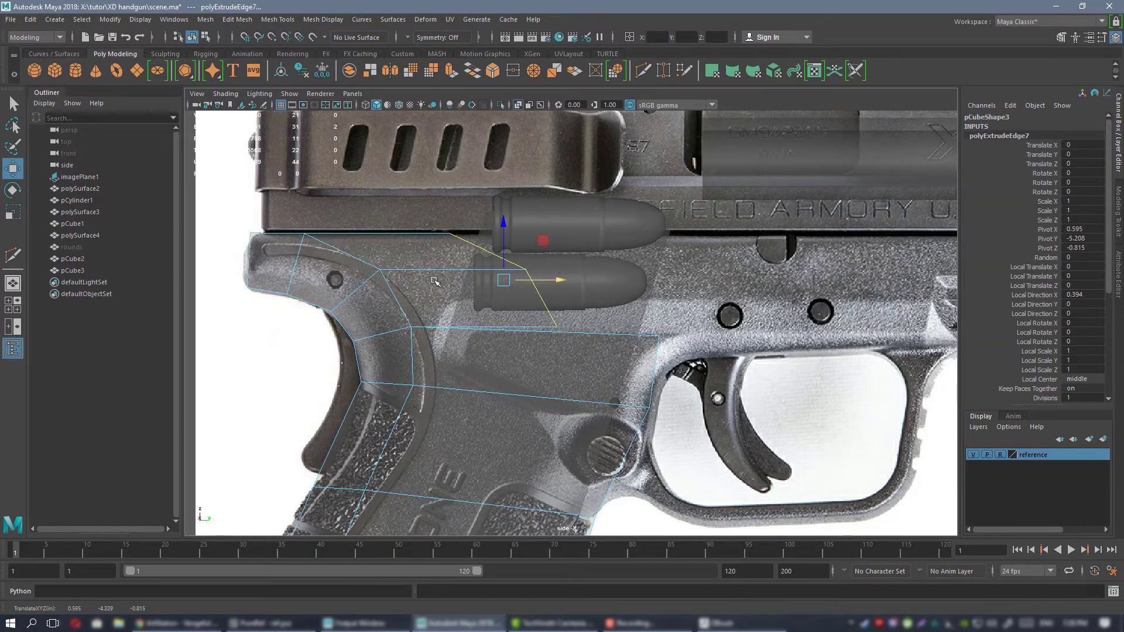
# Move the lowest front vertex of the new frame faces forward and up toward the corner above the trigger guard.
pyautogui.moveTo(421, 260); pyautogui.dragTo(389, 264, button='right')
pyautogui.keyDown('alt'); pyautogui.moveTo(504, 291); pyautogui.dragTo(519, 303, button='right'); pyautogui.keyUp('alt')
pyautogui.keyDown('alt'); pyautogui.moveTo(519, 304); pyautogui.dragTo(471, 304, button='middle'); pyautogui.keyUp('alt')
pyautogui.keyDown('shift'); pyautogui.moveTo(505, 329); pyautogui.dragTo(537, 338, button='right'); pyautogui.keyUp('shift')
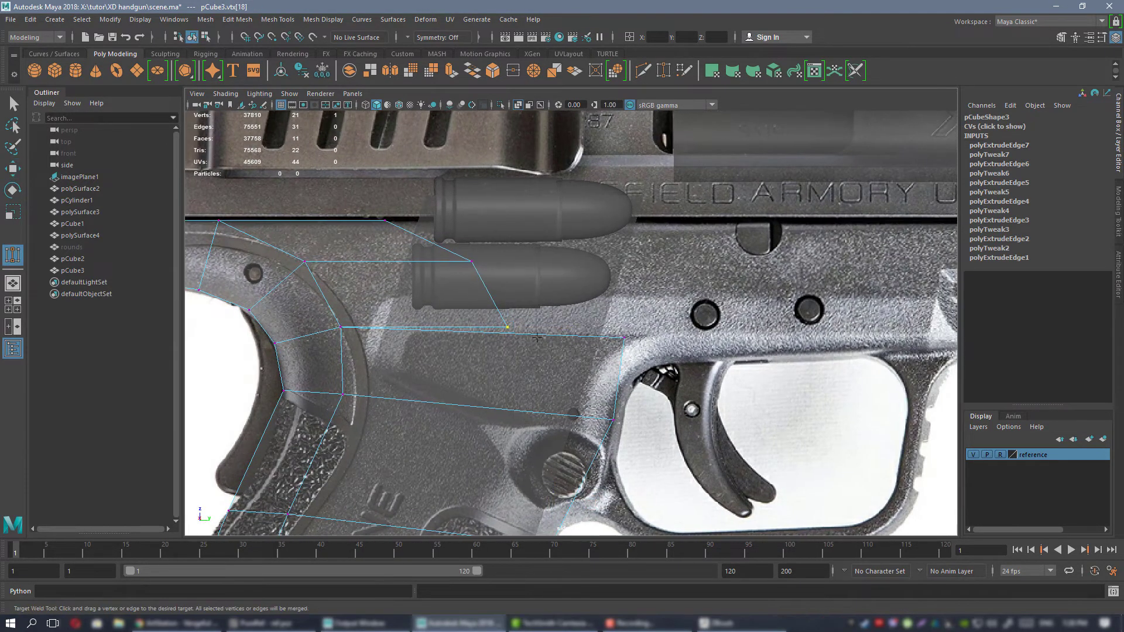
pyautogui.keyDown('alt'); pyautogui.moveTo(505, 319); pyautogui.dragTo(486, 326, button='middle'); pyautogui.keyUp('alt')
pyautogui.press('w')
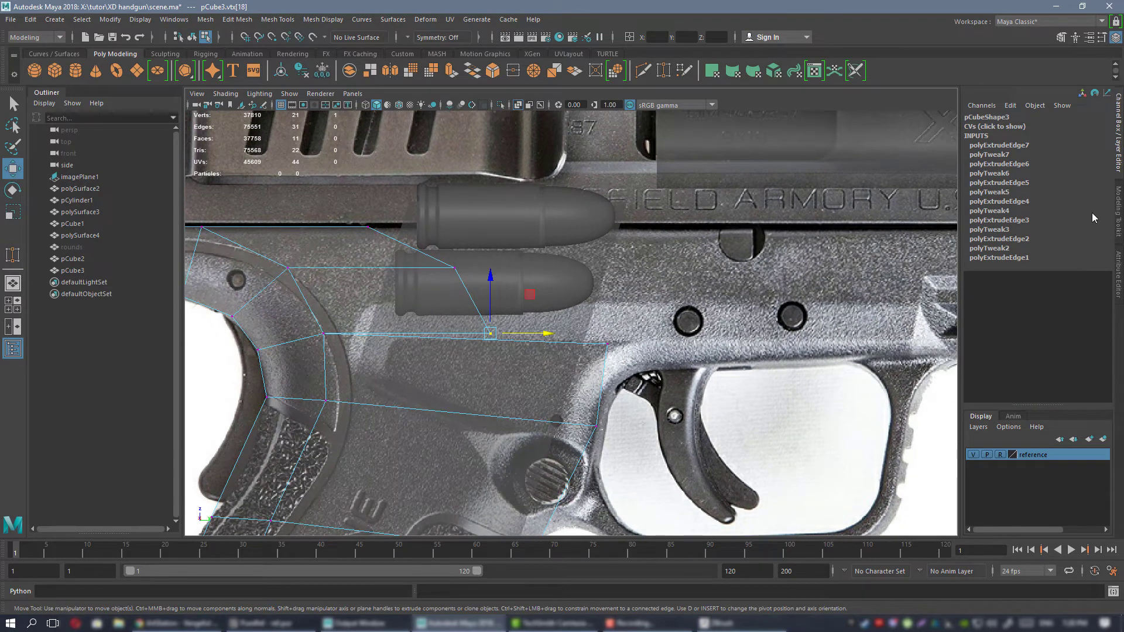
pyautogui.keyDown('alt'); pyautogui.moveTo(427, 262); pyautogui.dragTo(465, 239, button='middle'); pyautogui.keyUp('alt')
pyautogui.moveTo(569, 275); pyautogui.dragTo(630, 247)
pyautogui.keyDown('alt'); pyautogui.moveTo(630, 247); pyautogui.dragTo(605, 270, button='middle'); pyautogui.keyUp('alt')
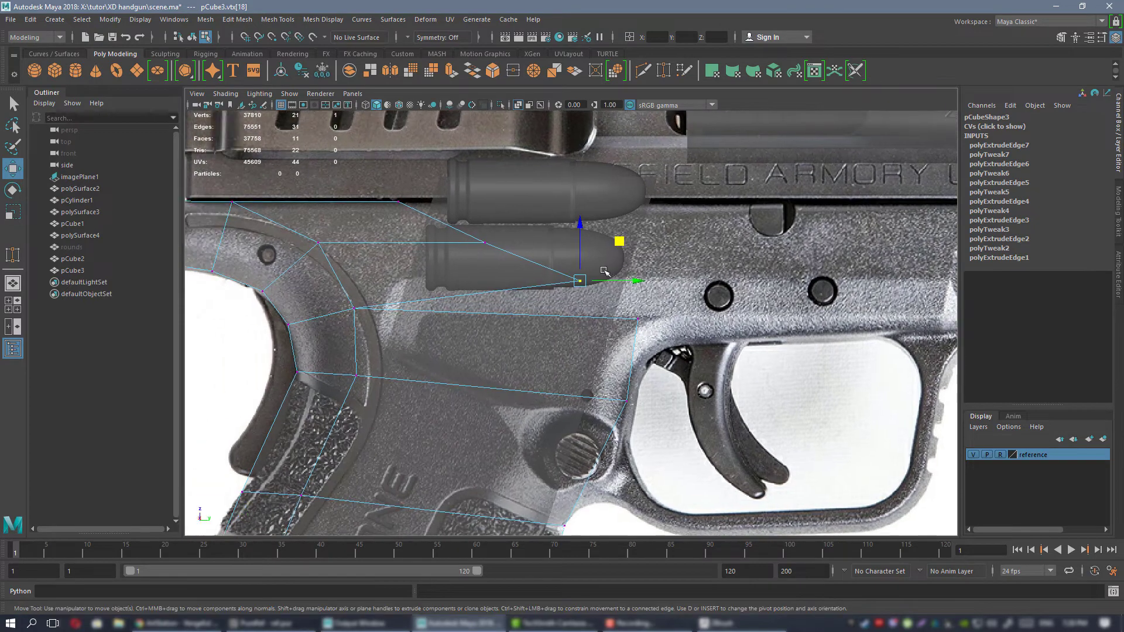
# Target-weld the lowest front vertex of the new faces to the grip's top front vertex behind the trigger guard.
pyautogui.click(1117, 203)
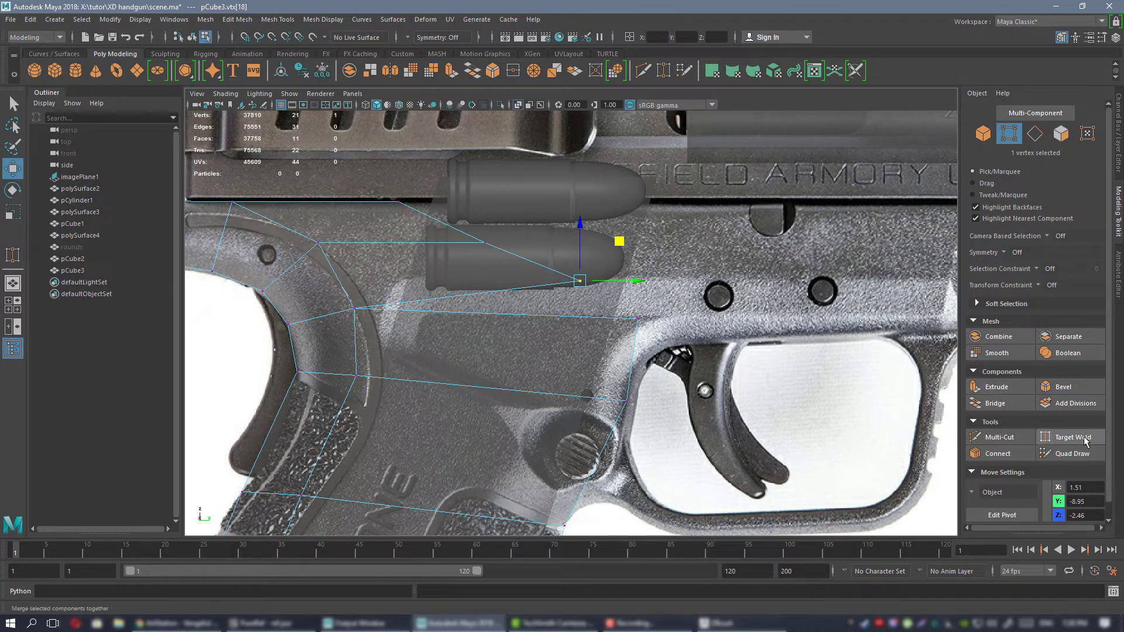
pyautogui.keyDown('alt'); pyautogui.moveTo(608, 349); pyautogui.dragTo(576, 359, button='middle'); pyautogui.keyUp('alt')
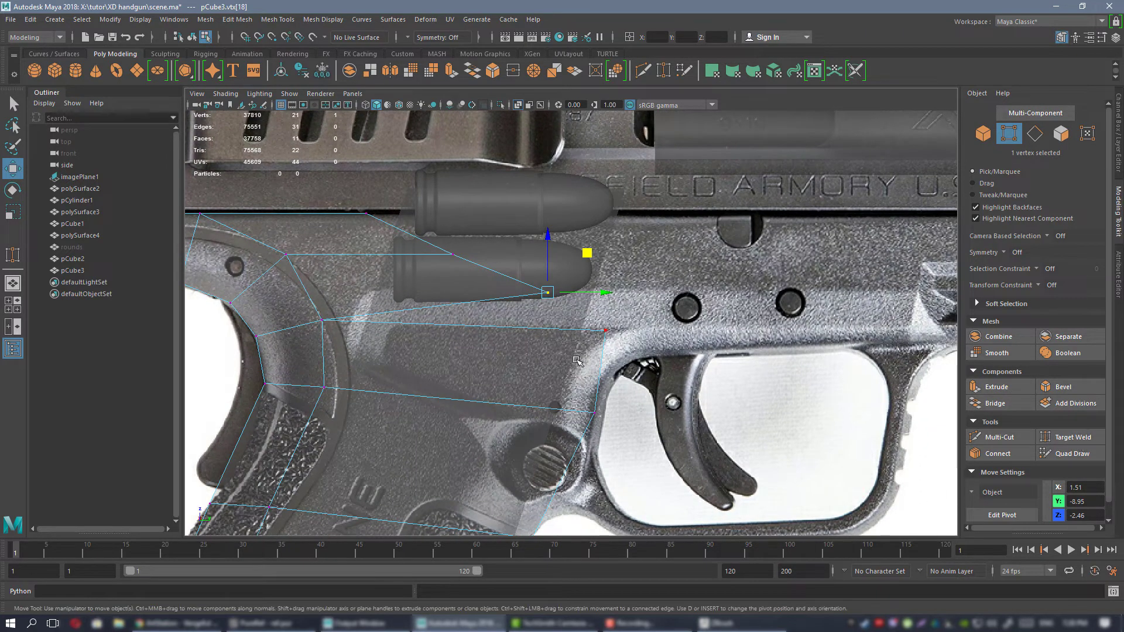
pyautogui.click(1072, 437)
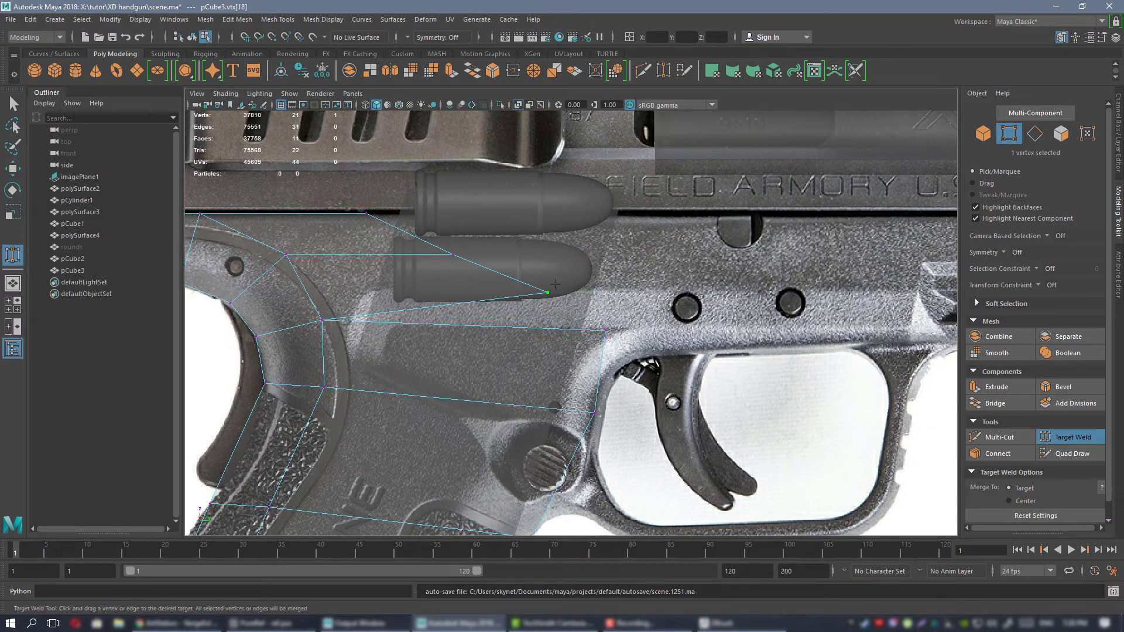
pyautogui.moveTo(547, 292); pyautogui.dragTo(610, 342)
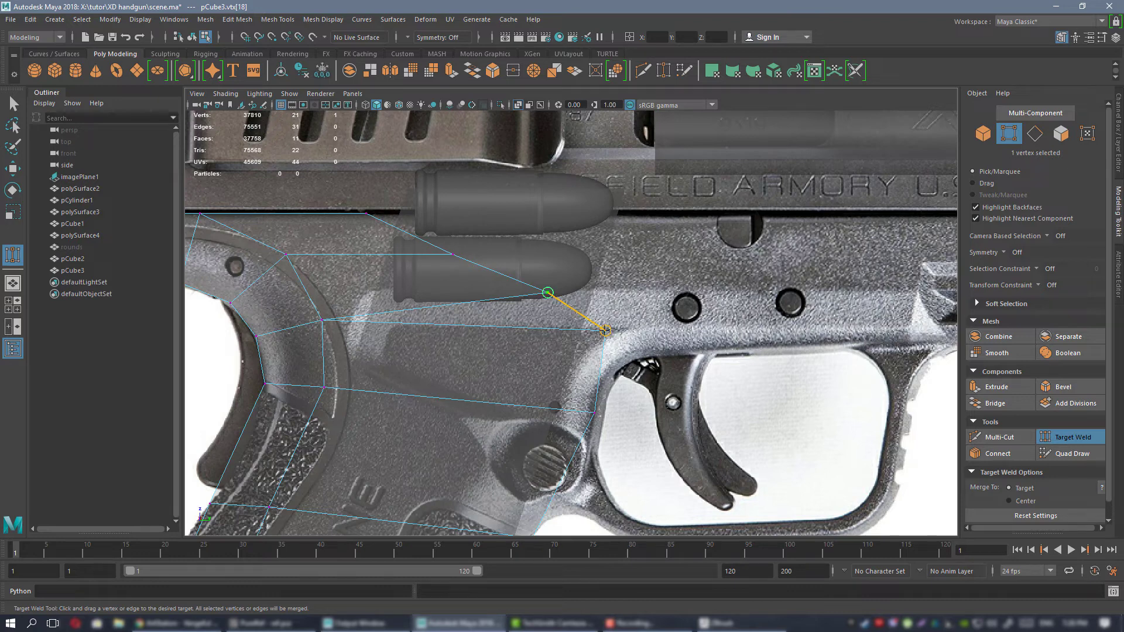
pyautogui.moveTo(605, 331); pyautogui.dragTo(605, 331)
# Move the new faces' middle and upper front vertices forward so their front edge stands roughly above the welded corner.
pyautogui.keyDown('alt'); pyautogui.moveTo(458, 249); pyautogui.dragTo(566, 267, button='middle'); pyautogui.keyUp('alt')
pyautogui.press('w')
pyautogui.click(559, 272)
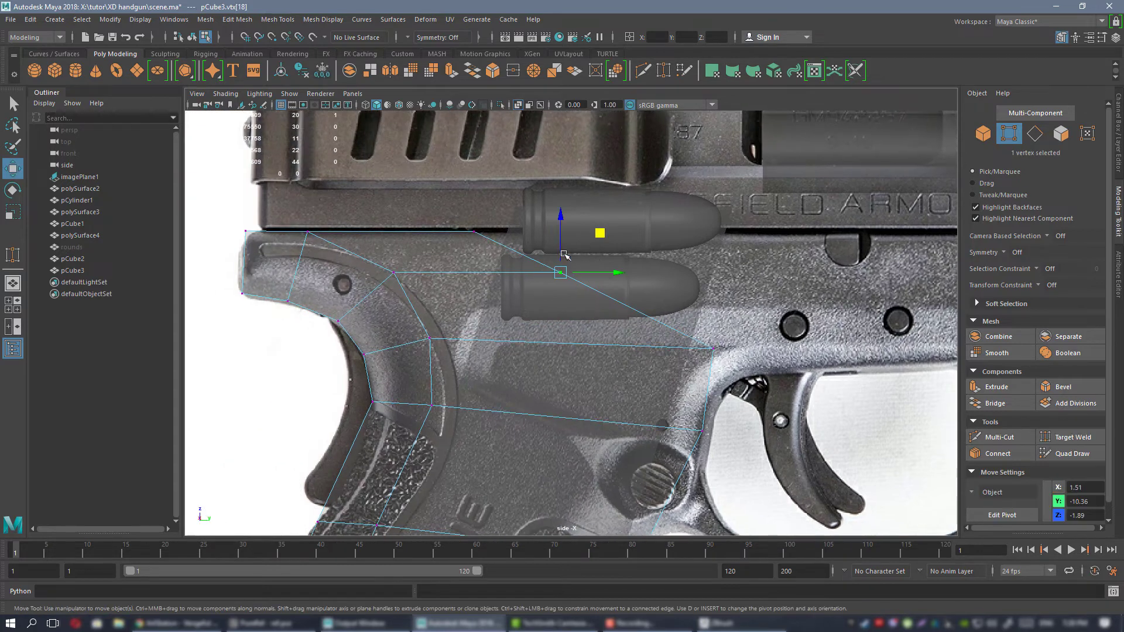
pyautogui.moveTo(601, 233); pyautogui.dragTo(731, 237)
pyautogui.click(474, 232)
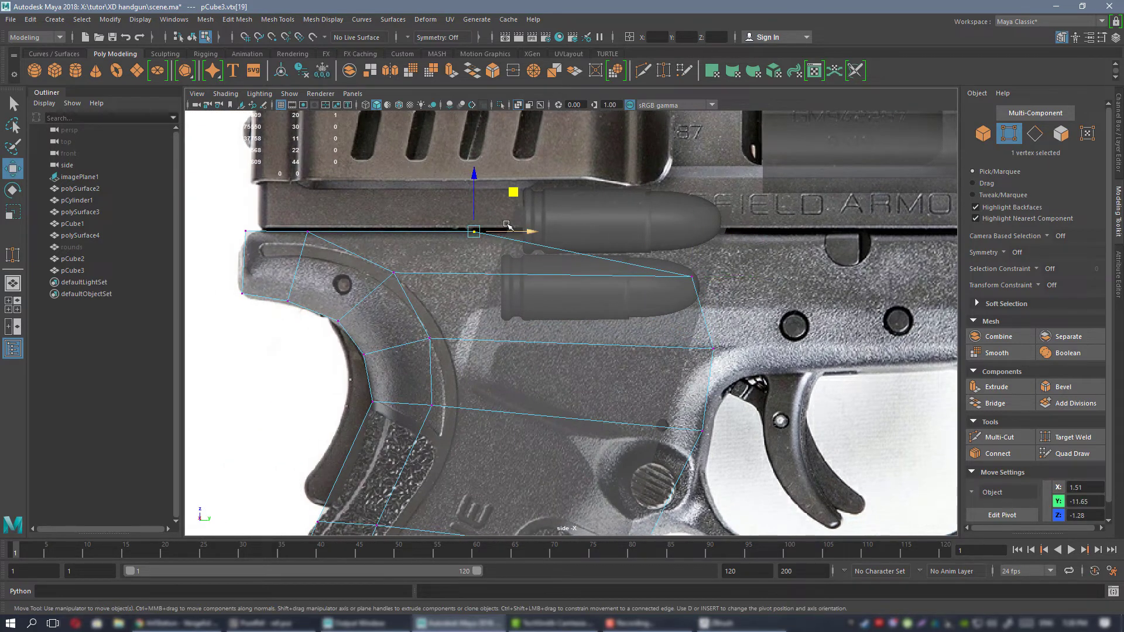
pyautogui.moveTo(528, 232); pyautogui.dragTo(719, 233)
pyautogui.keyDown('alt'); pyautogui.moveTo(767, 296); pyautogui.dragTo(651, 288, button='middle'); pyautogui.keyUp('alt')
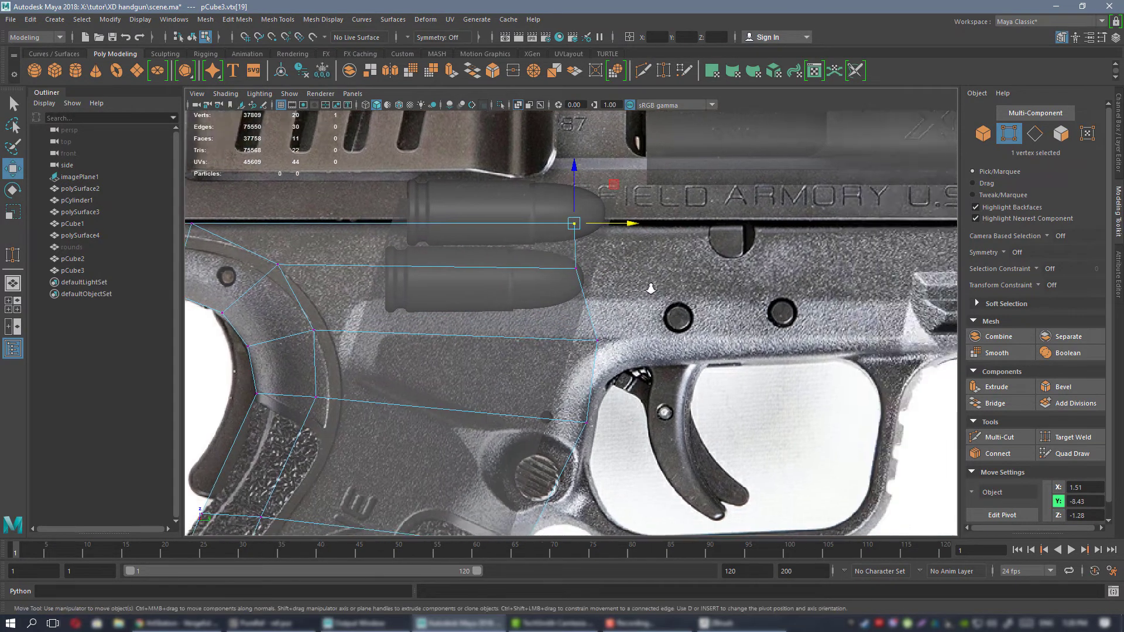
pyautogui.keyDown('alt'); pyautogui.moveTo(652, 288); pyautogui.dragTo(603, 284, button='right'); pyautogui.keyUp('alt')
pyautogui.click(575, 281)
pyautogui.moveTo(609, 281); pyautogui.dragTo(626, 282)
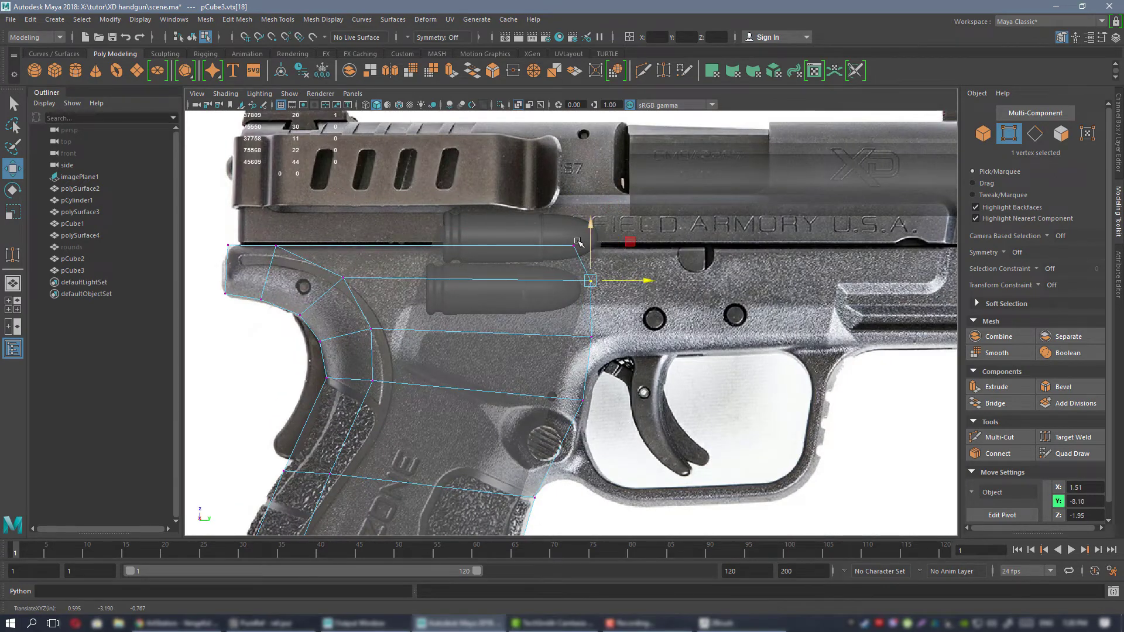
# Flatten the four front vertices of the frame faces into a straight vertical line behind the trigger guard.
pyautogui.moveTo(524, 201); pyautogui.dragTo(736, 421)
pyautogui.press('r')
pyautogui.moveTo(636, 324); pyautogui.dragTo(583, 324)
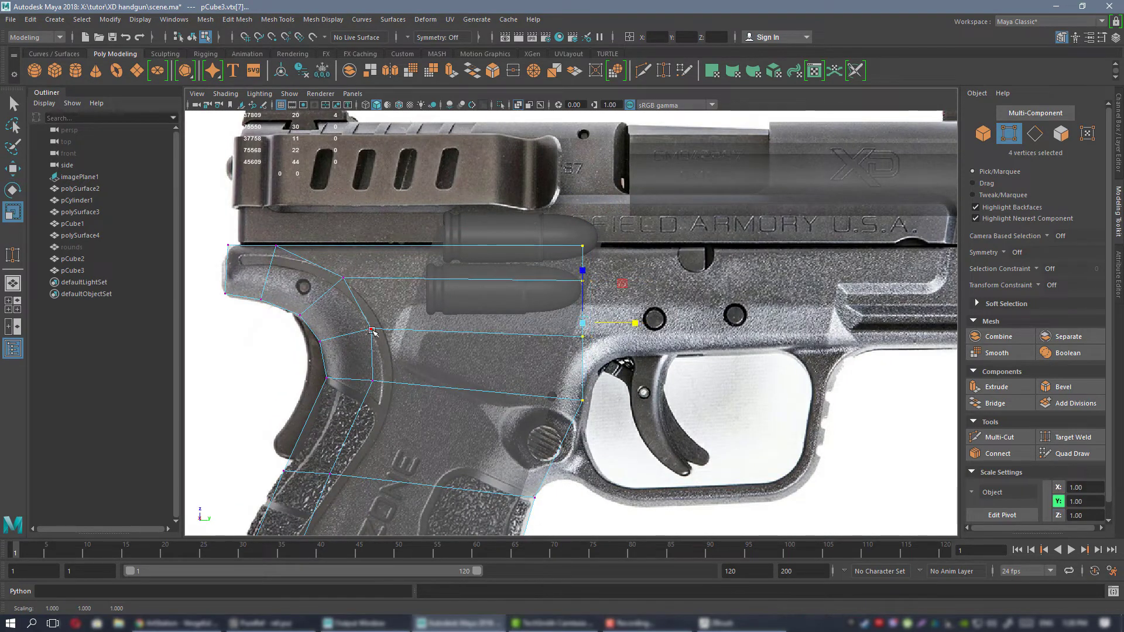
pyautogui.press('w')
pyautogui.keyDown('alt'); pyautogui.moveTo(626, 369); pyautogui.dragTo(662, 228, button='middle'); pyautogui.keyUp('alt')
pyautogui.keyDown('alt'); pyautogui.moveTo(587, 259); pyautogui.dragTo(568, 301, button='middle'); pyautogui.keyUp('alt')
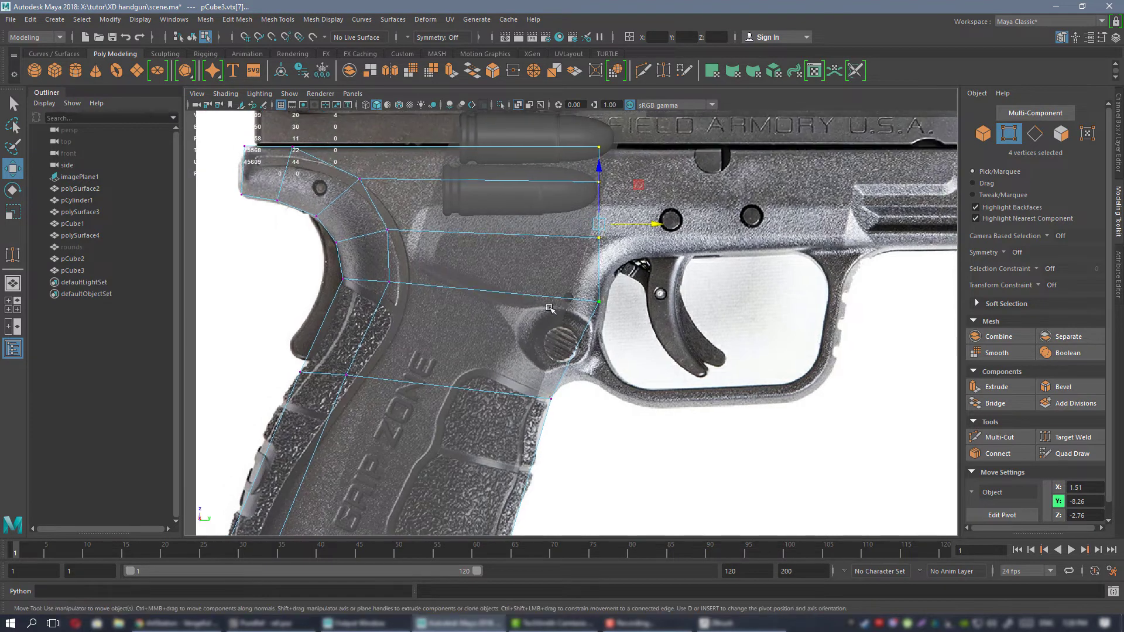
# Extrude the slanted front edge beside the magazine release forward in three short segments across the rear of the trigger guard.
pyautogui.moveTo(542, 284); pyautogui.dragTo(540, 251, button='right')
pyautogui.click(574, 366)
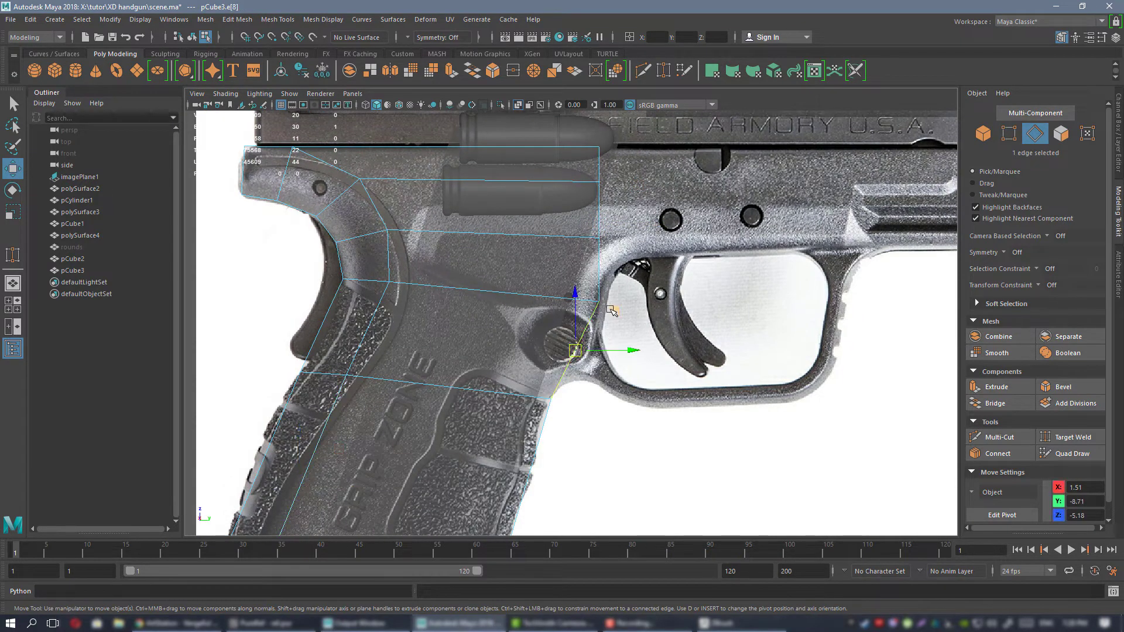
pyautogui.keyDown('shift'); pyautogui.moveTo(612, 310); pyautogui.dragTo(672, 305); pyautogui.keyUp('shift')
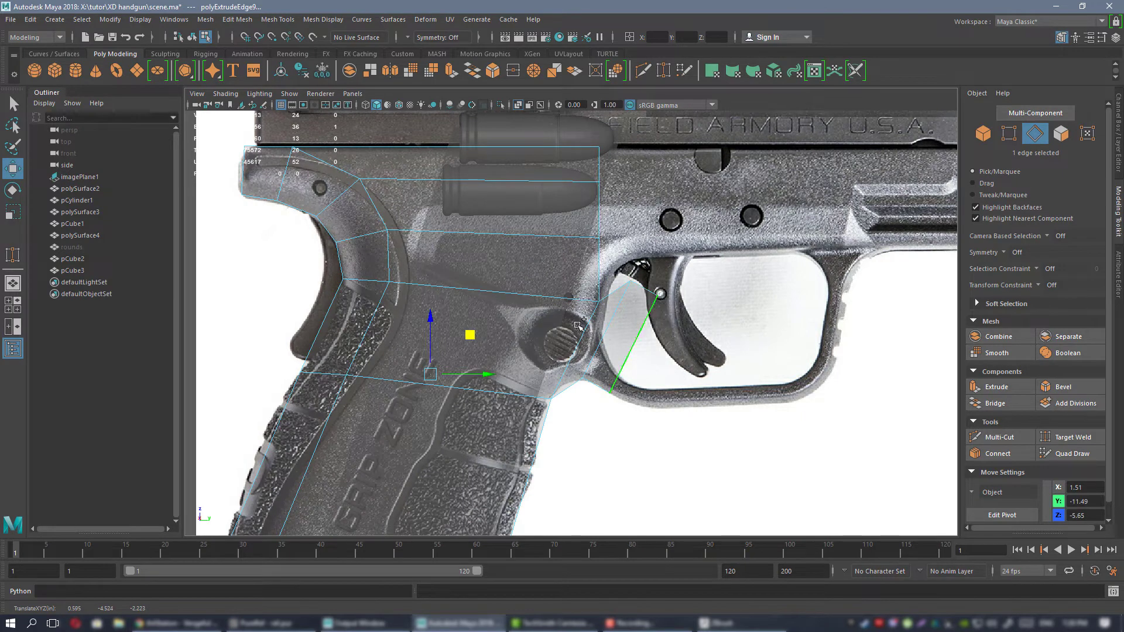
pyautogui.keyDown('shift'); pyautogui.moveTo(578, 326); pyautogui.dragTo(510, 351); pyautogui.keyUp('shift')
pyautogui.keyDown('alt'); pyautogui.moveTo(631, 316); pyautogui.dragTo(509, 315, button='middle'); pyautogui.keyUp('alt')
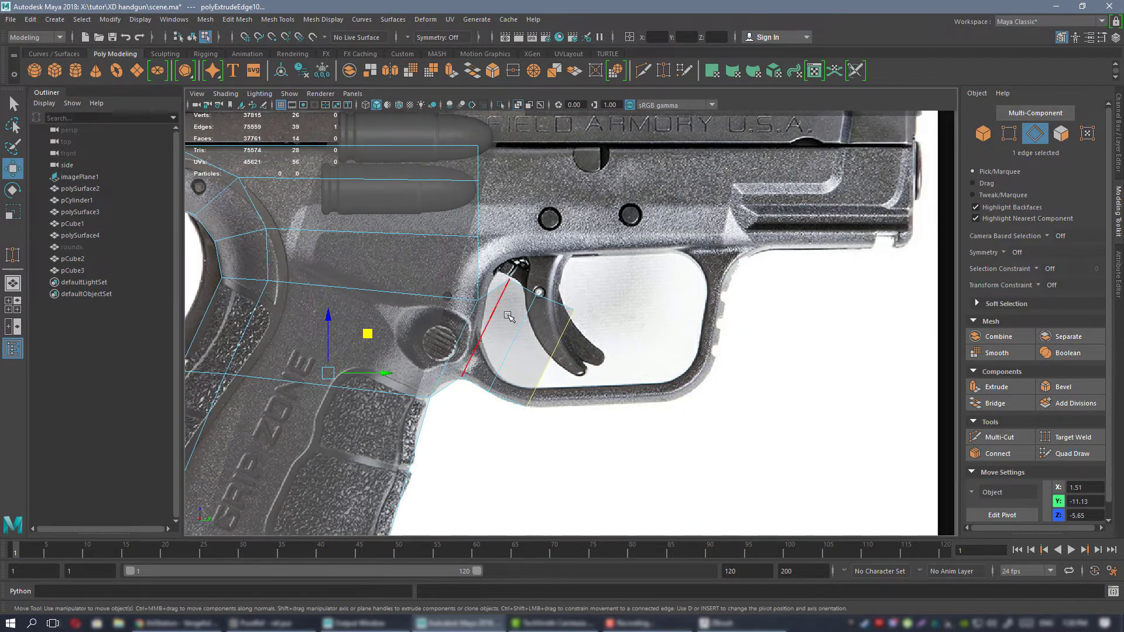
# Extrude the newest front edge forward in one long segment along the trigger guard's lower bar.
pyautogui.click(559, 349)
pyautogui.scroll(1, 589, 326)
pyautogui.keyDown('shift'); pyautogui.moveTo(589, 326); pyautogui.dragTo(743, 315); pyautogui.keyUp('shift')
pyautogui.keyDown('alt'); pyautogui.moveTo(494, 319); pyautogui.dragTo(585, 301, button='middle'); pyautogui.keyUp('alt')
# Move the underside vertex between grip and trigger guard onto the curved contour in the reference photo.
pyautogui.moveTo(631, 279); pyautogui.dragTo(589, 282, button='right')
pyautogui.scroll(3, 593, 357)
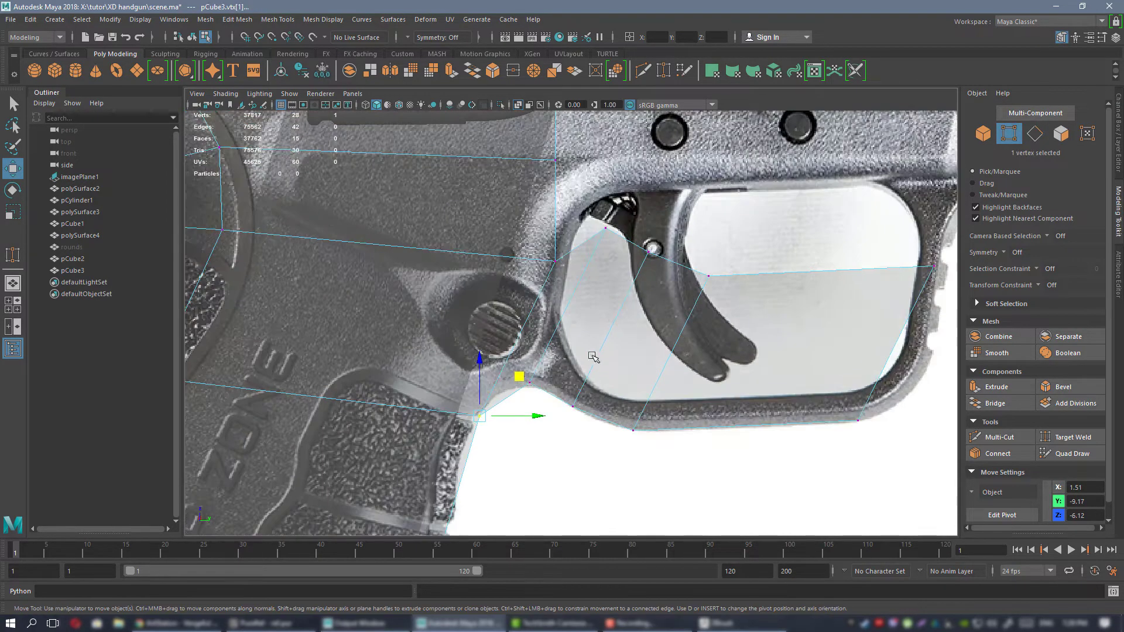
pyautogui.moveTo(515, 389); pyautogui.dragTo(513, 390)
pyautogui.keyDown('alt'); pyautogui.moveTo(527, 379); pyautogui.dragTo(520, 383, button='middle'); pyautogui.keyUp('alt')
pyautogui.moveTo(562, 346); pyautogui.dragTo(551, 351)
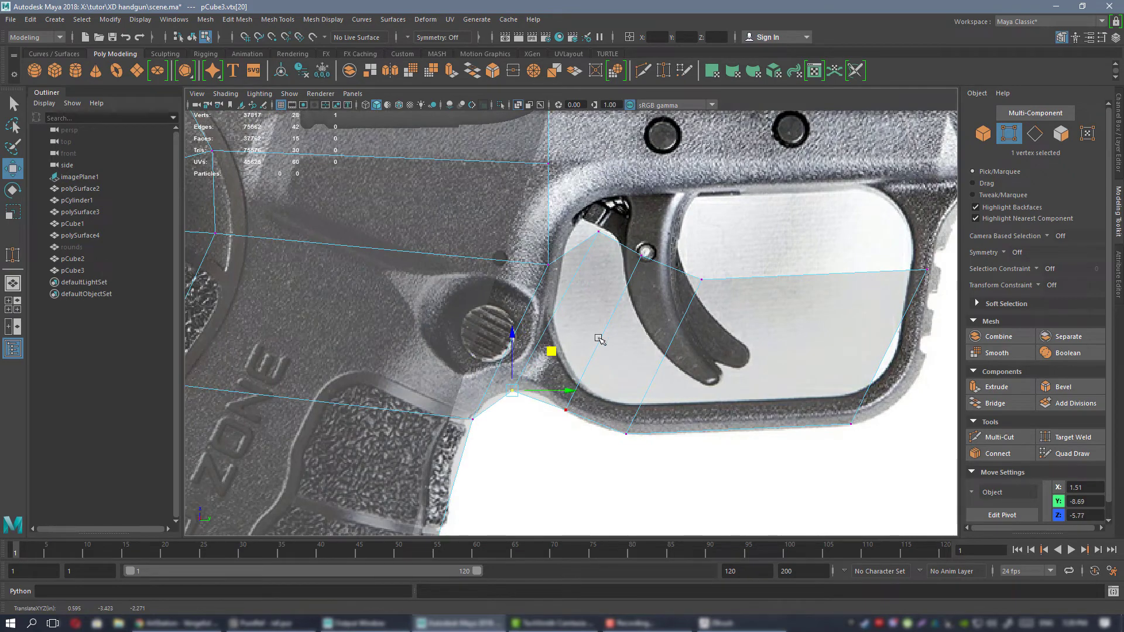
# Move the corner vertex above the magazine release backward, away from the trigger guard opening.
pyautogui.keyDown('alt'); pyautogui.moveTo(740, 306); pyautogui.dragTo(625, 359, button='middle'); pyautogui.keyUp('alt')
pyautogui.scroll(-2, 625, 359)
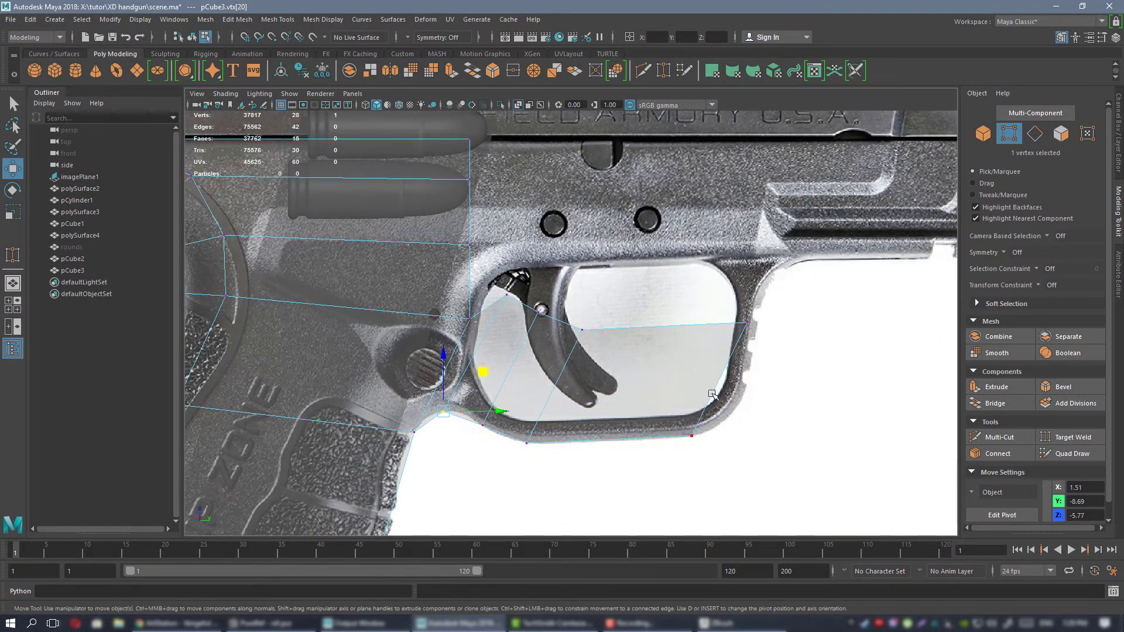
pyautogui.keyDown('alt'); pyautogui.moveTo(470, 305); pyautogui.dragTo(635, 294, button='middle'); pyautogui.keyUp('alt')
pyautogui.moveTo(629, 301); pyautogui.dragTo(638, 316)
pyautogui.moveTo(668, 269); pyautogui.dragTo(633, 254)
pyautogui.keyDown('alt'); pyautogui.moveTo(661, 318); pyautogui.dragTo(565, 316, button='middle'); pyautogui.keyUp('alt')
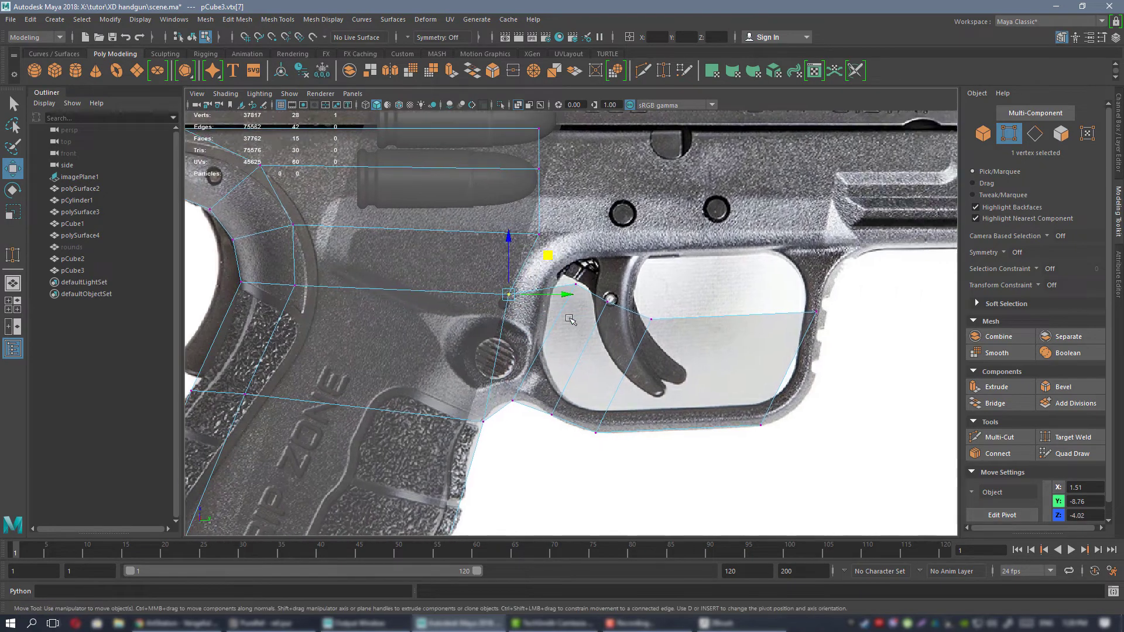
# Move the upper front vertex of the long lower-bar face backward inside the trigger guard opening.
pyautogui.keyDown('alt'); pyautogui.moveTo(734, 270); pyautogui.dragTo(571, 344, button='middle'); pyautogui.keyUp('alt')
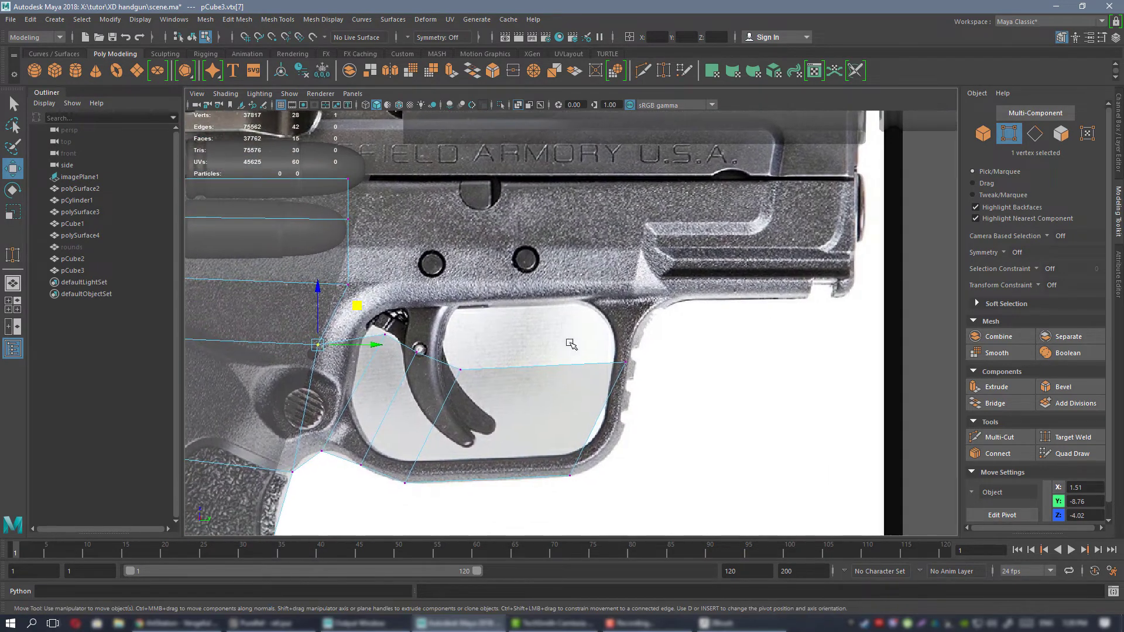
pyautogui.click(665, 358)
pyautogui.moveTo(665, 359); pyautogui.dragTo(581, 381)
pyautogui.keyDown('alt'); pyautogui.moveTo(430, 400); pyautogui.dragTo(634, 322, button='middle'); pyautogui.keyUp('alt')
pyautogui.keyDown('alt'); pyautogui.moveTo(776, 398); pyautogui.dragTo(754, 386, button='right'); pyautogui.keyUp('alt')
# Bevel the edge rising from the curve between grip and trigger guard and adjust the bevel's fraction.
pyautogui.keyDown('alt'); pyautogui.moveTo(489, 302); pyautogui.dragTo(512, 258, button='middle'); pyautogui.keyUp('alt')
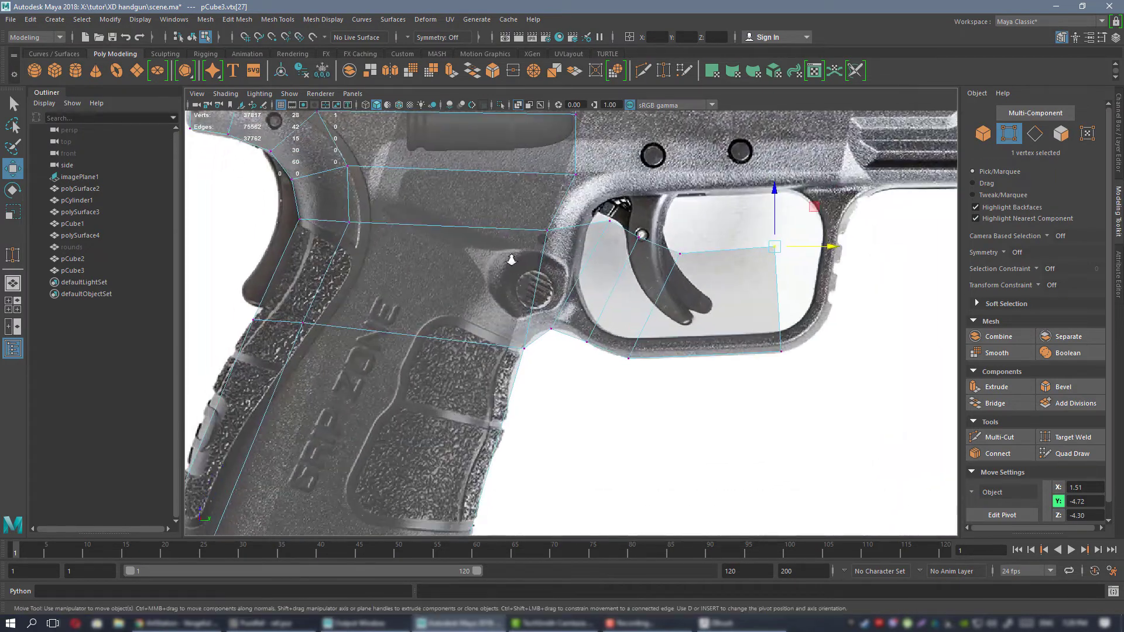
pyautogui.keyDown('alt'); pyautogui.moveTo(511, 259); pyautogui.dragTo(641, 331, button='right'); pyautogui.keyUp('alt')
pyautogui.keyDown('alt'); pyautogui.moveTo(550, 304); pyautogui.dragTo(551, 321, button='middle'); pyautogui.keyUp('alt')
pyautogui.moveTo(587, 284); pyautogui.dragTo(587, 253, button='right')
pyautogui.click(586, 255)
pyautogui.click(1075, 386)
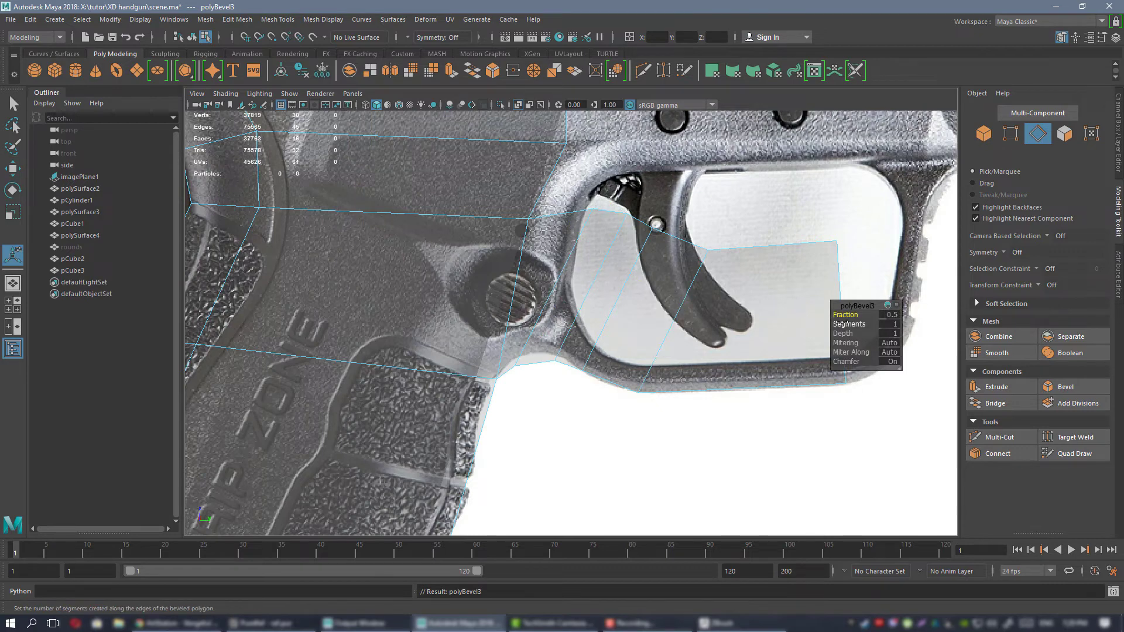
pyautogui.moveTo(845, 316); pyautogui.dragTo(789, 319)
# Move the bevel's two lower vertices onto the curved contour between the grip and the trigger guard.
pyautogui.moveTo(574, 264); pyautogui.dragTo(549, 268, button='right')
pyautogui.click(498, 379)
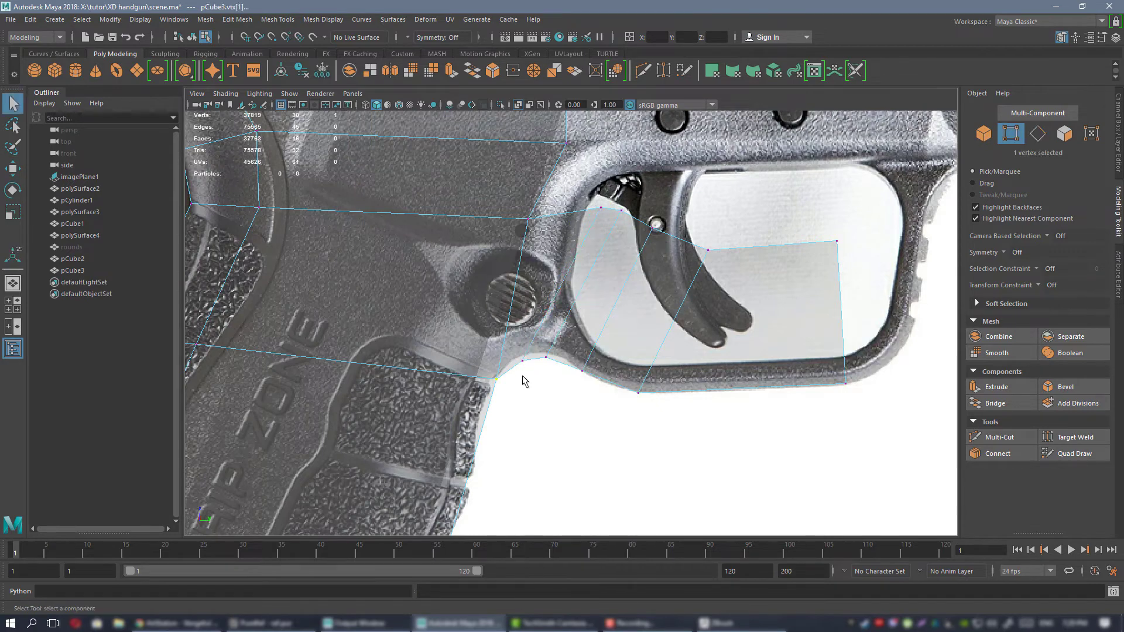
pyautogui.press('w')
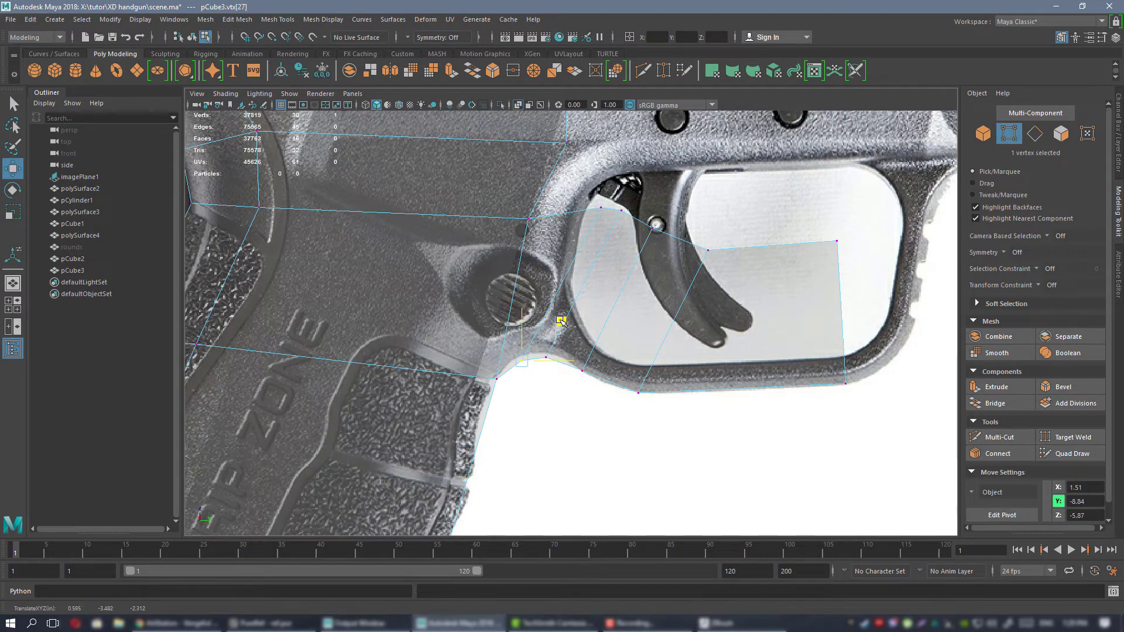
pyautogui.moveTo(560, 317); pyautogui.dragTo(559, 315)
pyautogui.moveTo(552, 383); pyautogui.dragTo(581, 317)
pyautogui.scroll(3, 638, 378)
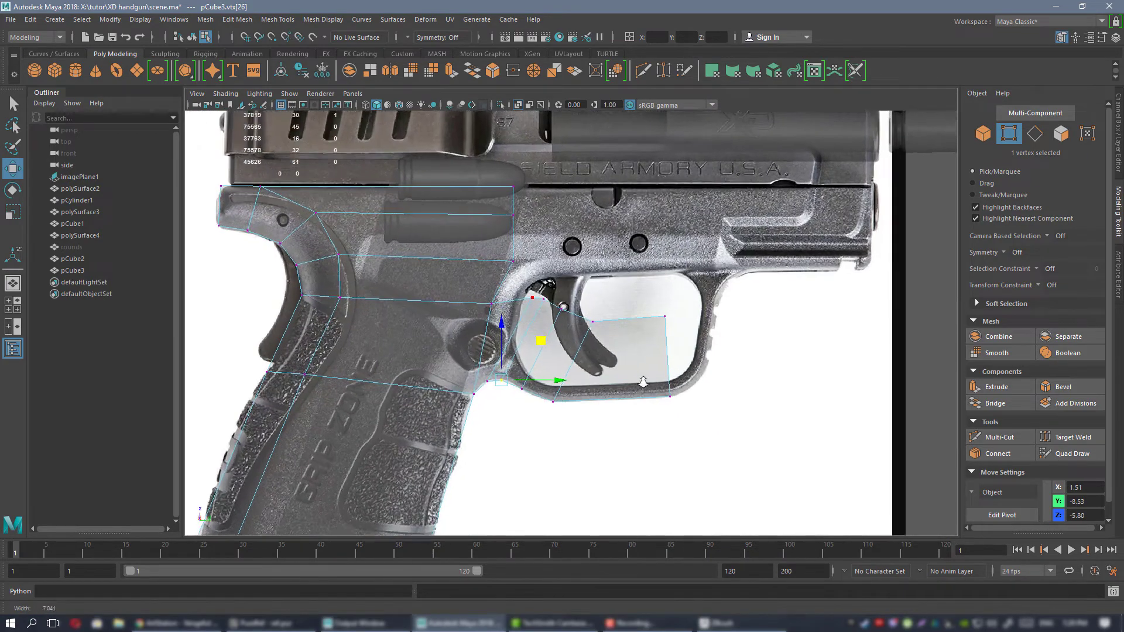
# Extrude the lower bar's front edge forward and up in two segments around the trigger guard's front corner.
pyautogui.moveTo(614, 283); pyautogui.dragTo(615, 255, button='right')
pyautogui.keyDown('alt'); pyautogui.moveTo(670, 351); pyautogui.dragTo(556, 349, button='middle'); pyautogui.keyUp('alt')
pyautogui.scroll(1, 556, 349)
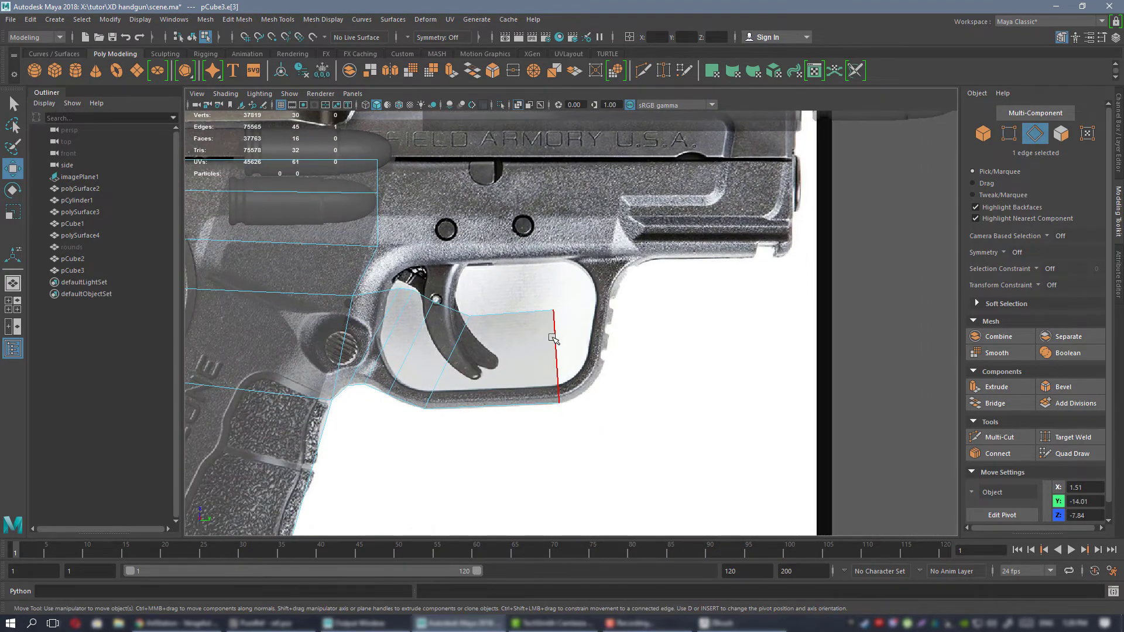
pyautogui.click(554, 338)
pyautogui.keyDown('shift'); pyautogui.moveTo(599, 318); pyautogui.dragTo(639, 288); pyautogui.keyUp('shift')
# Move the three inner vertices at the guard's front corner down and back to even out the new faces.
pyautogui.moveTo(585, 225); pyautogui.dragTo(536, 227, button='right')
pyautogui.scroll(3, 635, 288)
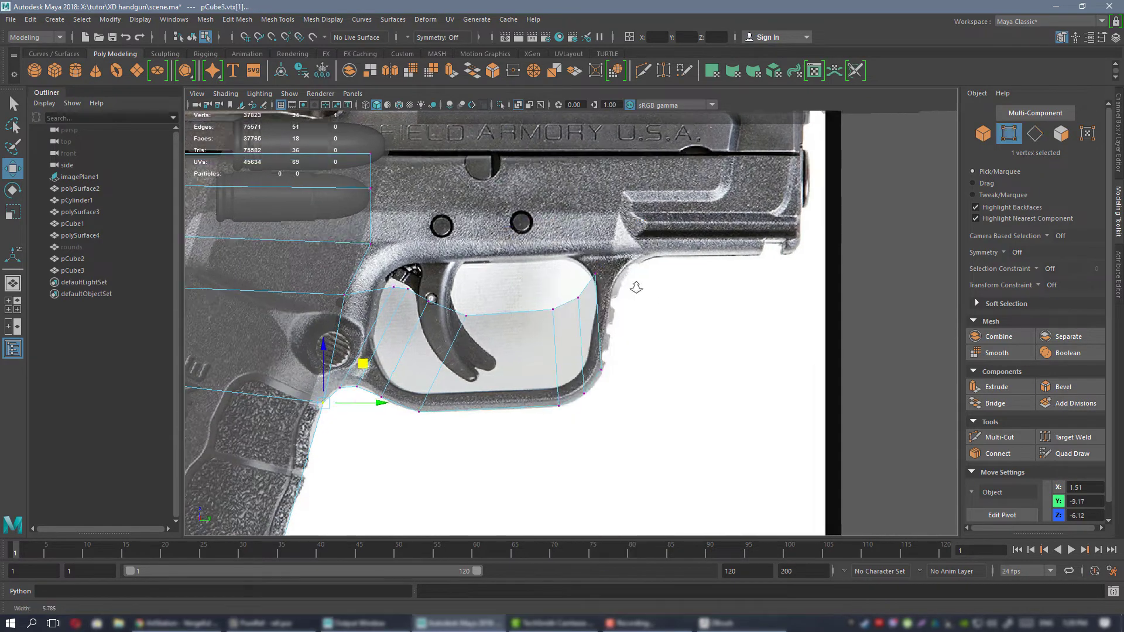
pyautogui.moveTo(587, 238); pyautogui.dragTo(582, 293)
pyautogui.moveTo(510, 240); pyautogui.dragTo(584, 331)
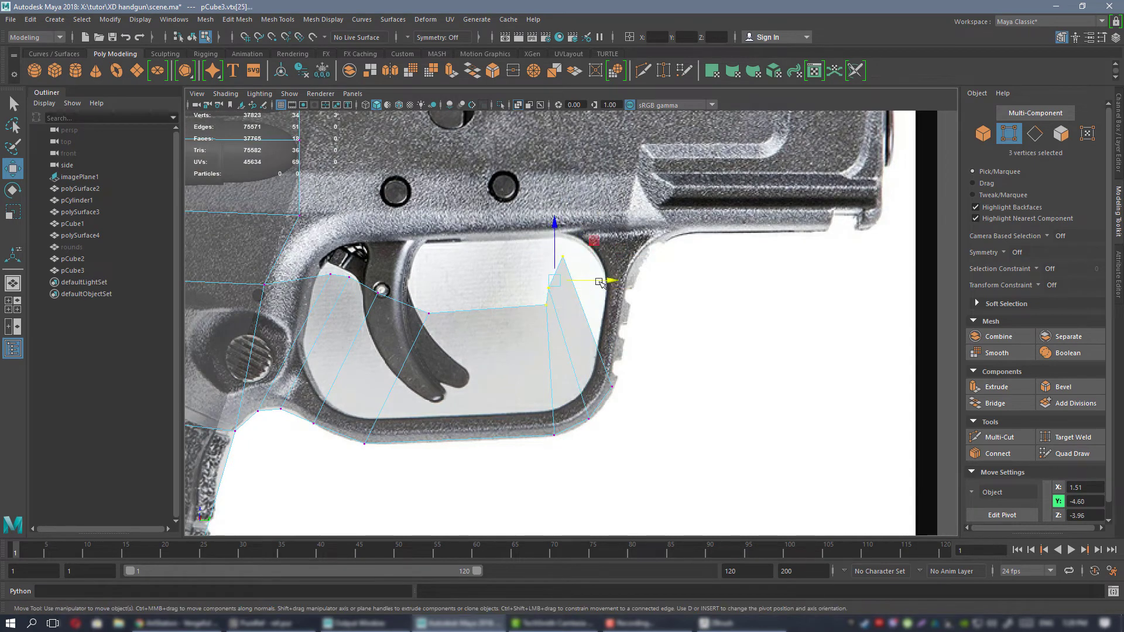
pyautogui.moveTo(594, 241); pyautogui.dragTo(540, 307)
pyautogui.click(517, 353)
# Extrude the end edge of the corner faces up along the guard's front post and fit its vertices to the photo.
pyautogui.moveTo(562, 283); pyautogui.dragTo(564, 253, button='right')
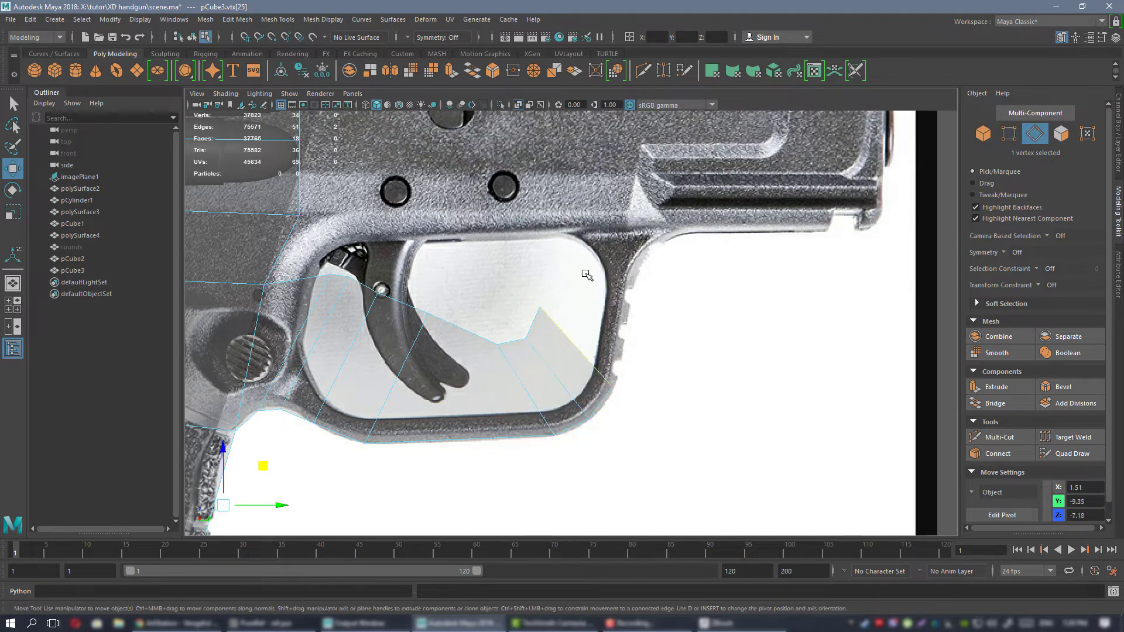
pyautogui.click(580, 350)
pyautogui.keyDown('shift'); pyautogui.moveTo(616, 306); pyautogui.dragTo(638, 203); pyautogui.keyUp('shift')
pyautogui.keyDown('alt'); pyautogui.moveTo(570, 266); pyautogui.dragTo(561, 356, button='middle'); pyautogui.keyUp('alt')
pyautogui.moveTo(560, 355); pyautogui.dragTo(500, 282, button='right')
pyautogui.moveTo(510, 246); pyautogui.dragTo(570, 318)
pyautogui.moveTo(595, 250); pyautogui.dragTo(587, 312)
# Extrude the front post's top edge up and forward in two segments toward the underside of the front rail.
pyautogui.moveTo(587, 386); pyautogui.dragTo(587, 252, button='right')
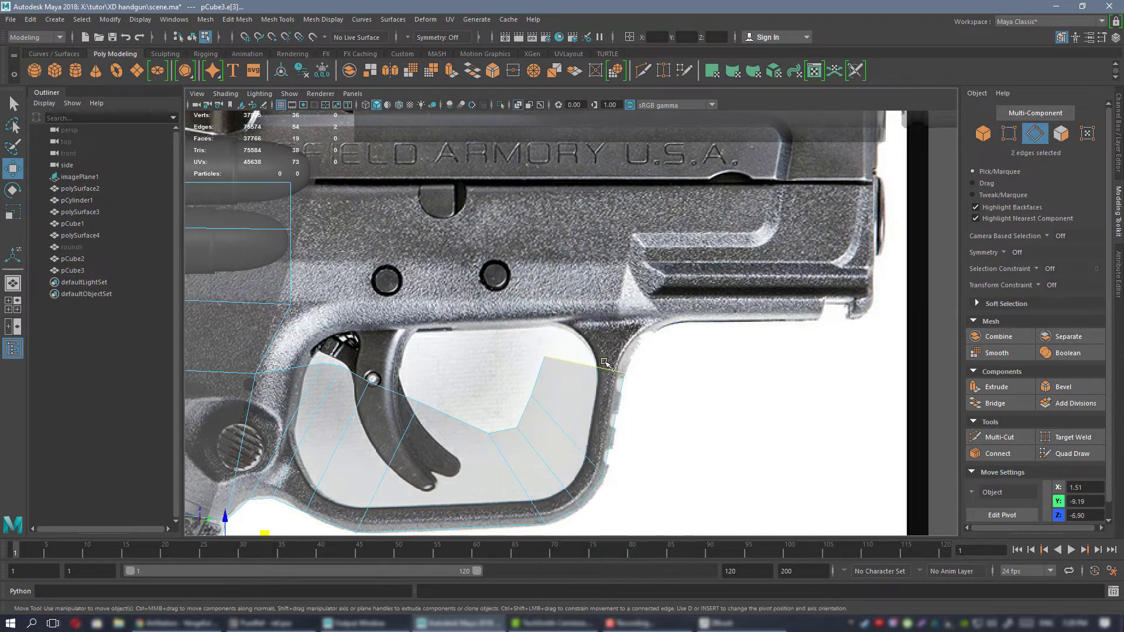
pyautogui.click(607, 368)
pyautogui.keyDown('shift'); pyautogui.moveTo(628, 322); pyautogui.dragTo(699, 277); pyautogui.keyUp('shift')
pyautogui.keyDown('alt'); pyautogui.moveTo(697, 278); pyautogui.dragTo(622, 300, button='middle'); pyautogui.keyUp('alt')
# Move the upper vertices of the two new segments up and forward to follow the start of the rail.
pyautogui.moveTo(544, 283); pyautogui.dragTo(488, 283, button='right')
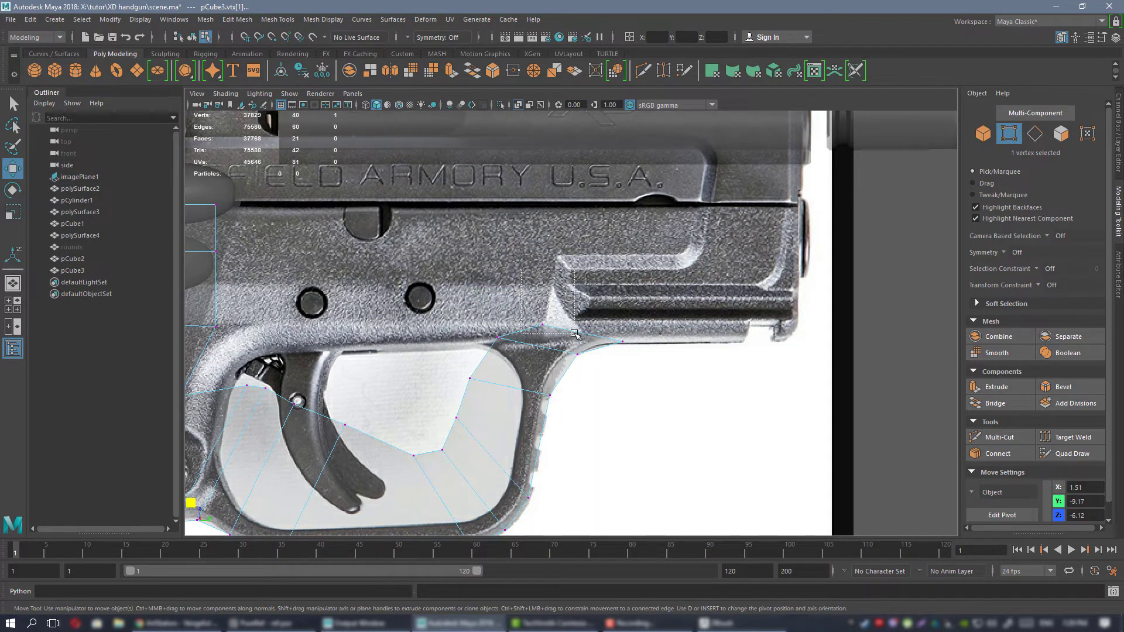
pyautogui.moveTo(574, 333); pyautogui.dragTo(575, 335)
pyautogui.moveTo(582, 285); pyautogui.dragTo(655, 256)
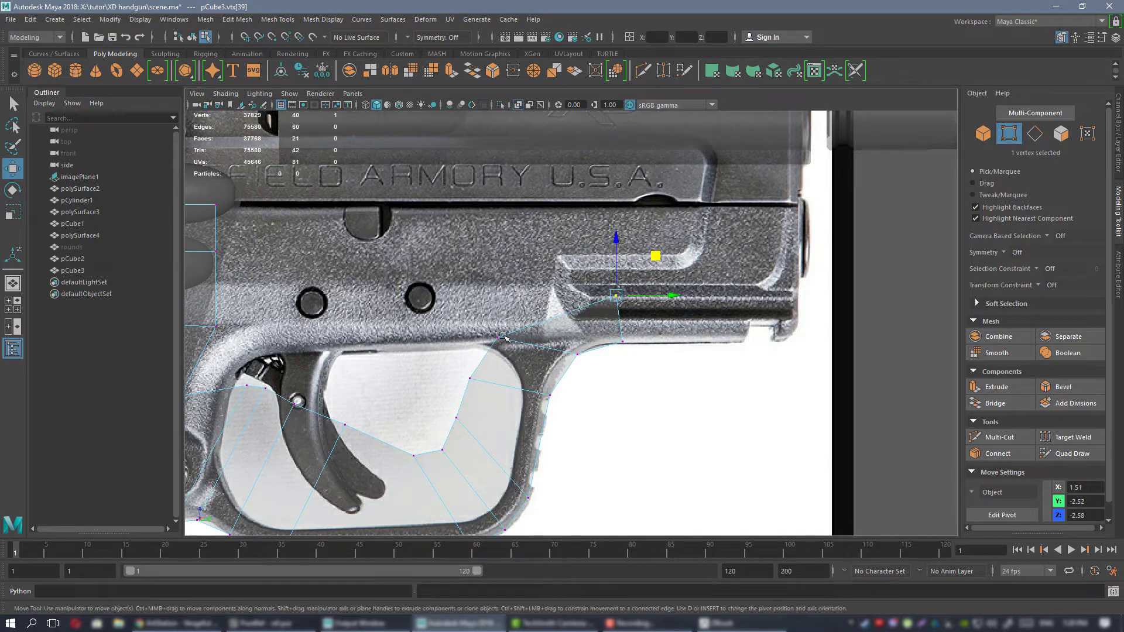
pyautogui.click(503, 336)
pyautogui.moveTo(534, 299); pyautogui.dragTo(563, 262)
# Extrude the segment's front edge along the rail to the frame's muzzle end and straighten it vertically.
pyautogui.moveTo(596, 283); pyautogui.dragTo(596, 259, button='right')
pyautogui.click(656, 310)
pyautogui.keyDown('shift'); pyautogui.moveTo(669, 319); pyautogui.dragTo(835, 319); pyautogui.keyUp('shift')
pyautogui.keyDown('alt'); pyautogui.moveTo(835, 319); pyautogui.dragTo(558, 341, button='middle'); pyautogui.keyUp('alt')
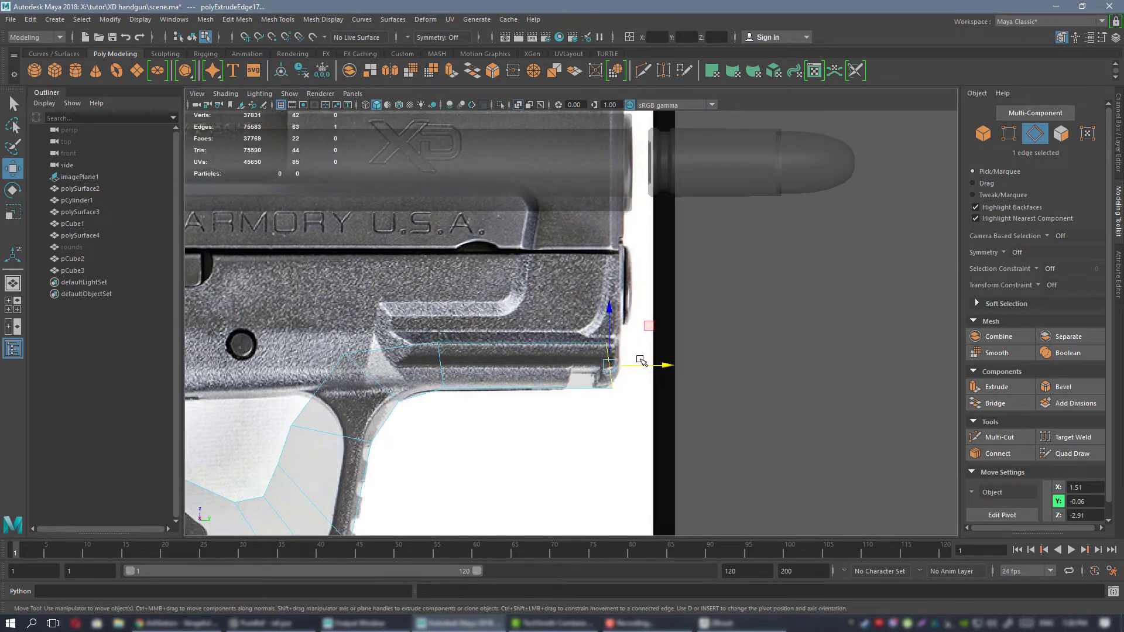
pyautogui.press('r')
pyautogui.moveTo(661, 366)
pyautogui.mouseDown()
pyautogui.moveTo(608, 366)
pyautogui.moveTo(651, 364)
pyautogui.mouseUp()
pyautogui.press('w')
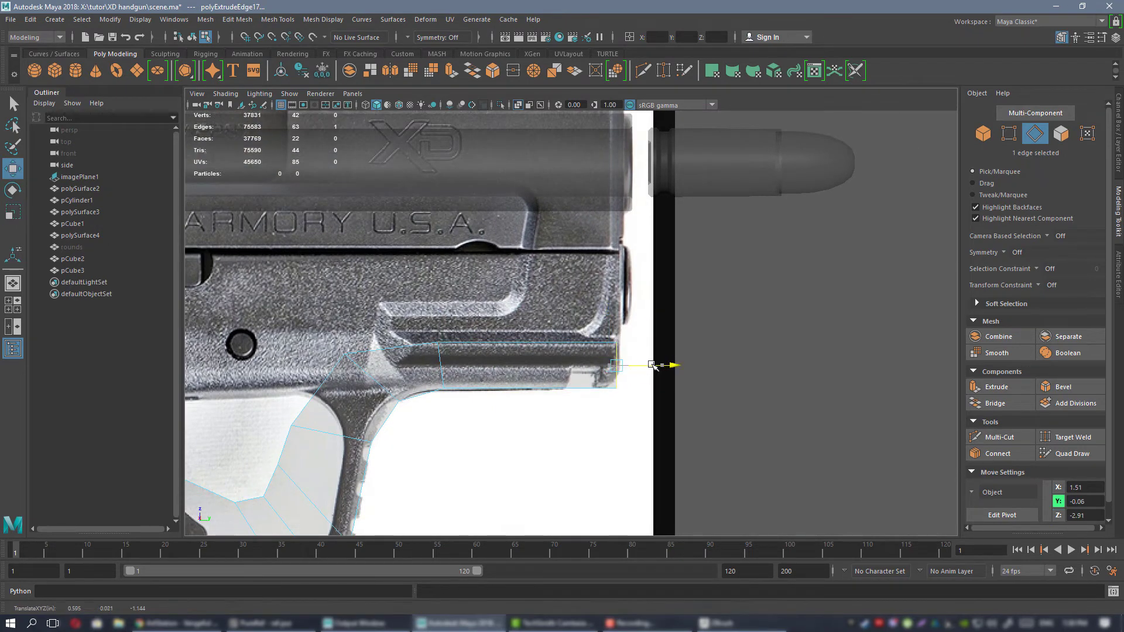
# Extrude the rail face's top edge up to the line where the frame meets the slide.
pyautogui.hotkey('ctrl', 'shift', 'x')
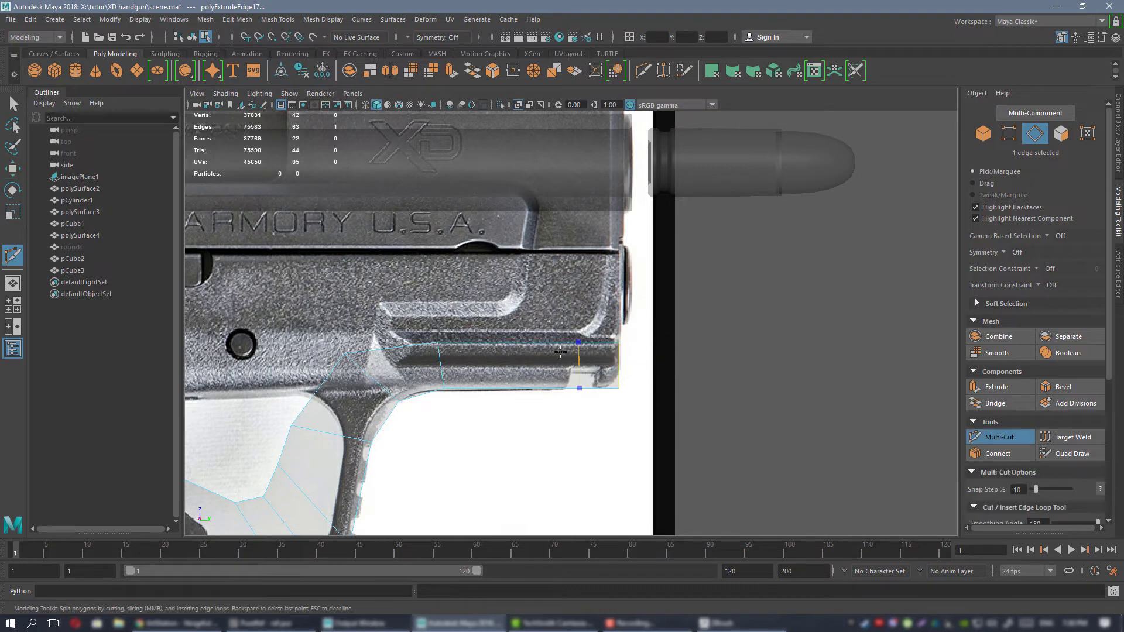
pyautogui.press('w')
pyautogui.moveTo(532, 350); pyautogui.dragTo(532, 258, button='right')
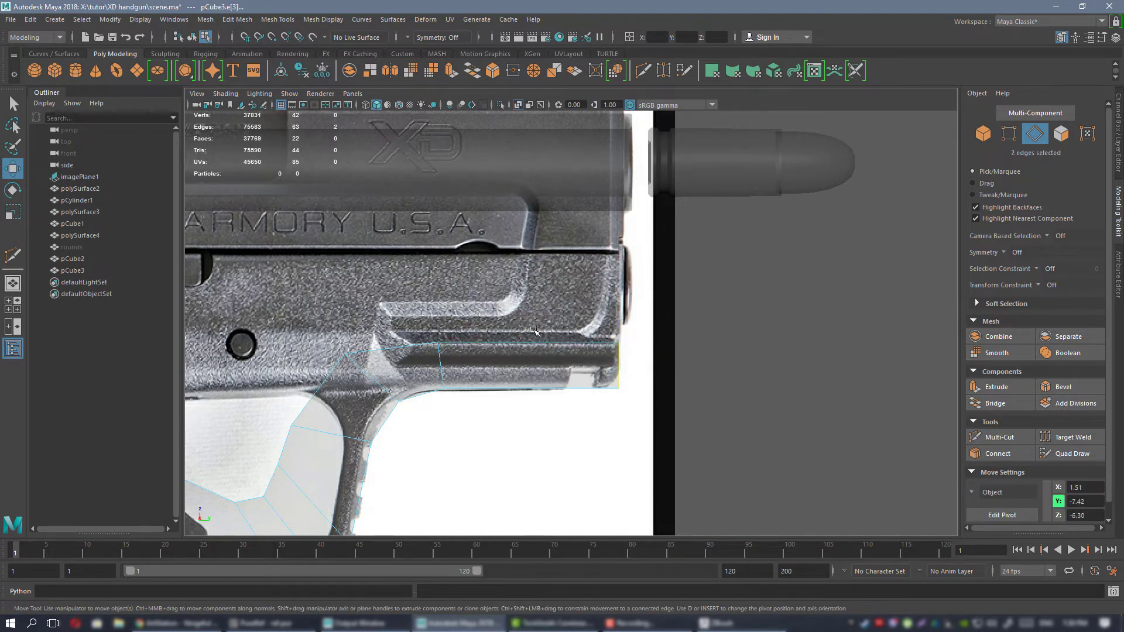
pyautogui.click(529, 339)
pyautogui.keyDown('shift'); pyautogui.moveTo(528, 304); pyautogui.dragTo(529, 220); pyautogui.keyUp('shift')
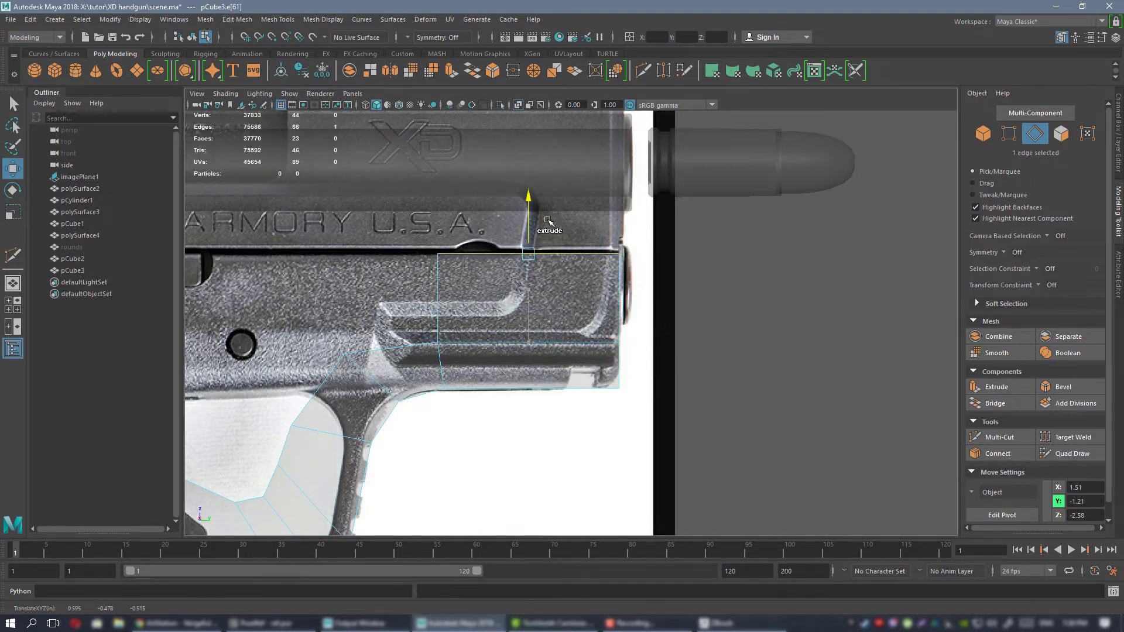
# Bridge the upper front face's rear edge with the rear frame's top front edge below the slide.
pyautogui.scroll(-8, 312, 250)
pyautogui.scroll(5, 579, 319)
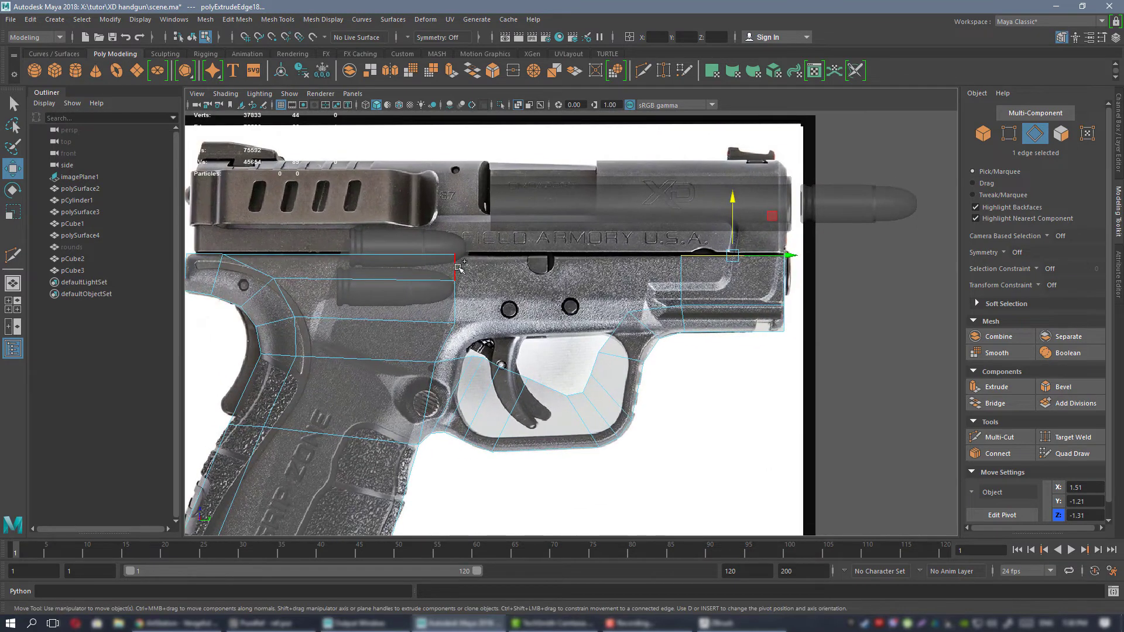
pyautogui.click(673, 275)
pyautogui.keyDown('shift'); pyautogui.click(454, 272); pyautogui.keyUp('shift')
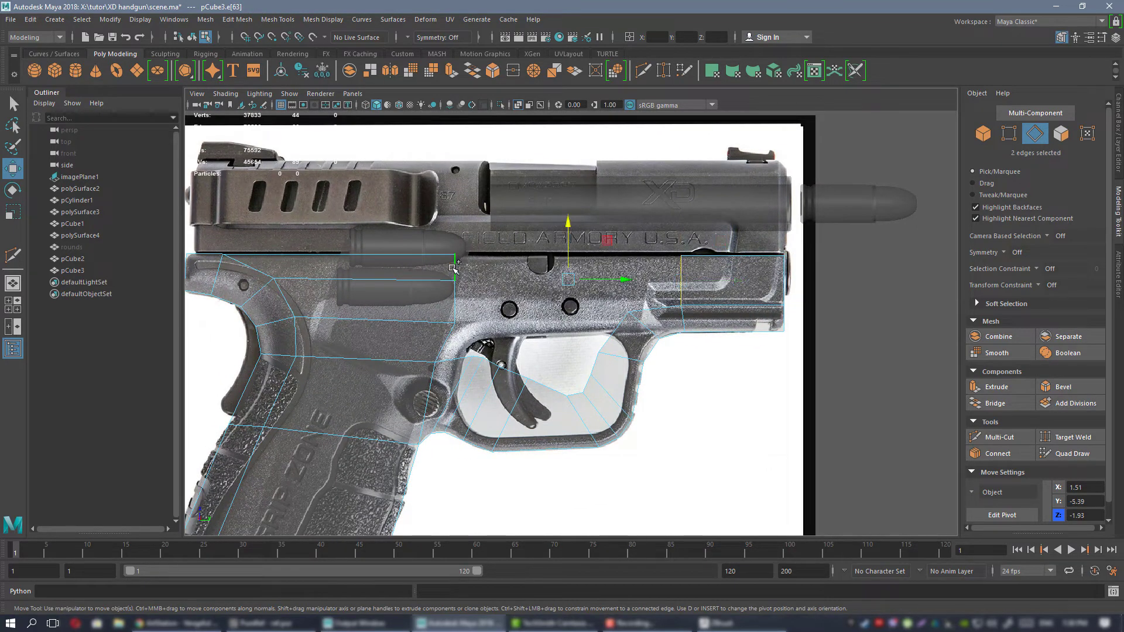
pyautogui.click(993, 404)
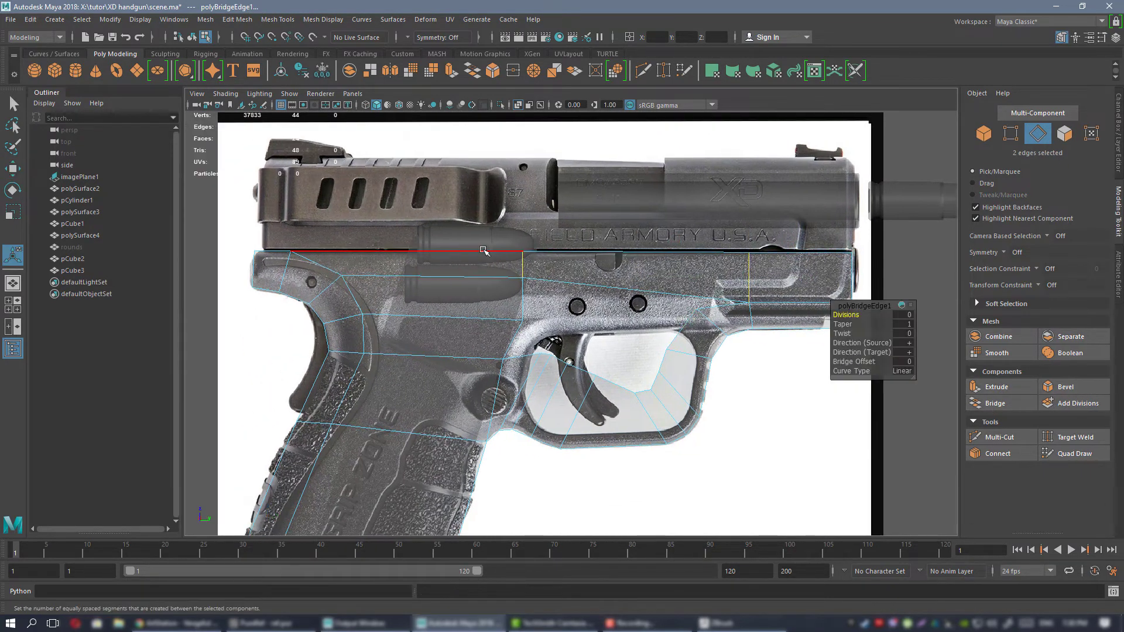
# Flatten the four top edges of the frame into one horizontal line and raise them slightly to the slide.
pyautogui.doubleClick(275, 253)
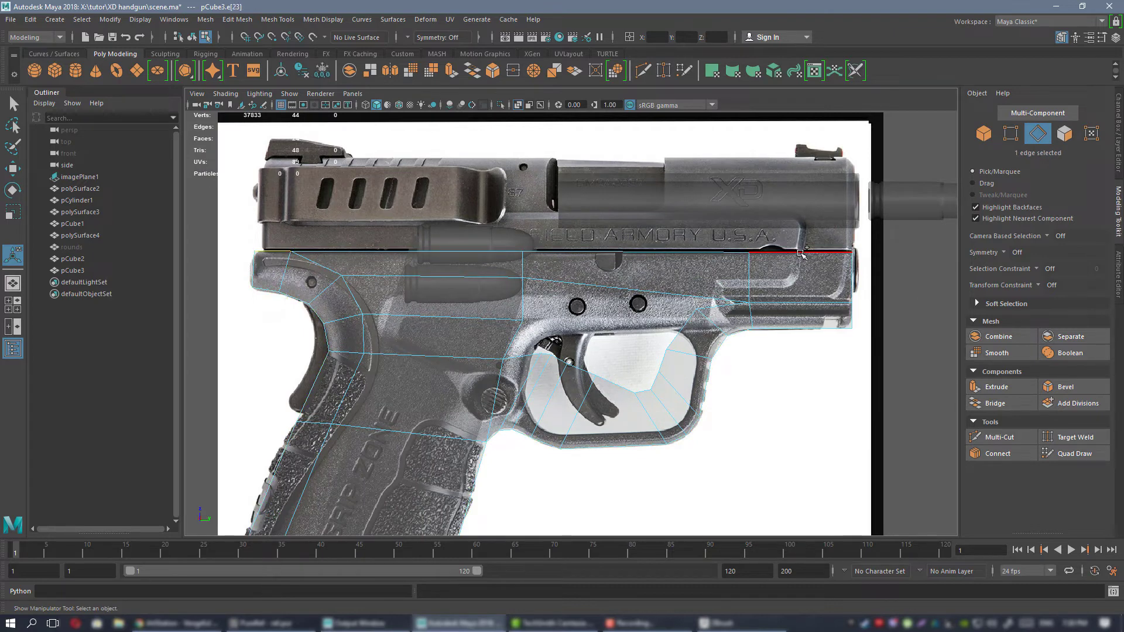
pyautogui.press('r')
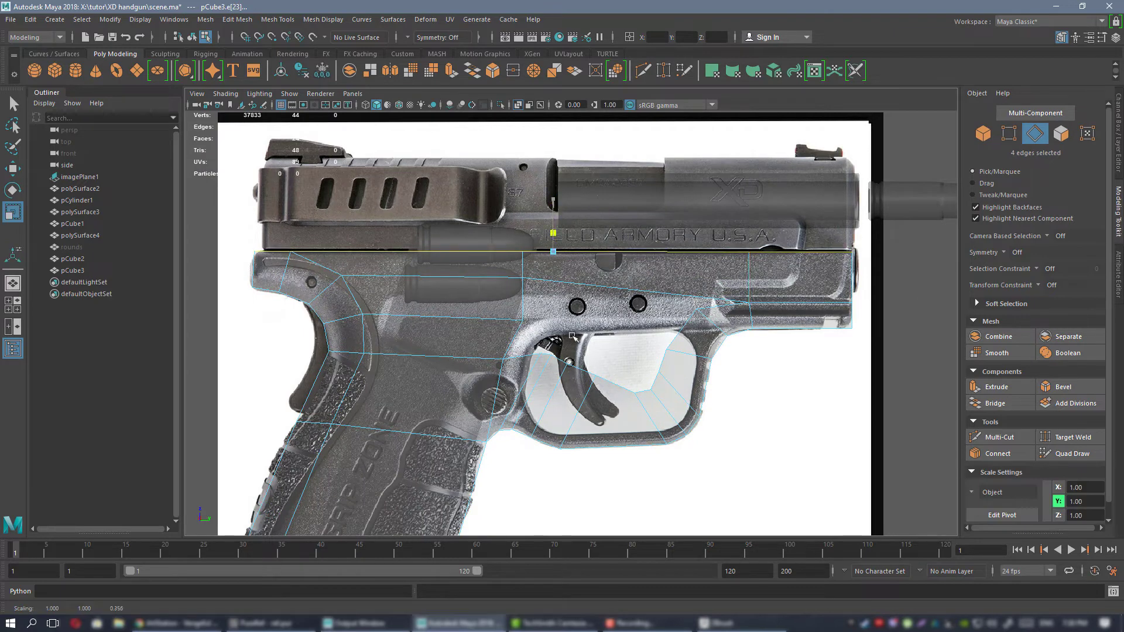
pyautogui.press('w')
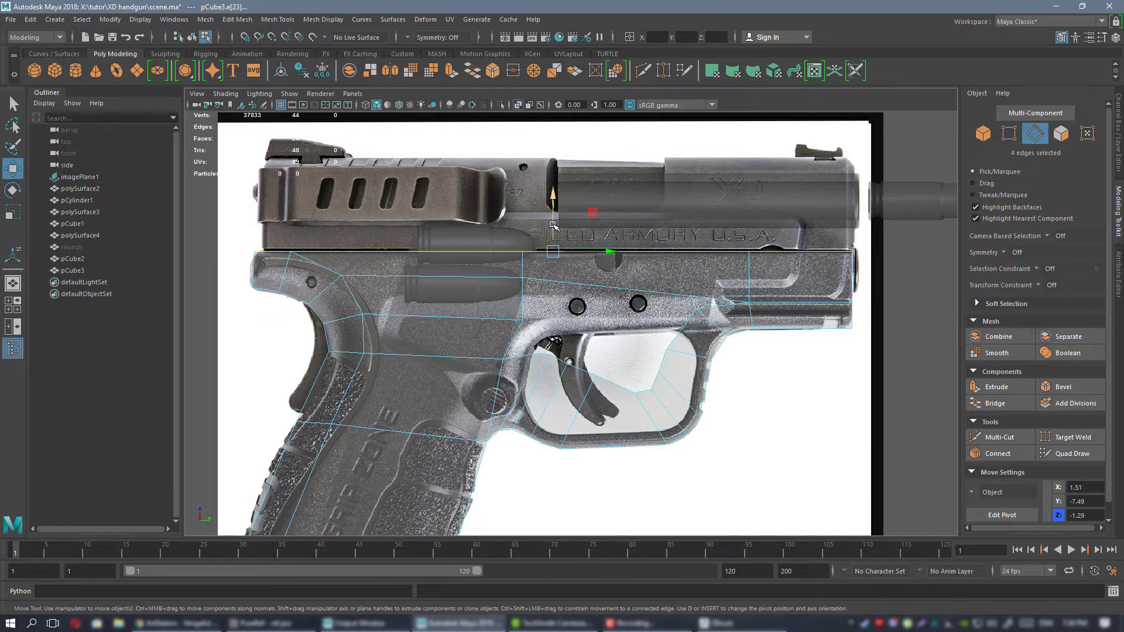
pyautogui.moveTo(552, 224); pyautogui.dragTo(552, 224)
# Fill the open gap between the underside of the frame and the trigger guard by closing its 13-edge border.
pyautogui.keyDown('alt'); pyautogui.moveTo(648, 261); pyautogui.dragTo(573, 261, button='middle'); pyautogui.keyUp('alt')
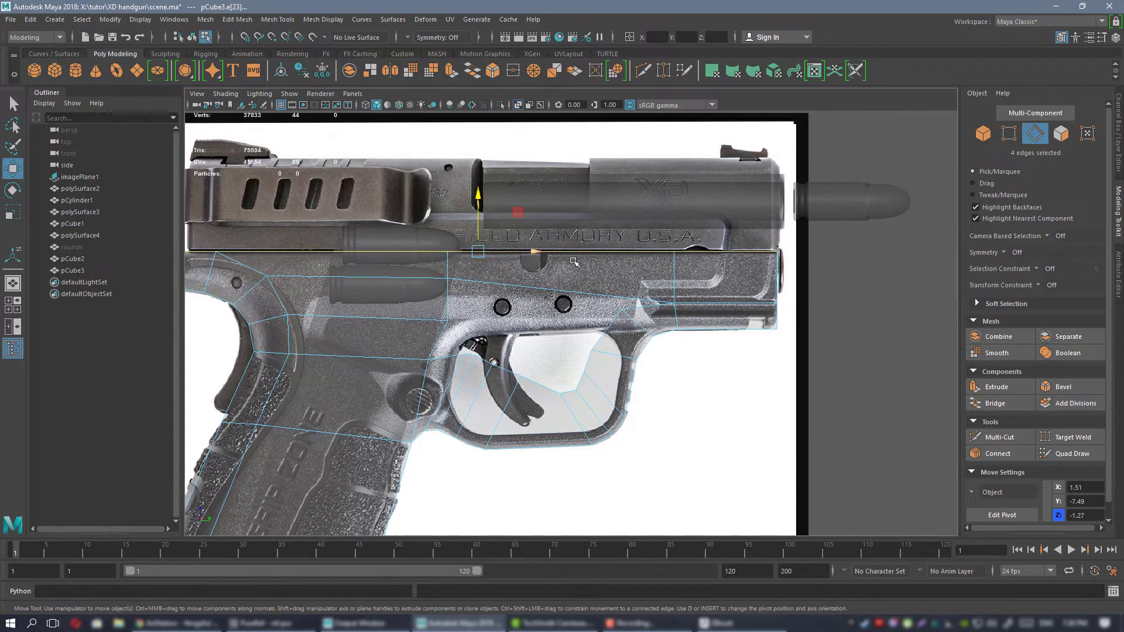
pyautogui.doubleClick(579, 297)
pyautogui.click(403, 53)
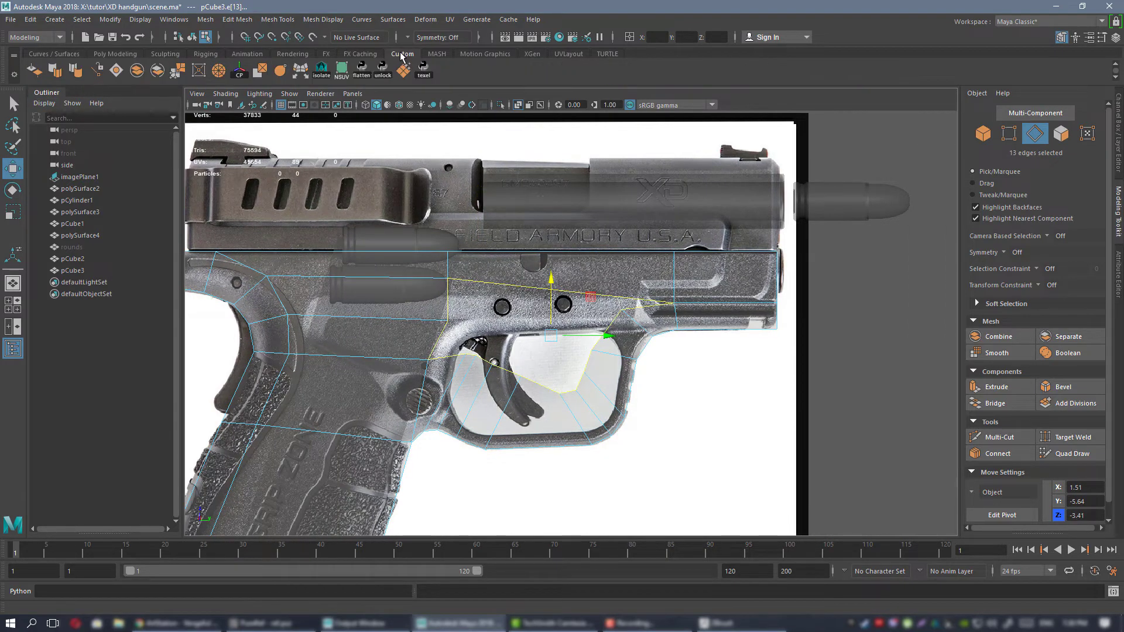
pyautogui.keyDown('alt'); pyautogui.moveTo(498, 293); pyautogui.dragTo(525, 246, button='middle'); pyautogui.keyUp('alt')
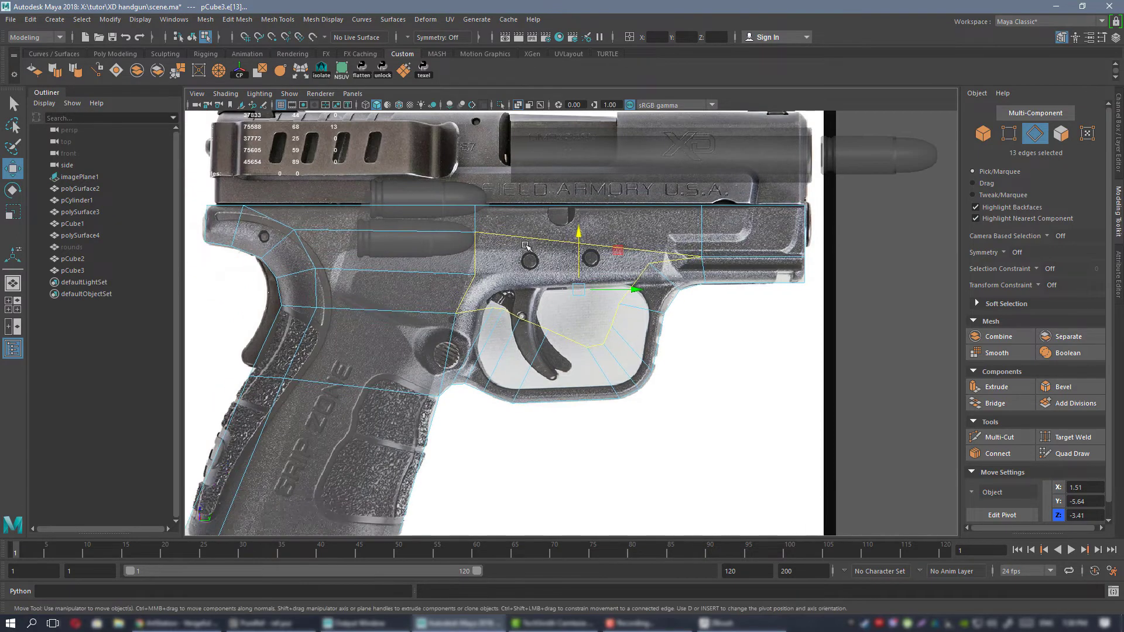
pyautogui.scroll(2, 524, 245)
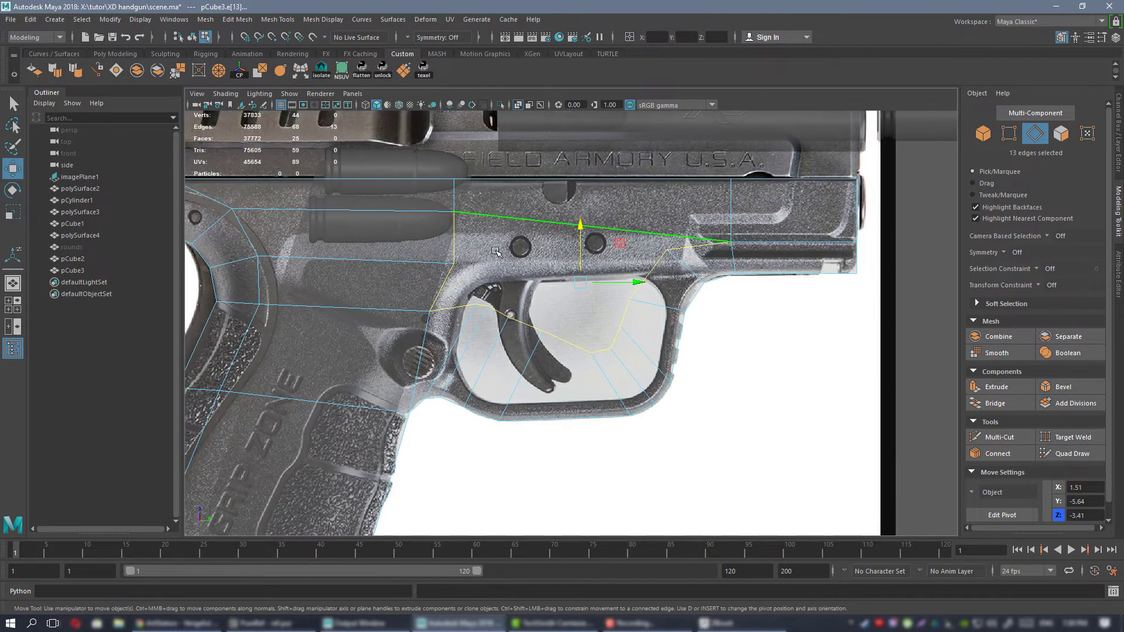
# Examine the filled frame mesh in the perspective view and return to the side view.
pyautogui.moveTo(496, 250); pyautogui.dragTo(460, 251, button='right')
pyautogui.scroll(2, 539, 283)
pyautogui.press('space')
pyautogui.press('space')
pyautogui.press('f')
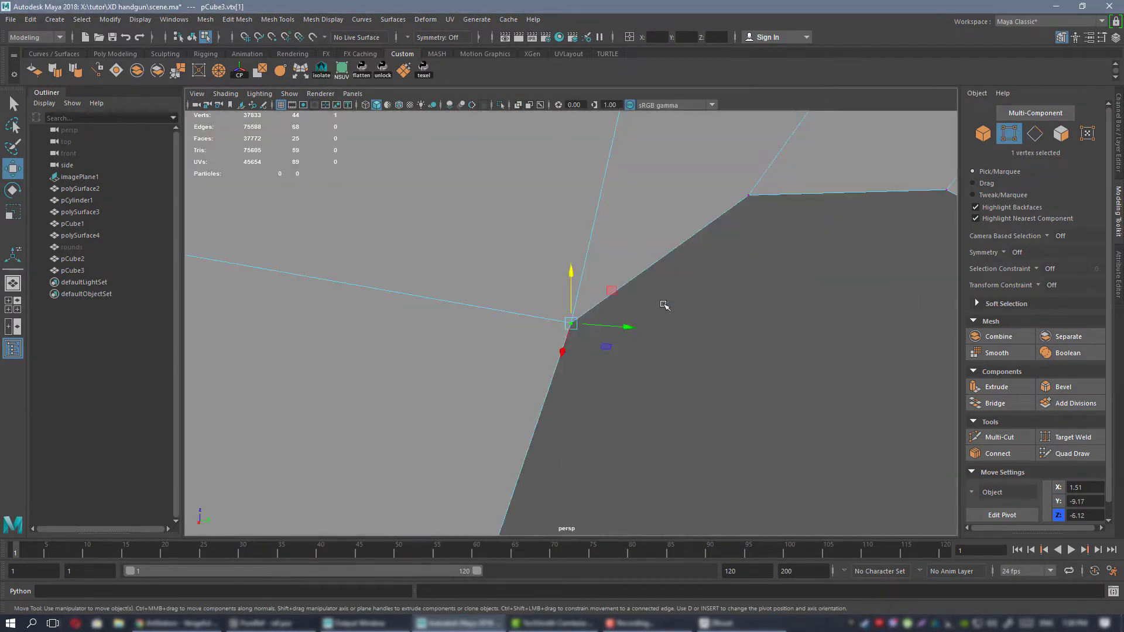
pyautogui.scroll(-6, 602, 296)
pyautogui.moveTo(632, 258); pyautogui.dragTo(678, 234, button='right')
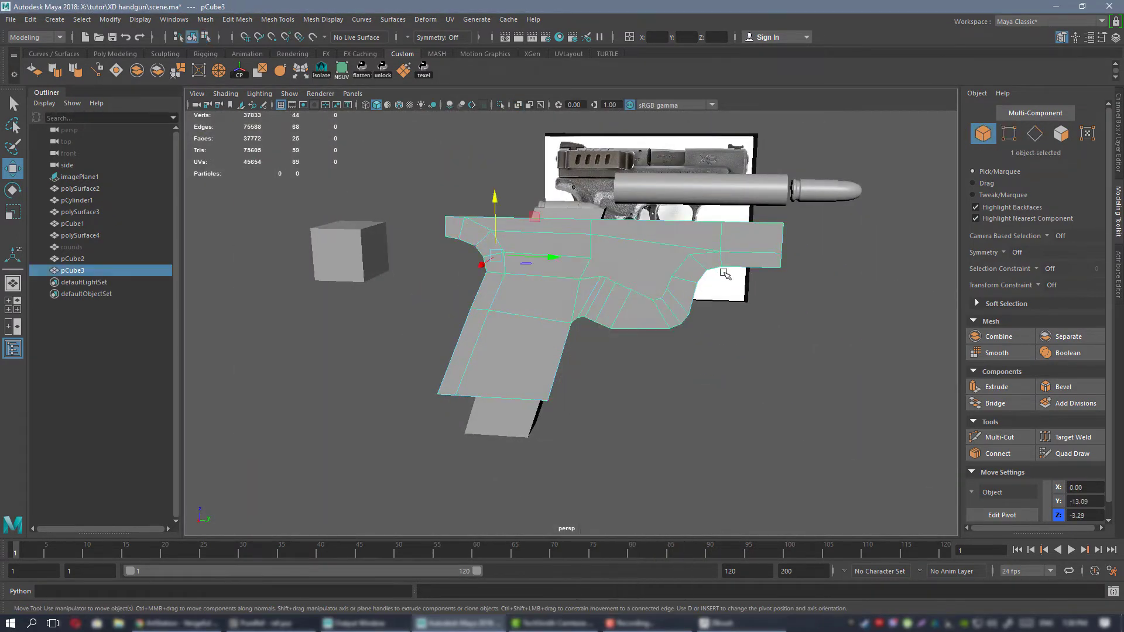
pyautogui.keyDown('alt'); pyautogui.moveTo(728, 272); pyautogui.dragTo(725, 299); pyautogui.keyUp('alt')
pyautogui.scroll(5, 705, 311)
pyautogui.keyDown('alt'); pyautogui.moveTo(598, 322); pyautogui.dragTo(632, 283); pyautogui.keyUp('alt')
pyautogui.press('space')
pyautogui.press('space')
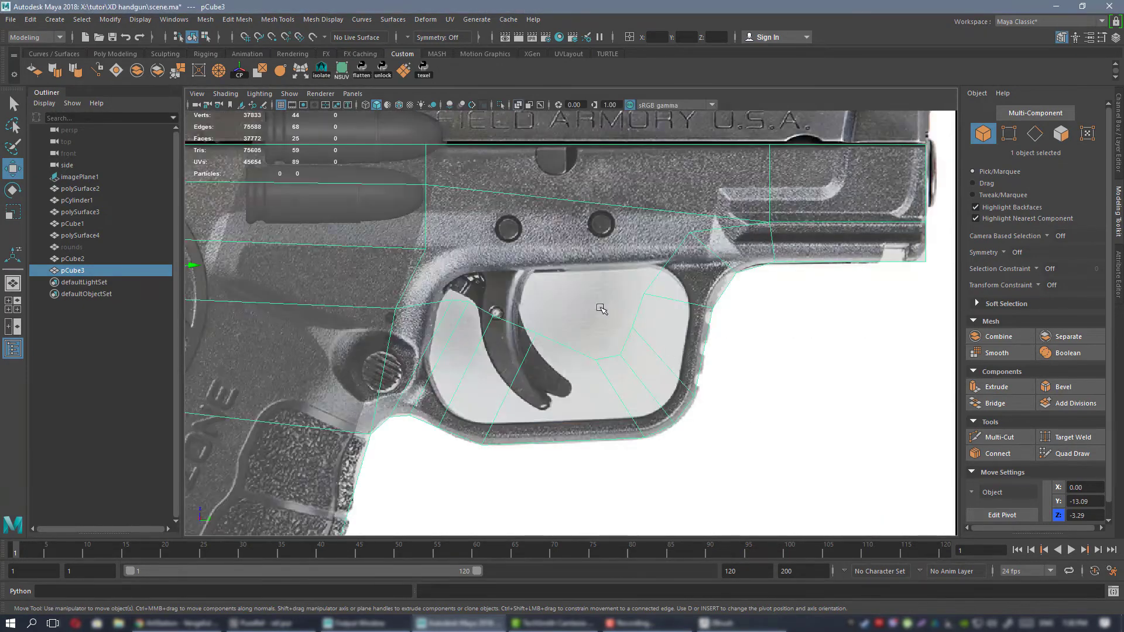
# Turn off X-ray shading and move the four rear inner vertices of the trigger guard down and back into a smooth curve.
pyautogui.scroll(-3, 597, 309)
pyautogui.click(518, 106)
pyautogui.scroll(5, 515, 269)
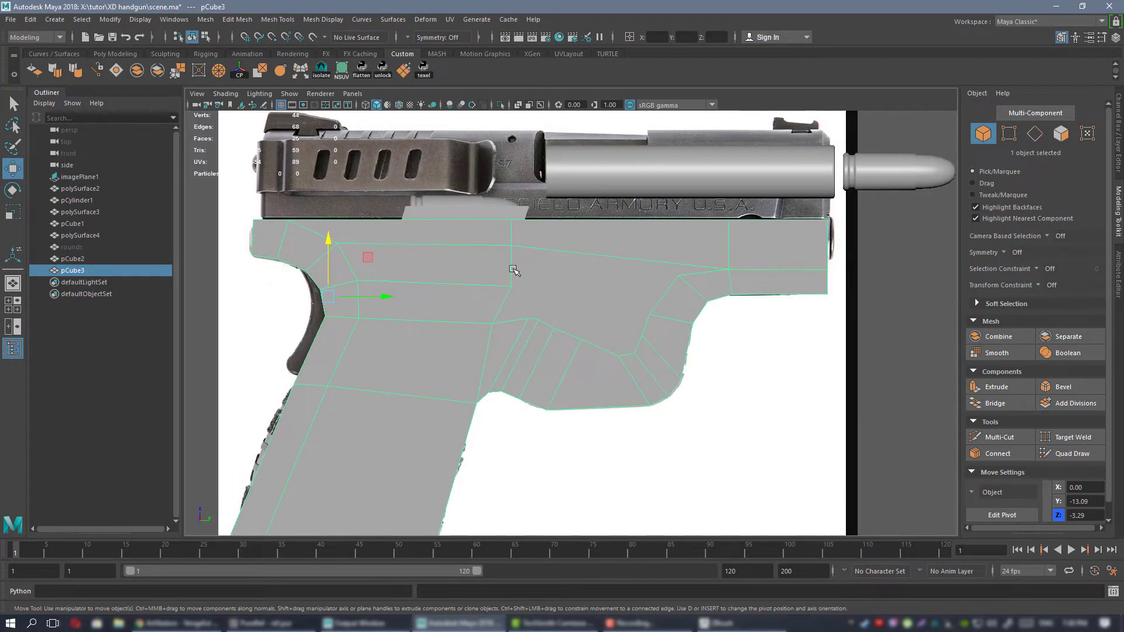
pyautogui.moveTo(581, 271); pyautogui.dragTo(539, 277, button='right')
pyautogui.moveTo(471, 295); pyautogui.dragTo(516, 327)
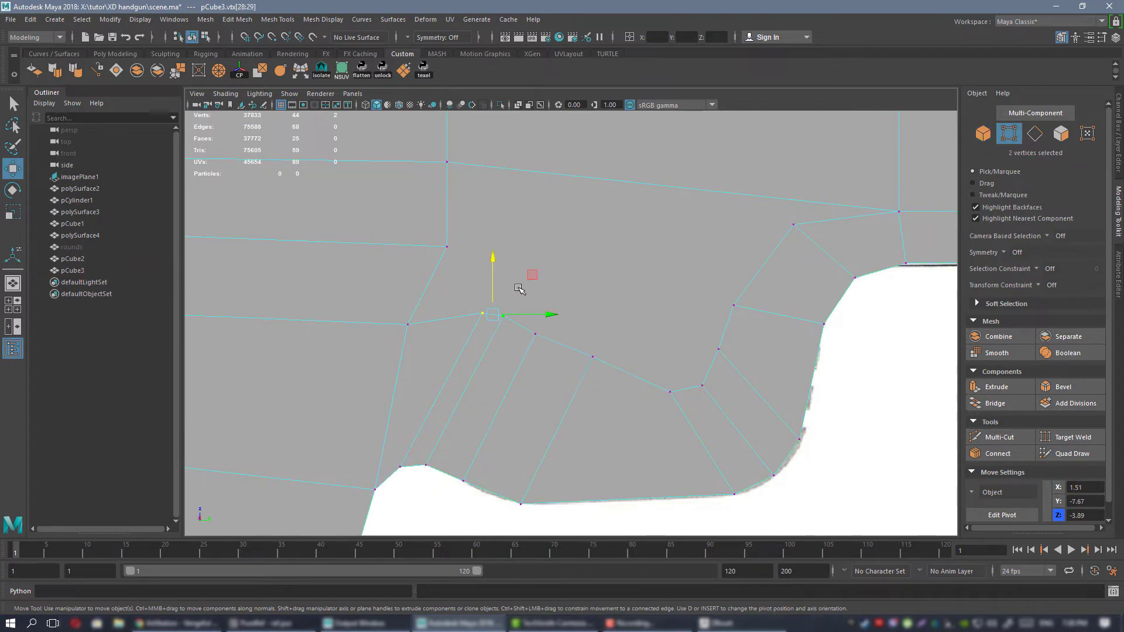
pyautogui.moveTo(530, 277); pyautogui.dragTo(496, 336)
pyautogui.click(537, 308)
pyautogui.moveTo(573, 294); pyautogui.dragTo(603, 366)
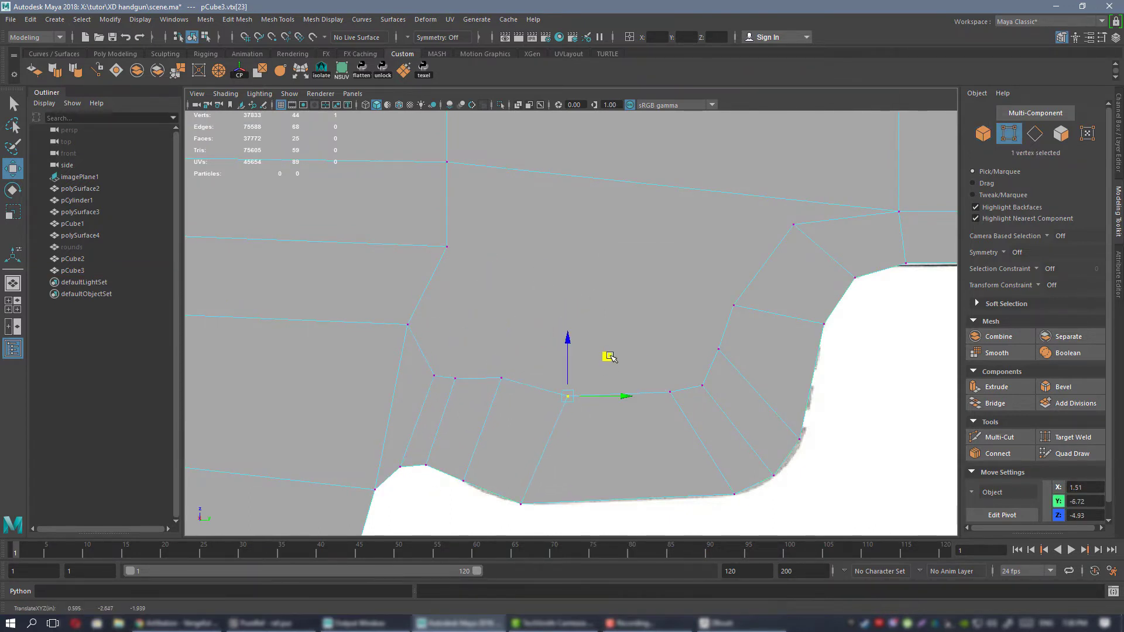
pyautogui.click(505, 377)
pyautogui.moveTo(539, 334); pyautogui.dragTo(539, 351)
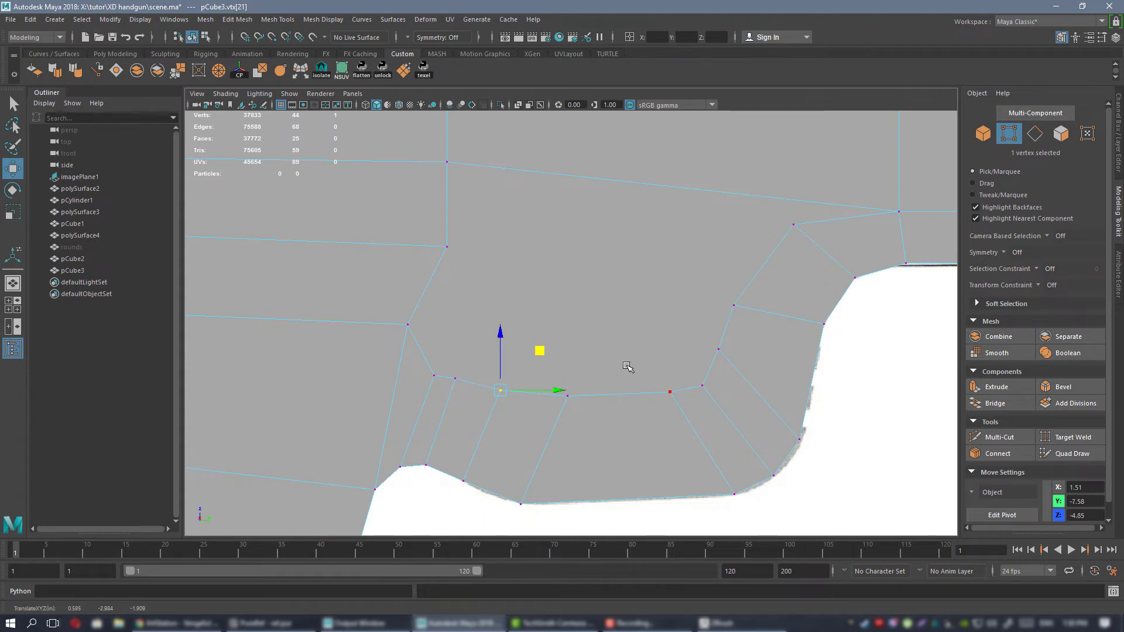
# Shift the middle vertex on the filled face's rear border horizontally toward the grip so the border slants evenly.
pyautogui.keyDown('alt'); pyautogui.moveTo(506, 300); pyautogui.dragTo(565, 331, button='middle'); pyautogui.keyUp('alt')
pyautogui.click(467, 352)
pyautogui.click(503, 276)
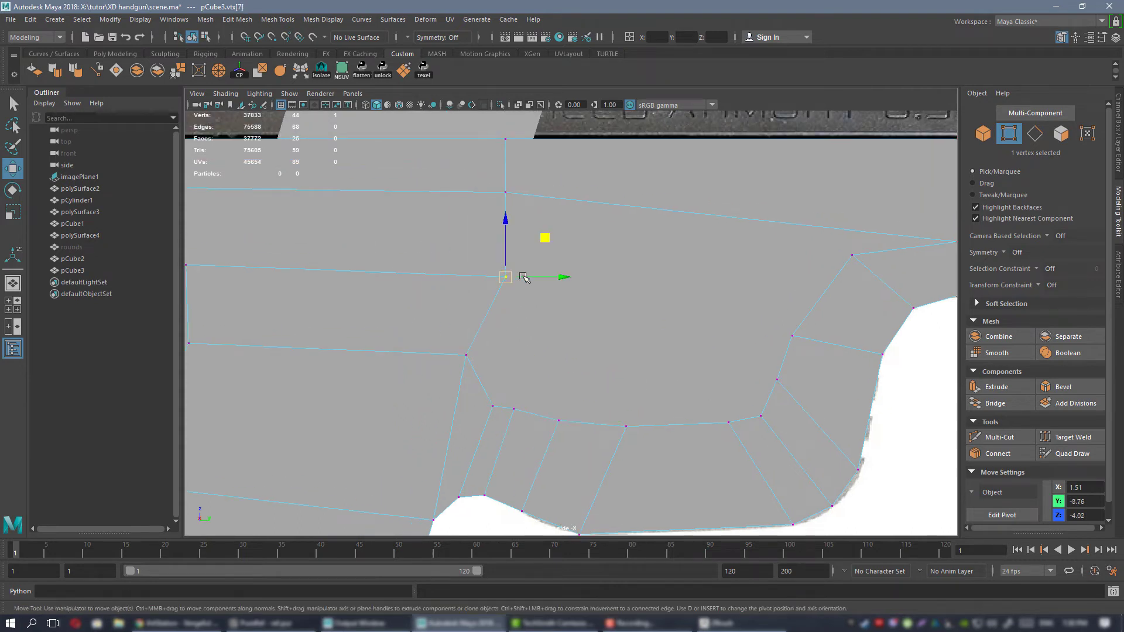
pyautogui.moveTo(524, 278); pyautogui.dragTo(527, 281)
pyautogui.keyDown('alt'); pyautogui.moveTo(676, 344); pyautogui.dragTo(609, 358, button='middle'); pyautogui.keyUp('alt')
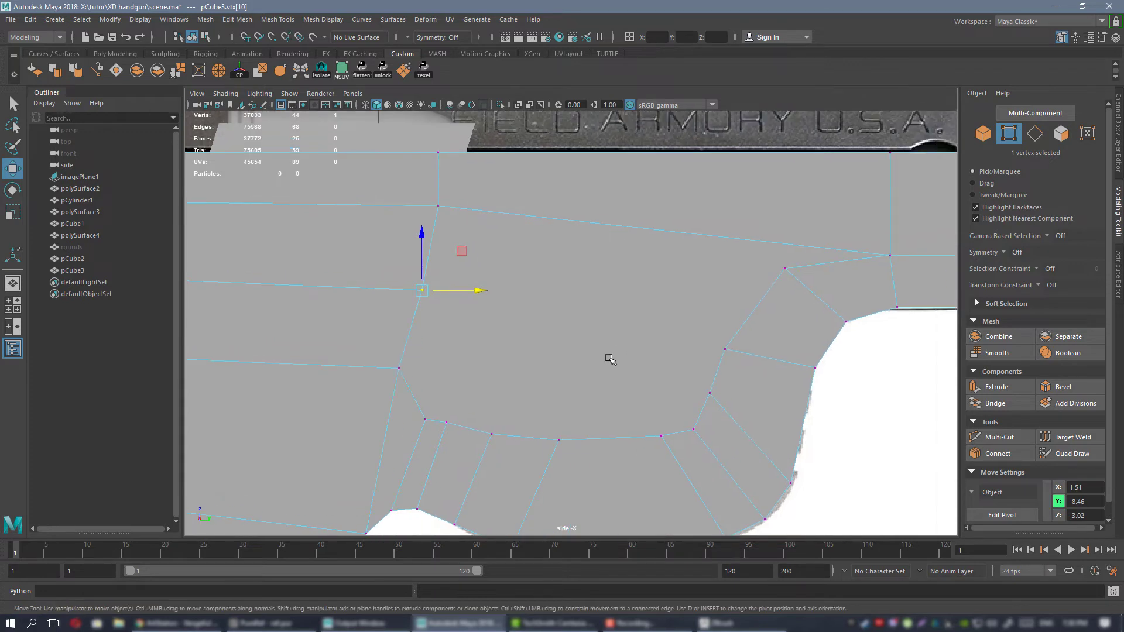
# Connect three pairs of opposite vertices across the filled face, linking its rear border with the guard's front inner vertices.
pyautogui.click(759, 266)
pyautogui.keyDown('shift'); pyautogui.click(380, 213); pyautogui.keyUp('shift')
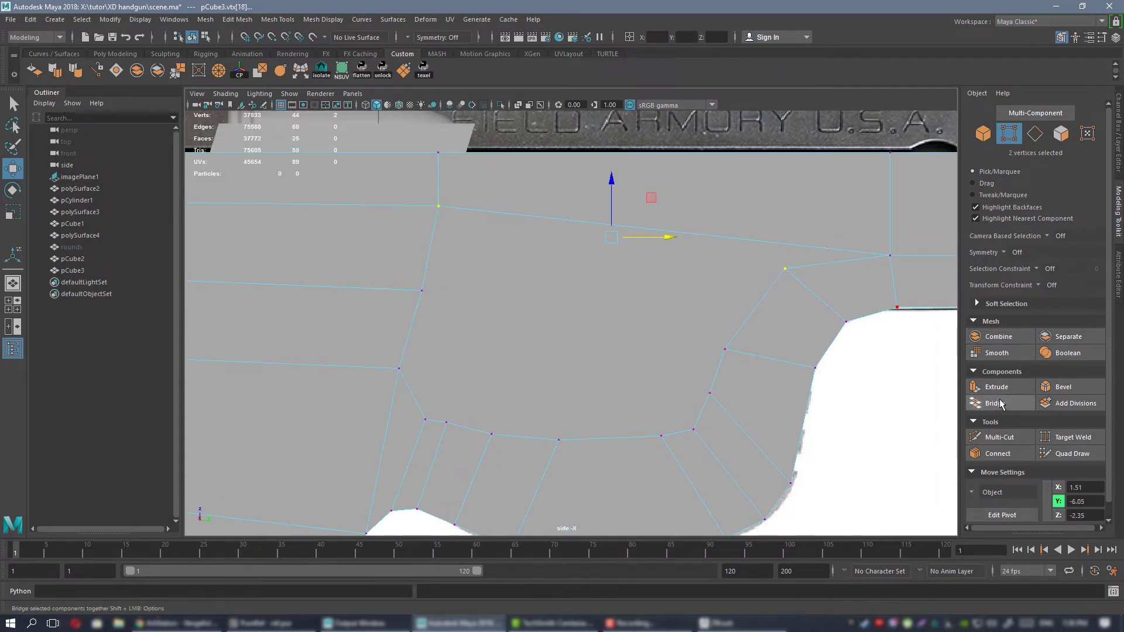
pyautogui.click(997, 453)
pyautogui.click(725, 350)
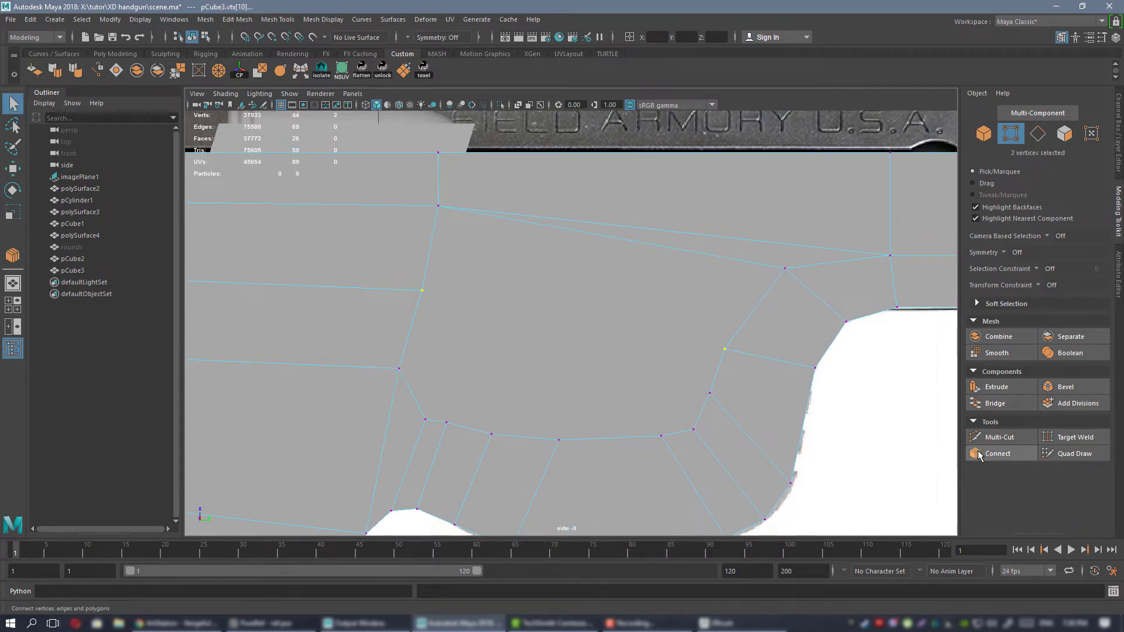
pyautogui.click(997, 453)
pyautogui.click(710, 393)
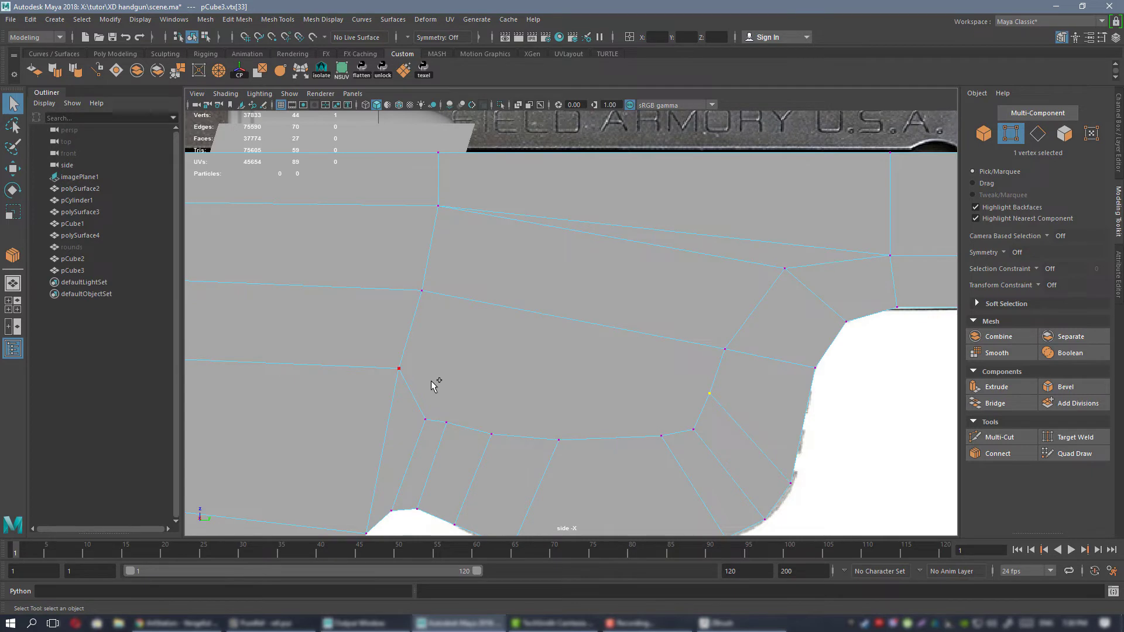
pyautogui.click(999, 455)
# Review the new edge flow above the trigger guard, switching to the PureRef reference board and back to Maya.
pyautogui.keyDown('alt'); pyautogui.moveTo(585, 434); pyautogui.dragTo(576, 391, button='right'); pyautogui.keyUp('alt')
pyautogui.keyDown('alt'); pyautogui.moveTo(577, 390); pyautogui.dragTo(585, 314, button='middle'); pyautogui.keyUp('alt')
pyautogui.keyDown('alt'); pyautogui.moveTo(585, 313); pyautogui.dragTo(552, 295, button='right'); pyautogui.keyUp('alt')
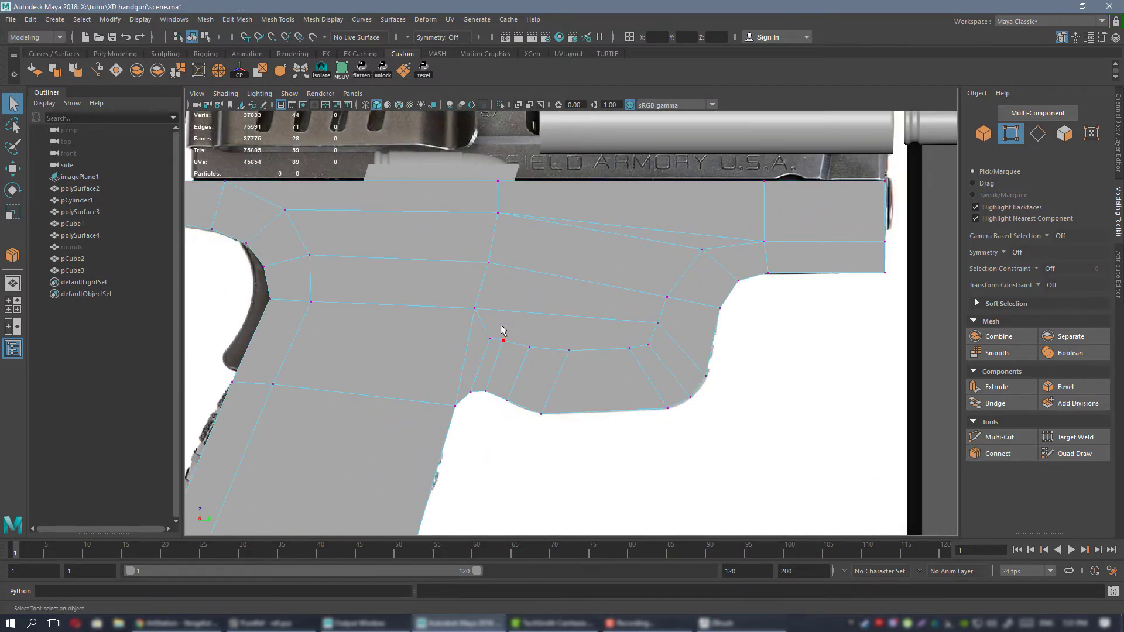
pyautogui.keyDown('alt'); pyautogui.moveTo(502, 329); pyautogui.dragTo(537, 345, button='middle'); pyautogui.keyUp('alt')
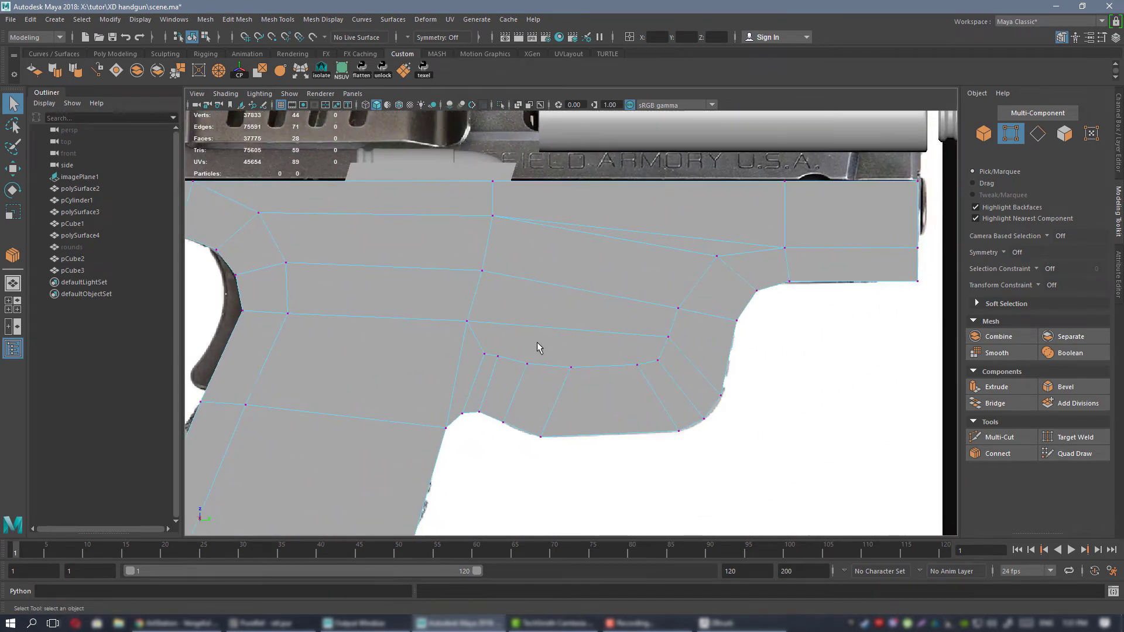
pyautogui.keyDown('alt'); pyautogui.moveTo(554, 331); pyautogui.dragTo(688, 381, button='right'); pyautogui.keyUp('alt')
pyautogui.keyDown('alt'); pyautogui.moveTo(588, 294); pyautogui.dragTo(628, 282, button='middle'); pyautogui.keyUp('alt')
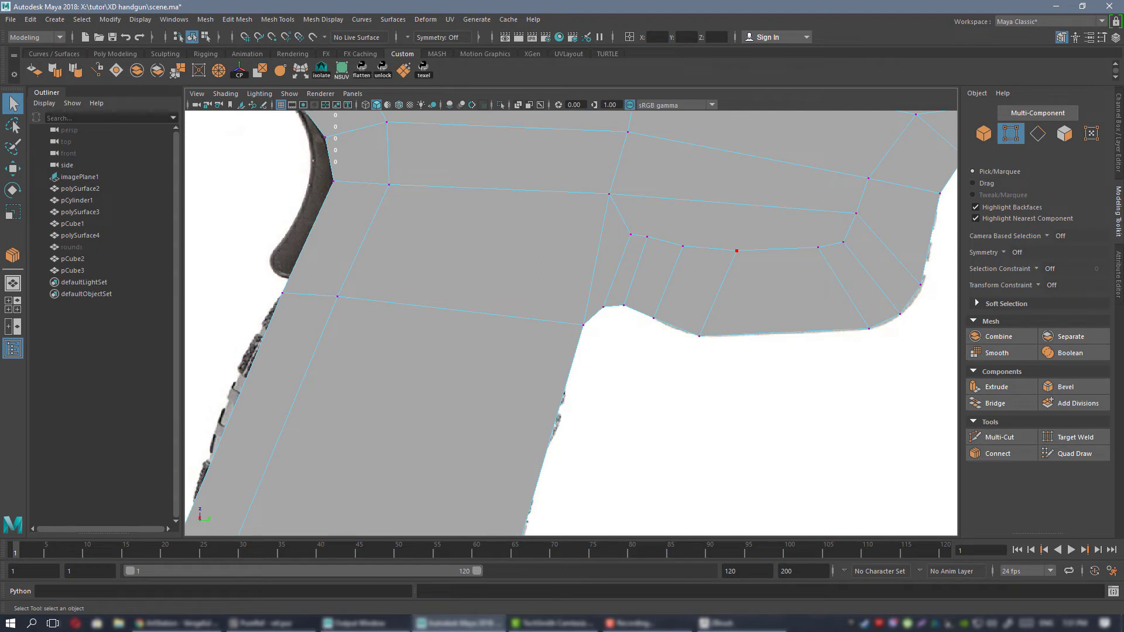
pyautogui.hotkey('alt', 'Tab')
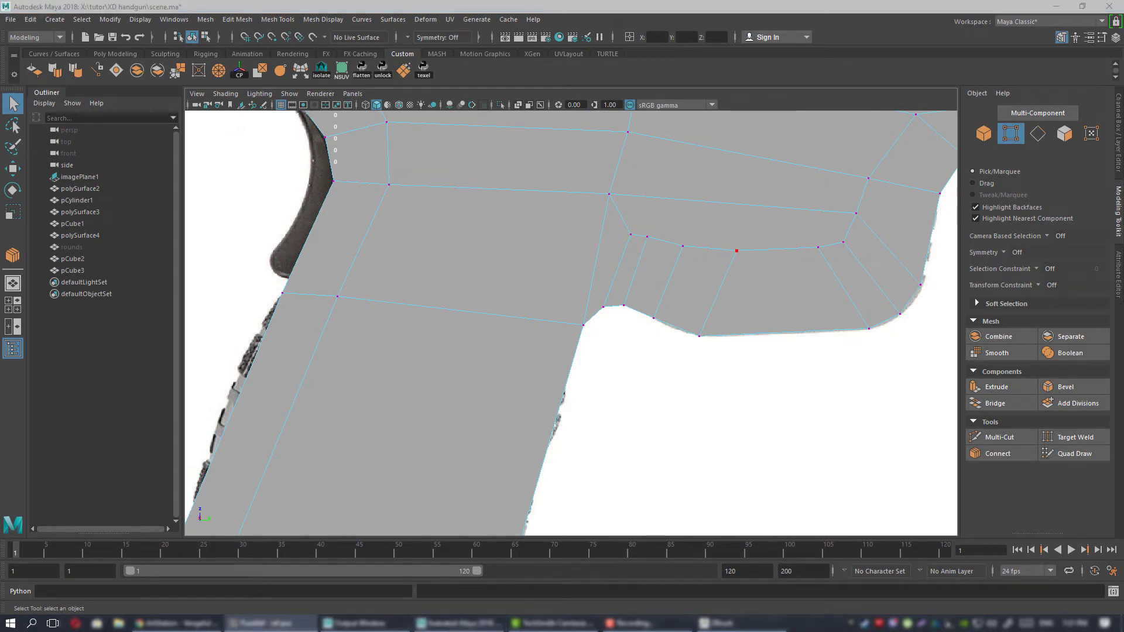
pyautogui.keyDown('alt'); pyautogui.moveTo(492, 312); pyautogui.dragTo(333, 387, button='middle'); pyautogui.keyUp('alt')
pyautogui.keyDown('alt'); pyautogui.moveTo(334, 388); pyautogui.dragTo(458, 313, button='right'); pyautogui.keyUp('alt')
pyautogui.keyDown('alt'); pyautogui.moveTo(459, 314); pyautogui.dragTo(660, 257, button='middle'); pyautogui.keyUp('alt')
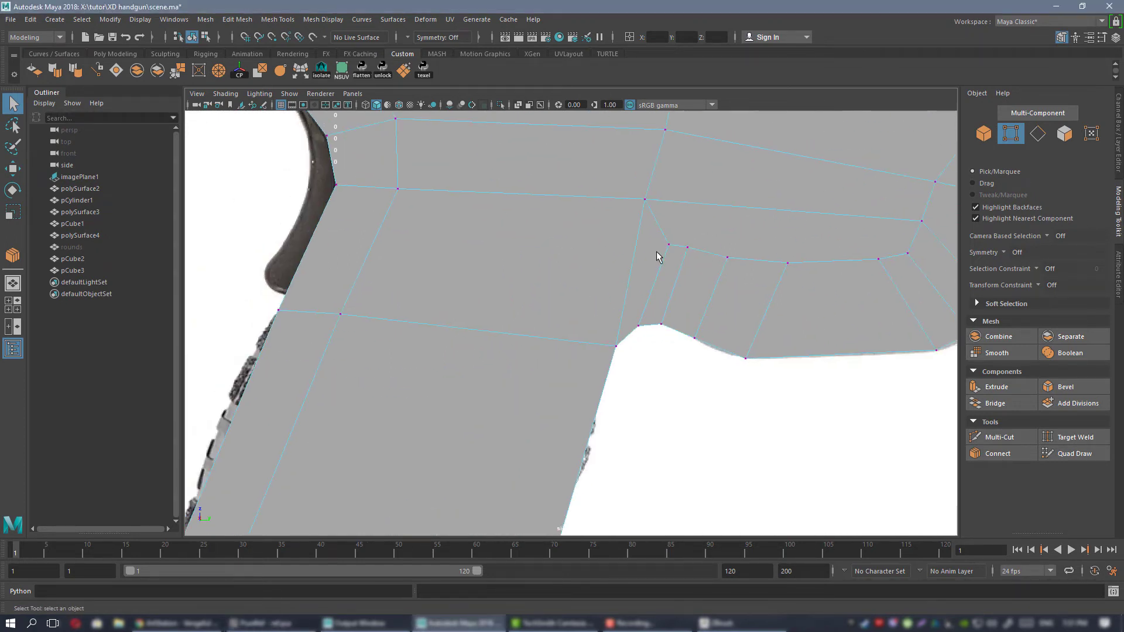
# Examine the topology where the front of the grip meets the rear of the trigger guard.
pyautogui.keyDown('alt'); pyautogui.moveTo(670, 293); pyautogui.dragTo(575, 240, button='right'); pyautogui.keyUp('alt')
pyautogui.keyDown('alt'); pyautogui.moveTo(591, 272); pyautogui.dragTo(526, 274, button='middle'); pyautogui.keyUp('alt')
pyautogui.keyDown('alt'); pyautogui.moveTo(526, 274); pyautogui.dragTo(543, 362, button='right'); pyautogui.keyUp('alt')
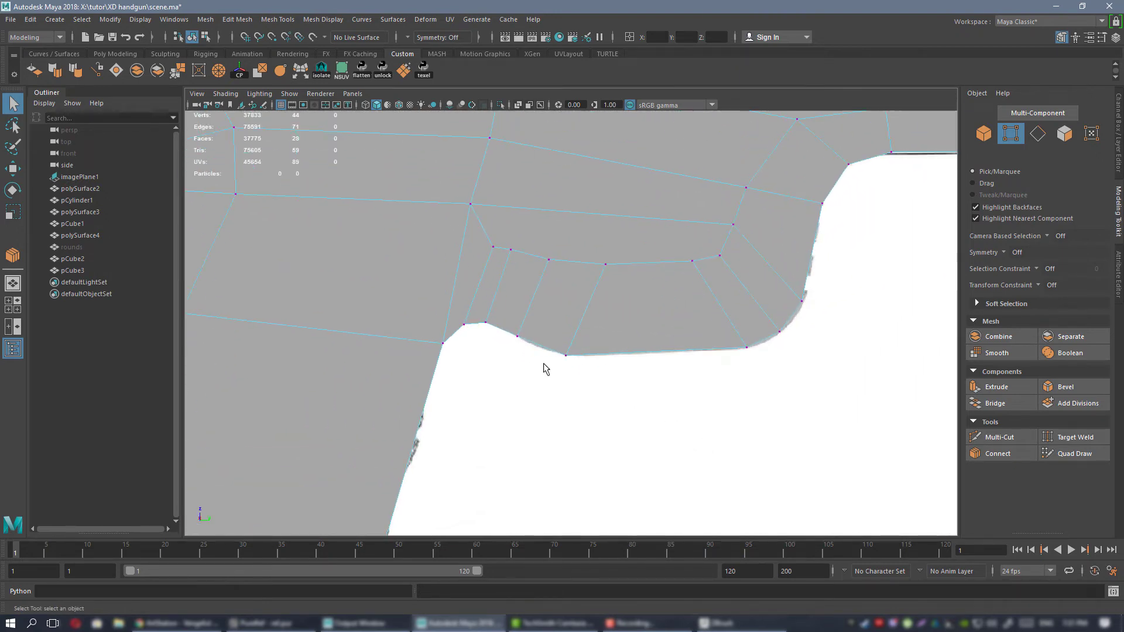
pyautogui.keyDown('alt'); pyautogui.moveTo(433, 473); pyautogui.dragTo(576, 300, button='middle'); pyautogui.keyUp('alt')
pyautogui.keyDown('alt'); pyautogui.moveTo(577, 300); pyautogui.dragTo(526, 275, button='right'); pyautogui.keyUp('alt')
pyautogui.keyDown('alt'); pyautogui.moveTo(527, 321); pyautogui.dragTo(525, 392, button='middle'); pyautogui.keyUp('alt')
pyautogui.keyDown('alt'); pyautogui.moveTo(579, 231); pyautogui.dragTo(546, 297, button='middle'); pyautogui.keyUp('alt')
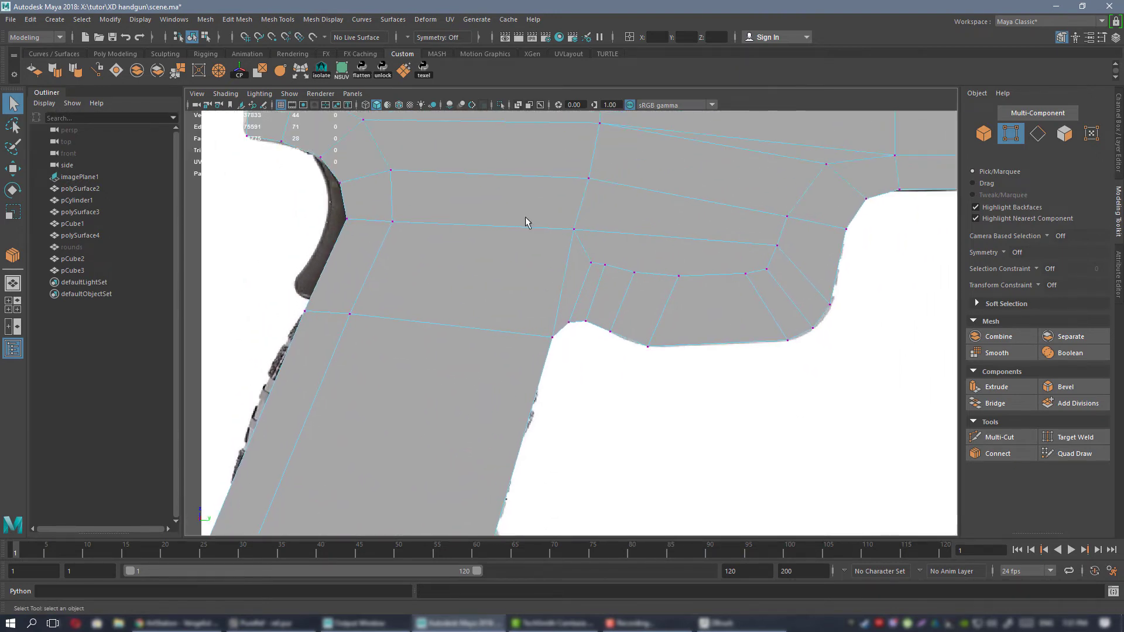
pyautogui.keyDown('alt'); pyautogui.moveTo(527, 221); pyautogui.dragTo(648, 343, button='right'); pyautogui.keyUp('alt')
pyautogui.keyDown('alt'); pyautogui.moveTo(590, 362); pyautogui.dragTo(581, 348, button='right'); pyautogui.keyUp('alt')
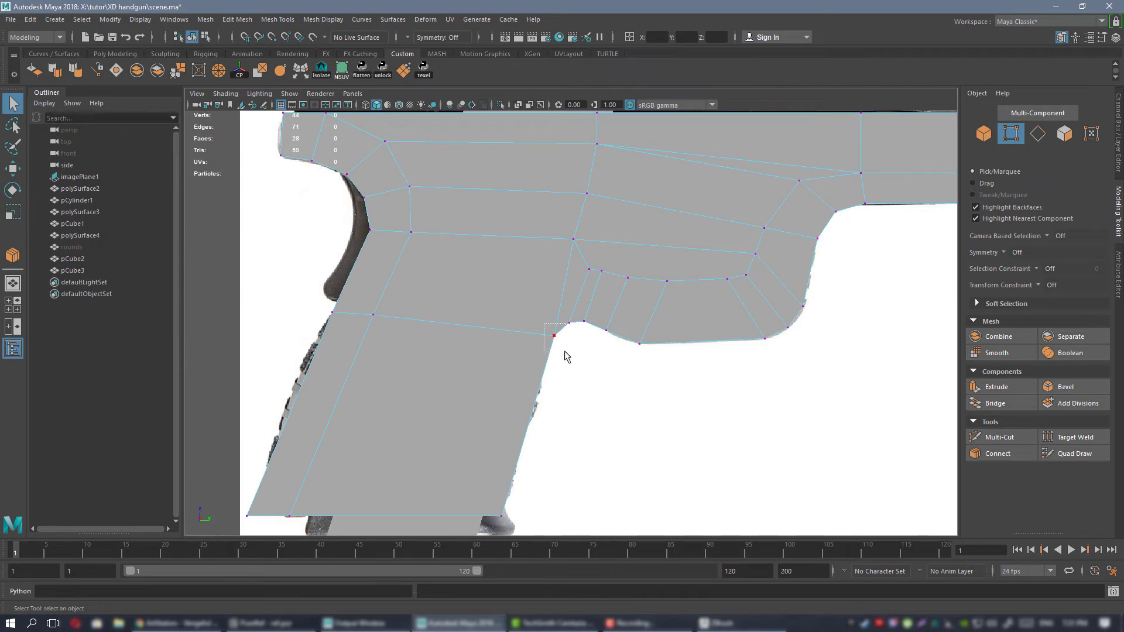
pyautogui.keyDown('alt'); pyautogui.moveTo(539, 318); pyautogui.dragTo(652, 378, button='right'); pyautogui.keyUp('alt')
pyautogui.keyDown('alt'); pyautogui.moveTo(566, 291); pyautogui.dragTo(591, 273, button='middle'); pyautogui.keyUp('alt')
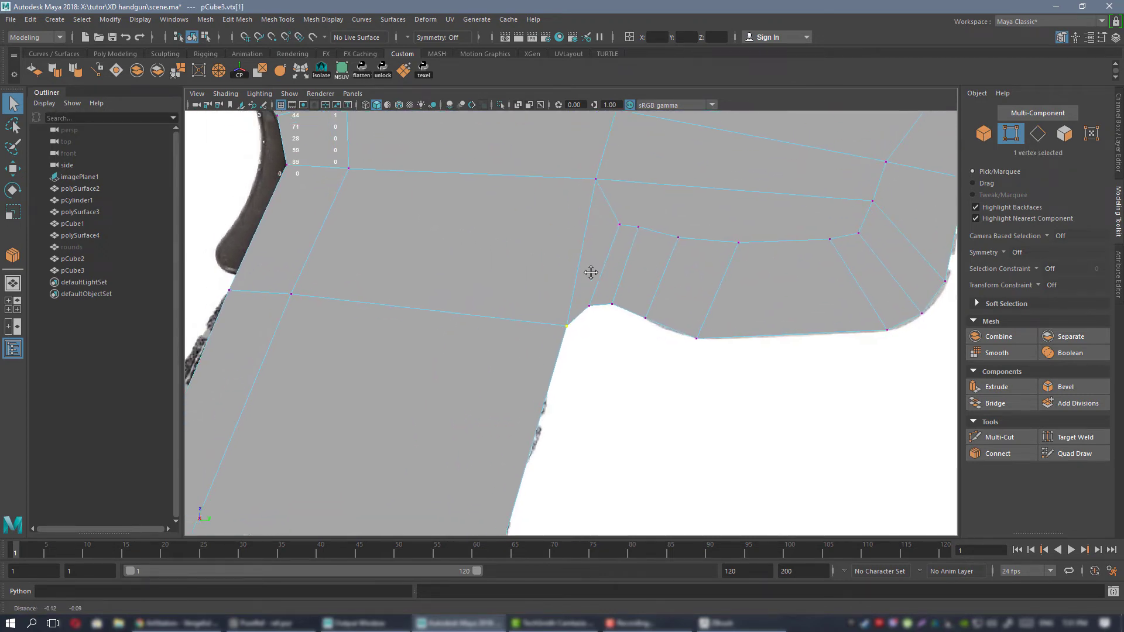
pyautogui.keyDown('alt'); pyautogui.moveTo(562, 305); pyautogui.dragTo(599, 325, button='right'); pyautogui.keyUp('alt')
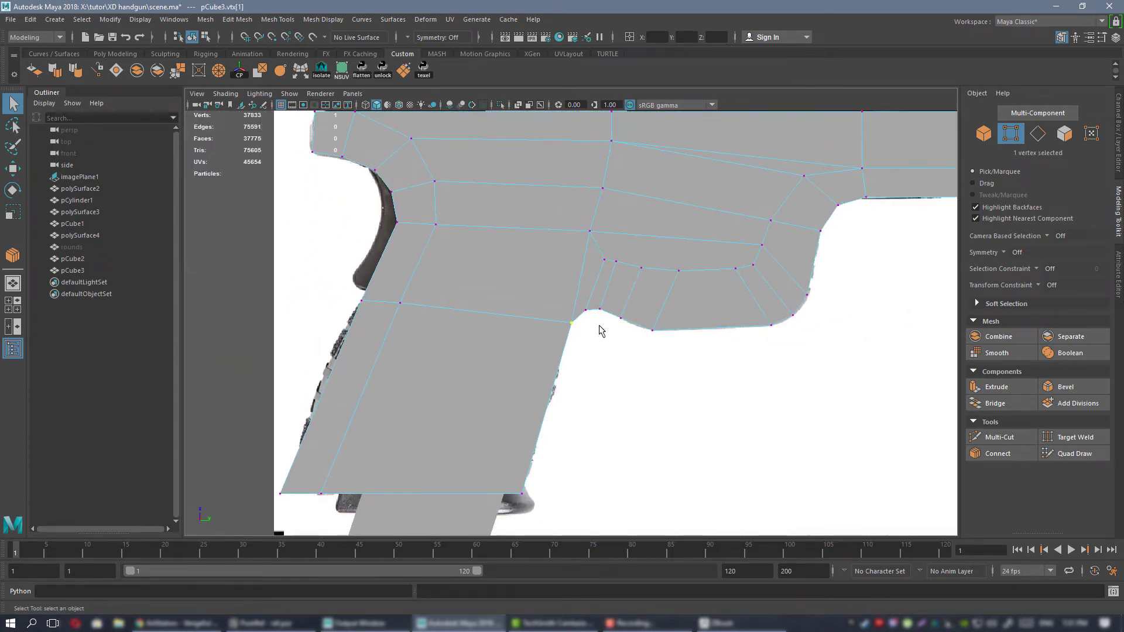
# Multi-Cut from the vertex above the guard's rear through a new interior point to the rear vertex at the grip's top.
pyautogui.hotkey('ctrl', 'shift', 'x')
pyautogui.click(571, 322)
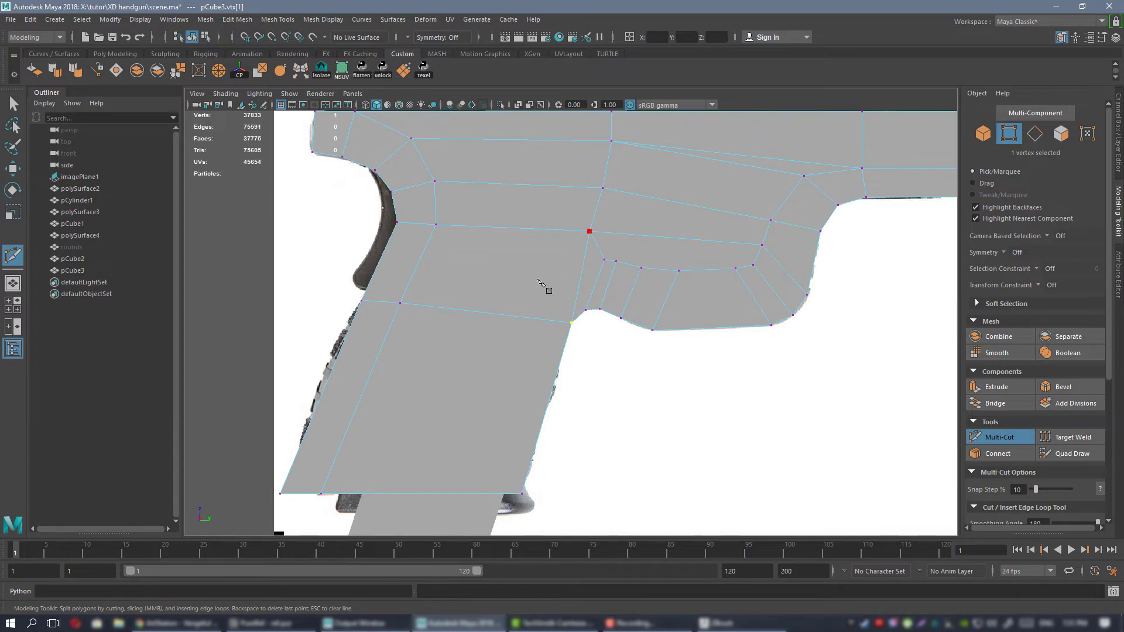
pyautogui.click(540, 277)
pyautogui.press('q')
# Target Weld the vertex above the guard's rear onto the new interior point, and lower the guard's rearmost inner vertex slightly.
pyautogui.keyDown('alt'); pyautogui.moveTo(563, 184); pyautogui.dragTo(584, 201, button='right'); pyautogui.keyUp('alt')
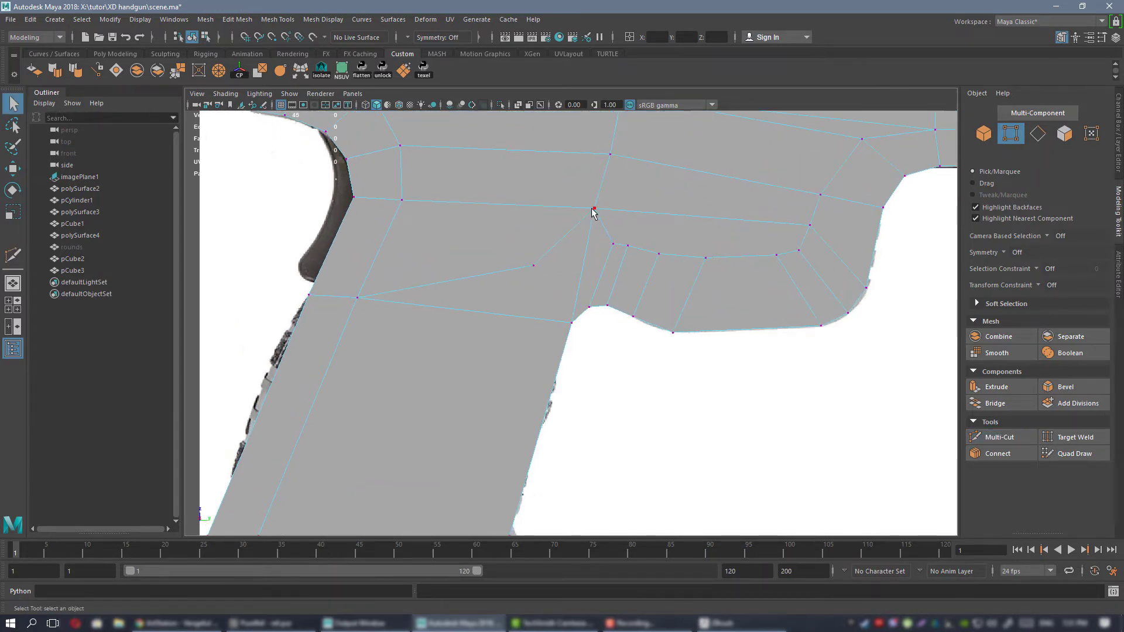
pyautogui.click(595, 210)
pyautogui.hotkey('ctrl', 'shift', 'w')
pyautogui.moveTo(595, 210); pyautogui.dragTo(538, 257)
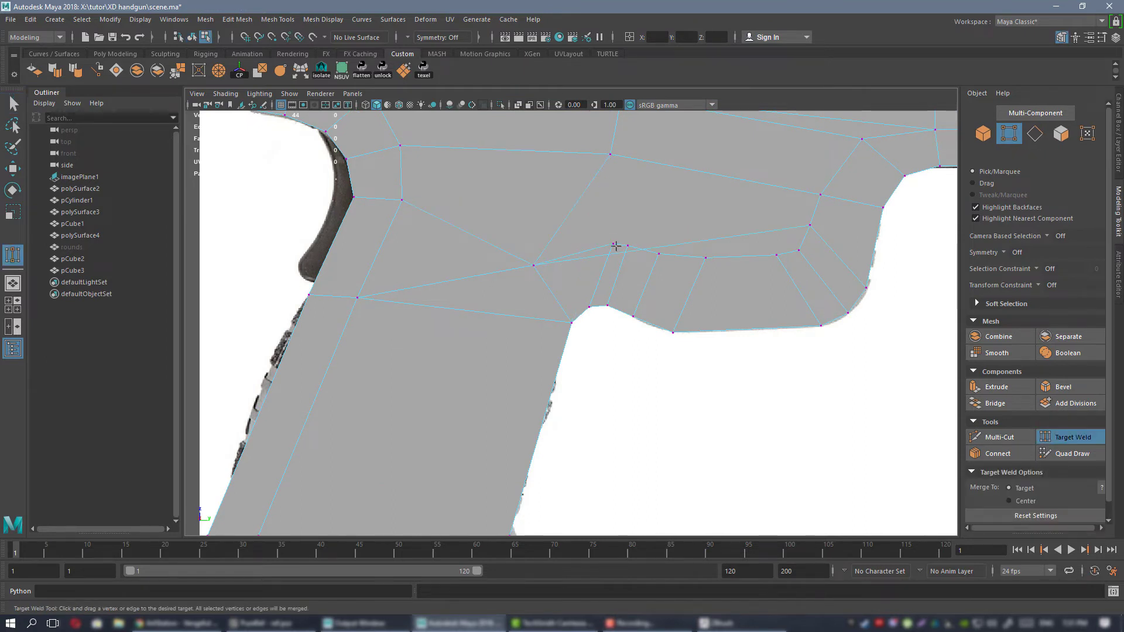
pyautogui.press('w')
pyautogui.click(616, 243)
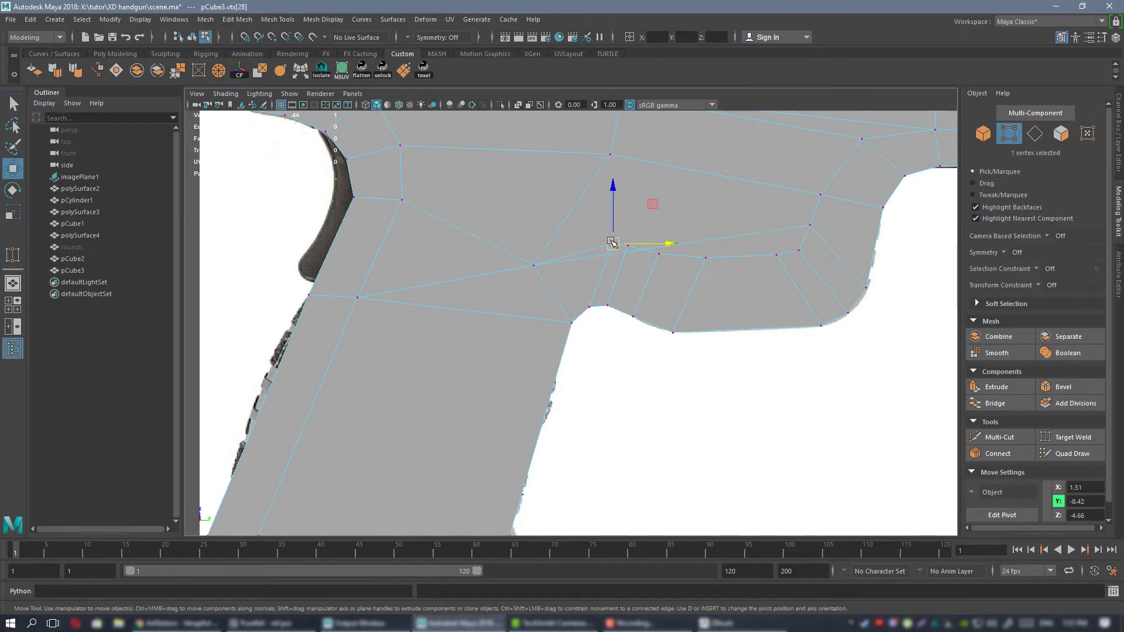
pyautogui.moveTo(613, 243); pyautogui.dragTo(606, 257)
# Multi-Cut a new edge line from the welded vertex down through the grip to its bottom edge.
pyautogui.keyDown('alt'); pyautogui.moveTo(550, 272); pyautogui.dragTo(570, 239, button='middle'); pyautogui.keyUp('alt')
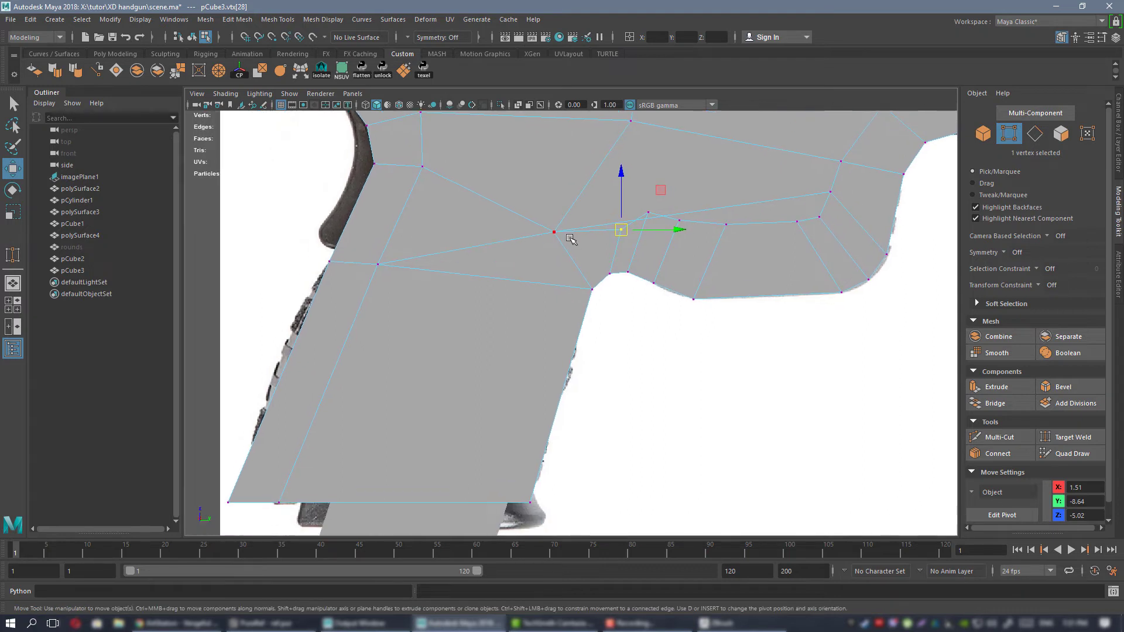
pyautogui.hotkey('ctrl', 'shift', 'x')
pyautogui.keyDown('alt'); pyautogui.moveTo(489, 337); pyautogui.dragTo(527, 225, button='middle'); pyautogui.keyUp('alt')
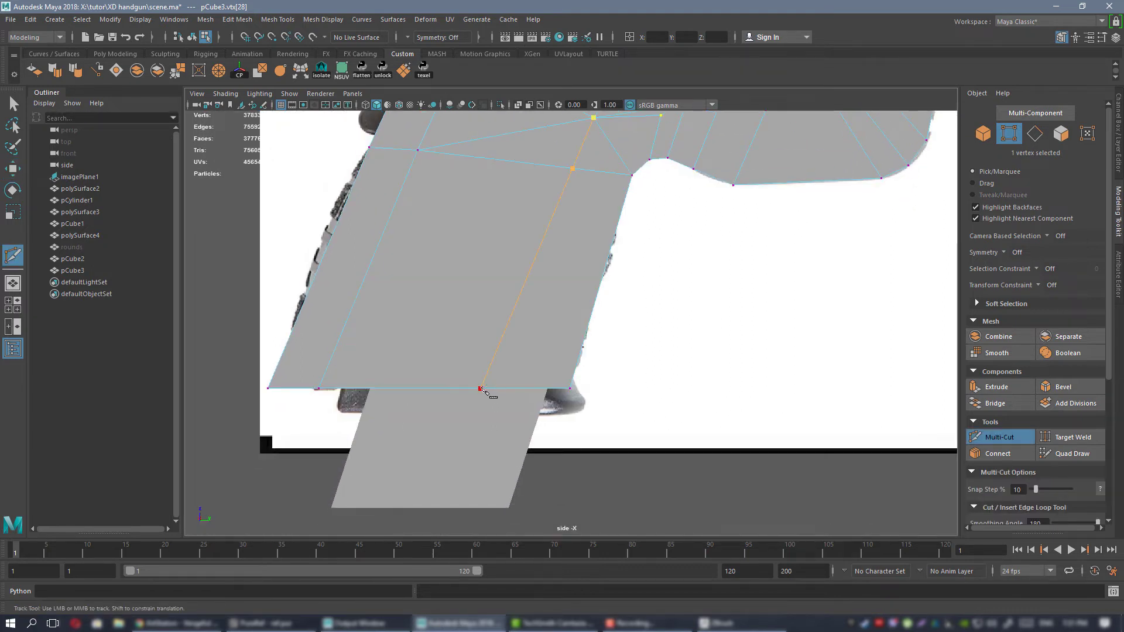
pyautogui.press('q')
pyautogui.keyDown('alt'); pyautogui.moveTo(545, 286); pyautogui.dragTo(522, 436, button='middle'); pyautogui.keyUp('alt')
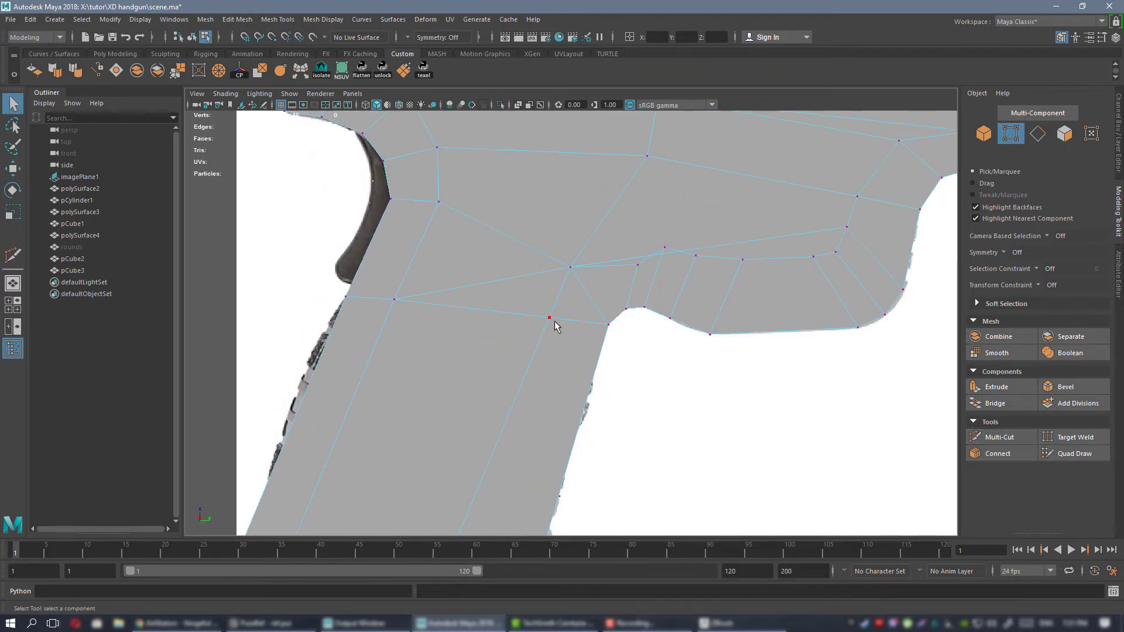
# Nudge the new vertex at the grip's top up and back, and lower the guard's second inner vertex to even the curve.
pyautogui.press('w')
pyautogui.moveTo(586, 279); pyautogui.dragTo(583, 275)
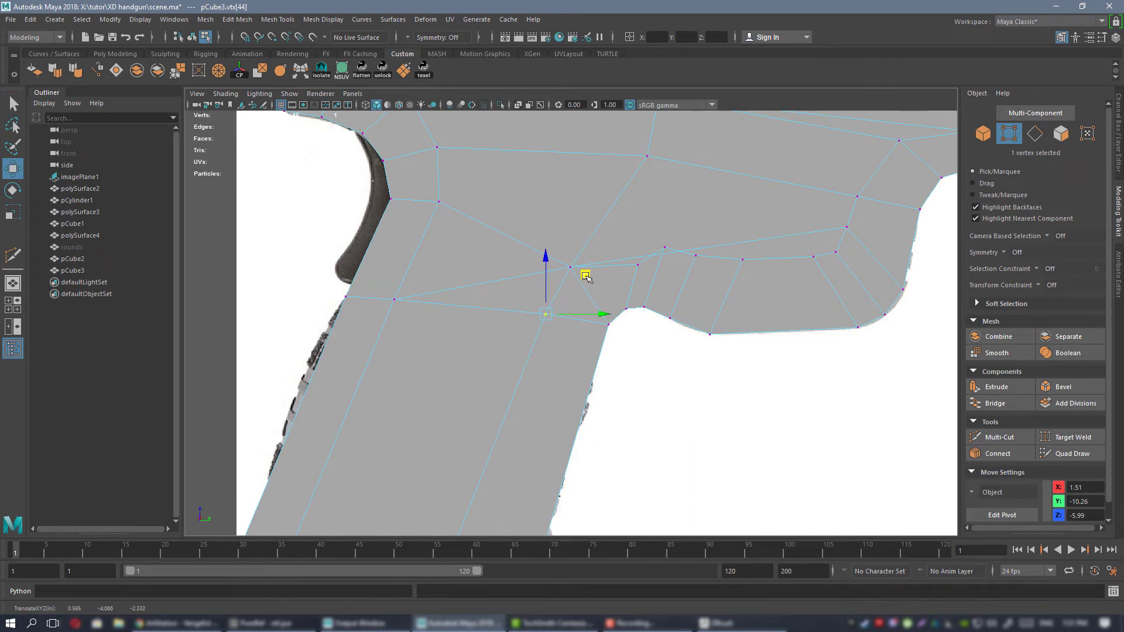
pyautogui.keyDown('alt'); pyautogui.moveTo(611, 260); pyautogui.dragTo(657, 276, button='right'); pyautogui.keyUp('alt')
pyautogui.keyDown('alt'); pyautogui.moveTo(593, 254); pyautogui.dragTo(560, 276, button='middle'); pyautogui.keyUp('alt')
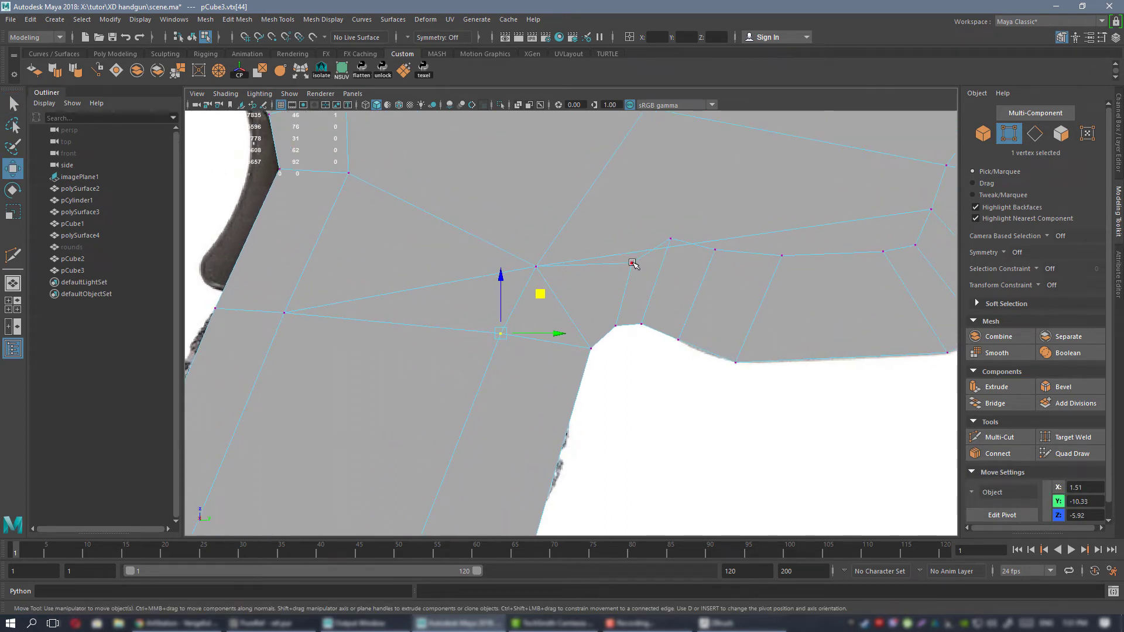
pyautogui.click(670, 238)
pyautogui.moveTo(710, 197); pyautogui.dragTo(711, 217)
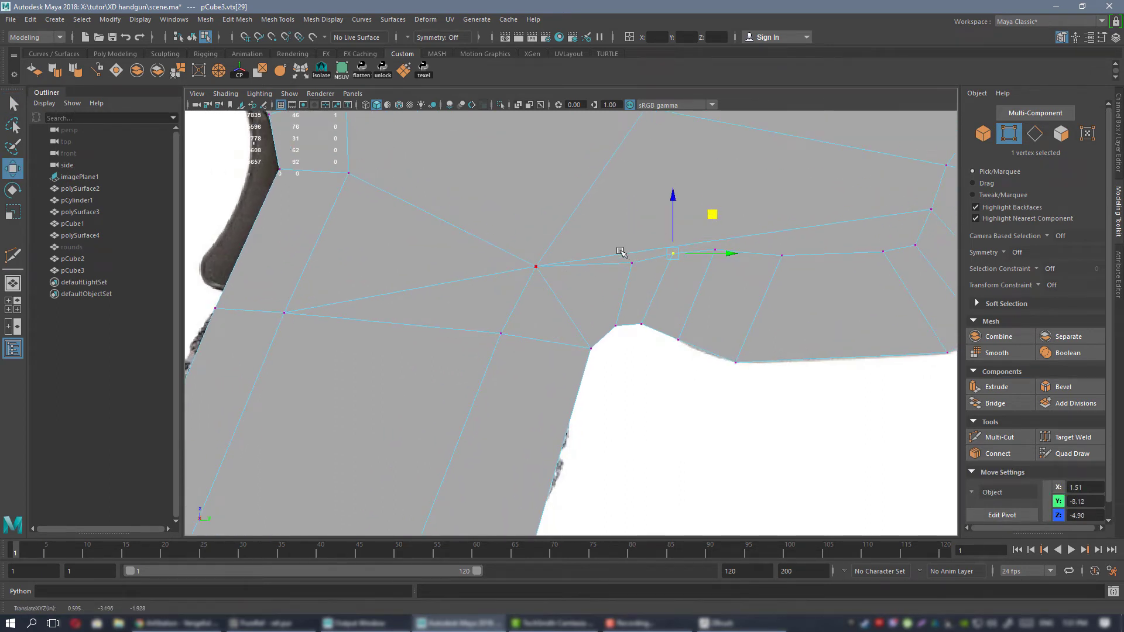
# Replace the diagonal edge at the grip's front top corner with a Multi-Cut edge from the adjacent short border edge to the interior vertex.
pyautogui.keyDown('alt'); pyautogui.moveTo(621, 252); pyautogui.dragTo(578, 259, button='middle'); pyautogui.keyUp('alt')
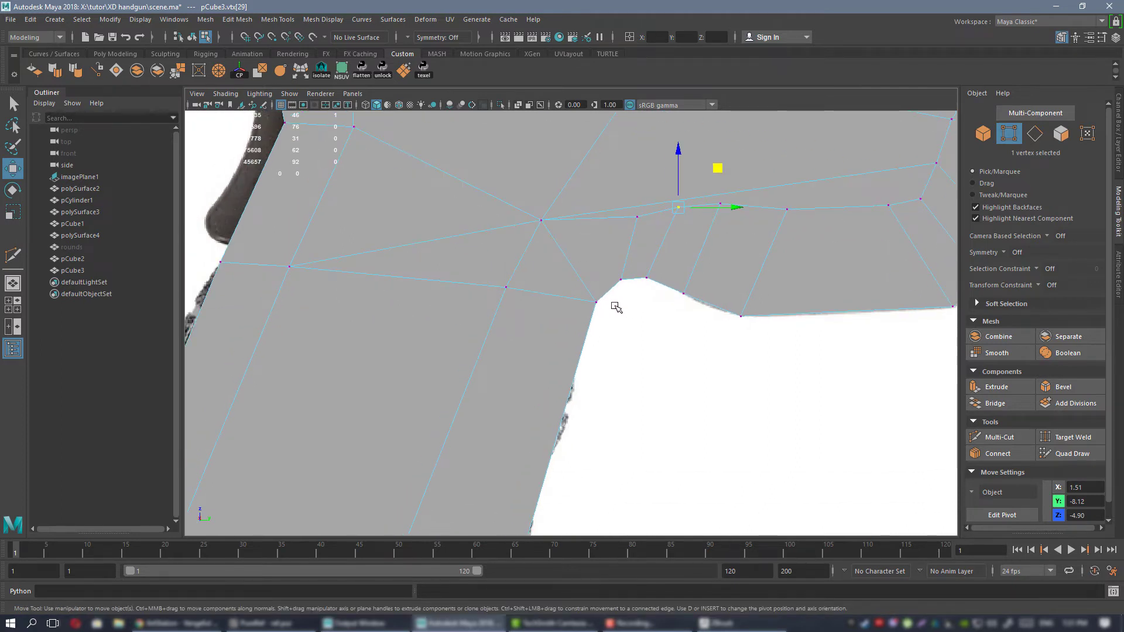
pyautogui.click(552, 238)
pyautogui.click(619, 237)
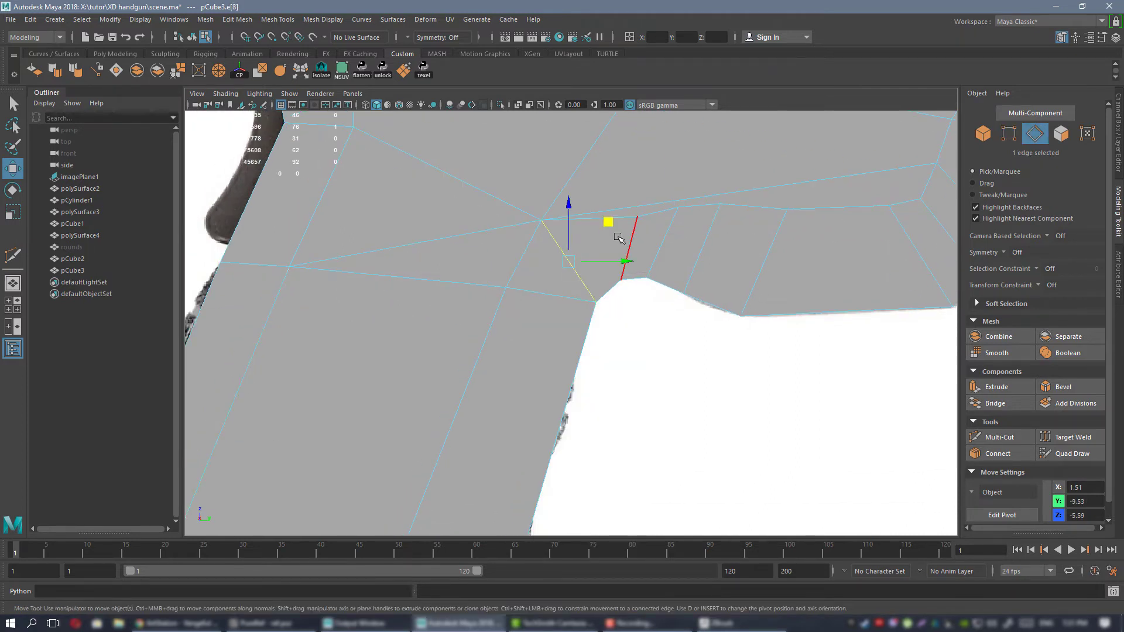
pyautogui.press('Delete')
pyautogui.moveTo(593, 250); pyautogui.dragTo(541, 248, button='right')
pyautogui.click(597, 302)
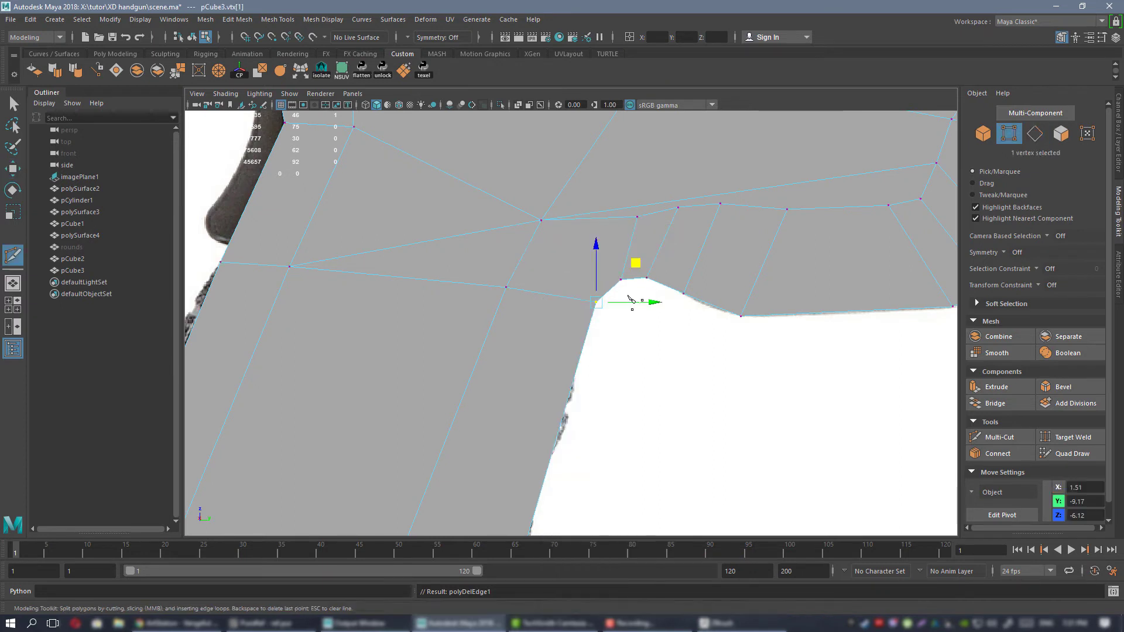
pyautogui.hotkey('ctrl', 'shift', 'x')
pyautogui.click(608, 292)
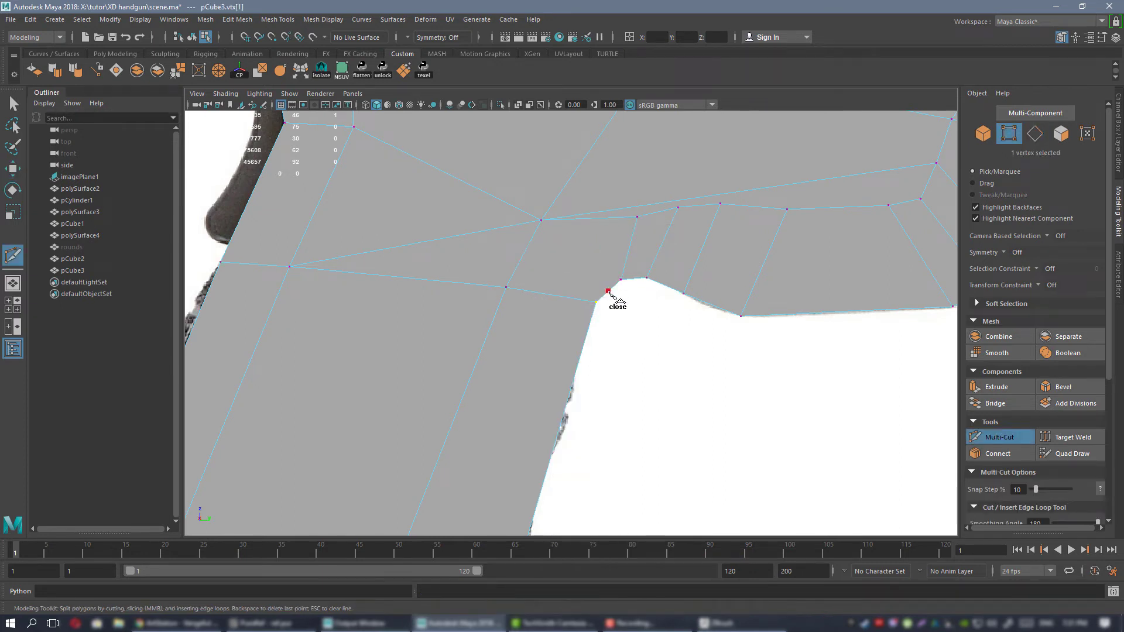
pyautogui.click(542, 221)
# Nudge the new border vertex at the guard's rear corner slightly up and back to round the curve.
pyautogui.press('q')
pyautogui.press('w')
pyautogui.click(608, 290)
pyautogui.moveTo(645, 249); pyautogui.dragTo(643, 248, button='middle')
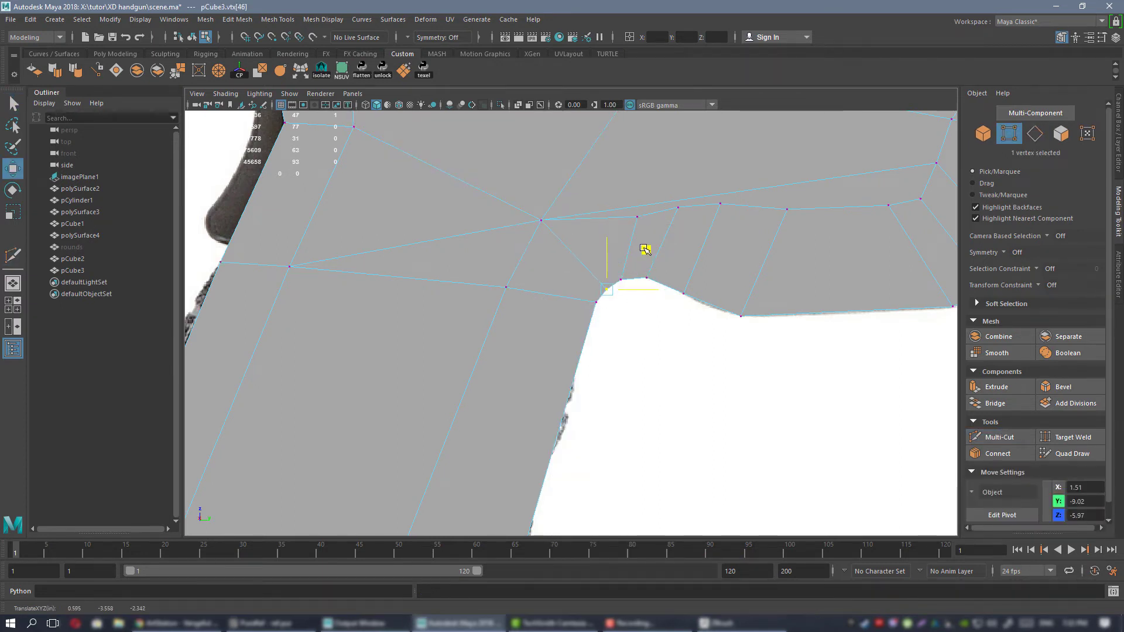
pyautogui.moveTo(643, 247); pyautogui.dragTo(642, 248)
pyautogui.scroll(-5, 632, 240)
pyautogui.keyDown('alt'); pyautogui.moveTo(604, 225); pyautogui.dragTo(569, 227, button='middle'); pyautogui.keyUp('alt')
pyautogui.scroll(2, 556, 293)
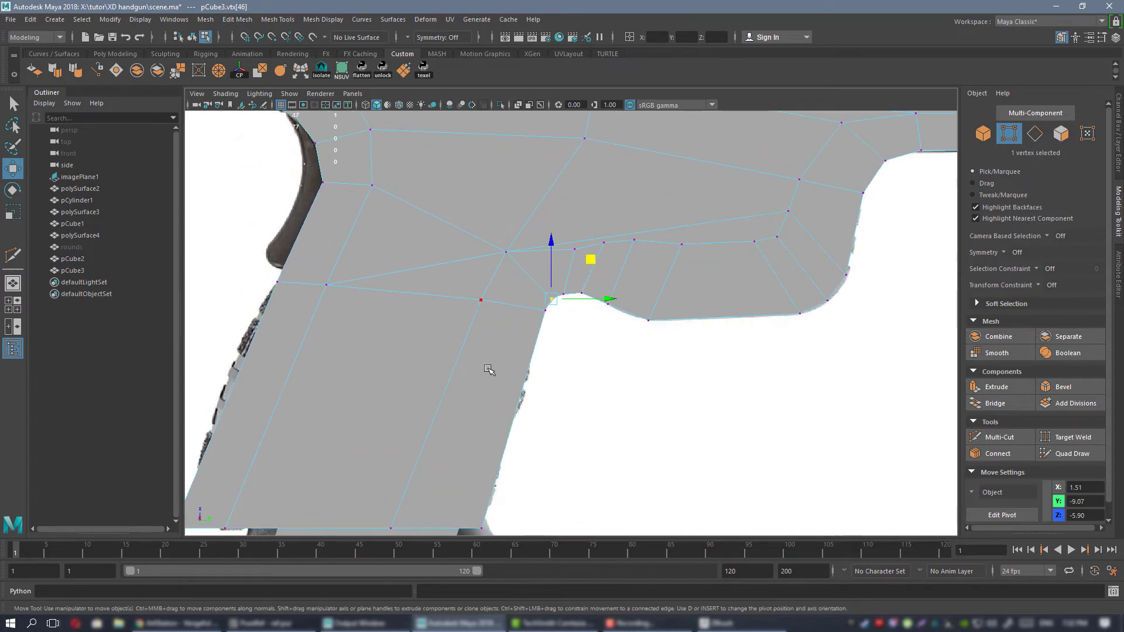
# Move the interior vertex where the edges converge behind the guard slightly up and back.
pyautogui.keyDown('alt'); pyautogui.moveTo(490, 373); pyautogui.dragTo(508, 396, button='middle'); pyautogui.keyUp('alt')
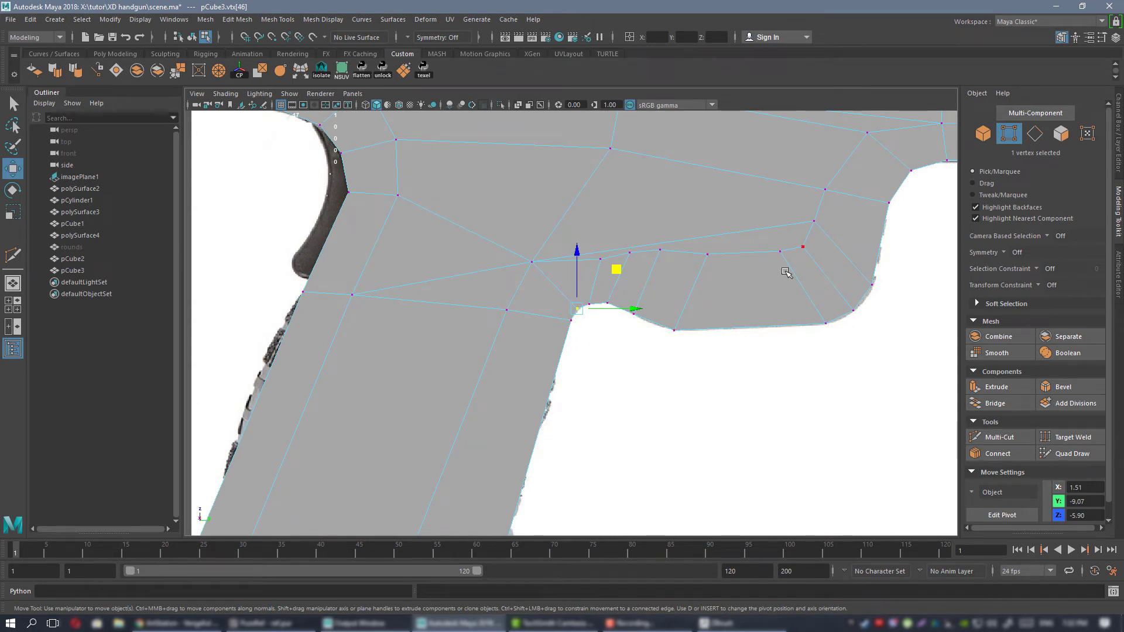
pyautogui.keyDown('alt'); pyautogui.moveTo(784, 272); pyautogui.dragTo(740, 317, button='middle'); pyautogui.keyUp('alt')
pyautogui.scroll(3, 534, 289)
pyautogui.click(449, 298)
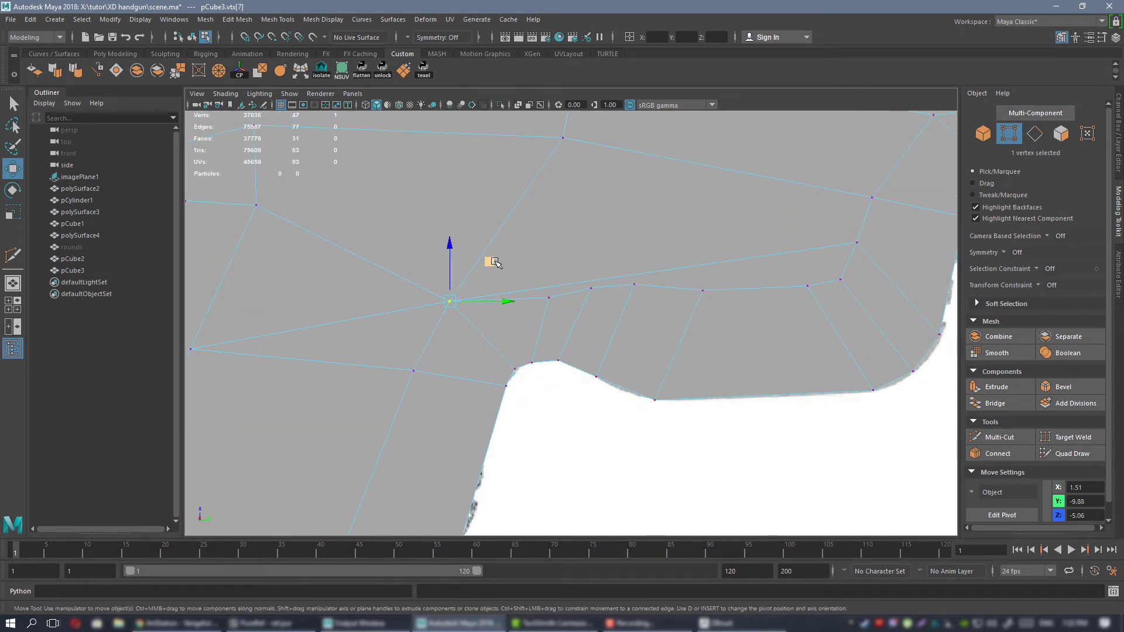
pyautogui.moveTo(489, 262); pyautogui.dragTo(485, 251)
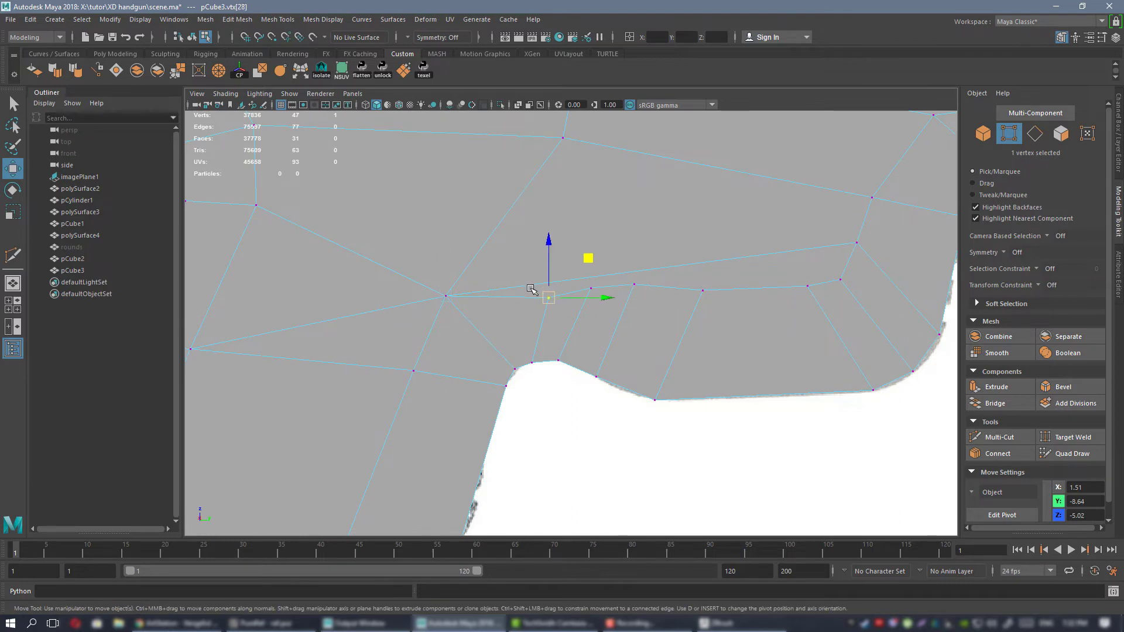
pyautogui.keyDown('alt'); pyautogui.moveTo(587, 185); pyautogui.dragTo(660, 199, button='middle'); pyautogui.keyUp('alt')
pyautogui.moveTo(660, 201); pyautogui.dragTo(660, 165, button='right')
# Delete the long edge above the trigger guard and the diagonal edge from the converging vertex to the grip's rear.
pyautogui.click(693, 253)
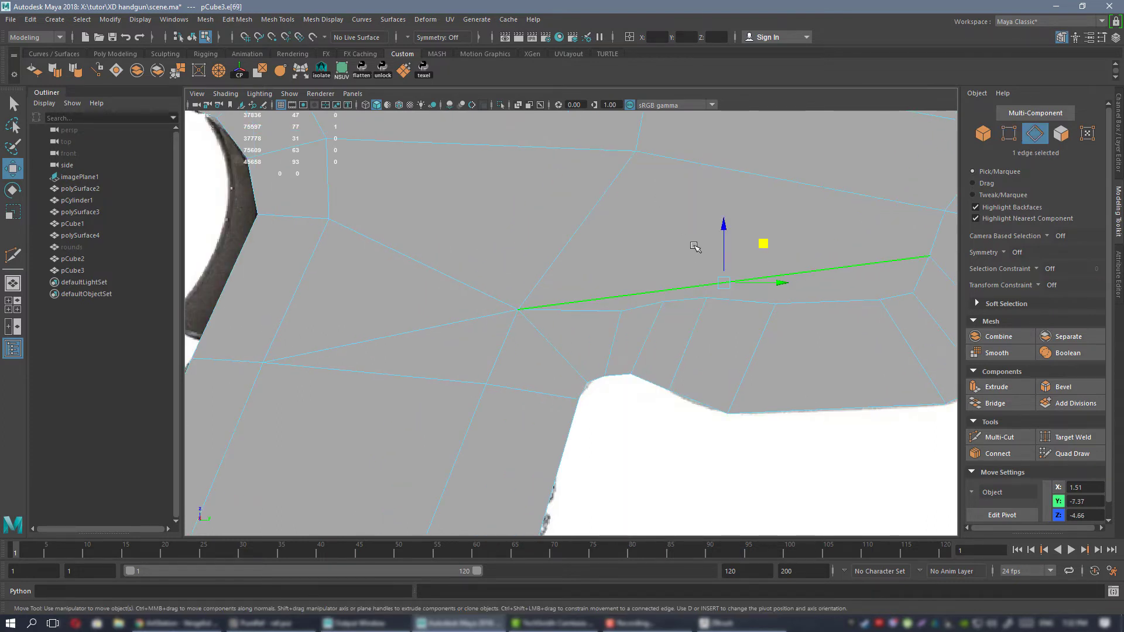
pyautogui.click(694, 245)
pyautogui.click(566, 258)
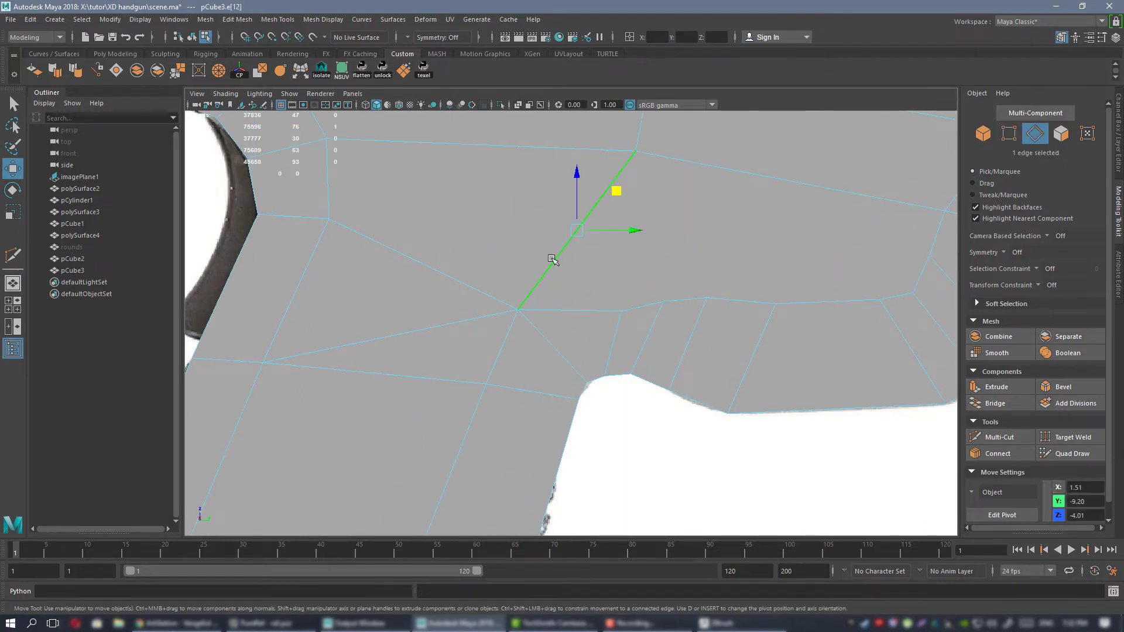
pyautogui.click(433, 332)
pyautogui.hotkey('ctrl', 'Delete')
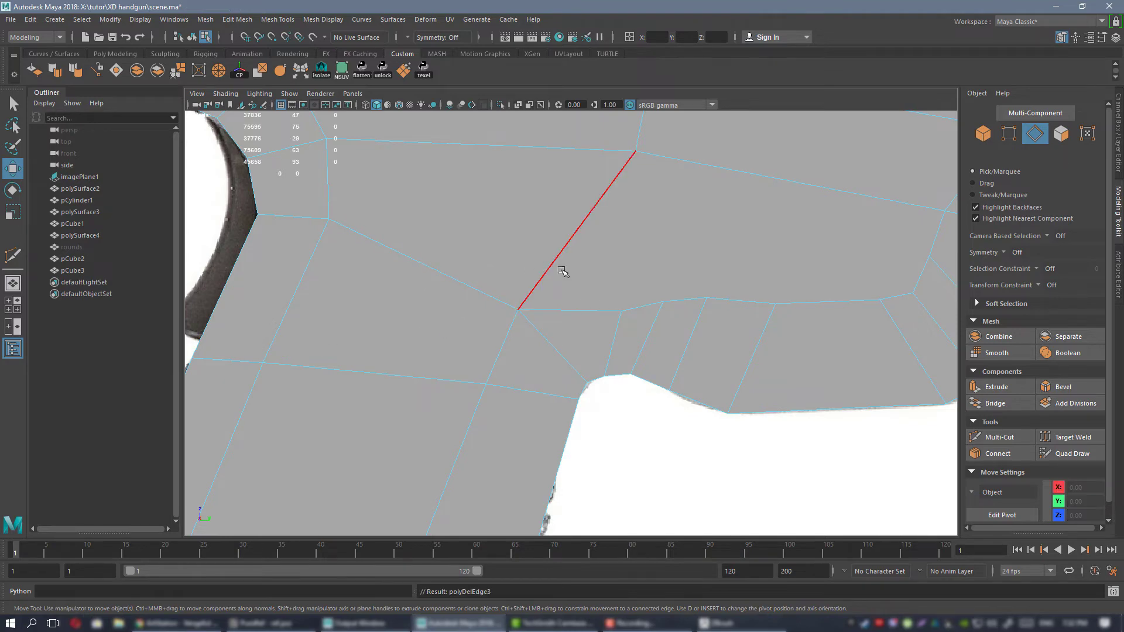
# Move the two stacked interior vertices between the converging vertex and the frame's top edge backward.
pyautogui.keyDown('alt'); pyautogui.moveTo(609, 291); pyautogui.dragTo(555, 258, button='right'); pyautogui.keyUp('alt')
pyautogui.keyDown('alt'); pyautogui.moveTo(556, 260); pyautogui.dragTo(494, 278, button='middle'); pyautogui.keyUp('alt')
pyautogui.keyDown('alt'); pyautogui.moveTo(494, 277); pyautogui.dragTo(560, 306, button='right'); pyautogui.keyUp('alt')
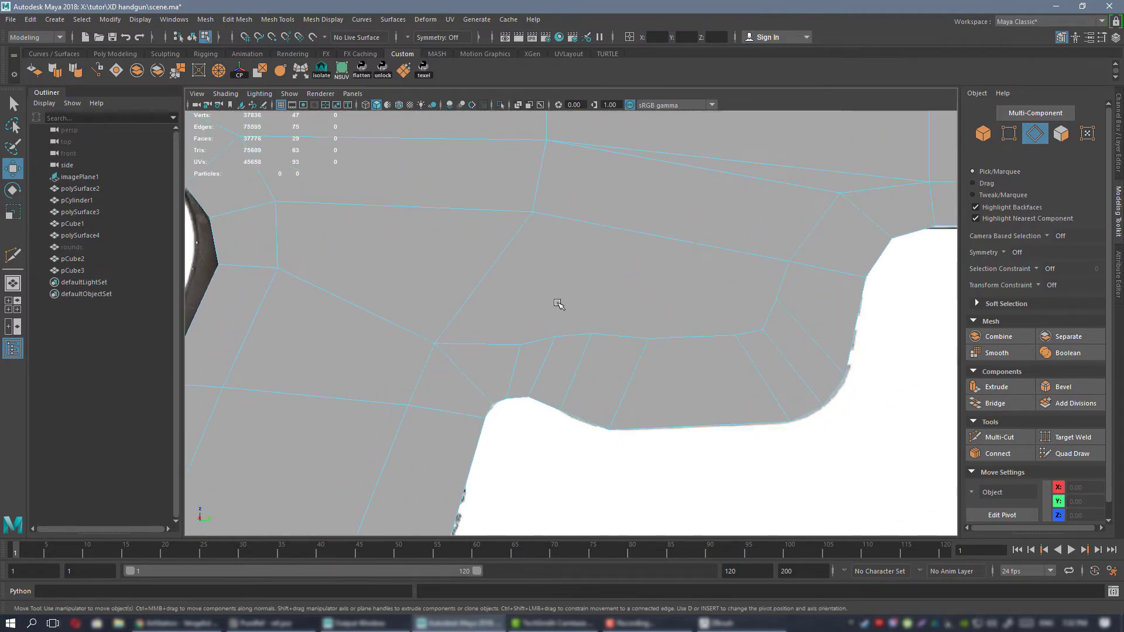
pyautogui.moveTo(786, 261); pyautogui.dragTo(534, 212, button='right')
pyautogui.keyDown('alt'); pyautogui.moveTo(518, 231); pyautogui.dragTo(549, 333, button='middle'); pyautogui.keyUp('alt')
pyautogui.click(550, 308)
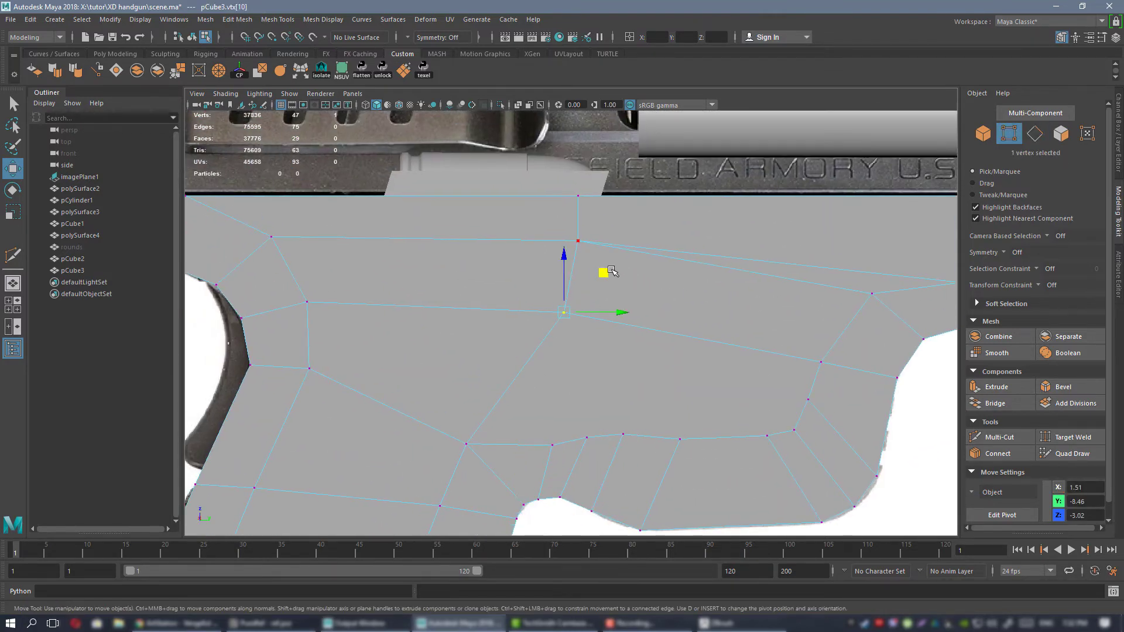
pyautogui.moveTo(606, 272); pyautogui.dragTo(578, 272)
pyautogui.click(577, 240)
pyautogui.moveTo(632, 241); pyautogui.dragTo(601, 241)
# Raise the guard's two rearmost inner vertices to smooth the line above the guard.
pyautogui.keyDown('alt'); pyautogui.moveTo(611, 349); pyautogui.dragTo(555, 217, button='middle'); pyautogui.keyUp('alt')
pyautogui.moveTo(534, 273); pyautogui.dragTo(568, 256, button='middle')
pyautogui.click(525, 259)
pyautogui.moveTo(567, 256); pyautogui.dragTo(567, 255)
pyautogui.click(566, 302)
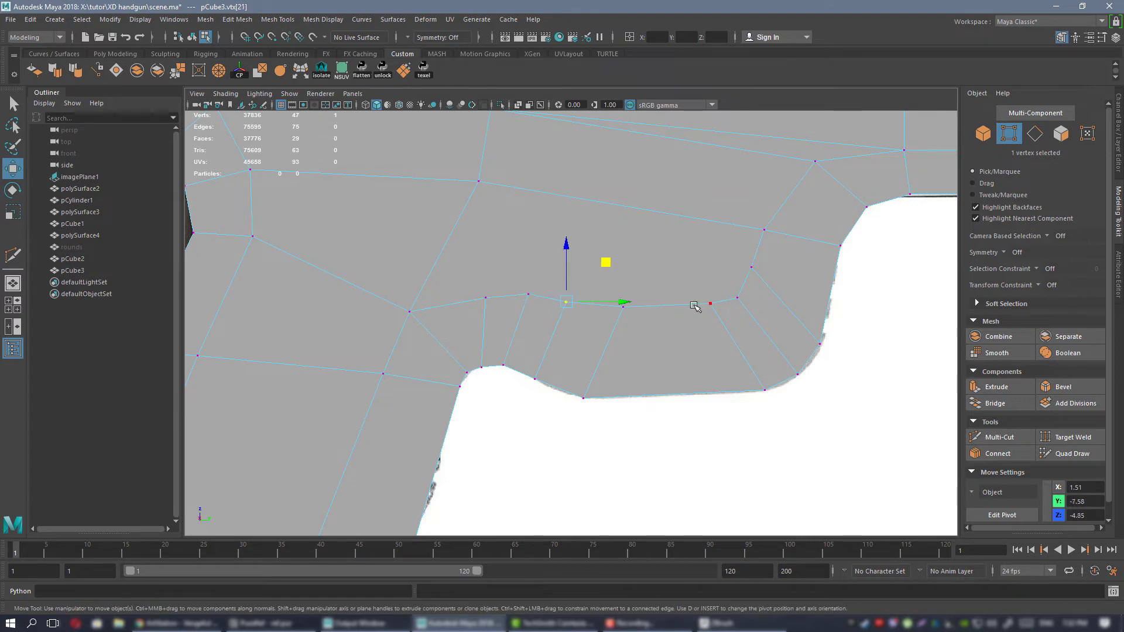
pyautogui.keyDown('alt'); pyautogui.moveTo(715, 297); pyautogui.dragTo(571, 395, button='middle'); pyautogui.keyUp('alt')
pyautogui.keyDown('alt'); pyautogui.moveTo(703, 336); pyautogui.dragTo(570, 398, button='middle'); pyautogui.keyUp('alt')
# Raise the middle vertex above the front notch and the middle vertex on the frame's front end slightly.
pyautogui.click(626, 310)
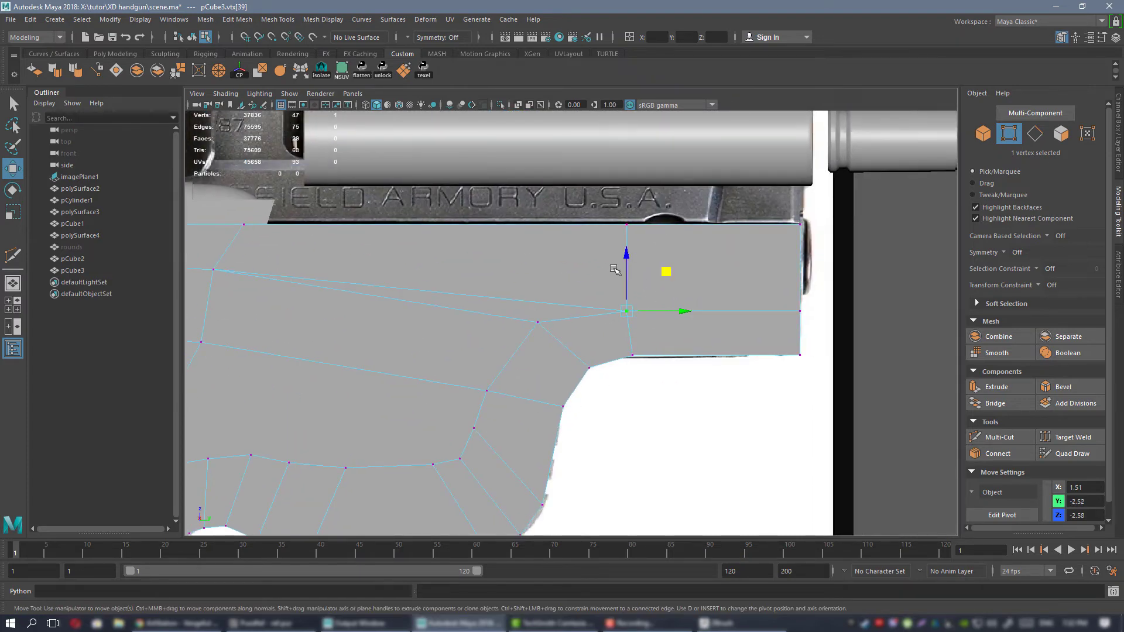
pyautogui.moveTo(630, 265); pyautogui.dragTo(629, 261)
pyautogui.click(800, 311)
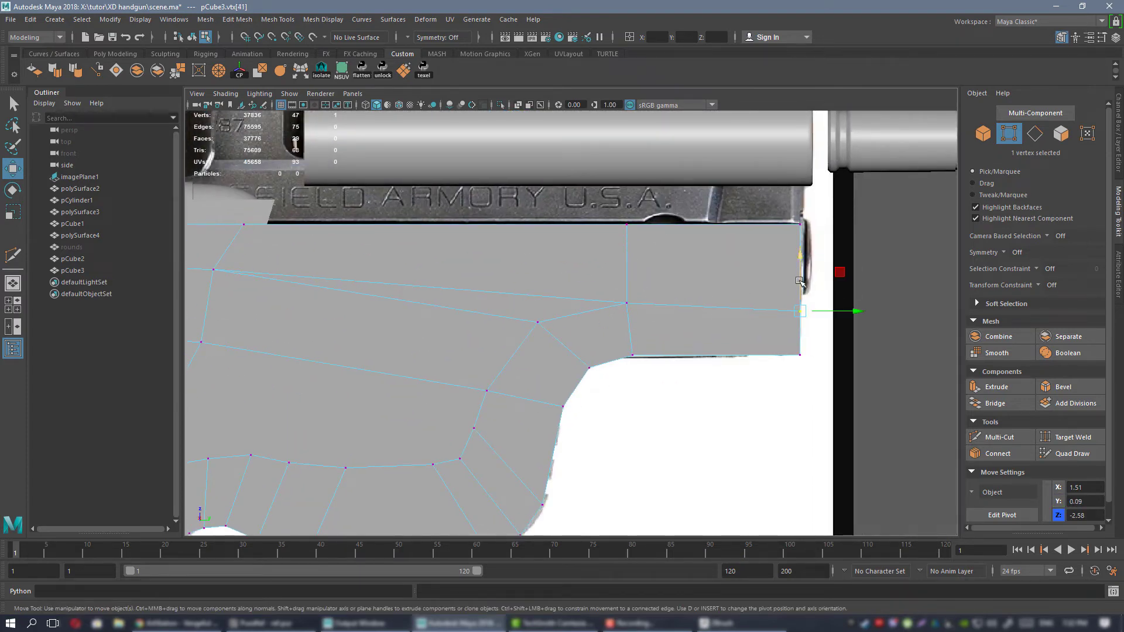
pyautogui.moveTo(799, 275); pyautogui.dragTo(799, 267)
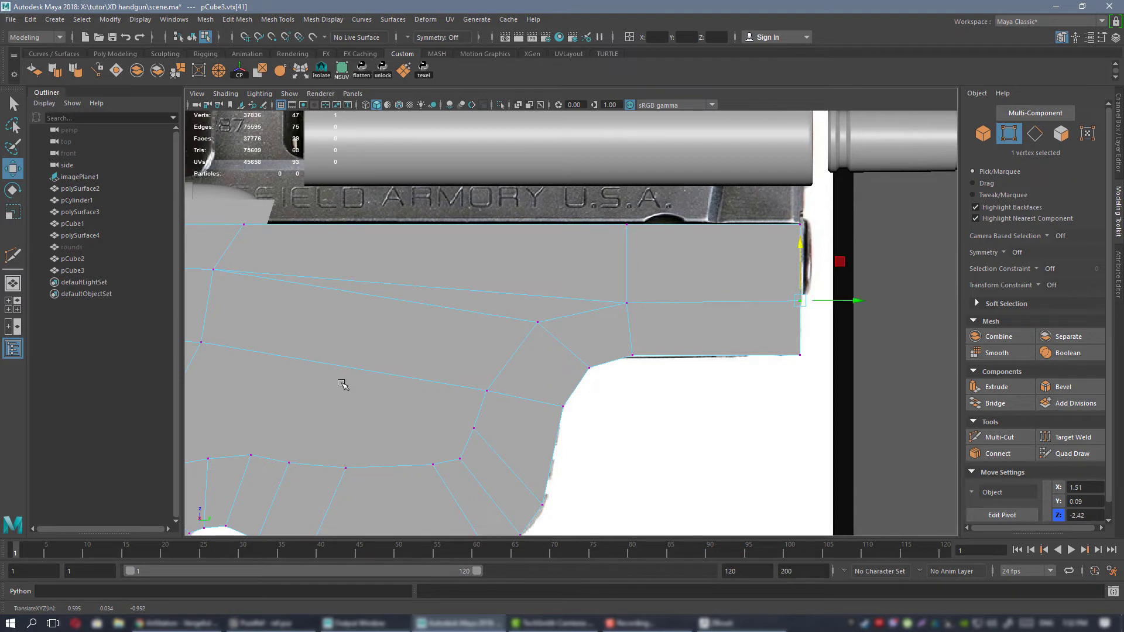
# Insert a Multi-Cut edge loop across the middle of the grip.
pyautogui.keyDown('alt'); pyautogui.moveTo(262, 404); pyautogui.dragTo(879, 348, button='middle'); pyautogui.keyUp('alt')
pyautogui.keyDown('alt'); pyautogui.moveTo(567, 211); pyautogui.dragTo(570, 228, button='middle'); pyautogui.keyUp('alt')
pyautogui.scroll(-5, 585, 303)
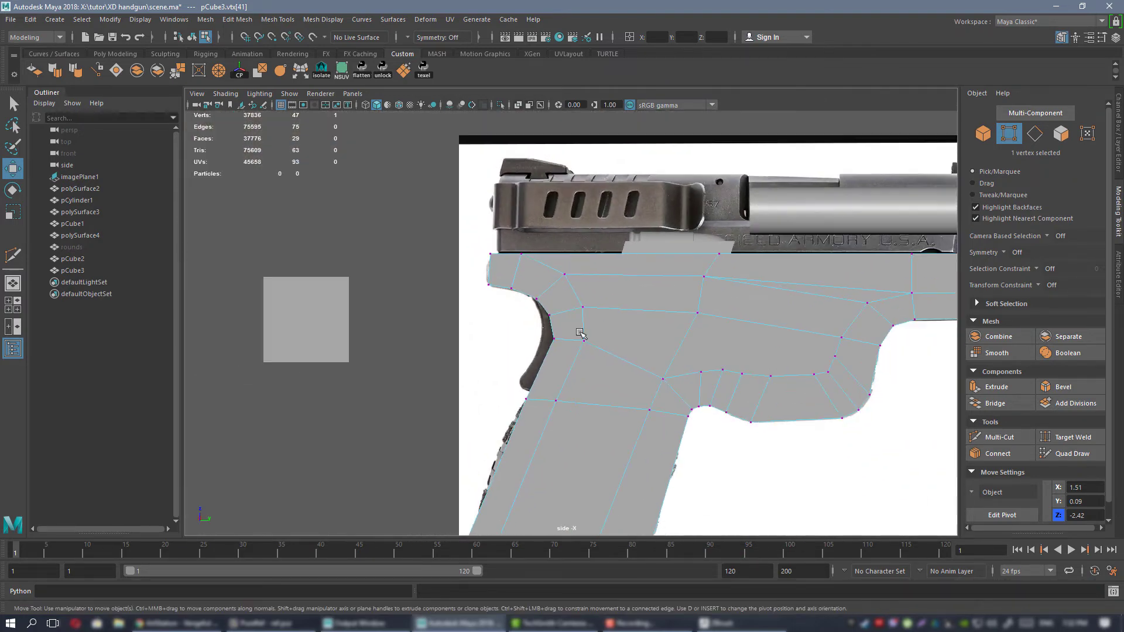
pyautogui.keyDown('alt'); pyautogui.moveTo(579, 332); pyautogui.dragTo(579, 304, button='middle'); pyautogui.keyUp('alt')
pyautogui.keyDown('alt'); pyautogui.moveTo(580, 304); pyautogui.dragTo(609, 319, button='right'); pyautogui.keyUp('alt')
pyautogui.keyDown('alt'); pyautogui.moveTo(610, 318); pyautogui.dragTo(616, 208, button='middle'); pyautogui.keyUp('alt')
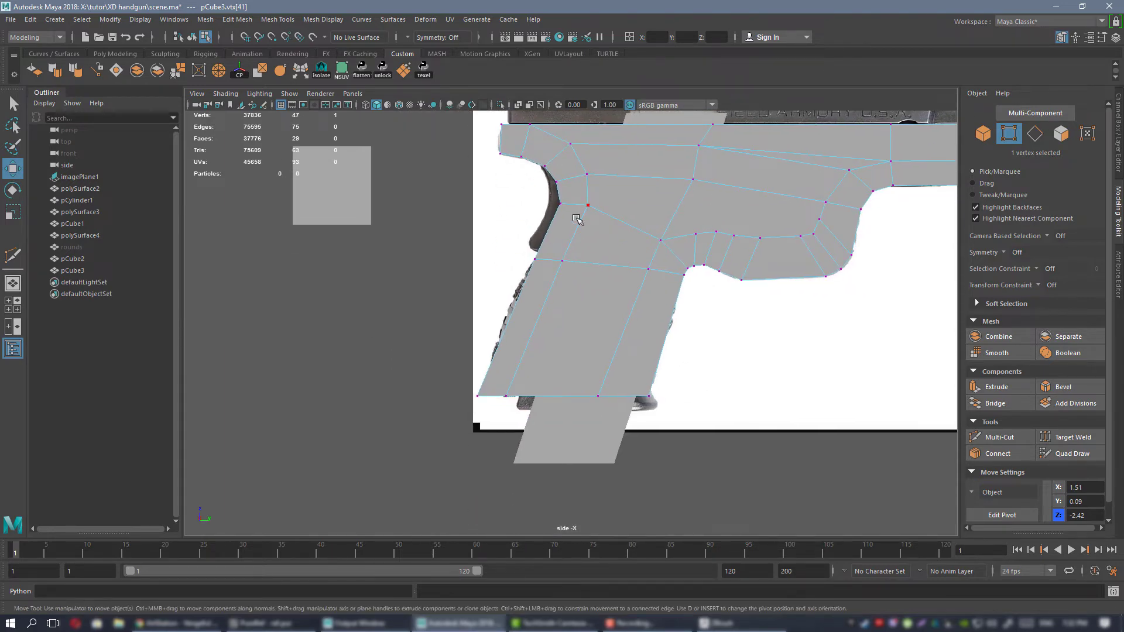
pyautogui.keyDown('alt'); pyautogui.moveTo(577, 219); pyautogui.dragTo(638, 338, button='right'); pyautogui.keyUp('alt')
pyautogui.keyDown('alt'); pyautogui.moveTo(591, 353); pyautogui.dragTo(556, 359, button='middle'); pyautogui.keyUp('alt')
pyautogui.keyDown('alt'); pyautogui.moveTo(597, 289); pyautogui.dragTo(547, 359, button='middle'); pyautogui.keyUp('alt')
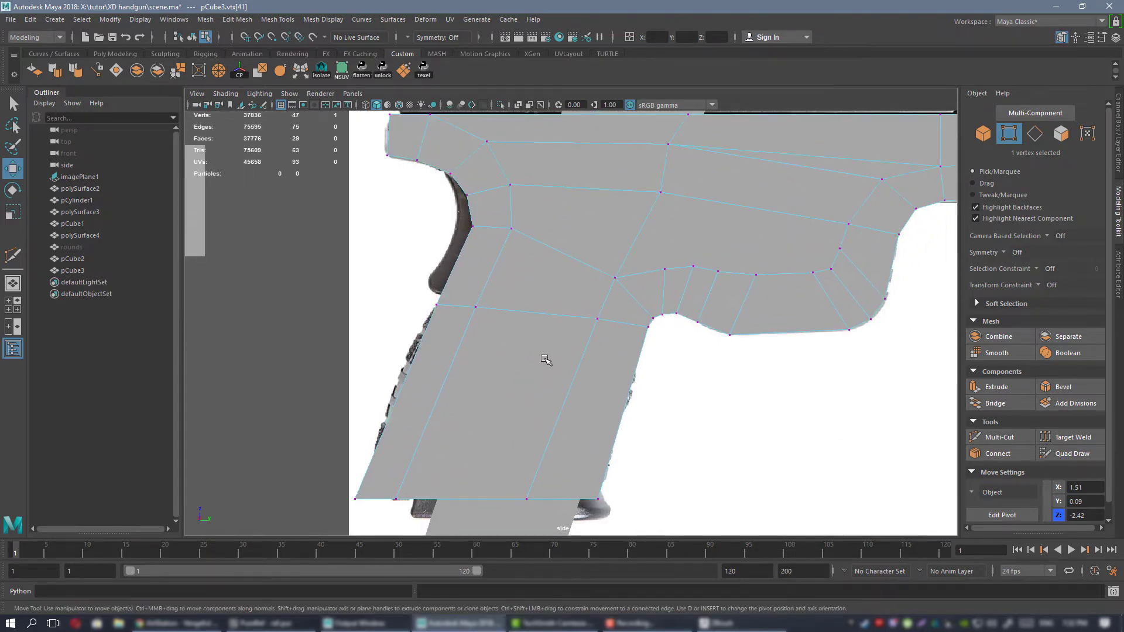
pyautogui.keyDown('alt'); pyautogui.moveTo(467, 336); pyautogui.dragTo(520, 280, button='middle'); pyautogui.keyUp('alt')
pyautogui.hotkey('ctrl', 'shift', 'x')
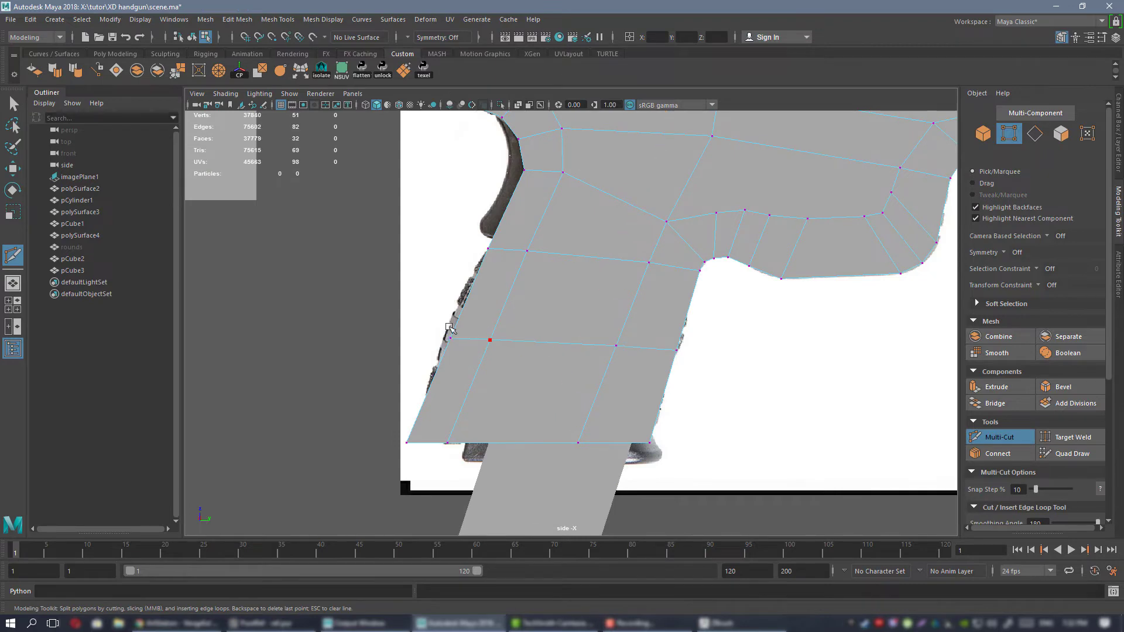
# Make the mesh see-through and move the new loop's two rear vertices back to the grip outline in the reference.
pyautogui.press('w')
pyautogui.moveTo(503, 339); pyautogui.dragTo(497, 340)
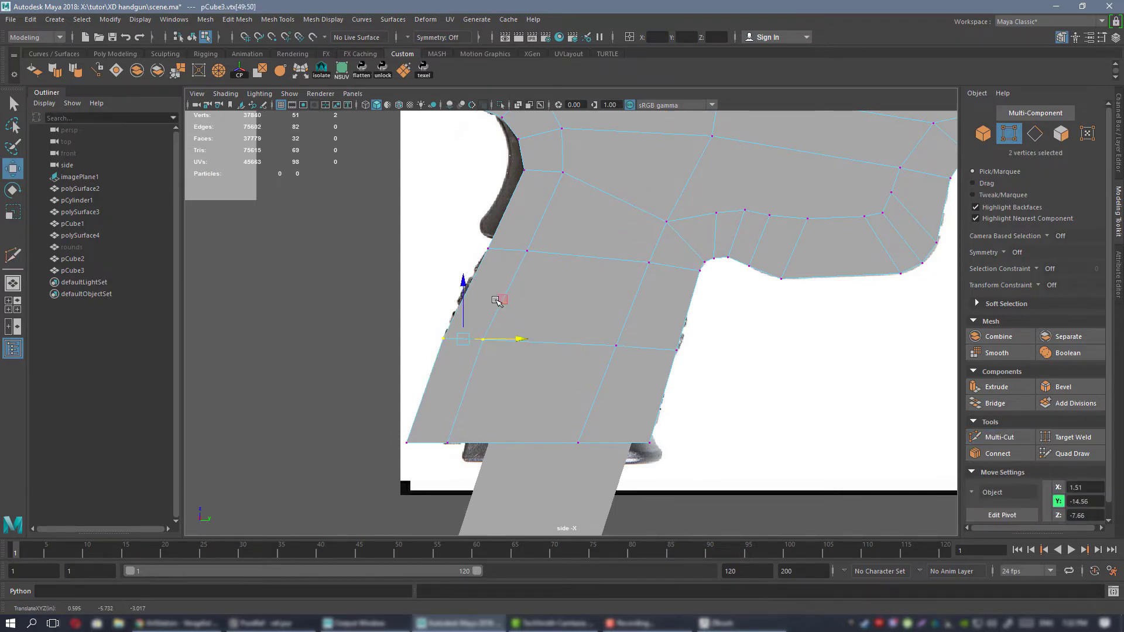
pyautogui.click(515, 108)
pyautogui.scroll(3, 469, 313)
pyautogui.keyDown('alt'); pyautogui.moveTo(468, 315); pyautogui.dragTo(501, 302, button='middle'); pyautogui.keyUp('alt')
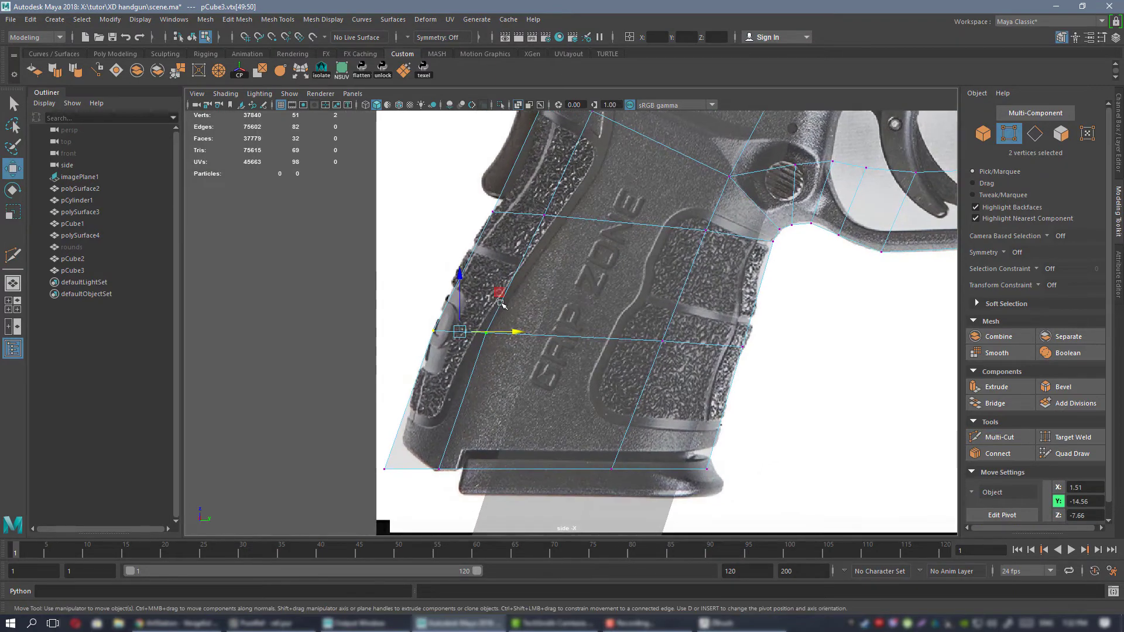
pyautogui.moveTo(501, 331); pyautogui.dragTo(500, 332)
# Insert an edge loop across the upper grip below the beavertail and align its two rear vertices with the reference outline.
pyautogui.keyDown('alt'); pyautogui.moveTo(499, 257); pyautogui.dragTo(505, 335, button='middle'); pyautogui.keyUp('alt')
pyautogui.moveTo(475, 281); pyautogui.dragTo(567, 292)
pyautogui.keyDown('alt'); pyautogui.moveTo(558, 235); pyautogui.dragTo(544, 297, button='middle'); pyautogui.keyUp('alt')
pyautogui.hotkey('ctrl', 'shift', 'x')
pyautogui.keyDown('ctrl'); pyautogui.click(555, 305); pyautogui.keyUp('ctrl')
pyautogui.press('w')
pyautogui.moveTo(482, 289); pyautogui.dragTo(579, 307)
pyautogui.scroll(-4, 592, 309)
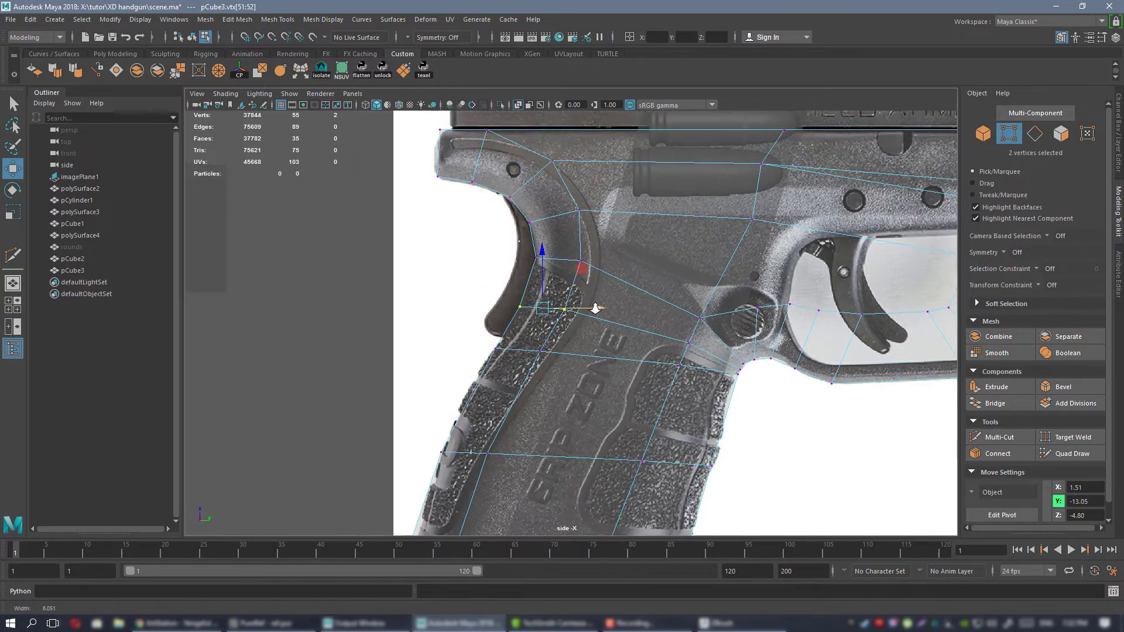
# Insert another edge loop just above the mid-grip loop and fit the rear vertices to the backstrap outline.
pyautogui.keyDown('alt'); pyautogui.moveTo(555, 409); pyautogui.dragTo(556, 318, button='middle'); pyautogui.keyUp('alt')
pyautogui.scroll(3, 556, 318)
pyautogui.hotkey('ctrl', 'shift', 'x')
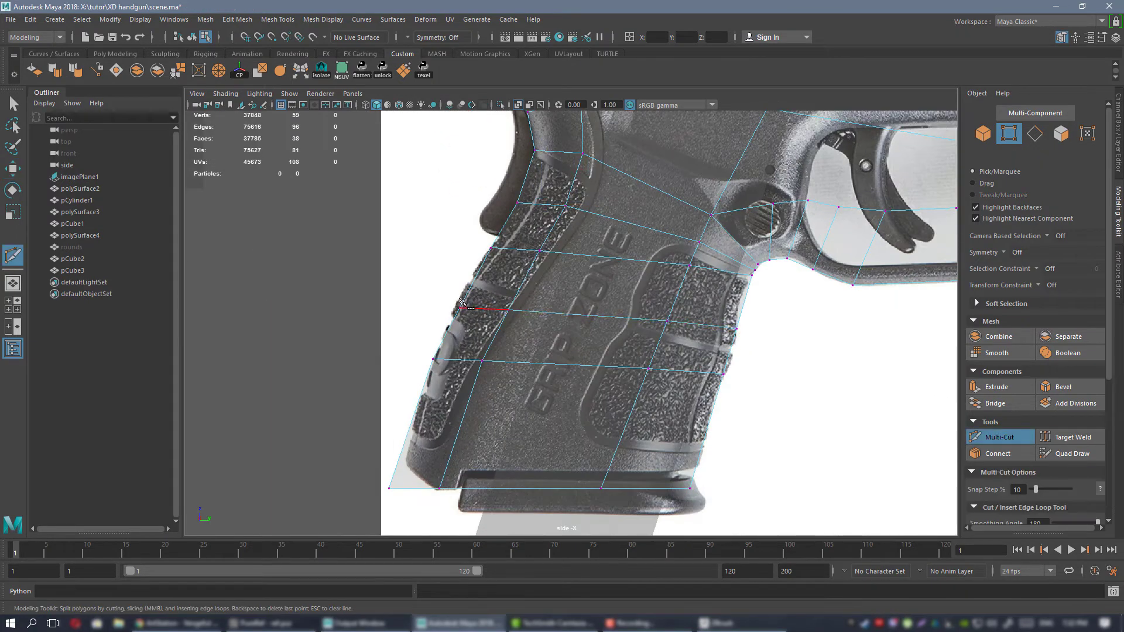
pyautogui.press('w')
pyautogui.moveTo(439, 290); pyautogui.dragTo(512, 311)
pyautogui.keyDown('alt'); pyautogui.moveTo(403, 350); pyautogui.dragTo(448, 319, button='middle'); pyautogui.keyUp('alt')
pyautogui.moveTo(542, 289); pyautogui.dragTo(543, 303)
pyautogui.keyDown('alt'); pyautogui.moveTo(544, 303); pyautogui.dragTo(375, 332, button='middle'); pyautogui.keyUp('alt')
# Lower the grip's front top vertex and its inner neighbour, and move the mid-loop's front vertex out to the reference outline.
pyautogui.keyDown('alt'); pyautogui.moveTo(696, 389); pyautogui.dragTo(651, 384, button='right'); pyautogui.keyUp('alt')
pyautogui.keyDown('alt'); pyautogui.moveTo(622, 333); pyautogui.dragTo(817, 443, button='right'); pyautogui.keyUp('alt')
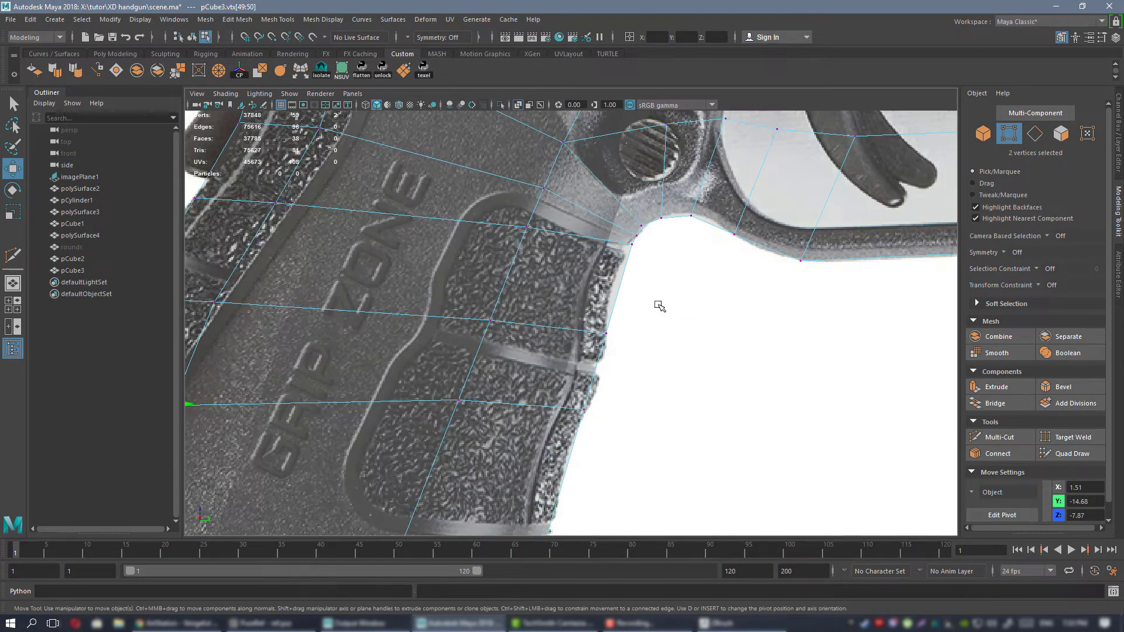
pyautogui.moveTo(667, 210); pyautogui.dragTo(655, 241)
pyautogui.click(544, 232)
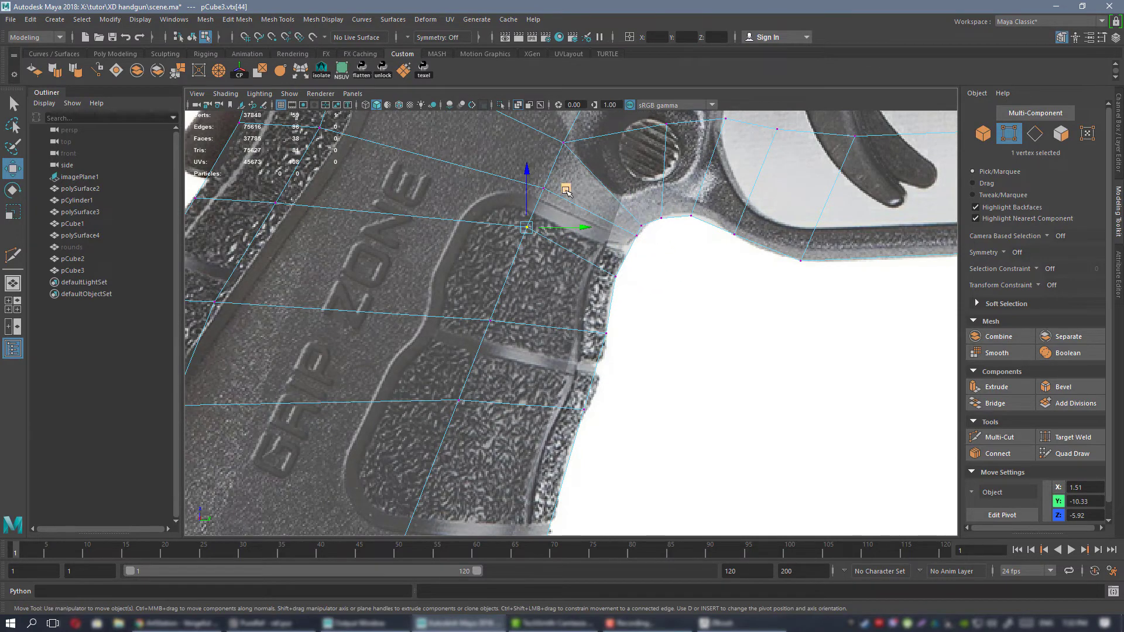
pyautogui.moveTo(566, 190); pyautogui.dragTo(560, 201)
pyautogui.keyDown('alt'); pyautogui.moveTo(613, 312); pyautogui.dragTo(632, 276, button='middle'); pyautogui.keyUp('alt')
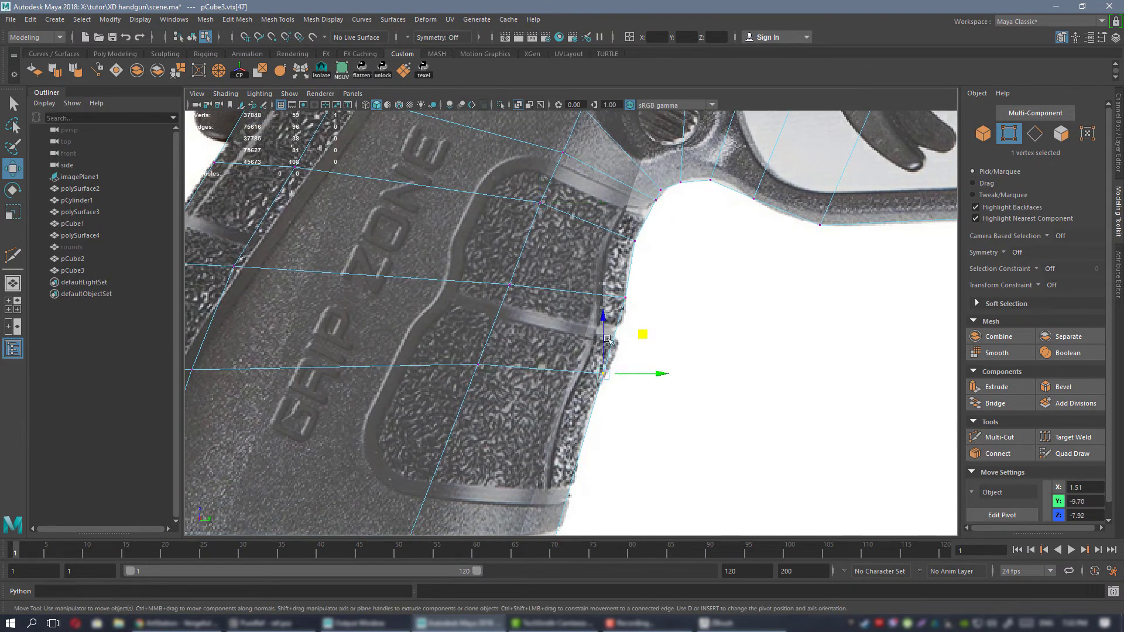
pyautogui.moveTo(644, 335); pyautogui.dragTo(652, 321)
# Insert an edge loop across the lower grip and fit its front vertex and the bottom front corner to the reference.
pyautogui.keyDown('alt'); pyautogui.moveTo(539, 304); pyautogui.dragTo(627, 168, button='middle'); pyautogui.keyUp('alt')
pyautogui.scroll(-2, 587, 163)
pyautogui.hotkey('ctrl', 'shift', 'x')
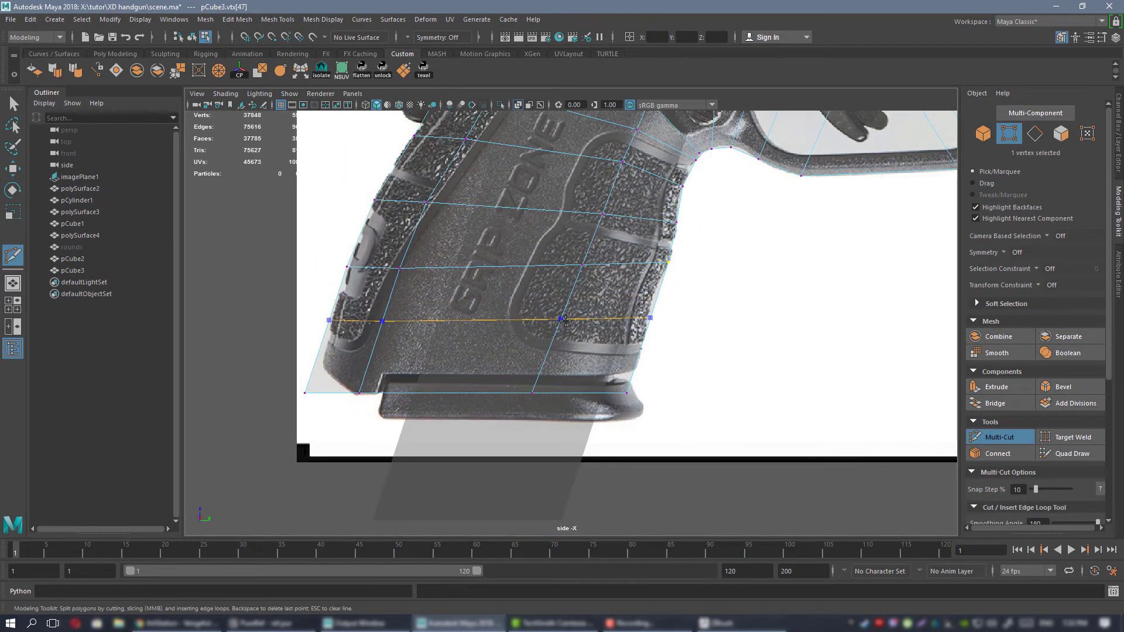
pyautogui.press('w')
pyautogui.click(651, 314)
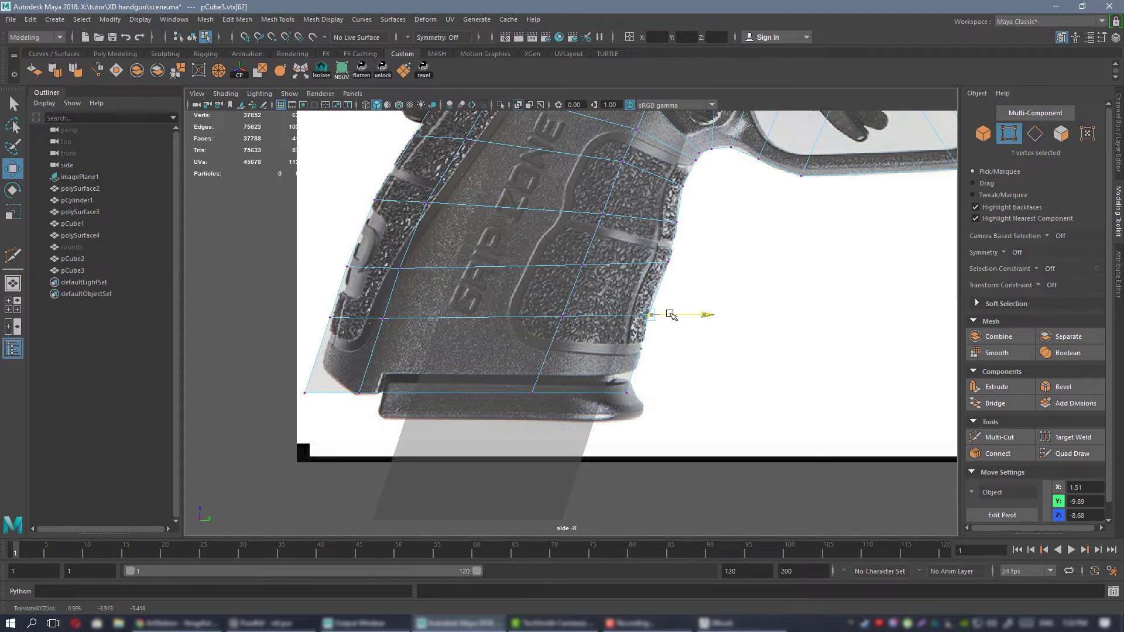
pyautogui.moveTo(655, 394); pyautogui.dragTo(656, 394)
pyautogui.scroll(-3, 649, 374)
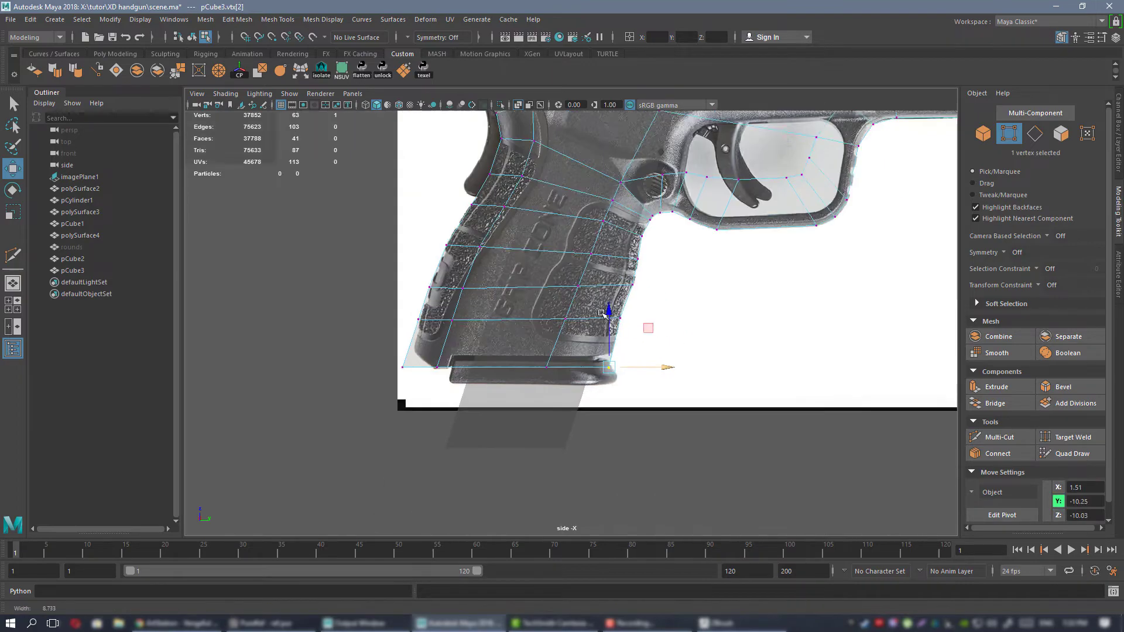
# Switch to the perspective view and extrude the frame side's border edges along X to give it thickness.
pyautogui.keyDown('alt'); pyautogui.moveTo(579, 205); pyautogui.dragTo(550, 321, button='middle'); pyautogui.keyUp('alt')
pyautogui.moveTo(545, 284); pyautogui.dragTo(603, 265, button='right')
pyautogui.press('space')
pyautogui.press('space')
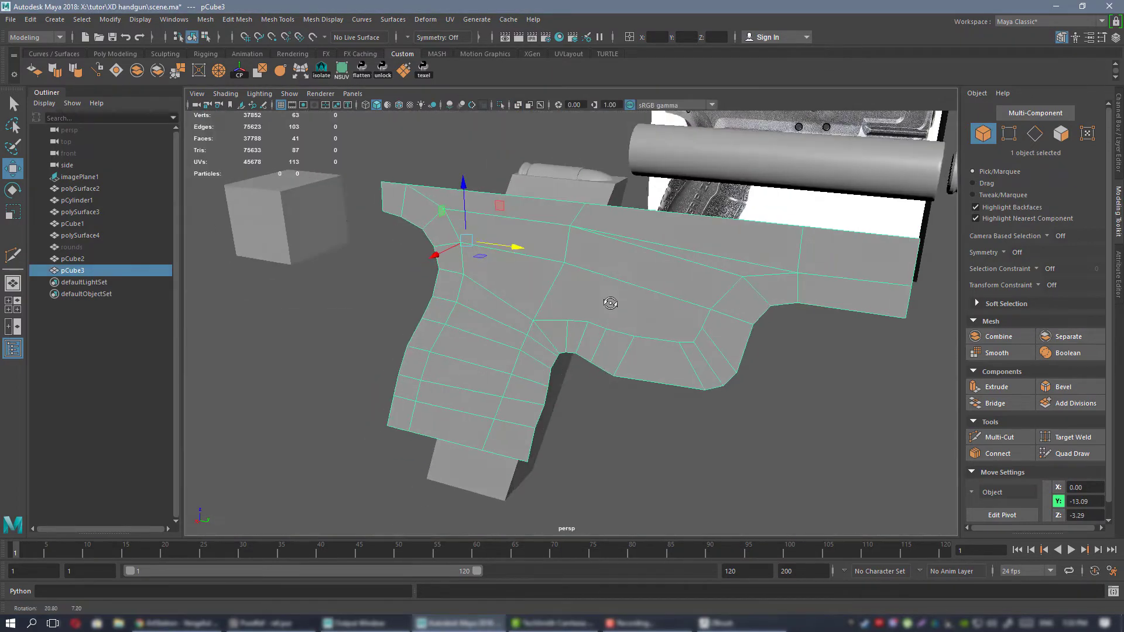
pyautogui.keyDown('alt'); pyautogui.moveTo(609, 304); pyautogui.dragTo(597, 329); pyautogui.keyUp('alt')
pyautogui.moveTo(624, 300); pyautogui.dragTo(616, 293, button='right')
pyautogui.keyDown('alt'); pyautogui.moveTo(616, 292); pyautogui.dragTo(618, 342); pyautogui.keyUp('alt')
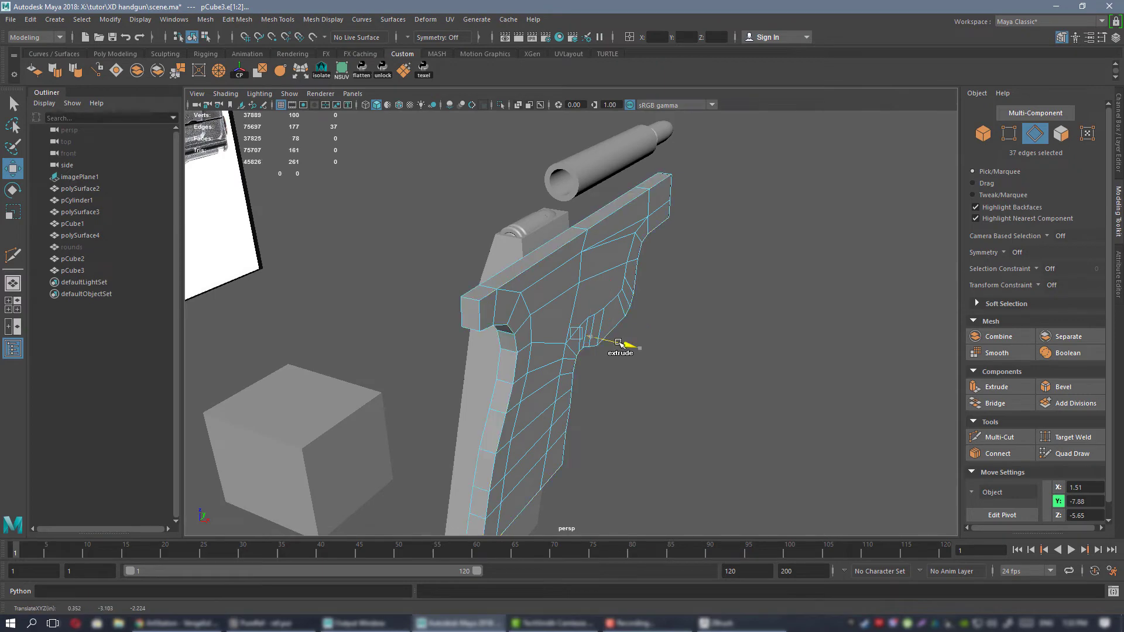
pyautogui.keyDown('alt'); pyautogui.moveTo(661, 300); pyautogui.dragTo(620, 266); pyautogui.keyUp('alt')
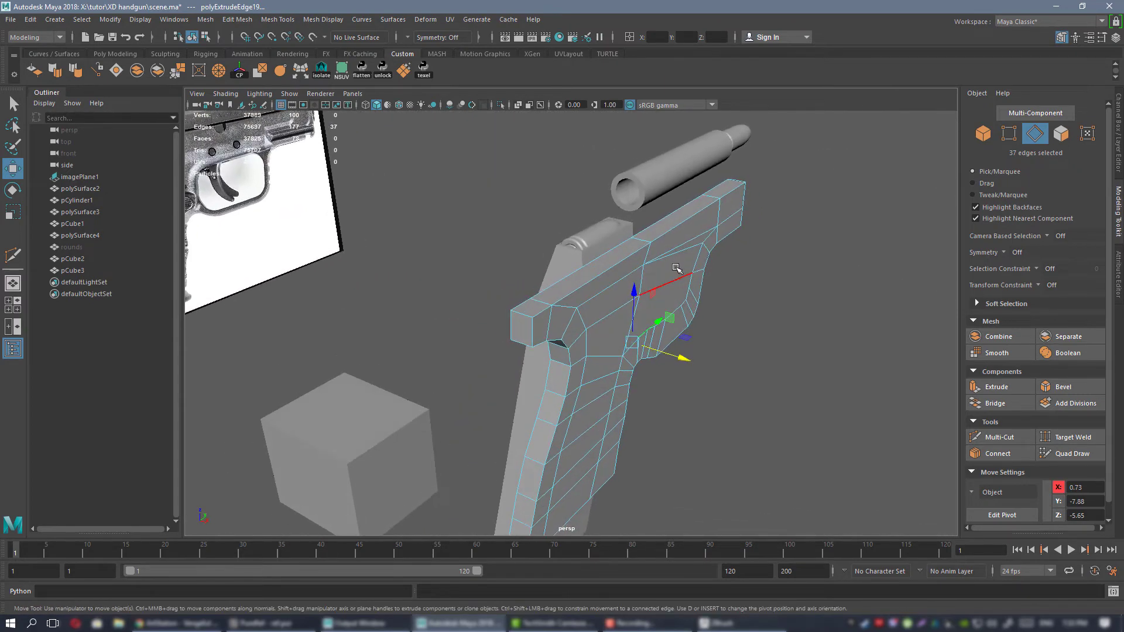
# In the top view, snap the frame side's extruded border edges along X onto the grid's centre line at X 0.
pyautogui.press('space')
pyautogui.press('space')
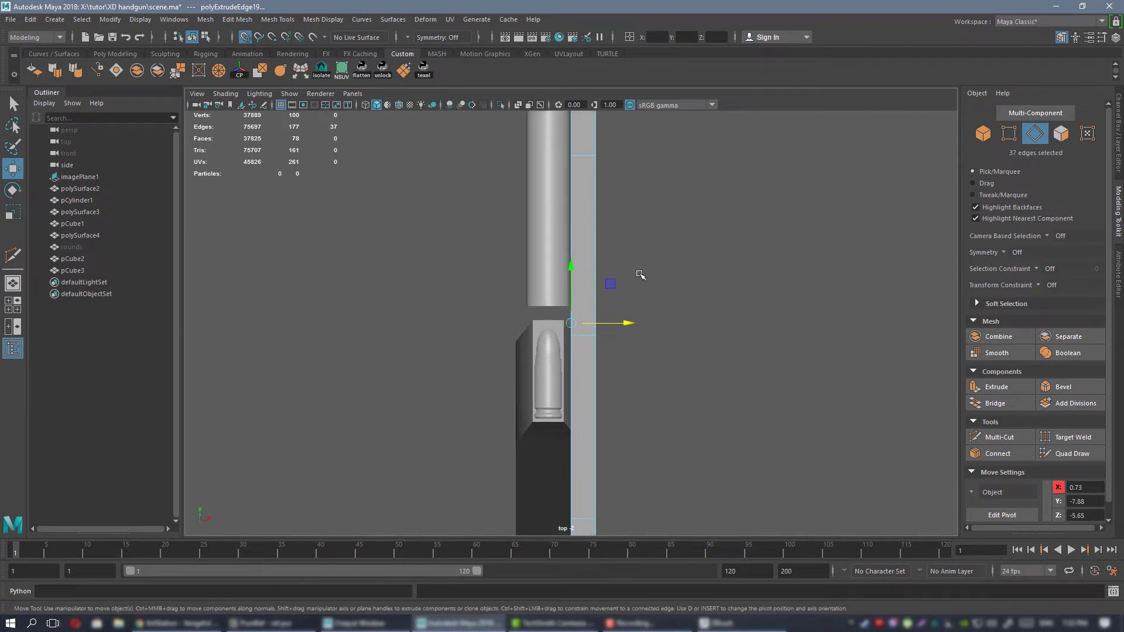
pyautogui.scroll(5, 640, 271)
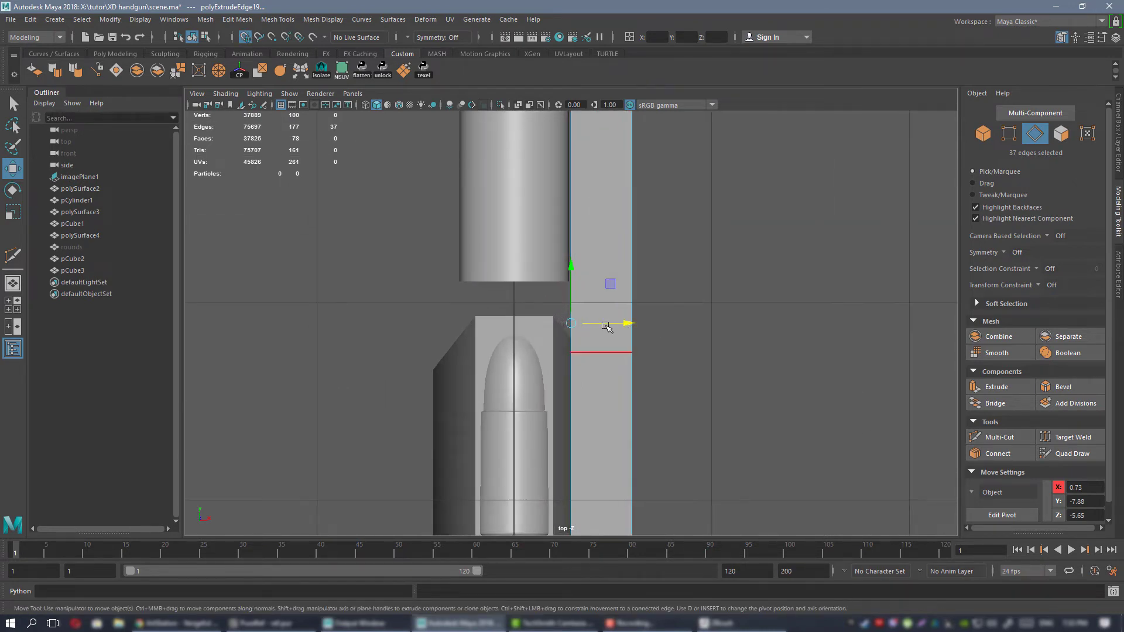
pyautogui.moveTo(607, 326); pyautogui.dragTo(592, 325)
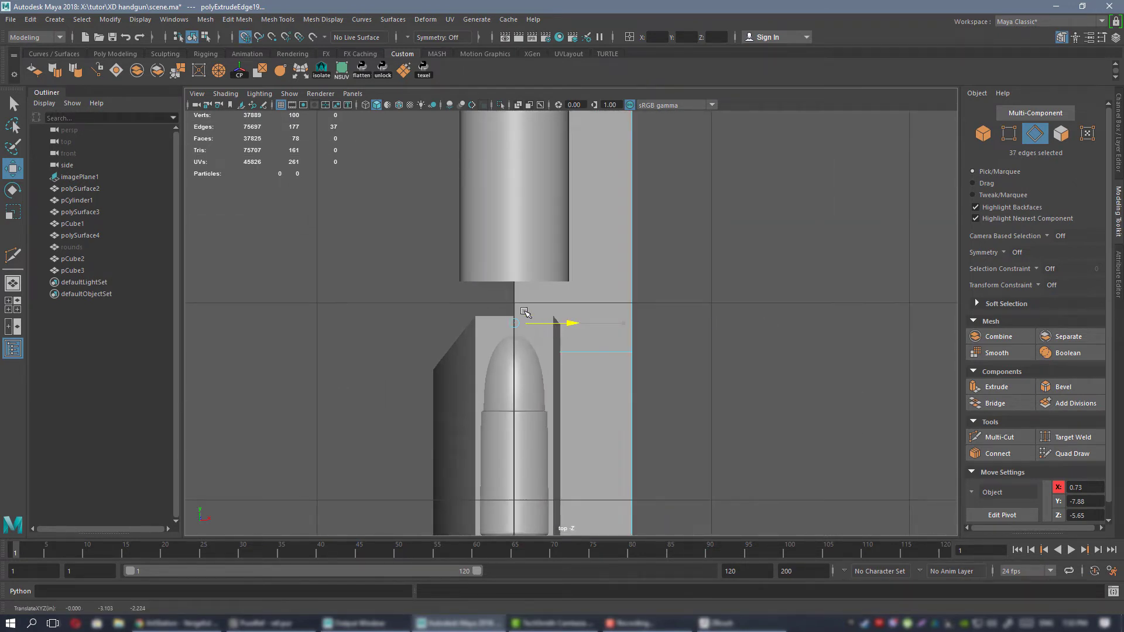
pyautogui.press('space')
pyautogui.press('space')
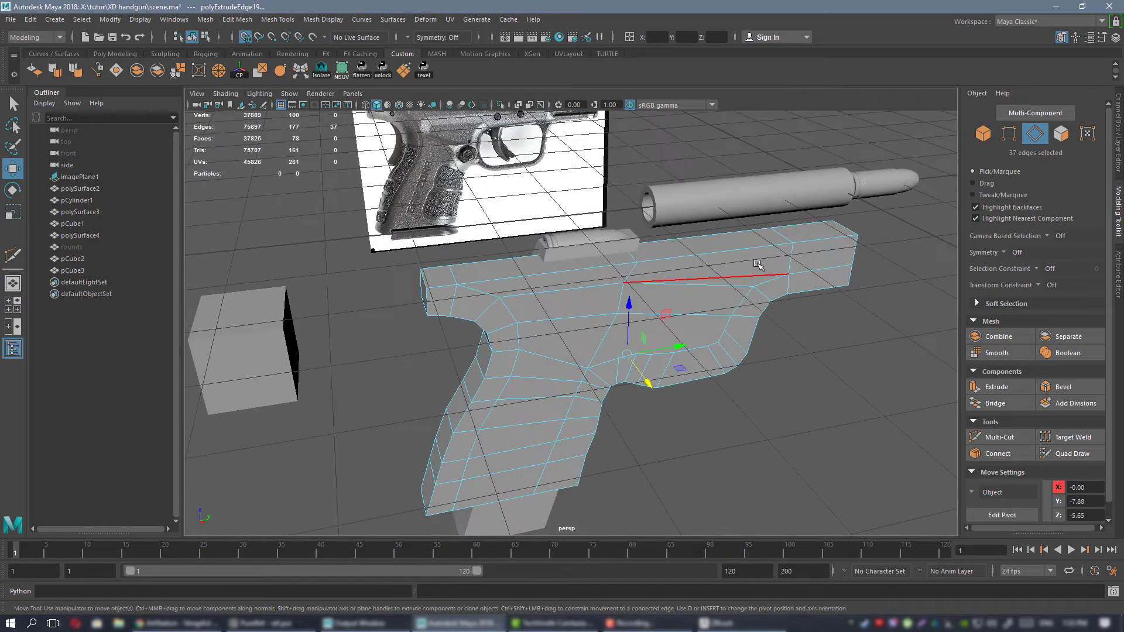
# Return the frame side to object mode and turn off grid snapping.
pyautogui.press('F8')
pyautogui.scroll(-2, 802, 260)
pyautogui.keyDown('alt'); pyautogui.moveTo(767, 259); pyautogui.dragTo(695, 258); pyautogui.keyUp('alt')
pyautogui.press('g')
pyautogui.keyDown('alt'); pyautogui.moveTo(745, 301); pyautogui.dragTo(667, 336); pyautogui.keyUp('alt')
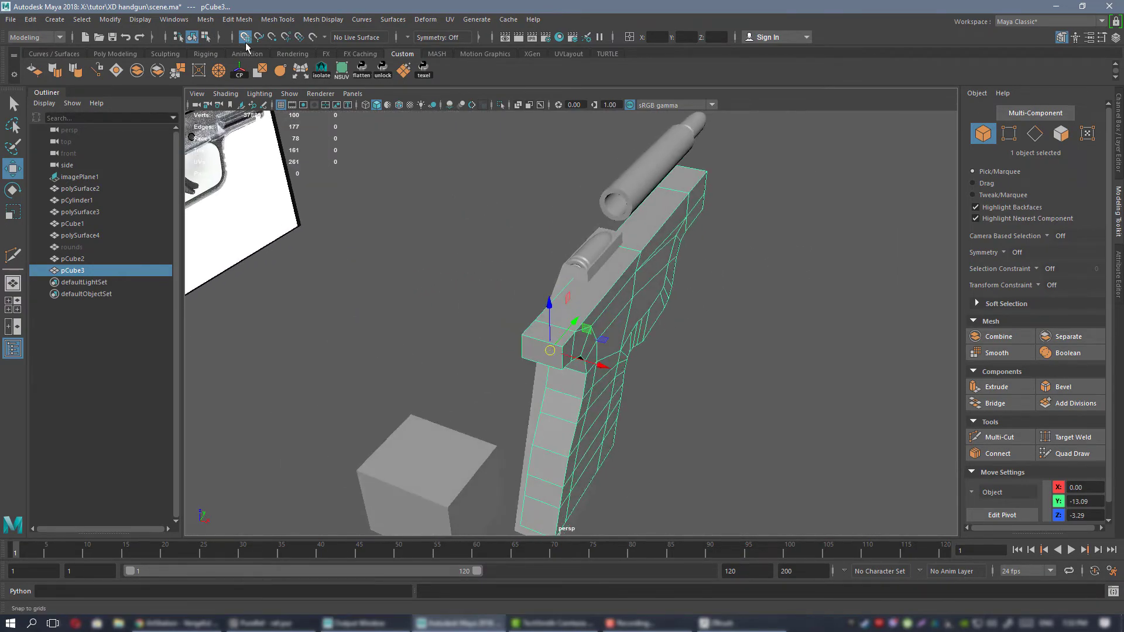
pyautogui.click(246, 43)
pyautogui.keyDown('alt'); pyautogui.moveTo(693, 237); pyautogui.dragTo(661, 287); pyautogui.keyUp('alt')
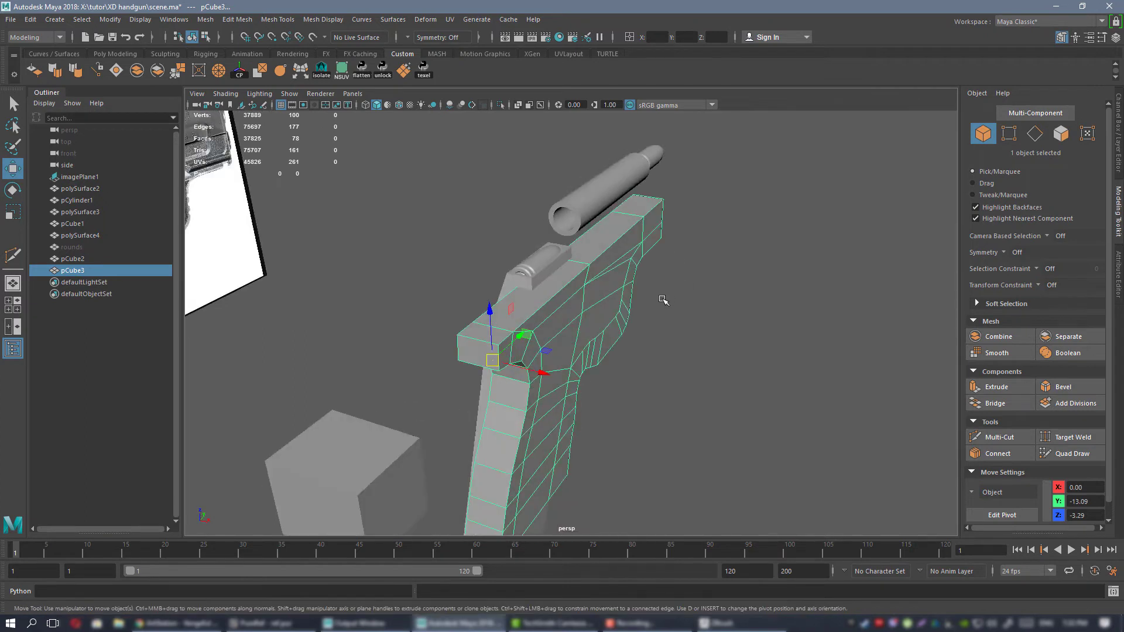
# Duplicate the frame side and mirror the copy by setting its Scale X to -1.
pyautogui.hotkey('ctrl', 'd')
pyautogui.click(1118, 131)
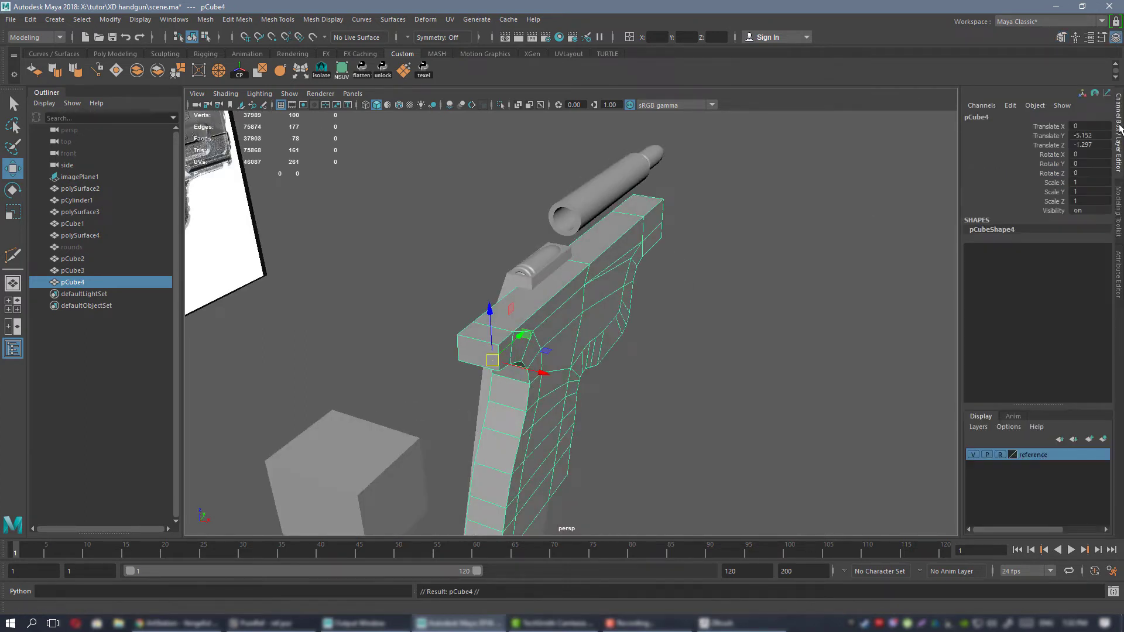
pyautogui.click(1086, 183)
pyautogui.write('-1')
pyautogui.press('Return')
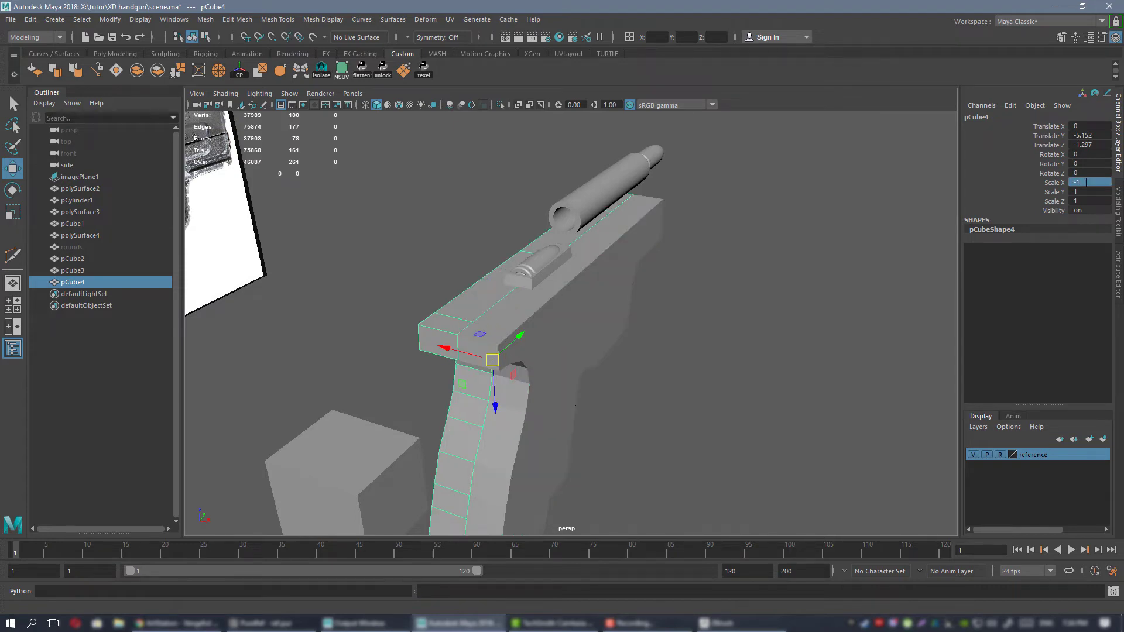
pyautogui.moveTo(546, 349)
pyautogui.keyDown('alt'); pyautogui.mouseDown()
pyautogui.moveTo(609, 351)
pyautogui.moveTo(545, 353)
pyautogui.mouseUp(); pyautogui.keyUp('alt')
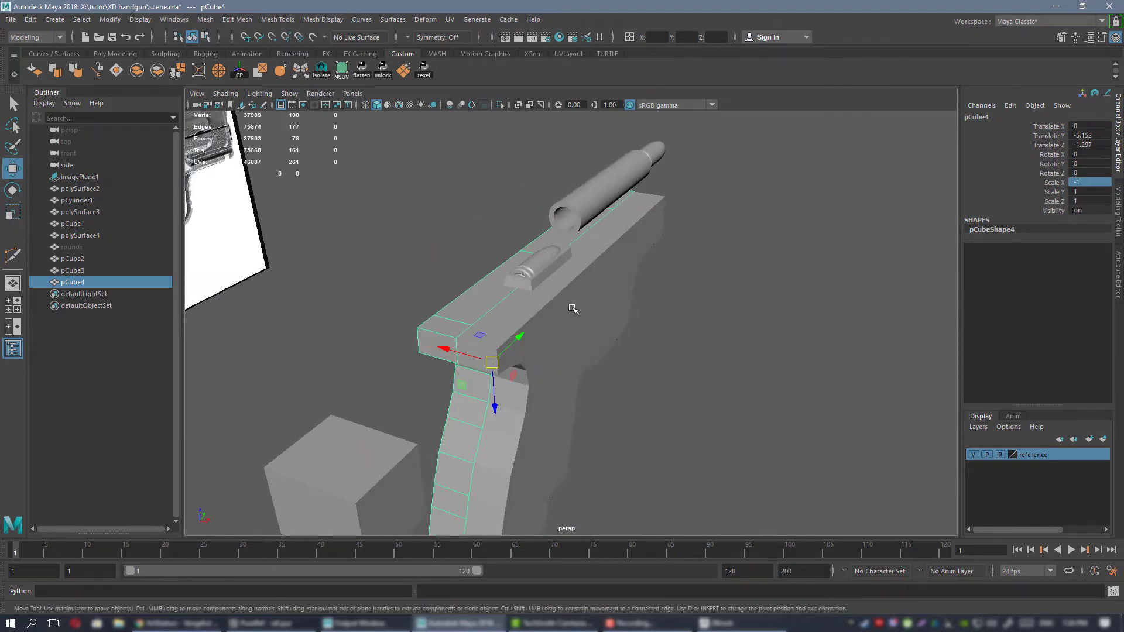
# Select both frame halves and combine them into one mesh.
pyautogui.click(536, 322)
pyautogui.keyDown('alt'); pyautogui.moveTo(546, 311); pyautogui.dragTo(490, 287); pyautogui.keyUp('alt')
pyautogui.keyDown('shift'); pyautogui.click(474, 287); pyautogui.keyUp('shift')
pyautogui.click(136, 71)
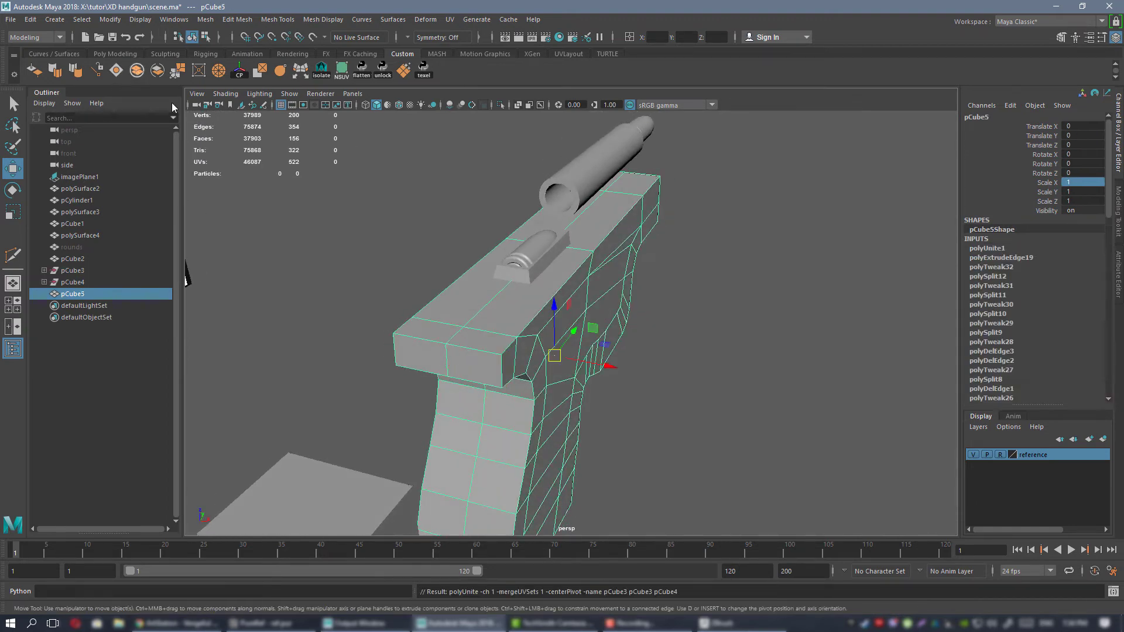
# Select all vertices along the combined frame's centre seam and merge them with a distance threshold of 0.01.
pyautogui.keyDown('alt'); pyautogui.moveTo(613, 311); pyautogui.dragTo(584, 293); pyautogui.keyUp('alt')
pyautogui.rightClick(584, 293)
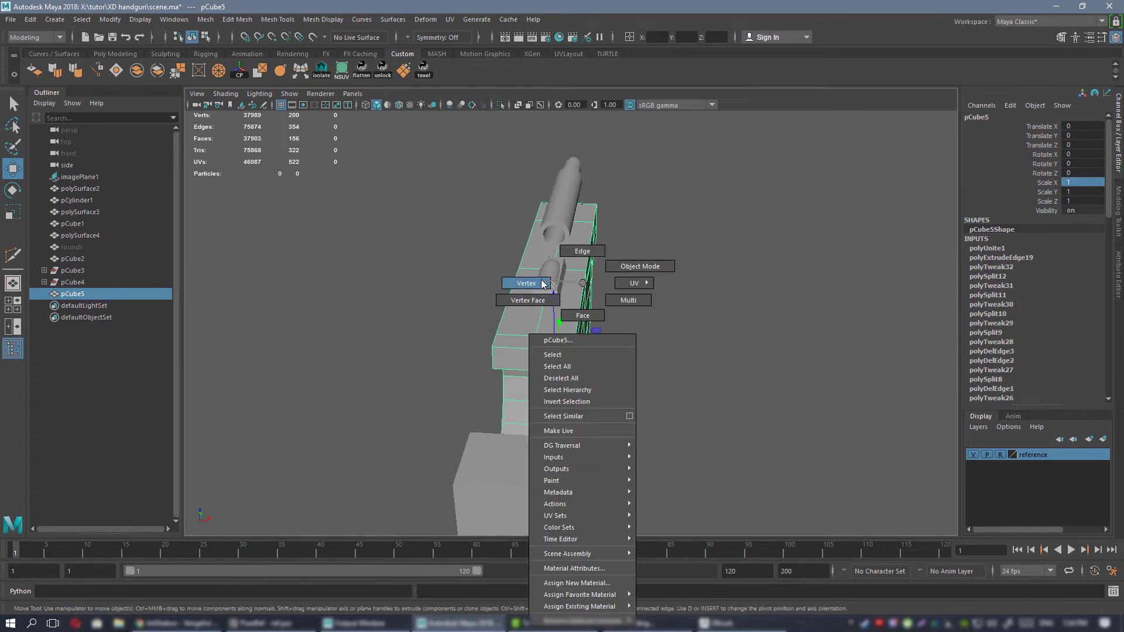
pyautogui.moveTo(543, 285); pyautogui.dragTo(540, 284, button='right')
pyautogui.keyDown('alt'); pyautogui.moveTo(543, 287); pyautogui.dragTo(565, 313); pyautogui.keyUp('alt')
pyautogui.keyDown('alt'); pyautogui.moveTo(565, 313); pyautogui.dragTo(534, 293, button='right'); pyautogui.keyUp('alt')
pyautogui.keyDown('alt'); pyautogui.moveTo(534, 294); pyautogui.dragTo(524, 286); pyautogui.keyUp('alt')
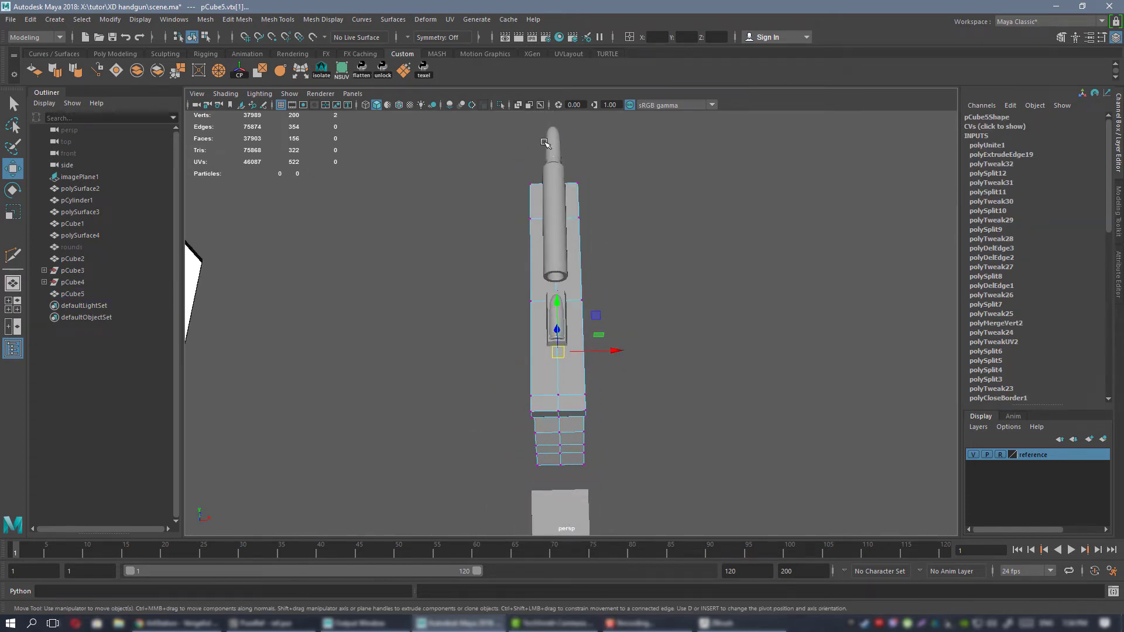
pyautogui.moveTo(571, 488); pyautogui.dragTo(570, 488)
pyautogui.keyDown('alt'); pyautogui.moveTo(627, 431); pyautogui.dragTo(707, 392); pyautogui.keyUp('alt')
pyautogui.keyDown('alt'); pyautogui.moveTo(707, 392); pyautogui.dragTo(819, 364, button='right'); pyautogui.keyUp('alt')
pyautogui.keyDown('alt'); pyautogui.moveTo(819, 364); pyautogui.dragTo(737, 319); pyautogui.keyUp('alt')
pyautogui.keyDown('alt'); pyautogui.moveTo(737, 318); pyautogui.dragTo(592, 416, button='middle'); pyautogui.keyUp('alt')
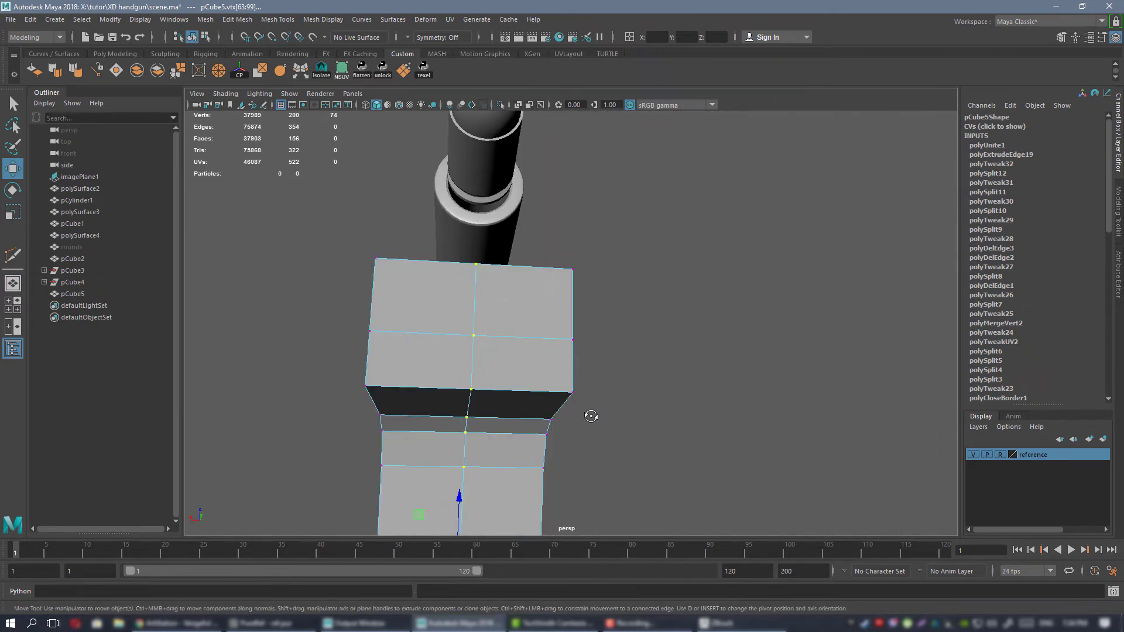
pyautogui.keyDown('alt'); pyautogui.moveTo(591, 416); pyautogui.dragTo(644, 344); pyautogui.keyUp('alt')
pyautogui.keyDown('alt'); pyautogui.moveTo(645, 343); pyautogui.dragTo(629, 483, button='middle'); pyautogui.keyUp('alt')
pyautogui.keyDown('alt'); pyautogui.moveTo(595, 427); pyautogui.dragTo(585, 423); pyautogui.keyUp('alt')
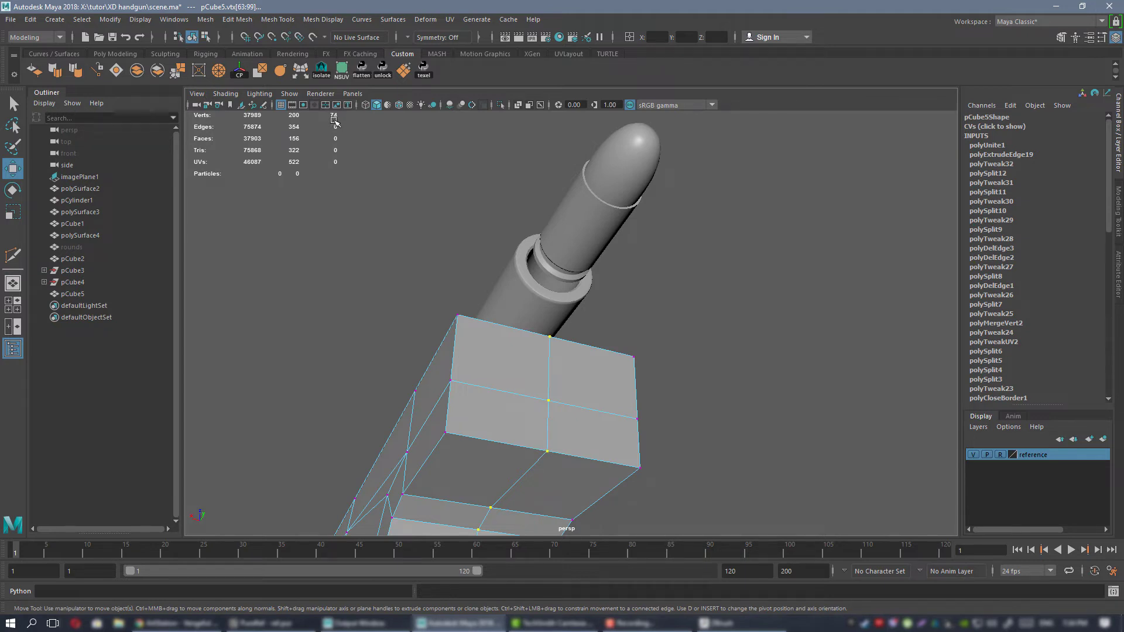
pyautogui.click(177, 70)
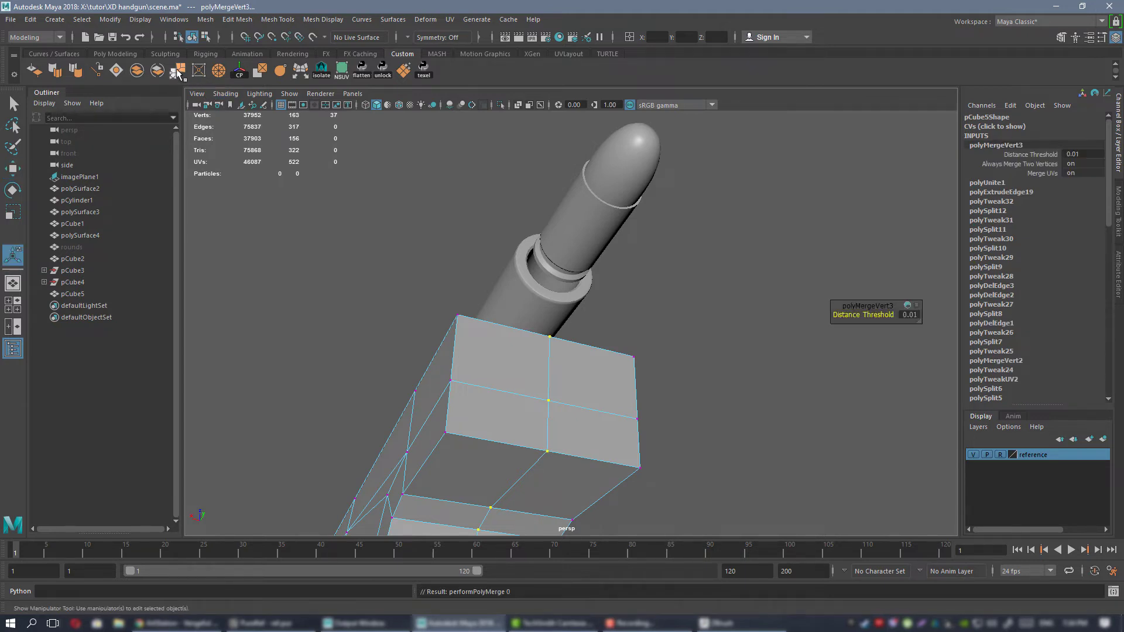
# Return to object mode and examine the merged frame from several sides against the reference photo.
pyautogui.keyDown('alt'); pyautogui.moveTo(666, 389); pyautogui.dragTo(517, 178, button='right'); pyautogui.keyUp('alt')
pyautogui.keyDown('alt'); pyautogui.moveTo(517, 178); pyautogui.dragTo(552, 229); pyautogui.keyUp('alt')
pyautogui.moveTo(551, 227); pyautogui.dragTo(579, 211, button='right')
pyautogui.press('q')
pyautogui.click(497, 252)
pyautogui.click(591, 293)
pyautogui.keyDown('alt'); pyautogui.moveTo(528, 286); pyautogui.dragTo(515, 334); pyautogui.keyUp('alt')
pyautogui.press('f')
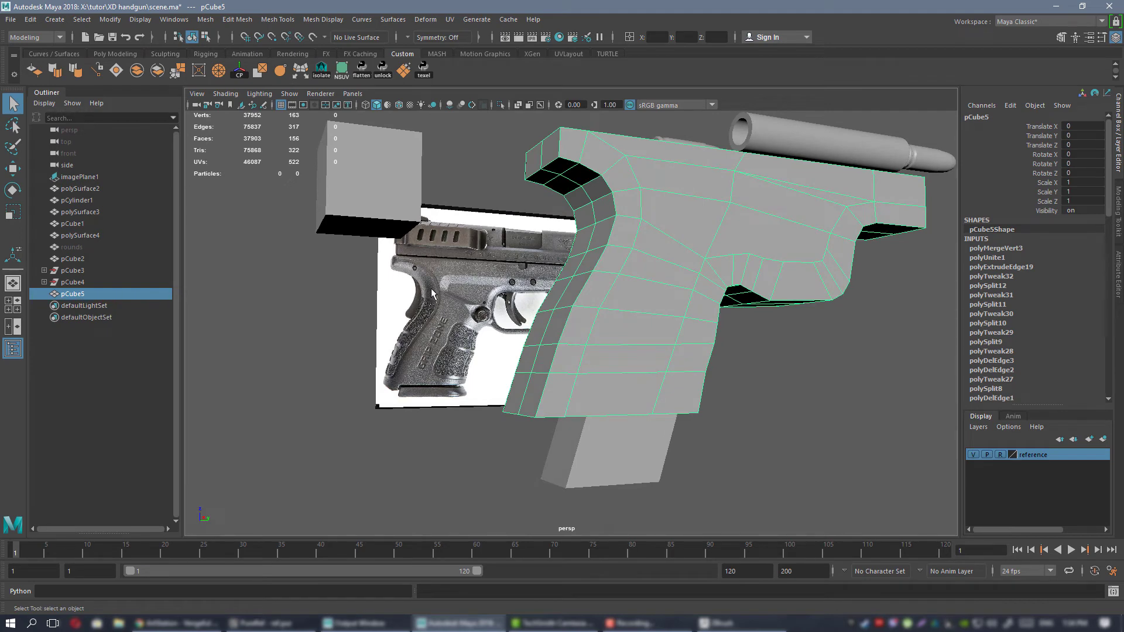
pyautogui.keyDown('alt'); pyautogui.moveTo(462, 339); pyautogui.dragTo(556, 316); pyautogui.keyUp('alt')
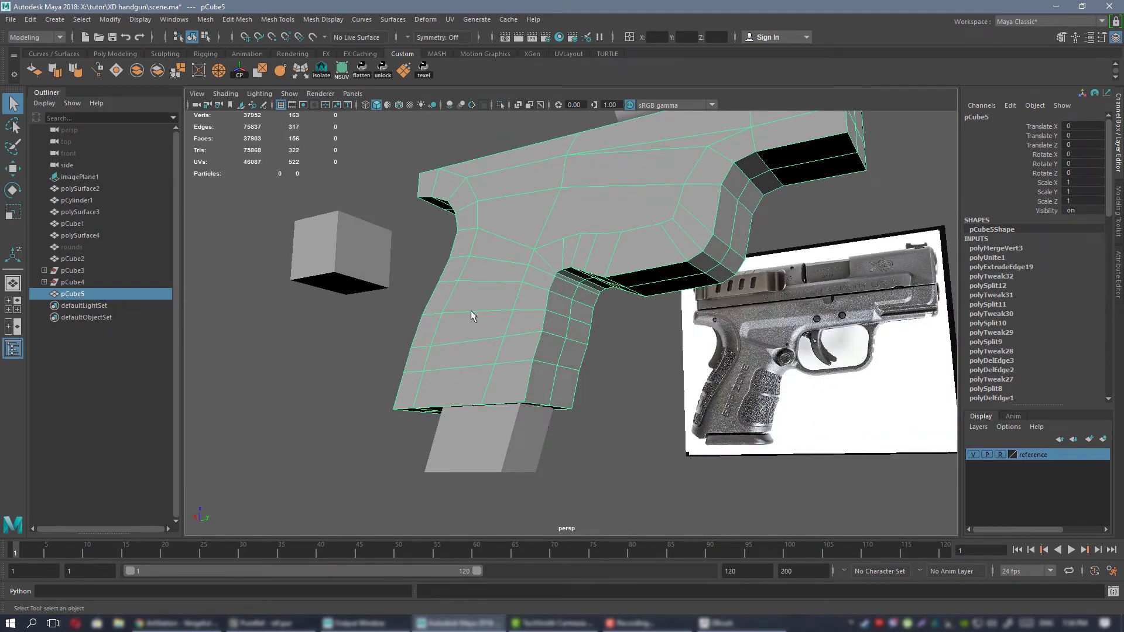
pyautogui.keyDown('alt'); pyautogui.moveTo(472, 316); pyautogui.dragTo(588, 237); pyautogui.keyUp('alt')
# Turn on the smooth mesh preview and inspect the rounded frame from all around.
pyautogui.press('3')
pyautogui.click(624, 359)
pyautogui.moveTo(624, 359)
pyautogui.keyDown('alt'); pyautogui.mouseDown()
pyautogui.moveTo(611, 339)
pyautogui.moveTo(606, 372)
pyautogui.mouseUp(); pyautogui.keyUp('alt')
pyautogui.click(584, 253)
pyautogui.keyDown('alt'); pyautogui.moveTo(584, 254); pyautogui.dragTo(519, 303); pyautogui.keyUp('alt')
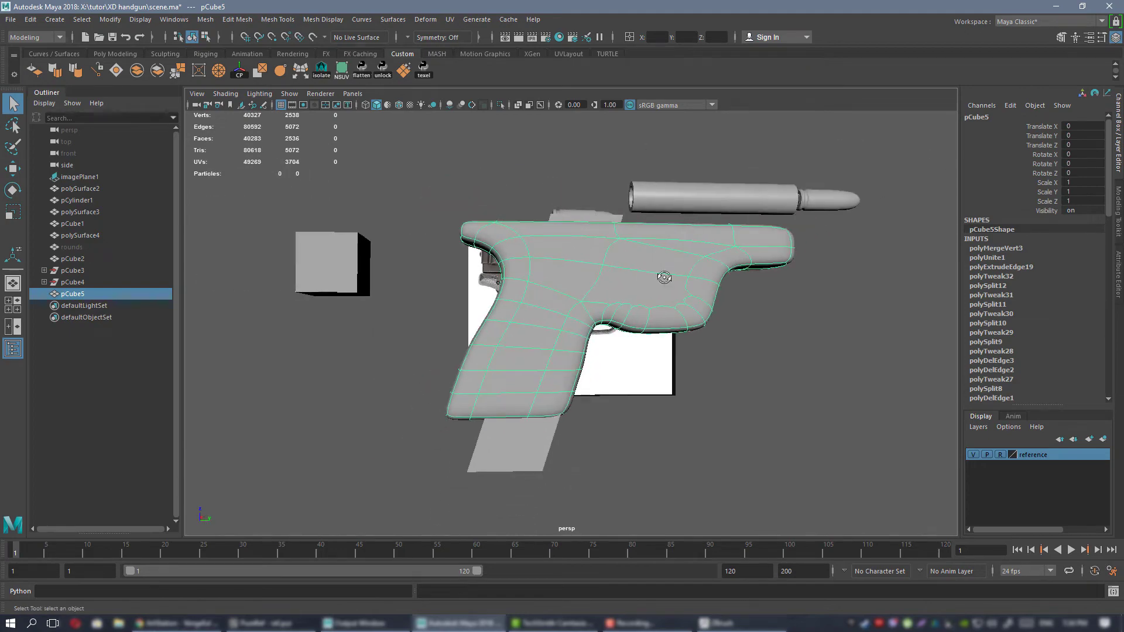
pyautogui.keyDown('alt'); pyautogui.moveTo(663, 277); pyautogui.dragTo(504, 296); pyautogui.keyUp('alt')
pyautogui.keyDown('alt'); pyautogui.moveTo(504, 296); pyautogui.dragTo(556, 298, button='right'); pyautogui.keyUp('alt')
pyautogui.keyDown('alt'); pyautogui.moveTo(556, 298); pyautogui.dragTo(684, 299); pyautogui.keyUp('alt')
pyautogui.keyDown('alt'); pyautogui.moveTo(684, 299); pyautogui.dragTo(558, 273, button='right'); pyautogui.keyUp('alt')
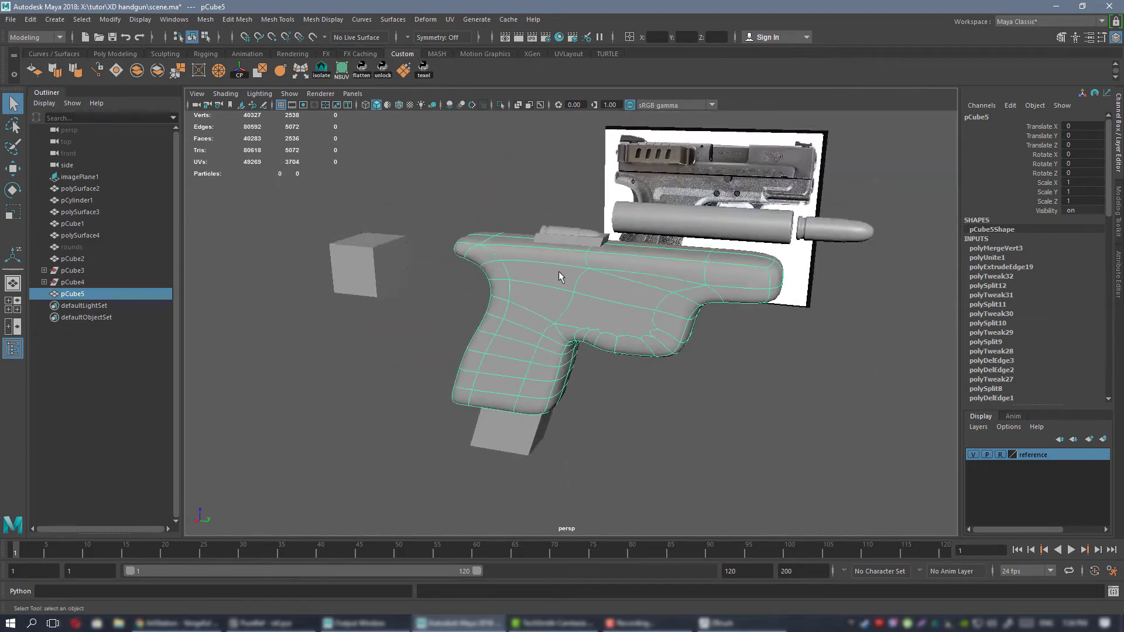
pyautogui.keyDown('alt'); pyautogui.moveTo(559, 276); pyautogui.dragTo(696, 221); pyautogui.keyUp('alt')
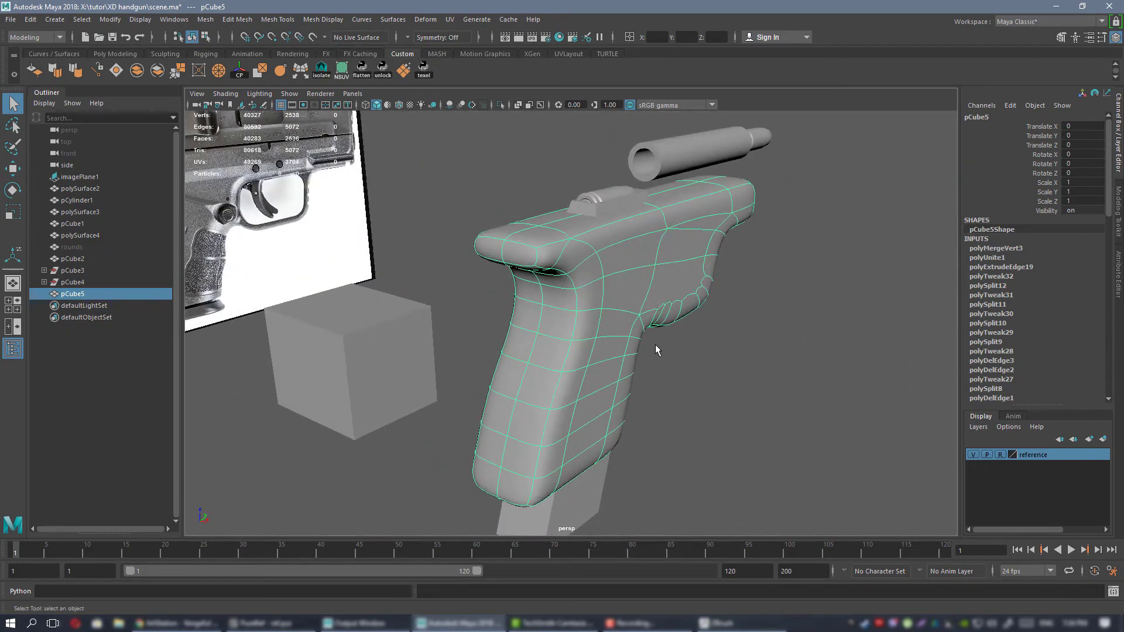
pyautogui.keyDown('alt'); pyautogui.moveTo(655, 350); pyautogui.dragTo(620, 251); pyautogui.keyUp('alt')
# Assign the existing Blinn material to the frame and return it to the unsmoothed display.
pyautogui.rightClick(602, 240)
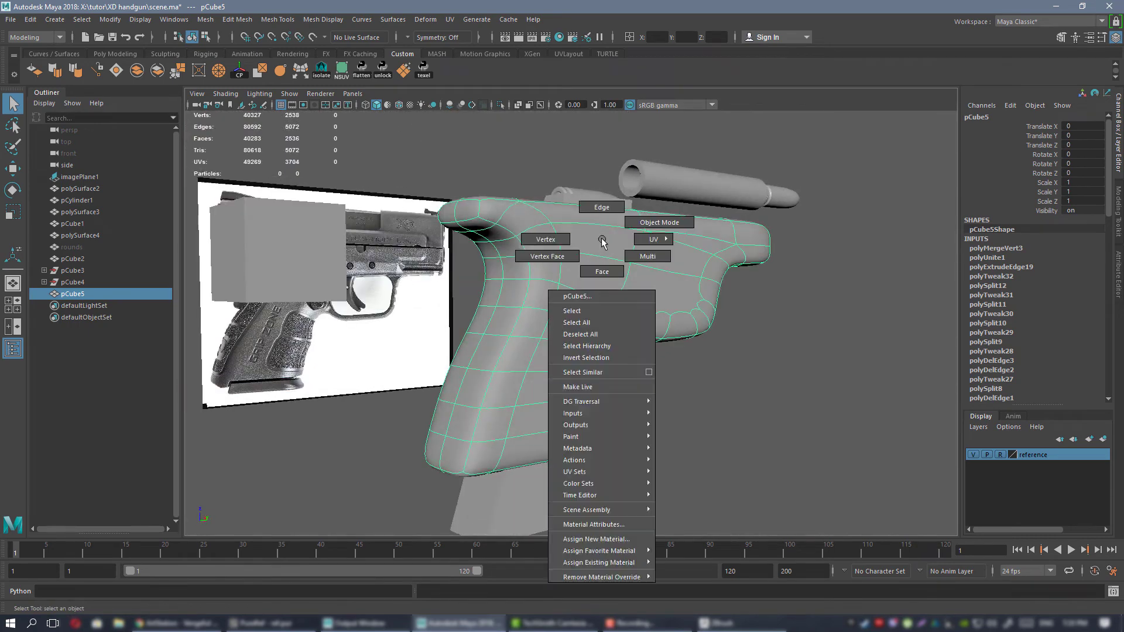
pyautogui.moveTo(641, 564)
pyautogui.click(679, 562)
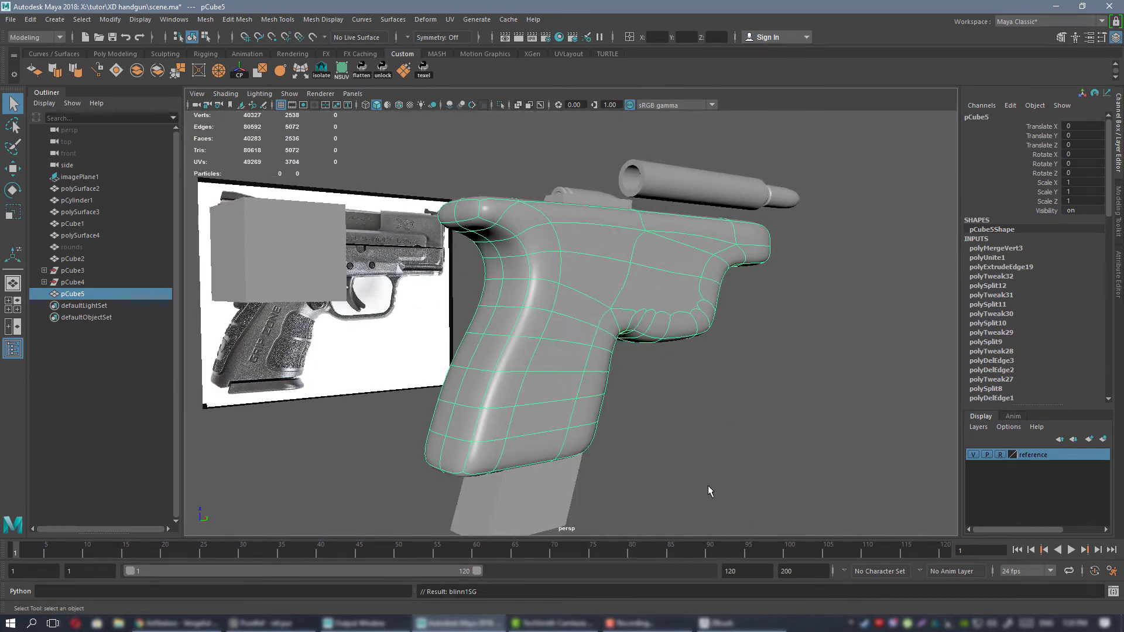
pyautogui.keyDown('alt'); pyautogui.moveTo(641, 429); pyautogui.dragTo(572, 276); pyautogui.keyUp('alt')
pyautogui.press('3')
pyautogui.keyDown('alt'); pyautogui.moveTo(673, 334); pyautogui.dragTo(569, 332); pyautogui.keyUp('alt')
pyautogui.press('1')
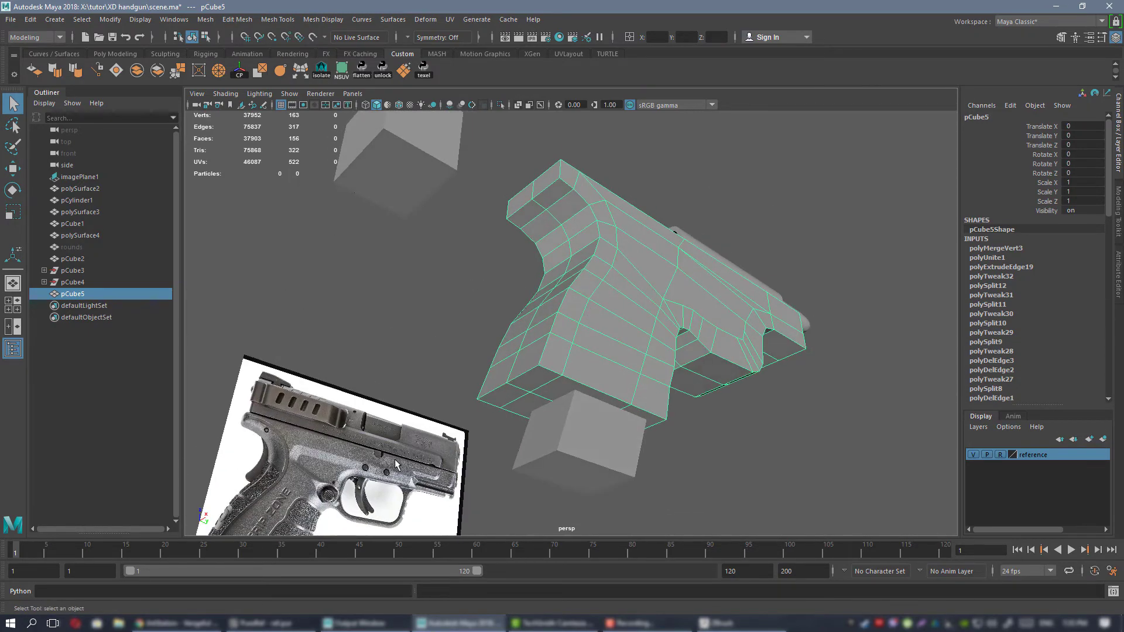
# Examine the grip's backstrap and rear corner edges and compare them with the reference photo.
pyautogui.moveTo(583, 272)
pyautogui.keyDown('alt'); pyautogui.mouseDown()
pyautogui.moveTo(609, 276)
pyautogui.moveTo(591, 286)
pyautogui.moveTo(634, 311)
pyautogui.moveTo(564, 281)
pyautogui.mouseUp(); pyautogui.keyUp('alt')
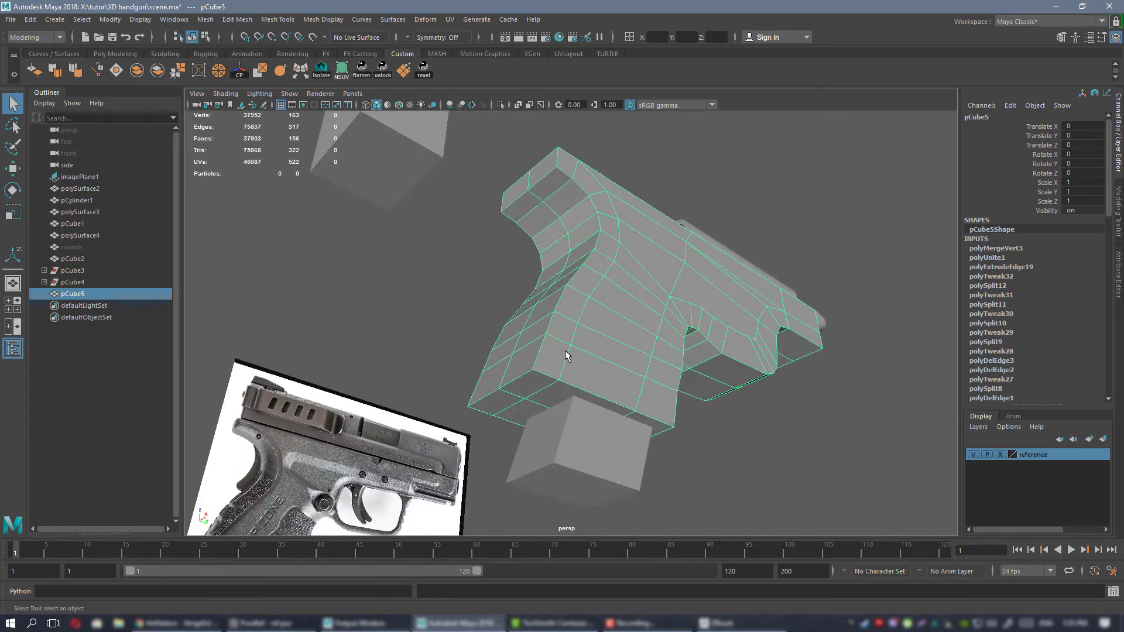
pyautogui.keyDown('alt'); pyautogui.moveTo(512, 324); pyautogui.dragTo(523, 381); pyautogui.keyUp('alt')
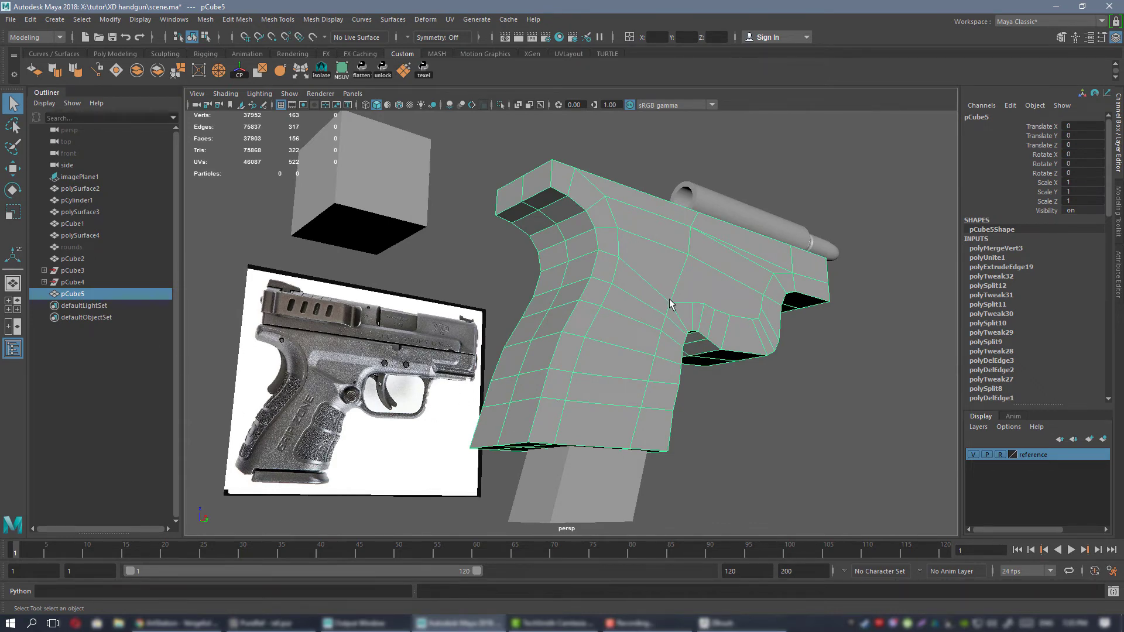
pyautogui.keyDown('alt'); pyautogui.moveTo(623, 305); pyautogui.dragTo(637, 275); pyautogui.keyUp('alt')
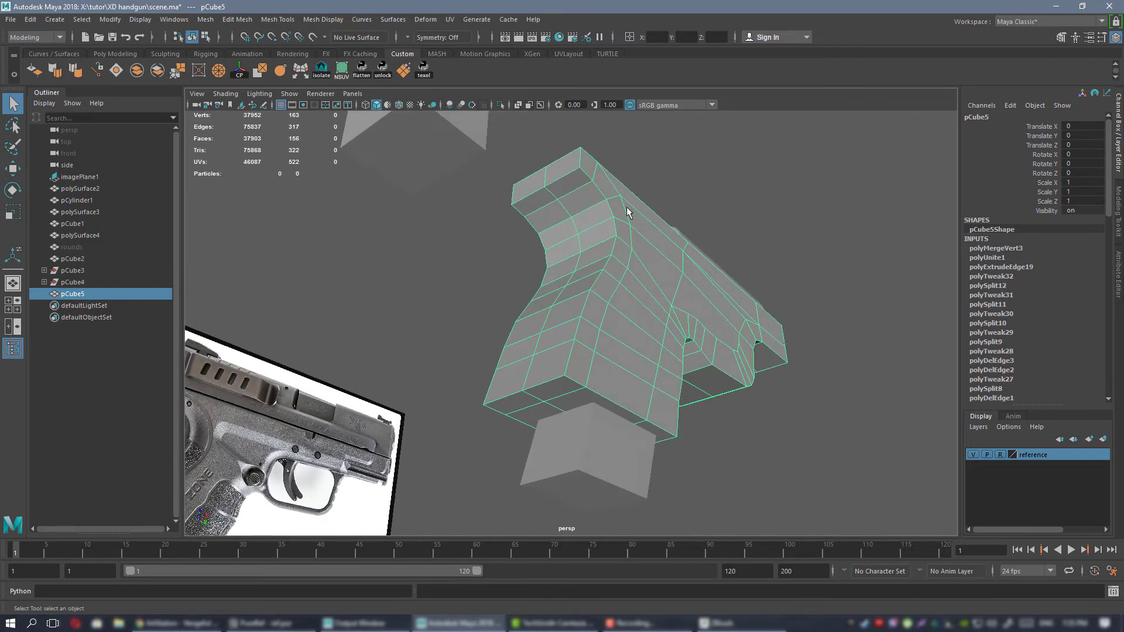
pyautogui.keyDown('alt'); pyautogui.moveTo(621, 317); pyautogui.dragTo(594, 187); pyautogui.keyUp('alt')
pyautogui.keyDown('alt'); pyautogui.moveTo(530, 359); pyautogui.dragTo(539, 415); pyautogui.keyUp('alt')
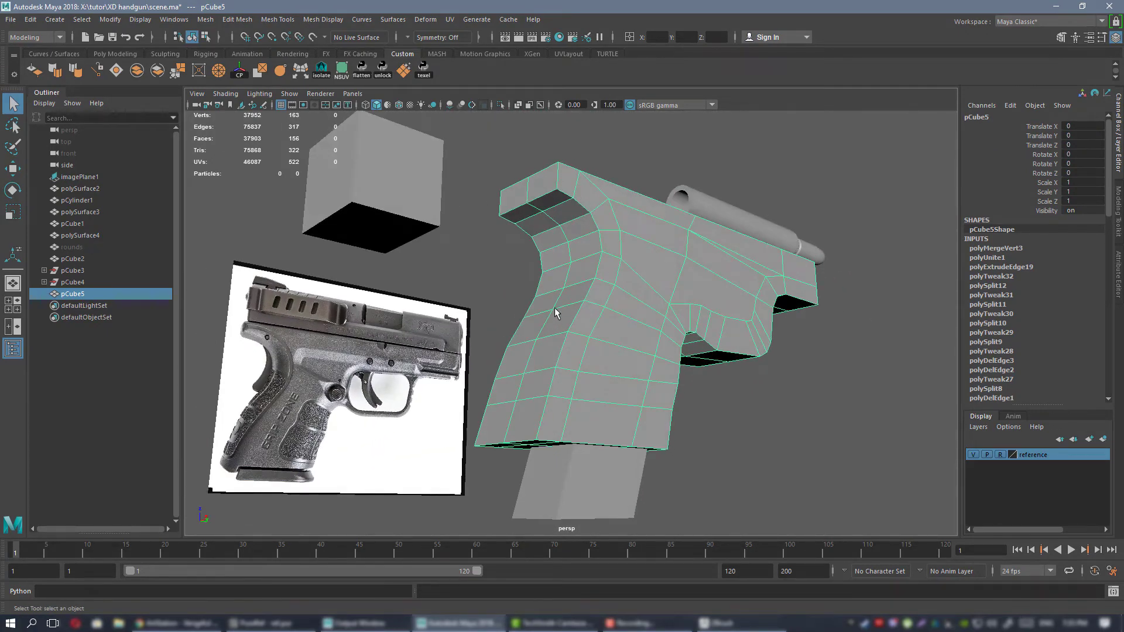
pyautogui.keyDown('alt'); pyautogui.moveTo(555, 312); pyautogui.dragTo(647, 338, button='right'); pyautogui.keyUp('alt')
pyautogui.moveTo(604, 284); pyautogui.dragTo(605, 251, button='right')
# Select the edge loops running along both rear corners of the grip and bevel them.
pyautogui.doubleClick(613, 379)
pyautogui.keyDown('alt'); pyautogui.moveTo(614, 380); pyautogui.dragTo(601, 285); pyautogui.keyUp('alt')
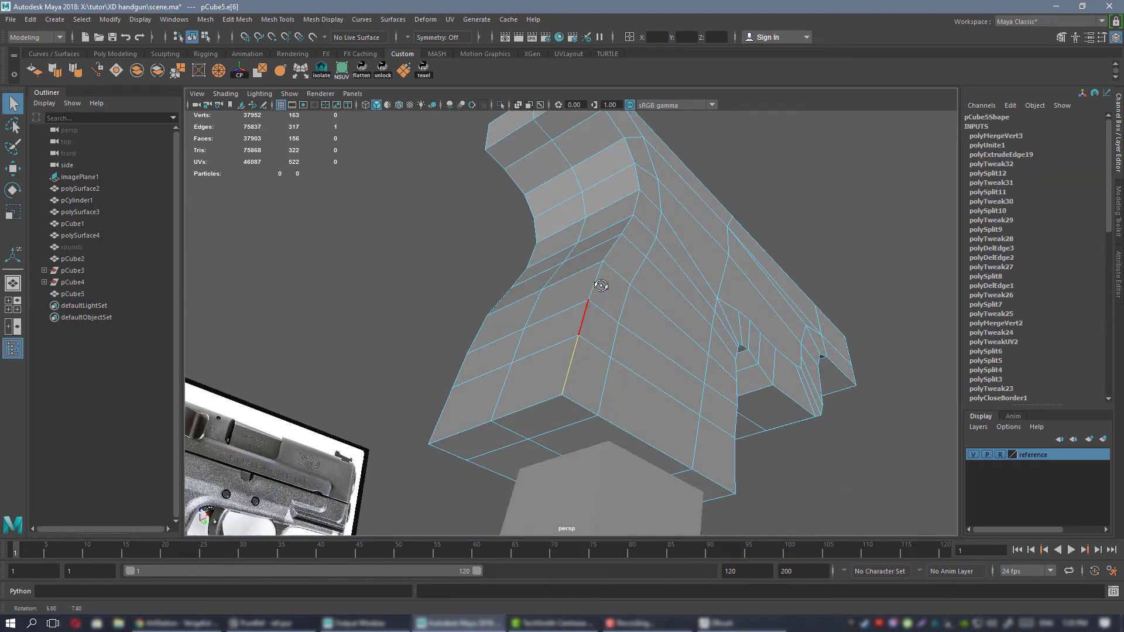
pyautogui.doubleClick(585, 327)
pyautogui.keyDown('alt'); pyautogui.moveTo(585, 326); pyautogui.dragTo(635, 281); pyautogui.keyUp('alt')
pyautogui.keyDown('shift'); pyautogui.doubleClick(603, 321); pyautogui.keyUp('shift')
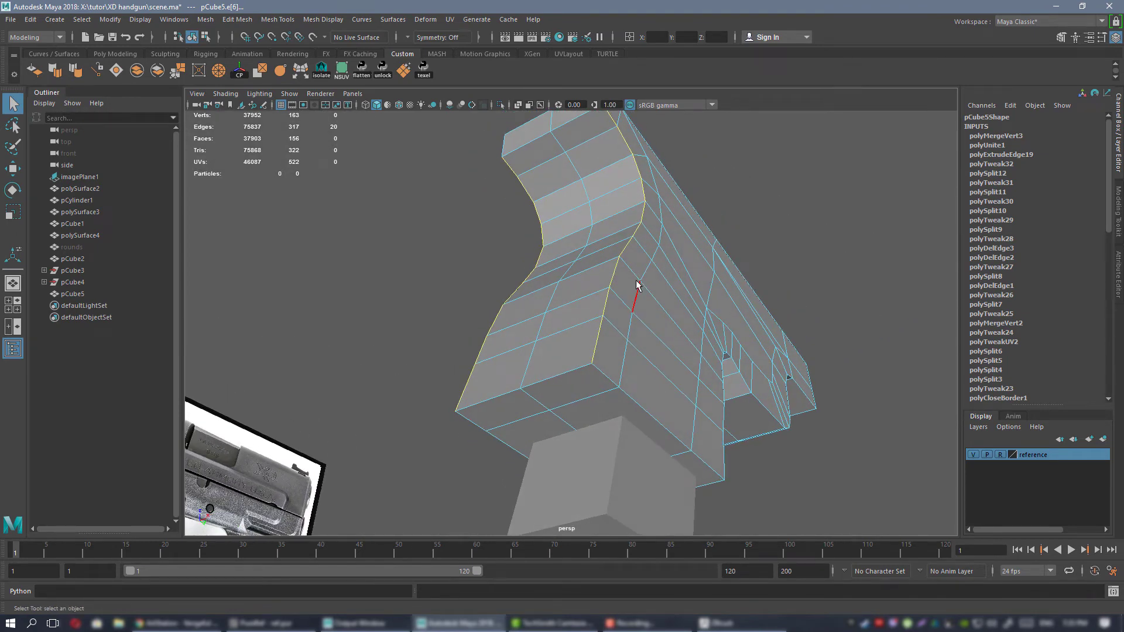
pyautogui.hotkey('ctrl', 'Delete')
pyautogui.hotkey('ctrl', 'z')
pyautogui.click(1119, 194)
pyautogui.click(1065, 387)
# Switch the frame to vertex selection, pick a beveled vertex on the lower grip and set symmetry to Object X.
pyautogui.keyDown('alt'); pyautogui.moveTo(591, 246); pyautogui.dragTo(859, 313); pyautogui.keyUp('alt')
pyautogui.keyDown('alt'); pyautogui.moveTo(772, 179); pyautogui.dragTo(587, 355); pyautogui.keyUp('alt')
pyautogui.keyDown('alt'); pyautogui.moveTo(587, 355); pyautogui.dragTo(582, 240, button='middle'); pyautogui.keyUp('alt')
pyautogui.moveTo(595, 255); pyautogui.dragTo(530, 251, button='right')
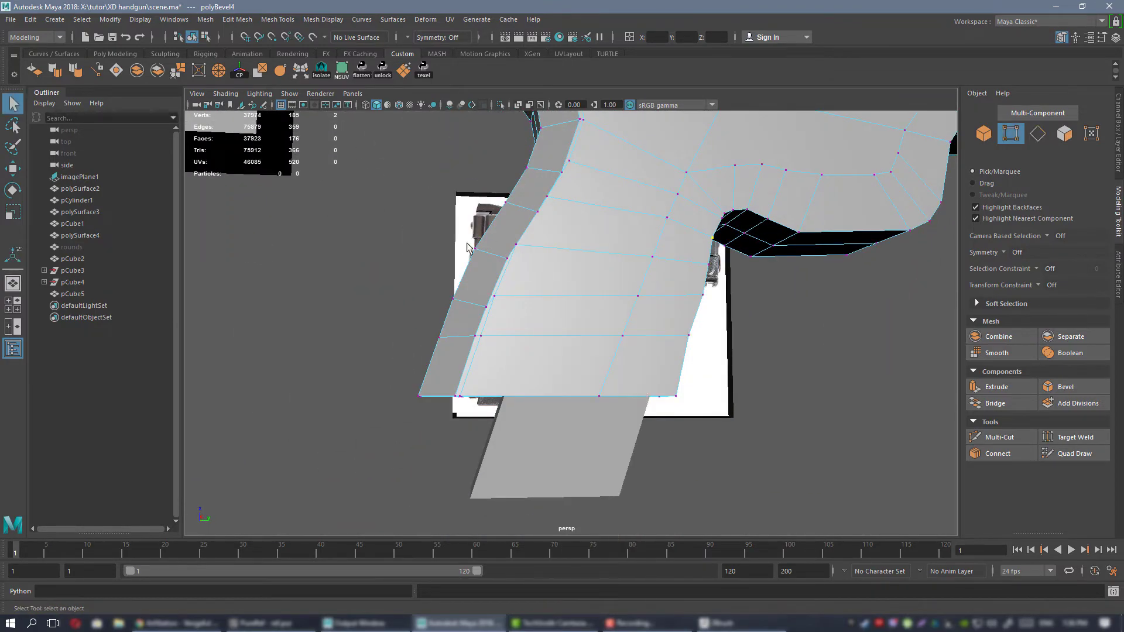
pyautogui.keyDown('alt'); pyautogui.moveTo(489, 378); pyautogui.dragTo(588, 335); pyautogui.keyUp('alt')
pyautogui.click(669, 268)
pyautogui.keyDown('alt'); pyautogui.moveTo(670, 268); pyautogui.dragTo(644, 281); pyautogui.keyUp('alt')
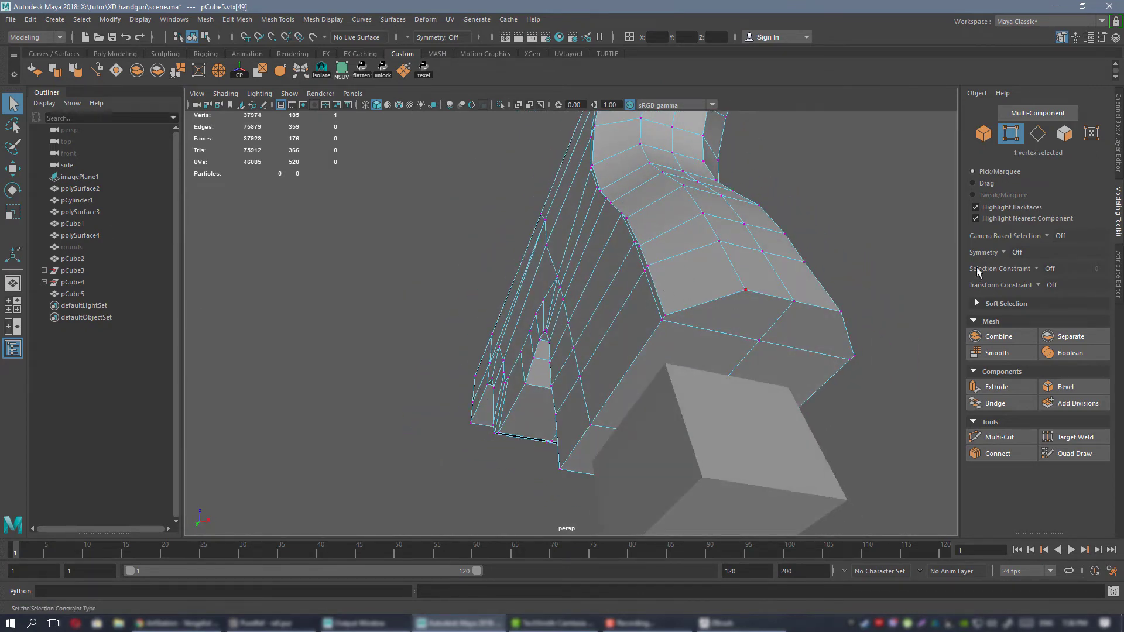
pyautogui.click(1011, 255)
pyautogui.click(1047, 275)
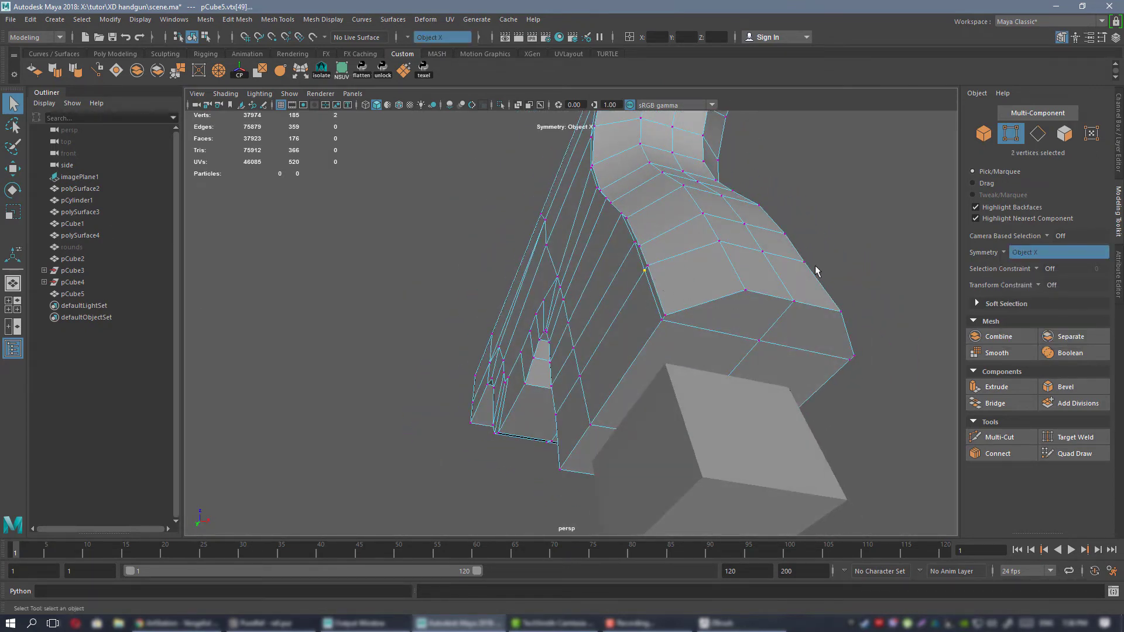
# Move the mirrored bevel vertices on the lower grip's side forward along Y, away from the rear corner edges.
pyautogui.keyDown('alt'); pyautogui.moveTo(807, 265); pyautogui.dragTo(609, 323); pyautogui.keyUp('alt')
pyautogui.press('w')
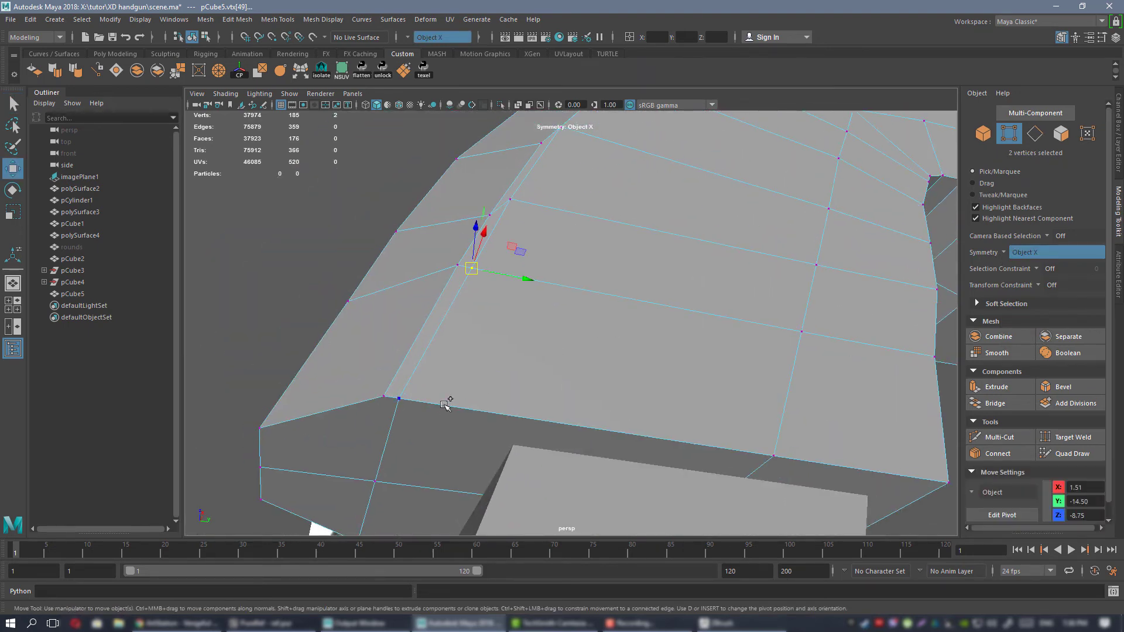
pyautogui.moveTo(495, 342); pyautogui.dragTo(513, 344)
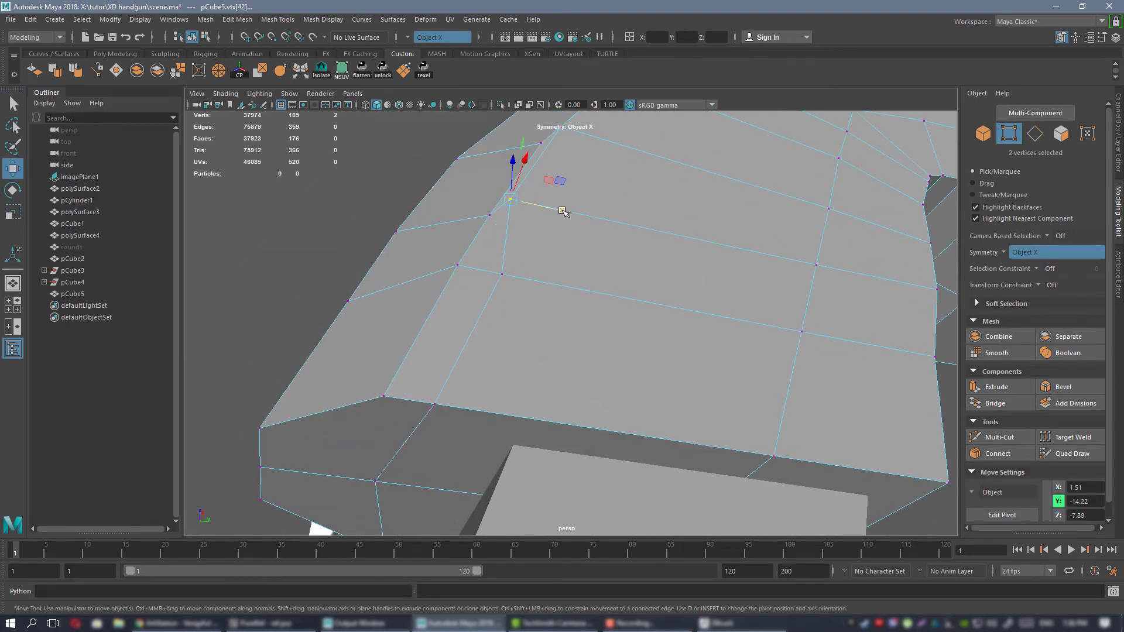
pyautogui.keyDown('alt'); pyautogui.moveTo(602, 189); pyautogui.dragTo(526, 324); pyautogui.keyUp('alt')
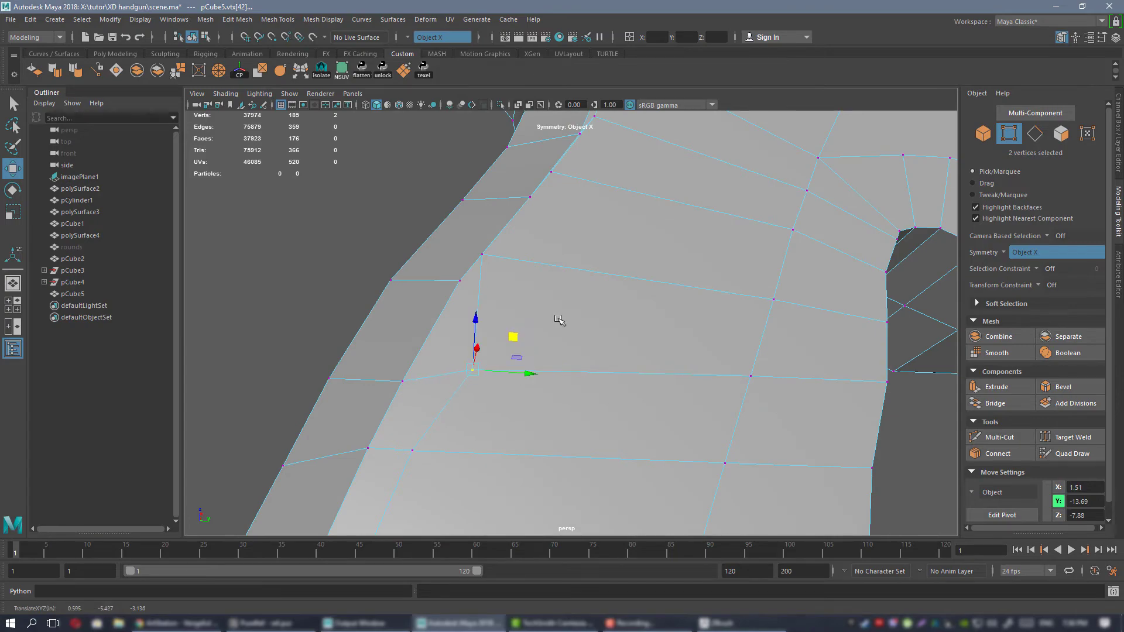
# In the side view, align the lower and middle grip's bevel vertices with the edge of the smooth side panel in the reference.
pyautogui.press('space')
pyautogui.press('space')
pyautogui.scroll(8, 682, 358)
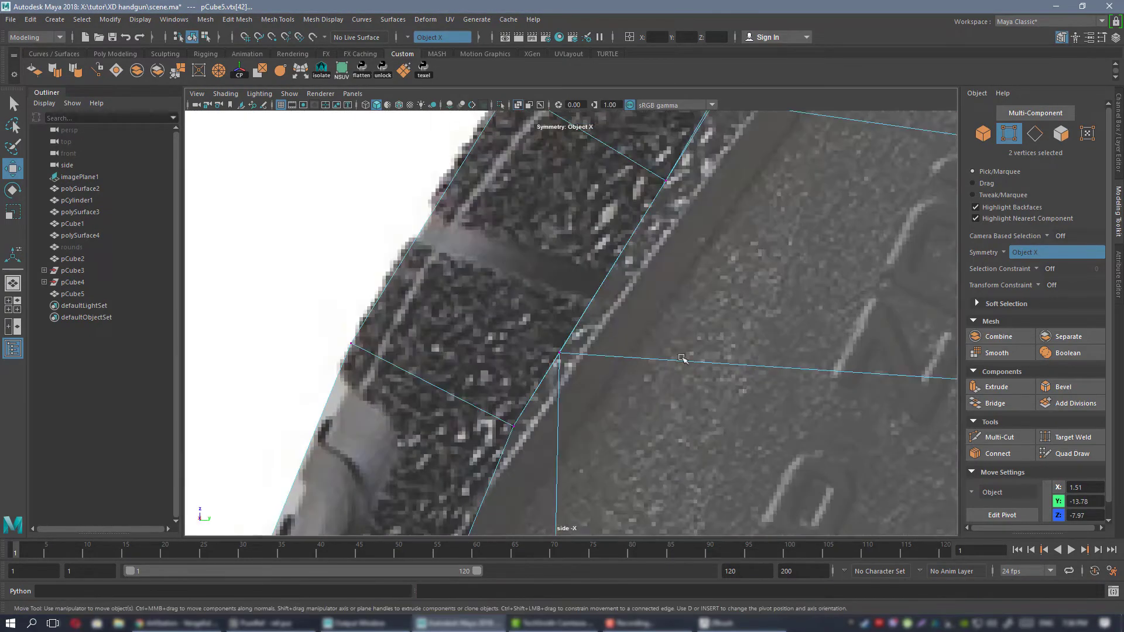
pyautogui.scroll(-6, 606, 332)
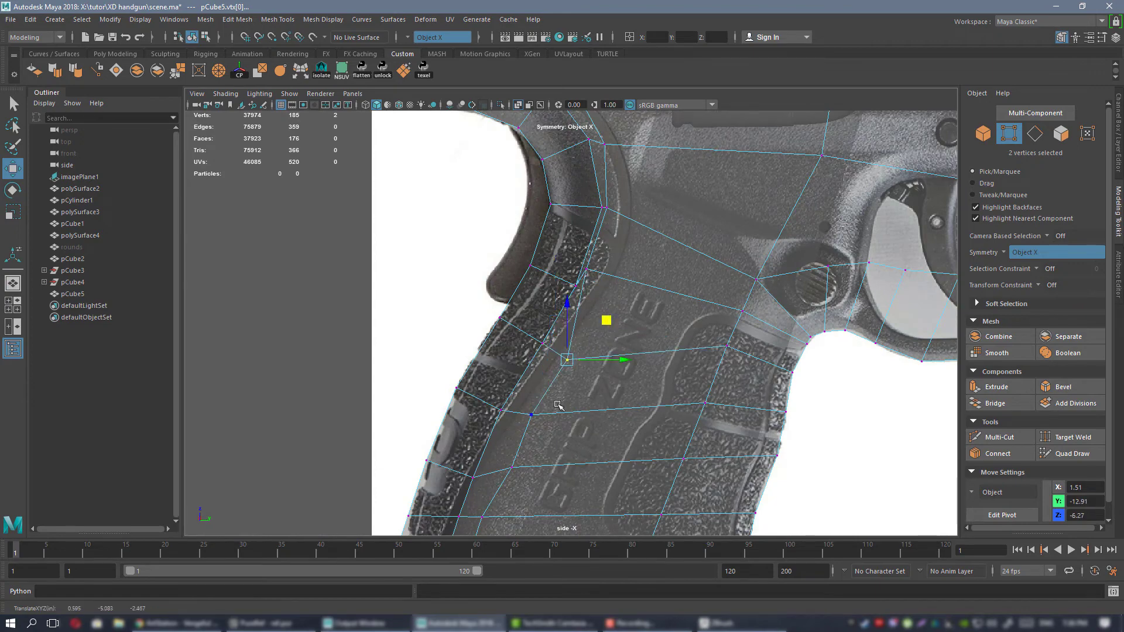
pyautogui.keyDown('alt'); pyautogui.moveTo(557, 404); pyautogui.dragTo(638, 228, button='middle'); pyautogui.keyUp('alt')
pyautogui.scroll(2, 599, 347)
pyautogui.moveTo(600, 317); pyautogui.dragTo(611, 325)
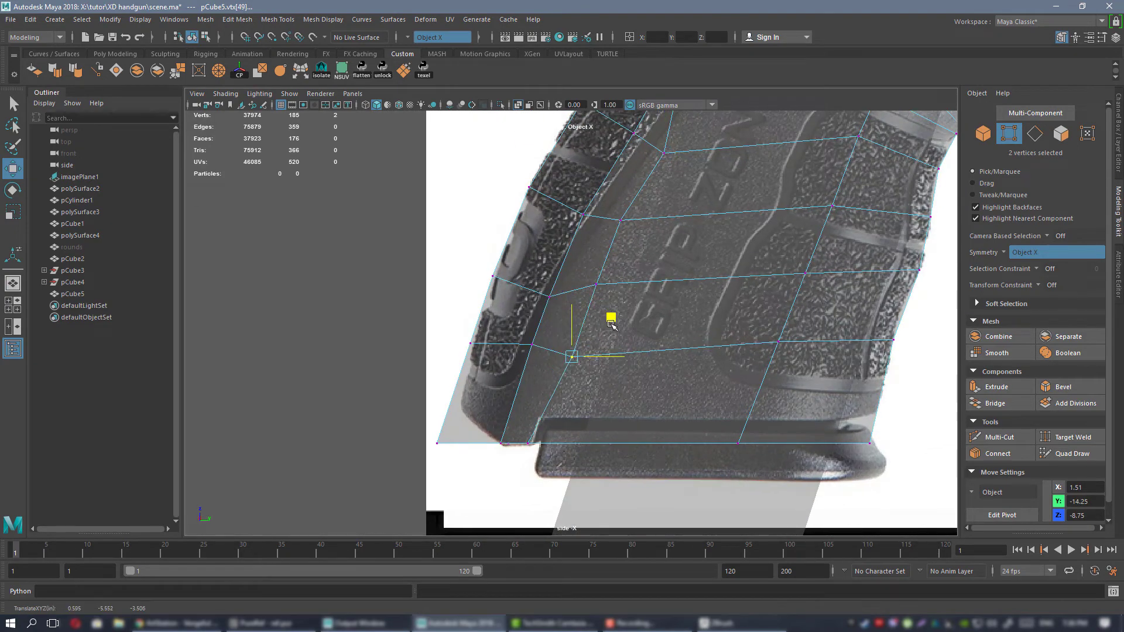
pyautogui.moveTo(634, 244); pyautogui.dragTo(626, 253)
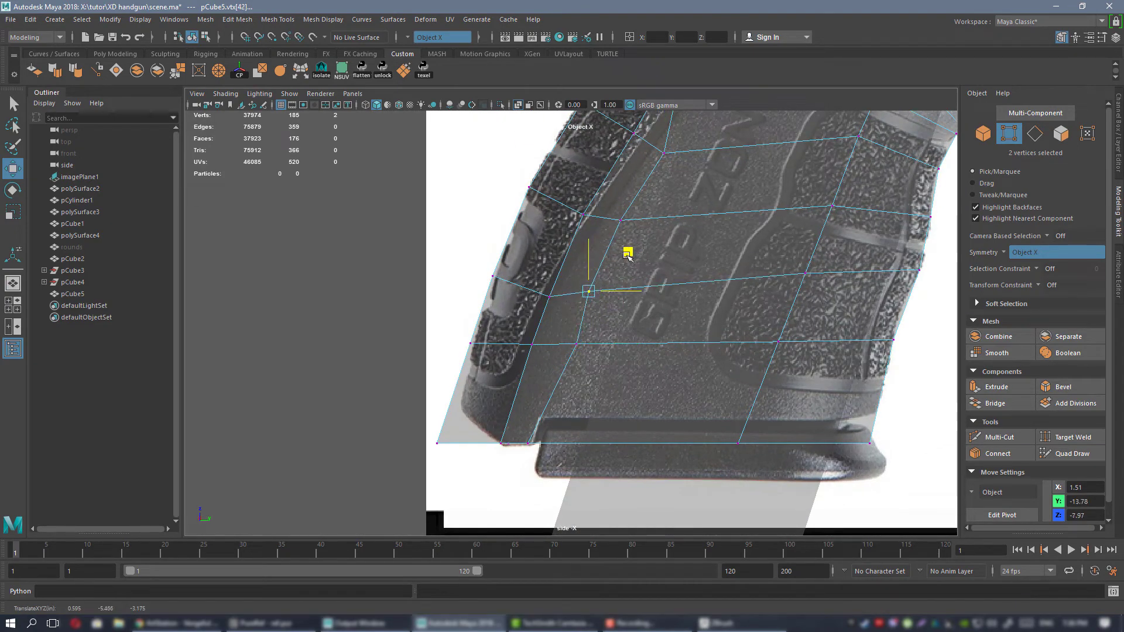
# Reposition the upper grip's bevel vertices to follow the curved contour line up towards the beavertail in the reference.
pyautogui.keyDown('alt'); pyautogui.moveTo(678, 193); pyautogui.dragTo(610, 354, button='middle'); pyautogui.keyUp('alt')
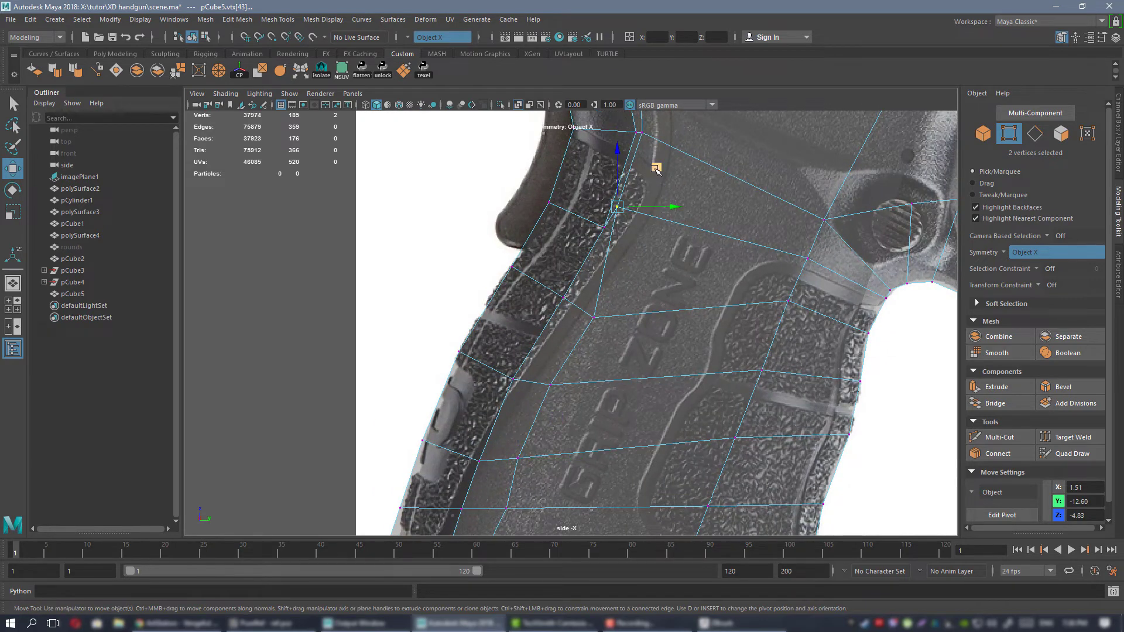
pyautogui.keyDown('alt'); pyautogui.moveTo(646, 164); pyautogui.dragTo(637, 258, button='middle'); pyautogui.keyUp('alt')
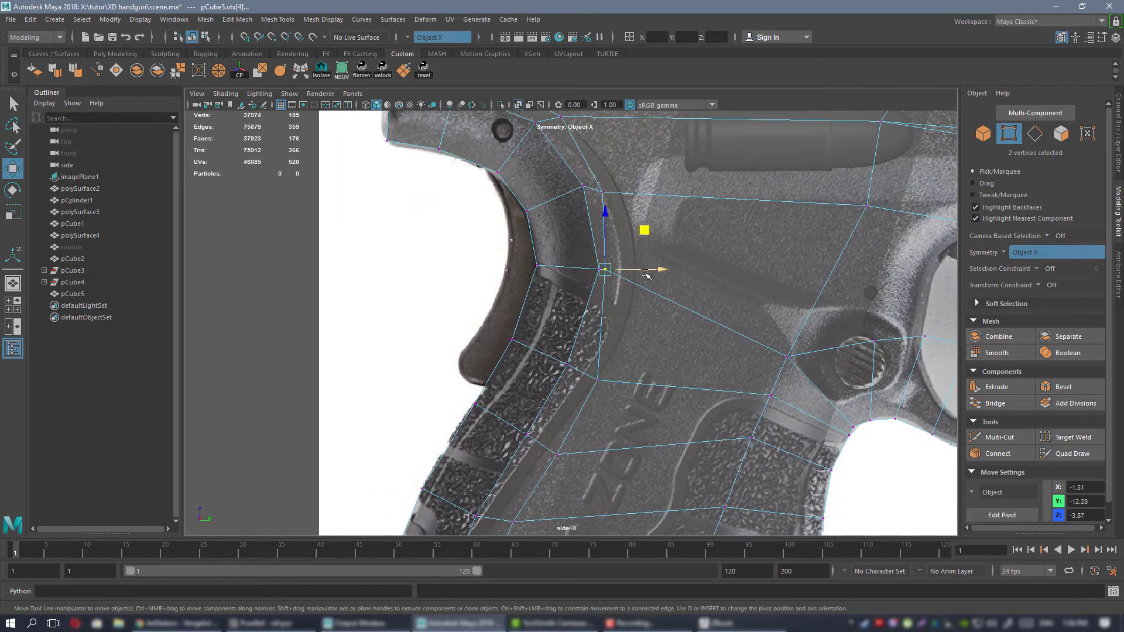
pyautogui.keyDown('alt'); pyautogui.moveTo(619, 185); pyautogui.dragTo(621, 267, button='middle'); pyautogui.keyUp('alt')
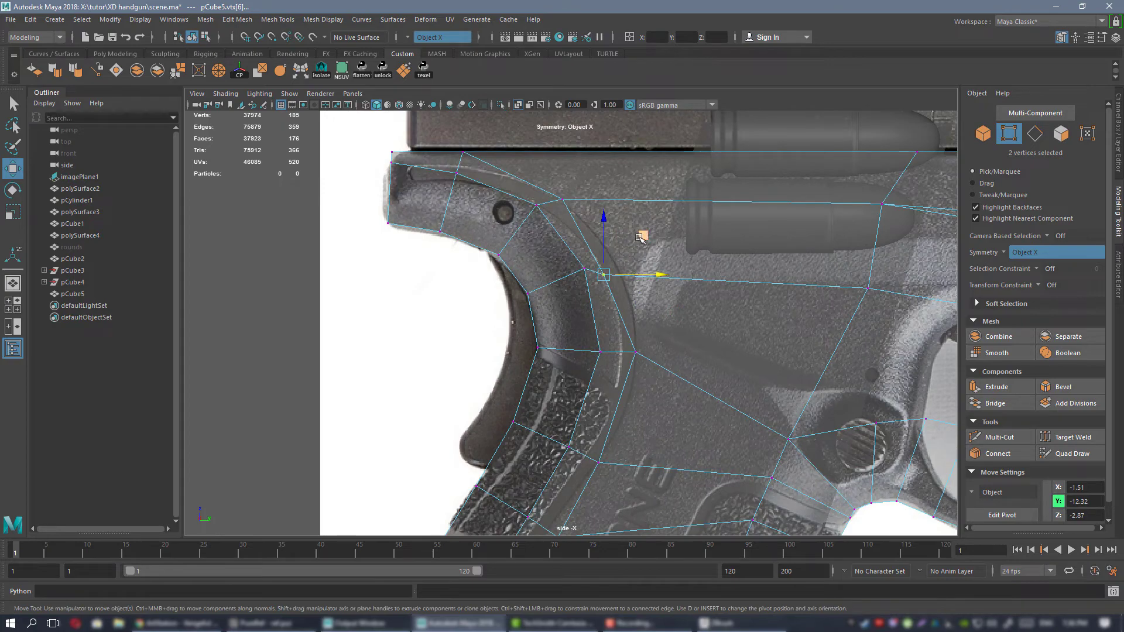
pyautogui.moveTo(601, 161); pyautogui.dragTo(607, 156)
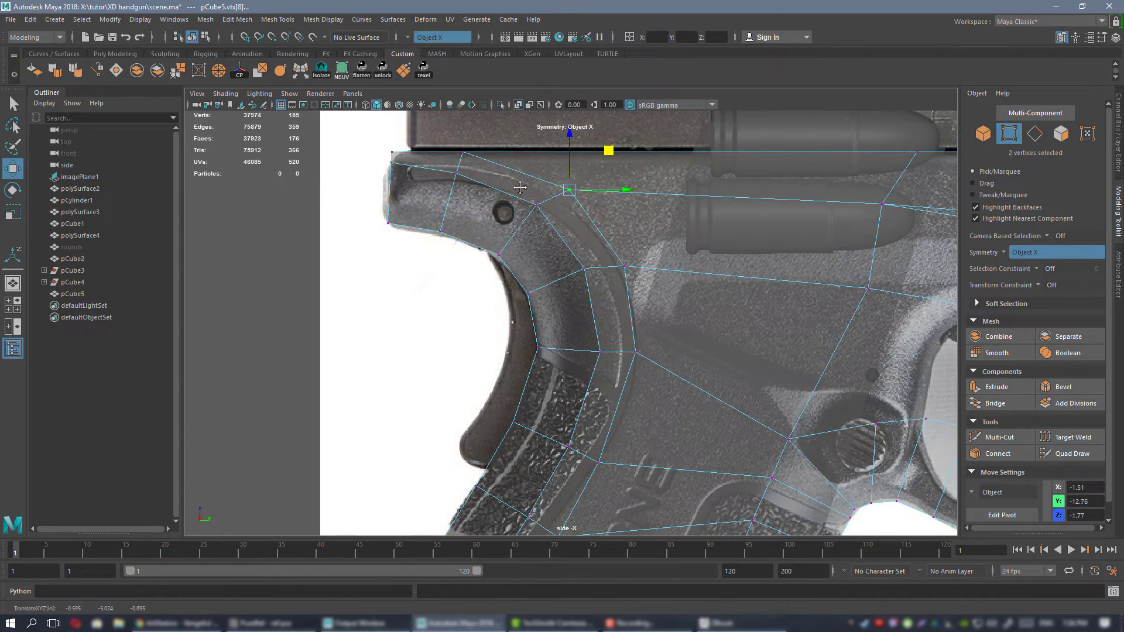
# Examine the reshaped grip corners, backstrap and beavertail in perspective from the rear, side and underneath.
pyautogui.keyDown('alt'); pyautogui.moveTo(519, 188); pyautogui.dragTo(660, 286, button='middle'); pyautogui.keyUp('alt')
pyautogui.keyDown('alt'); pyautogui.moveTo(660, 287); pyautogui.dragTo(673, 322, button='right'); pyautogui.keyUp('alt')
pyautogui.keyDown('alt'); pyautogui.moveTo(673, 322); pyautogui.dragTo(550, 297, button='middle'); pyautogui.keyUp('alt')
pyautogui.press('space')
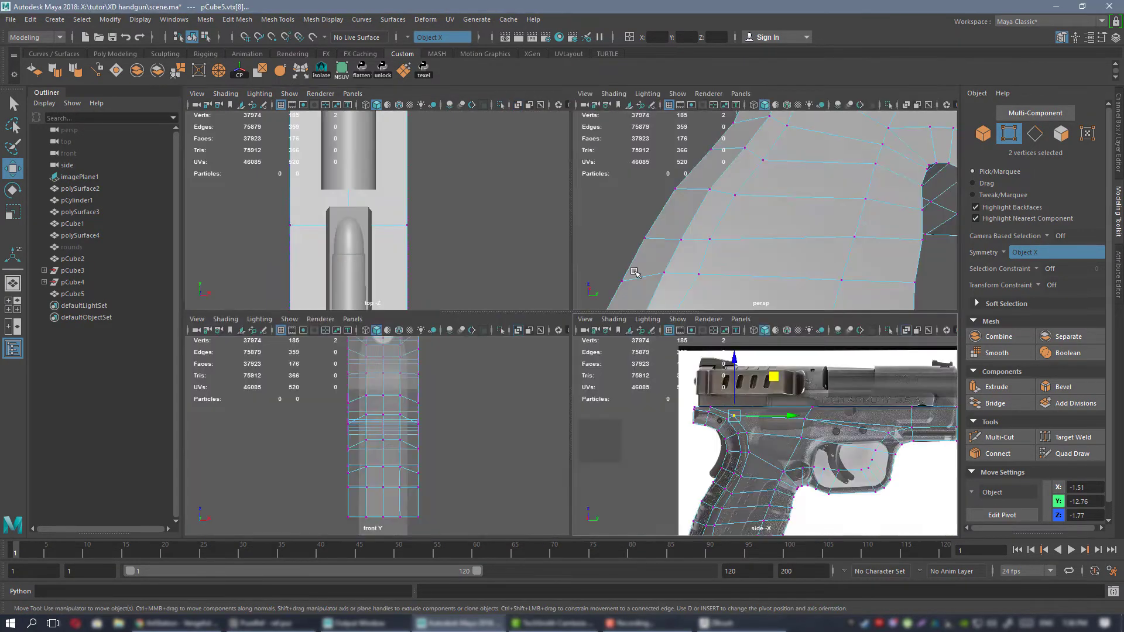
pyautogui.press('space')
pyautogui.keyDown('alt'); pyautogui.moveTo(626, 322); pyautogui.dragTo(687, 328); pyautogui.keyUp('alt')
pyautogui.keyDown('alt'); pyautogui.moveTo(687, 328); pyautogui.dragTo(670, 279, button='middle'); pyautogui.keyUp('alt')
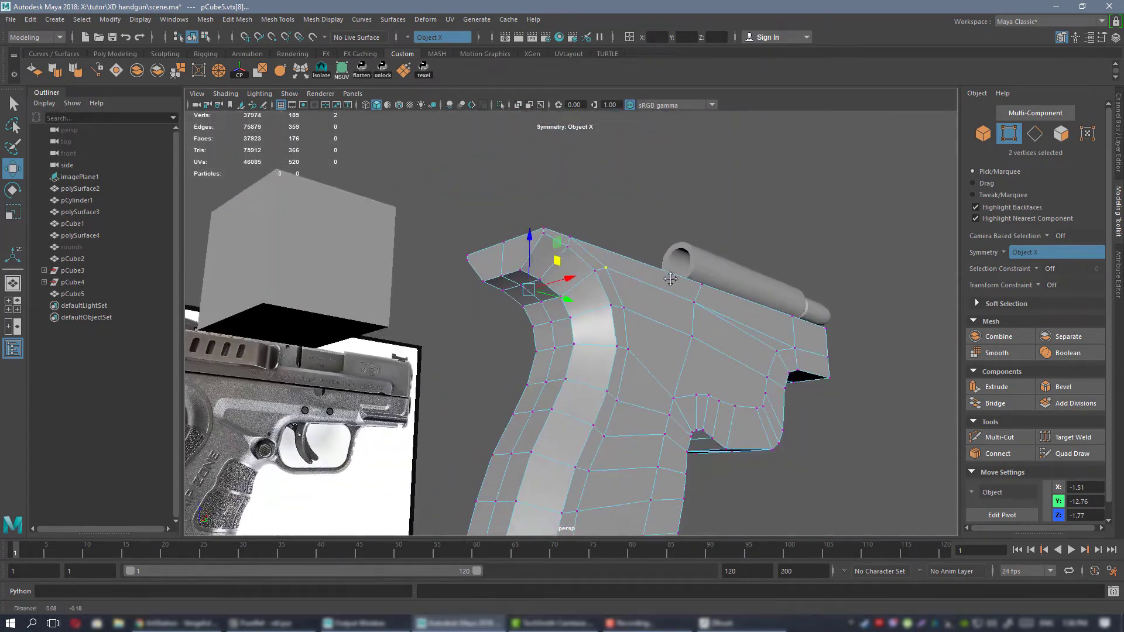
pyautogui.keyDown('alt'); pyautogui.moveTo(670, 279); pyautogui.dragTo(626, 275); pyautogui.keyUp('alt')
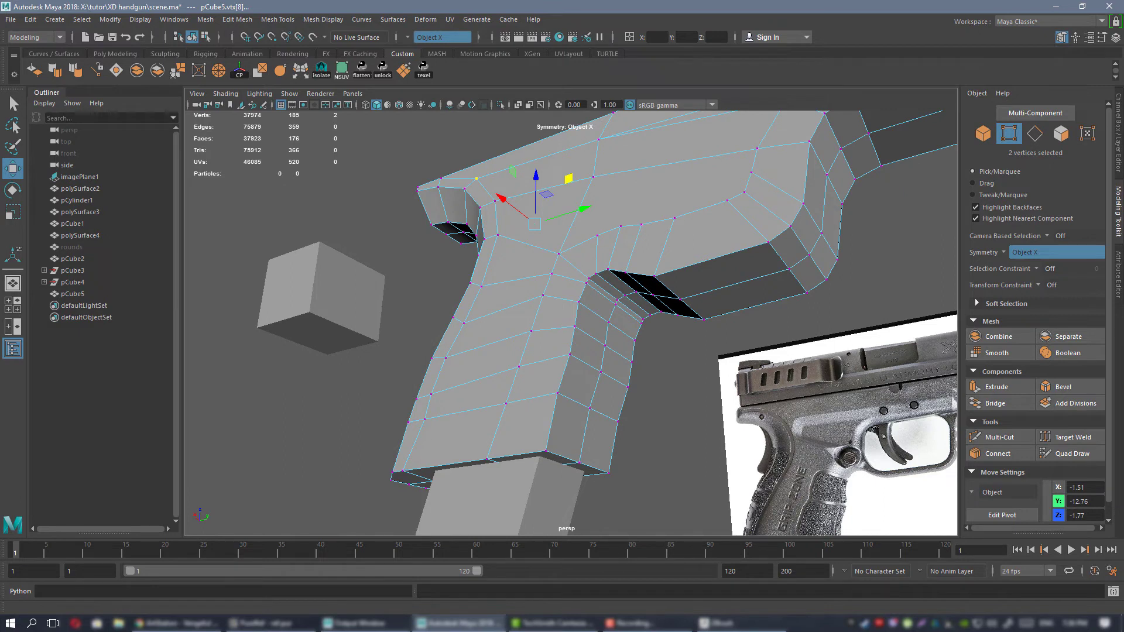
pyautogui.hotkey('alt', 'Tab')
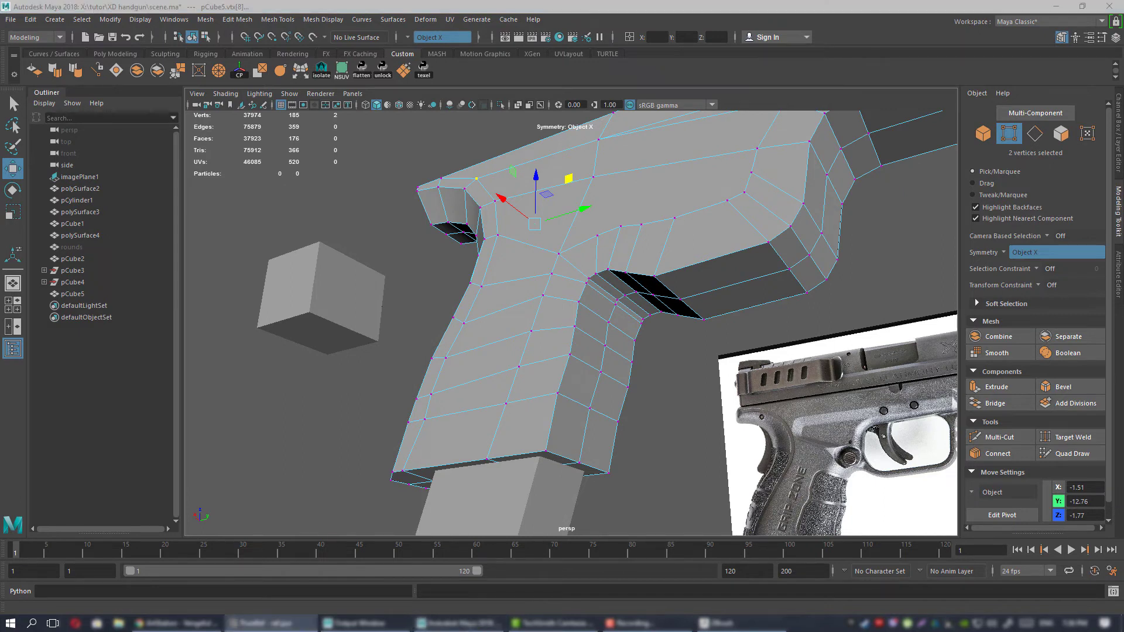
pyautogui.keyDown('alt'); pyautogui.moveTo(555, 326); pyautogui.dragTo(578, 307); pyautogui.keyUp('alt')
pyautogui.keyDown('alt'); pyautogui.moveTo(578, 308); pyautogui.dragTo(708, 348, button='right'); pyautogui.keyUp('alt')
pyautogui.keyDown('alt'); pyautogui.moveTo(708, 348); pyautogui.dragTo(680, 332); pyautogui.keyUp('alt')
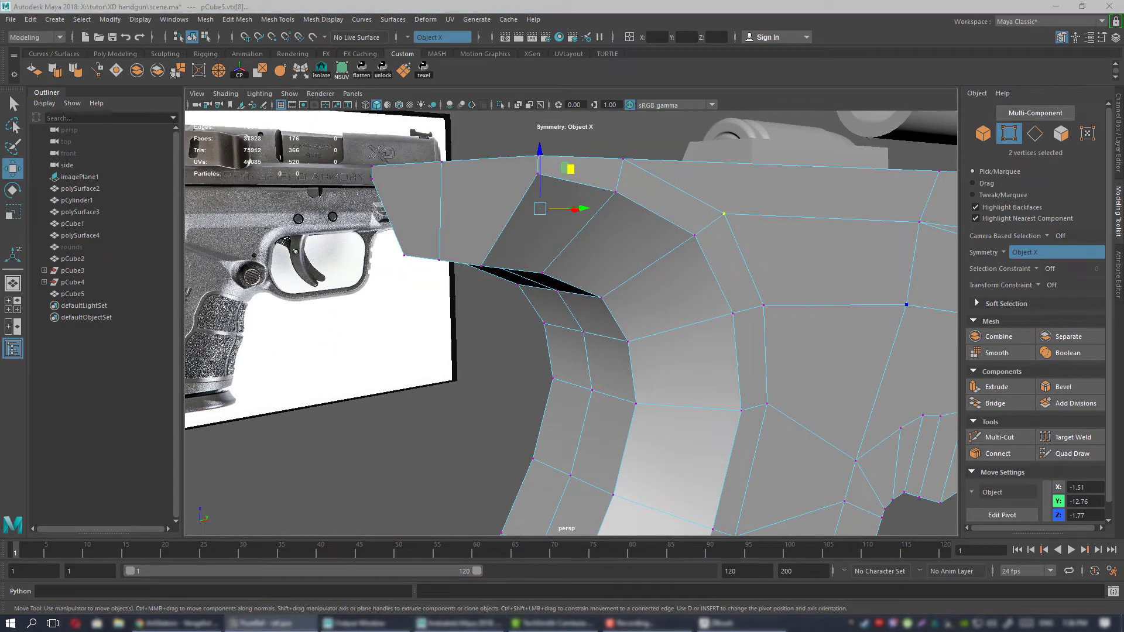
pyautogui.keyDown('alt'); pyautogui.moveTo(691, 281); pyautogui.dragTo(643, 287, button='right'); pyautogui.keyUp('alt')
pyautogui.keyDown('alt'); pyautogui.moveTo(644, 288); pyautogui.dragTo(648, 236); pyautogui.keyUp('alt')
pyautogui.moveTo(644, 234); pyautogui.dragTo(685, 216, button='right')
pyautogui.keyDown('alt'); pyautogui.moveTo(690, 268); pyautogui.dragTo(633, 316); pyautogui.keyUp('alt')
pyautogui.click(740, 200)
pyautogui.click(731, 227)
pyautogui.keyDown('alt'); pyautogui.moveTo(632, 316); pyautogui.dragTo(672, 316, button='right'); pyautogui.keyUp('alt')
pyautogui.keyDown('alt'); pyautogui.moveTo(672, 316); pyautogui.dragTo(578, 234); pyautogui.keyUp('alt')
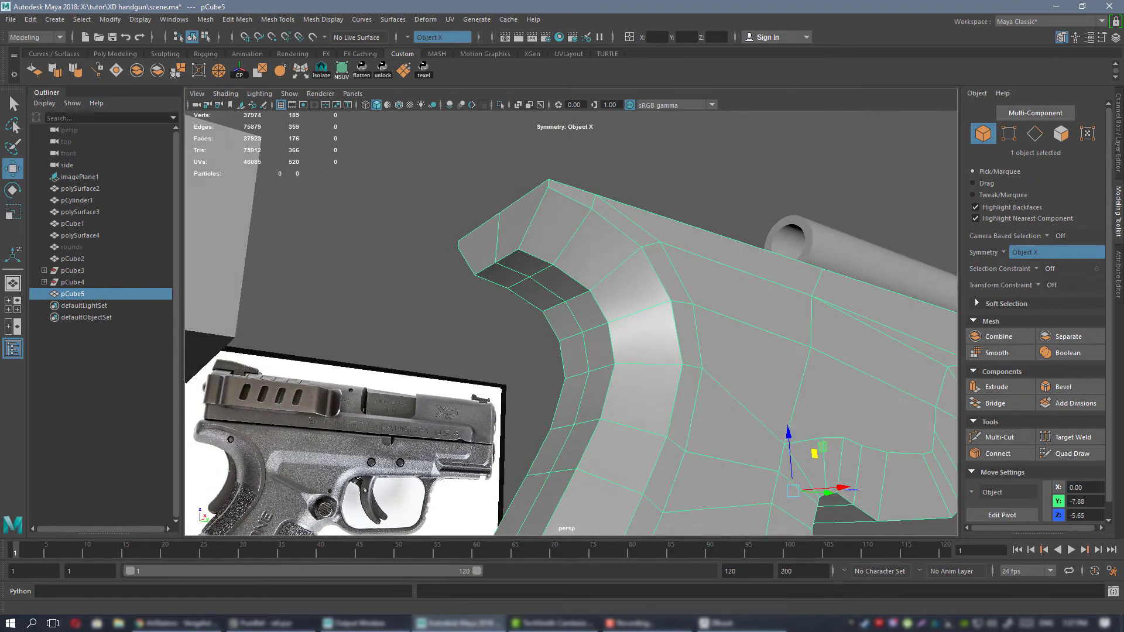
# Switch to the PureRef board and examine the rear three-quarter photo of the beavertail and upper grip.
pyautogui.hotkey('alt', 'Tab')
pyautogui.scroll(-3, 655, 313)
pyautogui.scroll(5, 655, 314)
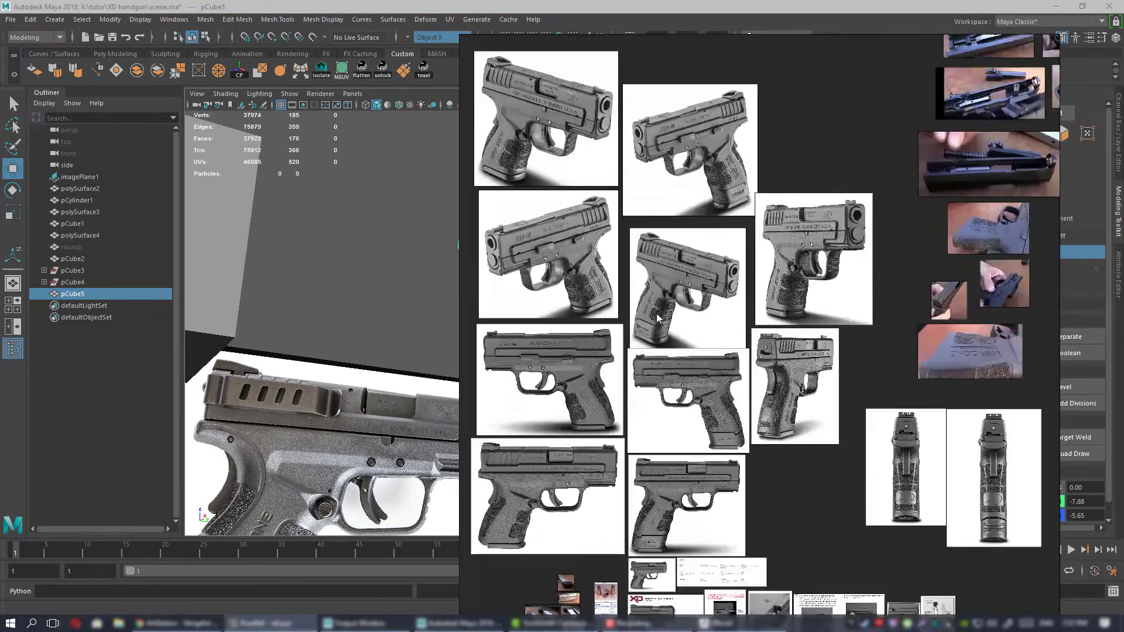
pyautogui.scroll(6, 789, 352)
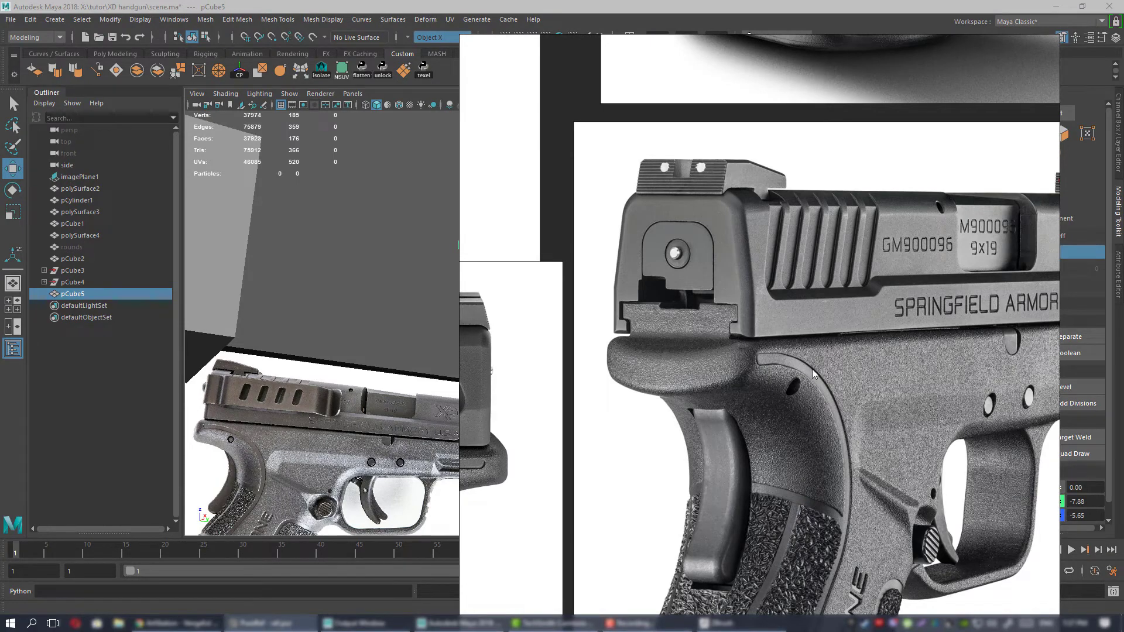
pyautogui.hotkey('alt', 'Tab')
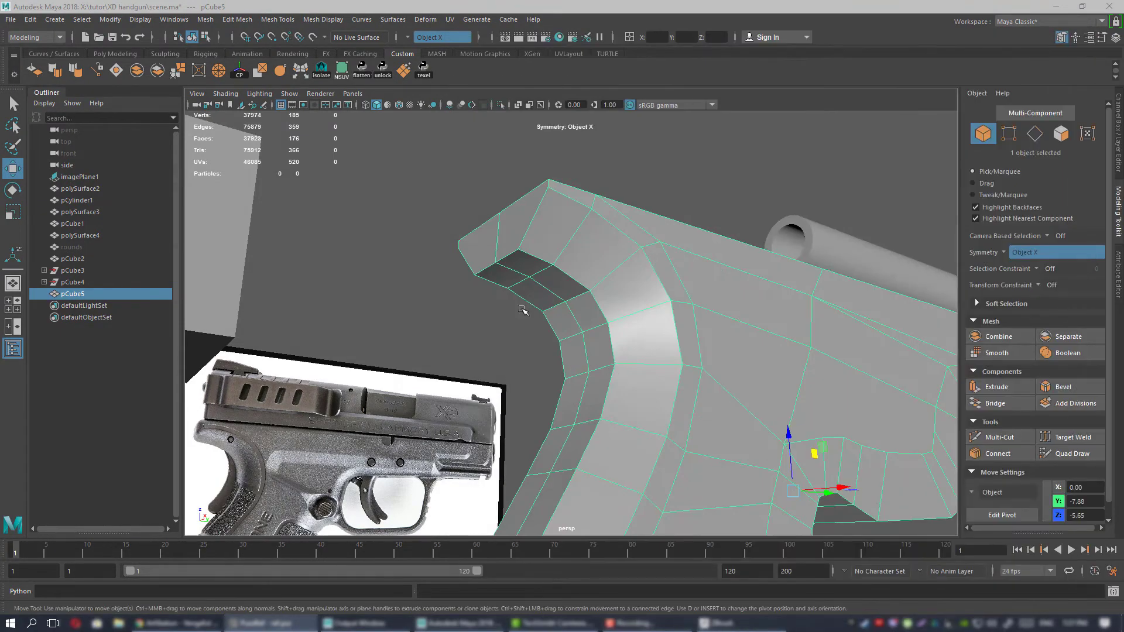
# Return to the frame's vertices in Maya and adjust the height of the side vertices at the beavertail's rear end.
pyautogui.keyDown('alt'); pyautogui.moveTo(523, 310); pyautogui.dragTo(527, 247); pyautogui.keyUp('alt')
pyautogui.moveTo(485, 206); pyautogui.dragTo(448, 208, button='right')
pyautogui.keyDown('alt'); pyautogui.moveTo(449, 208); pyautogui.dragTo(578, 225); pyautogui.keyUp('alt')
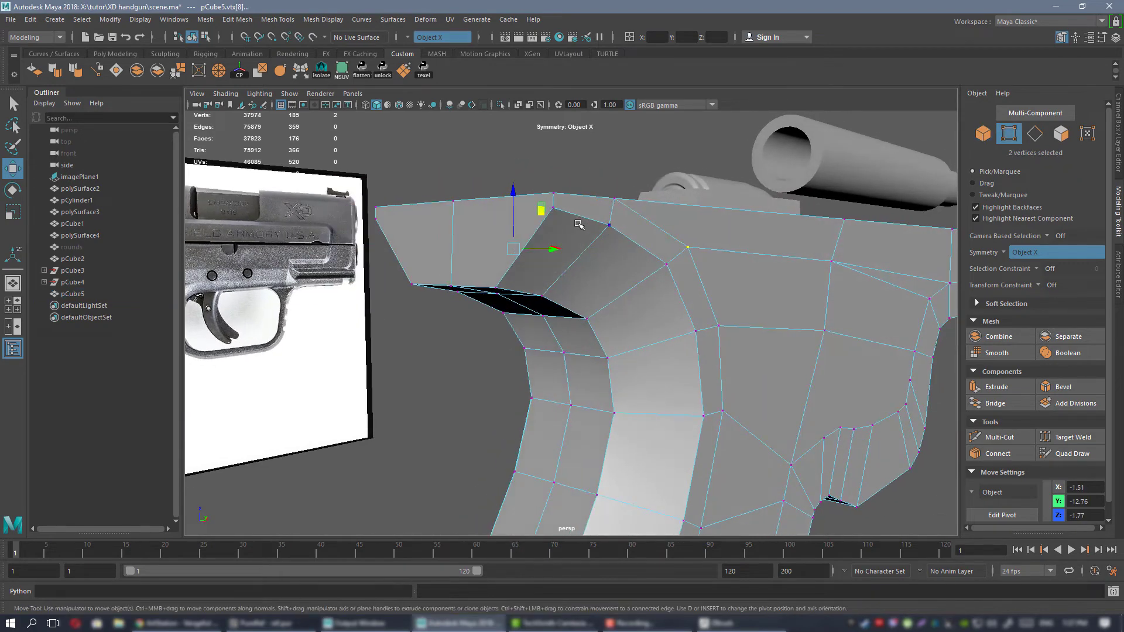
pyautogui.moveTo(548, 187); pyautogui.dragTo(514, 280)
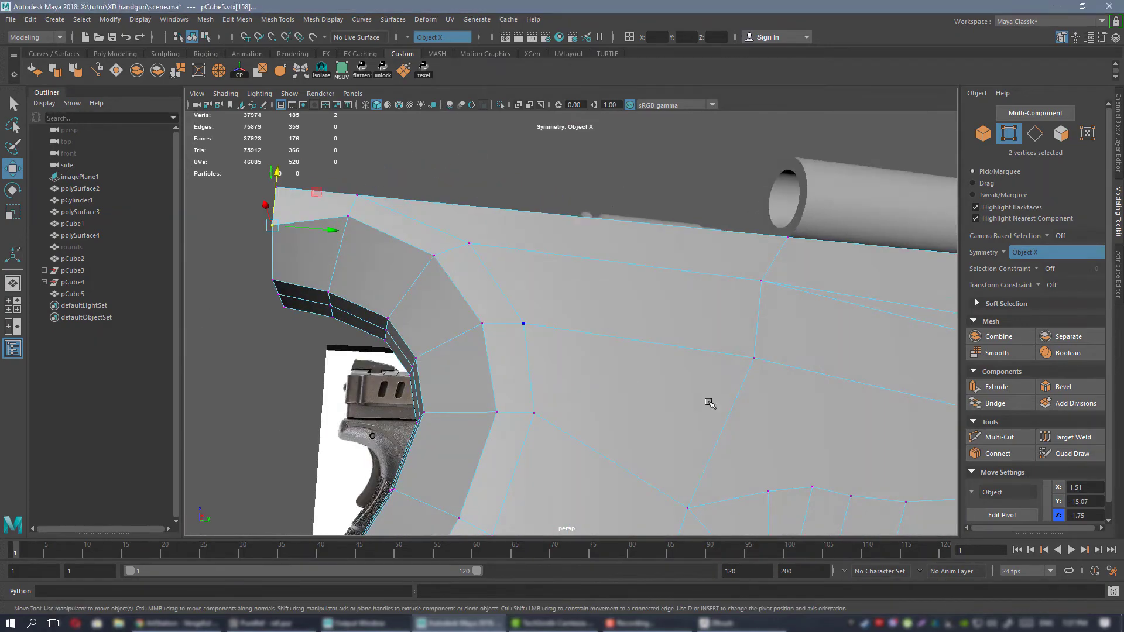
# In the side view, align the beavertail's side vertices with the lower edge of the curved recess in the reference.
pyautogui.press('space')
pyautogui.press('space')
pyautogui.keyDown('alt'); pyautogui.moveTo(480, 271); pyautogui.dragTo(691, 433, button='right'); pyautogui.keyUp('alt')
pyautogui.keyDown('alt'); pyautogui.moveTo(286, 258); pyautogui.dragTo(632, 351, button='middle'); pyautogui.keyUp('alt')
pyautogui.keyDown('alt'); pyautogui.moveTo(632, 351); pyautogui.dragTo(740, 353, button='right'); pyautogui.keyUp('alt')
pyautogui.keyDown('alt'); pyautogui.moveTo(739, 353); pyautogui.dragTo(685, 358, button='middle'); pyautogui.keyUp('alt')
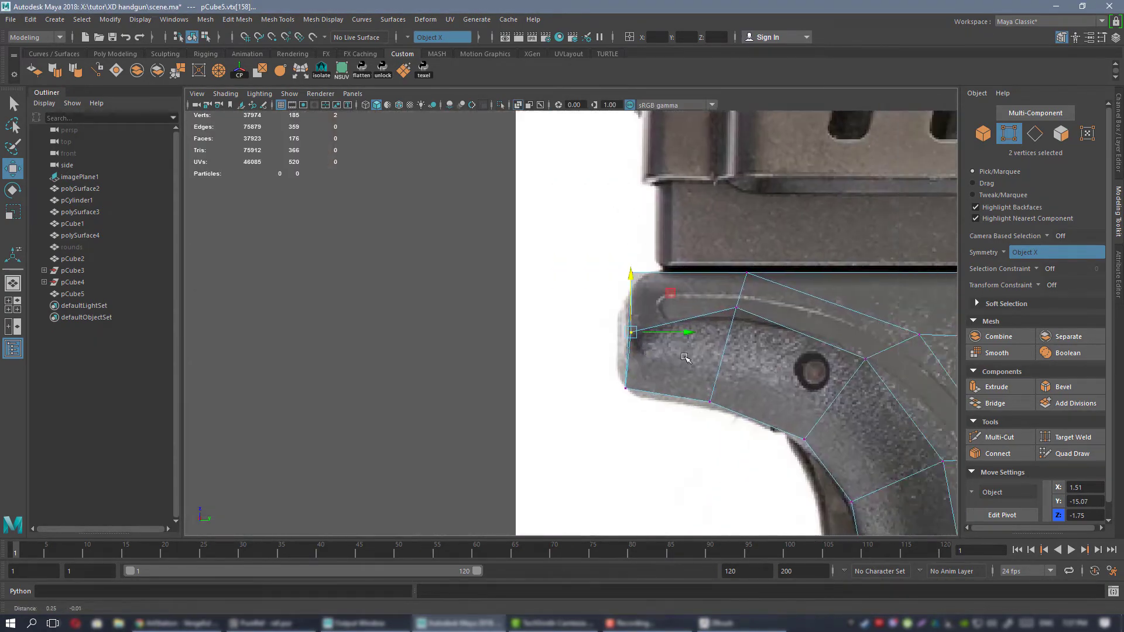
pyautogui.scroll(3, 686, 328)
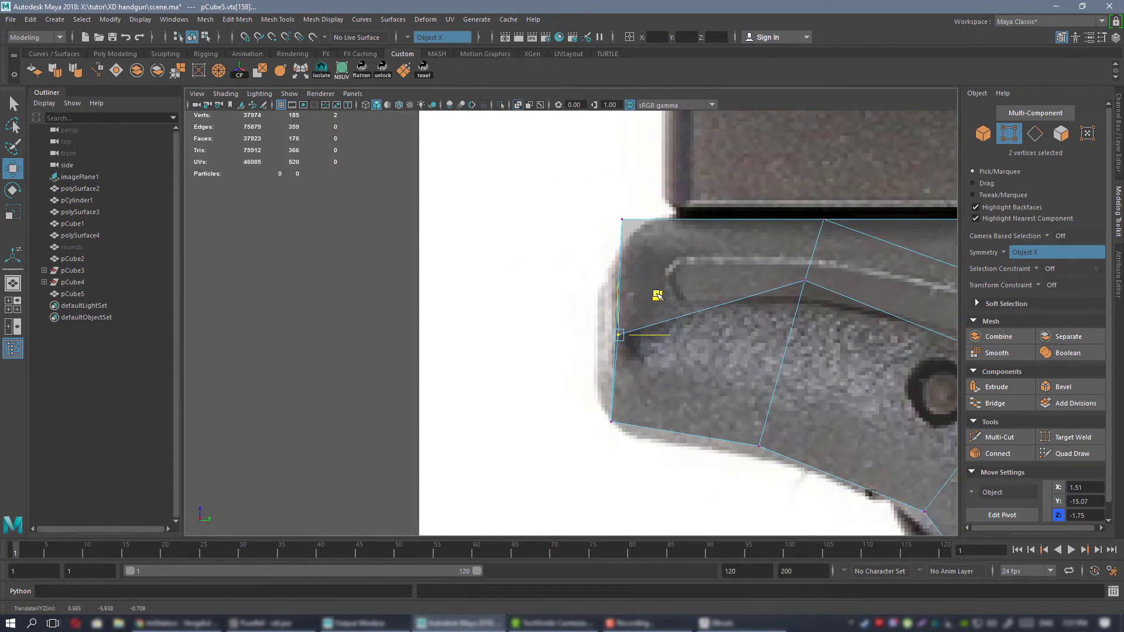
pyautogui.keyDown('alt'); pyautogui.moveTo(654, 297); pyautogui.dragTo(633, 317, button='middle'); pyautogui.keyUp('alt')
pyautogui.moveTo(689, 267); pyautogui.dragTo(702, 312, button='middle')
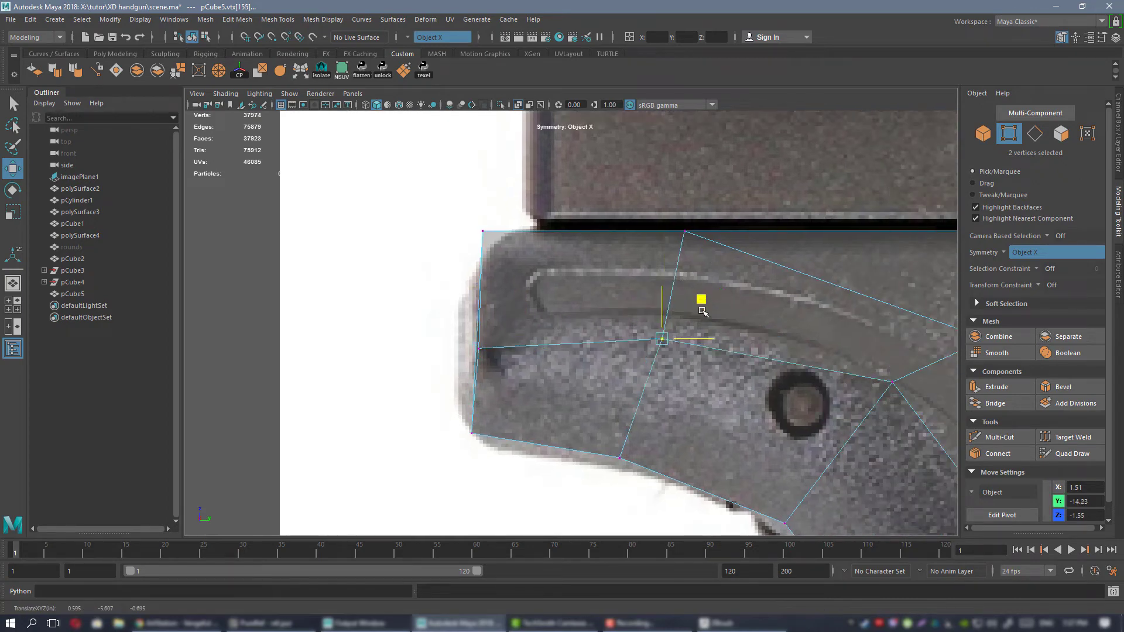
pyautogui.scroll(-6, 690, 322)
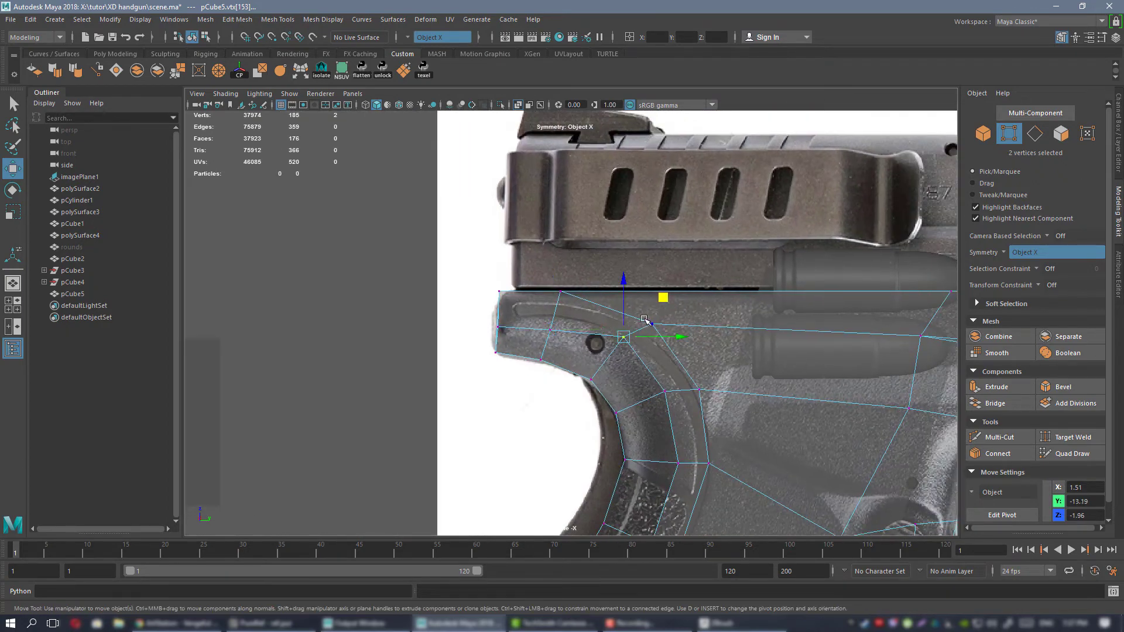
pyautogui.moveTo(660, 307); pyautogui.dragTo(660, 309)
# Widen the beavertail's underside by moving its inner vertex pairs symmetrically outward along X.
pyautogui.press('space')
pyautogui.press('space')
pyautogui.keyDown('alt'); pyautogui.moveTo(750, 263); pyautogui.dragTo(670, 271); pyautogui.keyUp('alt')
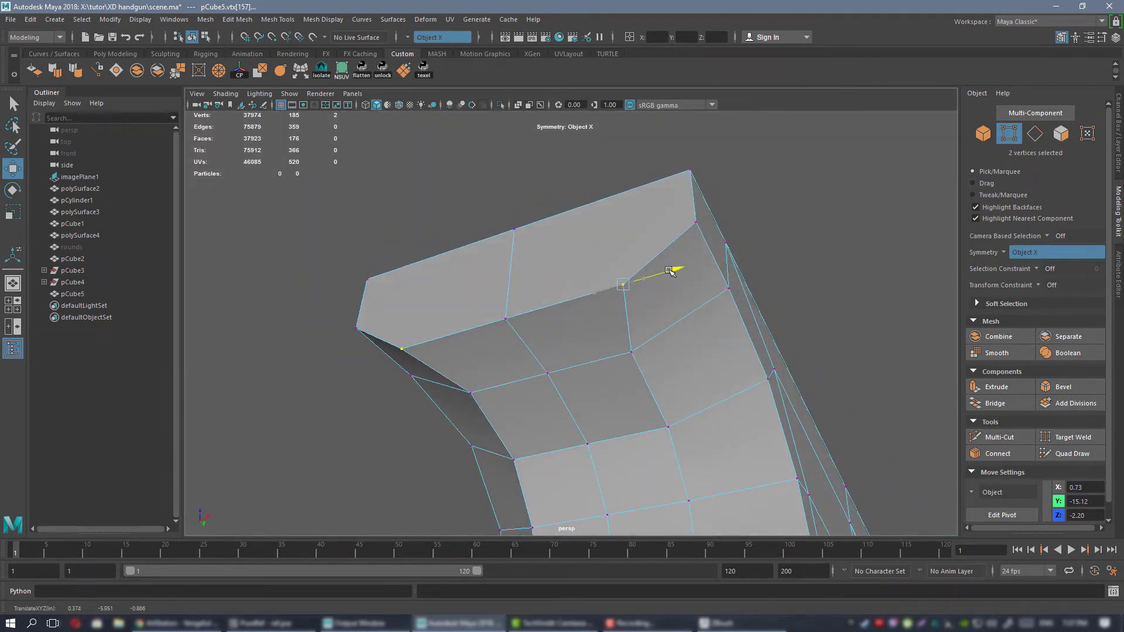
pyautogui.moveTo(684, 343); pyautogui.dragTo(720, 314)
pyautogui.keyDown('alt'); pyautogui.moveTo(720, 314); pyautogui.dragTo(652, 355, button='right'); pyautogui.keyUp('alt')
pyautogui.keyDown('alt'); pyautogui.moveTo(652, 355); pyautogui.dragTo(646, 280); pyautogui.keyUp('alt')
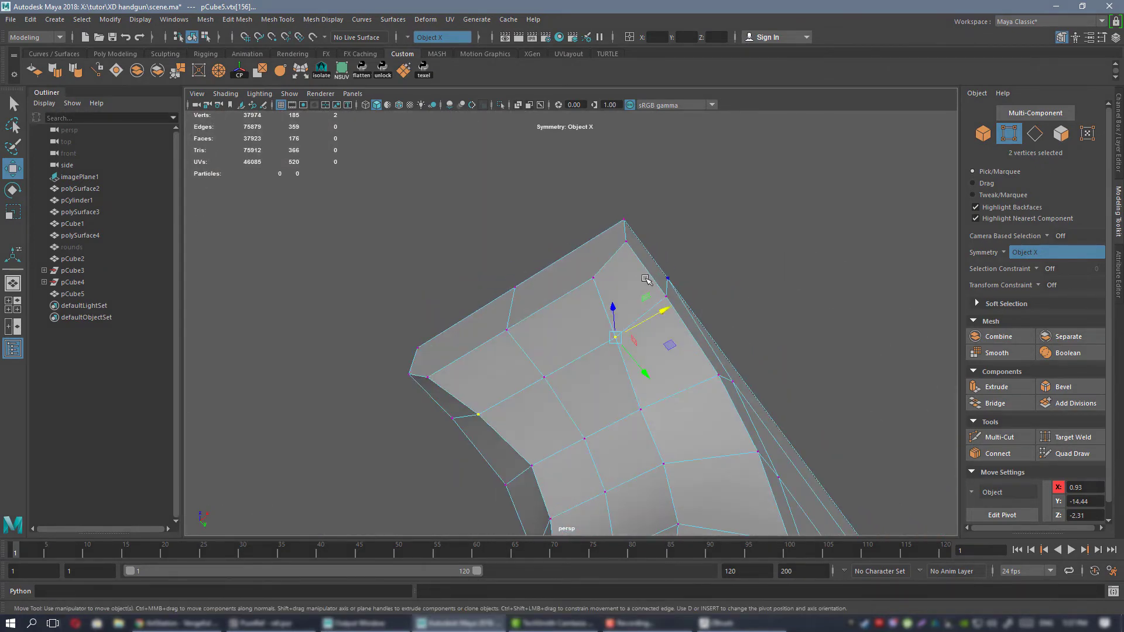
# Select the side and lower edges of the beavertail's rear face and bevel them, adjusting the bevel fraction.
pyautogui.moveTo(640, 240); pyautogui.dragTo(621, 230, button='right')
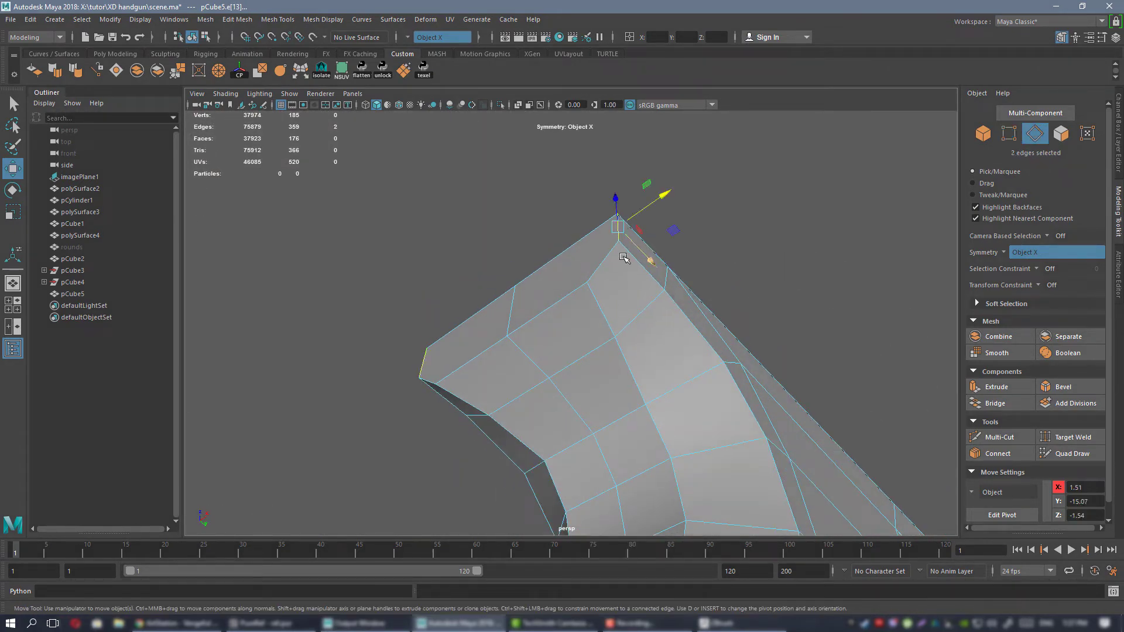
pyautogui.keyDown('shift'); pyautogui.click(569, 295); pyautogui.keyUp('shift')
pyautogui.keyDown('alt'); pyautogui.moveTo(570, 295); pyautogui.dragTo(661, 313); pyautogui.keyUp('alt')
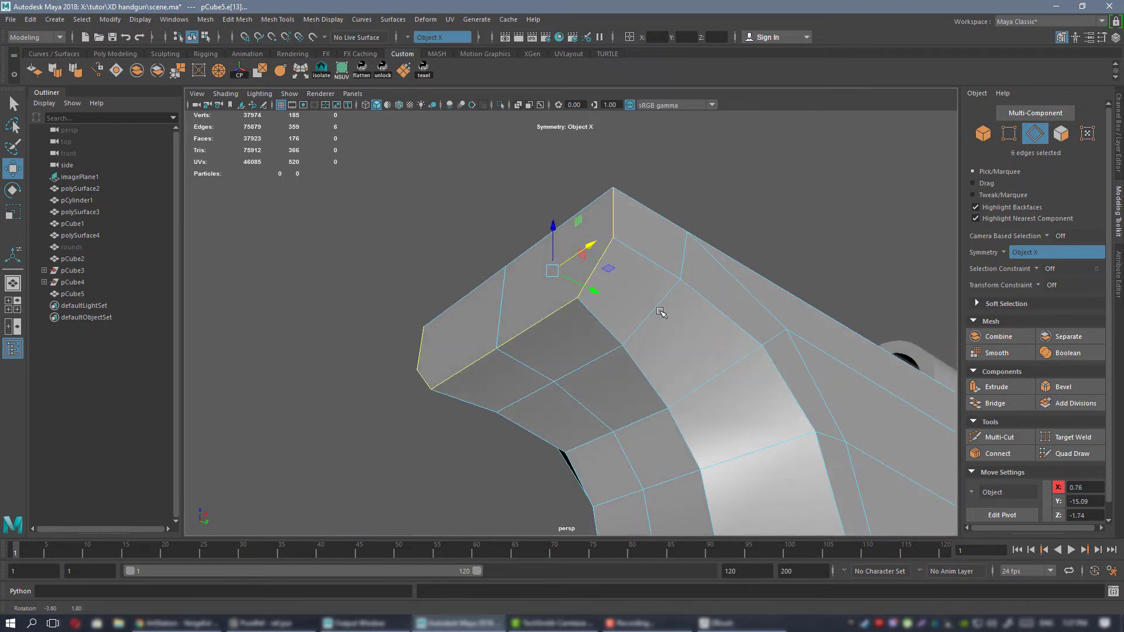
pyautogui.click(1071, 388)
pyautogui.keyDown('alt'); pyautogui.moveTo(619, 243); pyautogui.dragTo(700, 234); pyautogui.keyUp('alt')
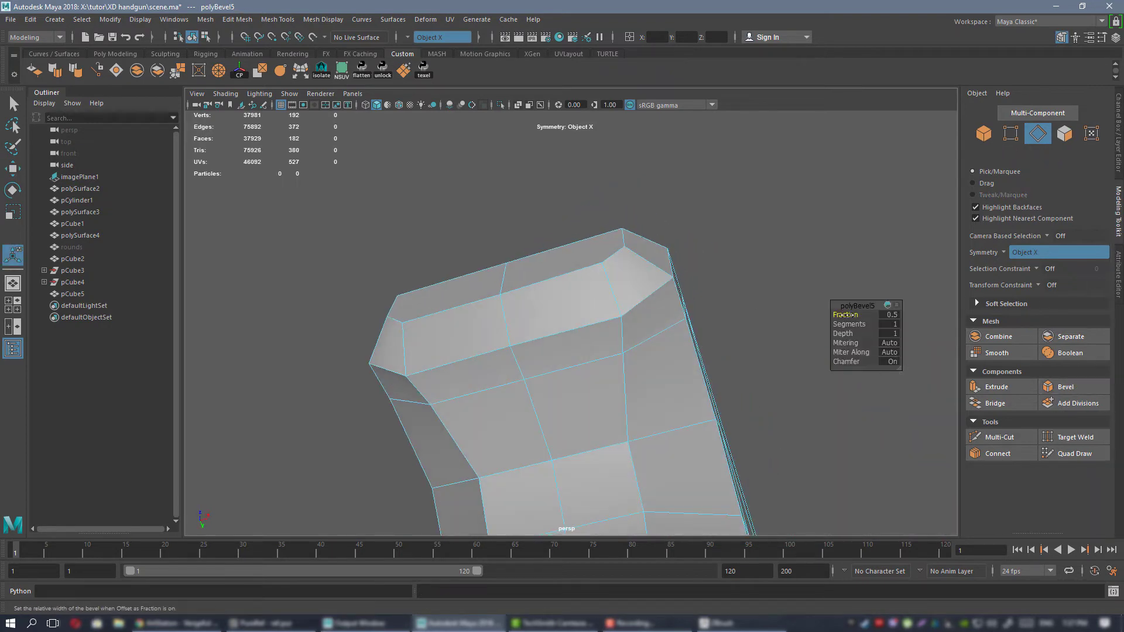
pyautogui.moveTo(844, 315); pyautogui.dragTo(847, 315, button='middle')
# Select the three vertices along the lower edge of the beavertail's bevel and adjust their height along Z.
pyautogui.keyDown('alt'); pyautogui.moveTo(550, 381); pyautogui.dragTo(695, 325); pyautogui.keyUp('alt')
pyautogui.scroll(3, 544, 314)
pyautogui.keyDown('alt'); pyautogui.moveTo(544, 314); pyautogui.dragTo(547, 287); pyautogui.keyUp('alt')
pyautogui.moveTo(560, 283); pyautogui.dragTo(508, 287, button='right')
pyautogui.keyDown('alt'); pyautogui.moveTo(562, 302); pyautogui.dragTo(518, 275); pyautogui.keyUp('alt')
pyautogui.scroll(3, 550, 319)
pyautogui.keyDown('alt'); pyautogui.moveTo(554, 326); pyautogui.dragTo(492, 334); pyautogui.keyUp('alt')
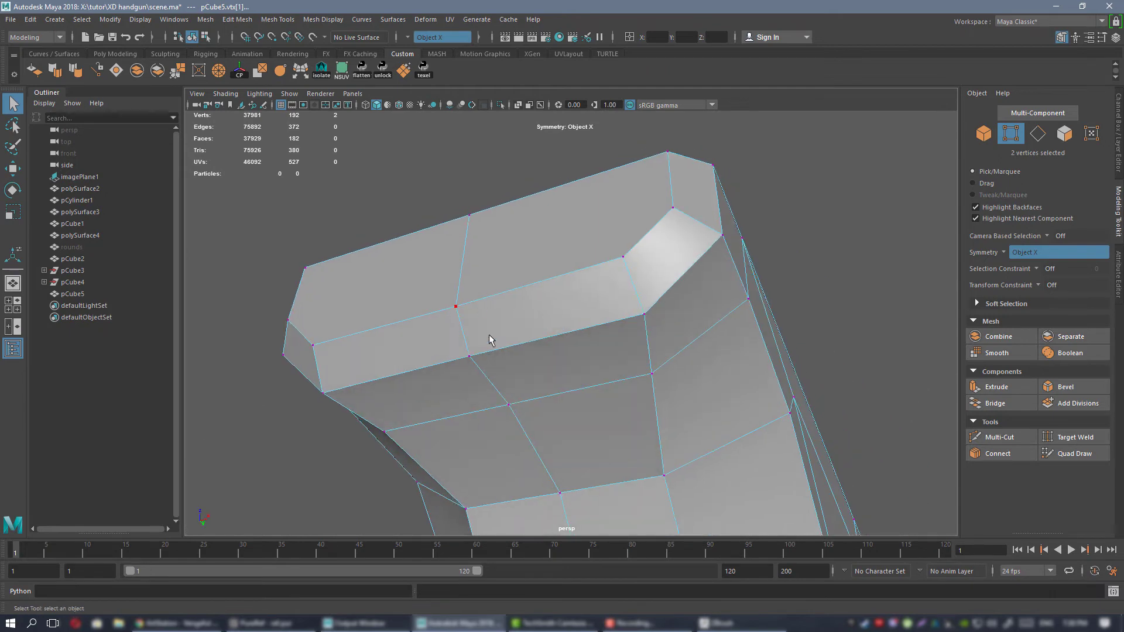
pyautogui.keyDown('shift'); pyautogui.click(525, 377); pyautogui.keyUp('shift')
pyautogui.keyDown('alt'); pyautogui.moveTo(526, 376); pyautogui.dragTo(564, 339); pyautogui.keyUp('alt')
pyautogui.press('w')
pyautogui.moveTo(494, 315); pyautogui.dragTo(575, 291)
pyautogui.scroll(3, 582, 231)
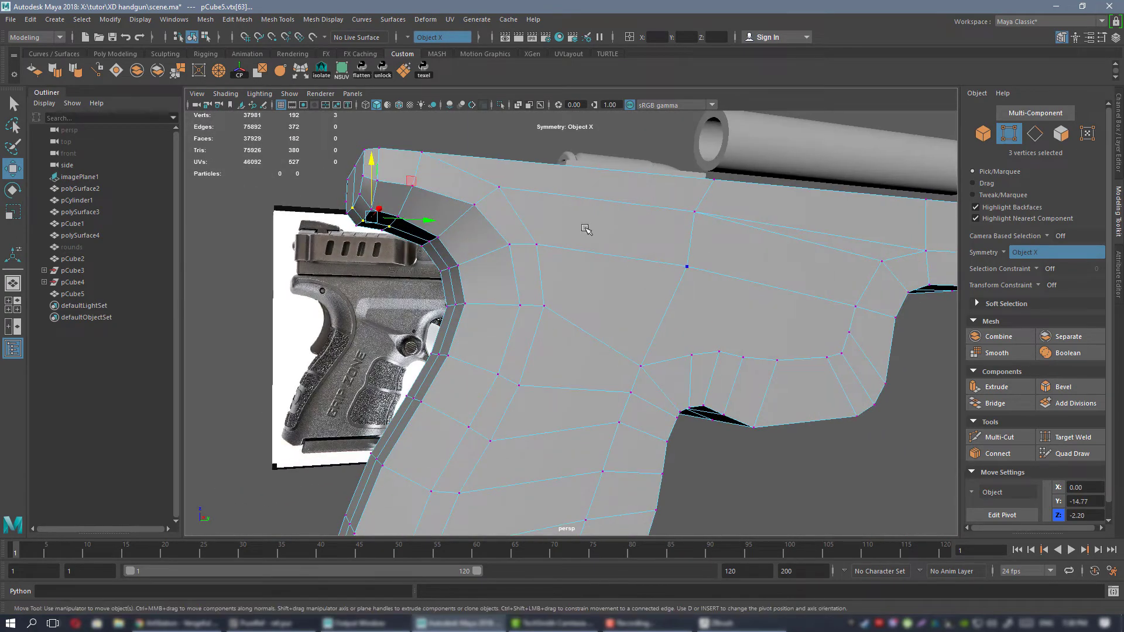
# Preview the frame smoothed, examine the beavertail and grip corners, and return to the unsmoothed display.
pyautogui.moveTo(583, 222); pyautogui.dragTo(622, 214, button='right')
pyautogui.scroll(-5, 585, 225)
pyautogui.click(537, 232)
pyautogui.moveTo(561, 298)
pyautogui.keyDown('alt'); pyautogui.mouseDown()
pyautogui.moveTo(594, 319)
pyautogui.moveTo(499, 284)
pyautogui.moveTo(622, 239)
pyautogui.moveTo(569, 286)
pyautogui.mouseUp(); pyautogui.keyUp('alt')
pyautogui.click(572, 258)
pyautogui.press('3')
pyautogui.click(650, 206)
pyautogui.keyDown('alt'); pyautogui.moveTo(651, 219); pyautogui.dragTo(595, 236); pyautogui.keyUp('alt')
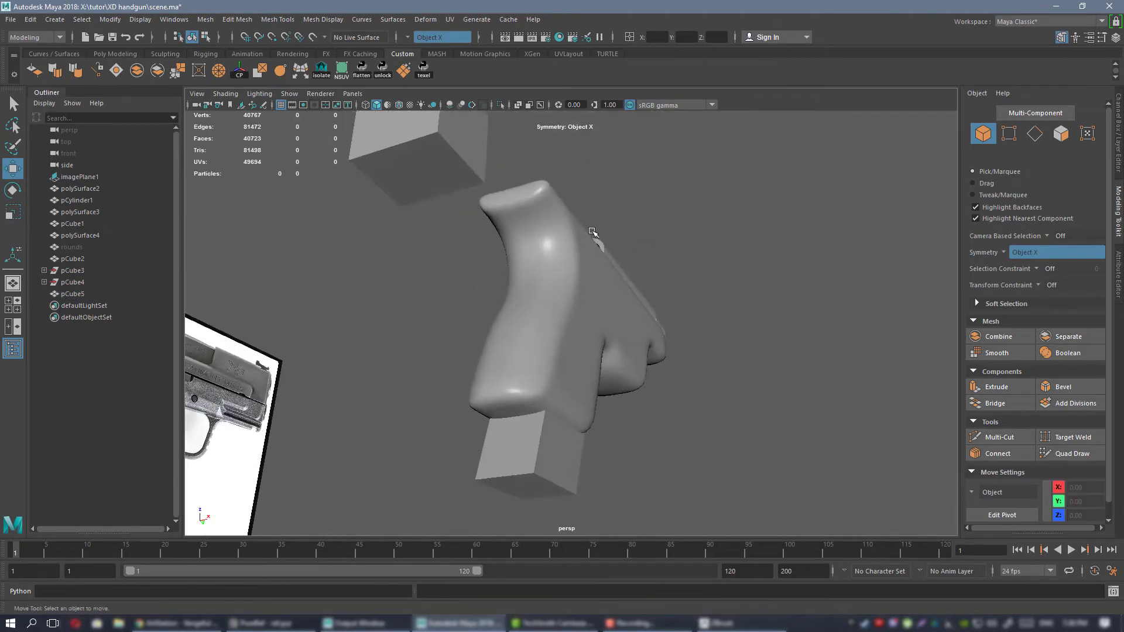
pyautogui.scroll(4, 576, 251)
pyautogui.keyDown('alt'); pyautogui.moveTo(552, 269); pyautogui.dragTo(550, 301, button='middle'); pyautogui.keyUp('alt')
pyautogui.keyDown('alt'); pyautogui.moveTo(550, 300); pyautogui.dragTo(583, 306); pyautogui.keyUp('alt')
pyautogui.click(559, 305)
pyautogui.scroll(1, 556, 289)
pyautogui.click(459, 311)
pyautogui.click(638, 279)
pyautogui.press('1')
# Move the mirrored vertices beside the backstrap's center line outward along X and forward along Y to round the grip's rear.
pyautogui.moveTo(587, 251); pyautogui.dragTo(535, 251, button='right')
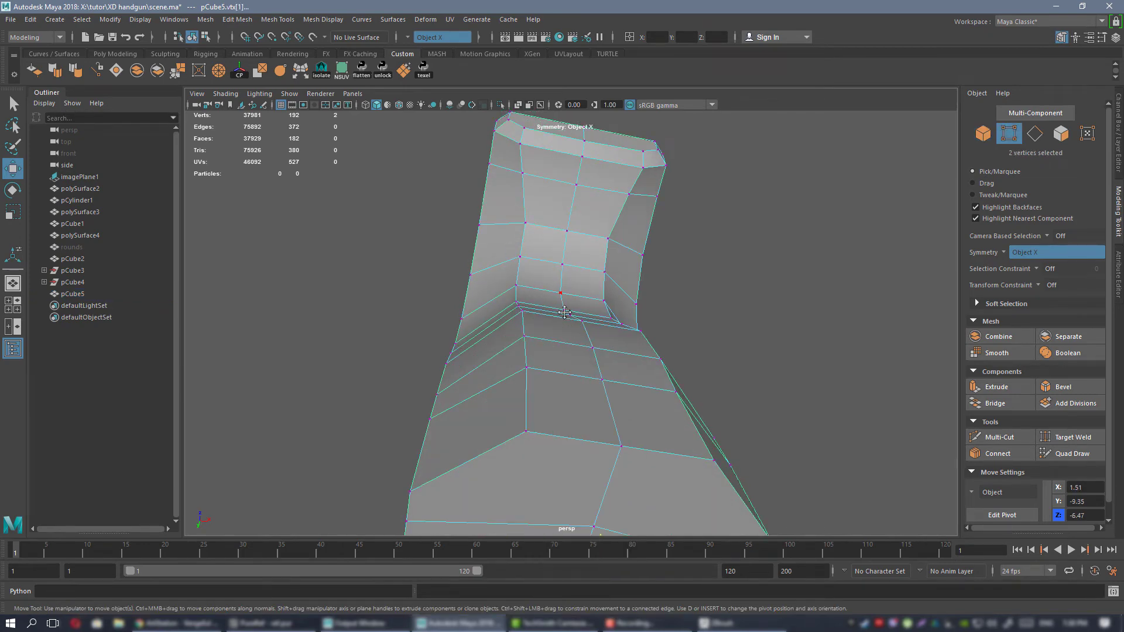
pyautogui.keyDown('alt'); pyautogui.moveTo(560, 294); pyautogui.dragTo(577, 385); pyautogui.keyUp('alt')
pyautogui.click(574, 274)
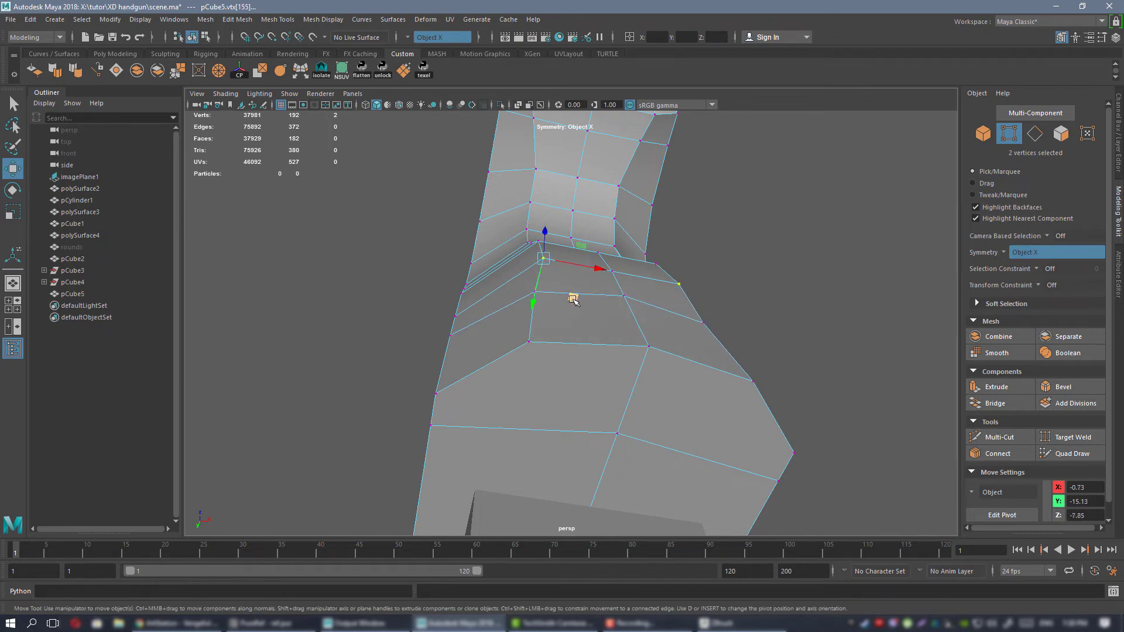
pyautogui.keyDown('alt'); pyautogui.moveTo(568, 305); pyautogui.dragTo(576, 317); pyautogui.keyUp('alt')
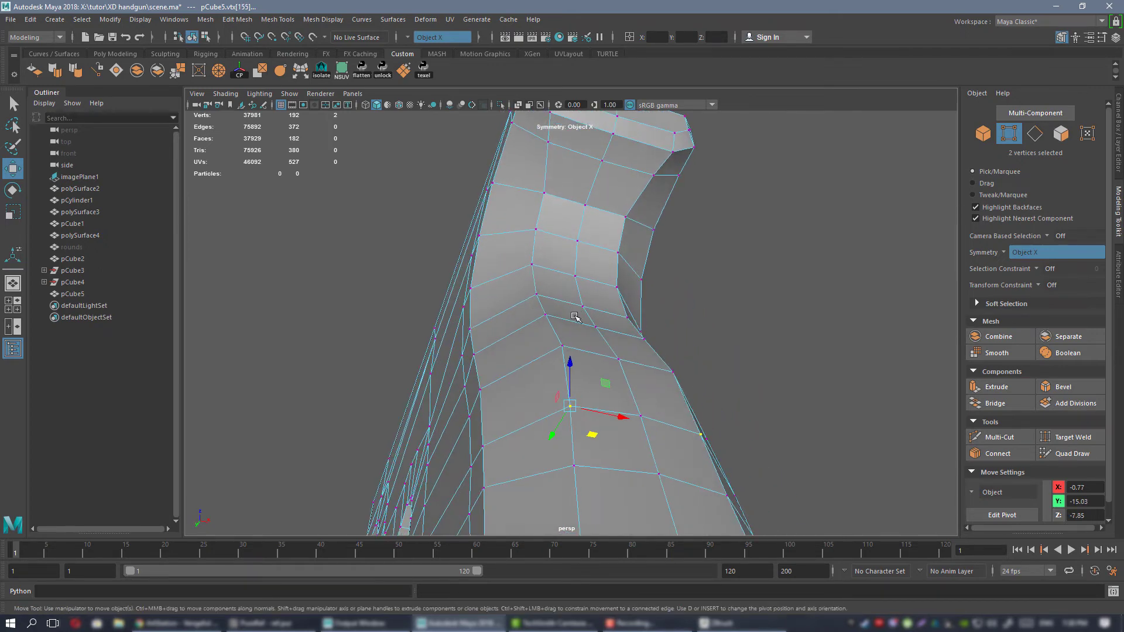
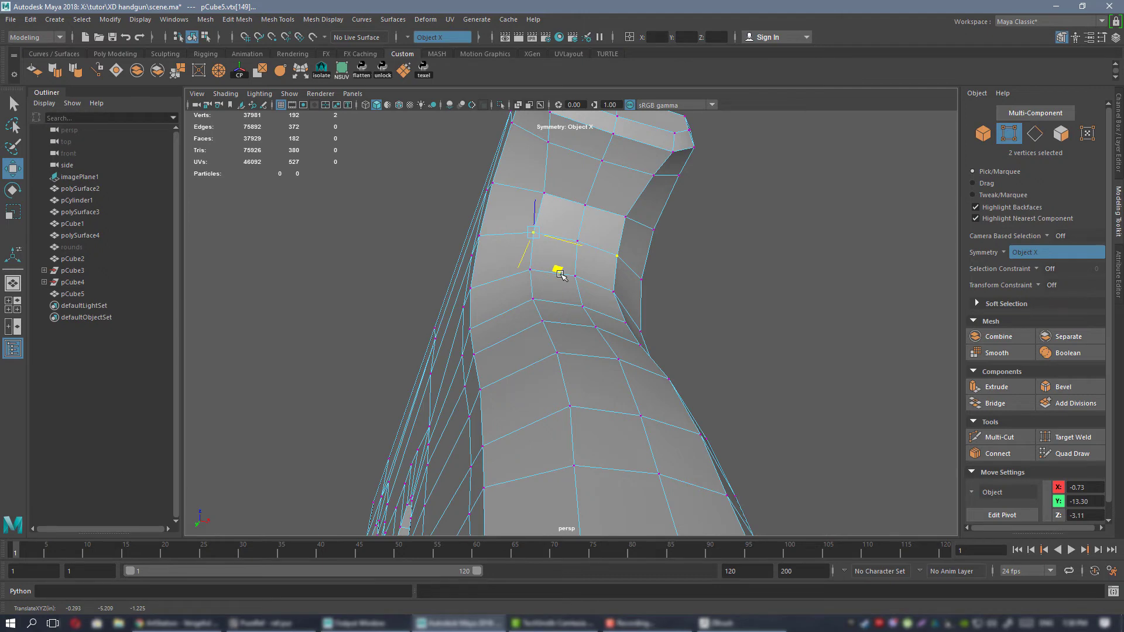
# Reshape the backstrap by moving its mirrored vertex pairs along Y and Z, from below the beavertail down to the lower grip.
pyautogui.moveTo(560, 274); pyautogui.dragTo(560, 267)
pyautogui.keyDown('alt'); pyautogui.moveTo(673, 249); pyautogui.dragTo(538, 265); pyautogui.keyUp('alt')
pyautogui.click(572, 306)
pyautogui.keyDown('alt'); pyautogui.moveTo(578, 298); pyautogui.dragTo(604, 277); pyautogui.keyUp('alt')
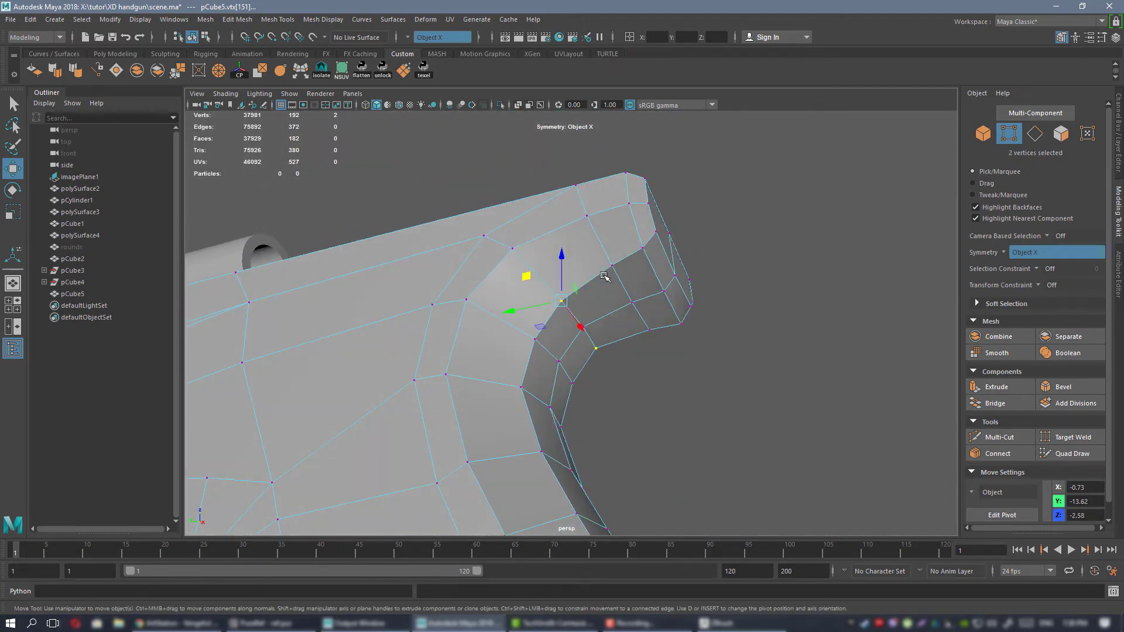
pyautogui.keyDown('alt'); pyautogui.moveTo(682, 332); pyautogui.dragTo(509, 265); pyautogui.keyUp('alt')
pyautogui.click(532, 326)
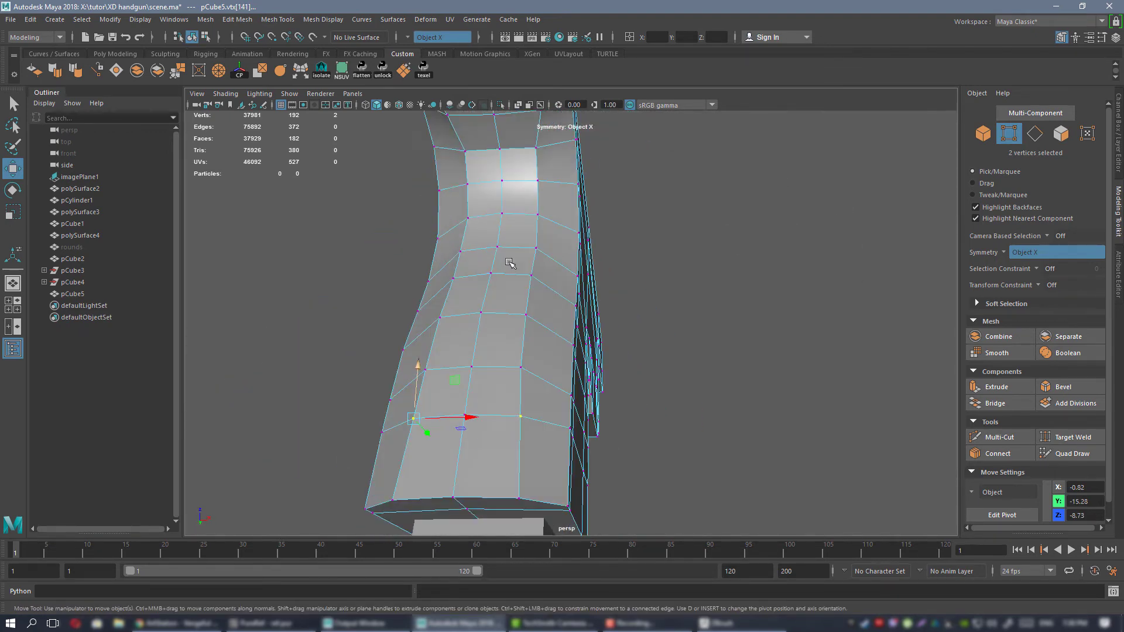
pyautogui.moveTo(484, 222); pyautogui.dragTo(504, 212, button='right')
pyautogui.keyDown('alt'); pyautogui.moveTo(554, 322); pyautogui.dragTo(529, 280); pyautogui.keyUp('alt')
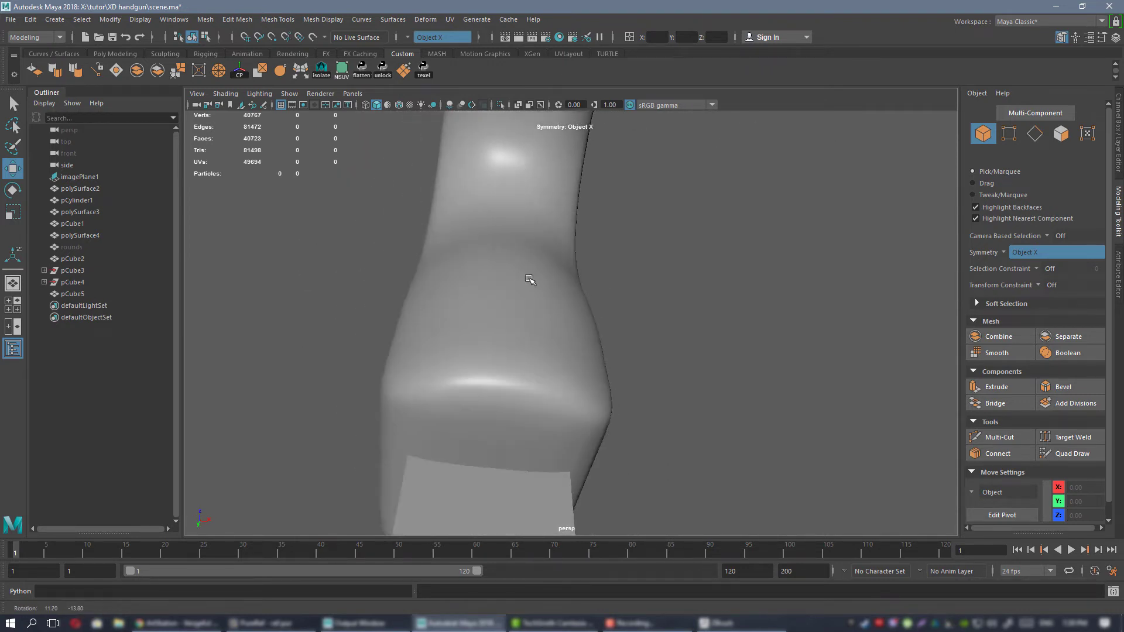
# Examine the smoothed frame's backstrap, compare it with the rear reference photo, and return the frame to the unsmoothed display.
pyautogui.keyDown('alt'); pyautogui.moveTo(443, 256); pyautogui.dragTo(554, 344); pyautogui.keyUp('alt')
pyautogui.click(514, 246)
pyautogui.hotkey('alt', 'Tab')
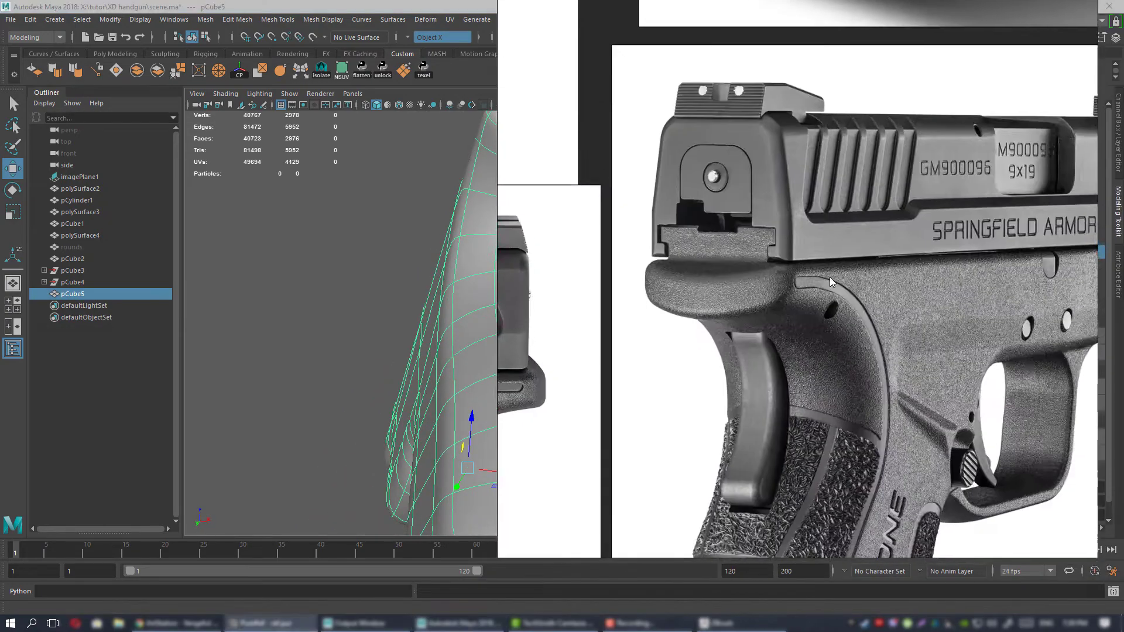
pyautogui.scroll(-4, 831, 305)
pyautogui.scroll(3, 780, 448)
pyautogui.hotkey('alt', 'Tab')
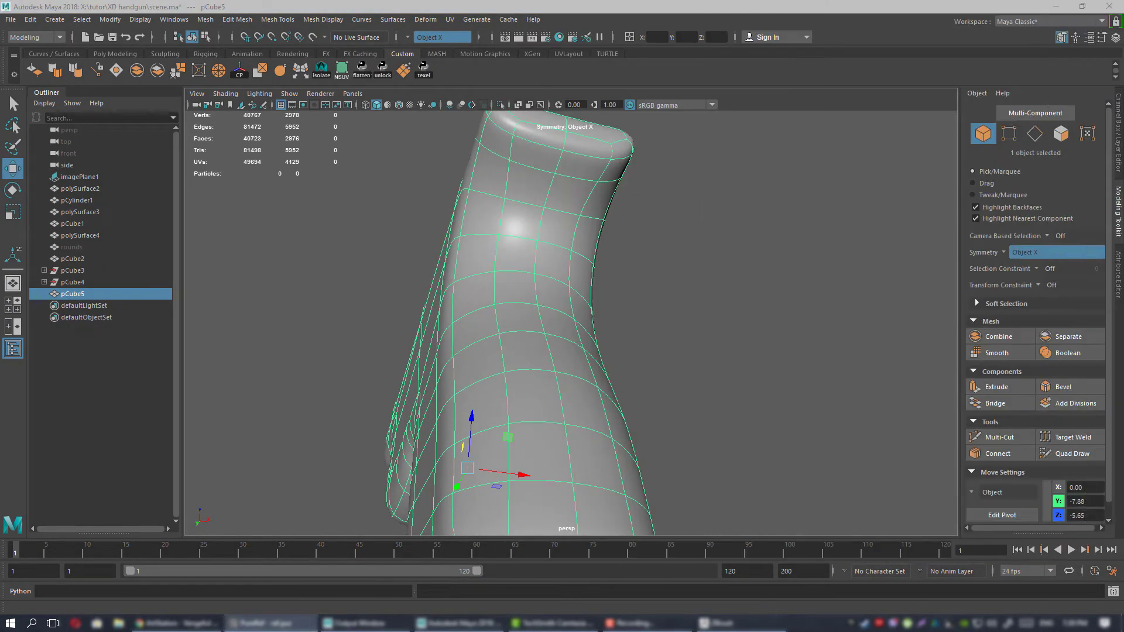
pyautogui.keyDown('alt'); pyautogui.moveTo(660, 355); pyautogui.dragTo(682, 326); pyautogui.keyUp('alt')
pyautogui.press('1')
# Move the mirrored vertices at the backstrap's bulge outward along X to -0.80 and forward along Y to -15.00.
pyautogui.keyDown('alt'); pyautogui.moveTo(541, 316); pyautogui.dragTo(577, 327, button='right'); pyautogui.keyUp('alt')
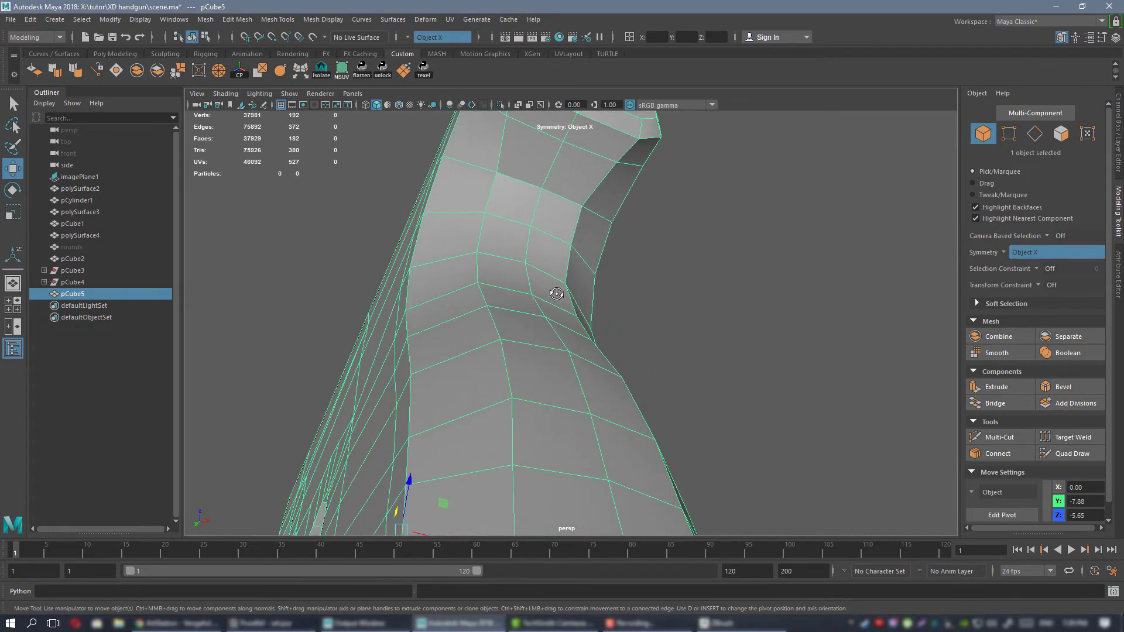
pyautogui.keyDown('alt'); pyautogui.moveTo(576, 328); pyautogui.dragTo(562, 302); pyautogui.keyUp('alt')
pyautogui.keyDown('alt'); pyautogui.moveTo(562, 301); pyautogui.dragTo(582, 300, button='middle'); pyautogui.keyUp('alt')
pyautogui.keyDown('alt'); pyautogui.moveTo(583, 300); pyautogui.dragTo(581, 299); pyautogui.keyUp('alt')
pyautogui.moveTo(580, 283); pyautogui.dragTo(539, 301, button='right')
pyautogui.keyDown('alt'); pyautogui.moveTo(550, 304); pyautogui.dragTo(582, 316); pyautogui.keyUp('alt')
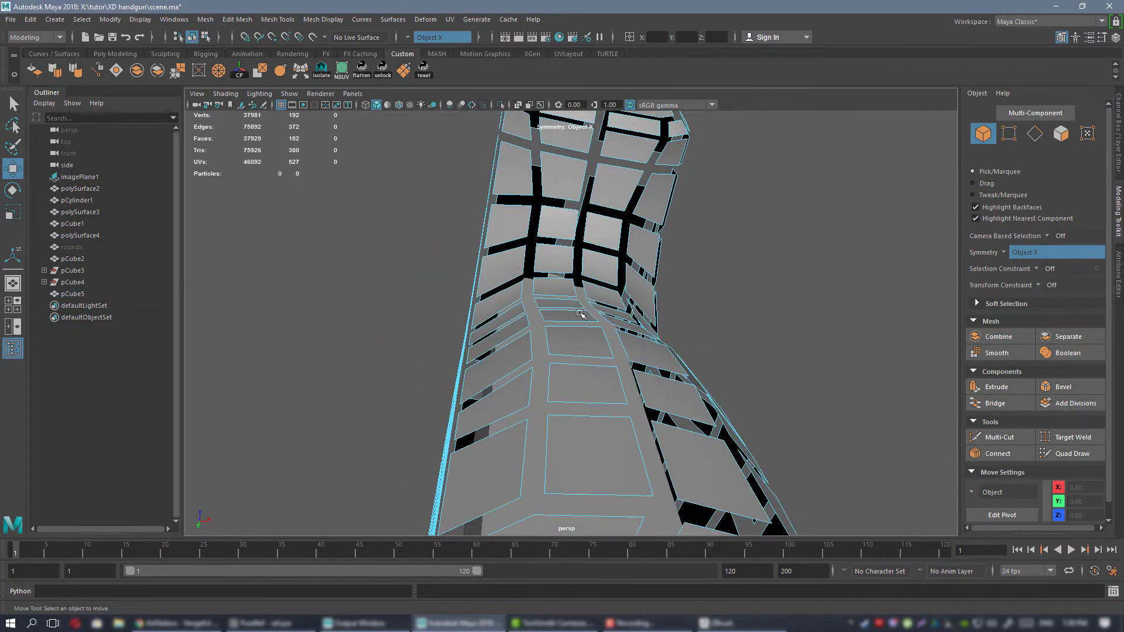
pyautogui.moveTo(576, 271); pyautogui.dragTo(537, 271, button='right')
pyautogui.click(542, 291)
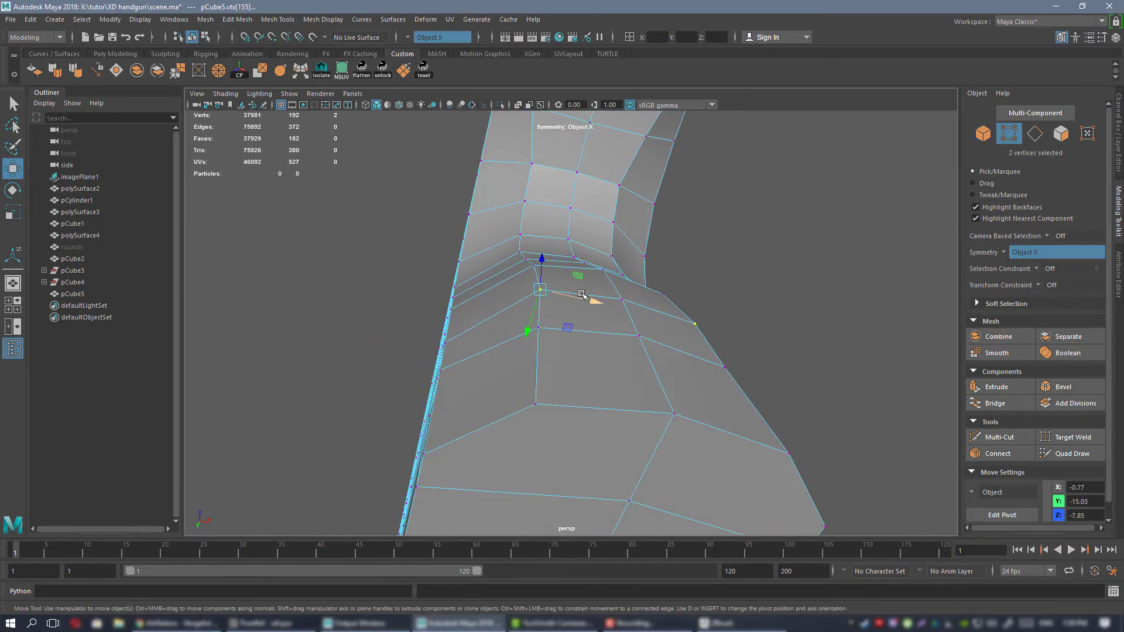
pyautogui.keyDown('alt'); pyautogui.moveTo(563, 331); pyautogui.dragTo(497, 271); pyautogui.keyUp('alt')
pyautogui.keyDown('alt'); pyautogui.moveTo(506, 283); pyautogui.dragTo(541, 280, button='right'); pyautogui.keyUp('alt')
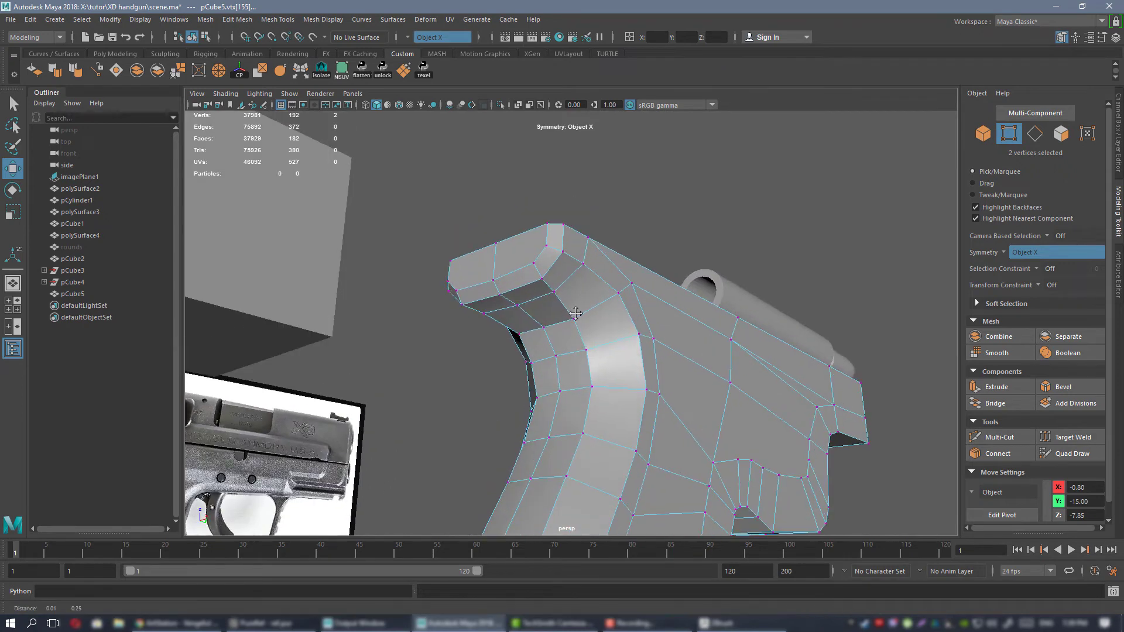
# Select the three vertices along the lower edge of the beavertail's rear face and adjust their height along Z.
pyautogui.keyDown('alt'); pyautogui.moveTo(515, 249); pyautogui.dragTo(524, 269); pyautogui.keyUp('alt')
pyautogui.keyDown('alt'); pyautogui.moveTo(524, 268); pyautogui.dragTo(556, 258, button='right'); pyautogui.keyUp('alt')
pyautogui.keyDown('alt'); pyautogui.moveTo(491, 252); pyautogui.dragTo(522, 216); pyautogui.keyUp('alt')
pyautogui.moveTo(515, 211); pyautogui.dragTo(482, 214, button='right')
pyautogui.click(541, 241)
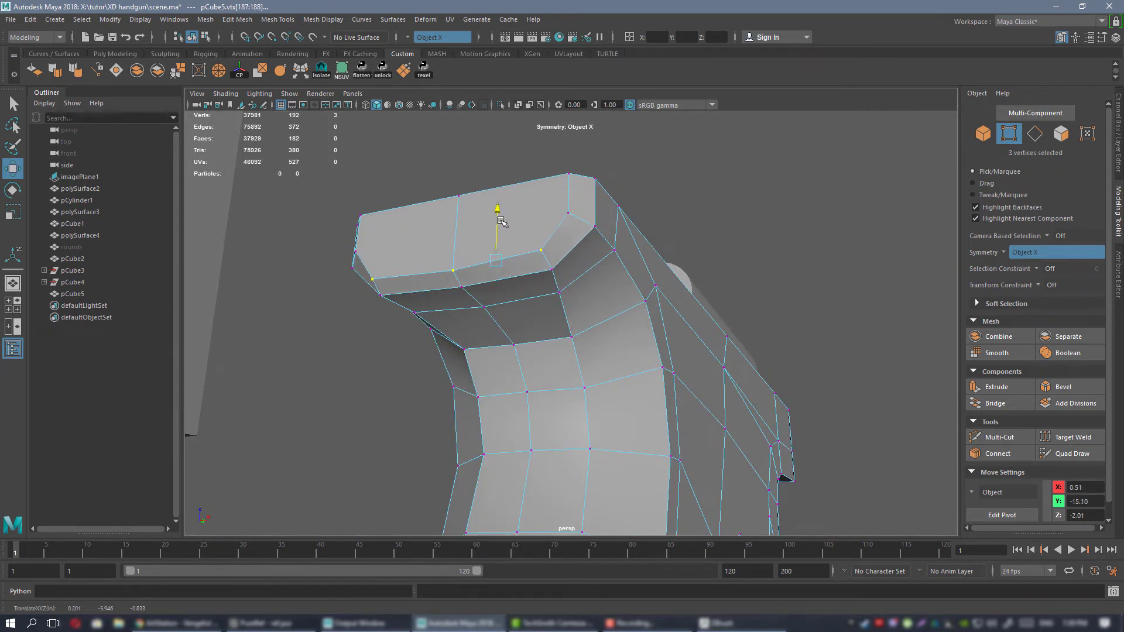
pyautogui.keyDown('alt'); pyautogui.moveTo(511, 239); pyautogui.dragTo(551, 287); pyautogui.keyUp('alt')
pyautogui.click(553, 225)
pyautogui.keyDown('alt'); pyautogui.moveTo(553, 224); pyautogui.dragTo(639, 207); pyautogui.keyUp('alt')
pyautogui.keyDown('alt'); pyautogui.moveTo(639, 207); pyautogui.dragTo(610, 285); pyautogui.keyUp('alt')
pyautogui.click(624, 226)
# Preview the frame smoothed, examine the beavertail's underside, and restore the unsmoothed display.
pyautogui.moveTo(519, 269); pyautogui.dragTo(579, 250, button='right')
pyautogui.press('3')
pyautogui.moveTo(580, 251)
pyautogui.keyDown('alt'); pyautogui.mouseDown()
pyautogui.moveTo(547, 243)
pyautogui.moveTo(546, 200)
pyautogui.moveTo(667, 229)
pyautogui.moveTo(602, 268)
pyautogui.moveTo(516, 276)
pyautogui.moveTo(607, 288)
pyautogui.moveTo(609, 233)
pyautogui.moveTo(589, 258)
pyautogui.mouseUp(); pyautogui.keyUp('alt')
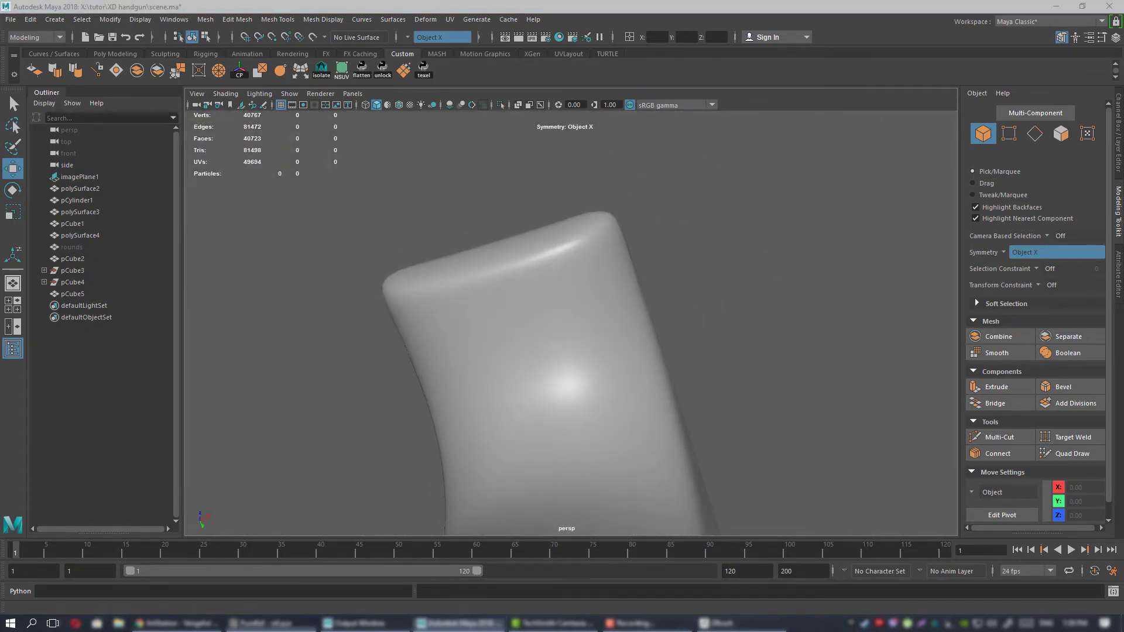
pyautogui.keyDown('alt'); pyautogui.moveTo(495, 327); pyautogui.dragTo(534, 325); pyautogui.keyUp('alt')
pyautogui.click(587, 256)
pyautogui.press('1')
# Cut a mirrored edge up the beavertail's rear face and across its top surface with the Multi-Cut tool.
pyautogui.keyDown('alt'); pyautogui.moveTo(534, 326); pyautogui.dragTo(542, 317, button='right'); pyautogui.keyUp('alt')
pyautogui.keyDown('alt'); pyautogui.moveTo(542, 316); pyautogui.dragTo(605, 283); pyautogui.keyUp('alt')
pyautogui.hotkey('ctrl', 'shift', 'x')
pyautogui.click(574, 370)
pyautogui.press('q')
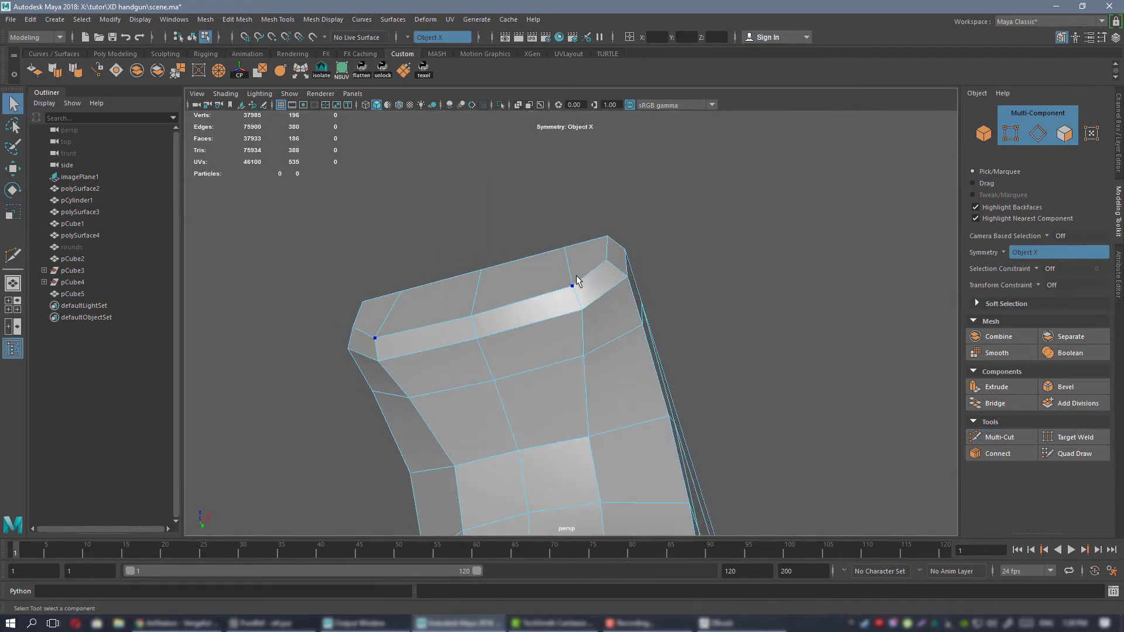
# Select the eight vertices at the beavertail's outer rear corners and move them forward along Y.
pyautogui.moveTo(577, 281); pyautogui.dragTo(515, 274, button='right')
pyautogui.moveTo(586, 211); pyautogui.dragTo(636, 267)
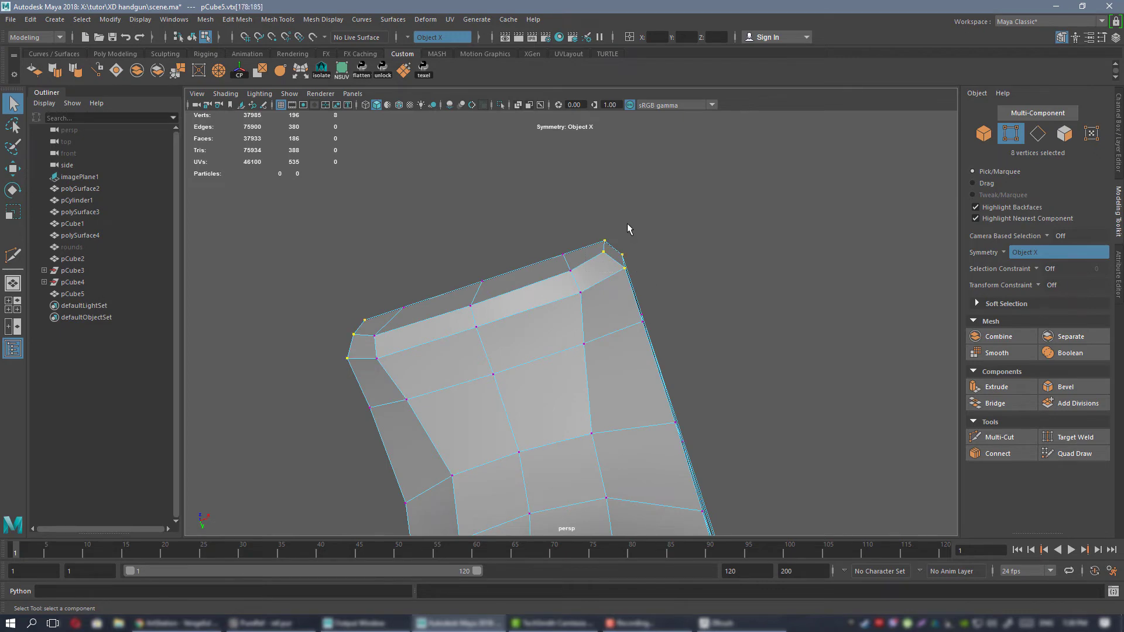
pyautogui.press('w')
pyautogui.keyDown('alt'); pyautogui.moveTo(627, 224); pyautogui.dragTo(600, 297); pyautogui.keyUp('alt')
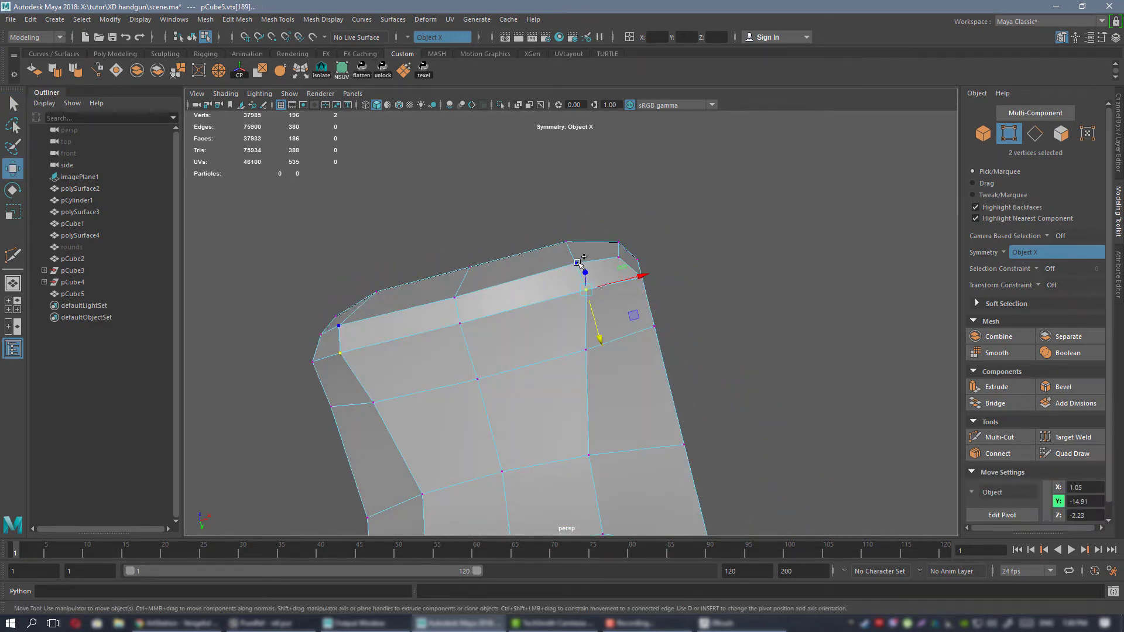
# Select the six vertices of the mirrored cuts on the beavertail's rear, scale them into alignment, and move them inward to X 0.90.
pyautogui.keyDown('shift'); pyautogui.click(563, 243); pyautogui.keyUp('shift')
pyautogui.press('r')
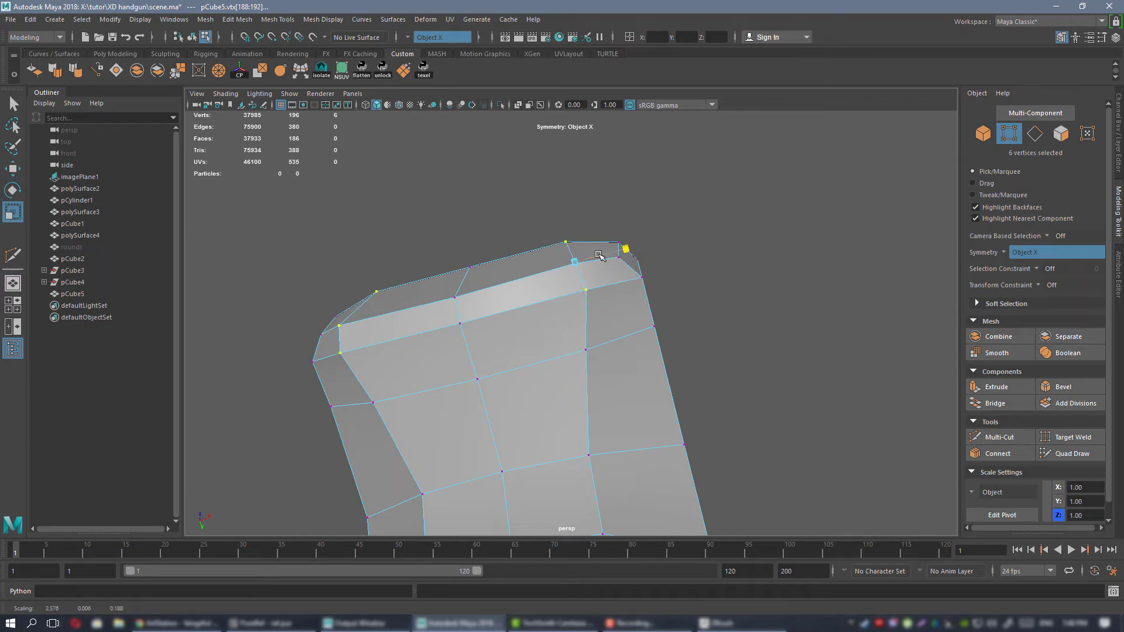
pyautogui.keyDown('alt'); pyautogui.moveTo(643, 253); pyautogui.dragTo(592, 342); pyautogui.keyUp('alt')
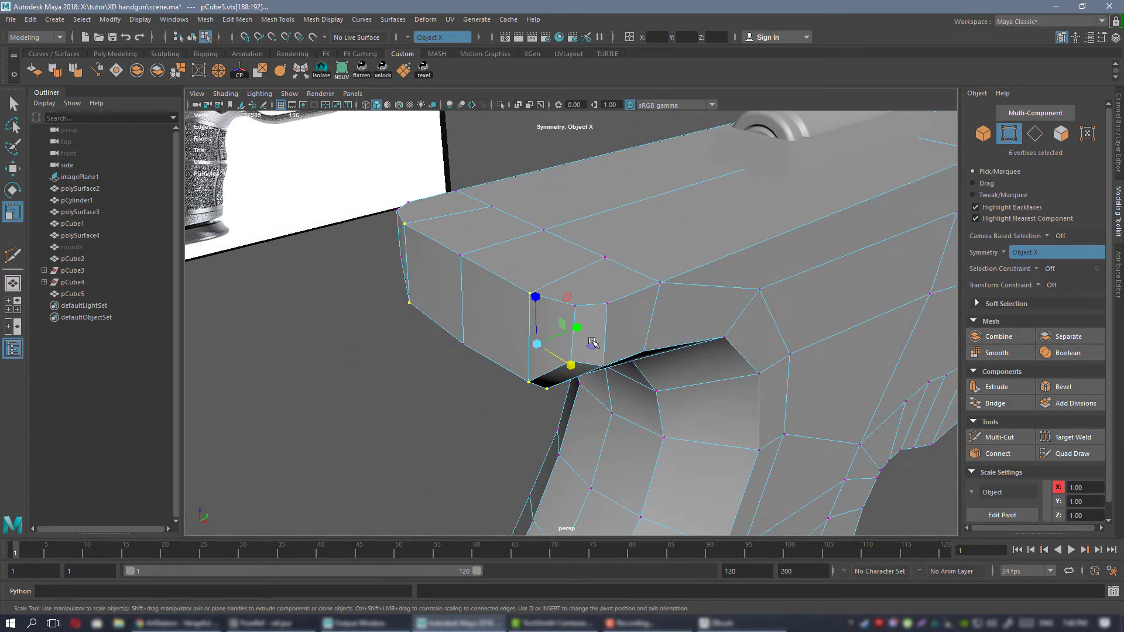
pyautogui.press('w')
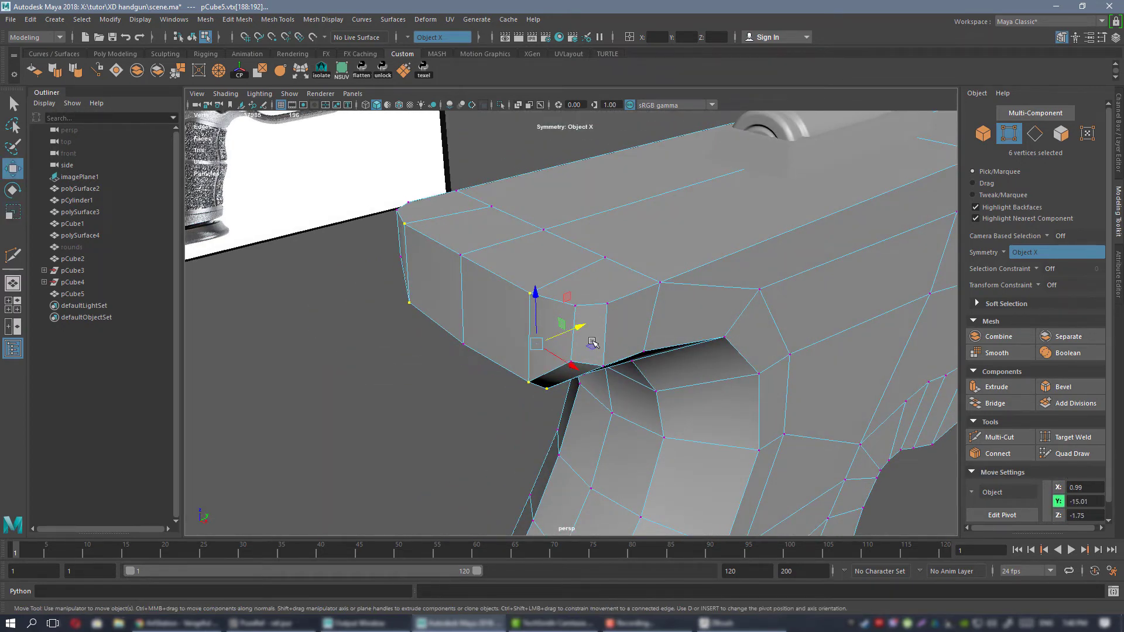
pyautogui.keyDown('alt'); pyautogui.moveTo(569, 300); pyautogui.dragTo(609, 219); pyautogui.keyUp('alt')
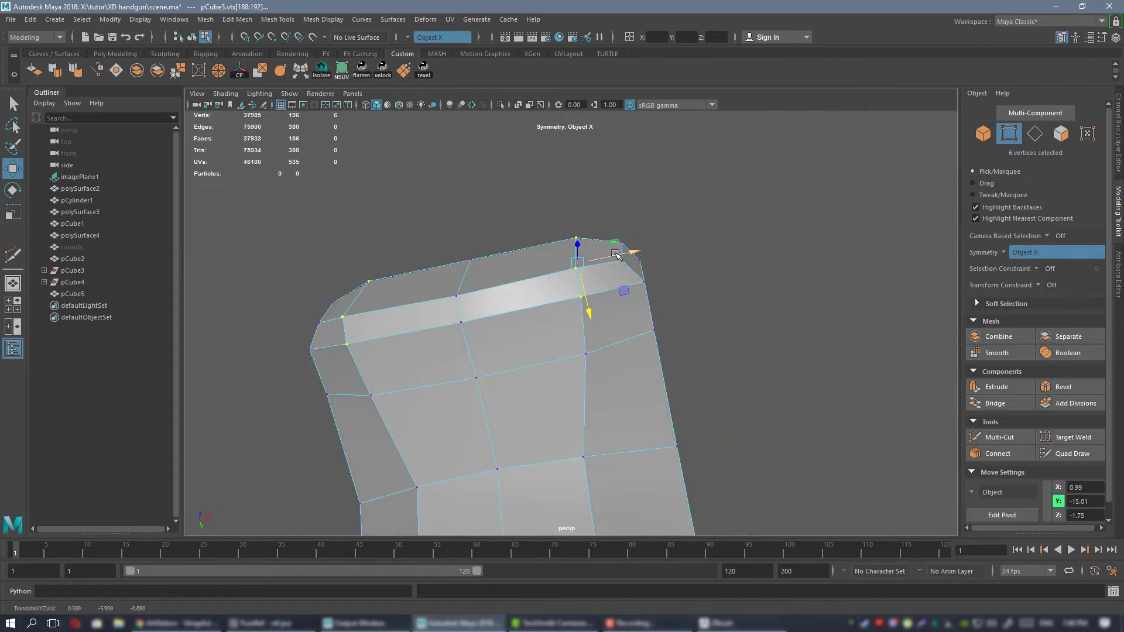
pyautogui.keyDown('alt'); pyautogui.moveTo(606, 270); pyautogui.dragTo(607, 341); pyautogui.keyUp('alt')
# Lower the center vertex of the beavertail's top rear edge along Z, and lower the mirrored vertices beside it slightly less.
pyautogui.keyDown('alt'); pyautogui.moveTo(606, 304); pyautogui.dragTo(625, 393); pyautogui.keyUp('alt')
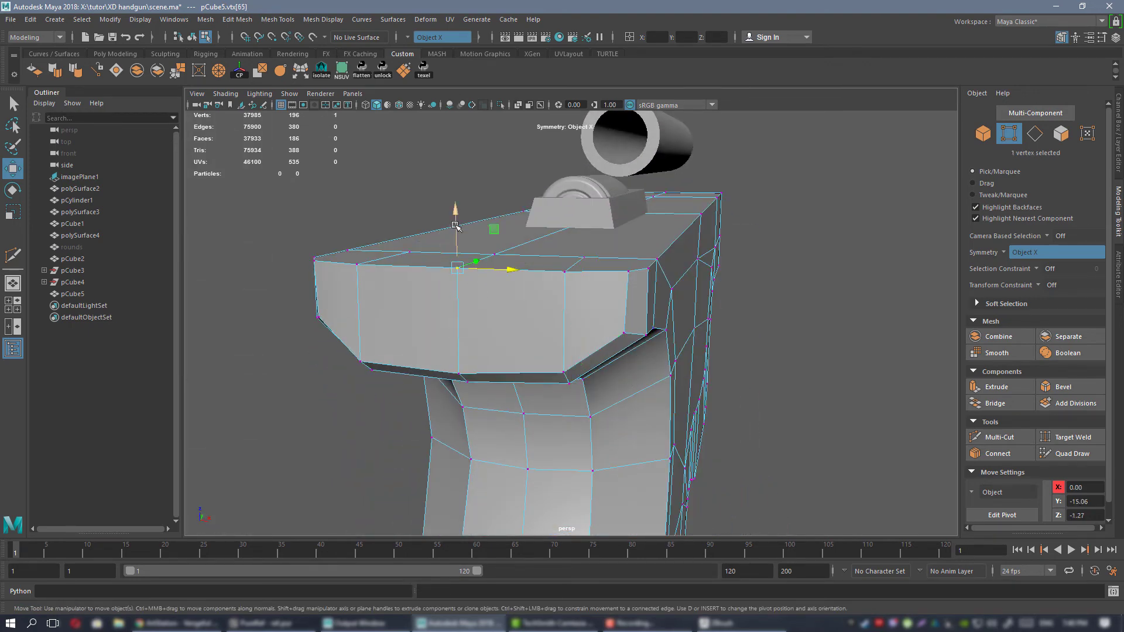
pyautogui.moveTo(455, 225); pyautogui.dragTo(457, 239)
pyautogui.click(387, 274)
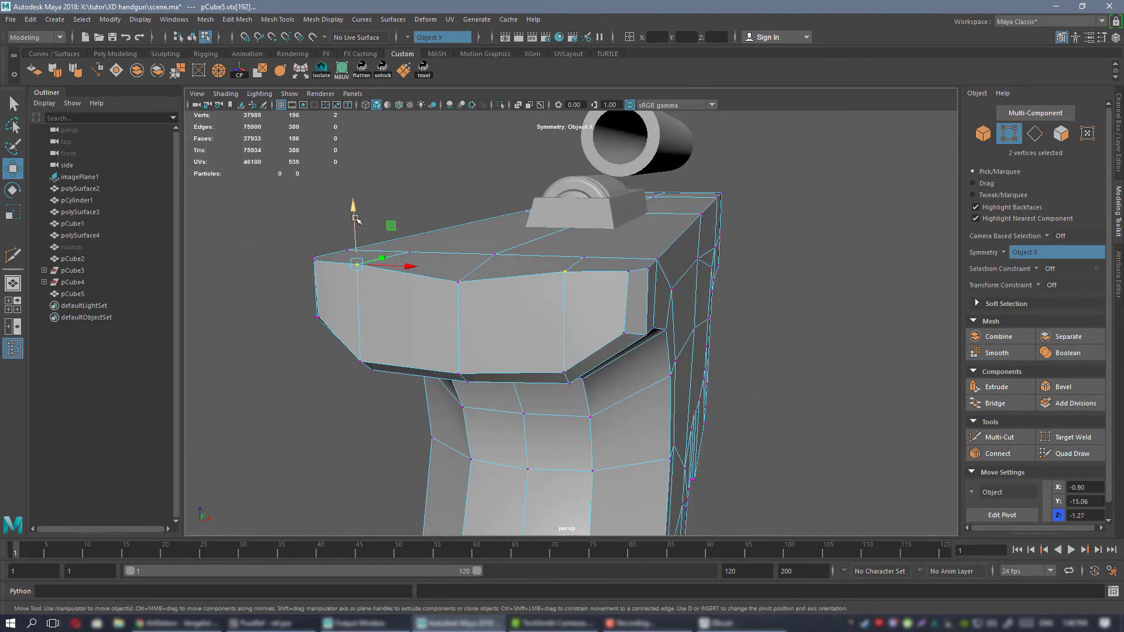
pyautogui.moveTo(355, 219); pyautogui.dragTo(353, 228)
# Preview the smoothed frame, examine the beavertail's lowered top edge, and return to the unsmoothed display.
pyautogui.keyDown('alt'); pyautogui.moveTo(585, 314); pyautogui.dragTo(595, 291); pyautogui.keyUp('alt')
pyautogui.moveTo(610, 249); pyautogui.dragTo(667, 234, button='right')
pyautogui.press('3')
pyautogui.click(893, 334)
pyautogui.keyDown('alt'); pyautogui.moveTo(834, 416); pyautogui.dragTo(648, 285); pyautogui.keyUp('alt')
pyautogui.click(565, 266)
pyautogui.press('1')
# Cut a mirrored edge across the beavertail's top surface from the side corners to the center, parallel to its rear edge.
pyautogui.scroll(5, 657, 345)
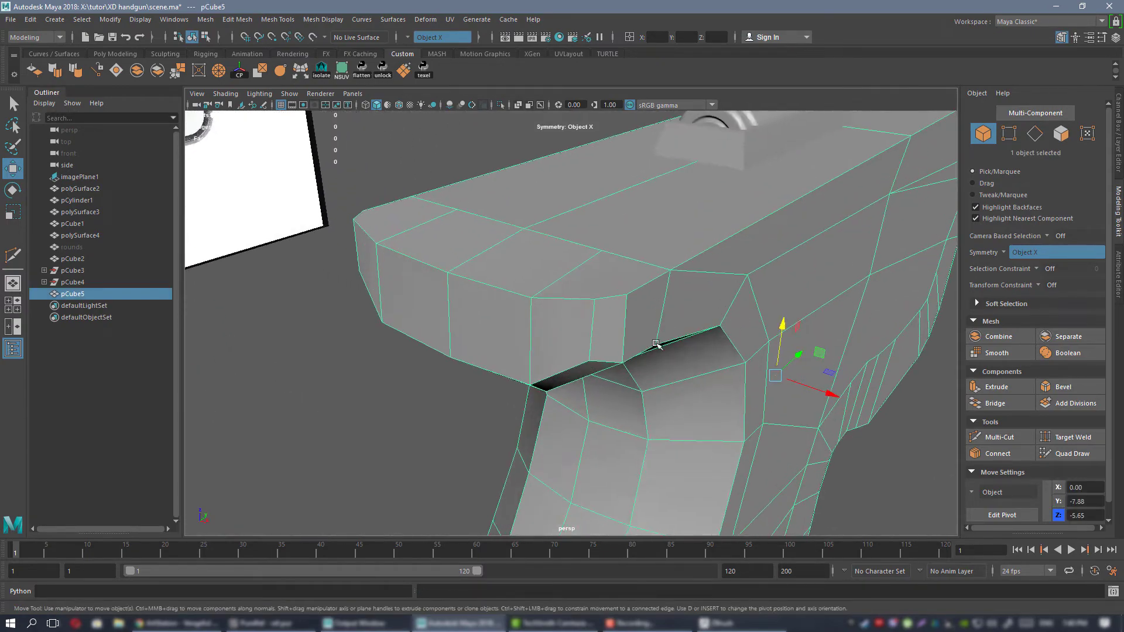
pyautogui.keyDown('alt'); pyautogui.moveTo(657, 345); pyautogui.dragTo(631, 332); pyautogui.keyUp('alt')
pyautogui.keyDown('alt'); pyautogui.moveTo(567, 258); pyautogui.dragTo(582, 318); pyautogui.keyUp('alt')
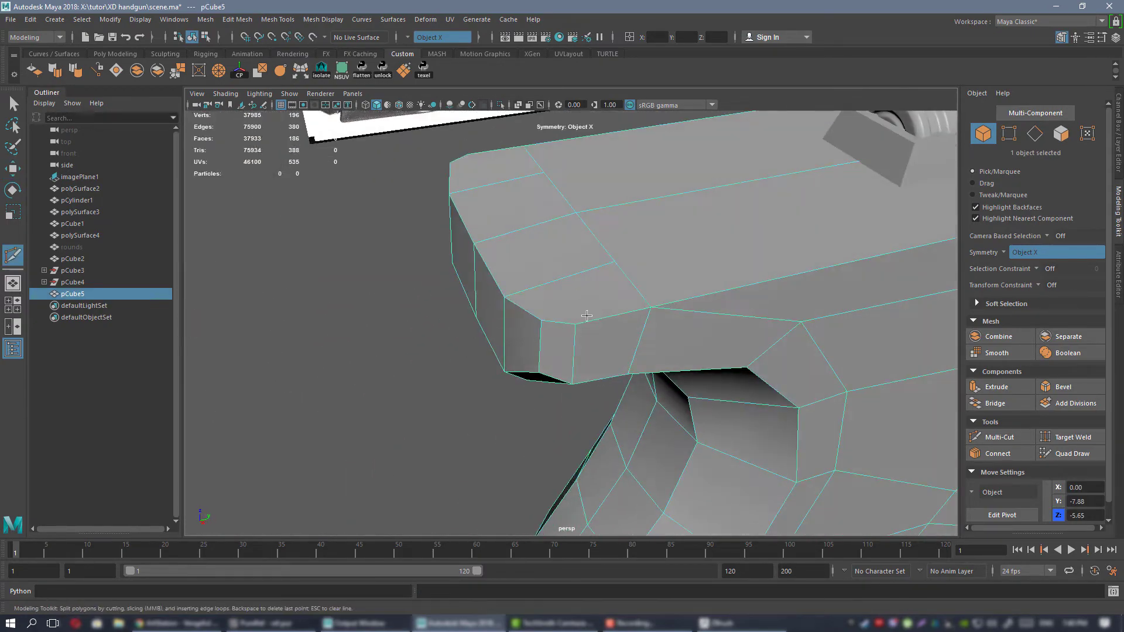
pyautogui.click(576, 325)
pyautogui.hotkey('ctrl', 'shift', 'x')
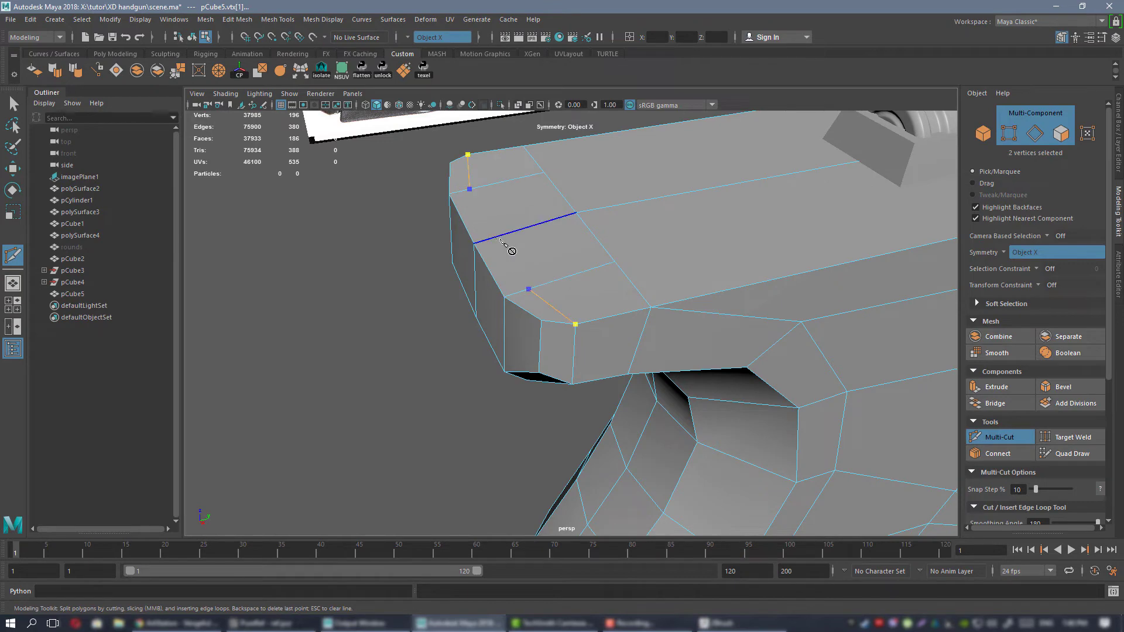
pyautogui.press('q')
# Examine the beavertail's sharpened top edge in the smoothed preview, comparing its profile with the side reference, and restore the unsmoothed display.
pyautogui.keyDown('alt'); pyautogui.moveTo(539, 283); pyautogui.dragTo(566, 215); pyautogui.keyUp('alt')
pyautogui.moveTo(567, 214); pyautogui.dragTo(619, 199, button='right')
pyautogui.press('3')
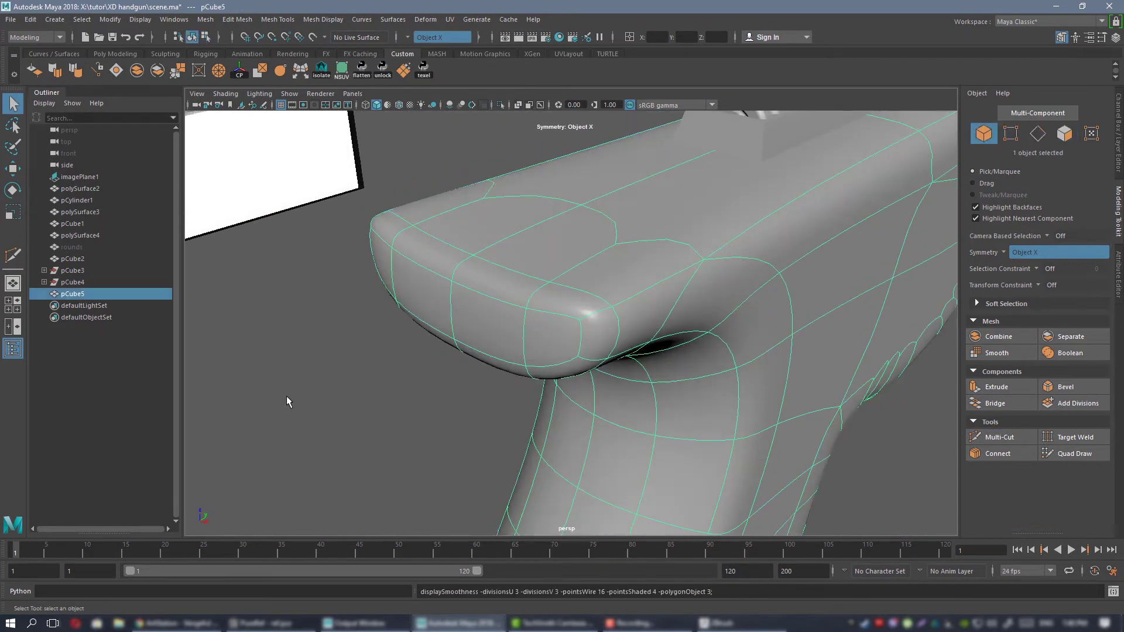
pyautogui.click(286, 395)
pyautogui.scroll(-2, 532, 280)
pyautogui.keyDown('alt'); pyautogui.moveTo(531, 280); pyautogui.dragTo(550, 304); pyautogui.keyUp('alt')
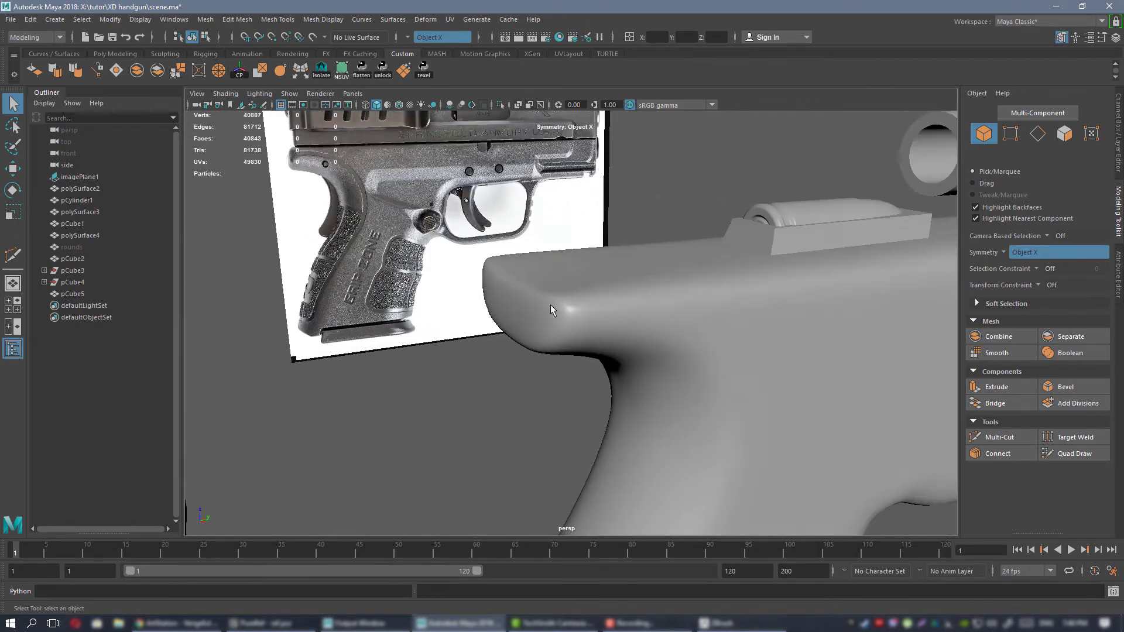
pyautogui.click(550, 304)
pyautogui.press('1')
# Select the ten vertices along the beavertail's top rear edge and the adjacent cut, and move them forward along Y.
pyautogui.keyDown('alt'); pyautogui.moveTo(512, 255); pyautogui.dragTo(559, 275); pyautogui.keyUp('alt')
pyautogui.moveTo(557, 274); pyautogui.dragTo(503, 267, button='right')
pyautogui.keyDown('alt'); pyautogui.moveTo(502, 267); pyautogui.dragTo(458, 214); pyautogui.keyUp('alt')
pyautogui.moveTo(560, 290); pyautogui.dragTo(485, 214)
pyautogui.press('w')
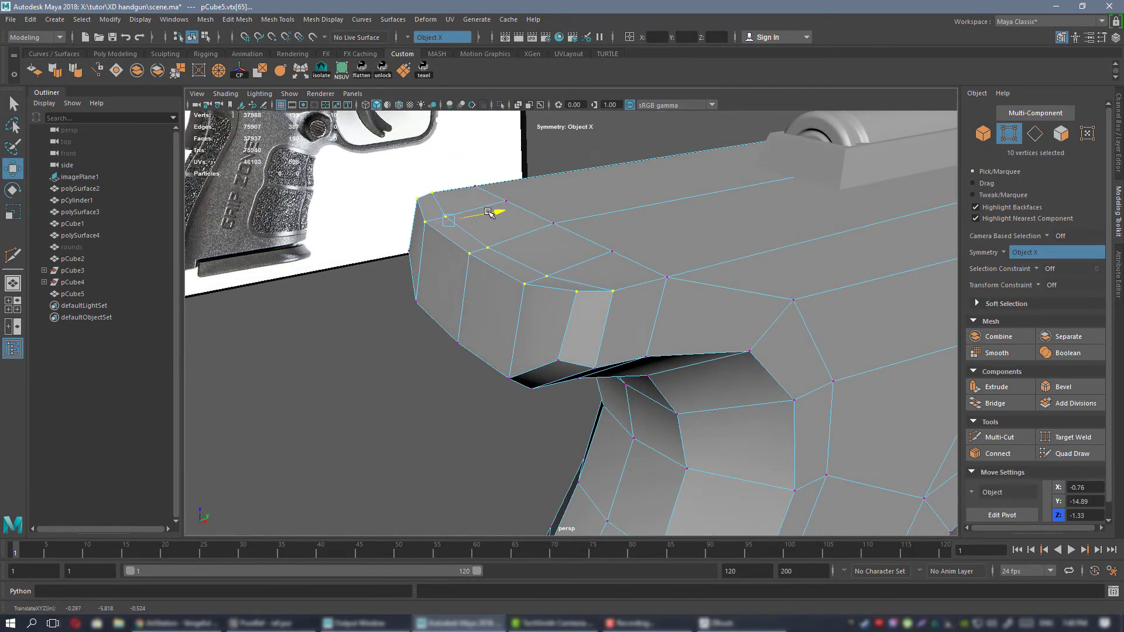
pyautogui.moveTo(551, 249); pyautogui.dragTo(591, 232, button='right')
# Preview the frame smoothed and examine the beavertail's shape from the rear and side.
pyautogui.press('3')
pyautogui.click(549, 379)
pyautogui.keyDown('alt'); pyautogui.moveTo(547, 351); pyautogui.dragTo(656, 332); pyautogui.keyUp('alt')
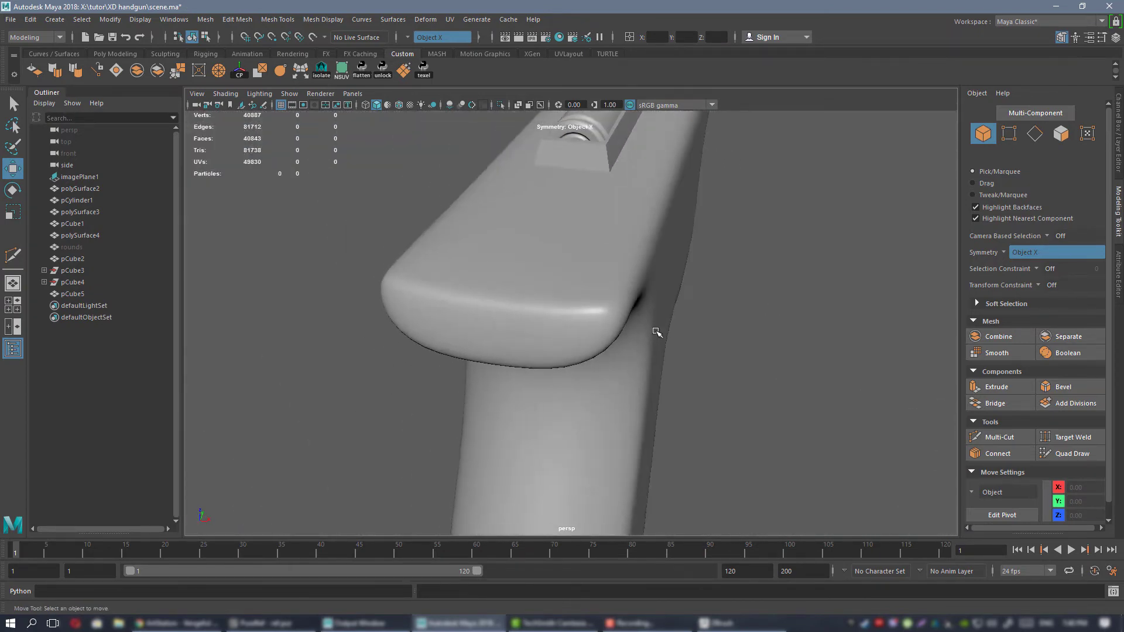
pyautogui.keyDown('alt'); pyautogui.moveTo(587, 329); pyautogui.dragTo(577, 306); pyautogui.keyUp('alt')
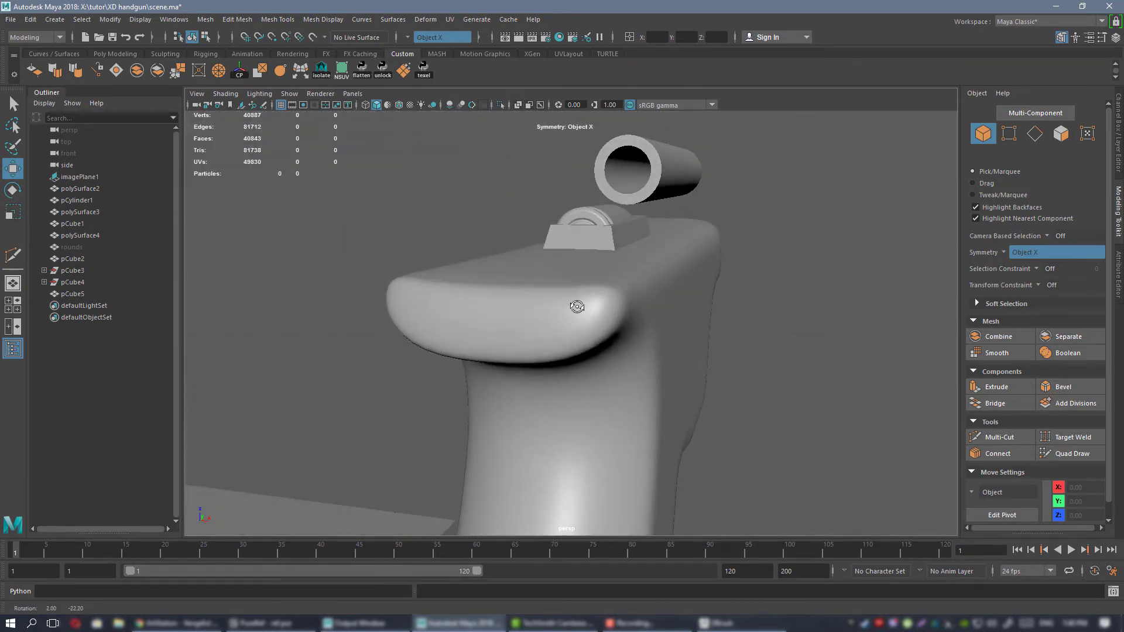
pyautogui.click(674, 310)
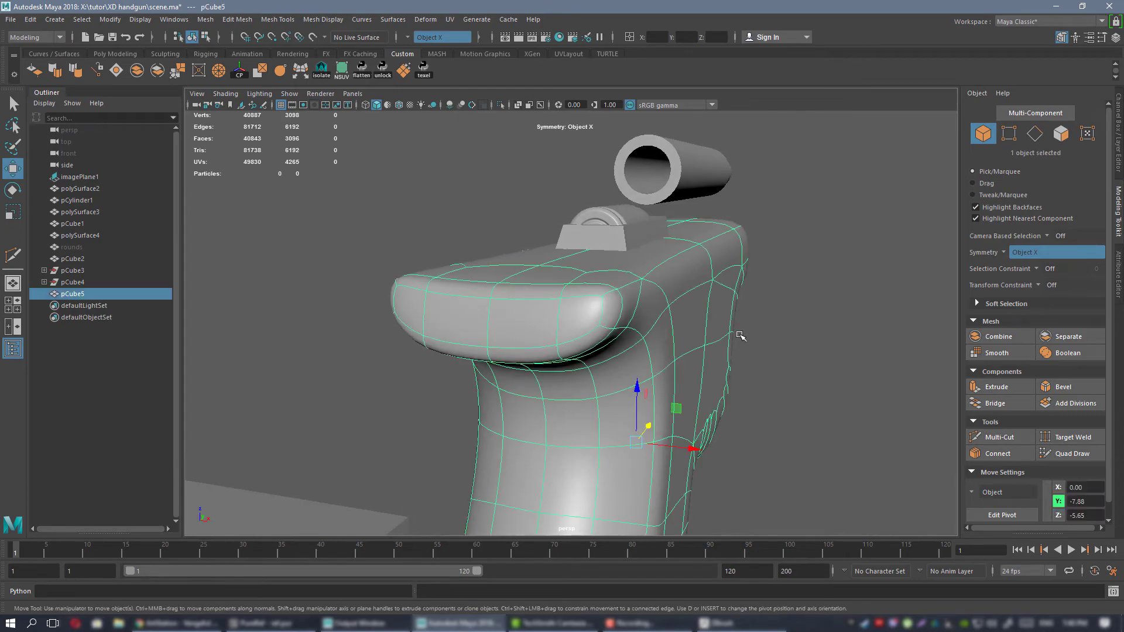
pyautogui.keyDown('alt'); pyautogui.moveTo(740, 334); pyautogui.dragTo(576, 307); pyautogui.keyUp('alt')
# Switch to the PureRef board, examine the beavertail in the rear and side photos, and return to Maya with the frame unsmoothed.
pyautogui.hotkey('alt', 'Tab')
pyautogui.moveTo(983, 286); pyautogui.dragTo(663, 292, button='right')
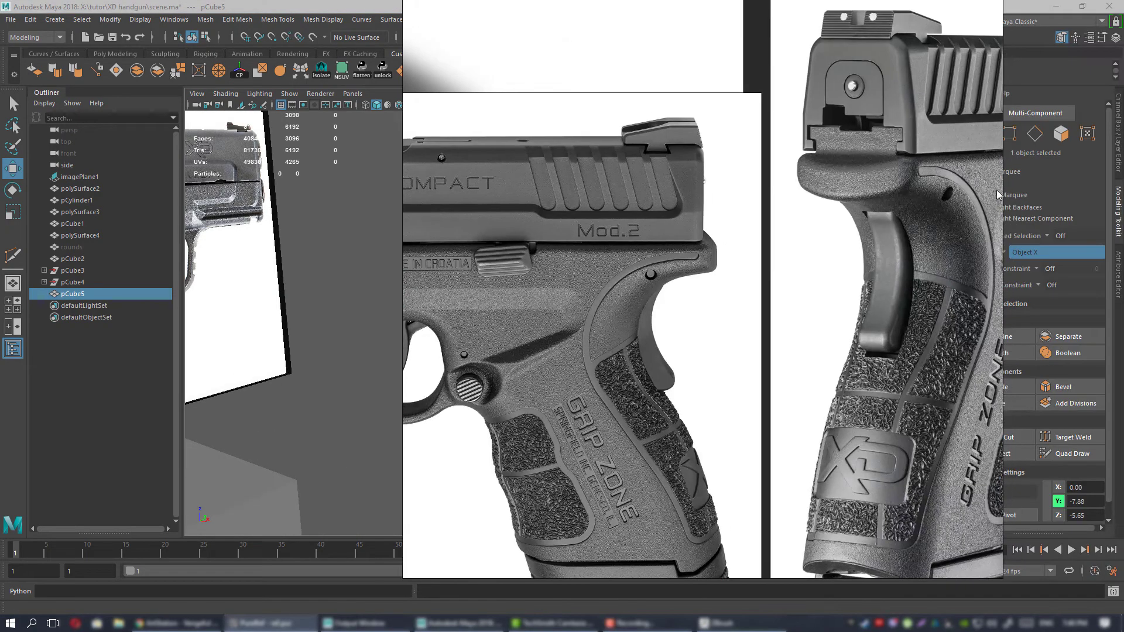
pyautogui.scroll(-3, 970, 179)
pyautogui.scroll(5, 914, 184)
pyautogui.moveTo(914, 184); pyautogui.dragTo(752, 228, button='middle')
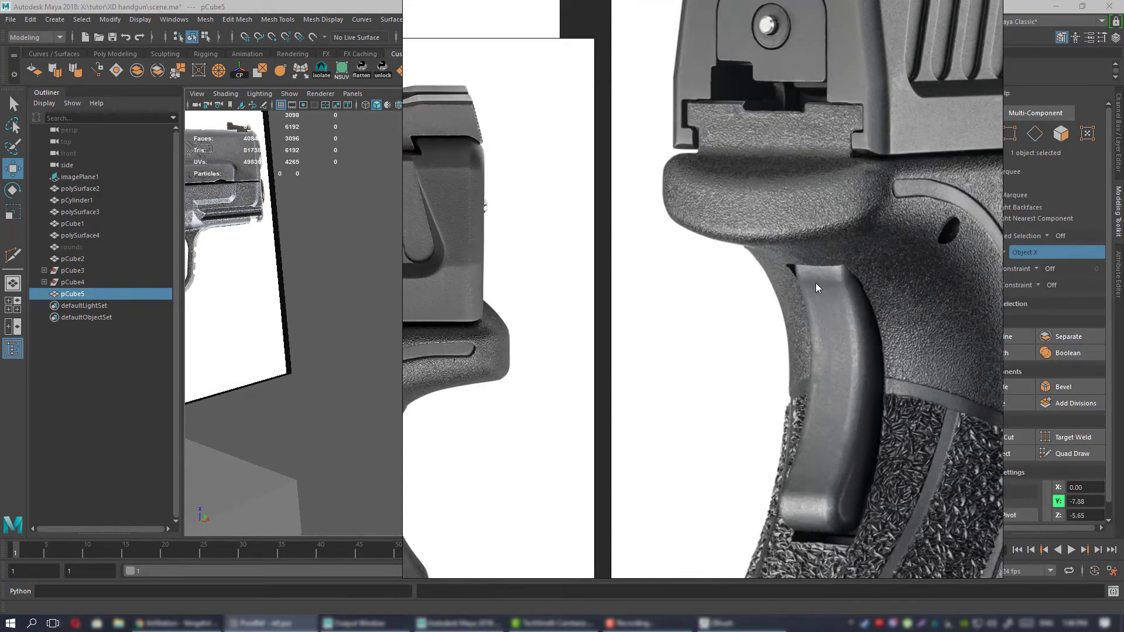
pyautogui.moveTo(721, 274); pyautogui.dragTo(1122, 278, button='right')
pyautogui.keyDown('alt'); pyautogui.moveTo(735, 301); pyautogui.dragTo(653, 290); pyautogui.keyUp('alt')
pyautogui.press('1')
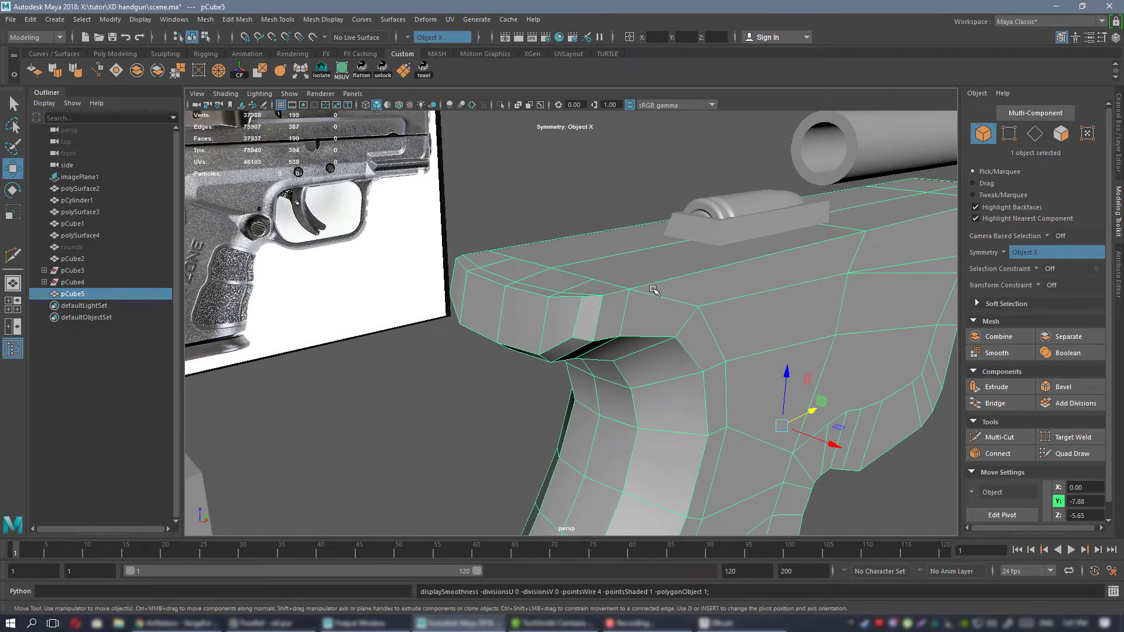
# Select the mirrored top corner vertices of the beavertail's rear and adjust them along X and Z.
pyautogui.keyDown('alt'); pyautogui.moveTo(585, 283); pyautogui.dragTo(593, 240); pyautogui.keyUp('alt')
pyautogui.moveTo(593, 239); pyautogui.dragTo(541, 244, button='right')
pyautogui.keyDown('alt'); pyautogui.moveTo(632, 294); pyautogui.dragTo(610, 314); pyautogui.keyUp('alt')
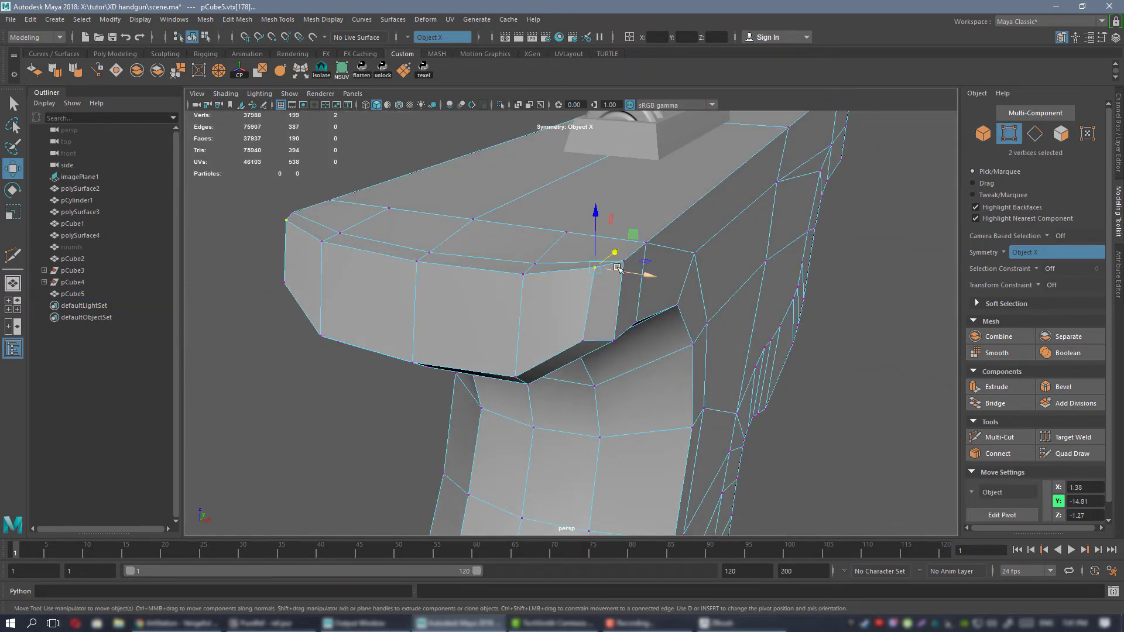
pyautogui.moveTo(594, 228); pyautogui.dragTo(596, 239)
# Move the four mirrored vertices along the beavertail's lower rear bevel along Y and return the frame to object selection.
pyautogui.keyDown('alt'); pyautogui.moveTo(595, 238); pyautogui.dragTo(515, 287); pyautogui.keyUp('alt')
pyautogui.keyDown('shift'); pyautogui.click(585, 386); pyautogui.keyUp('shift')
pyautogui.moveTo(501, 332); pyautogui.dragTo(500, 333)
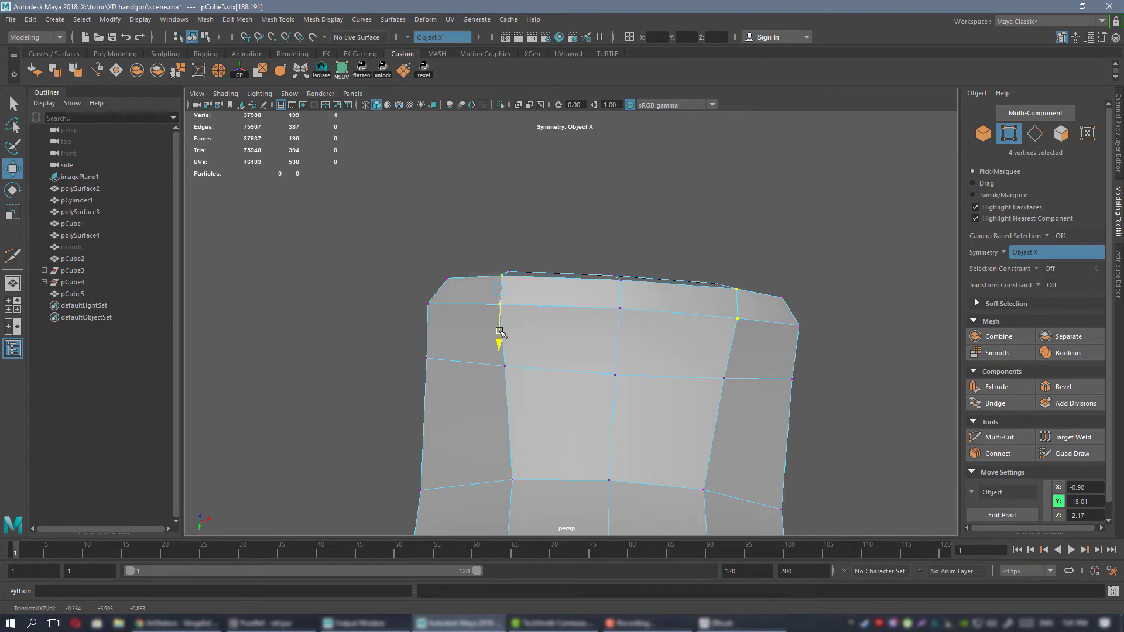
pyautogui.moveTo(541, 293); pyautogui.dragTo(550, 293)
pyautogui.keyDown('alt'); pyautogui.moveTo(611, 316); pyautogui.dragTo(642, 261); pyautogui.keyUp('alt')
pyautogui.moveTo(642, 261); pyautogui.dragTo(713, 250, button='right')
pyautogui.scroll(-1, 497, 181)
pyautogui.keyDown('alt'); pyautogui.moveTo(498, 181); pyautogui.dragTo(552, 208); pyautogui.keyUp('alt')
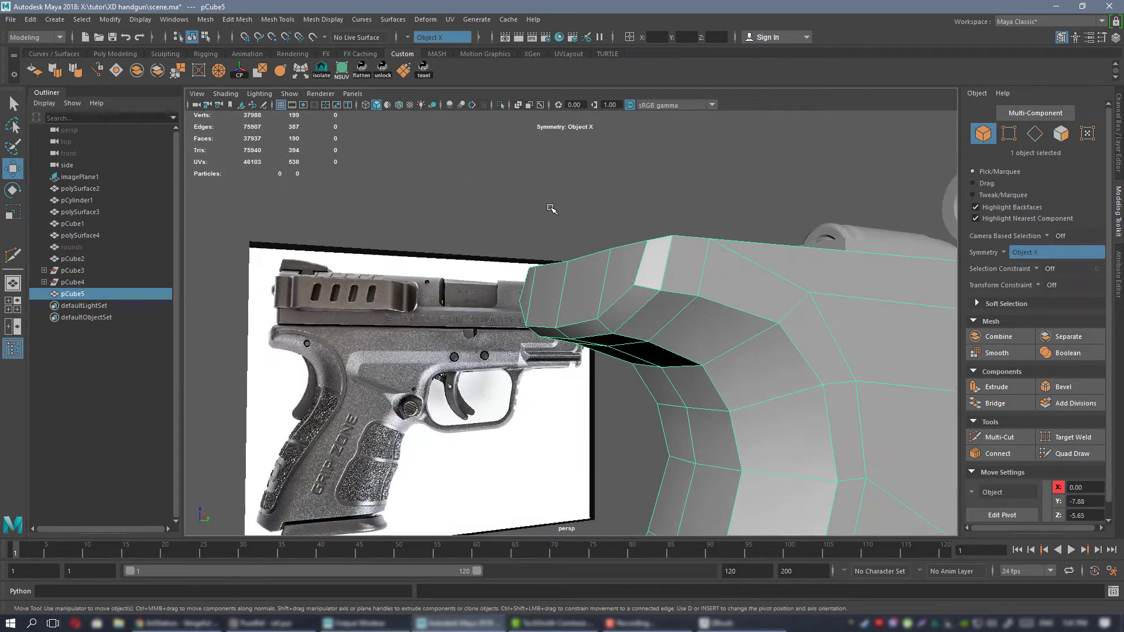
# Examine the frame's overall shape, including the beavertail, grip and underside, from several angles.
pyautogui.click(552, 208)
pyautogui.scroll(-3, 532, 258)
pyautogui.keyDown('alt'); pyautogui.moveTo(532, 258); pyautogui.dragTo(584, 306); pyautogui.keyUp('alt')
pyautogui.click(612, 303)
pyautogui.press('f')
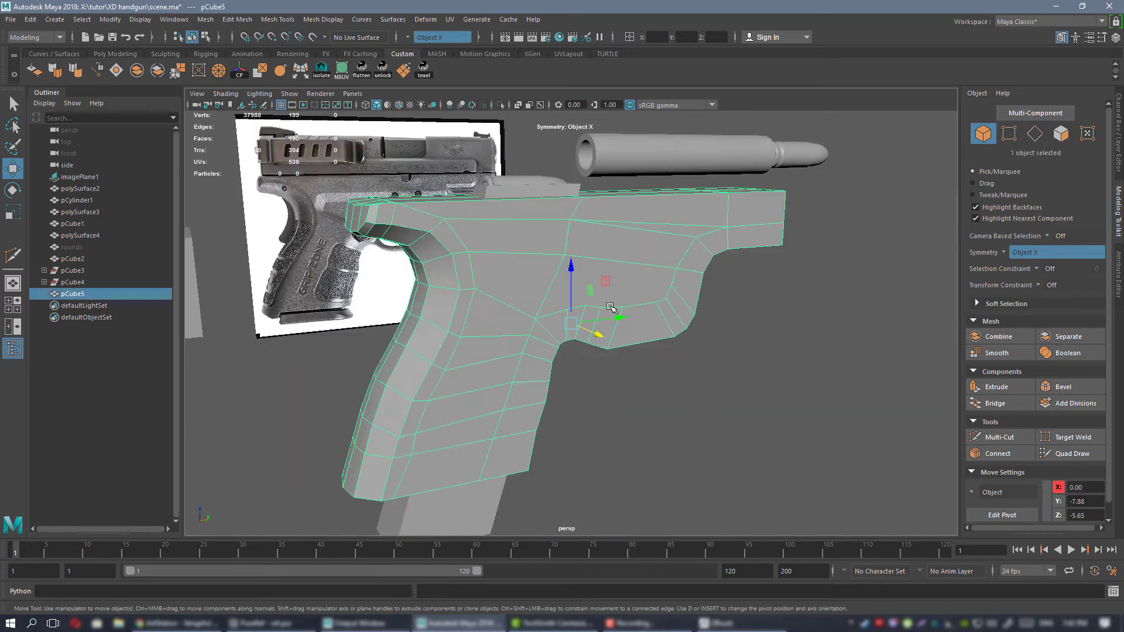
pyautogui.keyDown('alt'); pyautogui.moveTo(498, 261); pyautogui.dragTo(656, 210); pyautogui.keyUp('alt')
pyautogui.keyDown('alt'); pyautogui.moveTo(657, 210); pyautogui.dragTo(660, 246, button='middle'); pyautogui.keyUp('alt')
pyautogui.keyDown('alt'); pyautogui.moveTo(661, 246); pyautogui.dragTo(514, 261); pyautogui.keyUp('alt')
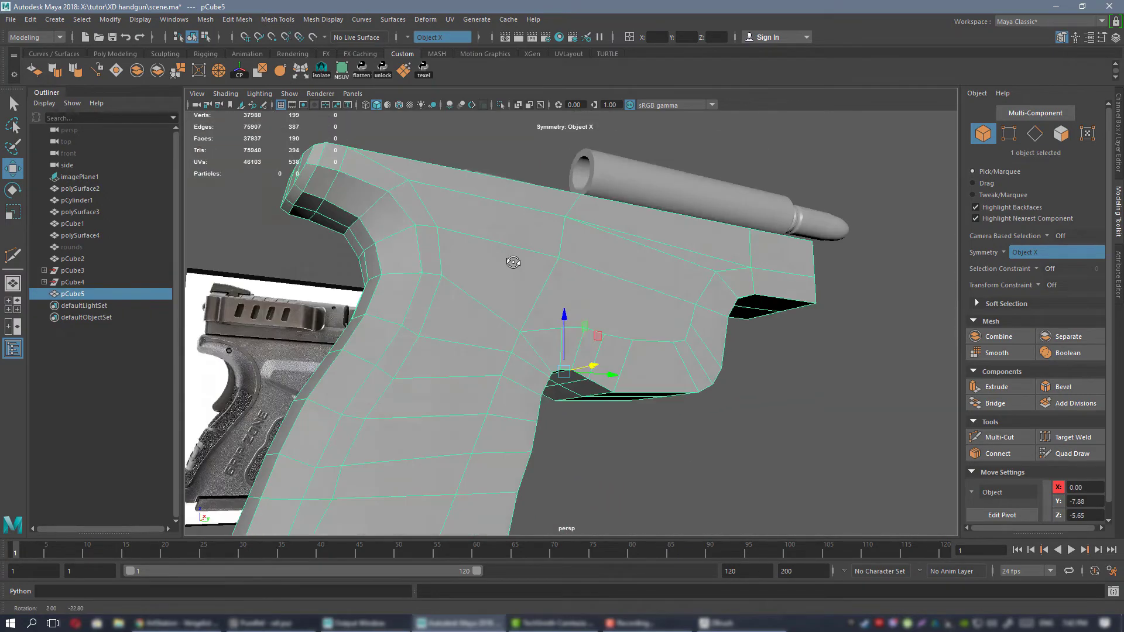
pyautogui.keyDown('alt'); pyautogui.moveTo(514, 261); pyautogui.dragTo(679, 227, button='middle'); pyautogui.keyUp('alt')
pyautogui.keyDown('alt'); pyautogui.moveTo(679, 226); pyautogui.dragTo(591, 404); pyautogui.keyUp('alt')
pyautogui.keyDown('alt'); pyautogui.moveTo(591, 404); pyautogui.dragTo(595, 267, button='middle'); pyautogui.keyUp('alt')
pyautogui.moveTo(593, 196); pyautogui.dragTo(556, 195, button='right')
pyautogui.keyDown('alt'); pyautogui.moveTo(574, 278); pyautogui.dragTo(618, 272); pyautogui.keyUp('alt')
# Adjust the mirrored vertices along the bevel at the grip's lower rear in Y and Z to refine the backstrap.
pyautogui.click(537, 213)
pyautogui.scroll(4, 539, 181)
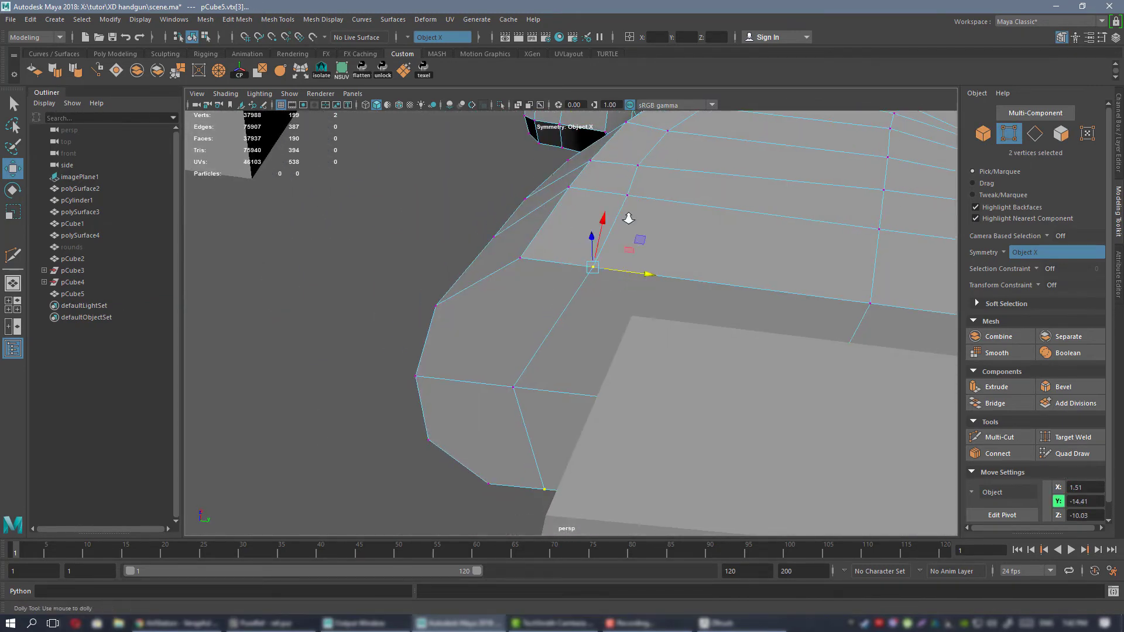
pyautogui.scroll(-3, 628, 218)
pyautogui.keyDown('alt'); pyautogui.moveTo(629, 219); pyautogui.dragTo(628, 279); pyautogui.keyUp('alt')
pyautogui.click(601, 297)
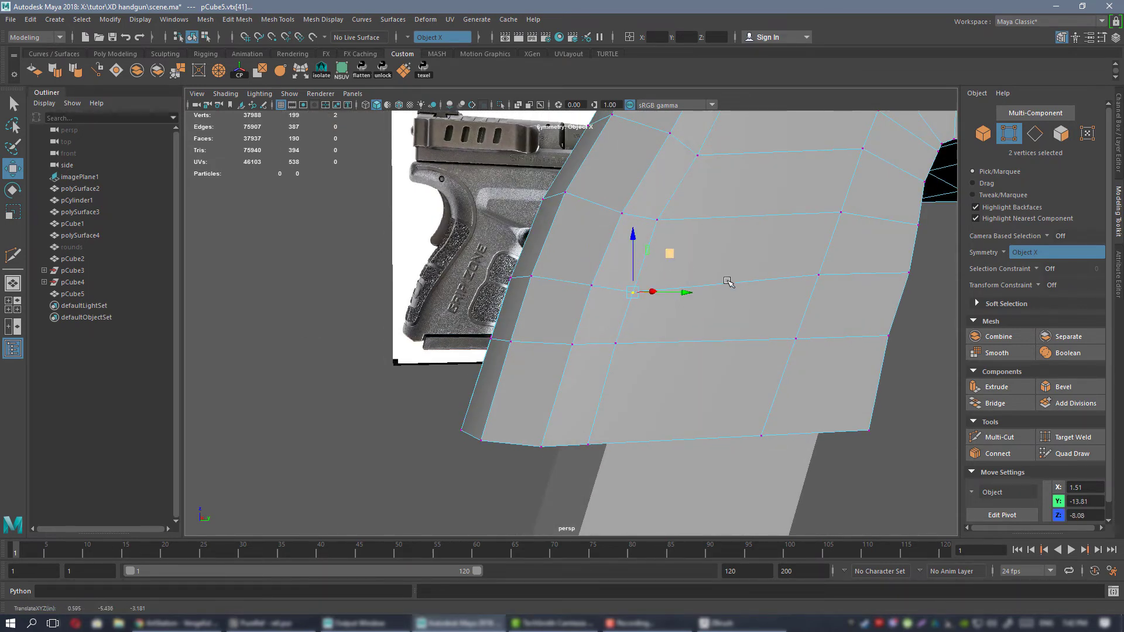
pyautogui.keyDown('alt'); pyautogui.moveTo(728, 283); pyautogui.dragTo(585, 337); pyautogui.keyUp('alt')
pyautogui.keyDown('alt'); pyautogui.moveTo(673, 321); pyautogui.dragTo(722, 309); pyautogui.keyUp('alt')
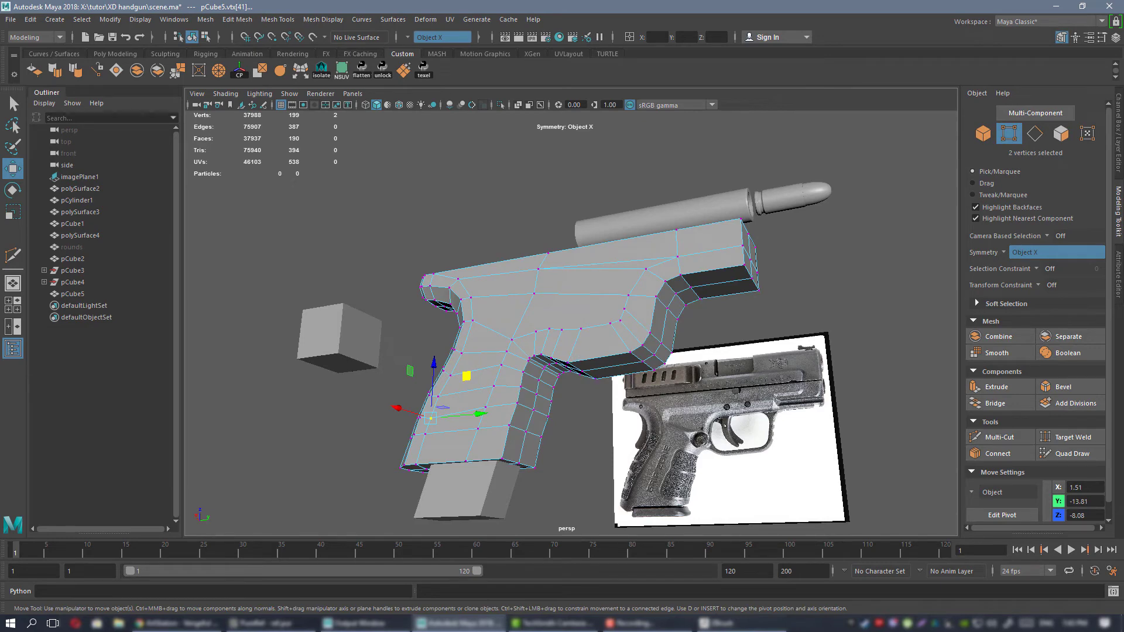
# Check the PureRef board, return to Maya and examine the grip's front edges from below.
pyautogui.hotkey('alt', 'Tab')
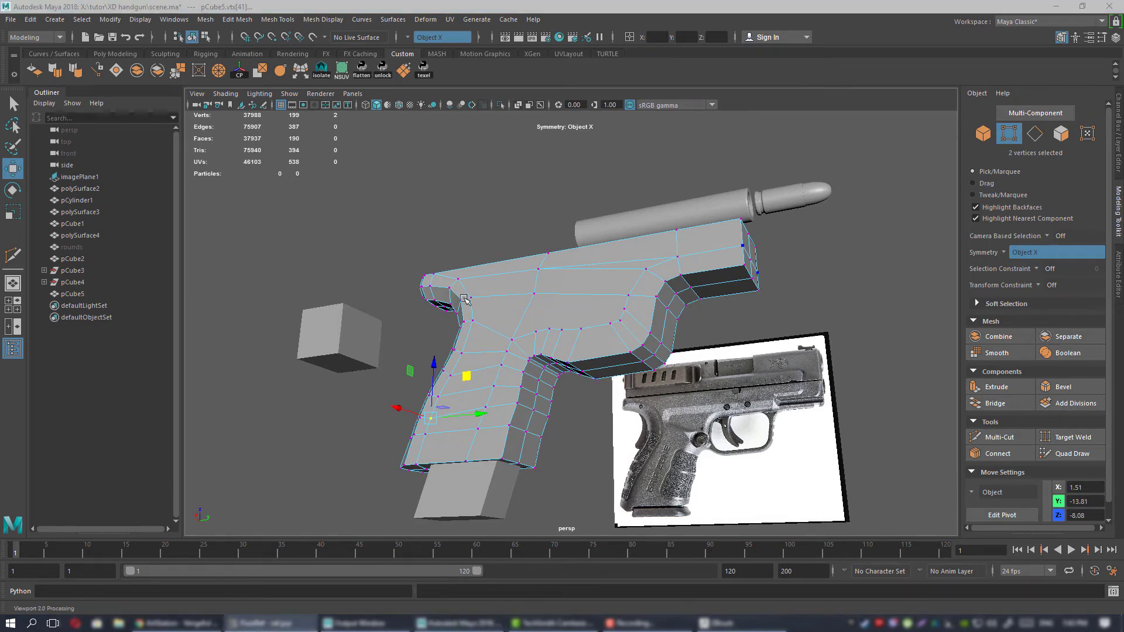
pyautogui.keyDown('alt'); pyautogui.moveTo(463, 298); pyautogui.dragTo(461, 205, button='middle'); pyautogui.keyUp('alt')
pyautogui.keyDown('alt'); pyautogui.moveTo(461, 205); pyautogui.dragTo(587, 311, button='right'); pyautogui.keyUp('alt')
pyautogui.keyDown('alt'); pyautogui.moveTo(587, 310); pyautogui.dragTo(594, 281); pyautogui.keyUp('alt')
pyautogui.keyDown('alt'); pyautogui.moveTo(594, 281); pyautogui.dragTo(626, 346, button='middle'); pyautogui.keyUp('alt')
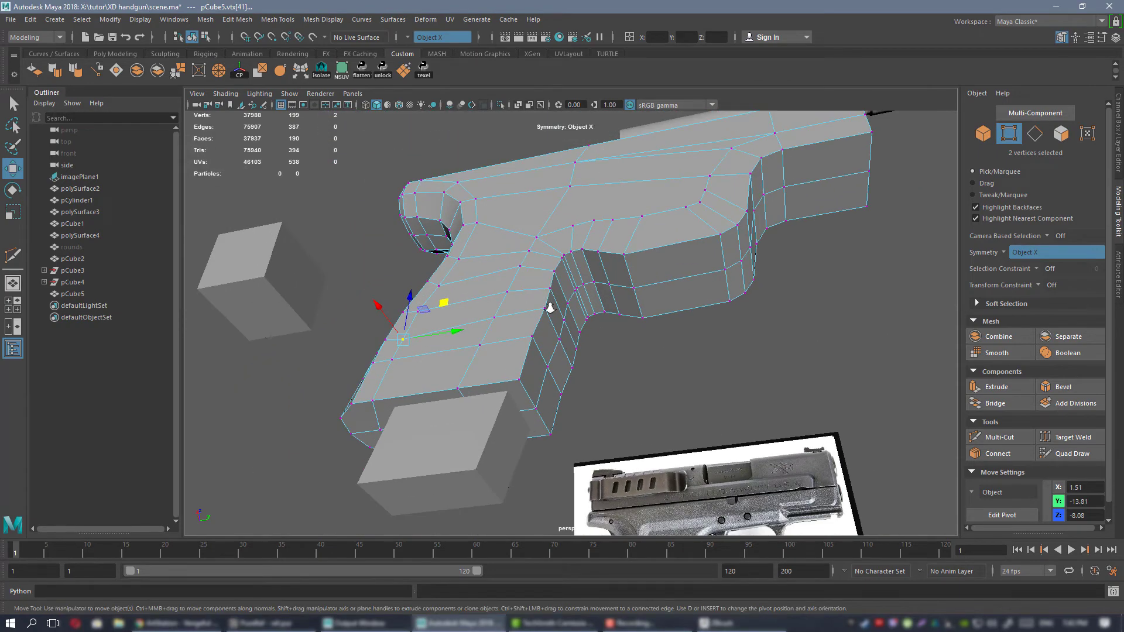
pyautogui.keyDown('alt'); pyautogui.moveTo(550, 309); pyautogui.dragTo(558, 305, button='right'); pyautogui.keyUp('alt')
pyautogui.moveTo(558, 305)
pyautogui.keyDown('alt'); pyautogui.mouseDown()
pyautogui.moveTo(587, 301)
pyautogui.moveTo(547, 296)
pyautogui.mouseUp(); pyautogui.keyUp('alt')
pyautogui.moveTo(545, 284); pyautogui.dragTo(545, 251, button='right')
# Bevel the mirrored edge loops running along the grip's front and the frame's underside, with fraction 0.5 and one segment.
pyautogui.click(520, 367)
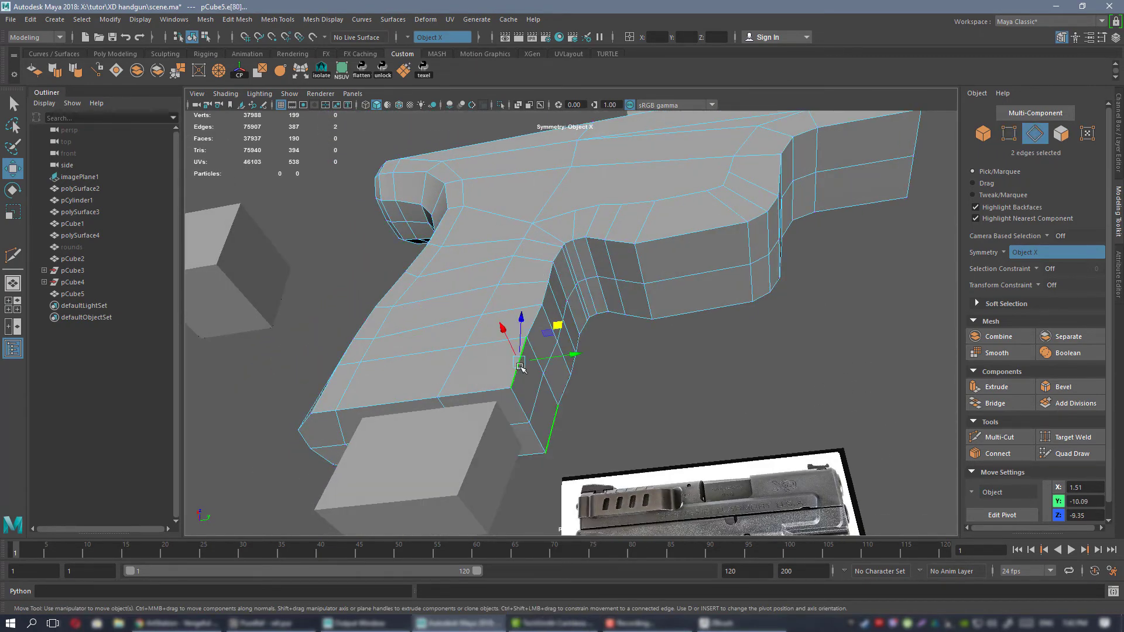
pyautogui.doubleClick(520, 366)
pyautogui.keyDown('alt'); pyautogui.moveTo(556, 293); pyautogui.dragTo(532, 270); pyautogui.keyUp('alt')
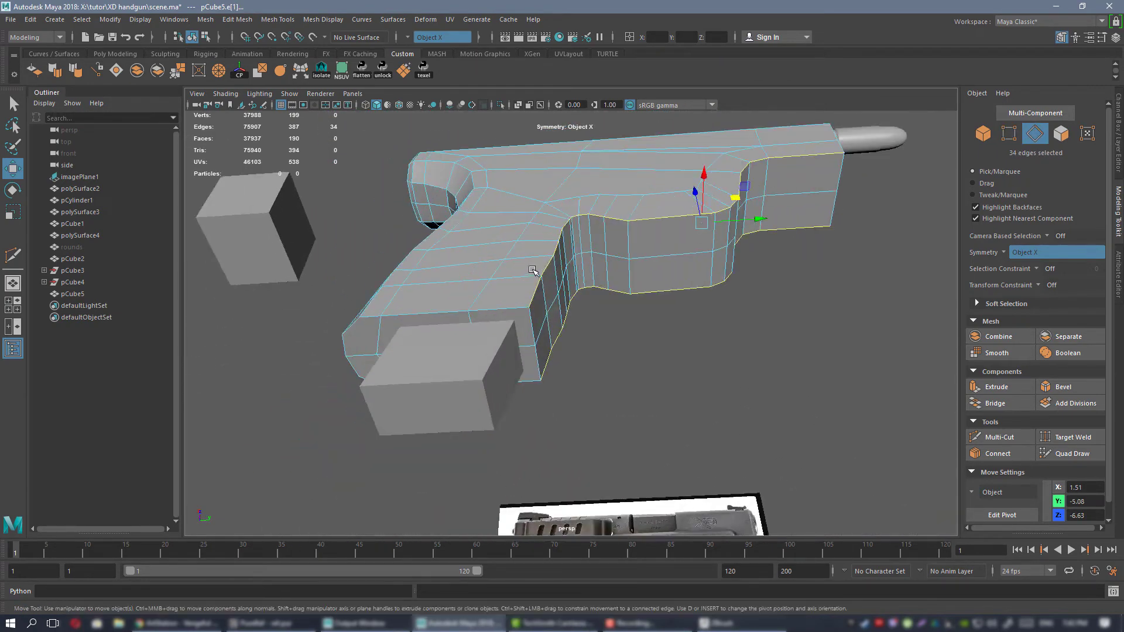
pyautogui.keyDown('alt'); pyautogui.moveTo(532, 270); pyautogui.dragTo(609, 306, button='right'); pyautogui.keyUp('alt')
pyautogui.click(1075, 390)
pyautogui.keyDown('alt'); pyautogui.moveTo(579, 293); pyautogui.dragTo(664, 311); pyautogui.keyUp('alt')
pyautogui.keyDown('alt'); pyautogui.moveTo(665, 310); pyautogui.dragTo(661, 345, button='right'); pyautogui.keyUp('alt')
pyautogui.keyDown('alt'); pyautogui.moveTo(661, 345); pyautogui.dragTo(695, 295); pyautogui.keyUp('alt')
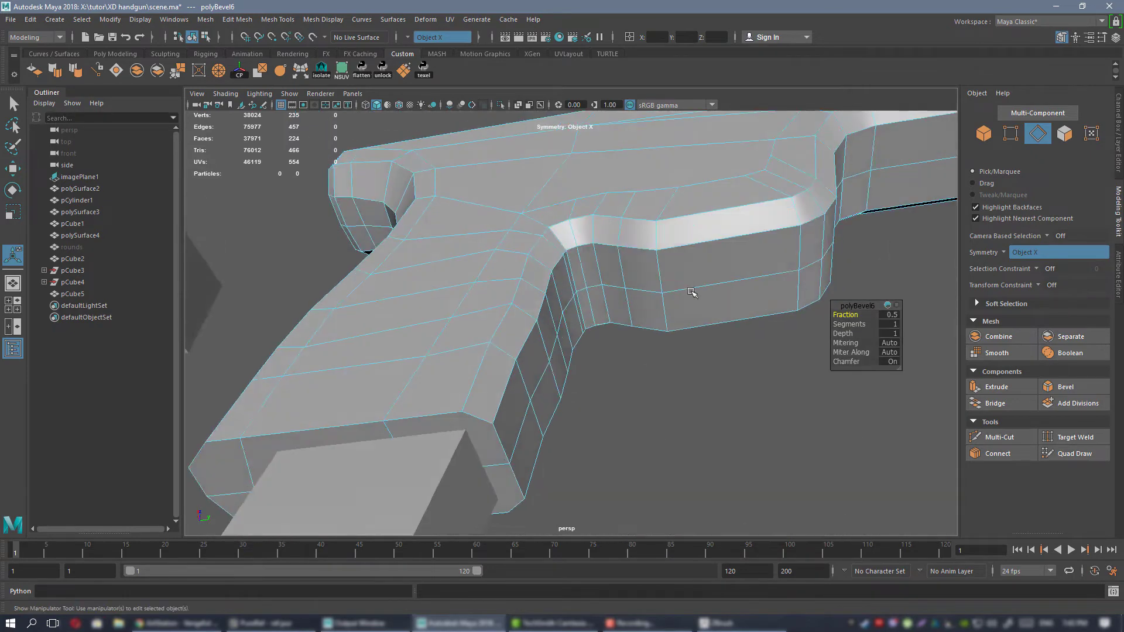
pyautogui.keyDown('alt'); pyautogui.moveTo(695, 295); pyautogui.dragTo(744, 273, button='right'); pyautogui.keyUp('alt')
pyautogui.moveTo(843, 315); pyautogui.dragTo(843, 314)
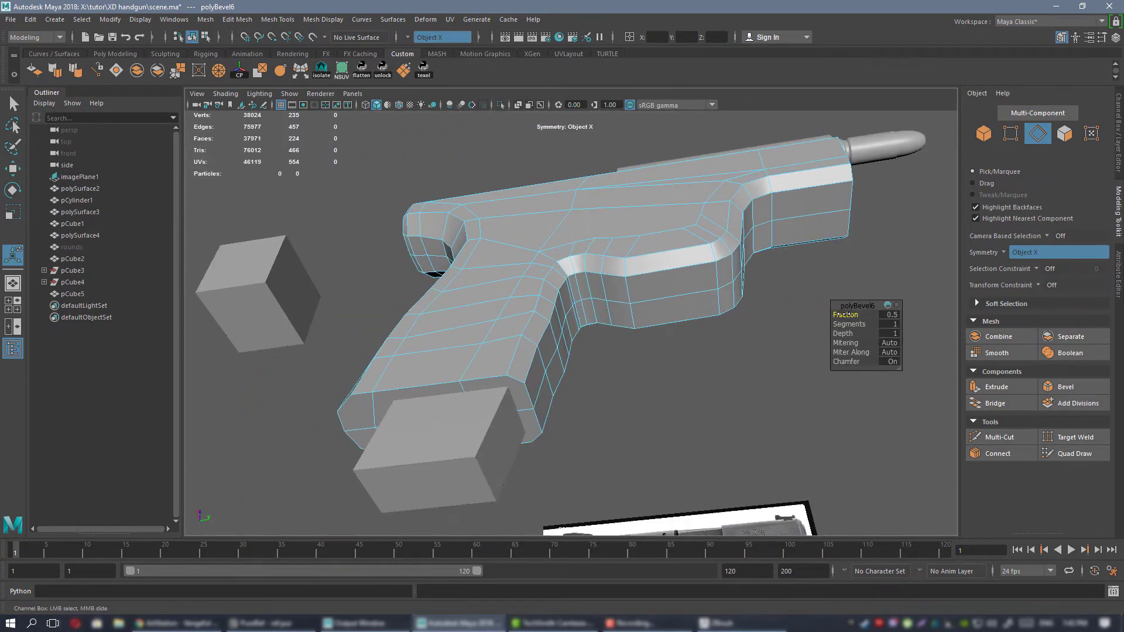
# Examine the beveled edge around the grip's front and the trigger area.
pyautogui.keyDown('alt'); pyautogui.moveTo(575, 272); pyautogui.dragTo(583, 258, button='middle'); pyautogui.keyUp('alt')
pyautogui.moveTo(583, 257)
pyautogui.keyDown('alt'); pyautogui.mouseDown()
pyautogui.moveTo(544, 283)
pyautogui.moveTo(518, 277)
pyautogui.moveTo(578, 263)
pyautogui.mouseUp(); pyautogui.keyUp('alt')
pyautogui.click(566, 282)
pyautogui.moveTo(577, 261); pyautogui.dragTo(531, 258, button='right')
pyautogui.keyDown('alt'); pyautogui.moveTo(531, 258); pyautogui.dragTo(560, 252, button='right'); pyautogui.keyUp('alt')
pyautogui.click(562, 249)
pyautogui.keyDown('alt'); pyautogui.moveTo(565, 263); pyautogui.dragTo(584, 314, button='middle'); pyautogui.keyUp('alt')
pyautogui.keyDown('alt'); pyautogui.moveTo(585, 314); pyautogui.dragTo(601, 295); pyautogui.keyUp('alt')
# Move the mirrored inner front-bevel vertices at the grip's base to about X 0.81, Y -10.37, and adjust the neighbouring outer pair.
pyautogui.press('w')
pyautogui.keyDown('alt'); pyautogui.moveTo(628, 294); pyautogui.dragTo(345, 190, button='right'); pyautogui.keyUp('alt')
pyautogui.keyDown('alt'); pyautogui.moveTo(345, 191); pyautogui.dragTo(386, 204); pyautogui.keyUp('alt')
pyautogui.keyDown('alt'); pyautogui.moveTo(386, 205); pyautogui.dragTo(593, 232, button='right'); pyautogui.keyUp('alt')
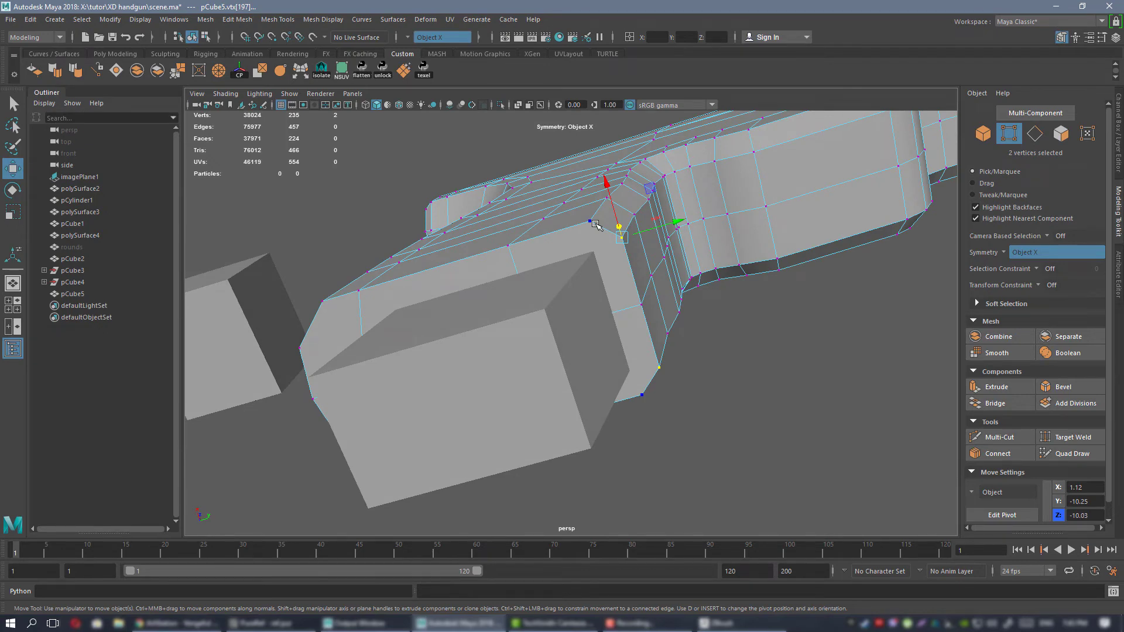
pyautogui.keyDown('alt'); pyautogui.moveTo(706, 206); pyautogui.dragTo(671, 186); pyautogui.keyUp('alt')
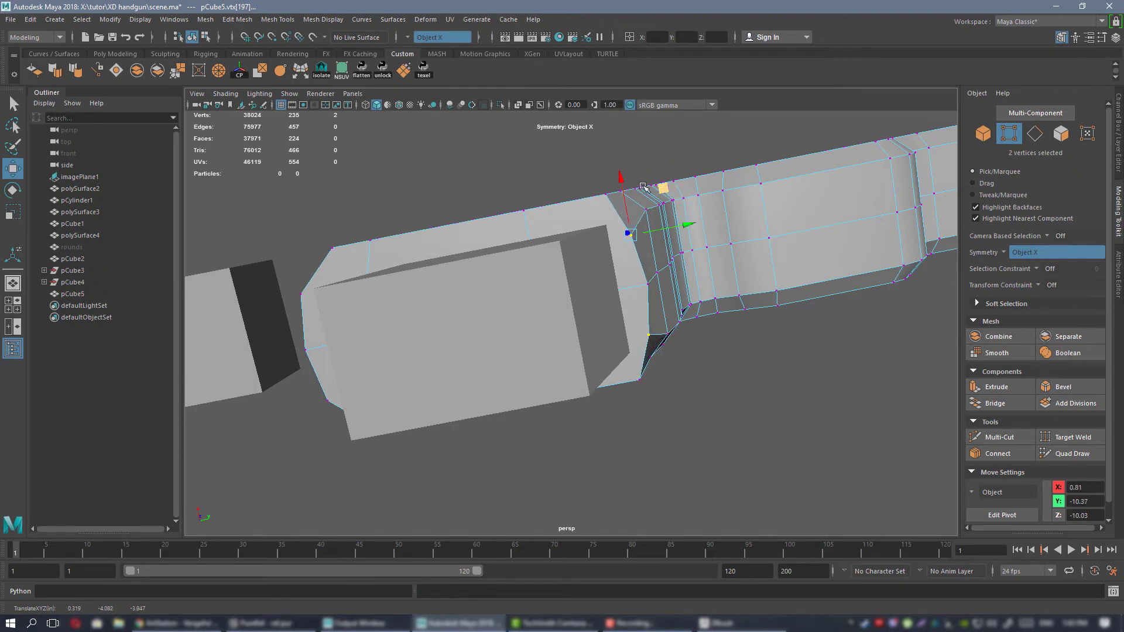
pyautogui.keyDown('alt'); pyautogui.moveTo(643, 186); pyautogui.dragTo(606, 241); pyautogui.keyUp('alt')
pyautogui.moveTo(659, 219); pyautogui.dragTo(635, 224, button='middle')
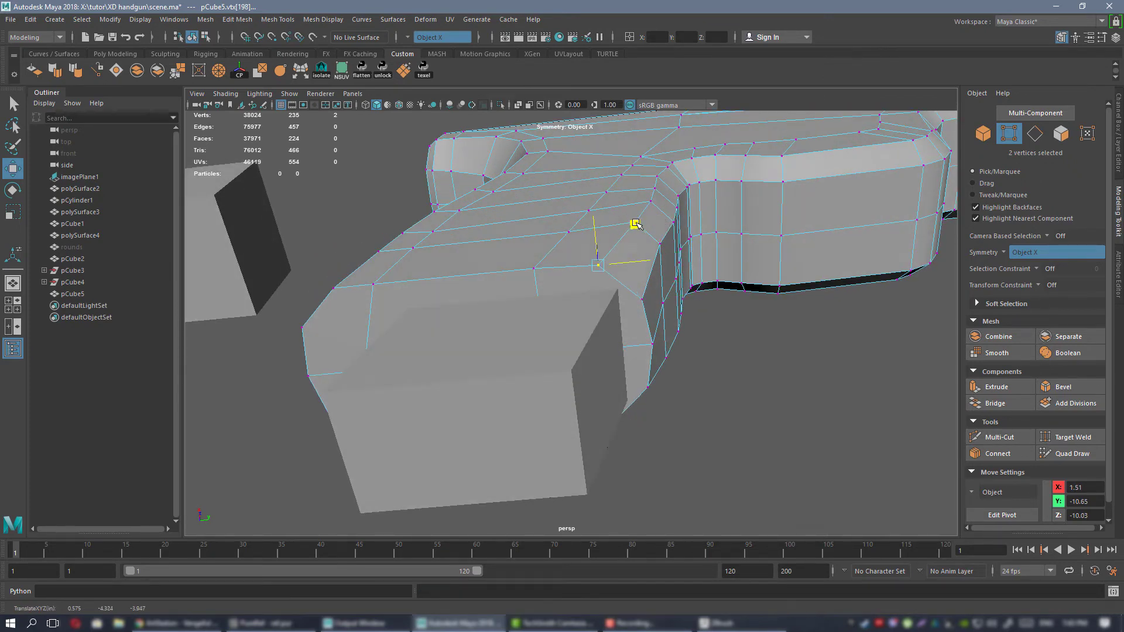
# Move the mirrored front-bevel vertices one row above the grip's base to about X 0.92, Y -10.09, and return to object selection.
pyautogui.keyDown('alt'); pyautogui.moveTo(635, 193); pyautogui.dragTo(669, 169); pyautogui.keyUp('alt')
pyautogui.click(631, 268)
pyautogui.moveTo(669, 169); pyautogui.dragTo(691, 199, button='middle')
pyautogui.click(682, 215)
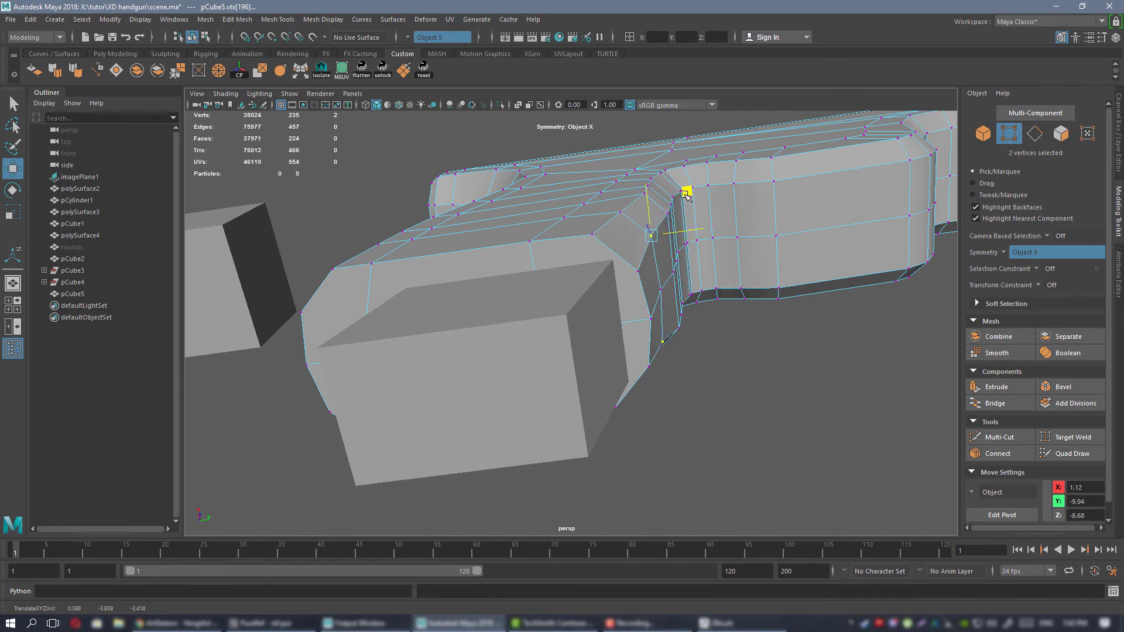
pyautogui.keyDown('alt'); pyautogui.moveTo(692, 203); pyautogui.dragTo(673, 382); pyautogui.keyUp('alt')
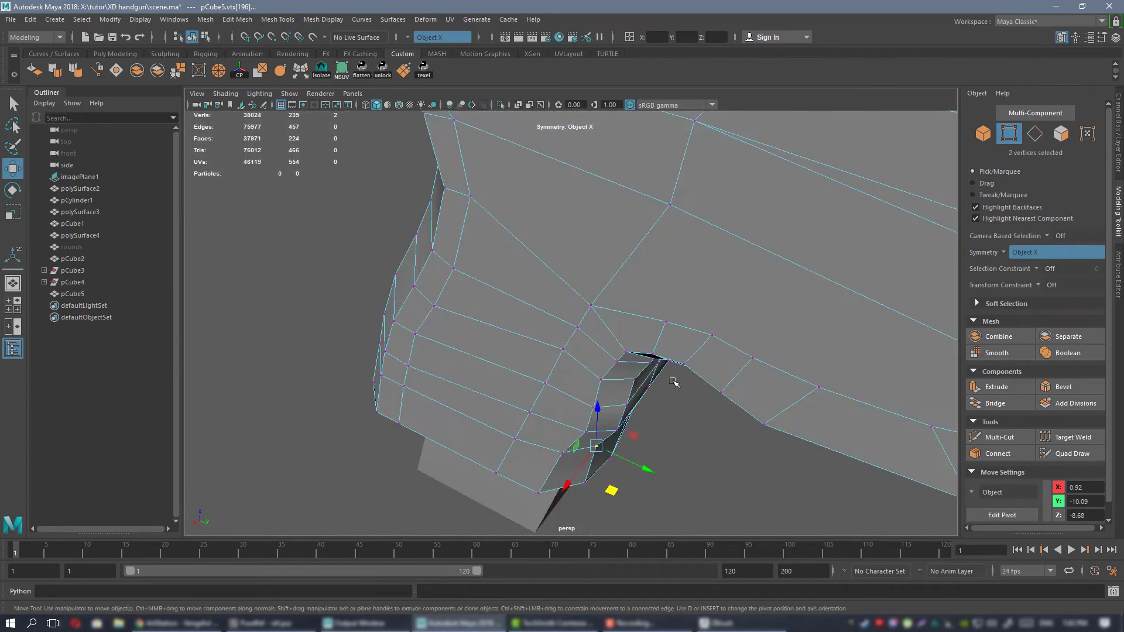
pyautogui.keyDown('alt'); pyautogui.moveTo(672, 314); pyautogui.dragTo(637, 204); pyautogui.keyUp('alt')
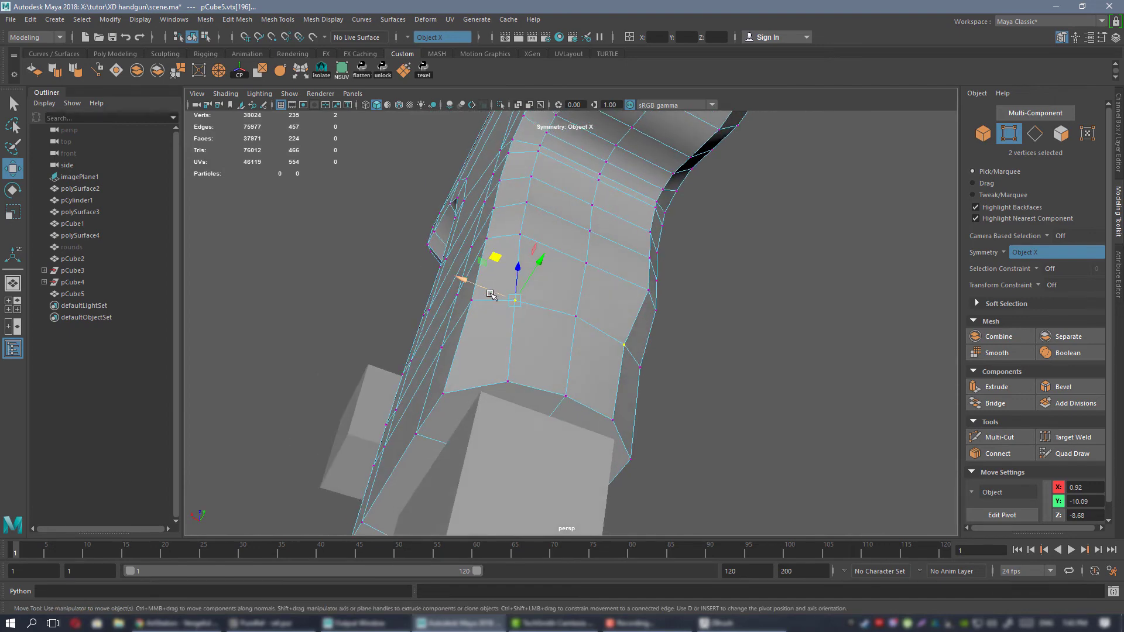
pyautogui.moveTo(489, 291); pyautogui.dragTo(514, 216)
pyautogui.moveTo(479, 257); pyautogui.dragTo(559, 261)
pyautogui.rightClick(568, 258)
pyautogui.click(569, 256)
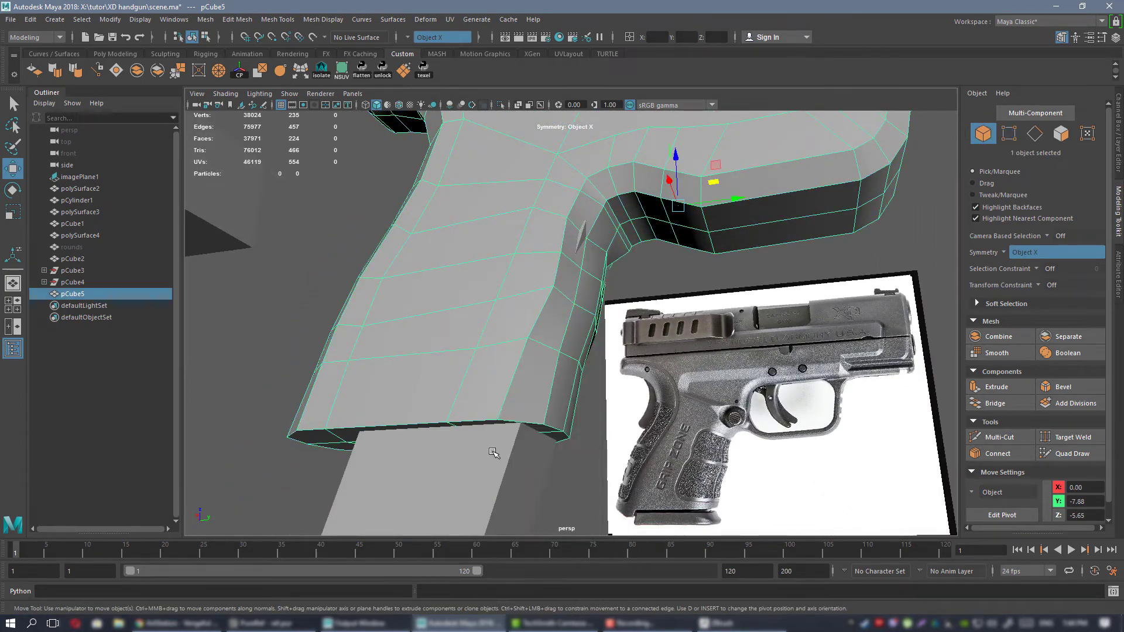
# Hide the magazine block inside the grip and adjust three mirrored vertex pairs on the grip's front bevel along Y and Z.
pyautogui.keyDown('alt'); pyautogui.moveTo(466, 244); pyautogui.dragTo(549, 226); pyautogui.keyUp('alt')
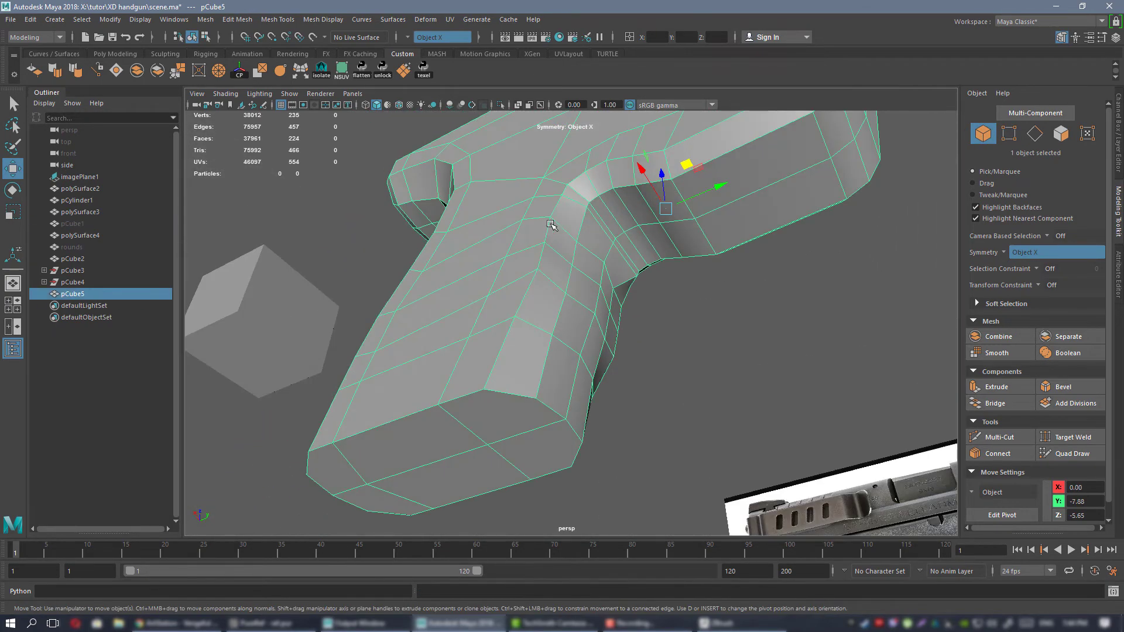
pyautogui.moveTo(550, 226); pyautogui.dragTo(509, 226, button='right')
pyautogui.scroll(3, 553, 245)
pyautogui.click(572, 258)
pyautogui.keyDown('alt'); pyautogui.moveTo(573, 258); pyautogui.dragTo(586, 206); pyautogui.keyUp('alt')
pyautogui.scroll(-4, 586, 208)
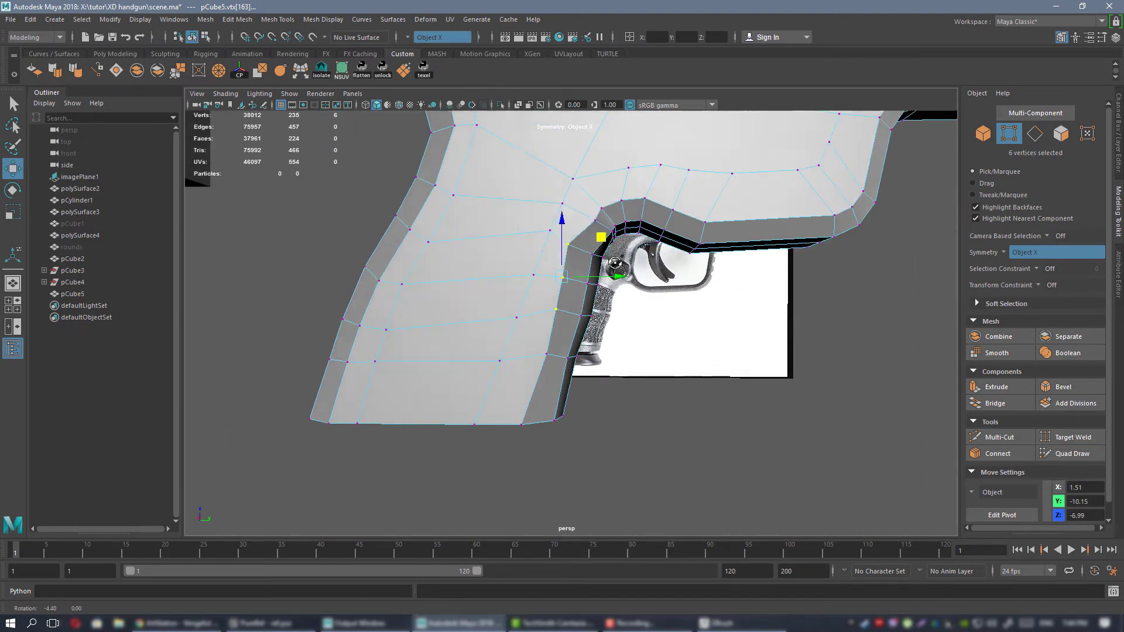
# In side view over the reference, reposition the mirrored outer front-bevel vertices one row above the grip's base in Y and Z.
pyautogui.press('space')
pyautogui.press('space')
pyautogui.keyDown('alt'); pyautogui.moveTo(736, 403); pyautogui.dragTo(633, 85, button='middle'); pyautogui.keyUp('alt')
pyautogui.scroll(3, 628, 126)
pyautogui.click(518, 104)
pyautogui.scroll(-3, 648, 306)
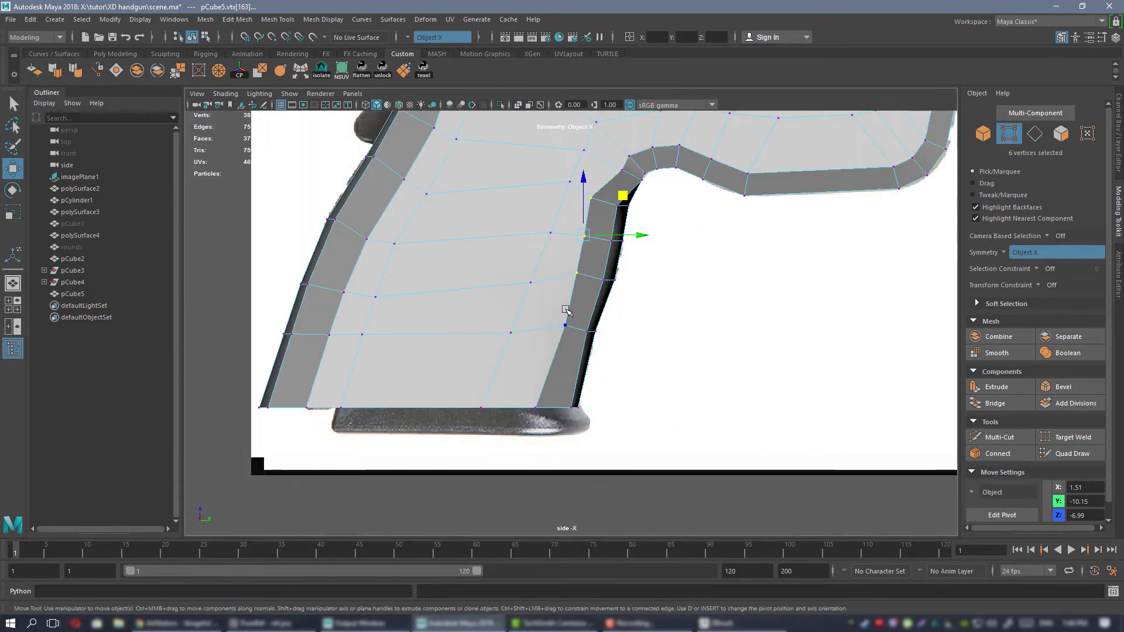
pyautogui.click(576, 303)
pyautogui.click(562, 328)
pyautogui.scroll(2, 586, 298)
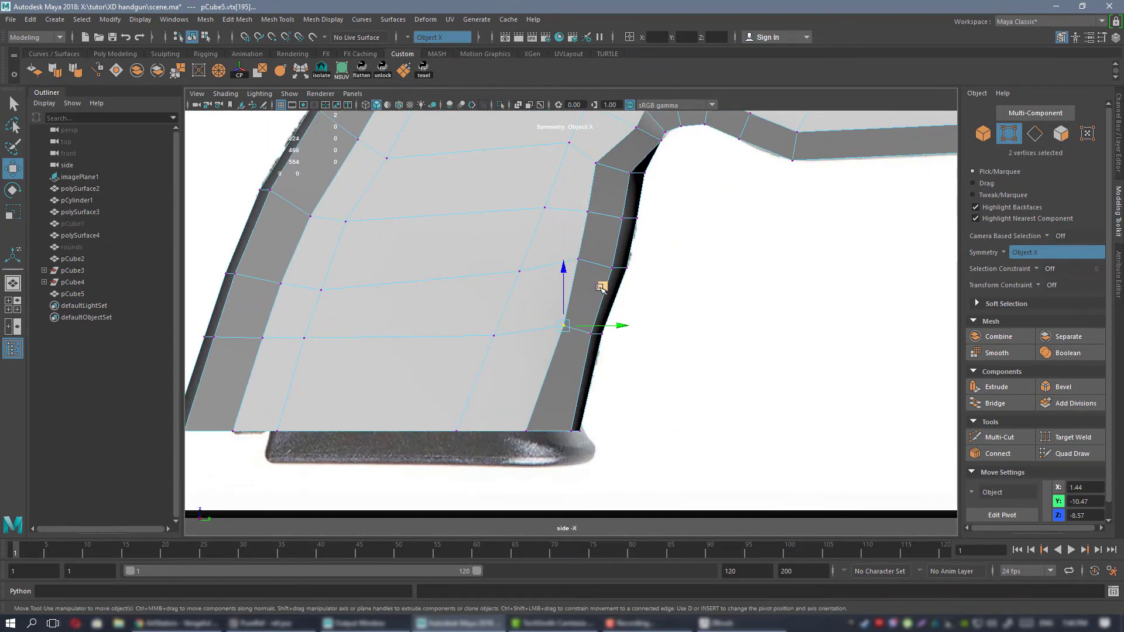
pyautogui.moveTo(589, 297); pyautogui.dragTo(589, 298)
# Flatten the two lowest front-bevel vertex rows above the grip's base by scaling along Z, and return to object selection.
pyautogui.moveTo(653, 319); pyautogui.dragTo(515, 372)
pyautogui.press('r')
pyautogui.moveTo(576, 281); pyautogui.dragTo(637, 568)
pyautogui.moveTo(555, 246); pyautogui.dragTo(662, 292)
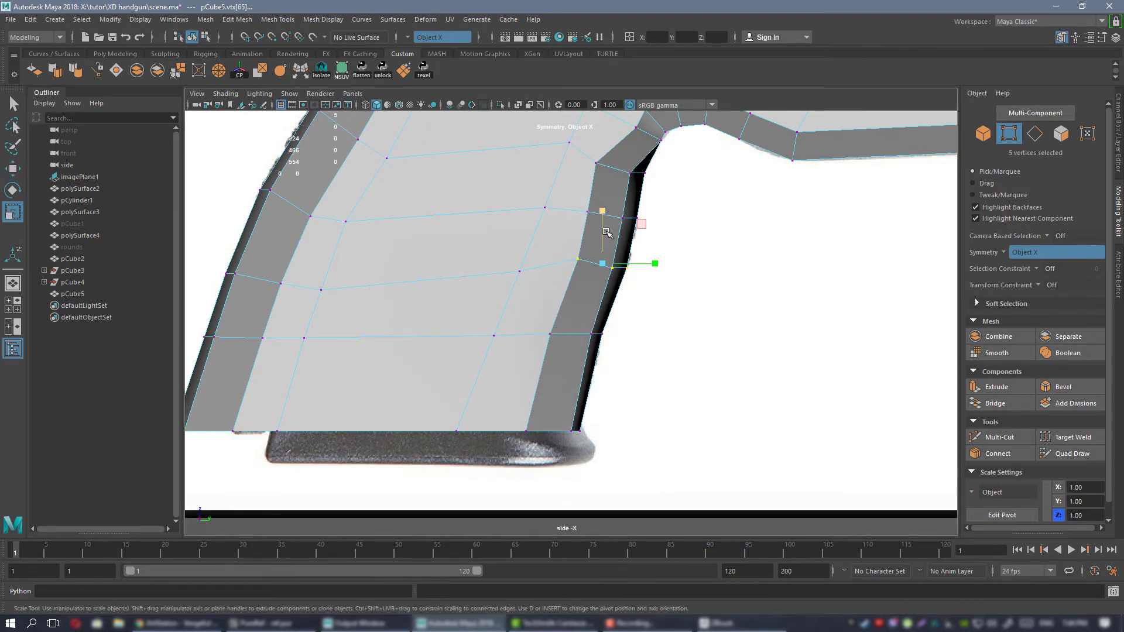
pyautogui.moveTo(602, 213); pyautogui.dragTo(639, 467)
pyautogui.scroll(2, 644, 275)
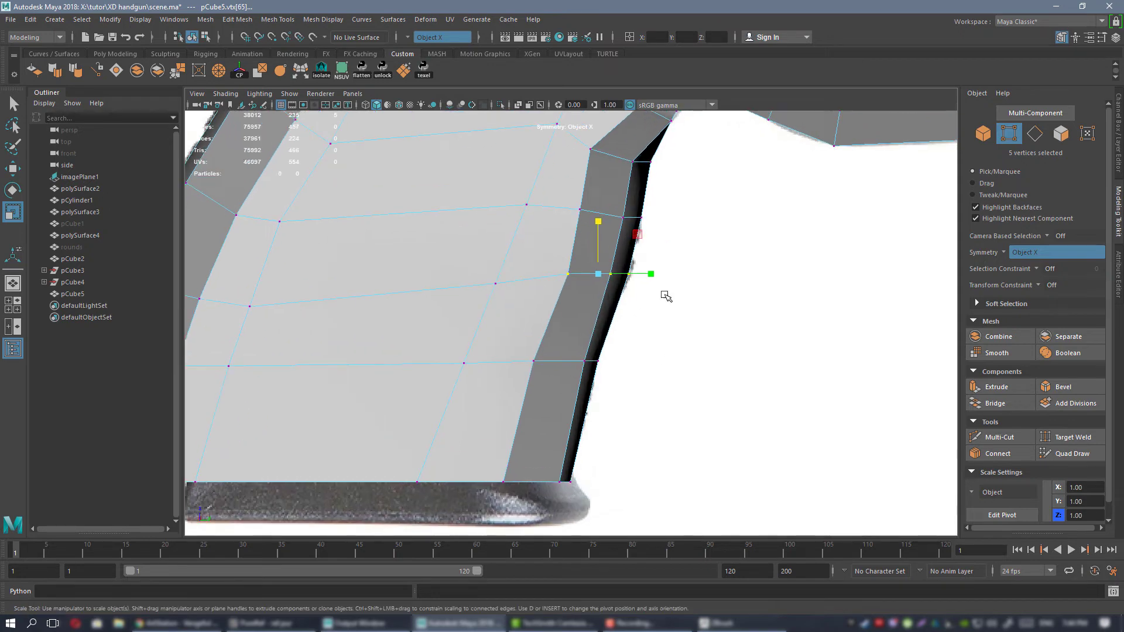
pyautogui.moveTo(584, 301); pyautogui.dragTo(610, 316)
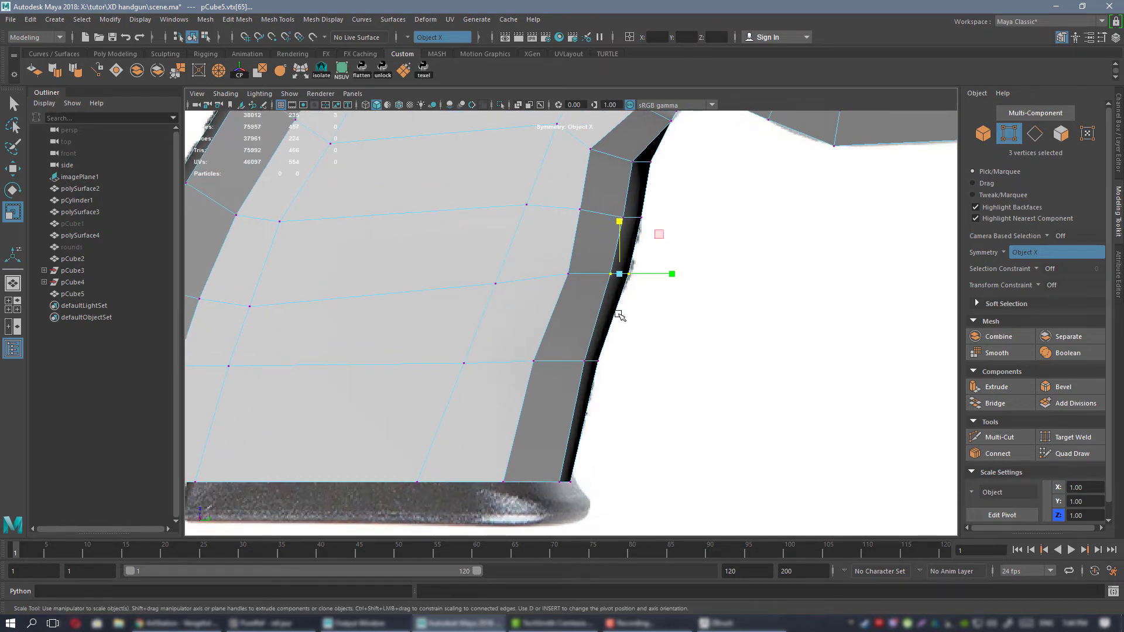
pyautogui.moveTo(574, 208); pyautogui.dragTo(623, 193, button='right')
pyautogui.scroll(-5, 670, 305)
pyautogui.scroll(2, 705, 336)
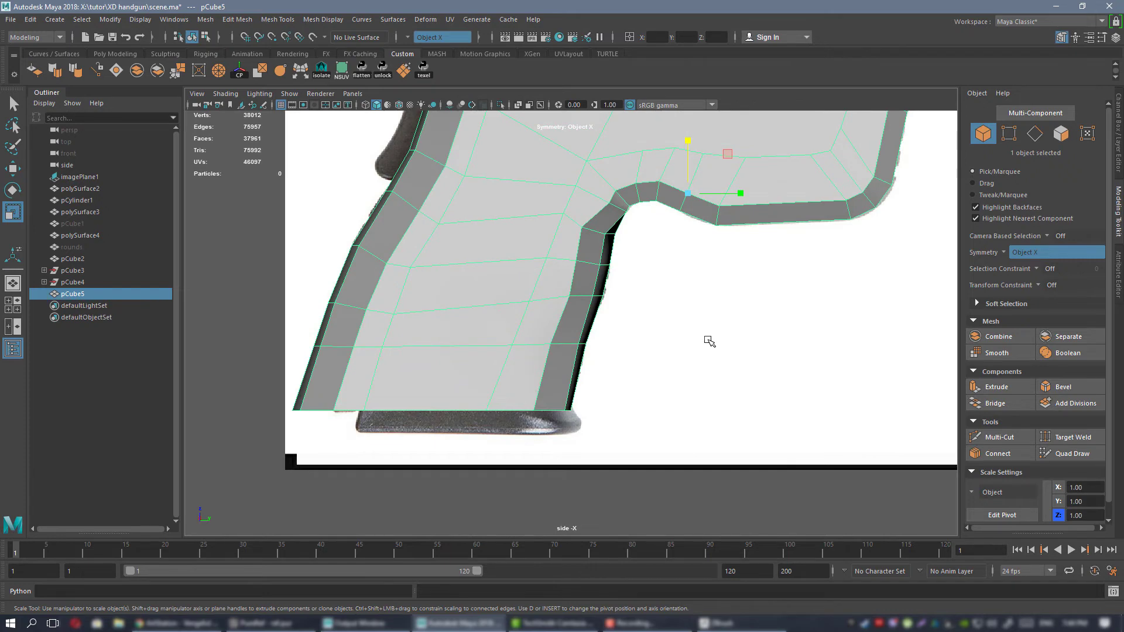
# Select the inner front vertices one row above the grip's base and move them to about Y -10.00.
pyautogui.keyDown('alt'); pyautogui.moveTo(608, 298); pyautogui.dragTo(717, 468, button='right'); pyautogui.keyUp('alt')
pyautogui.moveTo(539, 254); pyautogui.dragTo(498, 253, button='right')
pyautogui.keyDown('alt'); pyautogui.moveTo(562, 292); pyautogui.dragTo(673, 398, button='right'); pyautogui.keyUp('alt')
pyautogui.moveTo(560, 354); pyautogui.dragTo(636, 411)
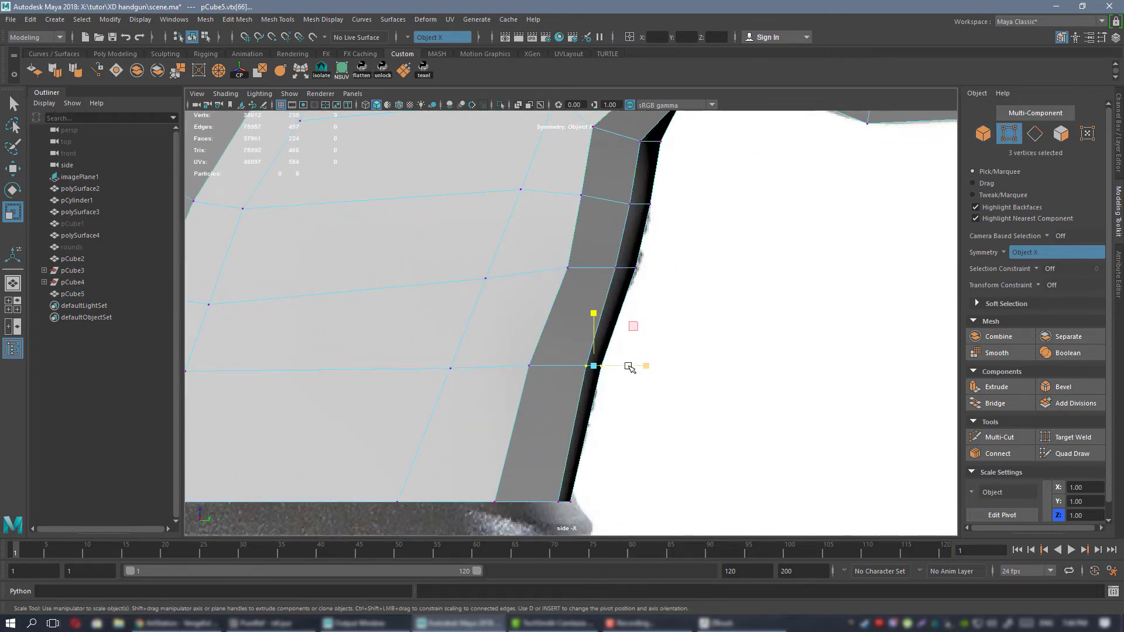
pyautogui.press('w')
pyautogui.moveTo(628, 367)
pyautogui.mouseDown()
pyautogui.moveTo(603, 367)
pyautogui.moveTo(630, 366)
pyautogui.mouseUp()
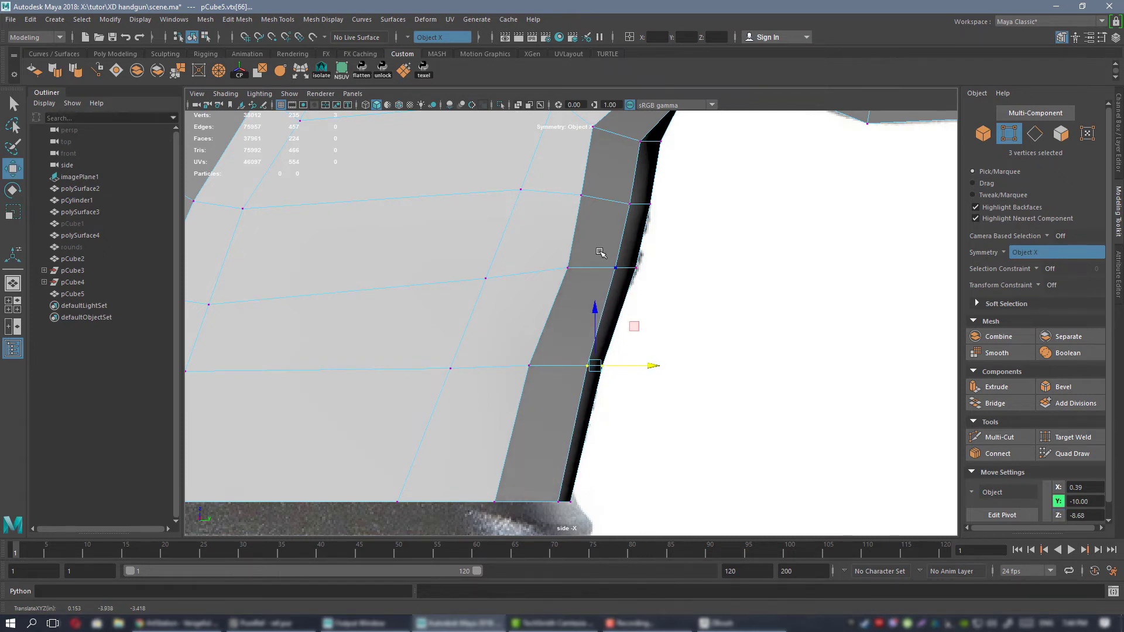
# Adjust the inner front-bevel vertices halfway up the grip along Y and Z to follow the reference outline.
pyautogui.moveTo(600, 252); pyautogui.dragTo(625, 291)
pyautogui.moveTo(650, 230); pyautogui.dragTo(656, 229)
pyautogui.keyDown('alt'); pyautogui.moveTo(656, 230); pyautogui.dragTo(649, 315, button='middle'); pyautogui.keyUp('alt')
pyautogui.moveTo(611, 271); pyautogui.dragTo(638, 316)
pyautogui.moveTo(658, 249); pyautogui.dragTo(664, 249)
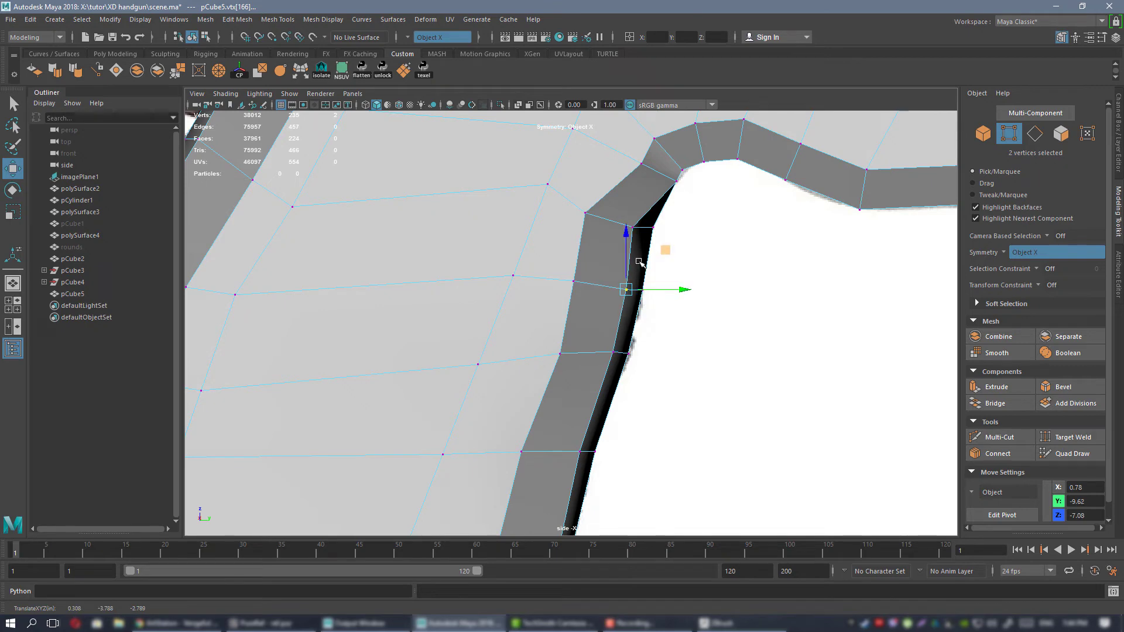
# Move the mirrored inner bevel vertices where the grip's front curves into the trigger area to about Y -9.07, Z -5.90.
pyautogui.keyDown('alt'); pyautogui.moveTo(653, 253); pyautogui.dragTo(610, 357, button='middle'); pyautogui.keyUp('alt')
pyautogui.keyDown('alt'); pyautogui.moveTo(611, 358); pyautogui.dragTo(673, 321, button='right'); pyautogui.keyUp('alt')
pyautogui.moveTo(628, 278); pyautogui.dragTo(648, 294)
pyautogui.moveTo(686, 246); pyautogui.dragTo(659, 273)
pyautogui.moveTo(691, 225); pyautogui.dragTo(690, 223)
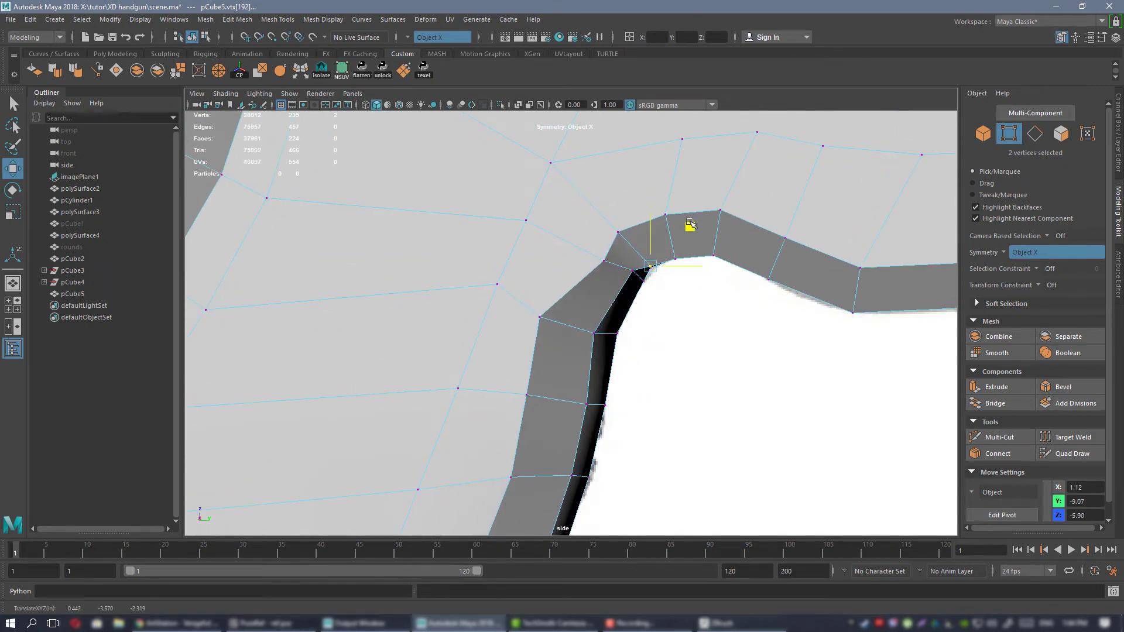
# Round the outer bevel line at the top of the grip's front curve by moving its mirrored vertex pairs in Y and Z.
pyautogui.click(599, 260)
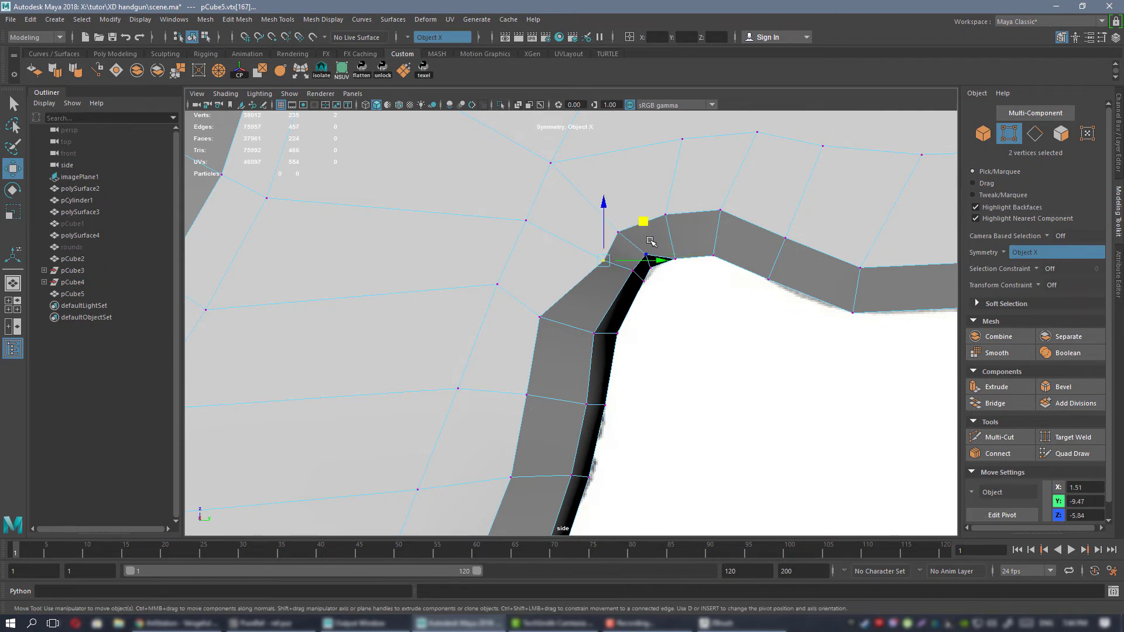
pyautogui.moveTo(638, 222); pyautogui.dragTo(624, 214)
pyautogui.scroll(1, 637, 349)
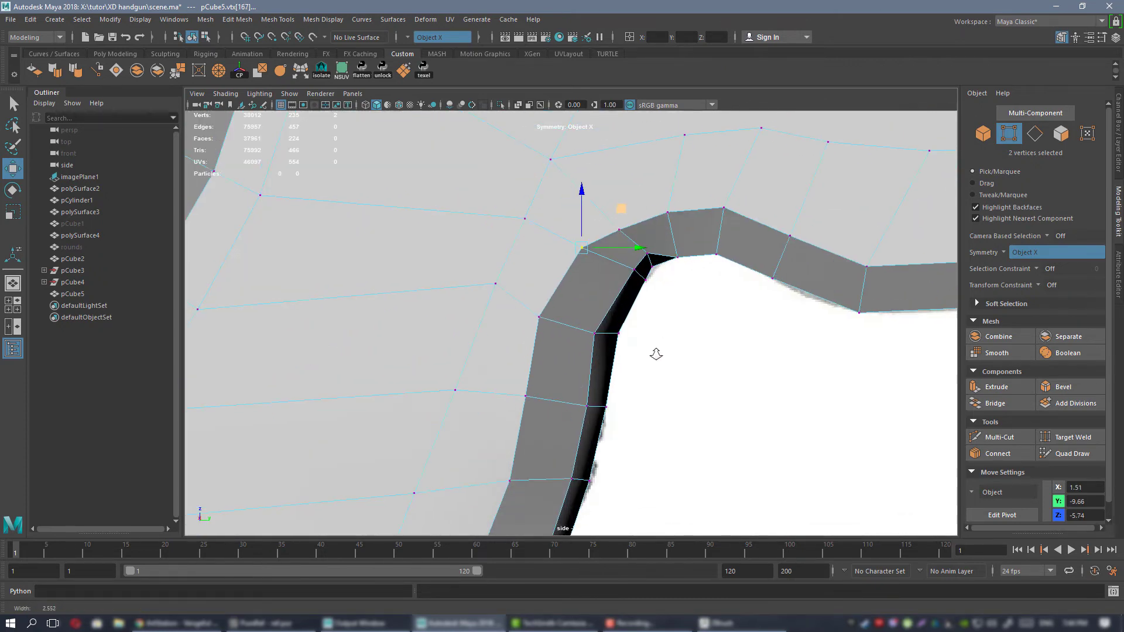
pyautogui.keyDown('alt'); pyautogui.moveTo(630, 257); pyautogui.dragTo(621, 324, button='middle'); pyautogui.keyUp('alt')
pyautogui.moveTo(653, 256); pyautogui.dragTo(701, 230)
pyautogui.click(682, 273)
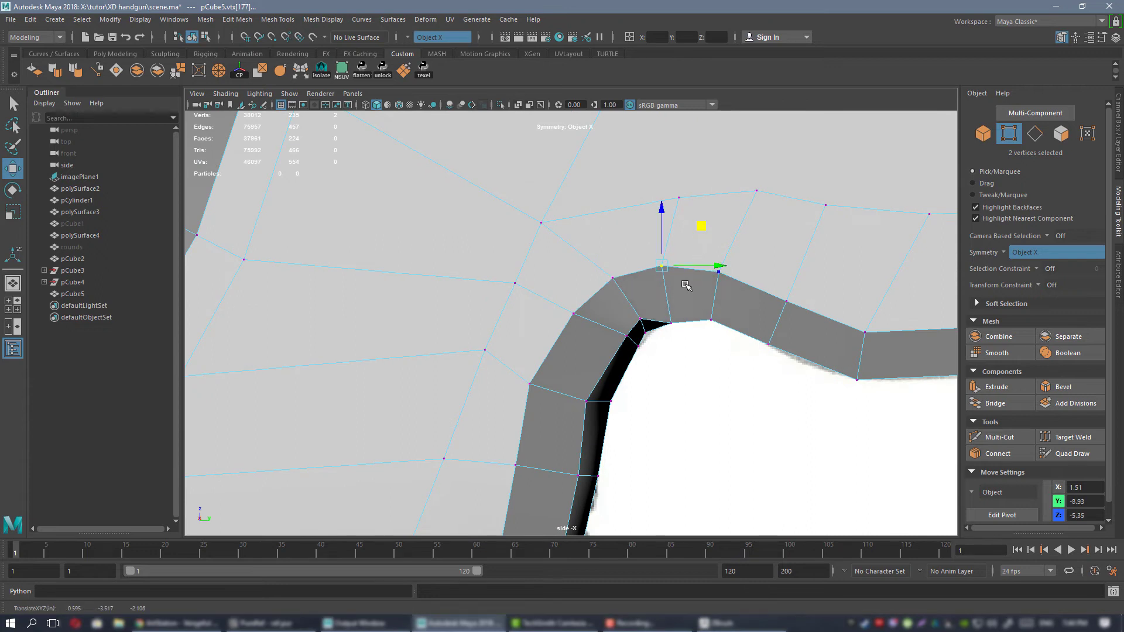
# Raise the inner bevel vertex pairs at the top of the grip's front curve, the last to about Y -8.50, Z -5.65, and nudge the outer pair.
pyautogui.click(671, 322)
pyautogui.moveTo(712, 282); pyautogui.dragTo(709, 274)
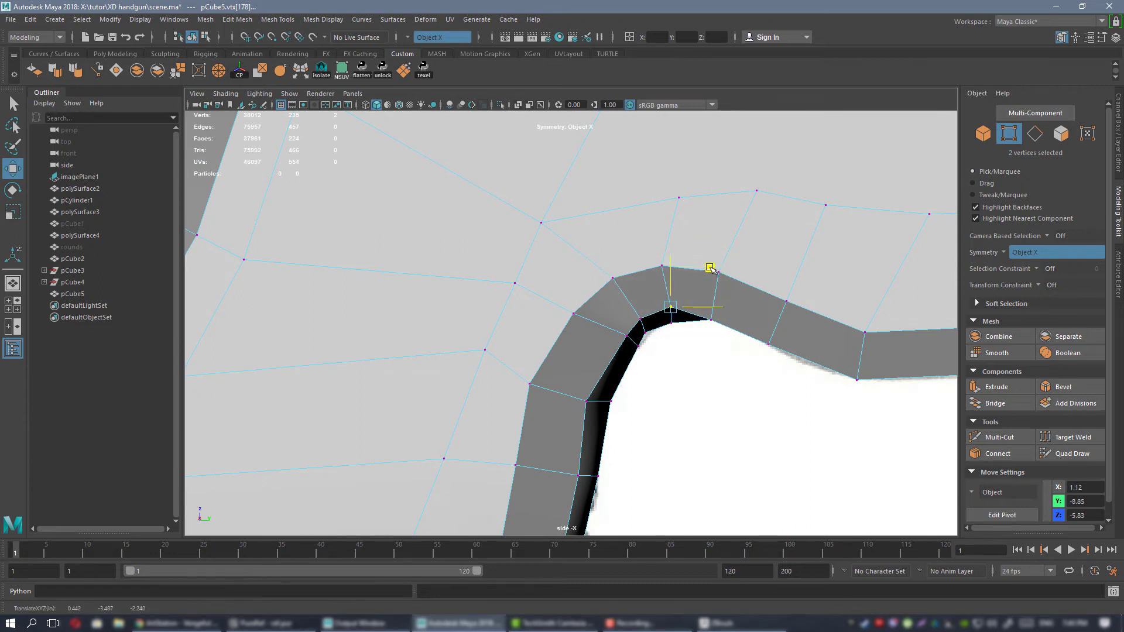
pyautogui.click(712, 270)
pyautogui.moveTo(760, 234); pyautogui.dragTo(765, 232)
pyautogui.click(711, 319)
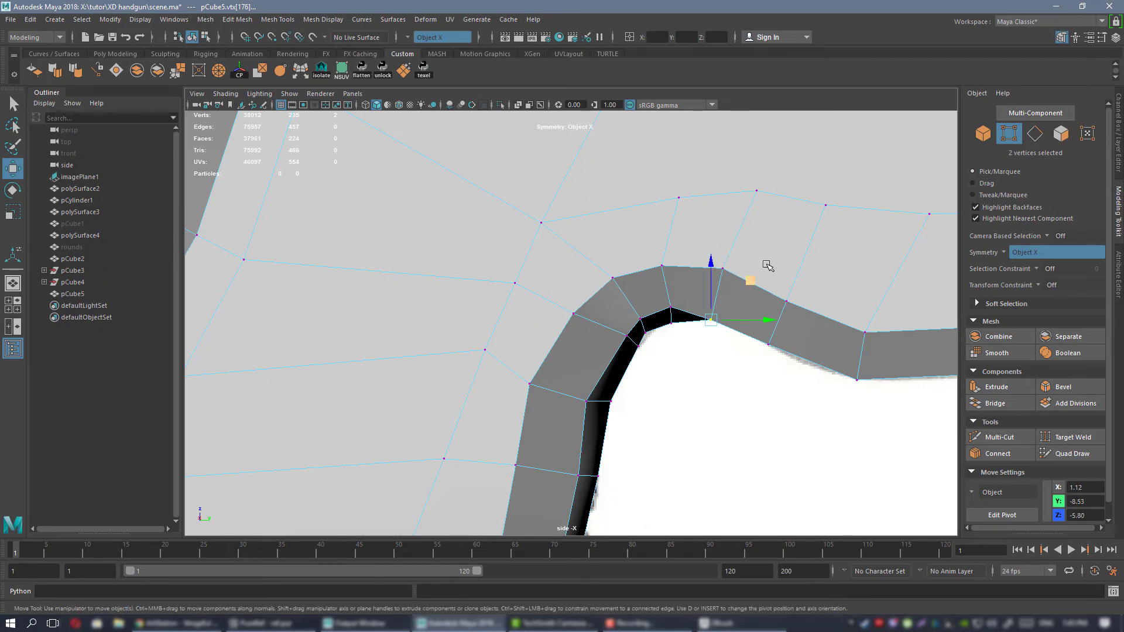
pyautogui.moveTo(753, 276); pyautogui.dragTo(752, 270)
# Select the two inner bevel vertex pairs on the slope into the trigger area and move them to about Y -7.63, Z -5.97.
pyautogui.keyDown('alt'); pyautogui.moveTo(823, 306); pyautogui.dragTo(629, 295, button='middle'); pyautogui.keyUp('alt')
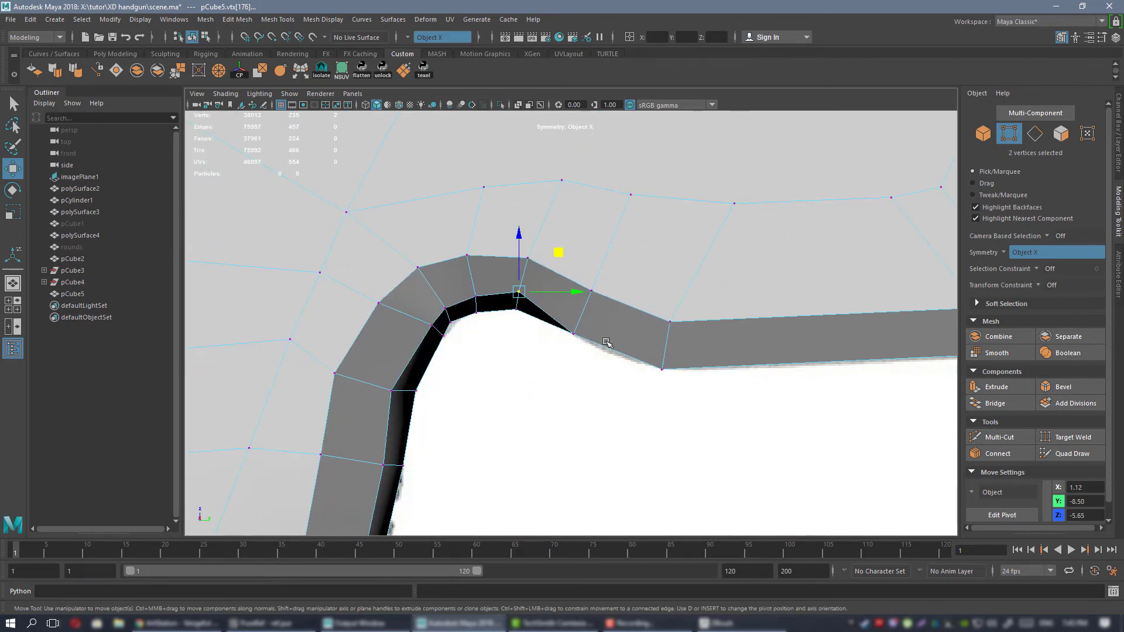
pyautogui.click(575, 332)
pyautogui.keyDown('shift'); pyautogui.click(665, 341); pyautogui.keyUp('shift')
pyautogui.keyDown('ctrl'); pyautogui.click(671, 308); pyautogui.keyUp('ctrl')
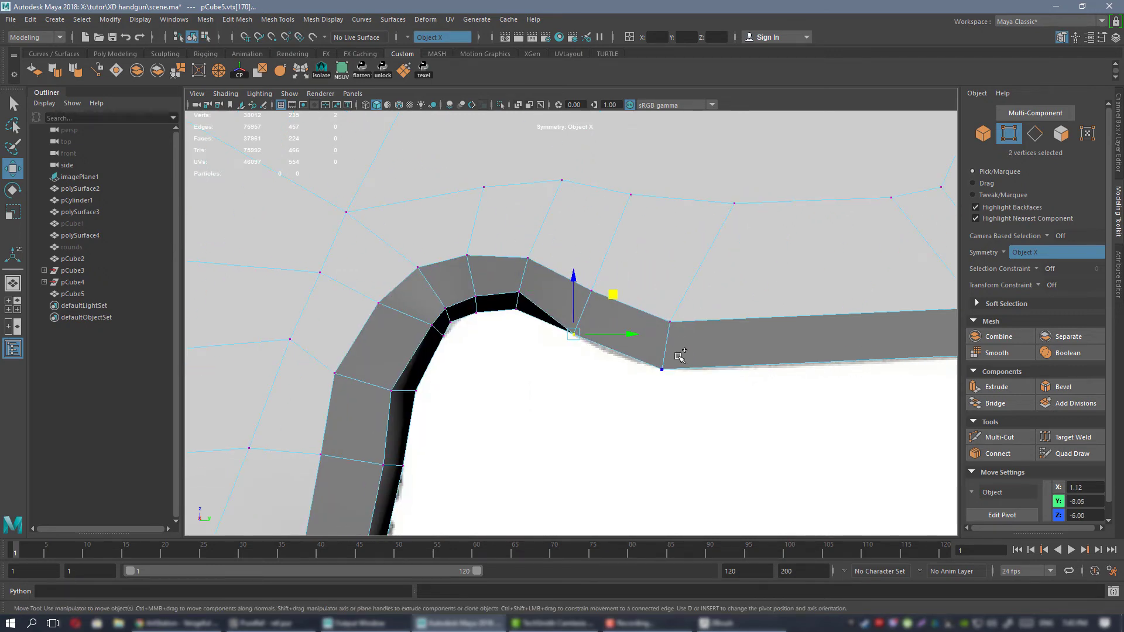
pyautogui.keyDown('alt'); pyautogui.moveTo(731, 343); pyautogui.dragTo(551, 356, button='middle'); pyautogui.keyUp('alt')
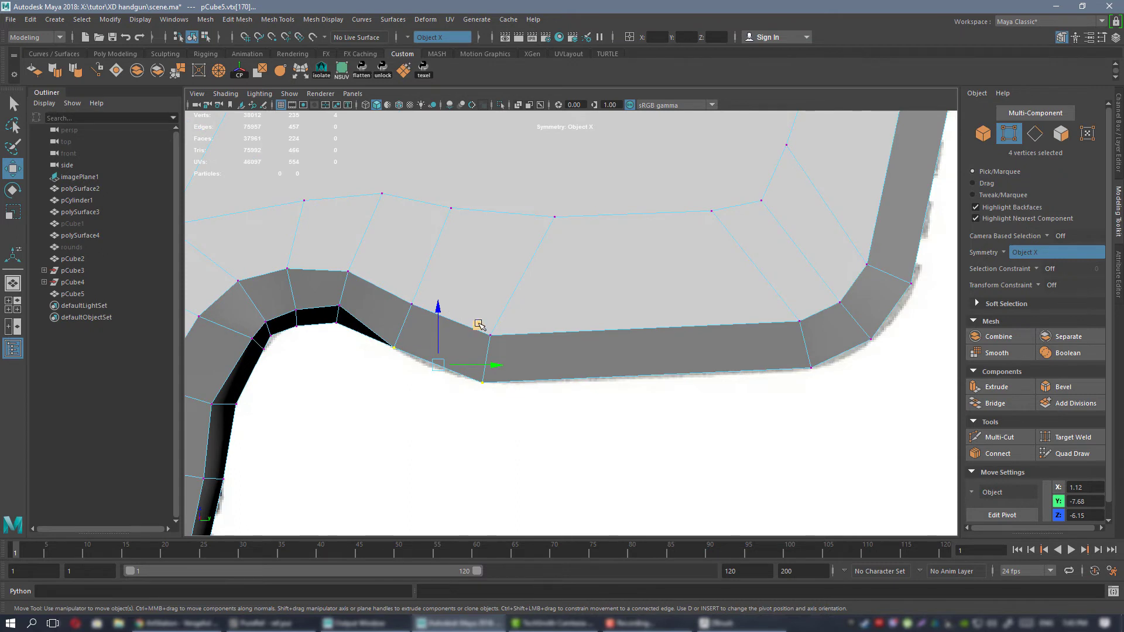
pyautogui.moveTo(479, 326); pyautogui.dragTo(485, 306, button='middle')
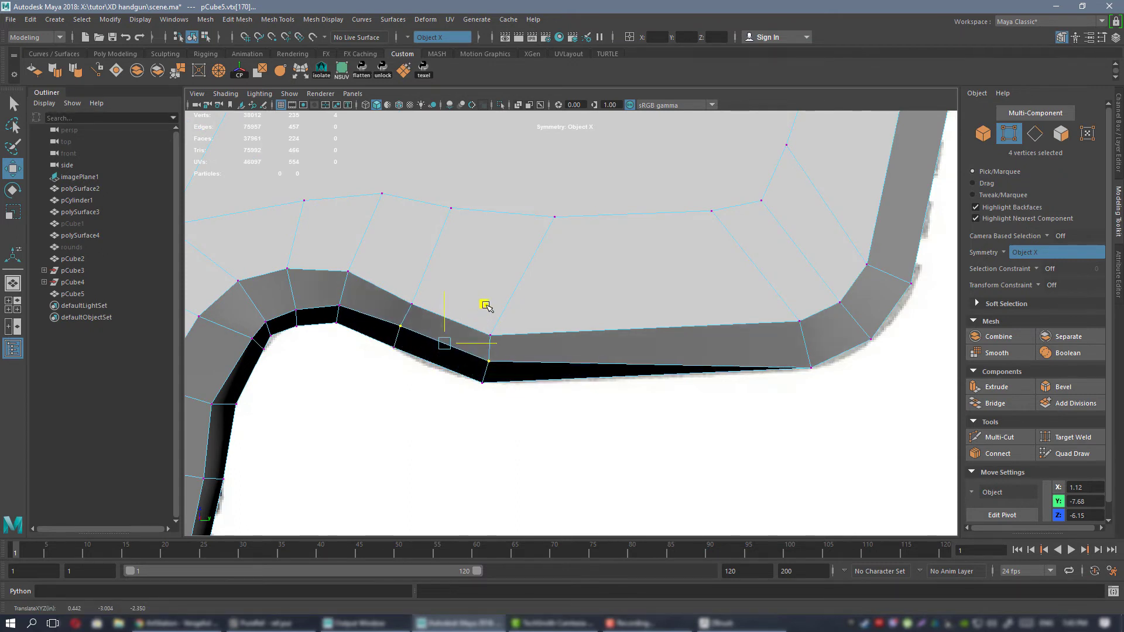
# Select the five inner bevel vertex pairs around the front of the trigger area and move them to about Y -3.84, Z -4.80.
pyautogui.click(800, 356)
pyautogui.keyDown('shift'); pyautogui.click(865, 329); pyautogui.keyUp('shift')
pyautogui.keyDown('shift'); pyautogui.click(900, 275); pyautogui.keyUp('shift')
pyautogui.keyDown('alt'); pyautogui.moveTo(836, 265); pyautogui.dragTo(565, 483, button='middle'); pyautogui.keyUp('alt')
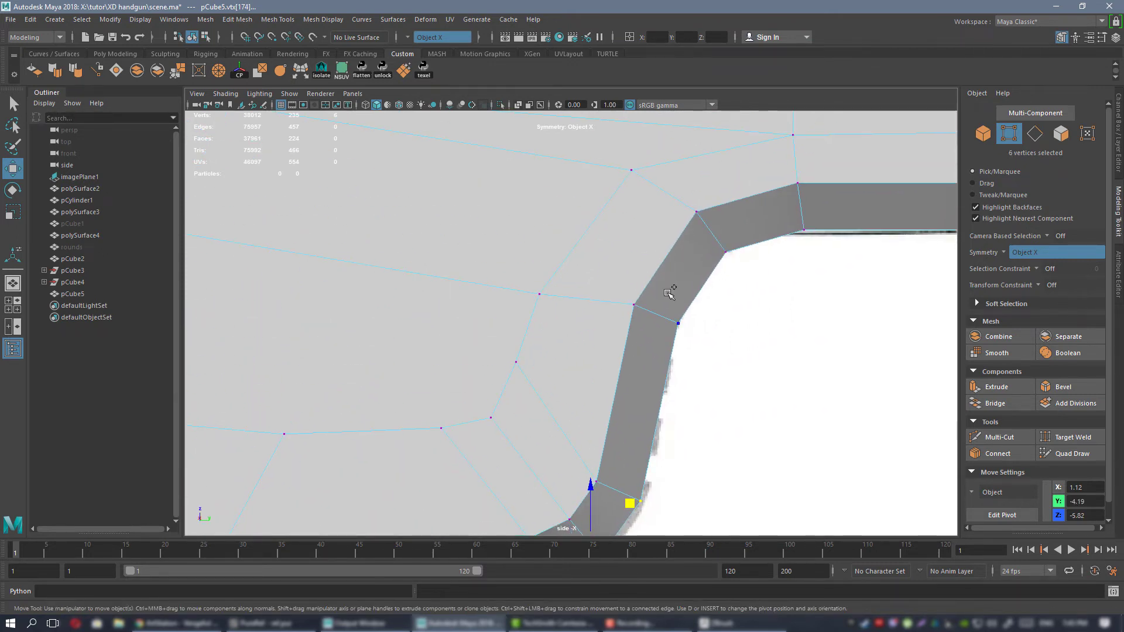
pyautogui.keyDown('shift'); pyautogui.click(675, 319); pyautogui.keyUp('shift')
pyautogui.keyDown('shift'); pyautogui.click(721, 252); pyautogui.keyUp('shift')
pyautogui.keyDown('alt'); pyautogui.moveTo(752, 269); pyautogui.dragTo(628, 353, button='right'); pyautogui.keyUp('alt')
pyautogui.keyDown('alt'); pyautogui.moveTo(628, 353); pyautogui.dragTo(670, 272, button='middle'); pyautogui.keyUp('alt')
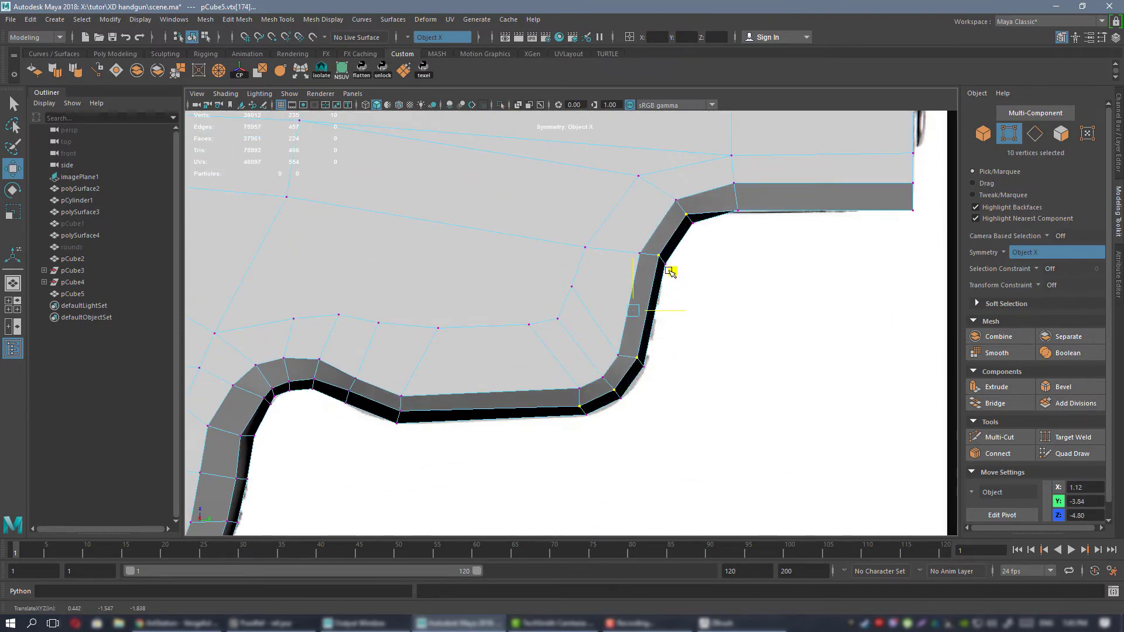
# Raise the two inner bevel vertex pairs under the frame's front rail to about Z -3.08.
pyautogui.keyDown('alt'); pyautogui.moveTo(632, 306); pyautogui.dragTo(504, 392, button='middle'); pyautogui.keyUp('alt')
pyautogui.click(608, 294)
pyautogui.keyDown('shift'); pyautogui.click(783, 294); pyautogui.keyUp('shift')
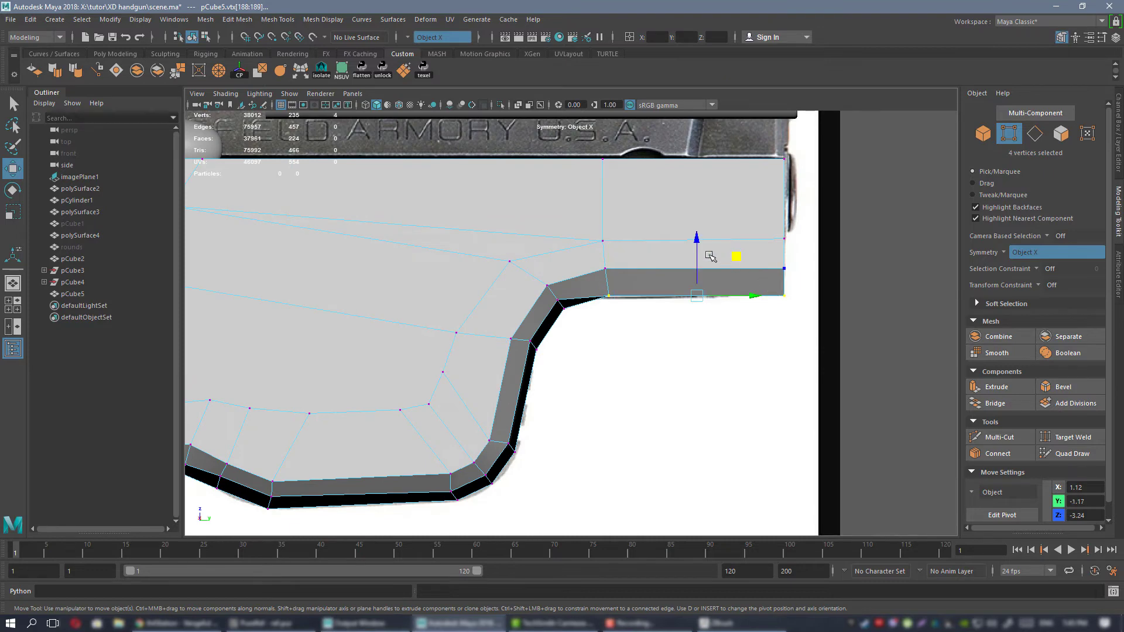
pyautogui.moveTo(695, 254); pyautogui.dragTo(694, 245)
# Move the four lowest outer bevel vertex pairs on the grip's front backward along Y to about -10.56, widening the bevel.
pyautogui.keyDown('alt'); pyautogui.moveTo(672, 316); pyautogui.dragTo(411, 328, button='right'); pyautogui.keyUp('alt')
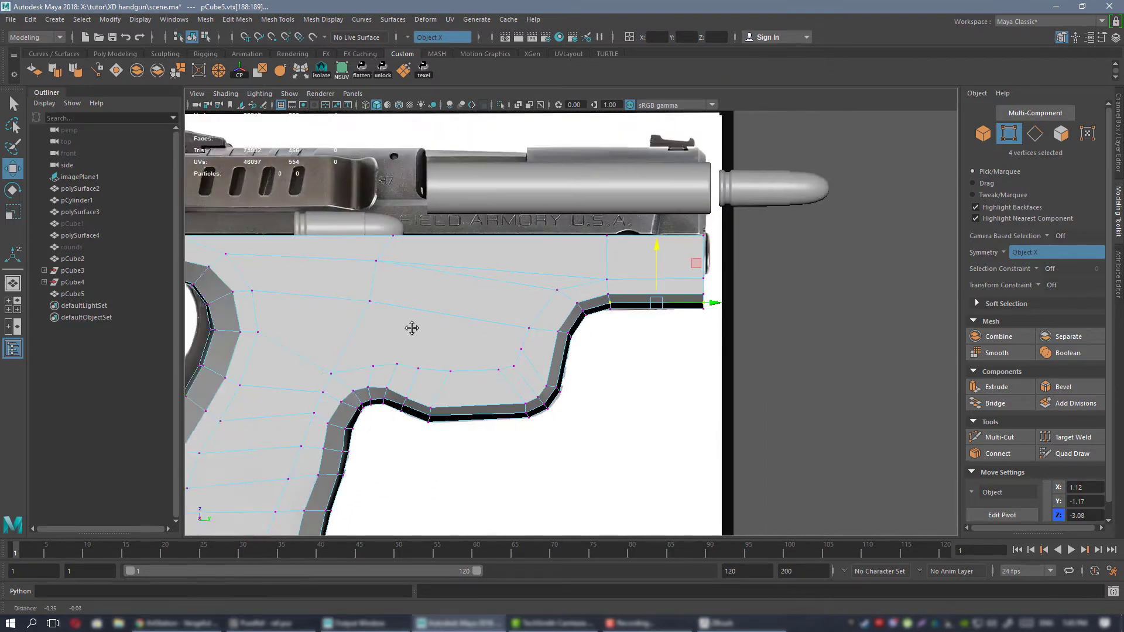
pyautogui.keyDown('alt'); pyautogui.moveTo(410, 468); pyautogui.dragTo(644, 335, button='middle'); pyautogui.keyUp('alt')
pyautogui.keyDown('alt'); pyautogui.moveTo(509, 220); pyautogui.dragTo(519, 368, button='right'); pyautogui.keyUp('alt')
pyautogui.click(520, 367)
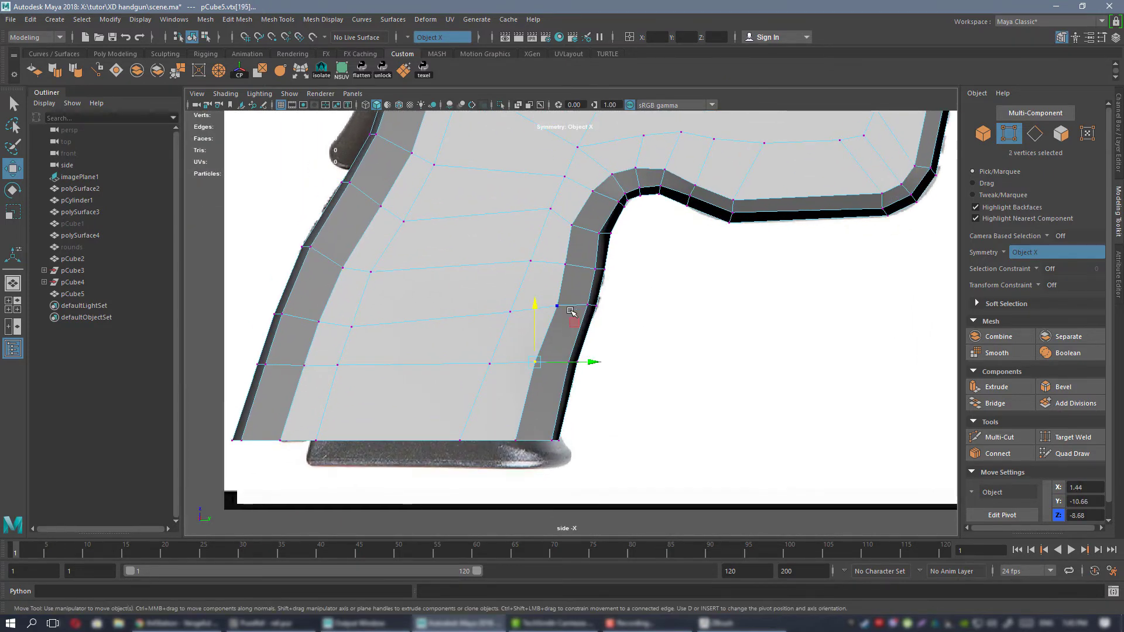
pyautogui.moveTo(572, 324); pyautogui.dragTo(571, 352)
pyautogui.keyDown('shift'); pyautogui.click(513, 436); pyautogui.keyUp('shift')
pyautogui.keyDown('shift'); pyautogui.click(555, 308); pyautogui.keyUp('shift')
pyautogui.keyDown('shift'); pyautogui.click(567, 263); pyautogui.keyUp('shift')
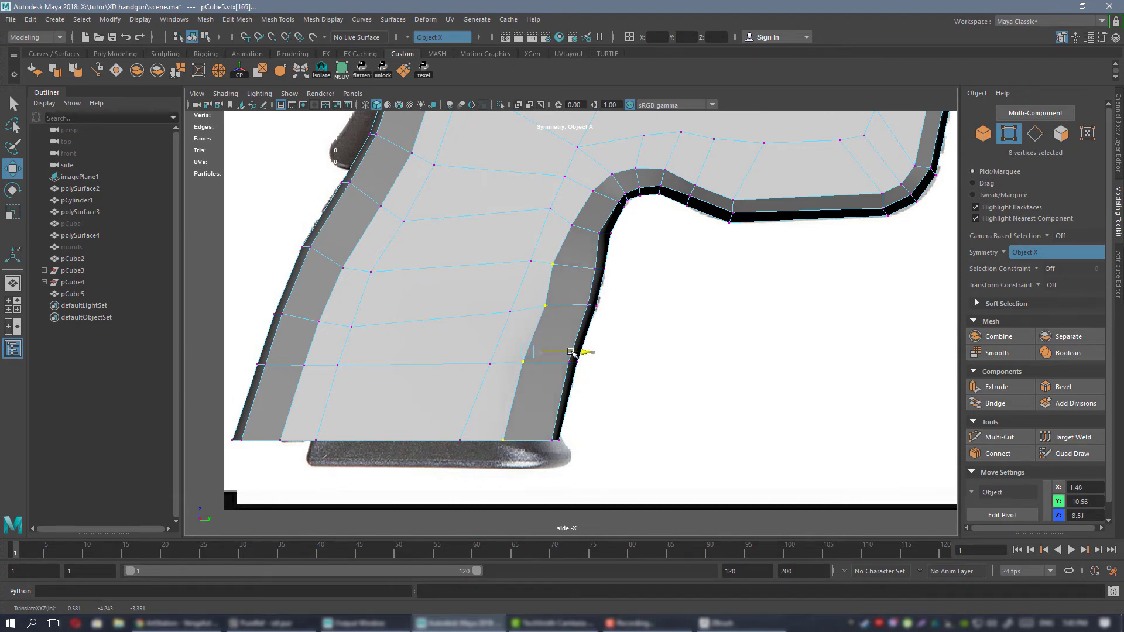
# Adjust the next outer bevel vertex pairs up the grip's front along Y to about -10.57 and -10.37, and check the bevel in perspective.
pyautogui.click(549, 307)
pyautogui.moveTo(592, 313); pyautogui.dragTo(585, 306)
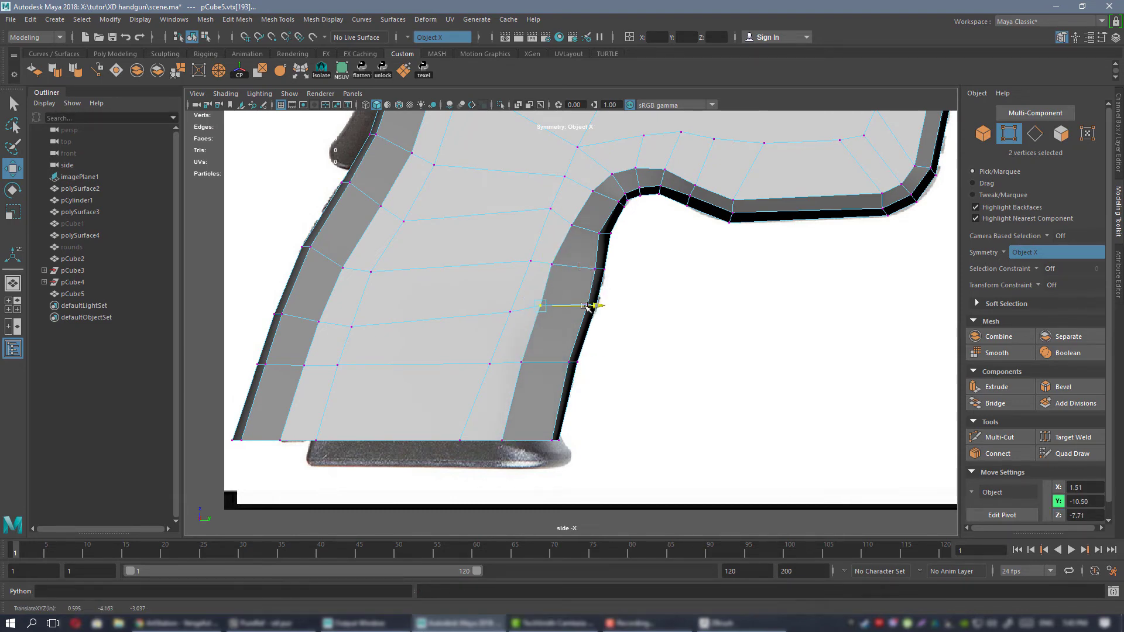
pyautogui.scroll(3, 565, 272)
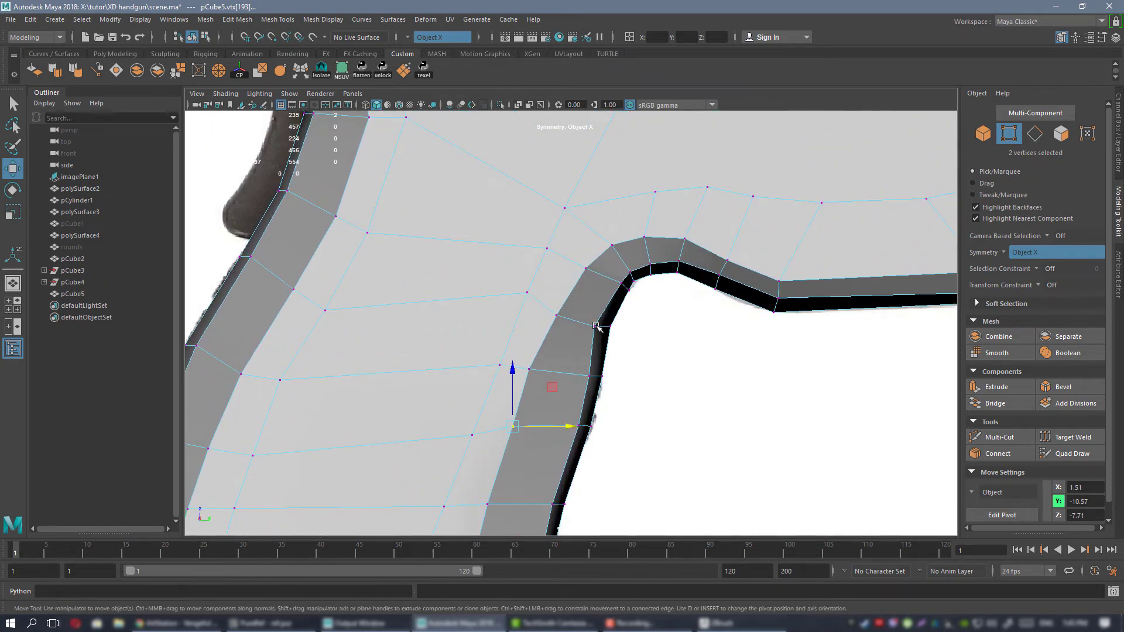
pyautogui.scroll(-5, 596, 326)
pyautogui.scroll(3, 595, 334)
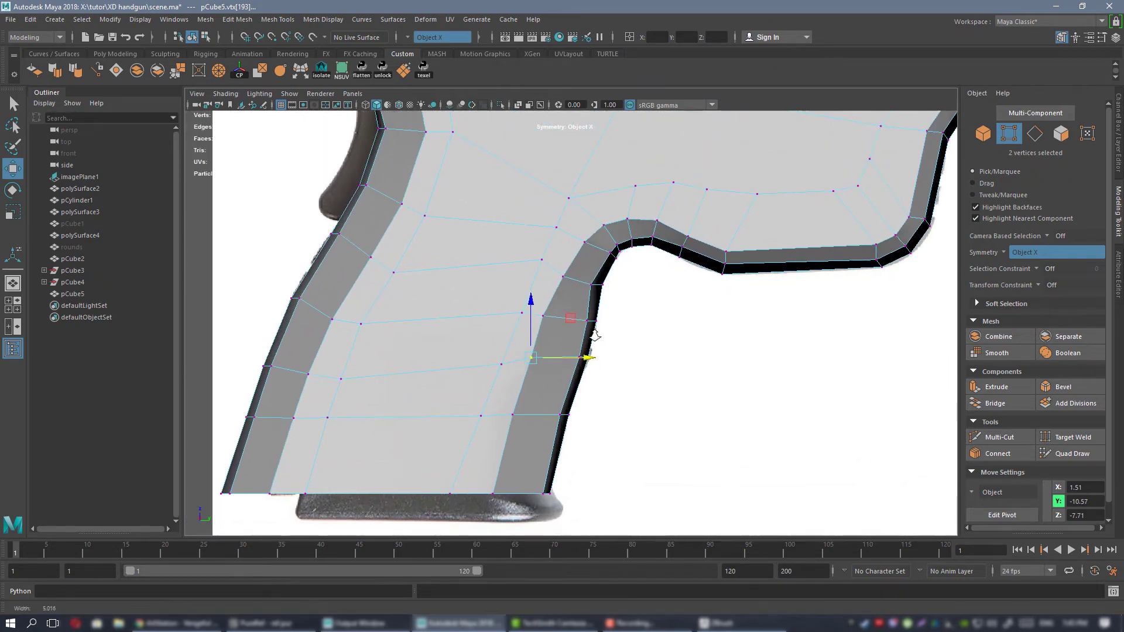
pyautogui.scroll(1, 595, 335)
pyautogui.keyDown('alt'); pyautogui.moveTo(518, 310); pyautogui.dragTo(527, 297, button='middle'); pyautogui.keyUp('alt')
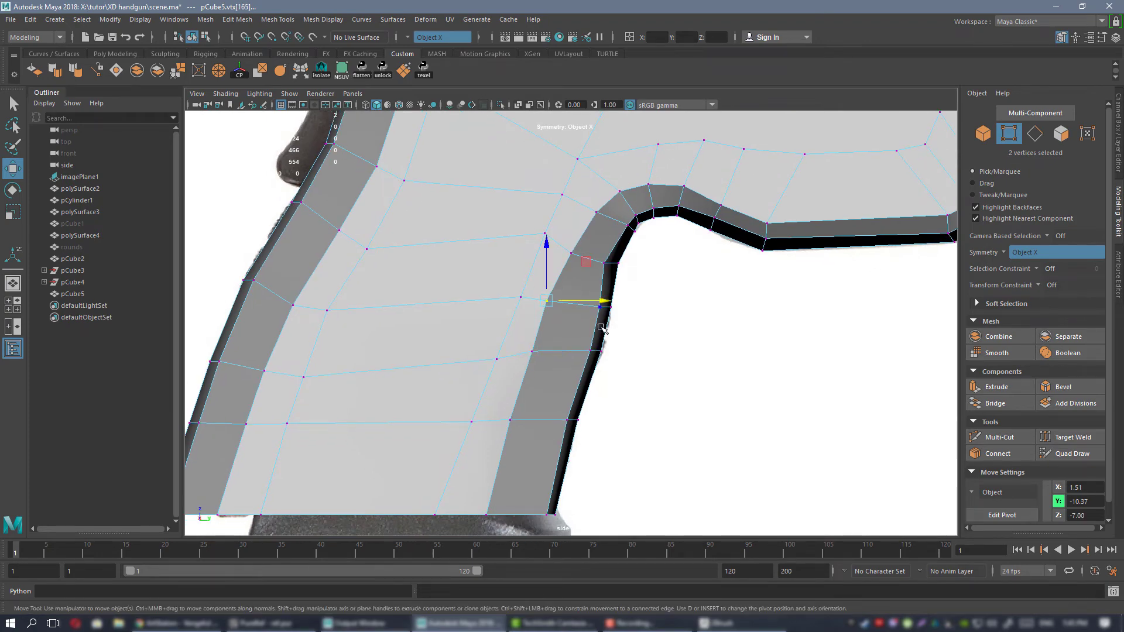
pyautogui.press('space')
pyautogui.press('space')
pyautogui.keyDown('alt'); pyautogui.moveTo(528, 285); pyautogui.dragTo(574, 295); pyautogui.keyUp('alt')
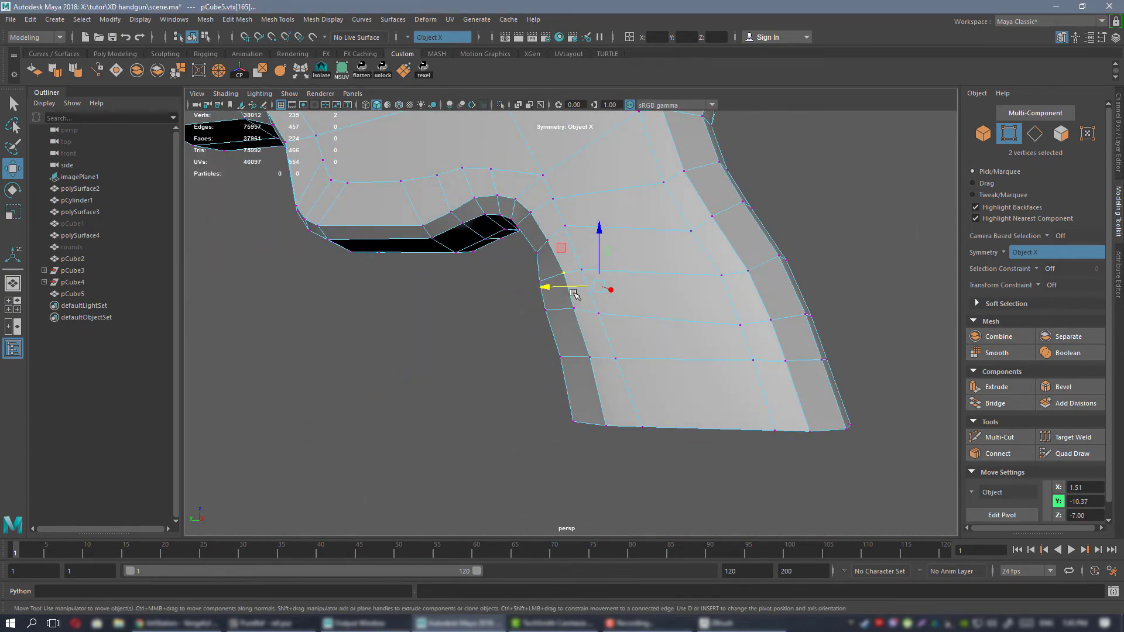
pyautogui.keyDown('alt'); pyautogui.moveTo(717, 275); pyautogui.dragTo(640, 296); pyautogui.keyUp('alt')
# Move the outer bevel vertex pairs where the grip's front bends into the curve up and back in the side view.
pyautogui.press('space')
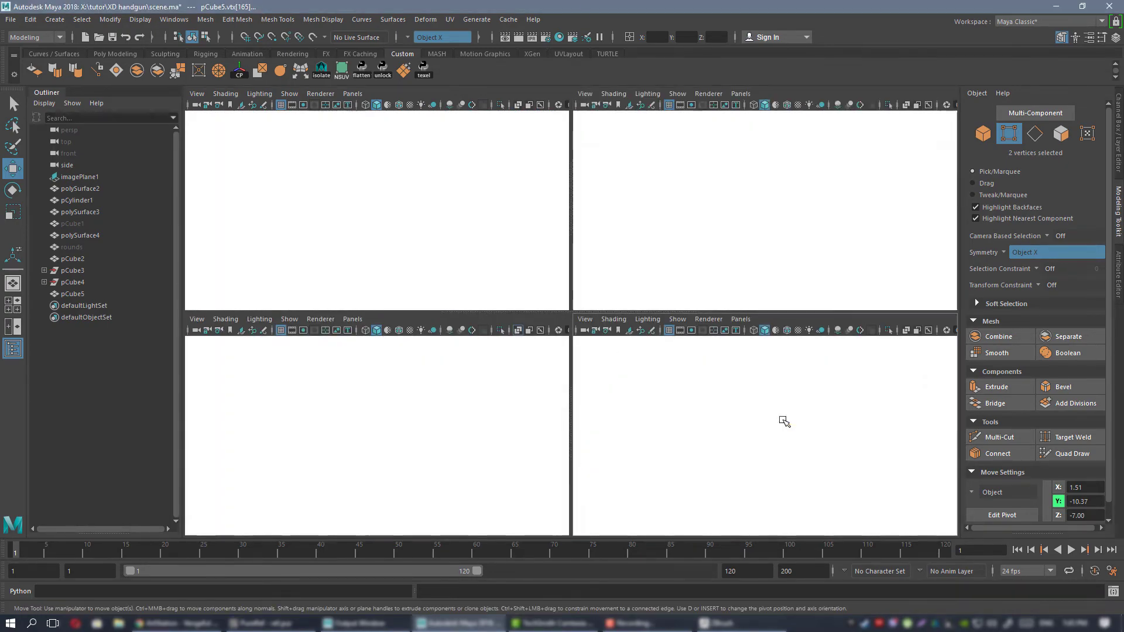
pyautogui.press('space')
pyautogui.keyDown('alt'); pyautogui.moveTo(509, 156); pyautogui.dragTo(507, 258, button='middle'); pyautogui.keyUp('alt')
pyautogui.scroll(2, 515, 266)
pyautogui.click(577, 351)
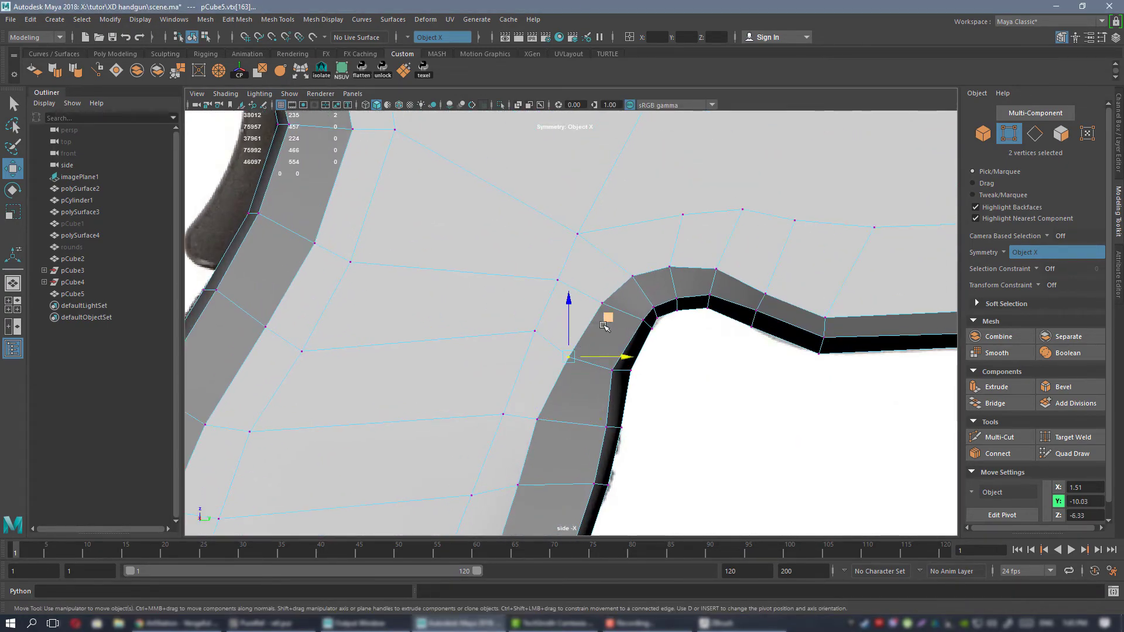
pyautogui.moveTo(608, 319); pyautogui.dragTo(599, 307)
pyautogui.click(609, 270)
pyautogui.click(601, 302)
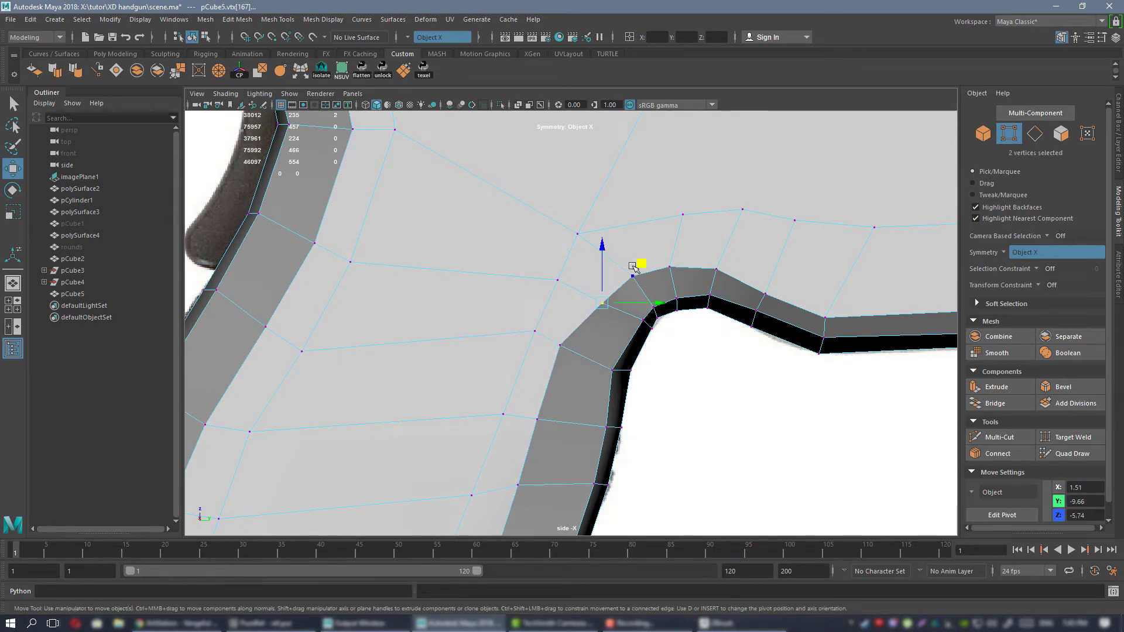
pyautogui.moveTo(636, 262); pyautogui.dragTo(761, 221)
# Raise the outer bevel vertex pairs over the top of the grip's front curve, the last to about Y -7.83, Z -5.43.
pyautogui.click(669, 267)
pyautogui.click(731, 267)
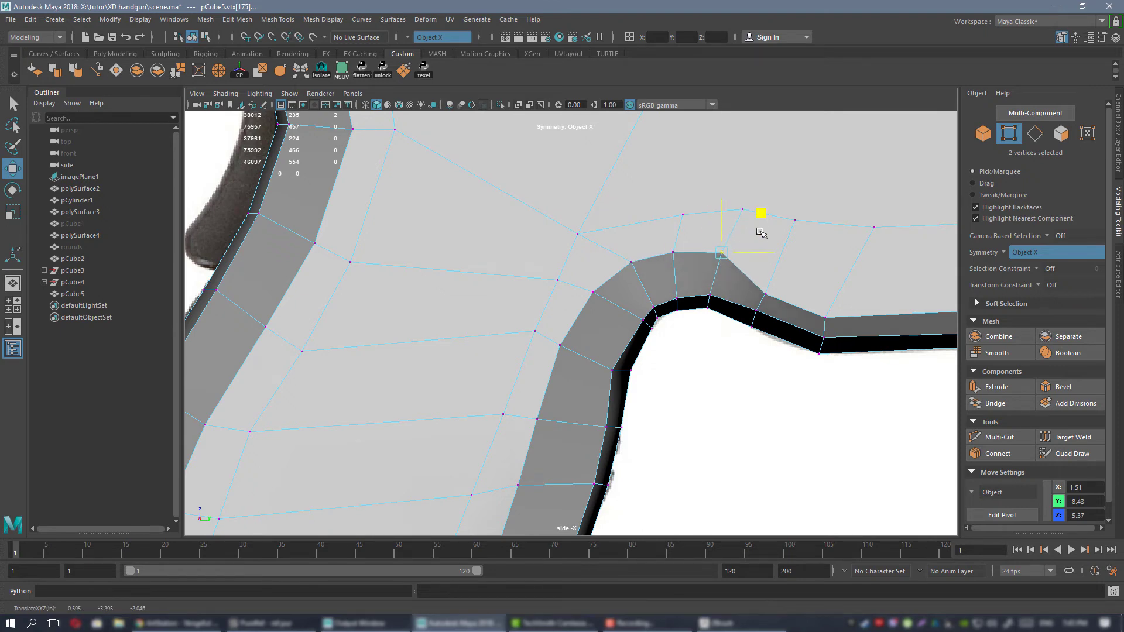
pyautogui.click(765, 293)
pyautogui.moveTo(804, 251); pyautogui.dragTo(813, 237)
# Move the outer bevel vertices under the trigger area to about Y -5.99, Z -5.57 and those at its front corner to about Y -4.25, Z -5.47.
pyautogui.keyDown('alt'); pyautogui.moveTo(810, 234); pyautogui.dragTo(732, 274, button='right'); pyautogui.keyUp('alt')
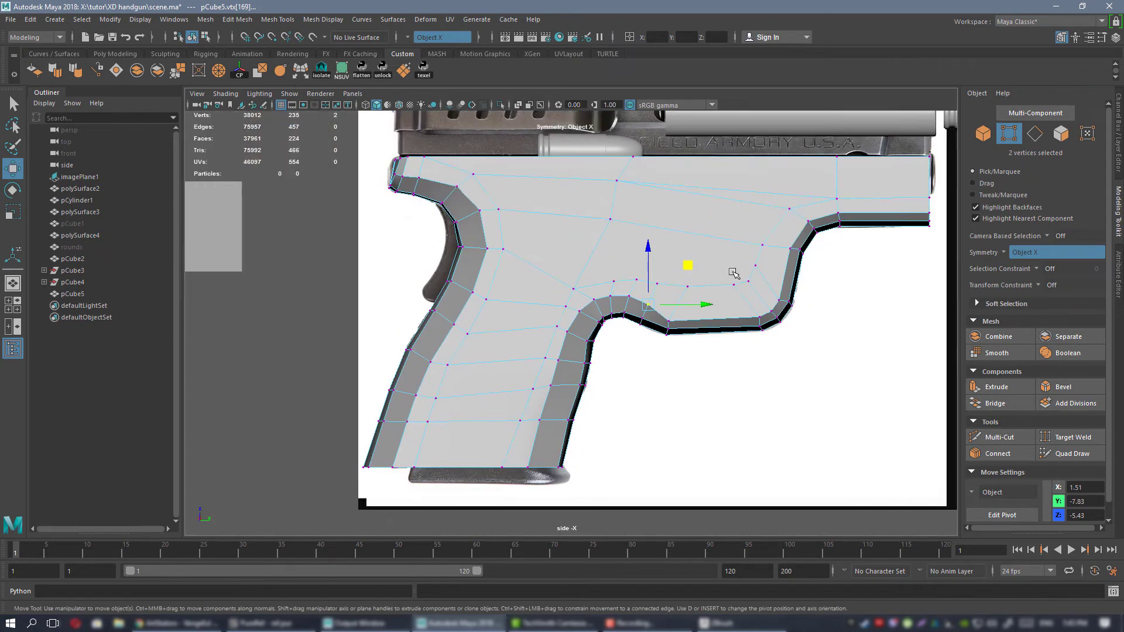
pyautogui.keyDown('alt'); pyautogui.moveTo(732, 273); pyautogui.dragTo(604, 279, button='middle'); pyautogui.keyUp('alt')
pyautogui.keyDown('alt'); pyautogui.moveTo(604, 279); pyautogui.dragTo(617, 381, button='right'); pyautogui.keyUp('alt')
pyautogui.click(537, 329)
pyautogui.keyDown('shift'); pyautogui.click(659, 316); pyautogui.keyUp('shift')
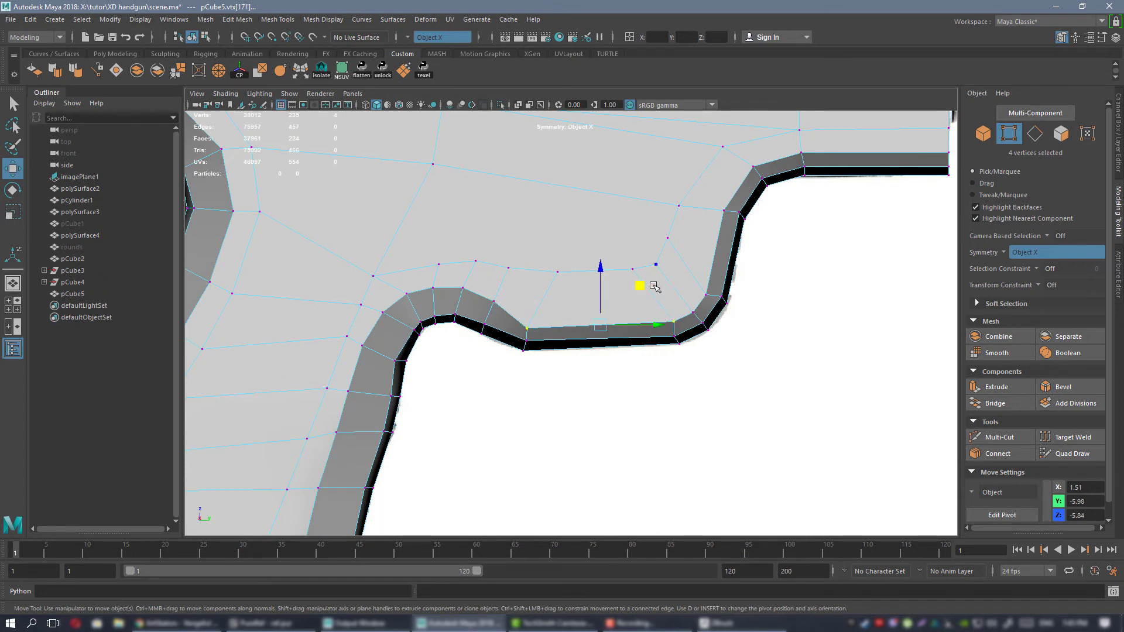
pyautogui.moveTo(640, 283); pyautogui.dragTo(642, 268)
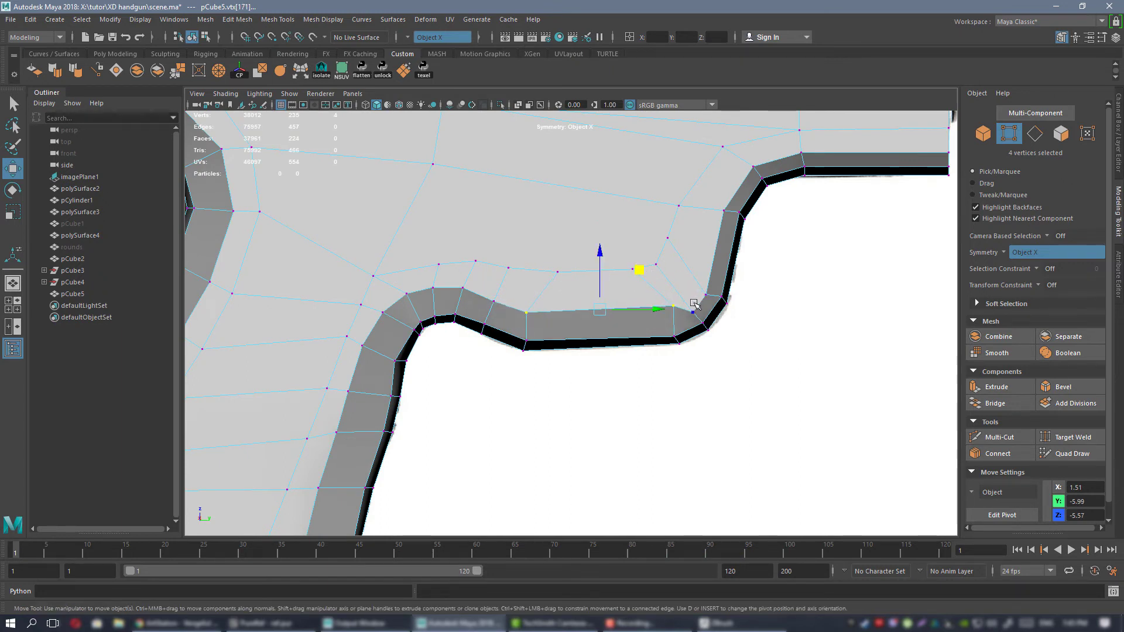
pyautogui.keyDown('shift'); pyautogui.click(704, 275); pyautogui.keyUp('shift')
pyautogui.moveTo(736, 264); pyautogui.dragTo(731, 256)
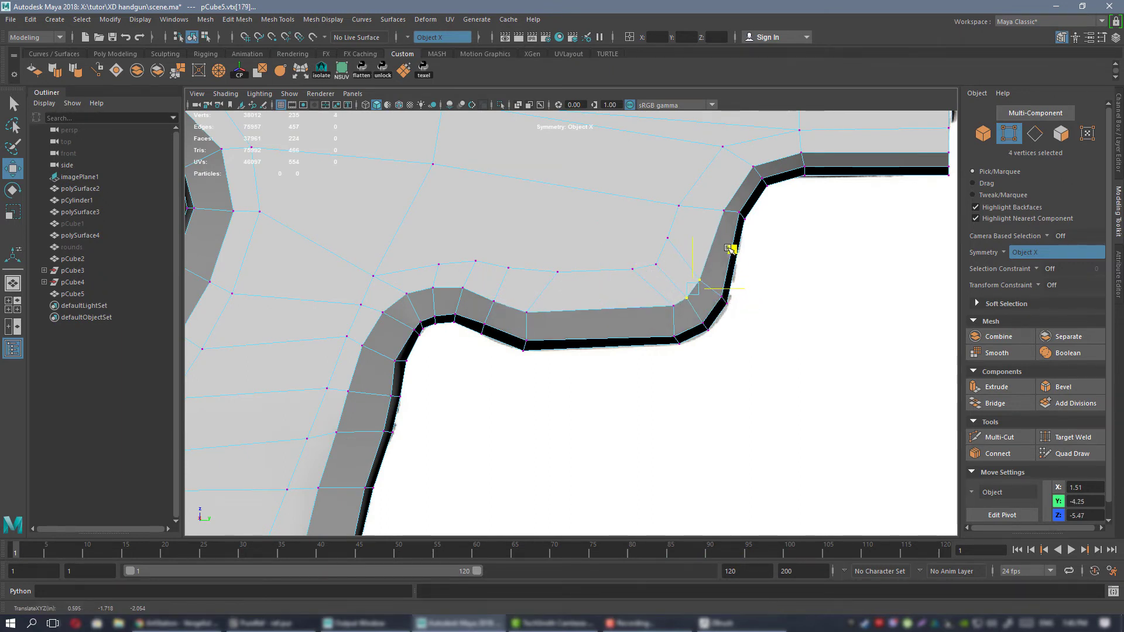
# Shift the two outer bevel vertex pairs rising from the trigger area to the front rail inward, the upper to about Y -3.32, Z -3.08.
pyautogui.keyDown('alt'); pyautogui.moveTo(610, 308); pyautogui.dragTo(516, 427, button='middle'); pyautogui.keyUp('alt')
pyautogui.click(634, 313)
pyautogui.moveTo(669, 289); pyautogui.dragTo(659, 282)
pyautogui.click(659, 285)
pyautogui.moveTo(698, 246); pyautogui.dragTo(695, 240)
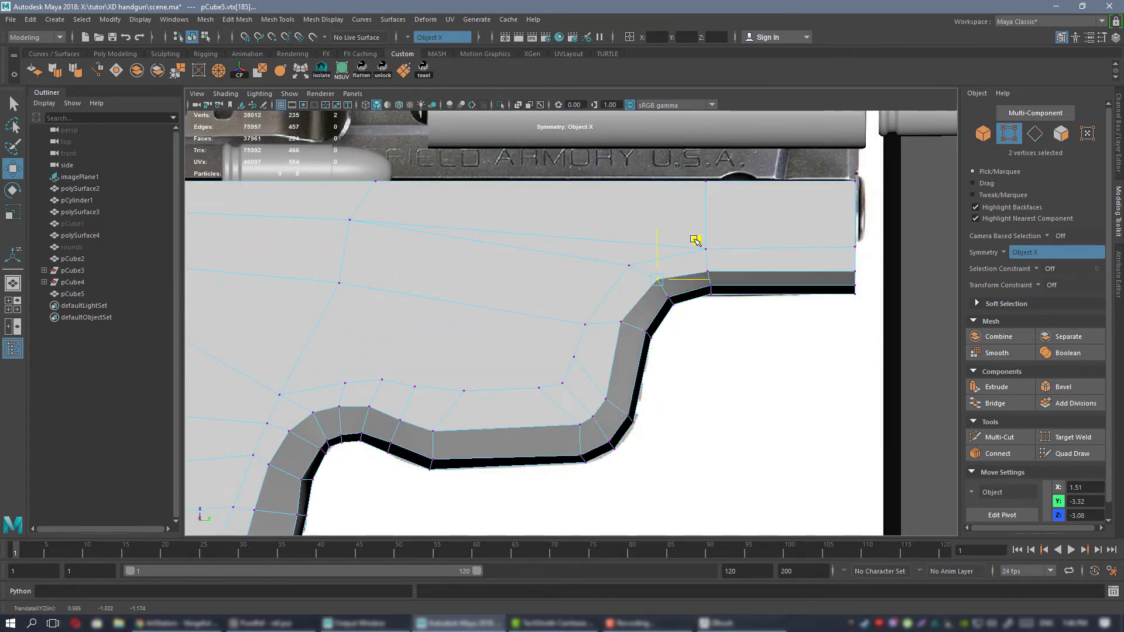
# Raise the two outer bevel vertex pairs along the front rail to about Z -2.71.
pyautogui.click(711, 283)
pyautogui.click(707, 271)
pyautogui.keyDown('shift'); pyautogui.click(854, 271); pyautogui.keyUp('shift')
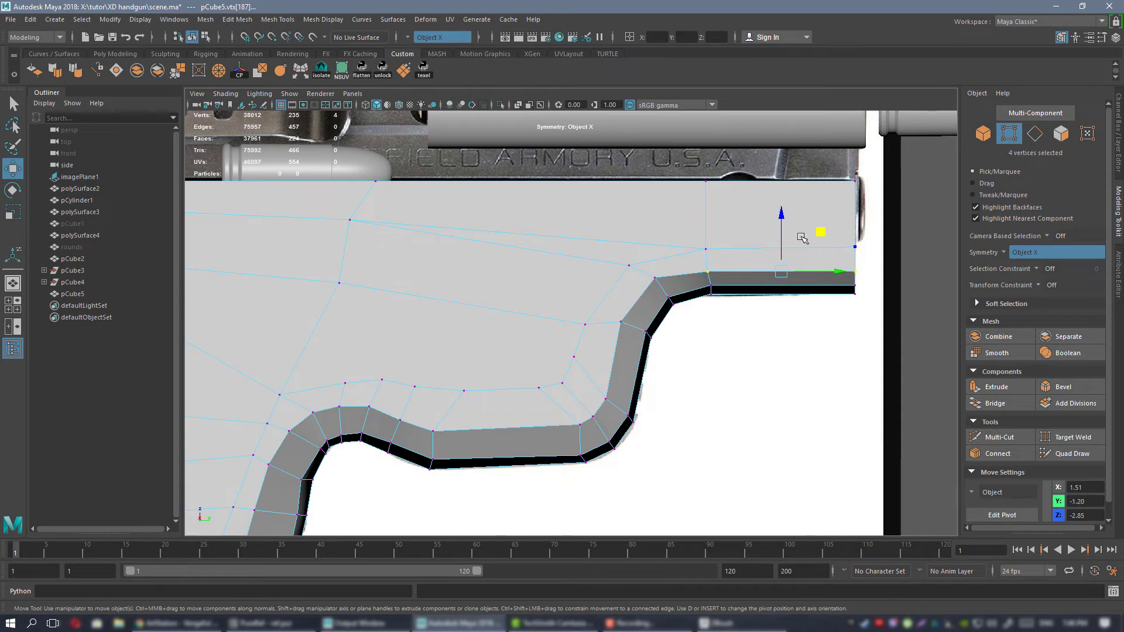
pyautogui.moveTo(781, 239); pyautogui.dragTo(780, 232)
# Examine the whole frame in the side view and the grip's front bevels from several angles in perspective.
pyautogui.keyDown('alt'); pyautogui.moveTo(776, 237); pyautogui.dragTo(494, 319, button='right'); pyautogui.keyUp('alt')
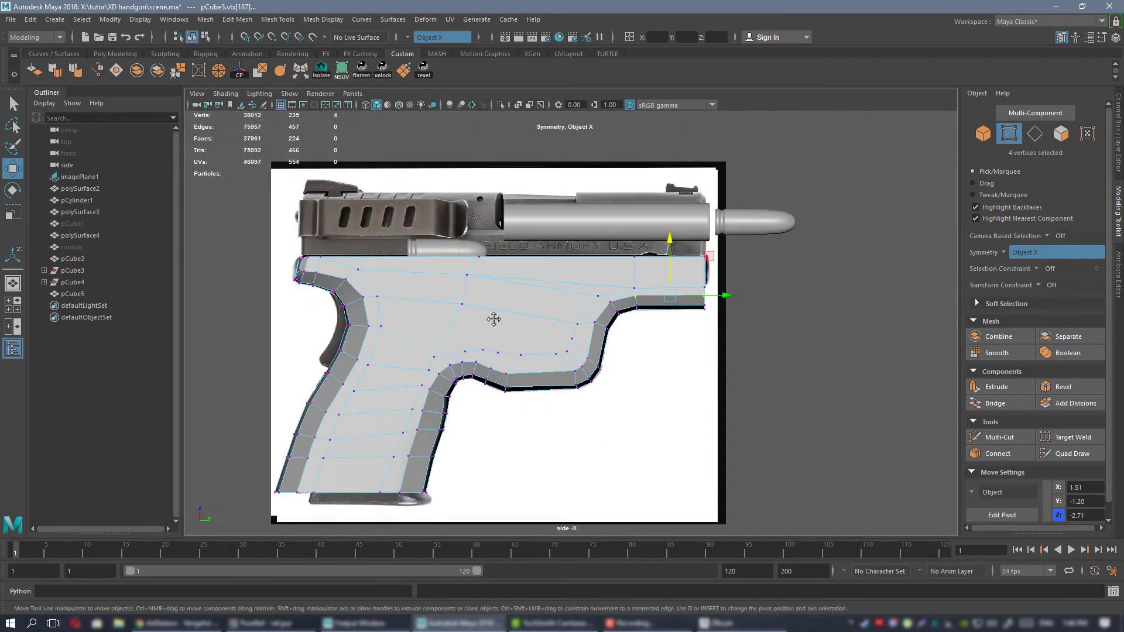
pyautogui.keyDown('alt'); pyautogui.moveTo(494, 318); pyautogui.dragTo(598, 243, button='middle'); pyautogui.keyUp('alt')
pyautogui.moveTo(593, 238); pyautogui.dragTo(635, 220, button='right')
pyautogui.press('space')
pyautogui.press('space')
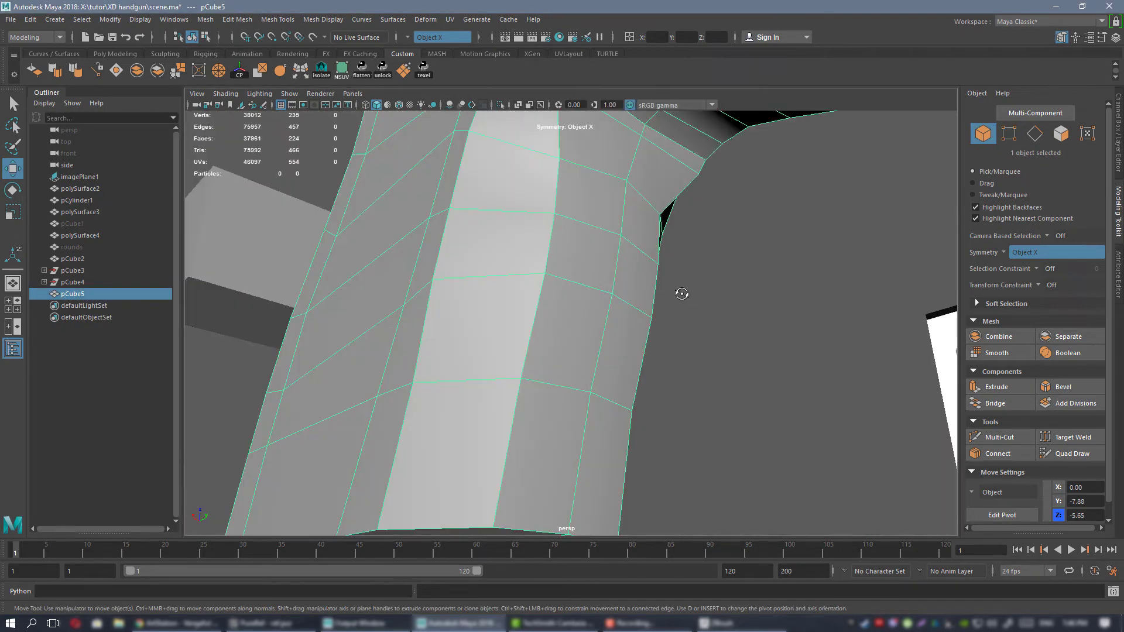
pyautogui.keyDown('alt'); pyautogui.moveTo(679, 293); pyautogui.dragTo(609, 276, button='right'); pyautogui.keyUp('alt')
pyautogui.keyDown('alt'); pyautogui.moveTo(579, 278); pyautogui.dragTo(480, 281); pyautogui.keyUp('alt')
pyautogui.keyDown('alt'); pyautogui.moveTo(553, 310); pyautogui.dragTo(618, 327, button='right'); pyautogui.keyUp('alt')
pyautogui.keyDown('alt'); pyautogui.moveTo(588, 325); pyautogui.dragTo(605, 292); pyautogui.keyUp('alt')
pyautogui.moveTo(574, 297); pyautogui.dragTo(574, 262, button='right')
# Select the mirrored vertical edges along the grip's front face and scale them along X.
pyautogui.click(526, 366)
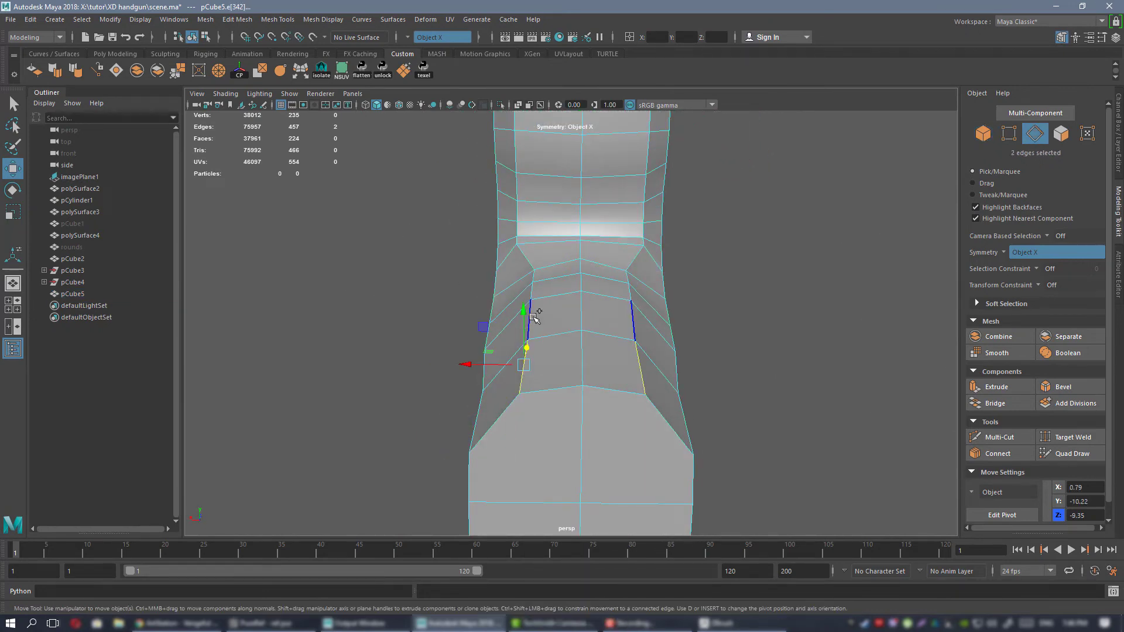
pyautogui.keyDown('shift'); pyautogui.click(540, 292); pyautogui.keyUp('shift')
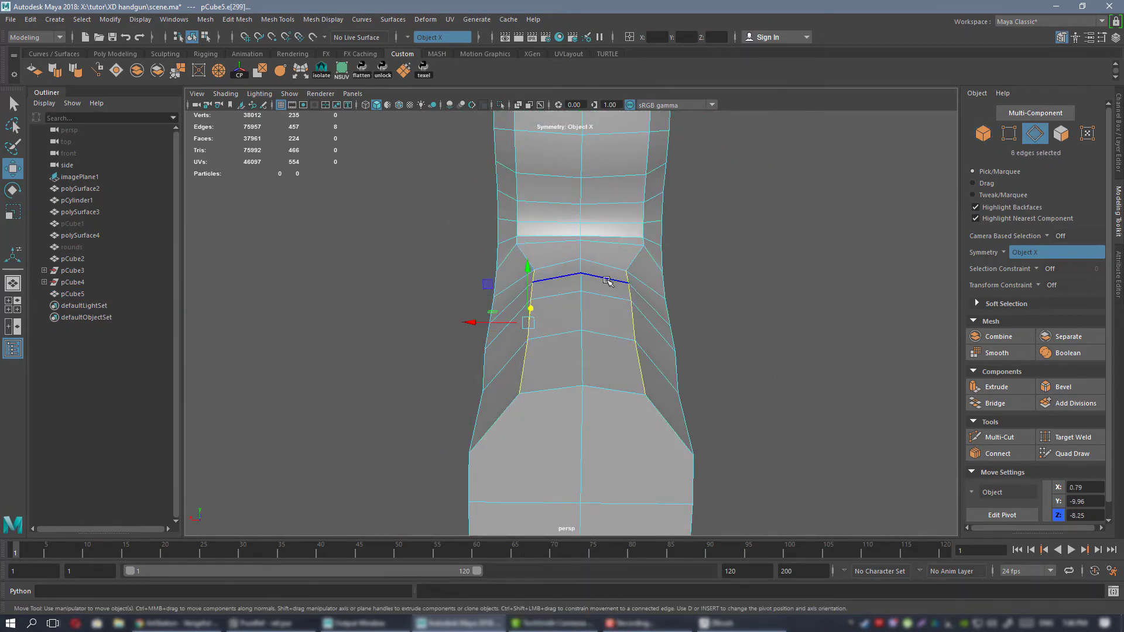
pyautogui.press('r')
pyautogui.keyDown('alt'); pyautogui.moveTo(479, 322); pyautogui.dragTo(546, 302); pyautogui.keyUp('alt')
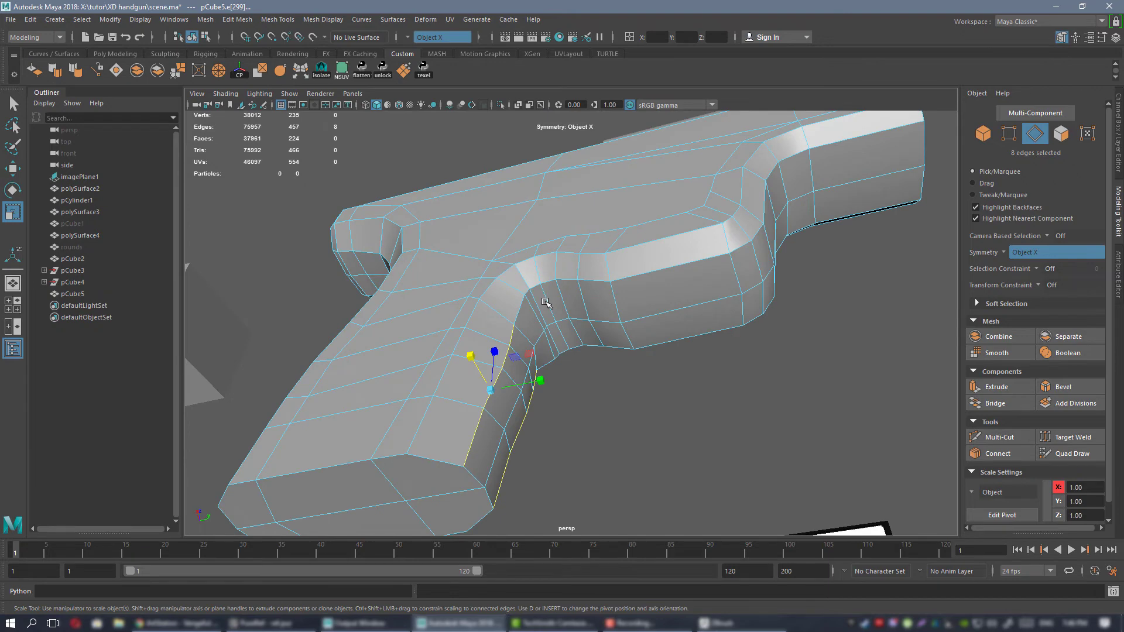
# Preview the frame smoothed, inspect the grip up close, and return to the unsmoothed display.
pyautogui.moveTo(585, 198); pyautogui.dragTo(646, 171, button='right')
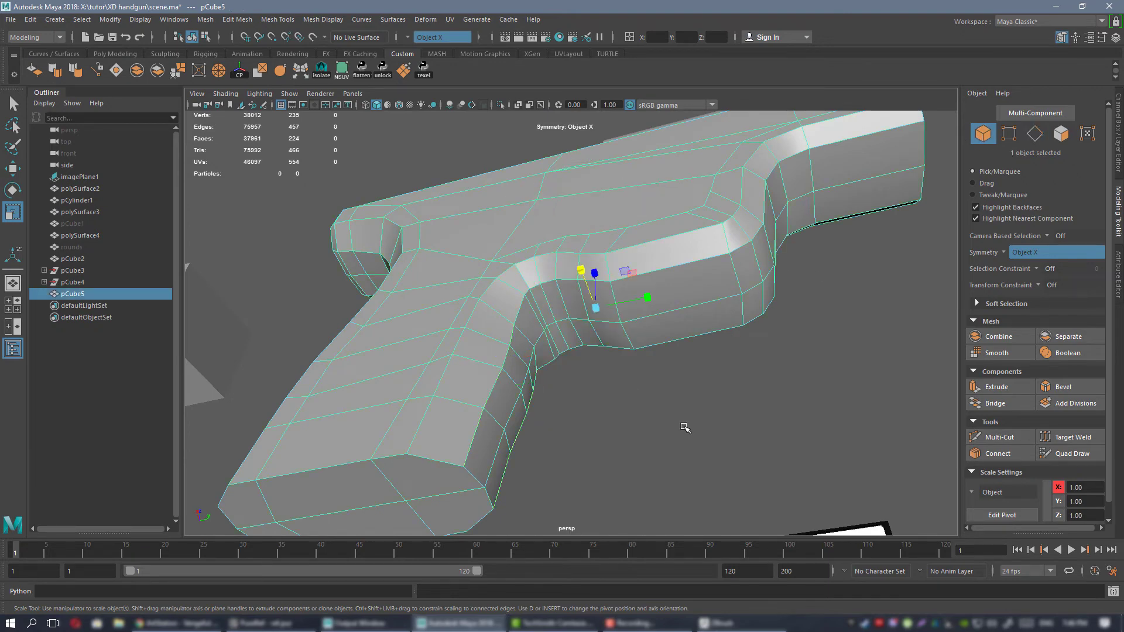
pyautogui.press('3')
pyautogui.keyDown('alt'); pyautogui.moveTo(705, 406); pyautogui.dragTo(586, 283); pyautogui.keyUp('alt')
pyautogui.scroll(1, 565, 285)
pyautogui.click(565, 316)
pyautogui.press('1')
# Select the six mirrored vertex pairs running up the grip's sides behind the front bevel and move them back to about Y -10.68.
pyautogui.moveTo(586, 284); pyautogui.dragTo(530, 283, button='right')
pyautogui.keyDown('alt'); pyautogui.moveTo(530, 283); pyautogui.dragTo(560, 314); pyautogui.keyUp('alt')
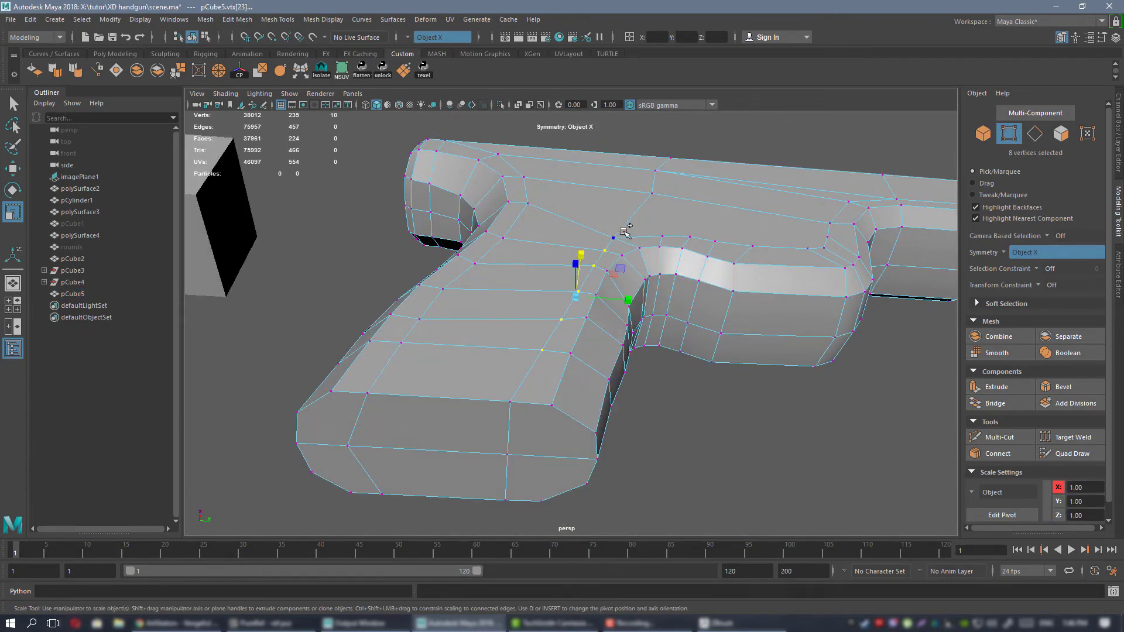
pyautogui.press('w')
pyautogui.moveTo(619, 288); pyautogui.dragTo(575, 285)
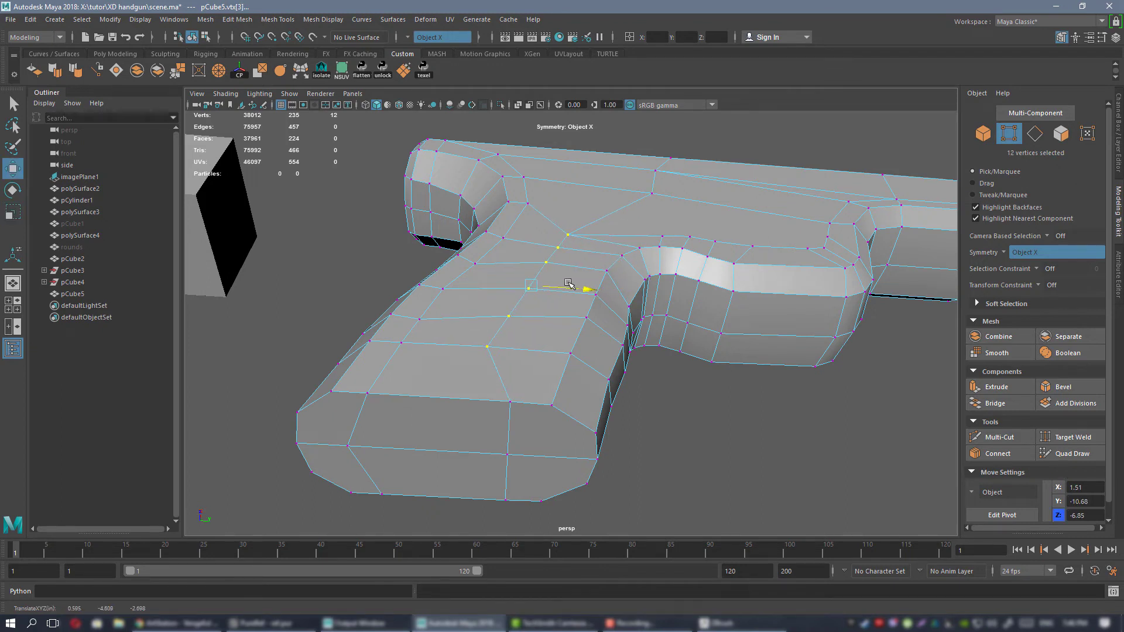
# Move the vertex pair at the grip's bottom edge back to about Y -11.95 and align the bottom's centre vertex with it.
pyautogui.click(507, 398)
pyautogui.moveTo(537, 402); pyautogui.dragTo(500, 391)
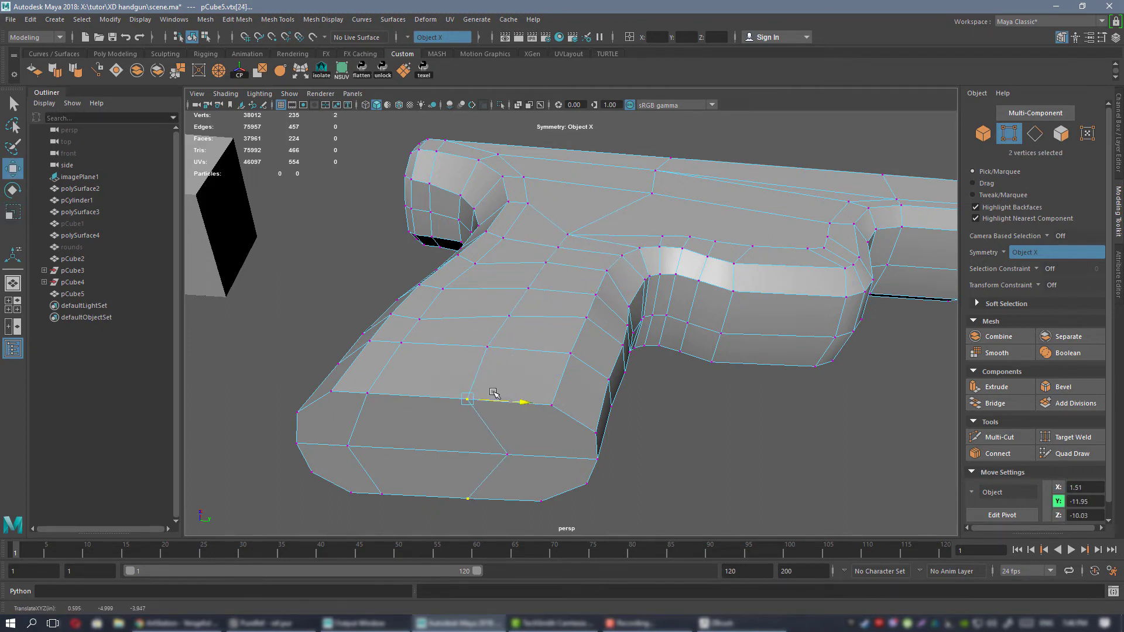
pyautogui.click(507, 455)
pyautogui.moveTo(535, 459); pyautogui.dragTo(498, 458)
# Reposition the upper vertex pairs of the front column on the grip's sides one by one in the YZ plane to even their spacing.
pyautogui.keyDown('alt'); pyautogui.moveTo(566, 284); pyautogui.dragTo(527, 210); pyautogui.keyUp('alt')
pyautogui.click(578, 205)
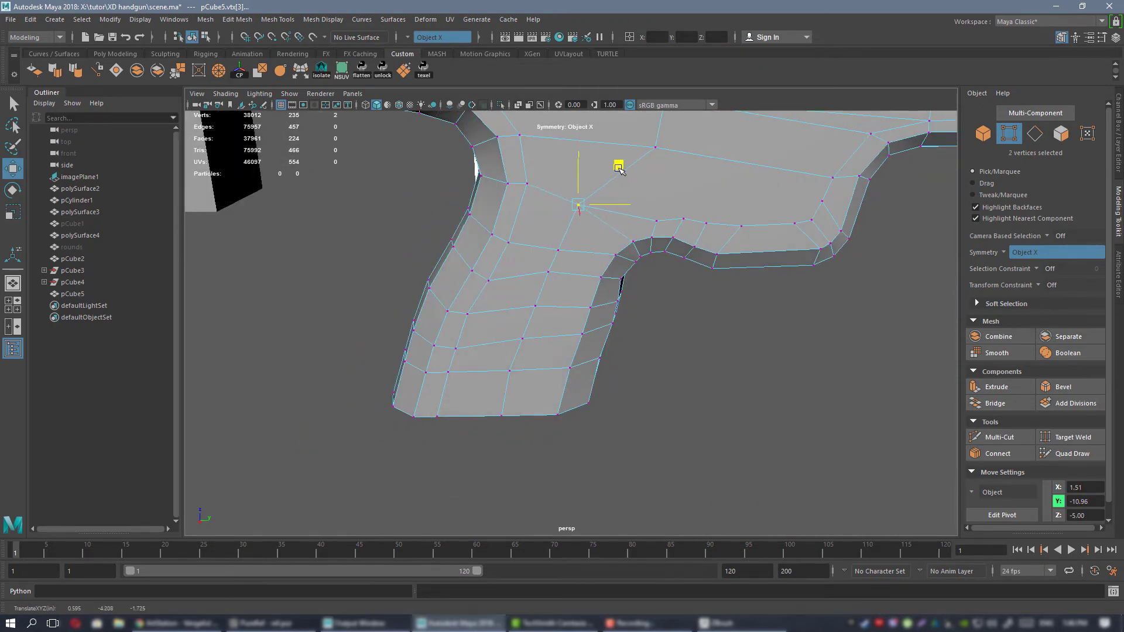
pyautogui.moveTo(618, 169); pyautogui.dragTo(574, 217)
pyautogui.scroll(3, 612, 157)
pyautogui.click(543, 247)
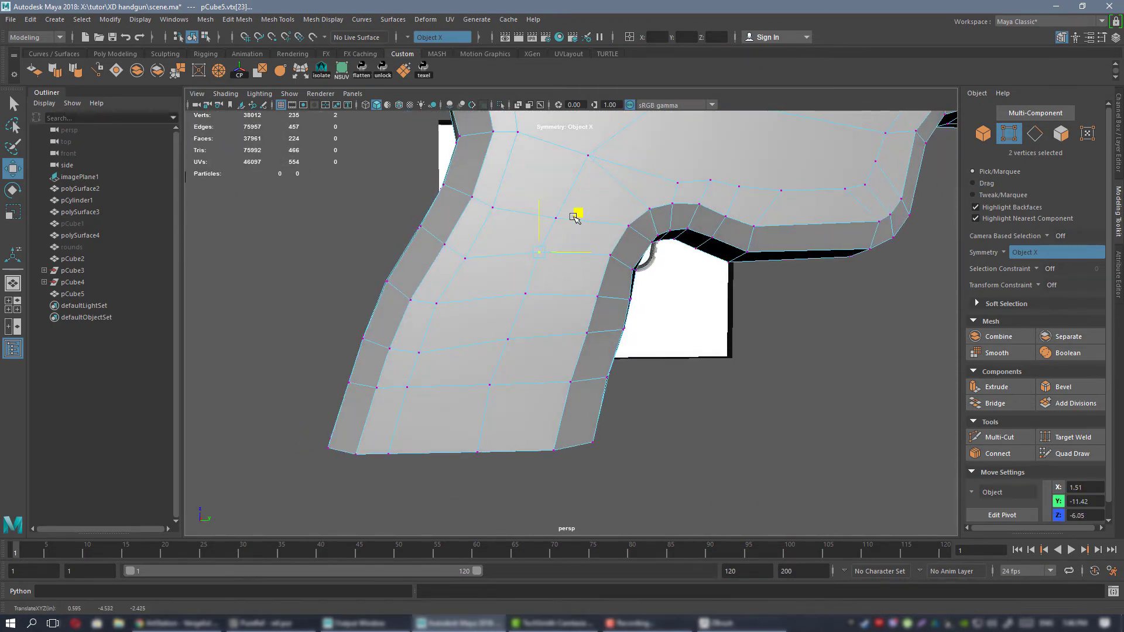
pyautogui.click(558, 263)
pyautogui.click(529, 294)
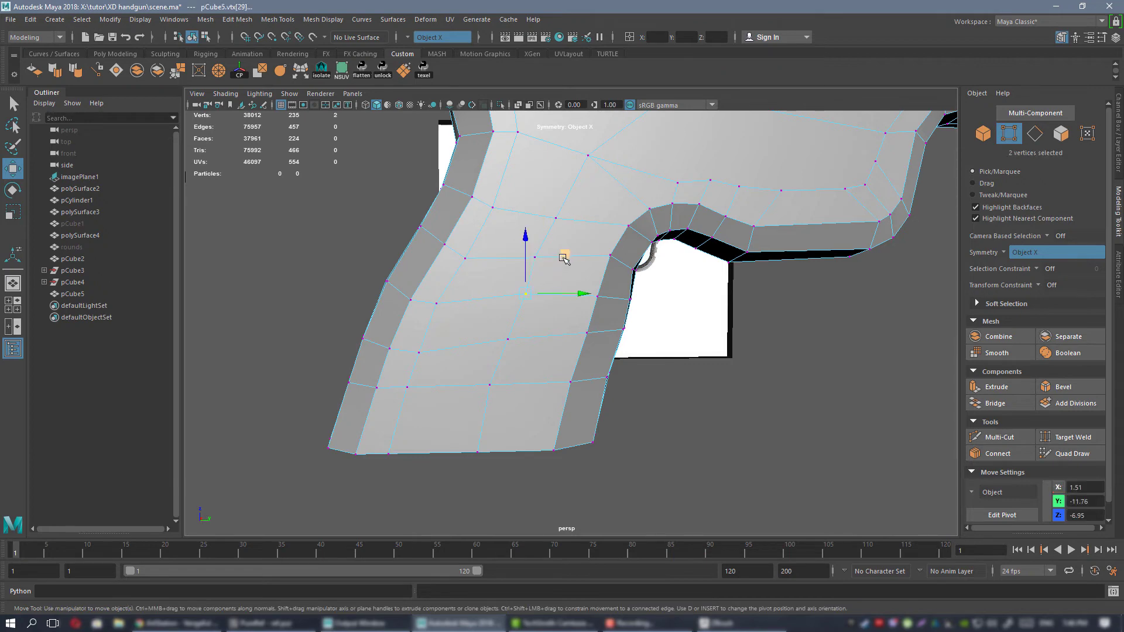
pyautogui.moveTo(563, 258); pyautogui.dragTo(561, 263)
pyautogui.moveTo(576, 233); pyautogui.dragTo(614, 227, button='right')
# Preview the frame smoothed, inspect the grip's shape, and return to the unsmoothed display.
pyautogui.press('3')
pyautogui.click(779, 438)
pyautogui.scroll(-5, 780, 439)
pyautogui.moveTo(667, 282)
pyautogui.keyDown('alt'); pyautogui.mouseDown()
pyautogui.moveTo(654, 296)
pyautogui.moveTo(664, 283)
pyautogui.mouseUp(); pyautogui.keyUp('alt')
pyautogui.scroll(2, 620, 283)
pyautogui.keyDown('alt'); pyautogui.moveTo(610, 288); pyautogui.dragTo(566, 261, button='middle'); pyautogui.keyUp('alt')
pyautogui.click(566, 261)
pyautogui.press('1')
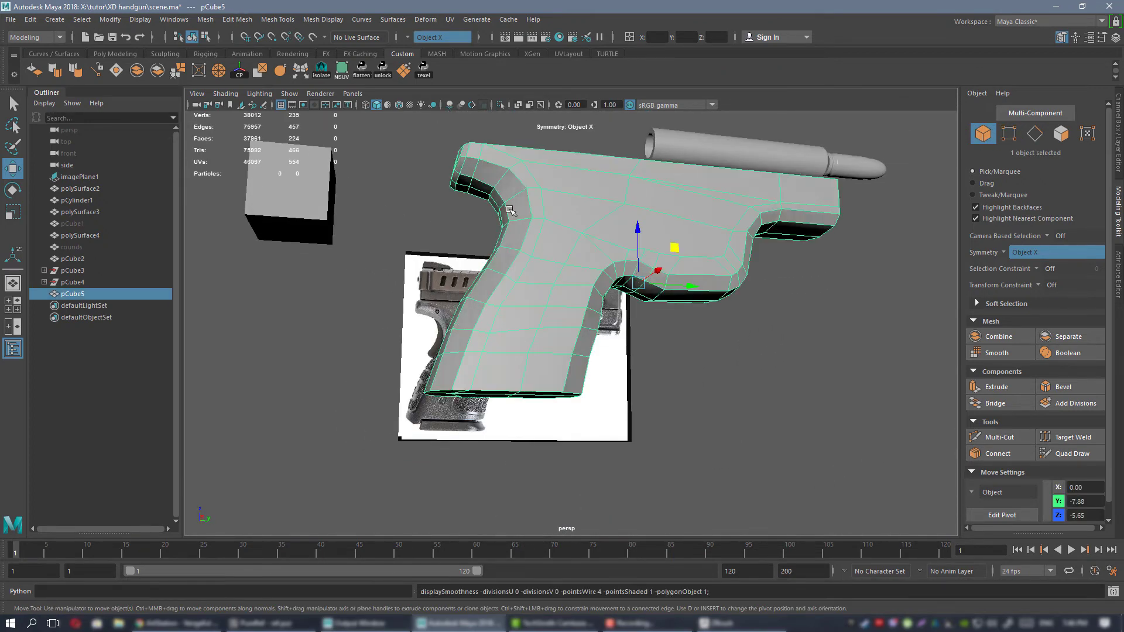
# Select the six vertex pairs of the rear column on the grip's sides, move them forward along Y, and align the bottom's centre vertex with them.
pyautogui.scroll(6, 615, 326)
pyautogui.moveTo(576, 199); pyautogui.dragTo(549, 201, button='right')
pyautogui.keyDown('alt'); pyautogui.moveTo(695, 303); pyautogui.dragTo(602, 294); pyautogui.keyUp('alt')
pyautogui.click(573, 283)
pyautogui.keyDown('shift'); pyautogui.click(599, 234); pyautogui.keyUp('shift')
pyautogui.keyDown('shift'); pyautogui.click(539, 329); pyautogui.keyUp('shift')
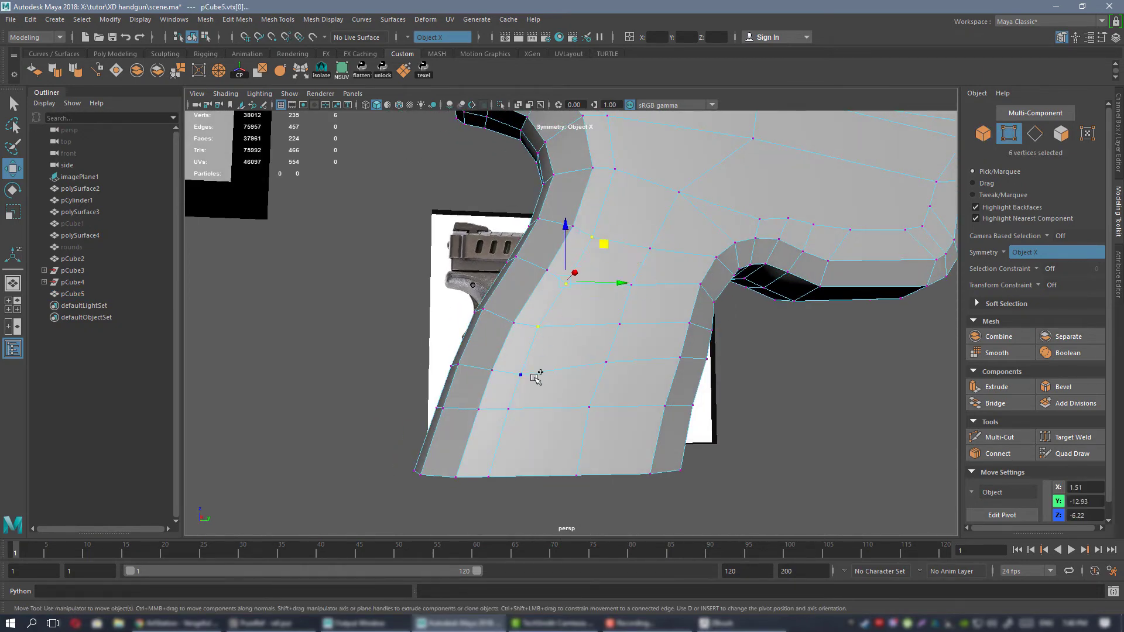
pyautogui.keyDown('shift'); pyautogui.click(527, 377); pyautogui.keyUp('shift')
pyautogui.keyDown('shift'); pyautogui.click(515, 409); pyautogui.keyUp('shift')
pyautogui.keyDown('shift'); pyautogui.click(512, 456); pyautogui.keyUp('shift')
pyautogui.keyDown('alt'); pyautogui.moveTo(559, 442); pyautogui.dragTo(559, 358); pyautogui.keyUp('alt')
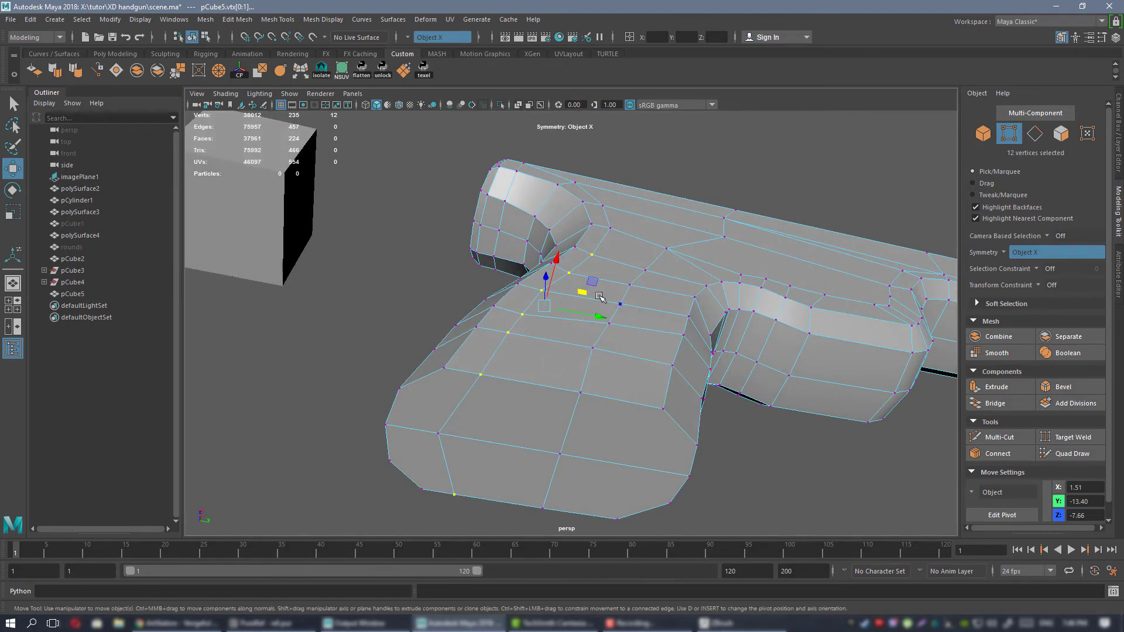
pyautogui.click(590, 321)
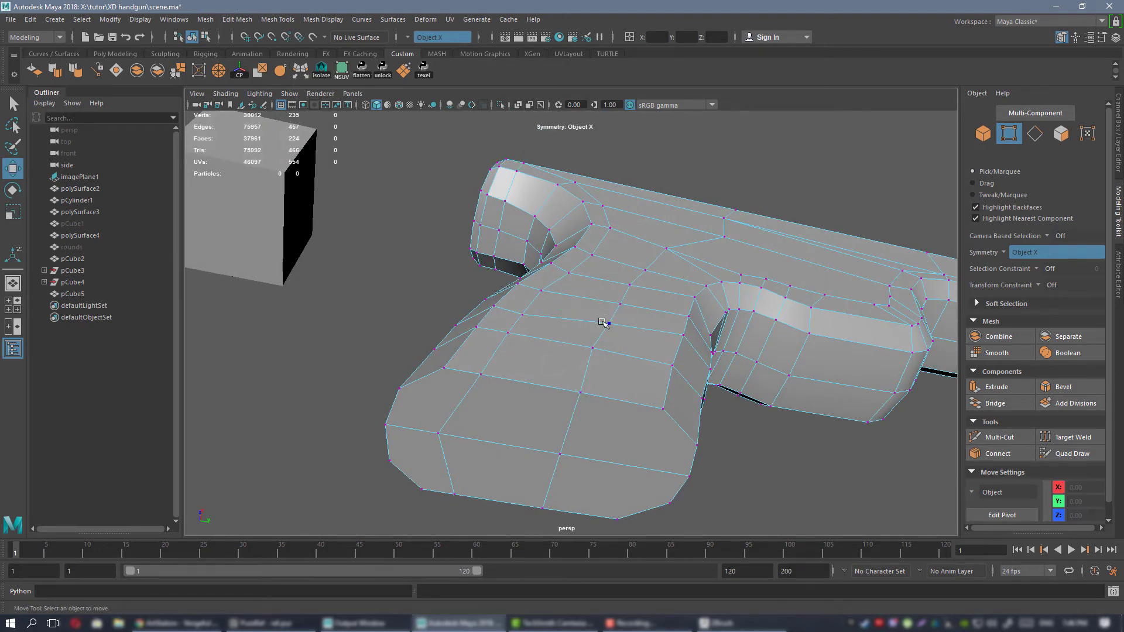
pyautogui.hotkey('ctrl', 'z')
pyautogui.moveTo(579, 314); pyautogui.dragTo(619, 319)
pyautogui.click(419, 432)
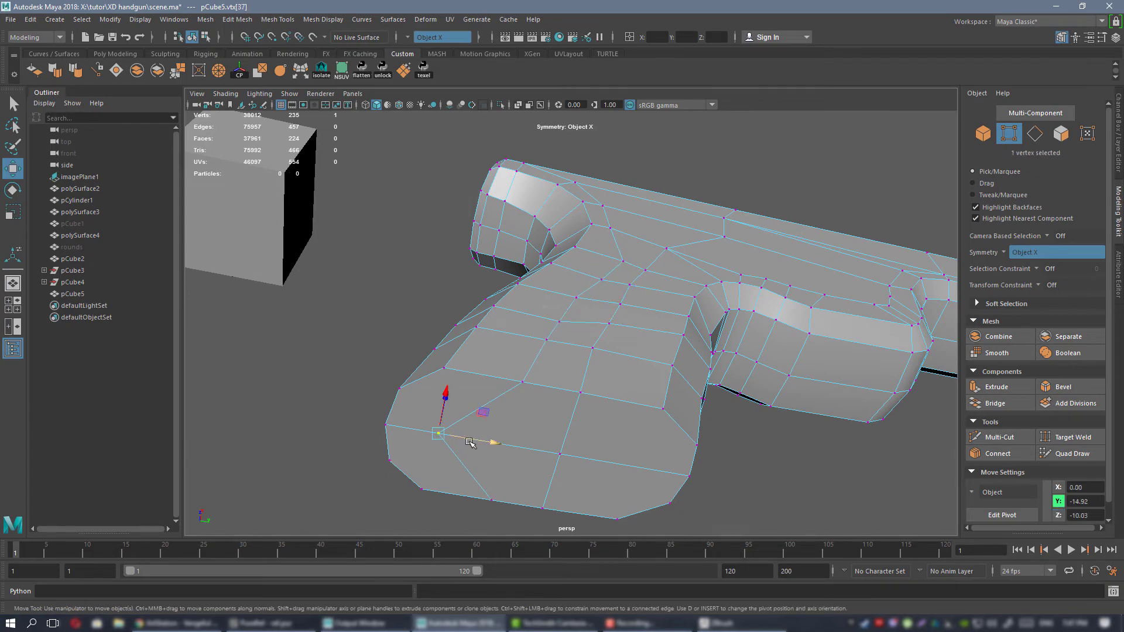
pyautogui.keyDown('alt'); pyautogui.moveTo(557, 364); pyautogui.dragTo(560, 421); pyautogui.keyUp('alt')
# Select the four middle vertex pairs of the grip's rear column and move them back to about Y -13.23.
pyautogui.keyDown('shift'); pyautogui.click(542, 435); pyautogui.keyUp('shift')
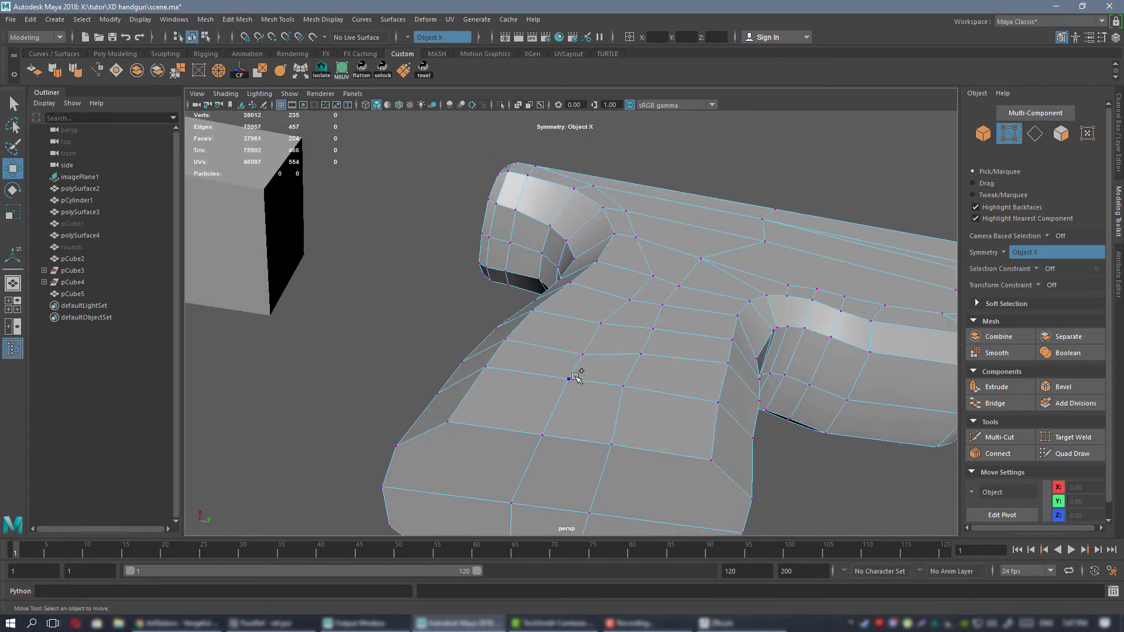
pyautogui.keyDown('shift'); pyautogui.click(582, 354); pyautogui.keyUp('shift')
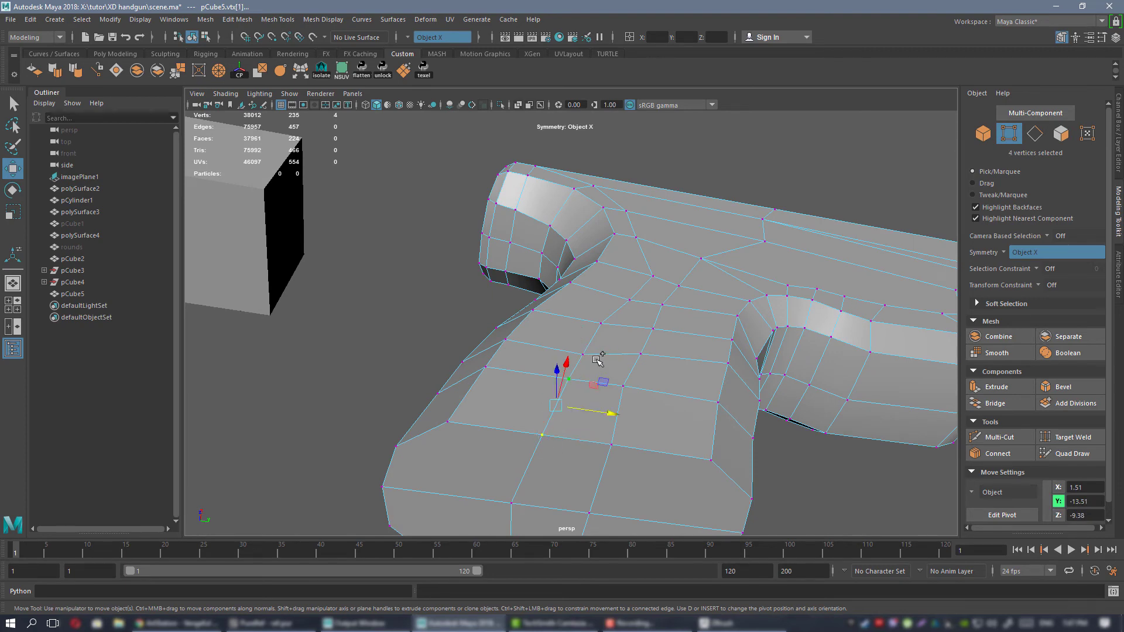
pyautogui.keyDown('shift'); pyautogui.click(601, 324); pyautogui.keyUp('shift')
pyautogui.keyDown('shift'); pyautogui.click(638, 353); pyautogui.keyUp('shift')
pyautogui.moveTo(612, 381); pyautogui.dragTo(604, 381)
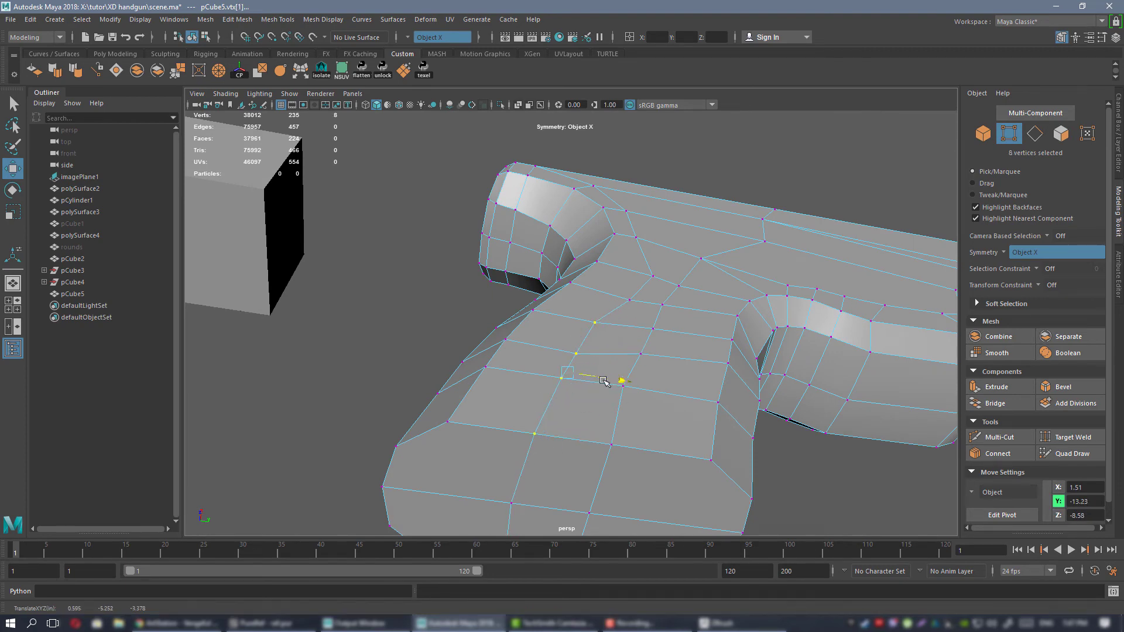
# Reposition individual vertex pairs on the upper grip's sides, including the front-column pair level with the trigger curve to about Y -11.46.
pyautogui.click(591, 316)
pyautogui.keyDown('alt'); pyautogui.moveTo(591, 314); pyautogui.dragTo(672, 304); pyautogui.keyUp('alt')
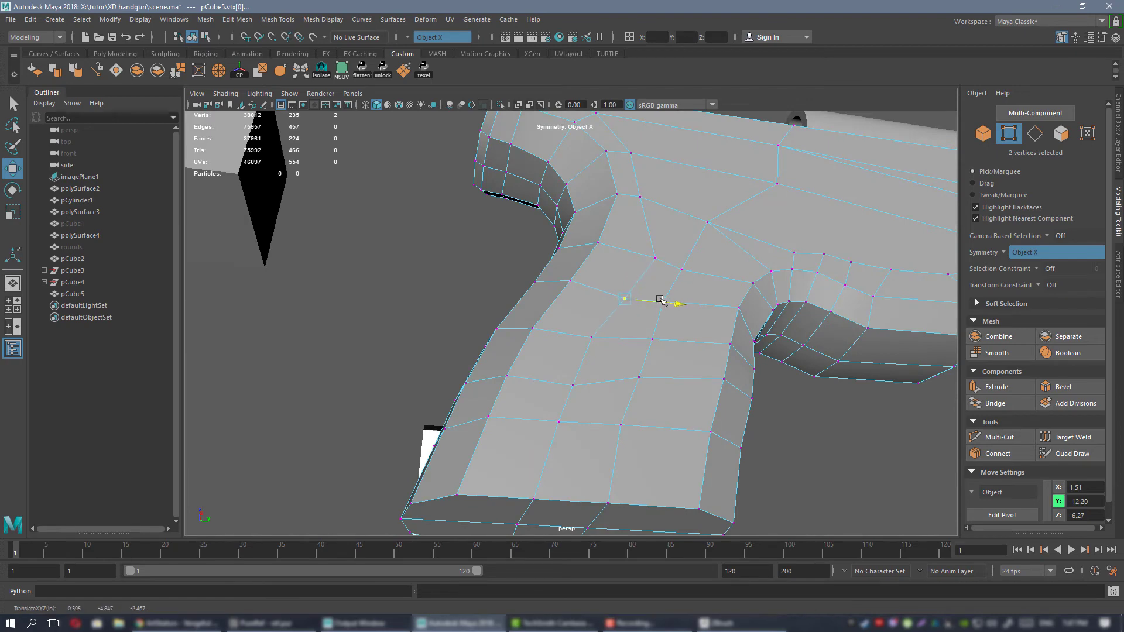
pyautogui.click(573, 383)
pyautogui.moveTo(571, 342); pyautogui.dragTo(589, 312)
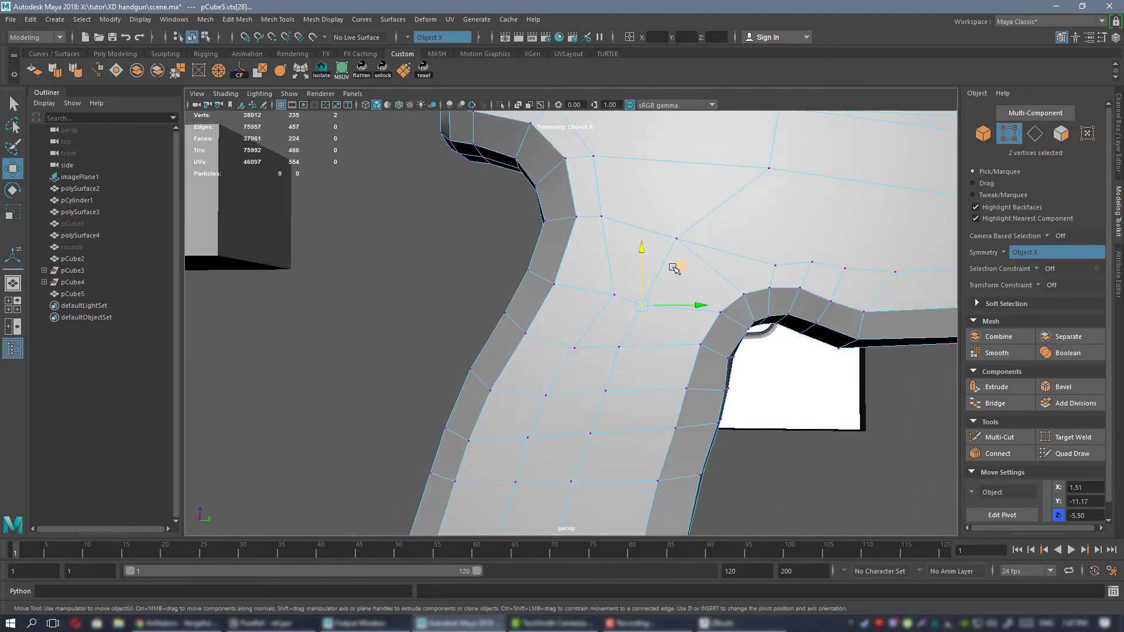
pyautogui.moveTo(674, 268); pyautogui.dragTo(693, 260, button='middle')
pyautogui.click(614, 260)
pyautogui.moveTo(652, 257); pyautogui.dragTo(642, 251)
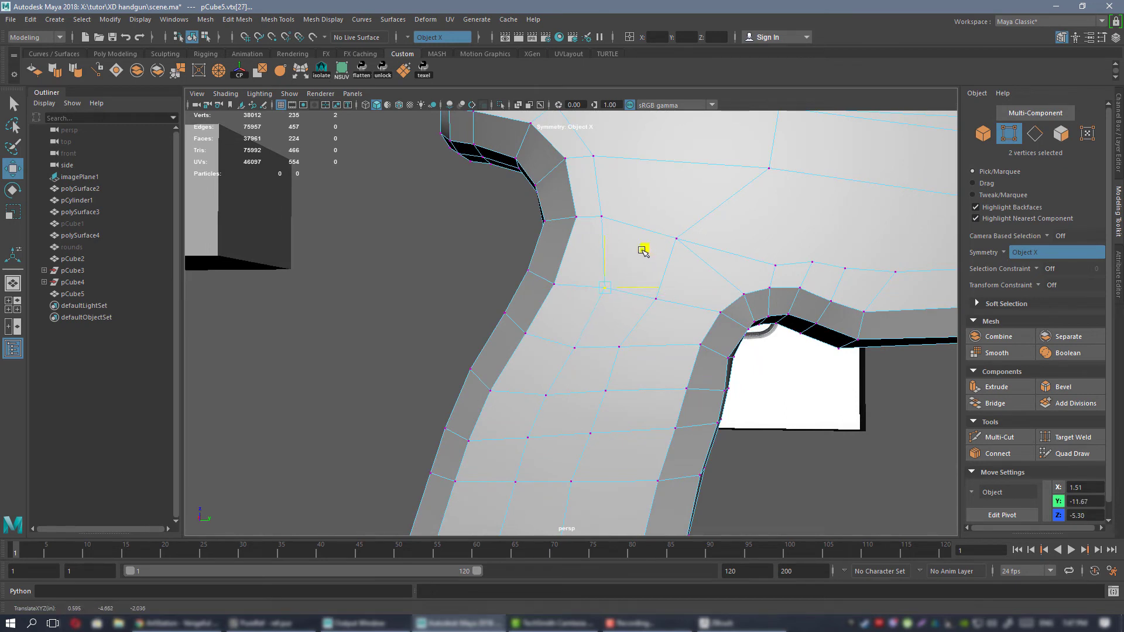
pyautogui.click(658, 352)
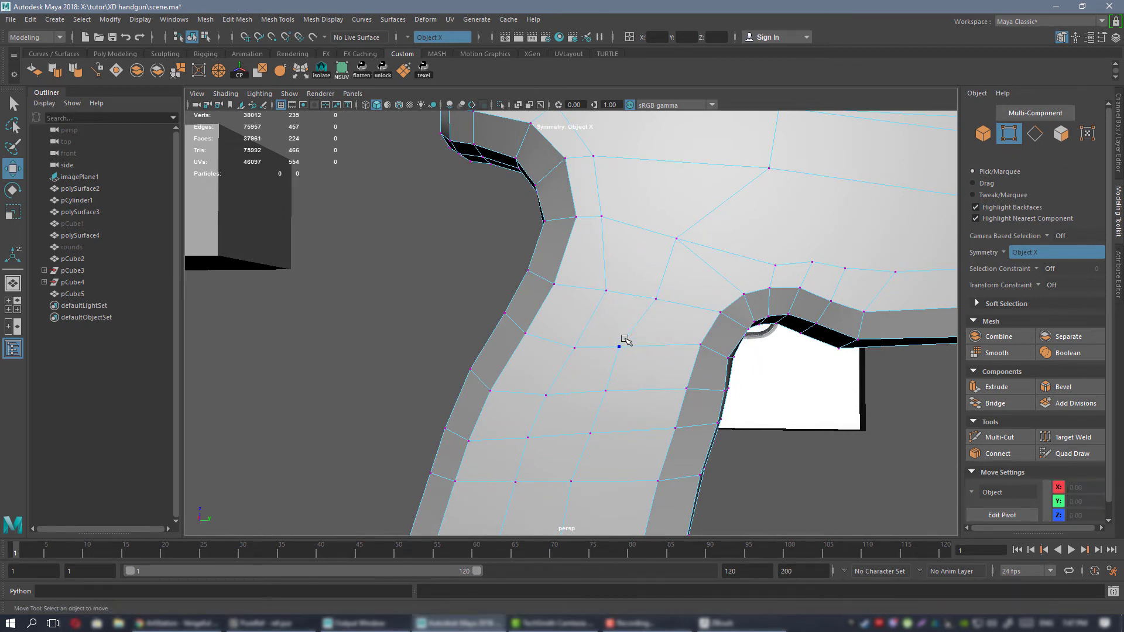
pyautogui.moveTo(664, 348); pyautogui.dragTo(666, 347)
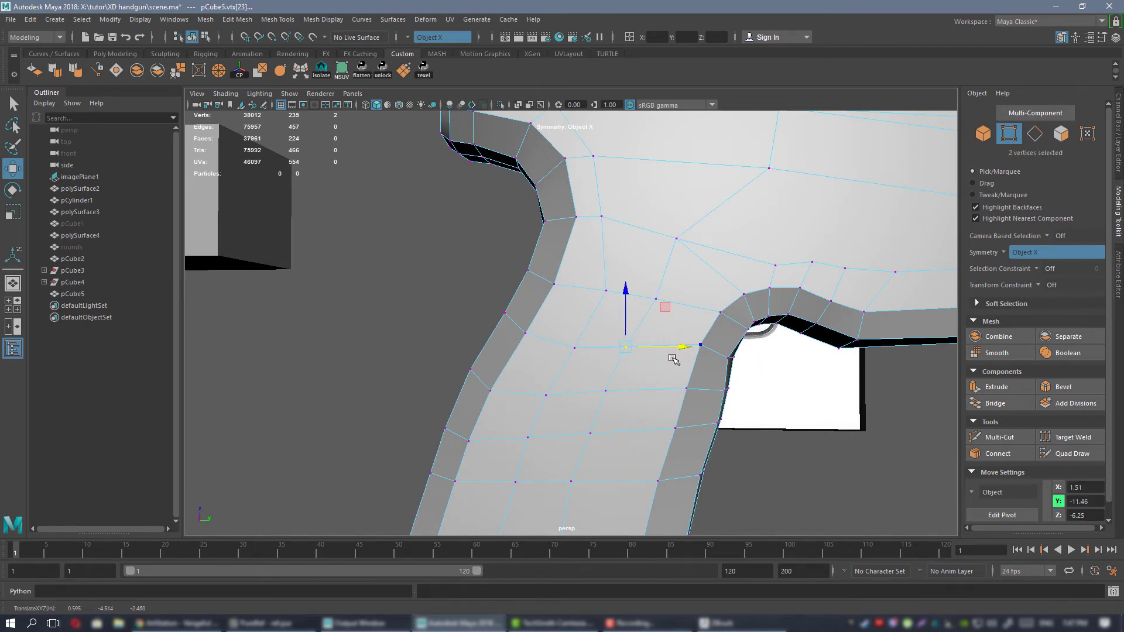
pyautogui.keyDown('alt'); pyautogui.moveTo(673, 359); pyautogui.dragTo(662, 304, button='right'); pyautogui.keyUp('alt')
# Preview the frame smoothed, inspect the grip's side and bottom, and switch back to the unsmoothed display.
pyautogui.keyDown('alt'); pyautogui.moveTo(665, 301); pyautogui.dragTo(689, 262); pyautogui.keyUp('alt')
pyautogui.moveTo(687, 285); pyautogui.dragTo(742, 274, button='right')
pyautogui.press('3')
pyautogui.click(584, 181)
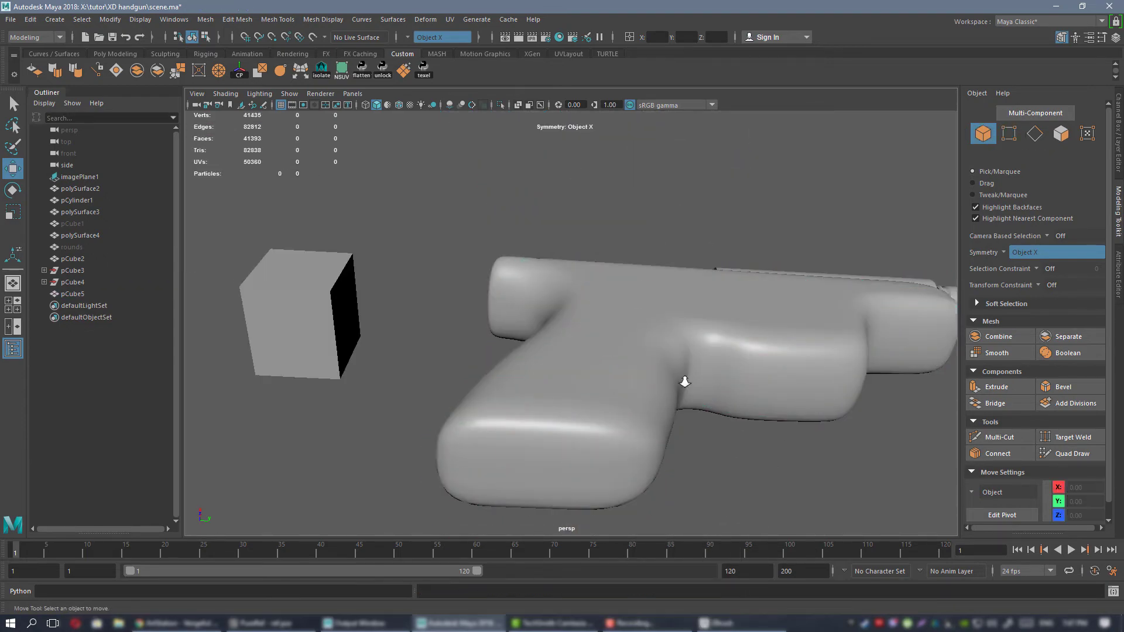
pyautogui.keyDown('alt'); pyautogui.moveTo(685, 381); pyautogui.dragTo(572, 376); pyautogui.keyUp('alt')
pyautogui.click(571, 377)
pyautogui.keyDown('alt'); pyautogui.moveTo(571, 376); pyautogui.dragTo(604, 229, button='middle'); pyautogui.keyUp('alt')
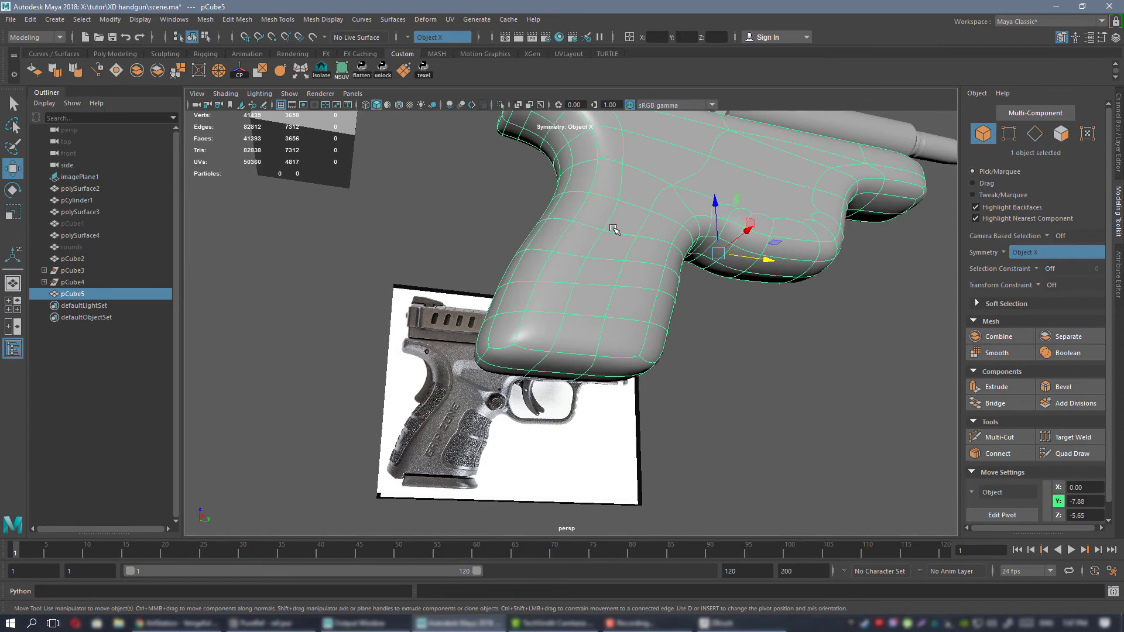
pyautogui.press('1')
# Insert supporting edge loops around the grip close to its bottom edge with Multi-Cut.
pyautogui.keyDown('alt'); pyautogui.moveTo(604, 227); pyautogui.dragTo(547, 359); pyautogui.keyUp('alt')
pyautogui.hotkey('ctrl', 'shift', 'x')
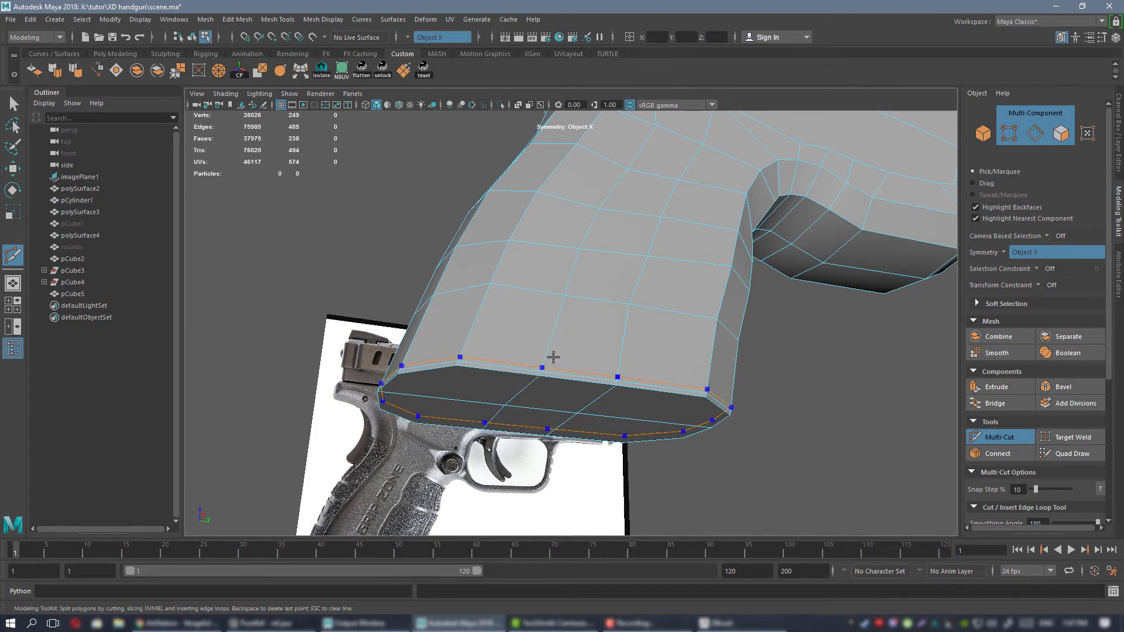
pyautogui.keyDown('ctrl'); pyautogui.click(553, 357); pyautogui.keyUp('ctrl')
pyautogui.press('w')
# Check the sharpened grip bottom on the smoothed frame from several angles and return to the unsmoothed display.
pyautogui.moveTo(560, 283); pyautogui.dragTo(620, 265, button='right')
pyautogui.press('3')
pyautogui.click(829, 378)
pyautogui.keyDown('alt'); pyautogui.moveTo(831, 379); pyautogui.dragTo(571, 240, button='right'); pyautogui.keyUp('alt')
pyautogui.keyDown('alt'); pyautogui.moveTo(567, 237); pyautogui.dragTo(582, 321); pyautogui.keyUp('alt')
pyautogui.keyDown('alt'); pyautogui.moveTo(581, 321); pyautogui.dragTo(527, 281, button='right'); pyautogui.keyUp('alt')
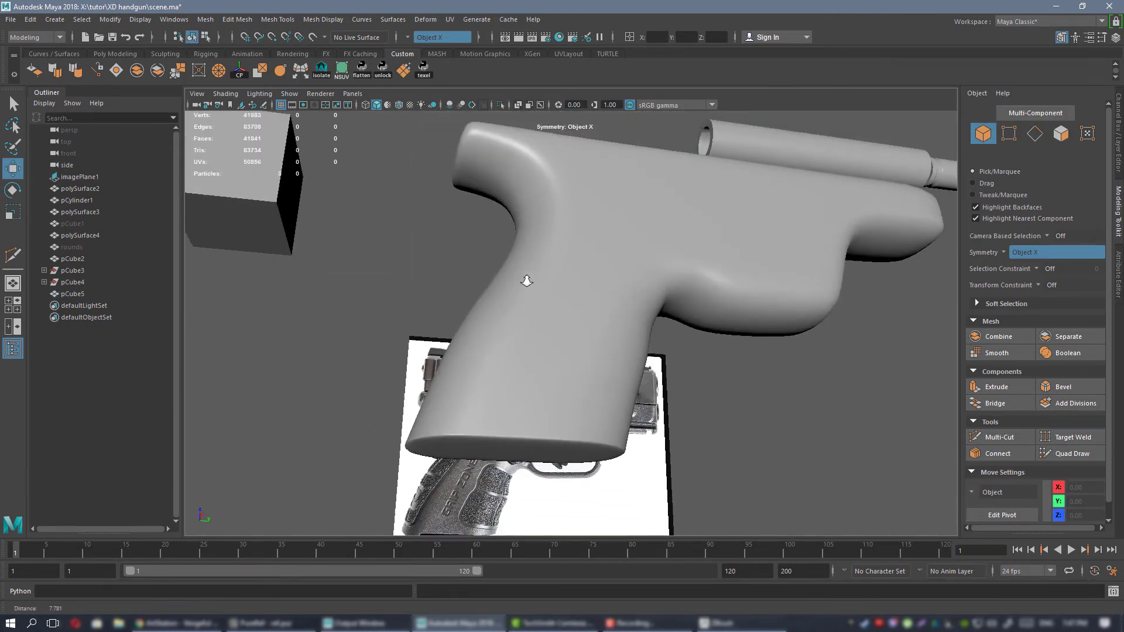
pyautogui.keyDown('alt'); pyautogui.moveTo(527, 281); pyautogui.dragTo(538, 280); pyautogui.keyUp('alt')
pyautogui.keyDown('alt'); pyautogui.moveTo(625, 381); pyautogui.dragTo(653, 273); pyautogui.keyUp('alt')
pyautogui.click(653, 273)
pyautogui.press('1')
# Insert two supporting edge loops around the front rail close to its front face with Multi-Cut.
pyautogui.keyDown('alt'); pyautogui.moveTo(635, 216); pyautogui.dragTo(496, 266, button='middle'); pyautogui.keyUp('alt')
pyautogui.keyDown('alt'); pyautogui.moveTo(496, 266); pyautogui.dragTo(559, 337, button='right'); pyautogui.keyUp('alt')
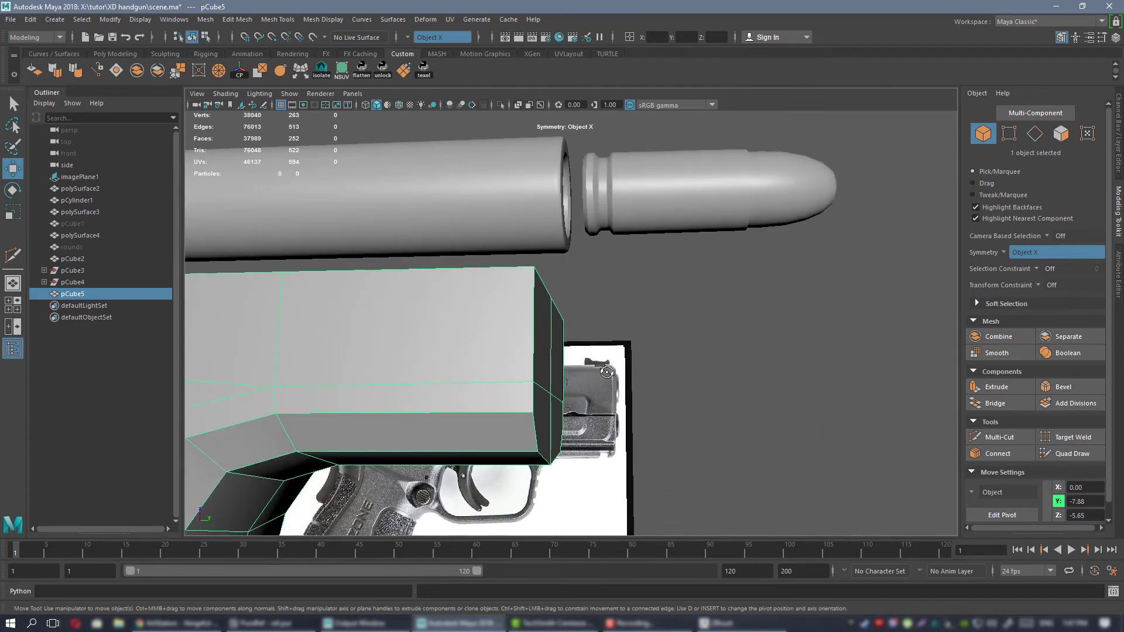
pyautogui.moveTo(559, 336)
pyautogui.keyDown('alt'); pyautogui.mouseDown()
pyautogui.moveTo(575, 351)
pyautogui.moveTo(579, 341)
pyautogui.mouseUp(); pyautogui.keyUp('alt')
pyautogui.hotkey('ctrl', 'shift', 'x')
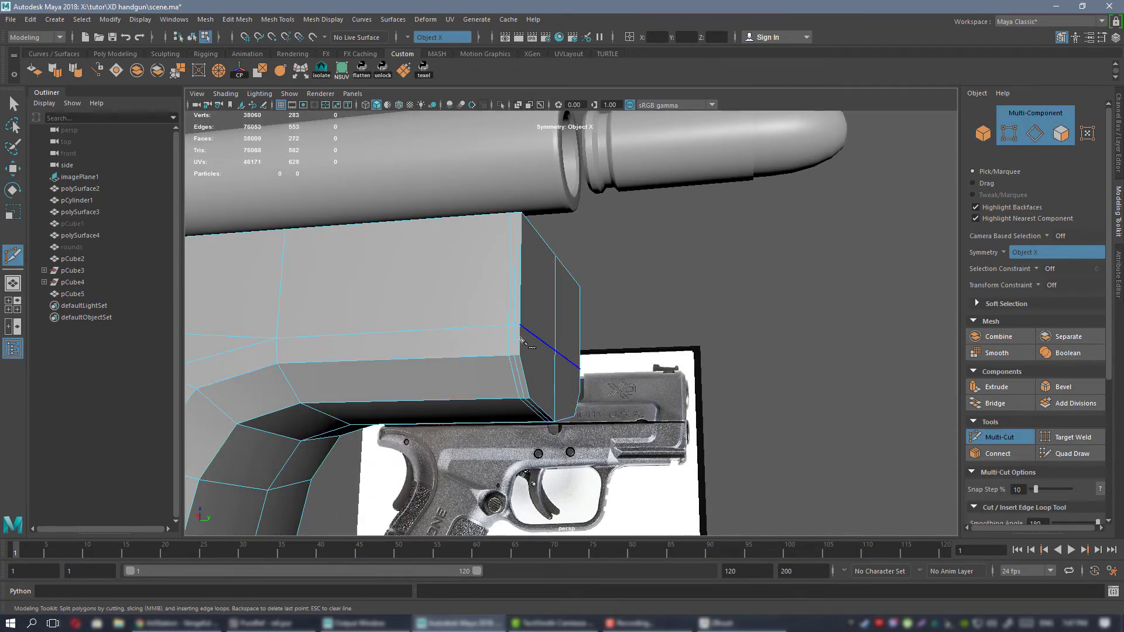
pyautogui.press('w')
# Preview the frame smoothed and inspect the front rail's end and its vertices up close.
pyautogui.moveTo(439, 282); pyautogui.dragTo(490, 260, button='right')
pyautogui.press('3')
pyautogui.moveTo(765, 396); pyautogui.dragTo(714, 392, button='right')
pyautogui.keyDown('alt'); pyautogui.moveTo(702, 357); pyautogui.dragTo(635, 301, button='right'); pyautogui.keyUp('alt')
pyautogui.moveTo(652, 283); pyautogui.dragTo(679, 279, button='right')
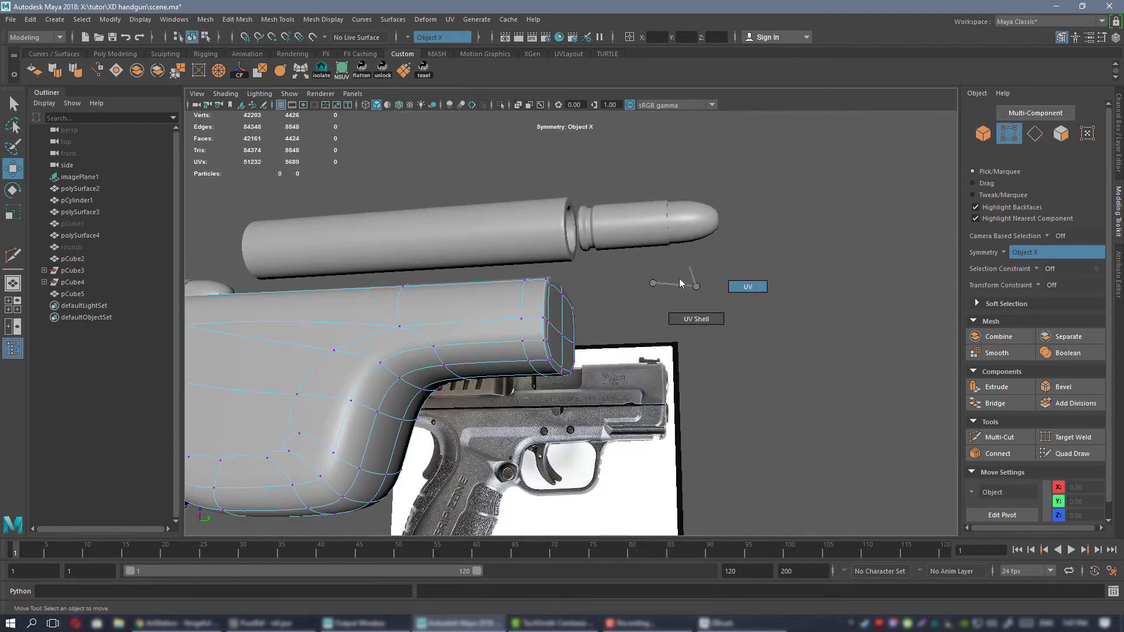
pyautogui.click(546, 318)
pyautogui.moveTo(544, 283); pyautogui.dragTo(603, 266, button='right')
pyautogui.click(627, 292)
pyautogui.keyDown('alt'); pyautogui.moveTo(468, 316); pyautogui.dragTo(333, 334, button='right'); pyautogui.keyUp('alt')
# Compare the smoothed frame with the PureRef reference from several sides and examine the beavertail in the unsmoothed display.
pyautogui.keyDown('alt'); pyautogui.moveTo(413, 366); pyautogui.dragTo(533, 305, button='middle'); pyautogui.keyUp('alt')
pyautogui.keyDown('alt'); pyautogui.moveTo(532, 305); pyautogui.dragTo(945, 331); pyautogui.keyUp('alt')
pyautogui.click(539, 306)
pyautogui.press('f')
pyautogui.hotkey('alt', 'Tab')
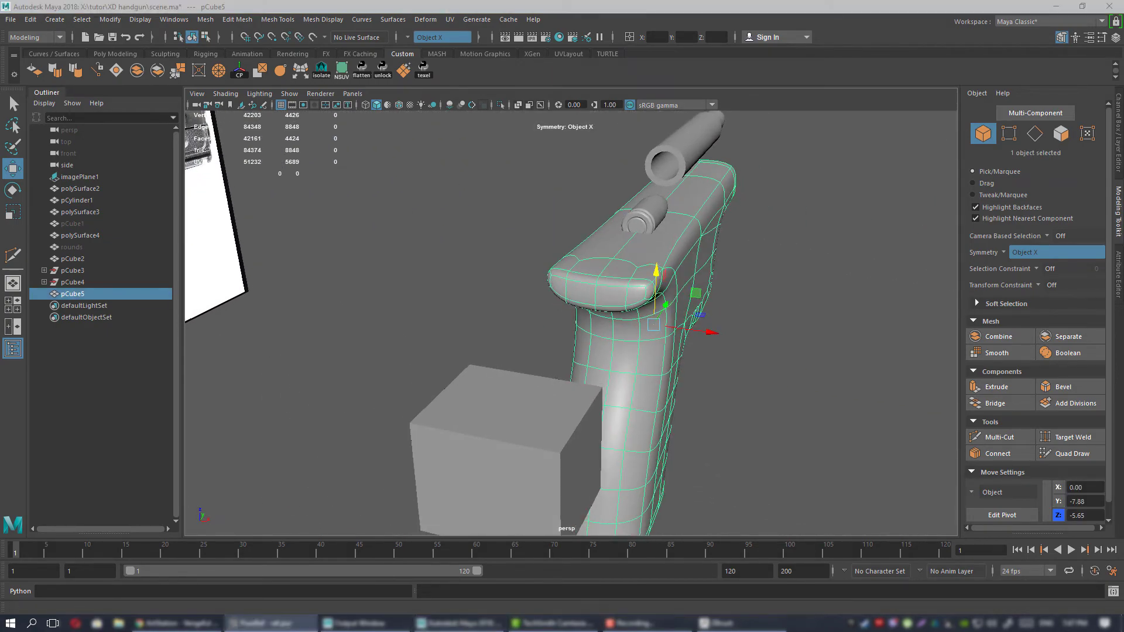
pyautogui.keyDown('alt'); pyautogui.moveTo(793, 312); pyautogui.dragTo(672, 278); pyautogui.keyUp('alt')
pyautogui.keyDown('alt'); pyautogui.moveTo(895, 369); pyautogui.dragTo(667, 365, button='middle'); pyautogui.keyUp('alt')
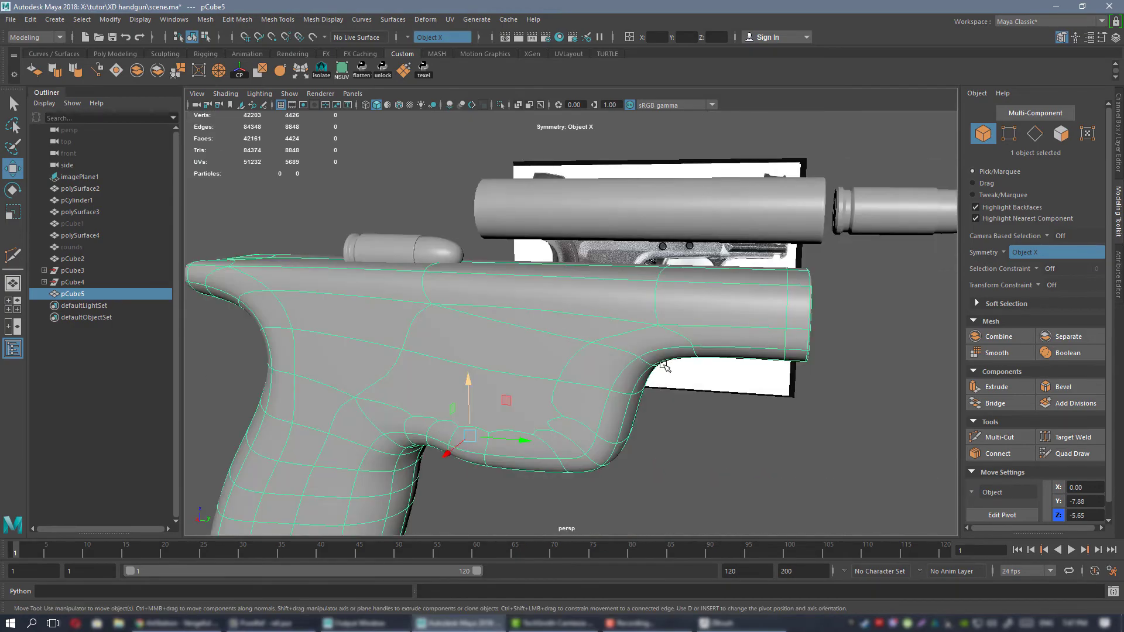
pyautogui.keyDown('alt'); pyautogui.moveTo(667, 365); pyautogui.dragTo(654, 320); pyautogui.keyUp('alt')
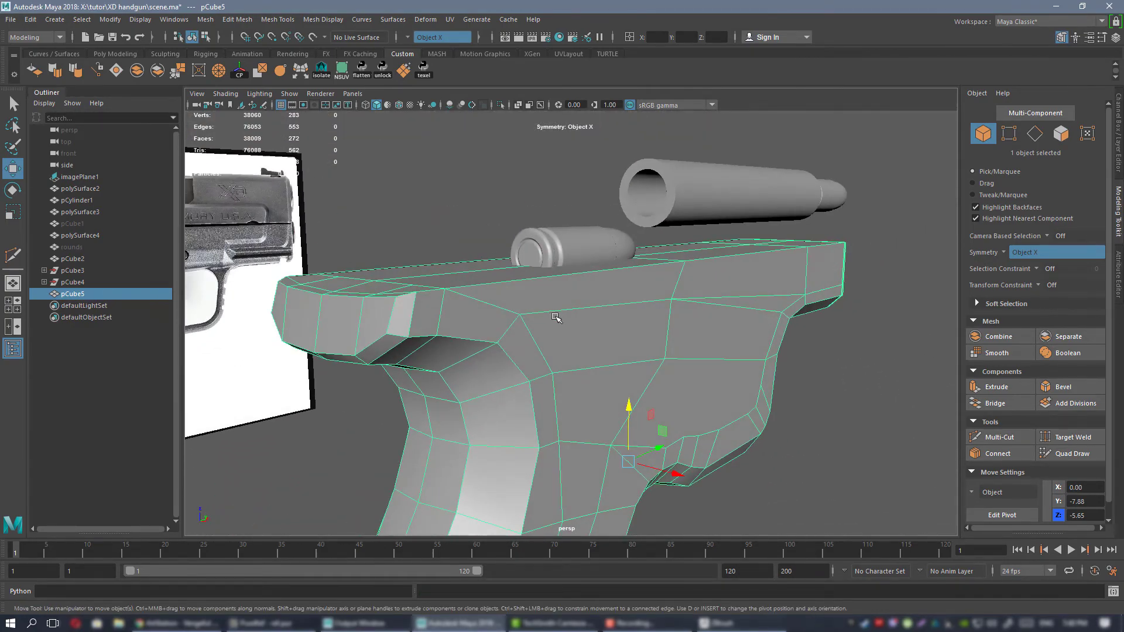
pyautogui.keyDown('alt'); pyautogui.moveTo(556, 317); pyautogui.dragTo(517, 304); pyautogui.keyUp('alt')
pyautogui.moveTo(524, 282); pyautogui.dragTo(475, 285, button='right')
pyautogui.keyDown('alt'); pyautogui.moveTo(550, 304); pyautogui.dragTo(511, 255); pyautogui.keyUp('alt')
# Select the narrow faces along the beavertail's top rear edge and scale them along a custom axis.
pyautogui.click(401, 294)
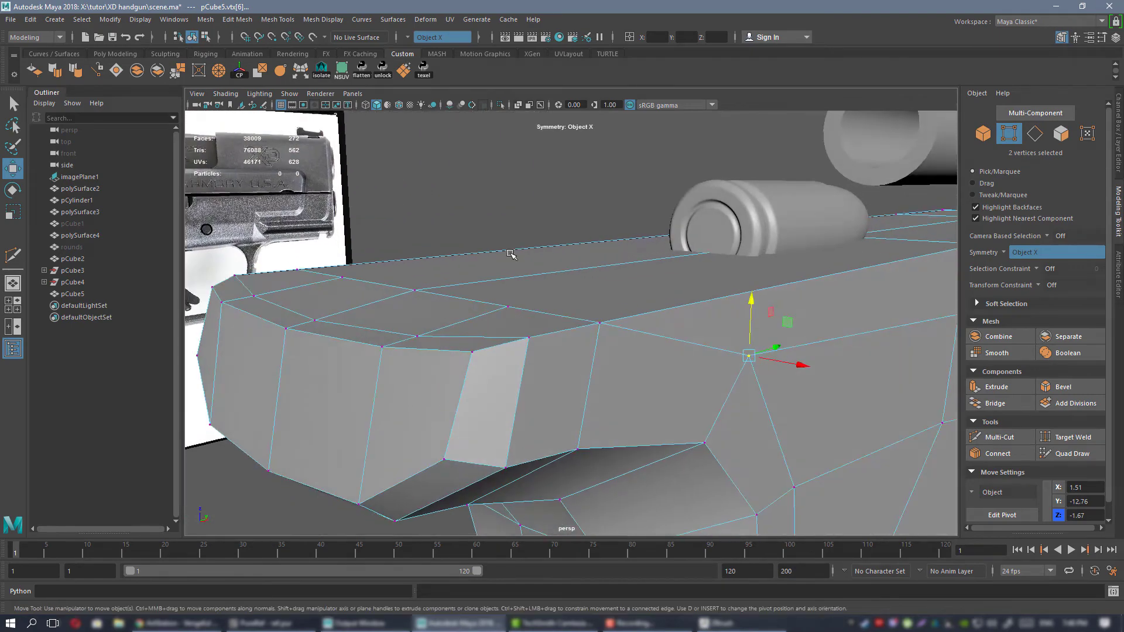
pyautogui.click(528, 336)
pyautogui.keyDown('alt'); pyautogui.moveTo(529, 335); pyautogui.dragTo(562, 316); pyautogui.keyUp('alt')
pyautogui.moveTo(530, 282); pyautogui.dragTo(530, 314, button='right')
pyautogui.click(471, 290)
pyautogui.keyDown('shift'); pyautogui.click(474, 344); pyautogui.keyUp('shift')
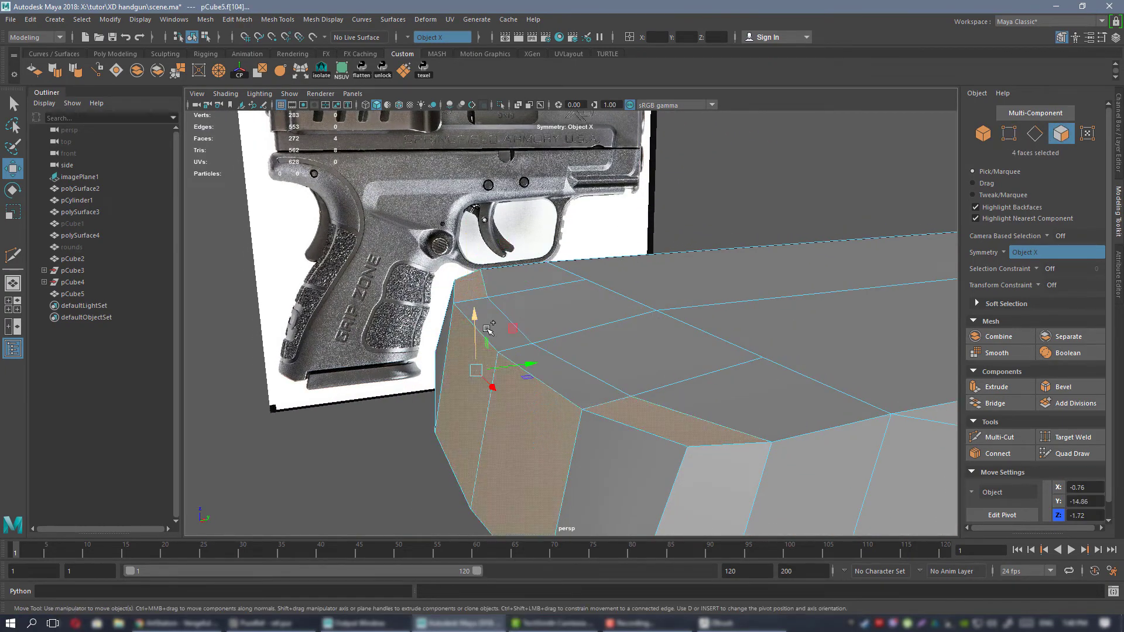
pyautogui.click(487, 310)
pyautogui.keyDown('shift'); pyautogui.click(477, 284); pyautogui.keyUp('shift')
pyautogui.keyDown('alt'); pyautogui.moveTo(583, 357); pyautogui.dragTo(590, 328); pyautogui.keyUp('alt')
pyautogui.press('r')
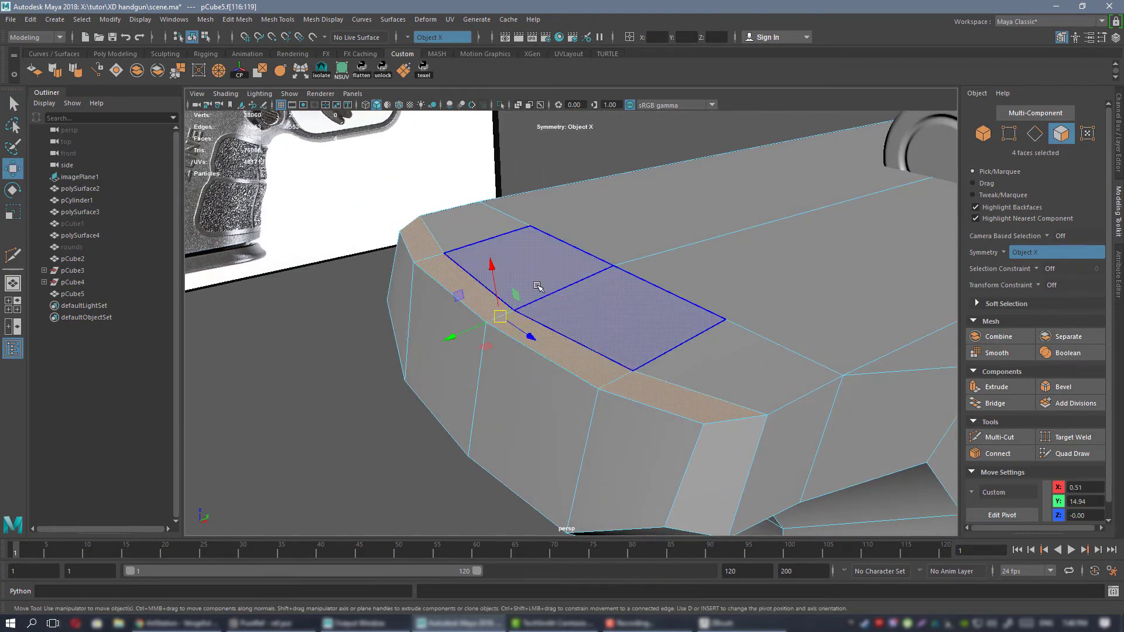
pyautogui.moveTo(494, 271); pyautogui.dragTo(569, 422)
# Select the four wider top faces at the beavertail's rear end and flatten them by scaling along a custom X axis.
pyautogui.keyDown('alt'); pyautogui.moveTo(560, 315); pyautogui.dragTo(522, 305); pyautogui.keyUp('alt')
pyautogui.click(518, 283)
pyautogui.keyDown('shift'); pyautogui.click(593, 316); pyautogui.keyUp('shift')
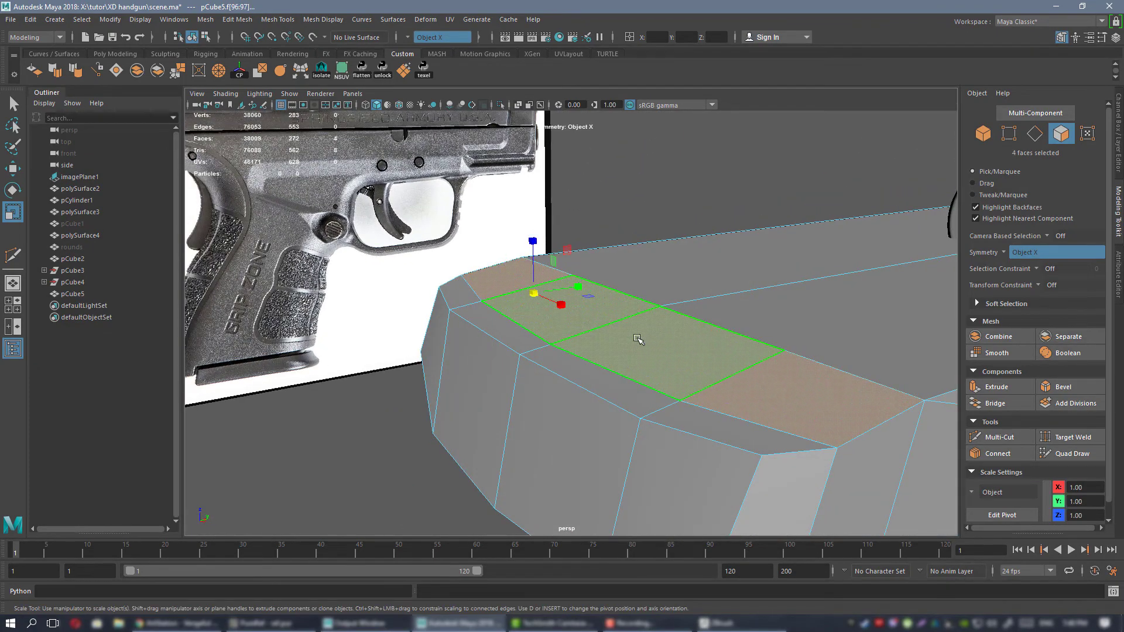
pyautogui.keyDown('alt'); pyautogui.moveTo(643, 328); pyautogui.dragTo(610, 325); pyautogui.keyUp('alt')
pyautogui.press('d')
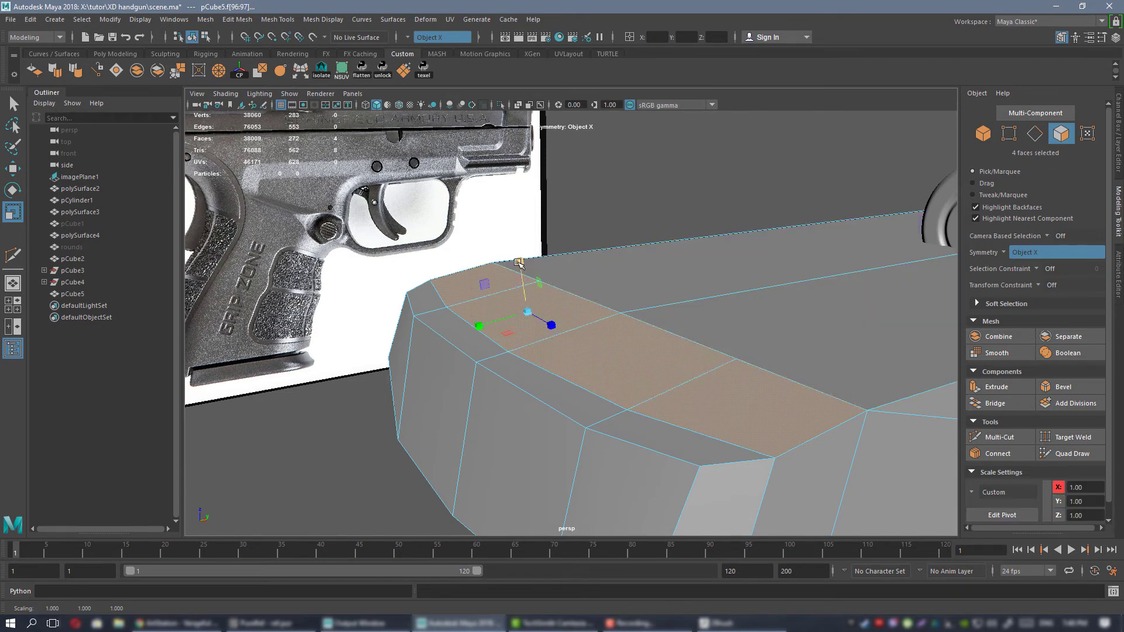
pyautogui.keyDown('alt'); pyautogui.moveTo(510, 278); pyautogui.dragTo(632, 276); pyautogui.keyUp('alt')
pyautogui.keyDown('alt'); pyautogui.moveTo(608, 322); pyautogui.dragTo(572, 266, button='right'); pyautogui.keyUp('alt')
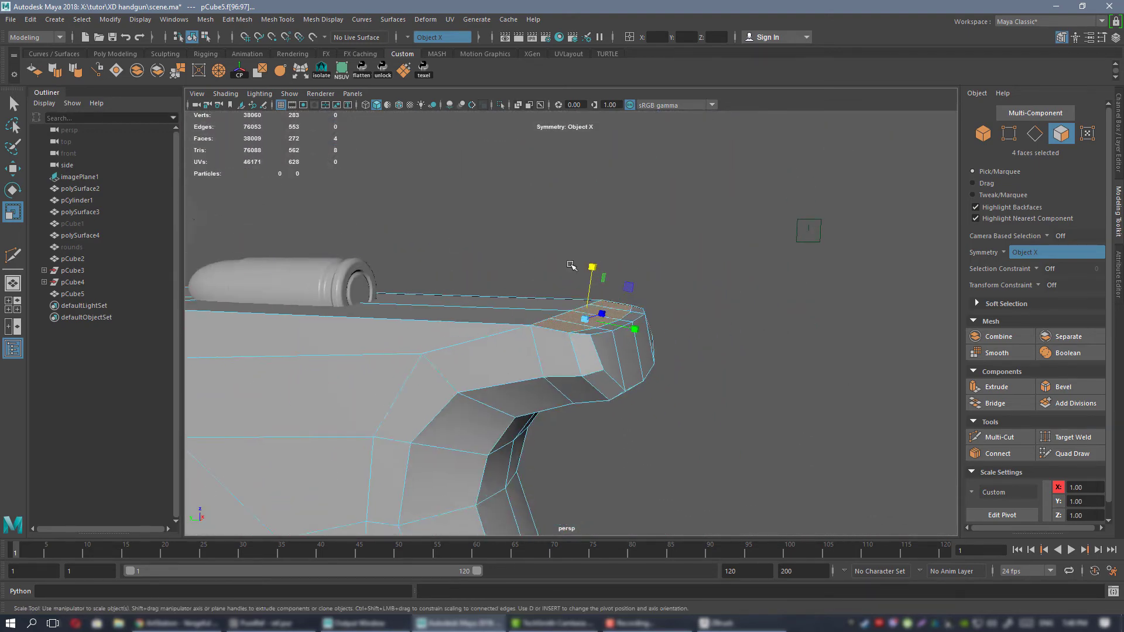
# Preview the frame smoothed, then return to the unsmoothed display and examine the beavertail's topology from several angles.
pyautogui.keyDown('alt'); pyautogui.moveTo(572, 266); pyautogui.dragTo(667, 306); pyautogui.keyUp('alt')
pyautogui.moveTo(664, 283); pyautogui.dragTo(719, 275, button='right')
pyautogui.press('3')
pyautogui.click(823, 345)
pyautogui.keyDown('alt'); pyautogui.moveTo(728, 331); pyautogui.dragTo(571, 264); pyautogui.keyUp('alt')
pyautogui.keyDown('alt'); pyautogui.moveTo(639, 295); pyautogui.dragTo(607, 269, button='middle'); pyautogui.keyUp('alt')
pyautogui.keyDown('alt'); pyautogui.moveTo(608, 269); pyautogui.dragTo(592, 275); pyautogui.keyUp('alt')
pyautogui.click(593, 275)
pyautogui.press('1')
pyautogui.keyDown('alt'); pyautogui.moveTo(597, 277); pyautogui.dragTo(643, 294, button='right'); pyautogui.keyUp('alt')
pyautogui.keyDown('alt'); pyautogui.moveTo(632, 293); pyautogui.dragTo(597, 328, button='middle'); pyautogui.keyUp('alt')
pyautogui.keyDown('alt'); pyautogui.moveTo(597, 329); pyautogui.dragTo(603, 325); pyautogui.keyUp('alt')
pyautogui.keyDown('alt'); pyautogui.moveTo(604, 325); pyautogui.dragTo(557, 293, button='middle'); pyautogui.keyUp('alt')
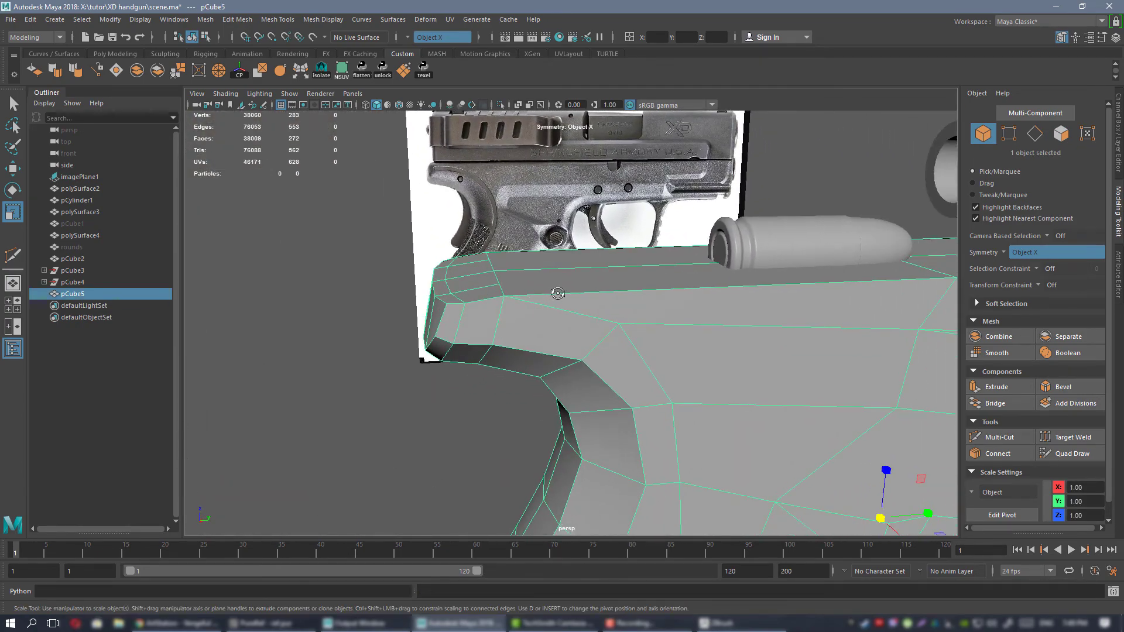
pyautogui.keyDown('alt'); pyautogui.moveTo(557, 293); pyautogui.dragTo(624, 302); pyautogui.keyUp('alt')
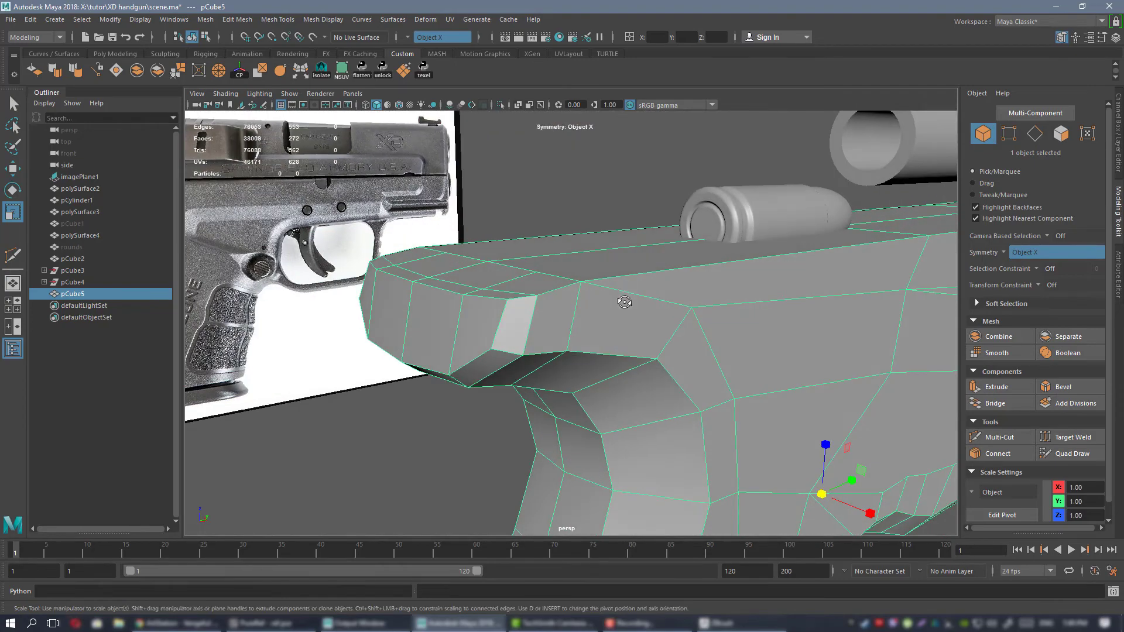
# Cut a horizontal edge line around the beavertail's rear end, starting from the vertex on the frame's upper side.
pyautogui.keyDown('alt'); pyautogui.moveTo(556, 313); pyautogui.dragTo(586, 296); pyautogui.keyUp('alt')
pyautogui.click(711, 294)
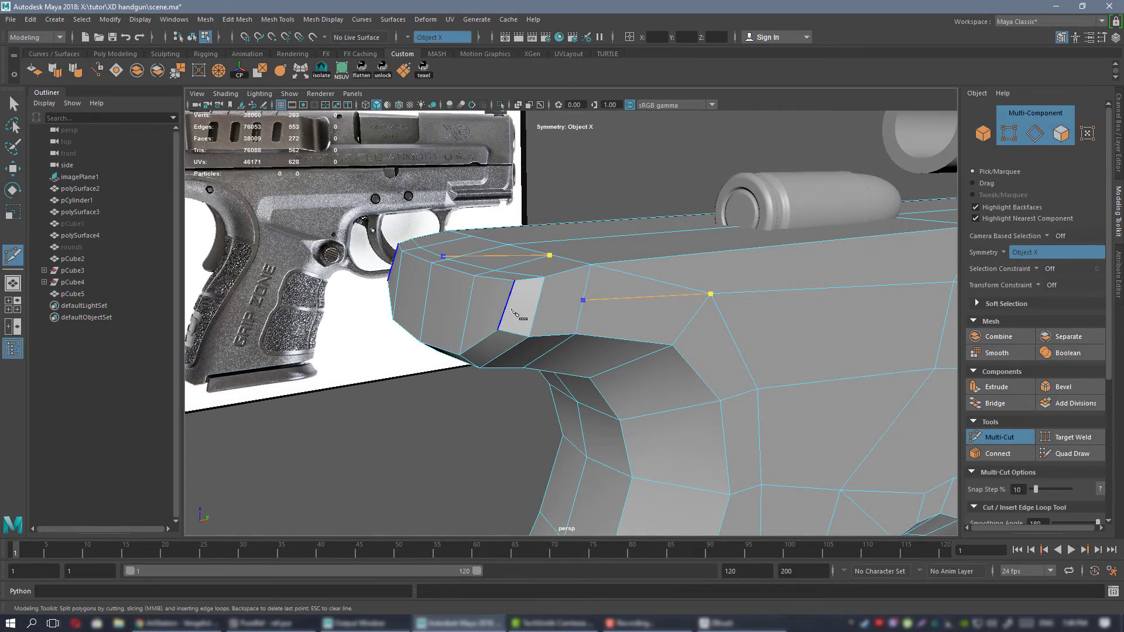
pyautogui.moveTo(513, 310)
pyautogui.keyDown('alt'); pyautogui.mouseDown()
pyautogui.moveTo(538, 311)
pyautogui.moveTo(496, 316)
pyautogui.mouseUp(); pyautogui.keyUp('alt')
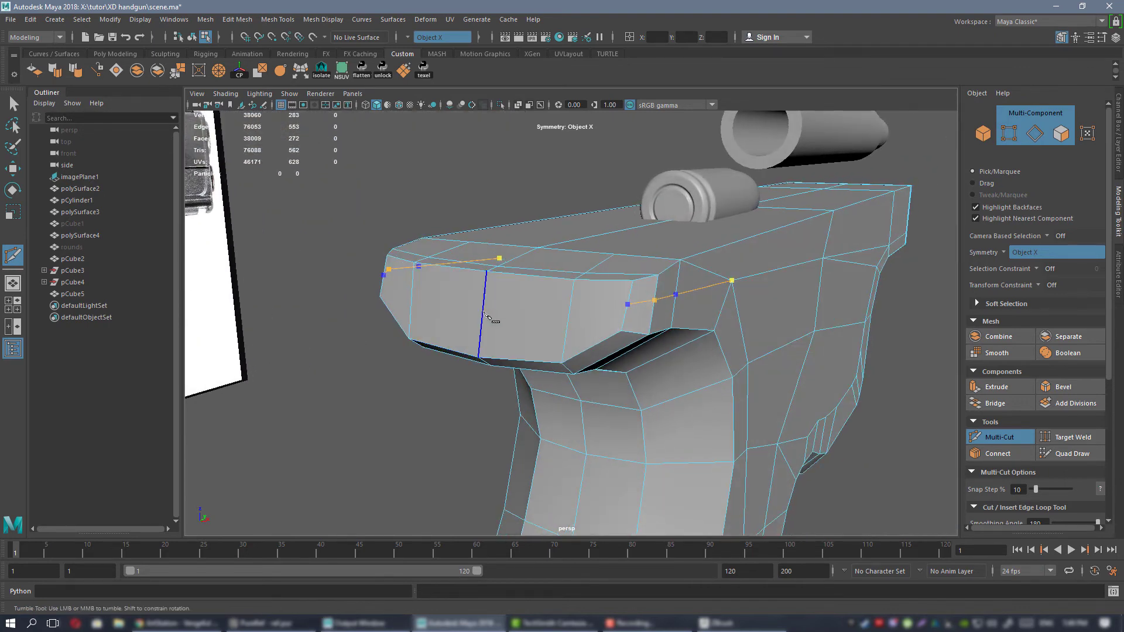
pyautogui.press('q')
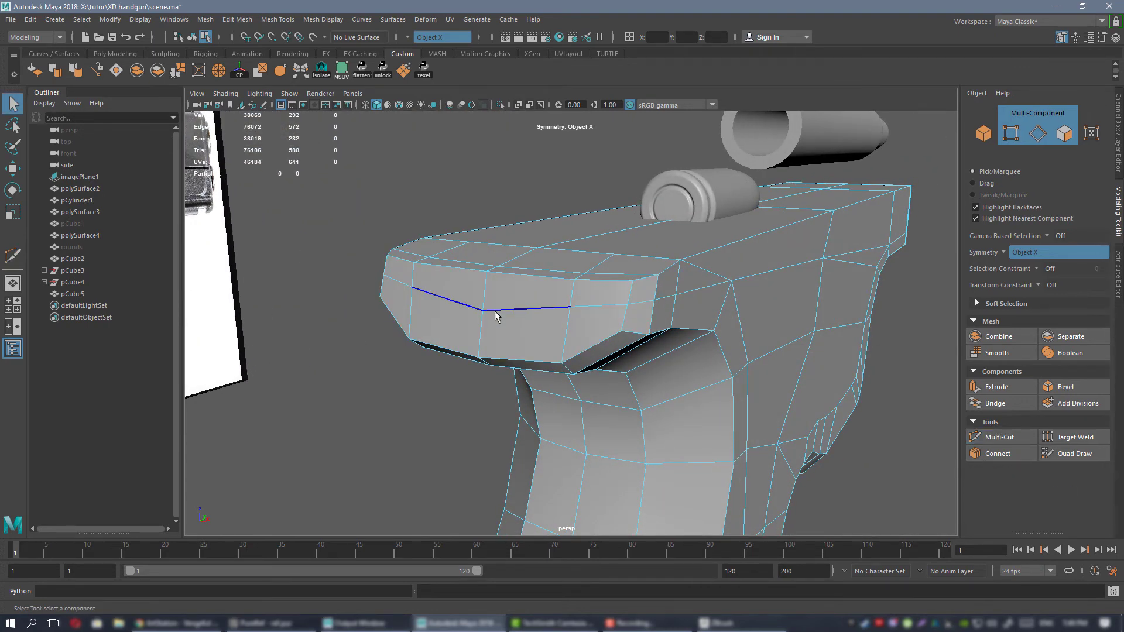
# Select the centre vertex of the new edge line on the beavertail's rear and set the transform constraint to Edge Slide.
pyautogui.click(494, 311)
pyautogui.press('w')
pyautogui.moveTo(480, 283); pyautogui.dragTo(426, 283, button='right')
pyautogui.click(489, 311)
pyautogui.keyDown('alt'); pyautogui.moveTo(489, 310); pyautogui.dragTo(448, 297); pyautogui.keyUp('alt')
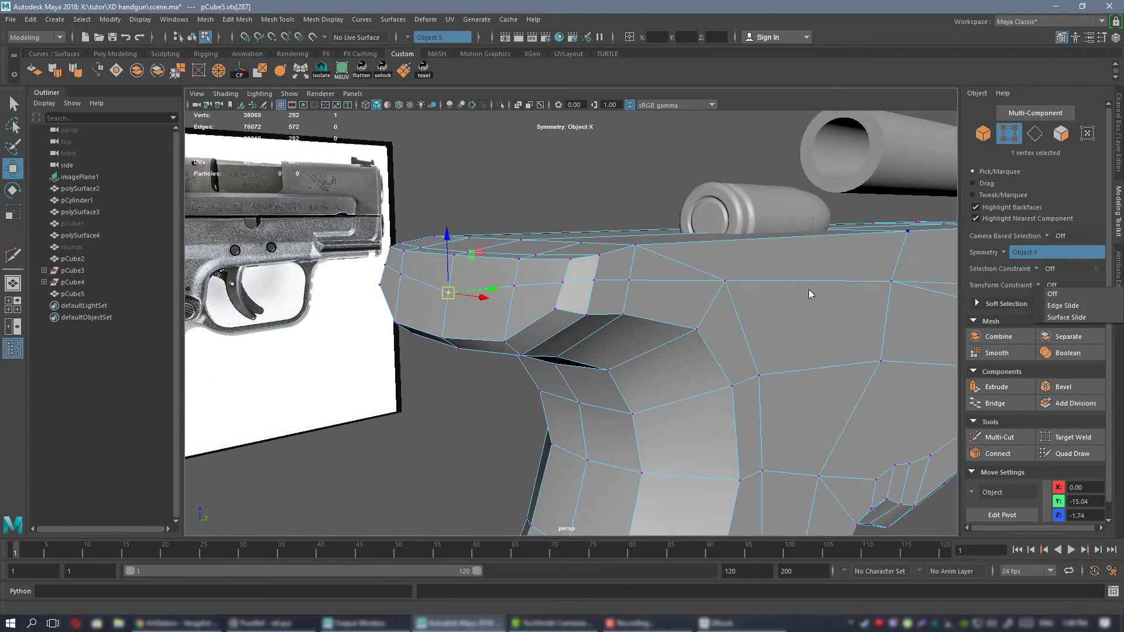
pyautogui.keyDown('alt'); pyautogui.moveTo(809, 289); pyautogui.dragTo(793, 302); pyautogui.keyUp('alt')
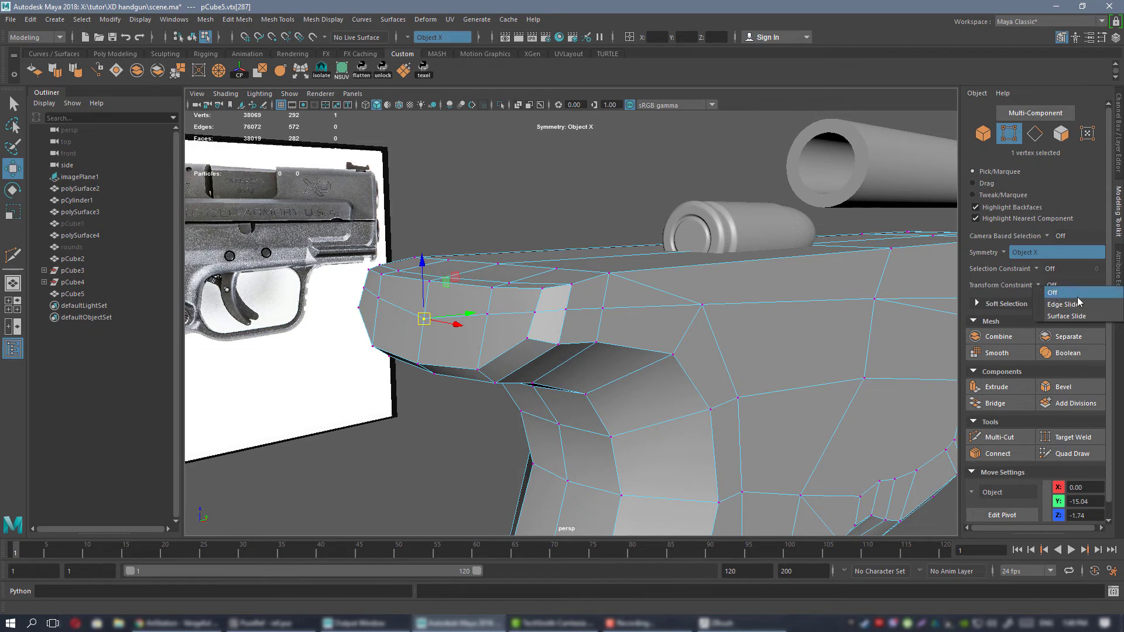
pyautogui.click(1063, 304)
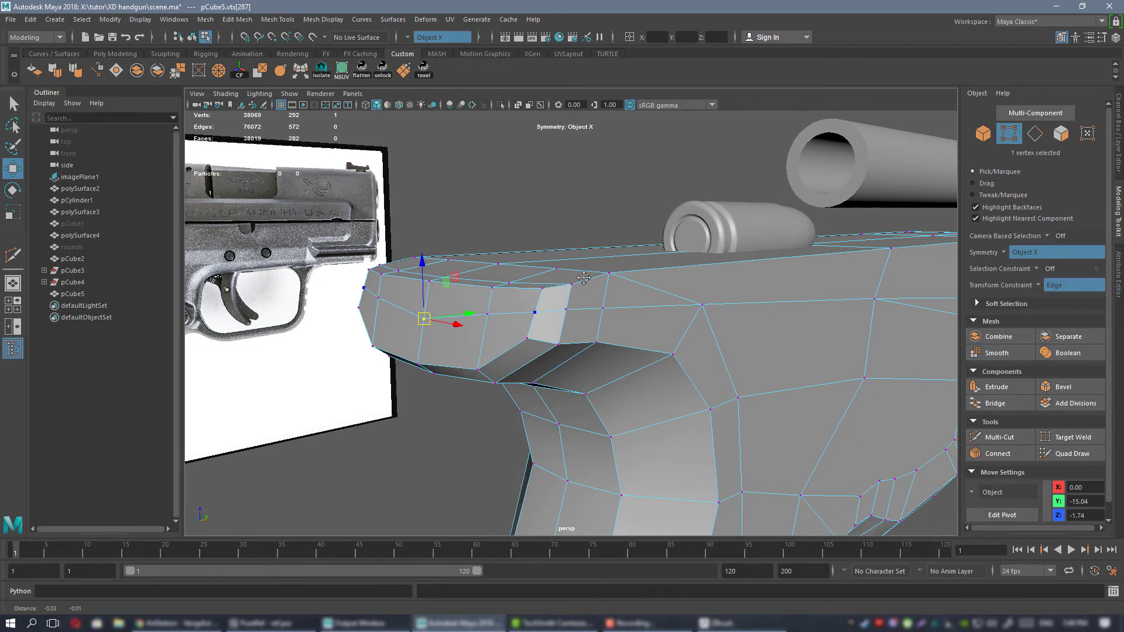
# Slide the rear centre vertex up along its vertical edge to about Z -1.62 and its two neighbours to about Z -1.59.
pyautogui.keyDown('alt'); pyautogui.moveTo(609, 296); pyautogui.dragTo(475, 259); pyautogui.keyUp('alt')
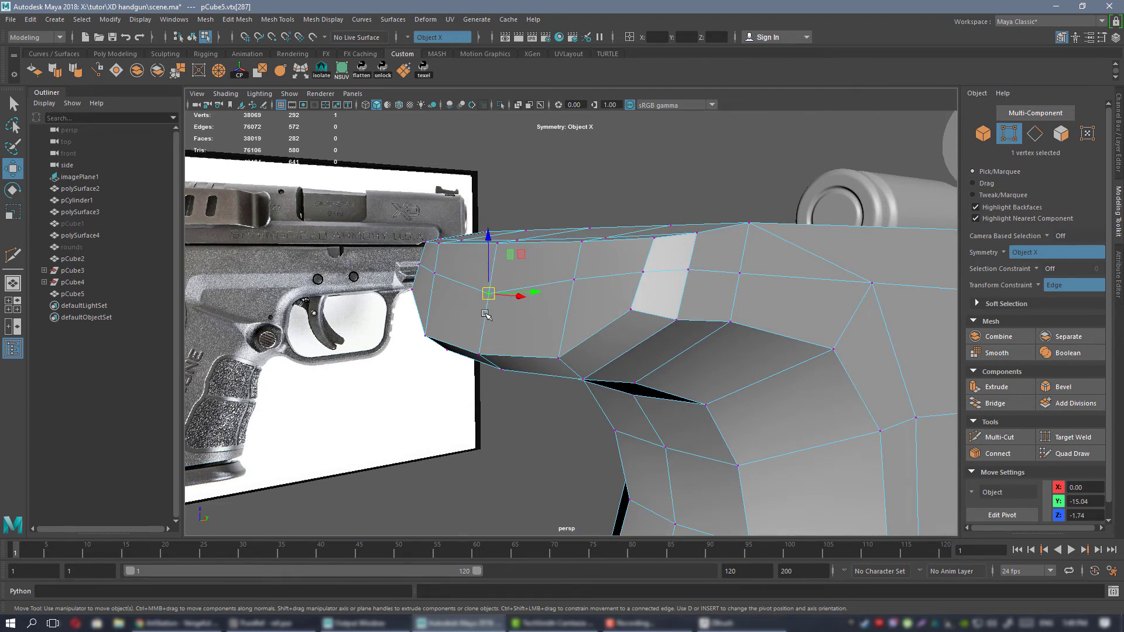
pyautogui.moveTo(490, 264)
pyautogui.mouseDown()
pyautogui.moveTo(467, 264)
pyautogui.moveTo(509, 258)
pyautogui.mouseUp()
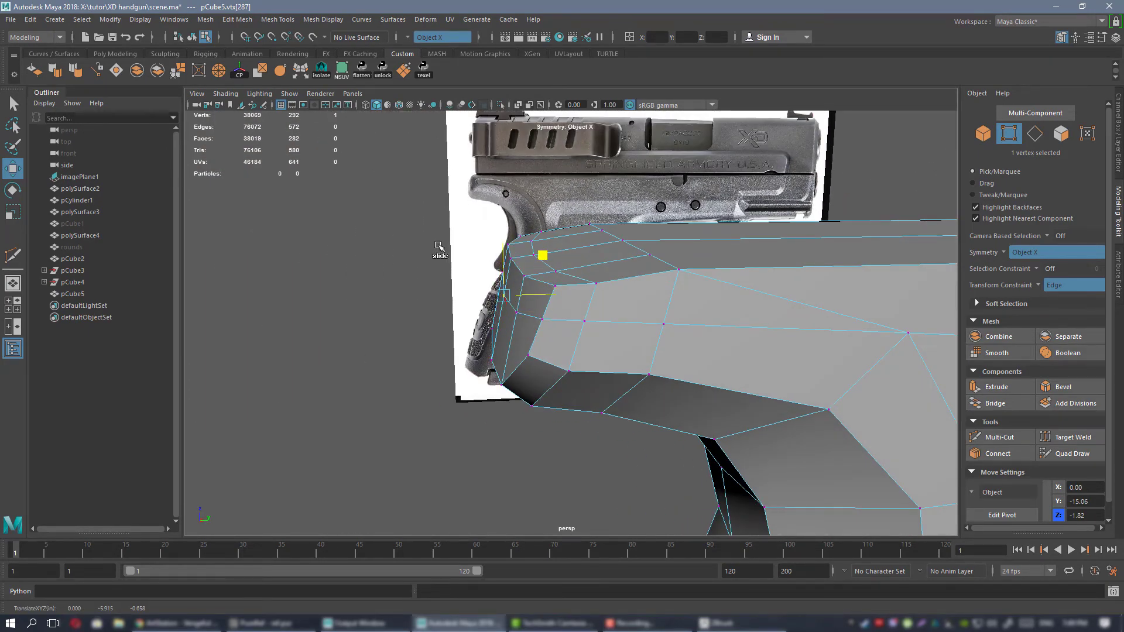
pyautogui.keyDown('alt'); pyautogui.moveTo(465, 246); pyautogui.dragTo(572, 273); pyautogui.keyUp('alt')
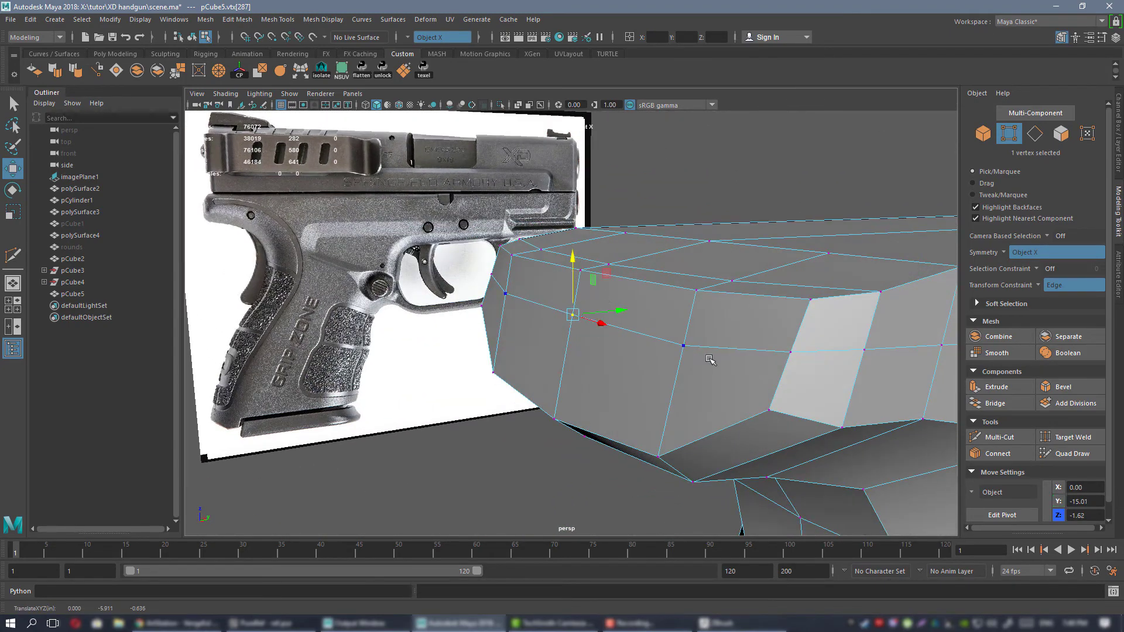
pyautogui.keyDown('alt'); pyautogui.moveTo(771, 333); pyautogui.dragTo(640, 321); pyautogui.keyUp('alt')
pyautogui.keyDown('alt'); pyautogui.moveTo(740, 352); pyautogui.dragTo(592, 326); pyautogui.keyUp('alt')
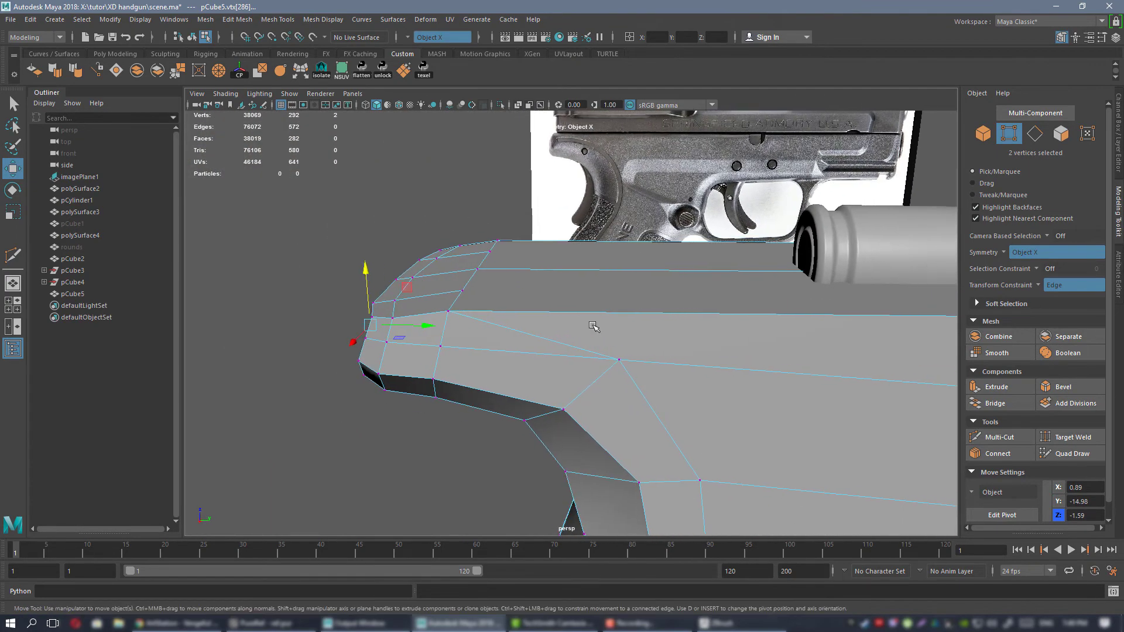
# Cut an edge from the side vertex ahead of the beavertail up and across the frame's top, and delete the diagonal edge beside it.
pyautogui.hotkey('ctrl', 'shift', 'x')
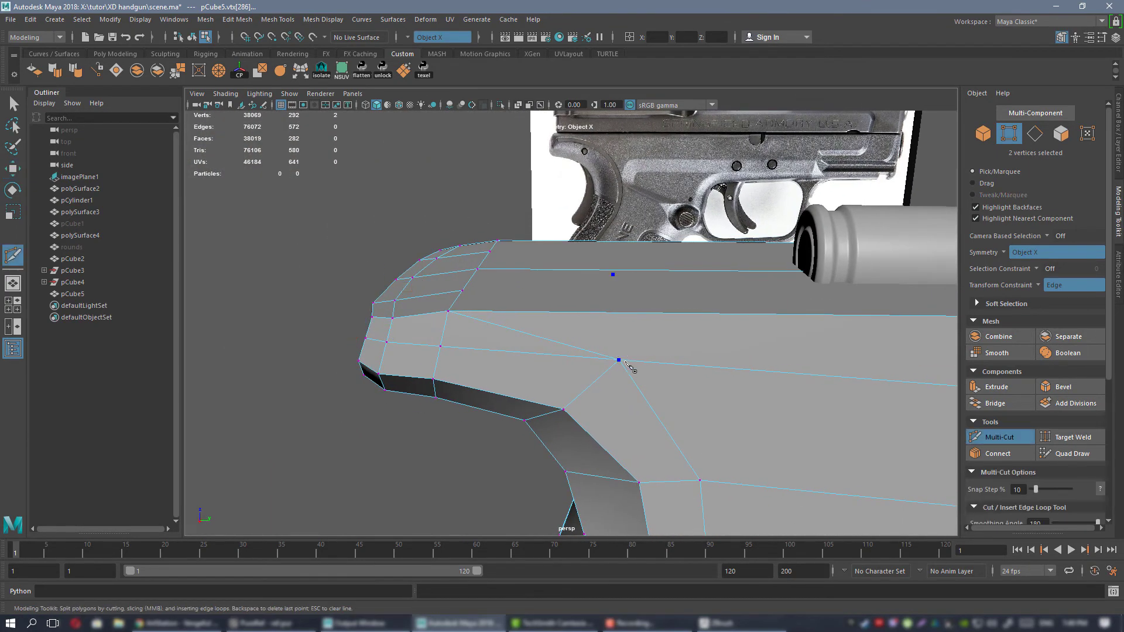
pyautogui.click(618, 271)
pyautogui.press('q')
pyautogui.keyDown('alt'); pyautogui.moveTo(598, 308); pyautogui.dragTo(560, 318); pyautogui.keyUp('alt')
pyautogui.moveTo(561, 283); pyautogui.dragTo(563, 252, button='right')
pyautogui.click(553, 329)
pyautogui.moveTo(574, 302); pyautogui.dragTo(572, 251, button='right')
pyautogui.keyDown('alt'); pyautogui.moveTo(579, 281); pyautogui.dragTo(608, 319); pyautogui.keyUp('alt')
# Examine the unsmoothed frame's new edges around the beavertail from above and from the side.
pyautogui.keyDown('alt'); pyautogui.moveTo(558, 304); pyautogui.dragTo(635, 346, button='middle'); pyautogui.keyUp('alt')
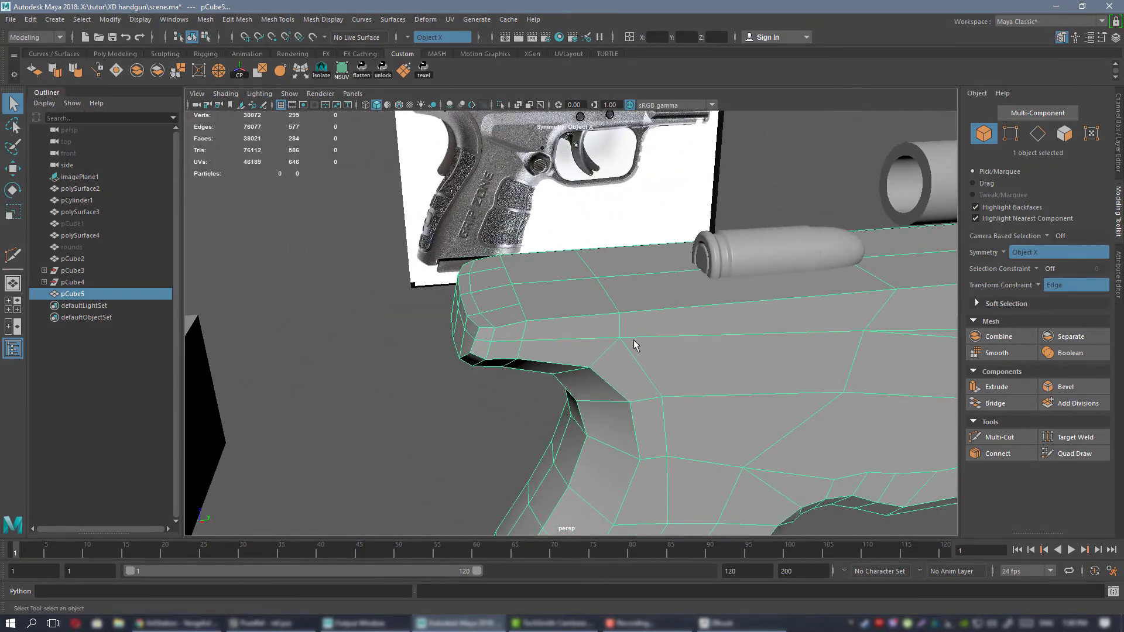
pyautogui.keyDown('alt'); pyautogui.moveTo(597, 292); pyautogui.dragTo(671, 318); pyautogui.keyUp('alt')
pyautogui.keyDown('alt'); pyautogui.moveTo(580, 294); pyautogui.dragTo(644, 349, button='right'); pyautogui.keyUp('alt')
pyautogui.keyDown('alt'); pyautogui.moveTo(644, 349); pyautogui.dragTo(578, 303); pyautogui.keyUp('alt')
pyautogui.keyDown('alt'); pyautogui.moveTo(578, 303); pyautogui.dragTo(581, 307, button='middle'); pyautogui.keyUp('alt')
pyautogui.keyDown('alt'); pyautogui.moveTo(581, 308); pyautogui.dragTo(515, 305); pyautogui.keyUp('alt')
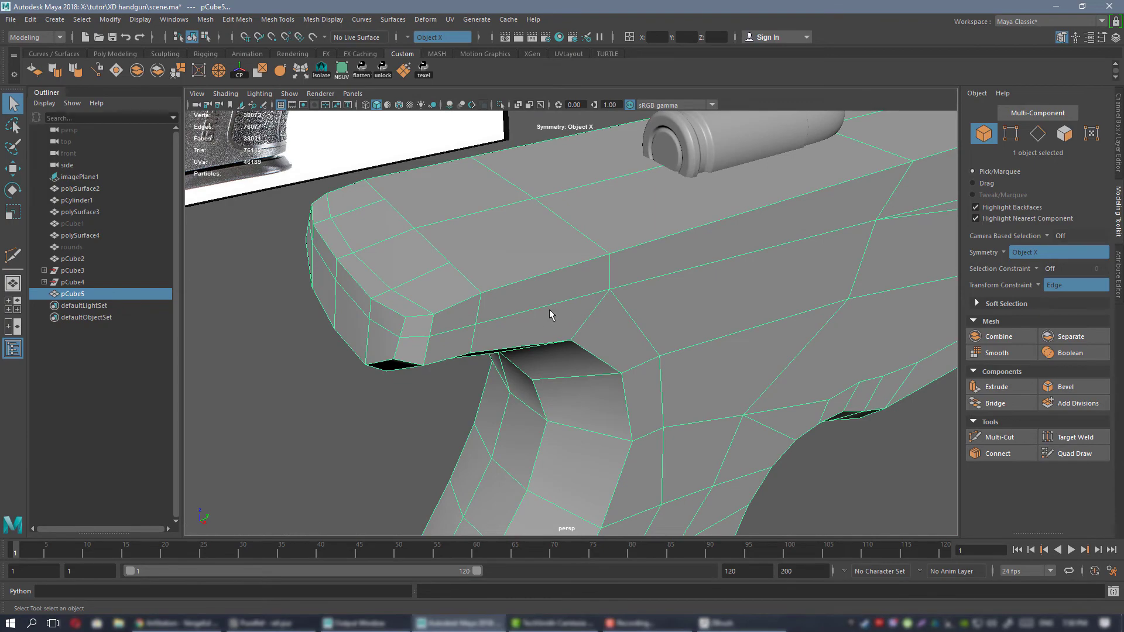
pyautogui.moveTo(589, 268)
pyautogui.keyDown('alt'); pyautogui.mouseDown()
pyautogui.moveTo(650, 311)
pyautogui.moveTo(642, 289)
pyautogui.moveTo(565, 303)
pyautogui.moveTo(591, 328)
pyautogui.moveTo(572, 296)
pyautogui.moveTo(579, 265)
pyautogui.mouseUp(); pyautogui.keyUp('alt')
pyautogui.moveTo(579, 260); pyautogui.dragTo(621, 242, button='right')
# Preview the frame smoothed and examine the beavertail, grip and top surface from several angles beside the reference.
pyautogui.press('3')
pyautogui.click(745, 381)
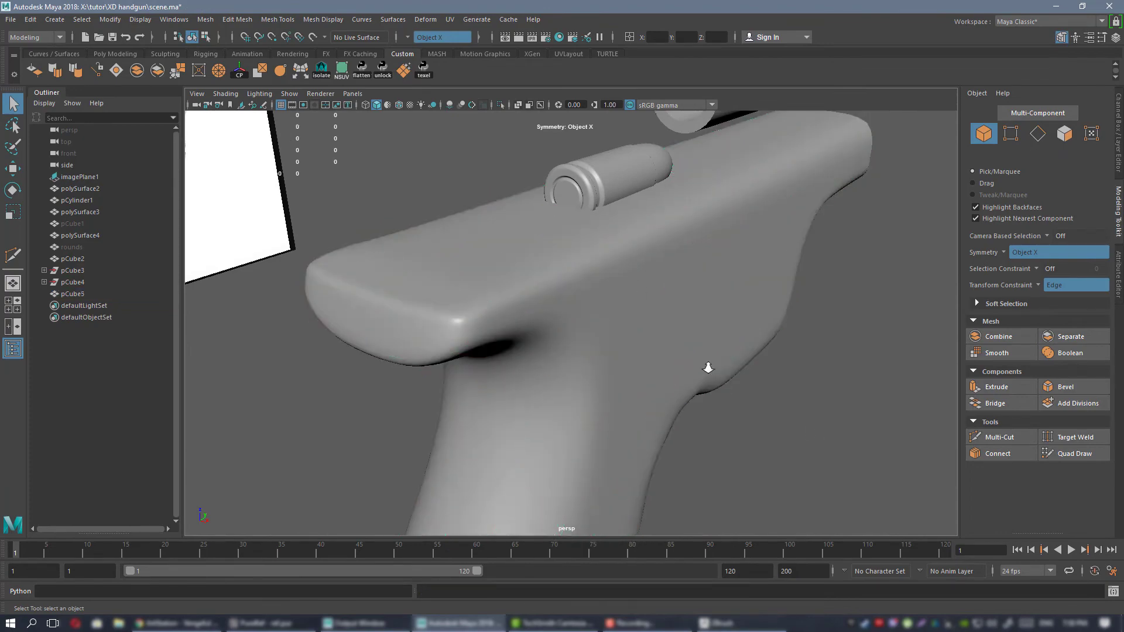
pyautogui.keyDown('alt'); pyautogui.moveTo(707, 364); pyautogui.dragTo(621, 307); pyautogui.keyUp('alt')
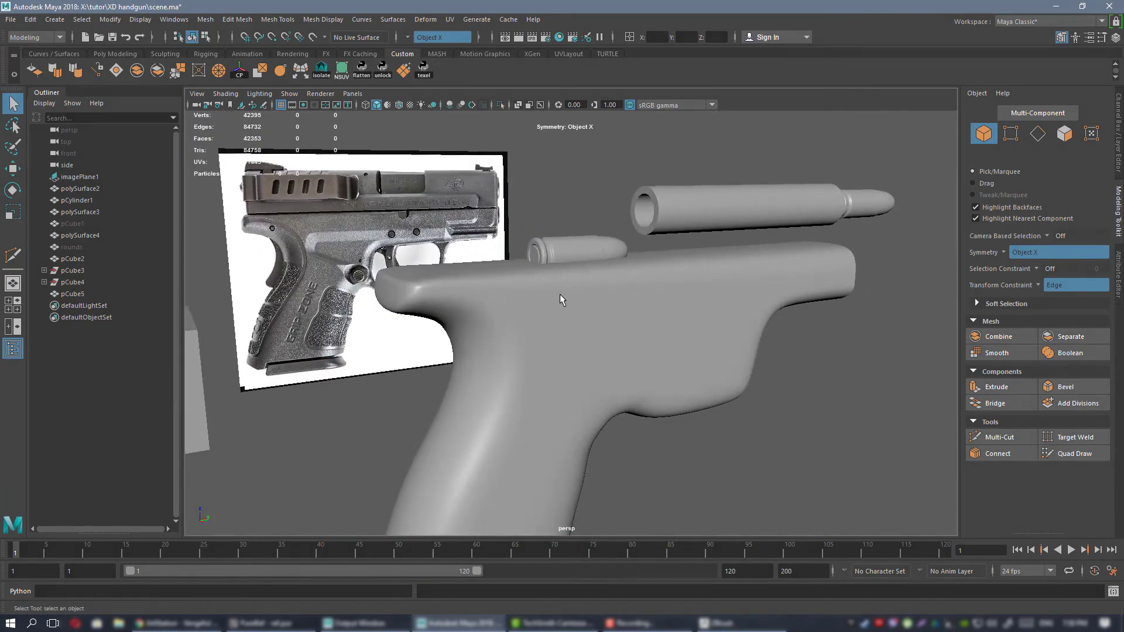
pyautogui.click(559, 294)
pyautogui.keyDown('alt'); pyautogui.moveTo(607, 345); pyautogui.dragTo(568, 342); pyautogui.keyUp('alt')
pyautogui.keyDown('alt'); pyautogui.moveTo(621, 332); pyautogui.dragTo(714, 340, button='right'); pyautogui.keyUp('alt')
pyautogui.keyDown('alt'); pyautogui.moveTo(574, 317); pyautogui.dragTo(613, 303); pyautogui.keyUp('alt')
pyautogui.keyDown('alt'); pyautogui.moveTo(530, 297); pyautogui.dragTo(468, 300, button='right'); pyautogui.keyUp('alt')
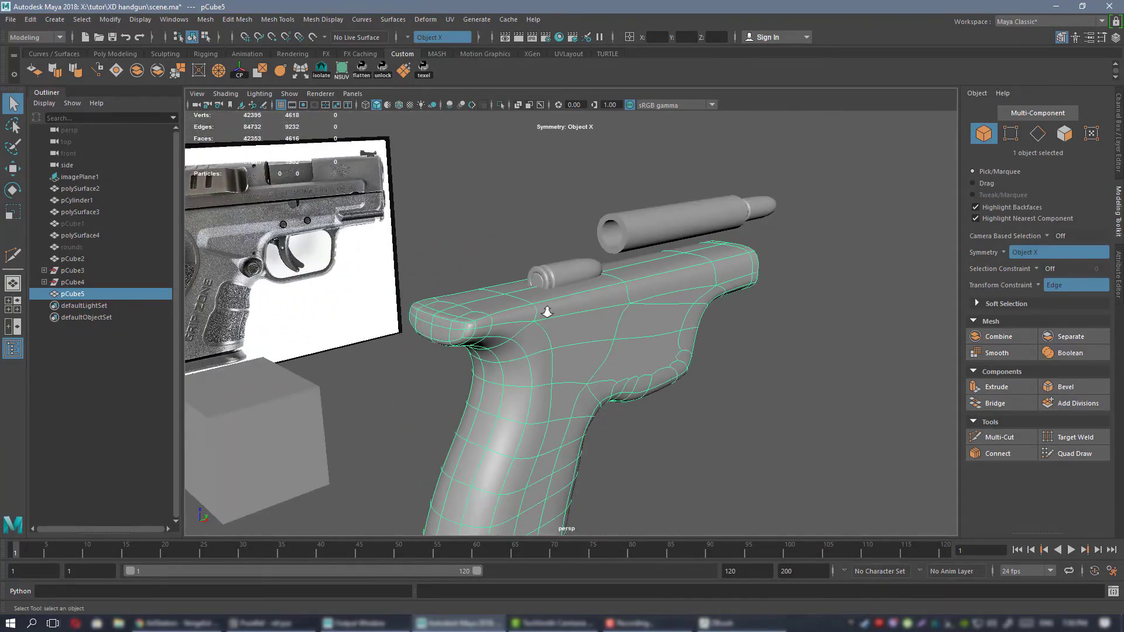
pyautogui.keyDown('alt'); pyautogui.moveTo(603, 340); pyautogui.dragTo(566, 326); pyautogui.keyUp('alt')
pyautogui.keyDown('alt'); pyautogui.moveTo(640, 445); pyautogui.dragTo(612, 387); pyautogui.keyUp('alt')
pyautogui.keyDown('alt'); pyautogui.moveTo(563, 290); pyautogui.dragTo(671, 364, button='right'); pyautogui.keyUp('alt')
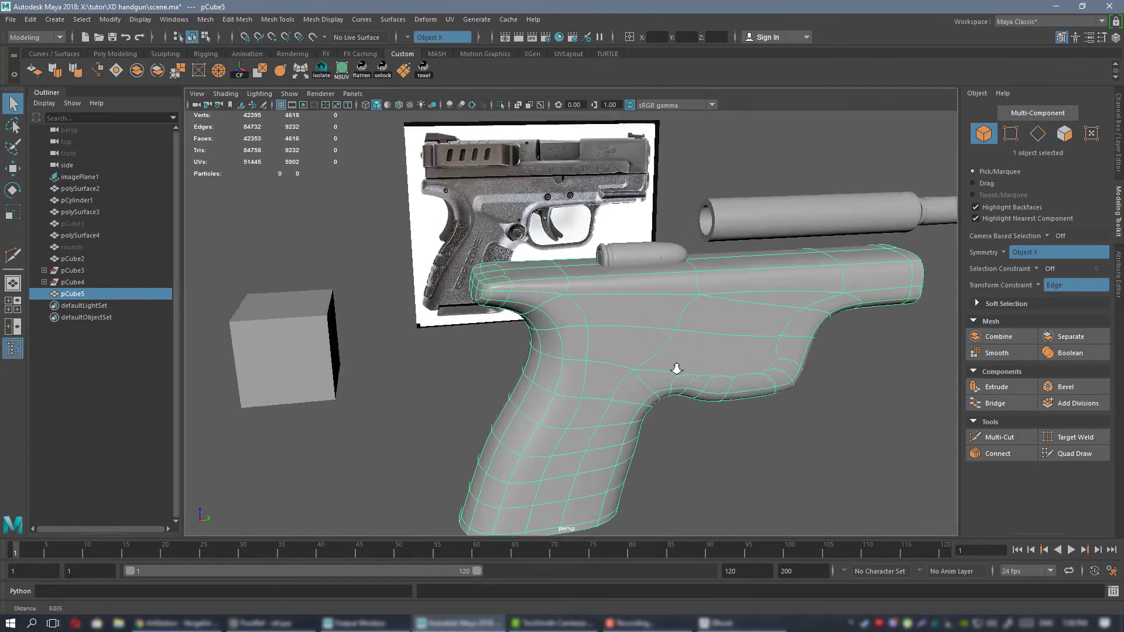
pyautogui.keyDown('alt'); pyautogui.moveTo(560, 273); pyautogui.dragTo(649, 322); pyautogui.keyUp('alt')
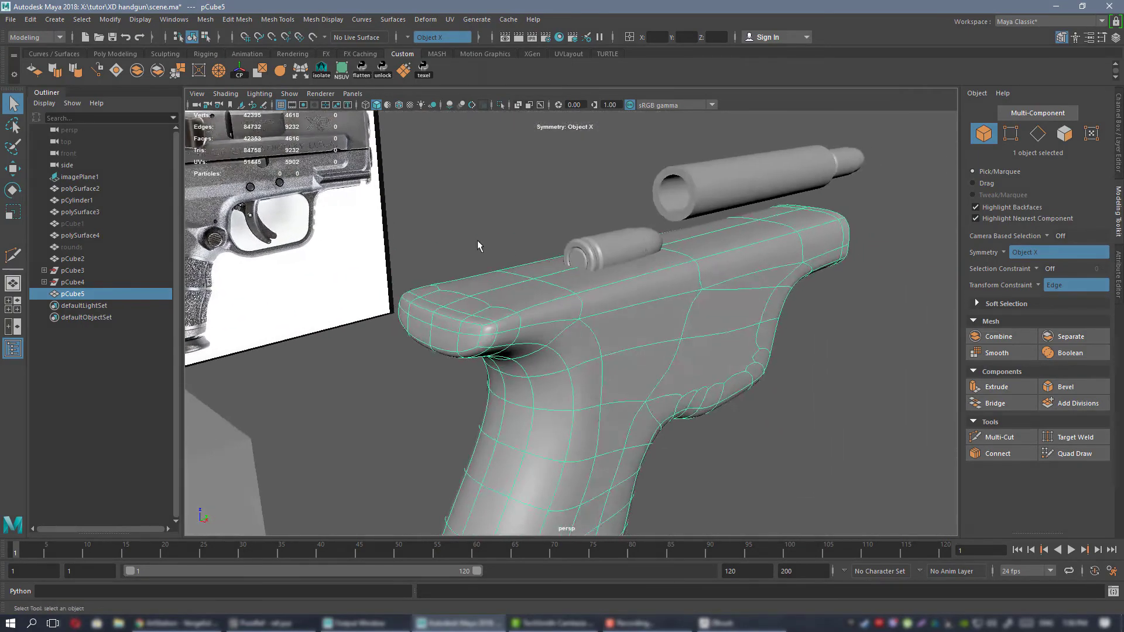
pyautogui.keyDown('alt'); pyautogui.moveTo(476, 242); pyautogui.dragTo(566, 328, button='right'); pyautogui.keyUp('alt')
pyautogui.press('1')
pyautogui.keyDown('alt'); pyautogui.moveTo(557, 306); pyautogui.dragTo(568, 304, button='middle'); pyautogui.keyUp('alt')
pyautogui.keyDown('alt'); pyautogui.moveTo(568, 304); pyautogui.dragTo(515, 318); pyautogui.keyUp('alt')
pyautogui.hotkey('ctrl', 'shift', 'x')
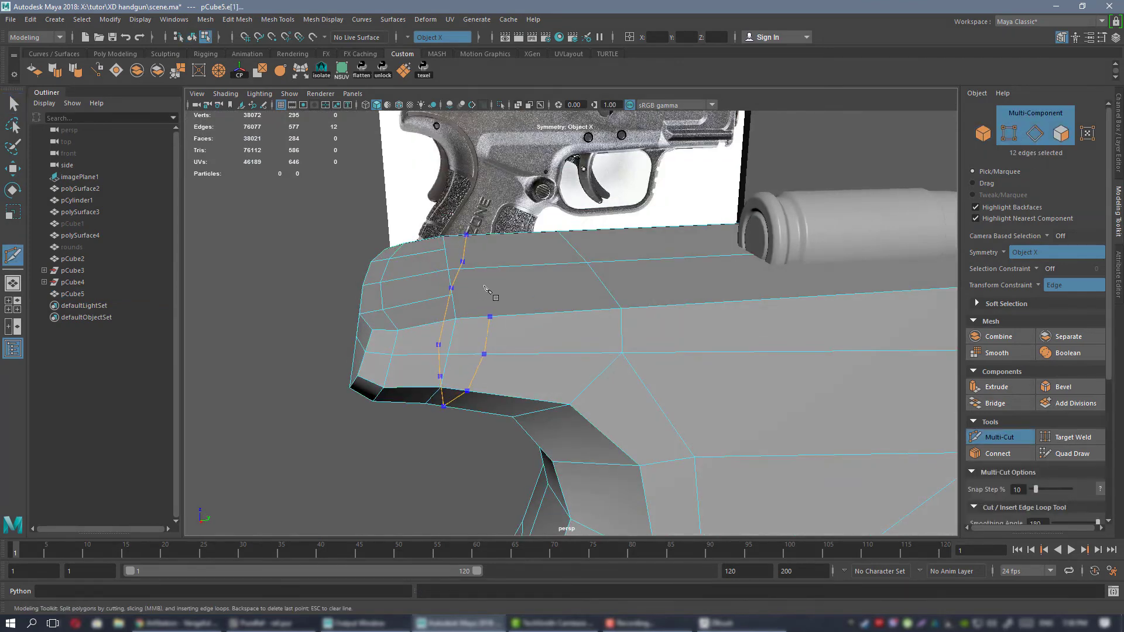
pyautogui.keyDown('alt'); pyautogui.moveTo(507, 277); pyautogui.dragTo(518, 316); pyautogui.keyUp('alt')
pyautogui.press('w')
pyautogui.moveTo(531, 259); pyautogui.dragTo(563, 245, button='right')
# Preview the frame smoothed and examine the shading of its top surface at the beavertail end.
pyautogui.press('3')
pyautogui.click(329, 388)
pyautogui.scroll(-4, 692, 371)
pyautogui.keyDown('alt'); pyautogui.moveTo(692, 371); pyautogui.dragTo(649, 369); pyautogui.keyUp('alt')
pyautogui.click(673, 347)
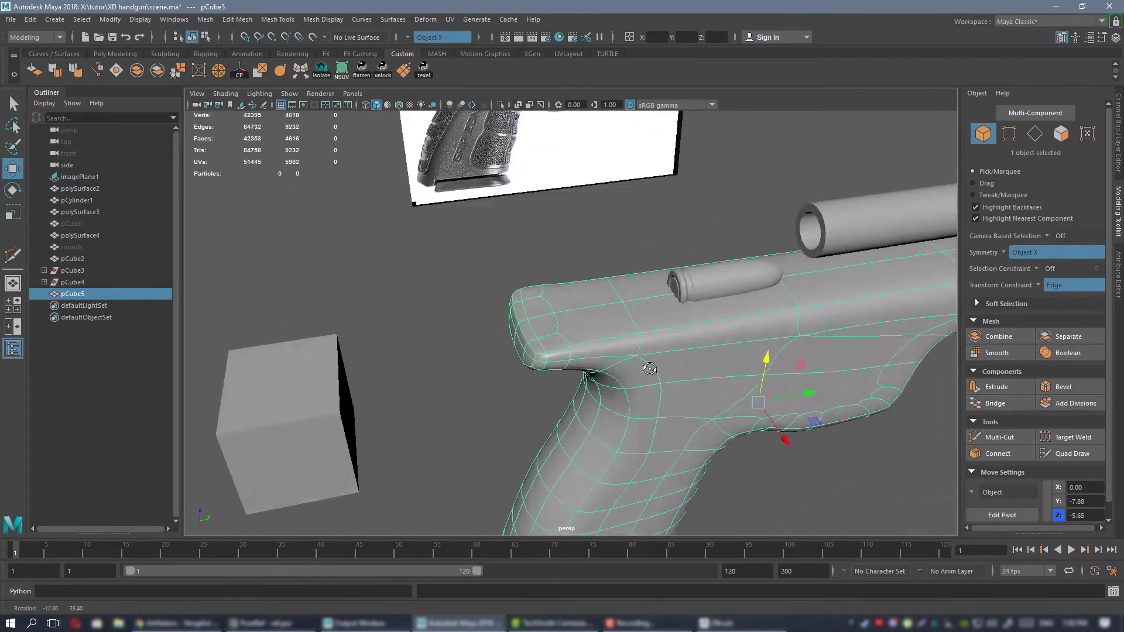
pyautogui.click(477, 316)
pyautogui.keyDown('alt'); pyautogui.moveTo(531, 329); pyautogui.dragTo(543, 382); pyautogui.keyUp('alt')
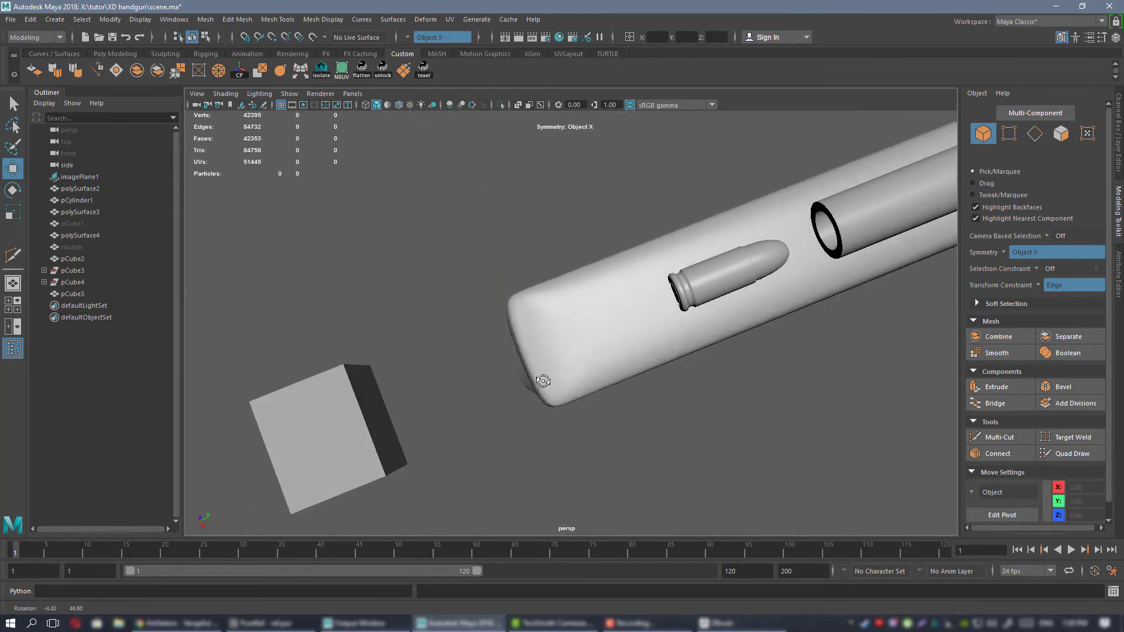
pyautogui.click(605, 330)
pyautogui.keyDown('alt'); pyautogui.moveTo(605, 329); pyautogui.dragTo(487, 354); pyautogui.keyUp('alt')
# Select the transverse edges across the frame's top and connect them with a lengthwise edge line on each side of the centre.
pyautogui.scroll(2, 556, 326)
pyautogui.moveTo(470, 284); pyautogui.dragTo(470, 252, button='right')
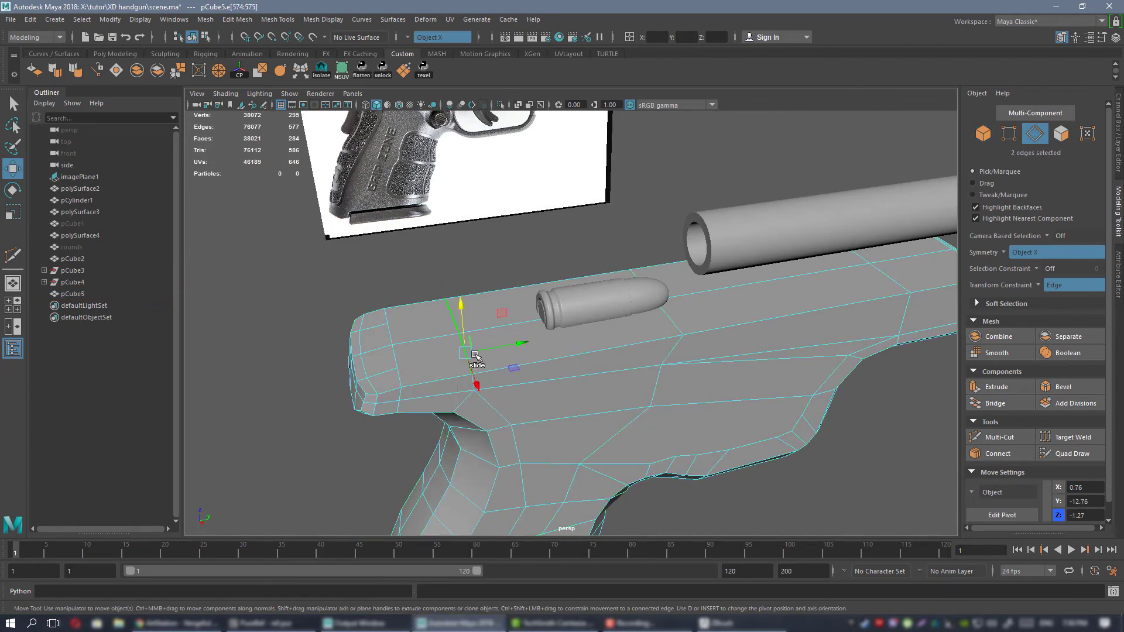
pyautogui.keyDown('alt'); pyautogui.moveTo(847, 299); pyautogui.dragTo(826, 326); pyautogui.keyUp('alt')
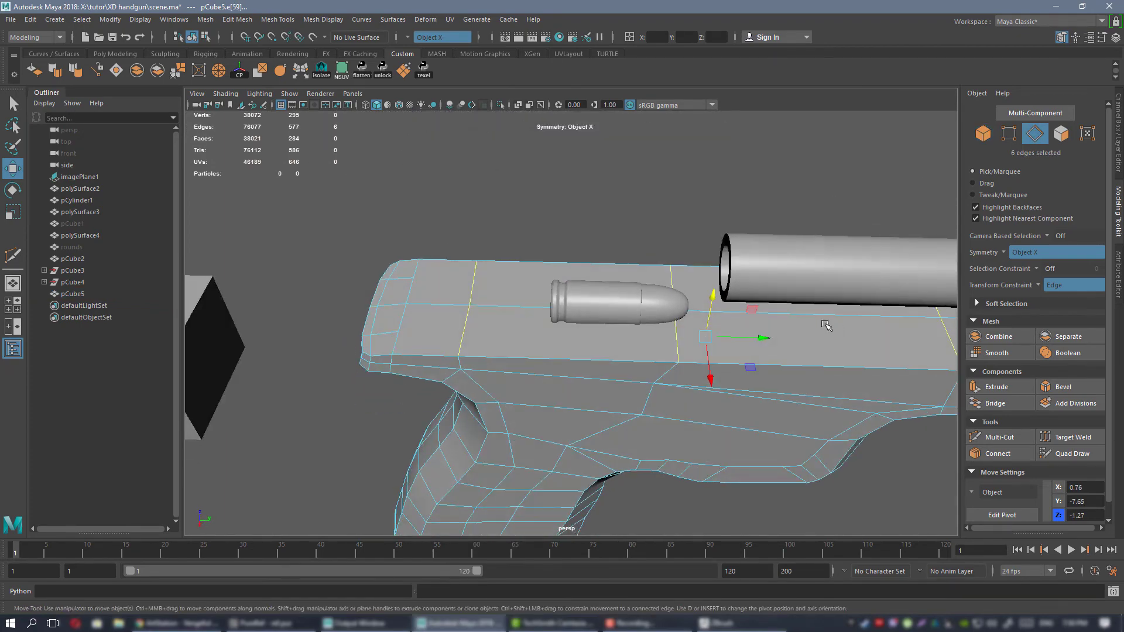
pyautogui.keyDown('alt'); pyautogui.moveTo(431, 332); pyautogui.dragTo(573, 310); pyautogui.keyUp('alt')
pyautogui.keyDown('shift'); pyautogui.click(686, 418); pyautogui.keyUp('shift')
pyautogui.click(998, 453)
pyautogui.press('q')
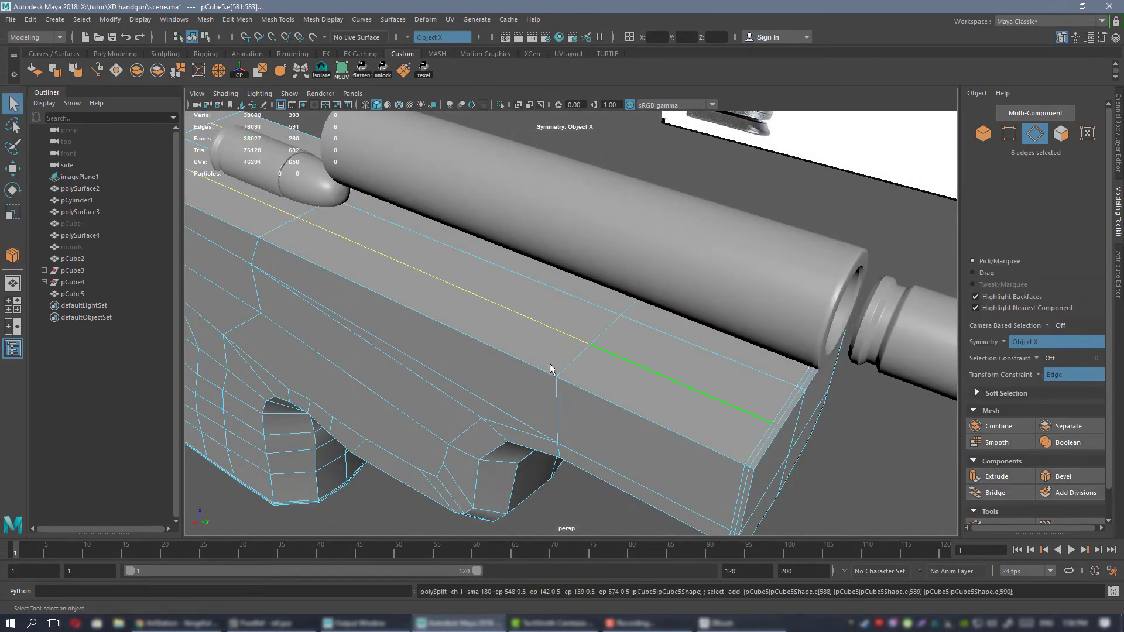
# Connect the rear ends of the new lengthwise lines to the matching vertices on the beavertail's transverse edge.
pyautogui.keyDown('alt'); pyautogui.moveTo(410, 345); pyautogui.dragTo(484, 326); pyautogui.keyUp('alt')
pyautogui.keyDown('alt'); pyautogui.moveTo(257, 331); pyautogui.dragTo(508, 299, button='middle'); pyautogui.keyUp('alt')
pyautogui.keyDown('alt'); pyautogui.moveTo(507, 299); pyautogui.dragTo(571, 264); pyautogui.keyUp('alt')
pyautogui.keyDown('alt'); pyautogui.moveTo(571, 263); pyautogui.dragTo(787, 127, button='middle'); pyautogui.keyUp('alt')
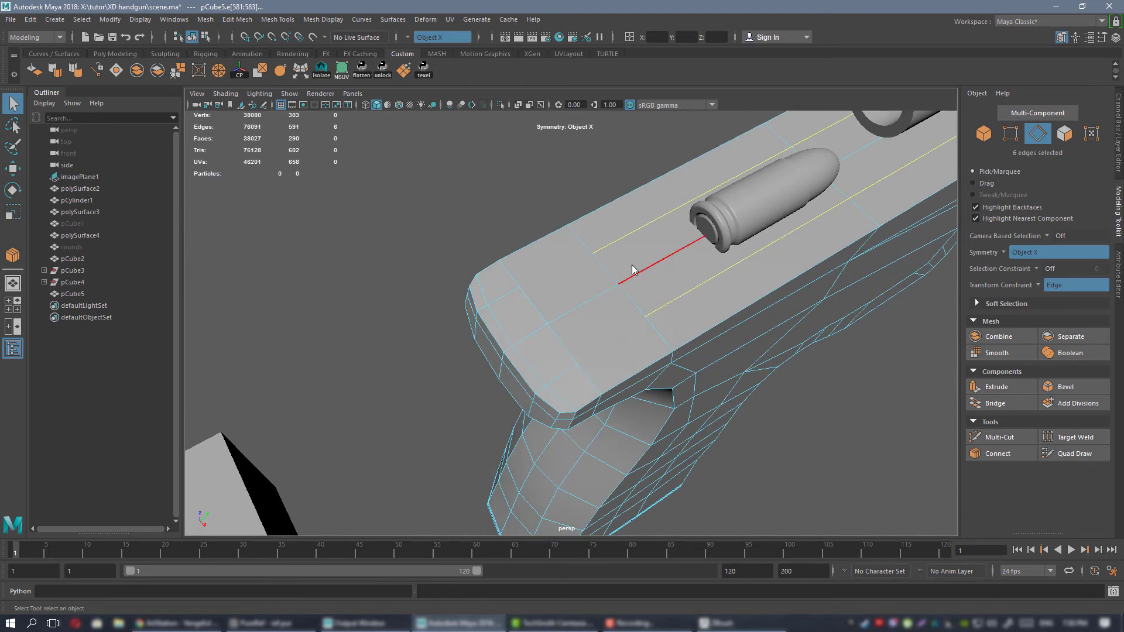
pyautogui.moveTo(631, 266); pyautogui.dragTo(576, 272, button='right')
pyautogui.keyDown('alt'); pyautogui.moveTo(644, 306); pyautogui.dragTo(699, 318, button='right'); pyautogui.keyUp('alt')
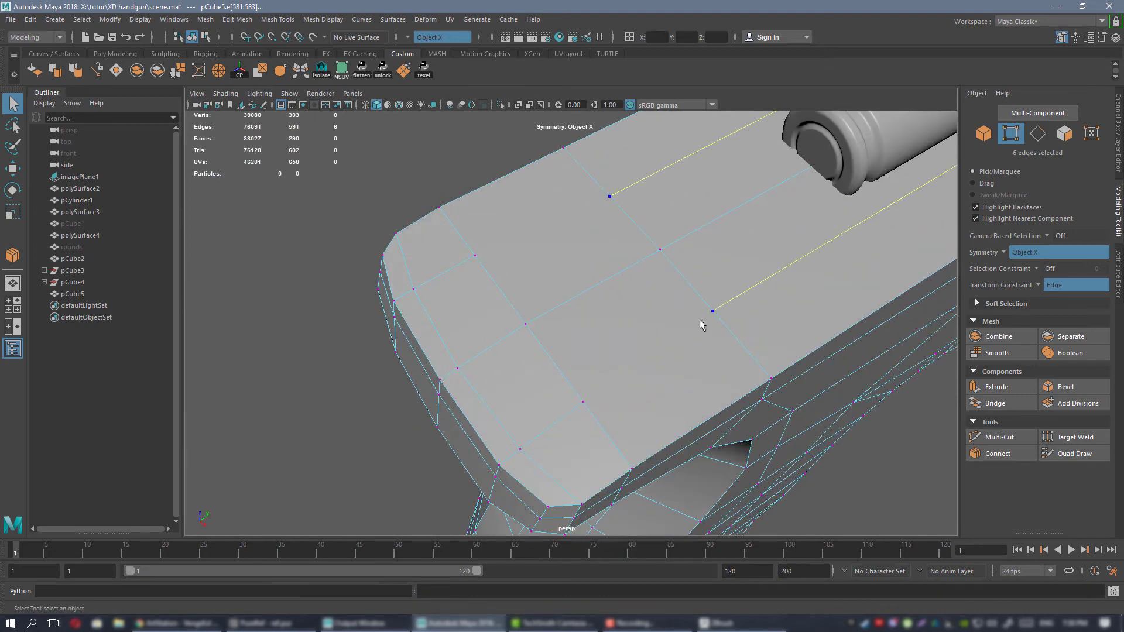
pyautogui.click(1000, 453)
pyautogui.press('q')
# Preview the frame smoothed and compare its top and beavertail with the reference from several angles.
pyautogui.moveTo(649, 221); pyautogui.dragTo(691, 187, button='right')
pyautogui.press('3')
pyautogui.click(314, 289)
pyautogui.keyDown('alt'); pyautogui.moveTo(696, 232); pyautogui.dragTo(654, 219, button='right'); pyautogui.keyUp('alt')
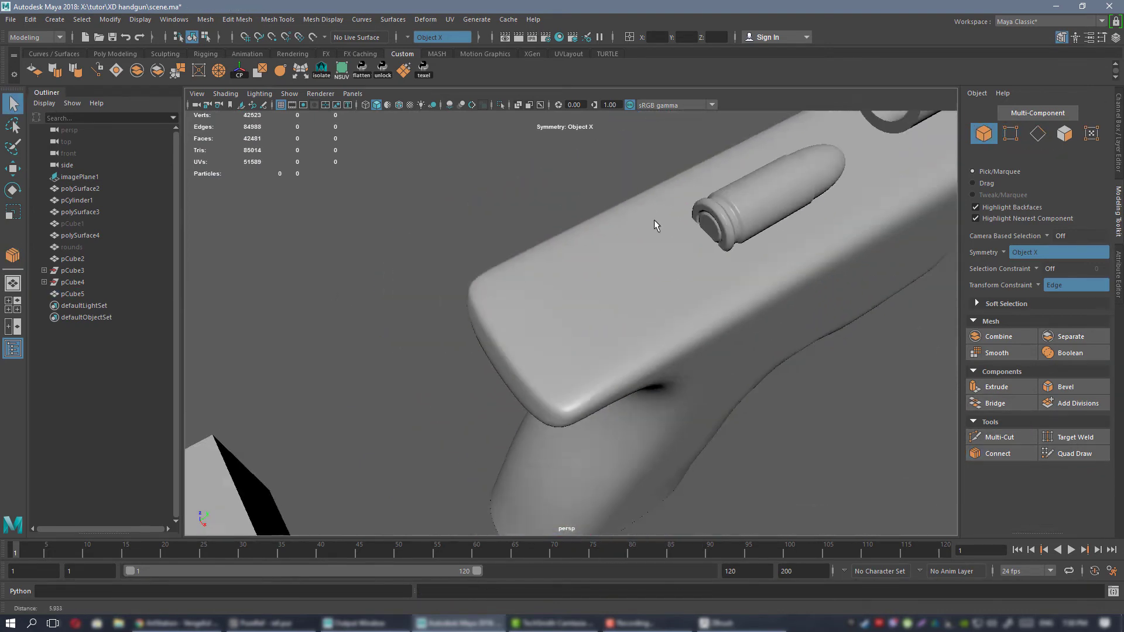
pyautogui.keyDown('alt'); pyautogui.moveTo(655, 220); pyautogui.dragTo(672, 290); pyautogui.keyUp('alt')
pyautogui.keyDown('alt'); pyautogui.moveTo(743, 223); pyautogui.dragTo(662, 331); pyautogui.keyUp('alt')
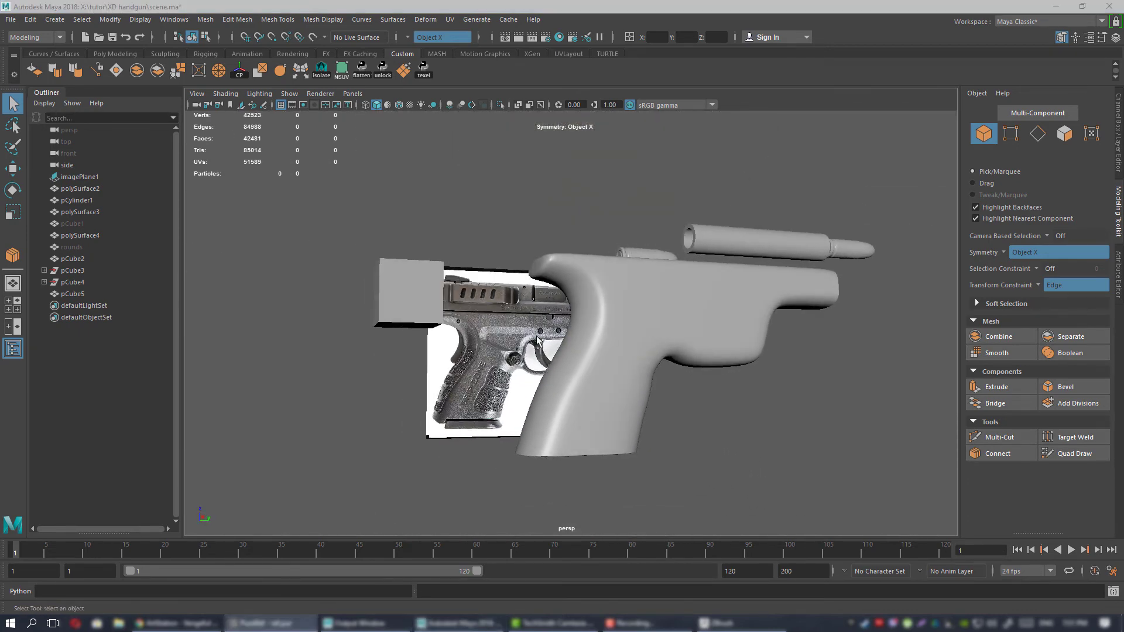
pyautogui.keyDown('alt'); pyautogui.moveTo(537, 340); pyautogui.dragTo(626, 310); pyautogui.keyUp('alt')
pyautogui.click(601, 261)
pyautogui.keyDown('alt'); pyautogui.moveTo(601, 261); pyautogui.dragTo(626, 296, button='right'); pyautogui.keyUp('alt')
pyautogui.keyDown('alt'); pyautogui.moveTo(627, 296); pyautogui.dragTo(604, 337, button='middle'); pyautogui.keyUp('alt')
pyautogui.keyDown('alt'); pyautogui.moveTo(604, 337); pyautogui.dragTo(619, 336); pyautogui.keyUp('alt')
# Select the two centre vertices at the unsmoothed beavertail's rear, turn the transform constraint off and reposition them.
pyautogui.press('1')
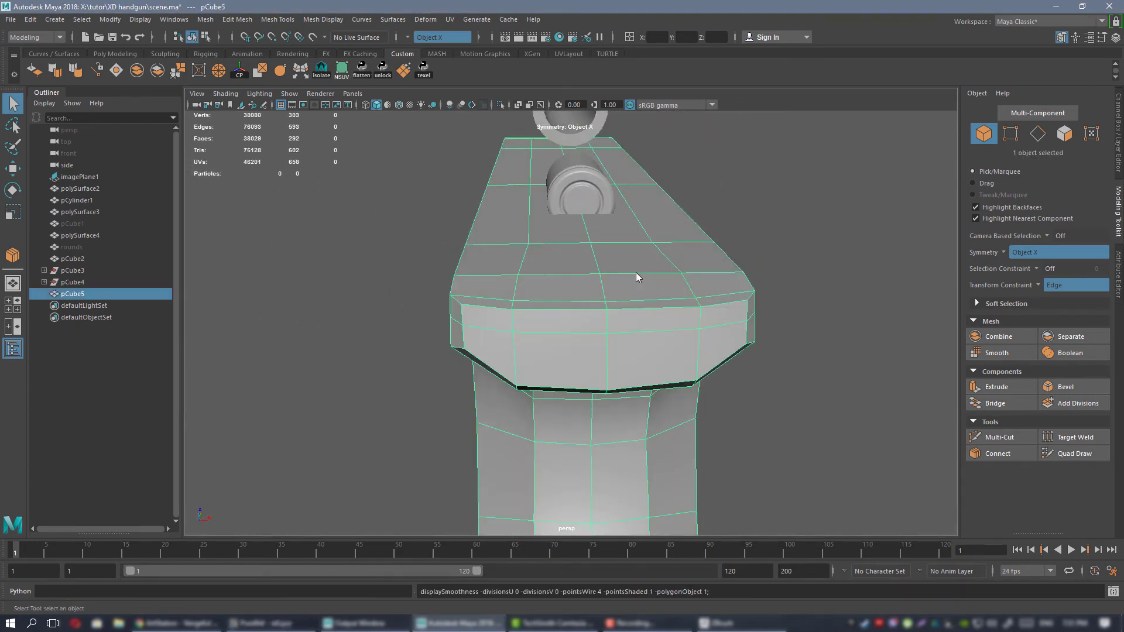
pyautogui.press('F9')
pyautogui.keyDown('alt'); pyautogui.moveTo(577, 288); pyautogui.dragTo(586, 303, button='right'); pyautogui.keyUp('alt')
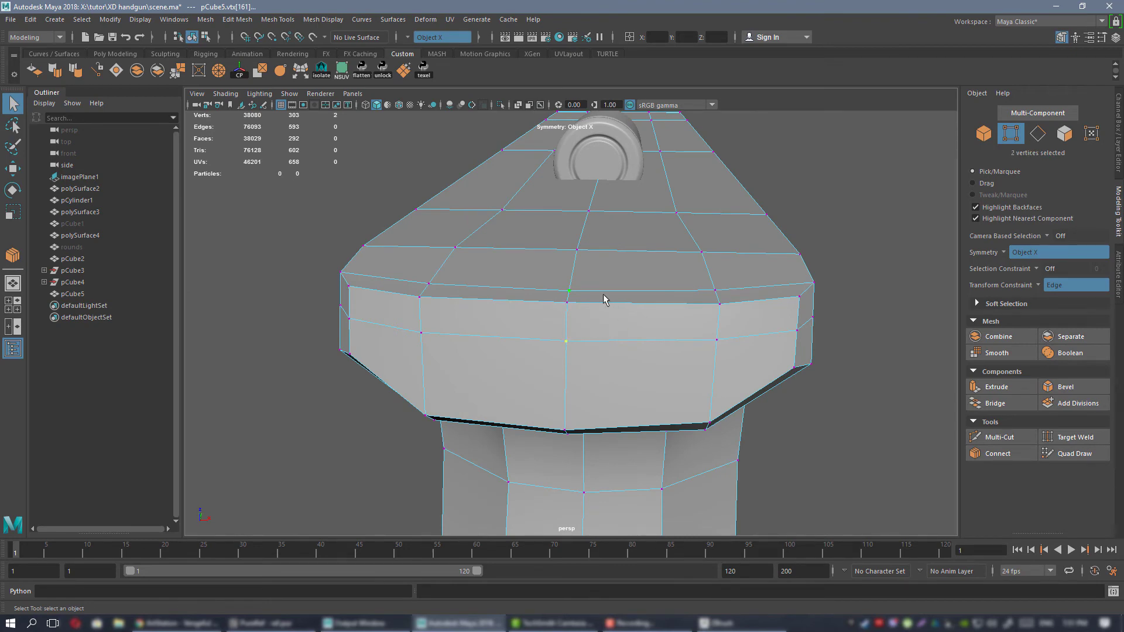
pyautogui.keyDown('shift'); pyautogui.click(603, 295); pyautogui.keyUp('shift')
pyautogui.press('w')
pyautogui.click(601, 306)
pyautogui.moveTo(566, 273); pyautogui.dragTo(497, 256)
pyautogui.click(1036, 285)
pyautogui.click(1066, 291)
pyautogui.moveTo(344, 230); pyautogui.dragTo(341, 241)
pyautogui.keyDown('alt'); pyautogui.moveTo(341, 242); pyautogui.dragTo(498, 251); pyautogui.keyUp('alt')
pyautogui.moveTo(700, 283); pyautogui.dragTo(745, 266, button='right')
# Preview the beavertail smoothed, then return to the unsmoothed display and examine its rear end and side topology.
pyautogui.press('3')
pyautogui.click(552, 178)
pyautogui.keyDown('alt'); pyautogui.moveTo(627, 284); pyautogui.dragTo(505, 295); pyautogui.keyUp('alt')
pyautogui.click(617, 287)
pyautogui.press('1')
pyautogui.moveTo(496, 283); pyautogui.dragTo(452, 285, button='right')
pyautogui.keyDown('alt'); pyautogui.moveTo(451, 287); pyautogui.dragTo(447, 344, button='right'); pyautogui.keyUp('alt')
pyautogui.click(432, 344)
pyautogui.press('f')
pyautogui.keyDown('alt'); pyautogui.moveTo(675, 349); pyautogui.dragTo(621, 303, button='right'); pyautogui.keyUp('alt')
pyautogui.keyDown('alt'); pyautogui.moveTo(622, 303); pyautogui.dragTo(729, 289); pyautogui.keyUp('alt')
pyautogui.moveTo(572, 287); pyautogui.dragTo(573, 278)
pyautogui.keyDown('alt'); pyautogui.moveTo(589, 282); pyautogui.dragTo(519, 306); pyautogui.keyUp('alt')
pyautogui.keyDown('alt'); pyautogui.moveTo(629, 357); pyautogui.dragTo(612, 319); pyautogui.keyUp('alt')
# Insert a supporting edge loop around the beavertail, just ahead of its existing transverse edge loop.
pyautogui.click(491, 333)
pyautogui.keyDown('alt'); pyautogui.moveTo(494, 328); pyautogui.dragTo(597, 332); pyautogui.keyUp('alt')
pyautogui.click(512, 388)
pyautogui.hotkey('ctrl', 'shift', 'x')
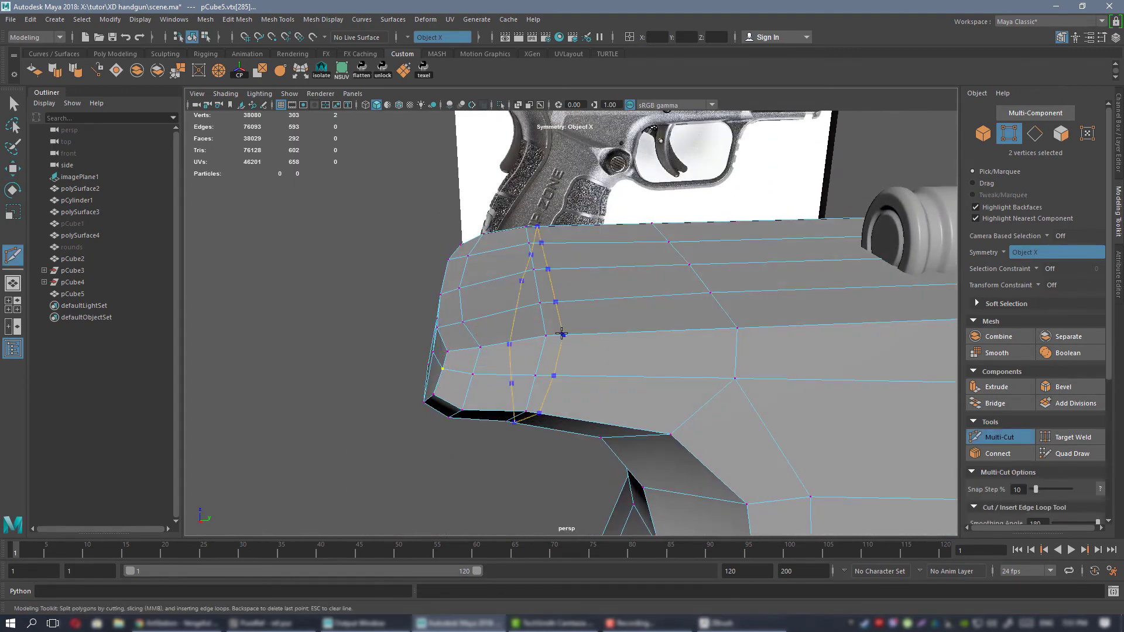
pyautogui.keyDown('ctrl'); pyautogui.click(560, 333); pyautogui.keyUp('ctrl')
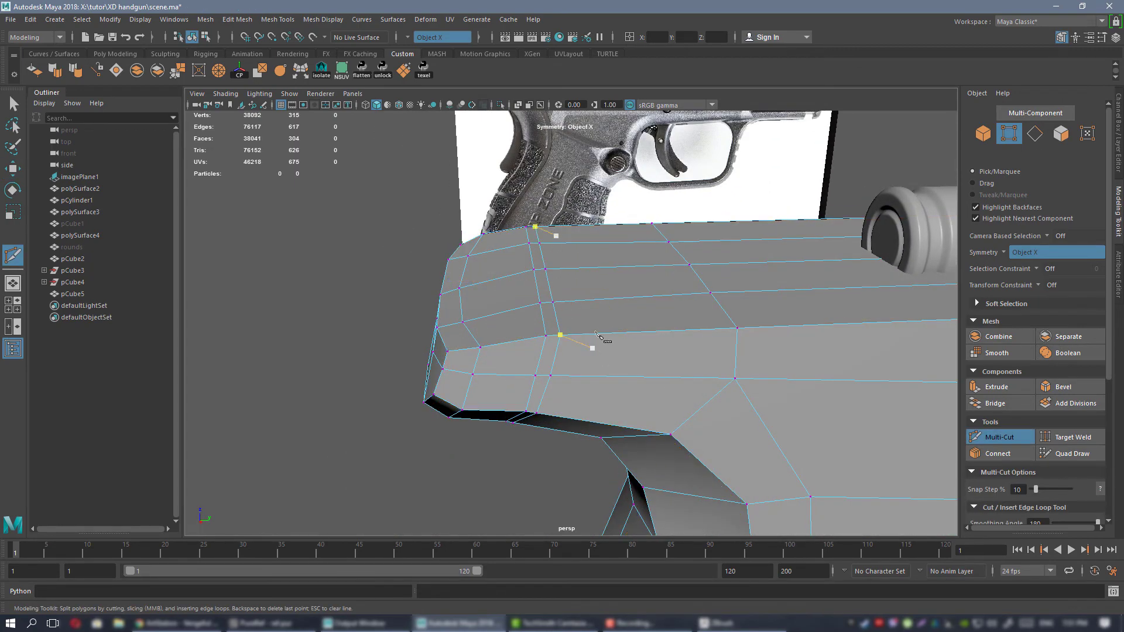
pyautogui.keyDown('alt'); pyautogui.moveTo(605, 319); pyautogui.dragTo(613, 306); pyautogui.keyUp('alt')
pyautogui.press('w')
# Preview the frame smoothed and examine the effect of the extra loop on the beavertail's top, side and underside.
pyautogui.moveTo(610, 271); pyautogui.dragTo(640, 256, button='right')
pyautogui.keyDown('alt'); pyautogui.moveTo(620, 292); pyautogui.dragTo(589, 375); pyautogui.keyUp('alt')
pyautogui.press('3')
pyautogui.click(547, 447)
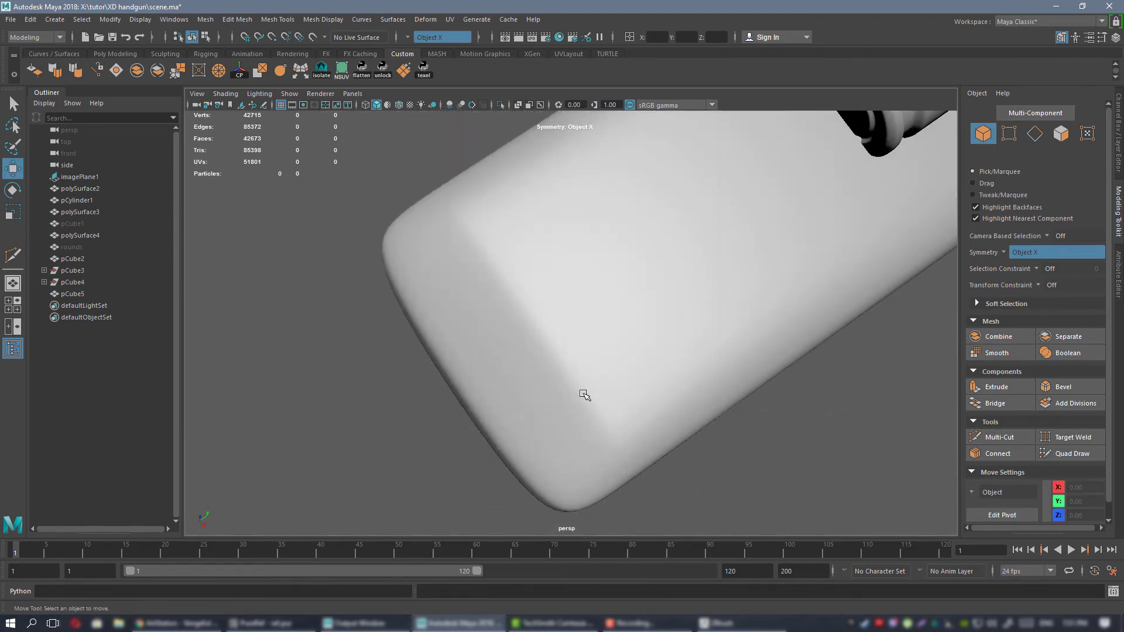
pyautogui.keyDown('alt'); pyautogui.moveTo(535, 343); pyautogui.dragTo(590, 304); pyautogui.keyUp('alt')
pyautogui.click(574, 348)
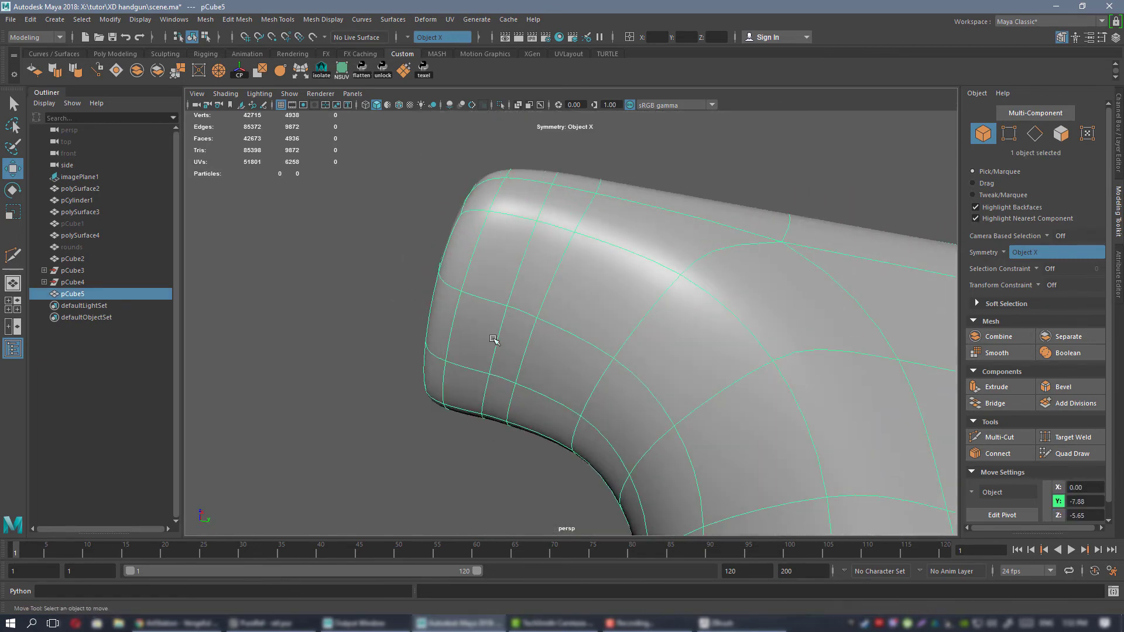
pyautogui.click(494, 343)
pyautogui.keyDown('alt'); pyautogui.moveTo(494, 343); pyautogui.dragTo(677, 353); pyautogui.keyUp('alt')
pyautogui.keyDown('alt'); pyautogui.moveTo(549, 311); pyautogui.dragTo(530, 287); pyautogui.keyUp('alt')
pyautogui.keyDown('alt'); pyautogui.moveTo(609, 267); pyautogui.dragTo(536, 265); pyautogui.keyUp('alt')
pyautogui.keyDown('alt'); pyautogui.moveTo(694, 256); pyautogui.dragTo(642, 293); pyautogui.keyUp('alt')
pyautogui.click(642, 294)
# Constrain vertex transforms to edges on the unsmoothed frame and slide the beavertail's extra loop vertices forward at mid-side.
pyautogui.press('1')
pyautogui.keyDown('alt'); pyautogui.moveTo(560, 224); pyautogui.dragTo(630, 344); pyautogui.keyUp('alt')
pyautogui.press('F9')
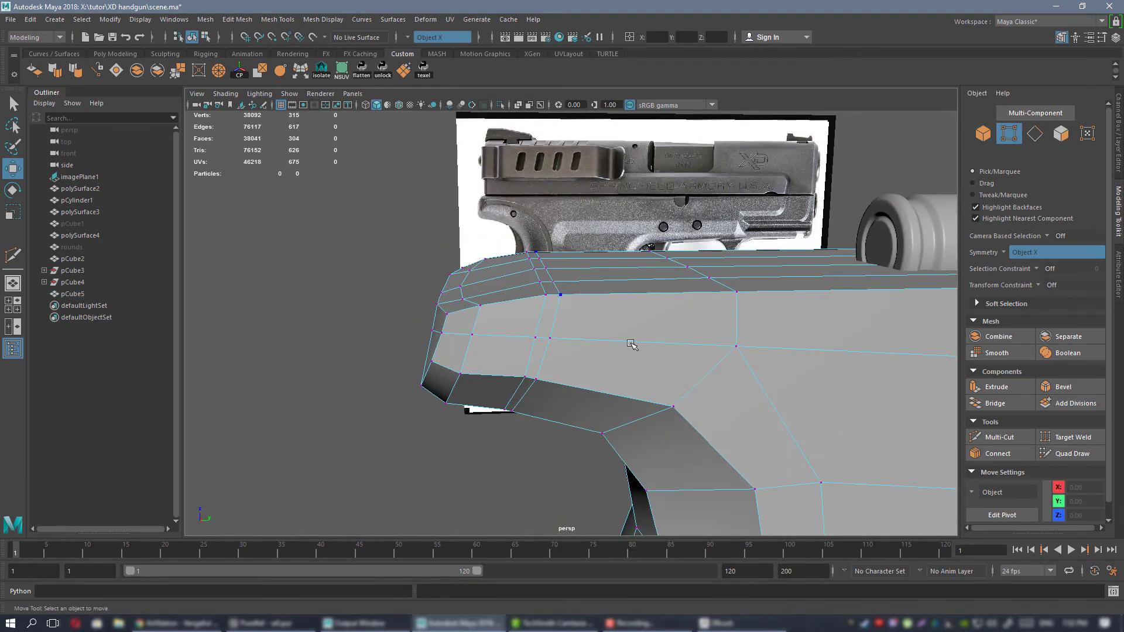
pyautogui.click(1055, 287)
pyautogui.click(1055, 302)
pyautogui.click(549, 339)
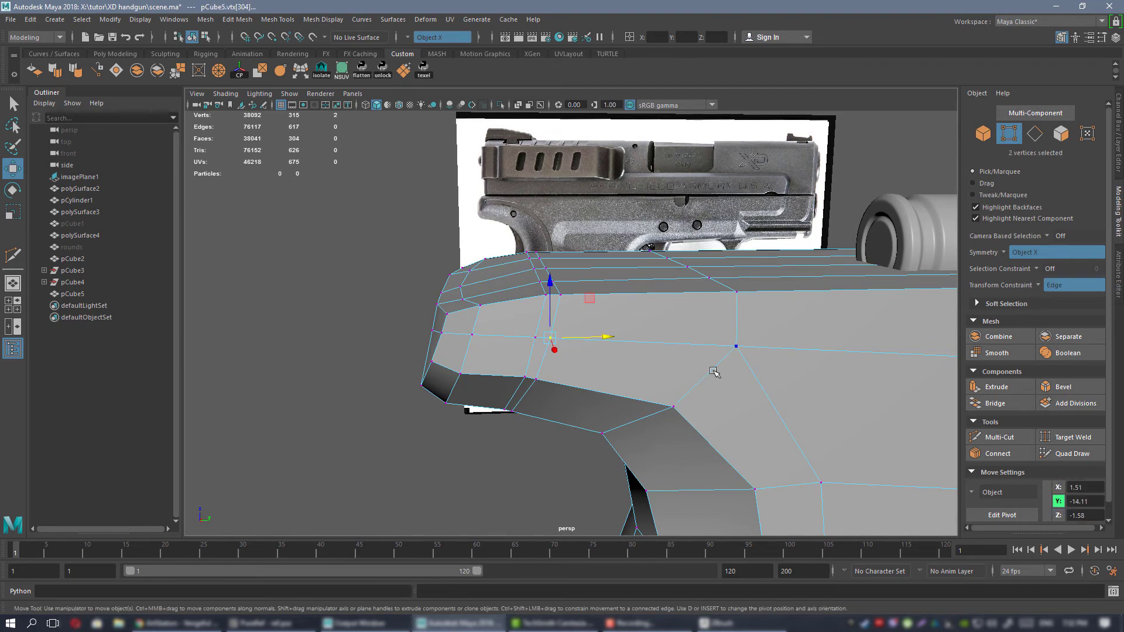
pyautogui.keyDown('alt'); pyautogui.moveTo(551, 301); pyautogui.dragTo(592, 352); pyautogui.keyUp('alt')
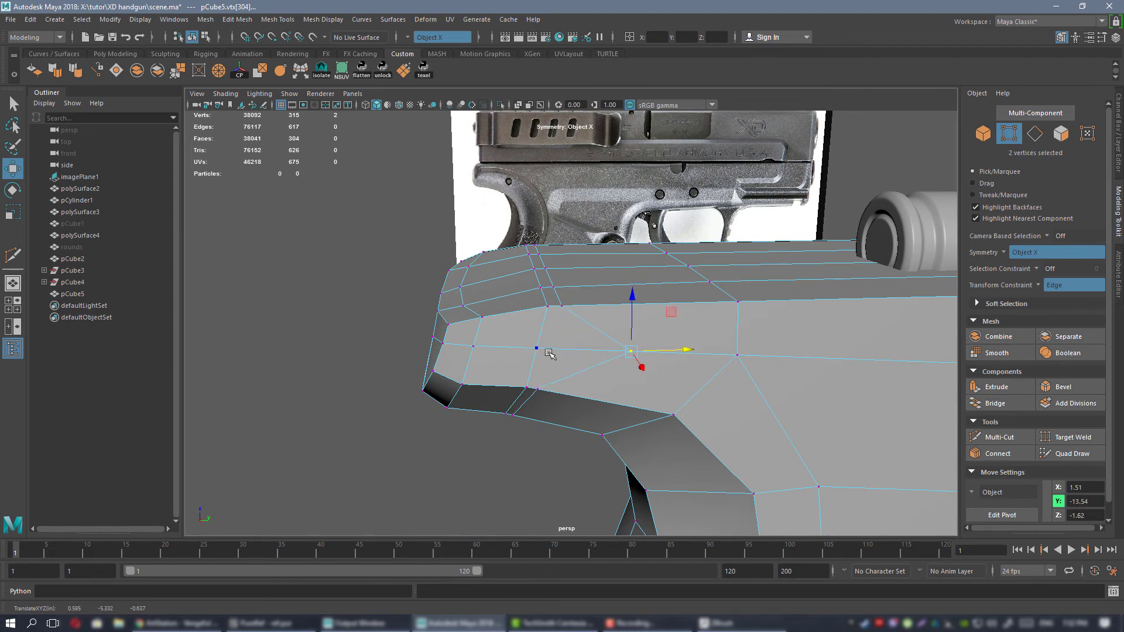
pyautogui.keyDown('alt'); pyautogui.moveTo(549, 354); pyautogui.dragTo(534, 243); pyautogui.keyUp('alt')
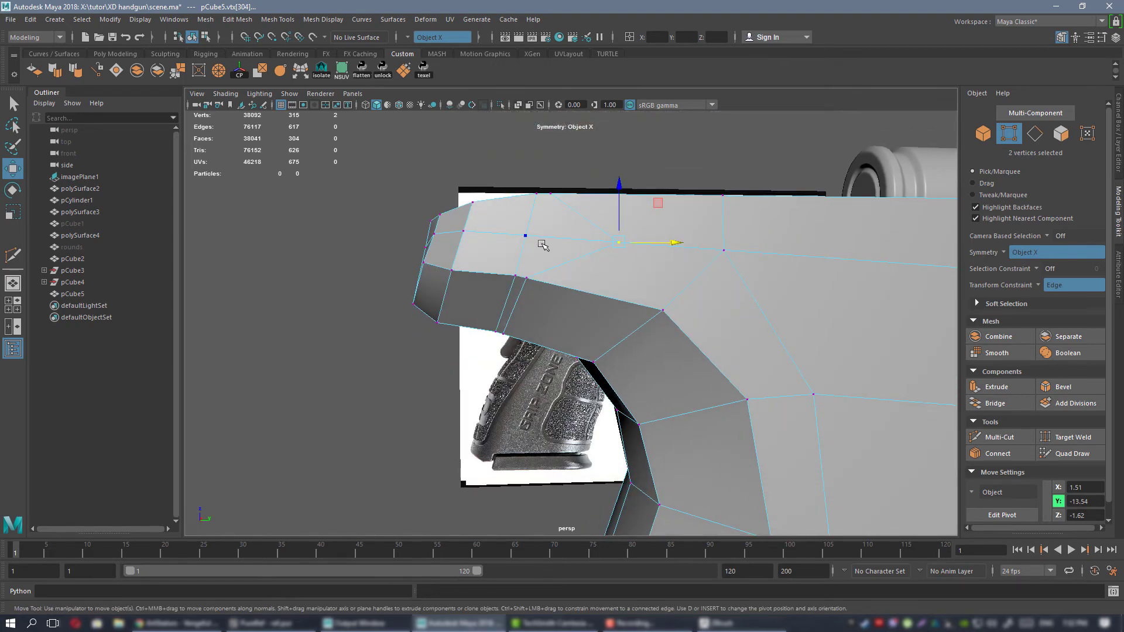
# Slide the extra loop's vertices forward along the beavertail's lower side edge and outer underside edge.
pyautogui.keyDown('ctrl'); pyautogui.keyDown('shift'); pyautogui.moveTo(560, 279); pyautogui.dragTo(612, 292); pyautogui.keyUp('shift'); pyautogui.keyUp('ctrl')
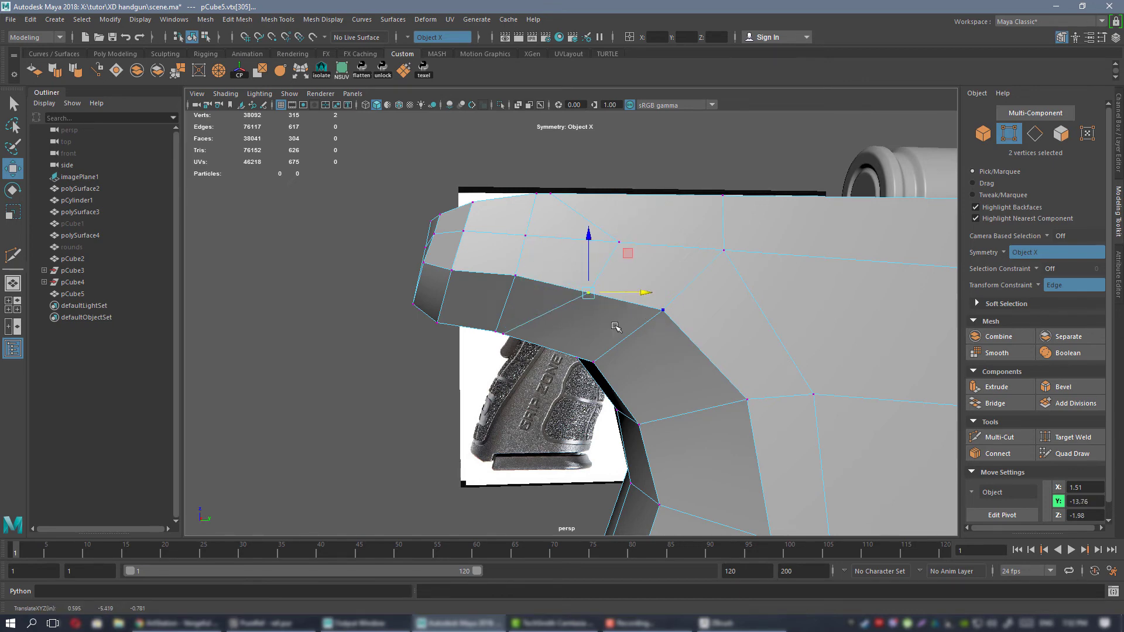
pyautogui.keyDown('alt'); pyautogui.moveTo(571, 321); pyautogui.dragTo(612, 315); pyautogui.keyUp('alt')
pyautogui.click(559, 300)
pyautogui.click(548, 282)
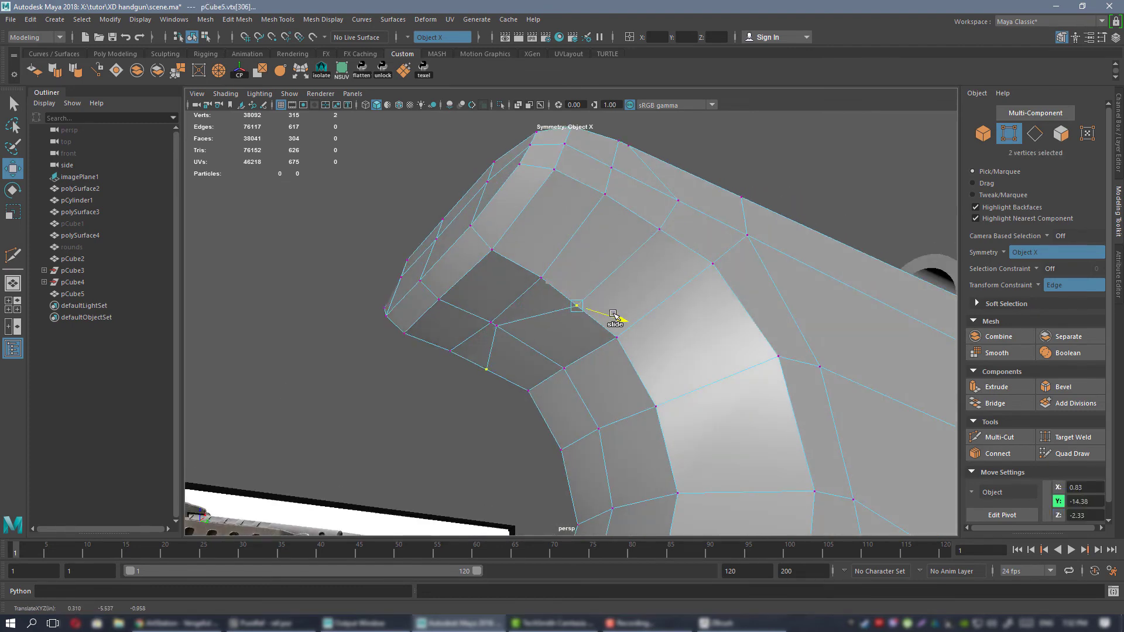
# Slide the extra loop's remaining underside vertices forward to spread the edge flow across the beavertail's bottom.
pyautogui.click(522, 332)
pyautogui.keyDown('ctrl'); pyautogui.keyDown('shift'); pyautogui.moveTo(522, 332); pyautogui.dragTo(552, 340); pyautogui.keyUp('shift'); pyautogui.keyUp('ctrl')
pyautogui.keyDown('alt'); pyautogui.moveTo(614, 351); pyautogui.dragTo(860, 331); pyautogui.keyUp('alt')
pyautogui.click(619, 337)
pyautogui.click(598, 369)
pyautogui.keyDown('alt'); pyautogui.moveTo(544, 296); pyautogui.dragTo(569, 360); pyautogui.keyUp('alt')
pyautogui.click(553, 348)
pyautogui.moveTo(527, 326); pyautogui.dragTo(497, 304)
# Preview the frame smoothed in perspective and compare the beavertail's outline with the side reference.
pyautogui.moveTo(626, 280); pyautogui.dragTo(684, 215, button='right')
pyautogui.press('3')
pyautogui.click(684, 216)
pyautogui.keyDown('alt'); pyautogui.moveTo(542, 251); pyautogui.dragTo(571, 339); pyautogui.keyUp('alt')
pyautogui.press('space')
pyautogui.press('space')
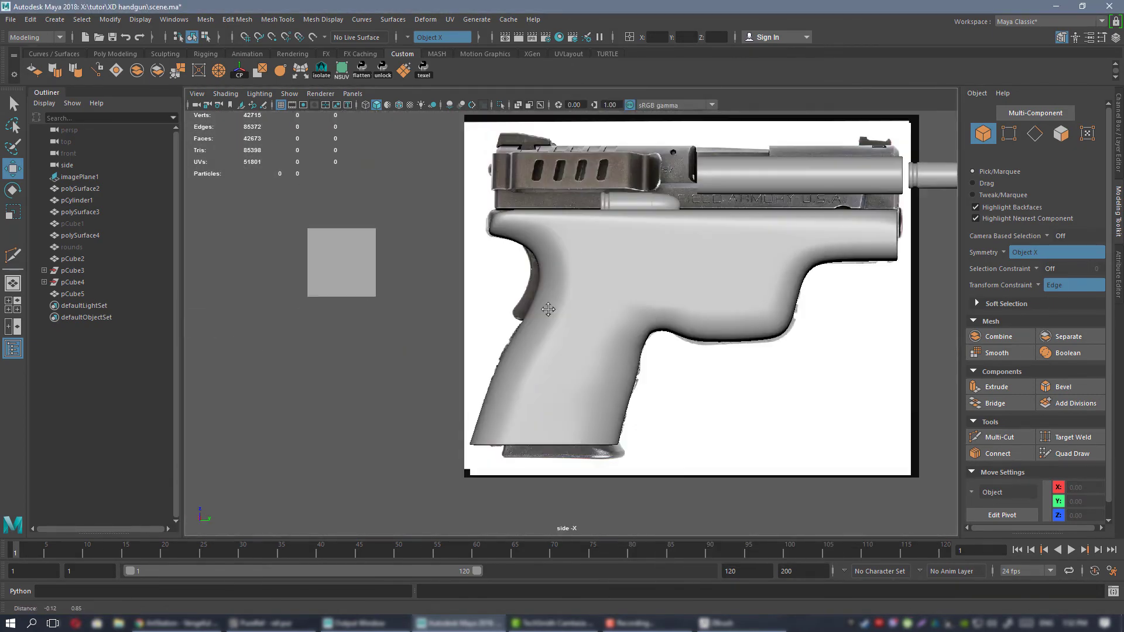
pyautogui.scroll(5, 688, 363)
pyautogui.scroll(4, 688, 362)
pyautogui.keyDown('alt'); pyautogui.moveTo(539, 270); pyautogui.dragTo(595, 143, button='middle'); pyautogui.keyUp('alt')
pyautogui.scroll(-5, 547, 298)
pyautogui.keyDown('alt'); pyautogui.moveTo(642, 307); pyautogui.dragTo(637, 188, button='middle'); pyautogui.keyUp('alt')
pyautogui.keyDown('alt'); pyautogui.moveTo(577, 263); pyautogui.dragTo(567, 386, button='middle'); pyautogui.keyUp('alt')
pyautogui.keyDown('alt'); pyautogui.moveTo(602, 313); pyautogui.dragTo(653, 535, button='middle'); pyautogui.keyUp('alt')
# Turn the transform constraint off on the unsmoothed frame and raise the beavertail's rear upper corner vertices toward the side reference outline.
pyautogui.scroll(4, 589, 384)
pyautogui.click(576, 393)
pyautogui.scroll(3, 634, 298)
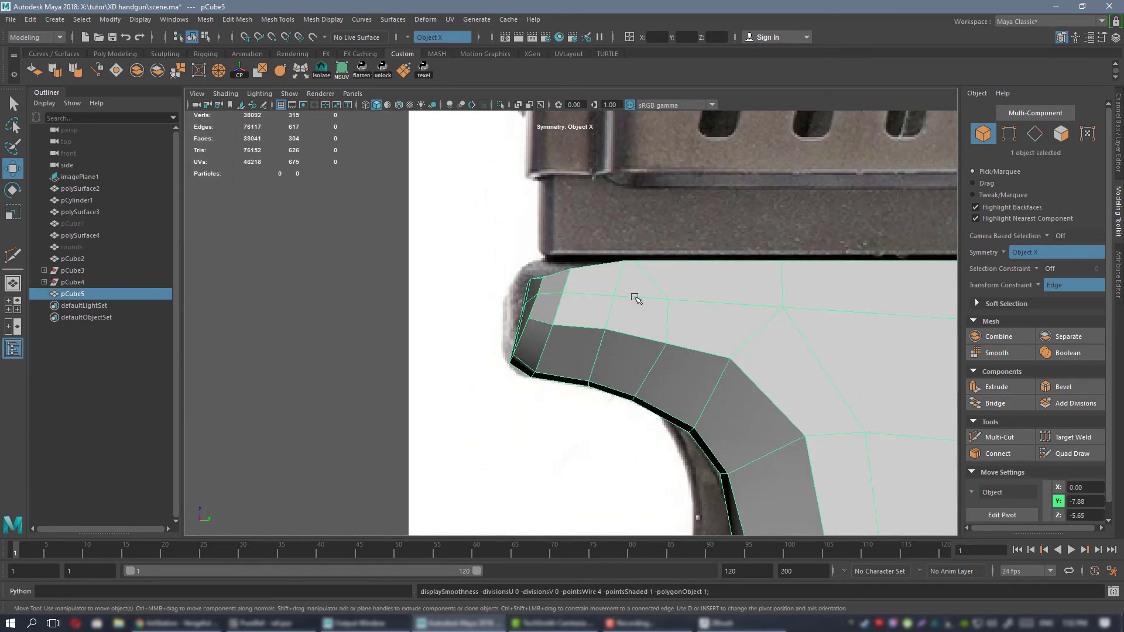
pyautogui.moveTo(640, 282); pyautogui.dragTo(586, 283, button='right')
pyautogui.scroll(3, 634, 306)
pyautogui.keyDown('alt'); pyautogui.moveTo(441, 177); pyautogui.dragTo(451, 228, button='middle'); pyautogui.keyUp('alt')
pyautogui.scroll(4, 538, 290)
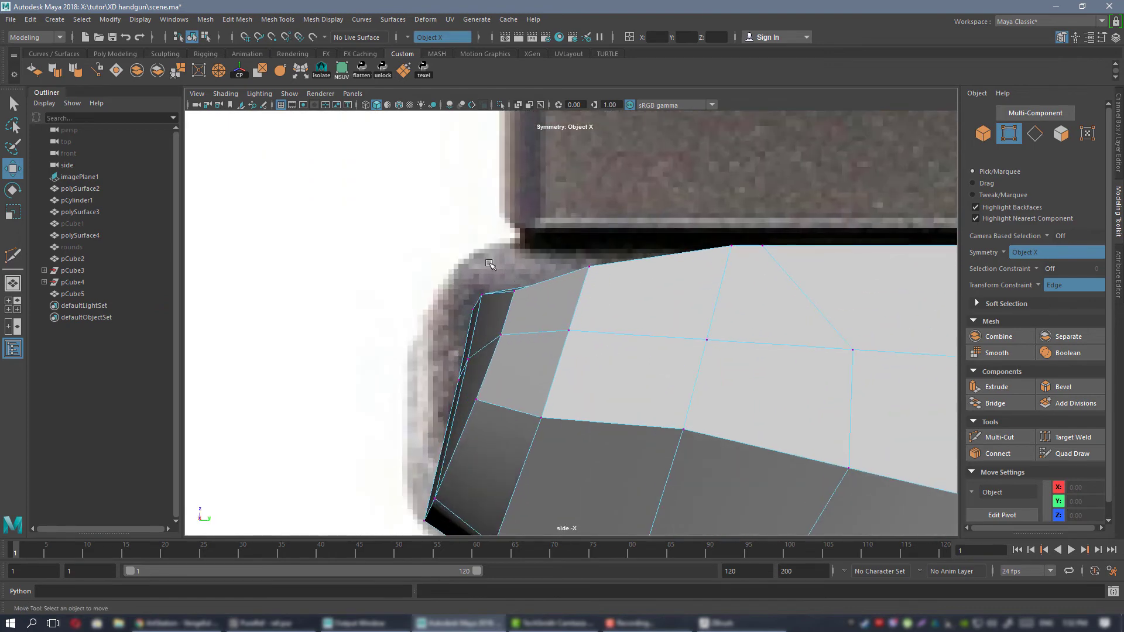
pyautogui.moveTo(501, 312); pyautogui.dragTo(466, 284)
pyautogui.click(420, 222)
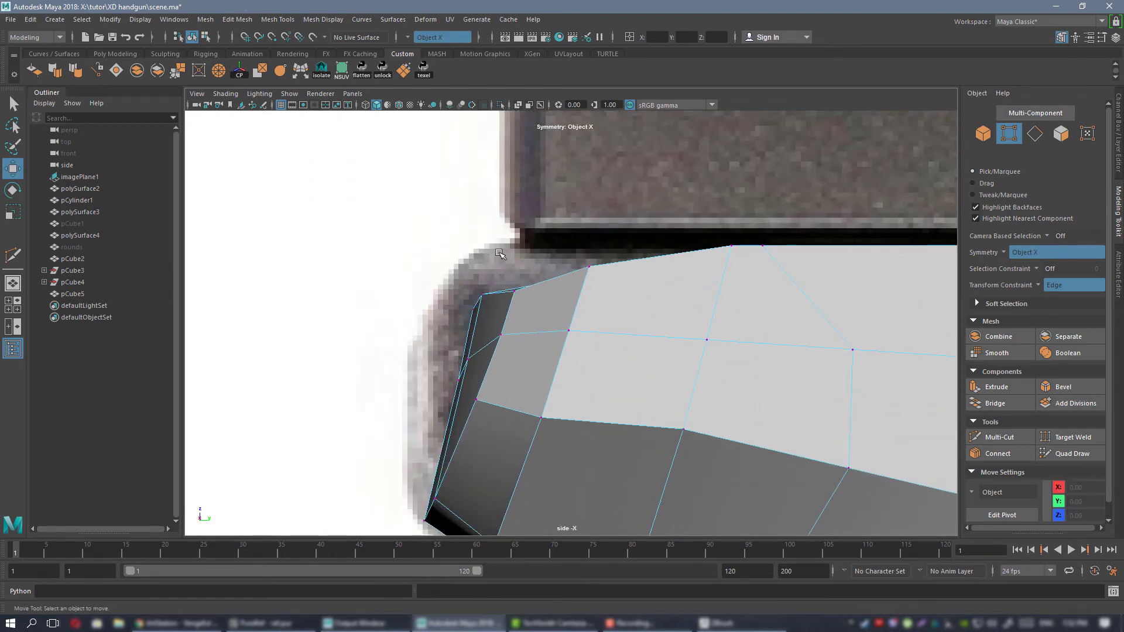
pyautogui.click(1038, 286)
pyautogui.click(1054, 285)
pyautogui.moveTo(500, 305); pyautogui.dragTo(502, 312)
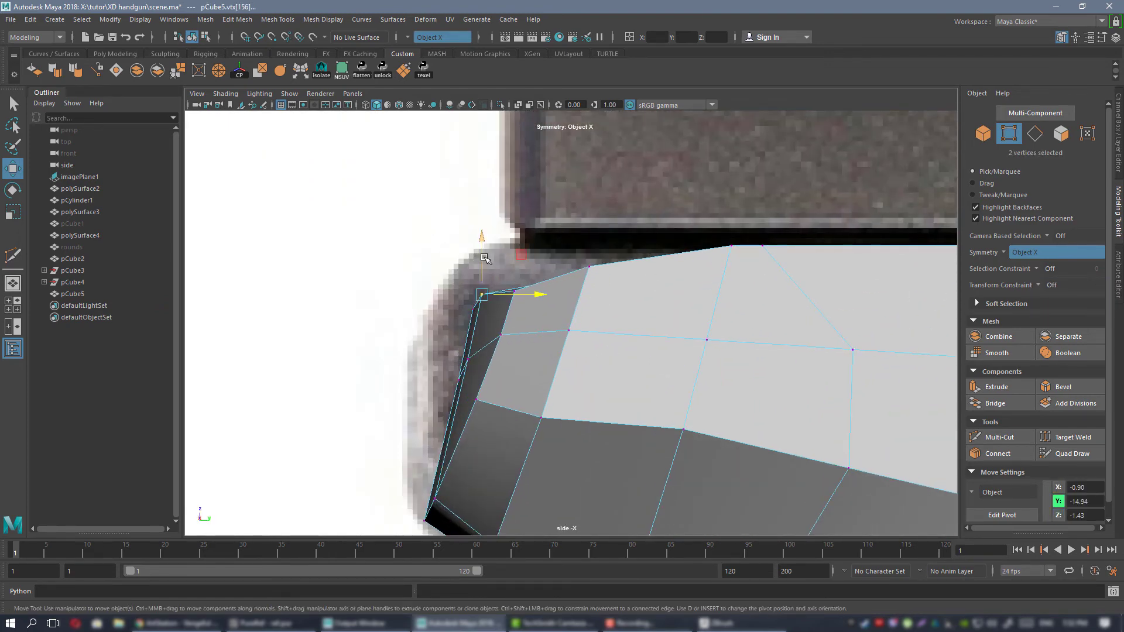
pyautogui.moveTo(485, 259); pyautogui.dragTo(485, 265)
pyautogui.keyDown('alt'); pyautogui.moveTo(485, 264); pyautogui.dragTo(542, 263, button='middle'); pyautogui.keyUp('alt')
# Raise the neighbouring top-edge vertices and adjust the side vertices around the beavertail's rear corner.
pyautogui.scroll(2, 513, 274)
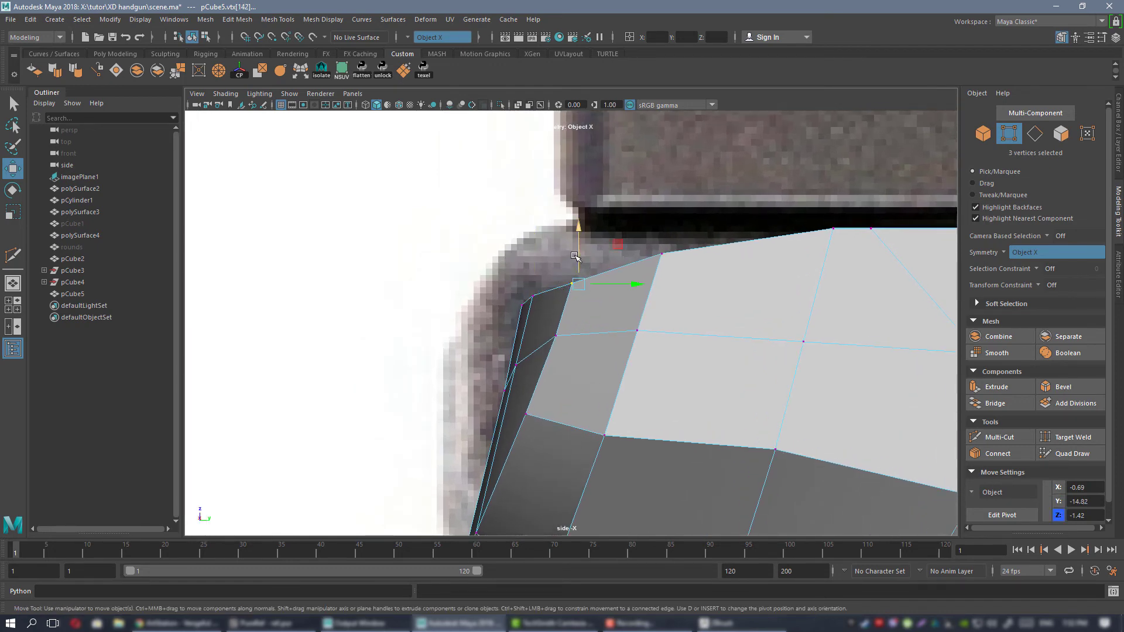
pyautogui.moveTo(575, 257); pyautogui.dragTo(575, 252)
pyautogui.keyDown('alt'); pyautogui.moveTo(615, 273); pyautogui.dragTo(598, 322, button='middle'); pyautogui.keyUp('alt')
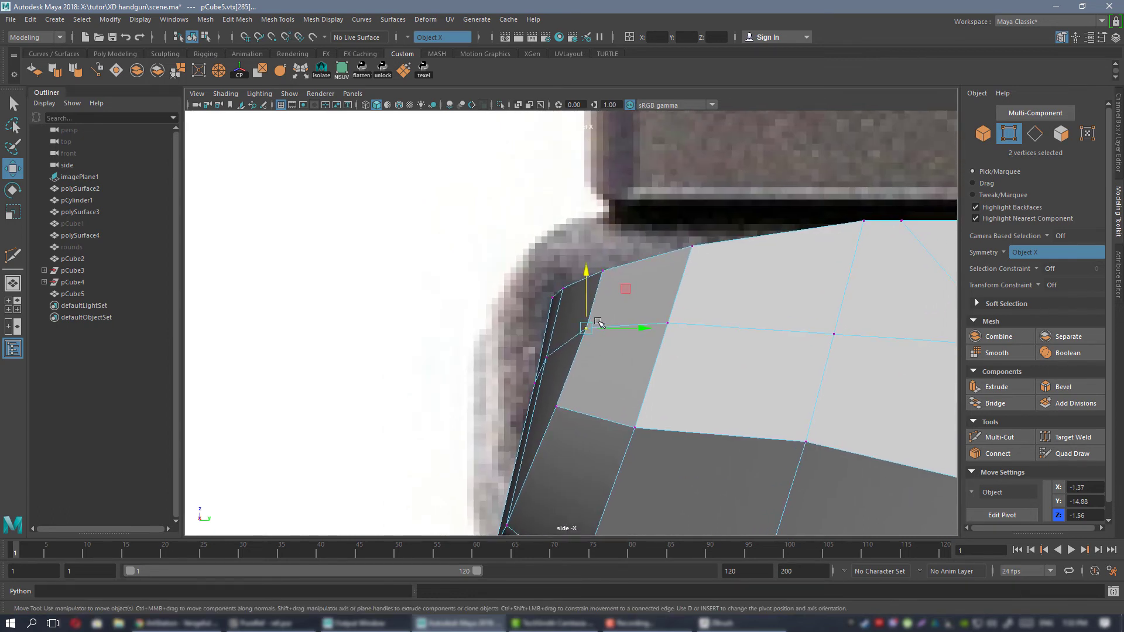
pyautogui.click(557, 402)
pyautogui.moveTo(593, 367); pyautogui.dragTo(628, 318, button='middle')
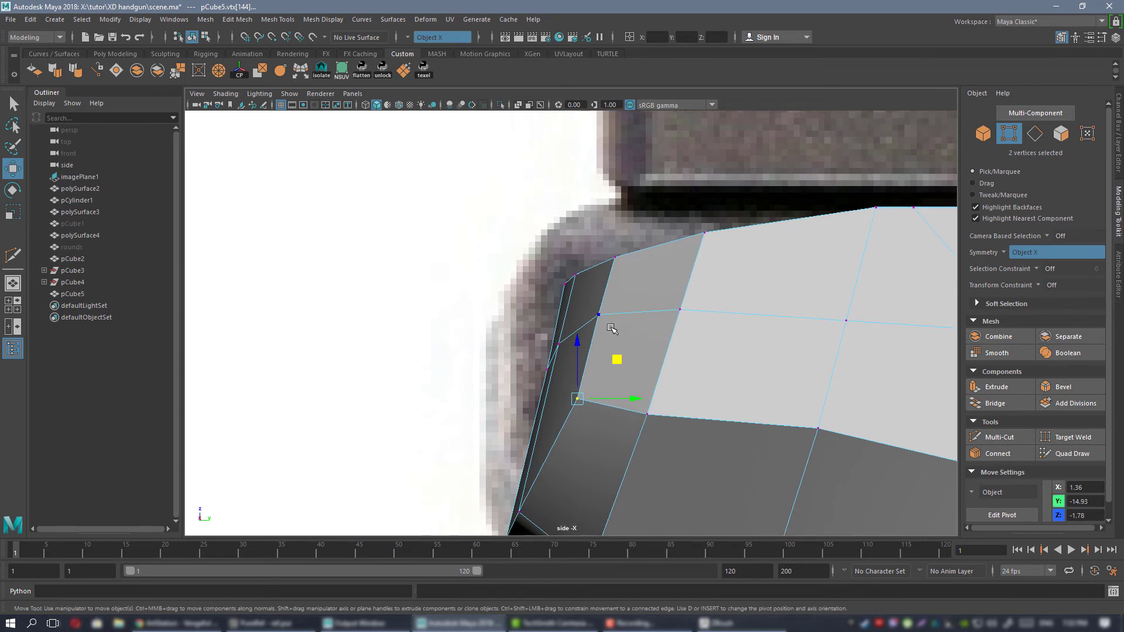
pyautogui.keyDown('alt'); pyautogui.moveTo(639, 275); pyautogui.dragTo(689, 238, button='middle'); pyautogui.keyUp('alt')
pyautogui.moveTo(649, 269); pyautogui.dragTo(650, 272, button='middle')
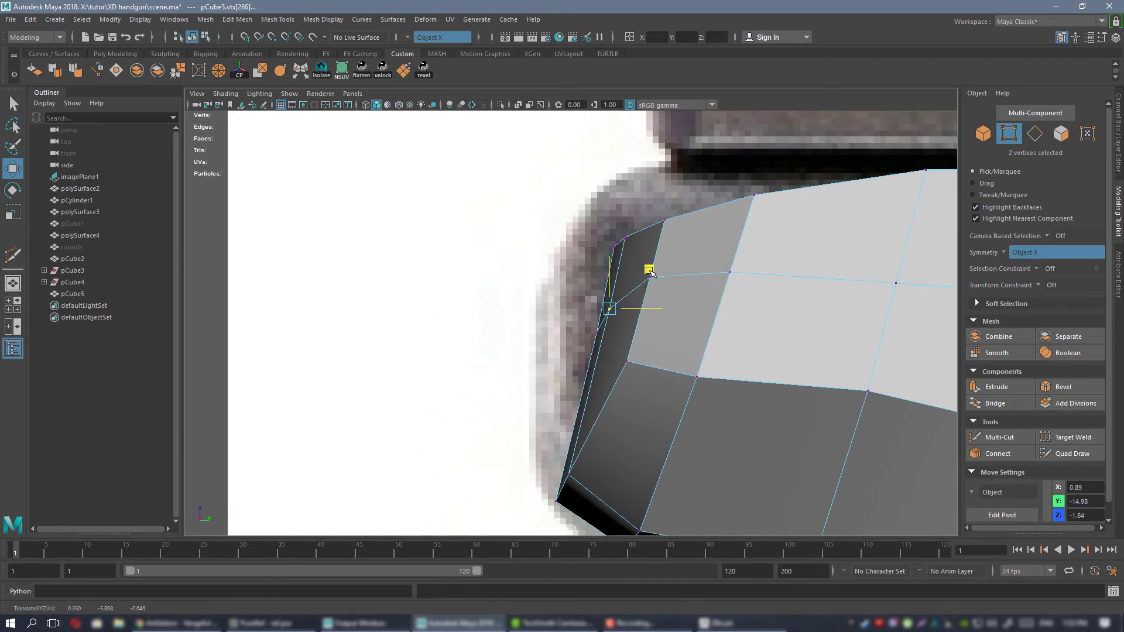
# Select the beavertail's rear upper vertices together and shift them up and rearward to the reference outline.
pyautogui.keyDown('alt'); pyautogui.moveTo(564, 297); pyautogui.dragTo(503, 258, button='right'); pyautogui.keyUp('alt')
pyautogui.keyDown('alt'); pyautogui.moveTo(504, 257); pyautogui.dragTo(433, 256, button='middle'); pyautogui.keyUp('alt')
pyautogui.keyDown('alt'); pyautogui.moveTo(433, 256); pyautogui.dragTo(556, 312, button='right'); pyautogui.keyUp('alt')
pyautogui.keyDown('alt'); pyautogui.moveTo(556, 312); pyautogui.dragTo(561, 364, button='middle'); pyautogui.keyUp('alt')
pyautogui.keyDown('alt'); pyautogui.moveTo(570, 264); pyautogui.dragTo(718, 308, button='middle'); pyautogui.keyUp('alt')
pyautogui.keyDown('alt'); pyautogui.moveTo(606, 324); pyautogui.dragTo(560, 269, button='middle'); pyautogui.keyUp('alt')
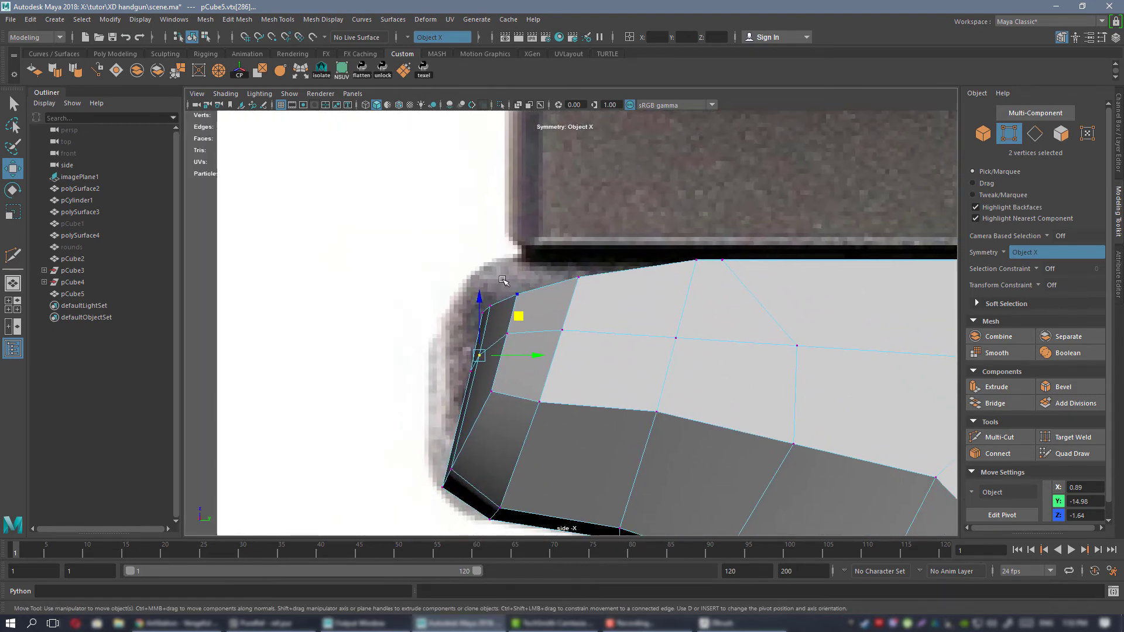
pyautogui.moveTo(645, 303); pyautogui.dragTo(644, 305)
pyautogui.keyDown('alt'); pyautogui.moveTo(644, 305); pyautogui.dragTo(531, 241, button='right'); pyautogui.keyUp('alt')
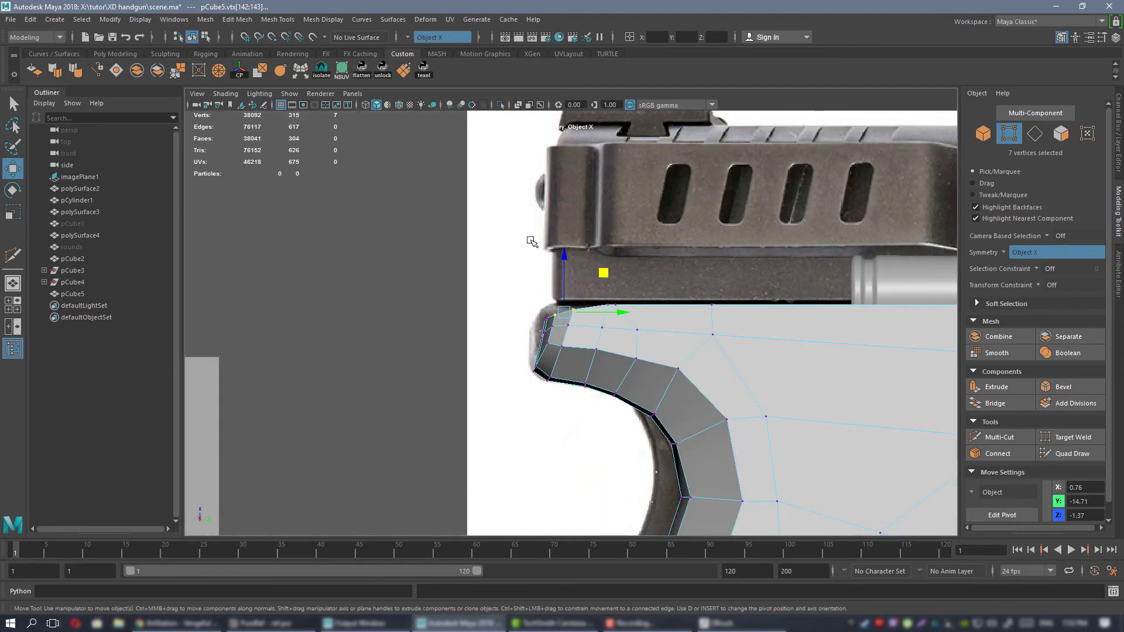
pyautogui.scroll(2, 608, 276)
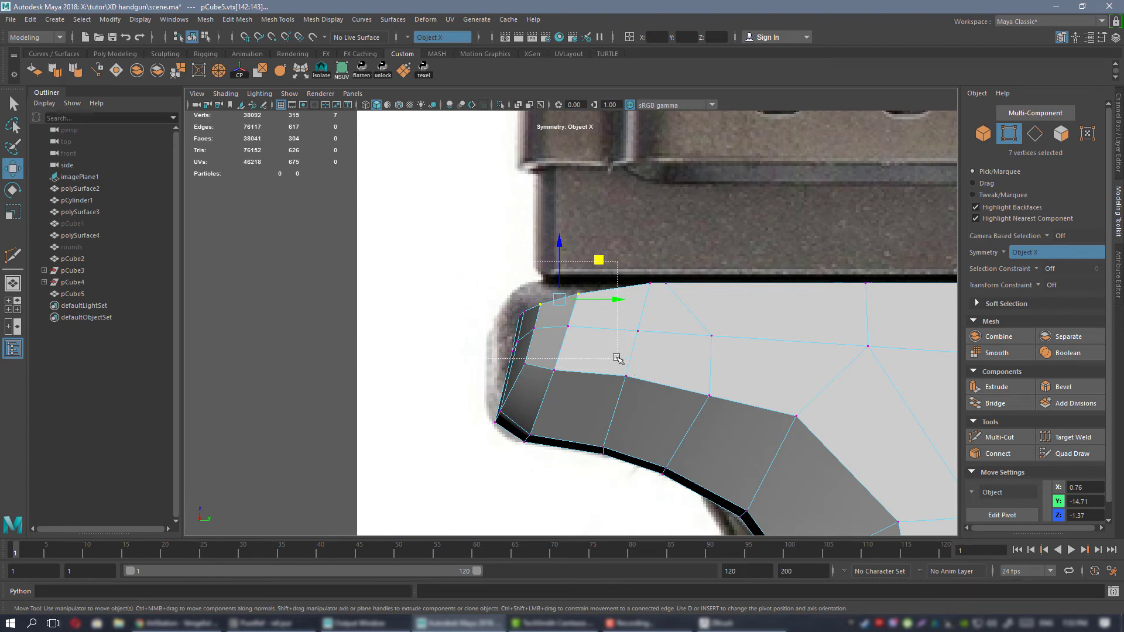
pyautogui.moveTo(584, 282); pyautogui.dragTo(570, 267, button='middle')
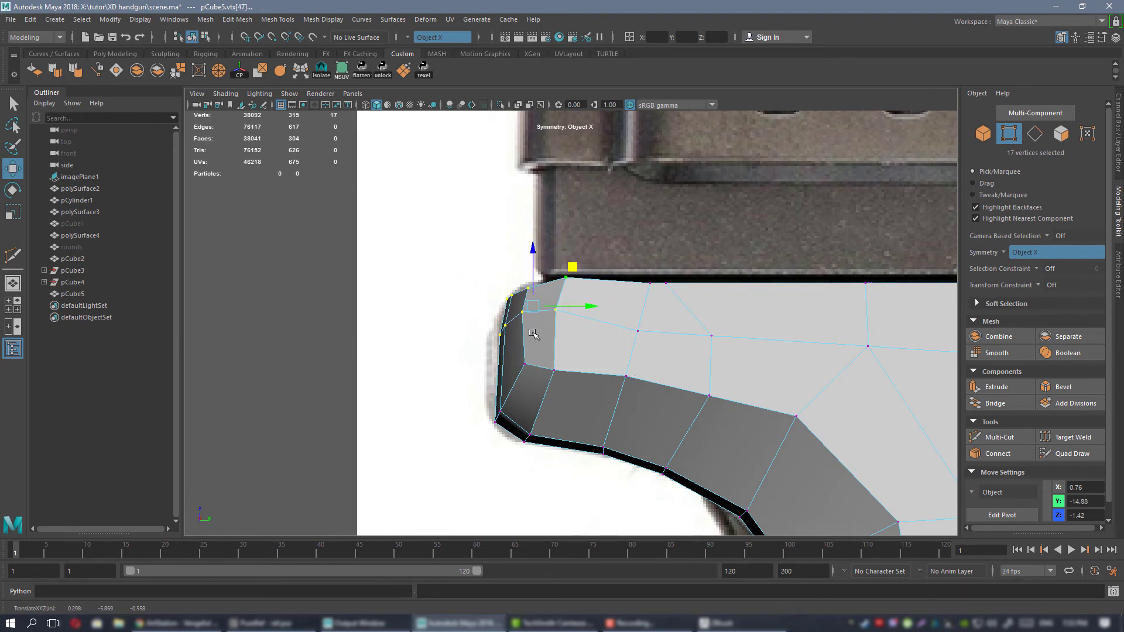
# Shift the beavertail's lower rear vertices rearward to match the reference outline.
pyautogui.keyDown('alt'); pyautogui.moveTo(501, 351); pyautogui.dragTo(481, 362, button='middle'); pyautogui.keyUp('alt')
pyautogui.moveTo(607, 322); pyautogui.dragTo(559, 332, button='middle')
pyautogui.moveTo(474, 375); pyautogui.dragTo(546, 415)
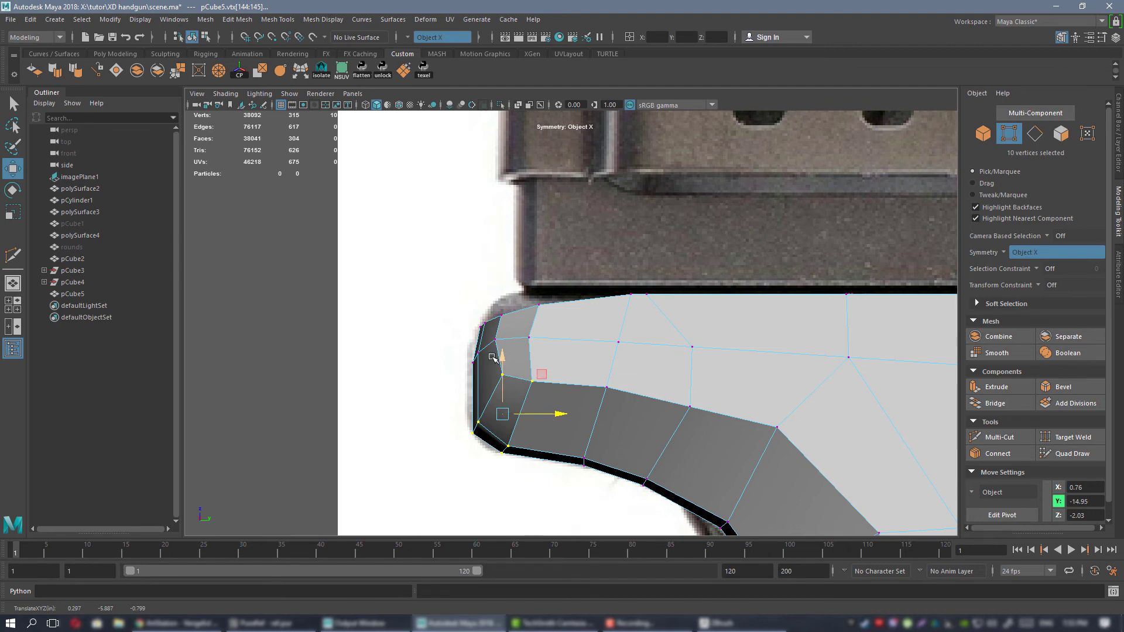
# Raise the beavertail's top rear vertices to the reference outline and level the foremost pair with the frame's top surface.
pyautogui.scroll(3, 492, 357)
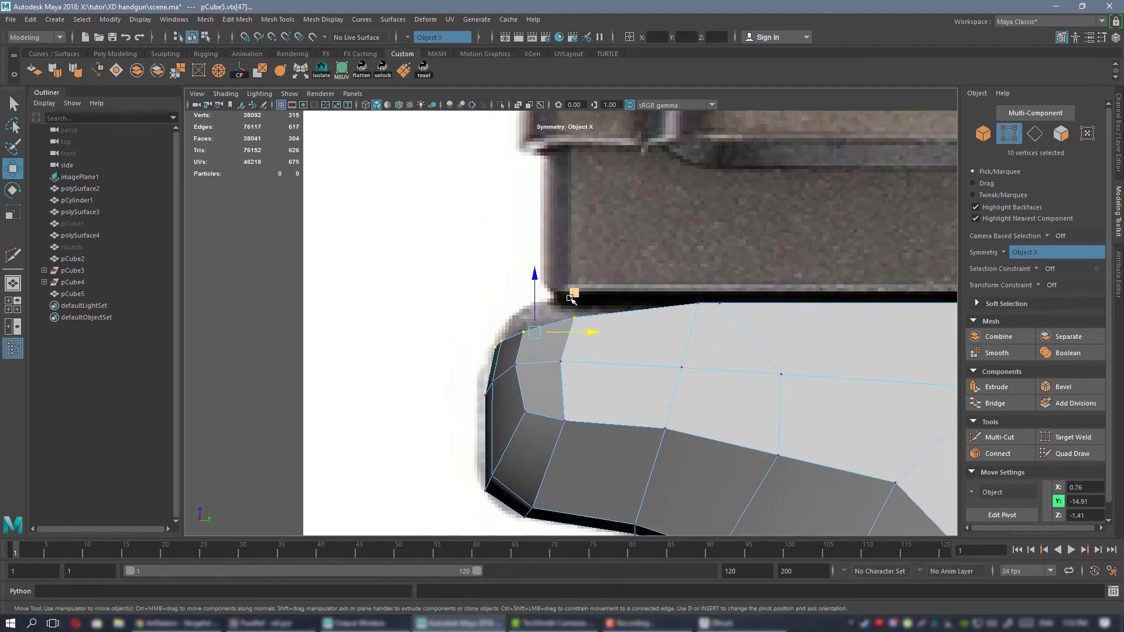
pyautogui.moveTo(571, 299); pyautogui.dragTo(577, 287, button='middle')
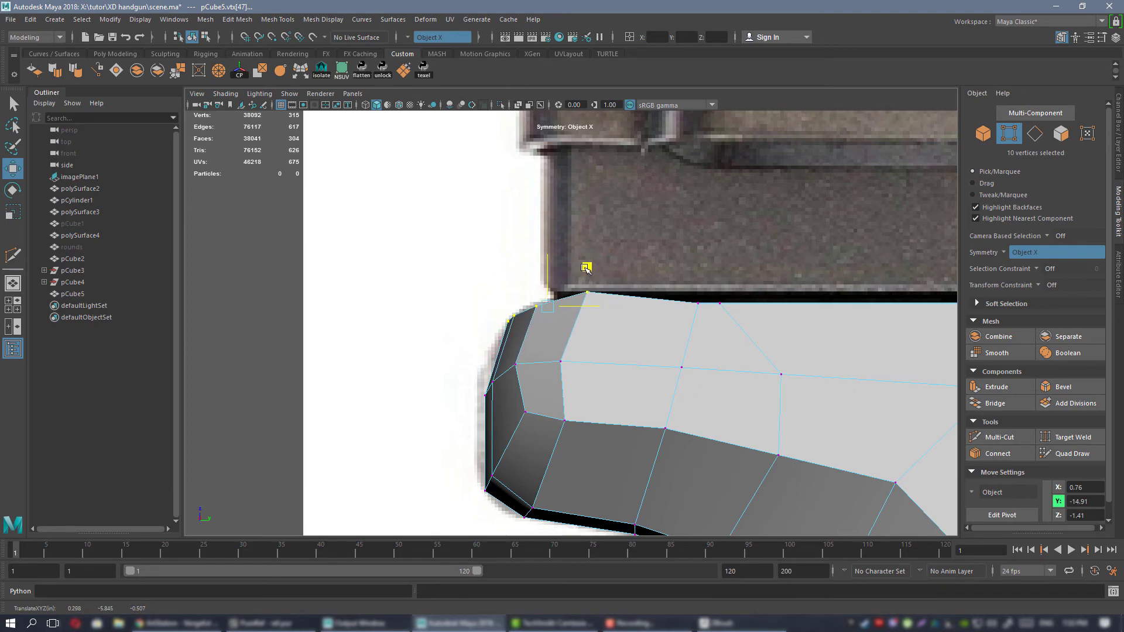
pyautogui.moveTo(588, 254); pyautogui.dragTo(592, 271)
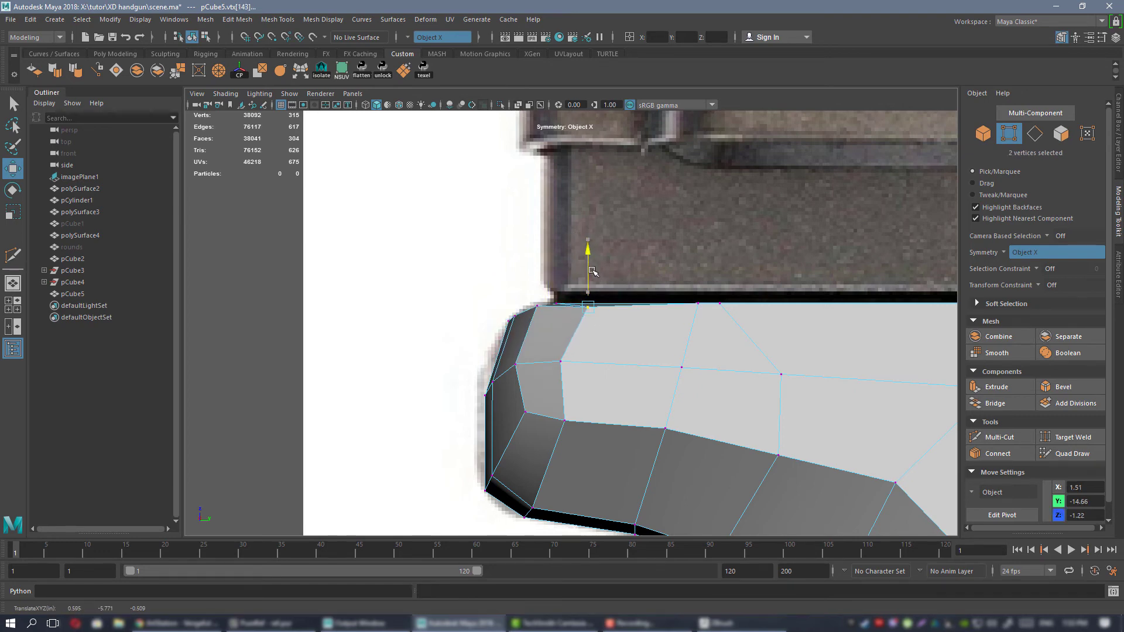
pyautogui.click(547, 356)
# Preview the frame smoothed in perspective and examine the reshaped beavertail's rear, side and underside.
pyautogui.press('space')
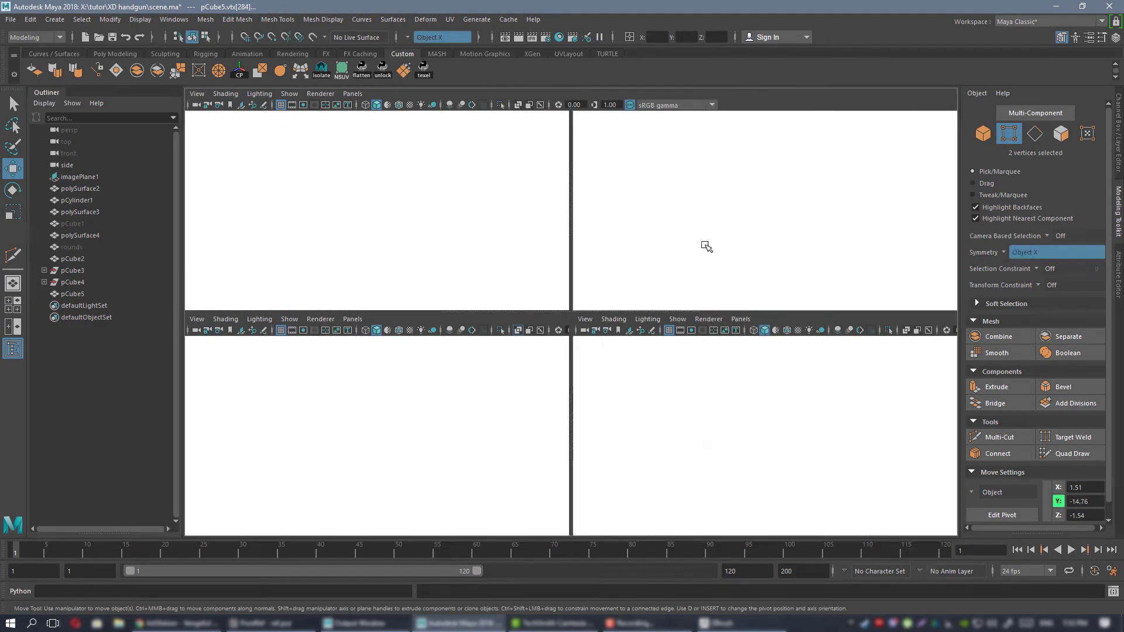
pyautogui.press('space')
pyautogui.scroll(5, 559, 333)
pyautogui.keyDown('alt'); pyautogui.moveTo(559, 334); pyautogui.dragTo(516, 331); pyautogui.keyUp('alt')
pyautogui.moveTo(528, 283); pyautogui.dragTo(591, 257, button='right')
pyautogui.press('3')
pyautogui.click(542, 460)
pyautogui.keyDown('alt'); pyautogui.moveTo(569, 389); pyautogui.dragTo(614, 329); pyautogui.keyUp('alt')
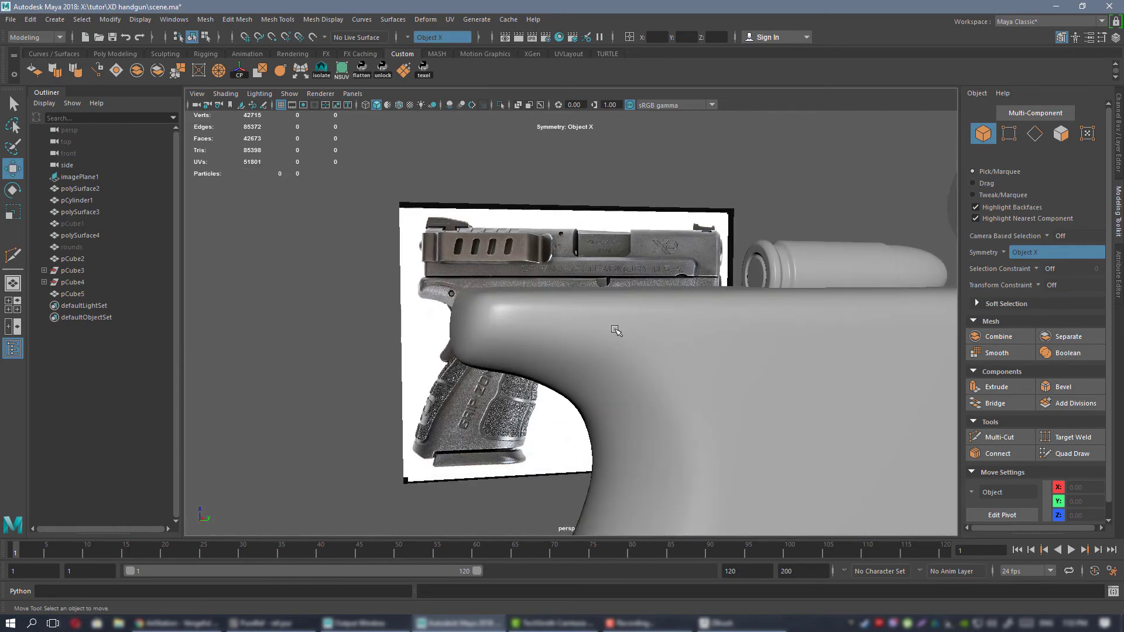
pyautogui.click(664, 355)
pyautogui.scroll(-5, 665, 357)
pyautogui.keyDown('alt'); pyautogui.moveTo(665, 357); pyautogui.dragTo(705, 339); pyautogui.keyUp('alt')
pyautogui.keyDown('alt'); pyautogui.moveTo(496, 318); pyautogui.dragTo(537, 261, button='middle'); pyautogui.keyUp('alt')
pyautogui.scroll(5, 538, 270)
pyautogui.keyDown('alt'); pyautogui.moveTo(553, 400); pyautogui.dragTo(624, 307); pyautogui.keyUp('alt')
# Compare the smoothed frame's grip outline with the side reference by temporarily hiding the frame.
pyautogui.press('1')
pyautogui.scroll(-5, 576, 260)
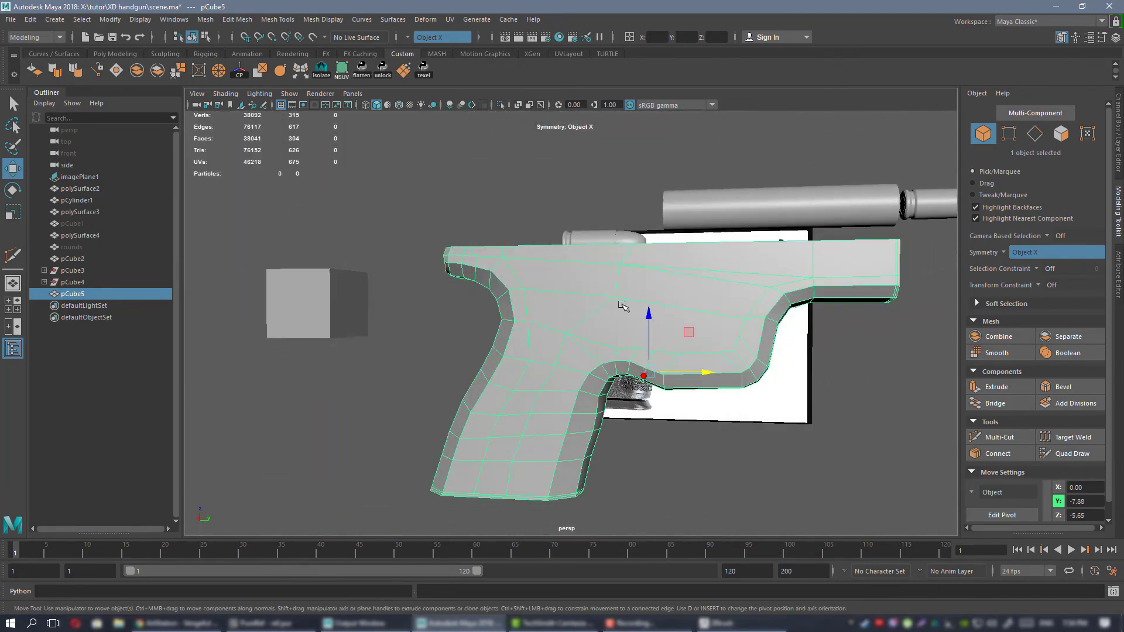
pyautogui.keyDown('alt'); pyautogui.moveTo(624, 308); pyautogui.dragTo(588, 276, button='middle'); pyautogui.keyUp('alt')
pyautogui.keyDown('alt'); pyautogui.moveTo(587, 276); pyautogui.dragTo(561, 247); pyautogui.keyUp('alt')
pyautogui.keyDown('alt'); pyautogui.moveTo(567, 253); pyautogui.dragTo(657, 268); pyautogui.keyUp('alt')
pyautogui.press('space')
pyautogui.press('space')
pyautogui.scroll(-5, 543, 297)
pyautogui.keyDown('alt'); pyautogui.moveTo(670, 384); pyautogui.dragTo(484, 196, button='middle'); pyautogui.keyUp('alt')
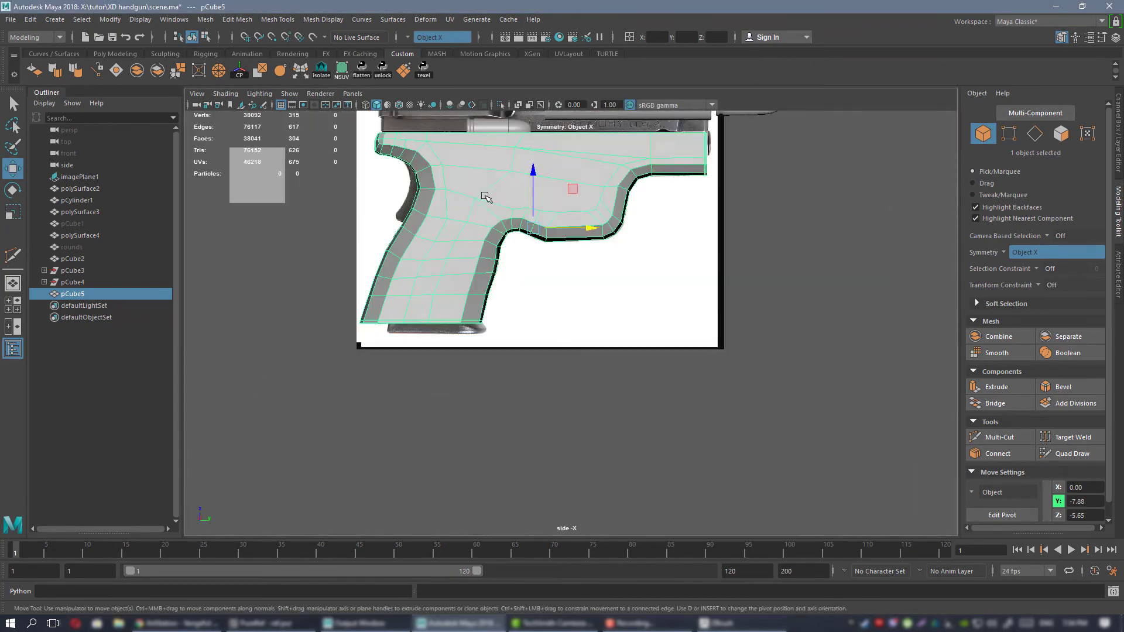
pyautogui.keyDown('alt'); pyautogui.moveTo(484, 196); pyautogui.dragTo(544, 304, button='right'); pyautogui.keyUp('alt')
pyautogui.press('3')
pyautogui.keyDown('alt'); pyautogui.moveTo(362, 150); pyautogui.dragTo(514, 266, button='middle'); pyautogui.keyUp('alt')
pyautogui.keyDown('alt'); pyautogui.moveTo(515, 266); pyautogui.dragTo(663, 358, button='right'); pyautogui.keyUp('alt')
pyautogui.press('h')
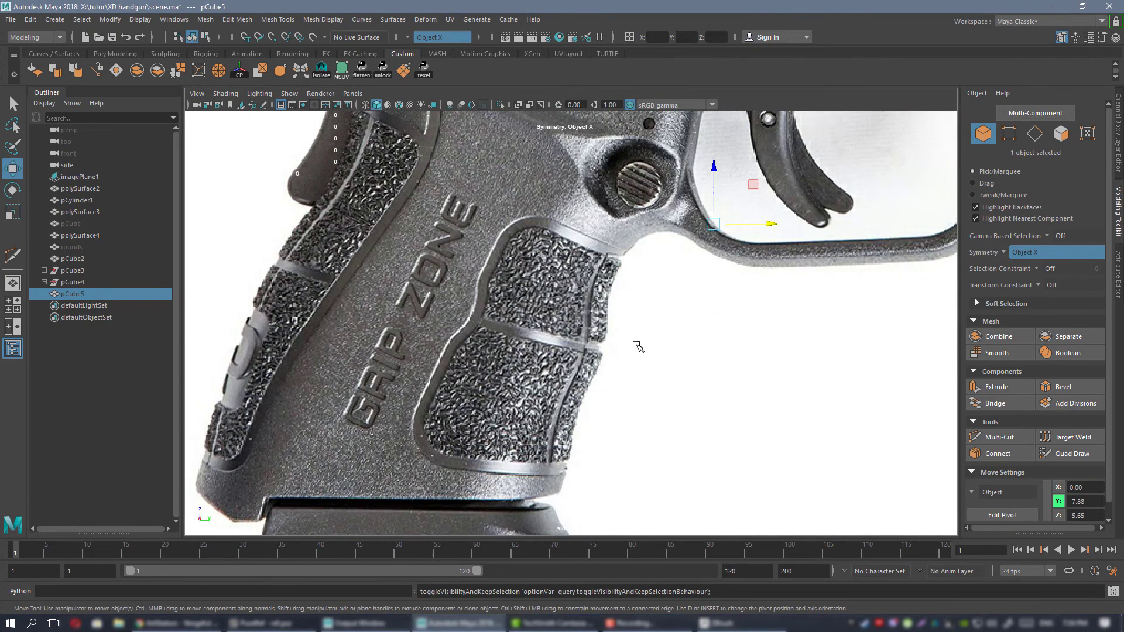
pyautogui.press('h')
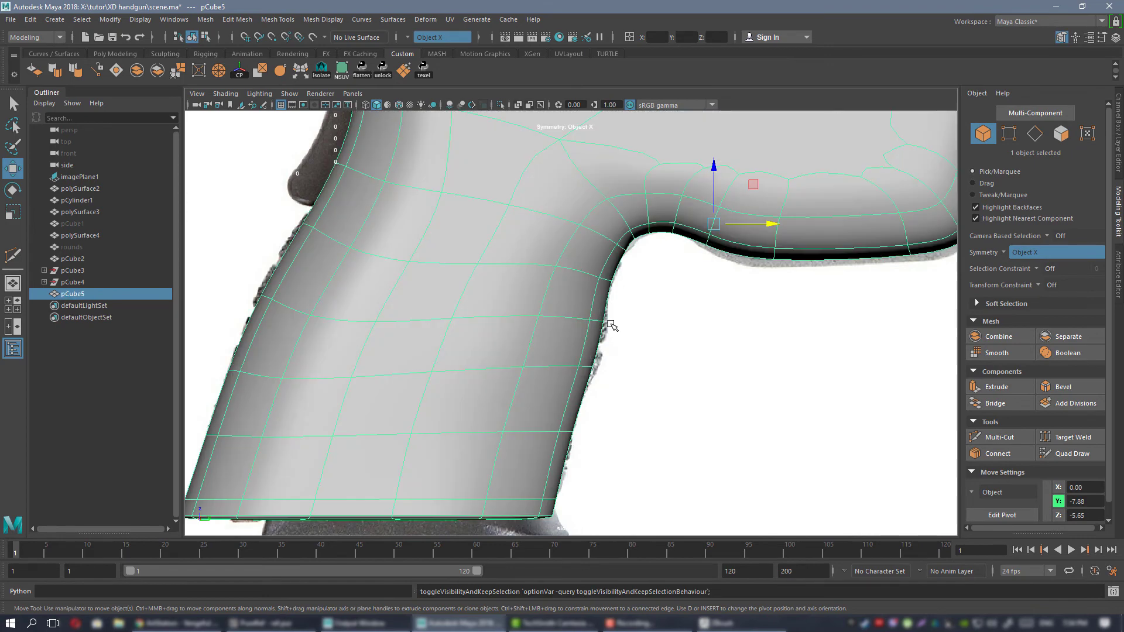
# Return the frame to unsmoothed display, switch to PureRef and examine the grip's front contour in the reference photos.
pyautogui.press('1')
pyautogui.scroll(3, 594, 325)
pyautogui.scroll(3, 591, 296)
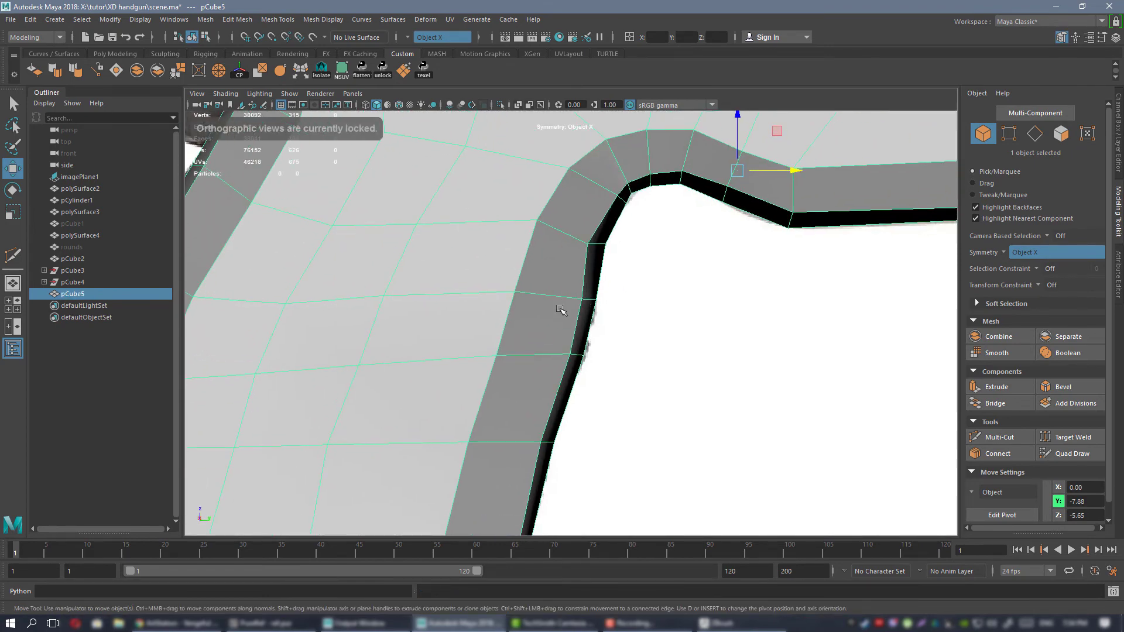
pyautogui.keyDown('alt'); pyautogui.moveTo(559, 309); pyautogui.dragTo(594, 280, button='middle'); pyautogui.keyUp('alt')
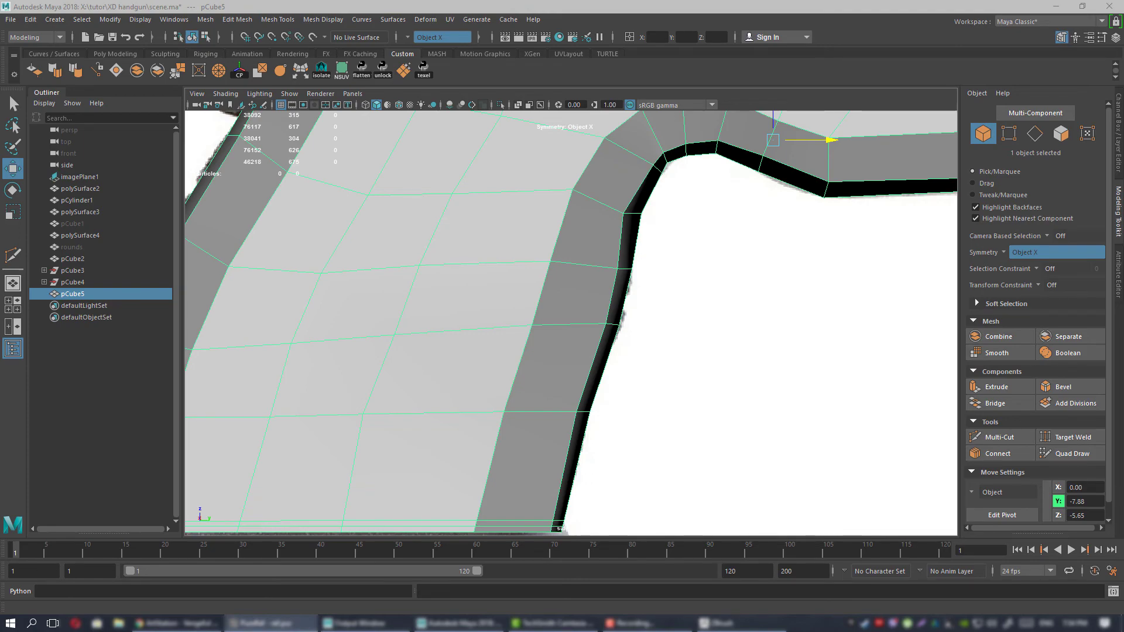
pyautogui.moveTo(1123, 380); pyautogui.dragTo(691, 404, button='right')
pyautogui.scroll(-3, 682, 398)
pyautogui.scroll(8, 680, 448)
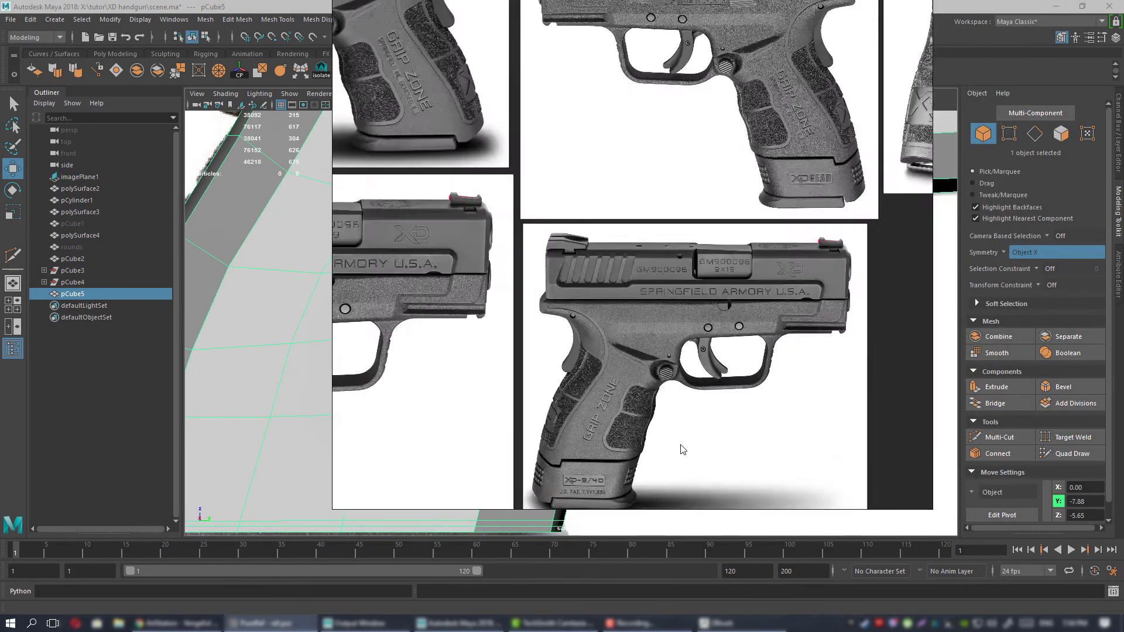
pyautogui.moveTo(643, 416); pyautogui.dragTo(693, 330, button='middle')
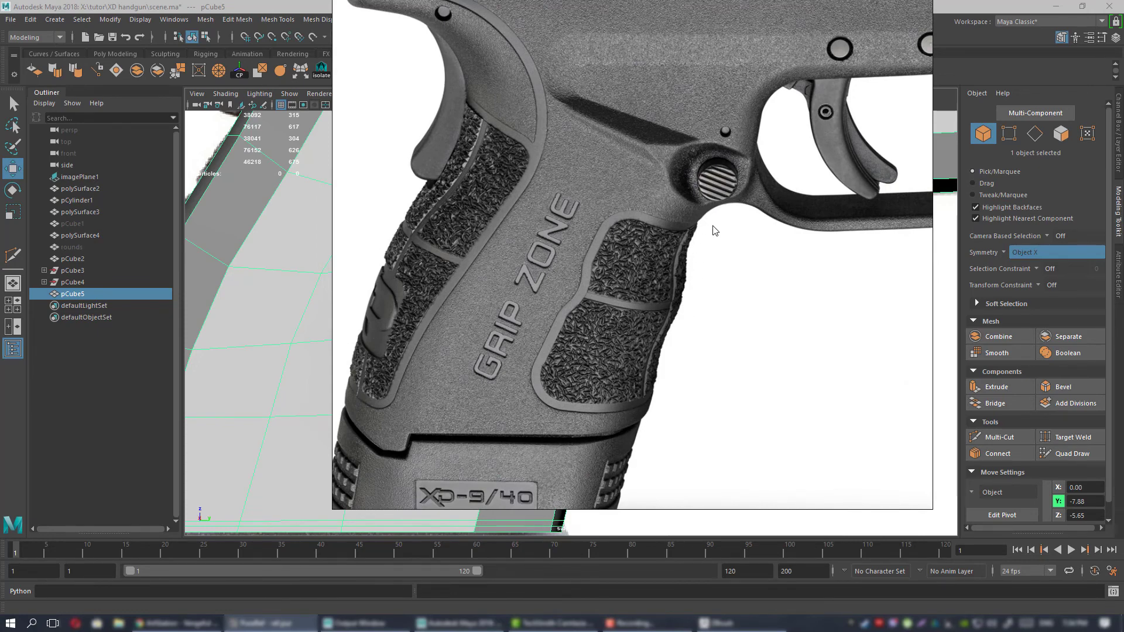
pyautogui.moveTo(693, 339); pyautogui.dragTo(1123, 345, button='right')
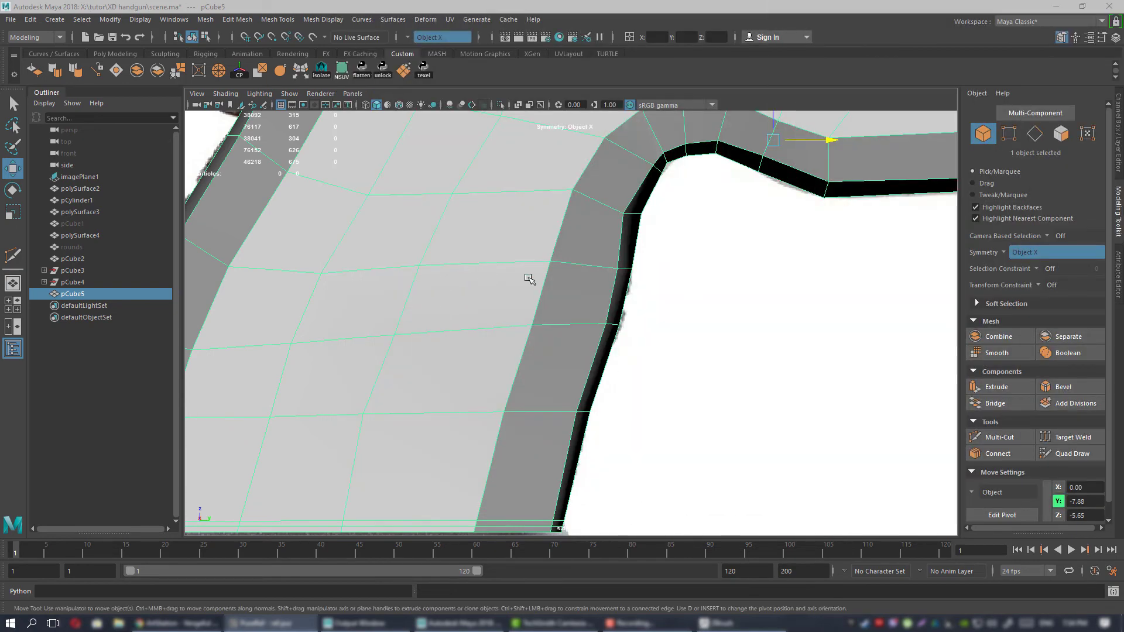
# Lower the upper of the two front grip vertex rows, then shift both rows to match the reference's front outline.
pyautogui.moveTo(569, 287)
pyautogui.keyDown('alt'); pyautogui.mouseDown(button='middle')
pyautogui.moveTo(531, 295)
pyautogui.moveTo(630, 318)
pyautogui.moveTo(589, 295)
pyautogui.mouseUp(button='middle'); pyautogui.keyUp('alt')
pyautogui.press('3')
pyautogui.press('1')
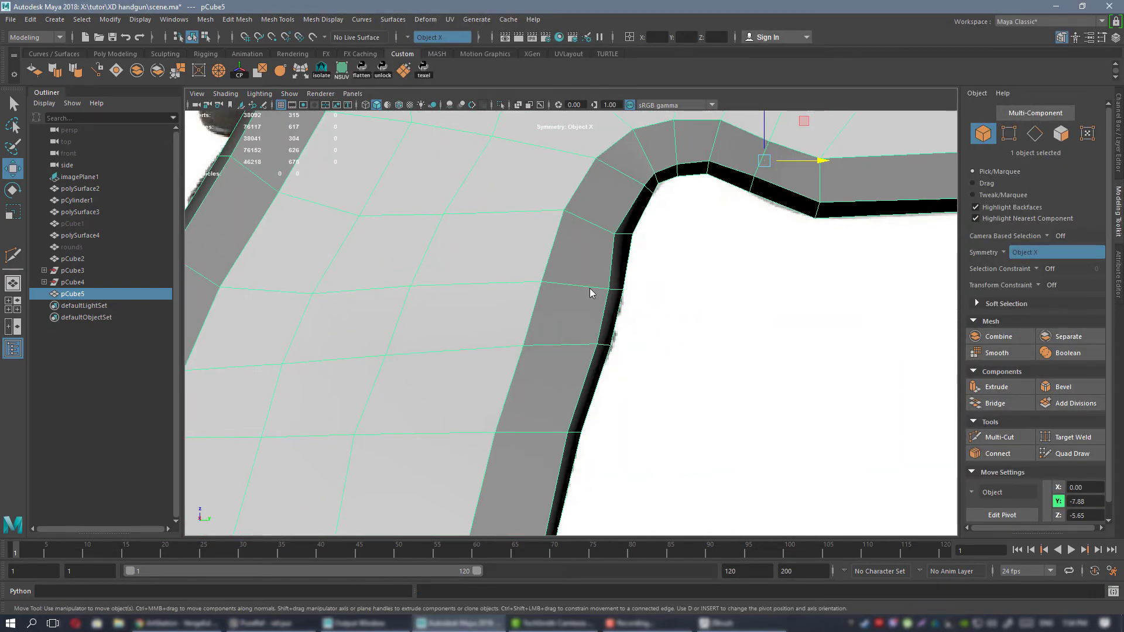
pyautogui.moveTo(591, 294); pyautogui.dragTo(494, 262, button='right')
pyautogui.moveTo(662, 306); pyautogui.dragTo(662, 307)
pyautogui.moveTo(622, 248); pyautogui.dragTo(522, 369)
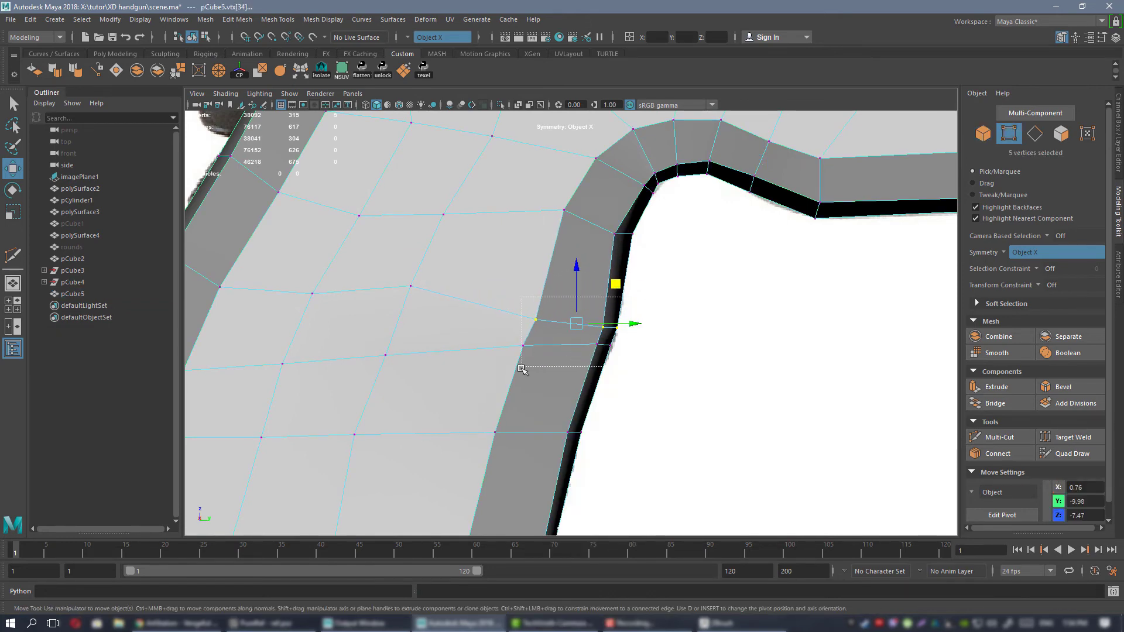
pyautogui.moveTo(617, 298); pyautogui.dragTo(620, 291)
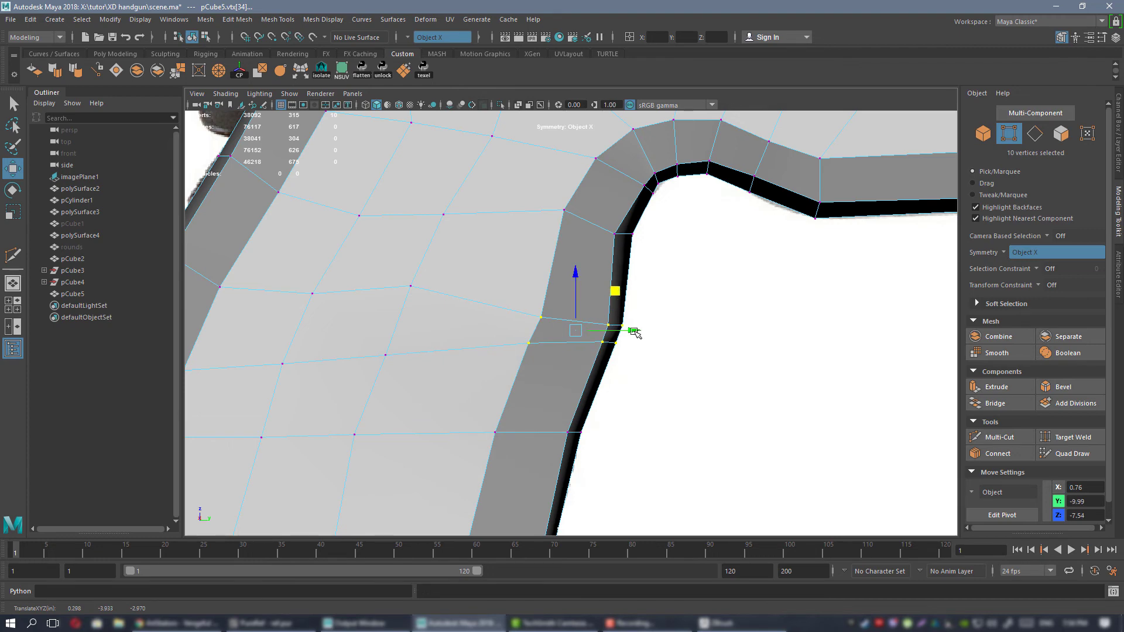
pyautogui.keyDown('alt'); pyautogui.moveTo(634, 331); pyautogui.dragTo(614, 288, button='right'); pyautogui.keyUp('alt')
pyautogui.keyDown('alt'); pyautogui.moveTo(614, 289); pyautogui.dragTo(652, 215, button='middle'); pyautogui.keyUp('alt')
pyautogui.keyDown('alt'); pyautogui.moveTo(628, 302); pyautogui.dragTo(644, 293, button='right'); pyautogui.keyUp('alt')
pyautogui.keyDown('alt'); pyautogui.moveTo(643, 292); pyautogui.dragTo(640, 321, button='middle'); pyautogui.keyUp('alt')
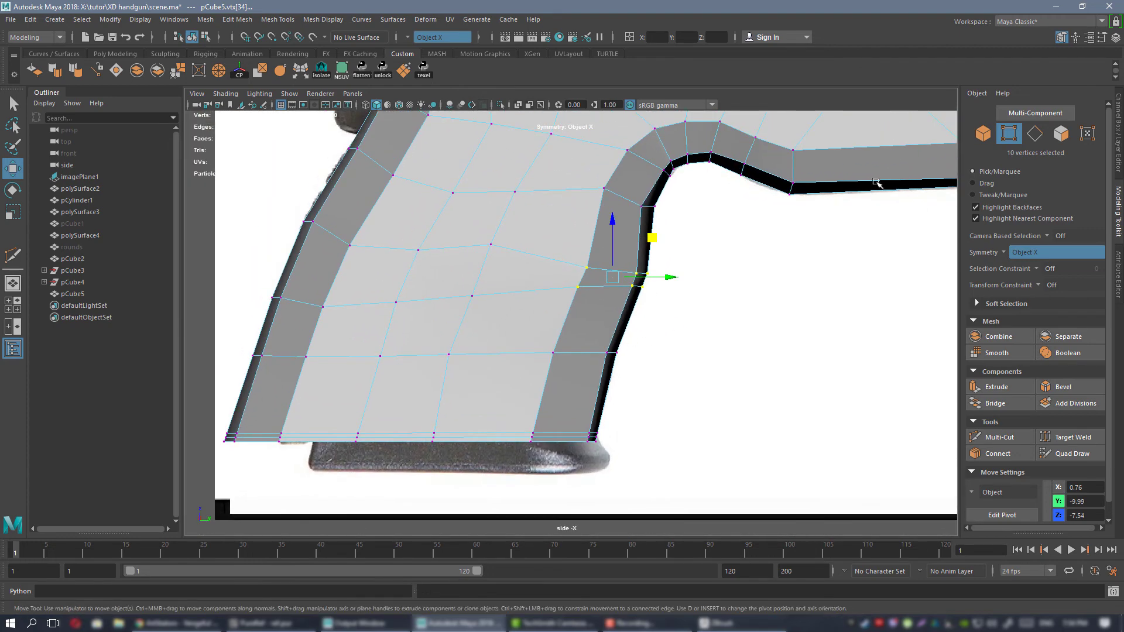
# Compare the grip's front contour with the side reference by temporarily hiding the frame.
pyautogui.press('F8')
pyautogui.hotkey('ctrl', 'h')
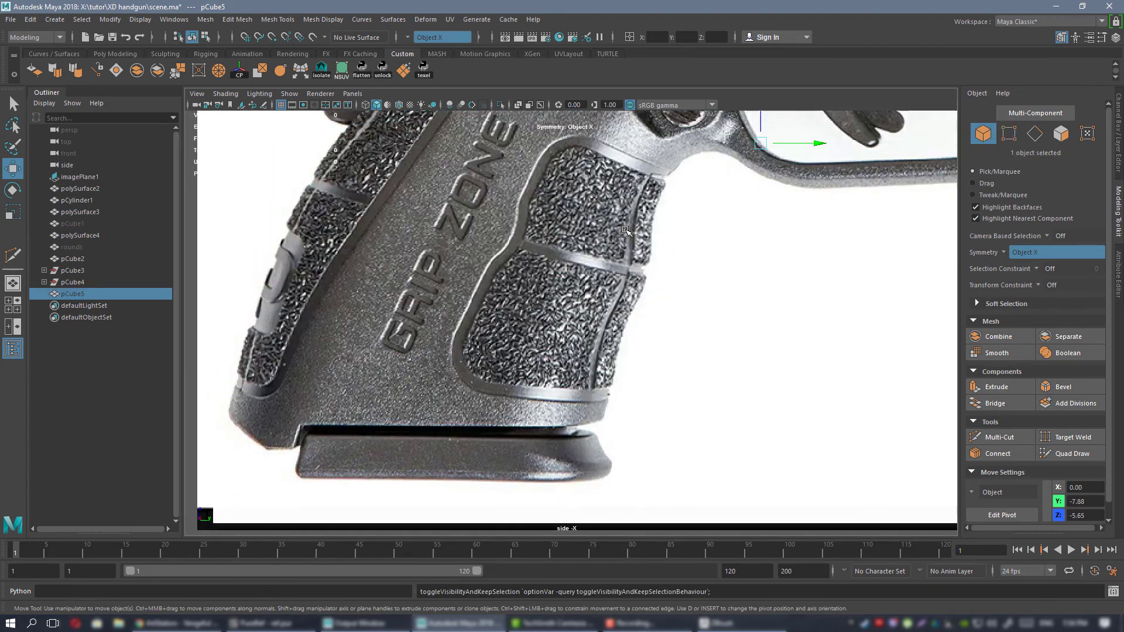
pyautogui.hotkey('ctrl', 'h')
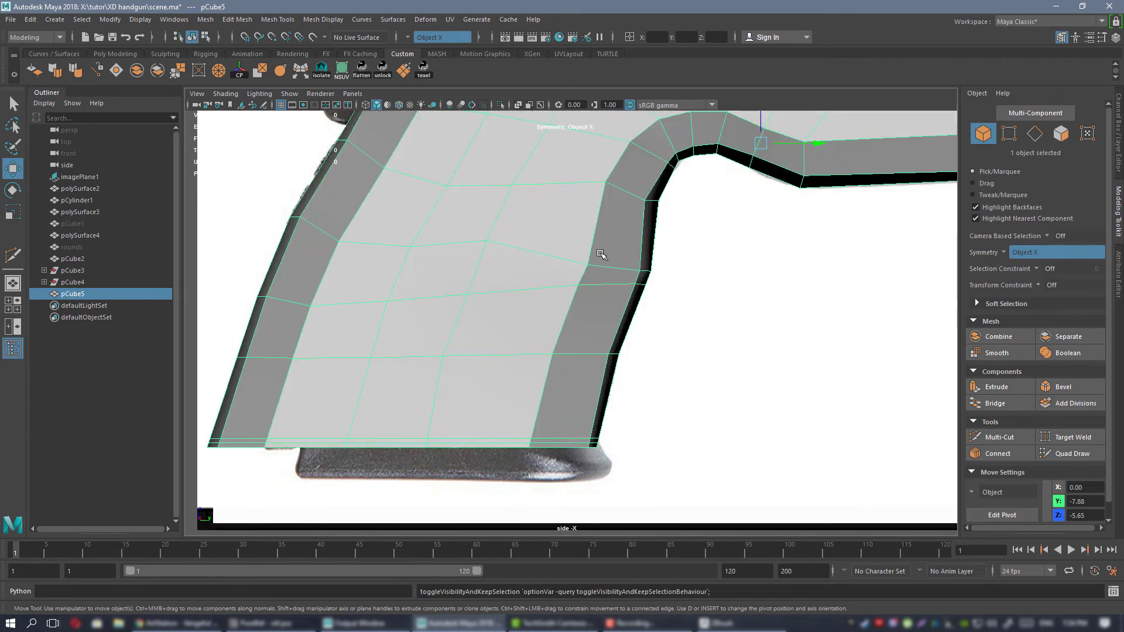
pyautogui.keyDown('alt'); pyautogui.moveTo(632, 337); pyautogui.dragTo(639, 299, button='middle'); pyautogui.keyUp('alt')
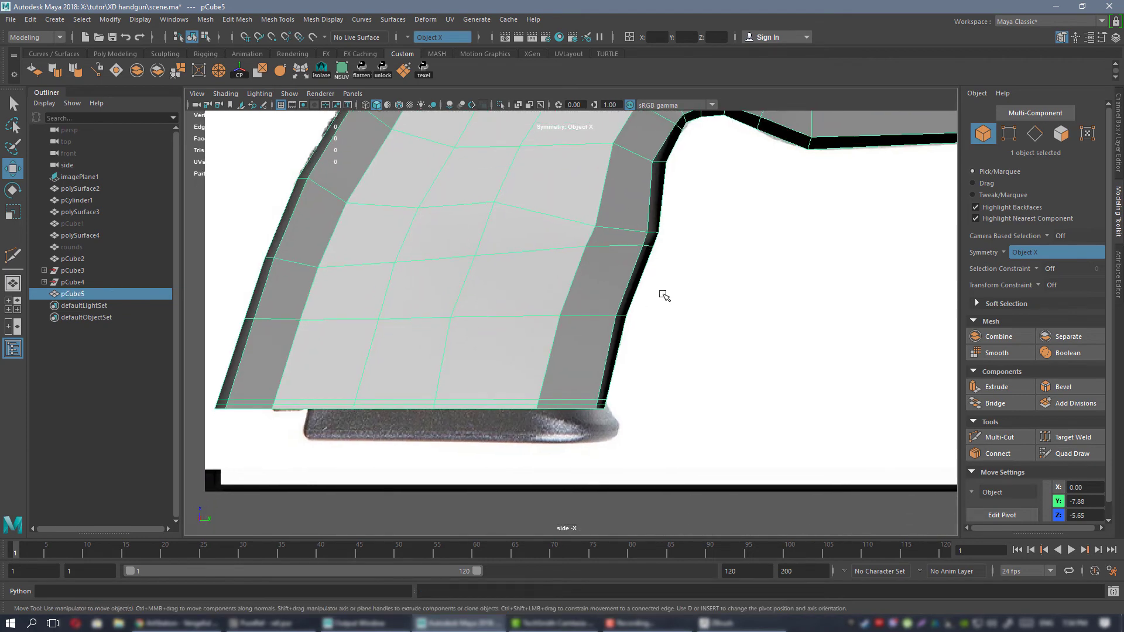
# Adjust the next lower row of front grip vertices to the reference outline and preview the frame smoothed.
pyautogui.press('F8')
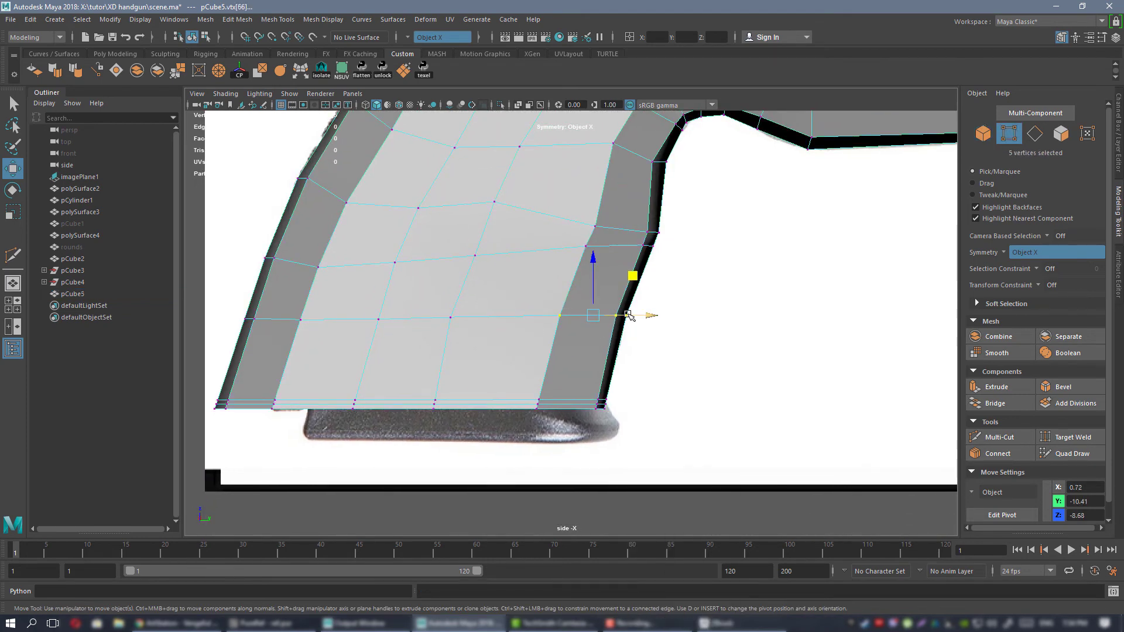
pyautogui.moveTo(629, 316); pyautogui.dragTo(622, 315)
pyautogui.keyDown('alt'); pyautogui.moveTo(621, 291); pyautogui.dragTo(595, 381, button='middle'); pyautogui.keyUp('alt')
pyautogui.moveTo(587, 283); pyautogui.dragTo(623, 265, button='right')
pyautogui.press('3')
pyautogui.click(755, 346)
pyautogui.keyDown('alt'); pyautogui.moveTo(753, 346); pyautogui.dragTo(626, 287, button='right'); pyautogui.keyUp('alt')
pyautogui.scroll(5, 626, 287)
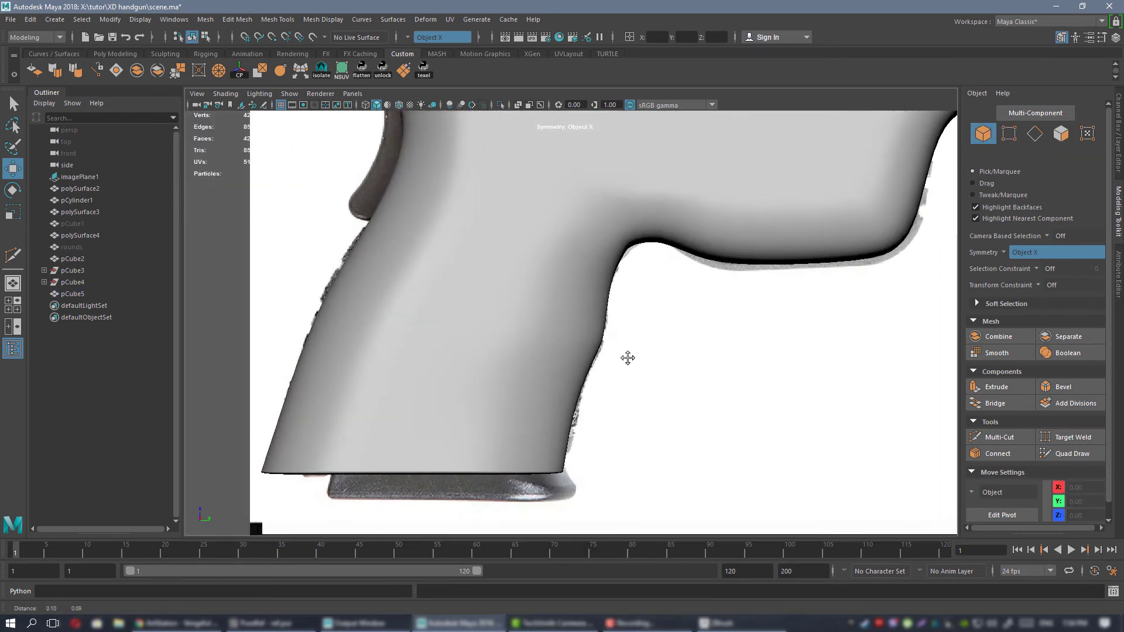
# Inspect the grip's junction with the frame underside in perspective and shift its symmetric vertex pair sideways on the unsmoothed mesh.
pyautogui.press('space')
pyautogui.press('space')
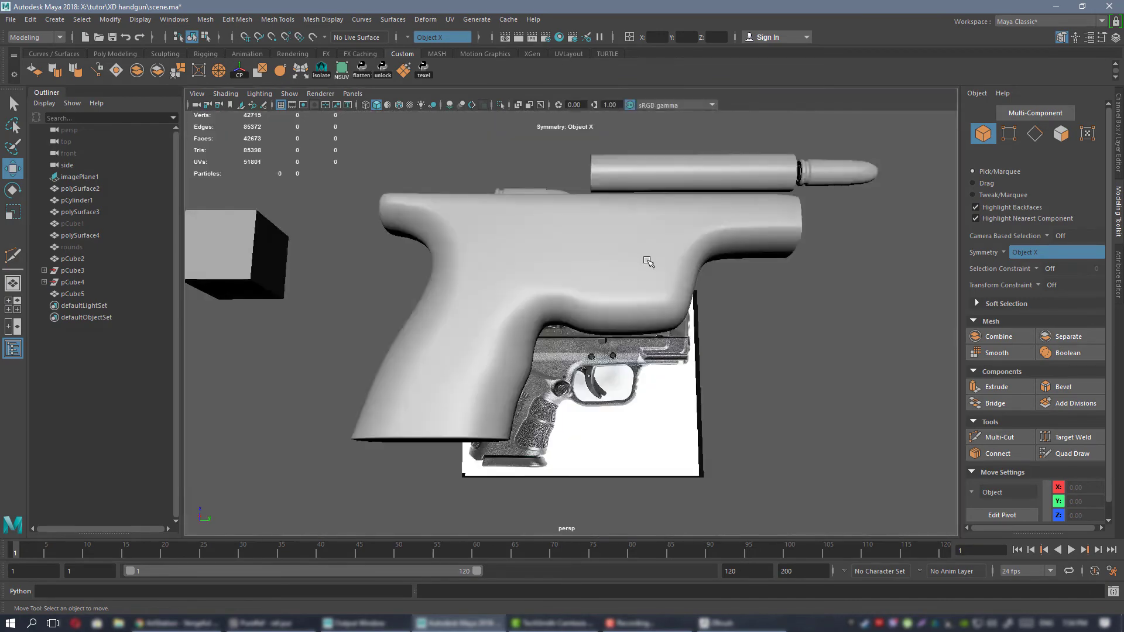
pyautogui.keyDown('alt'); pyautogui.moveTo(647, 259); pyautogui.dragTo(548, 299); pyautogui.keyUp('alt')
pyautogui.scroll(3, 549, 299)
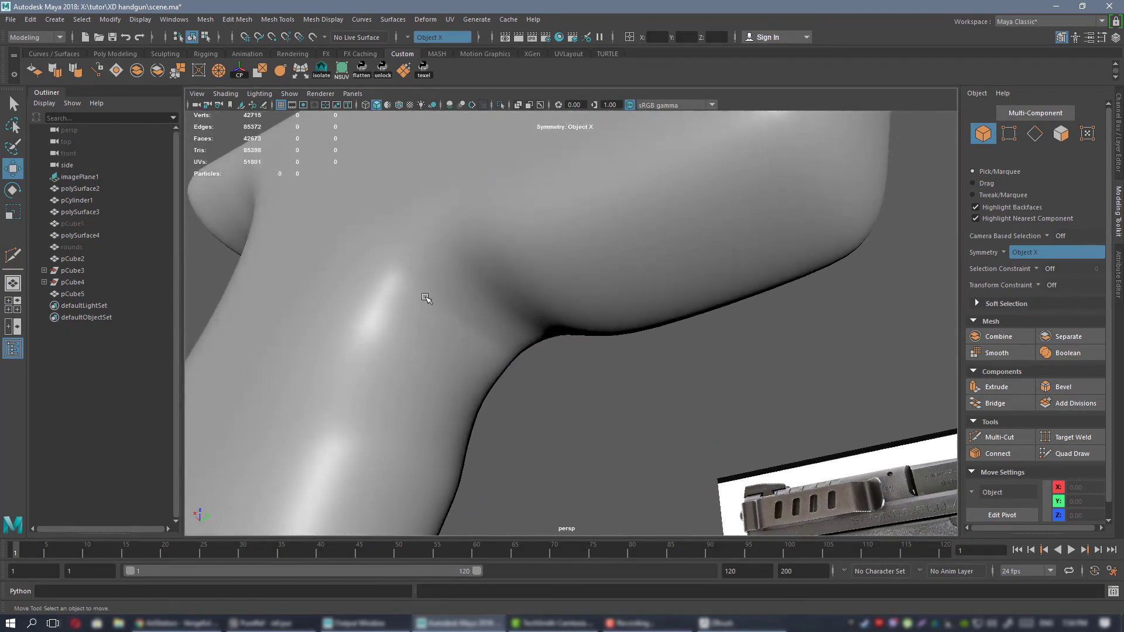
pyautogui.click(488, 309)
pyautogui.moveTo(476, 301)
pyautogui.keyDown('alt'); pyautogui.mouseDown()
pyautogui.moveTo(527, 283)
pyautogui.moveTo(509, 311)
pyautogui.moveTo(476, 294)
pyautogui.moveTo(561, 317)
pyautogui.moveTo(550, 297)
pyautogui.moveTo(478, 282)
pyautogui.mouseUp(); pyautogui.keyUp('alt')
pyautogui.rightClick(479, 282)
pyautogui.moveTo(478, 282); pyautogui.dragTo(422, 282, button='right')
pyautogui.keyDown('alt'); pyautogui.moveTo(423, 282); pyautogui.dragTo(591, 286); pyautogui.keyUp('alt')
pyautogui.click(435, 305)
pyautogui.click(459, 305)
pyautogui.press('space')
pyautogui.press('space')
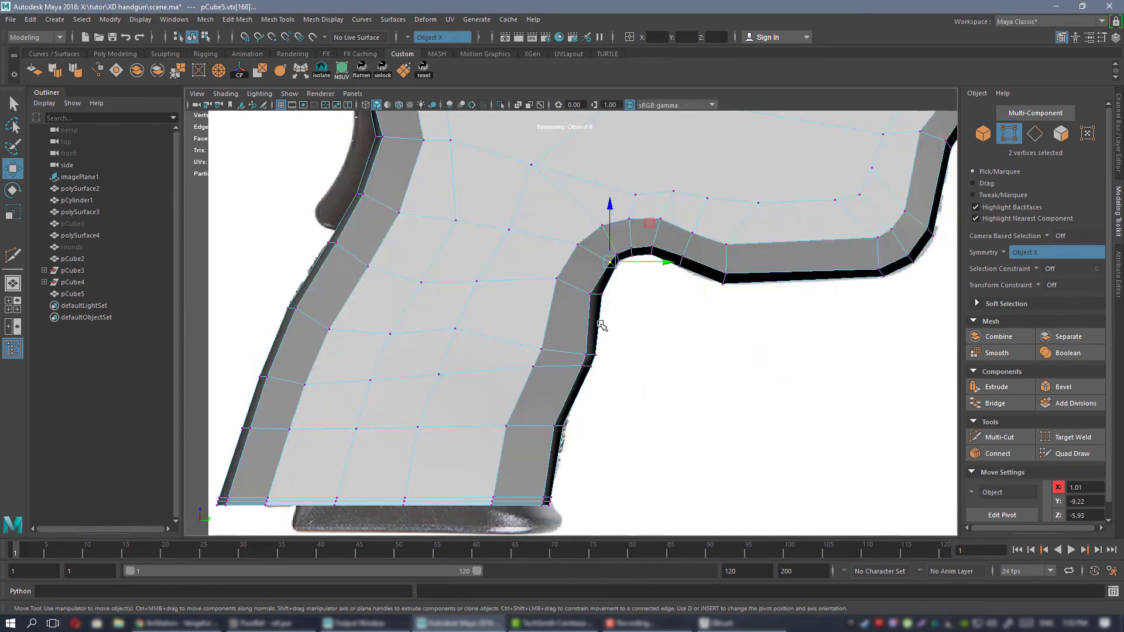
# Move the corner vertices where the grip meets the frame underside down and rearward to the reference outline in side view.
pyautogui.scroll(5, 602, 325)
pyautogui.scroll(-2, 647, 339)
pyautogui.scroll(3, 618, 375)
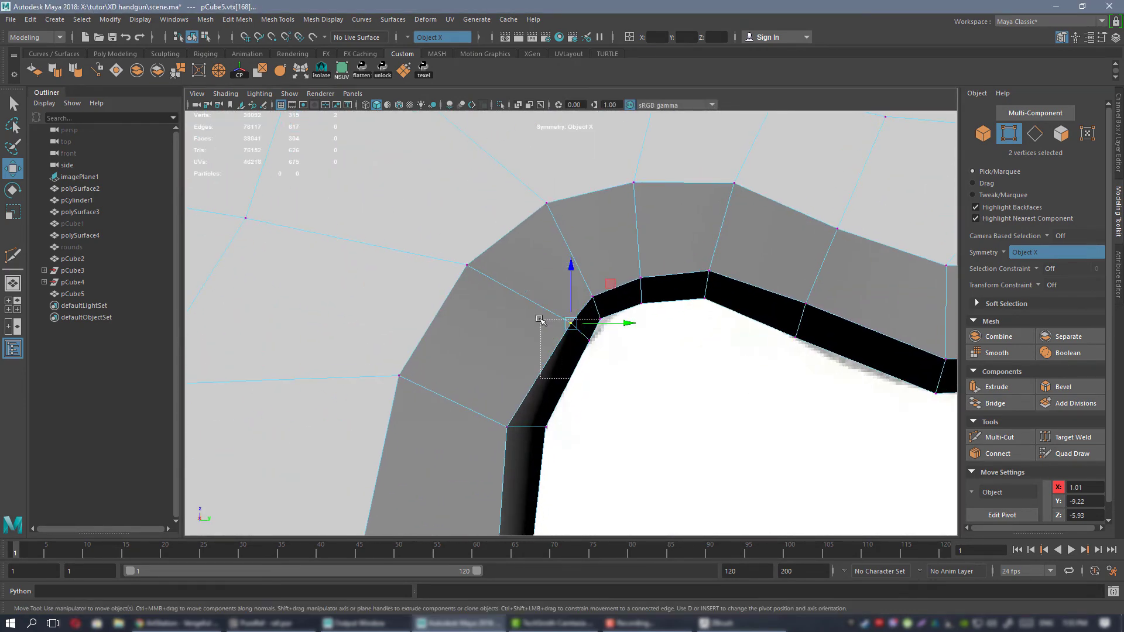
pyautogui.moveTo(606, 303); pyautogui.dragTo(611, 315, button='middle')
pyautogui.moveTo(644, 348); pyautogui.dragTo(596, 309, button='middle')
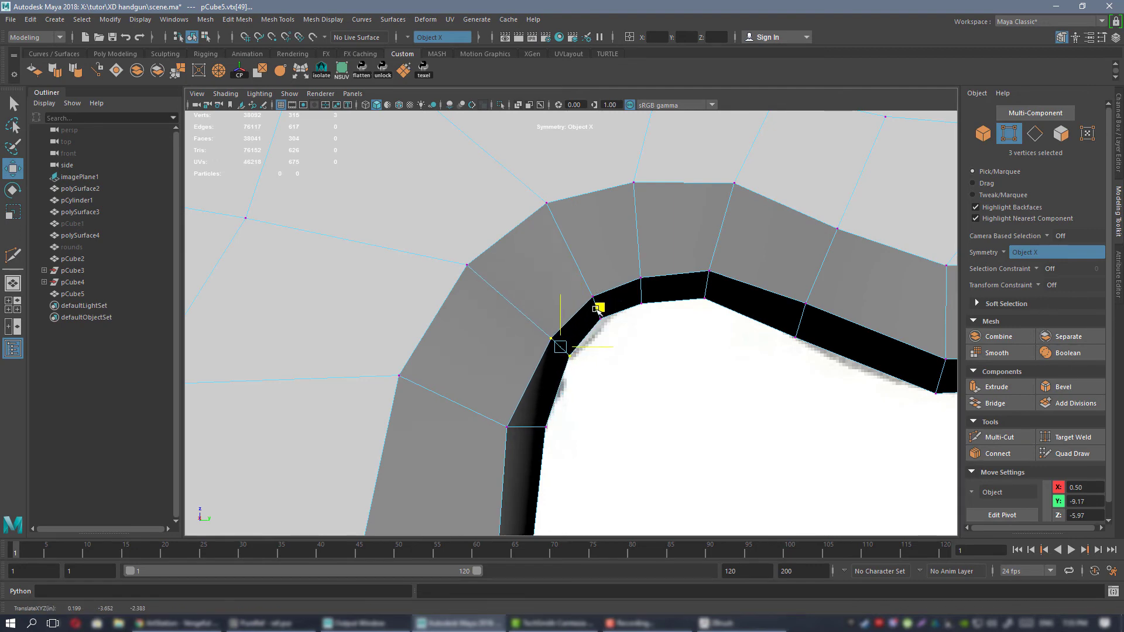
pyautogui.moveTo(593, 310); pyautogui.dragTo(591, 312)
pyautogui.keyDown('alt'); pyautogui.moveTo(572, 320); pyautogui.dragTo(566, 347, button='middle'); pyautogui.keyUp('alt')
pyautogui.moveTo(592, 337); pyautogui.dragTo(587, 336)
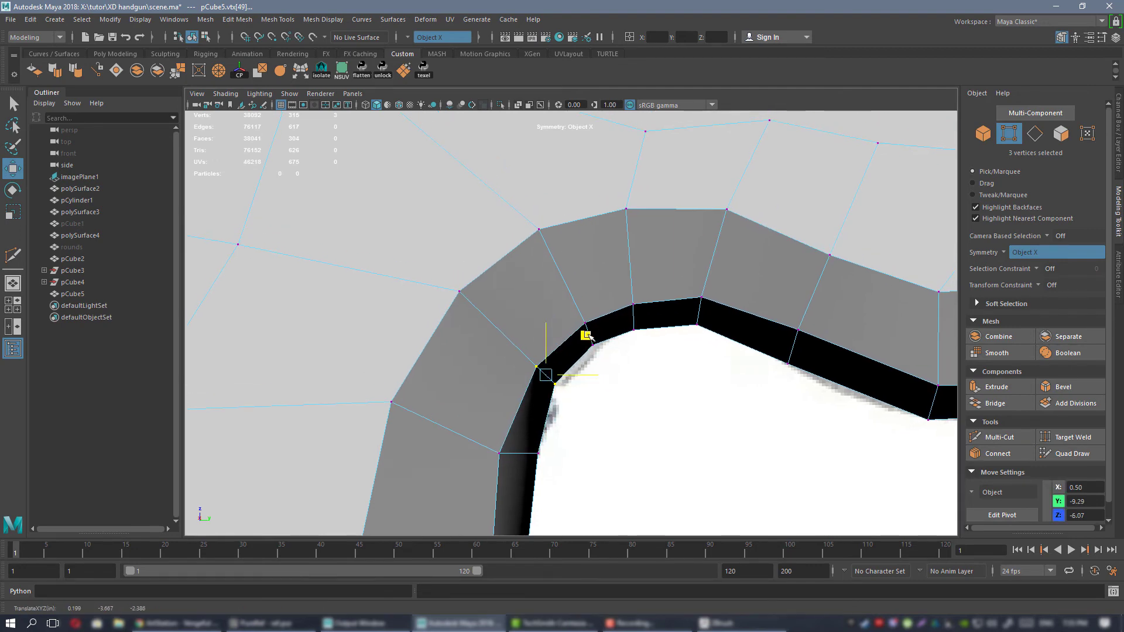
# Reposition the neighbouring inner-curve vertices above and below that corner to round it along the side reference.
pyautogui.keyDown('alt'); pyautogui.moveTo(532, 336); pyautogui.dragTo(556, 367, button='middle'); pyautogui.keyUp('alt')
pyautogui.keyDown('alt'); pyautogui.moveTo(626, 328); pyautogui.dragTo(709, 454, button='right'); pyautogui.keyUp('alt')
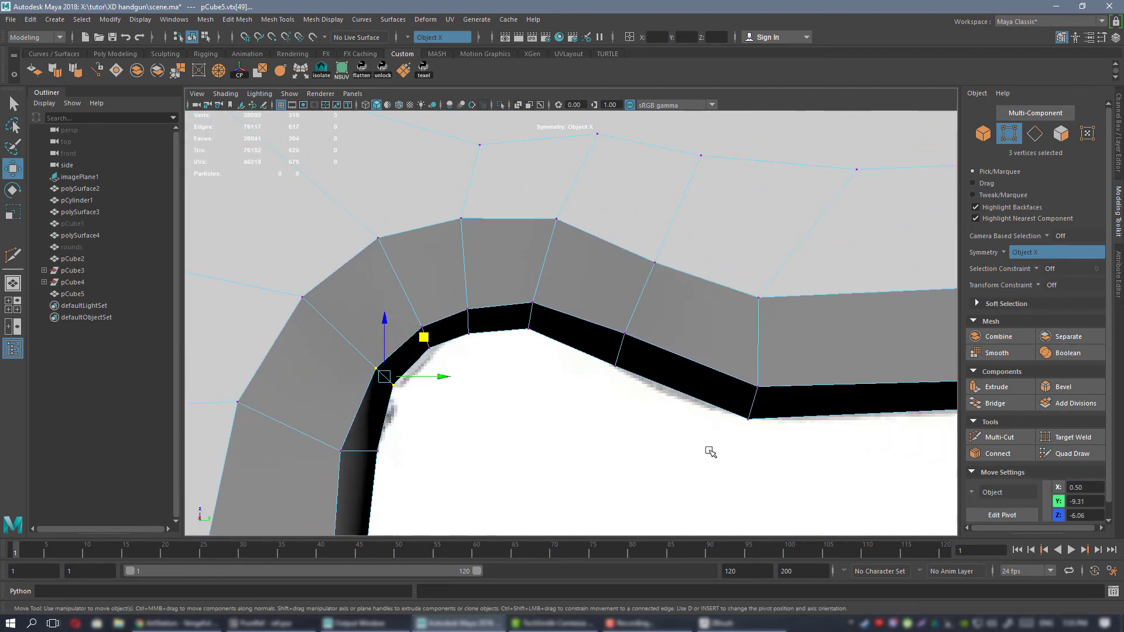
pyautogui.keyDown('alt'); pyautogui.moveTo(471, 281); pyautogui.dragTo(635, 291, button='middle'); pyautogui.keyUp('alt')
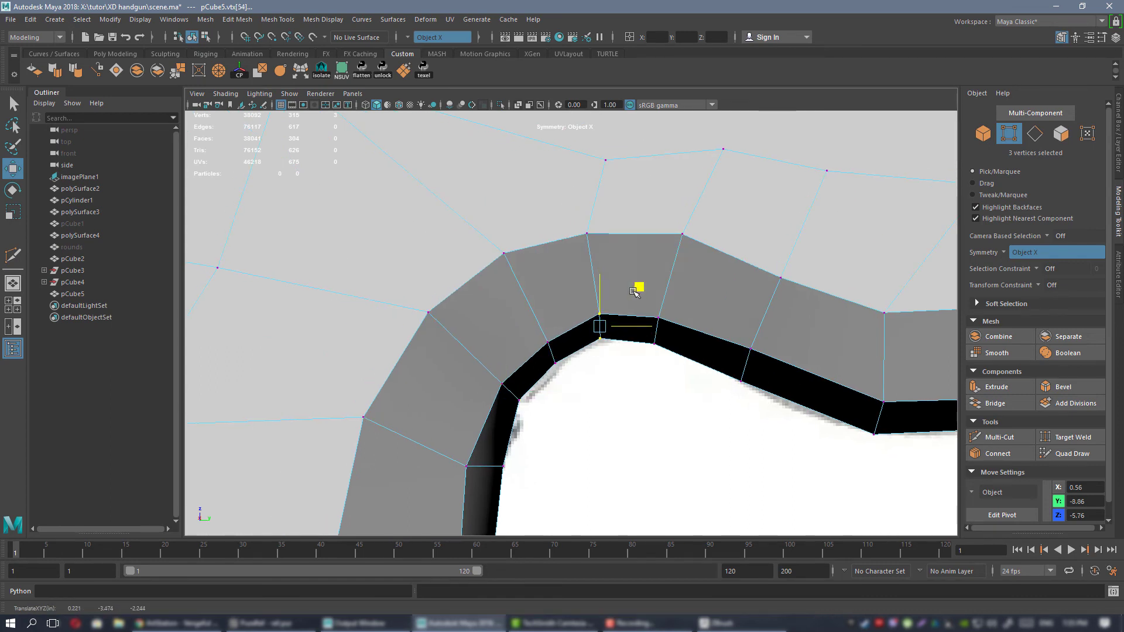
pyautogui.keyDown('alt'); pyautogui.moveTo(588, 354); pyautogui.dragTo(631, 232, button='middle'); pyautogui.keyUp('alt')
pyautogui.moveTo(472, 325); pyautogui.dragTo(508, 344)
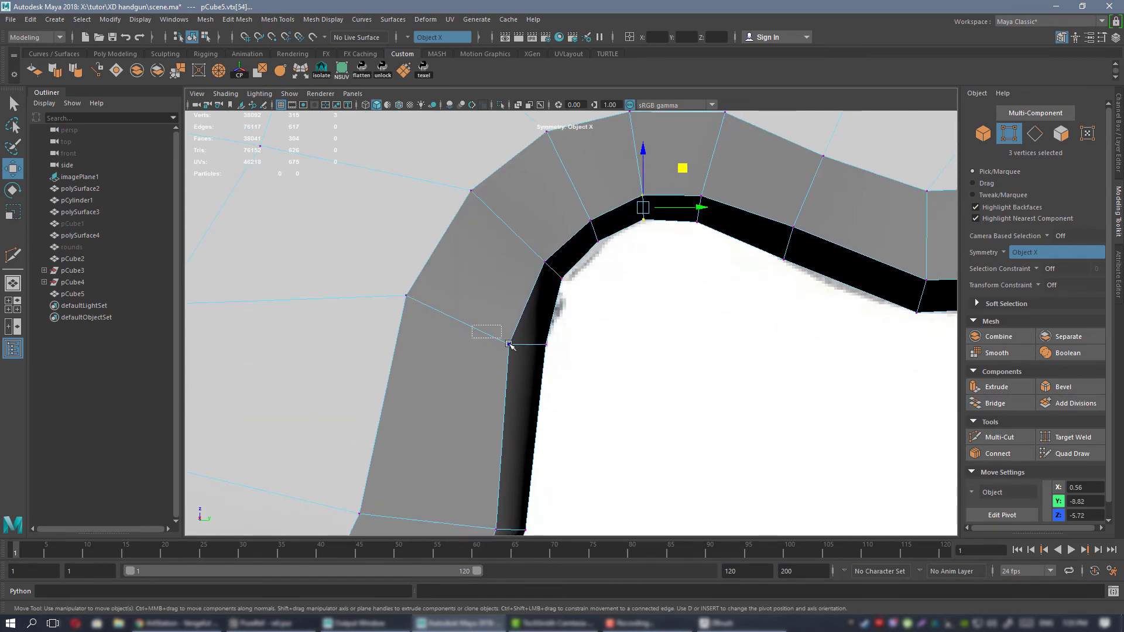
pyautogui.moveTo(556, 313); pyautogui.dragTo(565, 383, button='middle')
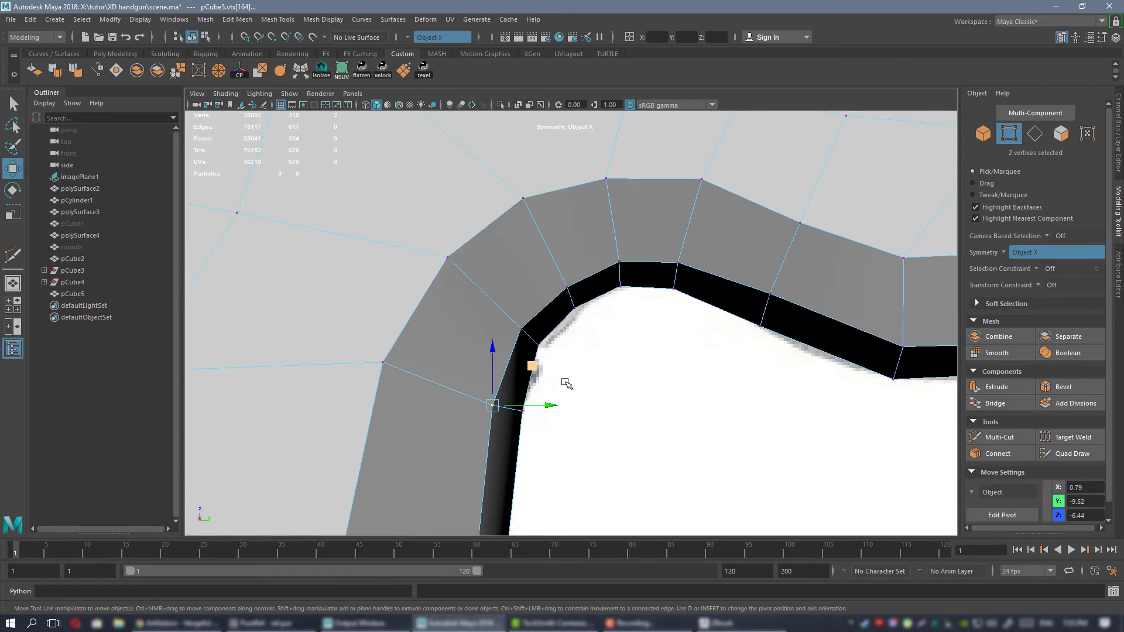
pyautogui.moveTo(713, 248); pyautogui.dragTo(669, 233, button='middle')
pyautogui.moveTo(669, 207); pyautogui.dragTo(711, 182, button='right')
# Examine the frame's inner curve, grip and beavertail in perspective, using wireframe display and a smoothed preview.
pyautogui.press('space')
pyautogui.press('space')
pyautogui.keyDown('alt'); pyautogui.moveTo(665, 308); pyautogui.dragTo(613, 301); pyautogui.keyUp('alt')
pyautogui.press('4')
pyautogui.click(750, 429)
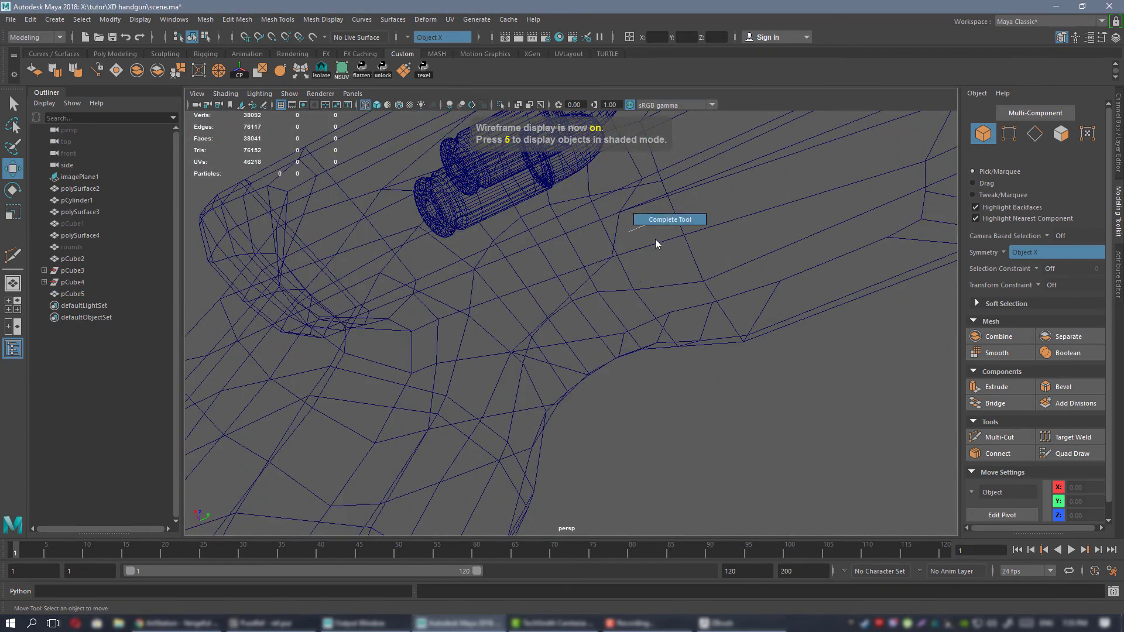
pyautogui.moveTo(609, 250)
pyautogui.mouseDown(button='right')
pyautogui.moveTo(620, 207)
pyautogui.moveTo(609, 243)
pyautogui.mouseUp(button='right')
pyautogui.press('5')
pyautogui.click(619, 250)
pyautogui.press('3')
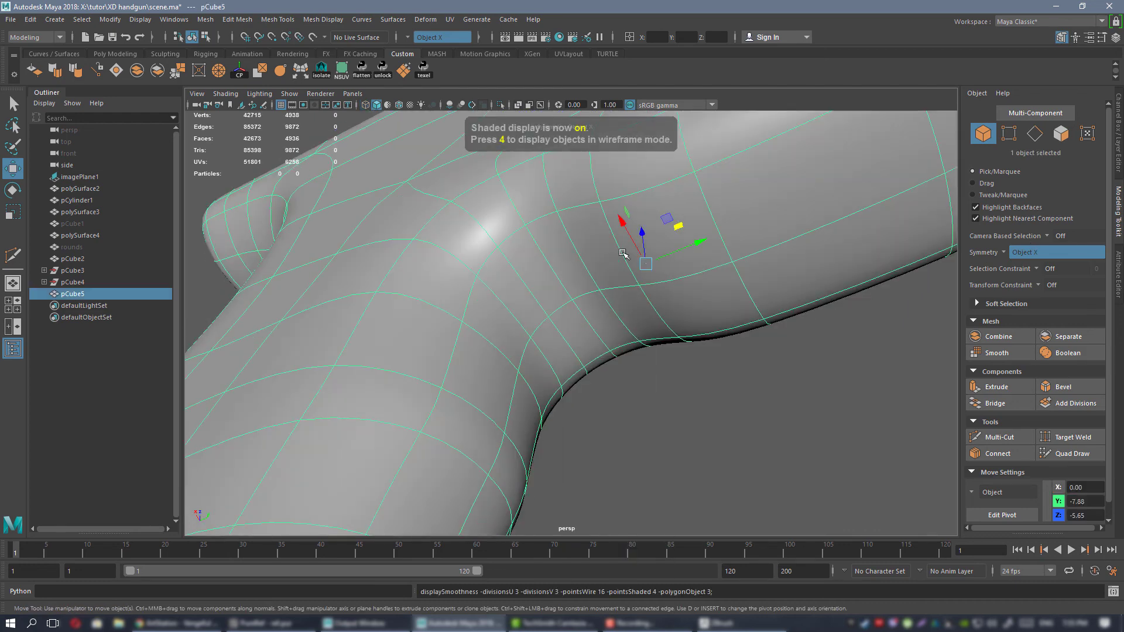
pyautogui.click(777, 522)
pyautogui.keyDown('alt'); pyautogui.moveTo(777, 522); pyautogui.dragTo(594, 346); pyautogui.keyUp('alt')
pyautogui.keyDown('alt'); pyautogui.moveTo(551, 278); pyautogui.dragTo(599, 264); pyautogui.keyUp('alt')
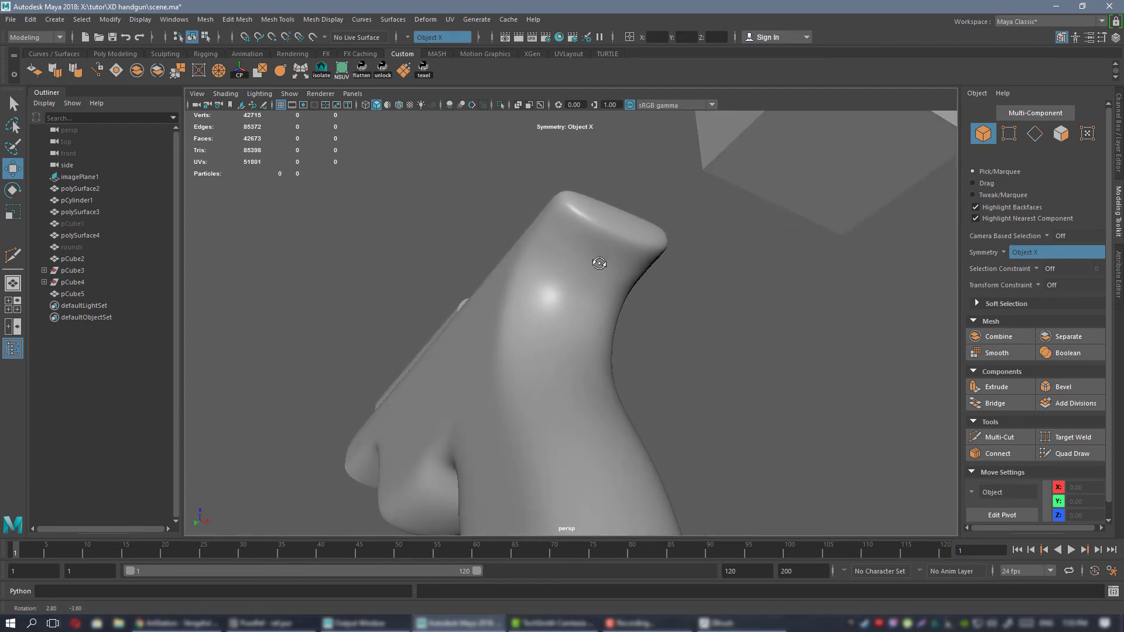
# Open Hypershade, load the blinn1 material and narrow the window so the frame stays visible beside it.
pyautogui.click(559, 36)
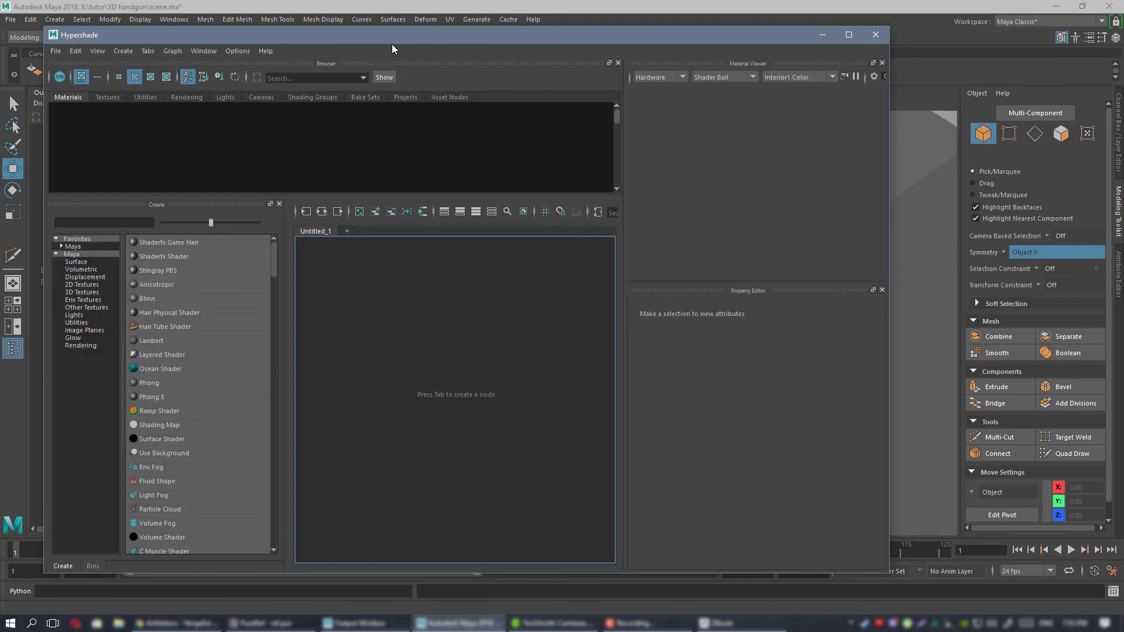
pyautogui.click(155, 125)
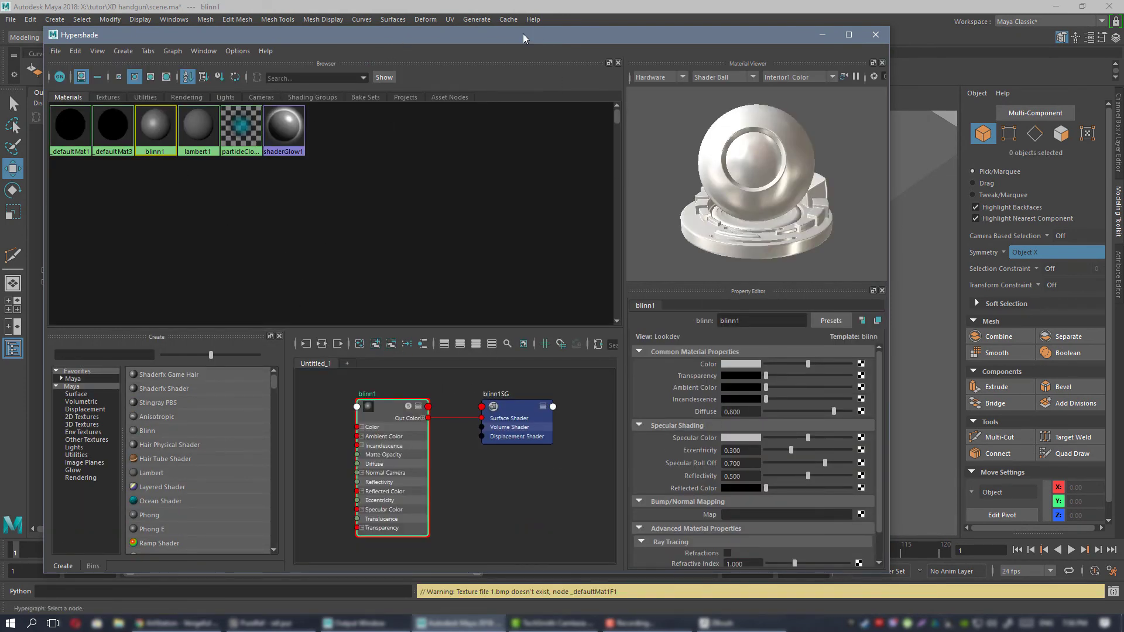
pyautogui.moveTo(522, 37); pyautogui.dragTo(716, 45)
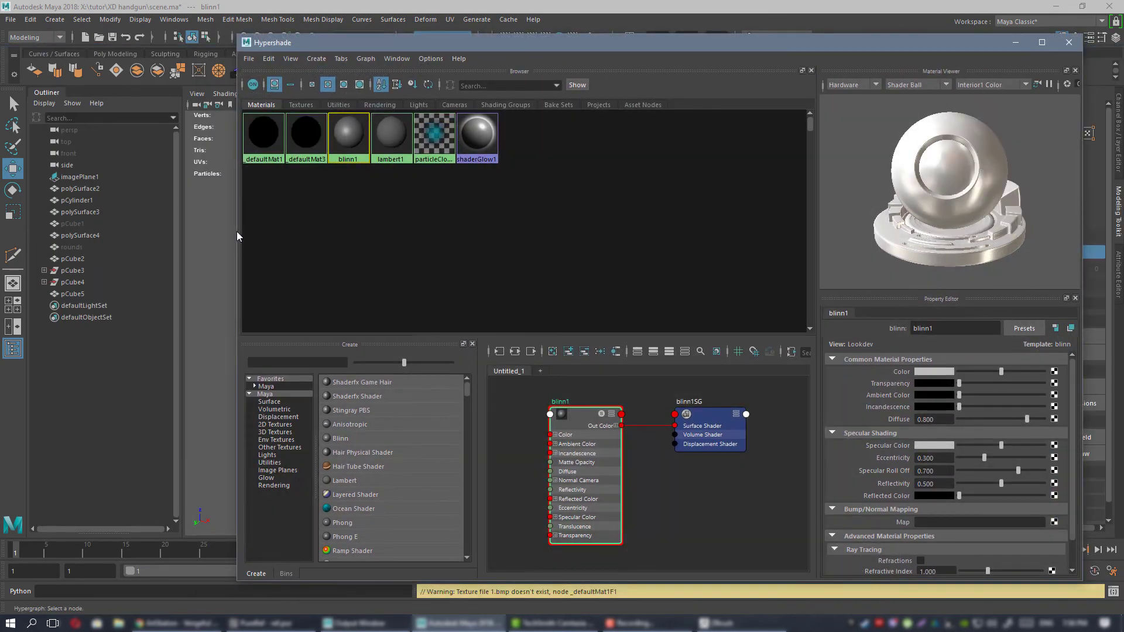
pyautogui.moveTo(238, 235); pyautogui.dragTo(618, 235)
pyautogui.keyDown('alt'); pyautogui.moveTo(544, 230); pyautogui.dragTo(329, 225); pyautogui.keyUp('alt')
pyautogui.keyDown('alt'); pyautogui.moveTo(329, 225); pyautogui.dragTo(470, 270, button='middle'); pyautogui.keyUp('alt')
pyautogui.keyDown('alt'); pyautogui.moveTo(470, 270); pyautogui.dragTo(473, 271, button='right'); pyautogui.keyUp('alt')
pyautogui.keyDown('alt'); pyautogui.moveTo(473, 271); pyautogui.dragTo(452, 273); pyautogui.keyUp('alt')
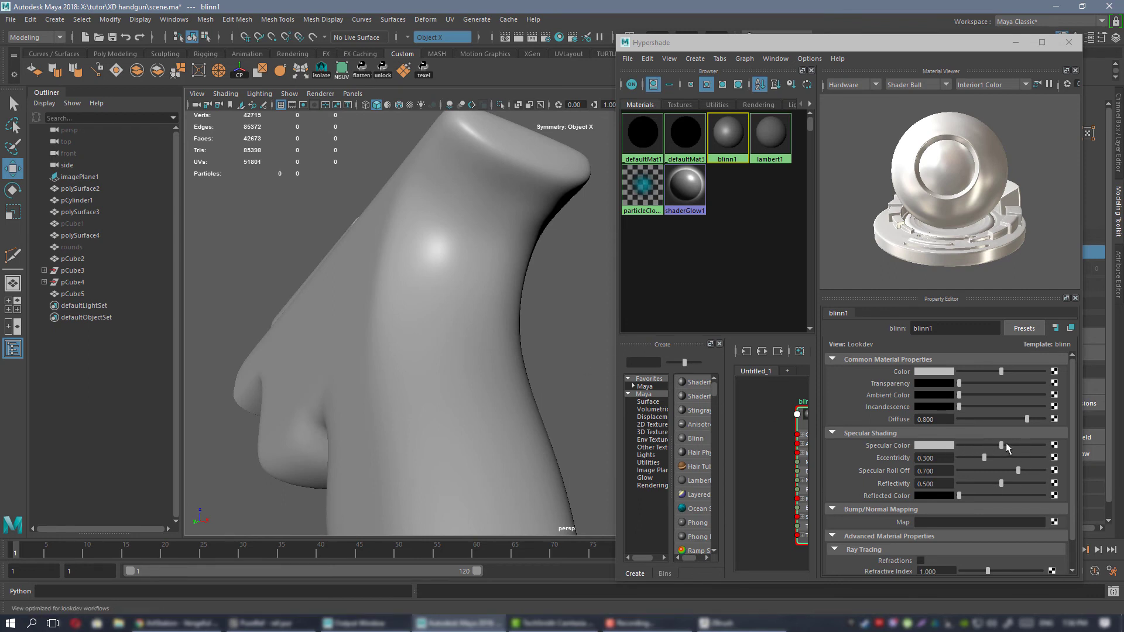
# Set blinn1's specular color to near white, eccentricity to 0.636, specular roll off to 0.545 and reflectivity to 0.692, then close Hypershade.
pyautogui.moveTo(1001, 445); pyautogui.dragTo(1027, 448)
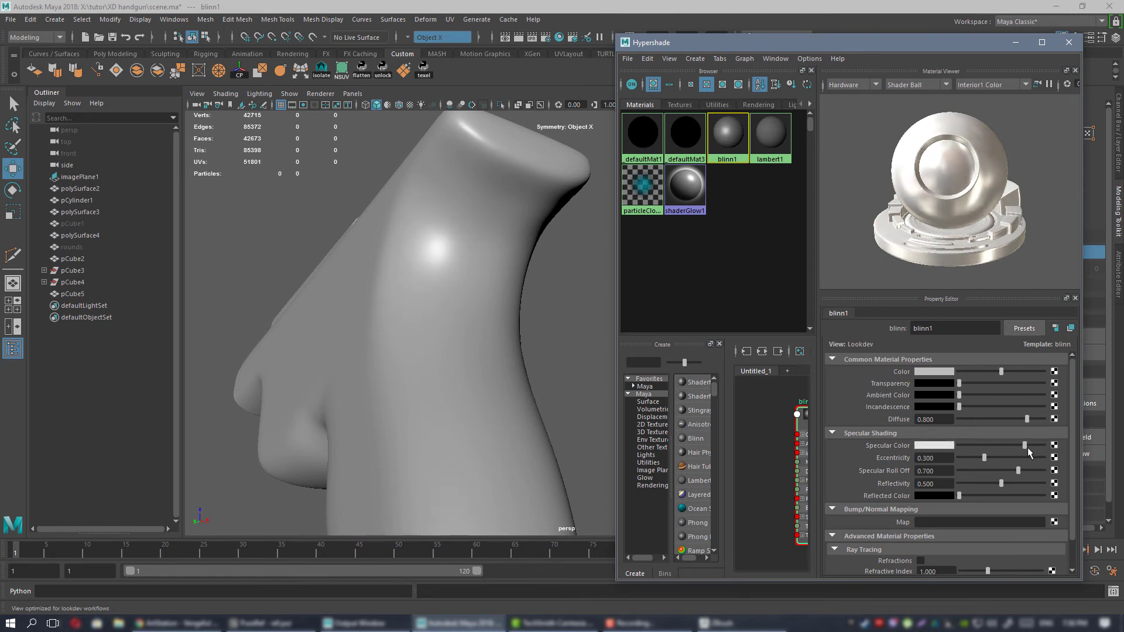
pyautogui.keyDown('alt'); pyautogui.moveTo(509, 326); pyautogui.dragTo(492, 296); pyautogui.keyUp('alt')
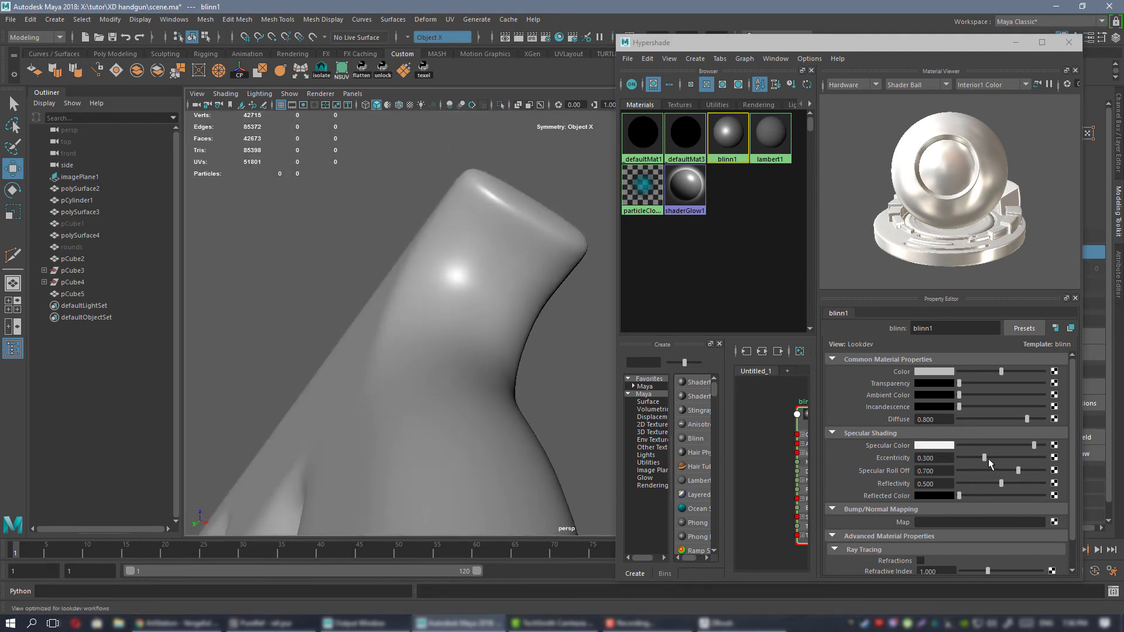
pyautogui.moveTo(988, 459); pyautogui.dragTo(1011, 450)
pyautogui.moveTo(521, 329)
pyautogui.keyDown('alt'); pyautogui.mouseDown()
pyautogui.moveTo(526, 321)
pyautogui.moveTo(527, 332)
pyautogui.mouseUp(); pyautogui.keyUp('alt')
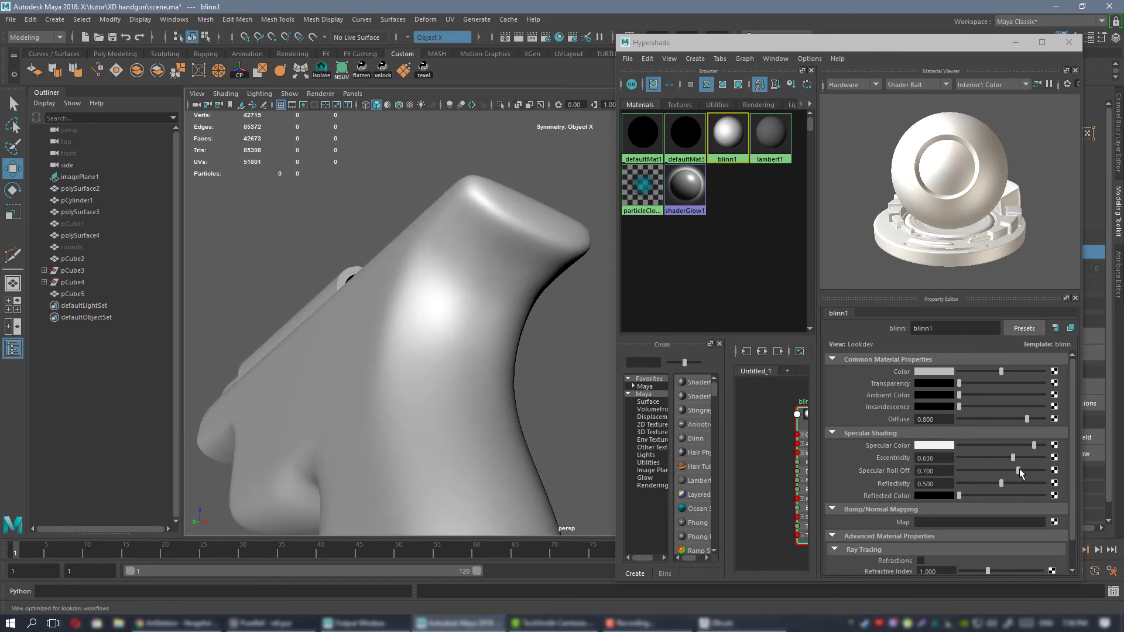
pyautogui.moveTo(1019, 472); pyautogui.dragTo(931, 498)
pyautogui.keyDown('alt'); pyautogui.moveTo(475, 325); pyautogui.dragTo(491, 250); pyautogui.keyUp('alt')
pyautogui.click(1069, 43)
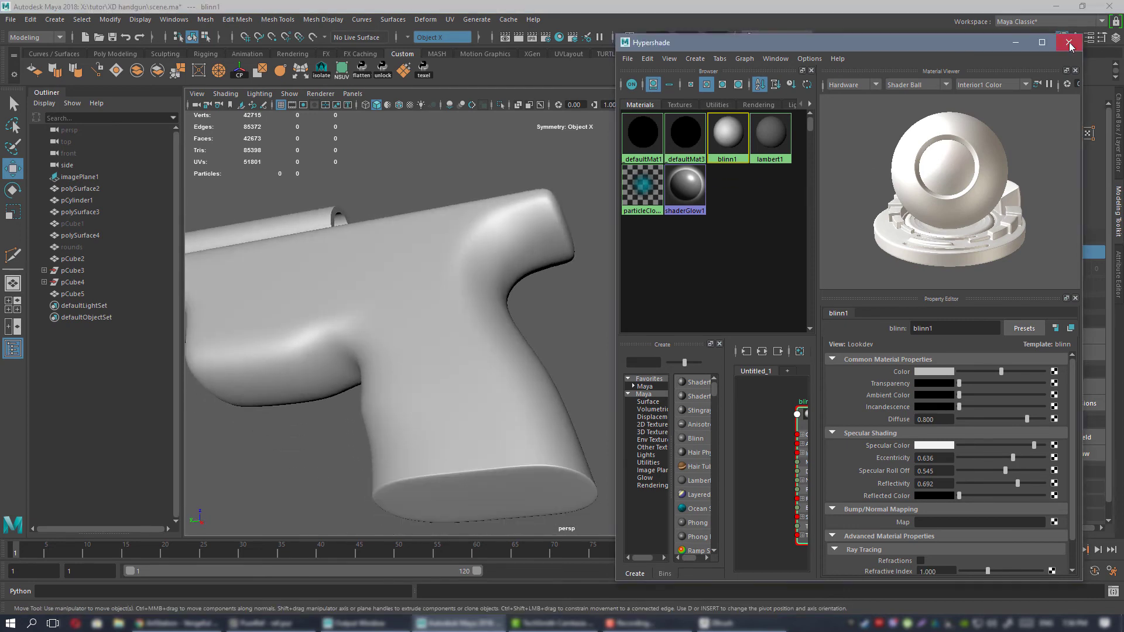
# Examine the smoothed frame's beavertail, grip and sides from several angles with the adjusted material highlights.
pyautogui.keyDown('alt'); pyautogui.moveTo(591, 269); pyautogui.dragTo(640, 329); pyautogui.keyUp('alt')
pyautogui.click(539, 324)
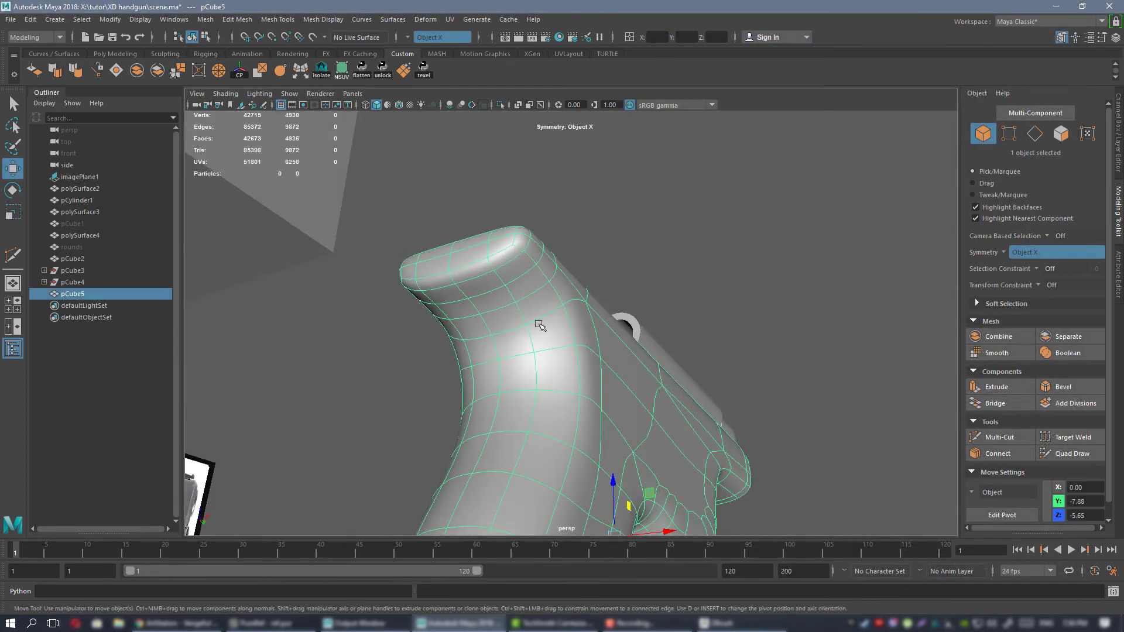
pyautogui.press('f')
pyautogui.keyDown('alt'); pyautogui.moveTo(575, 257); pyautogui.dragTo(458, 195); pyautogui.keyUp('alt')
pyautogui.keyDown('alt'); pyautogui.moveTo(458, 195); pyautogui.dragTo(547, 281, button='right'); pyautogui.keyUp('alt')
pyautogui.keyDown('alt'); pyautogui.moveTo(547, 281); pyautogui.dragTo(617, 404, button='middle'); pyautogui.keyUp('alt')
pyautogui.keyDown('alt'); pyautogui.moveTo(617, 405); pyautogui.dragTo(622, 359); pyautogui.keyUp('alt')
pyautogui.keyDown('alt'); pyautogui.moveTo(622, 358); pyautogui.dragTo(559, 342, button='right'); pyautogui.keyUp('alt')
pyautogui.keyDown('alt'); pyautogui.moveTo(559, 342); pyautogui.dragTo(590, 387); pyautogui.keyUp('alt')
# Return the frame to unsmoothed display and insert an edge loop just below its top edge with Multi-Cut.
pyautogui.press('1')
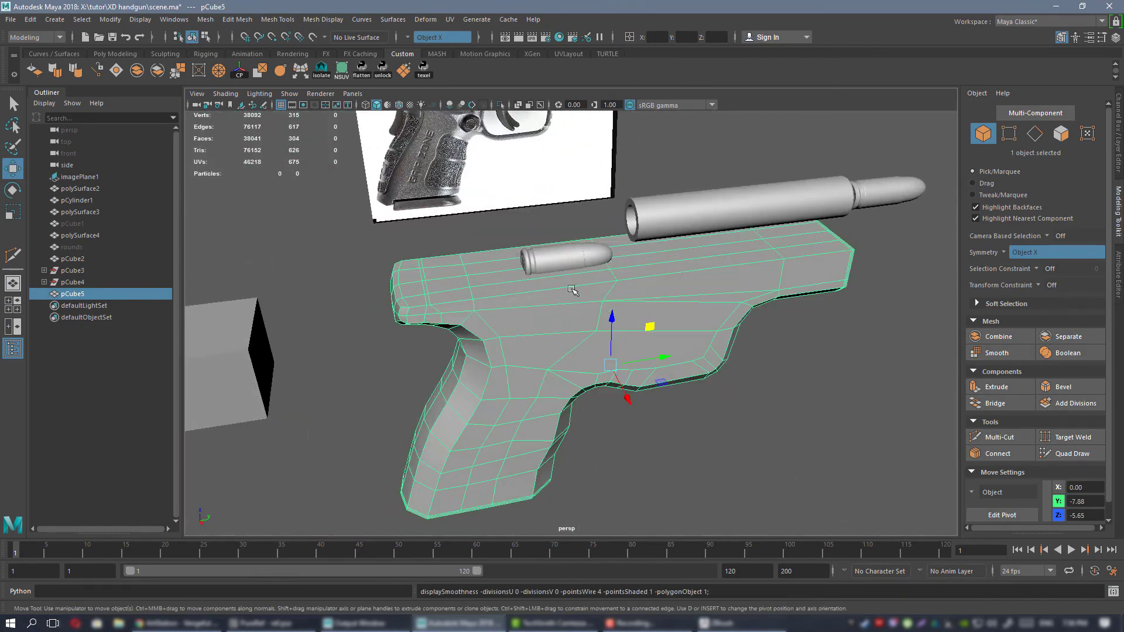
pyautogui.keyDown('alt'); pyautogui.moveTo(571, 291); pyautogui.dragTo(549, 335, button='right'); pyautogui.keyUp('alt')
pyautogui.keyDown('alt'); pyautogui.moveTo(549, 336); pyautogui.dragTo(704, 394); pyautogui.keyUp('alt')
pyautogui.keyDown('alt'); pyautogui.moveTo(670, 331); pyautogui.dragTo(585, 322); pyautogui.keyUp('alt')
pyautogui.keyDown('alt'); pyautogui.moveTo(901, 305); pyautogui.dragTo(744, 319, button='middle'); pyautogui.keyUp('alt')
pyautogui.keyDown('alt'); pyautogui.moveTo(744, 319); pyautogui.dragTo(585, 295); pyautogui.keyUp('alt')
pyautogui.hotkey('ctrl', 'shift', 'x')
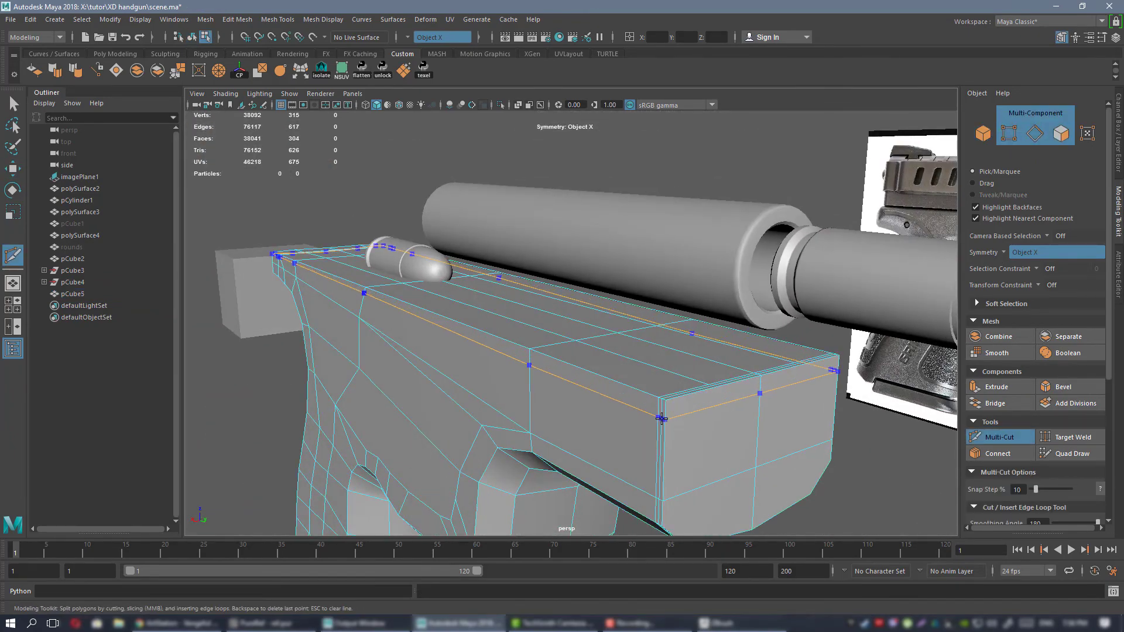
pyautogui.keyDown('ctrl'); pyautogui.click(661, 418); pyautogui.keyUp('ctrl')
# Select the whole new edge loop just below the frame's top edge, ready for scaling.
pyautogui.press('w')
pyautogui.rightClick(571, 387)
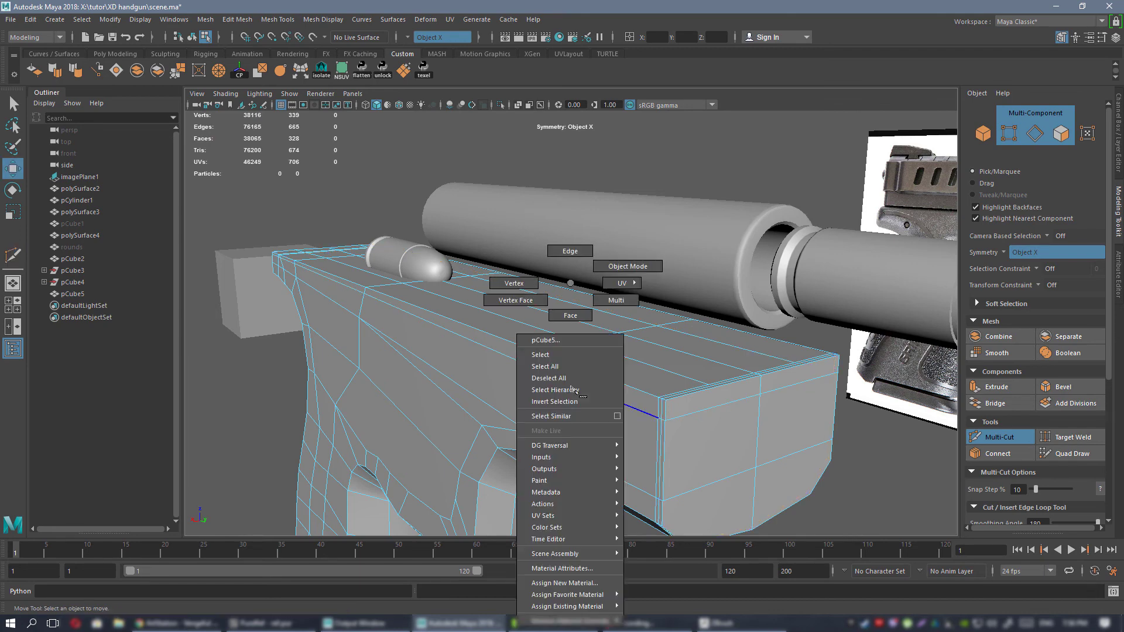
pyautogui.click(571, 252)
pyautogui.doubleClick(611, 398)
pyautogui.press('r')
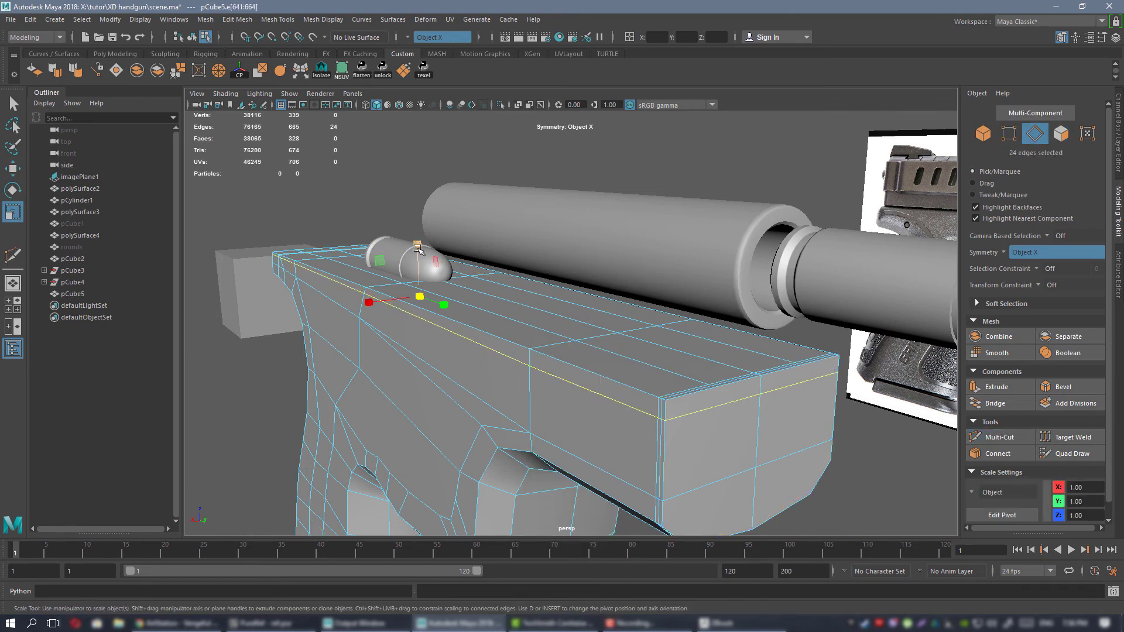
pyautogui.moveTo(419, 248); pyautogui.dragTo(455, 476)
pyautogui.keyDown('alt'); pyautogui.moveTo(441, 330); pyautogui.dragTo(624, 262); pyautogui.keyUp('alt')
pyautogui.hotkey('ctrl', 'z')
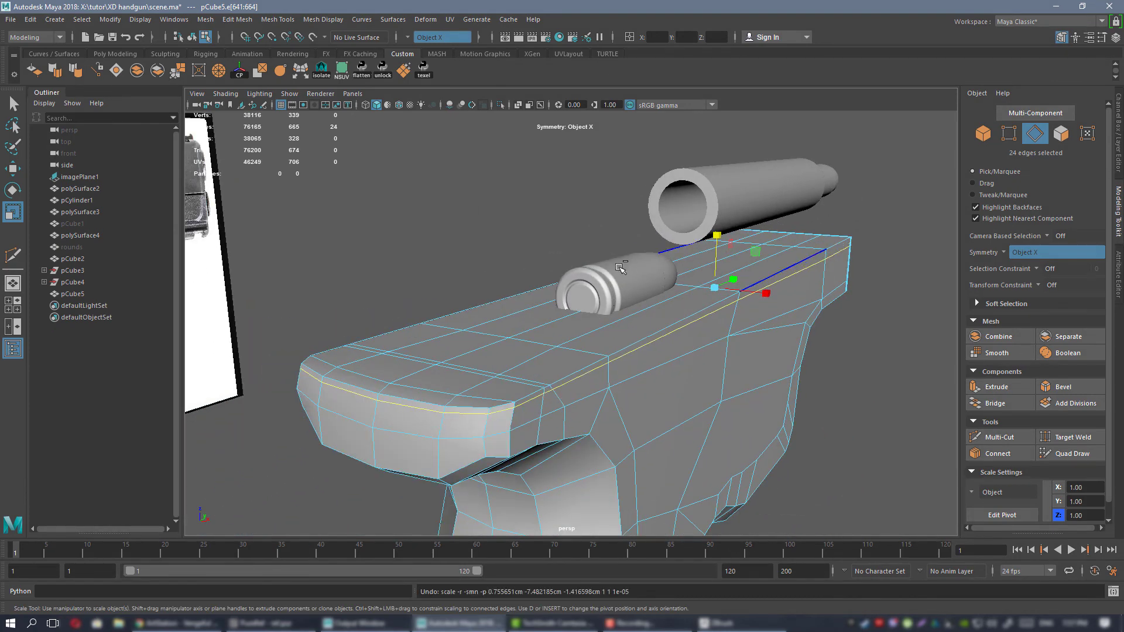
pyautogui.keyDown('alt'); pyautogui.moveTo(569, 283); pyautogui.dragTo(603, 249, button='middle'); pyautogui.keyUp('alt')
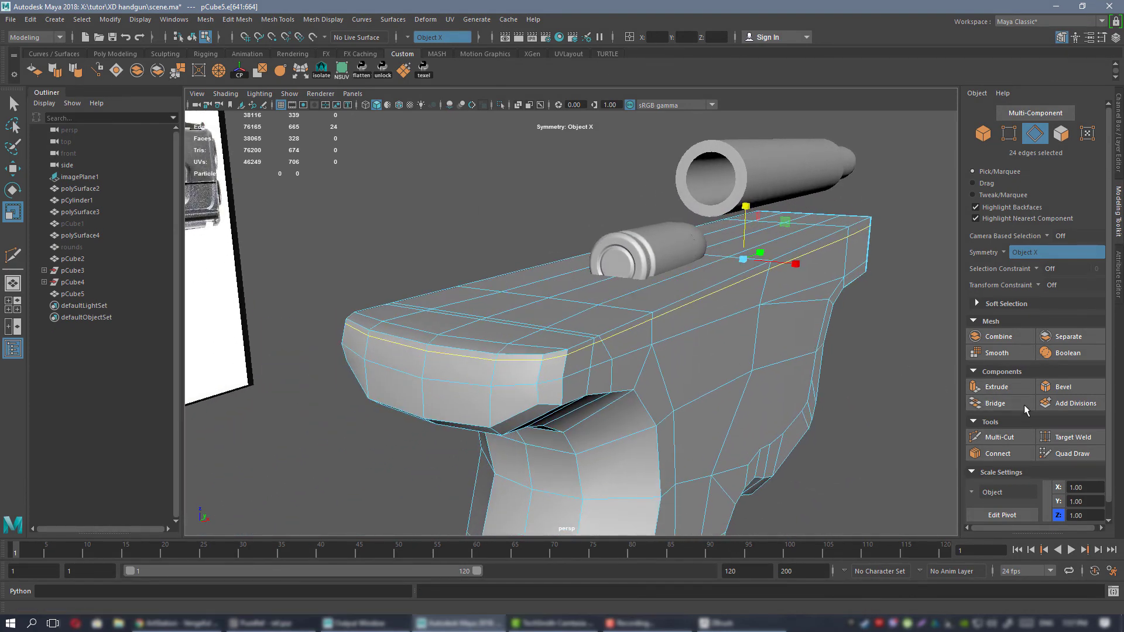
# Flatten the selected loop vertically by scaling it with the transform constraint set to Edge, then set the constraint back to Off.
pyautogui.click(1037, 287)
pyautogui.click(1059, 300)
pyautogui.moveTo(745, 207); pyautogui.dragTo(788, 449)
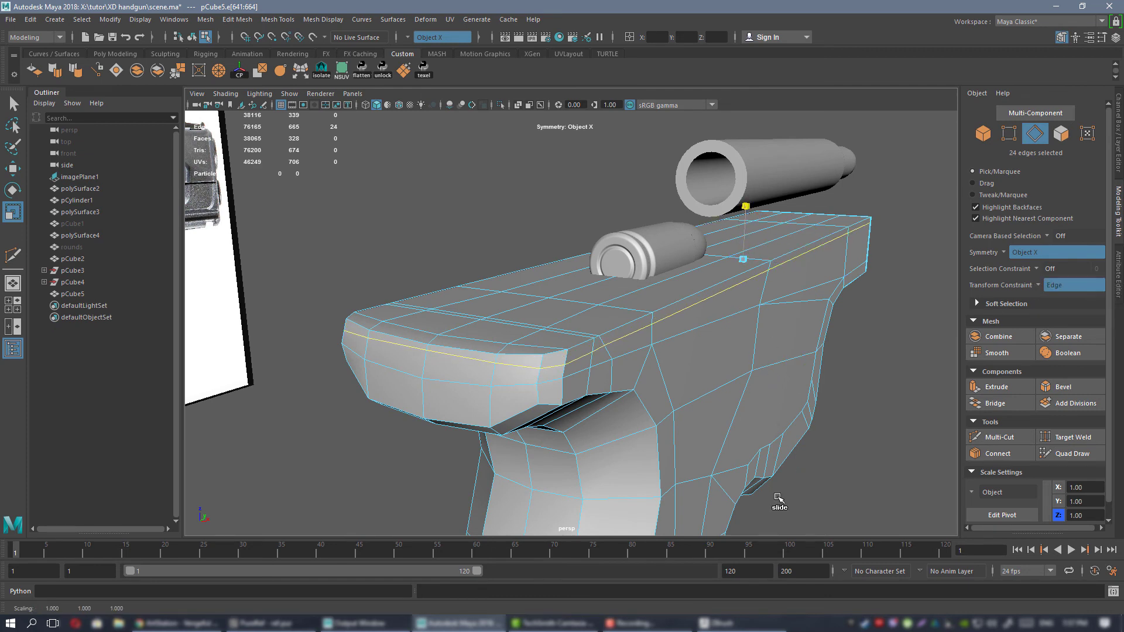
pyautogui.keyDown('alt'); pyautogui.moveTo(768, 355); pyautogui.dragTo(598, 302); pyautogui.keyUp('alt')
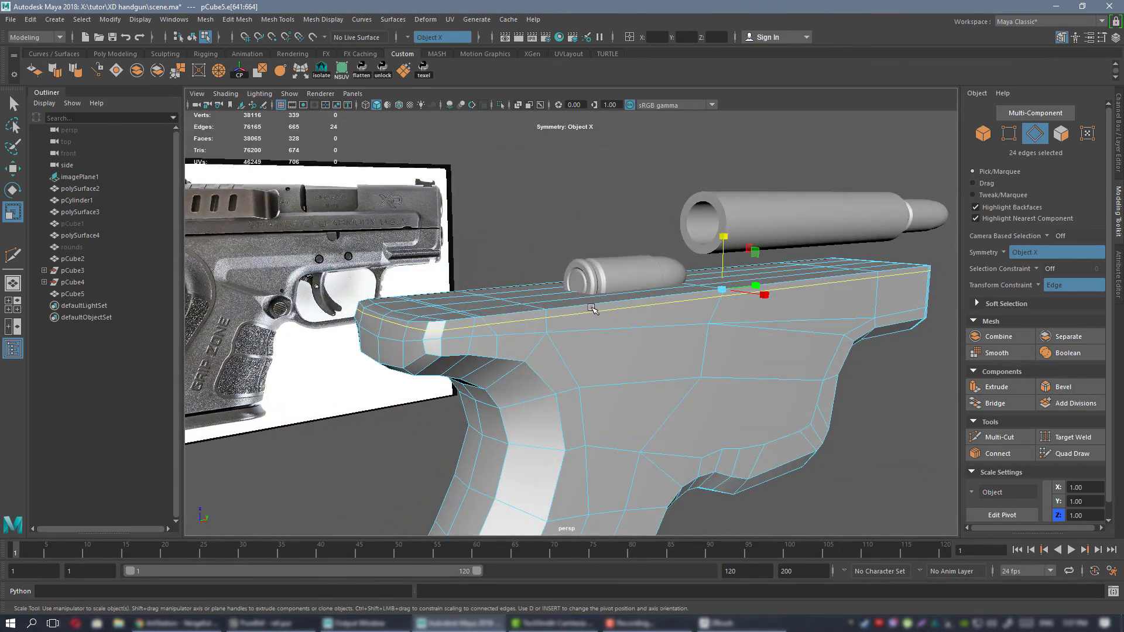
pyautogui.keyDown('alt'); pyautogui.moveTo(593, 309); pyautogui.dragTo(654, 348, button='right'); pyautogui.keyUp('alt')
pyautogui.keyDown('alt'); pyautogui.moveTo(550, 337); pyautogui.dragTo(613, 356, button='middle'); pyautogui.keyUp('alt')
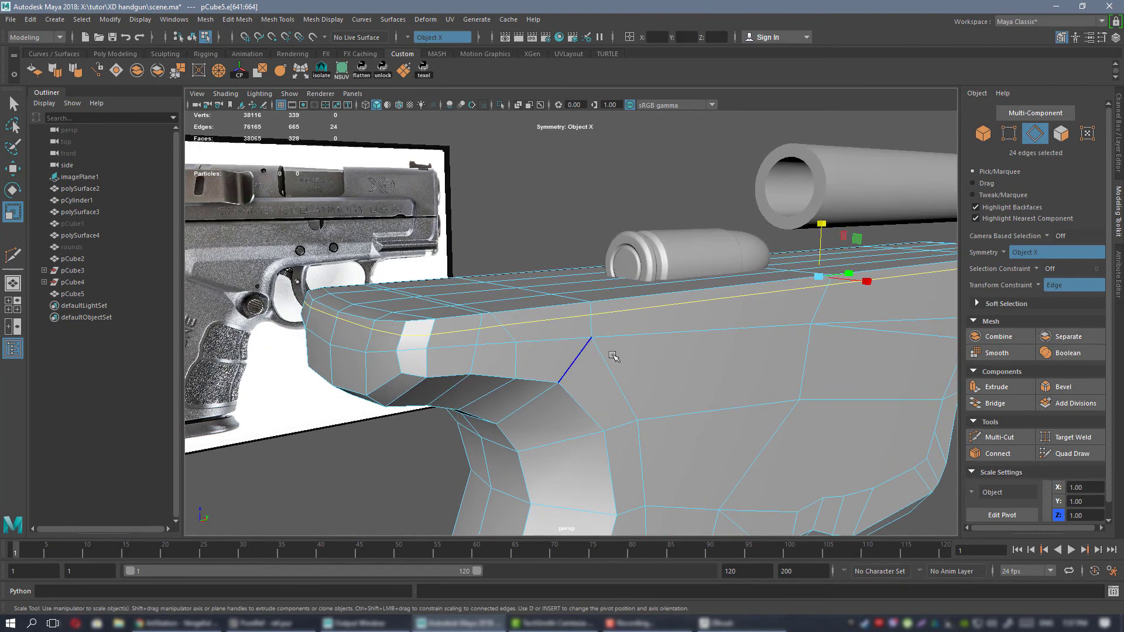
pyautogui.click(1042, 285)
pyautogui.click(1071, 289)
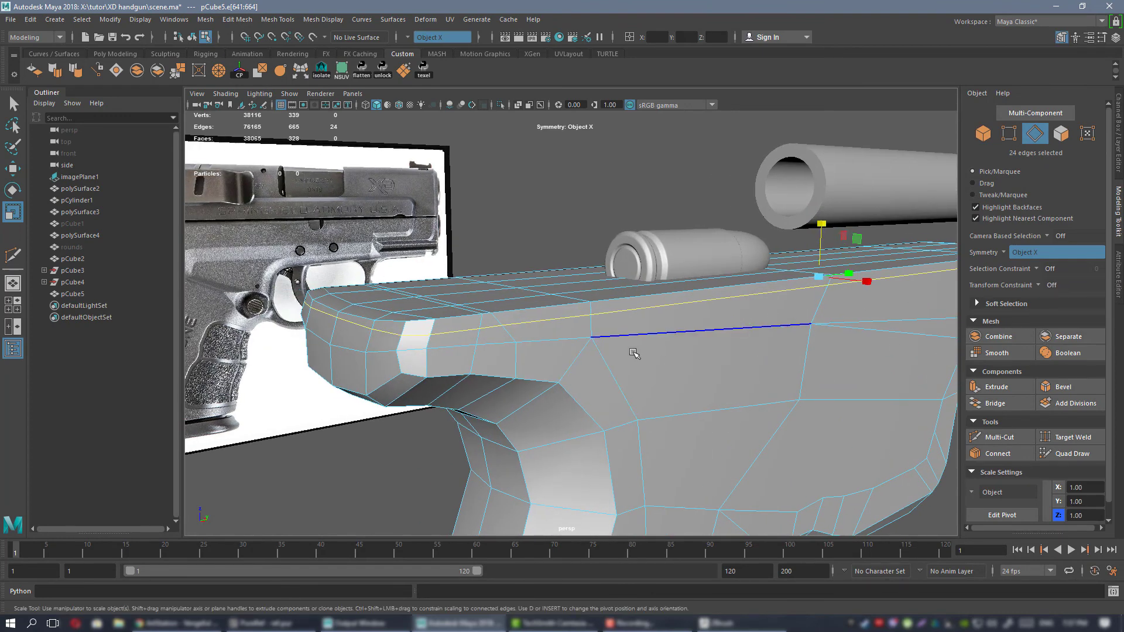
# Display the frame smoothed and examine its top edge, sides and underside against the reference from several angles.
pyautogui.moveTo(632, 283); pyautogui.dragTo(692, 266, button='right')
pyautogui.press('3')
pyautogui.click(739, 216)
pyautogui.keyDown('alt'); pyautogui.moveTo(726, 353); pyautogui.dragTo(601, 341); pyautogui.keyUp('alt')
pyautogui.keyDown('alt'); pyautogui.moveTo(773, 352); pyautogui.dragTo(666, 364); pyautogui.keyUp('alt')
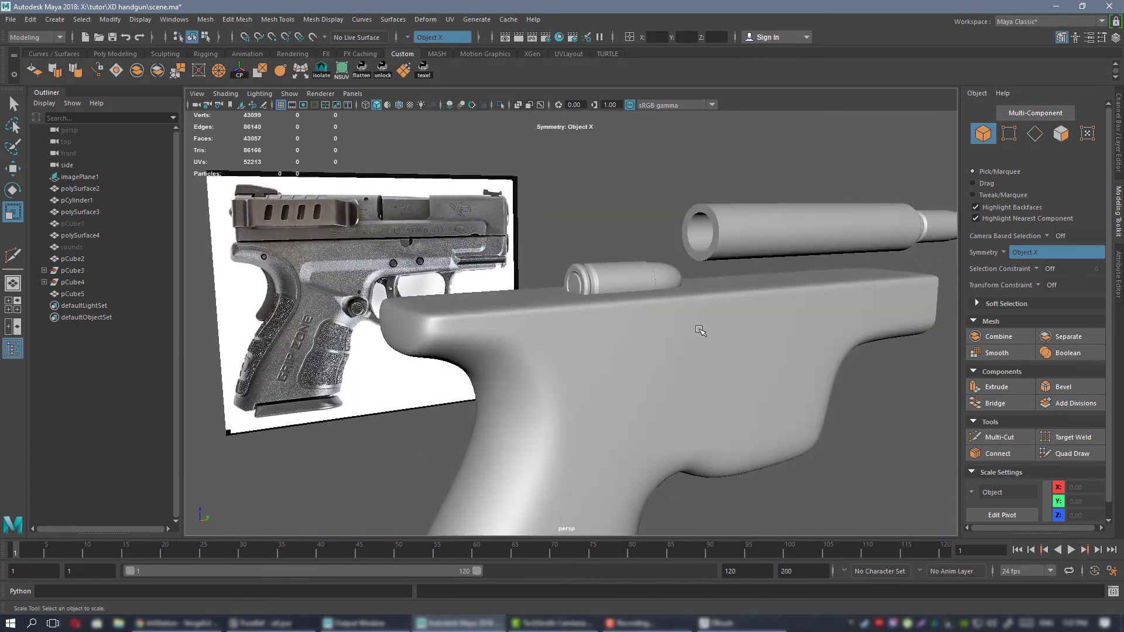
pyautogui.keyDown('alt'); pyautogui.moveTo(699, 329); pyautogui.dragTo(670, 367); pyautogui.keyUp('alt')
pyautogui.keyDown('alt'); pyautogui.moveTo(670, 367); pyautogui.dragTo(627, 281, button='middle'); pyautogui.keyUp('alt')
pyautogui.keyDown('alt'); pyautogui.moveTo(628, 280); pyautogui.dragTo(603, 319, button='right'); pyautogui.keyUp('alt')
pyautogui.click(580, 299)
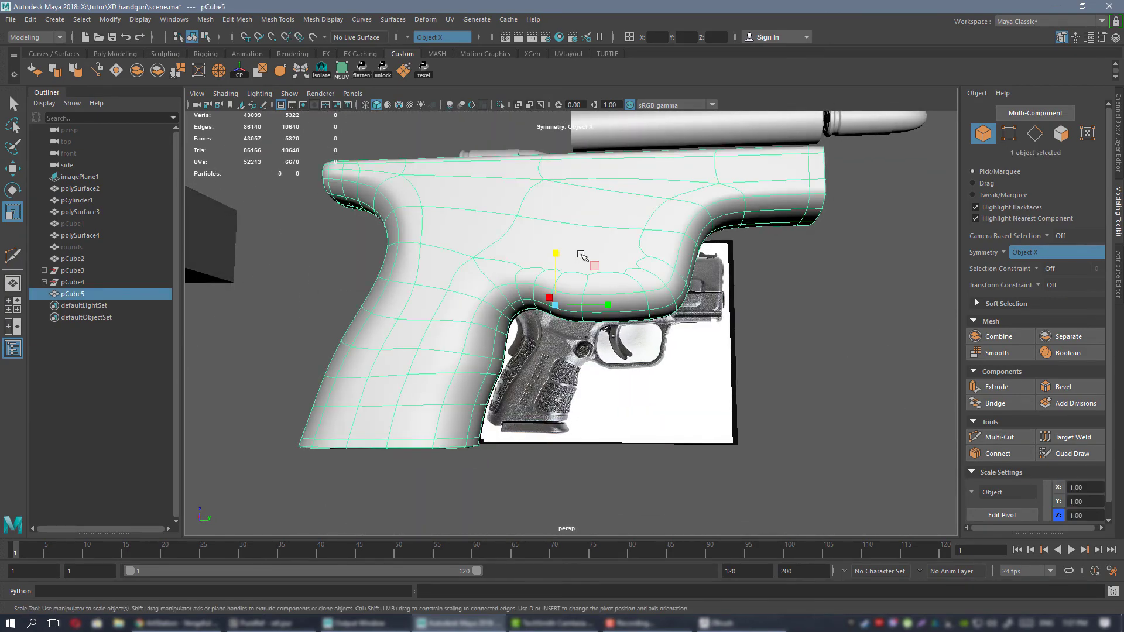
pyautogui.moveTo(585, 257)
pyautogui.keyDown('alt'); pyautogui.mouseDown()
pyautogui.moveTo(672, 338)
pyautogui.moveTo(526, 295)
pyautogui.moveTo(574, 334)
pyautogui.moveTo(697, 344)
pyautogui.moveTo(509, 326)
pyautogui.moveTo(581, 296)
pyautogui.moveTo(569, 341)
pyautogui.moveTo(629, 343)
pyautogui.moveTo(563, 325)
pyautogui.moveTo(654, 329)
pyautogui.moveTo(651, 375)
pyautogui.moveTo(597, 367)
pyautogui.moveTo(672, 354)
pyautogui.moveTo(635, 362)
pyautogui.moveTo(576, 328)
pyautogui.moveTo(509, 314)
pyautogui.moveTo(553, 324)
pyautogui.moveTo(597, 266)
pyautogui.mouseUp(); pyautogui.keyUp('alt')
pyautogui.click(822, 344)
pyautogui.click(610, 344)
pyautogui.click(736, 390)
pyautogui.scroll(-5, 737, 390)
pyautogui.keyDown('alt'); pyautogui.moveTo(732, 387); pyautogui.dragTo(632, 384); pyautogui.keyUp('alt')
# In the side view, move the vertices on the underside just ahead of the grip's inner curve down to the reference outline.
pyautogui.press('space')
pyautogui.press('space')
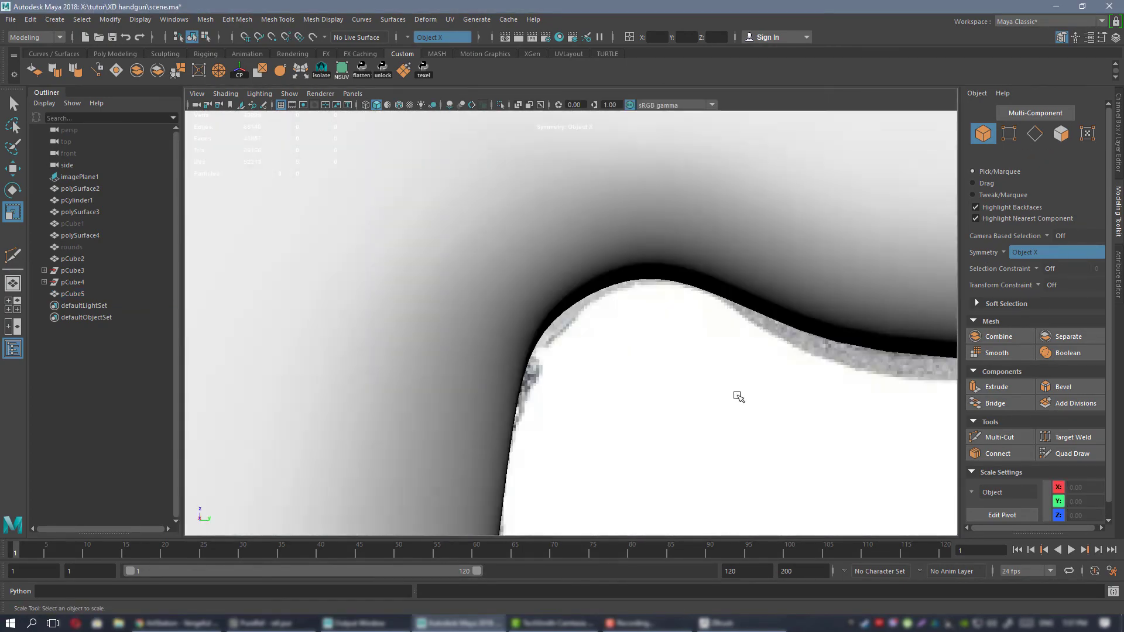
pyautogui.keyDown('alt'); pyautogui.moveTo(738, 397); pyautogui.dragTo(805, 396, button='right'); pyautogui.keyUp('alt')
pyautogui.keyDown('alt'); pyautogui.moveTo(701, 273); pyautogui.dragTo(433, 387, button='middle'); pyautogui.keyUp('alt')
pyautogui.click(555, 301)
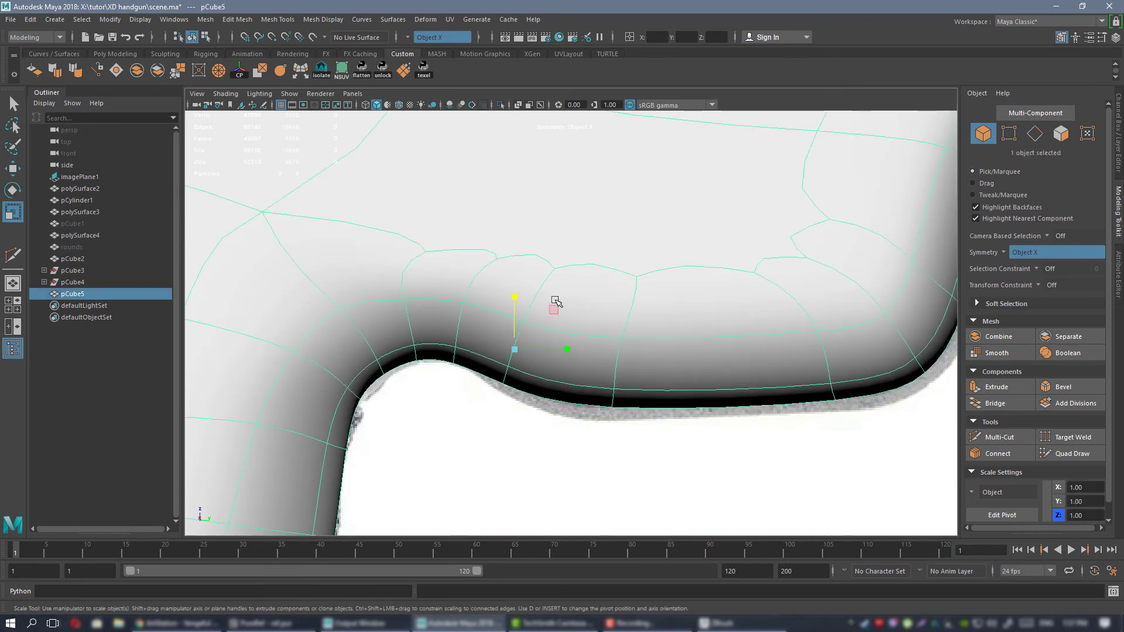
pyautogui.press('F9')
pyautogui.press('1')
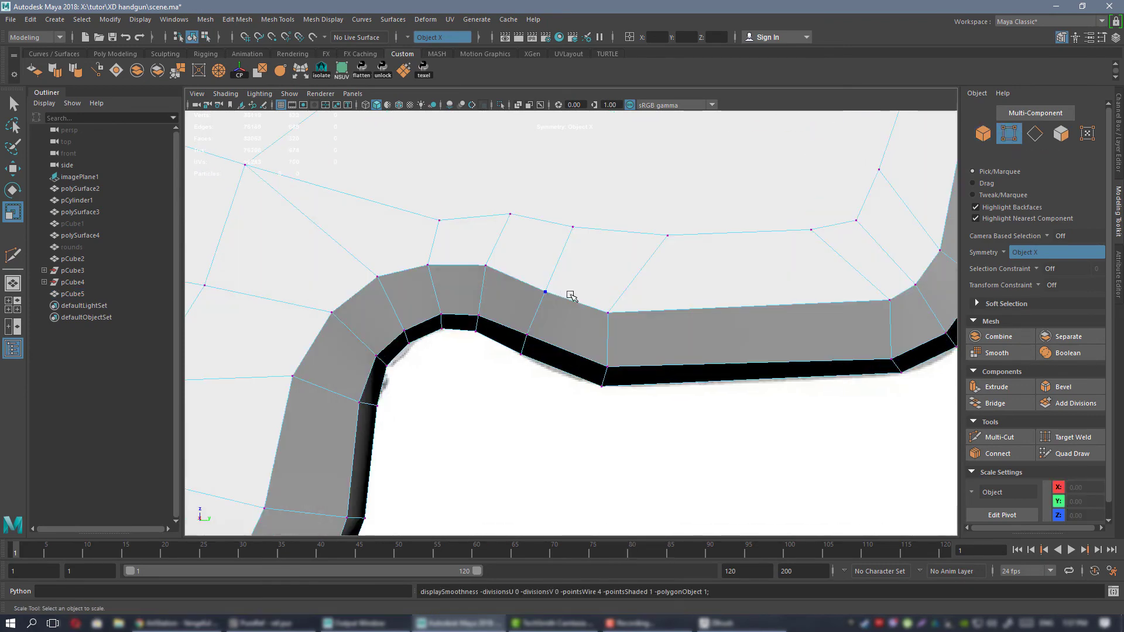
pyautogui.moveTo(510, 273); pyautogui.dragTo(667, 384)
pyautogui.press('3')
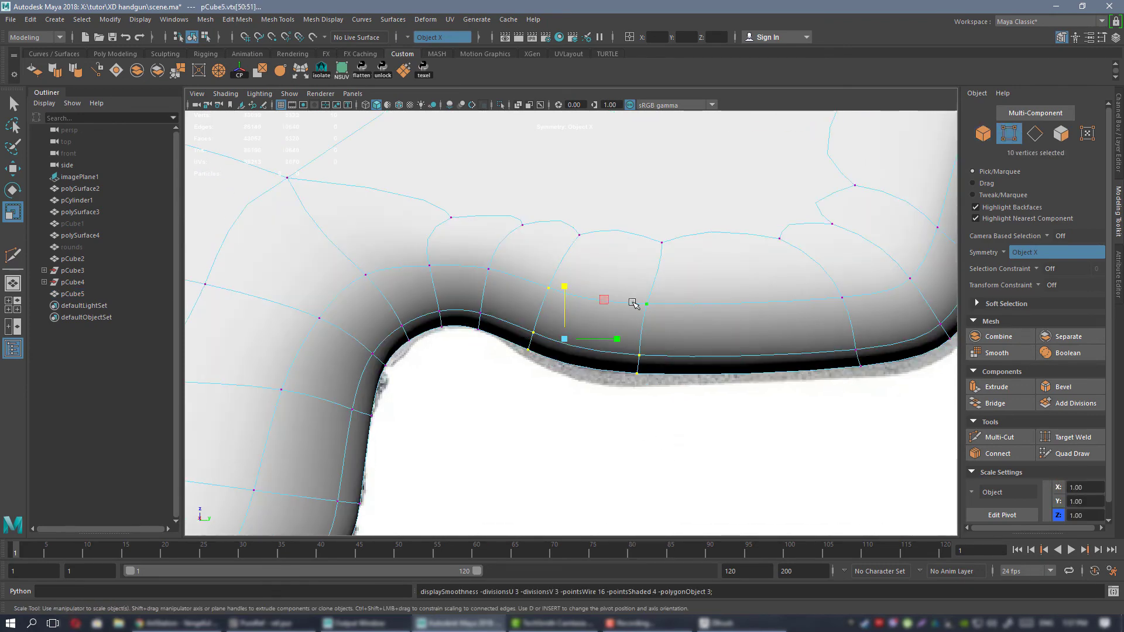
pyautogui.press('w')
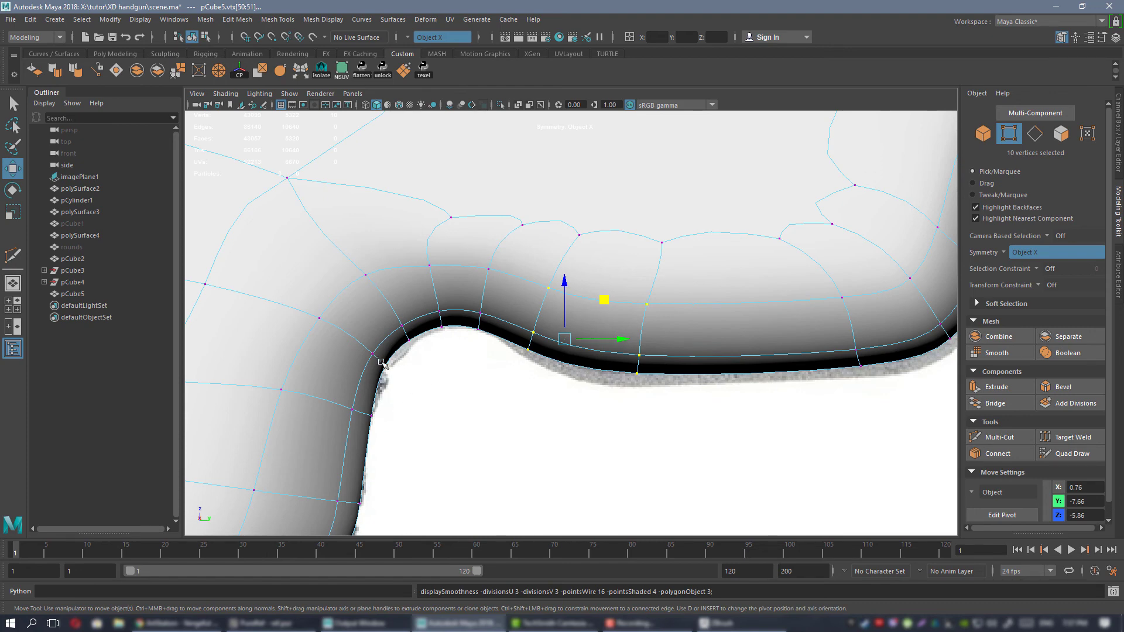
pyautogui.keyDown('alt'); pyautogui.moveTo(725, 372); pyautogui.dragTo(694, 368, button='middle'); pyautogui.keyUp('alt')
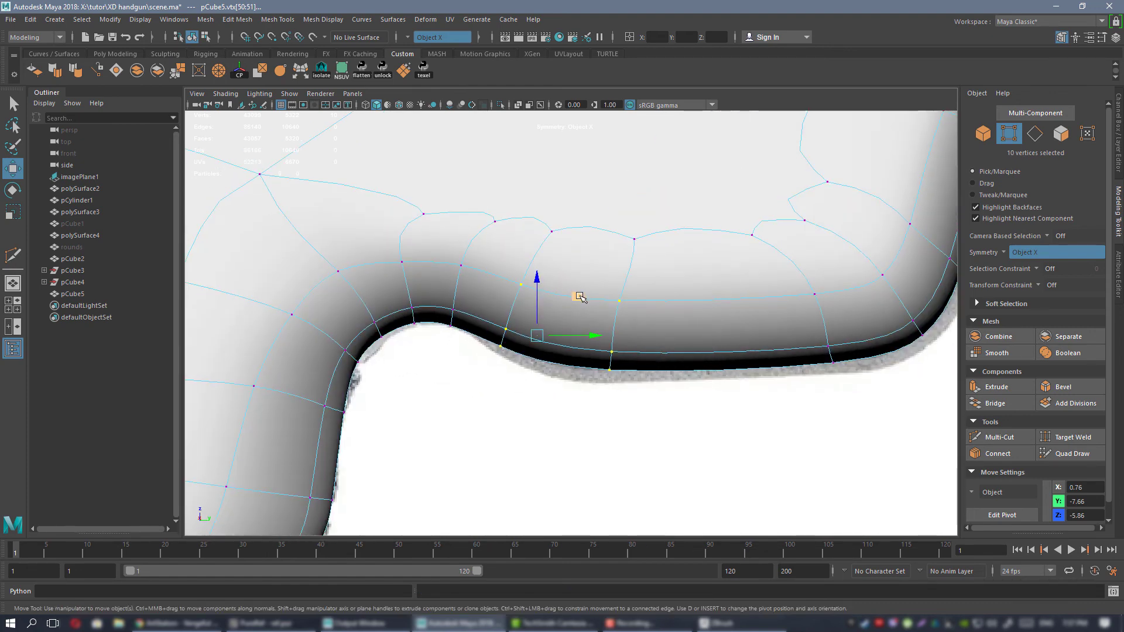
pyautogui.moveTo(579, 297); pyautogui.dragTo(579, 312, button='middle')
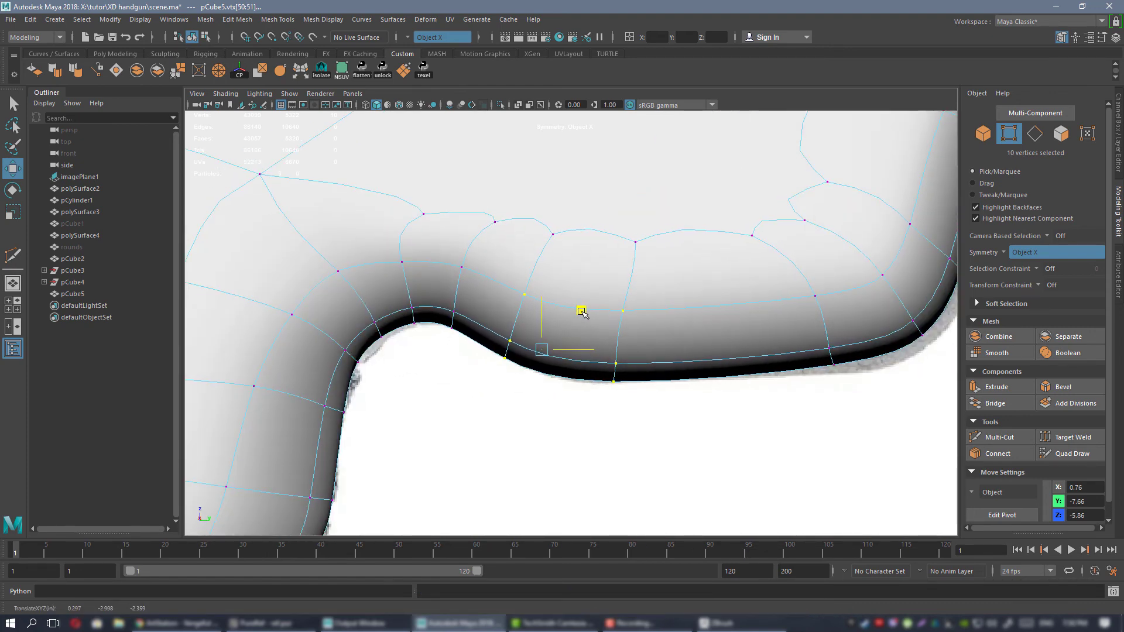
# Move the vertices at the underside bulge's lower front corner and up its front edge to match the reference outline.
pyautogui.keyDown('alt'); pyautogui.moveTo(780, 308); pyautogui.dragTo(598, 343, button='middle'); pyautogui.keyUp('alt')
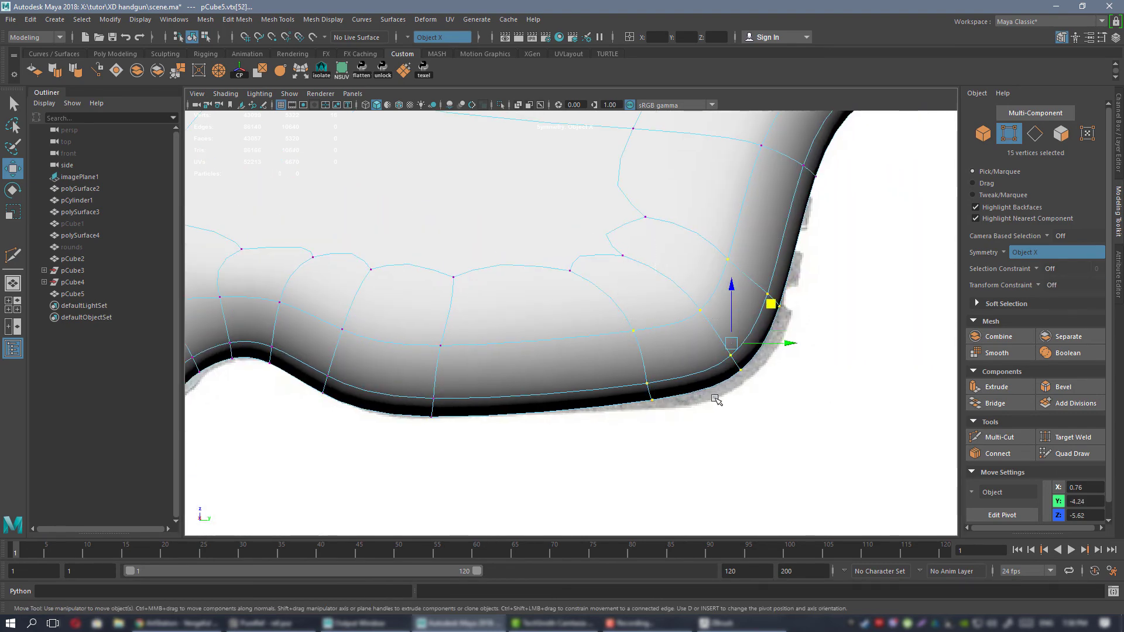
pyautogui.moveTo(771, 307); pyautogui.dragTo(781, 316, button='middle')
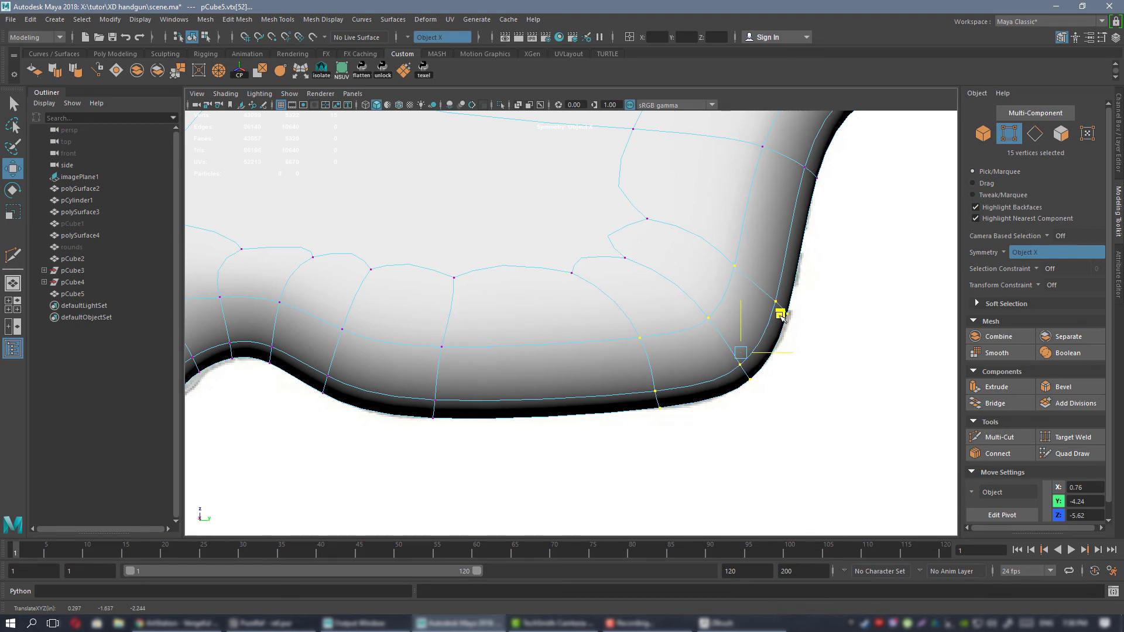
pyautogui.keyDown('alt'); pyautogui.moveTo(763, 277); pyautogui.dragTo(611, 470, button='middle'); pyautogui.keyUp('alt')
pyautogui.keyDown('alt'); pyautogui.moveTo(691, 402); pyautogui.dragTo(592, 335, button='middle'); pyautogui.keyUp('alt')
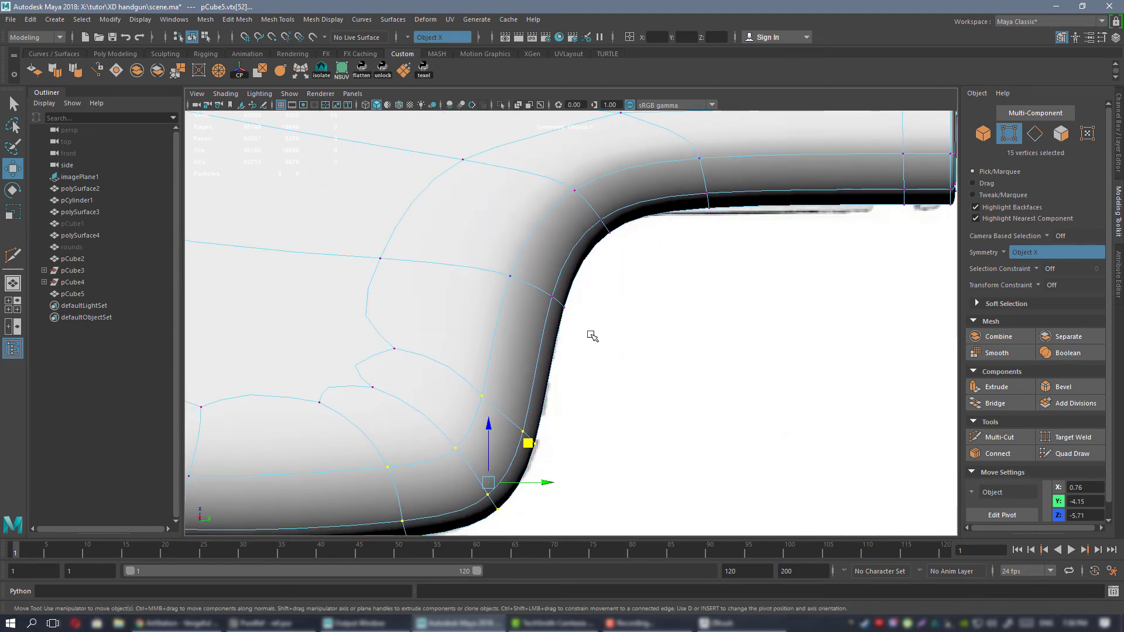
pyautogui.keyDown('alt'); pyautogui.moveTo(546, 298); pyautogui.dragTo(537, 331, button='middle'); pyautogui.keyUp('alt')
pyautogui.moveTo(490, 289); pyautogui.dragTo(614, 357)
pyautogui.moveTo(582, 316); pyautogui.dragTo(576, 316)
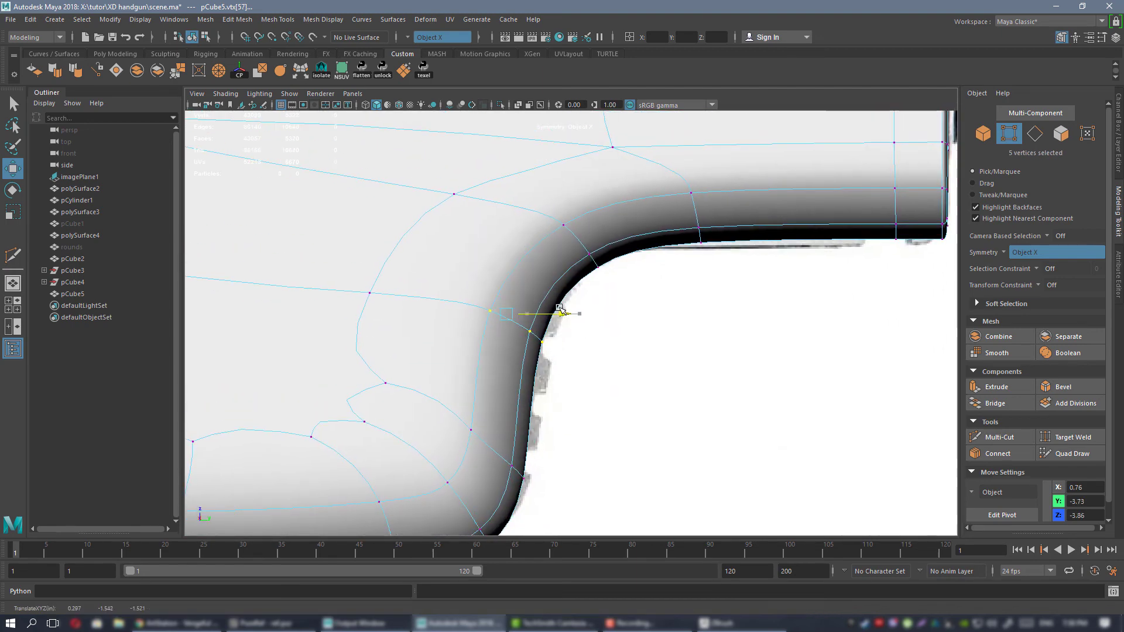
pyautogui.keyDown('alt'); pyautogui.moveTo(444, 400); pyautogui.dragTo(622, 335, button='middle'); pyautogui.keyUp('alt')
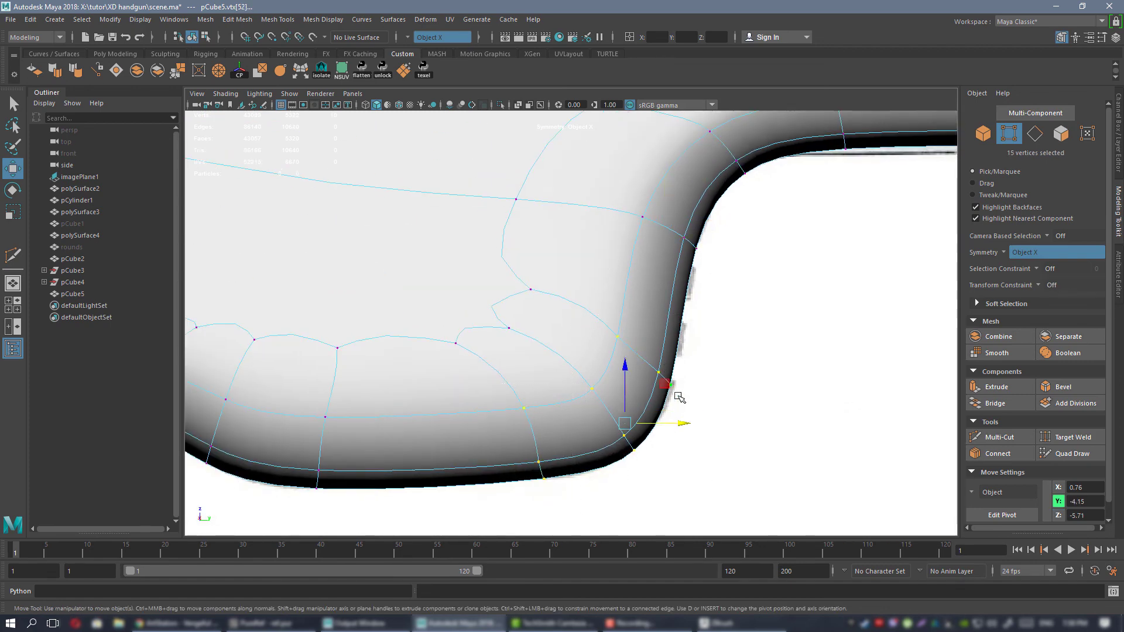
pyautogui.moveTo(677, 426); pyautogui.dragTo(681, 425)
pyautogui.keyDown('alt'); pyautogui.moveTo(665, 258); pyautogui.dragTo(583, 370, button='middle'); pyautogui.keyUp('alt')
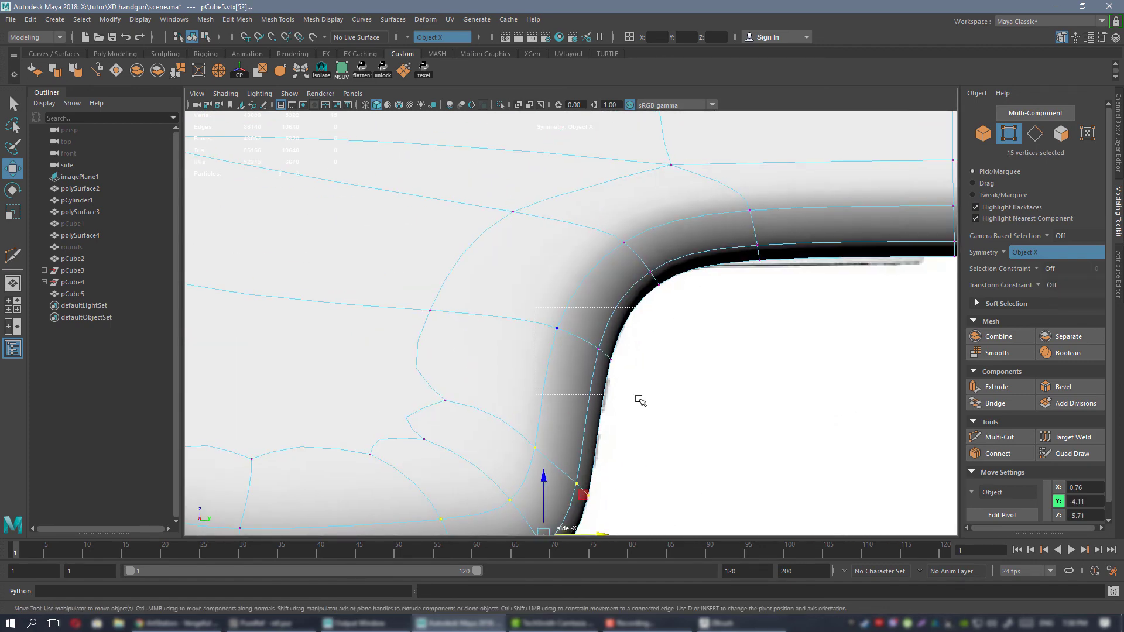
pyautogui.moveTo(631, 337); pyautogui.dragTo(634, 337)
# Adjust the height of the vertices along the frame's front underside to follow the reference.
pyautogui.keyDown('alt'); pyautogui.moveTo(633, 337); pyautogui.dragTo(536, 365, button='middle'); pyautogui.keyUp('alt')
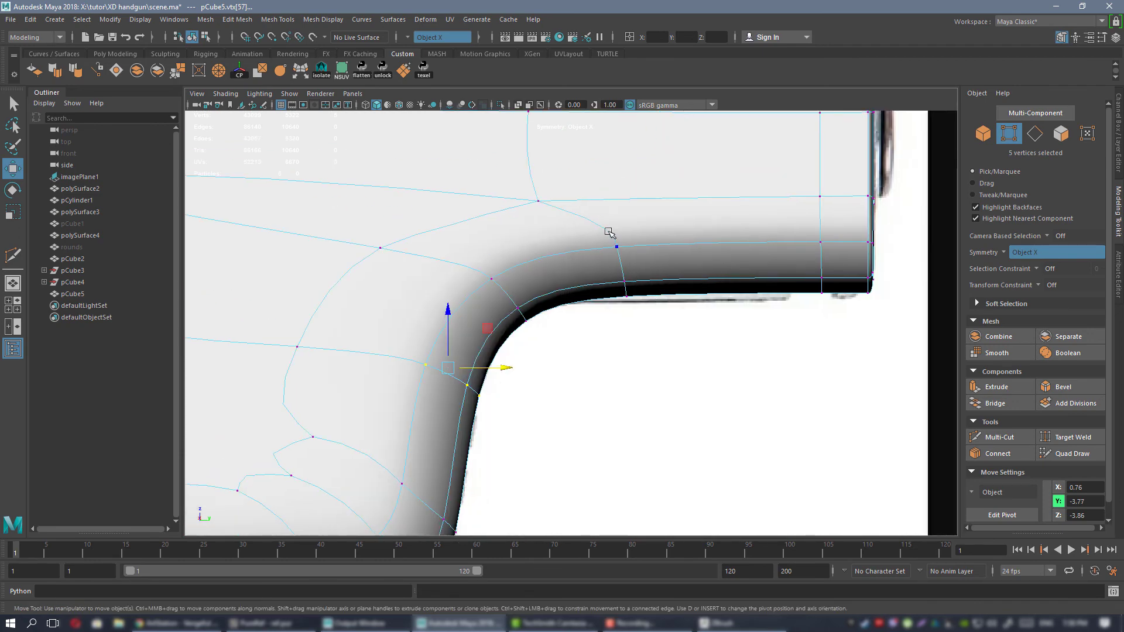
pyautogui.moveTo(733, 241)
pyautogui.mouseDown()
pyautogui.moveTo(733, 195)
pyautogui.moveTo(742, 249)
pyautogui.mouseUp()
pyautogui.keyDown('alt'); pyautogui.moveTo(743, 249); pyautogui.dragTo(483, 269, button='right'); pyautogui.keyUp('alt')
pyautogui.keyDown('alt'); pyautogui.moveTo(267, 314); pyautogui.dragTo(564, 281, button='middle'); pyautogui.keyUp('alt')
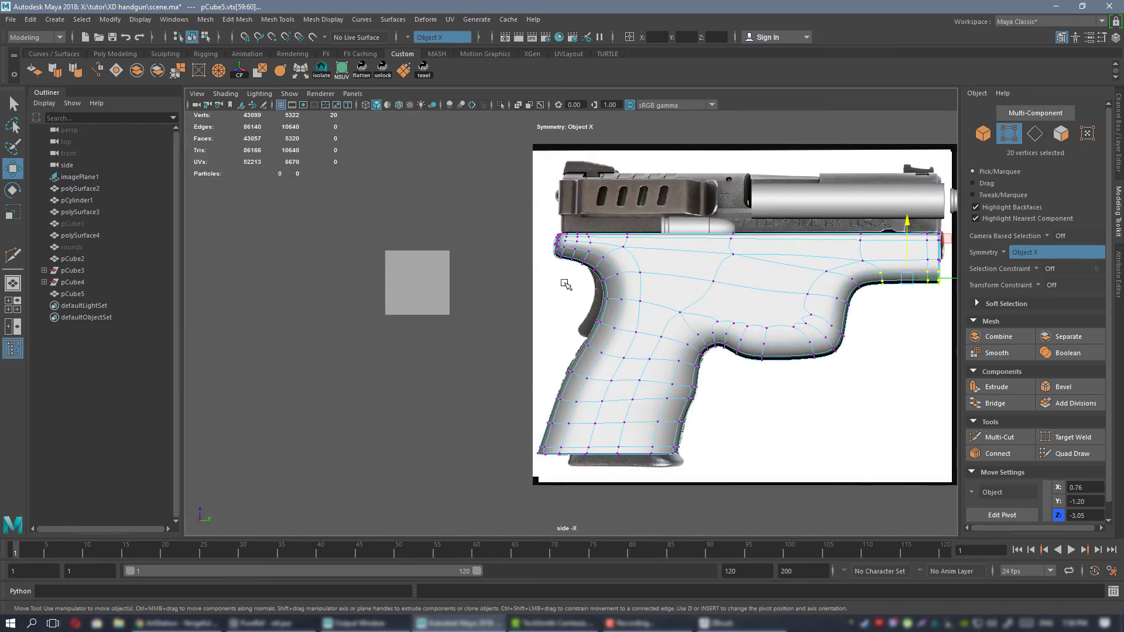
# Shift the vertex rows on the grip's upper back edge, below the beavertail, out to the reference outline.
pyautogui.keyDown('alt'); pyautogui.moveTo(563, 281); pyautogui.dragTo(697, 386, button='right'); pyautogui.keyUp('alt')
pyautogui.keyDown('alt'); pyautogui.moveTo(650, 355); pyautogui.dragTo(672, 261, button='middle'); pyautogui.keyUp('alt')
pyautogui.keyDown('alt'); pyautogui.moveTo(671, 262); pyautogui.dragTo(786, 402, button='right'); pyautogui.keyUp('alt')
pyautogui.keyDown('alt'); pyautogui.moveTo(580, 151); pyautogui.dragTo(553, 210, button='middle'); pyautogui.keyUp('alt')
pyautogui.keyDown('alt'); pyautogui.moveTo(553, 209); pyautogui.dragTo(639, 265, button='right'); pyautogui.keyUp('alt')
pyautogui.keyDown('alt'); pyautogui.moveTo(638, 265); pyautogui.dragTo(595, 329, button='middle'); pyautogui.keyUp('alt')
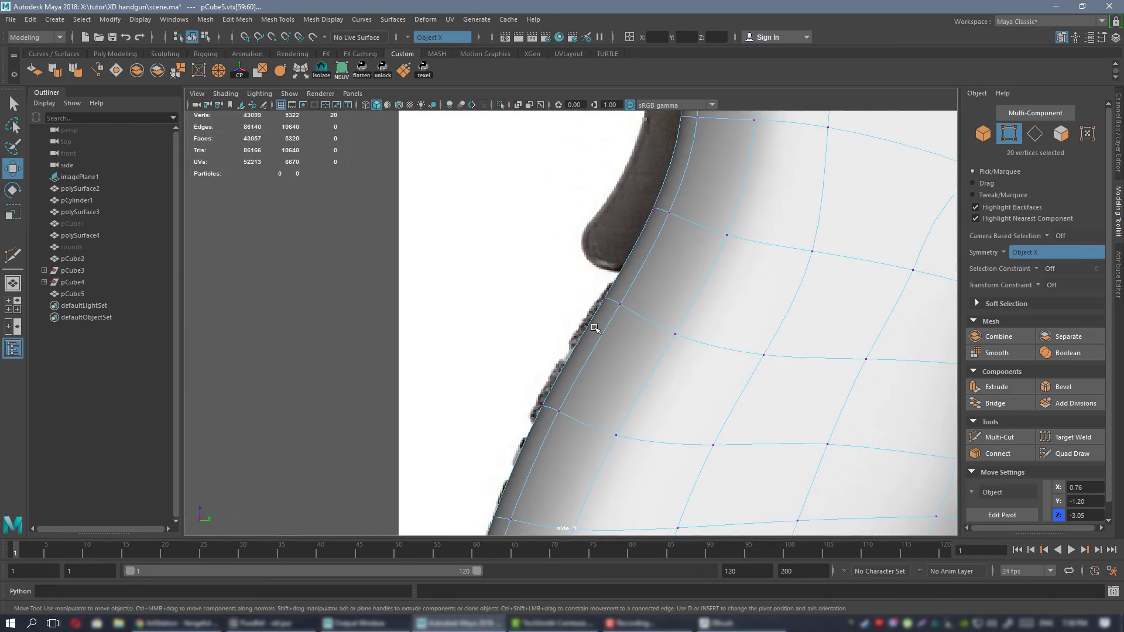
pyautogui.moveTo(608, 383); pyautogui.dragTo(602, 380)
pyautogui.click(674, 275)
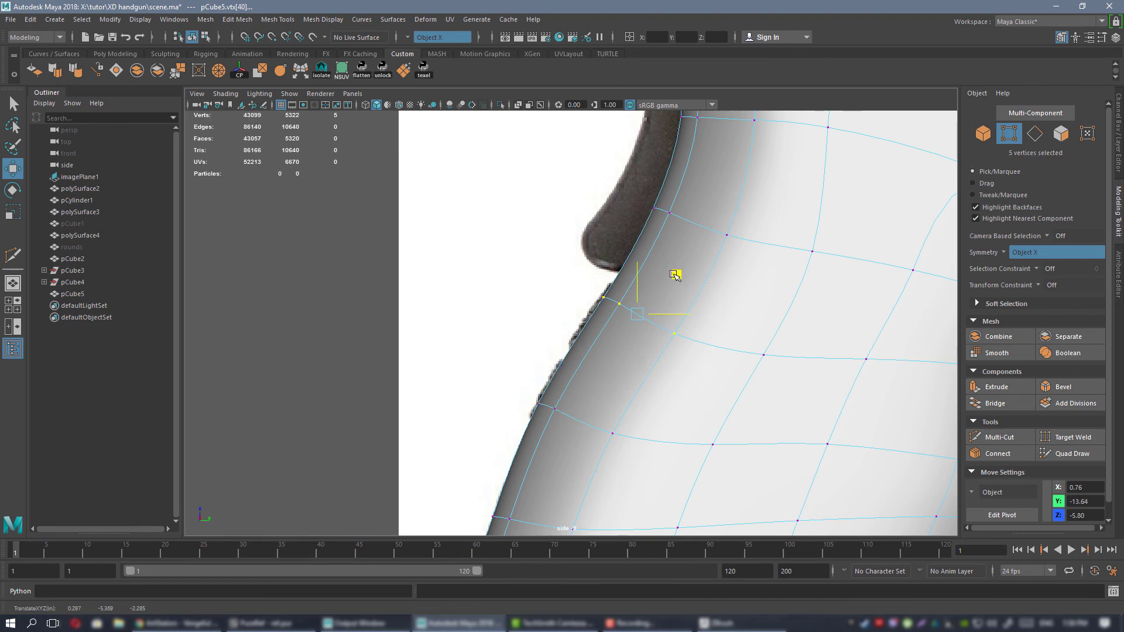
# Adjust the vertex rows on the grip's lower back edge and its bottom rear corner horizontally to match the reference.
pyautogui.keyDown('alt'); pyautogui.moveTo(690, 368); pyautogui.dragTo(618, 391, button='right'); pyautogui.keyUp('alt')
pyautogui.keyDown('alt'); pyautogui.moveTo(617, 391); pyautogui.dragTo(637, 271, button='middle'); pyautogui.keyUp('alt')
pyautogui.keyDown('alt'); pyautogui.moveTo(637, 271); pyautogui.dragTo(700, 278, button='right'); pyautogui.keyUp('alt')
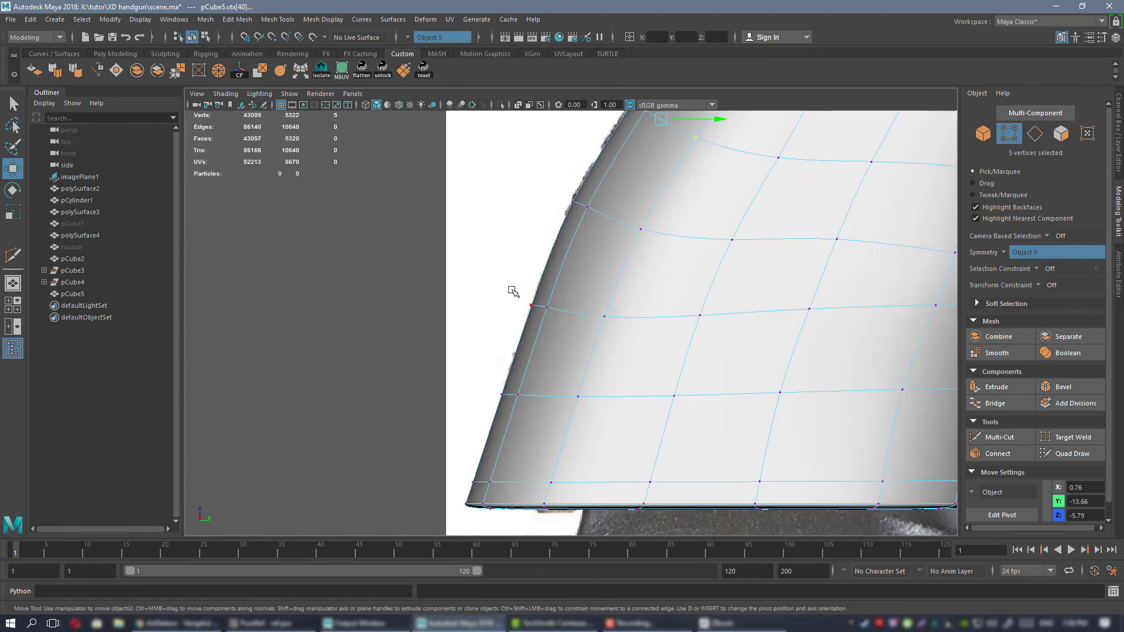
pyautogui.moveTo(606, 316); pyautogui.dragTo(604, 315)
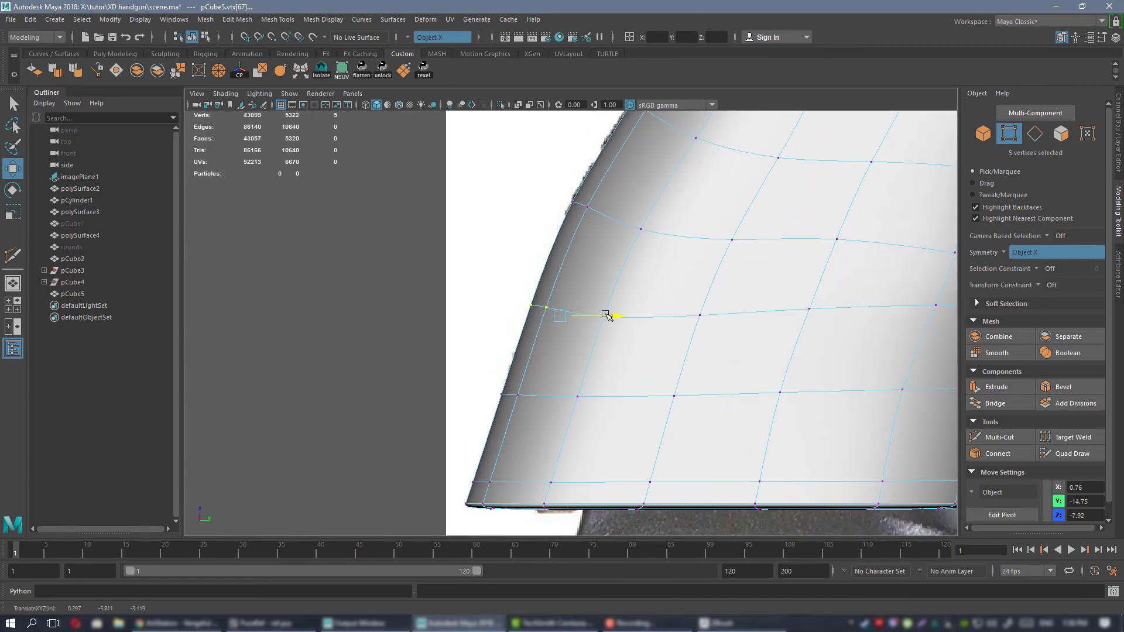
pyautogui.moveTo(492, 369); pyautogui.dragTo(600, 390)
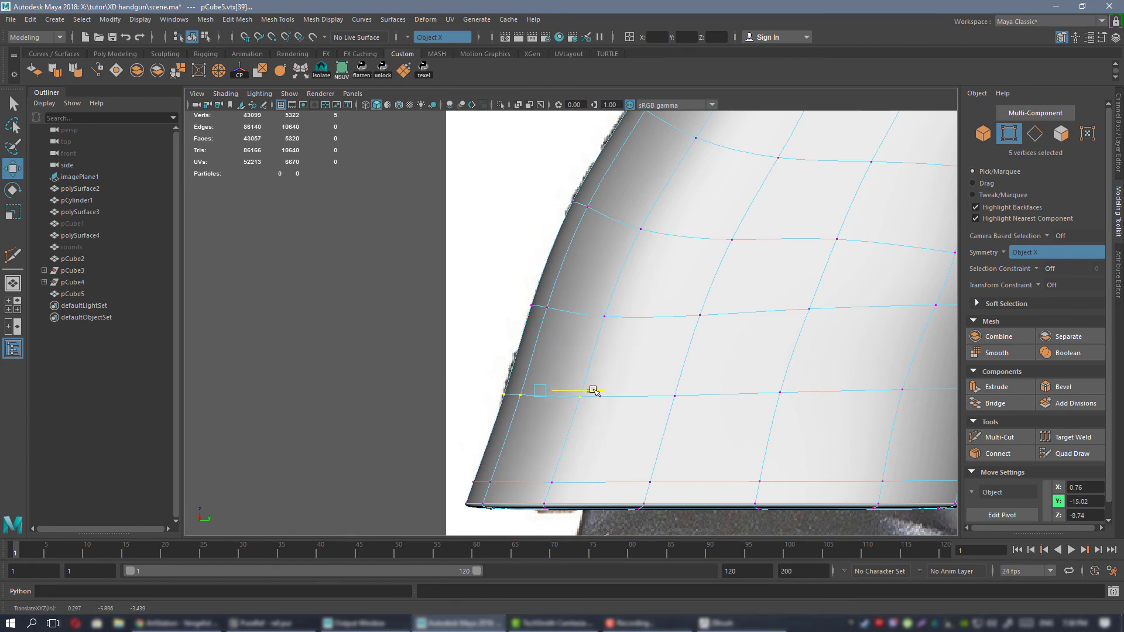
pyautogui.keyDown('alt'); pyautogui.moveTo(456, 476); pyautogui.dragTo(451, 420, button='middle'); pyautogui.keyUp('alt')
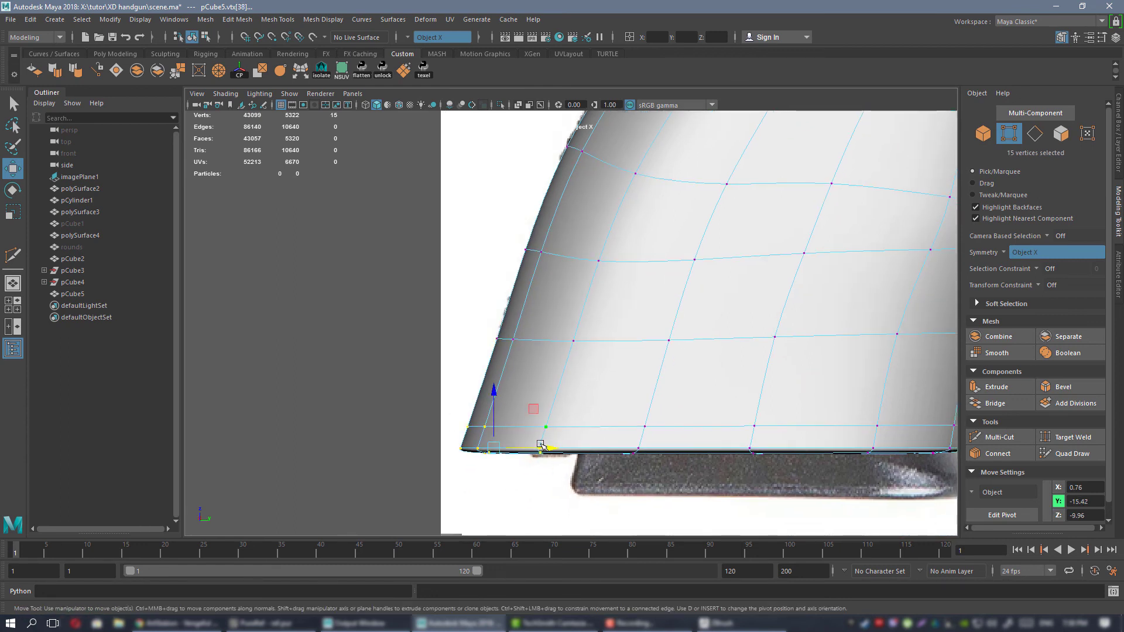
pyautogui.moveTo(541, 446)
pyautogui.mouseDown()
pyautogui.moveTo(600, 448)
pyautogui.moveTo(558, 448)
pyautogui.mouseUp()
# Move the vertices at the grip's bottom front corner and the row above them horizontally to the reference outline.
pyautogui.scroll(-4, 551, 447)
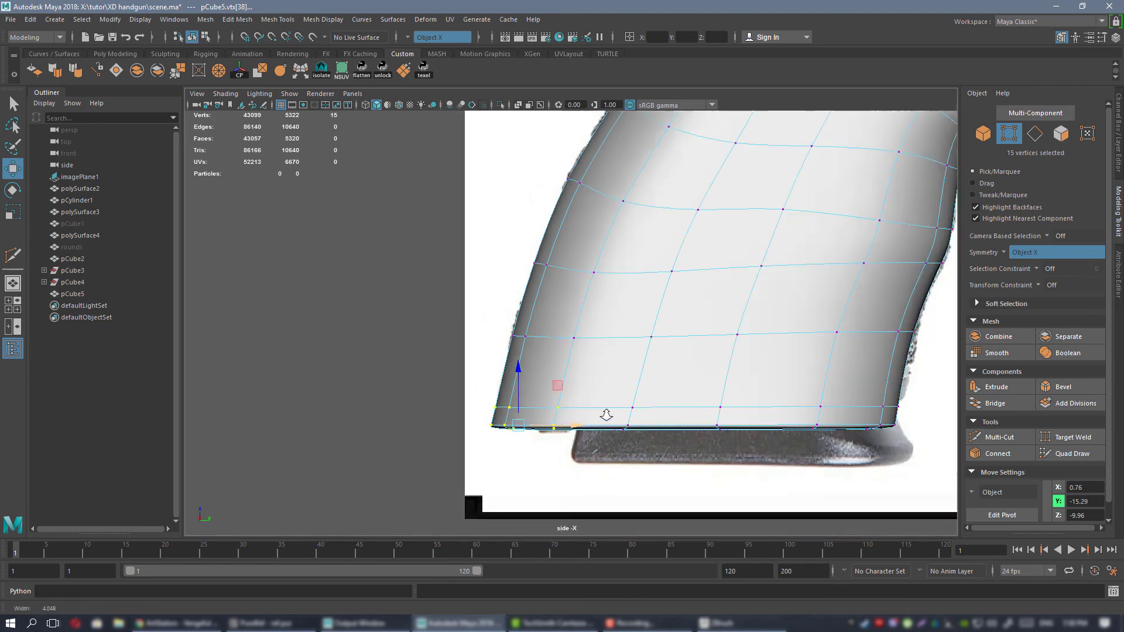
pyautogui.keyDown('alt'); pyautogui.moveTo(600, 388); pyautogui.dragTo(516, 364, button='middle'); pyautogui.keyUp('alt')
pyautogui.scroll(4, 637, 451)
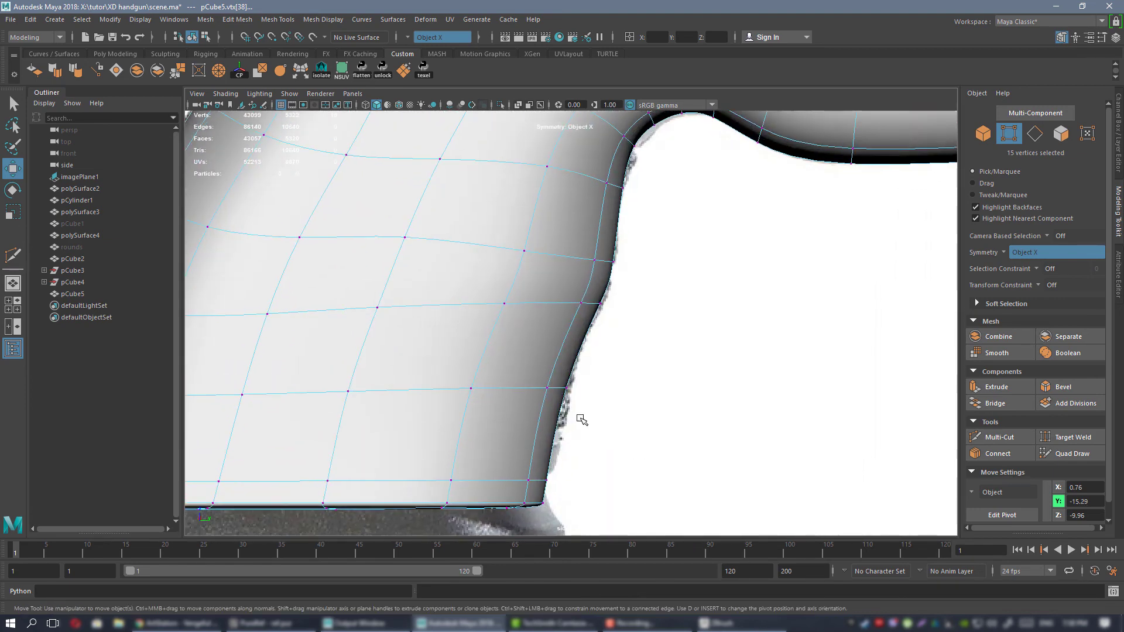
pyautogui.keyDown('alt'); pyautogui.moveTo(460, 463); pyautogui.dragTo(538, 417, button='middle'); pyautogui.keyUp('alt')
pyautogui.moveTo(621, 460); pyautogui.dragTo(627, 463)
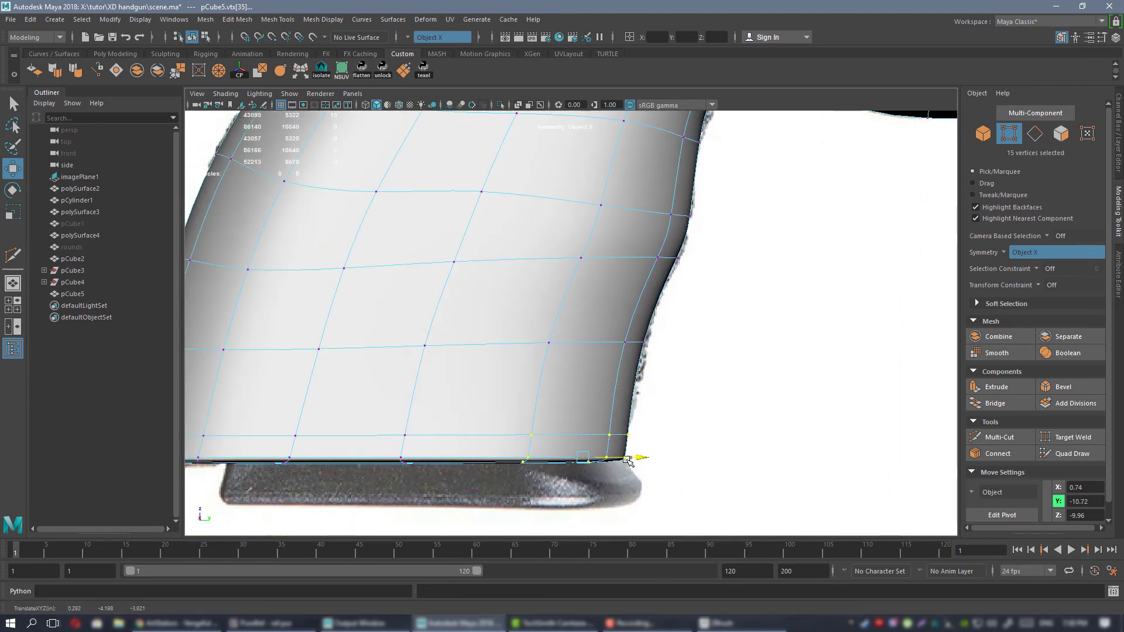
pyautogui.moveTo(643, 342); pyautogui.dragTo(646, 343)
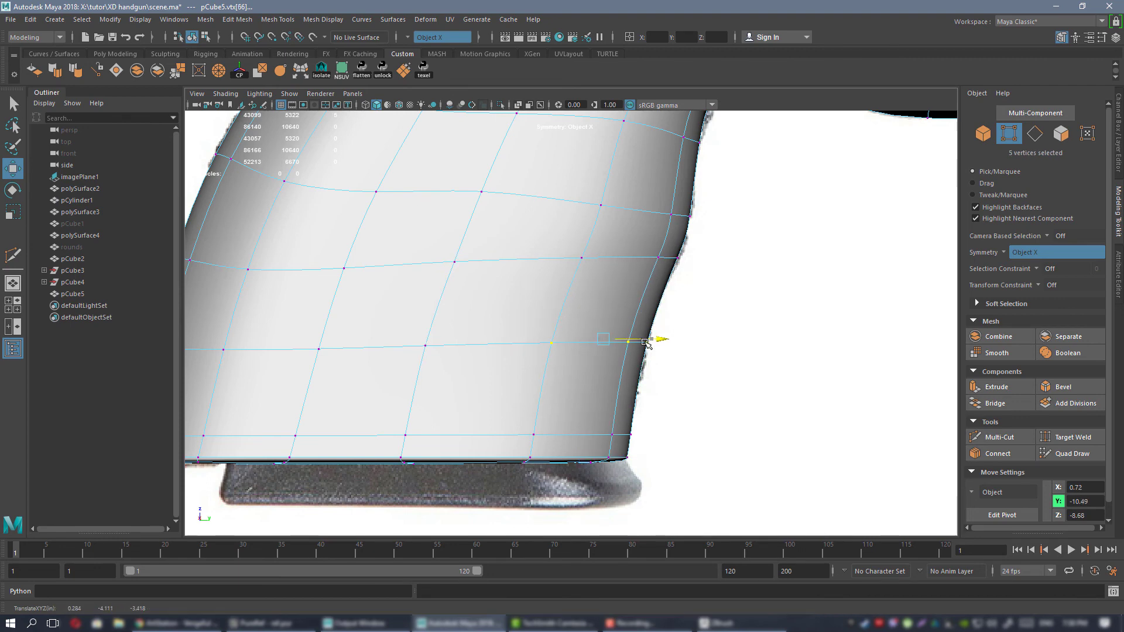
# Move the vertices in the concave corner between the grip's front edge and the frame's underside slightly down to match the reference.
pyautogui.keyDown('alt'); pyautogui.moveTo(659, 305); pyautogui.dragTo(629, 444, button='middle'); pyautogui.keyUp('alt')
pyautogui.keyDown('alt'); pyautogui.moveTo(650, 323); pyautogui.dragTo(574, 419, button='middle'); pyautogui.keyUp('alt')
pyautogui.keyDown('alt'); pyautogui.moveTo(577, 419); pyautogui.dragTo(757, 431, button='right'); pyautogui.keyUp('alt')
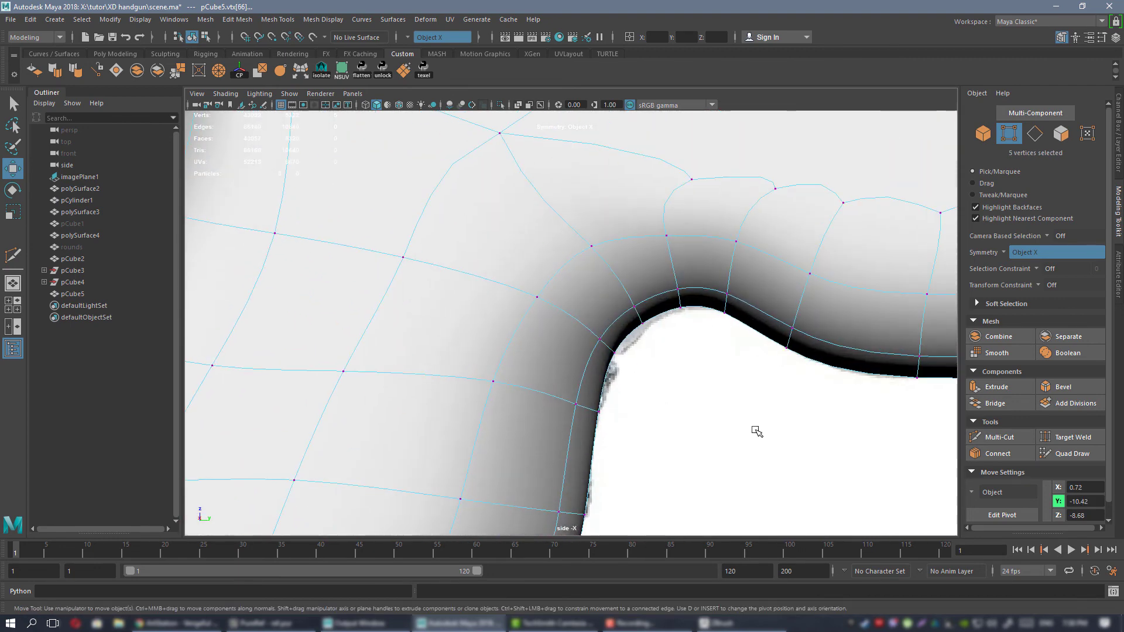
pyautogui.scroll(1, 657, 357)
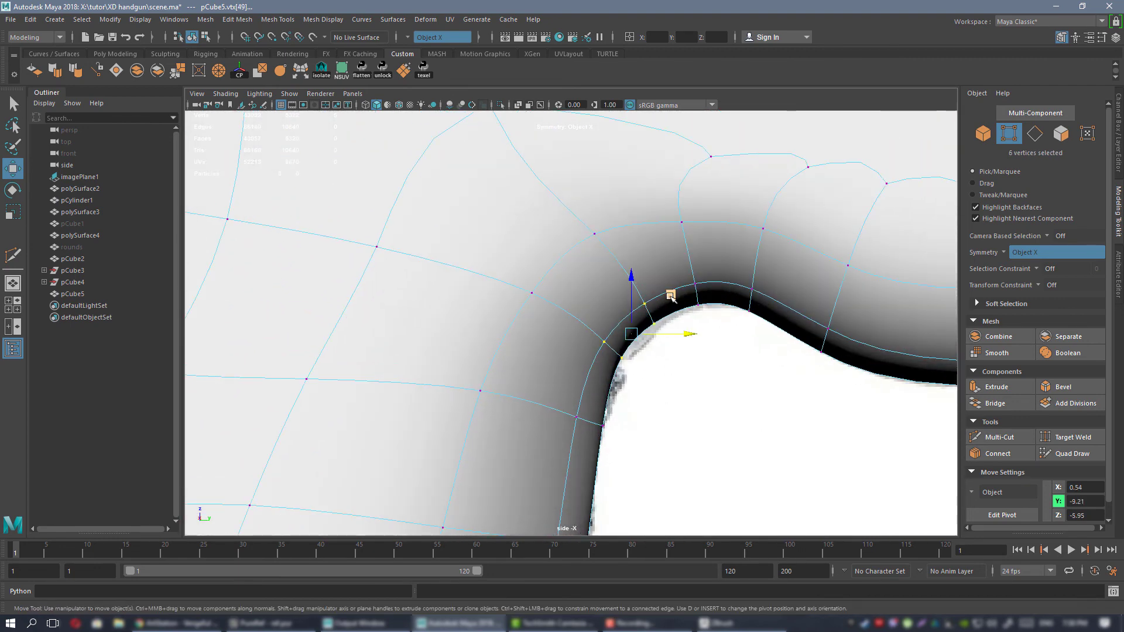
pyautogui.moveTo(671, 297); pyautogui.dragTo(676, 304)
# Lower the two vertex columns at the top of the trigger-side arch and shift the forward one toward the muzzle along the reference.
pyautogui.moveTo(688, 265); pyautogui.dragTo(763, 316)
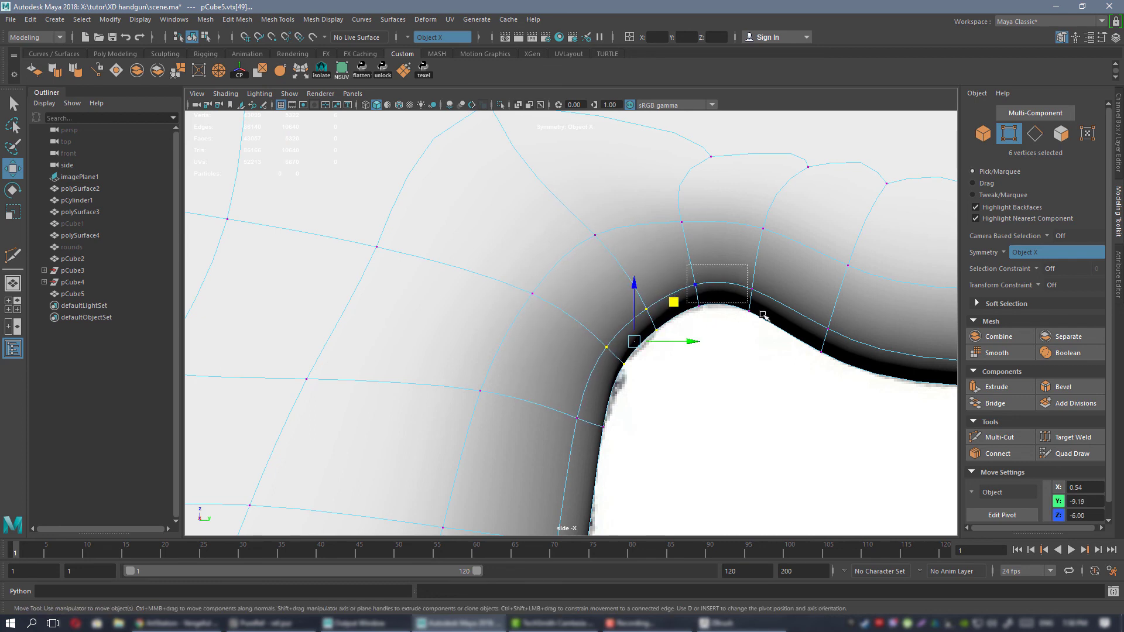
pyautogui.moveTo(756, 260); pyautogui.dragTo(759, 264)
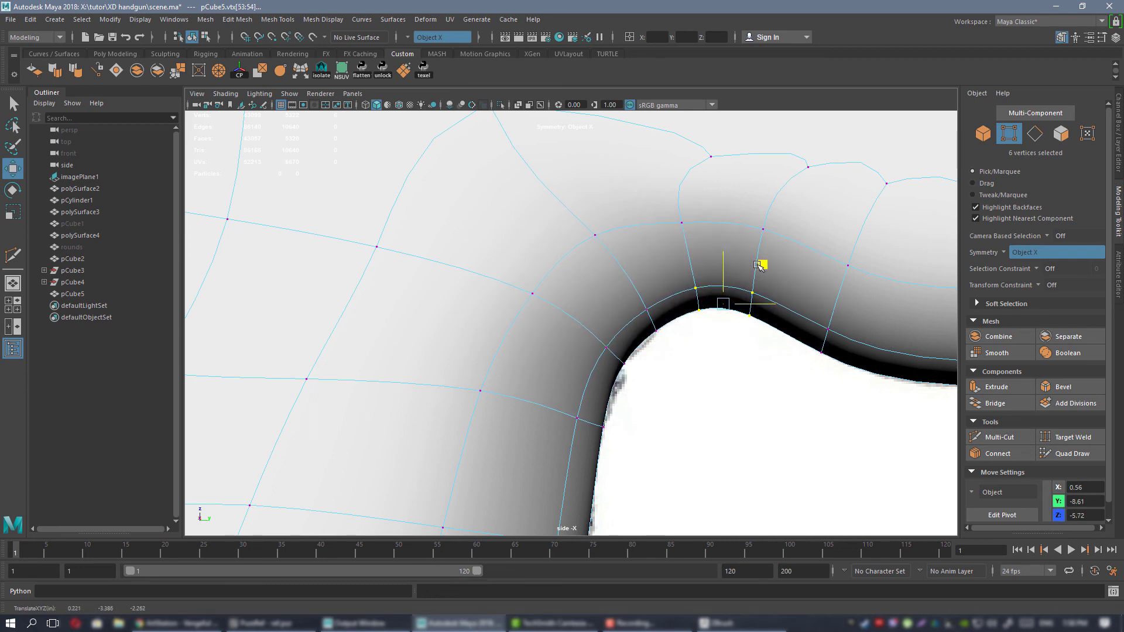
pyautogui.click(771, 363)
pyautogui.moveTo(776, 329); pyautogui.dragTo(800, 254)
# Shift the arch's rear vertex column and the neighbouring corner column back toward the grip to even out the curve.
pyautogui.moveTo(690, 273); pyautogui.dragTo(718, 321)
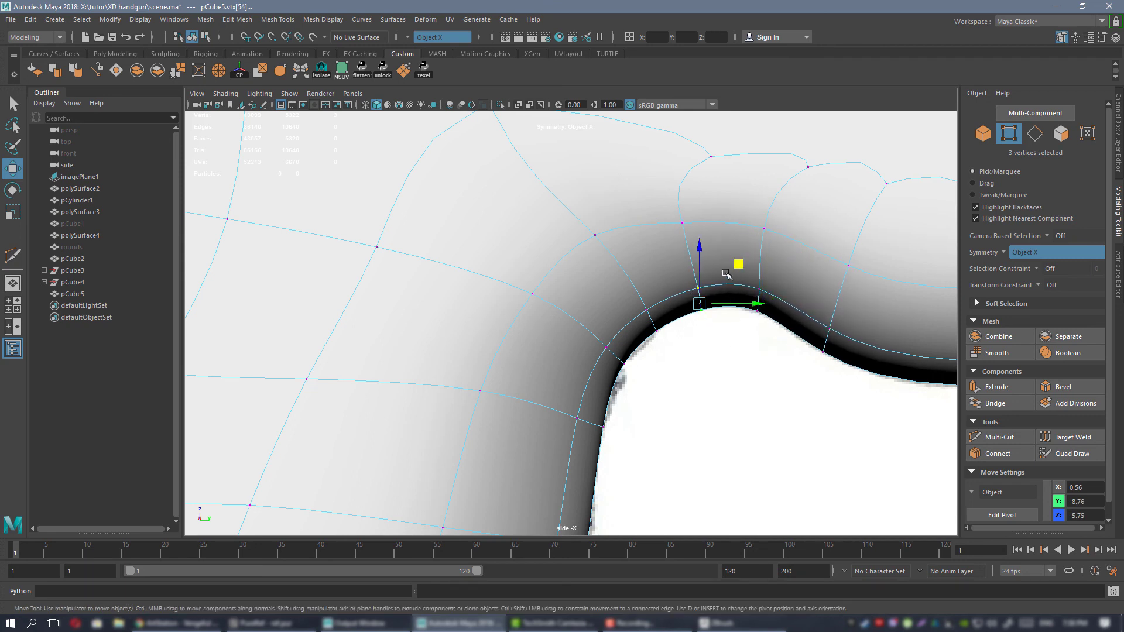
pyautogui.moveTo(738, 263); pyautogui.dragTo(739, 261)
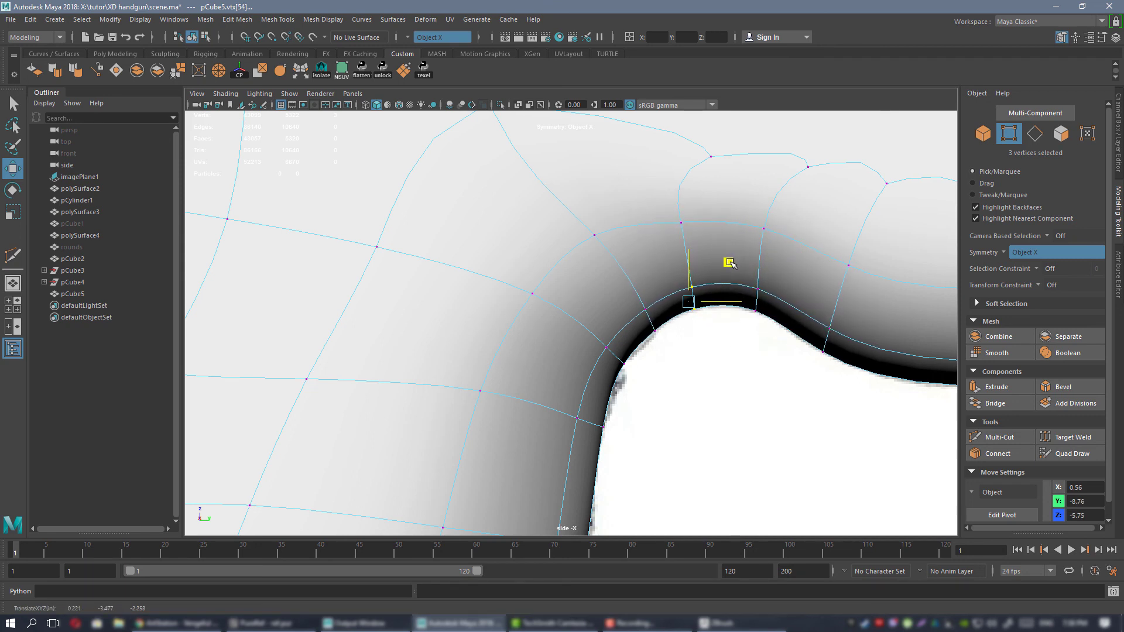
pyautogui.moveTo(628, 294); pyautogui.dragTo(668, 346)
pyautogui.moveTo(689, 285); pyautogui.dragTo(686, 281)
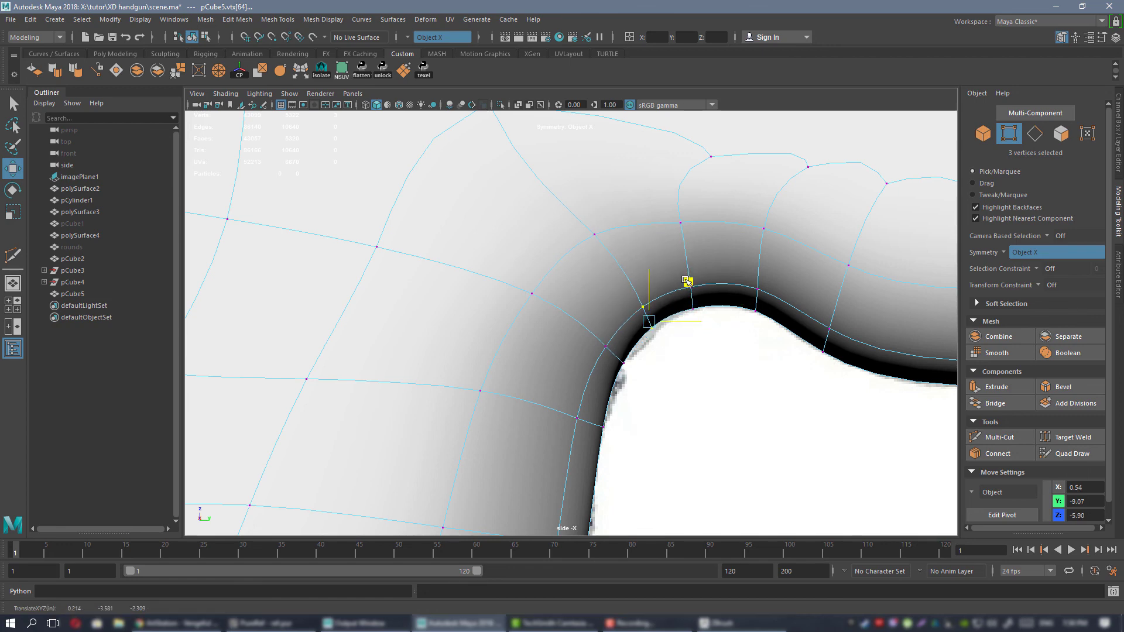
# Return the frame to object mode, focus on it in the perspective view and clear the selection.
pyautogui.scroll(-8, 686, 288)
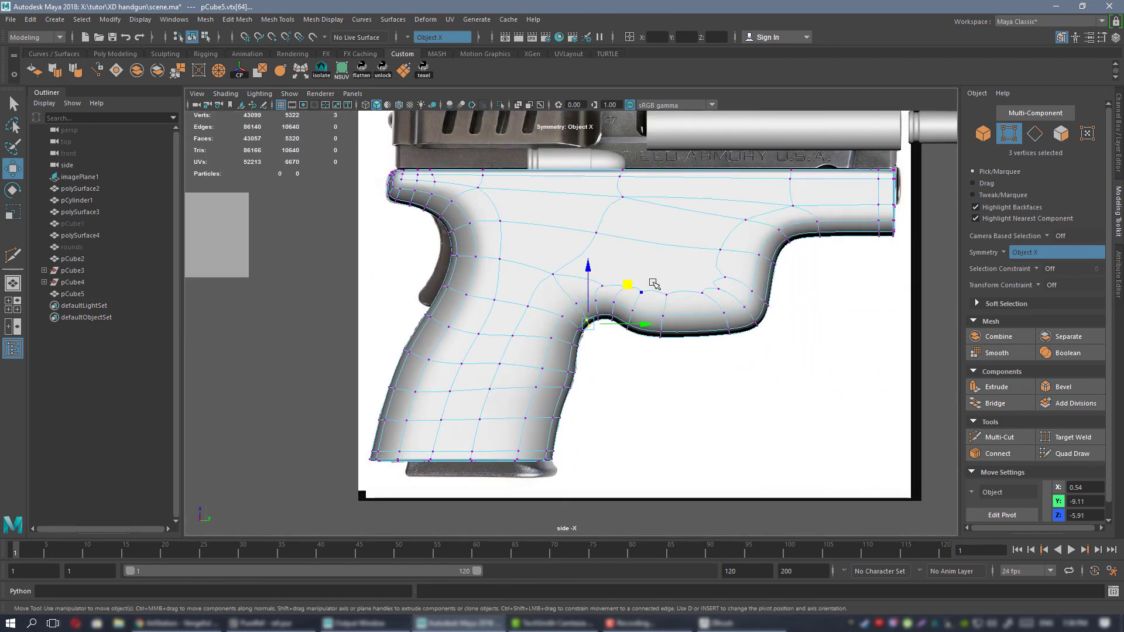
pyautogui.moveTo(655, 289); pyautogui.dragTo(594, 340, button='right')
pyautogui.keyDown('alt'); pyautogui.moveTo(593, 339); pyautogui.dragTo(585, 348, button='middle'); pyautogui.keyUp('alt')
pyautogui.press('space')
pyautogui.press('space')
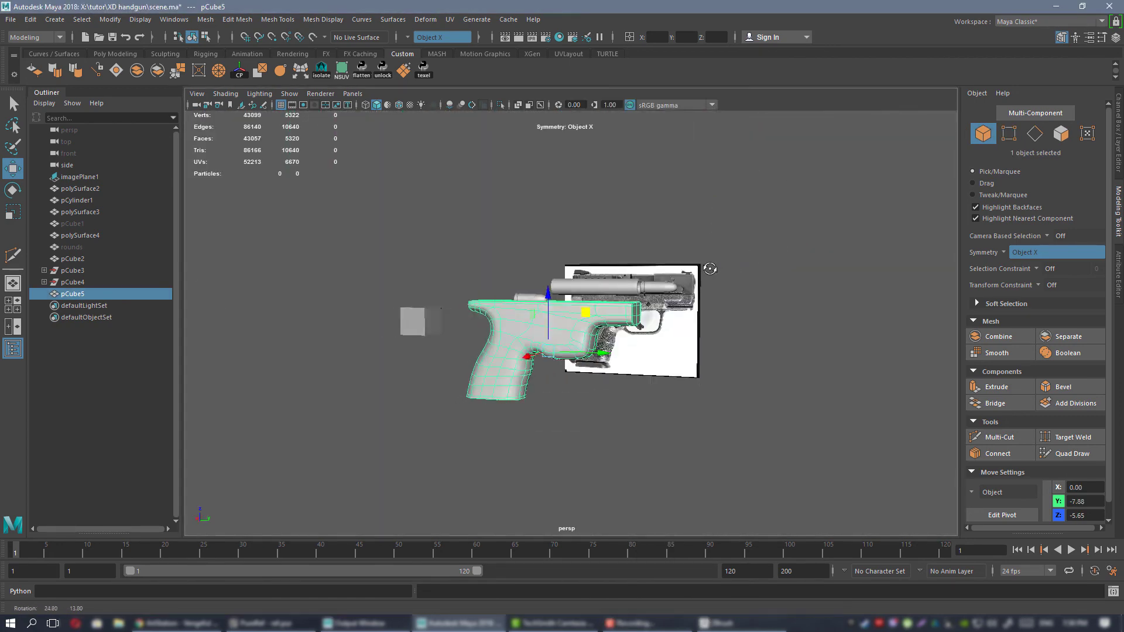
pyautogui.press('f')
pyautogui.keyDown('alt'); pyautogui.moveTo(696, 460); pyautogui.dragTo(507, 268); pyautogui.keyUp('alt')
pyautogui.click(648, 392)
# Examine the smoothed frame's grip, back edge and underside from several rear angles against the reference image.
pyautogui.keyDown('alt'); pyautogui.moveTo(507, 269); pyautogui.dragTo(556, 284, button='right'); pyautogui.keyUp('alt')
pyautogui.keyDown('alt'); pyautogui.moveTo(556, 284); pyautogui.dragTo(647, 326, button='middle'); pyautogui.keyUp('alt')
pyautogui.keyDown('alt'); pyautogui.moveTo(647, 326); pyautogui.dragTo(598, 323); pyautogui.keyUp('alt')
pyautogui.keyDown('alt'); pyautogui.moveTo(598, 323); pyautogui.dragTo(594, 319, button='middle'); pyautogui.keyUp('alt')
pyautogui.moveTo(594, 319)
pyautogui.keyDown('alt'); pyautogui.mouseDown()
pyautogui.moveTo(595, 329)
pyautogui.moveTo(587, 301)
pyautogui.mouseUp(); pyautogui.keyUp('alt')
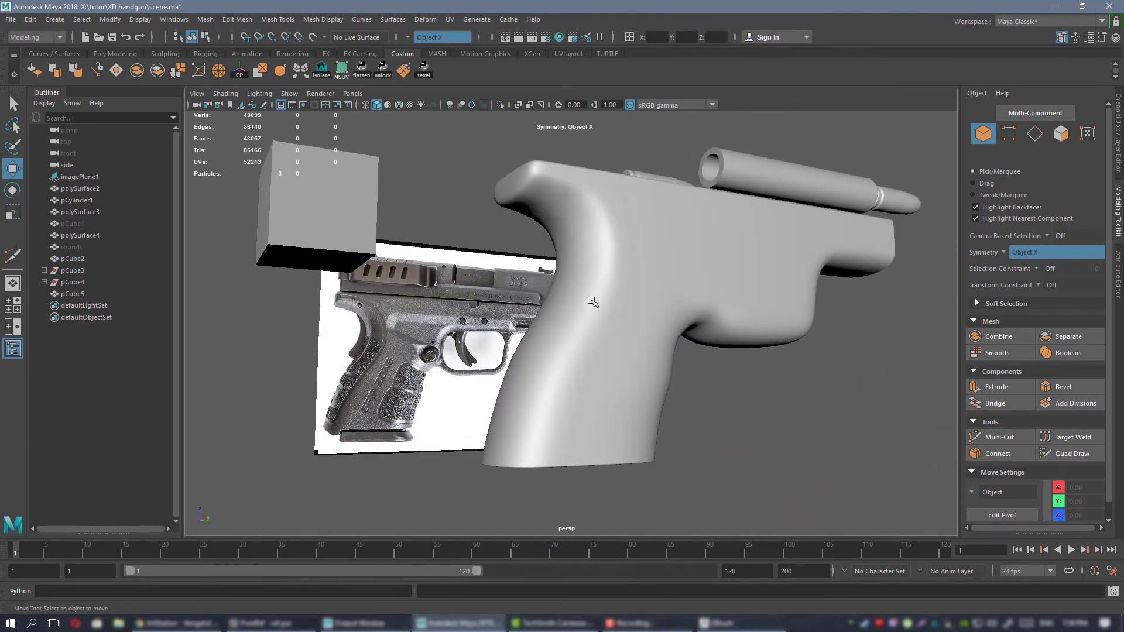
pyautogui.keyDown('alt'); pyautogui.moveTo(587, 300); pyautogui.dragTo(623, 338, button='right'); pyautogui.keyUp('alt')
pyautogui.click(603, 290)
pyautogui.keyDown('alt'); pyautogui.moveTo(603, 290); pyautogui.dragTo(630, 344); pyautogui.keyUp('alt')
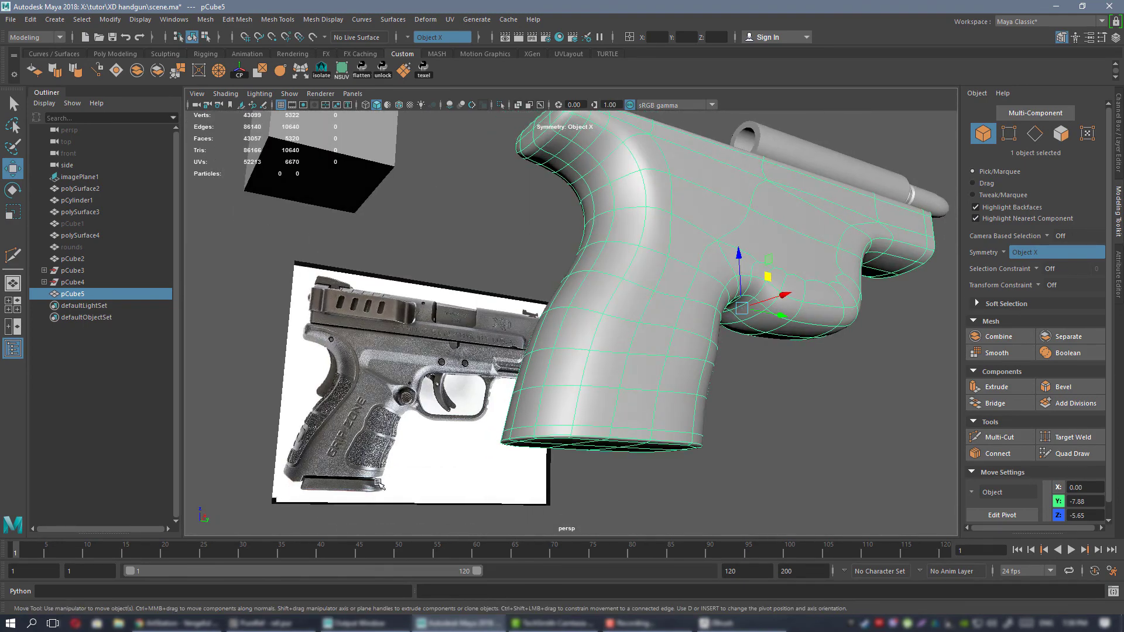
pyautogui.keyDown('alt'); pyautogui.moveTo(677, 308); pyautogui.dragTo(425, 334); pyautogui.keyUp('alt')
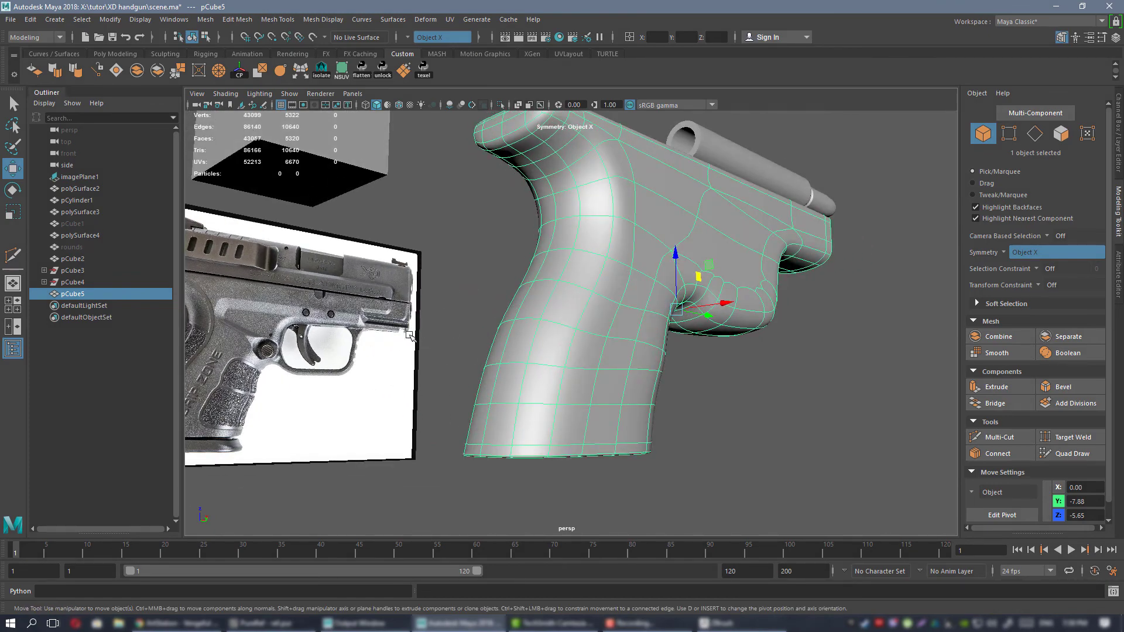
# Examine the frame's front and side surfaces, comparing the unsmoothed cage with the smooth preview, and deselect it.
pyautogui.keyDown('alt'); pyautogui.moveTo(755, 305); pyautogui.dragTo(635, 316); pyautogui.keyUp('alt')
pyautogui.click(820, 346)
pyautogui.keyDown('alt'); pyautogui.moveTo(742, 407); pyautogui.dragTo(656, 249); pyautogui.keyUp('alt')
pyautogui.click(581, 246)
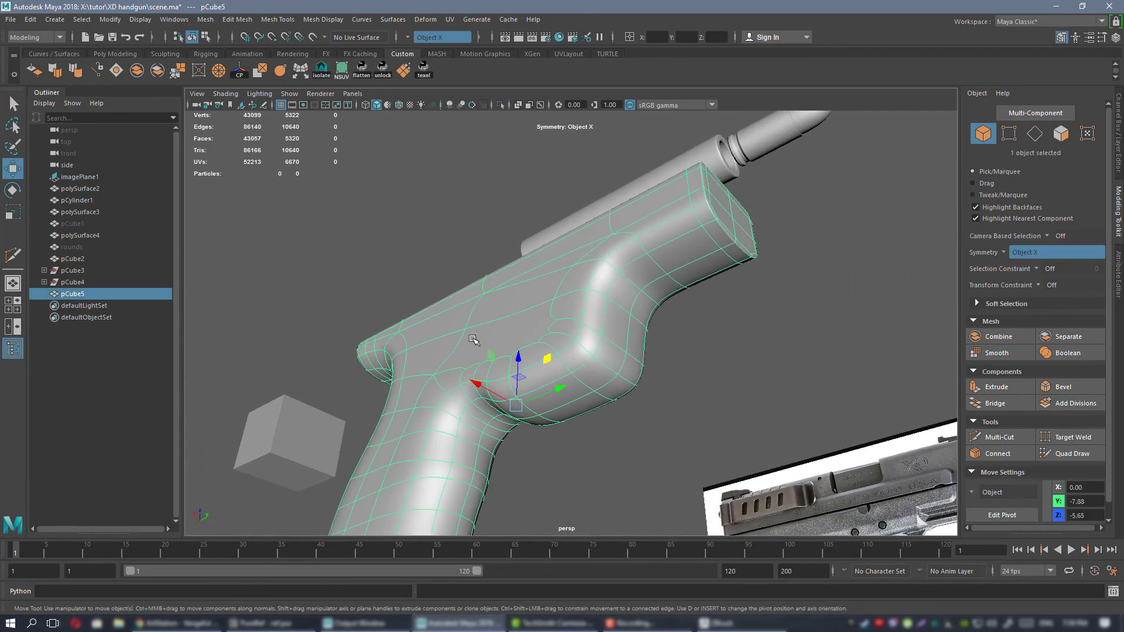
pyautogui.keyDown('alt'); pyautogui.moveTo(472, 339); pyautogui.dragTo(631, 281); pyautogui.keyUp('alt')
pyautogui.press('1')
pyautogui.press('3')
pyautogui.click(544, 235)
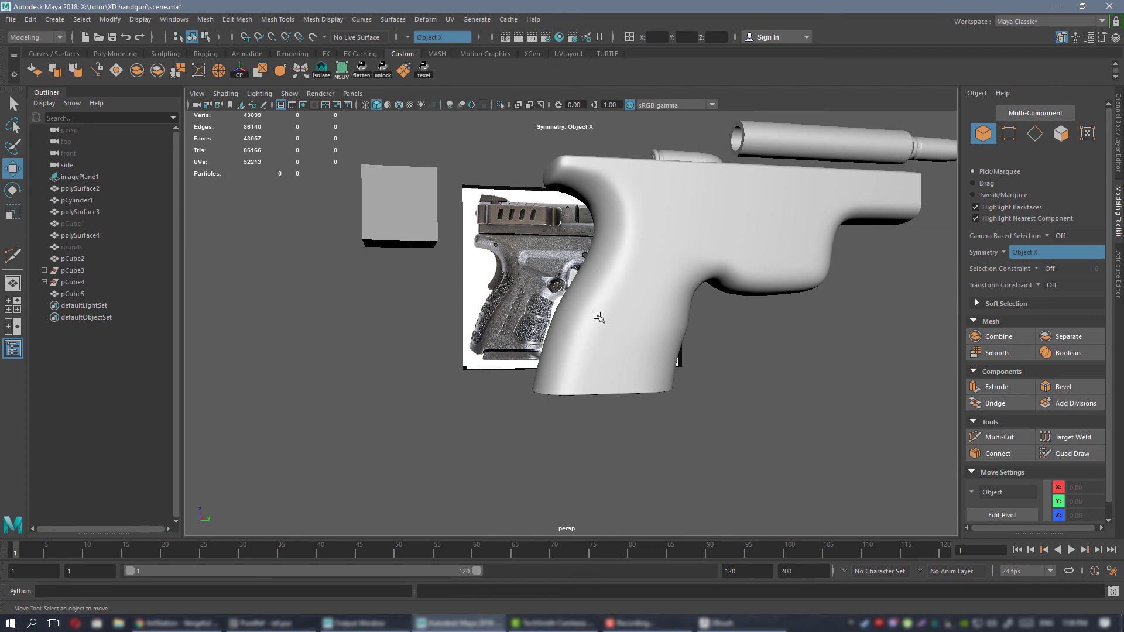
# Show the grip frame unsmoothed and select the lengthwise edge loops on the back of the grip.
pyautogui.keyDown('alt'); pyautogui.moveTo(600, 321); pyautogui.dragTo(660, 374, button='right'); pyautogui.keyUp('alt')
pyautogui.keyDown('alt'); pyautogui.moveTo(660, 374); pyautogui.dragTo(640, 293); pyautogui.keyUp('alt')
pyautogui.click(640, 292)
pyautogui.press('1')
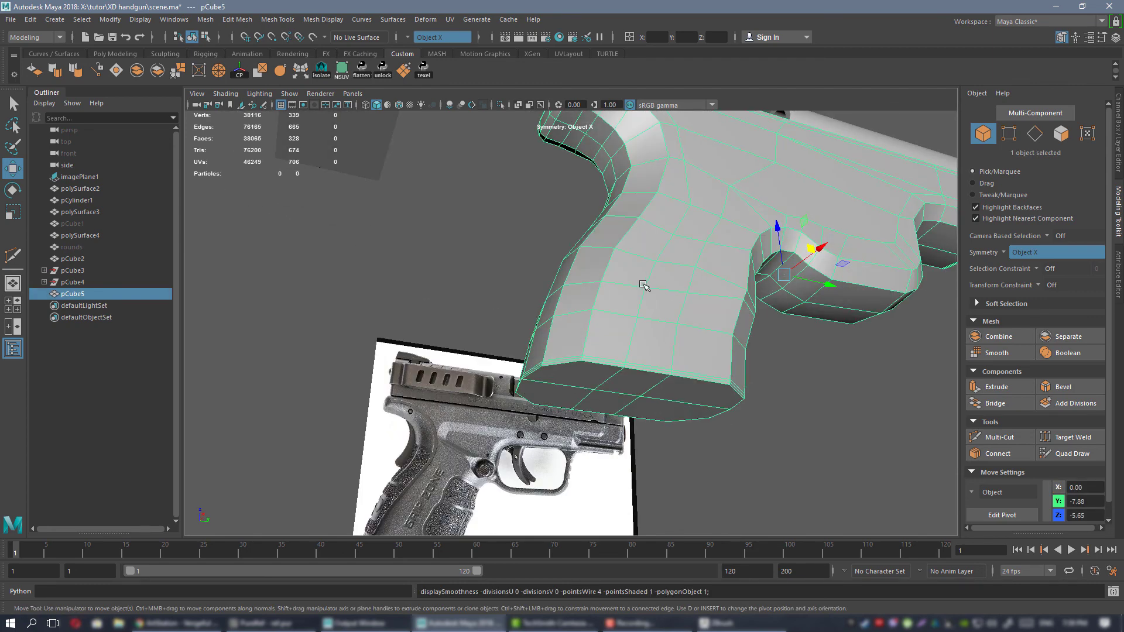
pyautogui.keyDown('alt'); pyautogui.moveTo(654, 349); pyautogui.dragTo(677, 312); pyautogui.keyUp('alt')
pyautogui.moveTo(677, 284); pyautogui.dragTo(680, 255, button='right')
pyautogui.keyDown('alt'); pyautogui.moveTo(682, 293); pyautogui.dragTo(708, 368, button='right'); pyautogui.keyUp('alt')
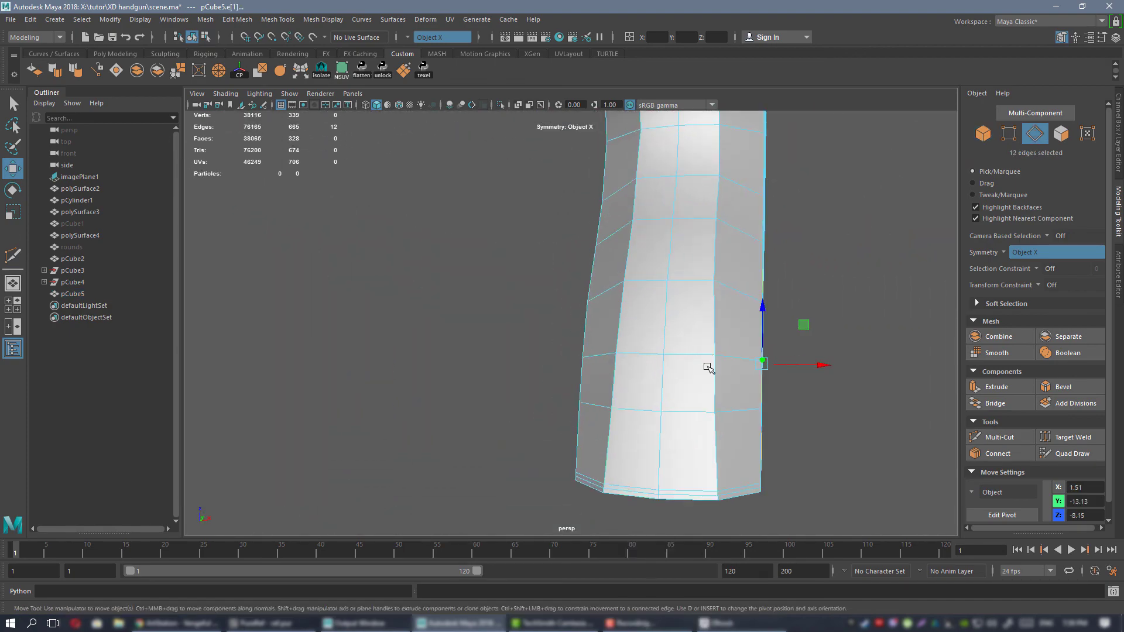
pyautogui.doubleClick(711, 382)
pyautogui.keyDown('alt'); pyautogui.moveTo(710, 381); pyautogui.dragTo(661, 378); pyautogui.keyUp('alt')
# Set the transform constraint to Edge and scale the selected rear grip loops along X so they slide over the surface.
pyautogui.press('r')
pyautogui.click(1042, 286)
pyautogui.click(1064, 303)
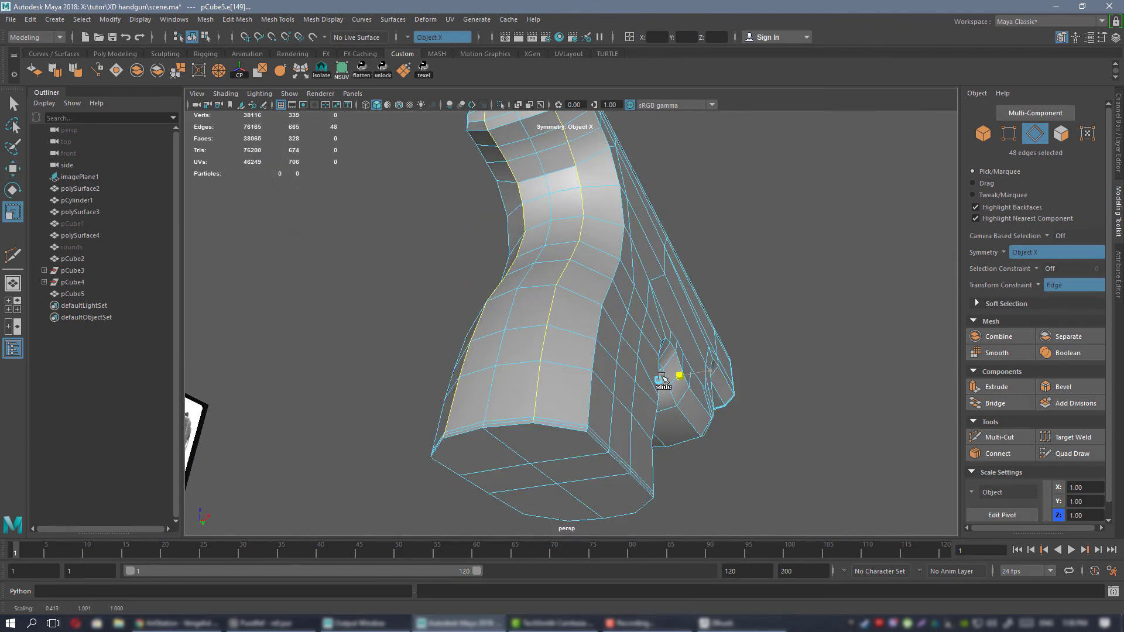
pyautogui.moveTo(316, 381); pyautogui.dragTo(317, 381)
pyautogui.moveTo(609, 380)
pyautogui.keyDown('alt'); pyautogui.mouseDown()
pyautogui.moveTo(626, 326)
pyautogui.moveTo(623, 377)
pyautogui.mouseUp(); pyautogui.keyUp('alt')
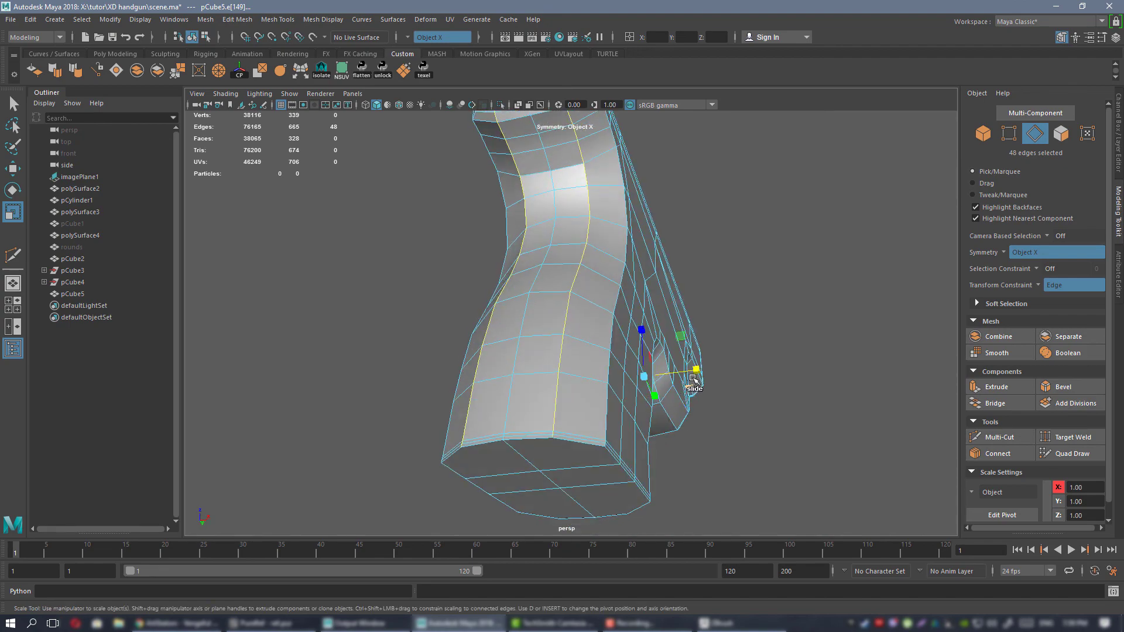
pyautogui.moveTo(696, 372); pyautogui.dragTo(415, 347)
pyautogui.keyDown('alt'); pyautogui.moveTo(726, 377); pyautogui.dragTo(675, 269); pyautogui.keyUp('alt')
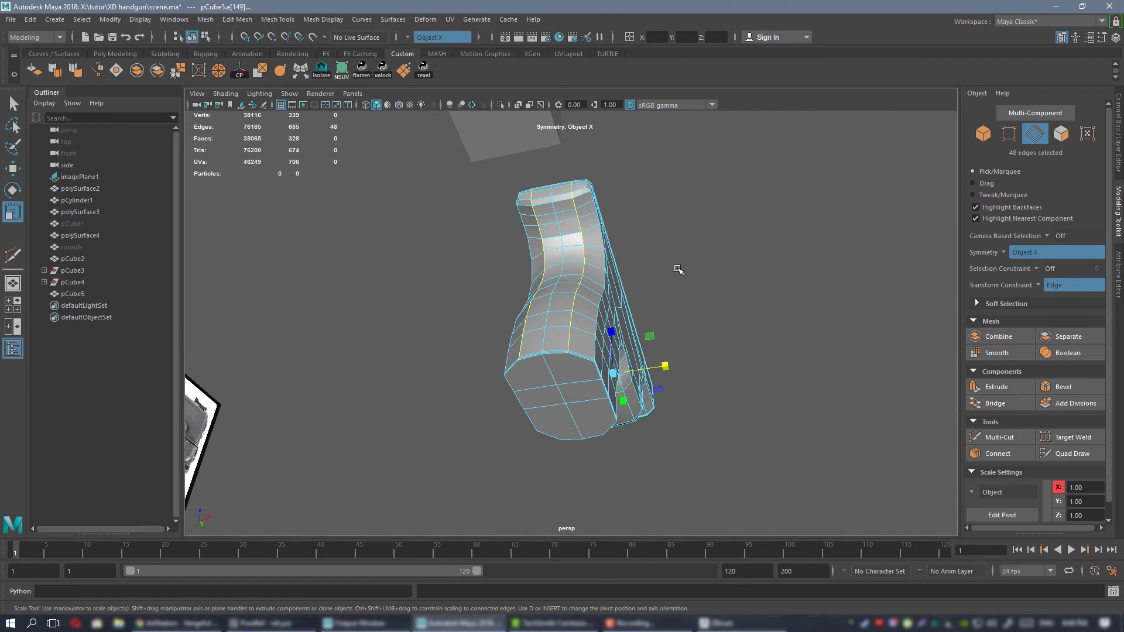
# Adjust the vertices at the lower rear corners of the grip with the edge constraint active.
pyautogui.keyDown('alt'); pyautogui.moveTo(765, 279); pyautogui.dragTo(620, 322); pyautogui.keyUp('alt')
pyautogui.moveTo(578, 249); pyautogui.dragTo(668, 275, button='right')
pyautogui.moveTo(667, 275)
pyautogui.keyDown('alt'); pyautogui.mouseDown()
pyautogui.moveTo(702, 264)
pyautogui.moveTo(679, 281)
pyautogui.mouseUp(); pyautogui.keyUp('alt')
pyautogui.keyDown('alt'); pyautogui.moveTo(678, 281); pyautogui.dragTo(656, 303, button='middle'); pyautogui.keyUp('alt')
pyautogui.keyDown('alt'); pyautogui.moveTo(655, 303); pyautogui.dragTo(671, 364, button='right'); pyautogui.keyUp('alt')
pyautogui.keyDown('alt'); pyautogui.moveTo(671, 364); pyautogui.dragTo(639, 317); pyautogui.keyUp('alt')
pyautogui.moveTo(637, 284); pyautogui.dragTo(587, 287, button='right')
pyautogui.keyDown('alt'); pyautogui.moveTo(595, 321); pyautogui.dragTo(584, 402); pyautogui.keyUp('alt')
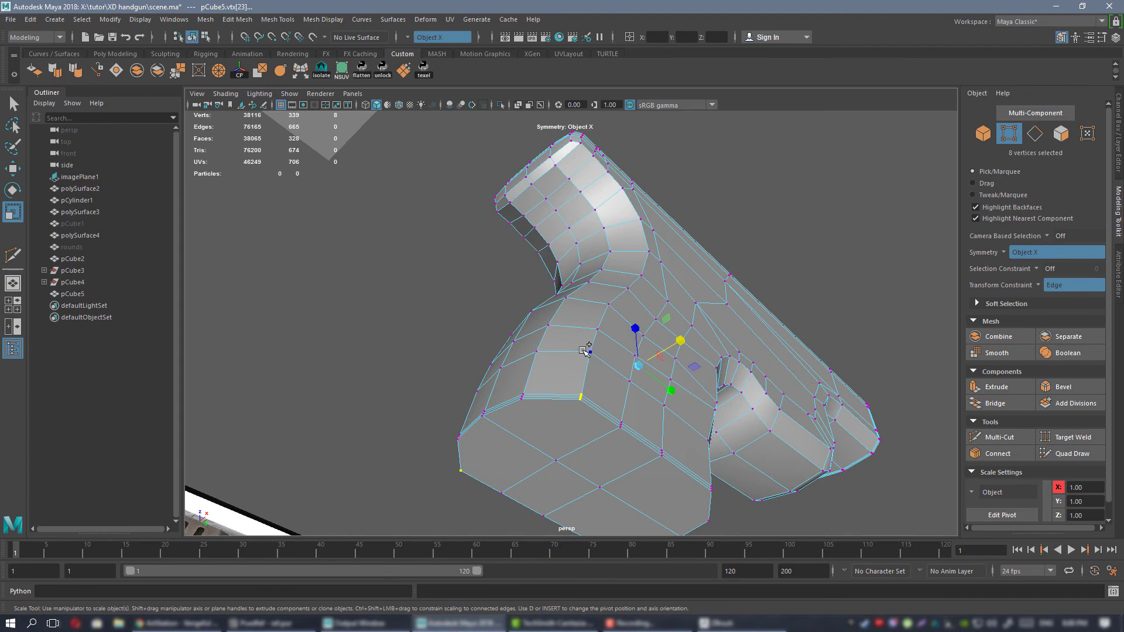
pyautogui.keyDown('alt'); pyautogui.moveTo(678, 310); pyautogui.dragTo(463, 298); pyautogui.keyUp('alt')
pyautogui.keyDown('alt'); pyautogui.moveTo(599, 390); pyautogui.dragTo(692, 256); pyautogui.keyUp('alt')
# Turn off the transform constraint and refine the position of the selected grip vertices with the Move tool.
pyautogui.press('w')
pyautogui.click(1037, 285)
pyautogui.click(1052, 289)
pyautogui.moveTo(697, 257)
pyautogui.keyDown('alt'); pyautogui.mouseDown()
pyautogui.moveTo(713, 261)
pyautogui.moveTo(681, 278)
pyautogui.moveTo(684, 251)
pyautogui.mouseUp(); pyautogui.keyUp('alt')
pyautogui.moveTo(674, 222); pyautogui.dragTo(696, 211, button='right')
# Preview the grip frame smoothed and examine the shape of the grip's back from several angles.
pyautogui.press('3')
pyautogui.click(778, 140)
pyautogui.scroll(-5, 556, 255)
pyautogui.keyDown('alt'); pyautogui.moveTo(554, 257); pyautogui.dragTo(591, 192); pyautogui.keyUp('alt')
pyautogui.keyDown('alt'); pyautogui.moveTo(607, 252); pyautogui.dragTo(620, 246); pyautogui.keyUp('alt')
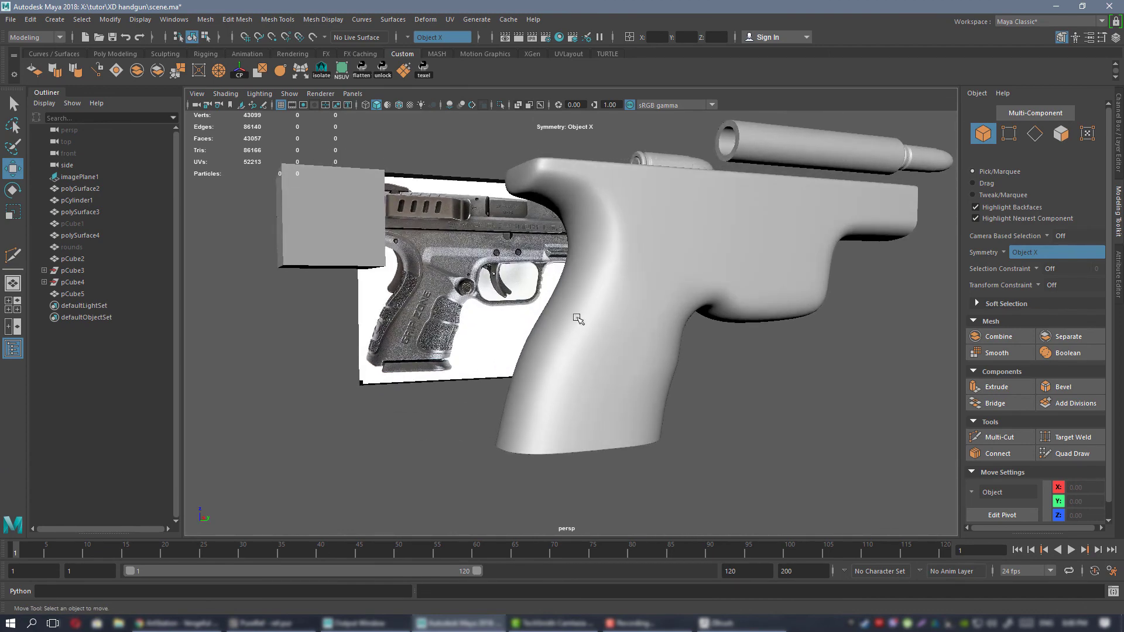
pyautogui.keyDown('alt'); pyautogui.moveTo(549, 415); pyautogui.dragTo(547, 371); pyautogui.keyUp('alt')
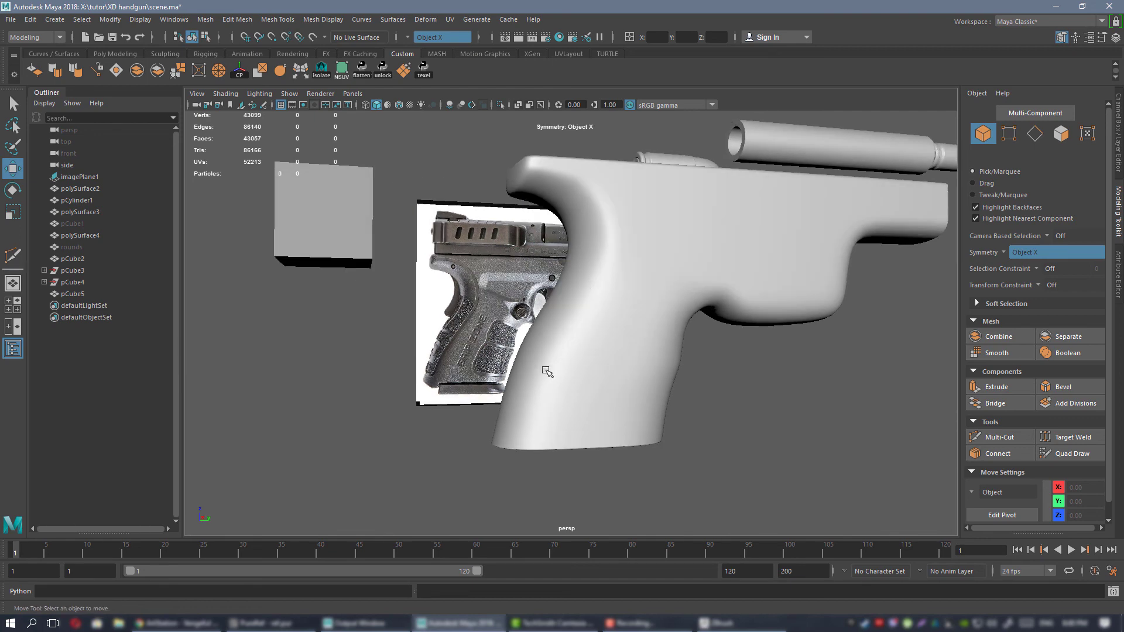
pyautogui.keyDown('alt'); pyautogui.moveTo(590, 300); pyautogui.dragTo(708, 399); pyautogui.keyUp('alt')
# Show the frame unsmoothed, move the side vertices above the grip near the rear curve, and restore the smooth preview.
pyautogui.click(604, 333)
pyautogui.keyDown('alt'); pyautogui.moveTo(689, 366); pyautogui.dragTo(619, 291); pyautogui.keyUp('alt')
pyautogui.scroll(3, 570, 293)
pyautogui.scroll(5, 619, 291)
pyautogui.press('1')
pyautogui.keyDown('alt'); pyautogui.moveTo(612, 224); pyautogui.dragTo(609, 293, button='middle'); pyautogui.keyUp('alt')
pyautogui.scroll(3, 607, 299)
pyautogui.keyDown('alt'); pyautogui.moveTo(605, 306); pyautogui.dragTo(607, 332); pyautogui.keyUp('alt')
pyautogui.moveTo(607, 283); pyautogui.dragTo(556, 286, button='right')
pyautogui.keyDown('alt'); pyautogui.moveTo(616, 334); pyautogui.dragTo(623, 372); pyautogui.keyUp('alt')
pyautogui.click(616, 395)
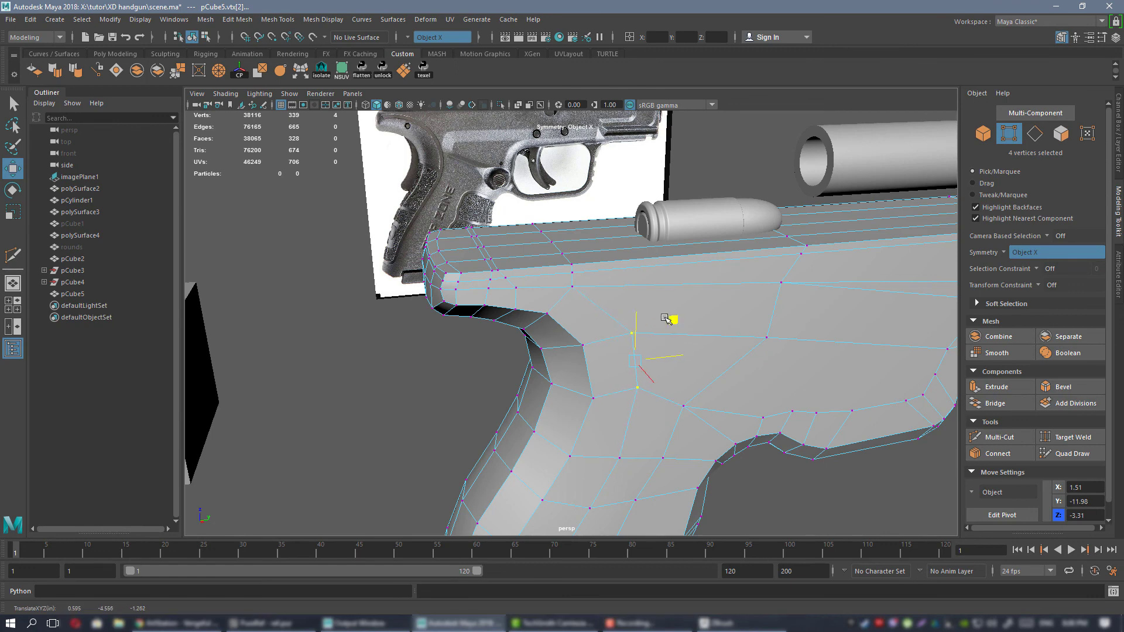
pyautogui.moveTo(602, 281); pyautogui.dragTo(662, 261, button='right')
pyautogui.press('3')
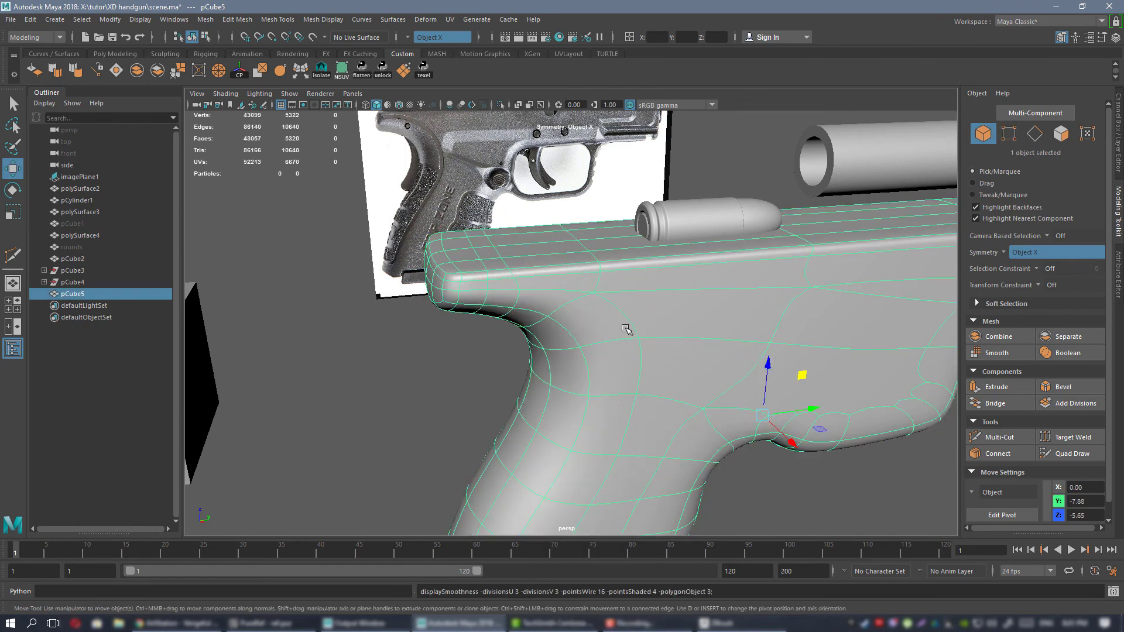
# Examine the smoothed grip frame from the rear, side and underside against the reference photo.
pyautogui.keyDown('alt'); pyautogui.moveTo(616, 380); pyautogui.dragTo(628, 322); pyautogui.keyUp('alt')
pyautogui.scroll(-4, 578, 330)
pyautogui.click(635, 179)
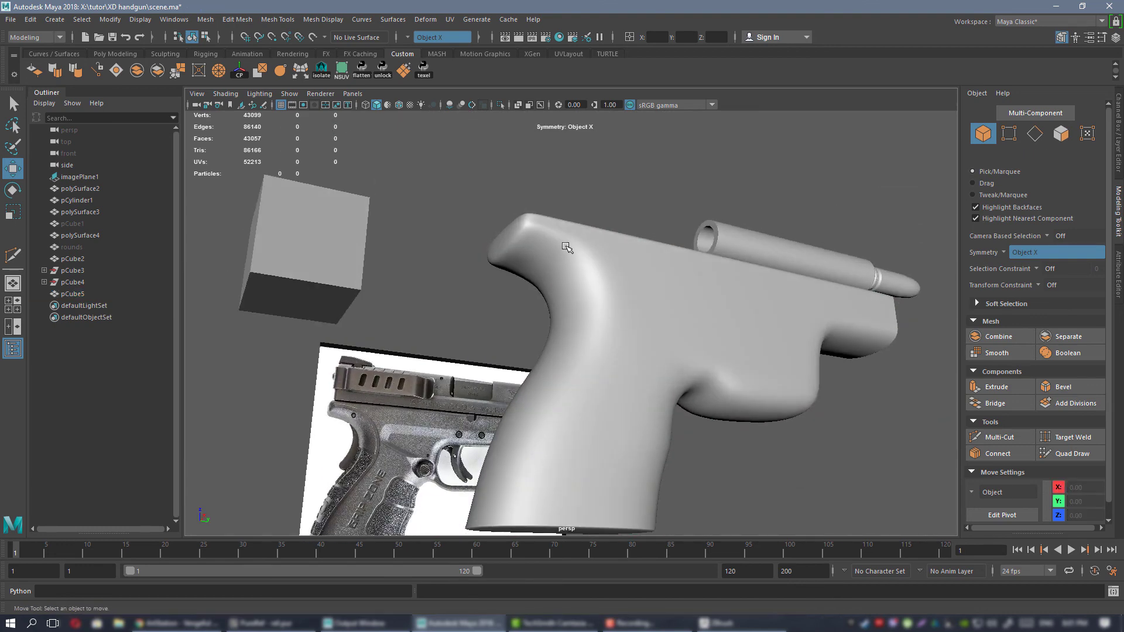
pyautogui.keyDown('alt'); pyautogui.moveTo(566, 247); pyautogui.dragTo(641, 308); pyautogui.keyUp('alt')
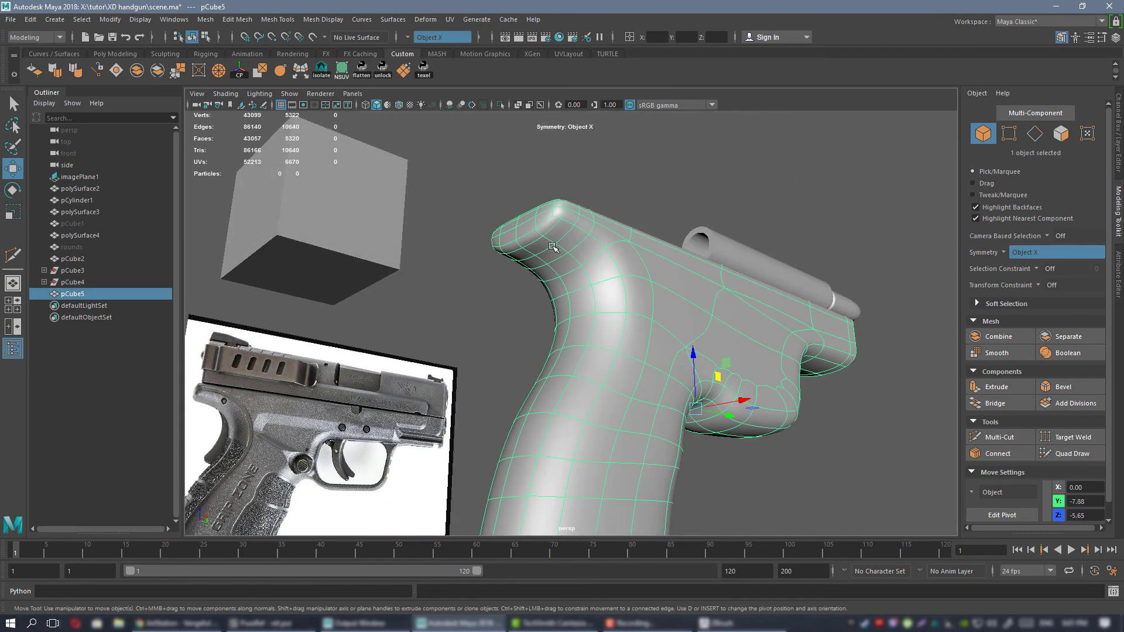
pyautogui.keyDown('alt'); pyautogui.moveTo(553, 246); pyautogui.dragTo(727, 348); pyautogui.keyUp('alt')
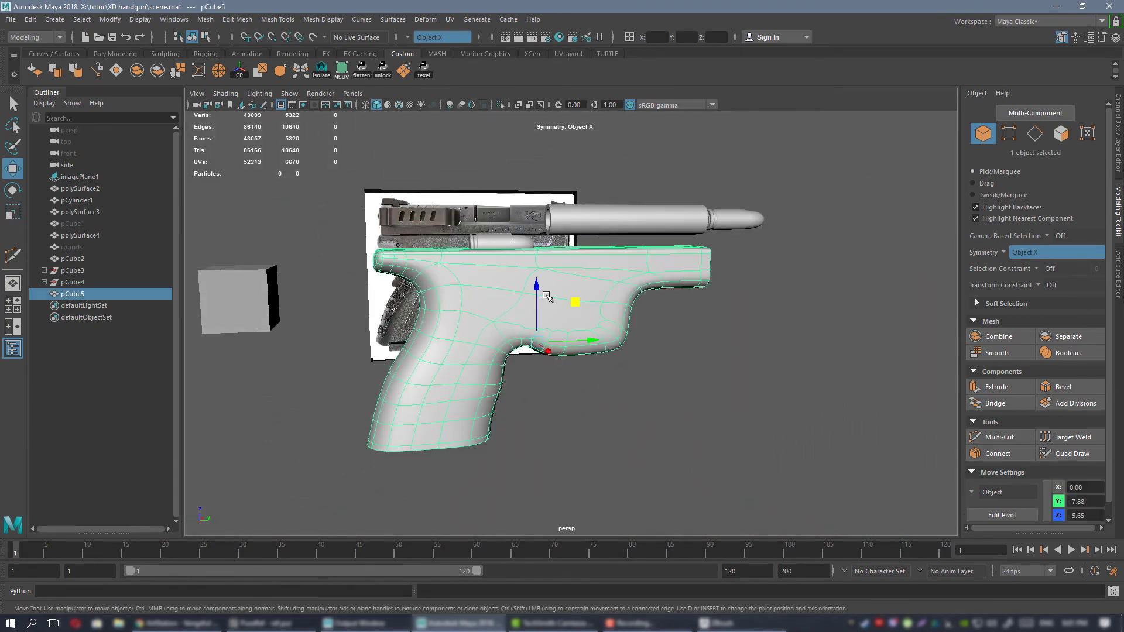
pyautogui.keyDown('alt'); pyautogui.moveTo(547, 295); pyautogui.dragTo(601, 258); pyautogui.keyUp('alt')
pyautogui.keyDown('alt'); pyautogui.moveTo(538, 274); pyautogui.dragTo(666, 328); pyautogui.keyUp('alt')
pyautogui.keyDown('alt'); pyautogui.moveTo(736, 324); pyautogui.dragTo(631, 300); pyautogui.keyUp('alt')
pyautogui.keyDown('alt'); pyautogui.moveTo(588, 260); pyautogui.dragTo(656, 315); pyautogui.keyUp('alt')
pyautogui.click(601, 283)
pyautogui.press('f')
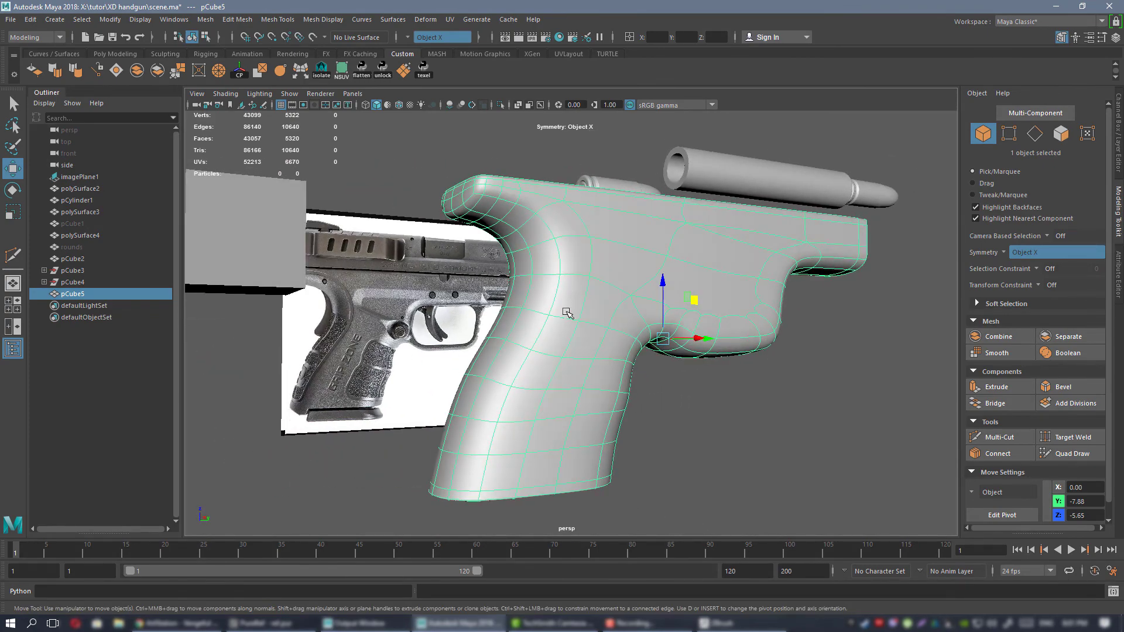
pyautogui.keyDown('alt'); pyautogui.moveTo(566, 312); pyautogui.dragTo(663, 385); pyautogui.keyUp('alt')
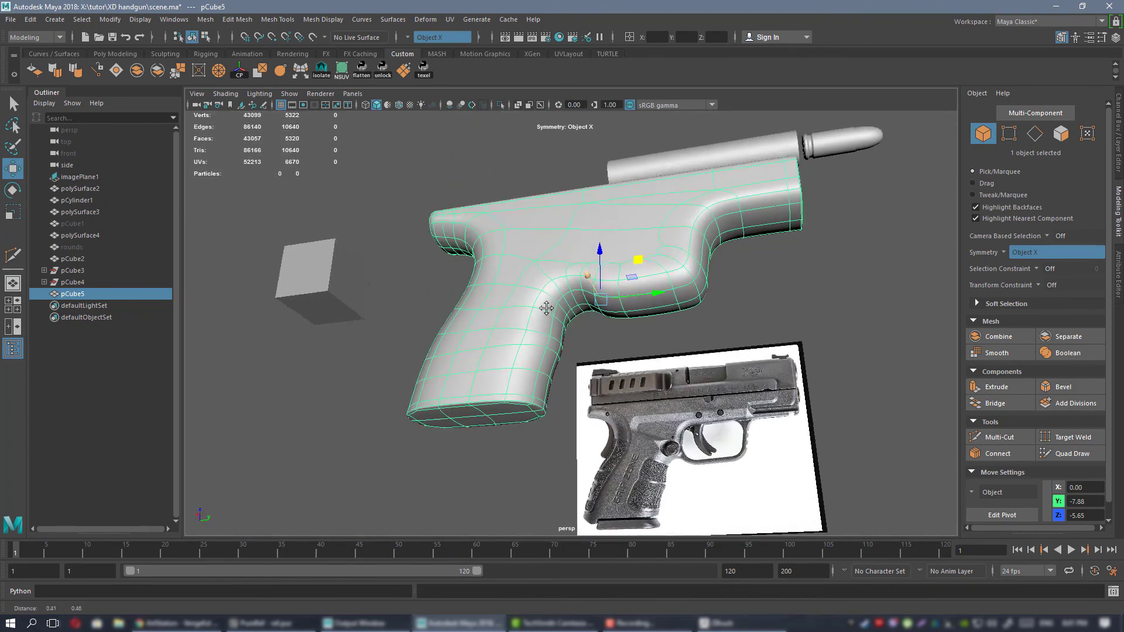